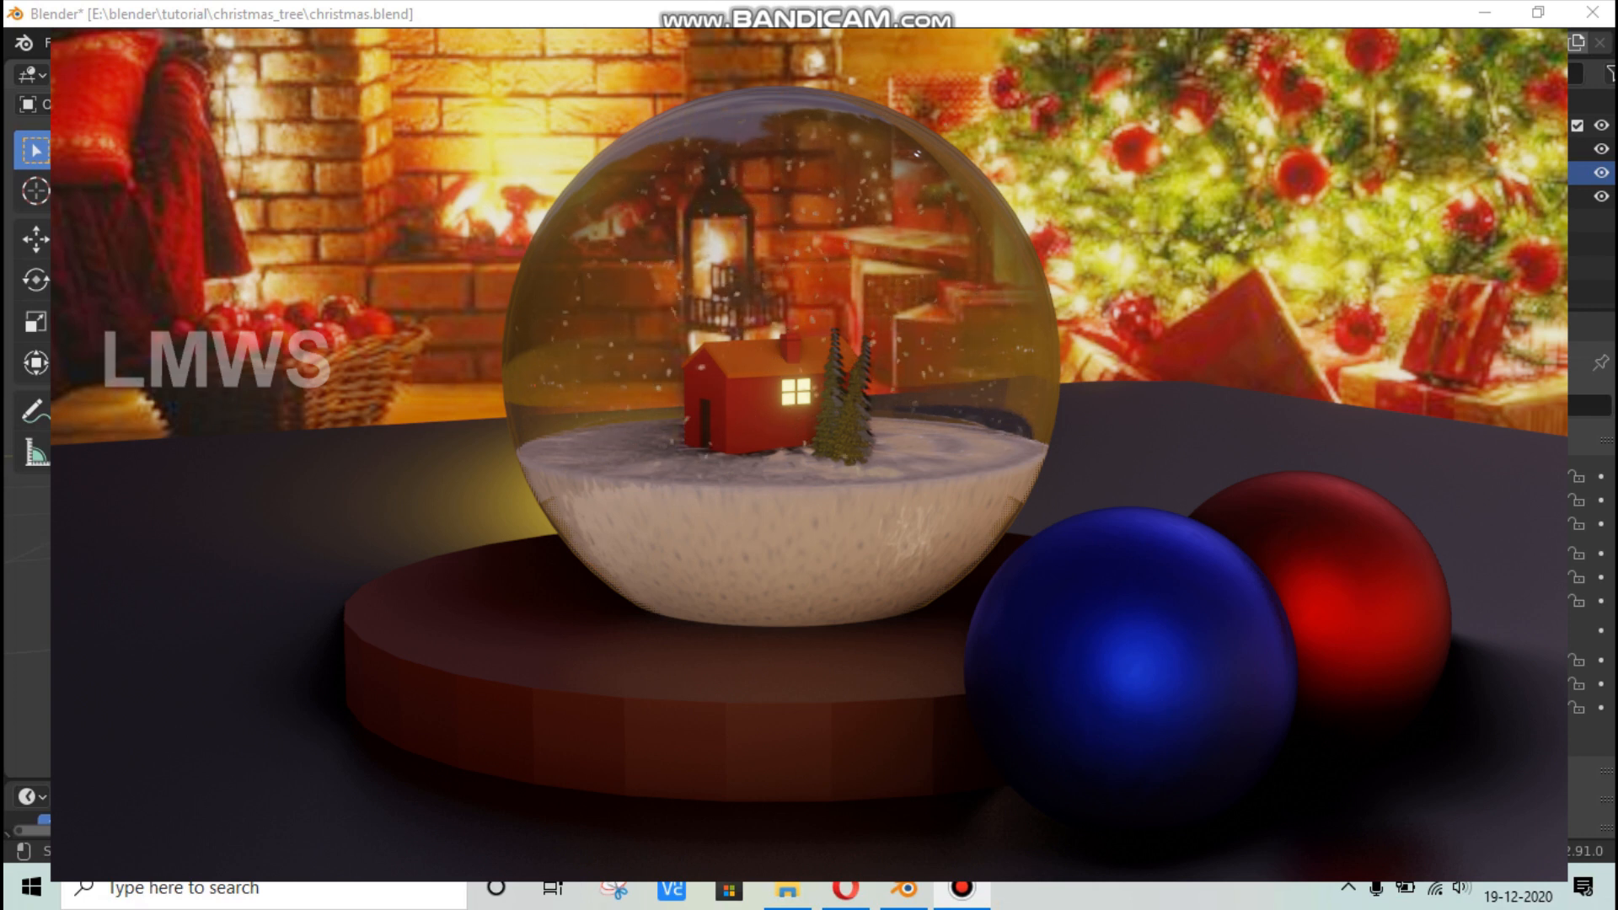
Delete the default cube from the scene and save the file.
click(723, 8)
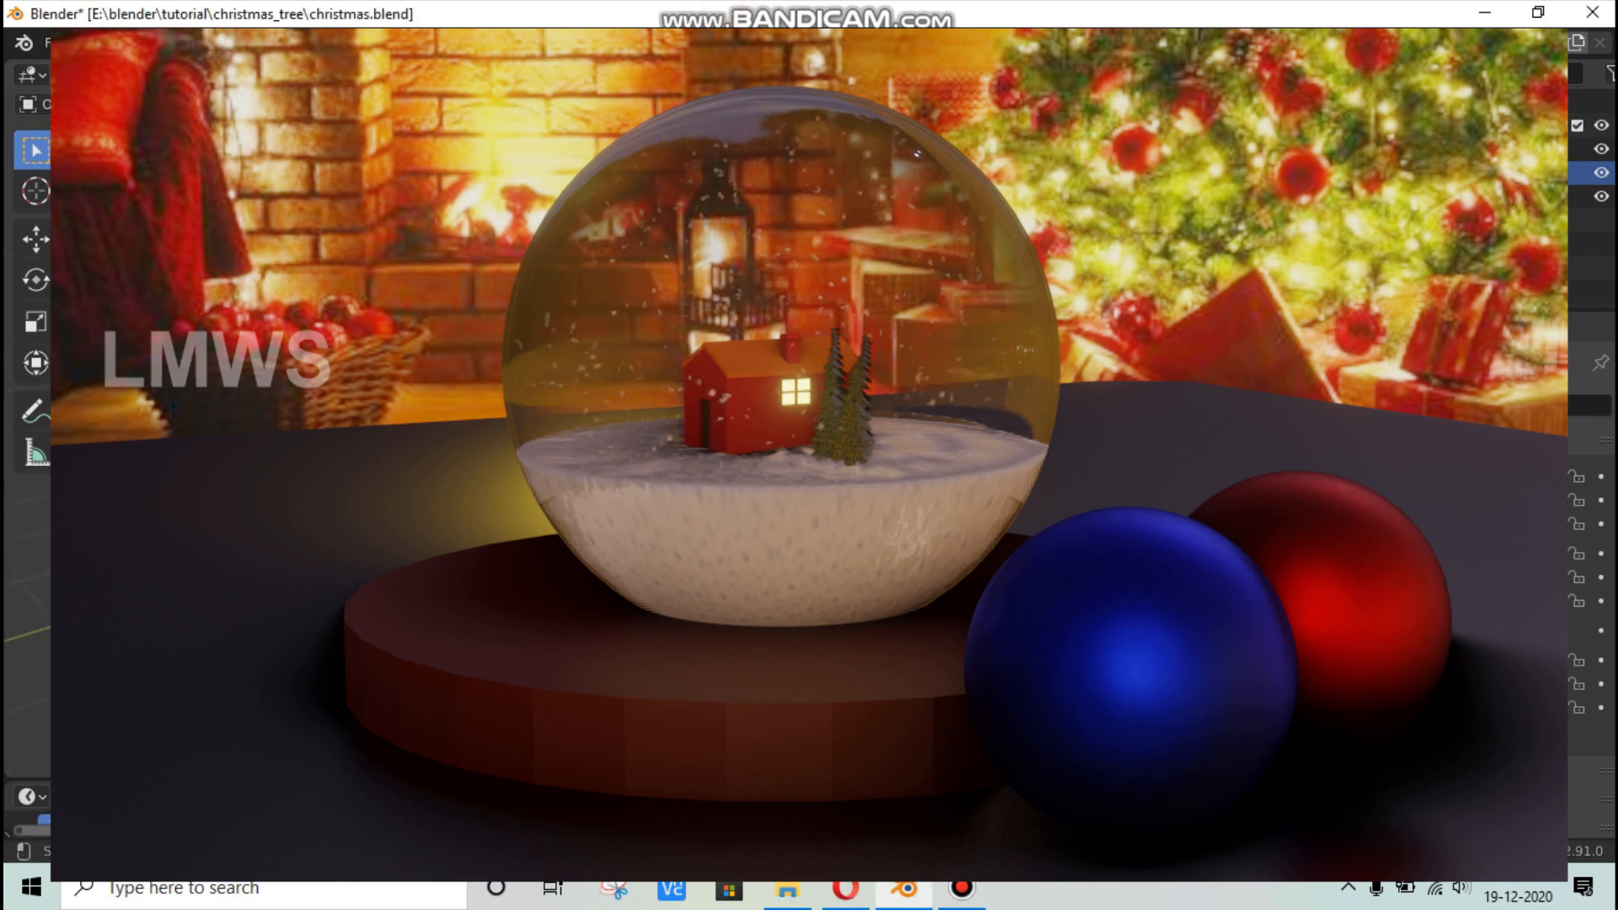
key(Delete)
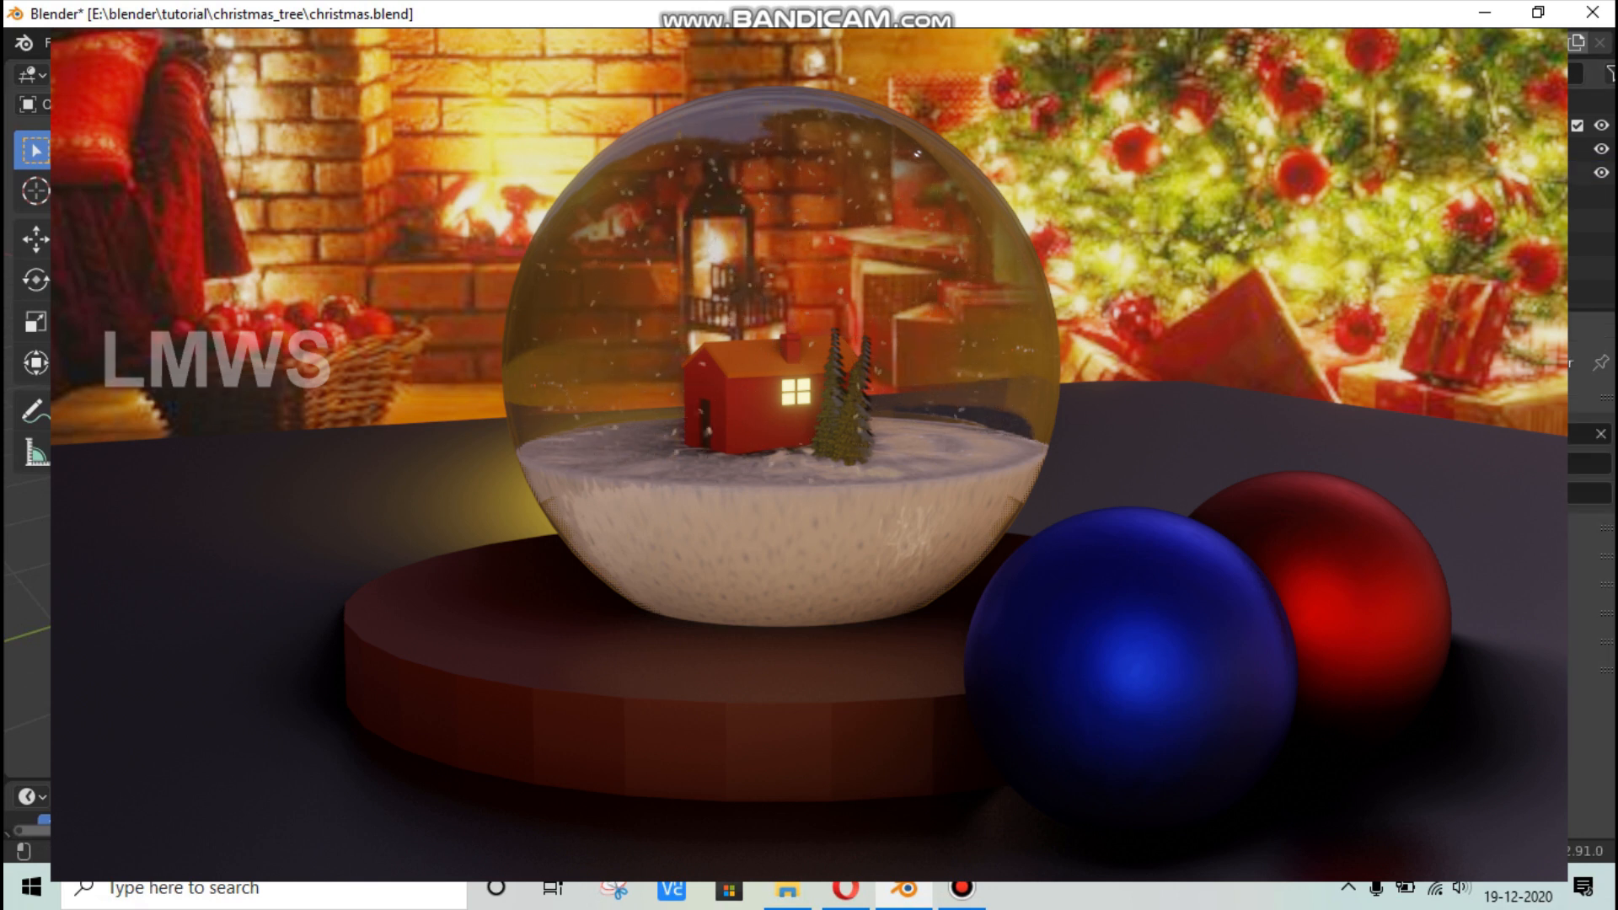
key(ctrl+s)
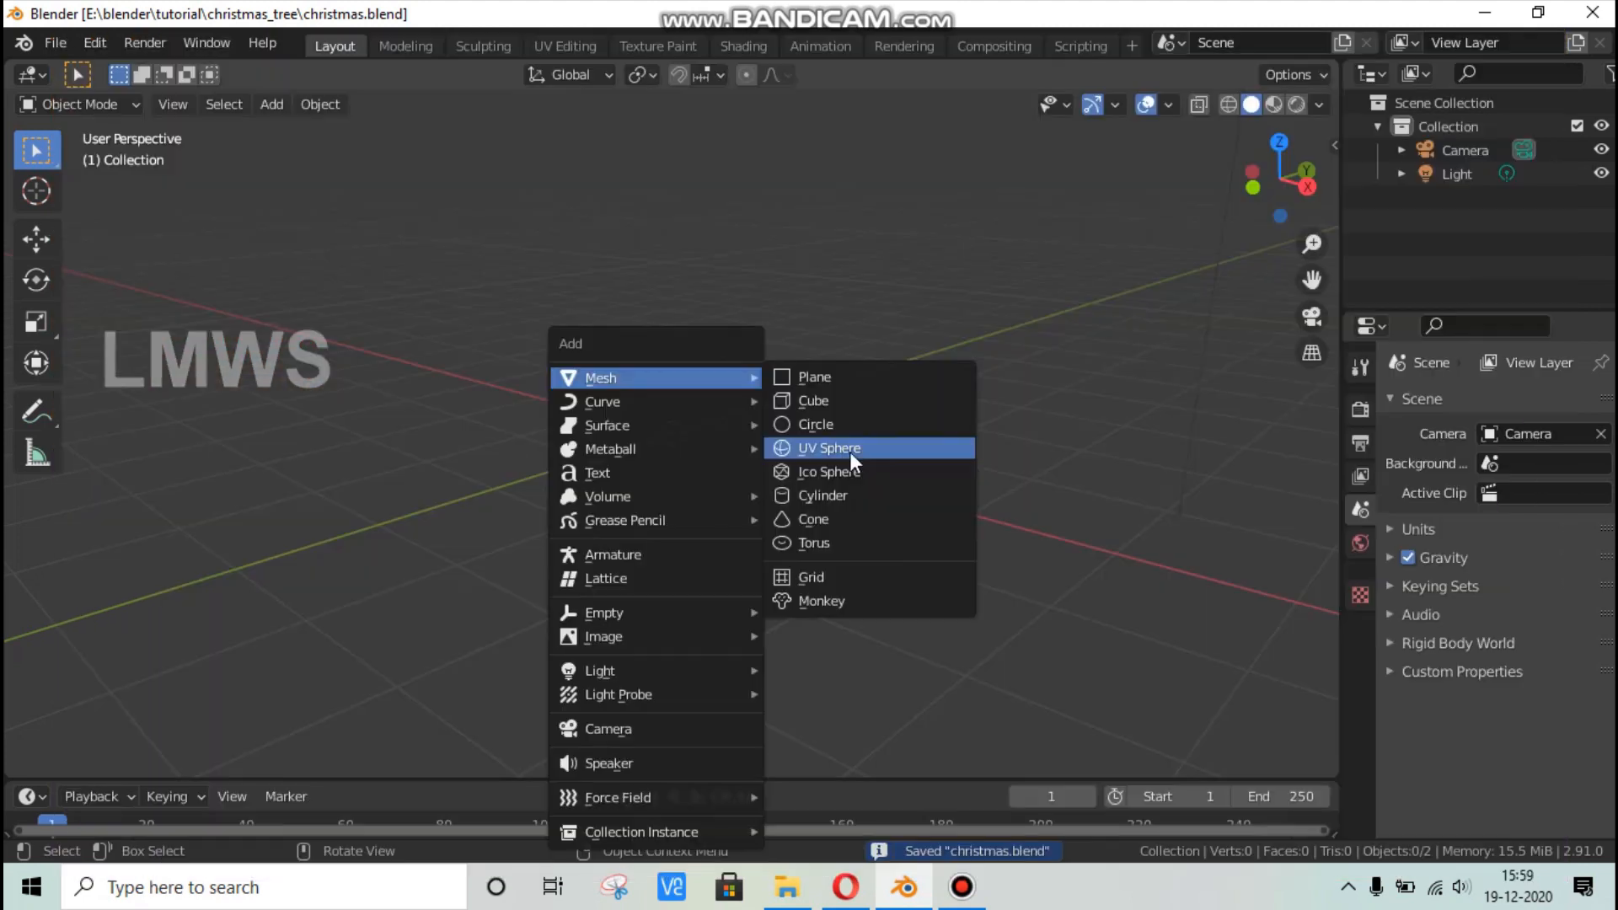
Add a UV sphere with 64 segments, 32 rings and a 2 m radius.
click(837, 449)
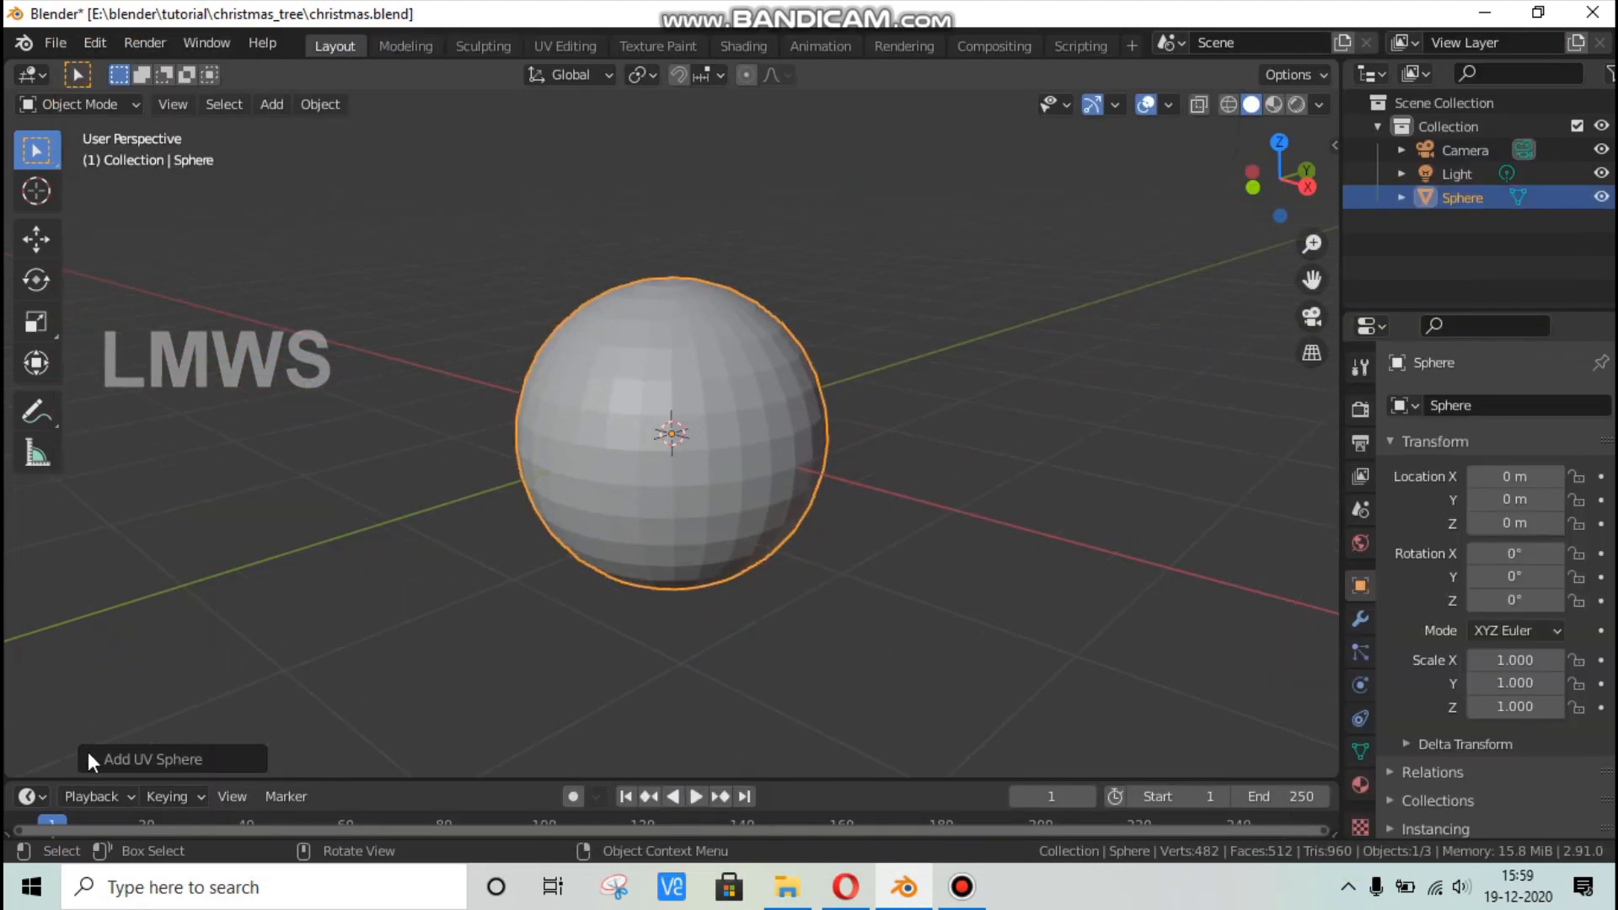
click(91, 757)
click(284, 498)
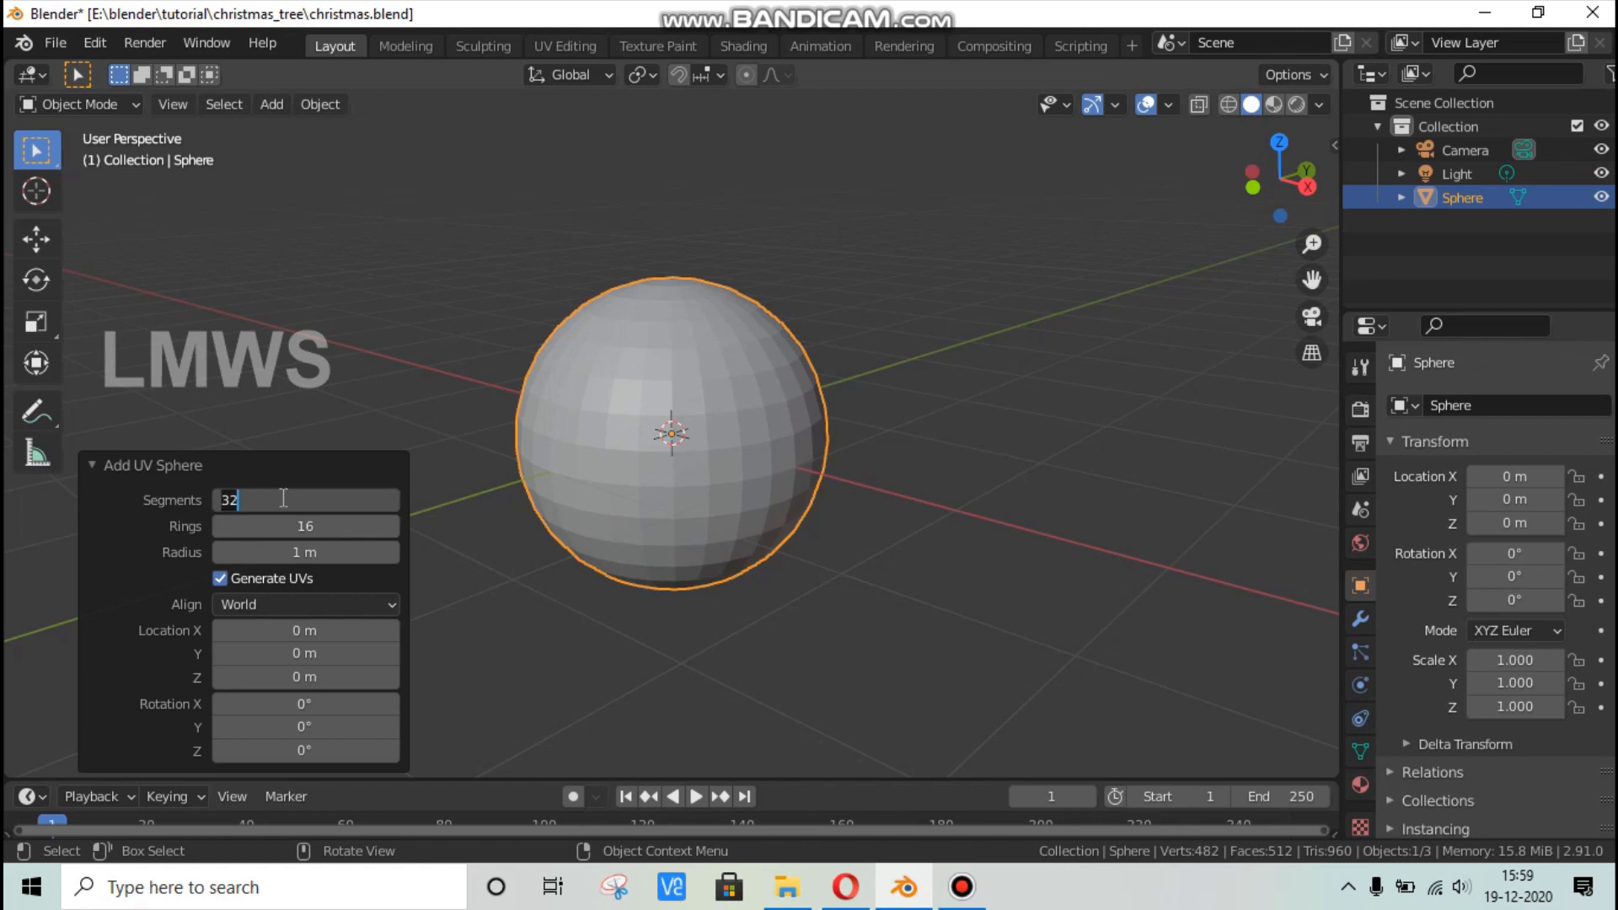
key(Tab)
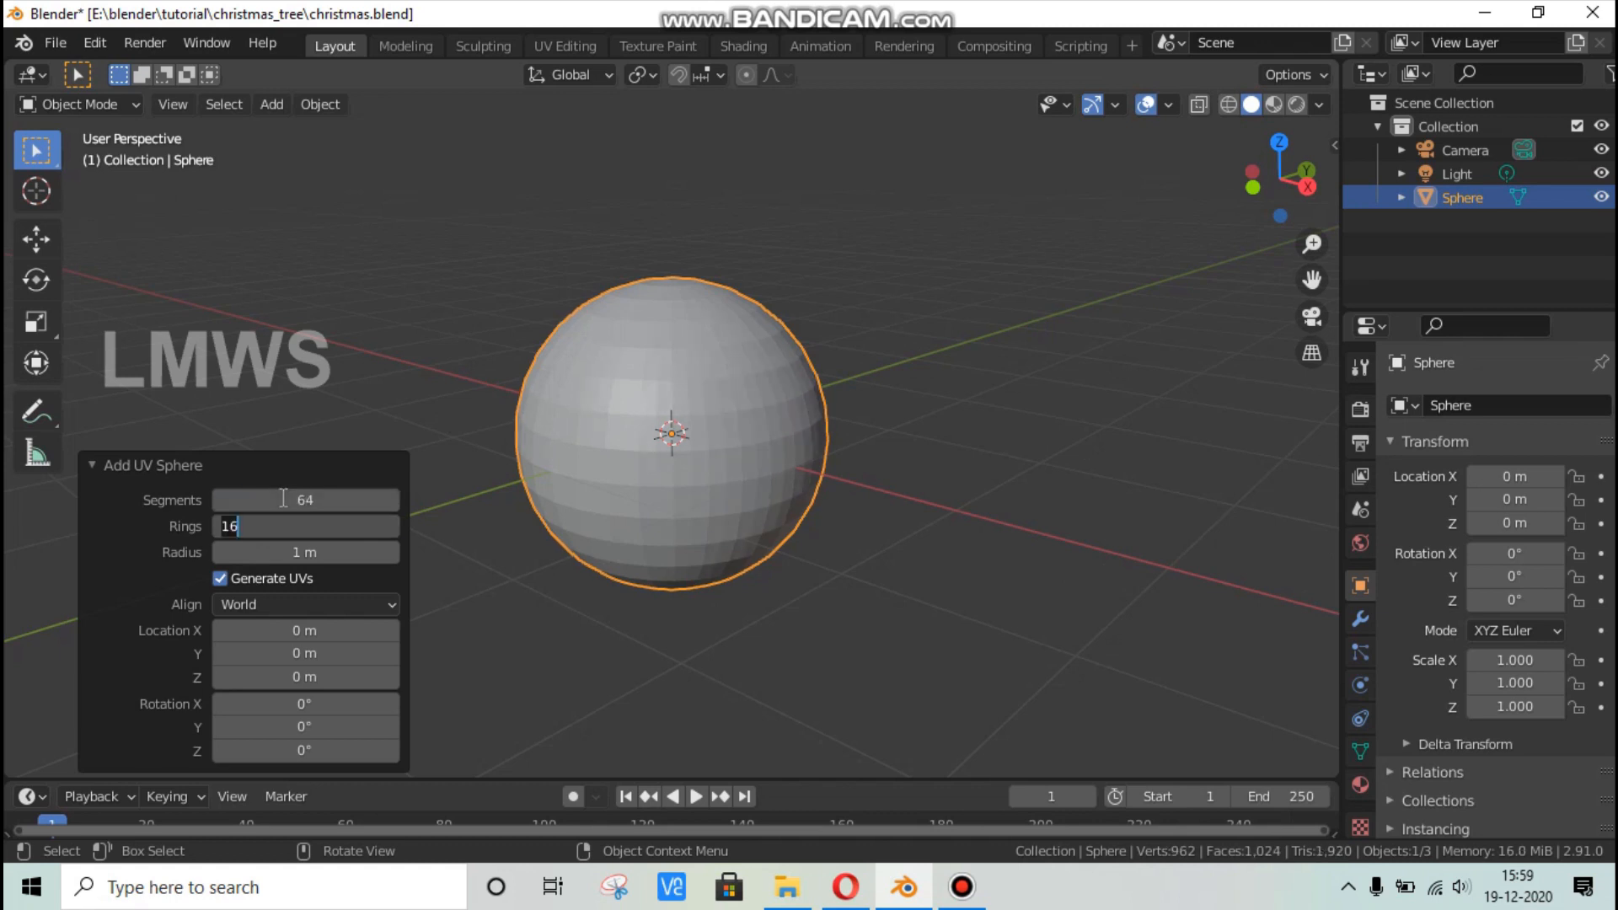
key(Tab)
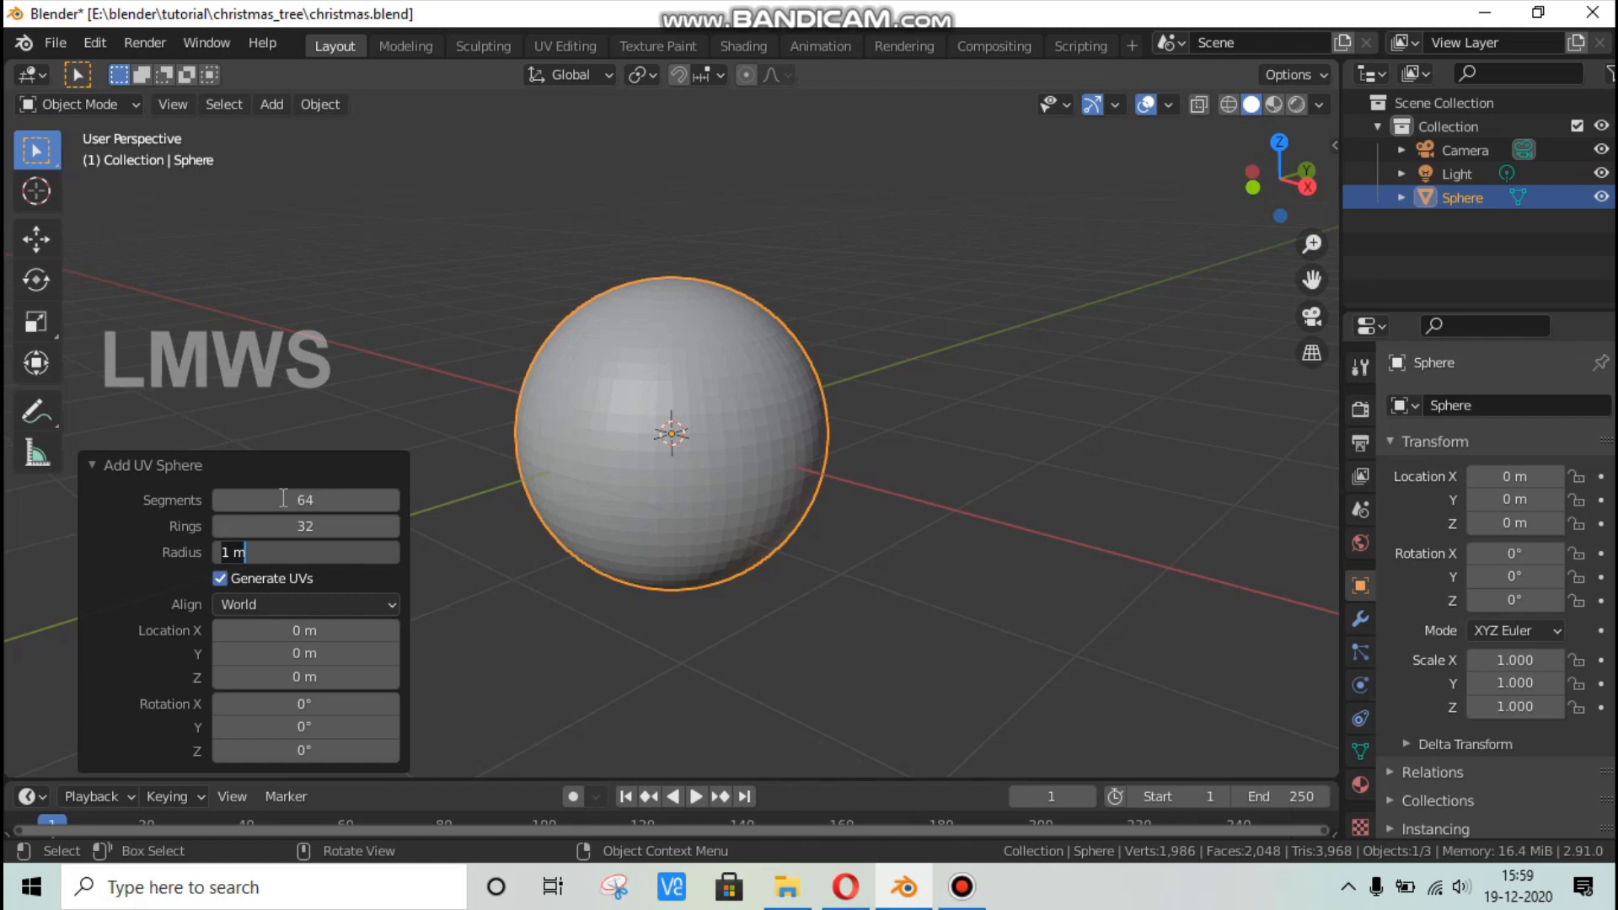
key(Return)
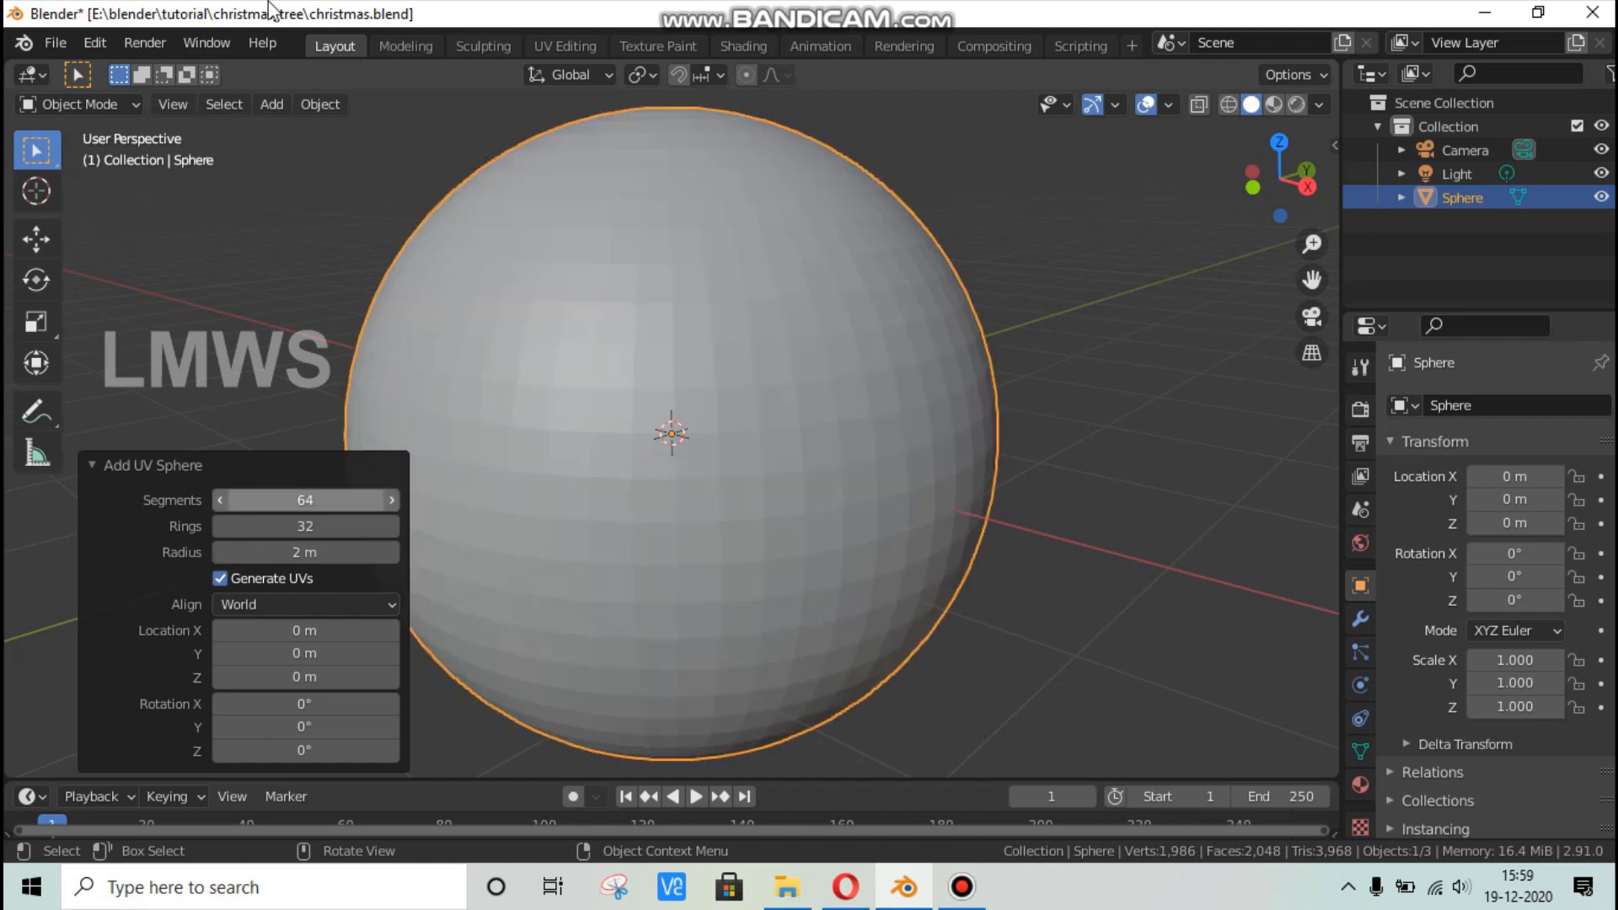
Try 128 segments for the new sphere, and set the segments back to 64.
click(310, 503)
click(308, 505)
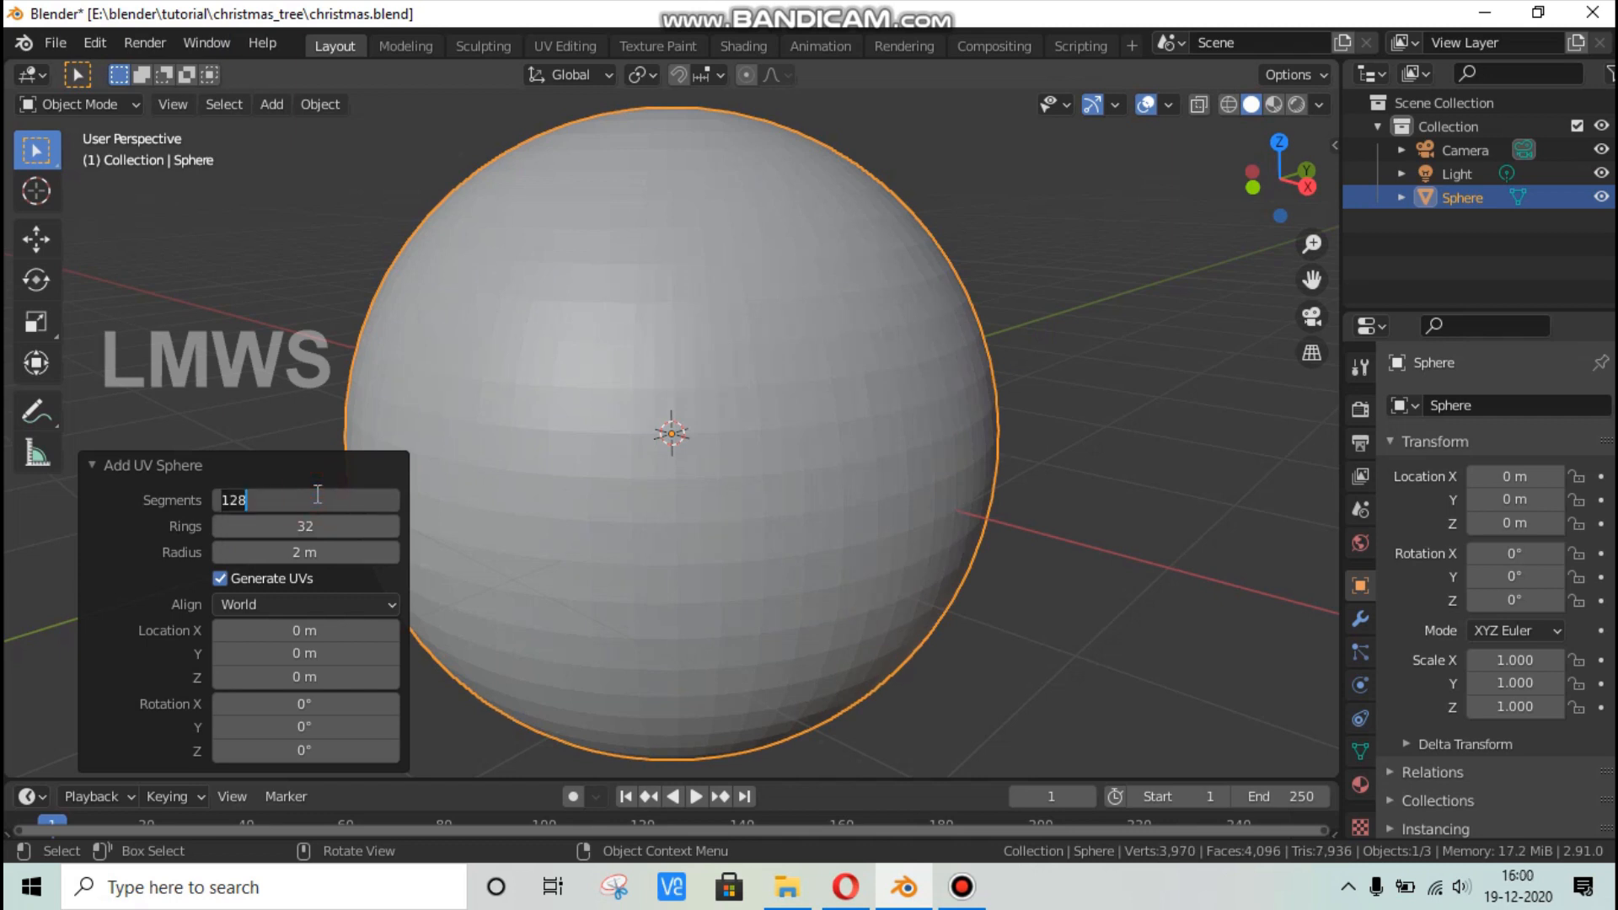
key(Tab)
key(Return)
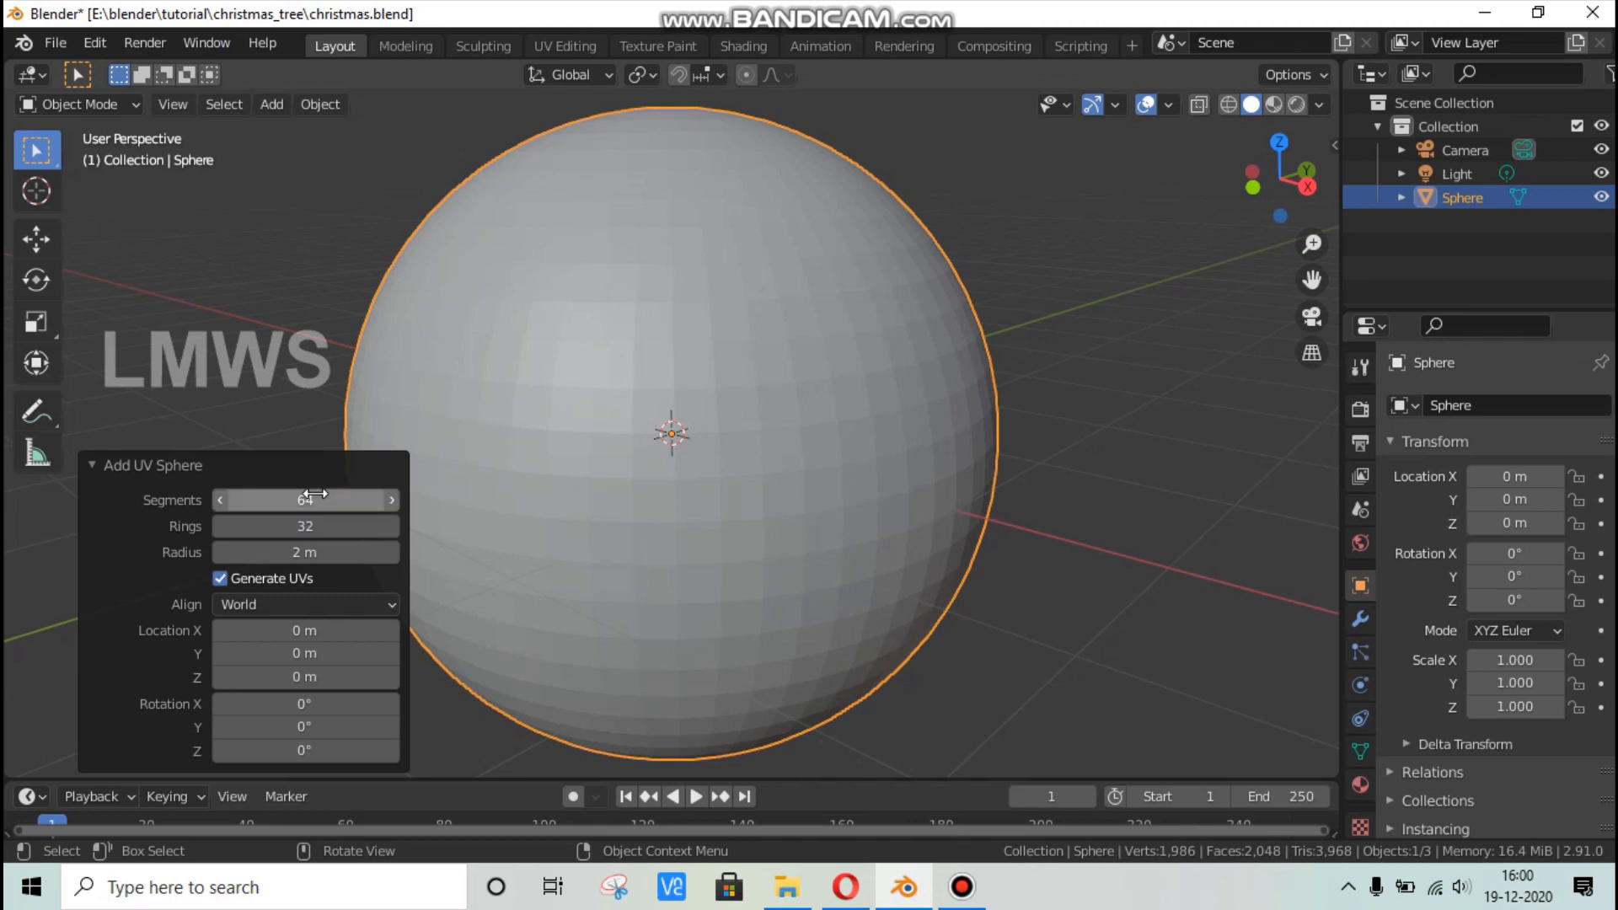
Shade the sphere smooth and save the file with the view set to right orthographic.
click(249, 466)
scroll(745, 404, down, 2)
middle_drag(747, 462, 685, 441)
right_click(685, 441)
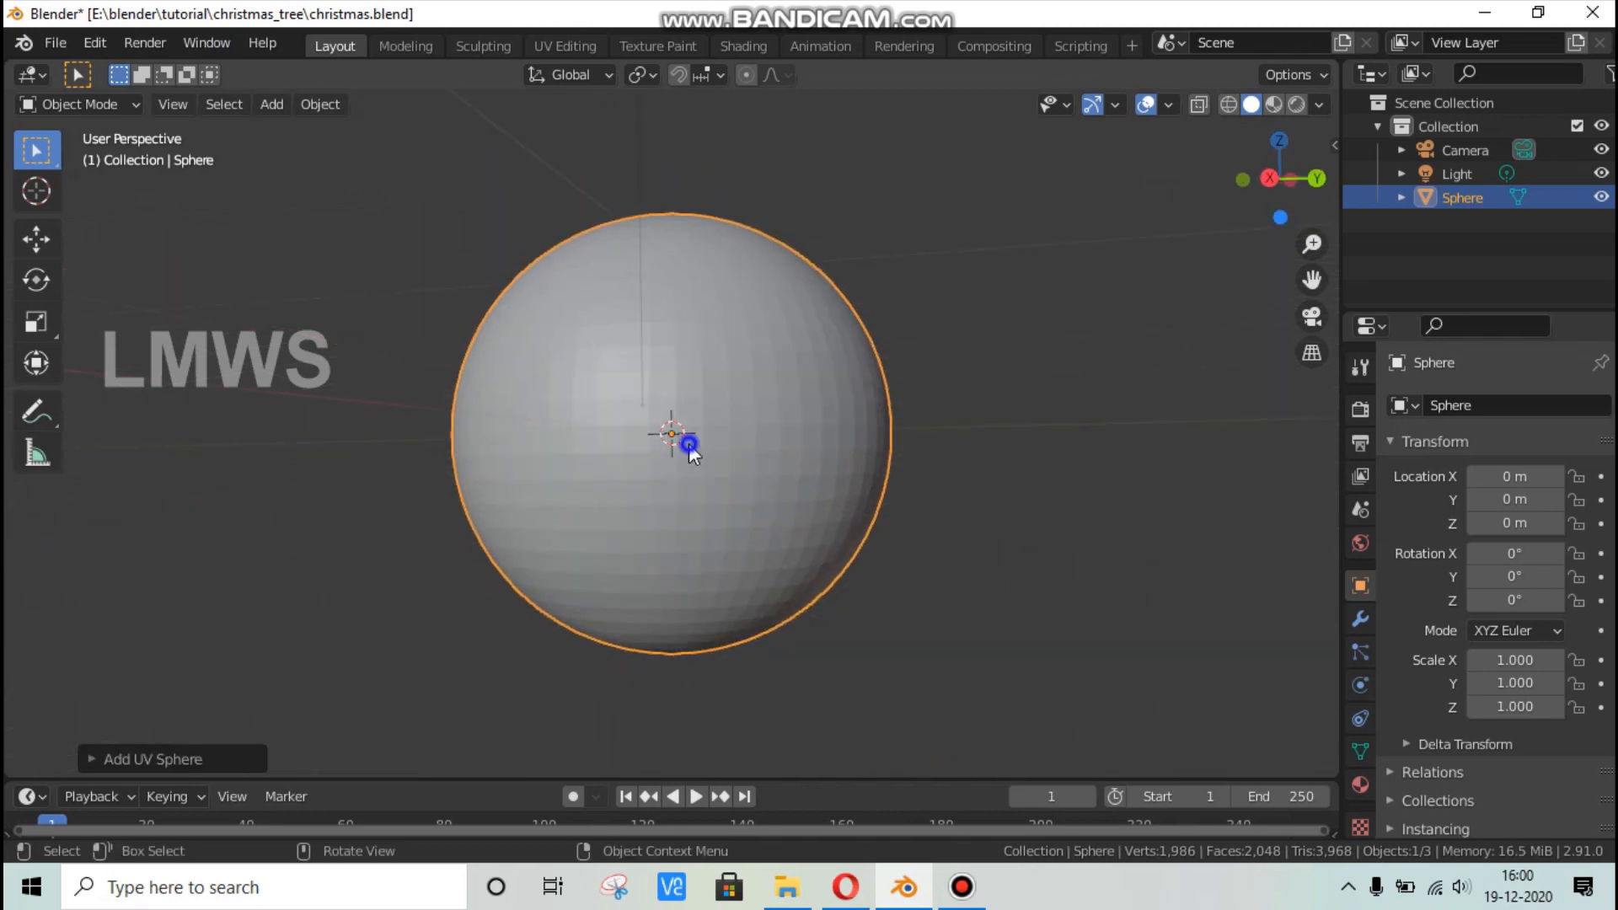
click(685, 441)
scroll(833, 418, down, 3)
middle_drag(779, 412, 753, 488)
key(ctrl+s)
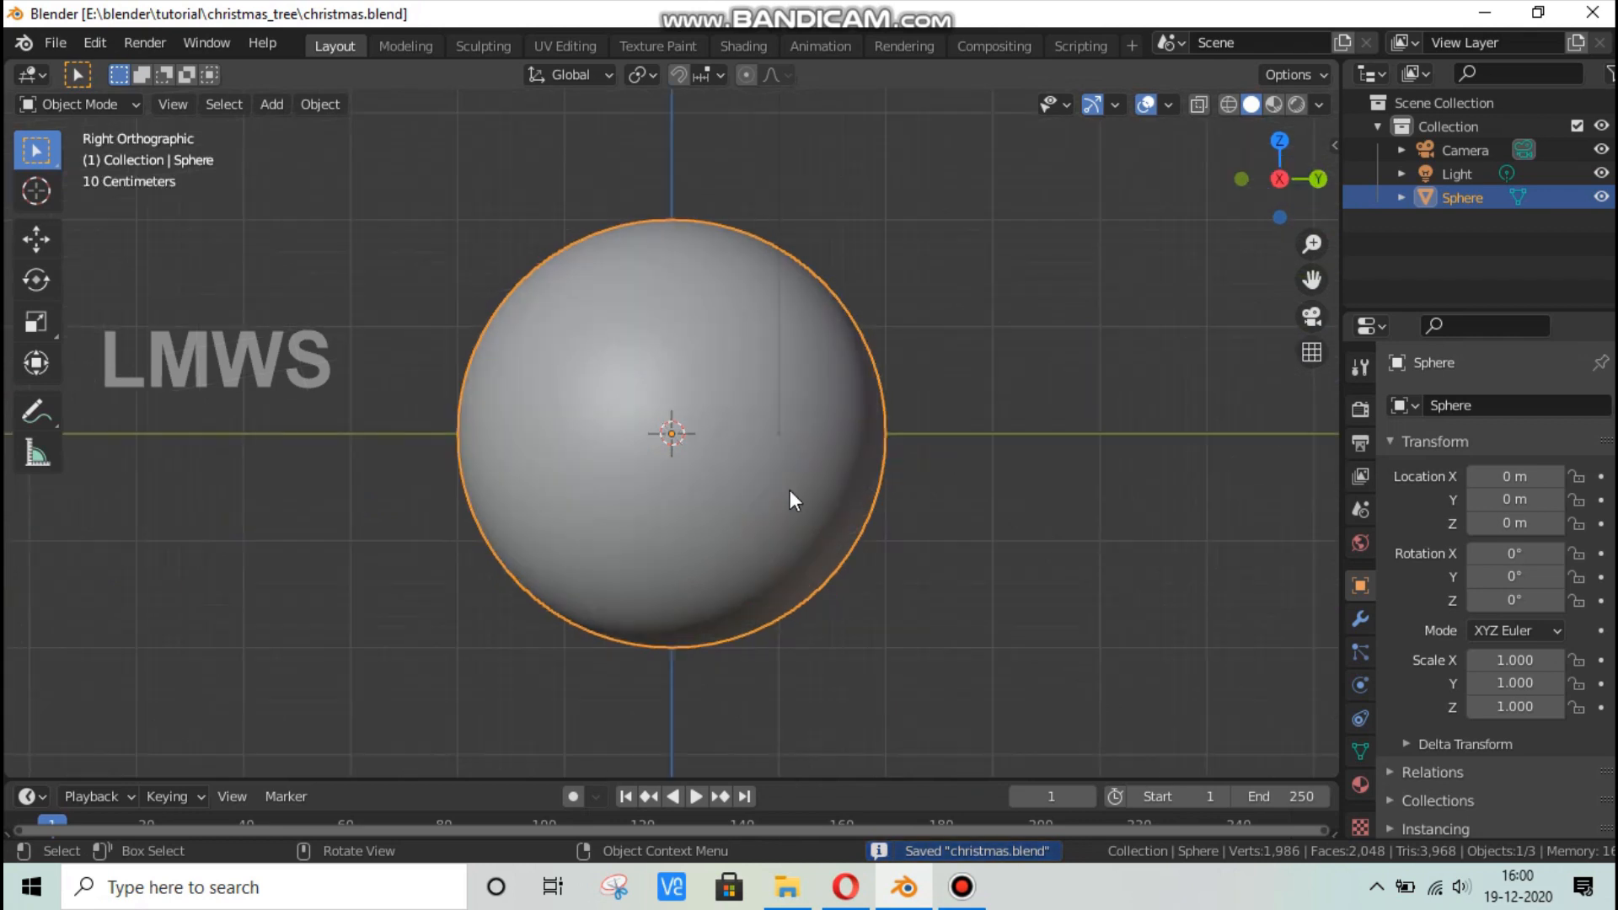
Raise the sphere along Z by about 1.98 m so it rests on the ground line.
scroll(788, 493, down, 2)
key(g)
key(z)
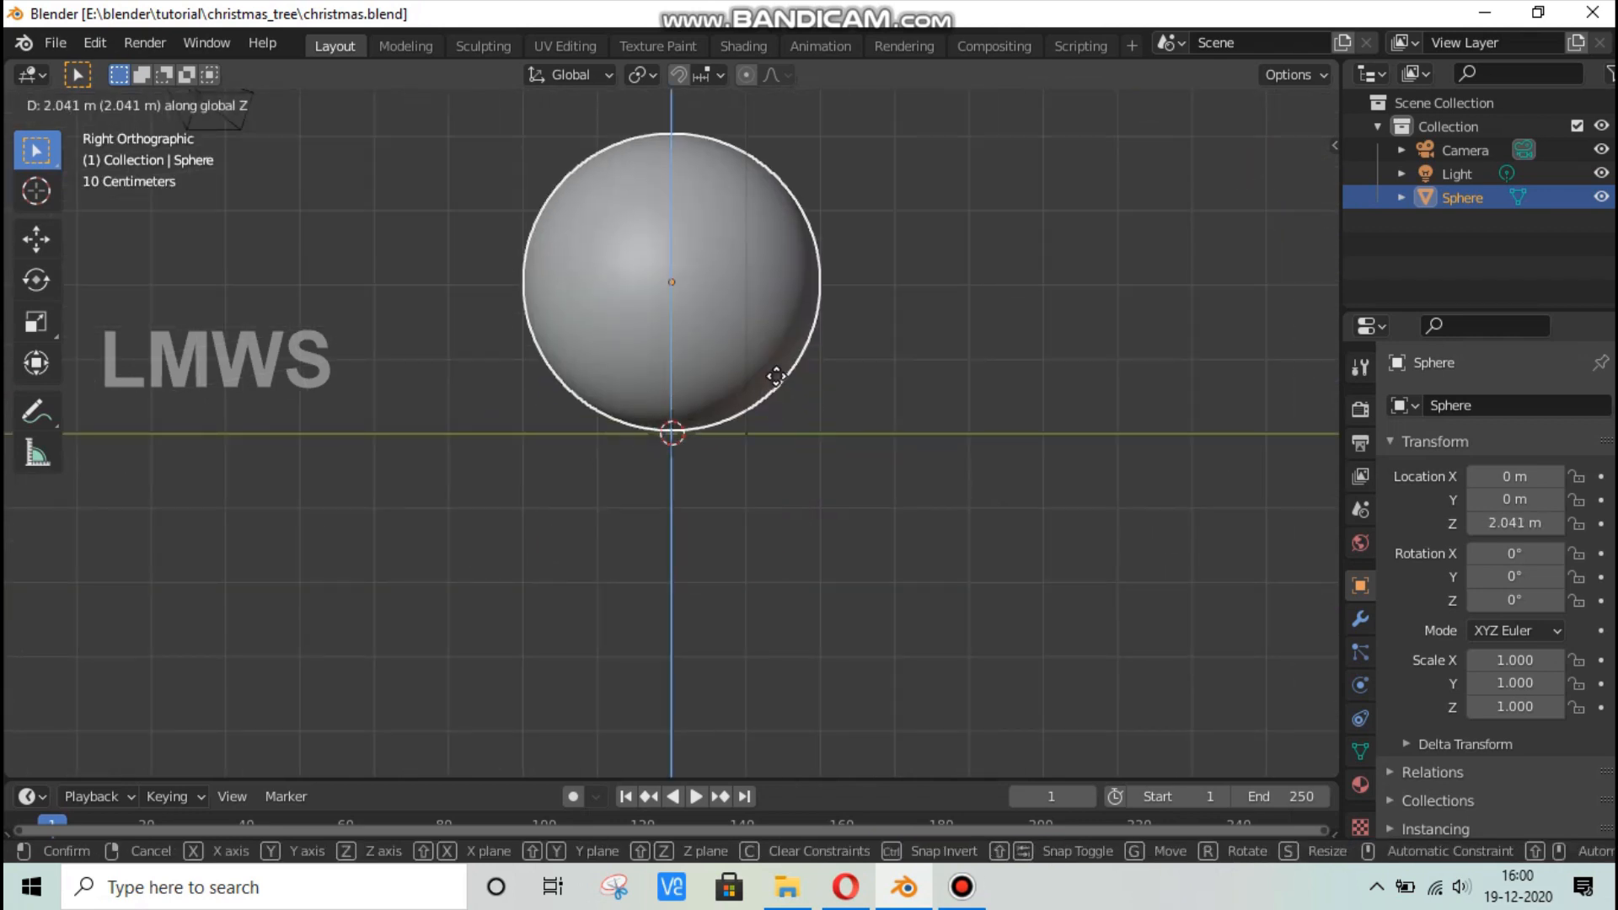
click(1079, 551)
Start the Shortcut VUr key display in the 3D viewport and save the file.
key(n)
click(1327, 325)
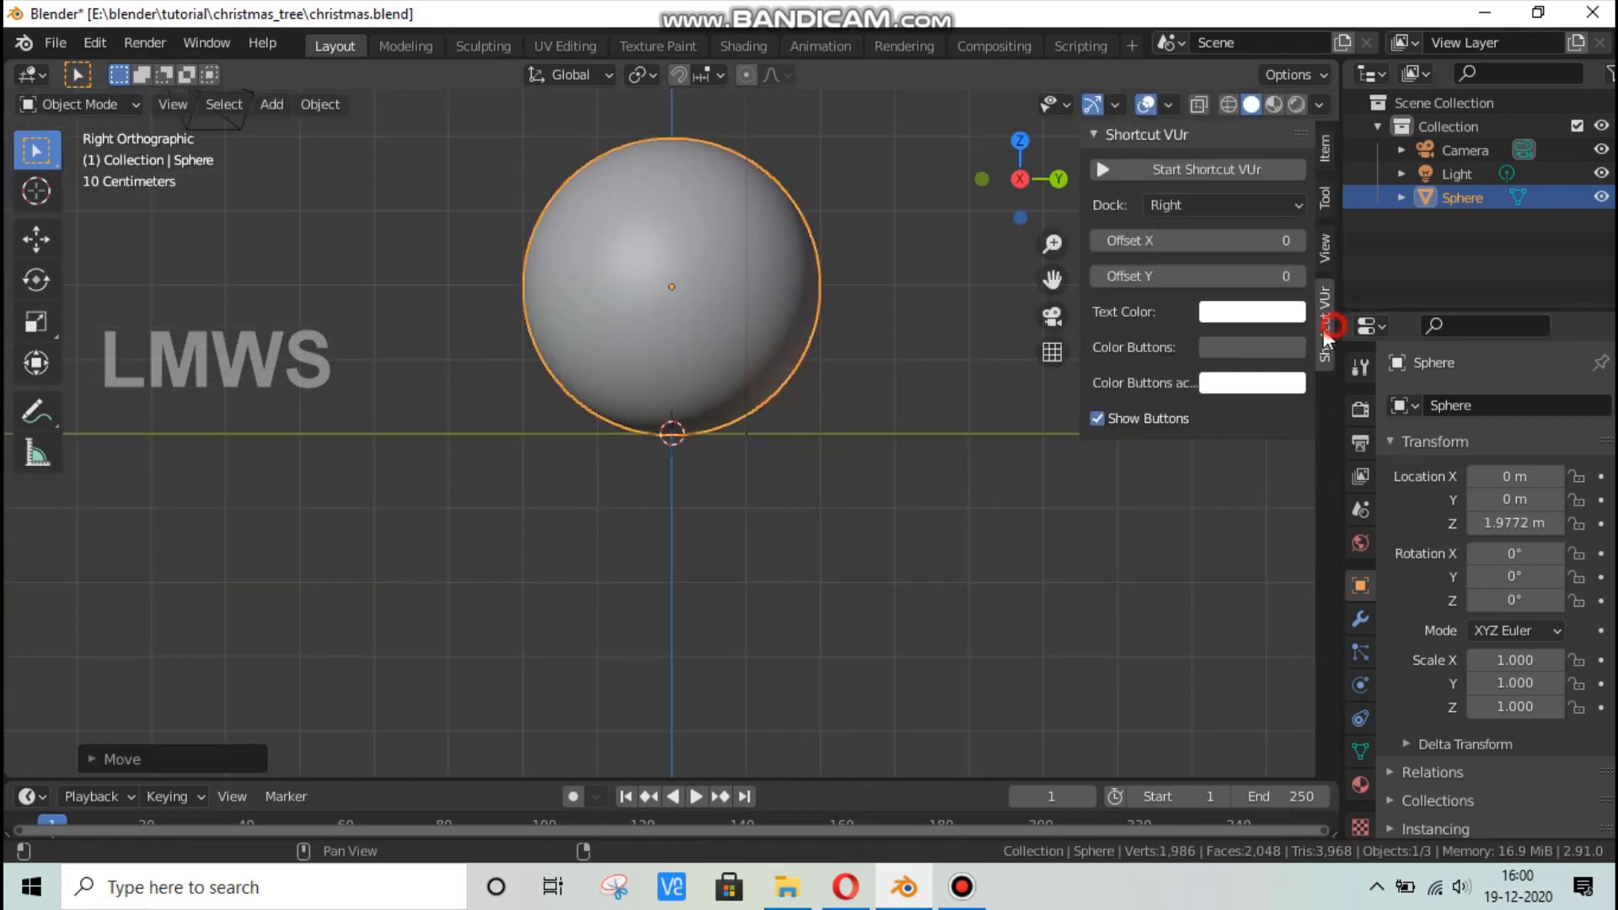
click(1218, 170)
key(n)
scroll(703, 600, up, 2)
key(ctrl+s)
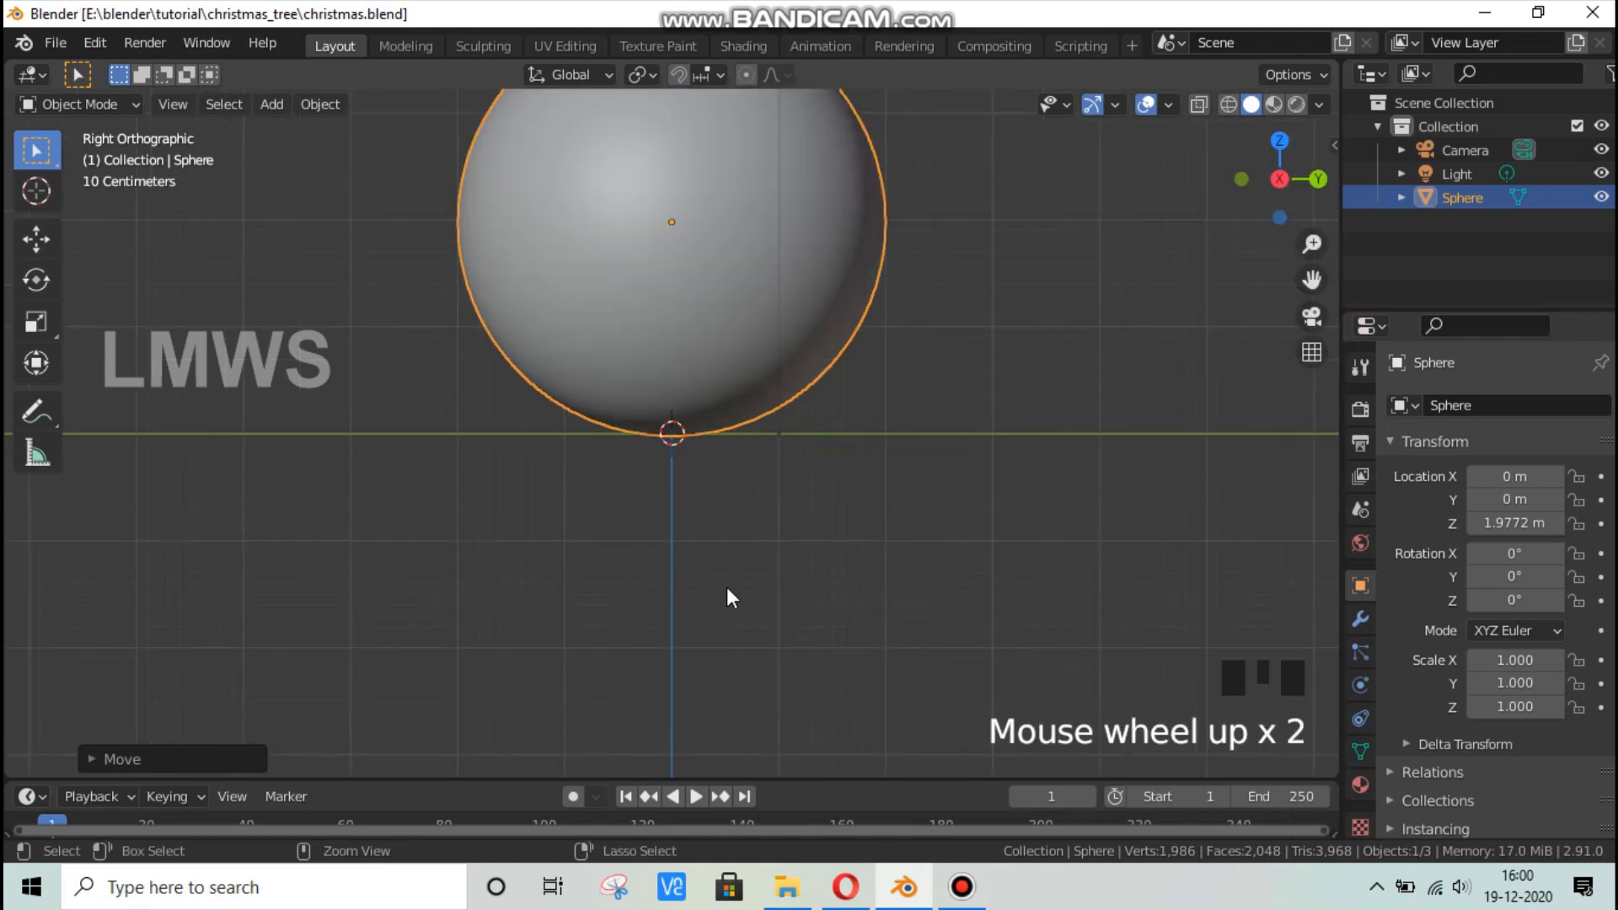
Scale the sphere up to about 3.241 and raise it along Z to about 6.39 m, resting on the ground.
scroll(759, 505, down, 1)
middle_drag(917, 500, 908, 506)
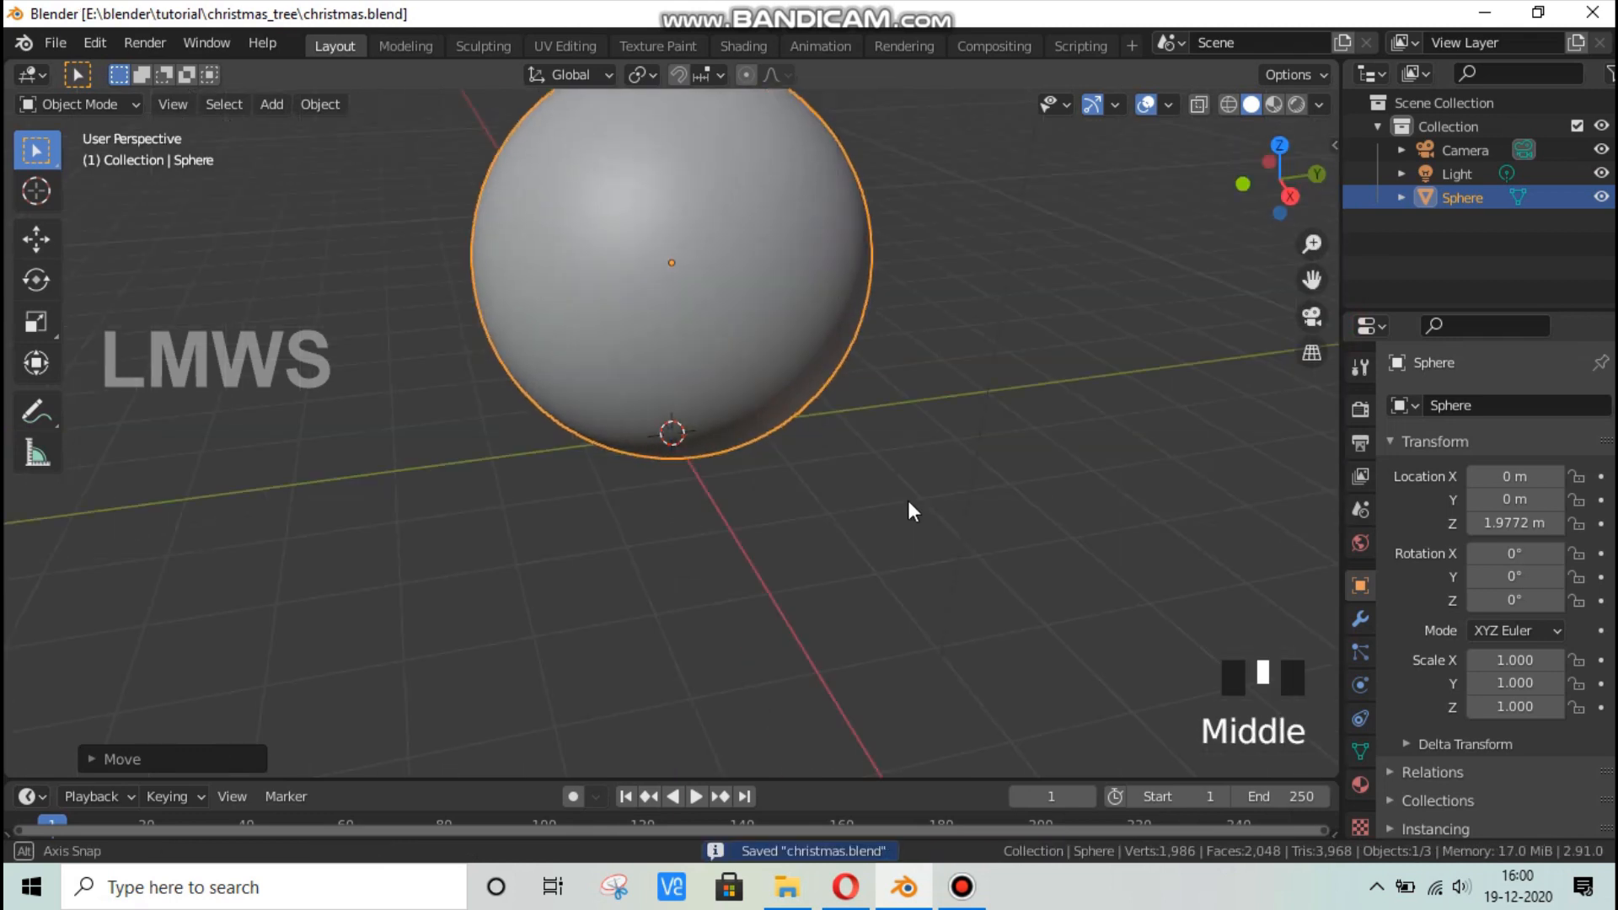
shift+scroll(903, 506, down, 2)
key(KP_3)
scroll(901, 443, down, 4)
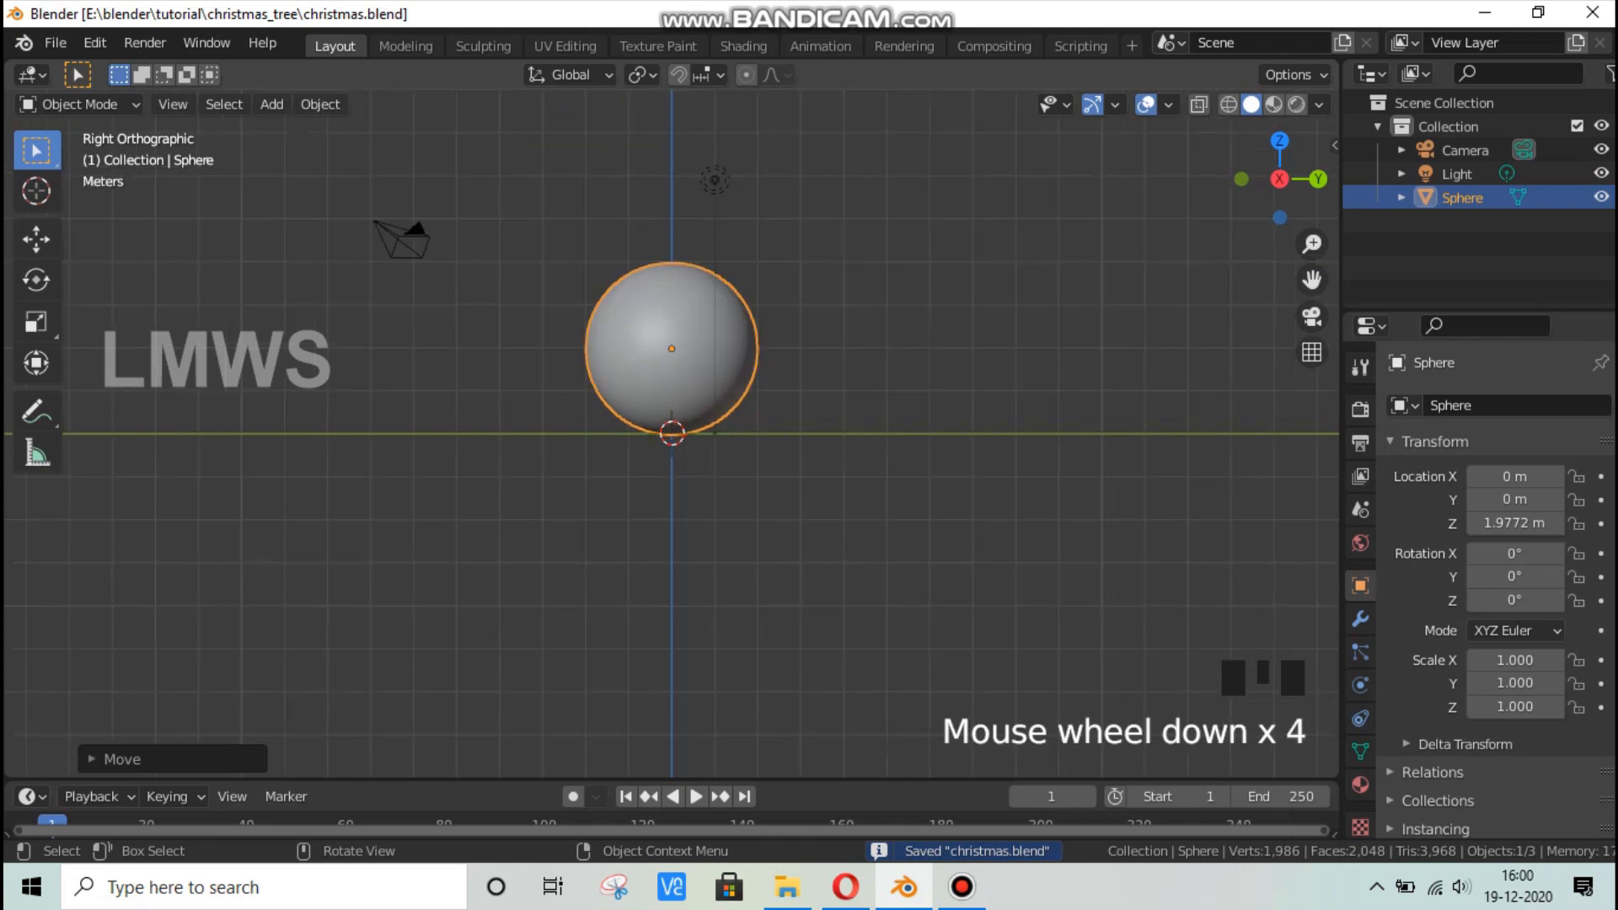
key(s)
click(1064, 567)
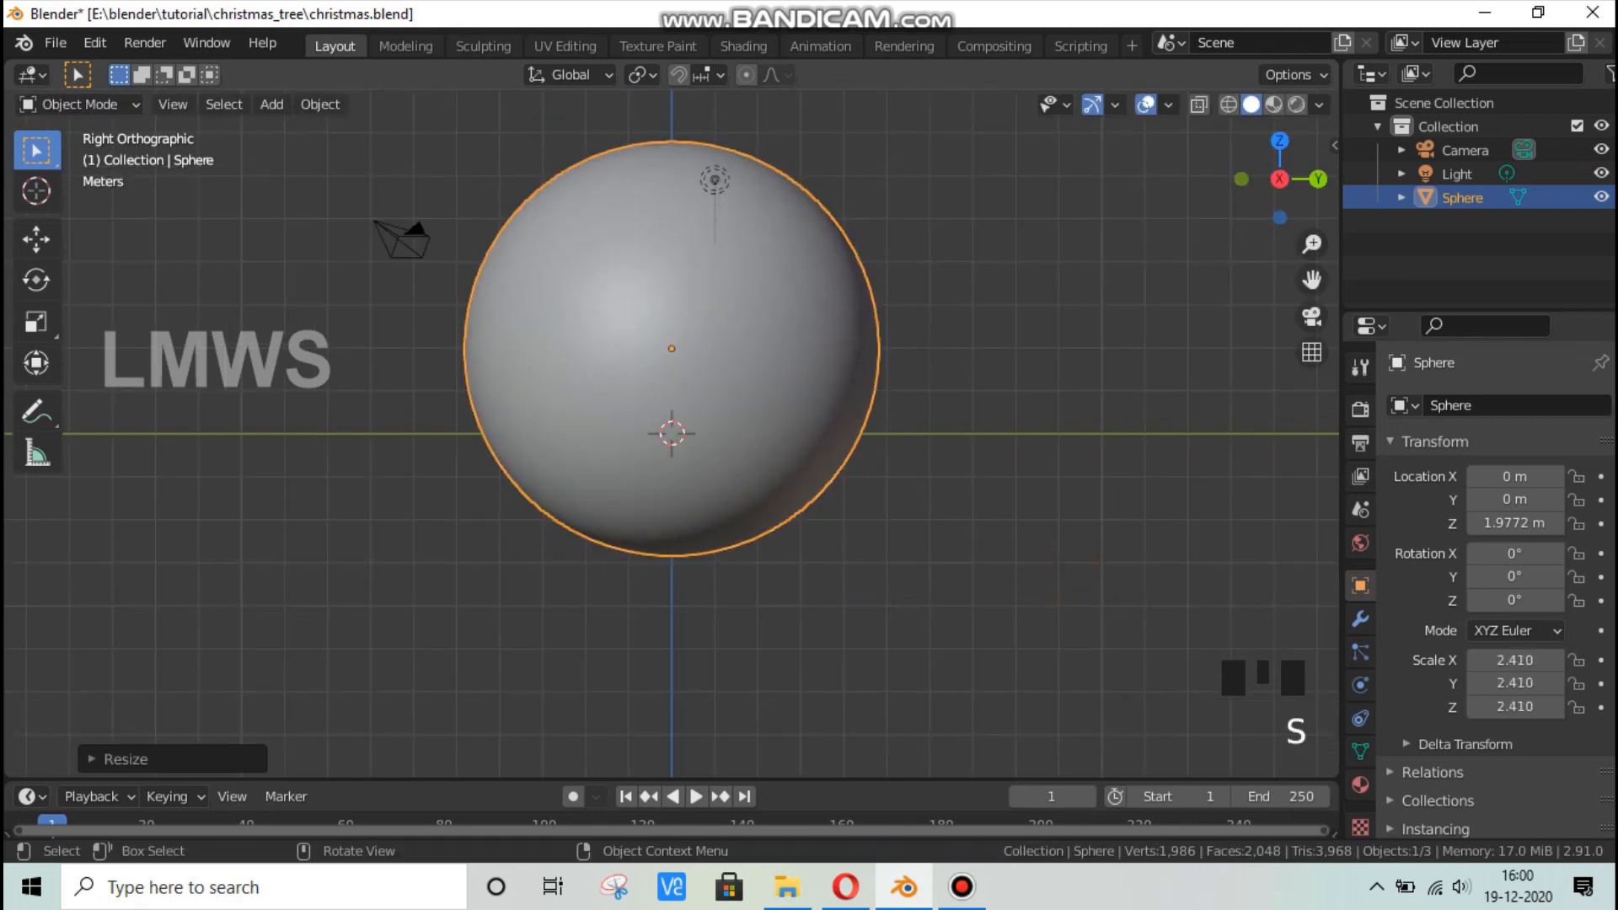
key(s)
click(964, 632)
key(g)
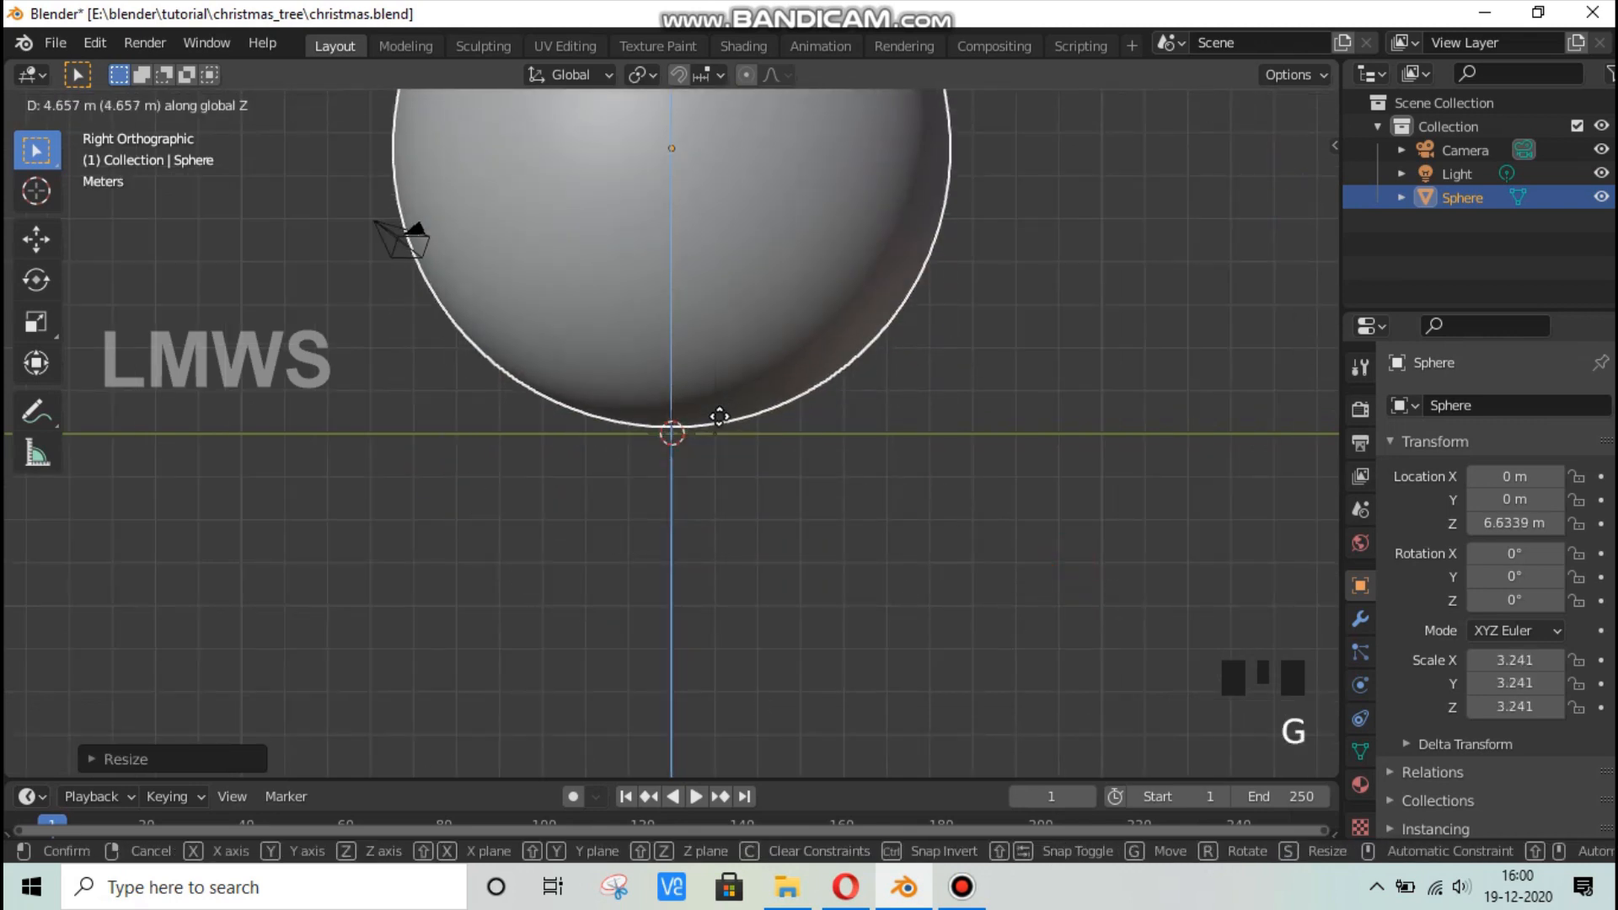
click(719, 422)
middle_drag(569, 511, 760, 415)
Enter Edit Mode on the sphere and deselect all of its vertices.
key(shift+a)
click(804, 235)
key(Tab)
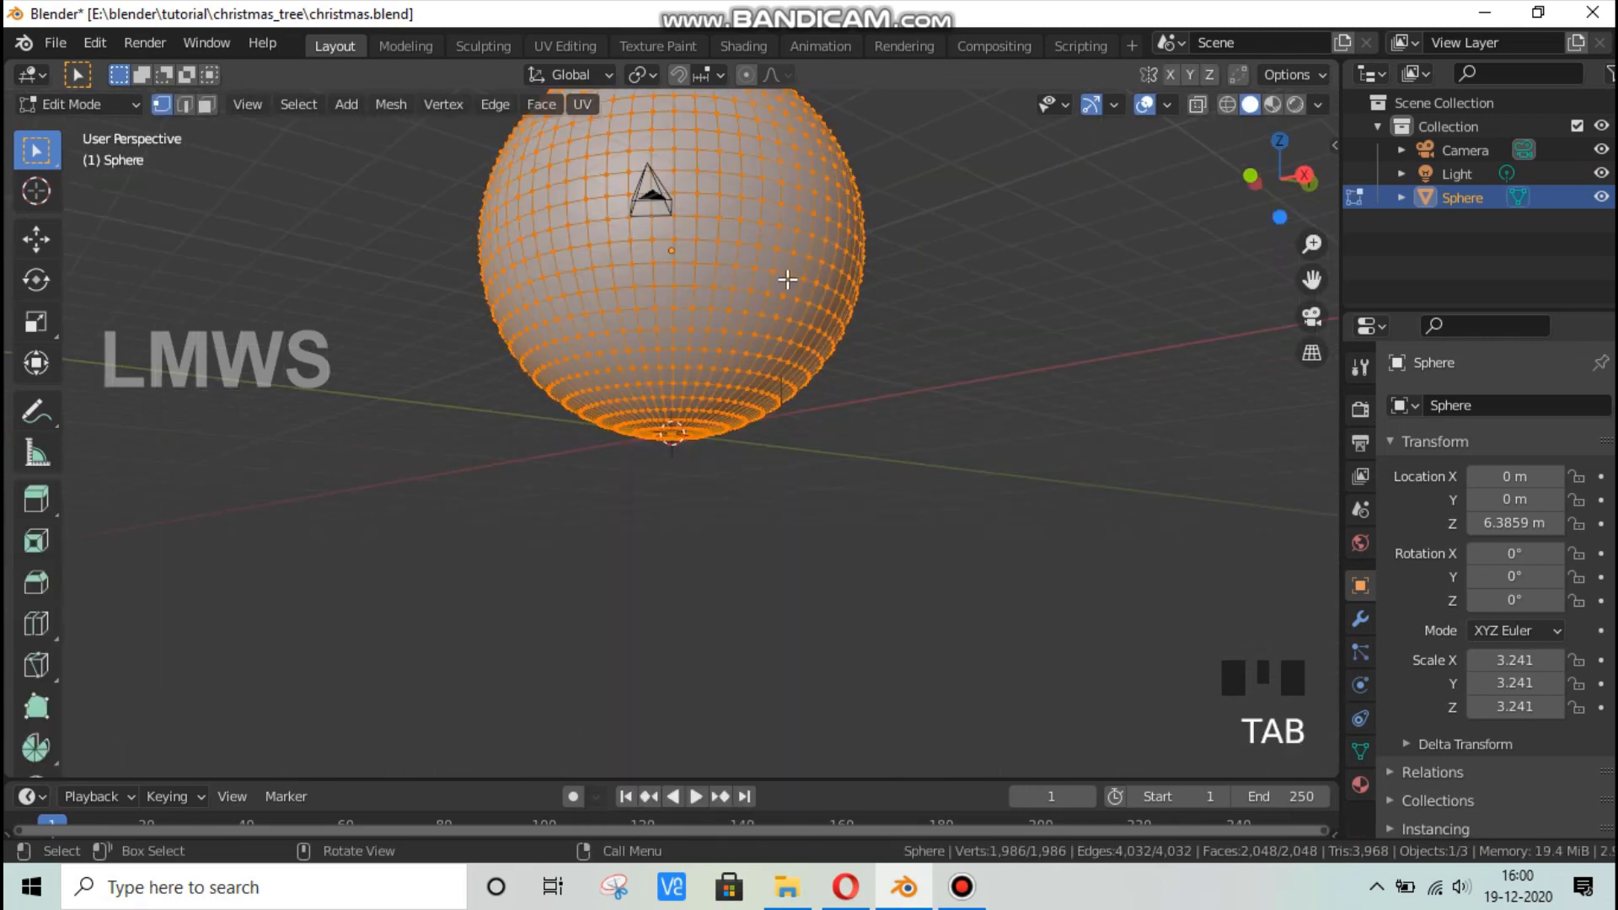
key(Tab)
click(78, 104)
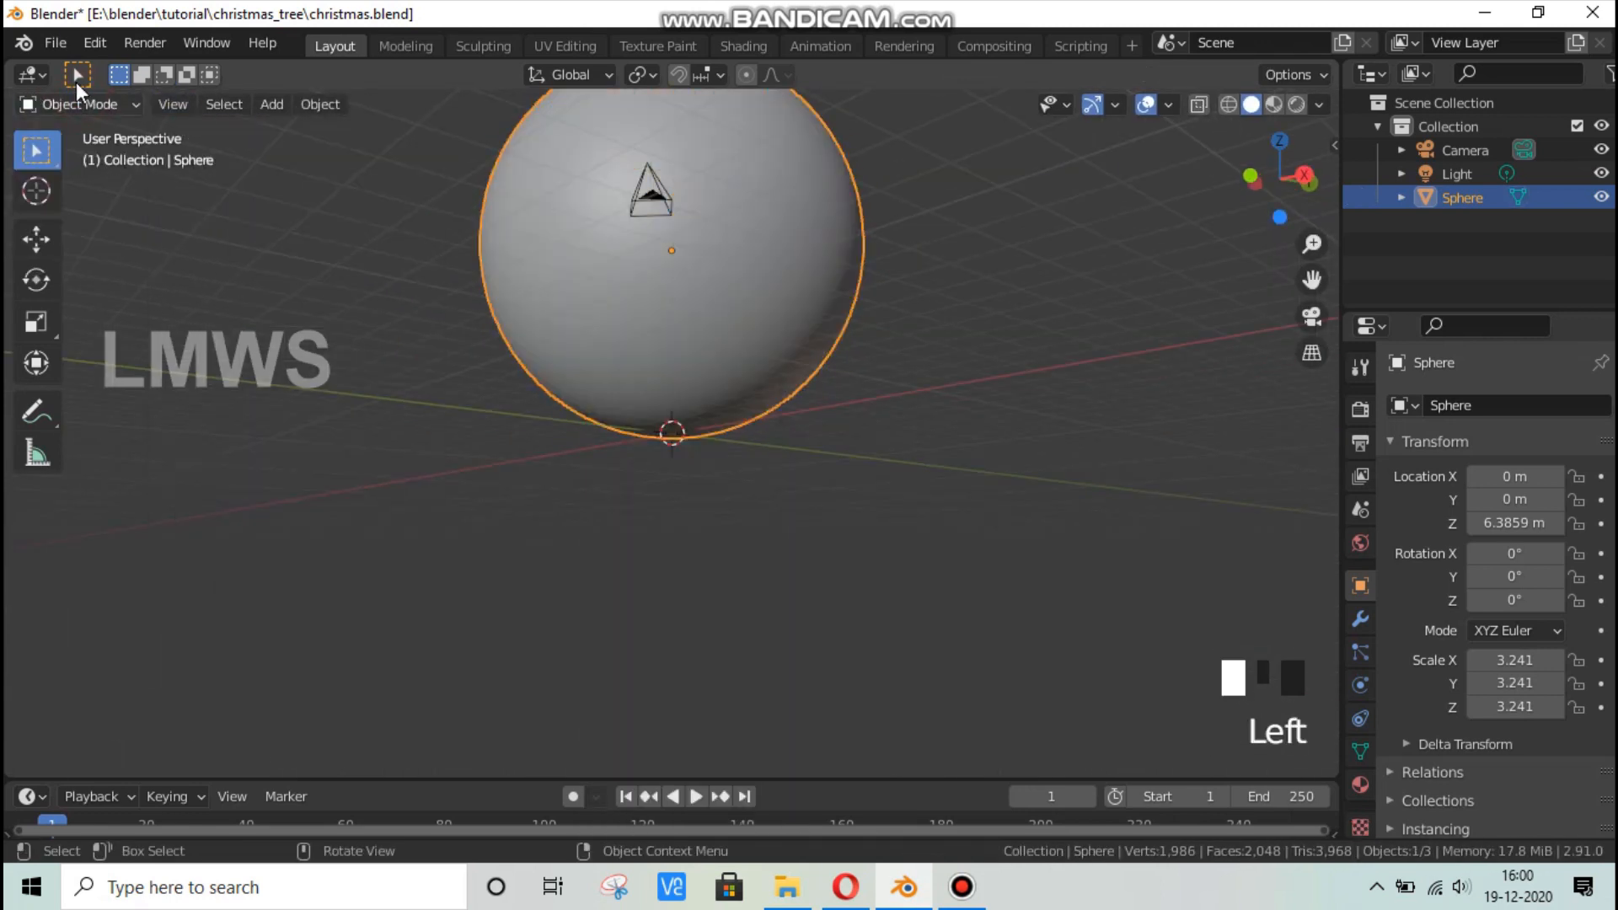
click(77, 103)
click(78, 157)
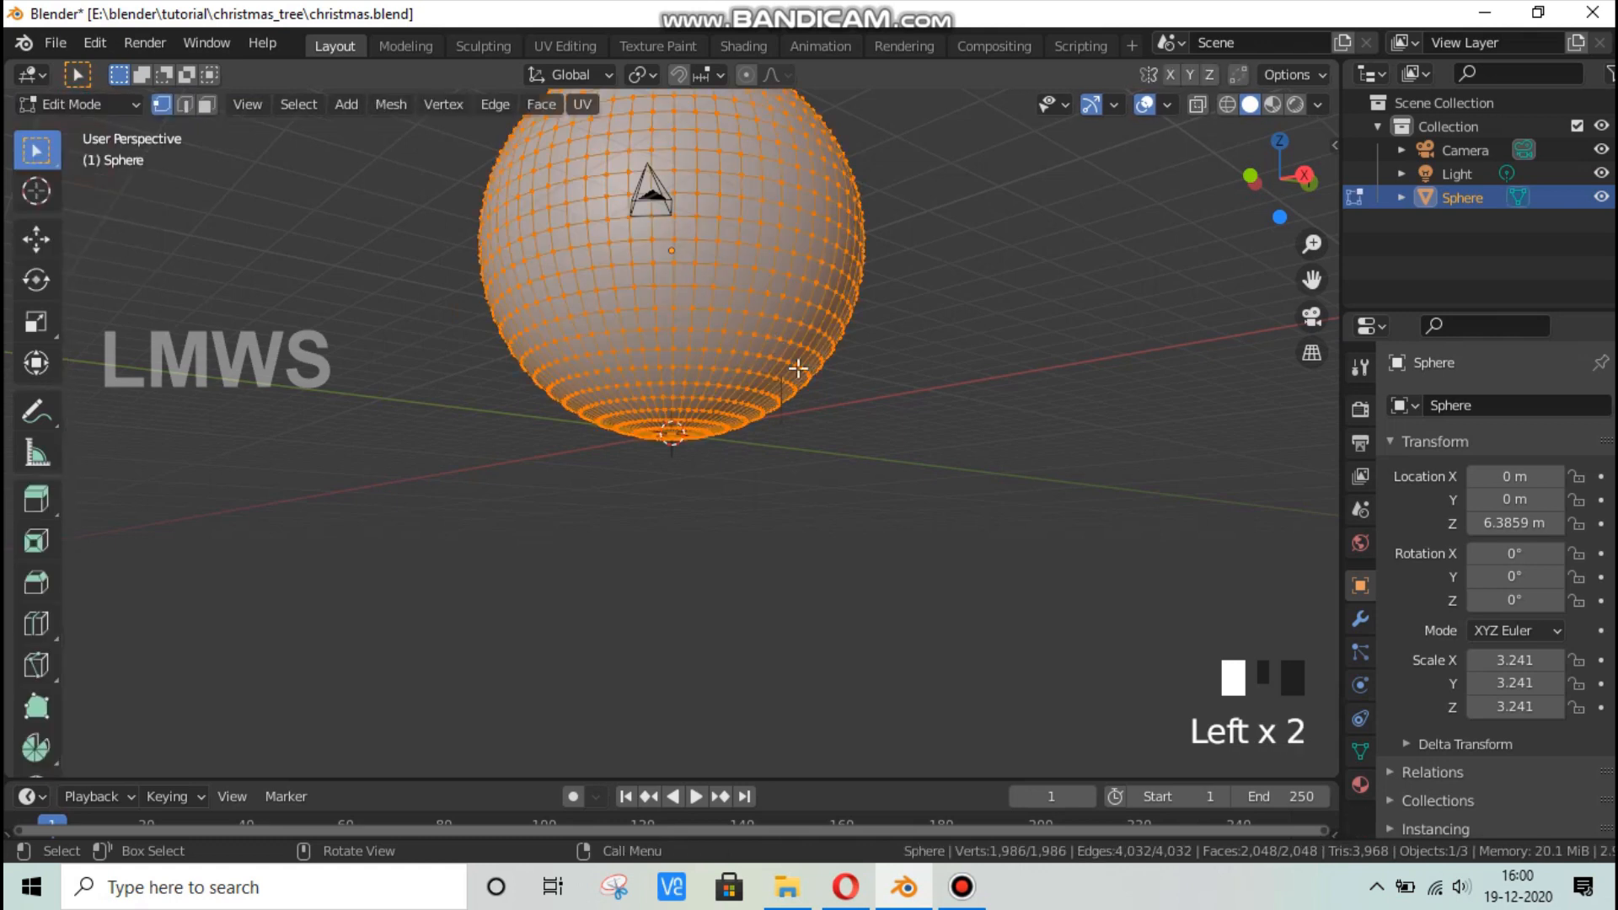
key(alt+a)
Try adding a cube inside the sphere's mesh, and delete it.
key(shift+a)
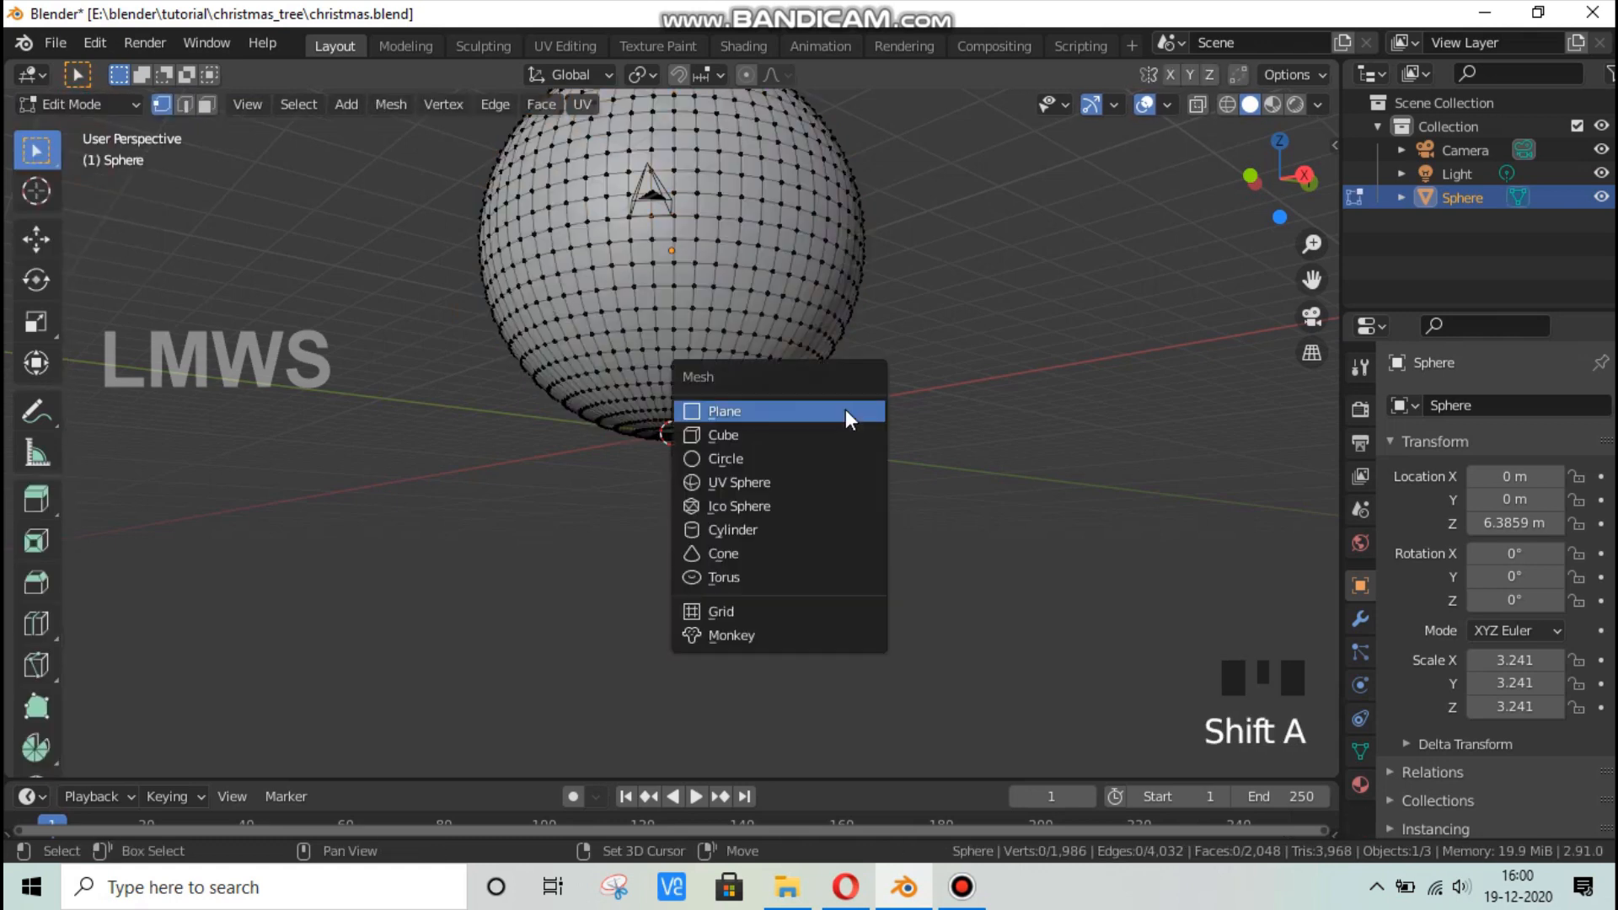
click(776, 434)
key(x)
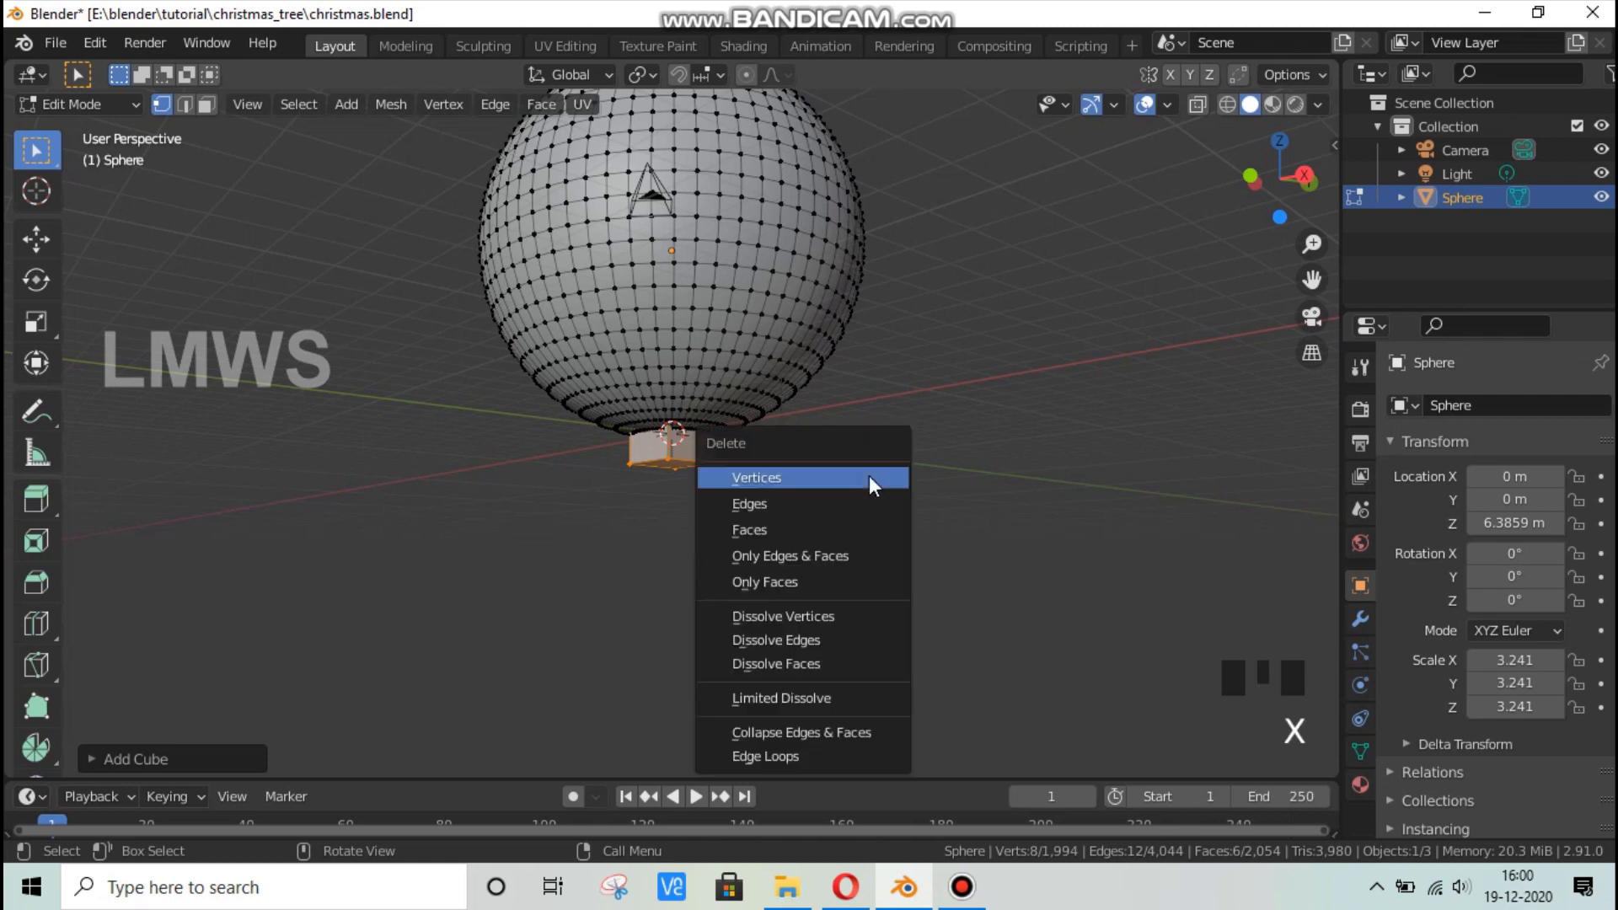
click(788, 524)
Add a cylinder to the sphere's mesh and scale it only in X and Y into a disc wider than the sphere.
key(shift+a)
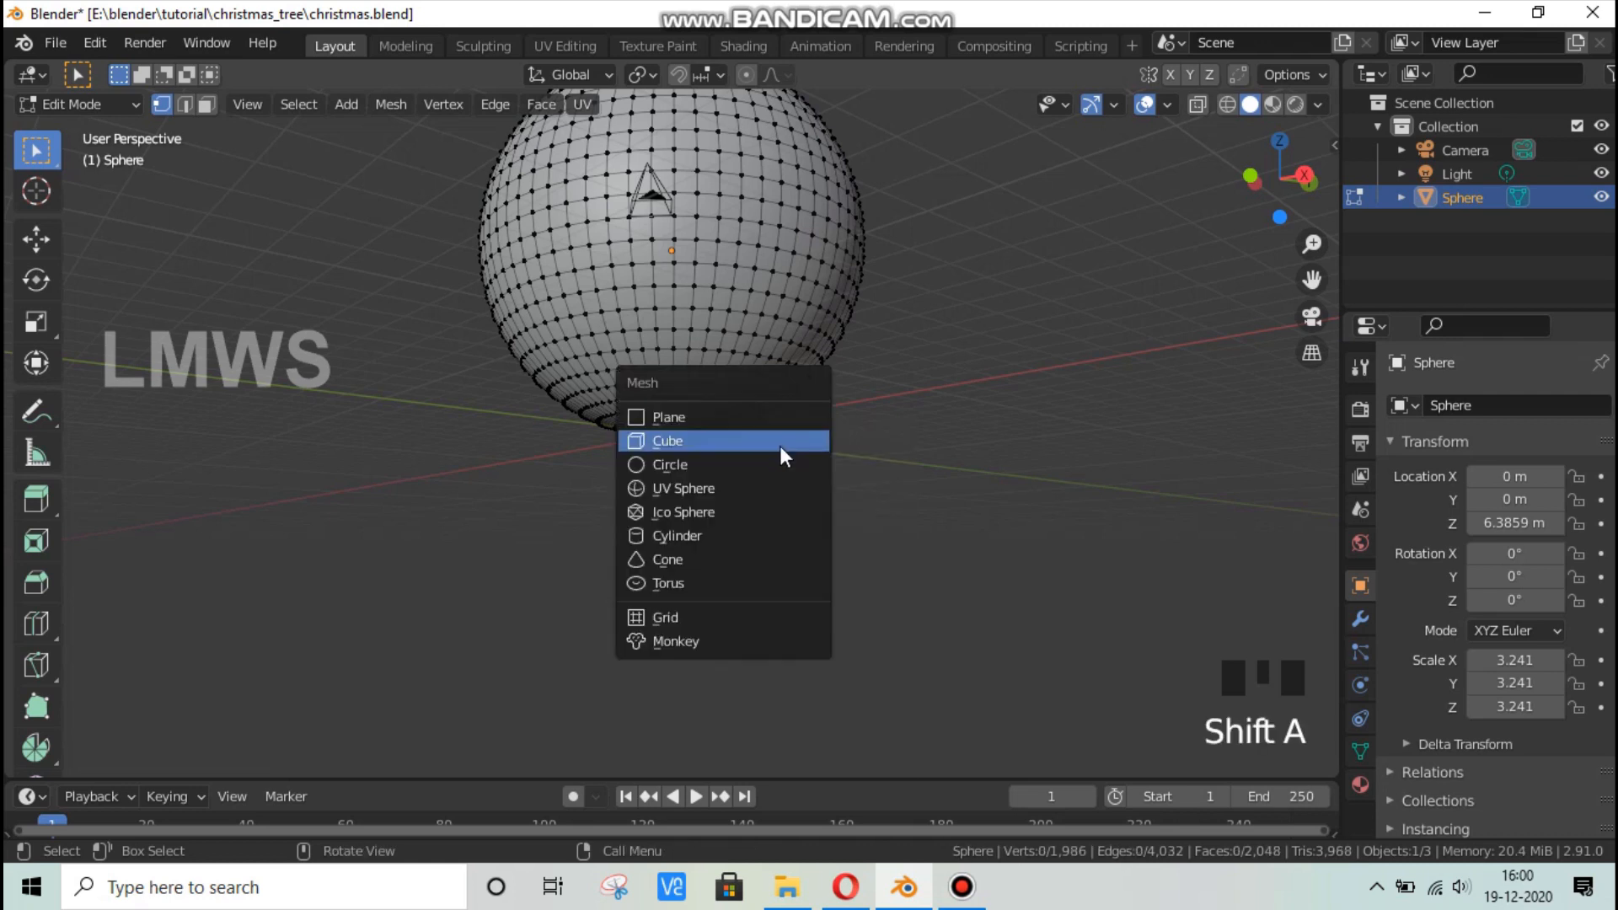
click(717, 538)
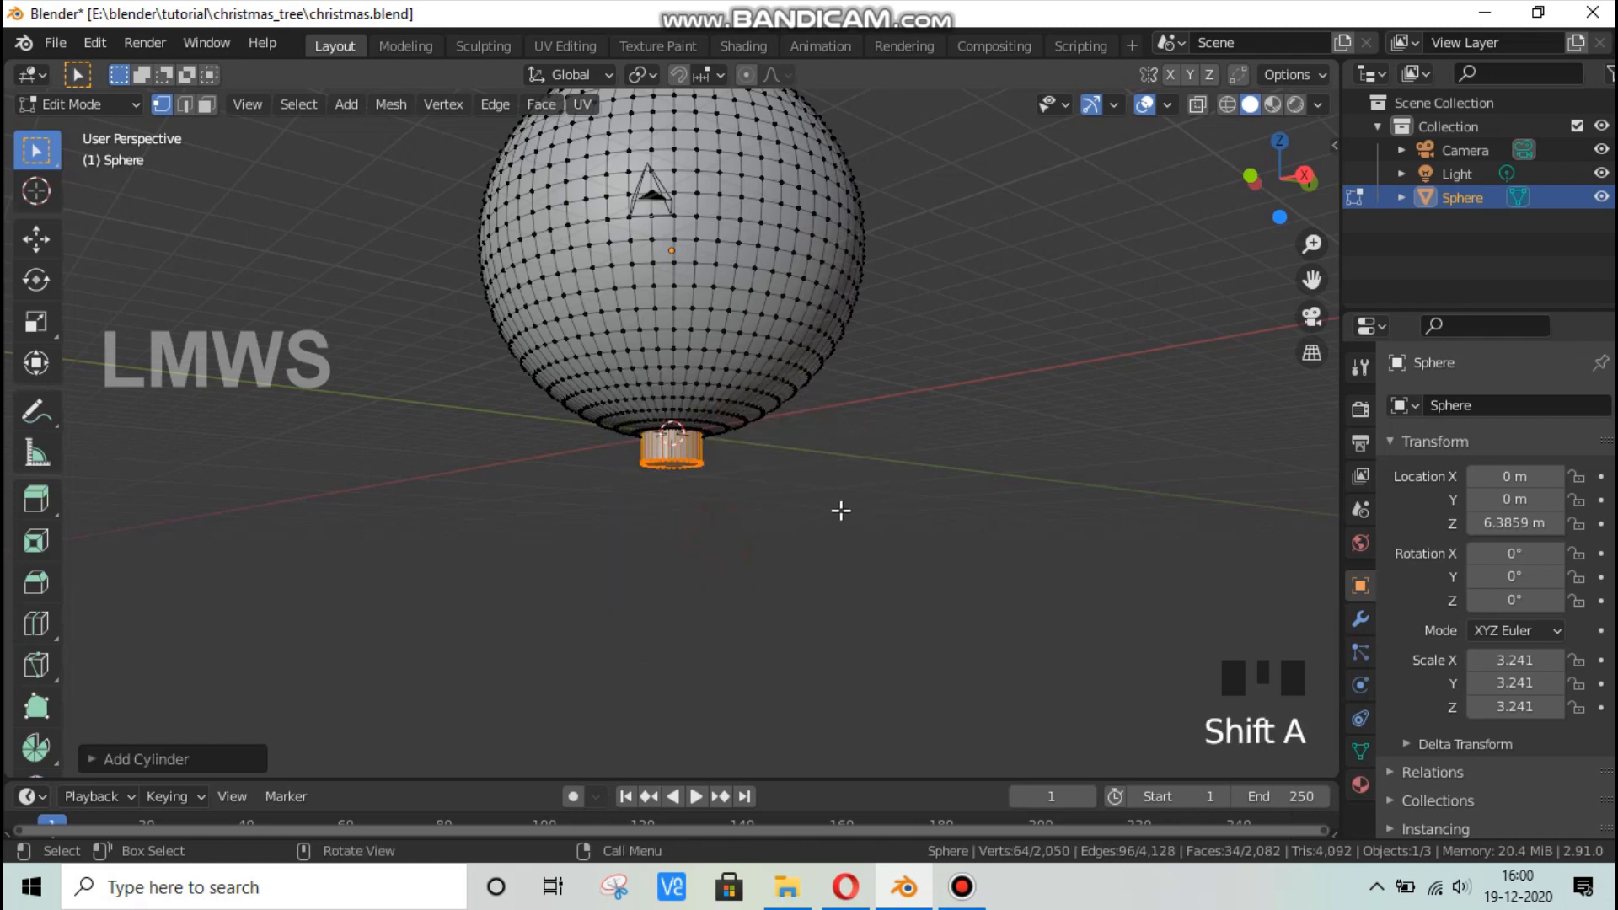
key(KP_3)
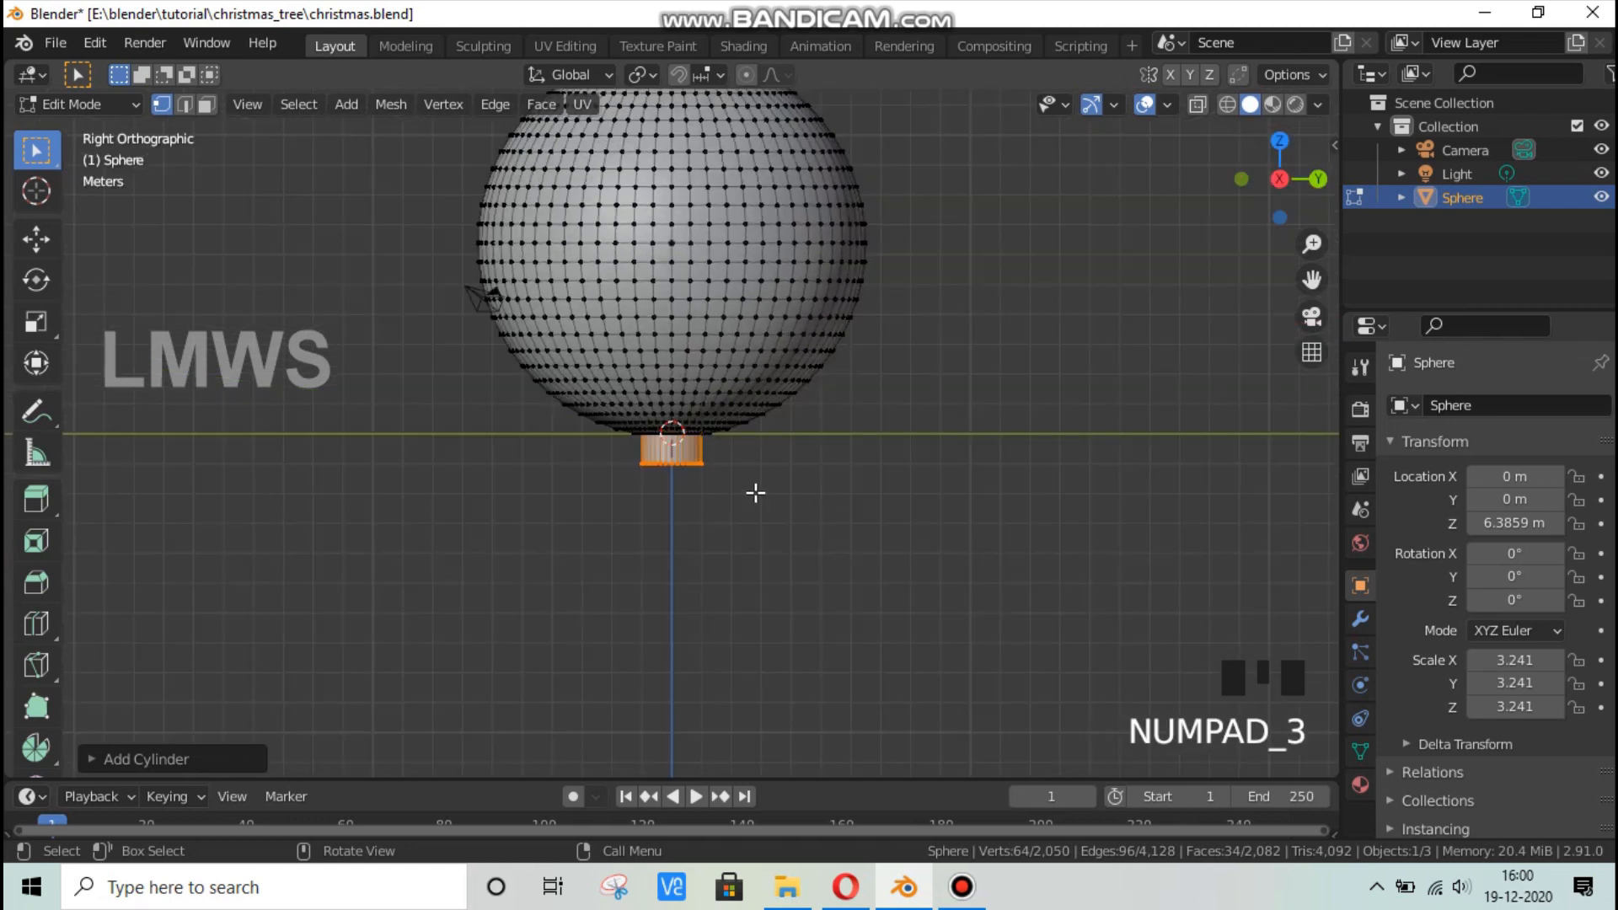
key(s)
key(shift+z)
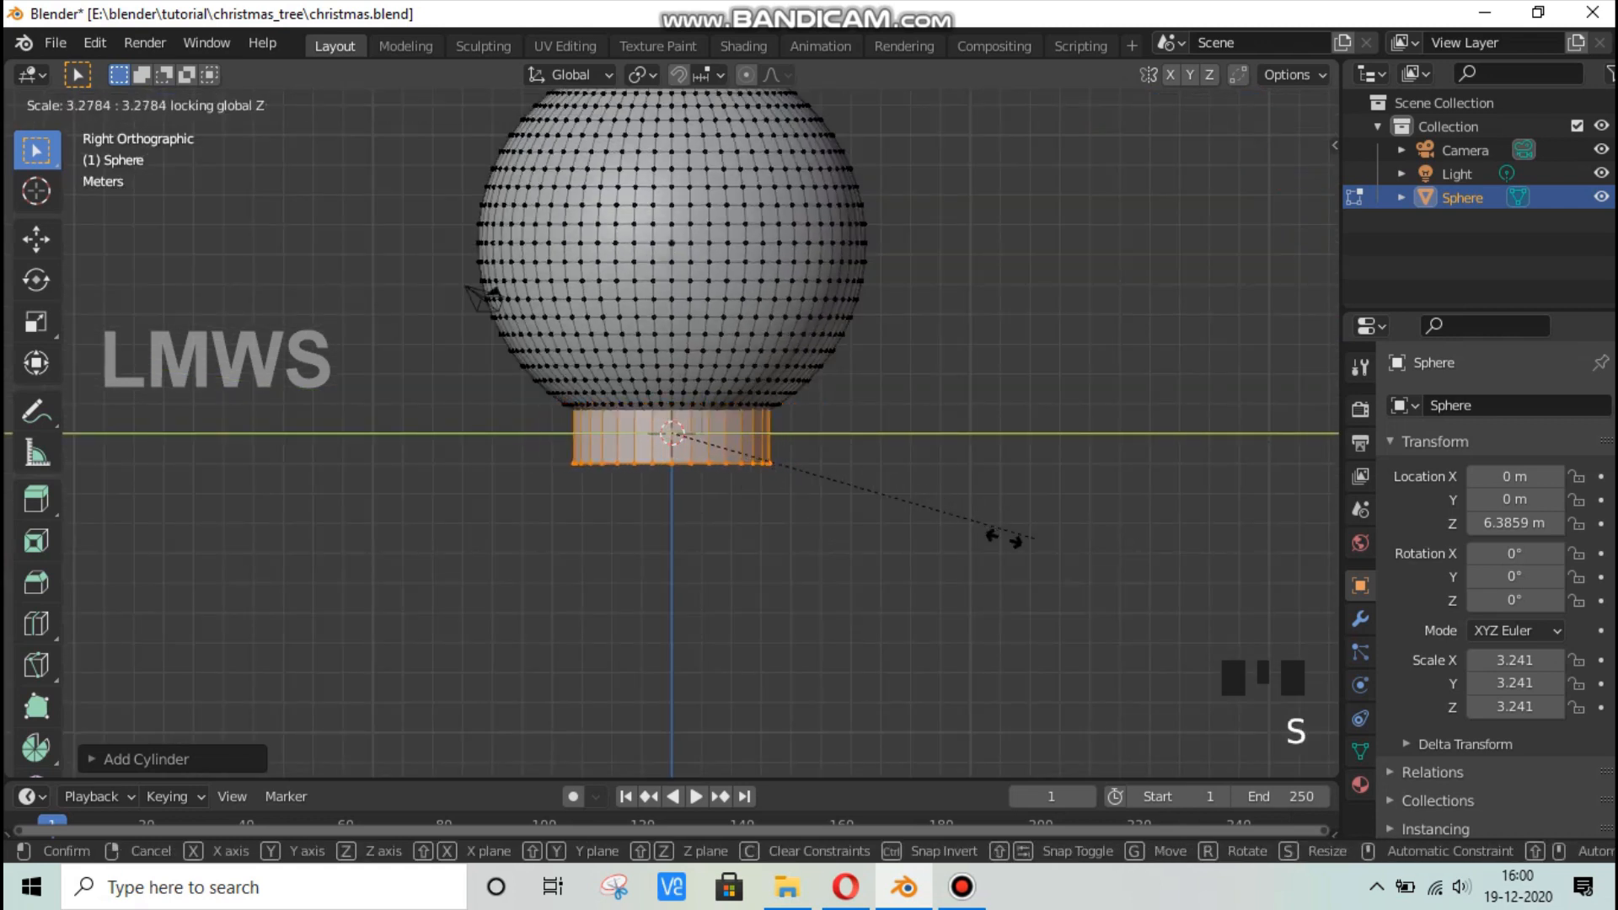
right_click(1004, 540)
key(s)
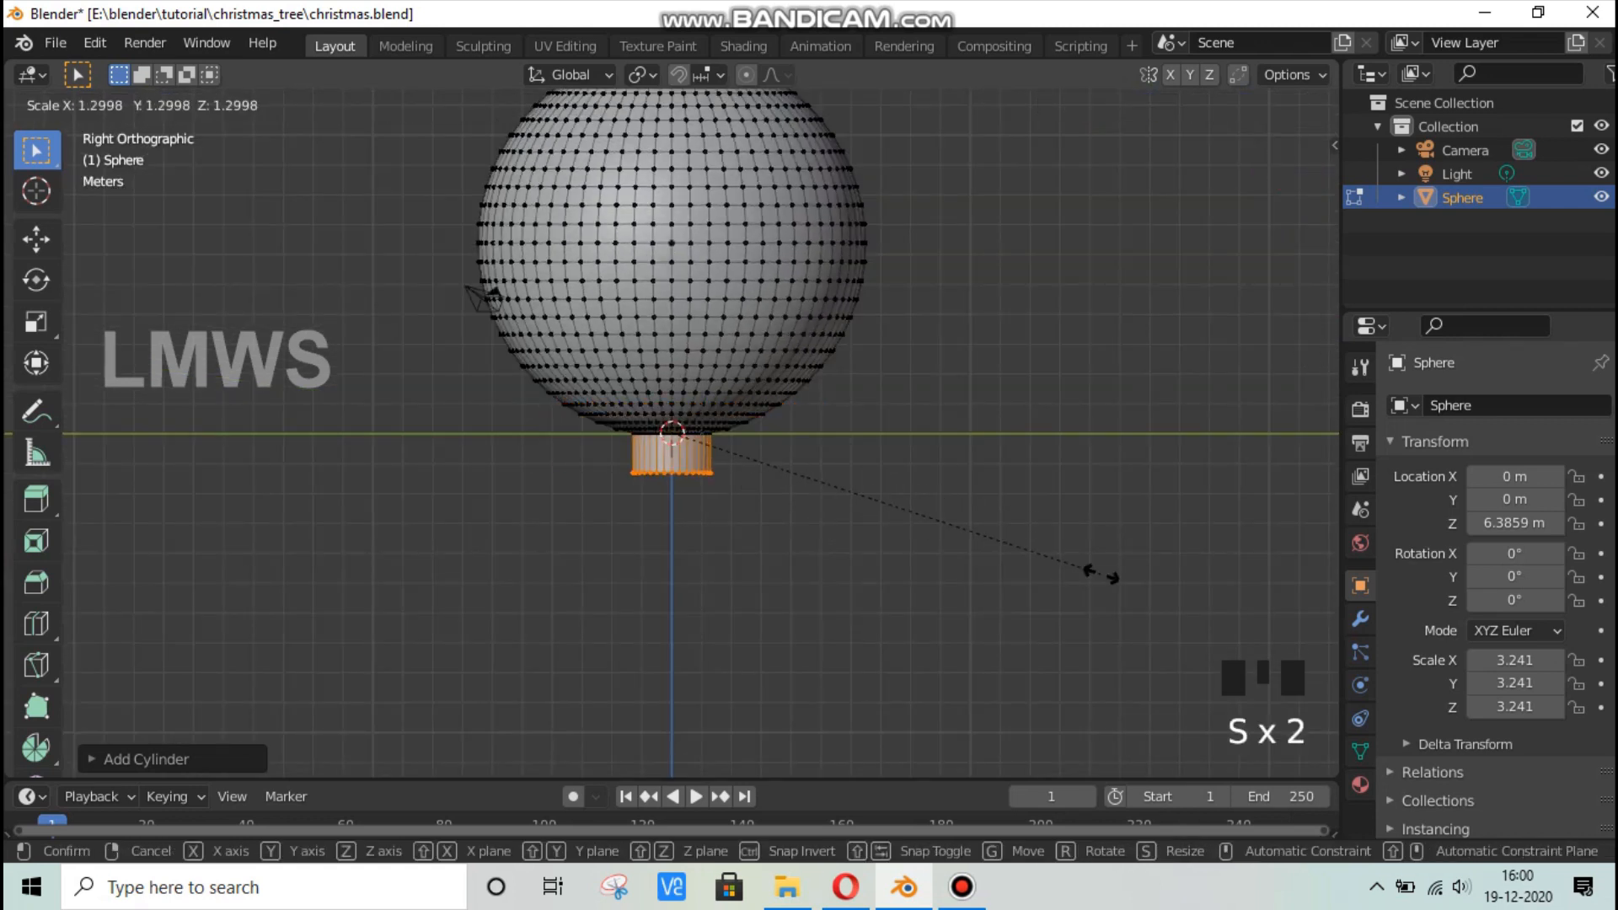
key(shift+z)
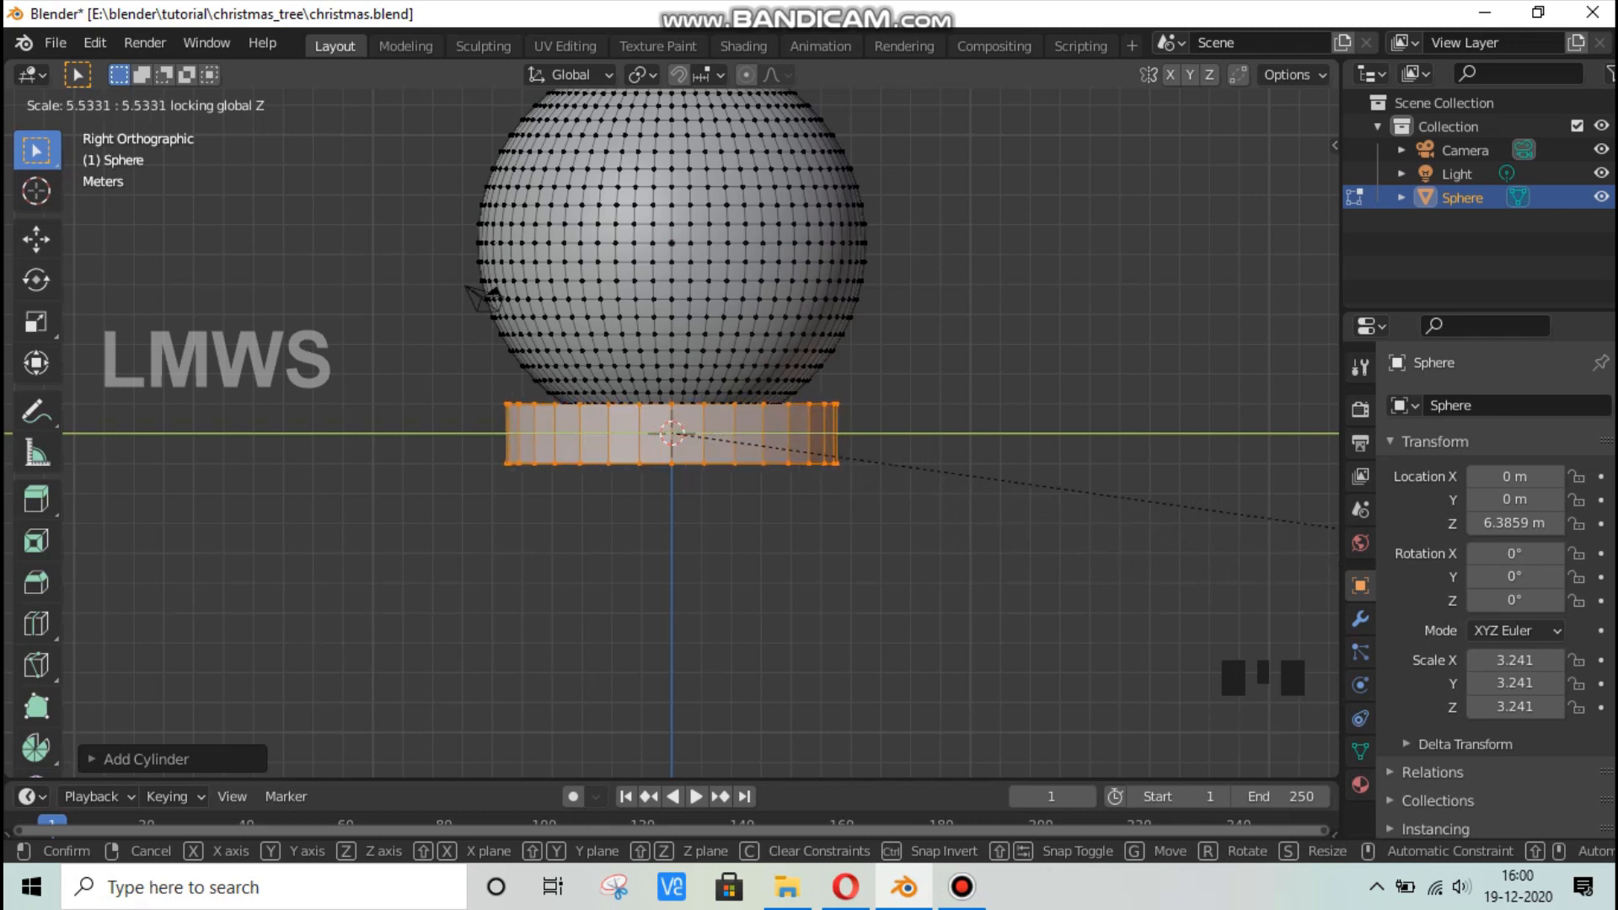
click(594, 402)
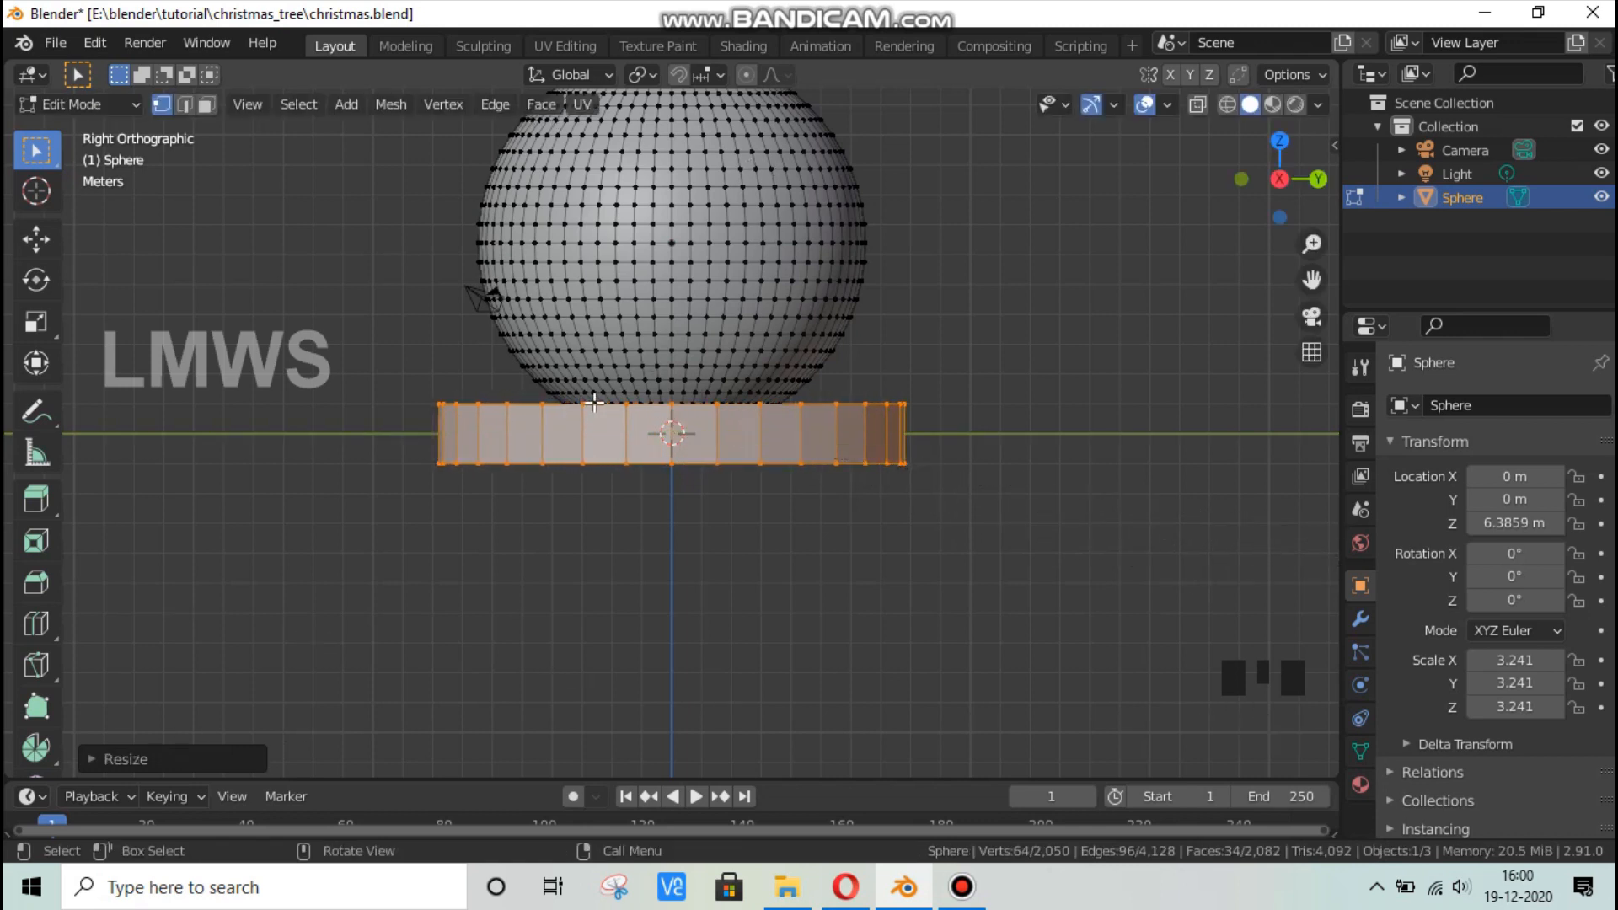
Raise the cylinder along Z until its underside sits about on the ground line.
middle_drag(594, 403, 749, 493)
scroll(749, 493, up, 2)
key(KP_3)
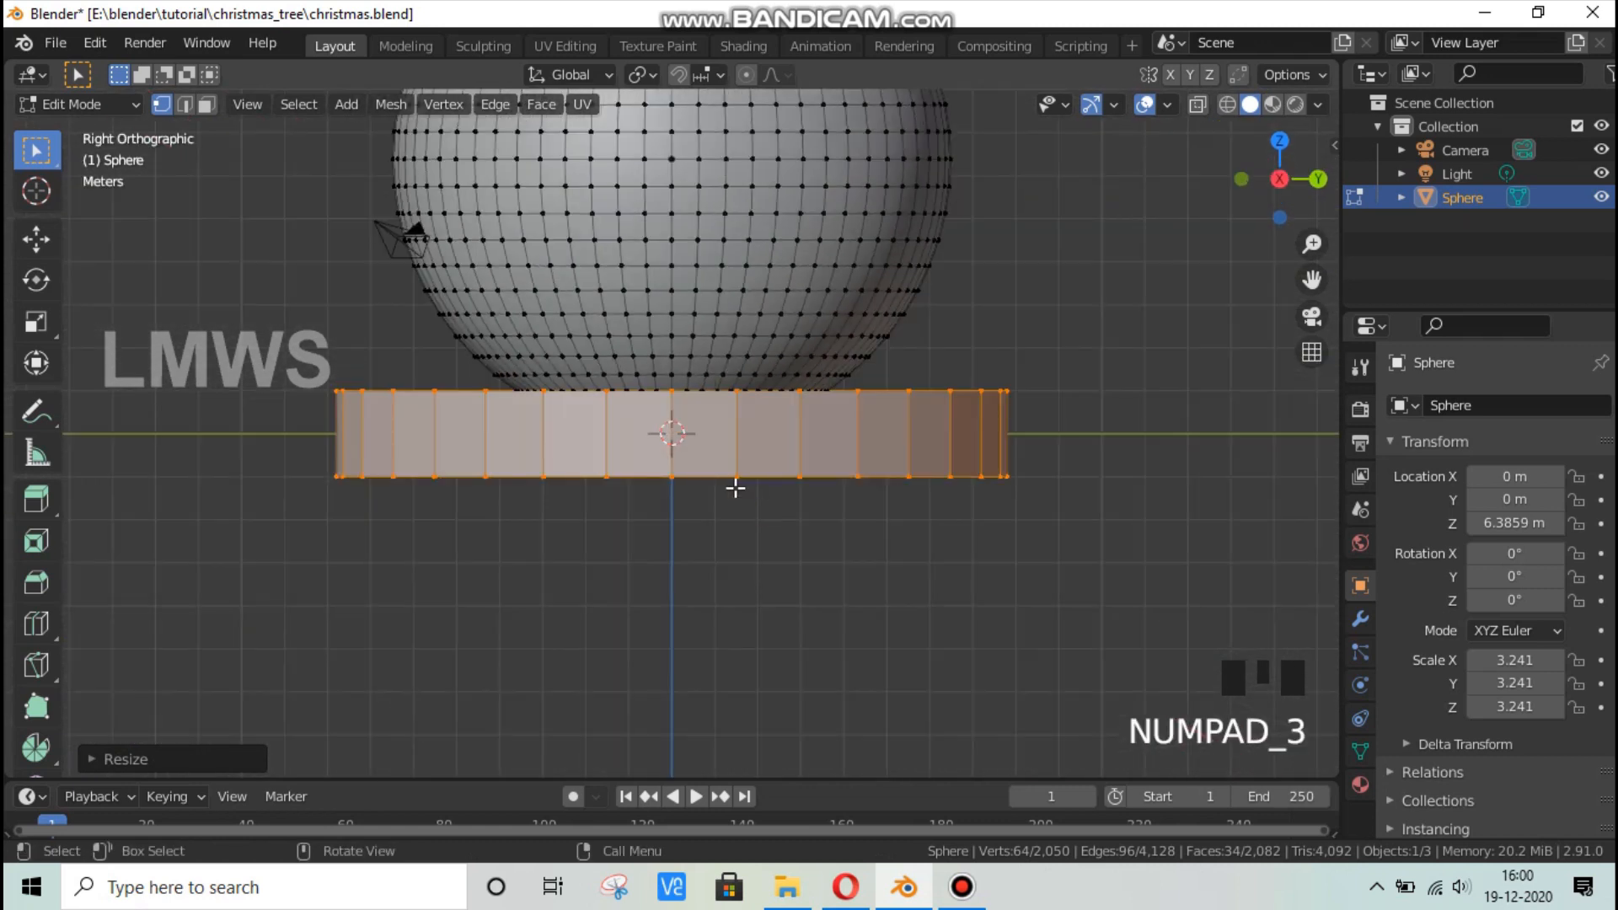
key(g)
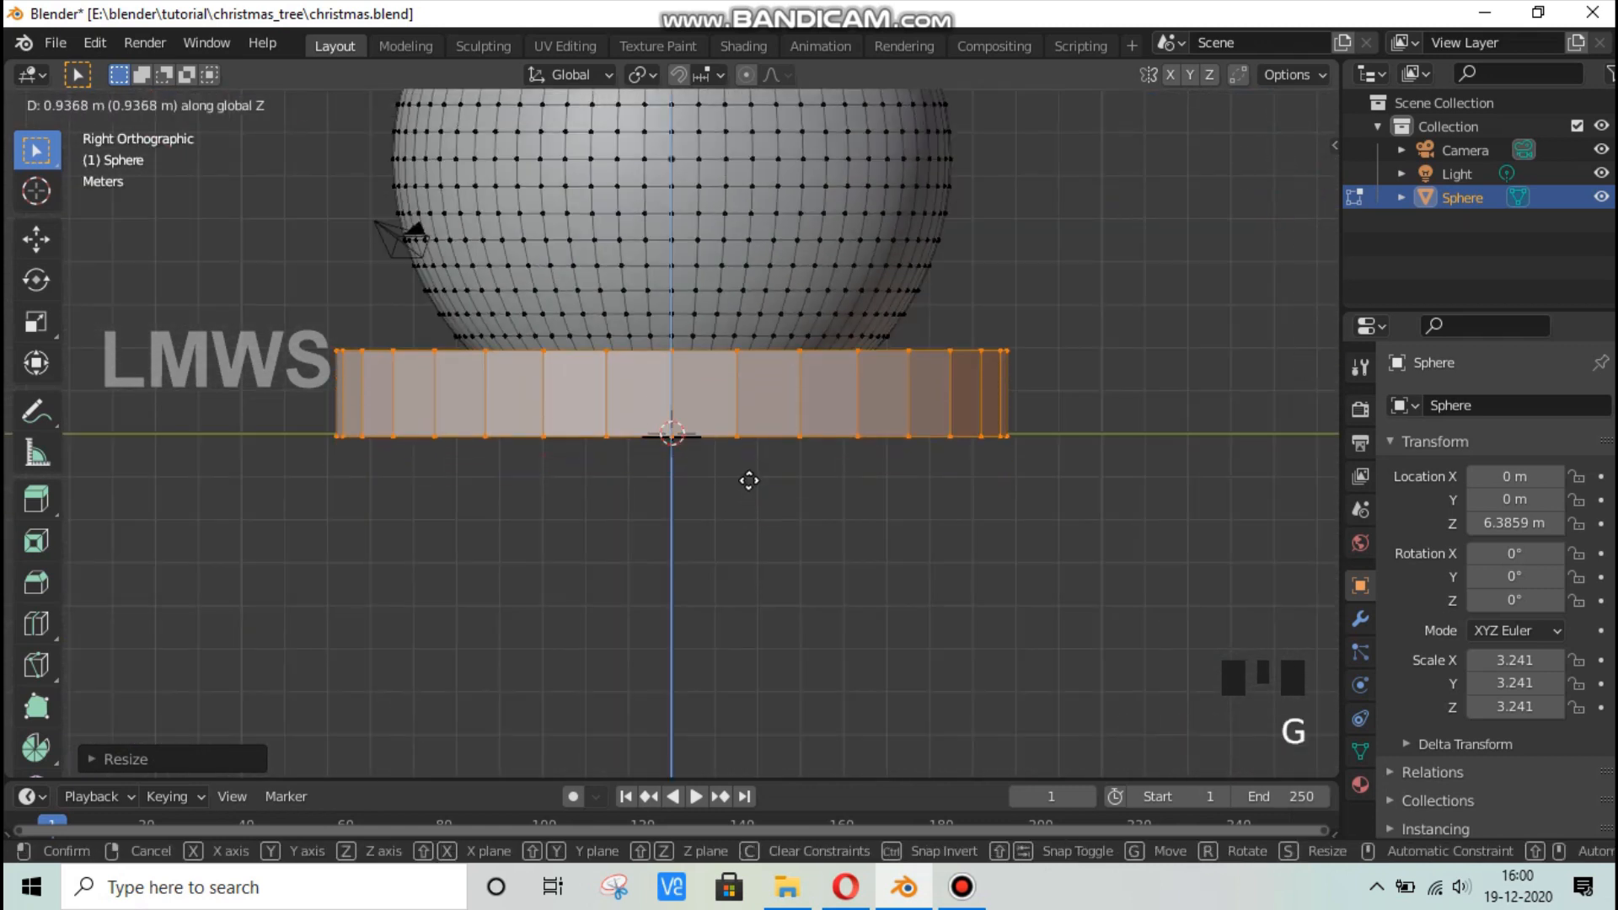
click(750, 490)
Delete the cylinder from the sphere's mesh.
scroll(538, 506, down, 1)
middle_drag(538, 505, 825, 533)
key(x)
click(730, 438)
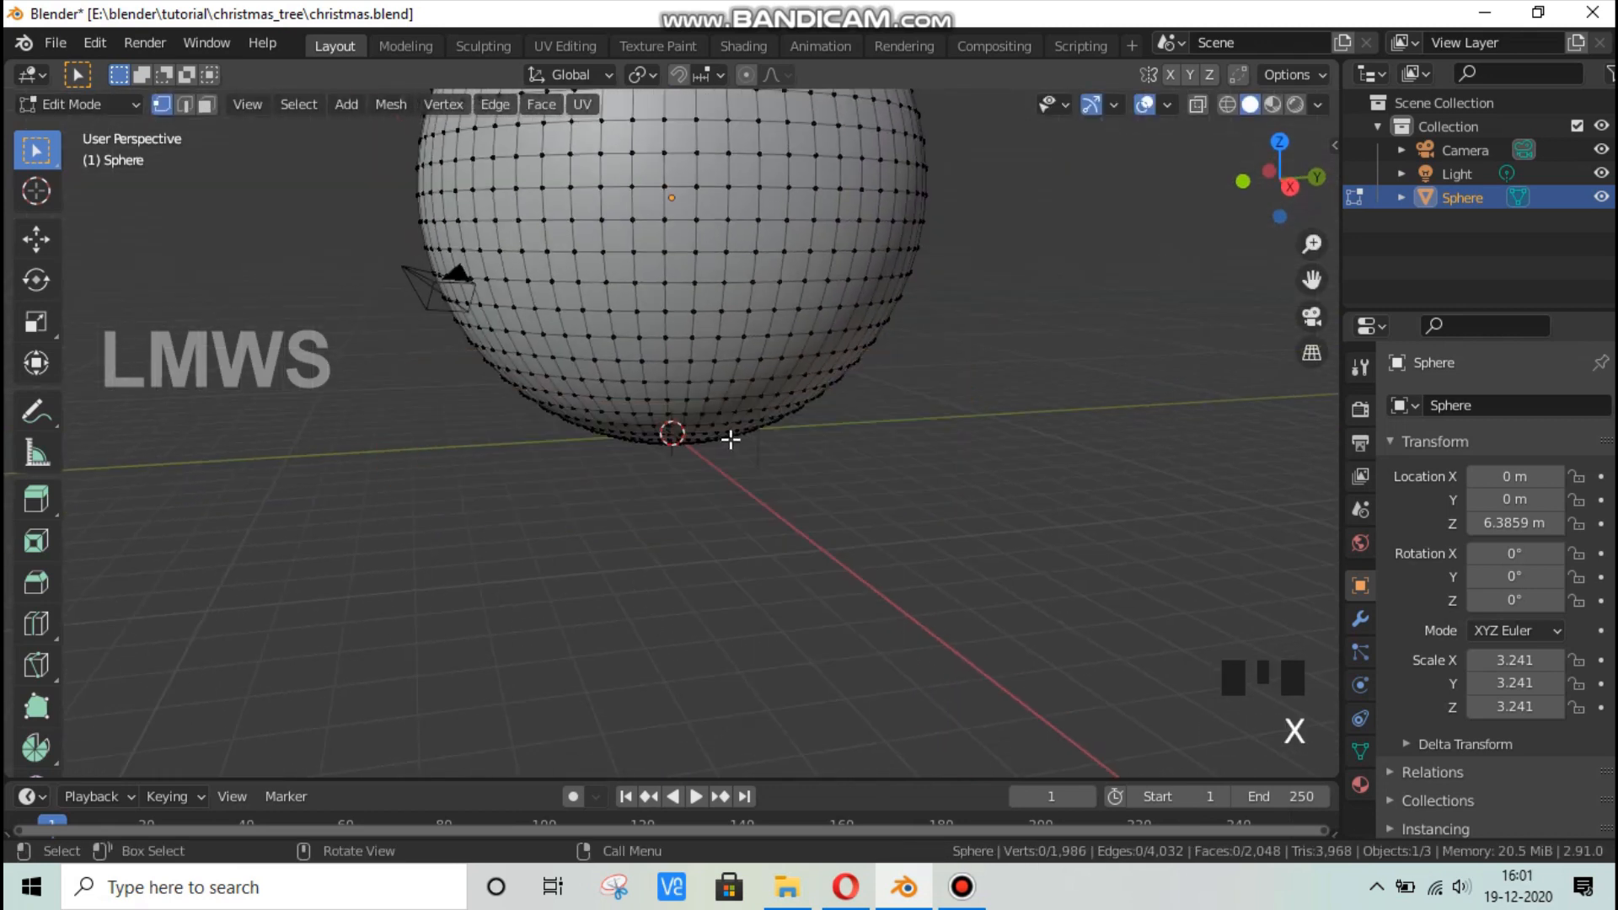
Switch the sphere from Edit Mode back to Object Mode.
key(shift+a)
click(80, 104)
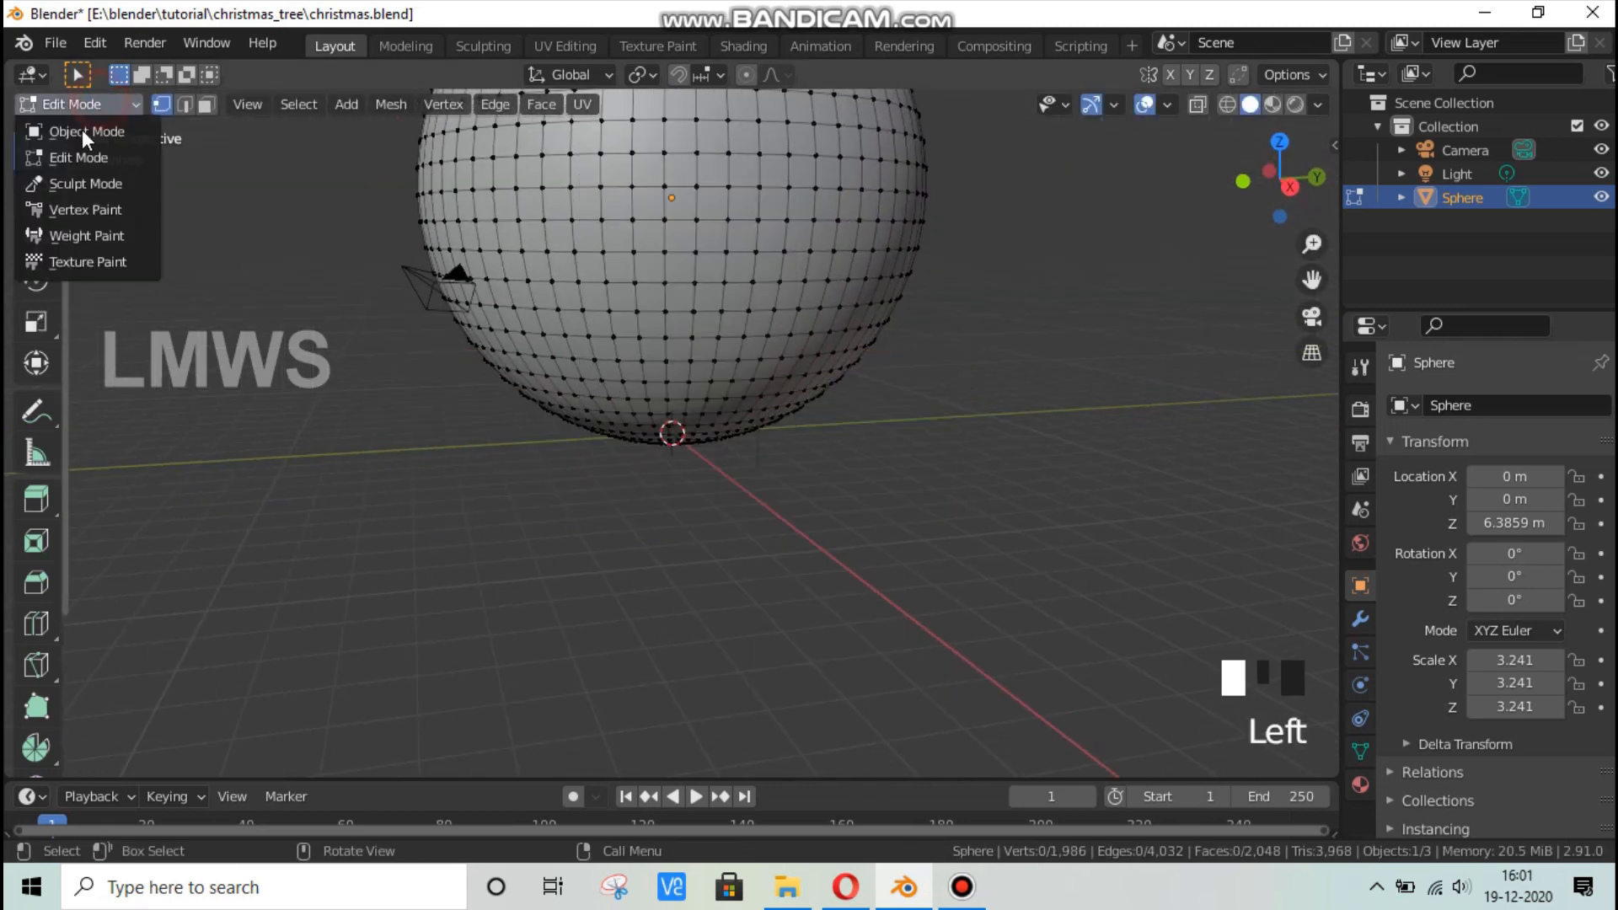
Add a cube as a separate object at the origin and try flattening it along Z to about half height.
key(shift+a)
mouse_move(765, 305)
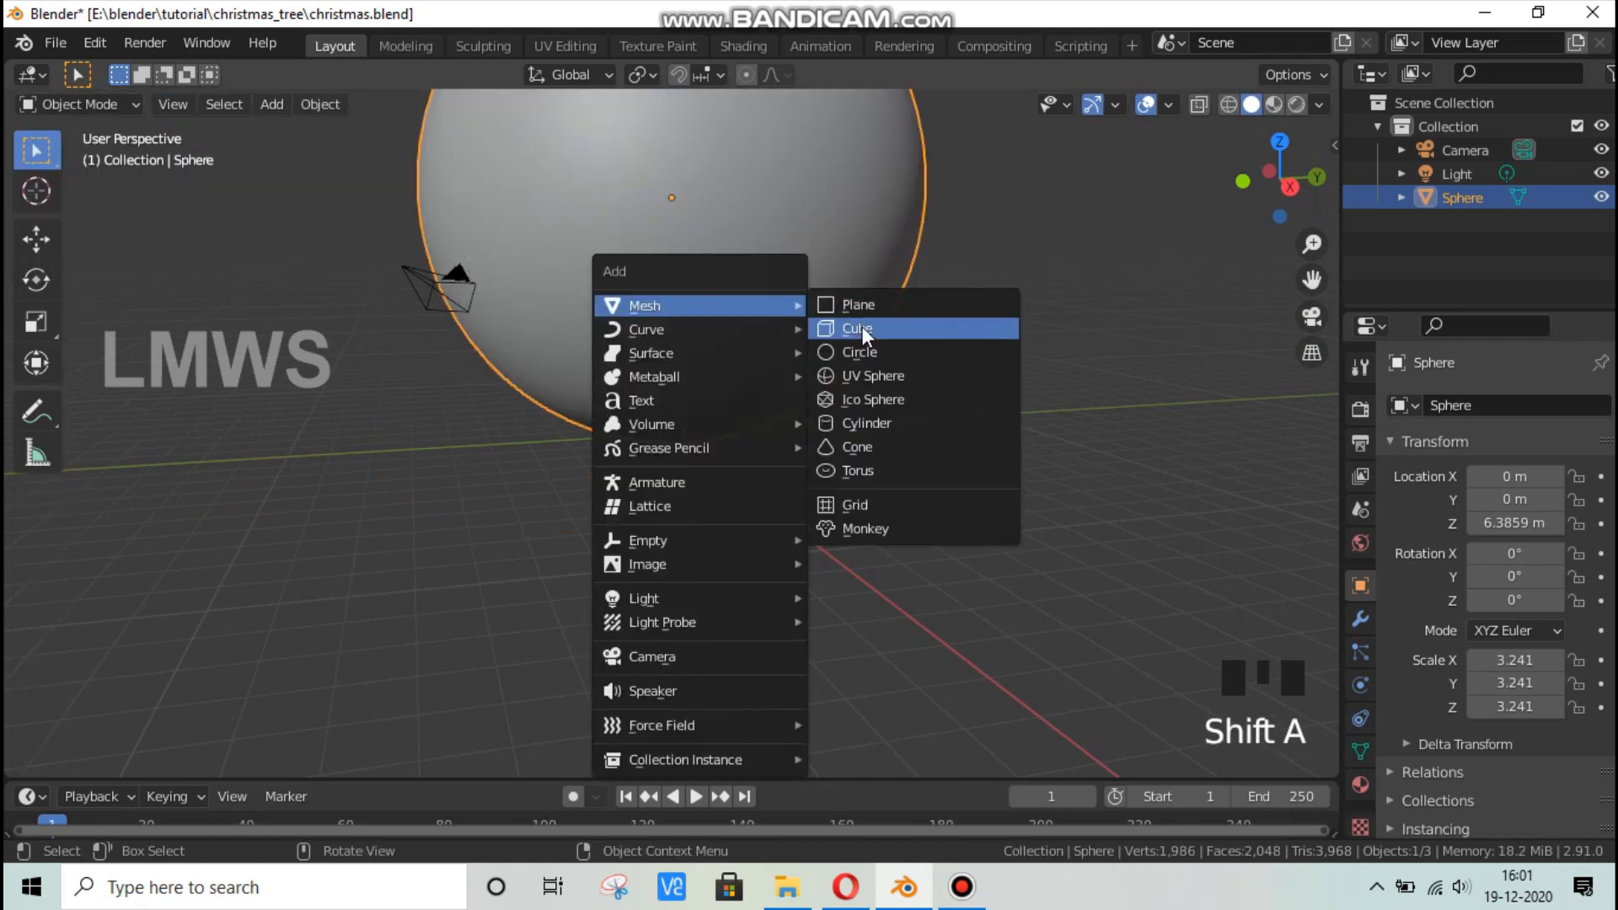
click(861, 326)
key(s)
key(z)
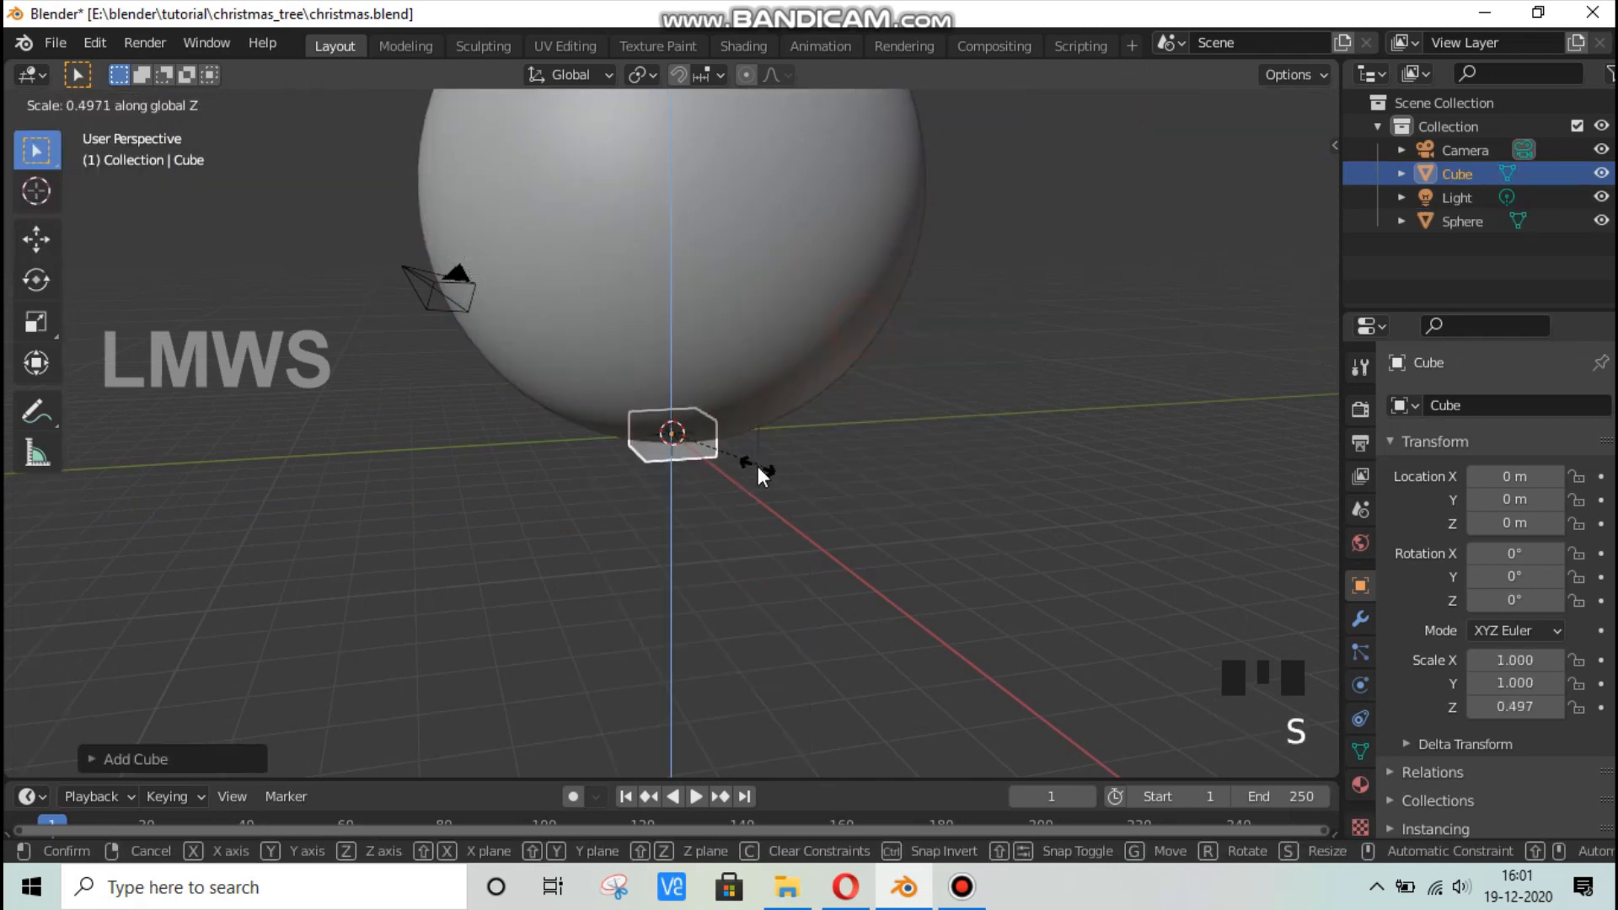
click(771, 470)
key(ctrl+z)
Scale the cube's mesh only in X and Y into a slab wider than the sphere, and thin it slightly along Z.
key(Tab)
key(a)
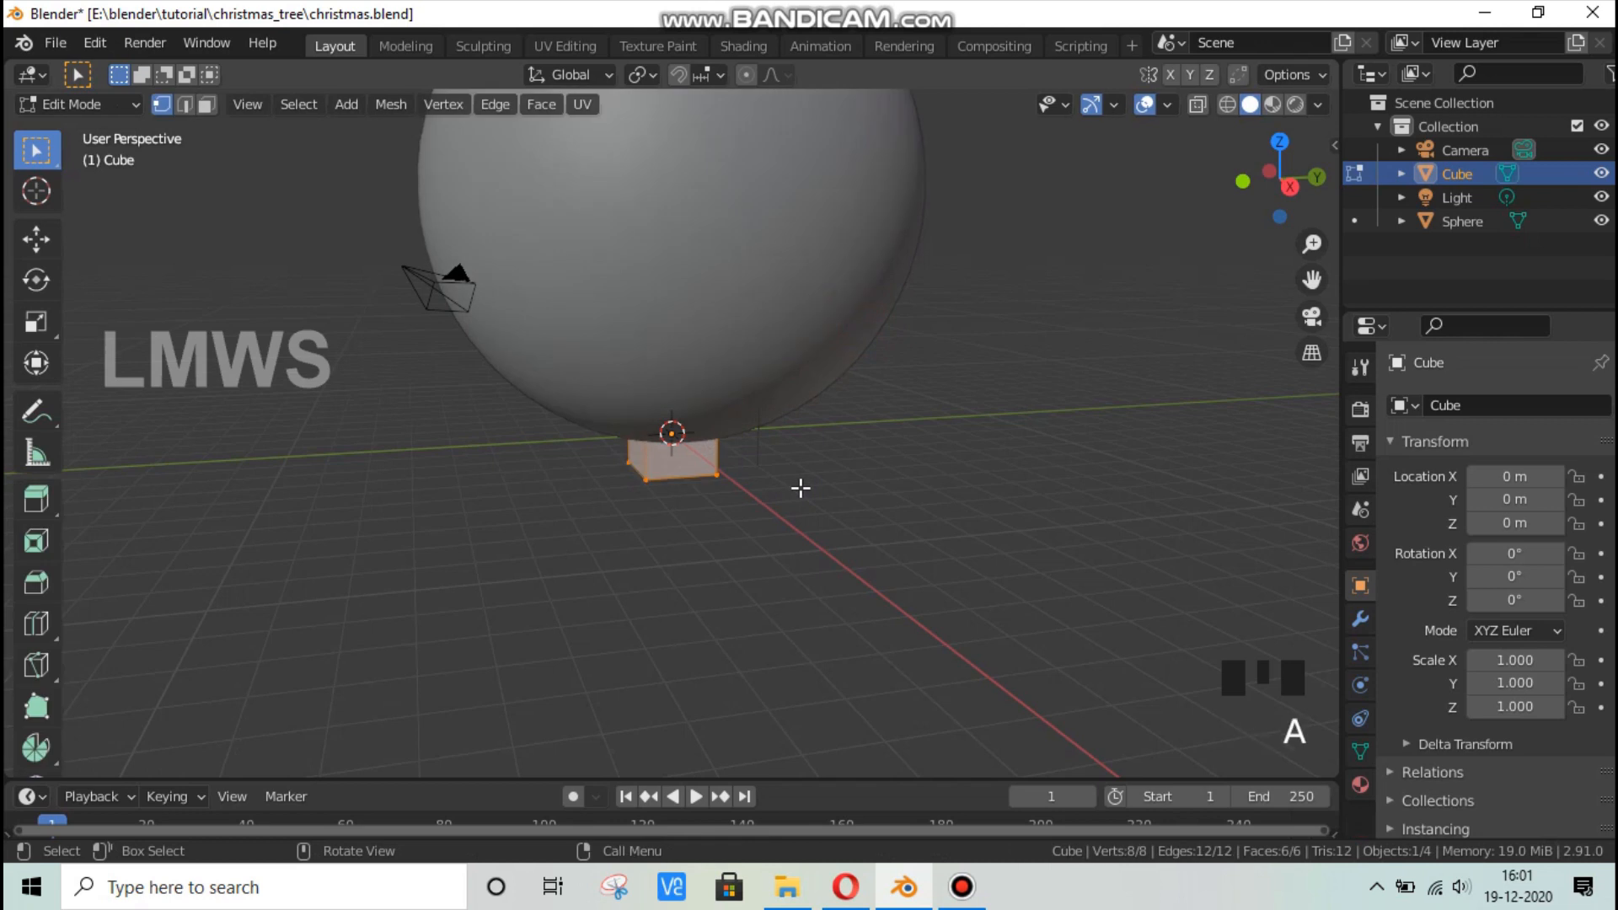
key(s)
key(shift+z)
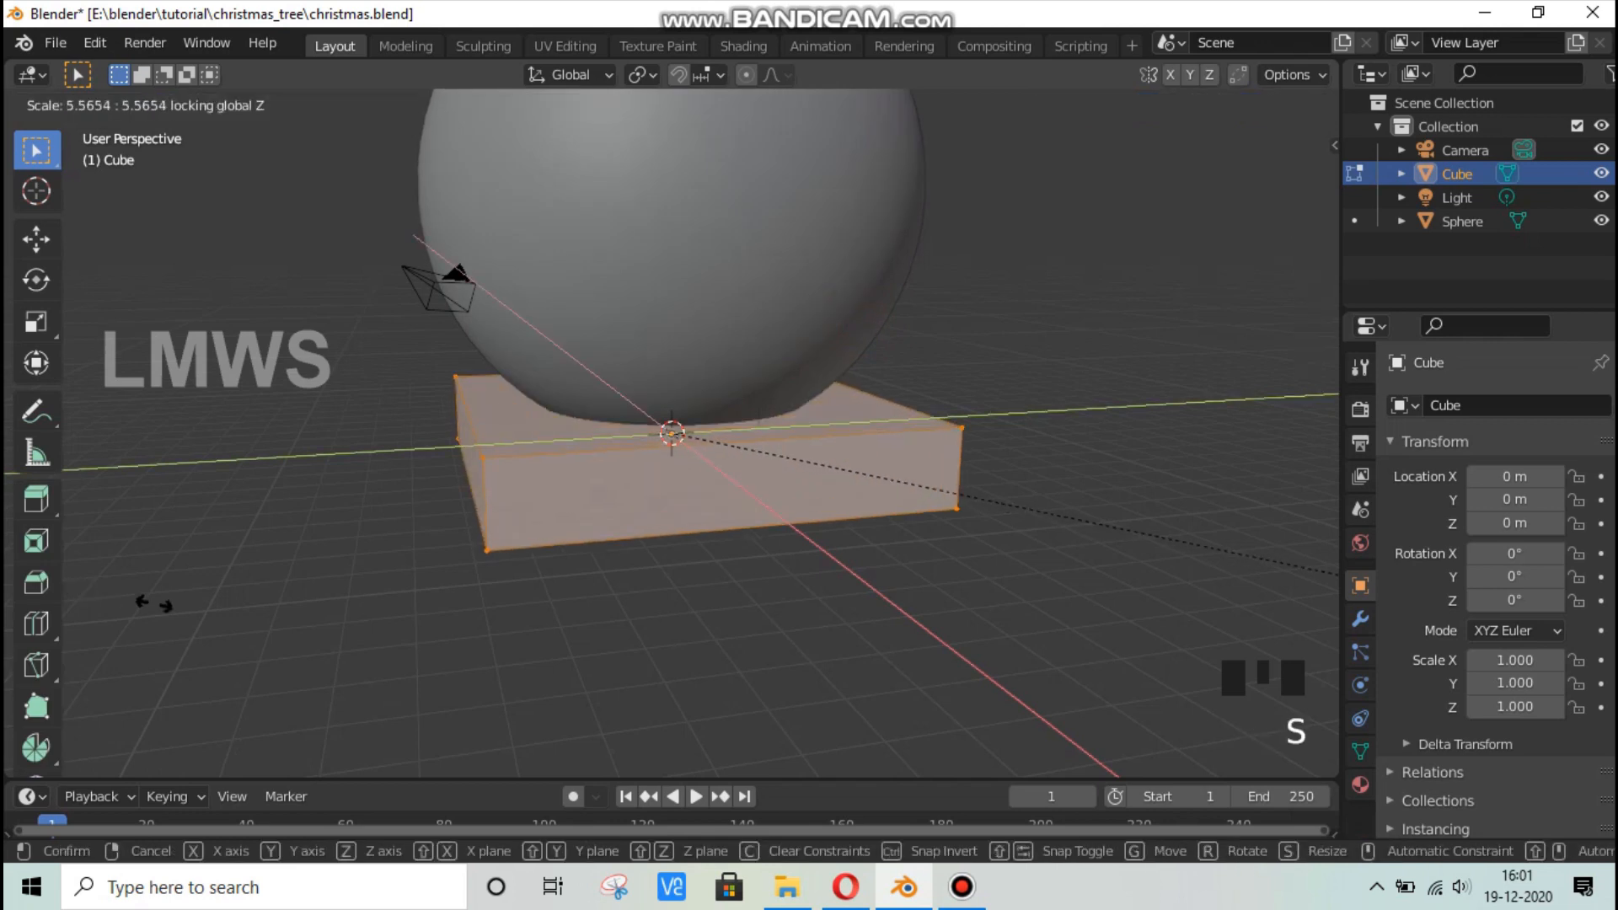
click(316, 620)
key(s)
key(z)
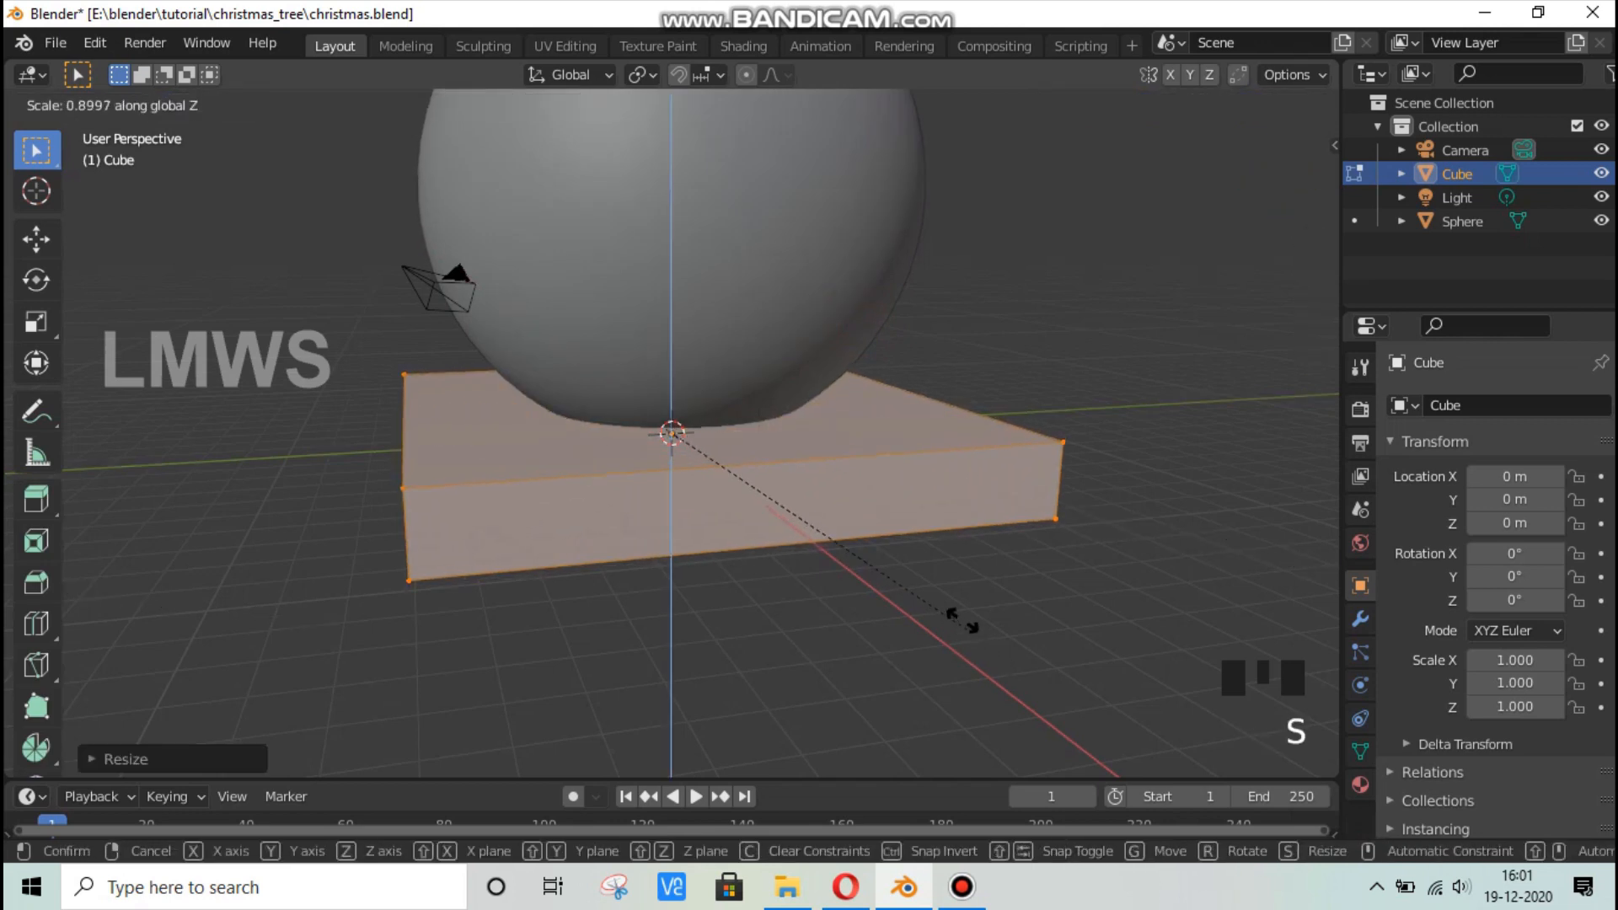
click(894, 598)
Examine from the side in wireframe display how the slab meets the underside of the sphere.
key(KP_3)
scroll(883, 590, down, 2)
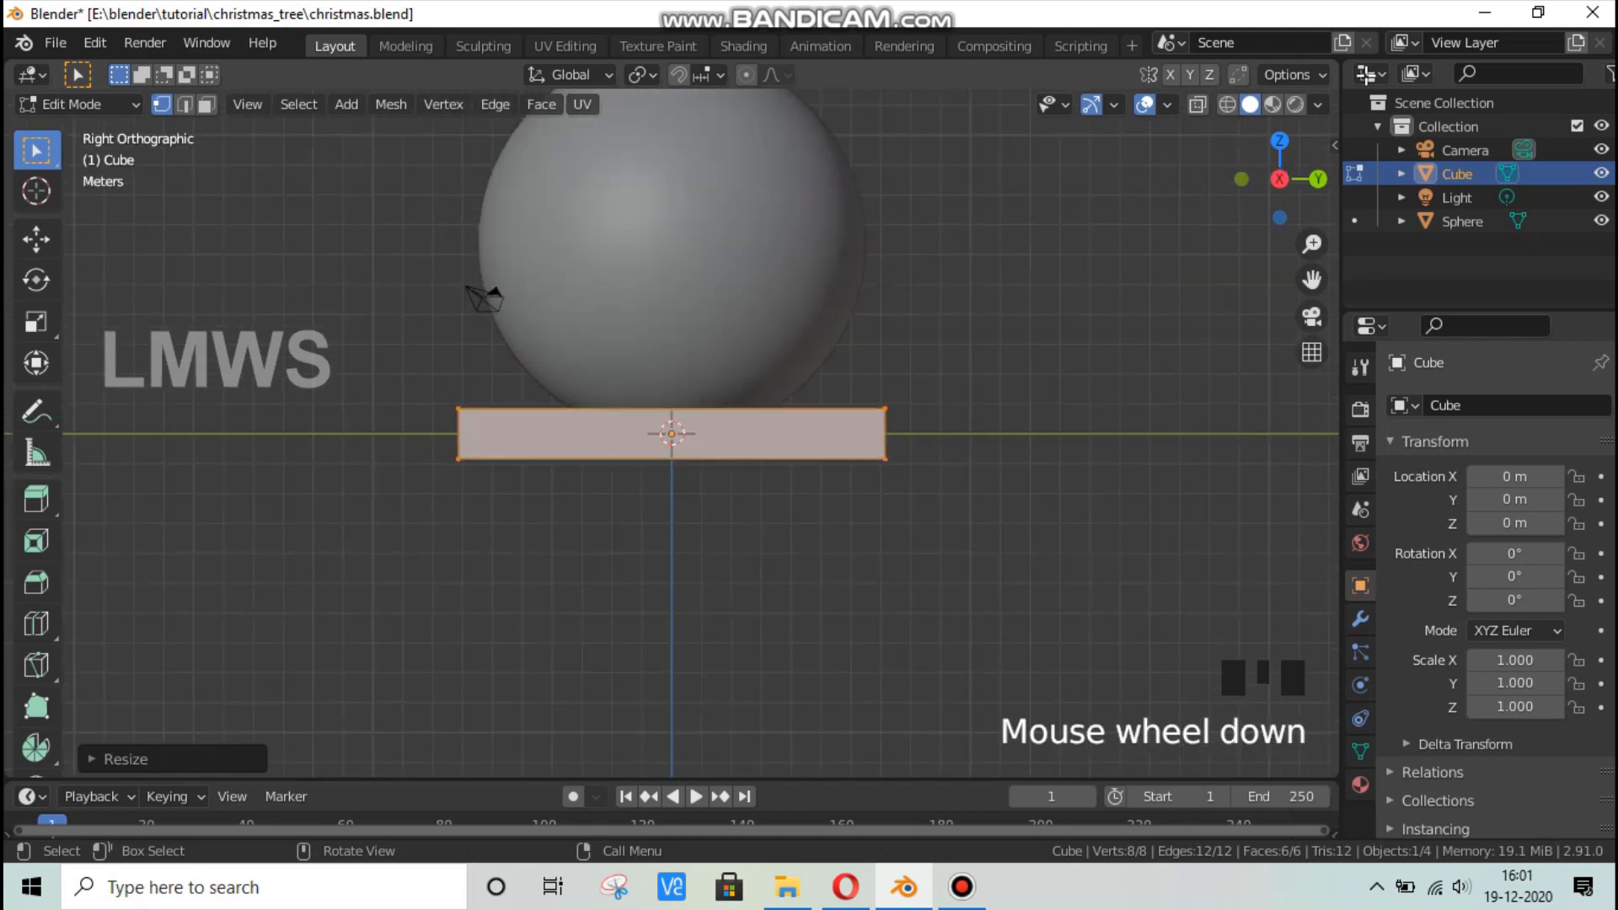
click(1228, 105)
scroll(530, 505, up, 3)
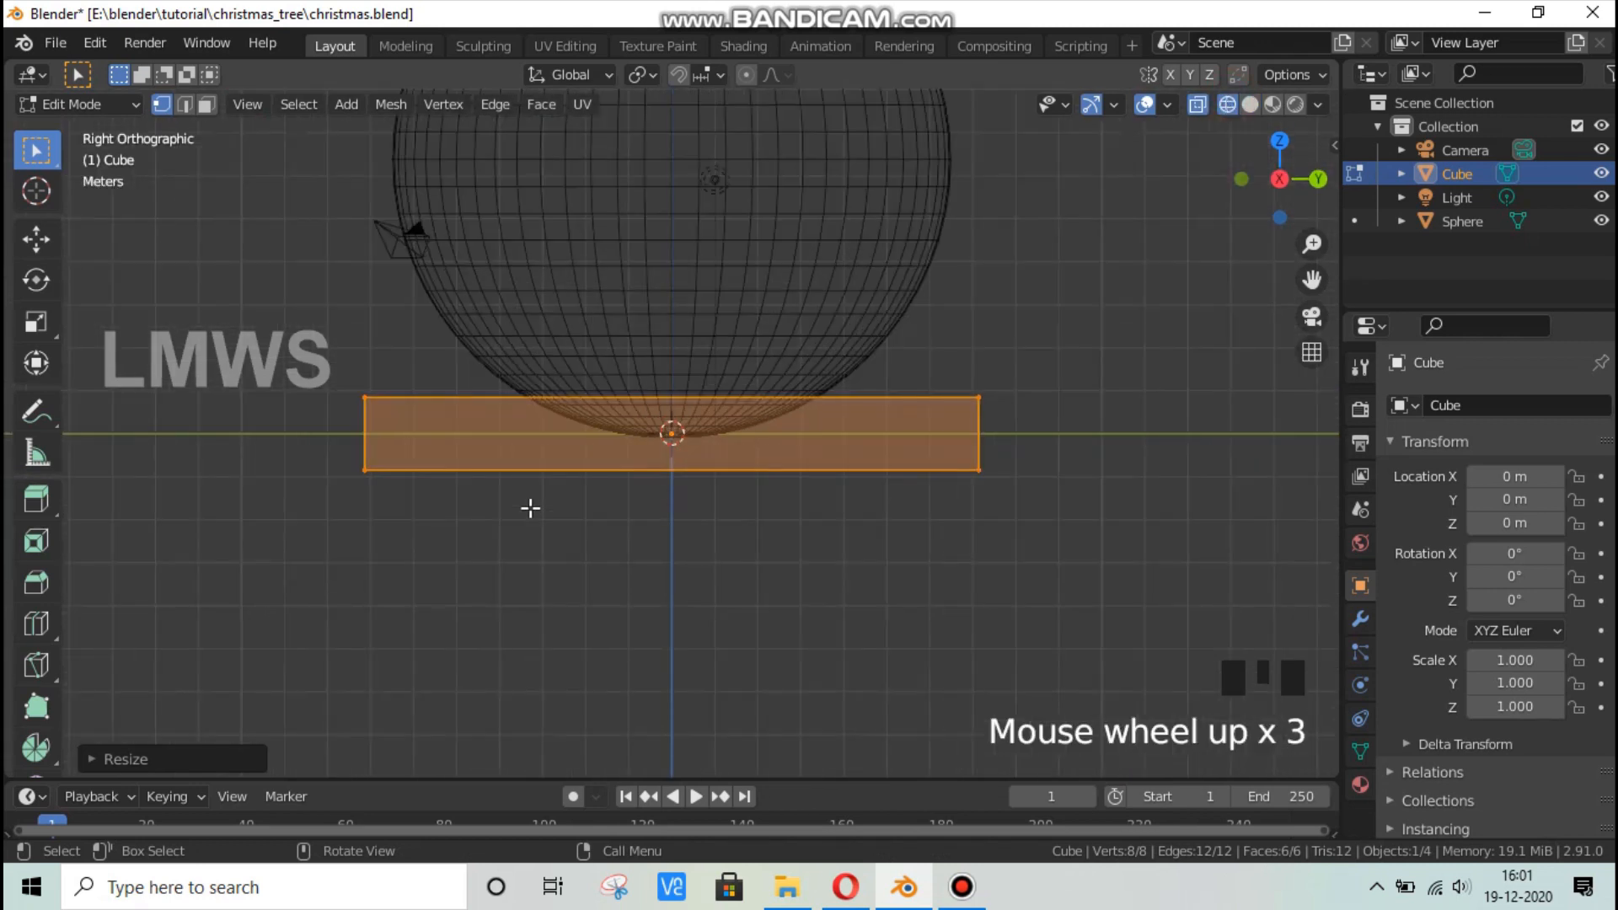
middle_drag(531, 505, 650, 578)
scroll(650, 578, down, 2)
click(1250, 104)
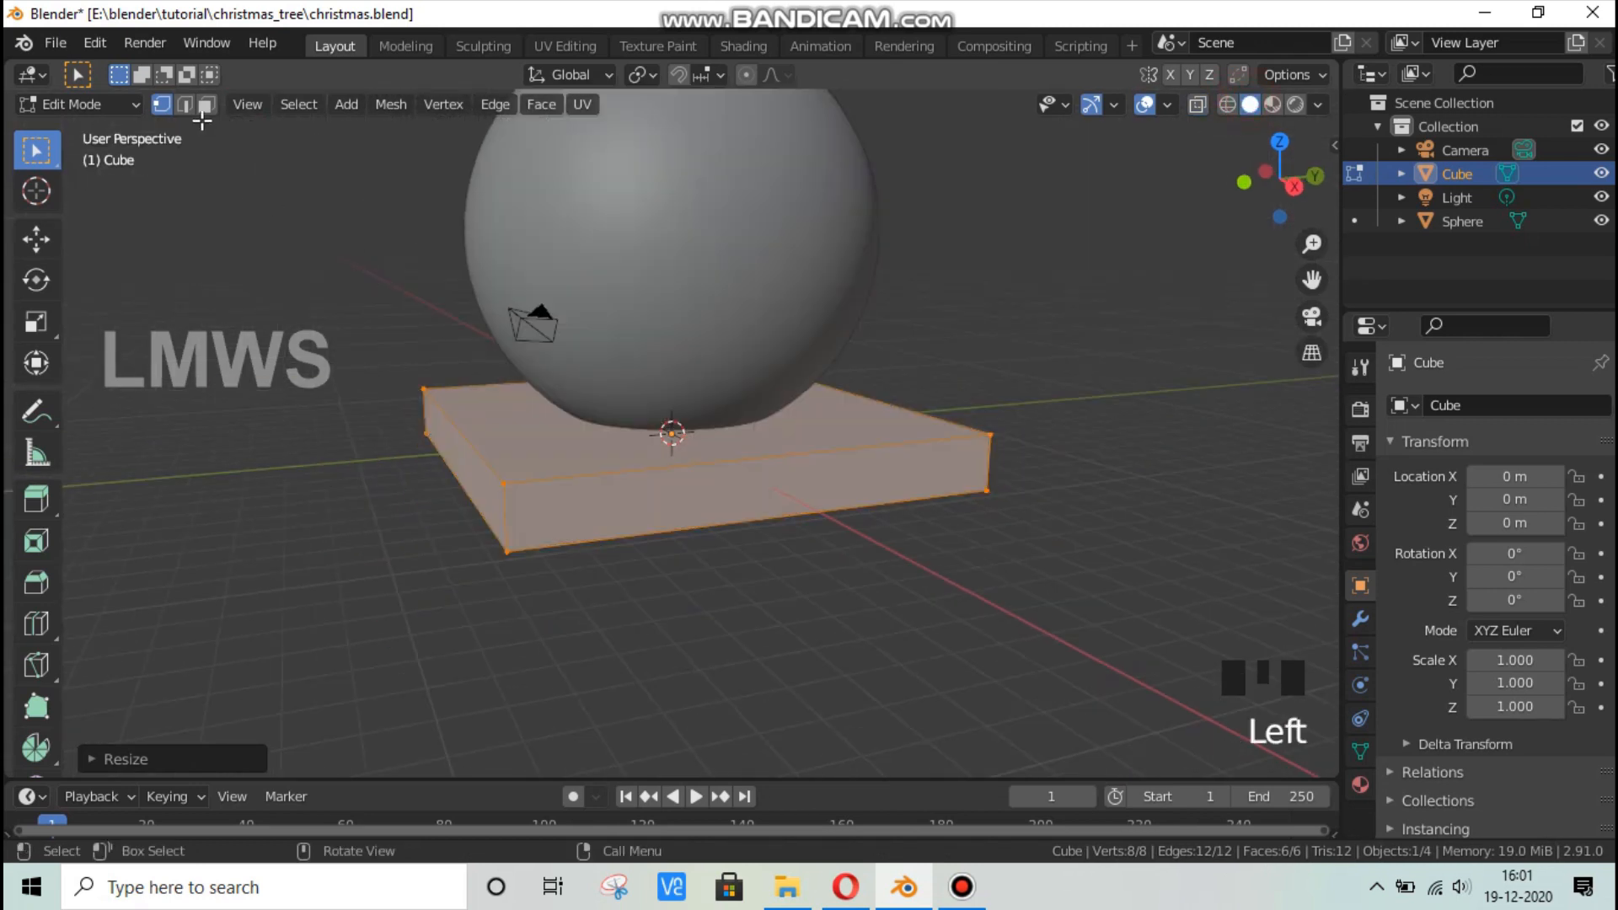
Select the slab's vertical corner edges in edge selection mode.
click(184, 107)
click(435, 422)
shift+click(496, 500)
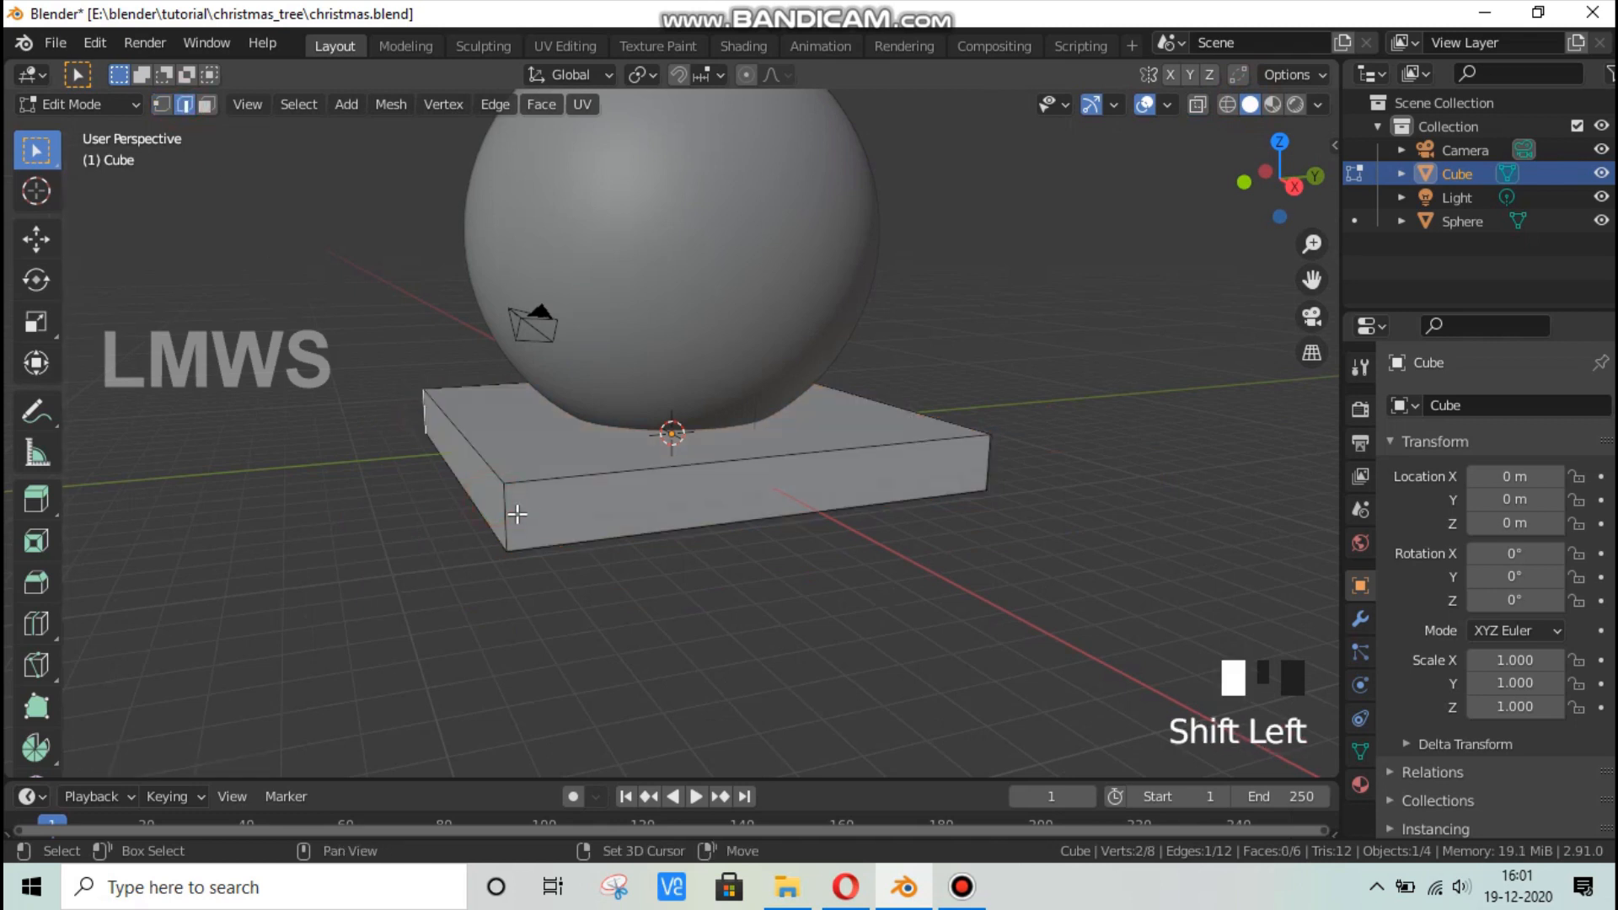
shift+click(1037, 482)
middle_drag(1061, 548, 964, 535)
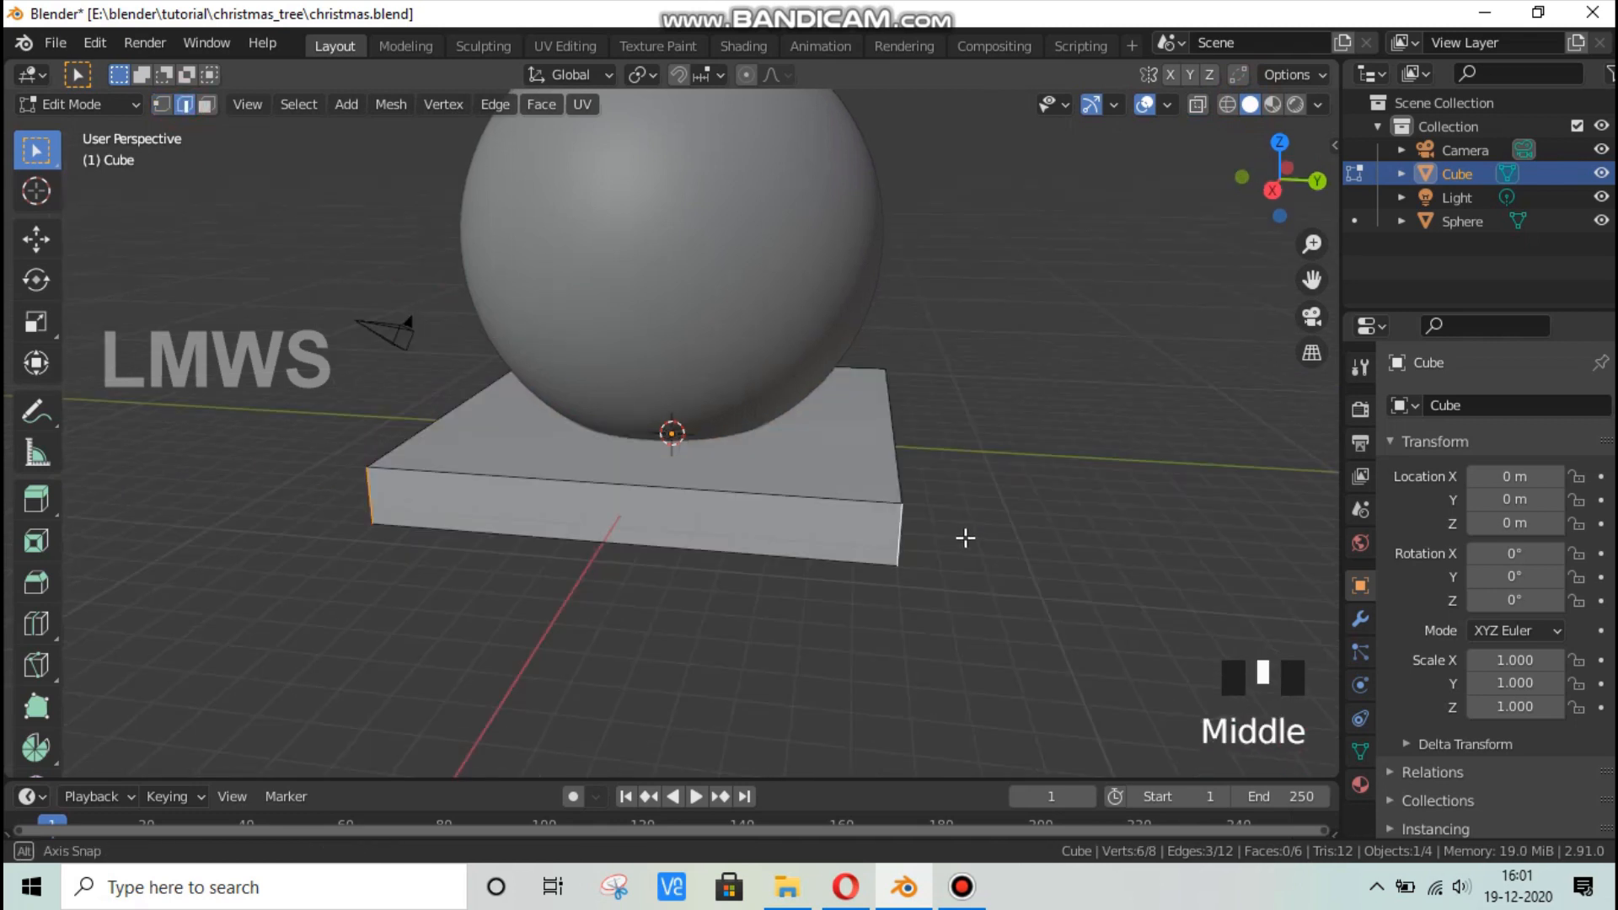
scroll(834, 516, down, 2)
Return to Object Mode and delete the cube object.
key(Tab)
key(x)
click(787, 423)
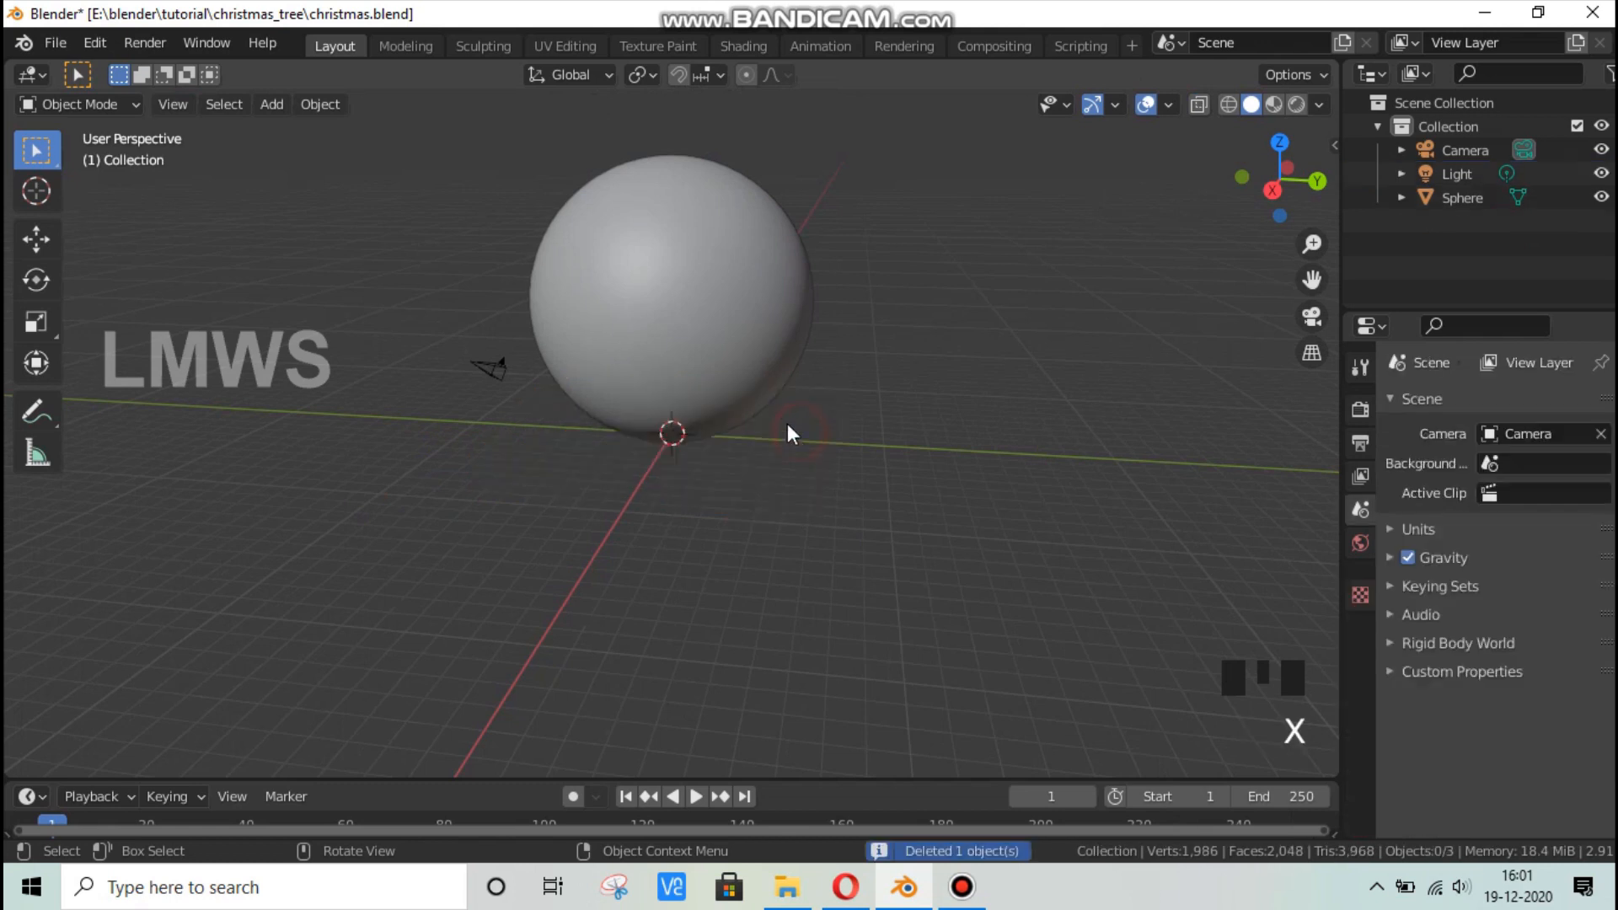
Add a cylinder as a separate object at the origin beneath the sphere.
key(shift+a)
mouse_move(810, 378)
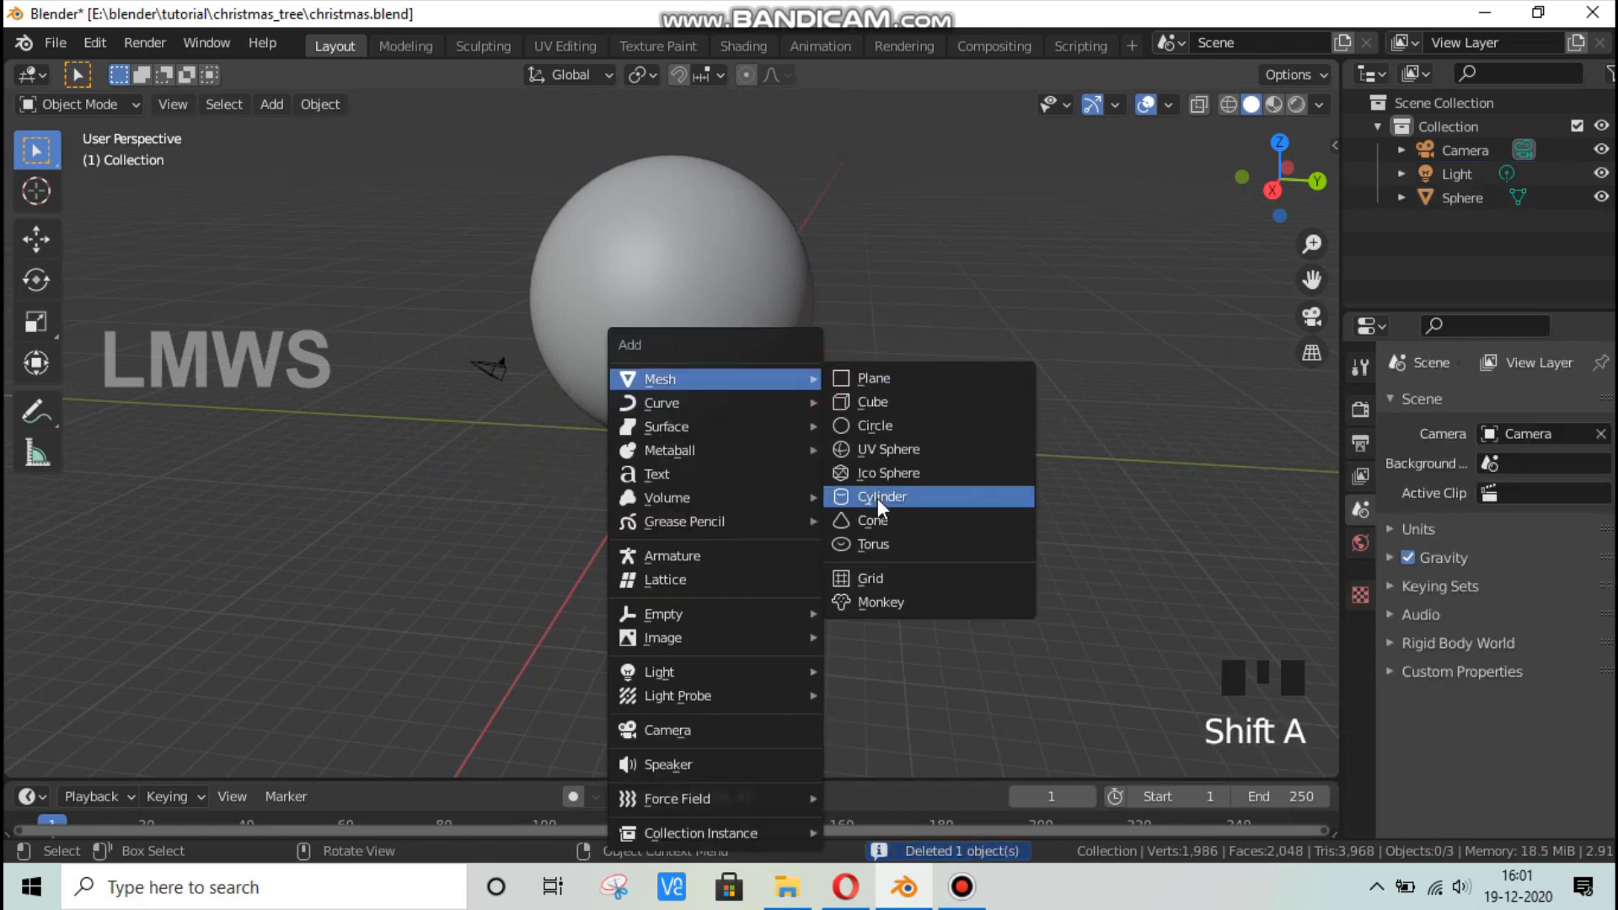
click(885, 494)
scroll(801, 491, up, 2)
Scale the cylinder's mesh about 10 times in X and Y only into a disc wider than the sphere, and return to Object Mode.
key(Tab)
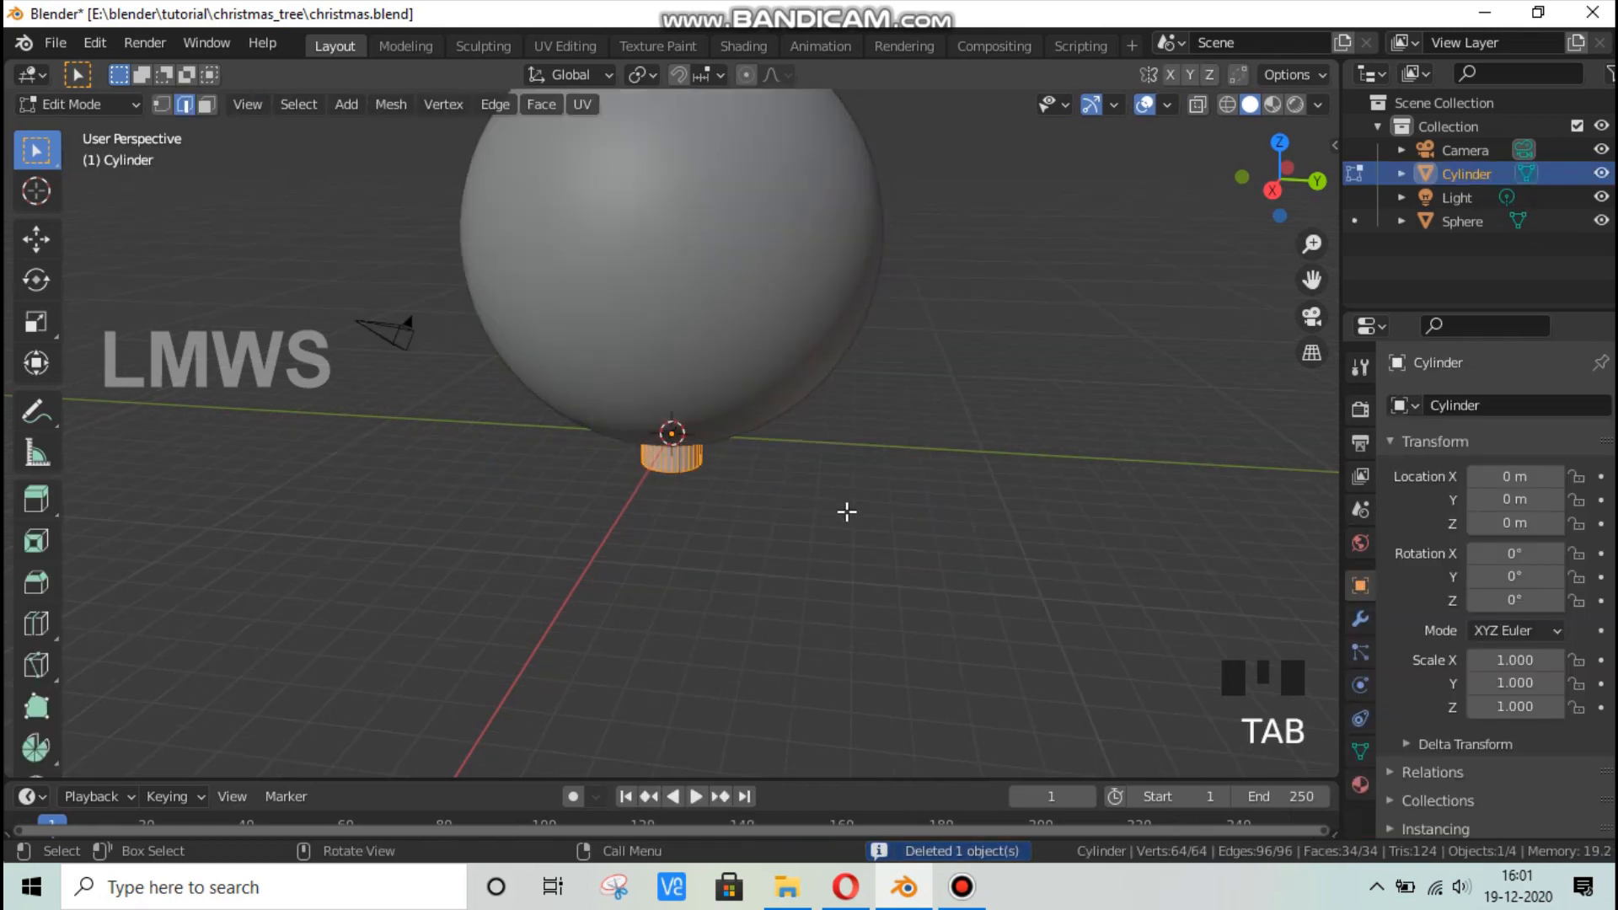
key(s)
key(shift+z)
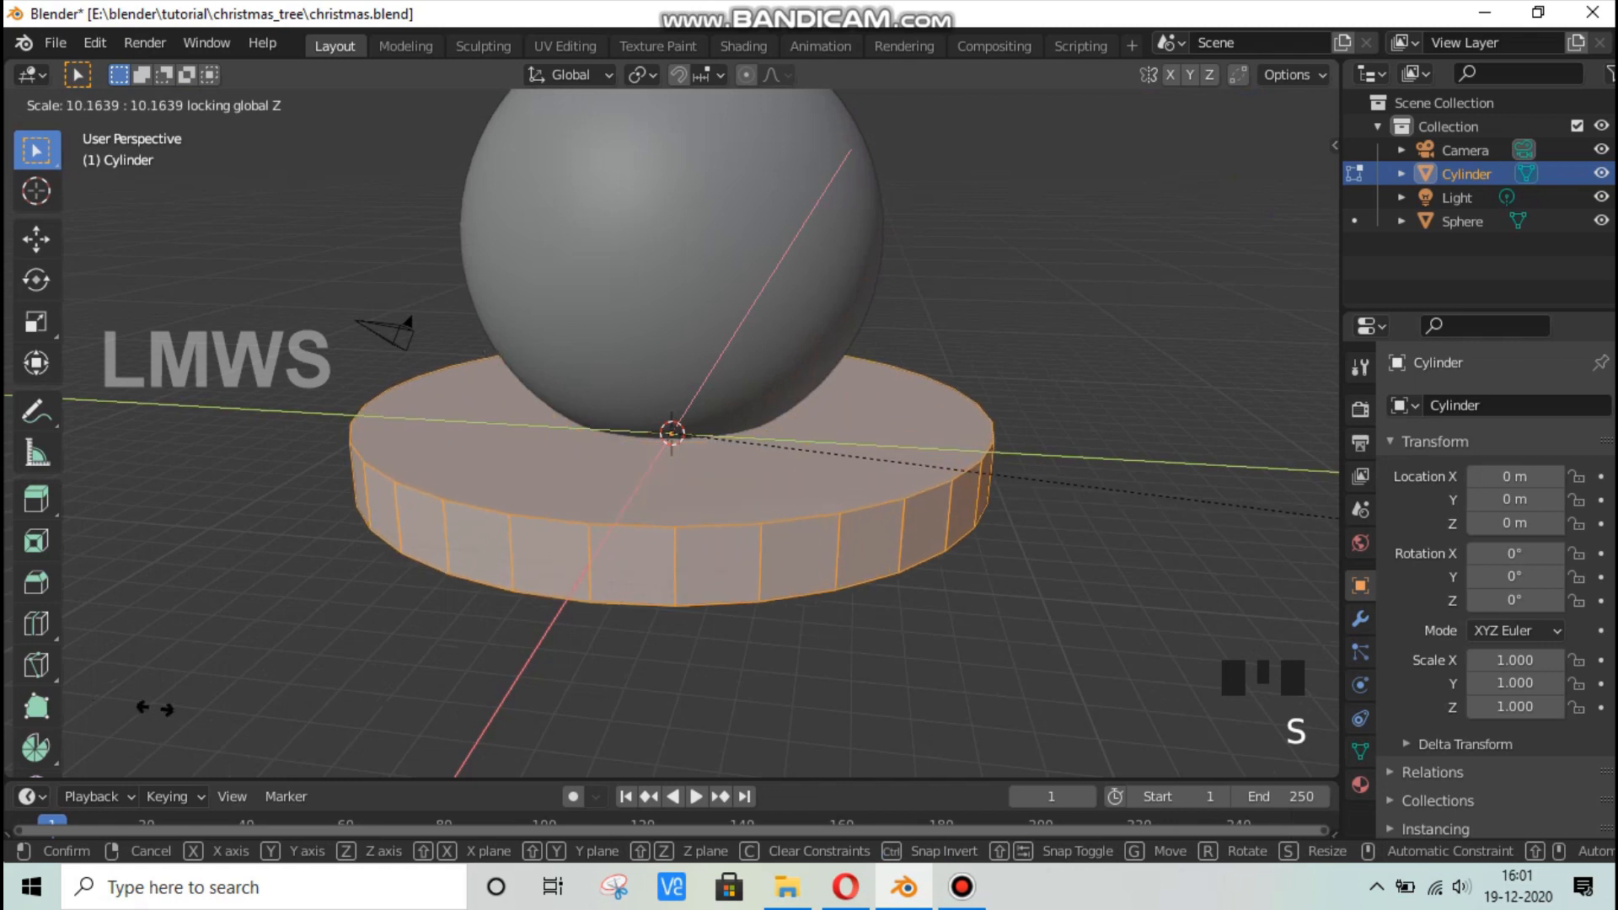
click(147, 700)
middle_drag(608, 594, 713, 460)
key(Tab)
scroll(810, 499, down, 3)
scroll(713, 460, up, 2)
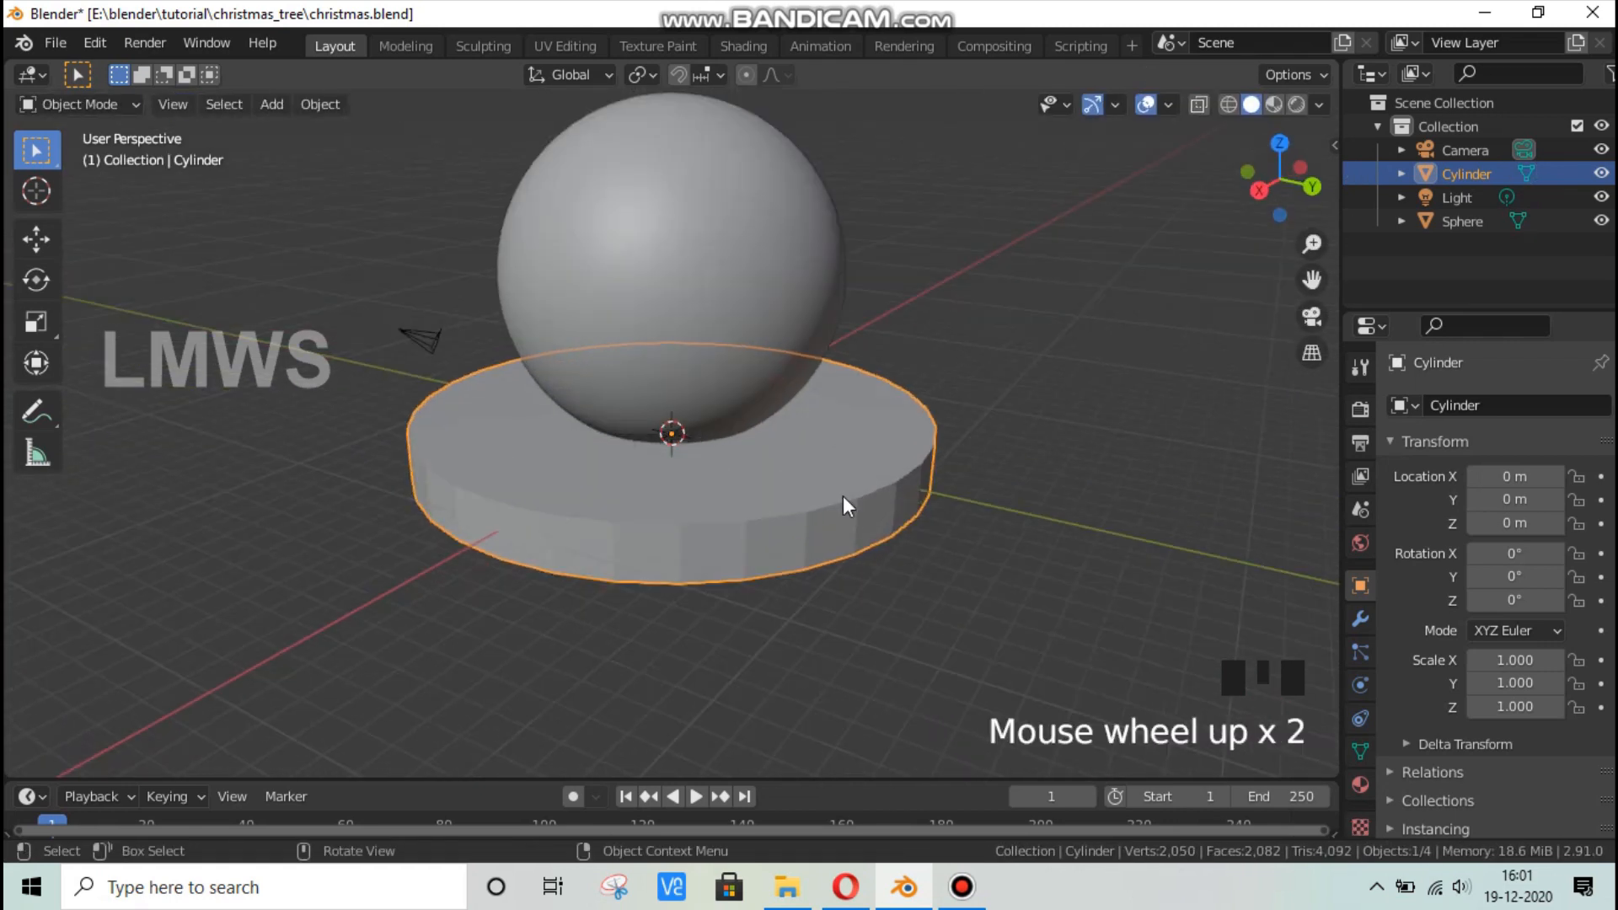
Select the sphere and save the file.
click(619, 293)
middle_drag(715, 363, 723, 371)
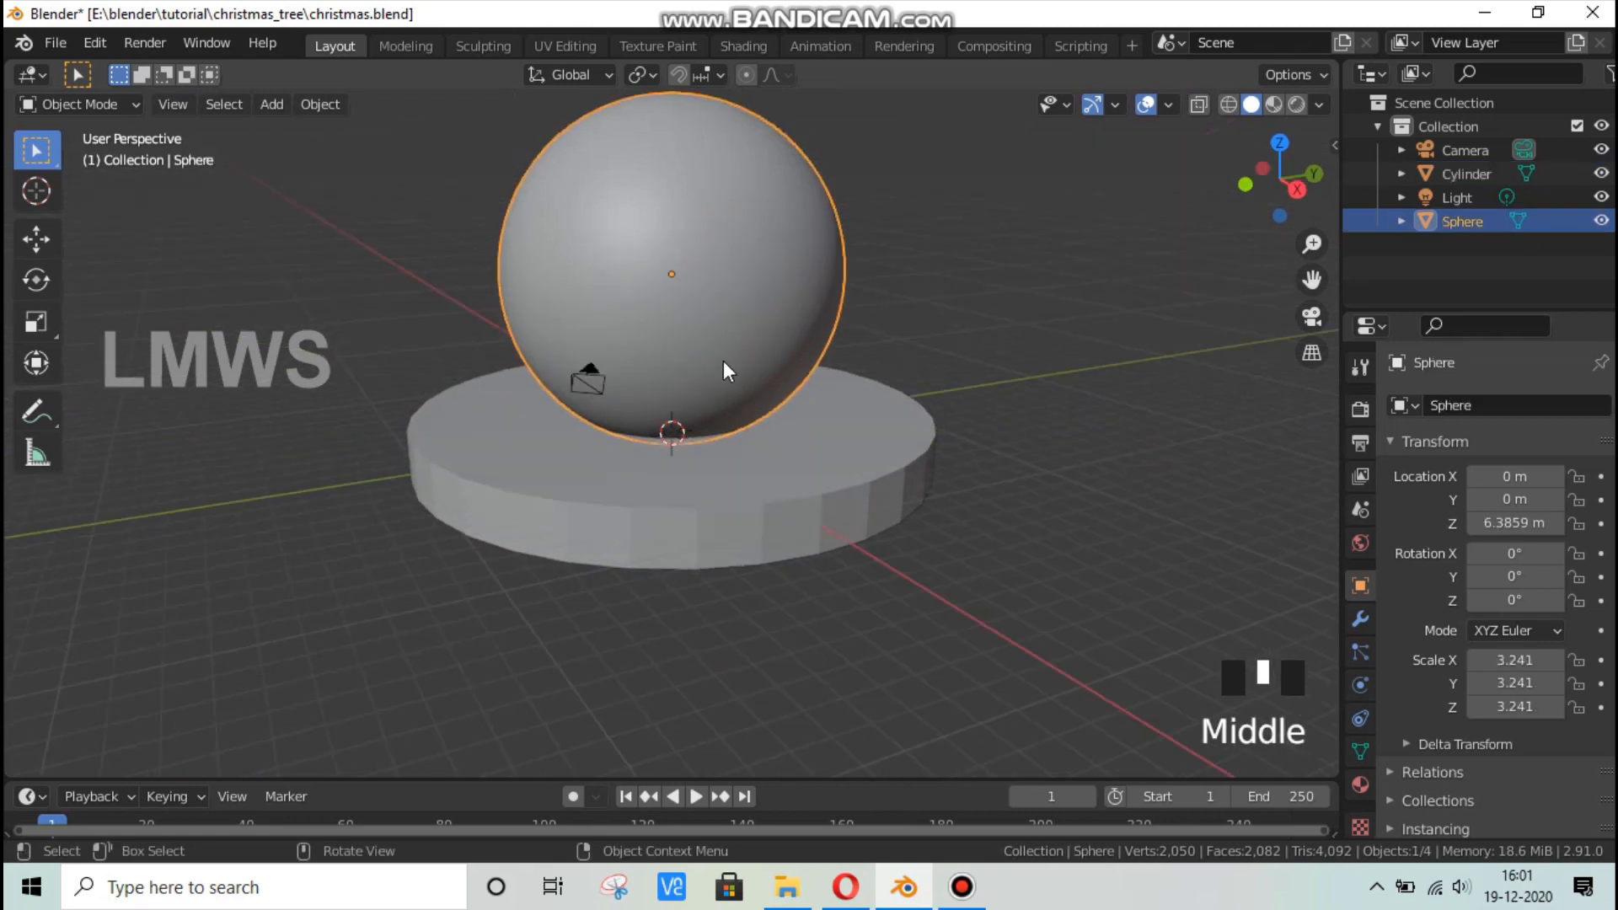
scroll(663, 456, up, 2)
scroll(570, 502, down, 1)
shift+middle_drag(570, 503, 828, 595)
key(ctrl+s)
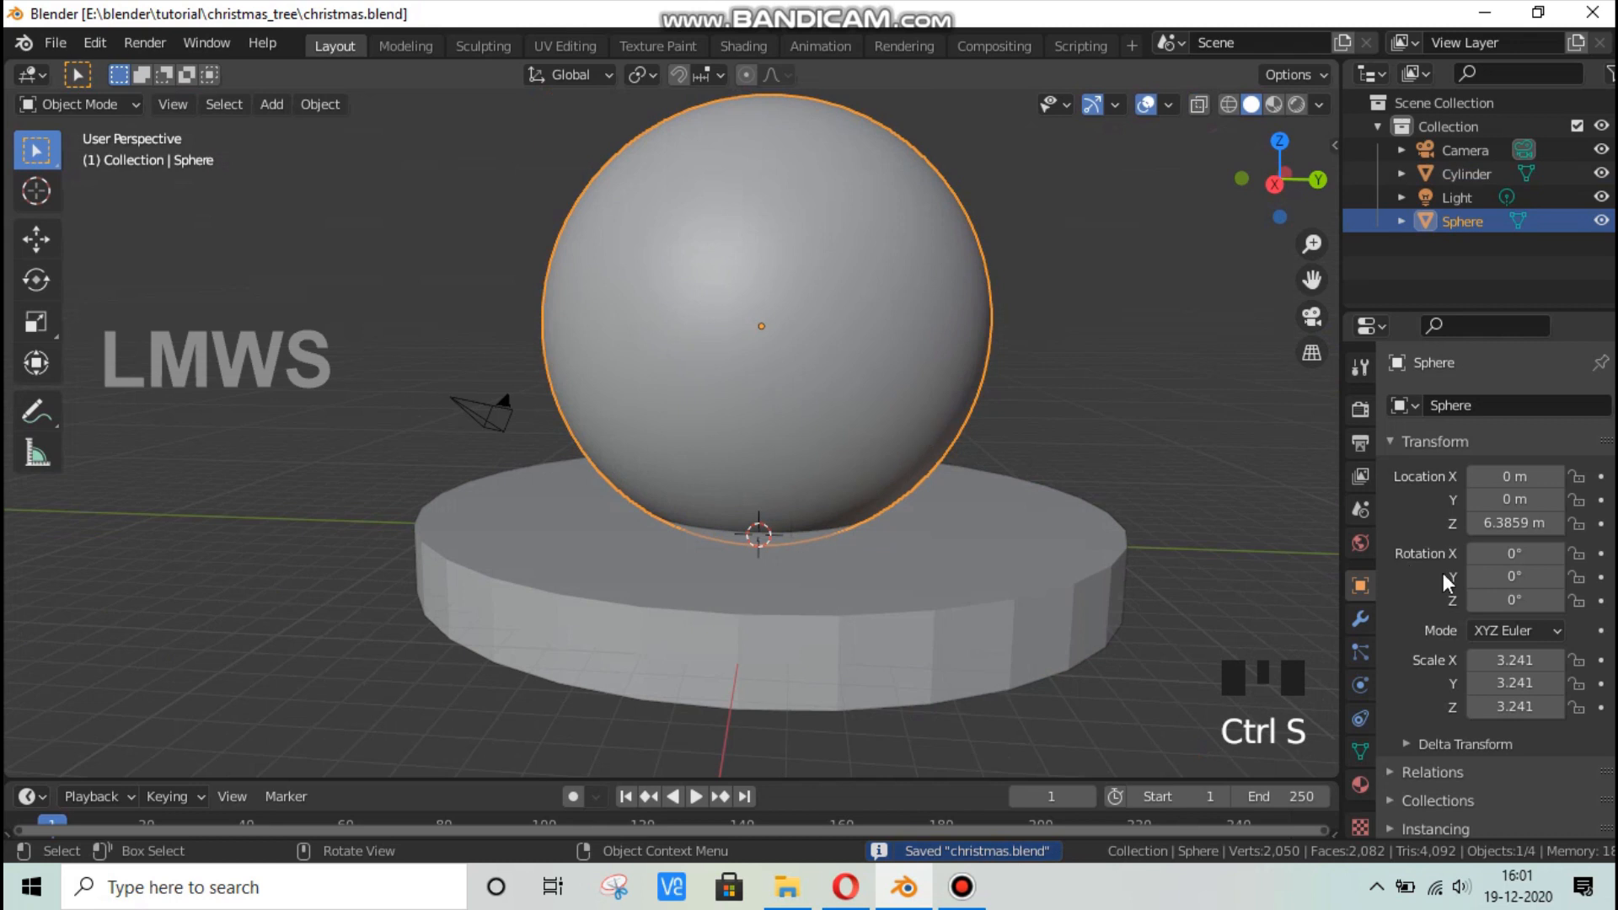
click(891, 360)
click(1360, 619)
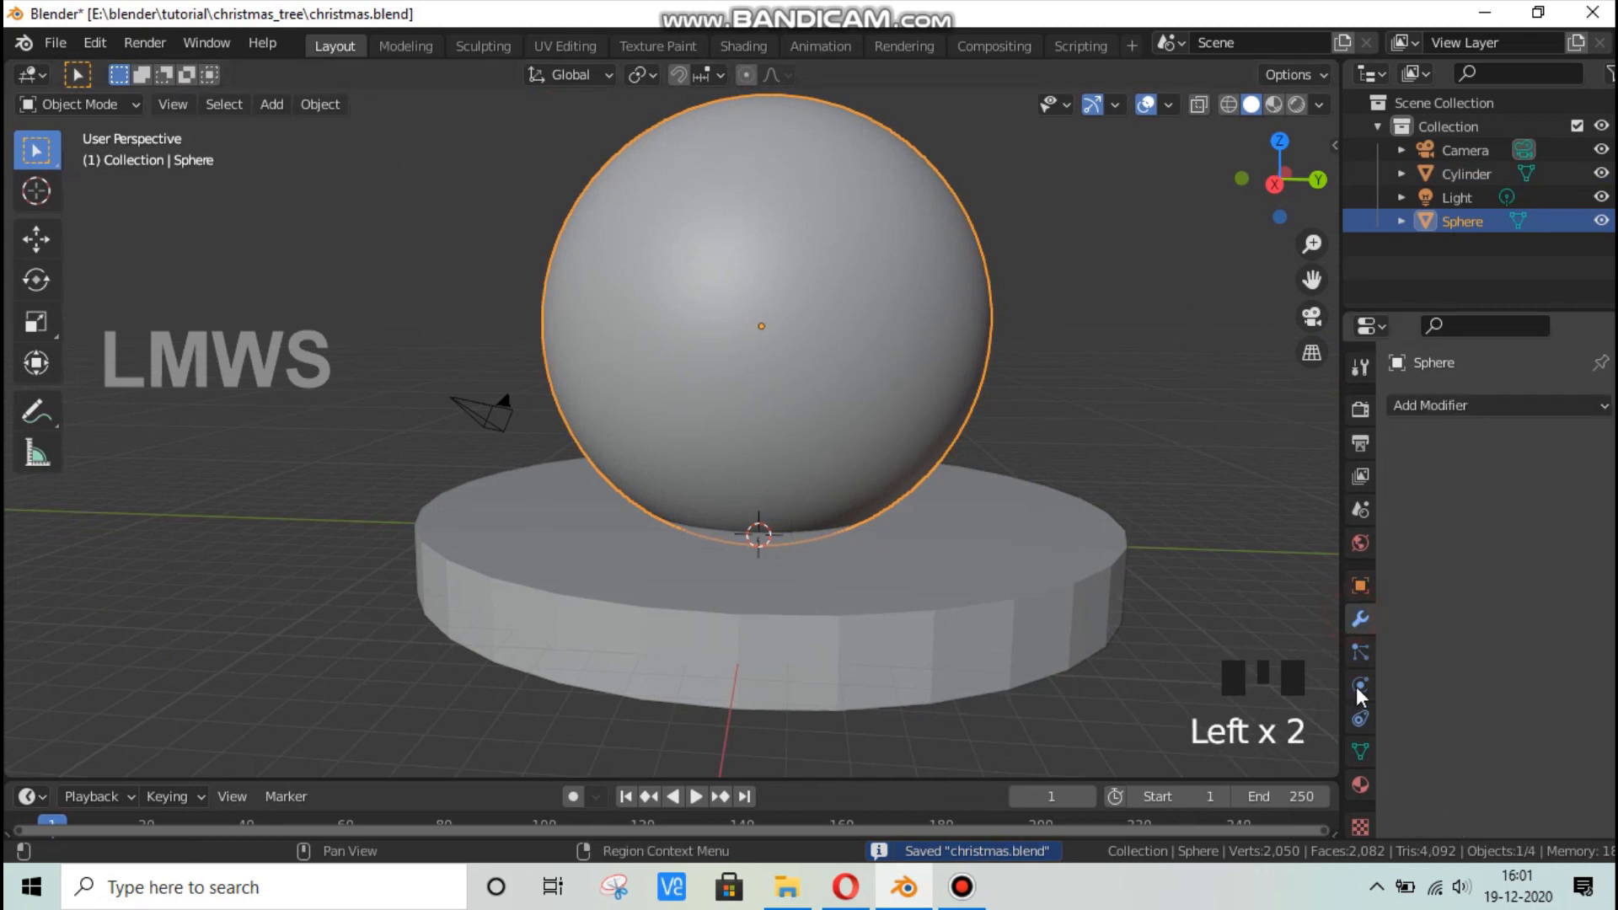
click(1458, 407)
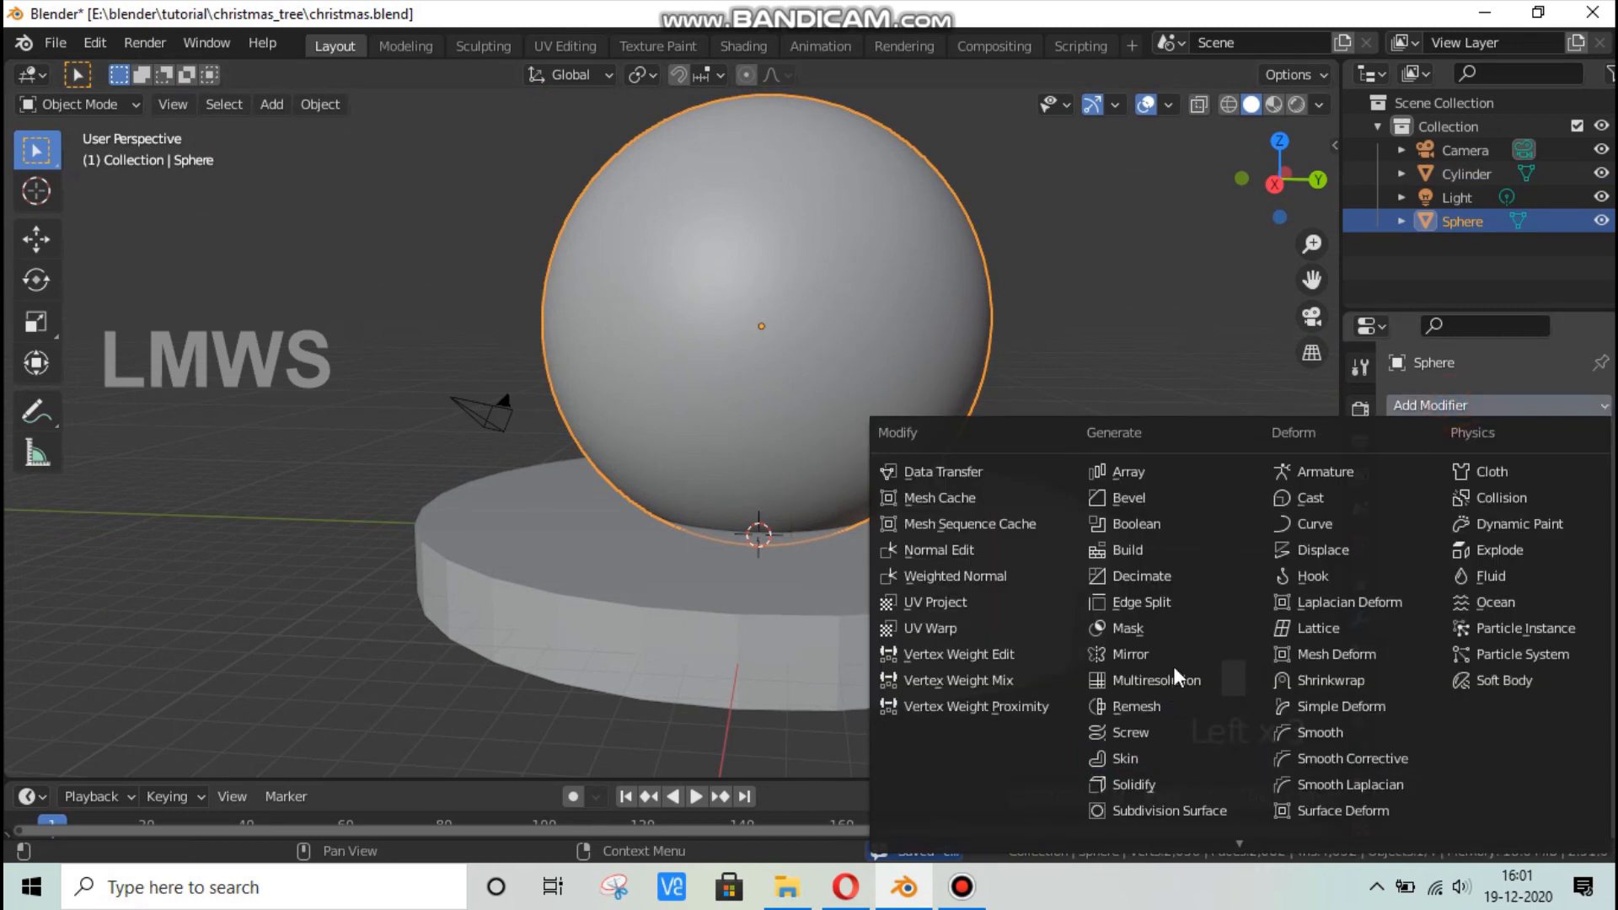
click(1364, 590)
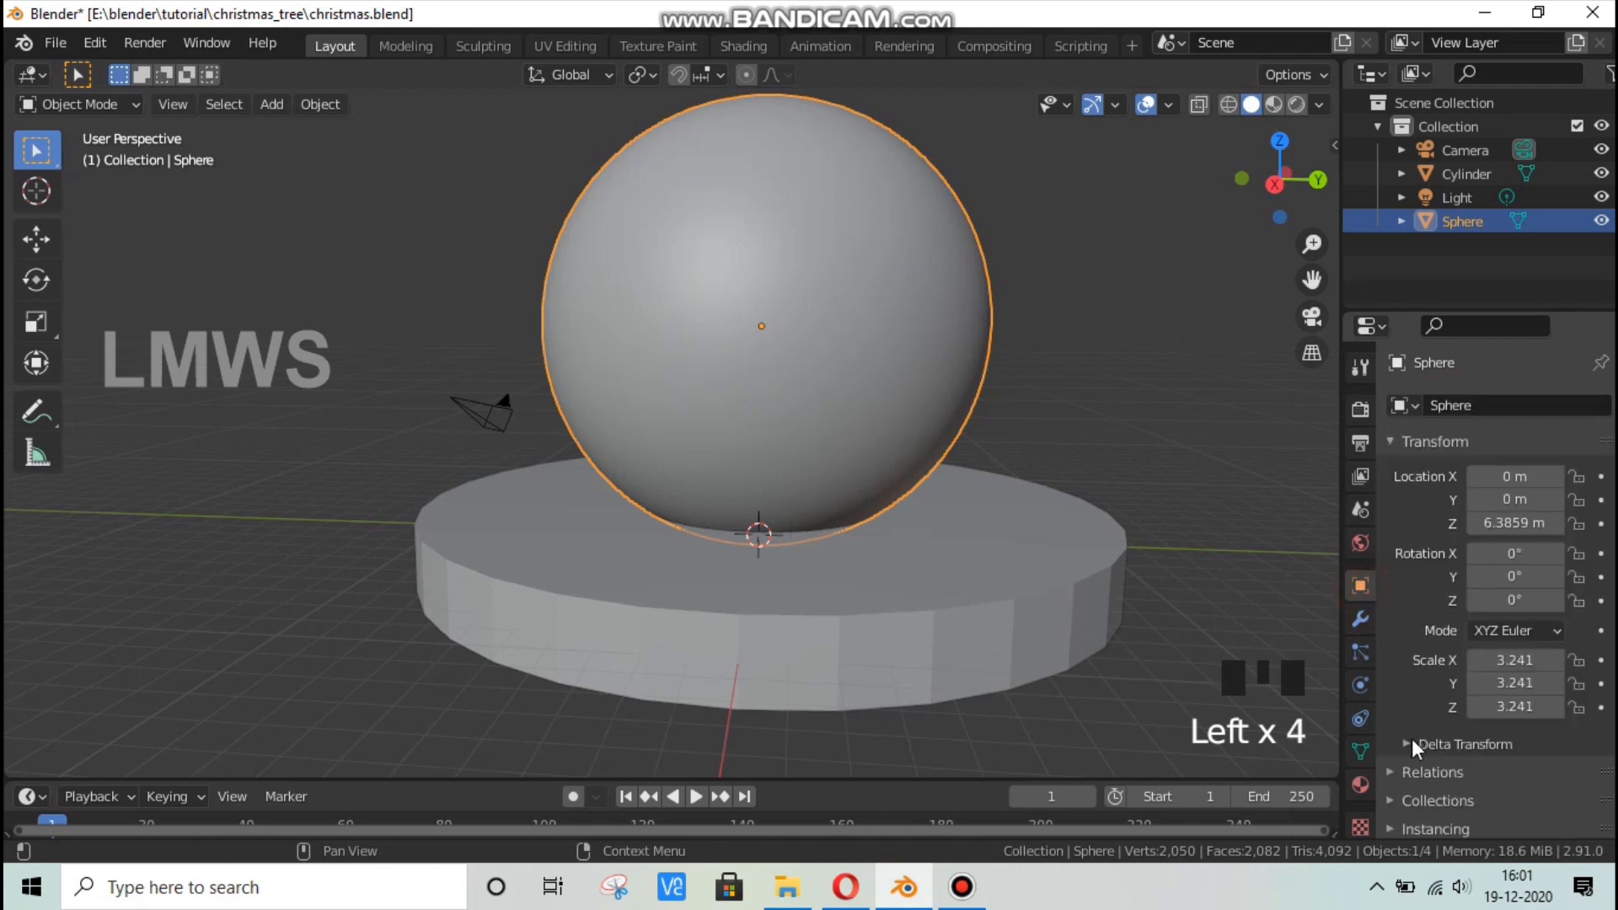
scroll(1412, 738, down, 3)
click(1359, 748)
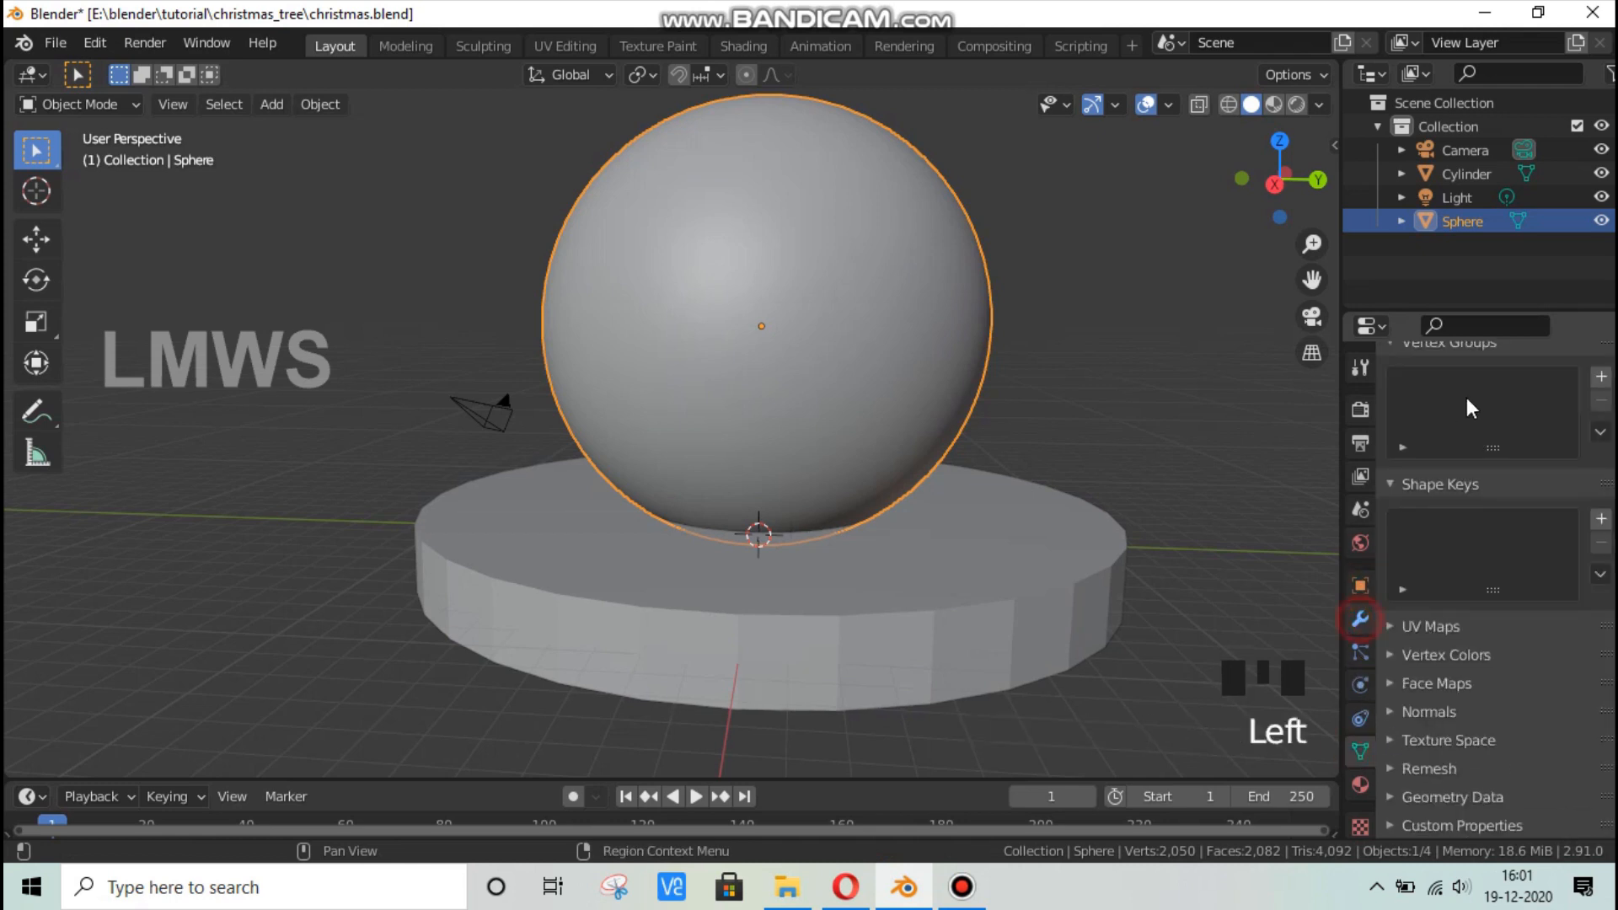
click(1359, 619)
click(1466, 405)
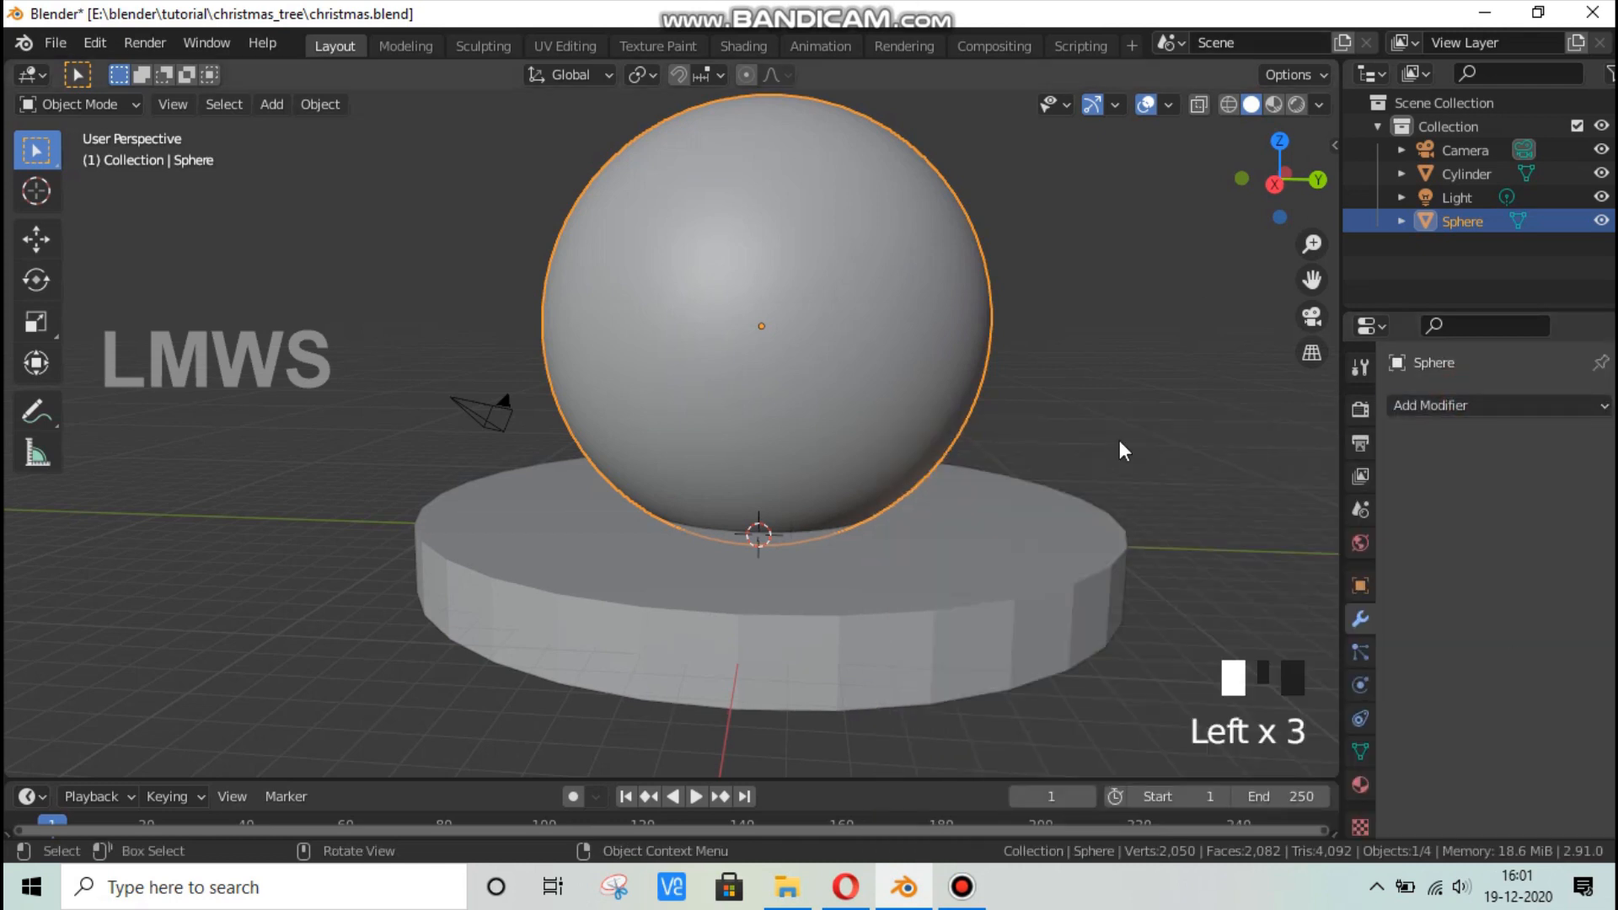
click(1351, 586)
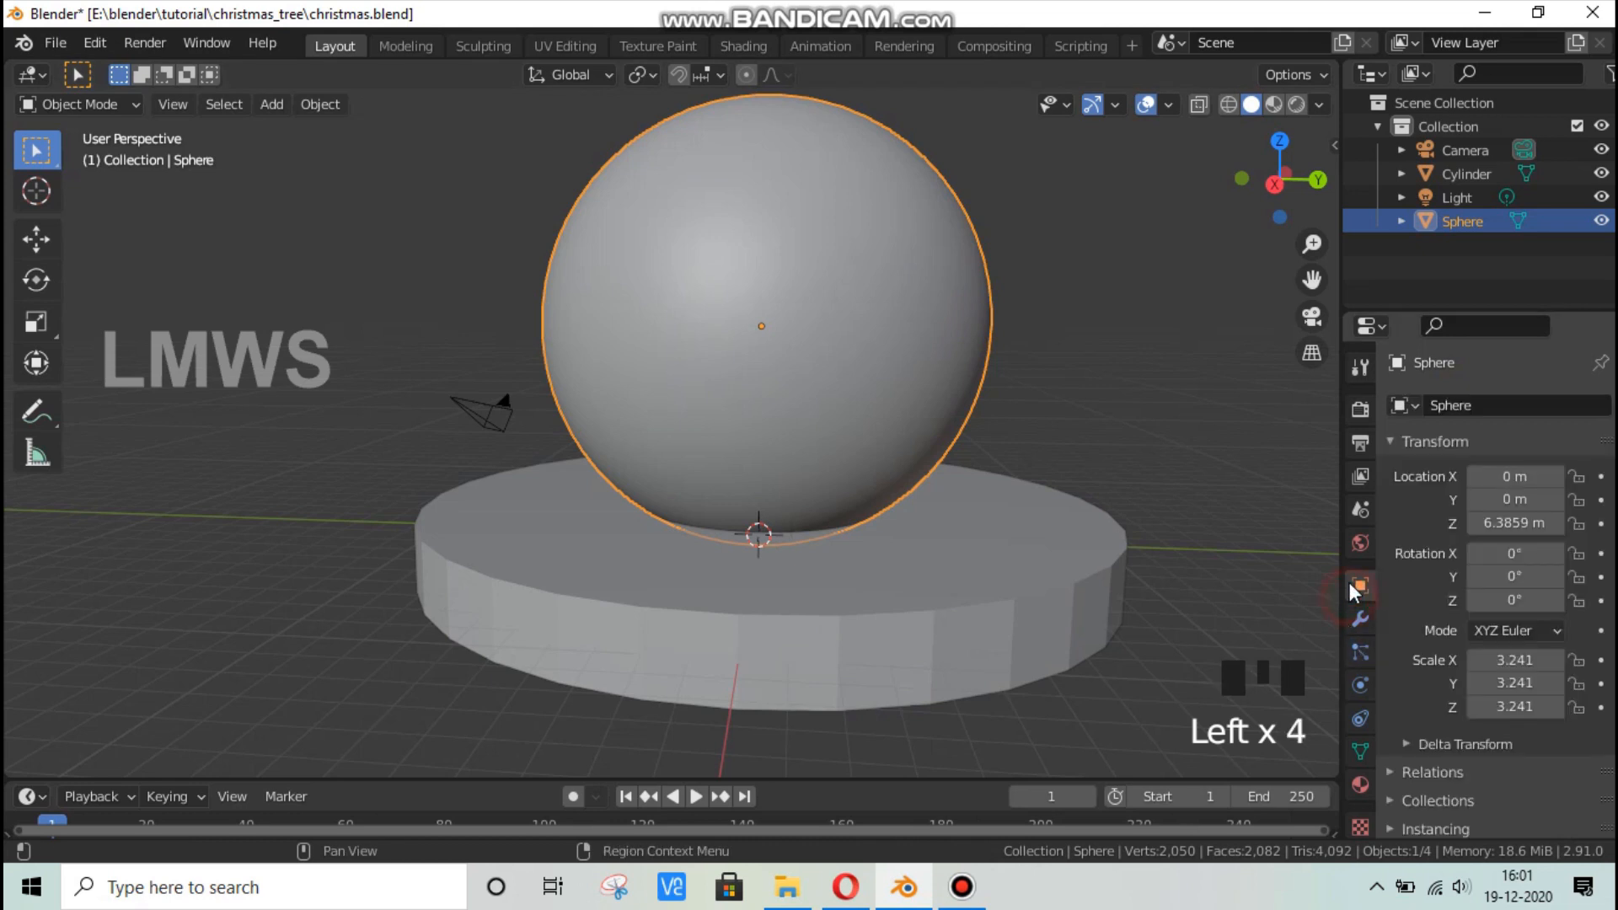
click(1359, 684)
Show the scene in wireframe and add a Solidify modifier to the sphere.
click(1227, 104)
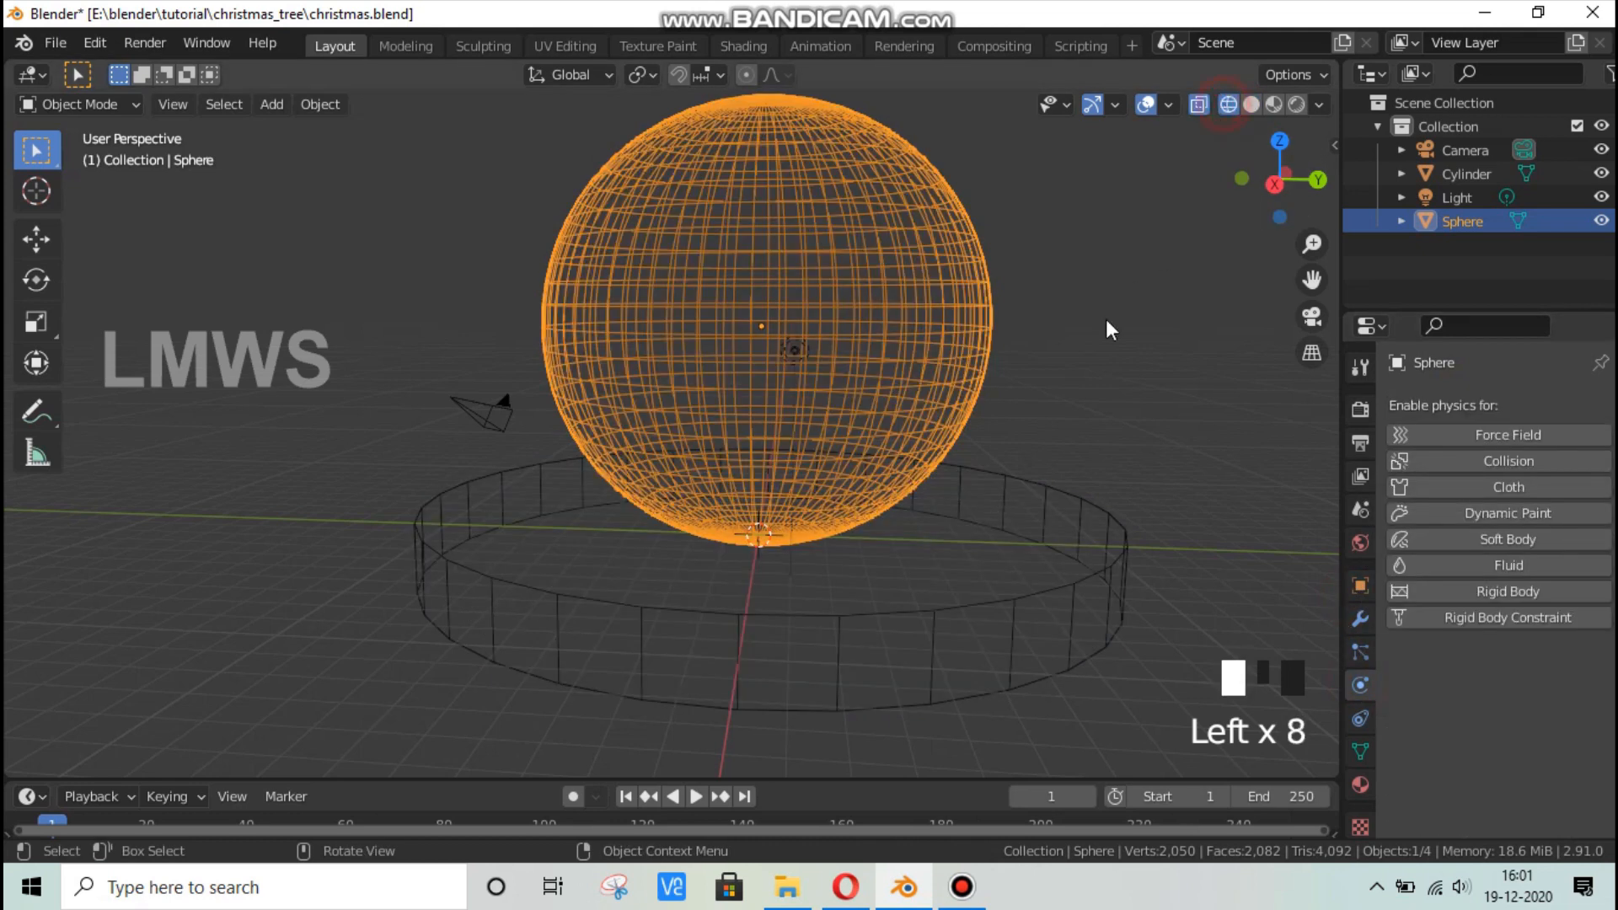
middle_drag(1106, 321, 776, 151)
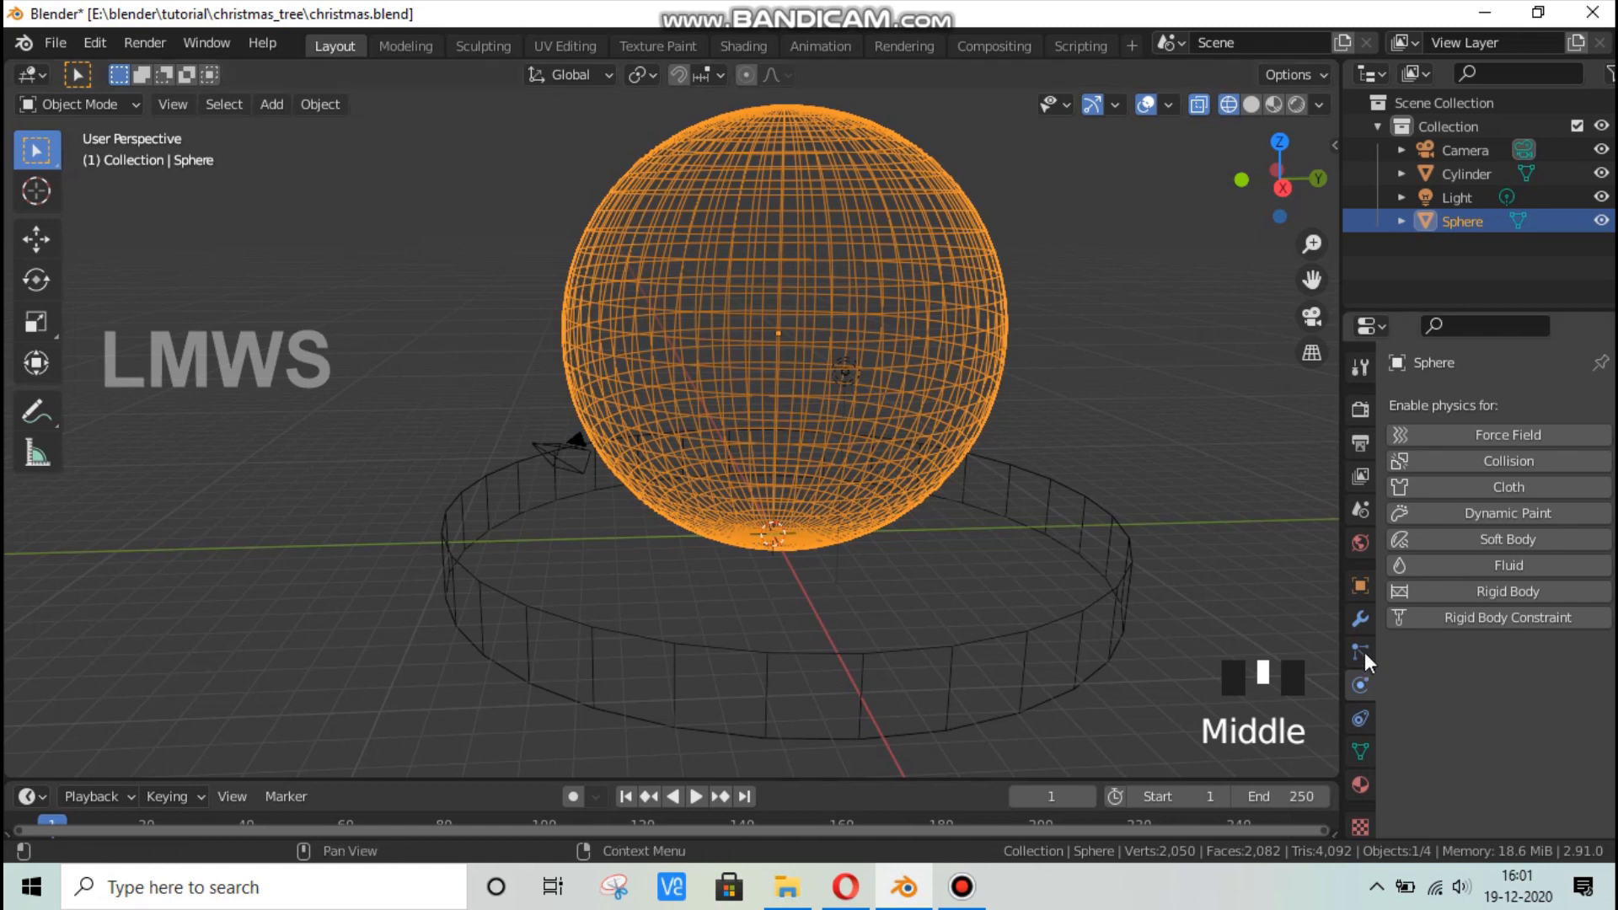
click(1360, 620)
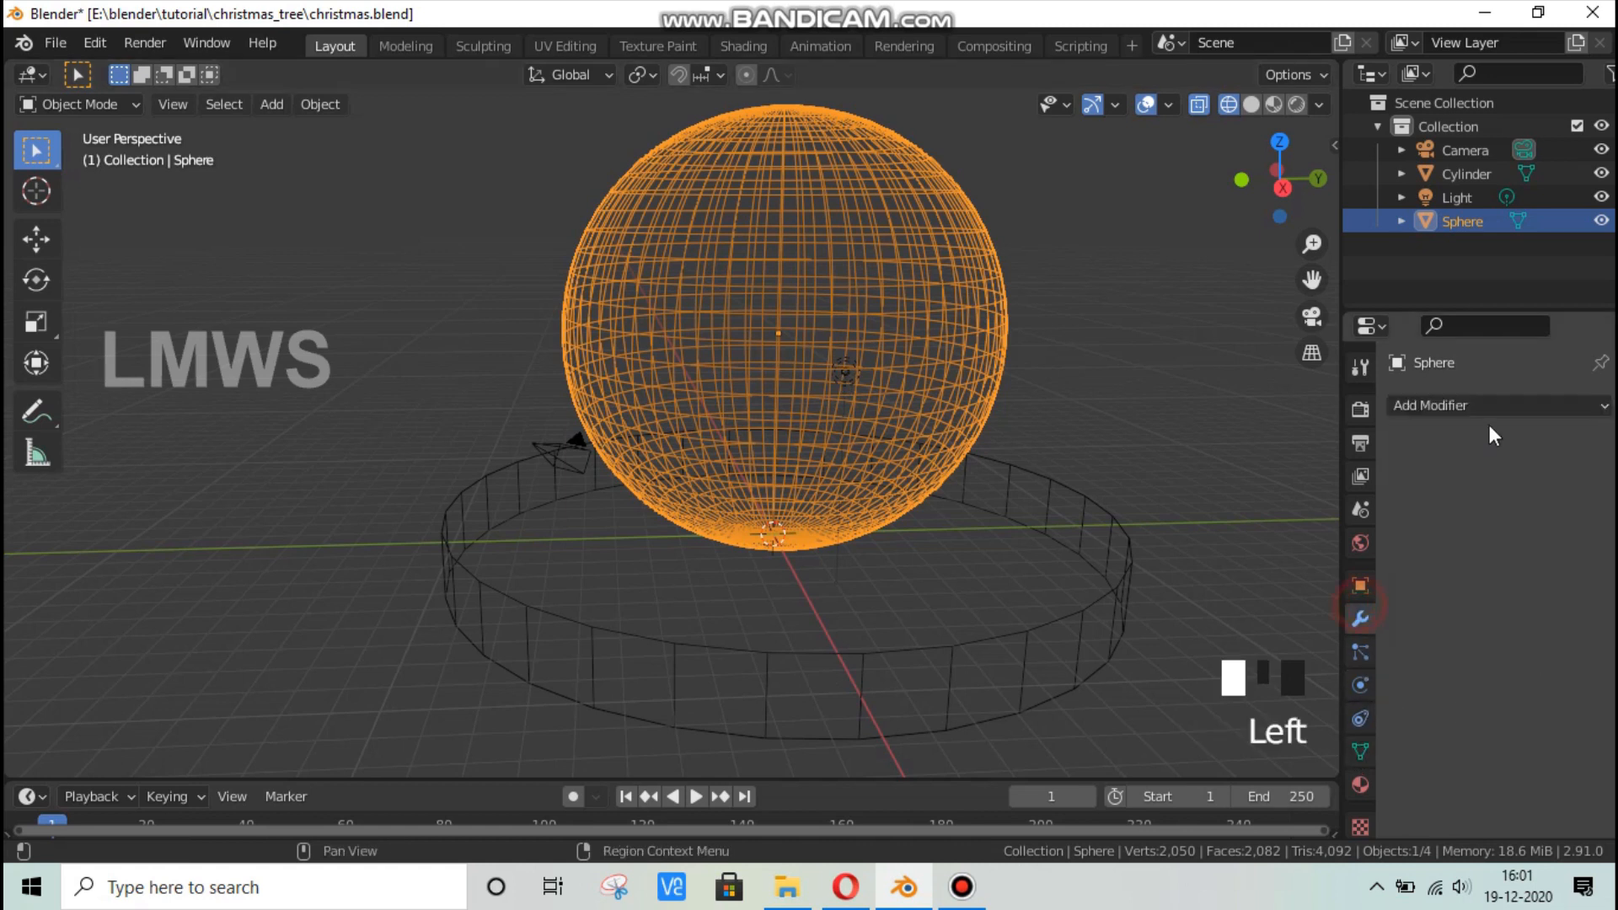
click(1489, 407)
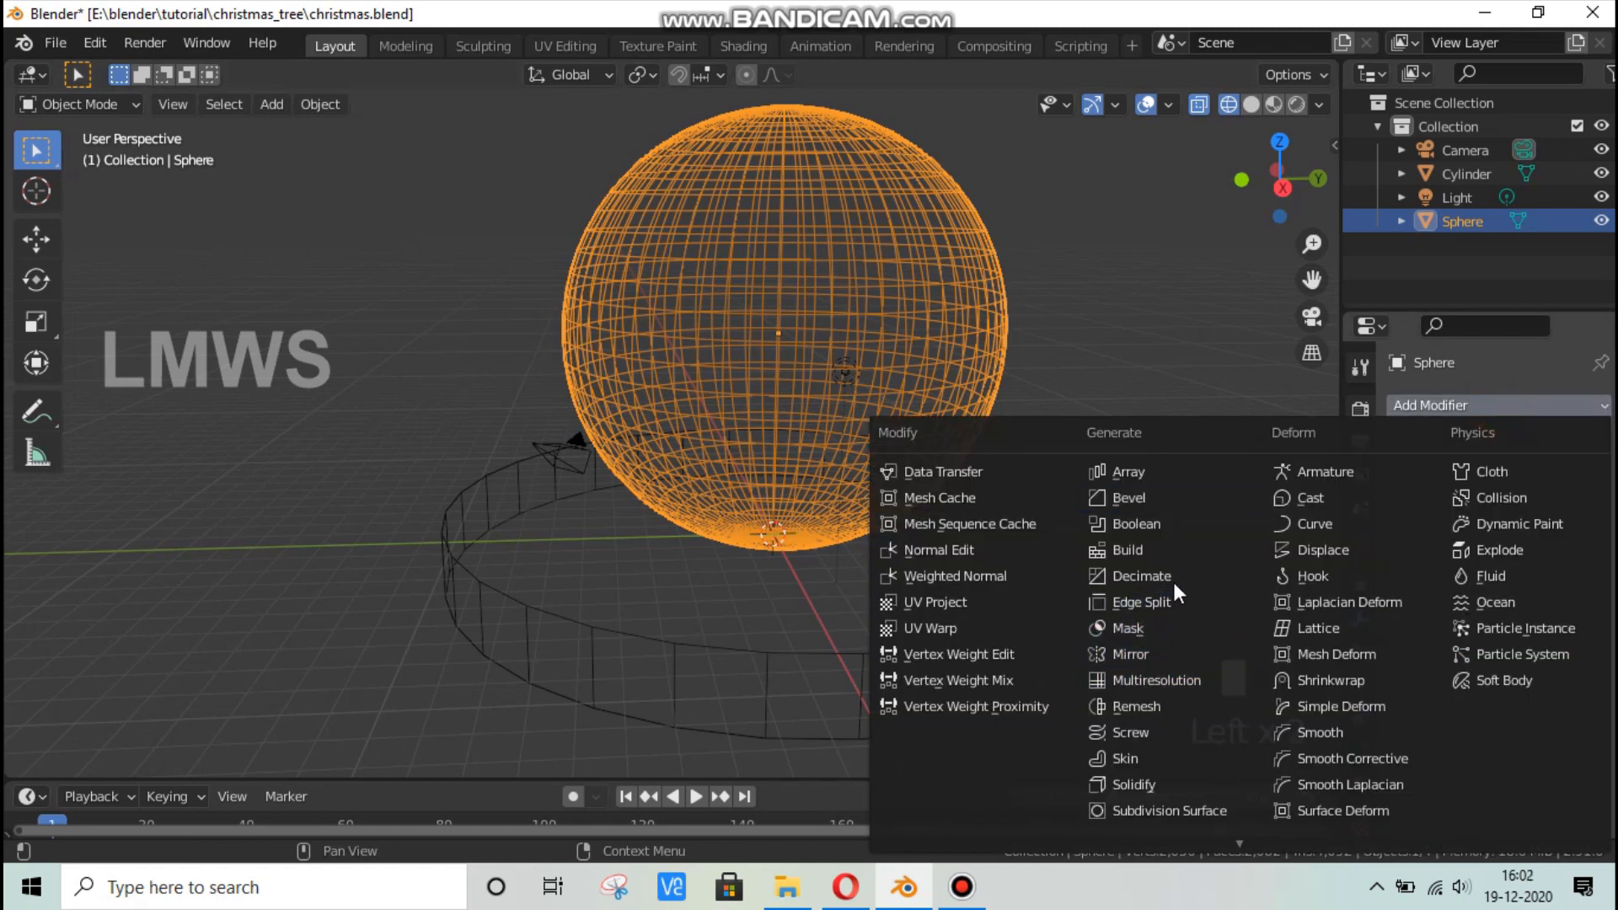
click(1153, 784)
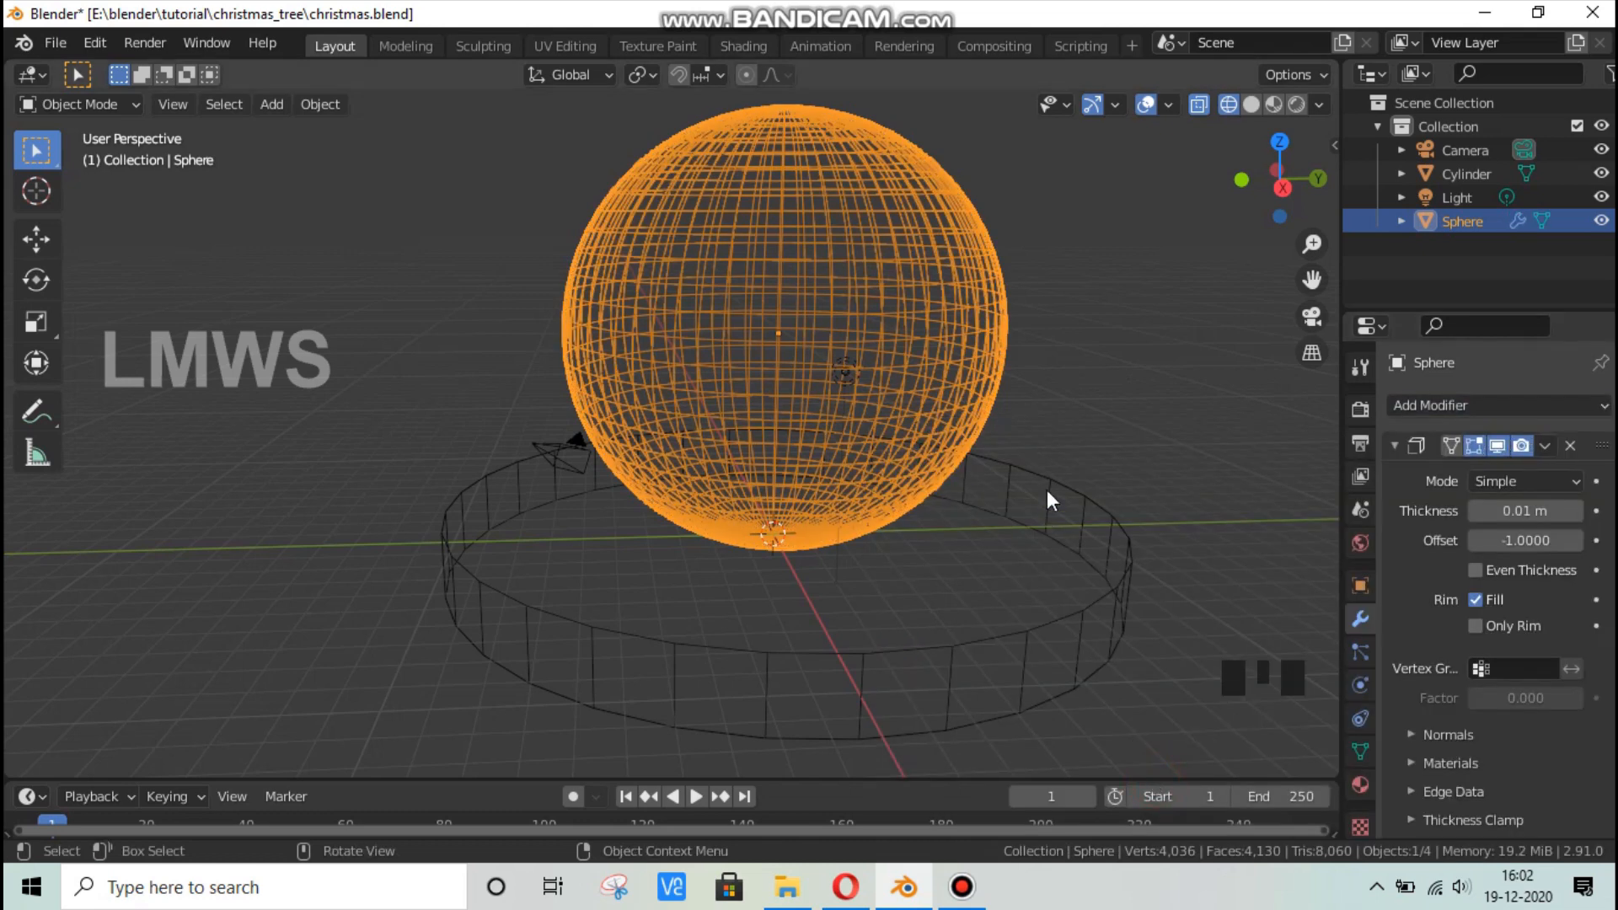
Set the Solidify thickness of the sphere to 0.08 m.
scroll(1048, 494, up, 2)
scroll(1078, 540, up, 4)
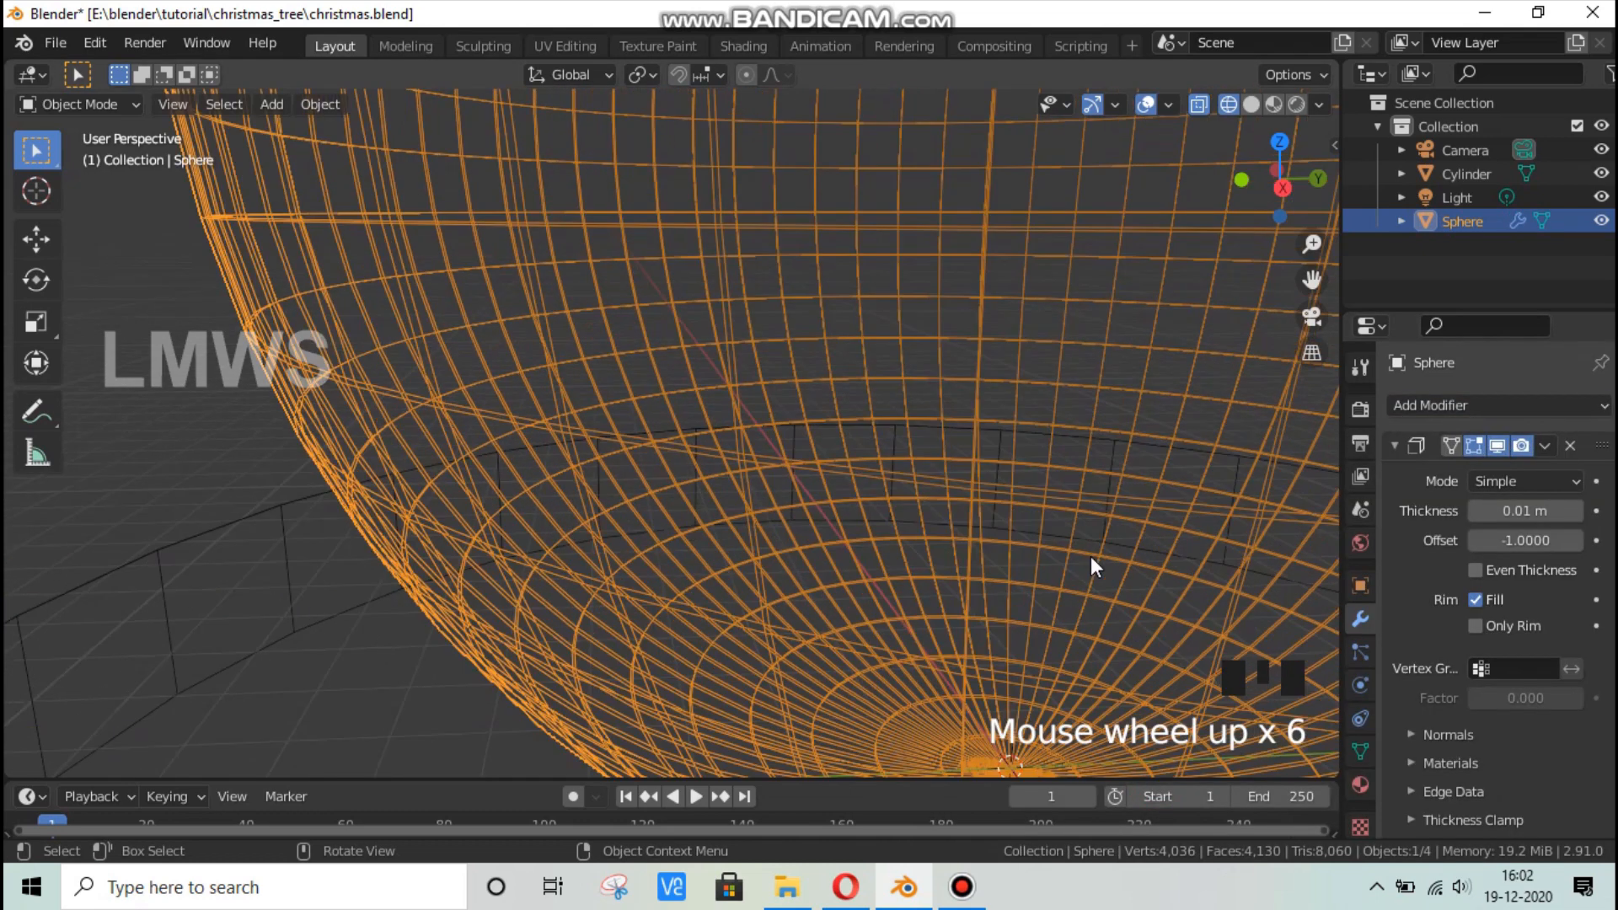
middle_drag(1090, 557, 1068, 552)
scroll(816, 542, up, 2)
scroll(816, 542, down, 8)
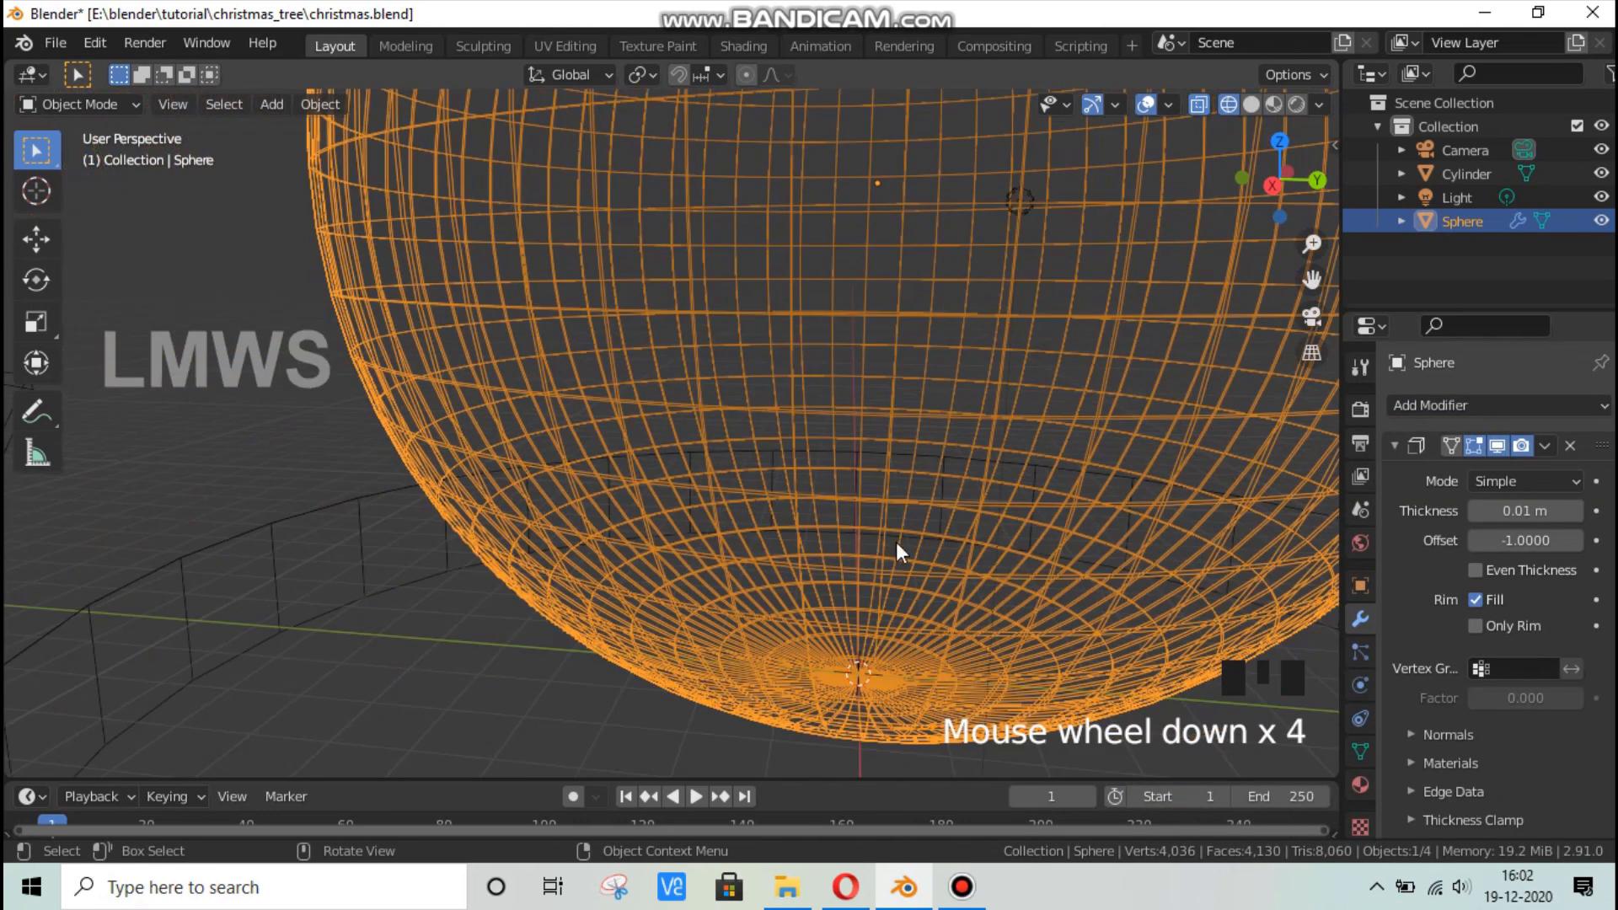
click(1483, 510)
mouse_move(1483, 510)
mouse_down()
mouse_move(1558, 511)
mouse_move(1515, 510)
mouse_up()
scroll(965, 524, up, 3)
middle_drag(877, 555, 939, 545)
scroll(939, 544, down, 4)
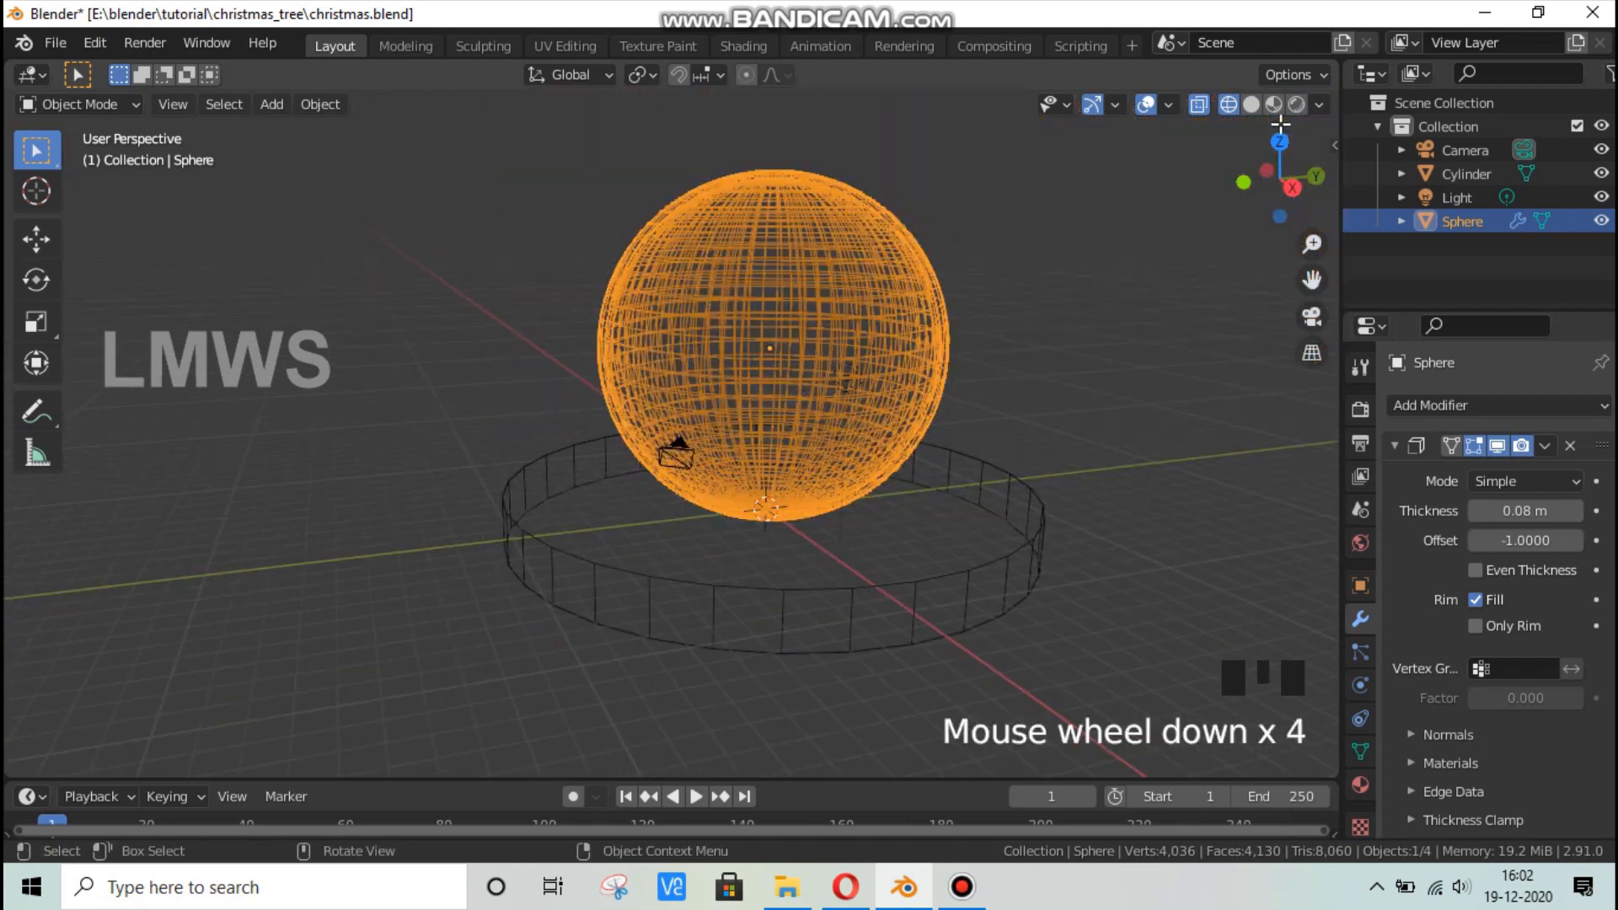
Return the viewport to solid shading and save the file.
click(1251, 104)
scroll(966, 406, up, 2)
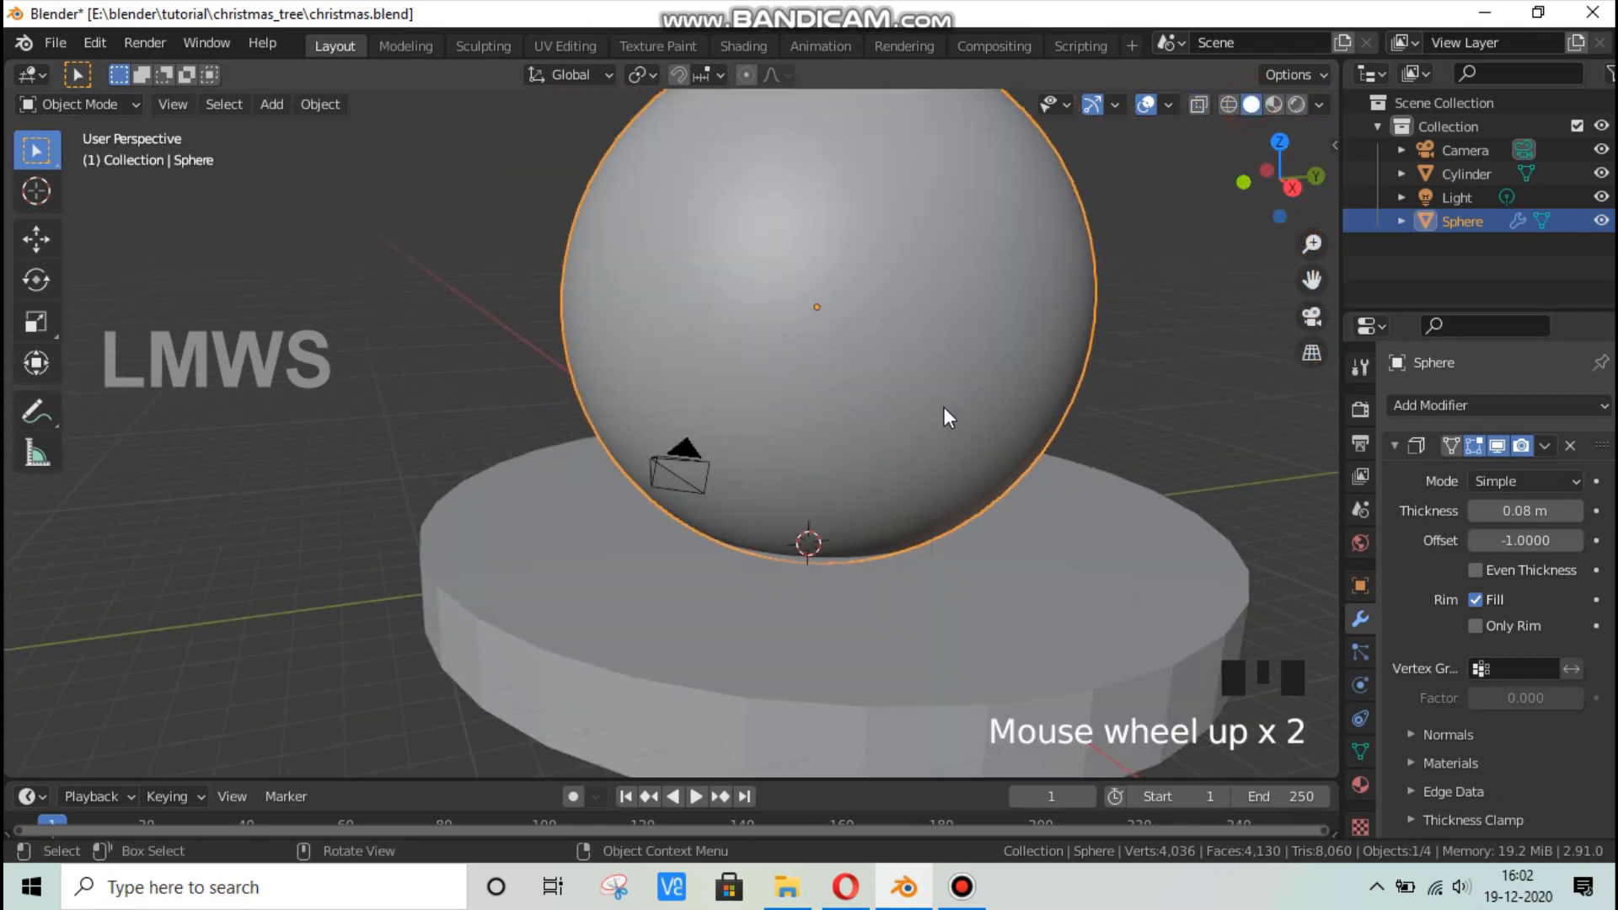
key(ctrl+s)
ctrl+middle_drag(982, 494, 837, 336)
Give the sphere a new material named Glass.
click(1365, 788)
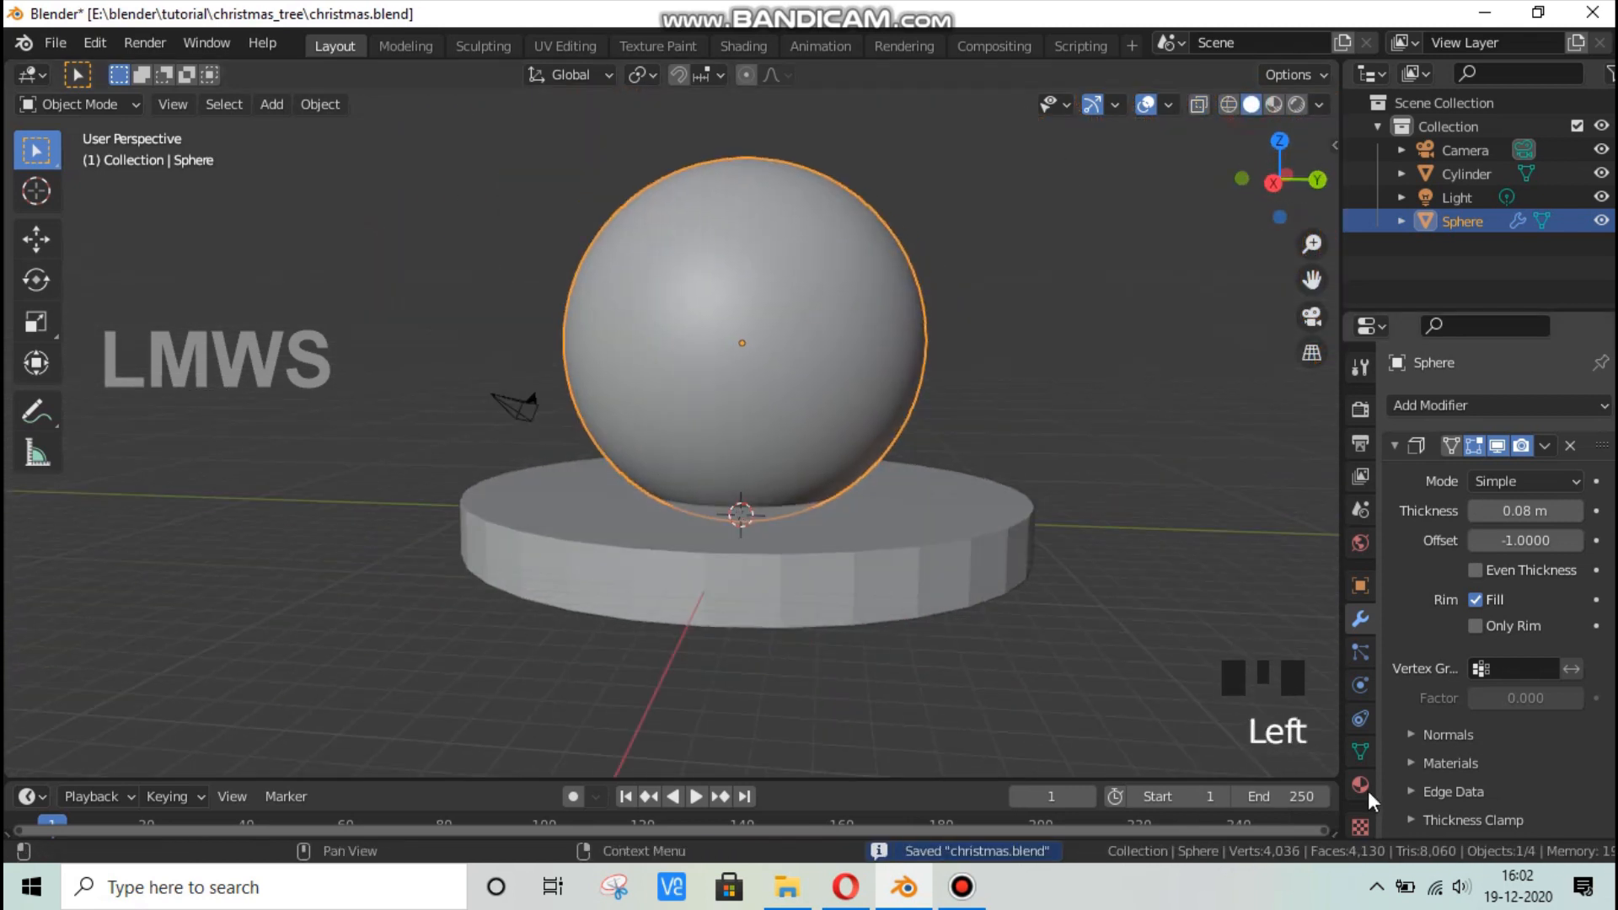
click(1360, 785)
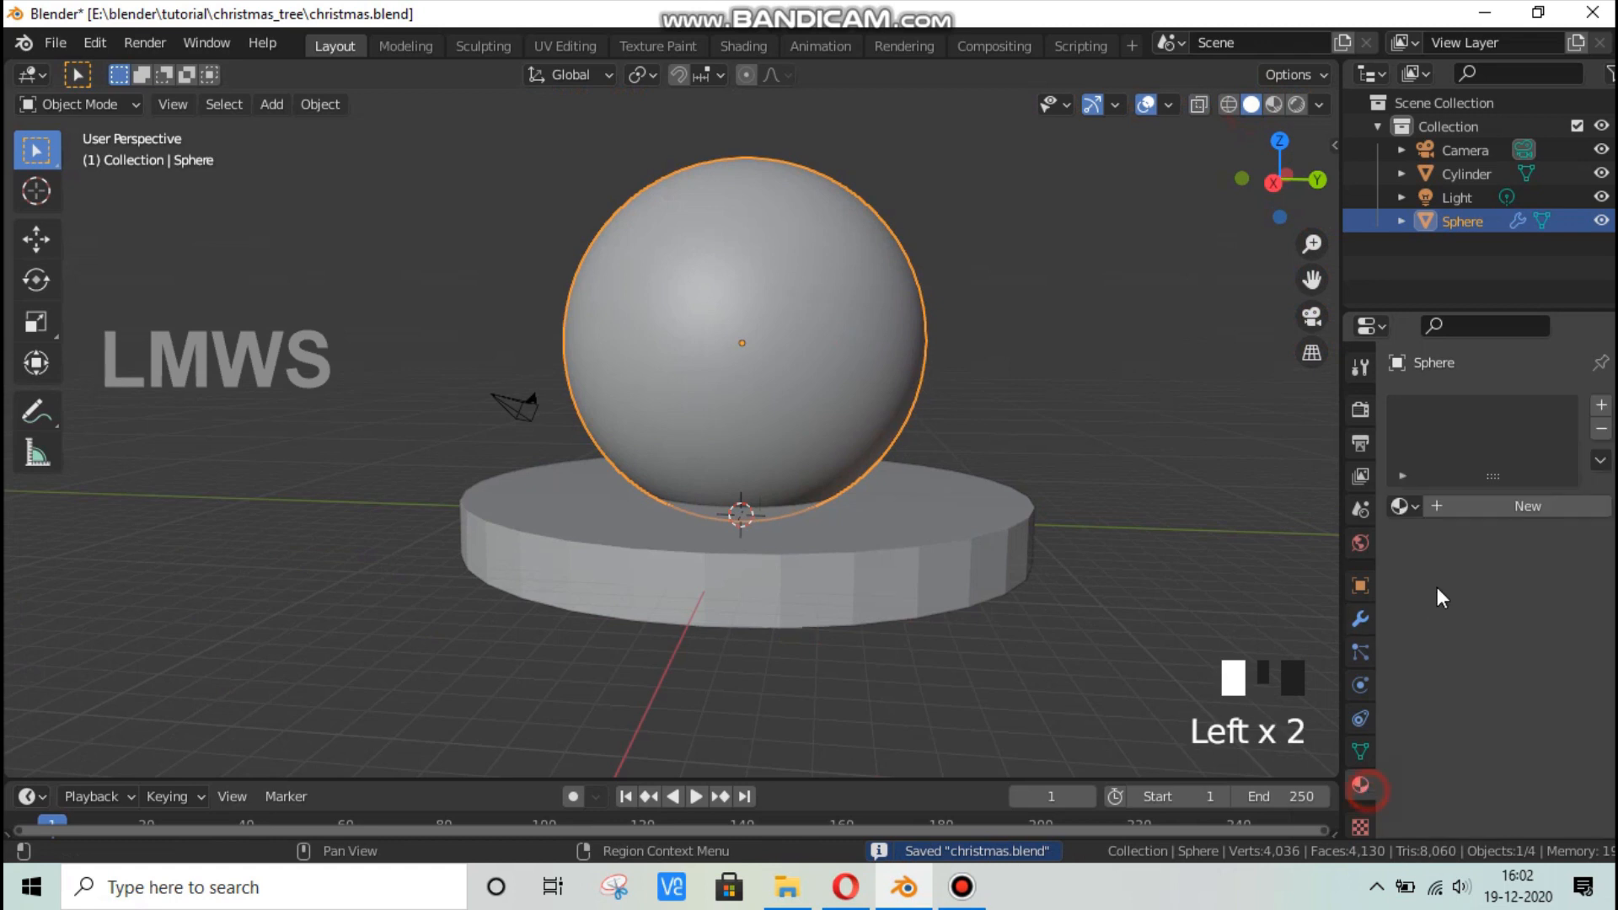
click(1478, 503)
click(1457, 504)
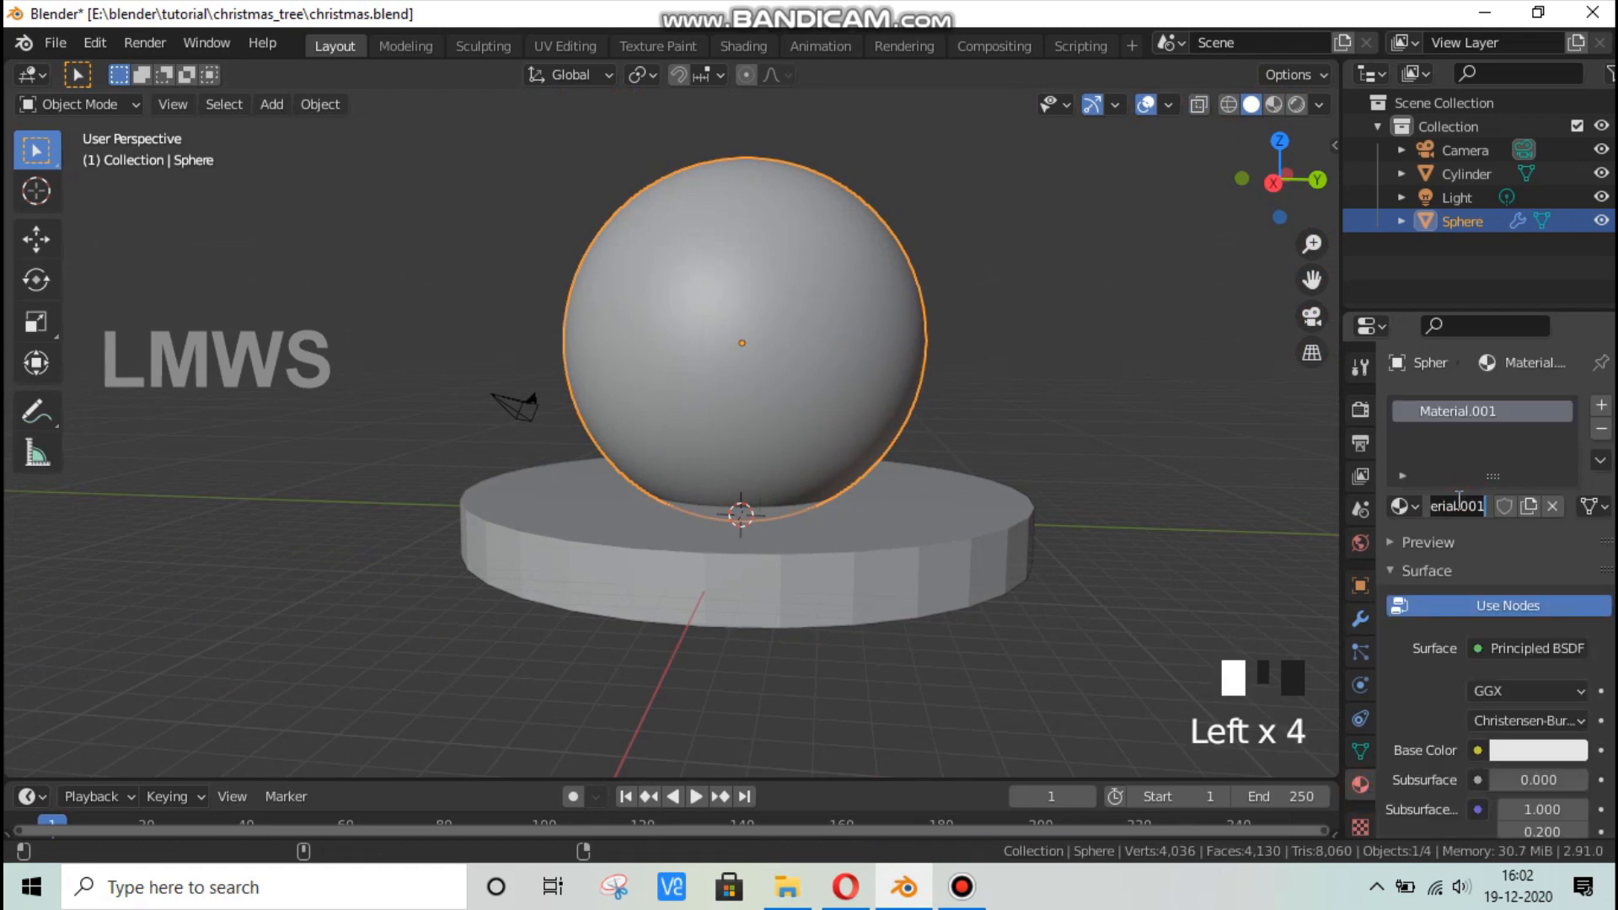
text(Glass)
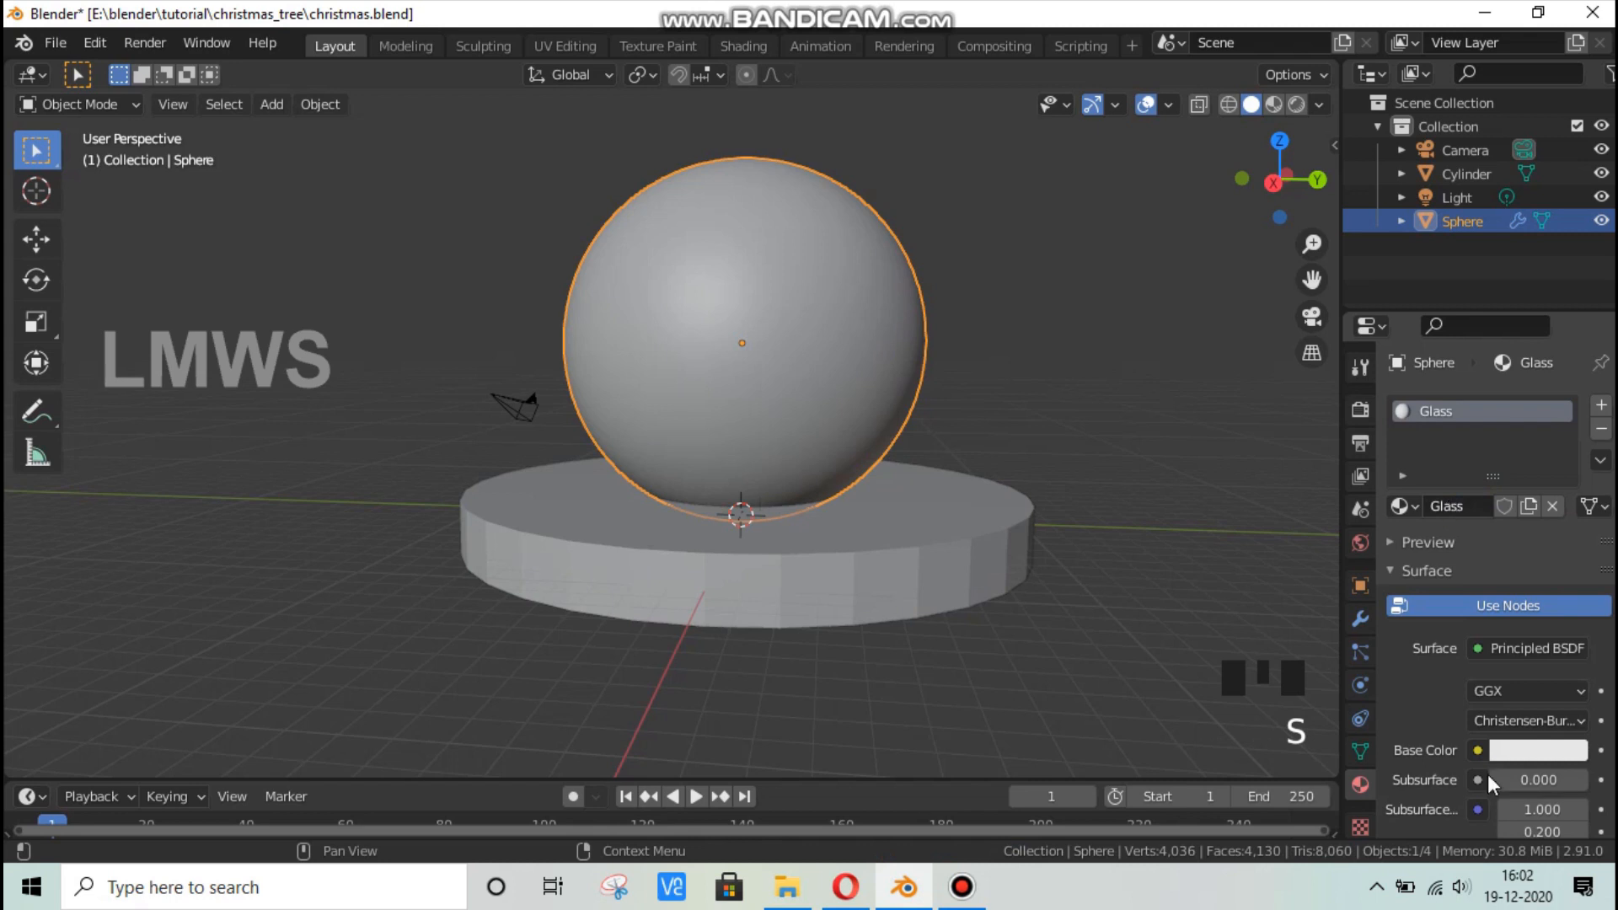
scroll(1466, 670, down, 6)
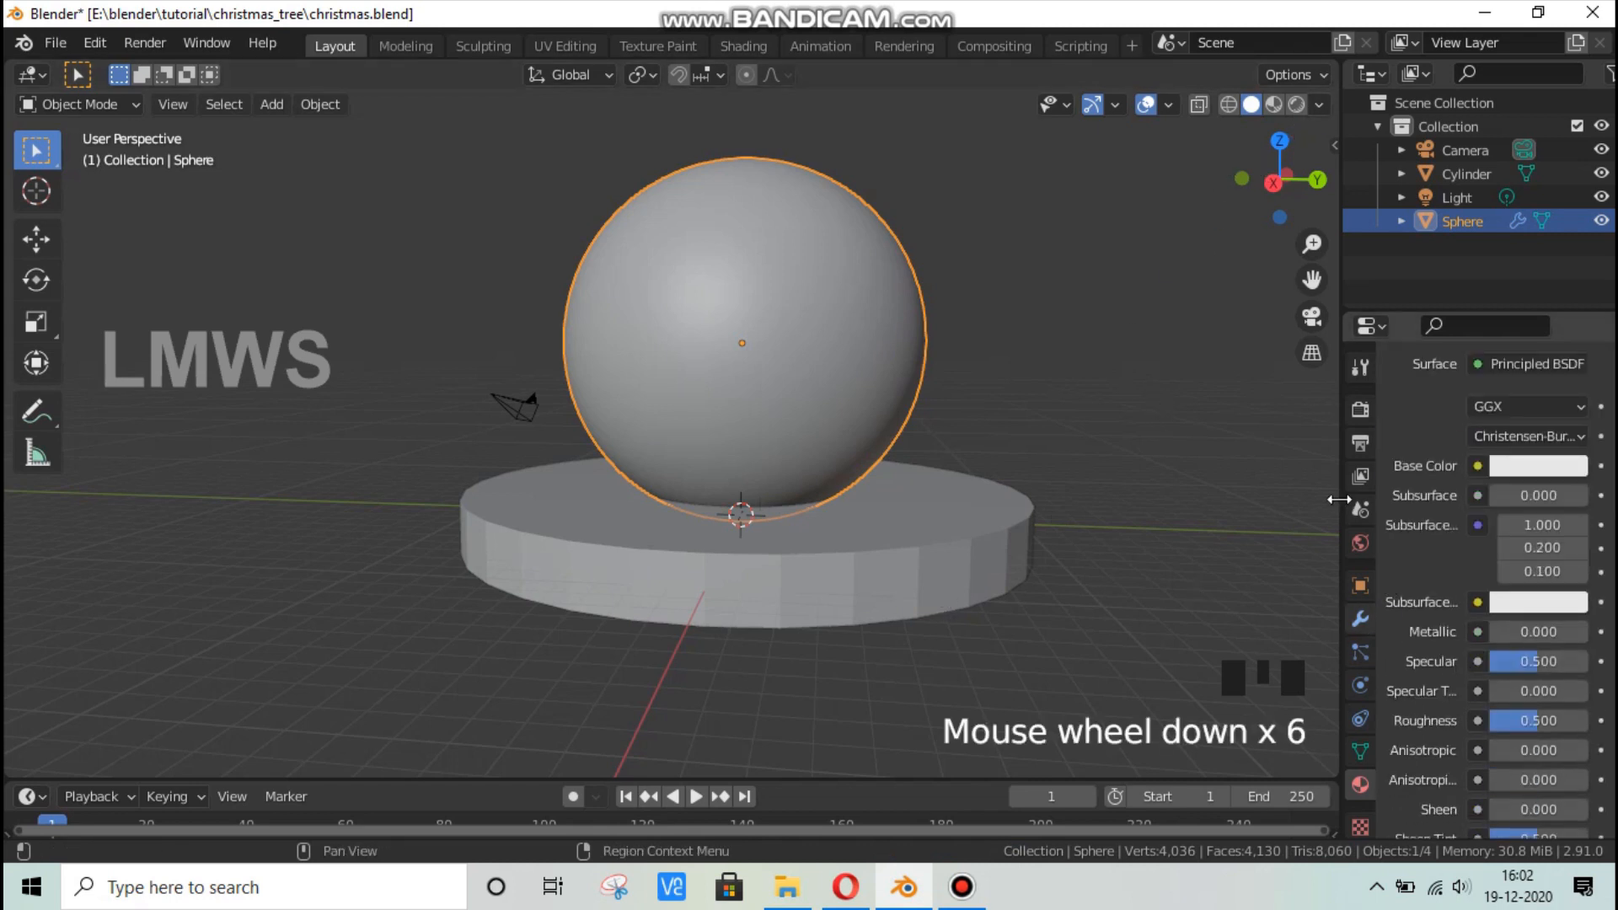
Light the world with an Environment Texture using kloppenheim_02_2k.hdr from the HDRI_textures folder as the background colour.
click(1360, 543)
click(1477, 561)
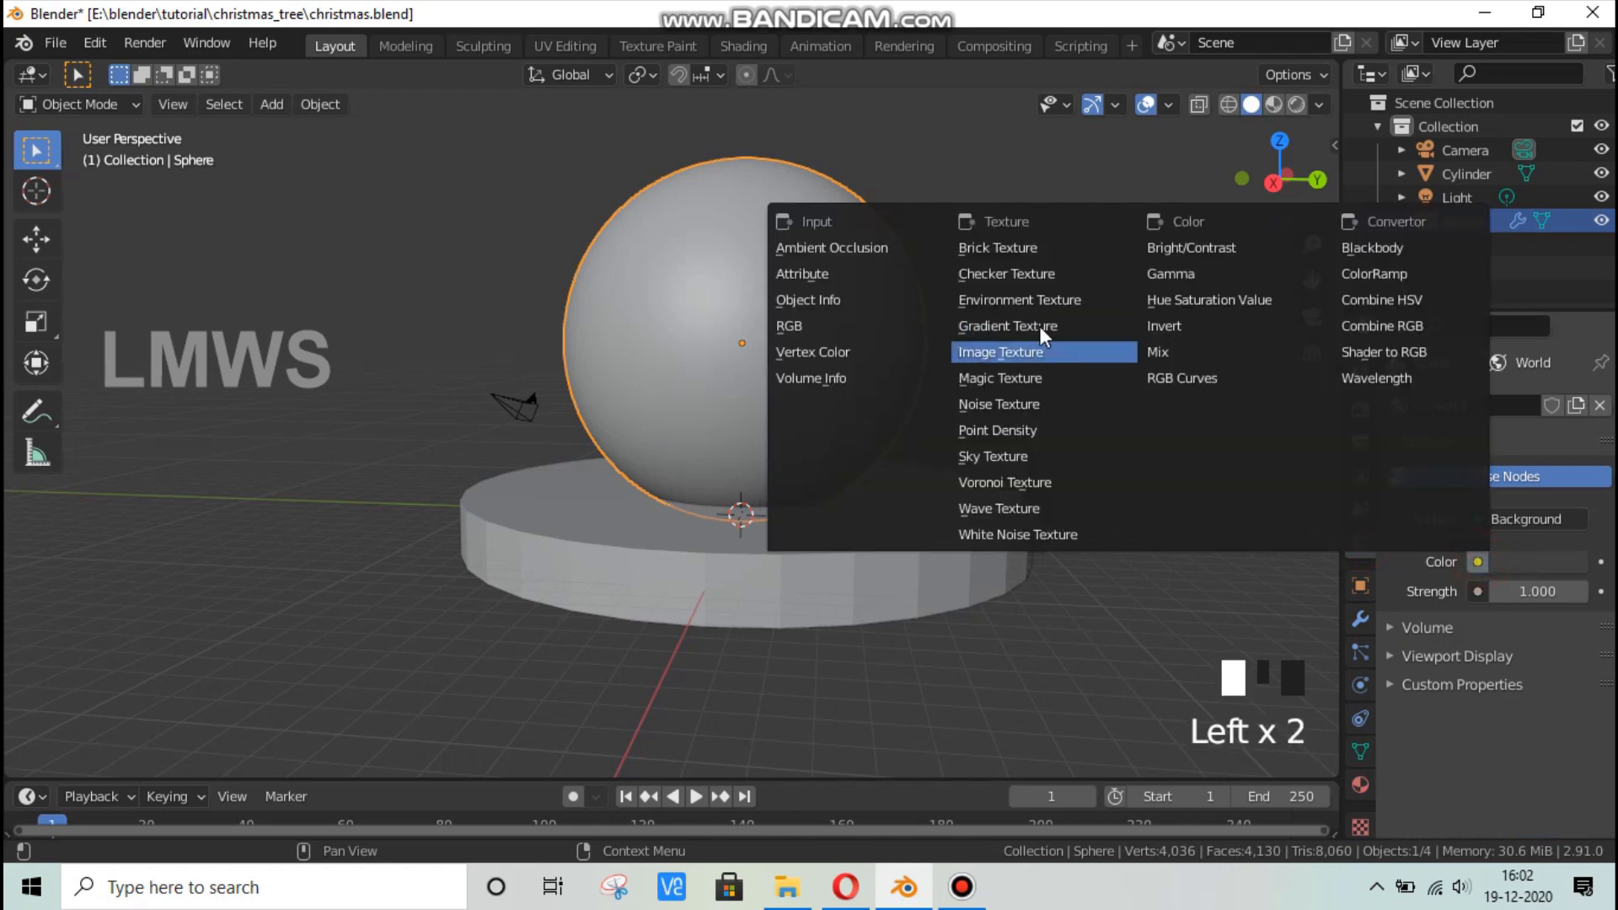
click(1041, 300)
click(1574, 593)
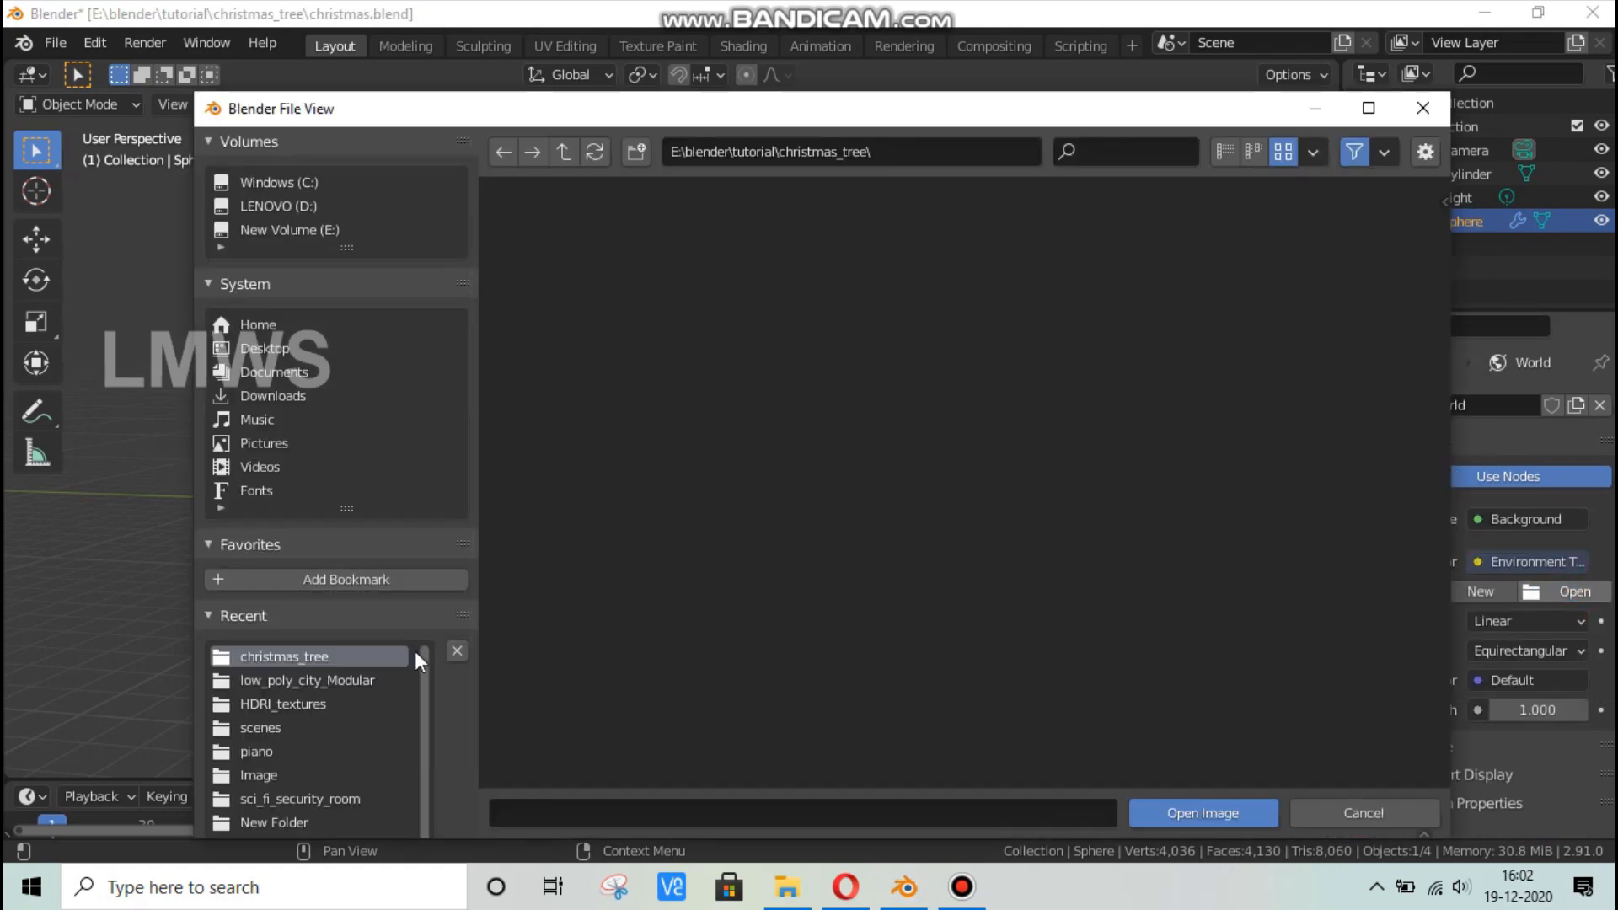
click(305, 703)
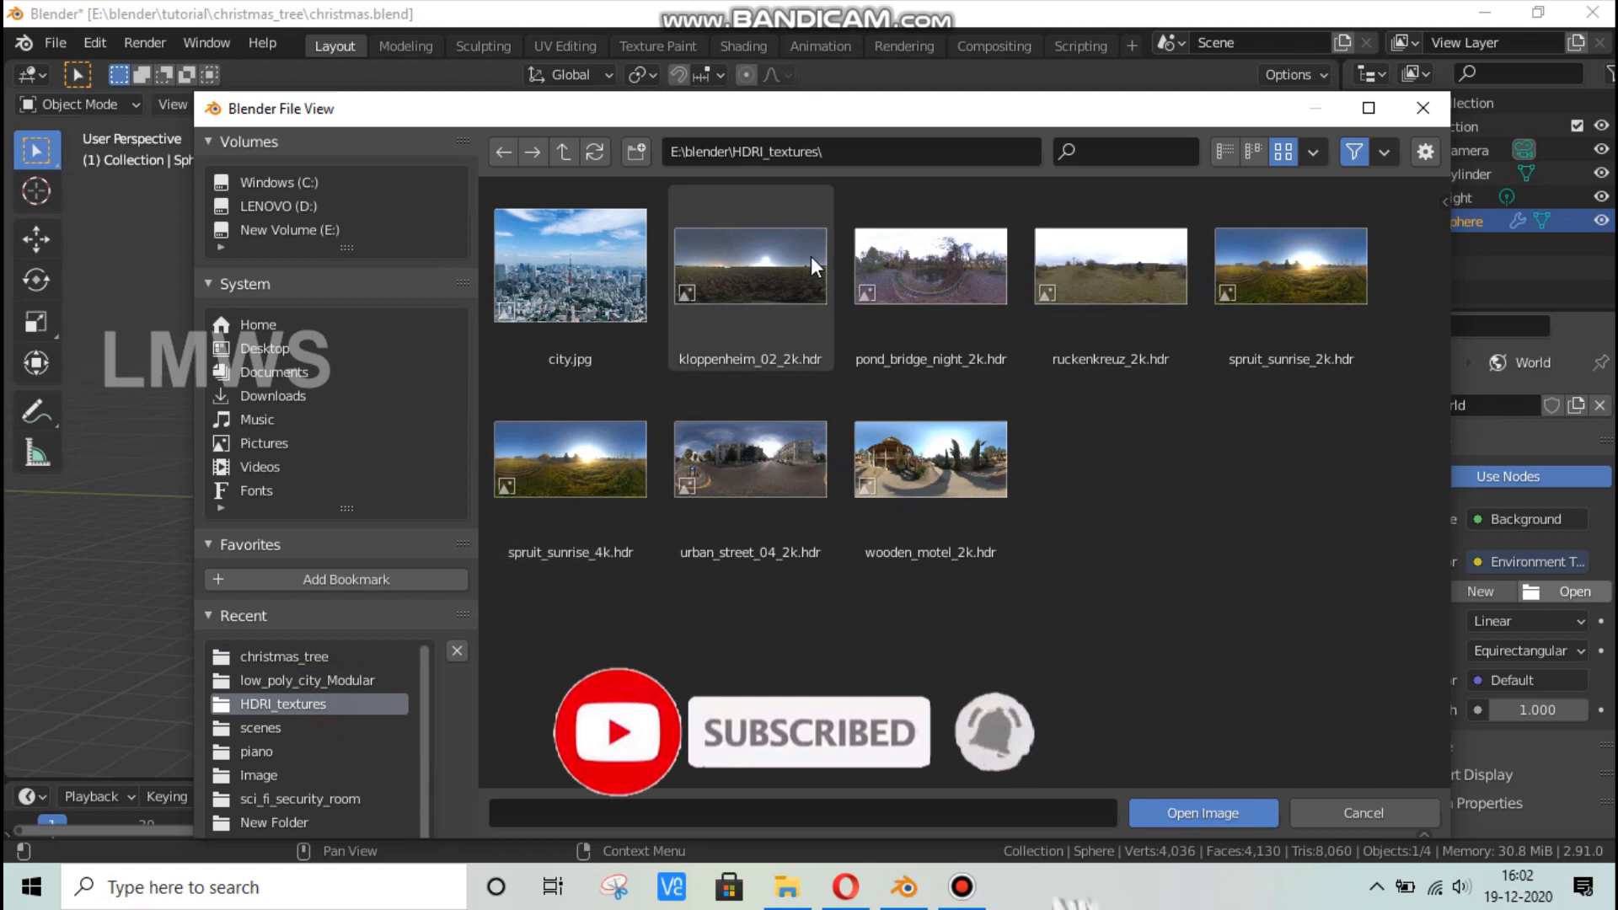
double_click(782, 276)
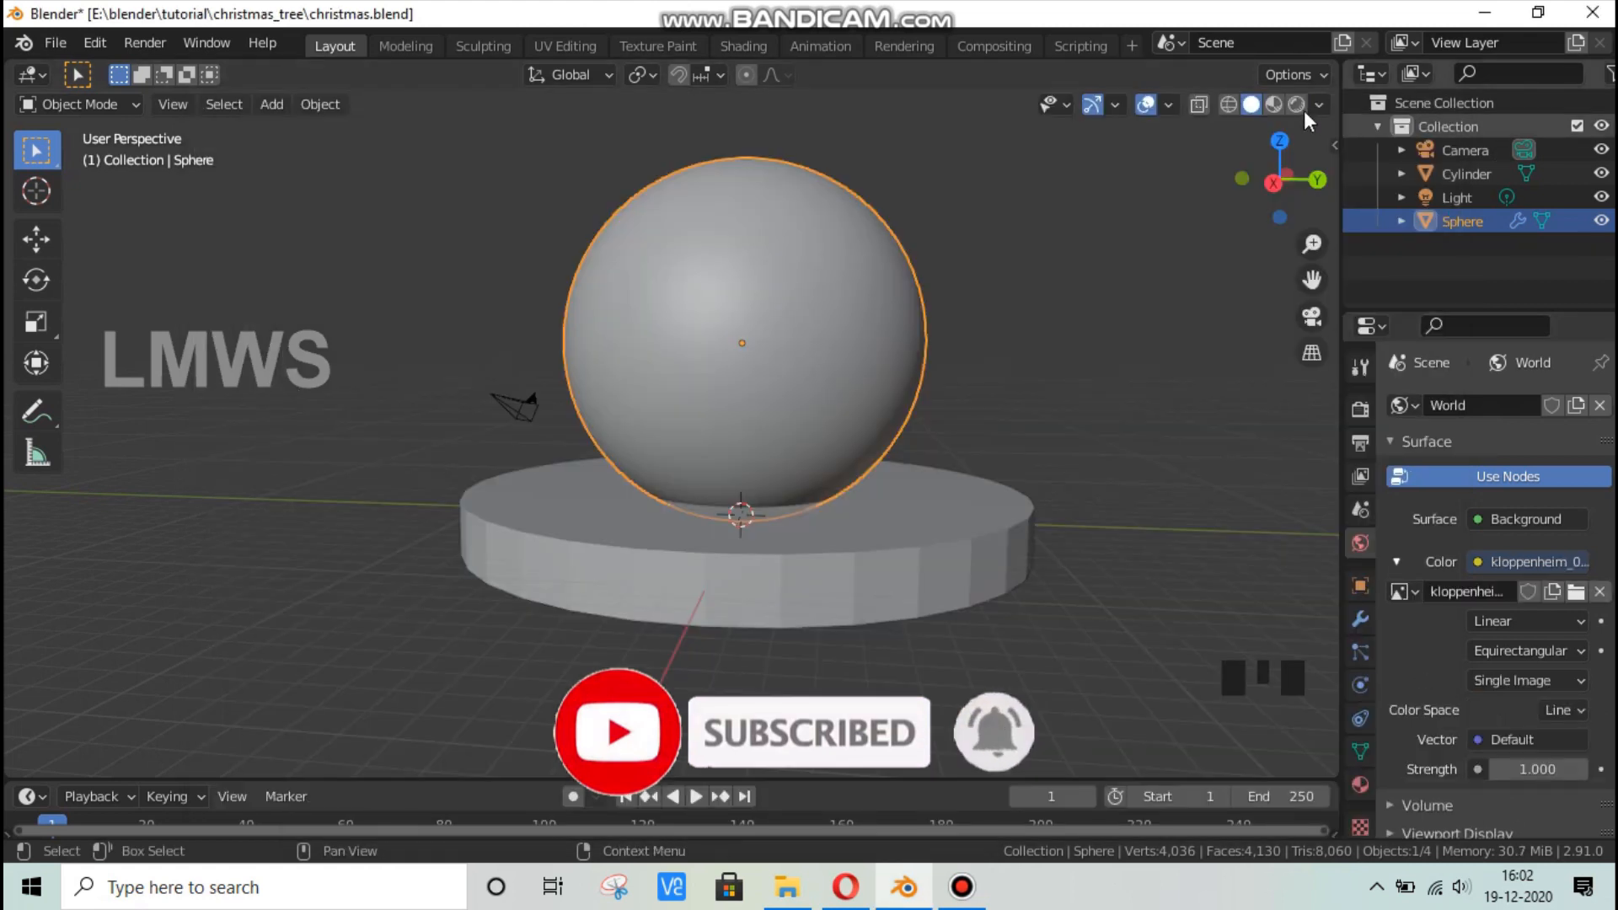
Show the viewport in rendered shading and save the file.
click(1295, 104)
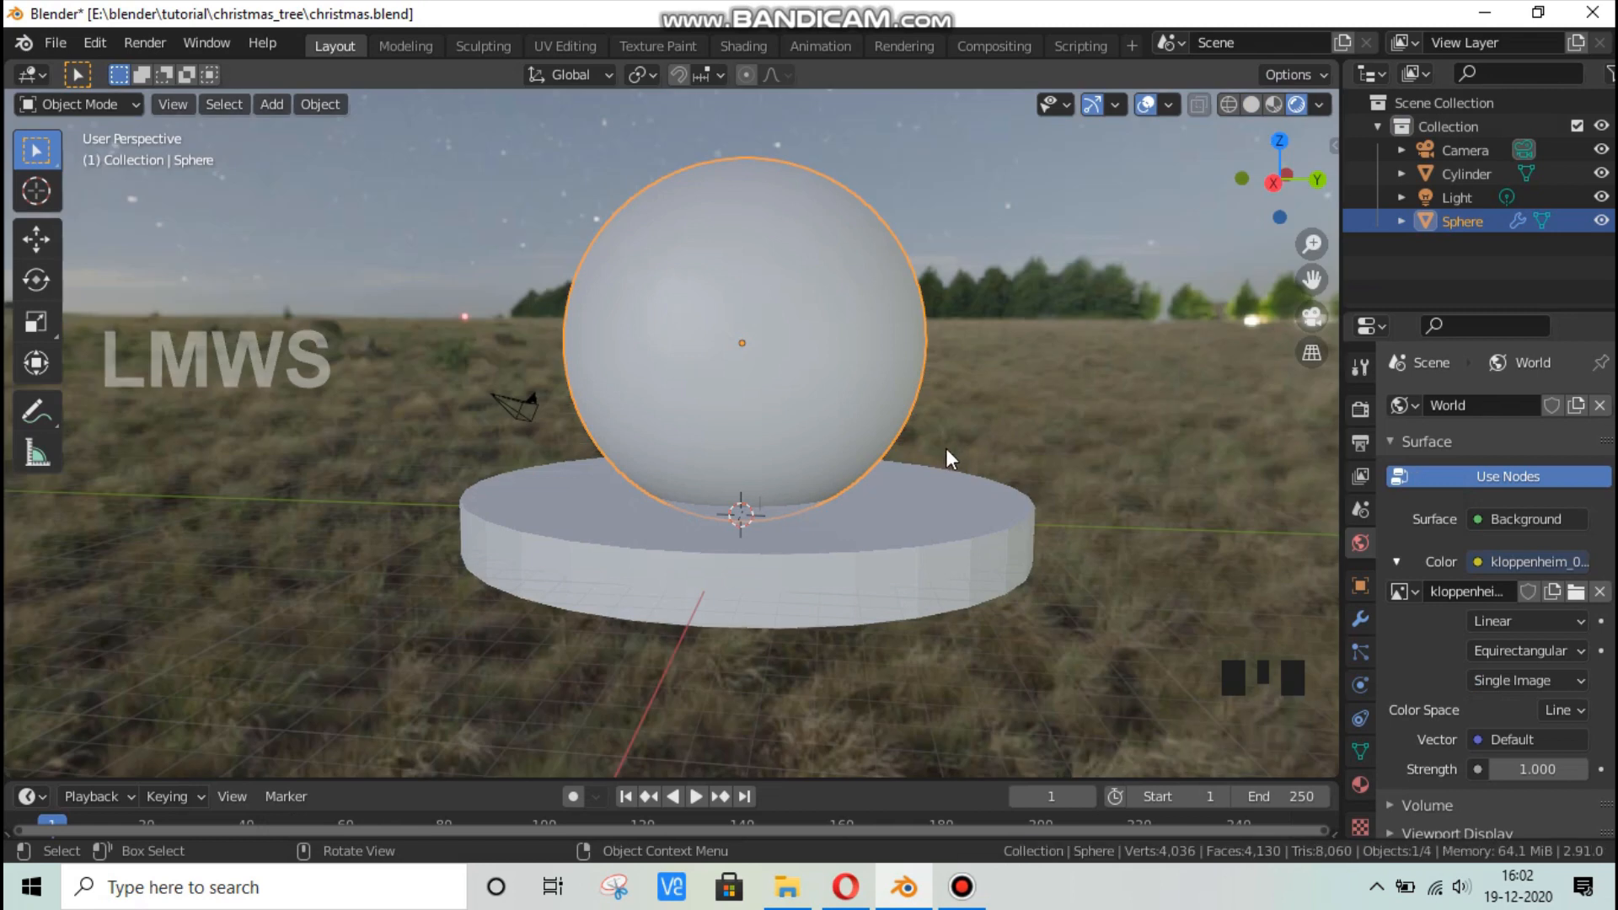
mouse_move(945, 448)
middle_down()
mouse_move(1060, 477)
mouse_move(1403, 457)
middle_up()
key(ctrl+s)
Enable Ambient Occlusion for the Eevee render with a distance of 15 m and a factor of 2.
click(1361, 408)
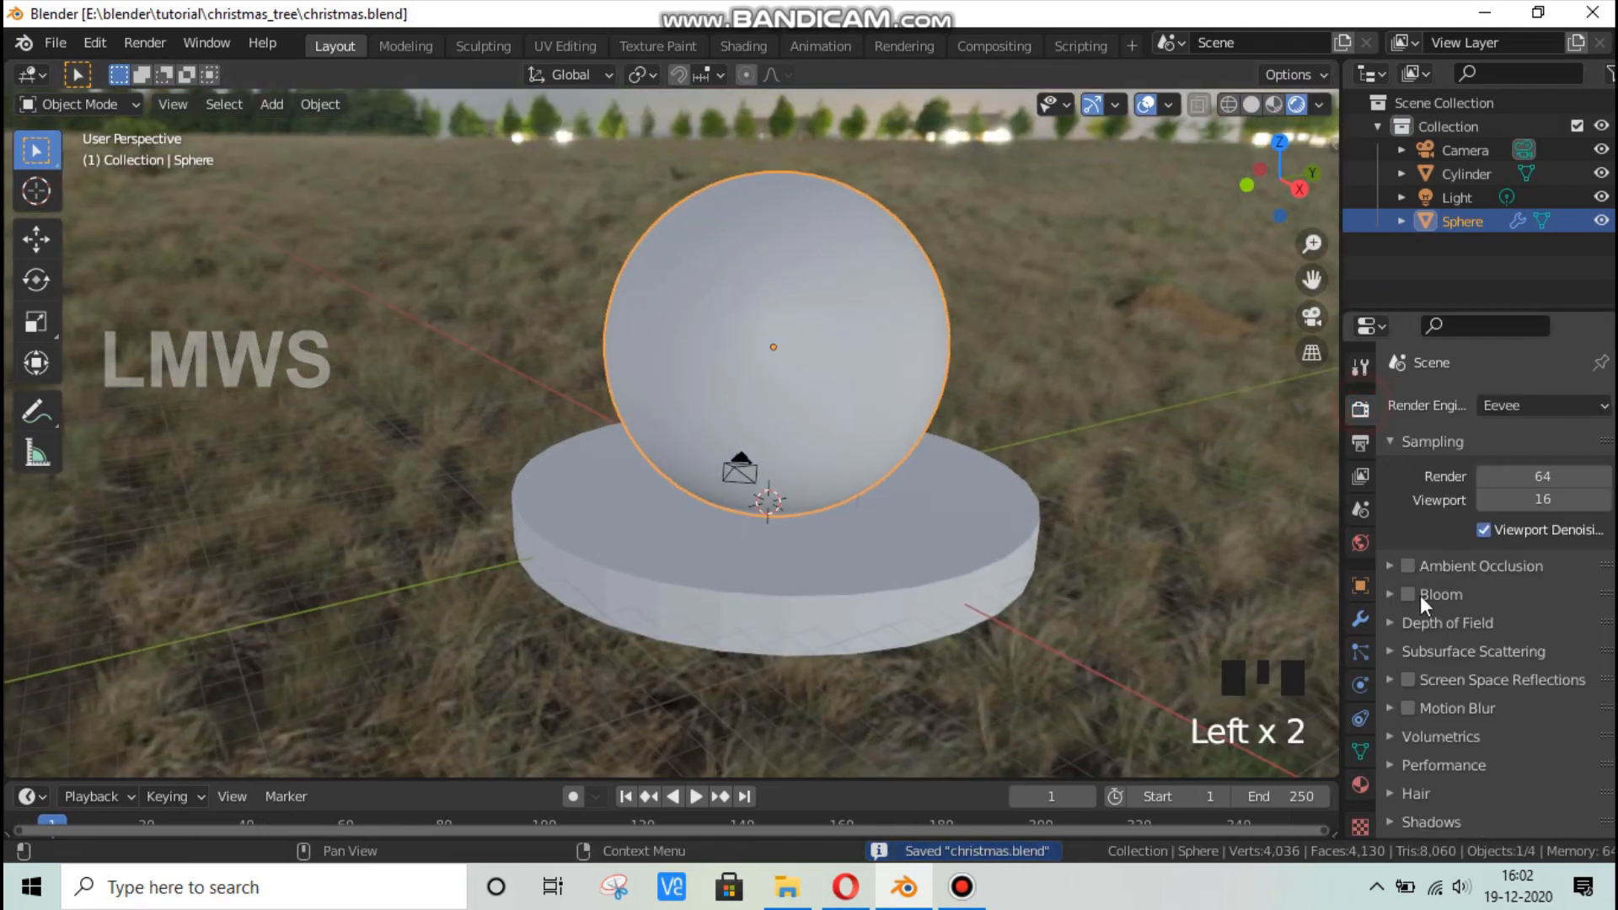
click(1408, 566)
click(1475, 572)
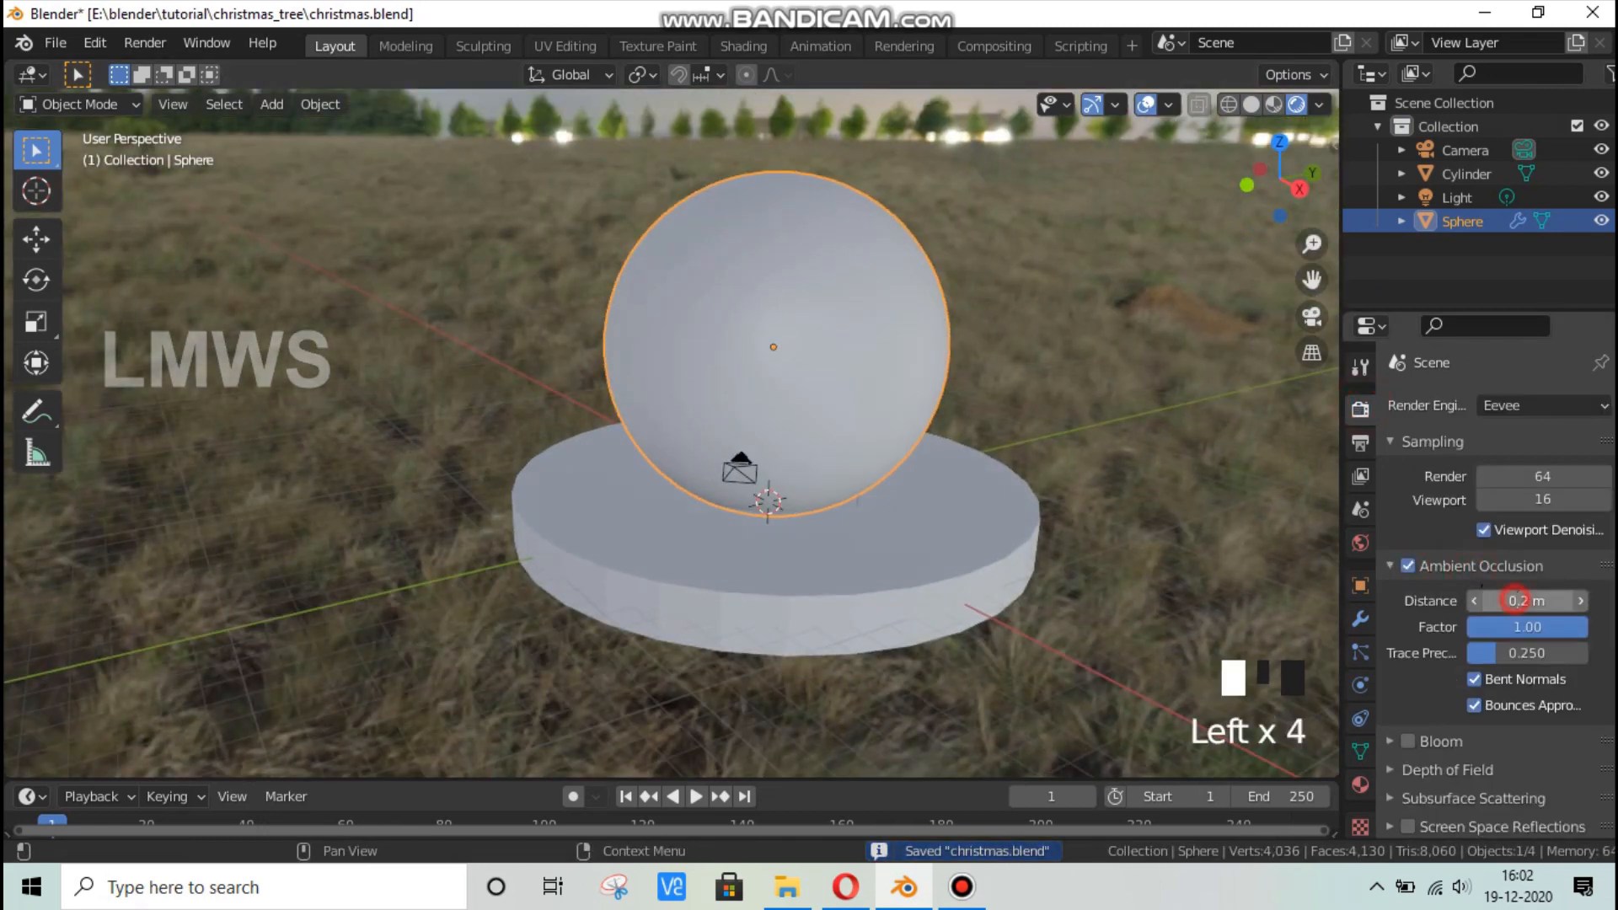
click(1516, 601)
text(15)
key(Return)
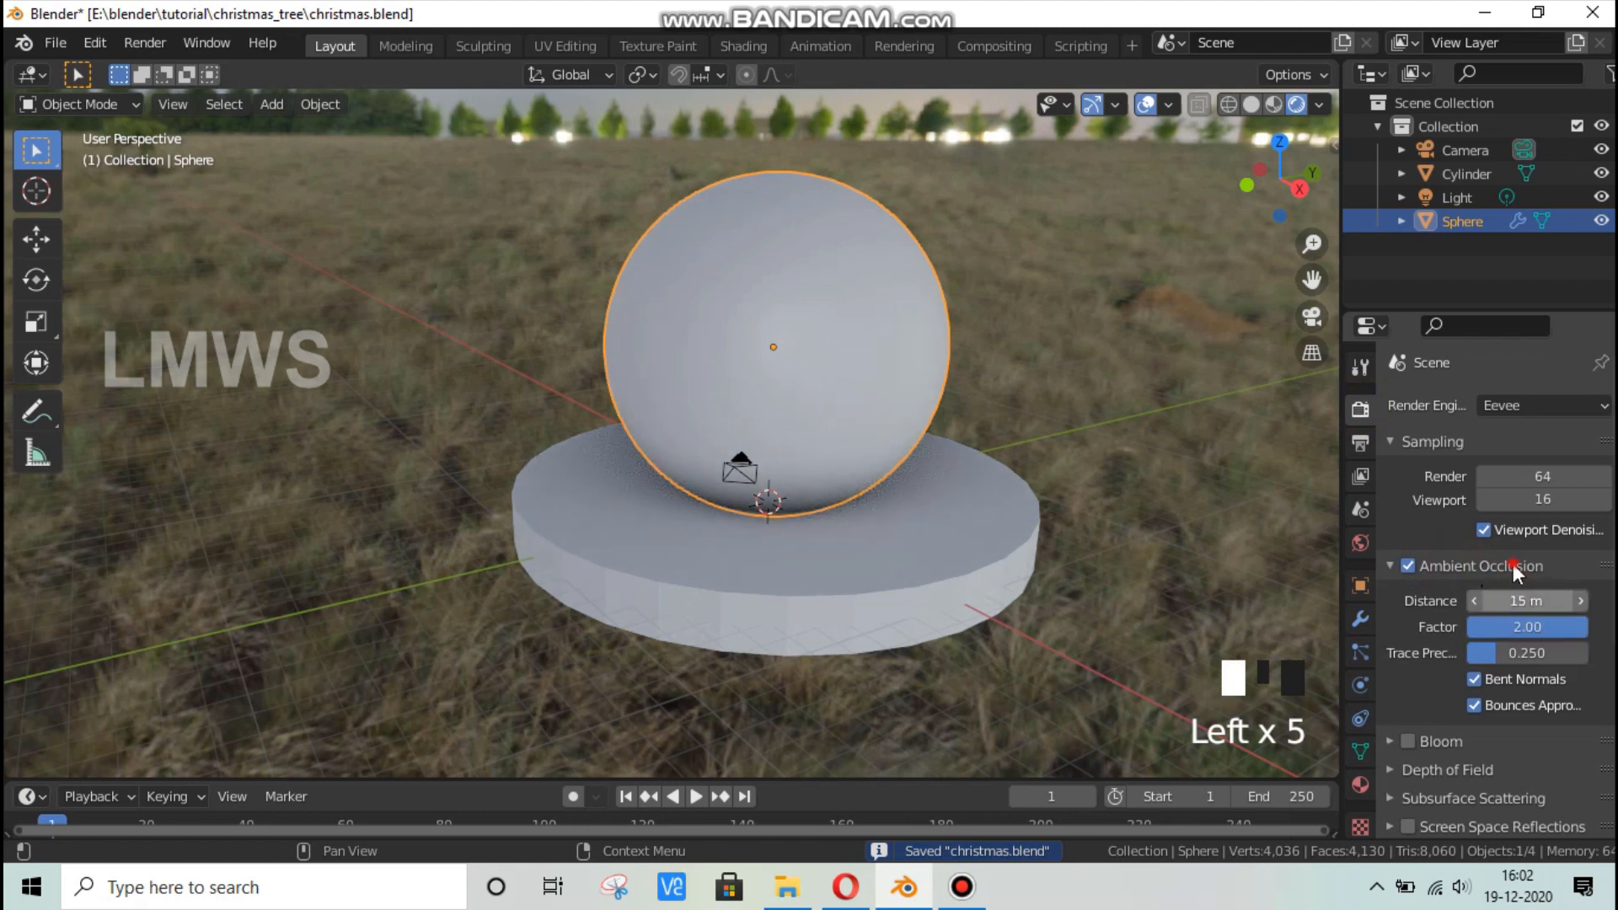
click(1432, 566)
Enable Bloom and Screen Space Reflections for the render.
click(1407, 594)
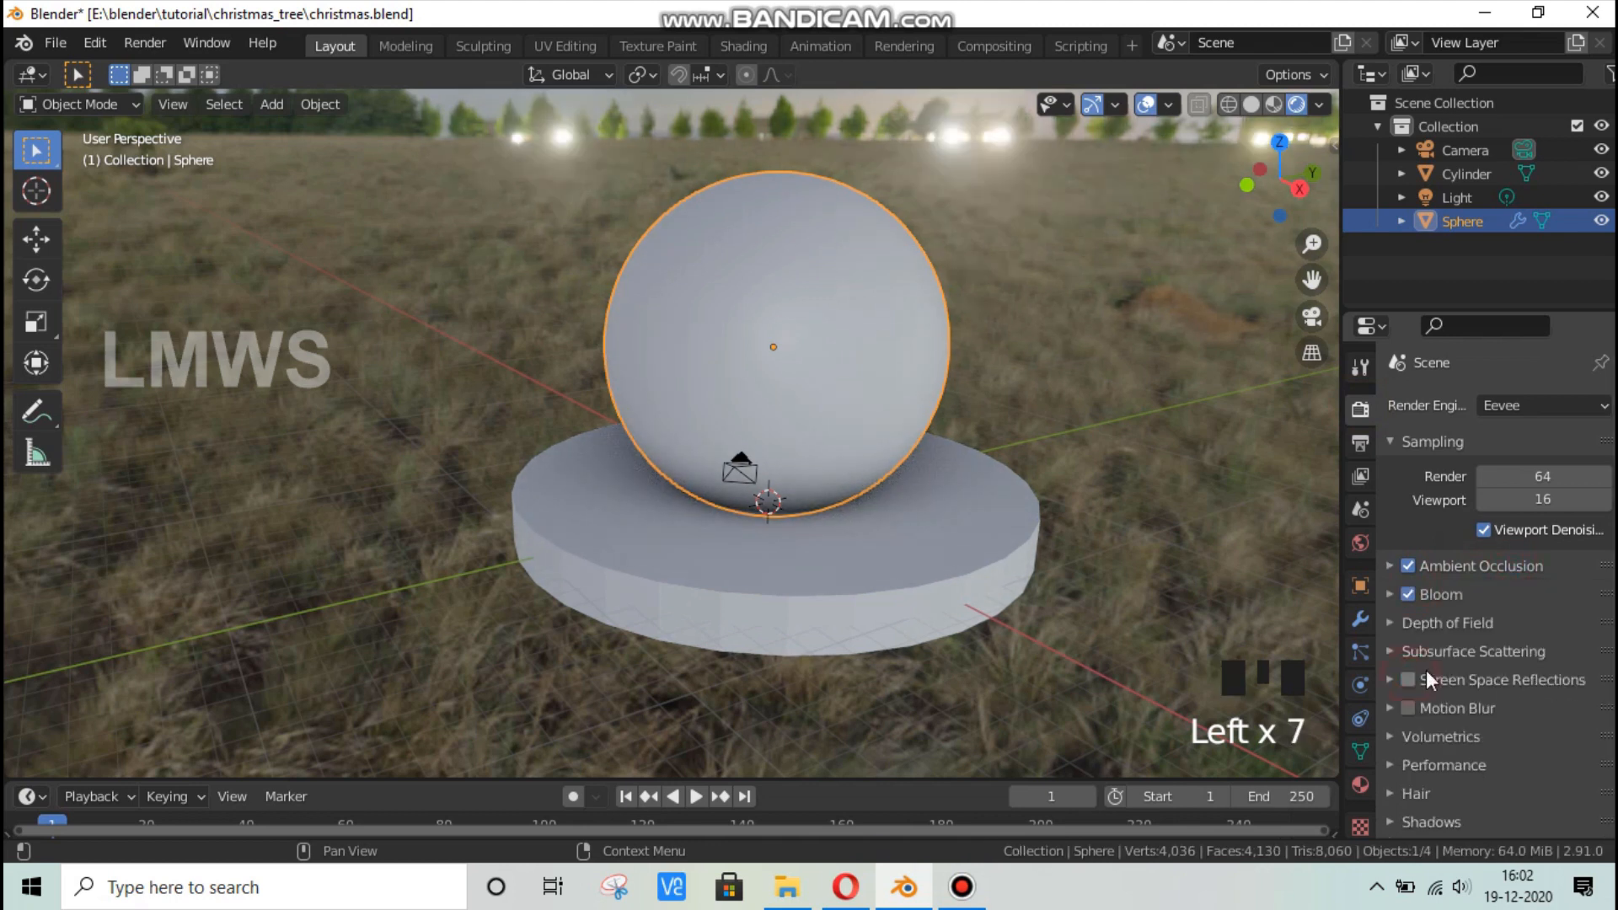
click(1407, 680)
Make the render film transparent so the HDRI background is hidden, and save the file.
scroll(1433, 783, down, 3)
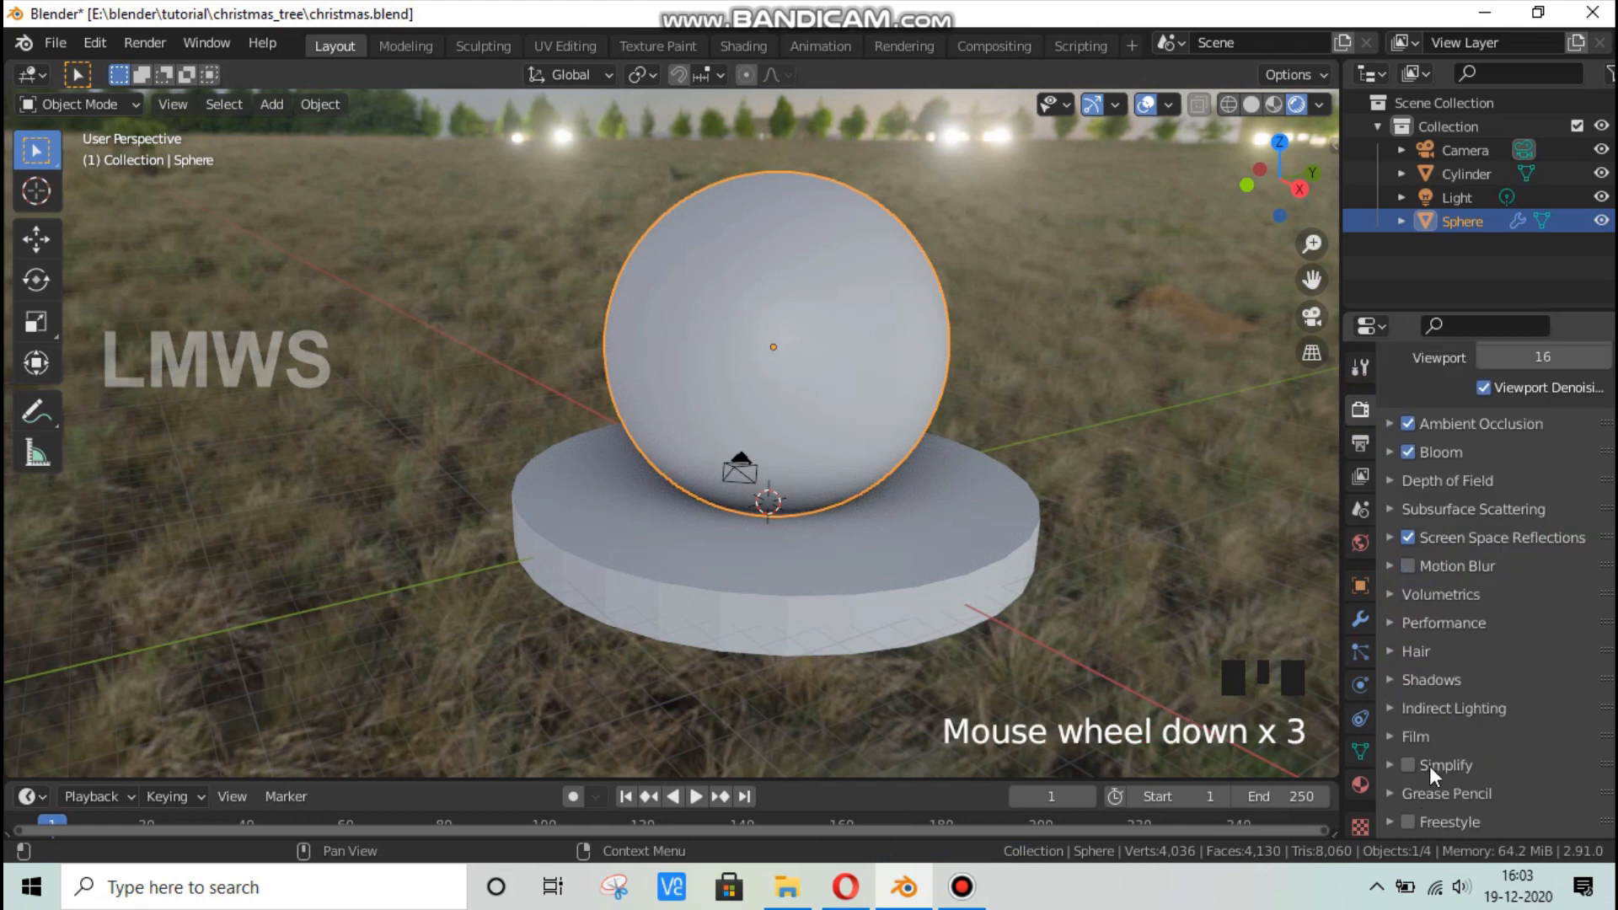
click(1413, 731)
click(1480, 797)
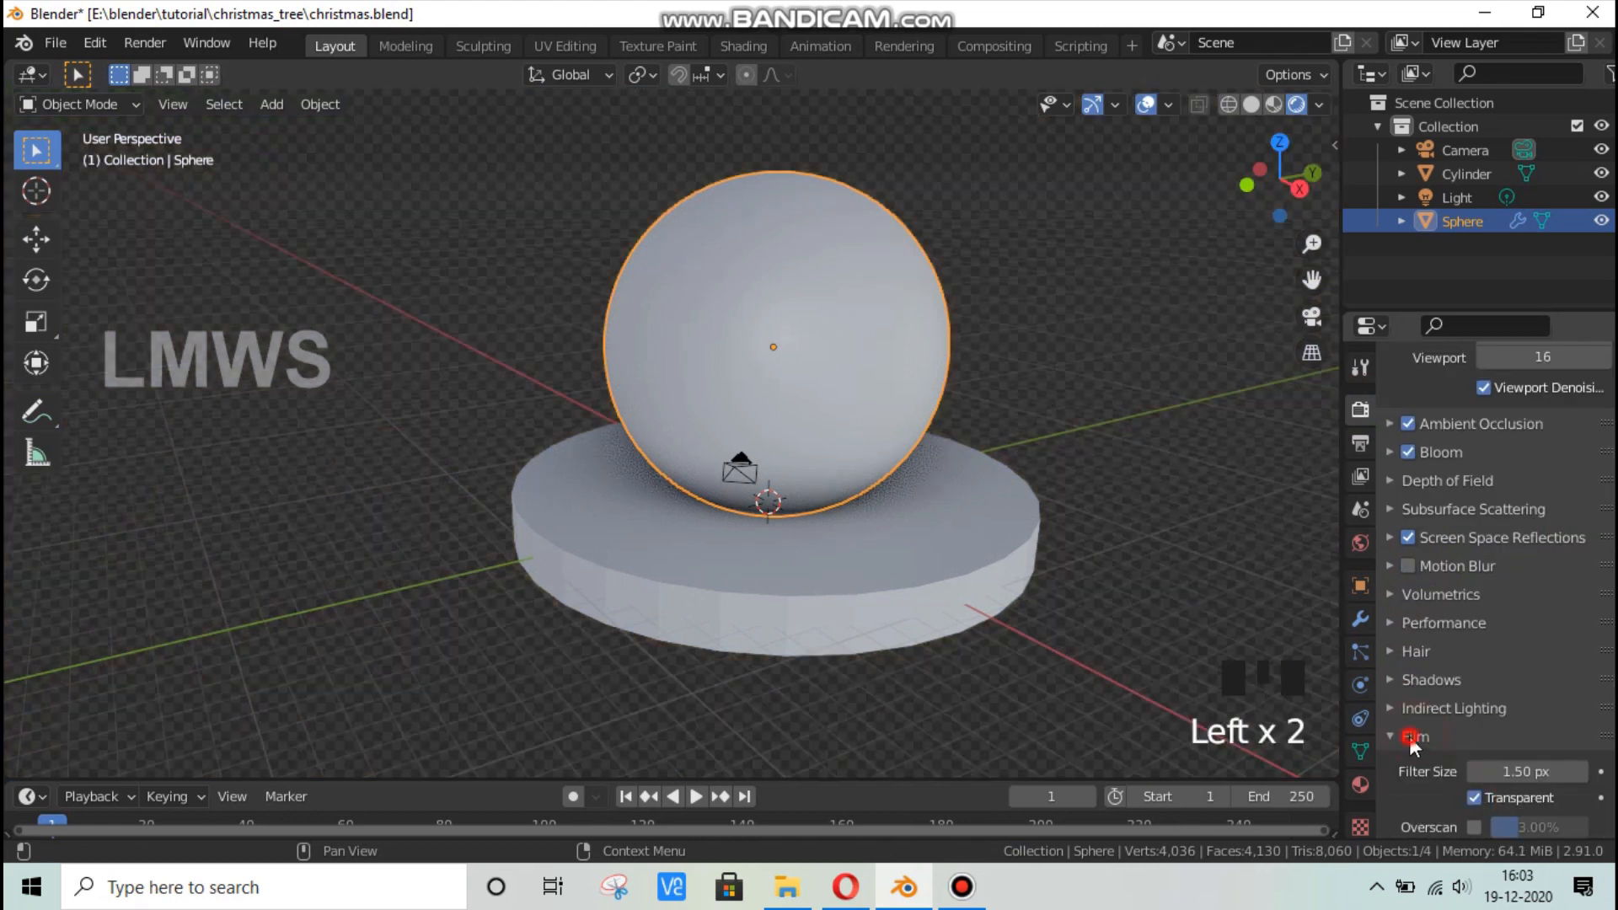
click(1409, 737)
key(ctrl+s)
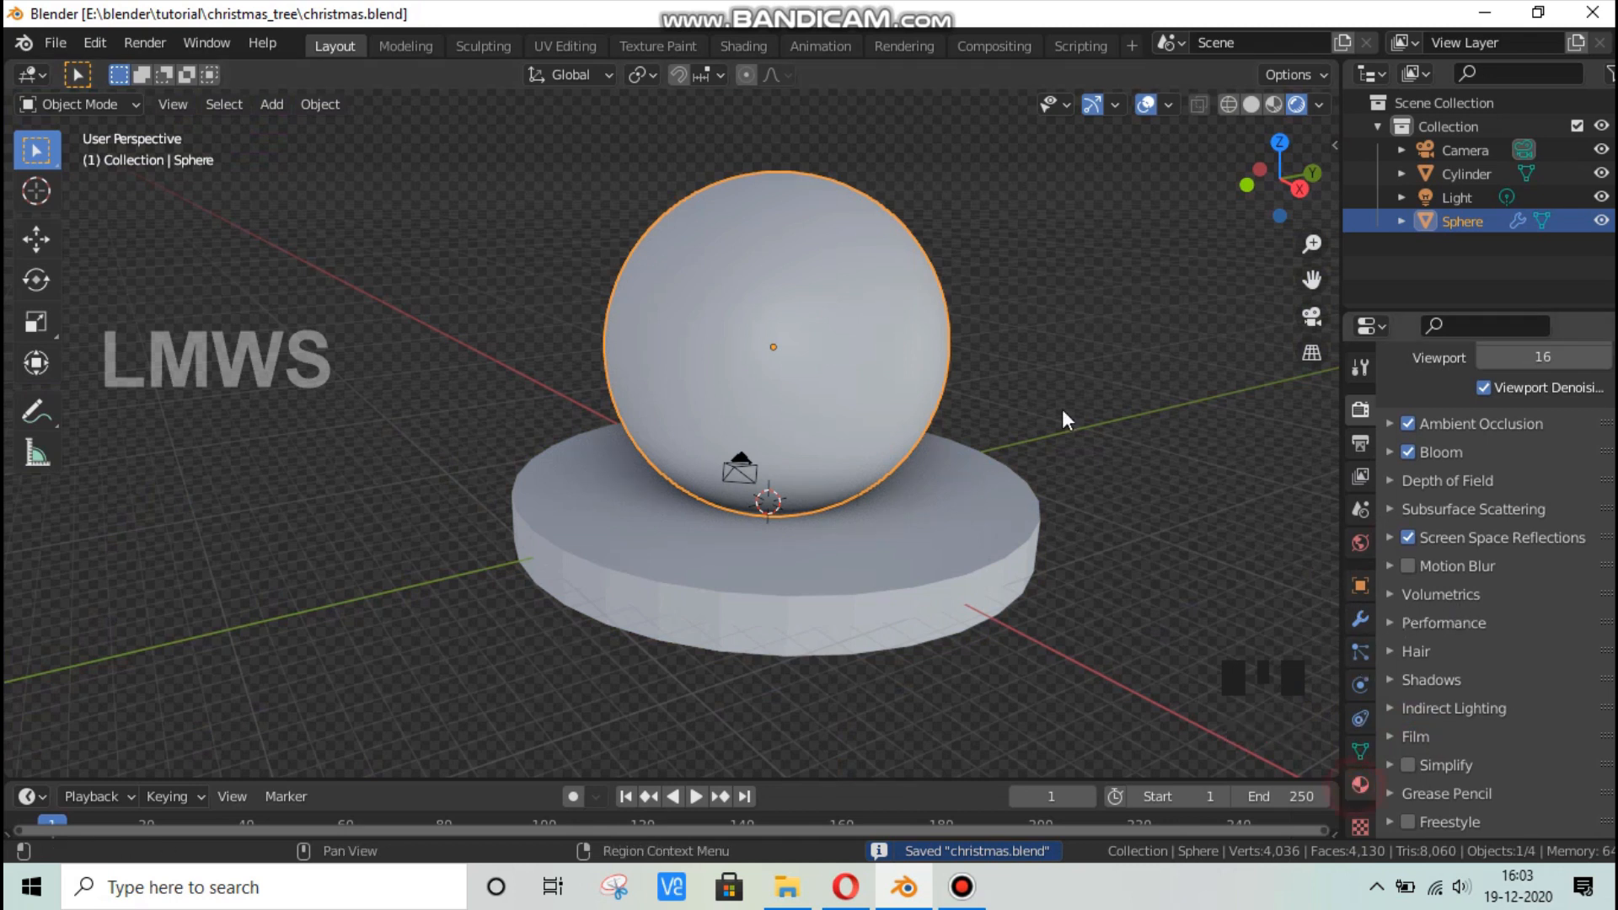
Widen the properties editor and lower the roughness of the sphere's Glass material to its minimum.
click(1360, 785)
scroll(1469, 644, down, 5)
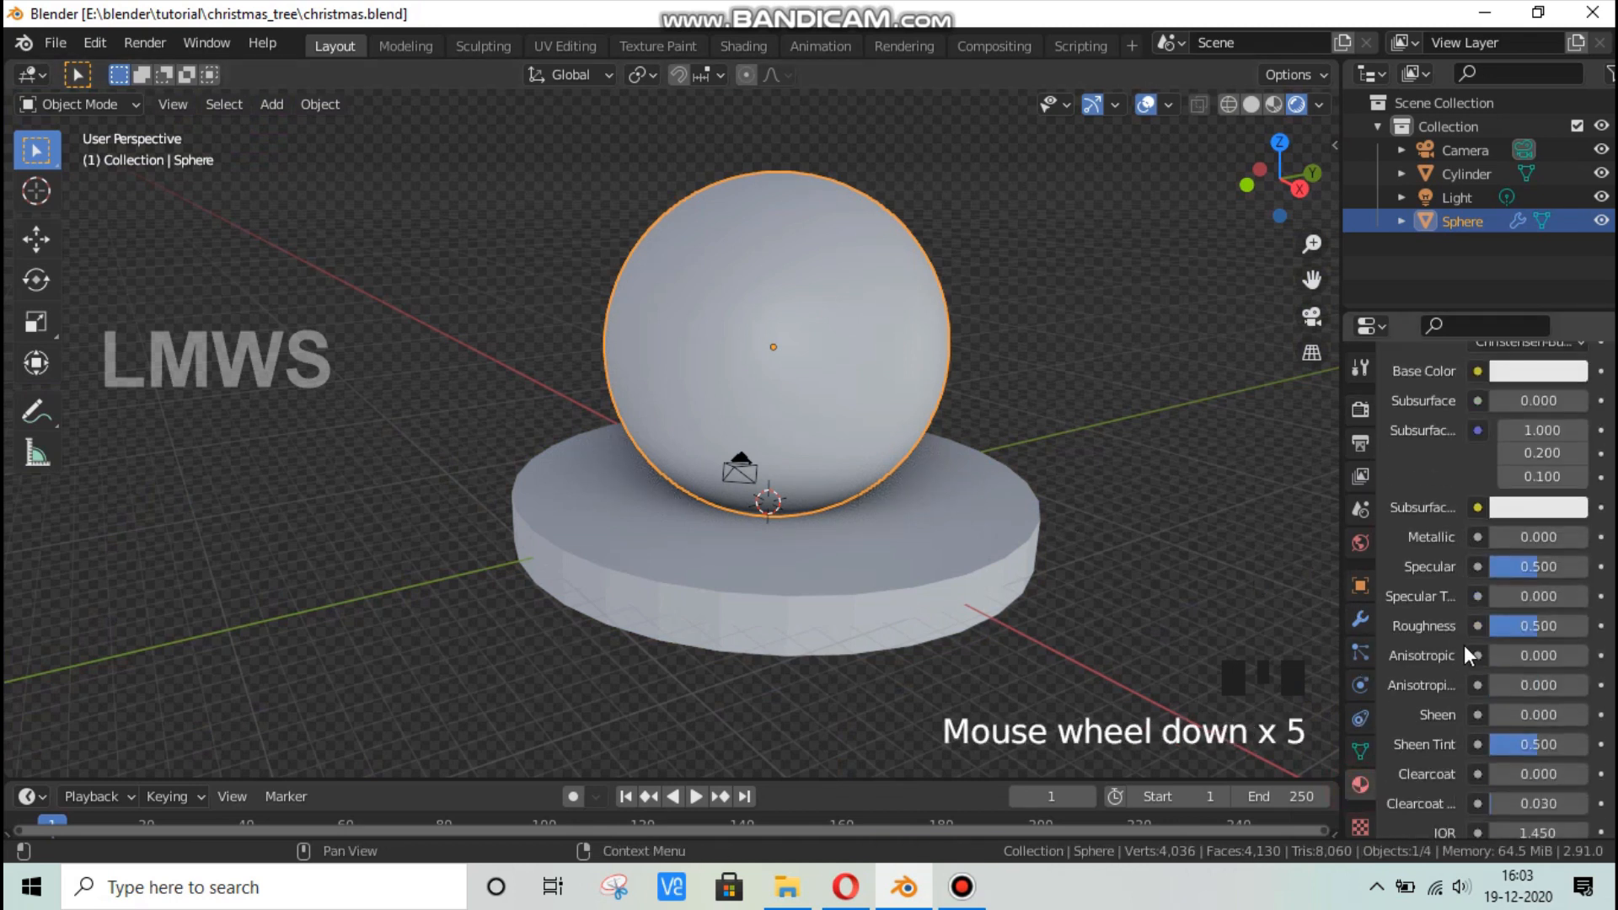
scroll(1445, 627, up, 2)
scroll(1449, 632, down, 6)
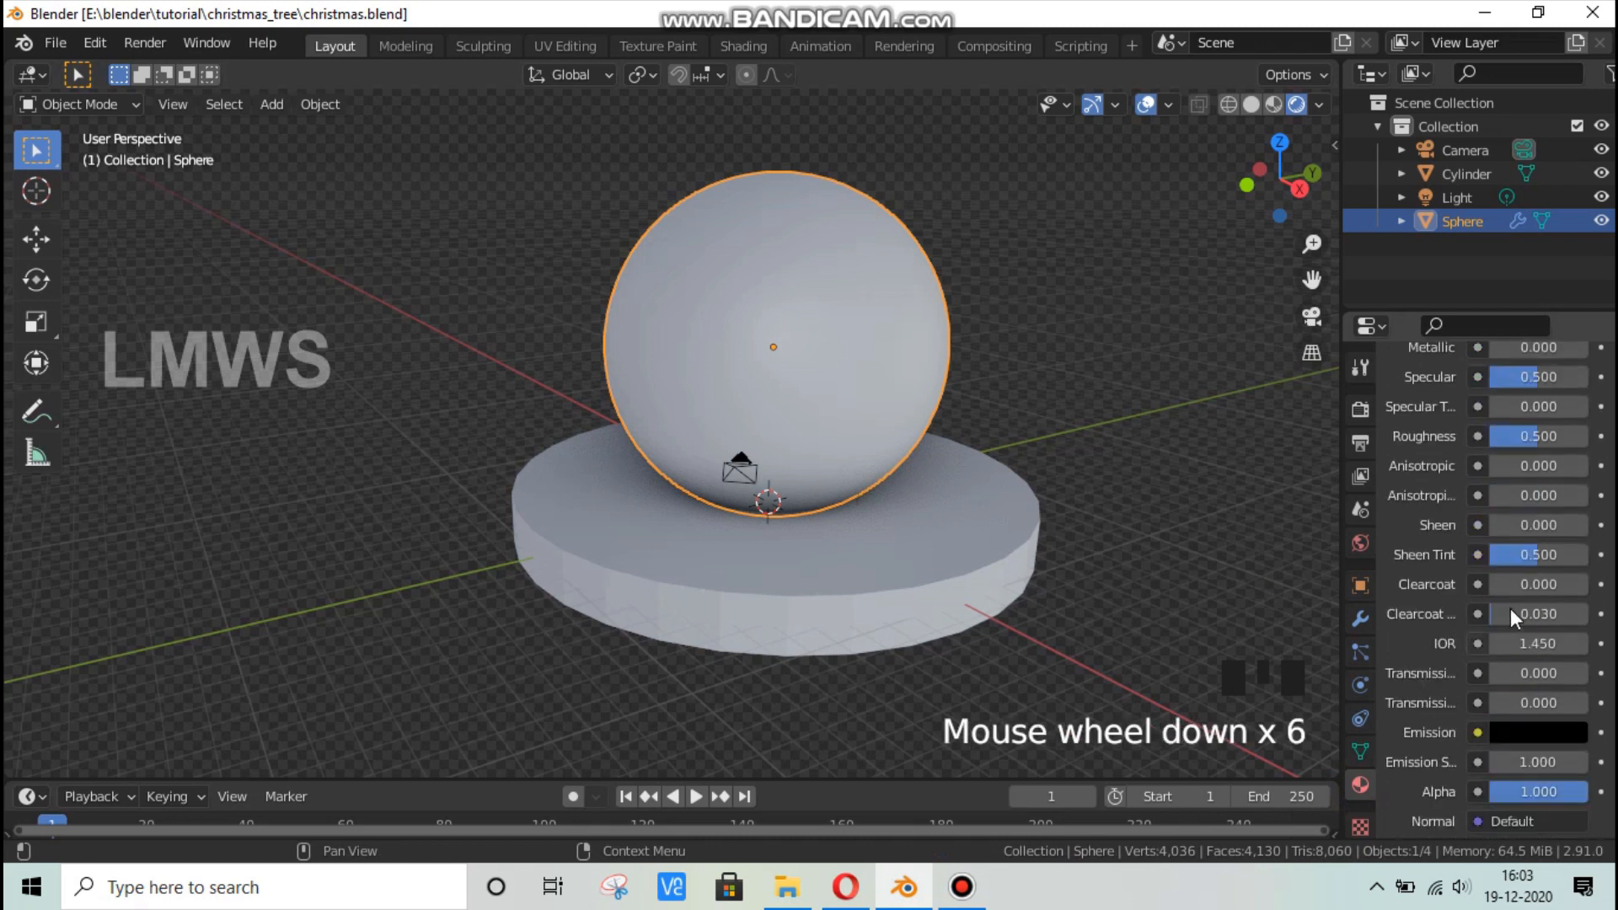
scroll(1443, 709, down, 2)
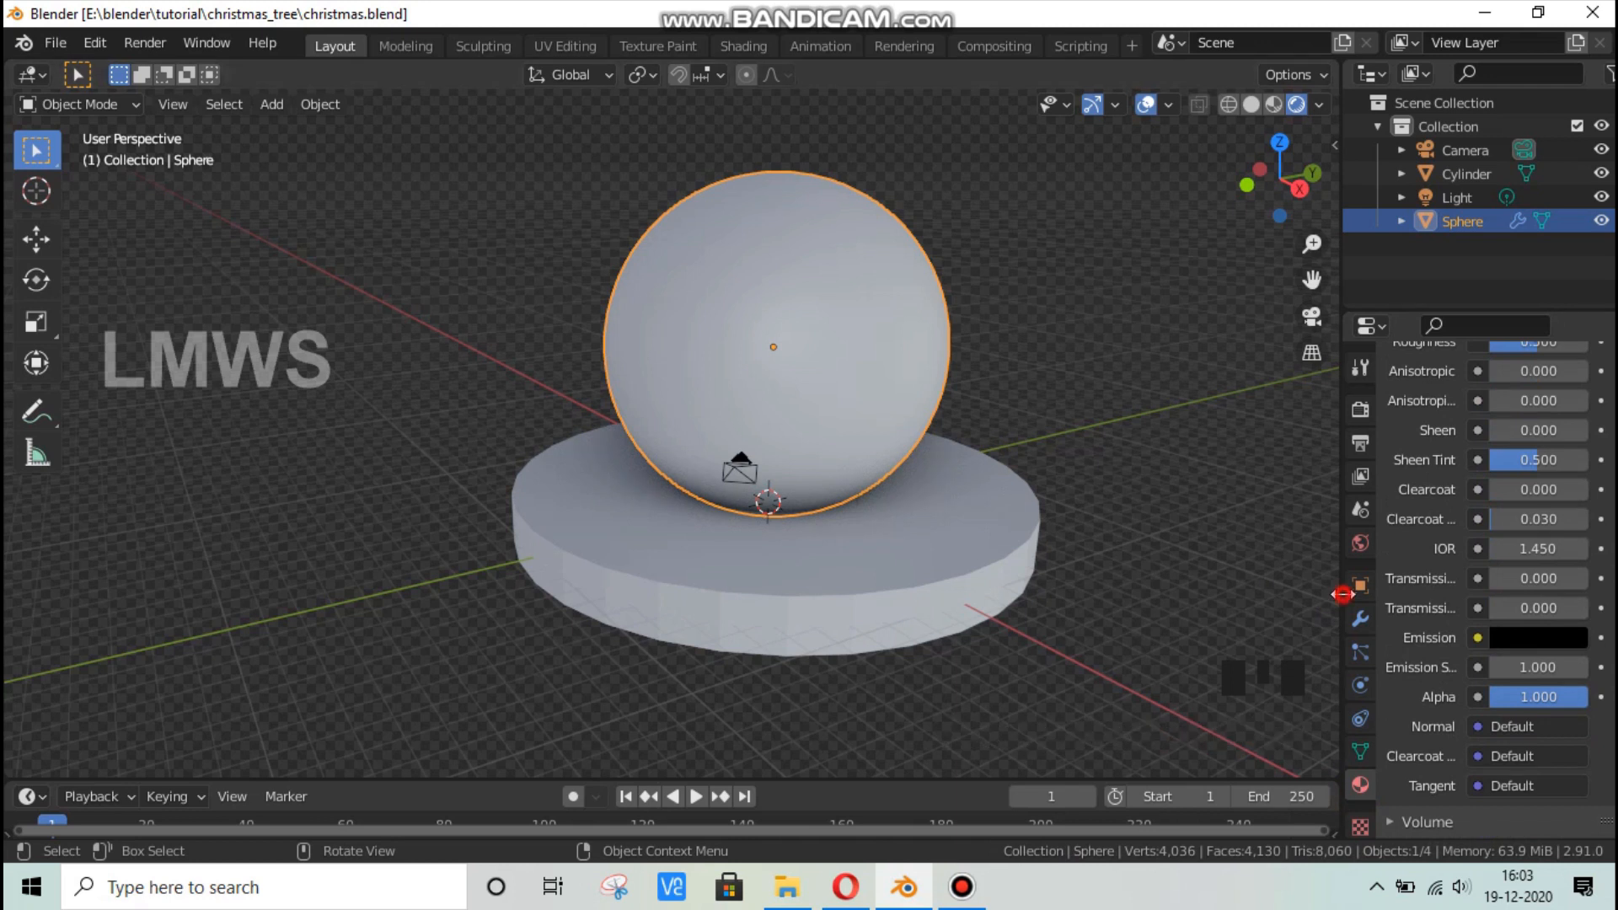
drag(1335, 592, 1246, 588)
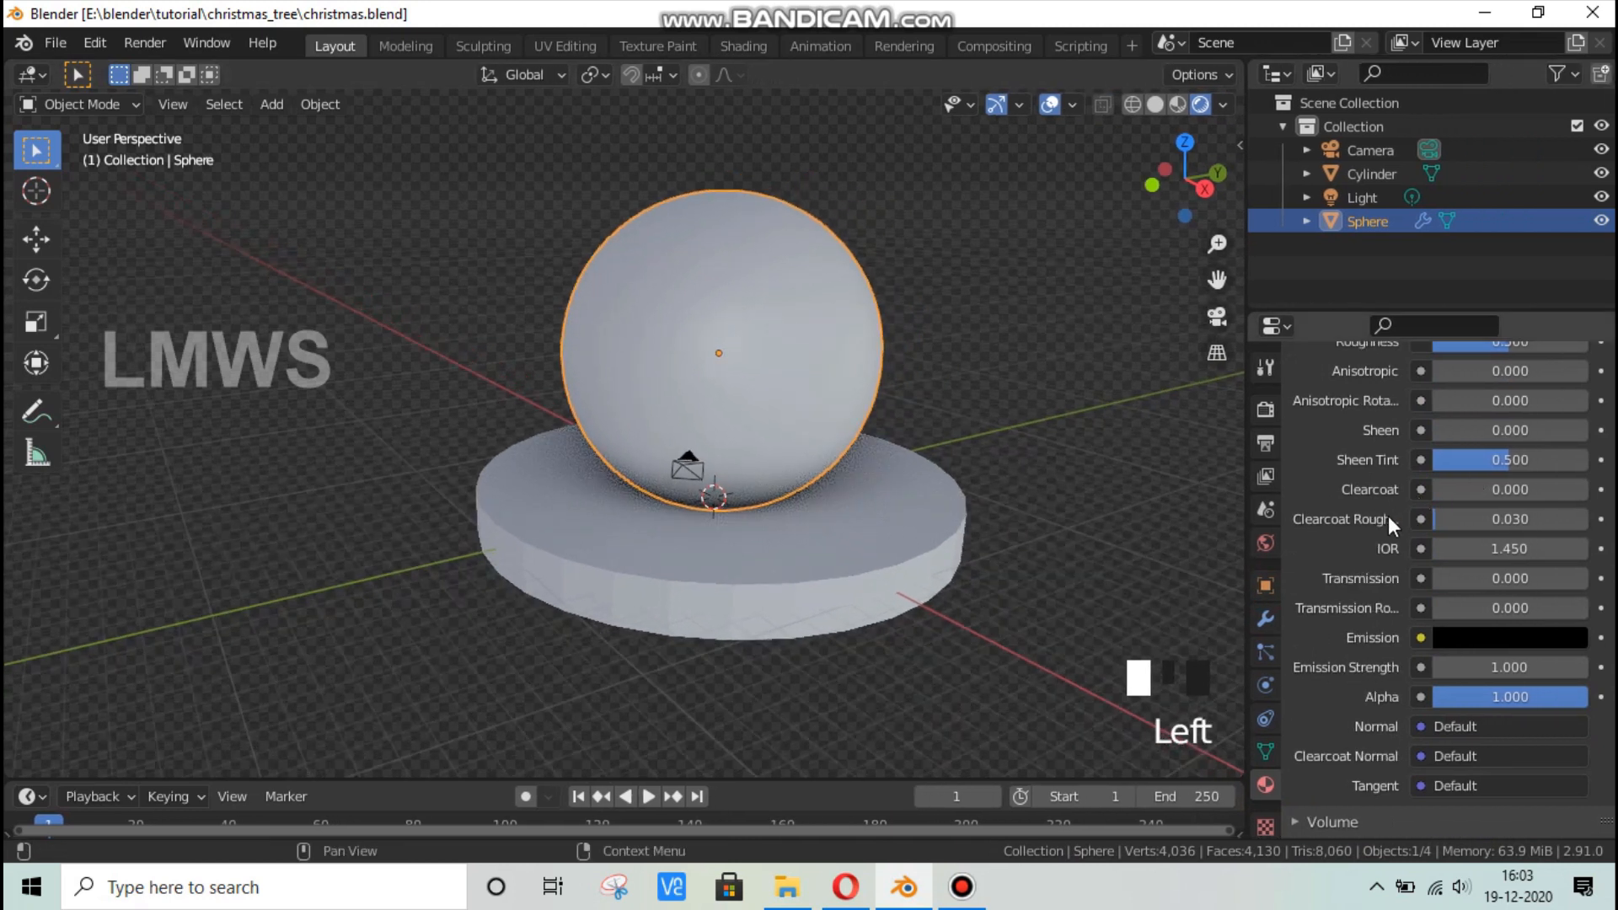
scroll(1388, 515, up, 6)
drag(1515, 624, 1382, 650)
Set the transmission of the Glass material to 1.
scroll(1404, 656, down, 4)
scroll(1404, 655, down, 3)
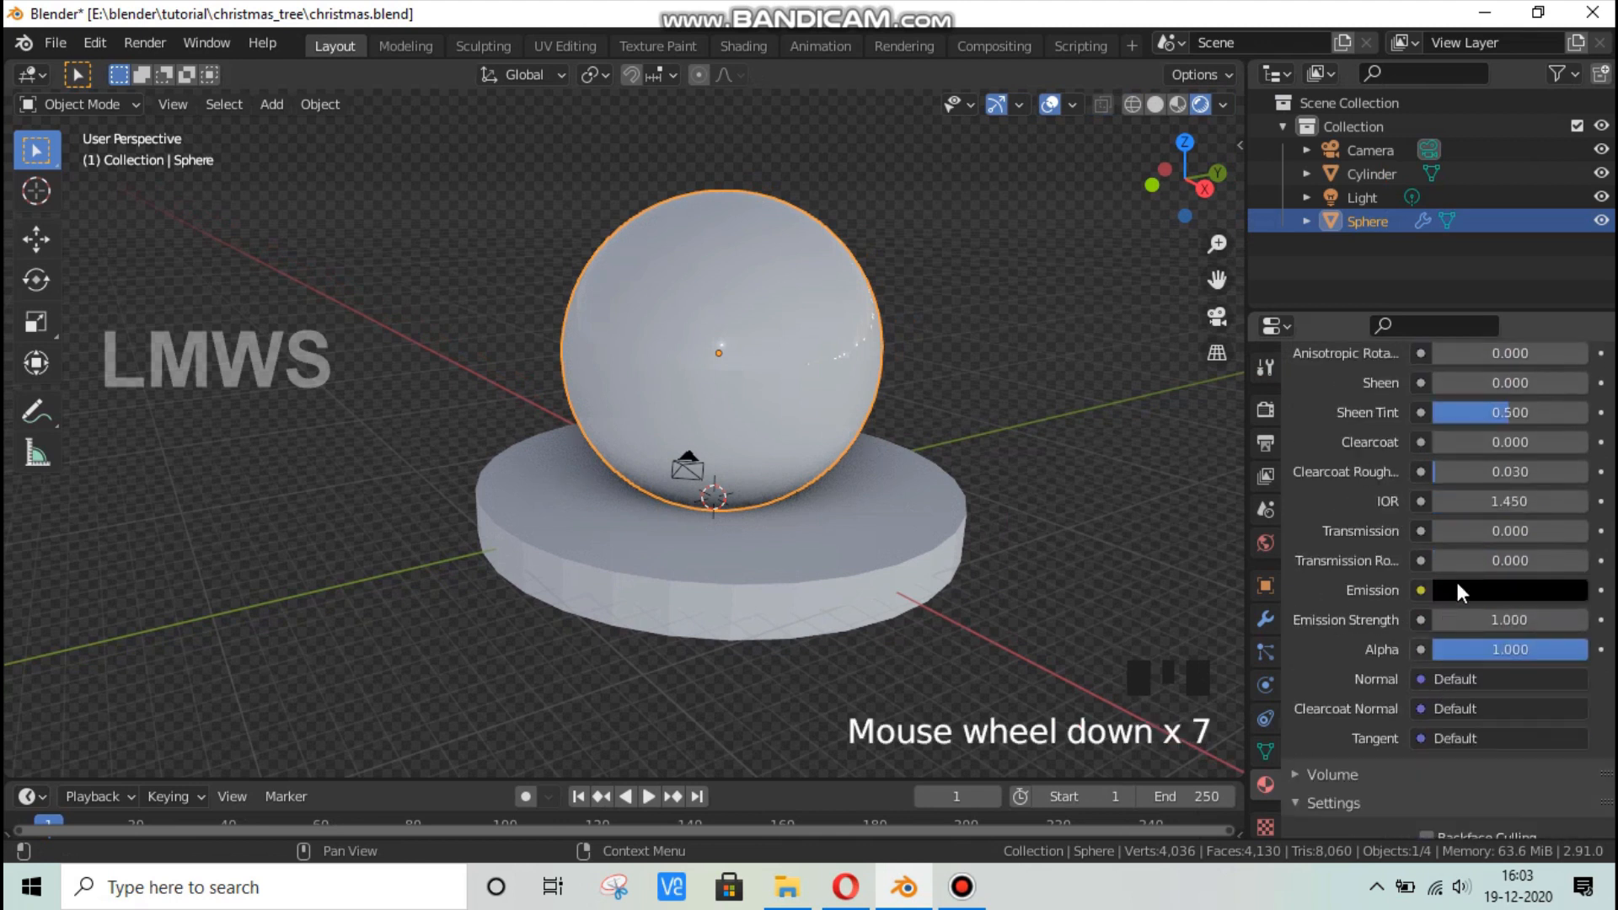
click(1495, 531)
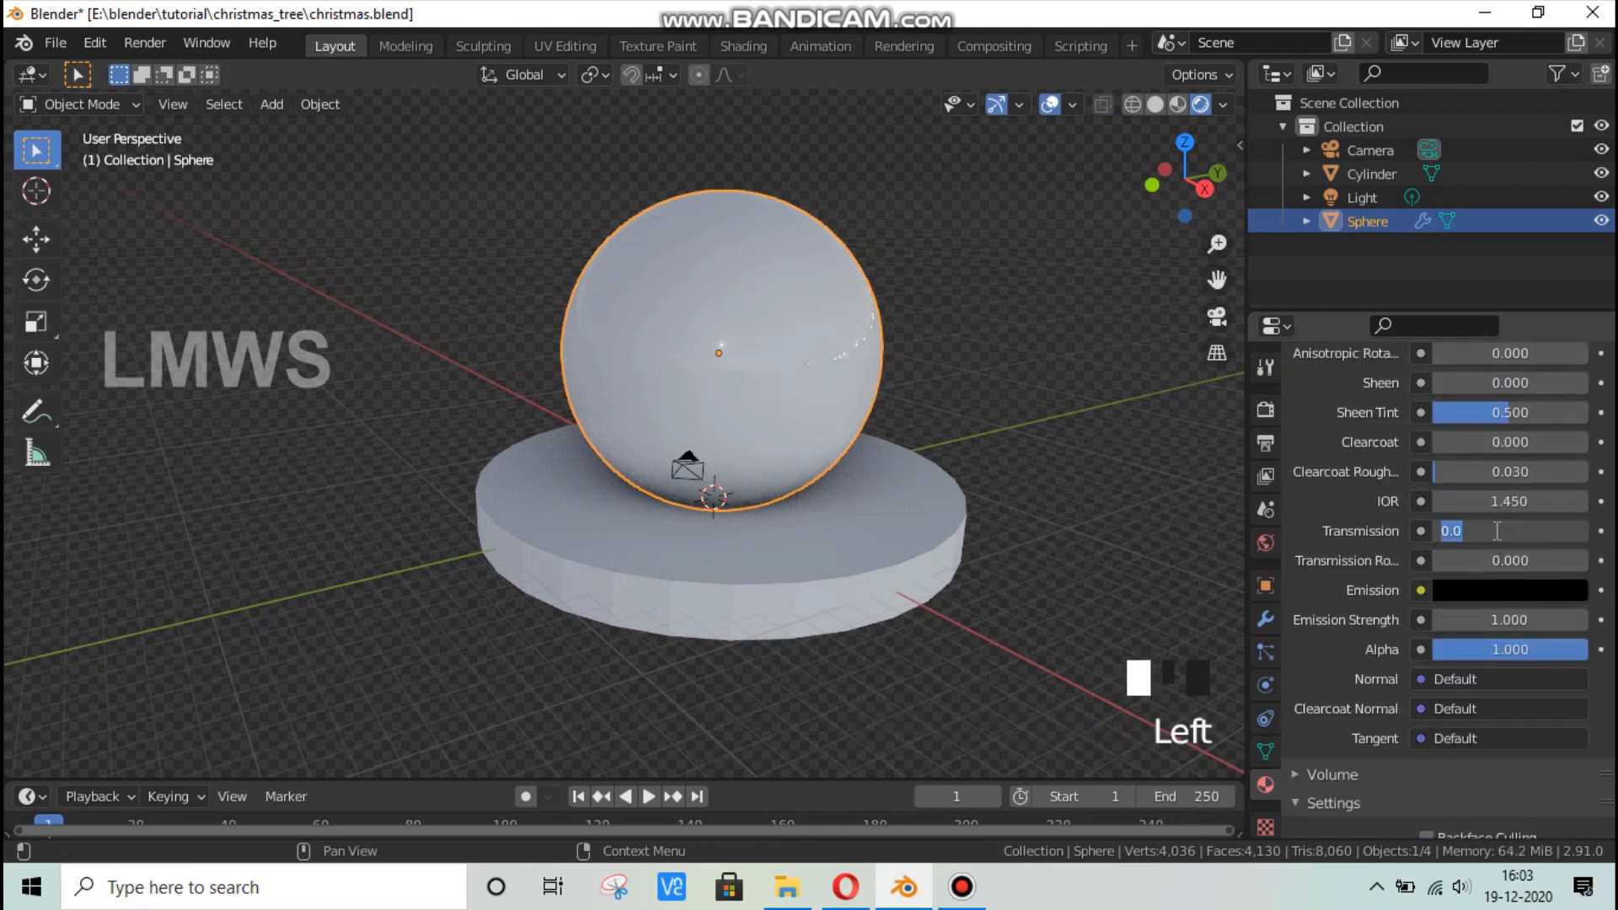
key(Return)
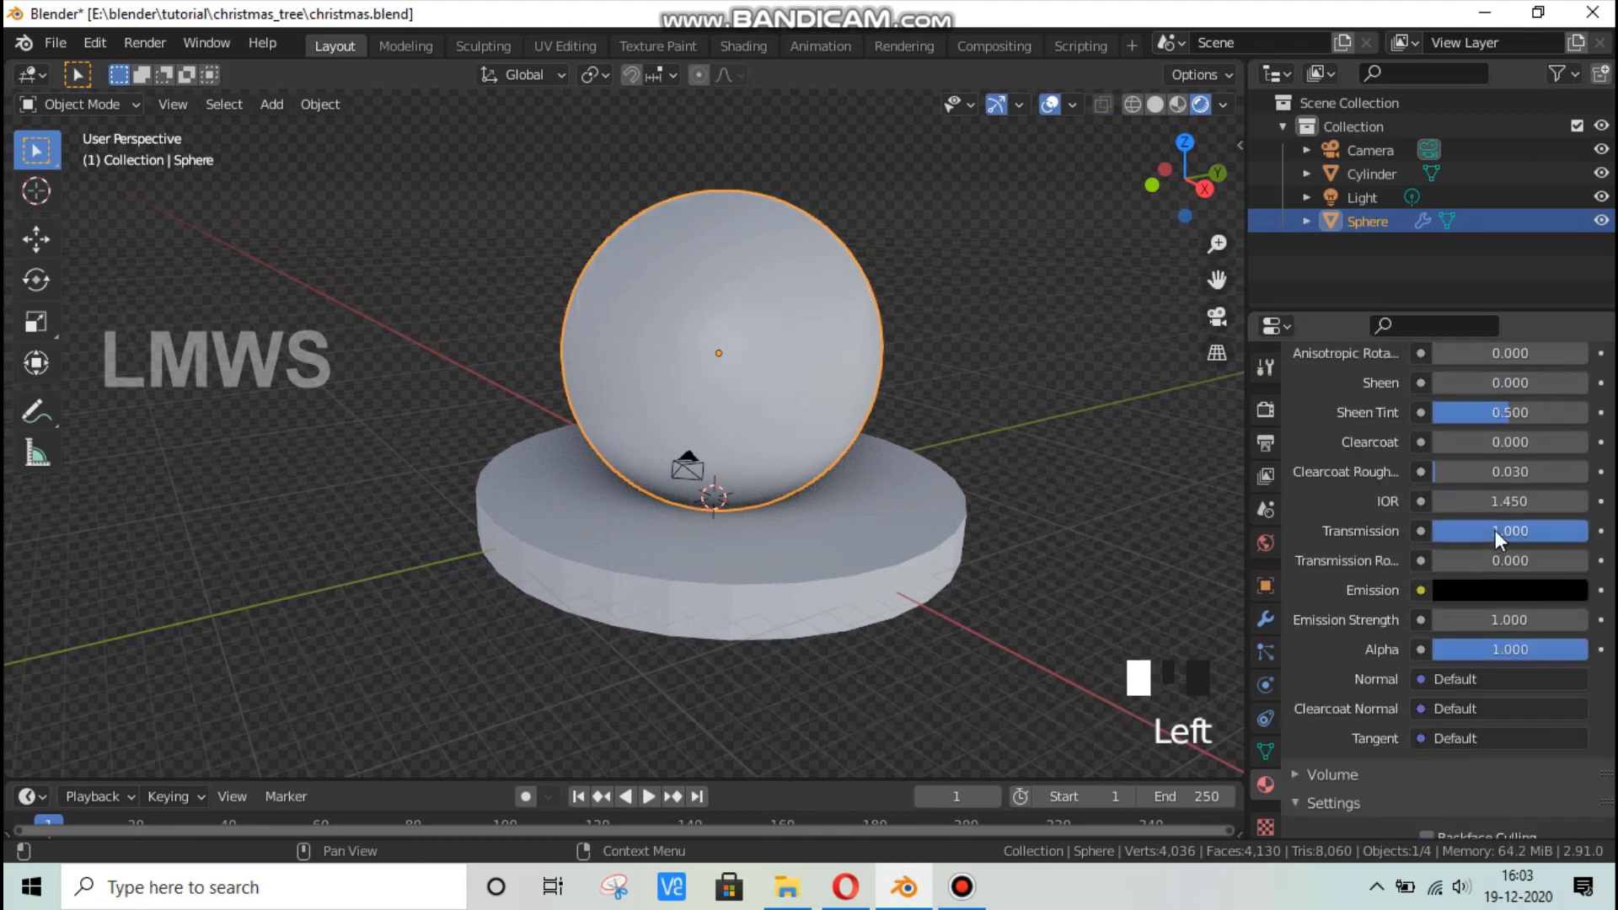
scroll(1340, 611, down, 4)
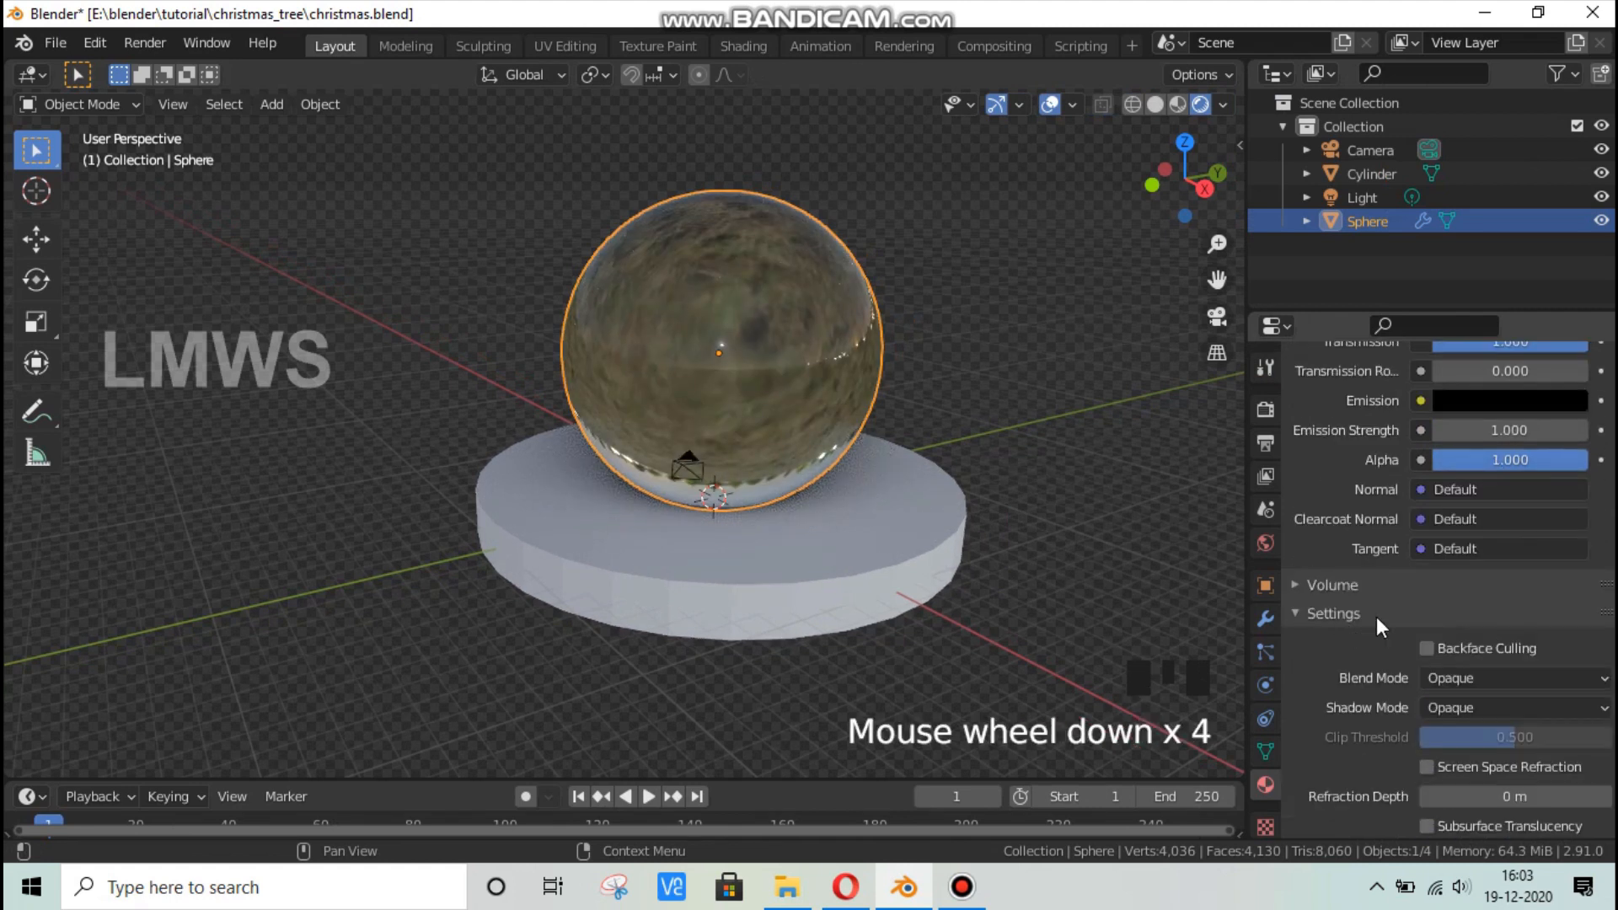
Add a monkey mesh and raise it along the Z axis to the inside of the glass sphere.
middle_drag(837, 481, 878, 411)
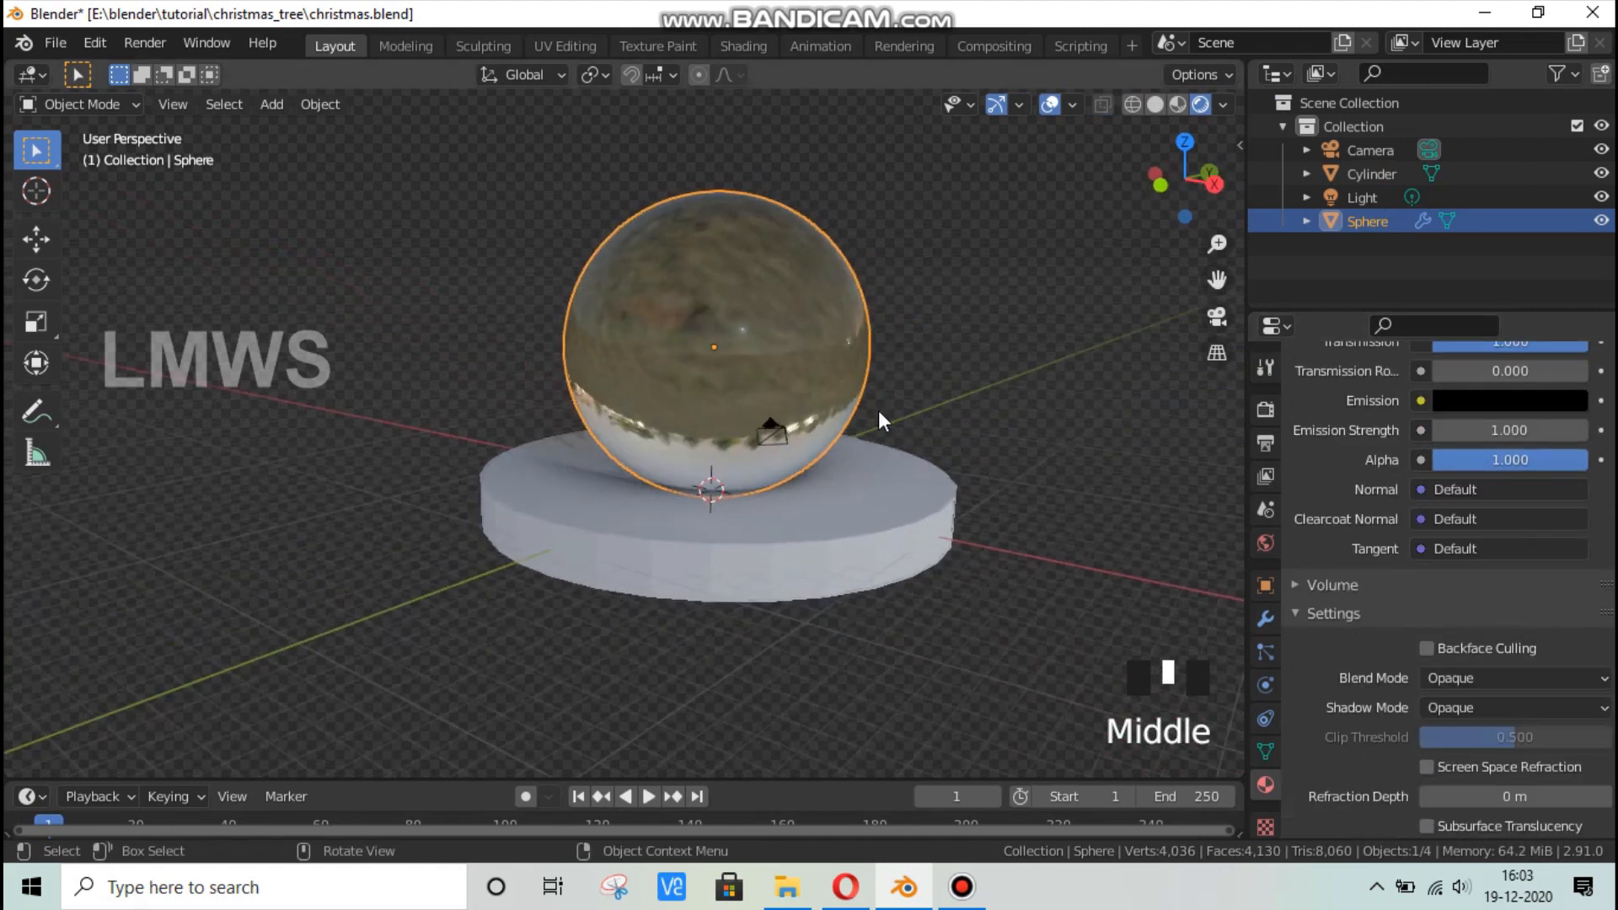
key(shift+a)
mouse_move(896, 396)
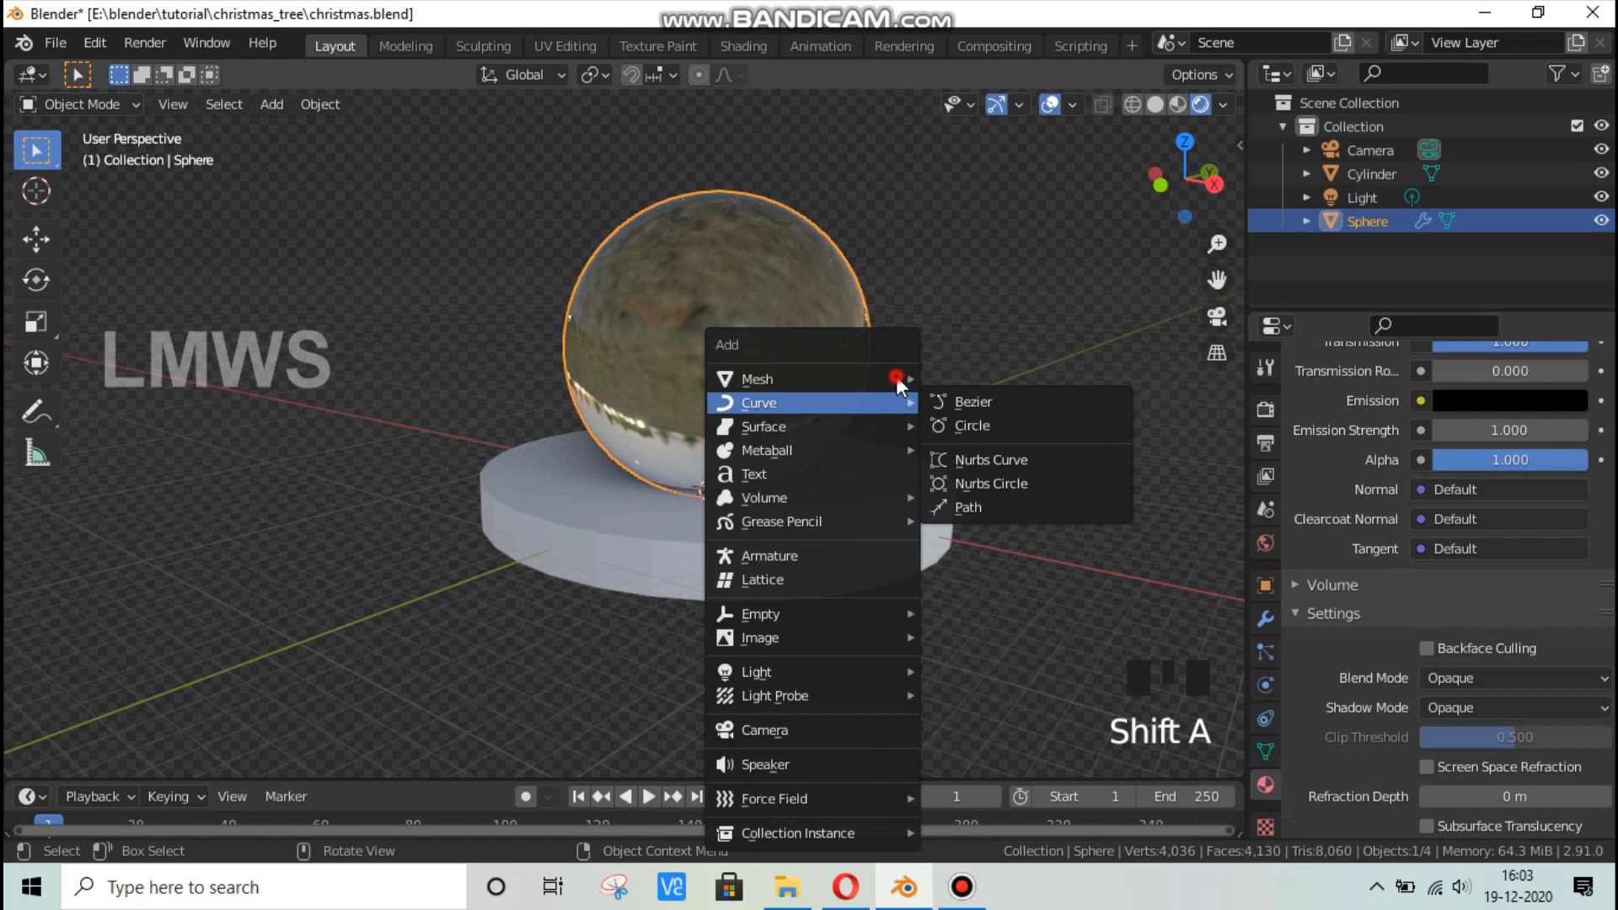
click(952, 604)
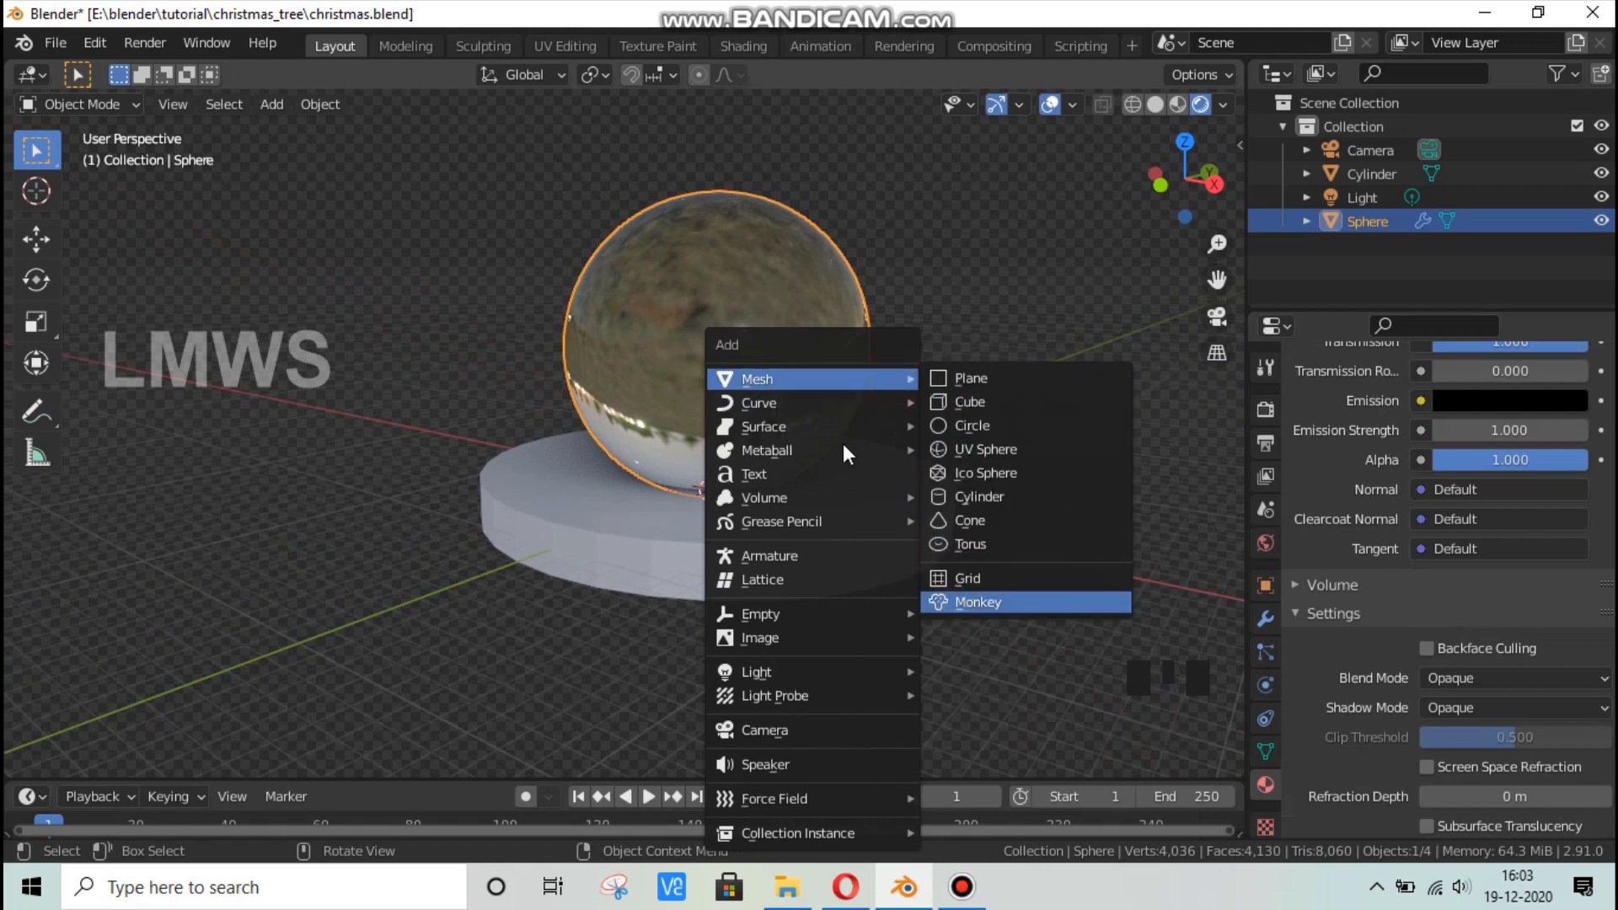
key(g)
key(z)
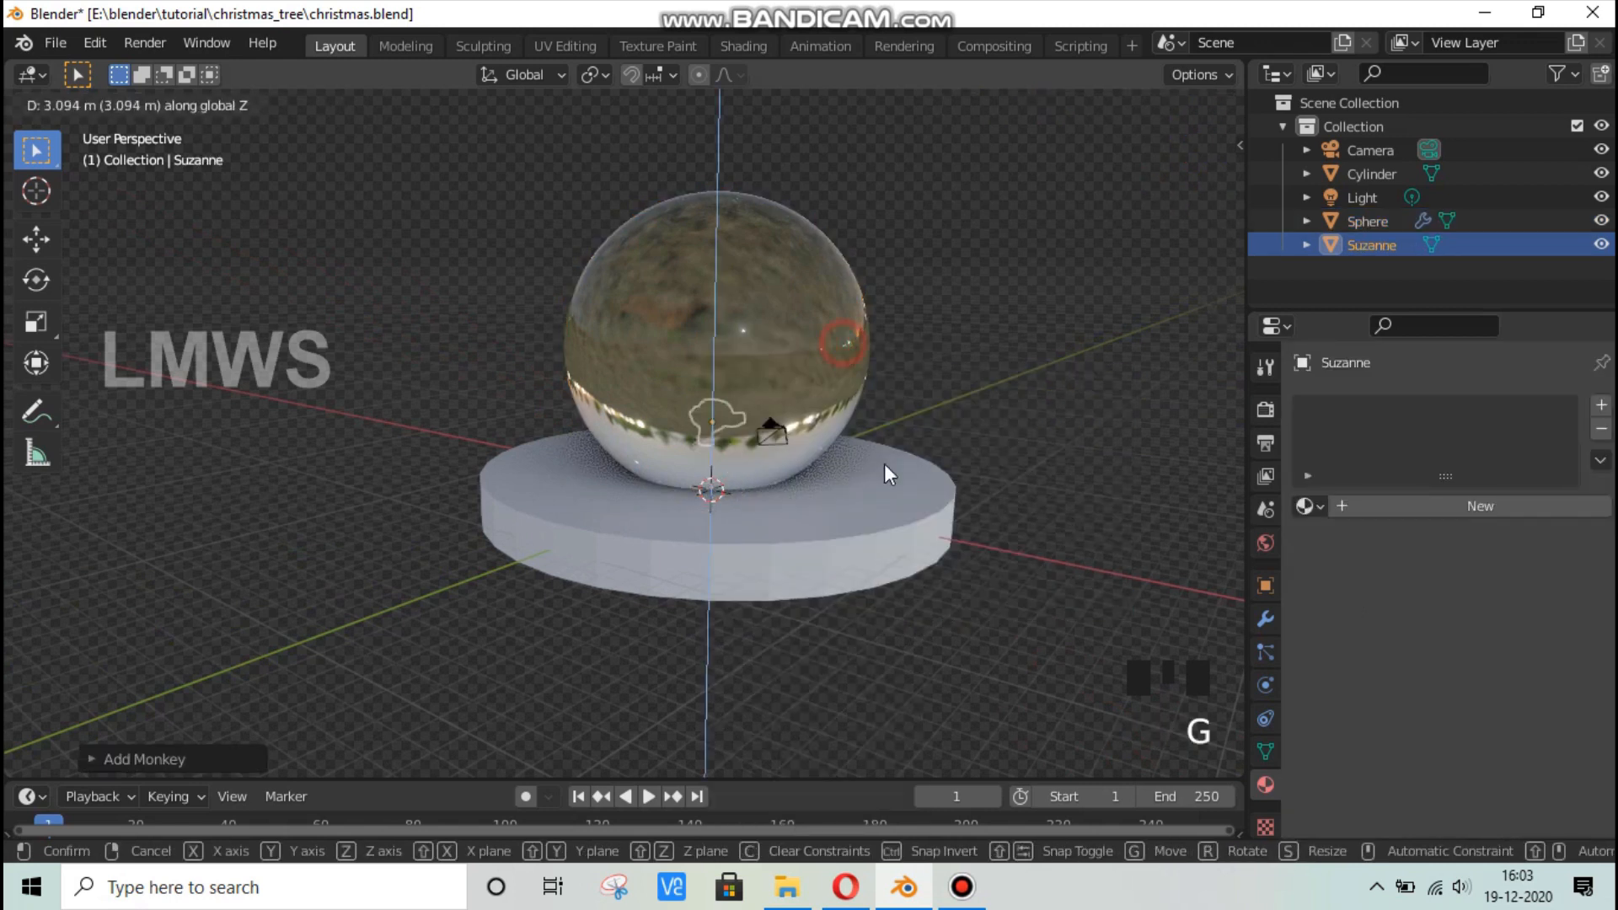
click(885, 470)
Scale the monkey up and move it out of the glass sphere to stand clear beside it.
key(s)
click(37, 551)
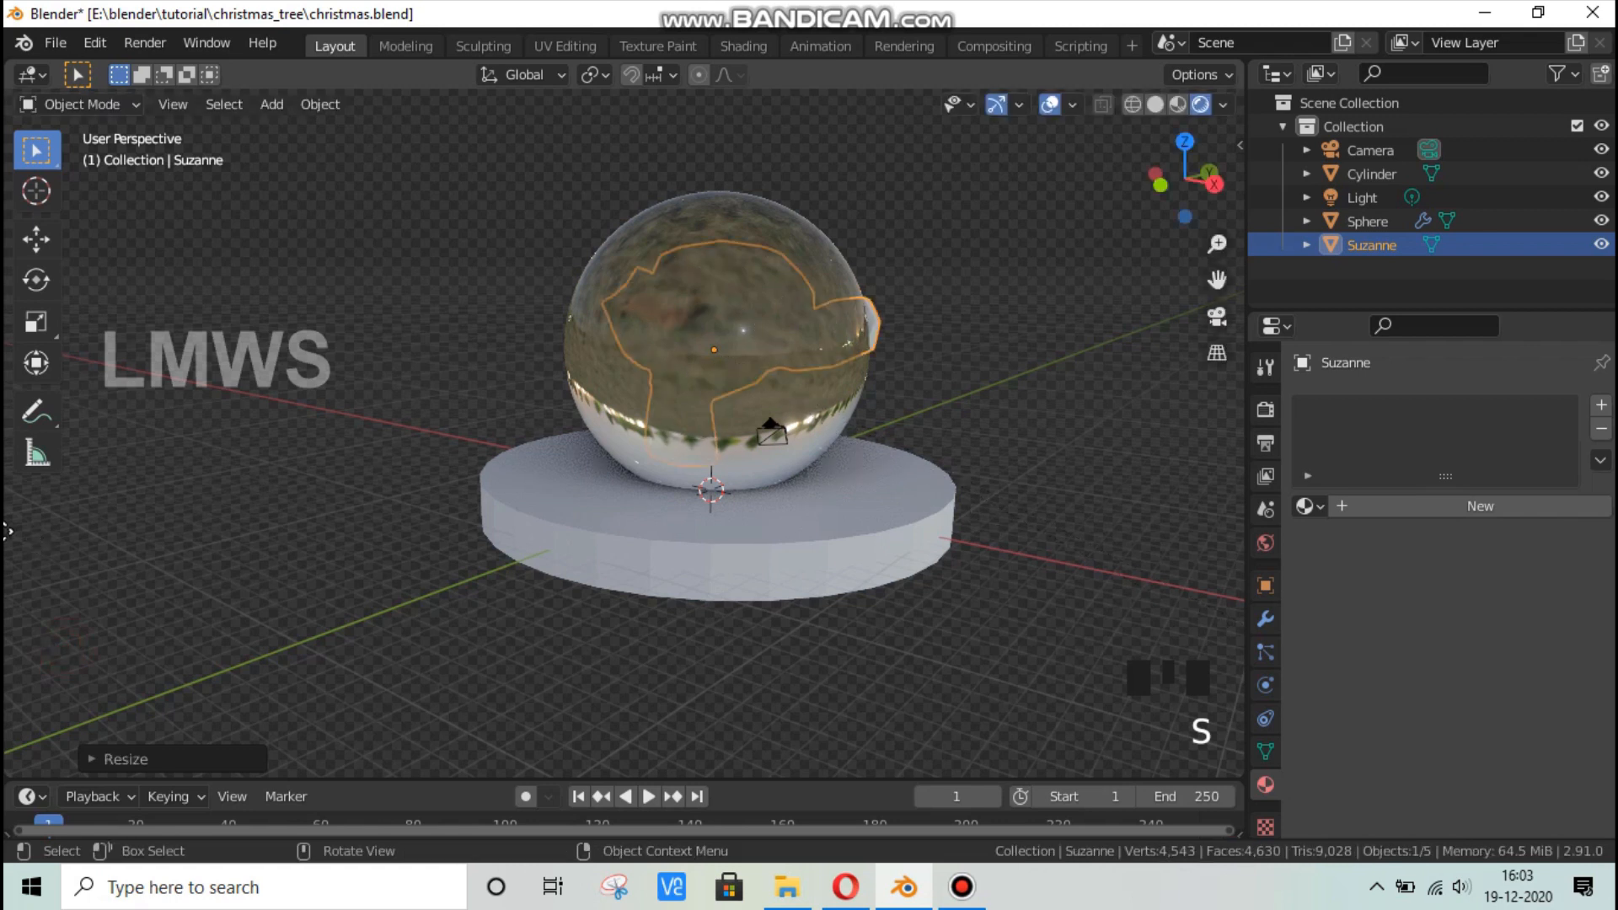
key(g)
click(859, 488)
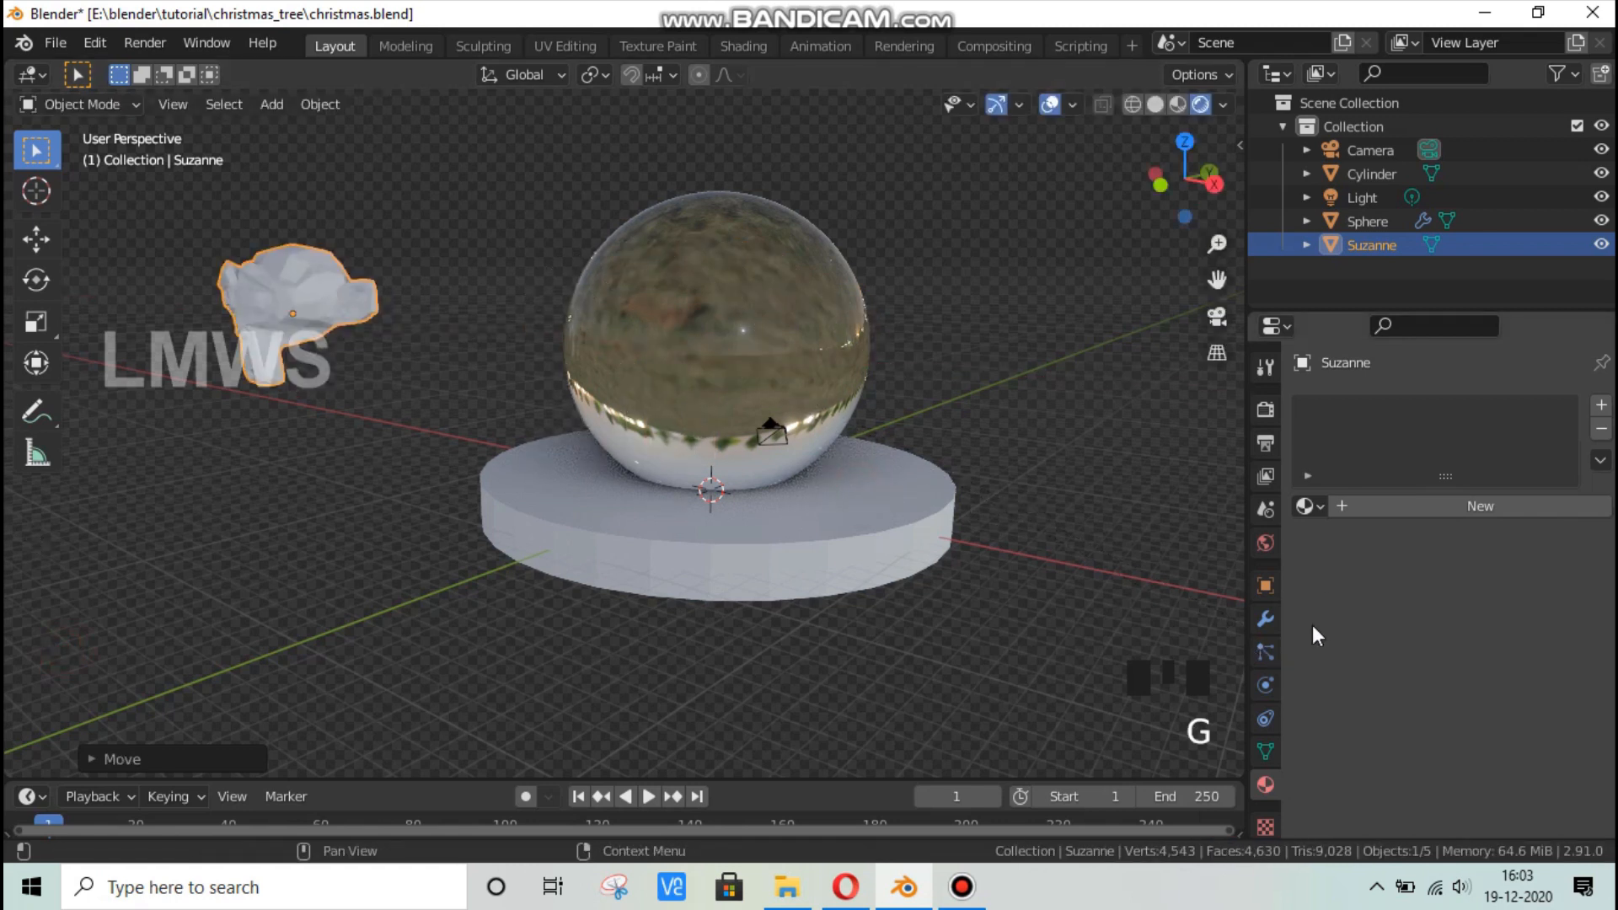
Give the monkey a new material with an orange-red base colour and deselect everything.
click(1382, 507)
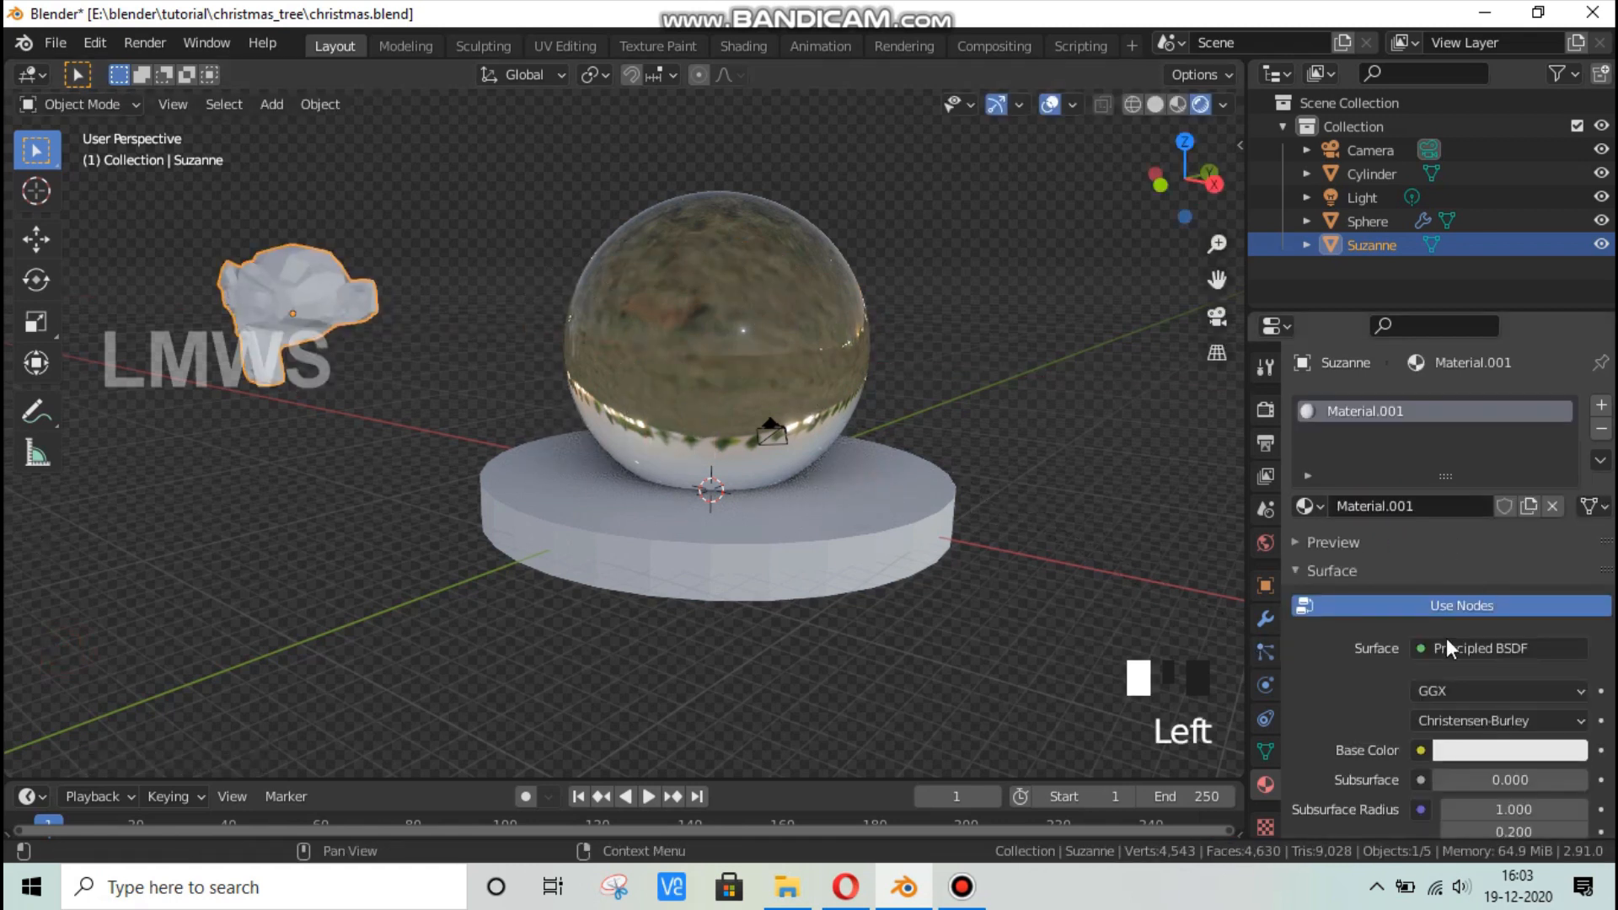
click(1450, 753)
click(1390, 544)
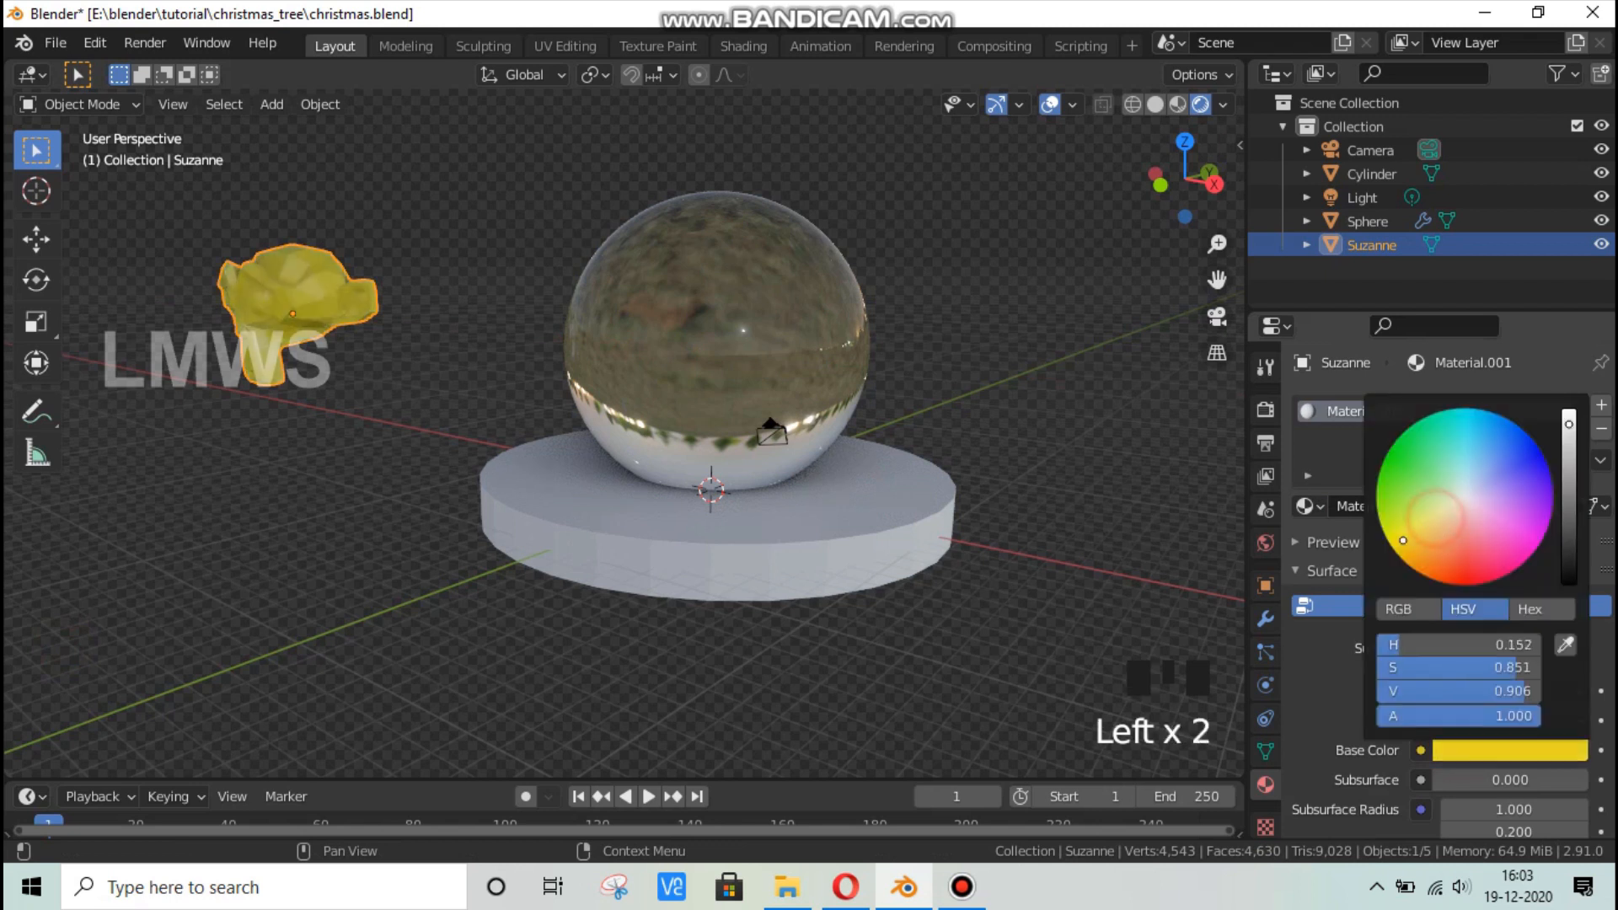
click(1463, 556)
middle_drag(907, 502, 775, 480)
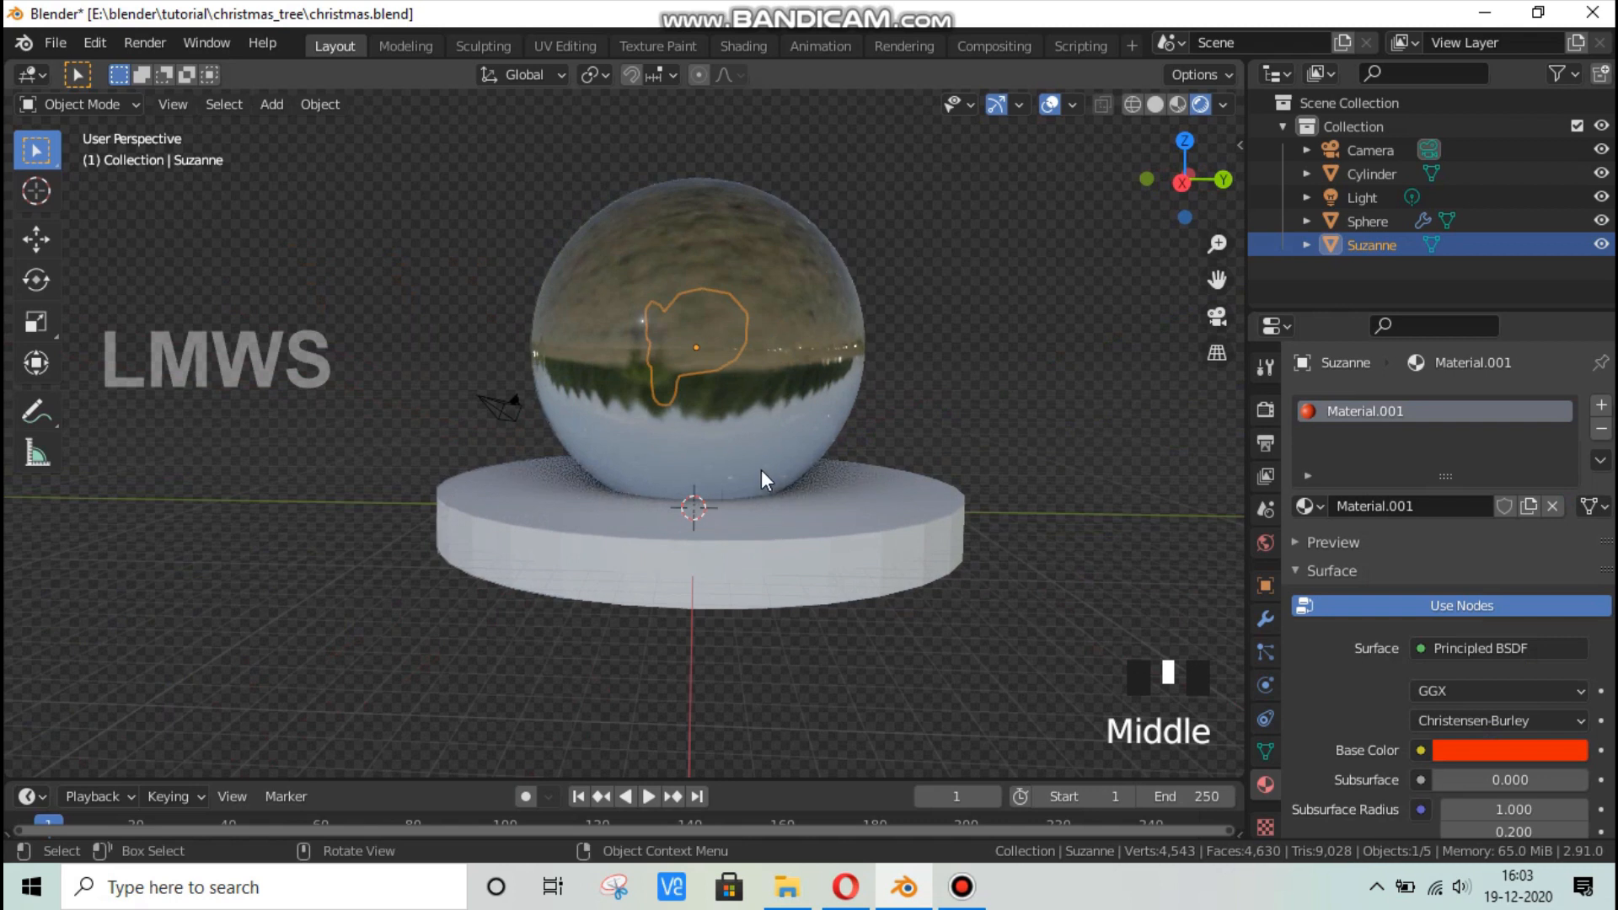
key(alt+a)
scroll(1377, 700, down, 6)
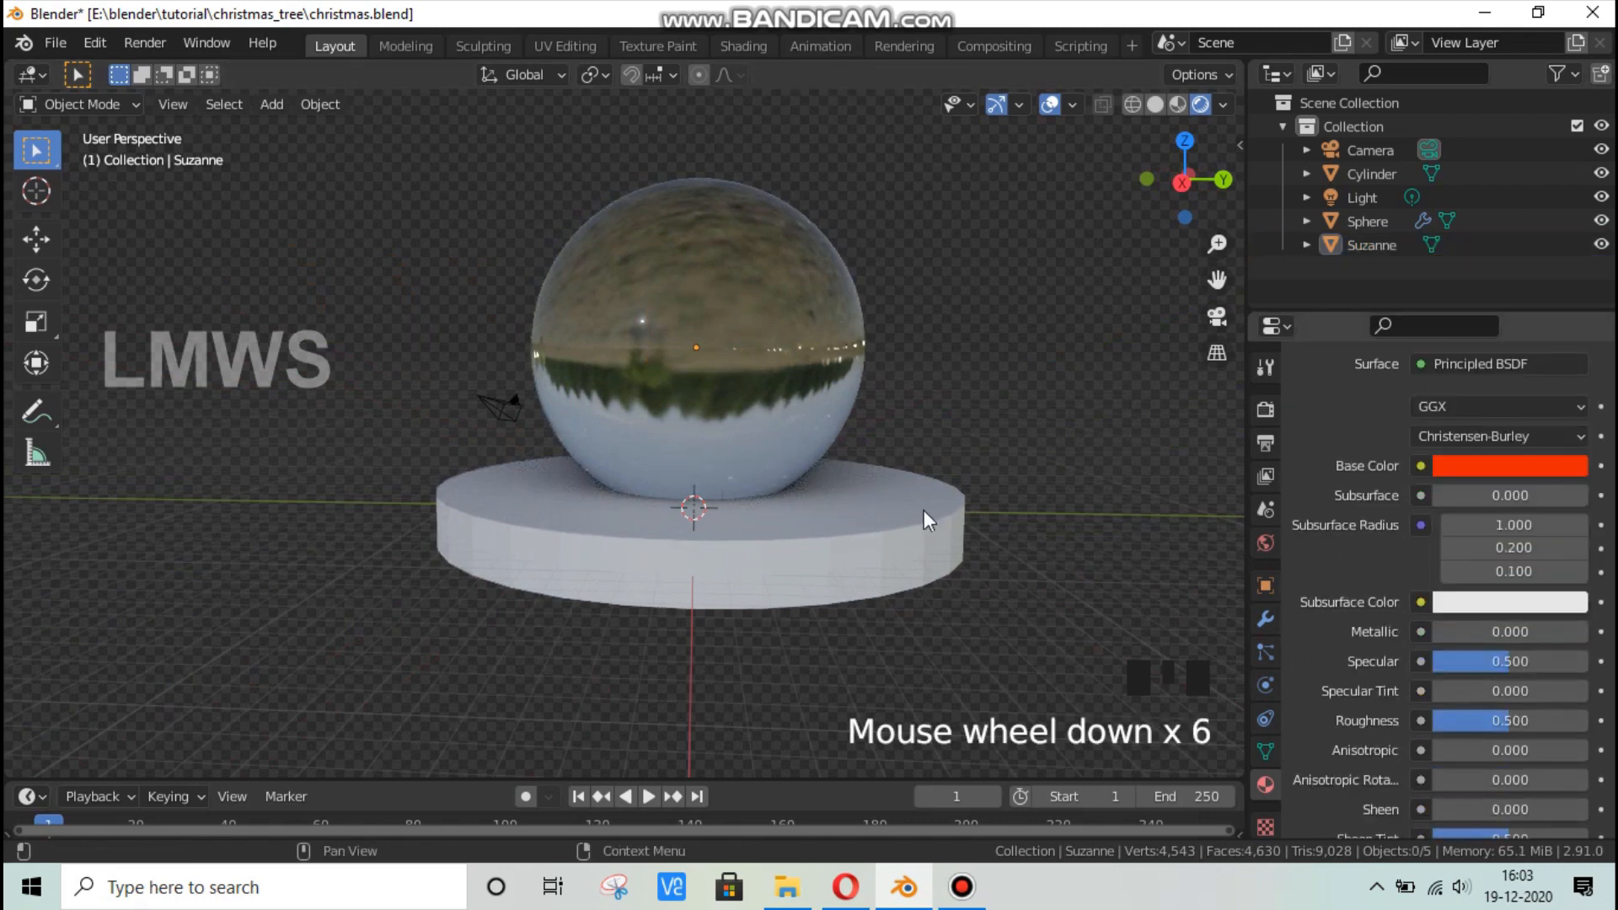
Set the glass sphere material's blend mode to Alpha Blend and enable Screen Space Refraction for it.
click(784, 237)
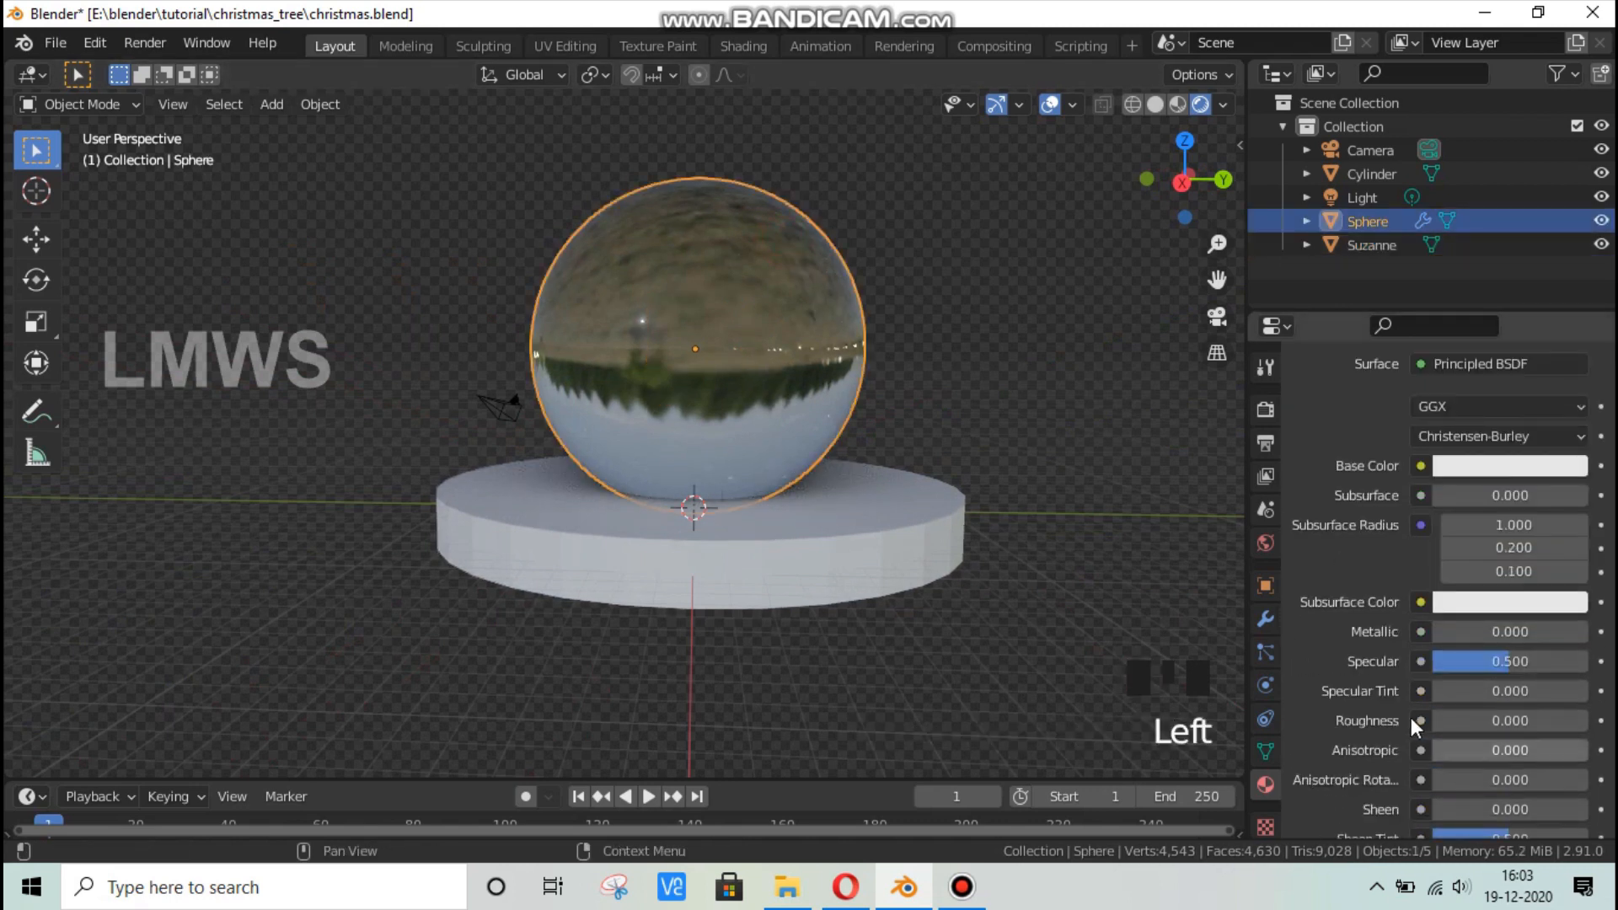
scroll(1410, 716, down, 7)
scroll(1376, 680, down, 3)
scroll(1376, 679, up, 1)
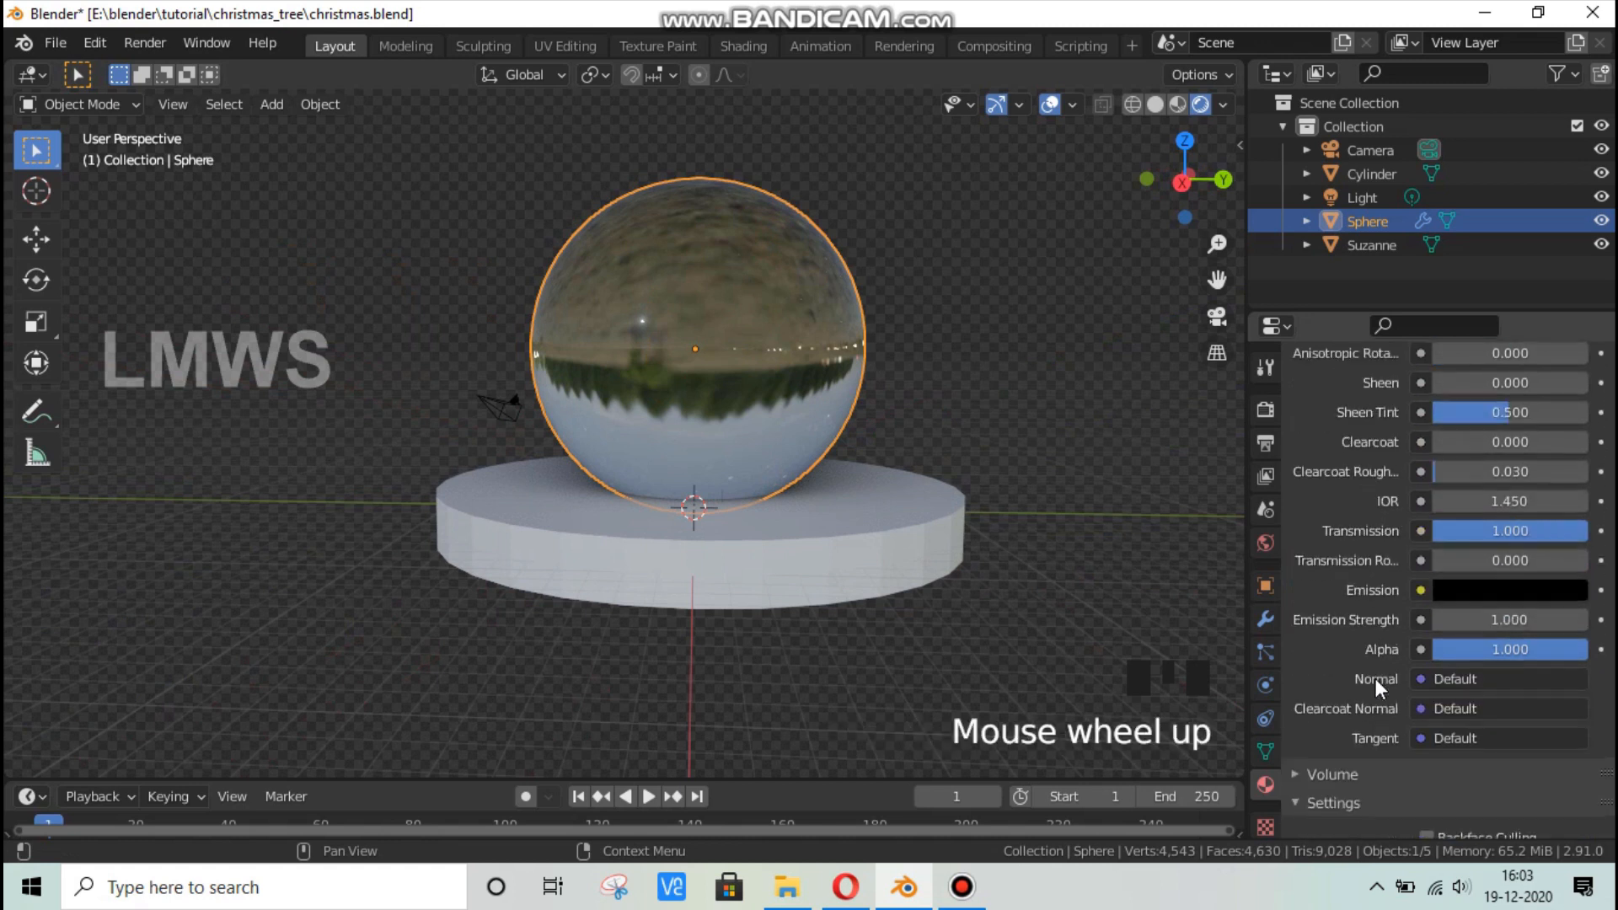
scroll(1376, 680, down, 6)
click(1473, 679)
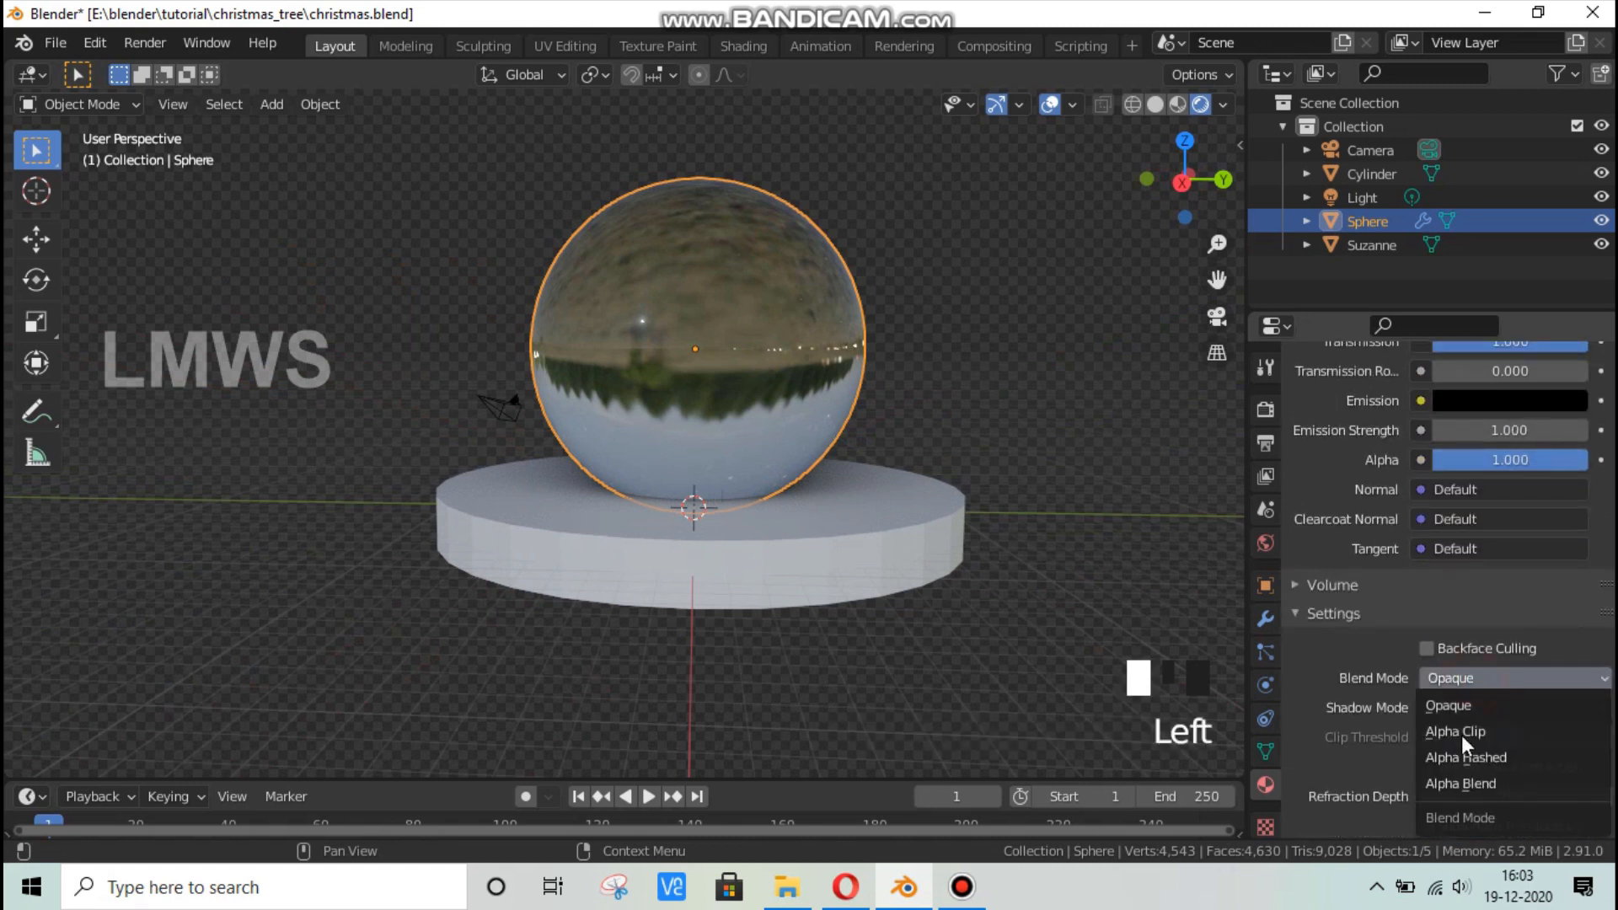
click(1462, 782)
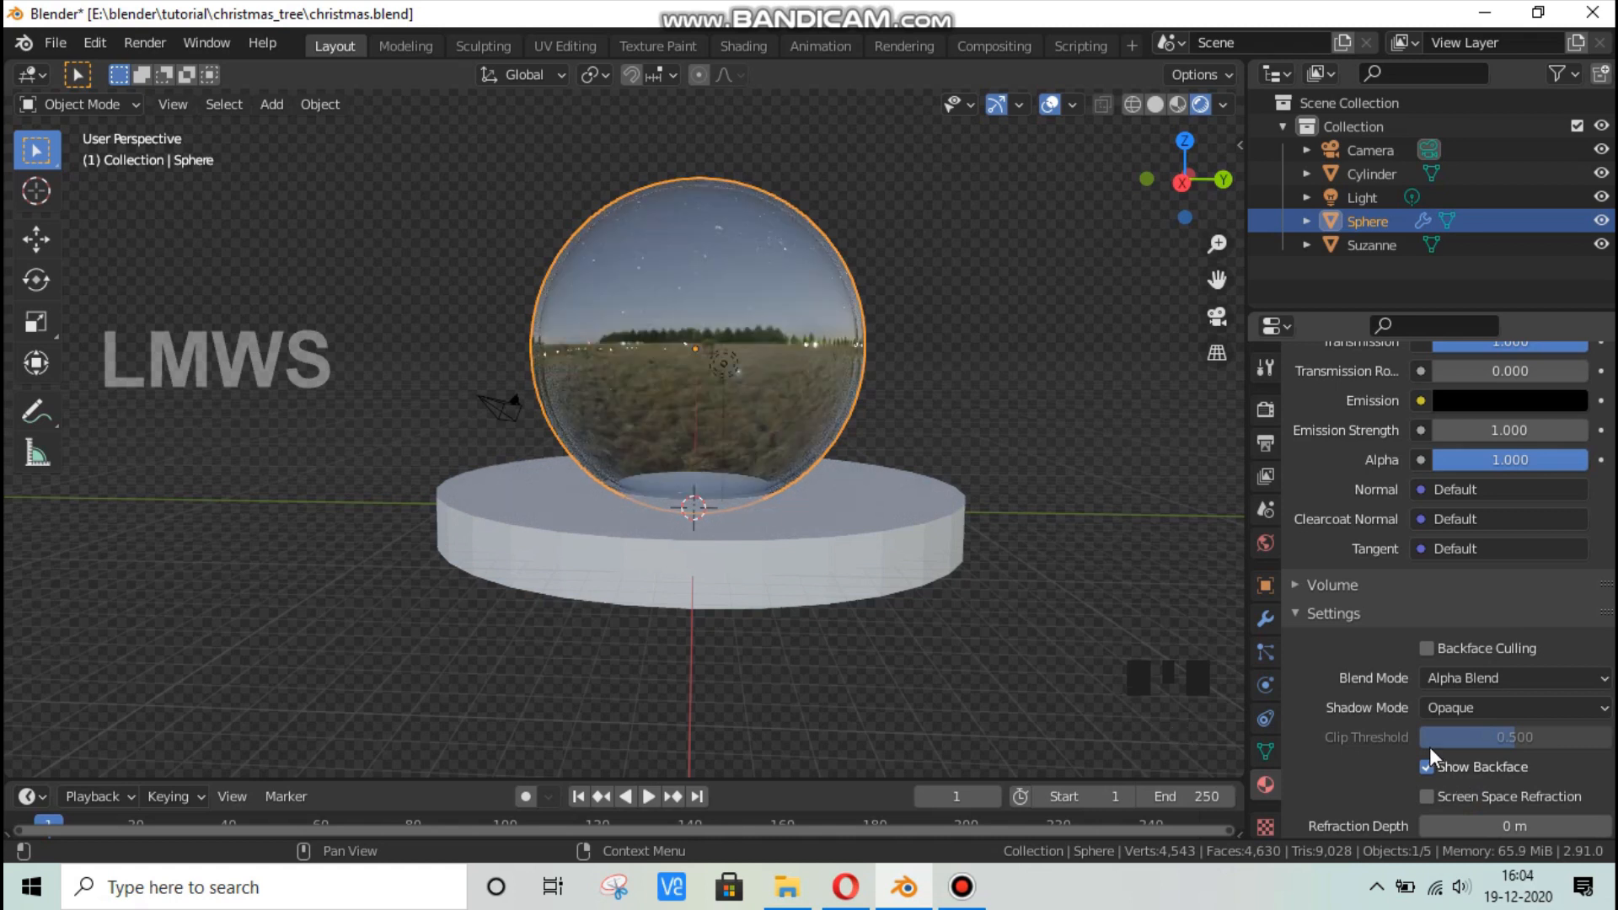
scroll(1382, 746, down, 2)
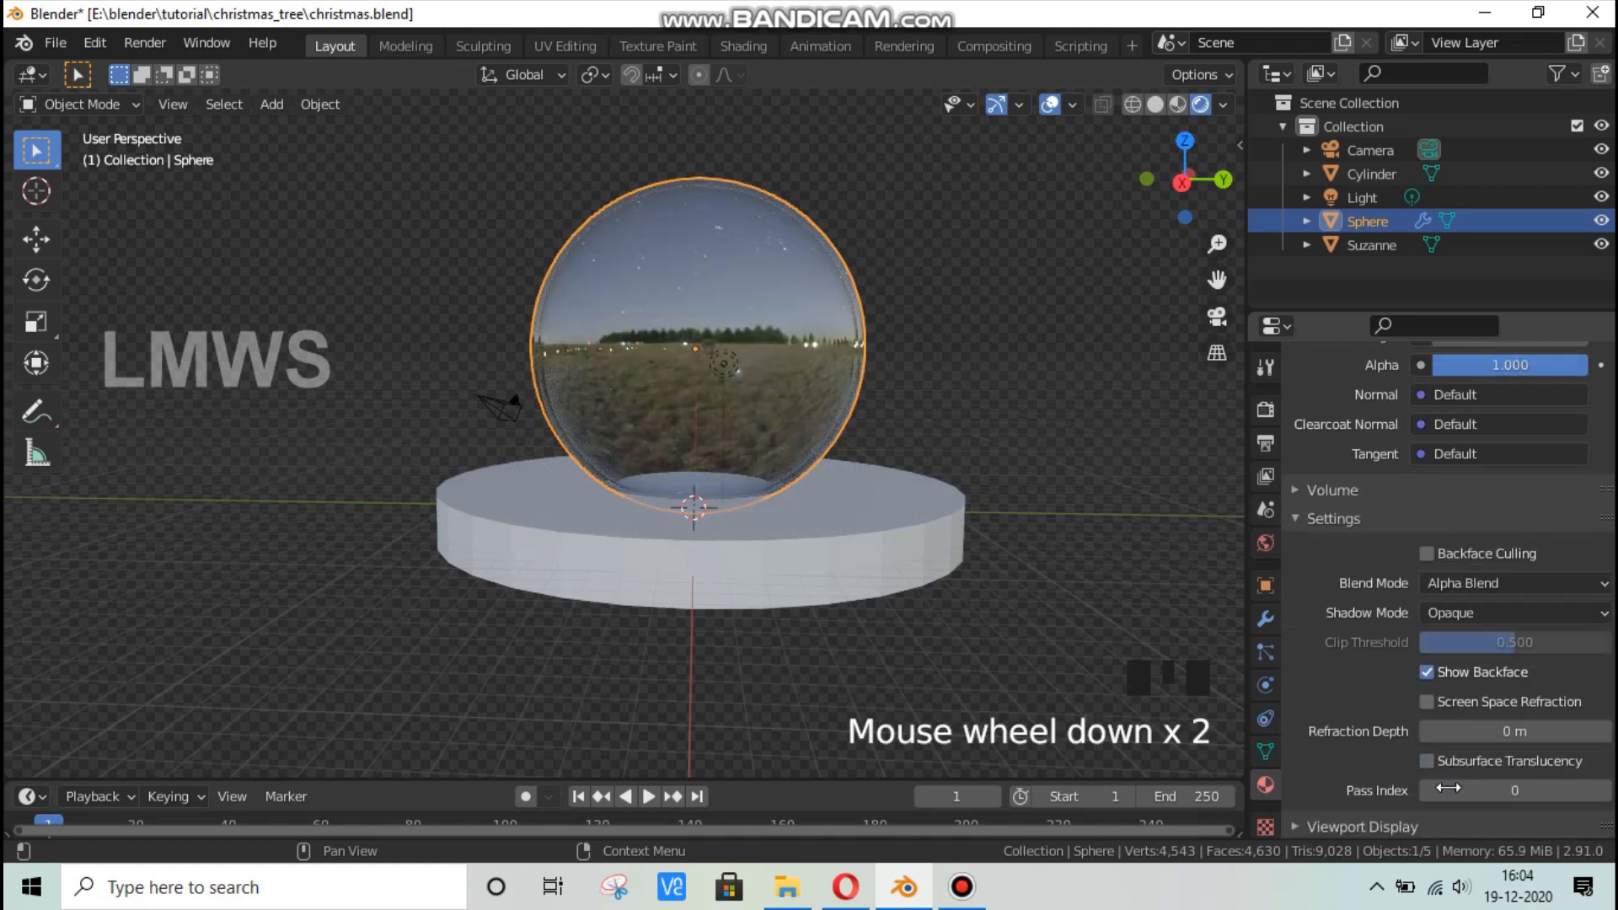
click(1424, 703)
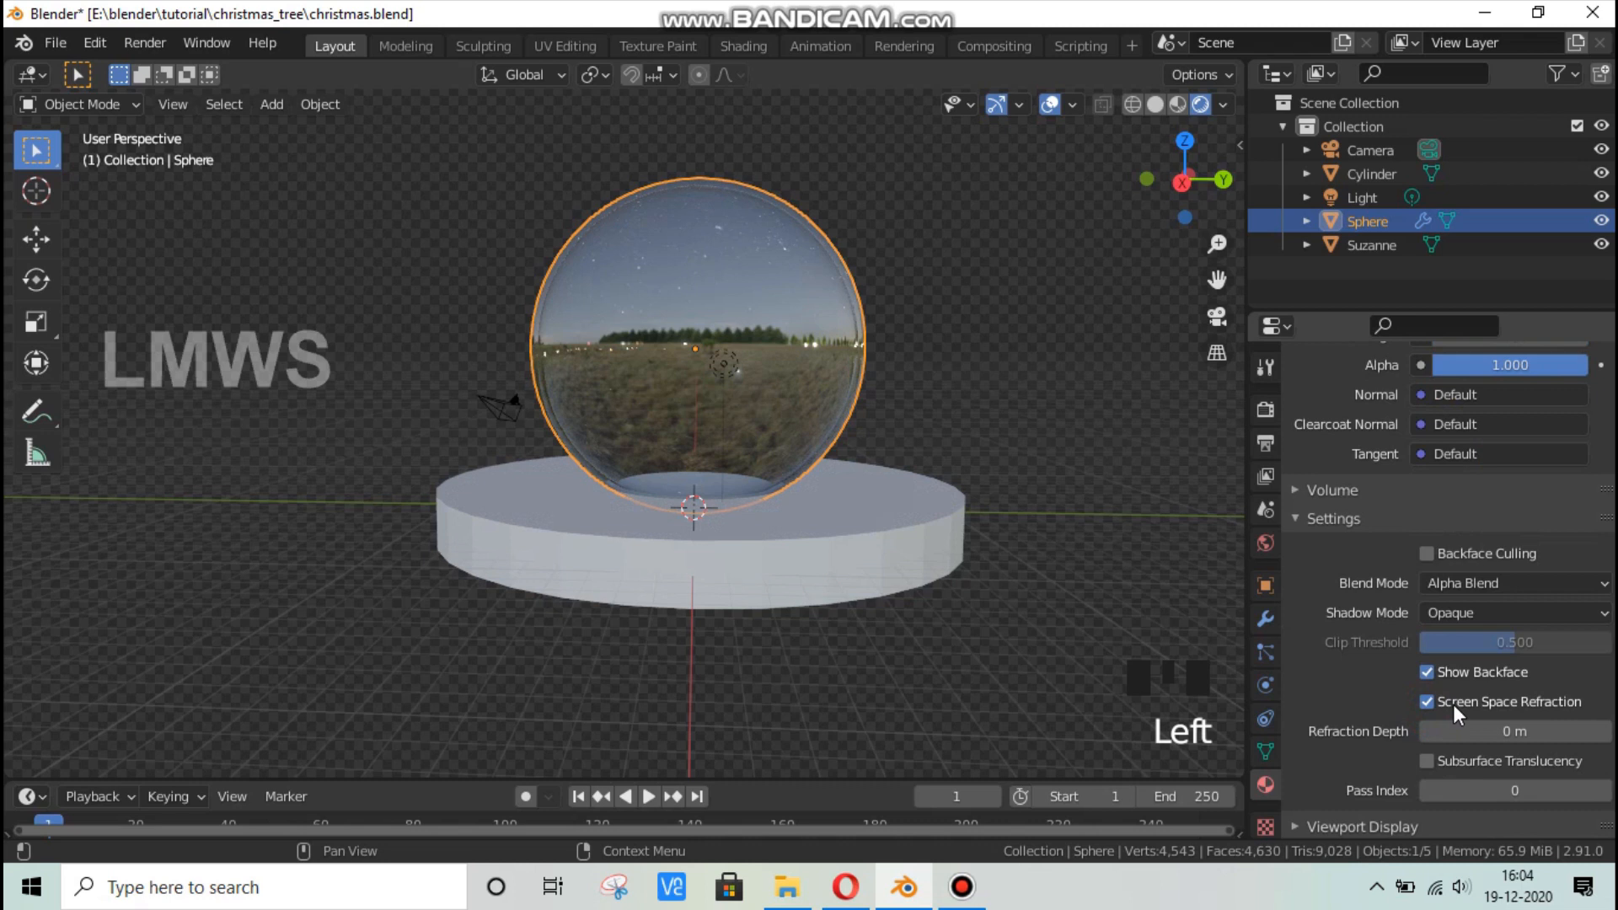
Enable Refraction under the Screen Space Reflections render settings.
click(1265, 408)
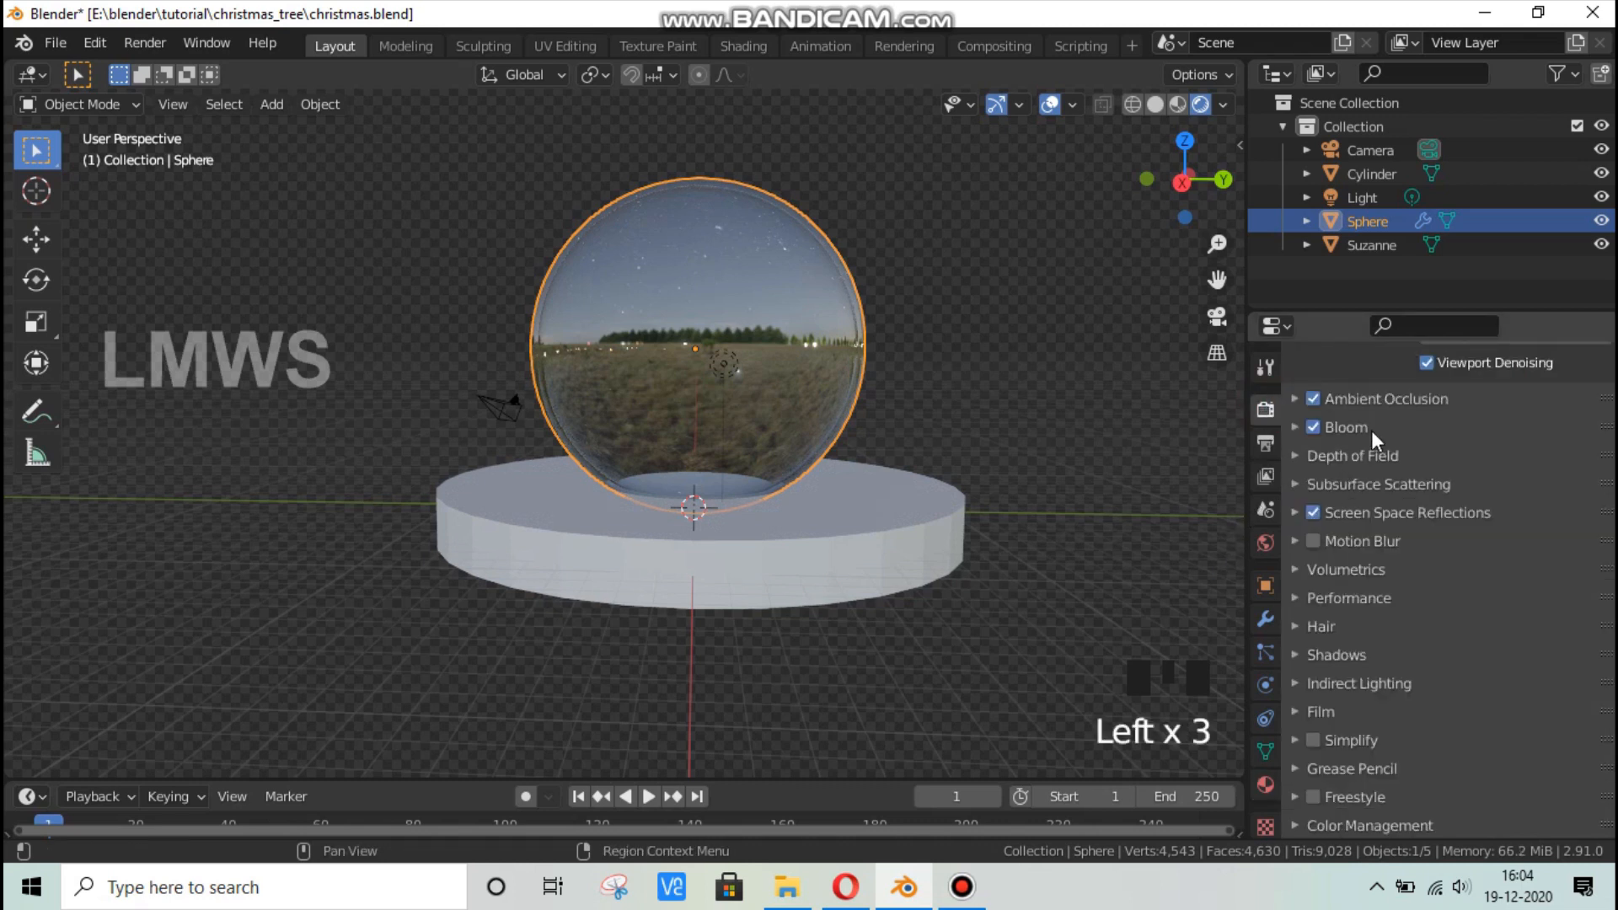
click(1449, 513)
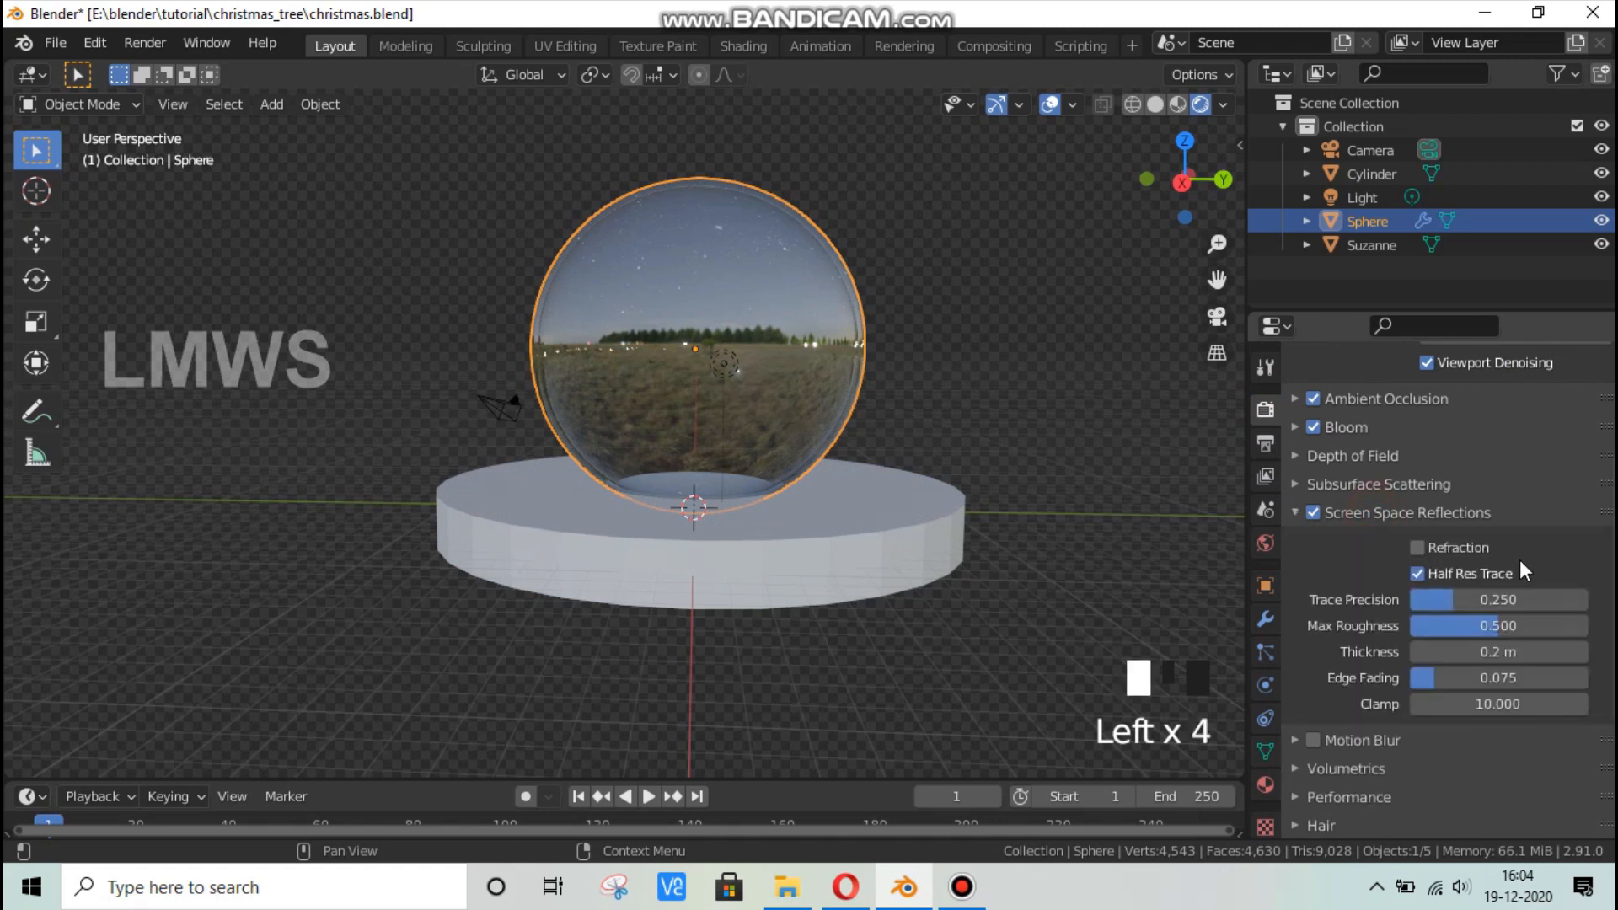
click(1429, 546)
scroll(845, 478, up, 2)
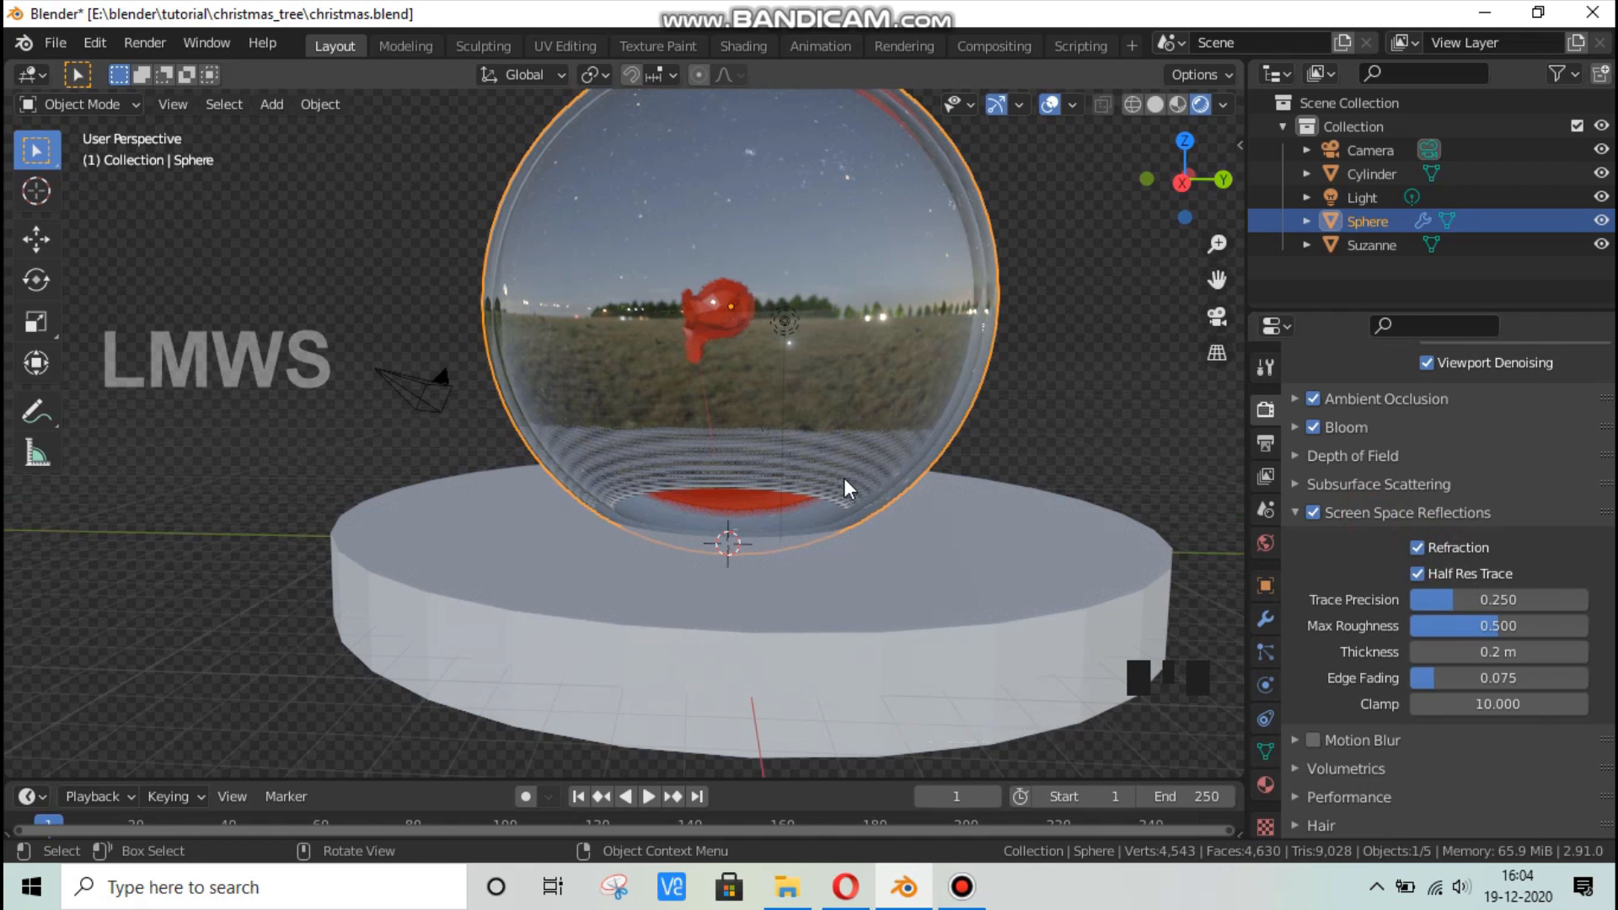
Examine the refraction through the glass sphere from several angles and save the file.
middle_drag(667, 551, 861, 584)
scroll(627, 563, down, 2)
scroll(757, 503, up, 2)
key(ctrl+s)
scroll(880, 523, up, 2)
scroll(861, 583, down, 3)
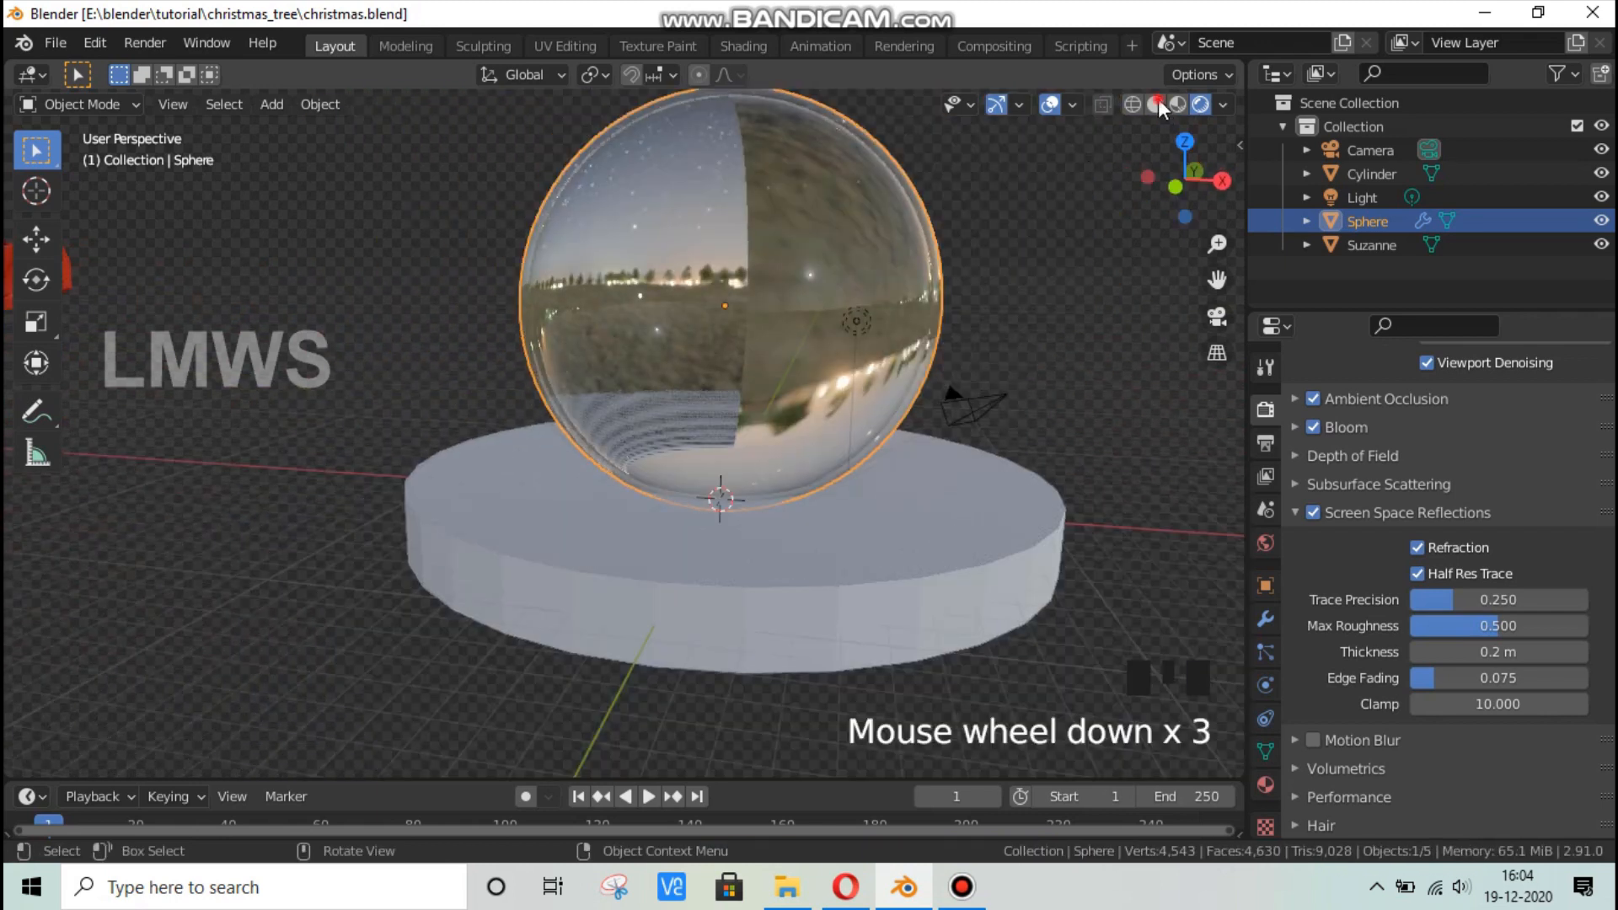
Return the viewport to solid shading and enter Edit Mode on the glass sphere.
click(1156, 104)
scroll(1049, 386, down, 2)
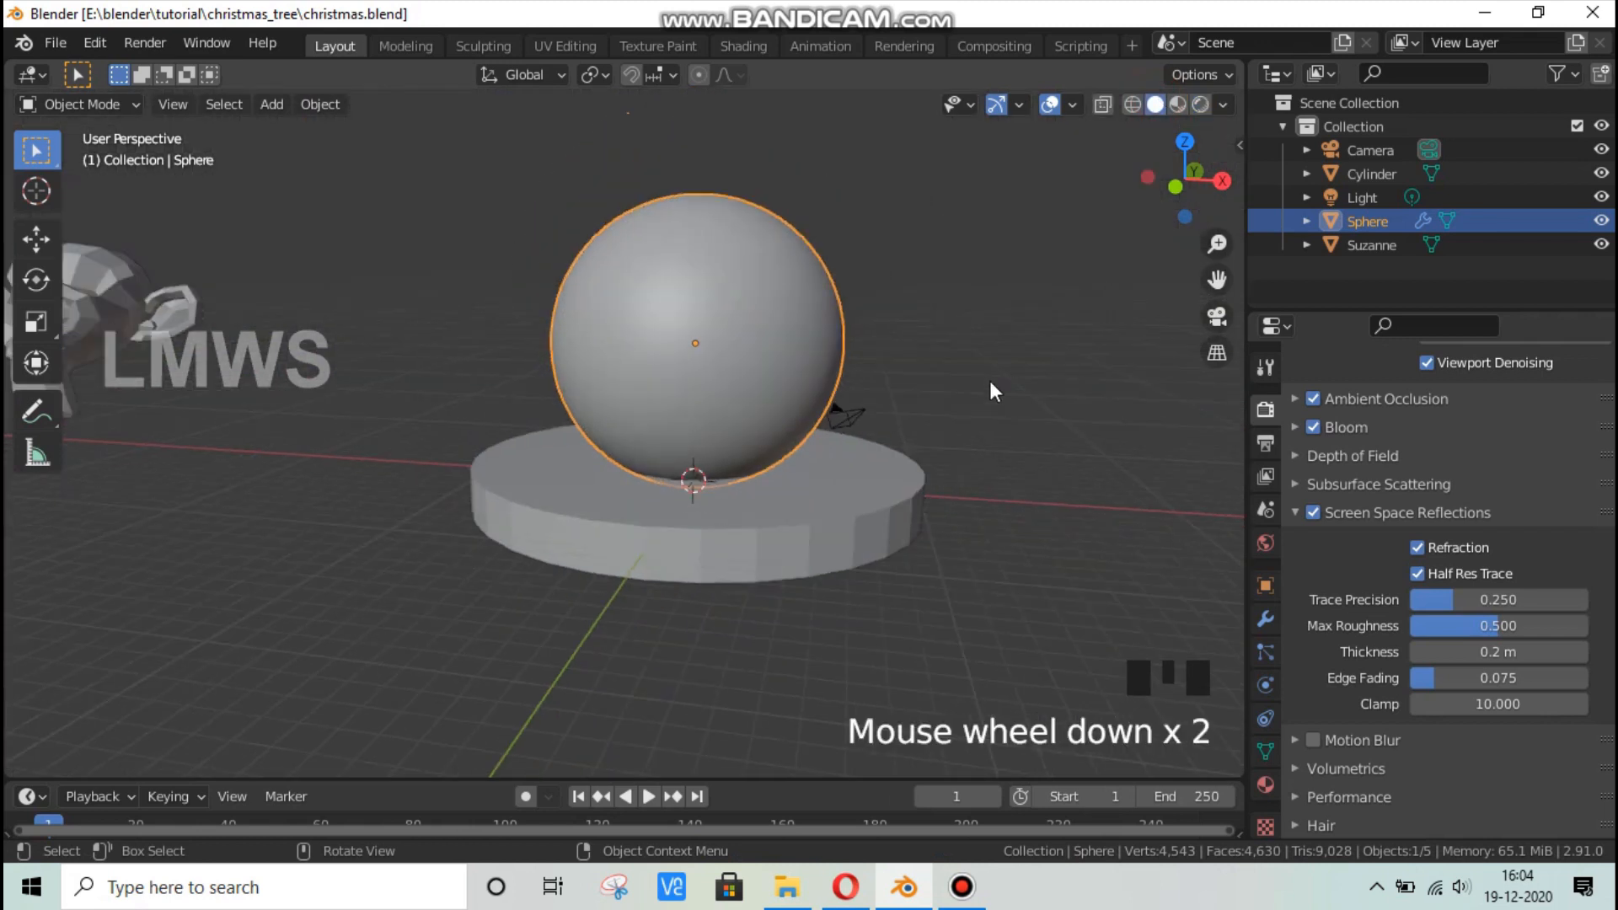
scroll(986, 396, up, 2)
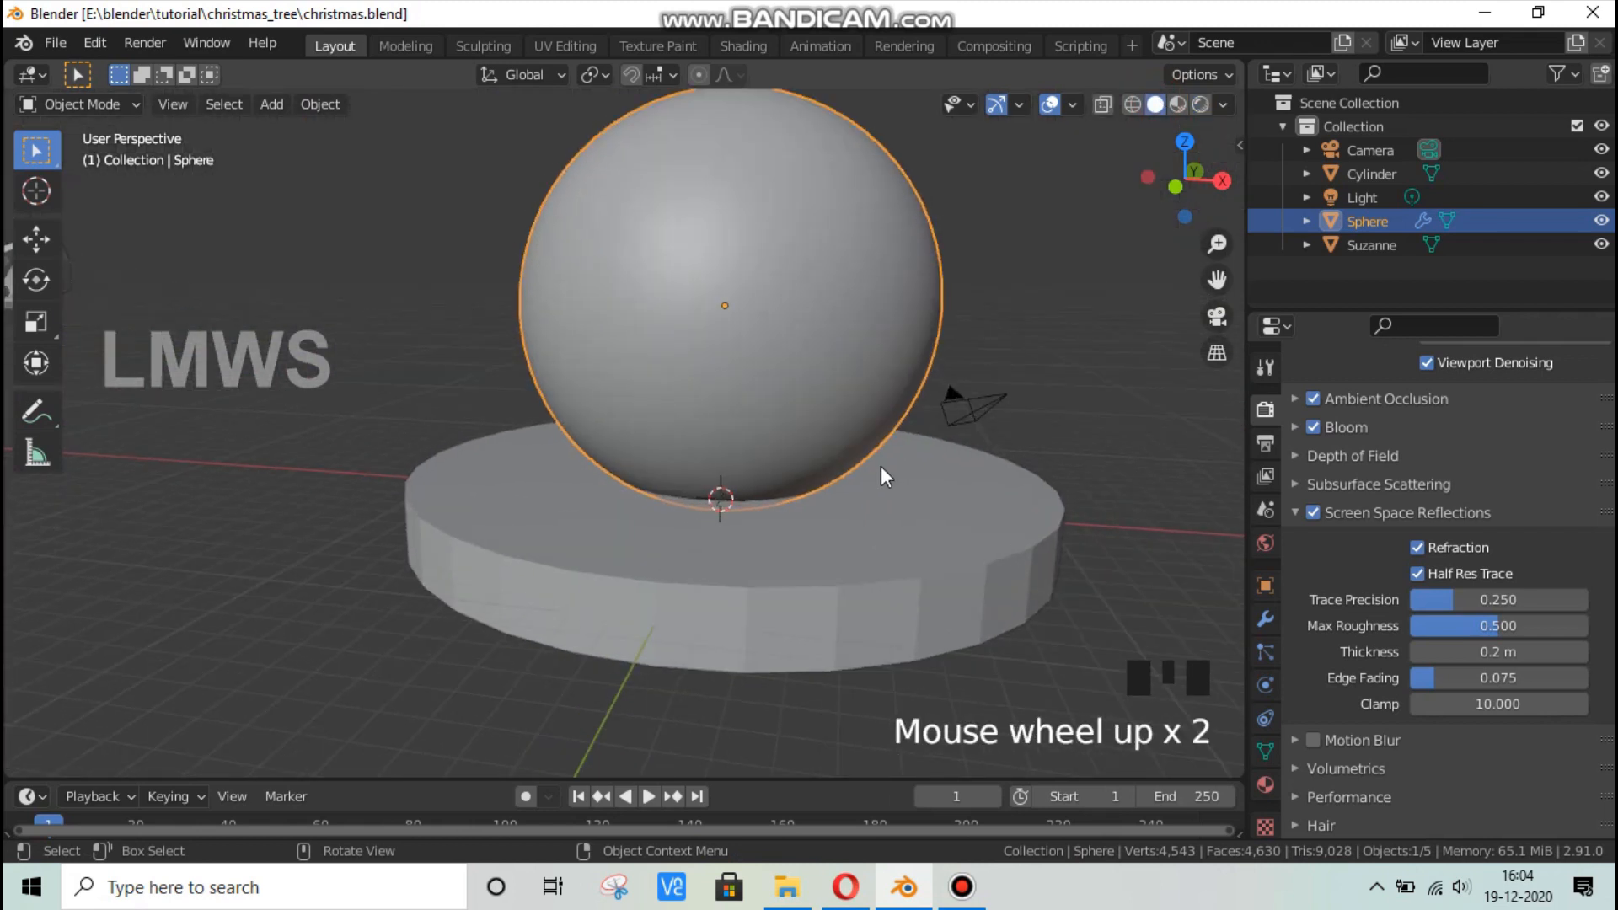
scroll(882, 467, down, 1)
middle_drag(852, 433, 797, 447)
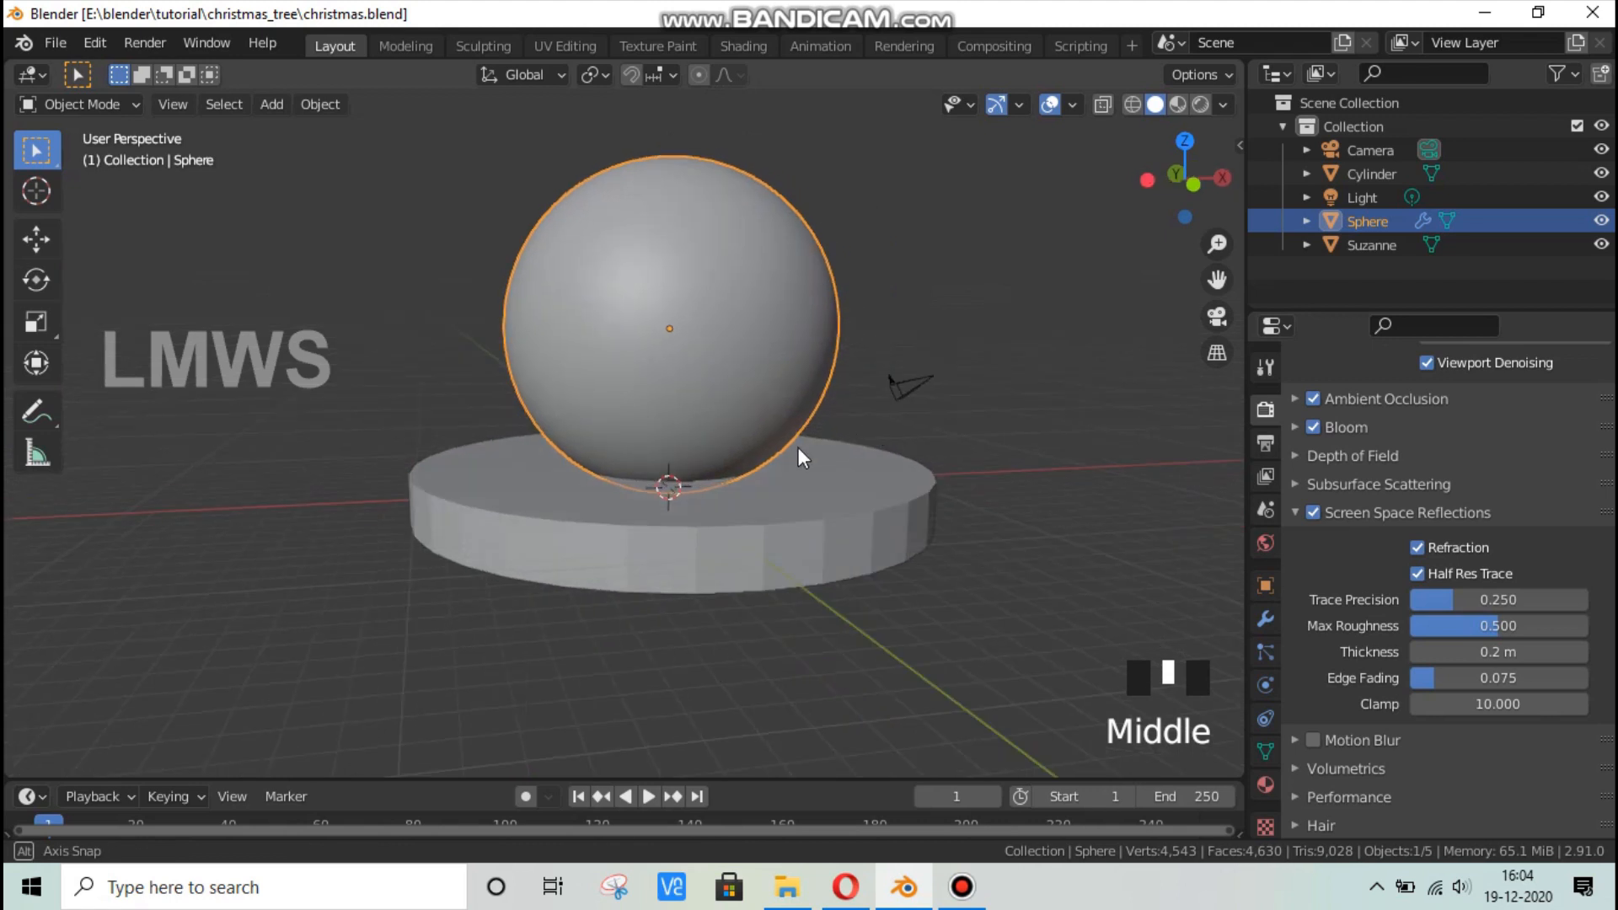
scroll(835, 404, up, 2)
click(895, 323)
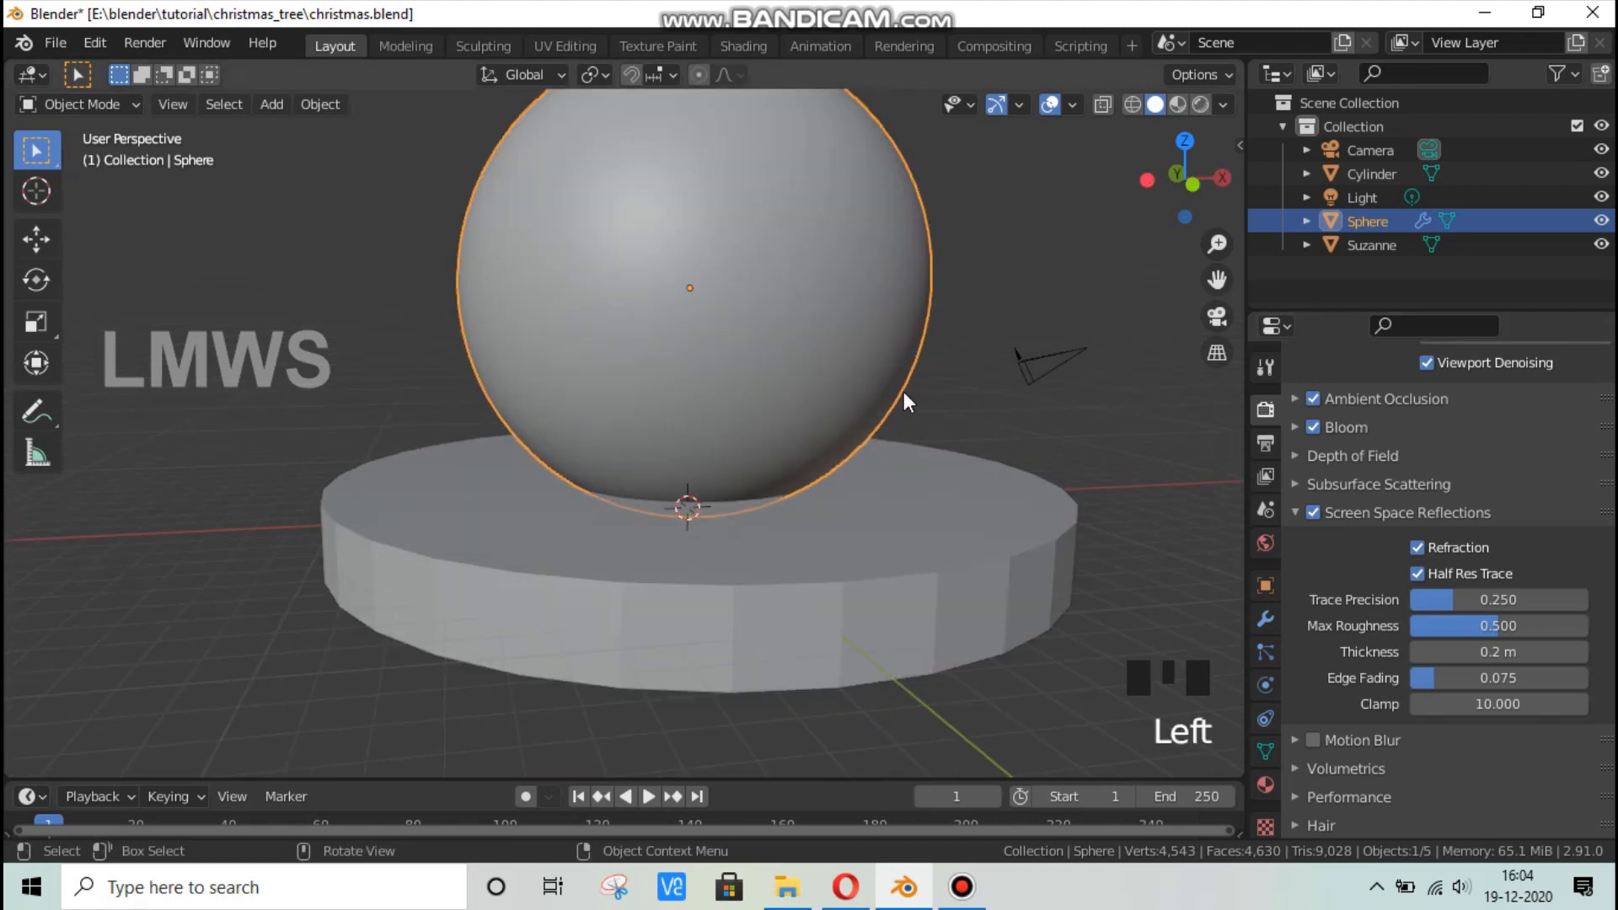
key(Tab)
scroll(975, 473, up, 2)
middle_drag(974, 472, 1062, 477)
shift+scroll(1062, 477, down, 3)
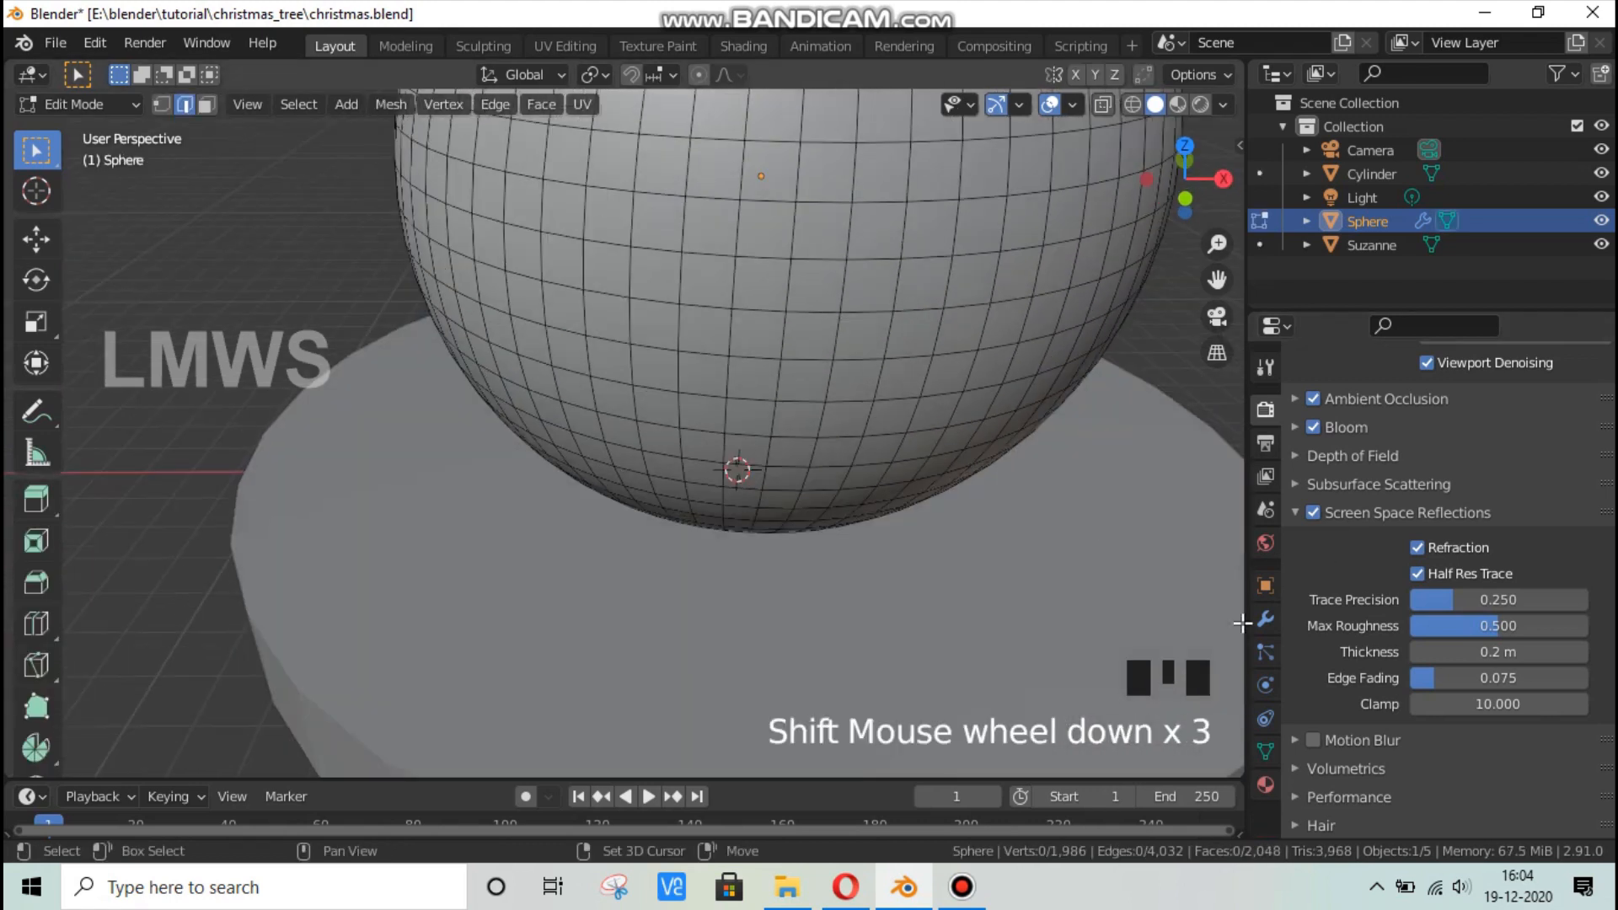
scroll(856, 466, down, 2)
middle_drag(820, 422, 733, 313)
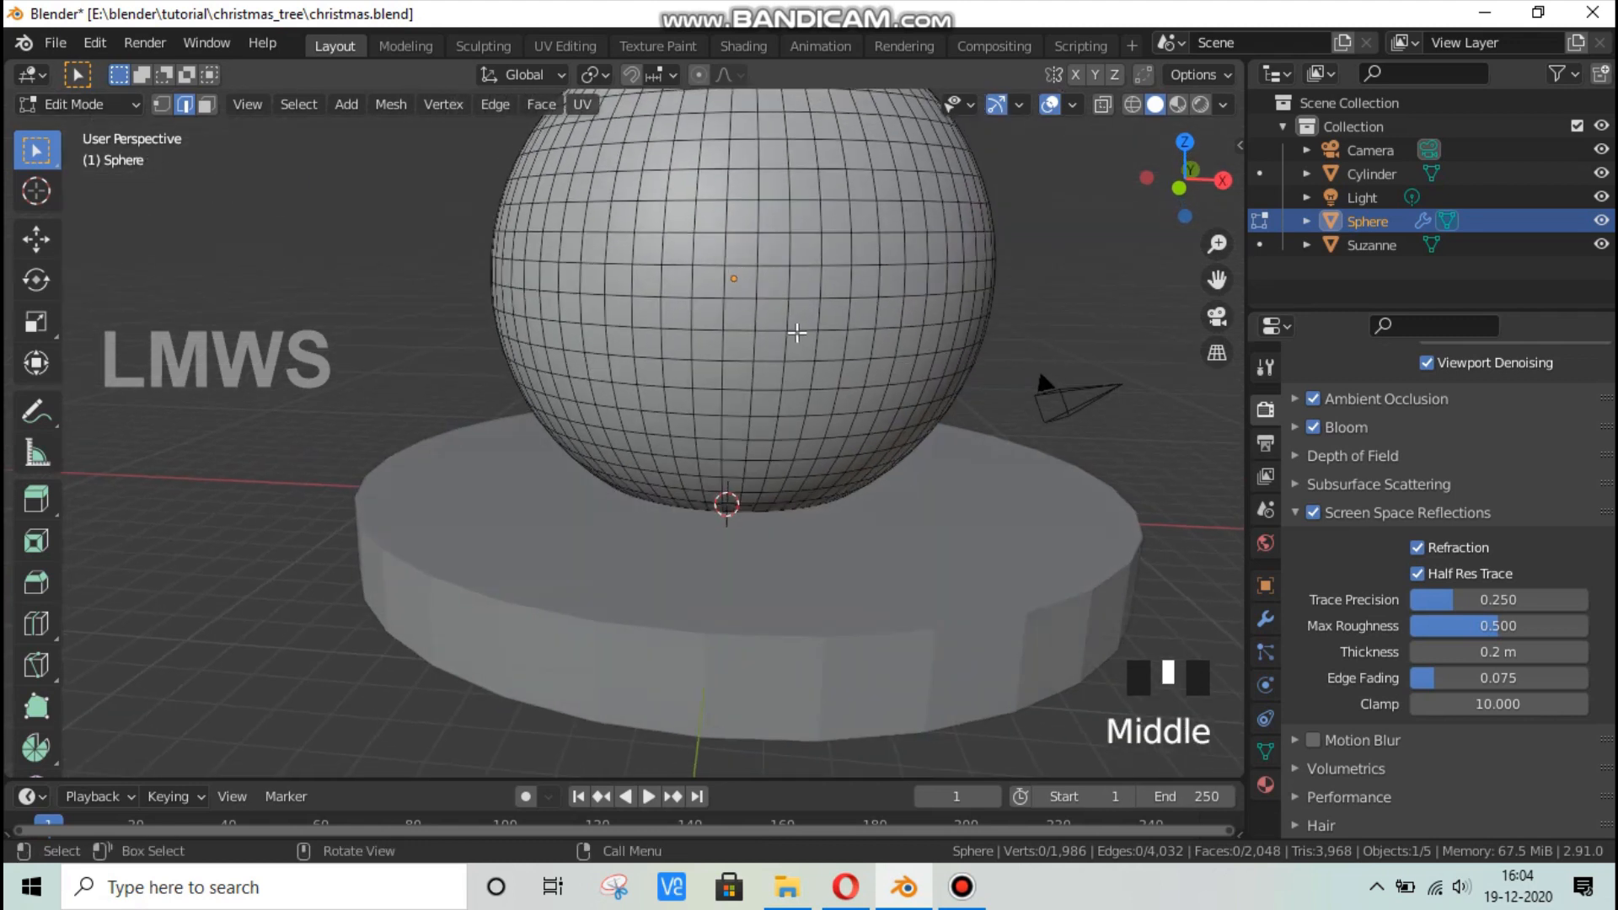
Rename the Sphere object as Ball.
click(1373, 224)
double_click(1374, 224)
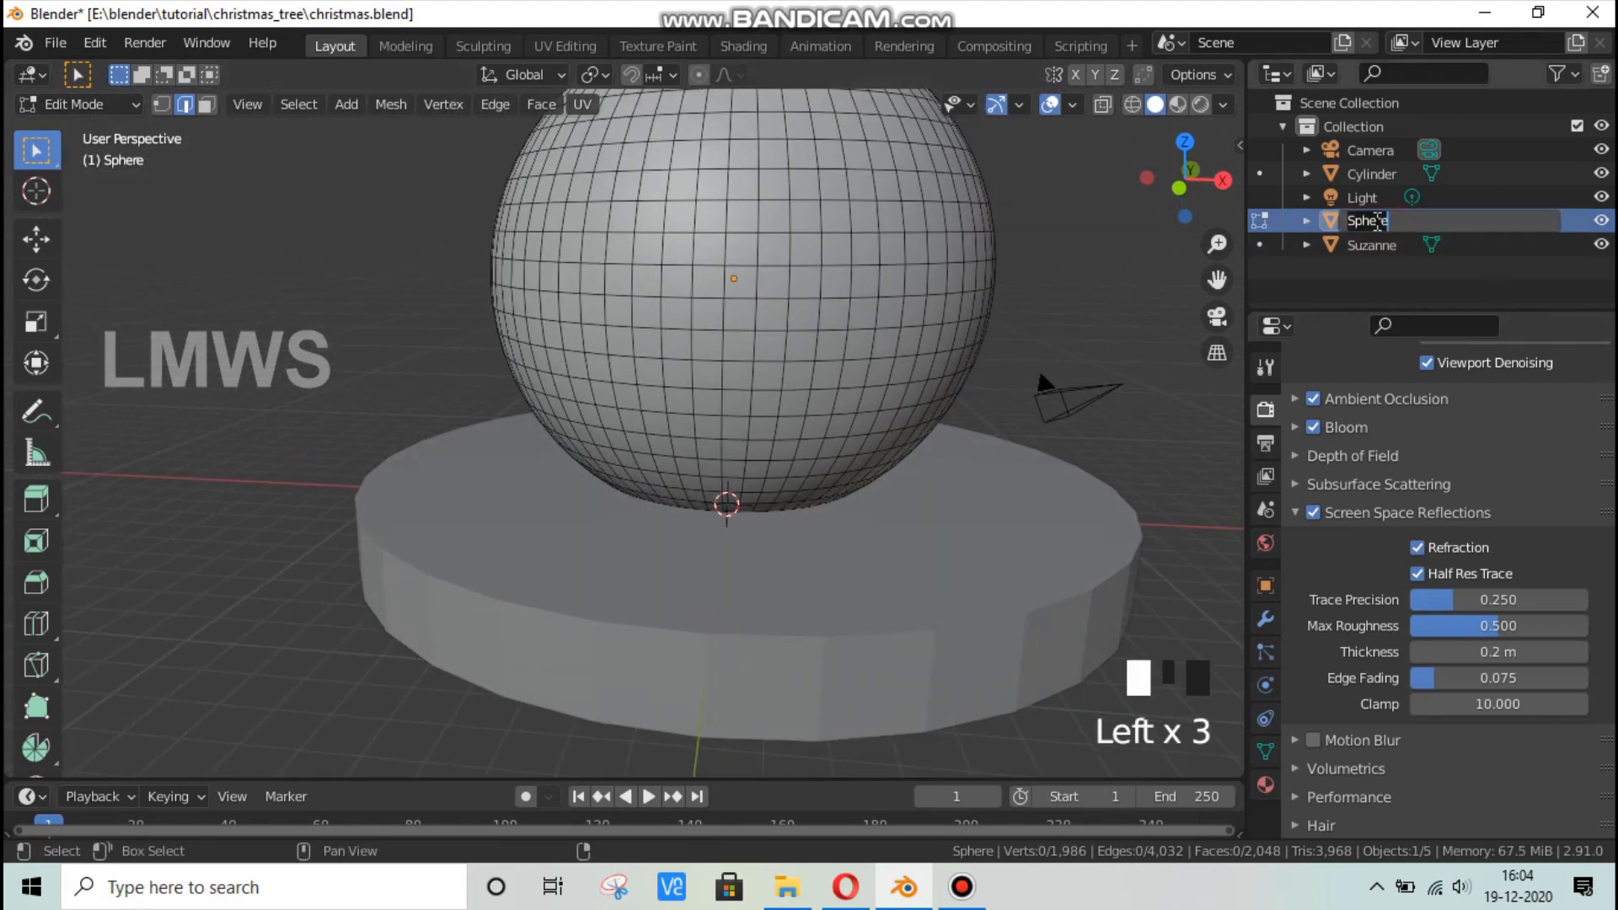
text(Basl)
key(BackSpace)
key(BackSpace)
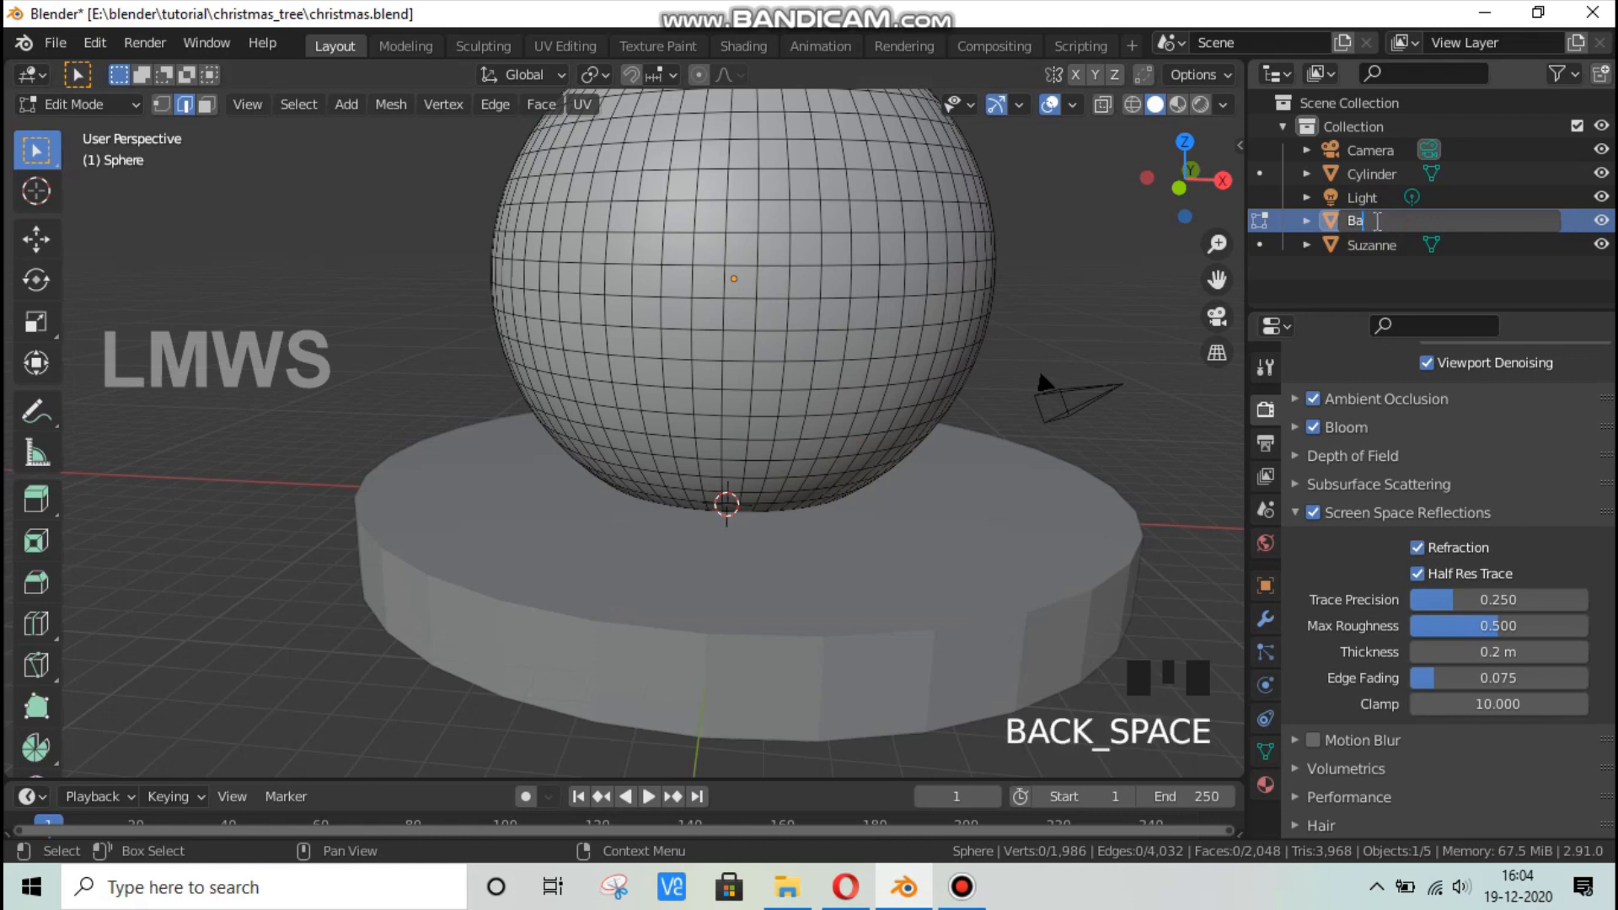
text(ll)
key(Return)
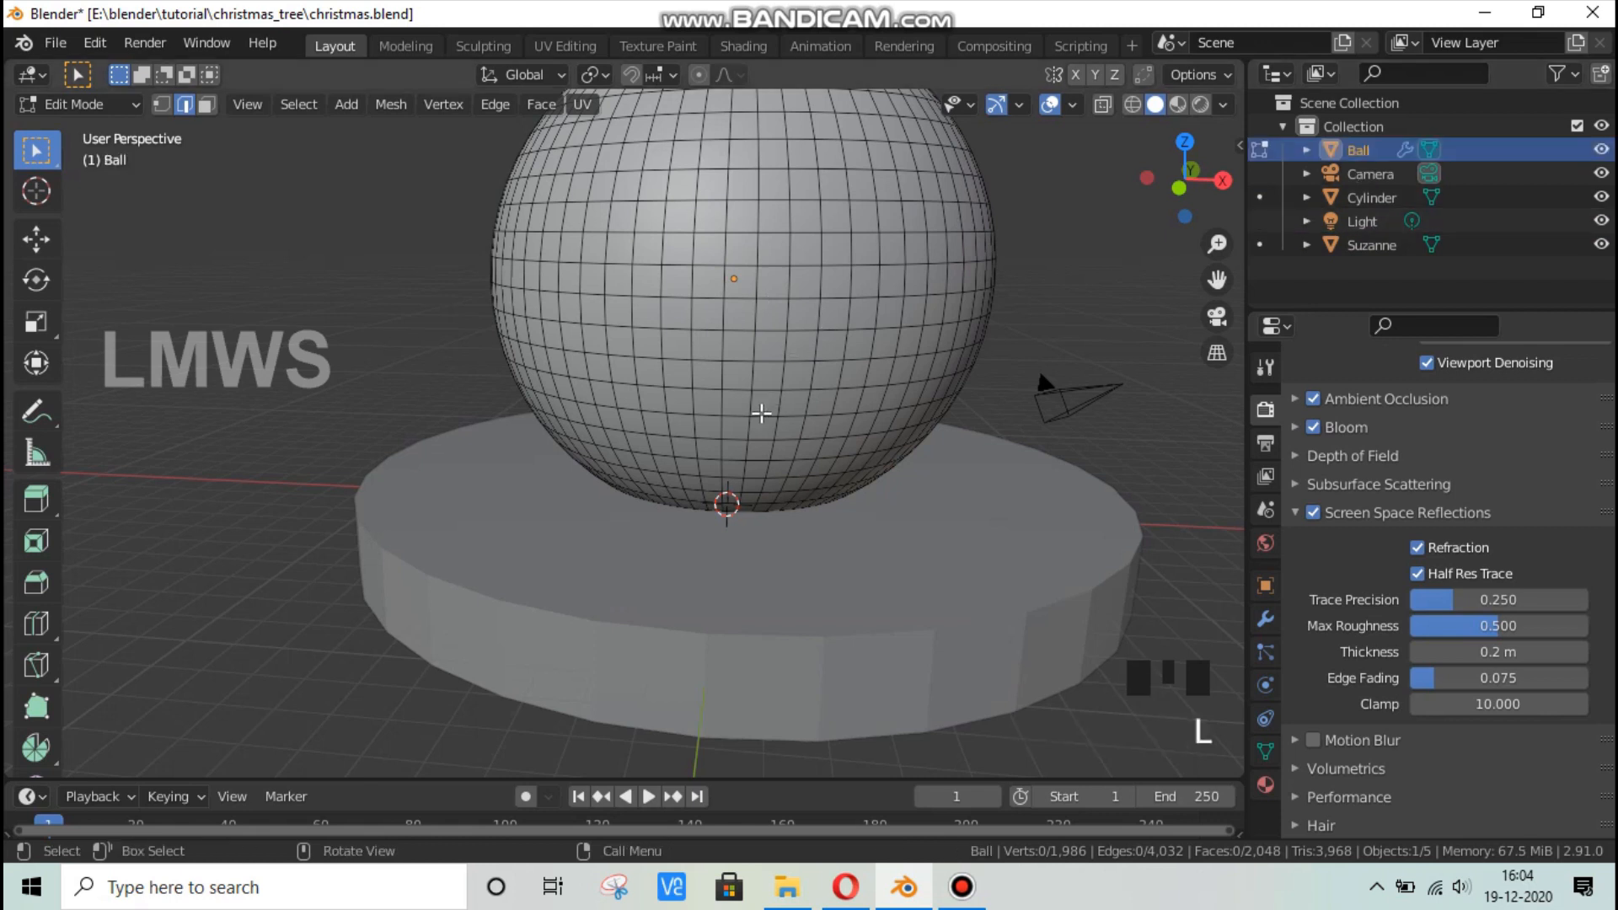
Select the horizontal edge loop around the ball below its middle.
middle_drag(765, 413, 758, 390)
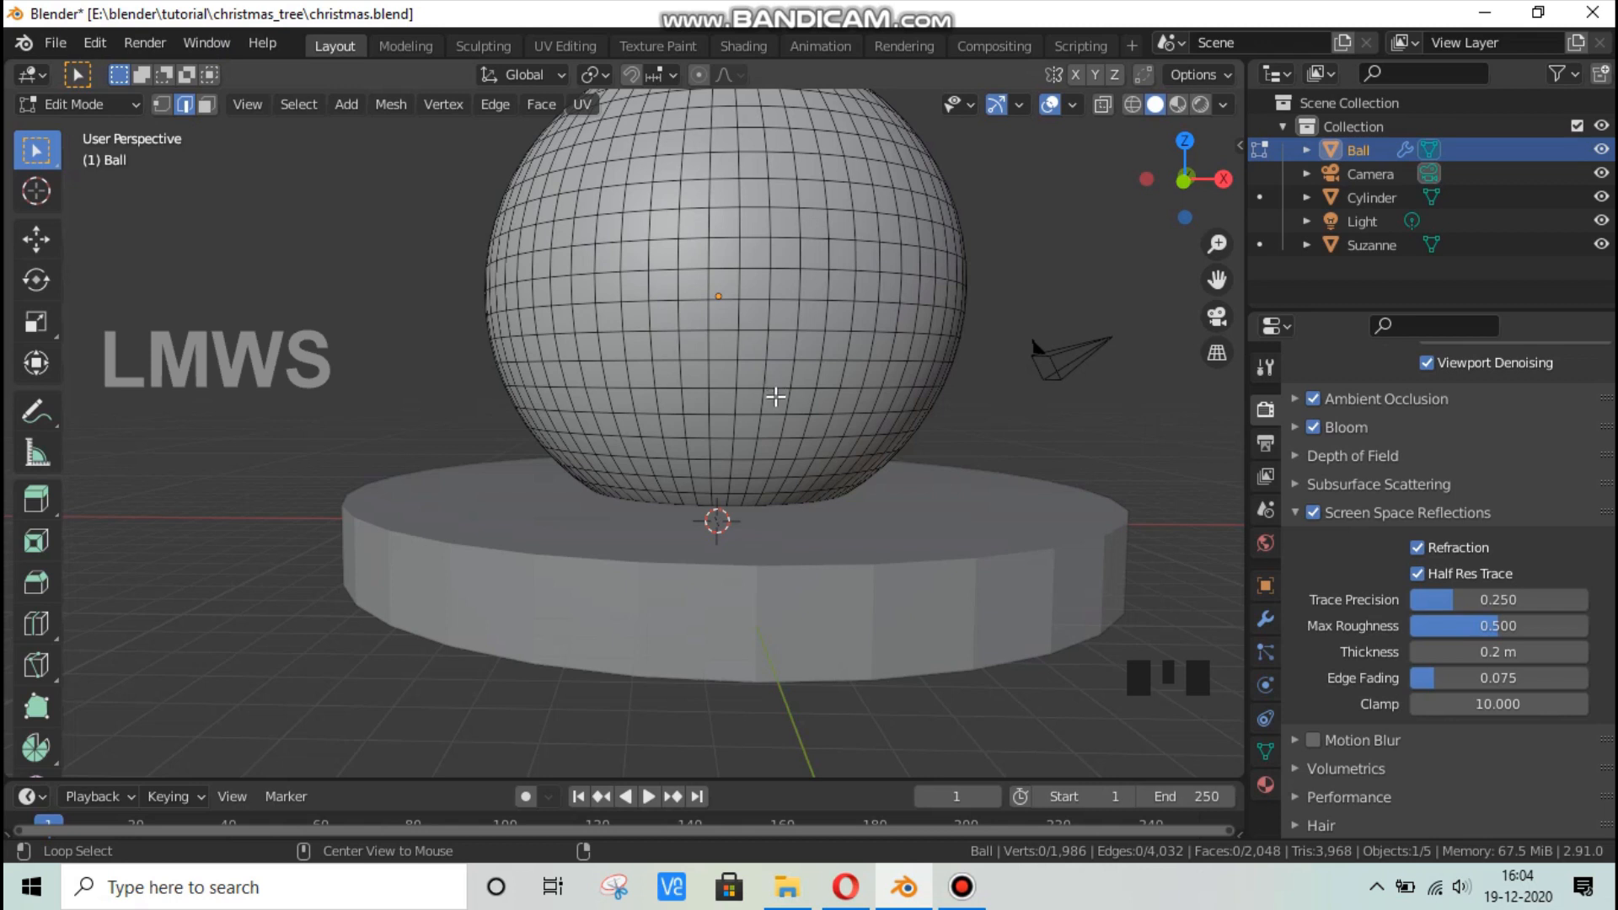
alt+click(867, 379)
middle_drag(1022, 427, 918, 437)
scroll(840, 432, up, 2)
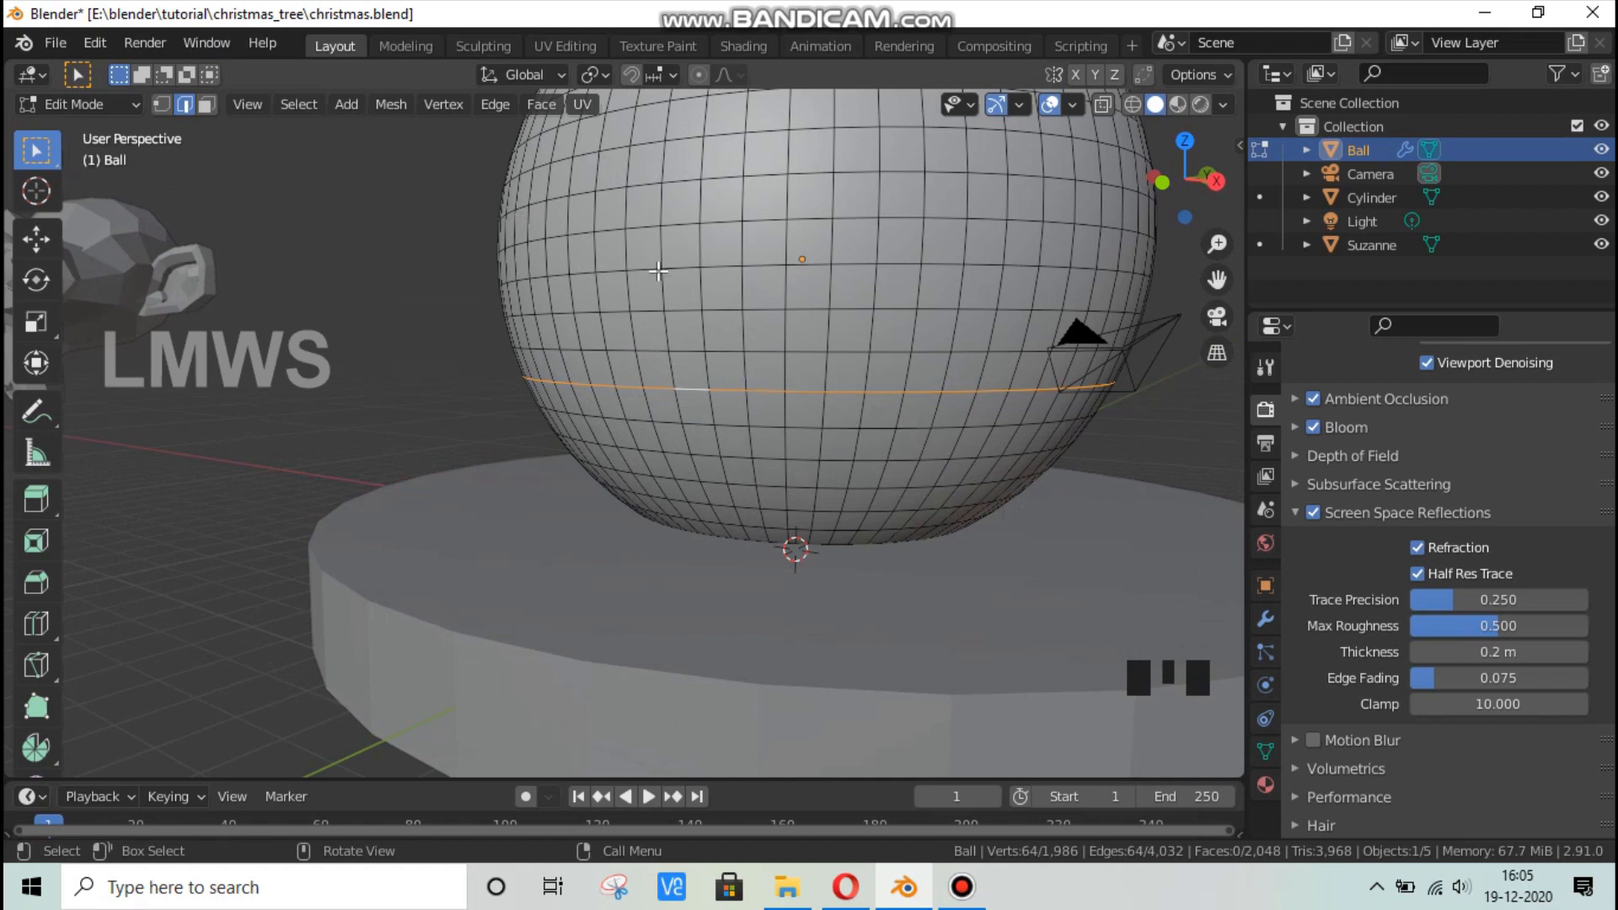
In front view, switch to wireframe shading and face selection, and box-select the faces of the ball's lower part.
key(KP_1)
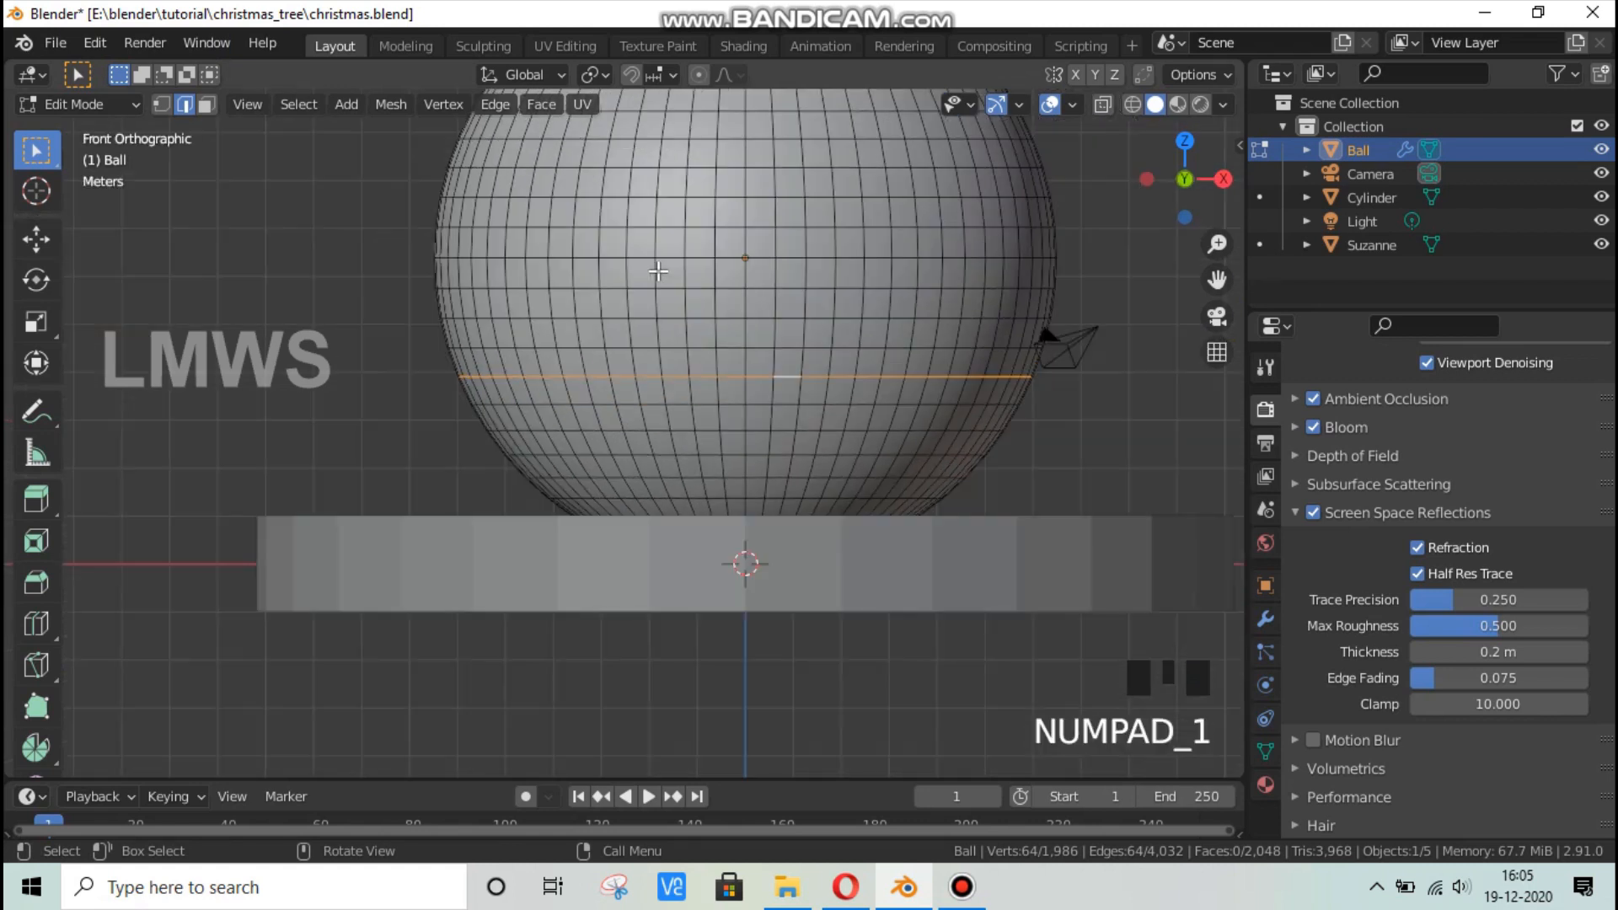
click(1132, 105)
click(206, 103)
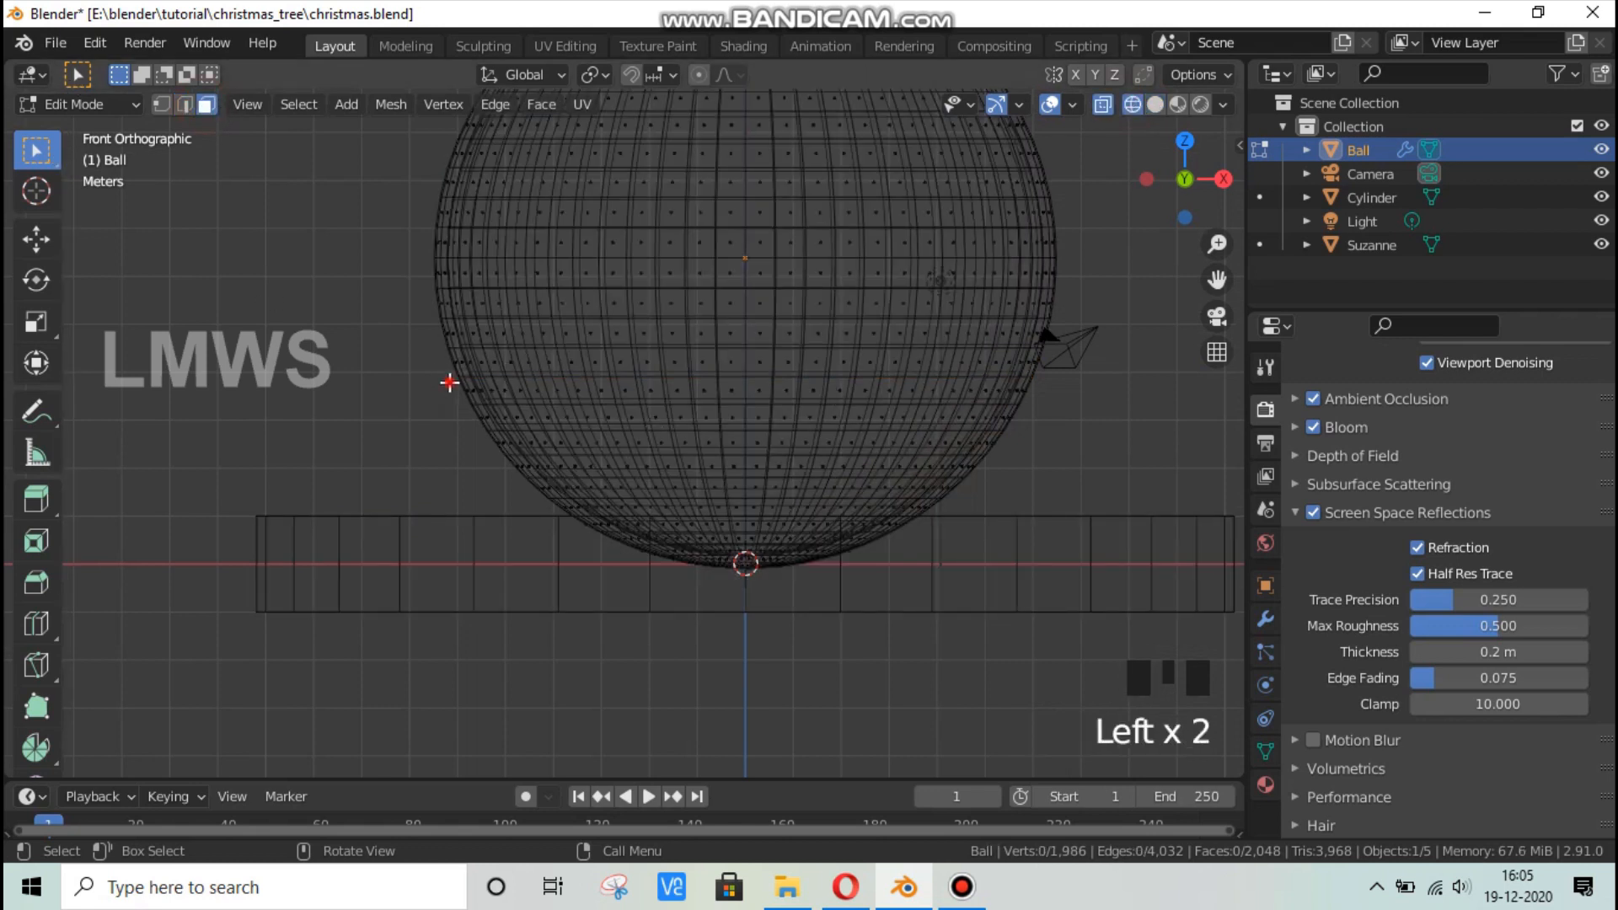
drag(449, 381, 1036, 574)
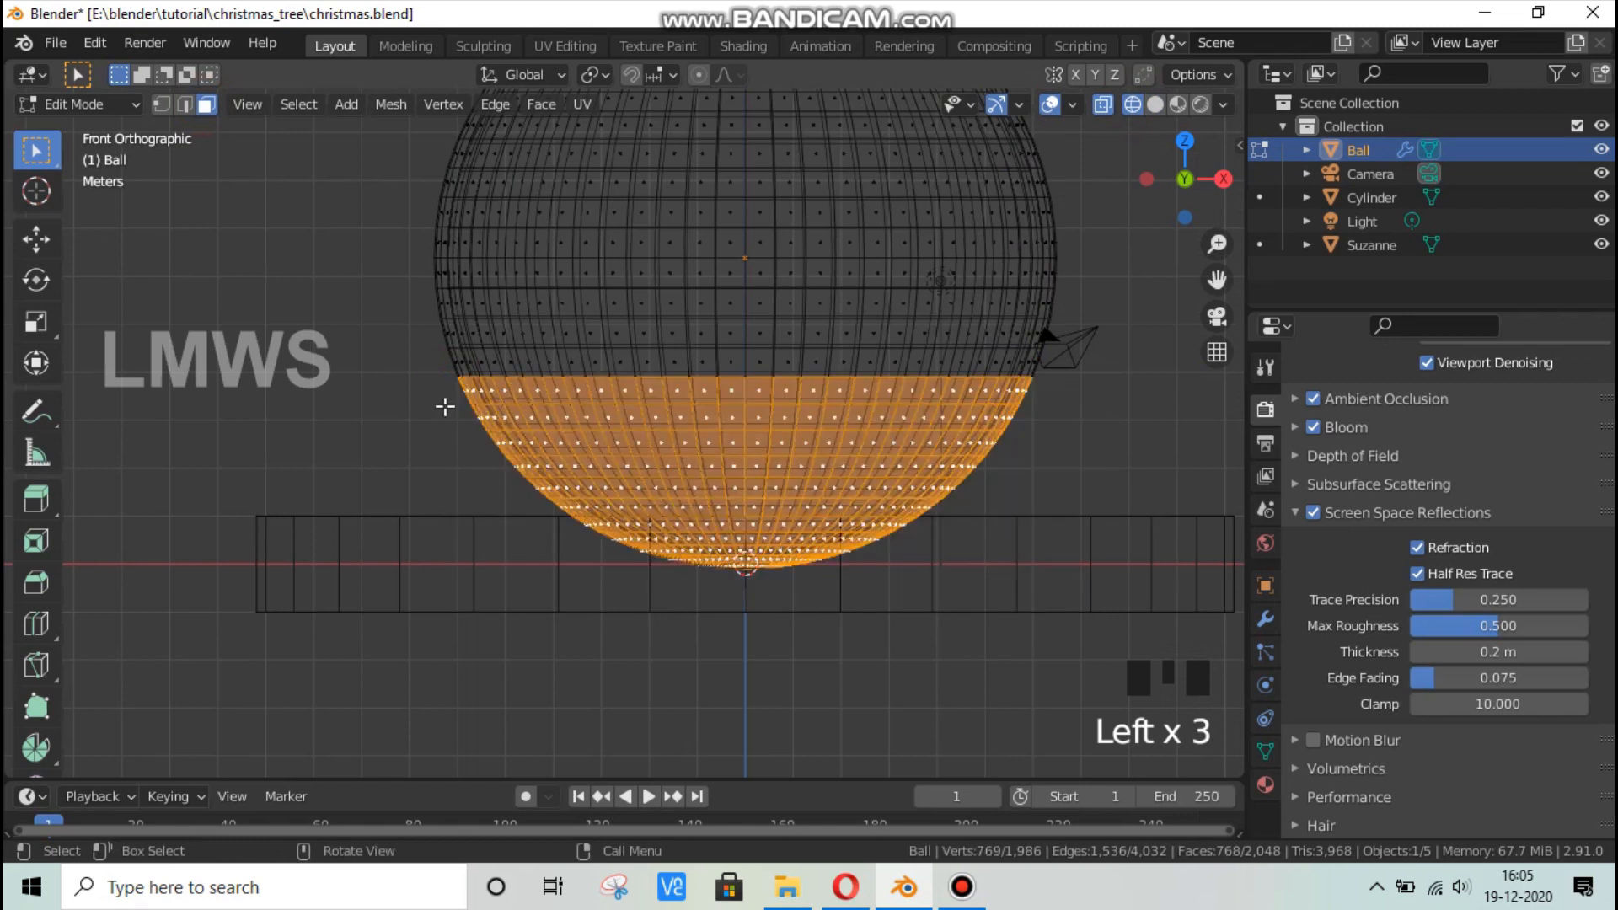
drag(444, 407, 1121, 627)
scroll(800, 559, down, 2)
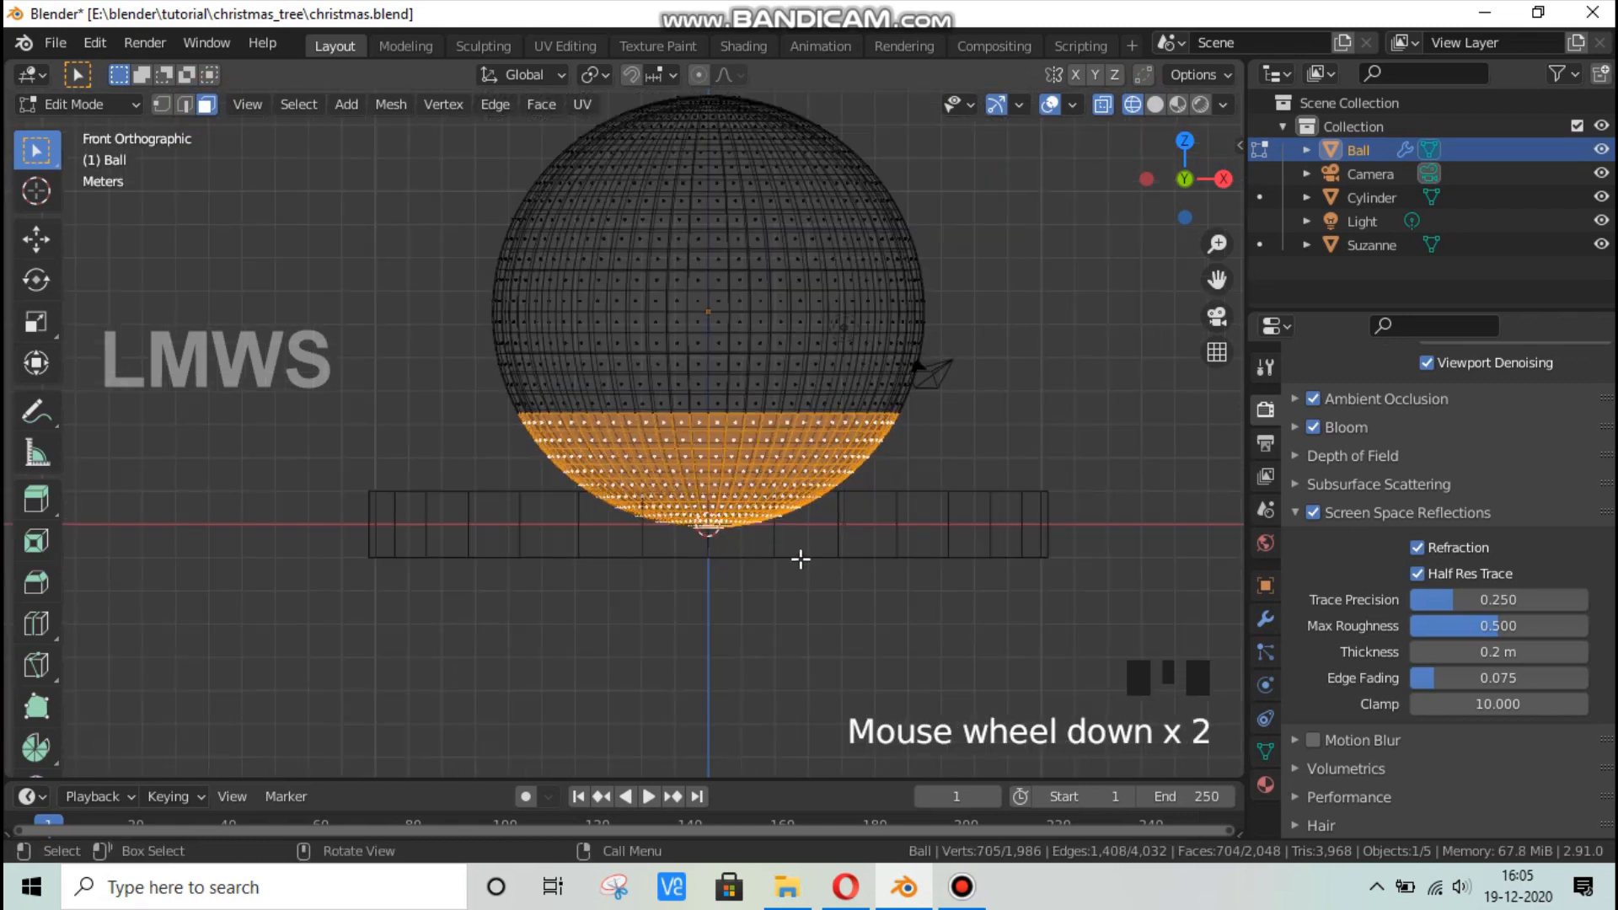
In right view, reselect the ball's lower faces from just below its middle and add the faces at its very bottom.
middle_drag(800, 559, 766, 502)
key(KP_3)
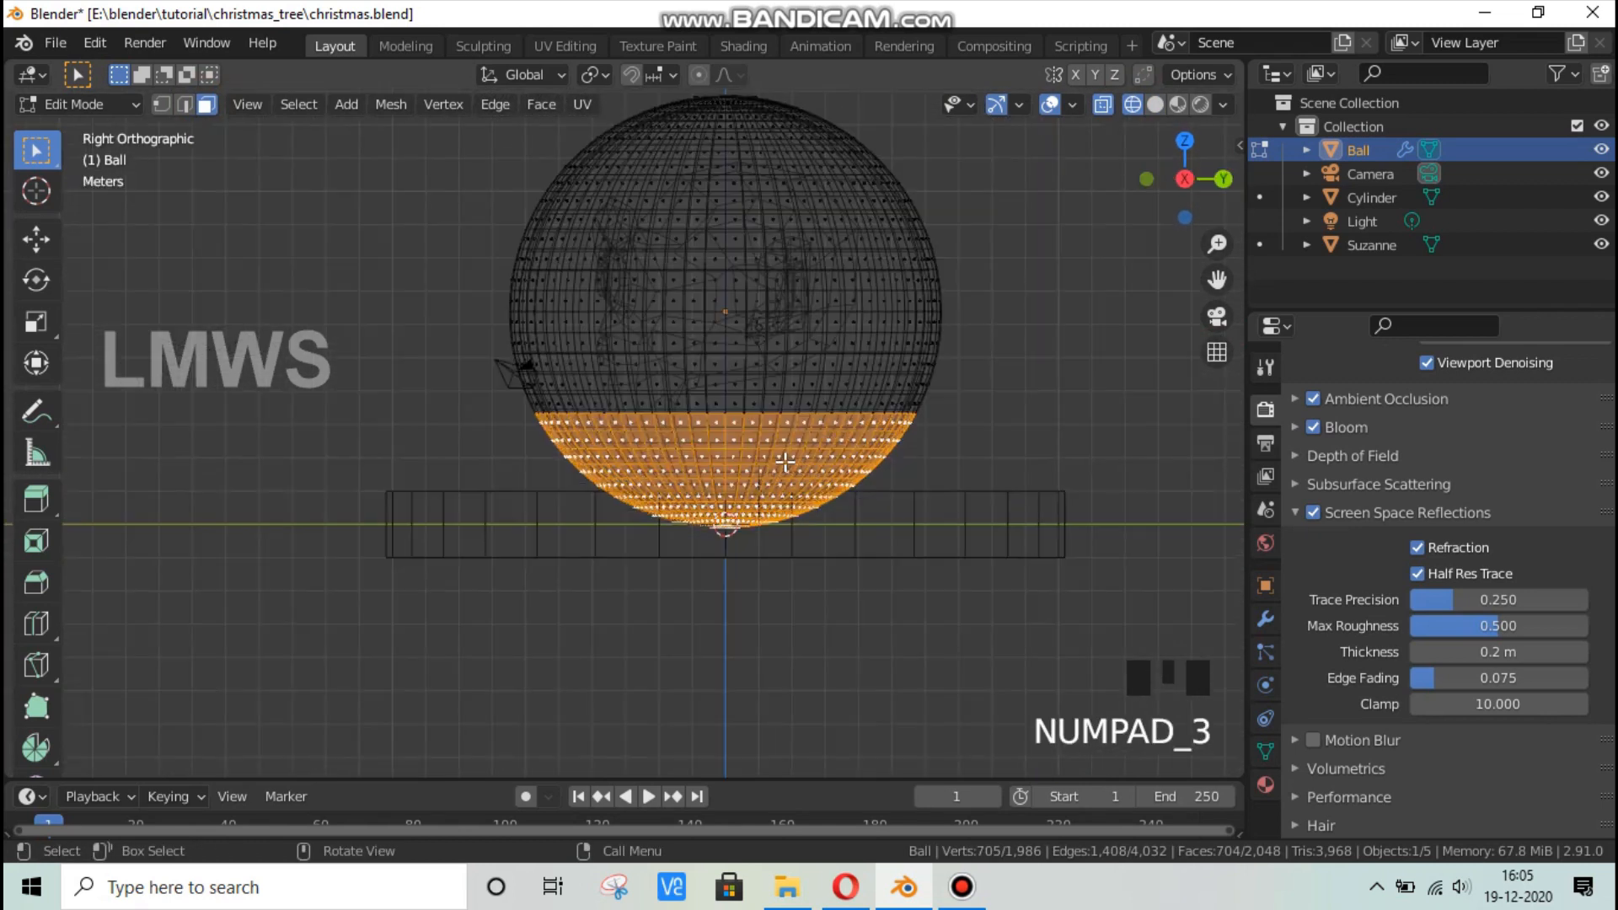
drag(513, 381, 1036, 518)
middle_drag(837, 433, 712, 434)
key(KP_3)
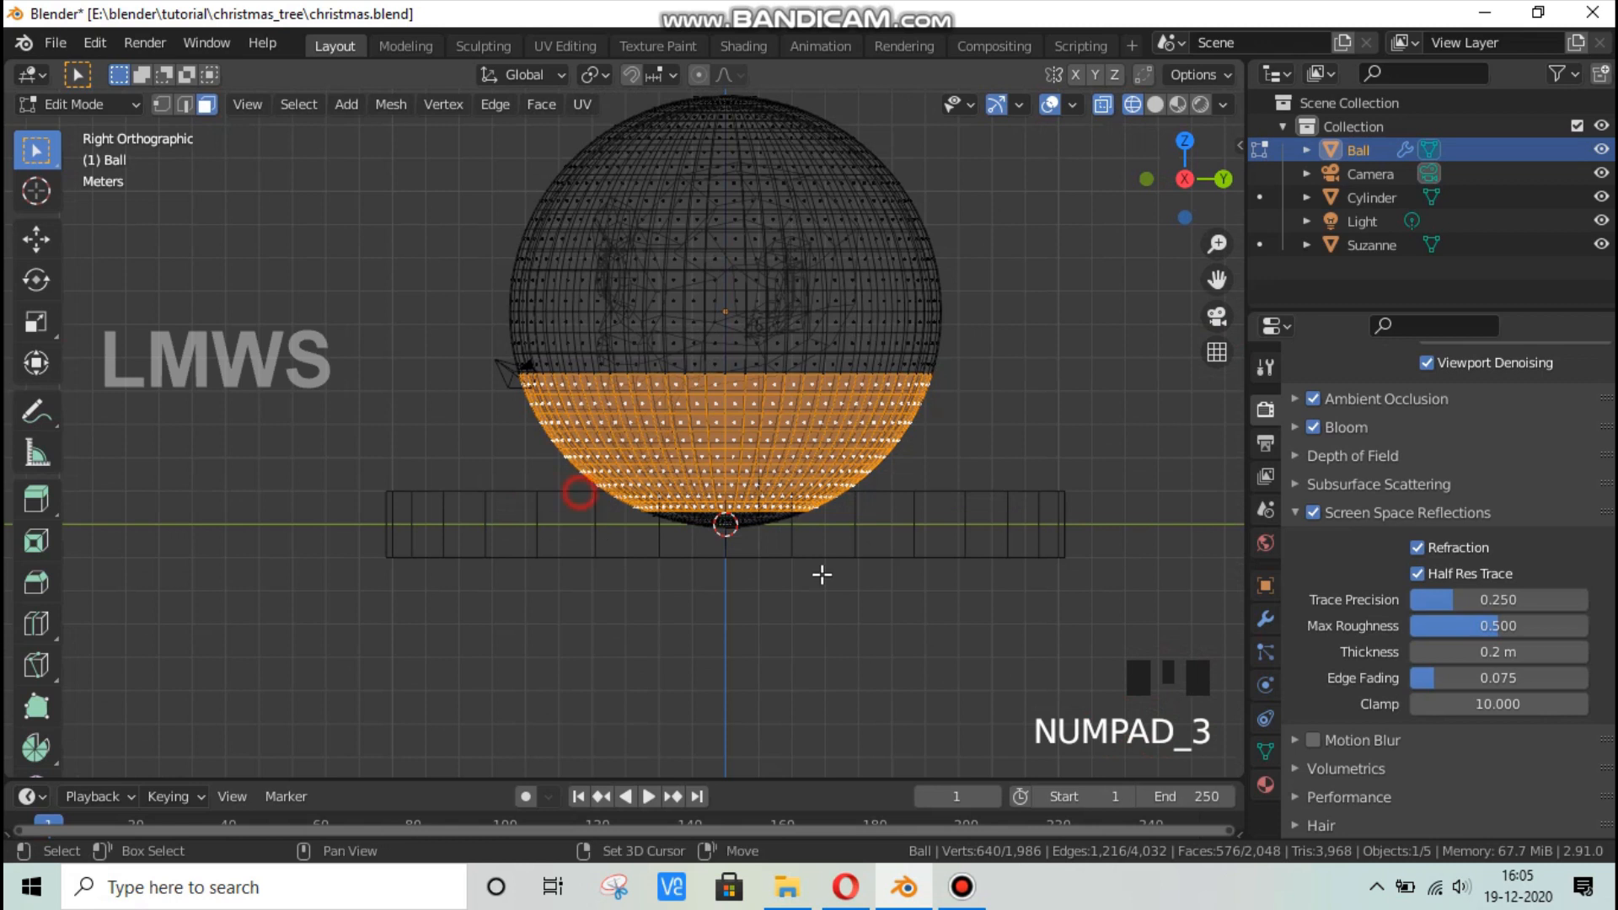
shift+drag(824, 570, 553, 518)
middle_drag(599, 567, 1141, 230)
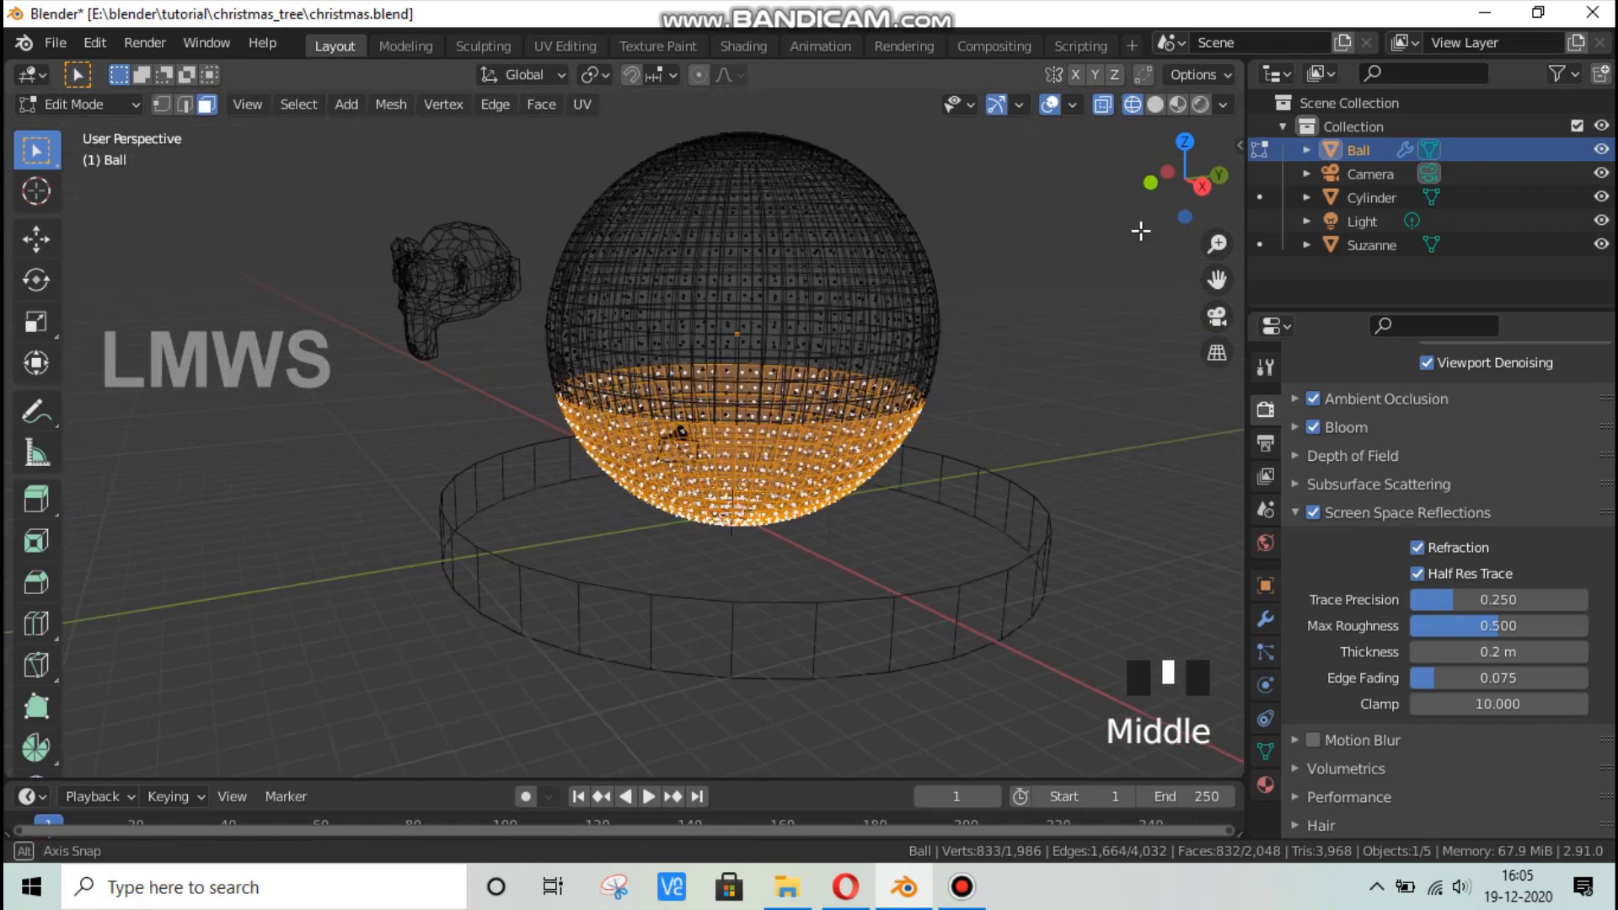
Back in solid shading, duplicate the selected lower faces in place and separate them into their own object.
click(1156, 106)
scroll(913, 451, up, 1)
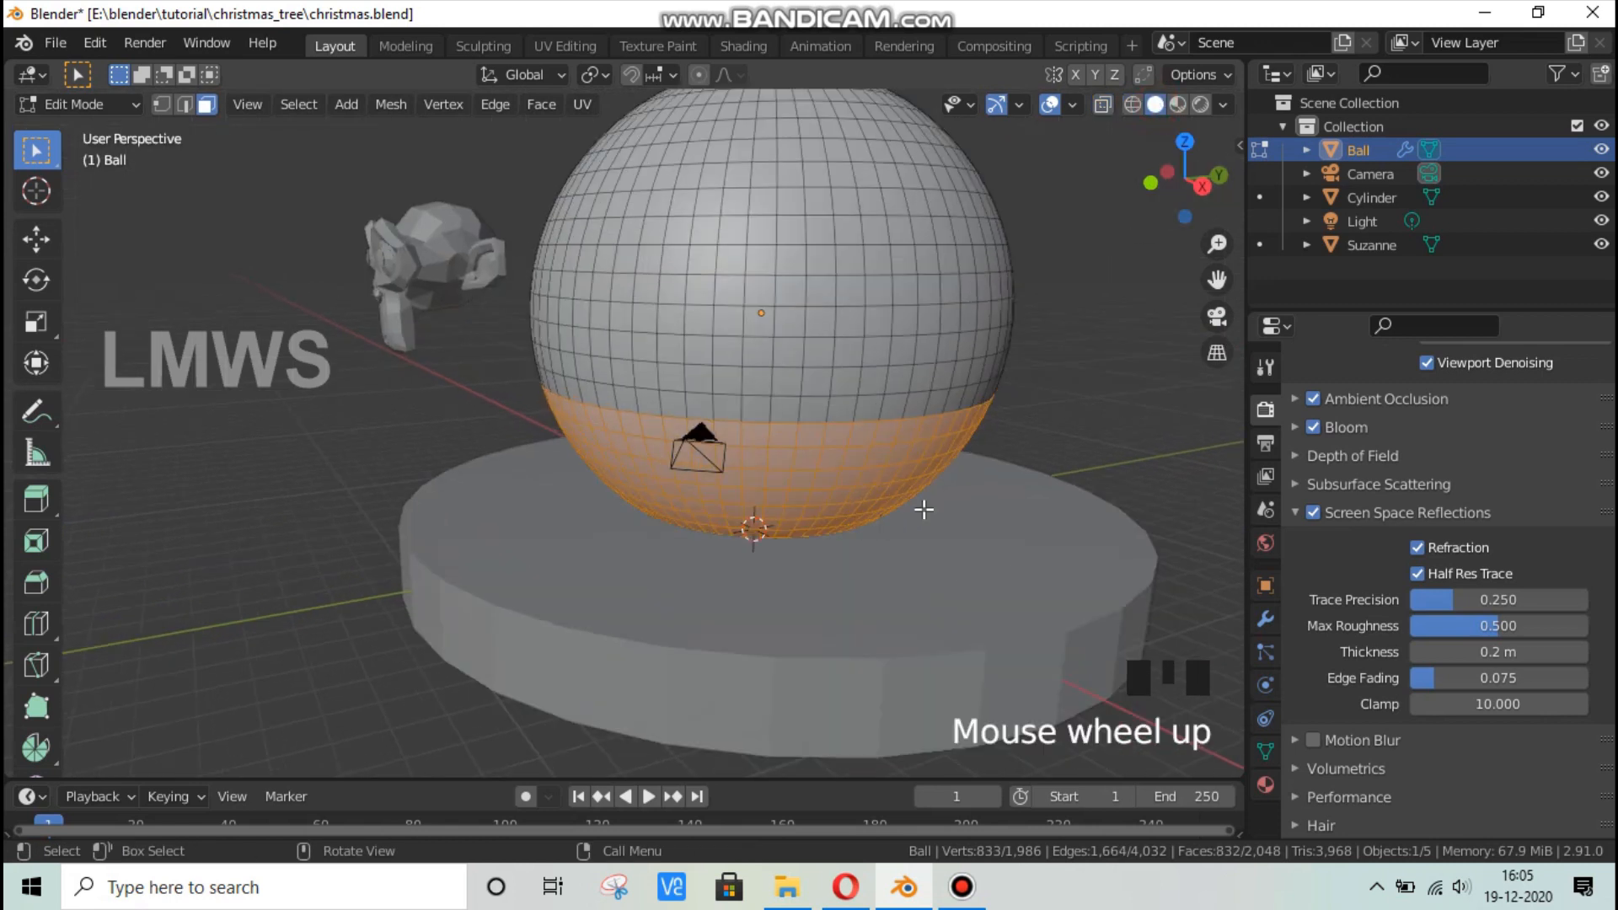
key(shift+d)
right_click(985, 532)
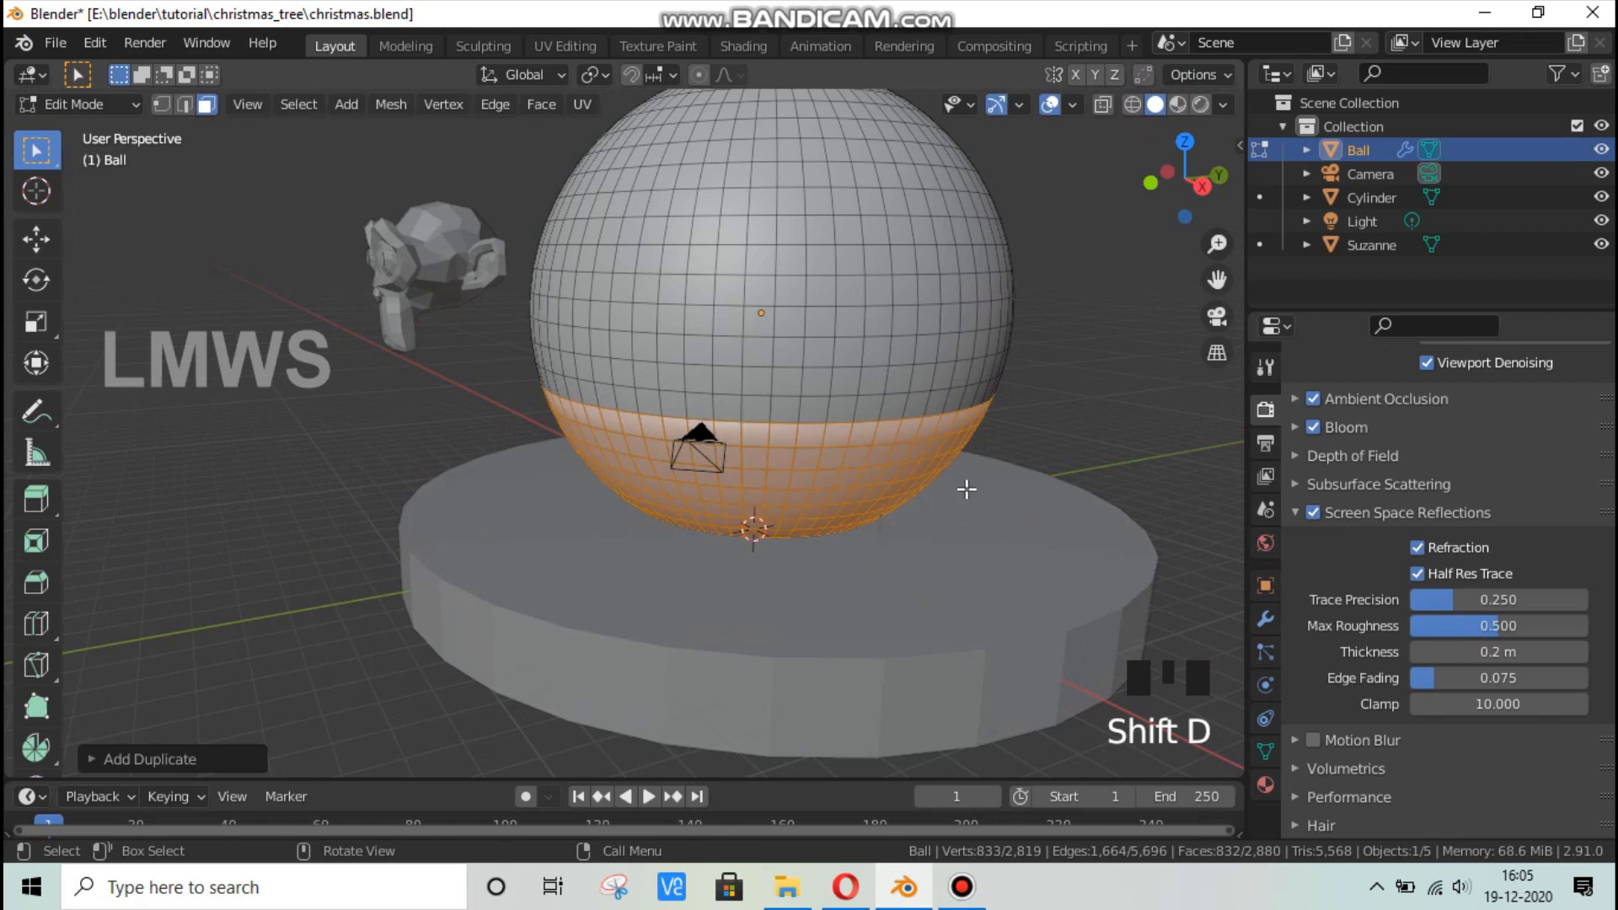
key(p)
click(981, 376)
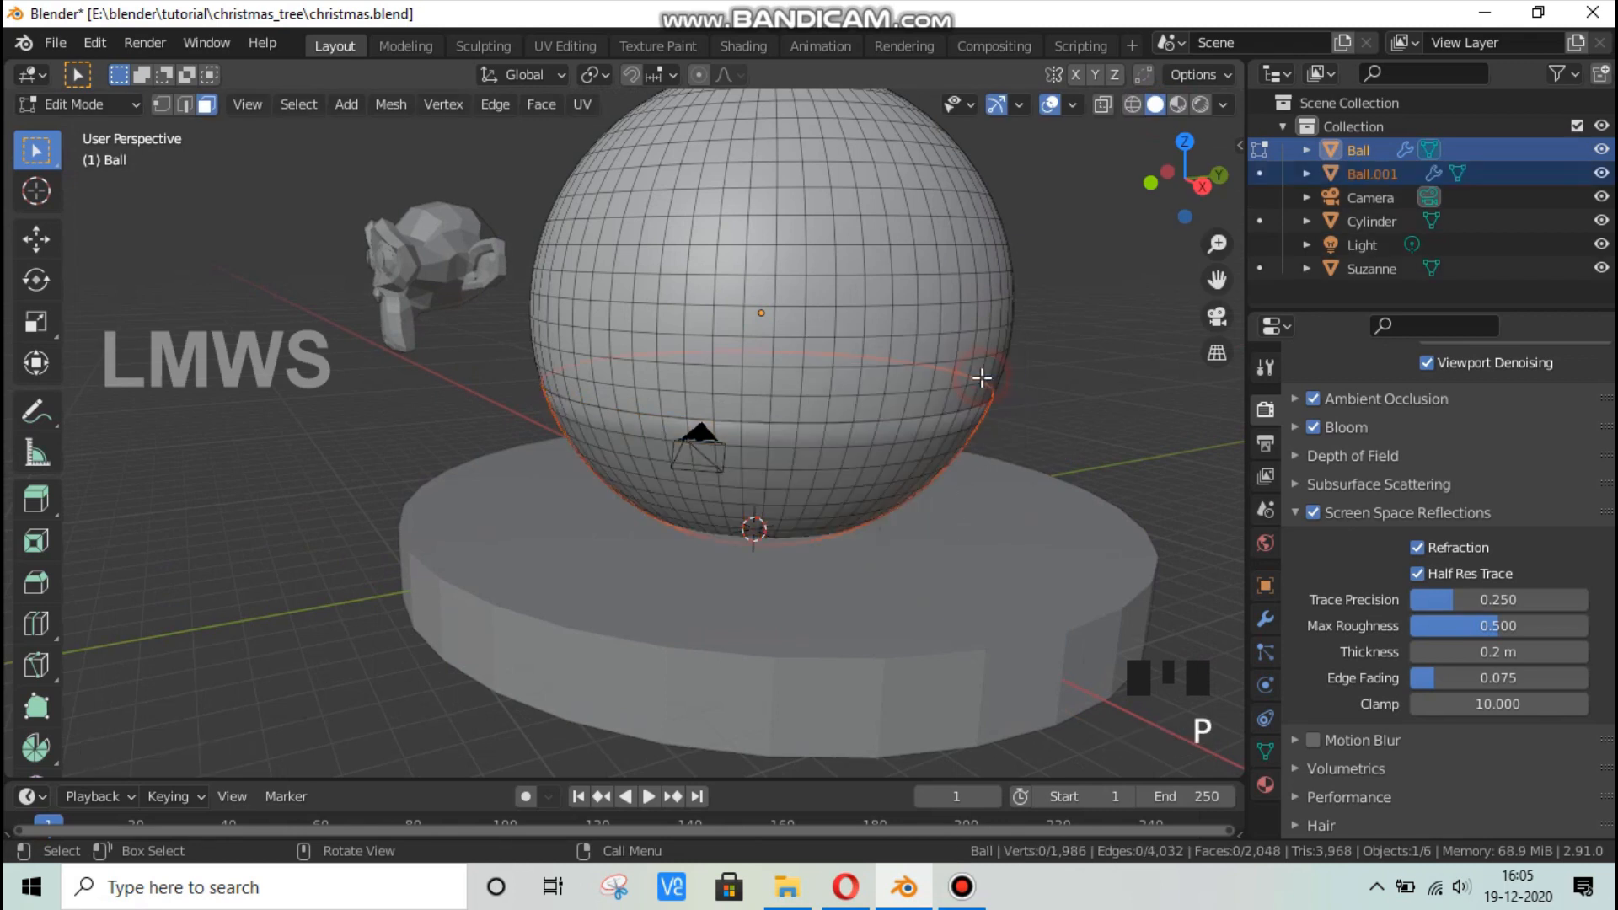
Leave Edit Mode, deselect everything and hide the Ball object to expose the separated bowl.
key(Tab)
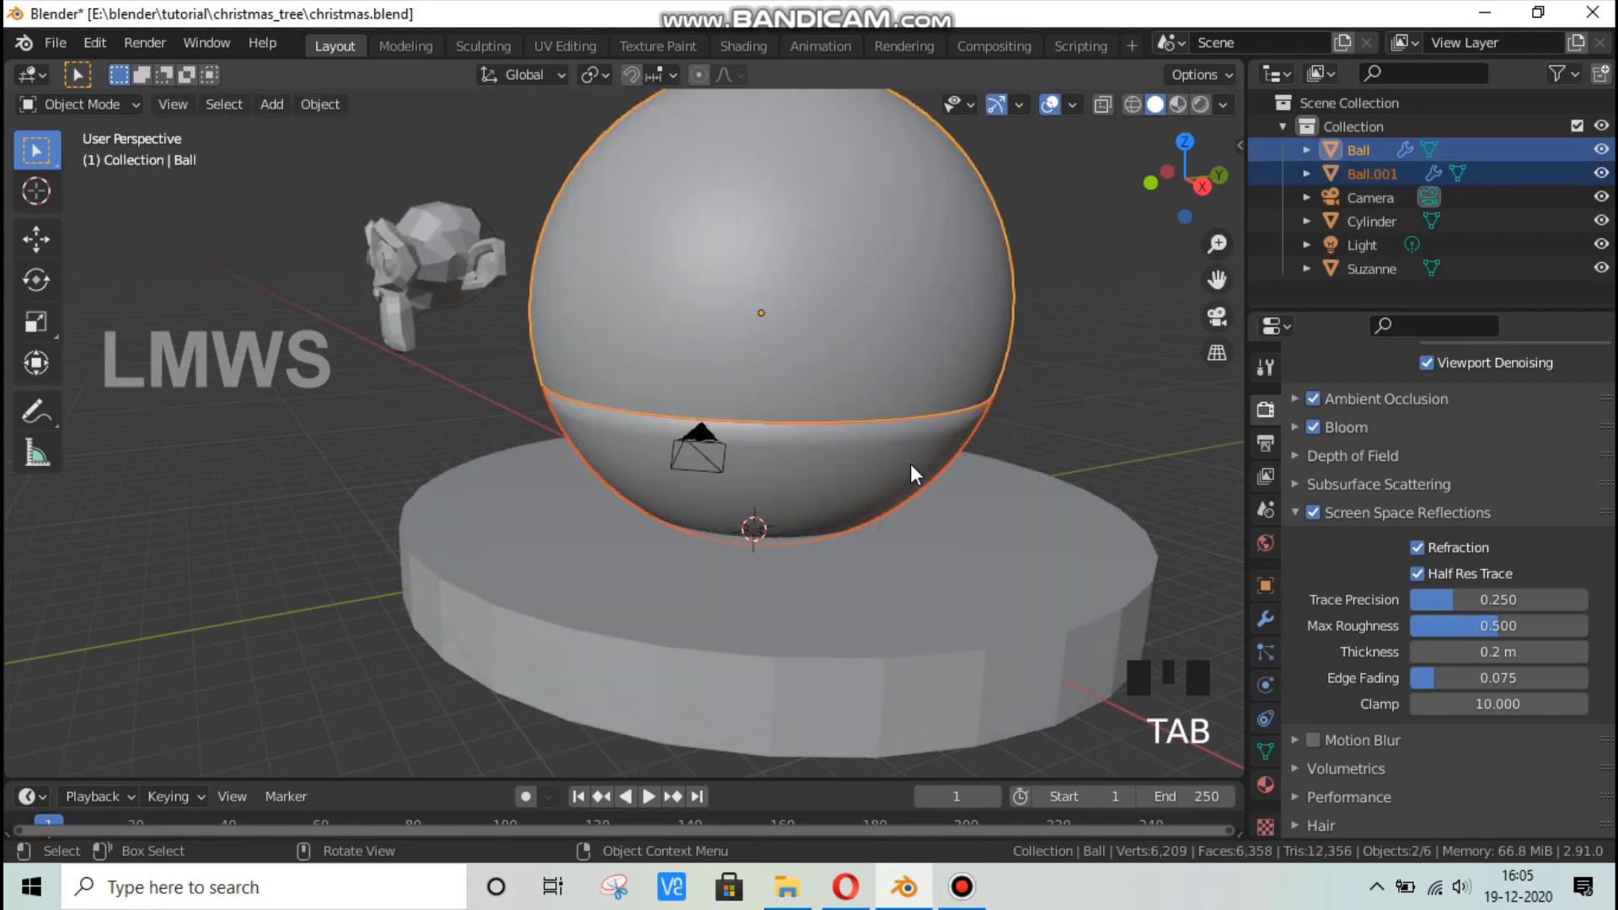
key(alt+a)
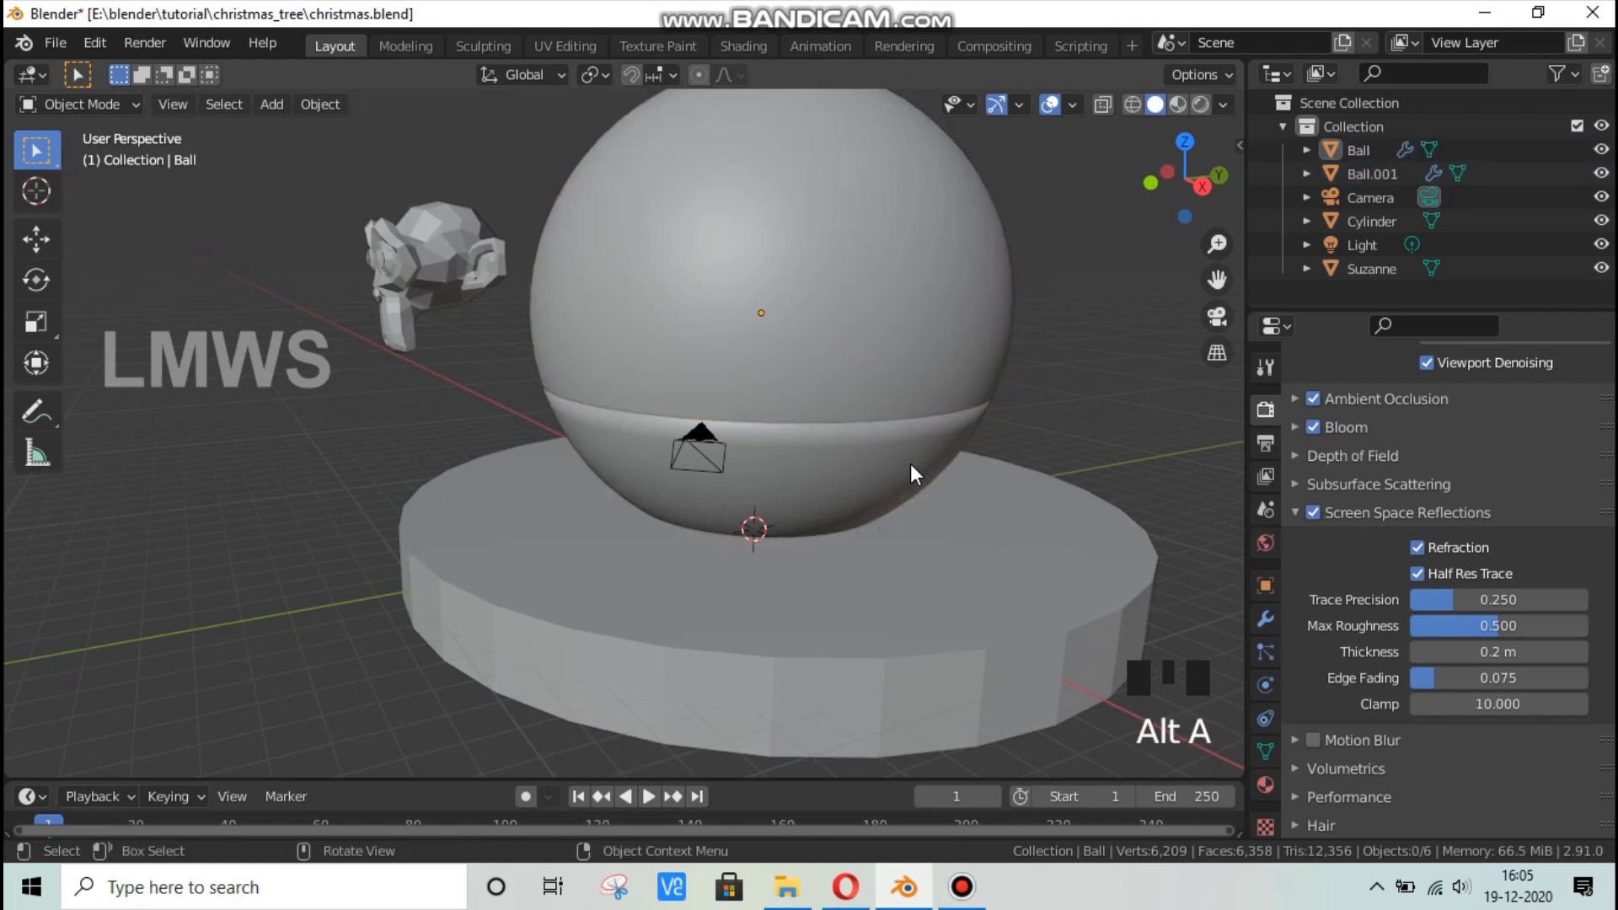
click(1600, 149)
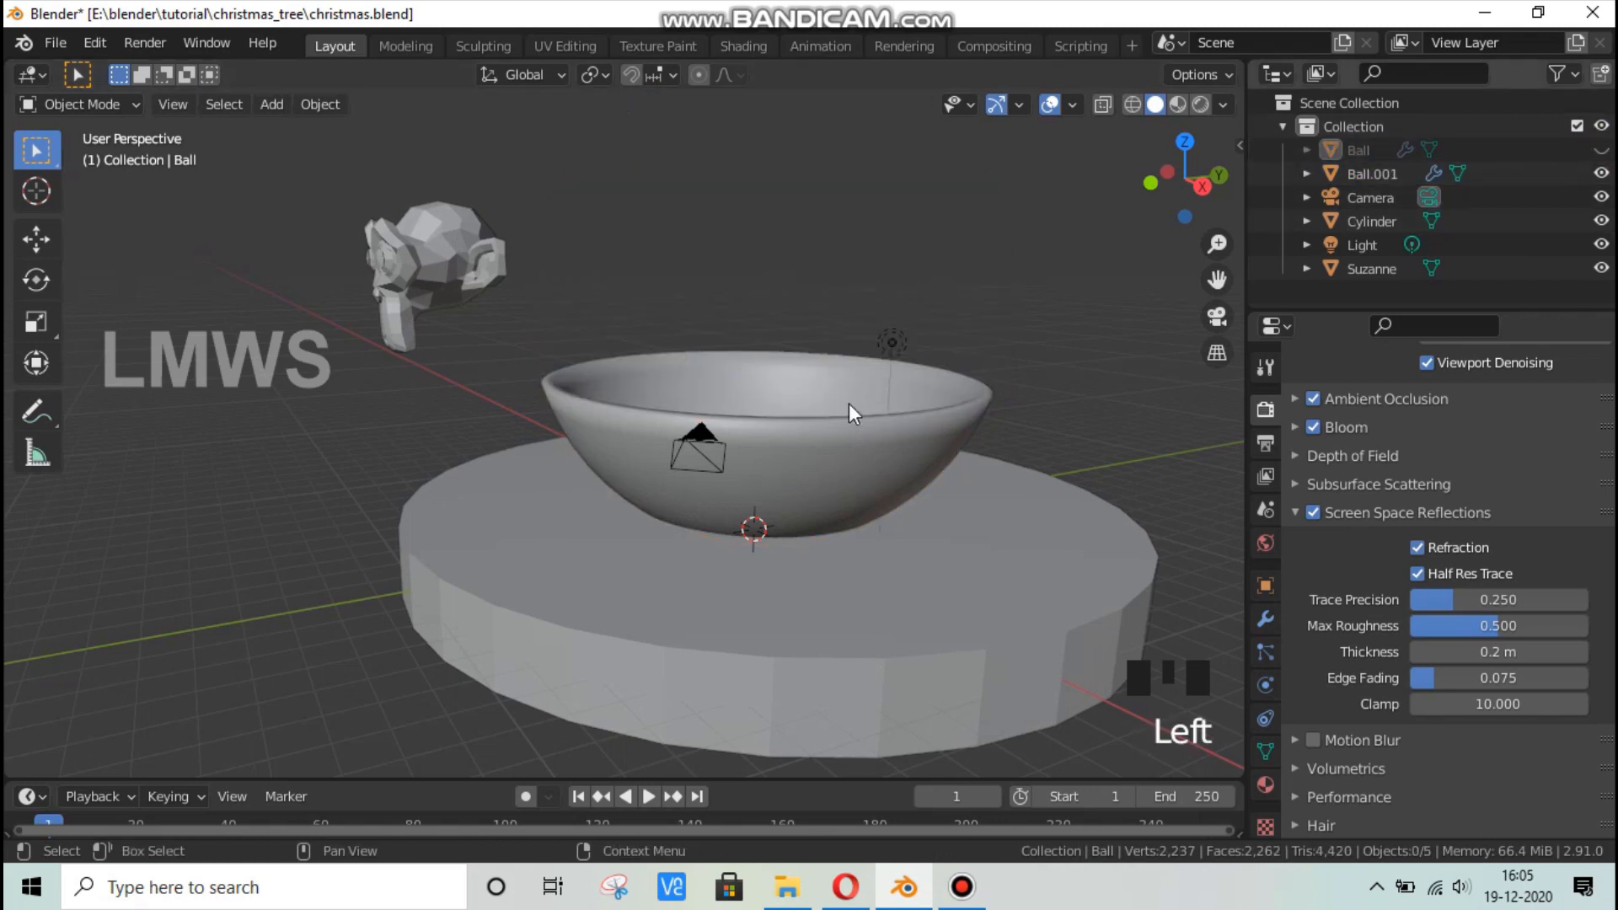
middle_drag(848, 403, 1225, 228)
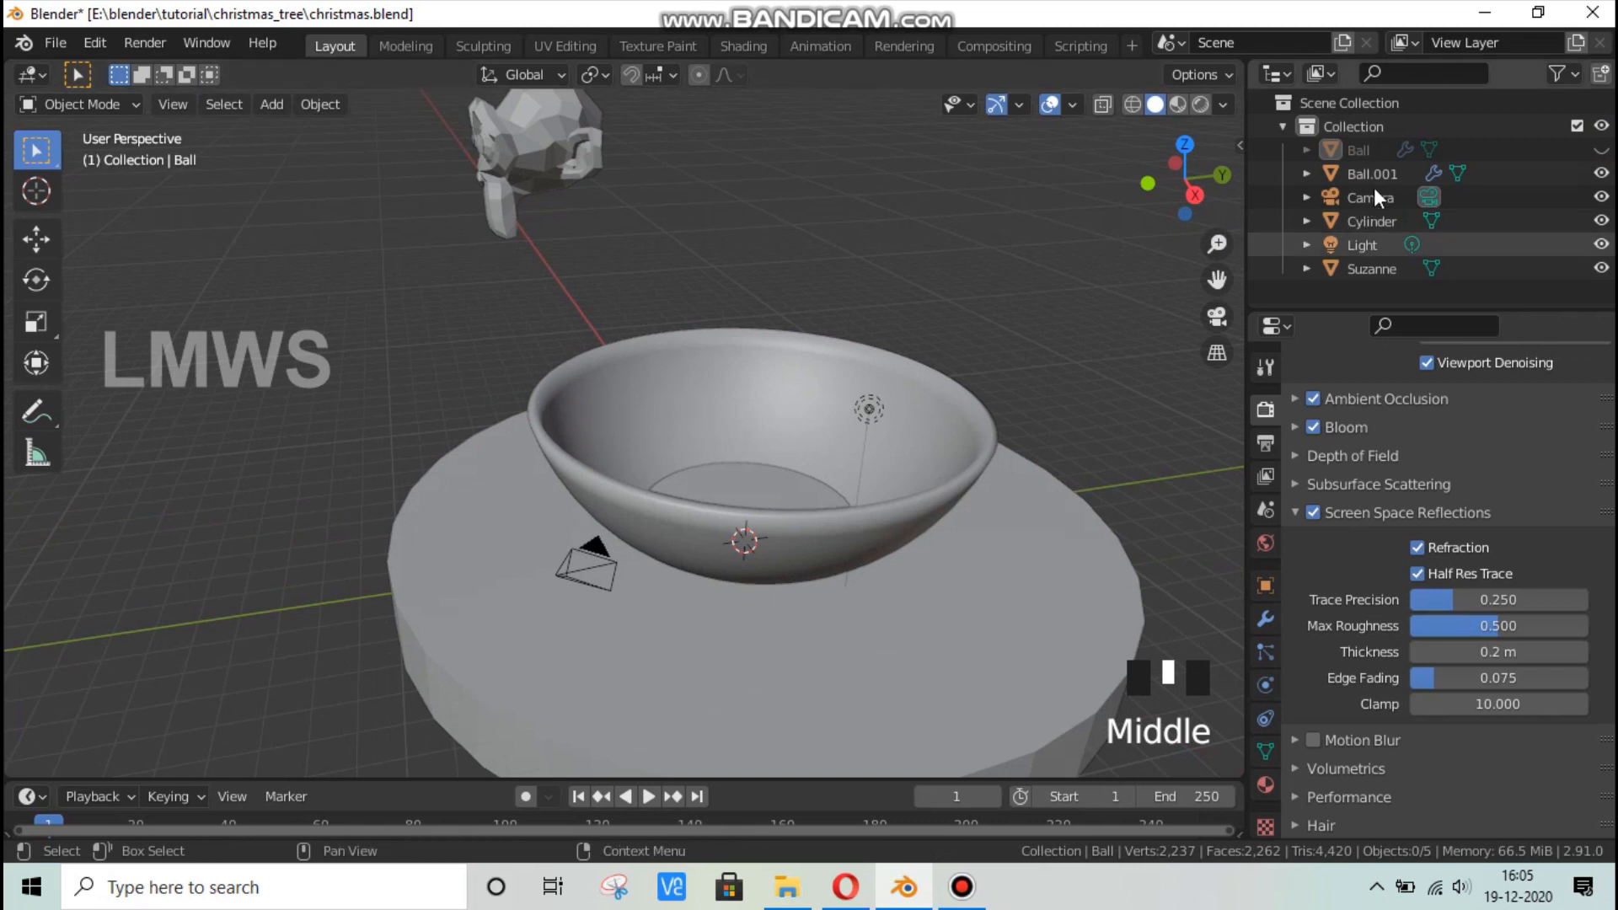
Unhide the Ball object and select the separated bowl, Ball.001.
click(1555, 182)
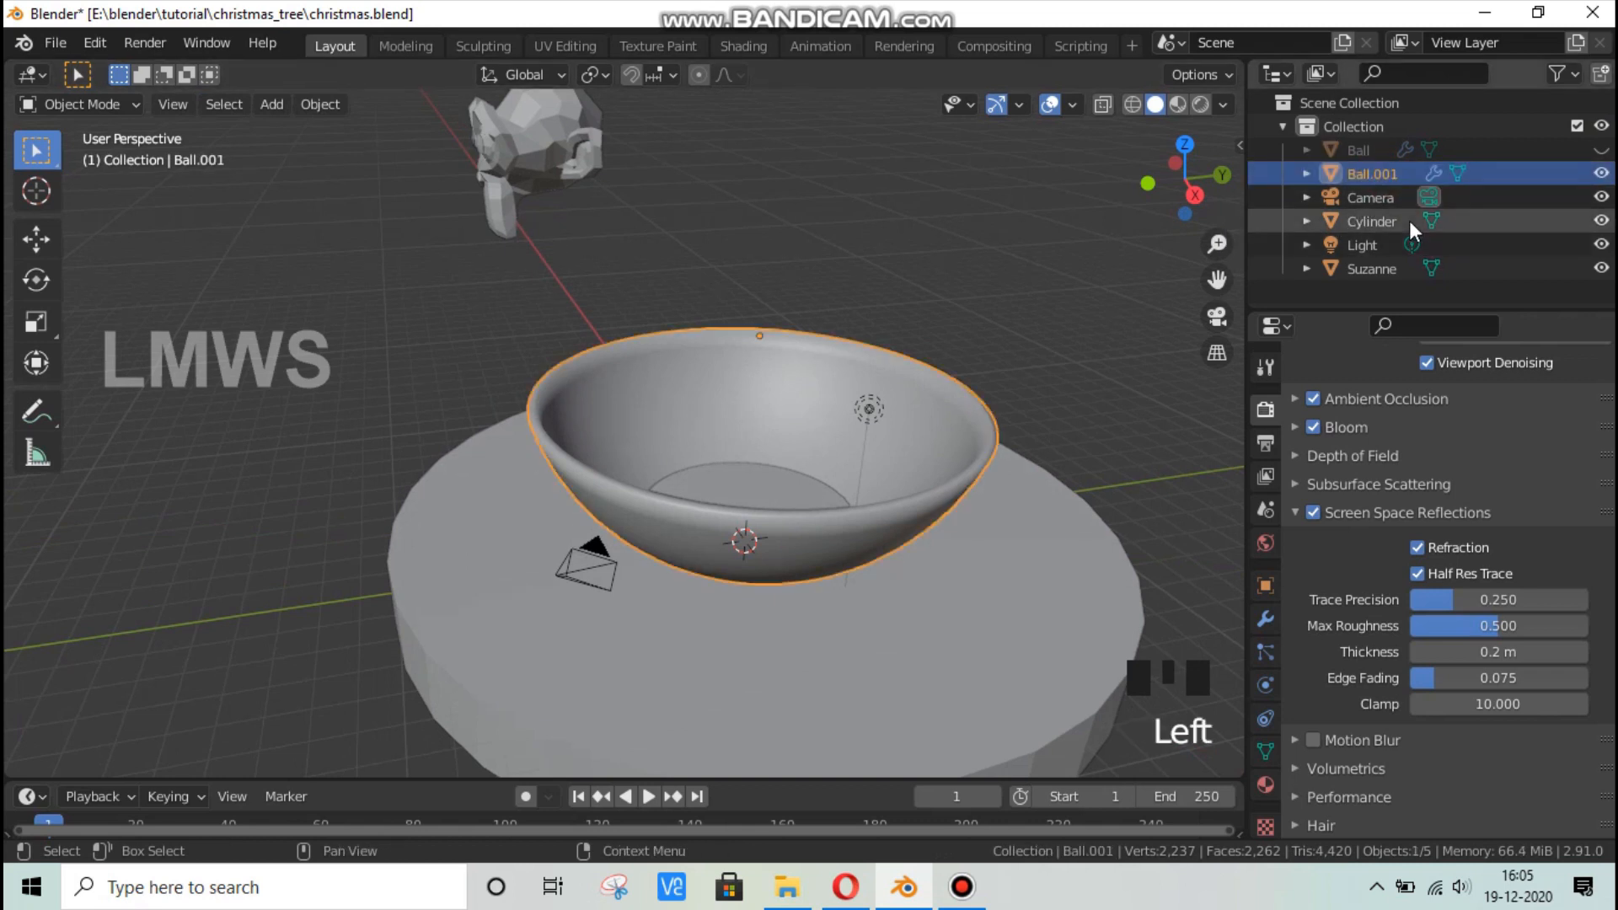
click(1600, 150)
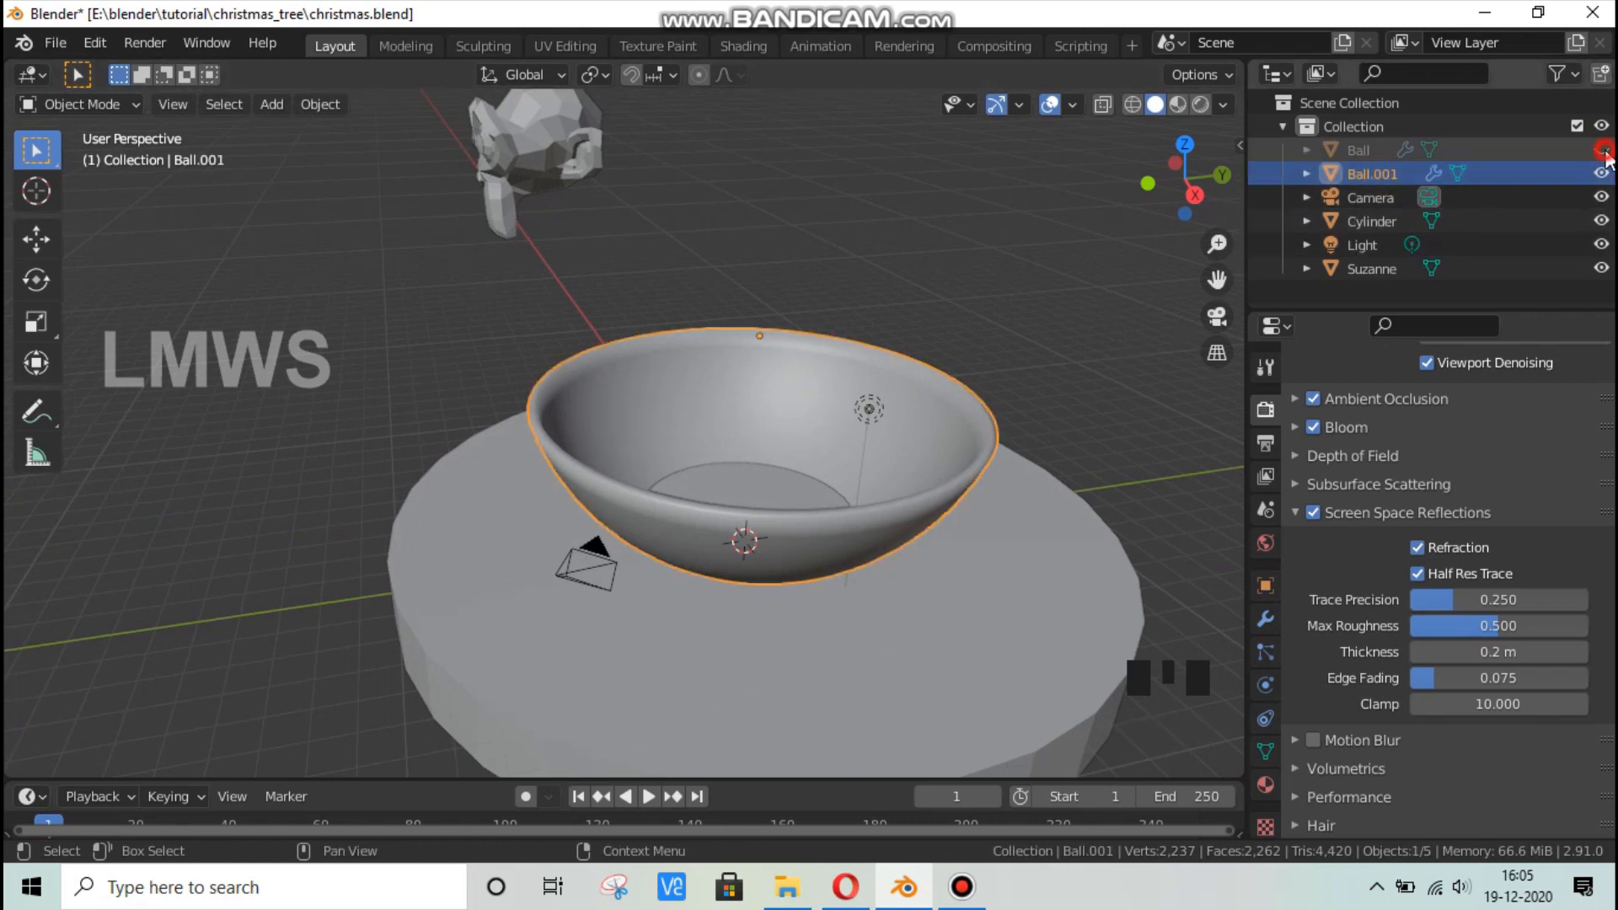
click(1388, 179)
middle_drag(901, 534, 910, 464)
scroll(910, 463, up, 2)
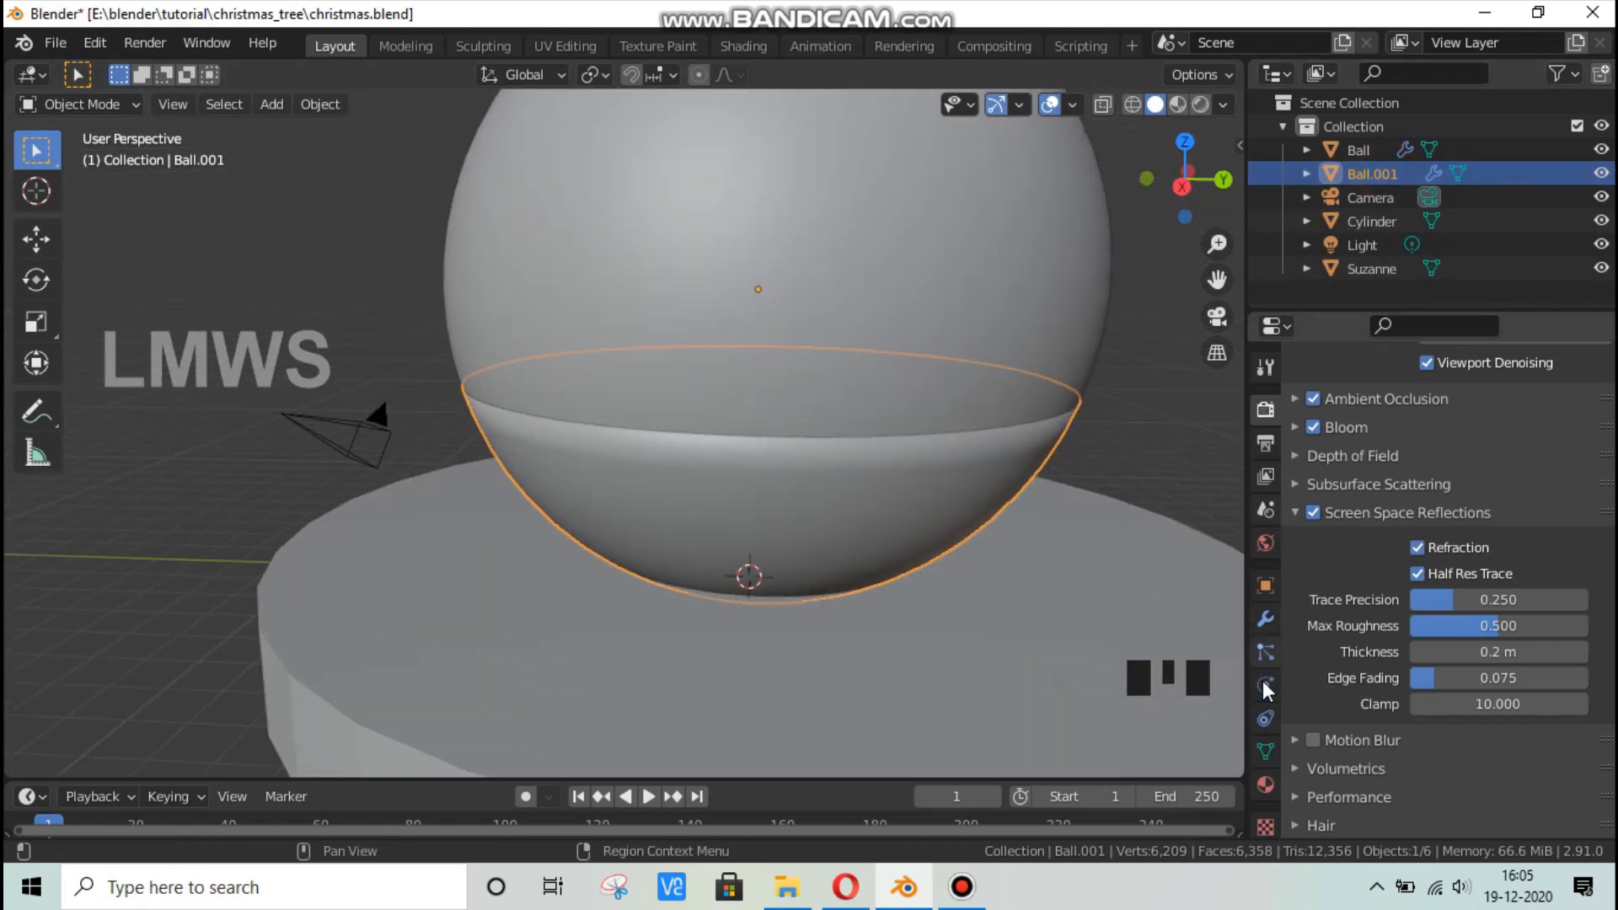
Remove the Solidify modifier and the inherited material slot from the bowl object Ball.001.
click(1266, 621)
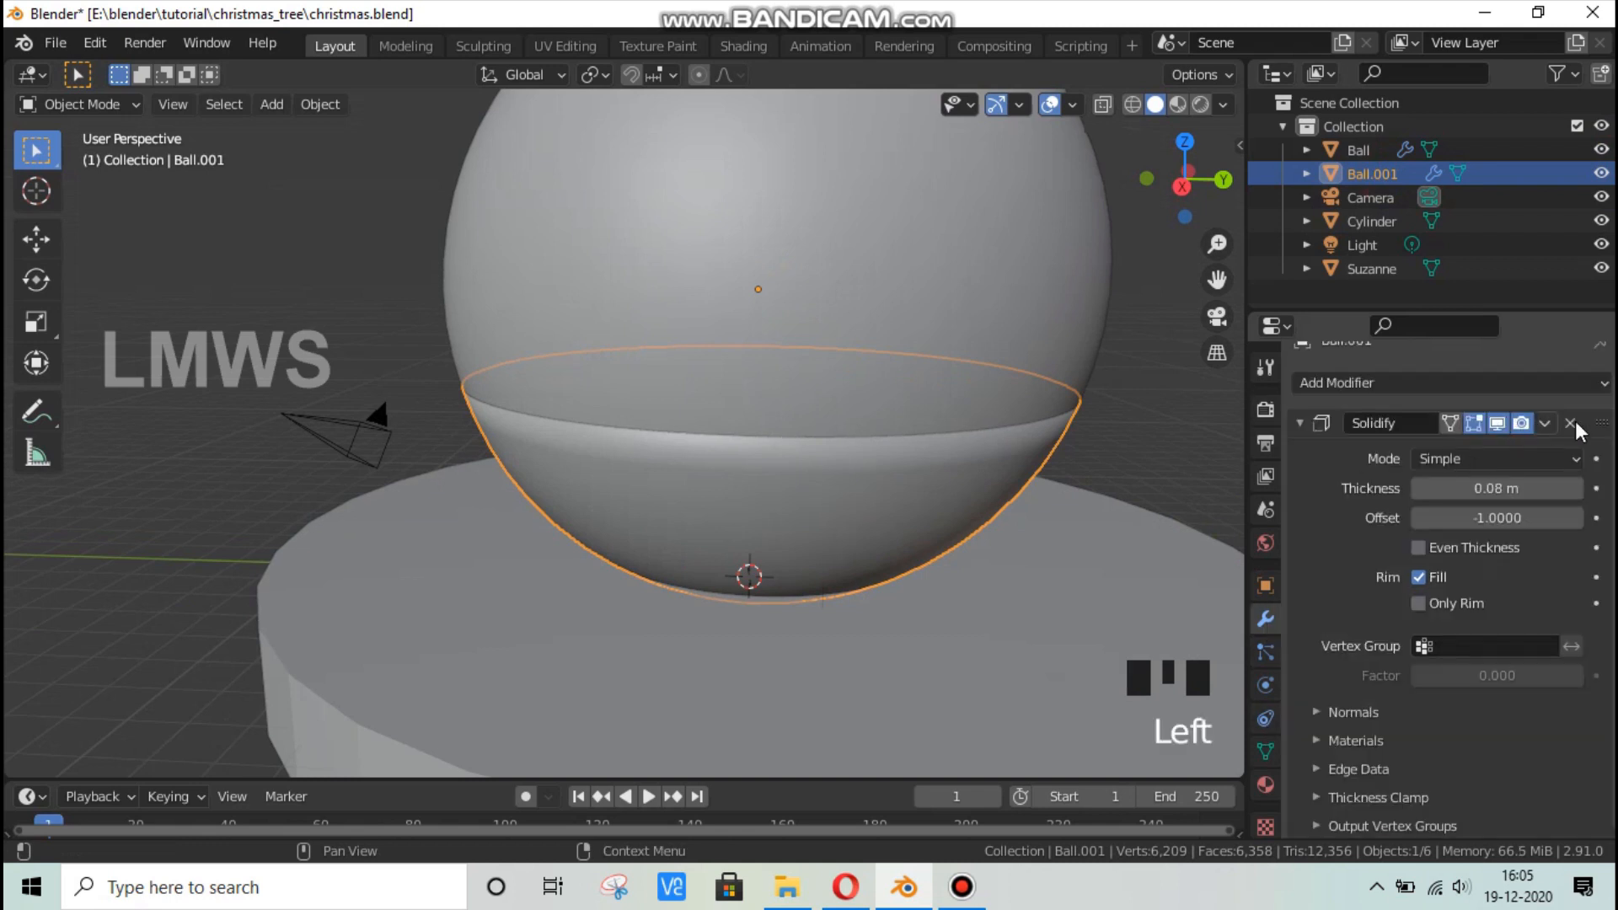
click(1571, 422)
middle_drag(1065, 473, 1053, 421)
click(1154, 104)
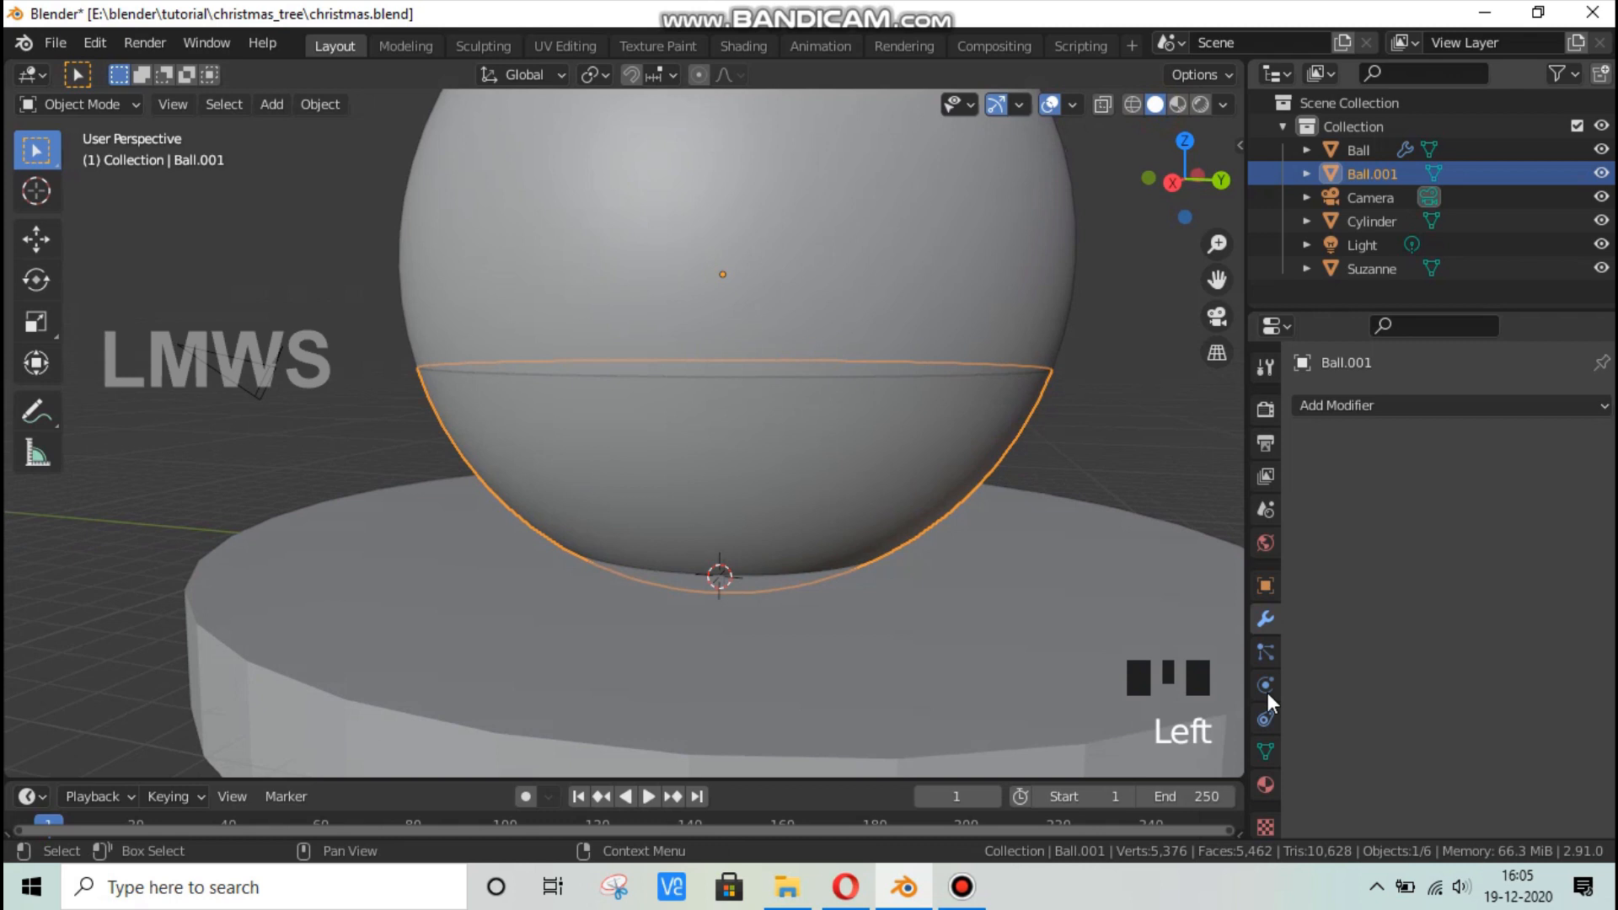
click(1266, 784)
click(1601, 430)
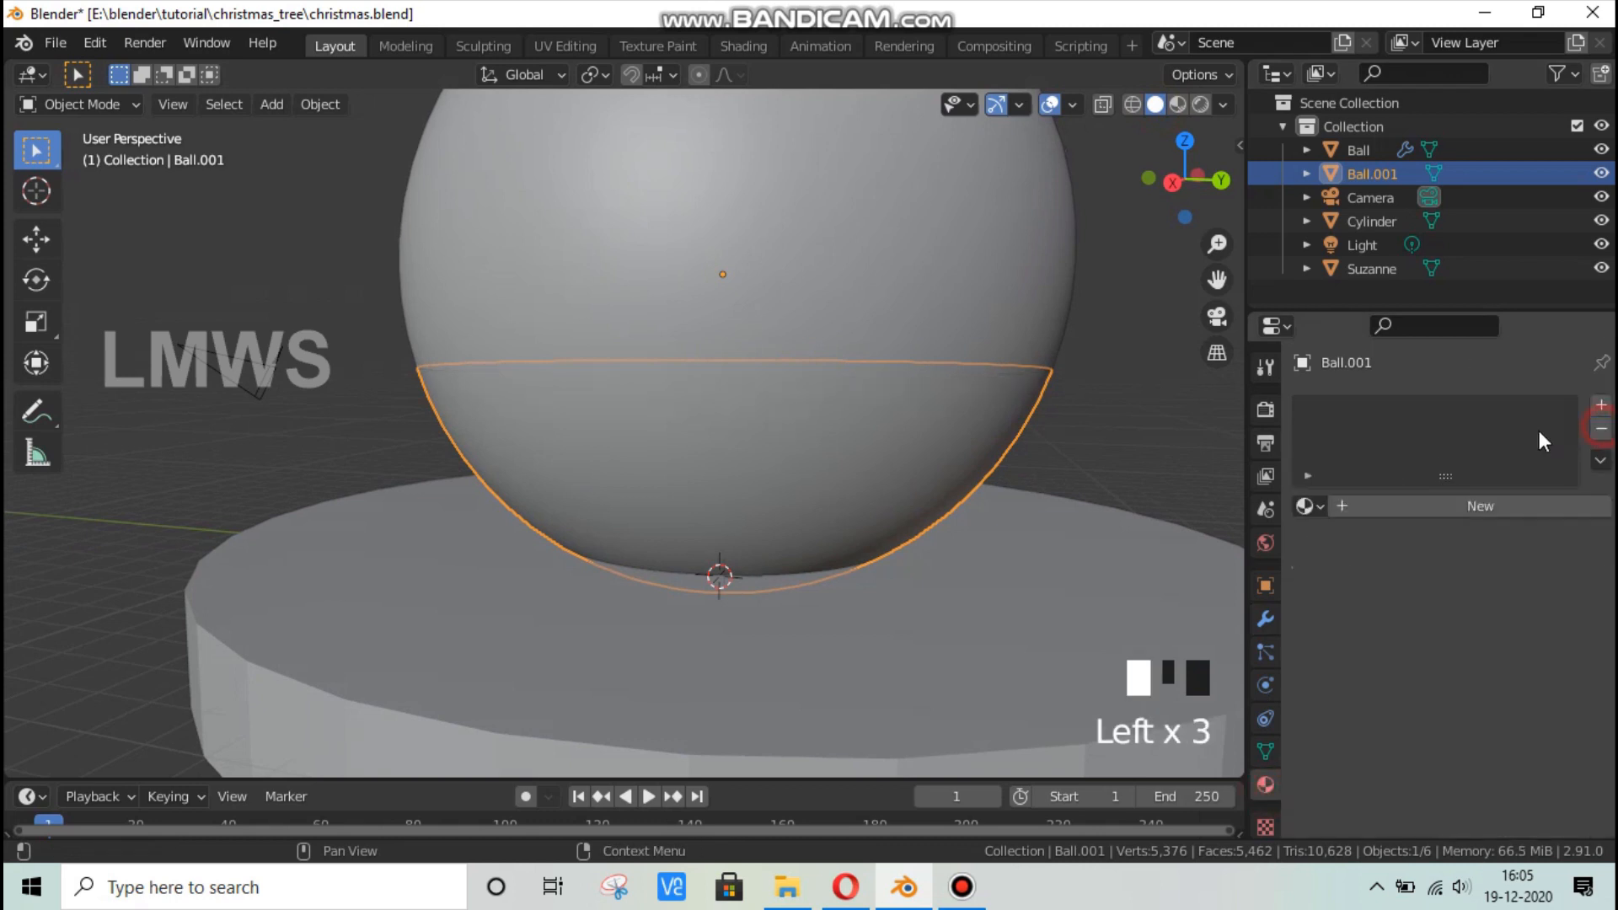
scroll(716, 142, down, 2)
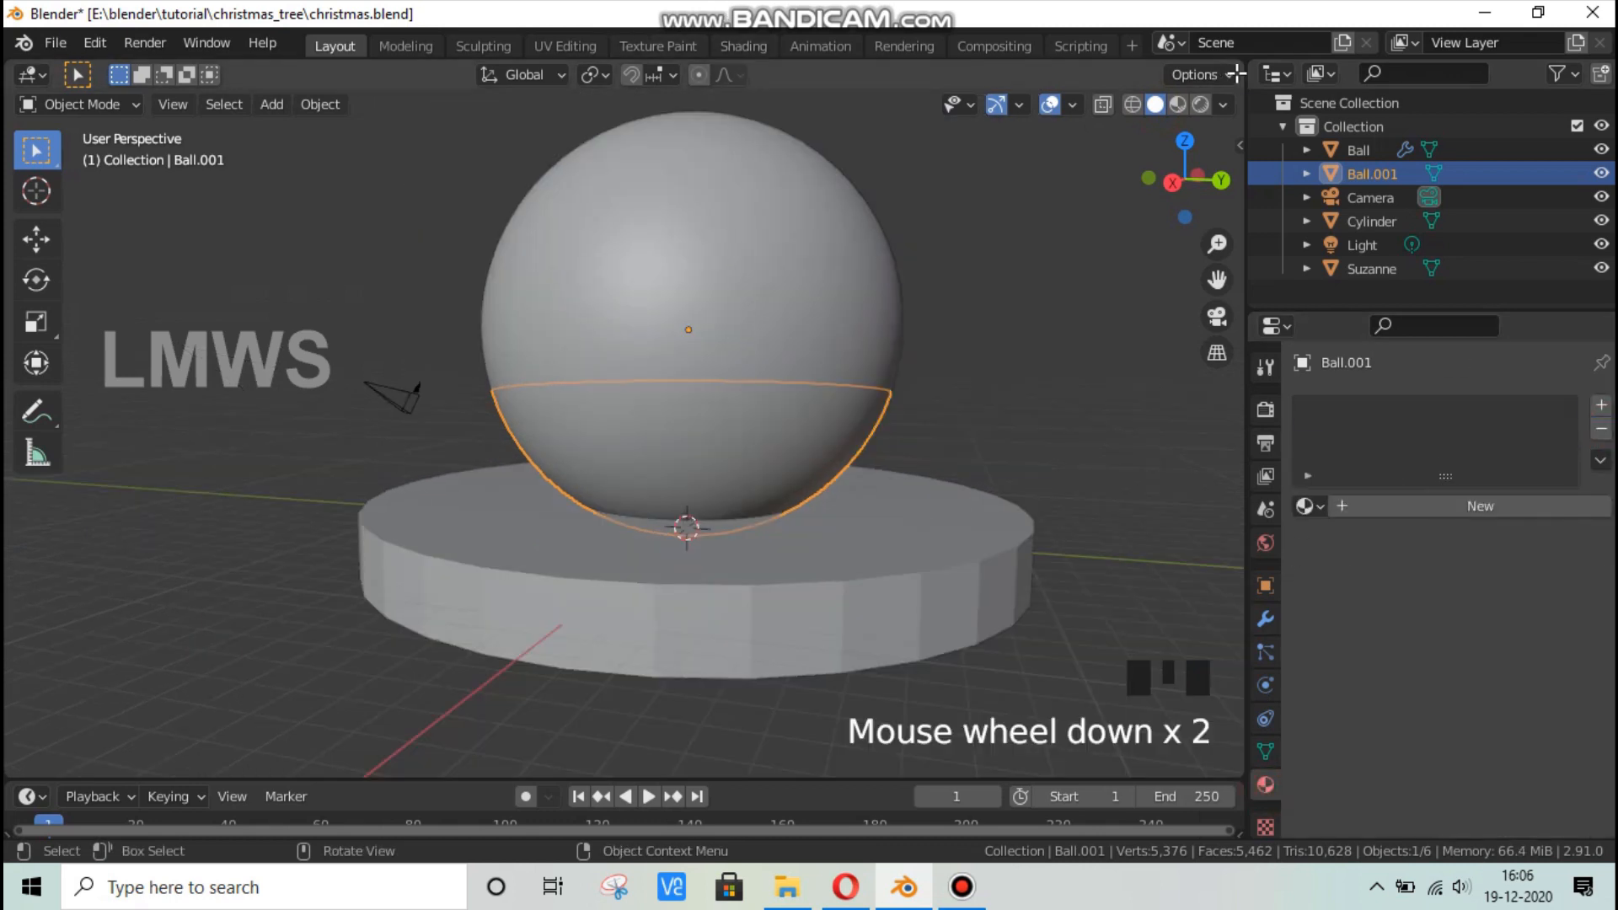
Split the 3D viewport into two side-by-side areas, widen the first one and save the file.
drag(1241, 62, 590, 252)
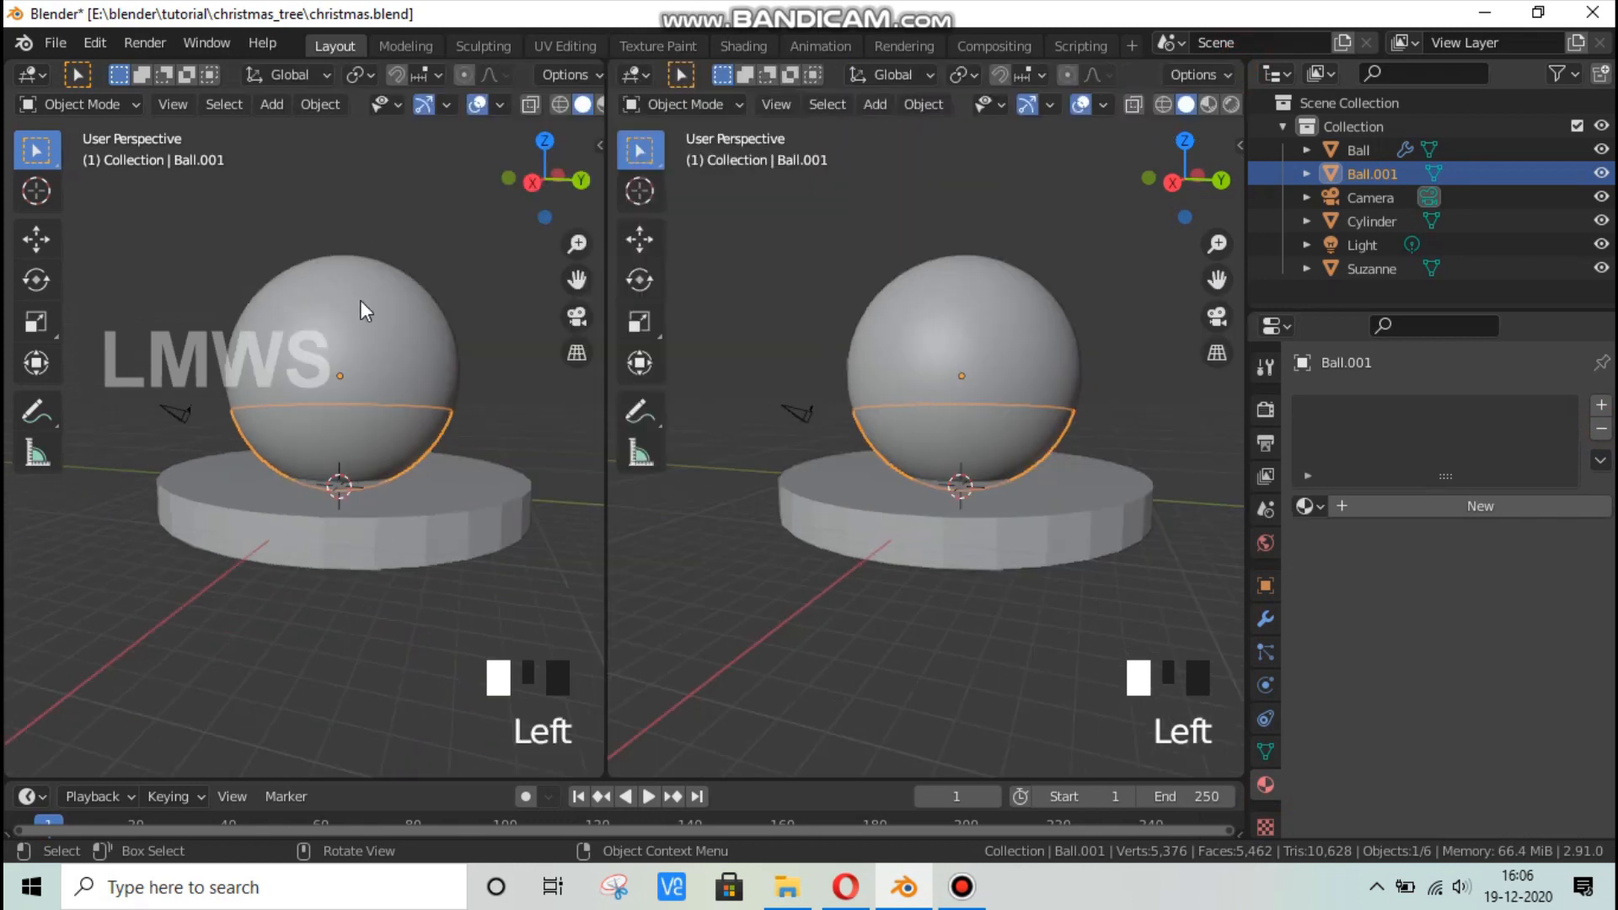
scroll(351, 321, up, 2)
key(ctrl+s)
drag(593, 451, 706, 80)
Change the second viewport area to a Shader Editor and hide its sidebar.
click(730, 74)
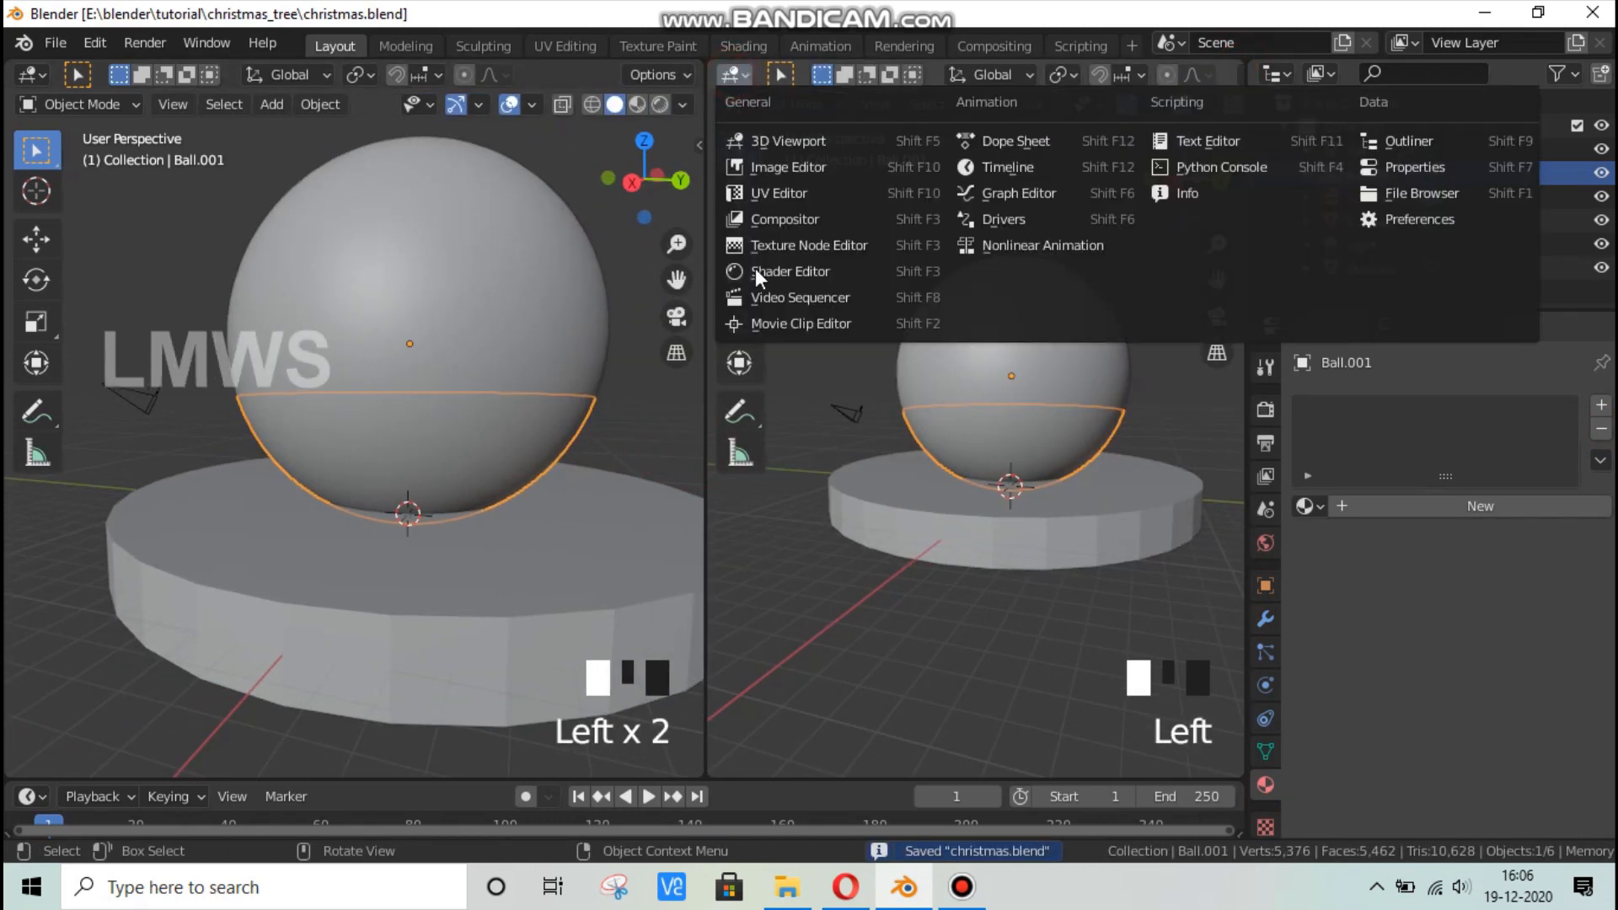
click(797, 271)
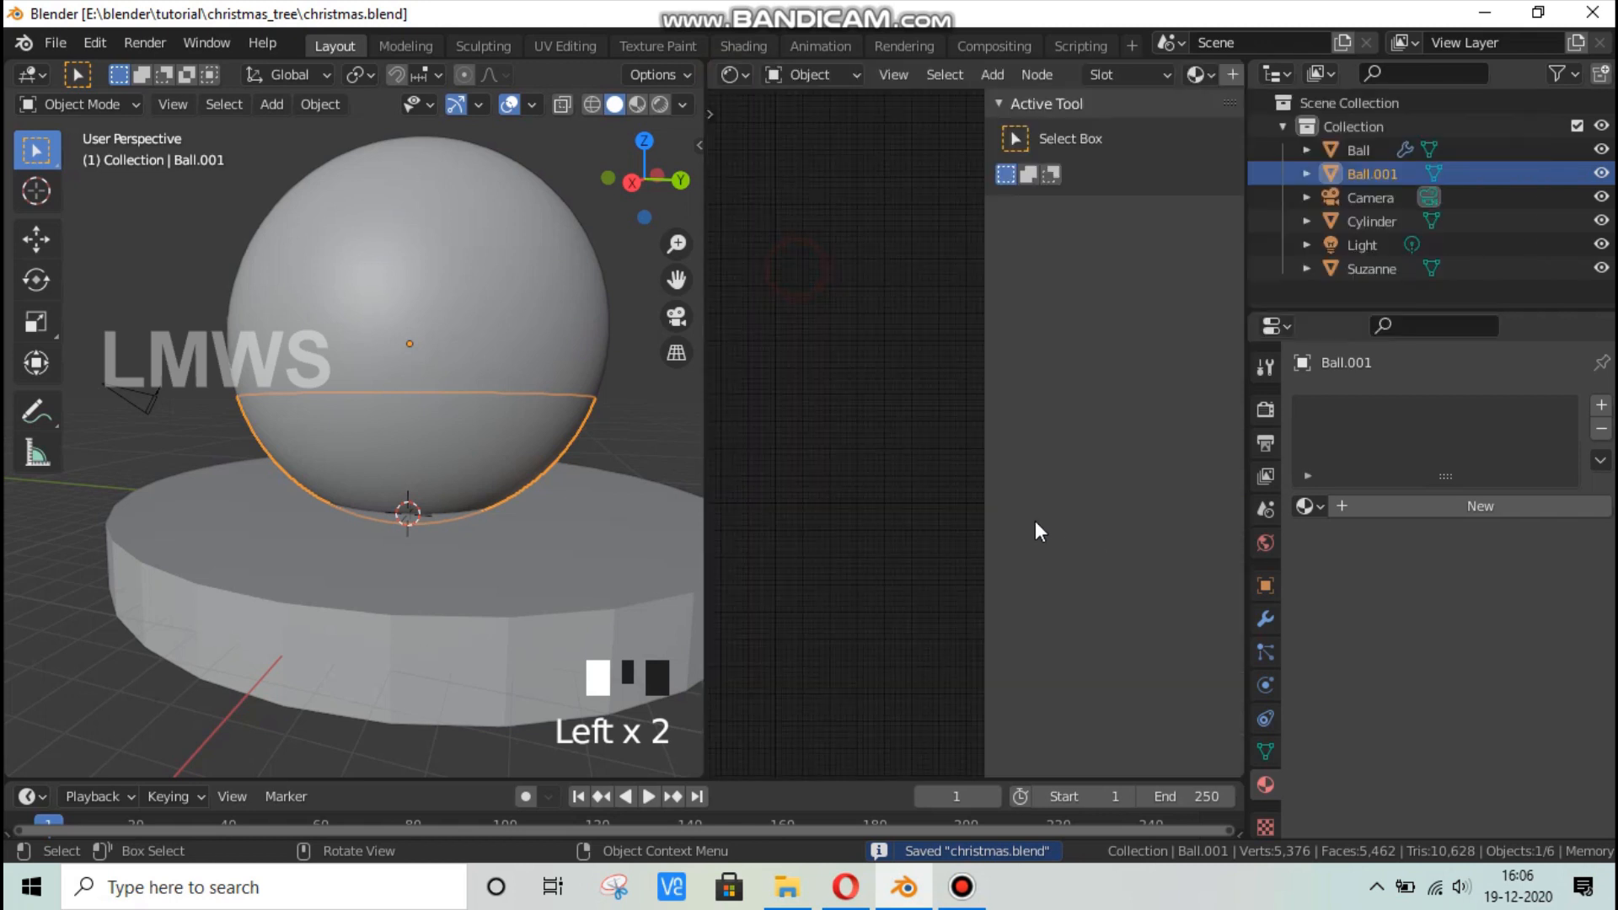
key(n)
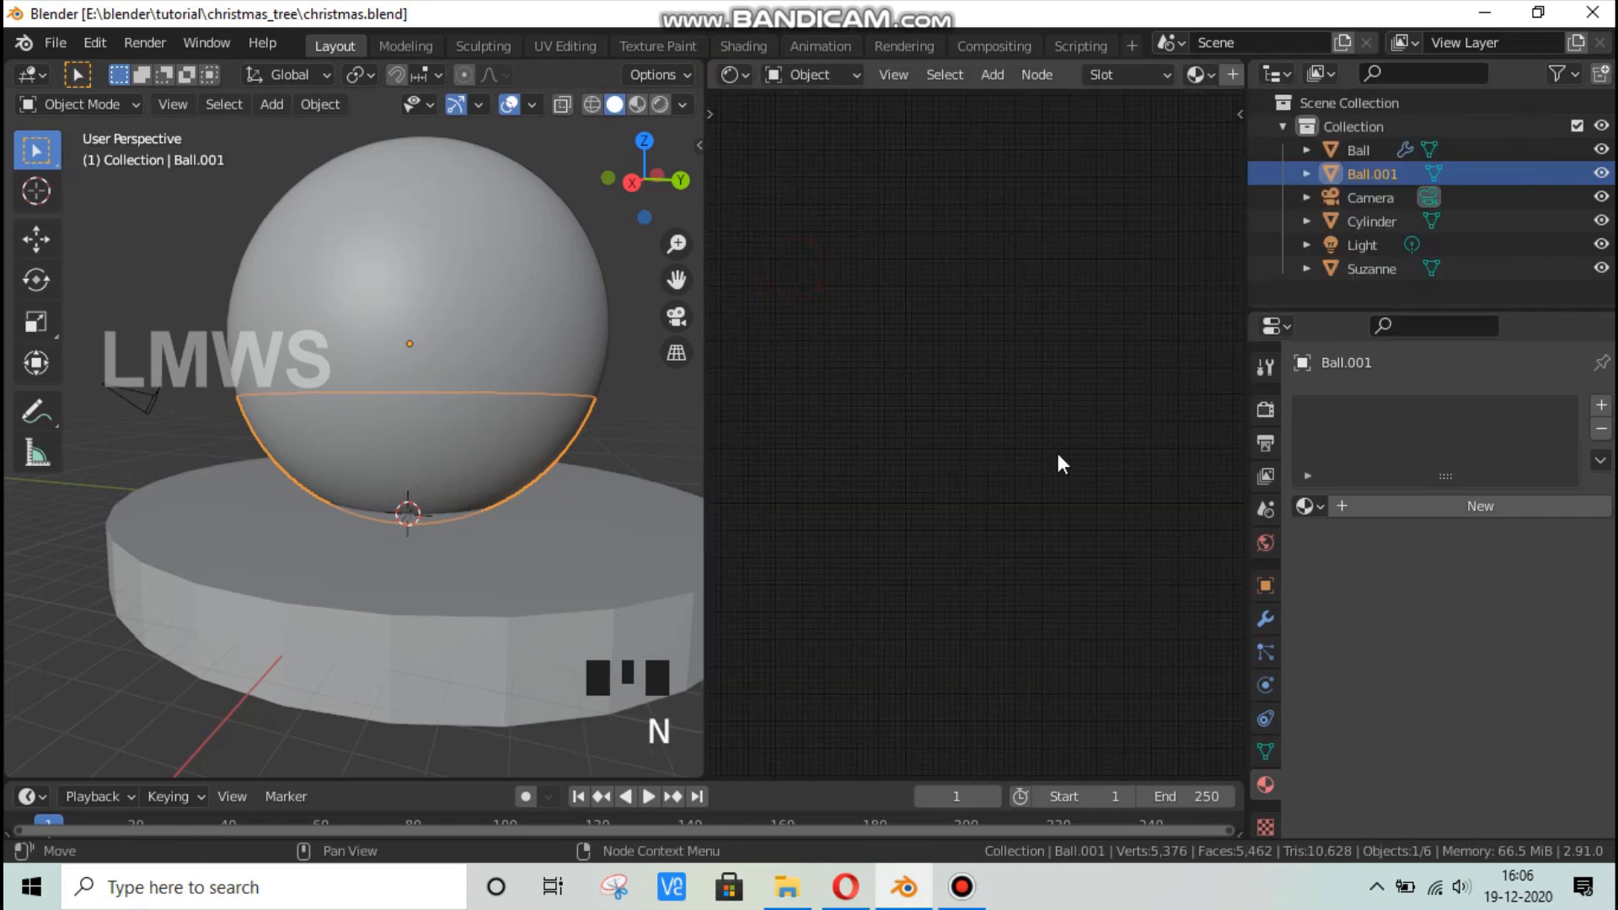
scroll(1045, 485, down, 2)
middle_drag(1037, 505, 919, 528)
Create a new material for the bowl and name it Snow.
click(1369, 504)
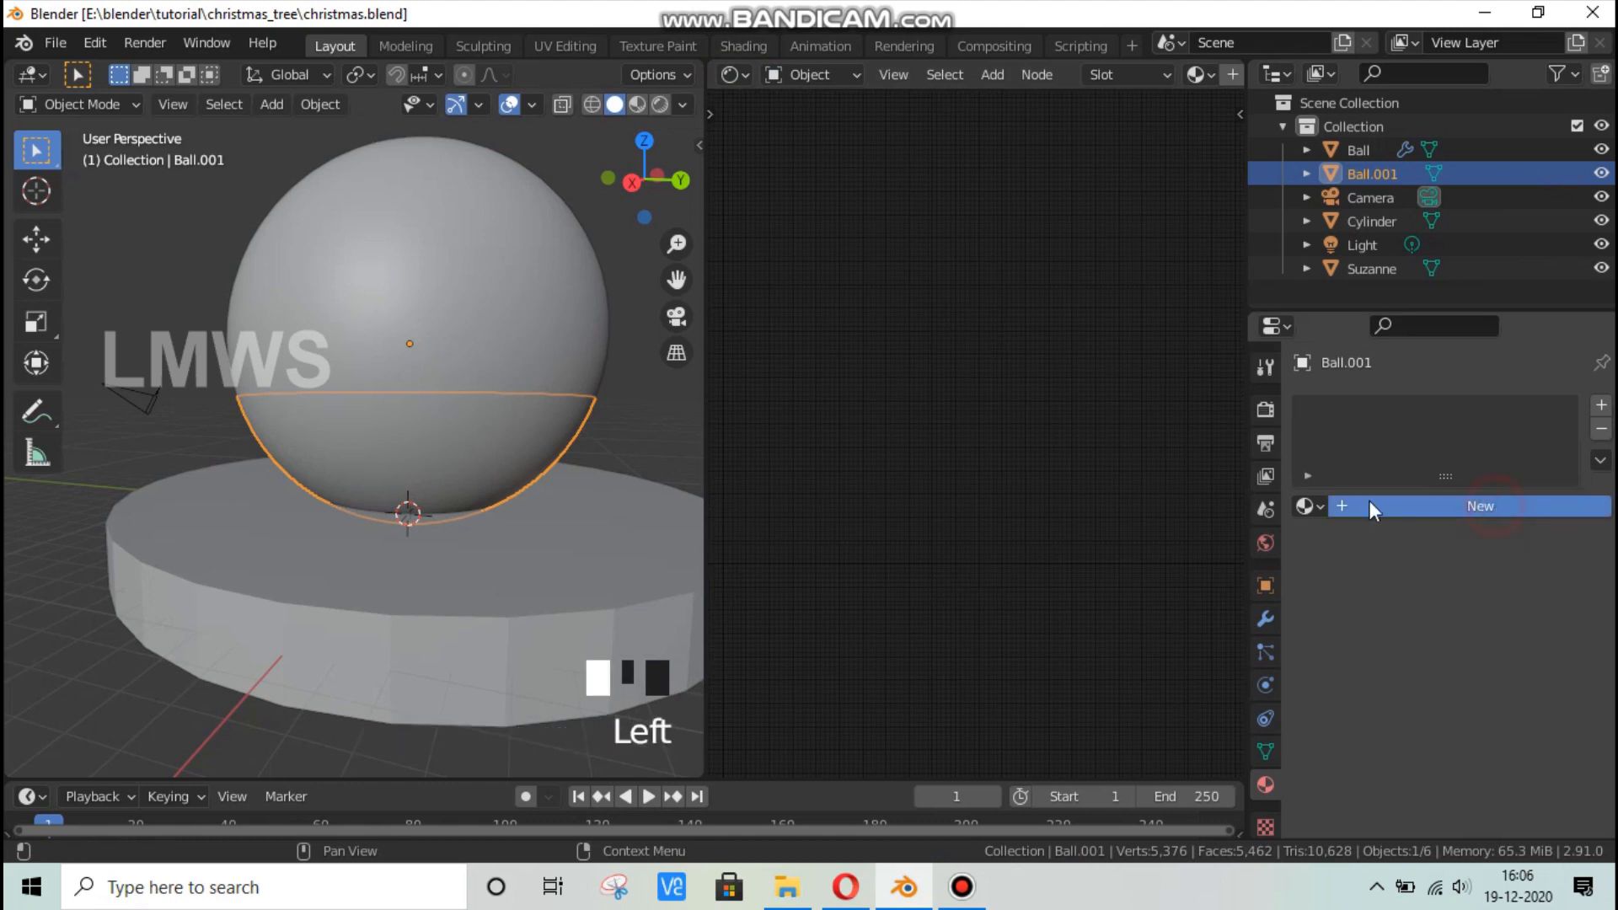
click(1430, 510)
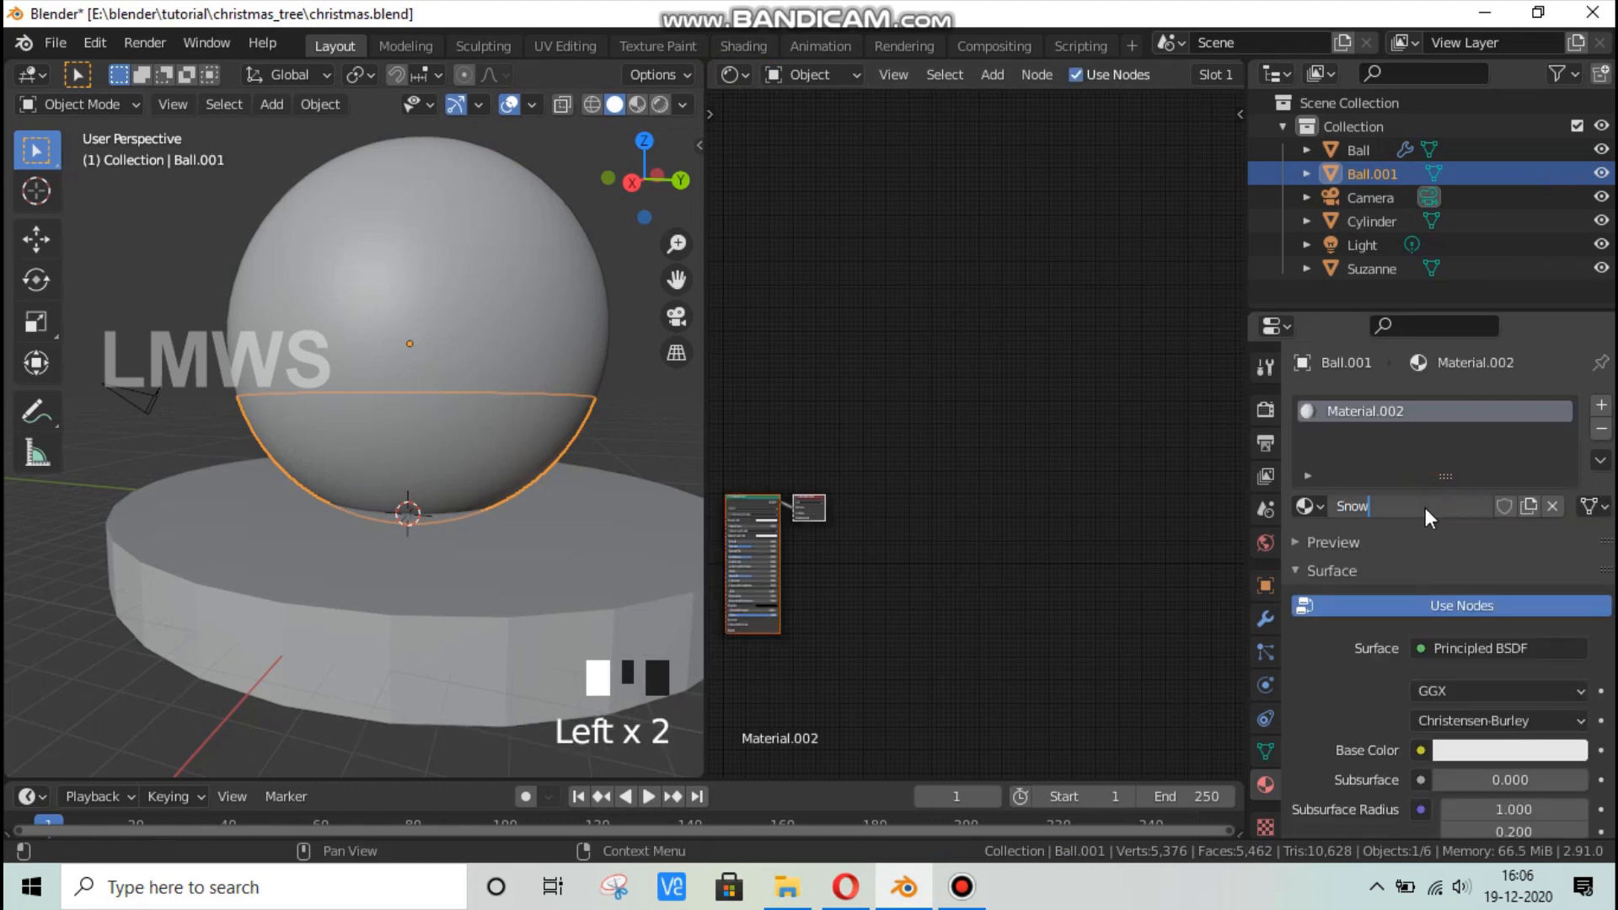
key(Return)
Add an Image Texture node to the Snow material ahead of the Principled BSDF.
middle_drag(781, 594, 1111, 569)
scroll(1111, 569, up, 1)
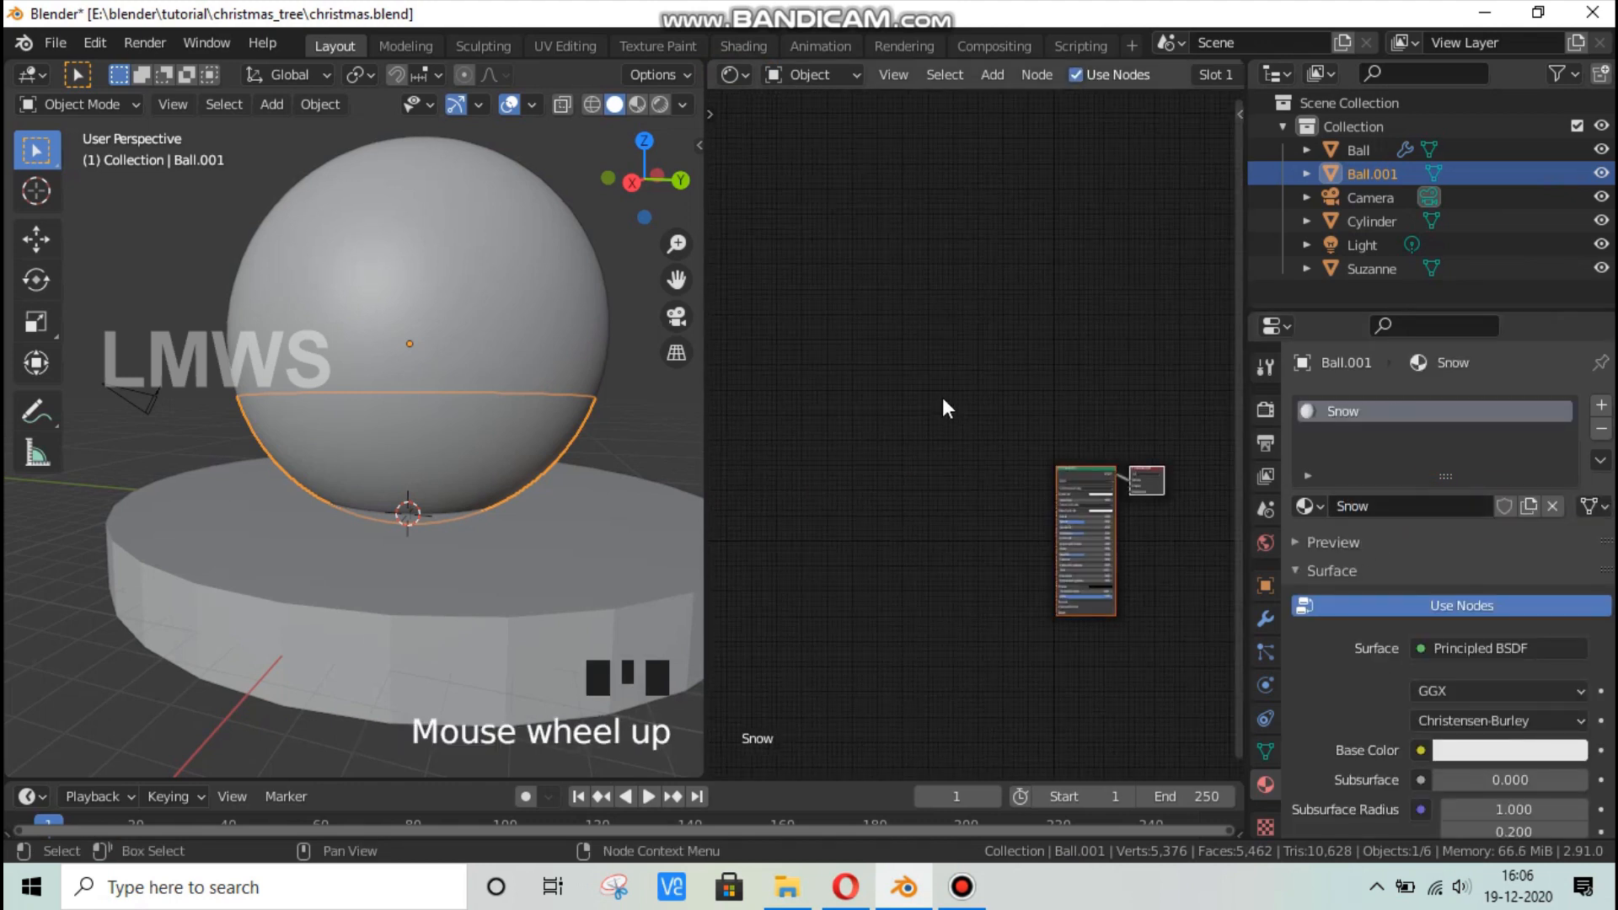
key(shift+a)
text(image)
key(Return)
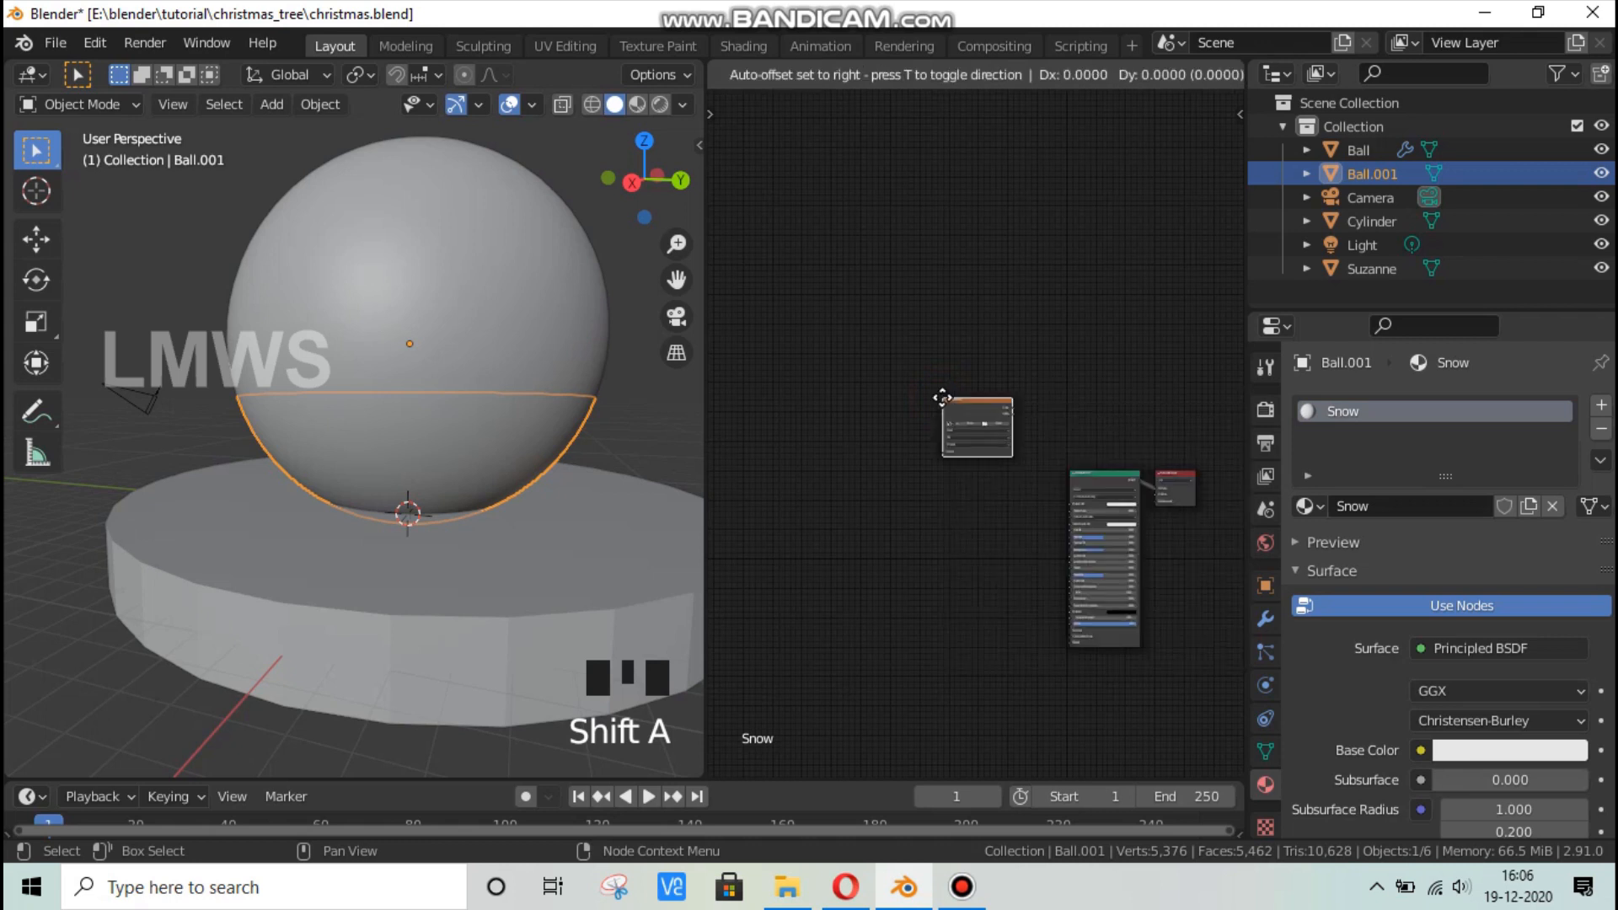
click(884, 482)
Move the Image Texture node up and place a duplicate of it directly below.
scroll(987, 441, up, 4)
middle_drag(1018, 394, 948, 428)
drag(863, 384, 883, 327)
click(883, 327)
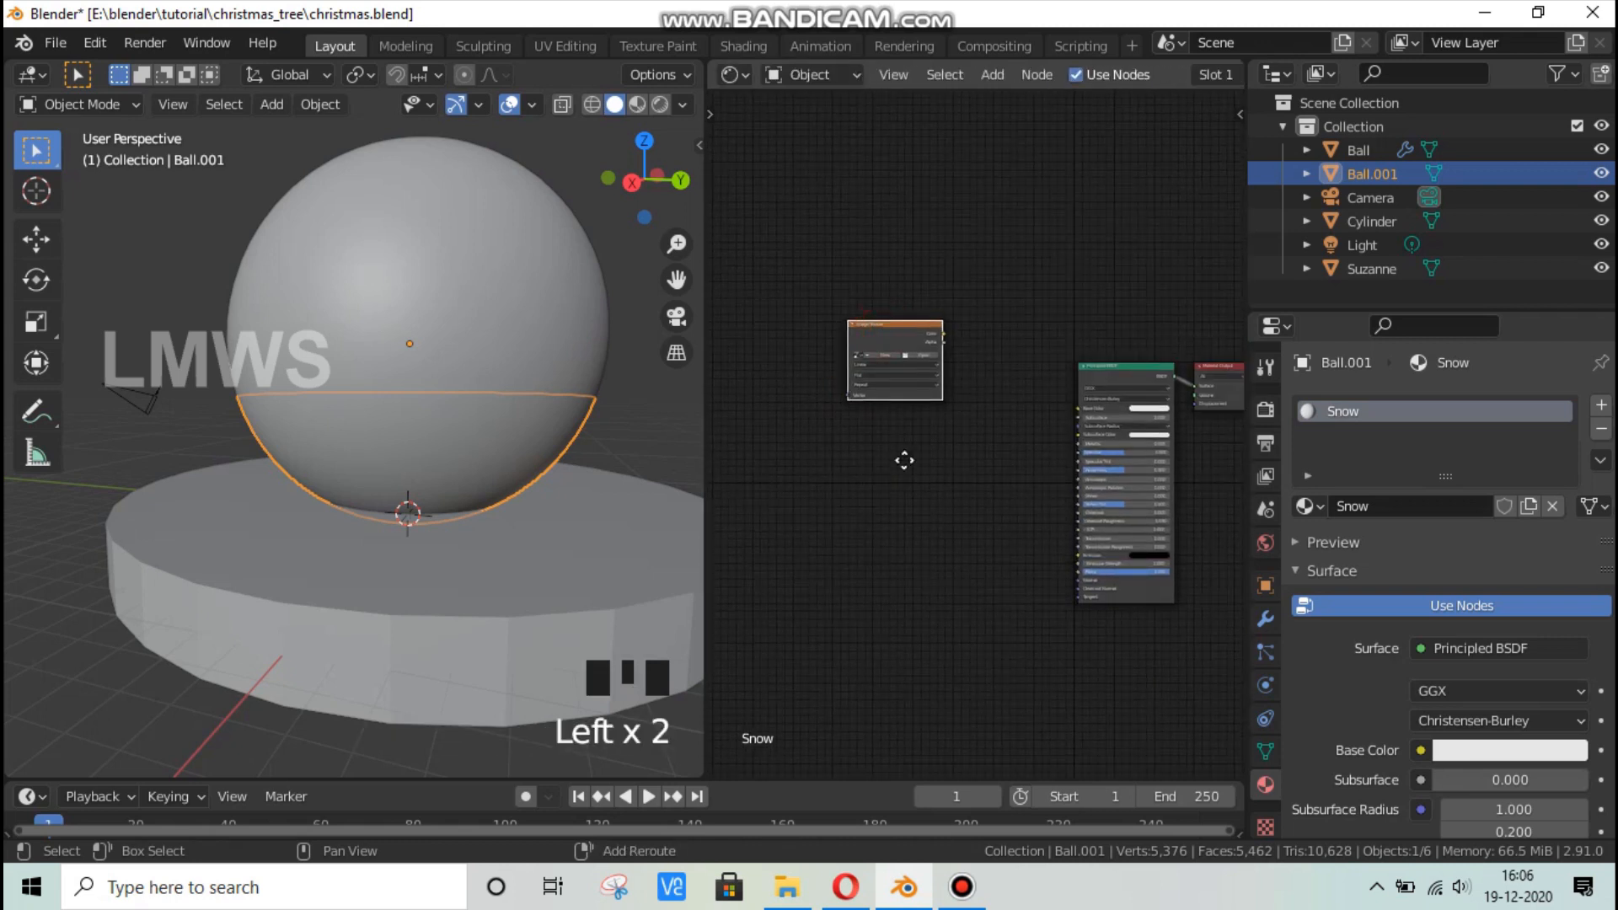
key(shift+d)
click(887, 415)
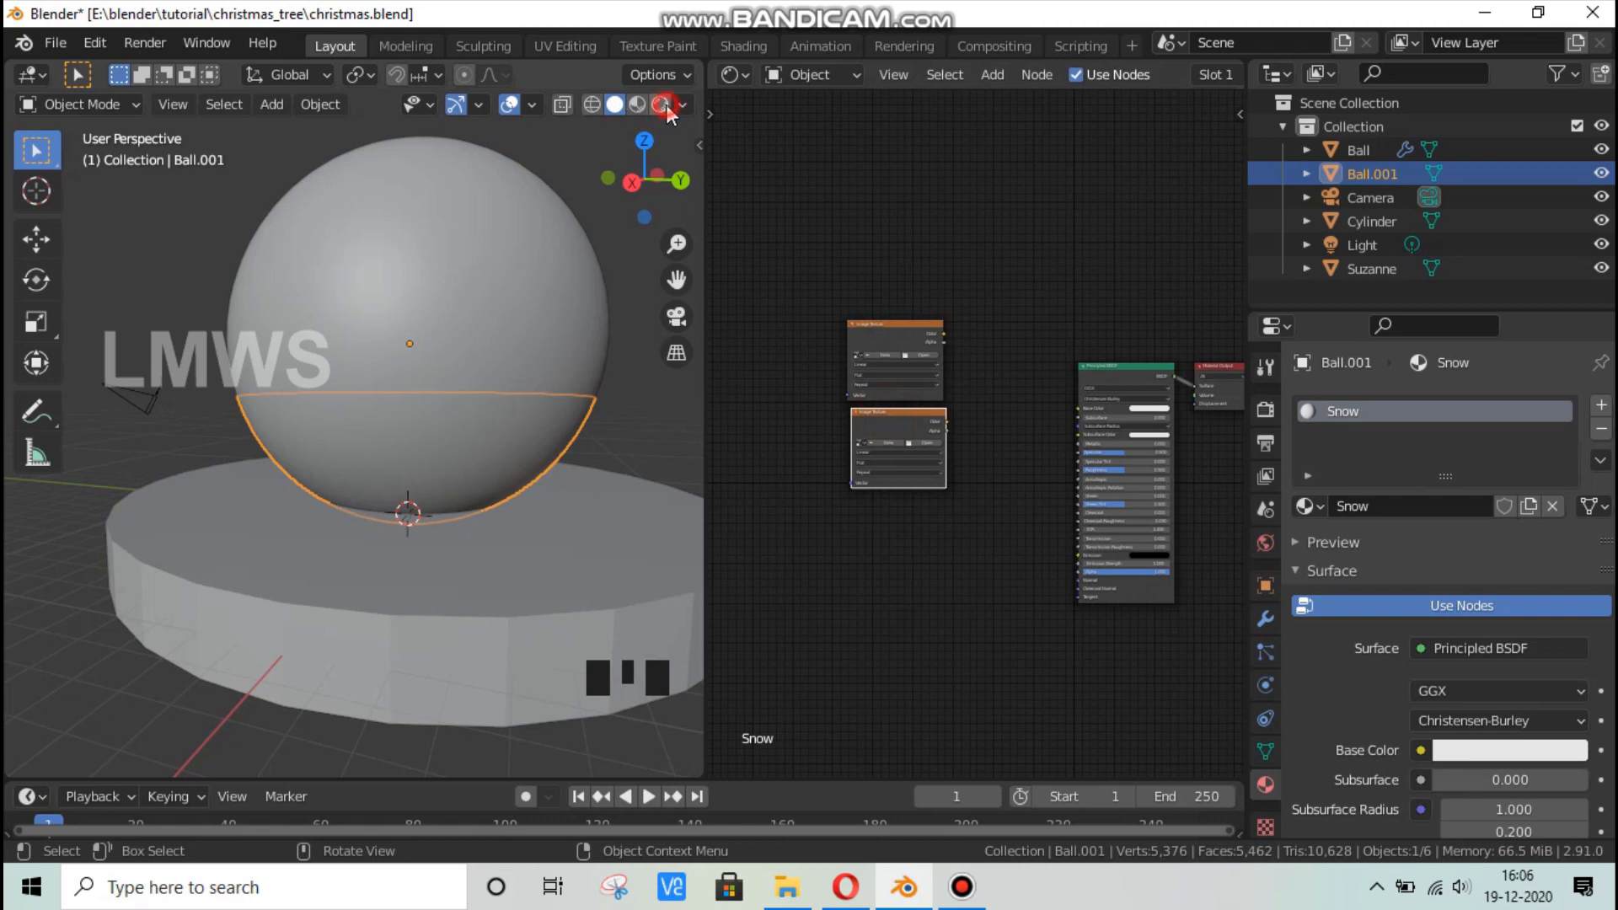
Add a Texture Coordinate node ahead of the two Image Texture nodes.
middle_drag(846, 472, 872, 324)
key(shift+a)
text(te)
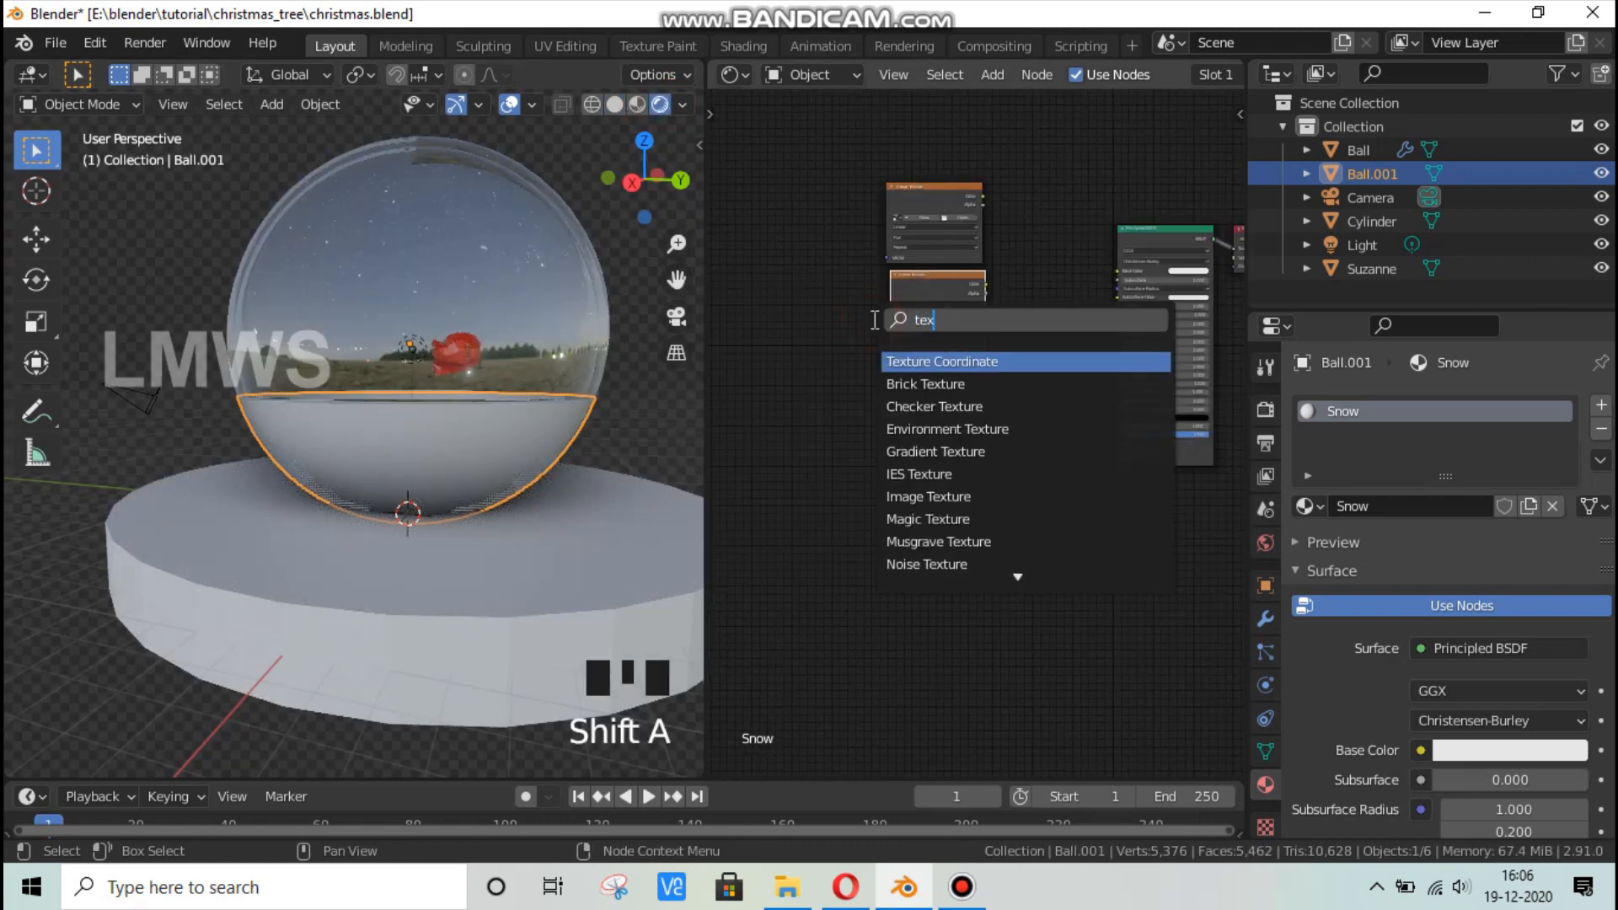
text(x)
key(Return)
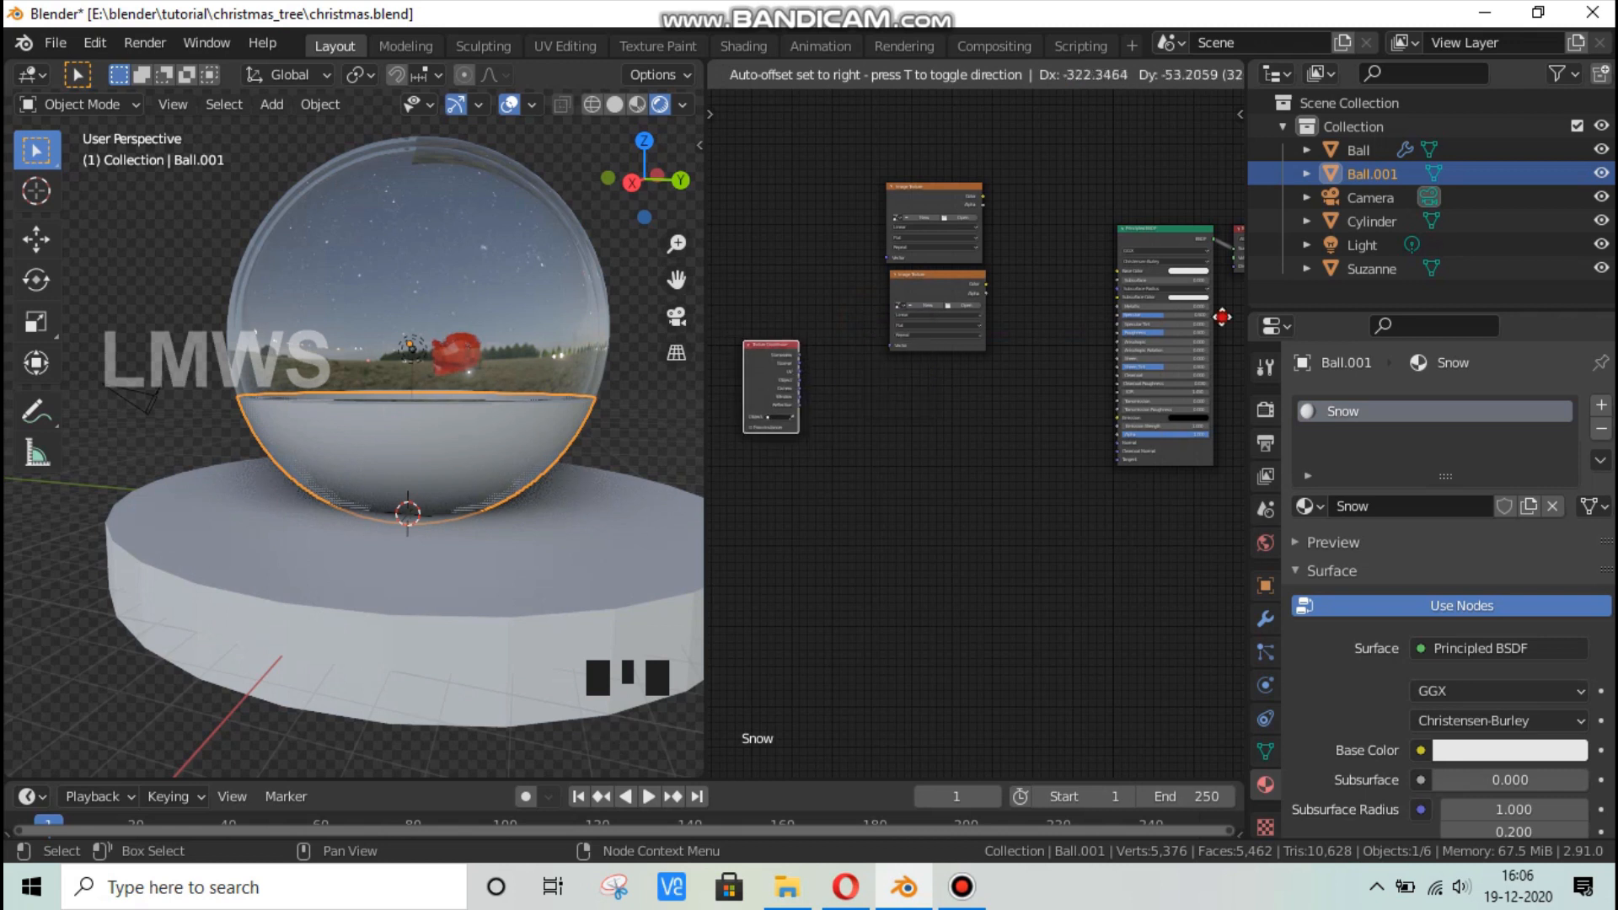
click(966, 854)
Add a Mapping node between the Texture Coordinate node and the Image Texture nodes.
middle_drag(896, 416, 968, 496)
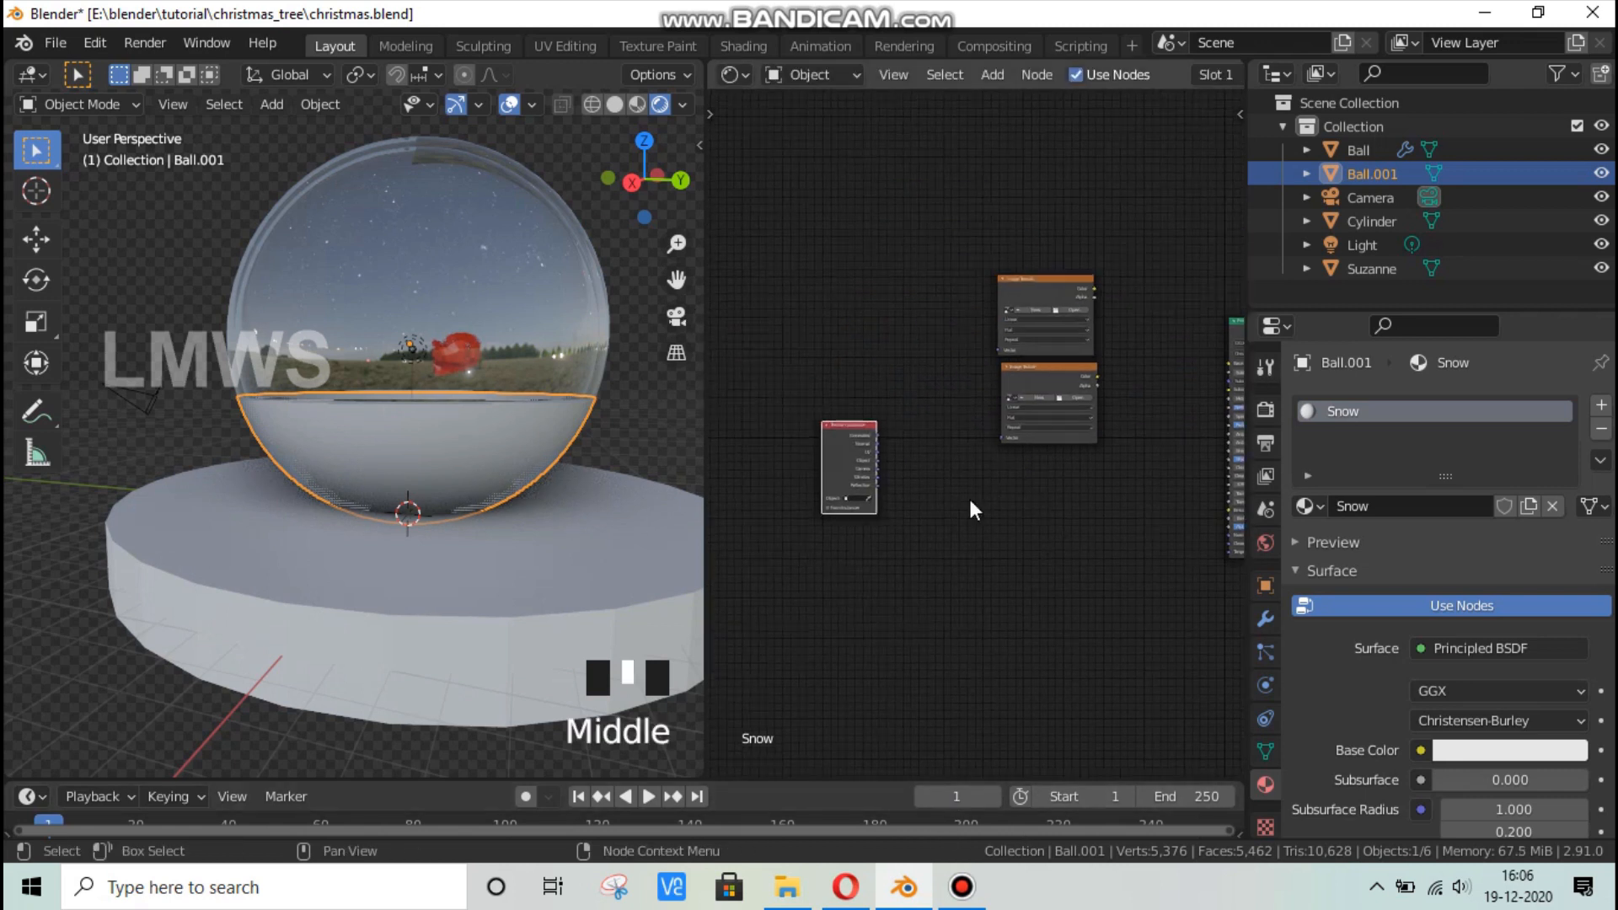
scroll(947, 329, up, 2)
key(shift+a)
text(map)
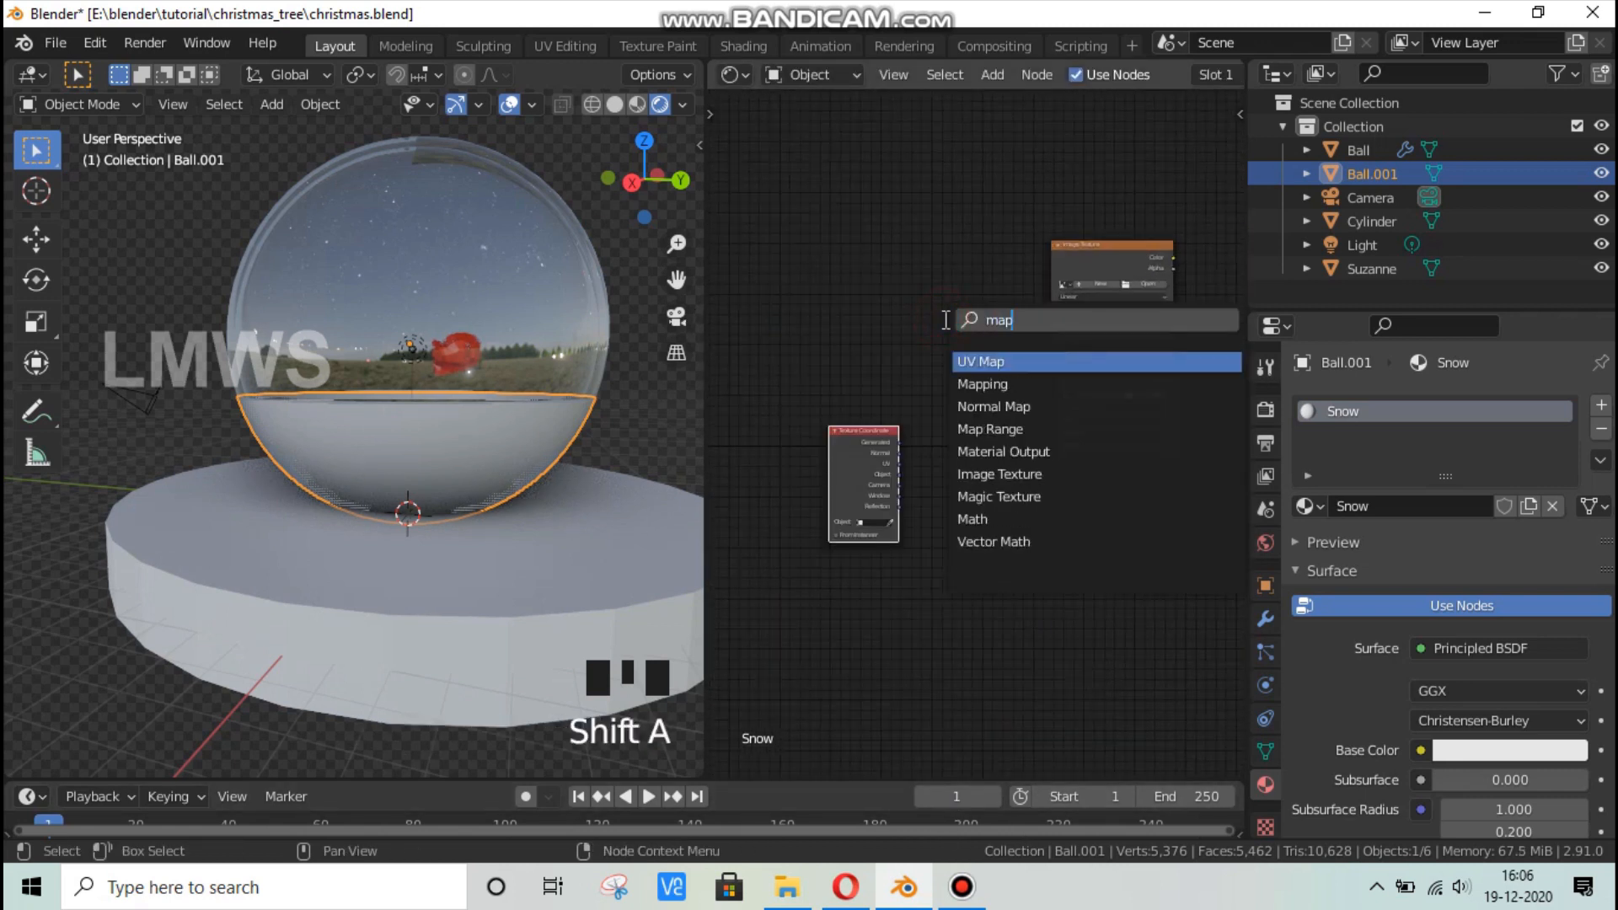
key(Return)
click(943, 319)
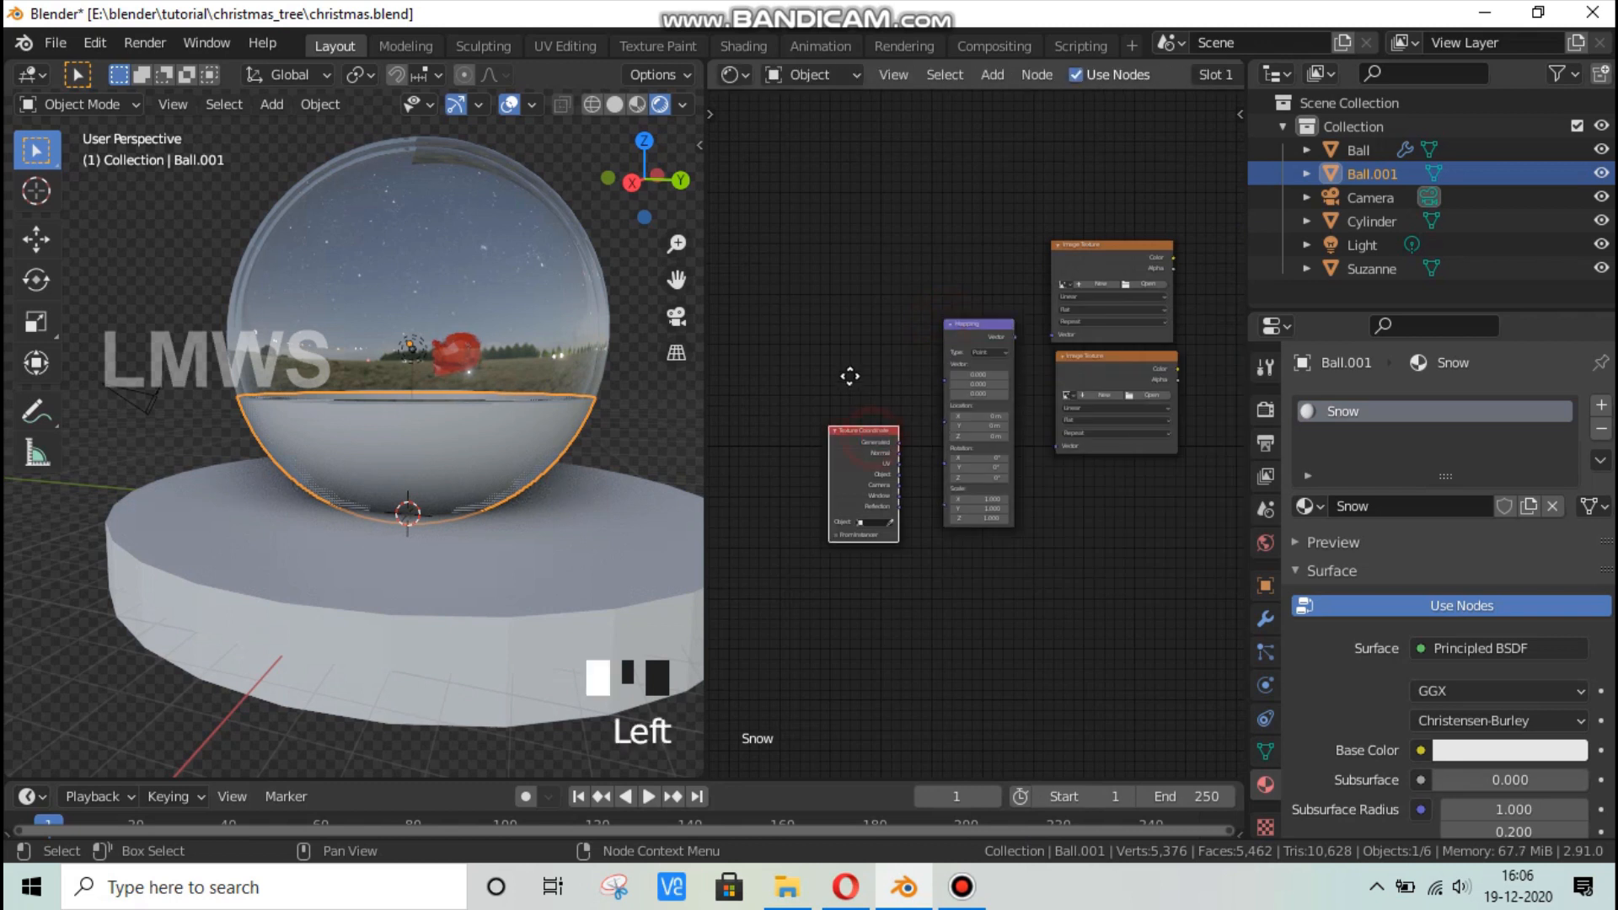
Link the Object coordinates to the Mapping node's Vector input and the Mapping output to both Image Texture nodes.
drag(866, 479, 934, 368)
scroll(841, 417, up, 3)
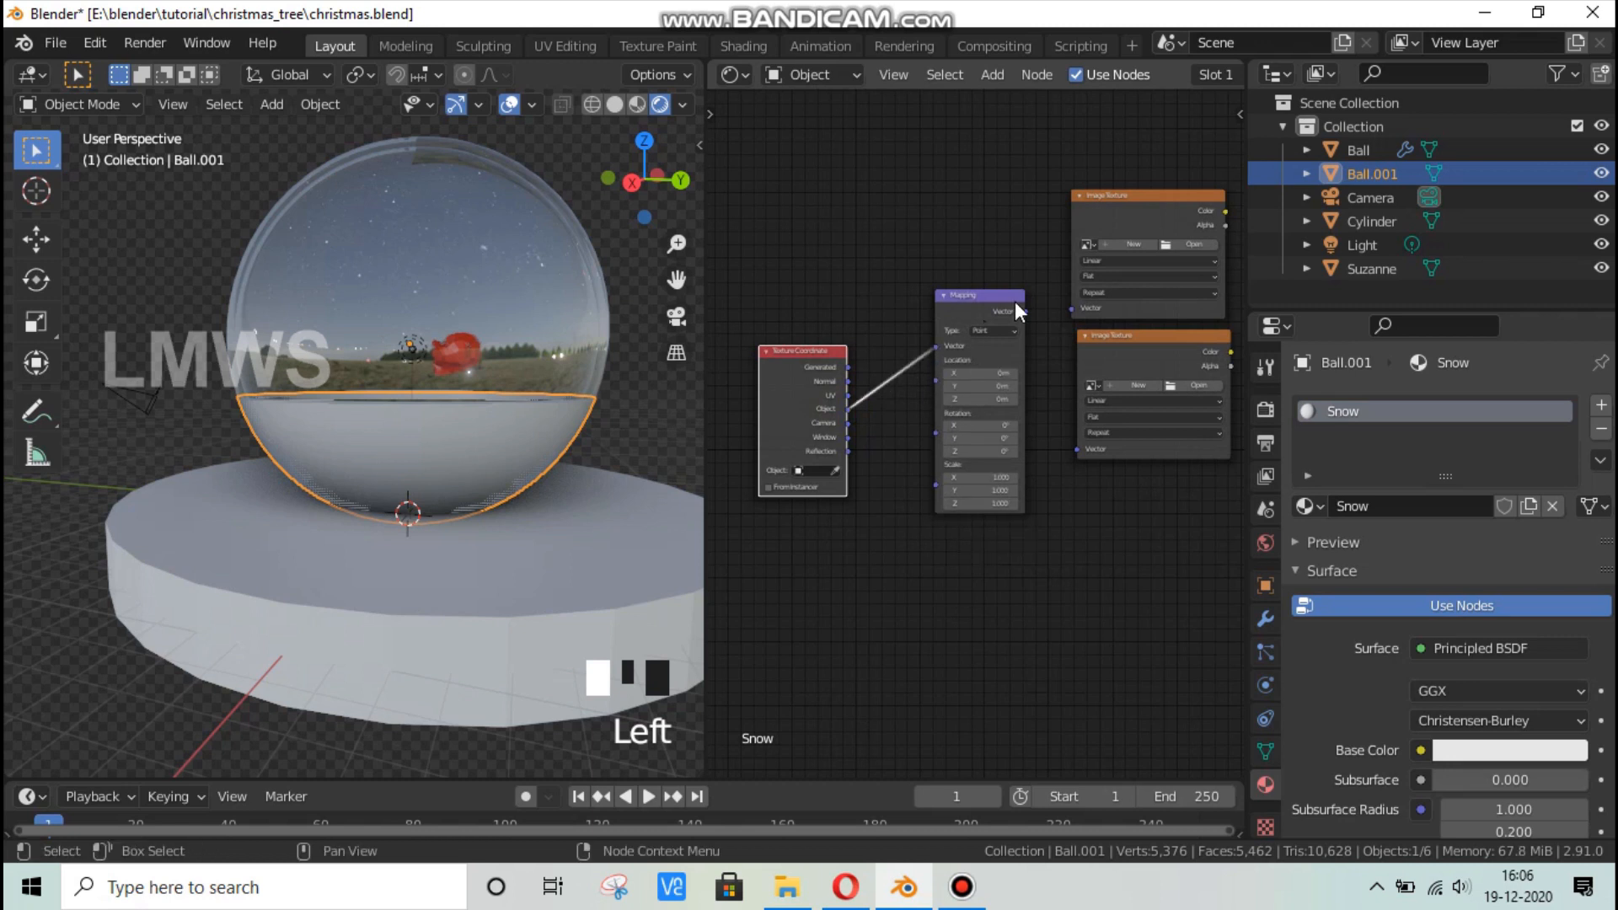
drag(1025, 311, 1077, 449)
Load Snow004_2K_Color.jpg from the textures folder Snow004_2K-JPG into the upper Image Texture node.
click(1189, 245)
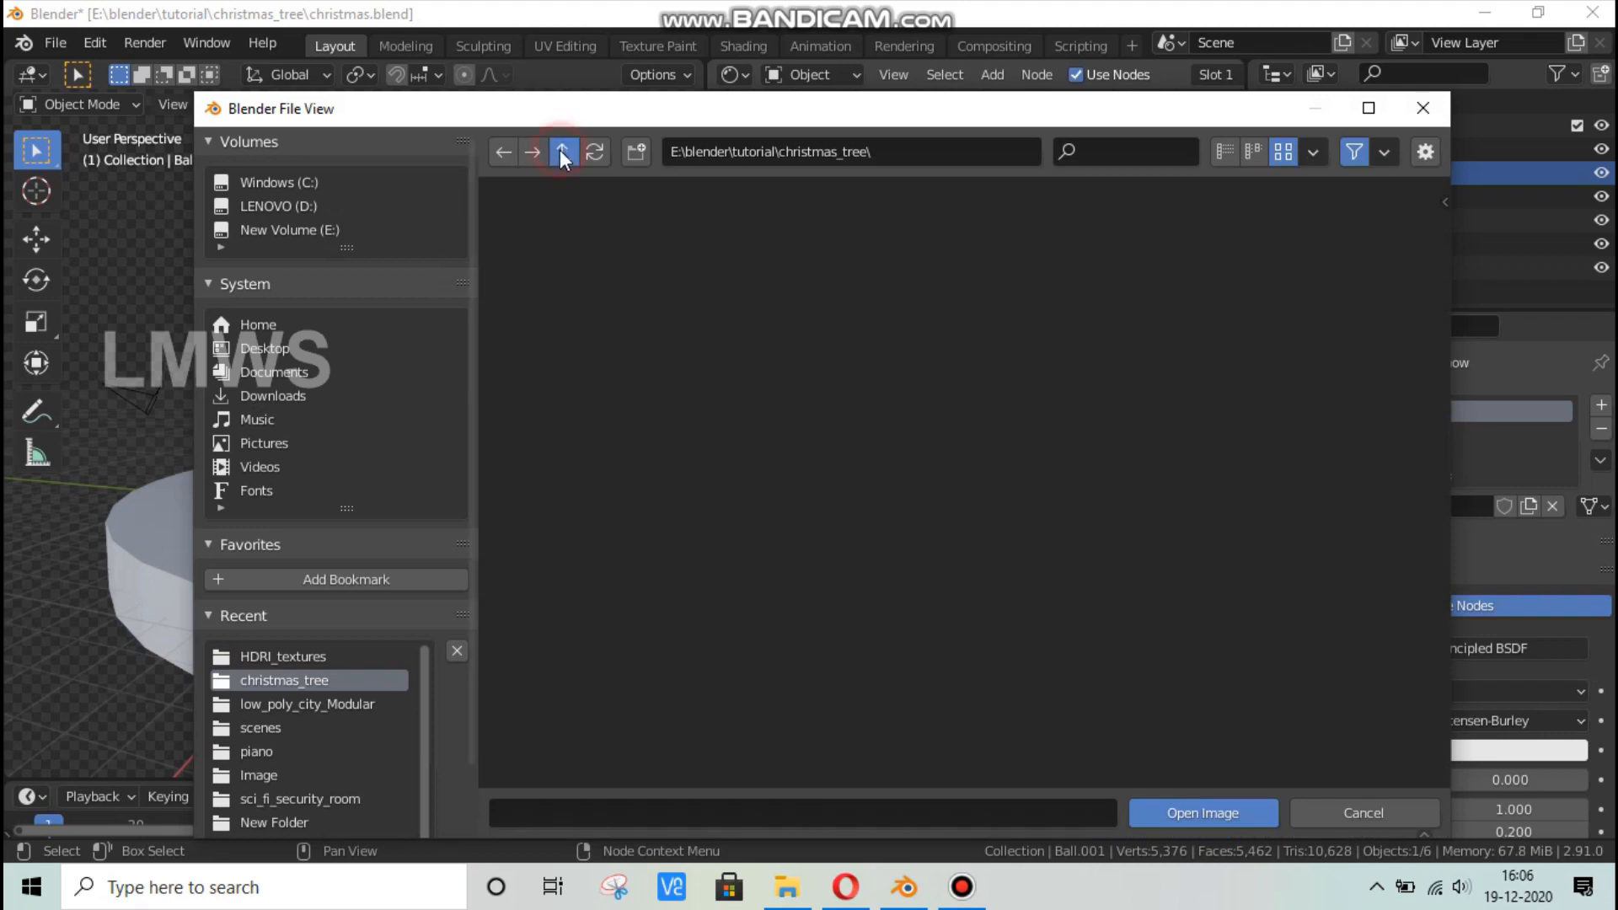
double_click(559, 149)
scroll(975, 674, down, 9)
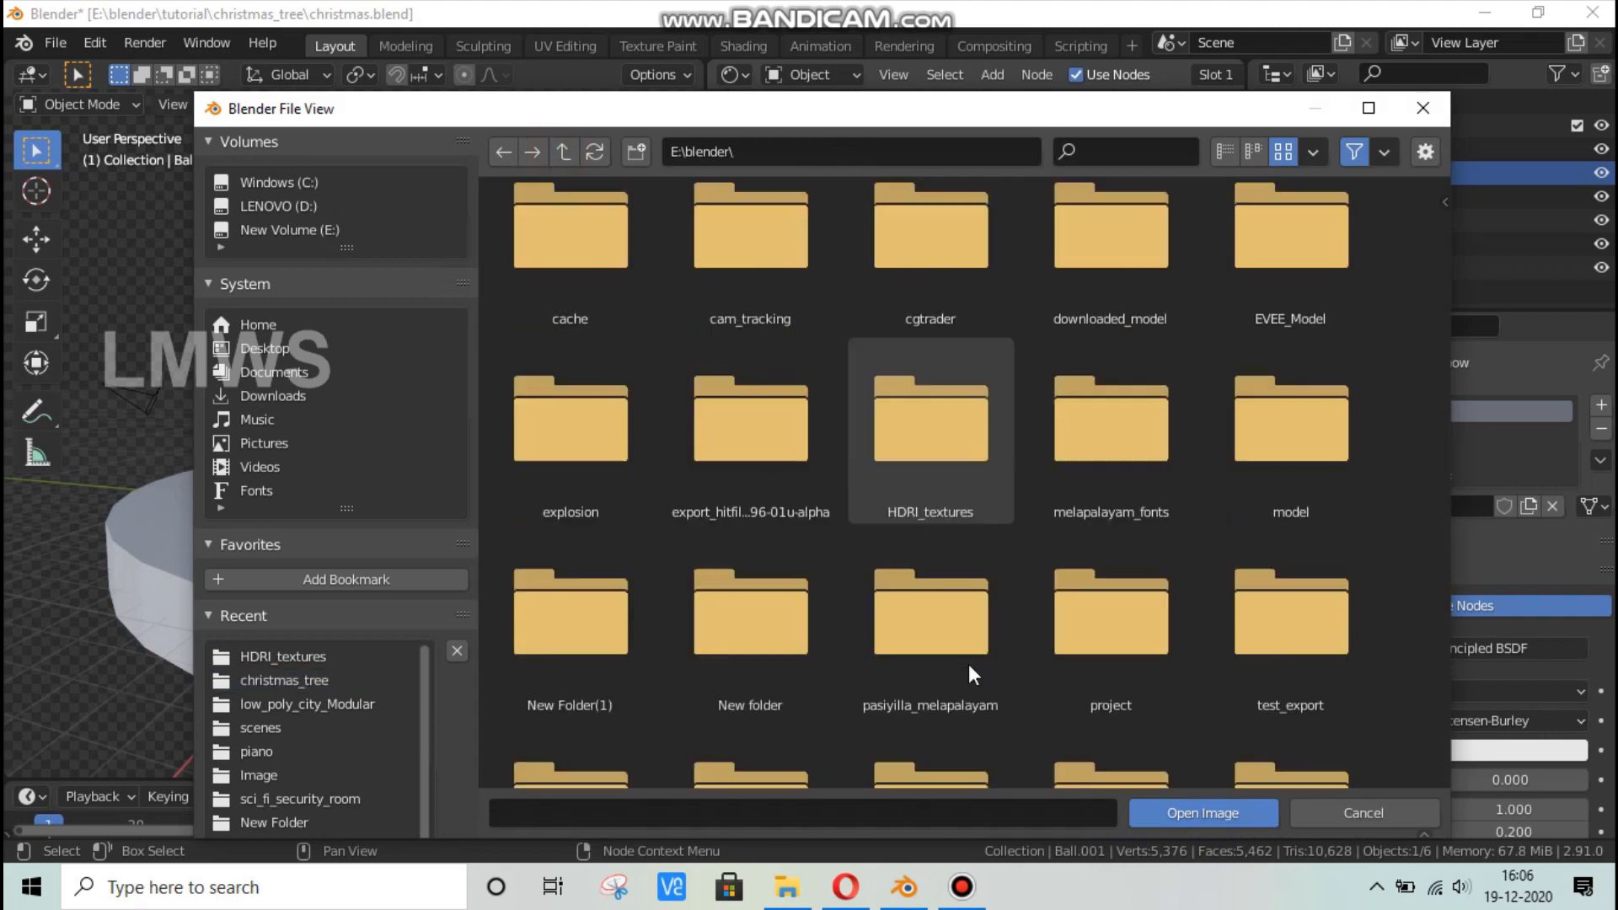
scroll(925, 423, up, 1)
double_click(925, 423)
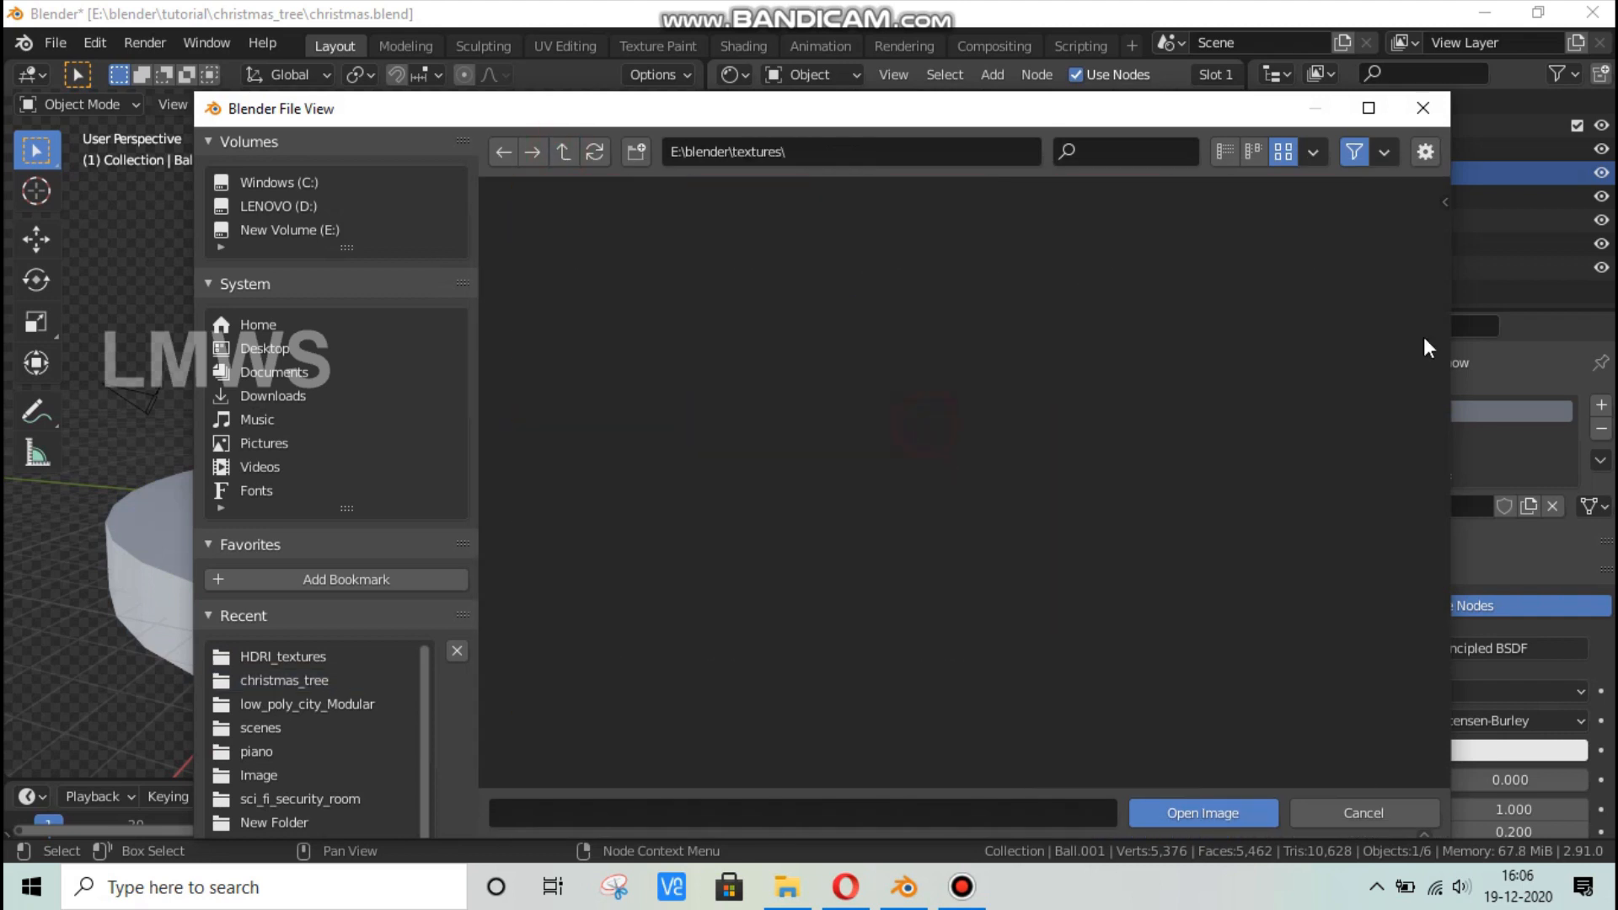
drag(1443, 268, 1446, 372)
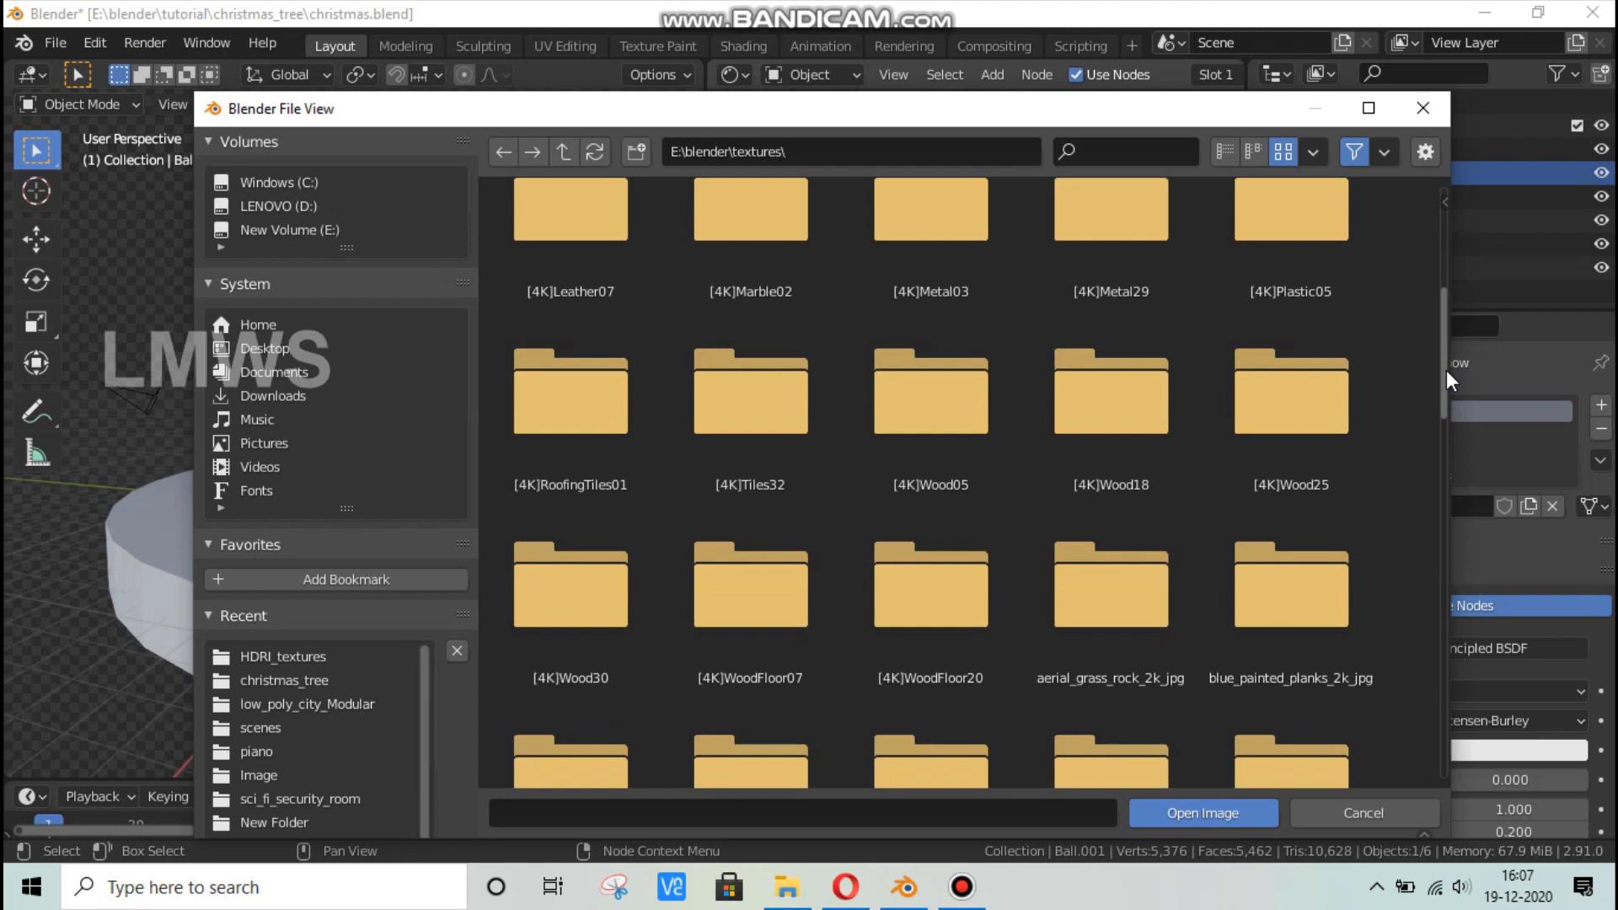
drag(1446, 371, 1428, 484)
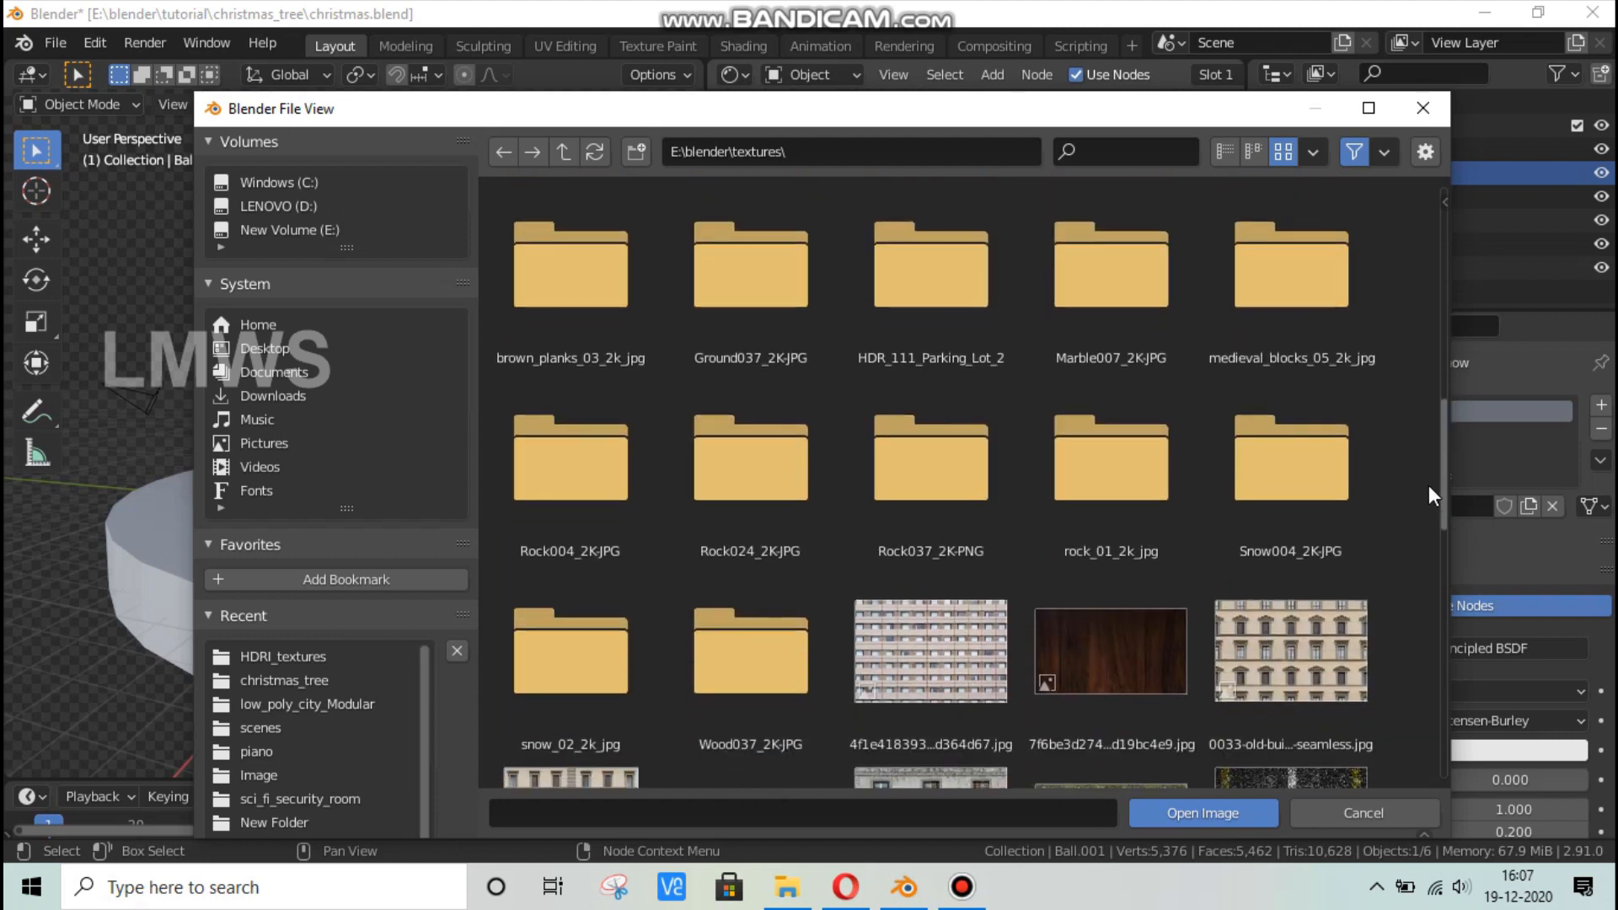
double_click(1325, 486)
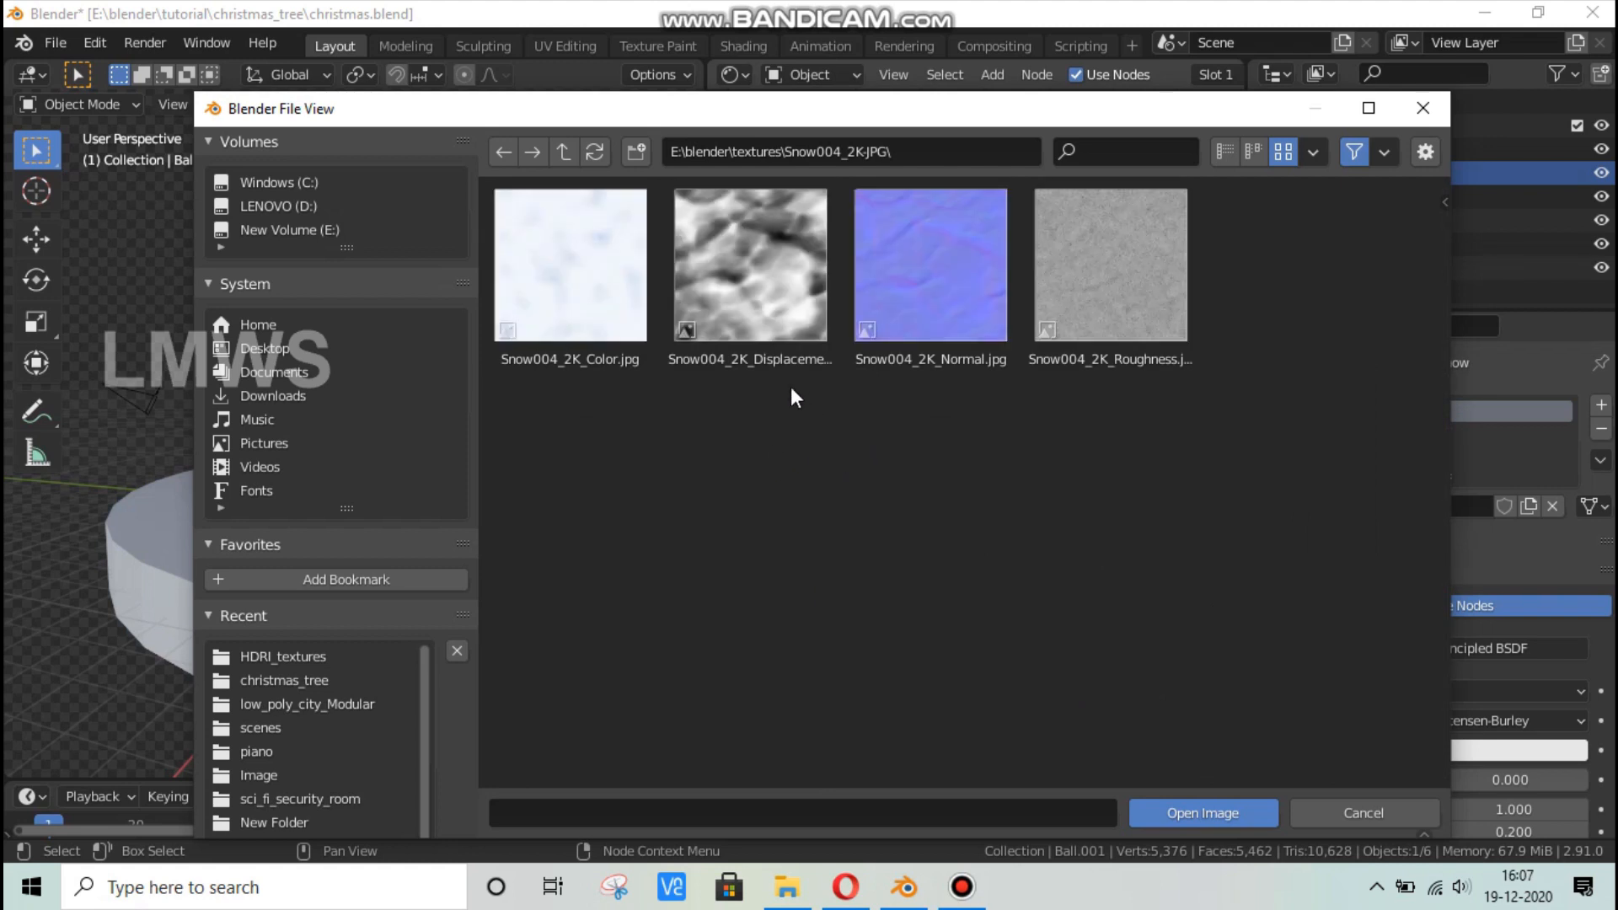
click(557, 287)
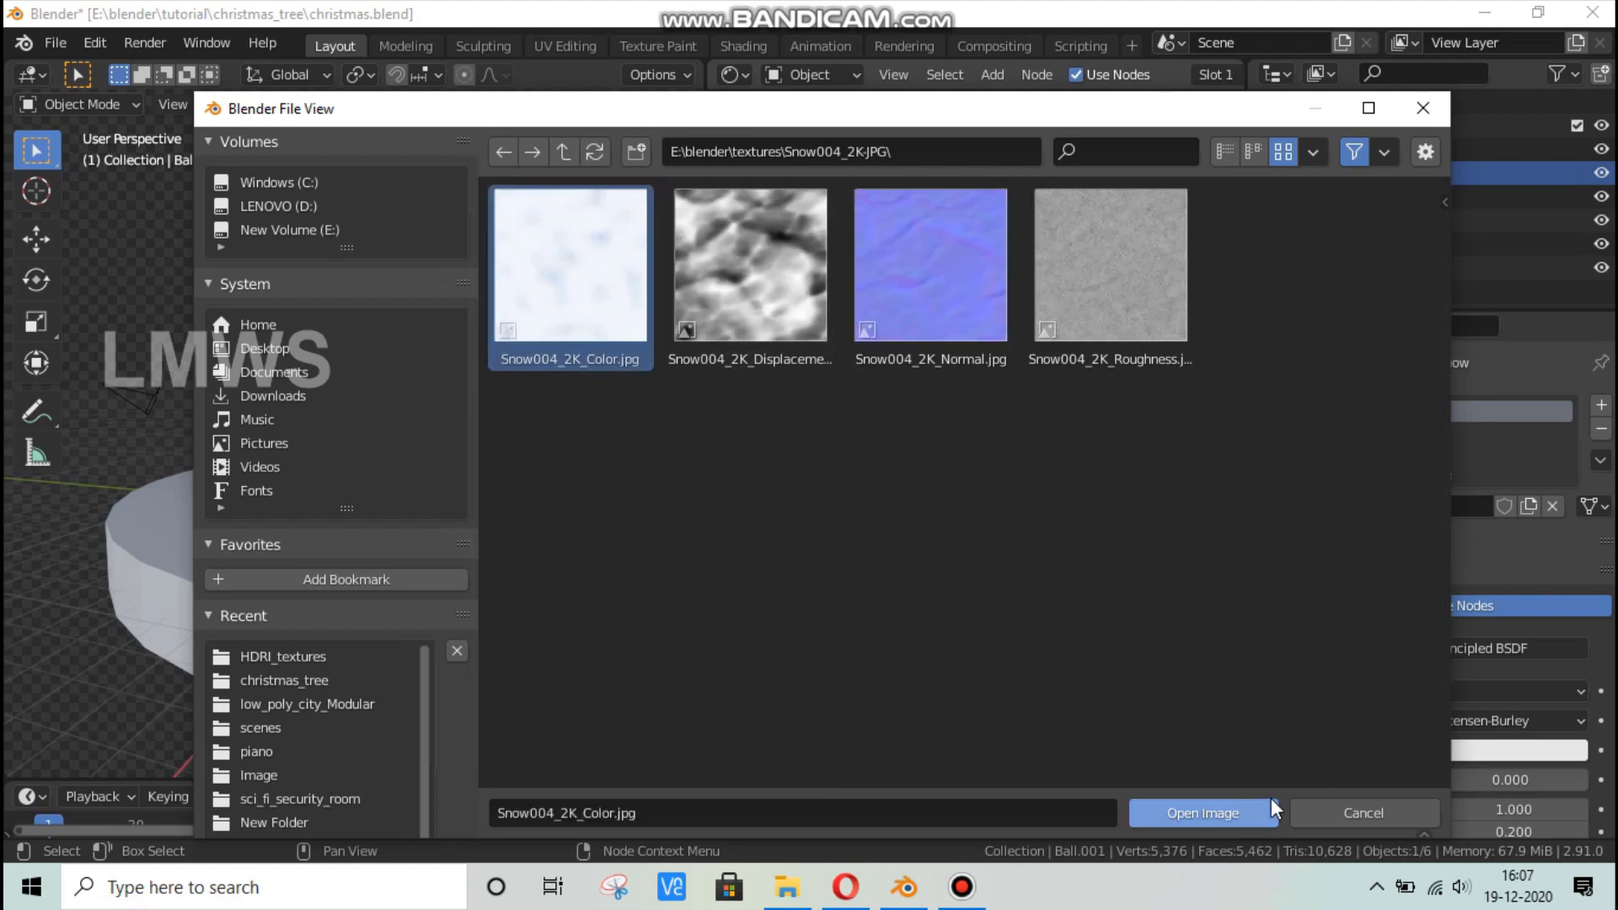
double_click(597, 296)
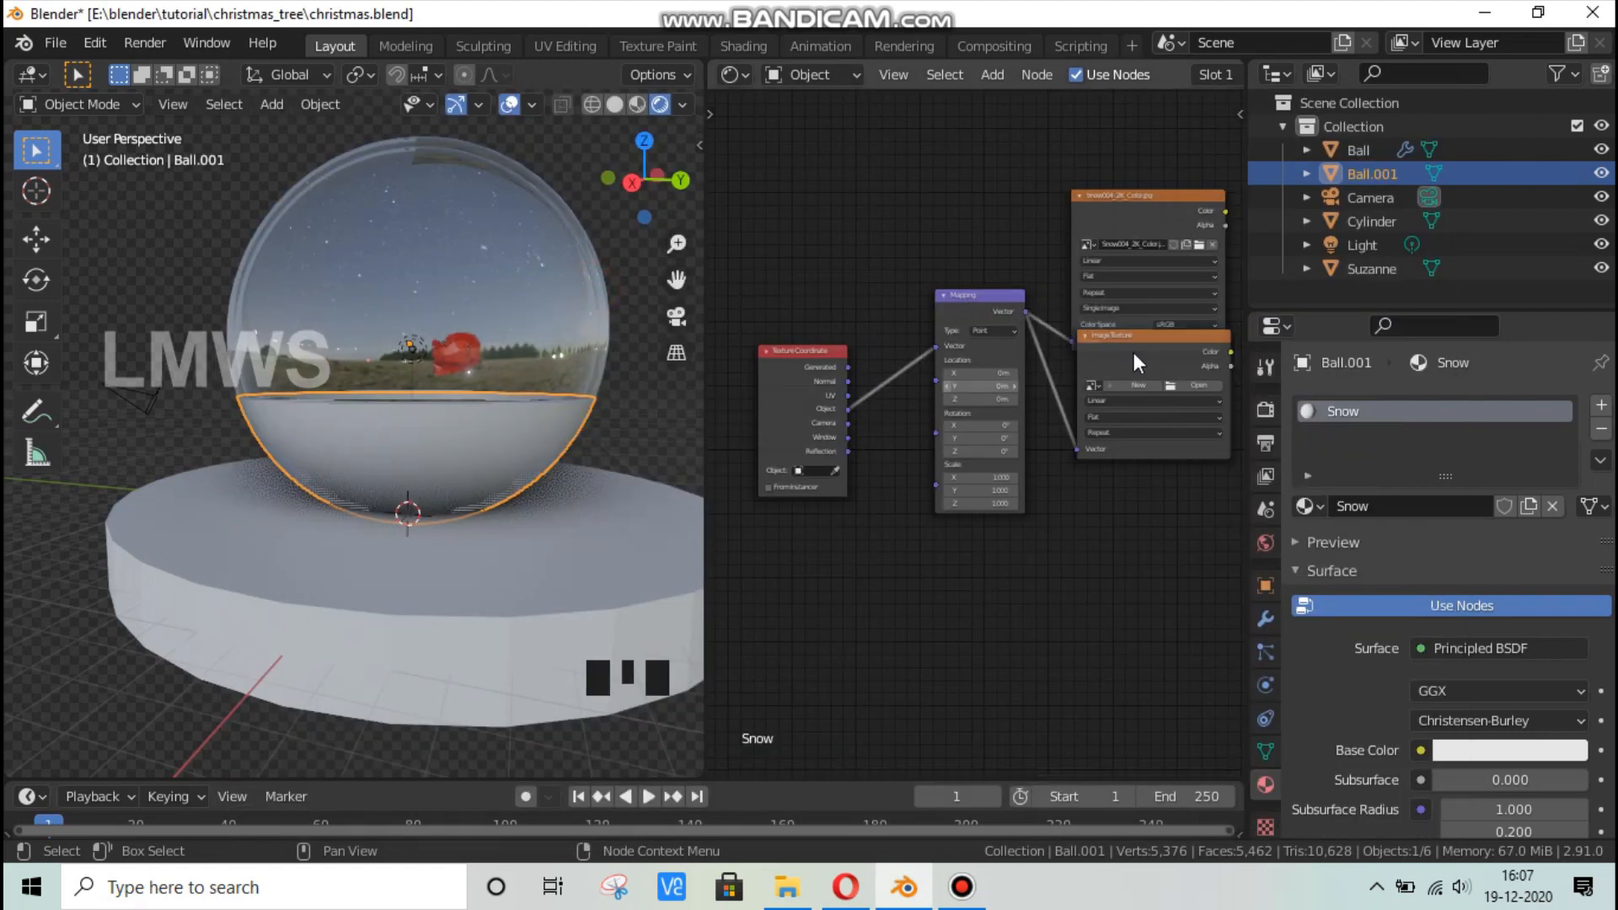
Link the snow colour texture to the Principled BSDF's Base Color and move its node clear of the second Image Texture.
middle_drag(932, 583, 744, 625)
scroll(1035, 270, down, 2)
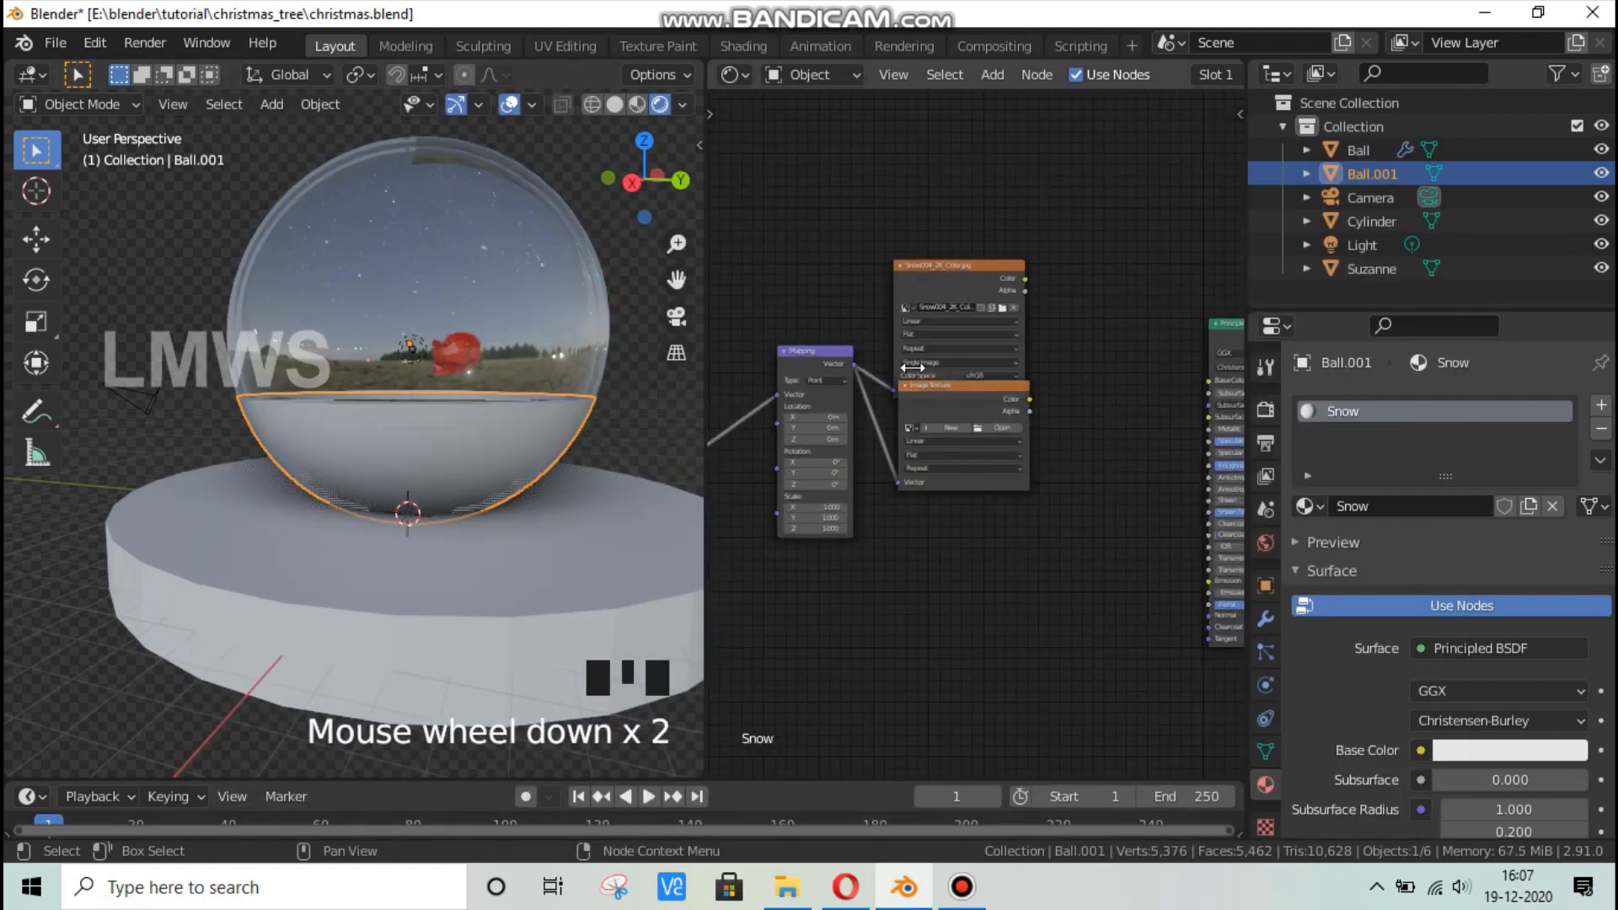
scroll(1035, 270, up, 2)
scroll(1034, 271, down, 2)
drag(1026, 279, 1194, 392)
drag(946, 266, 934, 204)
click(951, 256)
scroll(443, 472, up, 2)
middle_drag(396, 549, 494, 551)
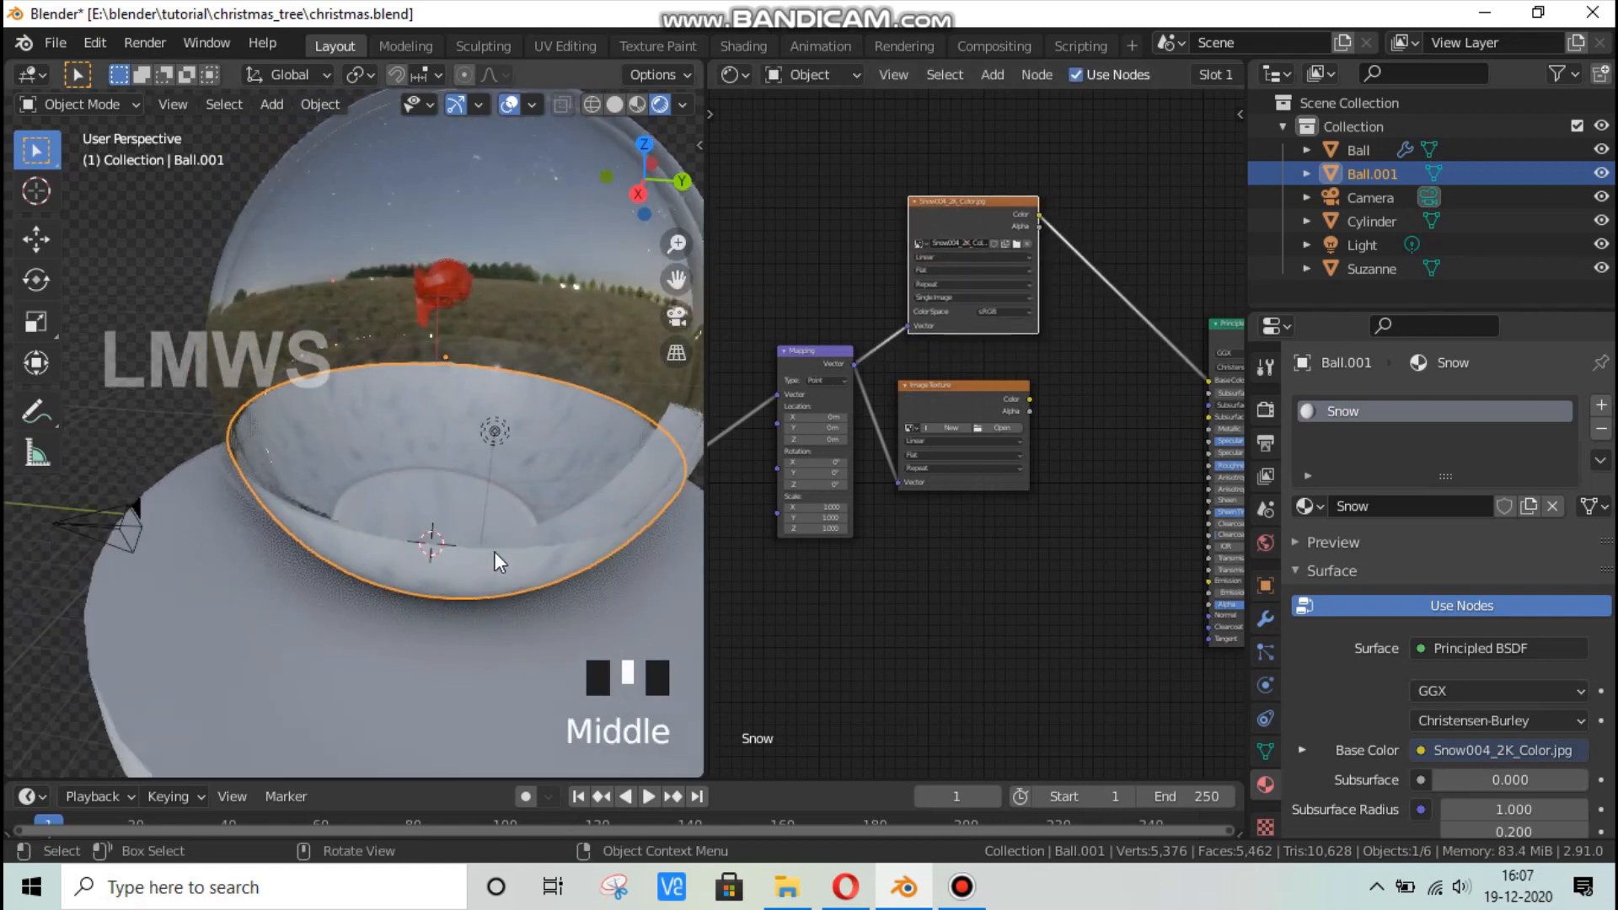
Load Snow004_2K_Roughness.jpg into the lower Image Texture node and link its Color to the Principled BSDF's Roughness.
click(996, 427)
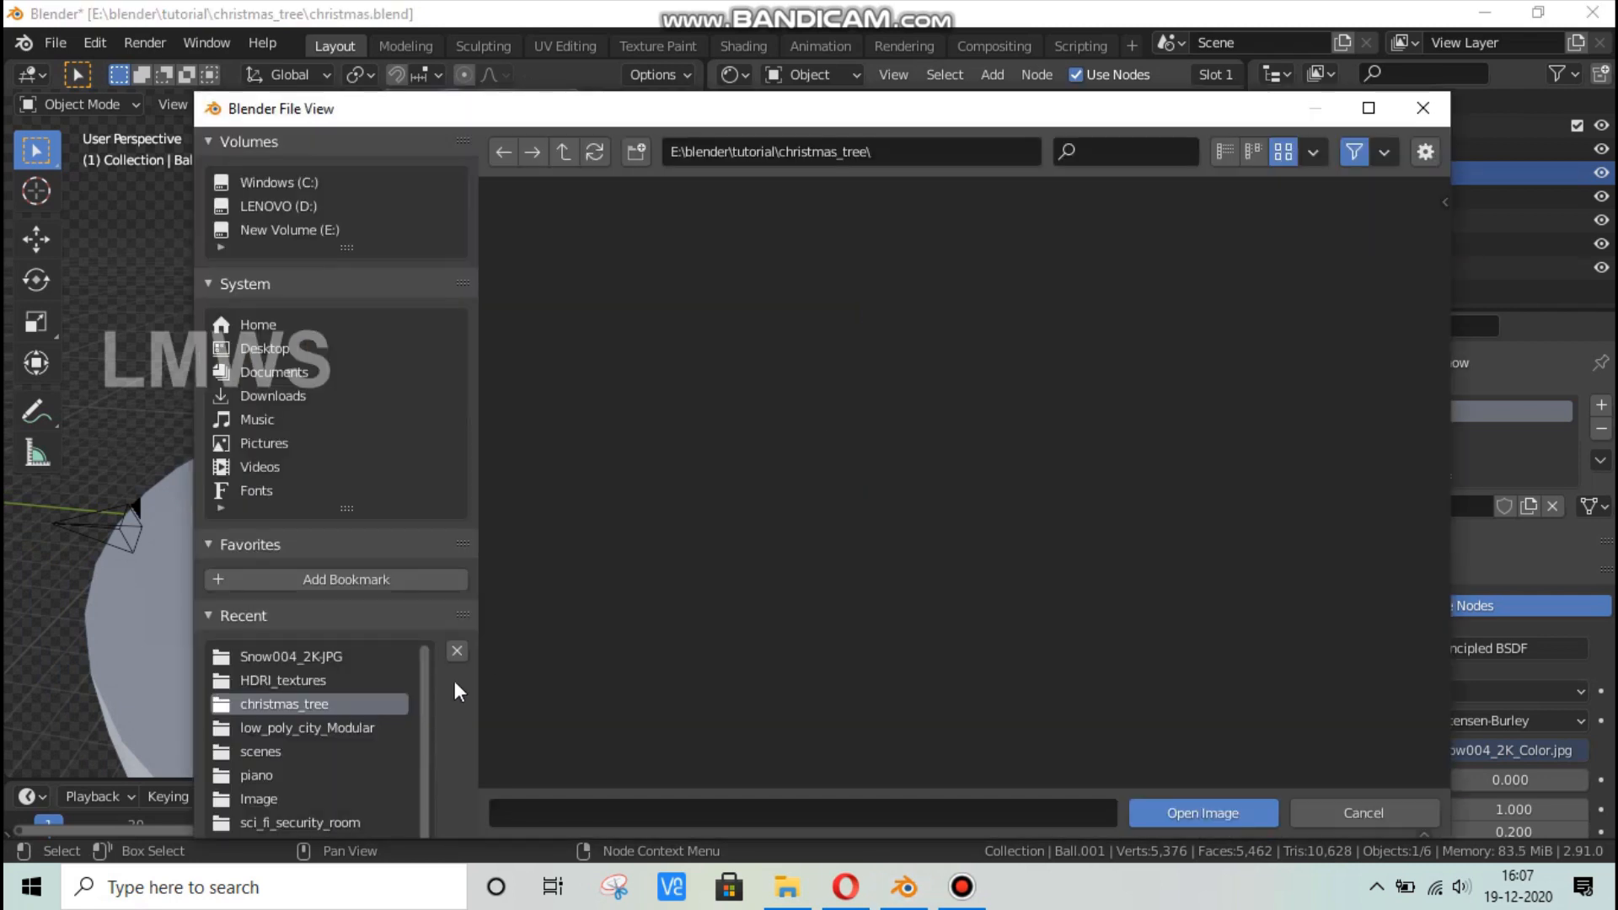
click(321, 655)
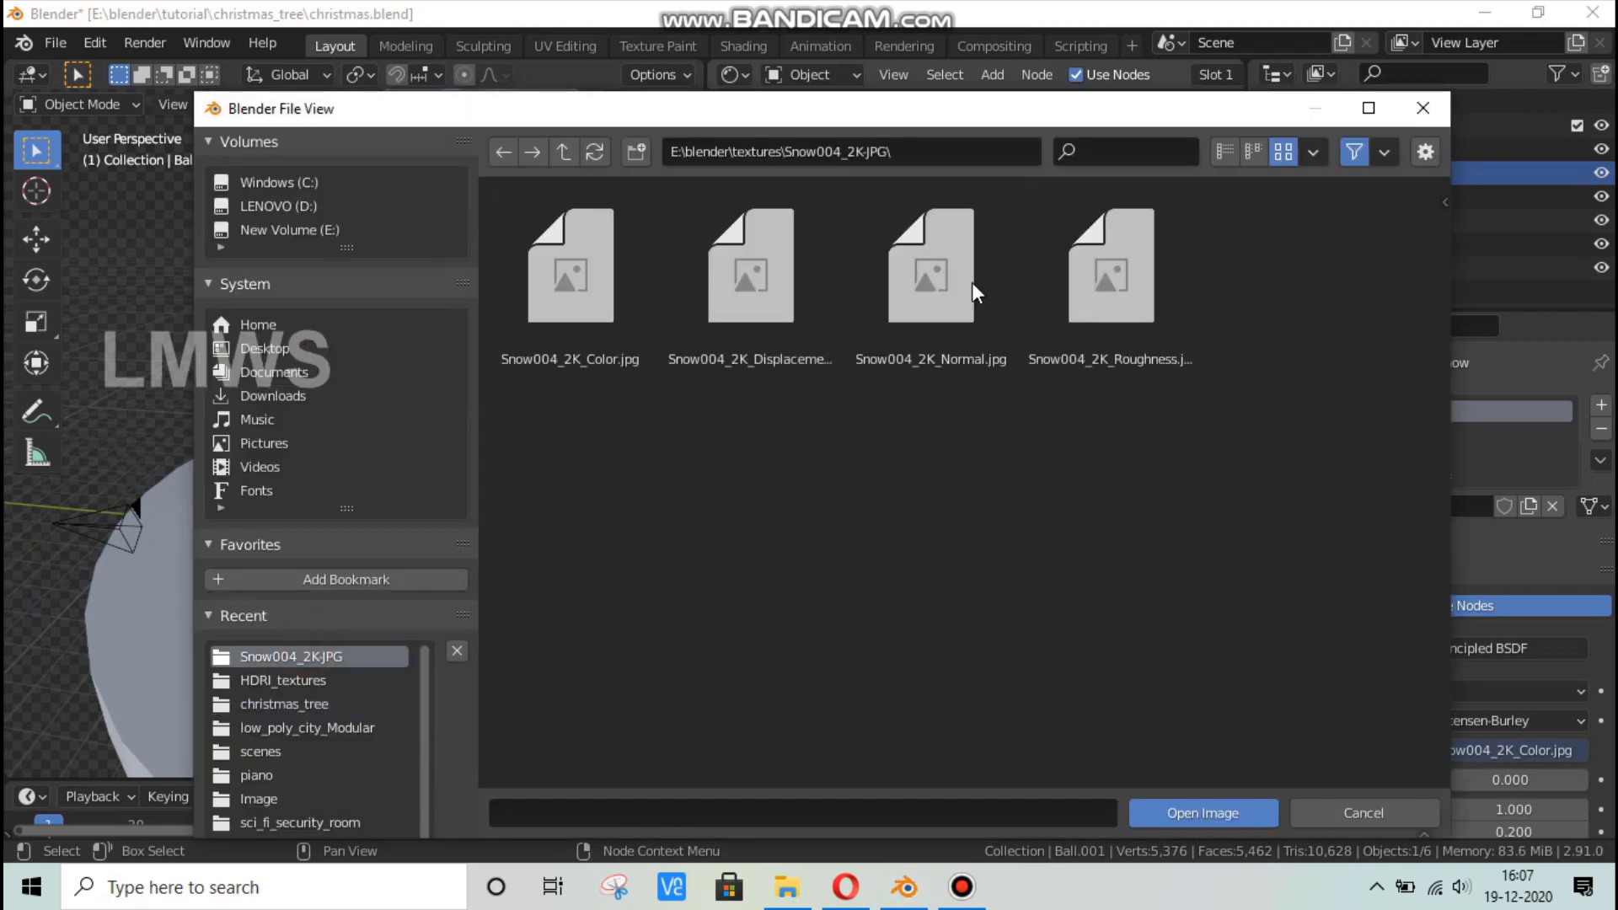
double_click(1124, 296)
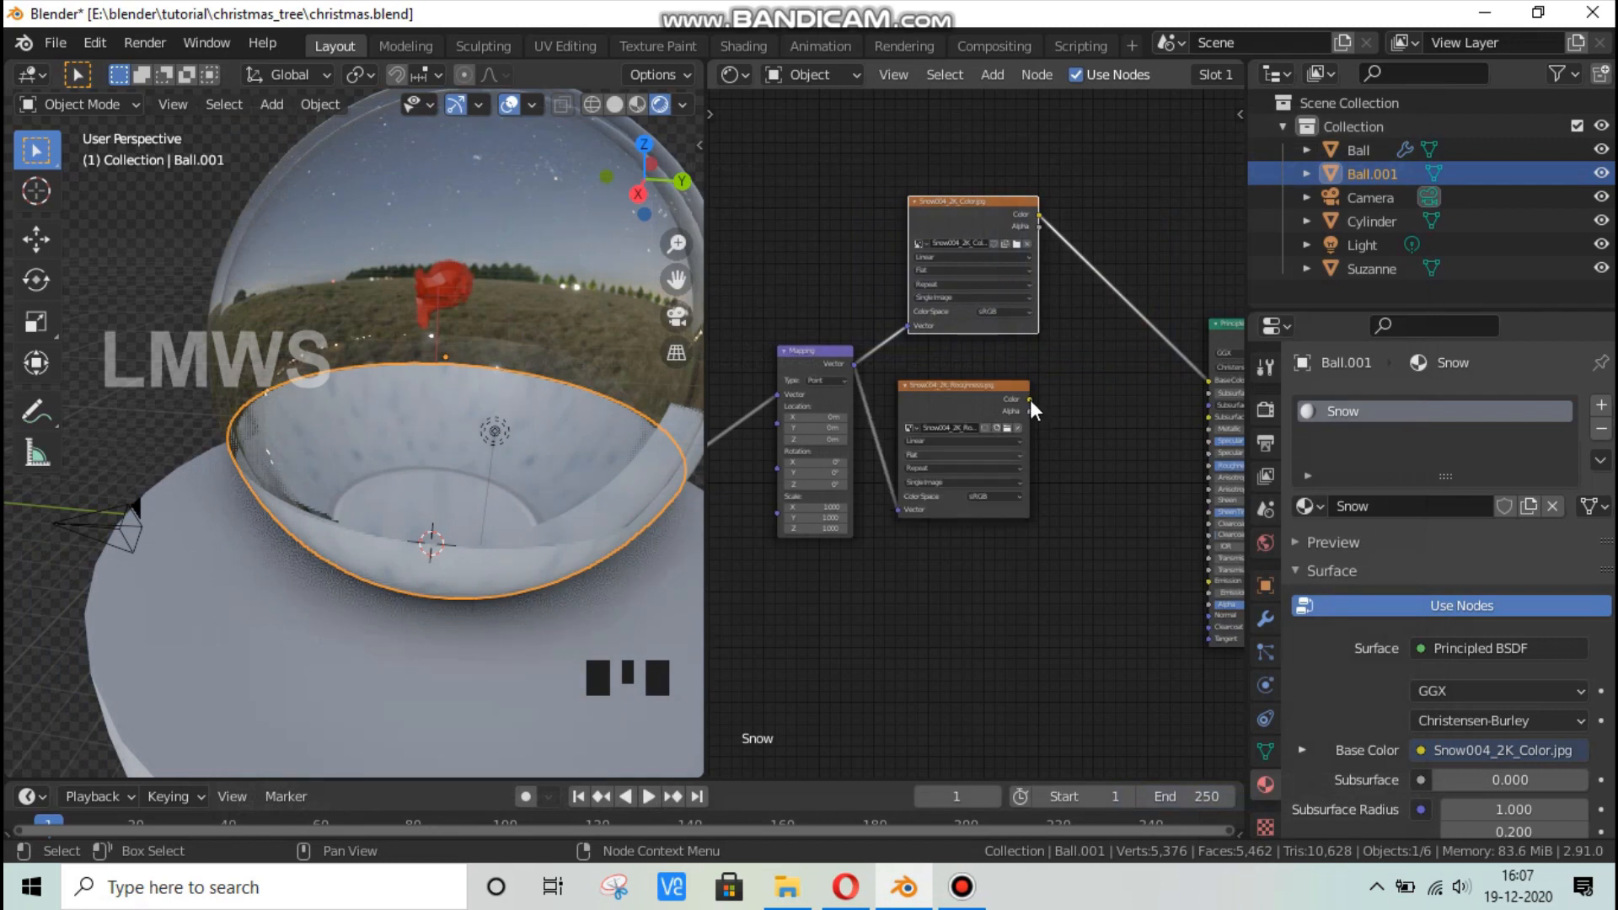
drag(1029, 400, 1205, 463)
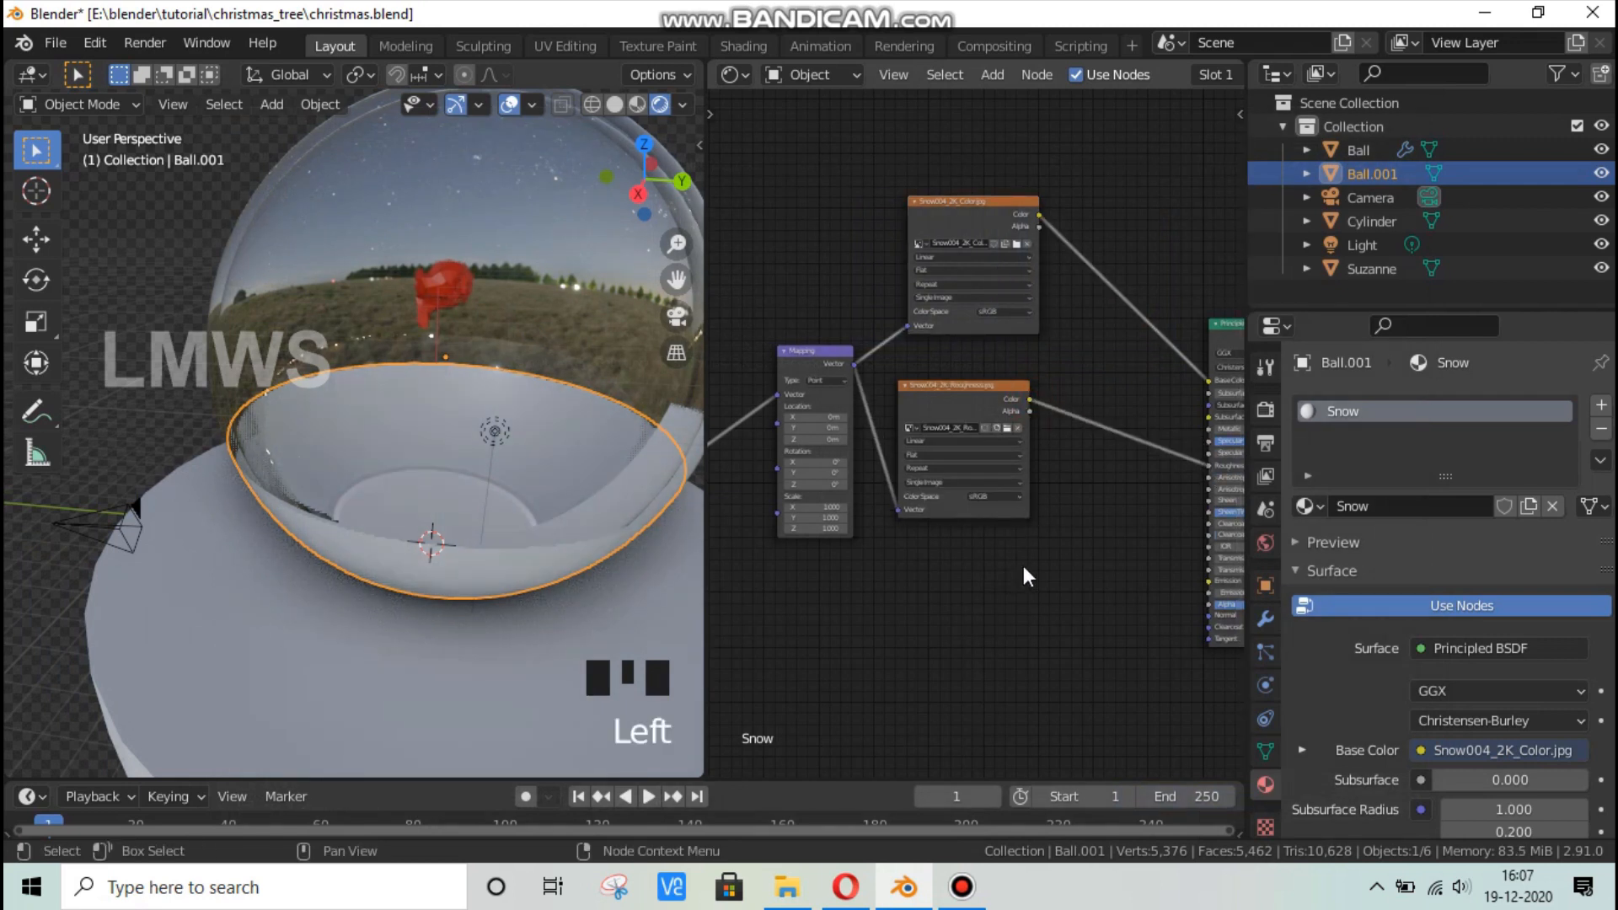
Duplicate the roughness texture node below the original and load Snow004_2K_Normal.jpg into the copy.
scroll(953, 389, down, 1)
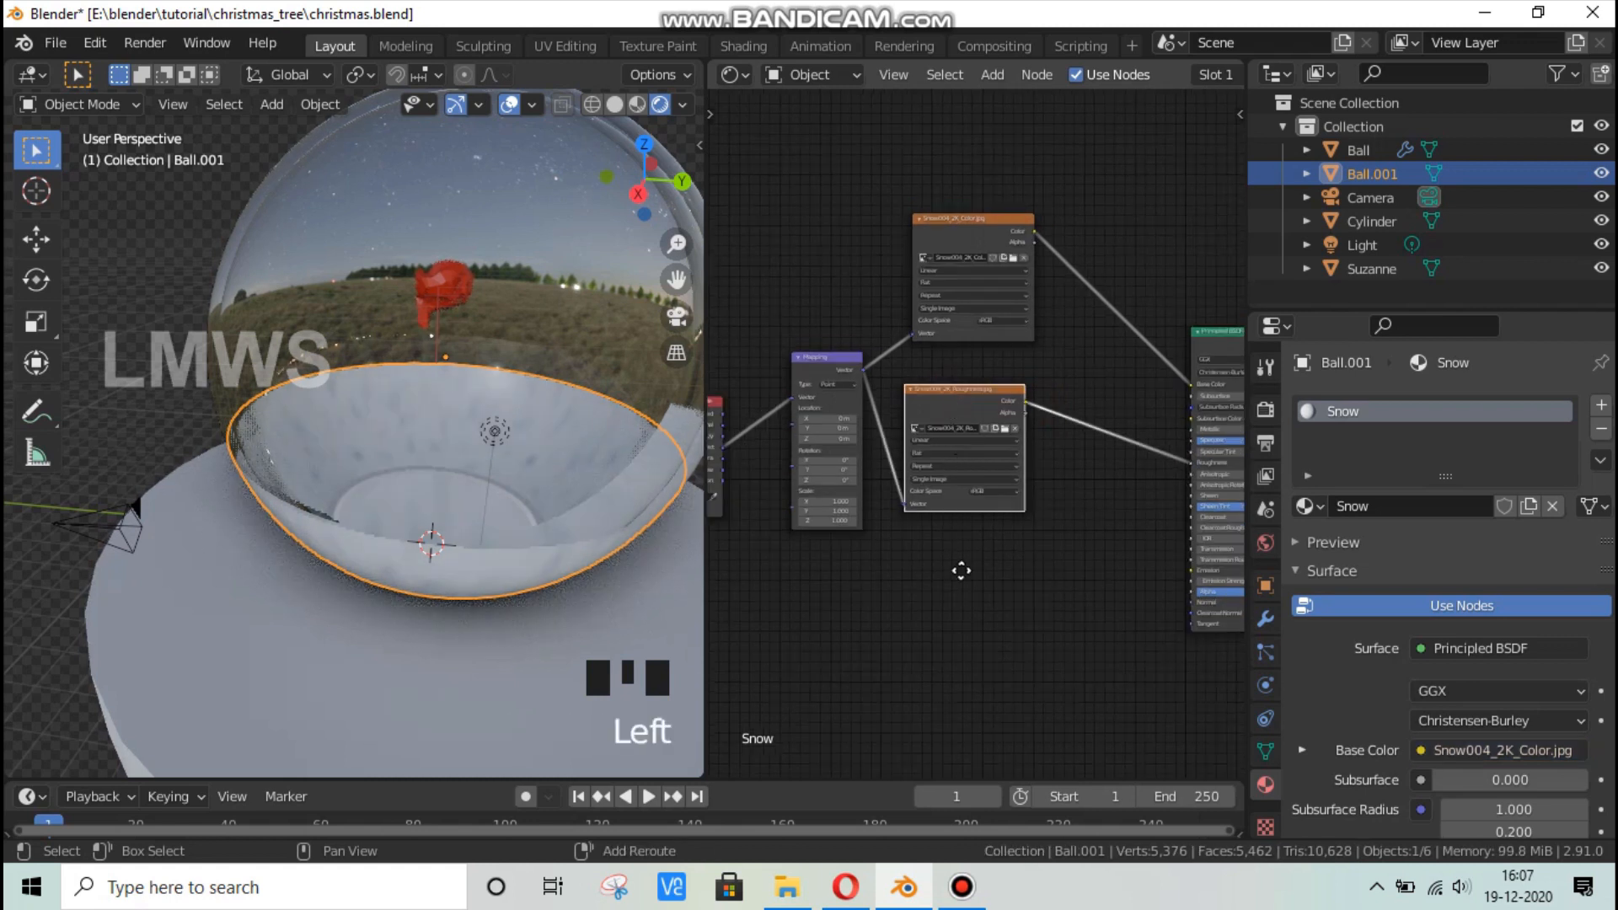
key(shift+d)
click(1033, 604)
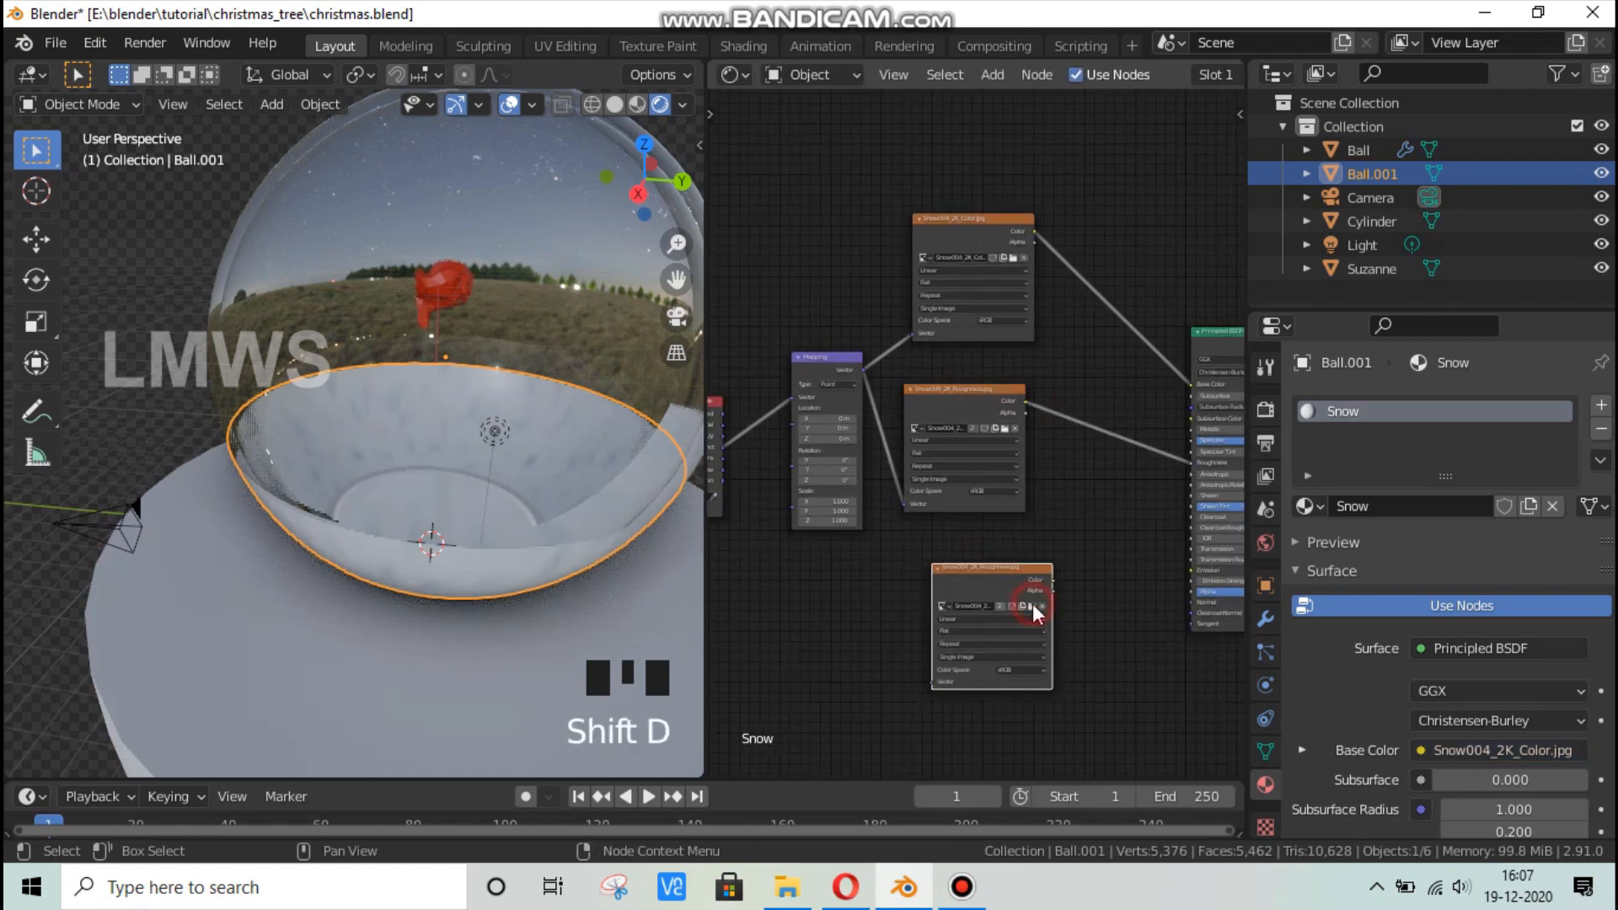
click(1032, 605)
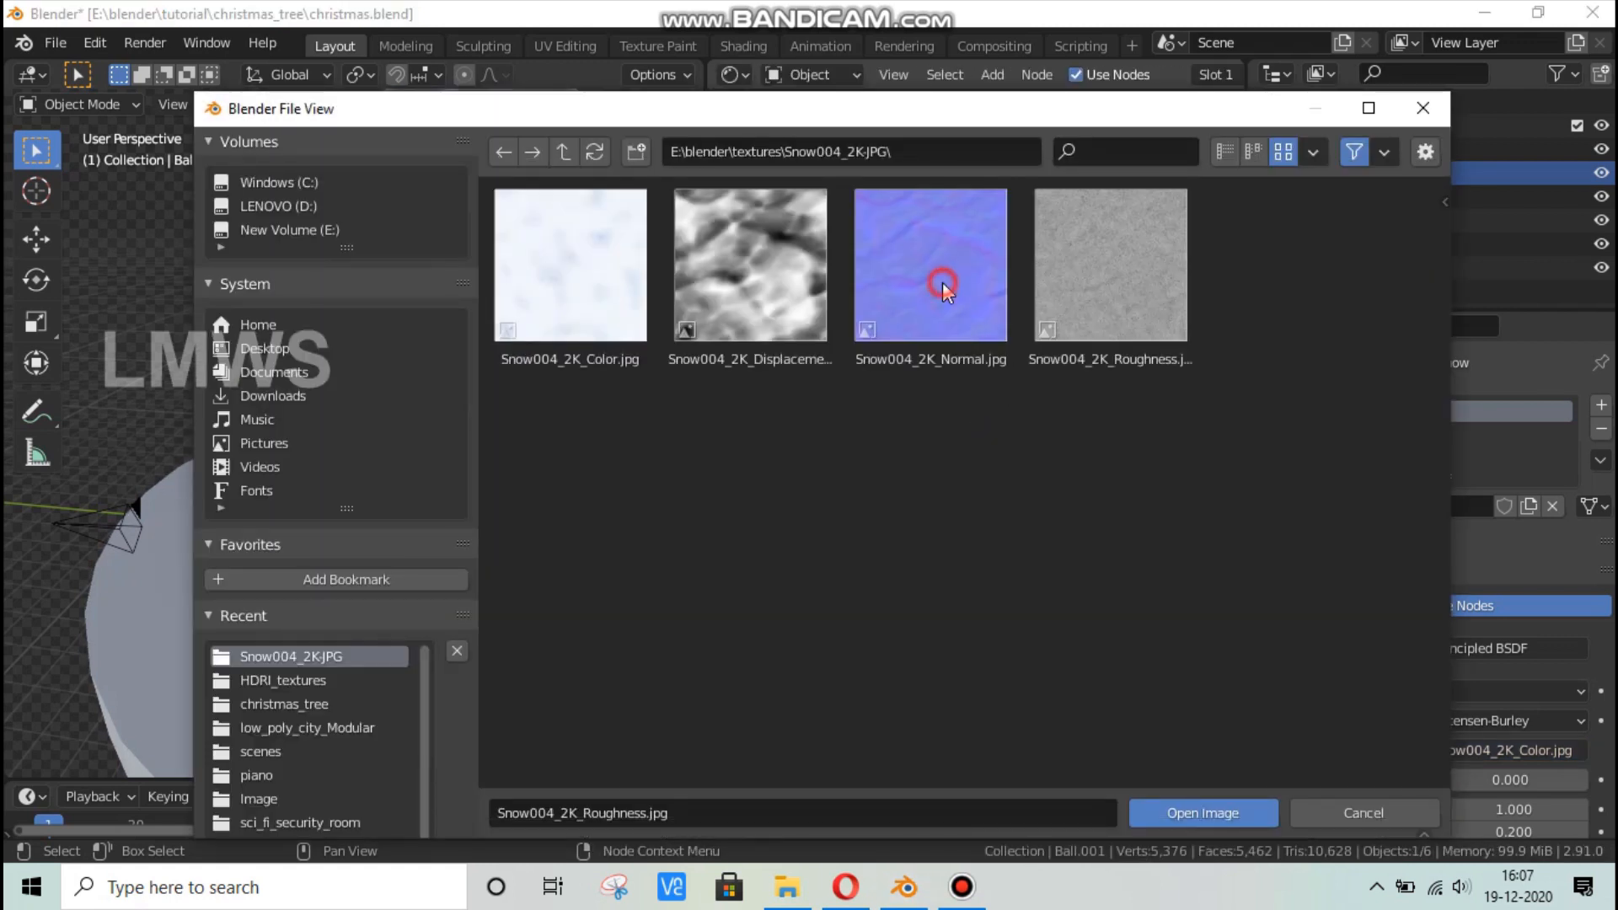
key(Return)
Add a Normal Map node between the normal texture node and the Principled BSDF.
key(shift+a)
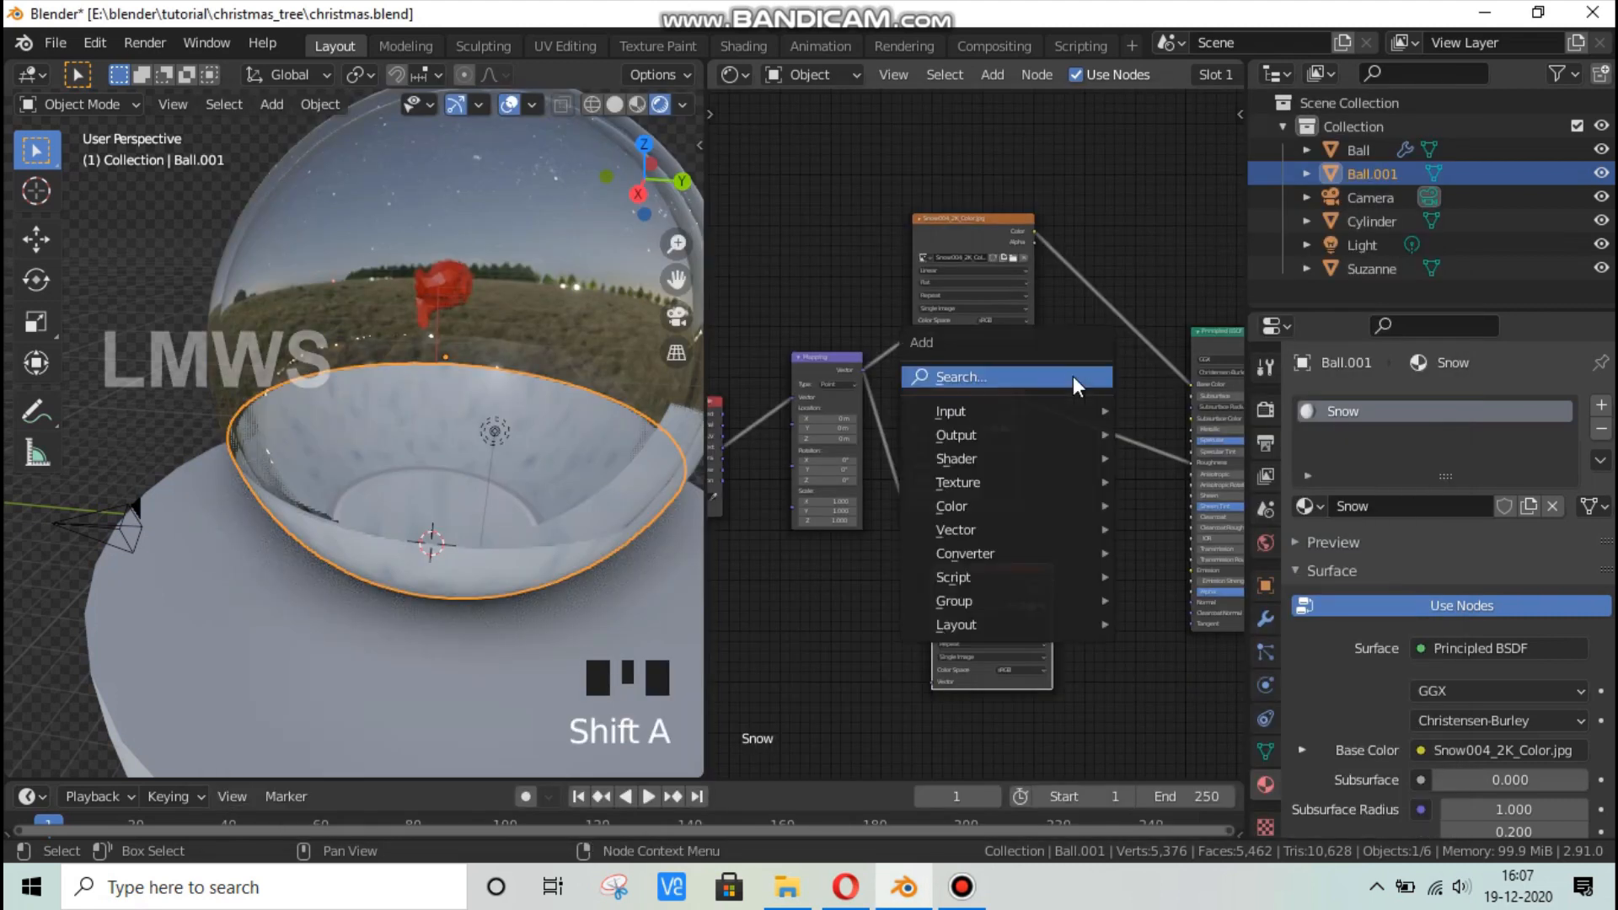
click(1073, 375)
text(normal)
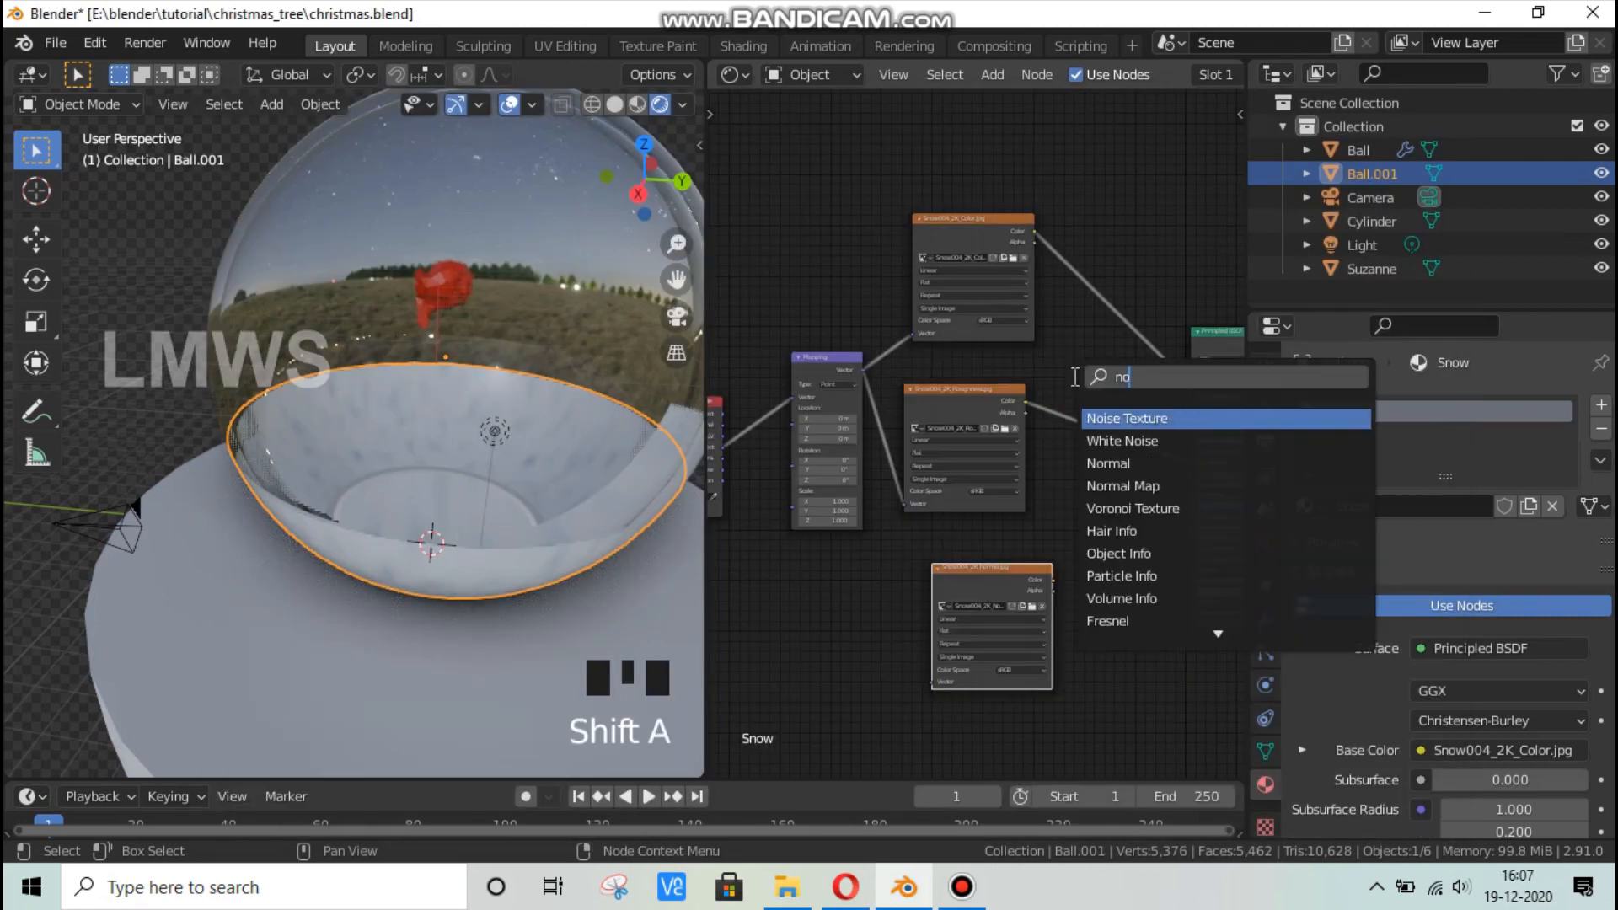
key(Down)
key(Return)
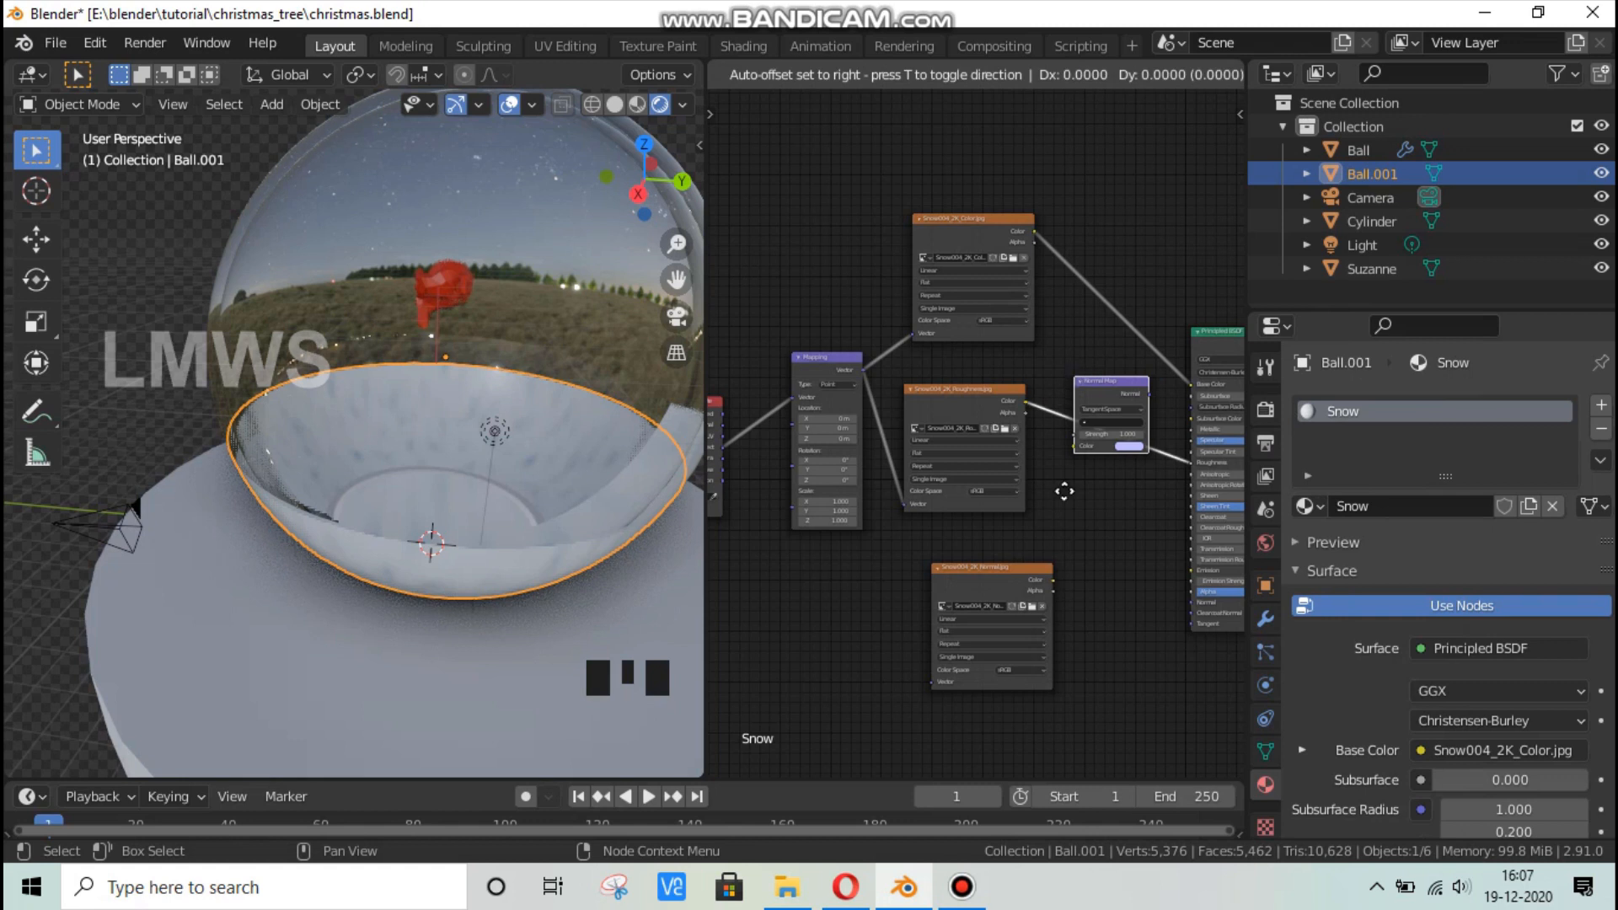
click(1087, 573)
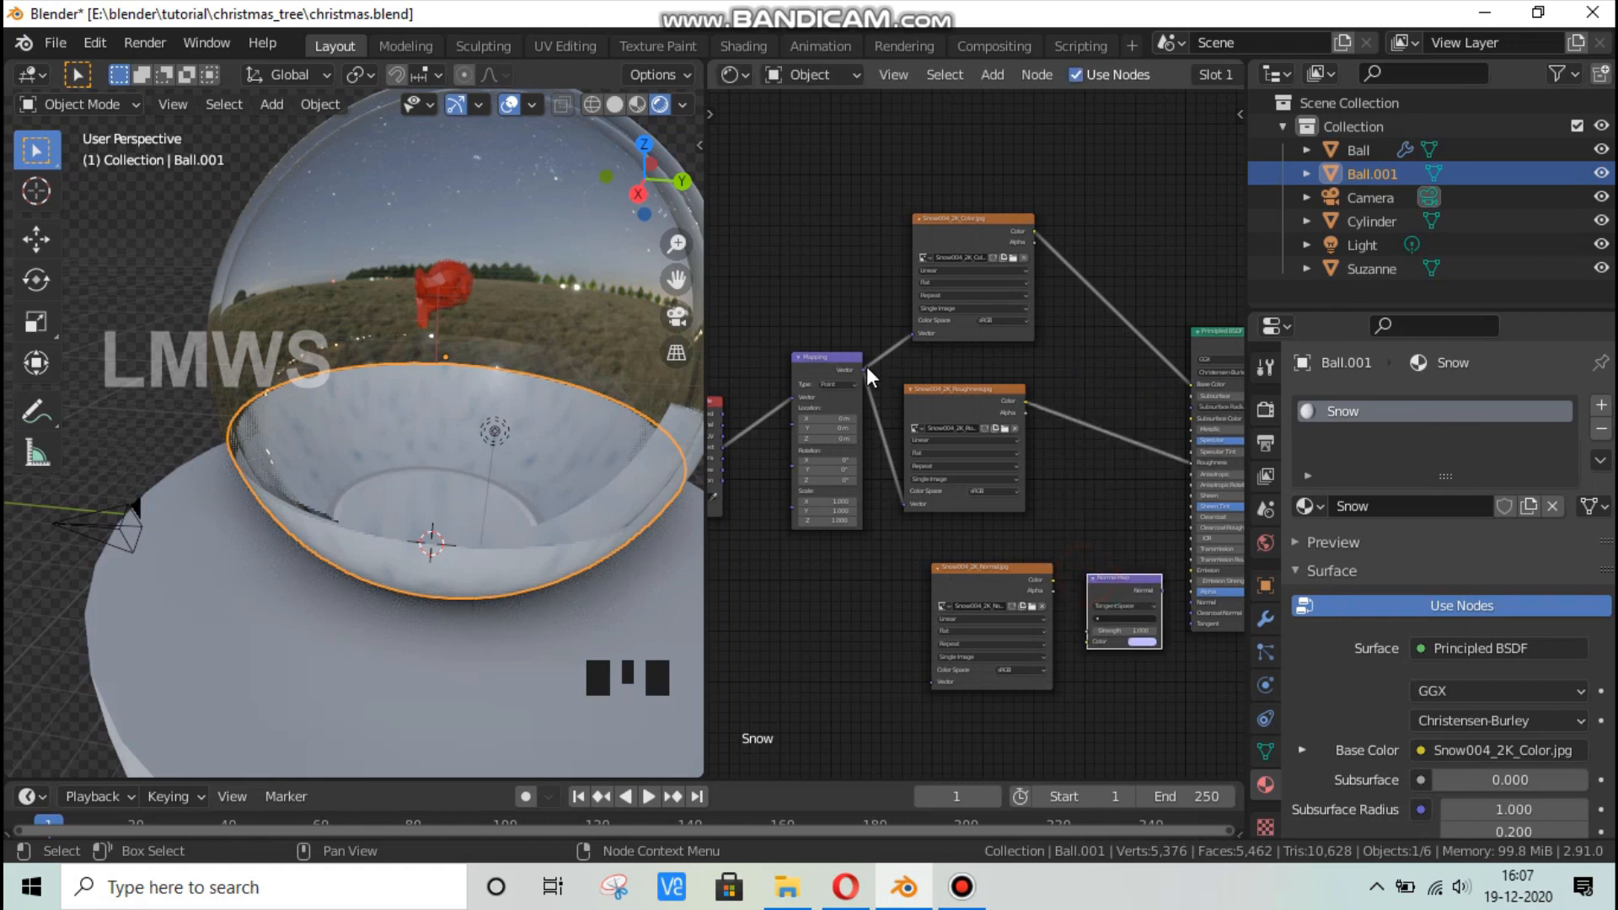
Link the Mapping output to the normal texture and route its Color through the Normal Map node into the Principled BSDF's Normal input.
drag(865, 367, 932, 681)
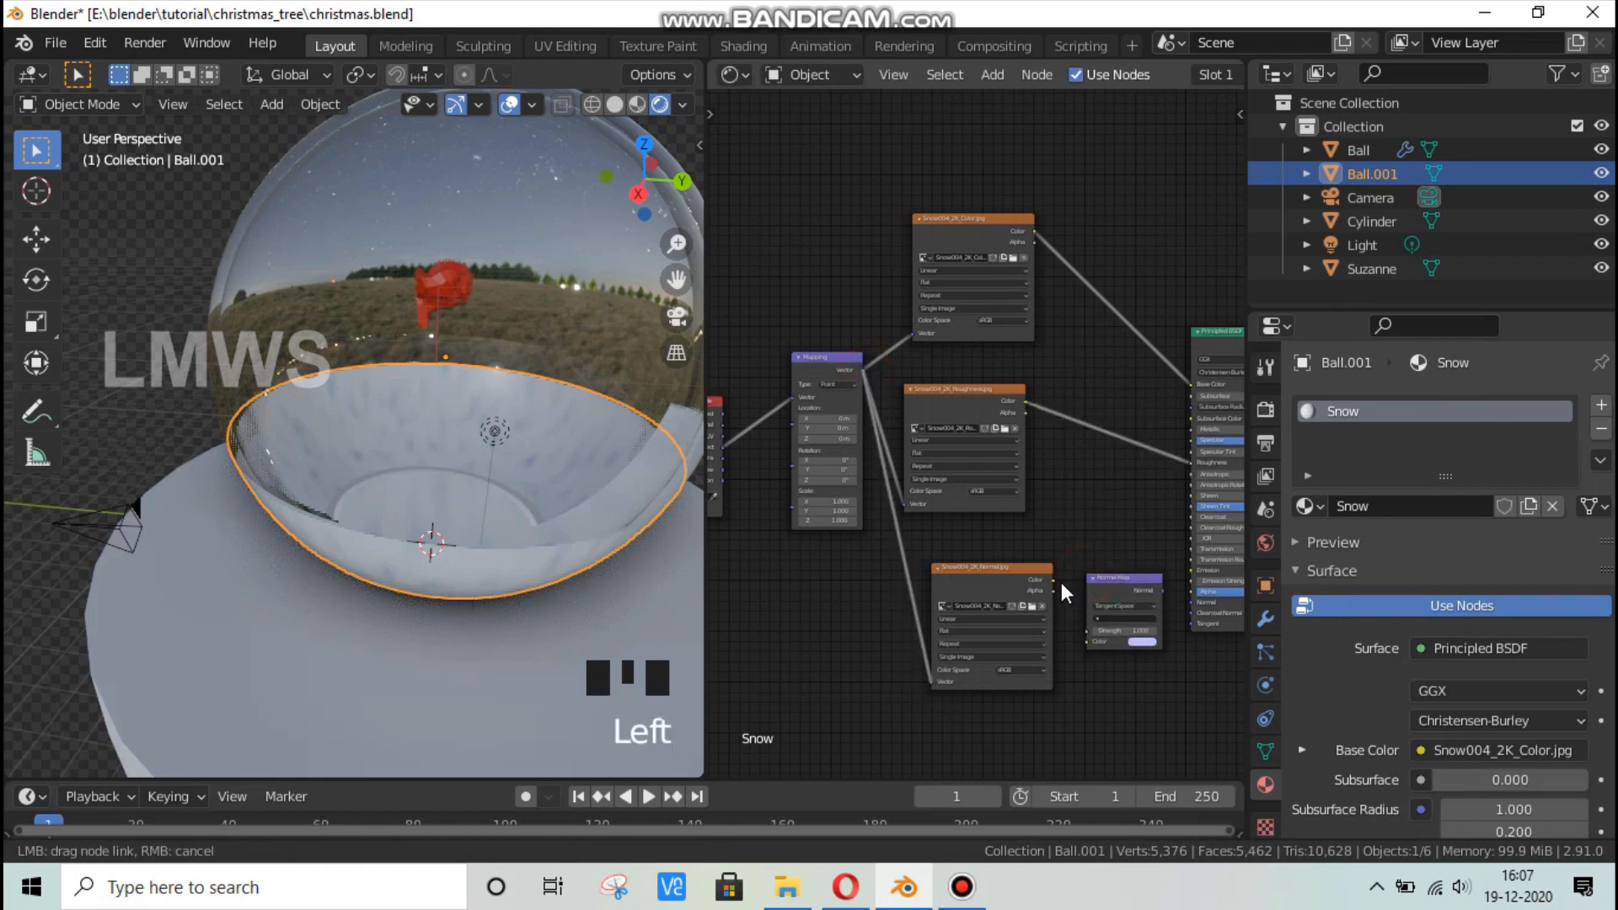
drag(1052, 579, 1089, 641)
mouse_move(1163, 592)
mouse_down()
mouse_move(1185, 618)
mouse_move(1192, 604)
mouse_up()
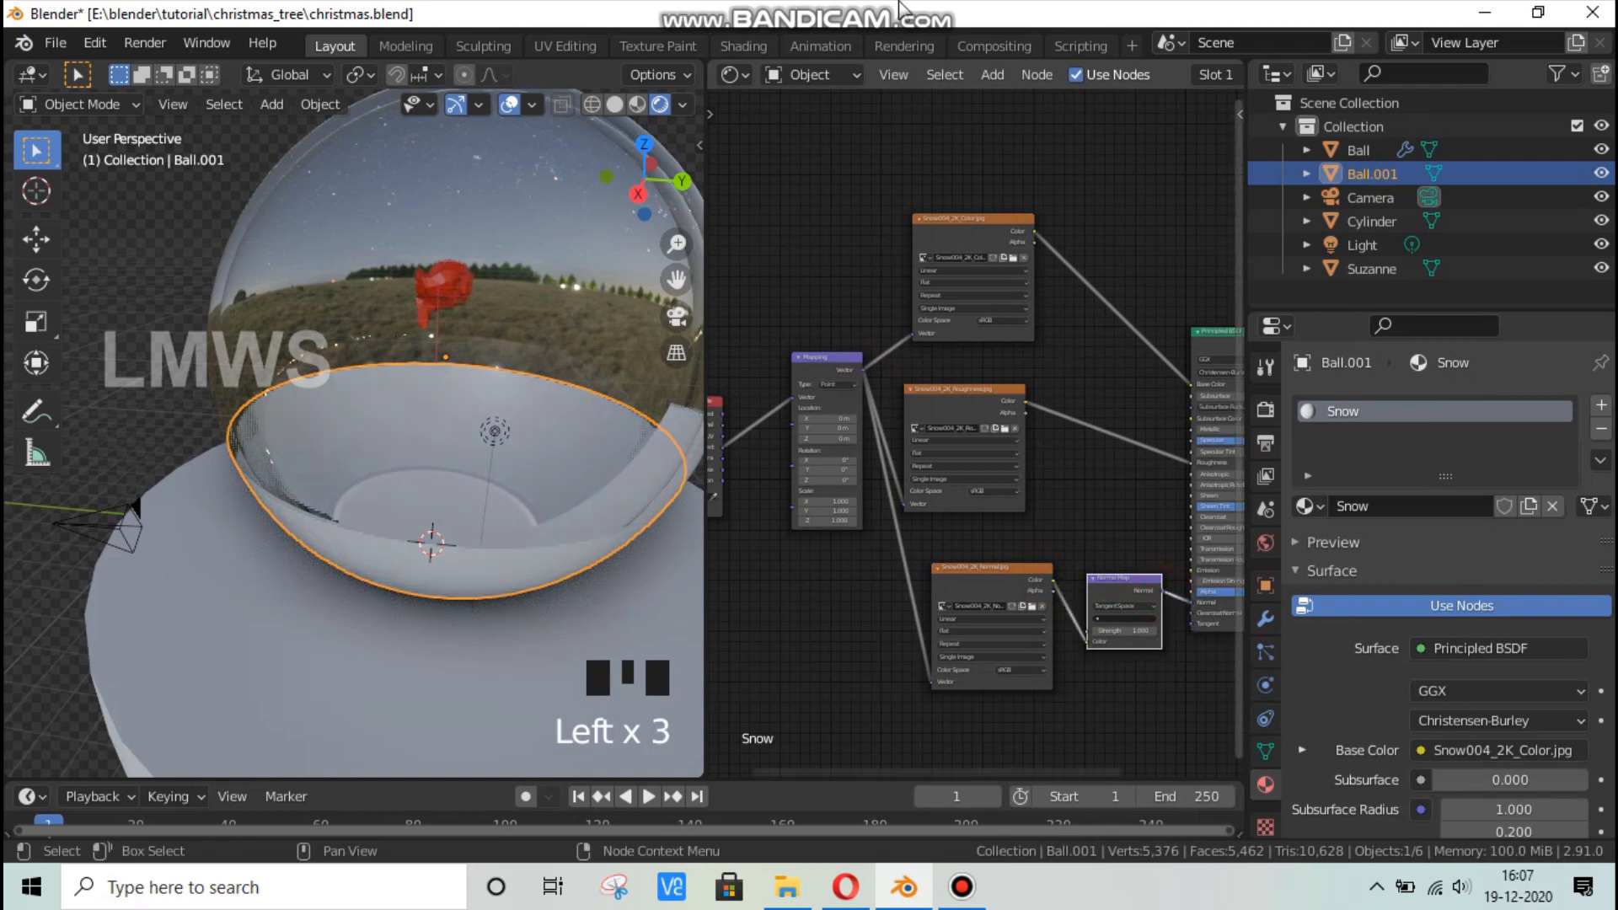
Enlarge the 3D viewport, show it in solid shading and hide the glass ball.
middle_drag(242, 483, 712, 143)
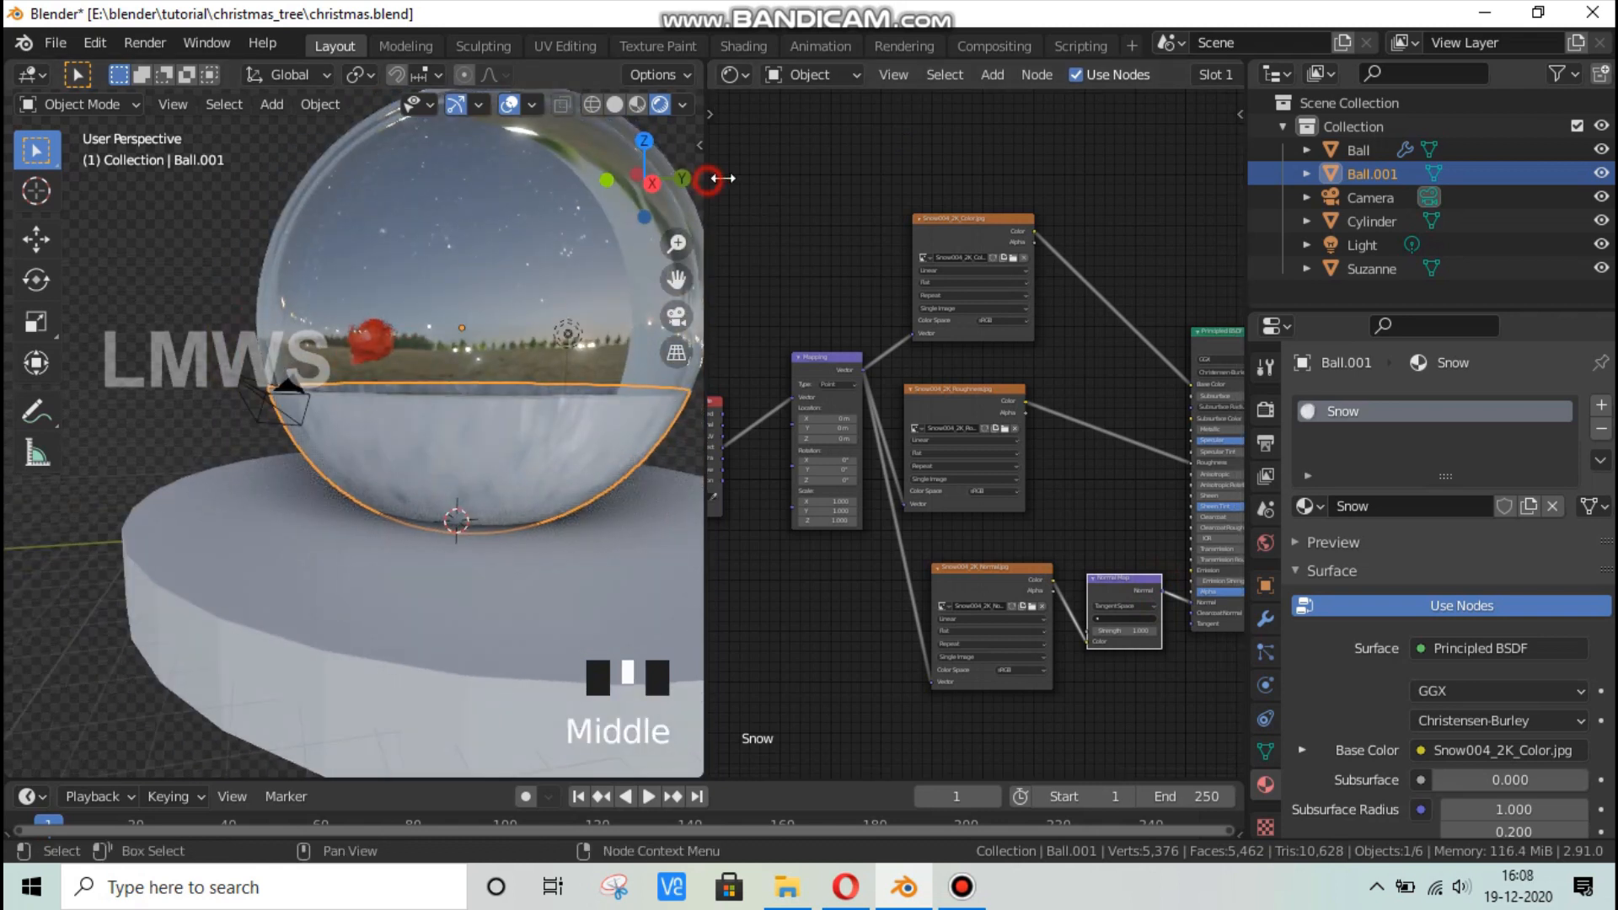
drag(844, 178, 890, 178)
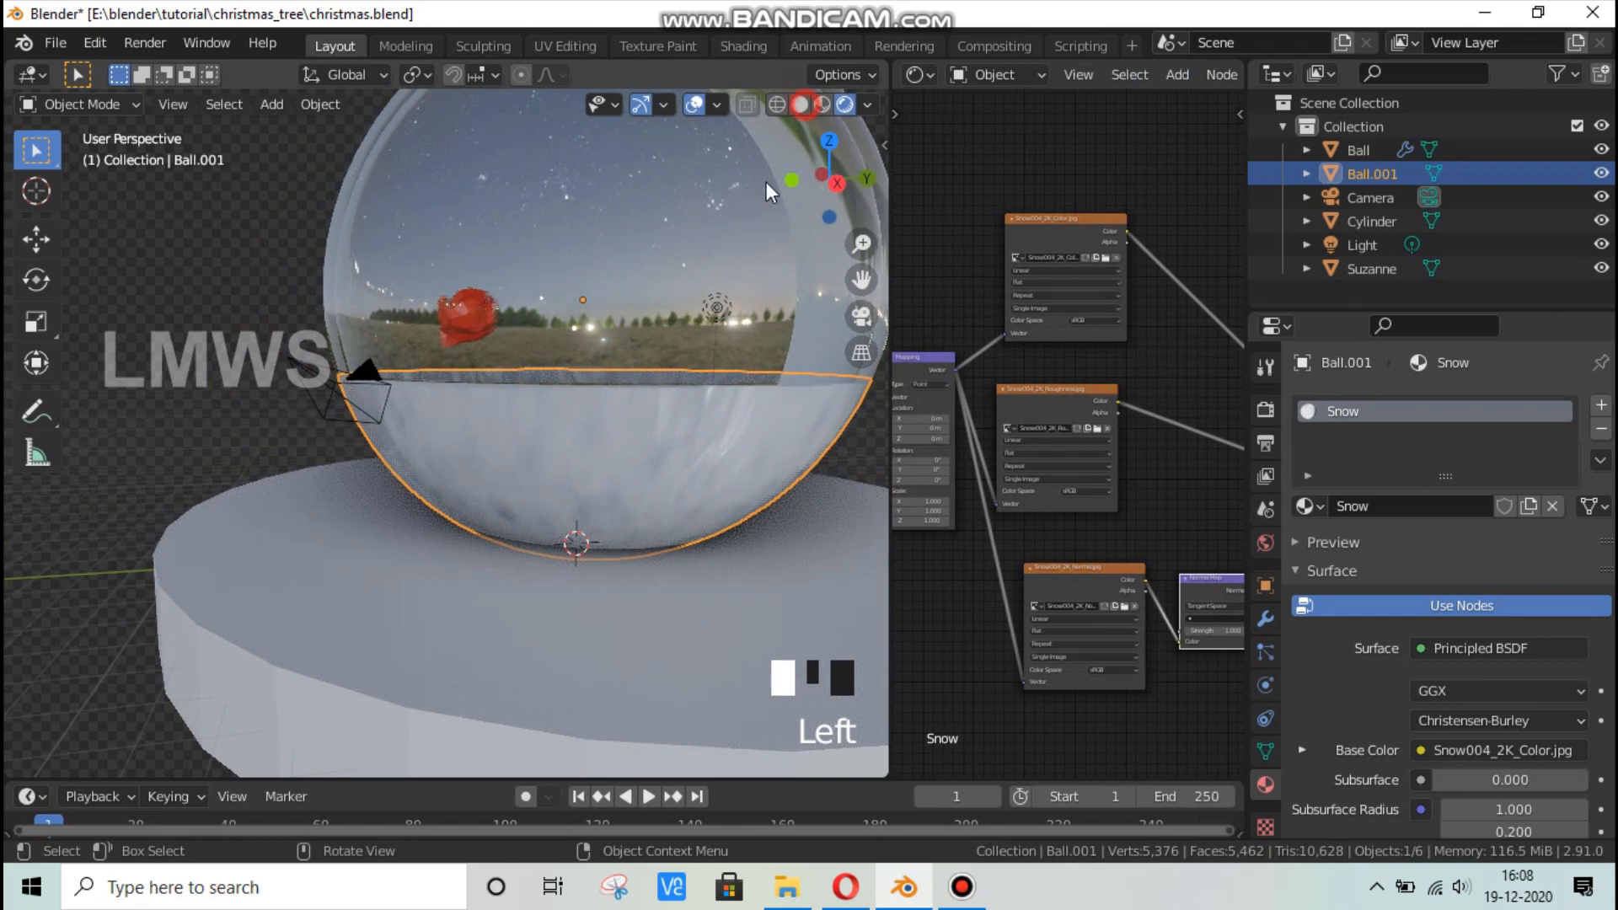
shift+middle_drag(681, 469, 564, 482)
click(622, 244)
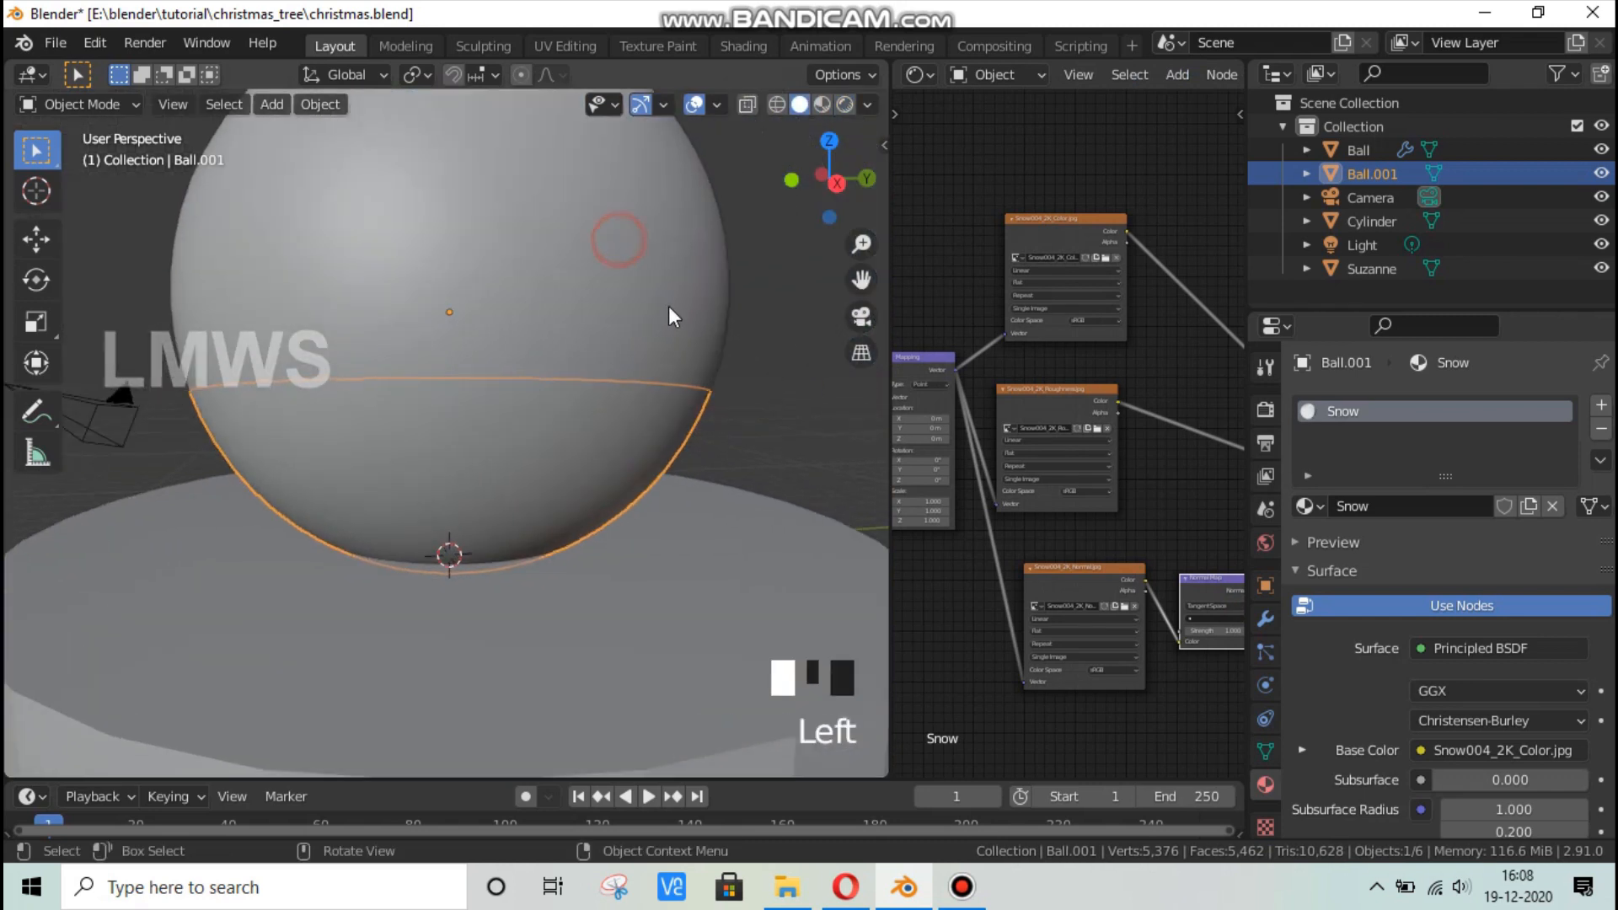
key(h)
Rename the object Ball.001 as Snow.
click(1371, 173)
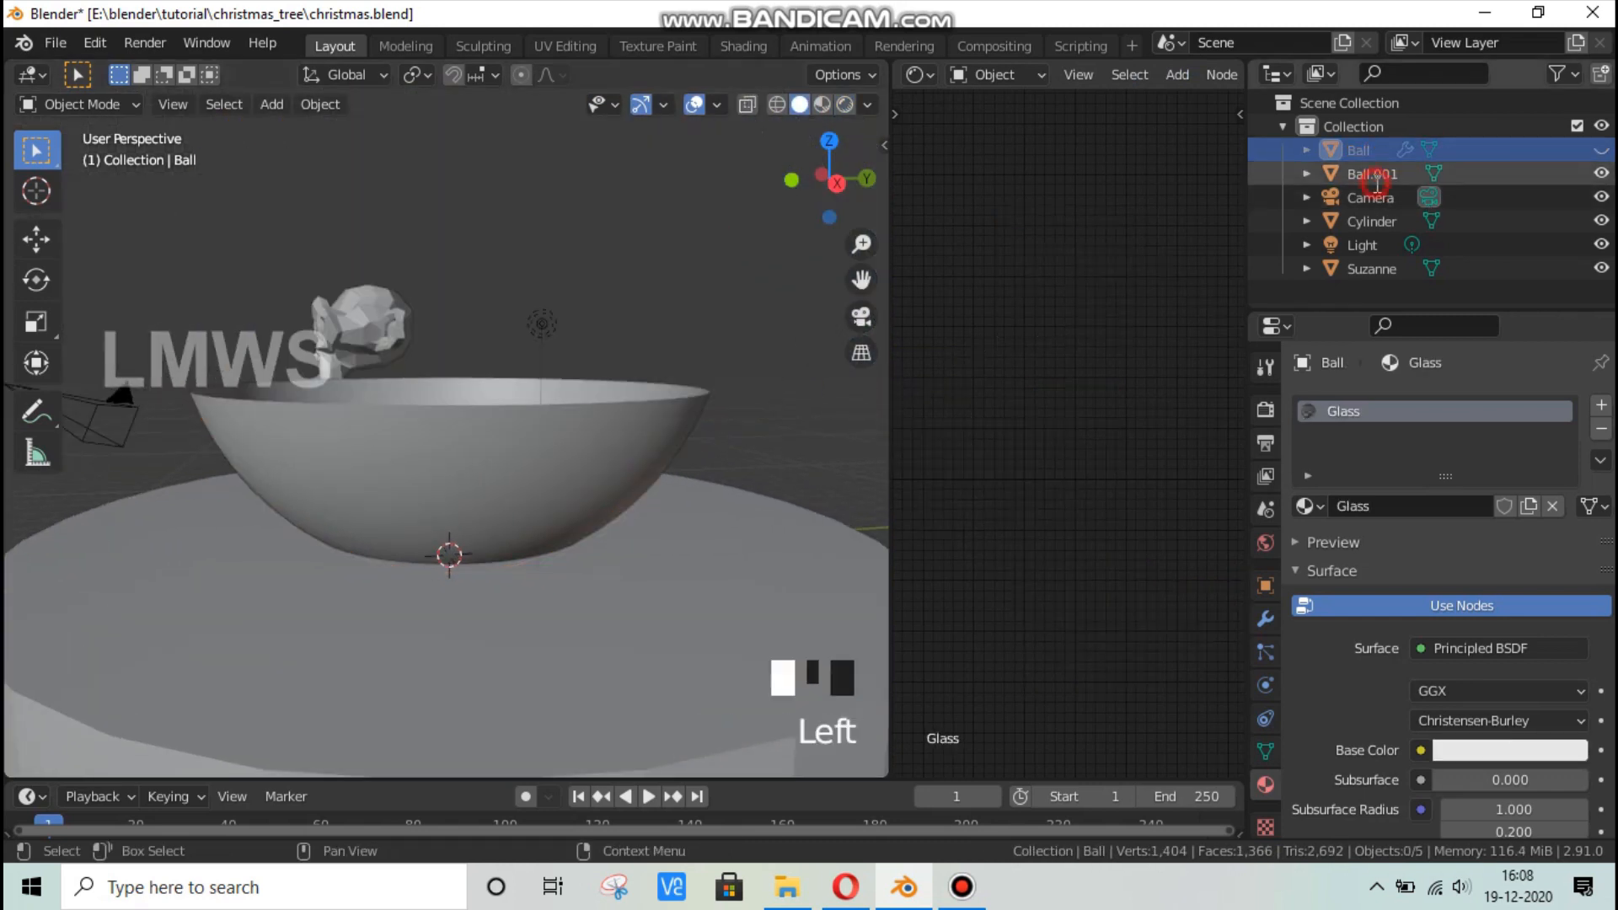
double_click(1373, 173)
text(Snow)
key(Return)
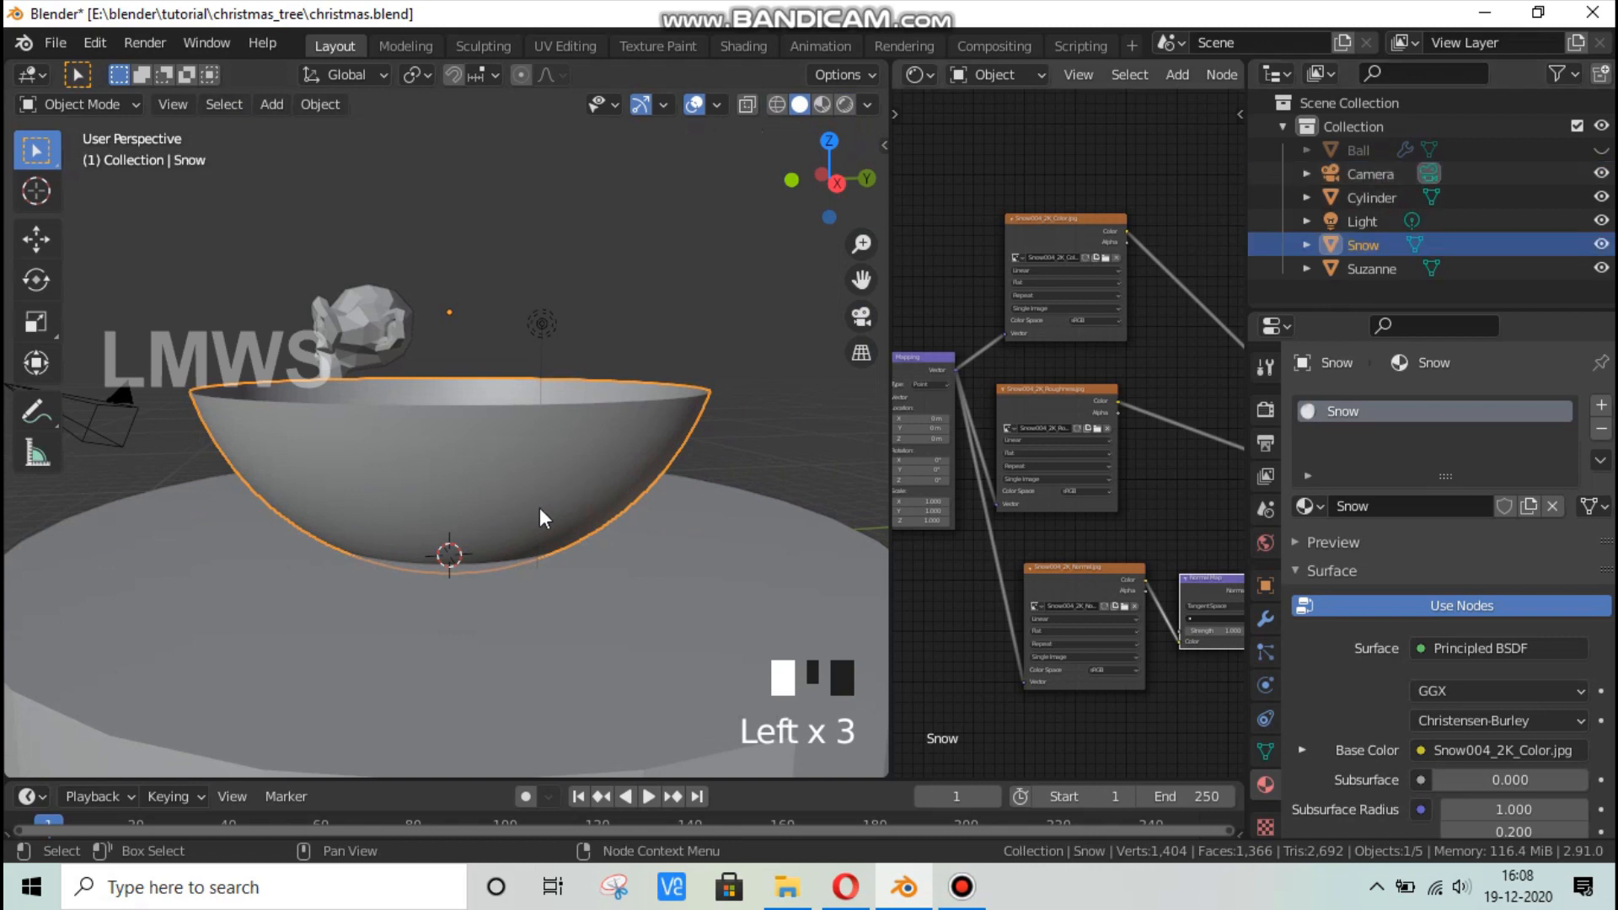
Extrude the bowl's top rim edge loop in place and scale it to 0 to close the top of the Snow mesh.
mouse_move(540, 507)
middle_down()
mouse_move(594, 507)
mouse_move(566, 517)
middle_up()
key(Tab)
scroll(432, 299, up, 2)
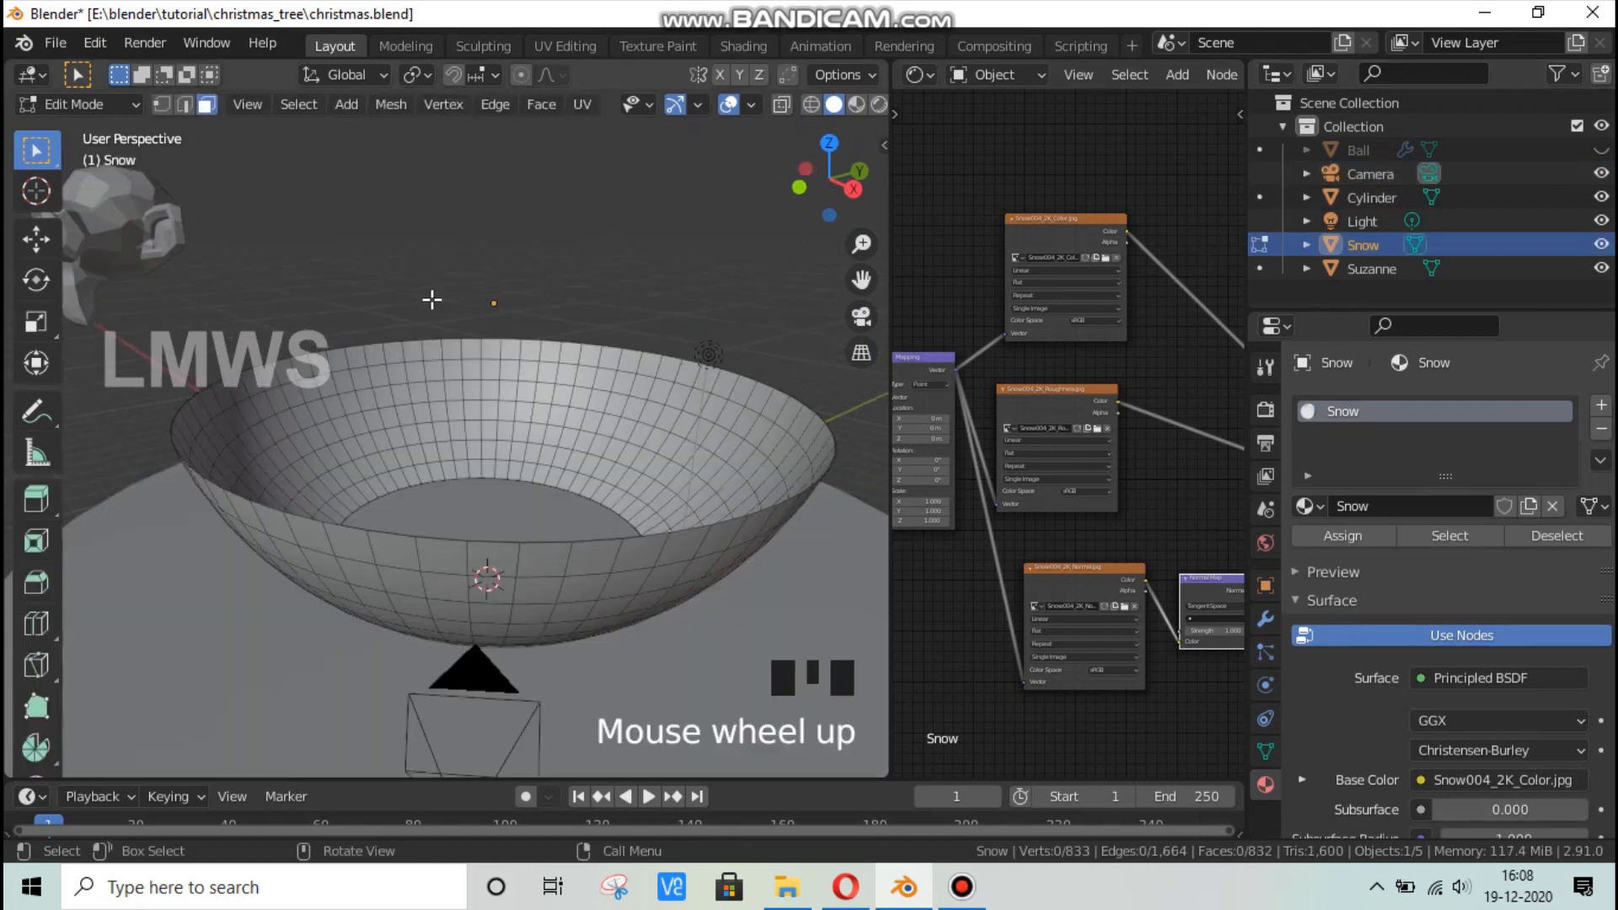
click(185, 104)
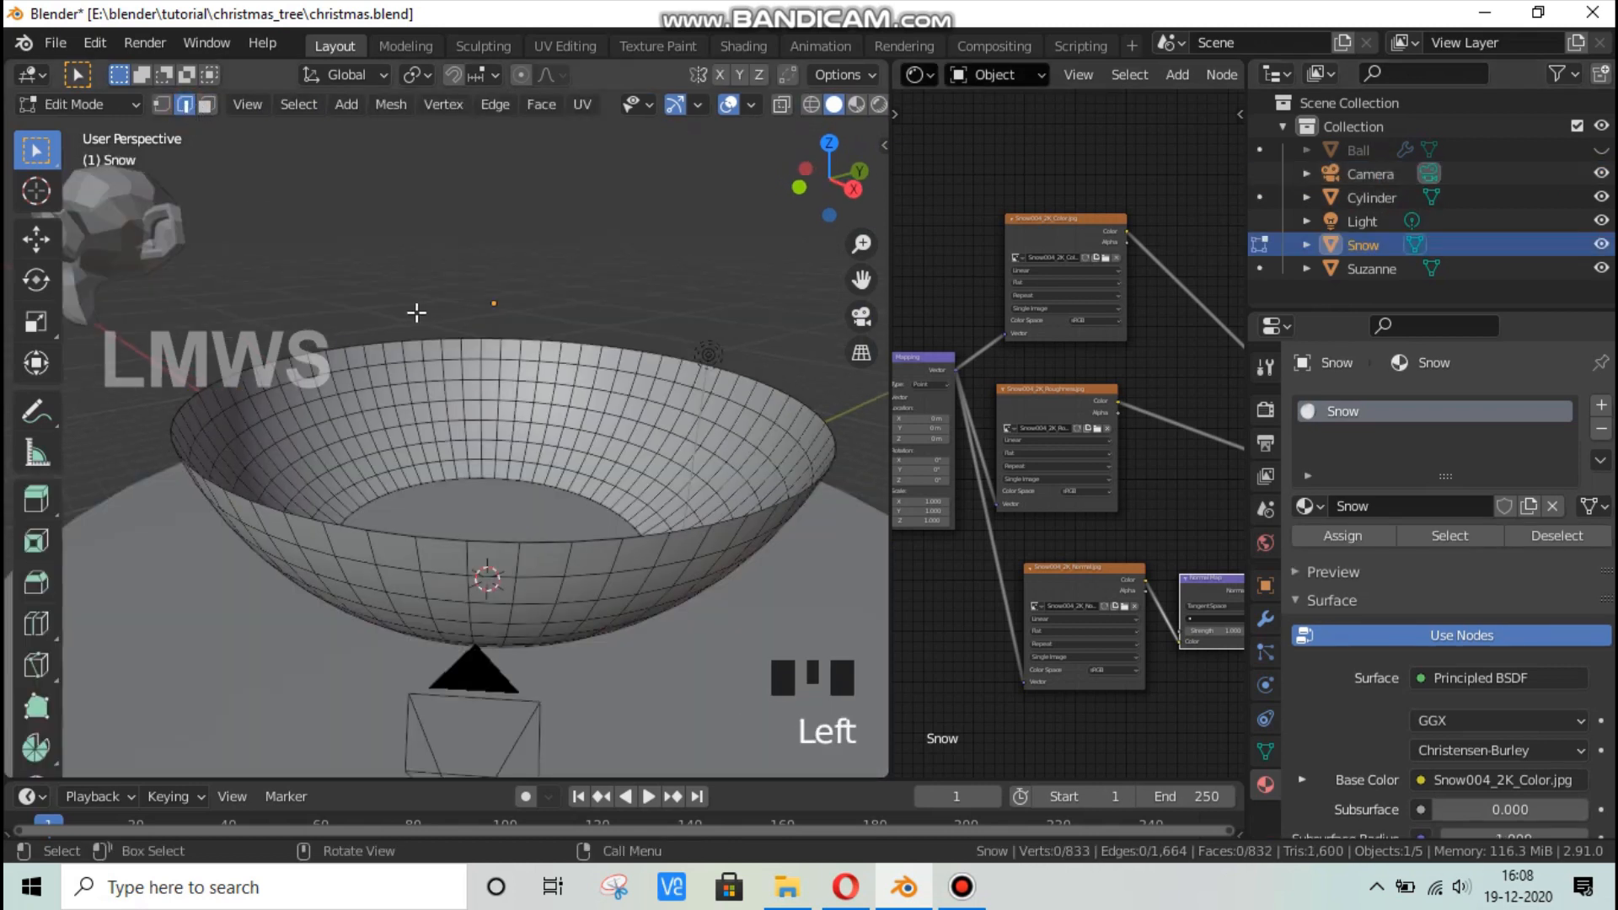
alt+click(451, 340)
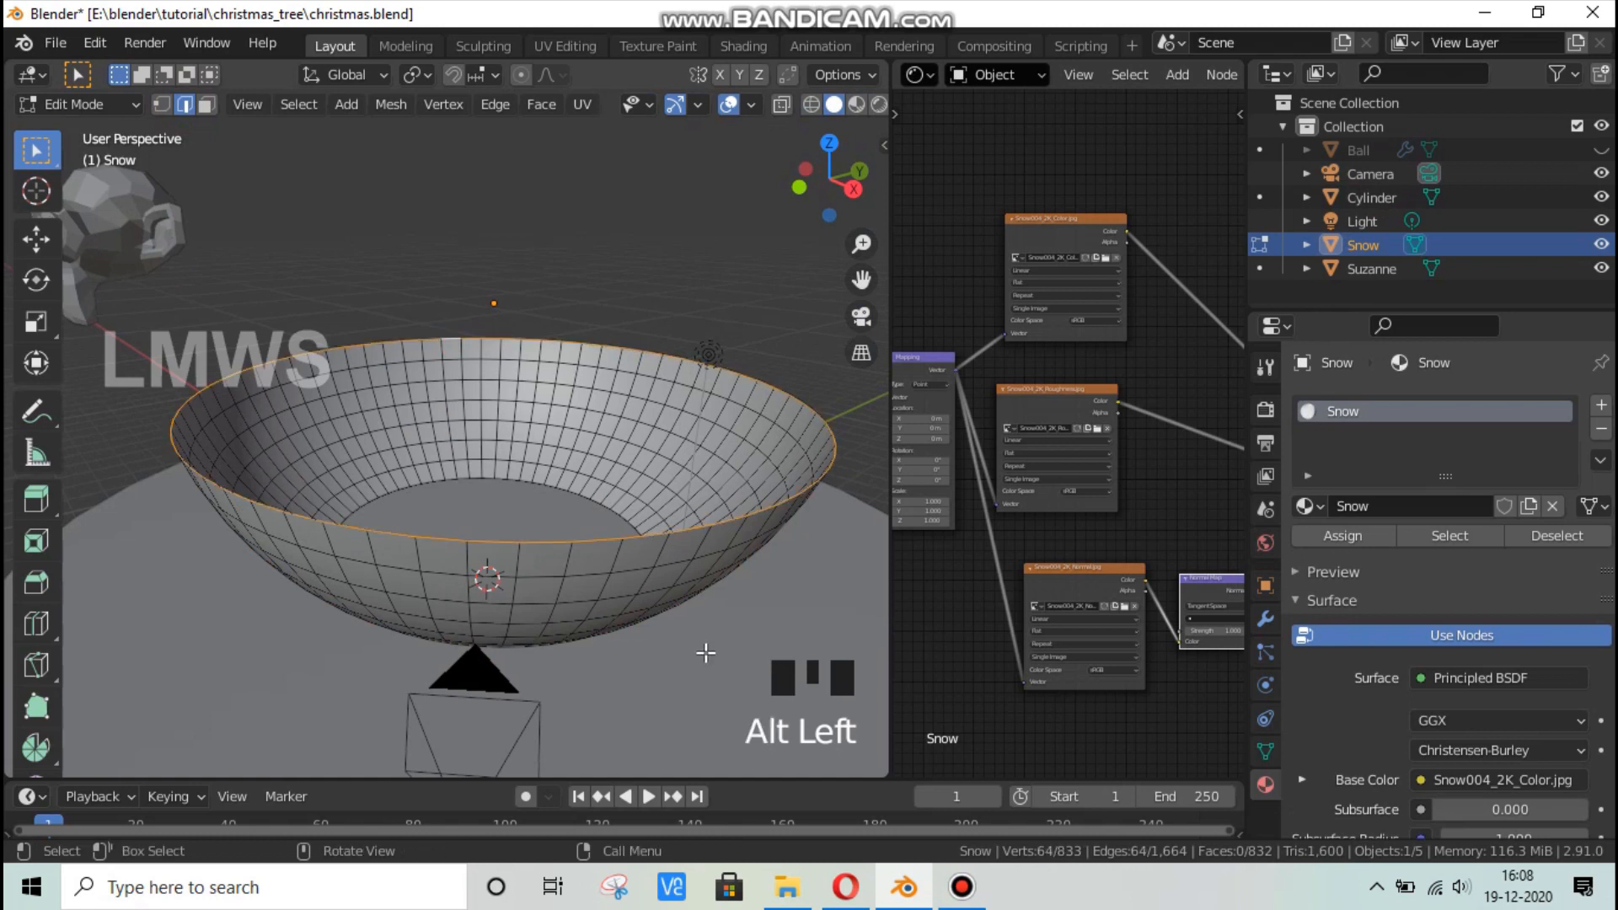
key(e)
right_click(750, 634)
key(s)
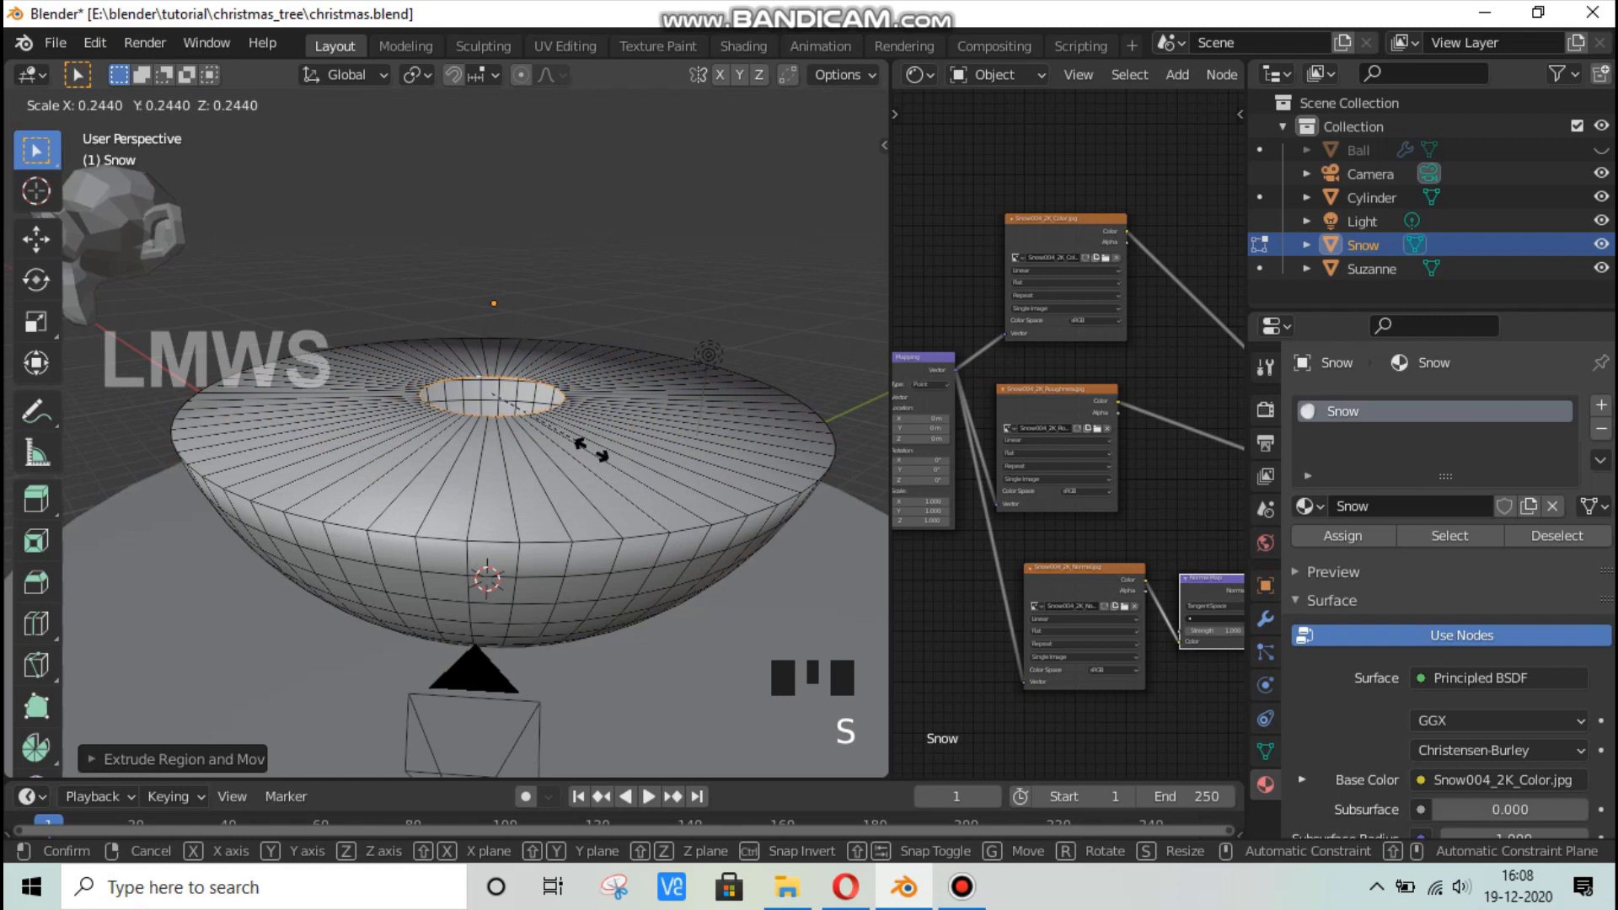
key(0)
key(Return)
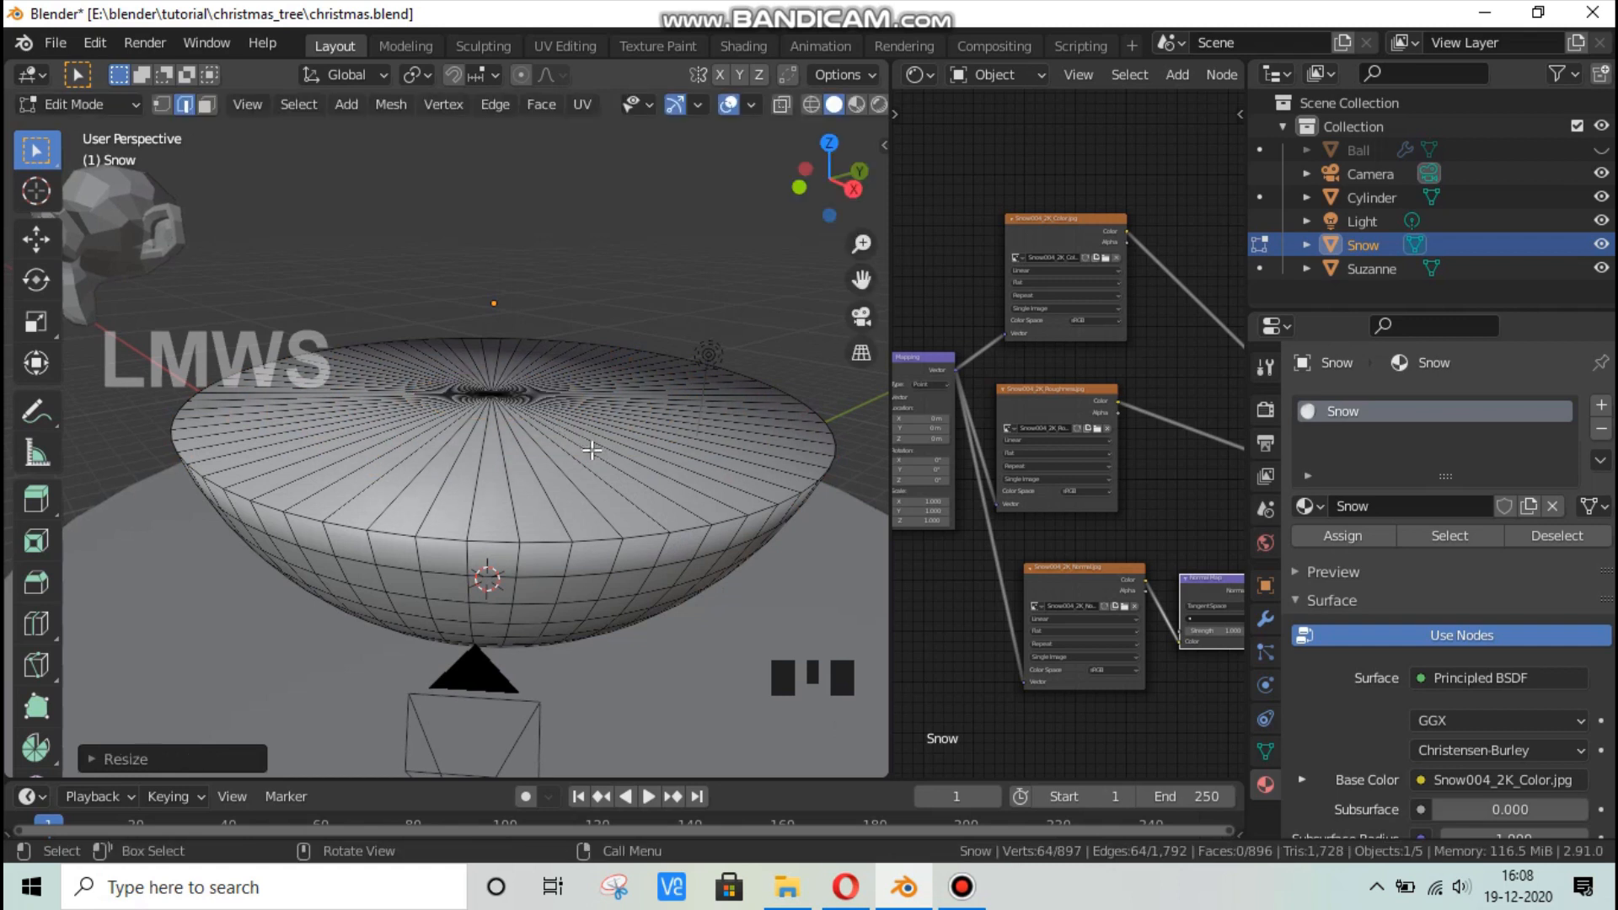
Add 10 evenly spaced concentric loop cuts across the Snow mesh's flat top and clear the selection.
key(ctrl+r)
scroll(573, 447, up, 7)
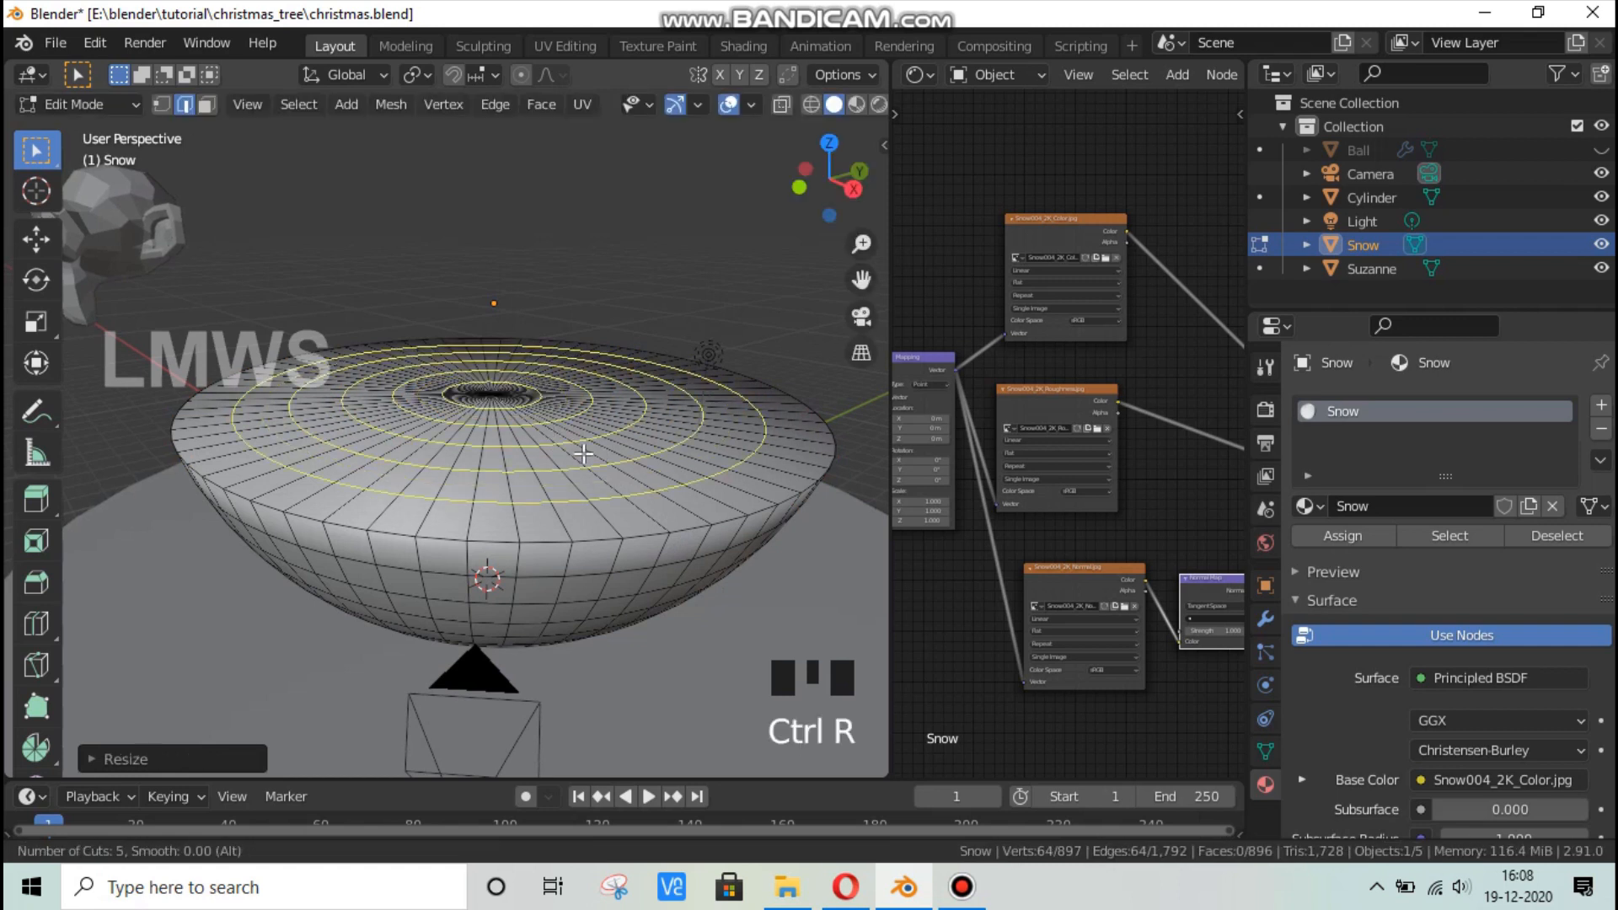
scroll(583, 453, up, 2)
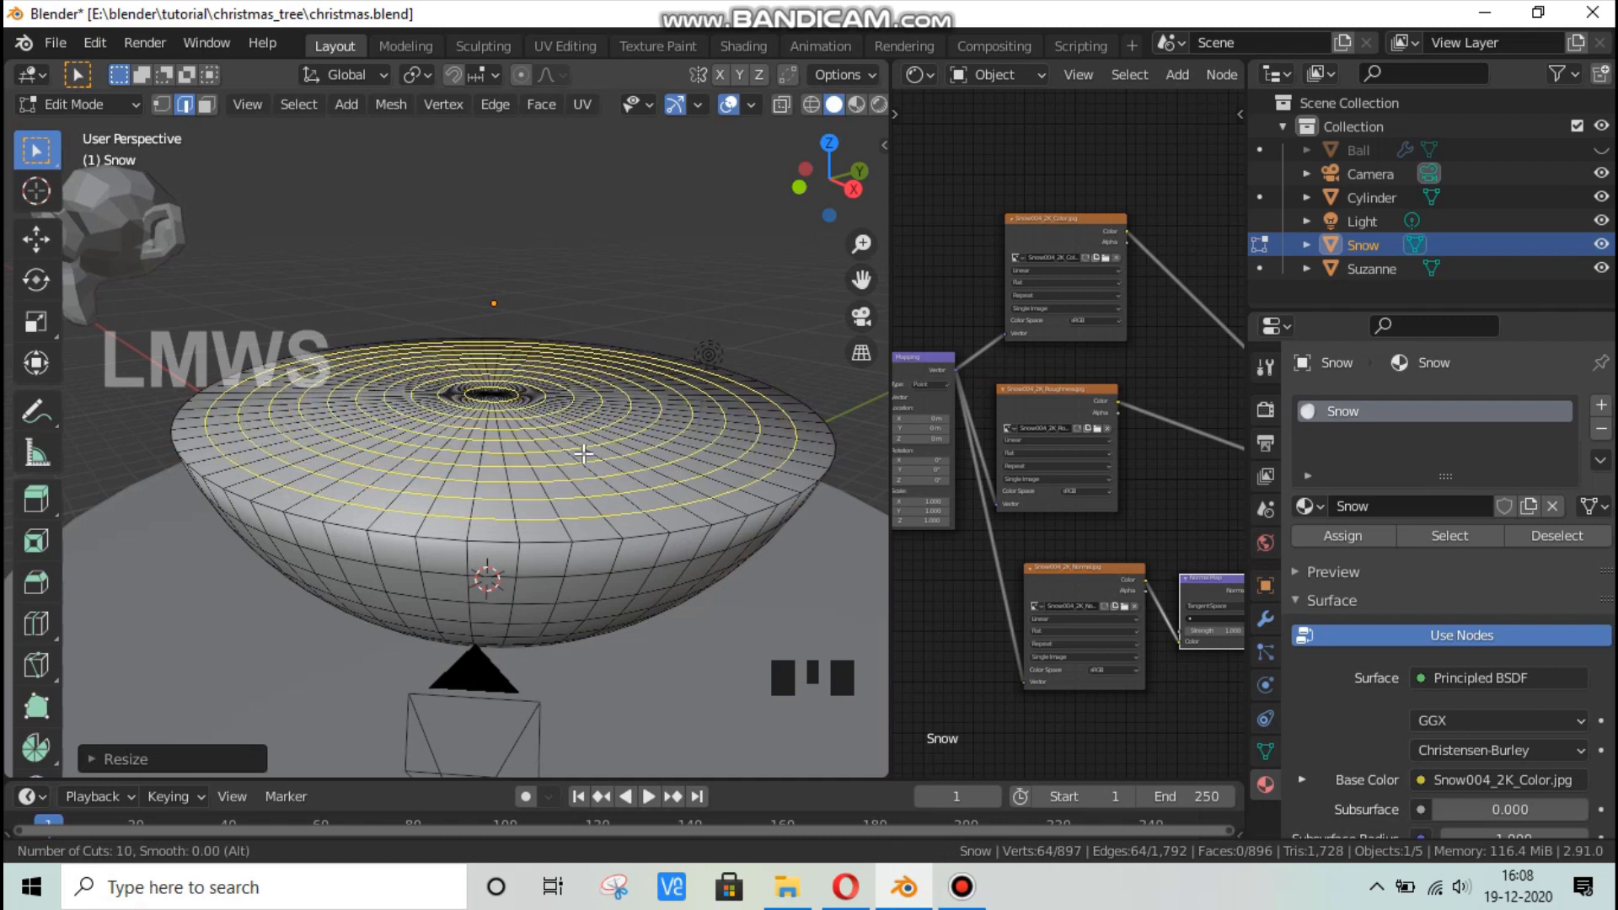
click(582, 452)
click(581, 451)
middle_drag(556, 533, 503, 578)
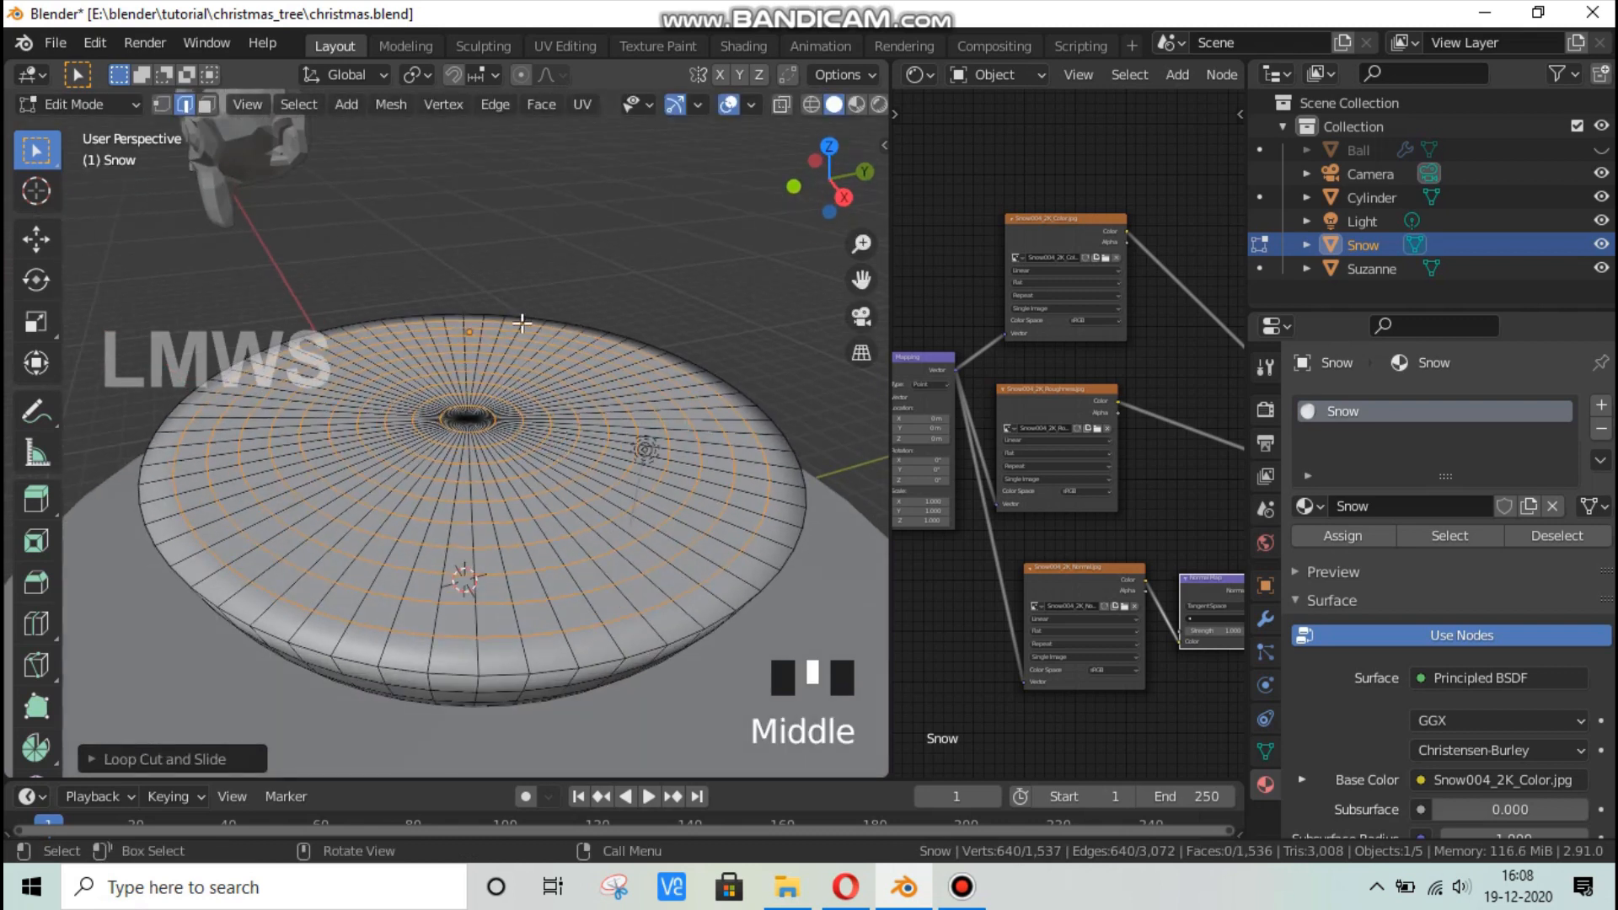
key(alt+a)
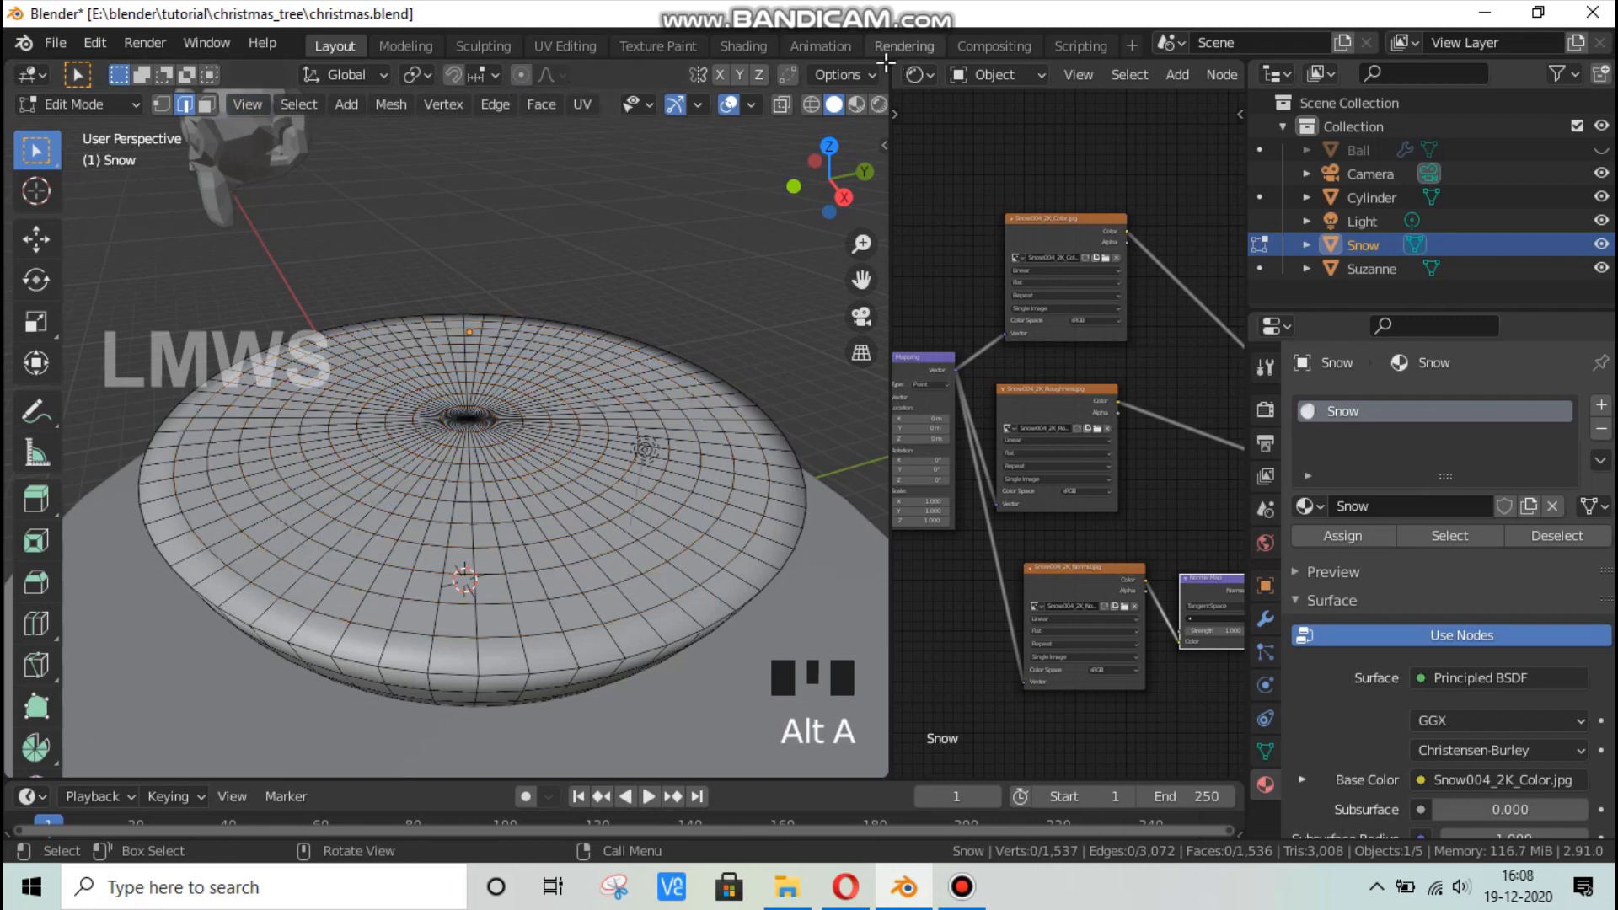
Widen the 3D viewport, turn on proportional editing and switch to face selection.
drag(887, 61, 928, 65)
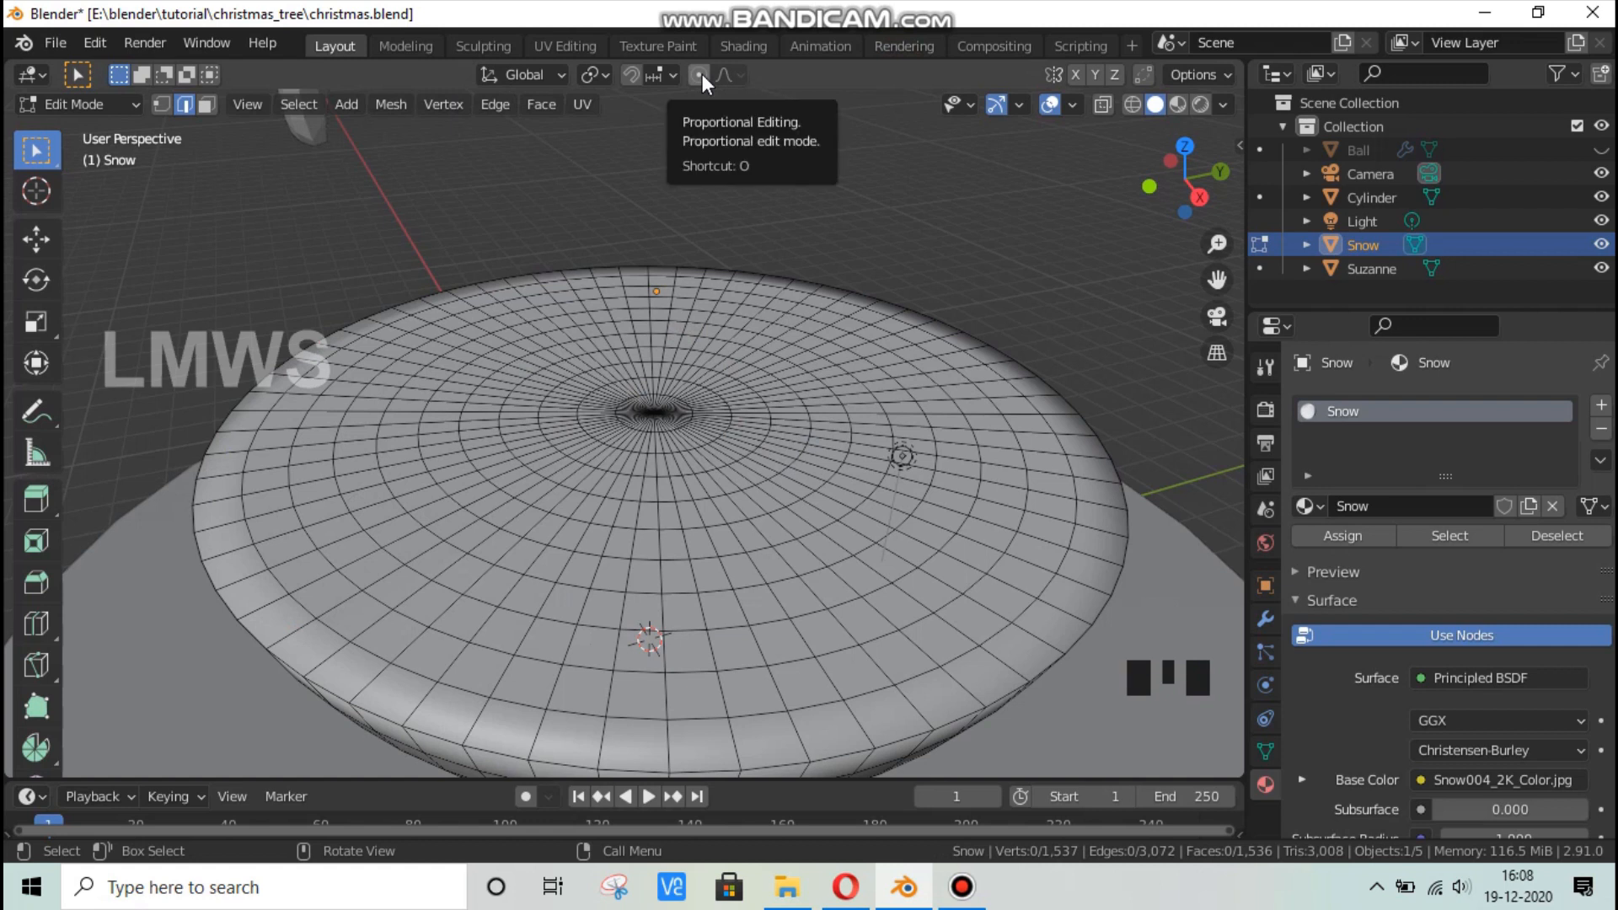
click(961, 887)
click(841, 7)
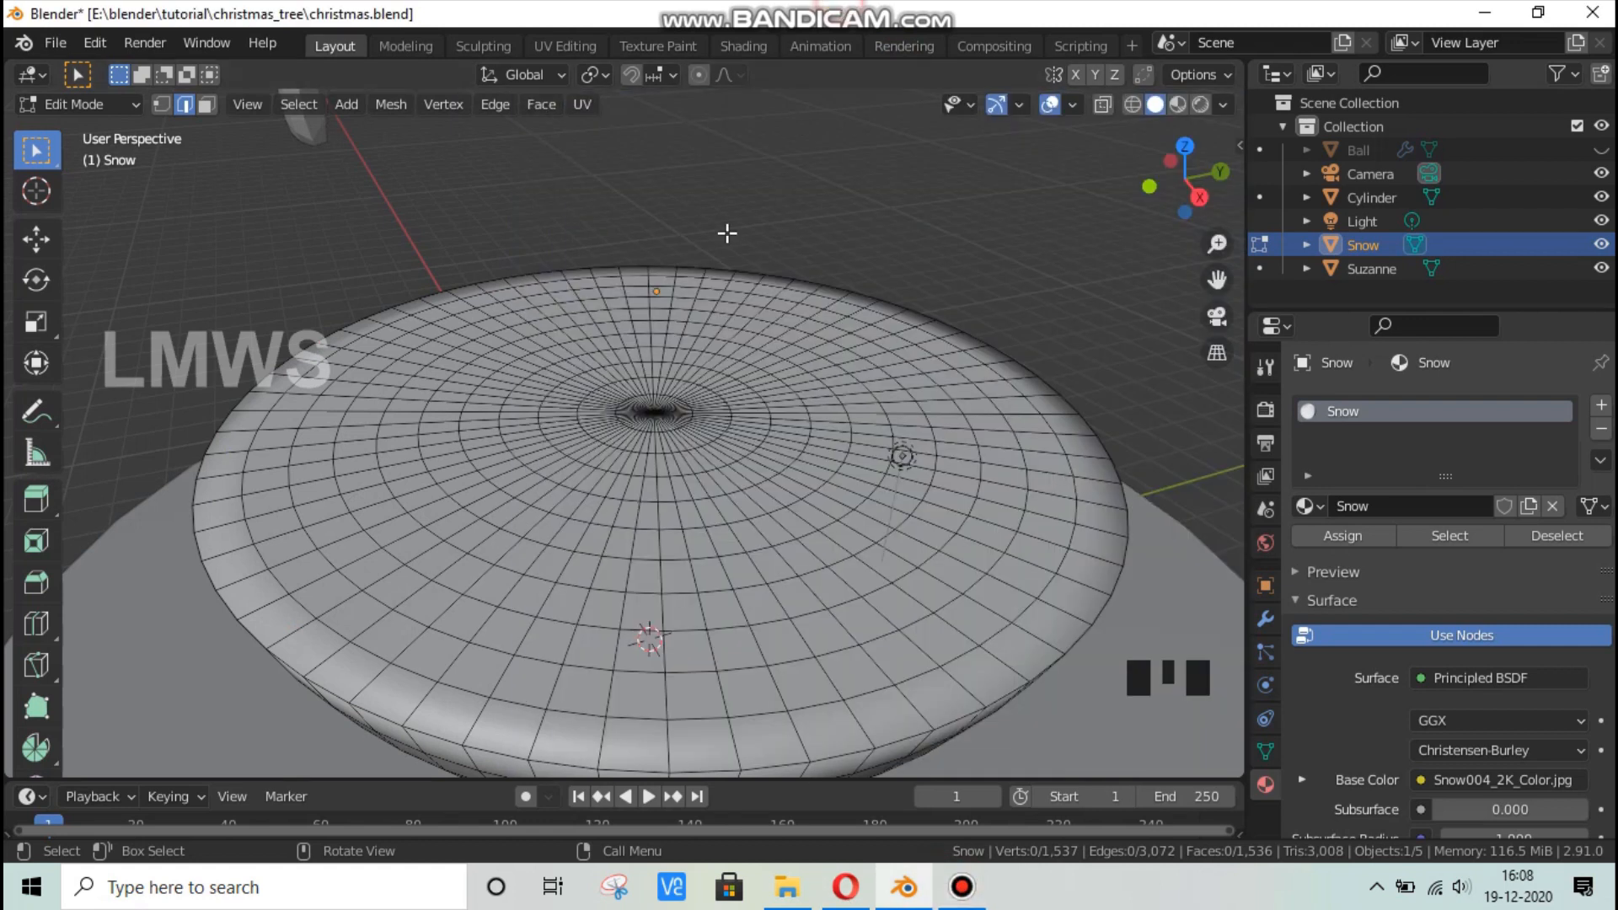
click(698, 74)
scroll(777, 495, down, 3)
scroll(777, 495, up, 2)
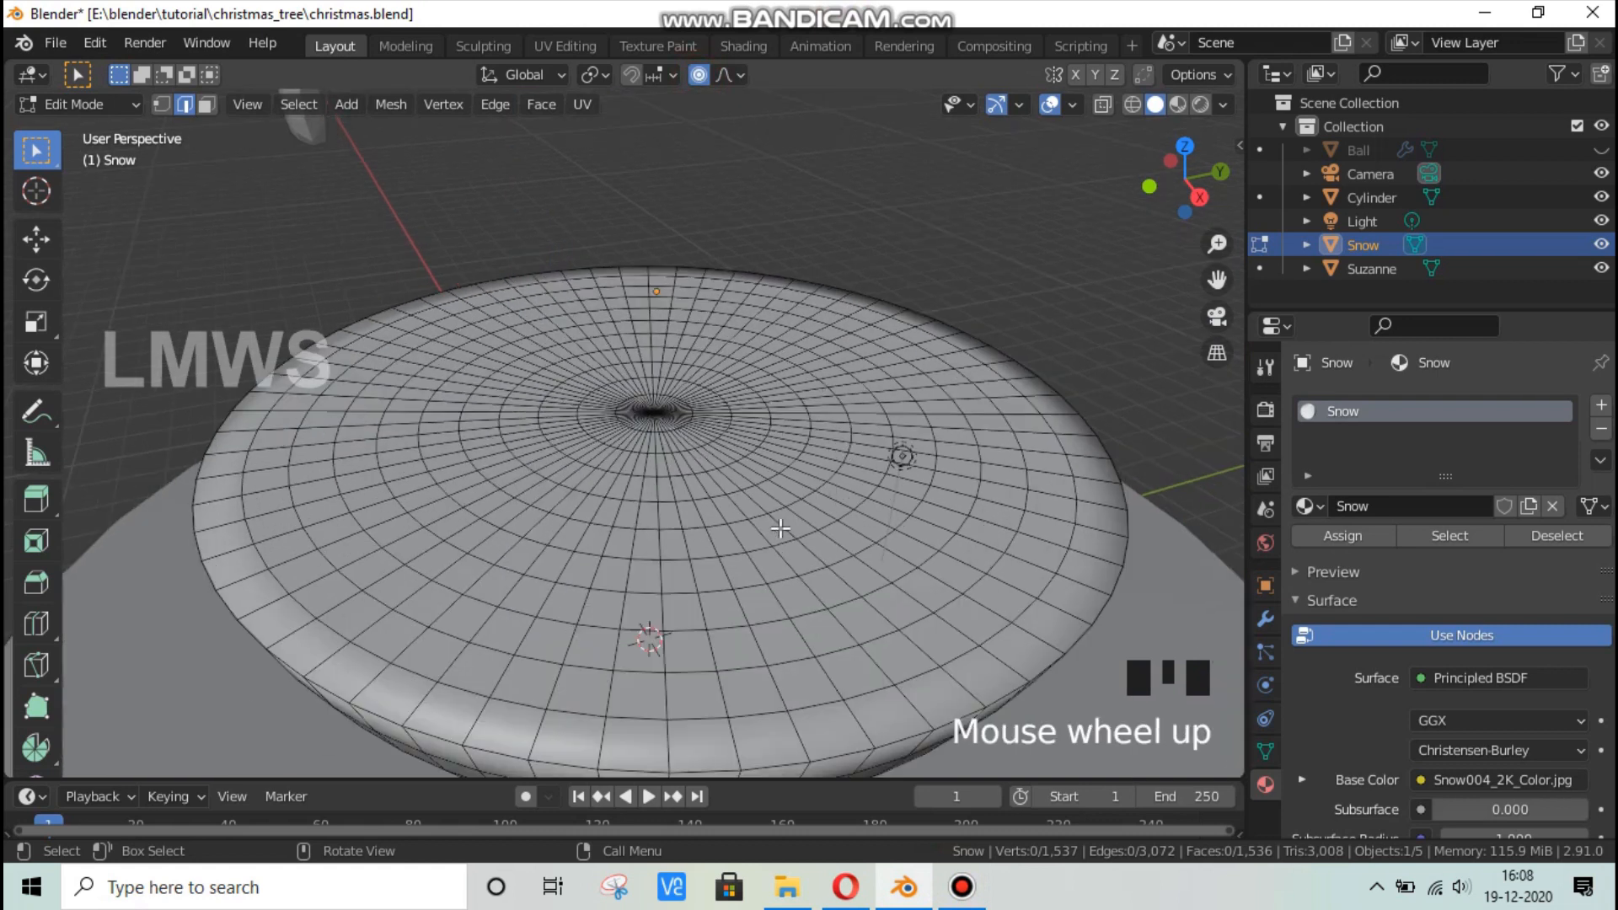
click(206, 104)
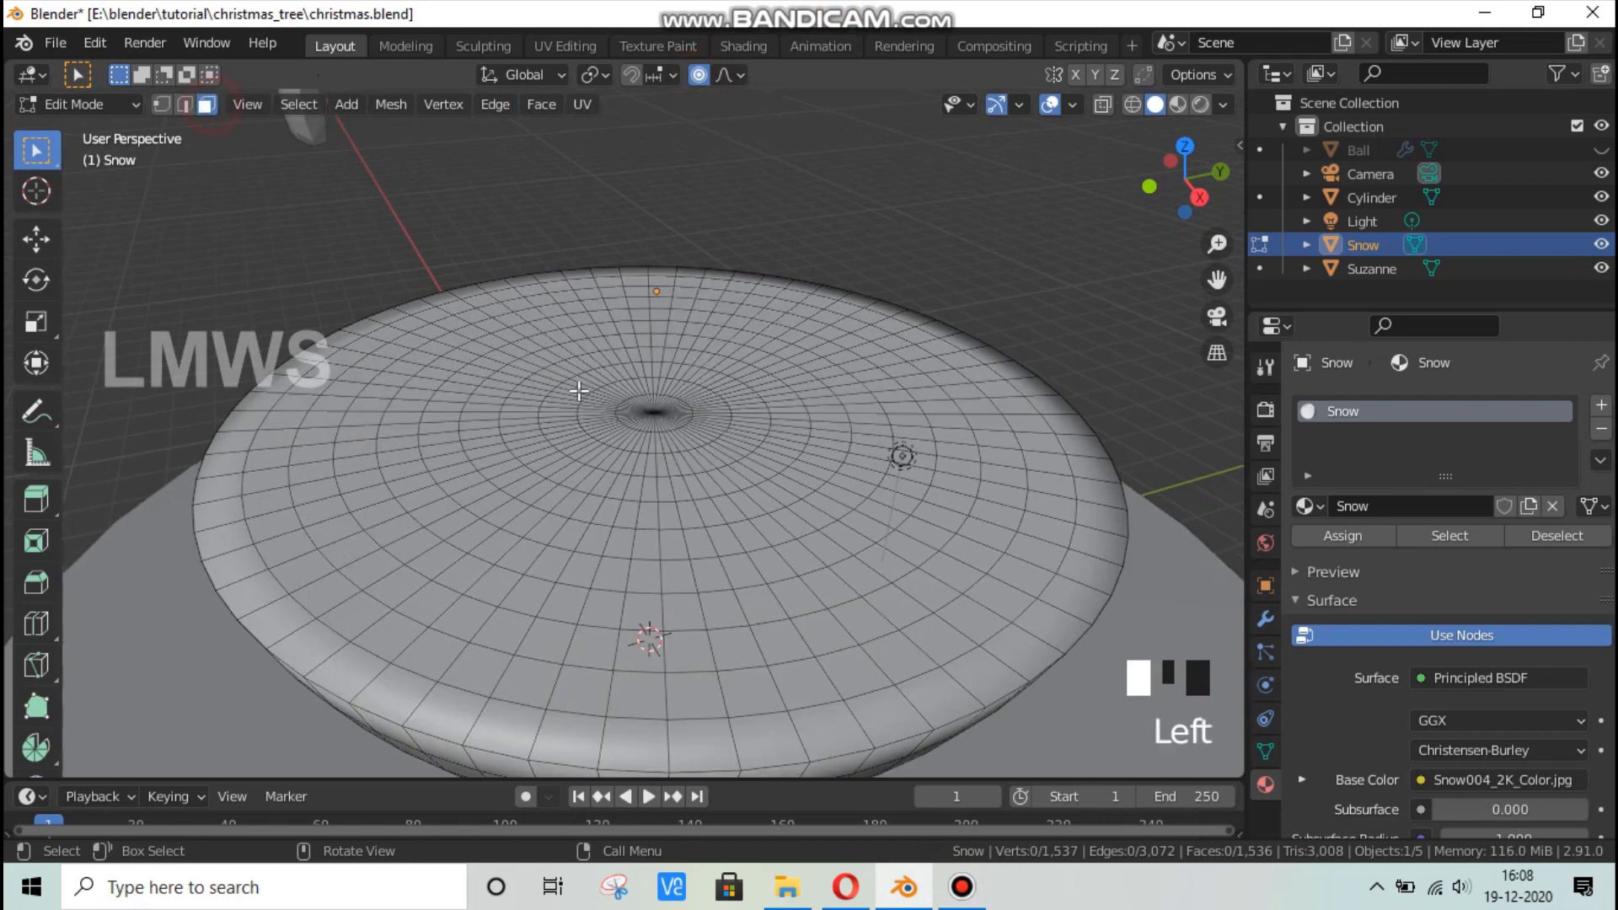
Try to raise a patch of faces on the snow's top with proportional editing at a size of about 1.61.
click(778, 529)
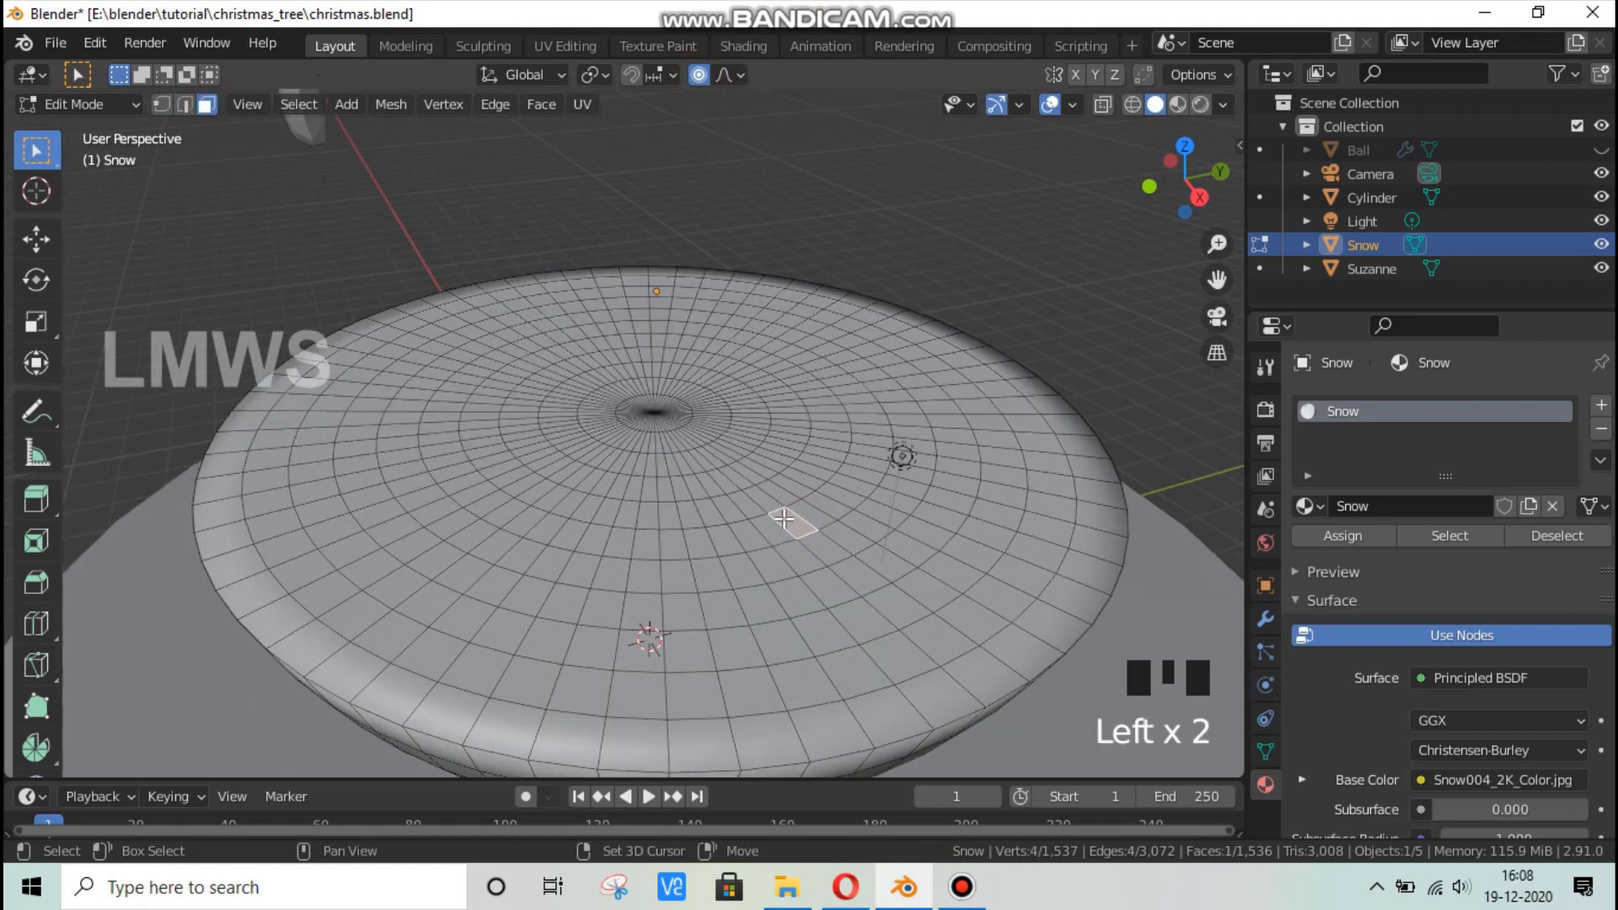
drag(727, 478, 833, 553)
middle_drag(809, 533, 822, 440)
key(g)
scroll(826, 440, down, 5)
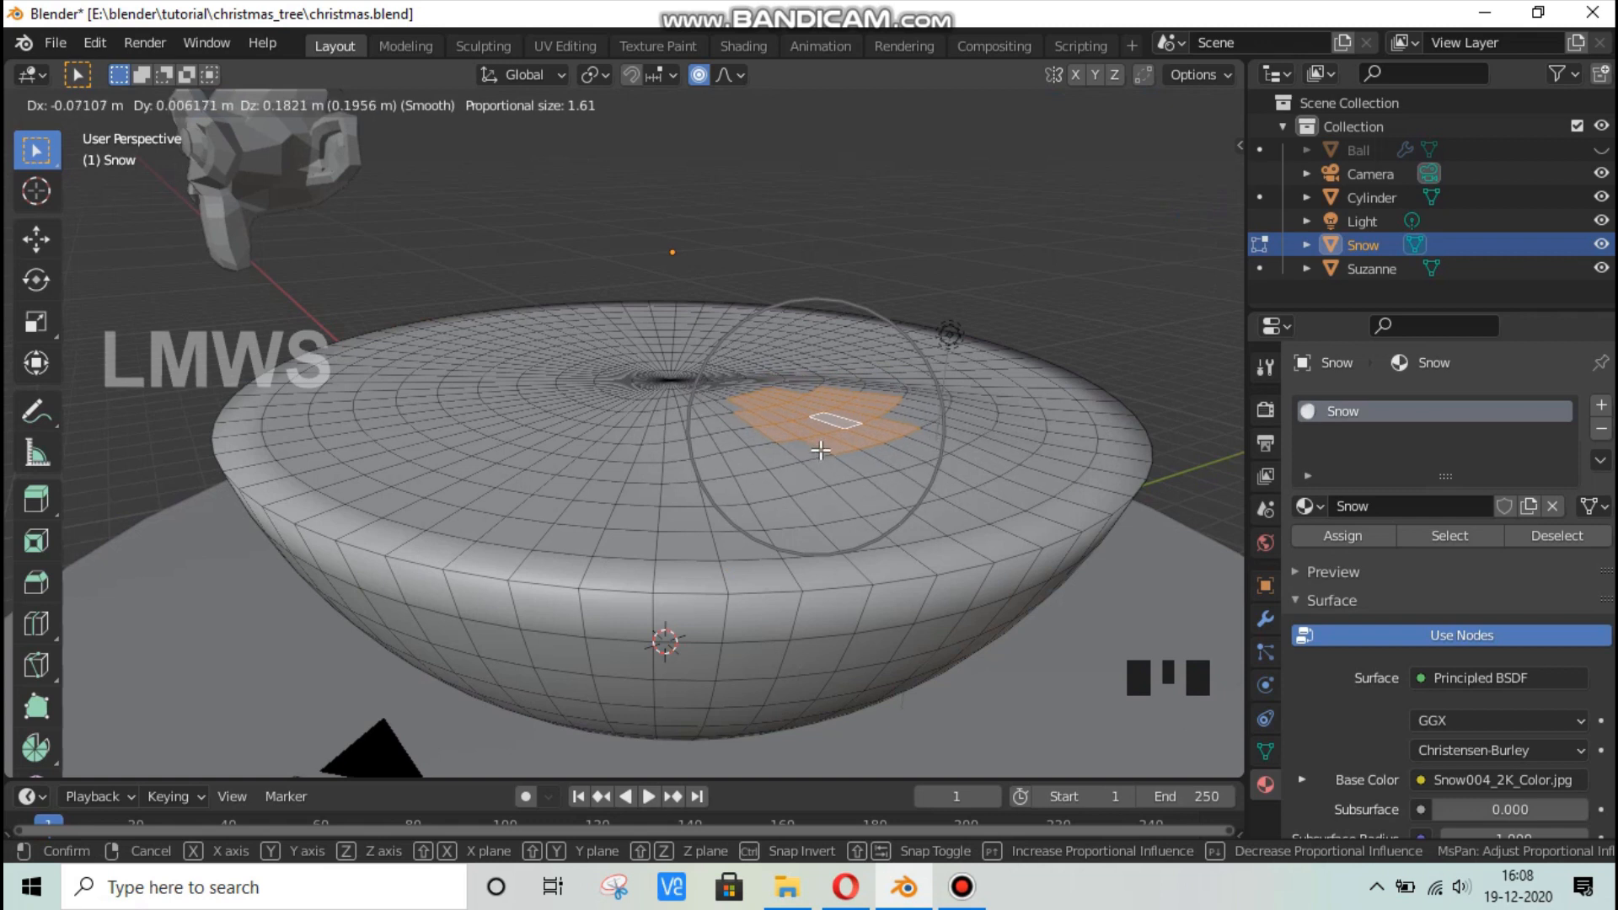
click(822, 447)
key(h)
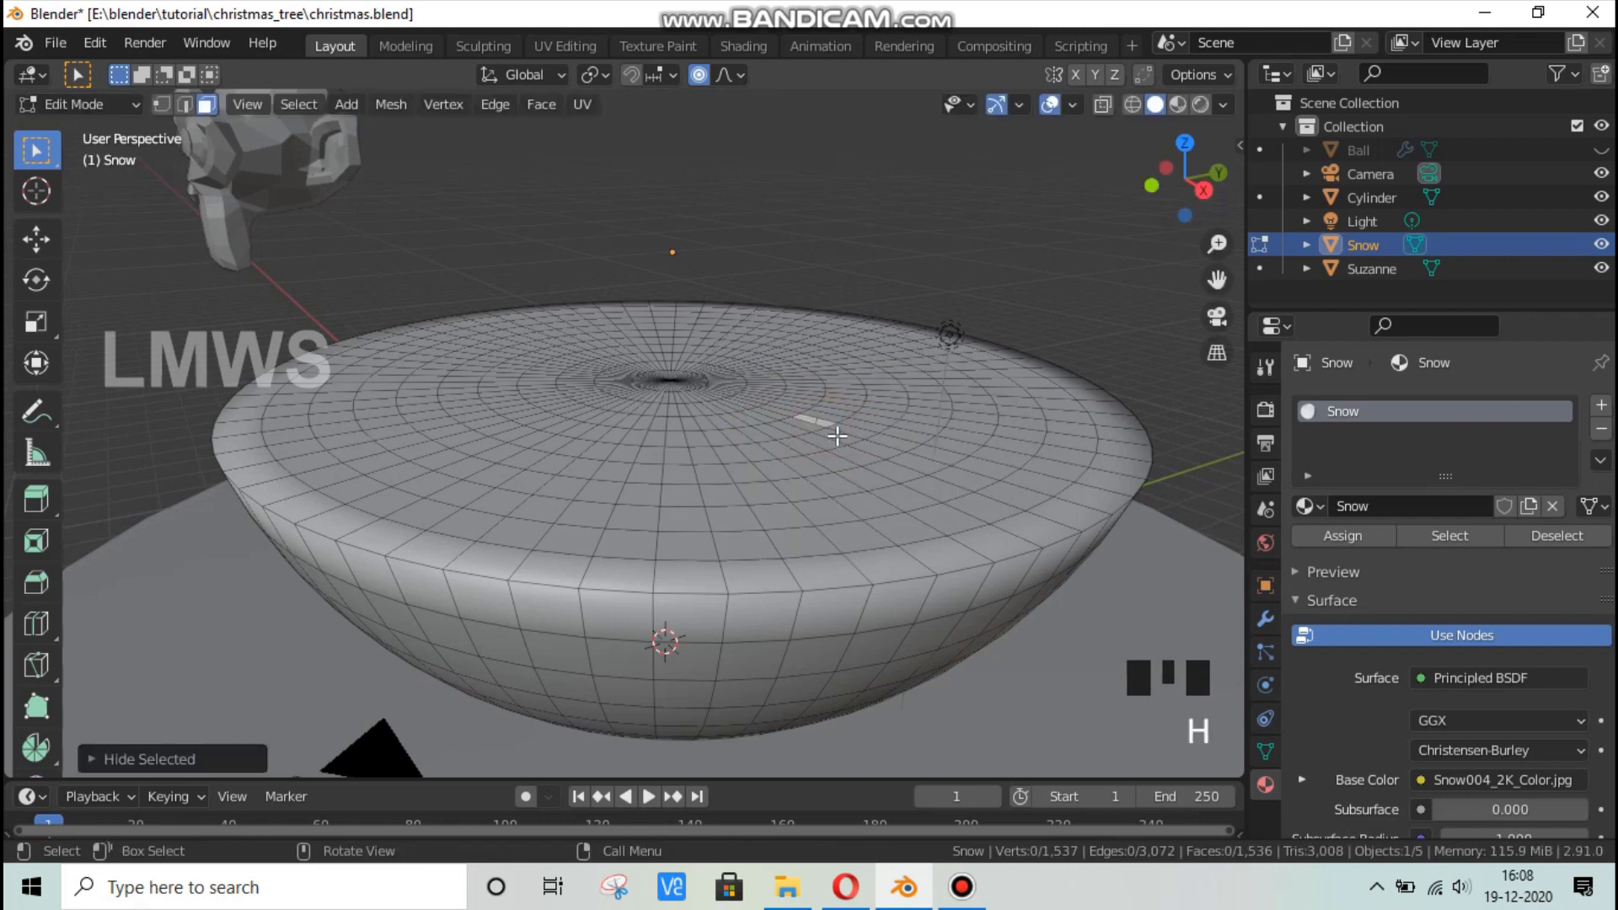
key(alt+h)
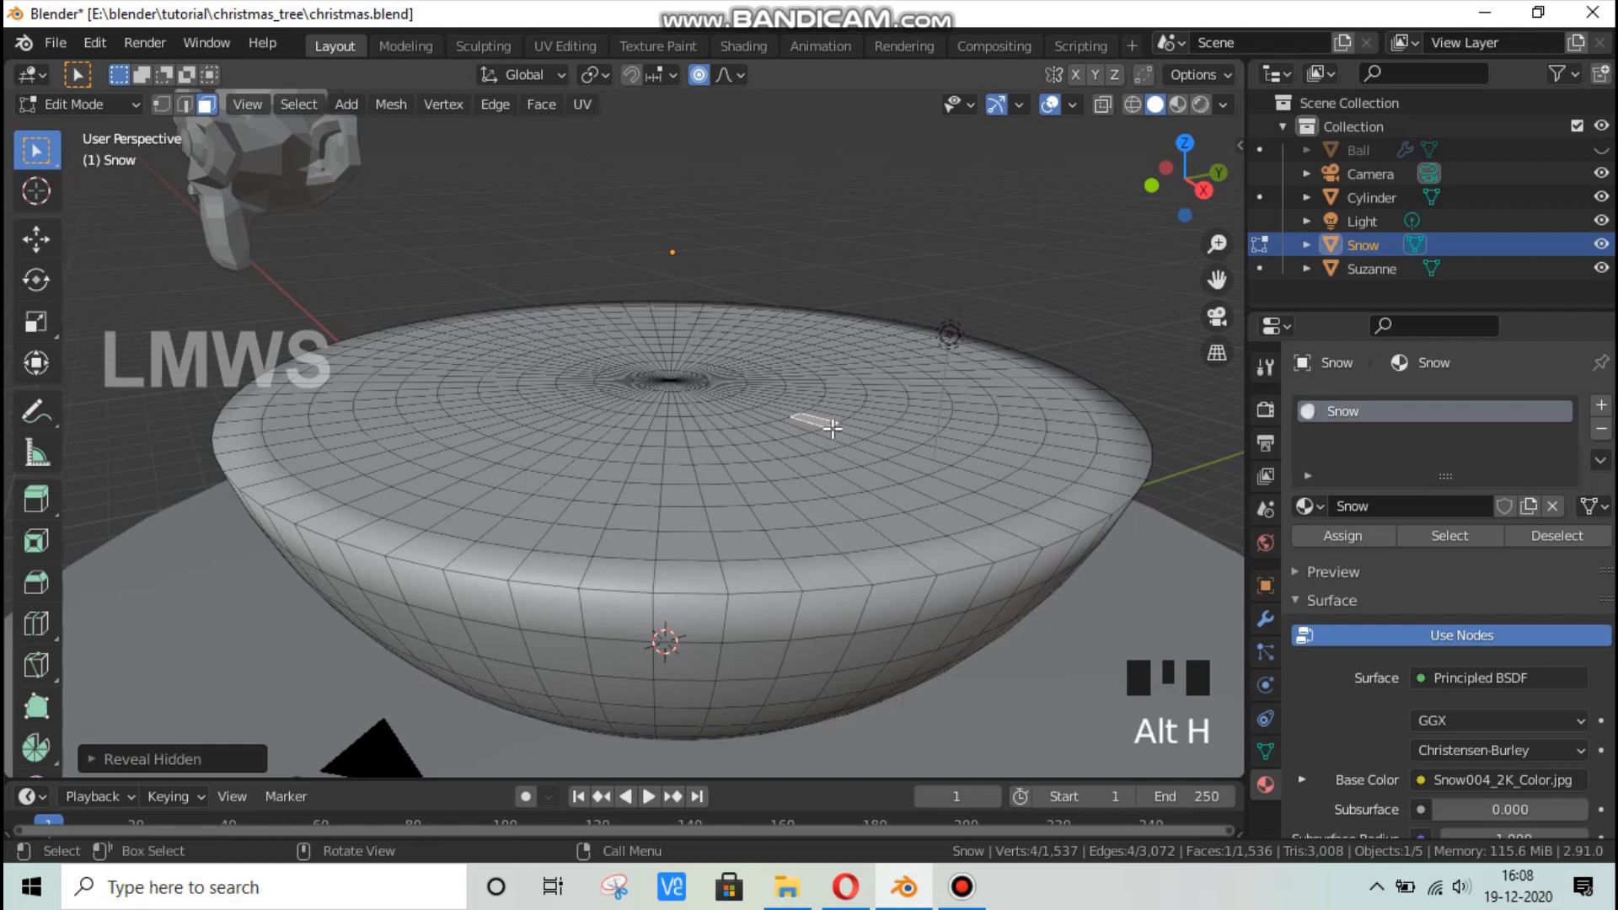
Raise one face on the snow's top about 0.11 m and two others about 0.14 m with proportional editing at size 1.61.
key(g)
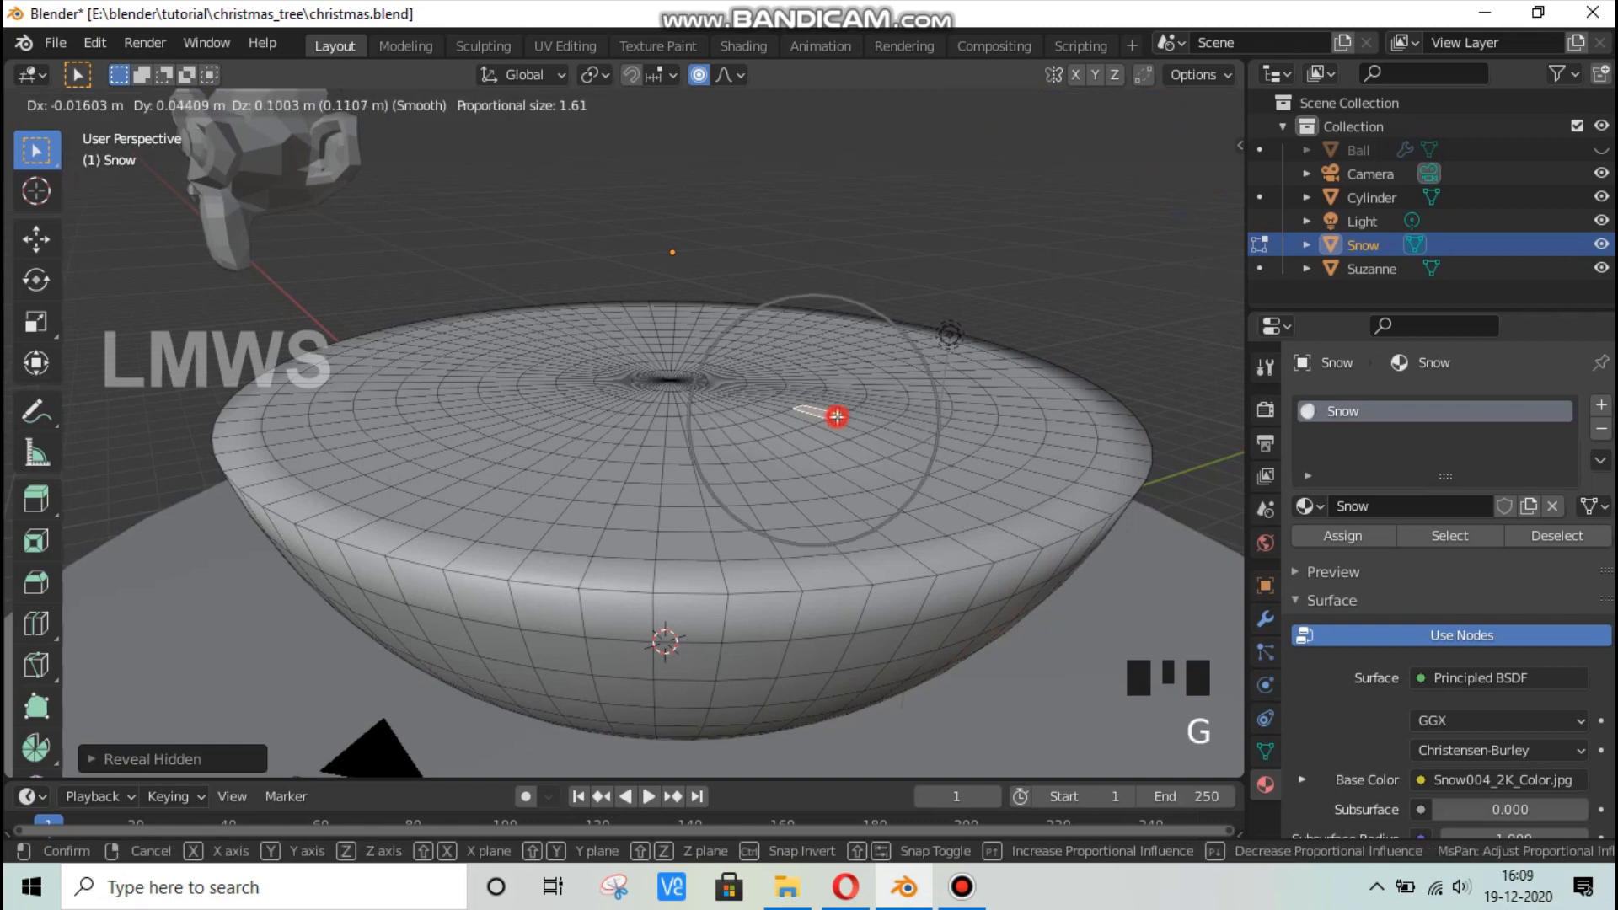
click(539, 420)
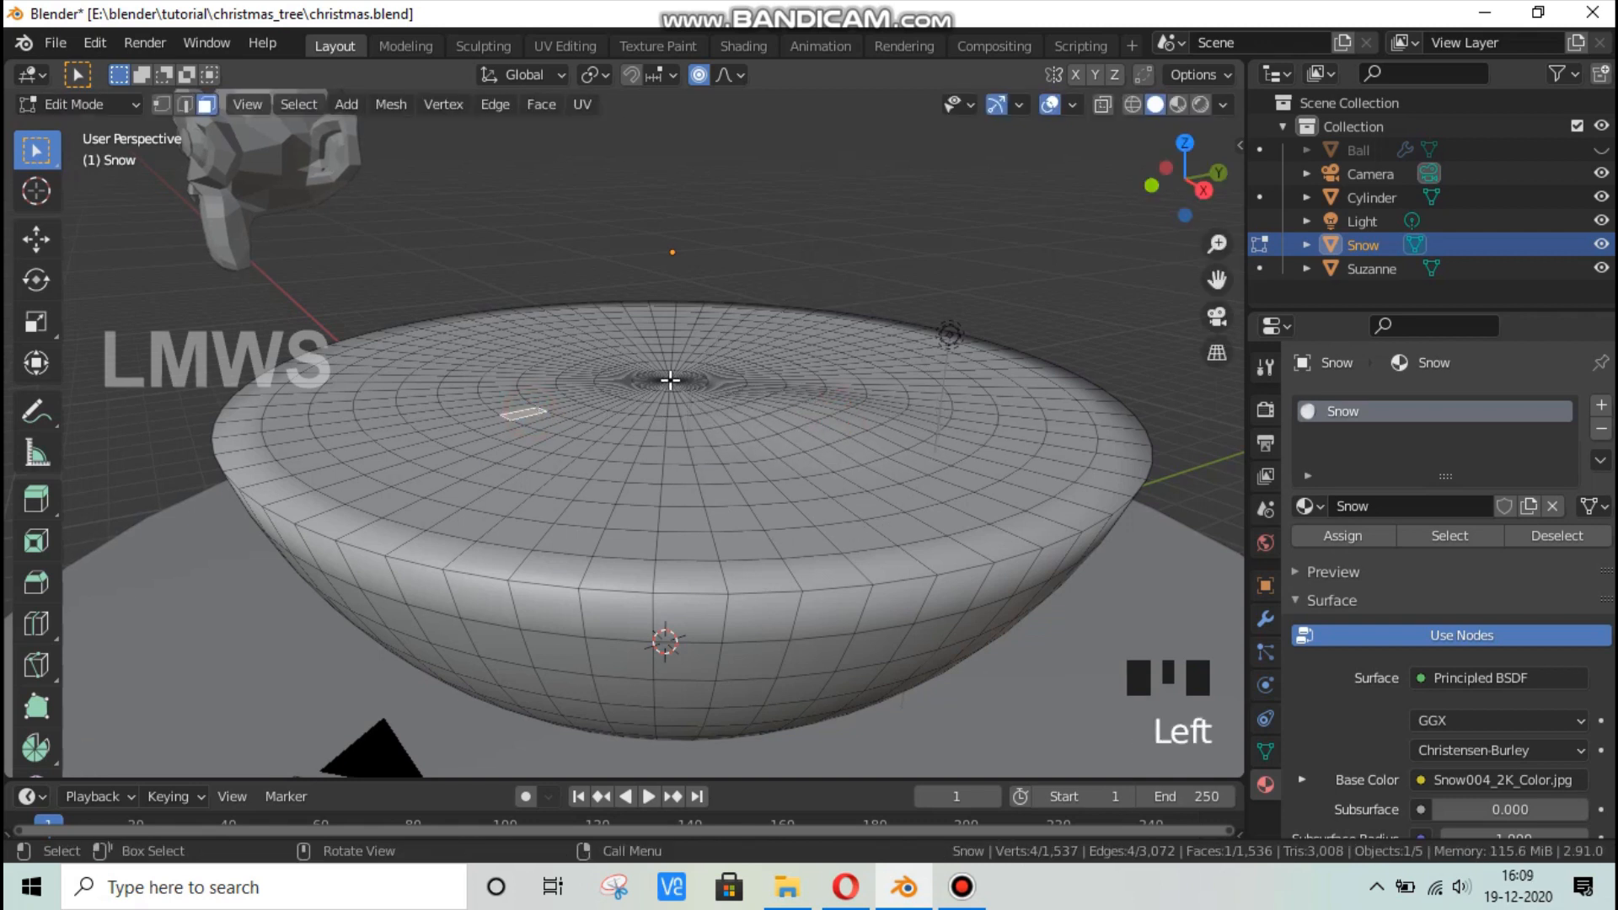
shift+click(685, 425)
key(g)
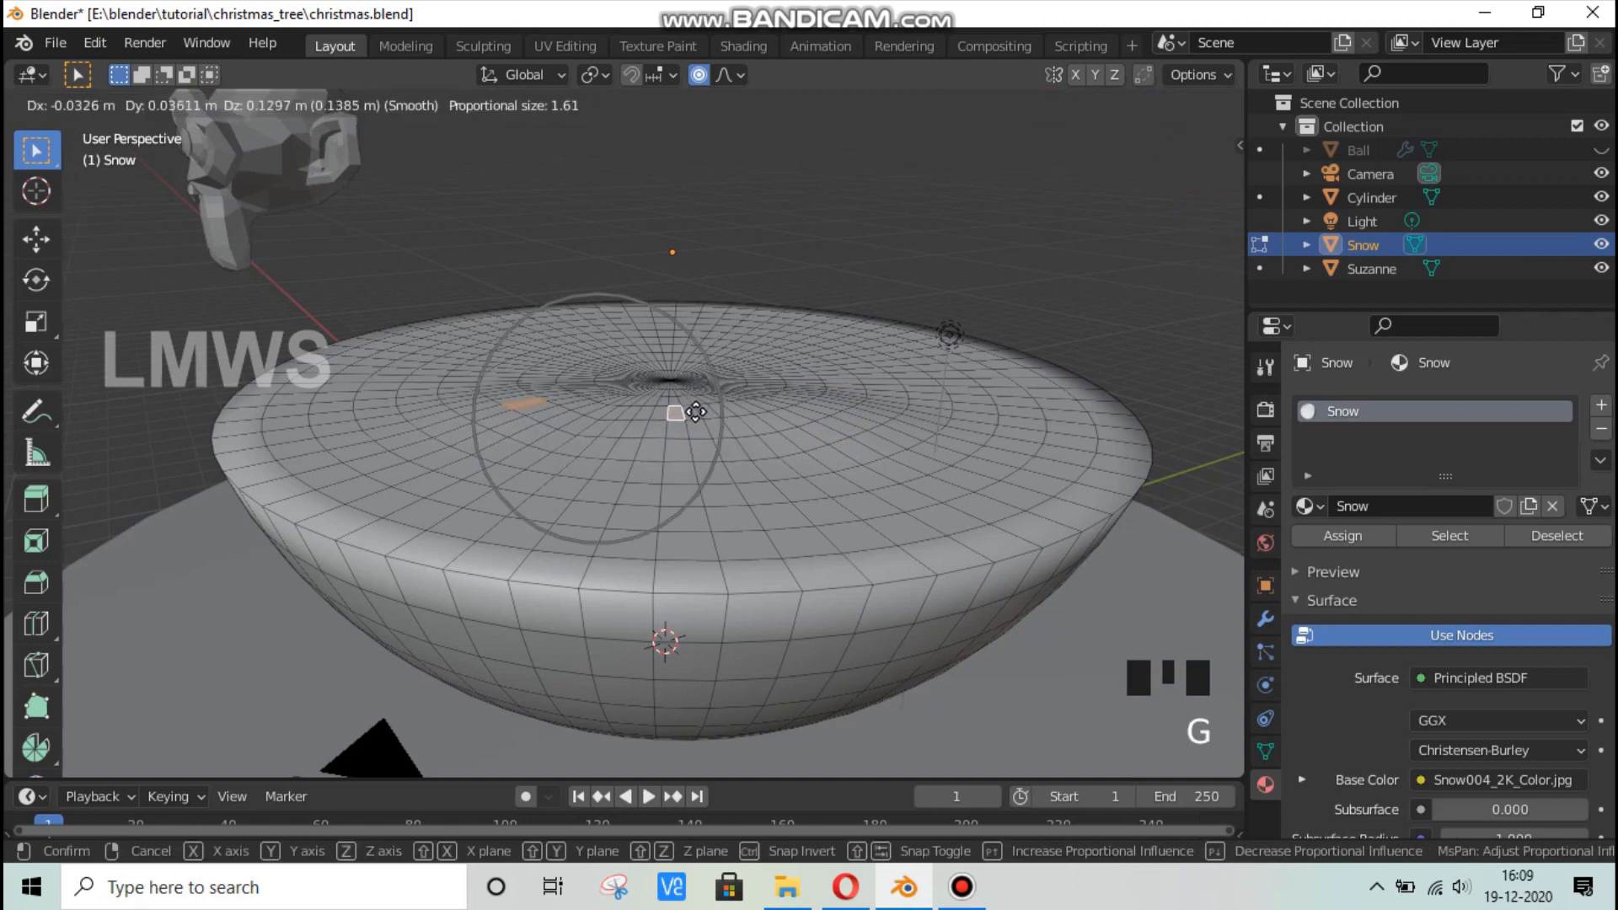
click(679, 418)
Shift a face near the centre of the snow's top vertically with proportional editing at size 1.61.
middle_drag(778, 464, 547, 423)
click(480, 341)
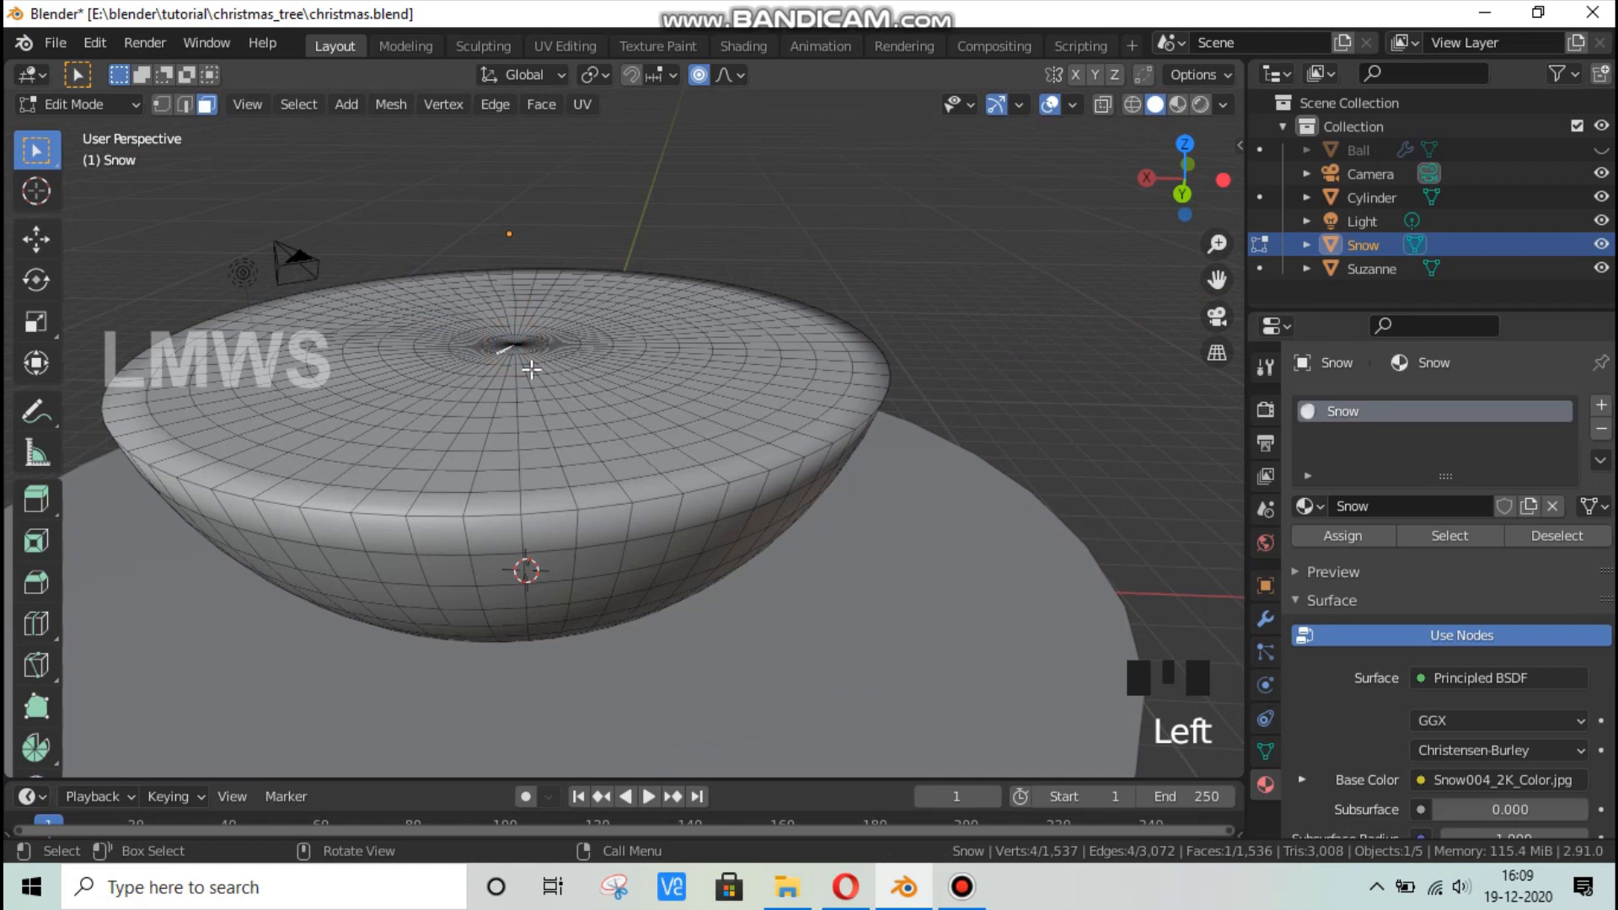
scroll(566, 387, up, 2)
scroll(563, 387, down, 1)
key(g)
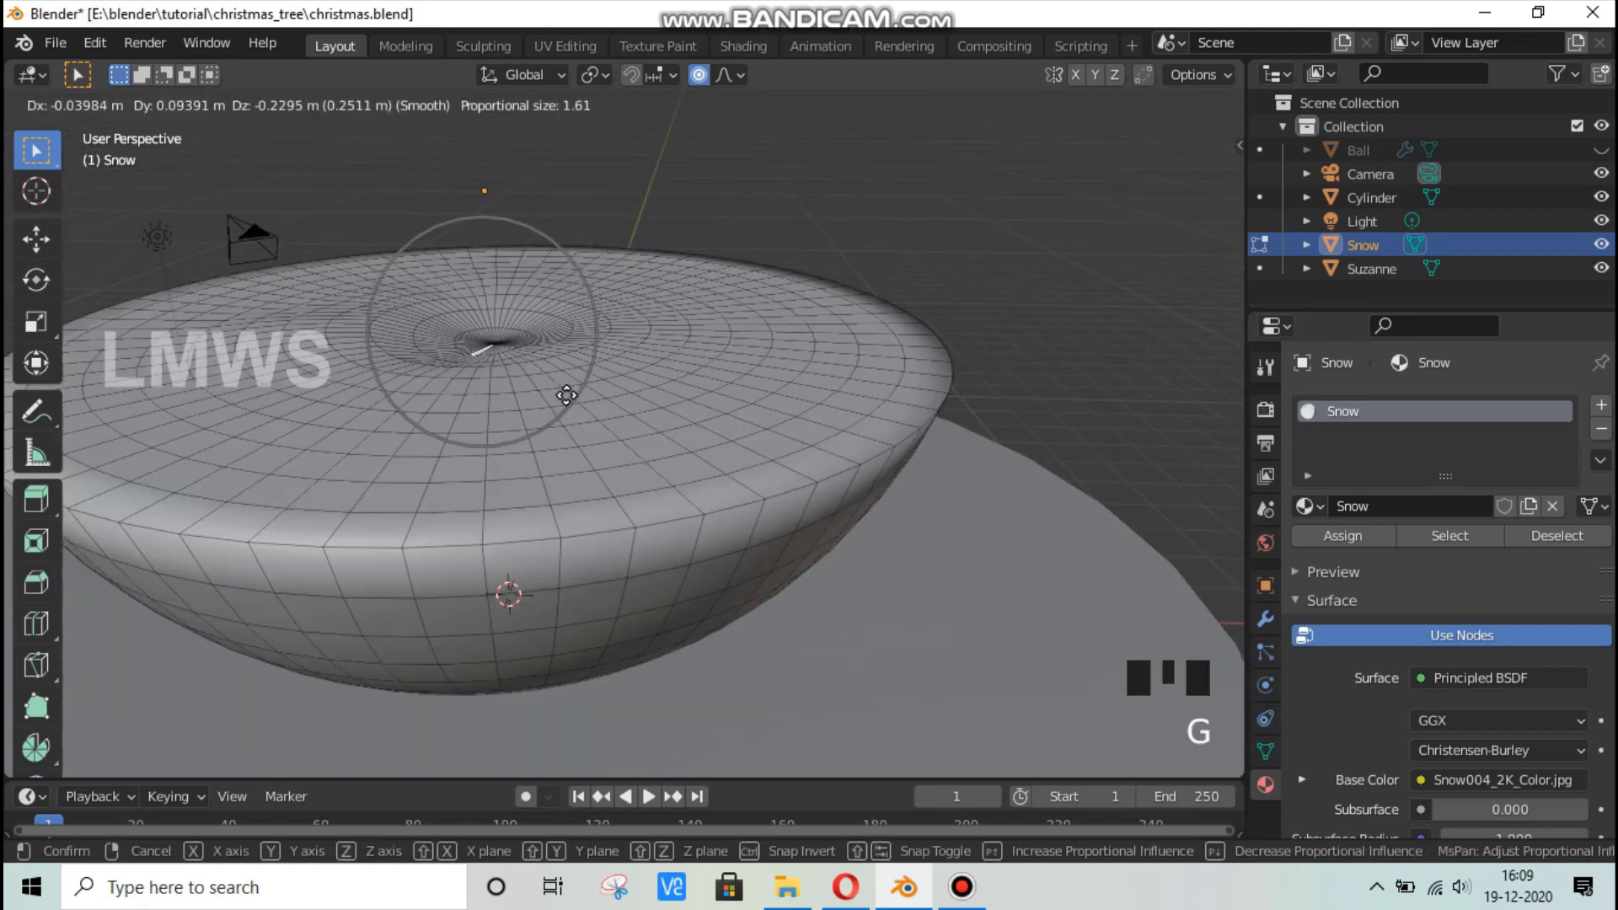
click(567, 376)
Move two faces between the centre and rim of the snow's top with proportional editing, offsetting the second about 0.15 m.
click(732, 409)
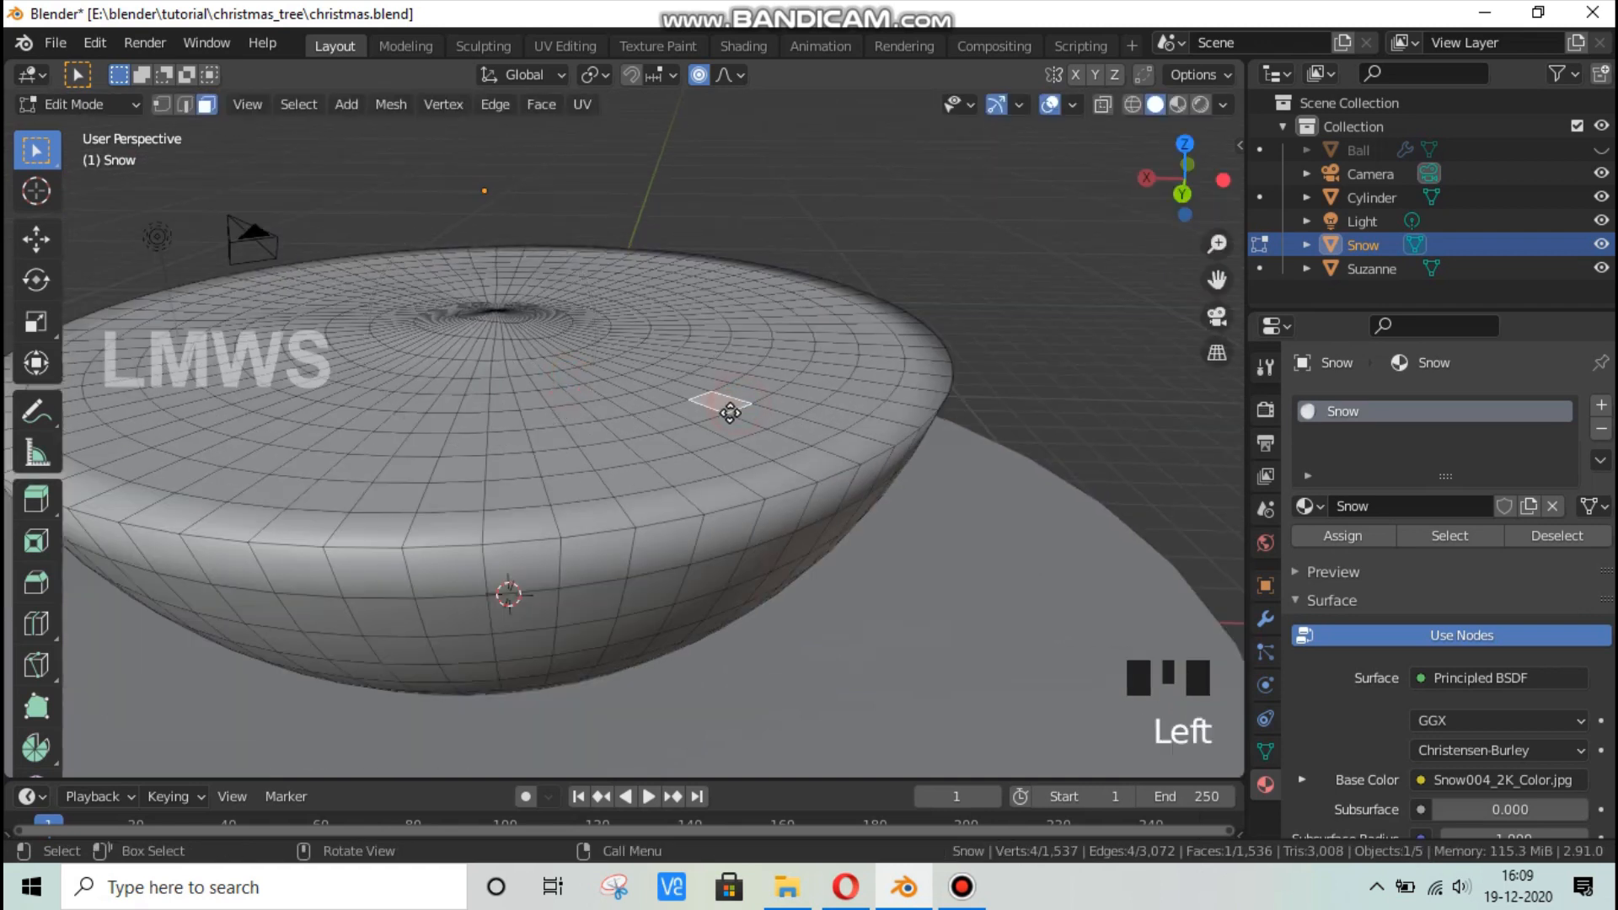
key(g)
click(720, 416)
middle_drag(563, 436, 723, 487)
click(727, 482)
key(g)
click(738, 474)
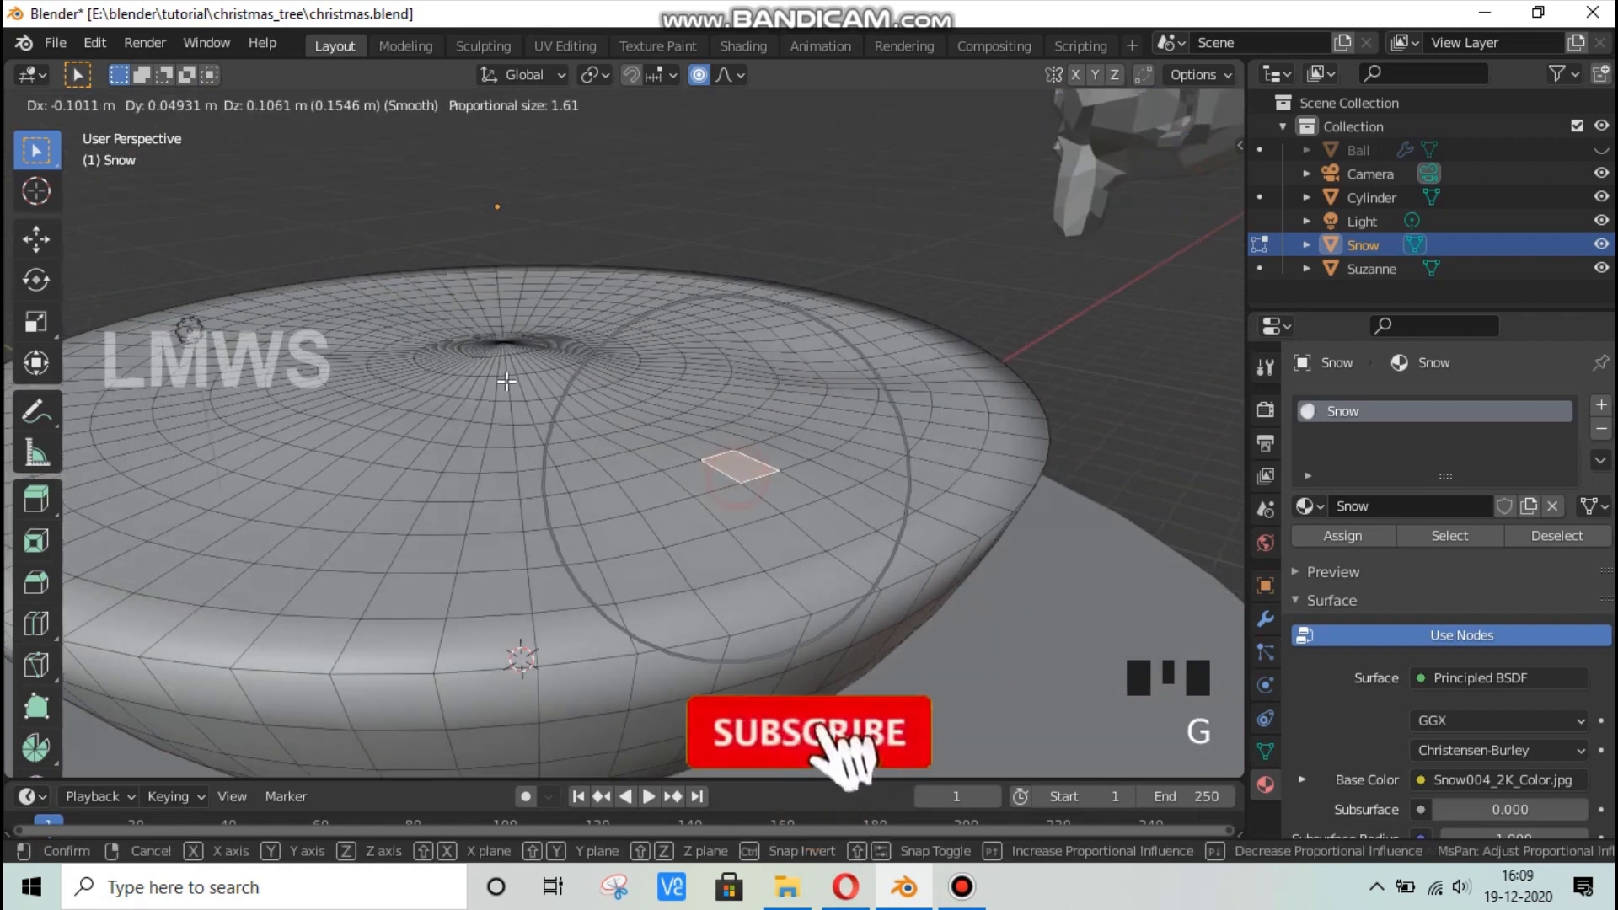
Move a face beside the centre and another nearer the front rim of the snow's top with proportional editing.
middle_drag(508, 384, 616, 363)
click(619, 366)
key(g)
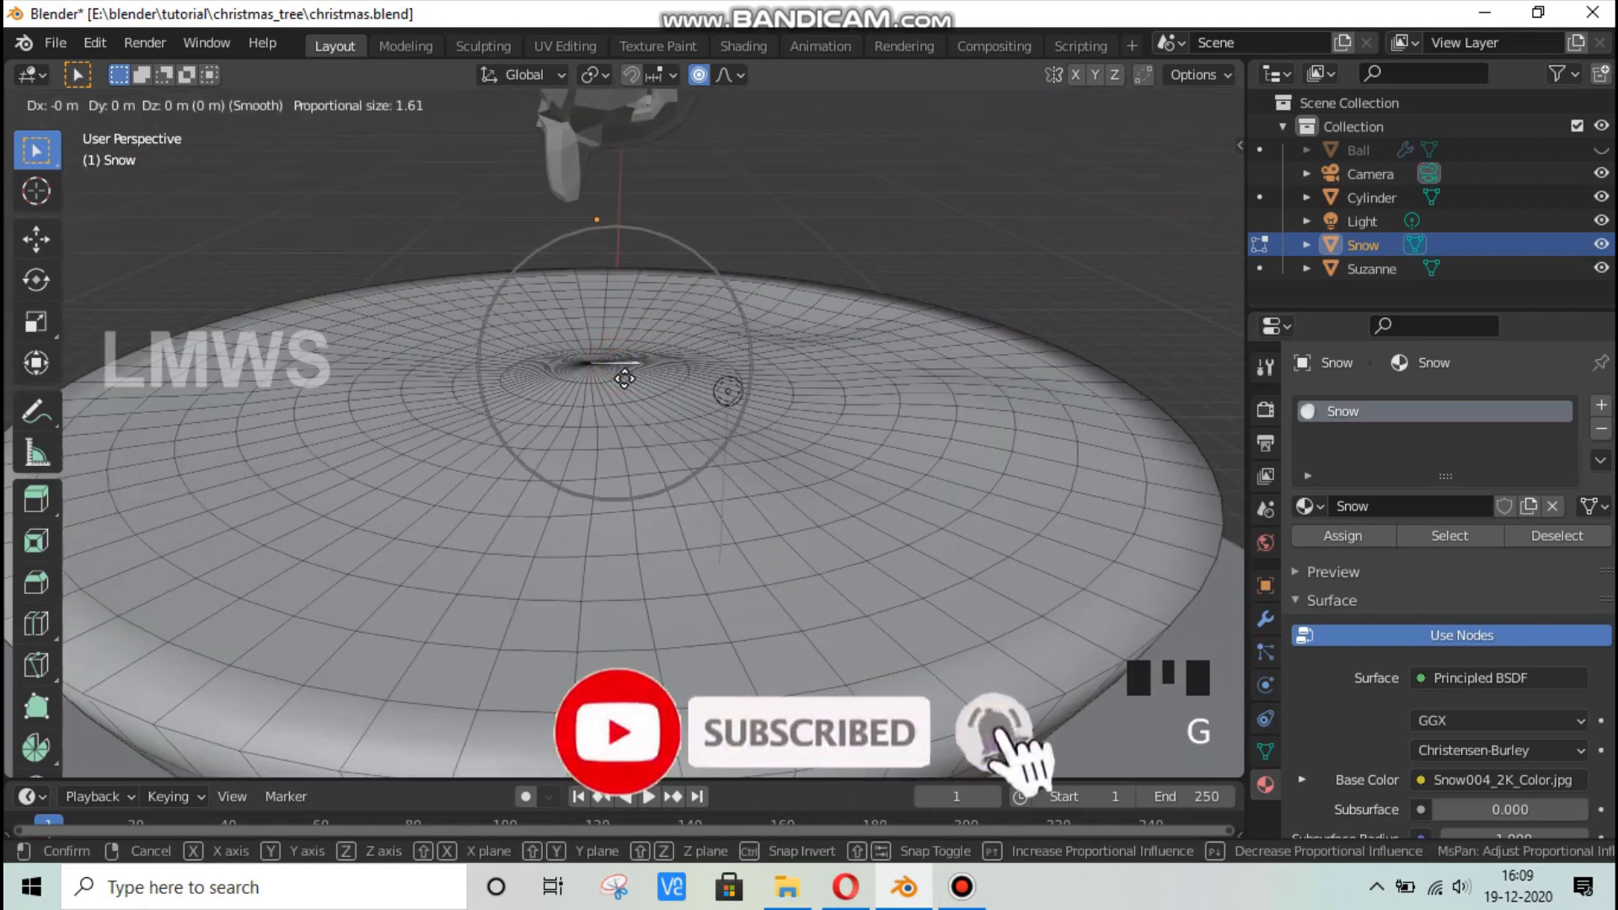
click(738, 556)
click(742, 555)
key(g)
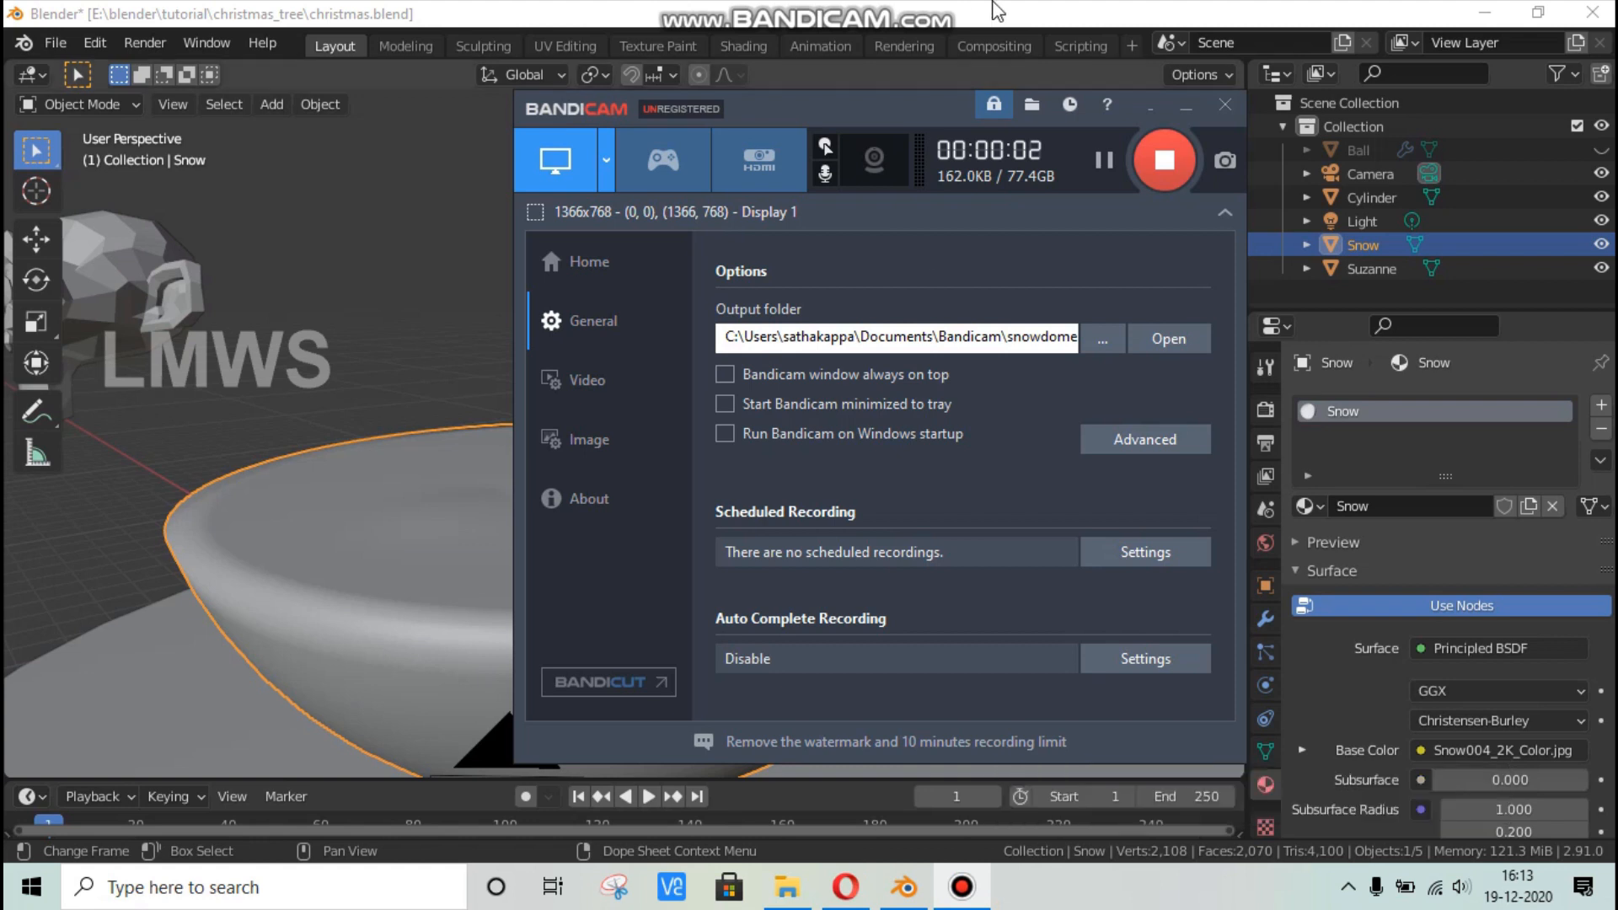
Inspect the uneven snow, switch to the Shading workspace and rearrange the Snow material's Mapping and upper image texture nodes.
middle_drag(817, 442, 680, 578)
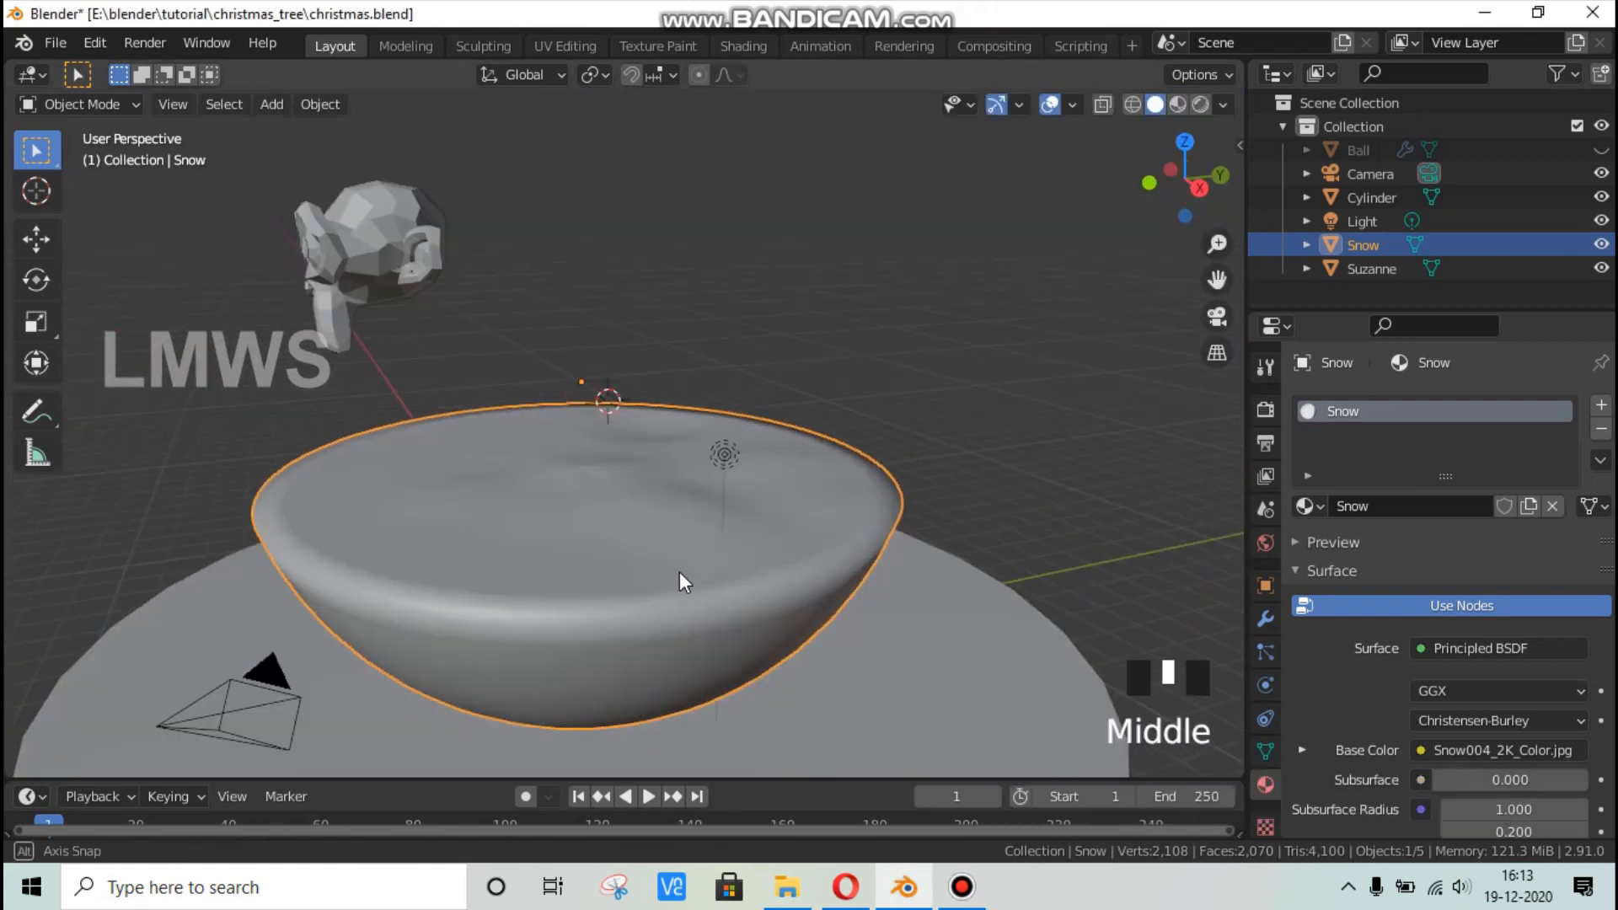
scroll(480, 426, up, 2)
middle_drag(480, 427, 621, 499)
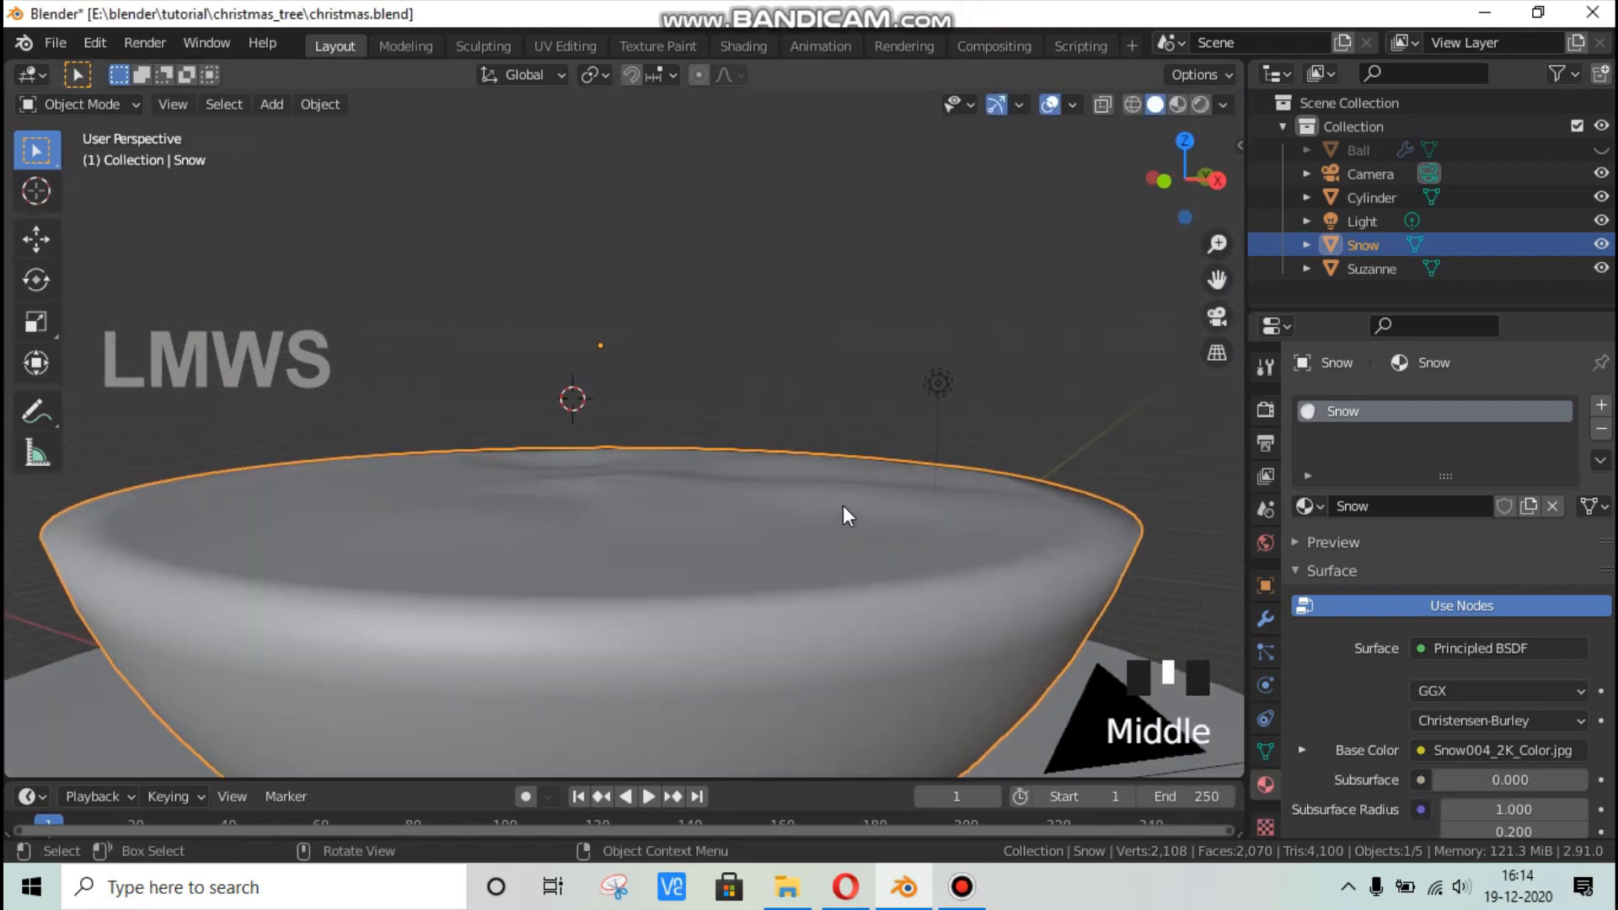
click(745, 541)
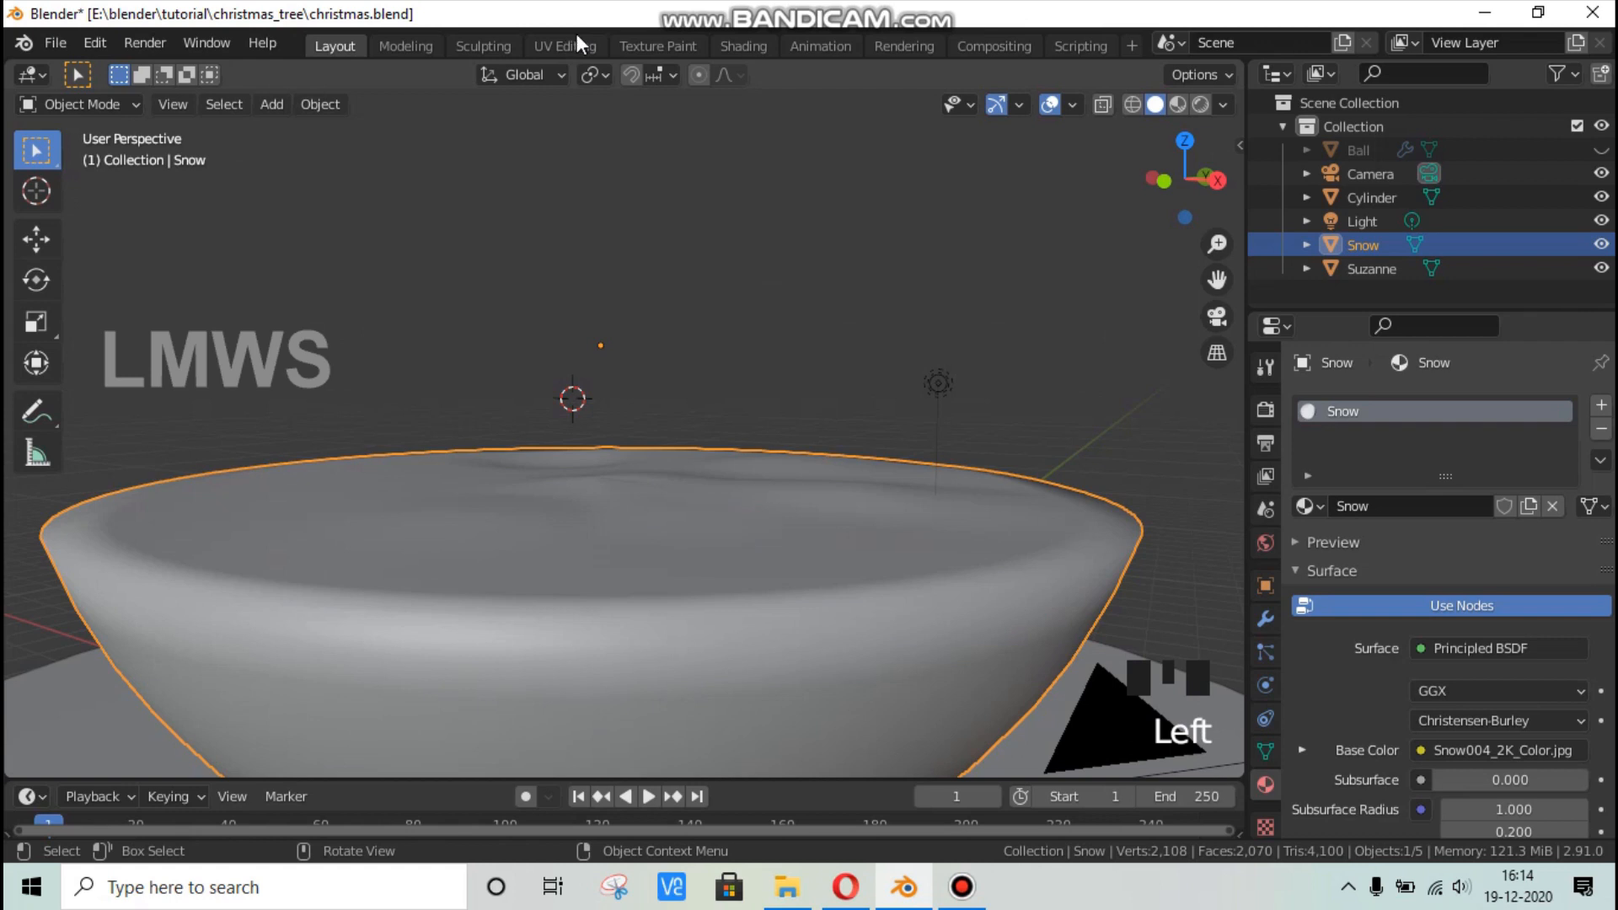
click(759, 47)
scroll(756, 653, down, 5)
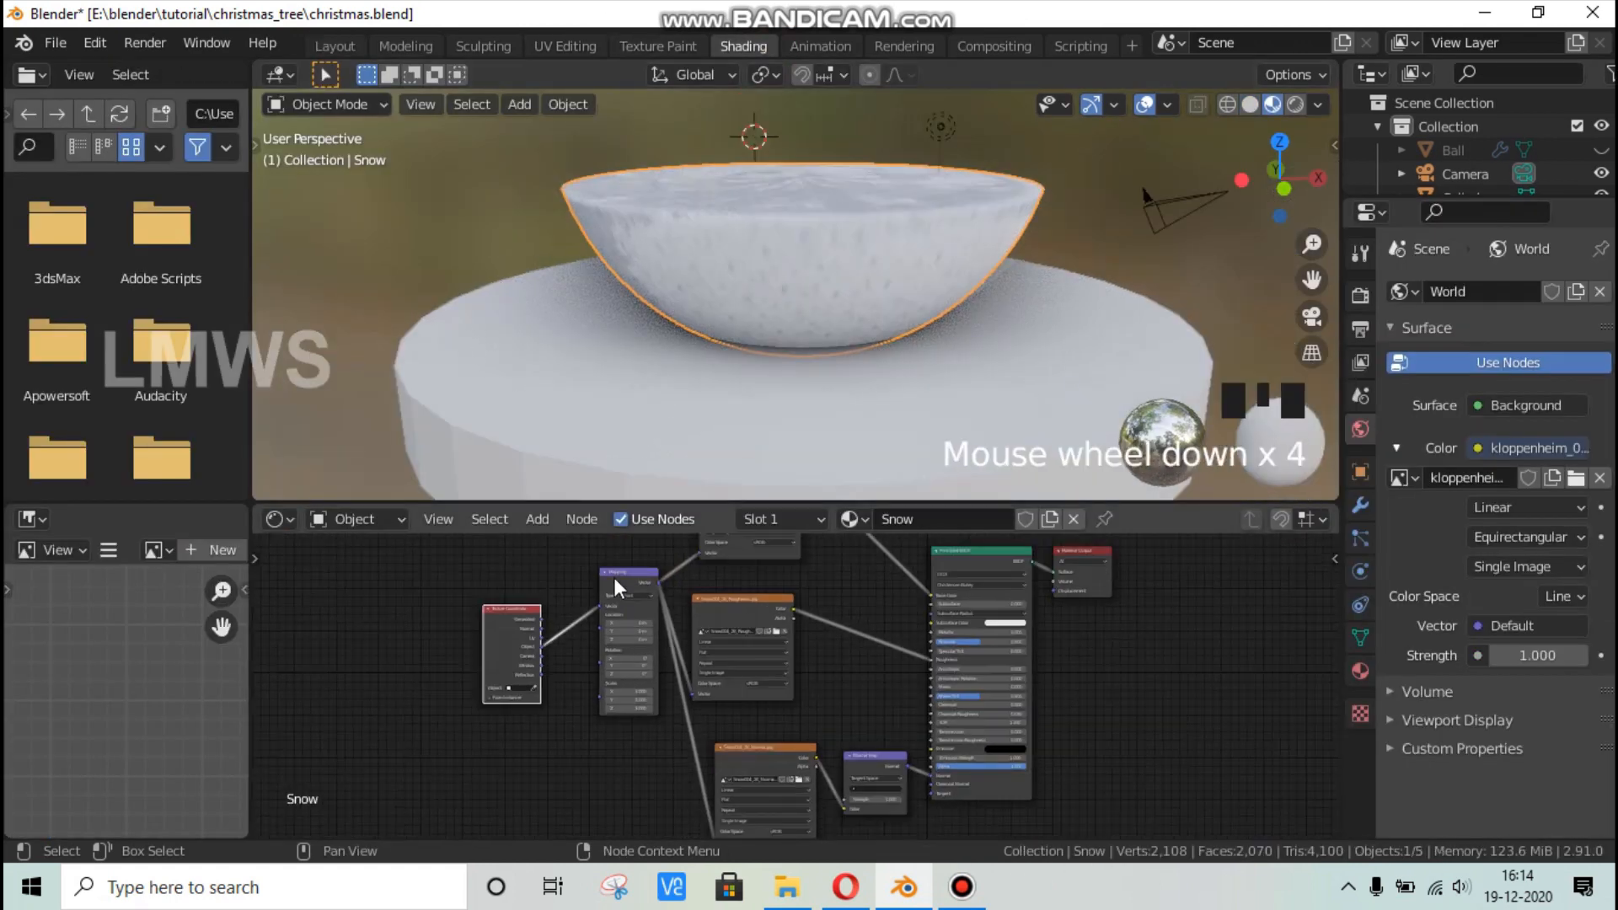
drag(654, 566, 546, 631)
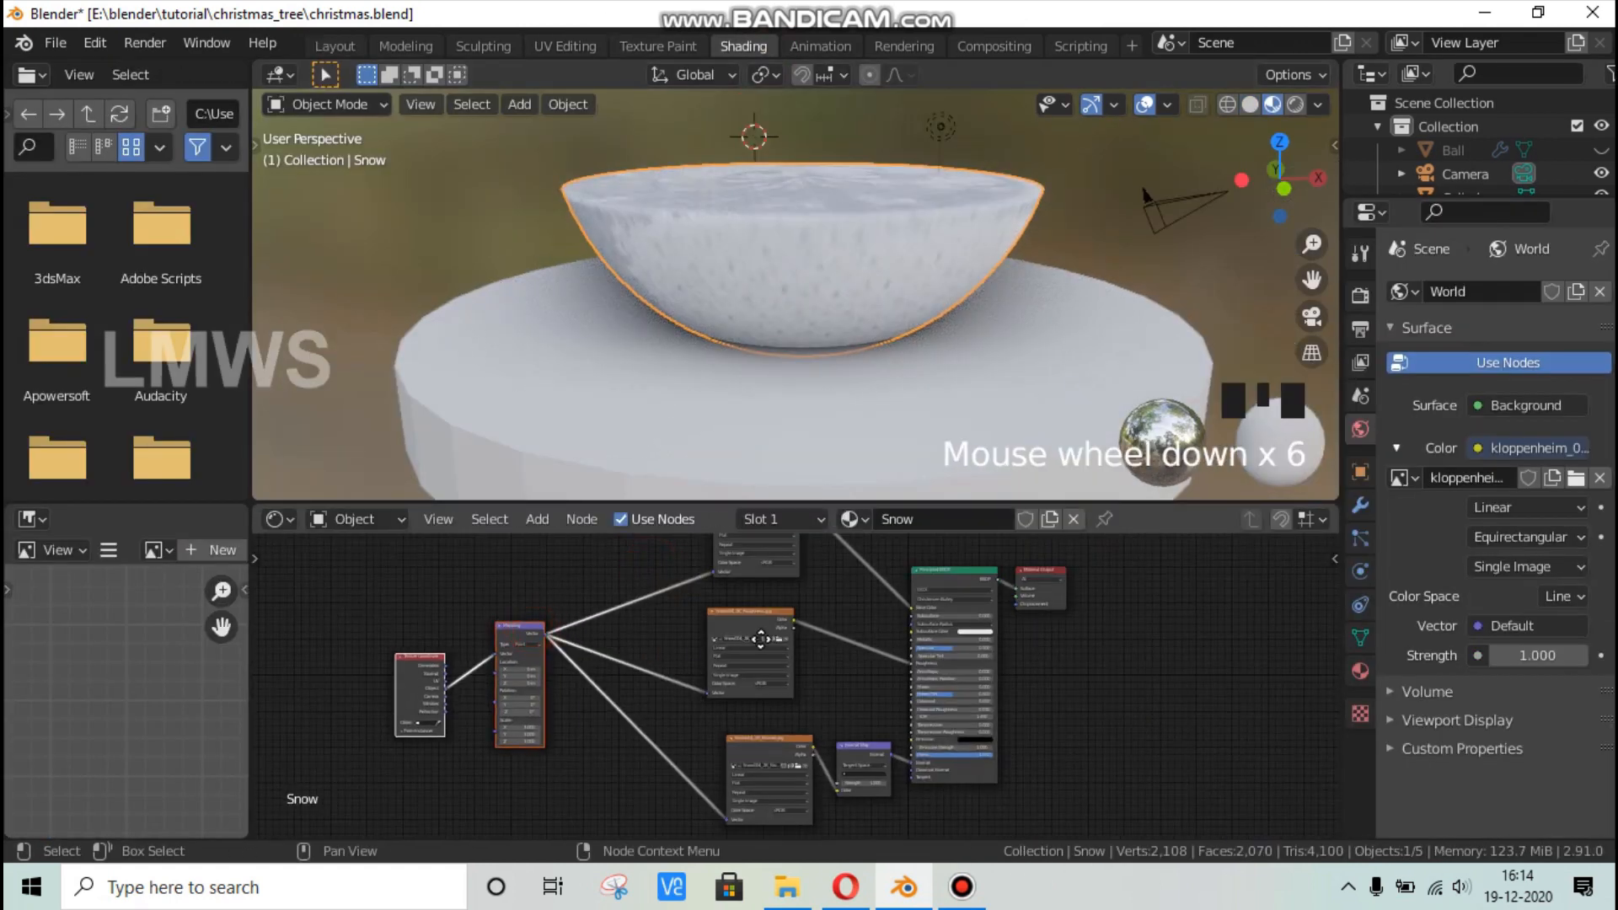
middle_drag(784, 639, 765, 702)
scroll(786, 691, down, 3)
drag(741, 587, 720, 560)
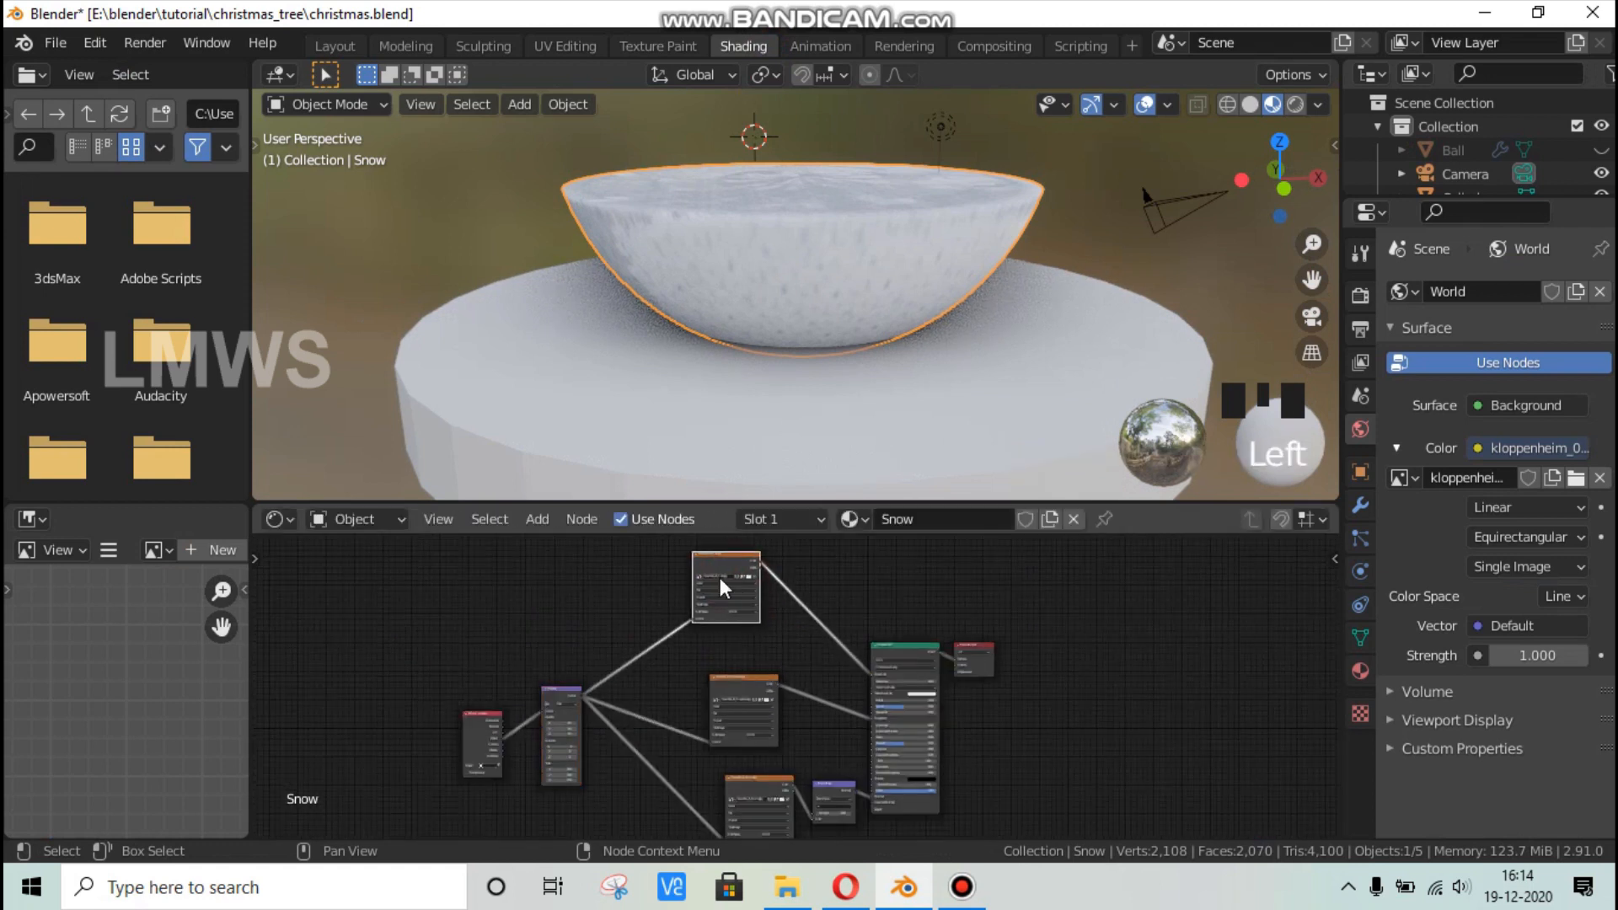
Look over the Snow material's Mapping, texture and Normal Map nodes and save the file.
scroll(641, 742, up, 3)
scroll(633, 769, down, 2)
scroll(636, 767, up, 2)
middle_drag(690, 711, 801, 567)
scroll(681, 706, up, 2)
drag(577, 674, 578, 680)
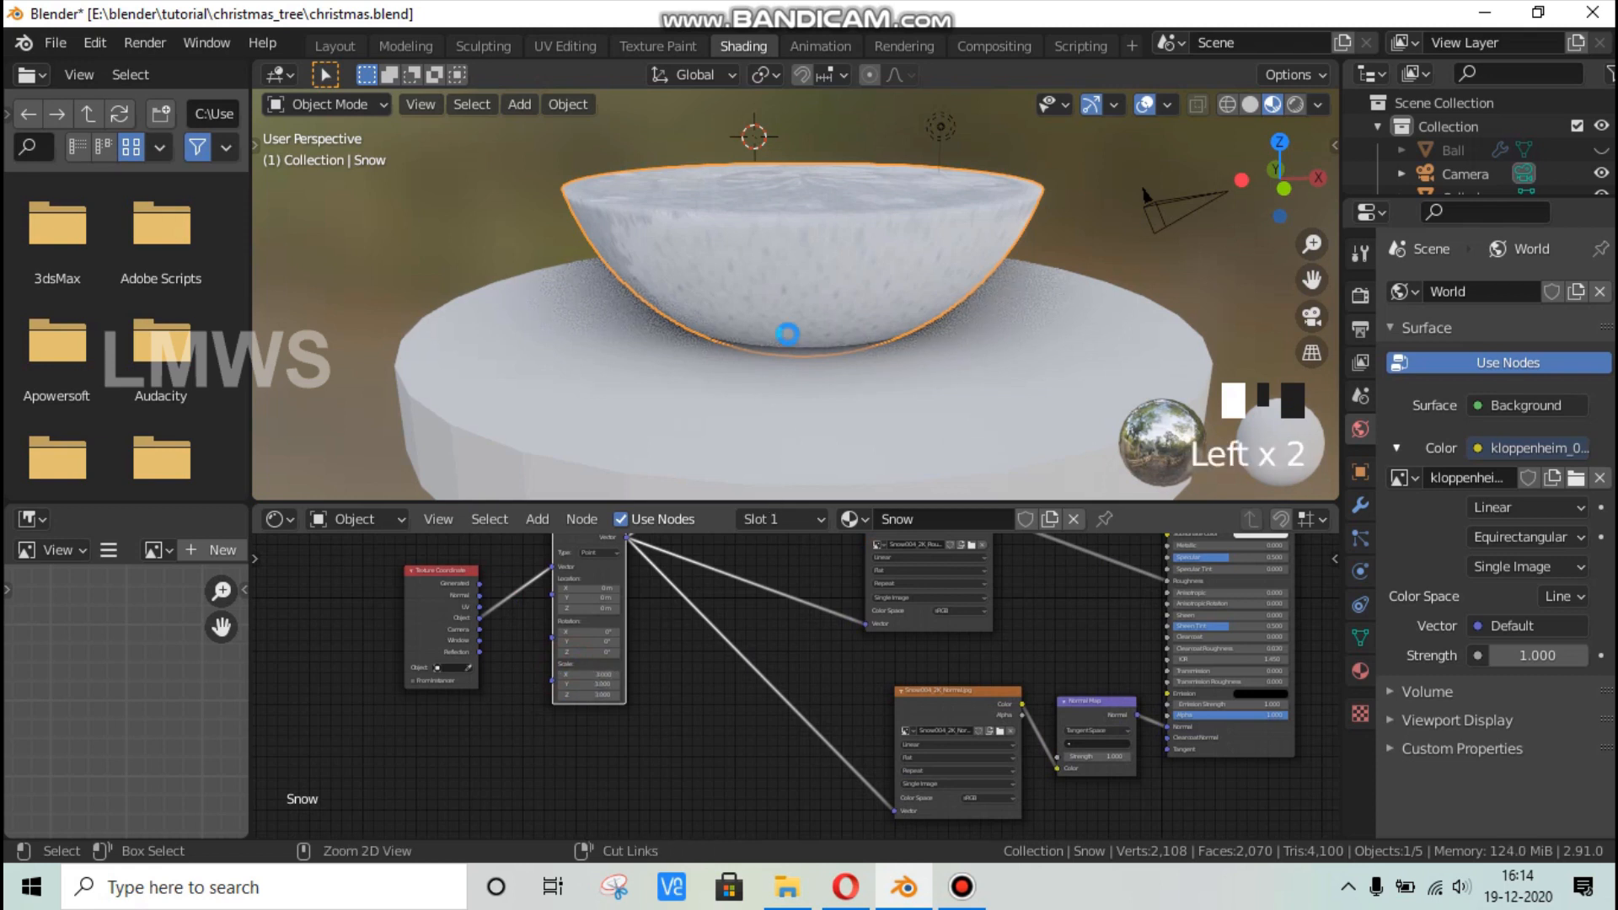
key(ctrl+s)
Return to the Layout workspace and snap the 3D cursor to a selected face toward the back of the snow's top.
click(333, 46)
scroll(809, 566, down, 2)
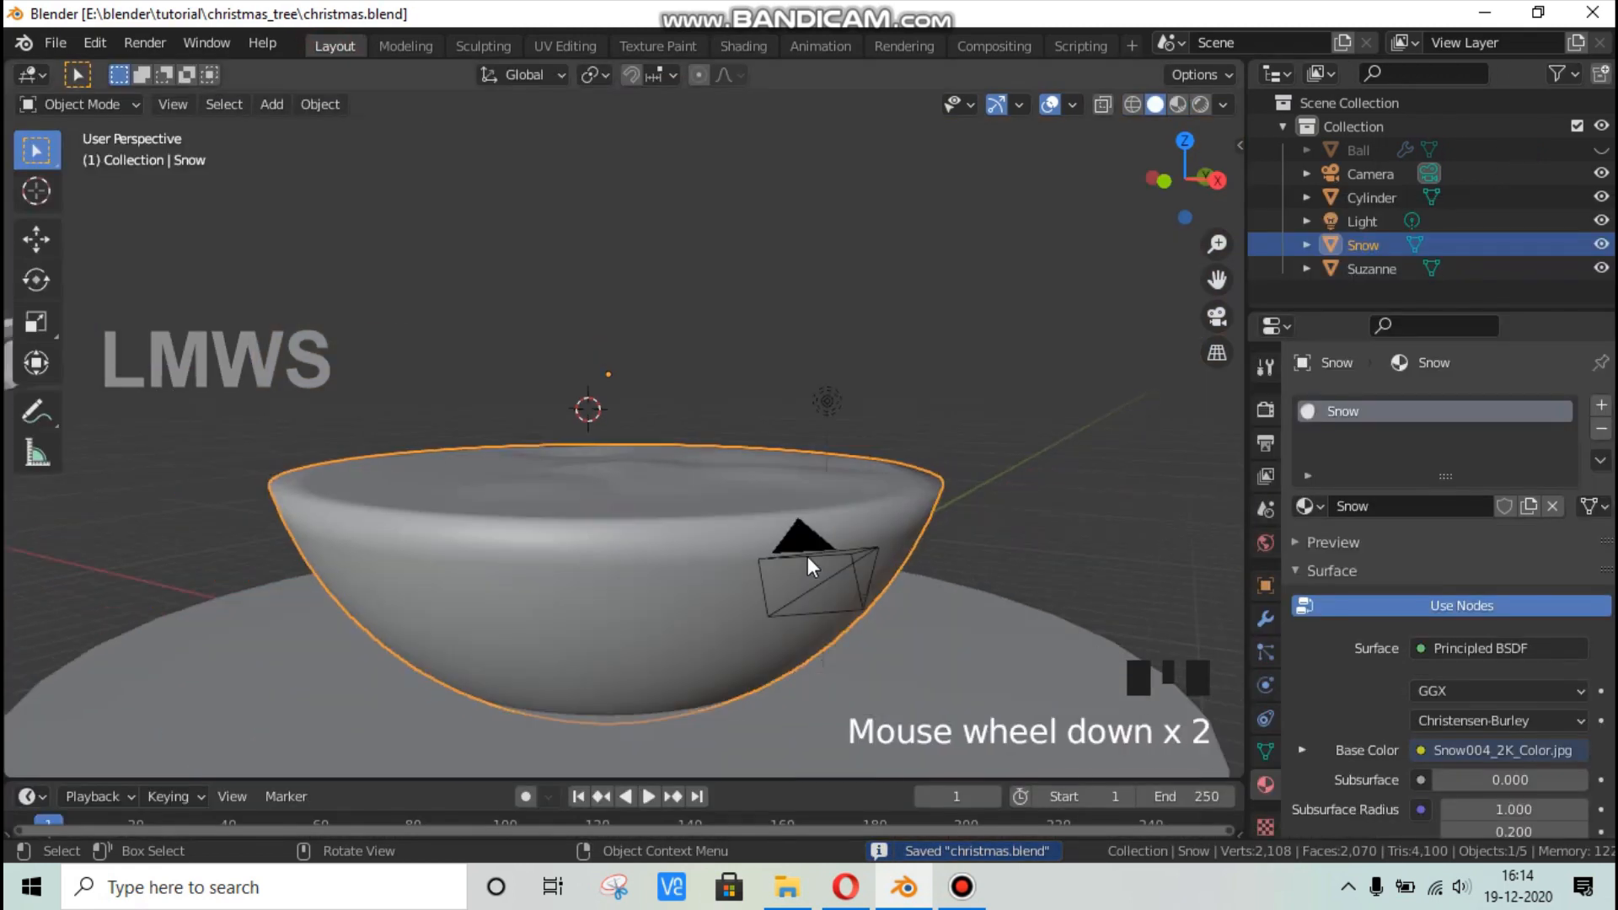
middle_drag(811, 566, 596, 405)
key(Tab)
middle_drag(614, 480, 614, 506)
scroll(581, 510, up, 2)
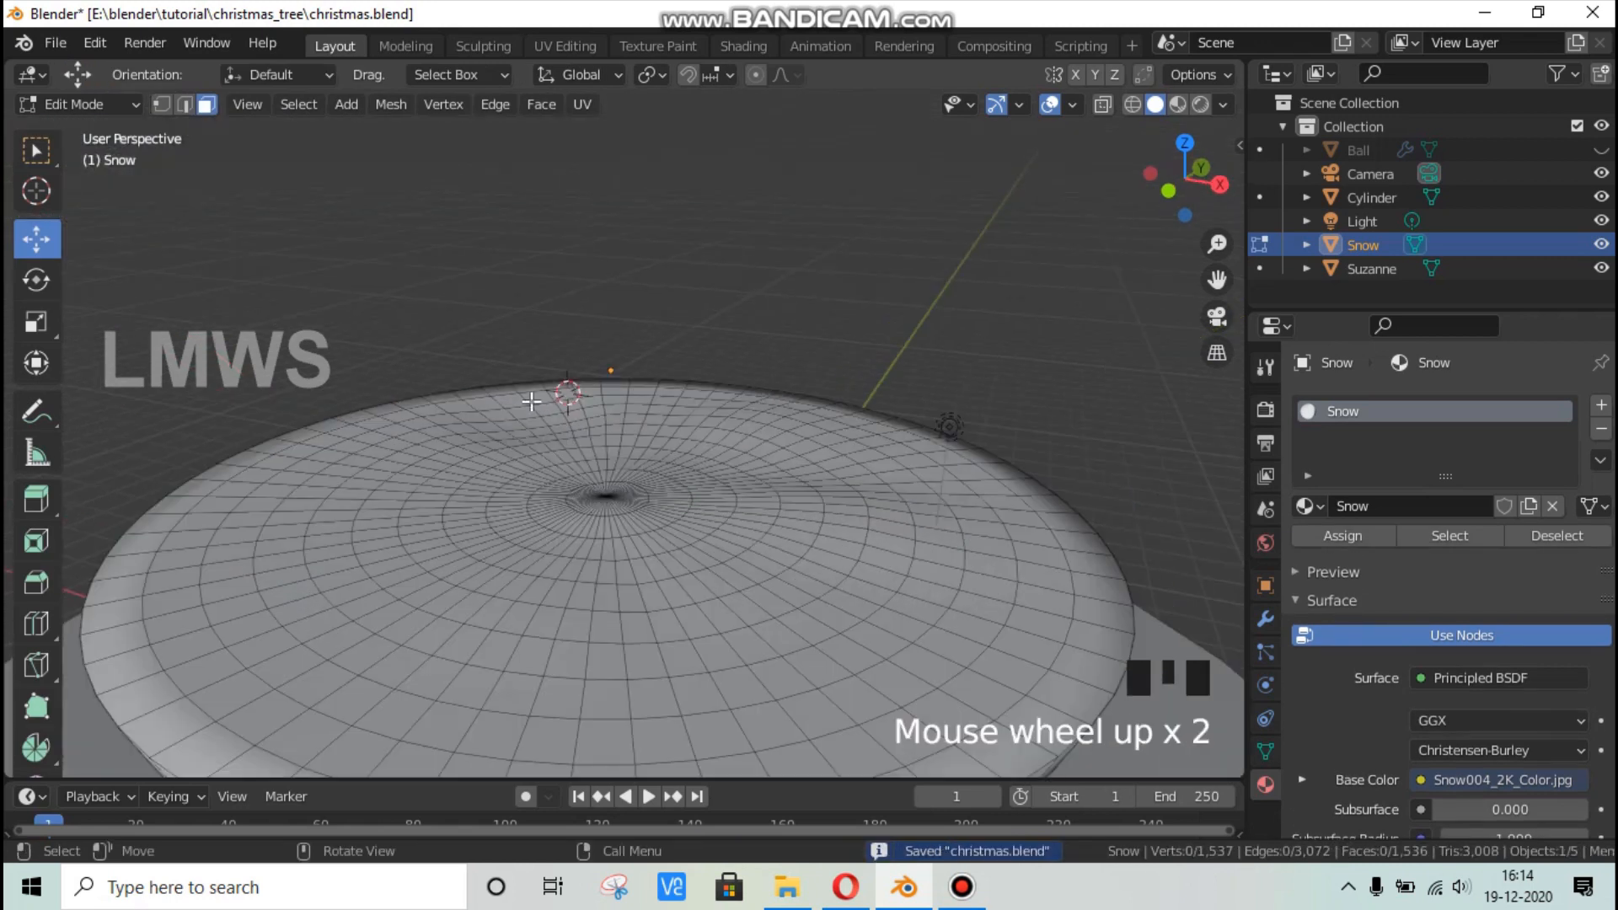
click(534, 445)
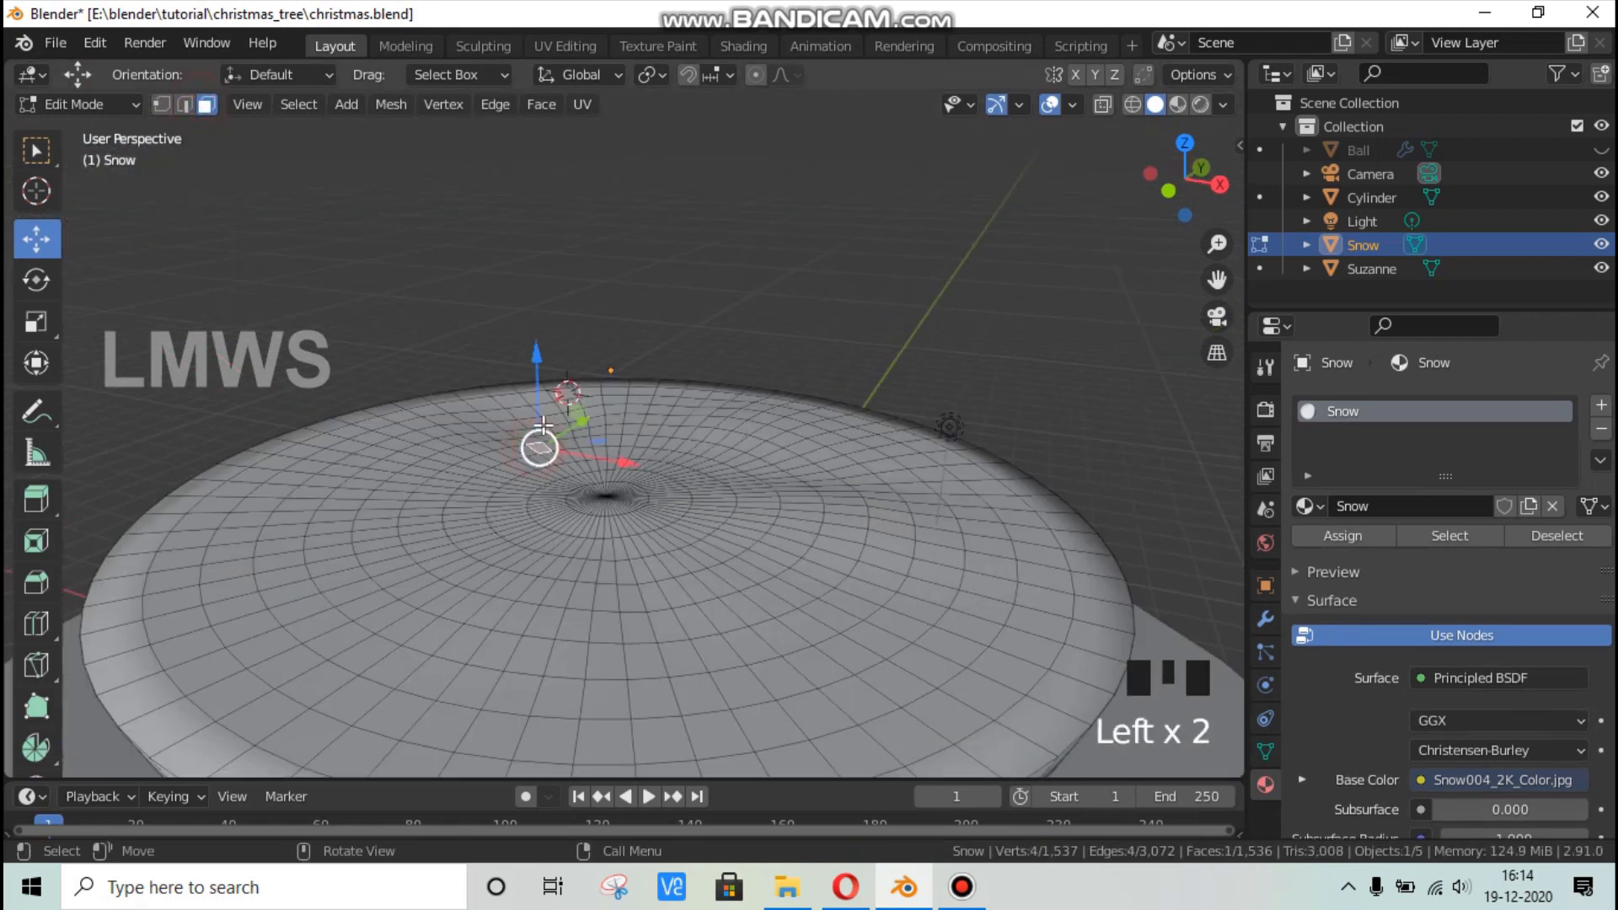
key(shift+s)
click(712, 636)
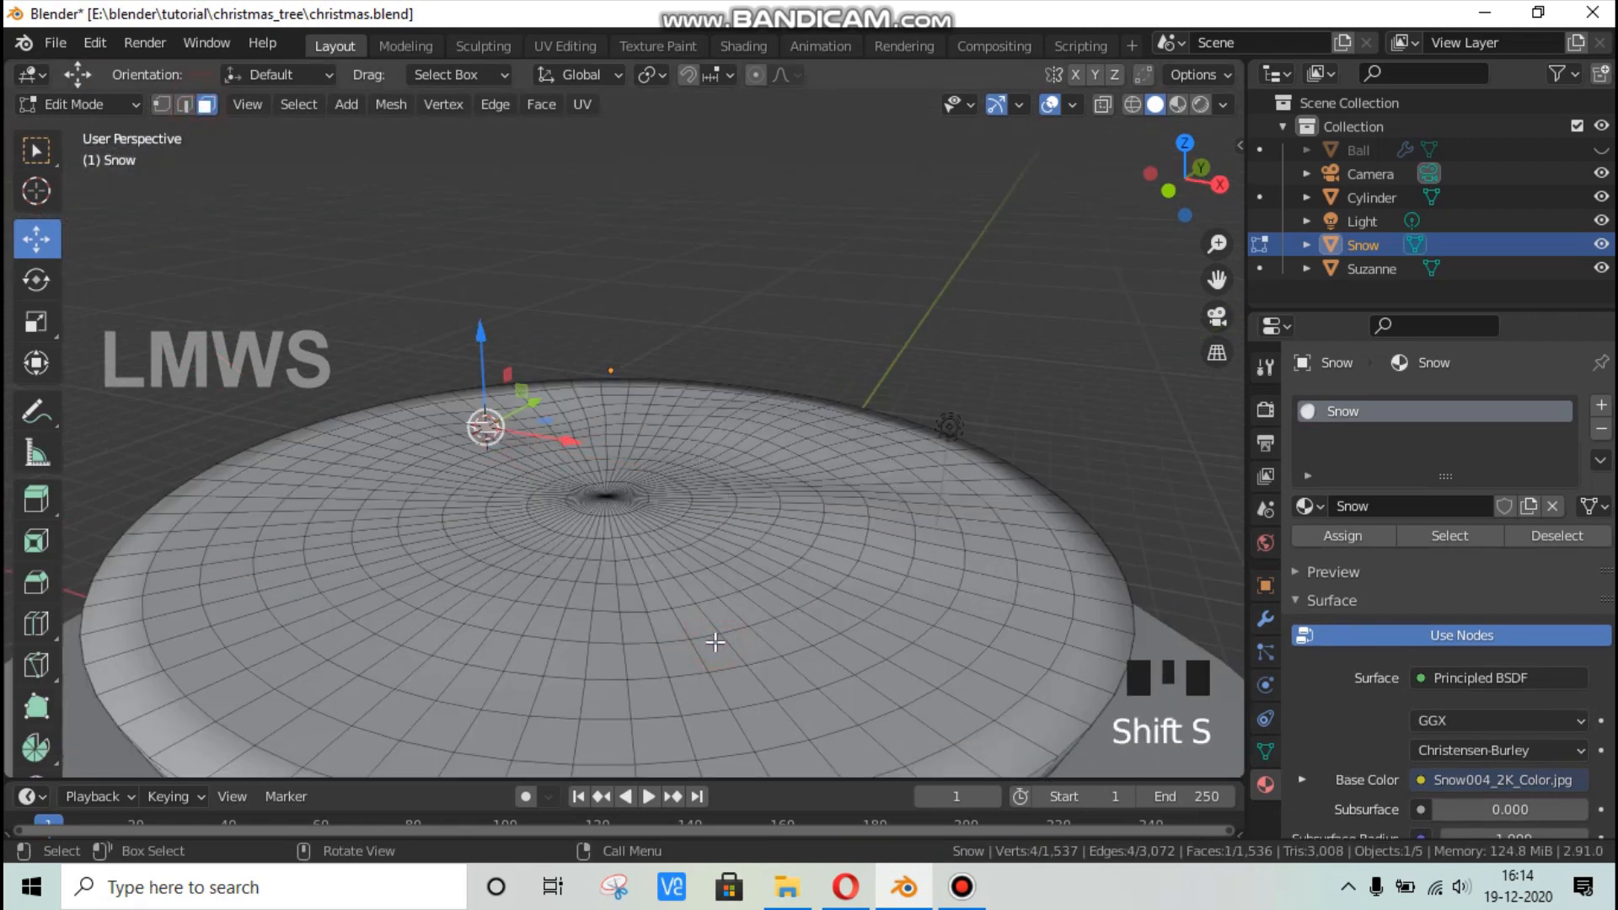
Leave mesh editing, save the file and add a cube at the 3D cursor on the snow.
key(Tab)
key(ctrl+s)
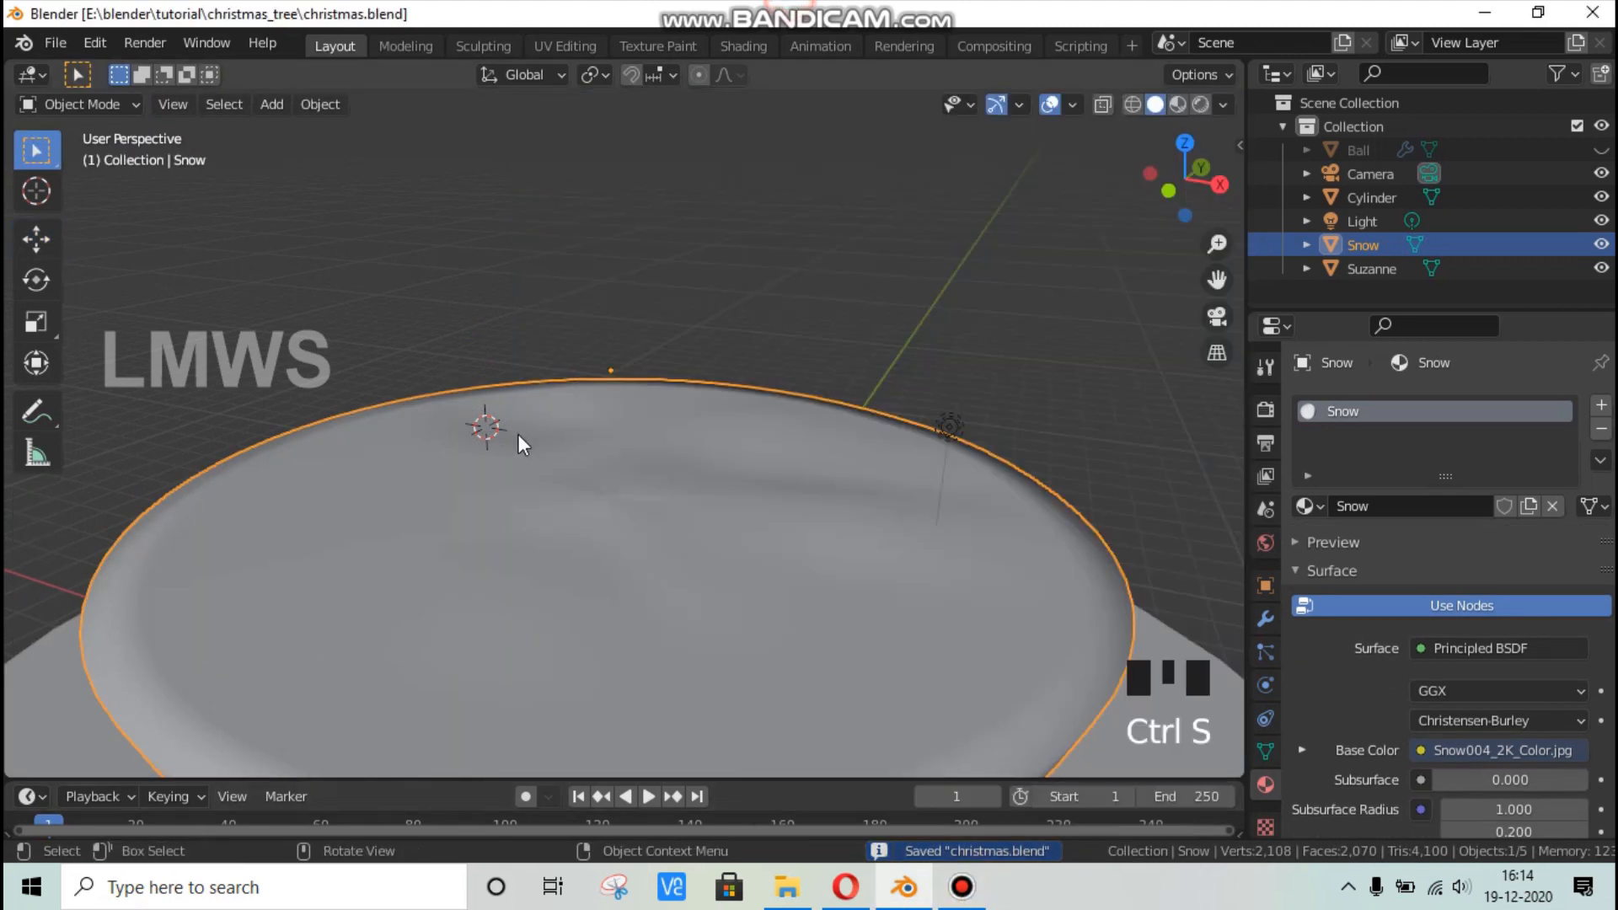
key(alt+a)
key(shift+a)
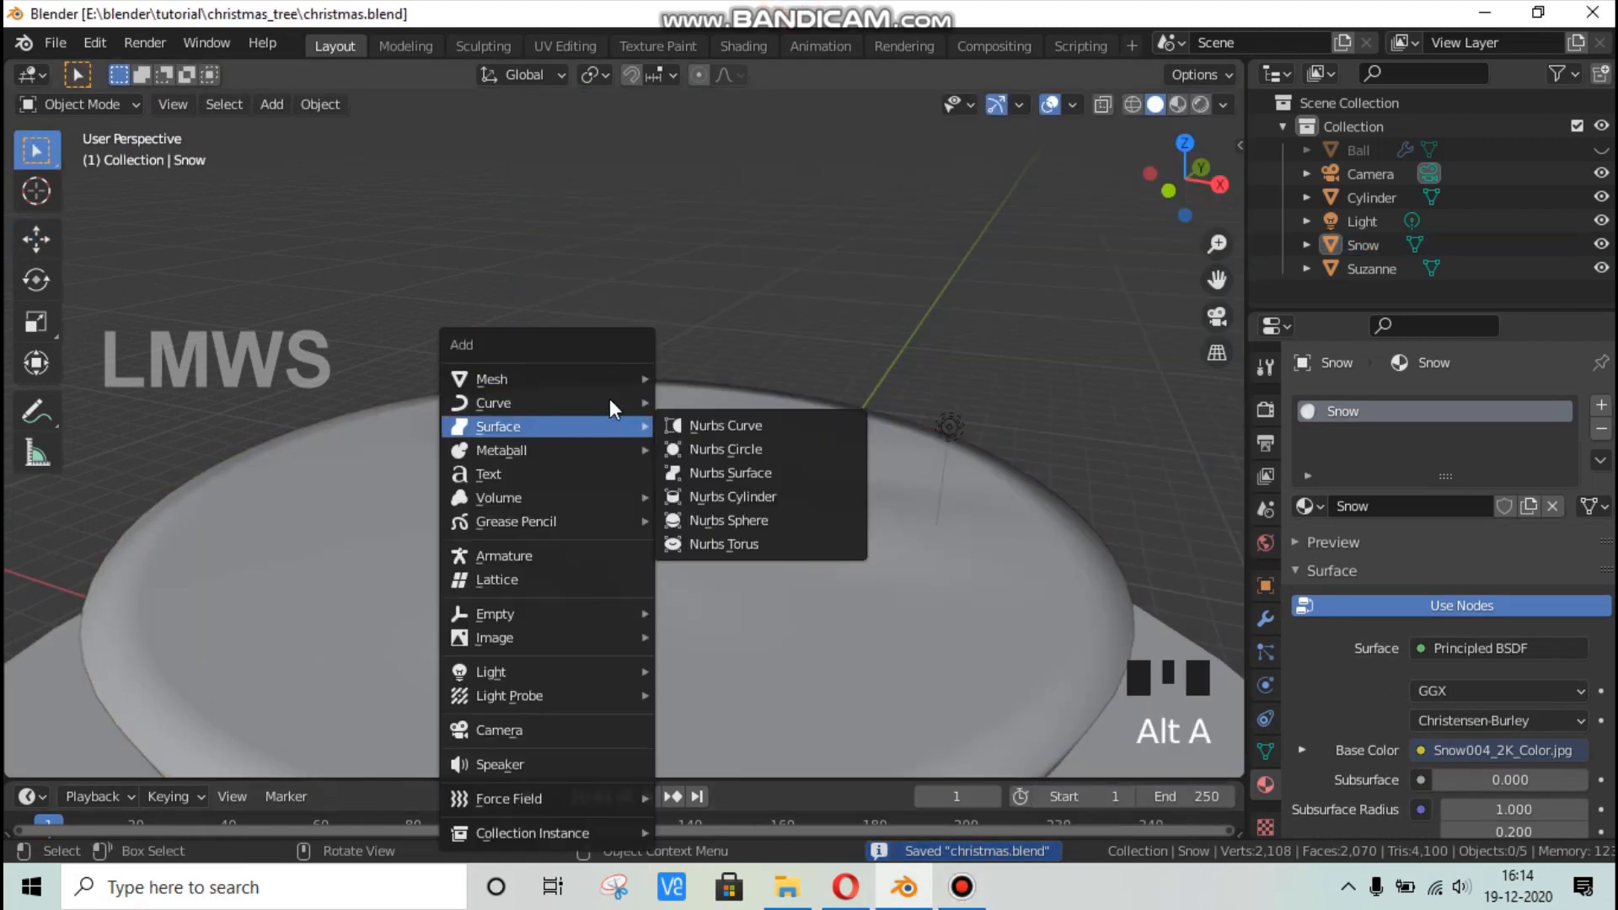
key(shift+a)
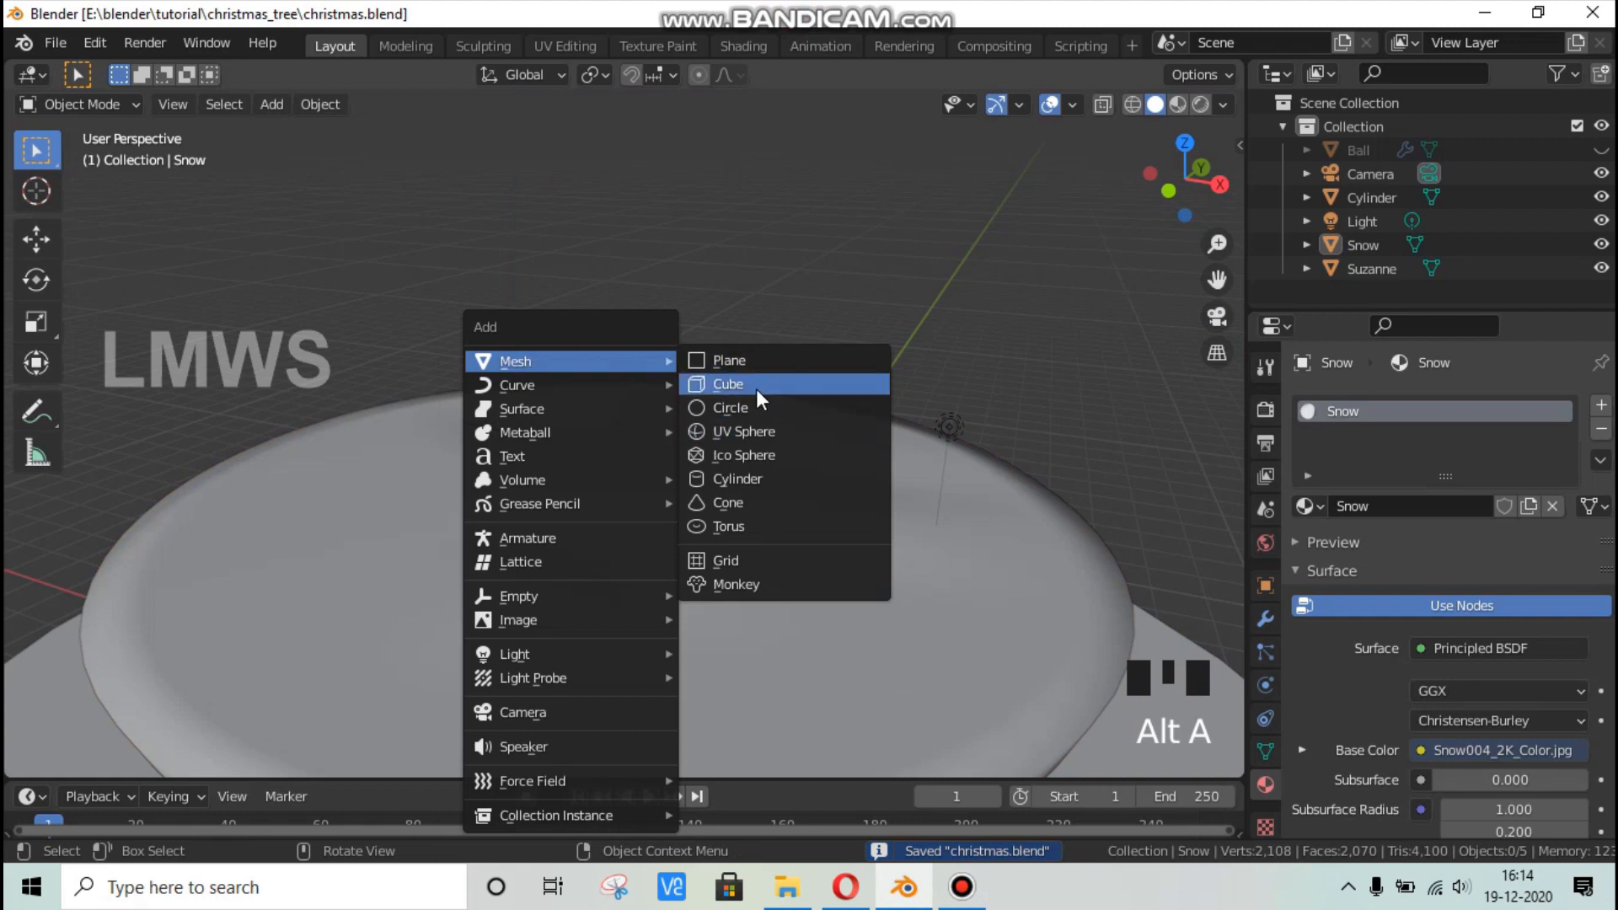
click(755, 388)
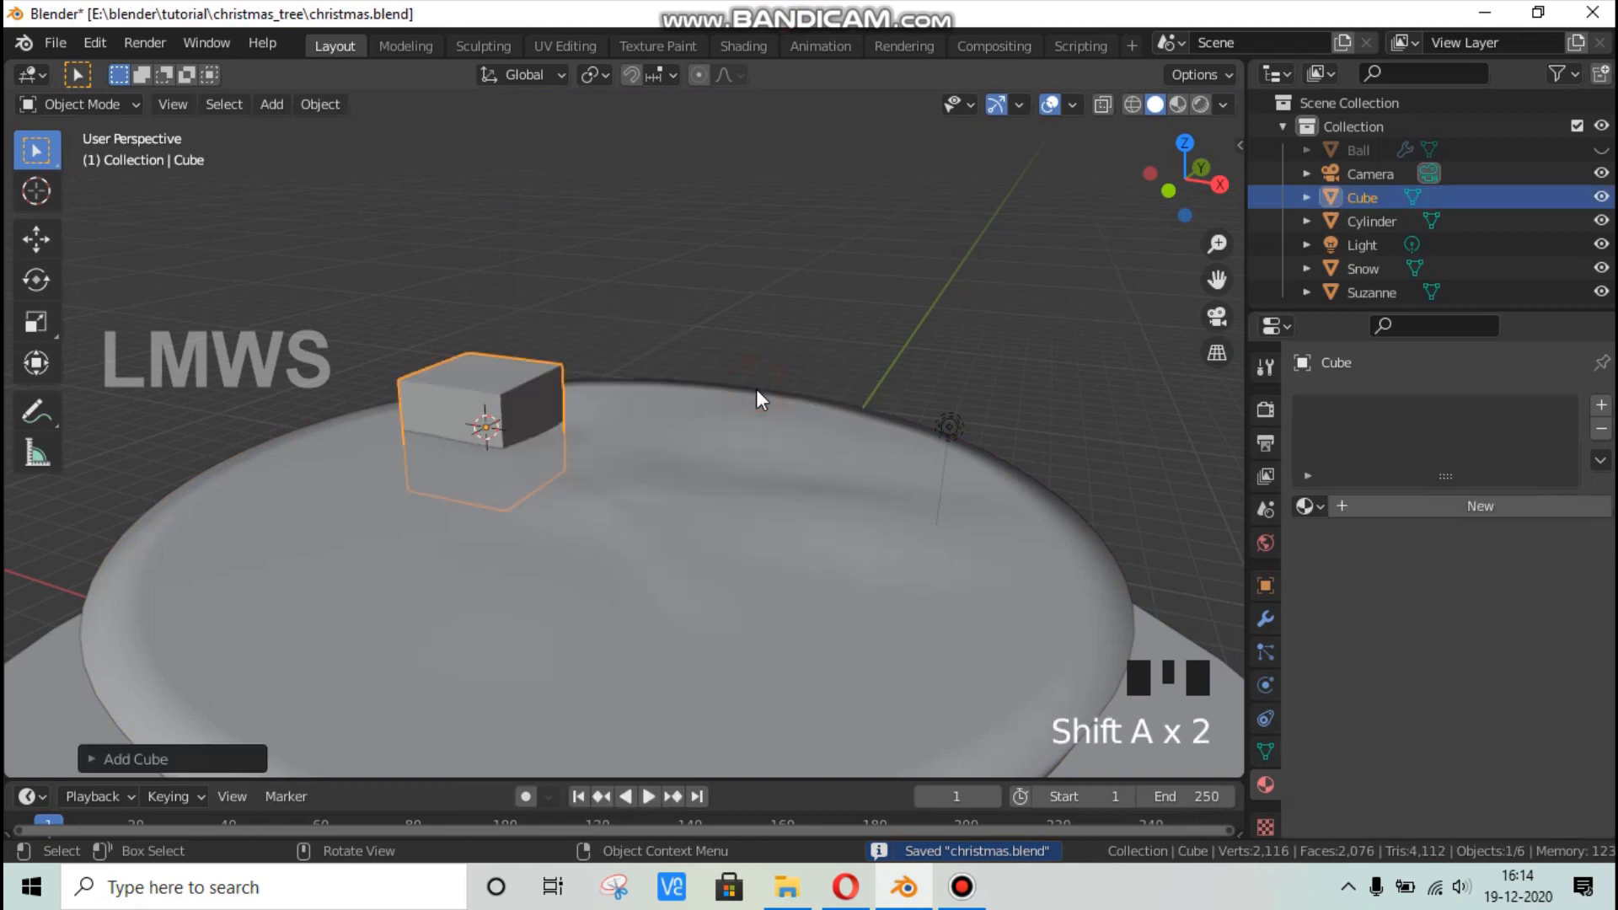
key(Tab)
key(Tab)
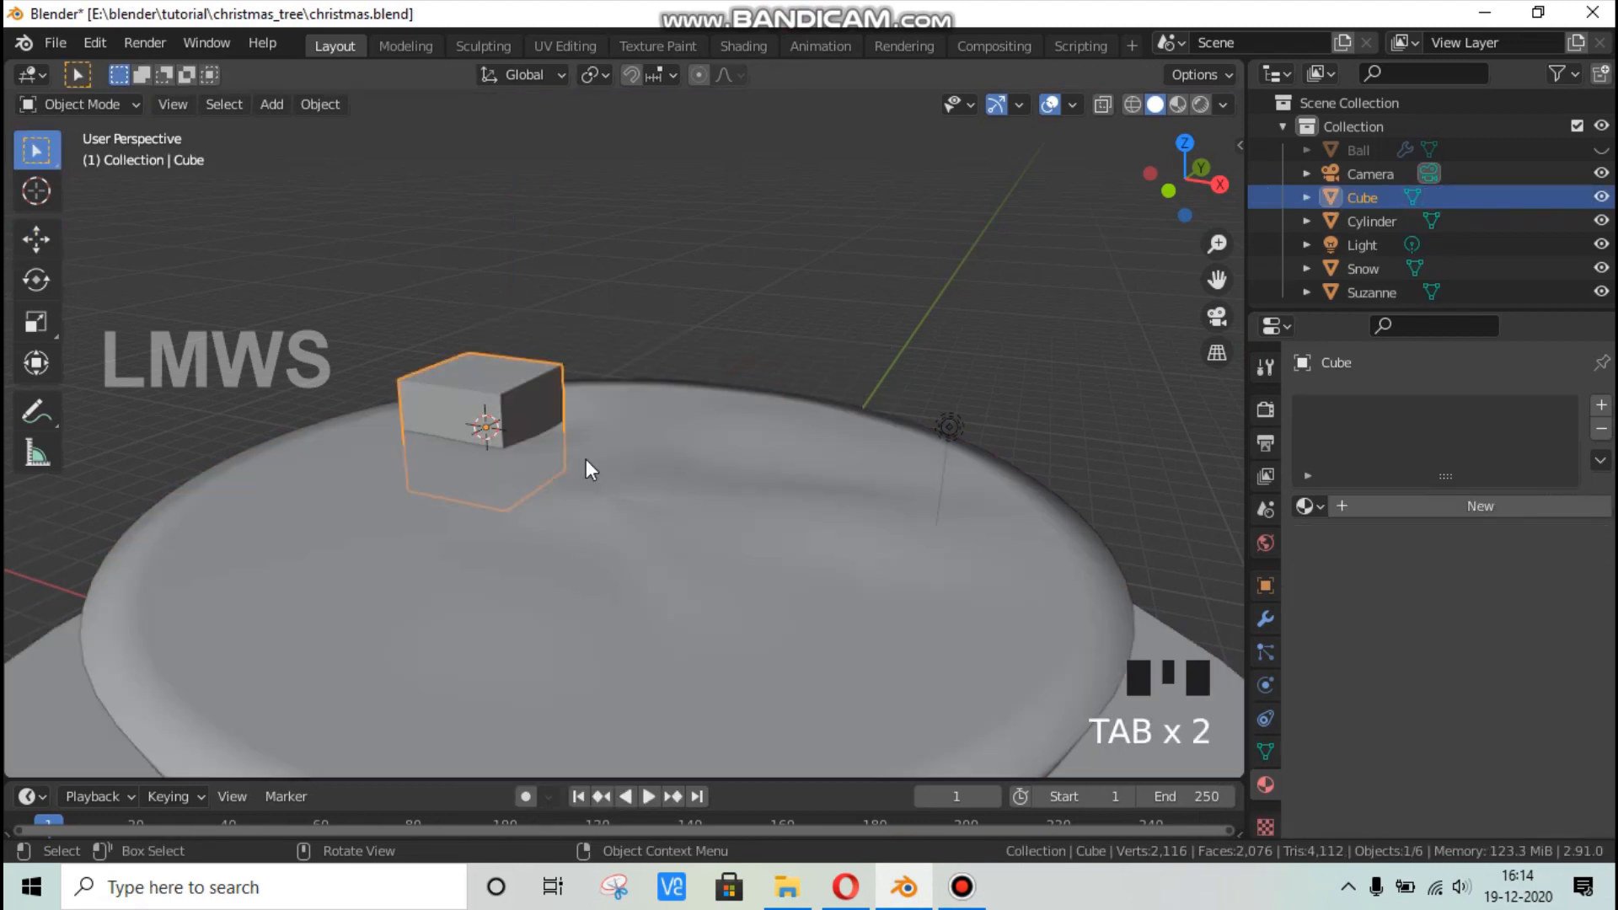
Raise the cube about 0.9 m along Z so it sits on the snow surface.
key(g)
key(z)
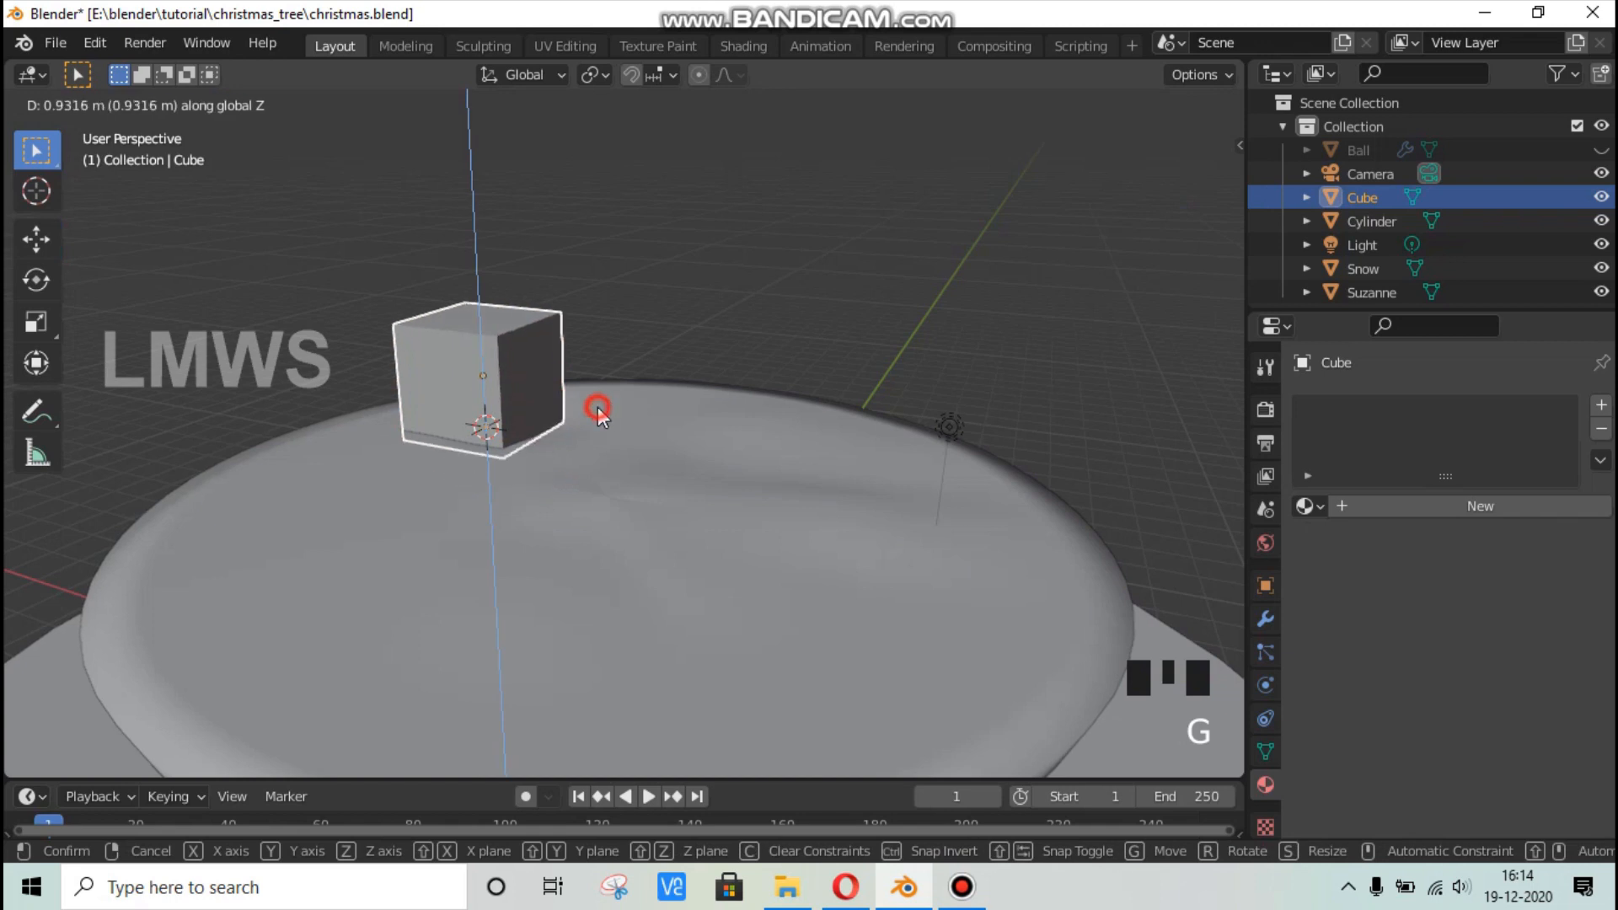
click(599, 407)
key(g)
click(593, 434)
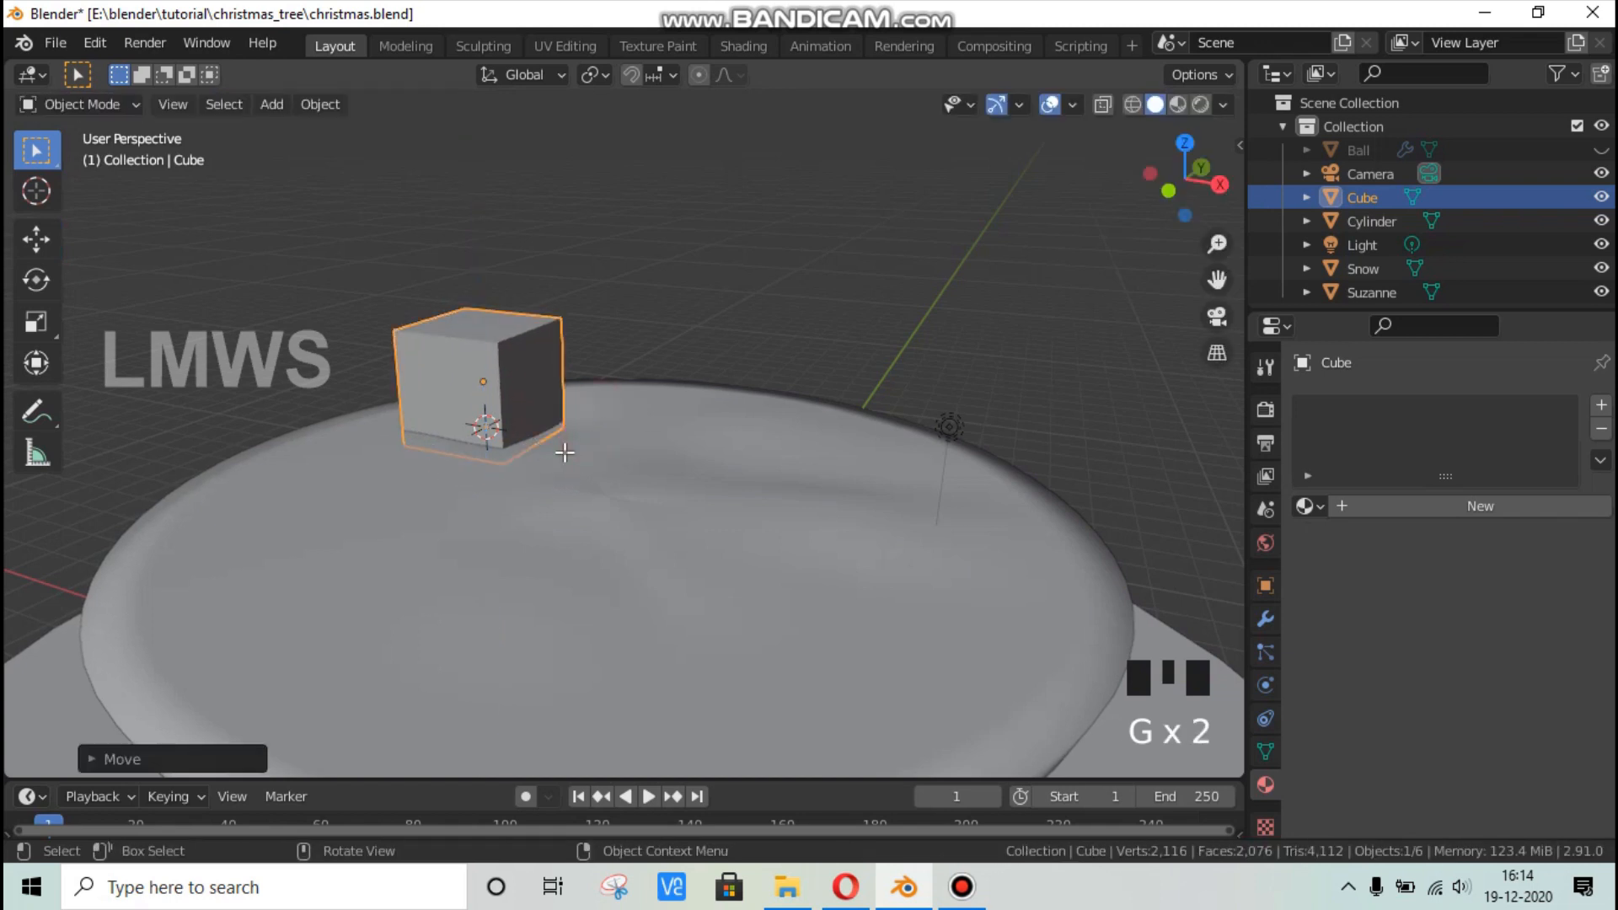
Move the cube in the positive X direction and about -2.1 m along Y toward the middle of the snow.
key(Tab)
key(Tab)
key(g)
key(x)
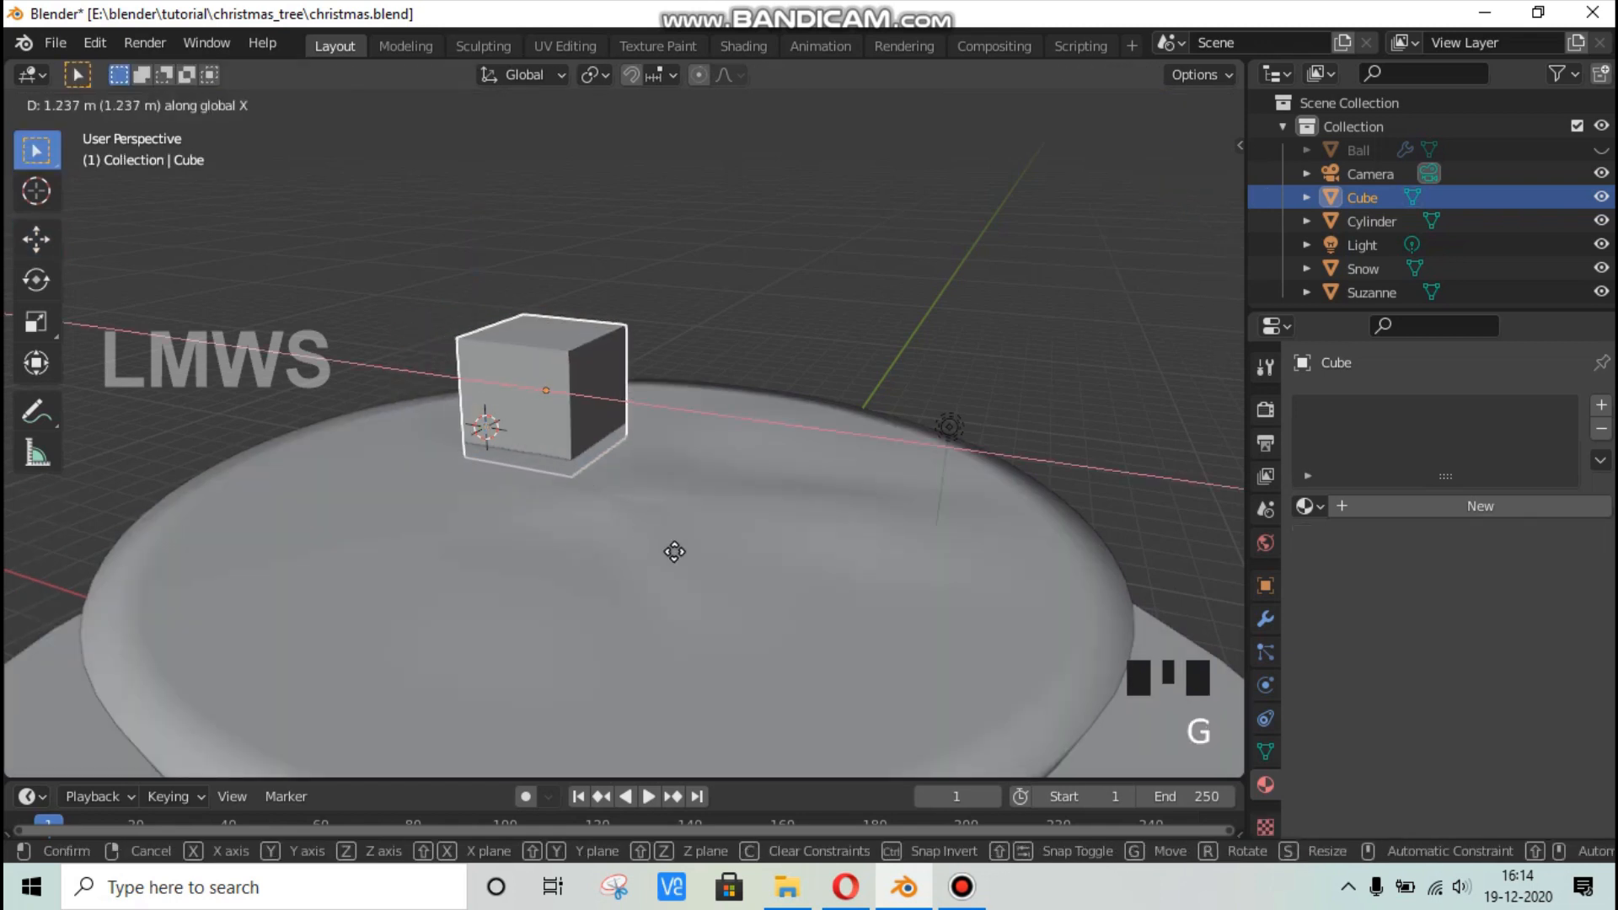
click(721, 567)
key(g)
key(y)
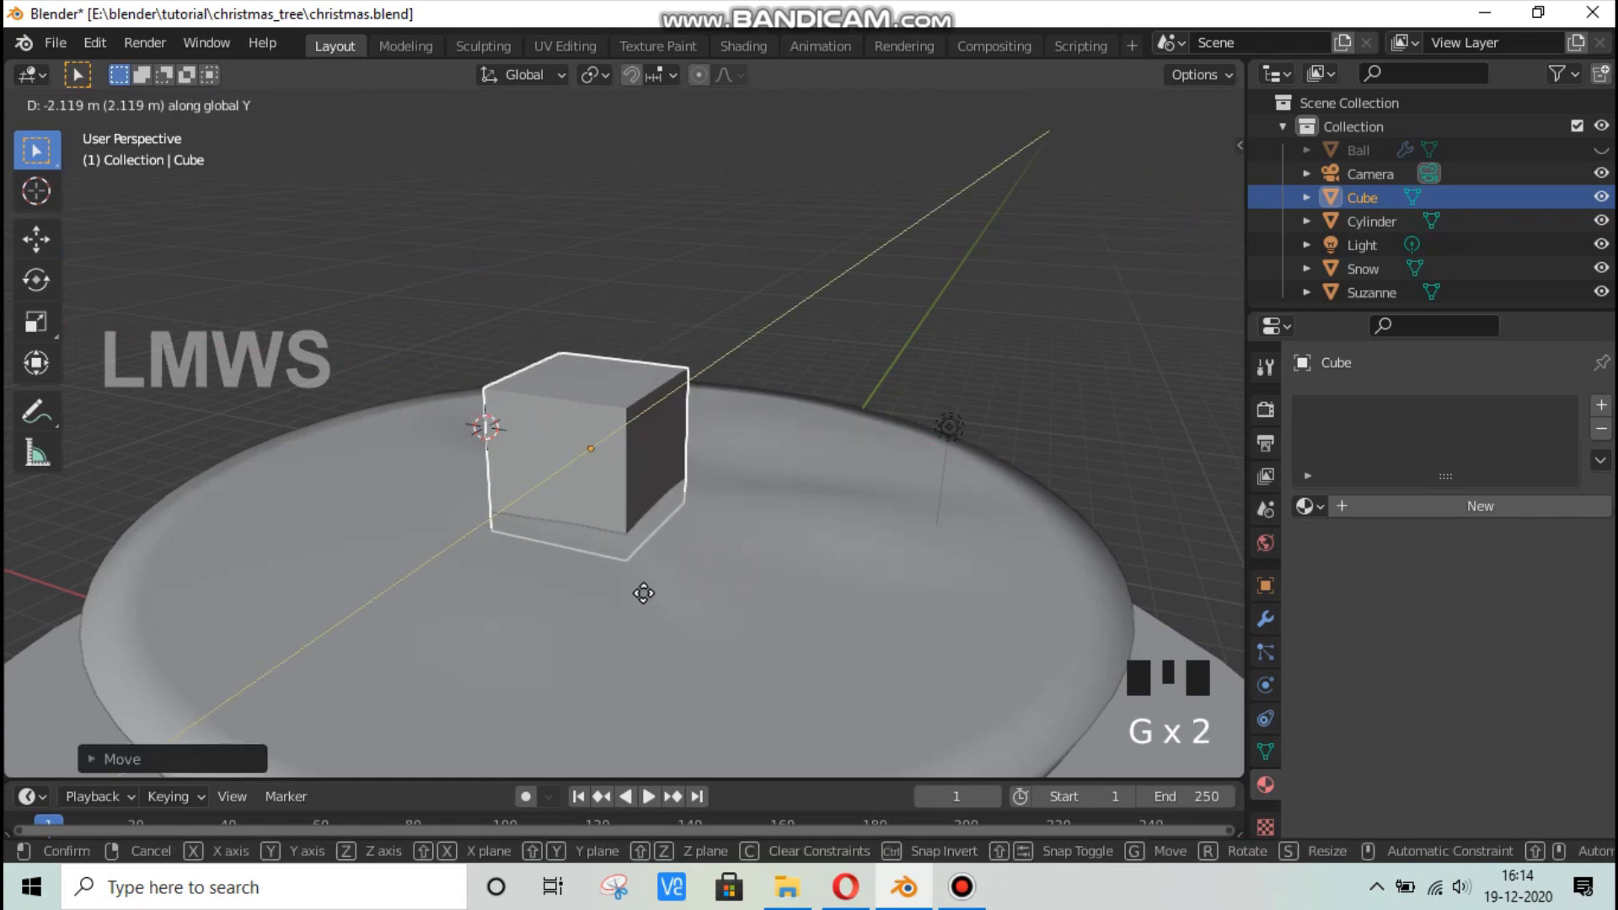
click(643, 593)
Raise the cube about 0.17 m further along Z above the snow.
scroll(686, 554, up, 2)
key(Tab)
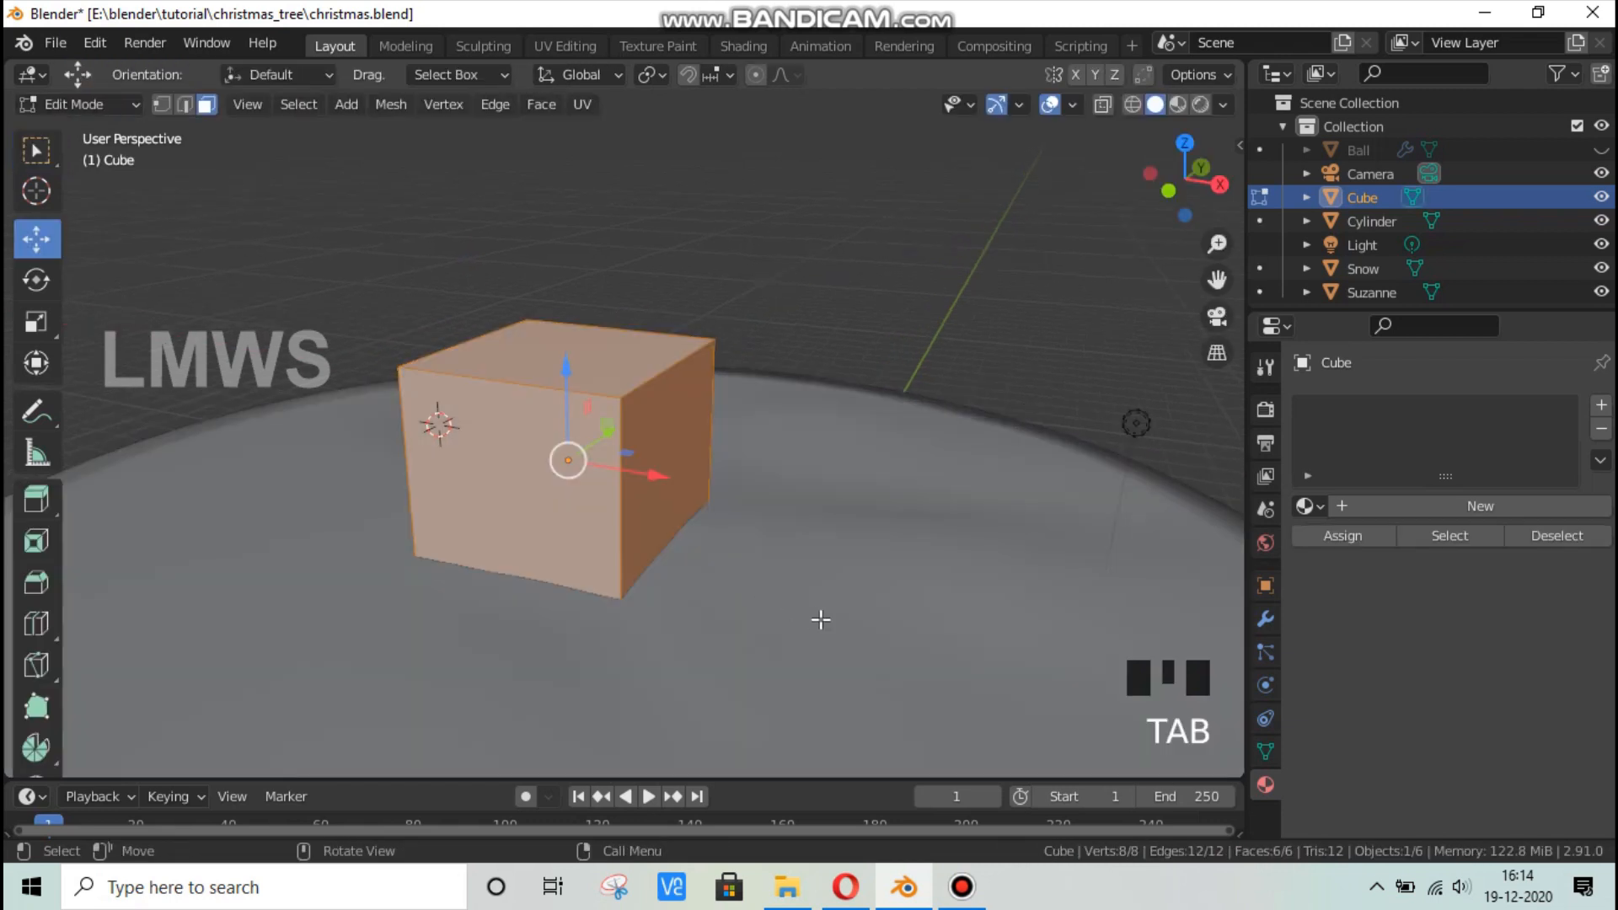
key(Tab)
key(g)
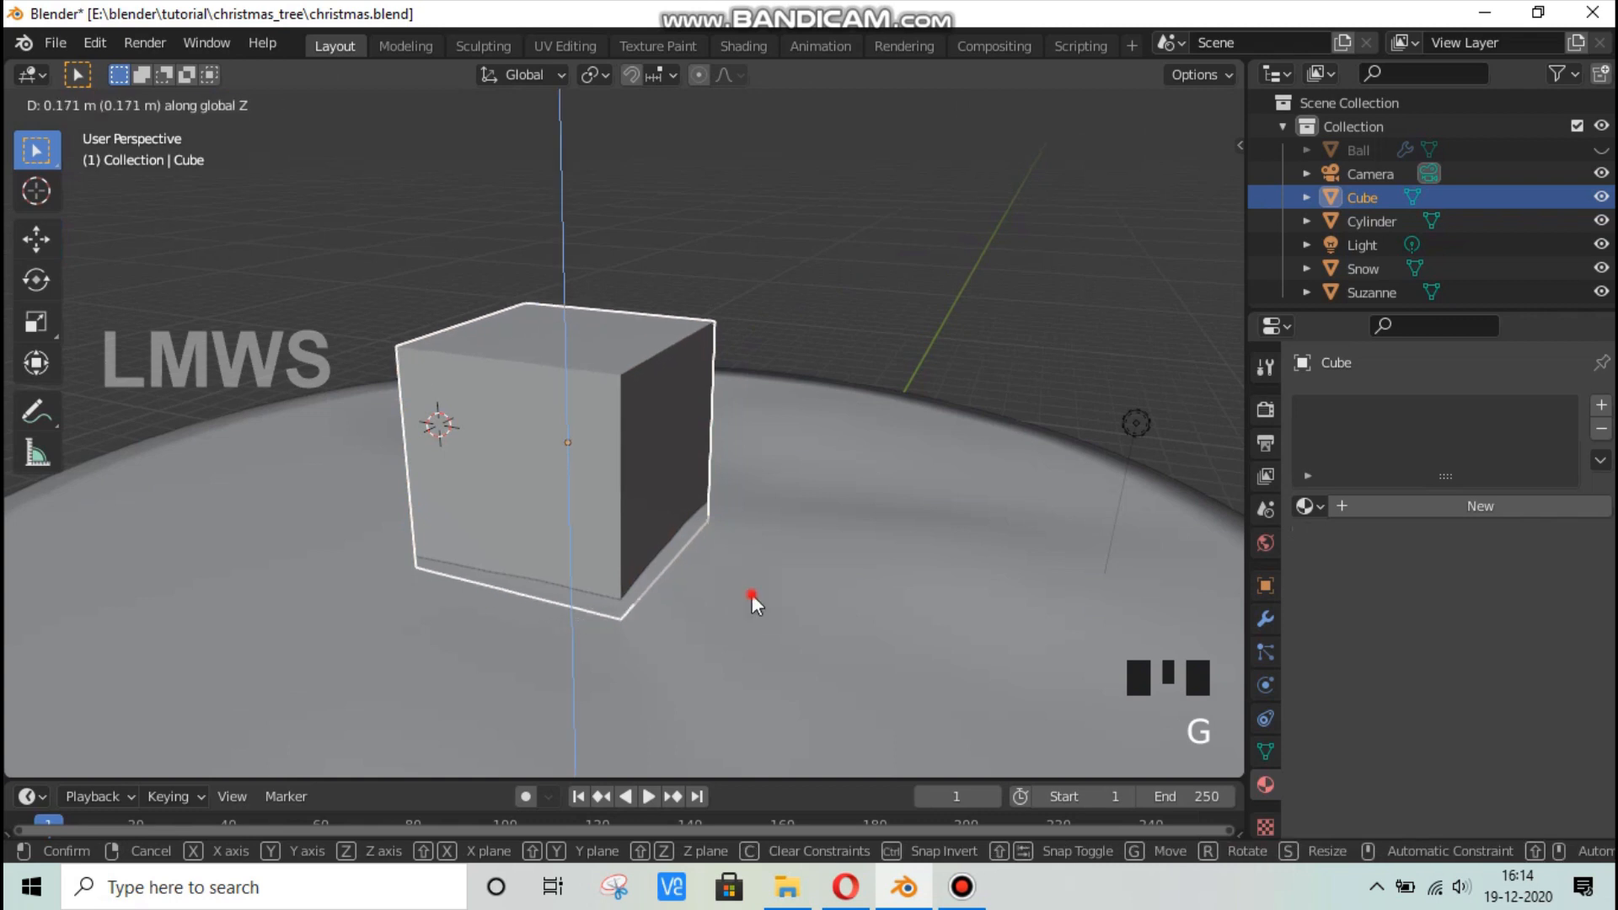
click(751, 594)
Scale the cube's mesh along X to make it slightly narrower, finishing with a factor of about 1.4.
key(Tab)
key(s)
key(x)
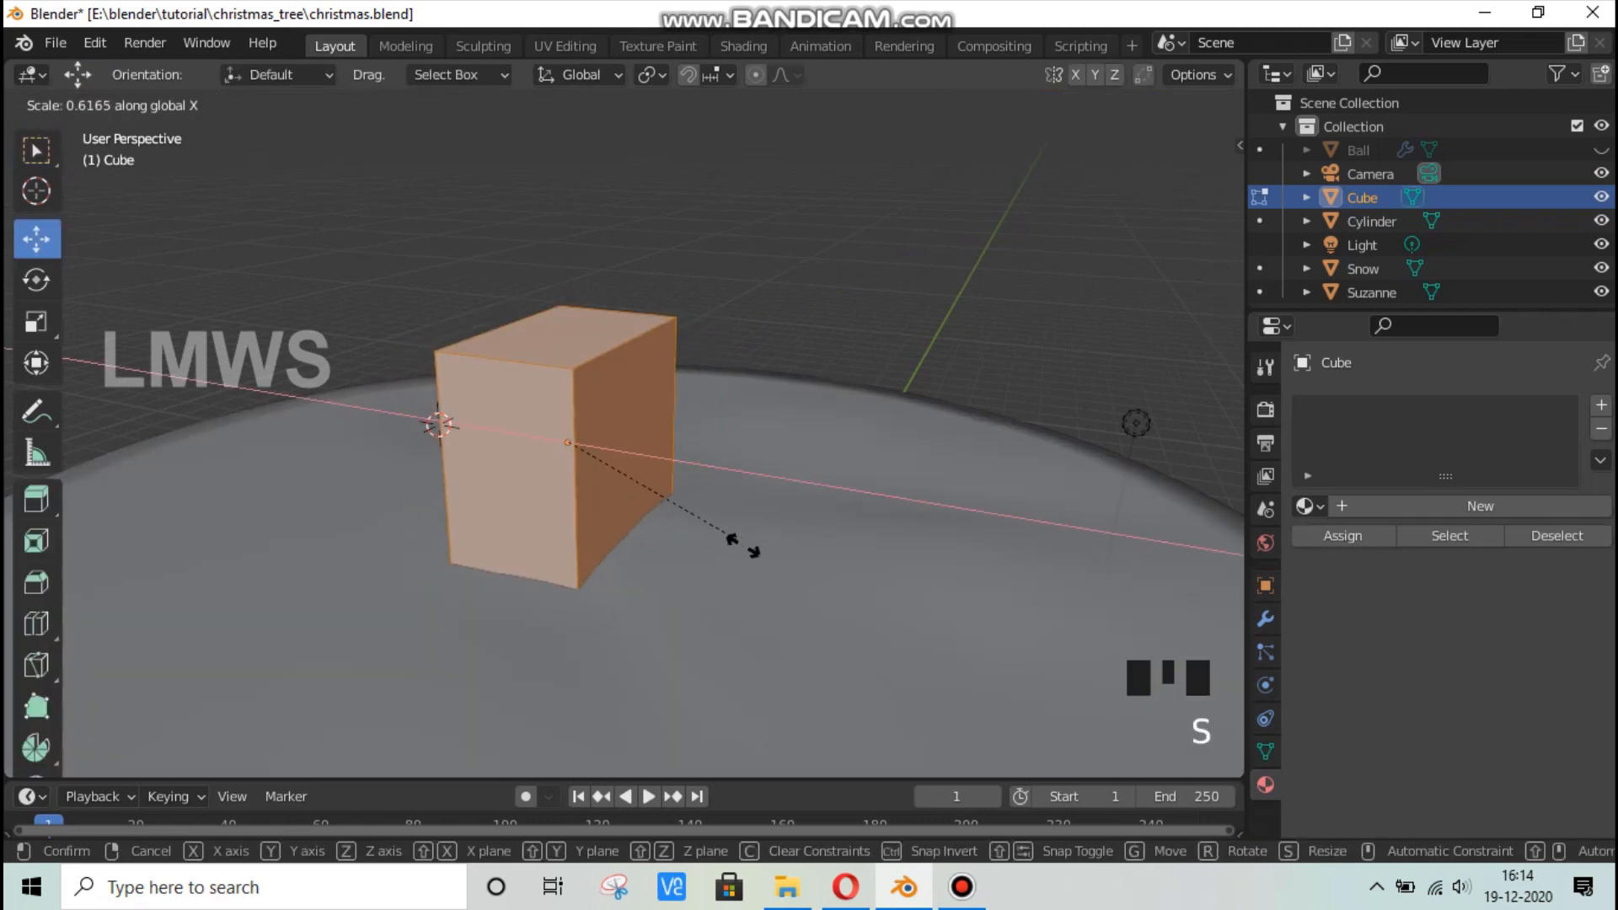
click(677, 402)
key(s)
key(x)
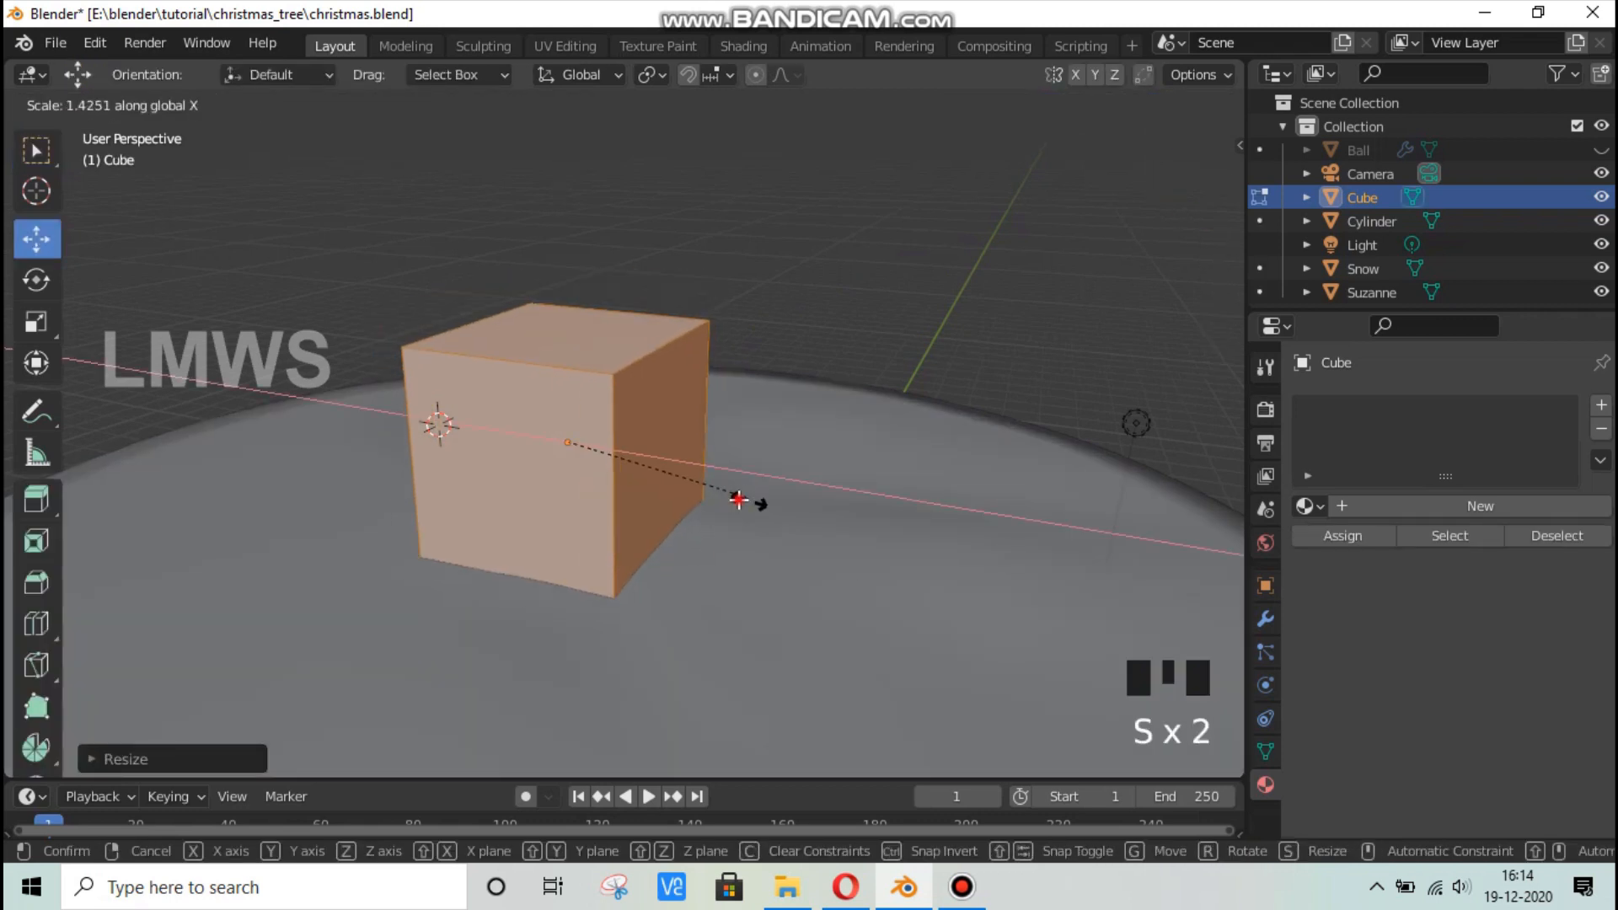
click(743, 498)
Lower the cube's top face about 0.97 m along Z to make the block flatter.
click(606, 350)
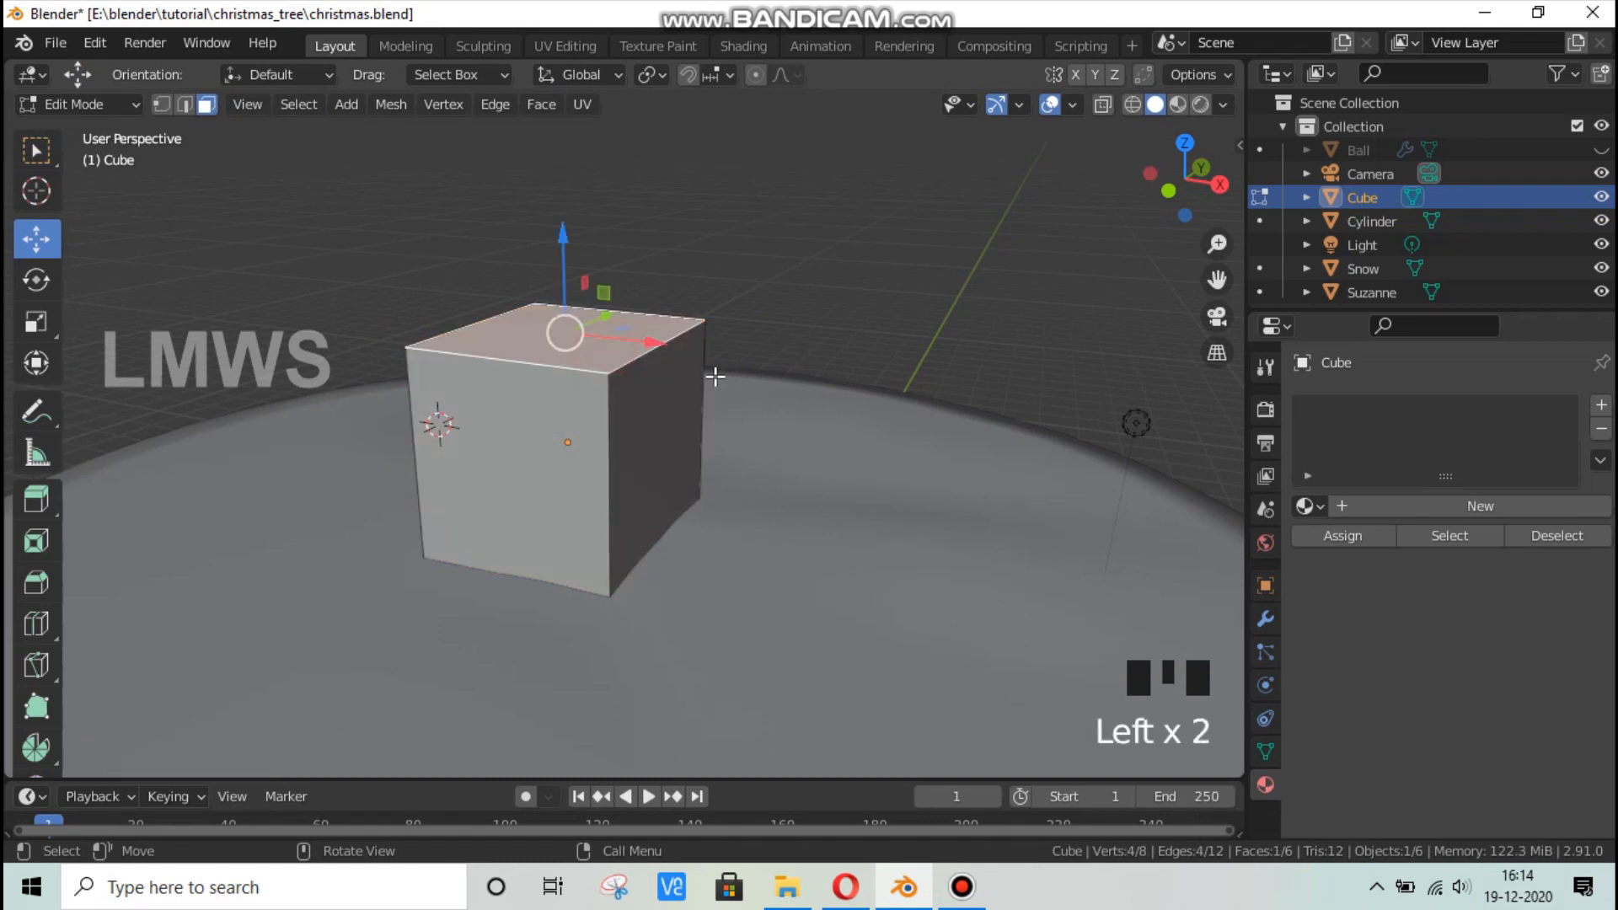
key(g)
key(z)
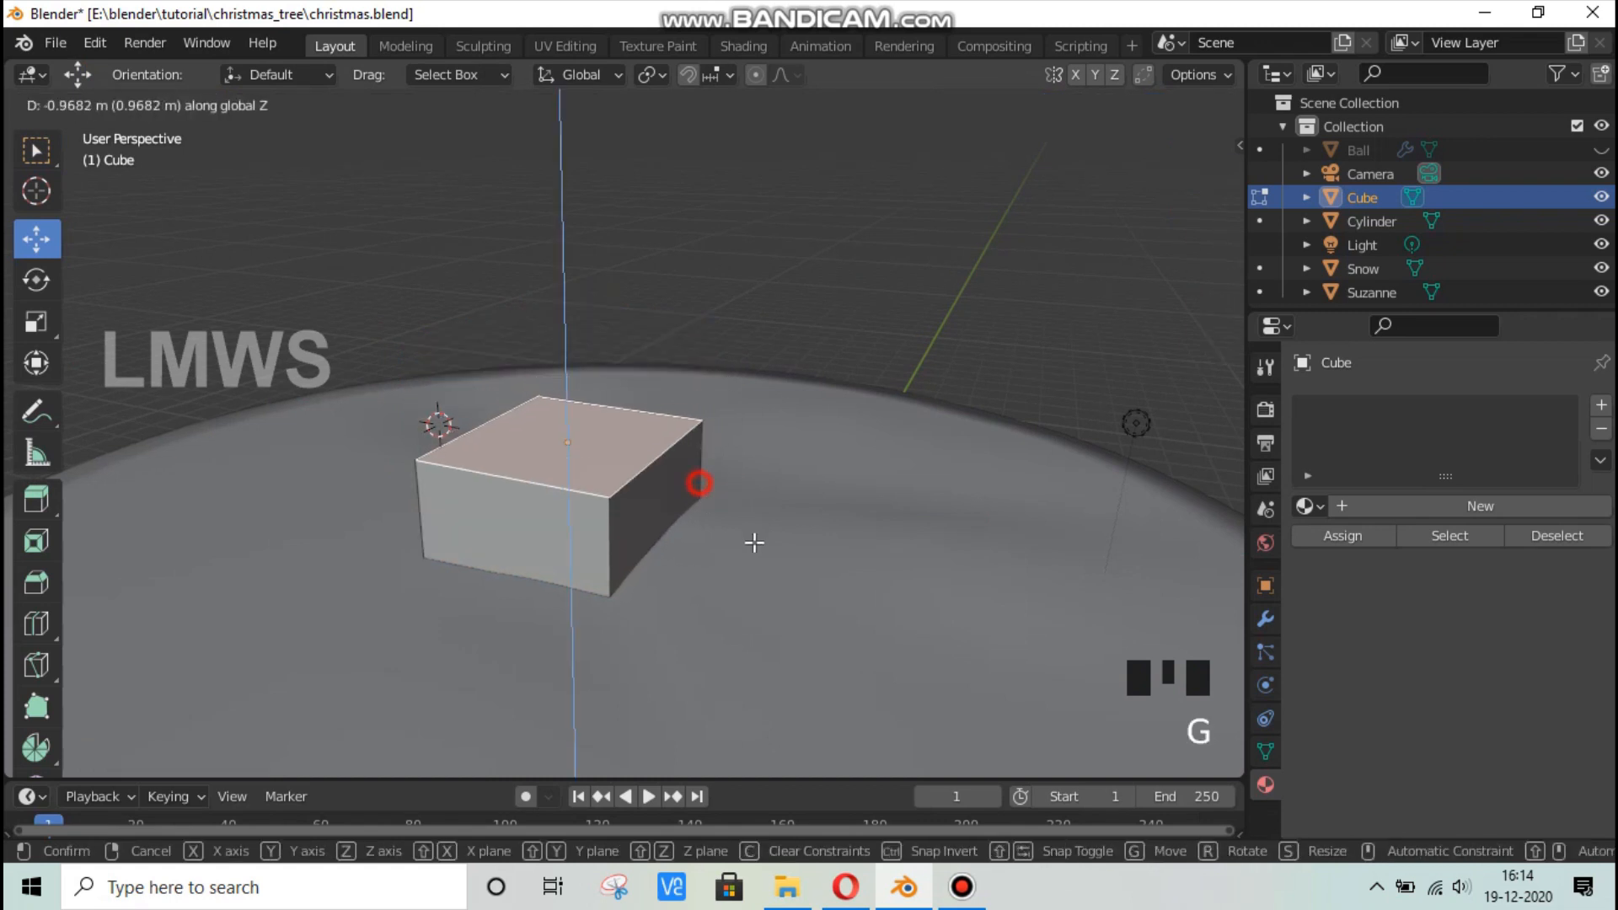
click(754, 542)
Scale the whole block down uniformly and clear the selection.
key(a)
key(s)
click(787, 555)
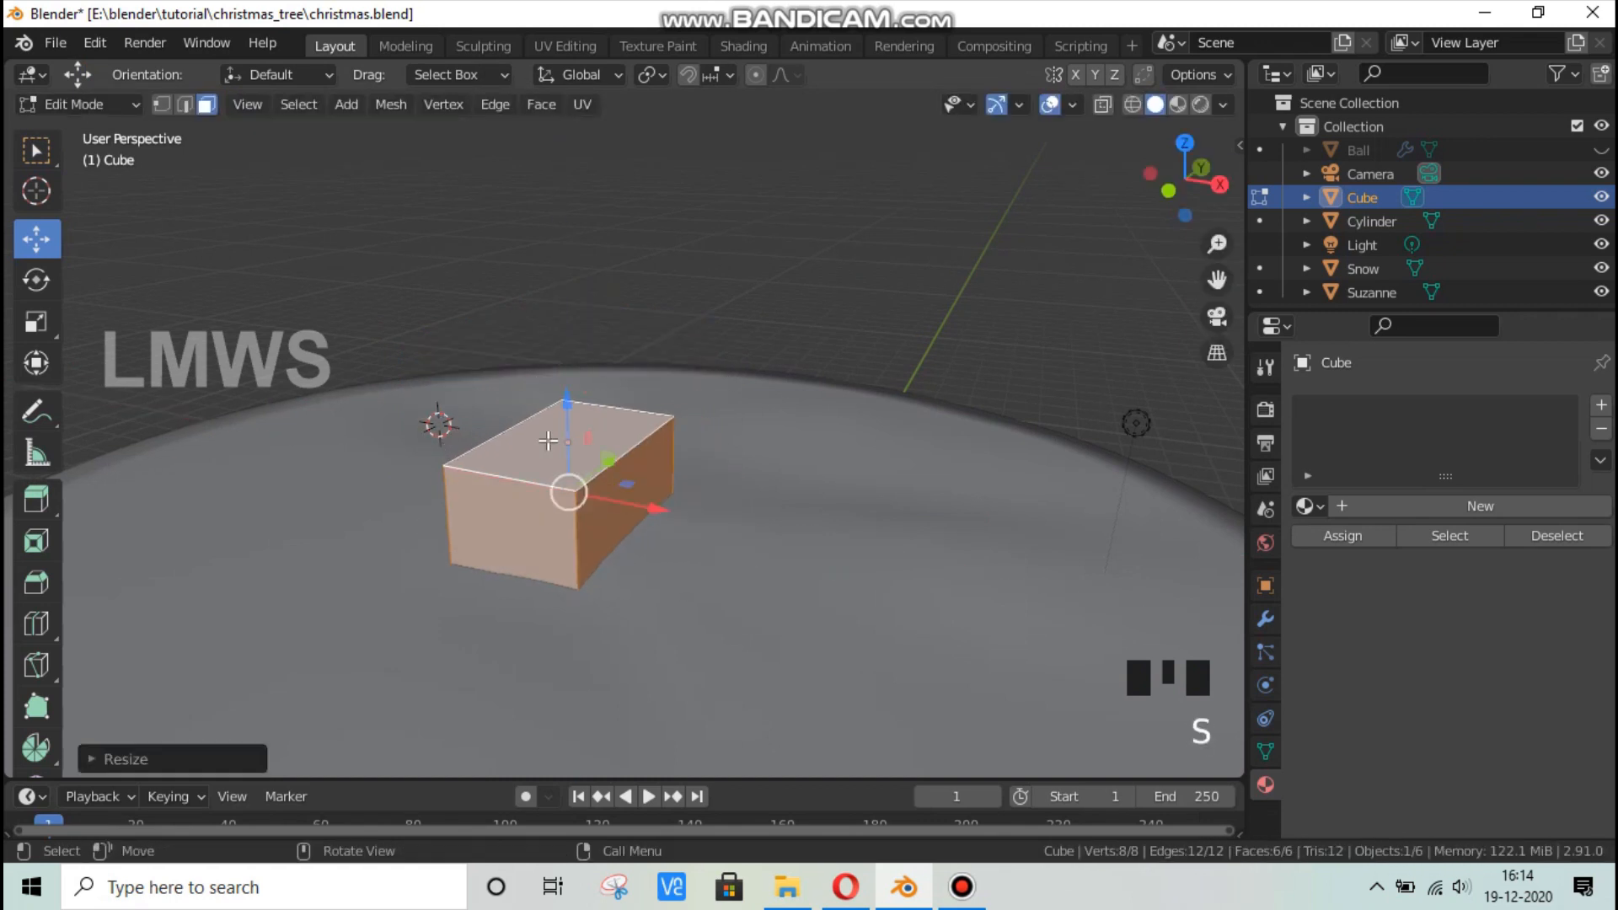
key(alt+a)
Add two centred loop cuts to the block, one vertical along its length and one horizontal around its sides.
key(ctrl+r)
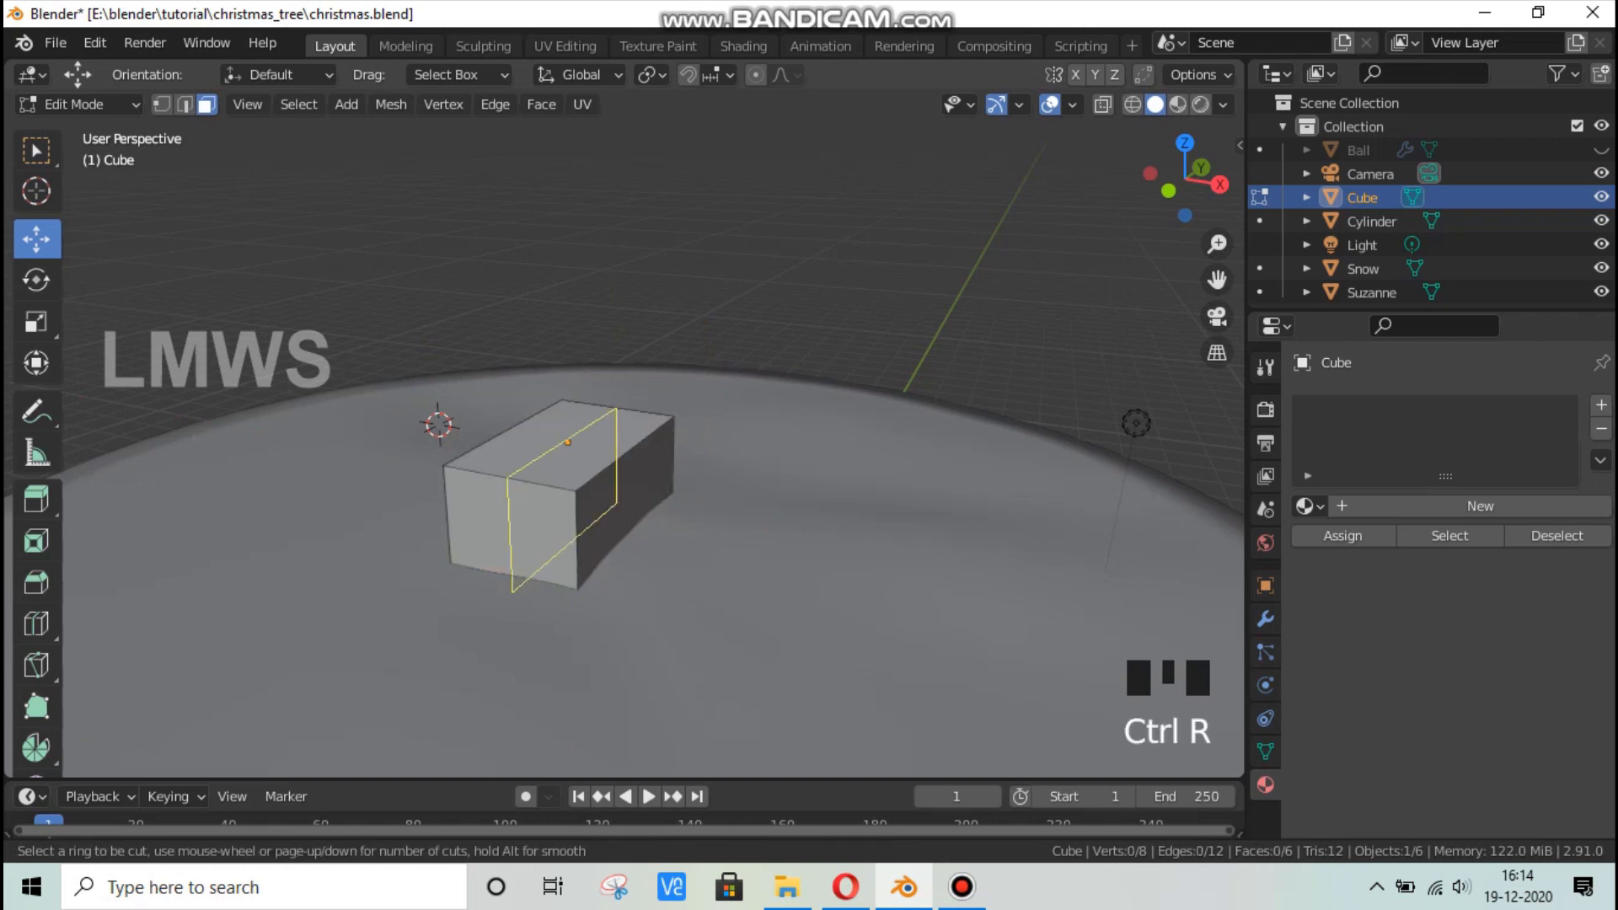
click(558, 549)
click(559, 550)
key(ctrl+r)
click(568, 542)
click(567, 541)
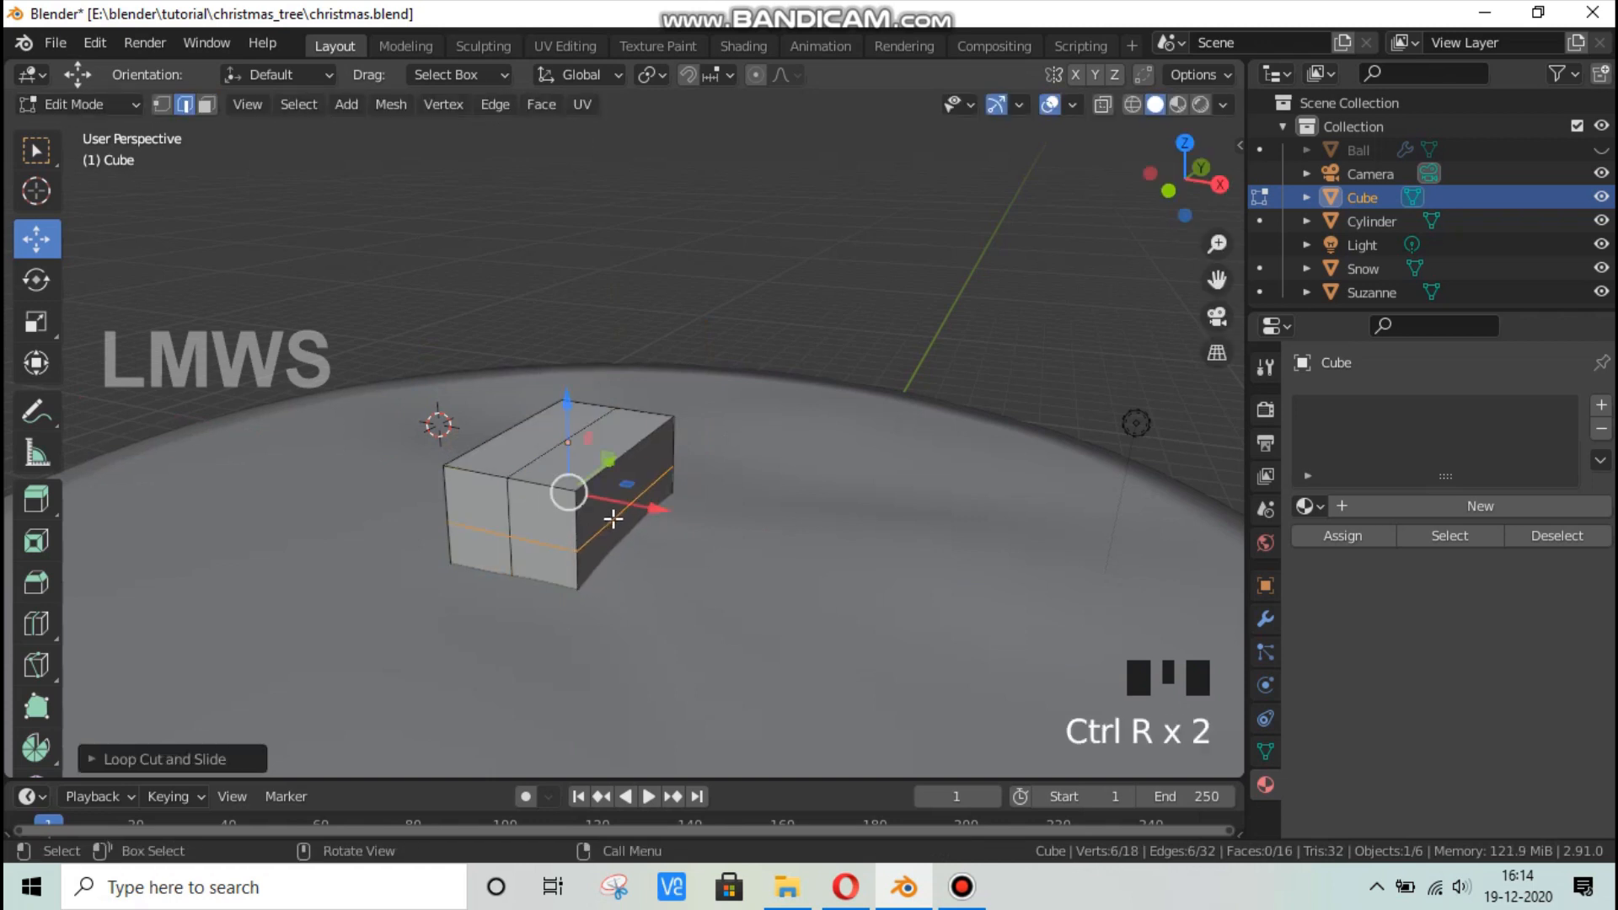
Raise the middle edge on top of the block about 0.31 m along Z to form a gable roof ridge.
click(546, 450)
key(g)
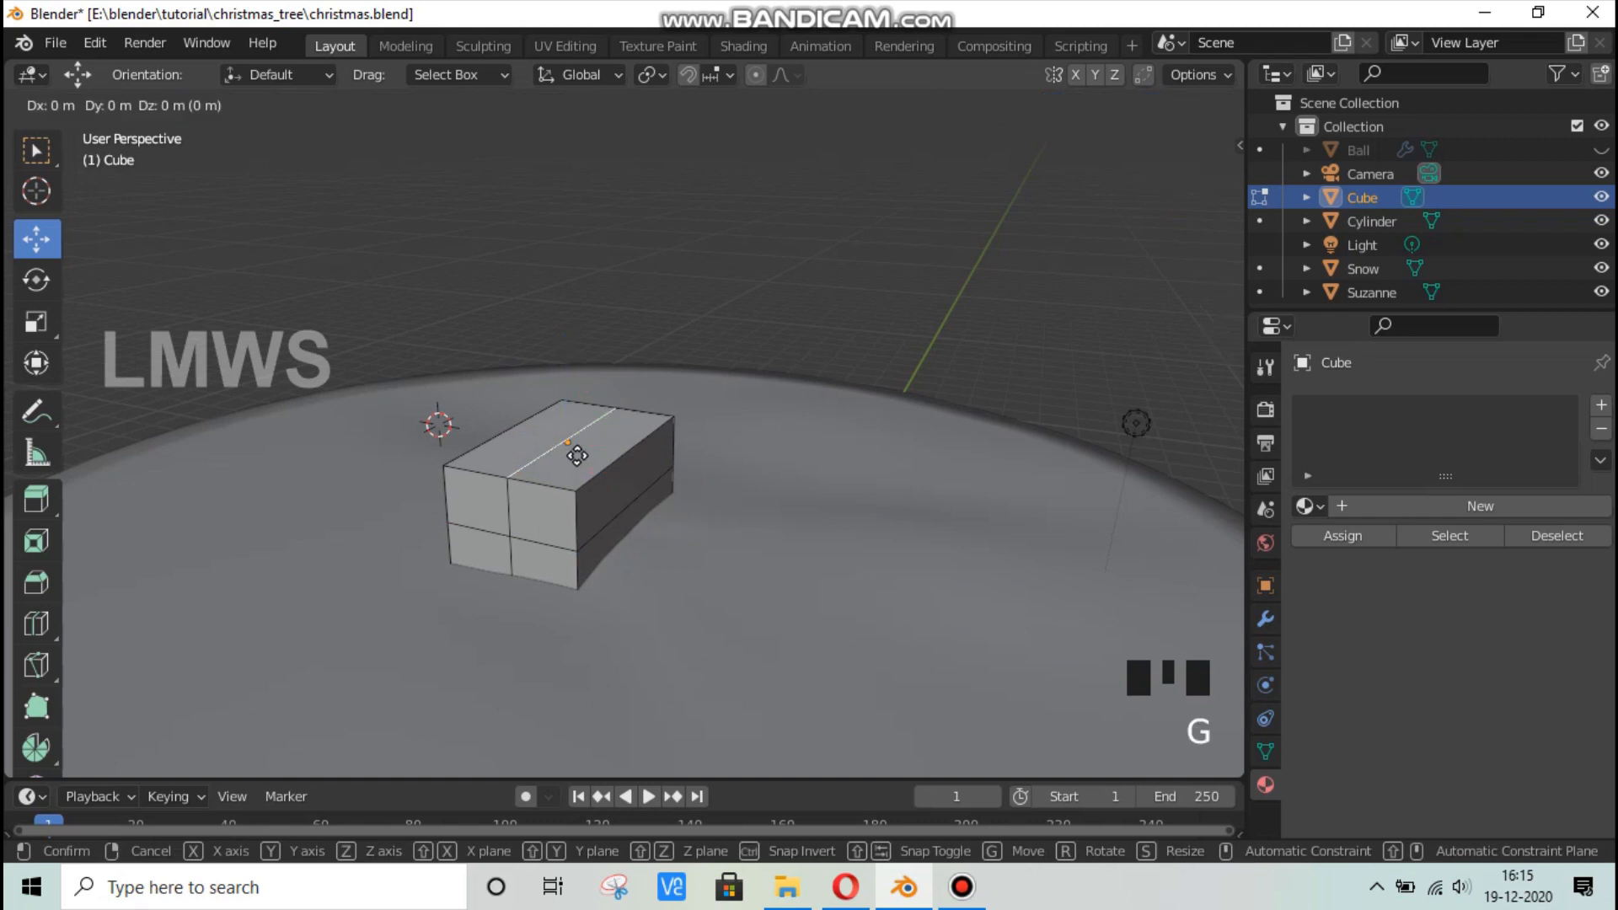
key(z)
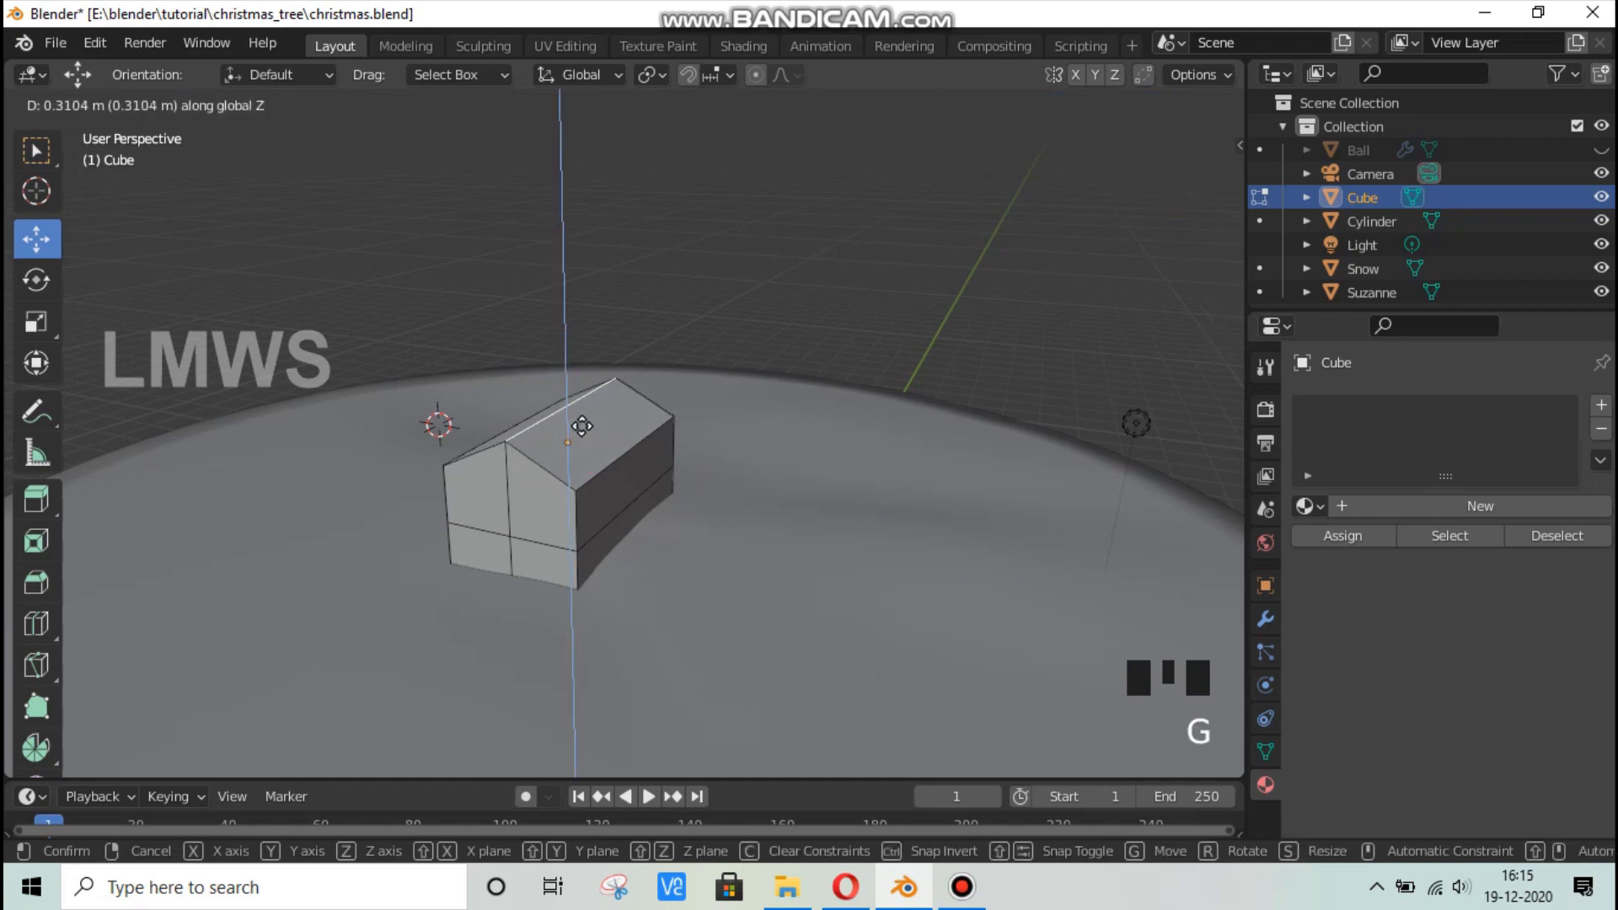
click(581, 425)
key(alt+a)
Add a lengthwise vertical loop cut on each side of the house's central edge loop.
key(ctrl+r)
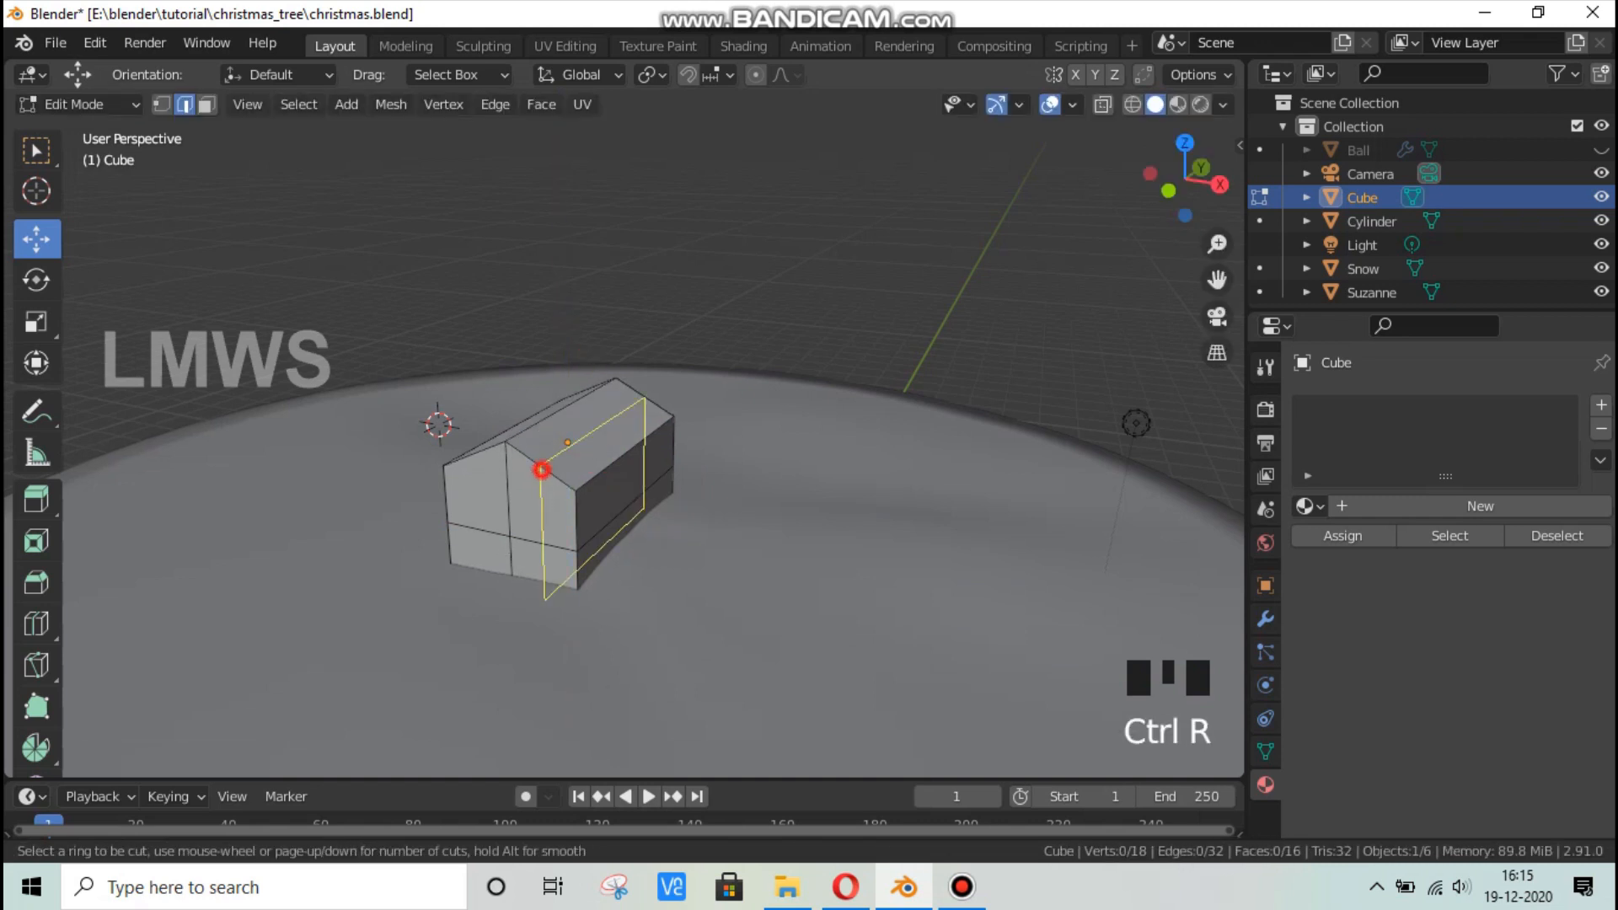
click(542, 469)
click(542, 469)
key(ctrl+r)
click(490, 455)
click(517, 571)
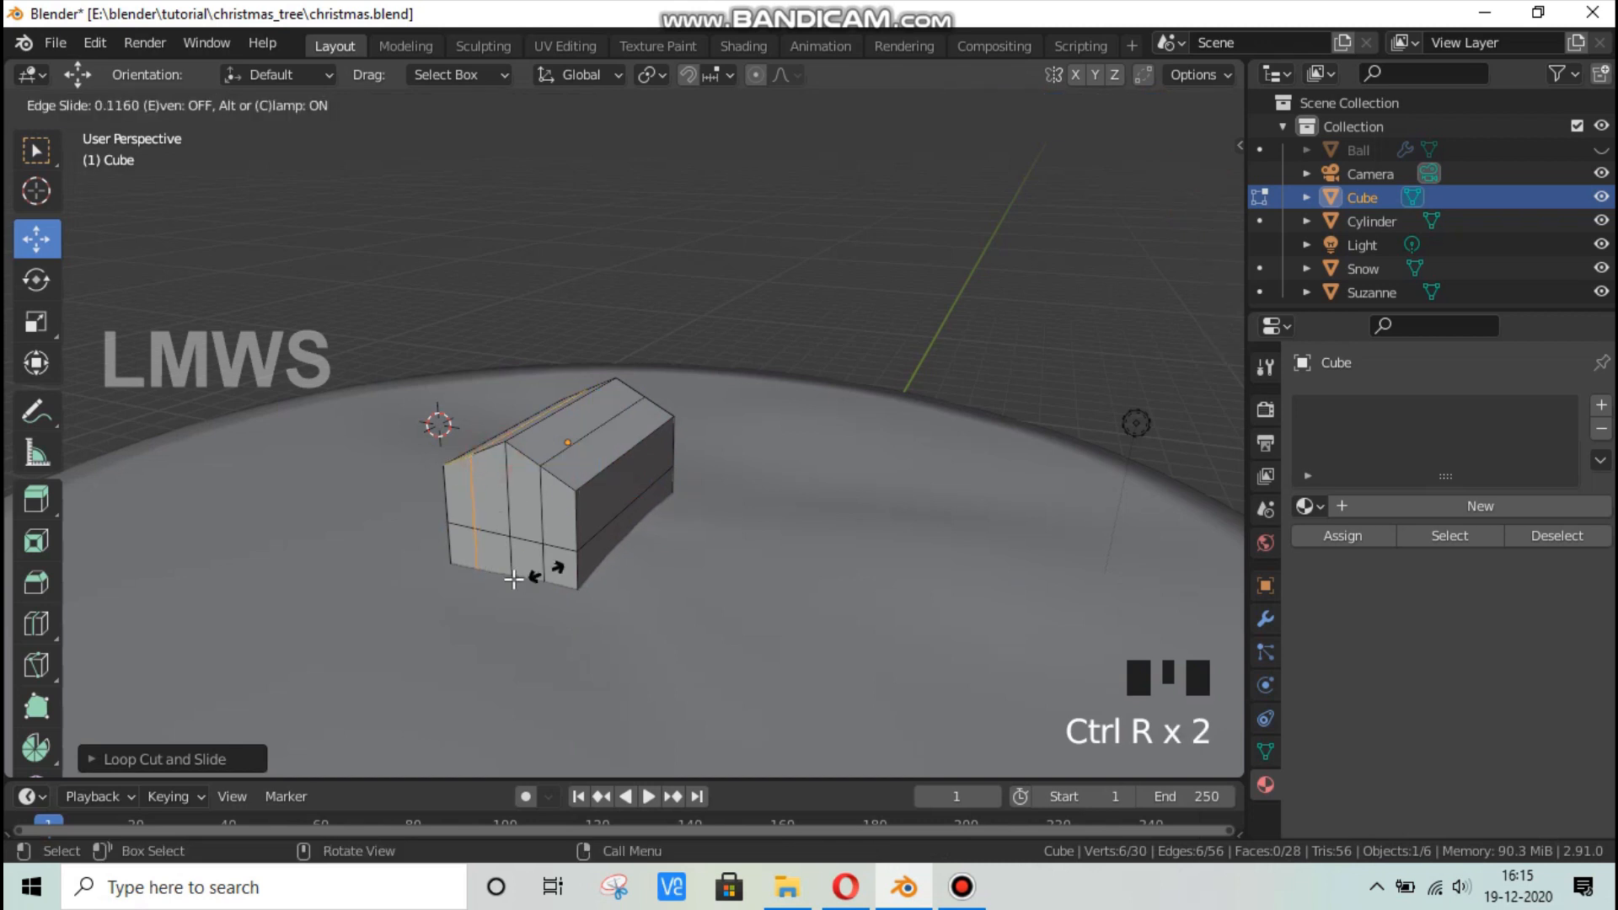
Scale the two lower vertical edges on the front wall closer together along X to outline a narrow doorway.
click(550, 561)
key(s)
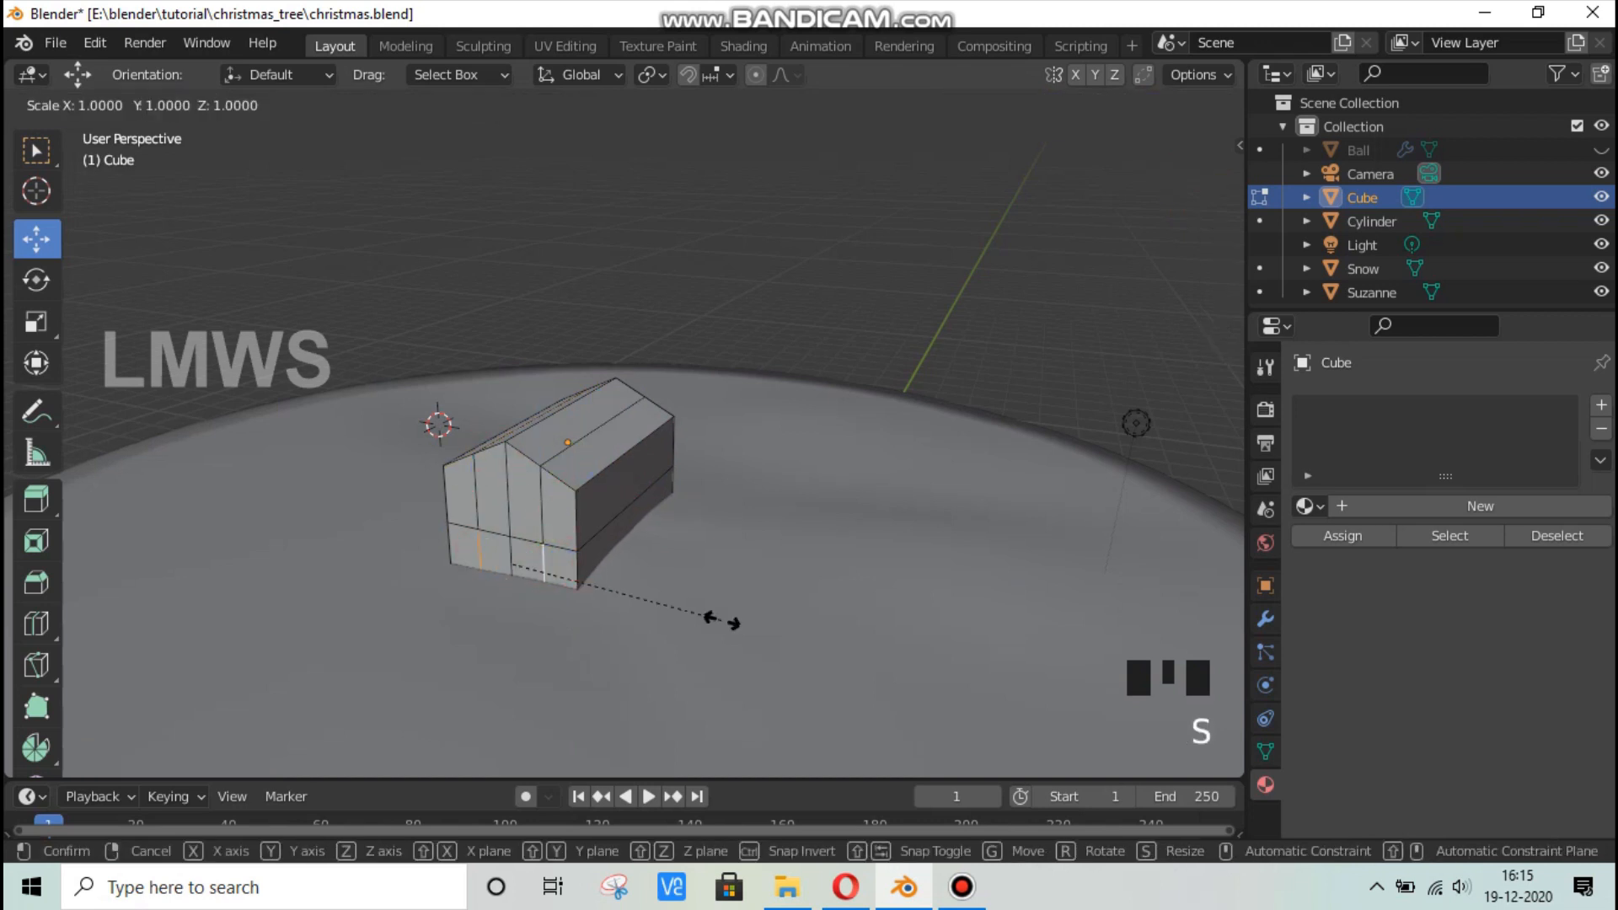
key(x)
click(620, 597)
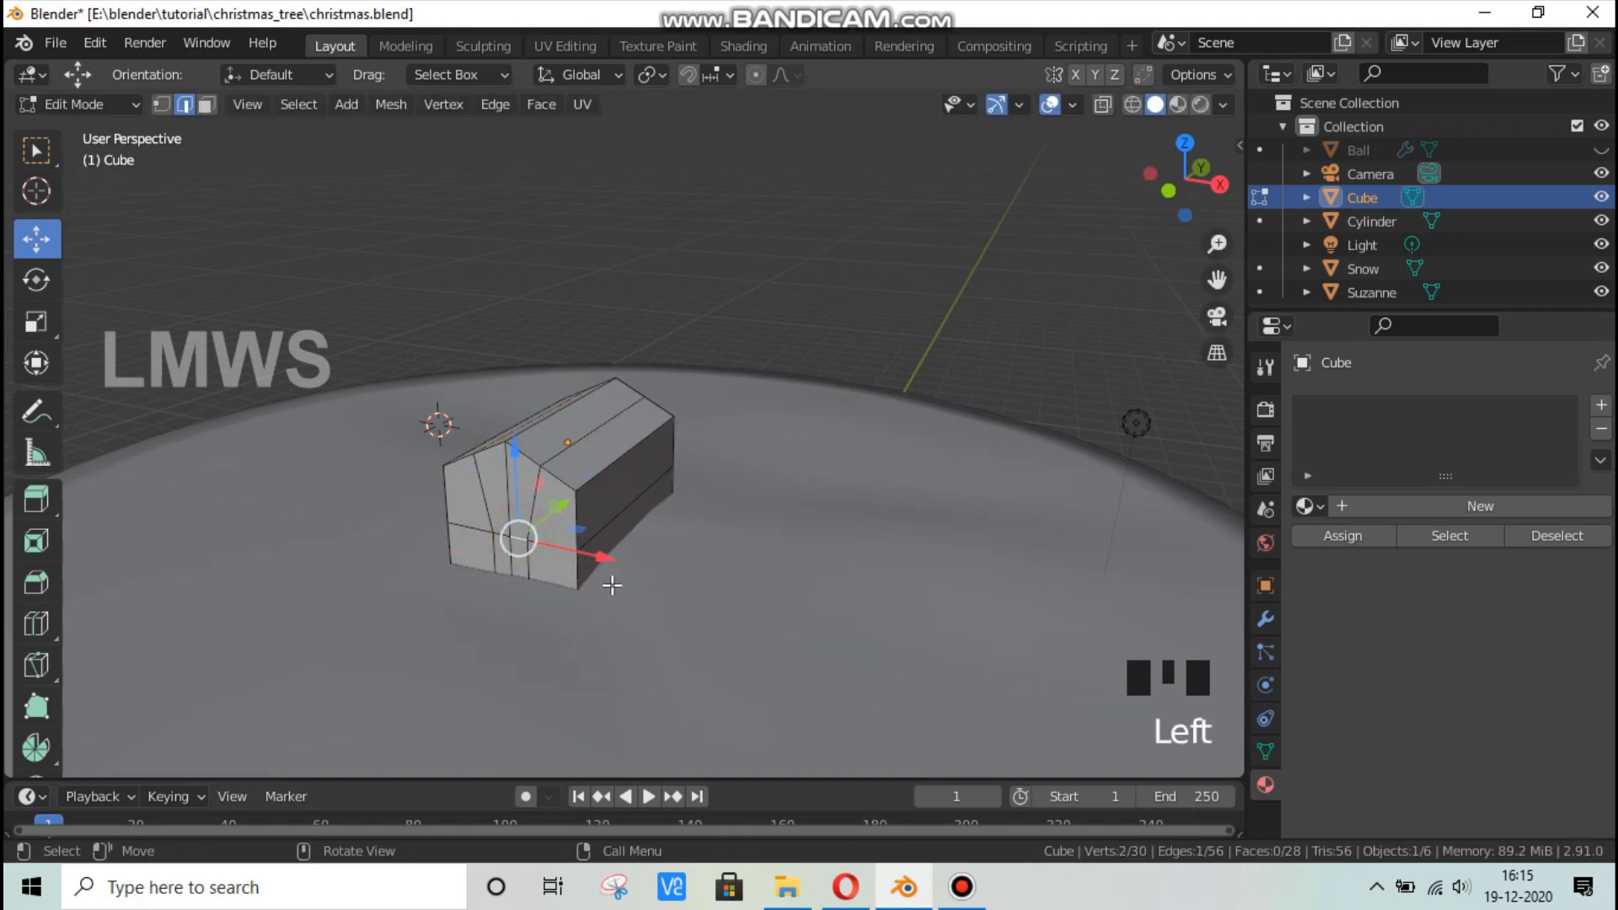
Move the two edges at the top of the doorway upward to make the door taller, and save the file.
scroll(533, 595, up, 4)
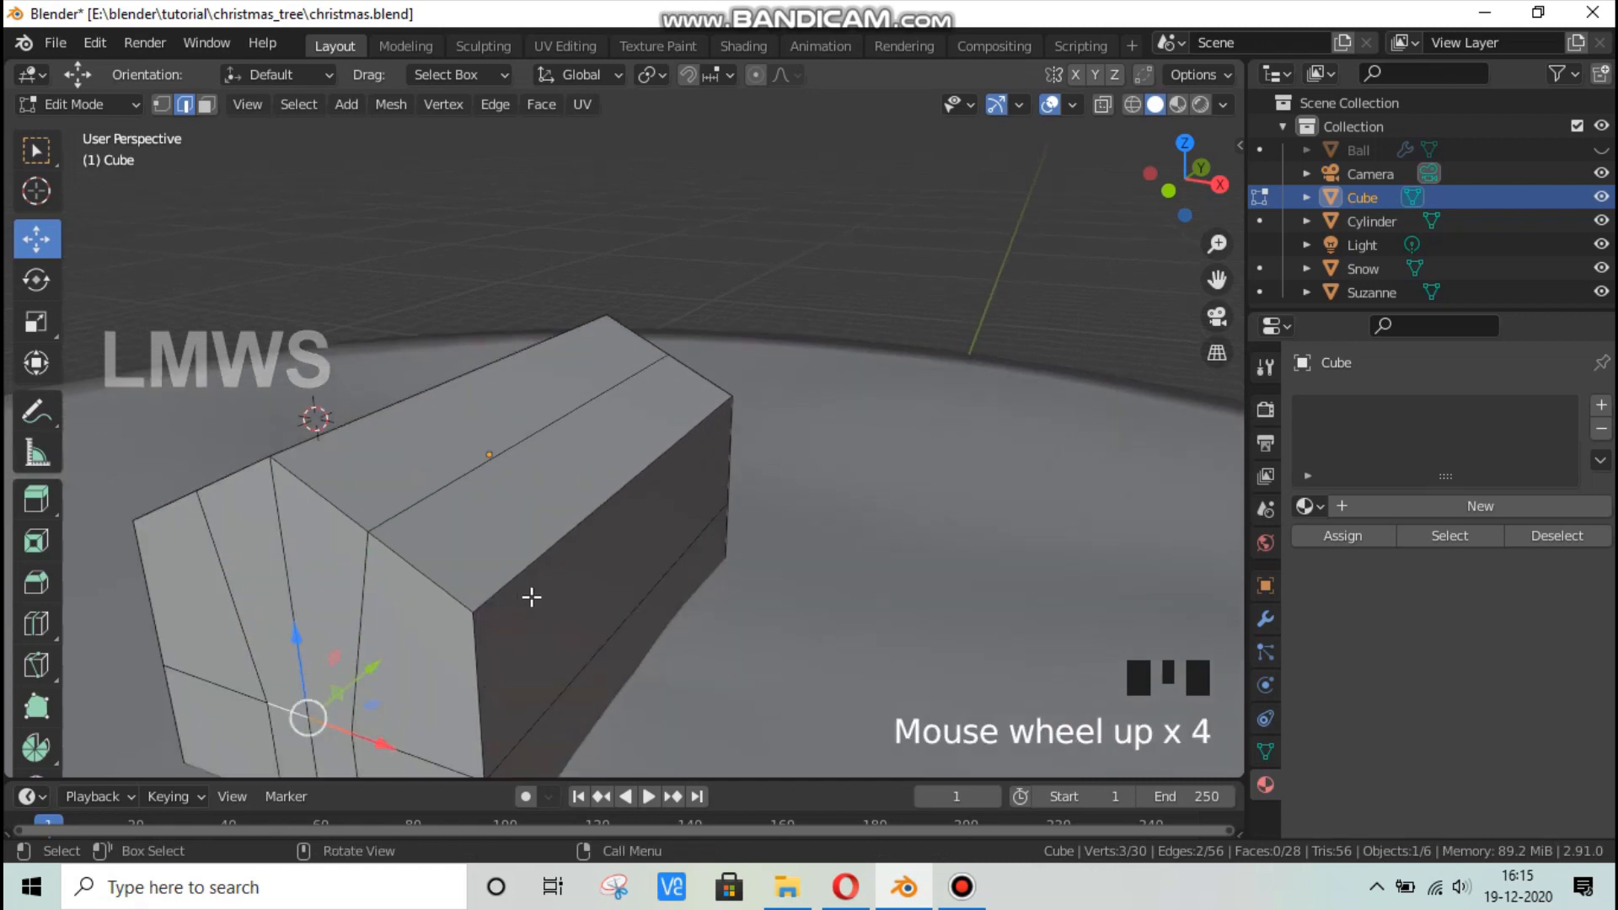
key(g)
click(471, 587)
shift+middle_drag(471, 587, 535, 464)
key(ctrl+s)
Extrude the two door faces about 0.03 m inward to recess the doorway, and clear the selection.
click(207, 104)
click(404, 456)
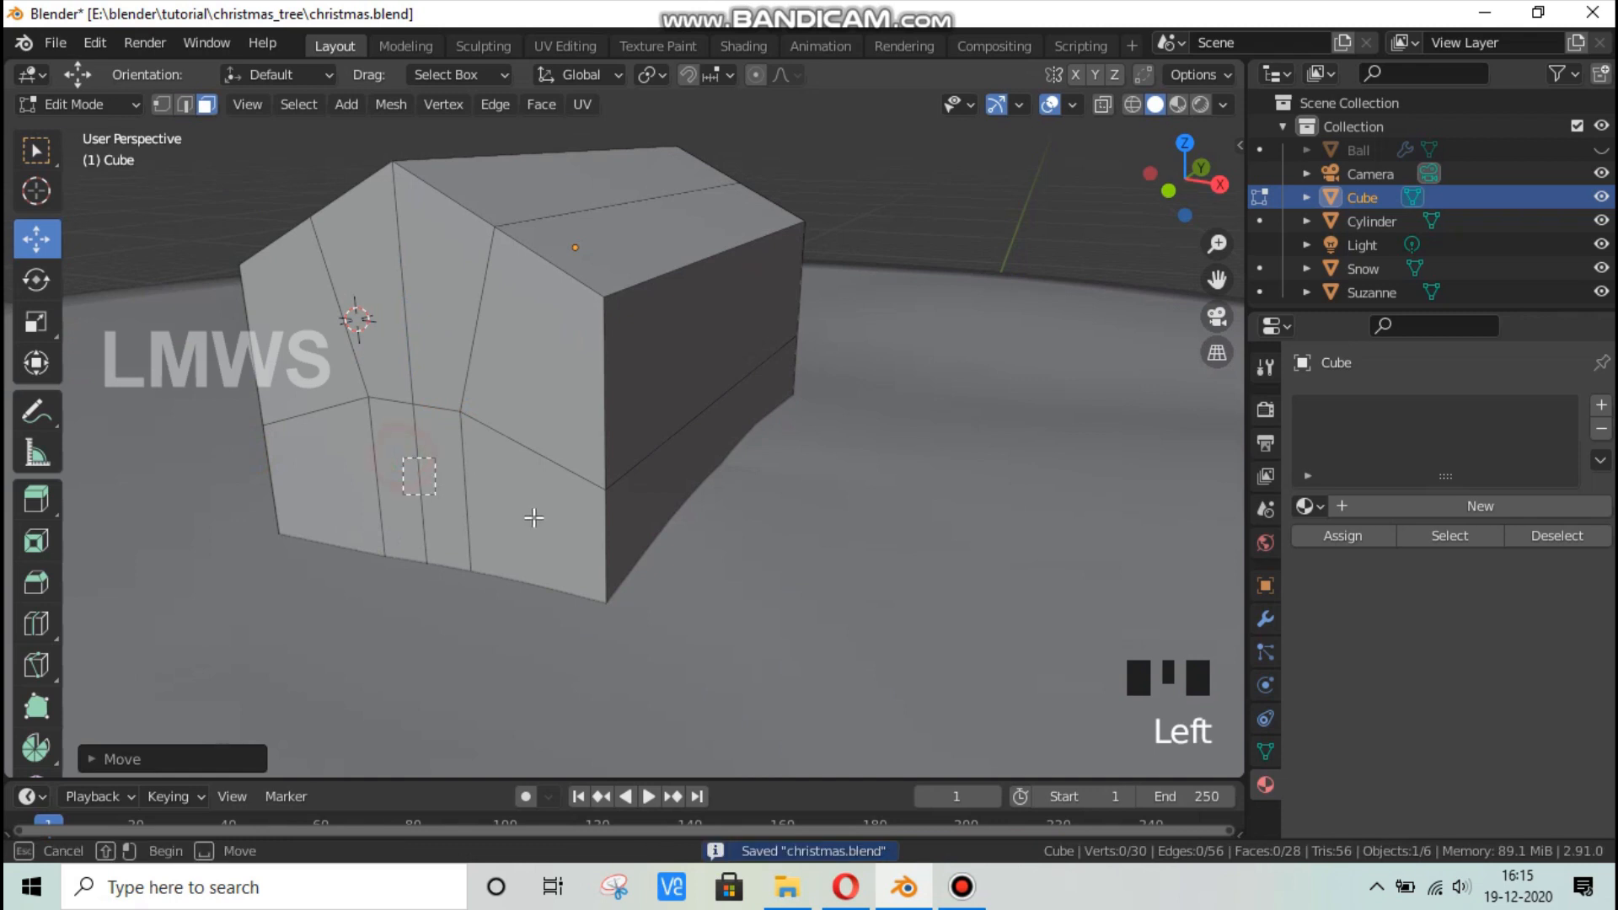
shift+click(438, 508)
key(e)
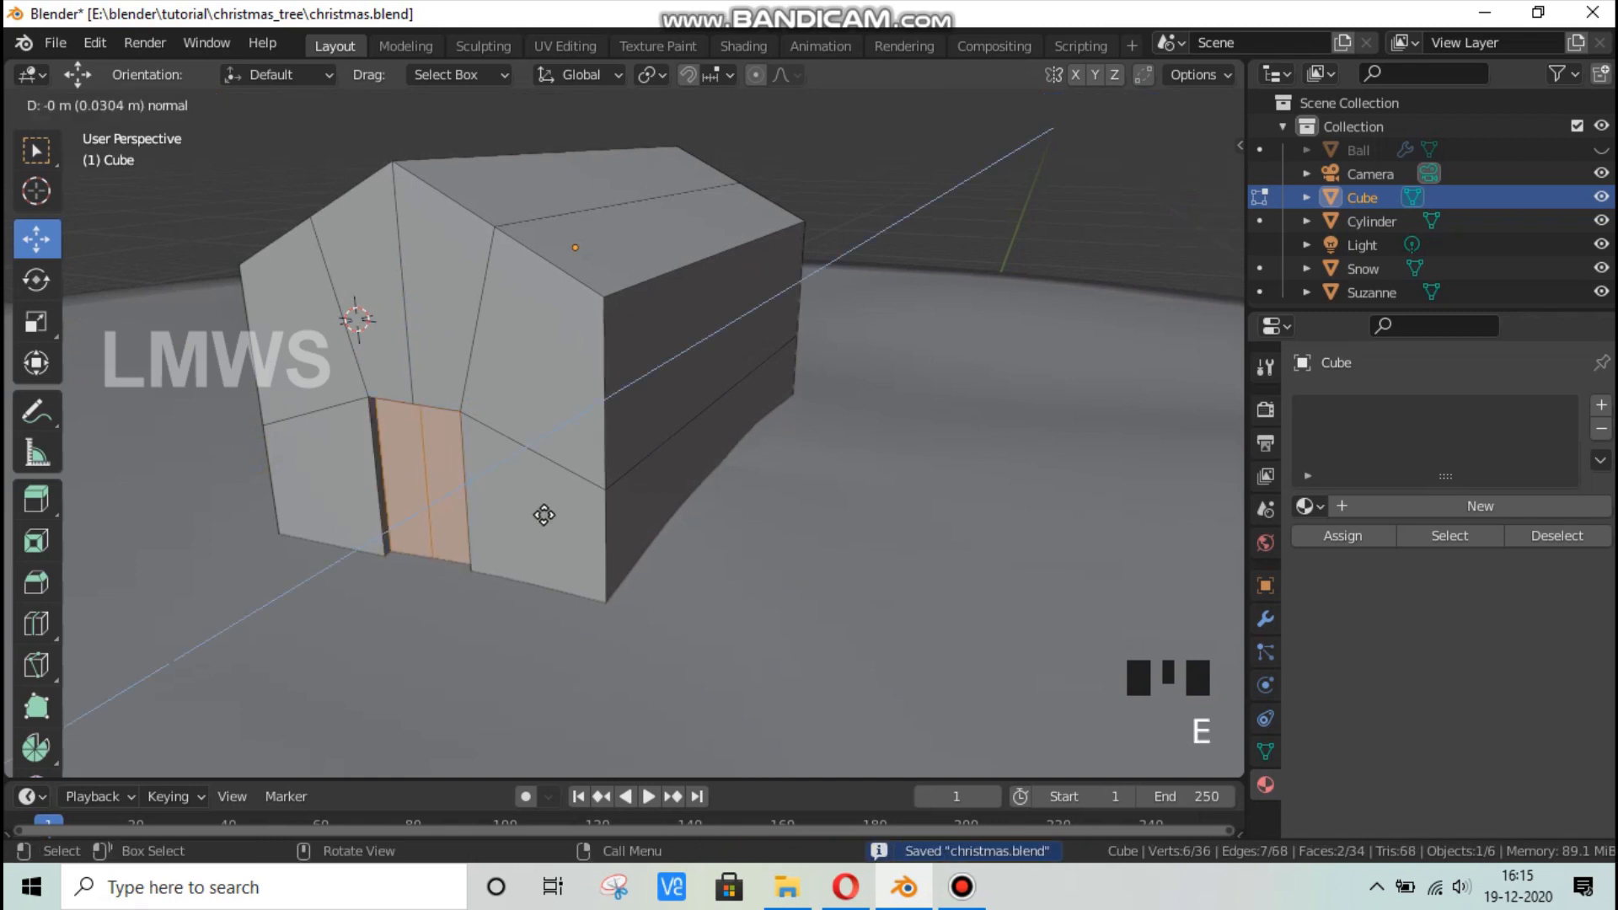
click(545, 515)
middle_drag(658, 553, 552, 669)
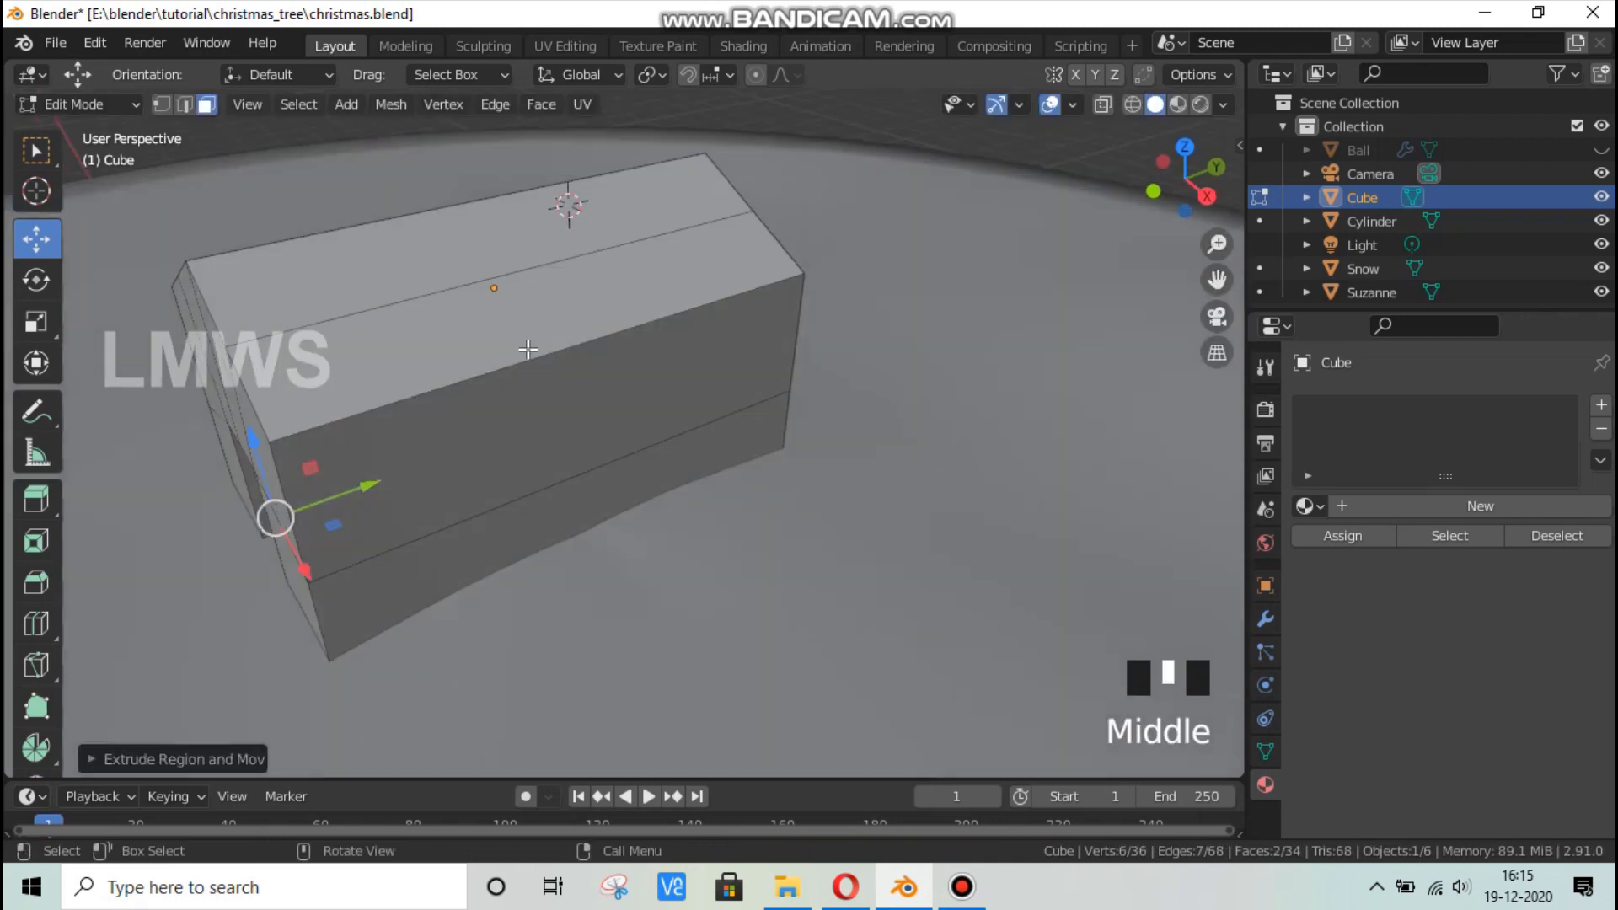
key(alt+a)
Extrude all the roof faces about 0.06 m outward to give the roof thickness.
middle_drag(530, 351, 447, 278)
click(444, 288)
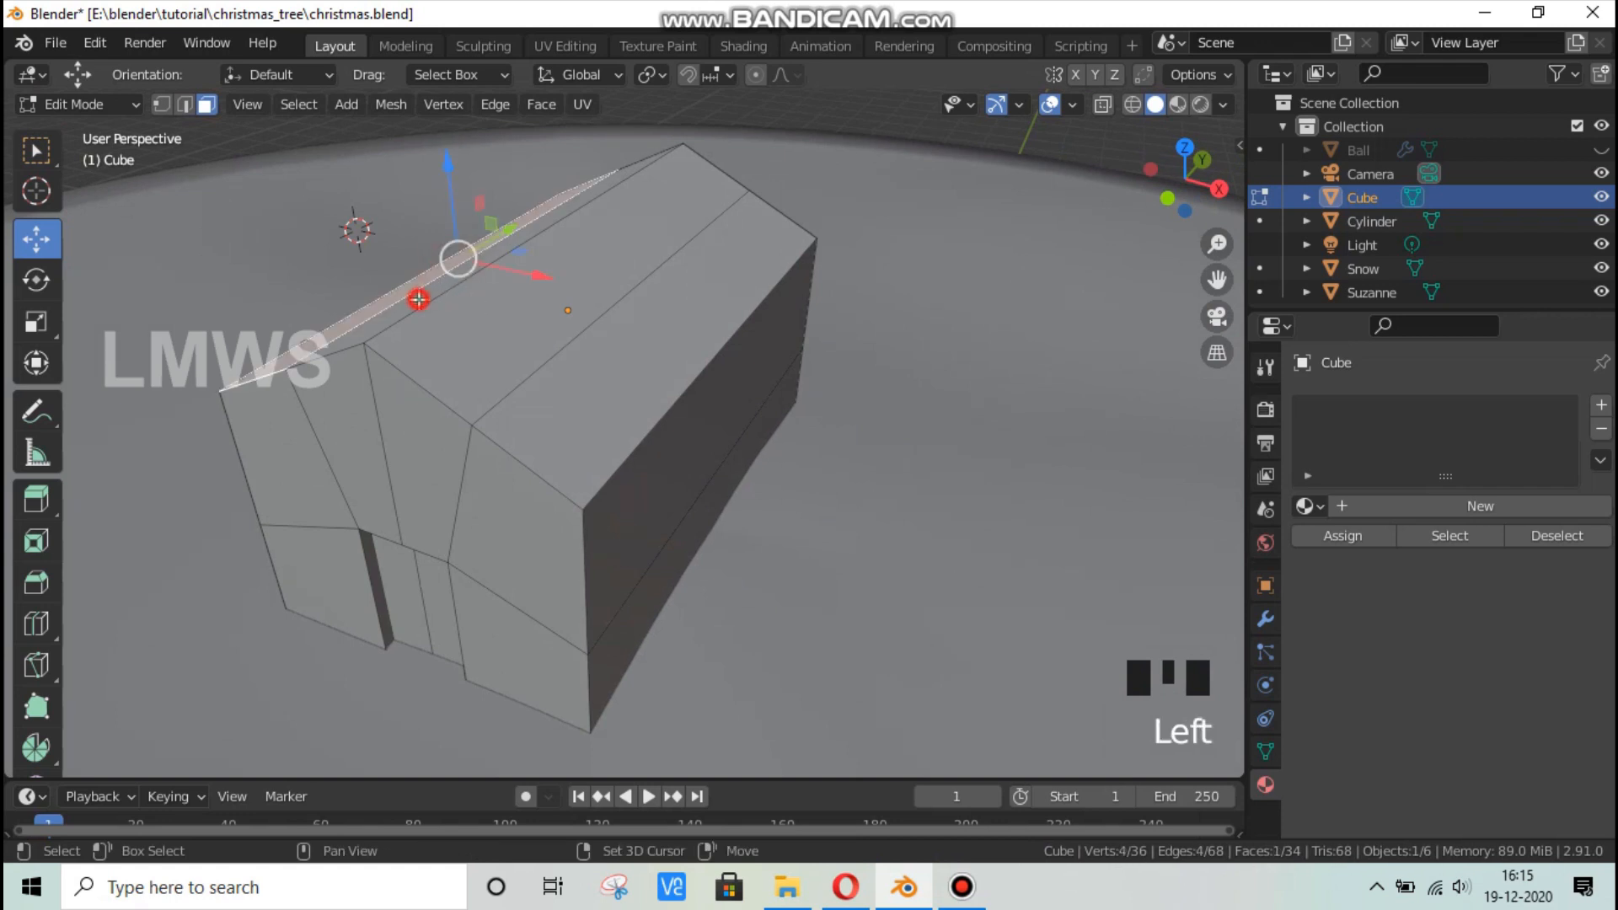
shift+click(549, 393)
shift+click(567, 264)
key(e)
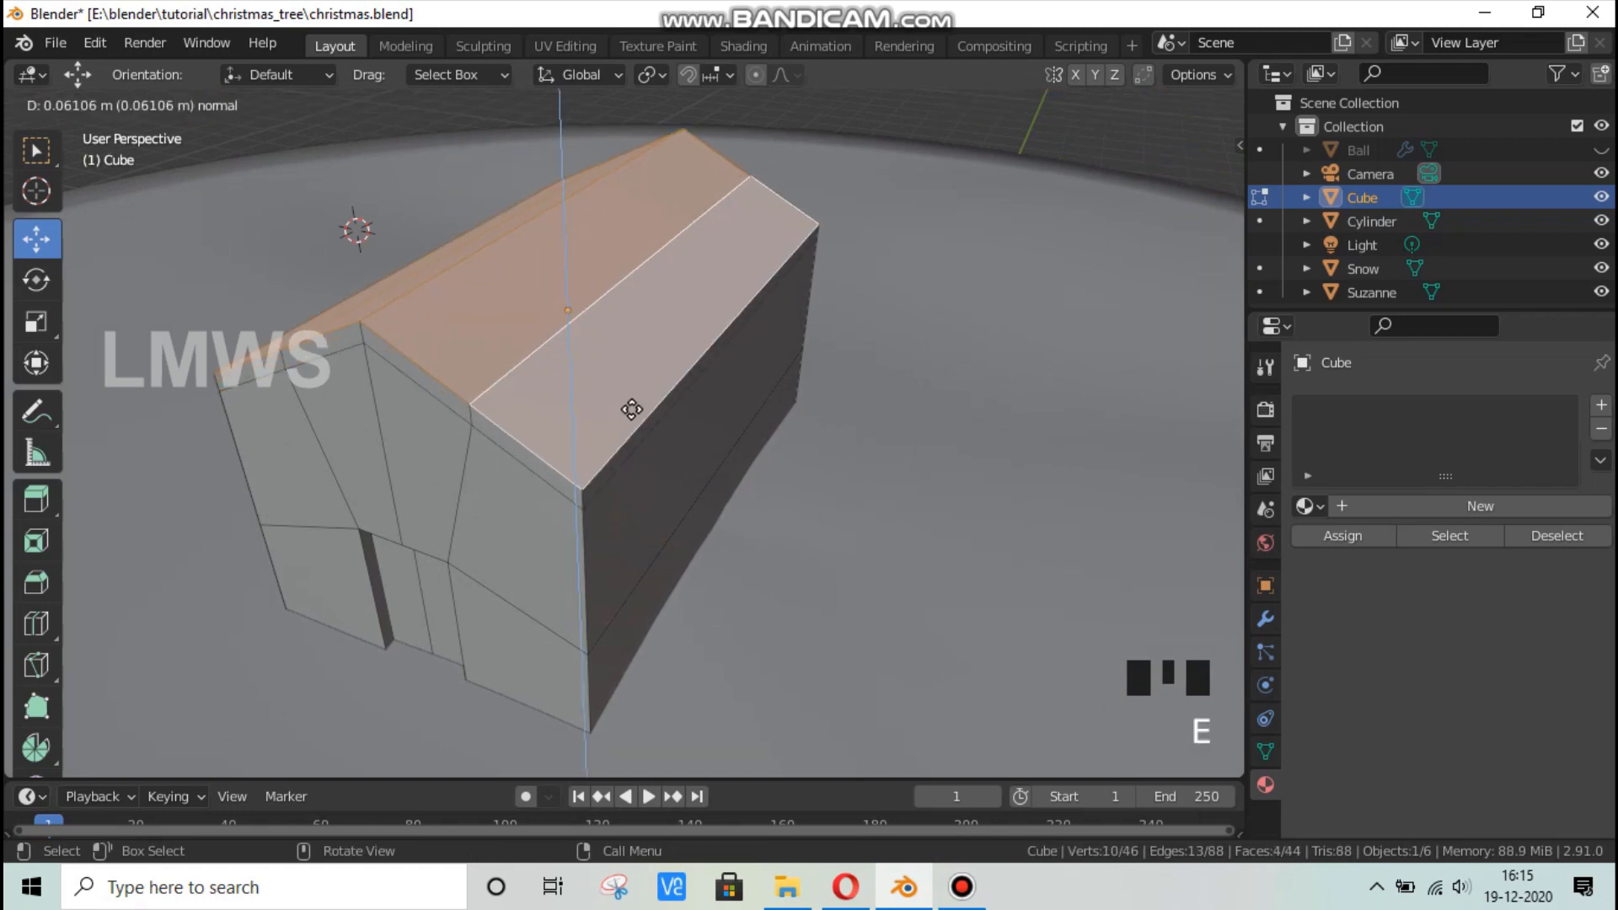
click(631, 409)
Extrude the thin long side faces of the roof about 0.08 m outward on both sides to form eaves.
click(698, 463)
key(e)
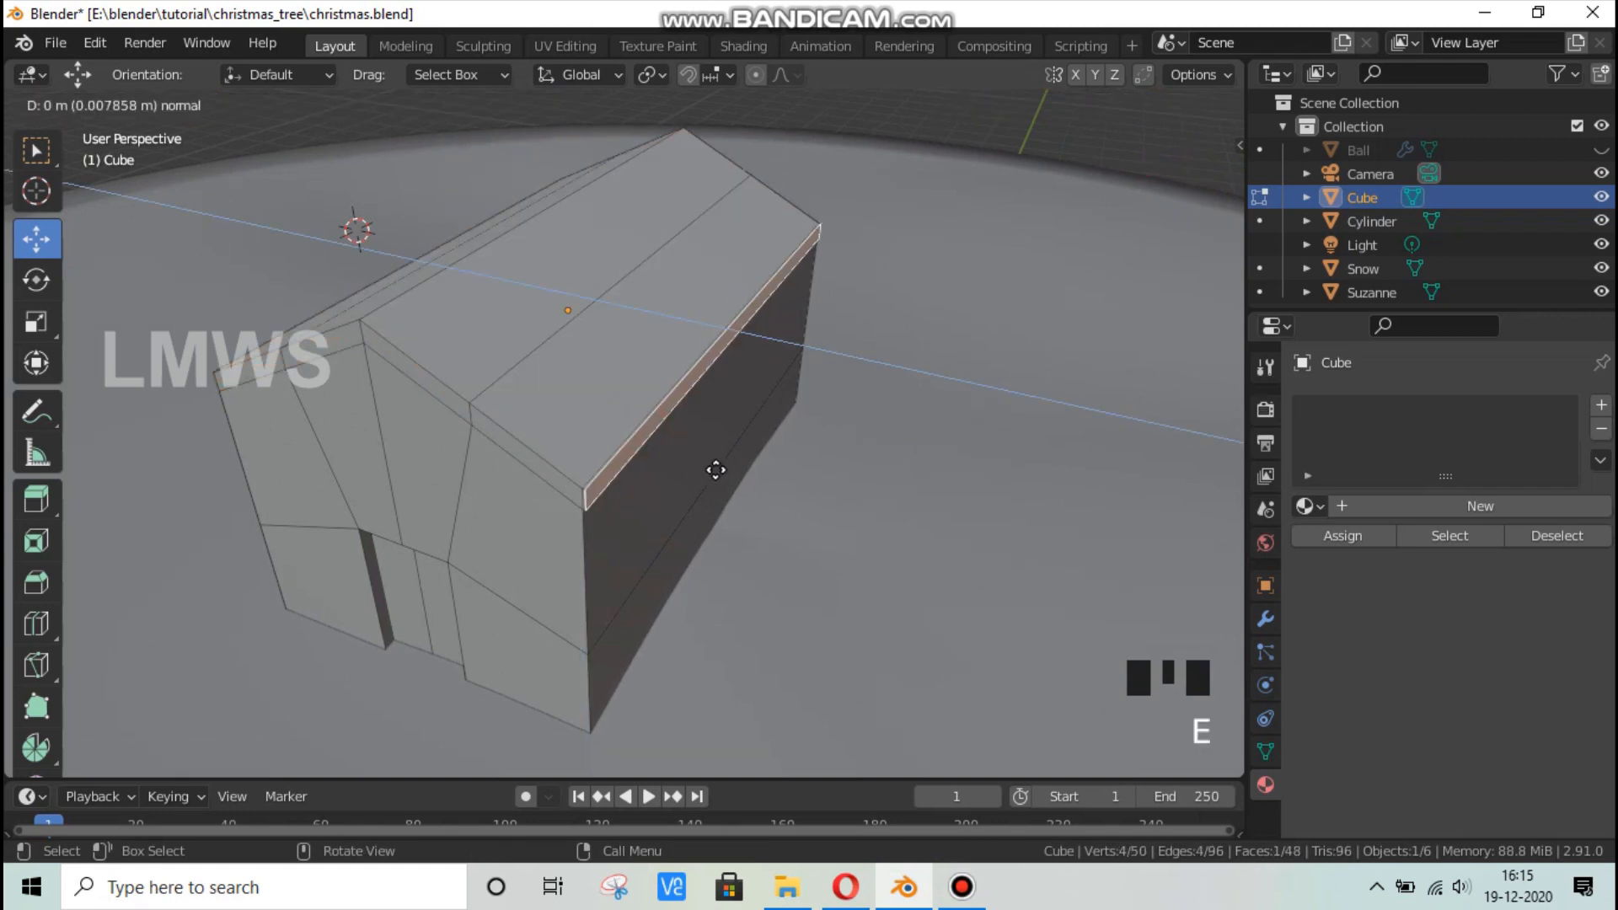
click(637, 495)
middle_drag(581, 497, 715, 473)
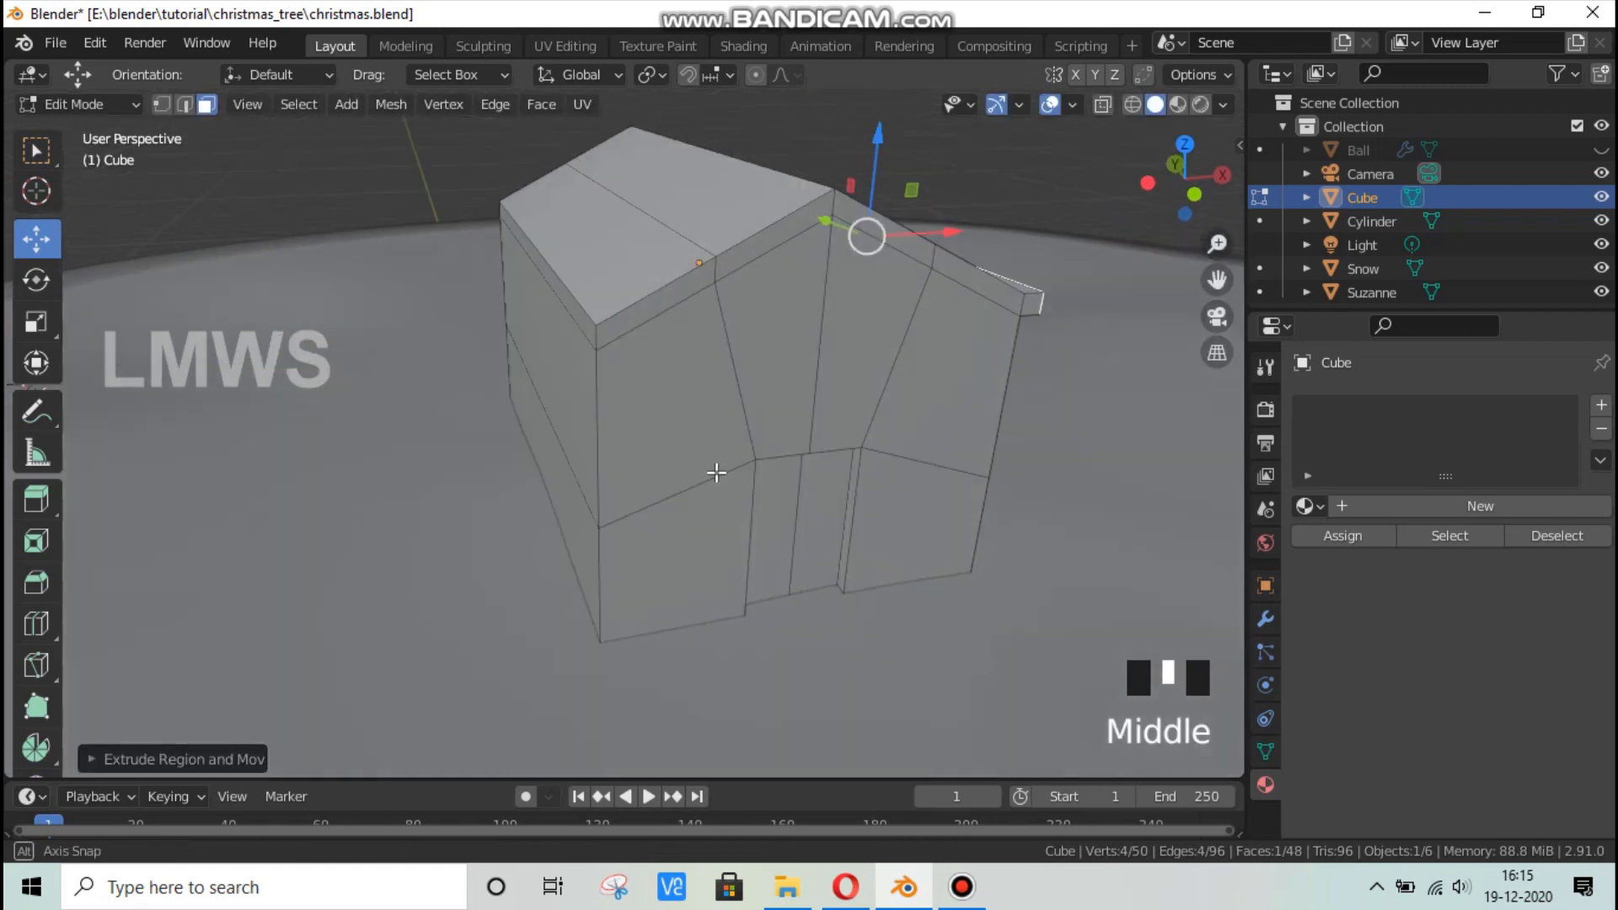
click(590, 328)
key(e)
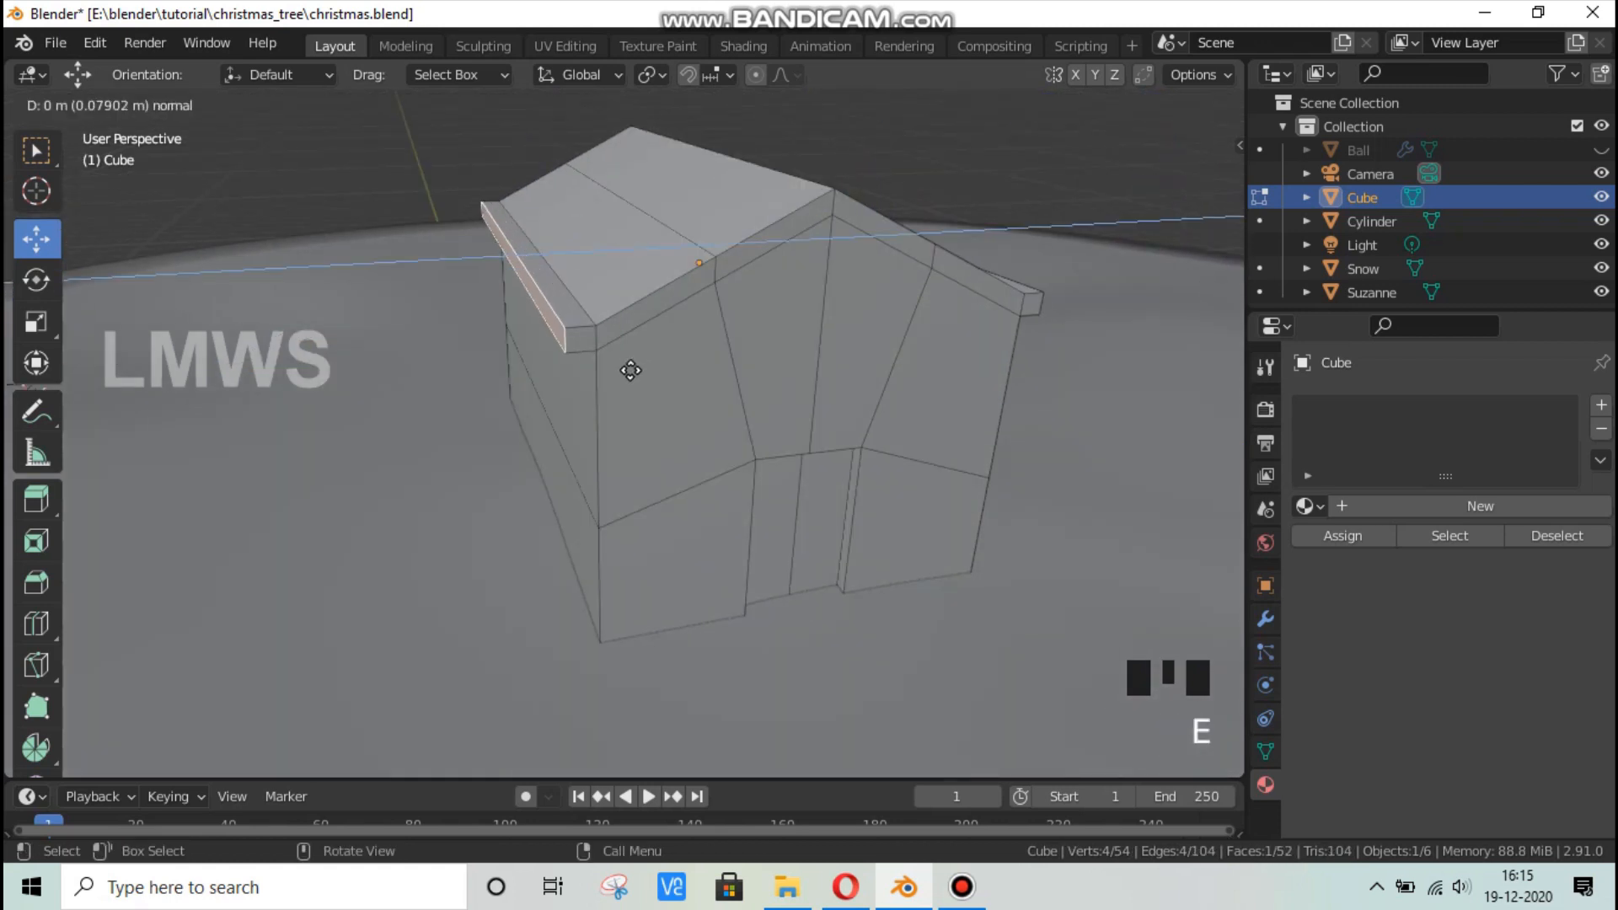
click(631, 370)
Lower the outer end faces of both eaves about 0.03 m along Z to follow the roof slope, and save the file.
key(KP_1)
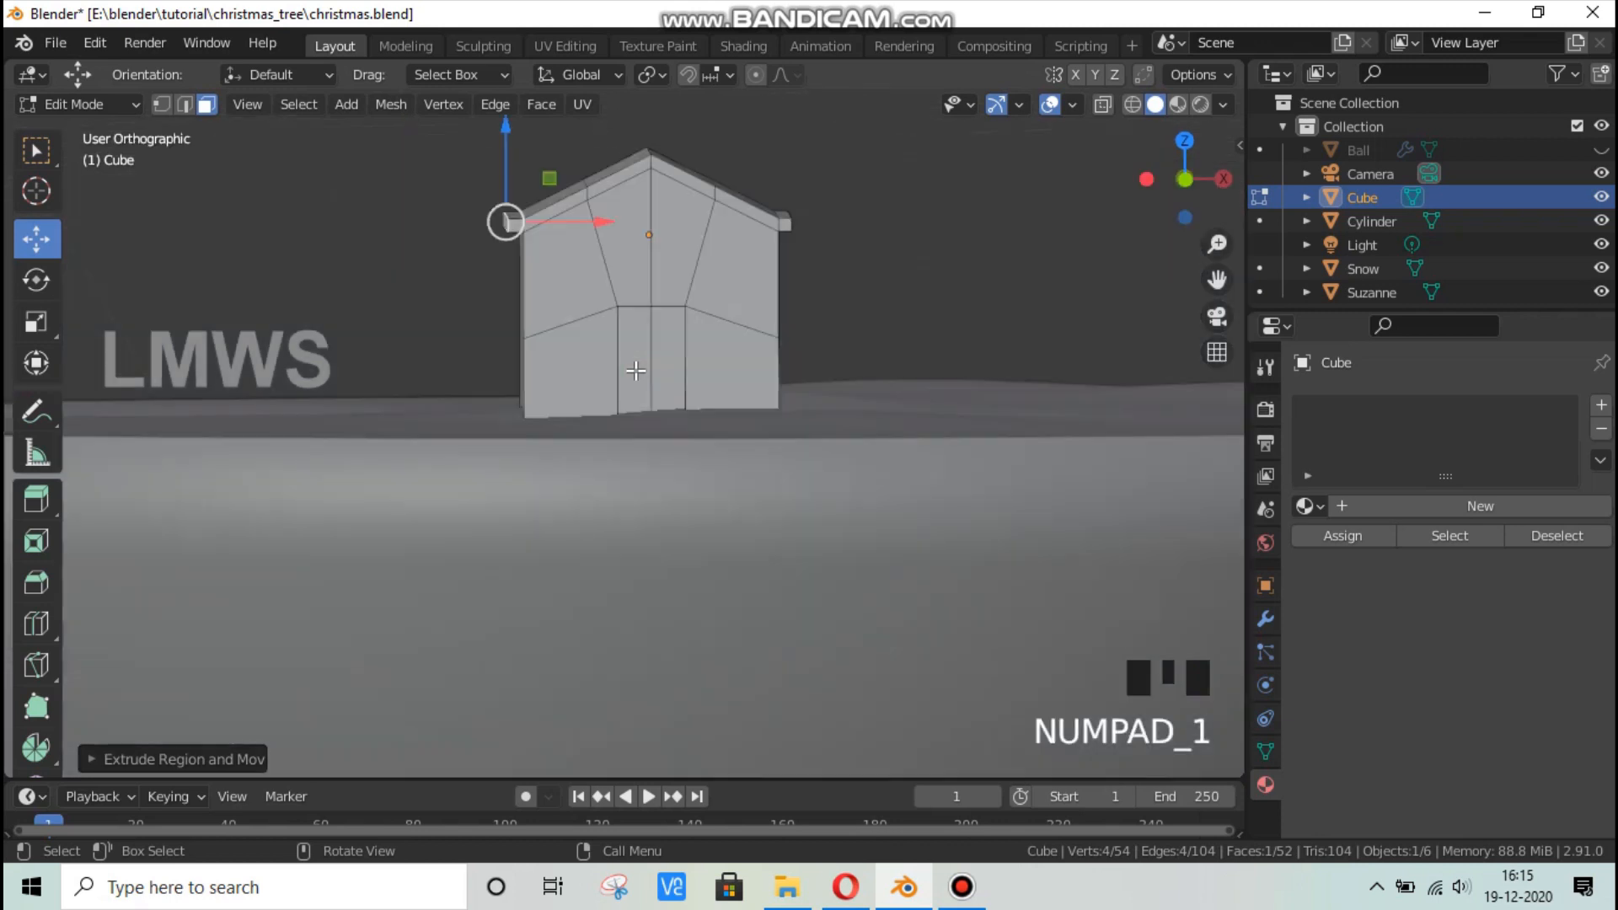
scroll(910, 288, up, 2)
shift+middle_drag(964, 318, 787, 261)
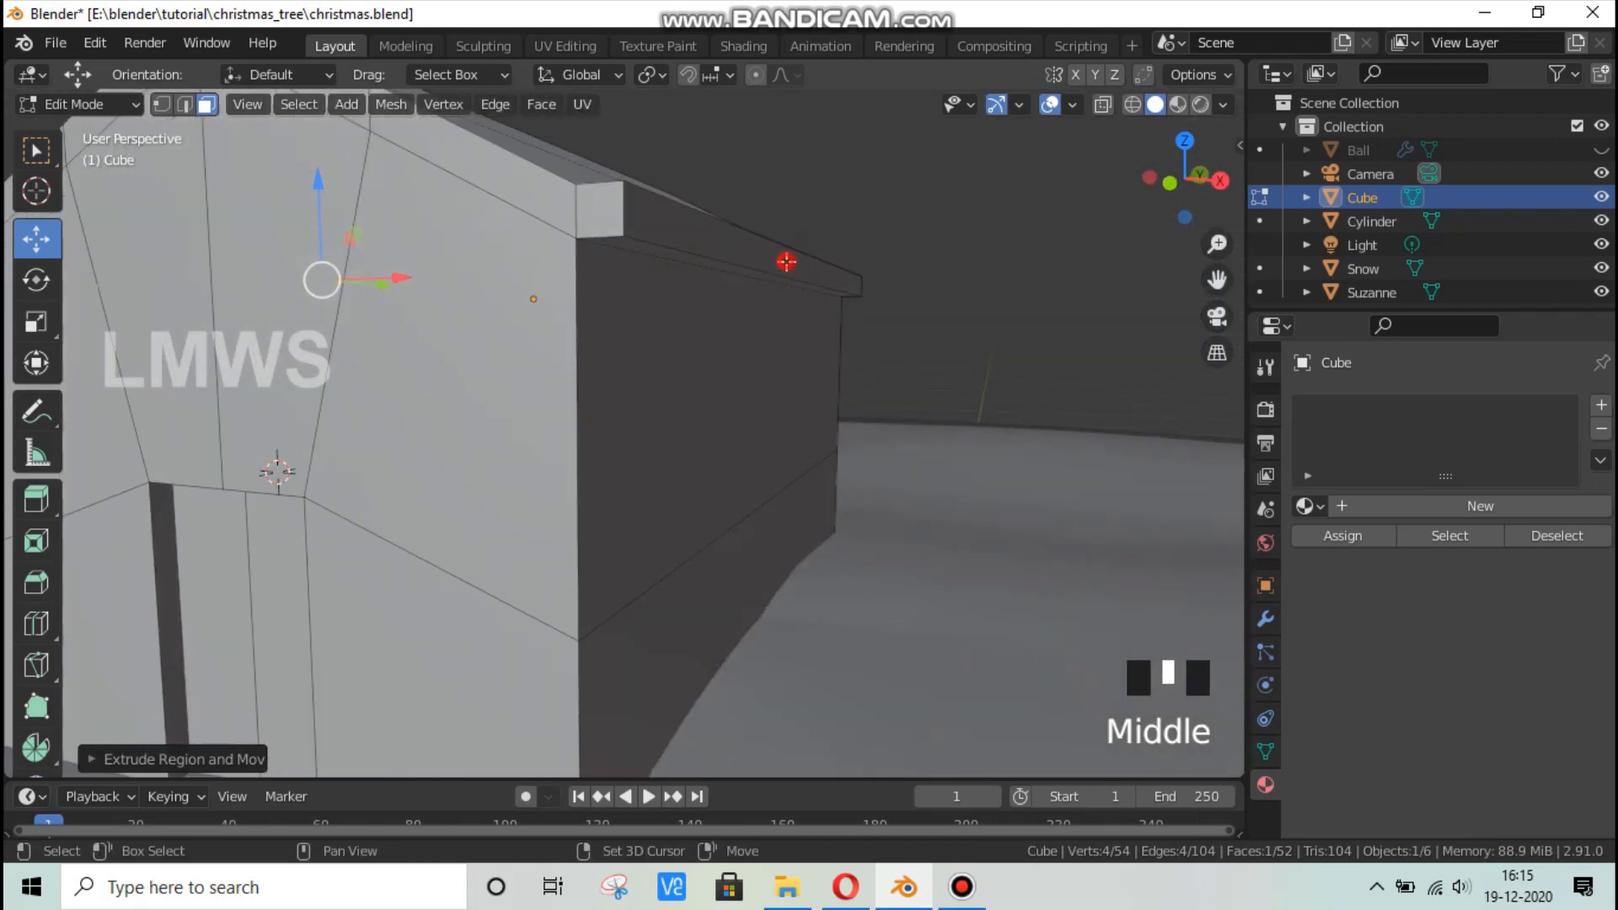
shift+click(787, 260)
key(KP_1)
scroll(787, 261, up, 2)
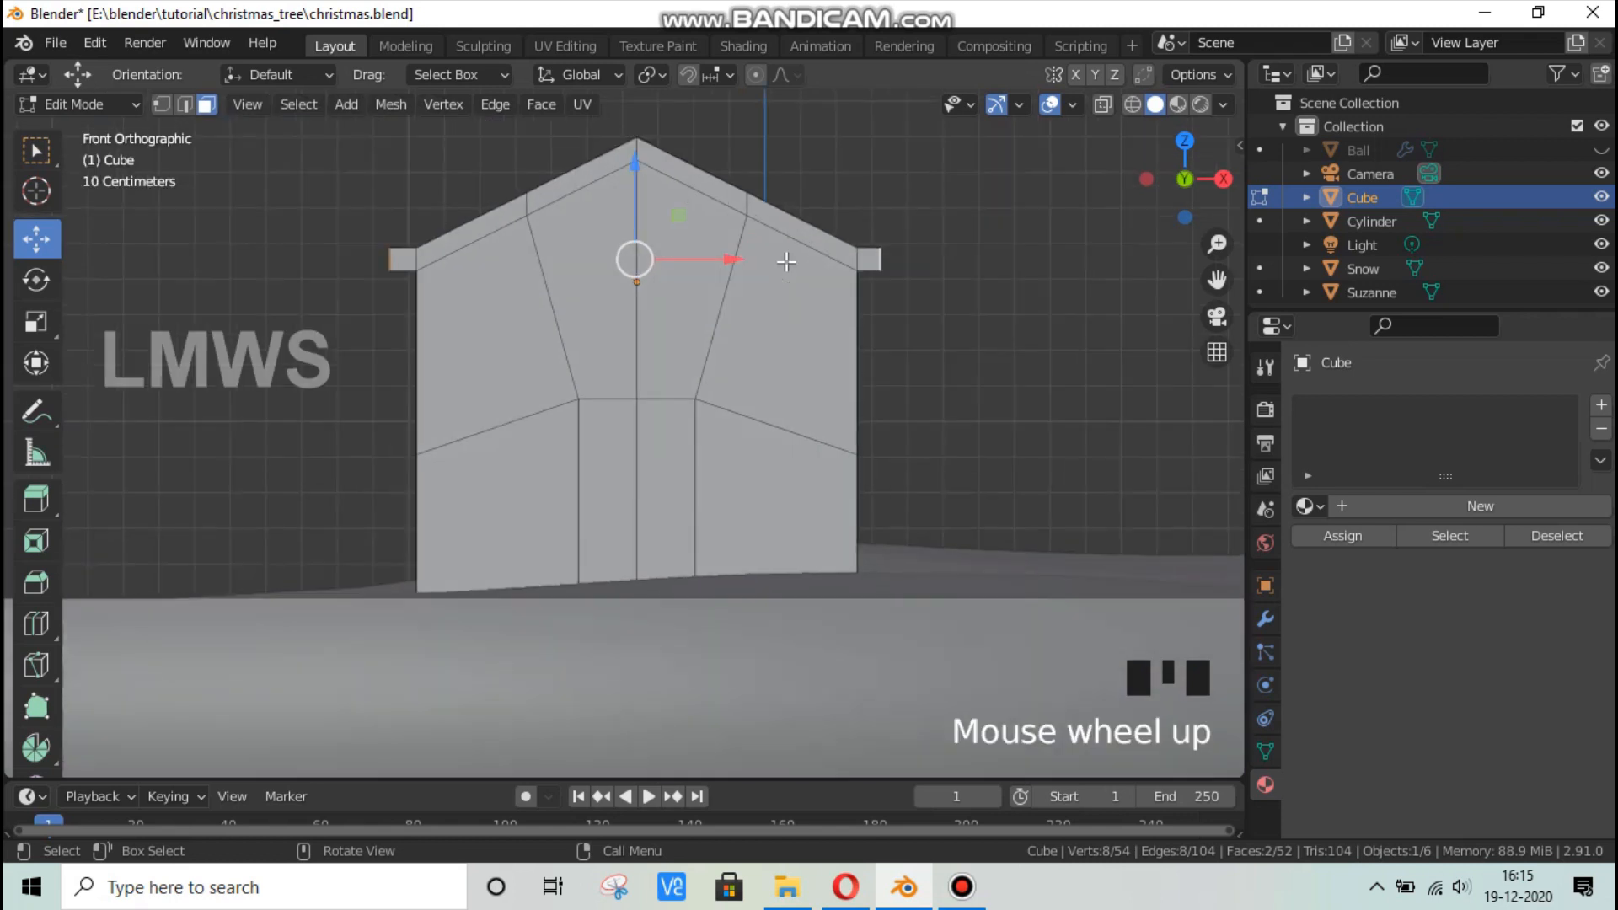
key(g)
key(z)
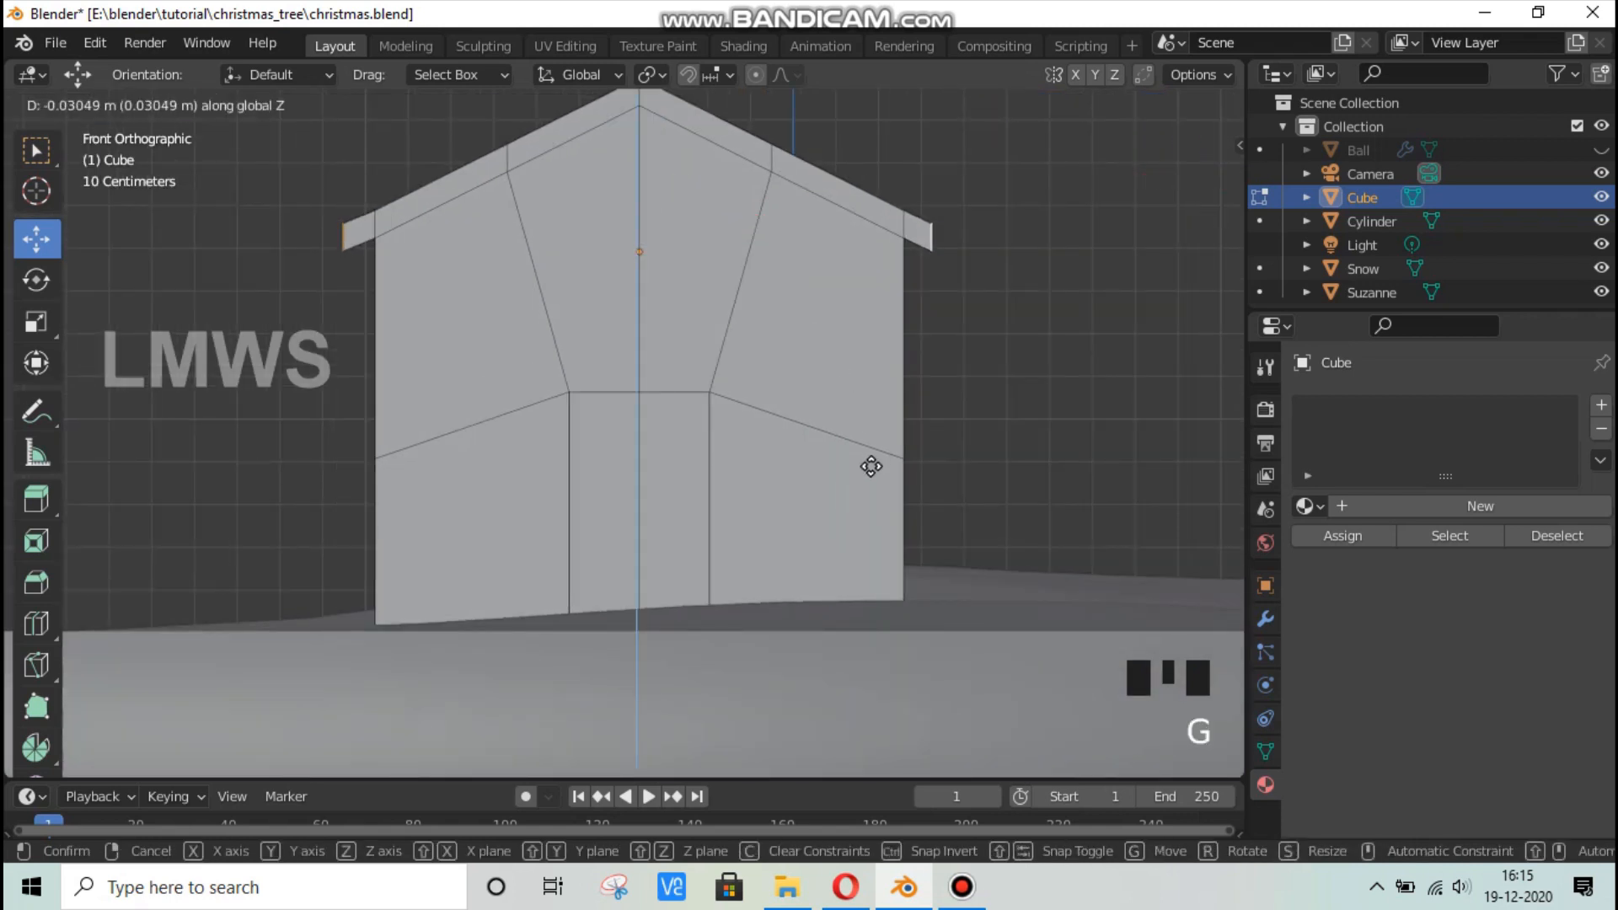
click(870, 466)
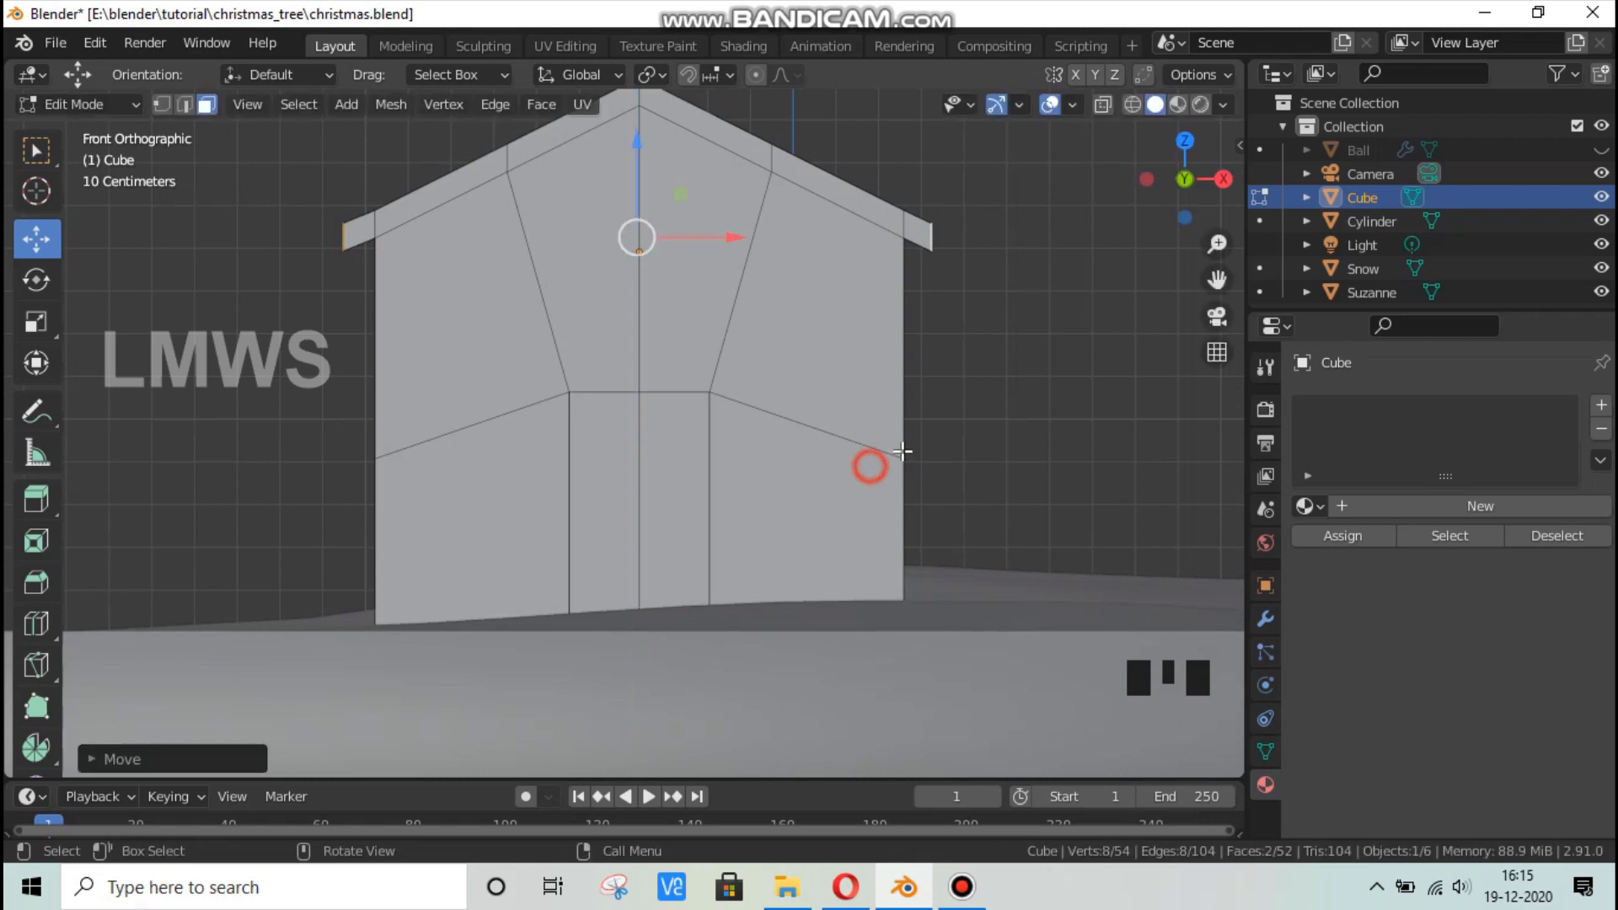
scroll(871, 473, down, 3)
middle_drag(870, 473, 564, 348)
key(alt+a)
key(ctrl+s)
Snap the 3D cursor to the lower roof face on the house's positive X side.
click(722, 405)
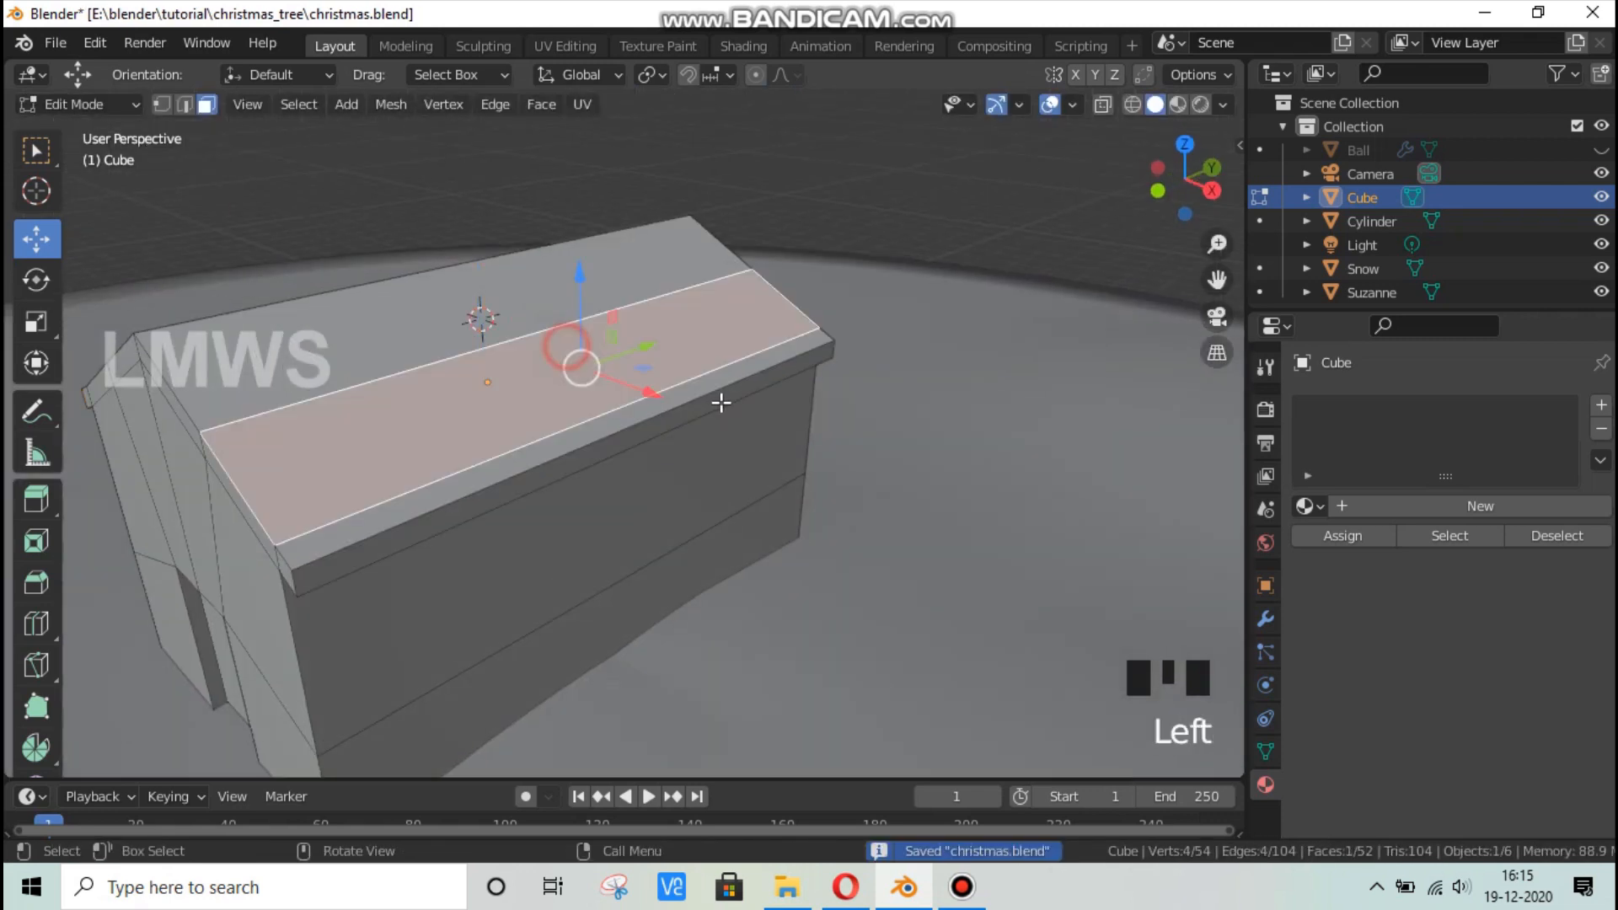
key(shift+s)
click(740, 484)
Add a cube at the 3D cursor on the roof and scale it down to about 0.17 as a chimney.
key(shift+a)
key(shift+a)
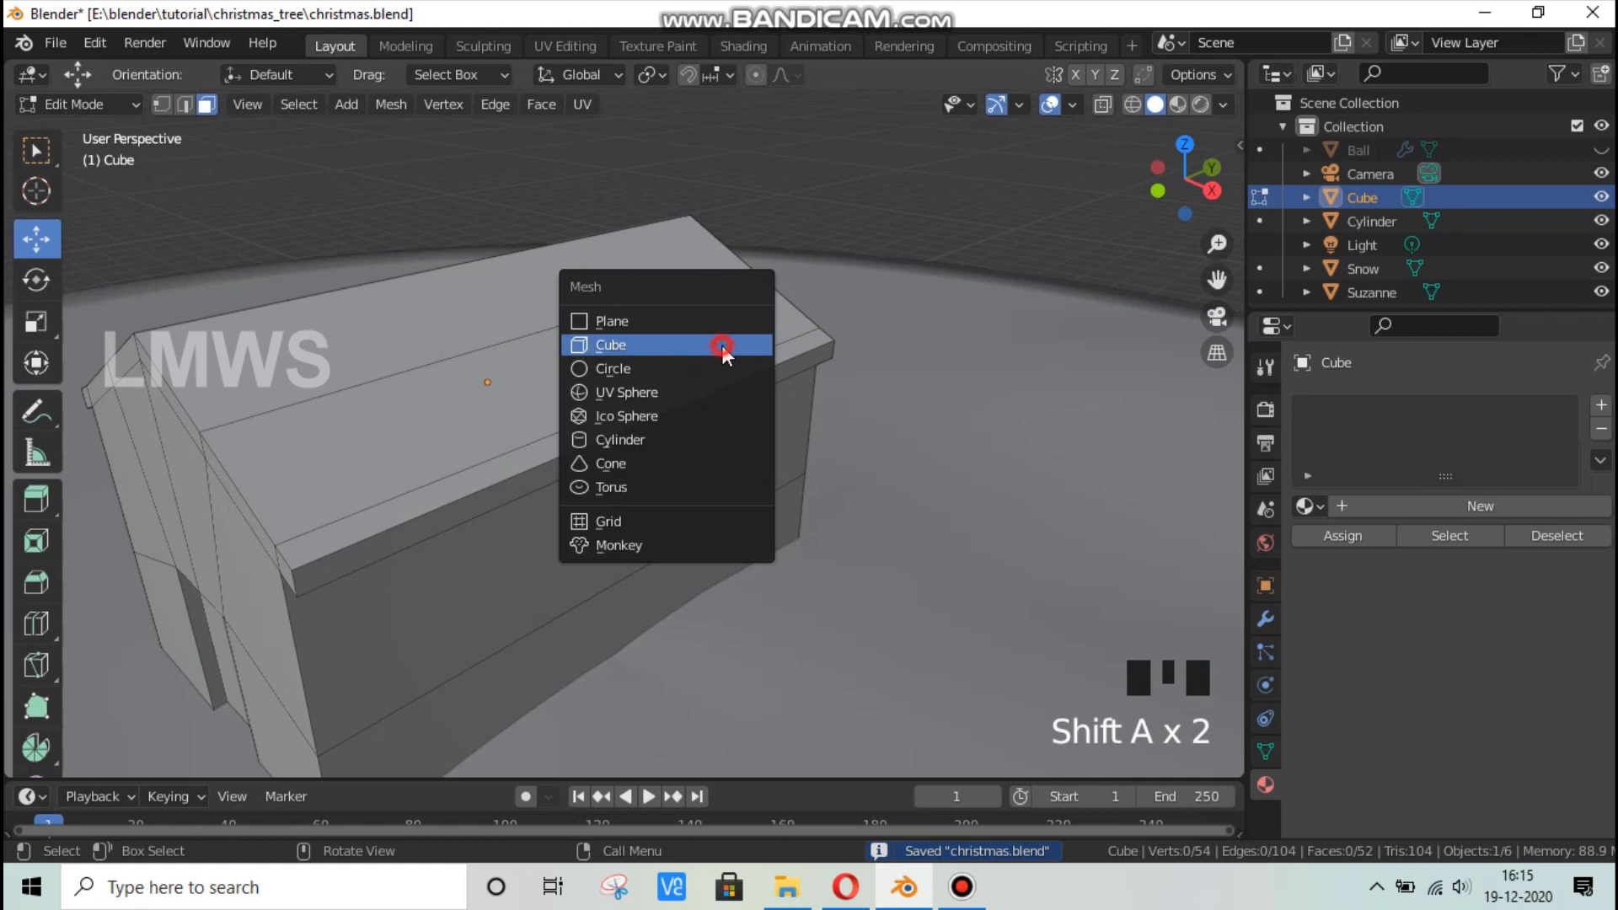
click(730, 342)
key(s)
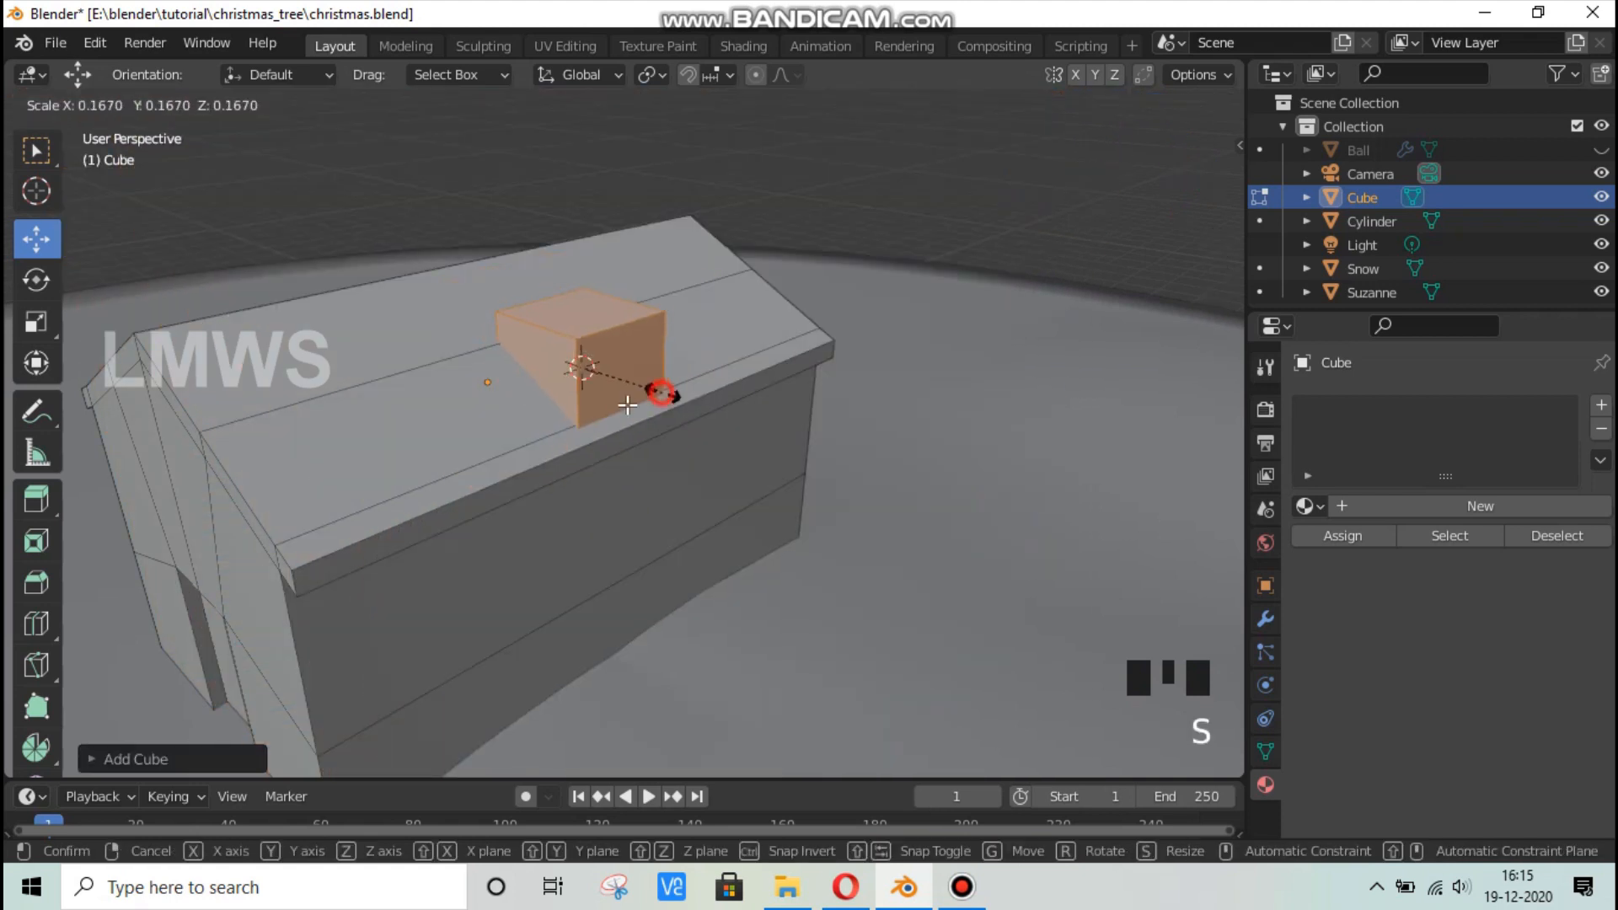
click(661, 390)
Raise the chimney cube along Z so that it stands higher out of the roof.
scroll(596, 437, up, 2)
shift+middle_drag(597, 437, 838, 539)
key(g)
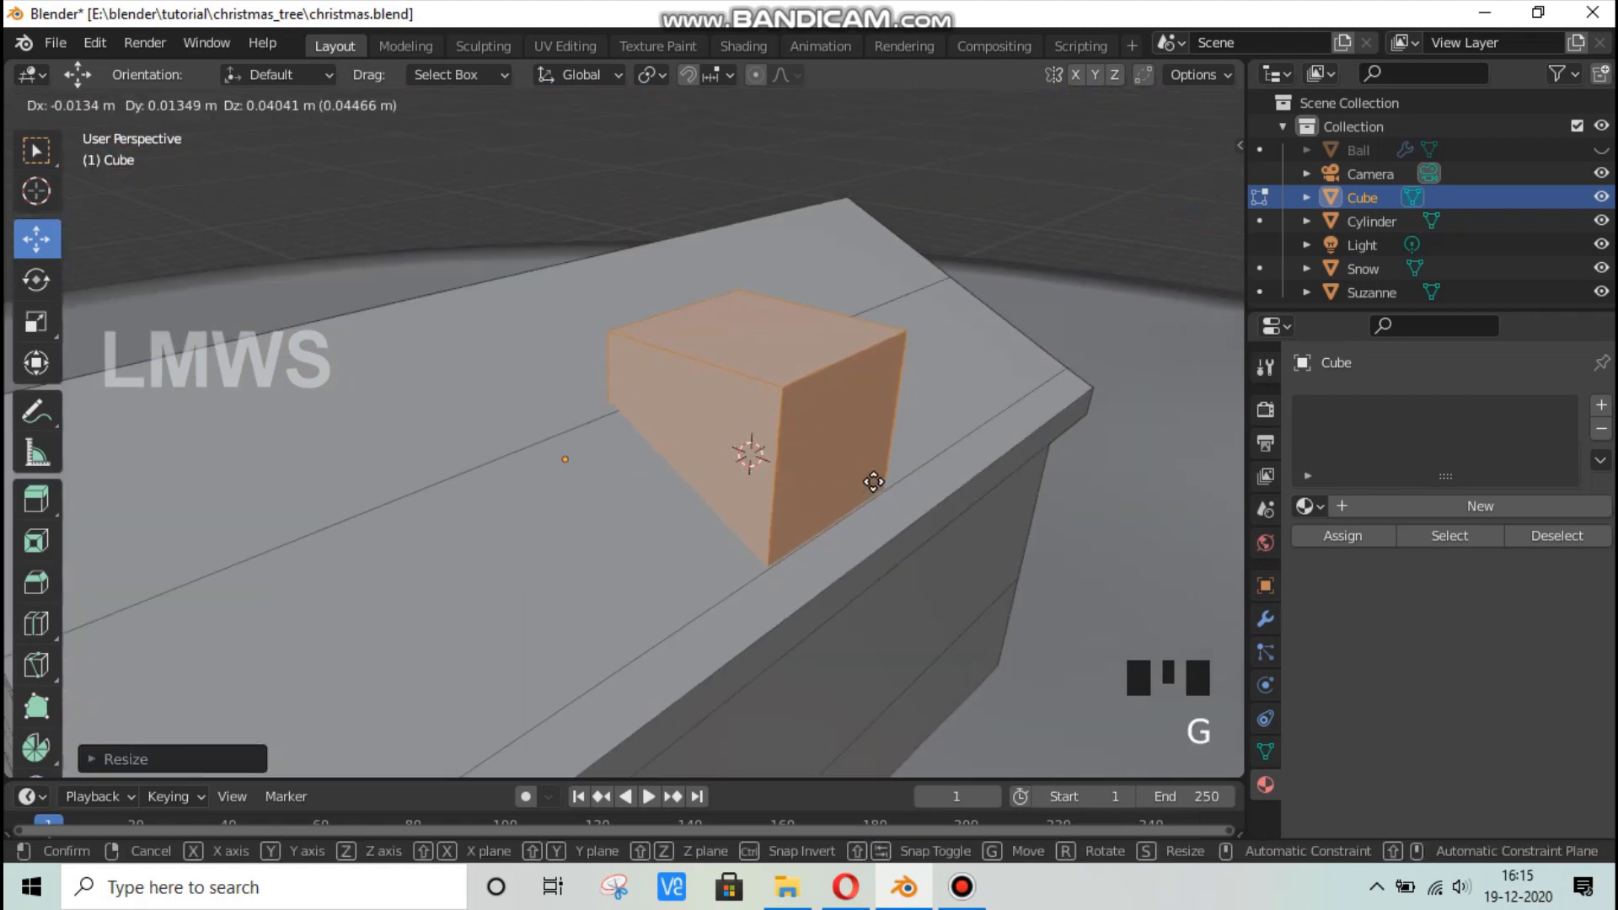
key(z)
click(897, 486)
Scale the chimney to about half its width in X and Y, and lower it about 0.05 m along Z.
key(s)
key(shift+z)
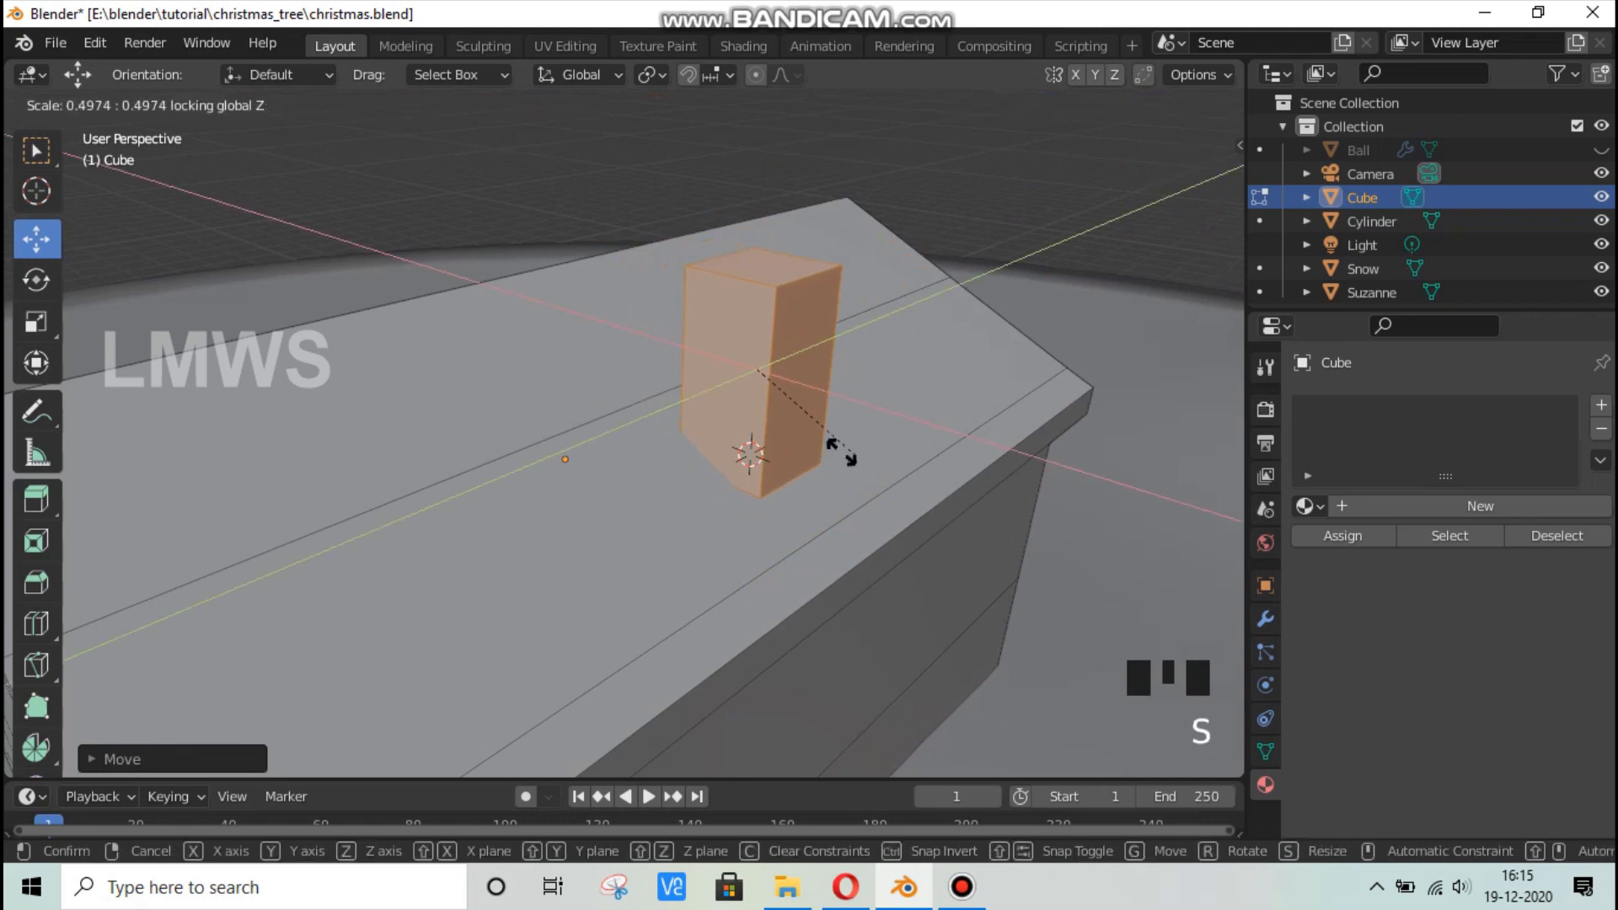
click(869, 474)
key(g)
key(z)
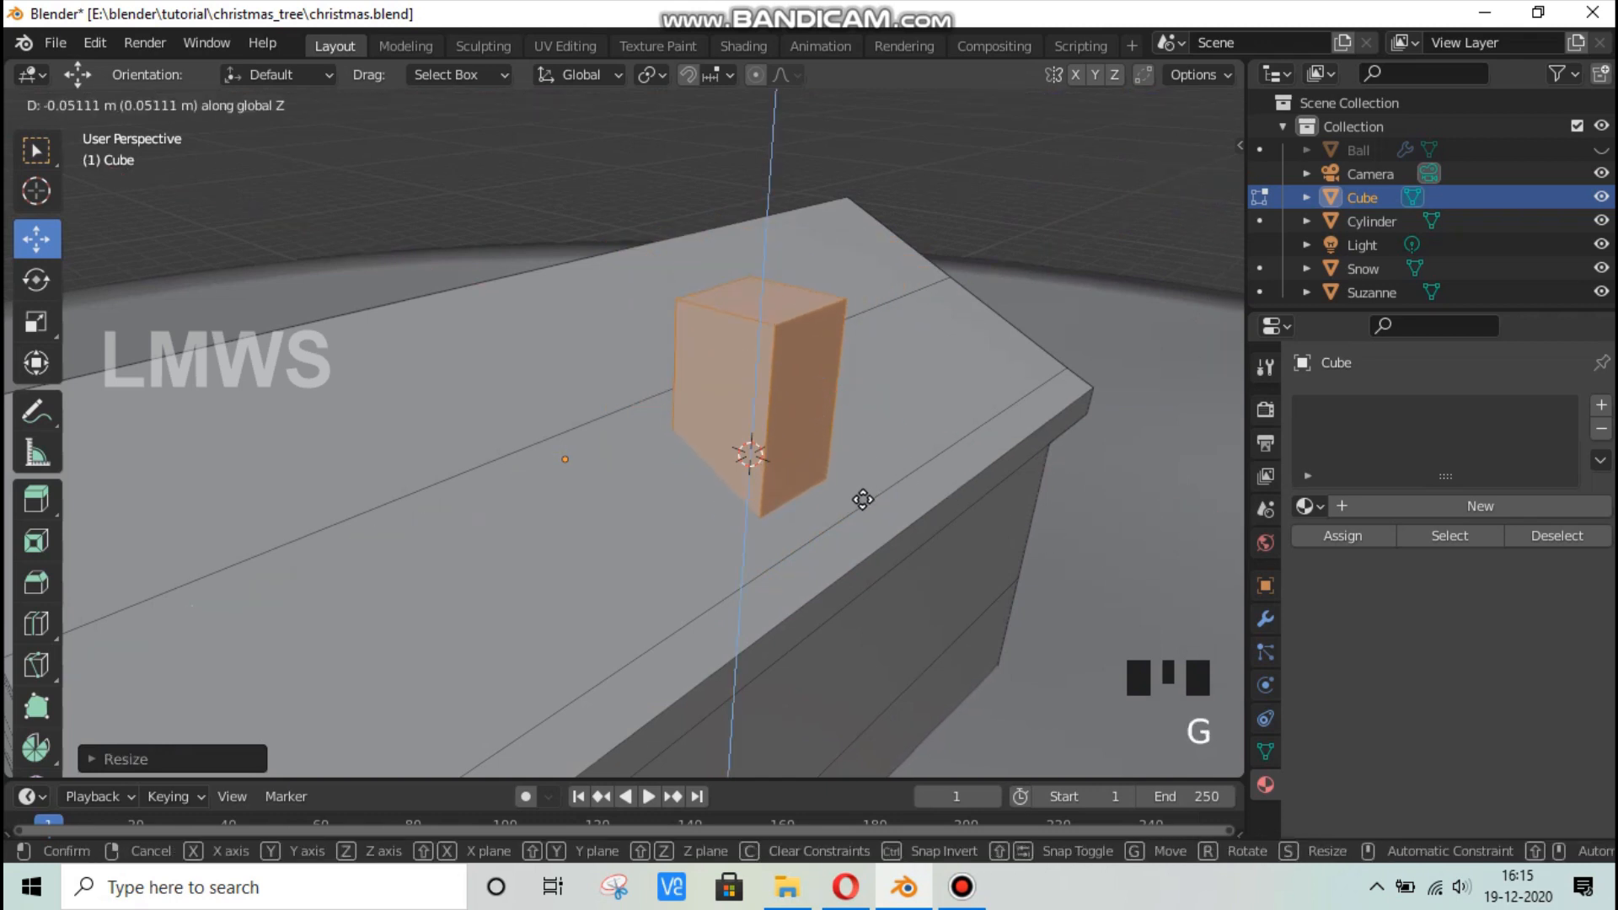
click(863, 499)
Extrude the chimney's top face slightly upward and scale it to about 1.1 to flare the rim.
click(779, 311)
key(g)
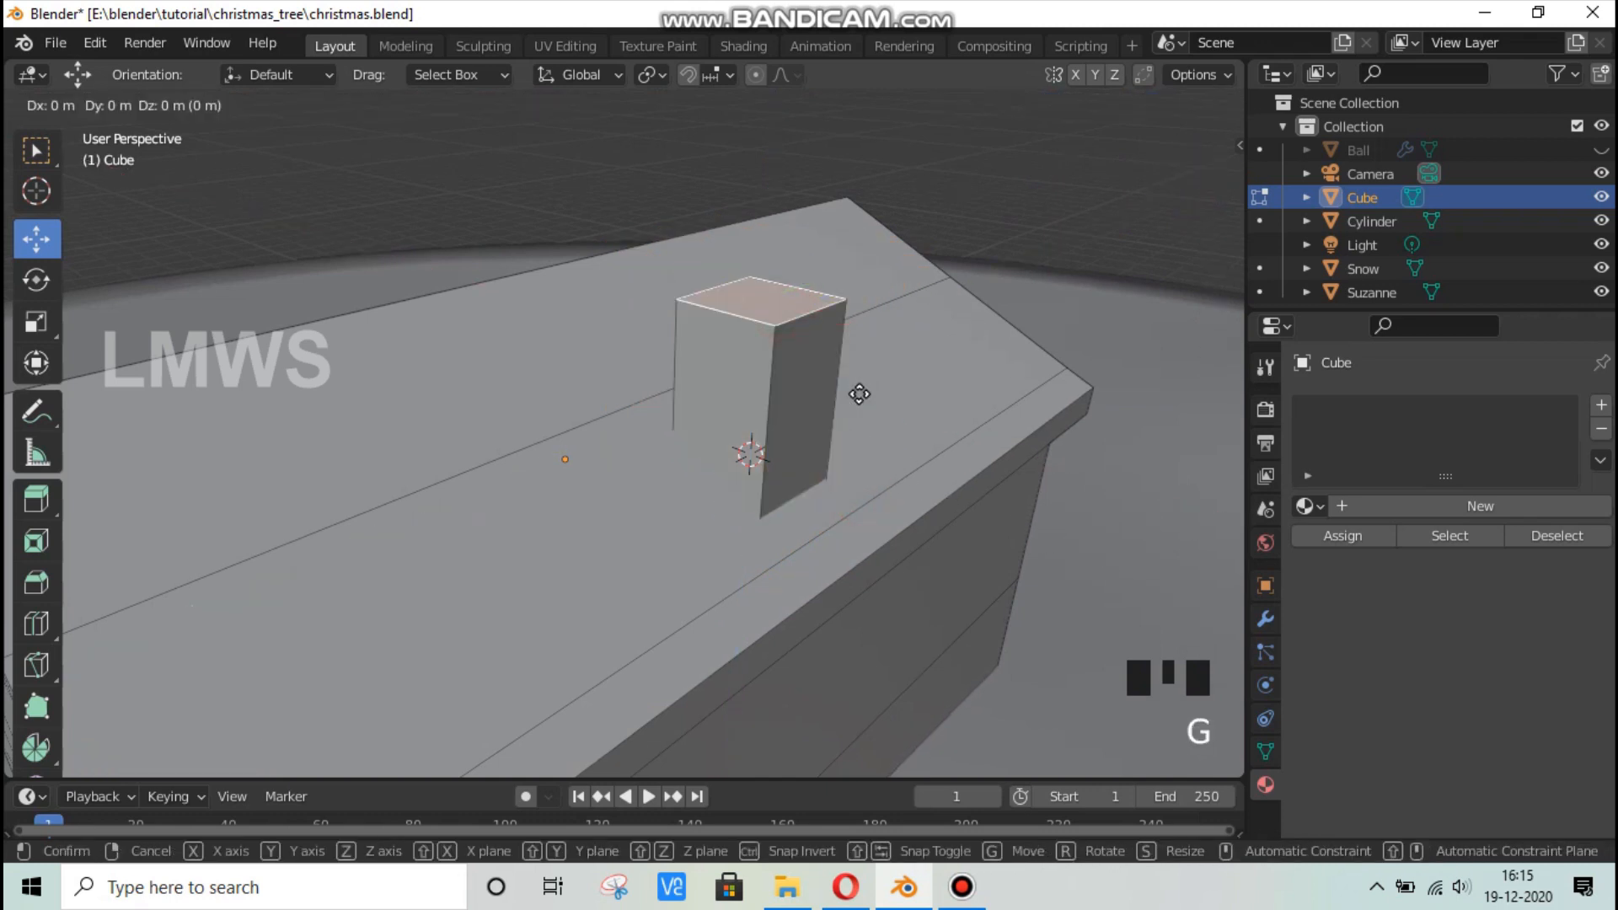
click(855, 396)
key(e)
click(895, 423)
key(s)
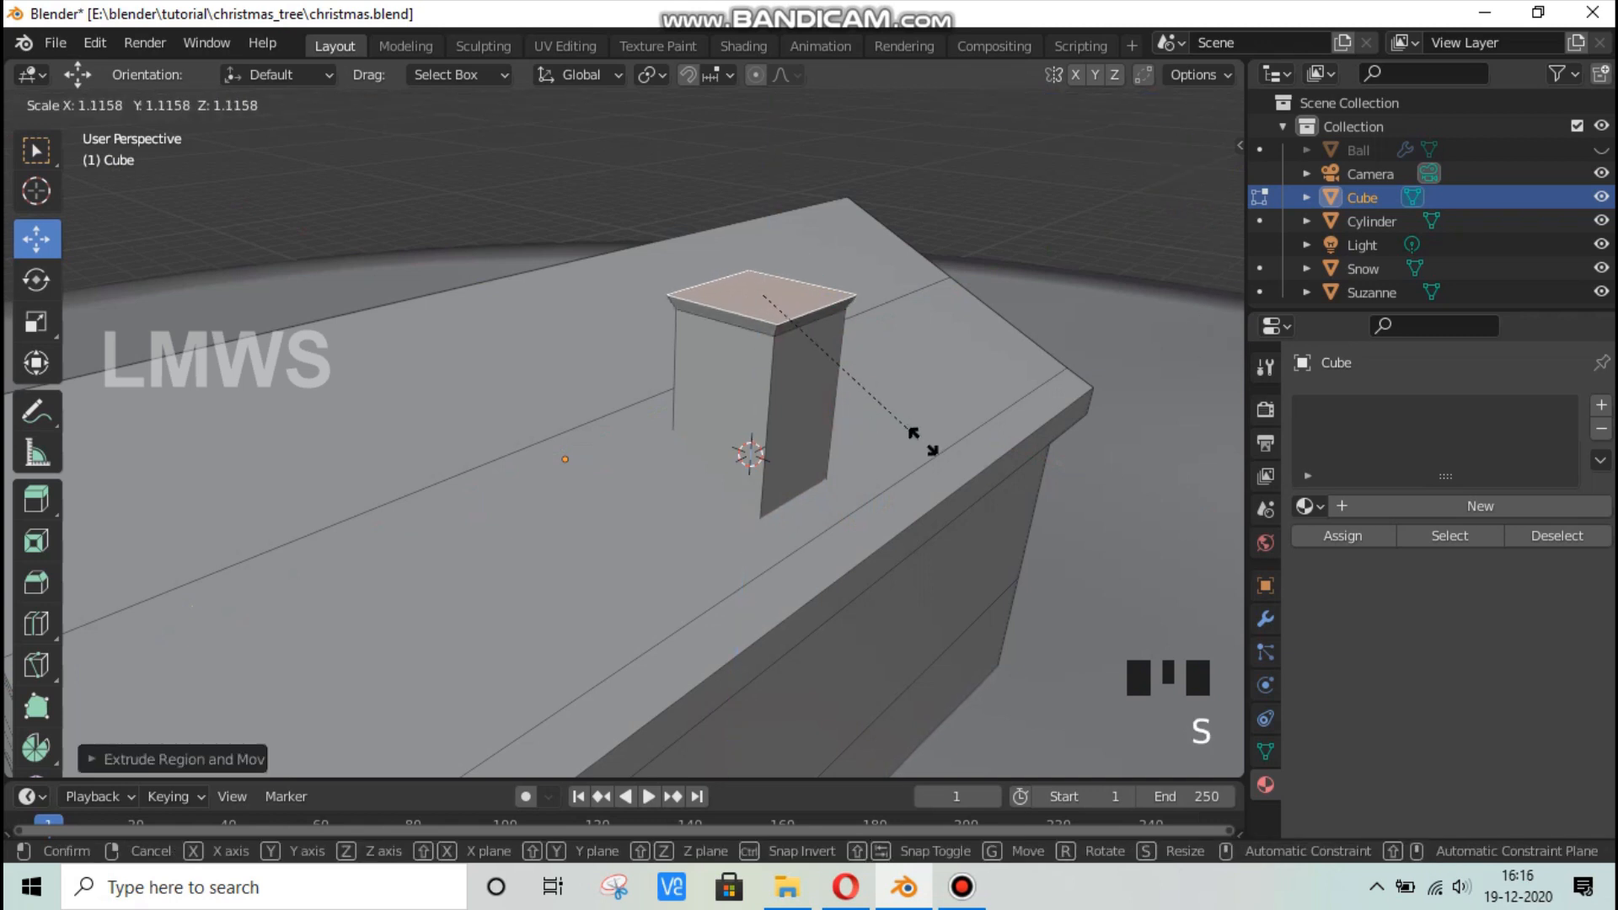
click(926, 434)
Extrude the chimney's top face upward twice, the second time about 0.02 m, and scale it inward to taper the cap.
key(e)
click(923, 422)
key(e)
click(923, 402)
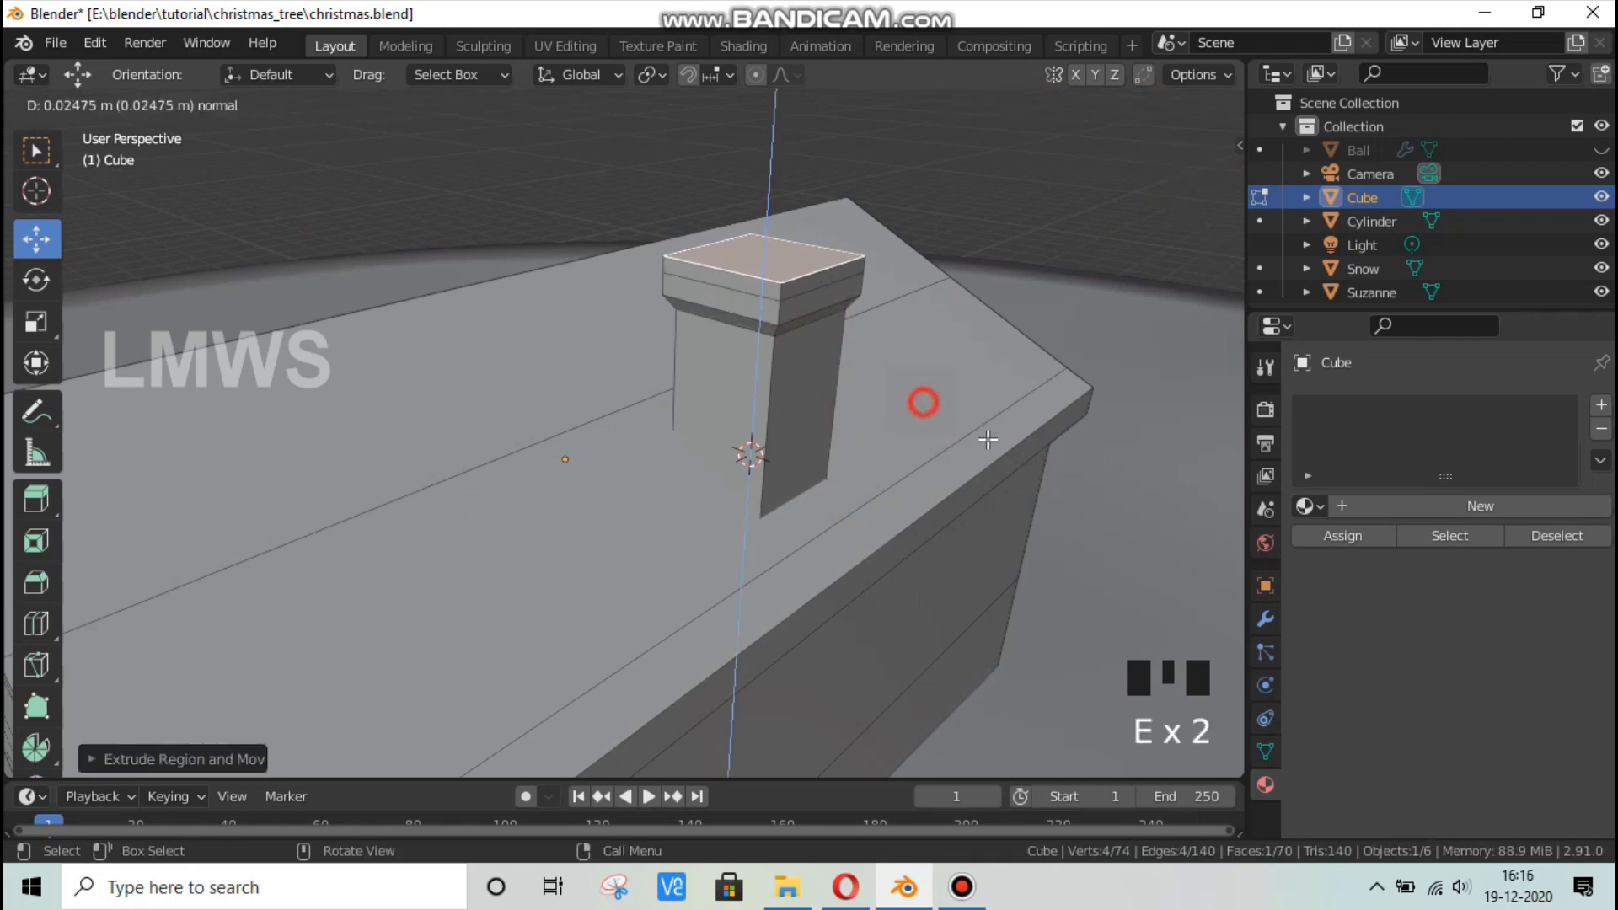
key(s)
click(964, 422)
Extrude the chimney's top face in place, scale it inward and extrude it about 0.07 m downward to hollow out the flue.
key(e)
click(968, 430)
key(s)
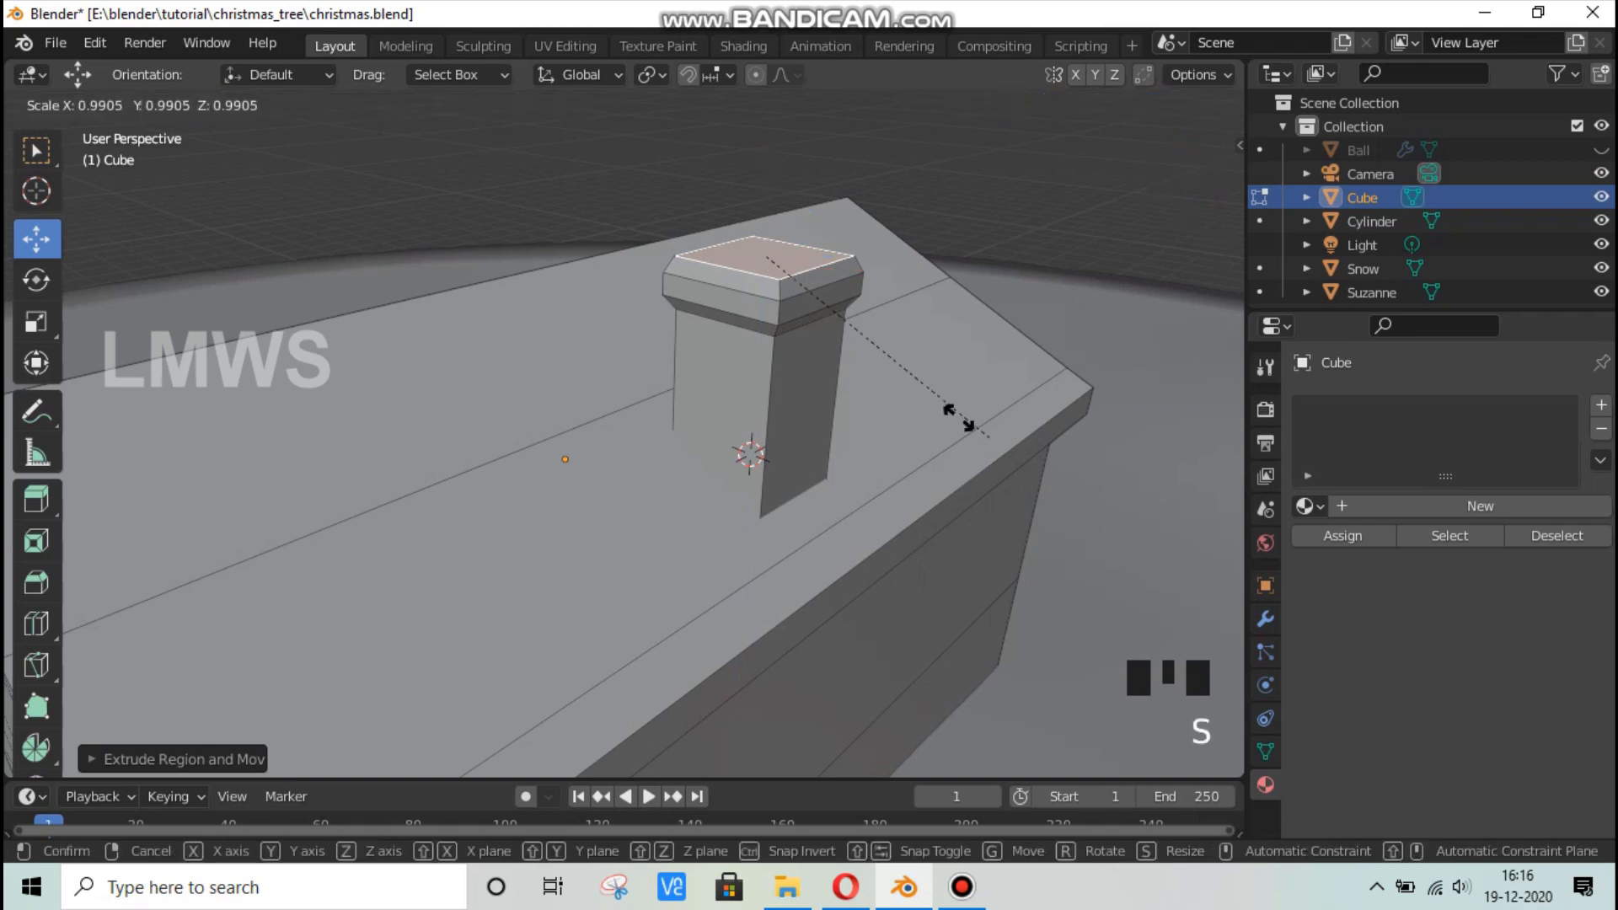
click(949, 400)
key(e)
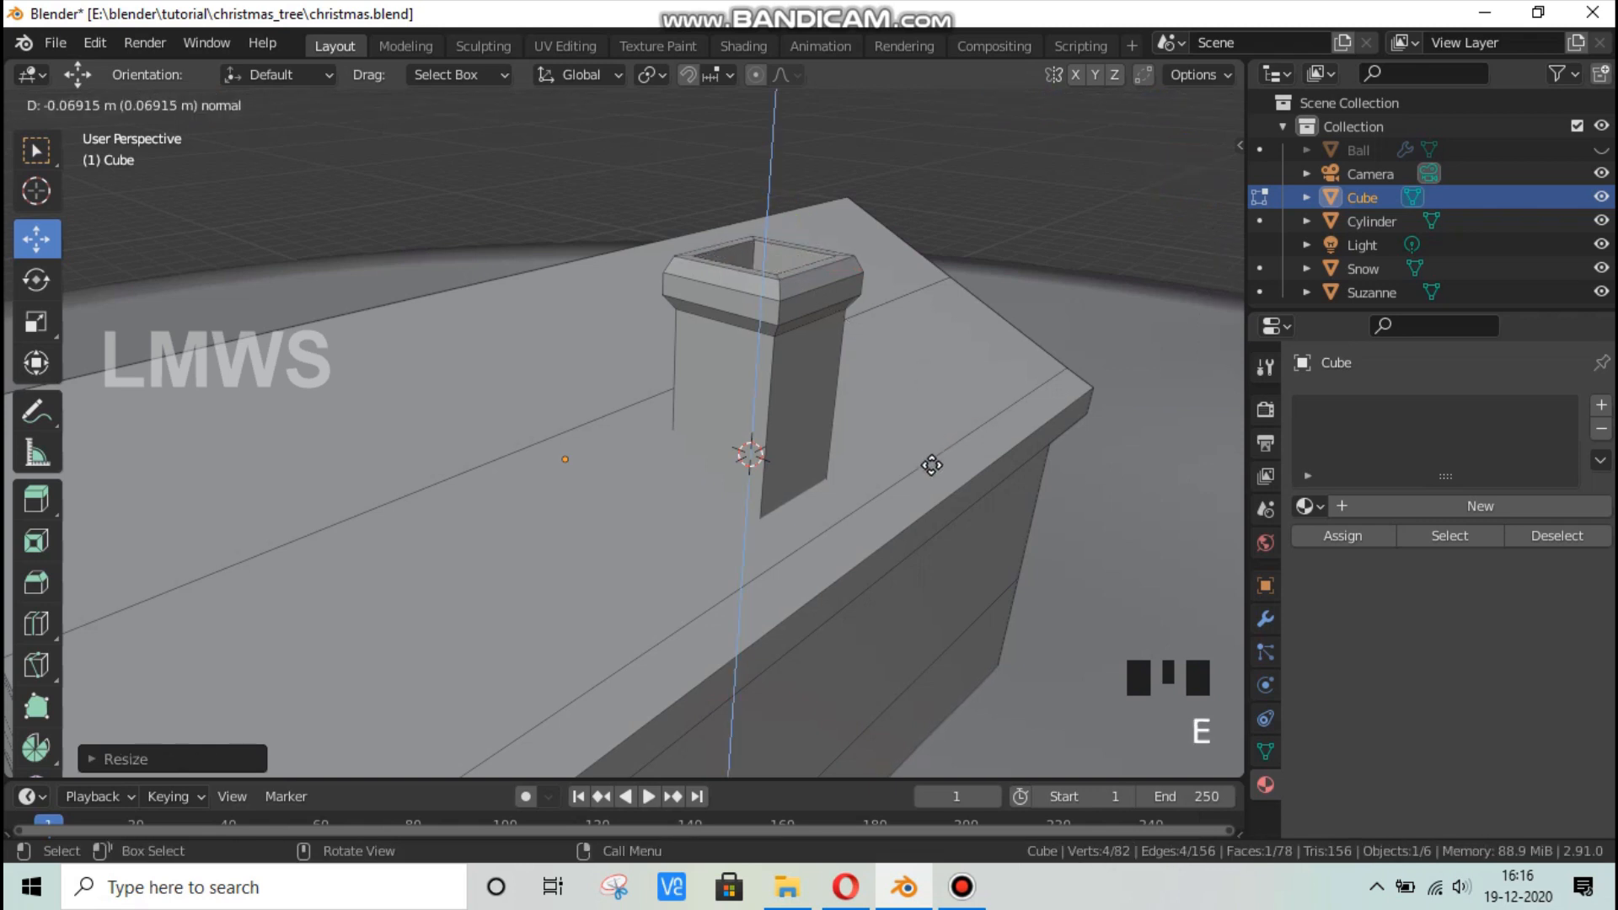
click(934, 437)
Deselect the chimney faces and save the file.
key(alt+a)
scroll(741, 452, down, 3)
key(ctrl+s)
scroll(679, 445, up, 3)
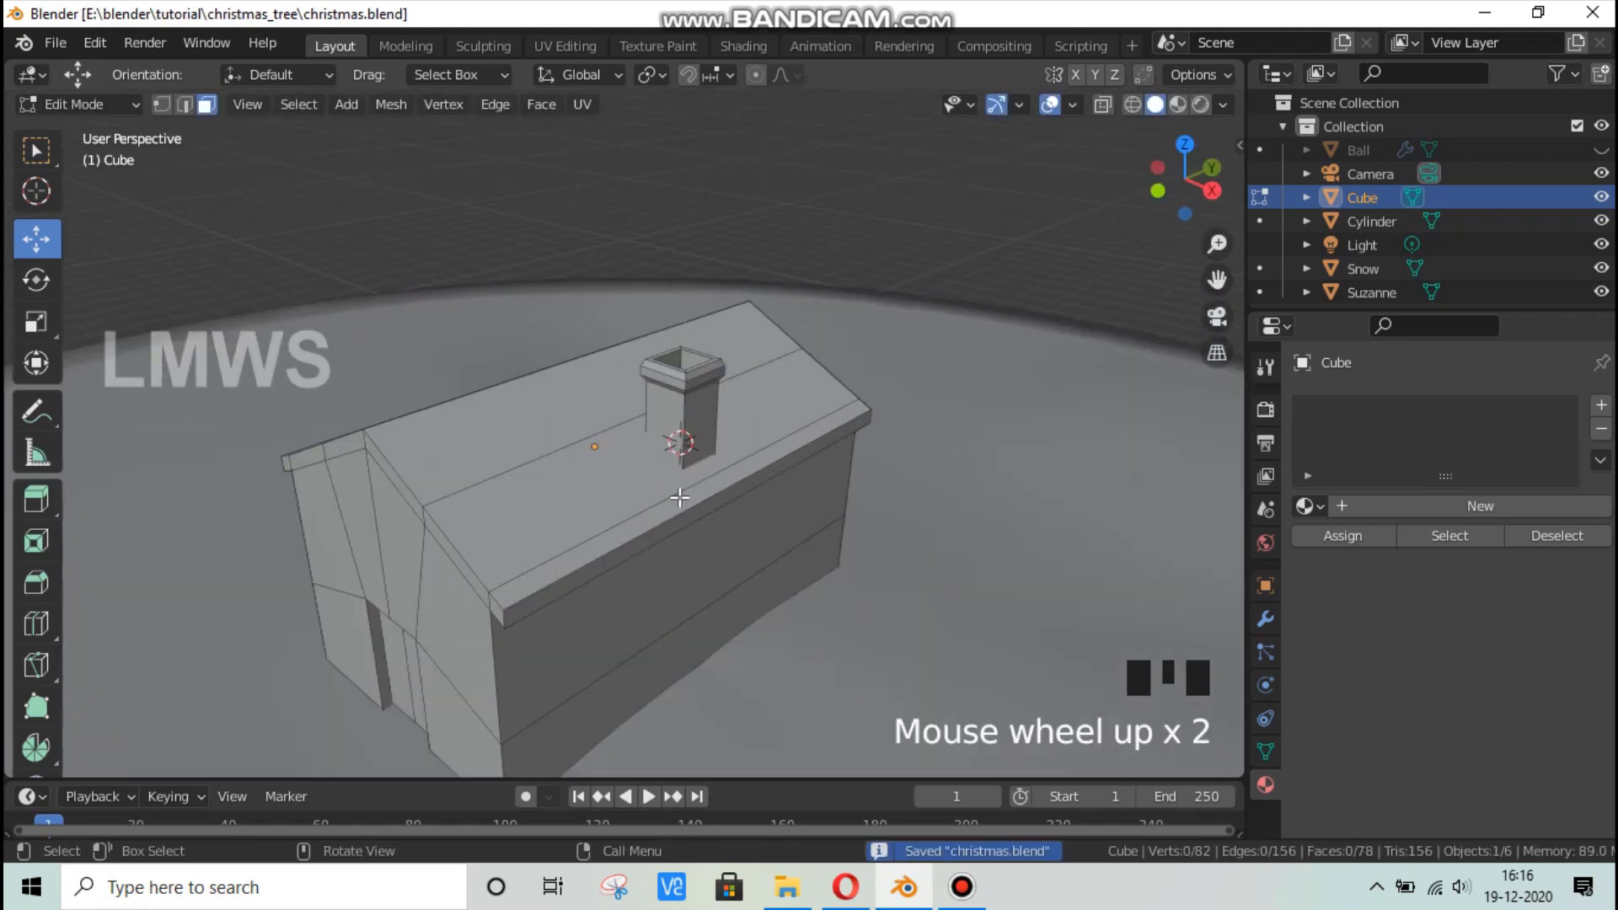
Add two evenly spaced vertical loop cuts that divide the house's long walls and roof into three sections.
key(Tab)
middle_drag(772, 472, 421, 462)
key(Tab)
click(420, 462)
key(alt+a)
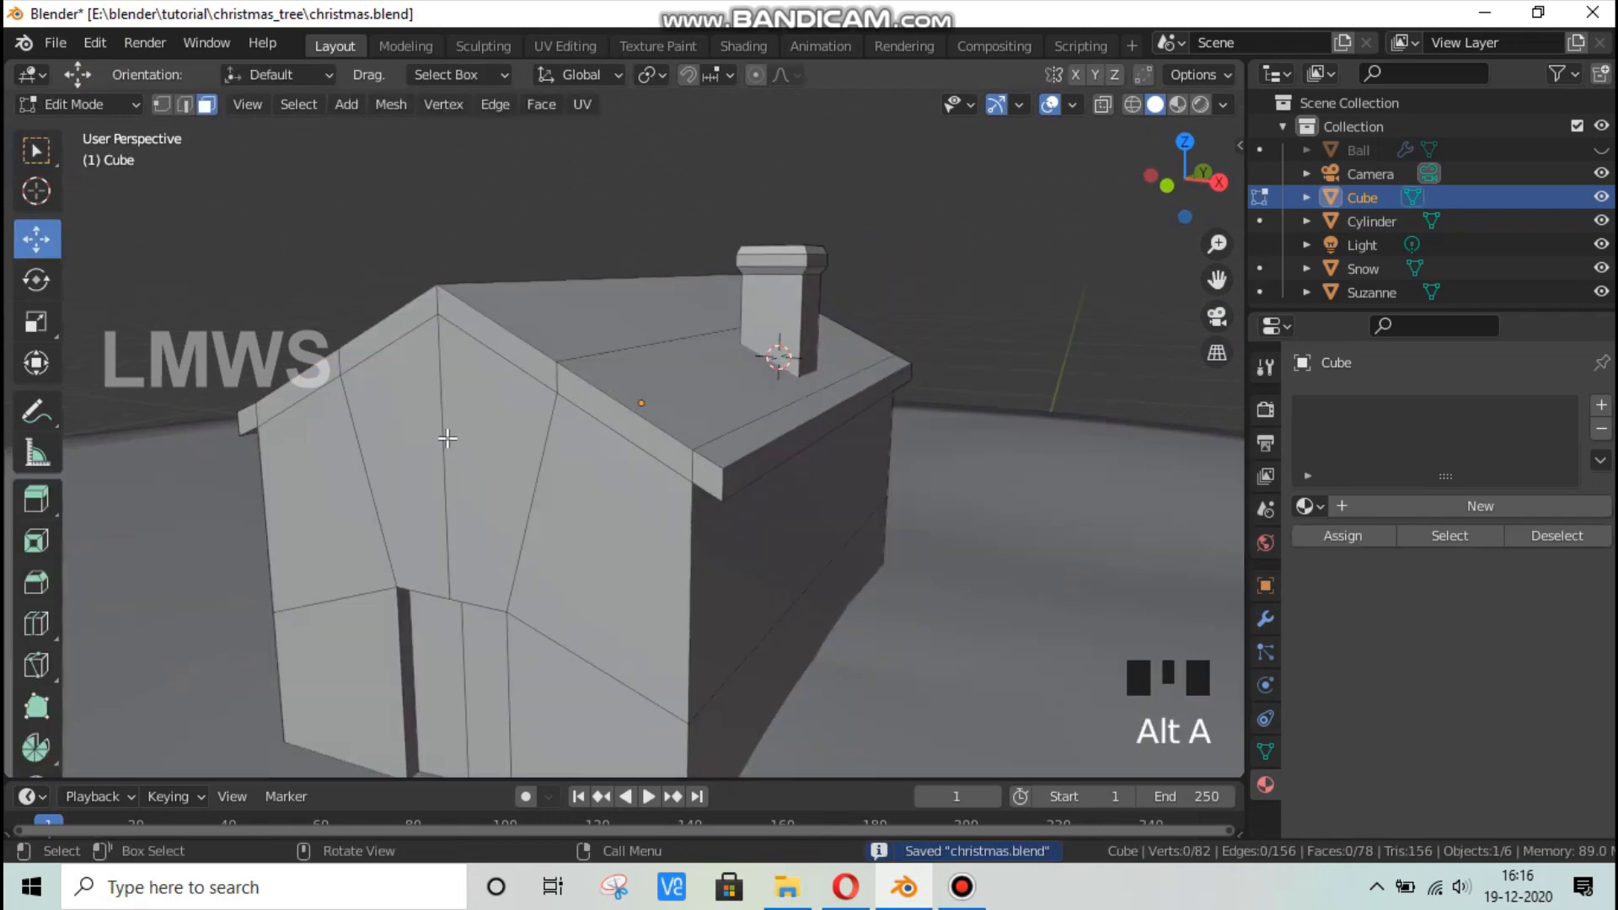
middle_drag(446, 451, 517, 480)
click(589, 419)
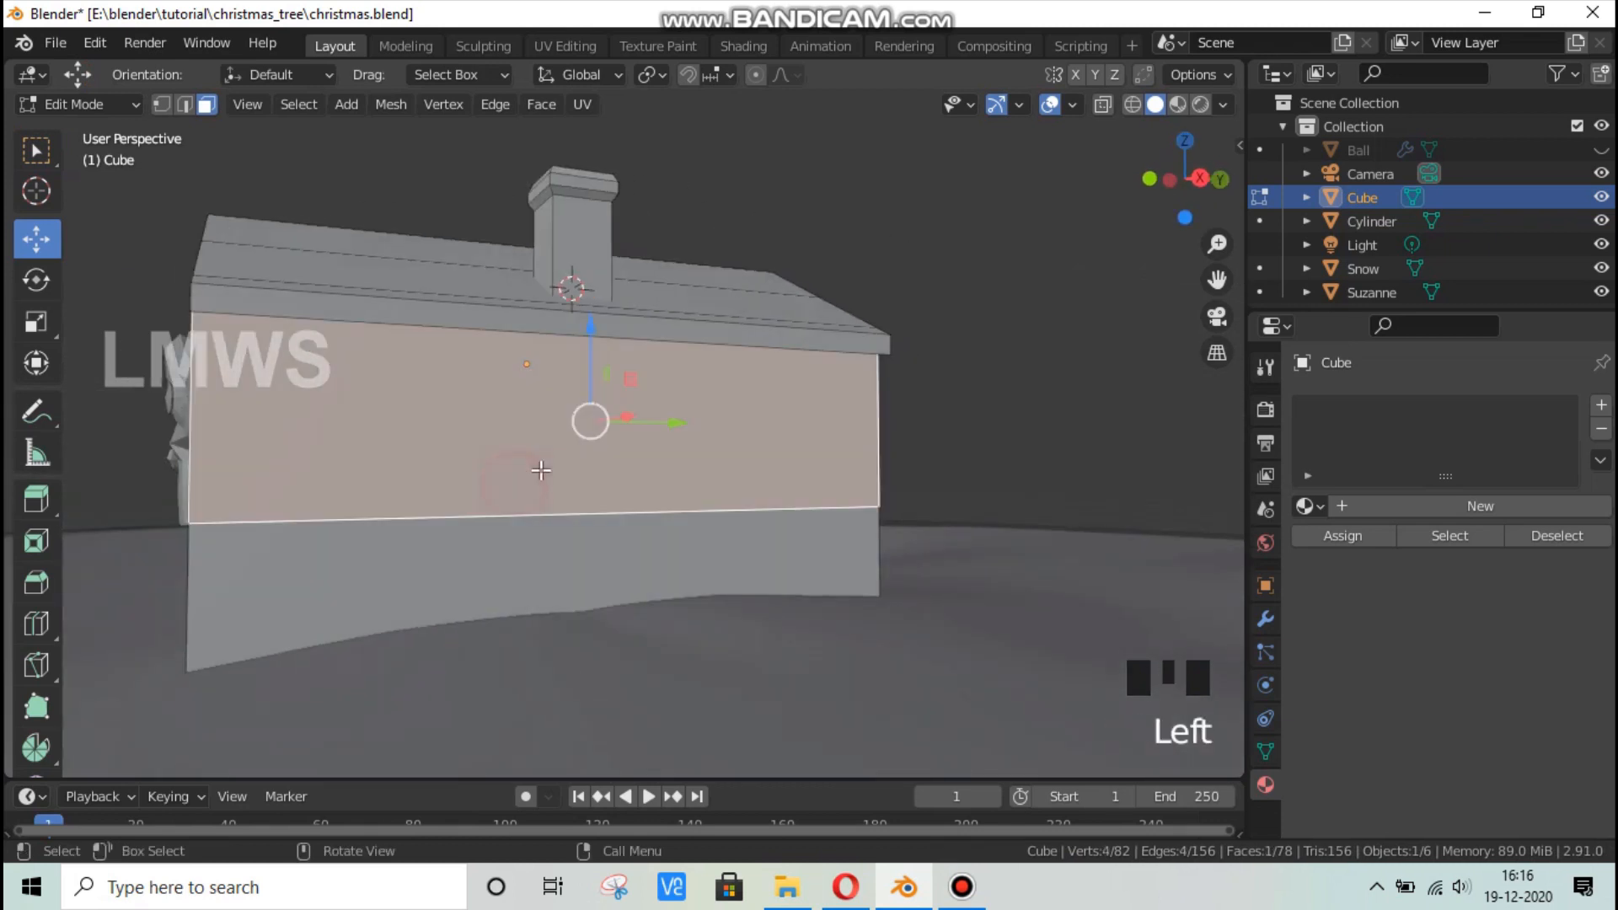
key(alt+a)
key(ctrl+e)
key(Escape)
key(ctrl+r)
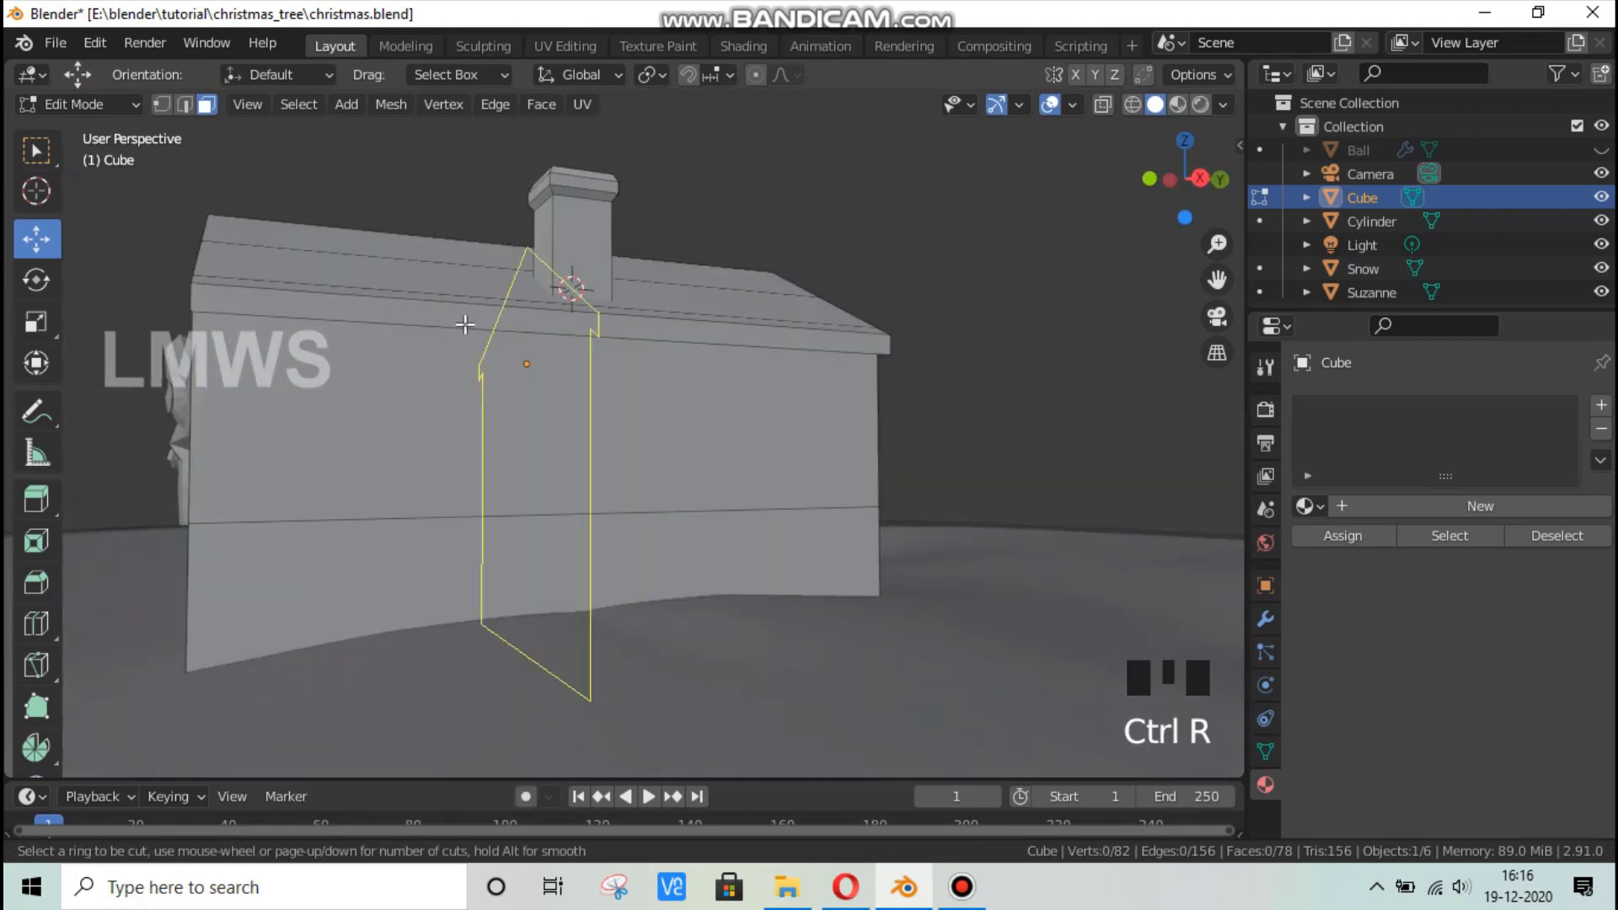
scroll(466, 324, up, 2)
scroll(466, 324, down, 1)
click(517, 397)
right_click(522, 422)
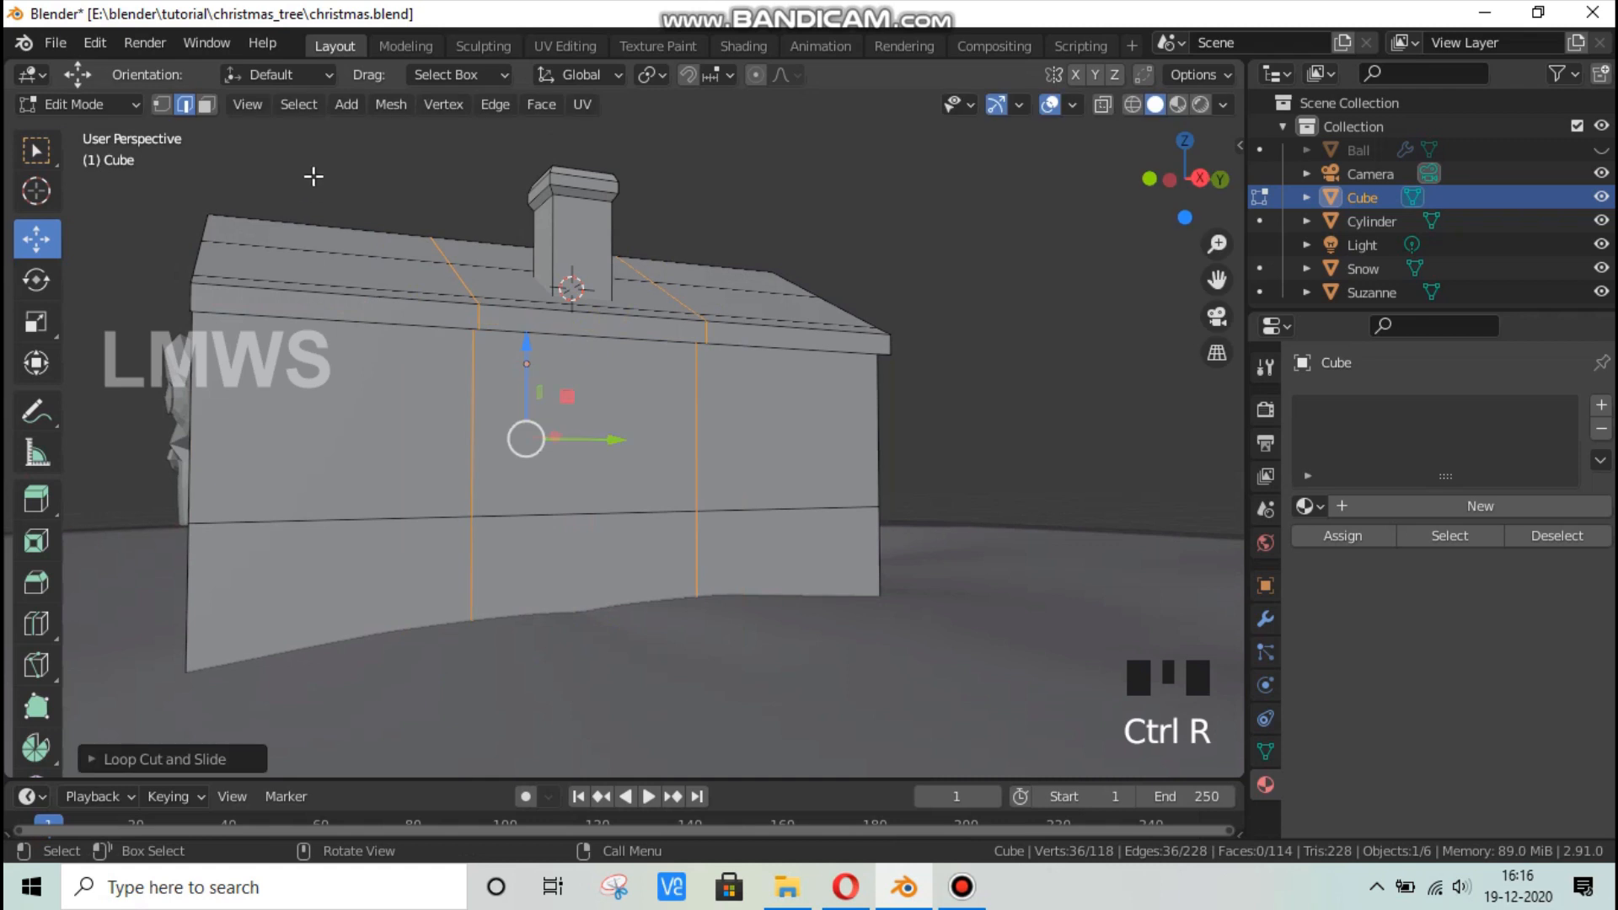
key(alt+a)
Select the upper middle face on both long walls and extrude them in place for the windows.
click(205, 105)
click(551, 478)
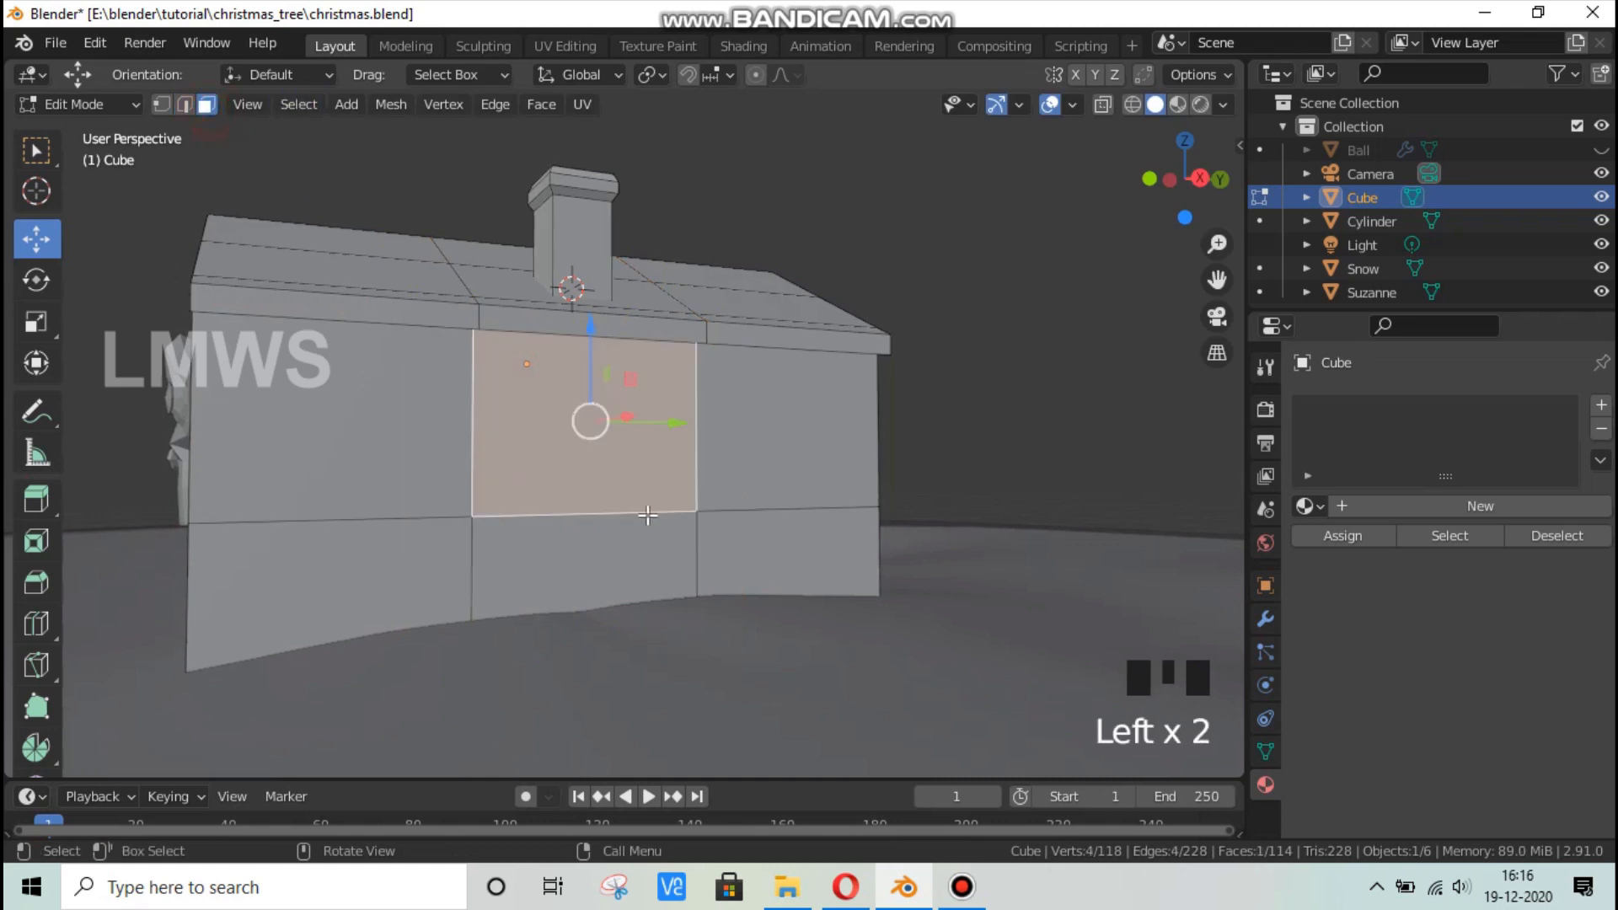
middle_drag(583, 519, 910, 536)
shift+click(658, 469)
middle_drag(1078, 628, 812, 630)
key(e)
right_click(811, 625)
key(s)
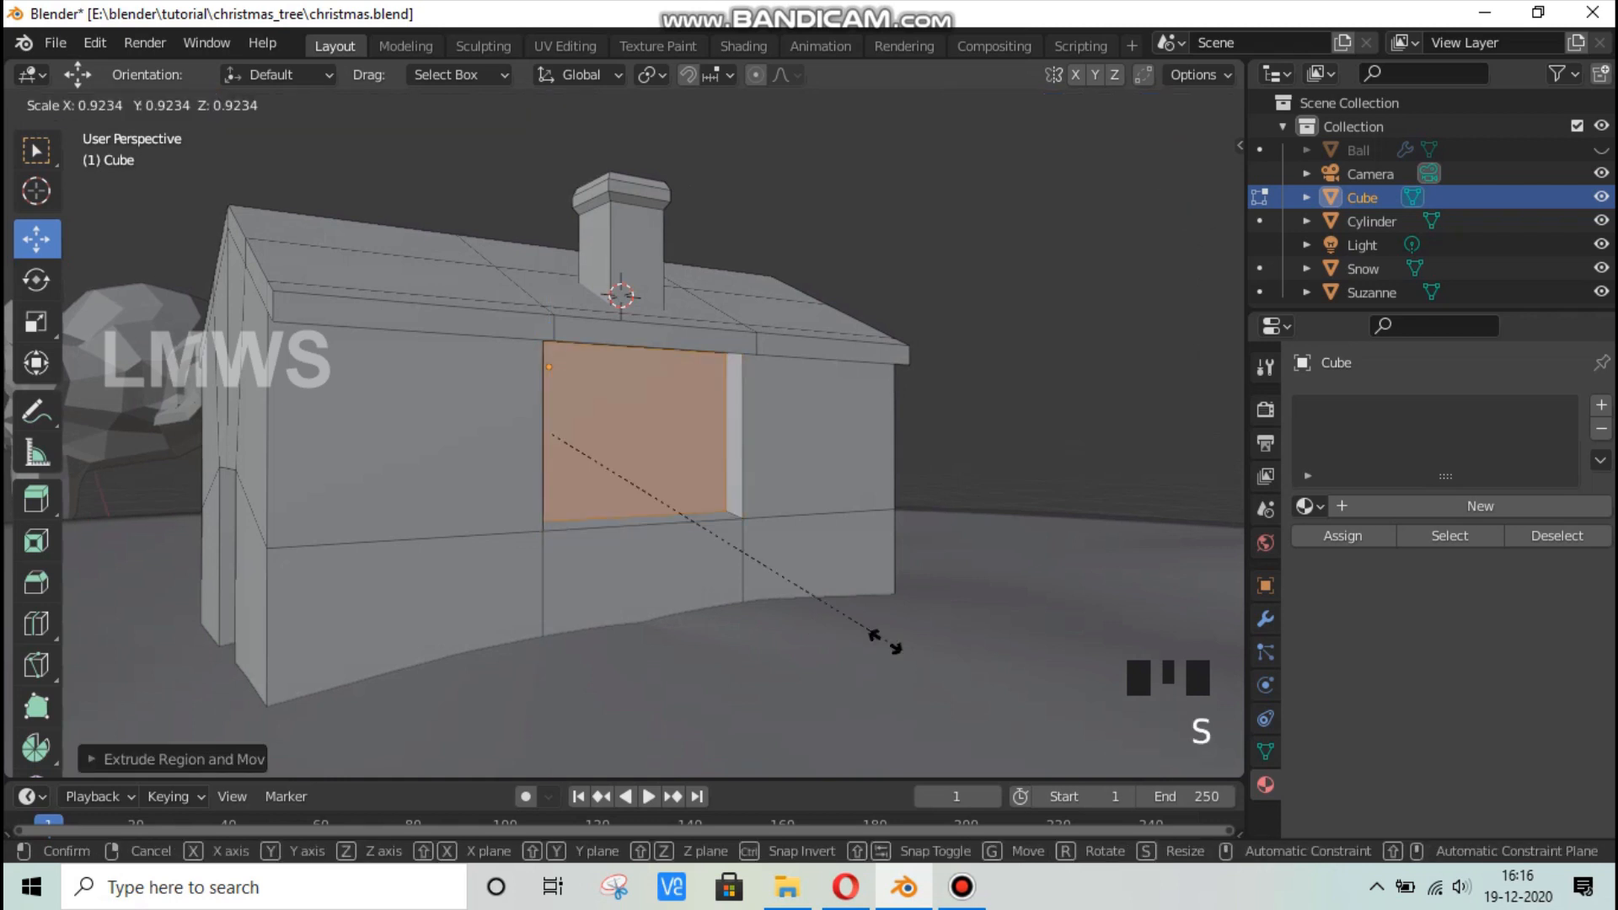
key(s)
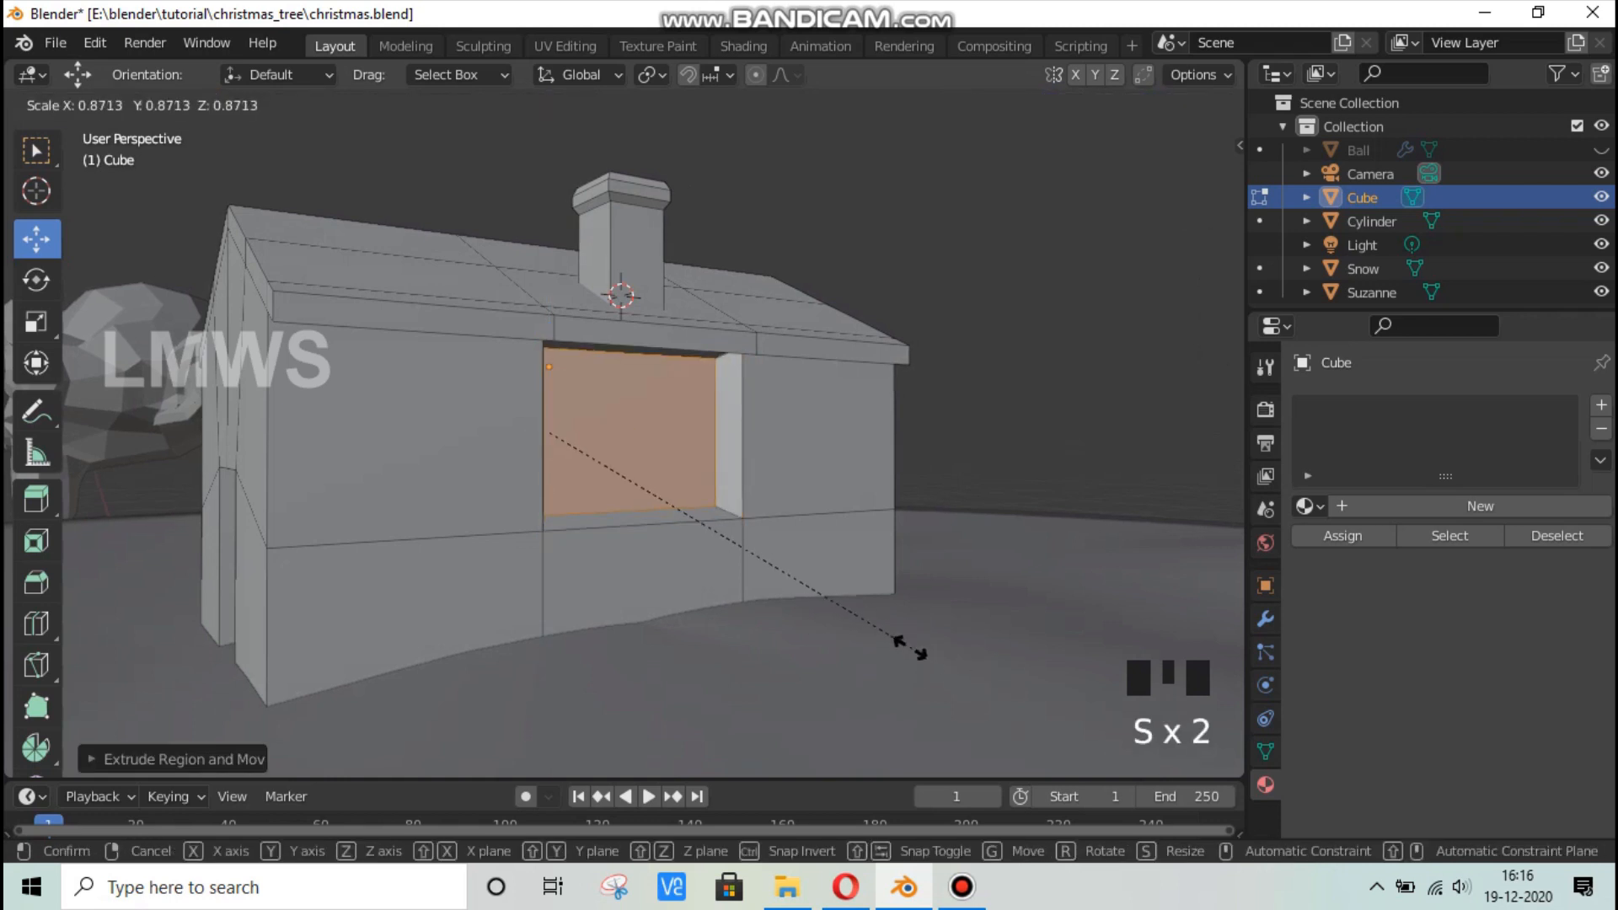
click(761, 621)
Set the pivot point to Individual Origins and scale both window faces to about two thirds of their size.
middle_drag(762, 621, 725, 606)
click(647, 74)
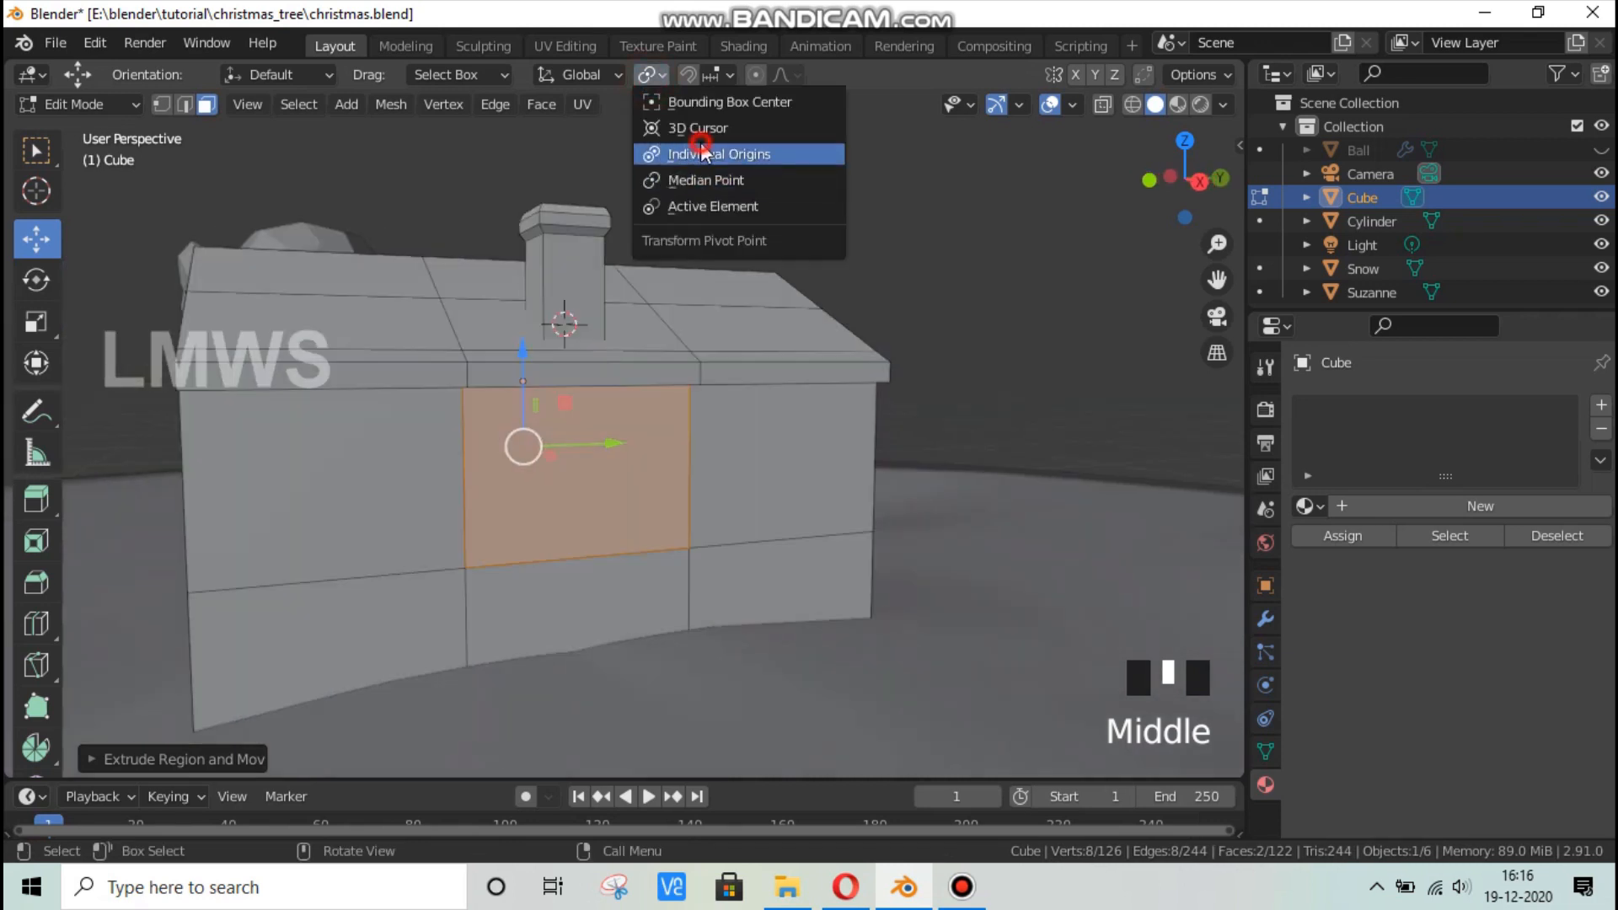
click(701, 153)
key(s)
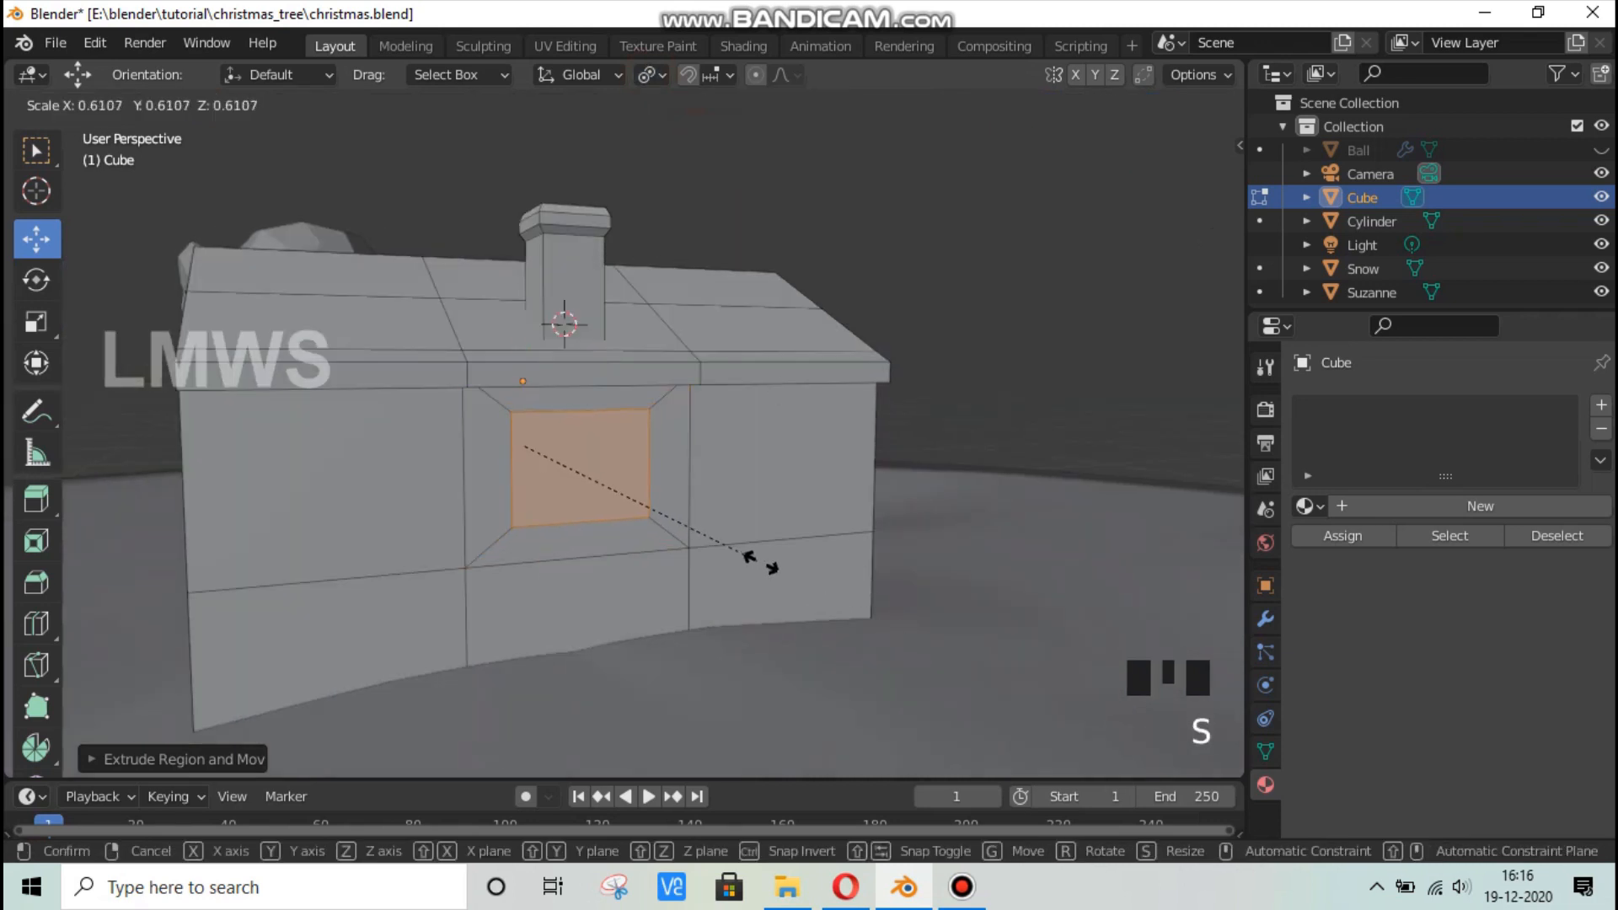
click(750, 560)
Try subdividing and beveling the two window faces, and undo the subdivision.
right_click(516, 444)
click(434, 396)
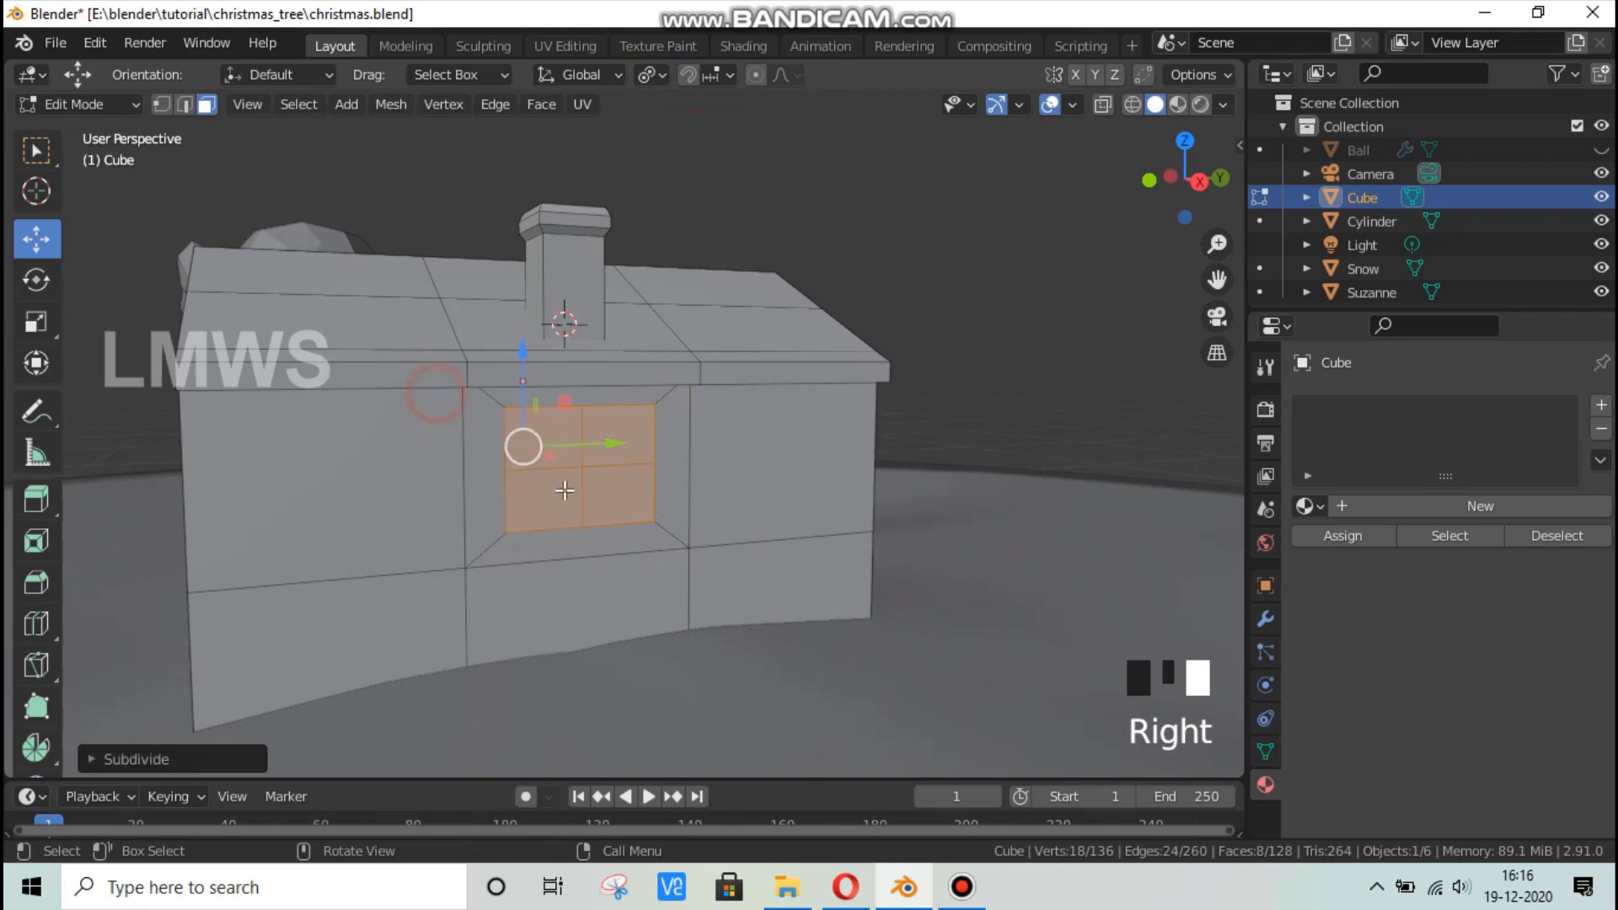
scroll(581, 497, up, 1)
scroll(640, 522, down, 2)
middle_drag(658, 526, 720, 514)
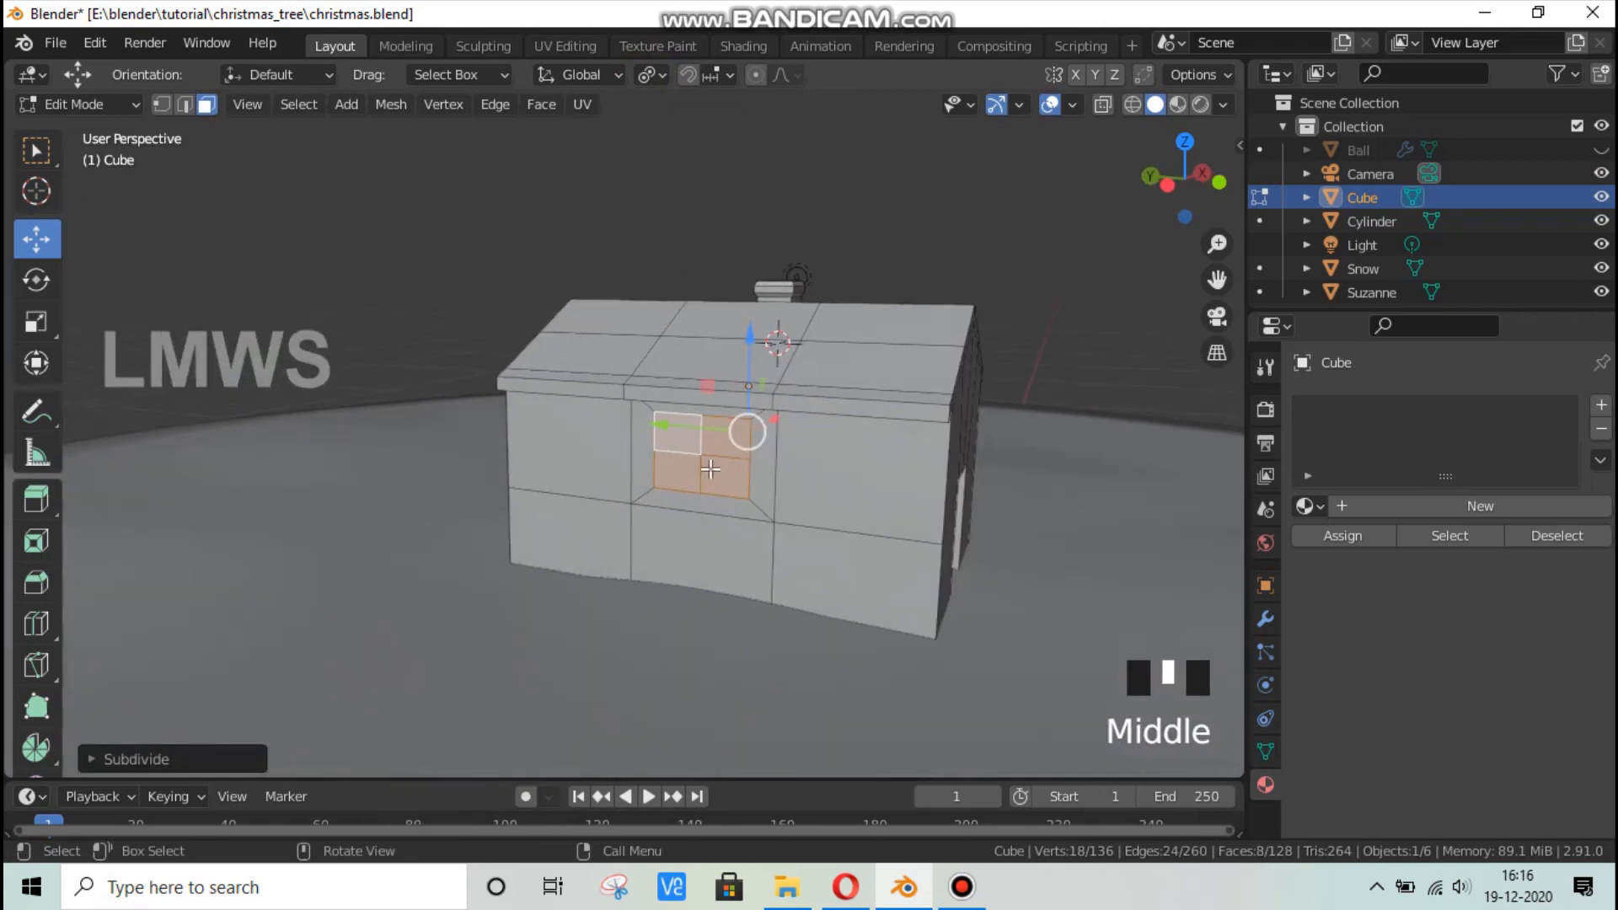
scroll(832, 547, up, 1)
key(ctrl+b)
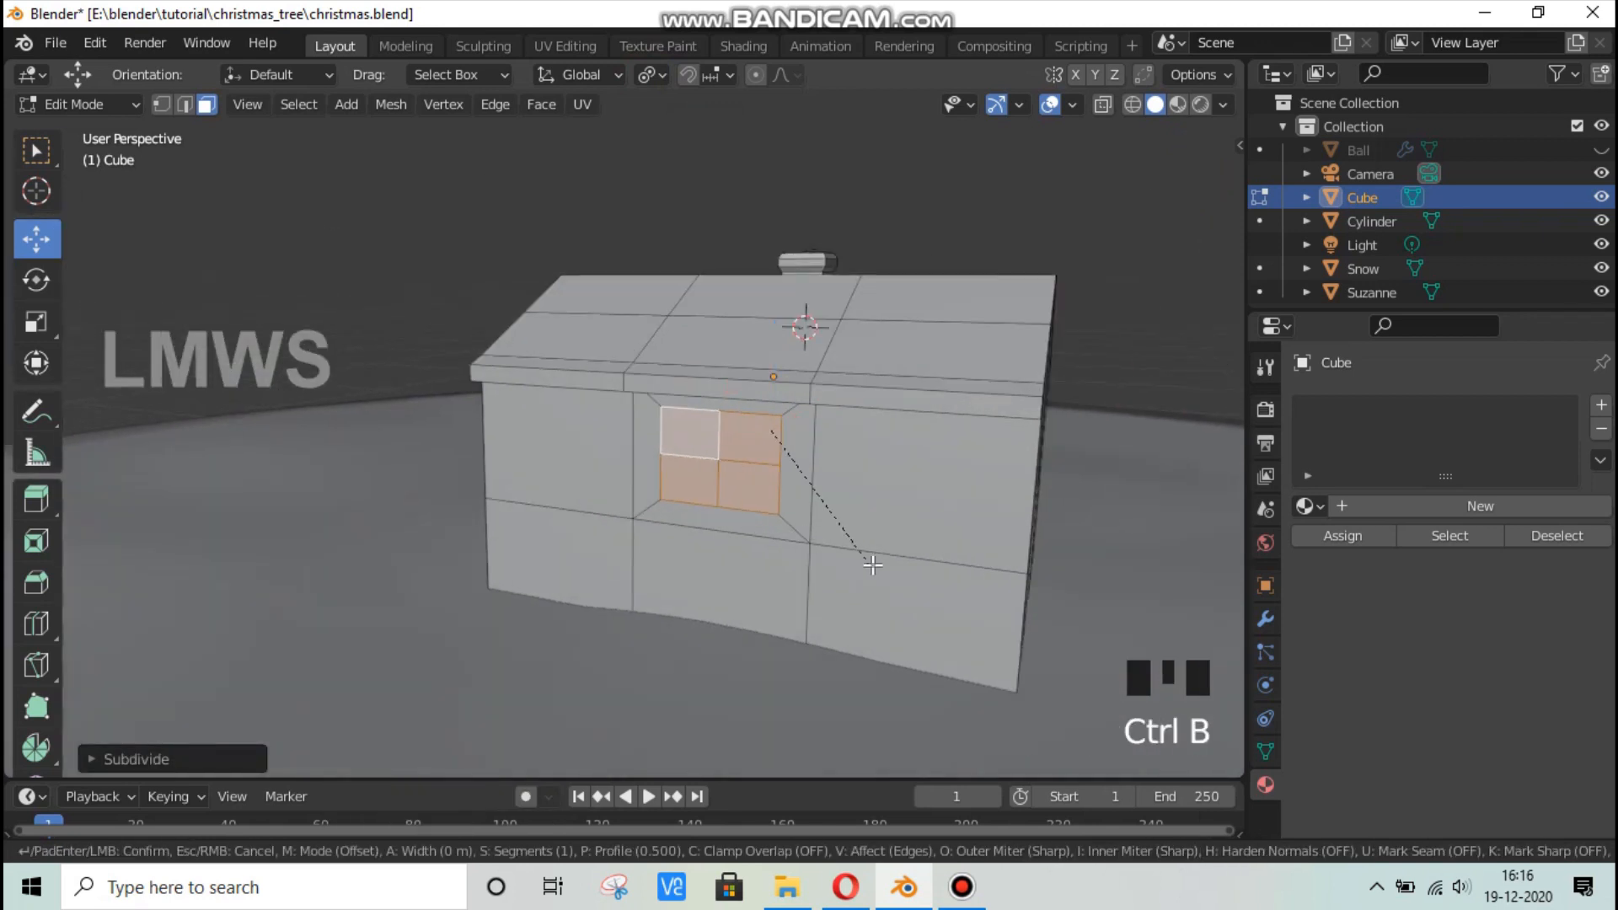
right_click(876, 569)
key(ctrl+z)
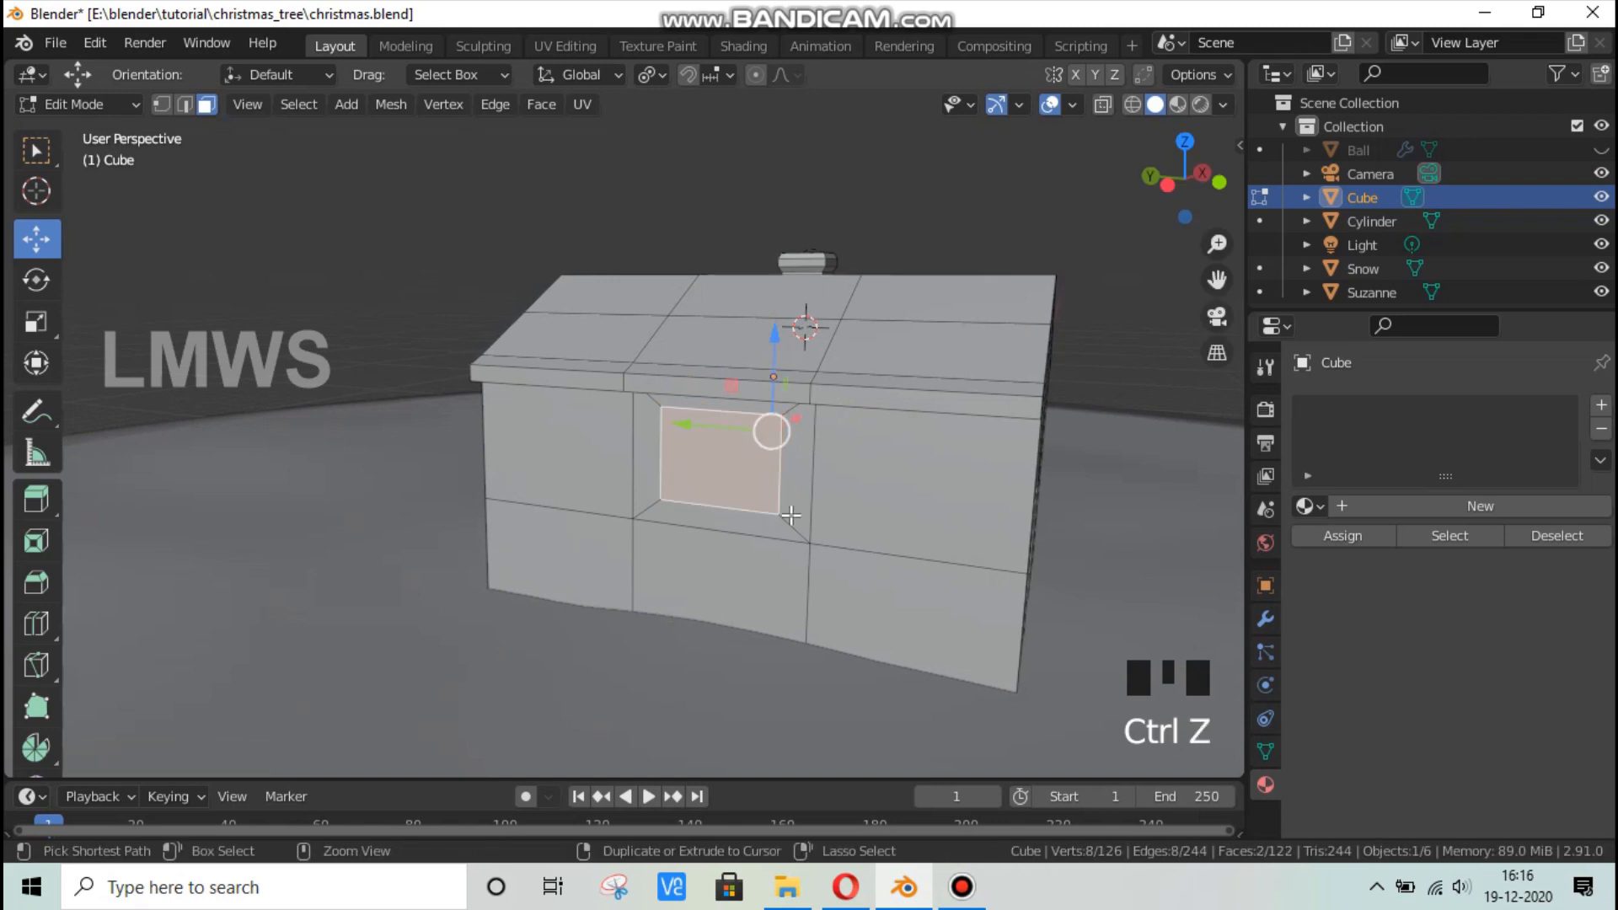
Subdivide the window faces on both long walls into four panes each.
right_click(708, 465)
click(664, 397)
scroll(804, 480, up, 2)
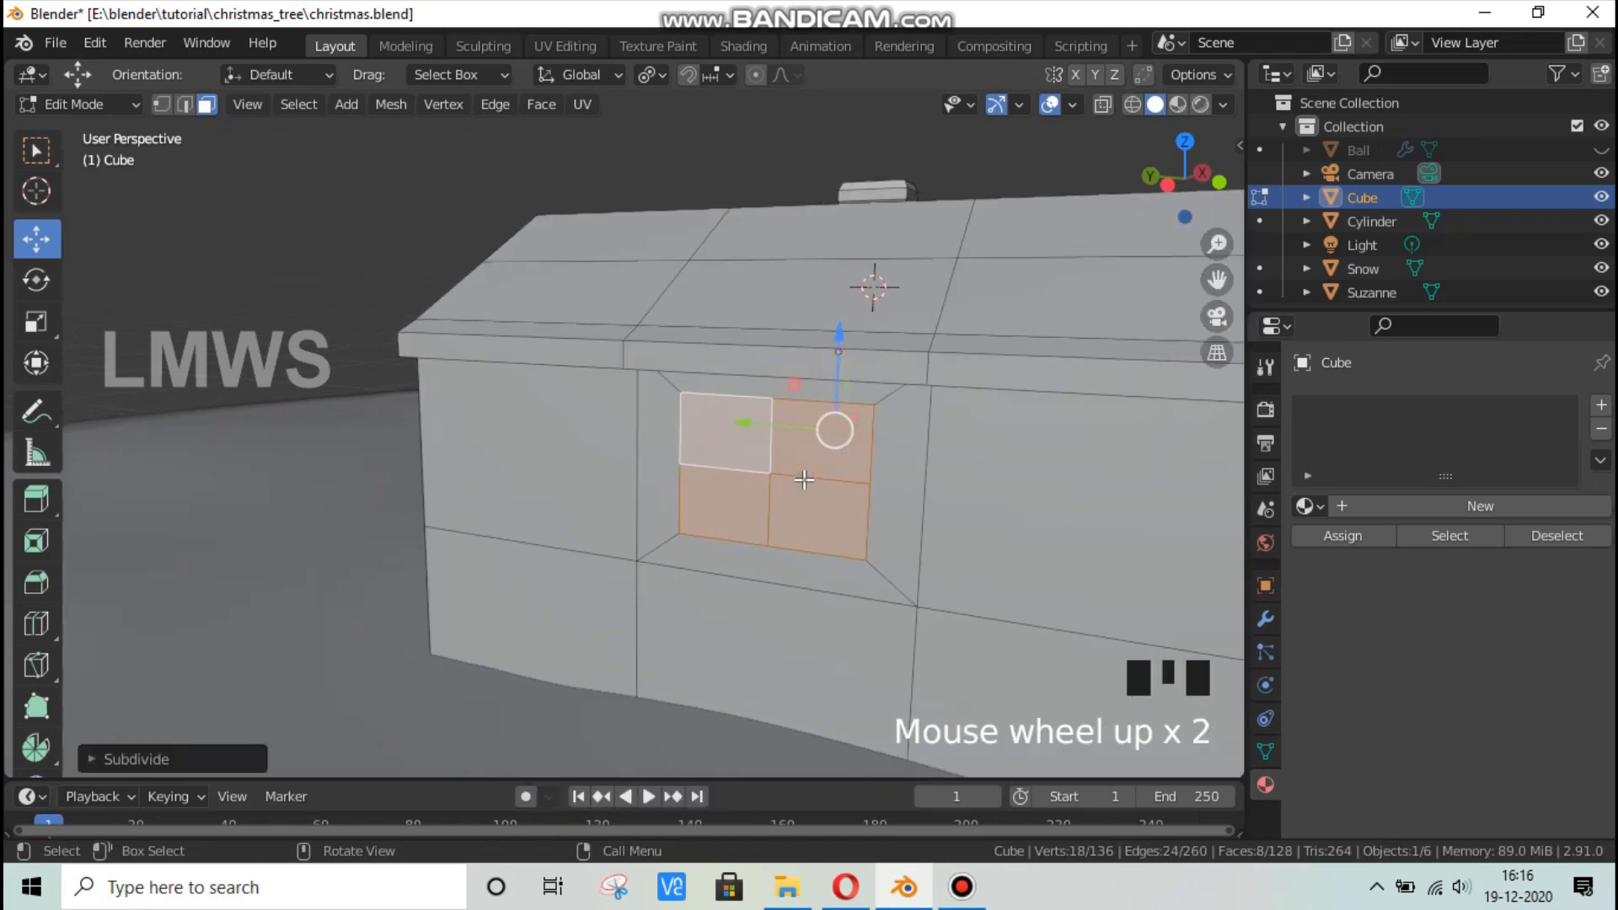
Extrude the window panes as individual faces in place and scale each slightly inward to form the frame and crossbars.
key(alt+e)
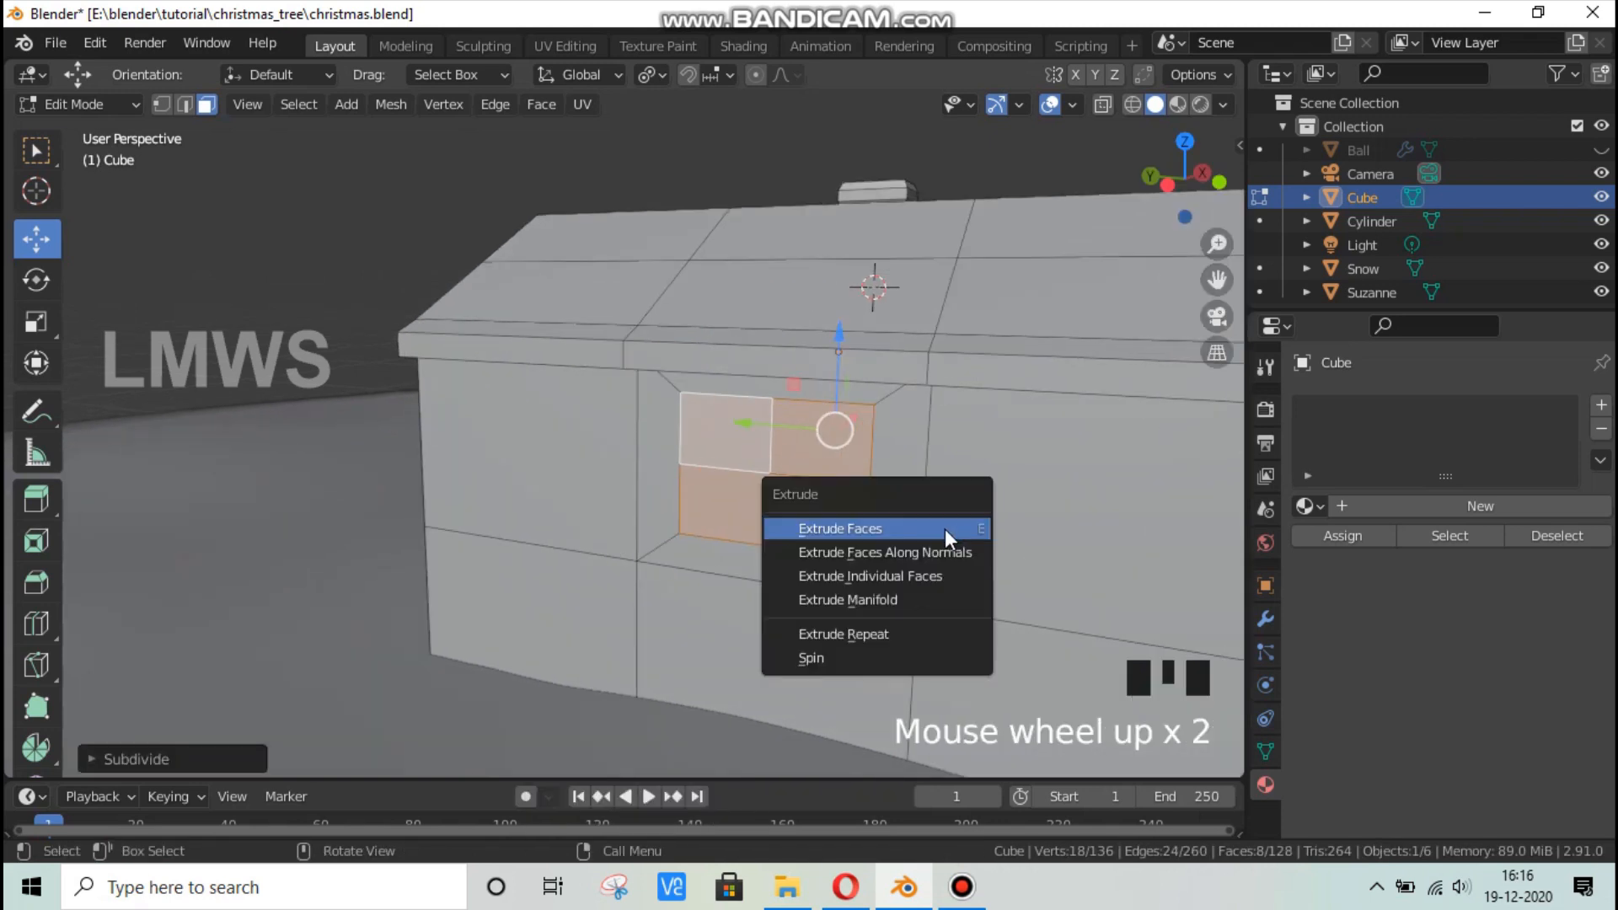
click(924, 575)
click(907, 563)
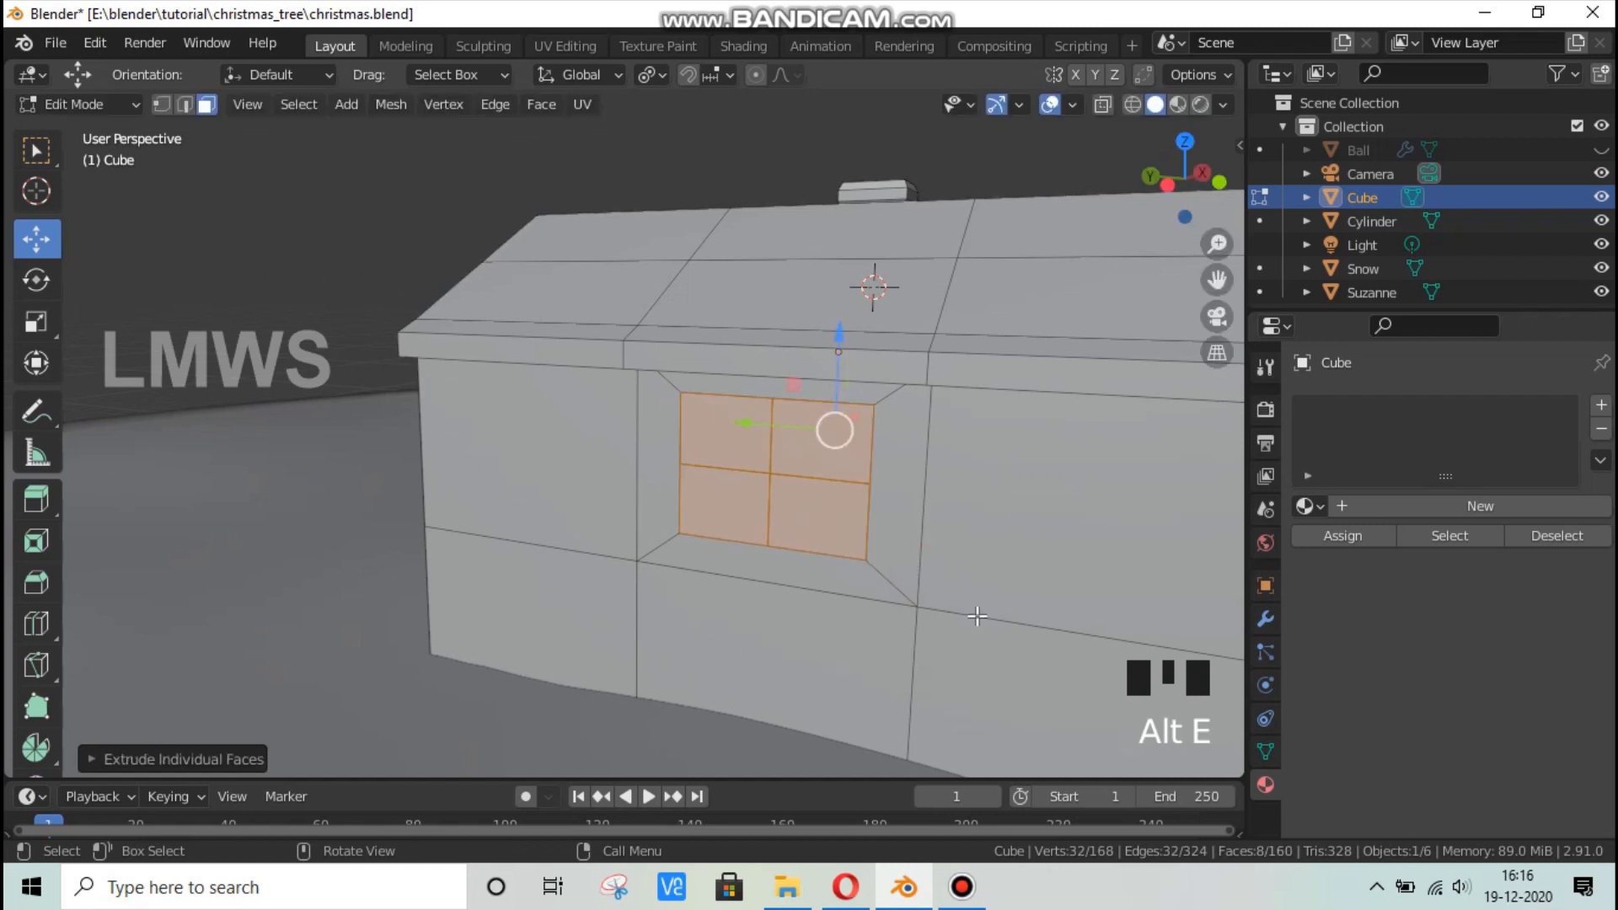
key(s)
click(953, 595)
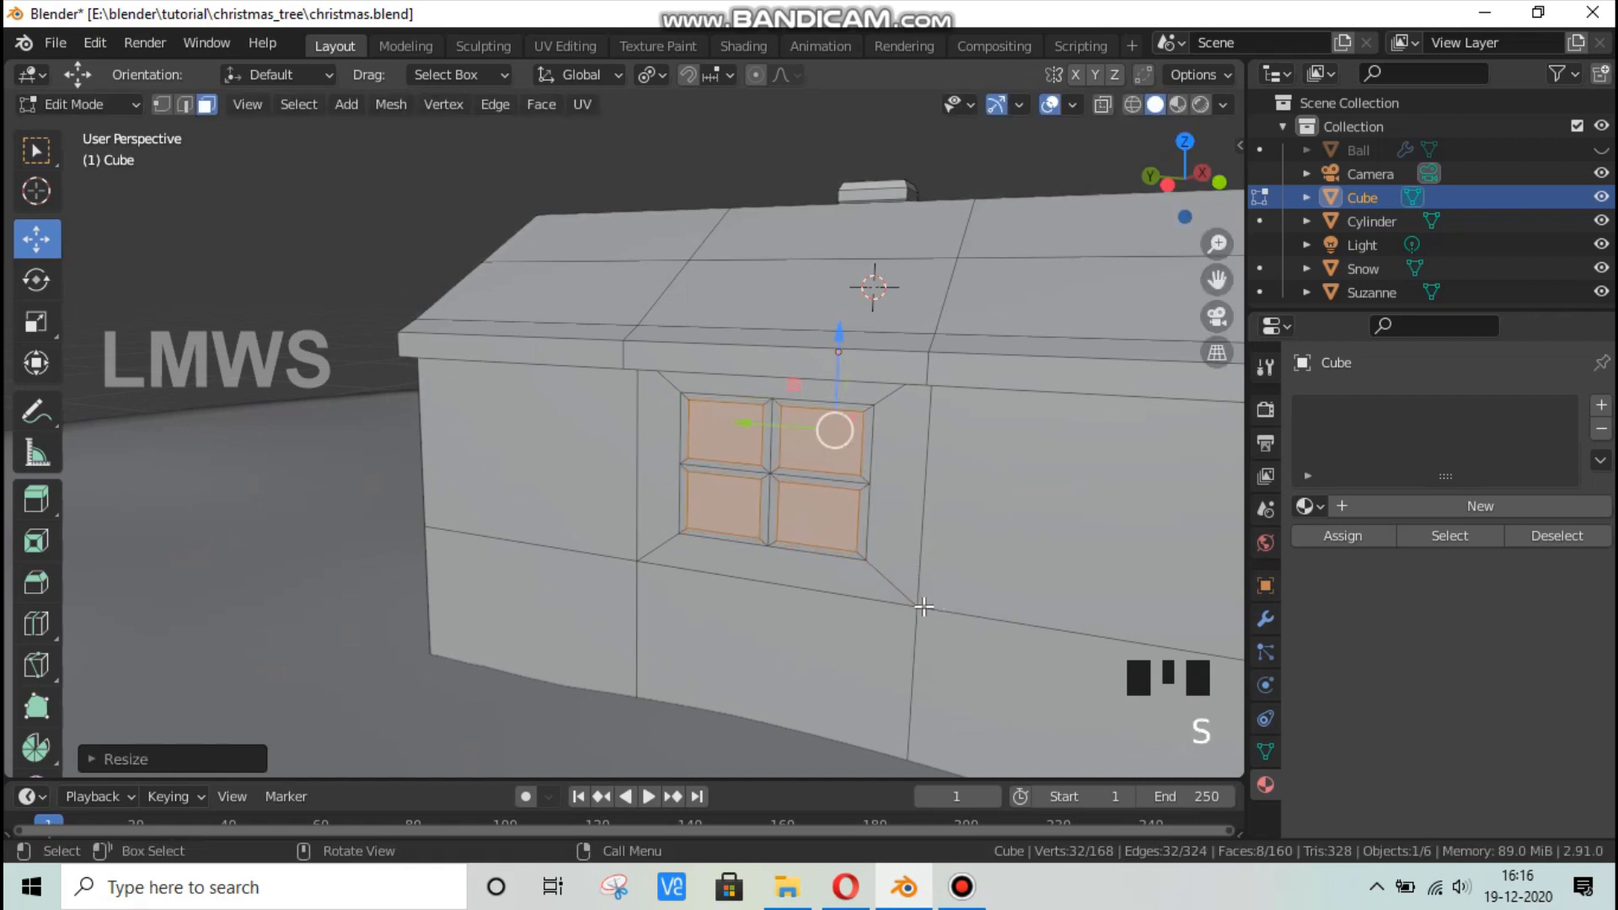
Select the four panes of one window and extrude them about 0.009 m into the wall.
middle_drag(953, 596, 841, 589)
scroll(783, 552, up, 2)
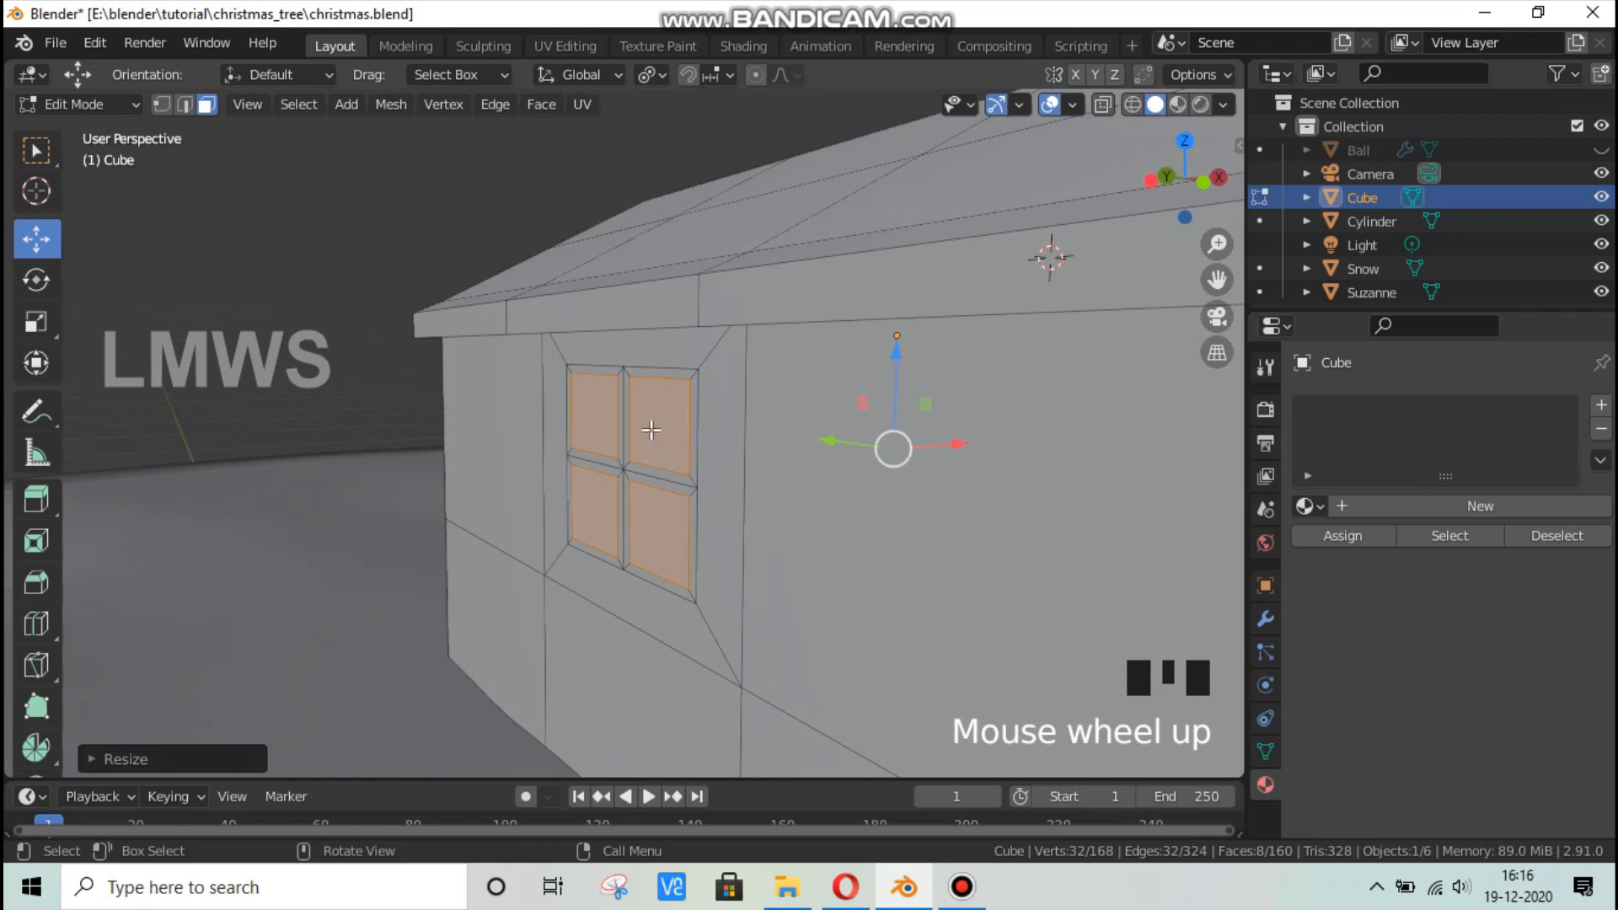
scroll(651, 430, up, 2)
key(alt+a)
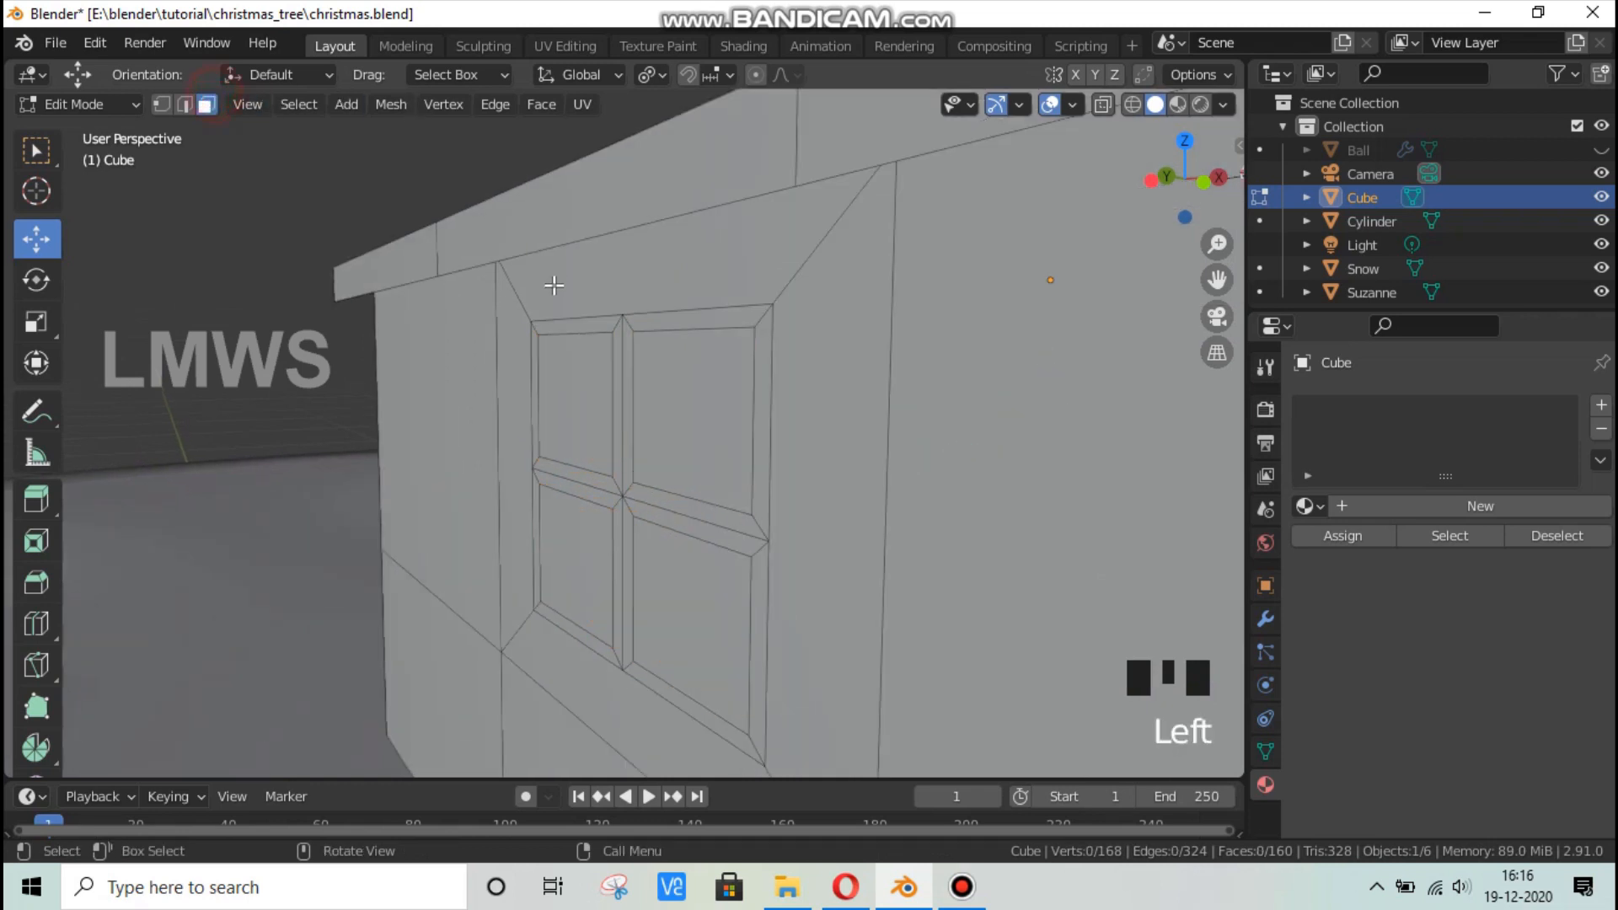
click(577, 387)
shift+click(665, 408)
shift+click(585, 548)
shift+click(686, 596)
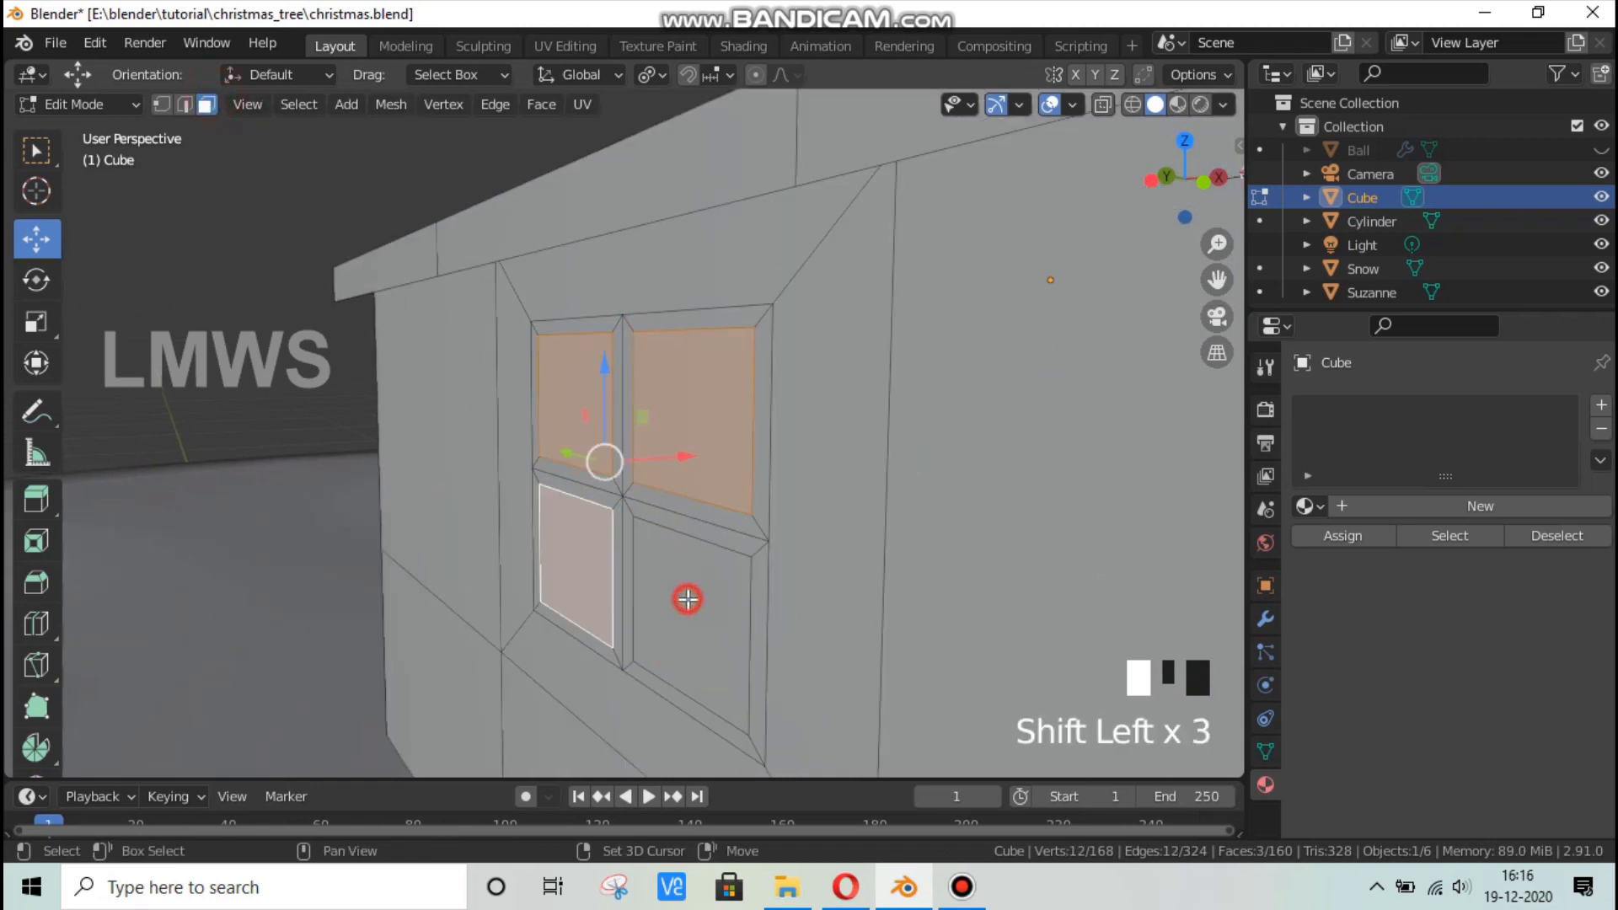
key(e)
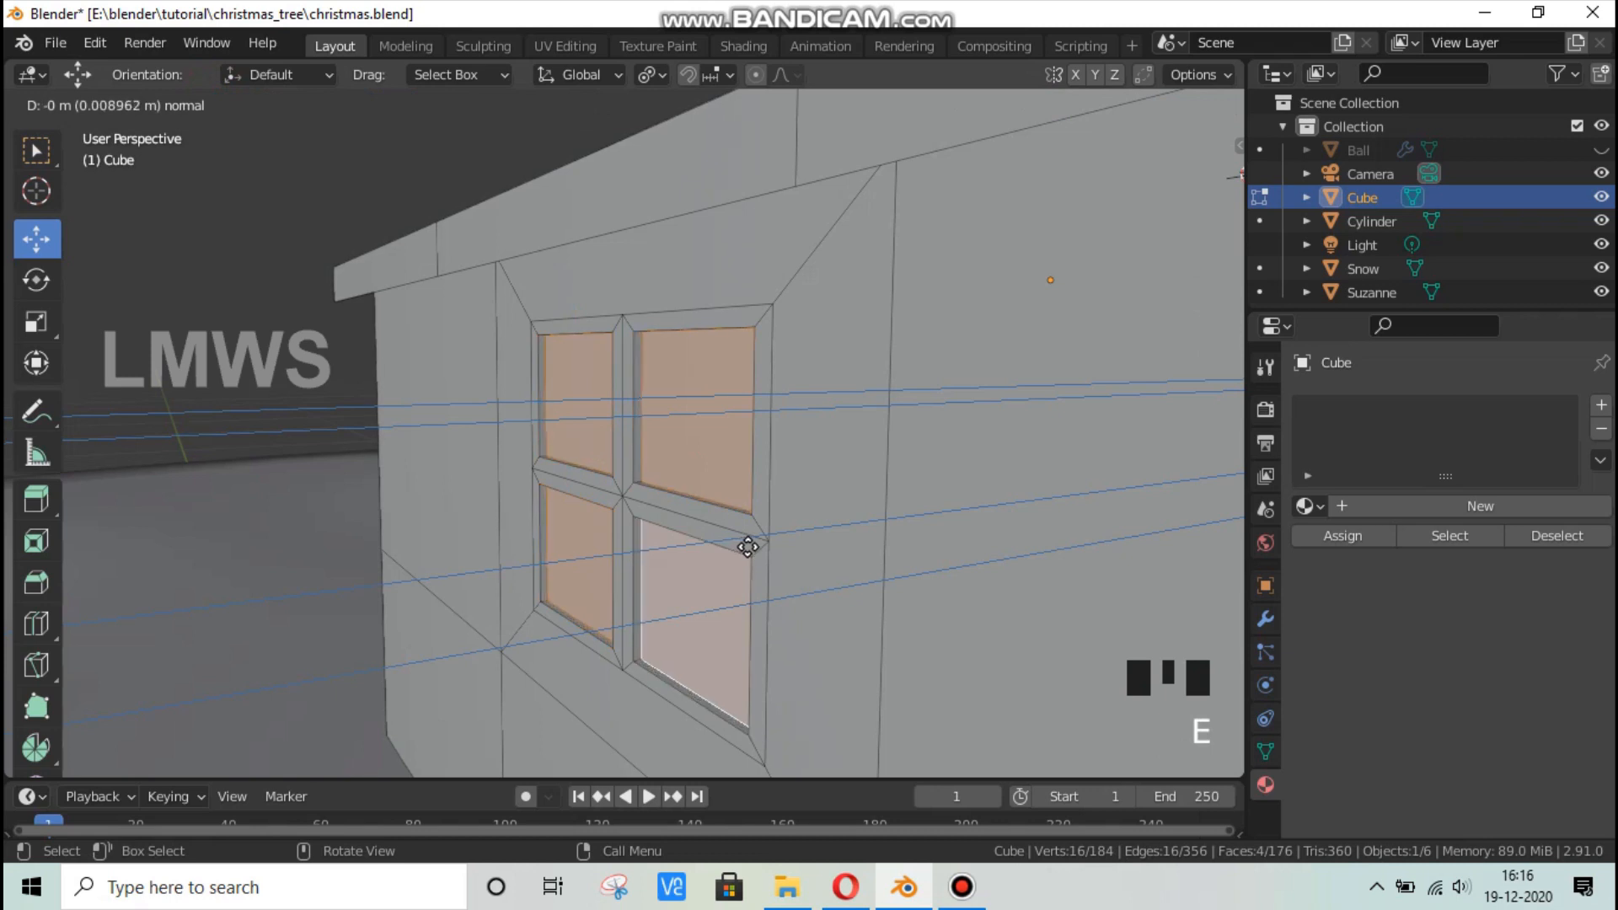
click(748, 547)
Select all frame and crossbar faces around the recessed panes and extrude them slightly outward.
click(584, 319)
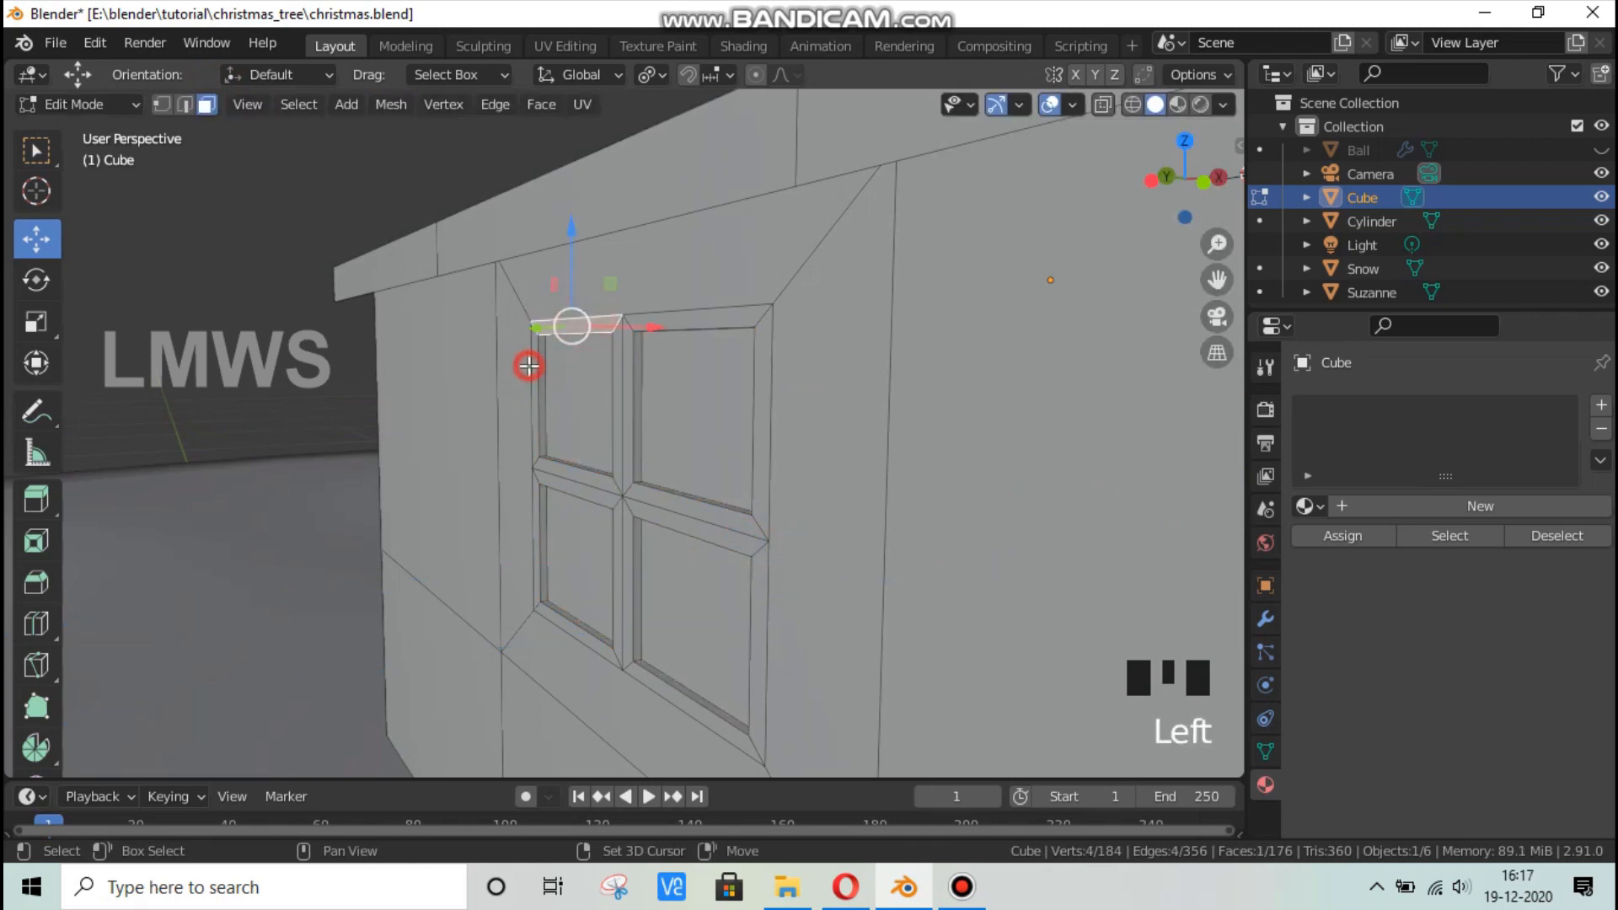
shift+click(531, 386)
key(alt+a)
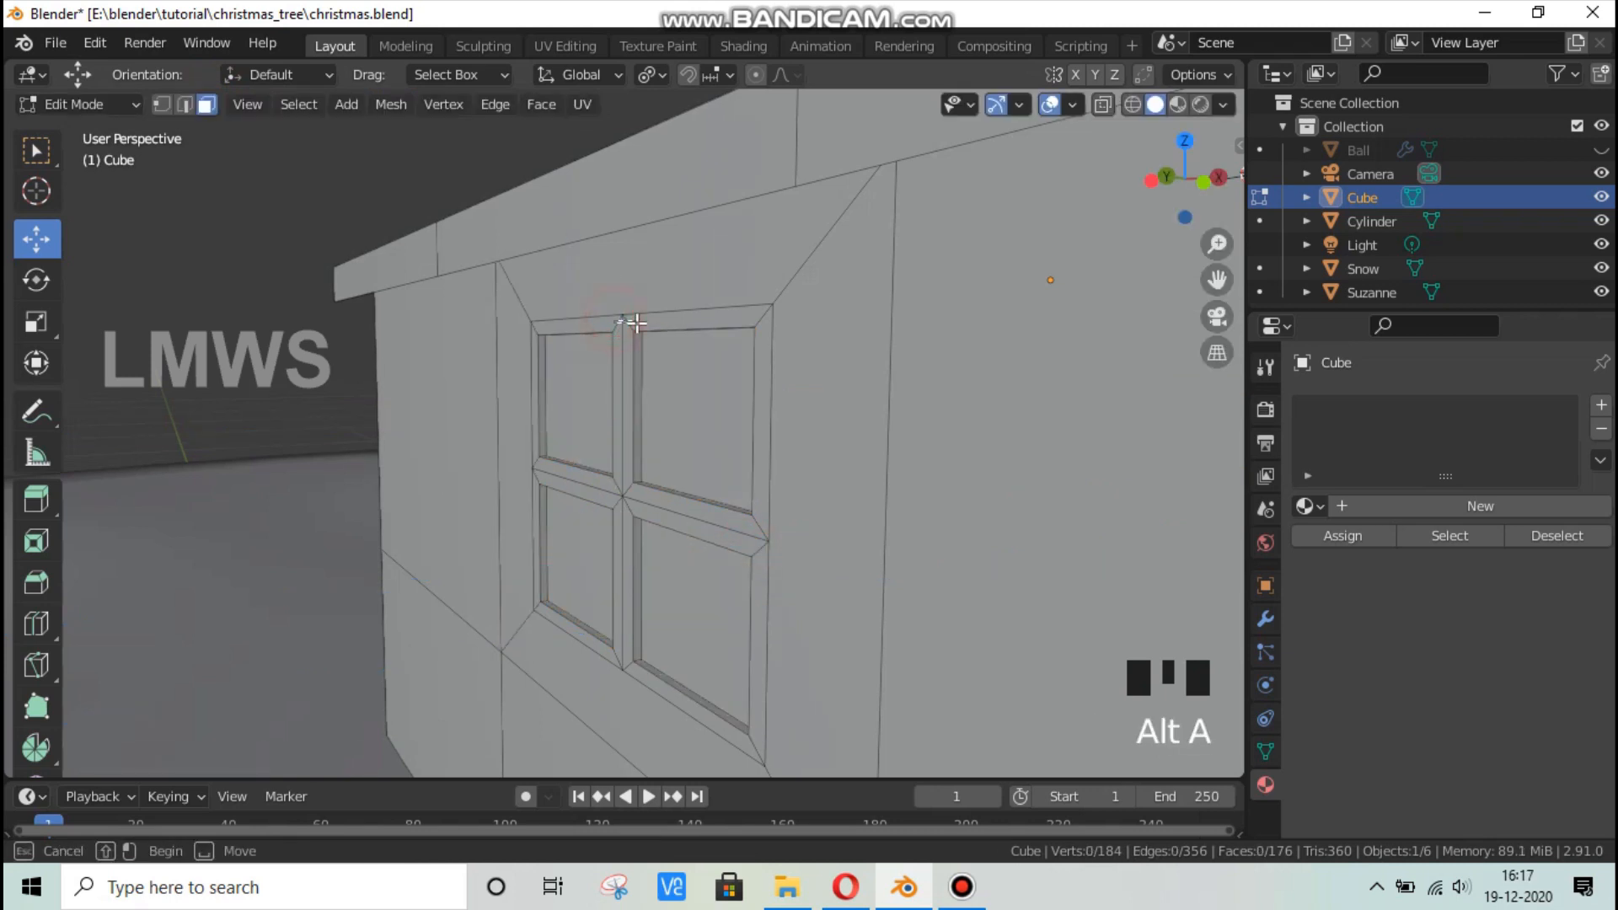
click(634, 323)
shift+click(762, 544)
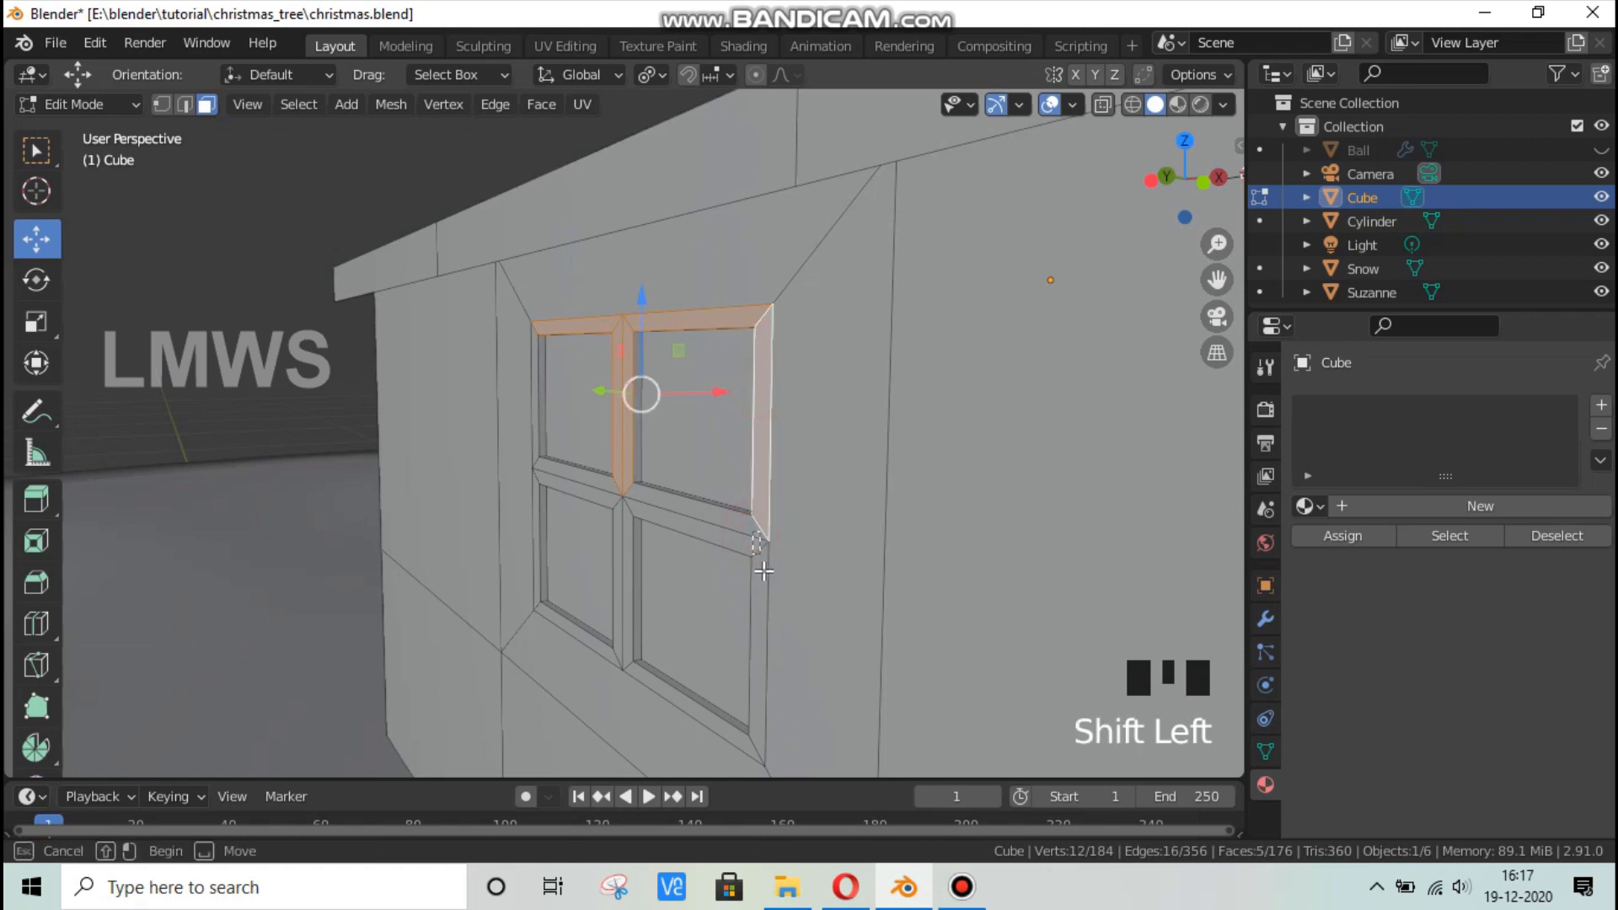
shift+click(759, 560)
shift+click(611, 653)
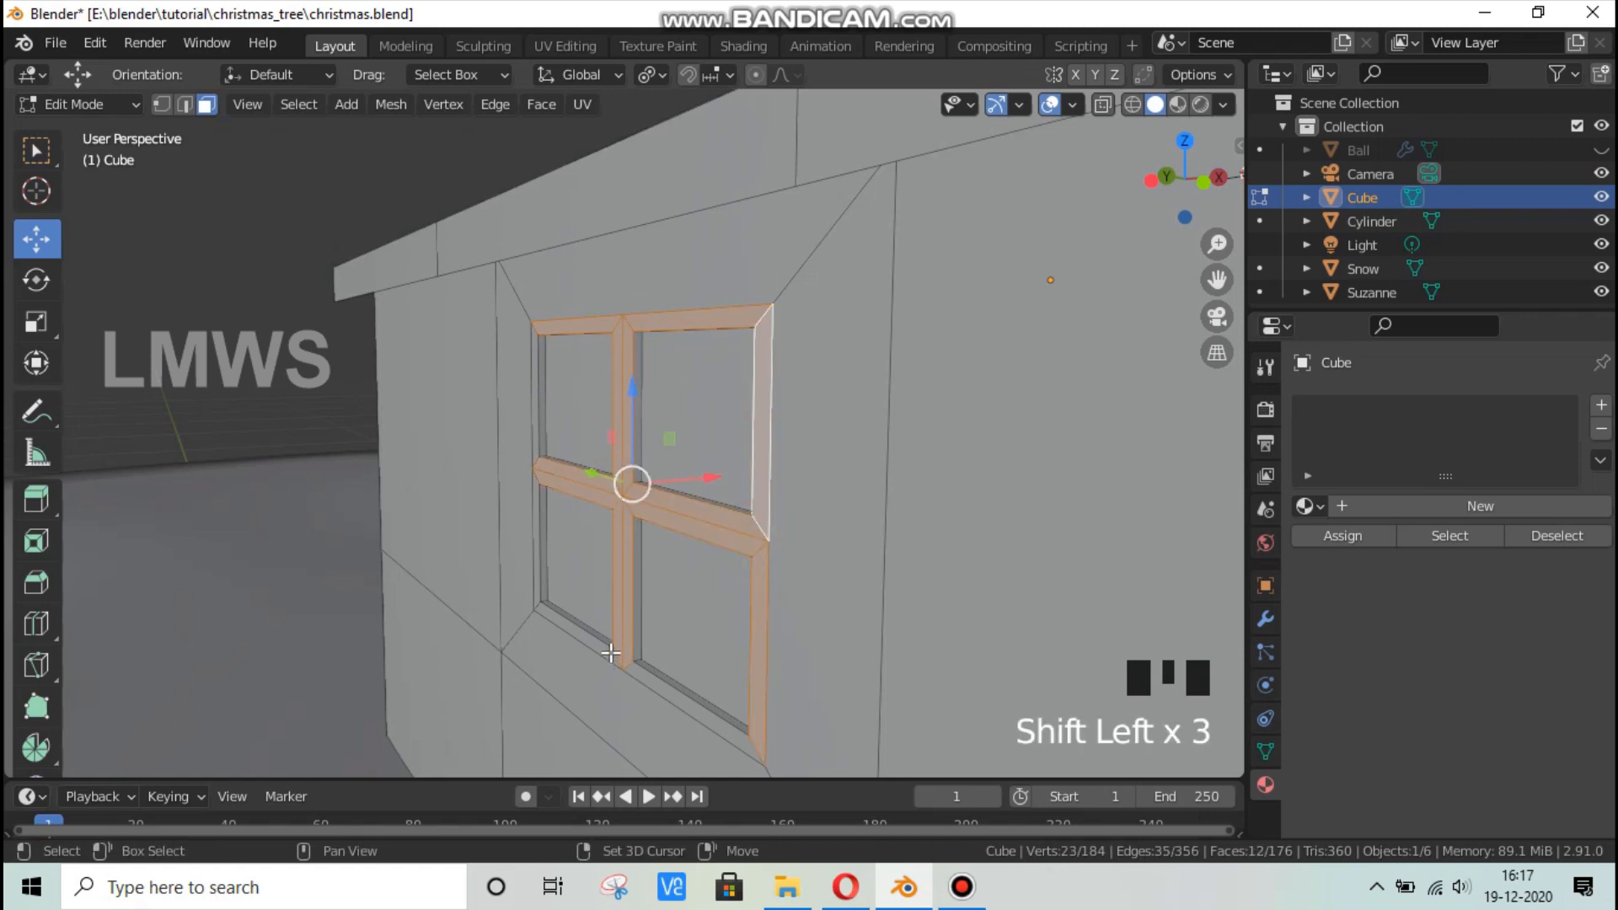
shift+click(606, 655)
shift+click(649, 684)
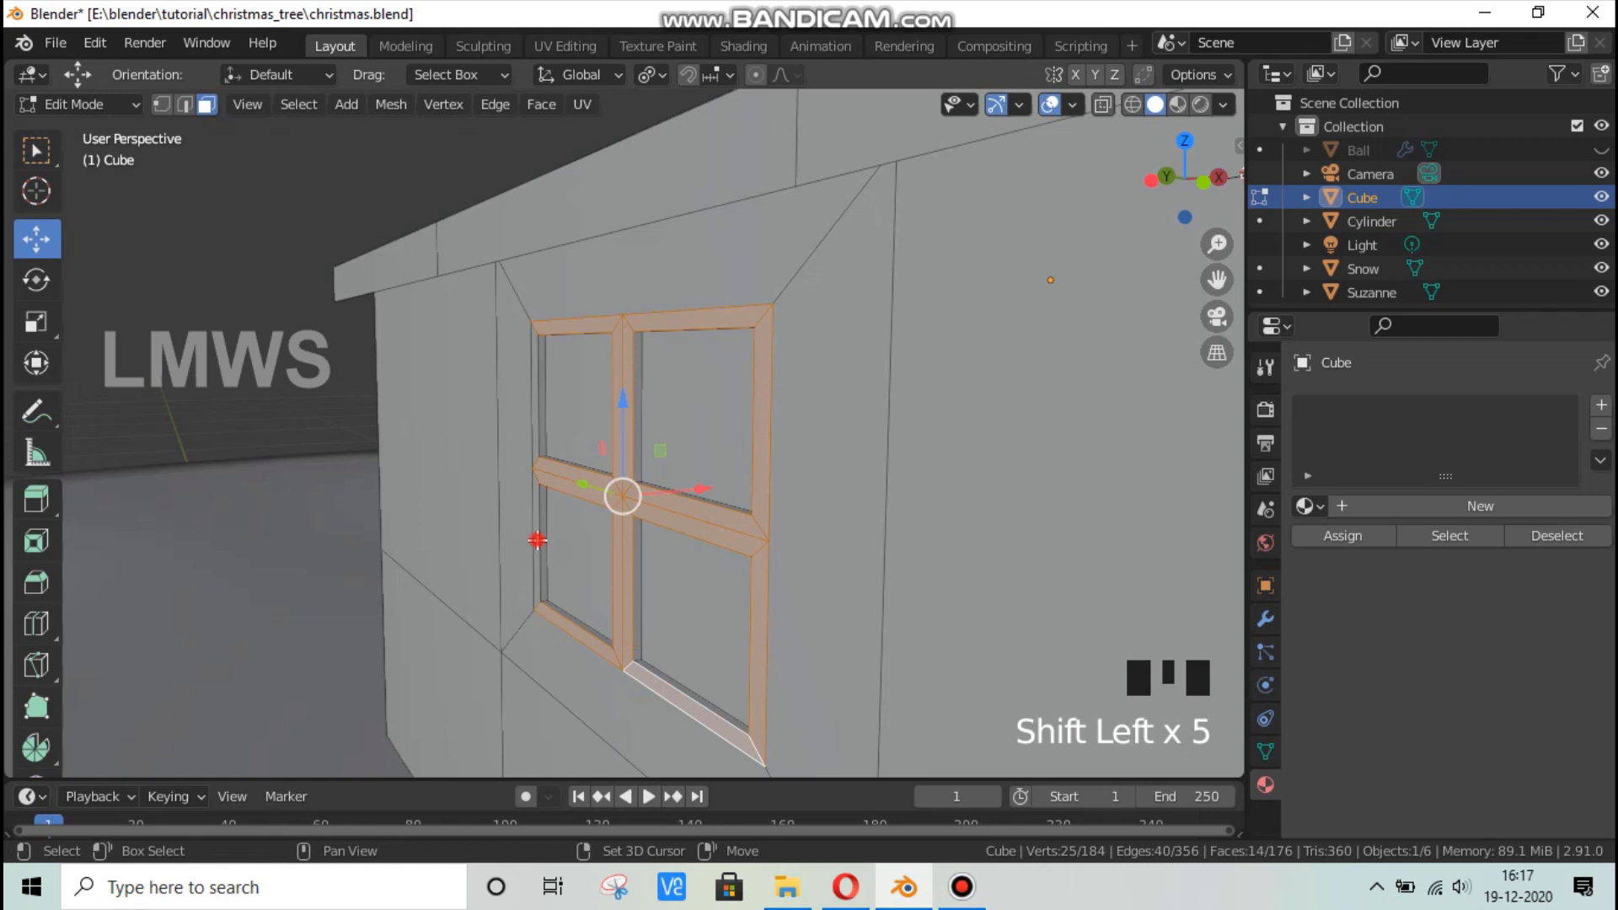
shift+click(537, 539)
shift+click(537, 443)
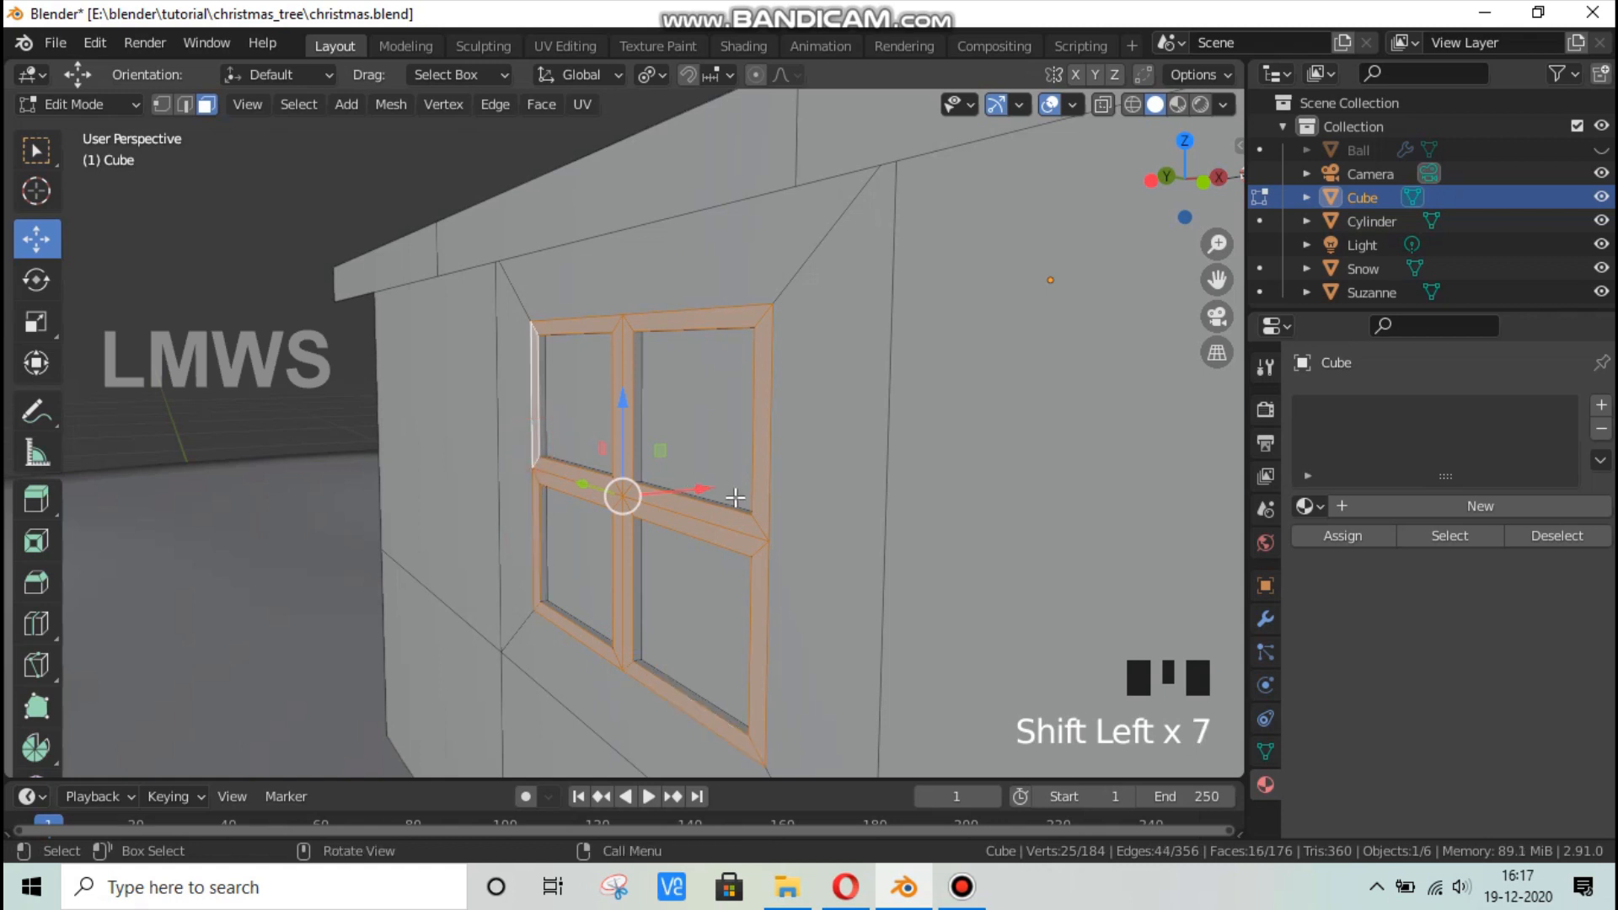
key(e)
right_click(752, 518)
scroll(784, 497, down, 2)
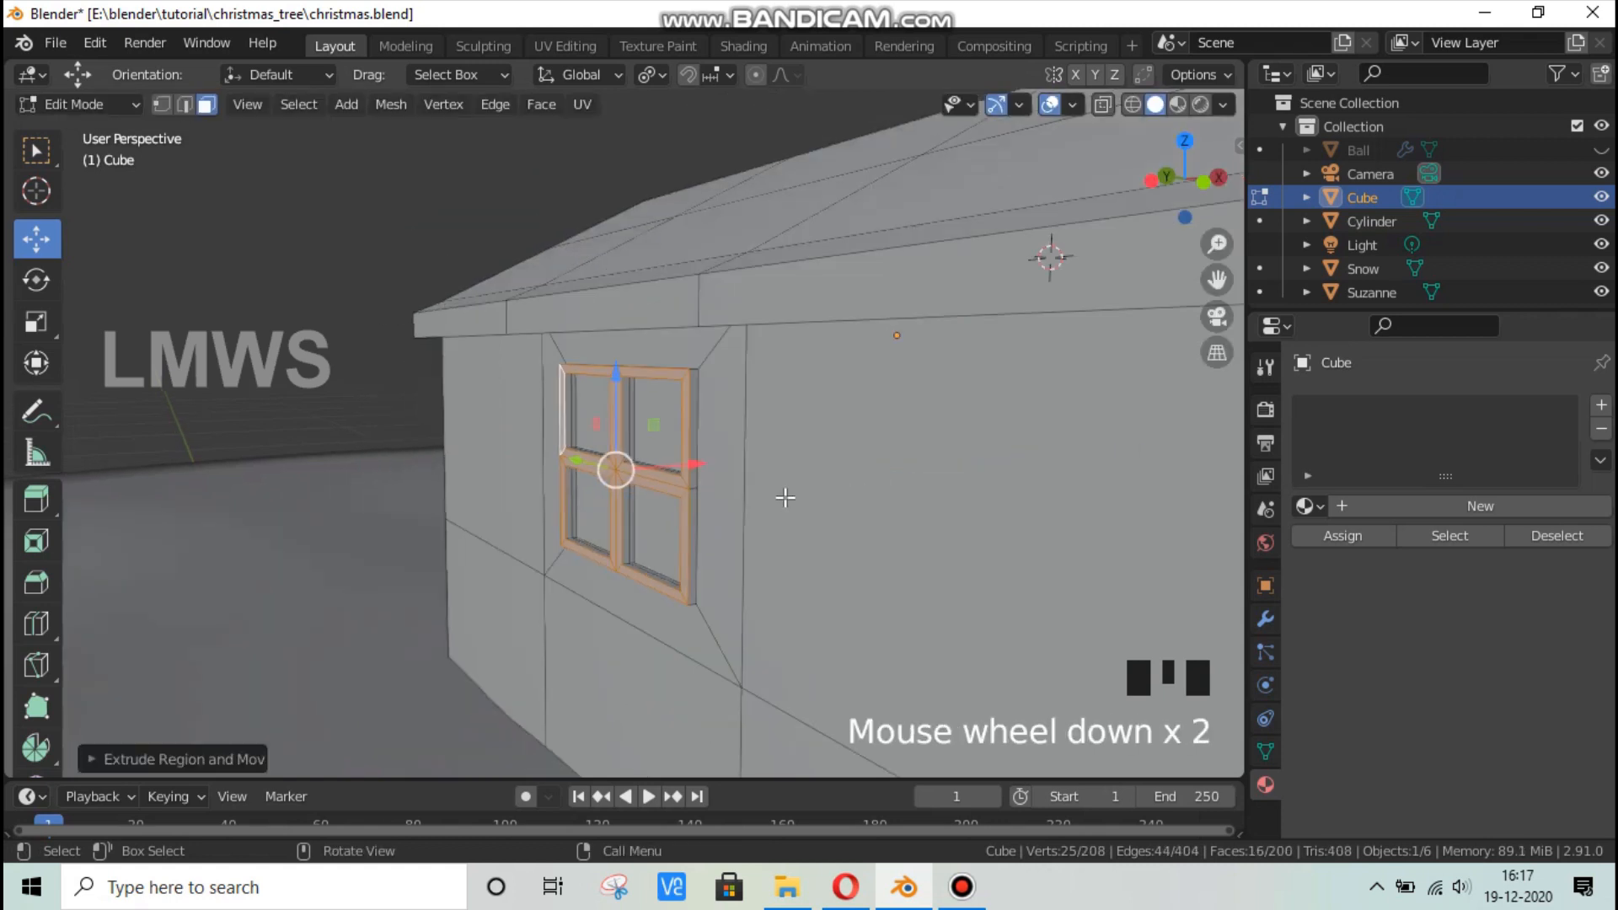
Select the four panes of the window on the opposite wall and extrude them slightly into the wall.
middle_drag(785, 497, 782, 448)
click(830, 408)
shift+click(824, 529)
shift+click(921, 527)
shift+click(922, 413)
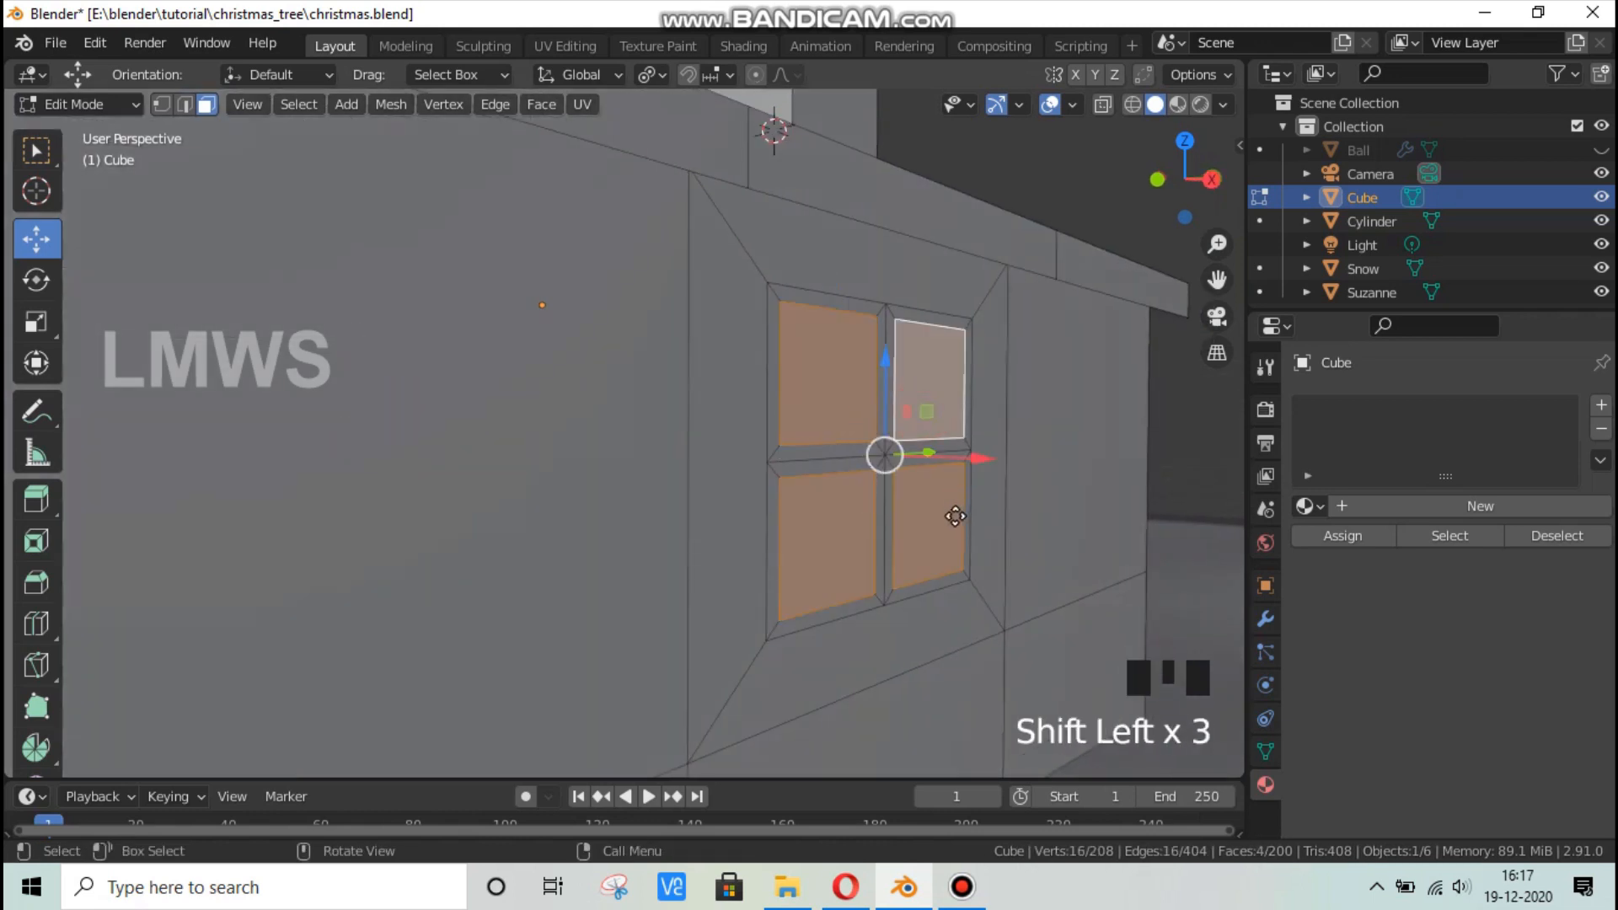
key(e)
click(818, 350)
key(alt+a)
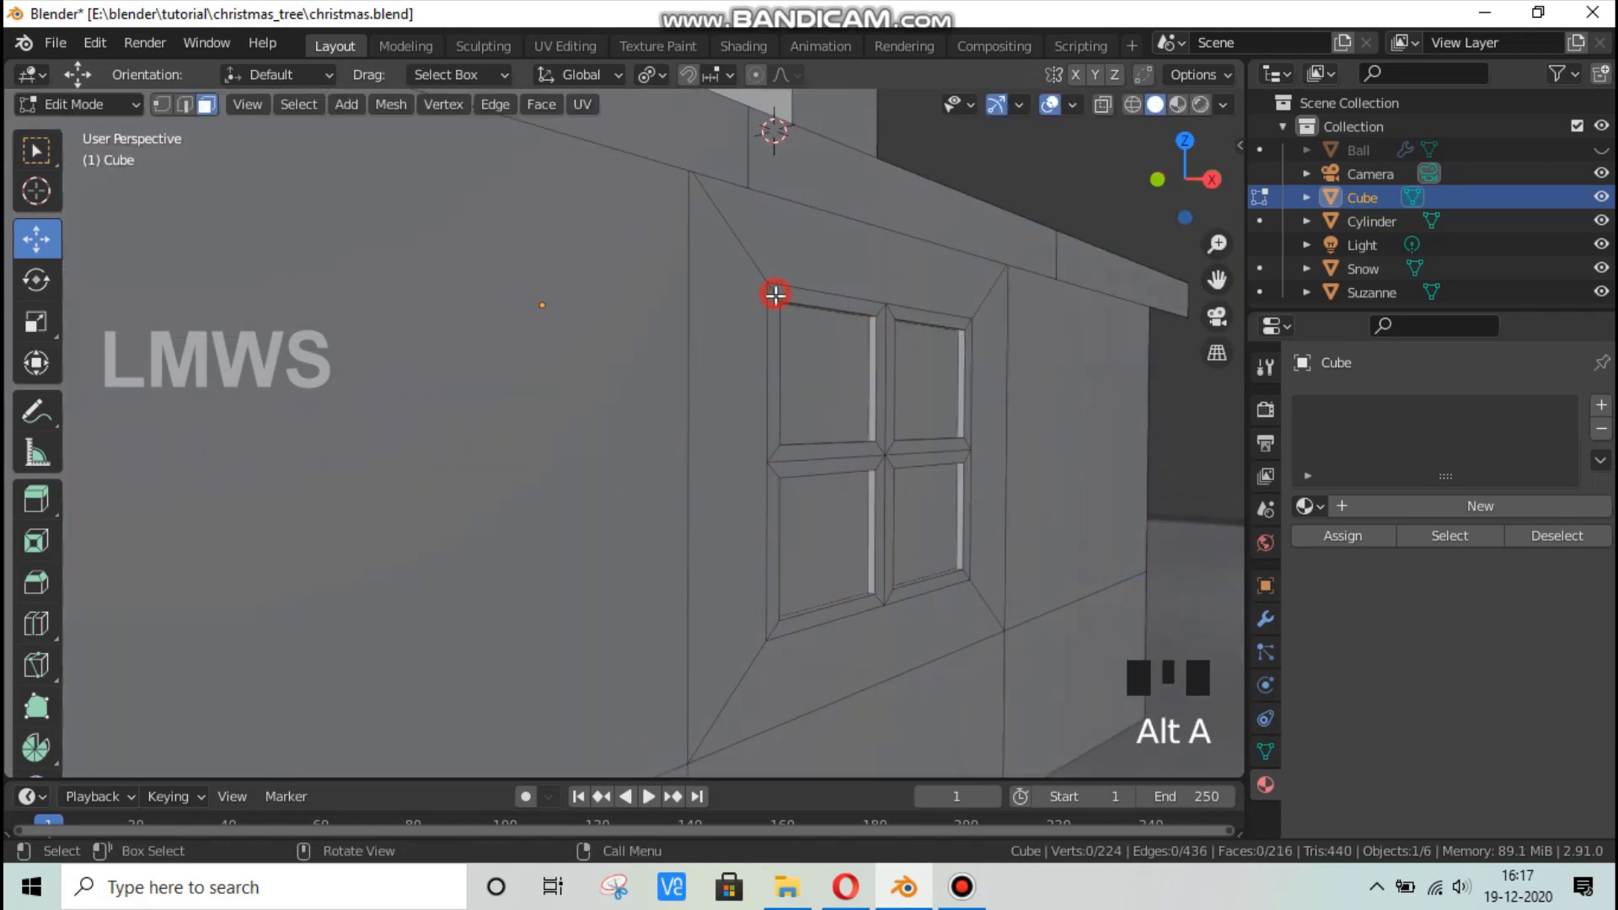
Select all frame and crossbar faces of the window on this wall and extrude them outward about 0.0067 m.
shift+click(772, 312)
shift+click(771, 458)
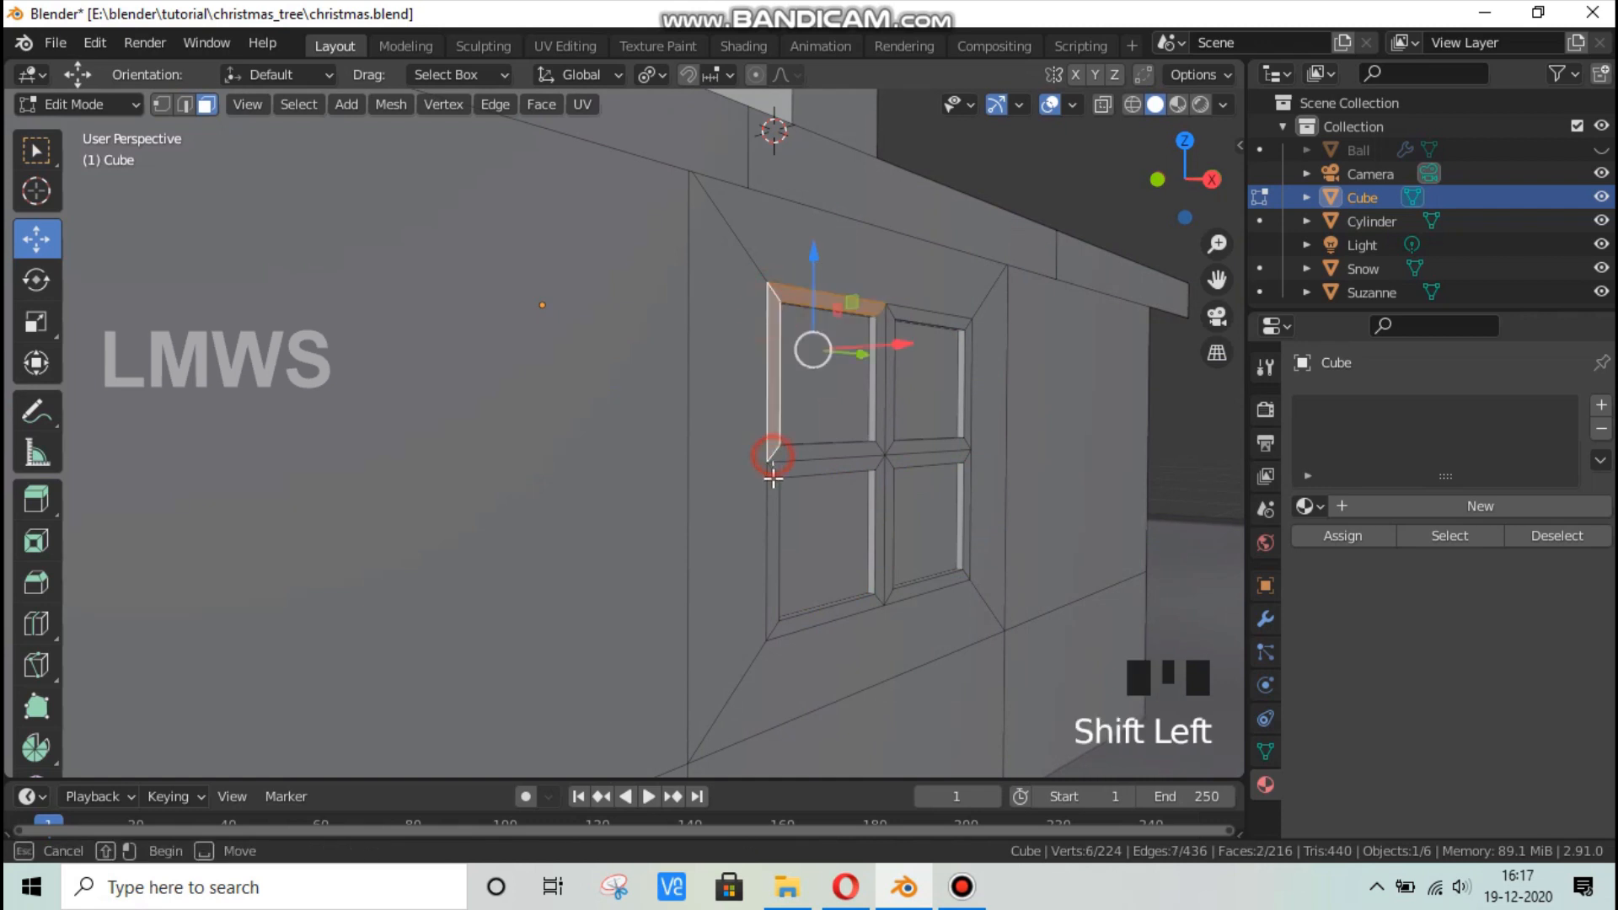
shift+click(864, 473)
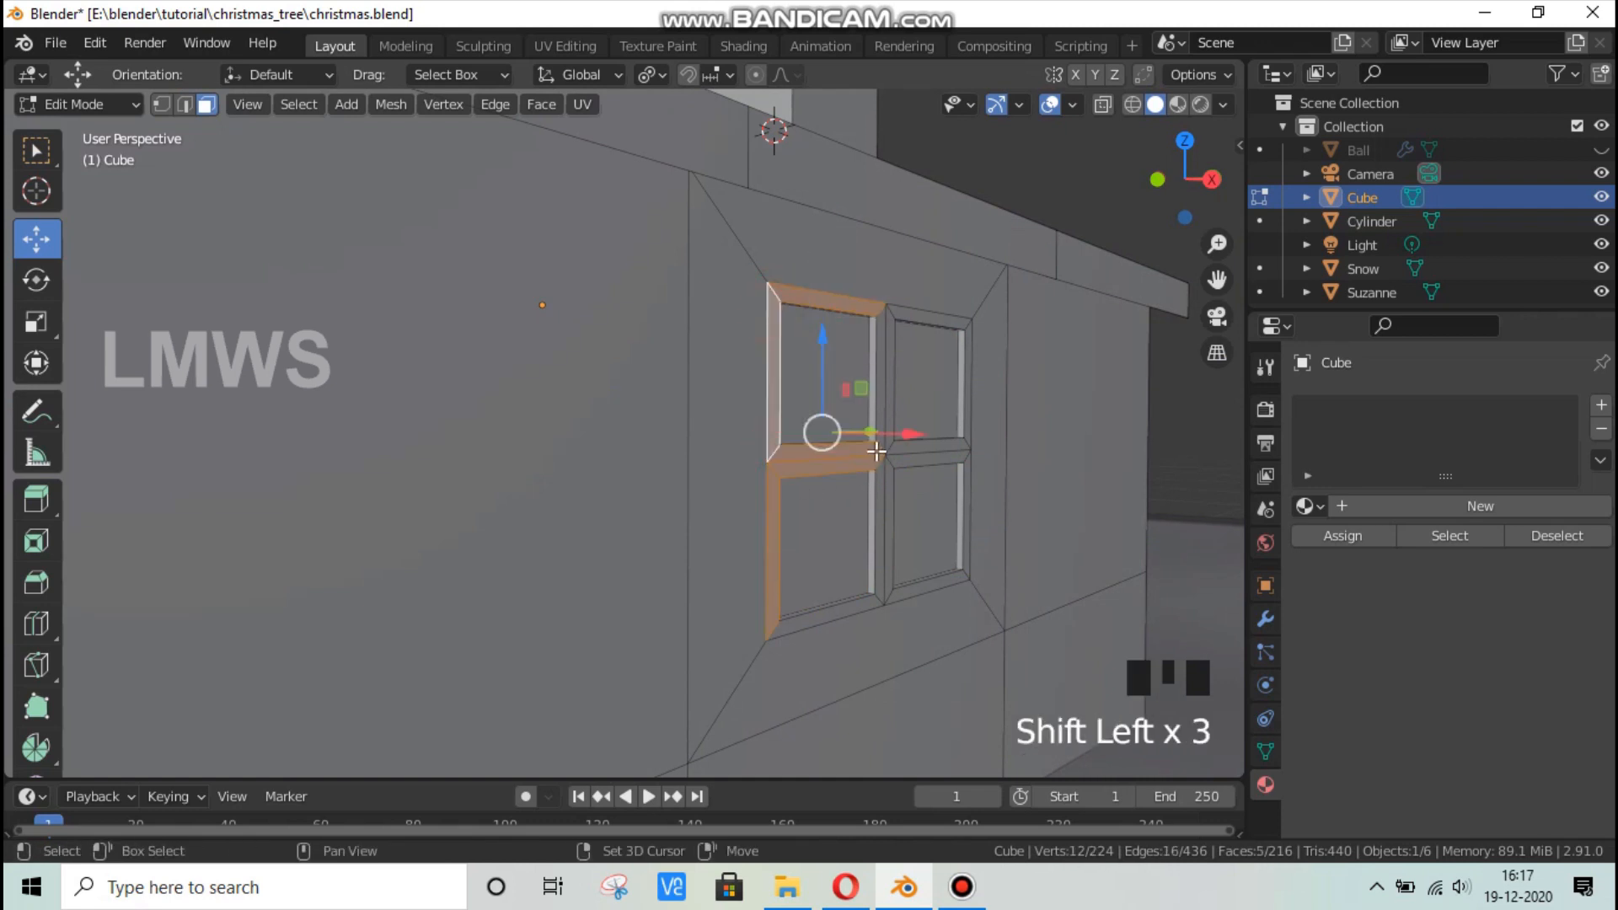
shift+click(874, 572)
drag(876, 601, 976, 578)
middle_drag(982, 582, 552, 395)
shift+drag(579, 408, 568, 294)
shift+click(570, 284)
middle_drag(657, 469, 907, 463)
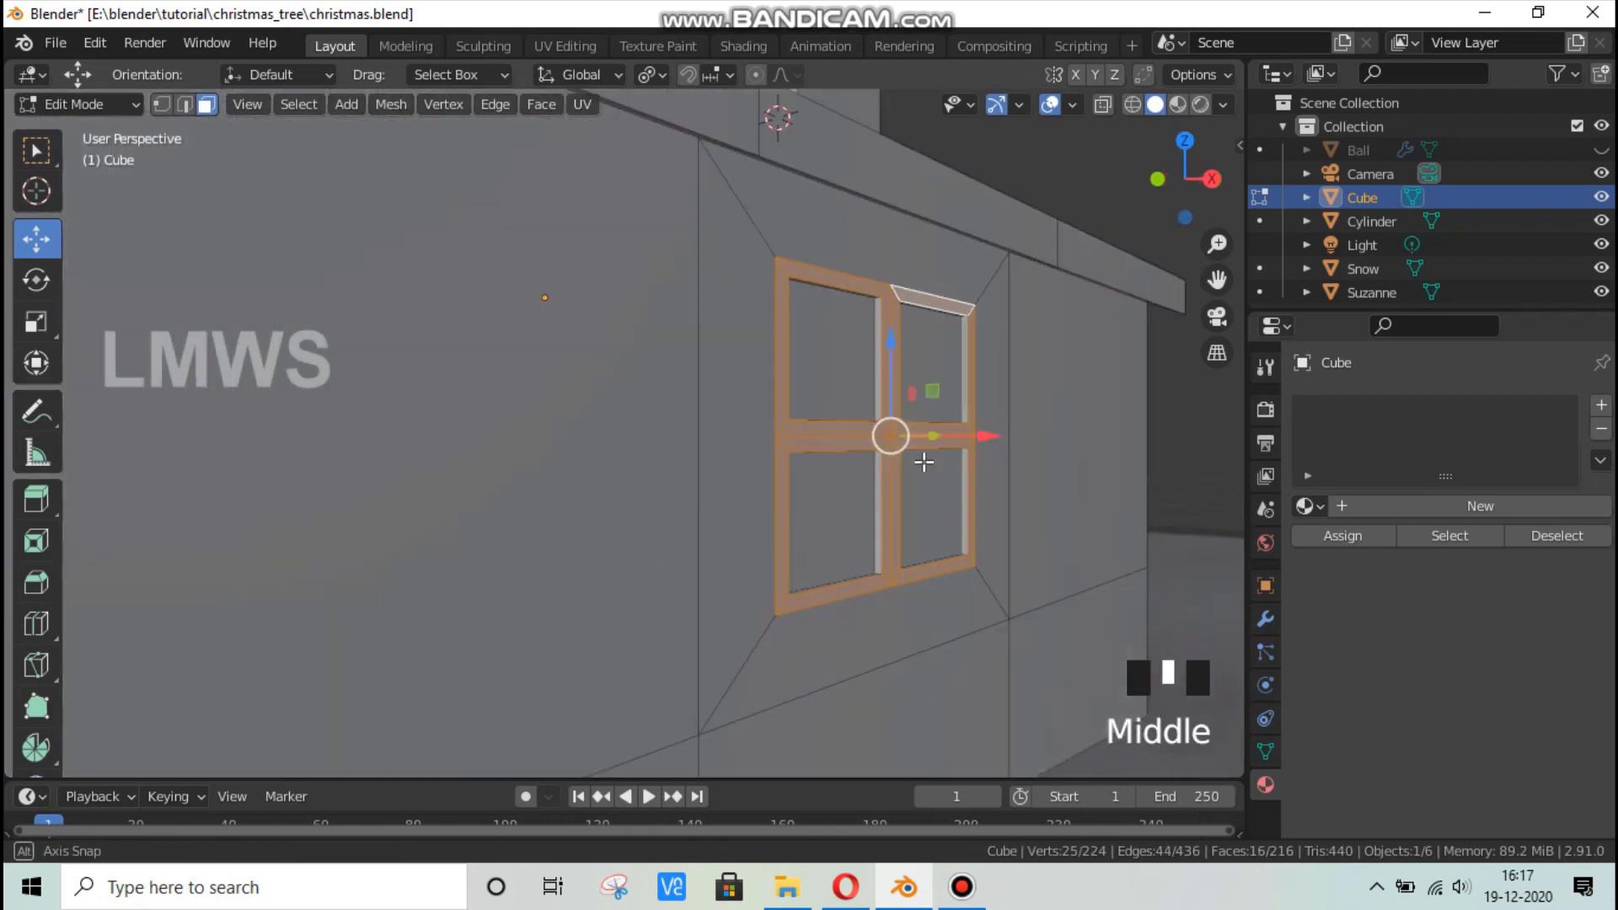
scroll(907, 464, up, 2)
key(e)
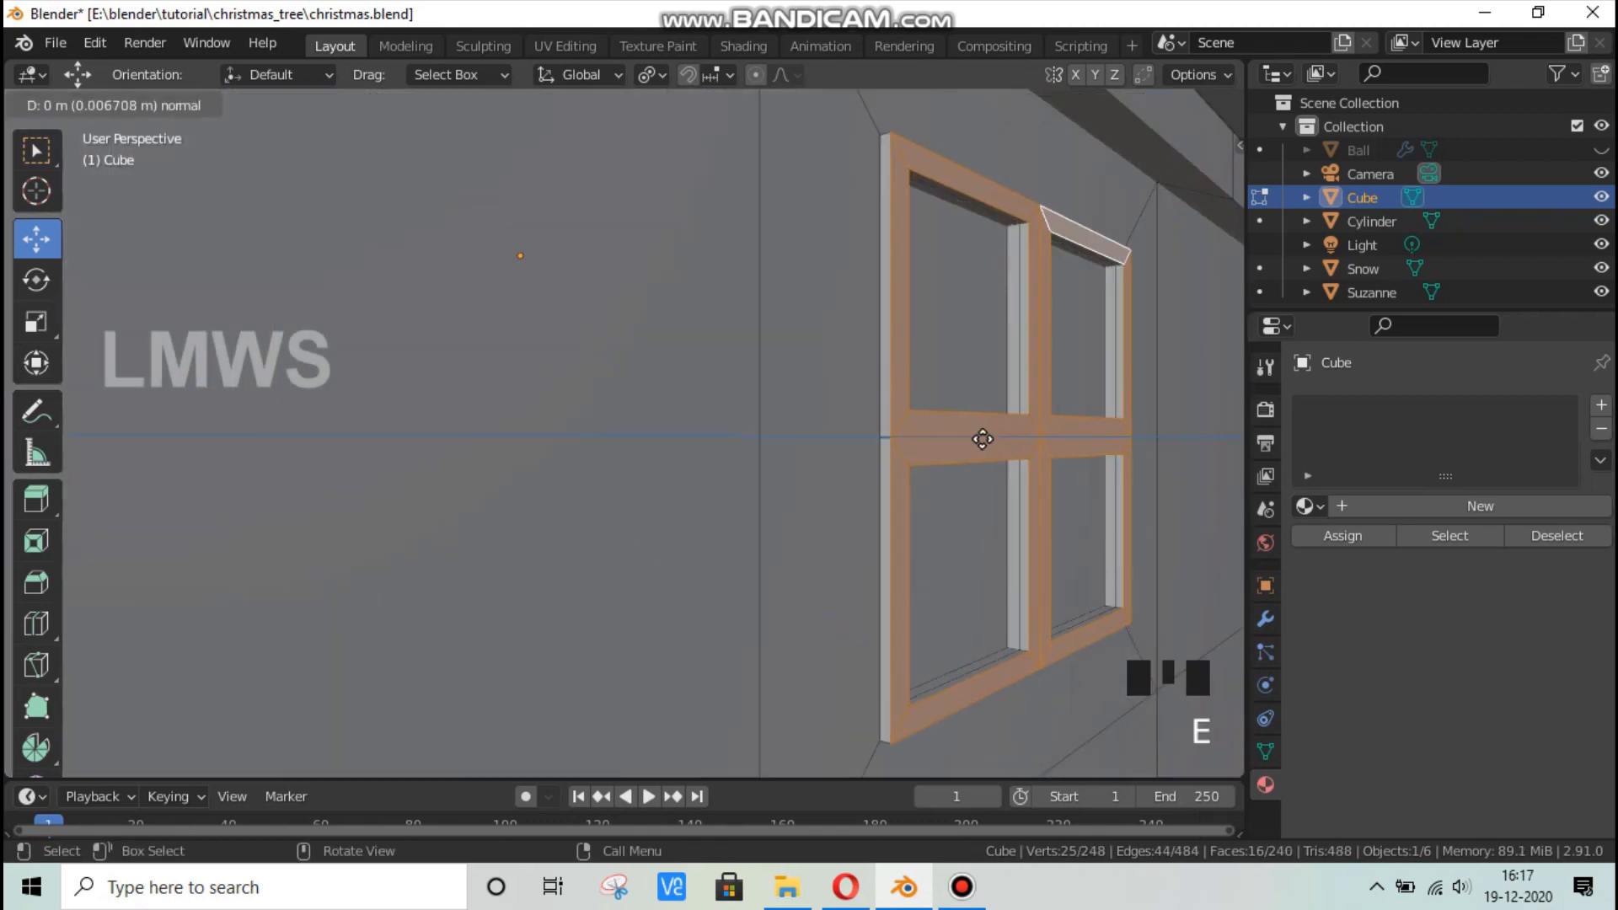
click(980, 435)
scroll(932, 469, down, 3)
key(alt+a)
scroll(883, 366, down, 3)
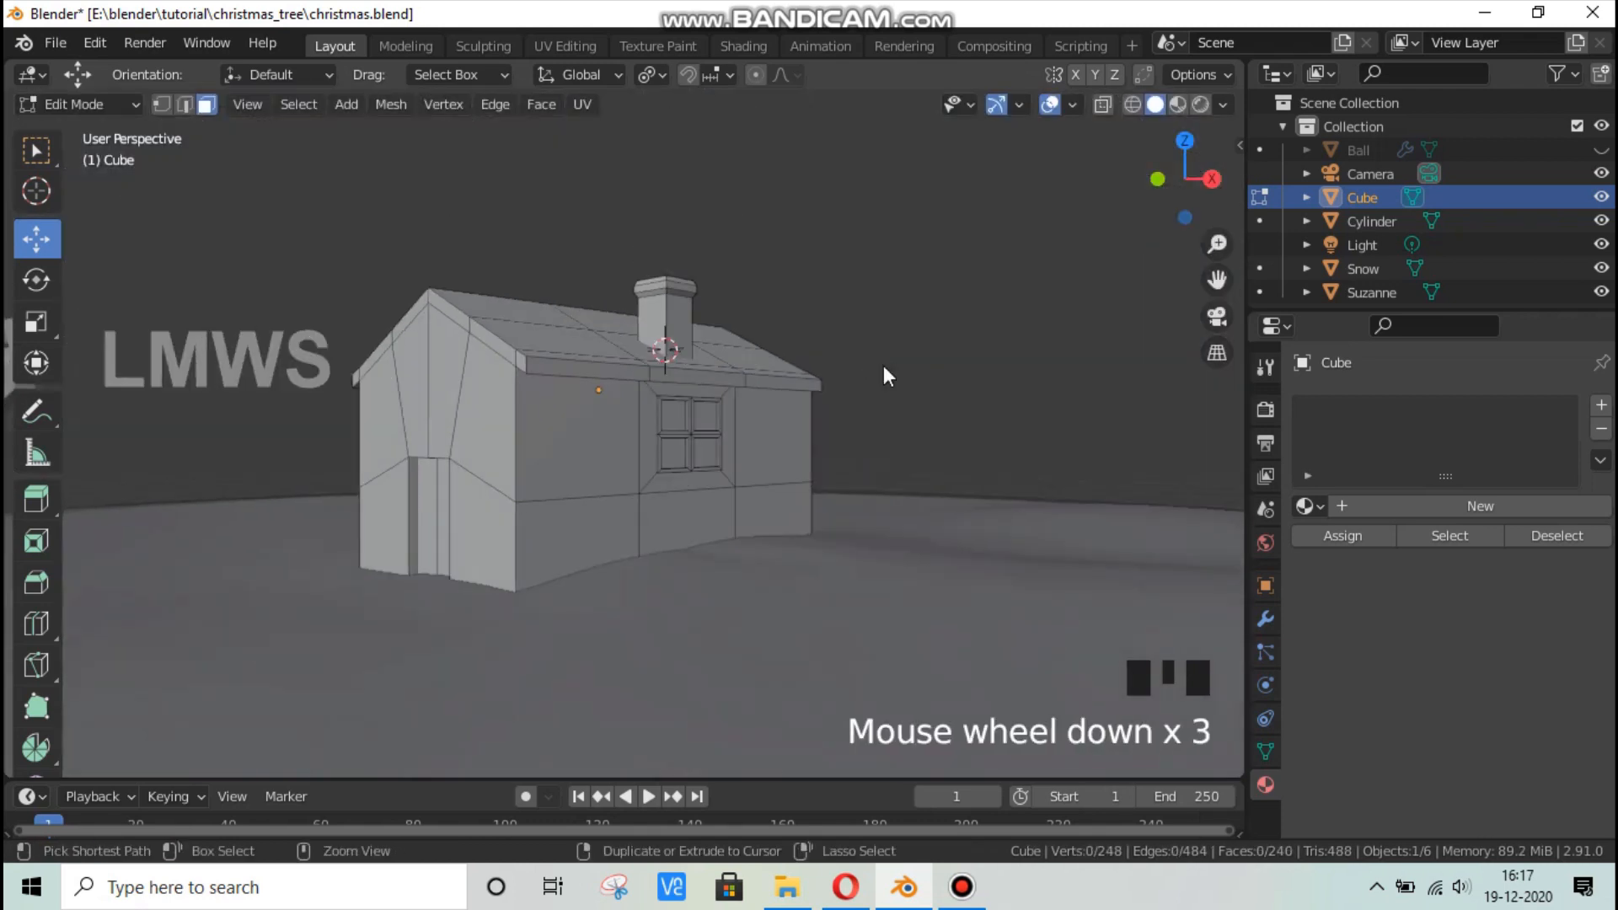
Leave mesh editing, save the file and review the finished house from a higher angle.
key(Tab)
key(ctrl+s)
middle_drag(883, 365, 695, 522)
scroll(722, 526, up, 2)
key(Tab)
key(Tab)
scroll(781, 463, down, 2)
scroll(694, 518, up, 3)
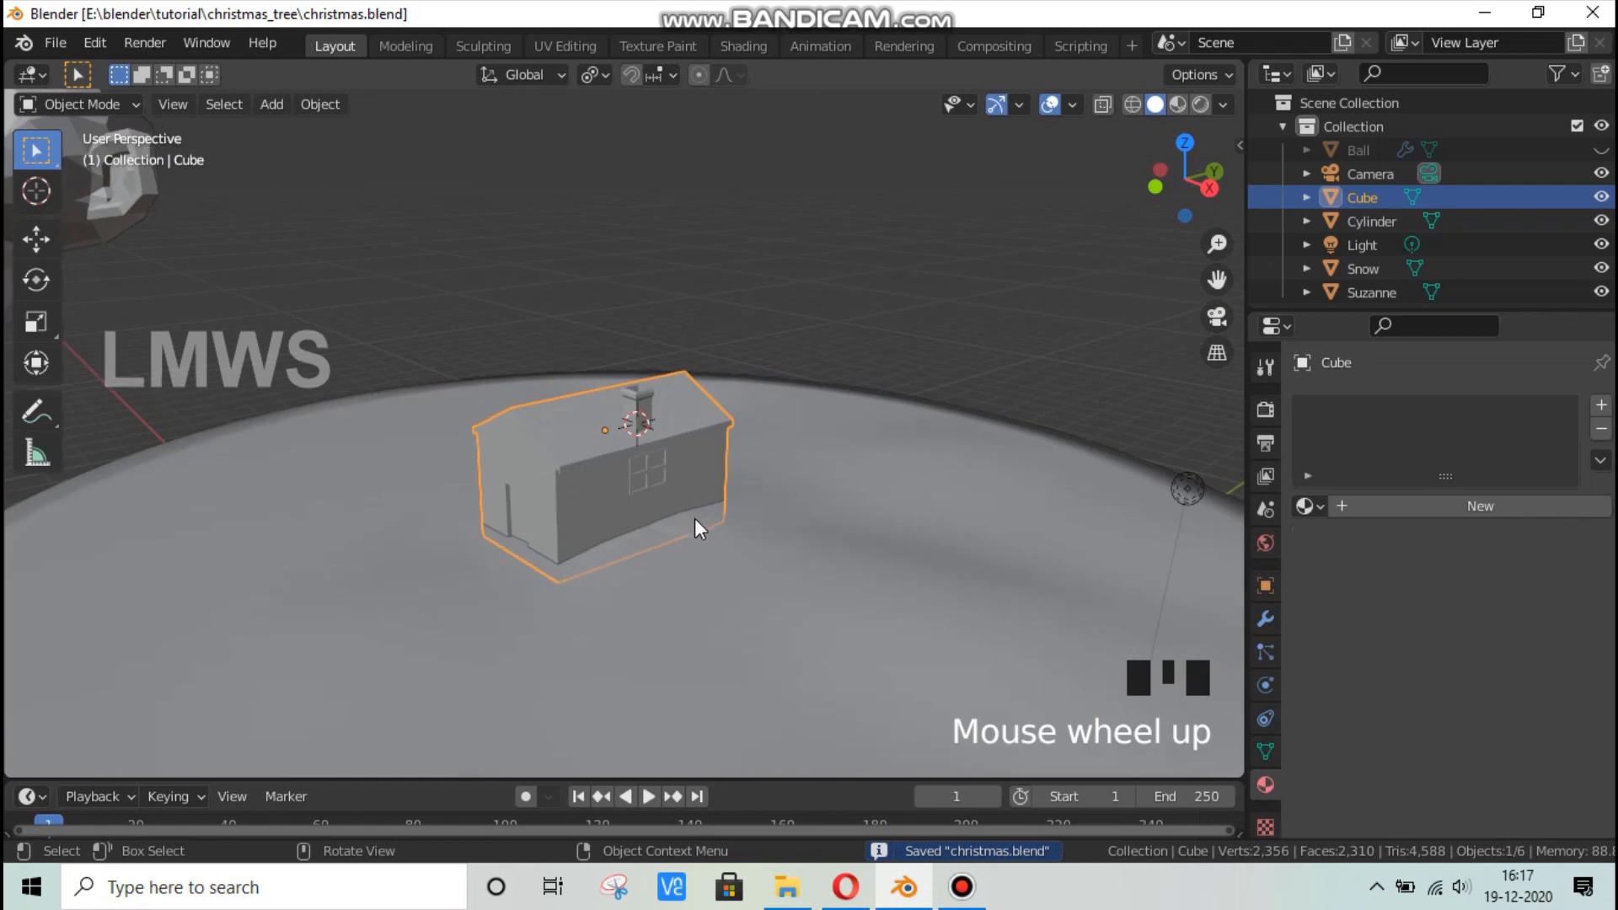
key(Tab)
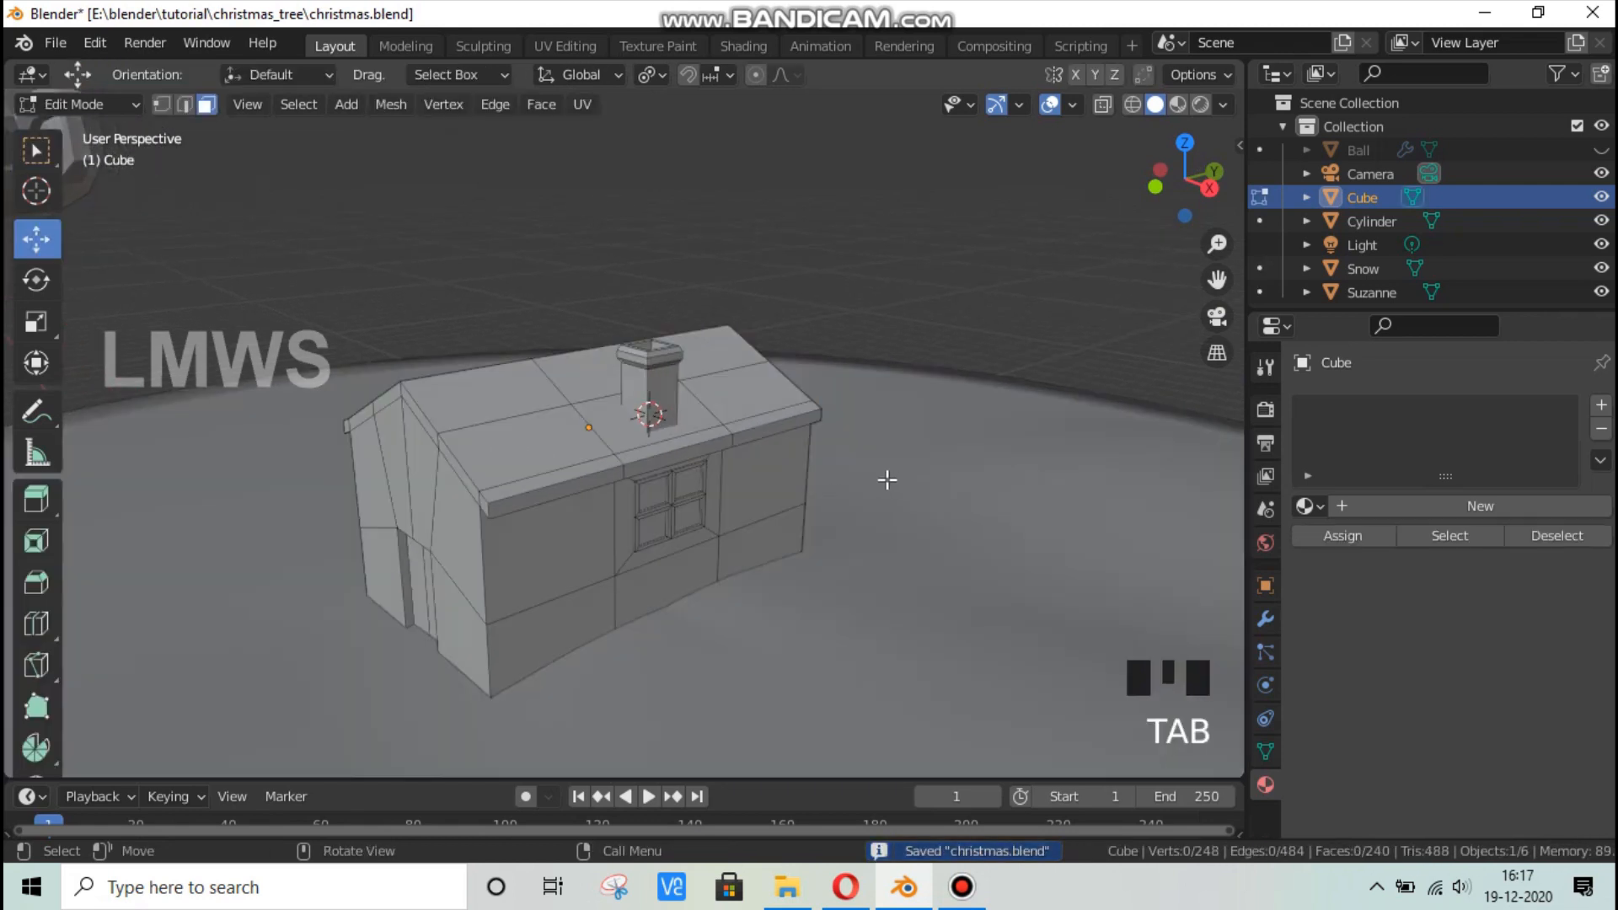
Assign the existing "house" material to the house object in Object Mode.
key(Tab)
click(1304, 506)
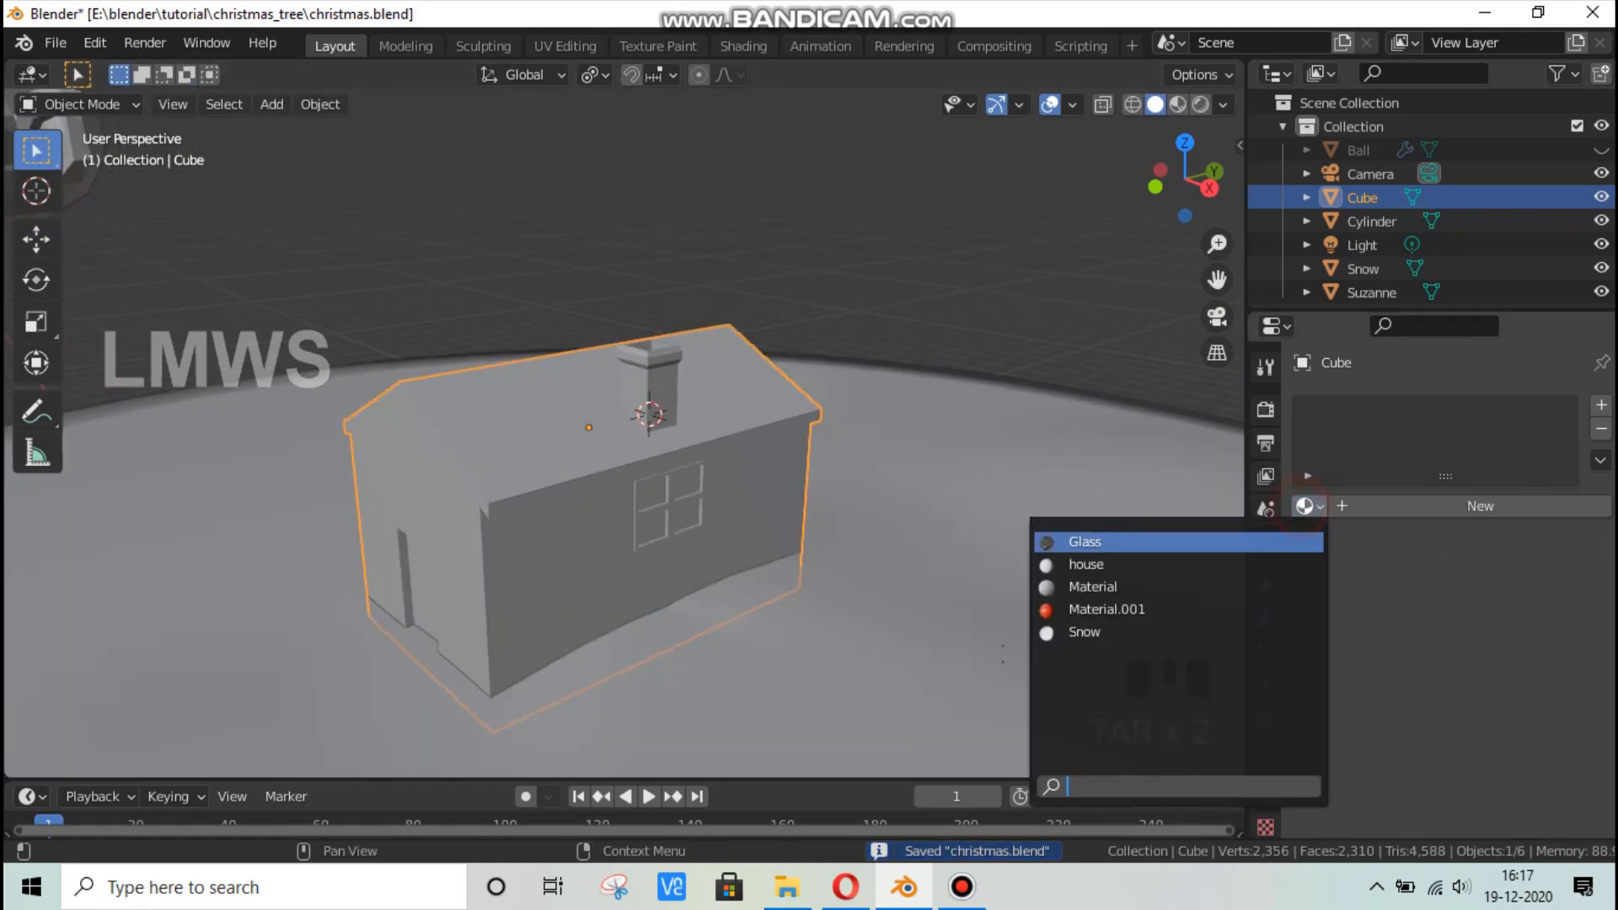
click(1129, 567)
scroll(1424, 653, down, 2)
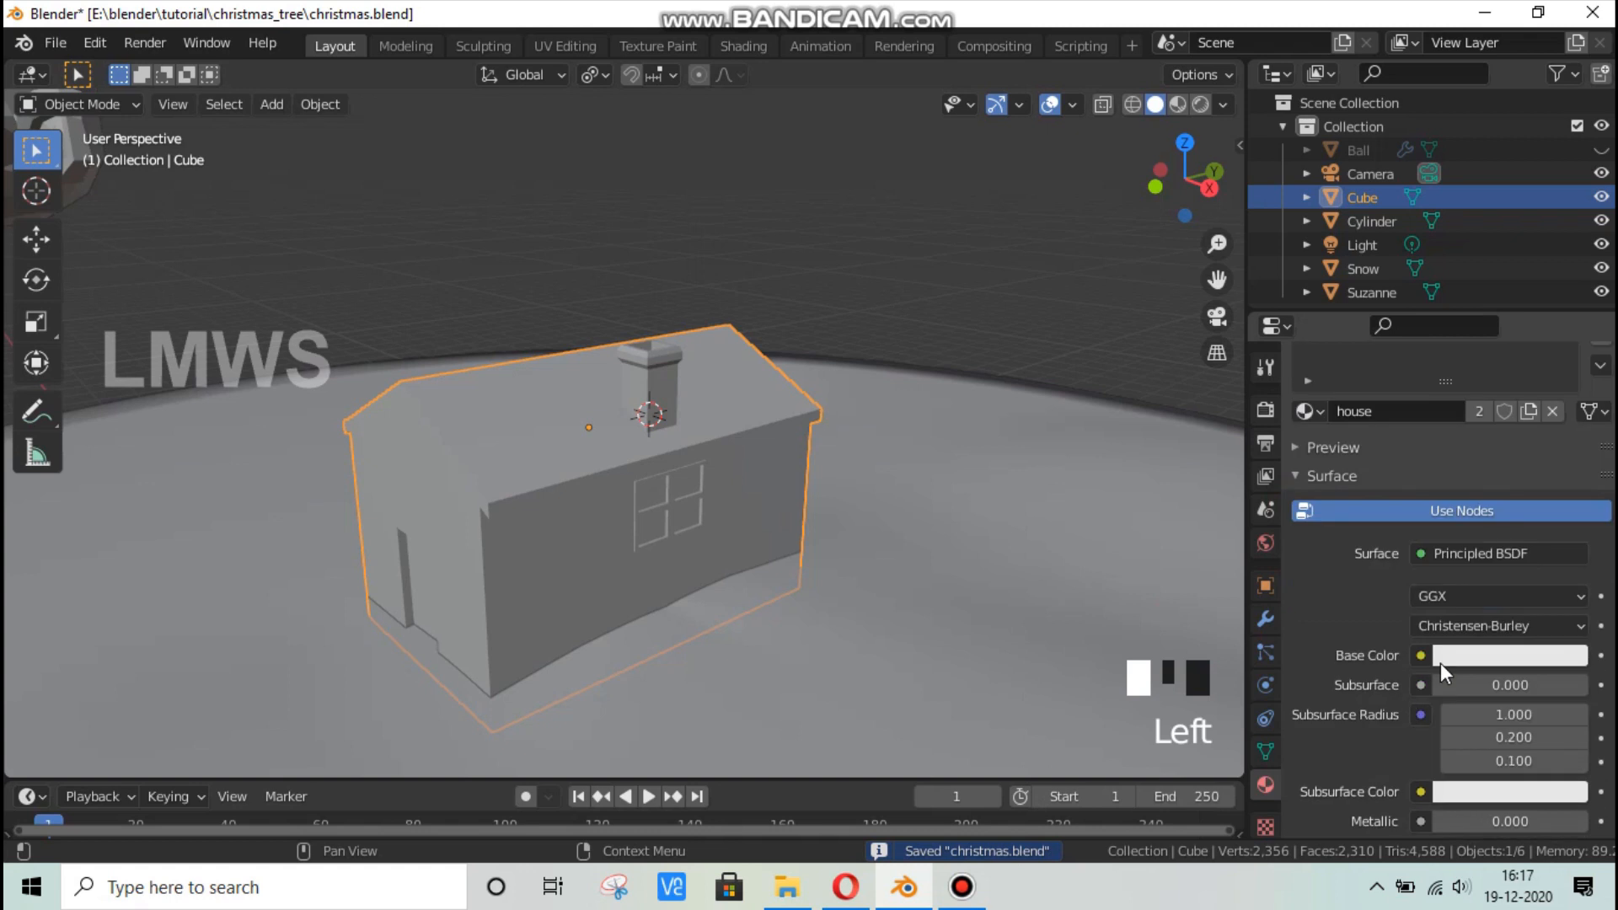
Switch to the UV Editing workspace and select the house in Object Mode.
click(613, 407)
click(594, 74)
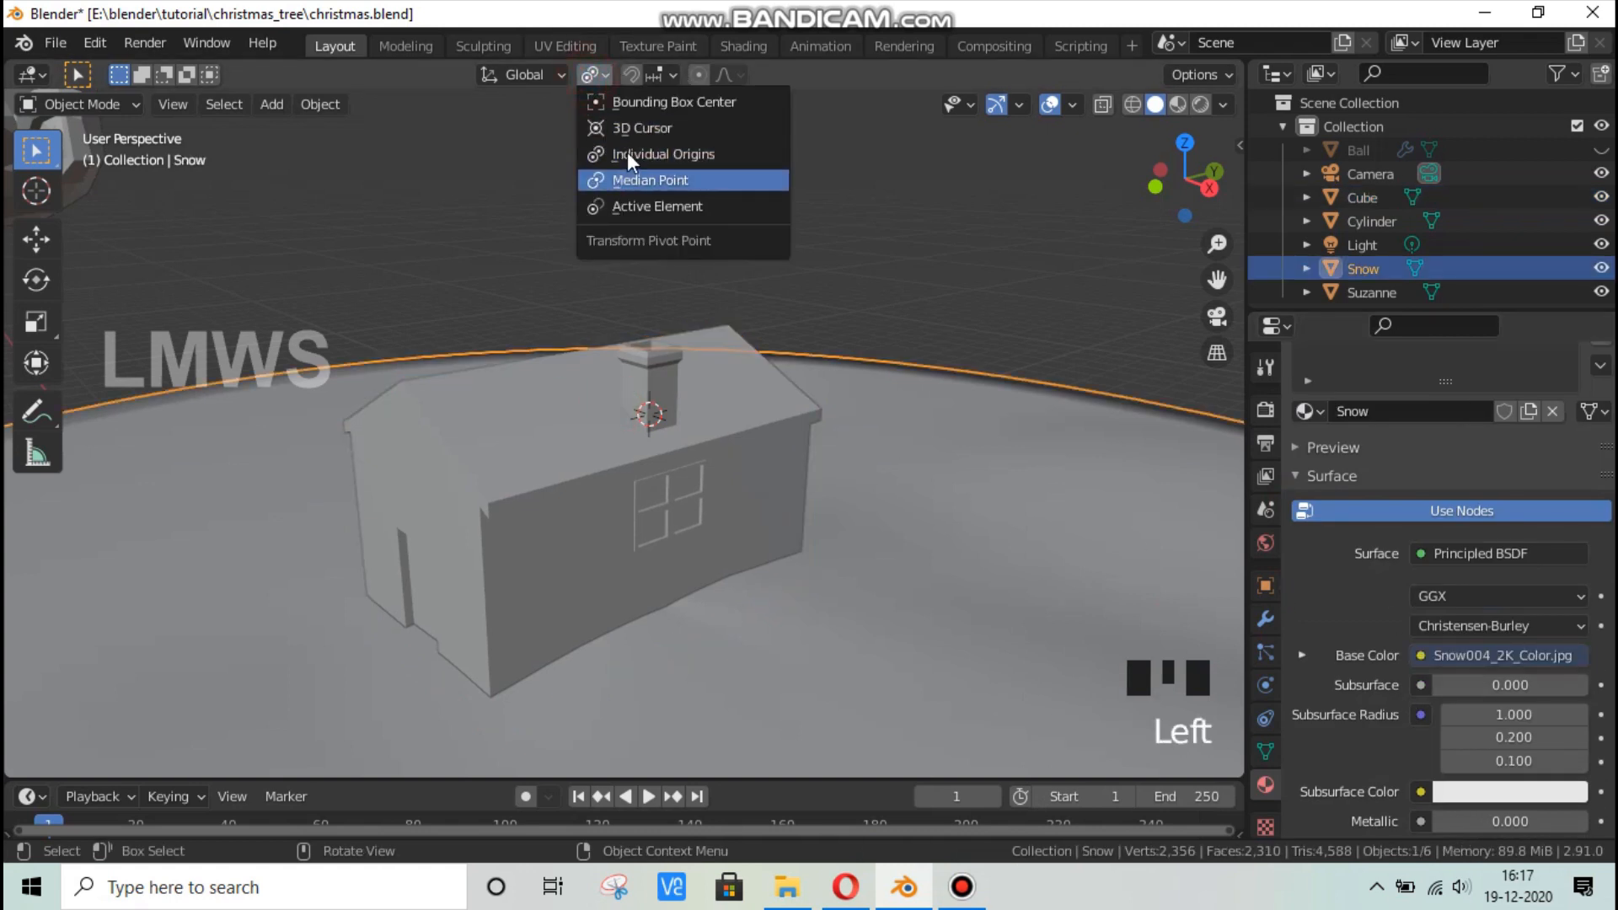
click(621, 174)
click(590, 42)
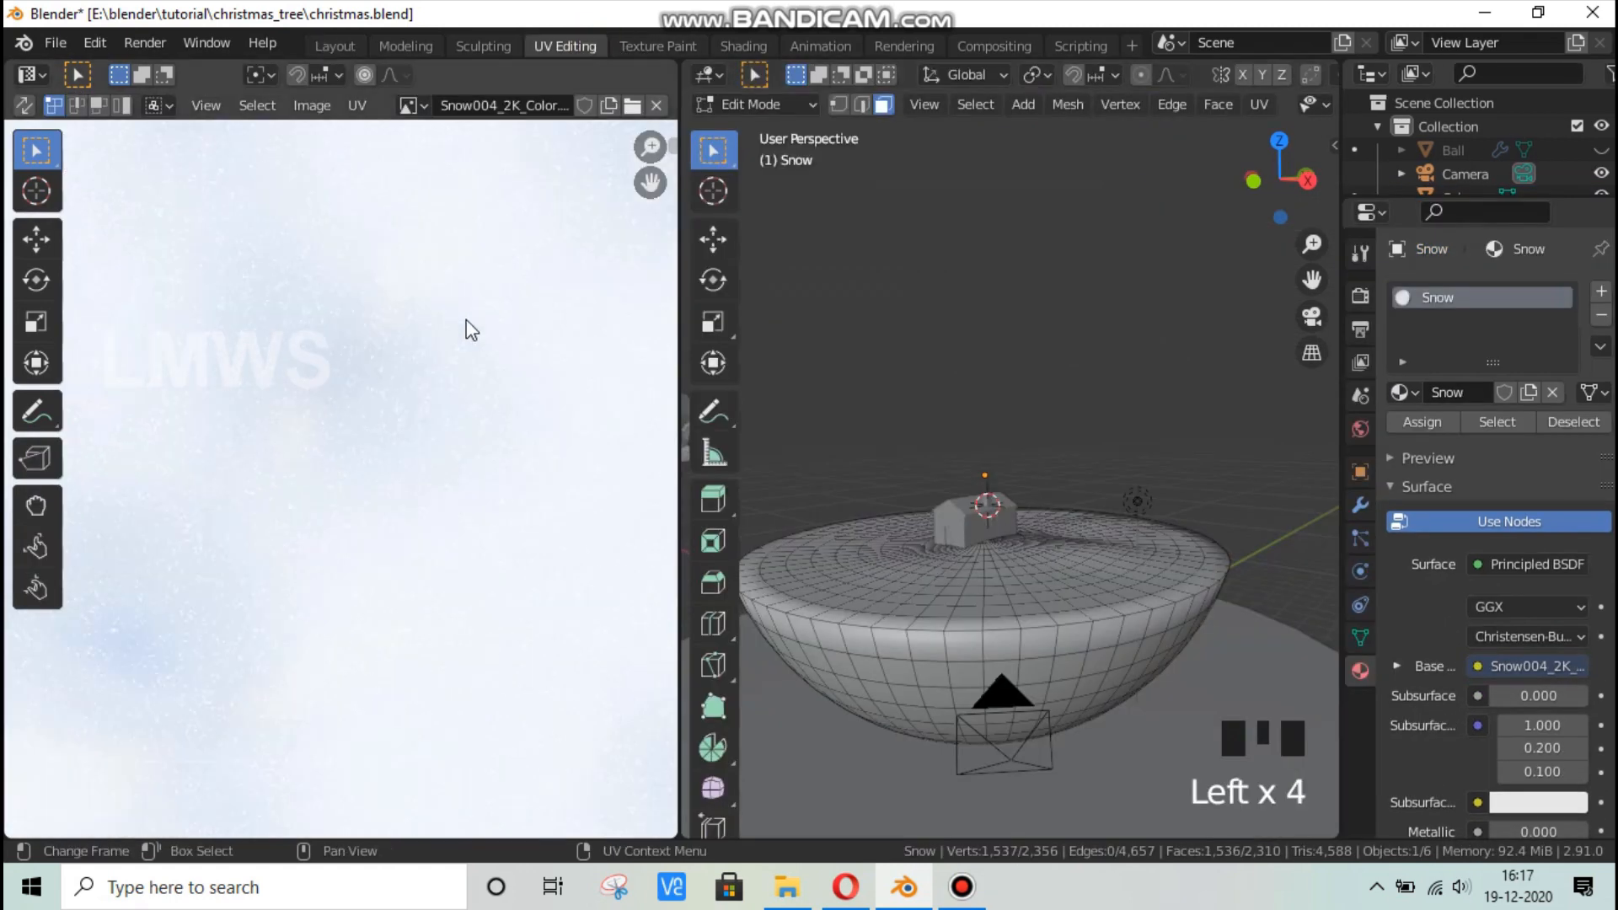
scroll(463, 354, down, 4)
scroll(1011, 523, down, 6)
key(Tab)
scroll(1006, 516, up, 3)
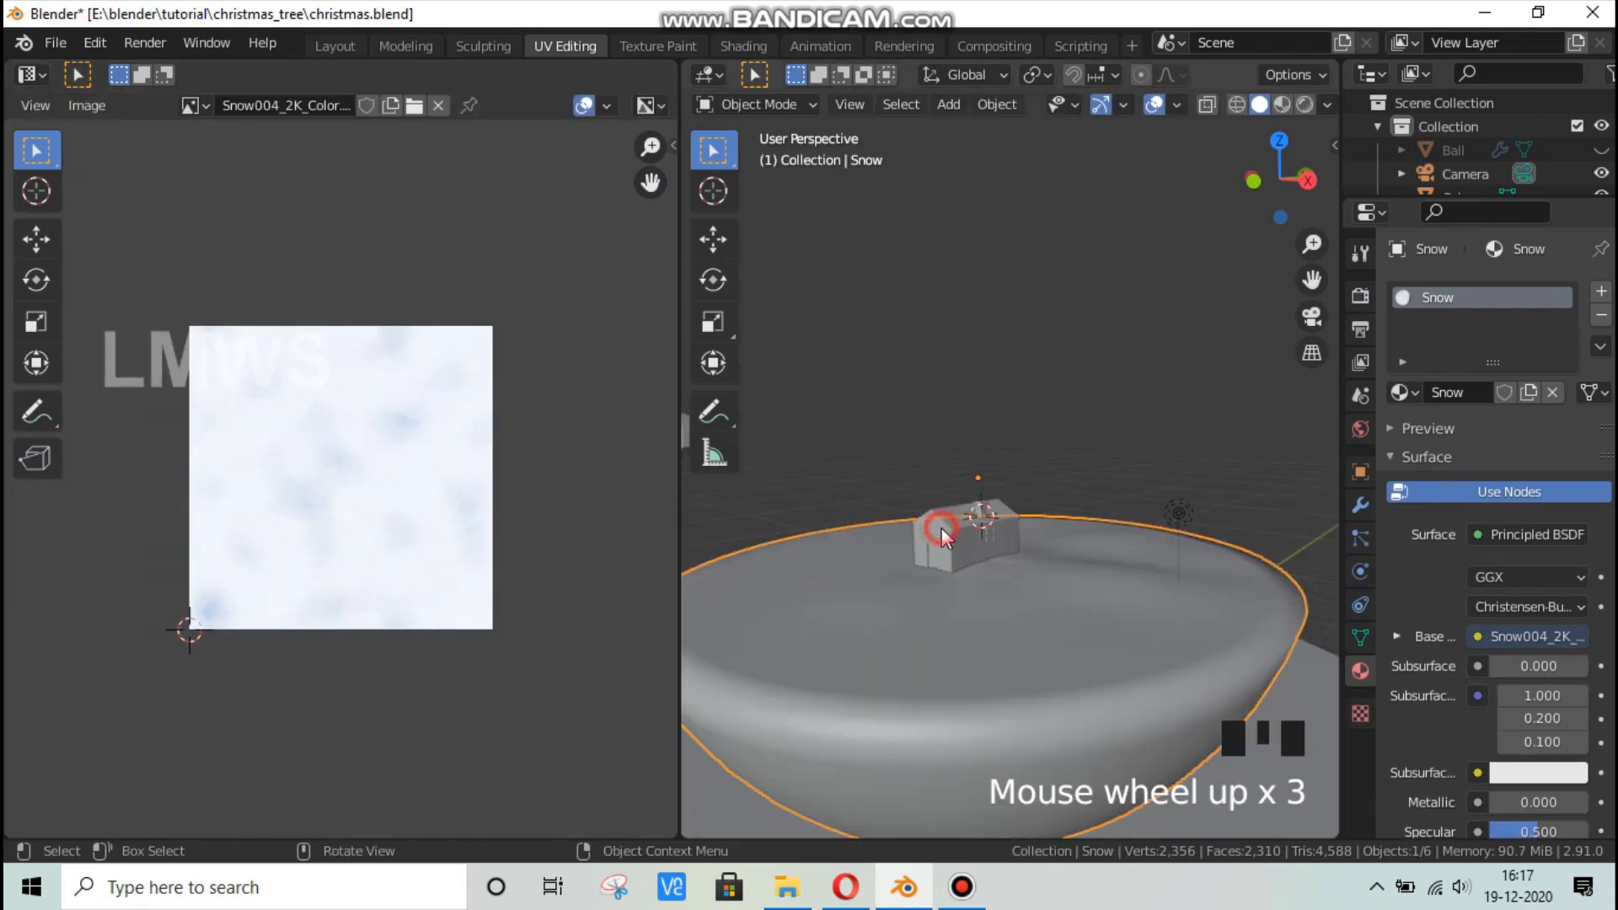
click(969, 540)
Connect an Image Texture to the Base Color of the house material.
click(1478, 637)
click(1478, 636)
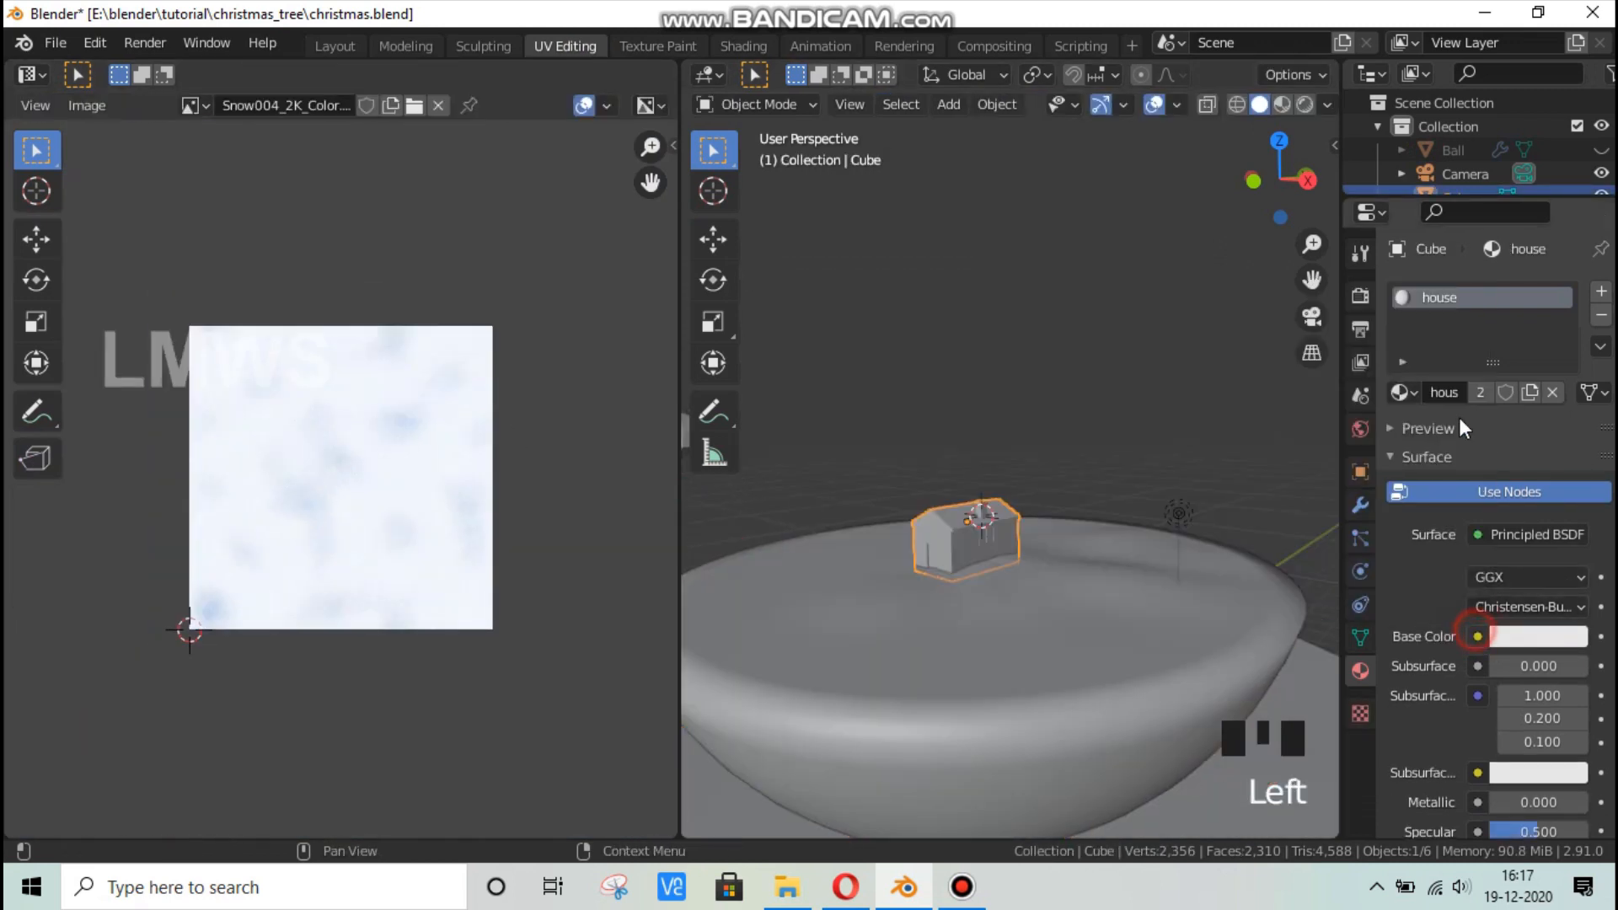
click(1477, 638)
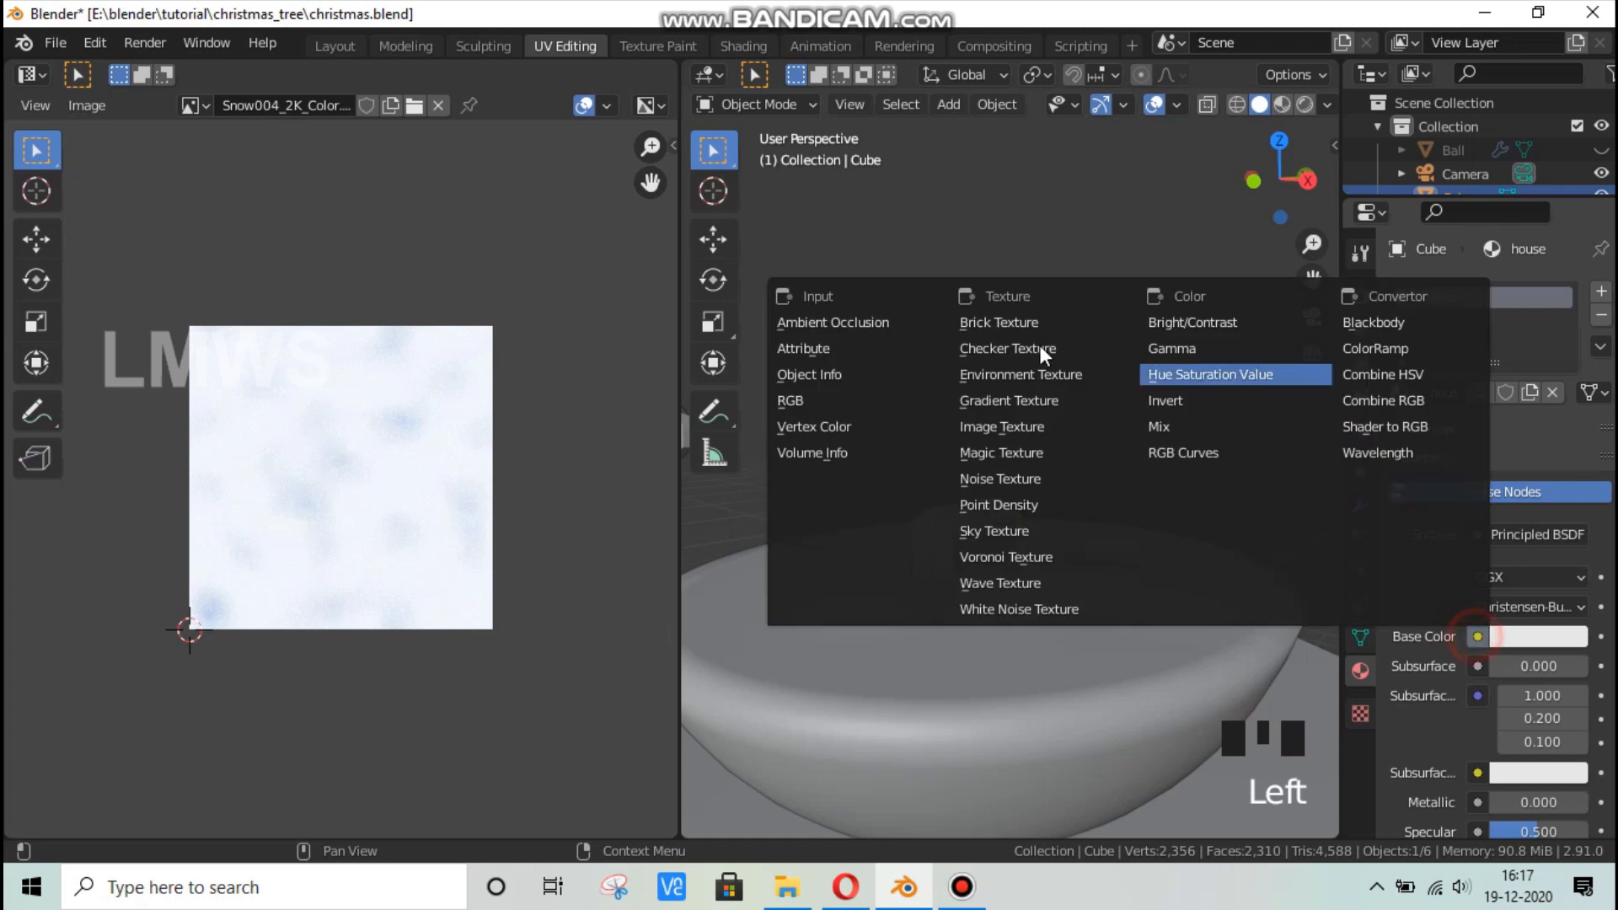
click(1007, 428)
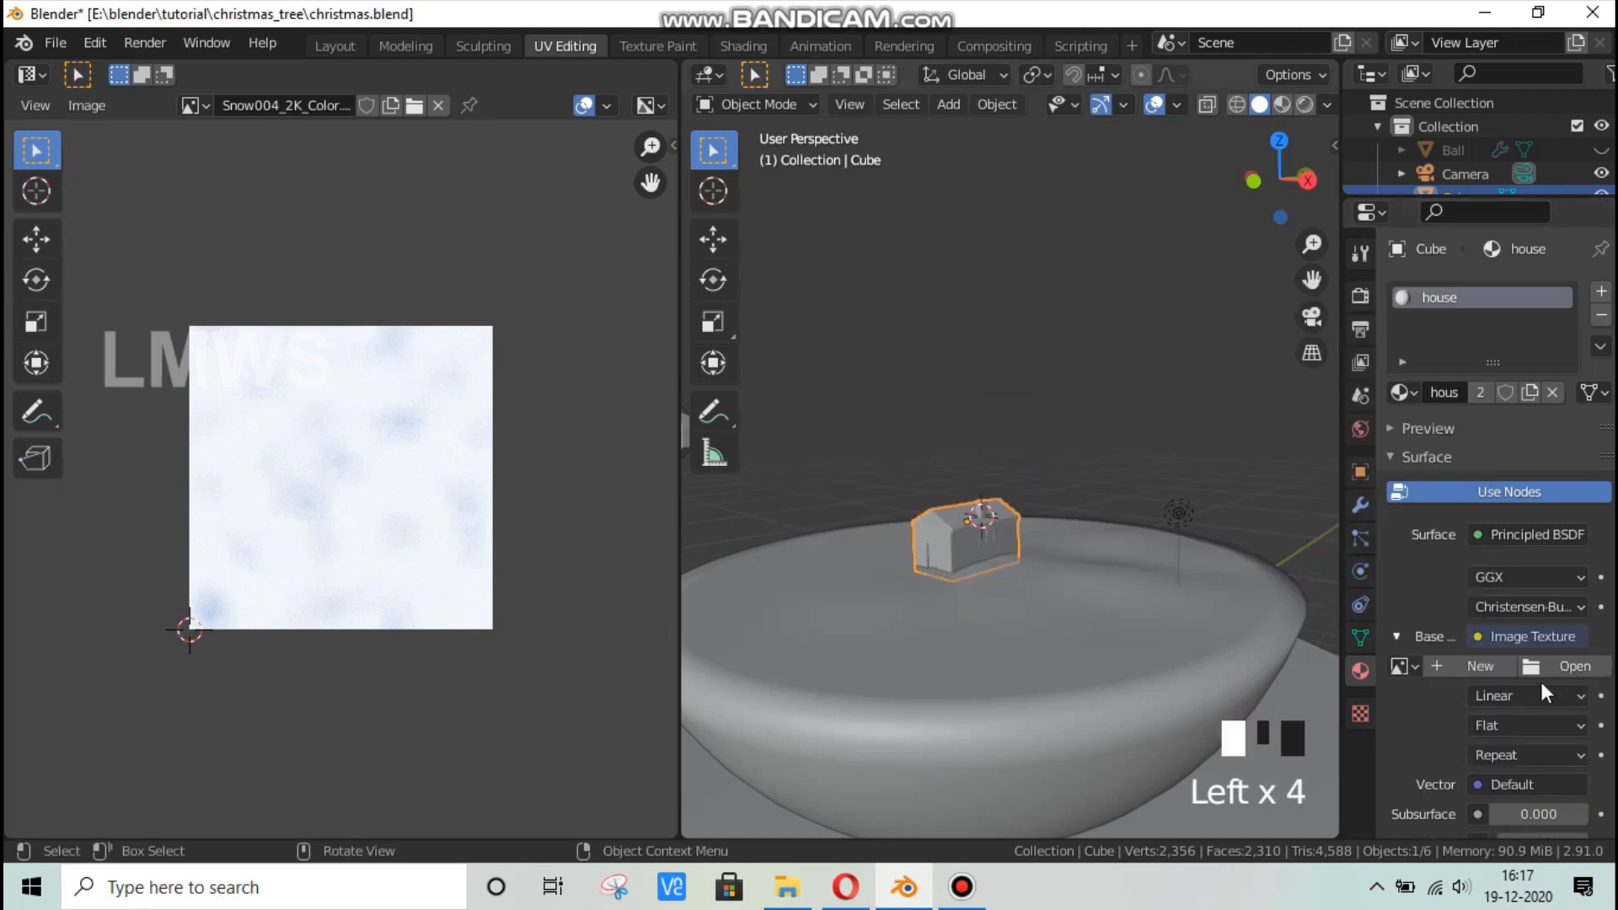
Load color_pallete.png from the E:\blender folder into the house material's image texture.
click(1571, 670)
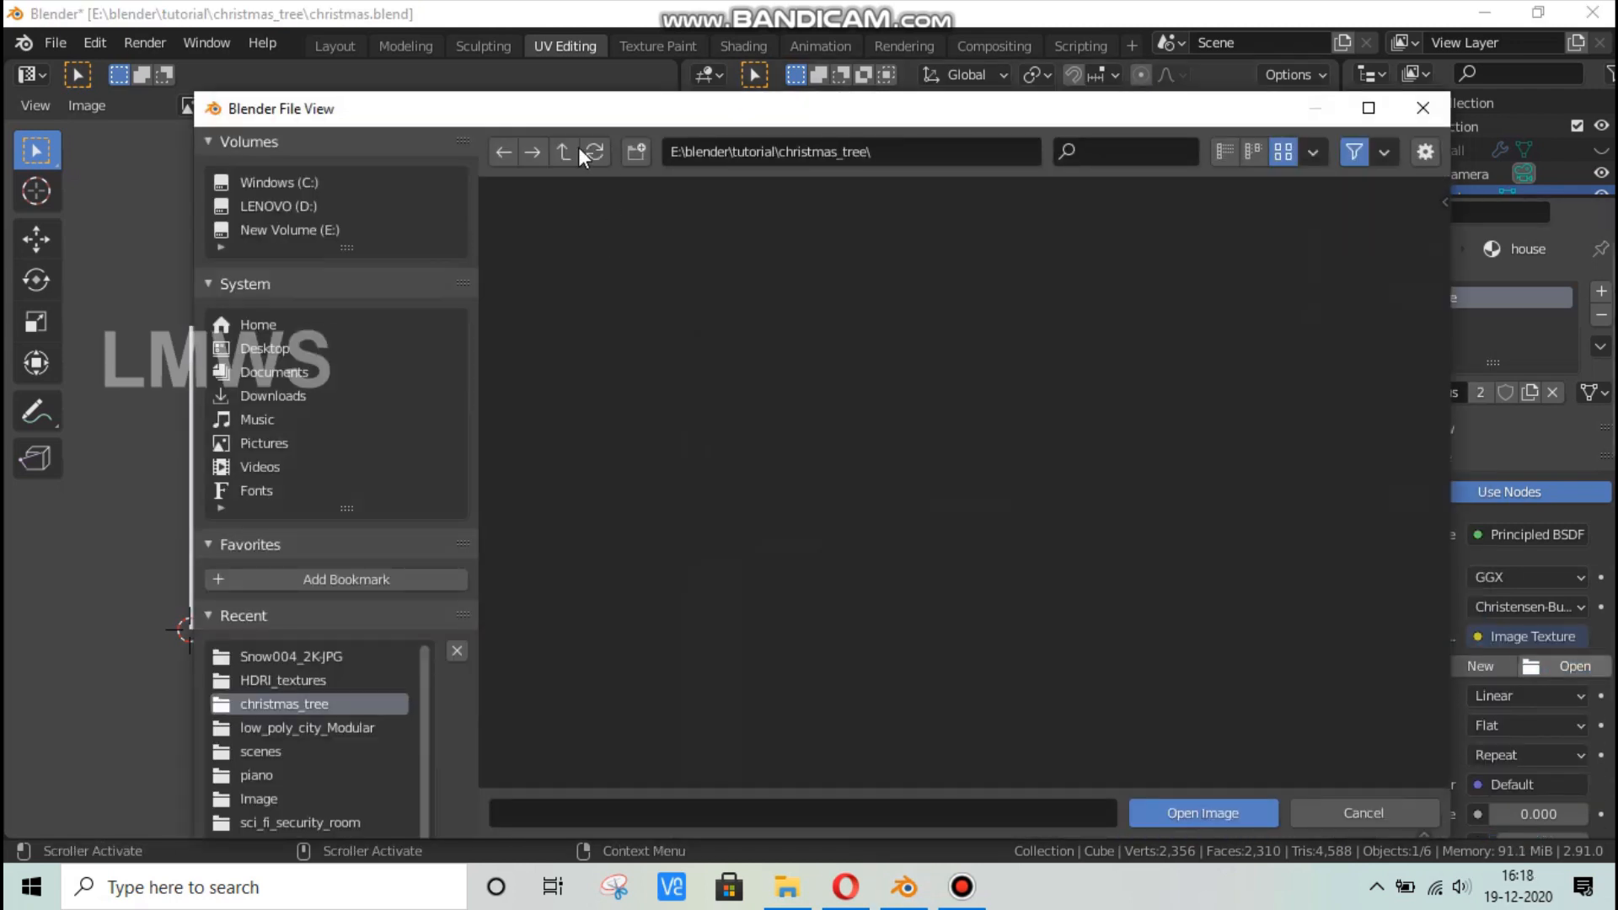
click(566, 151)
click(566, 152)
click(1440, 358)
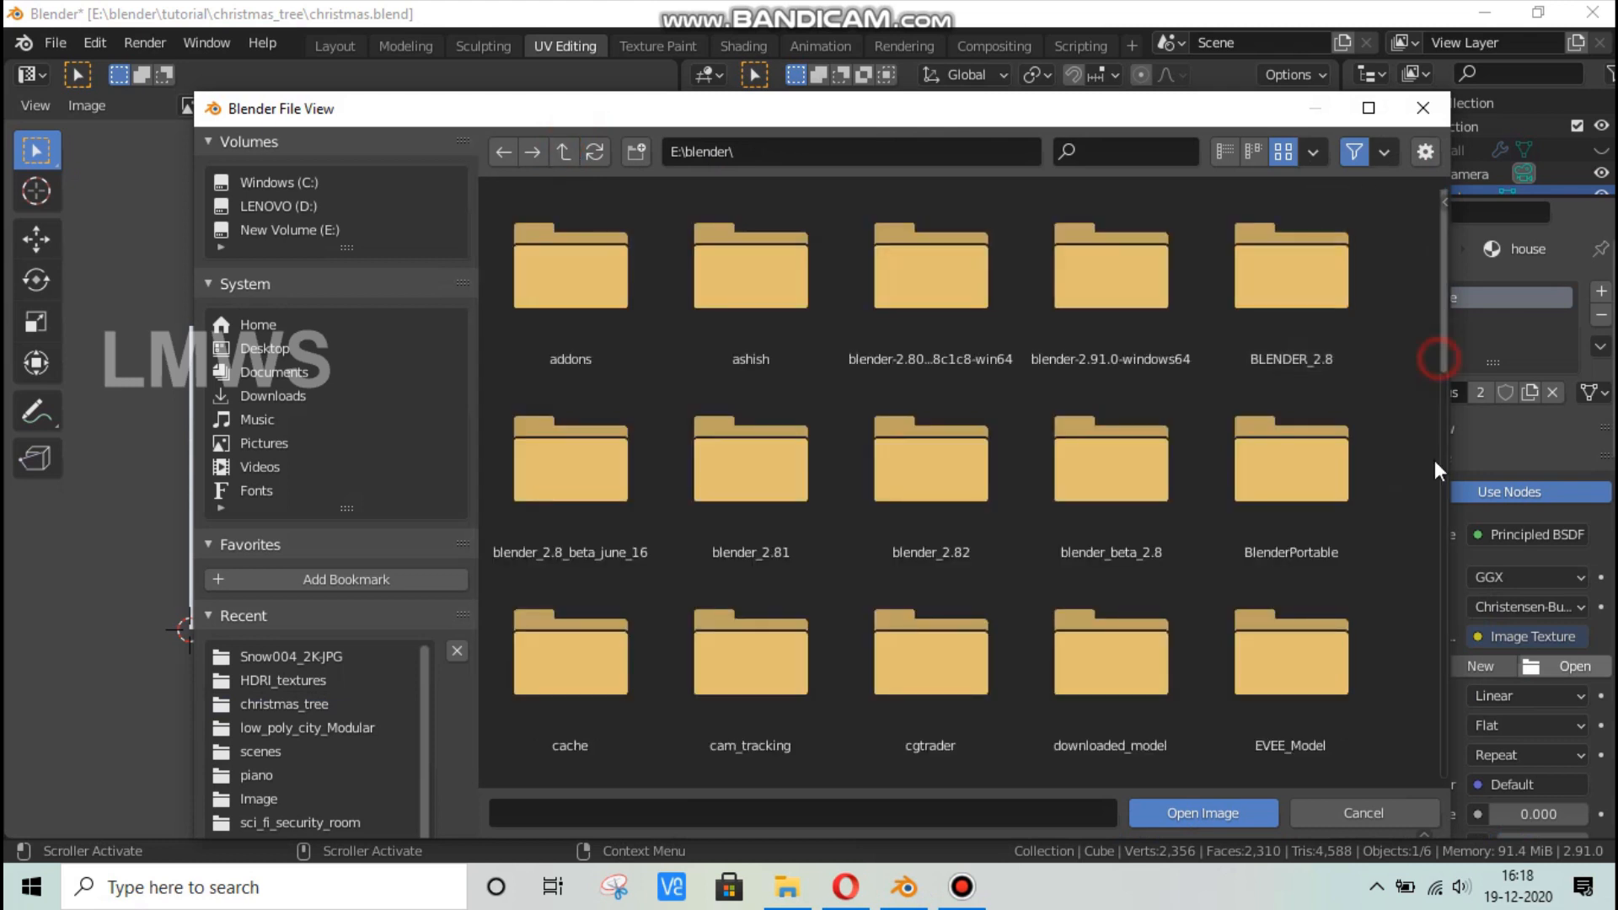
scroll(1427, 669, down, 10)
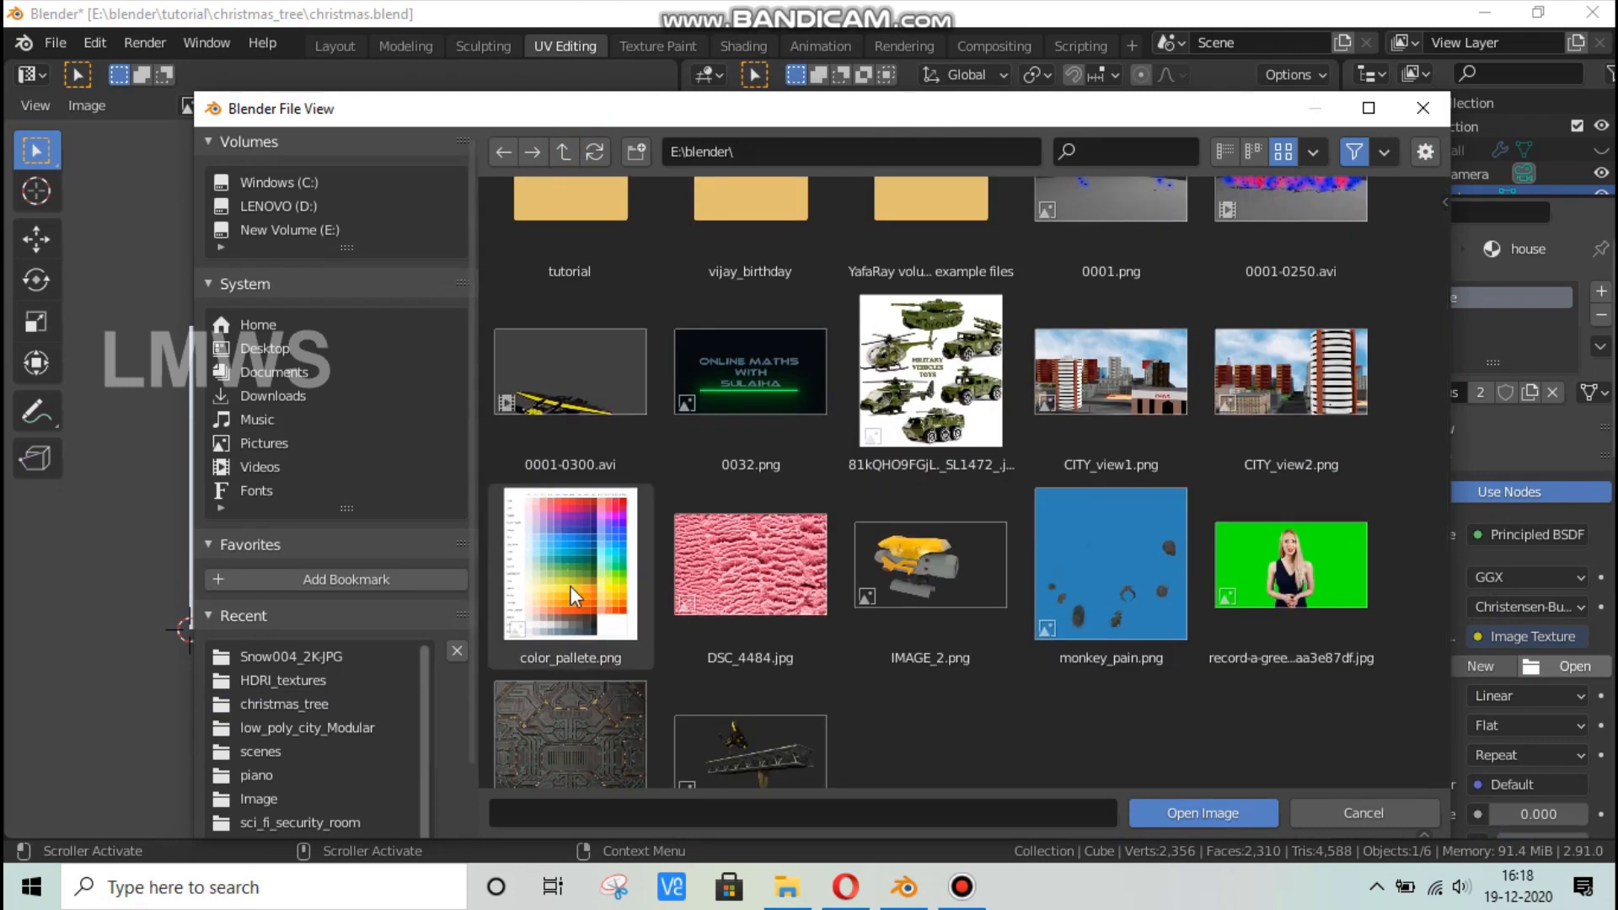
double_click(569, 585)
Display color_pallete.png in the UV editor.
click(194, 105)
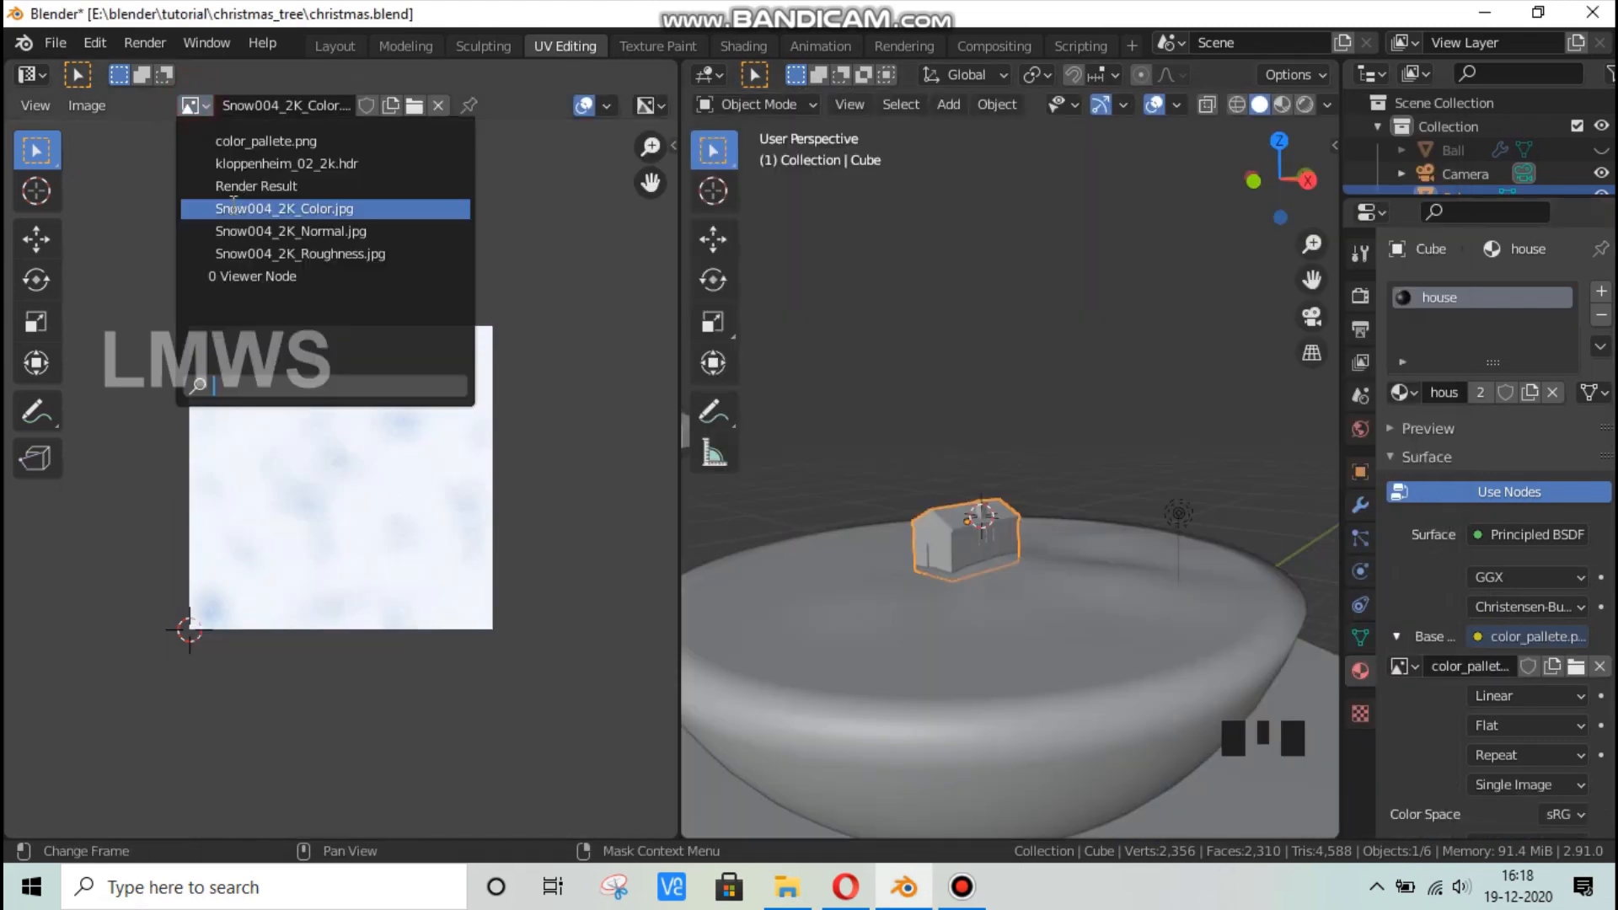
click(310, 142)
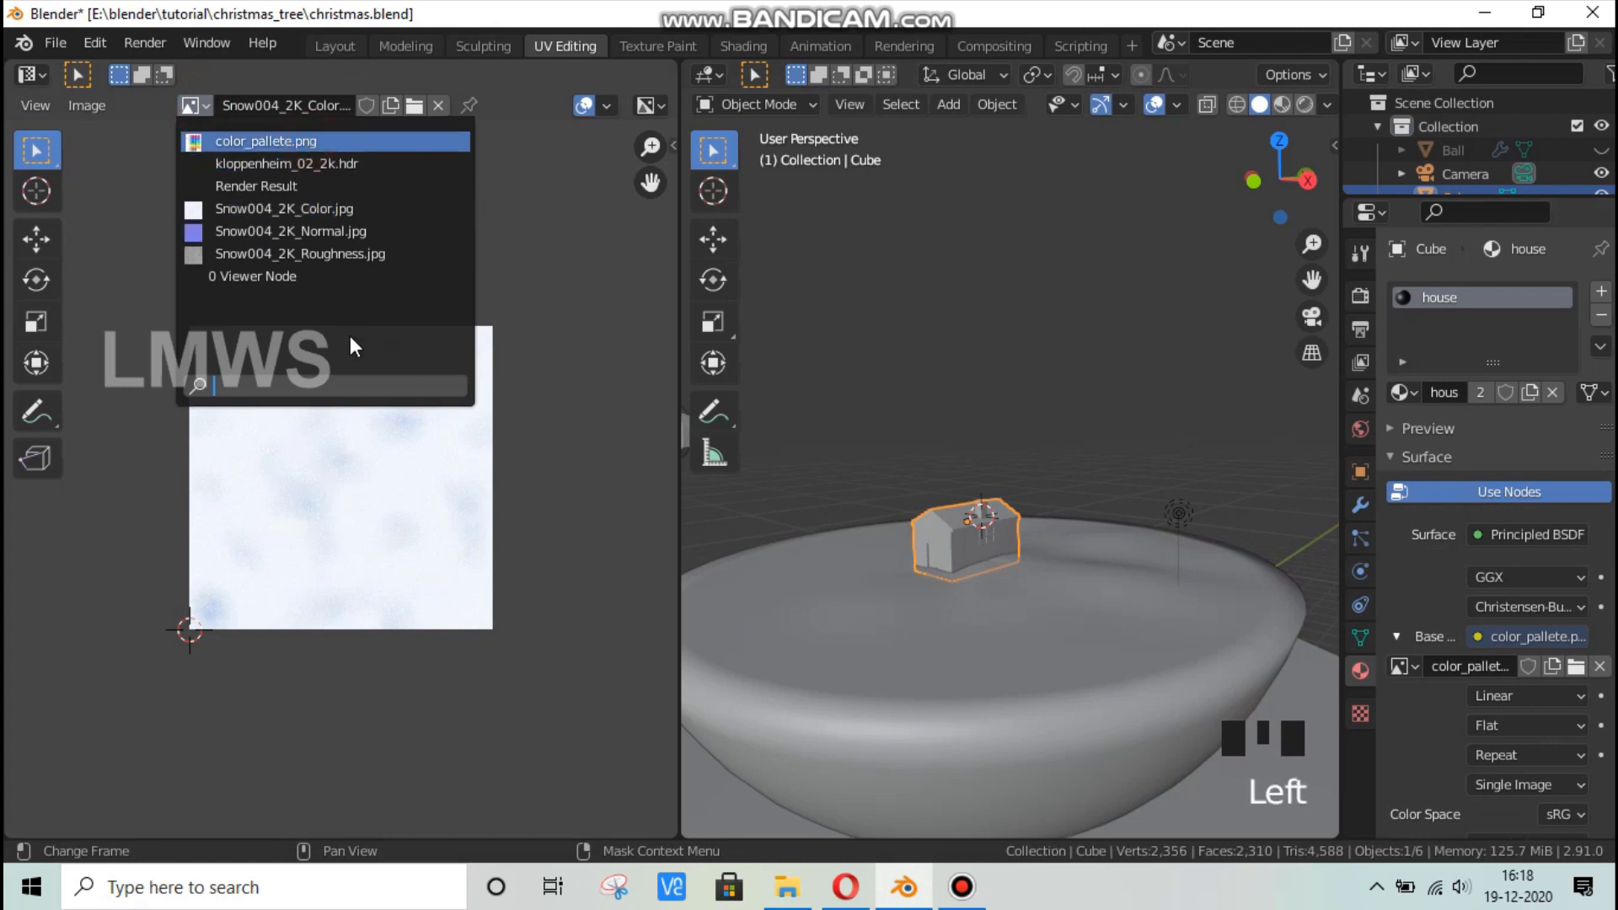
scroll(342, 351, up, 6)
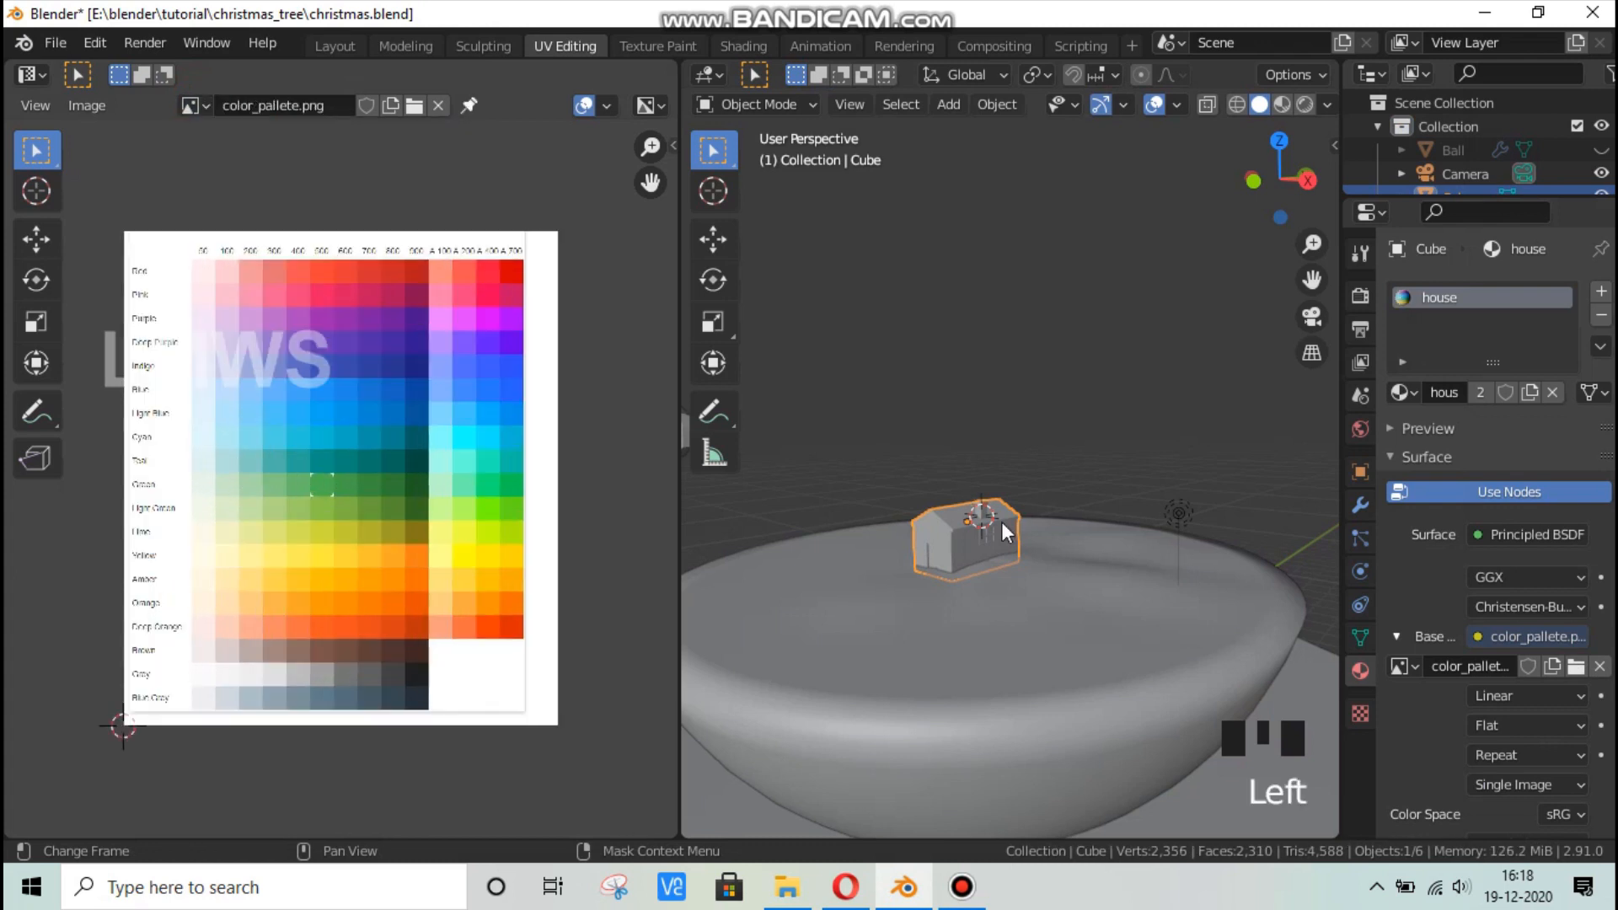
Select all faces of the house, scale their UVs to 0 and move them onto the Red 500 swatch.
key(Tab)
scroll(941, 600, up, 4)
shift+middle_drag(940, 600, 1126, 484)
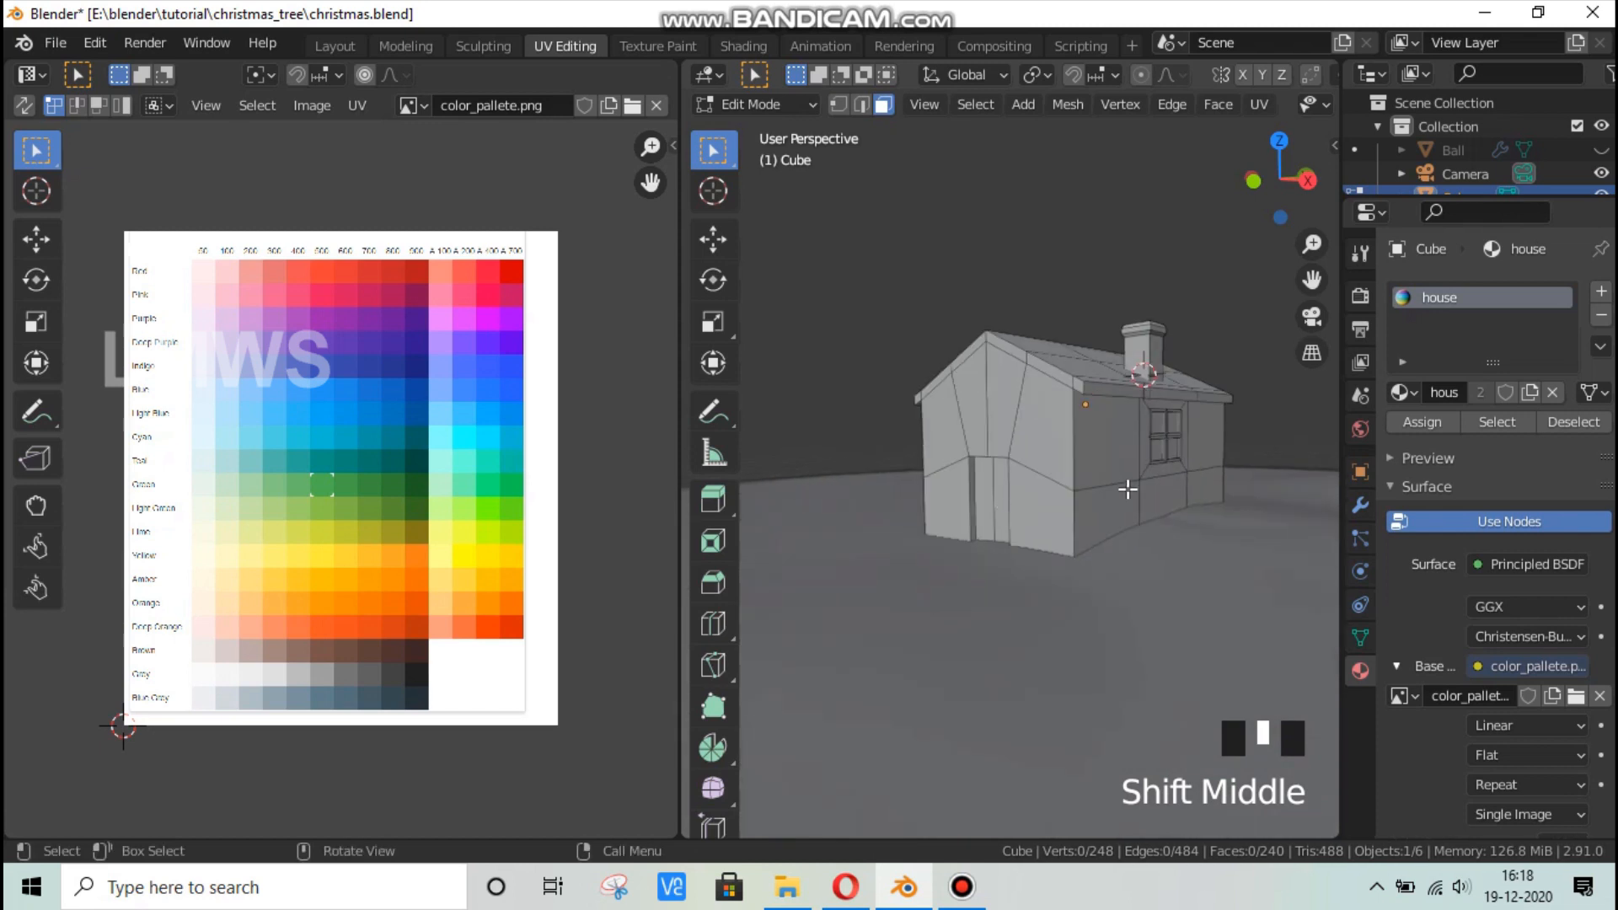
key(a)
key(s)
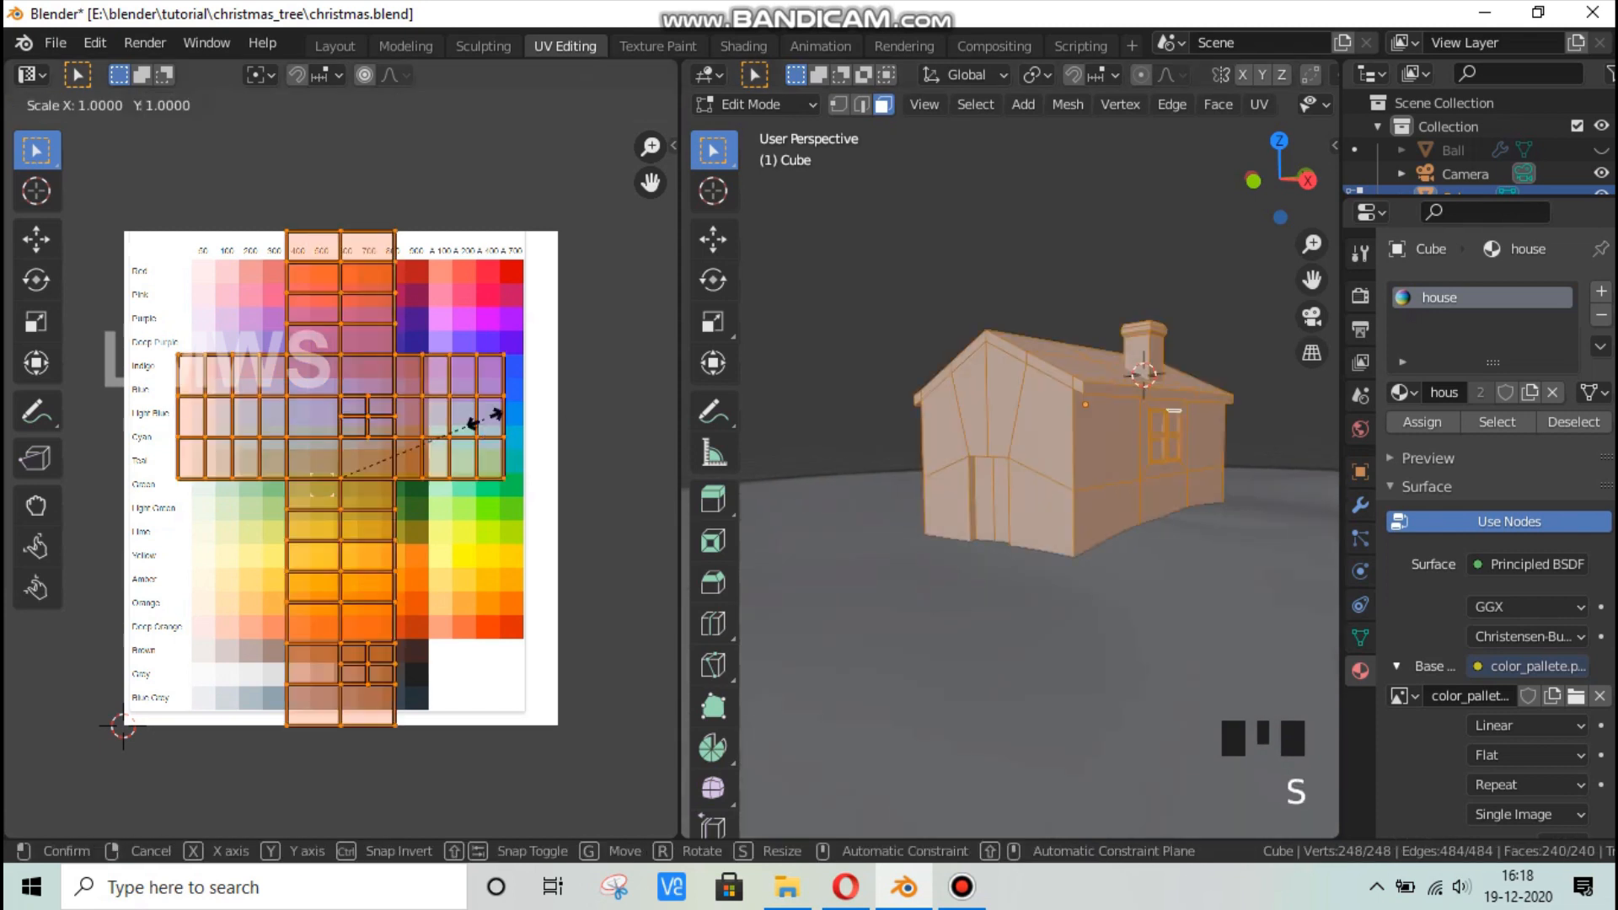
key(0)
key(Return)
key(g)
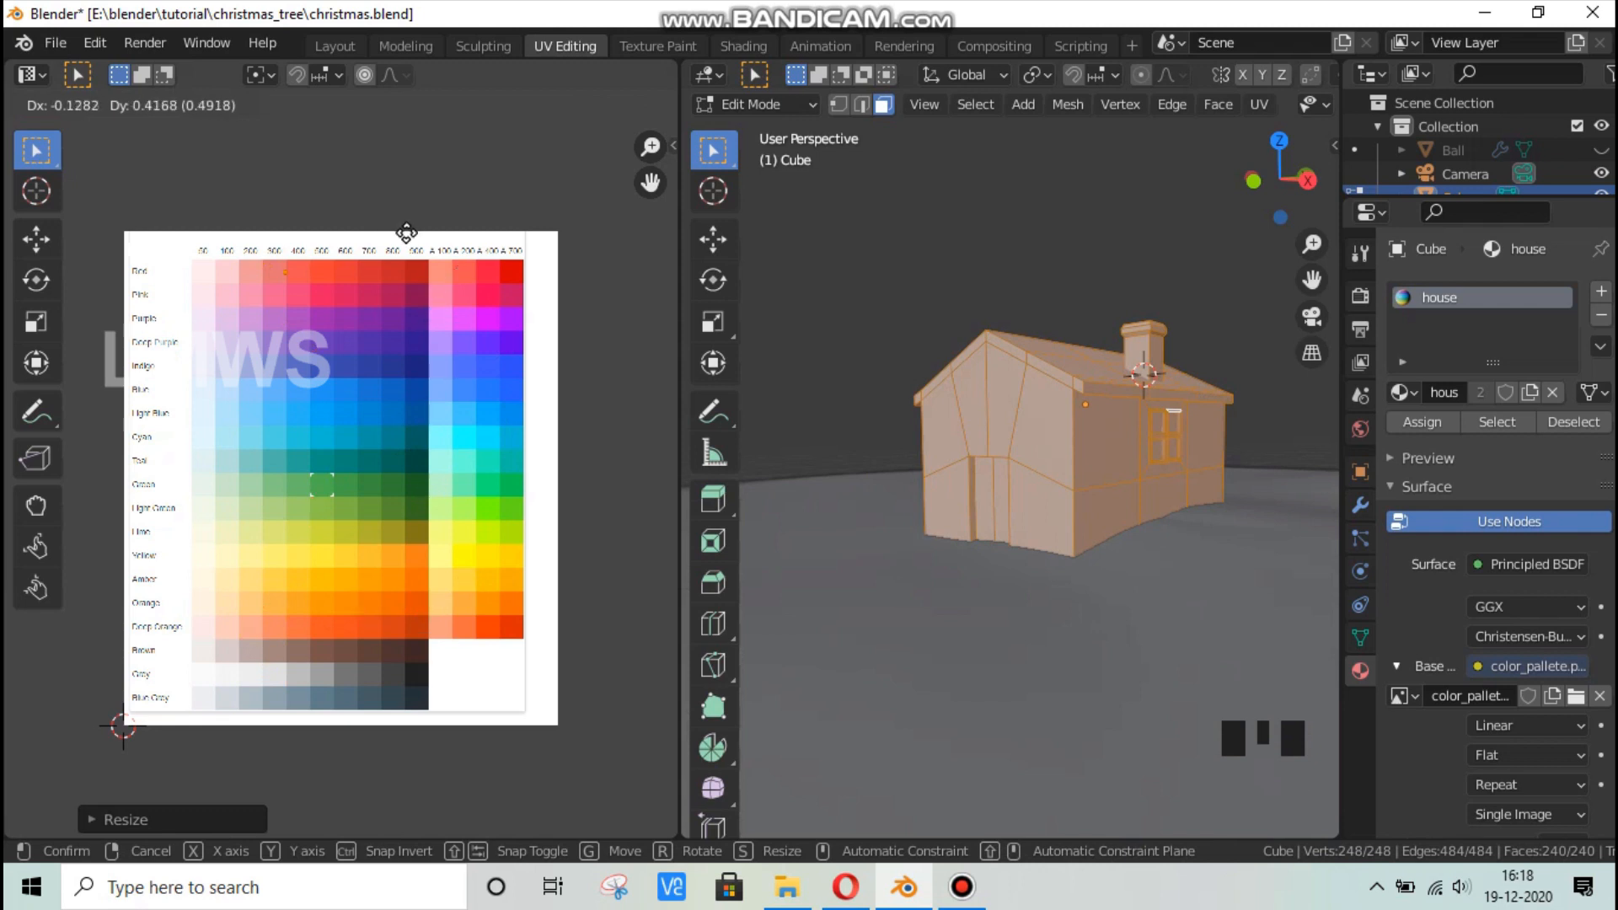
click(1231, 200)
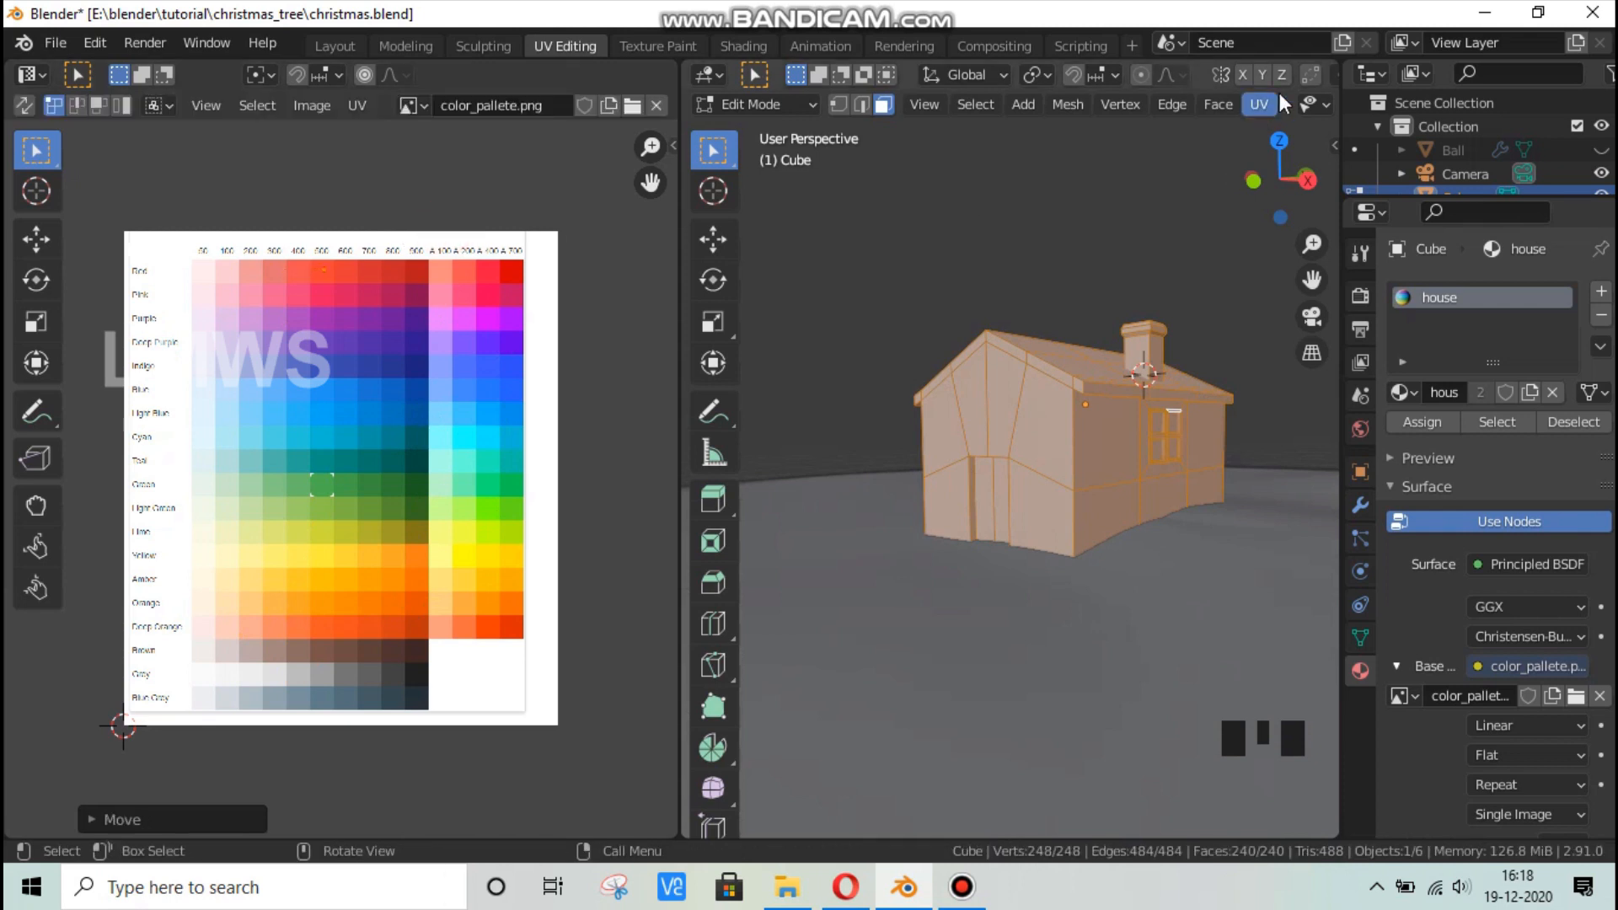
Set the viewport shading color to Texture and turn on Cavity.
scroll(1280, 90, down, 3)
click(1322, 103)
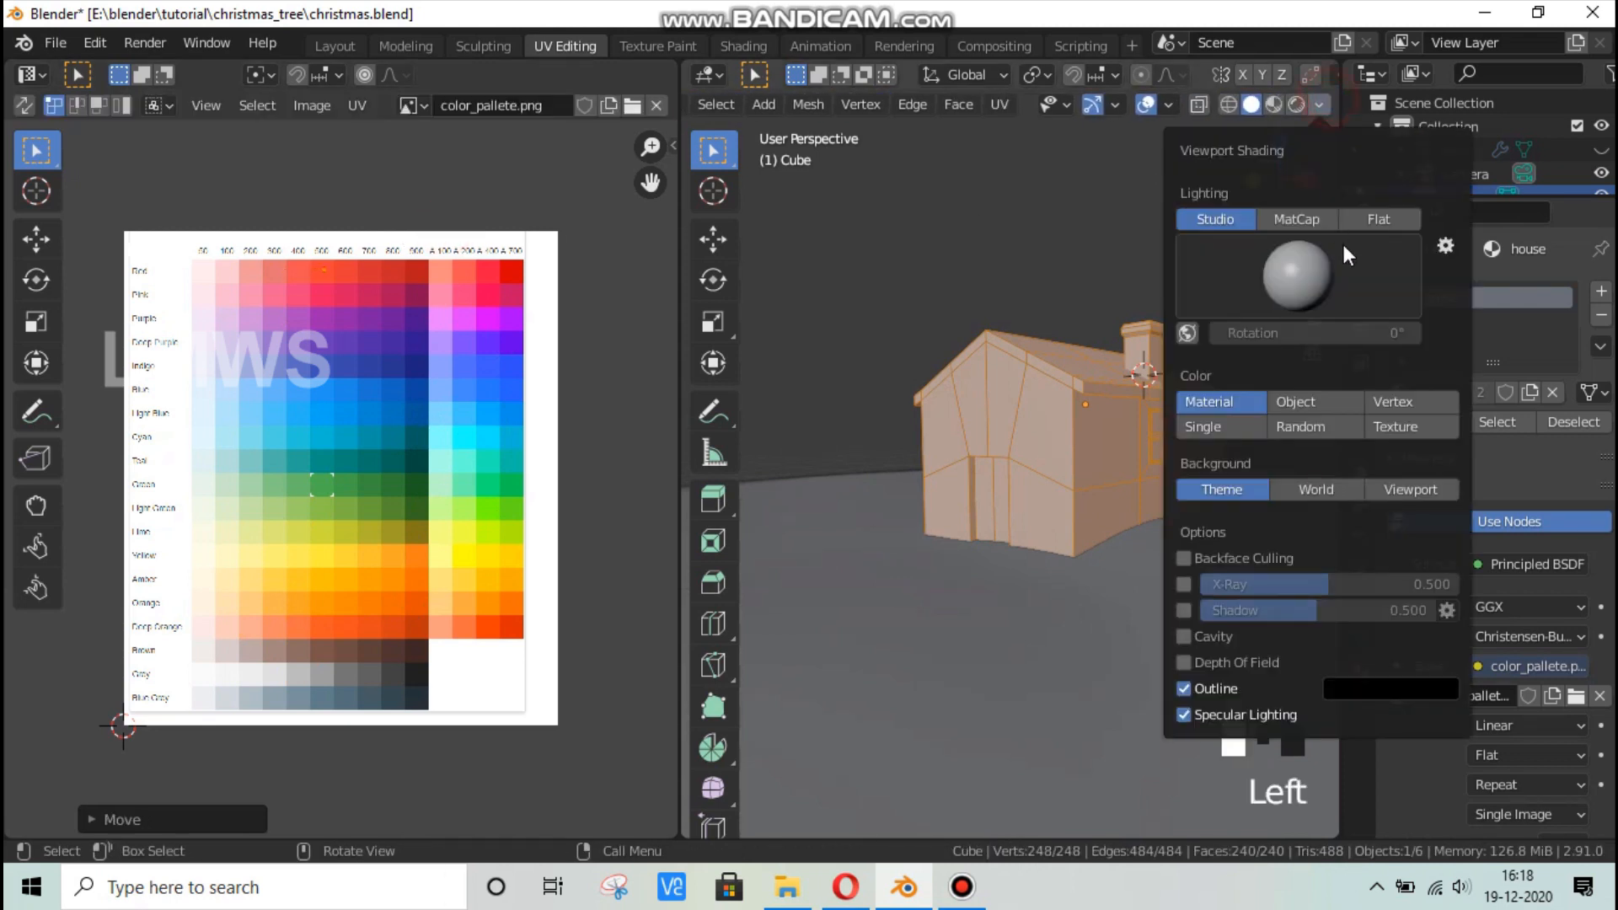
click(1413, 428)
click(1184, 636)
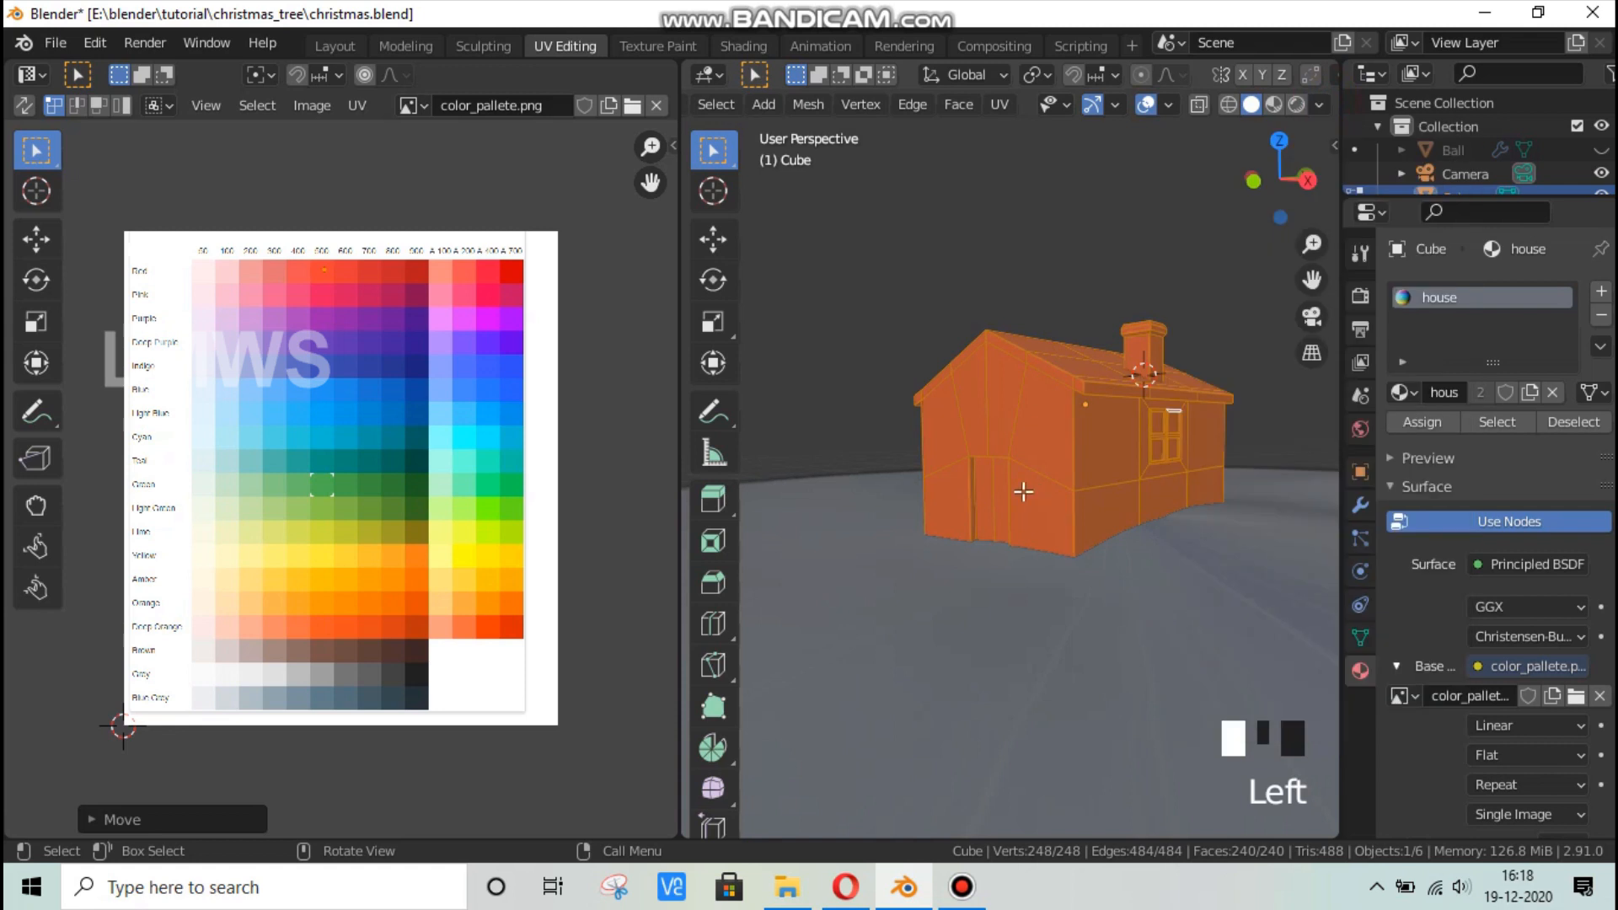
mouse_move(1022, 488)
middle_down()
mouse_move(997, 509)
mouse_move(1022, 506)
mouse_move(969, 526)
middle_up()
Select the front gable wall faces above and beside the door.
key(alt+a)
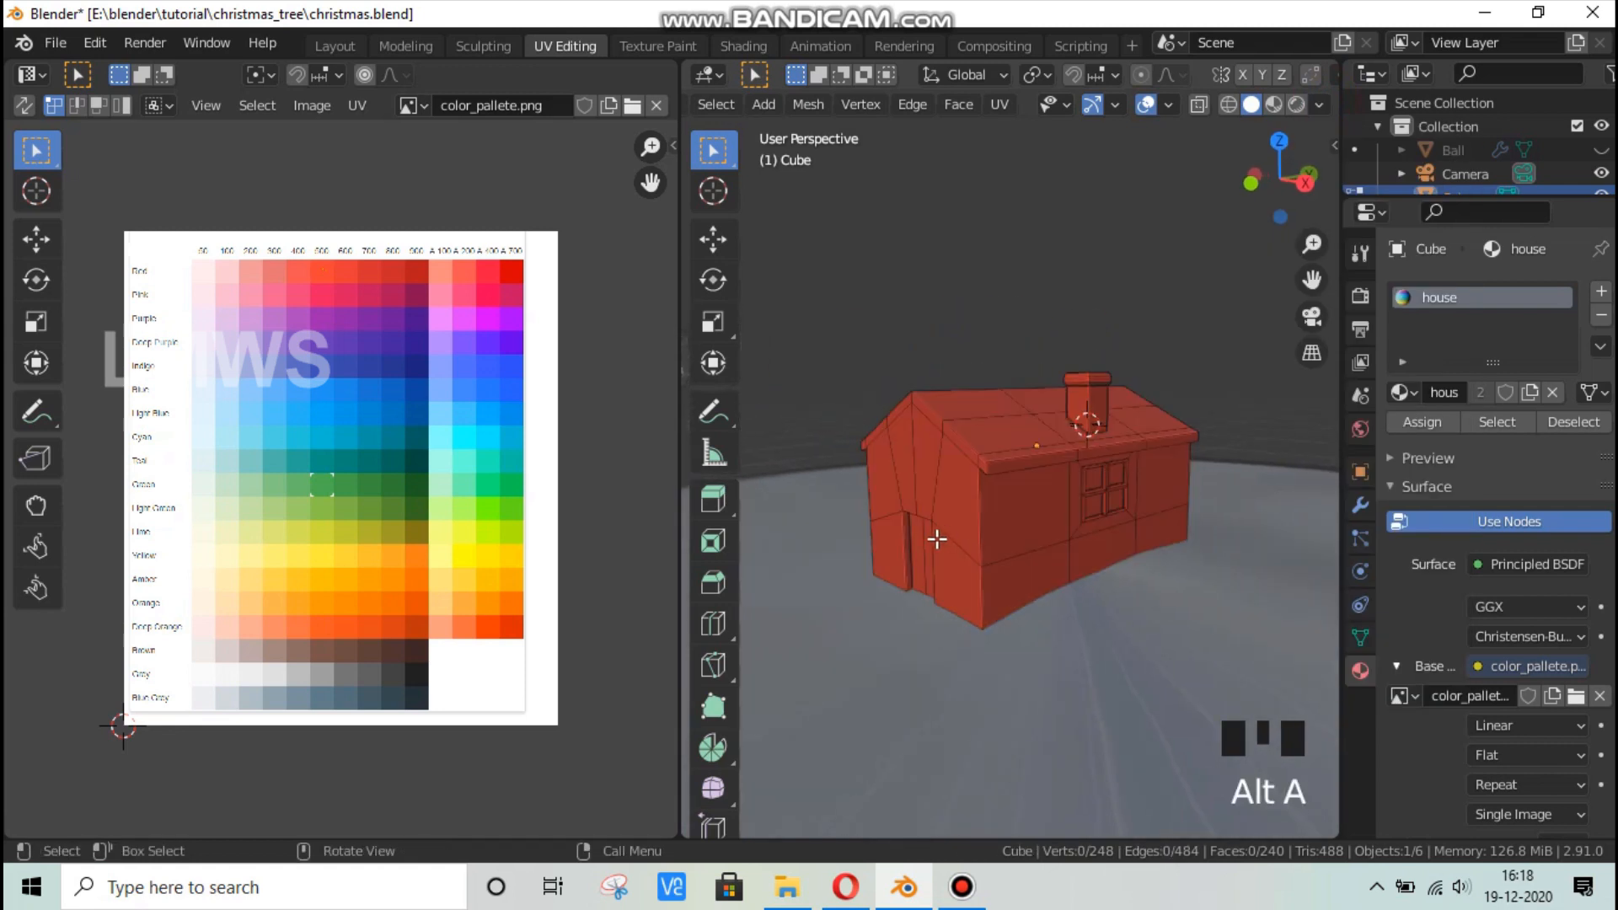
scroll(936, 538, up, 2)
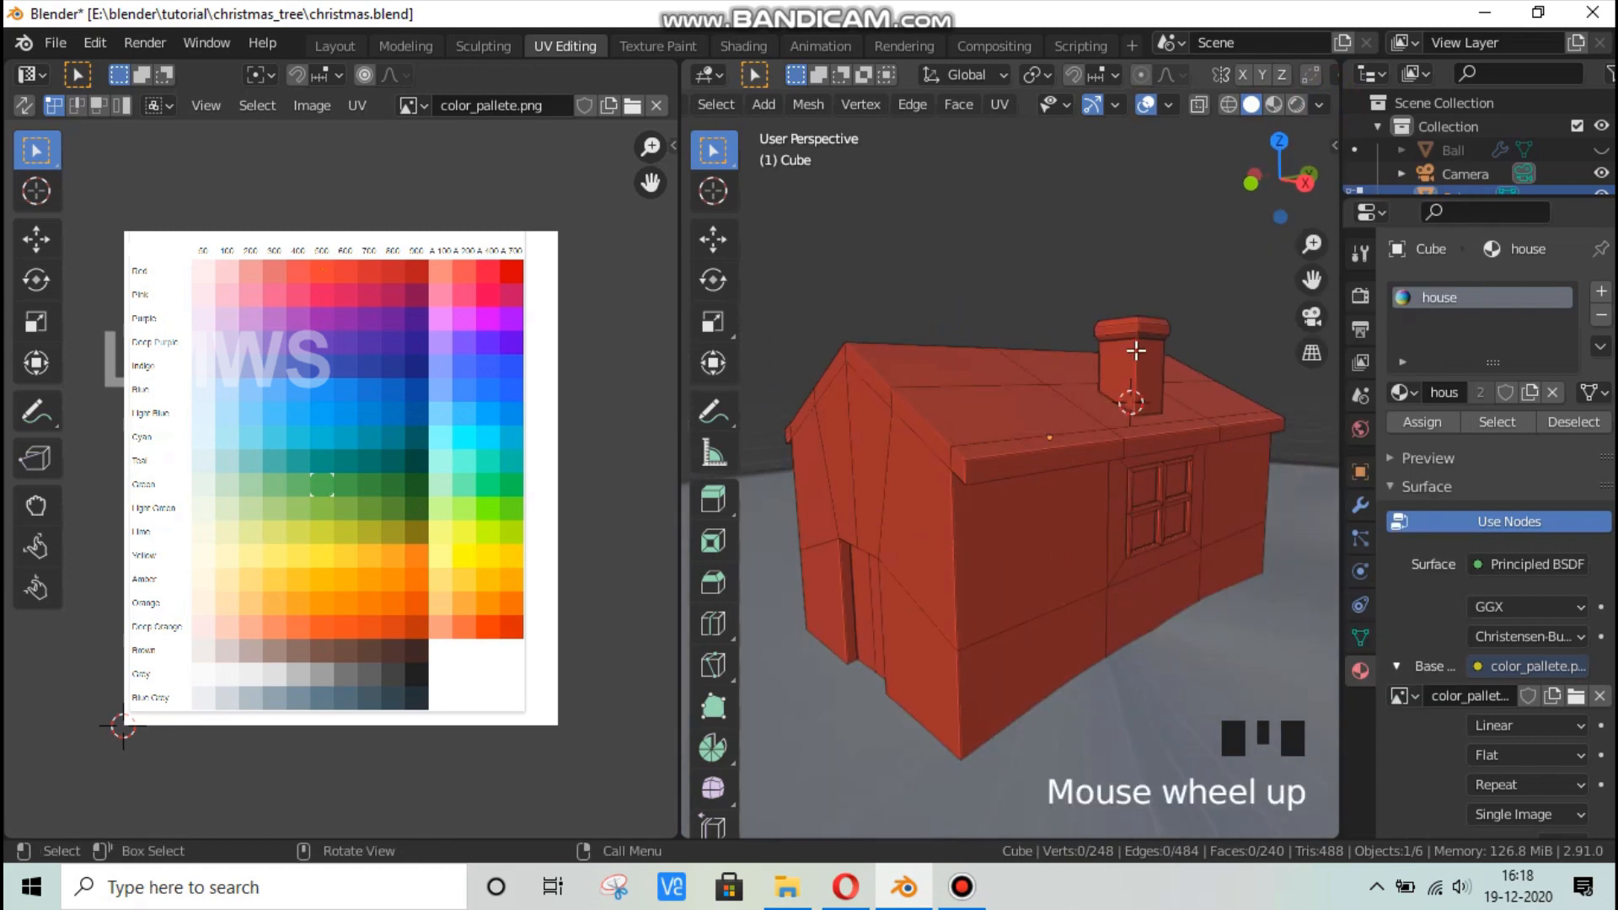
key(alt+a)
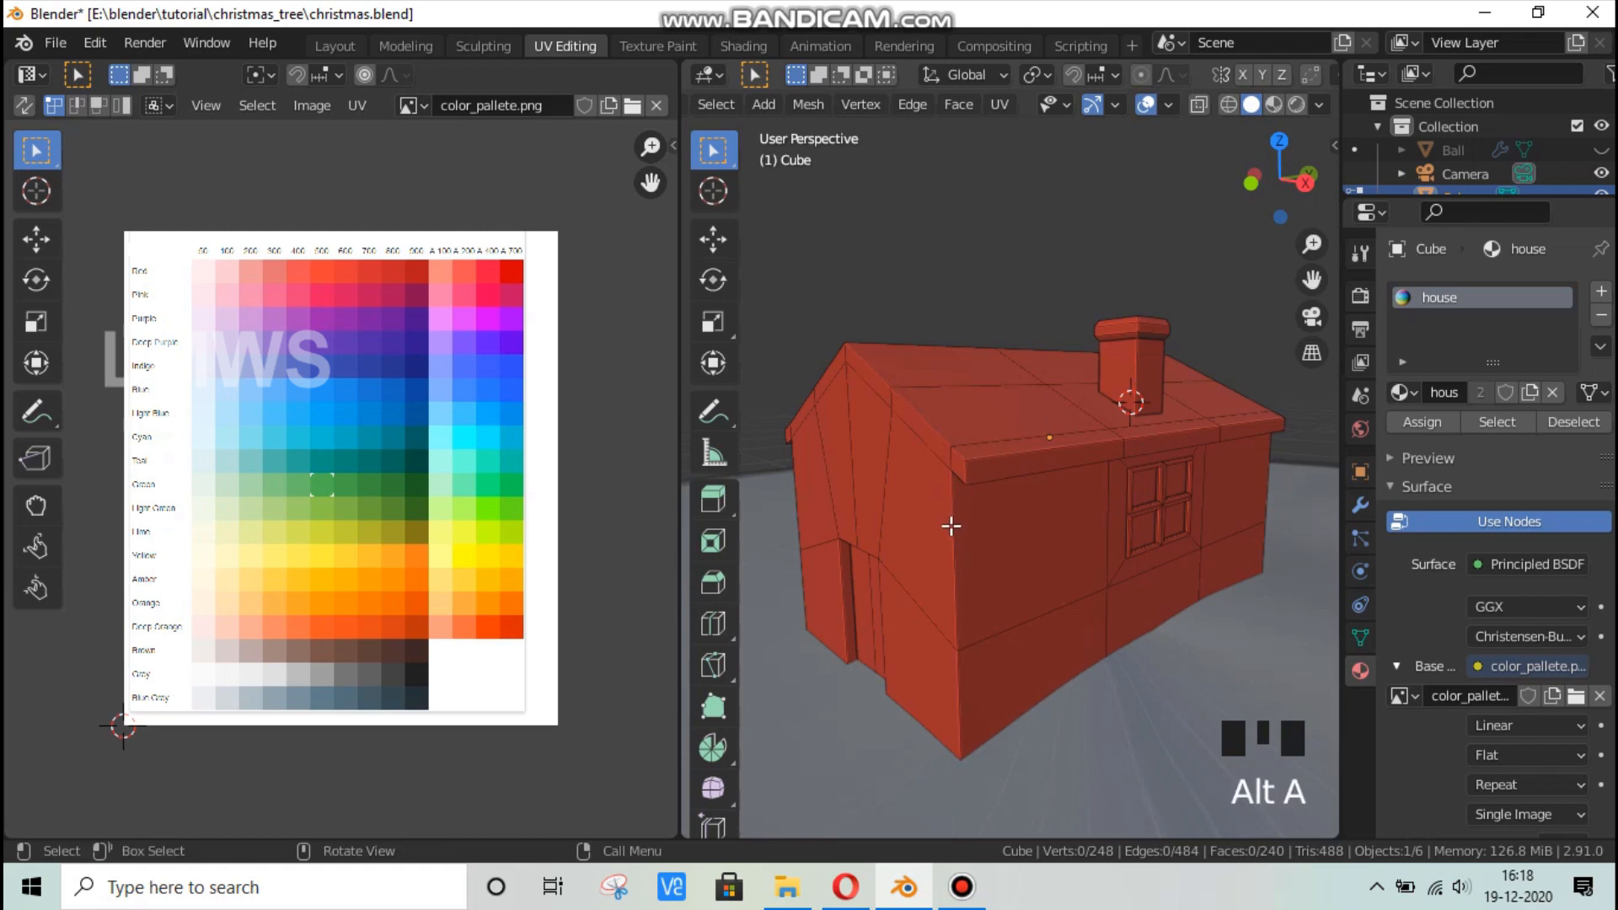
shift+click(924, 576)
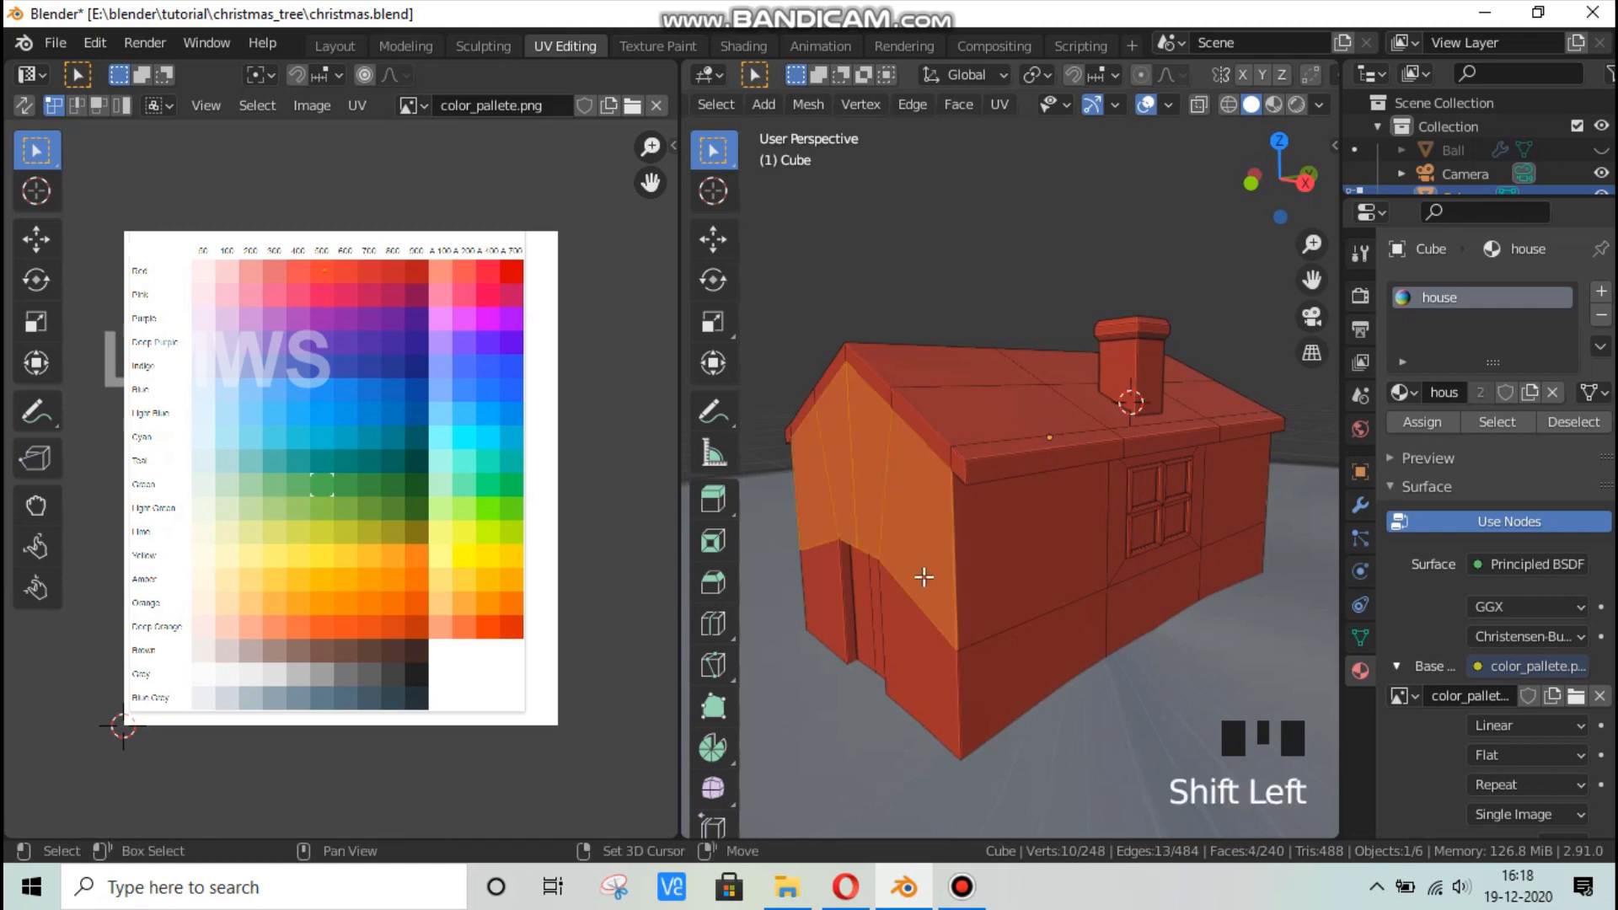
shift+click(890, 618)
shift+click(842, 563)
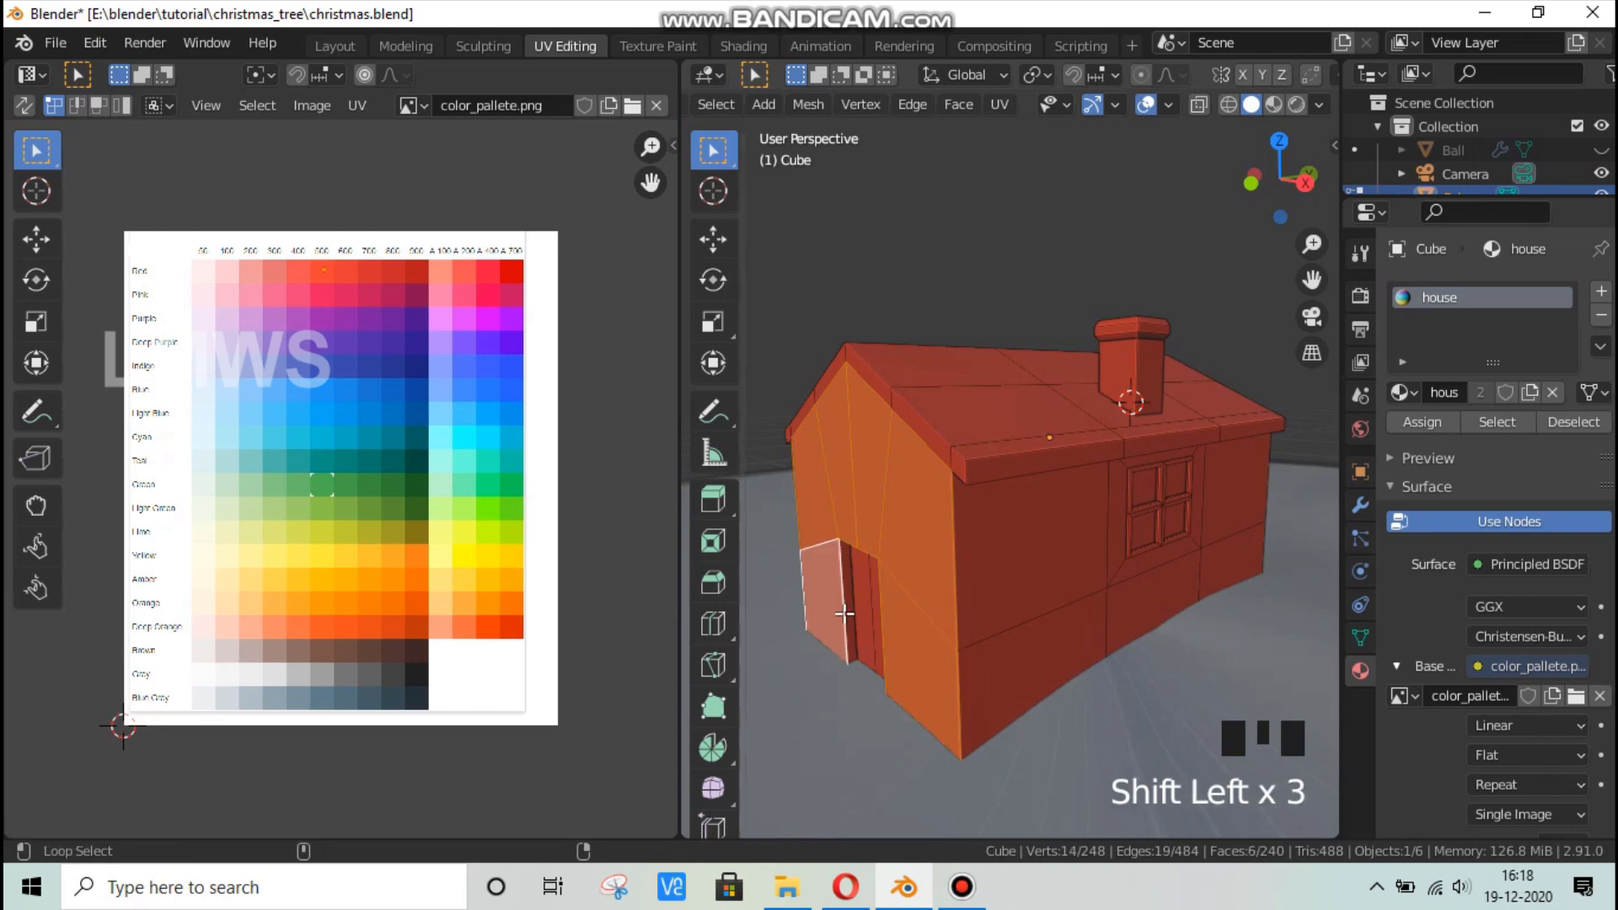
alt+shift+click(845, 614)
middle_drag(903, 590, 1028, 497)
click(961, 886)
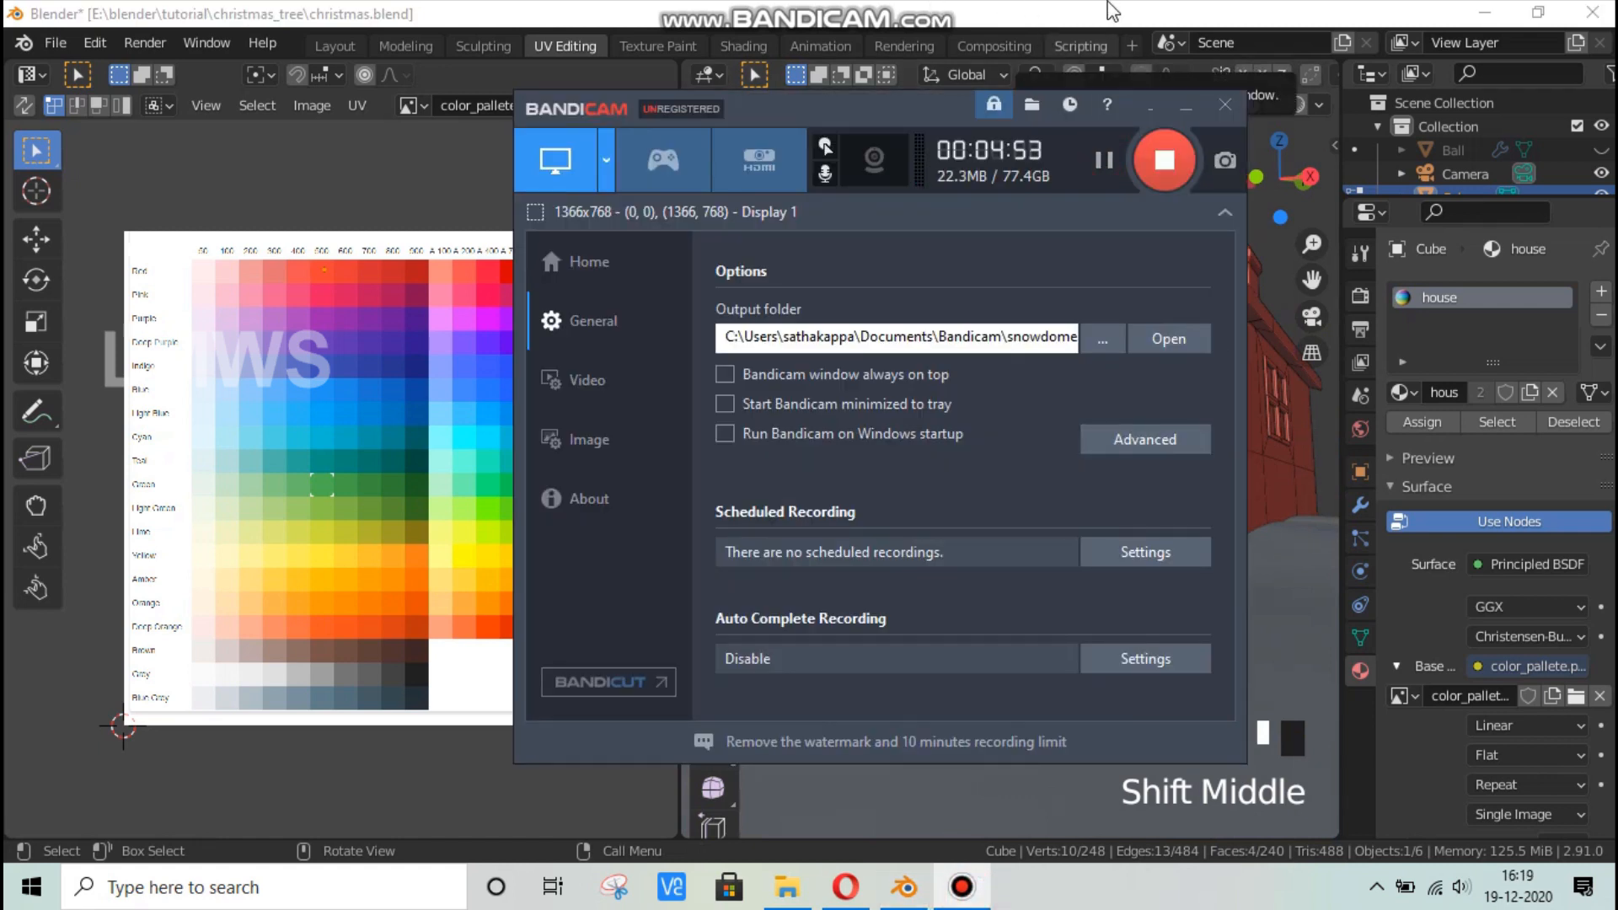
click(1042, 36)
mouse_move(1090, 441)
middle_down()
mouse_move(1054, 491)
mouse_move(1102, 469)
middle_up()
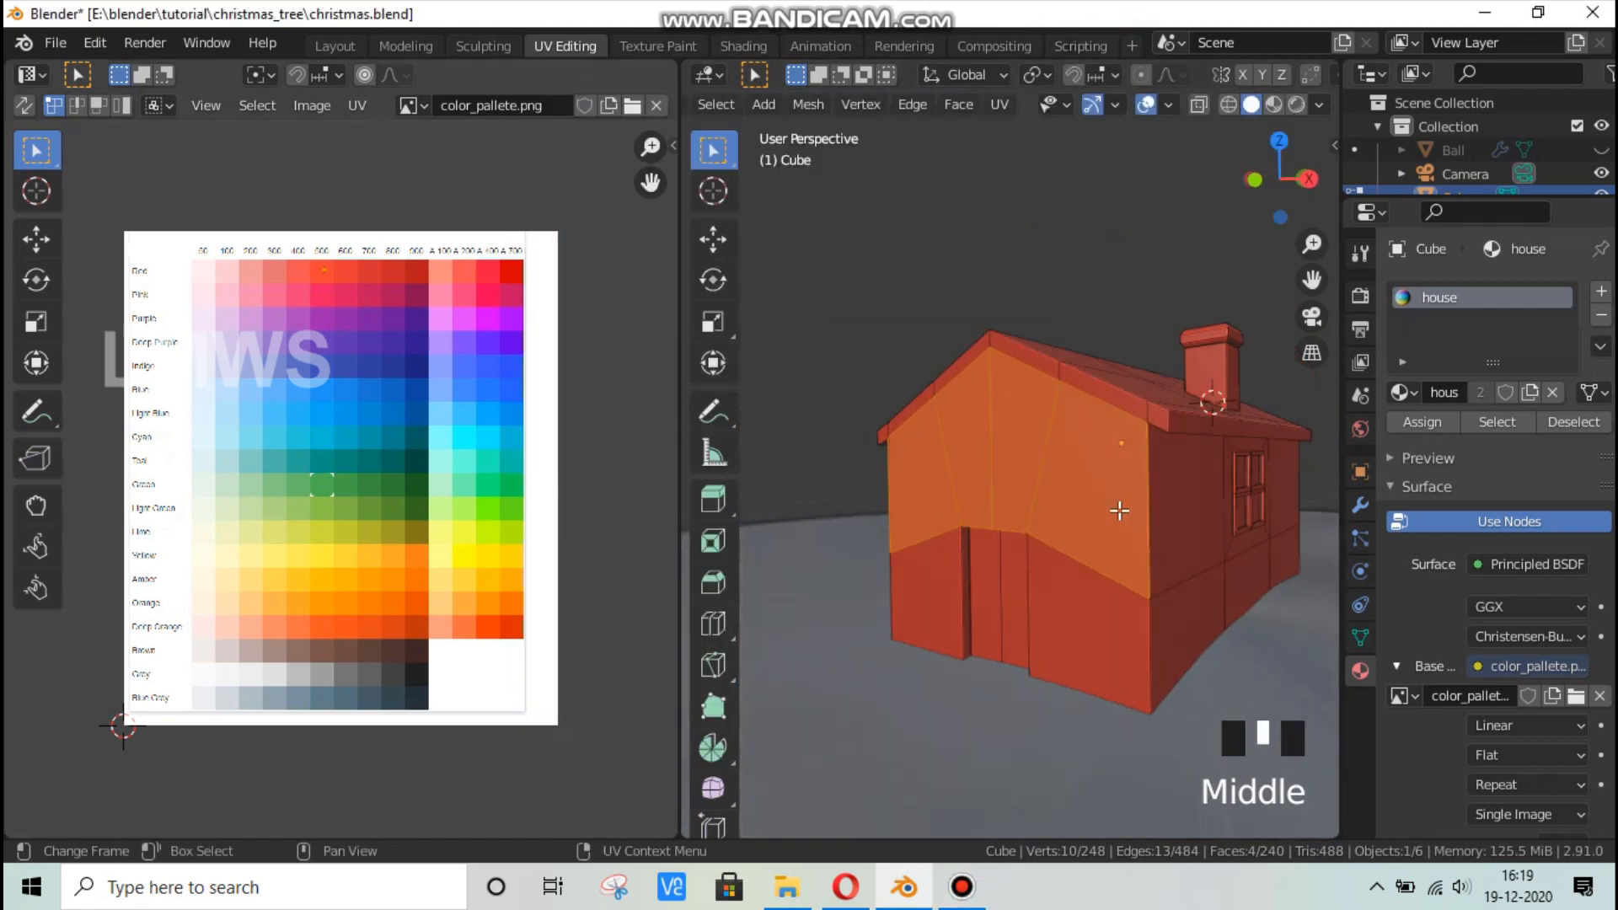
Select all faces of the house and move their UVs onto the Red 900 swatch.
key(a)
drag(342, 289, 367, 312)
scroll(350, 288, up, 1)
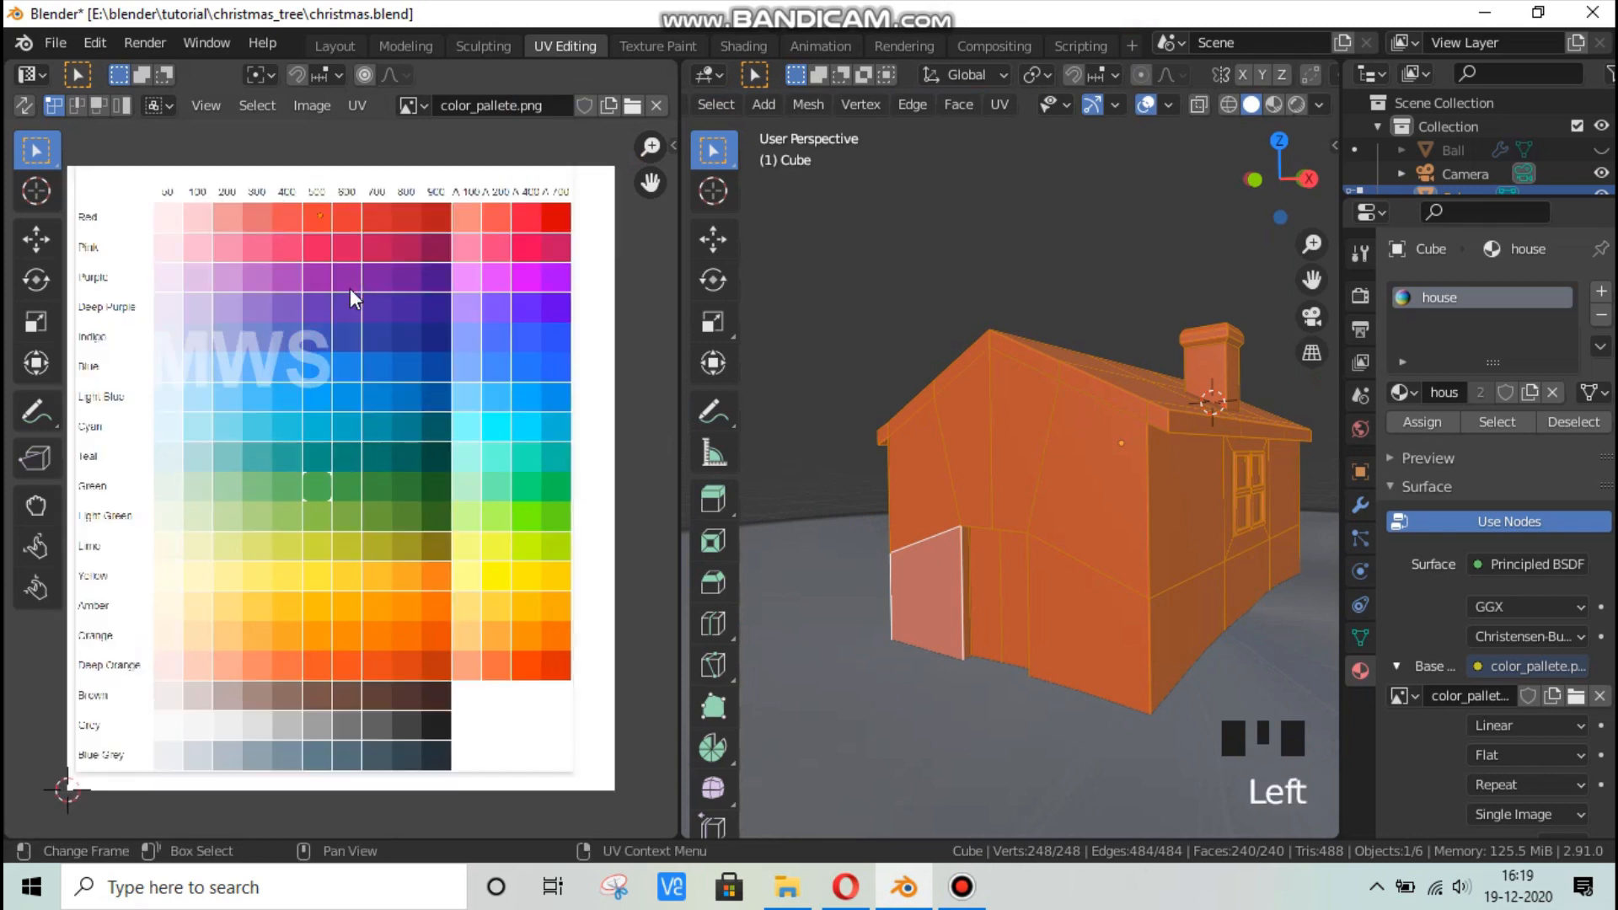
key(g)
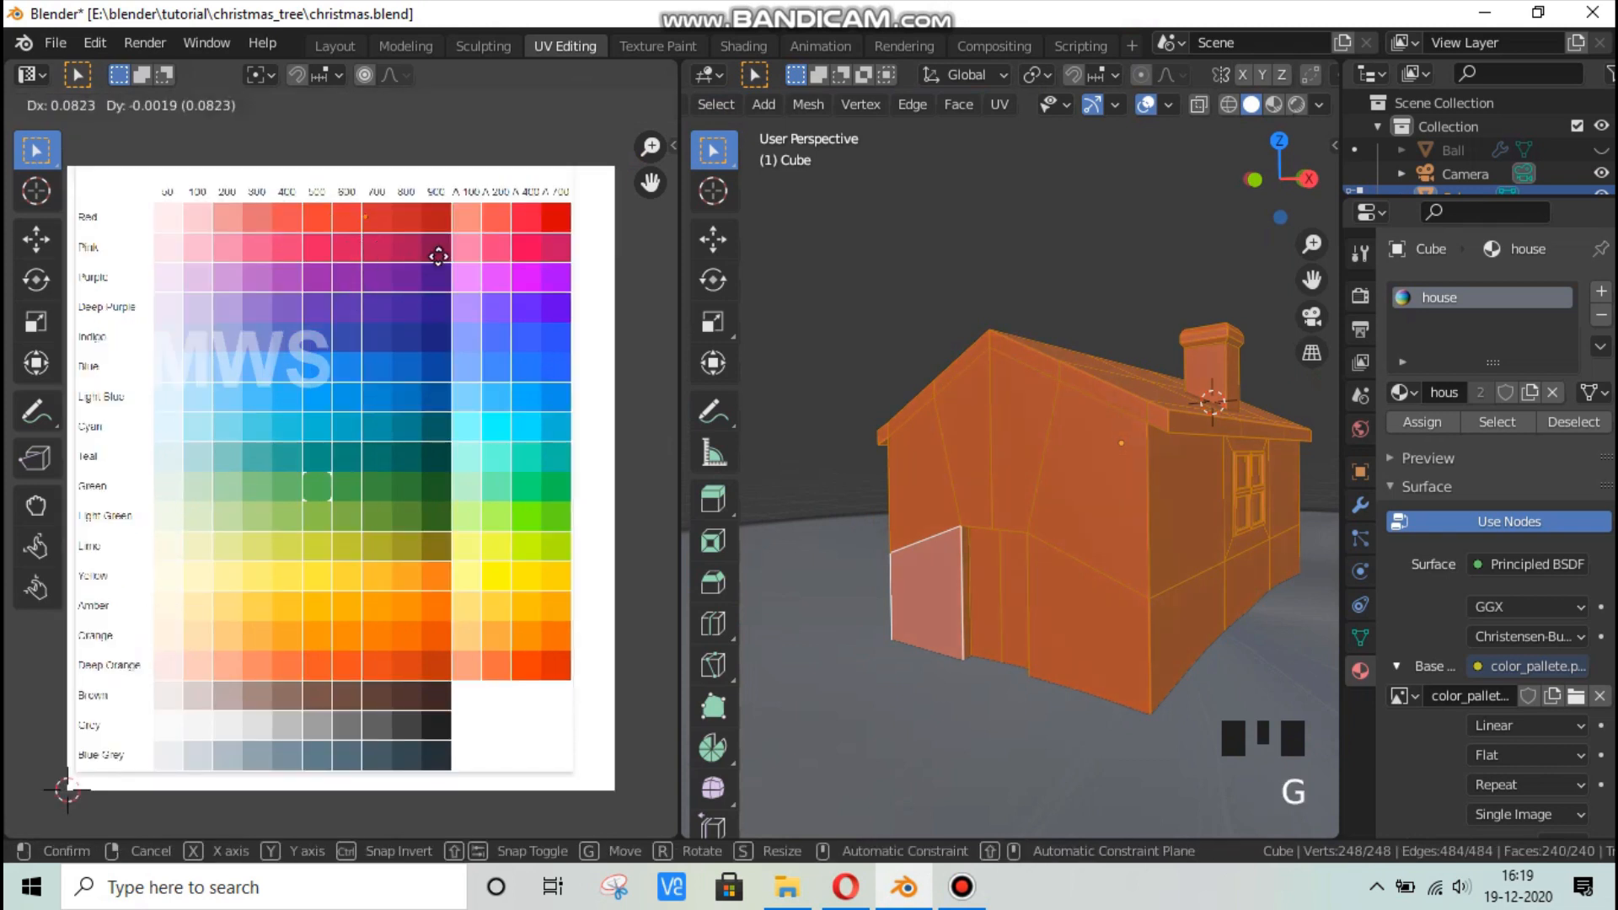
click(466, 257)
Clear the selection, then select the roof's edge face loop and all top faces of both roof slopes around the chimney.
middle_drag(1049, 485, 1016, 490)
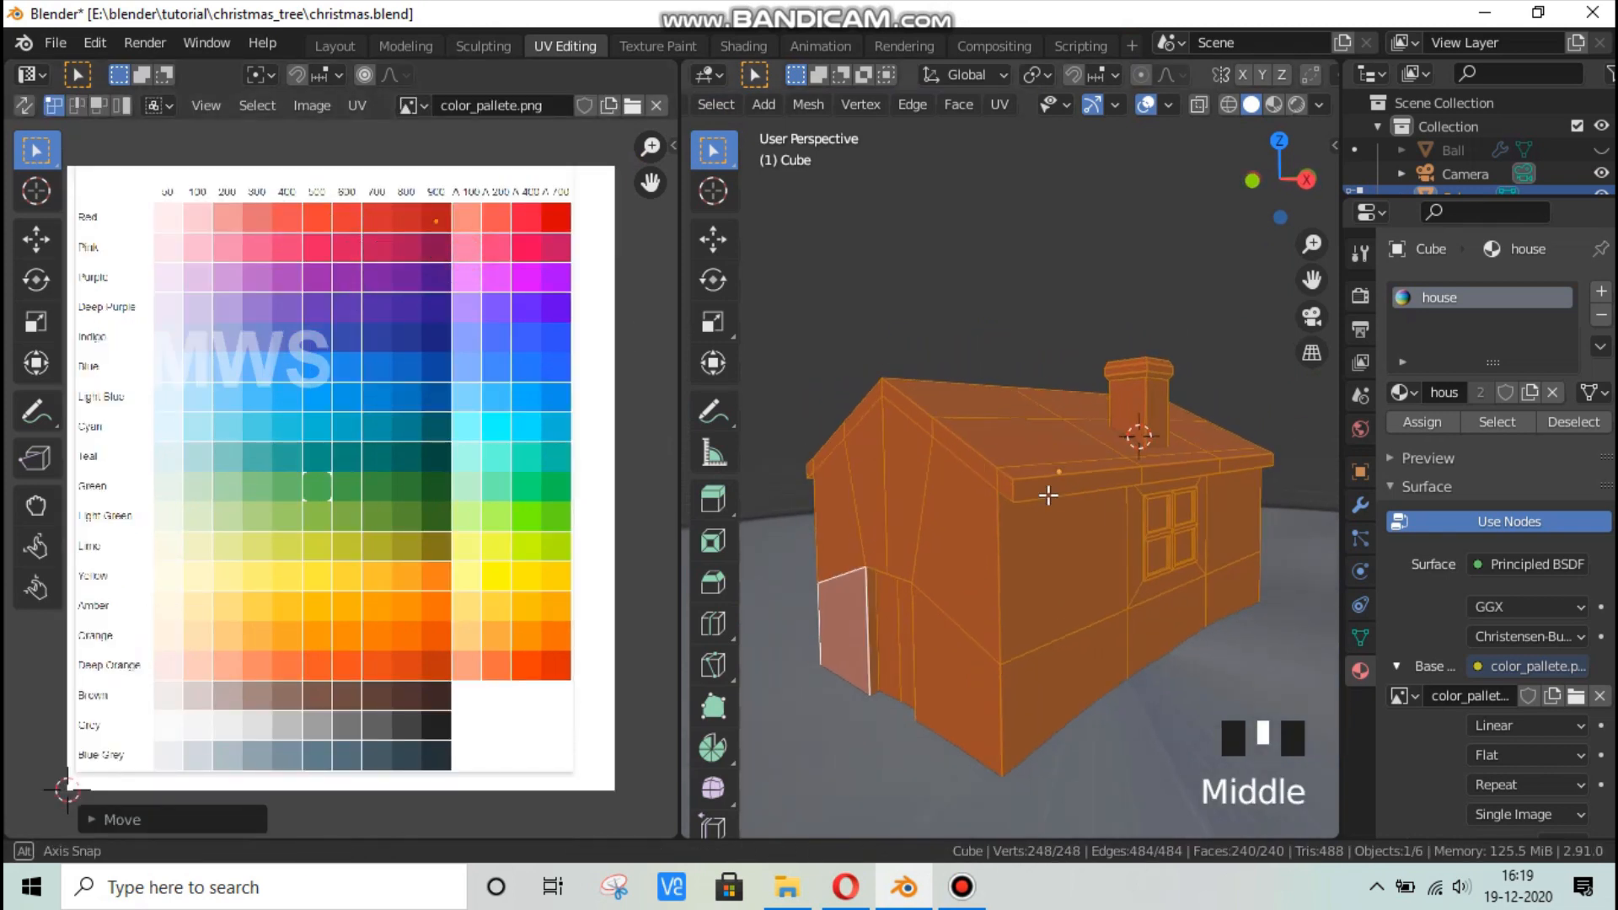
key(alt+a)
alt+click(1010, 486)
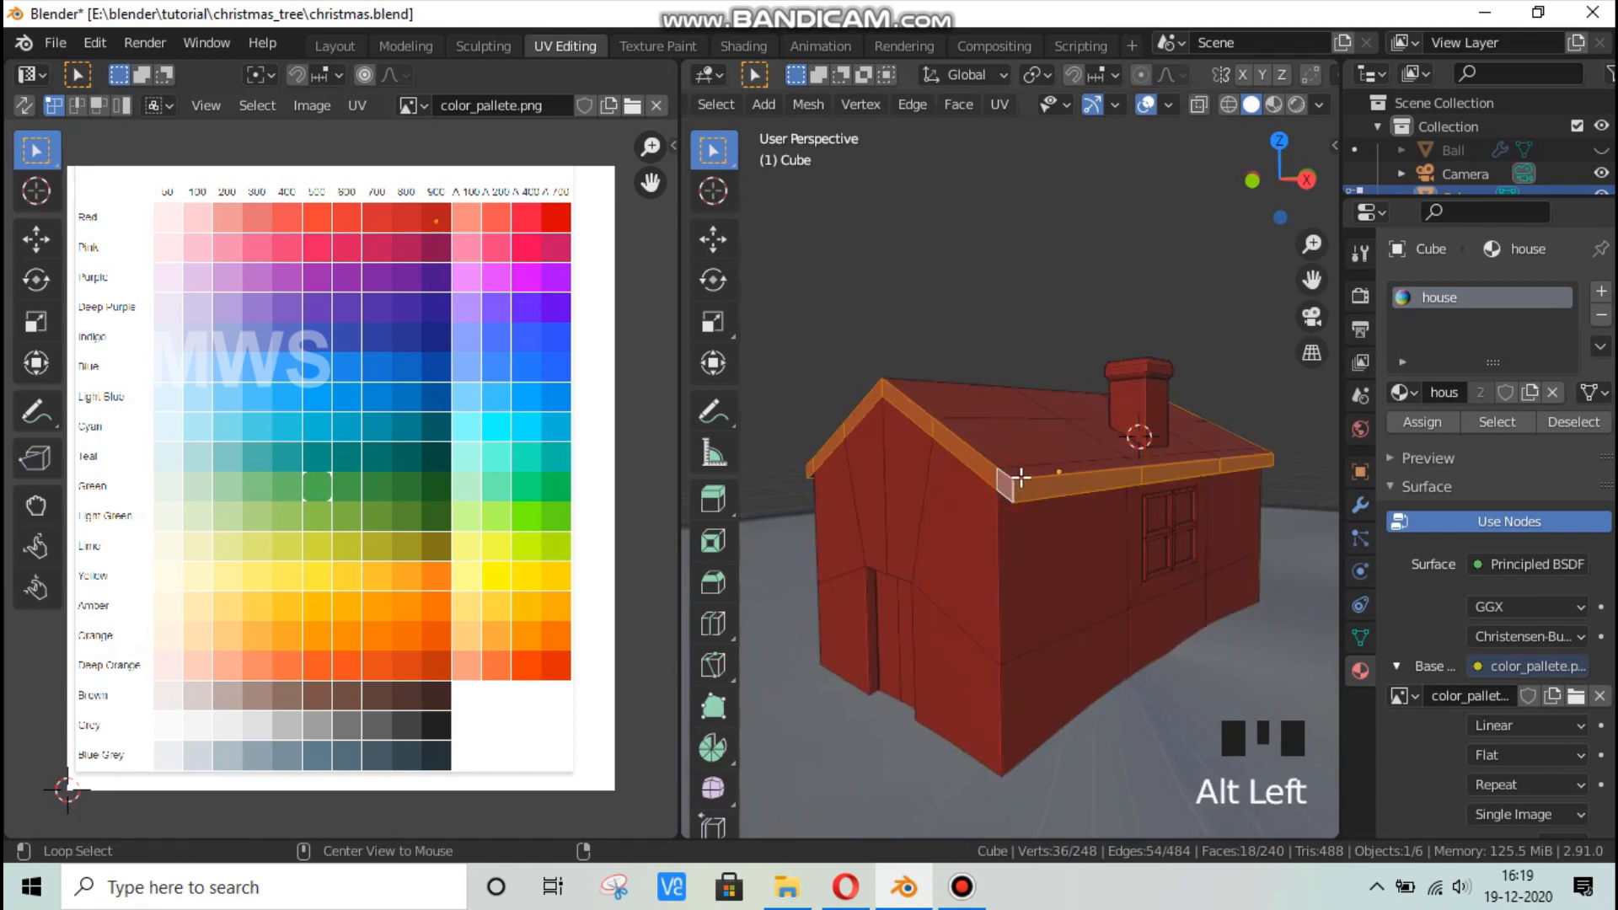
shift+click(1064, 412)
middle_drag(1080, 558, 1076, 621)
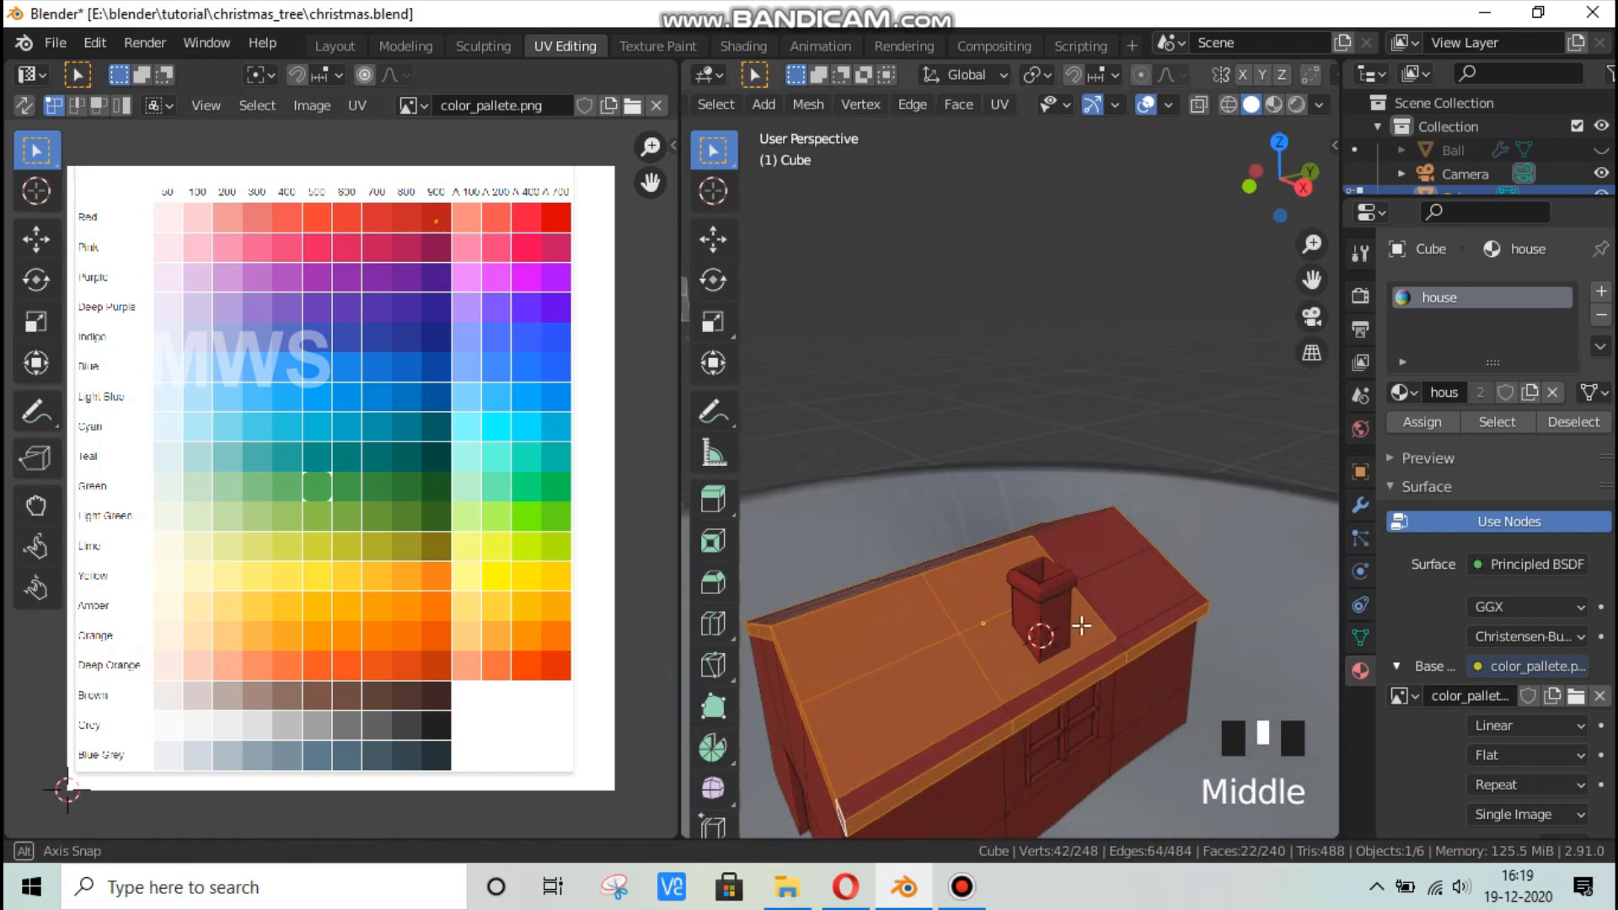
shift+click(1119, 648)
shift+click(1139, 641)
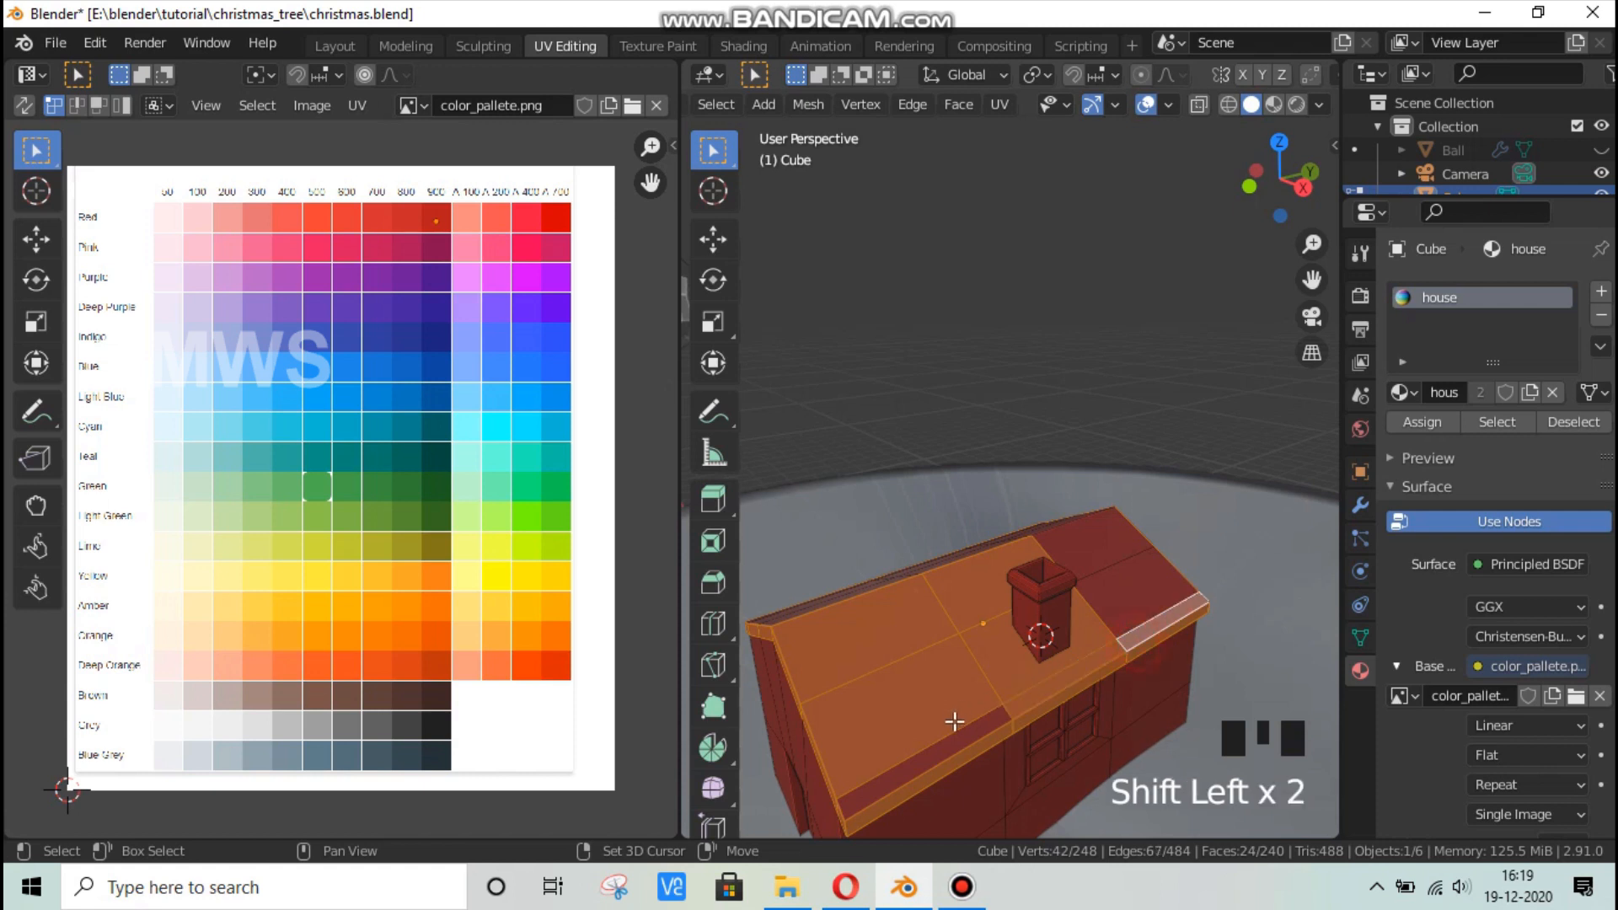
shift+click(1129, 605)
mouse_move(1120, 585)
middle_down()
mouse_move(1105, 708)
mouse_move(1253, 531)
mouse_move(1135, 608)
middle_up()
scroll(1135, 541, up, 1)
drag(1095, 524, 1193, 601)
shift+click(1156, 492)
shift+click(1079, 529)
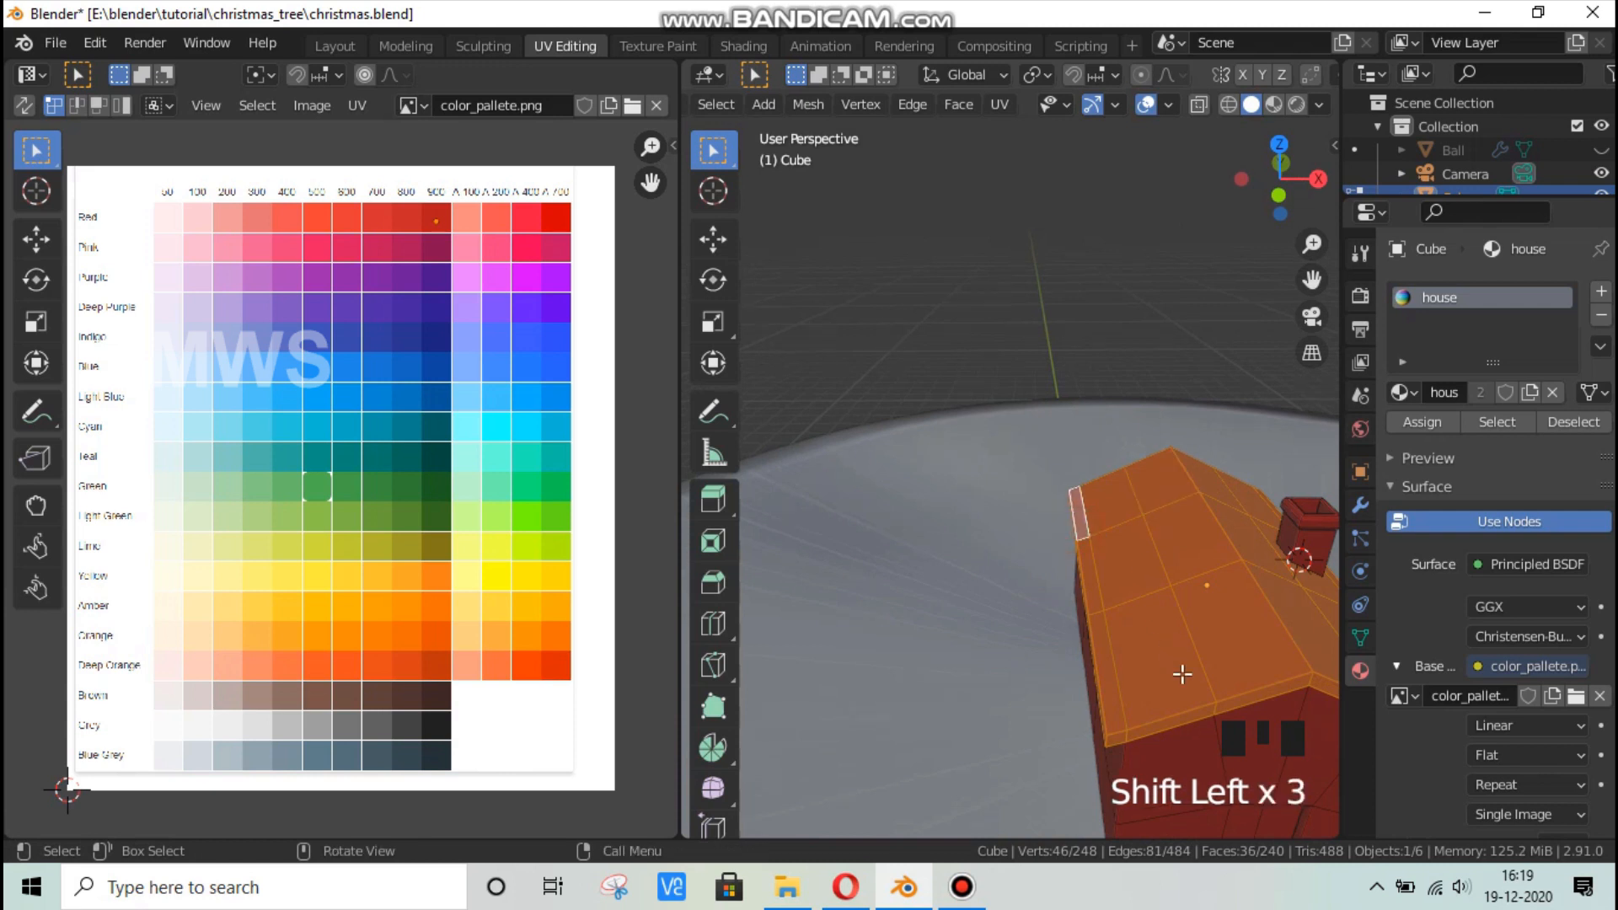
Add the underside faces of the roof overhang on both sides of the house to the selection.
middle_drag(1181, 674, 1127, 596)
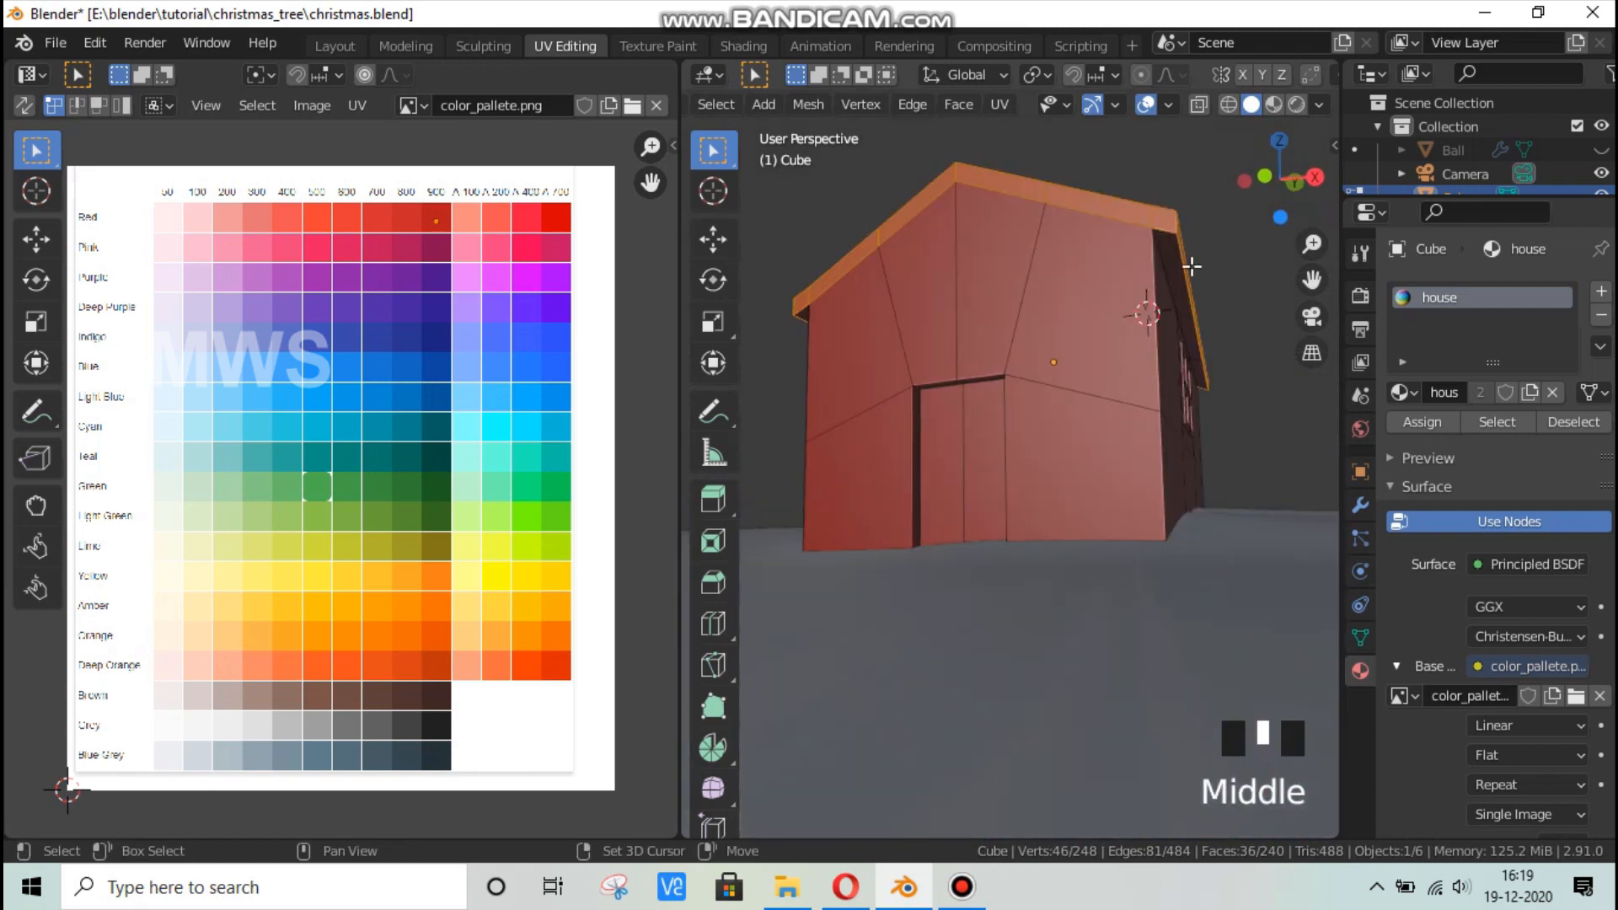
shift+click(1178, 265)
middle_drag(1178, 266, 1073, 311)
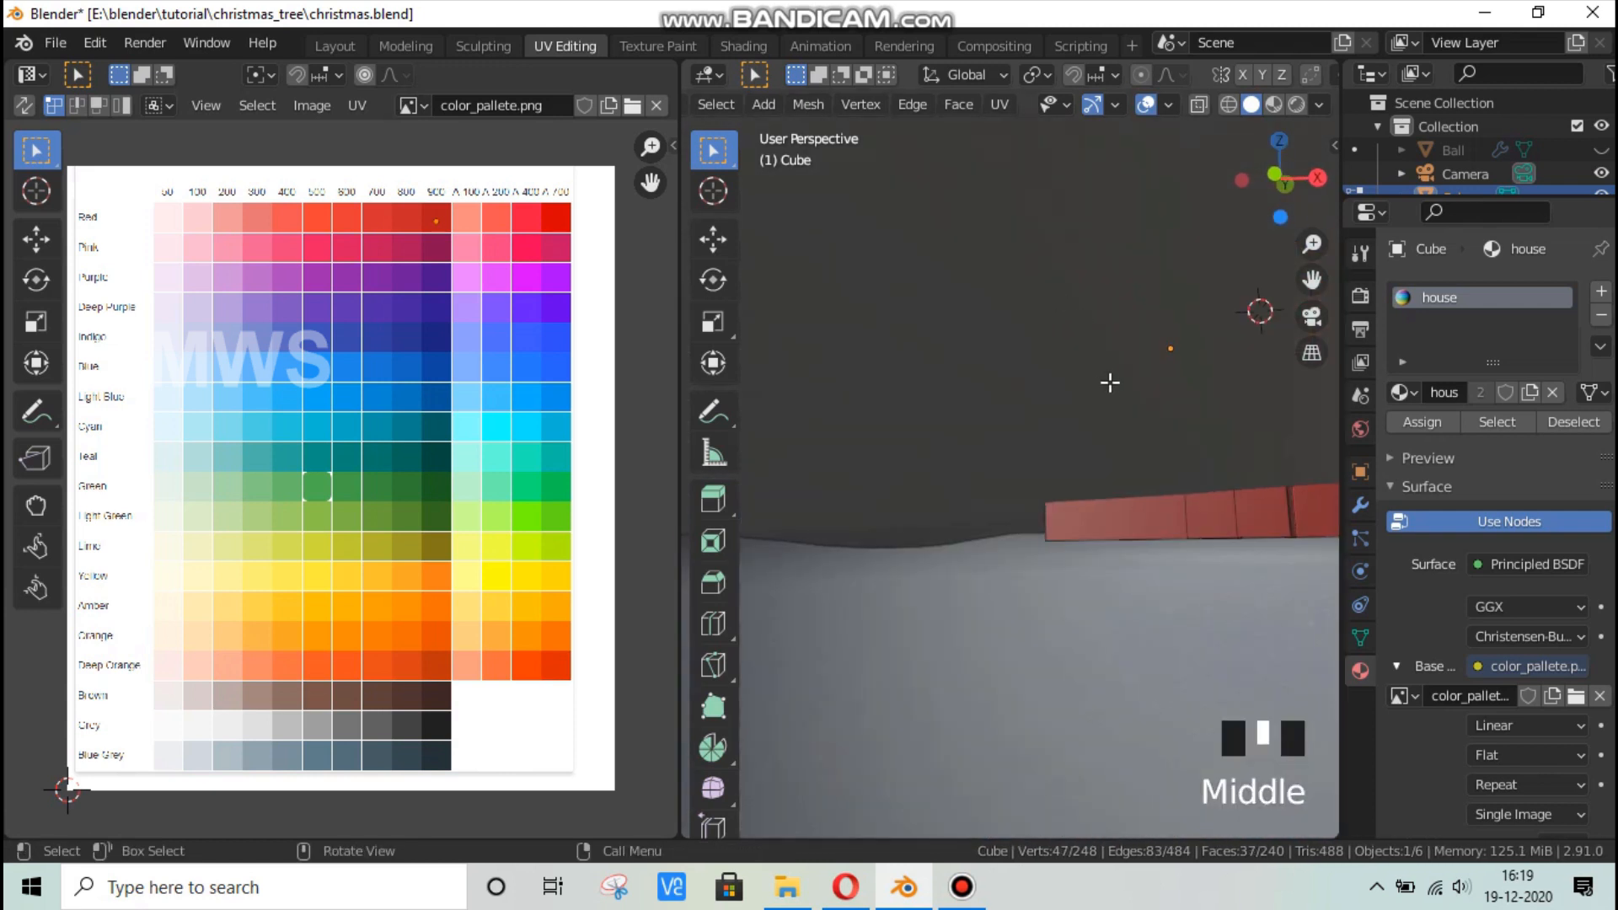
shift+middle_drag(1113, 379, 1136, 415)
shift+click(1122, 411)
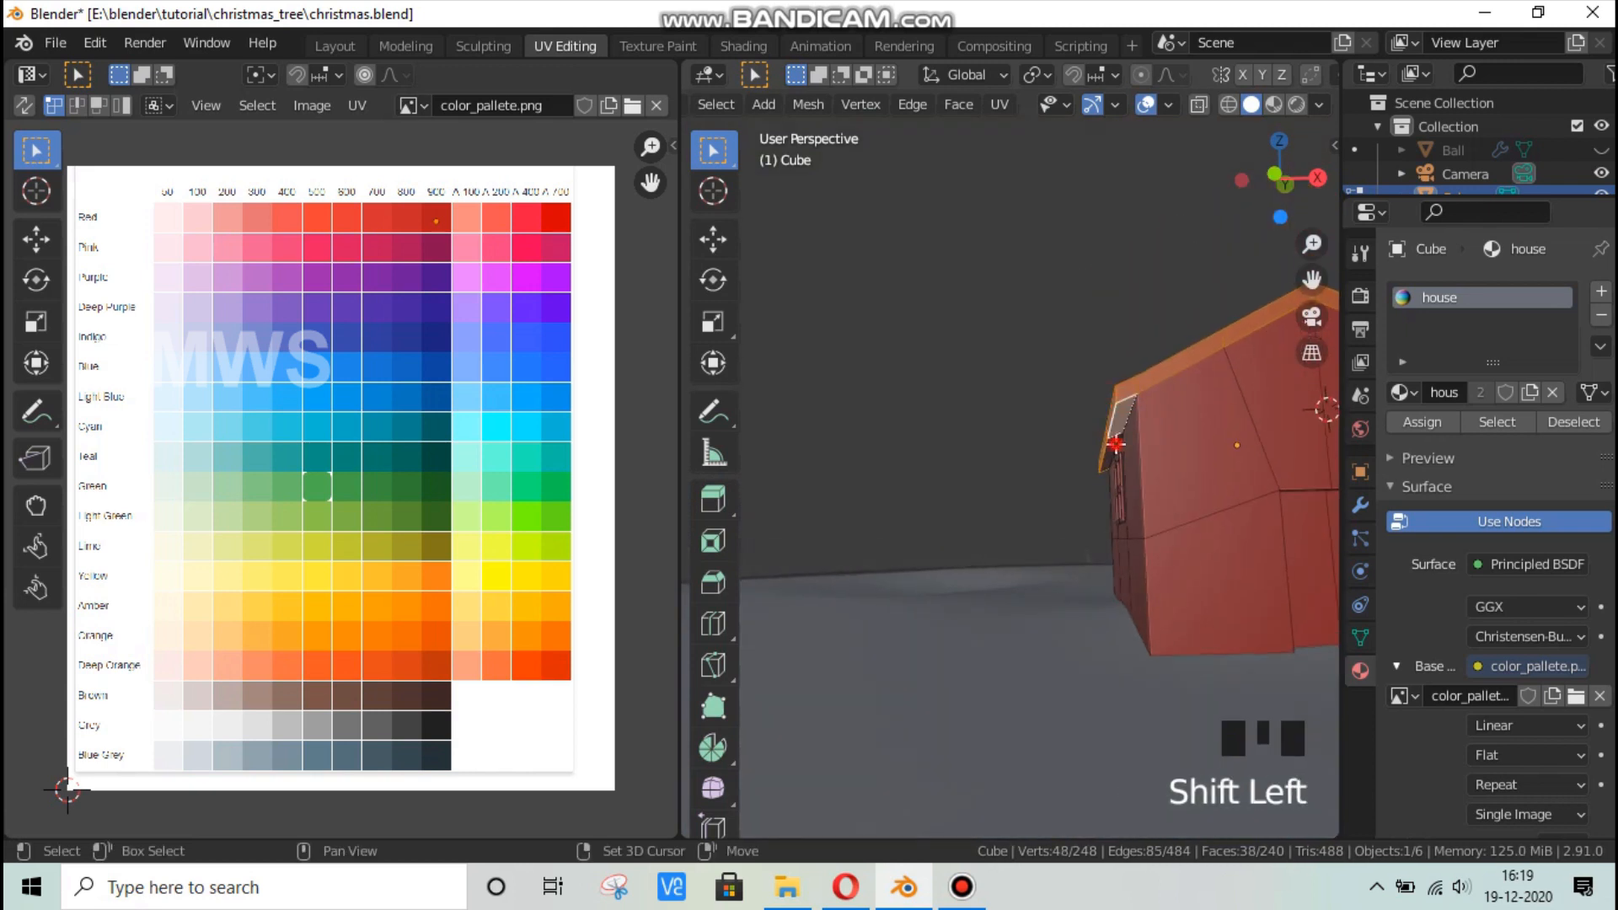
shift+click(1114, 445)
shift+middle_drag(1226, 516, 1054, 468)
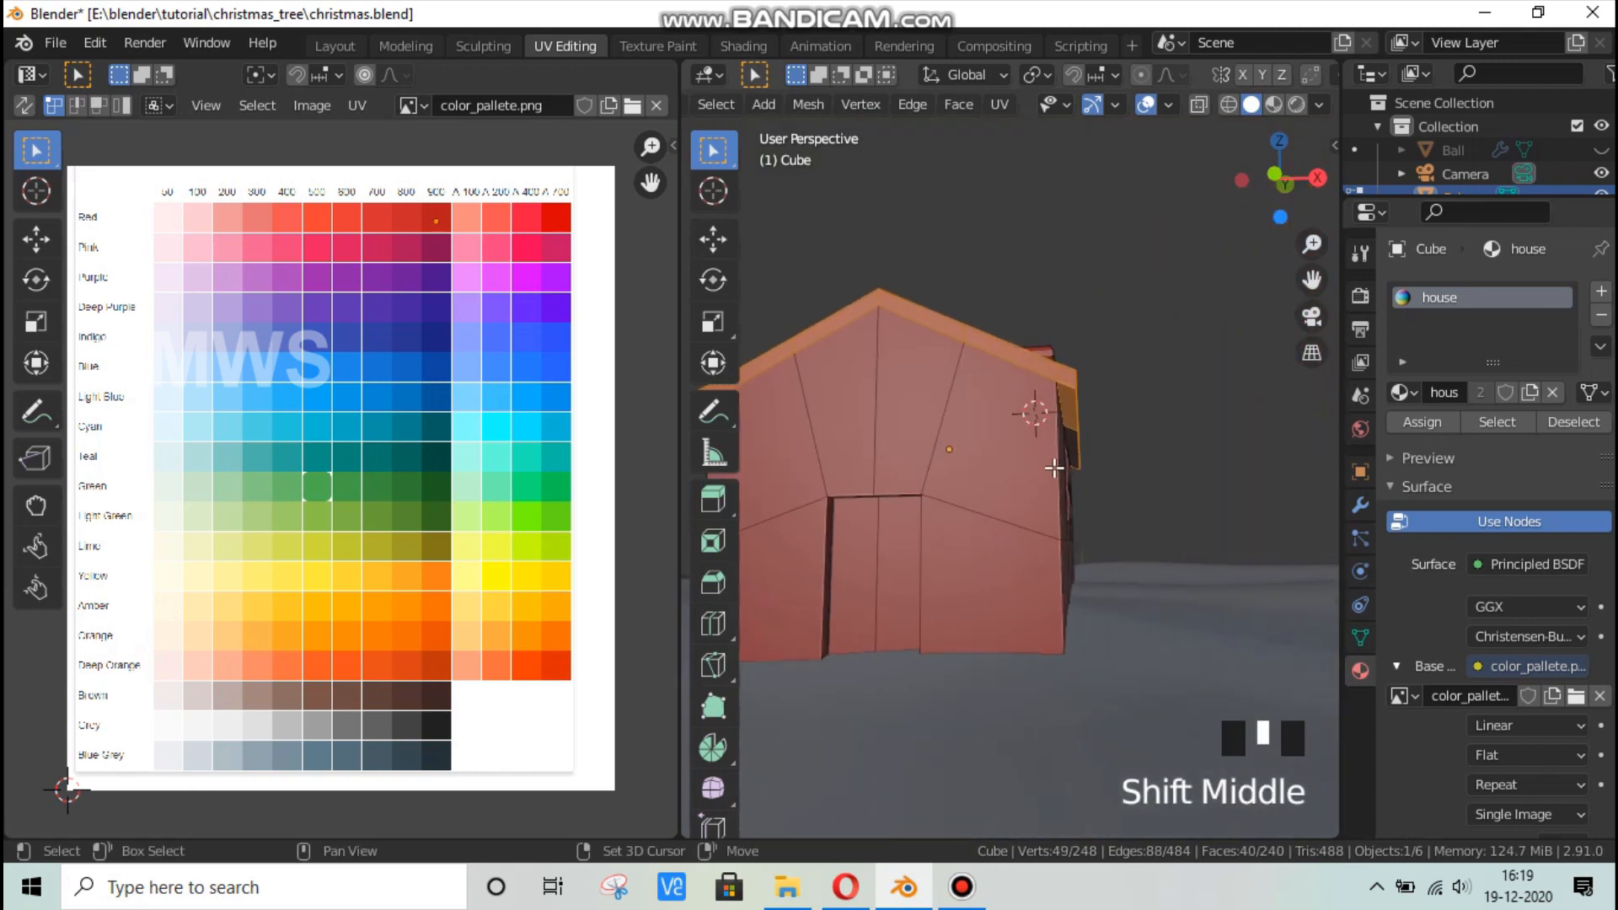
shift+click(1072, 449)
shift+click(1072, 462)
middle_drag(1065, 538, 1082, 590)
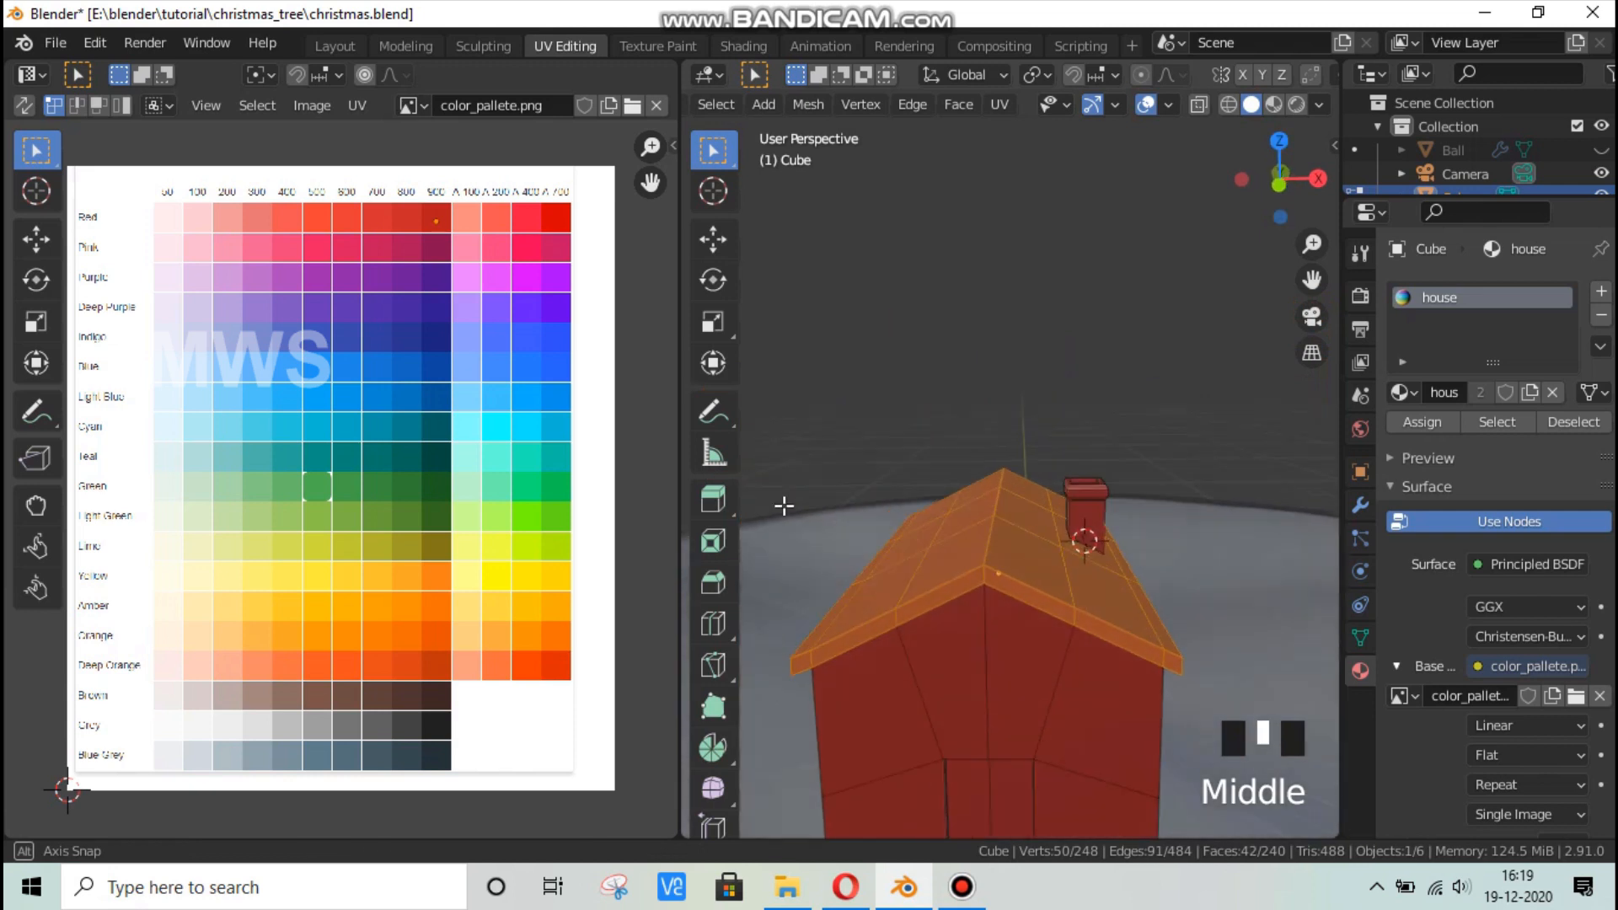
Move the selected roof faces' UVs onto an orange swatch, deselect everything and save the file.
scroll(452, 250, down, 1)
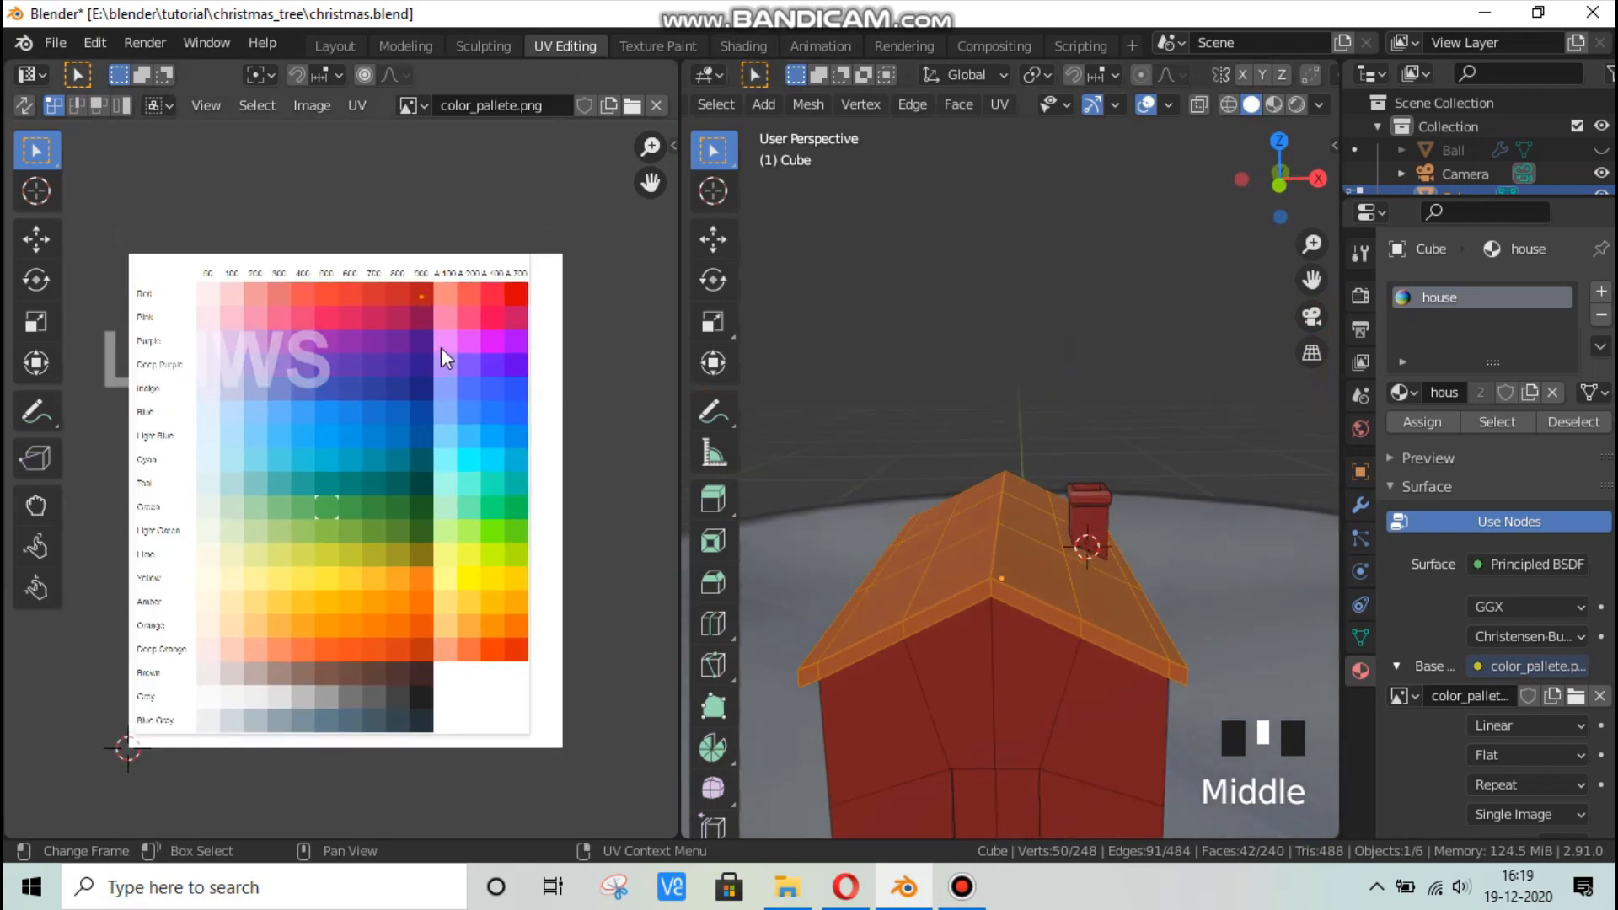
key(g)
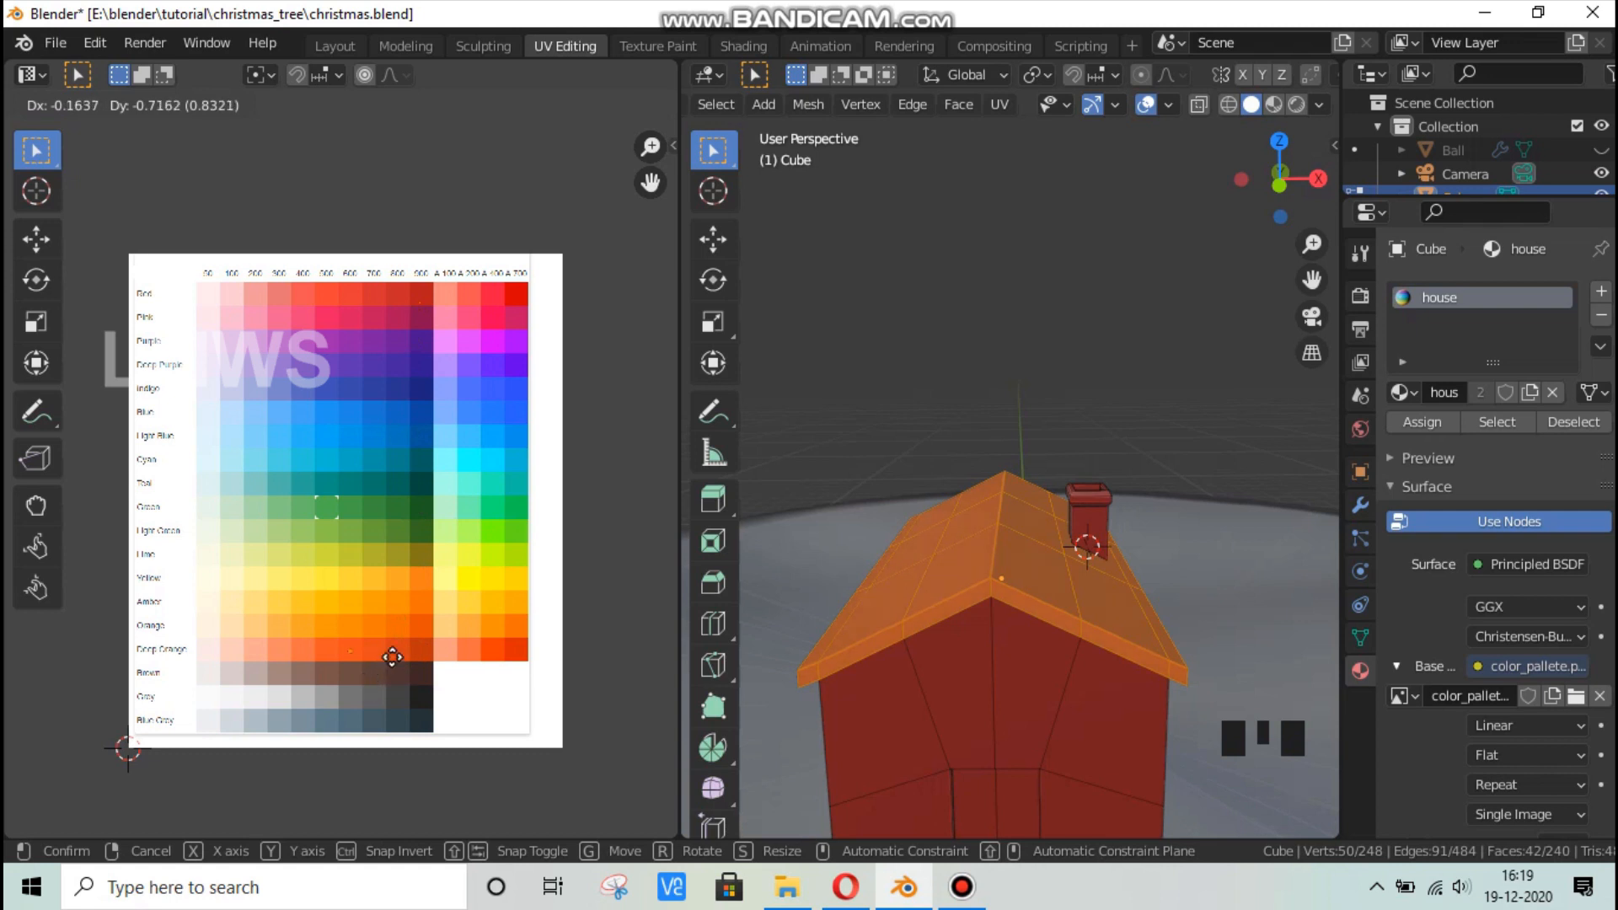
click(399, 663)
key(alt+a)
middle_drag(1170, 660, 1045, 565)
scroll(1045, 564, up, 3)
scroll(1146, 514, down, 1)
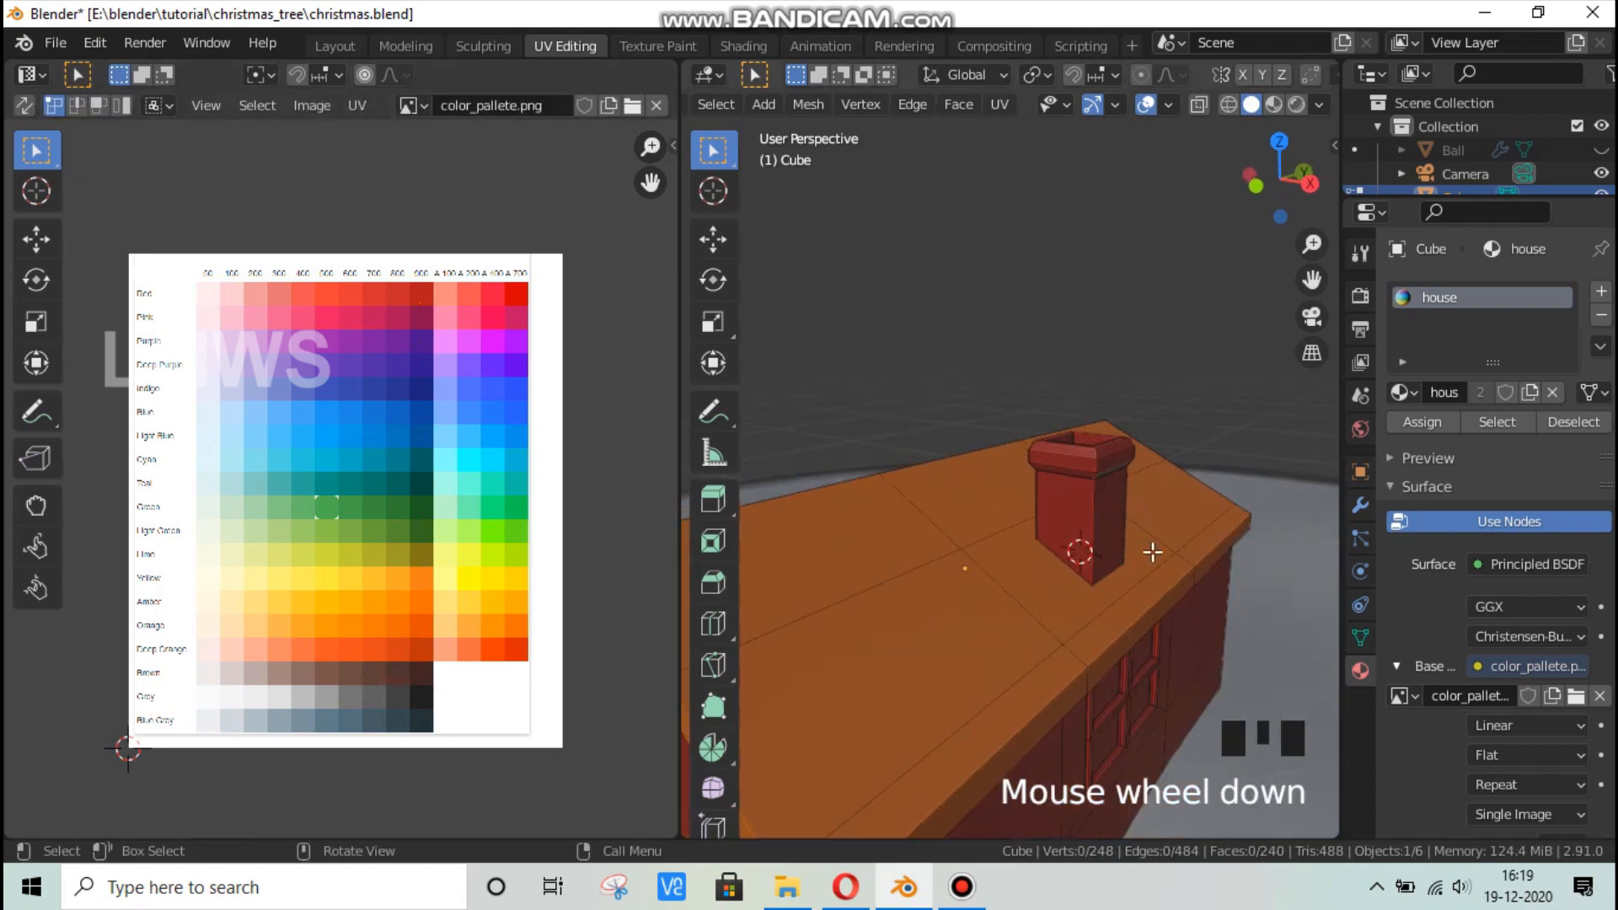
key(ctrl+s)
Select the four pane faces of the window on each side wall of the house.
scroll(1137, 522, down, 1)
middle_drag(1080, 614, 1080, 538)
scroll(1073, 530, up, 1)
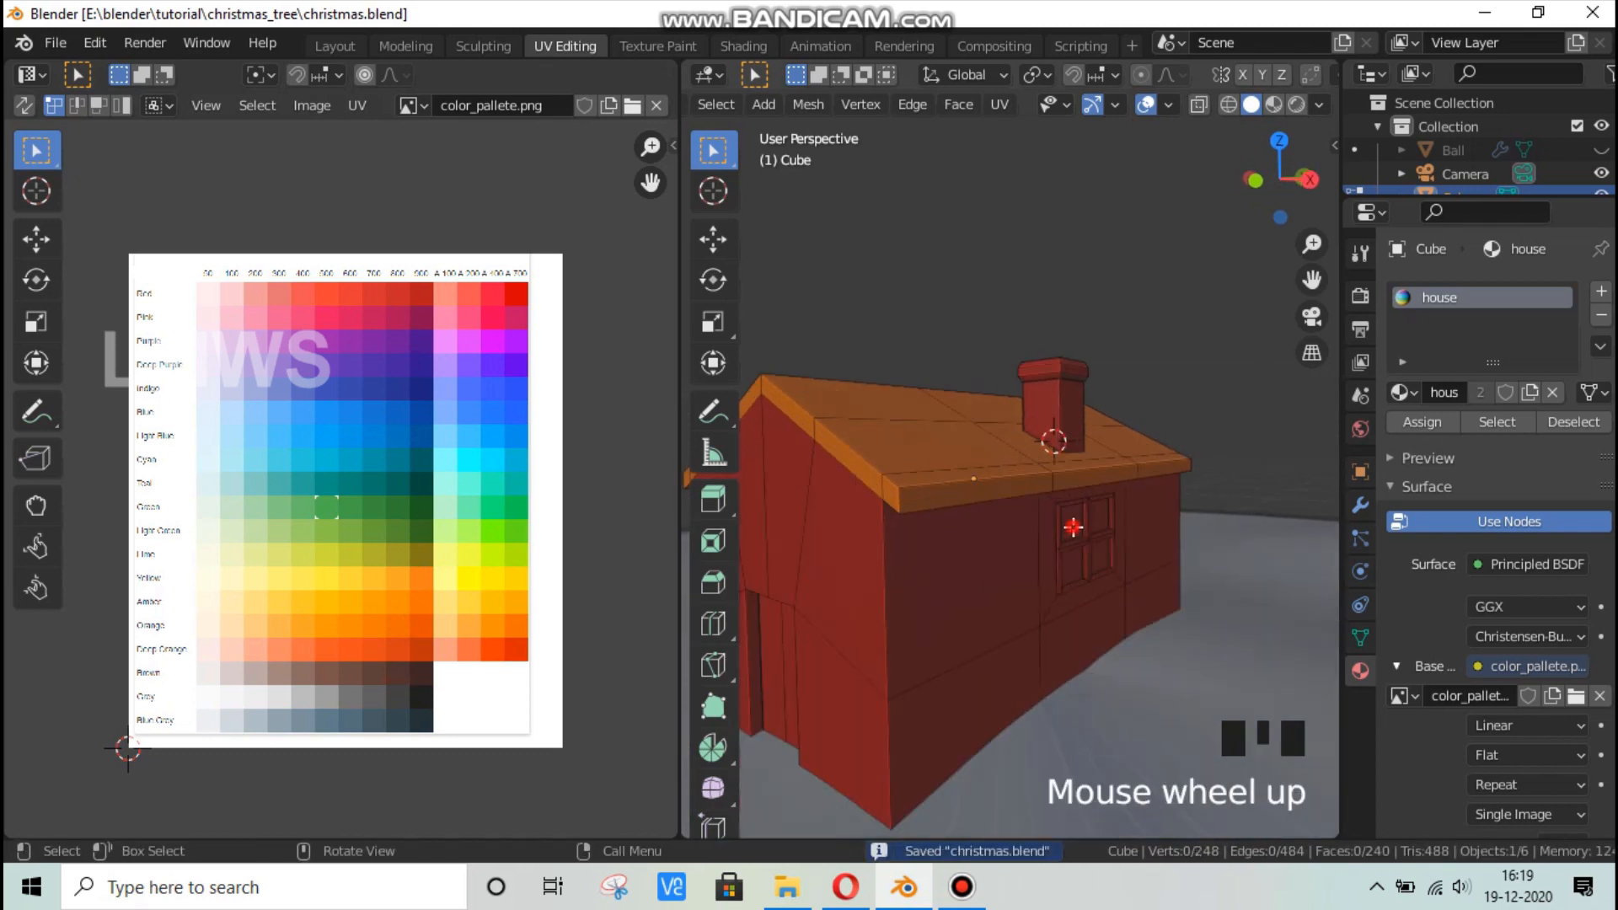
click(1099, 516)
shift+click(1099, 515)
shift+click(1093, 554)
shift+click(1072, 559)
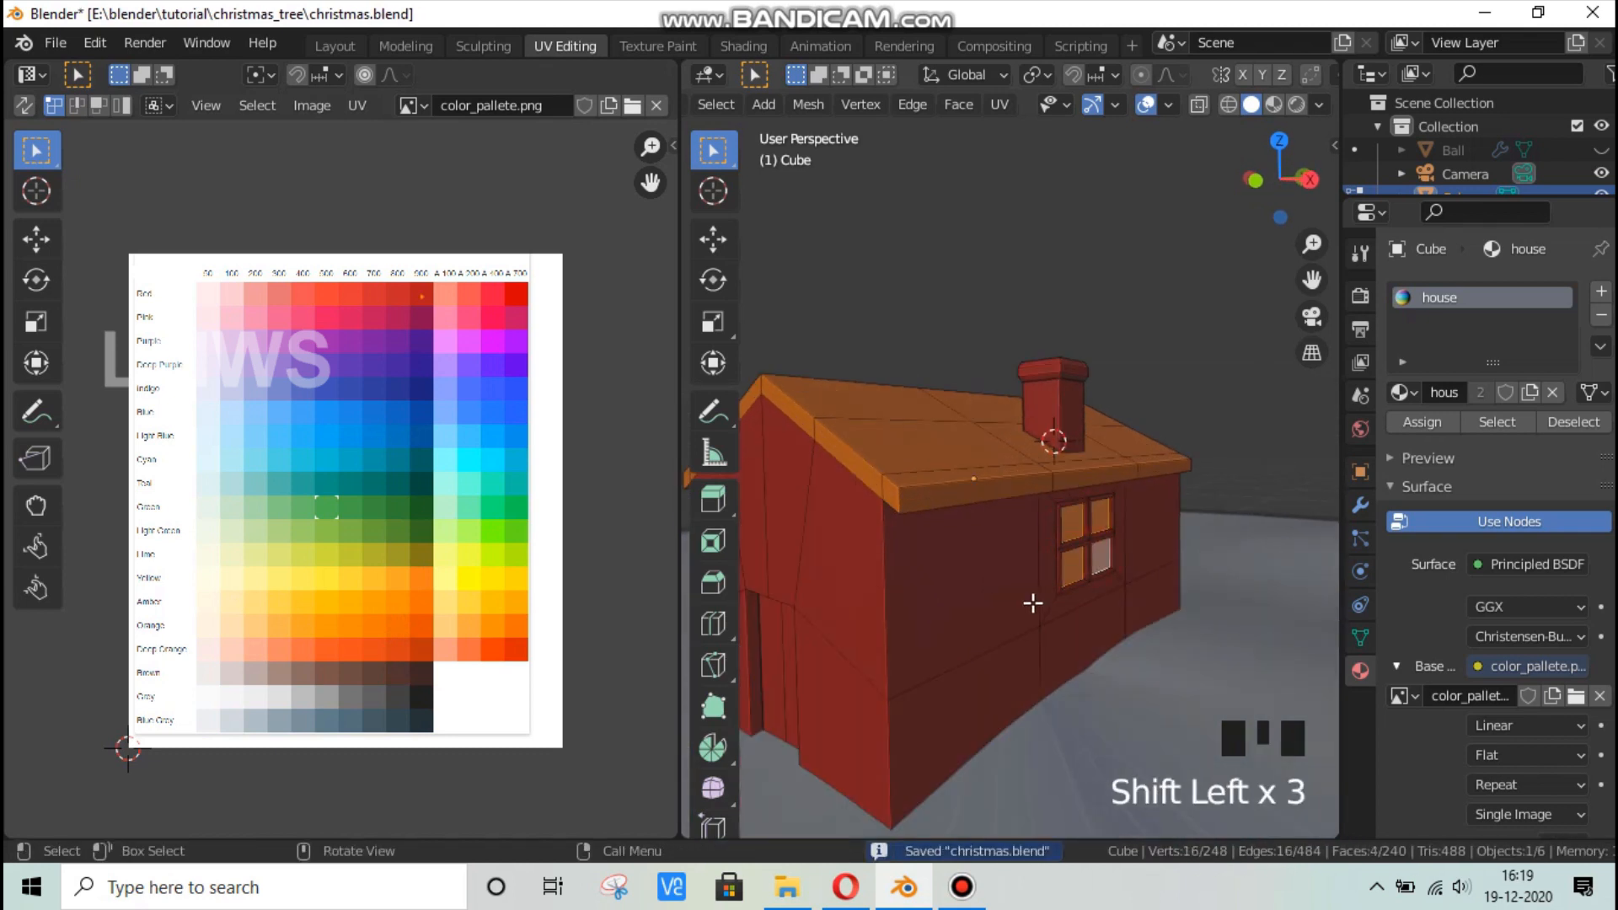
middle_drag(1072, 559, 1148, 512)
shift+click(1142, 504)
shift+click(1167, 509)
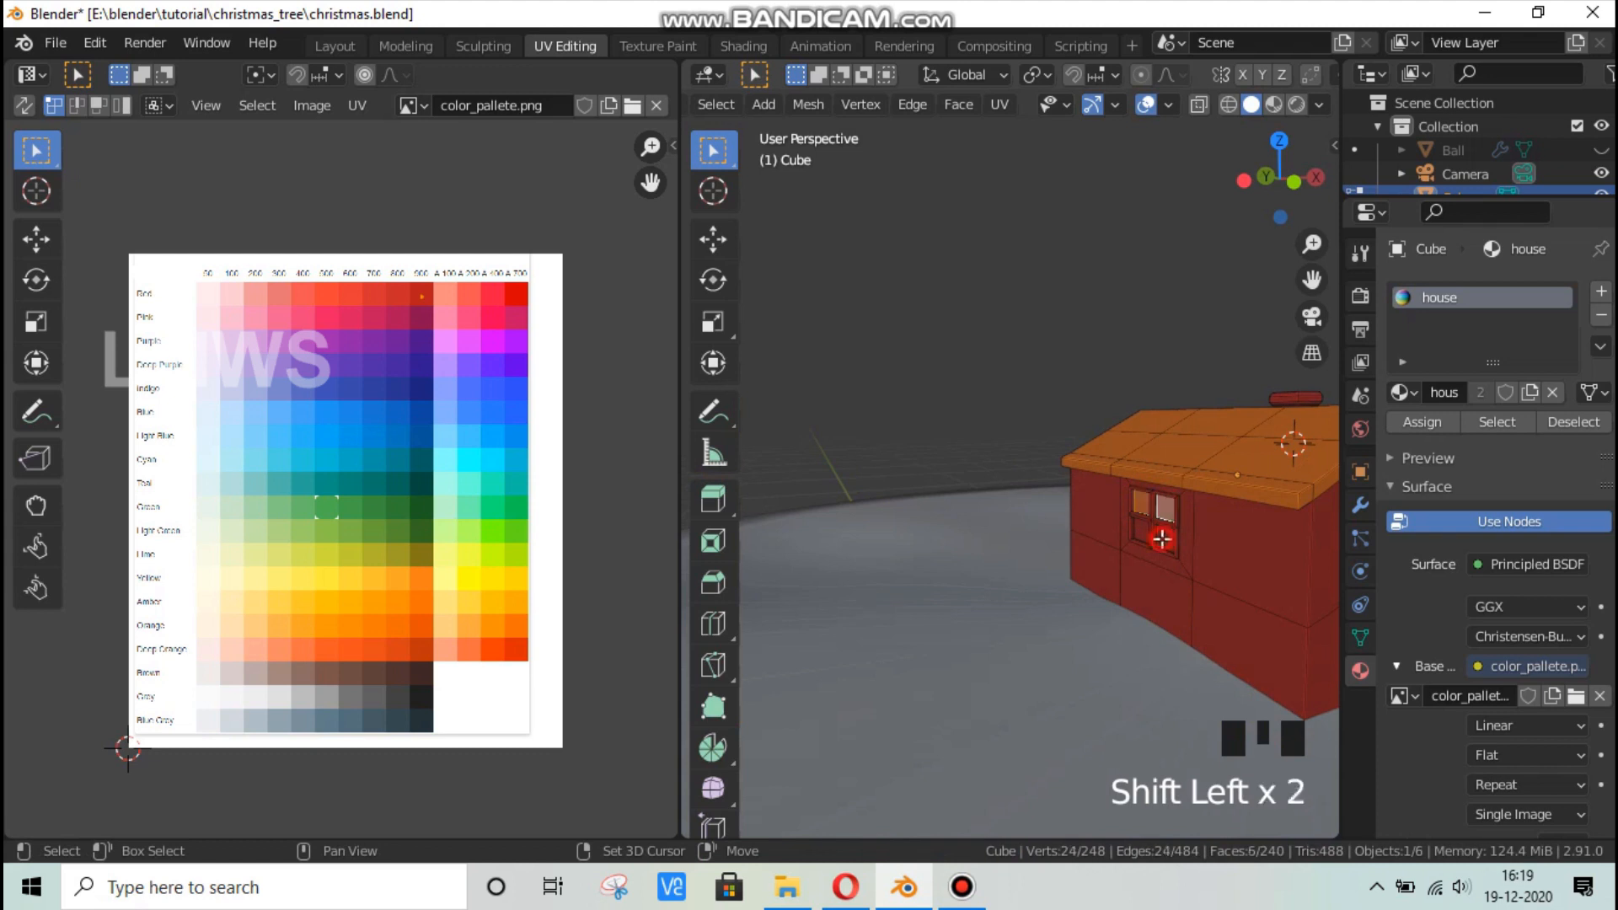
shift+click(1144, 530)
middle_drag(1164, 623, 1011, 589)
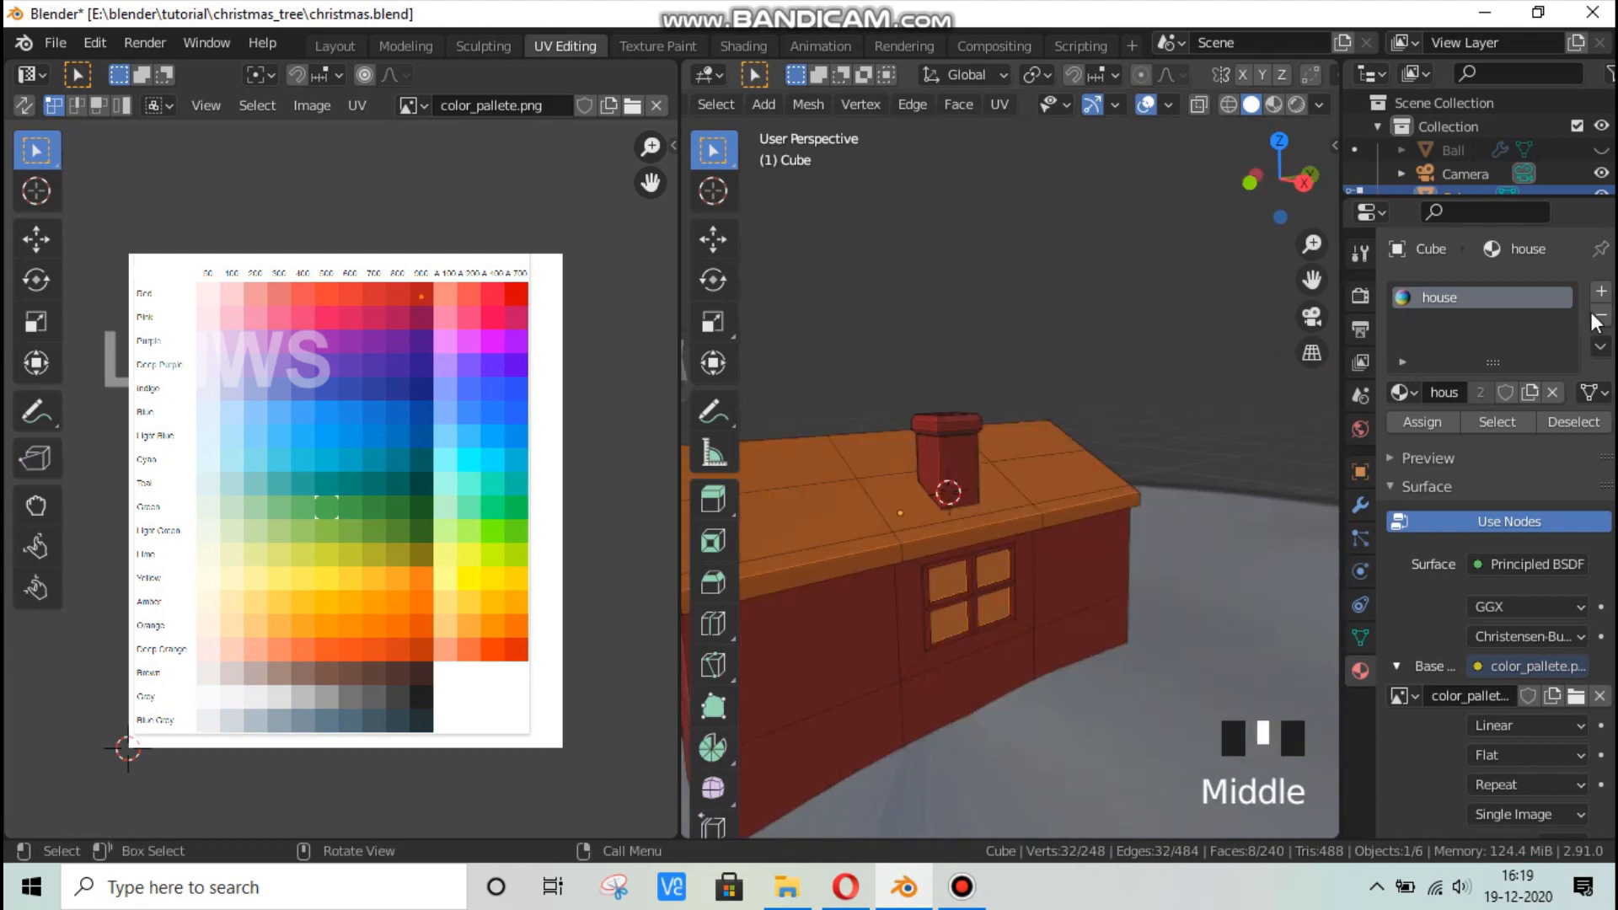
Add a second material slot with a new material and move the window panes' UVs onto the Yellow 300 swatch.
click(1600, 291)
click(1472, 441)
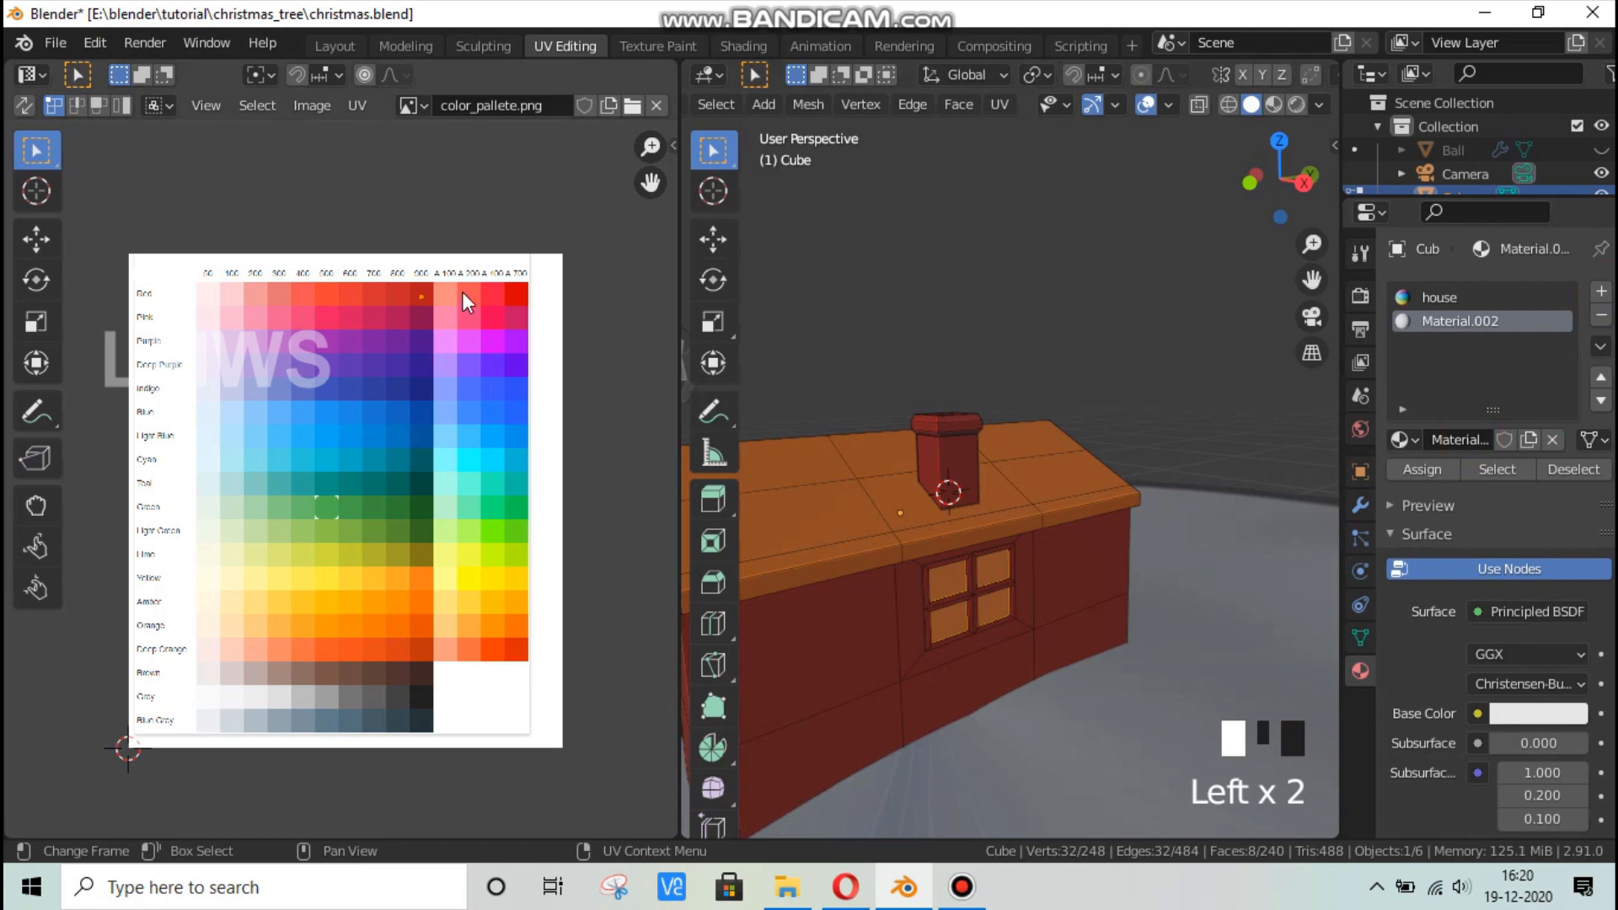
key(g)
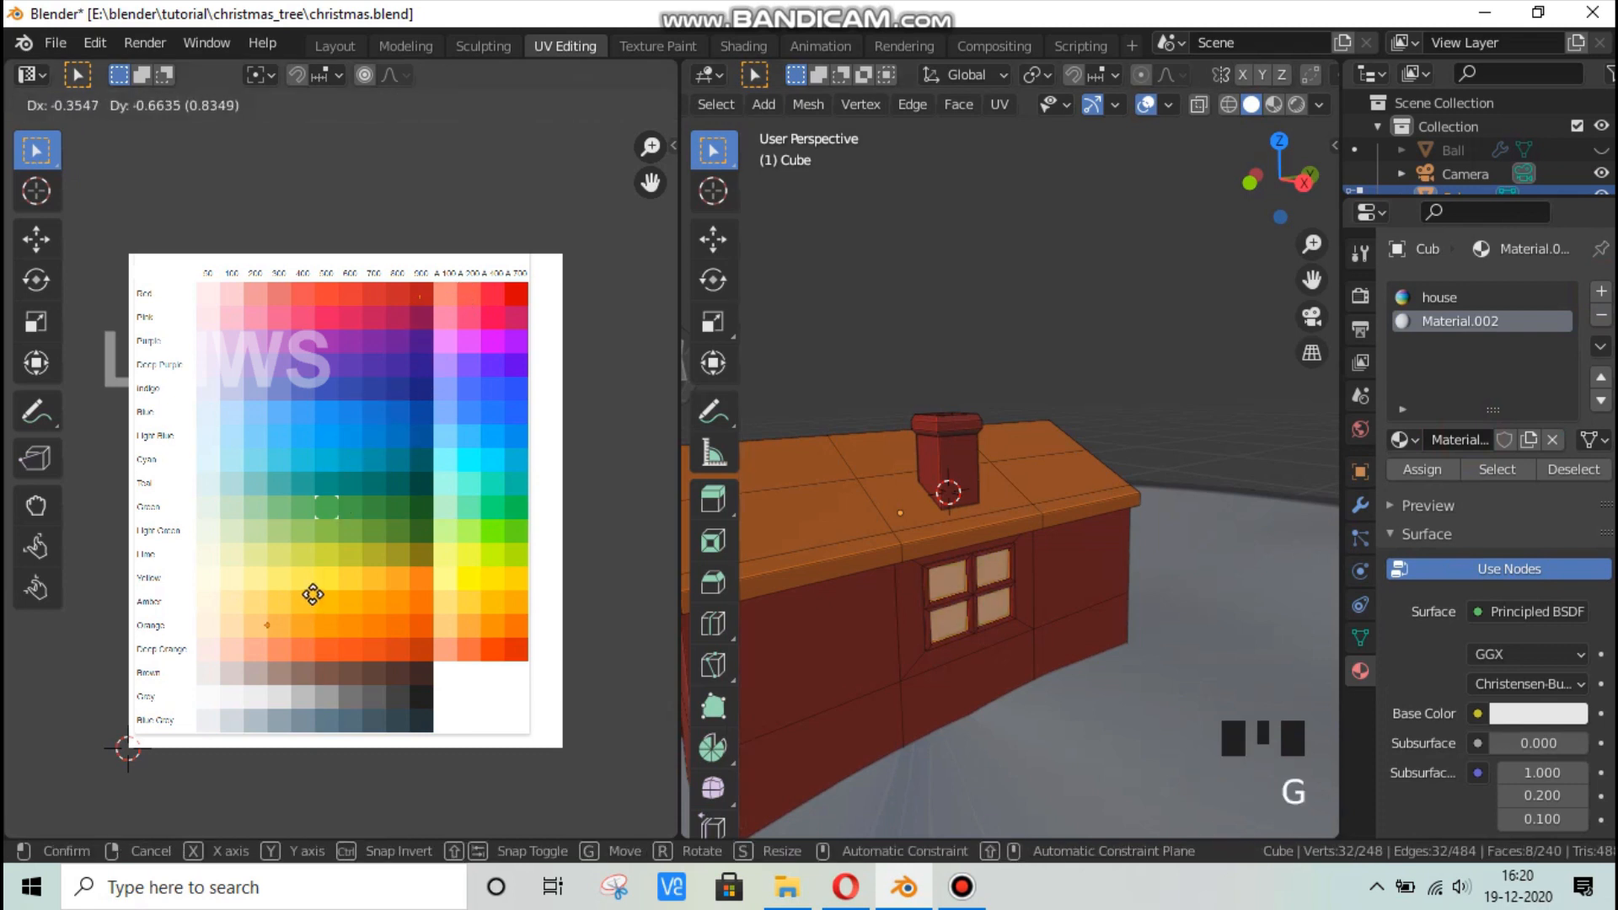
click(332, 575)
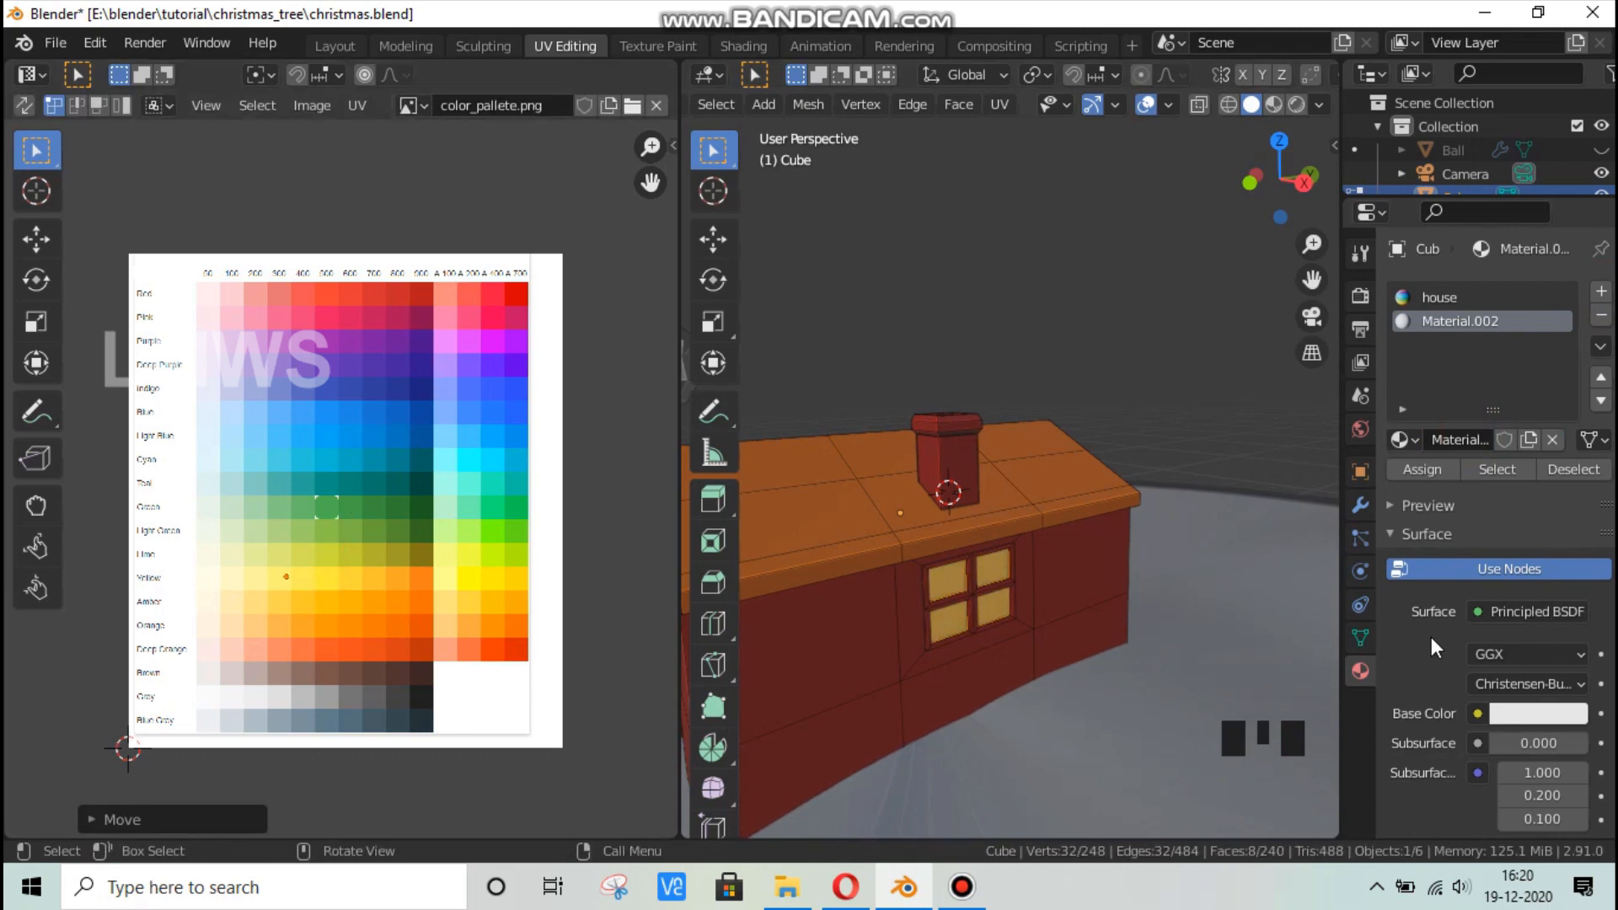
Change the new material's surface to Emission and use color_pallete.png as an Image Texture for its color.
click(1477, 714)
click(1543, 606)
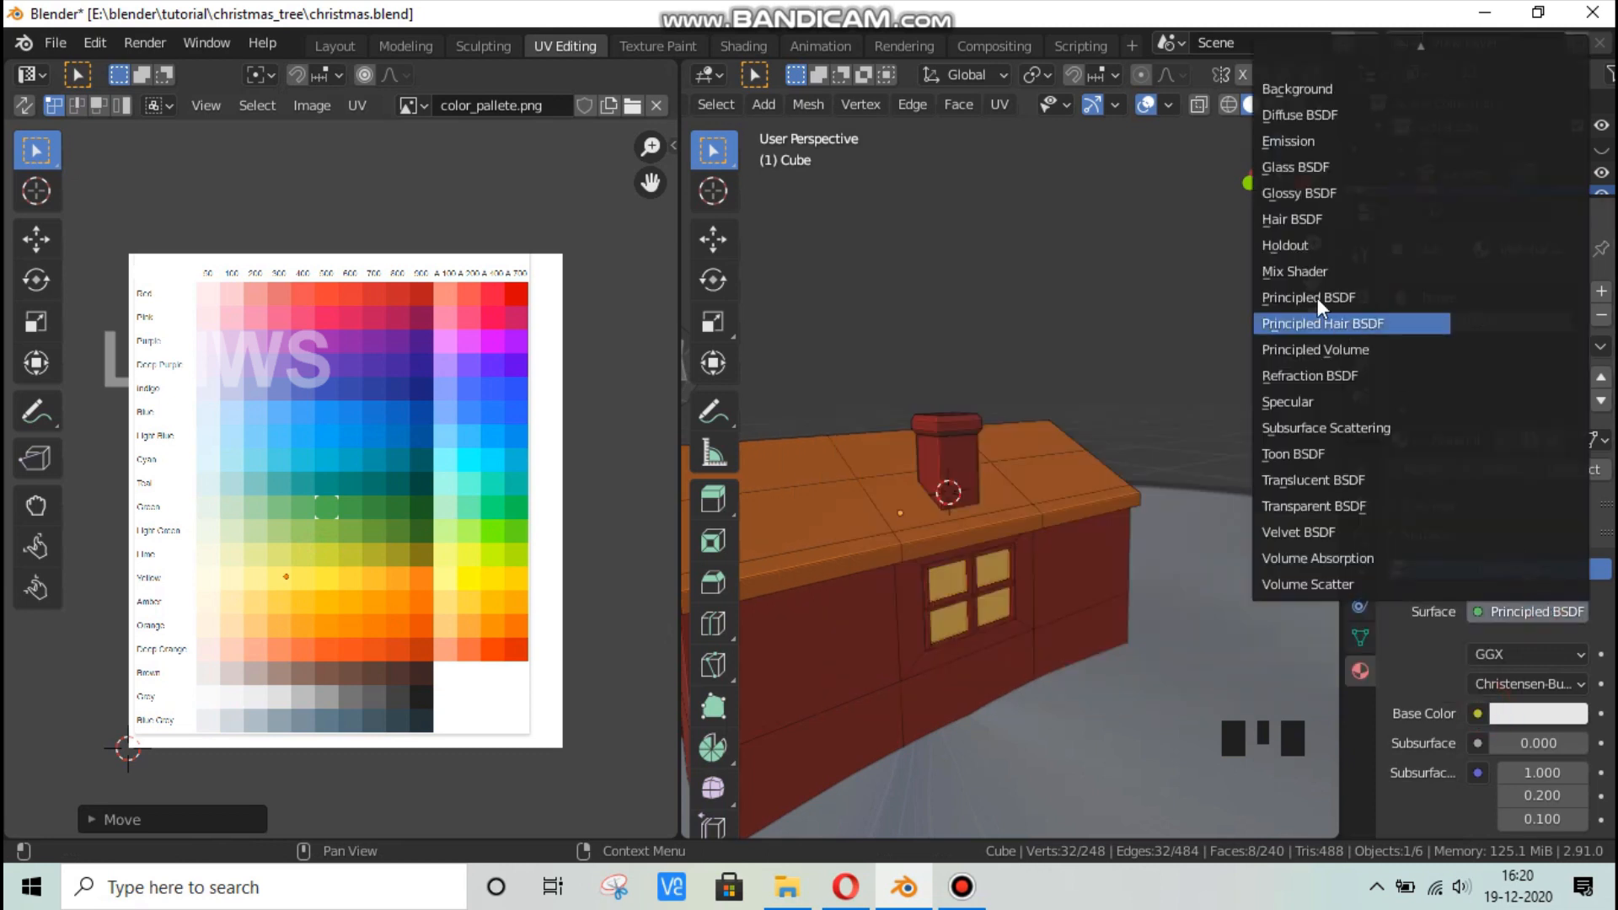
click(1307, 136)
click(1472, 653)
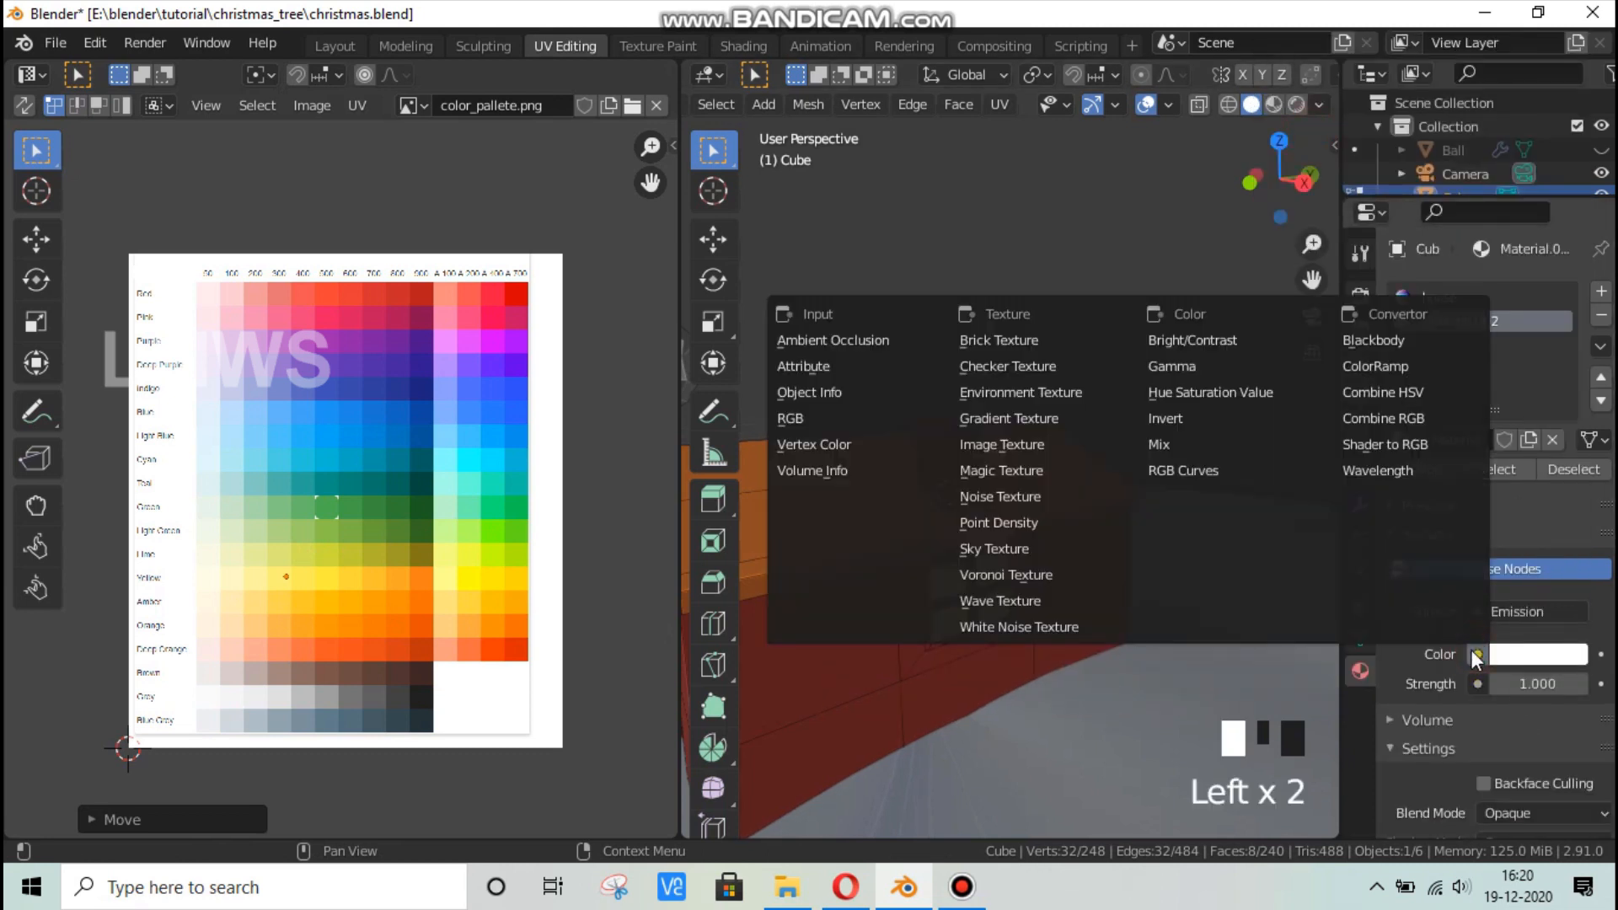
click(1015, 444)
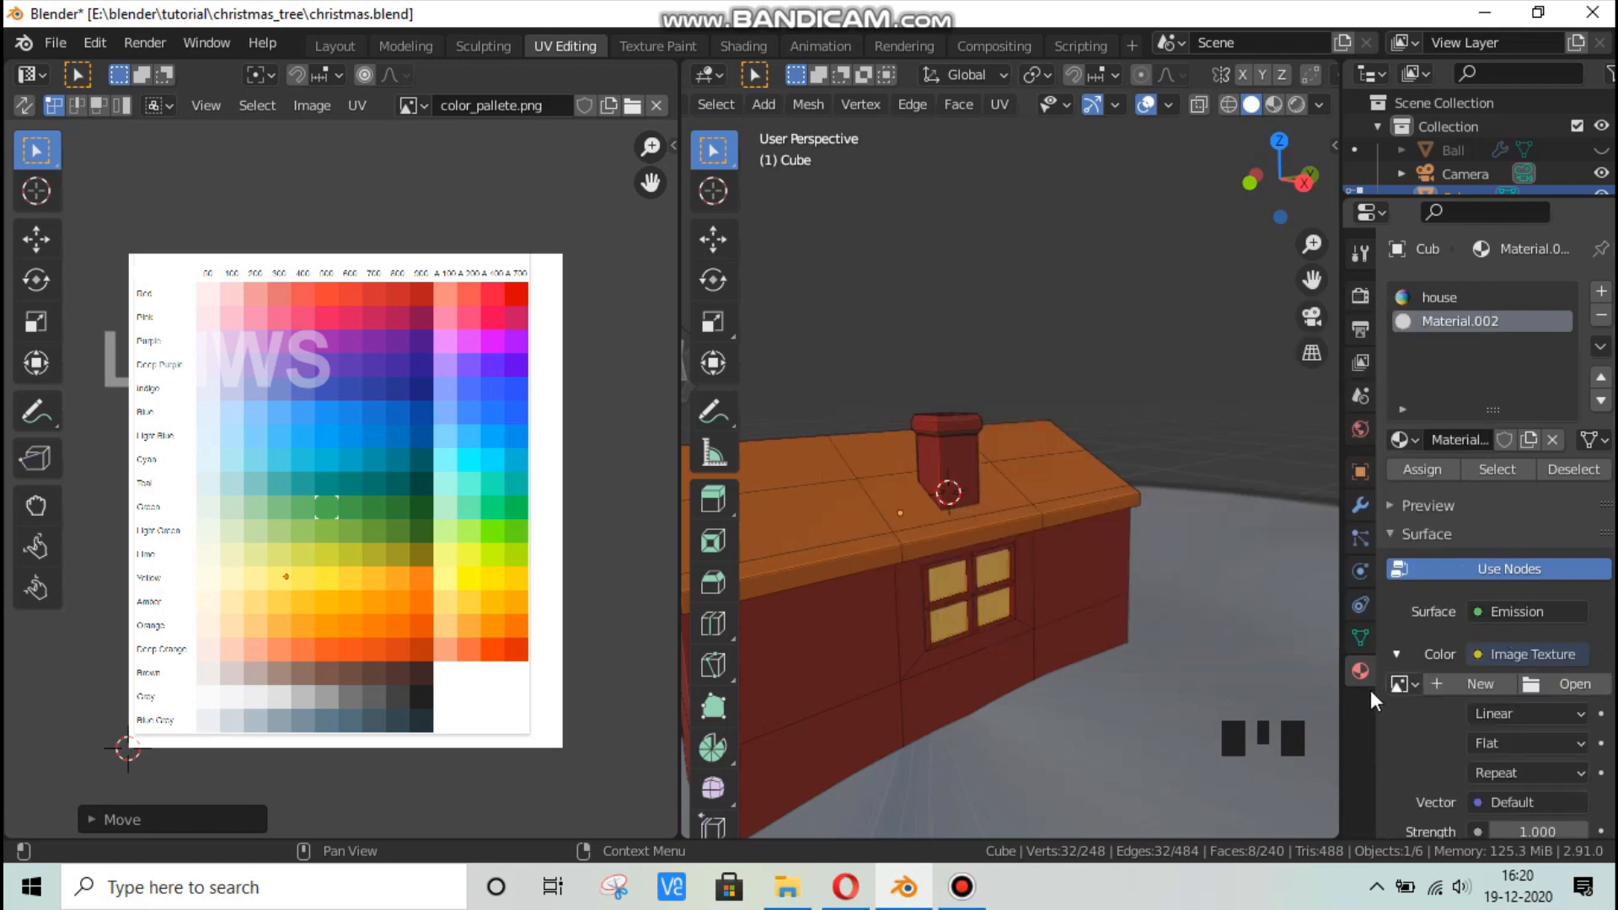
click(1400, 684)
click(1214, 445)
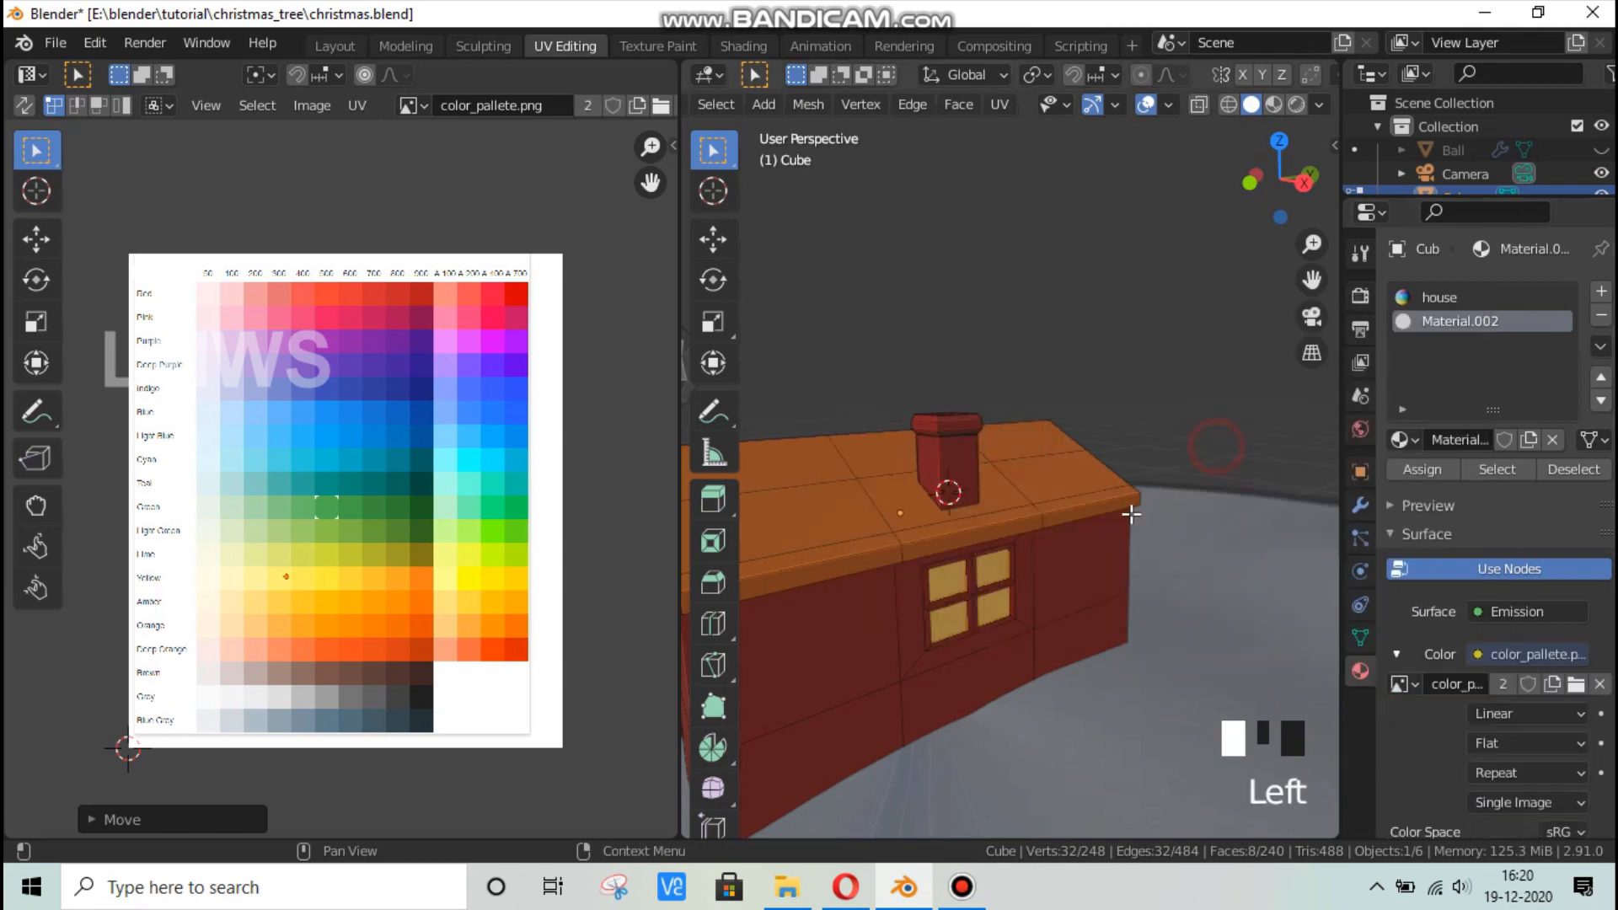
Set the emission strength to 5 and save the file.
scroll(1515, 763, down, 5)
click(1524, 655)
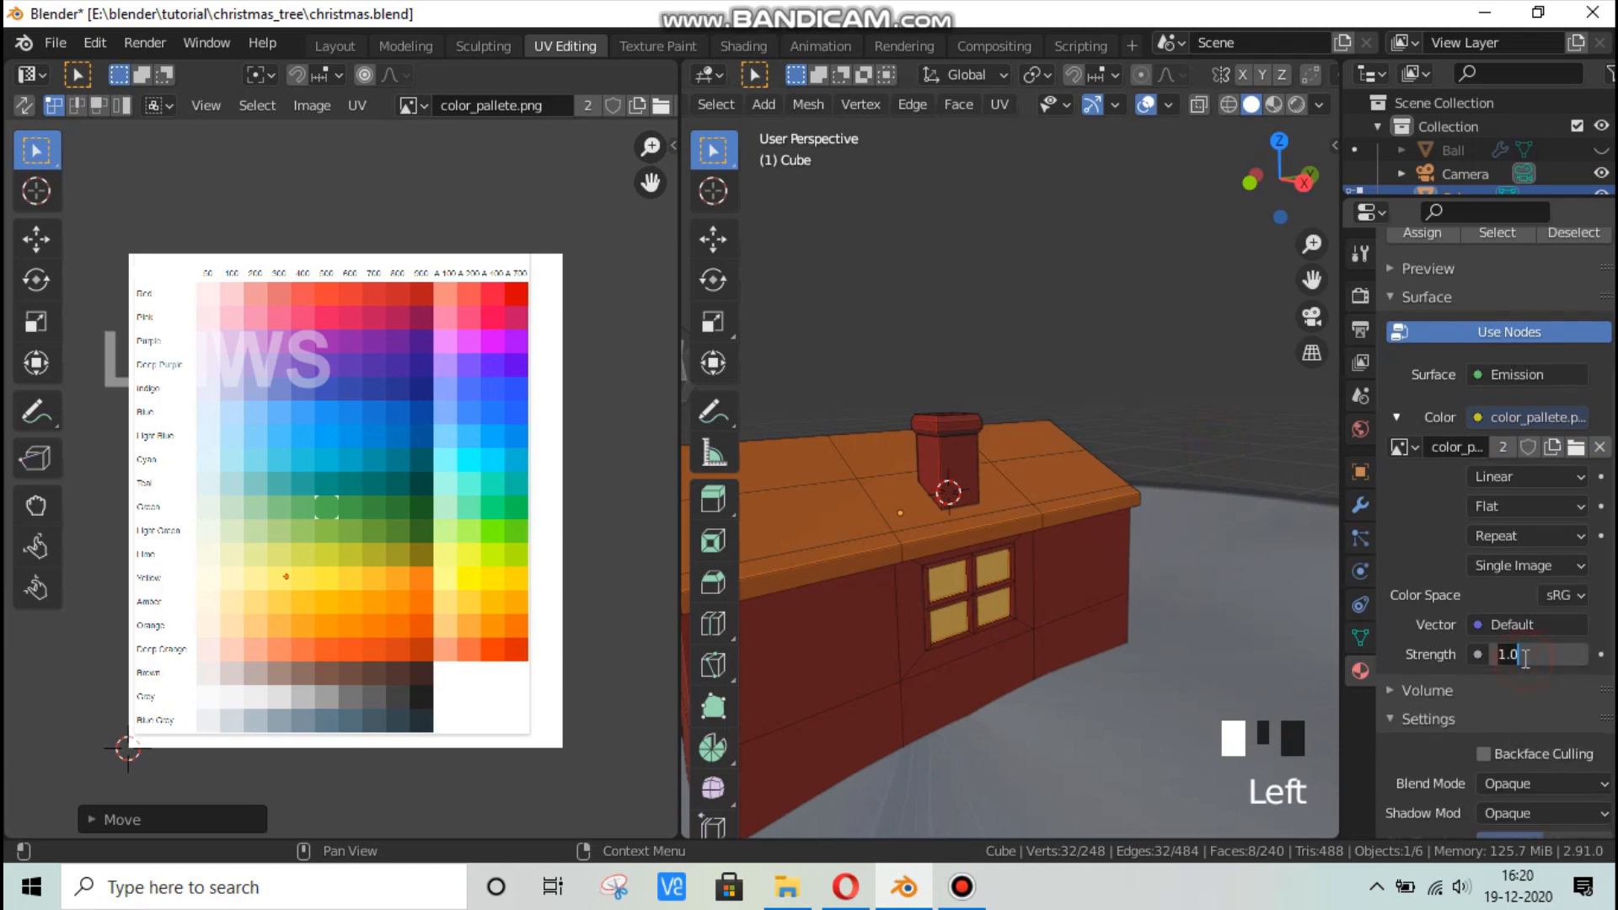
text(5)
key(Return)
key(ctrl+s)
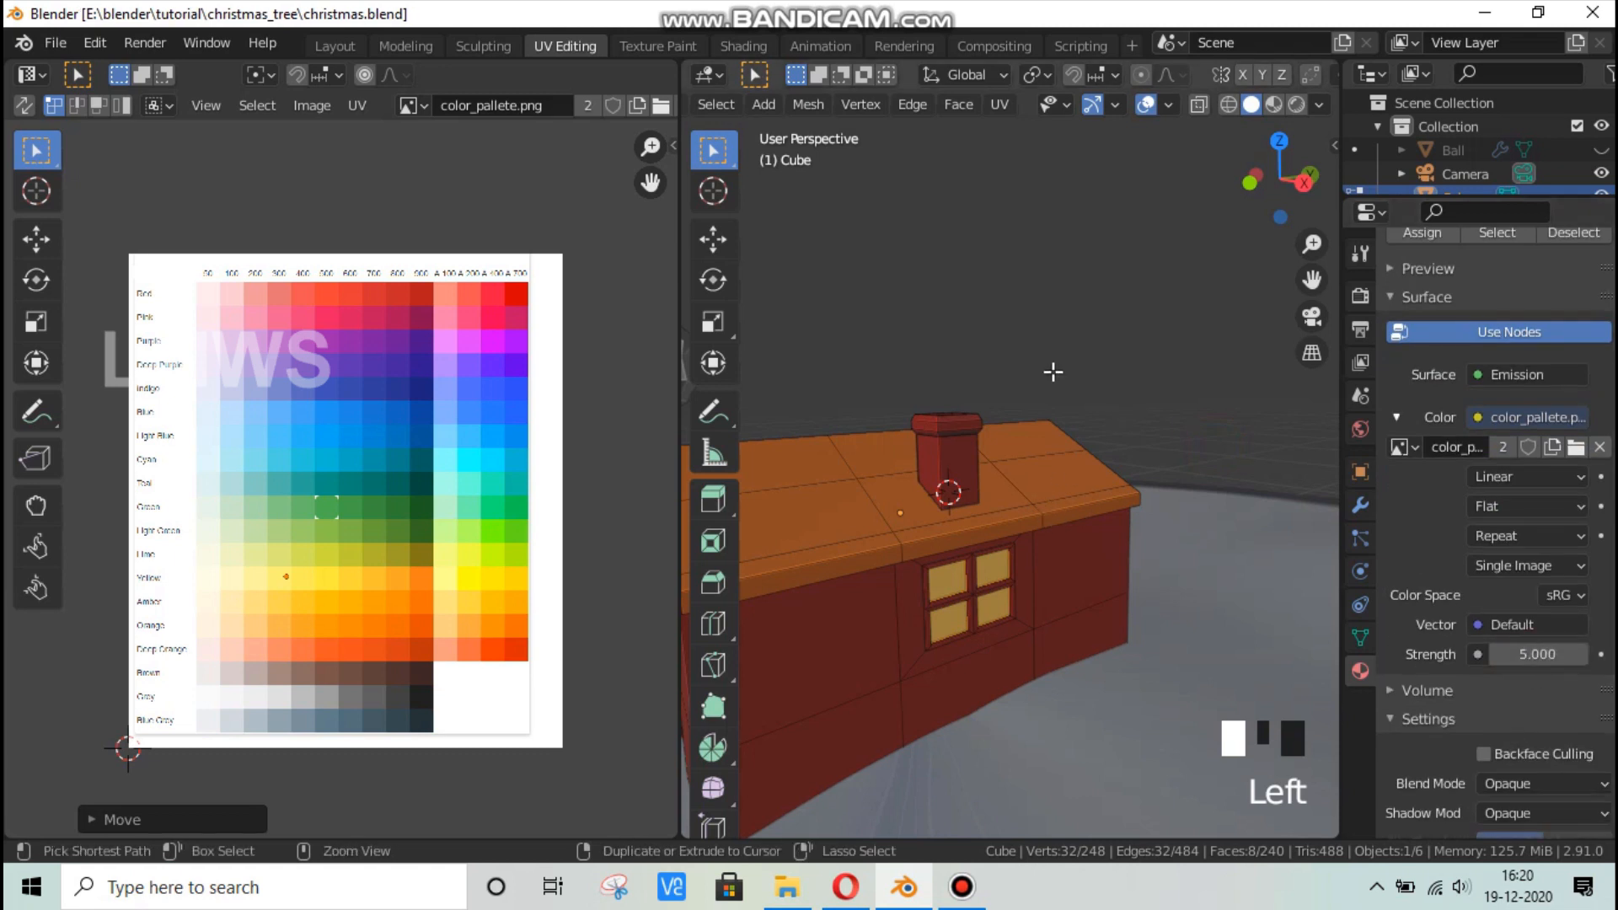
Assign the emission material to the selected window panes and clear the selection.
scroll(1434, 386, up, 3)
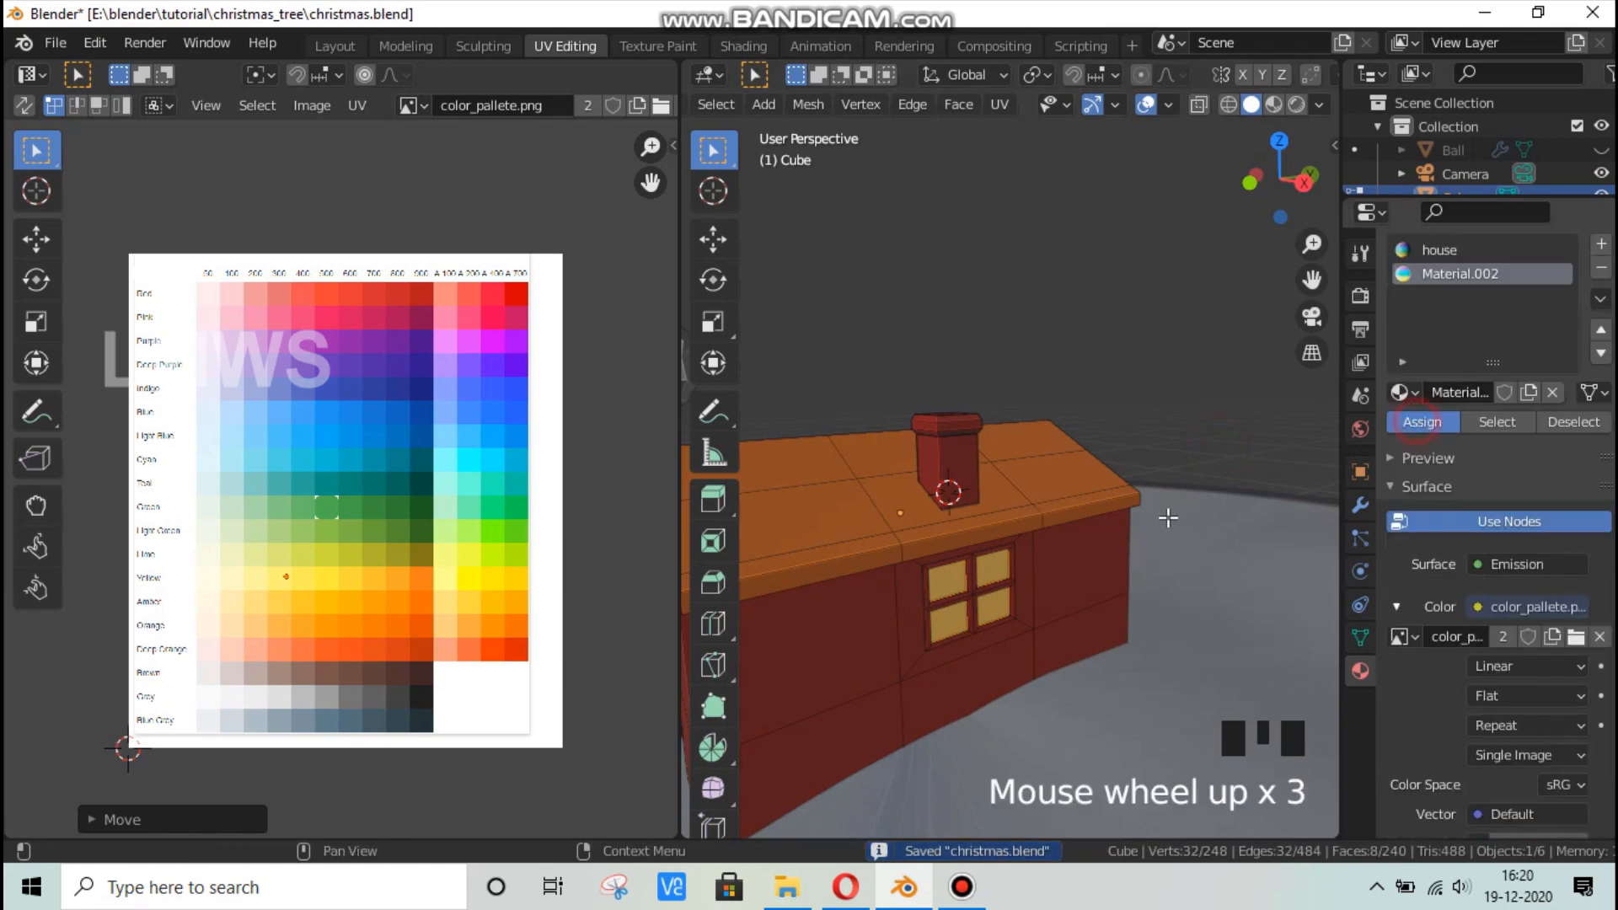
shift+middle_drag(1063, 546, 1207, 517)
key(alt+a)
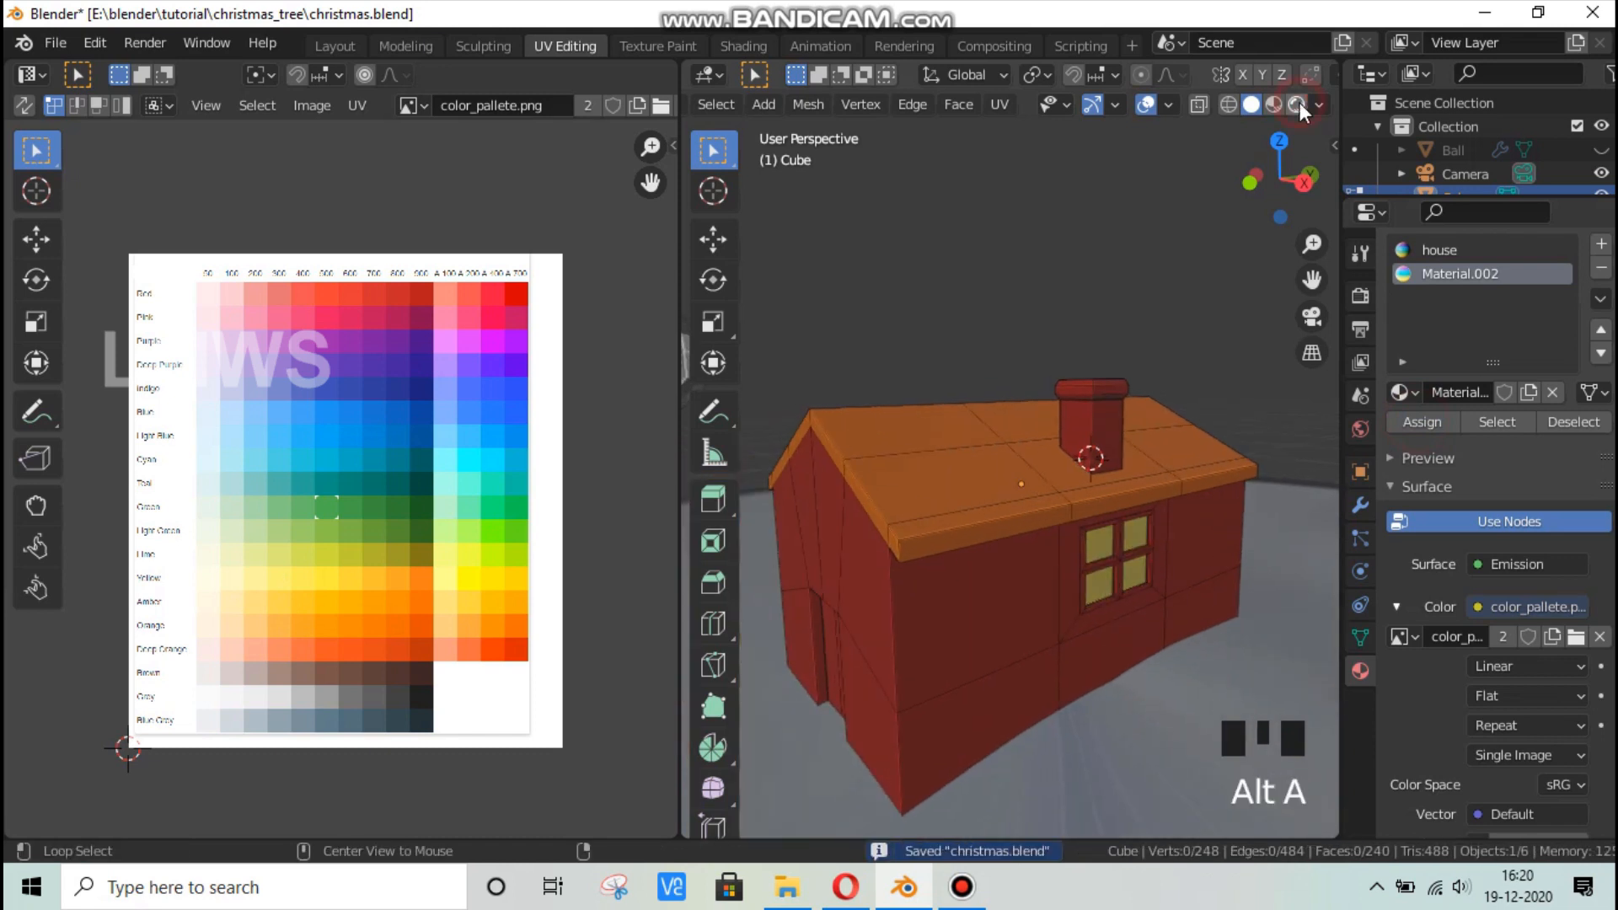
Switch the viewport to Rendered shading and return to Object Mode.
click(1298, 103)
key(Tab)
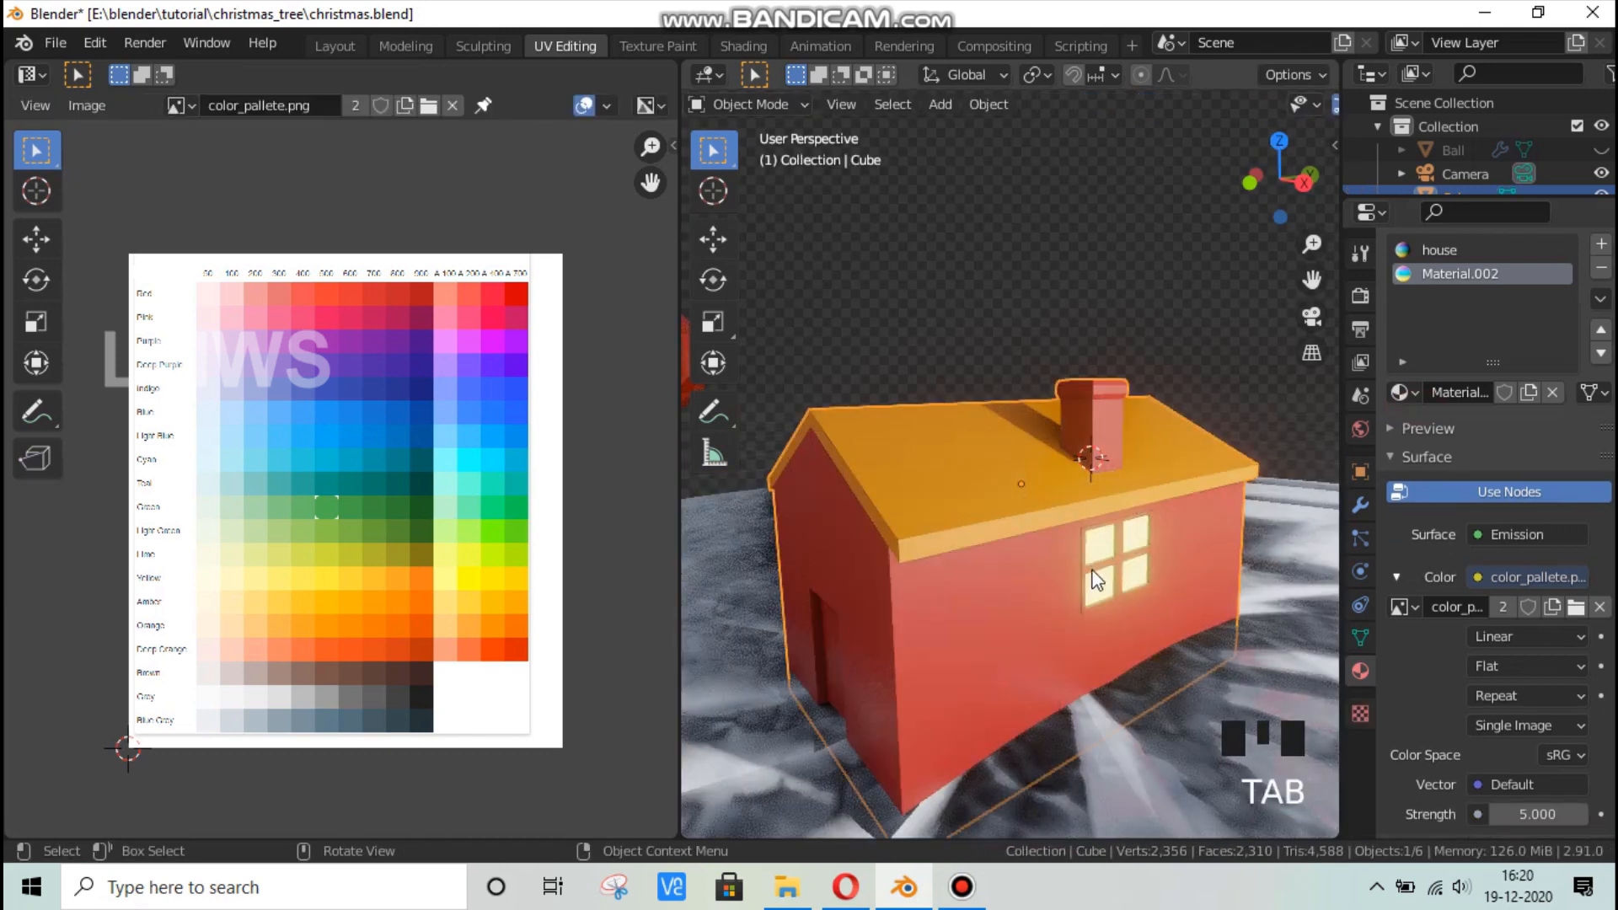
Examine the rendered house and its glowing windows from several angles and distances, and review the emission material's settings.
scroll(1065, 587, down, 2)
middle_drag(1059, 588, 1192, 628)
scroll(1126, 574, up, 2)
scroll(1151, 644, up, 1)
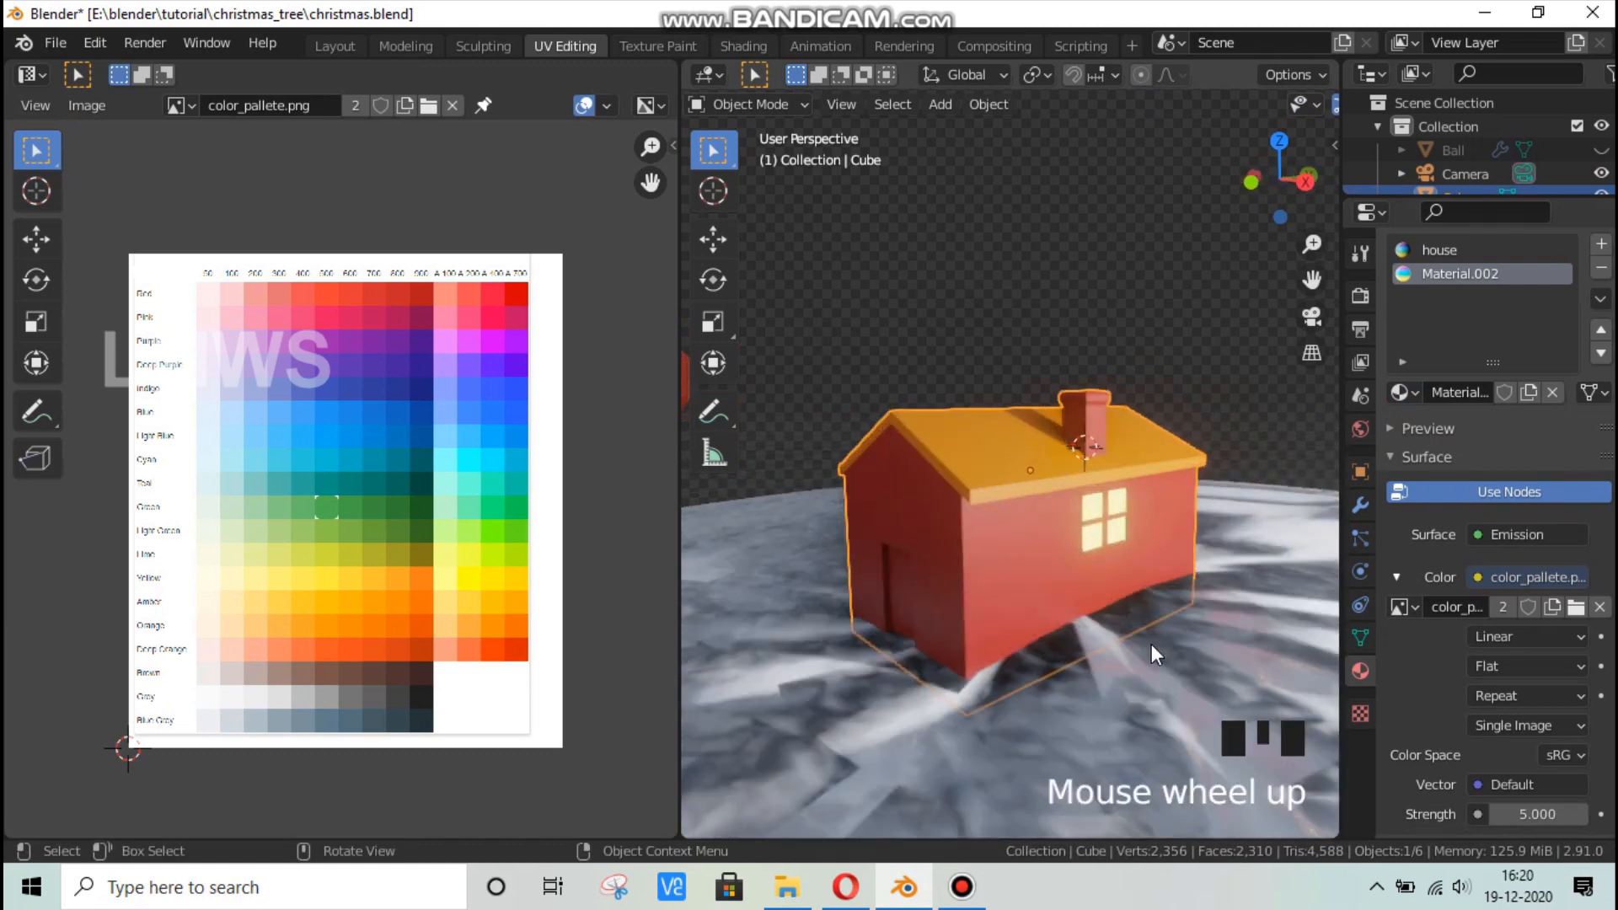
scroll(1096, 632, up, 3)
scroll(1069, 615, down, 7)
middle_drag(1038, 615, 1090, 646)
scroll(1035, 585, up, 3)
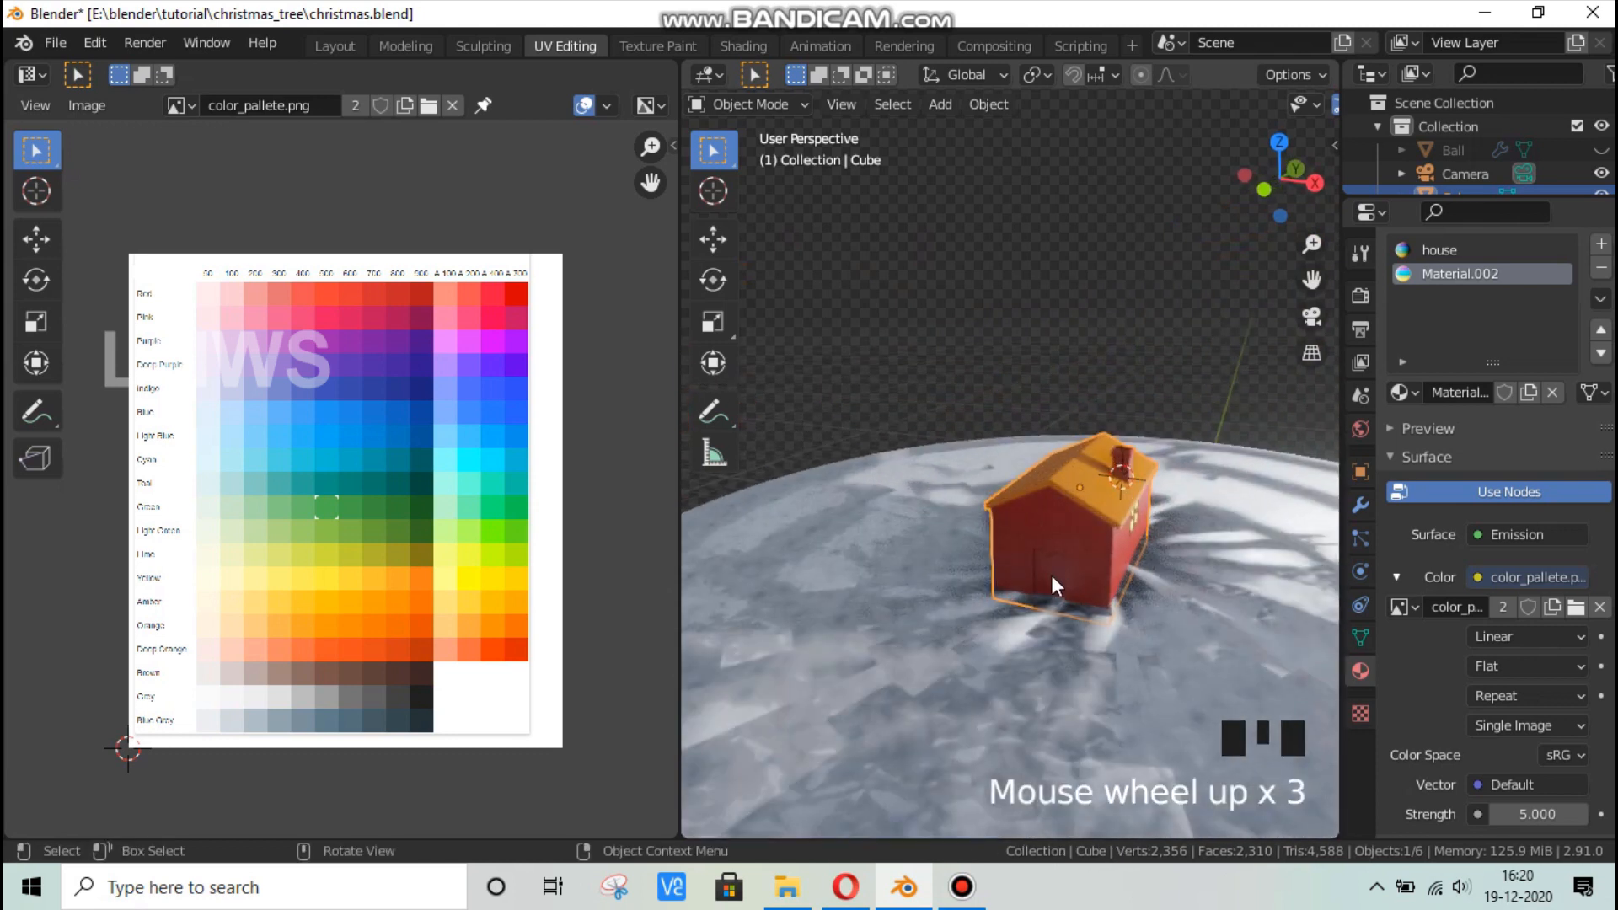
middle_drag(1050, 572, 977, 531)
scroll(942, 568, up, 3)
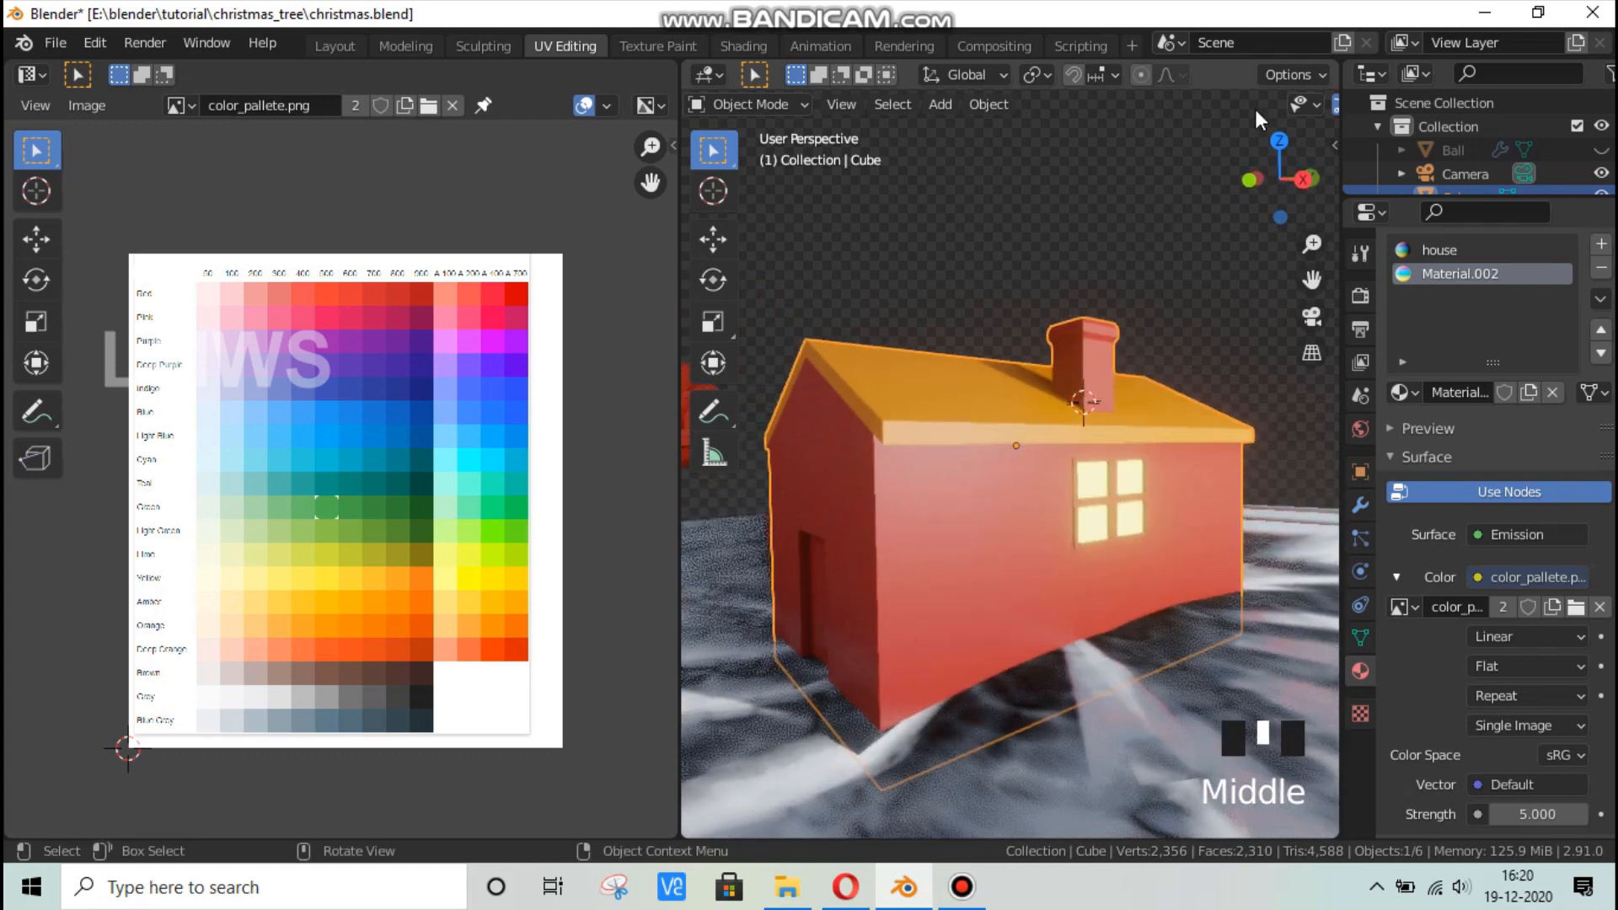
scroll(1490, 691, down, 3)
scroll(1458, 670, up, 4)
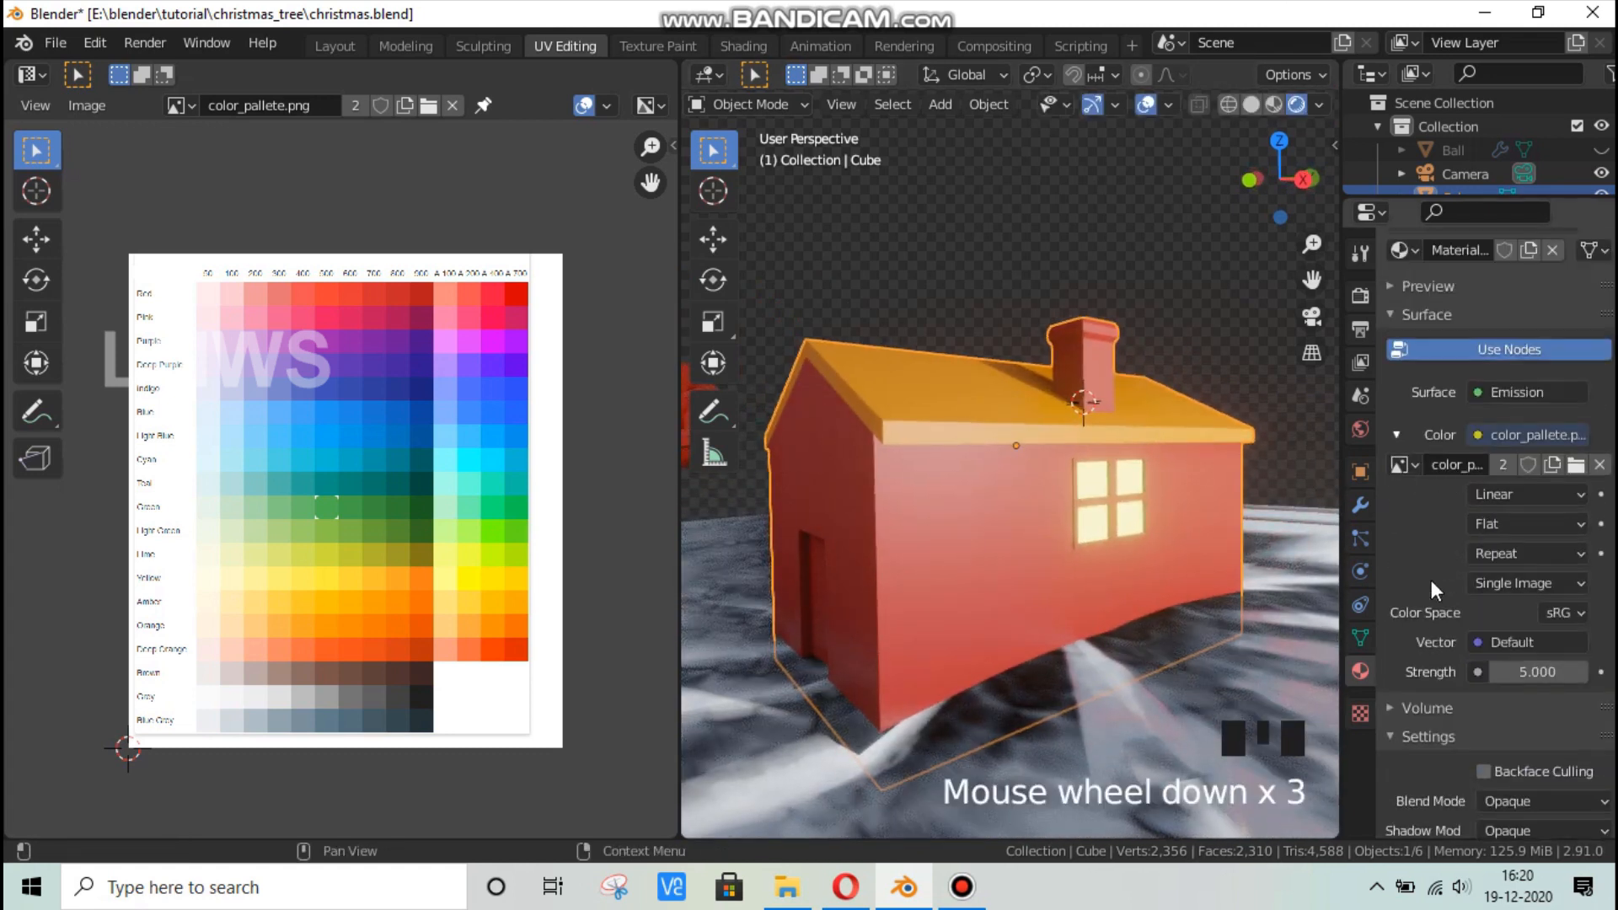
Set the roughness of the house's main palette-textured material to 1.000.
click(1432, 300)
scroll(1414, 629, down, 9)
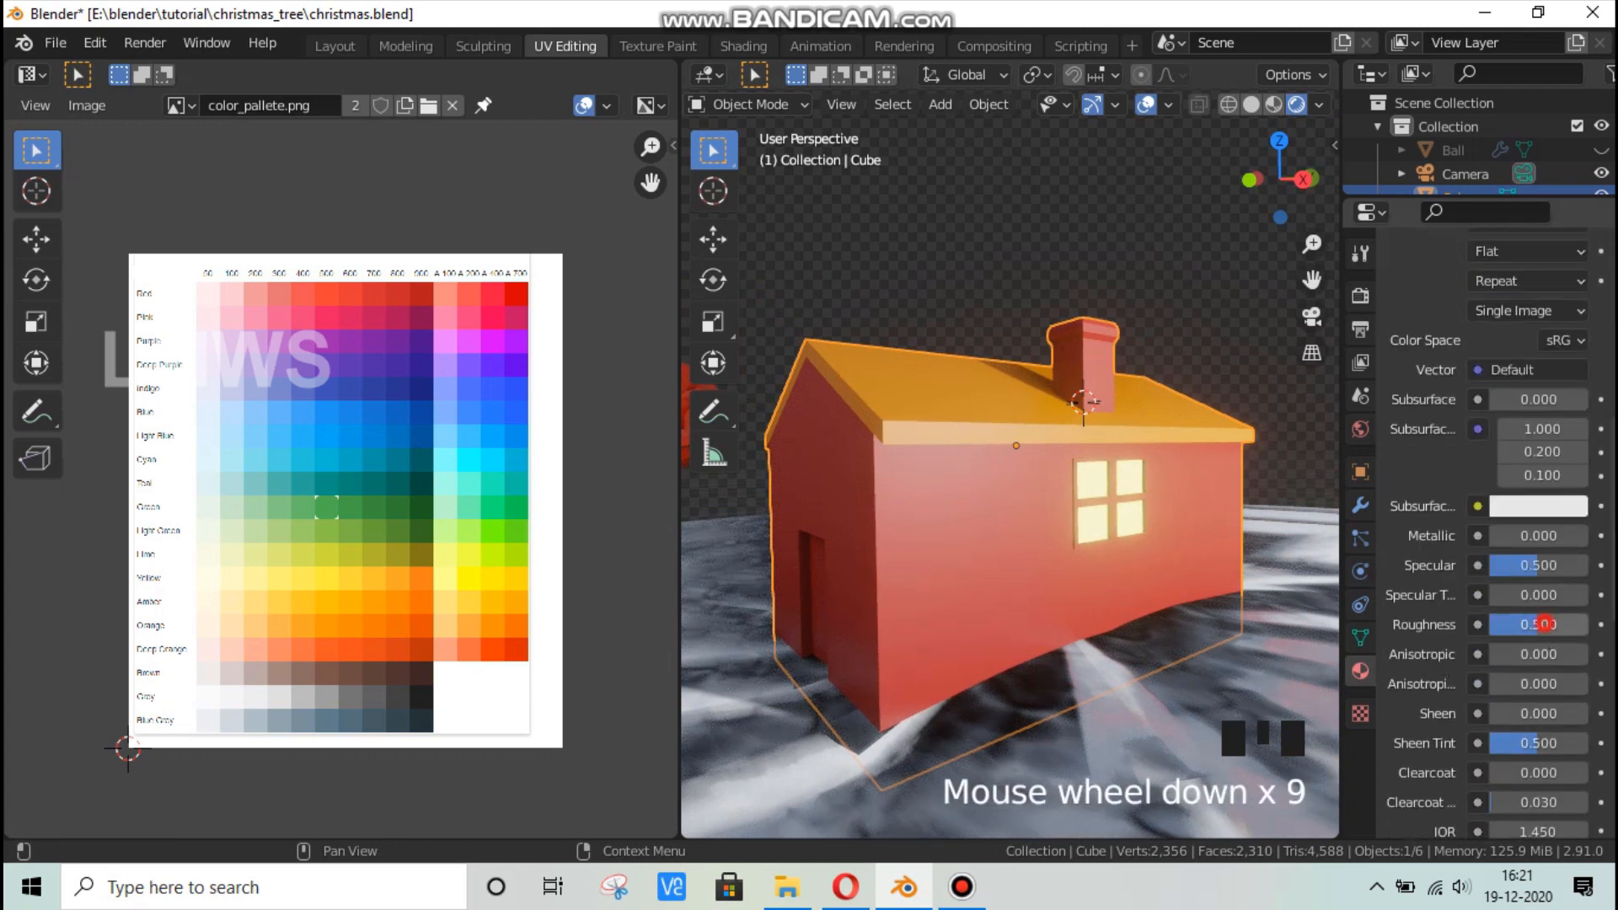
drag(1542, 624, 1587, 623)
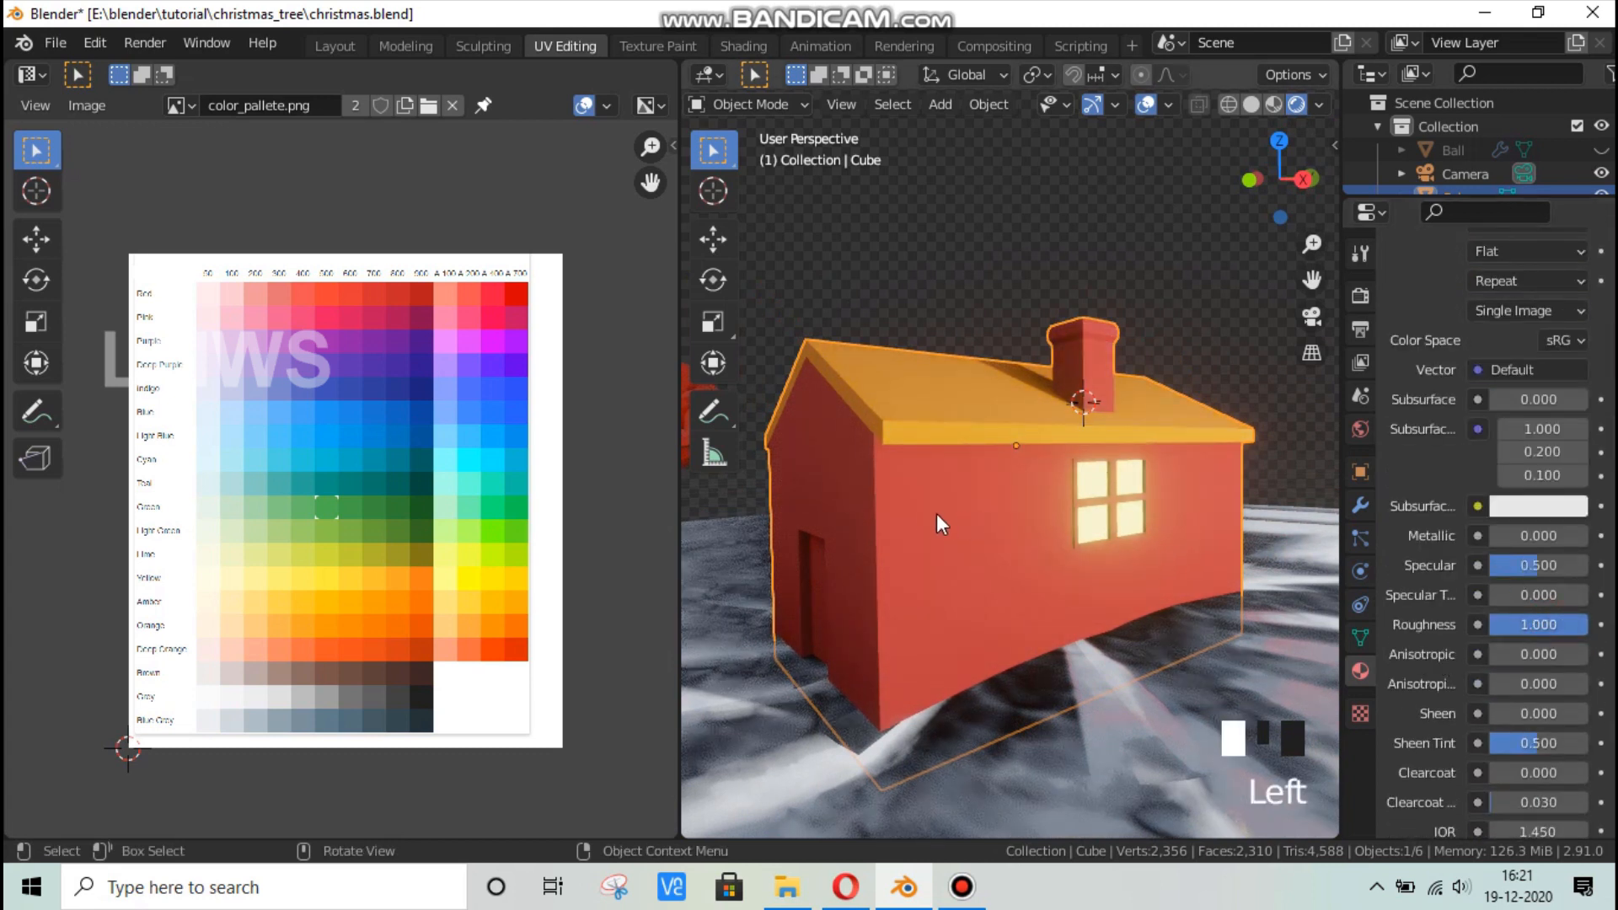
click(905, 470)
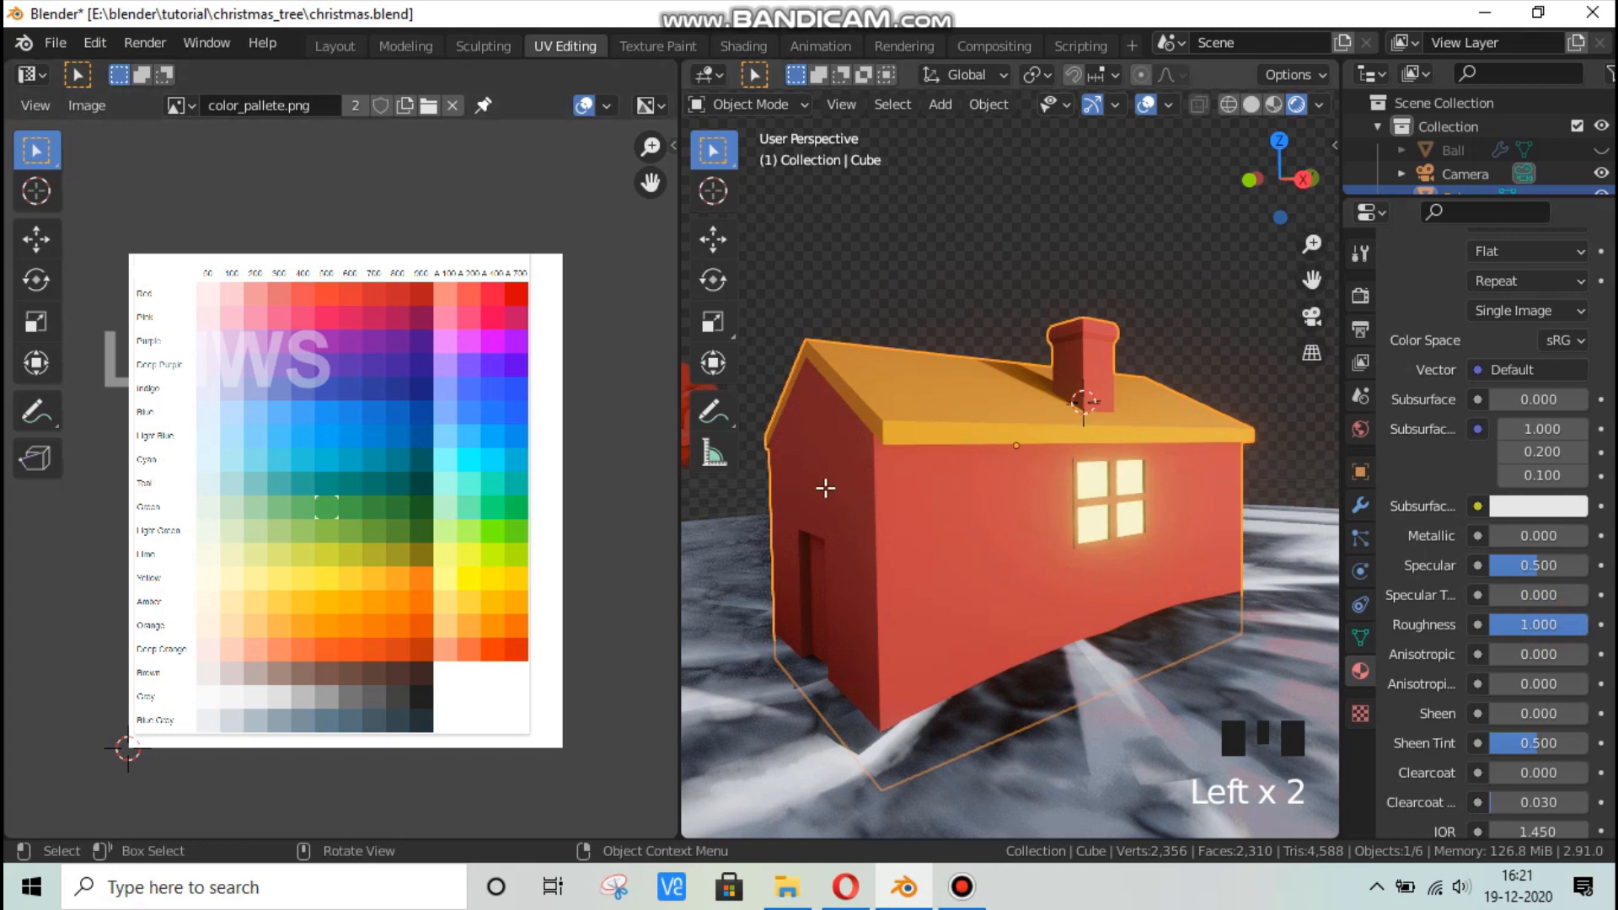
In Edit Mode, enable UV sync selection, select the wall faces' UVs at Red 900, and move them onto the palette's Pink 900 swatch.
key(Tab)
click(962, 506)
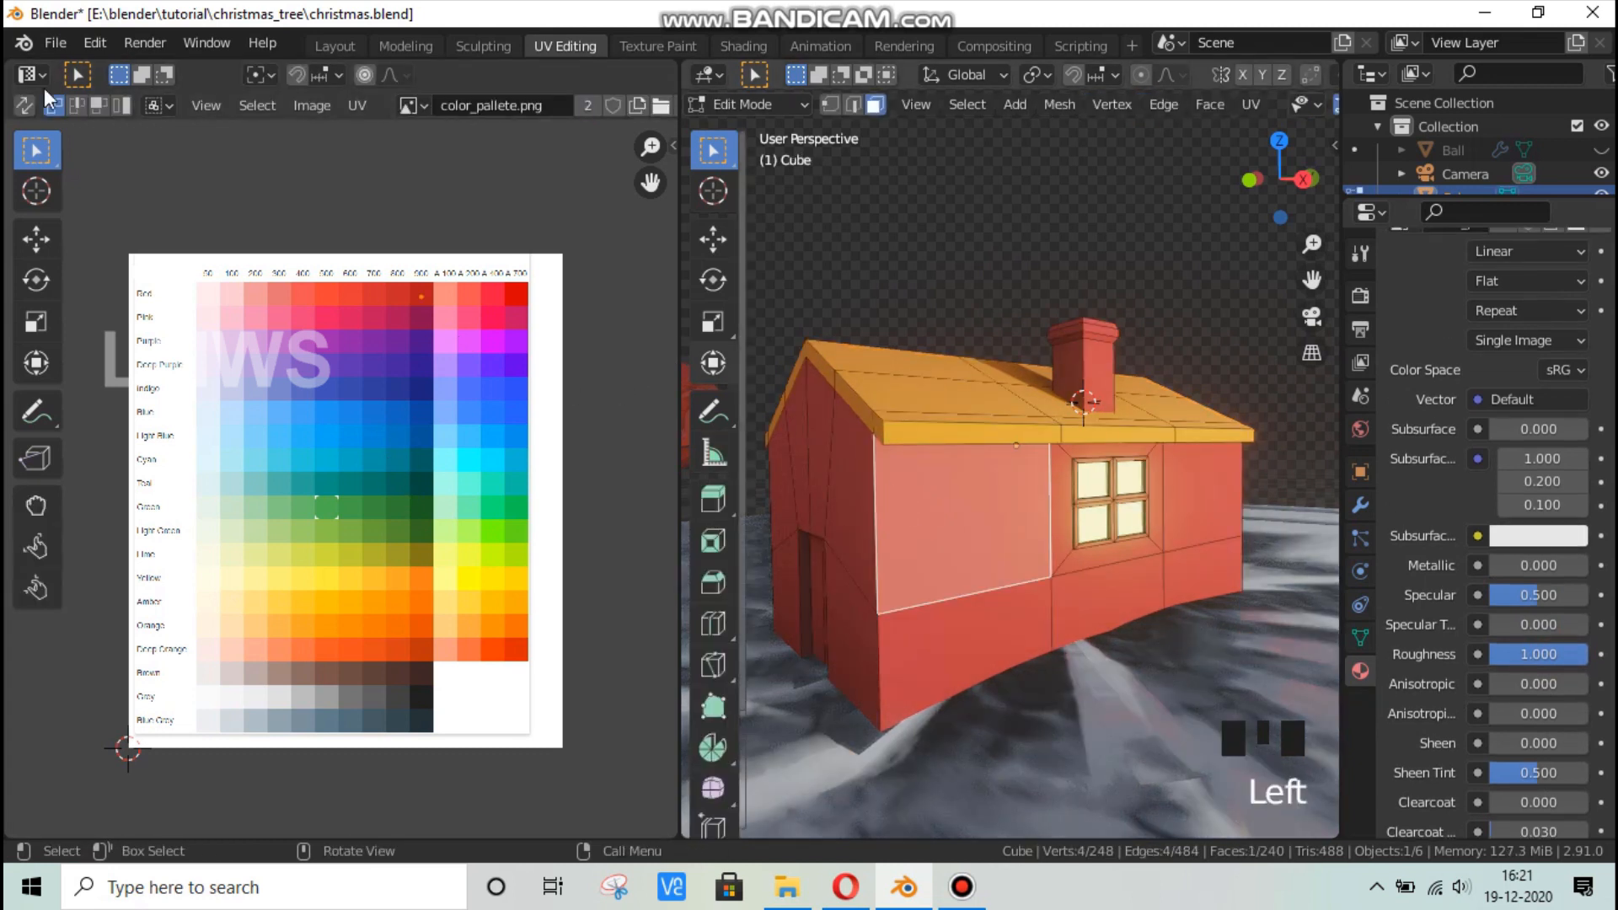
click(24, 104)
drag(375, 266, 479, 336)
scroll(464, 316, up, 1)
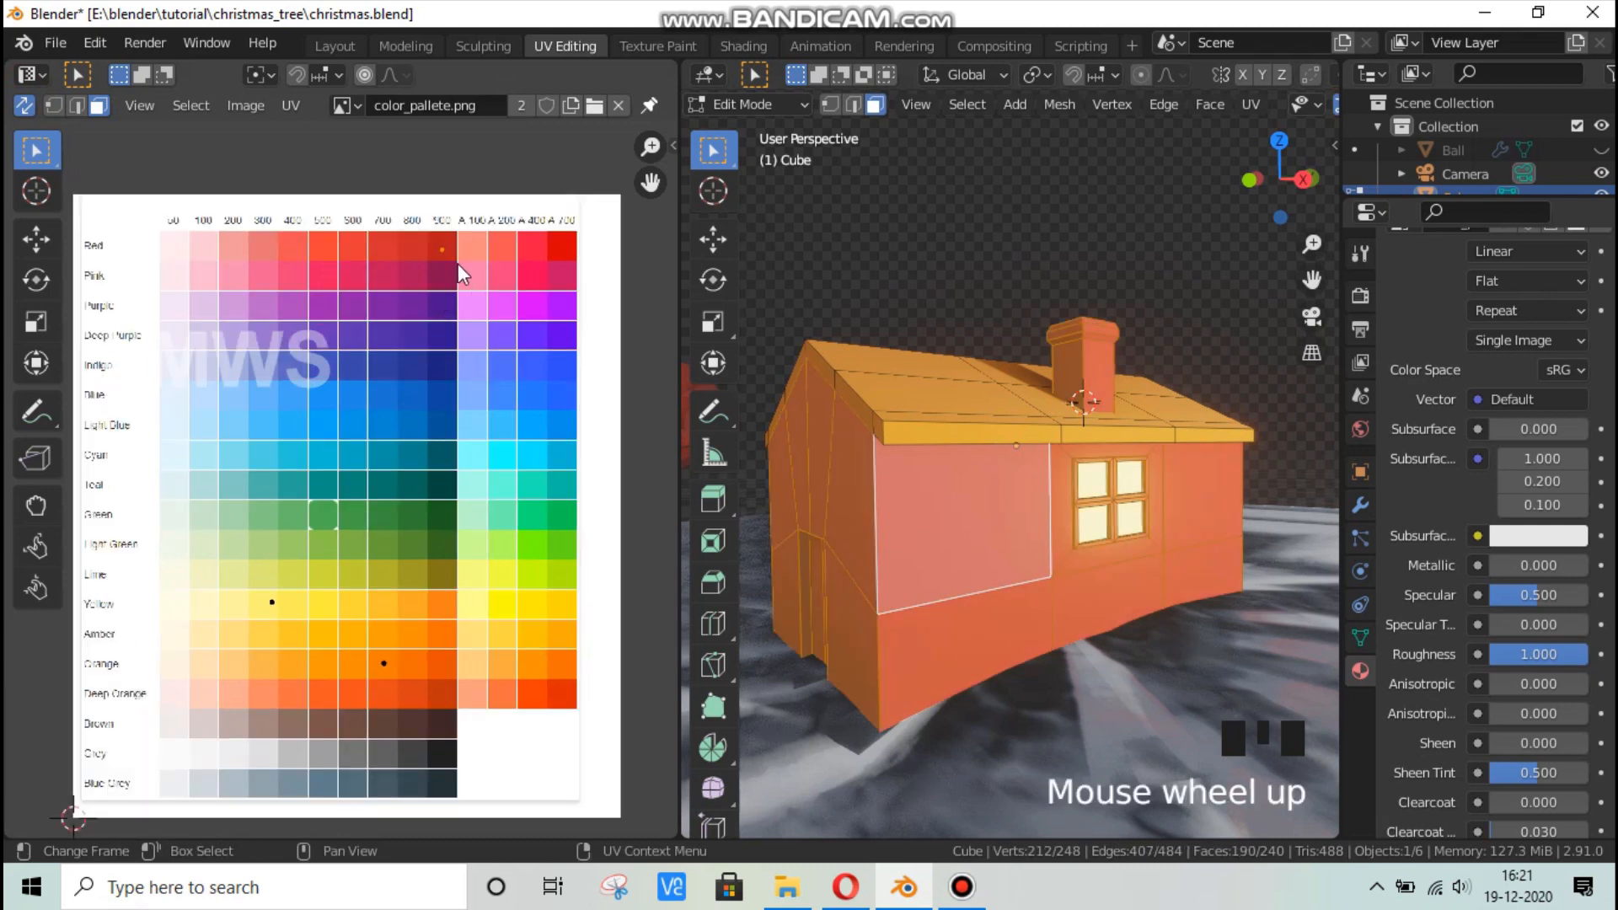
key(g)
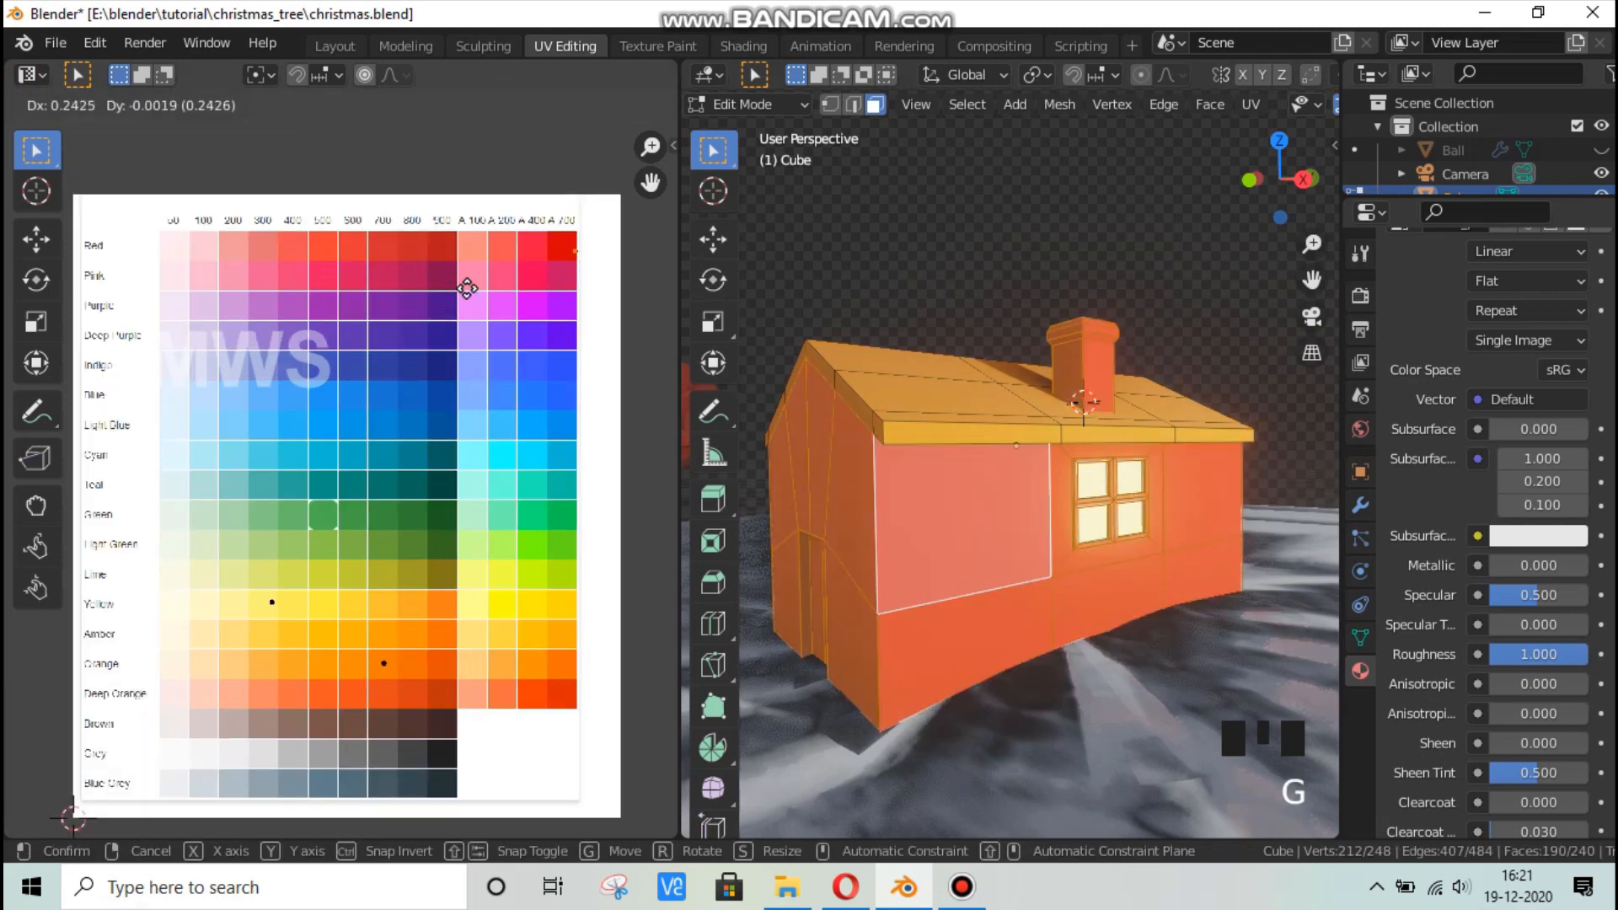
click(980, 891)
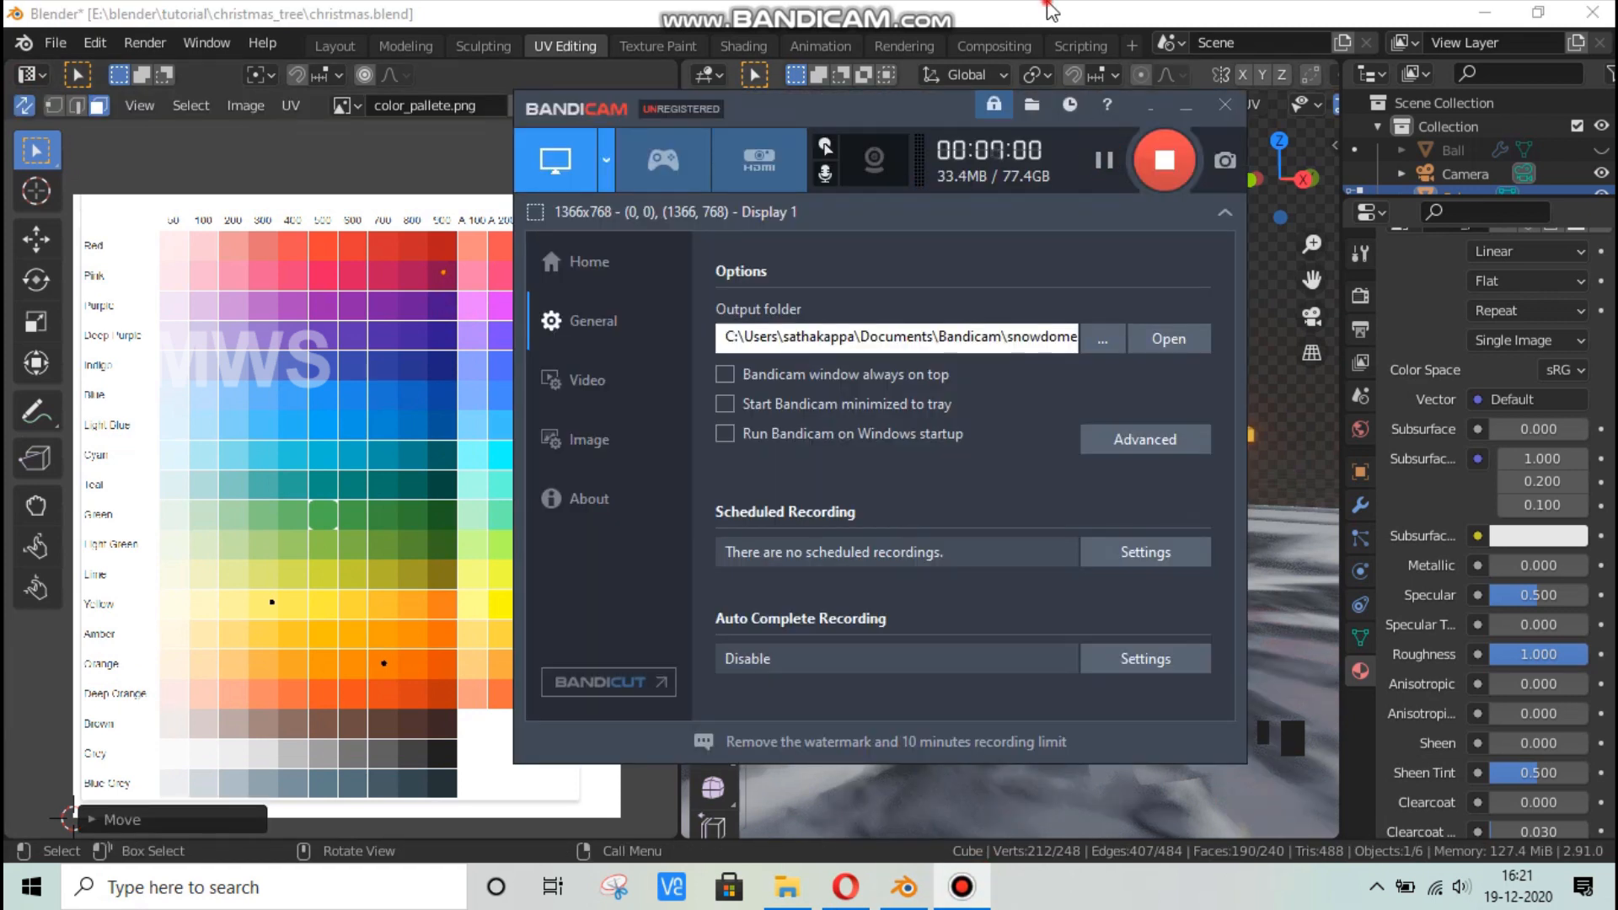
click(1050, 8)
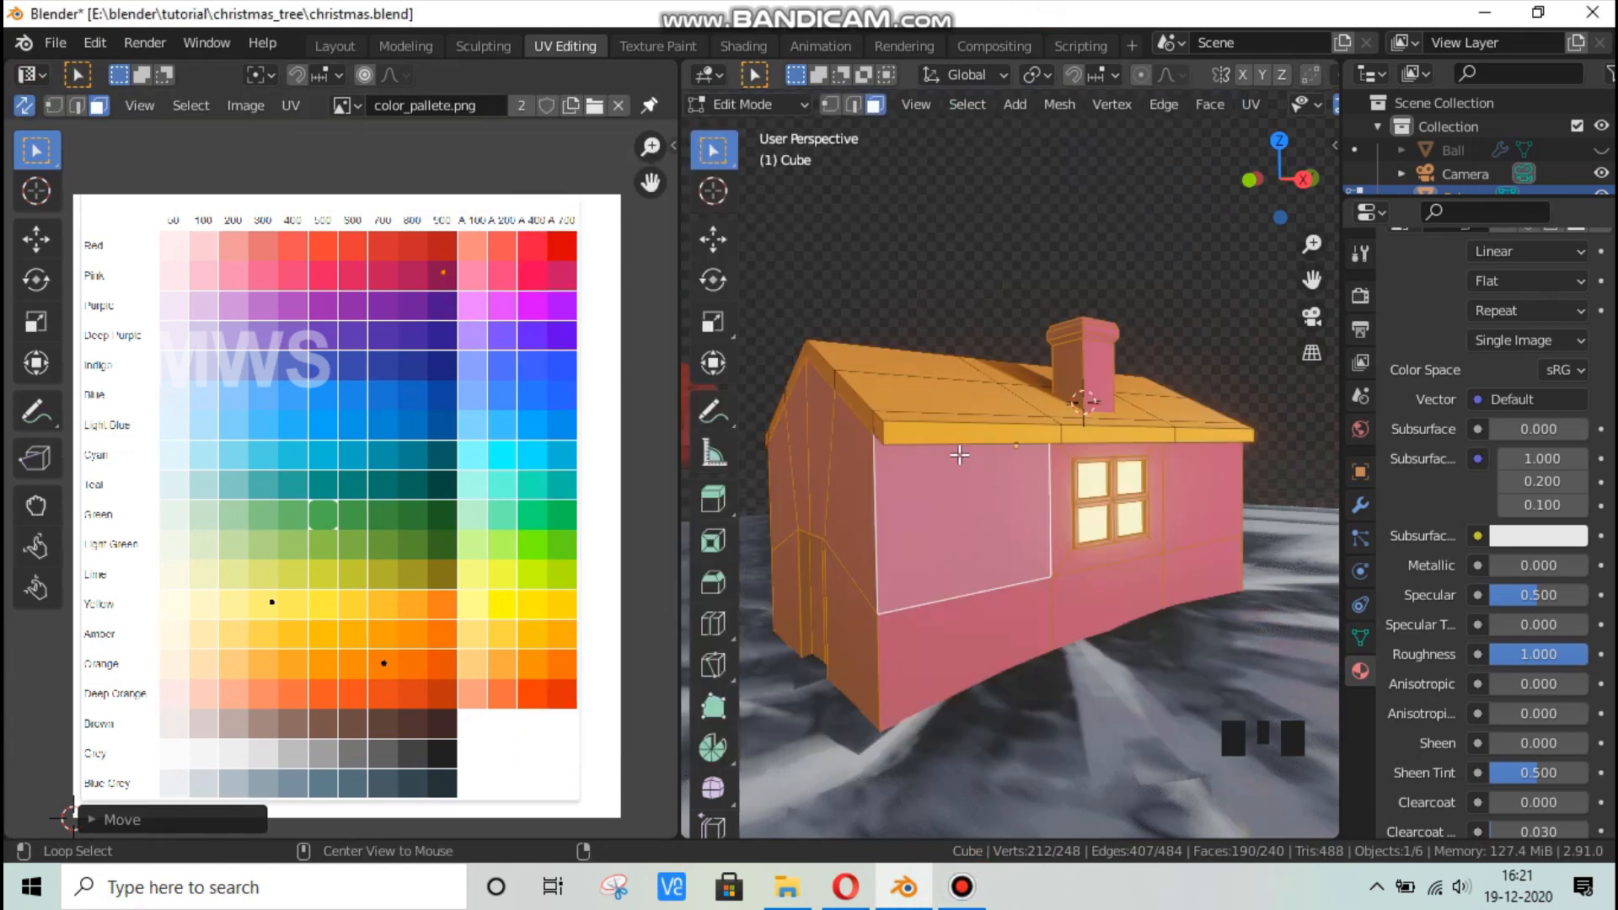
key(Tab)
middle_drag(998, 512, 1104, 548)
key(Tab)
key(Tab)
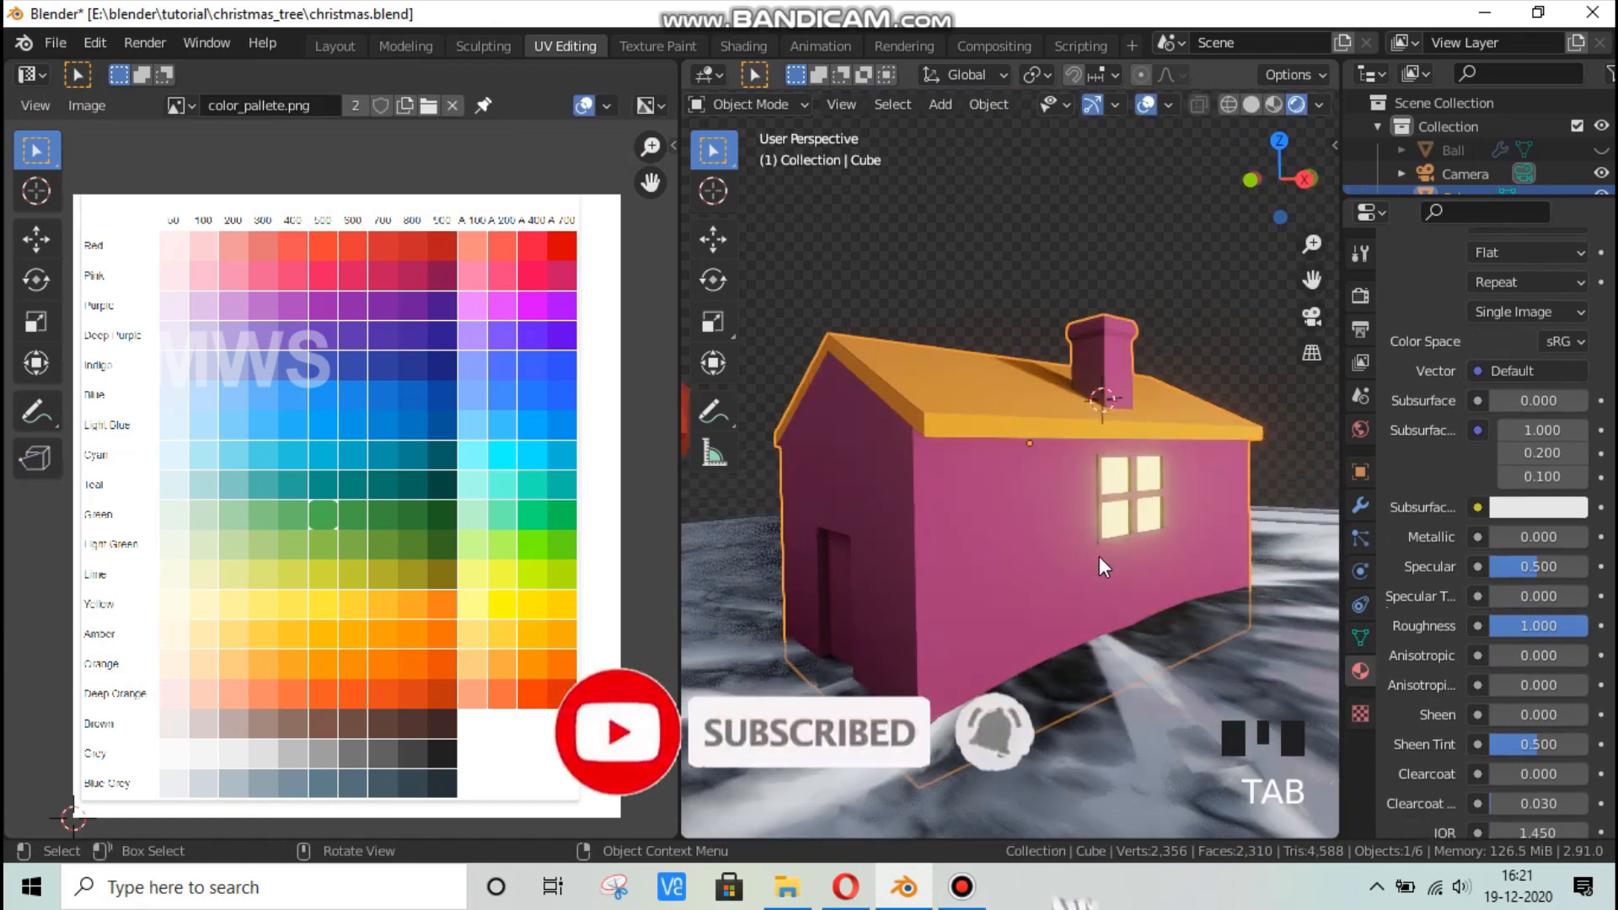
scroll(1064, 580, down, 3)
scroll(1017, 540, up, 3)
Move the UVs of the house walls and chimney onto the Deep Orange A700 swatch of the color palette.
key(Tab)
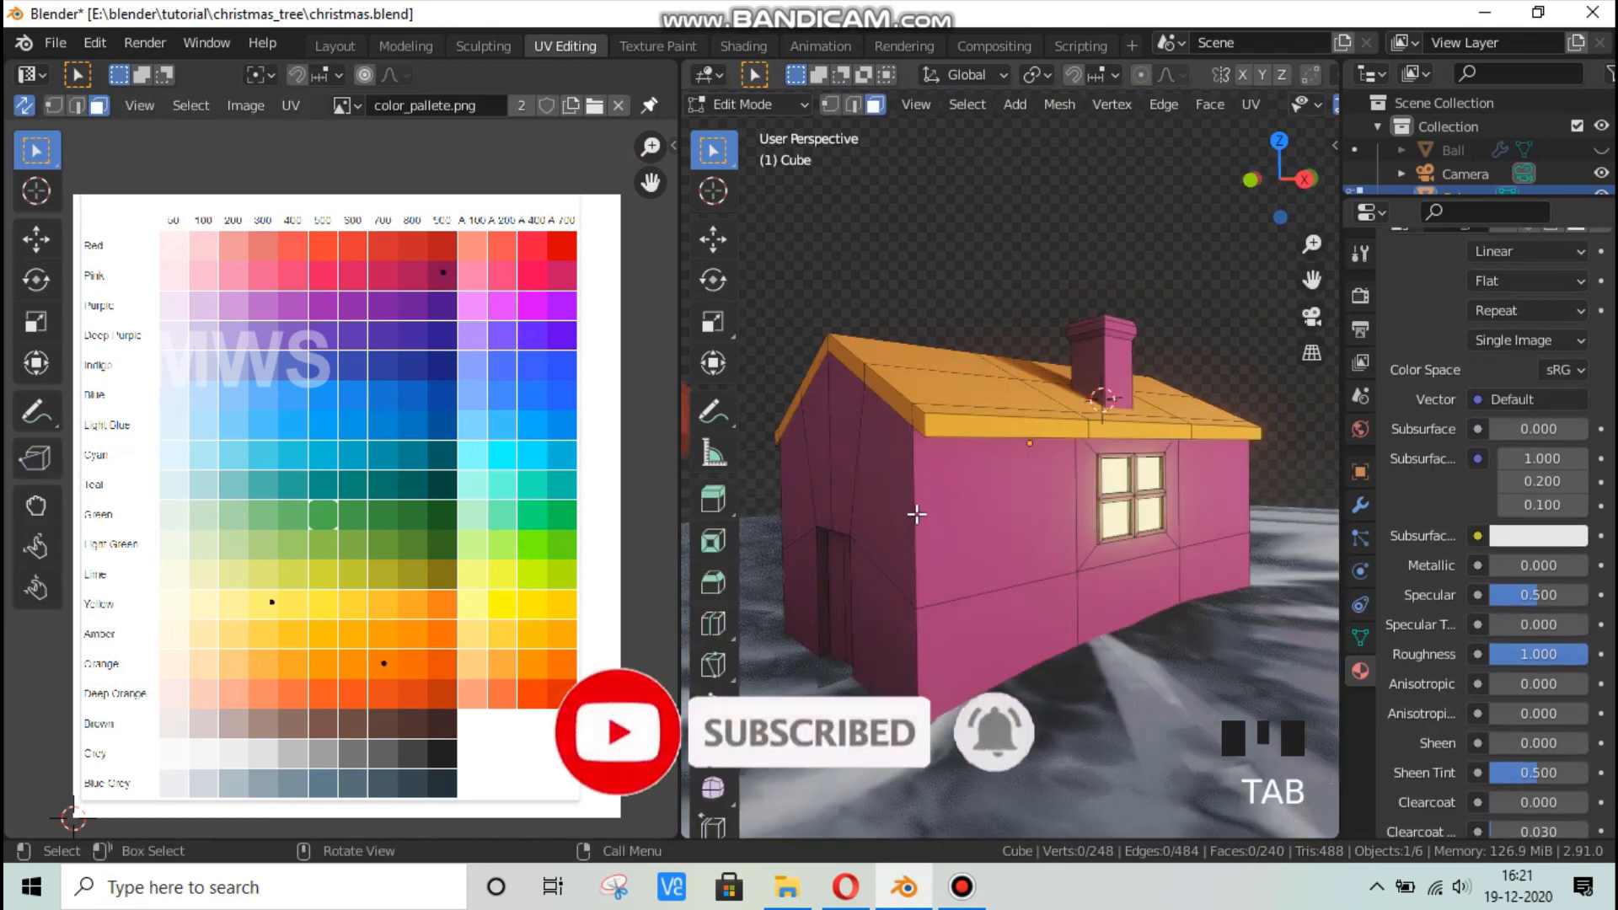
click(469, 290)
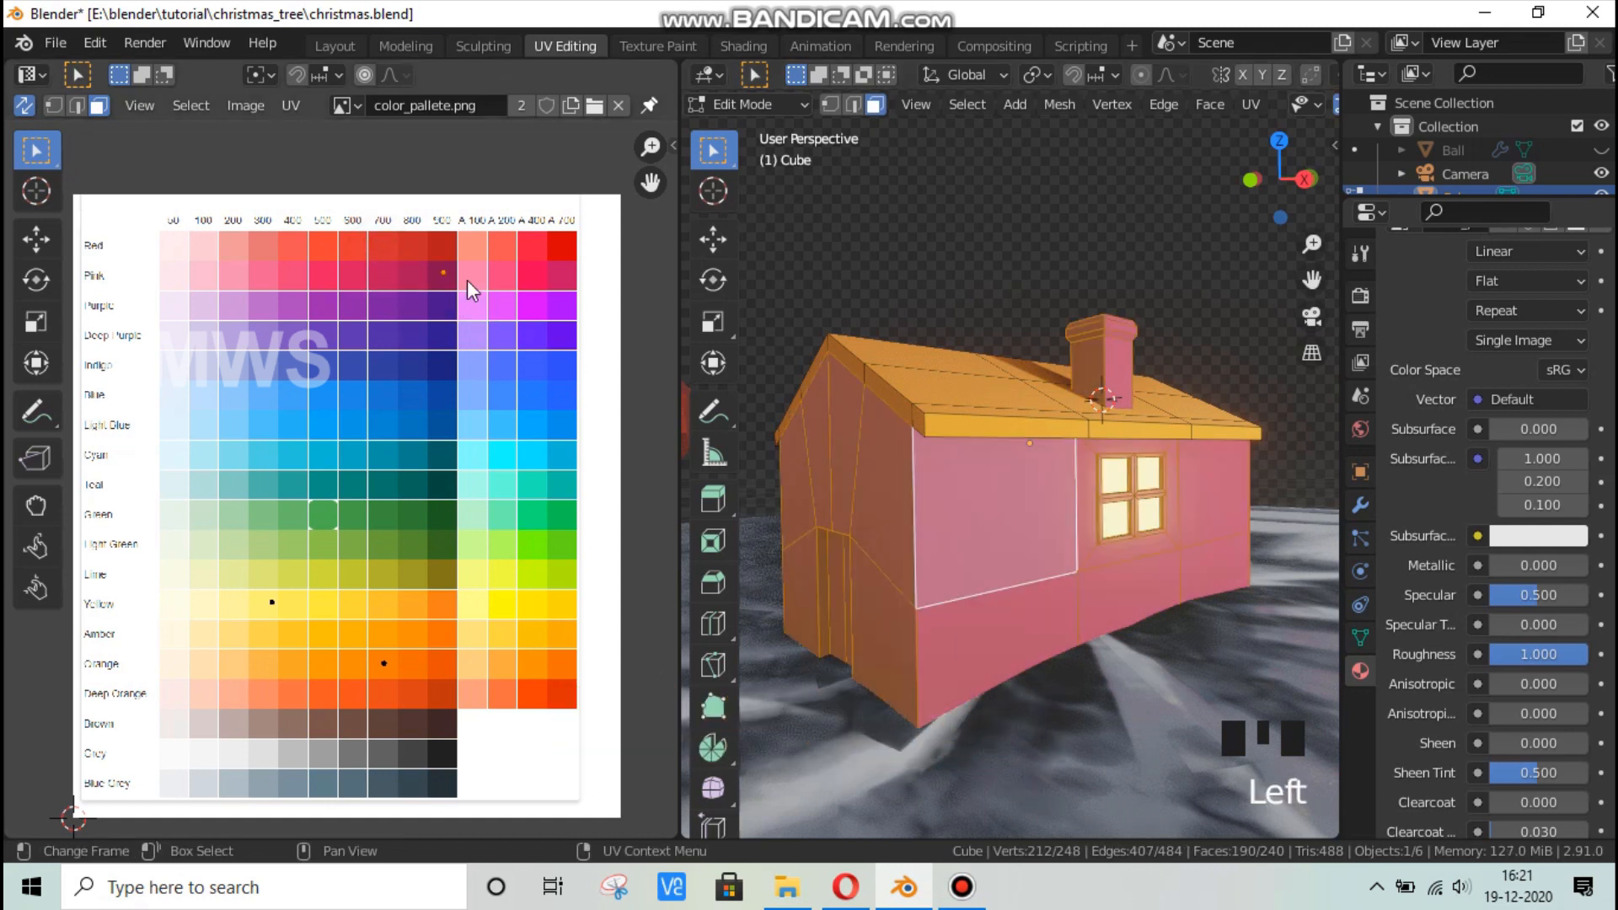
middle_drag(468, 282, 446, 254)
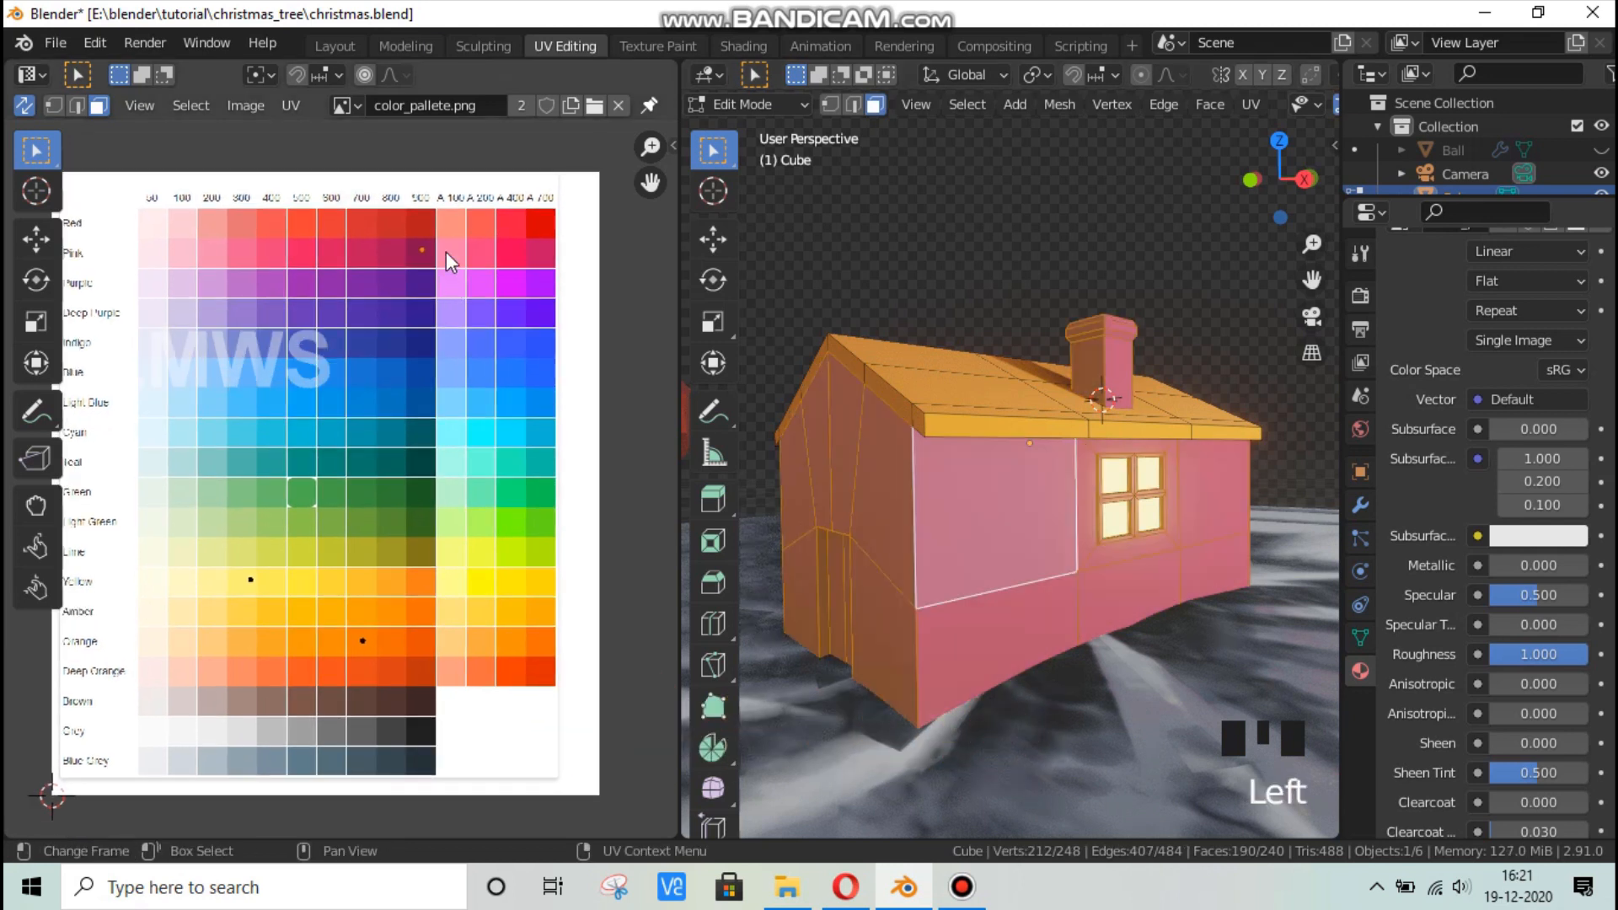
key(g)
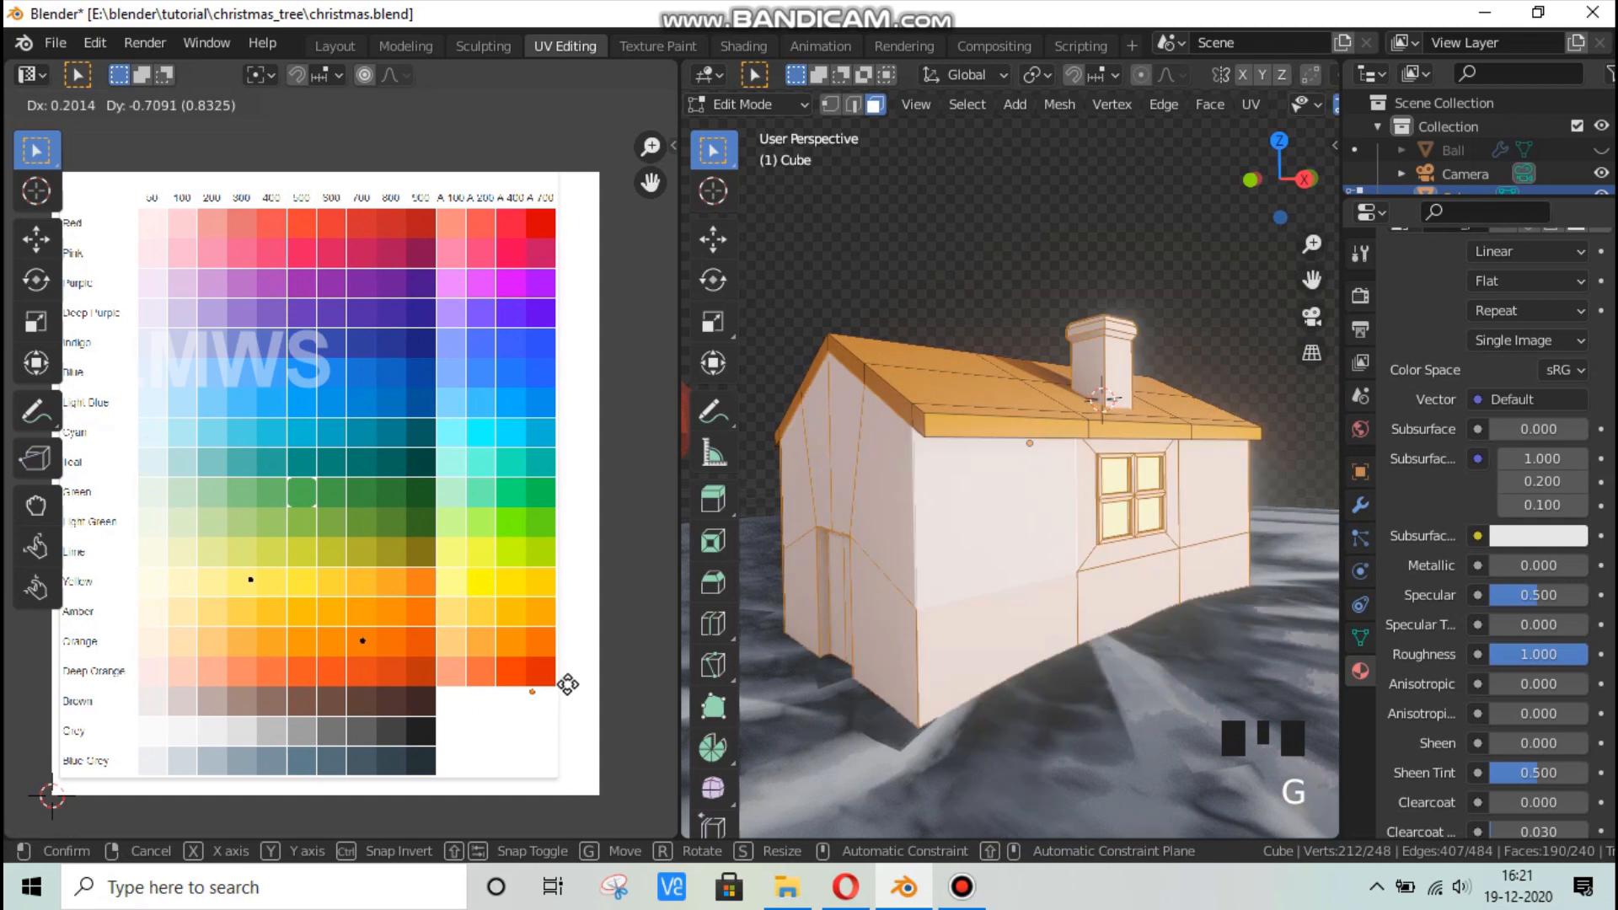
click(569, 674)
key(Tab)
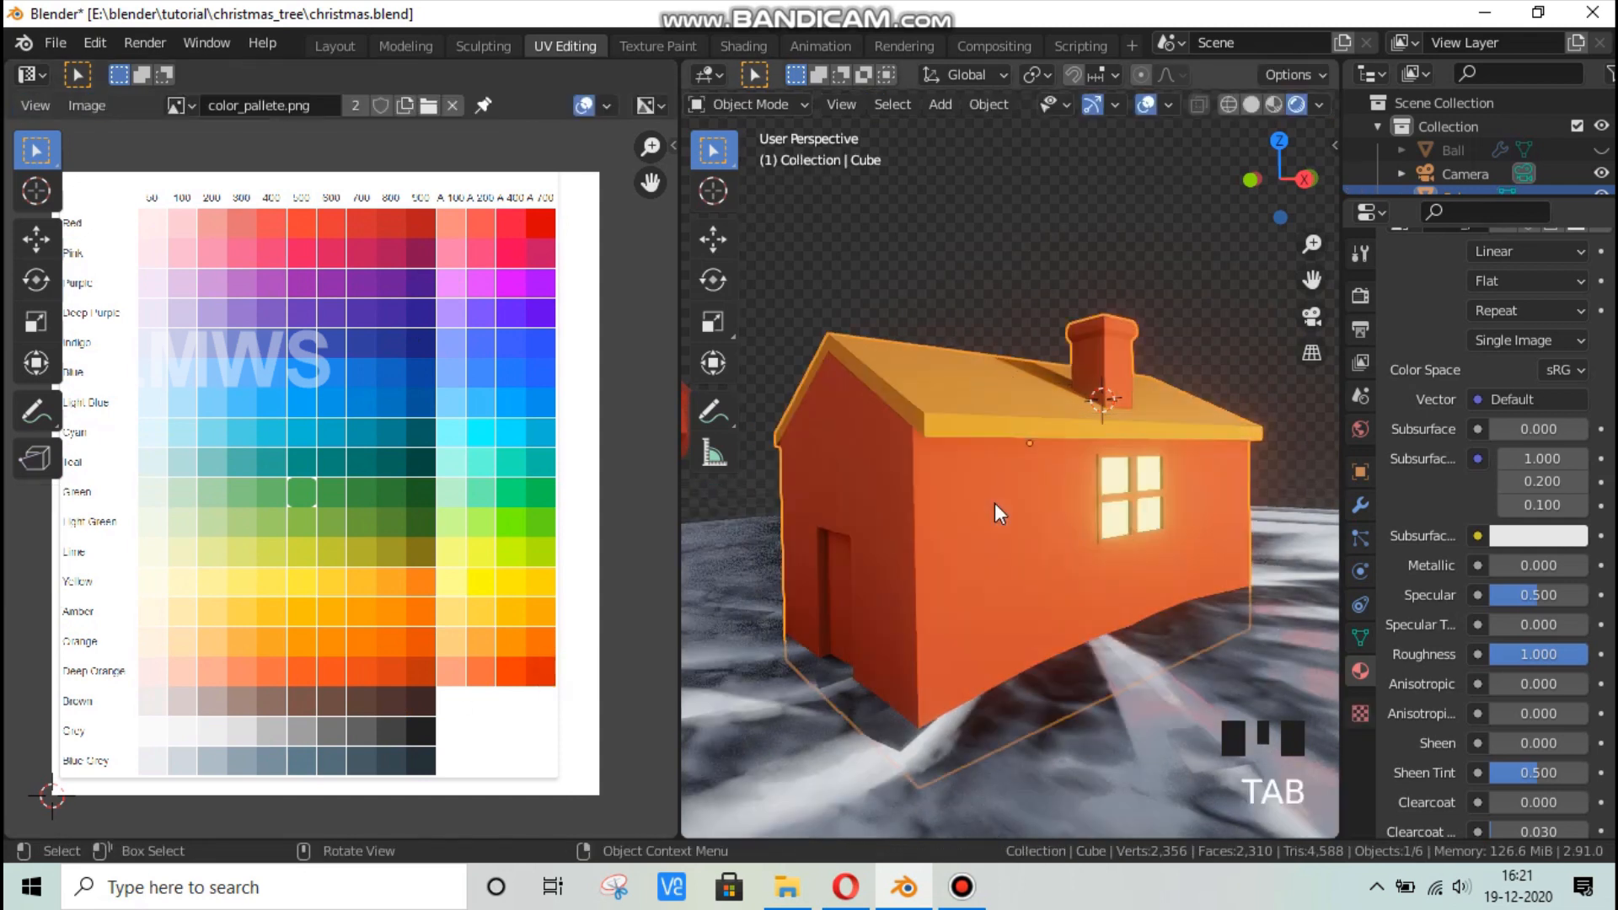
middle_drag(977, 564, 1012, 573)
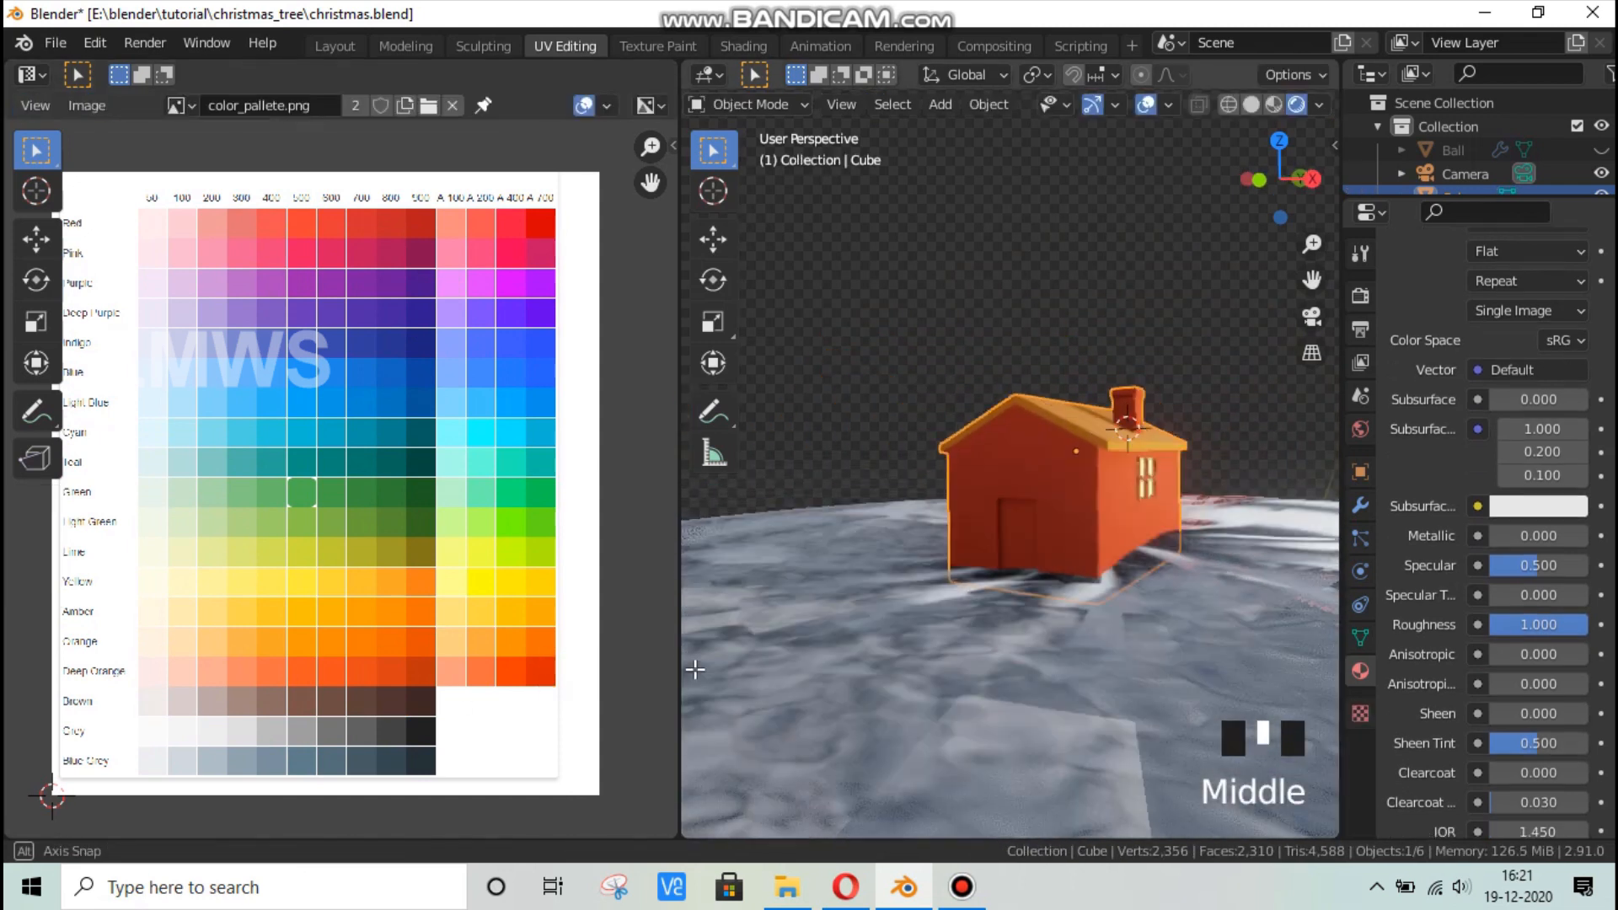
Recolor the house walls and chimney by moving their UVs onto the Red 700 swatch of the palette.
key(Tab)
click(524, 698)
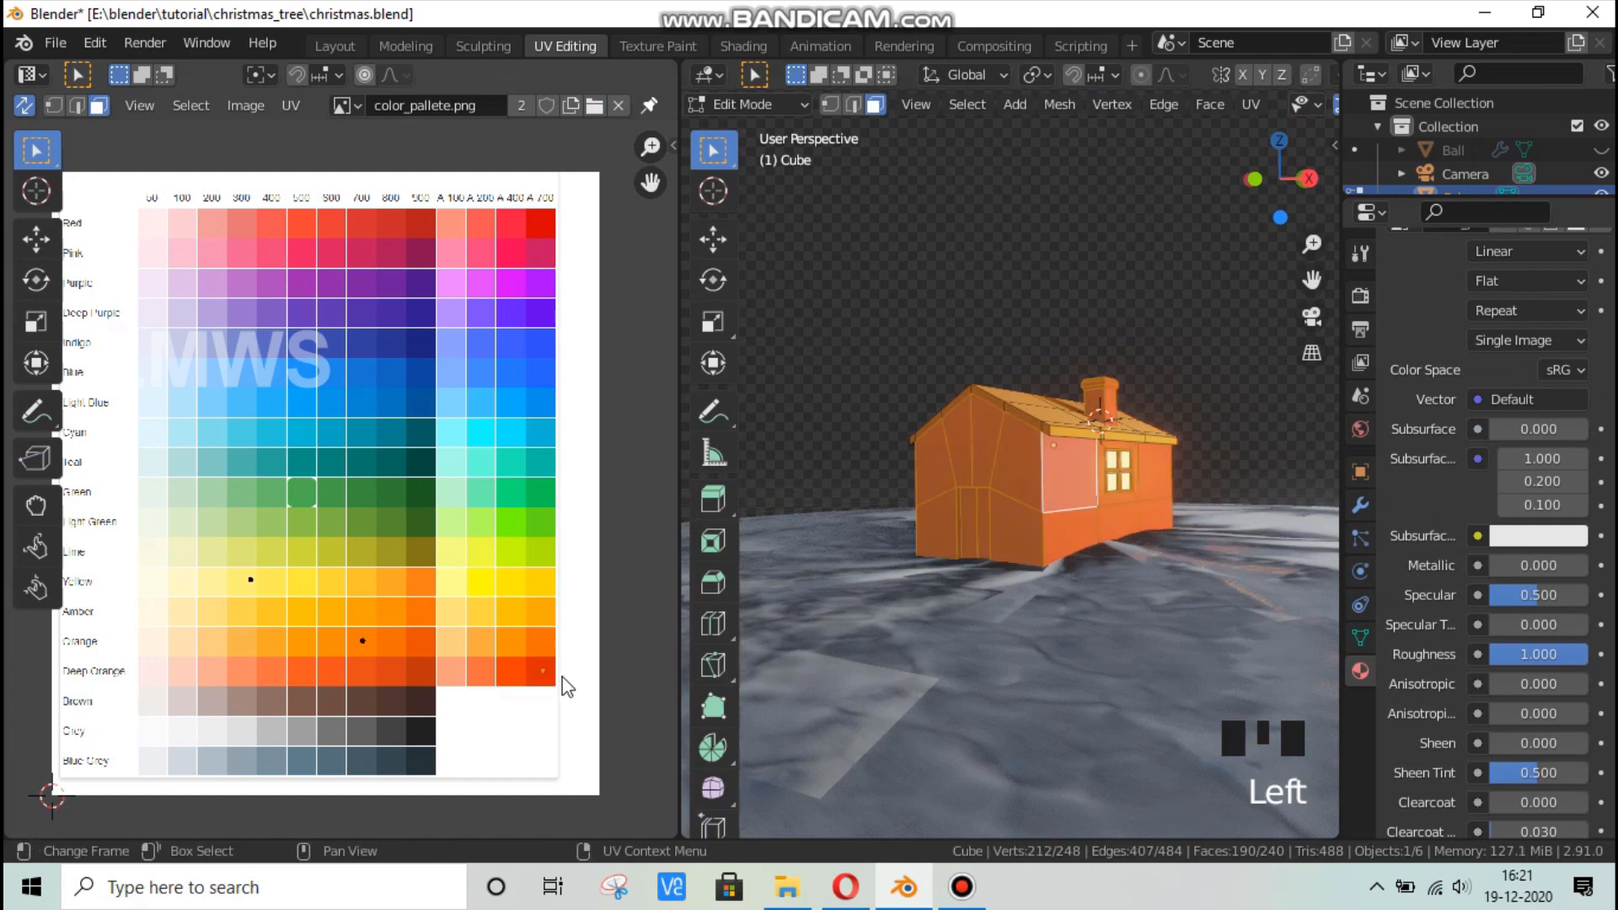
key(g)
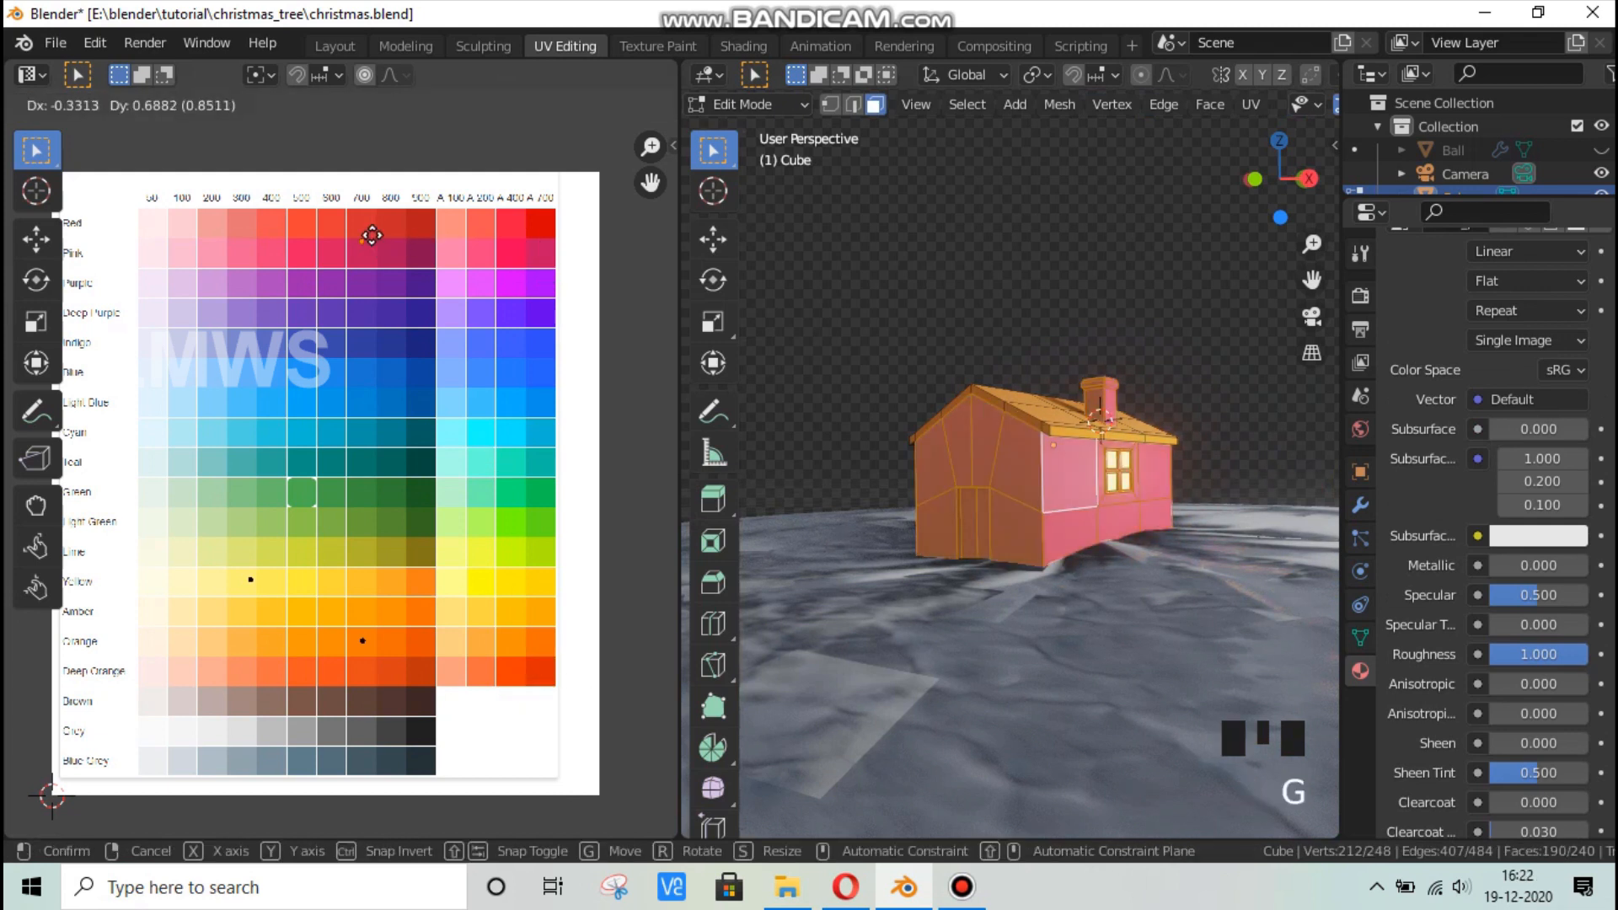
click(383, 240)
key(alt+a)
key(Tab)
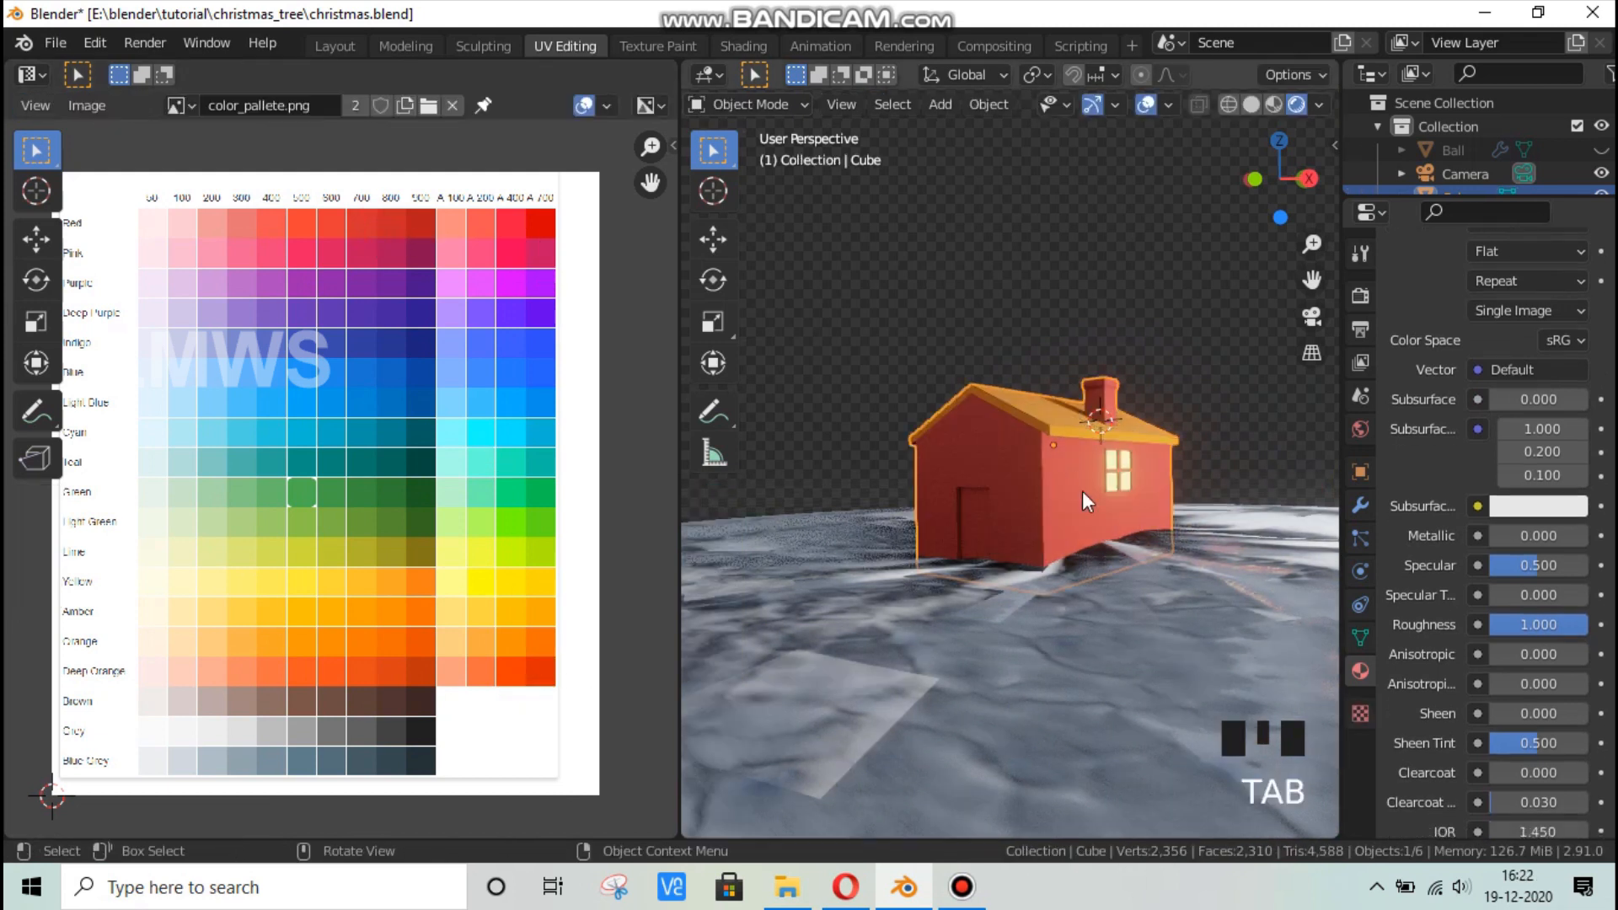
Recolor the two door faces by moving their UVs onto the Brown 700 swatch, and save the file.
scroll(1084, 583, up, 2)
middle_drag(1083, 583, 990, 598)
key(Tab)
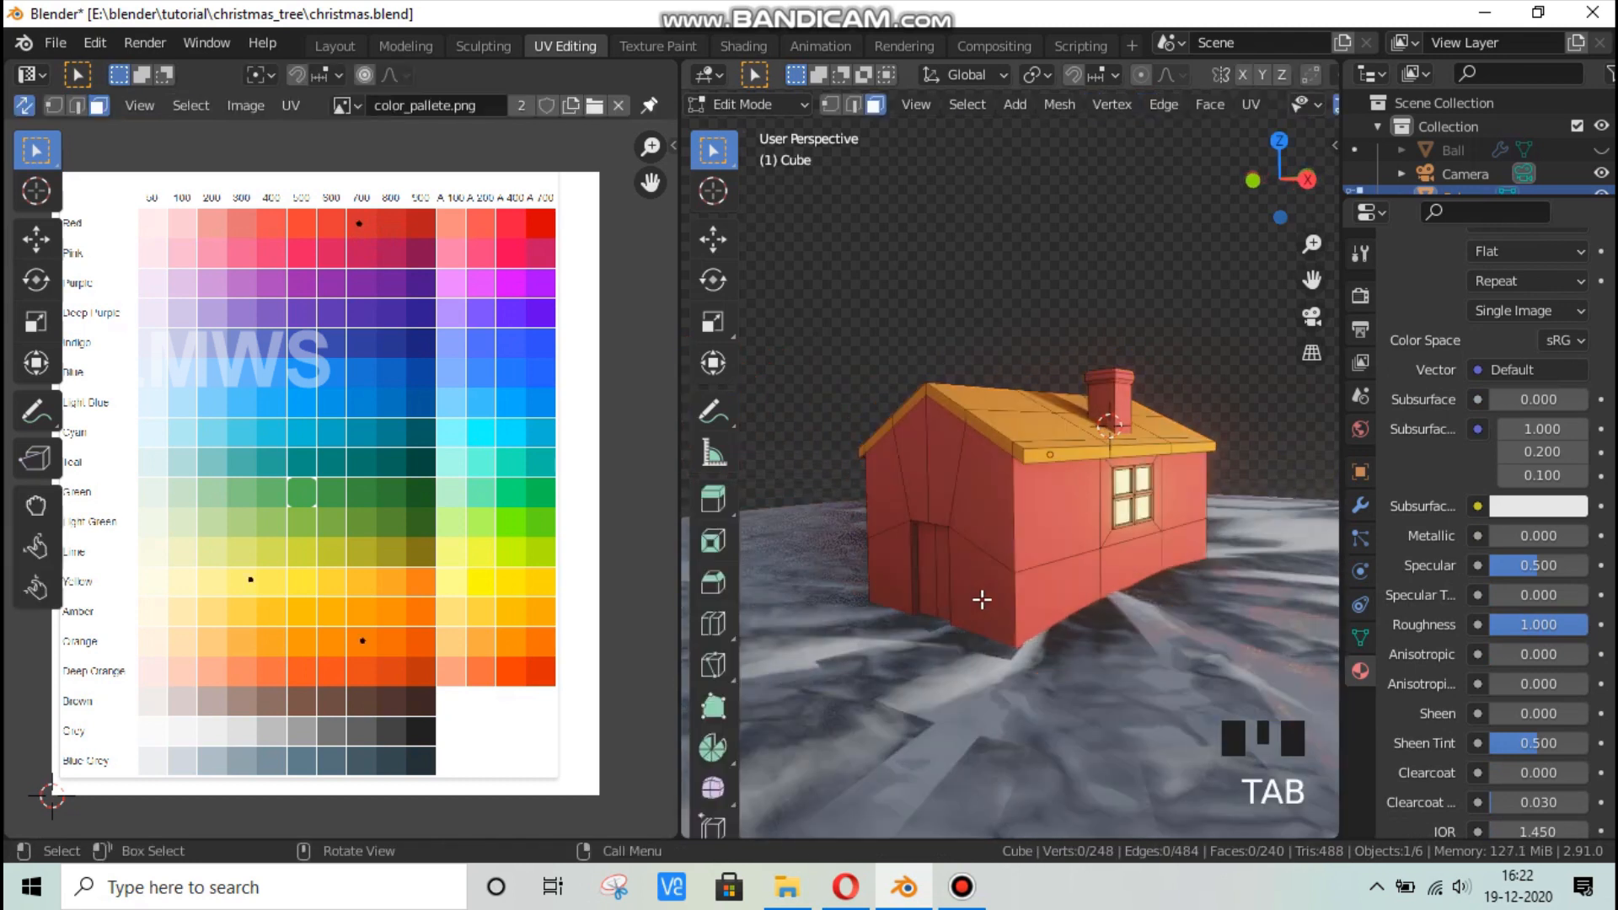
scroll(822, 642, up, 2)
drag(813, 644, 845, 659)
shift+click(848, 656)
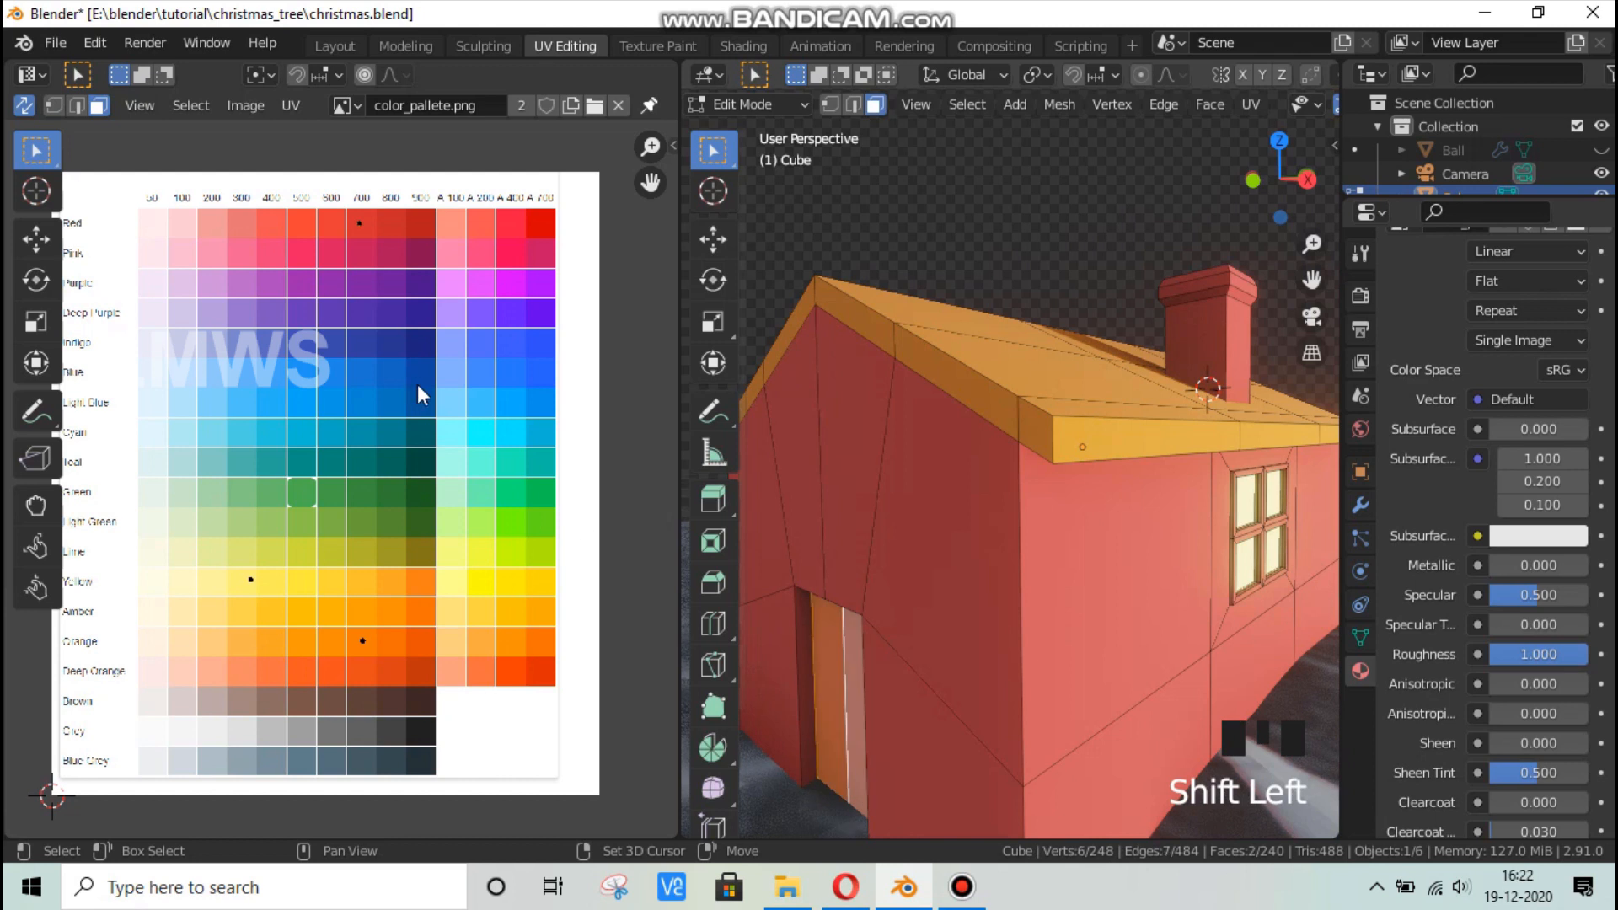
key(g)
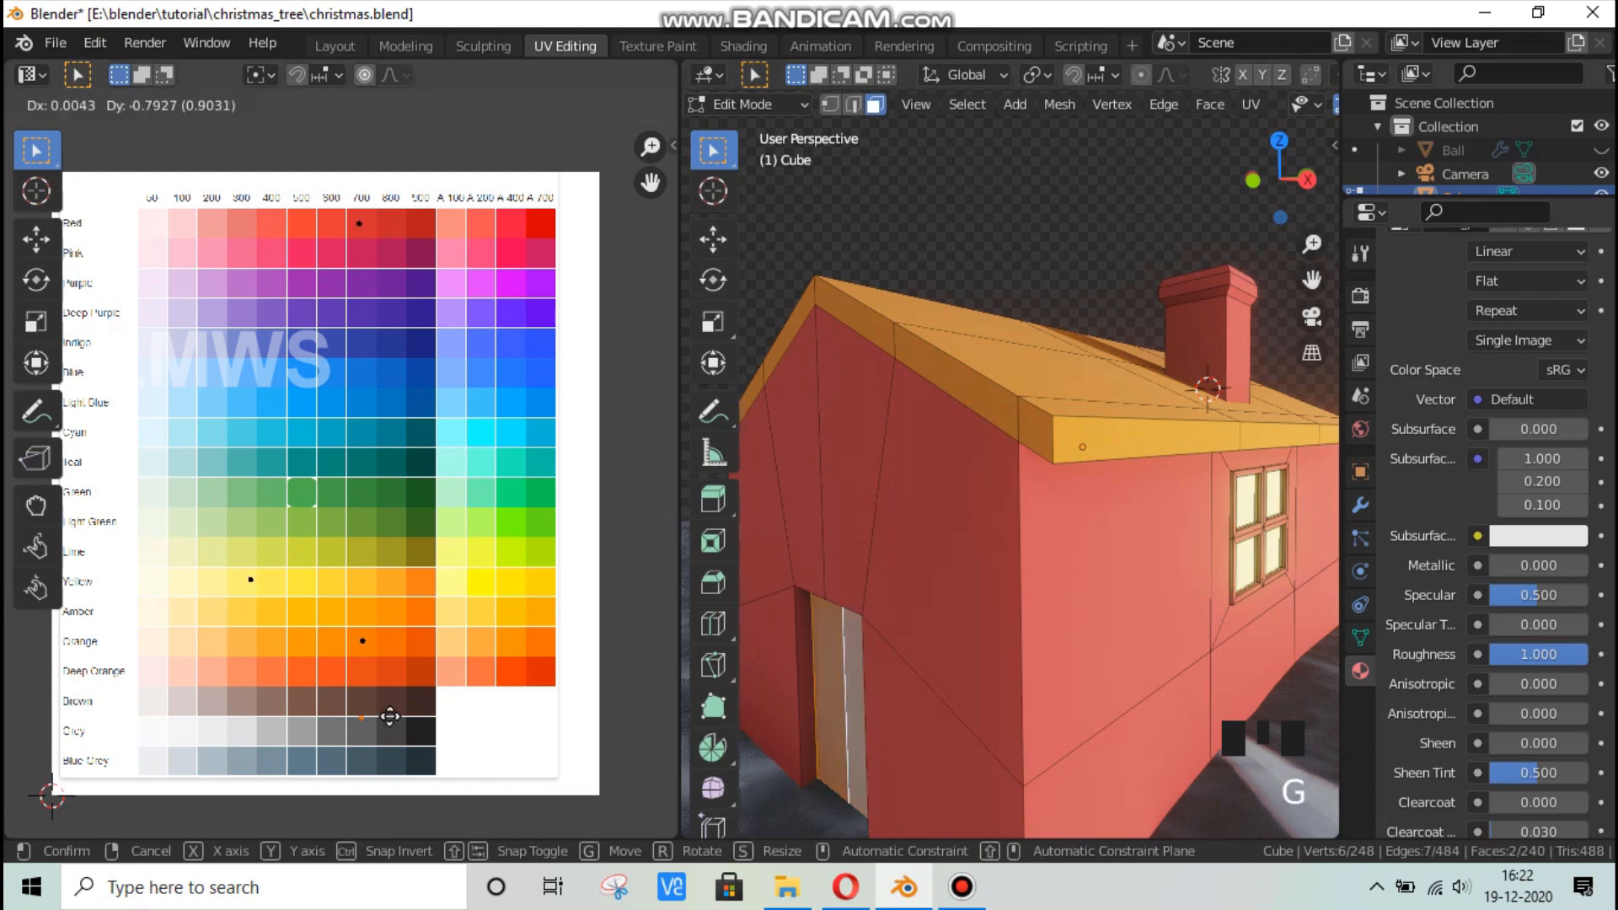
click(387, 706)
key(alt+a)
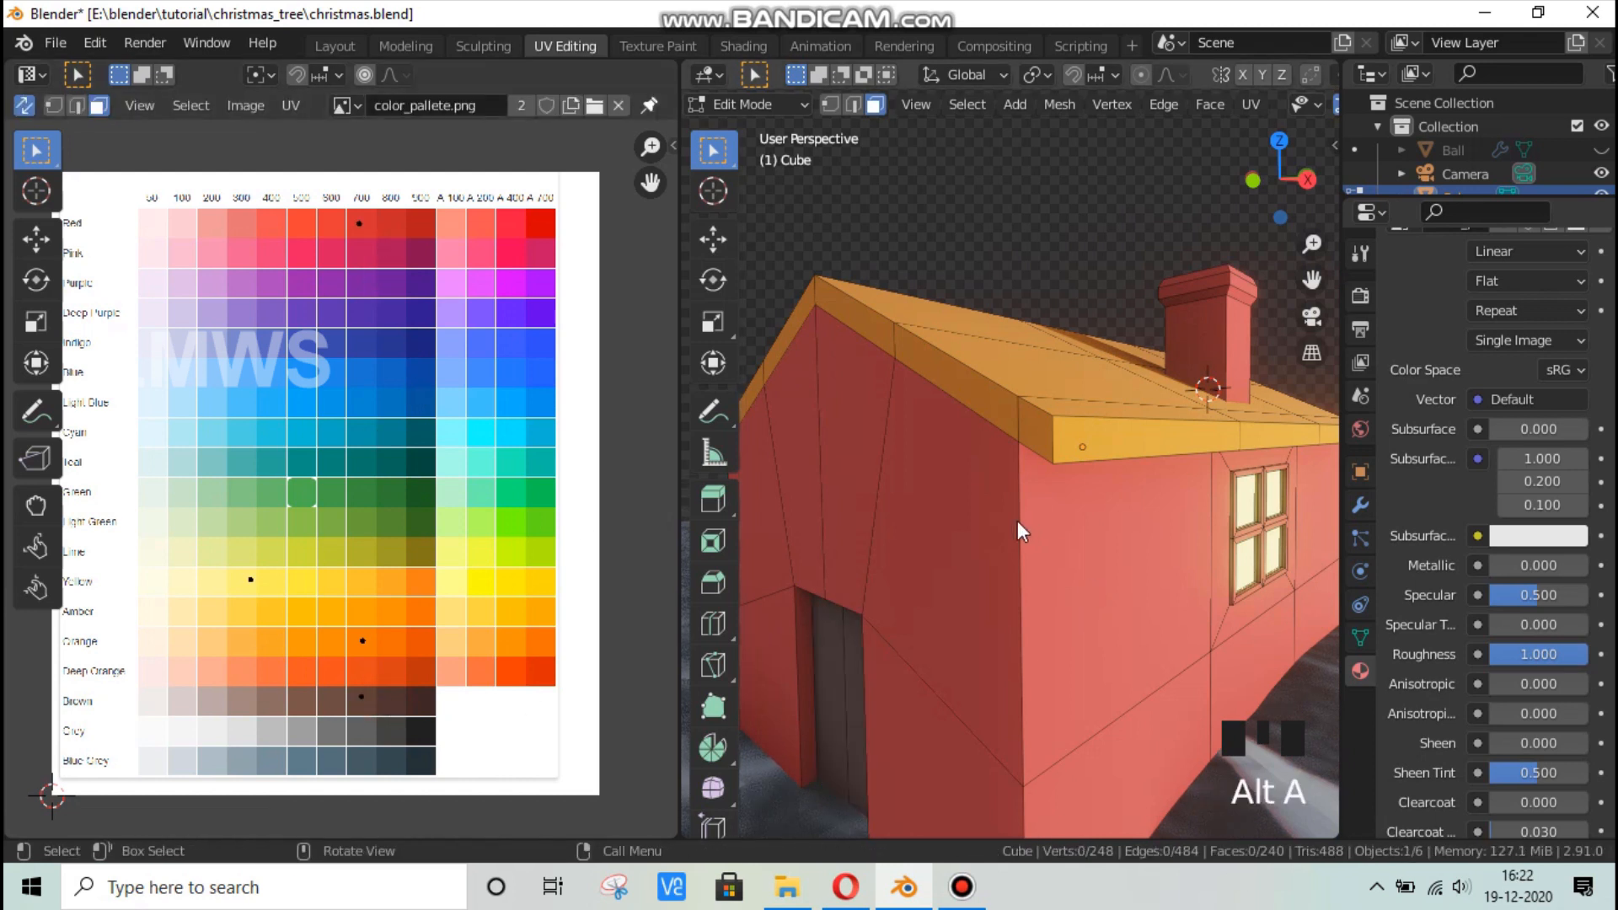
key(Tab)
scroll(1015, 521, down, 6)
scroll(1061, 514, down, 2)
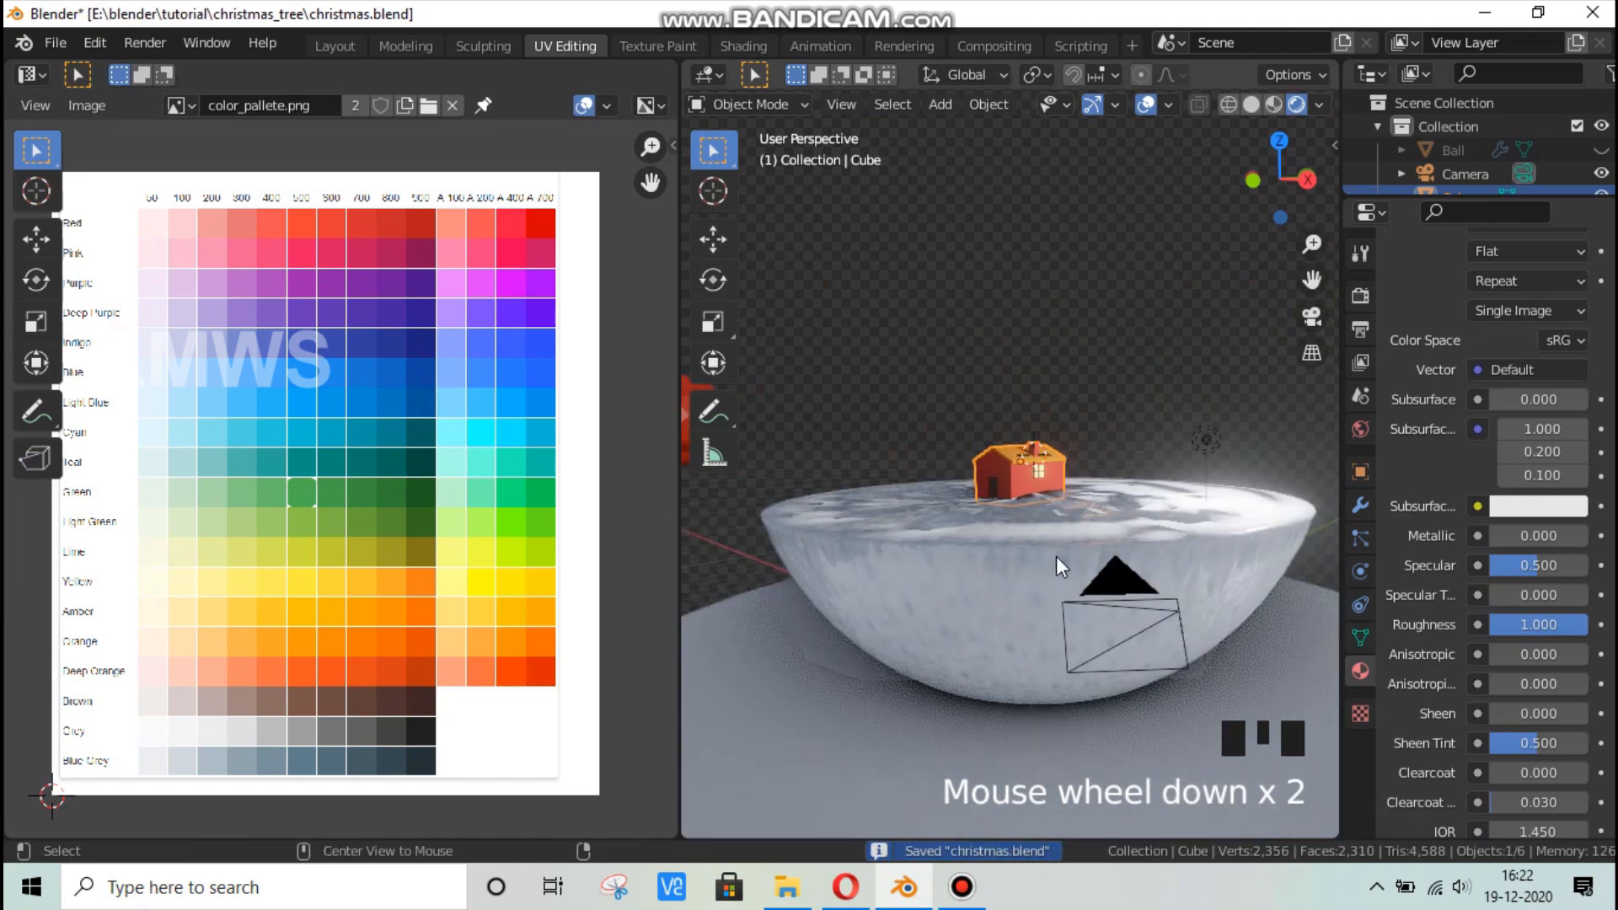
key(ctrl+s)
Switch to the Layout workspace, unhide the Ball object and view the snow globe in rendered shading.
middle_drag(1055, 556, 497, 70)
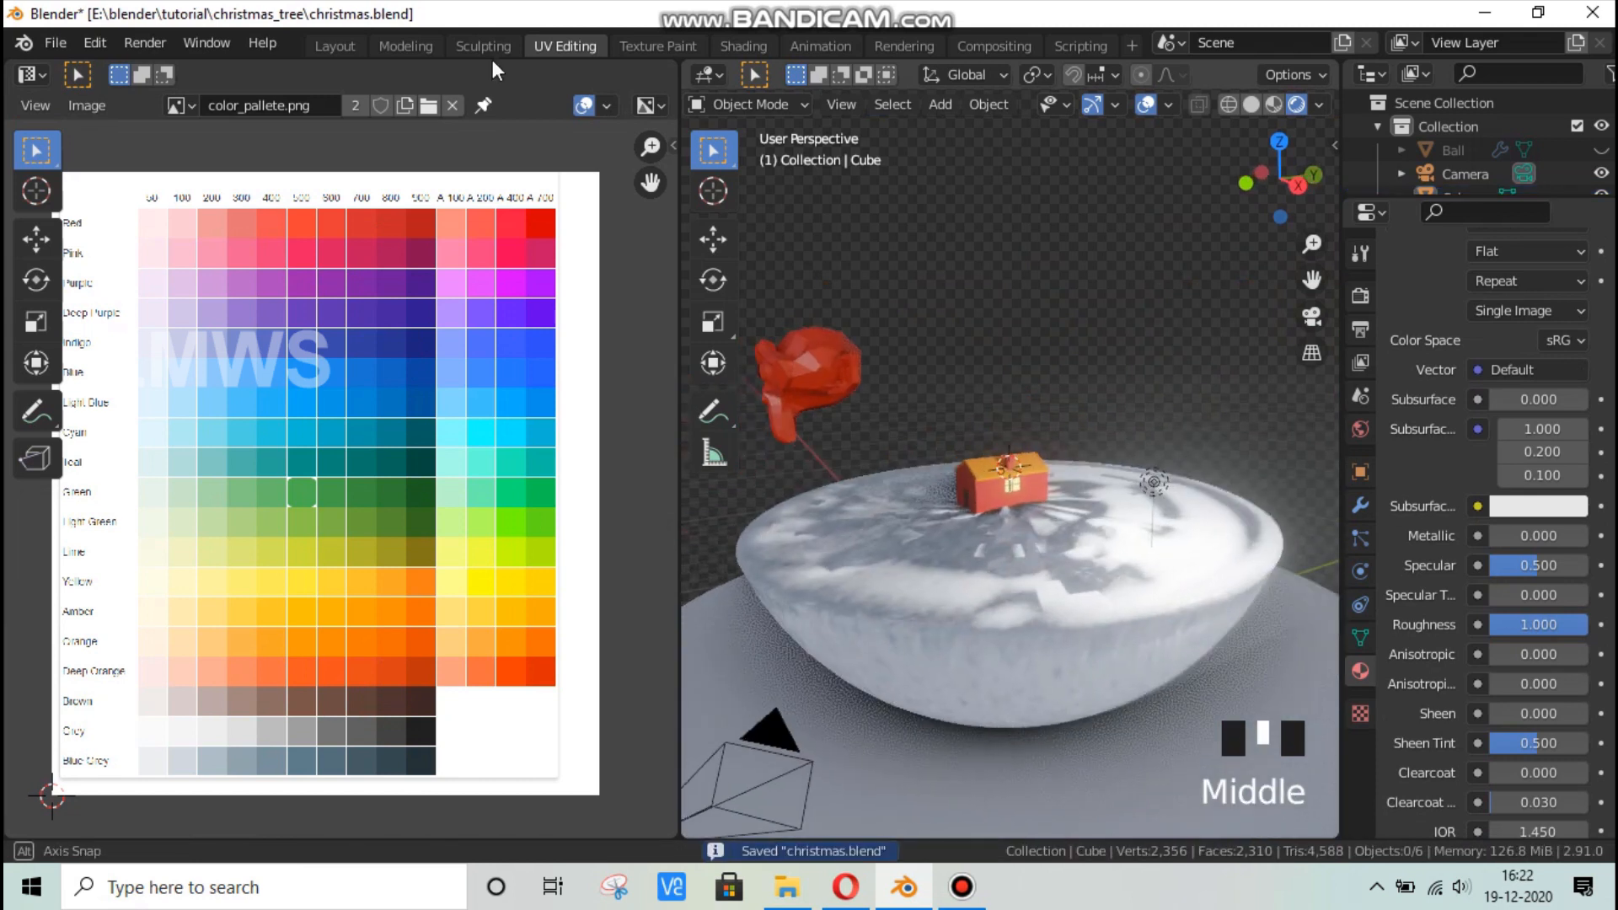
click(337, 45)
scroll(953, 387, down, 7)
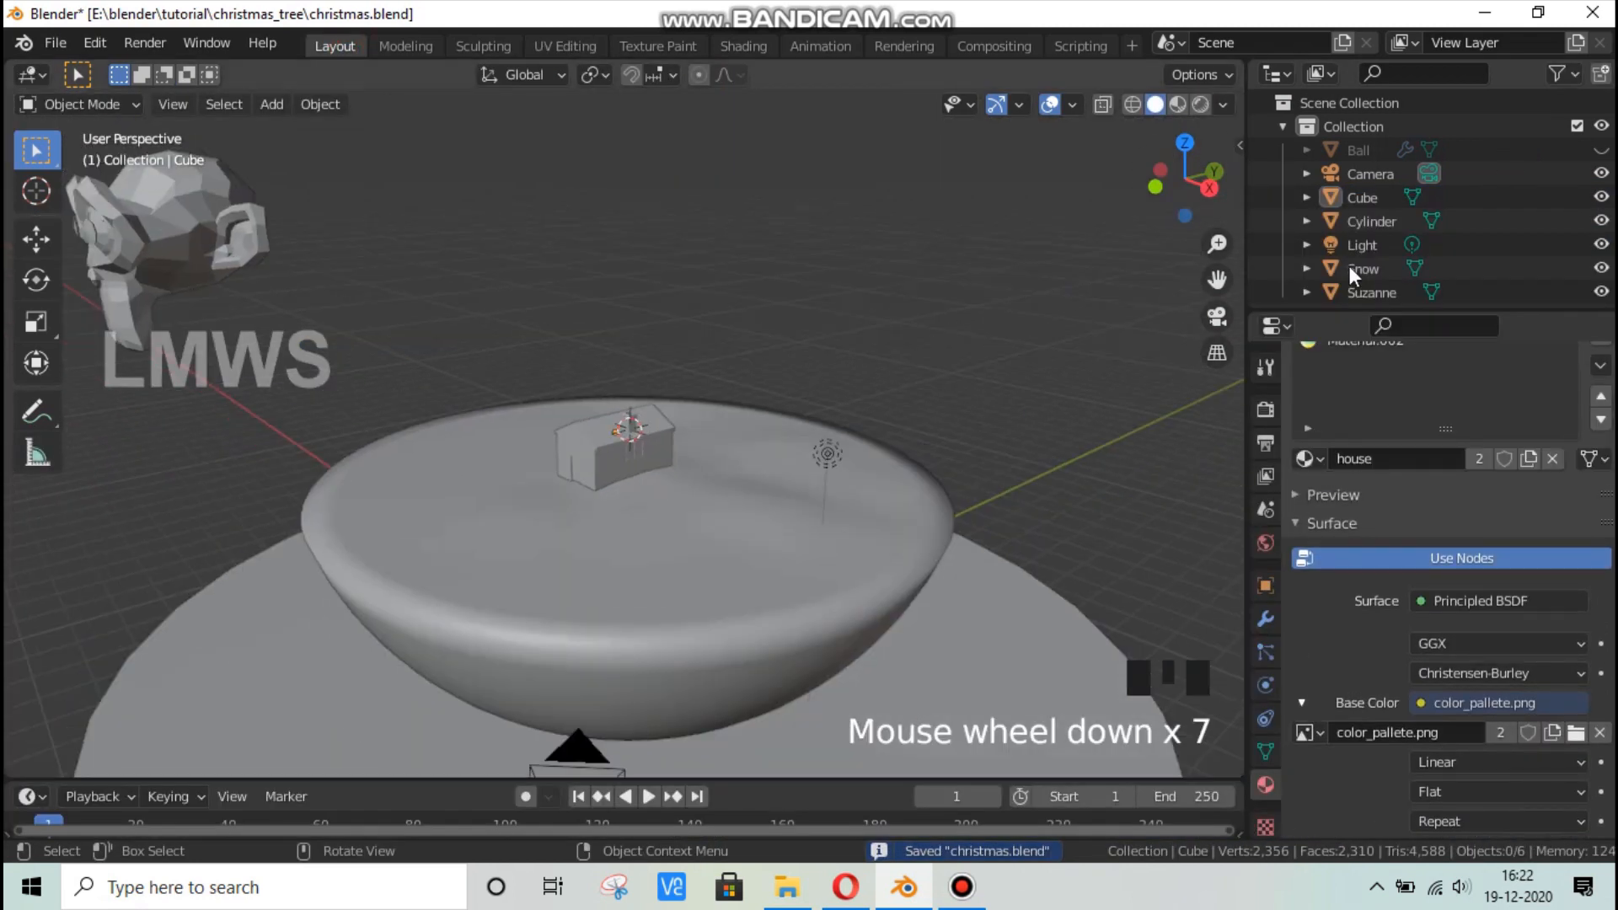
click(1601, 149)
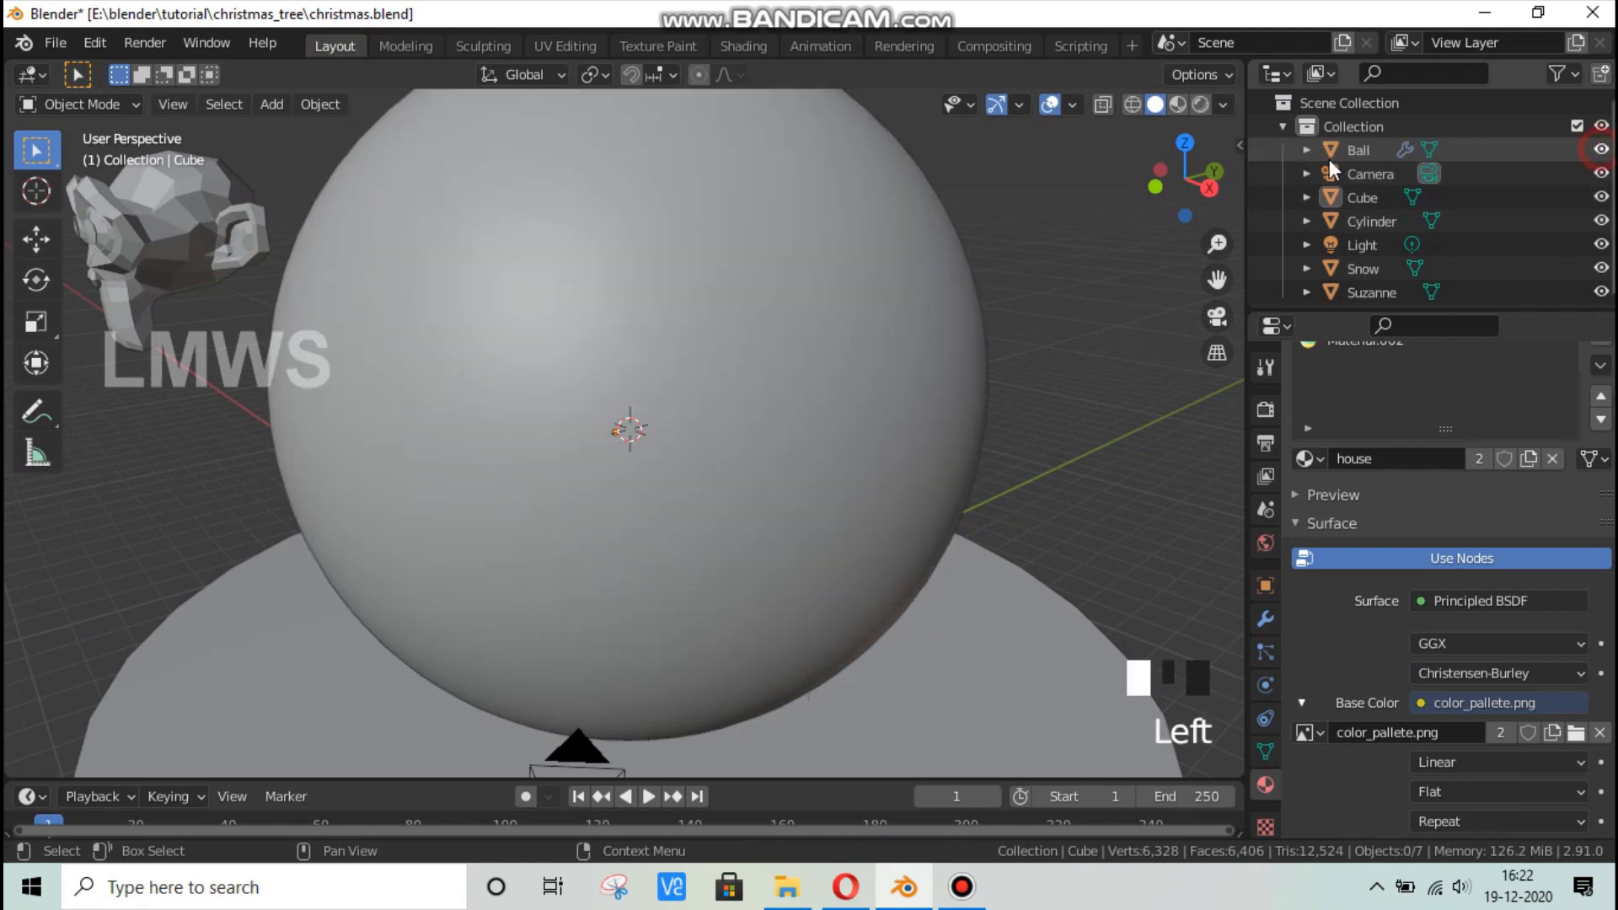
click(1200, 106)
middle_drag(830, 513, 808, 589)
scroll(733, 543, up, 2)
scroll(852, 598, up, 2)
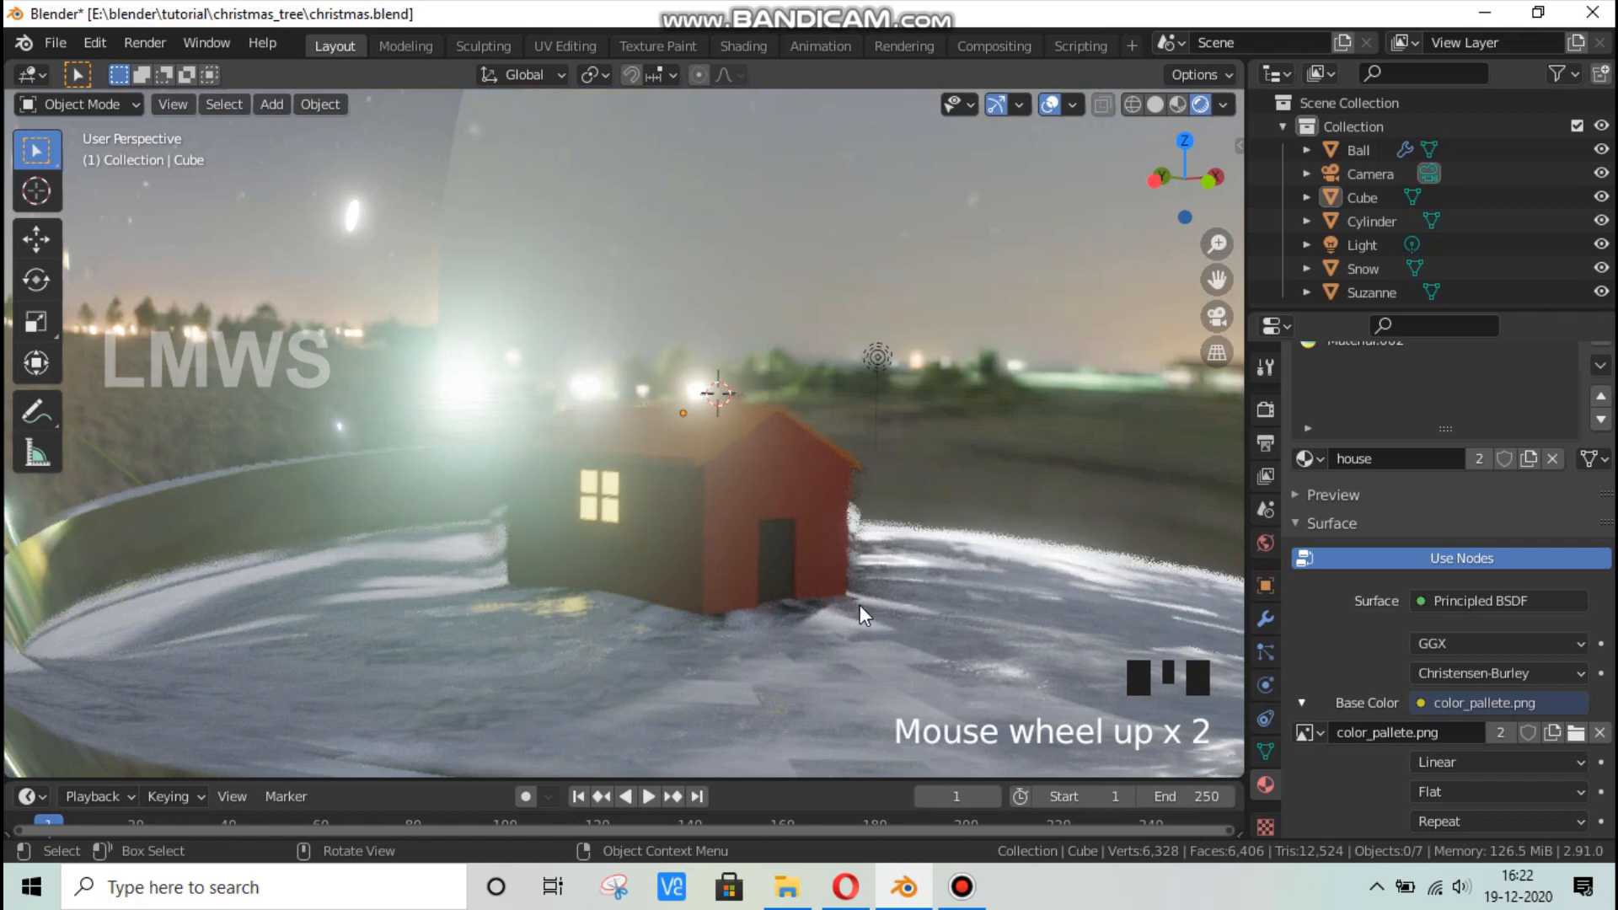
scroll(843, 603, down, 3)
scroll(831, 607, down, 2)
middle_drag(740, 615, 580, 581)
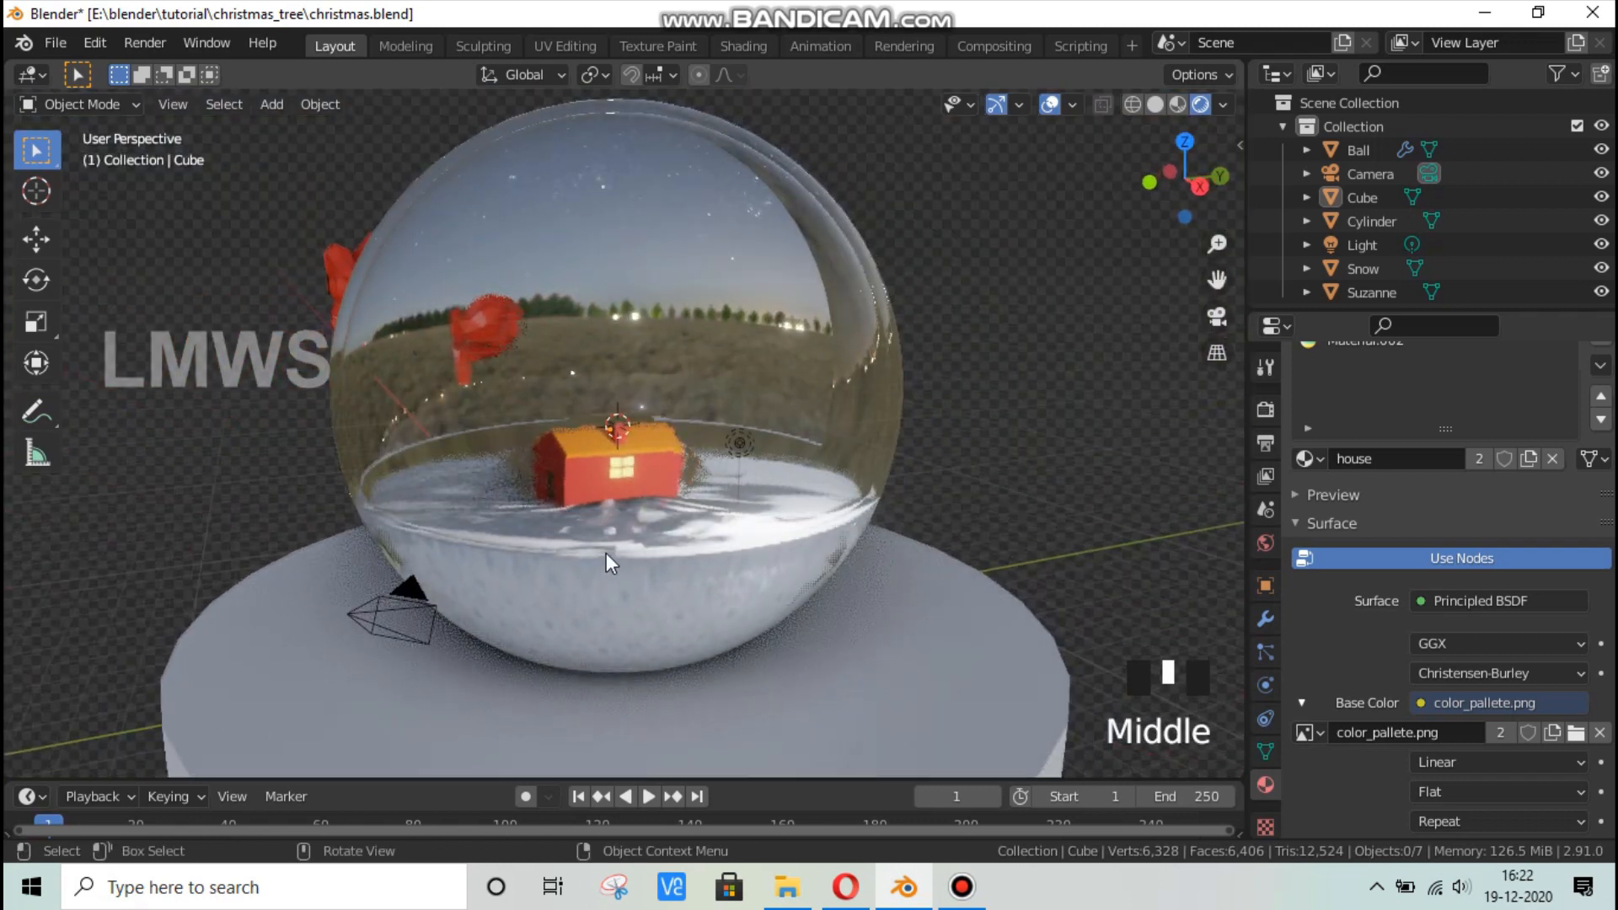
scroll(605, 552, up, 2)
Delete the red Suzanne monkey head behind the globe and save the file.
key(ctrl+s)
scroll(522, 476, down, 3)
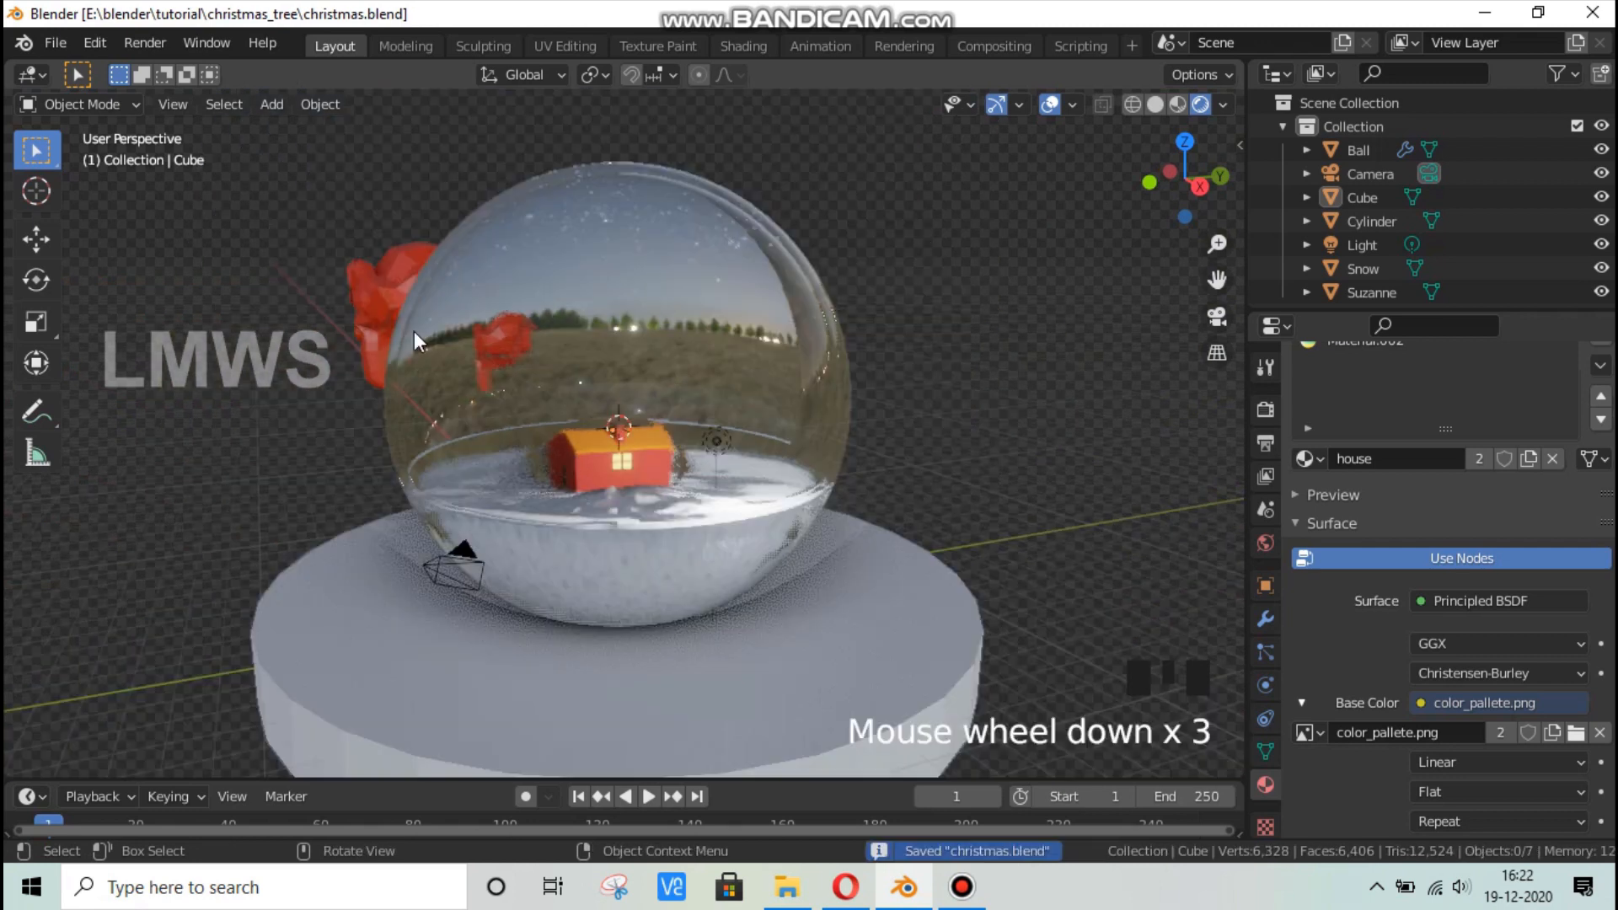
click(371, 283)
key(x)
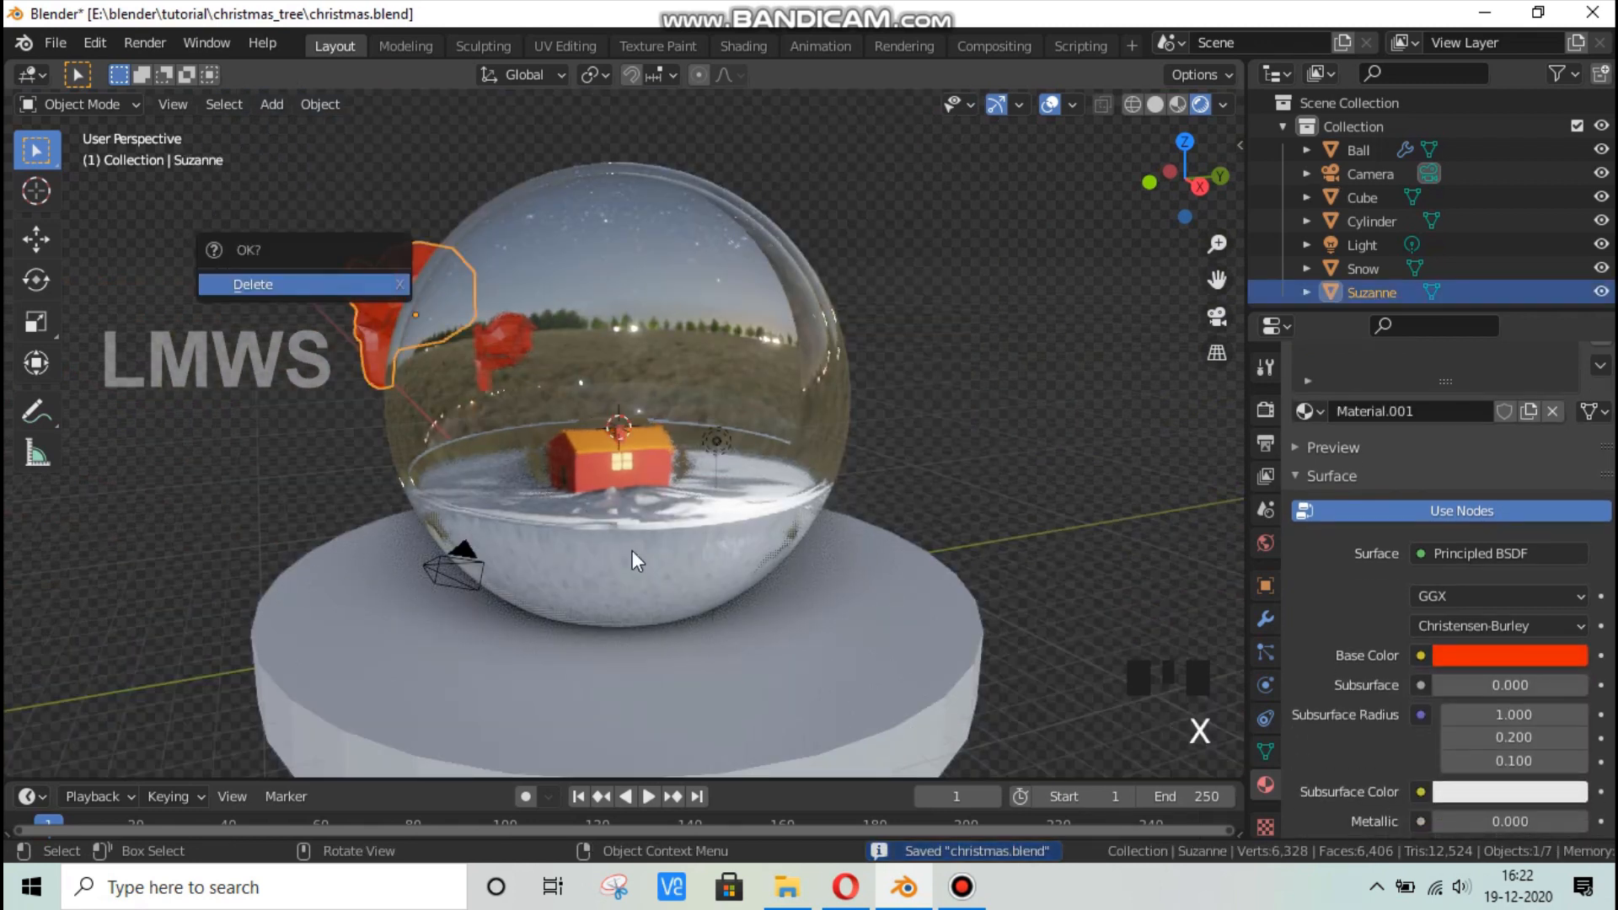
click(371, 283)
scroll(640, 536, up, 2)
key(ctrl+s)
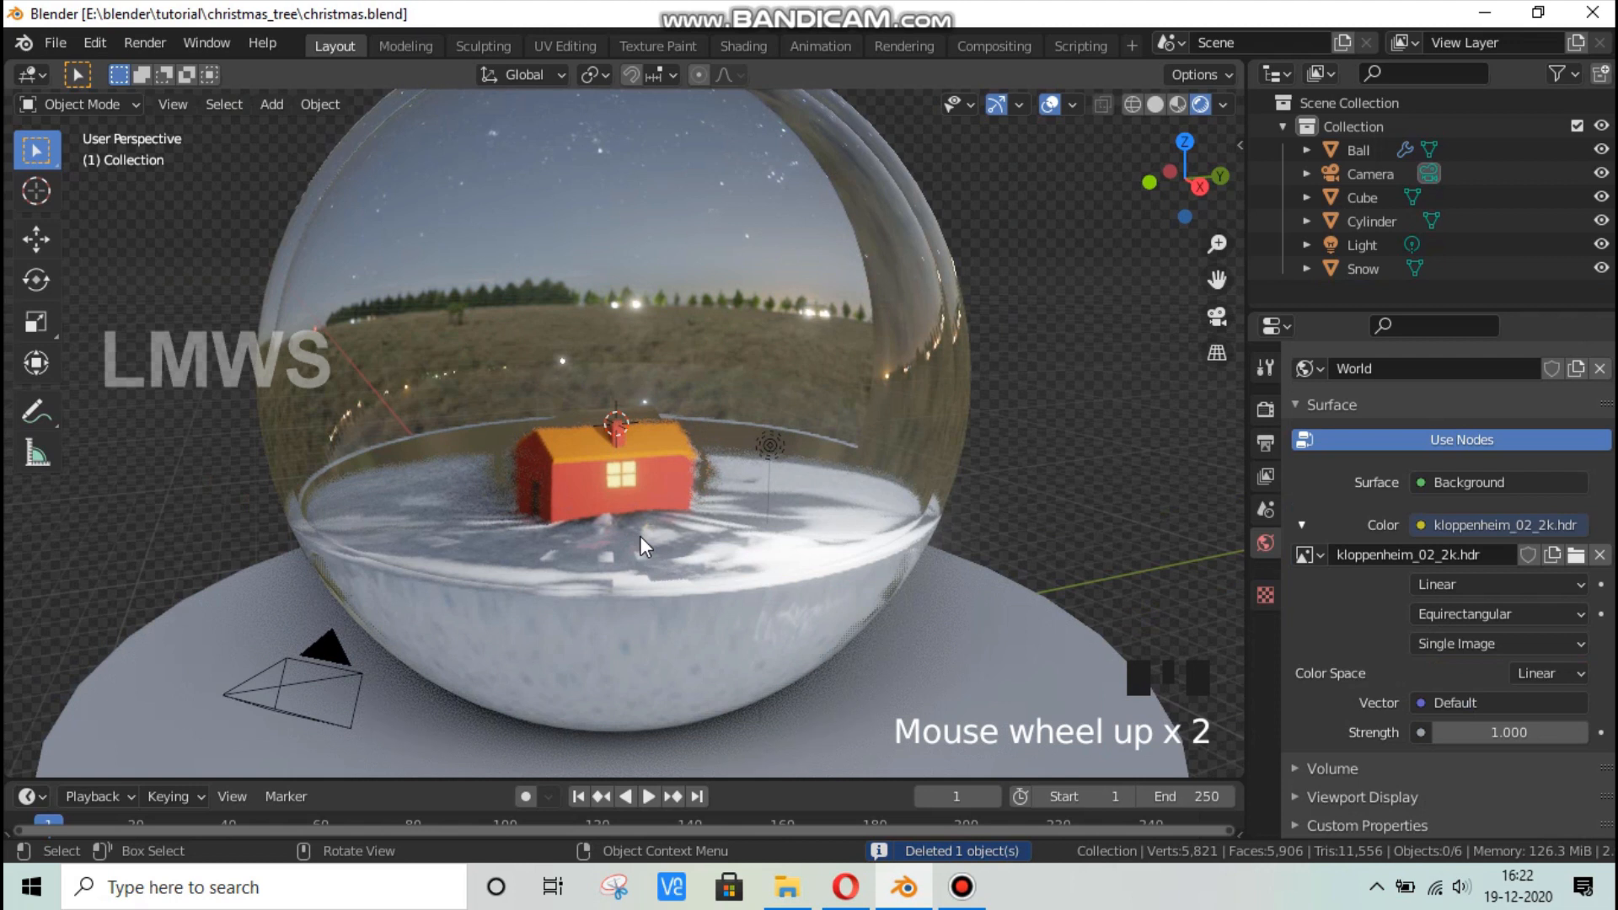
Change the viewport to solid shading, hide the Ball object and save the file.
scroll(641, 546, up, 1)
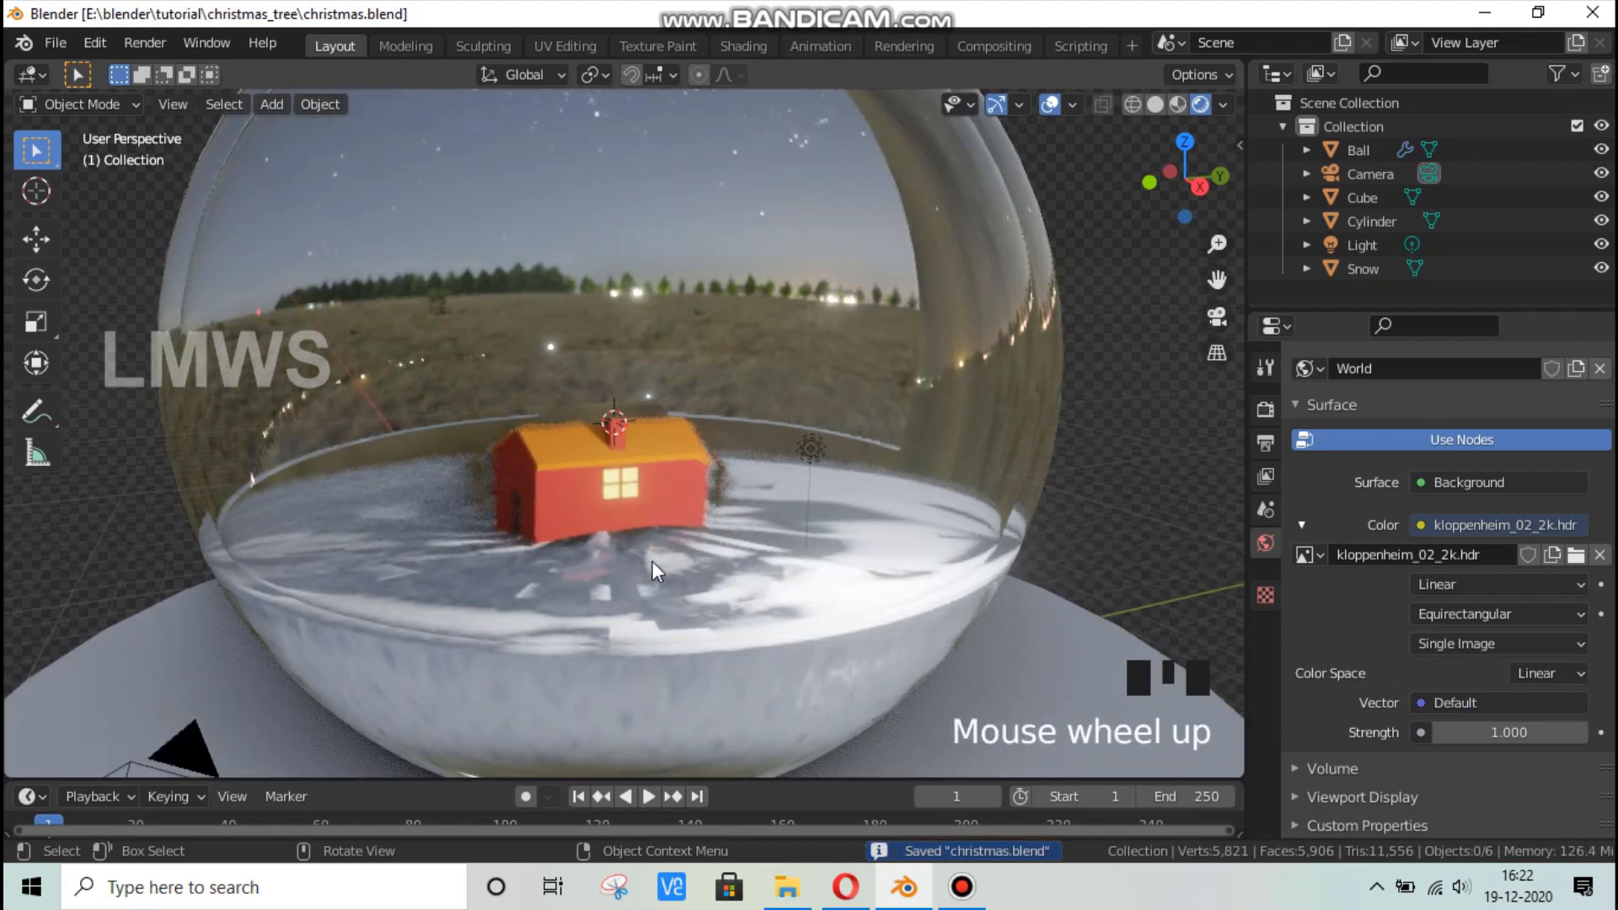
middle_drag(696, 558, 758, 539)
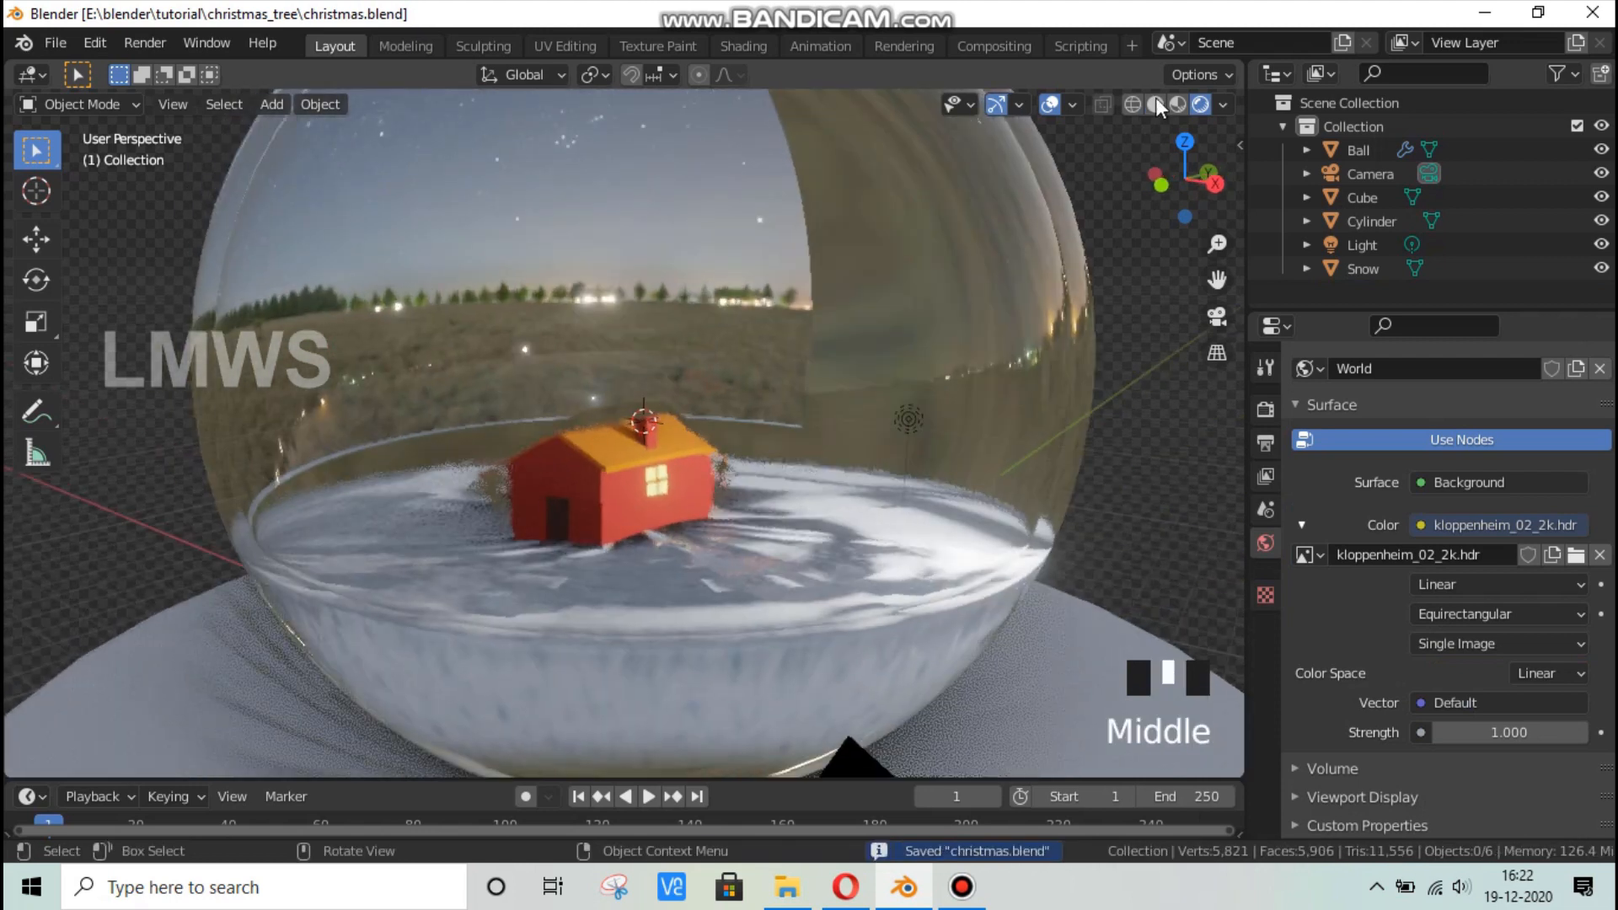
double_click(1155, 103)
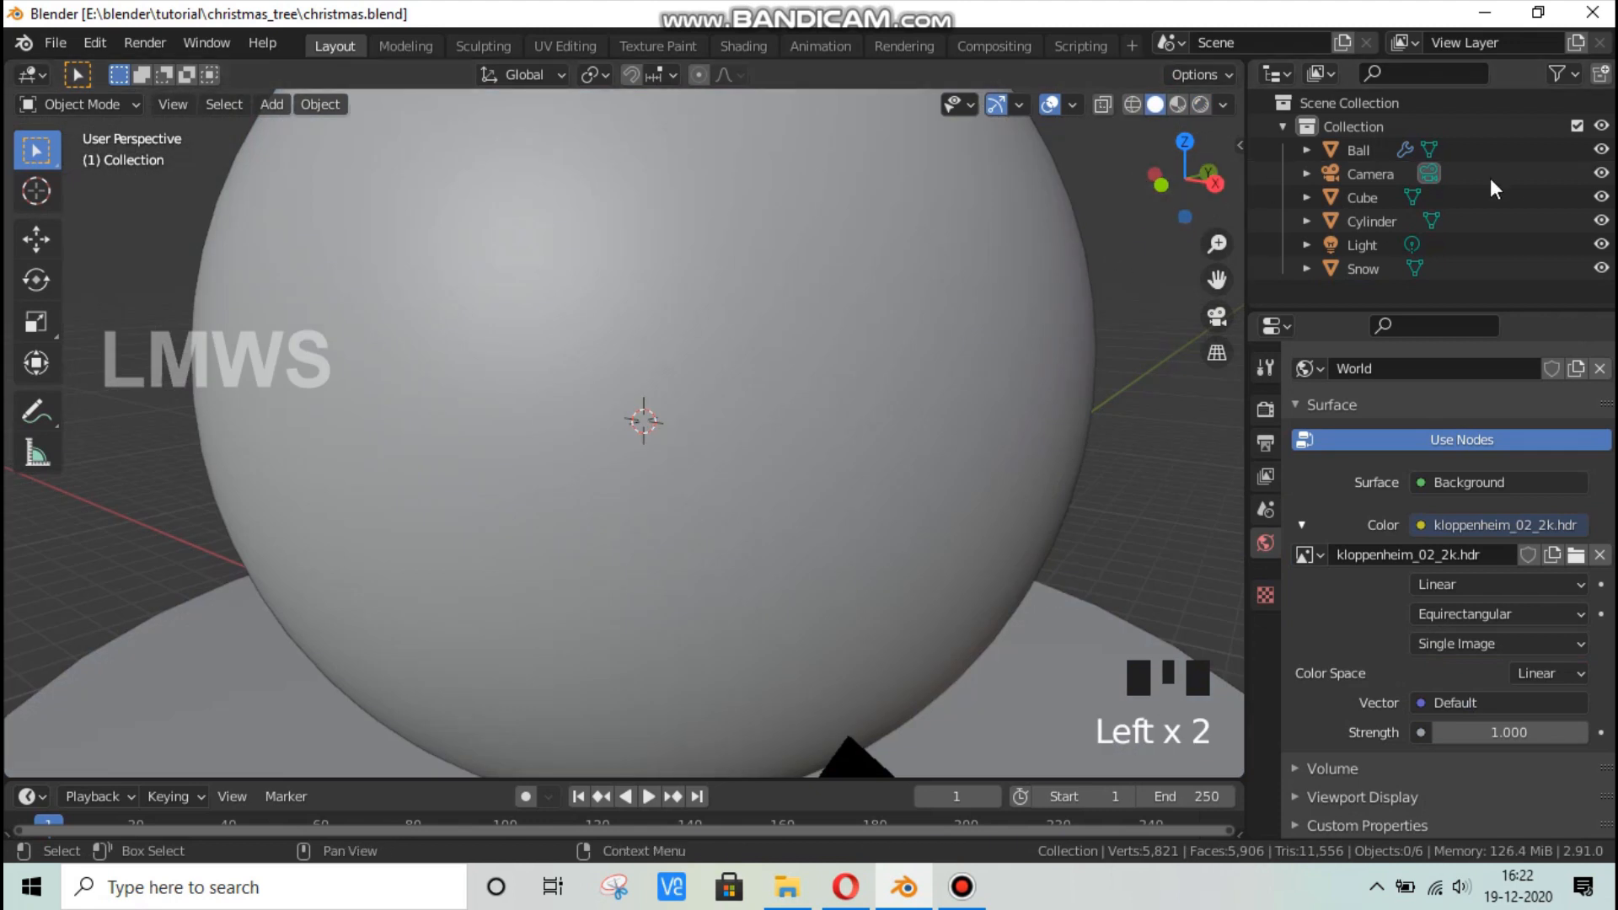
click(1600, 150)
scroll(836, 495, down, 2)
middle_drag(837, 497, 725, 510)
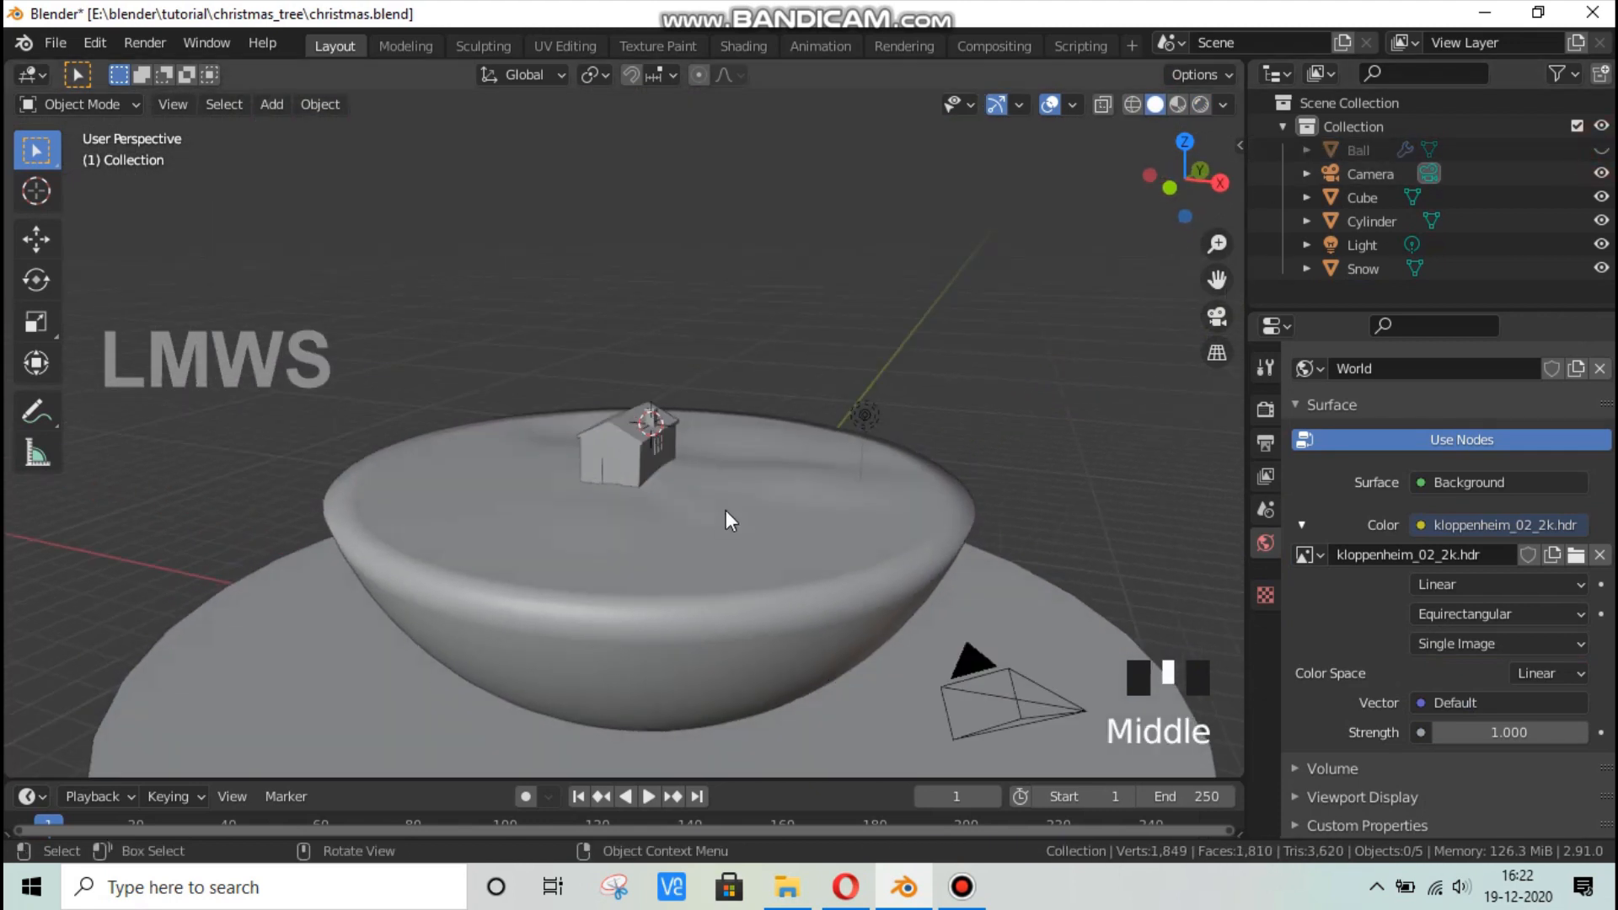
scroll(812, 391, up, 3)
key(ctrl+s)
Add a mesh cylinder and move it along the X axis so that it stands beside the house.
key(shift+a)
mouse_move(822, 371)
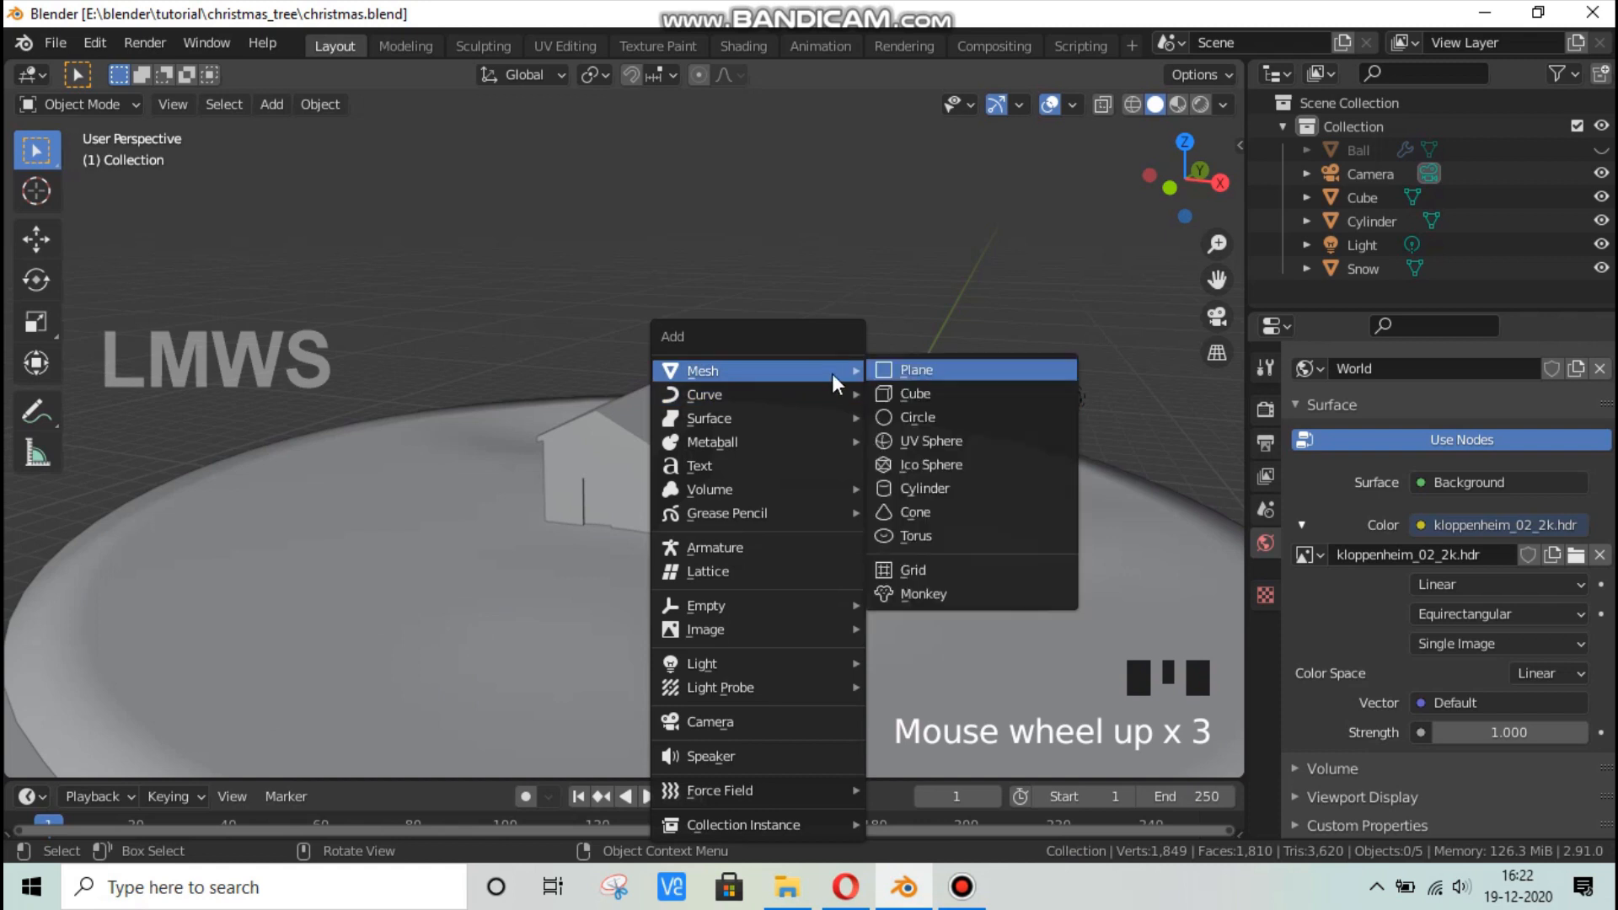
click(926, 488)
scroll(819, 461, down, 2)
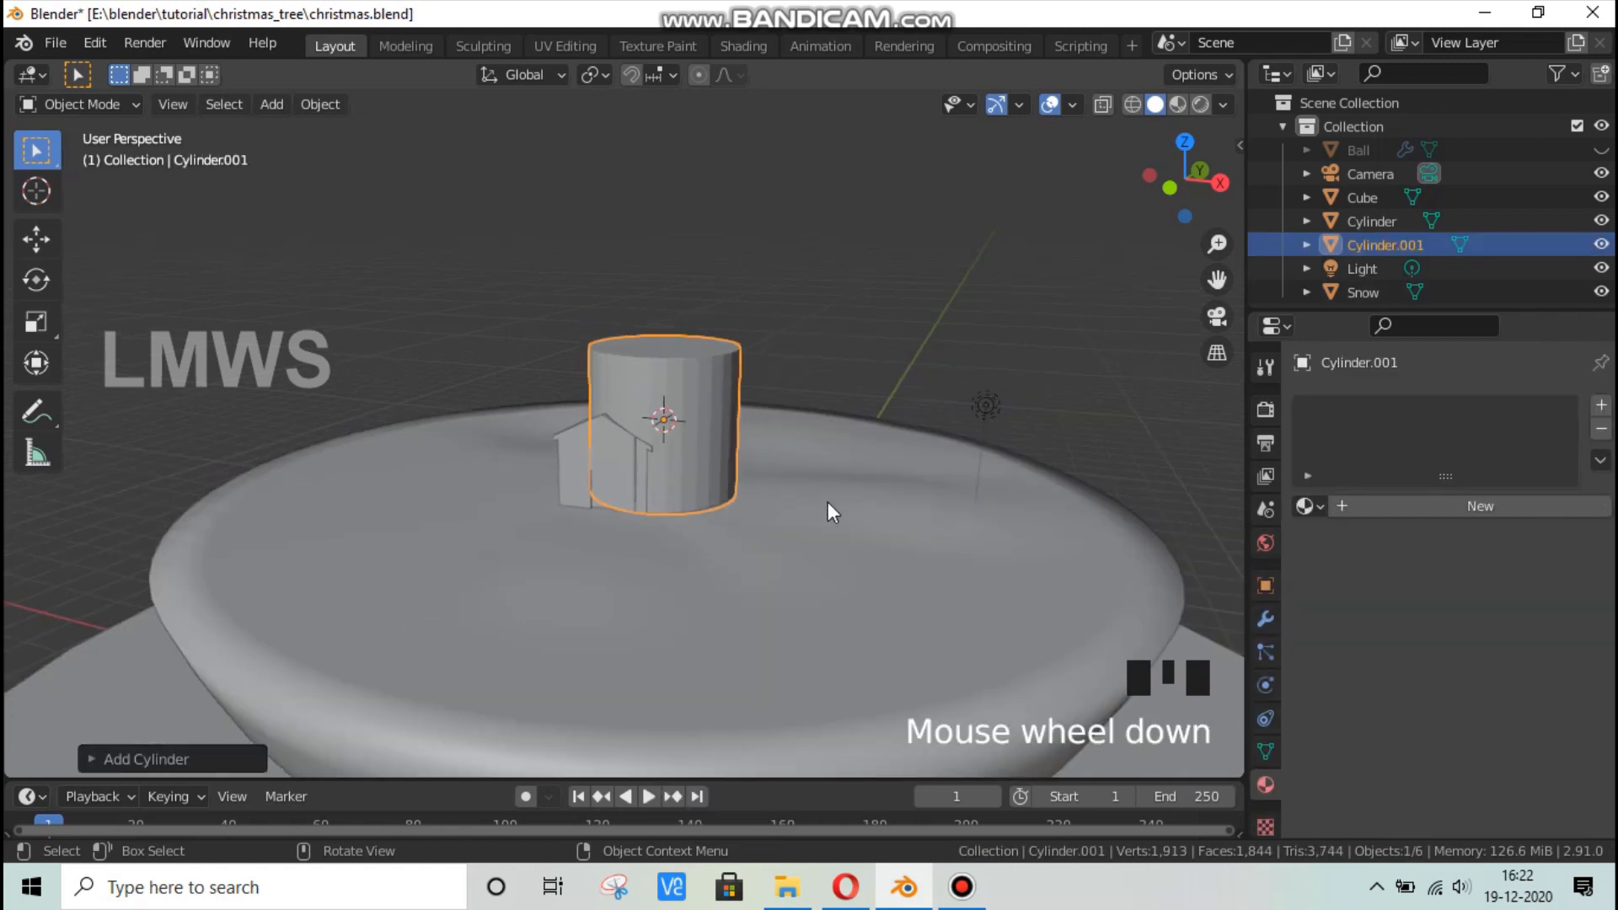
shift+middle_drag(827, 502, 580, 498)
key(Tab)
key(Tab)
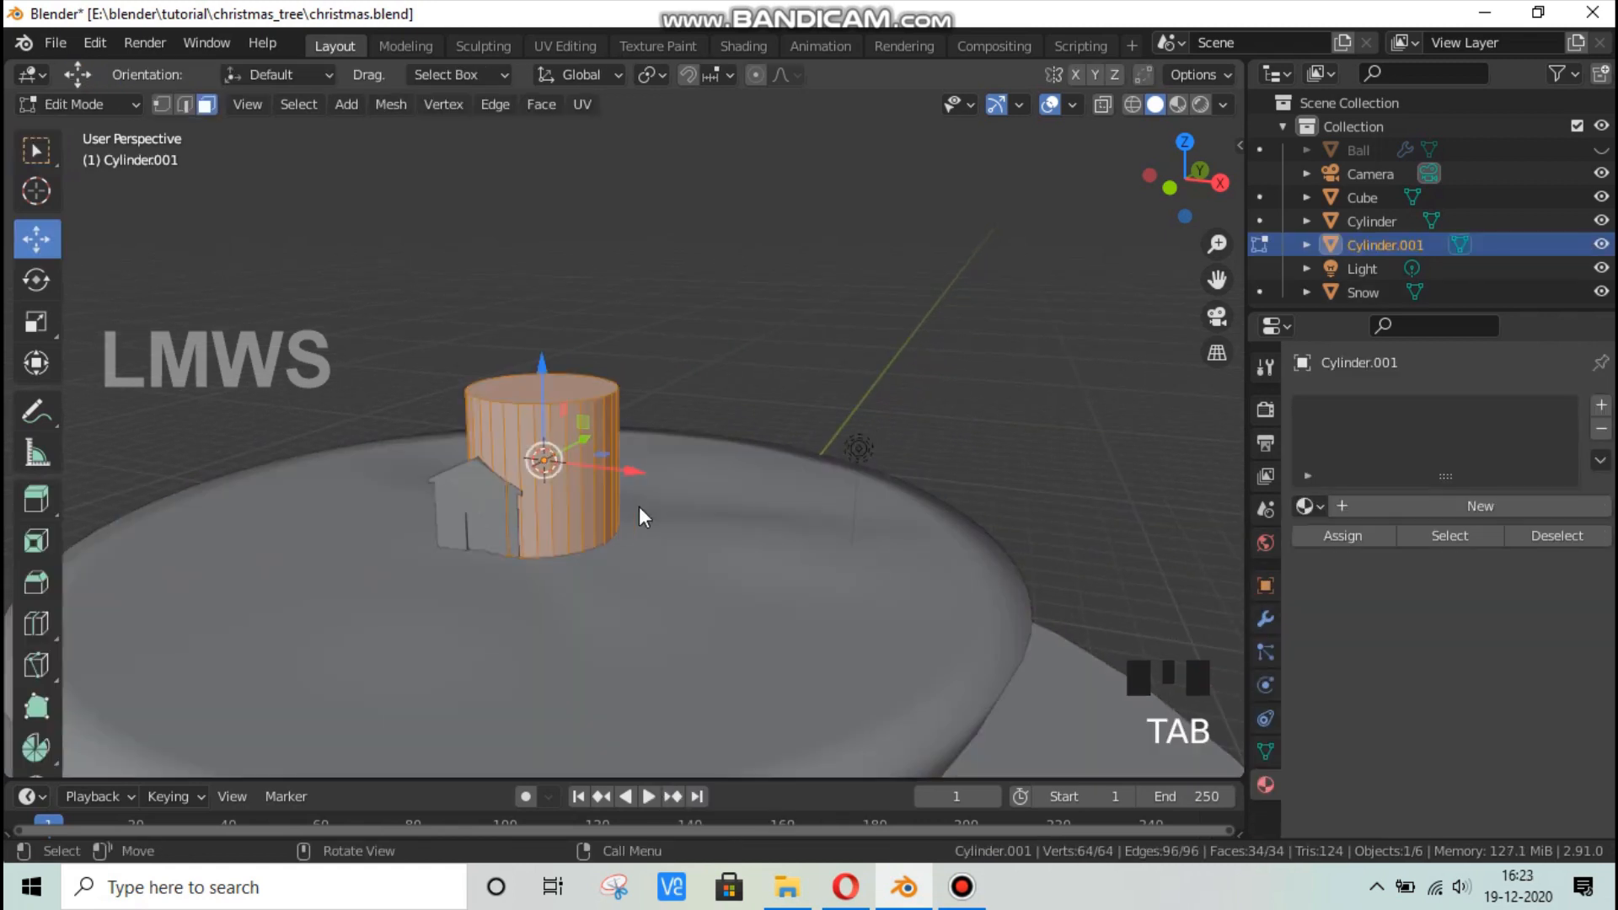
key(g)
key(x)
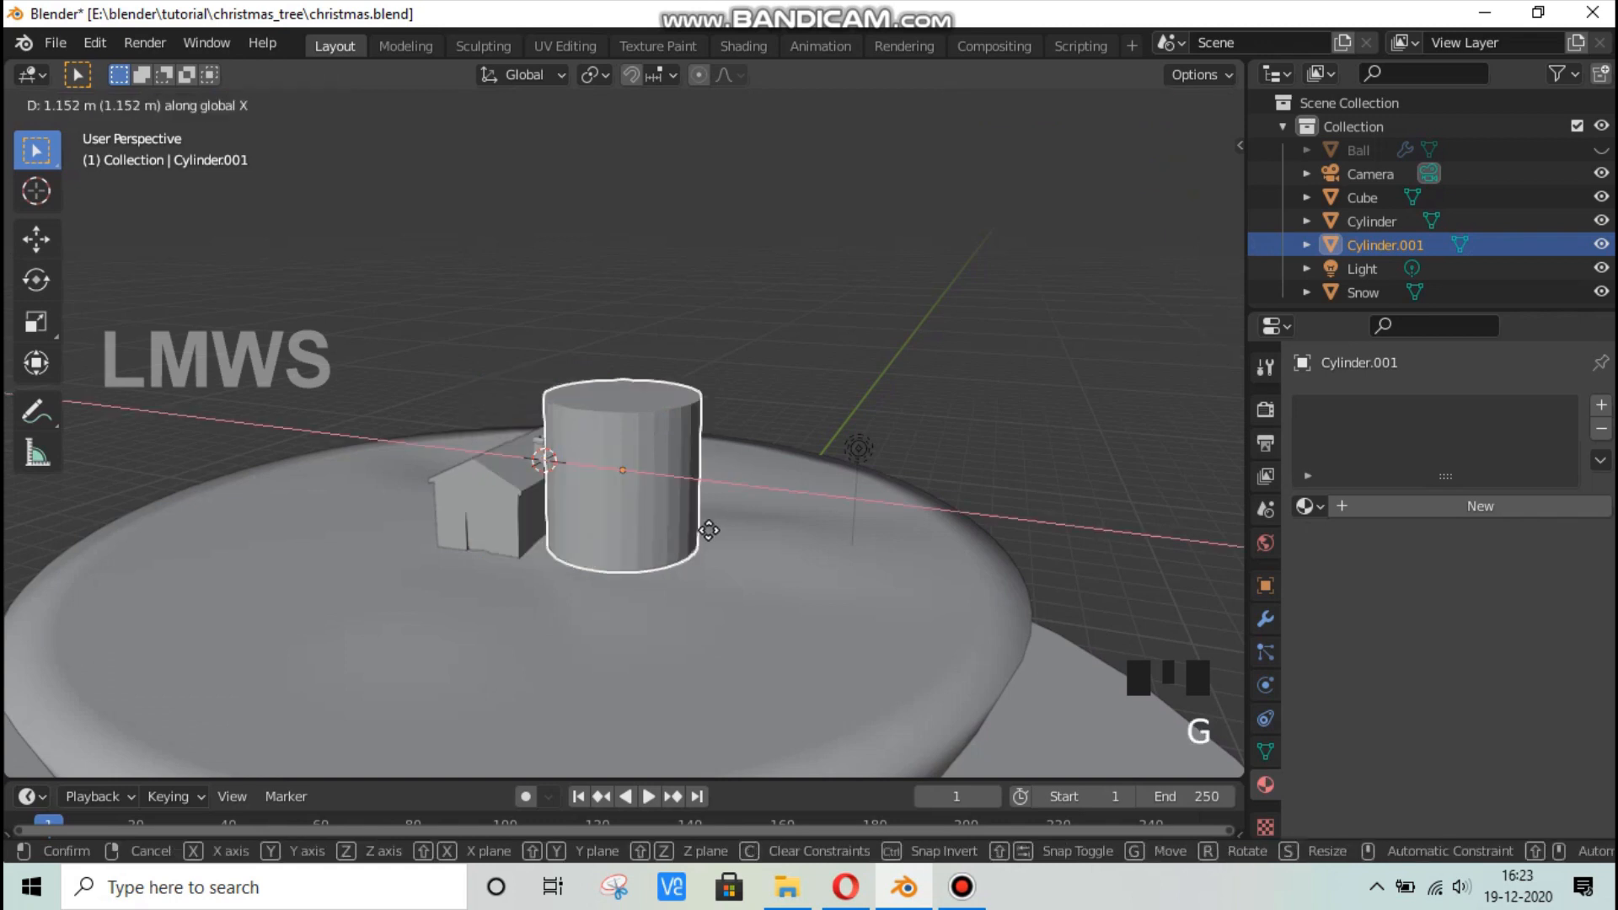
click(846, 572)
Scale the new cylinder's mesh down across X and Y to make it slimmer.
key(Tab)
key(s)
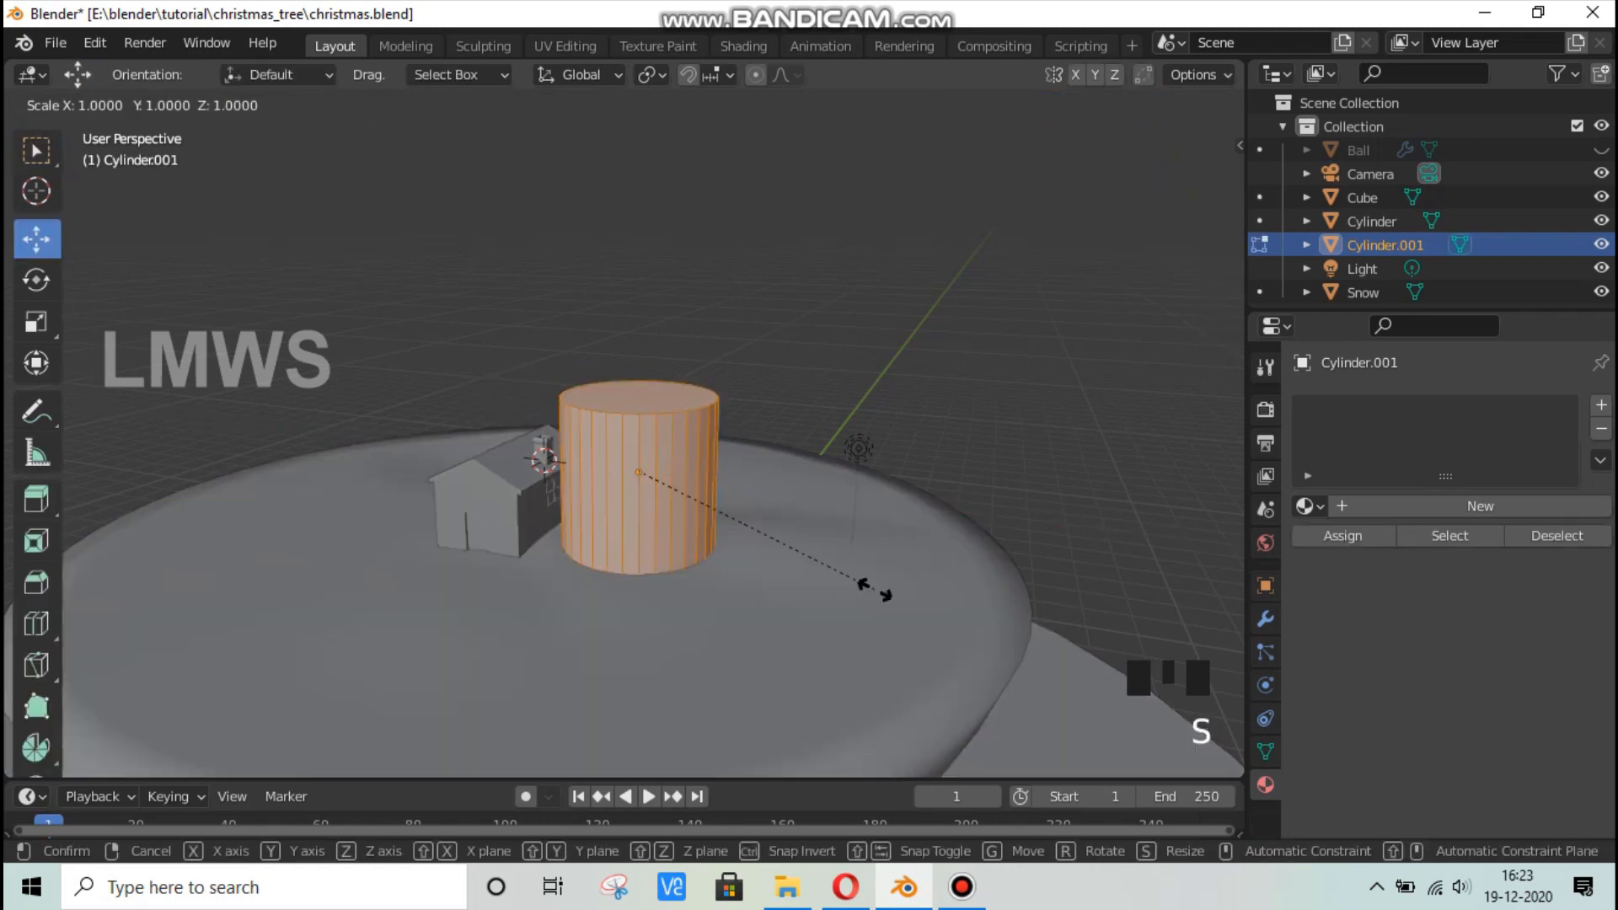
key(shift+z)
click(728, 537)
key(s)
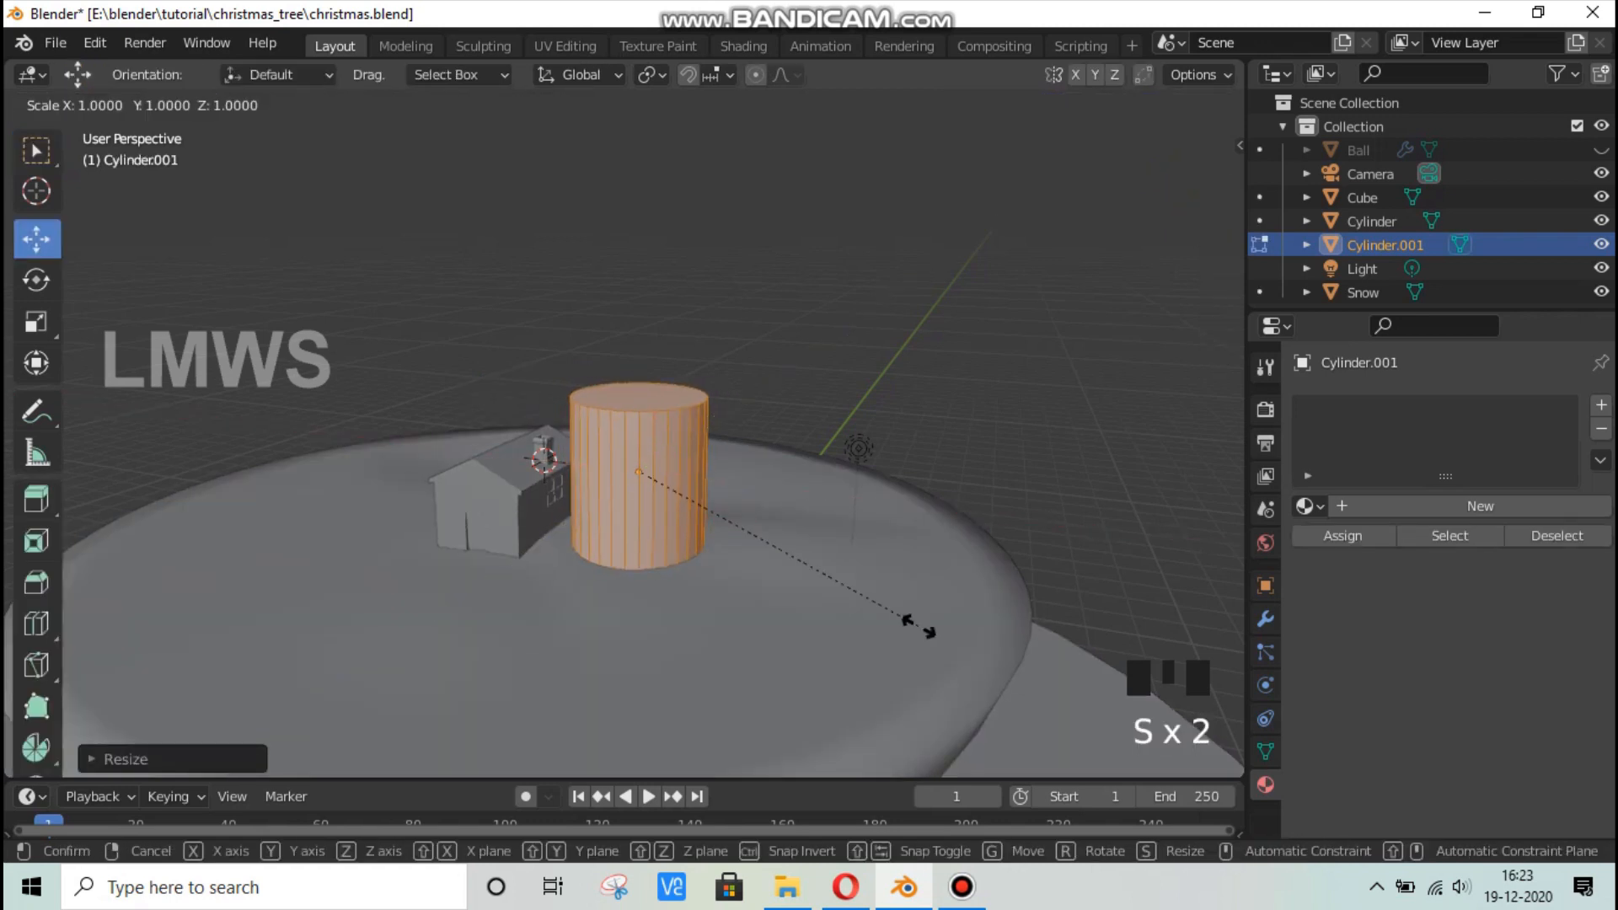
click(506, 533)
middle_drag(506, 532, 643, 506)
key(Tab)
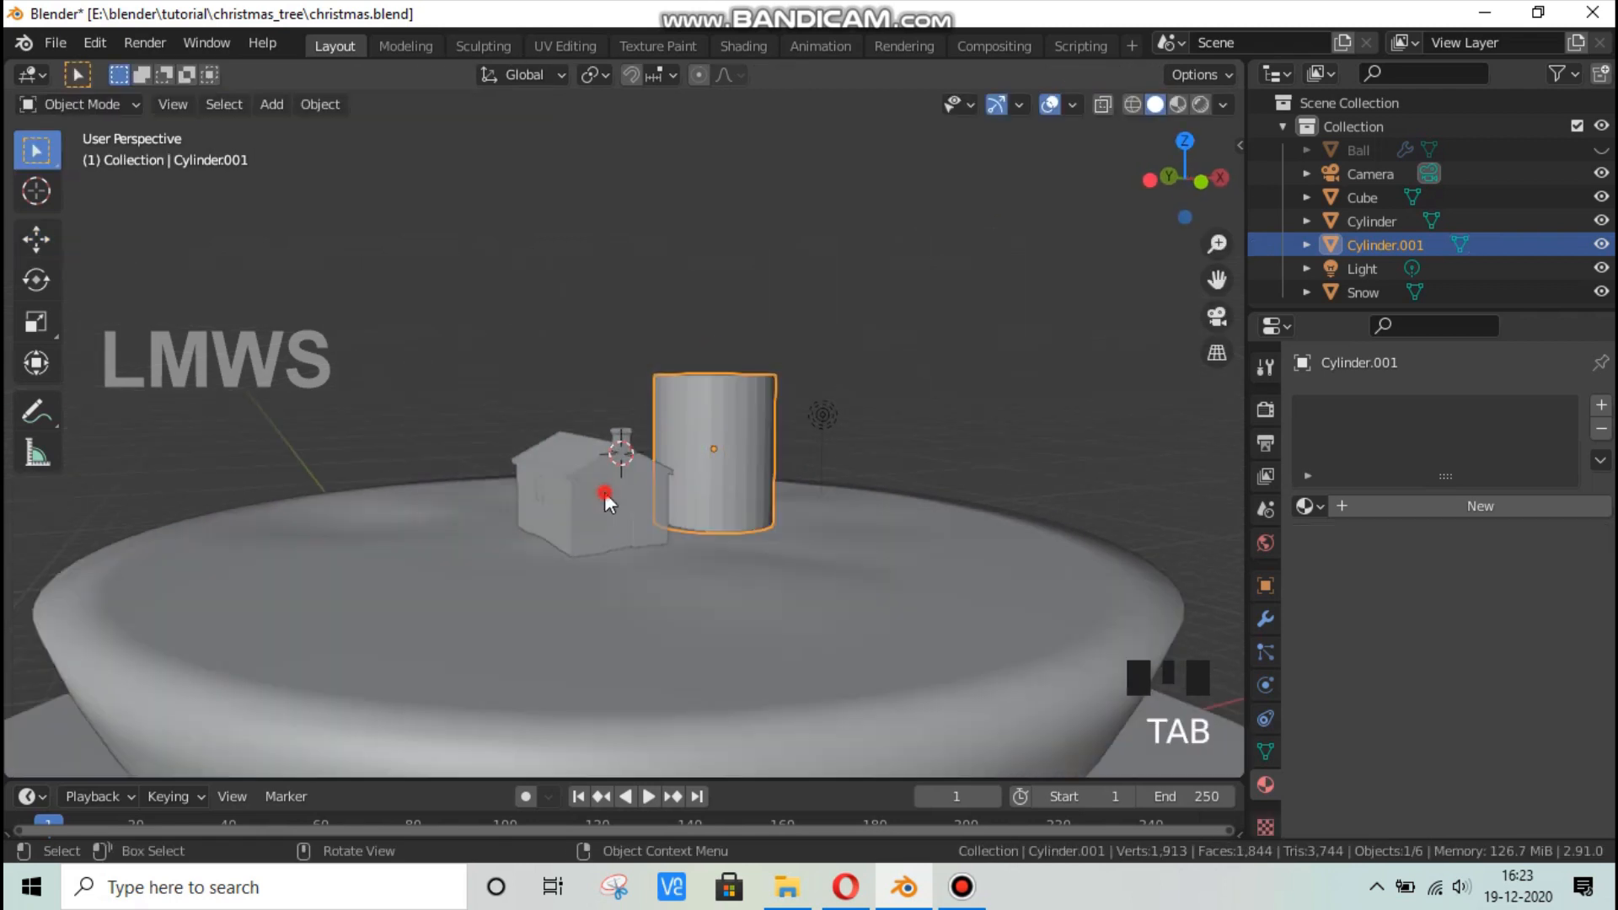
Scale up the house and raise it about 0.88 m along Z so that it stands on the snow.
click(607, 503)
key(s)
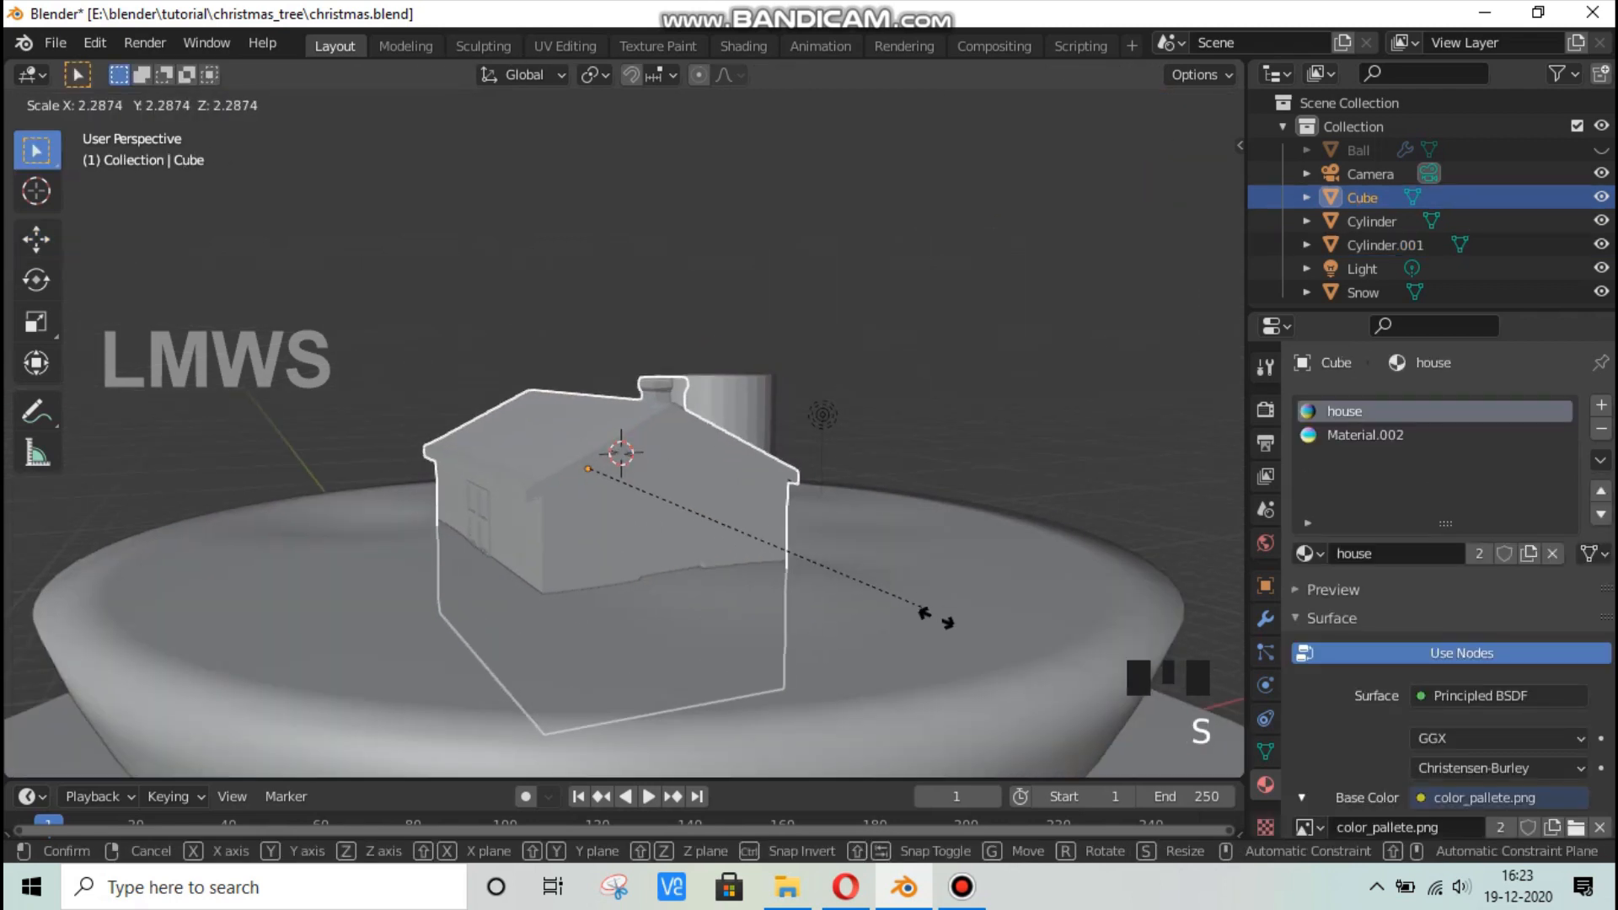
click(847, 607)
key(g)
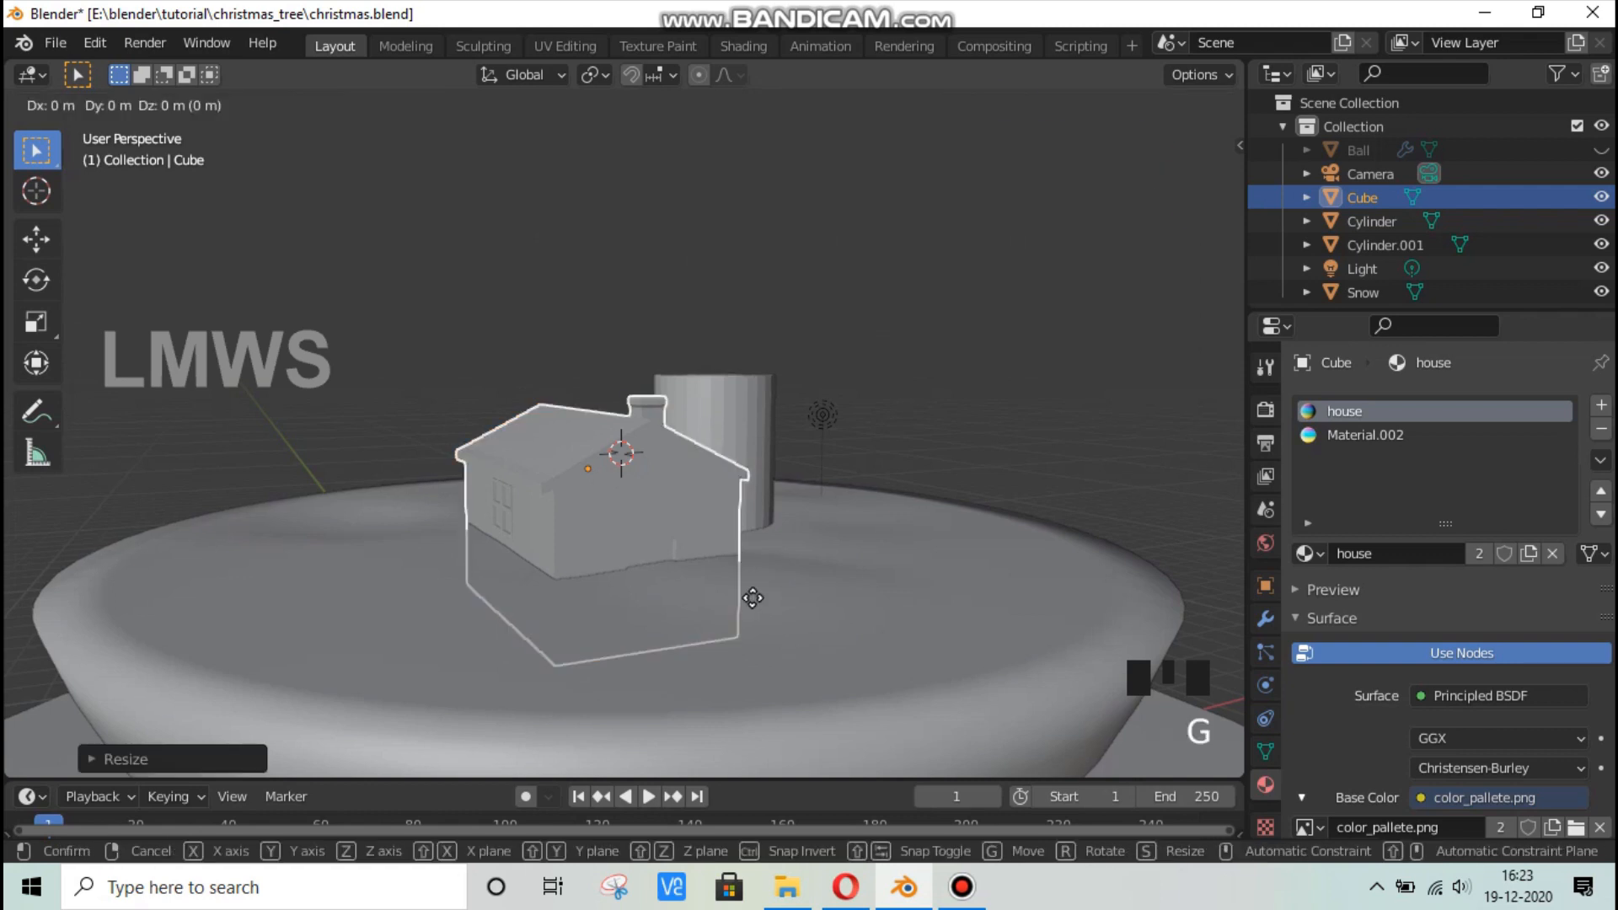
key(z)
click(755, 523)
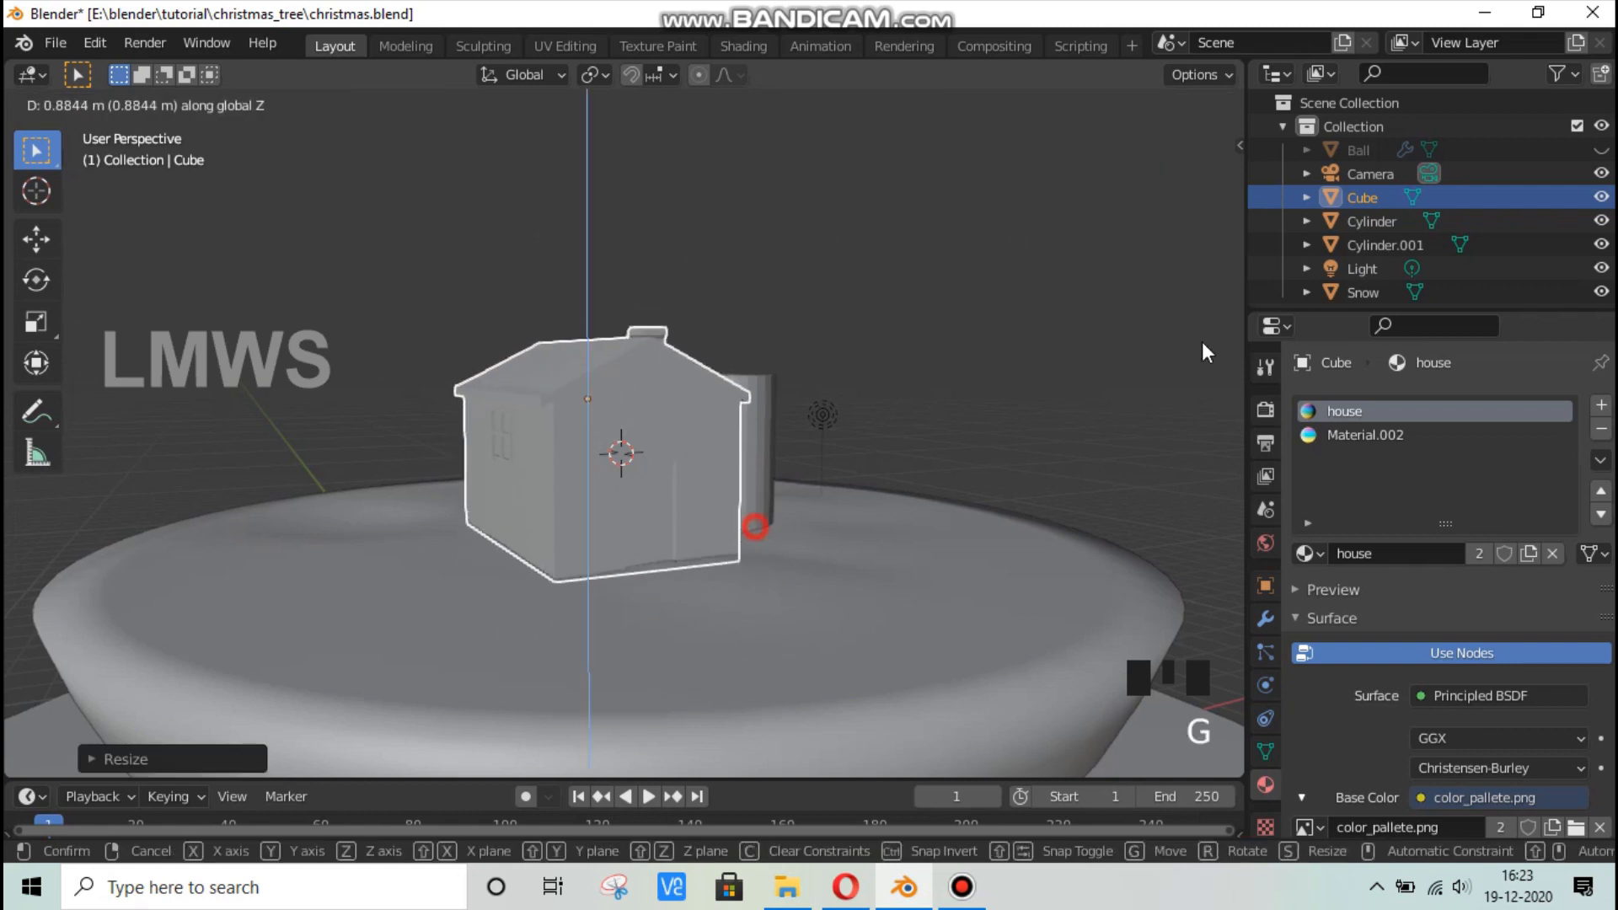
Show the Ball object to check the enlarged house inside the globe, and hide it again.
click(1601, 150)
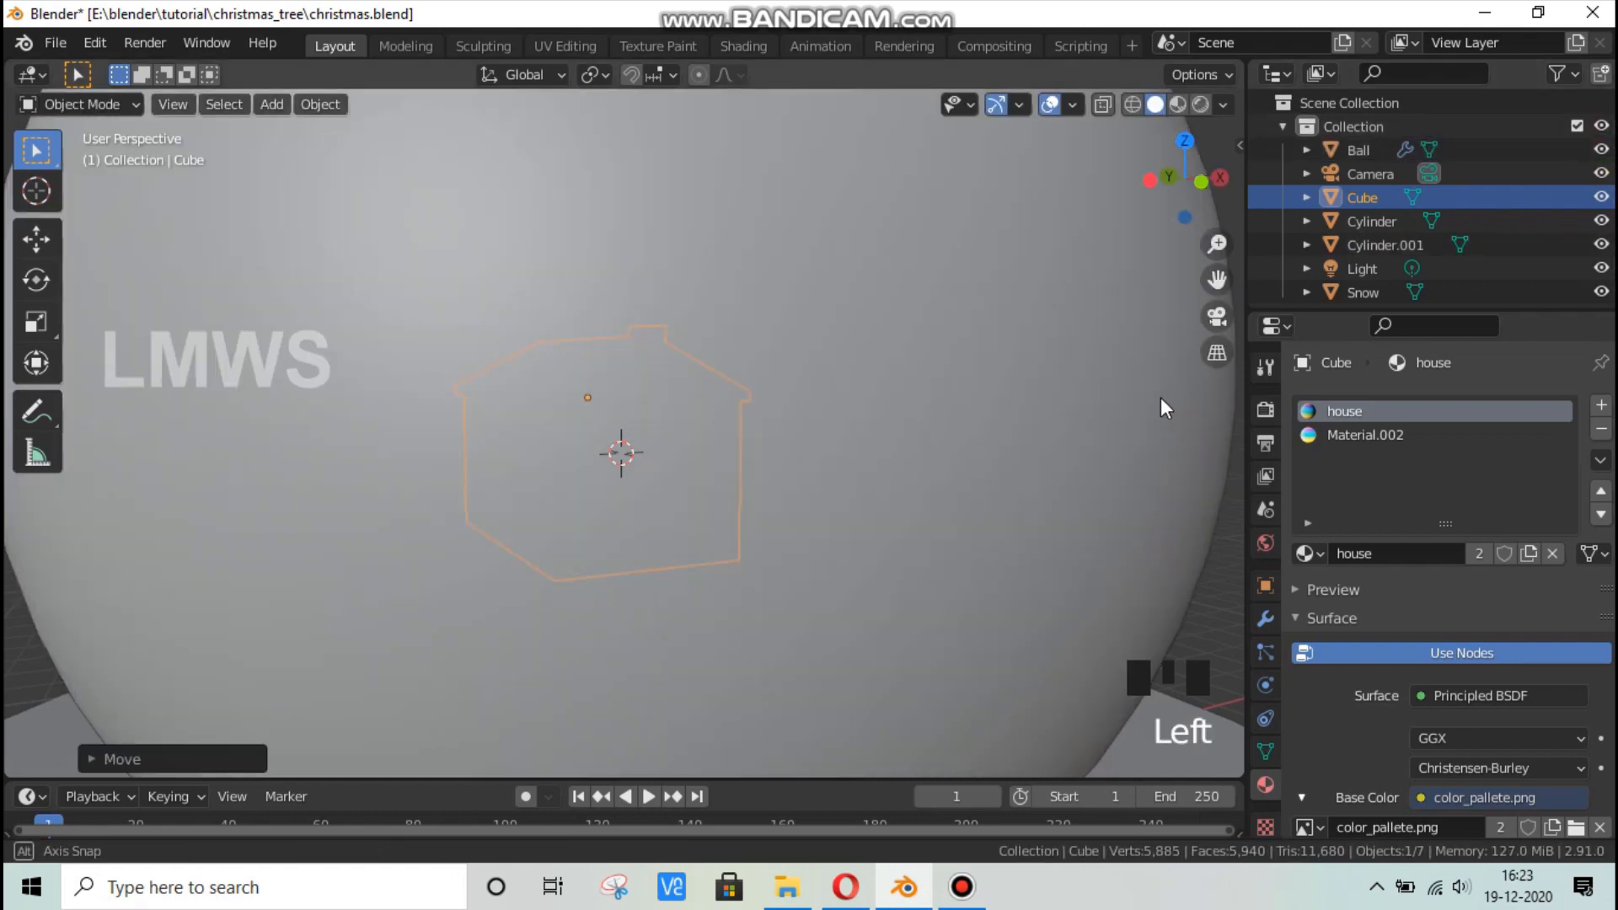
middle_drag(1160, 397, 849, 454)
scroll(748, 466, up, 4)
scroll(1119, 396, up, 2)
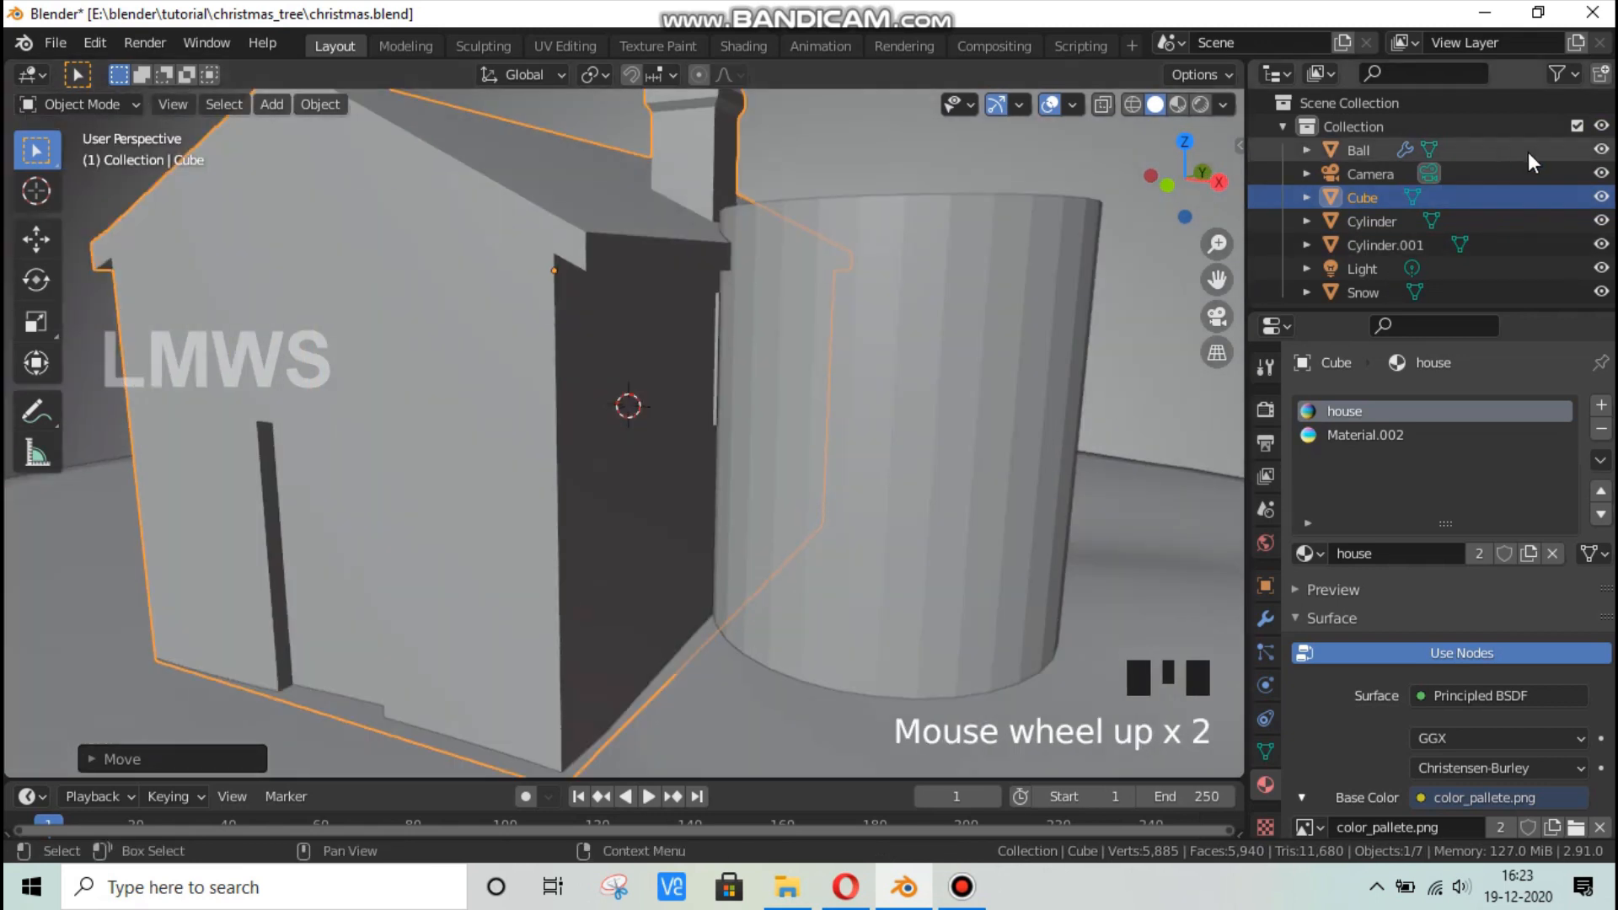
click(1601, 150)
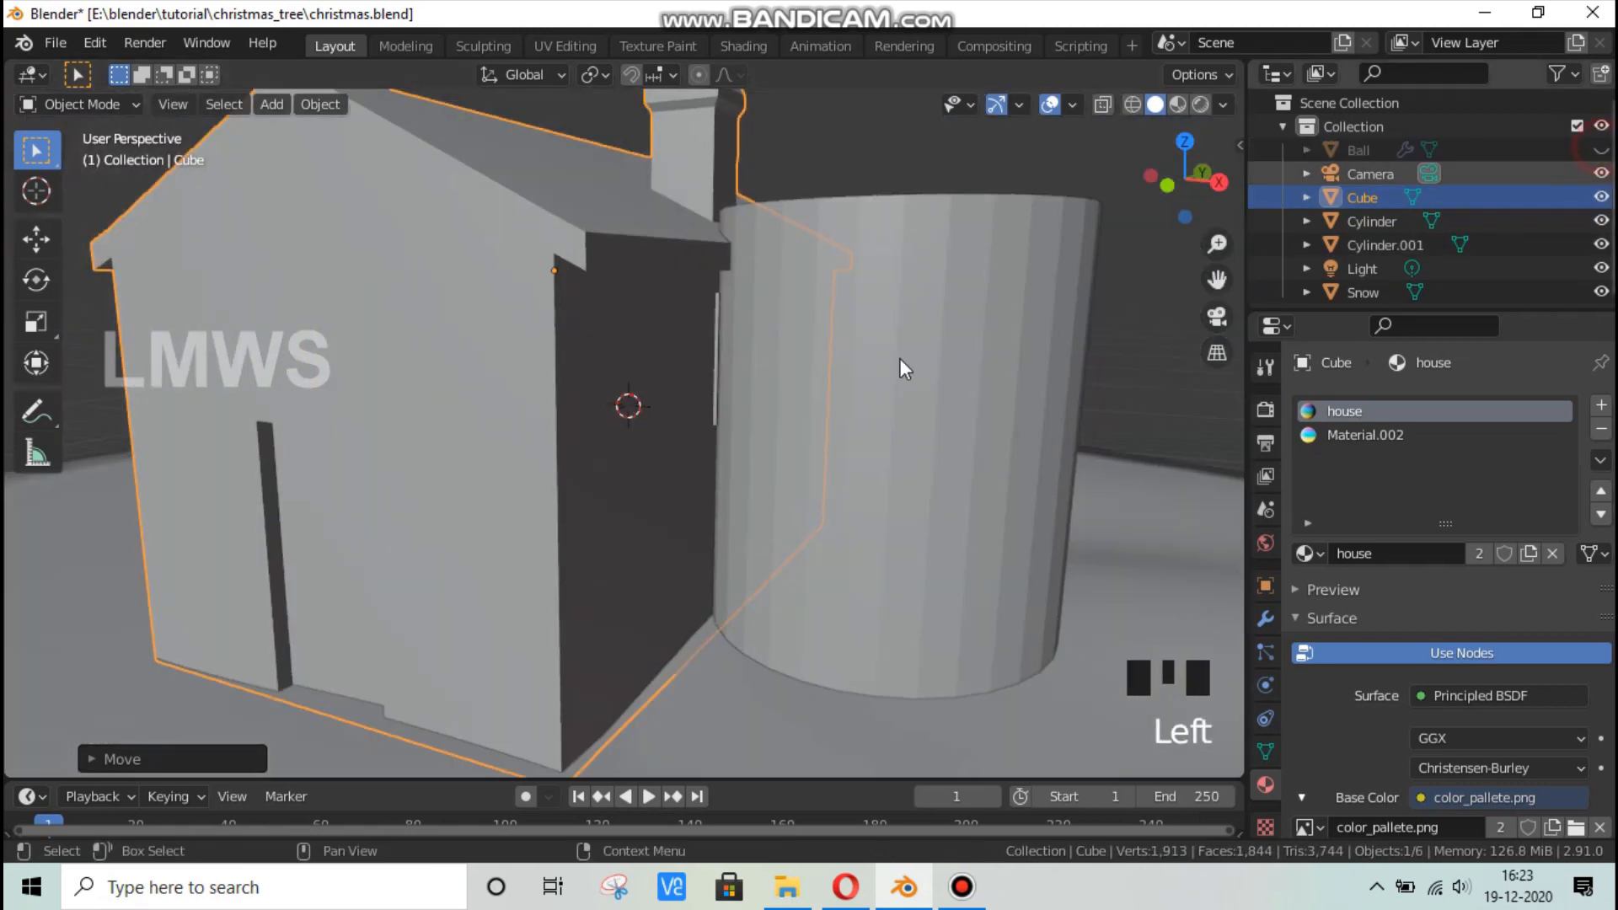
Move Cylinder.001 away from the house and lower it along Z into the snow.
click(917, 433)
scroll(917, 433, down, 4)
shift+middle_drag(917, 433, 647, 466)
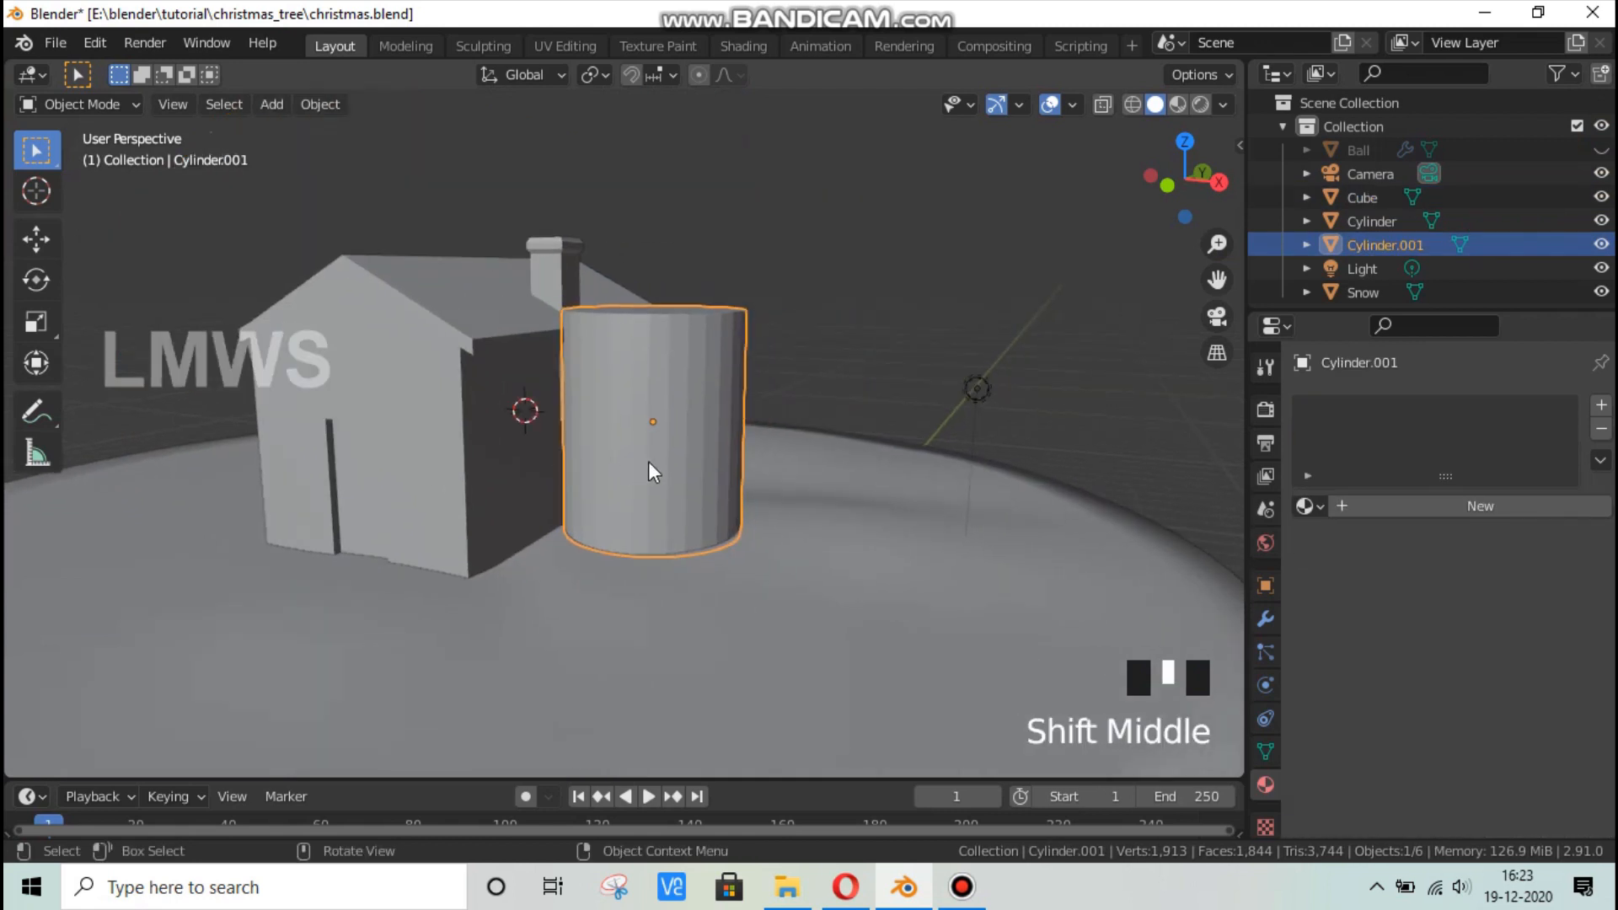
key(g)
click(776, 513)
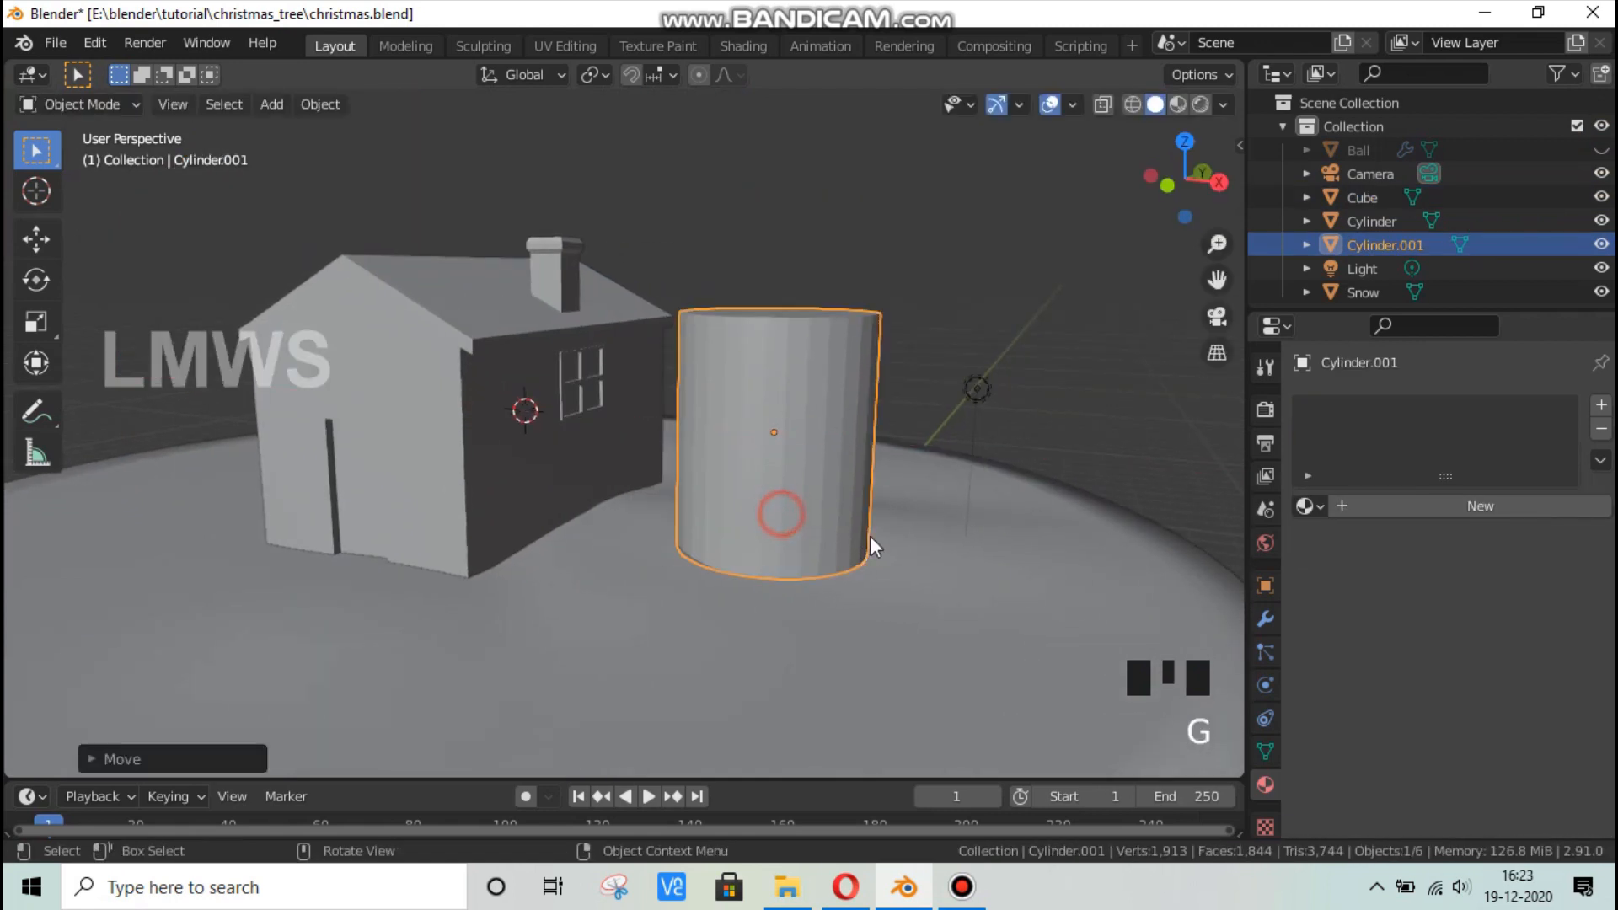
key(g)
key(z)
click(866, 560)
Scale the mesh of Cylinder.001 down repeatedly across X and Y until it is a thin pole.
key(Tab)
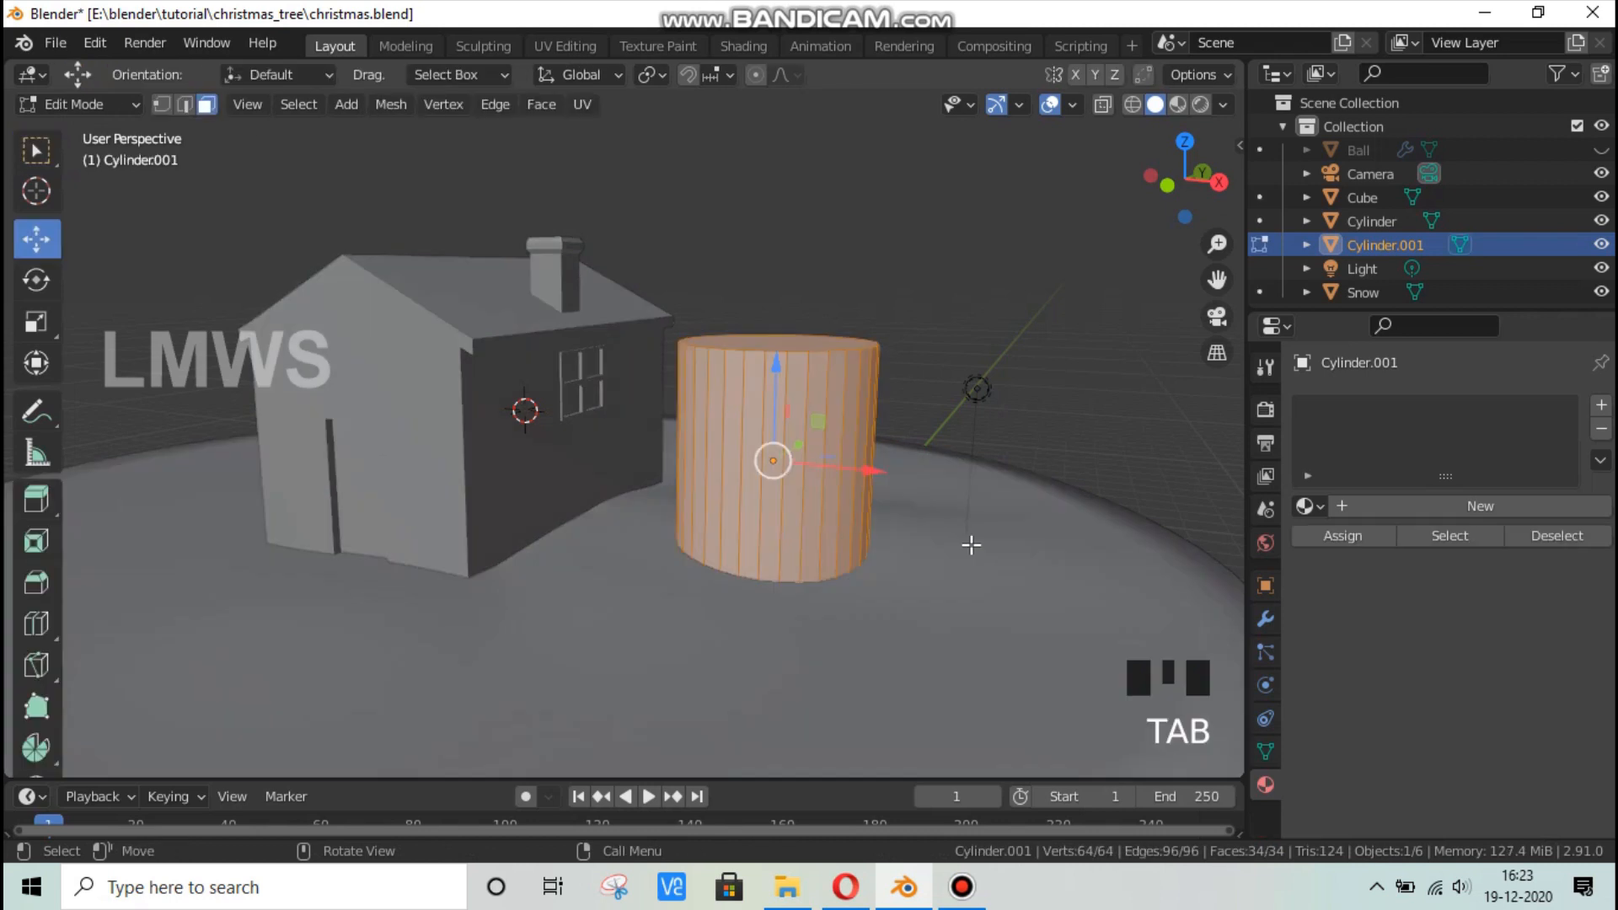
key(s)
key(shift+z)
click(906, 508)
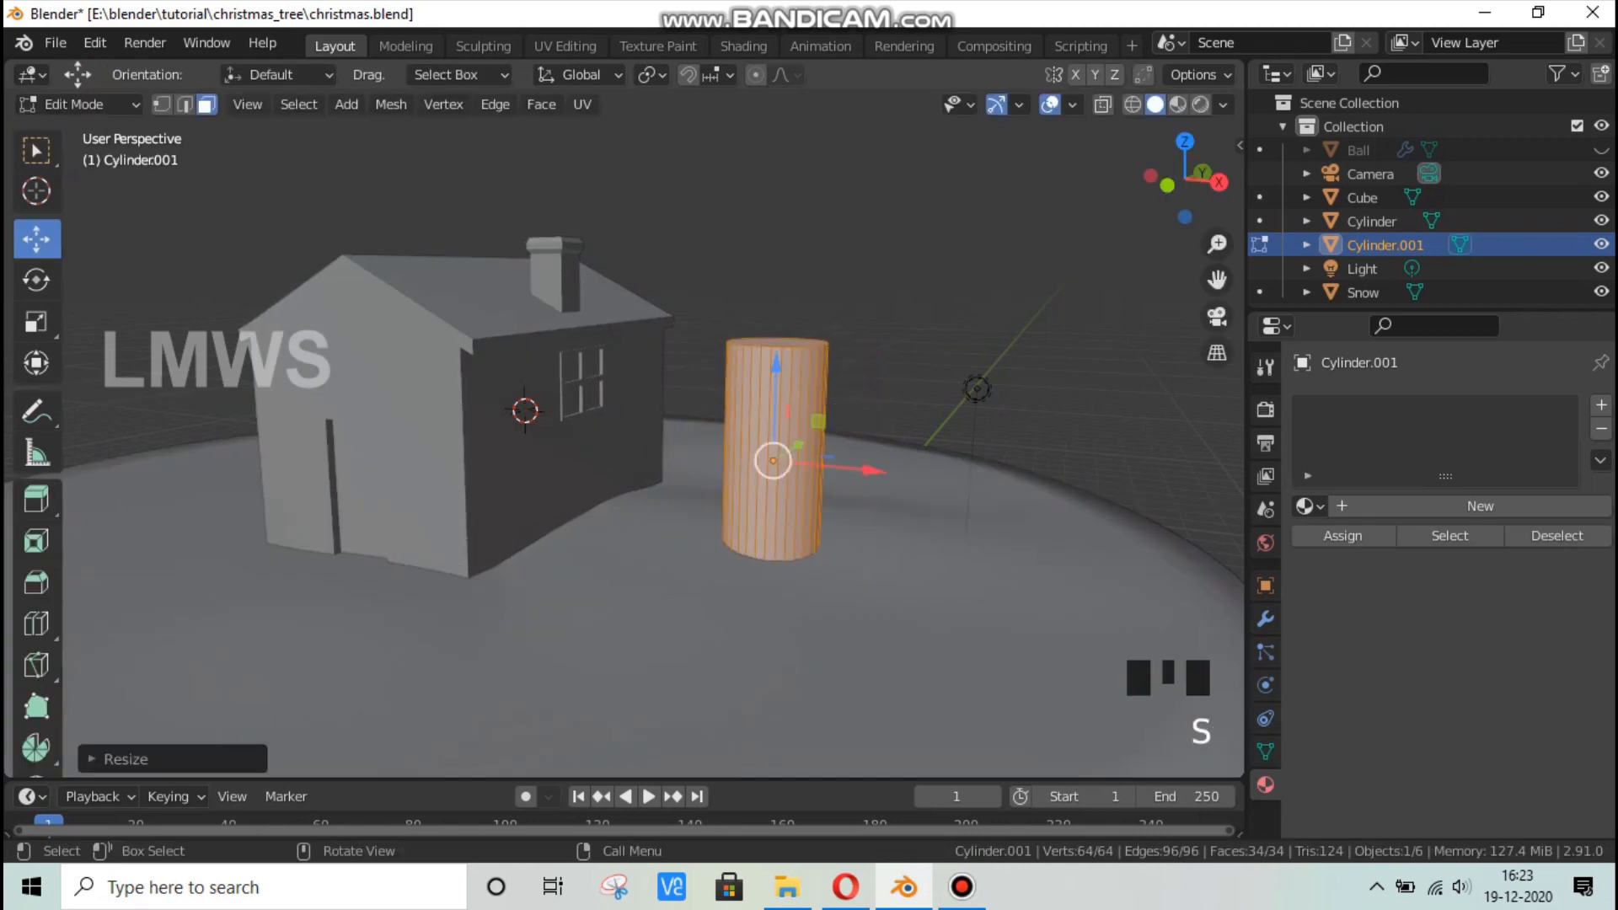
key(s)
key(shift+z)
click(847, 477)
key(s)
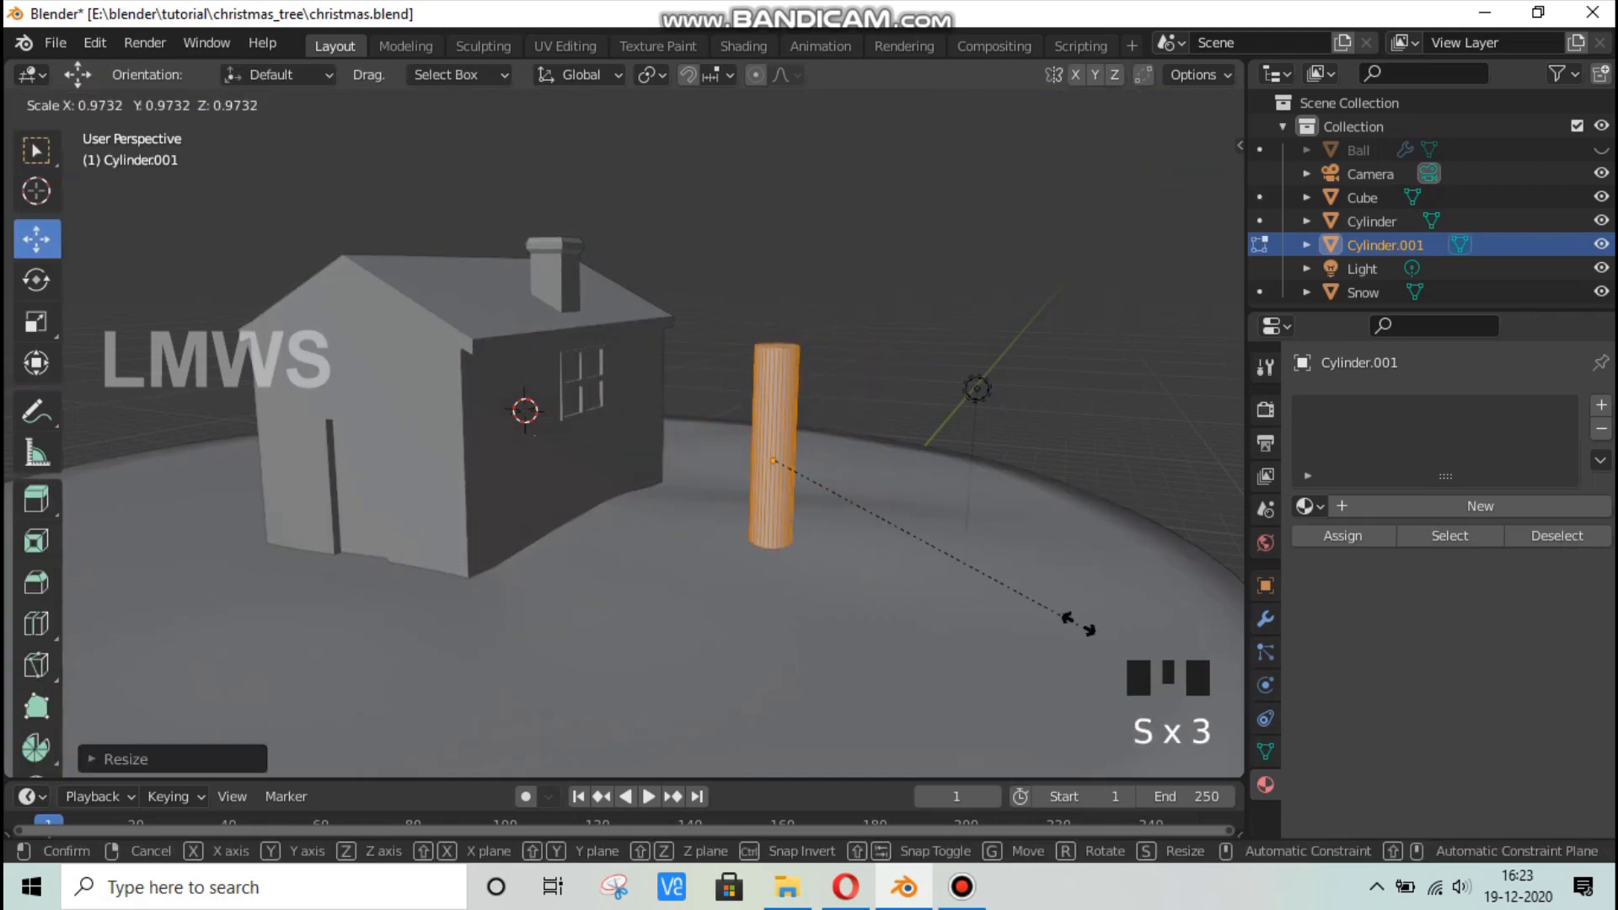
key(shift+z)
click(792, 463)
key(s)
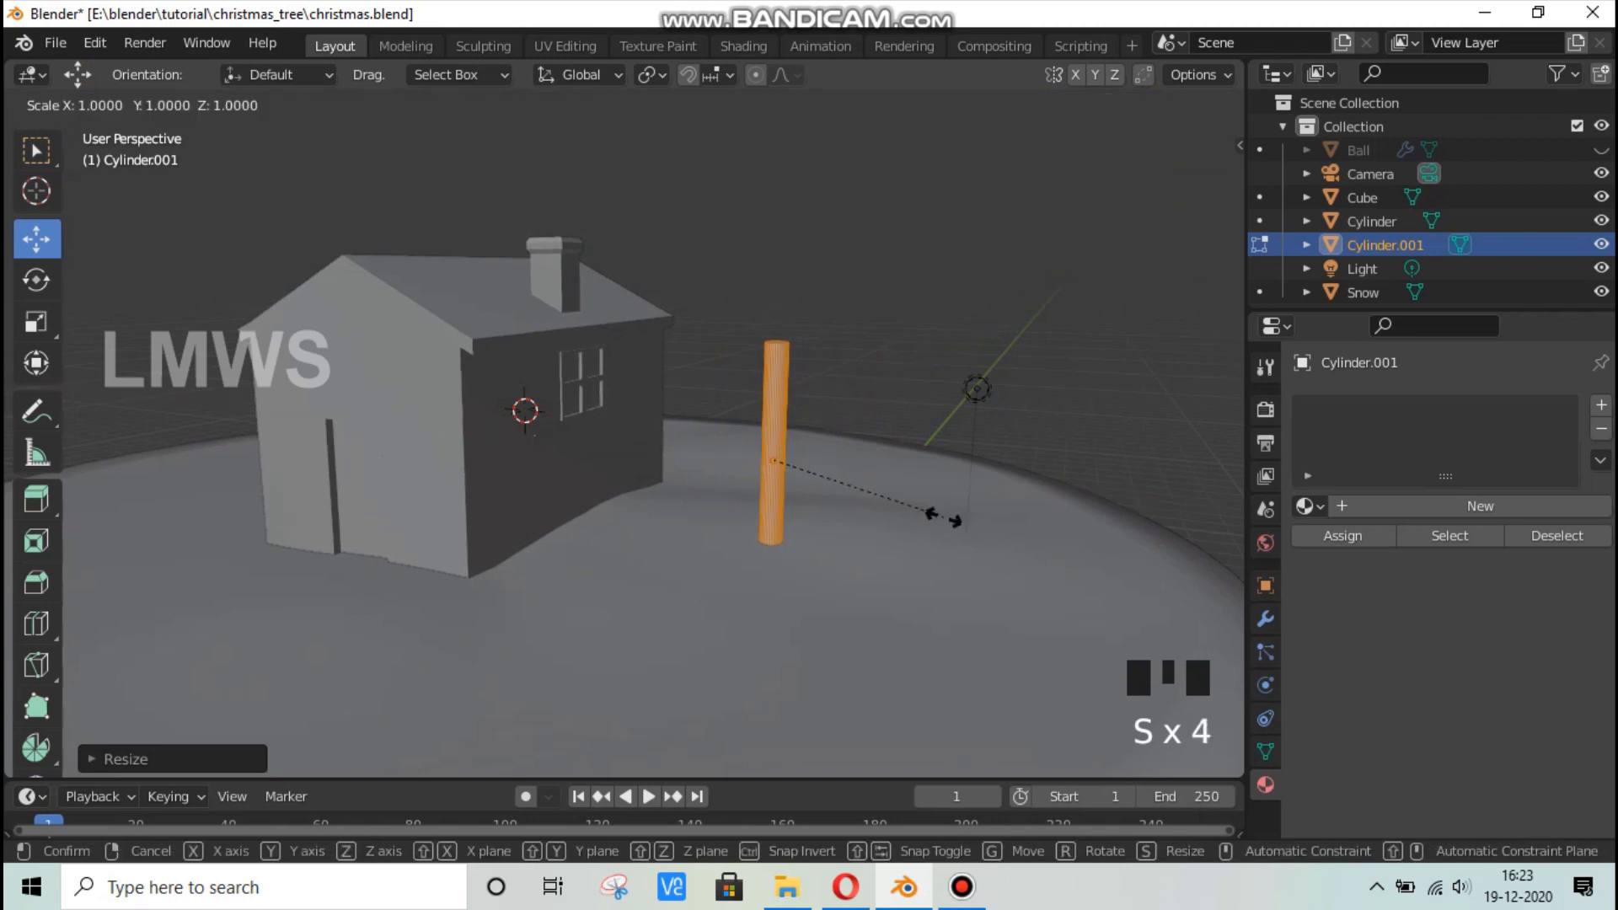
key(shift+z)
click(831, 461)
Select the top face of the pole and raise it along Z to make the pole taller.
scroll(877, 378, up, 2)
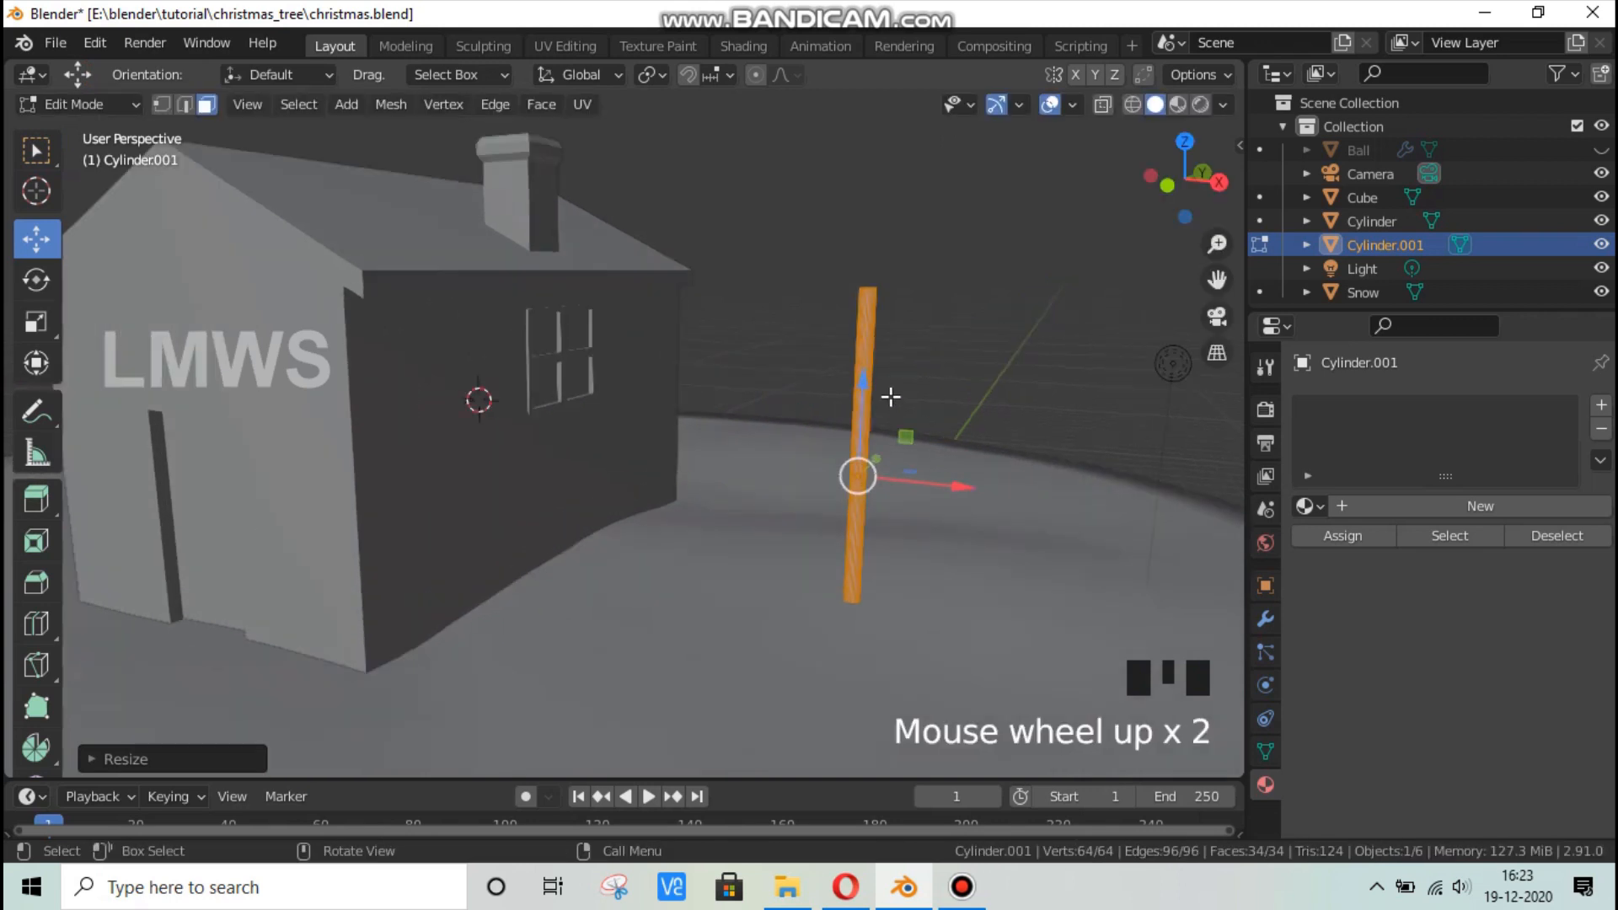
shift+middle_drag(847, 488, 752, 413)
click(777, 433)
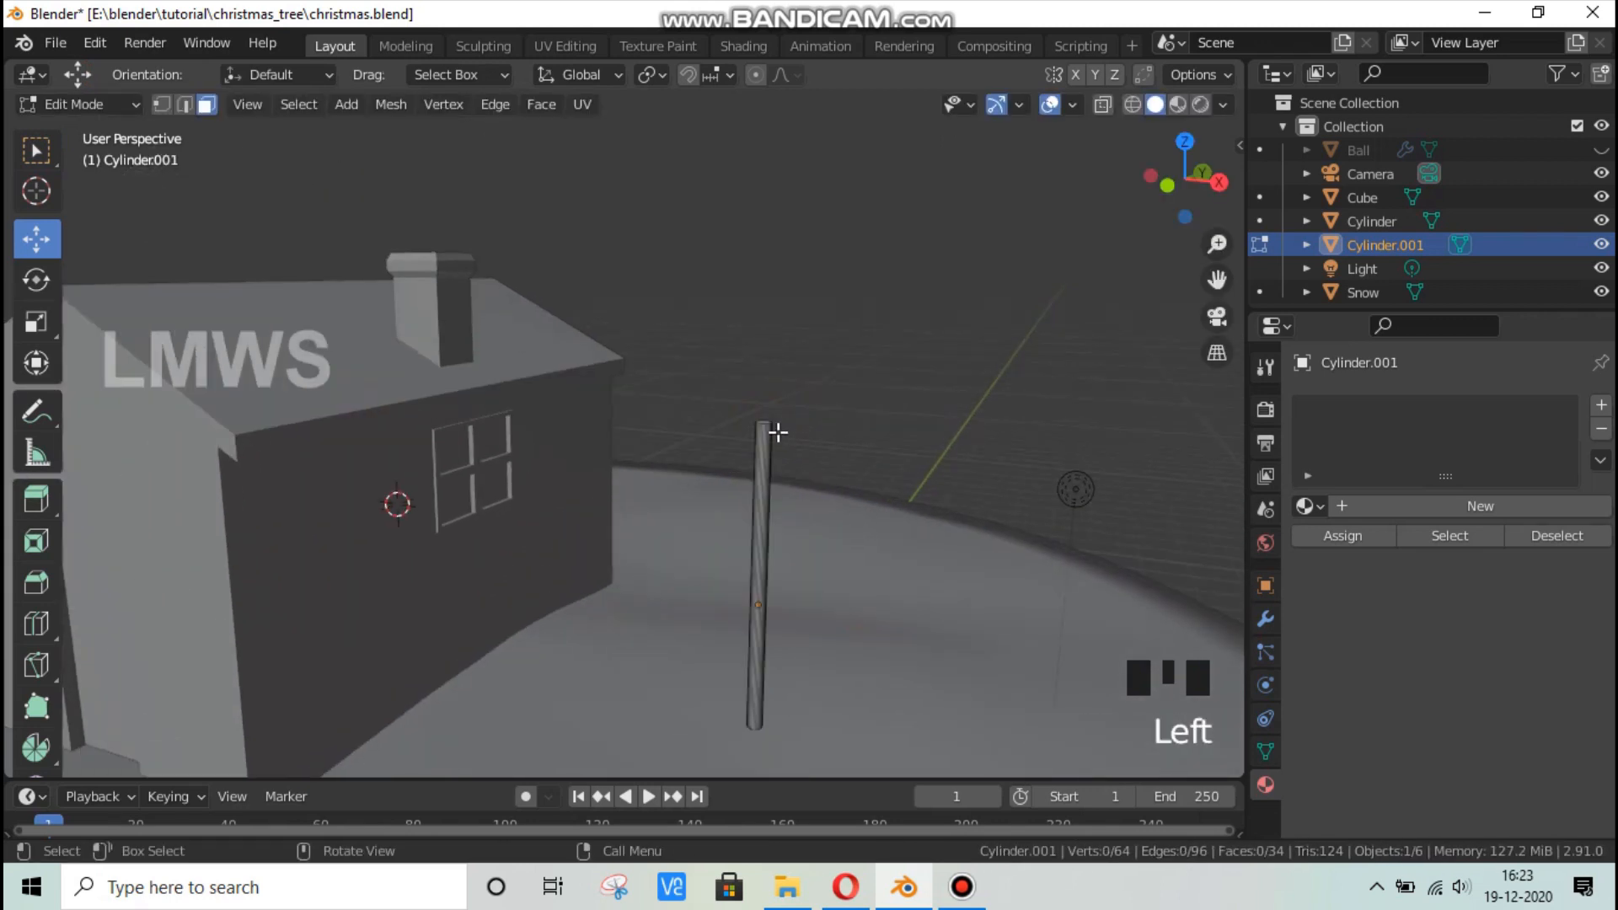
click(770, 421)
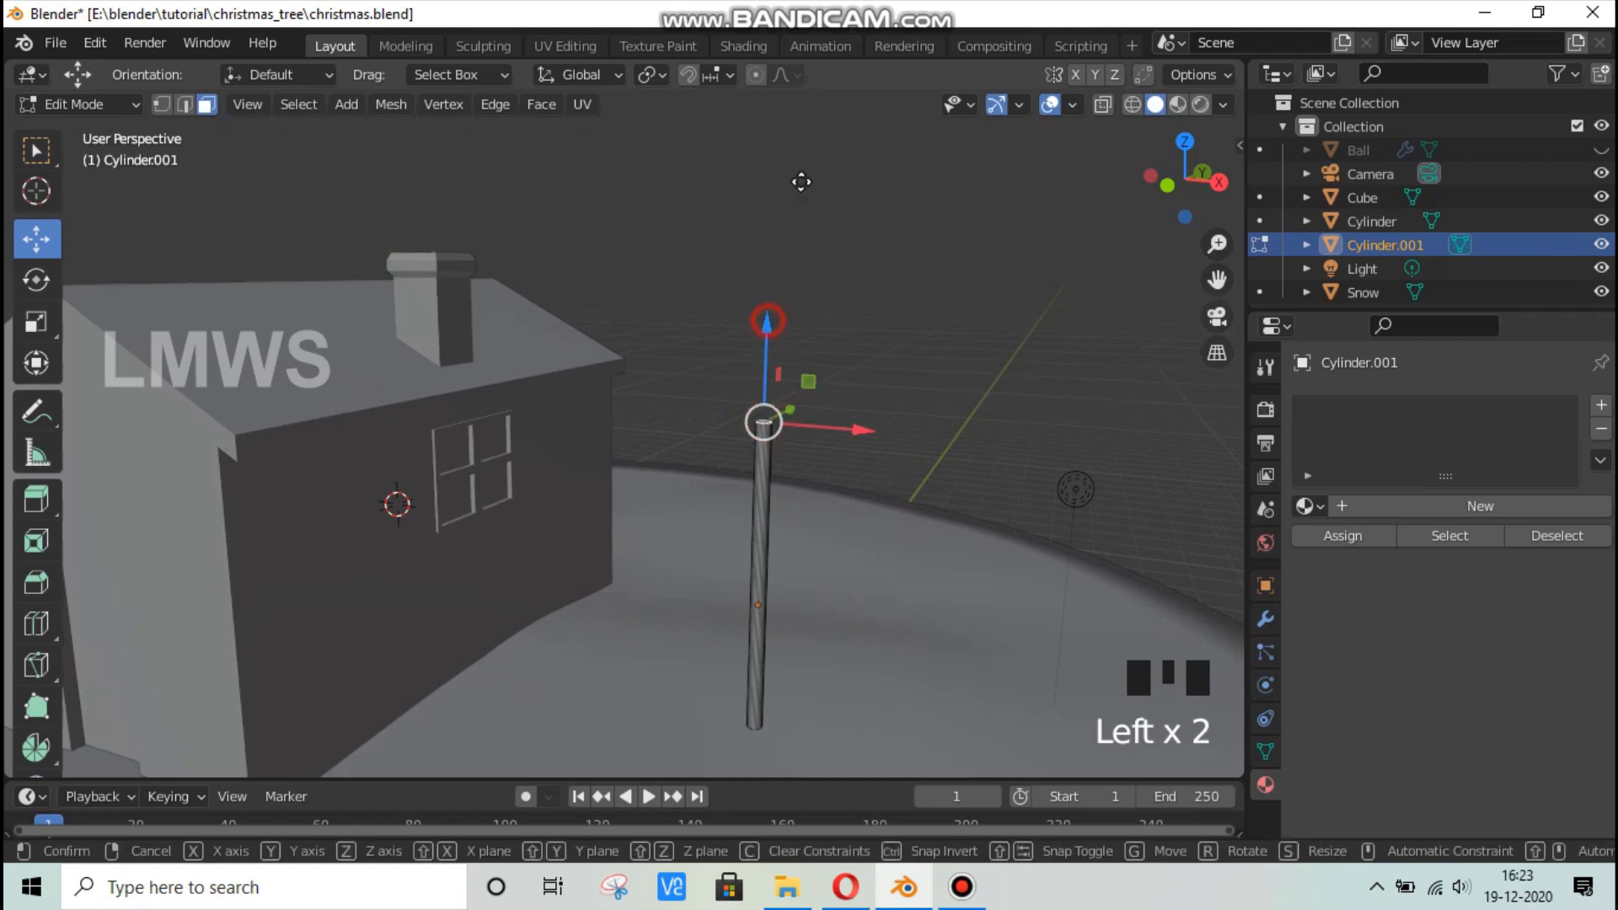
drag(763, 317, 769, 180)
From the front view, add a single loop cut around the pole and slide it down close to the base.
scroll(988, 615, down, 2)
key(KP_1)
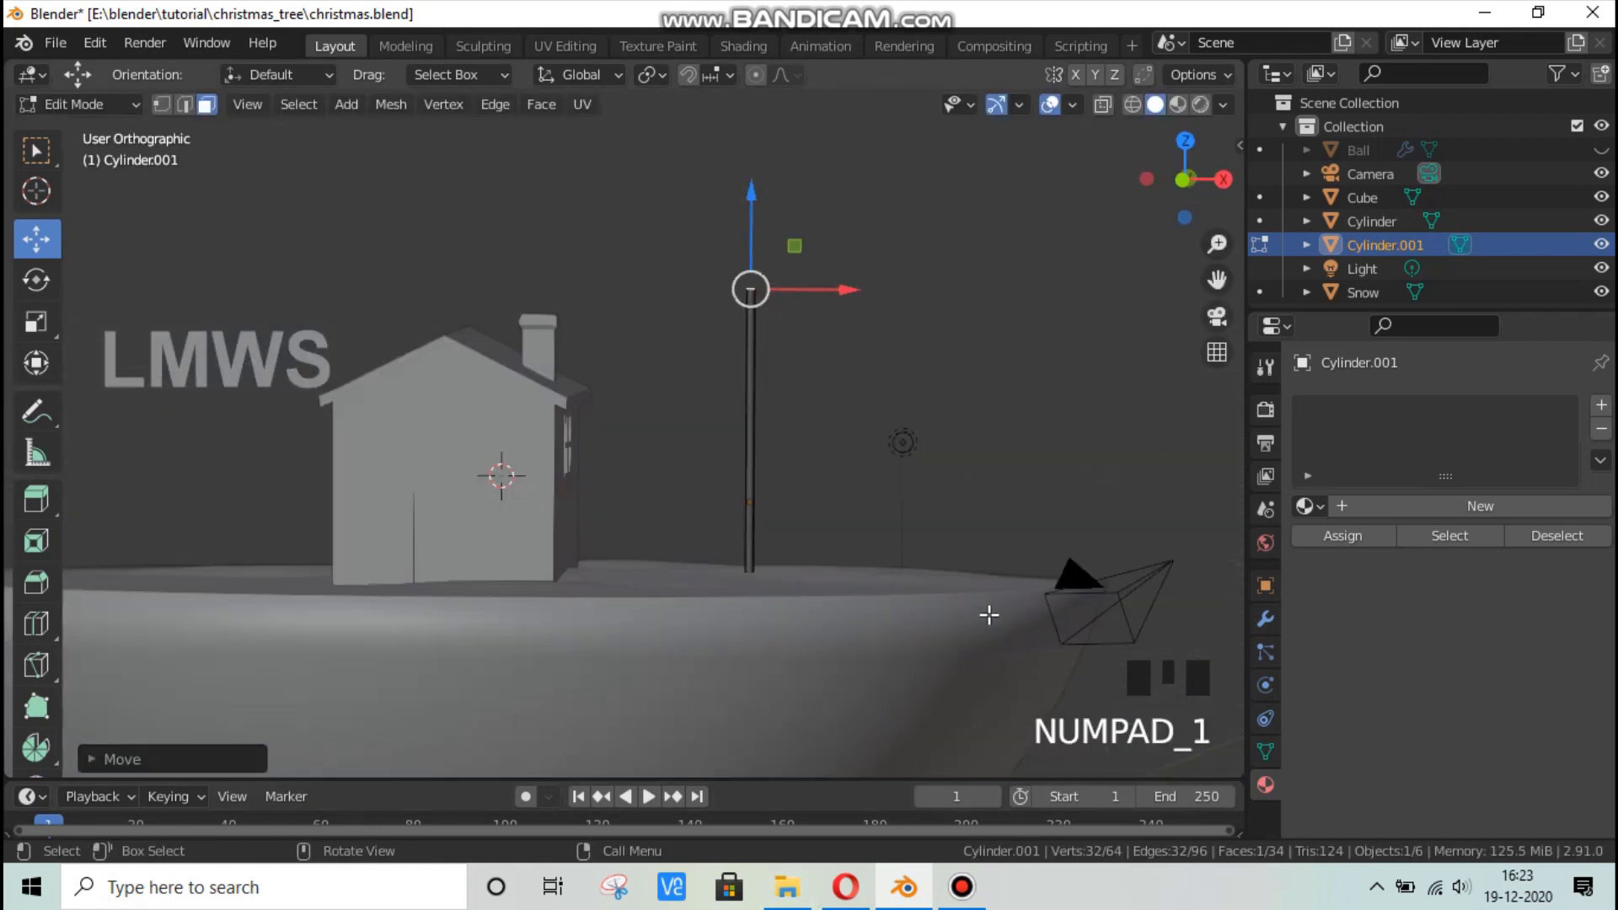
key(ctrl+r)
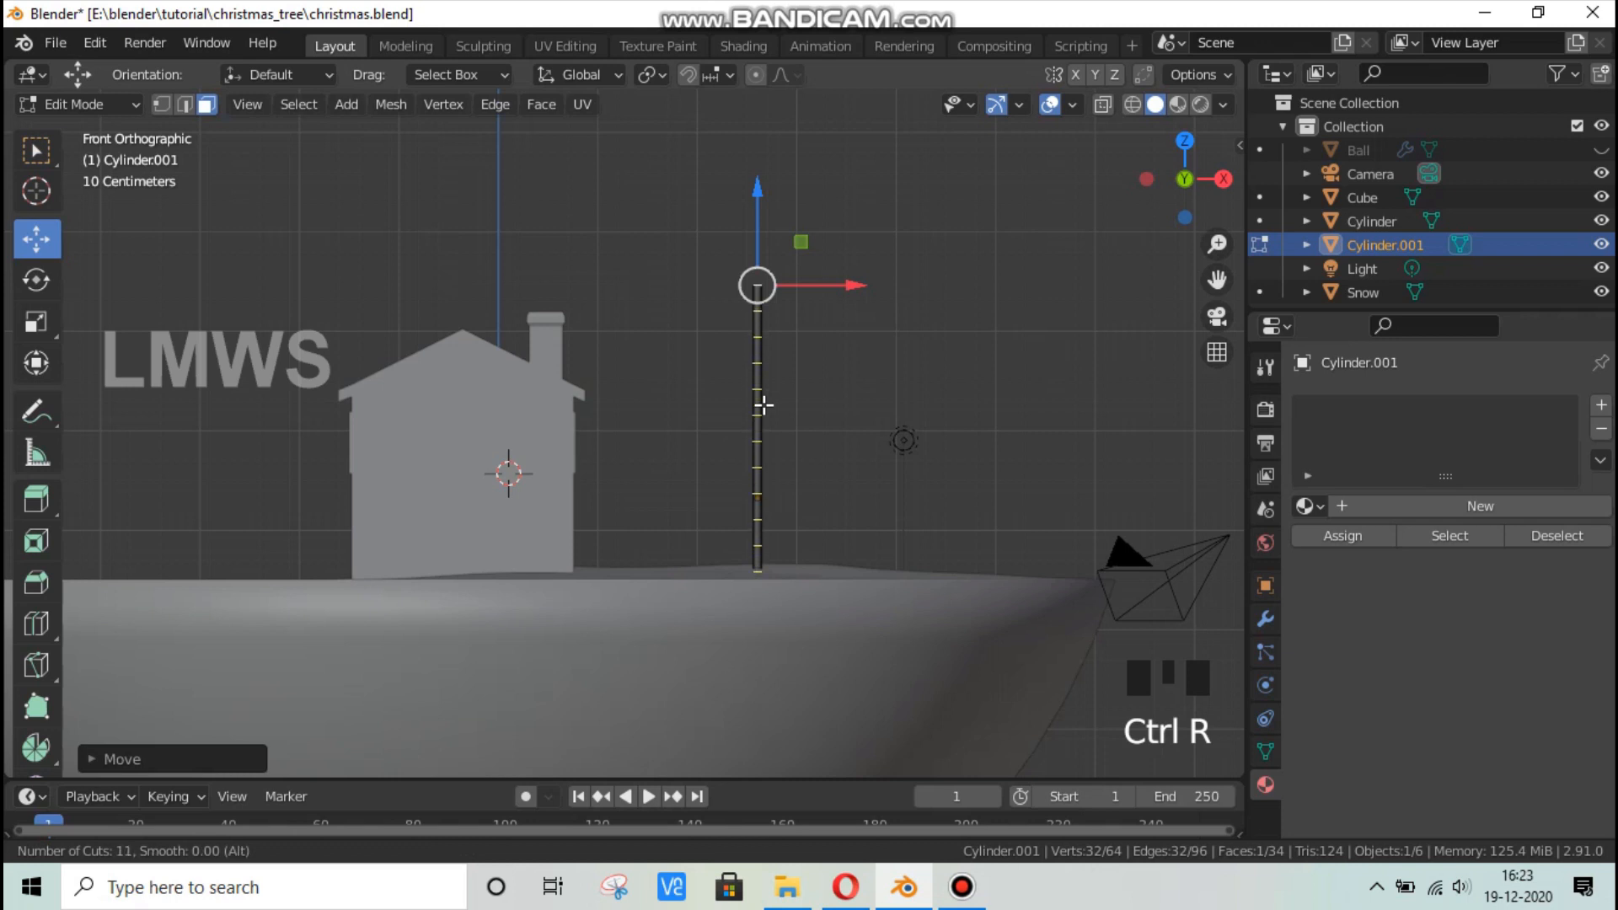
right_click(775, 522)
key(ctrl+r)
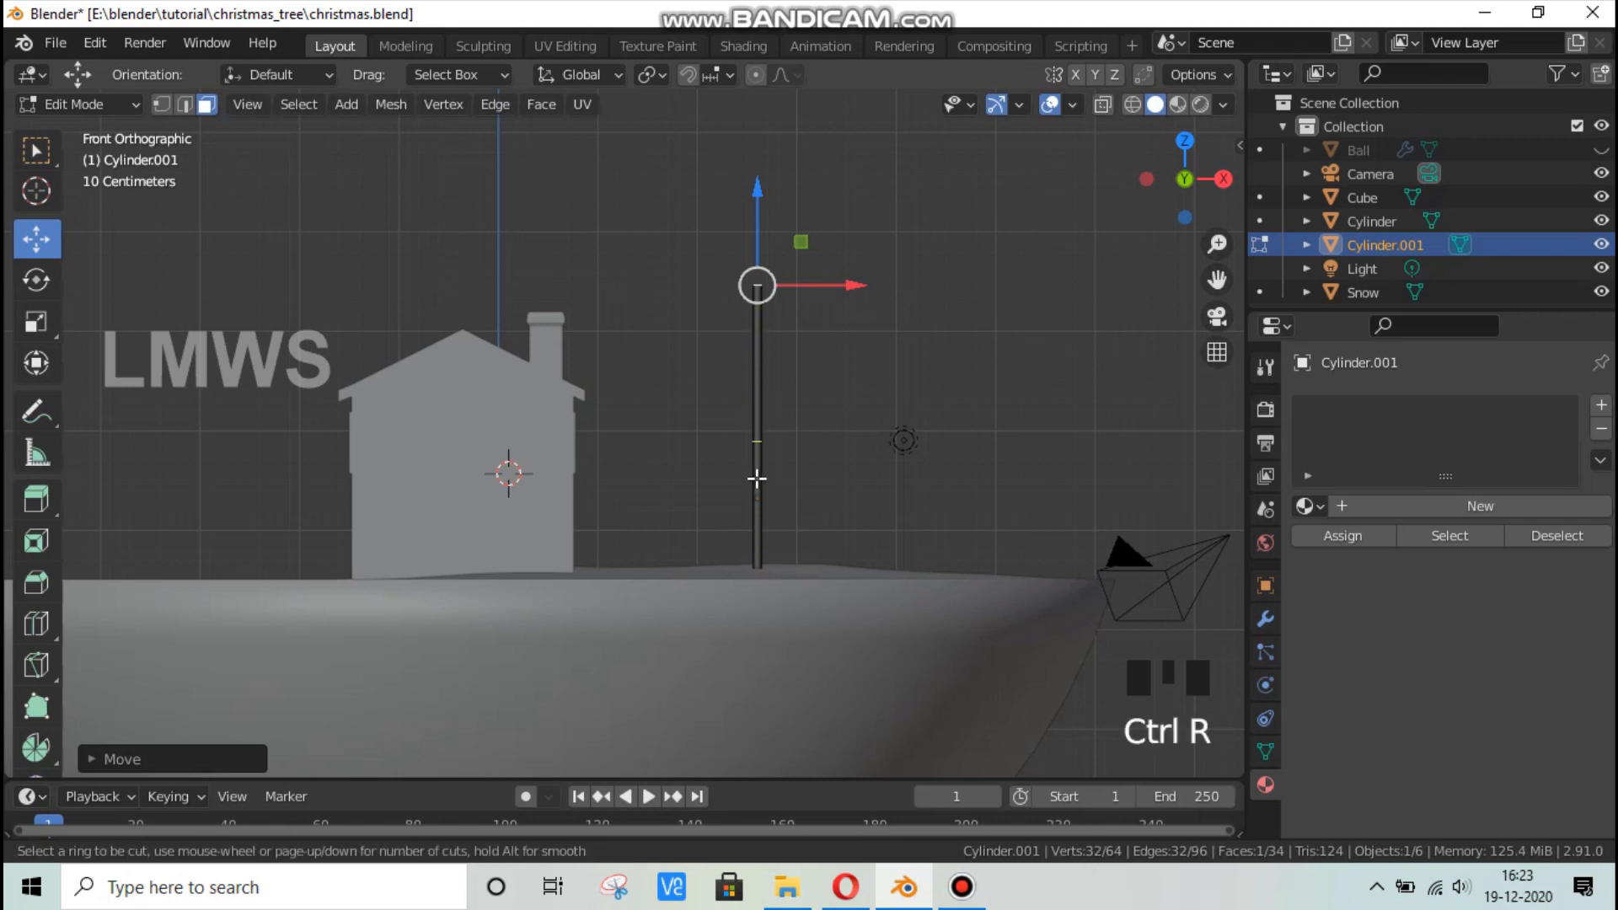
click(759, 477)
click(850, 564)
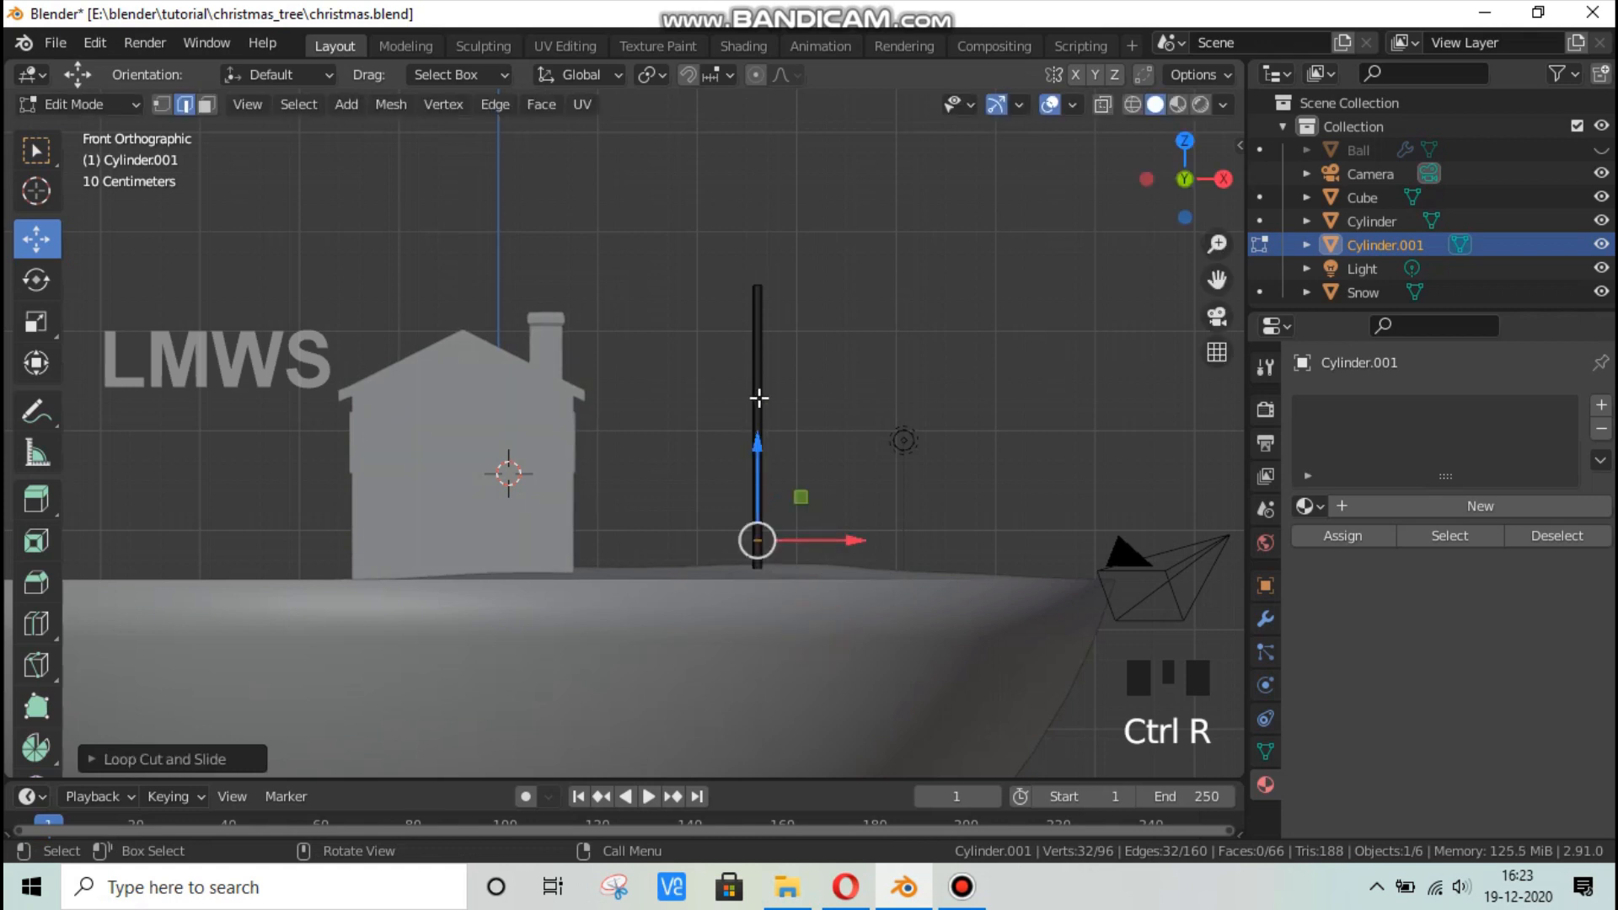
Add 14 evenly spaced loop cuts to the pole section above the base loop.
key(ctrl+r)
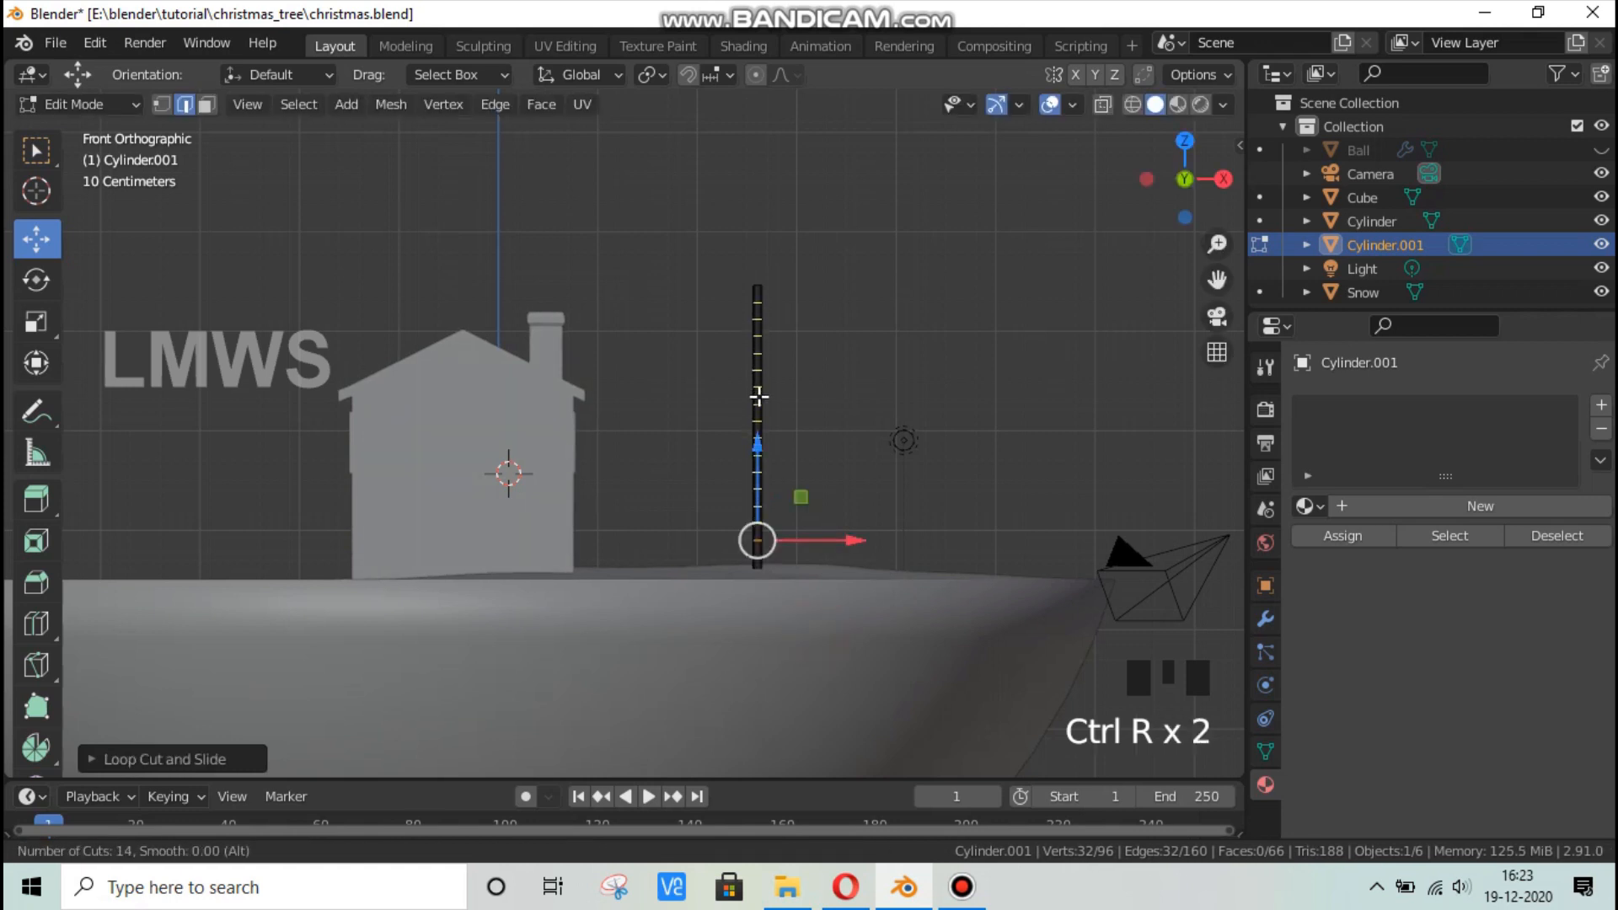
click(758, 396)
click(893, 341)
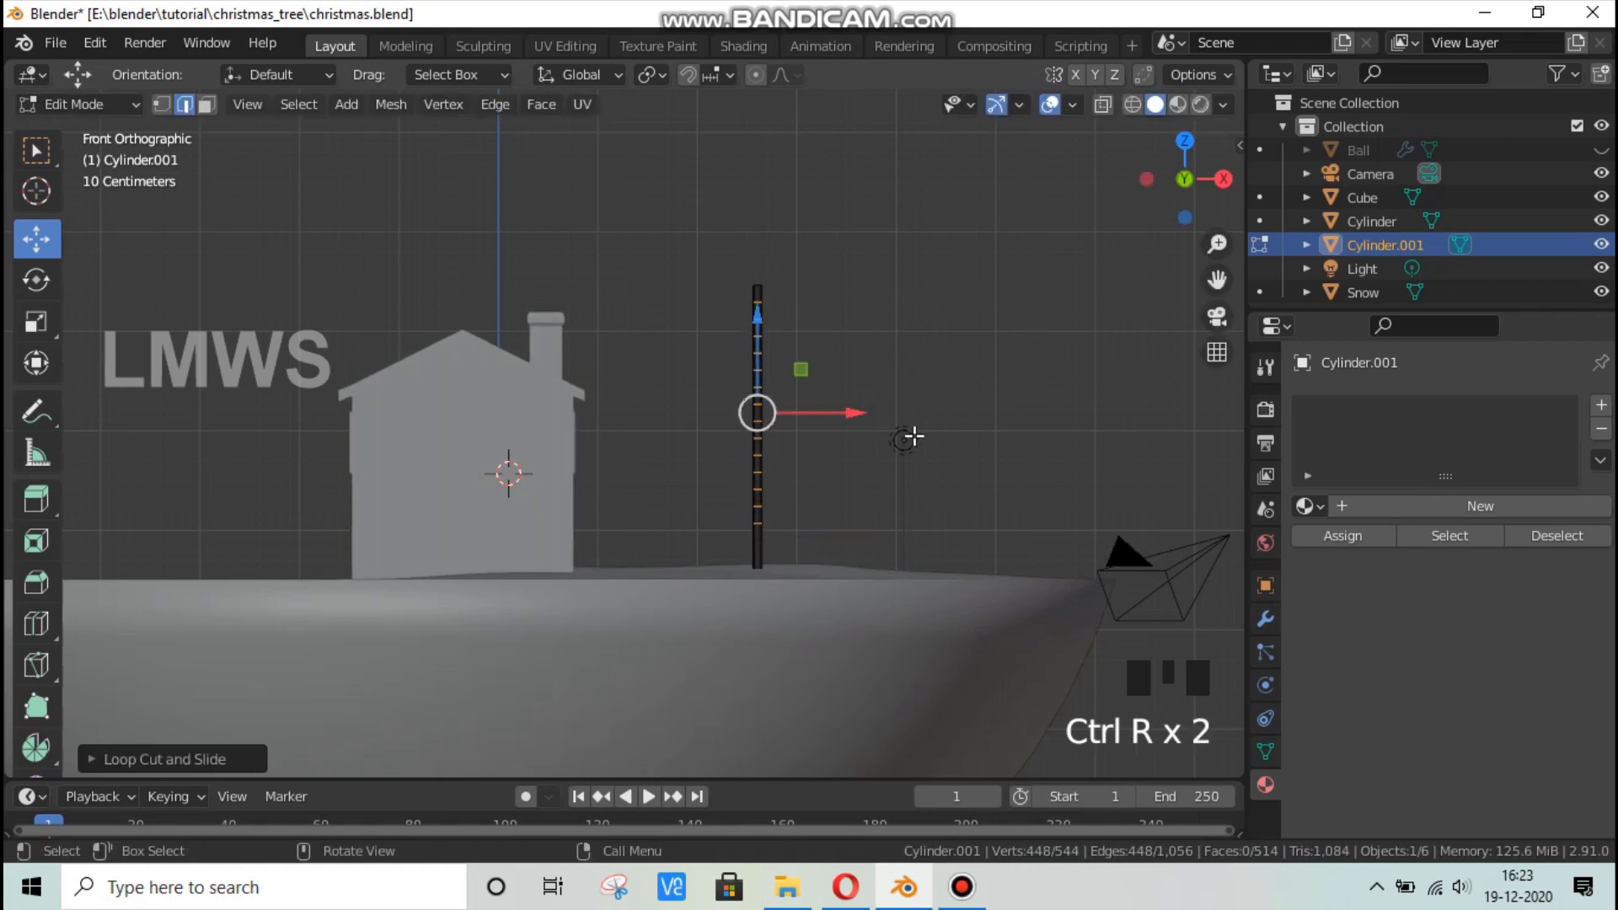
Taper the pole by scaling its top face to 0.492 with smooth proportional editing at size 2.59, and save the file.
middle_drag(899, 455, 565, 218)
click(210, 106)
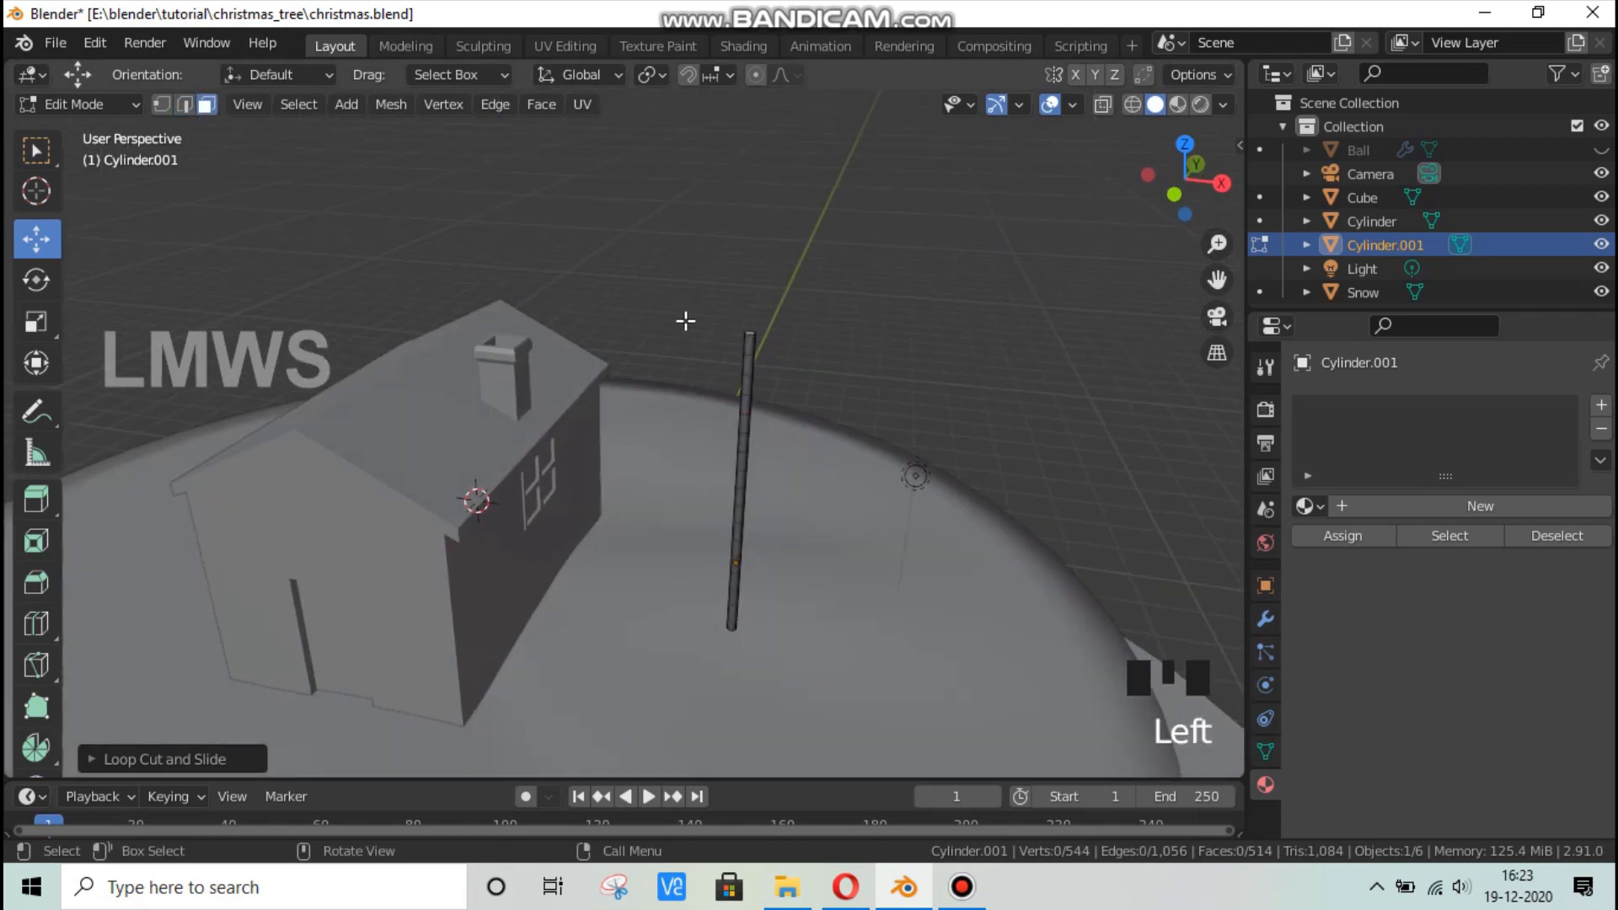
click(751, 334)
key(KP_1)
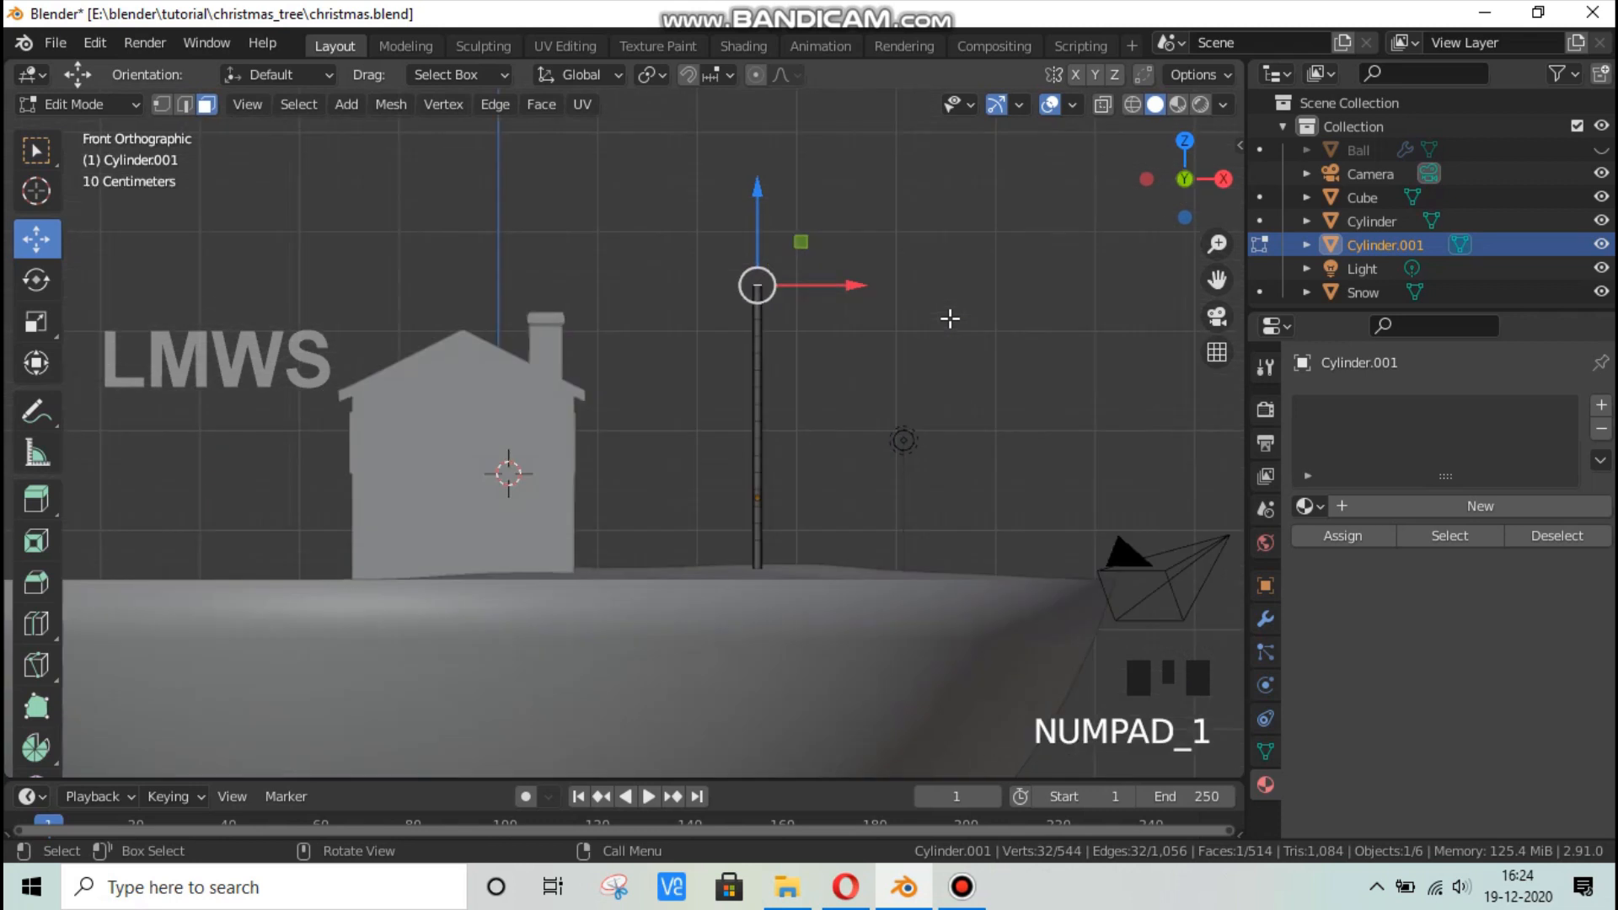
scroll(927, 296, up, 3)
shift+middle_drag(928, 295, 807, 410)
click(756, 76)
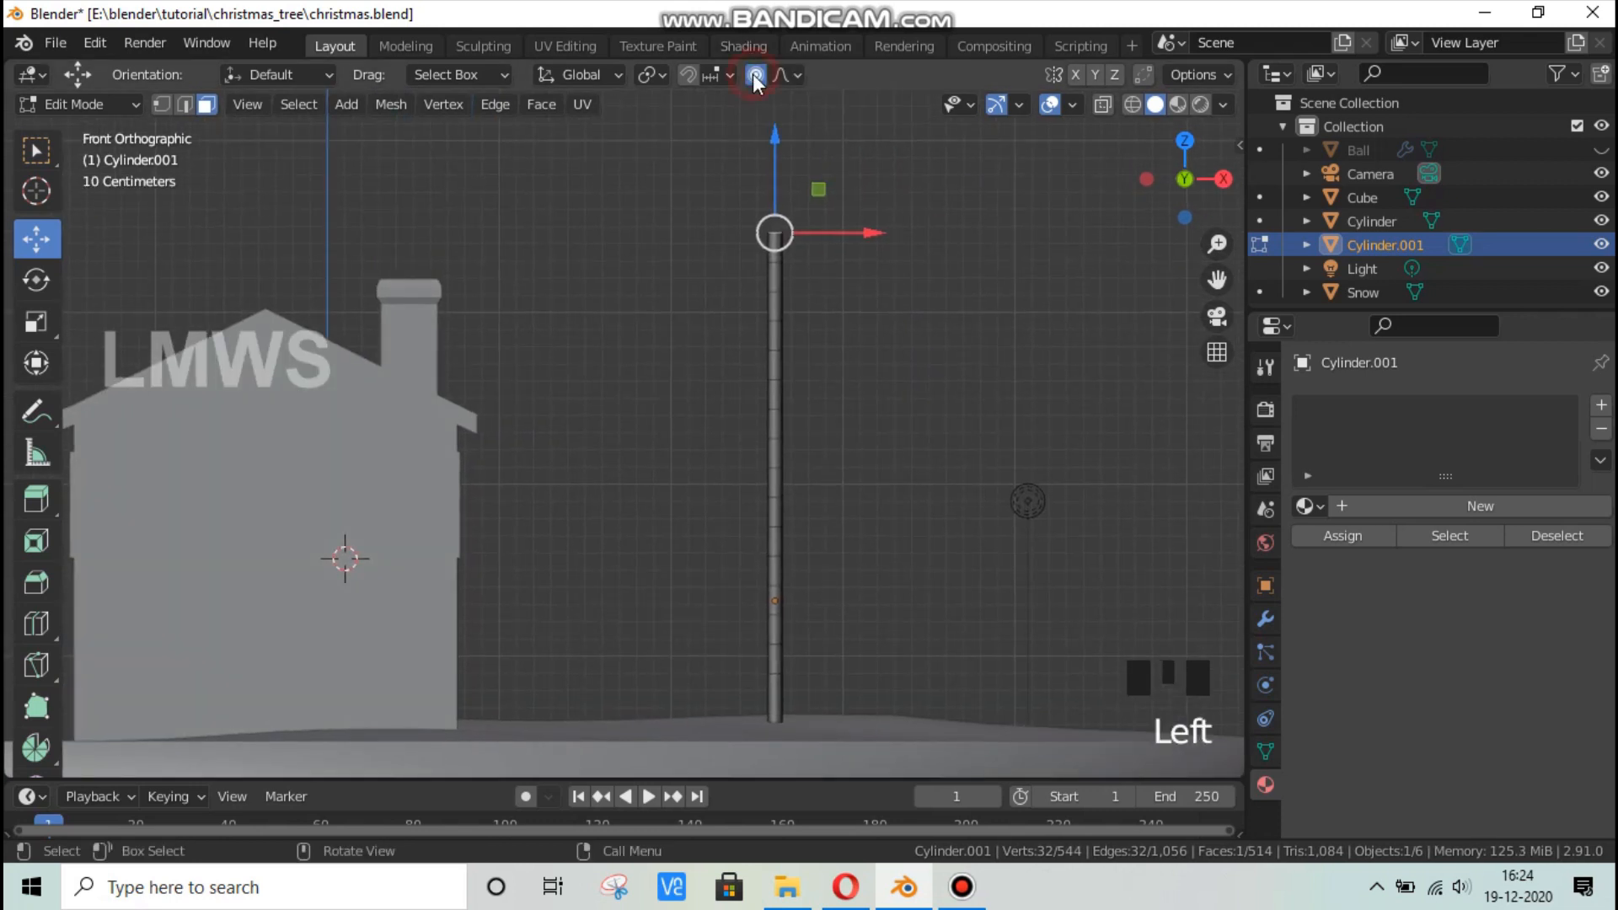
scroll(928, 333, down, 1)
key(s)
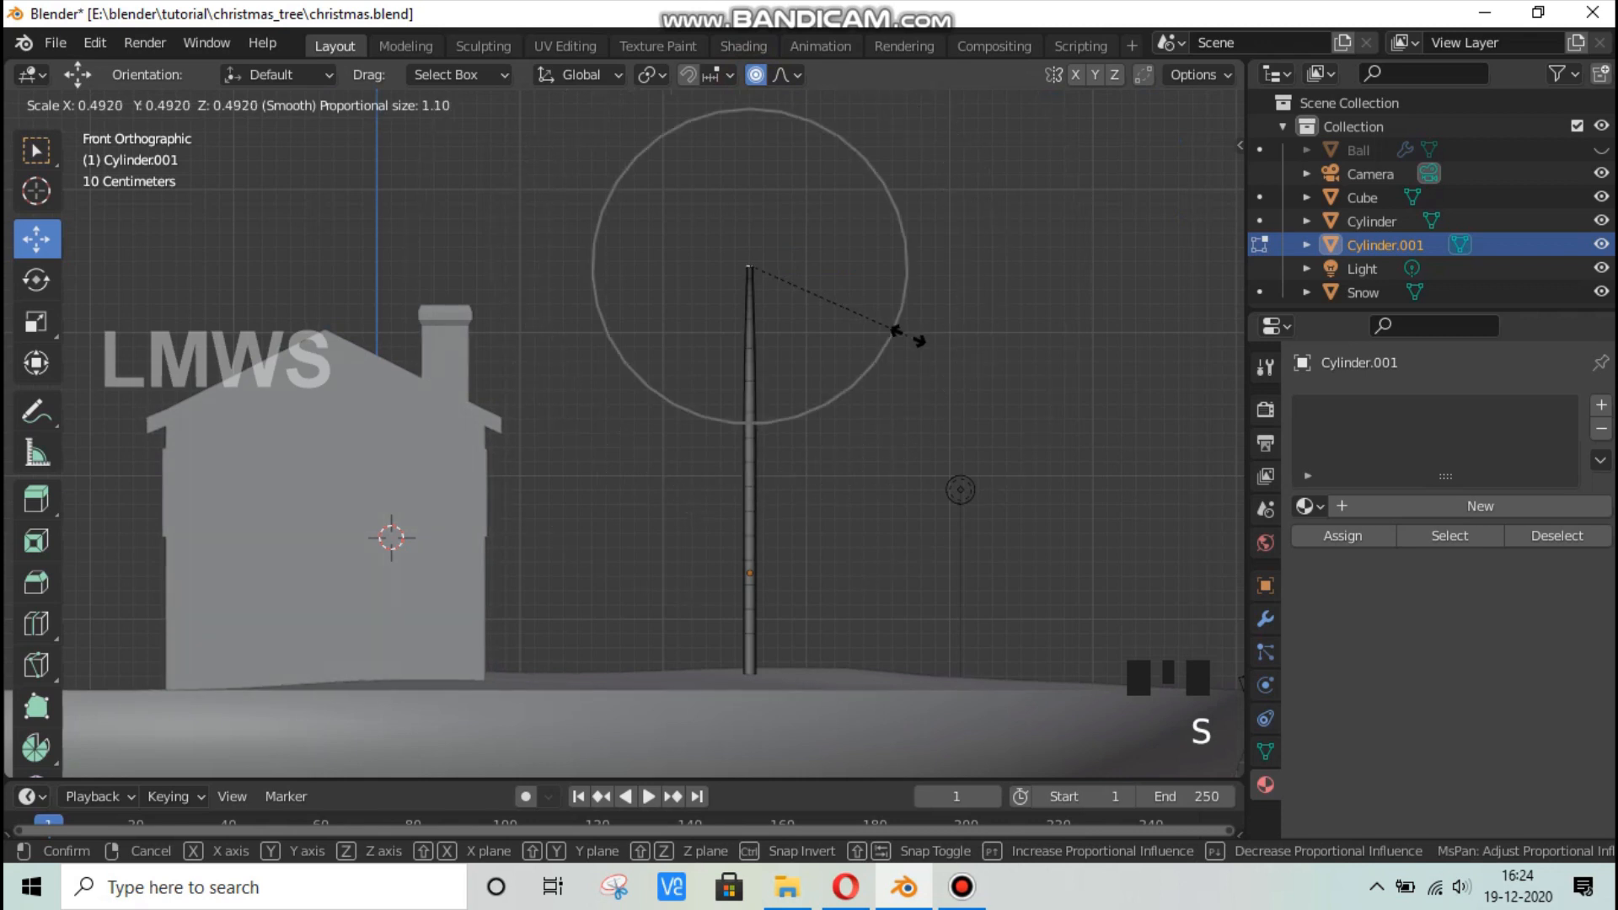
scroll(908, 336, down, 5)
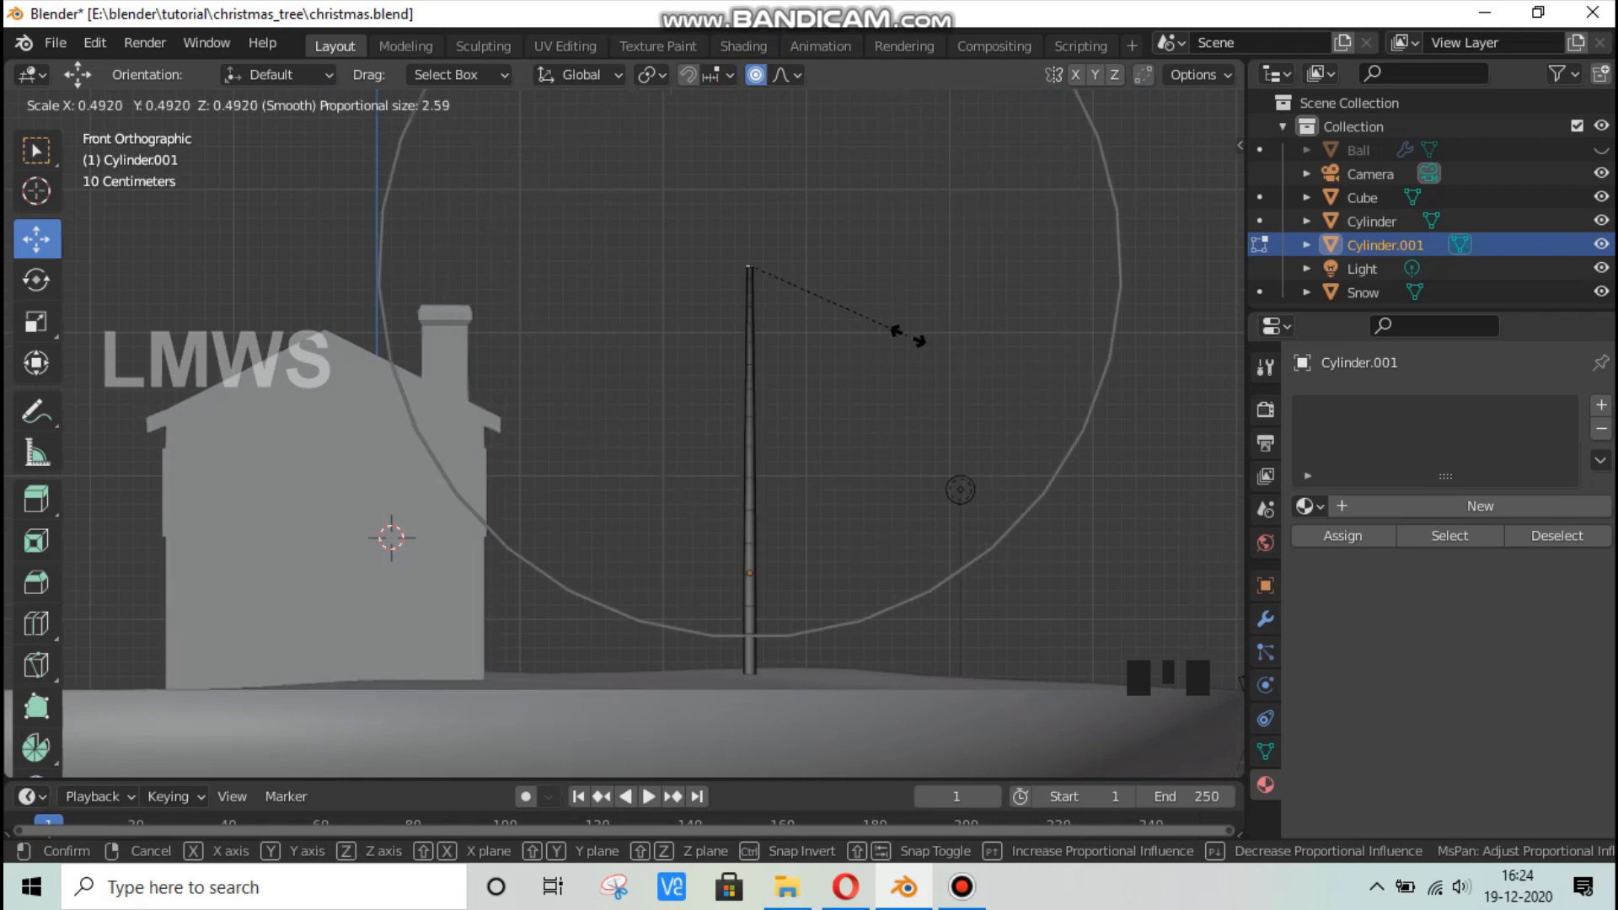
click(909, 337)
key(ctrl+s)
key(Tab)
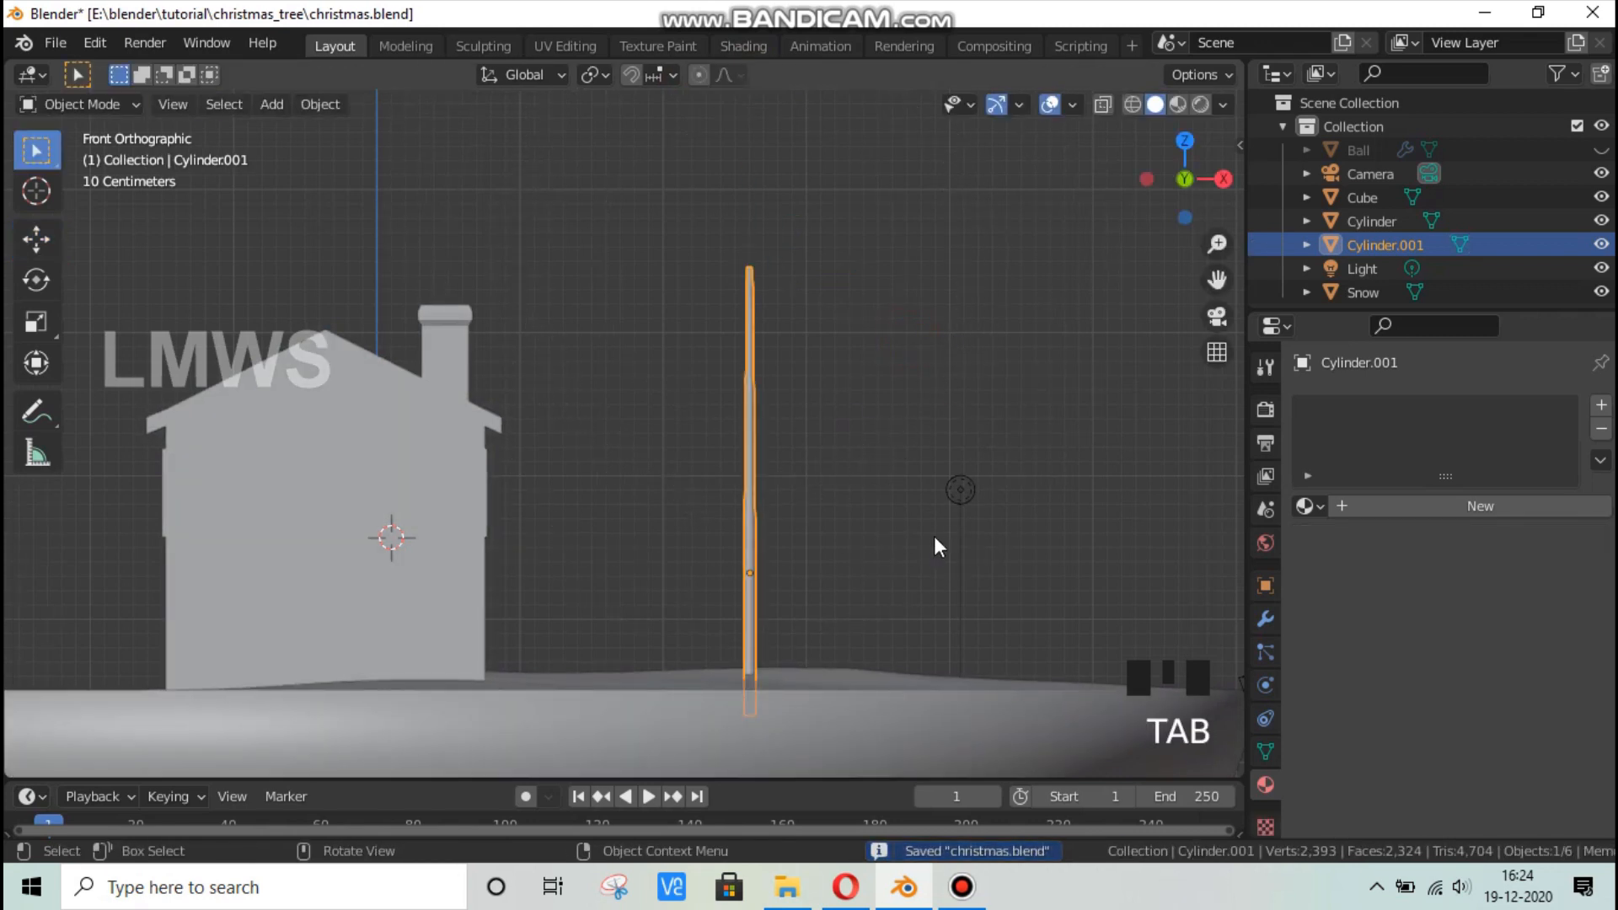
In wireframe display, select all of the pole's vertices from the lower loop cut up to the tip.
key(Tab)
click(1133, 105)
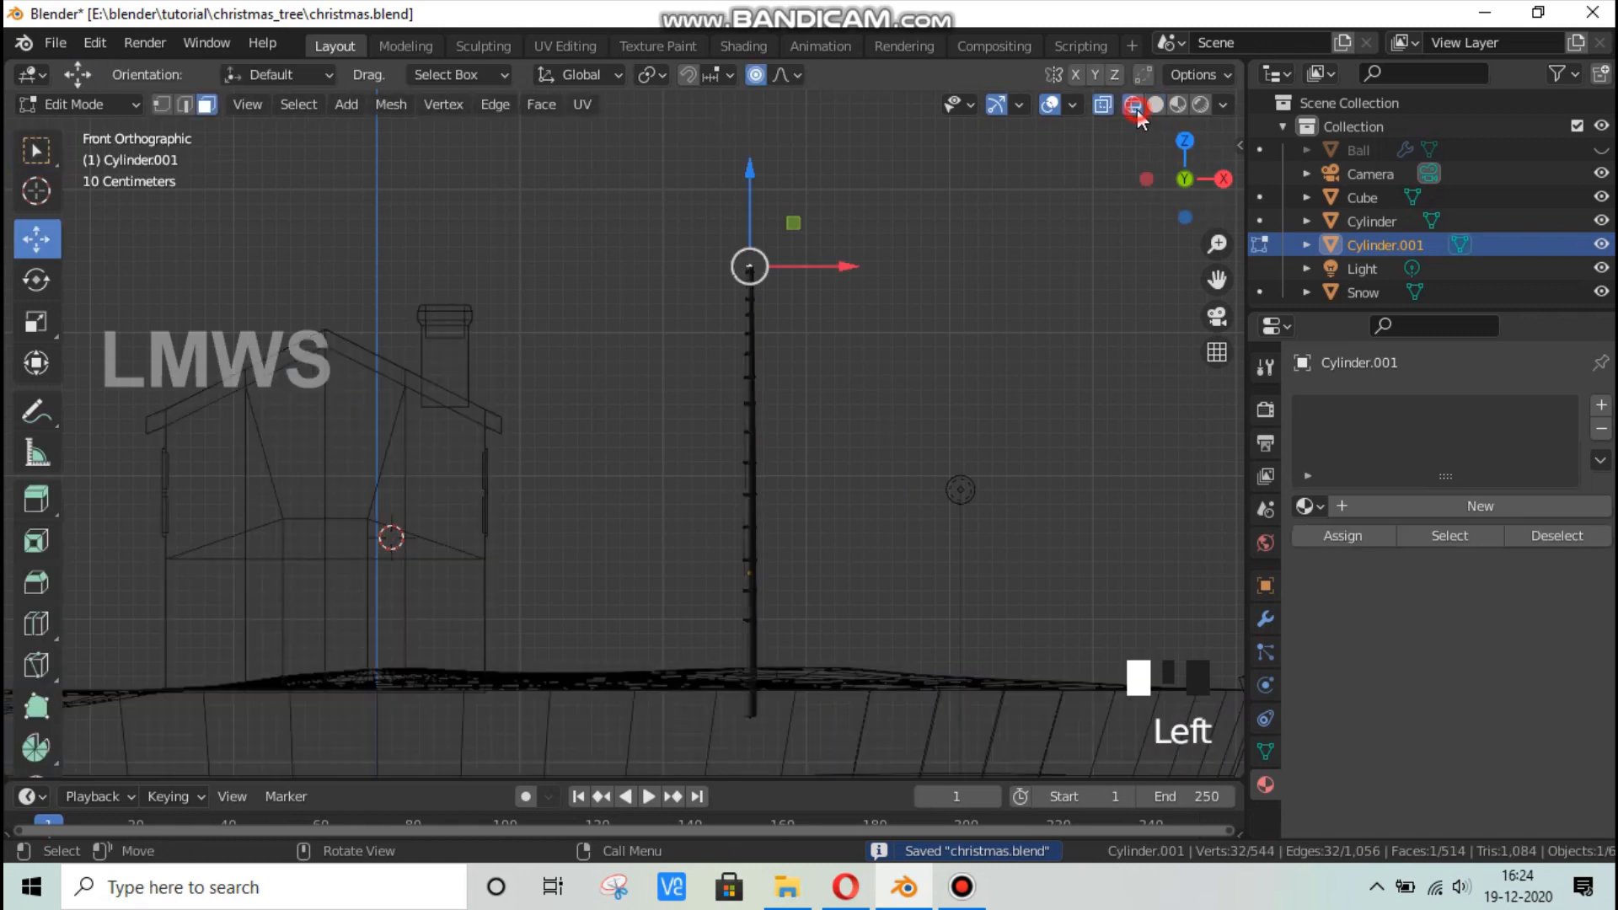
key(alt+a)
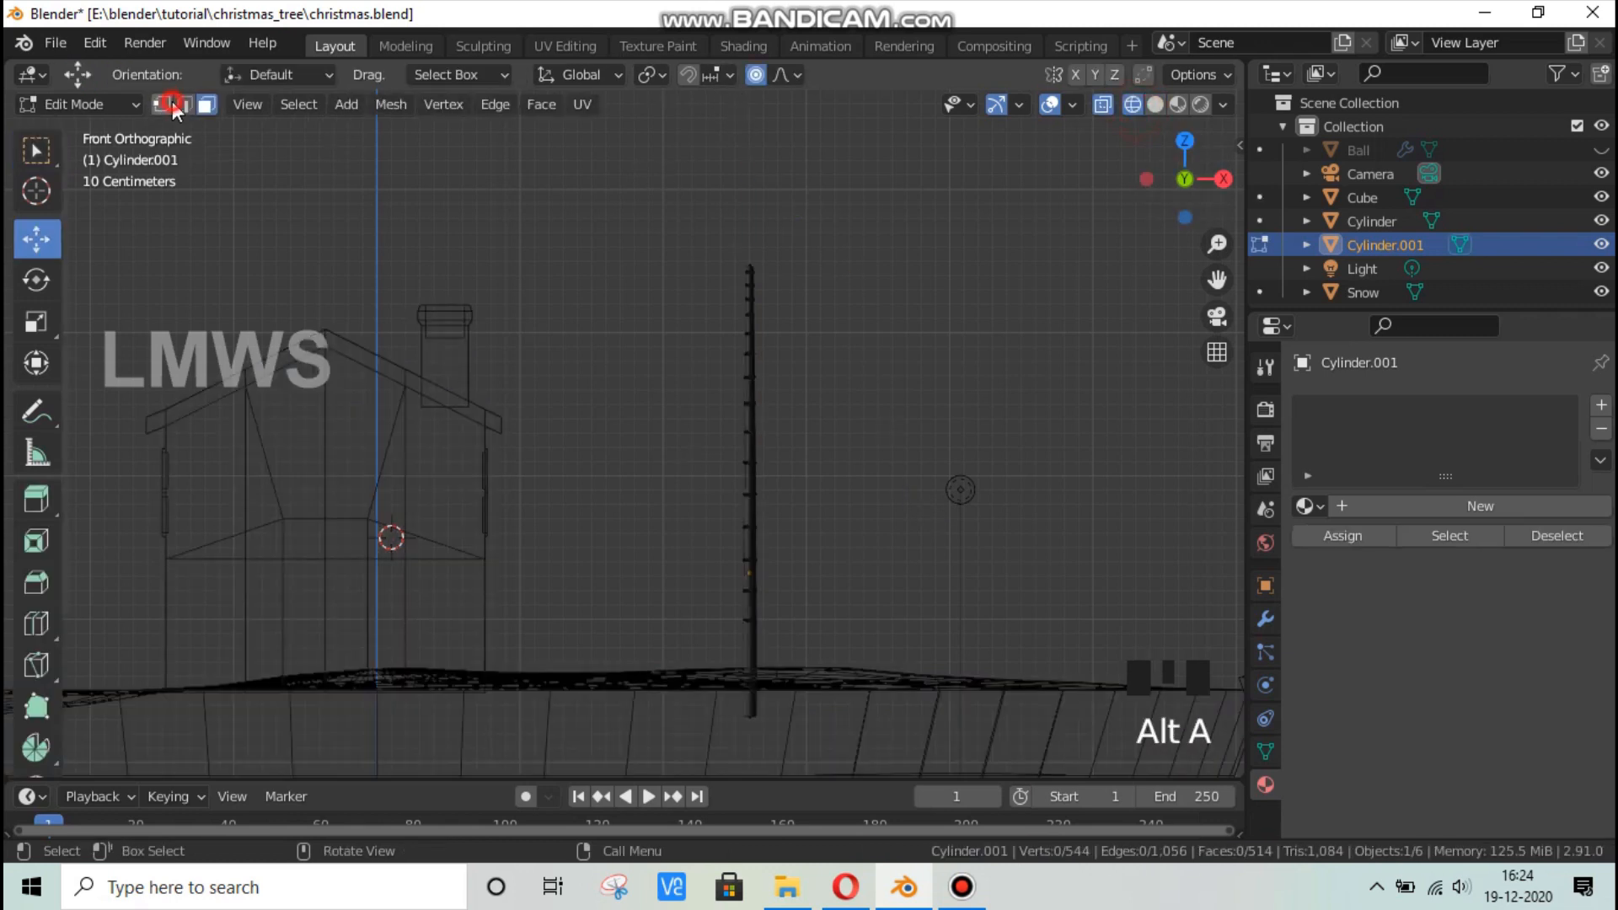
click(161, 104)
click(737, 627)
drag(733, 630, 859, 208)
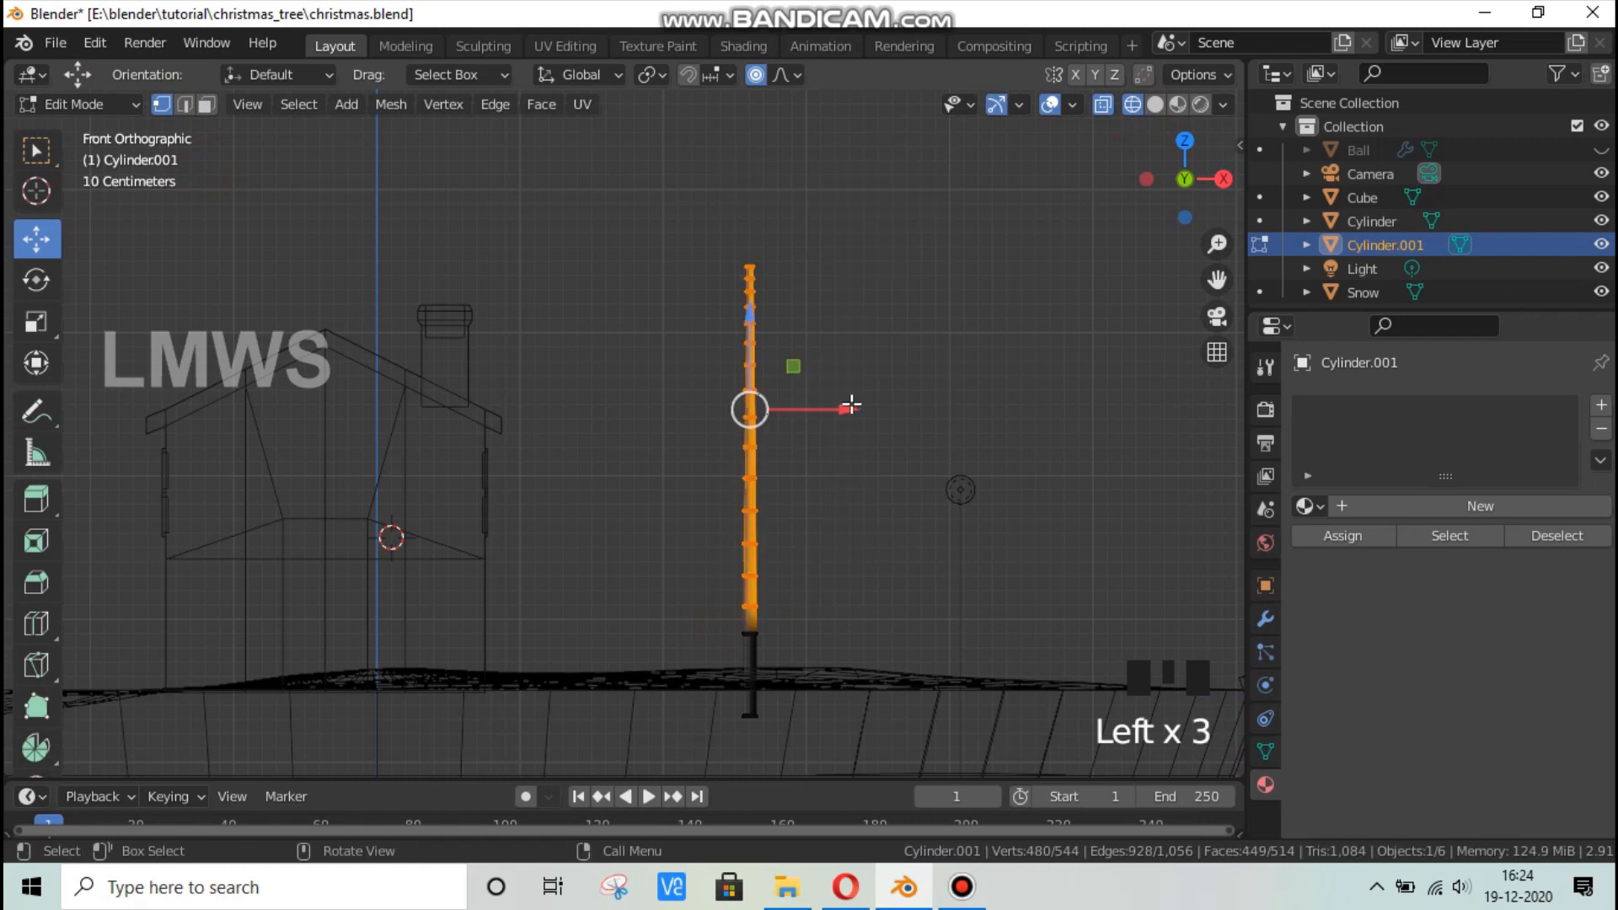
Create a vertex group named Leaves, assign the selected vertices to it and return to Object Mode.
click(1265, 750)
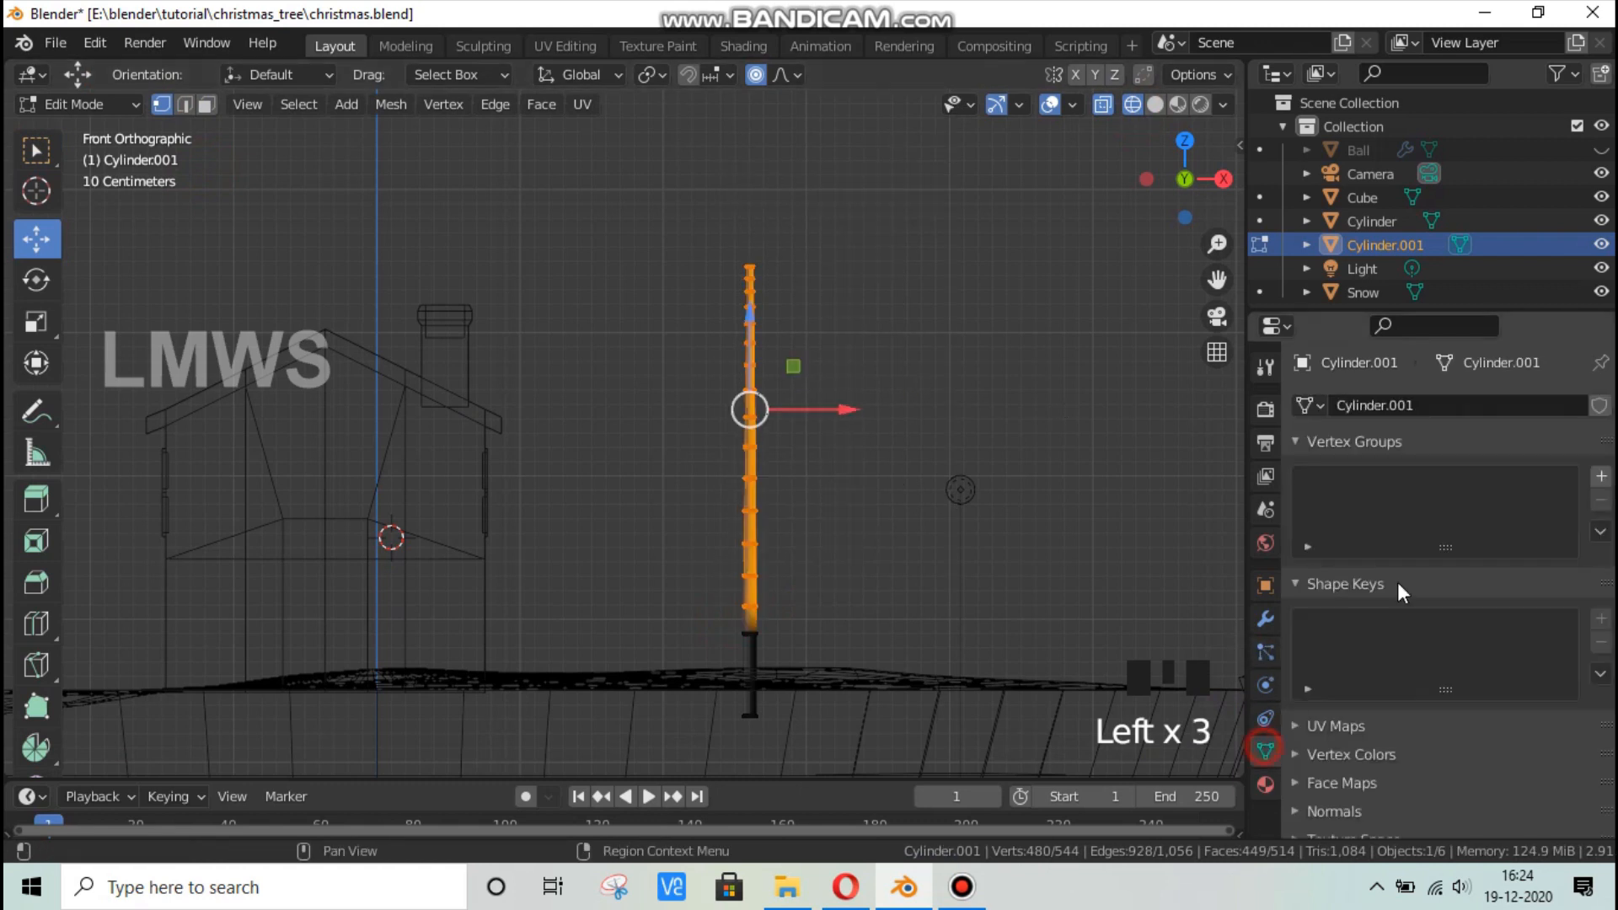
click(1601, 478)
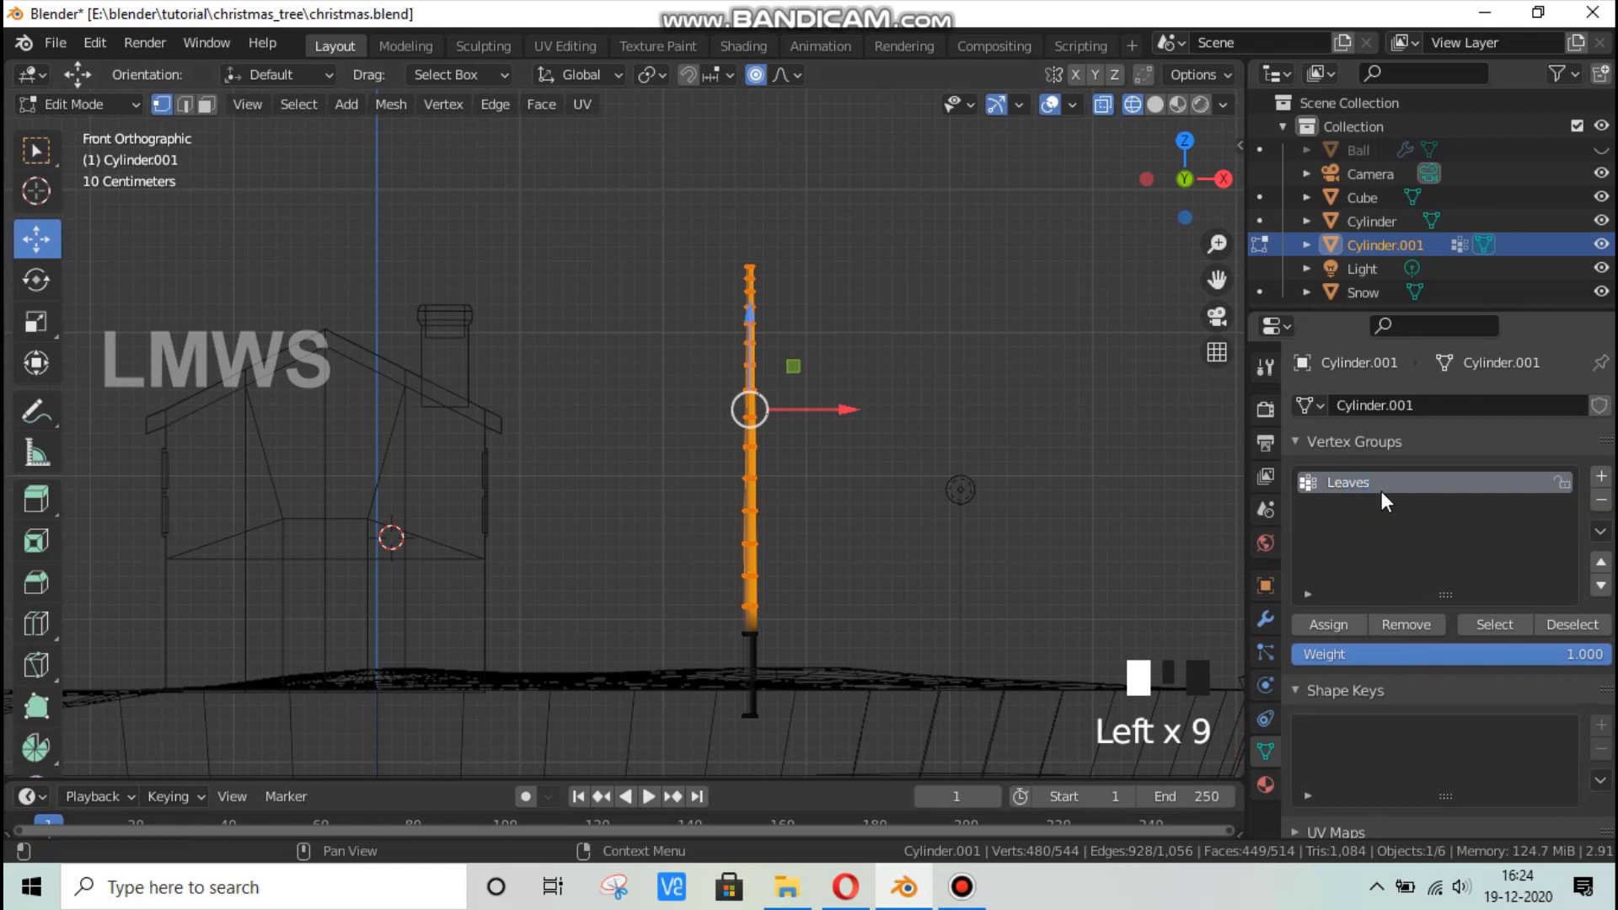
click(1337, 624)
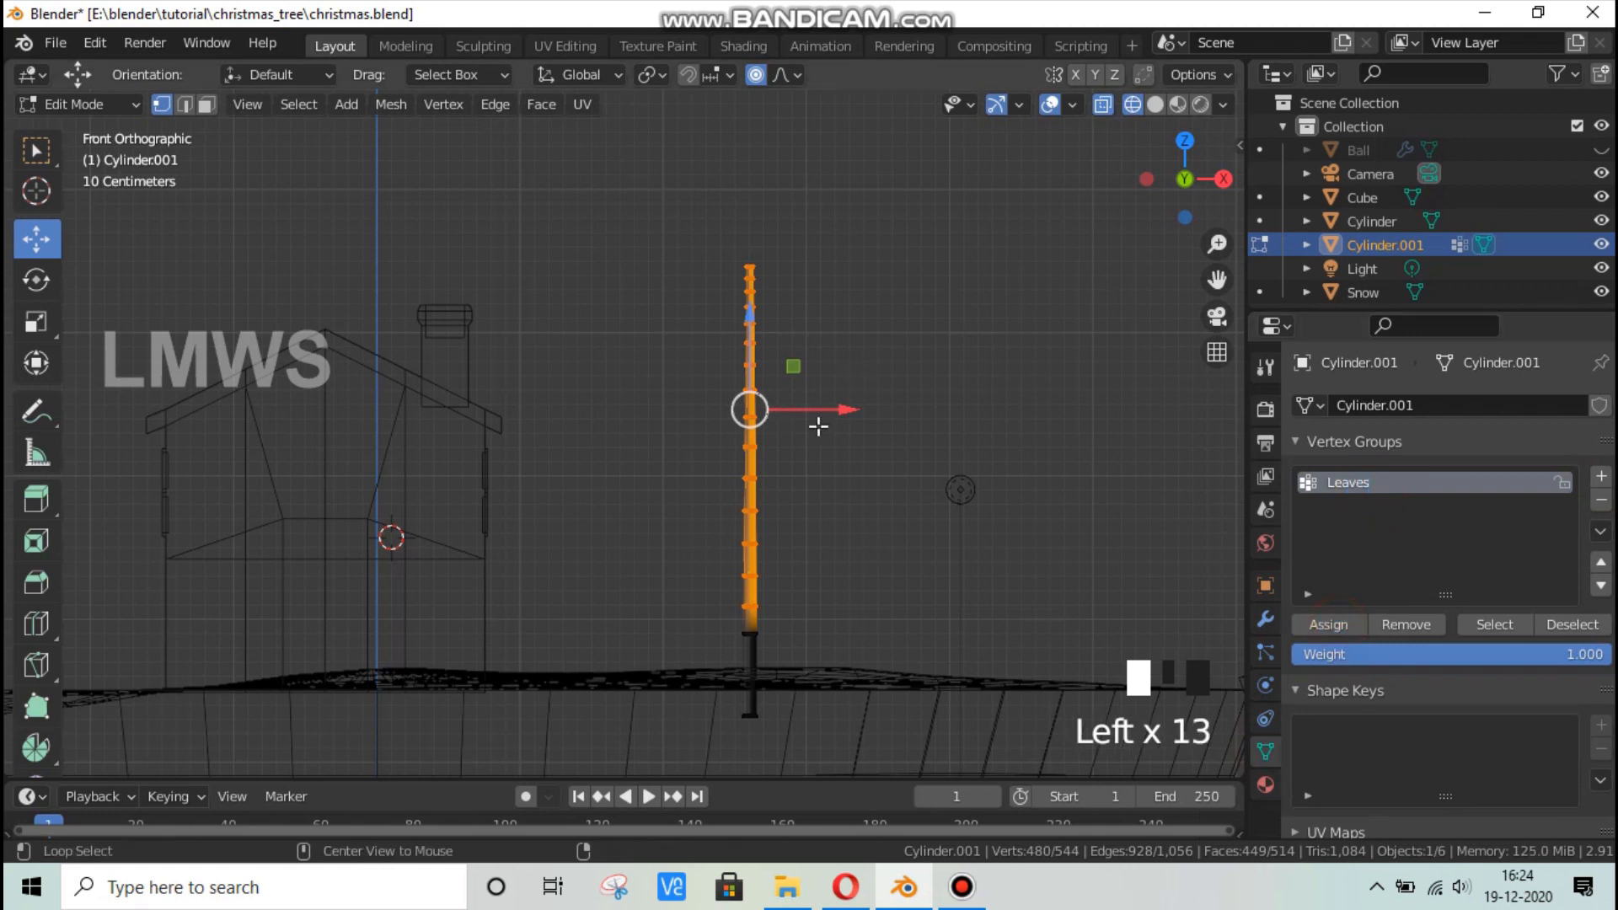
key(alt+a)
key(Tab)
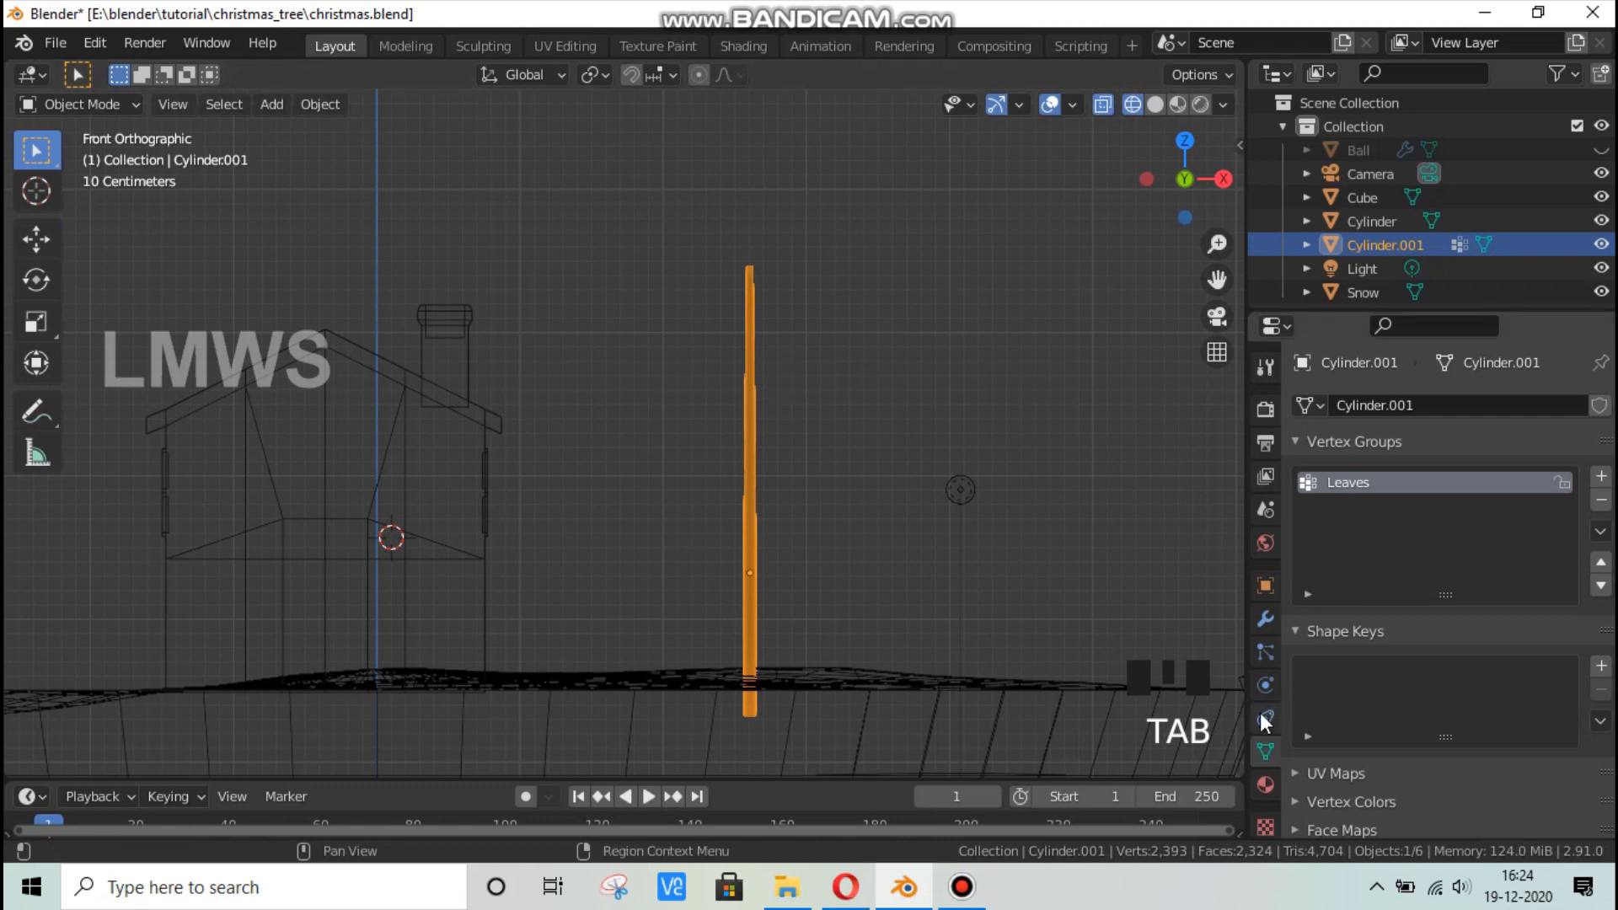
Add a particle system to the tapered trunk and set its type to Hair.
click(1265, 651)
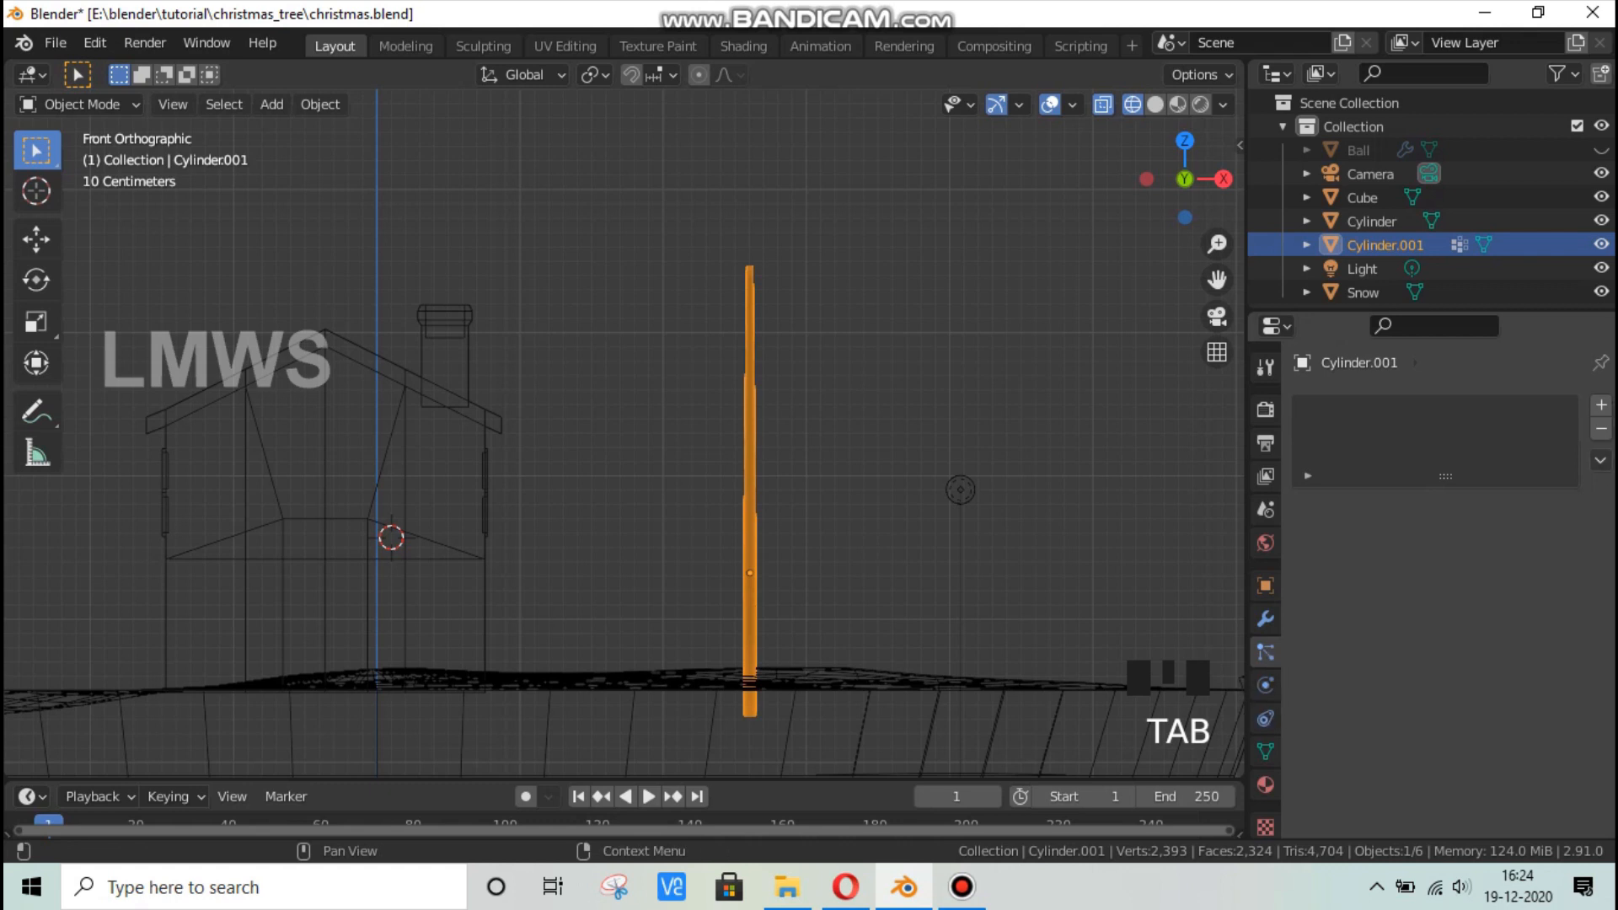
click(1599, 405)
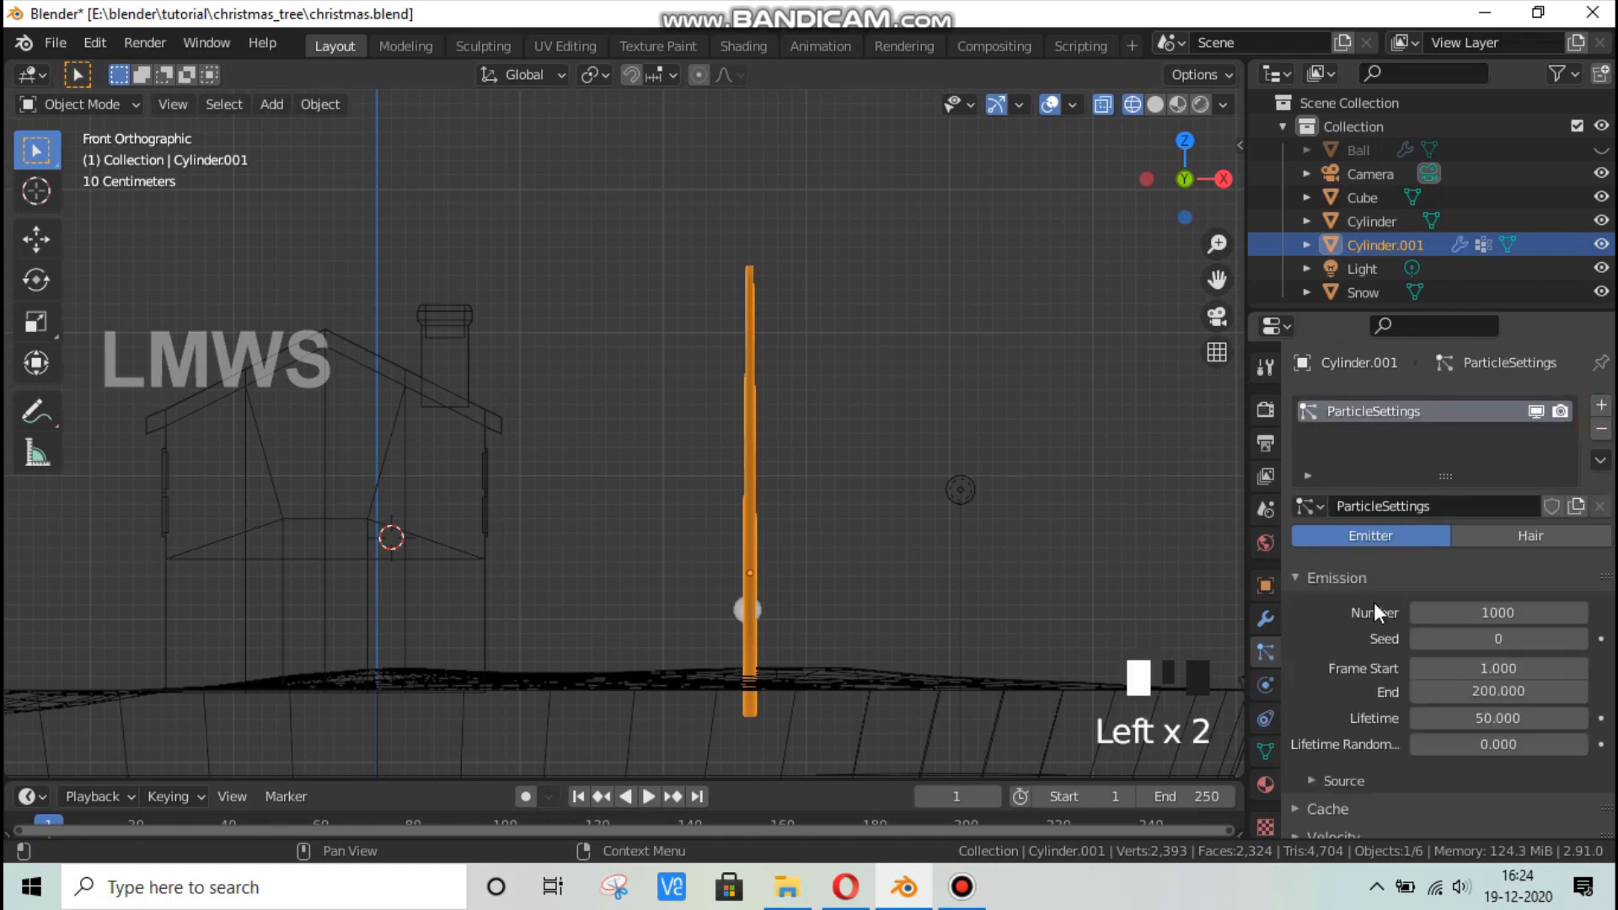
click(1331, 578)
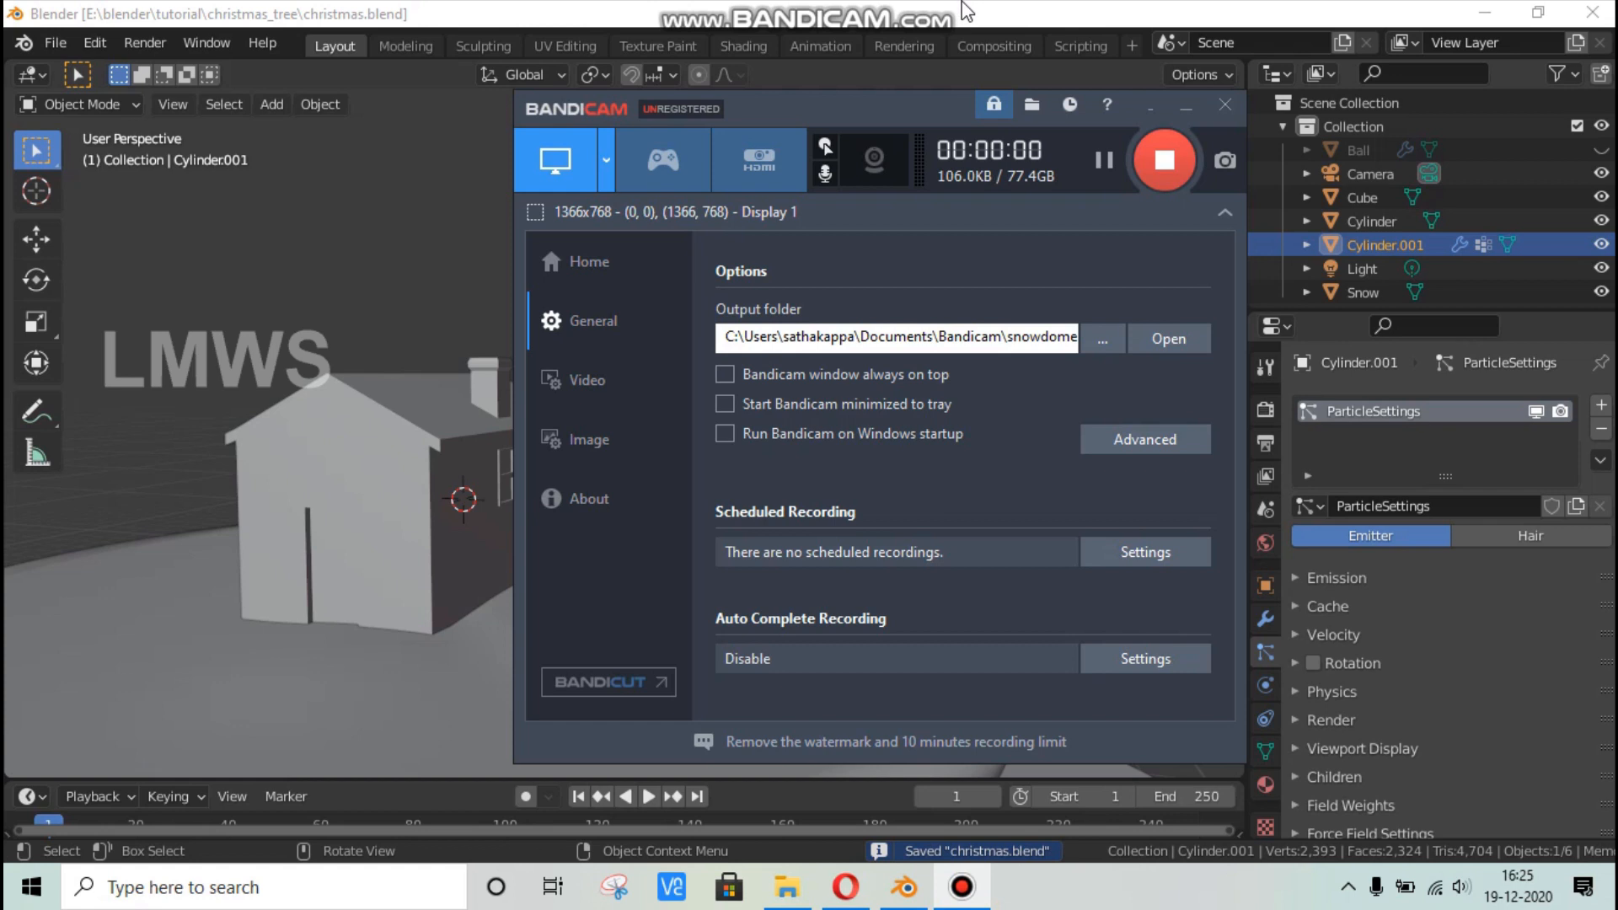
click(1221, 7)
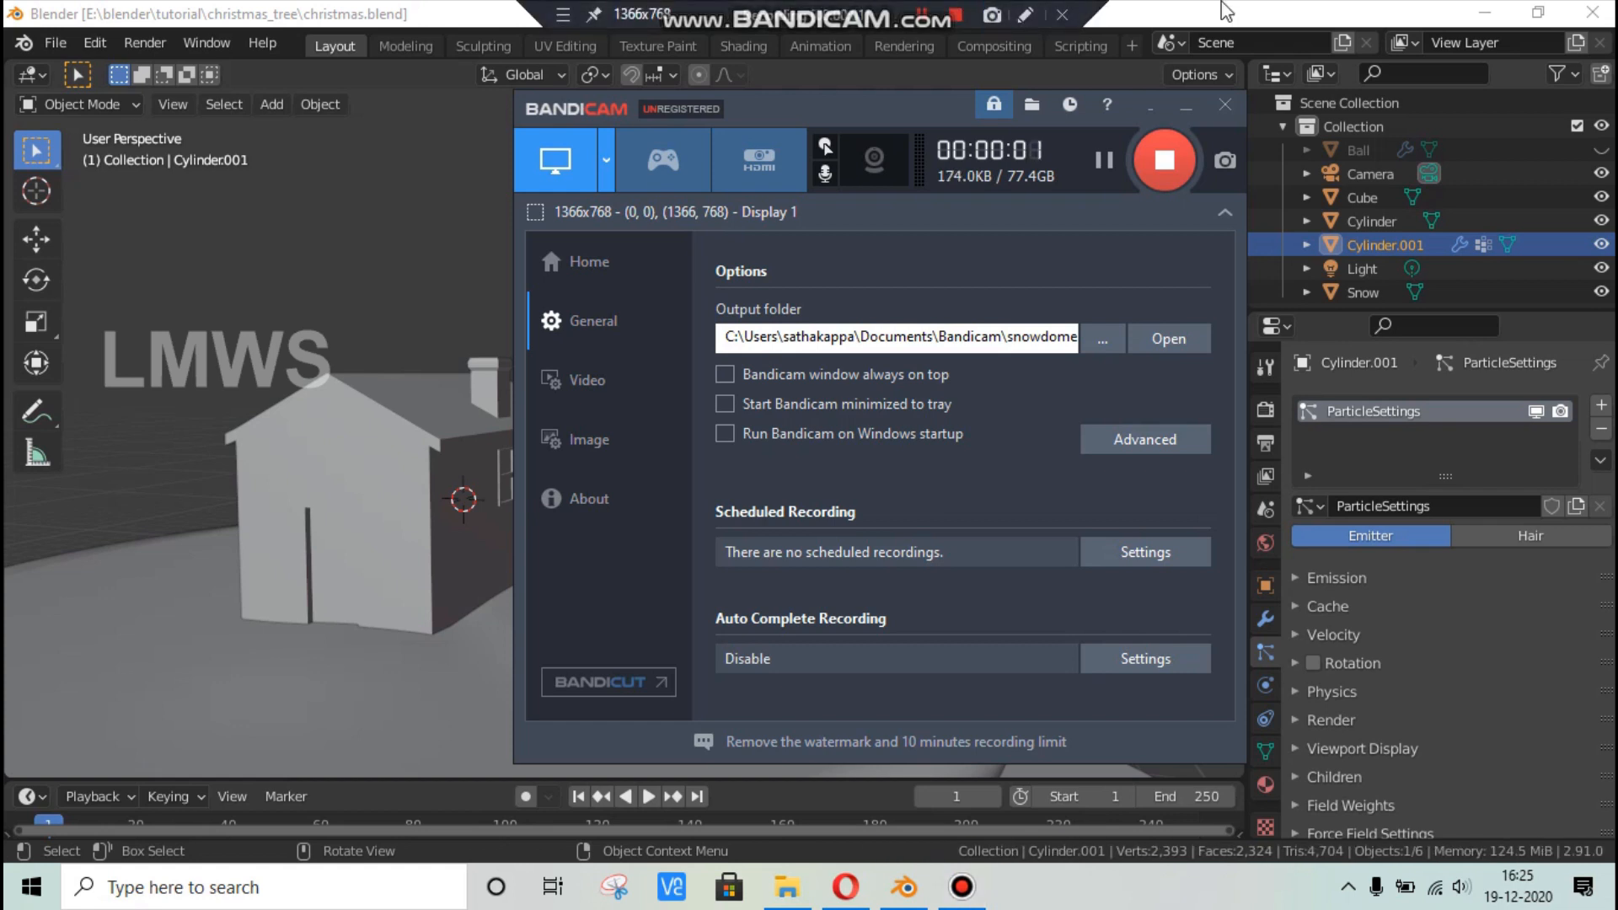
click(1530, 536)
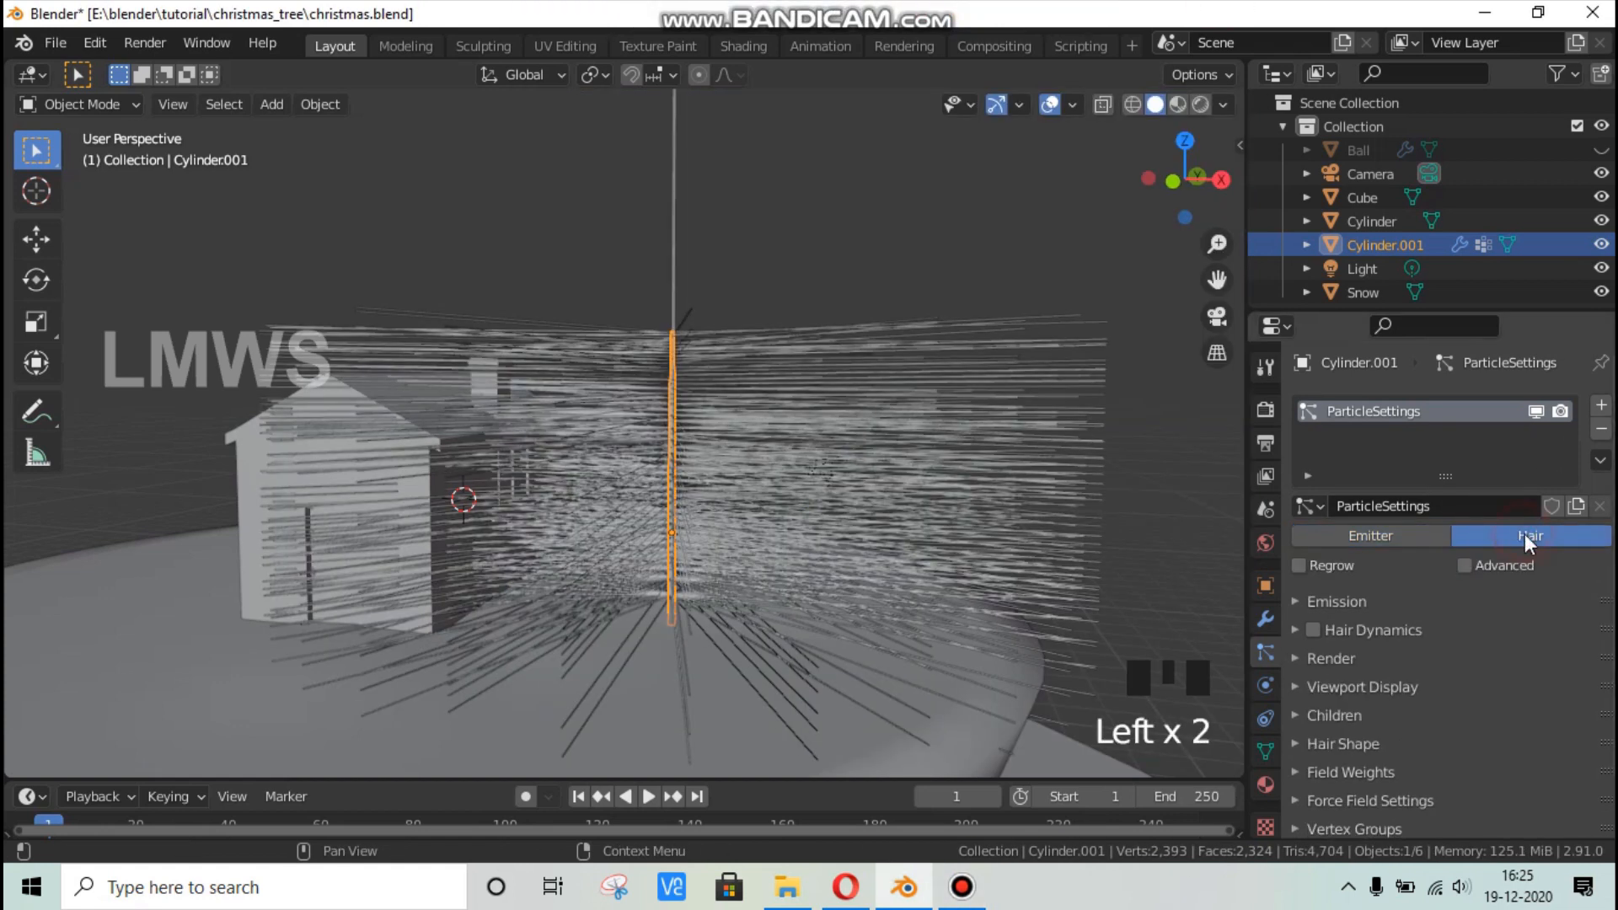
Check which trunk vertices belong to the Leaves vertex group by selecting them in Edit Mode, and return to Object Mode.
scroll(696, 525, down, 2)
middle_drag(696, 524, 718, 447)
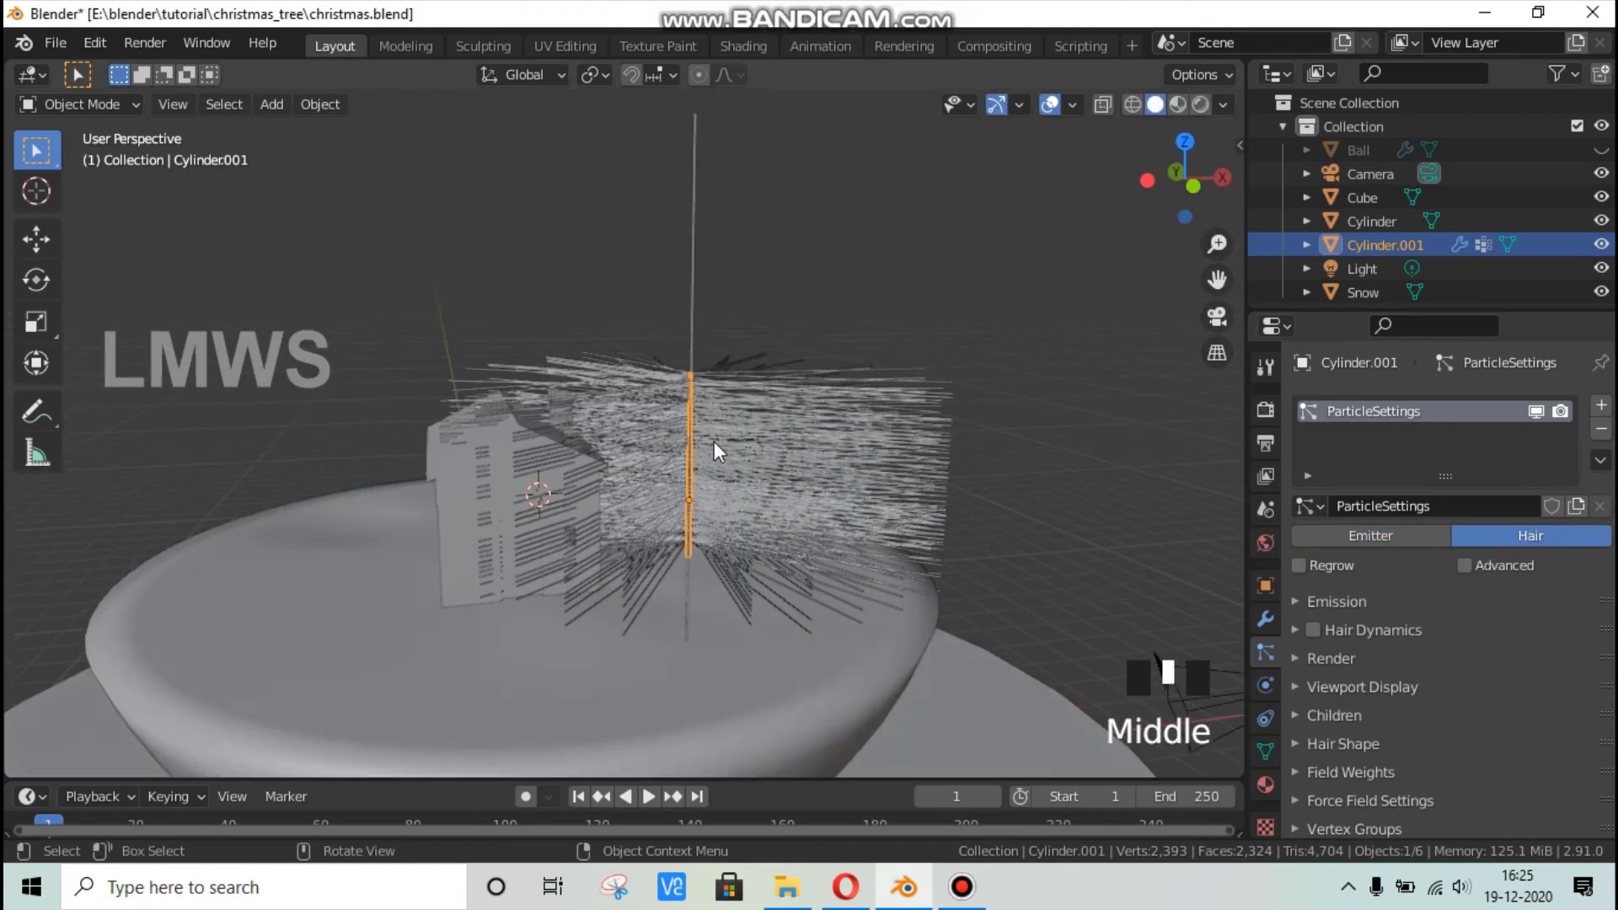
scroll(722, 441, up, 2)
key(Tab)
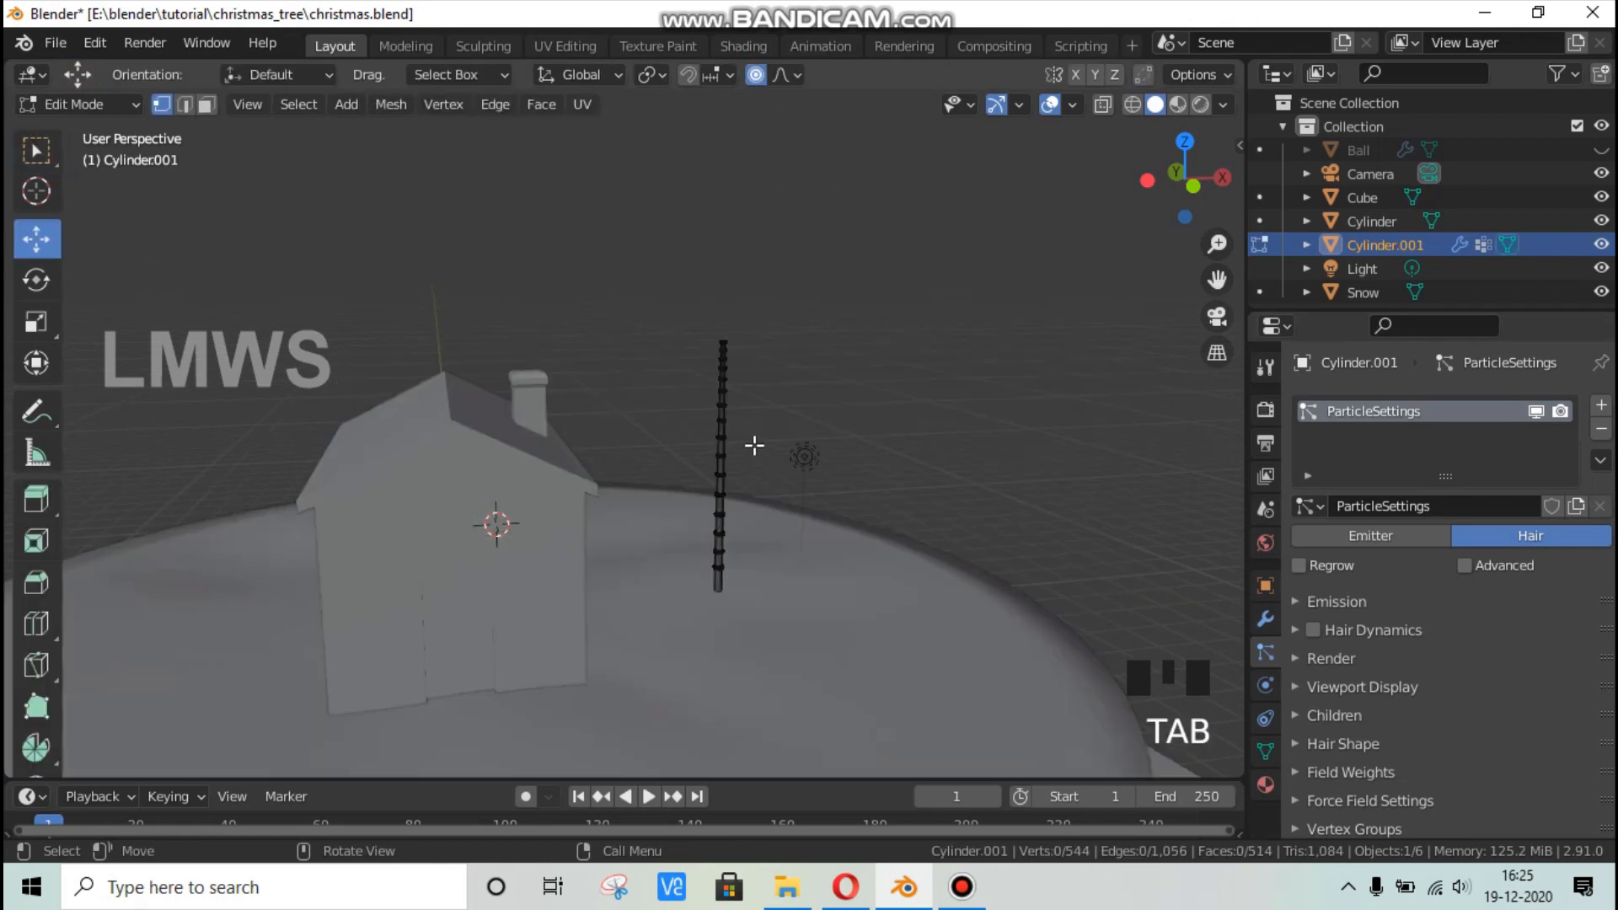
scroll(766, 472, up, 1)
middle_drag(766, 472, 993, 534)
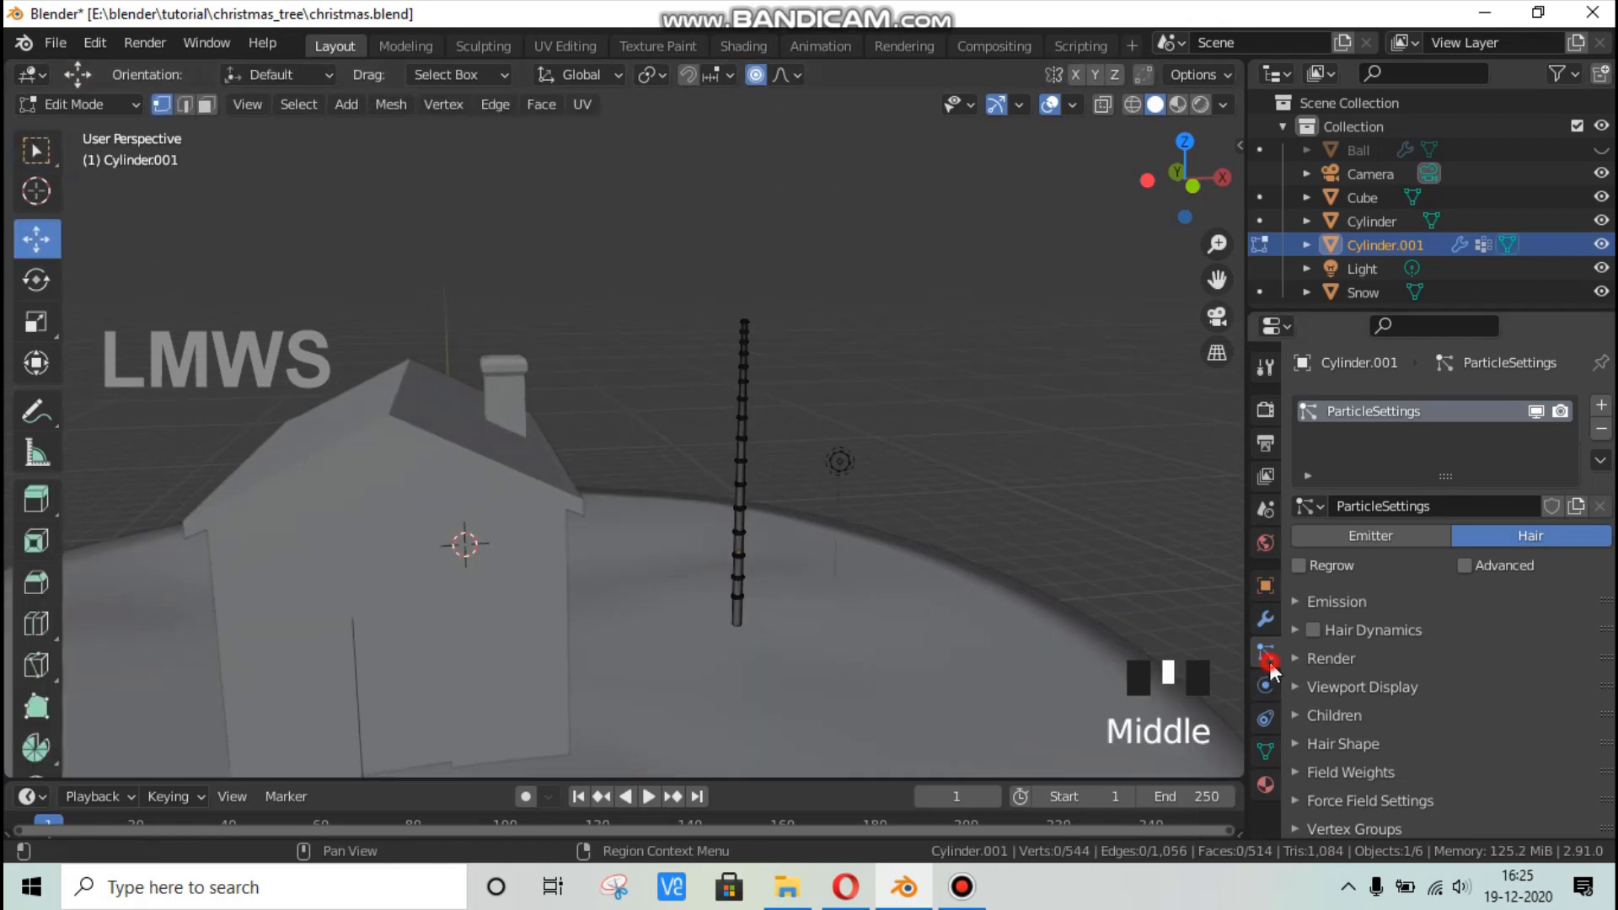
click(1266, 750)
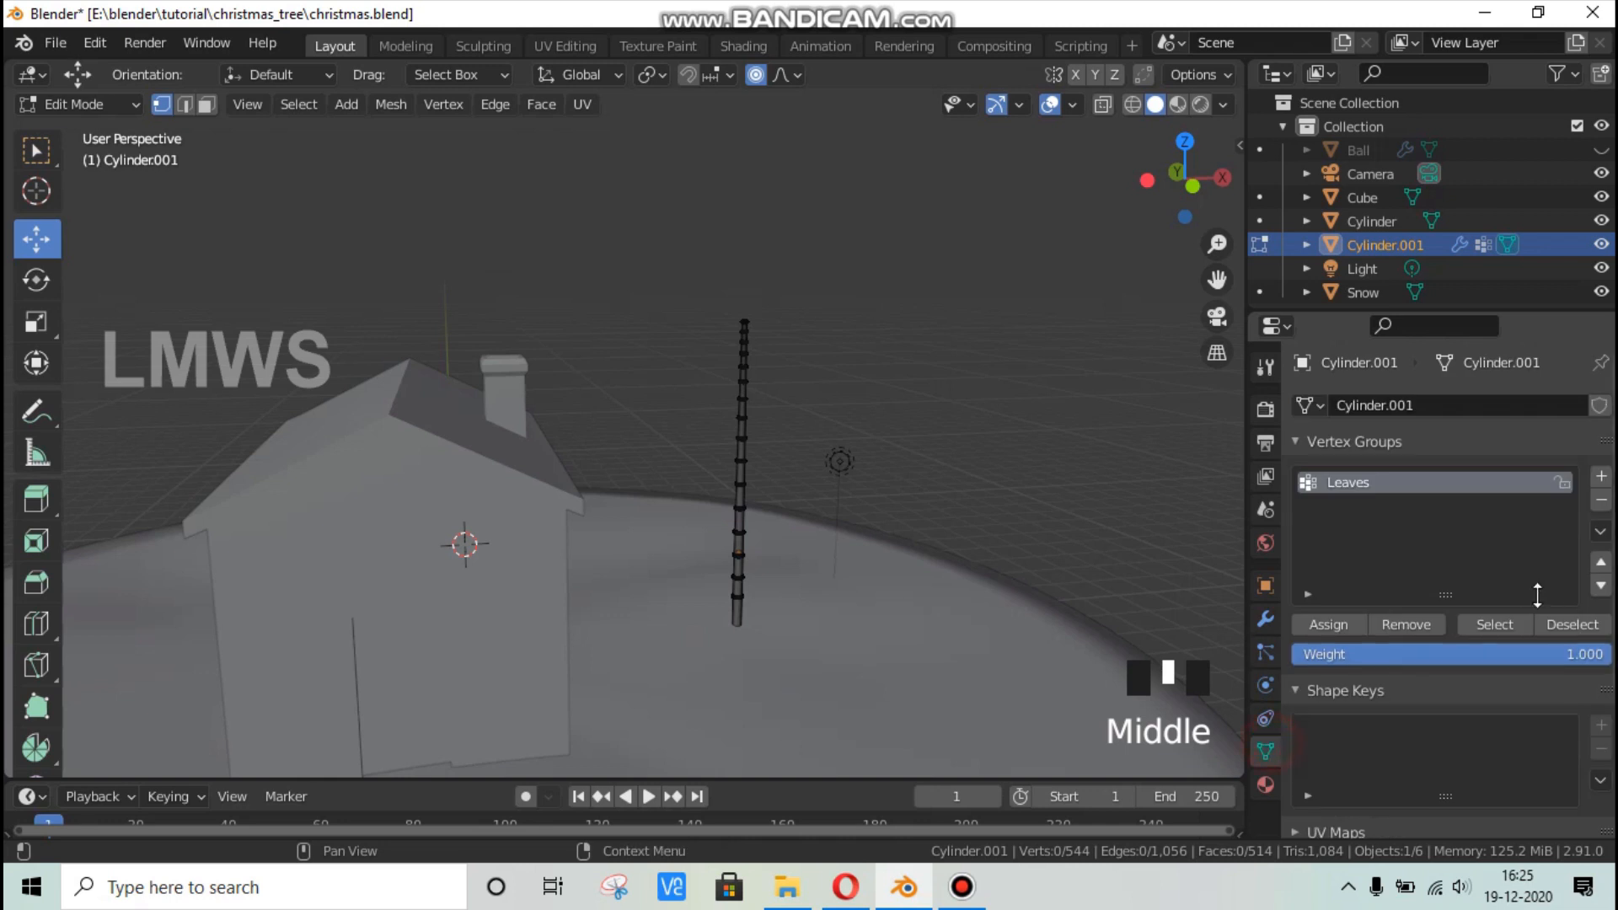
click(1504, 630)
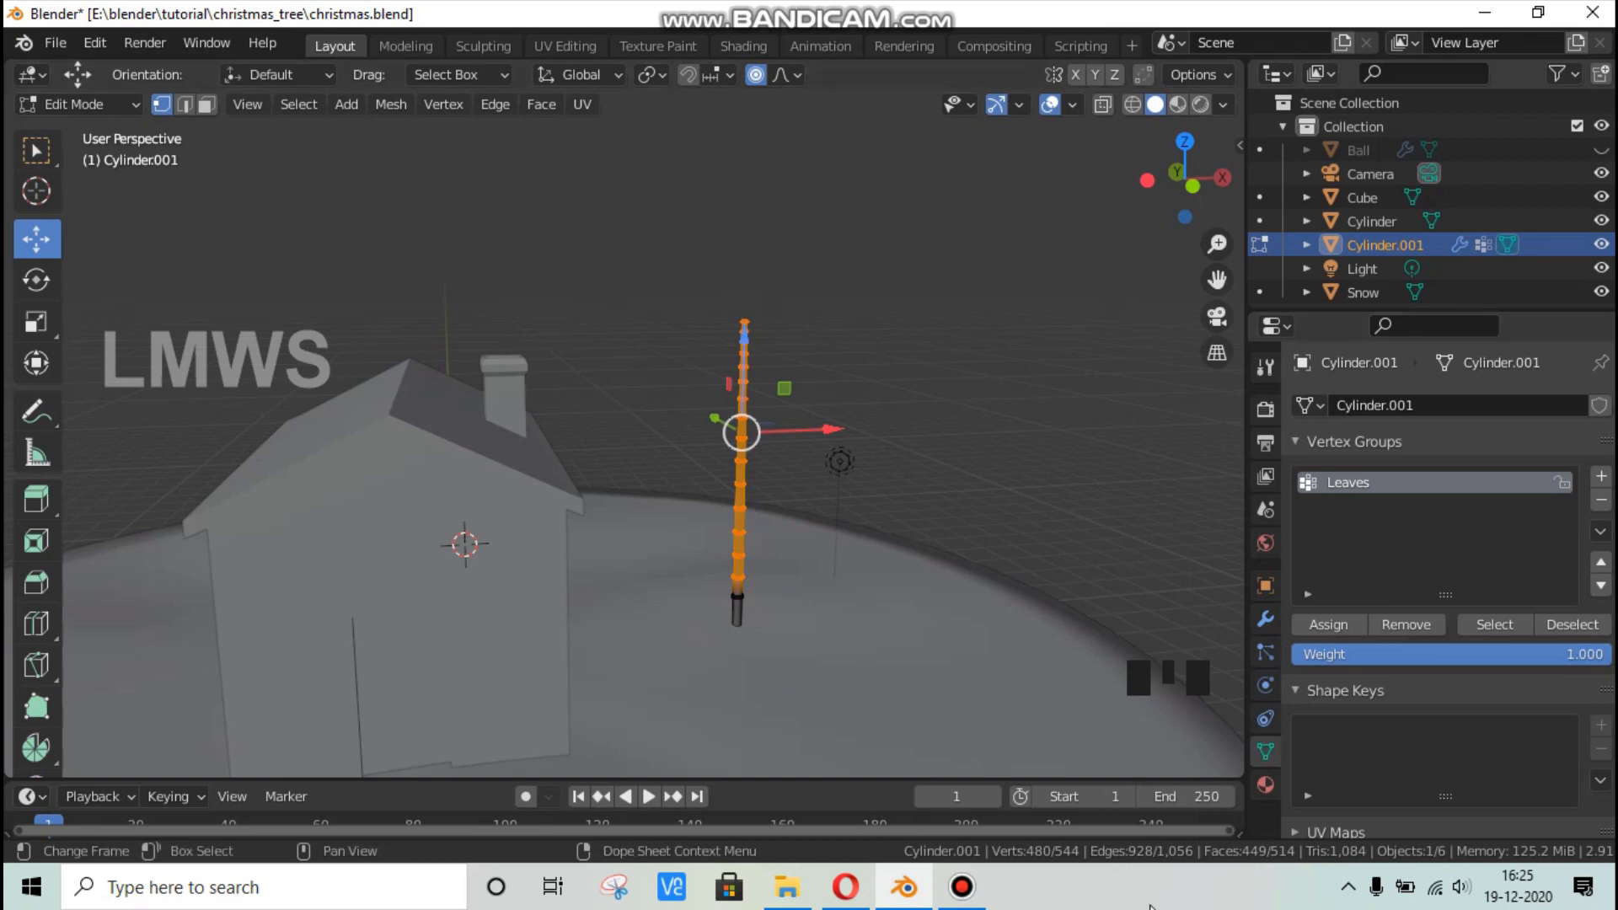
middle_drag(949, 596, 796, 606)
key(Tab)
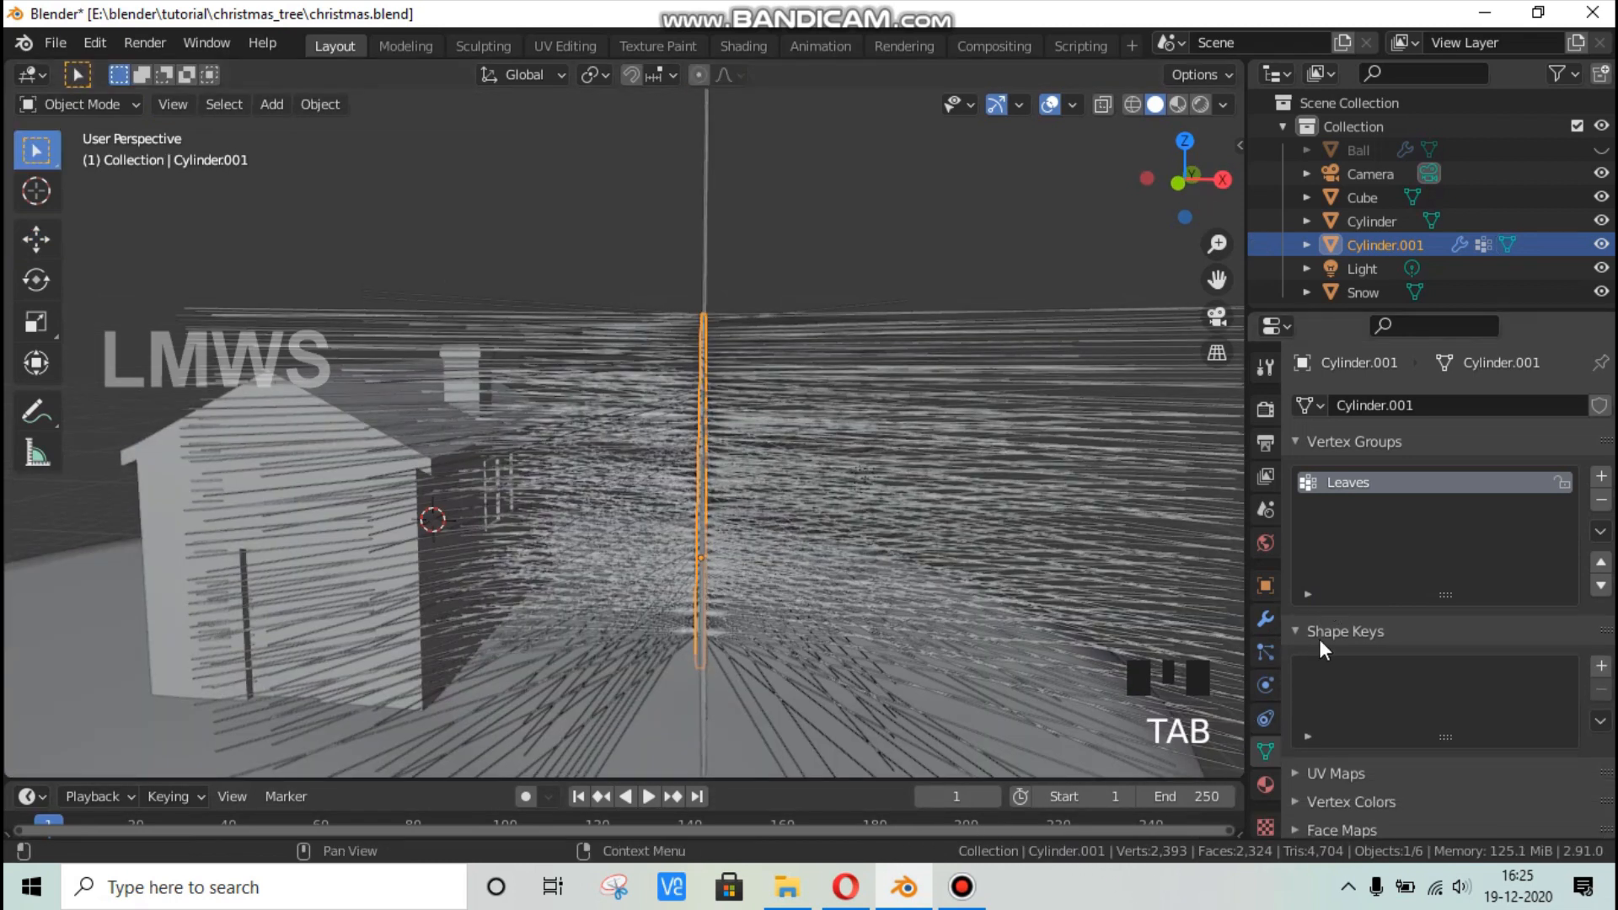
Set the hair emission number of the trunk's particle system to 480.
click(1266, 653)
click(1364, 607)
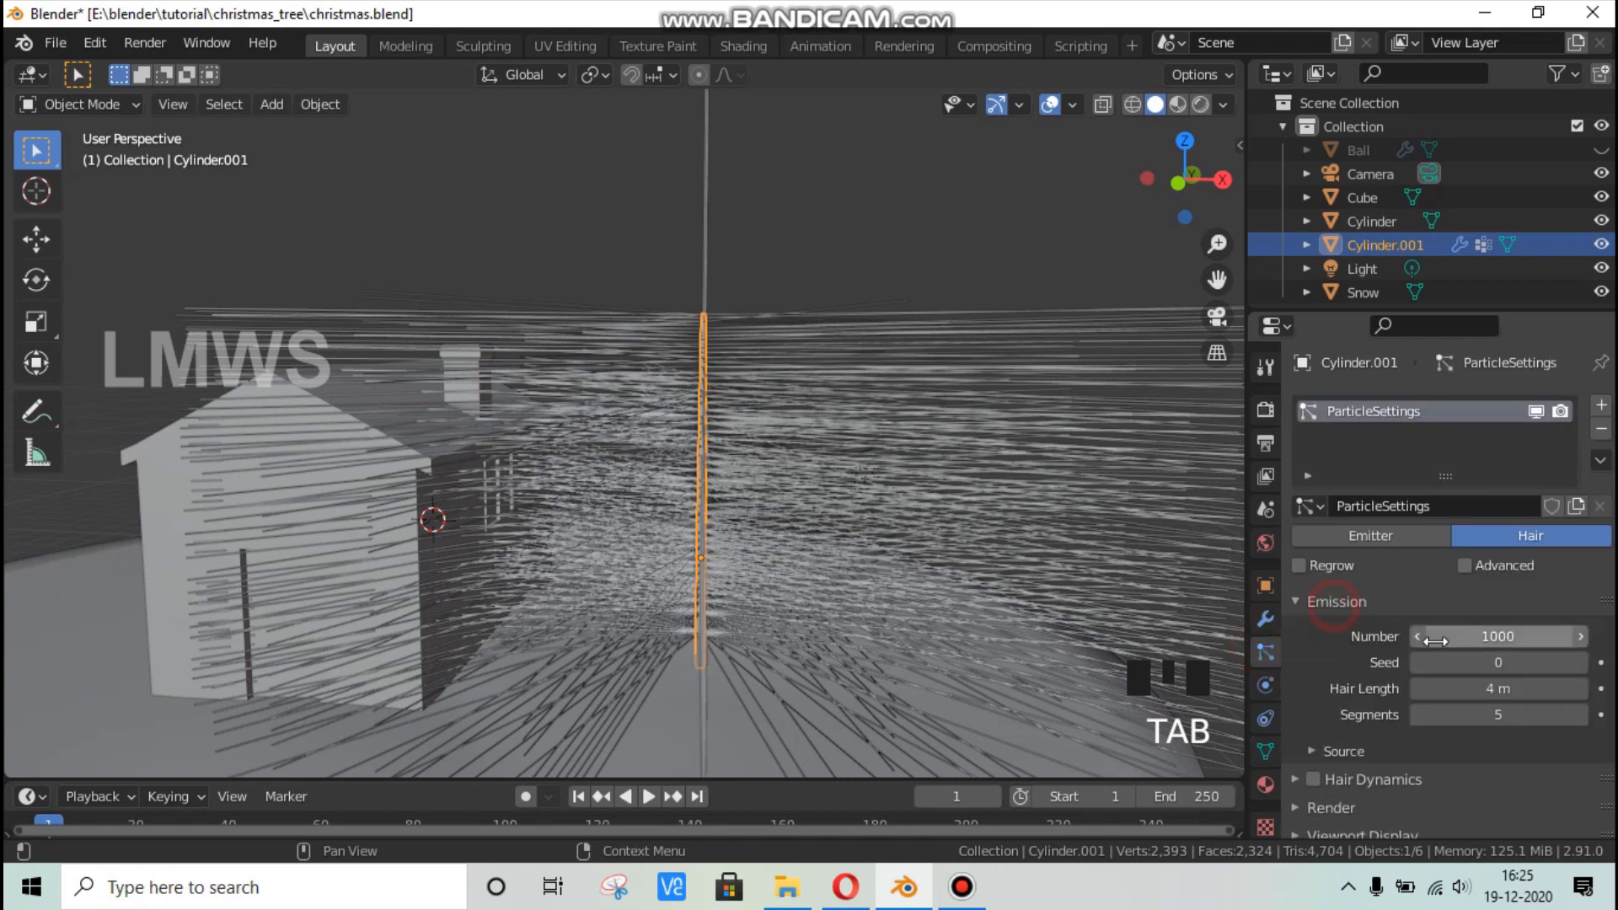
click(1475, 636)
key(Left)
key(Left)
key(Left)
key(Left)
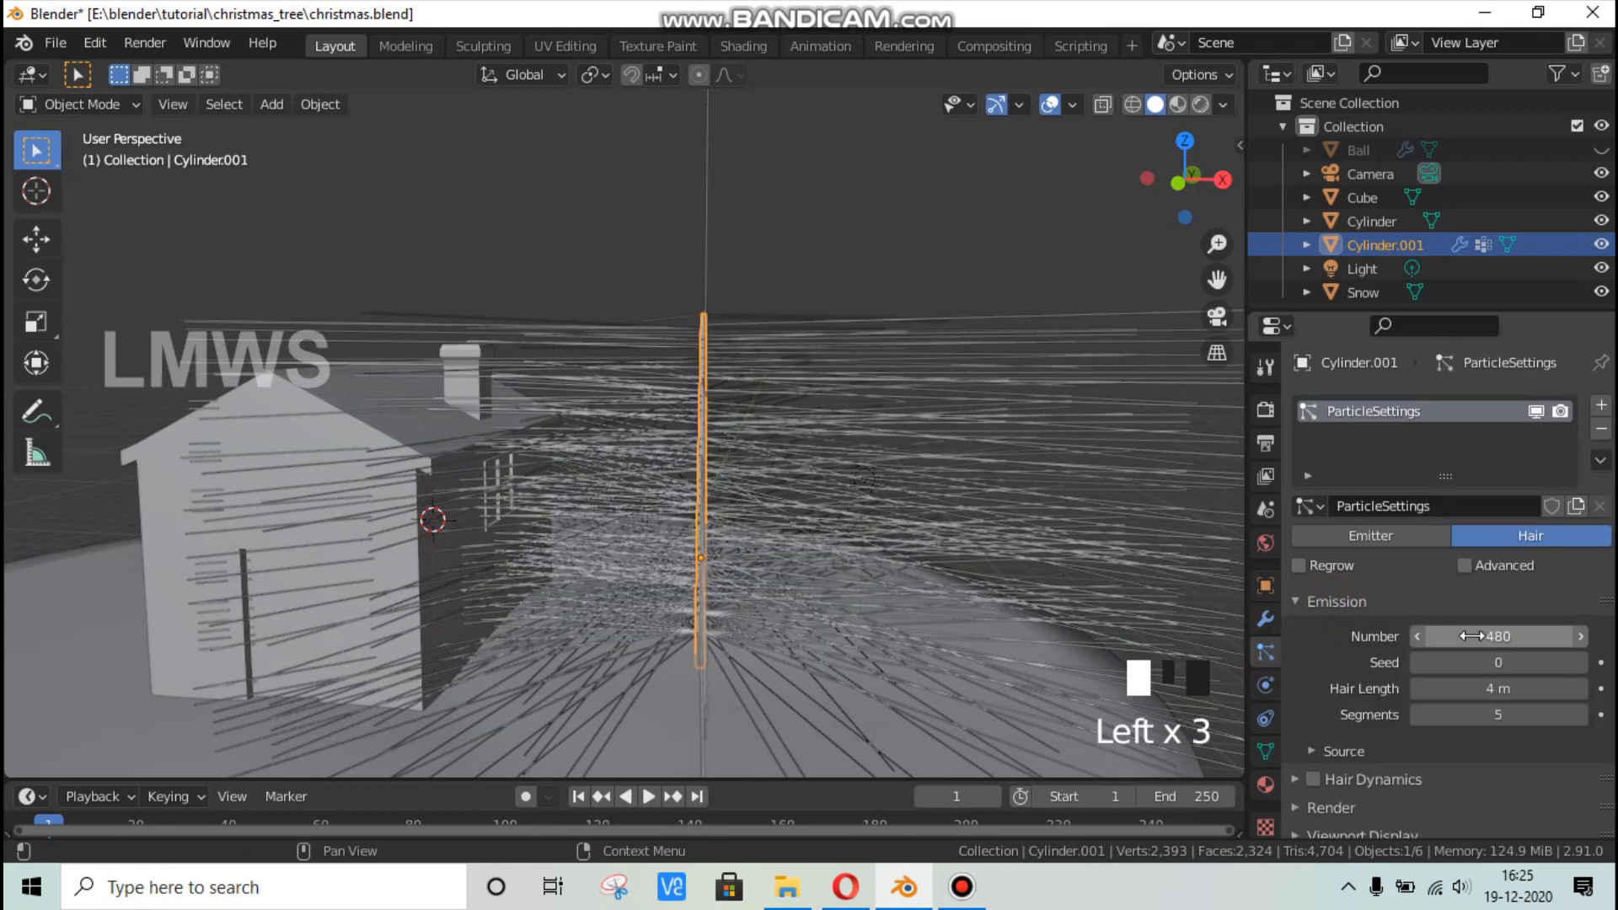
Turn on the advanced hair options and enable Rotation for the trunk's particles.
click(1476, 567)
click(1335, 601)
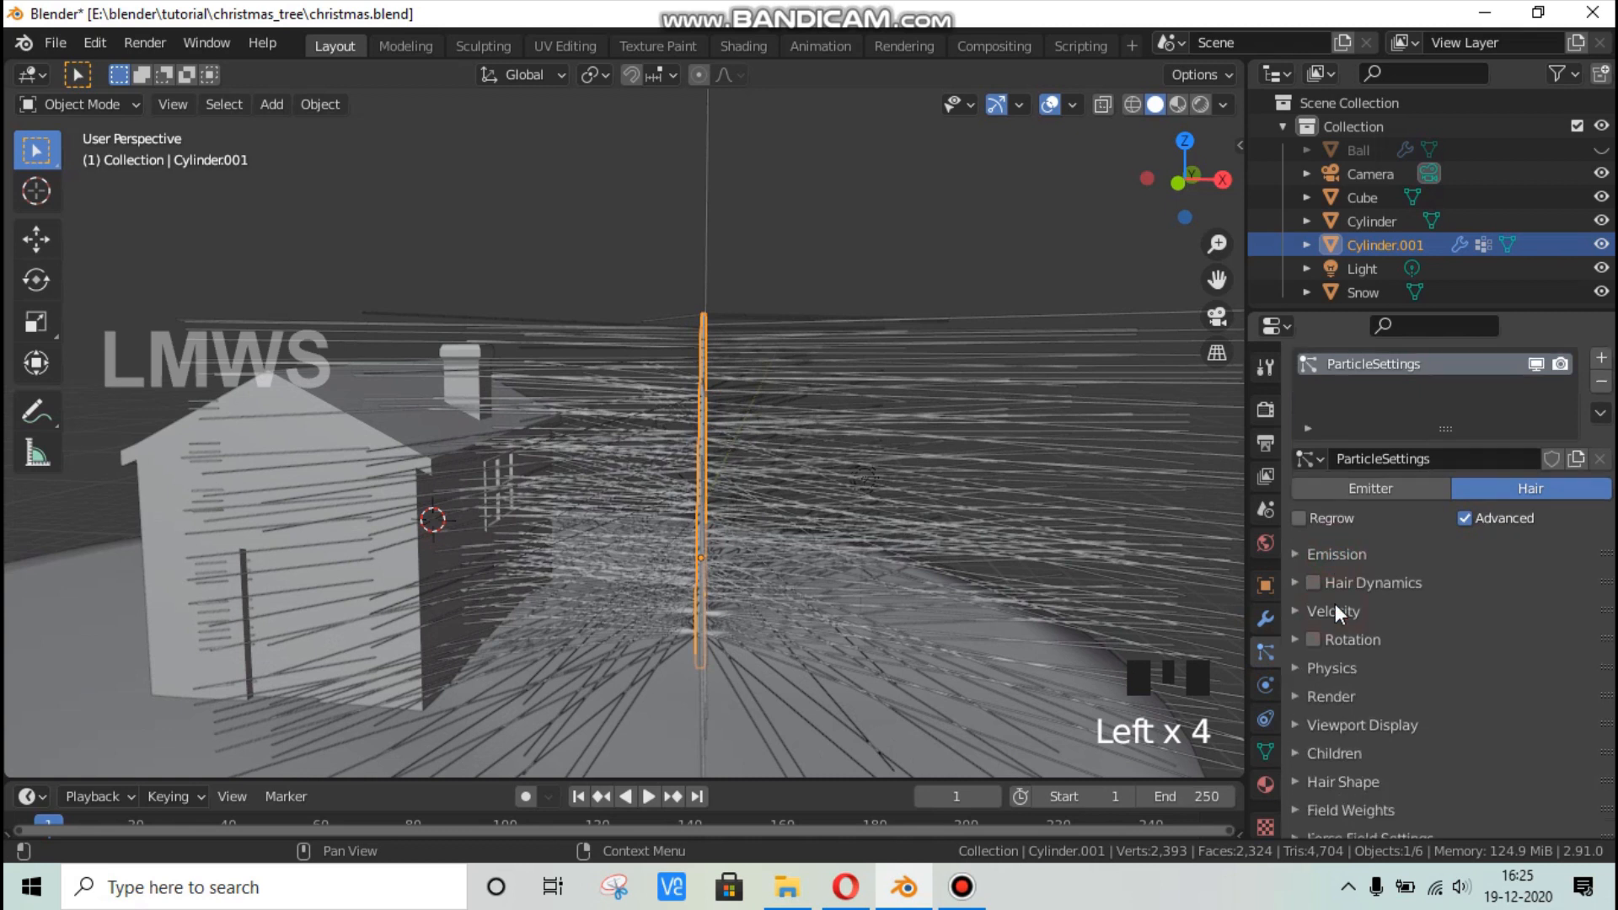
scroll(1296, 557, down, 4)
click(1314, 547)
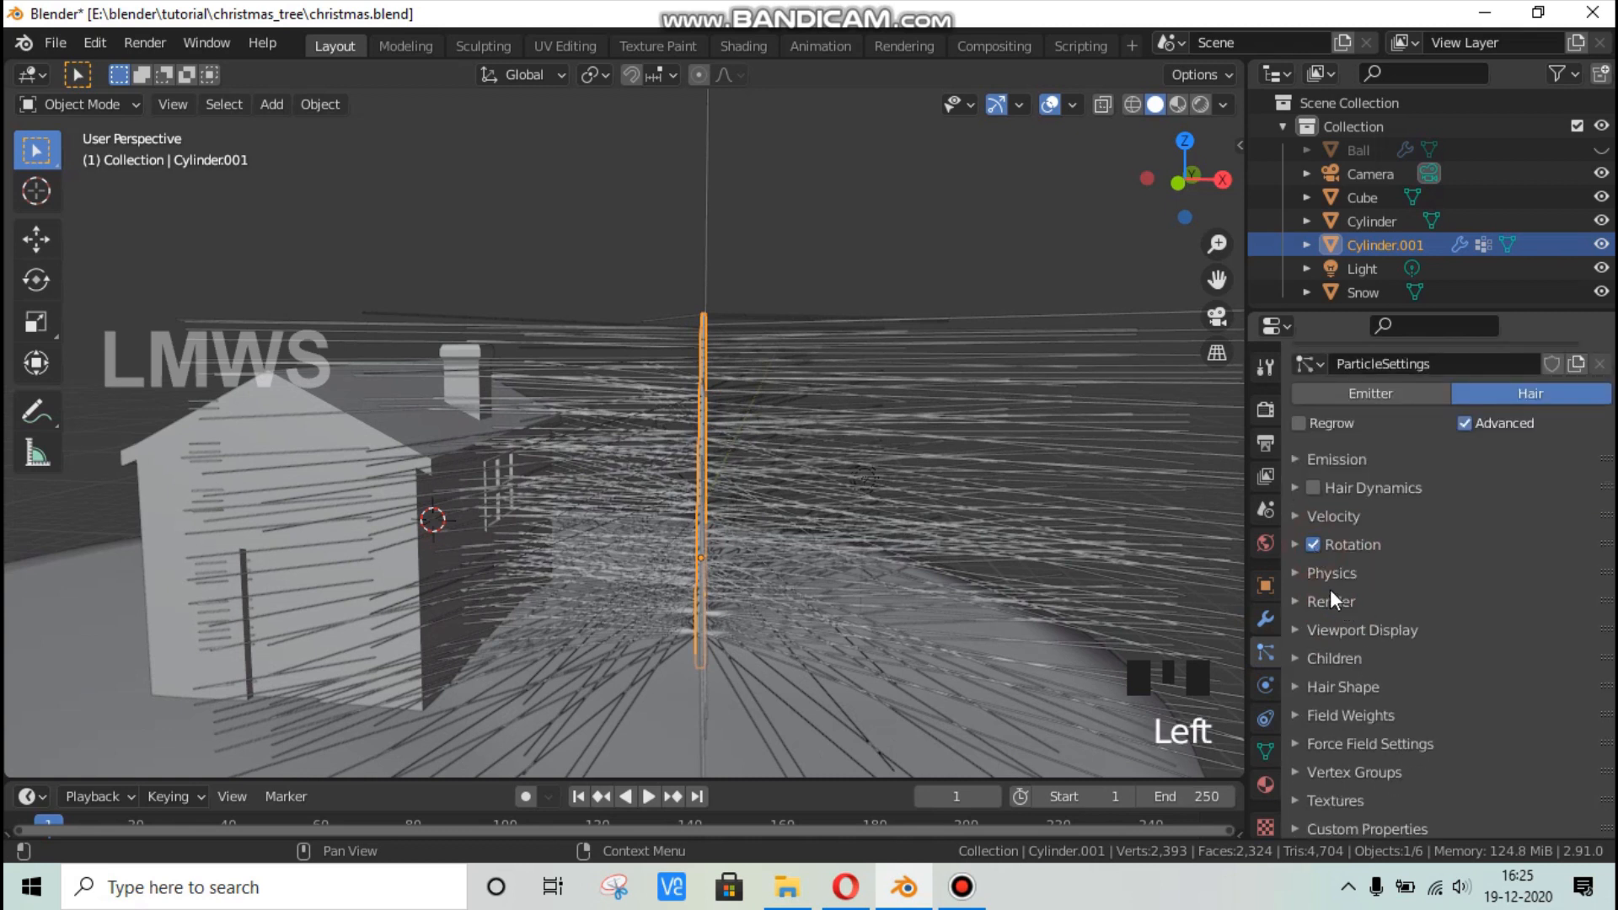
Create a new collection in the scene and make it the active one.
scroll(604, 246, down, 3)
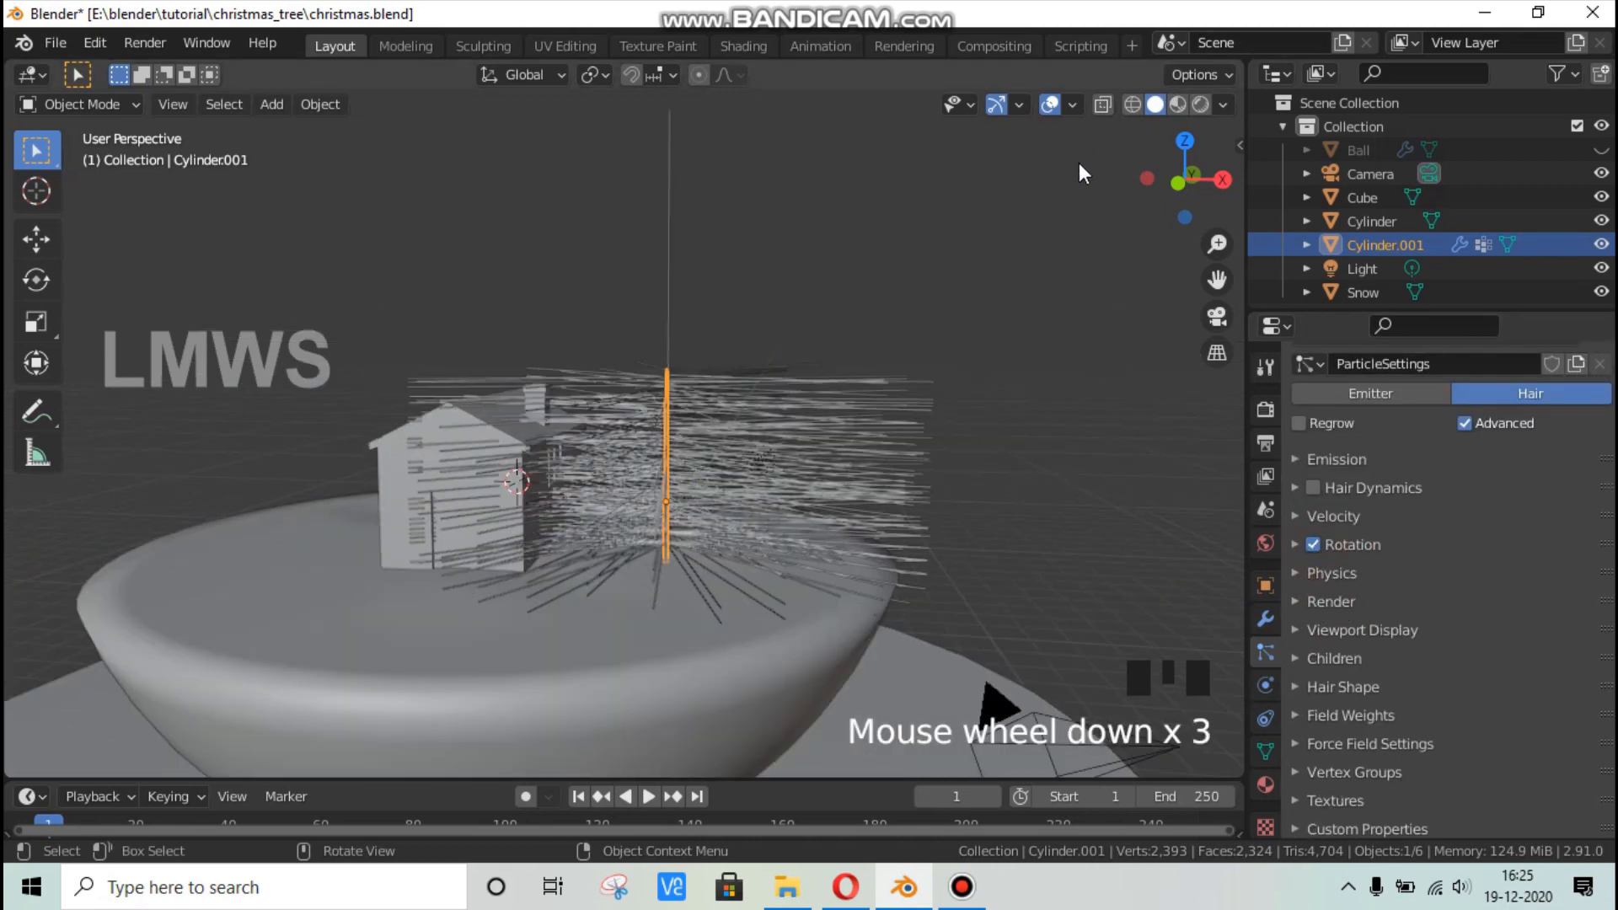
scroll(1079, 173, down, 3)
click(1283, 126)
right_click(1406, 193)
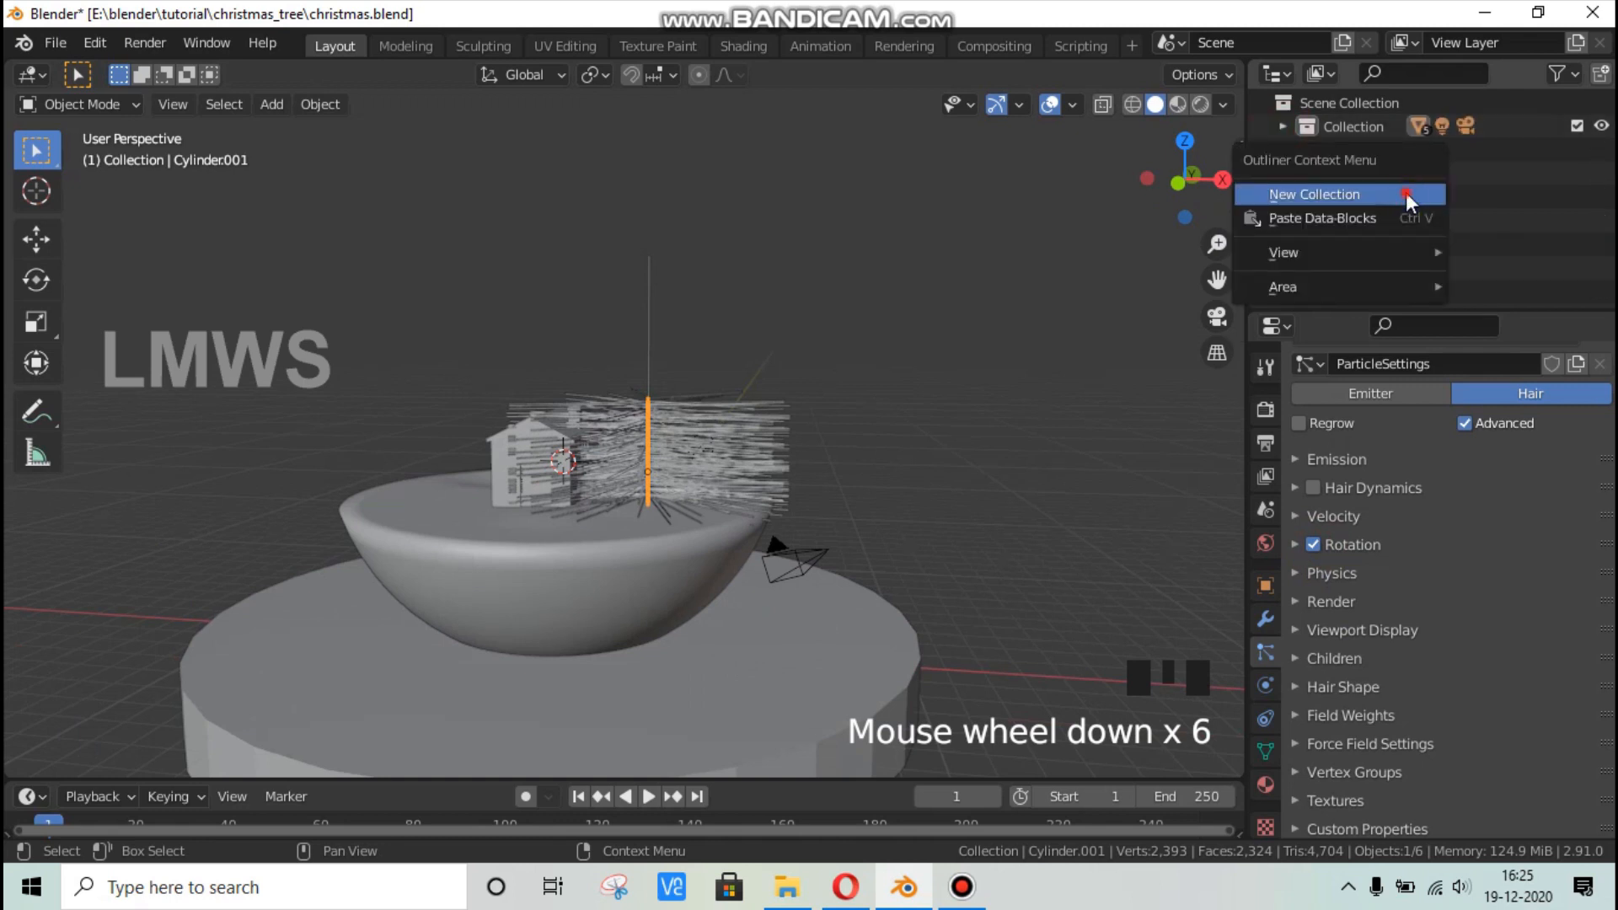
click(1383, 154)
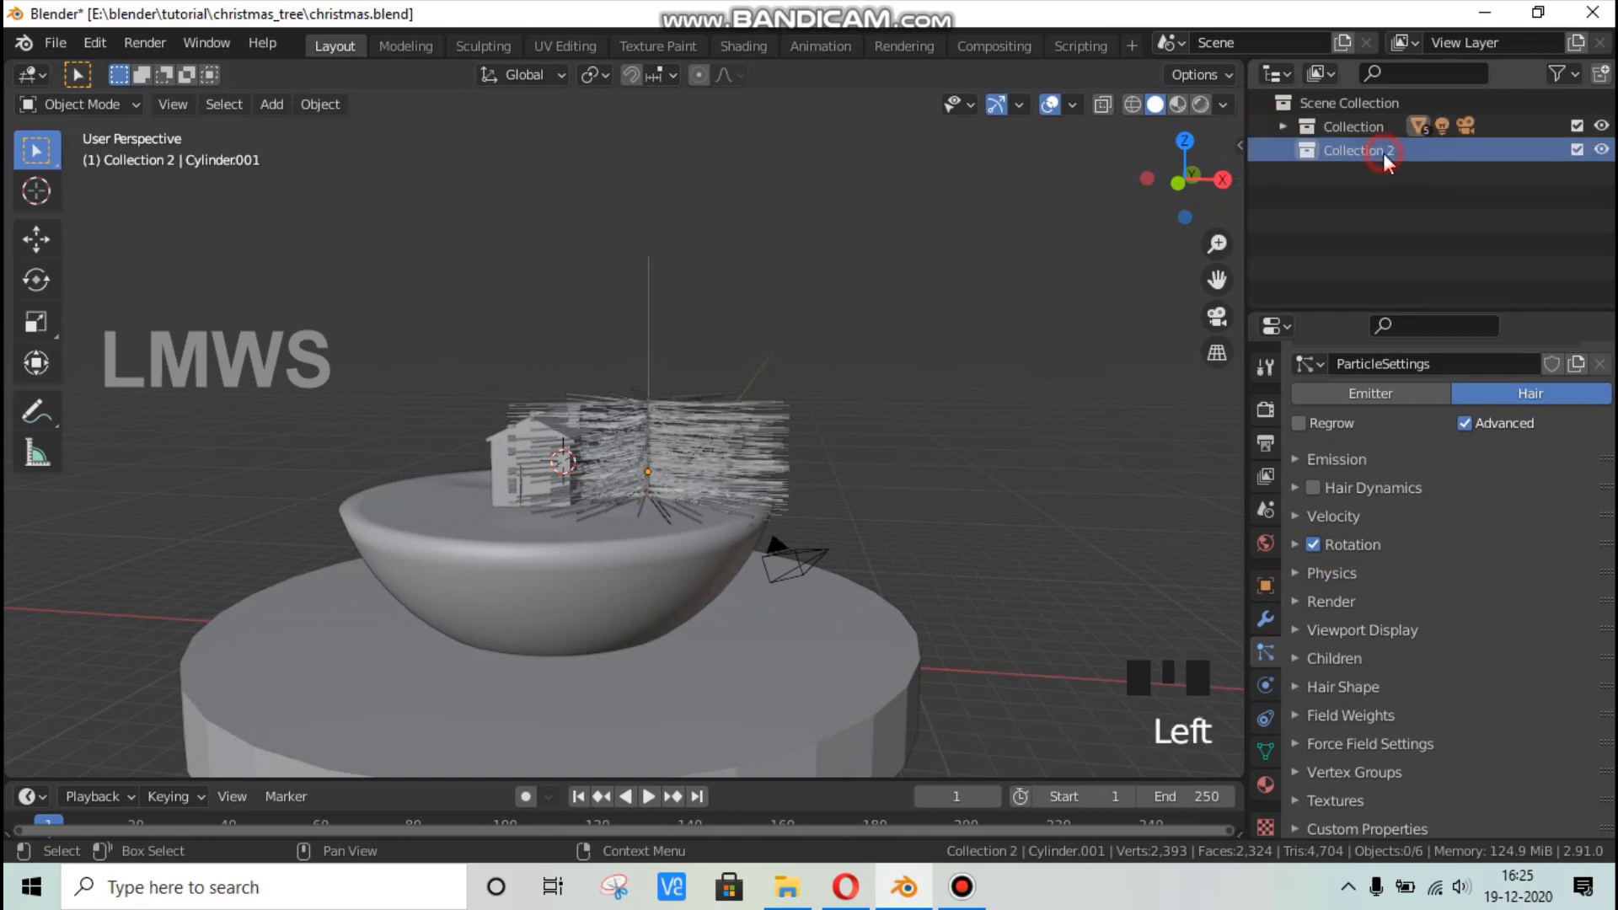
Import branch.png from the E:\blender\tutorial\tree folder as an image plane.
click(44, 43)
mouse_move(160, 361)
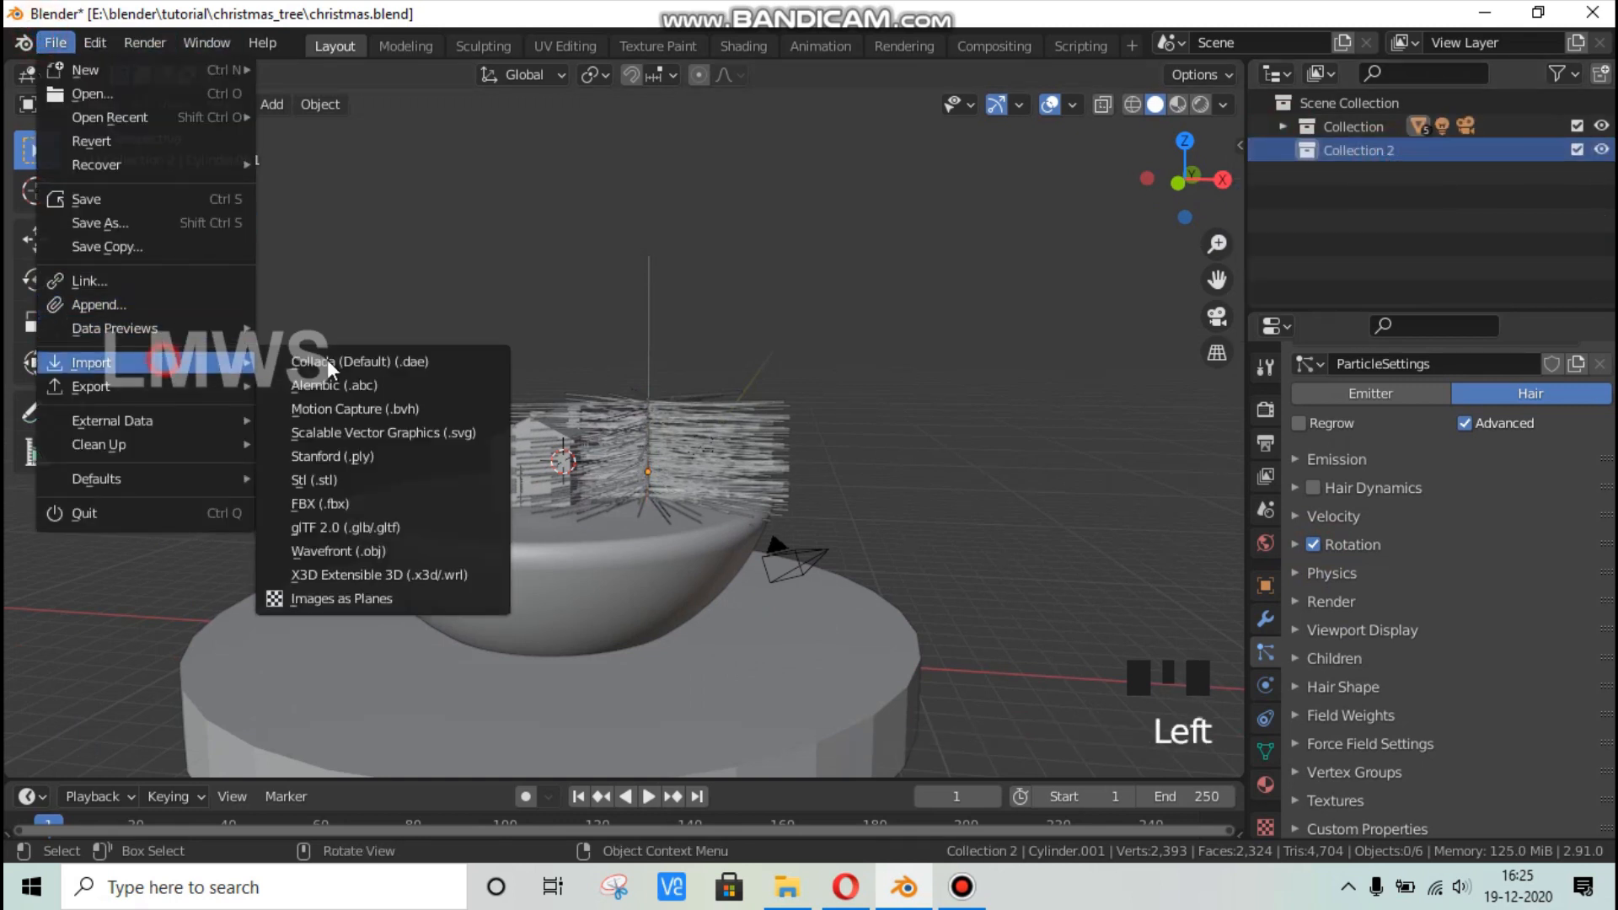
click(371, 598)
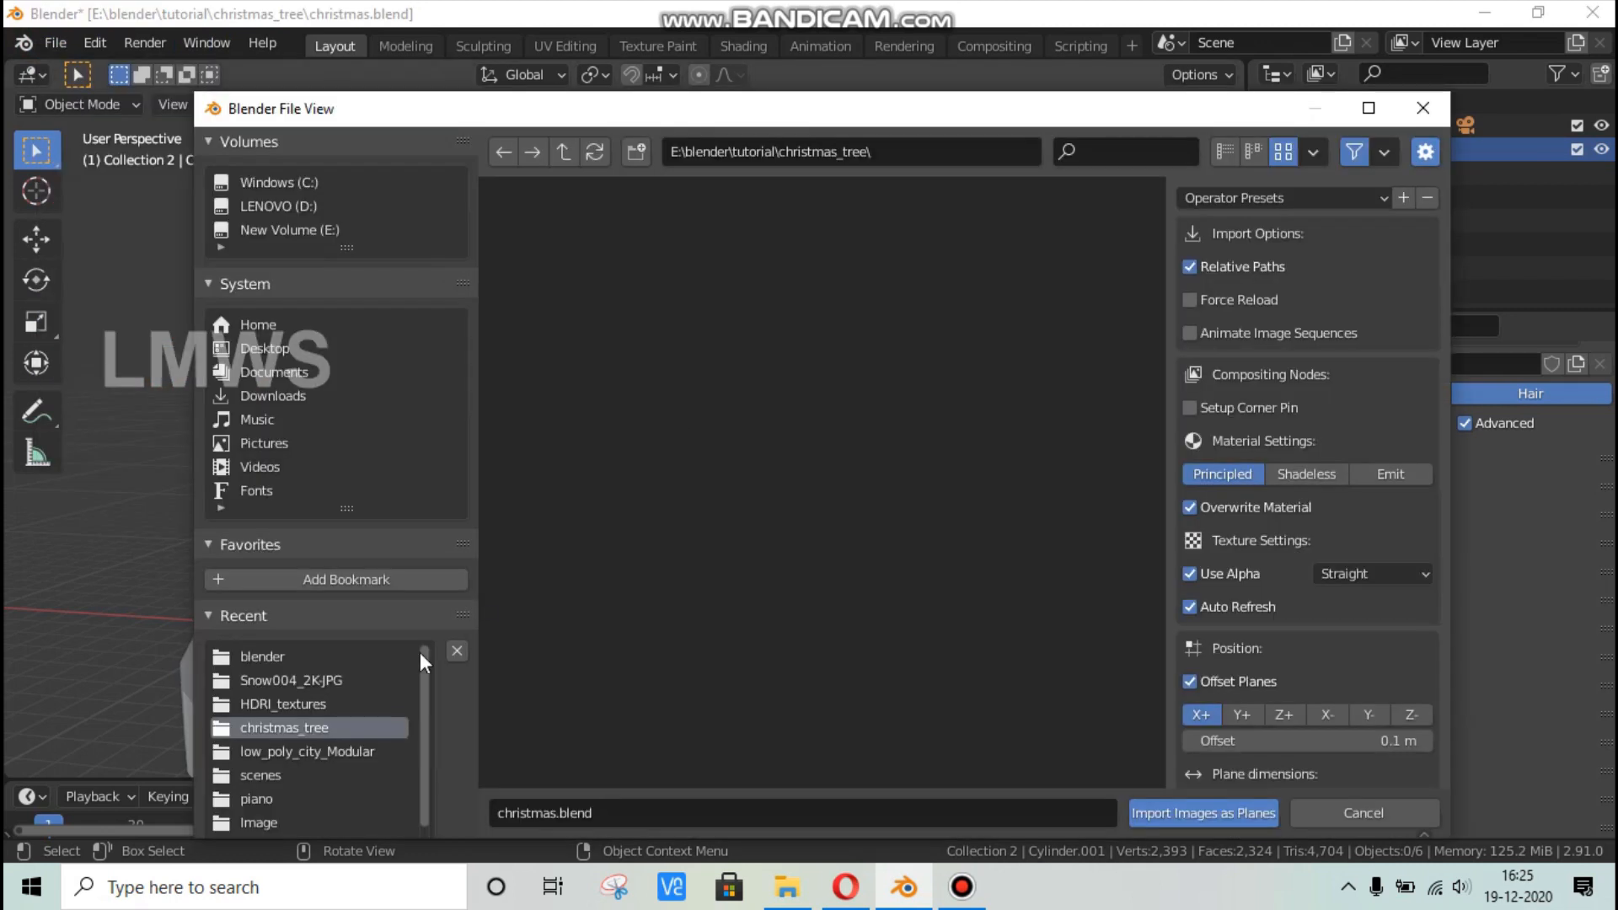
click(562, 151)
click(563, 152)
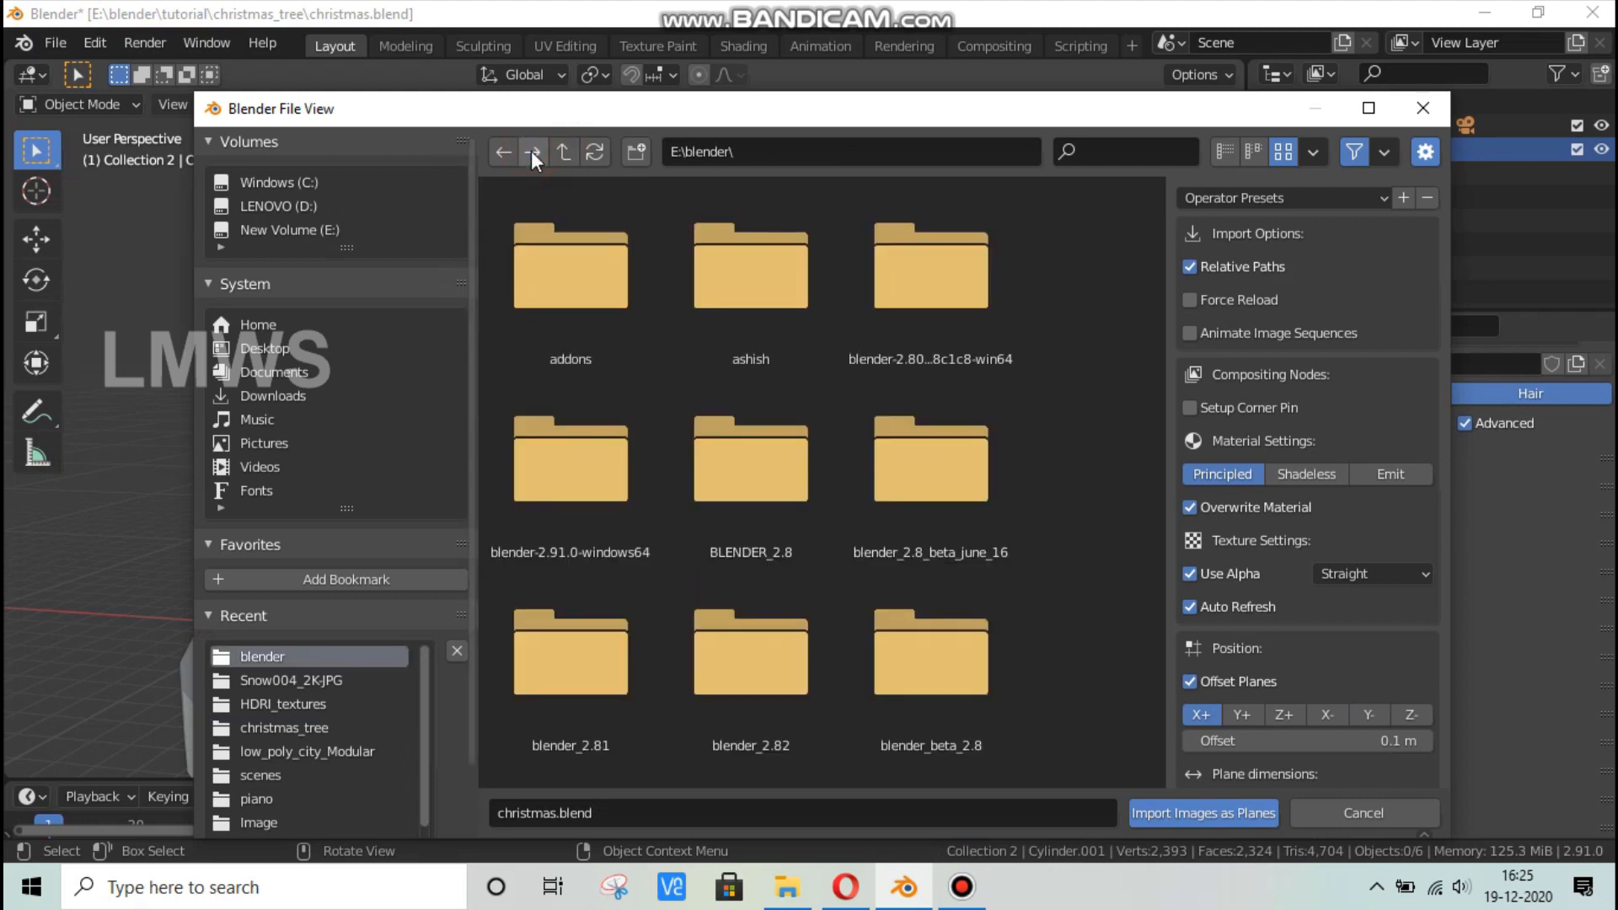
click(504, 152)
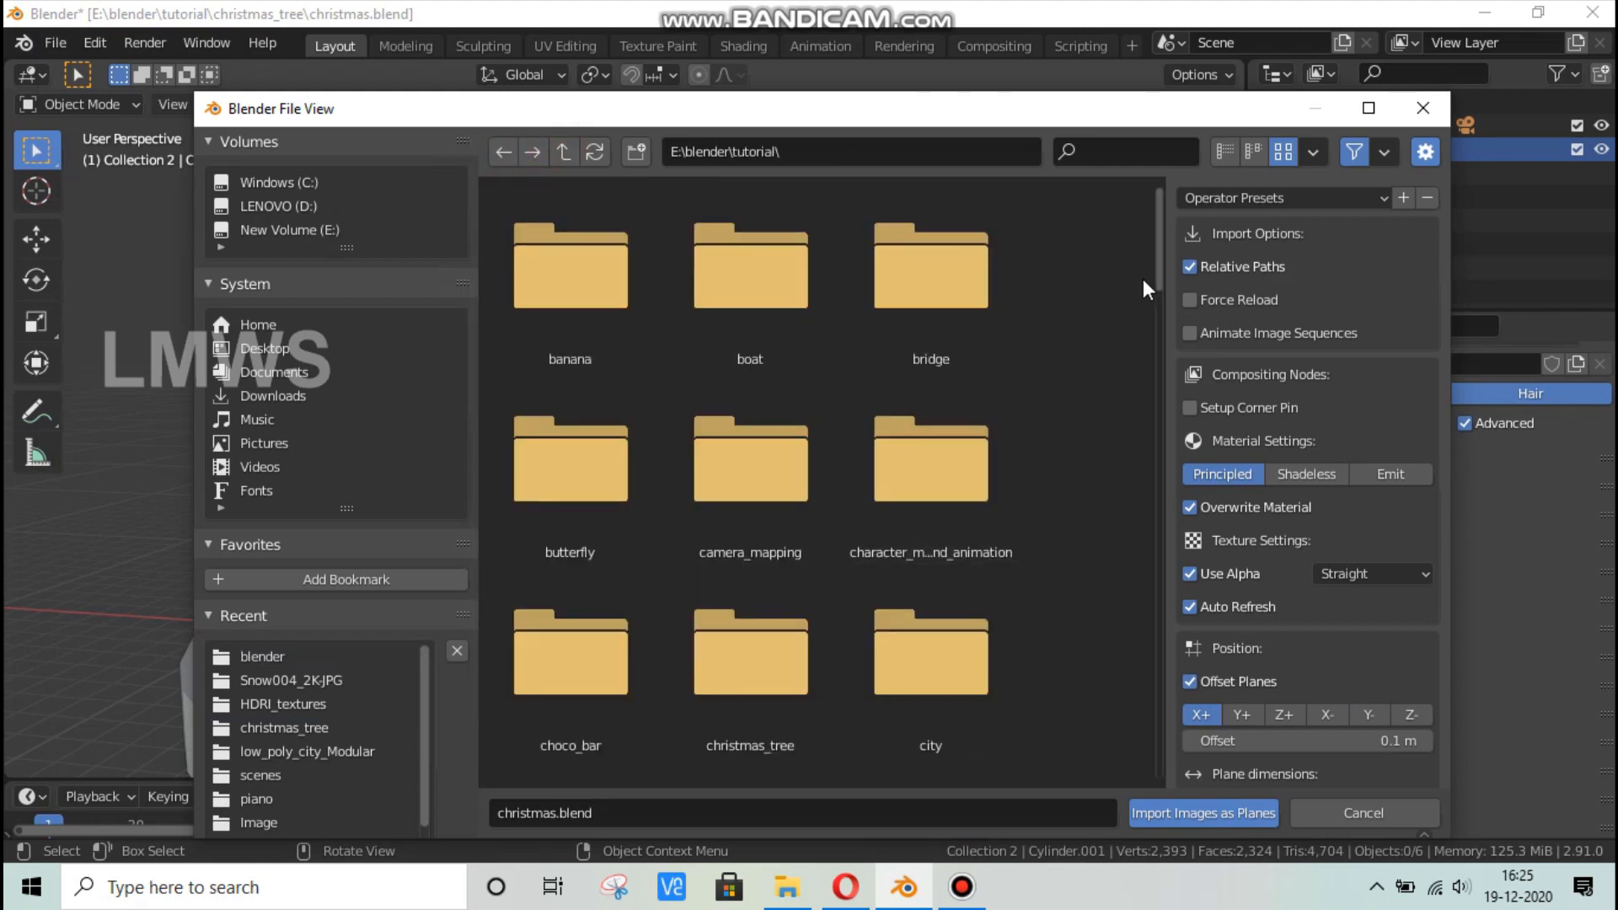
drag(1156, 265, 1123, 787)
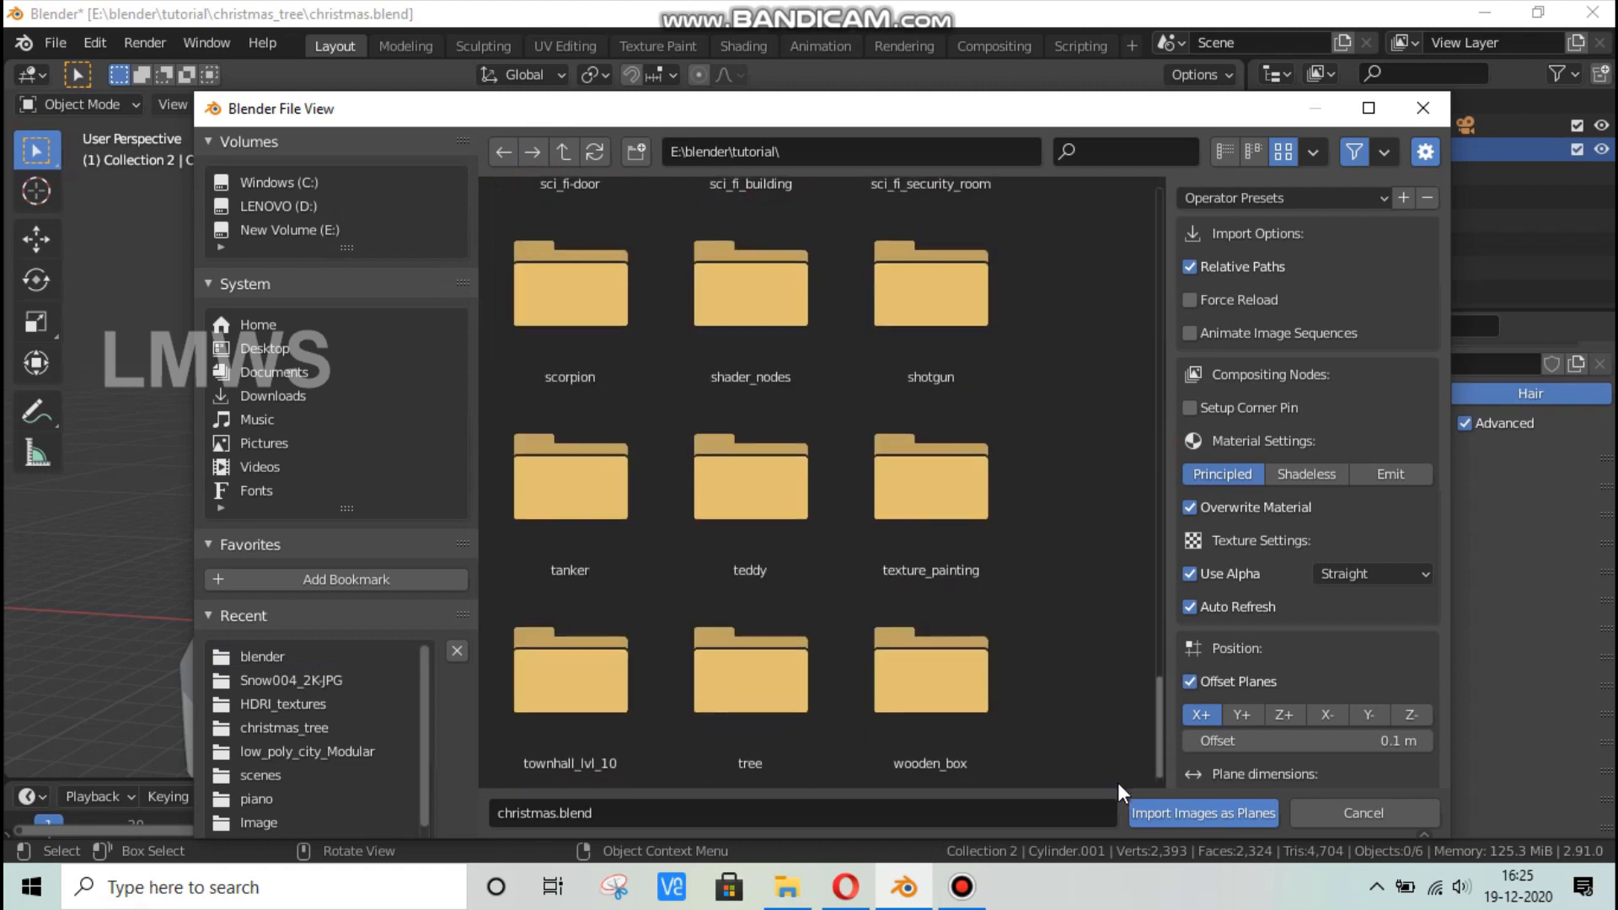
click(775, 697)
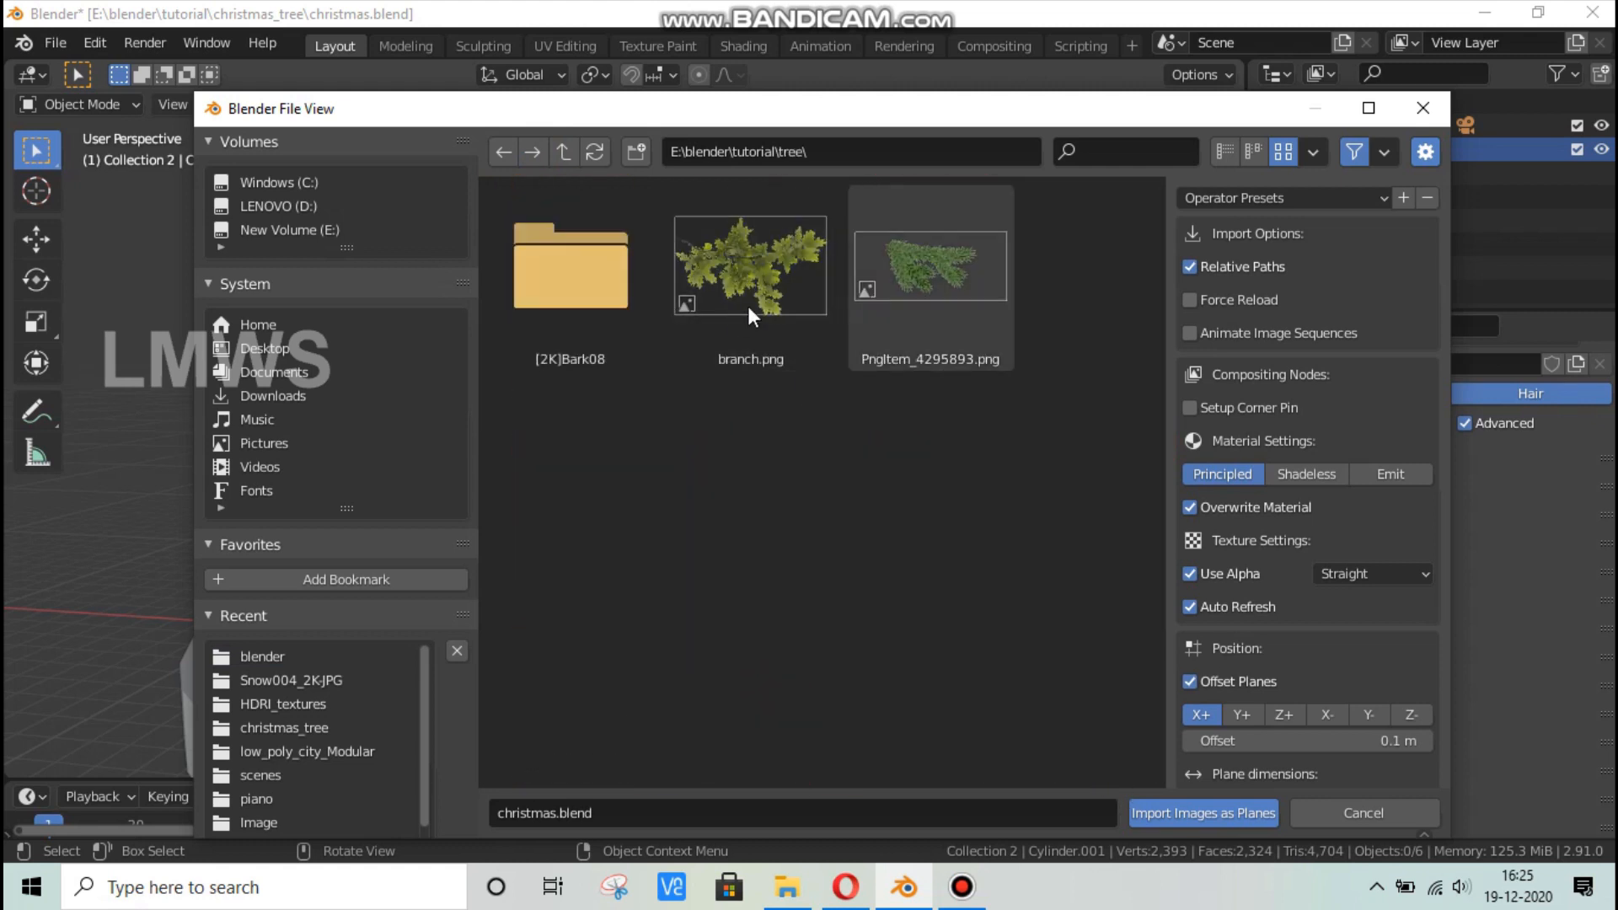
click(731, 296)
click(951, 315)
click(800, 305)
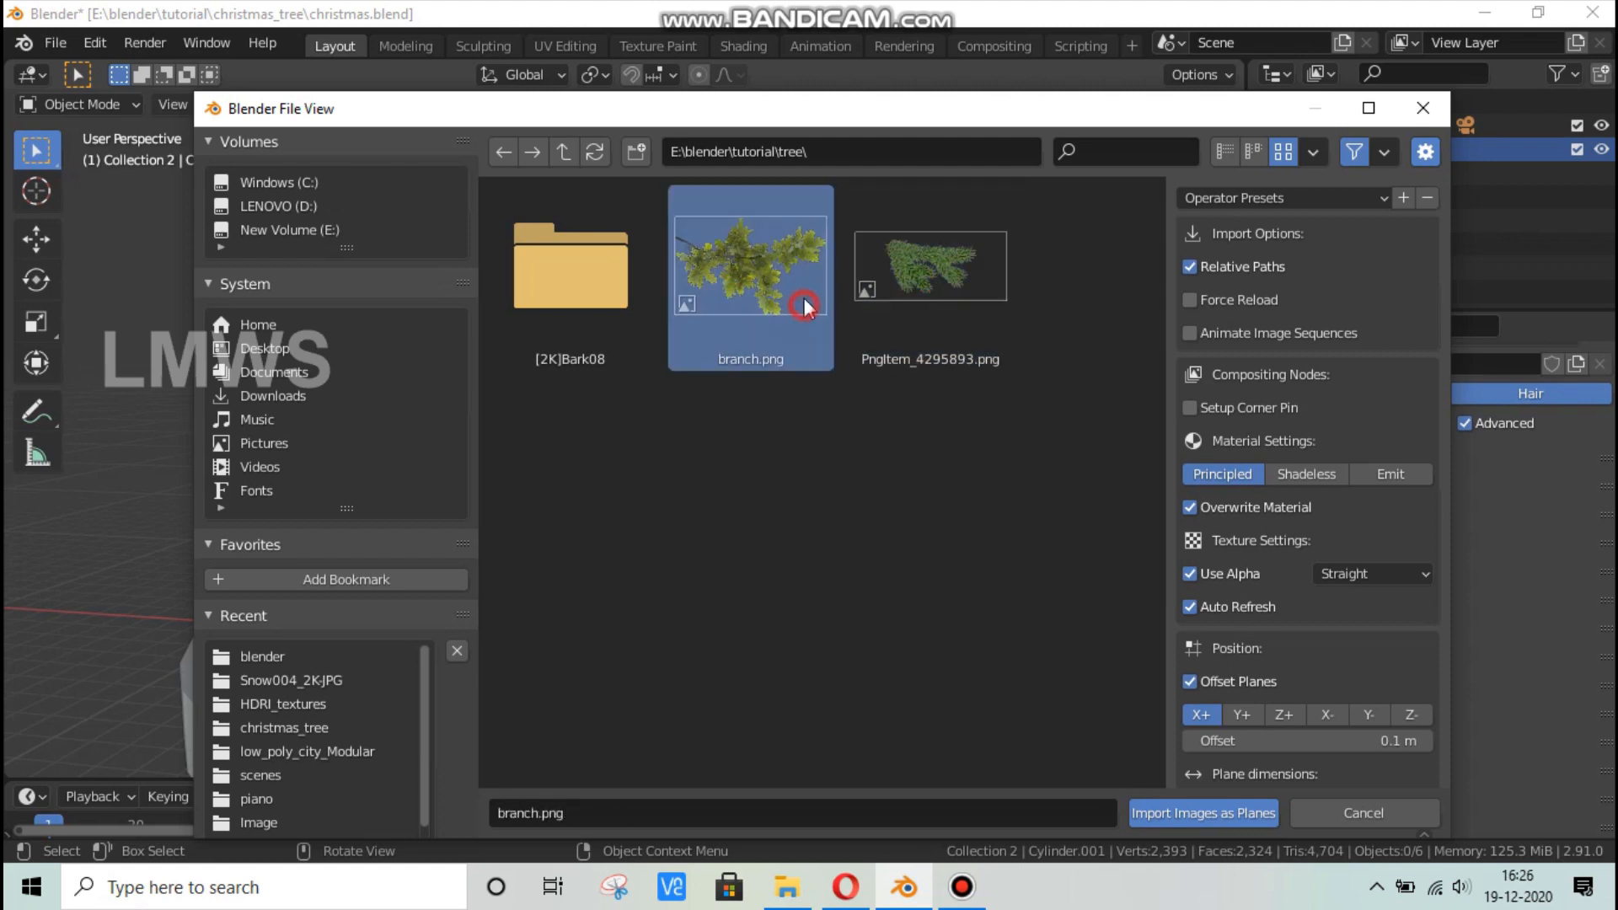
click(1178, 812)
Move the imported branch plane out of the globe into the empty space beside the base.
scroll(750, 463, down, 2)
scroll(634, 485, up, 2)
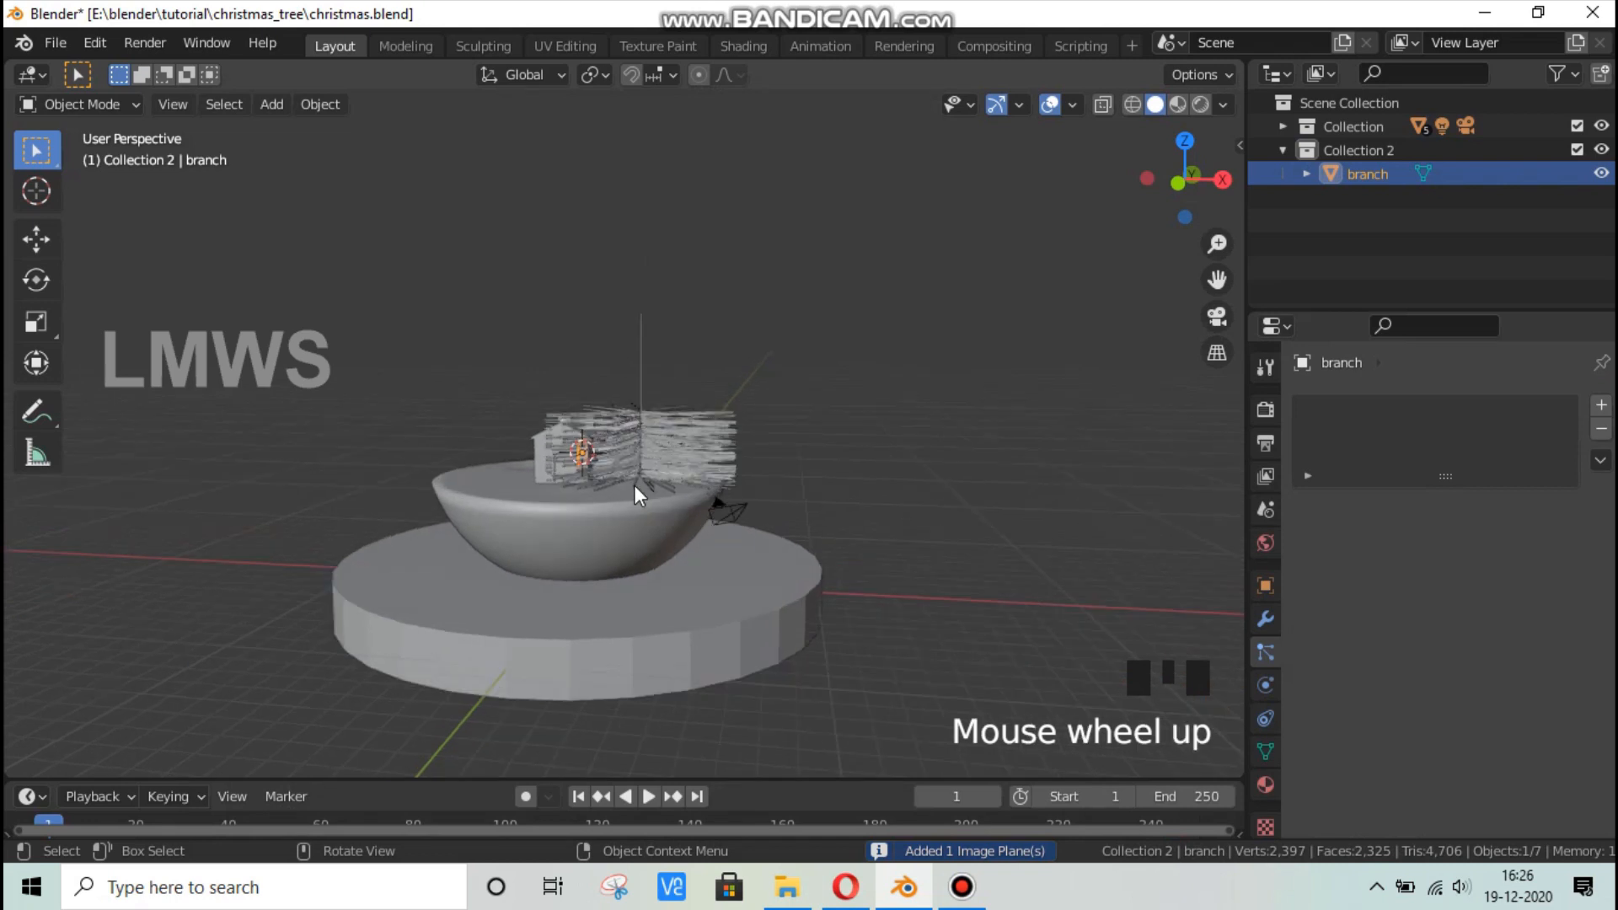
key(g)
click(1018, 551)
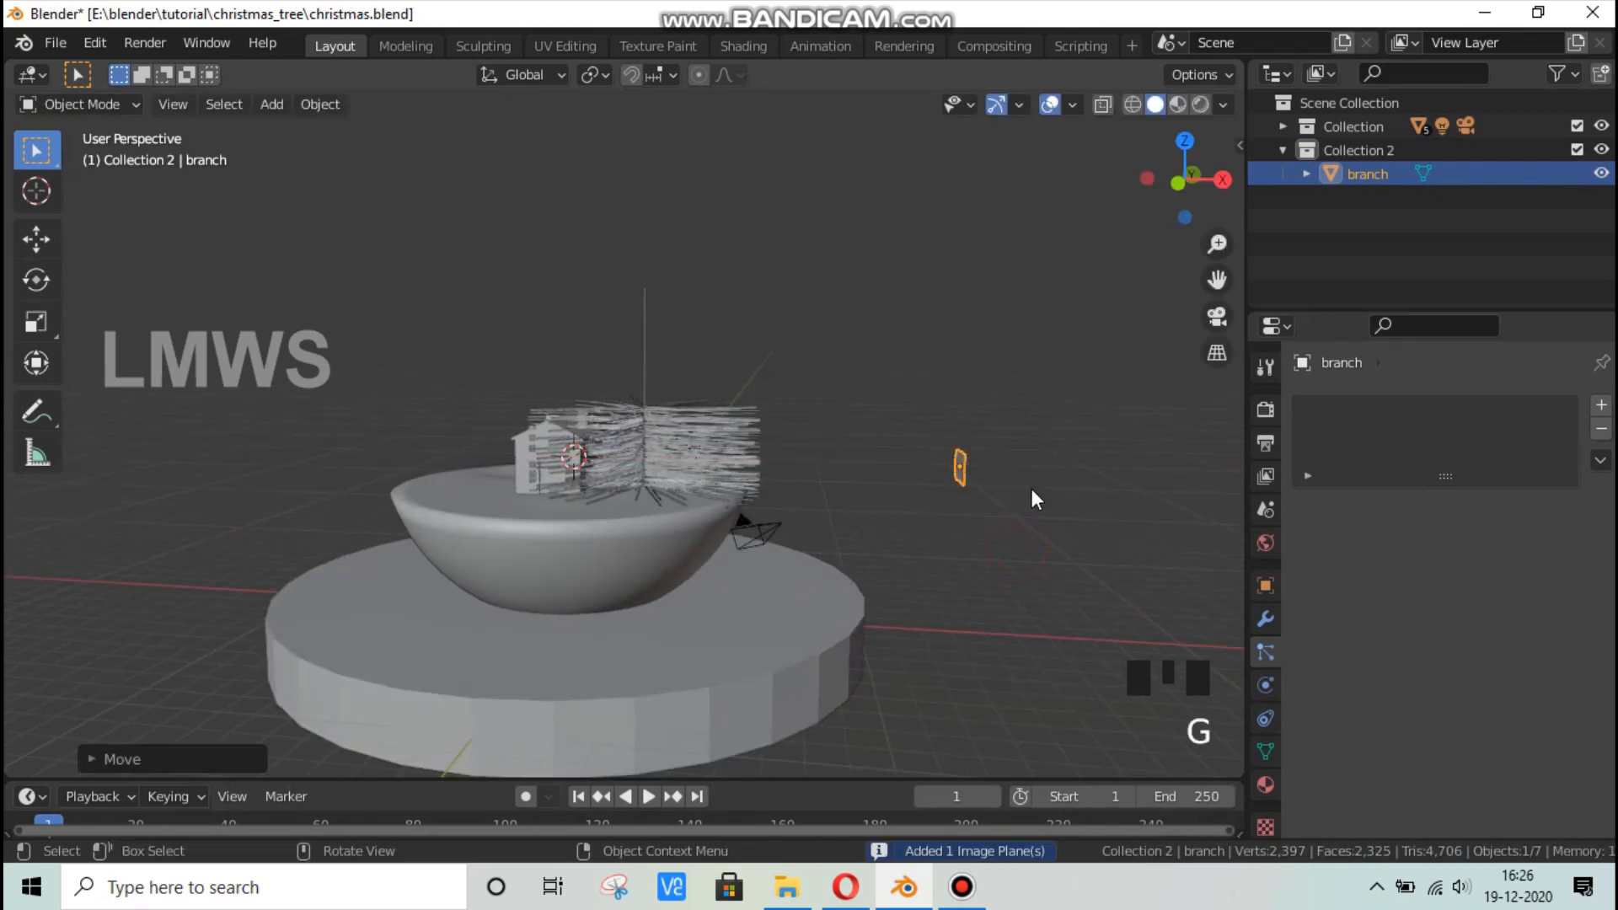
Set the solid viewport shading color to Texture.
middle_drag(1031, 489, 1327, 72)
click(1223, 104)
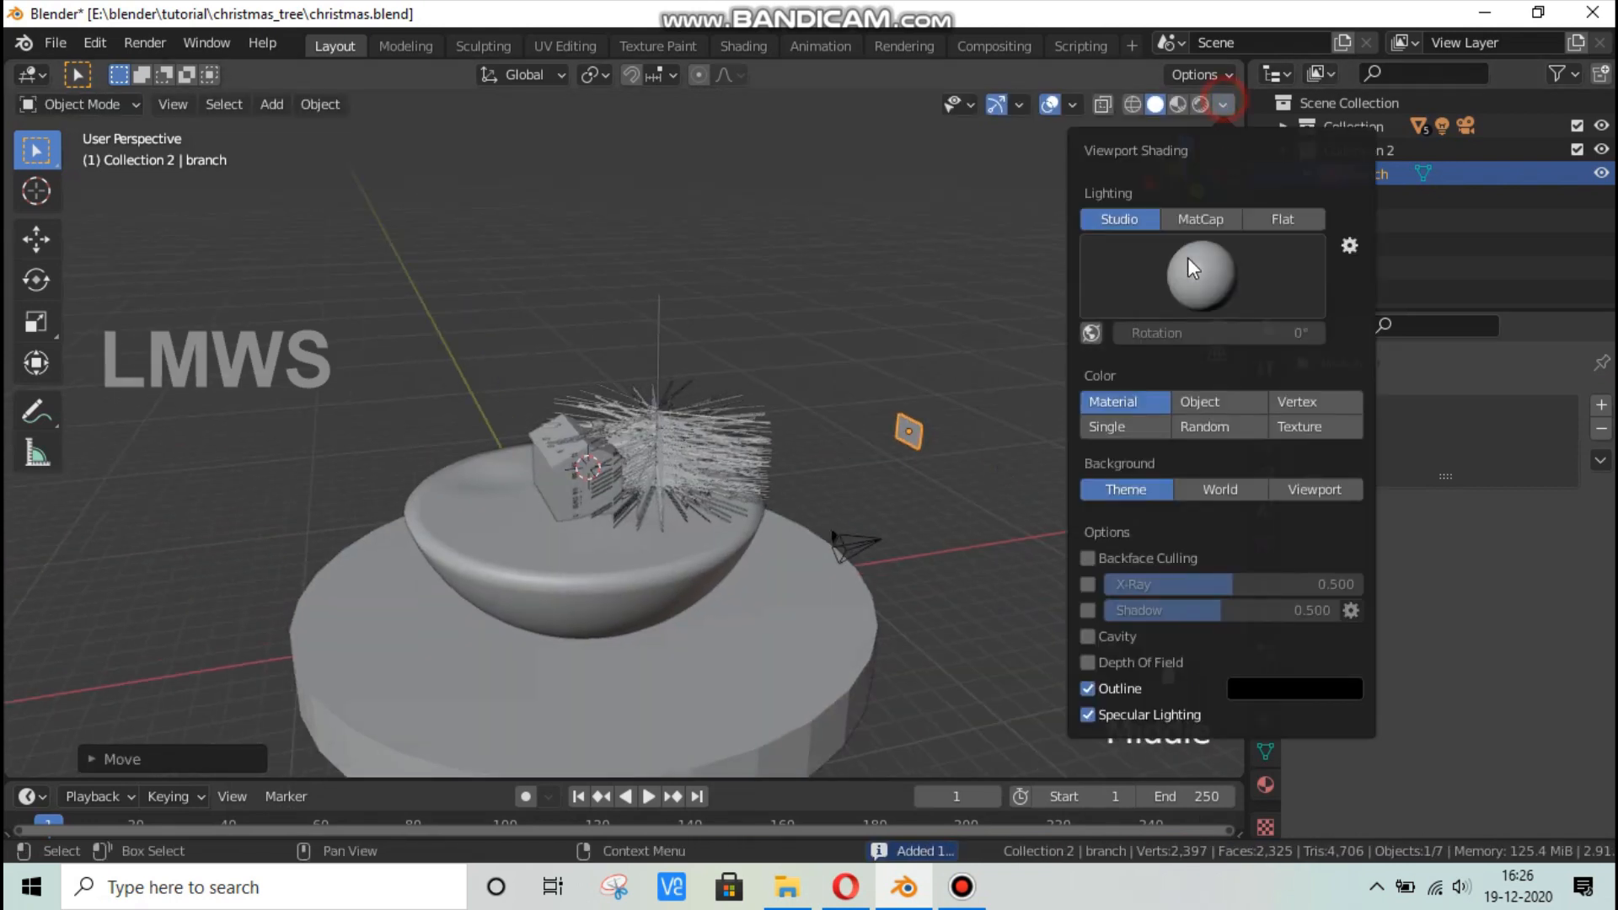
click(1307, 429)
scroll(886, 541, up, 3)
mouse_move(886, 541)
middle_down()
mouse_move(752, 518)
mouse_move(659, 335)
middle_up()
Render the trunk's hair particles as Object with branch as the instance object, and deselect everything.
click(625, 286)
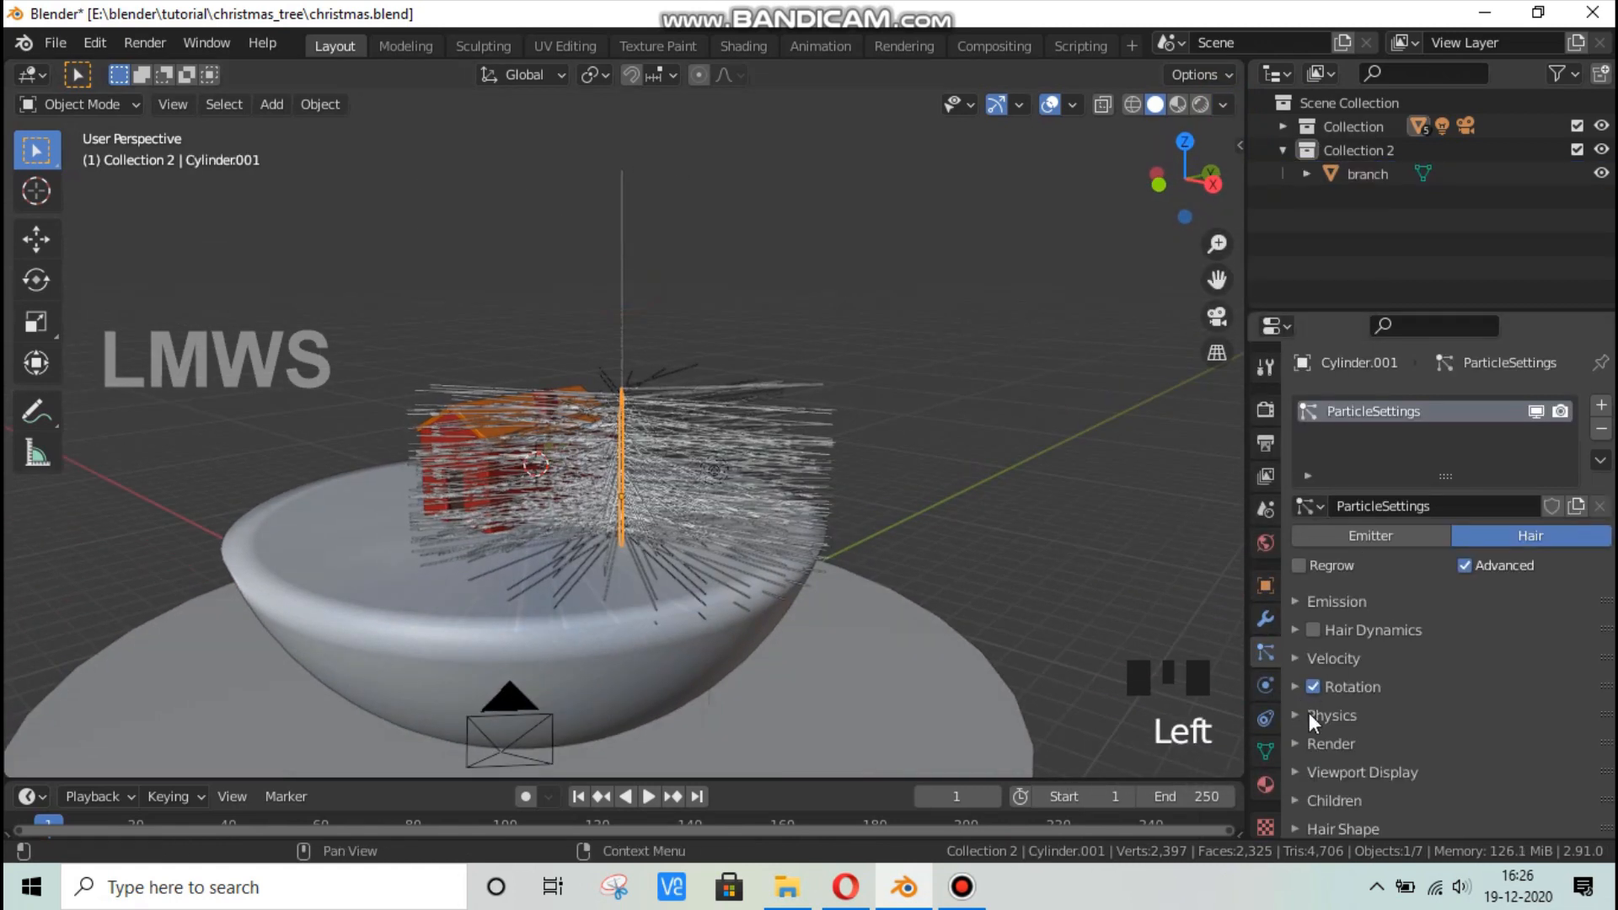
scroll(1308, 713, down, 4)
click(1334, 599)
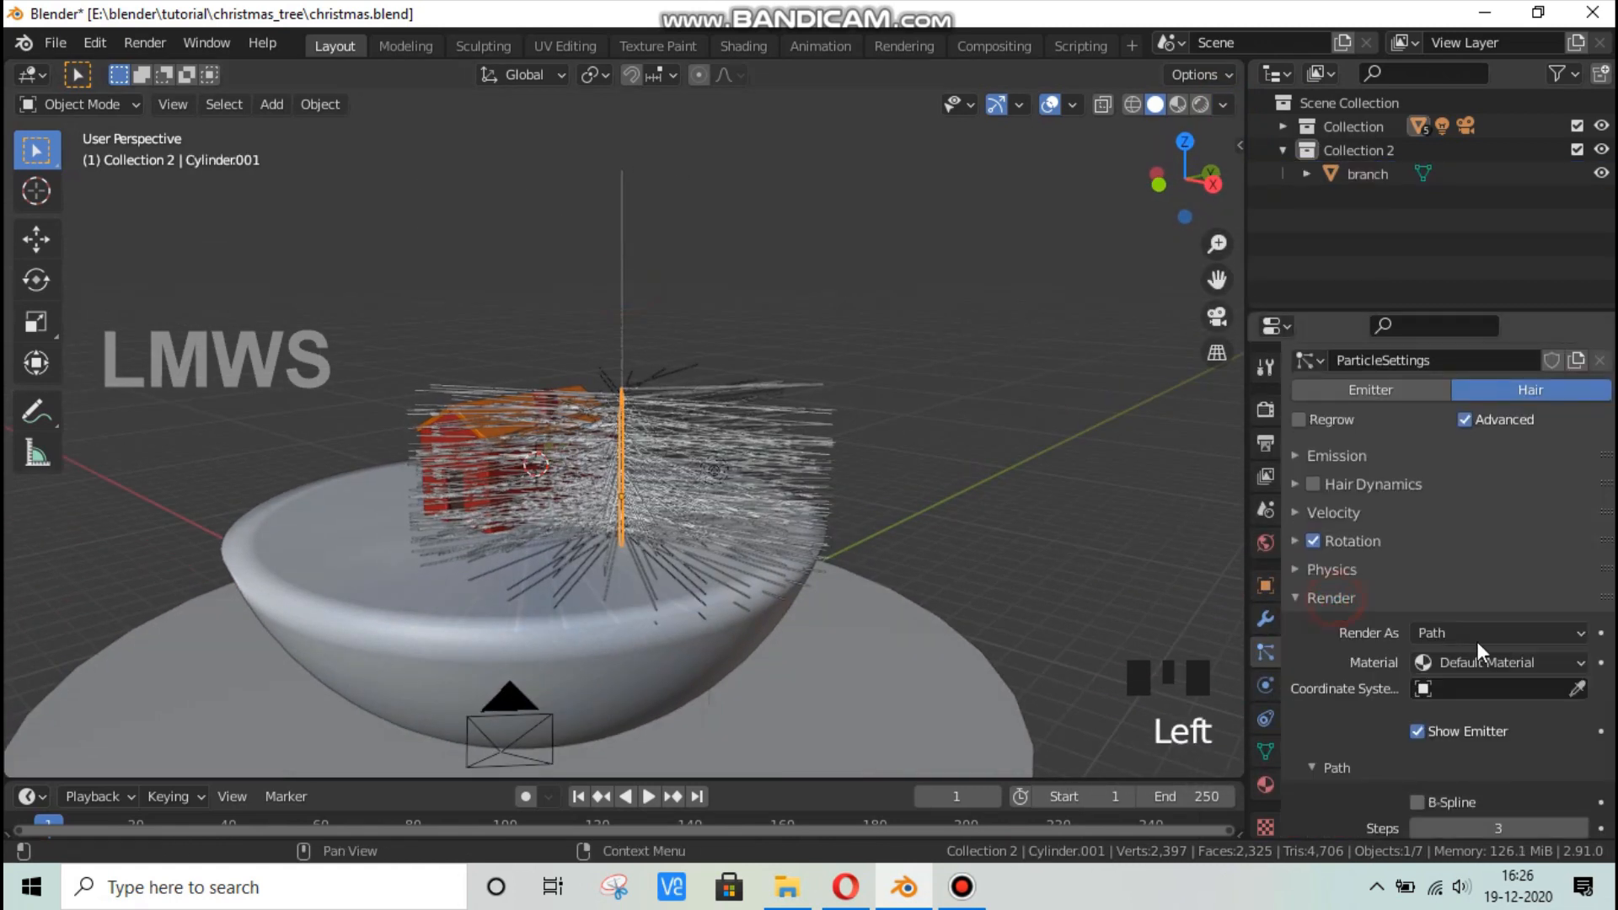
click(1487, 629)
click(1450, 711)
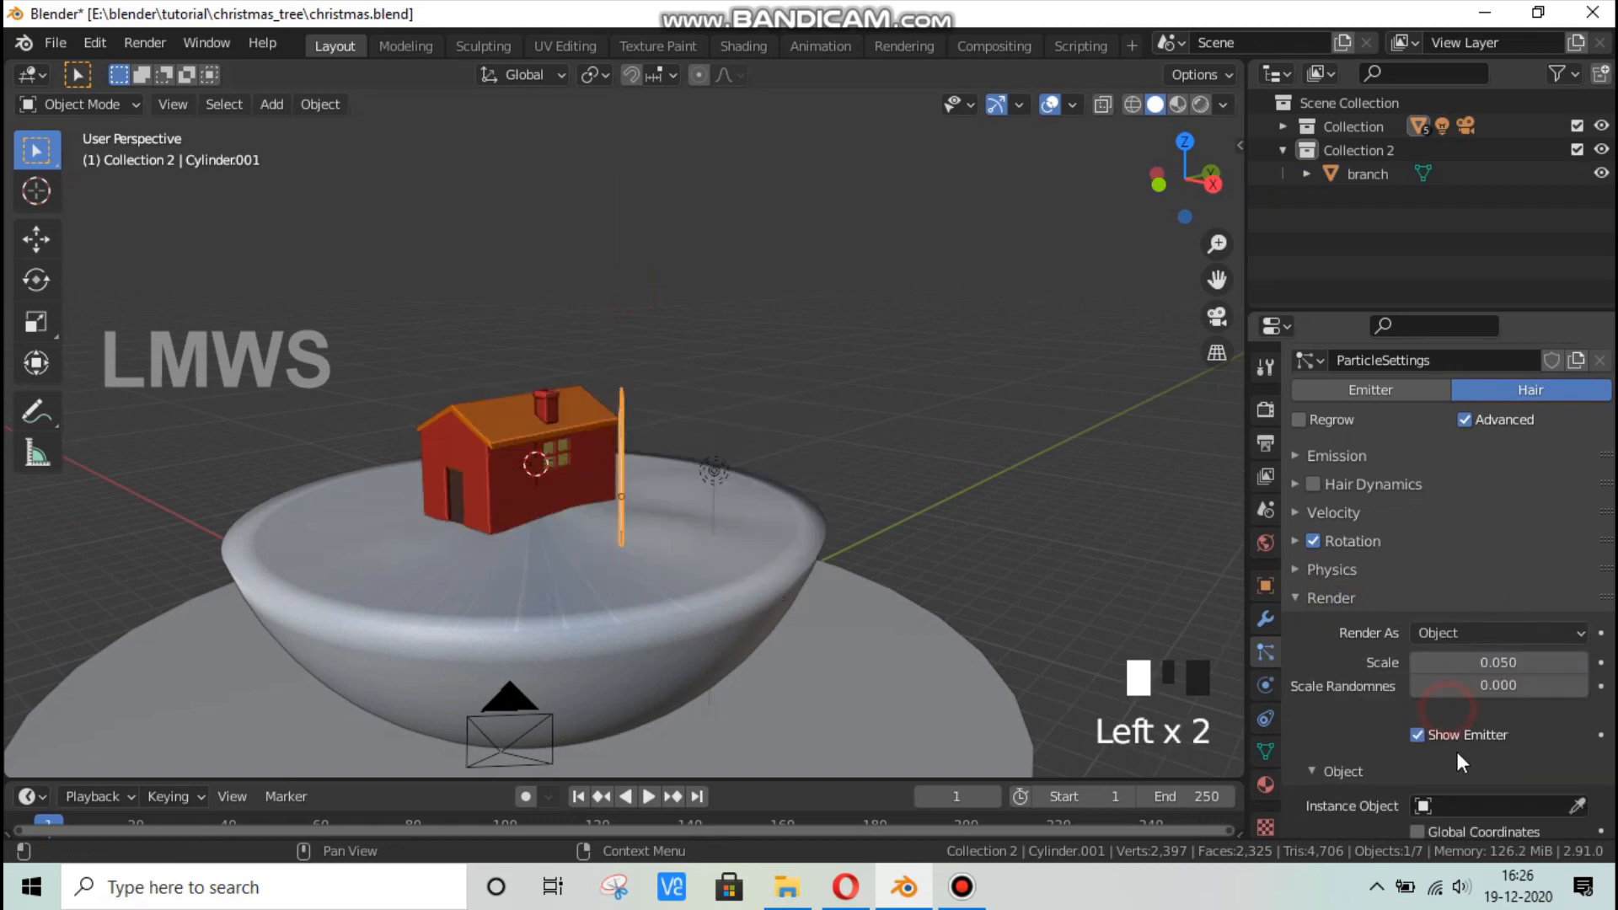
click(1480, 805)
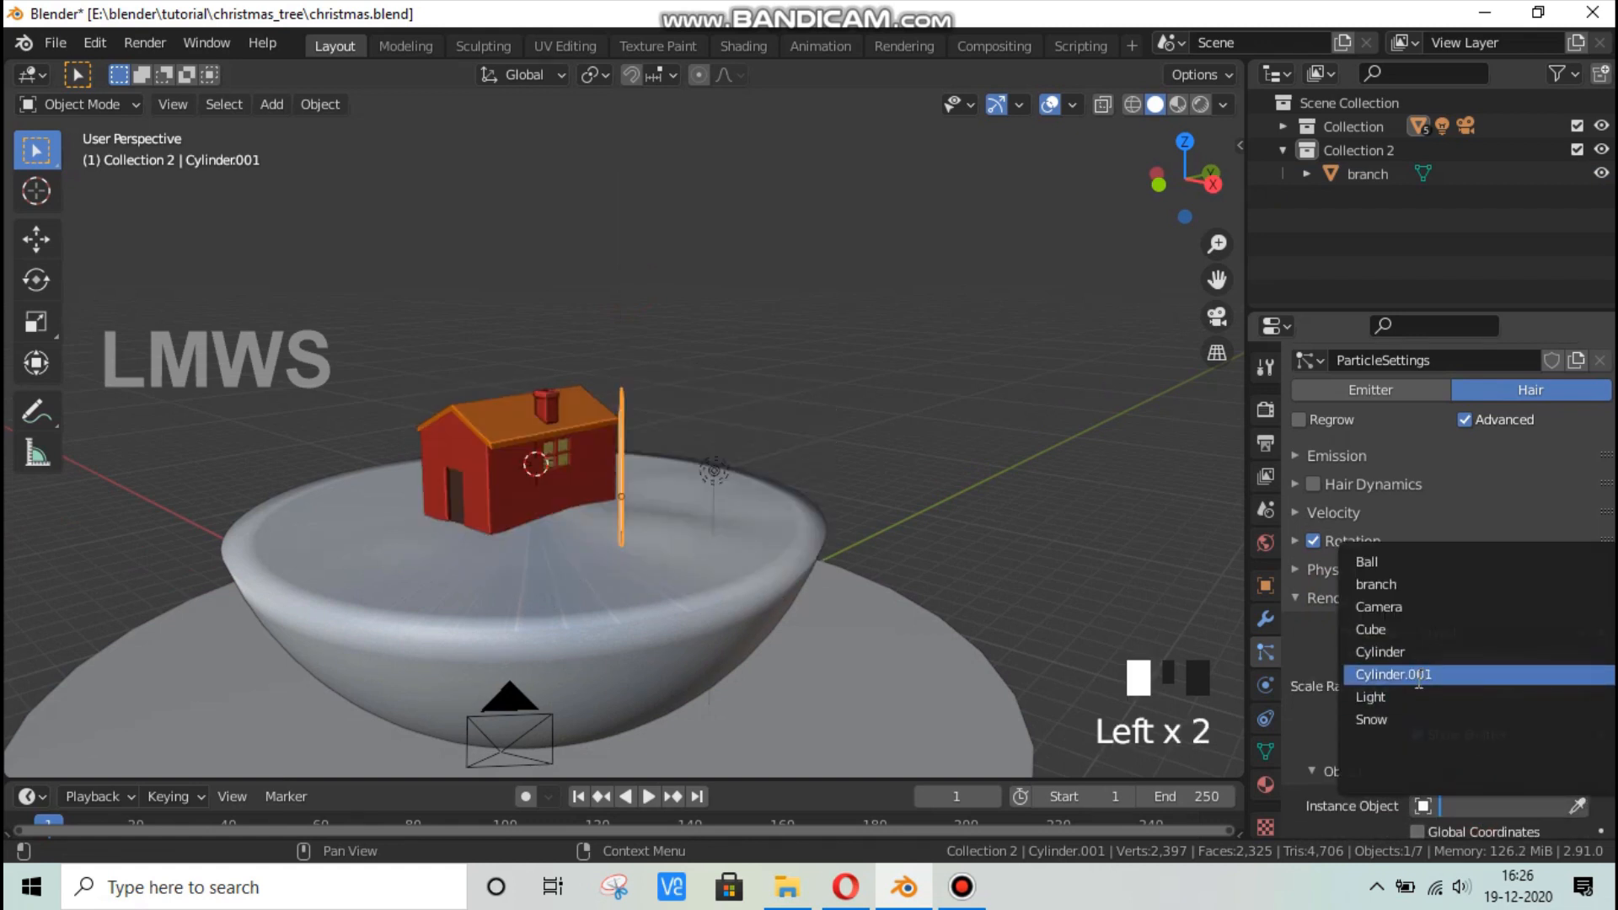
click(1418, 584)
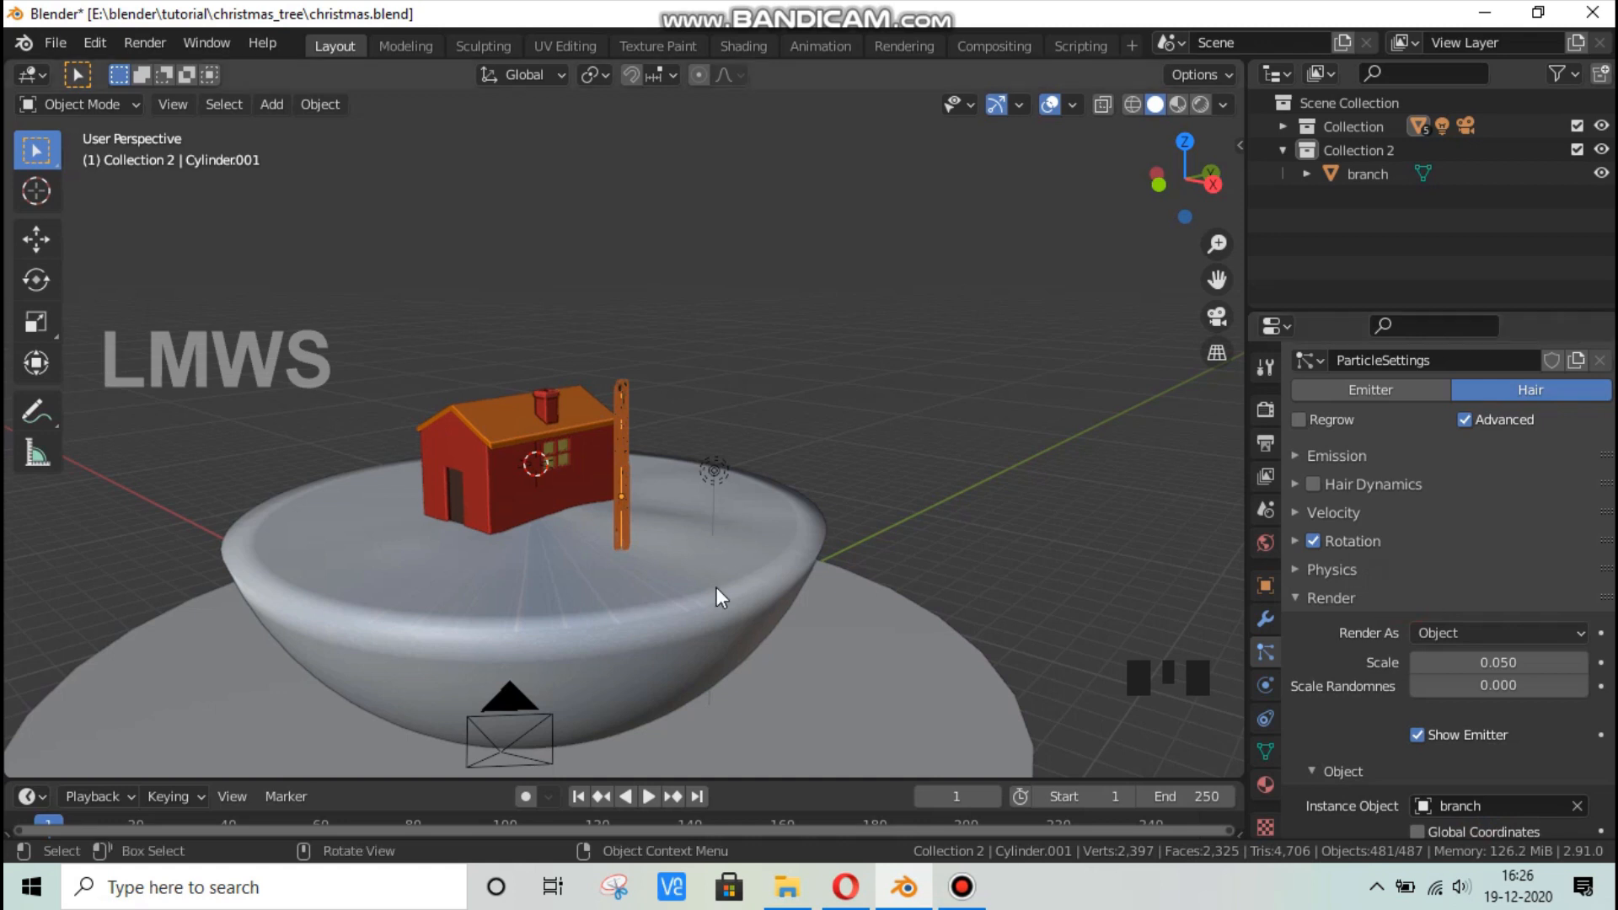
middle_drag(715, 587, 722, 559)
scroll(742, 568, up, 7)
shift+middle_drag(841, 588, 522, 531)
scroll(484, 512, up, 2)
key(alt+a)
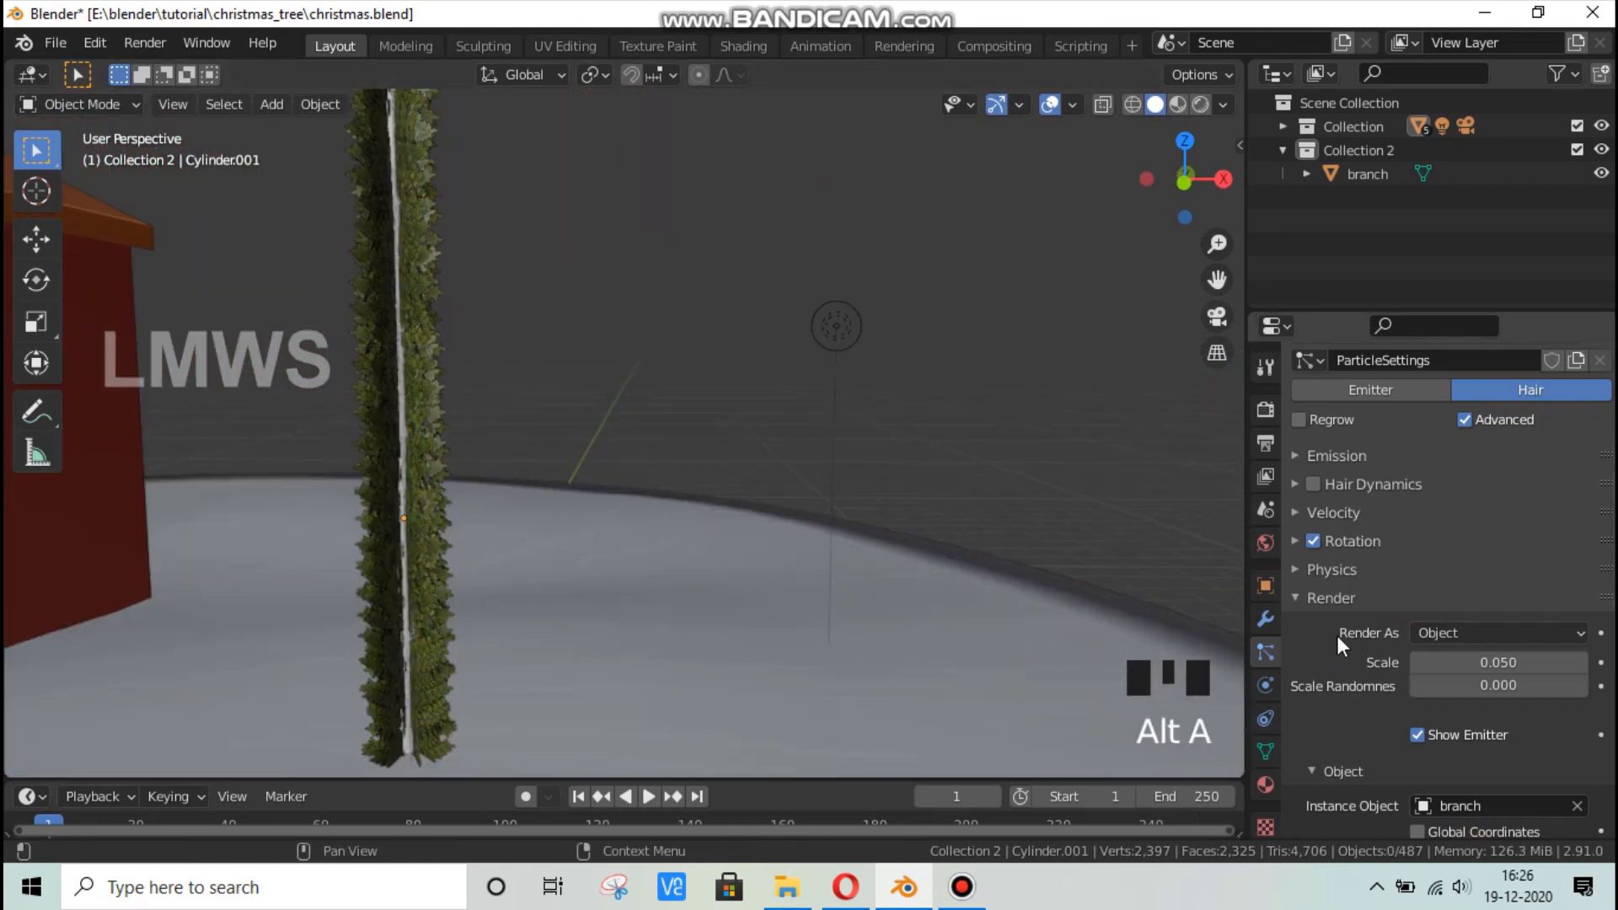
click(1406, 600)
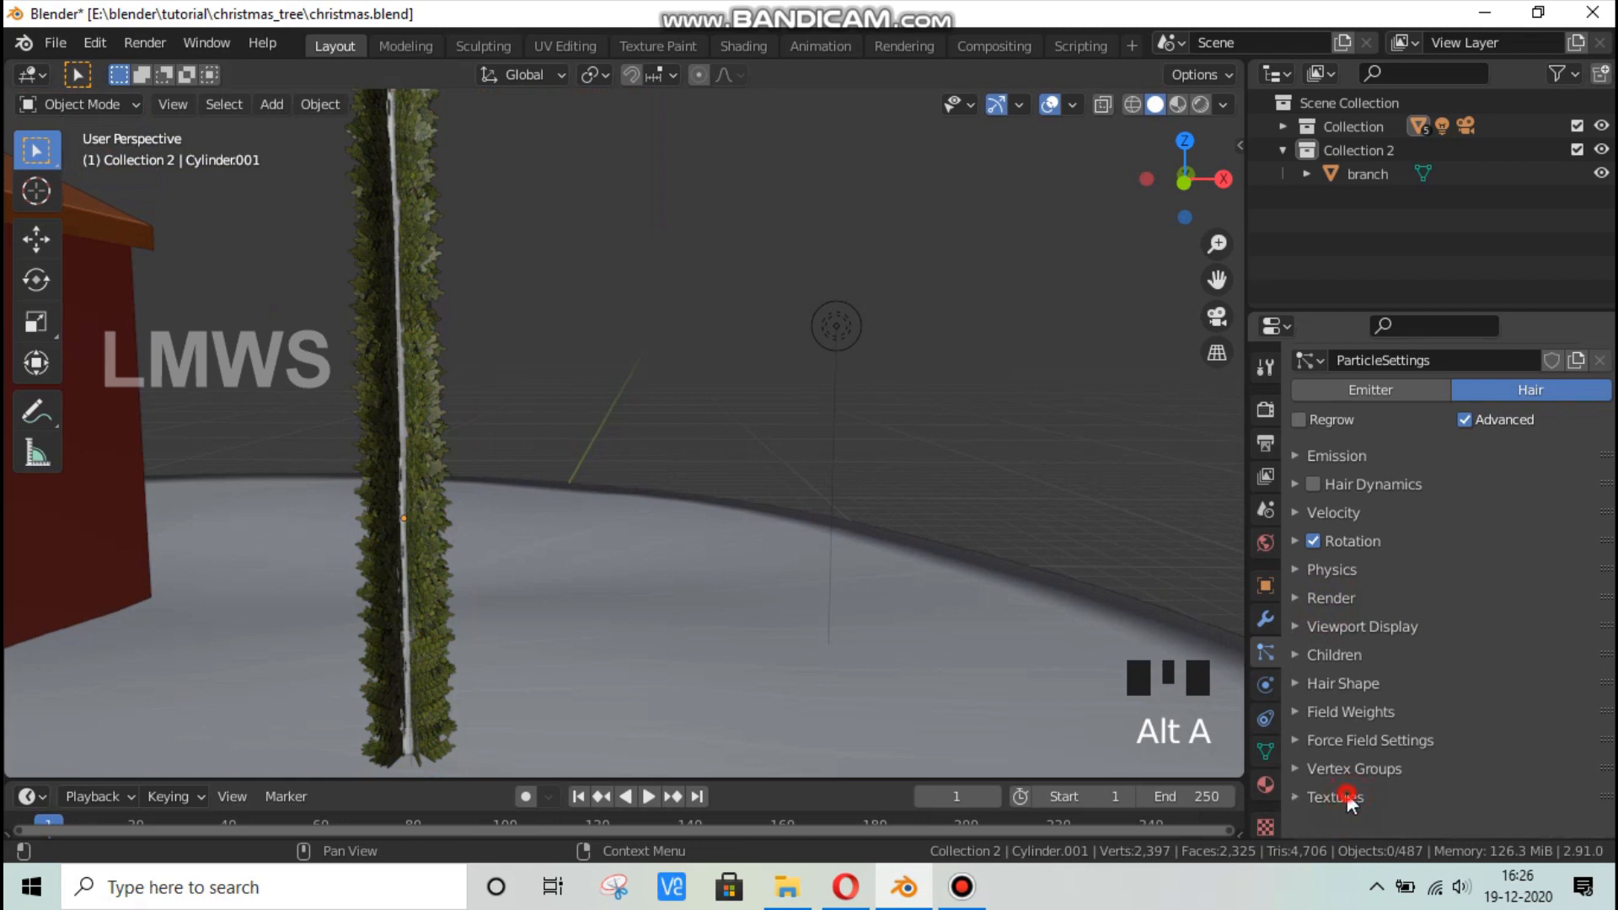
Set the hair particles' density vertex group to Leaves and save the file.
click(1353, 768)
click(1483, 804)
click(1374, 559)
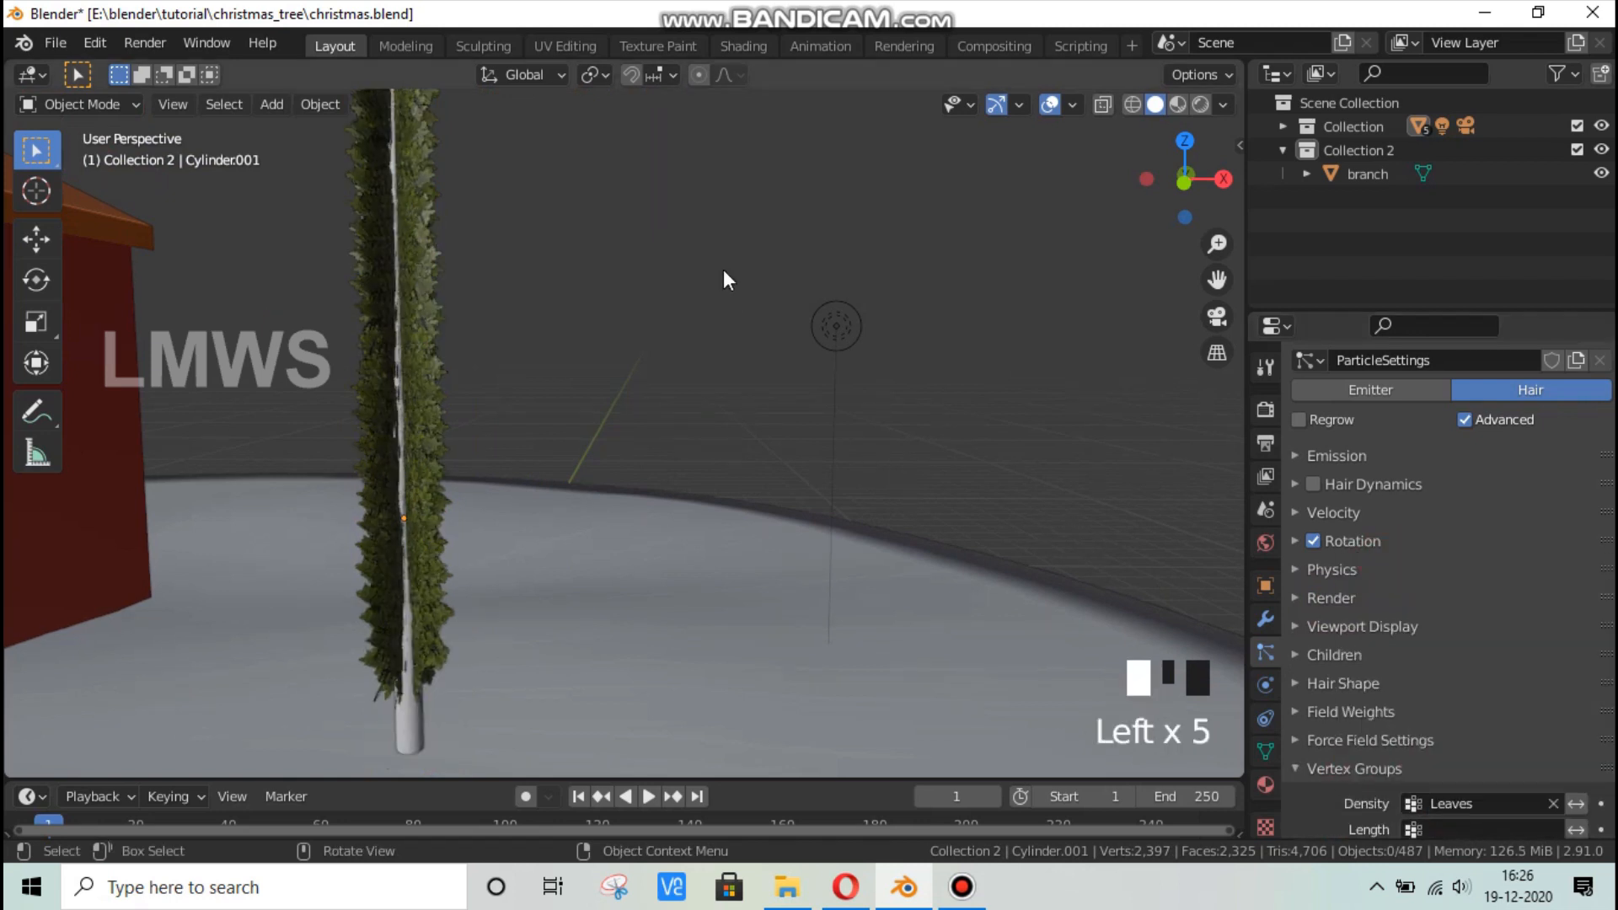
scroll(526, 428, down, 2)
middle_drag(526, 428, 574, 431)
key(ctrl+s)
scroll(604, 542, up, 8)
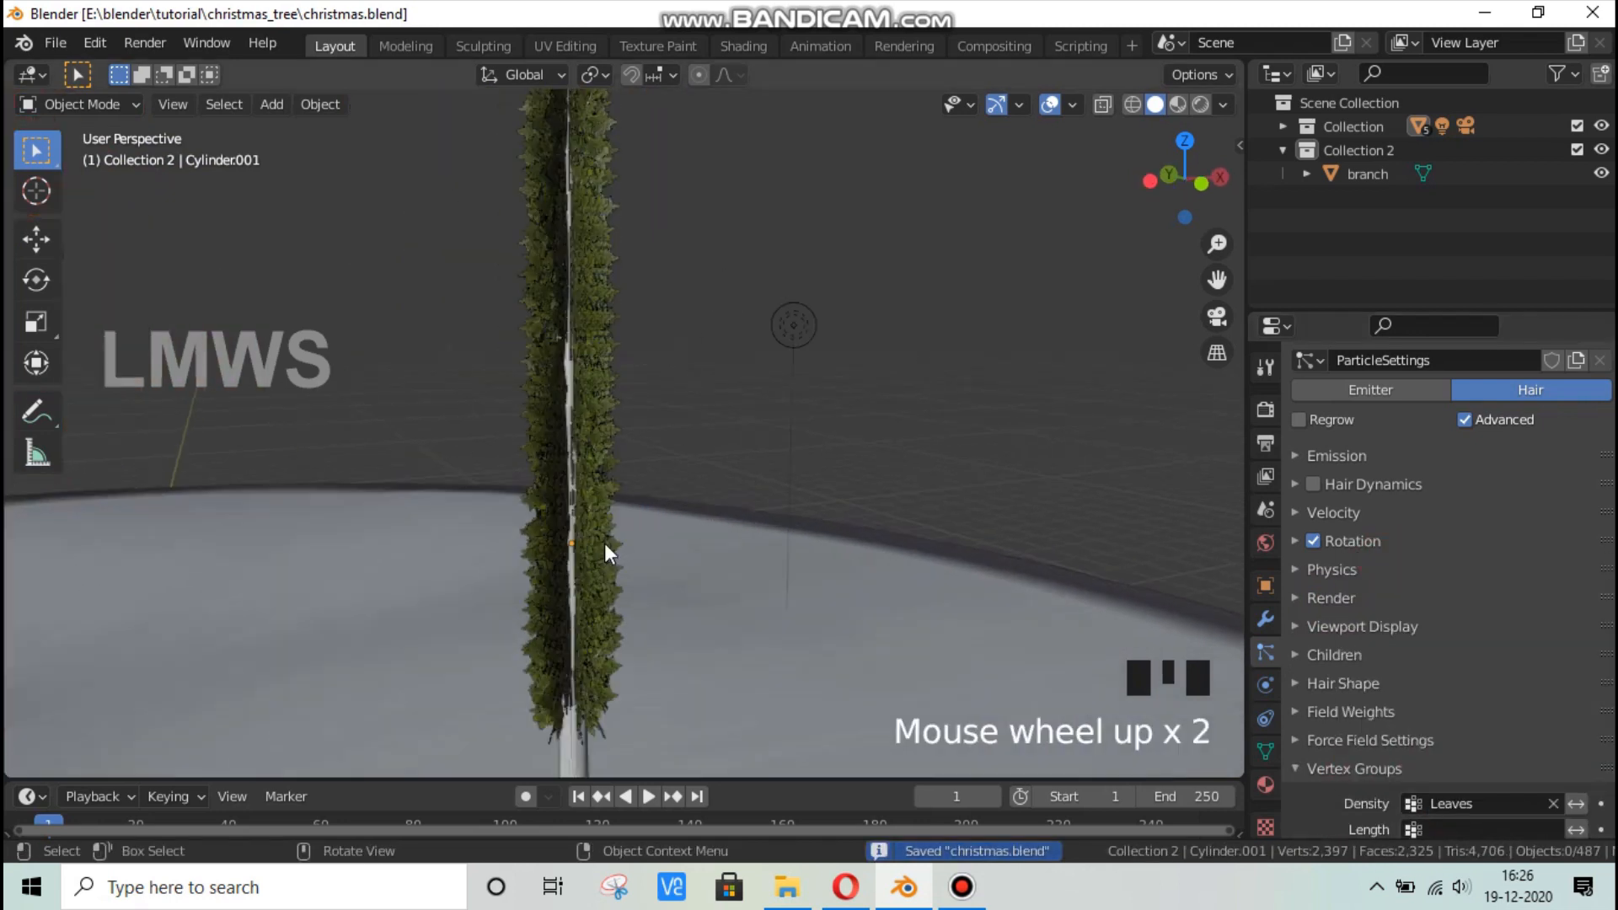
scroll(653, 501, down, 4)
scroll(687, 496, down, 7)
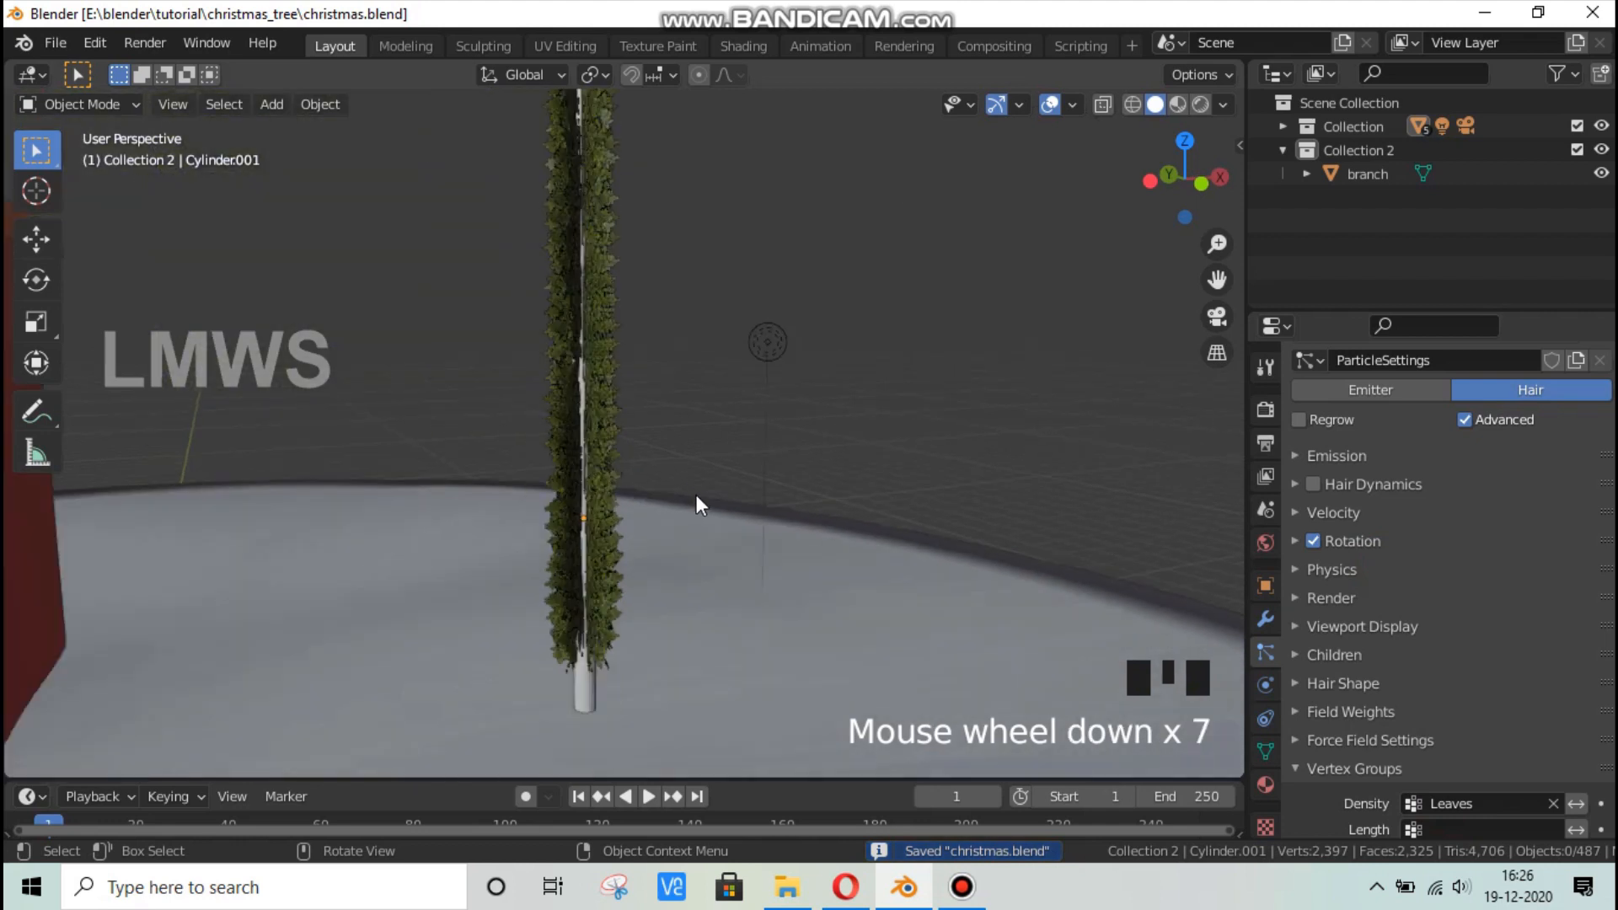
Set the branch instances' render scale to 0.120 and scale randomness to 0.026, enable Object Rotation, and save the file.
middle_drag(709, 511, 673, 511)
middle_drag(1422, 787, 1415, 692)
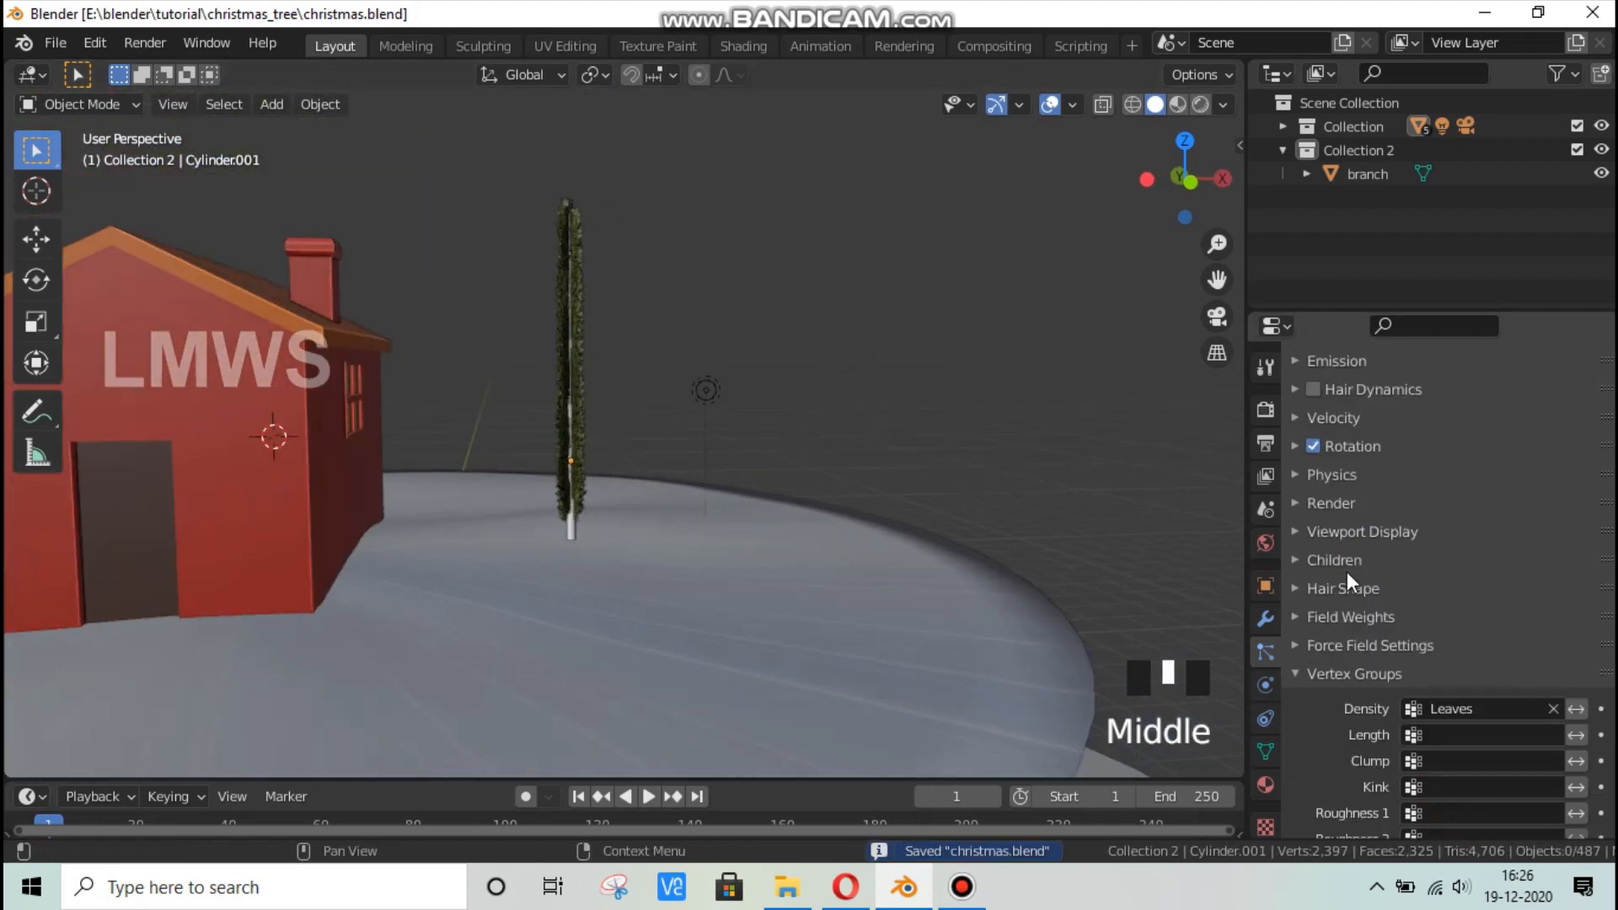
click(1342, 501)
mouse_move(1499, 567)
mouse_down()
mouse_move(1560, 567)
mouse_move(1510, 590)
mouse_up()
click(1416, 763)
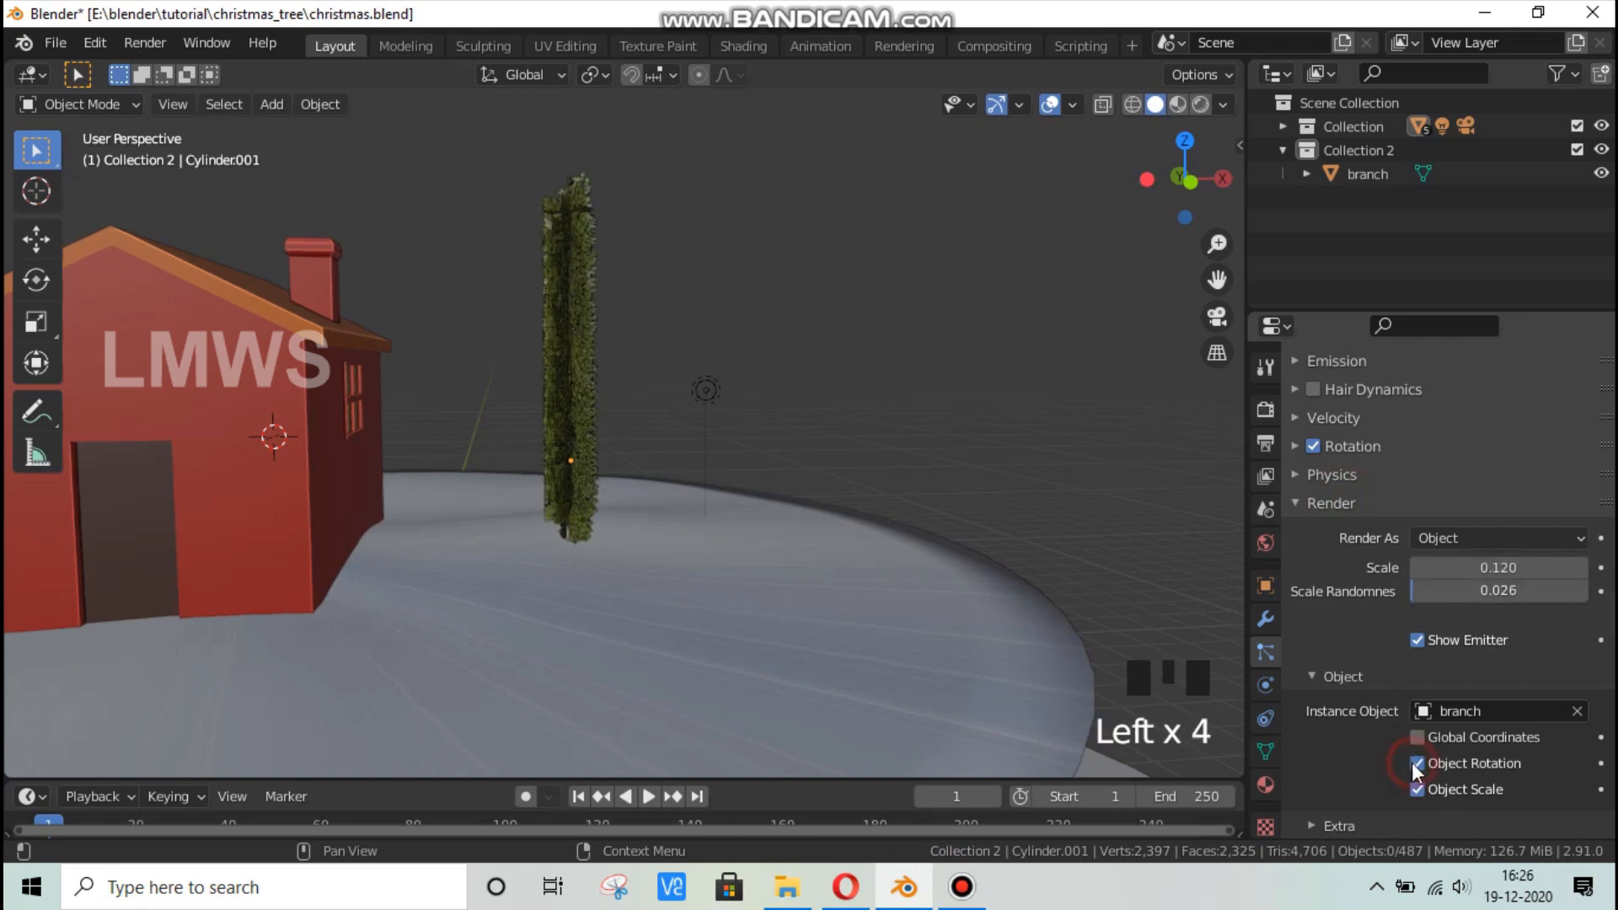
middle_drag(670, 551, 524, 544)
scroll(522, 544, up, 8)
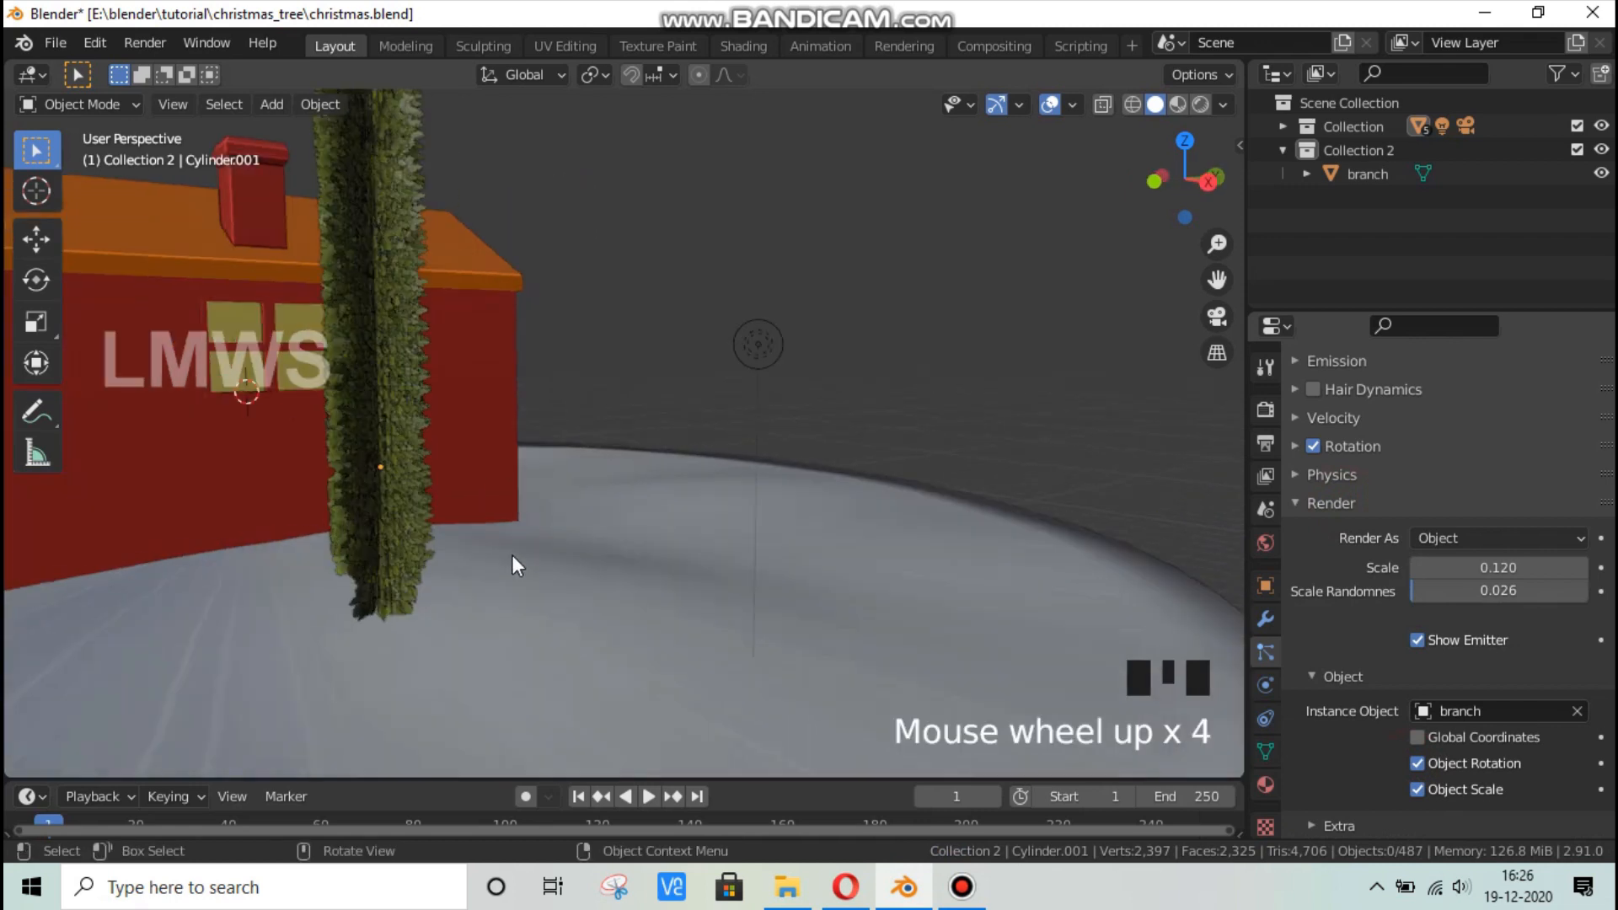
middle_drag(377, 583, 468, 585)
scroll(488, 588, down, 6)
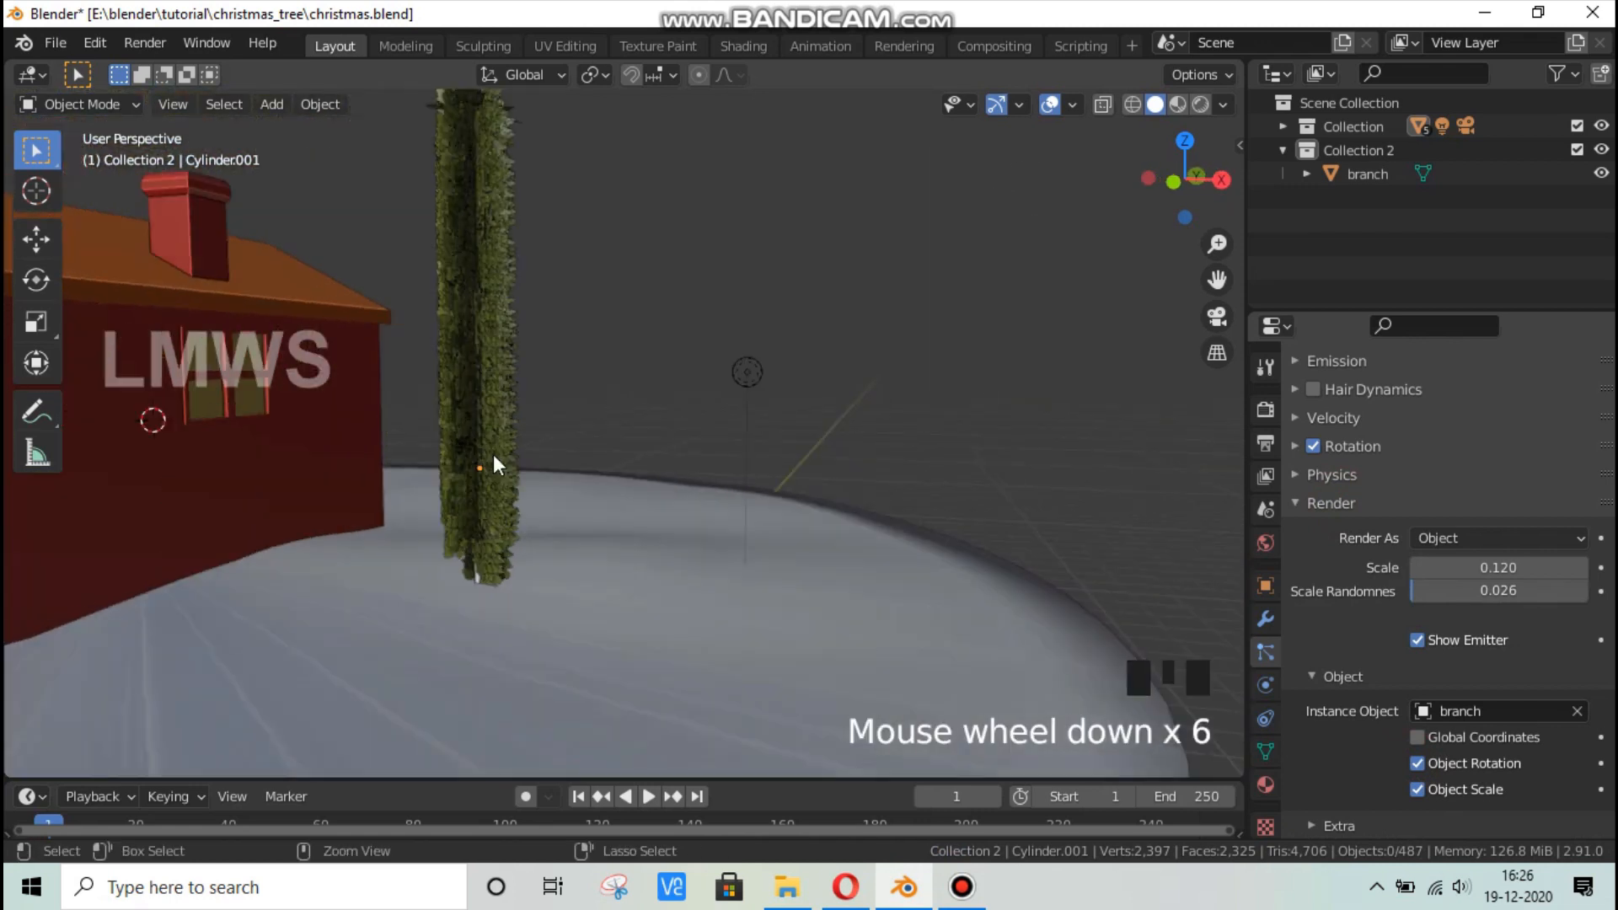
key(ctrl+s)
Select the tree in front view, save the file, and disable its particle system's viewport display.
click(511, 460)
middle_drag(567, 477, 610, 517)
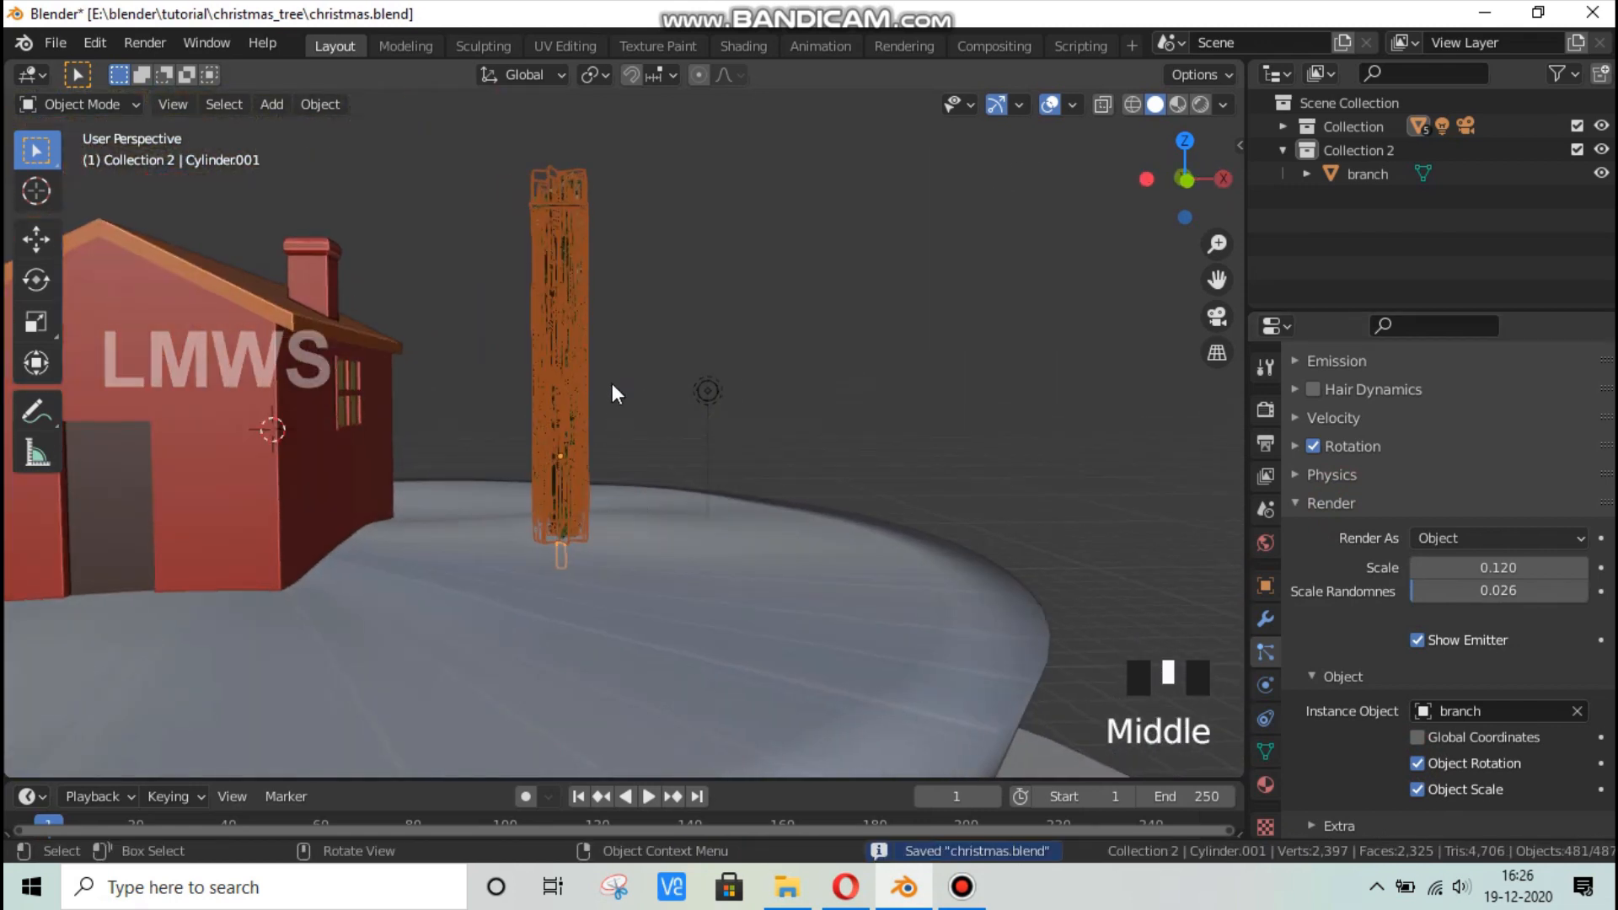
key(KP_1)
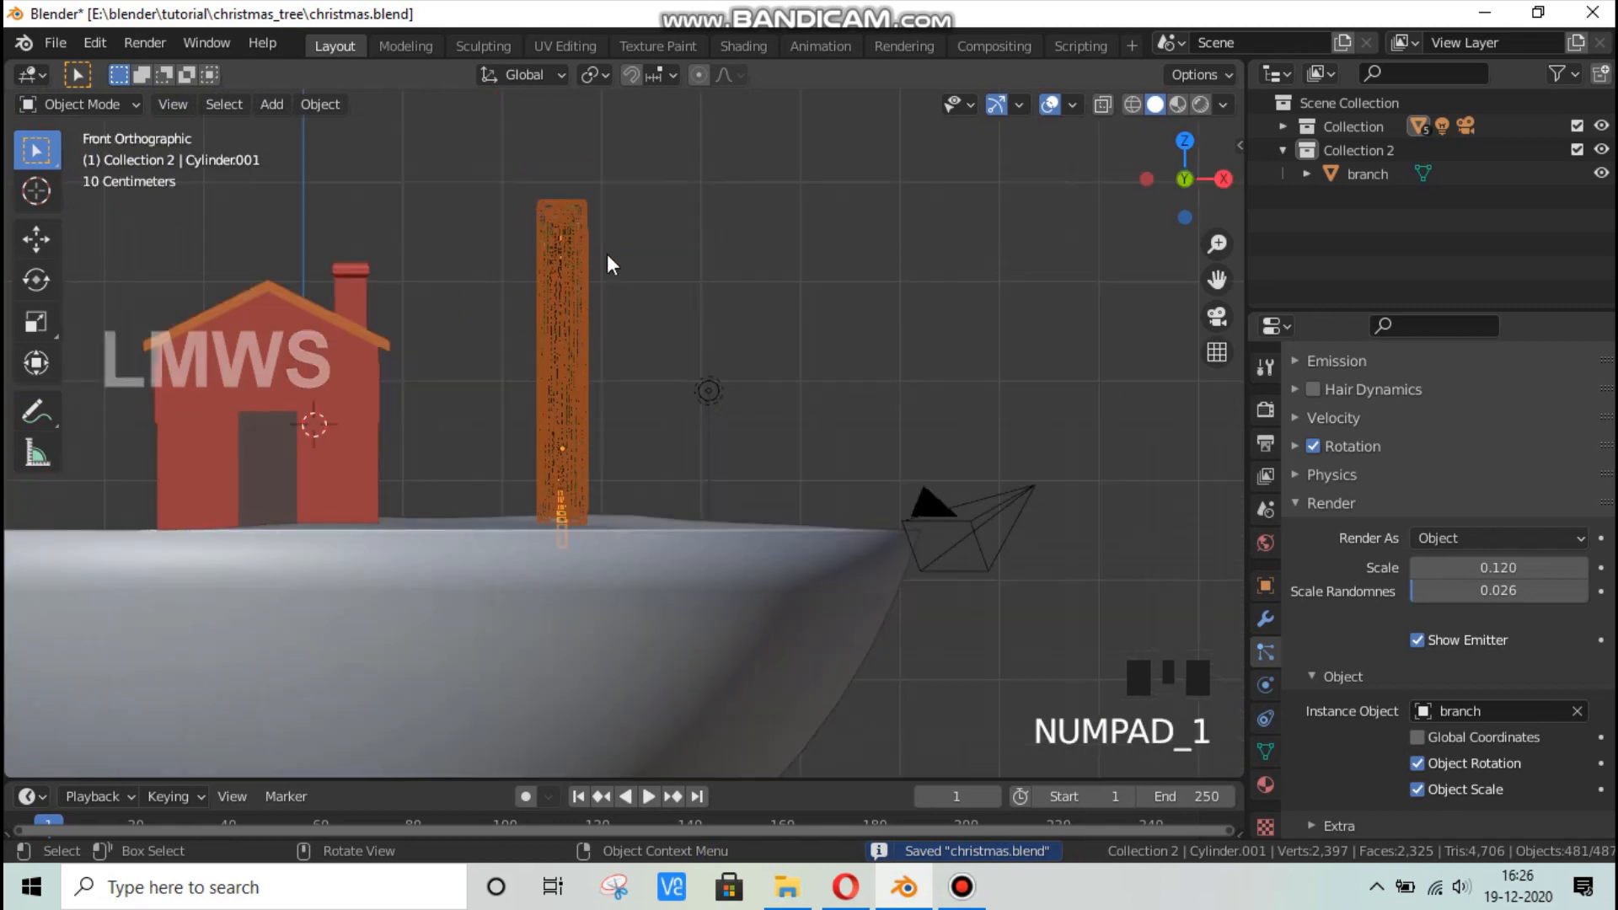
scroll(635, 329, up, 5)
shift+middle_drag(676, 434, 679, 423)
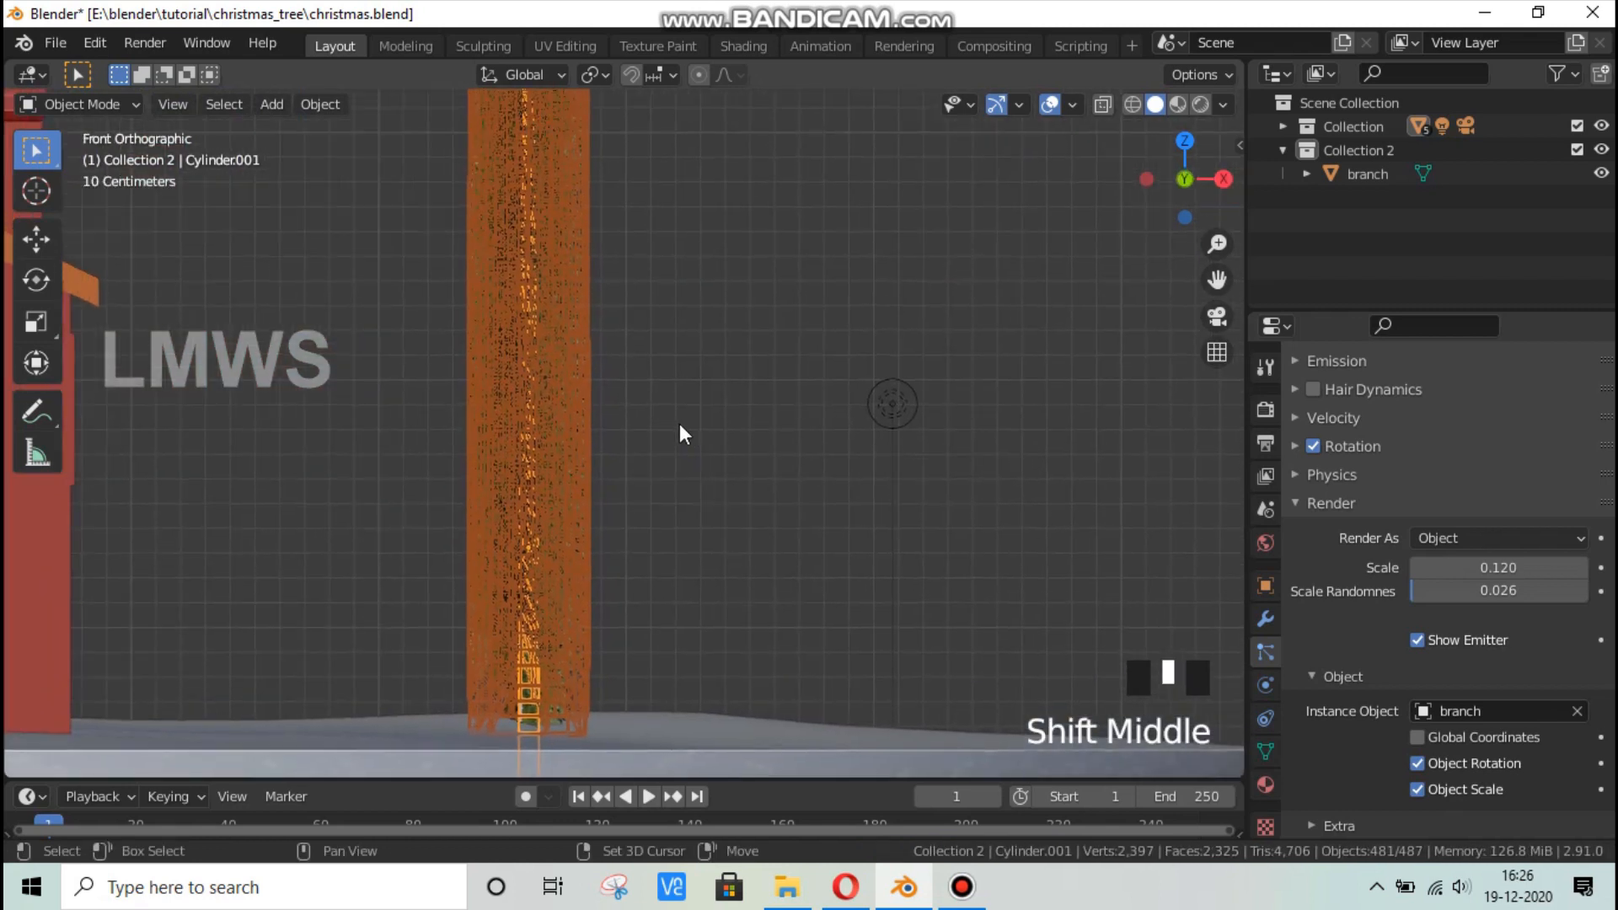
scroll(680, 423, down, 2)
scroll(1364, 518, up, 5)
key(ctrl+s)
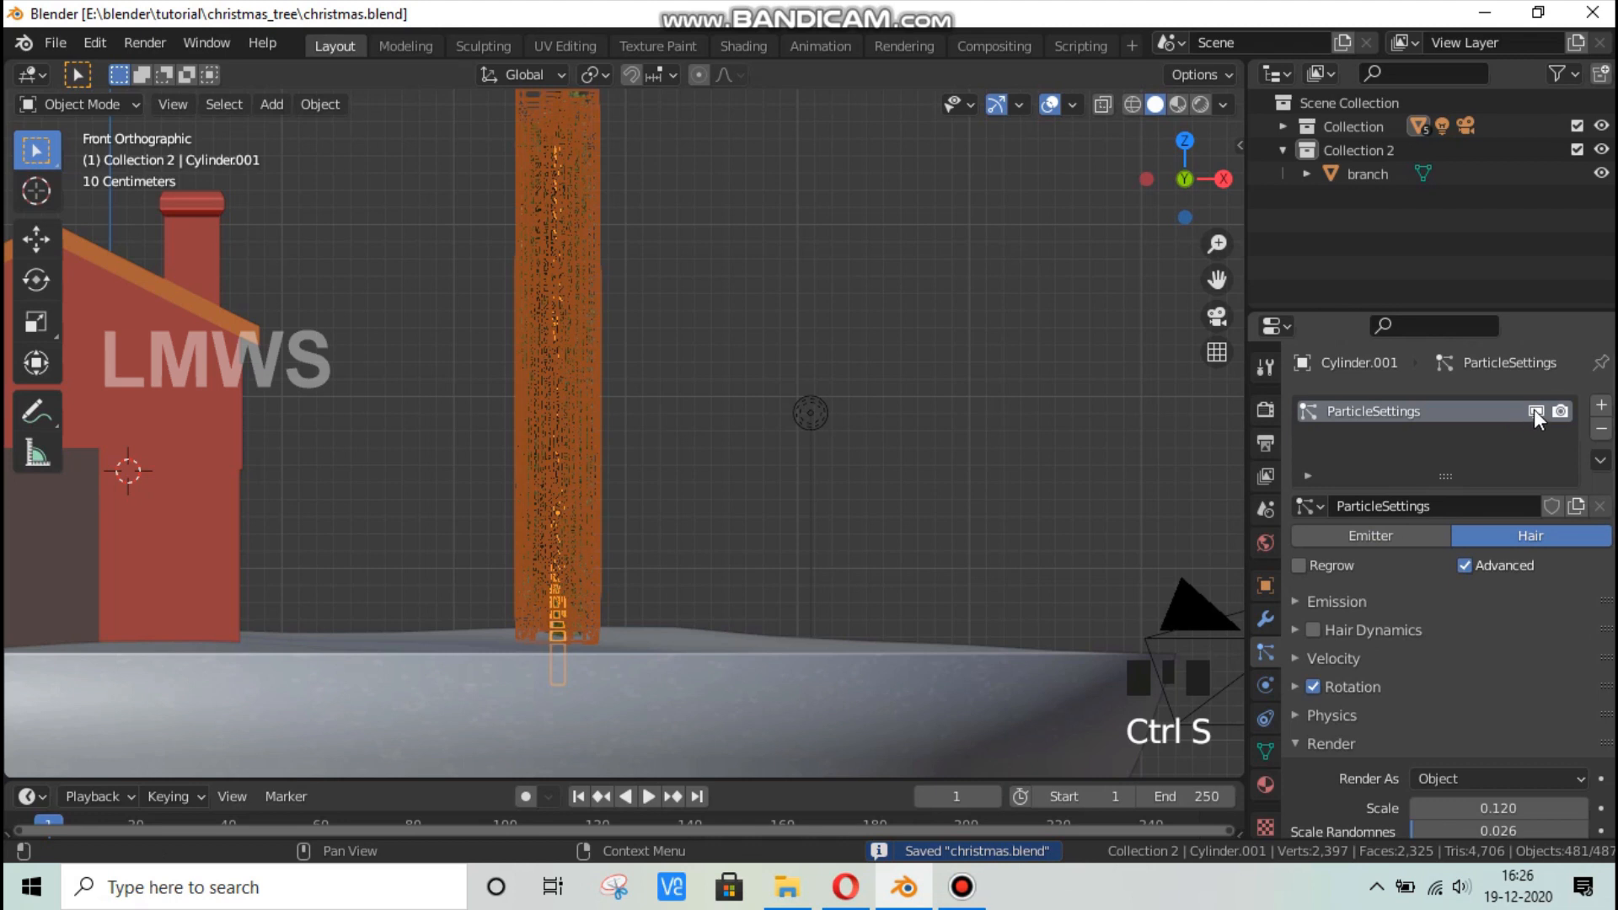
click(1535, 412)
Hide the snow and the house, select the tree trunk, and save the file.
click(1282, 128)
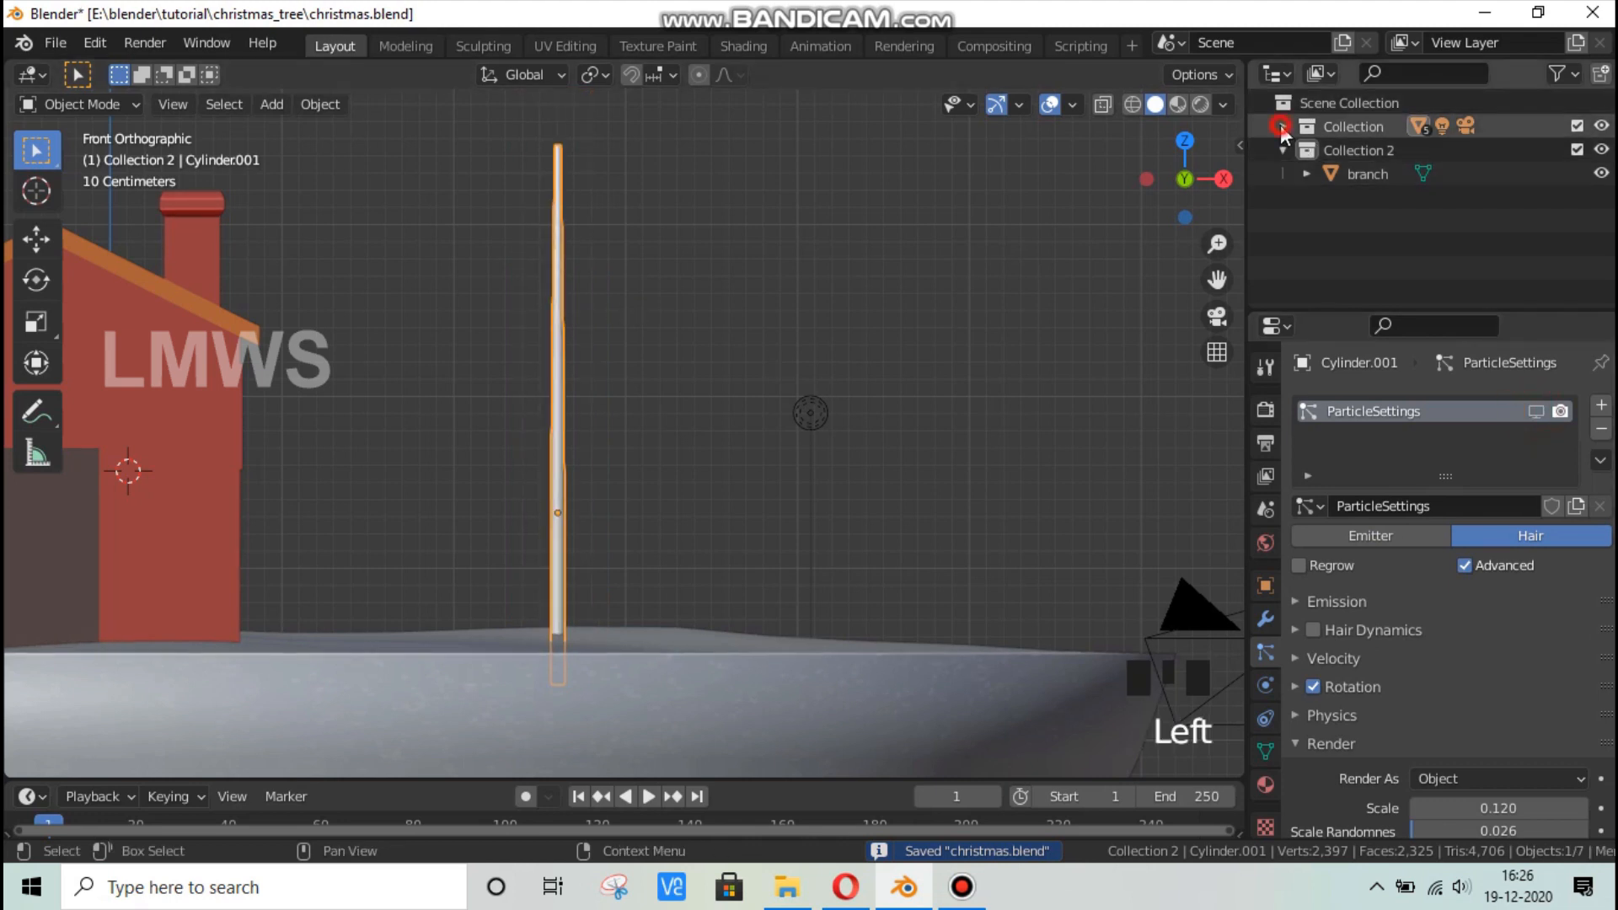
click(753, 681)
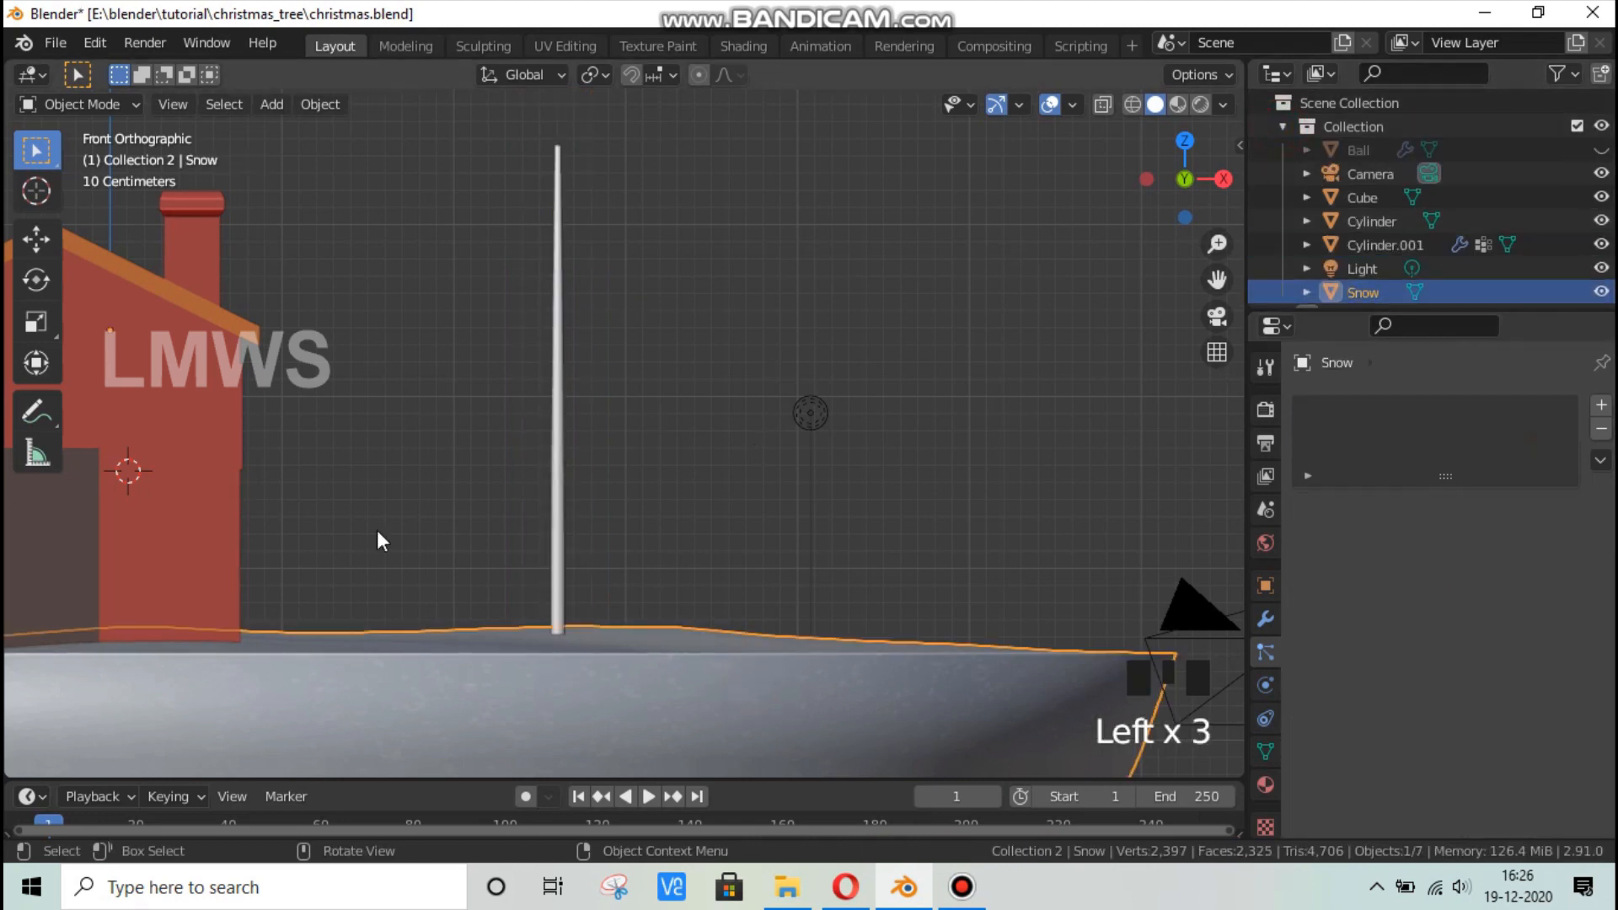
key(h)
click(221, 373)
key(h)
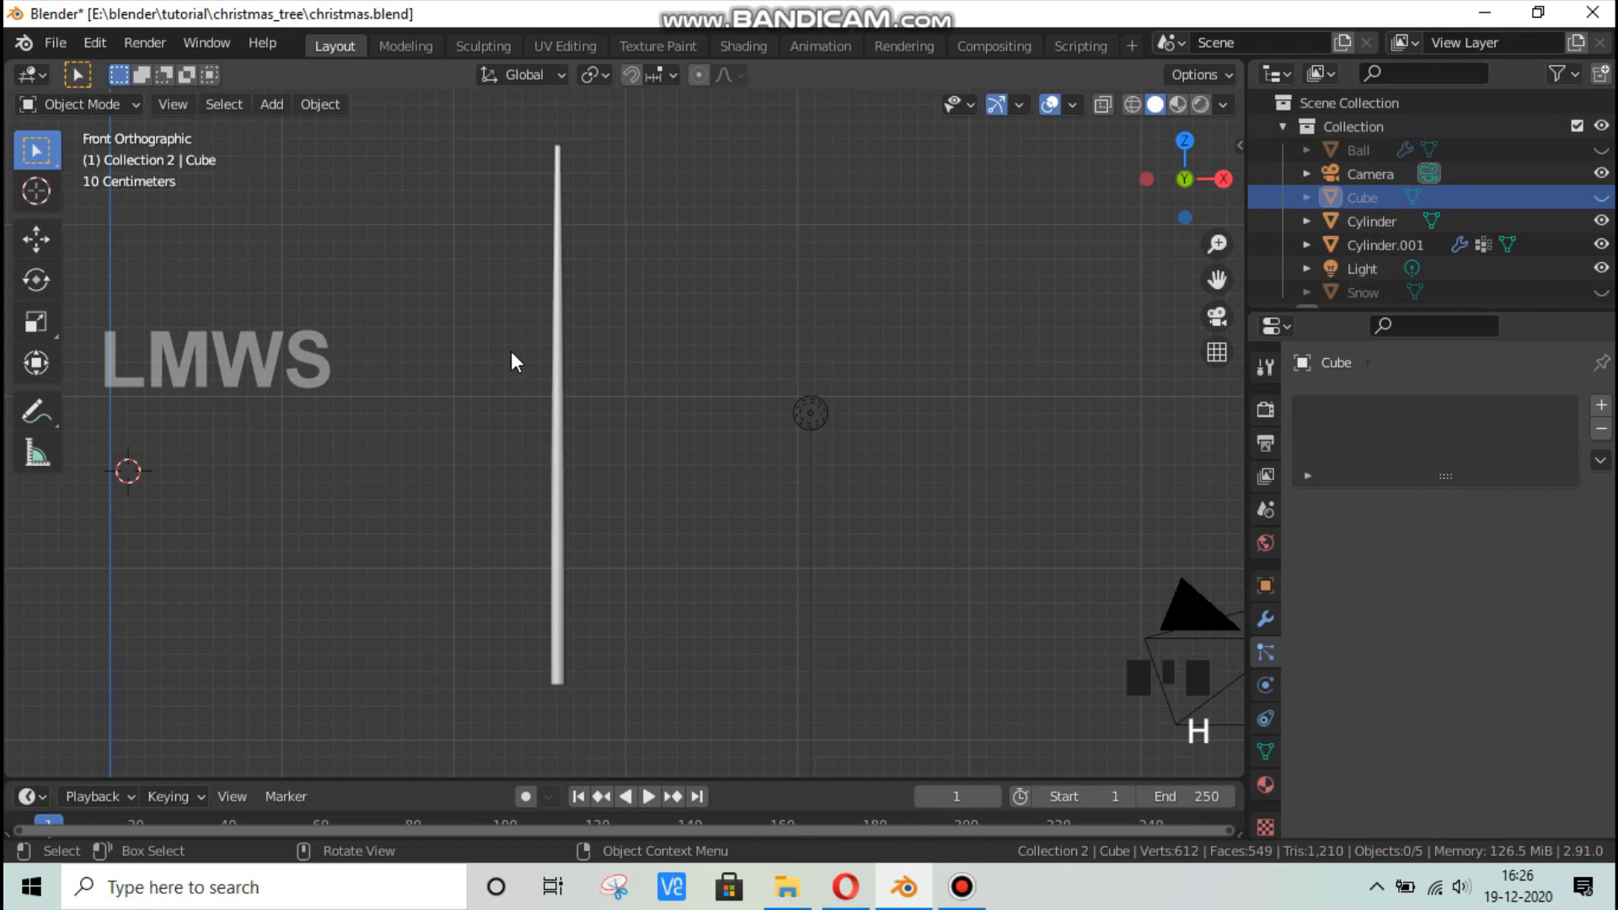
double_click(558, 373)
key(ctrl+s)
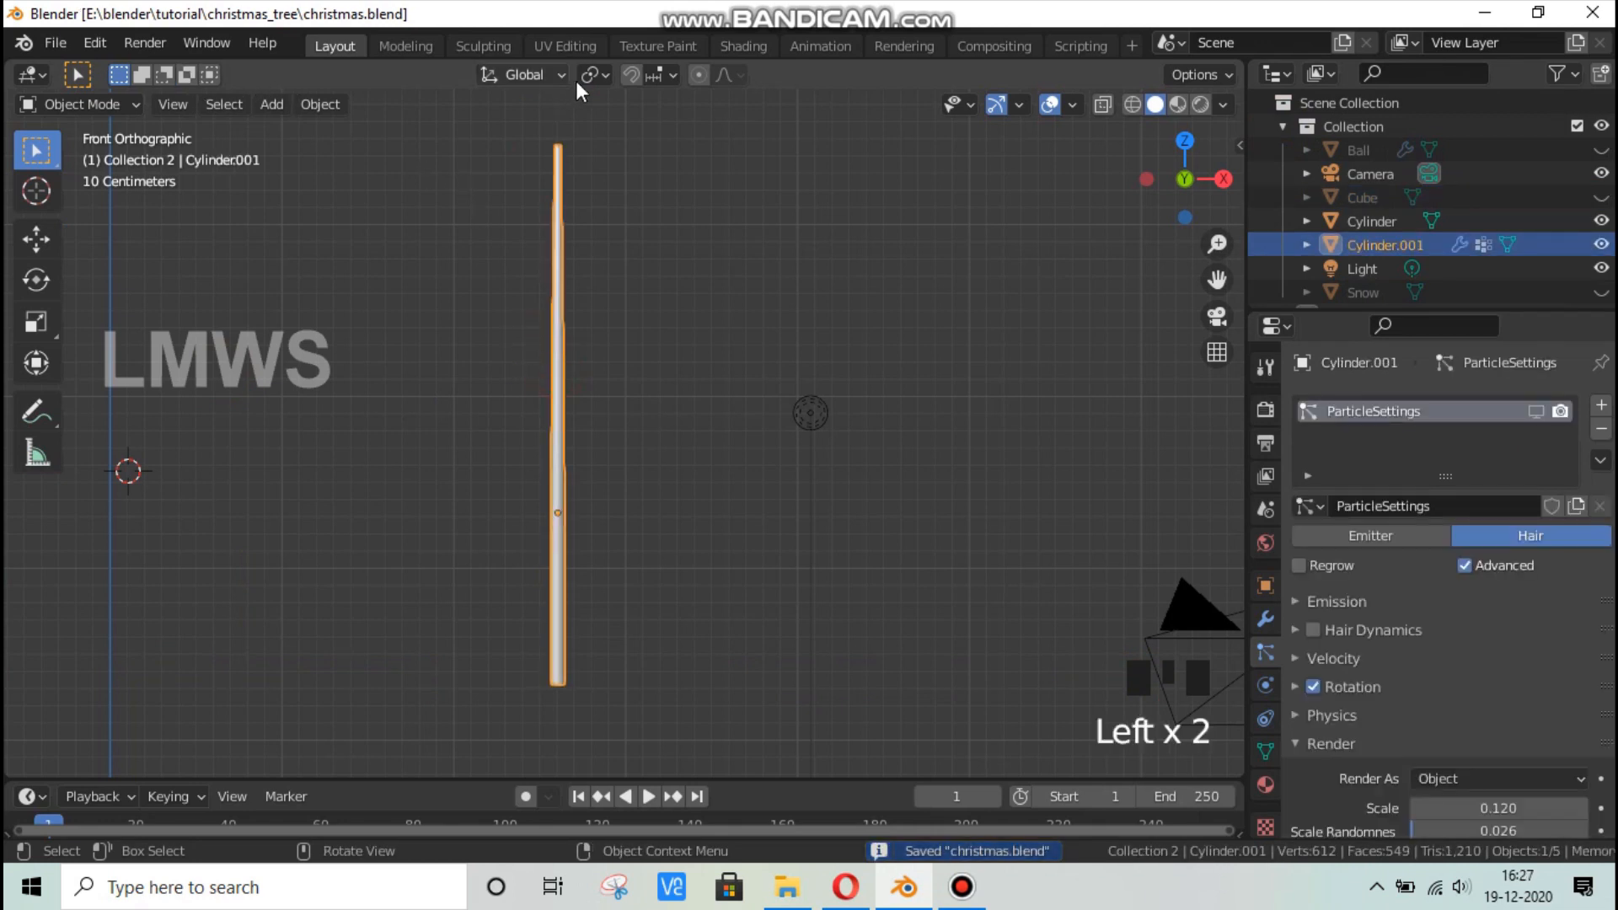
Inspect the trunk's vertex weights in Weight Paint mode, returning to Object Mode.
click(127, 104)
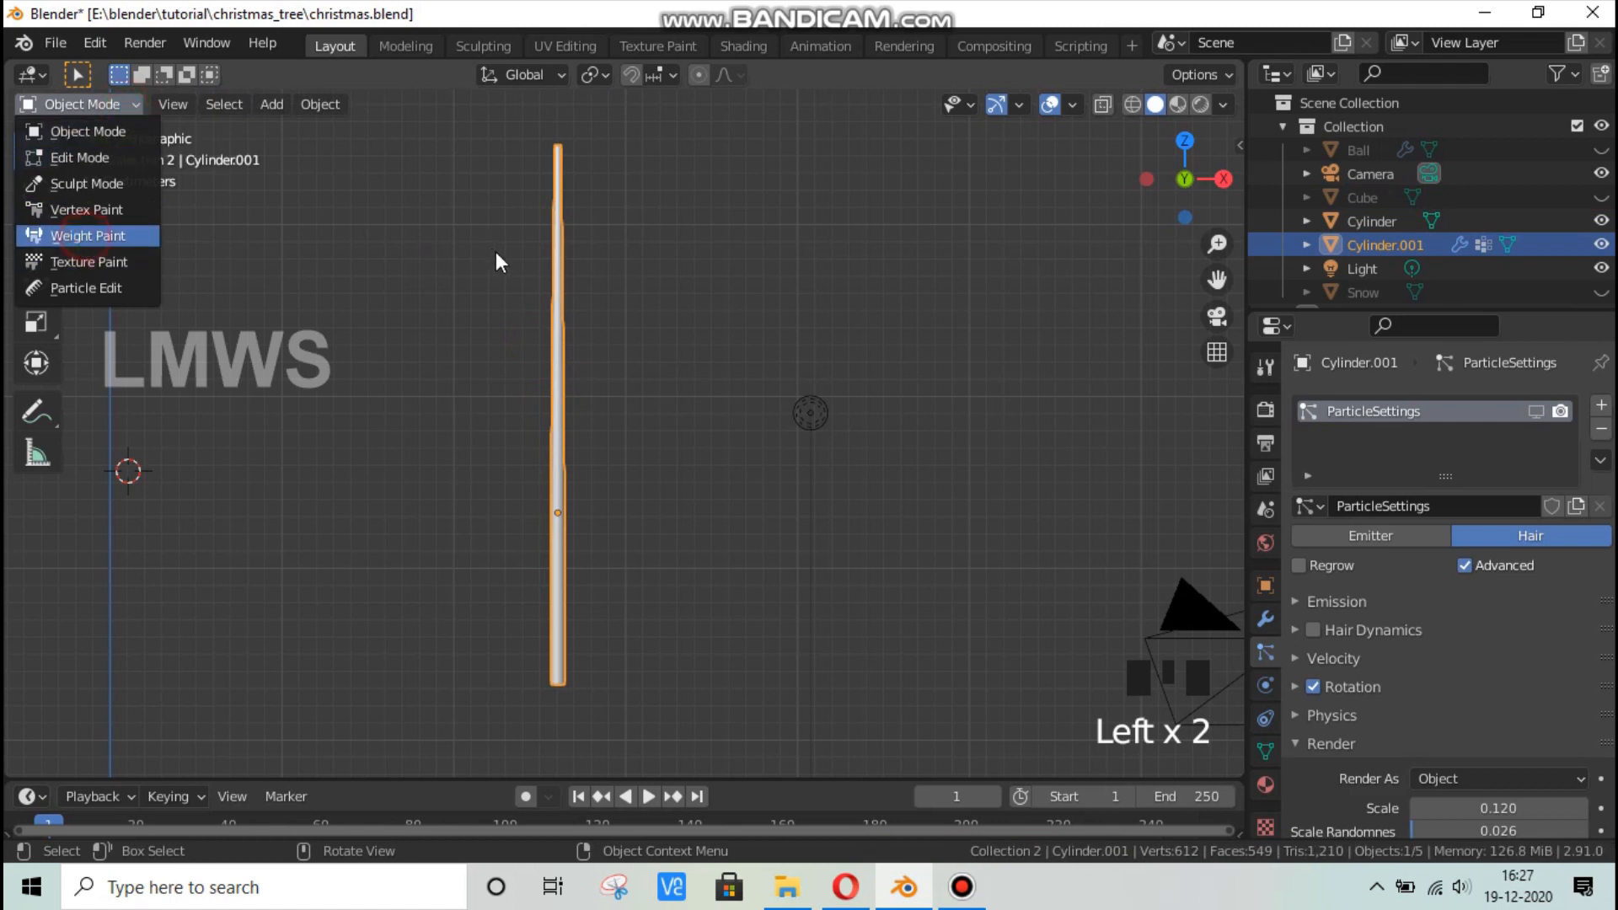
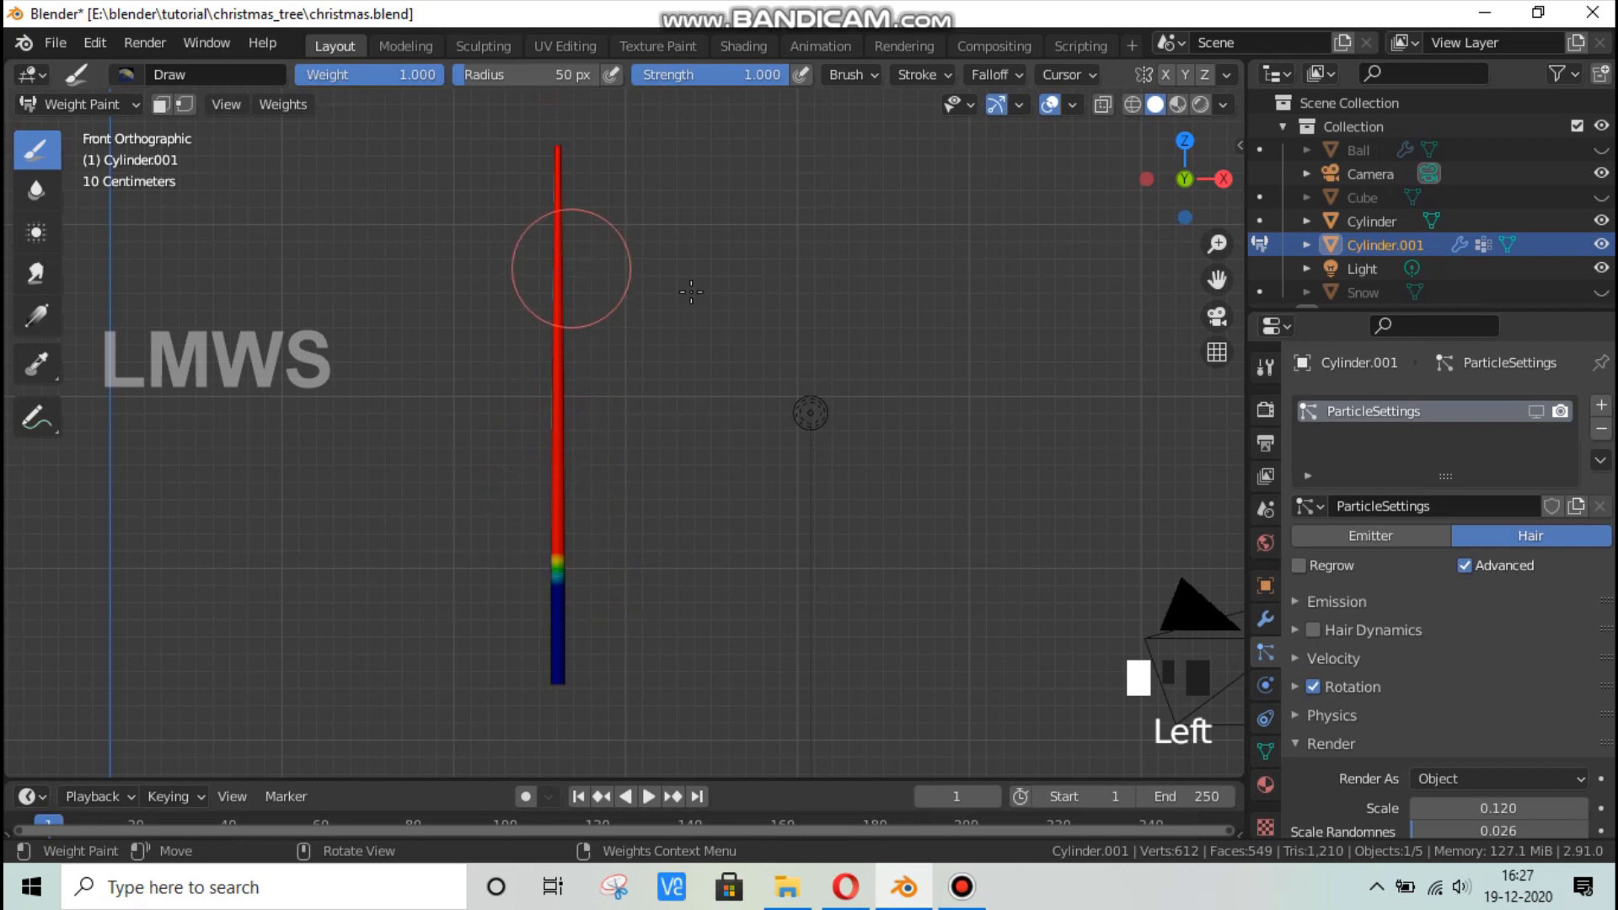
click(116, 104)
click(72, 134)
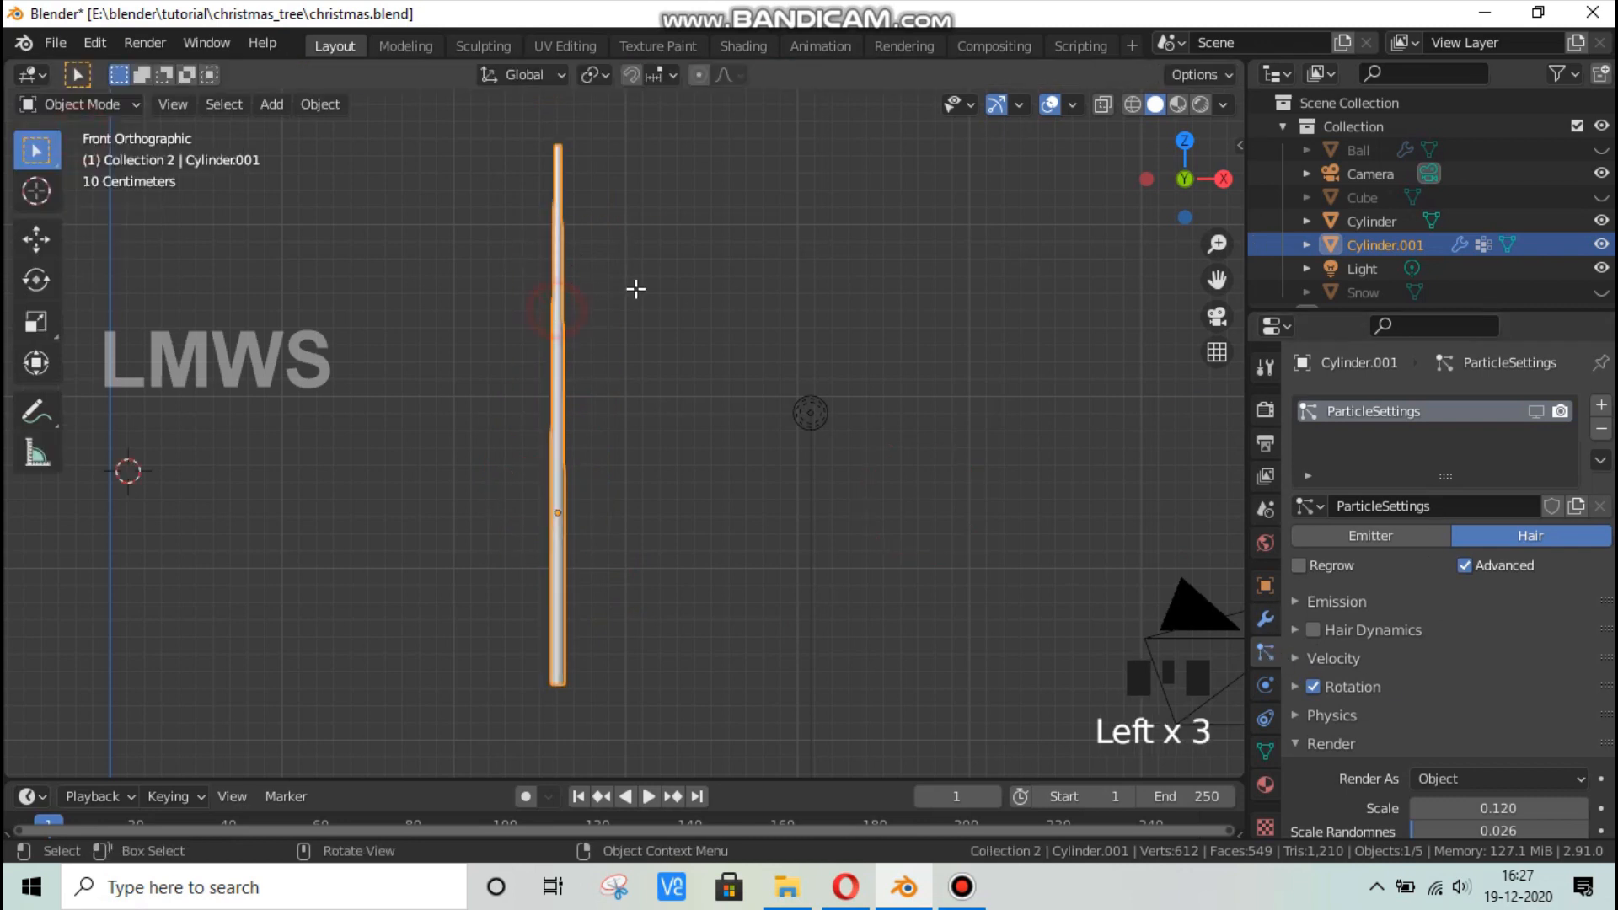
In Edit Mode, clear the trunk's selection and select the vertices of the Leaves vertex group.
key(Tab)
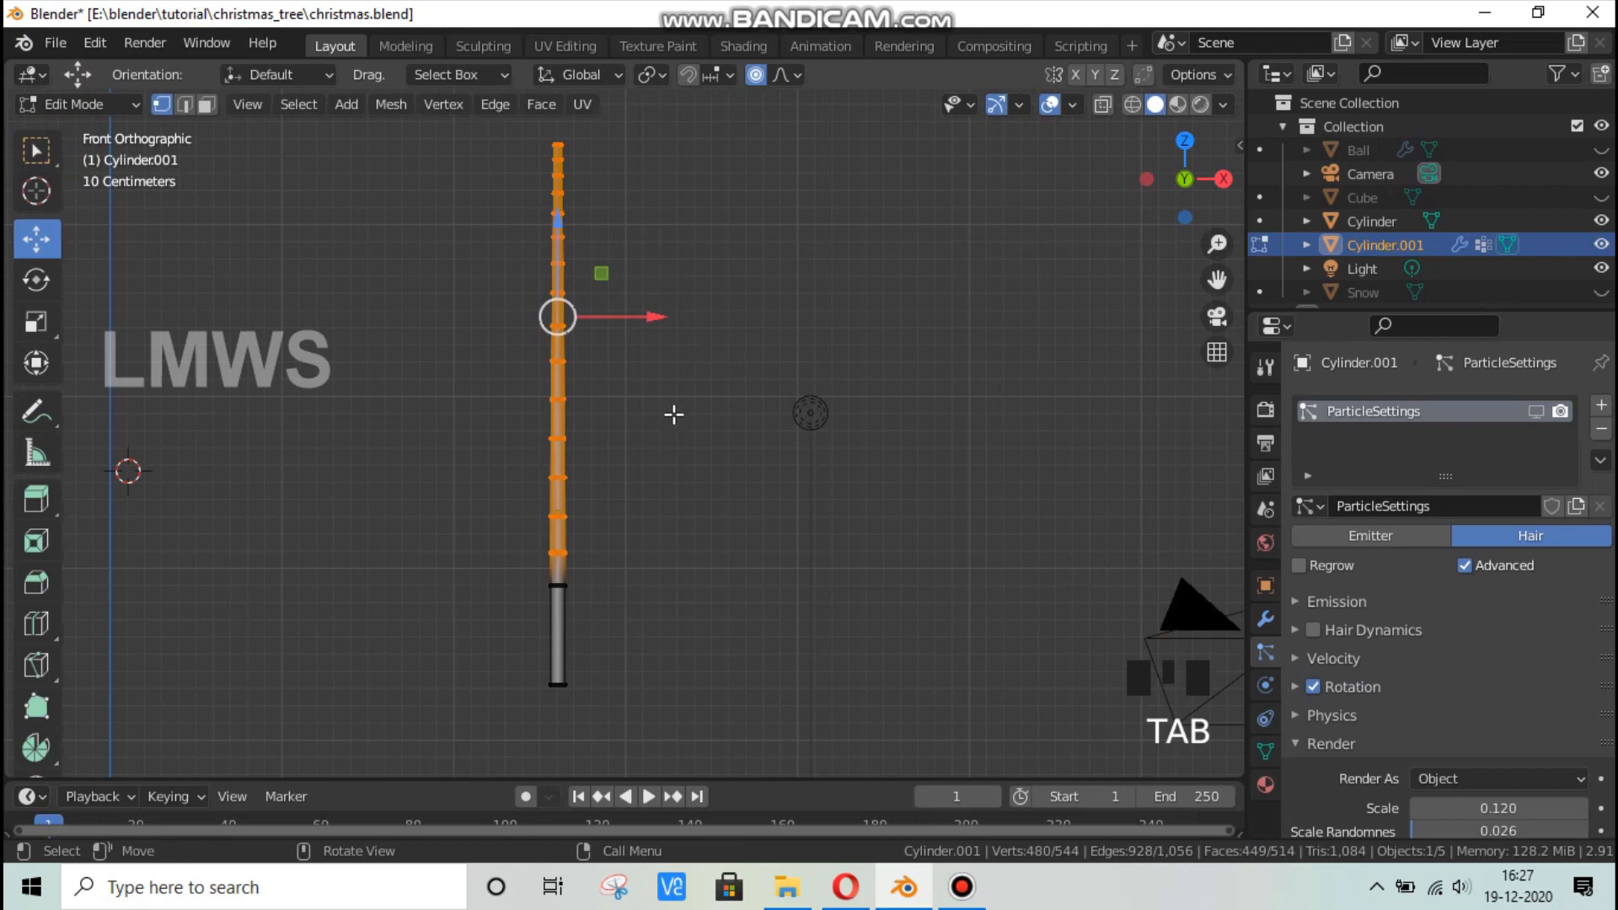
click(1264, 750)
key(alt+a)
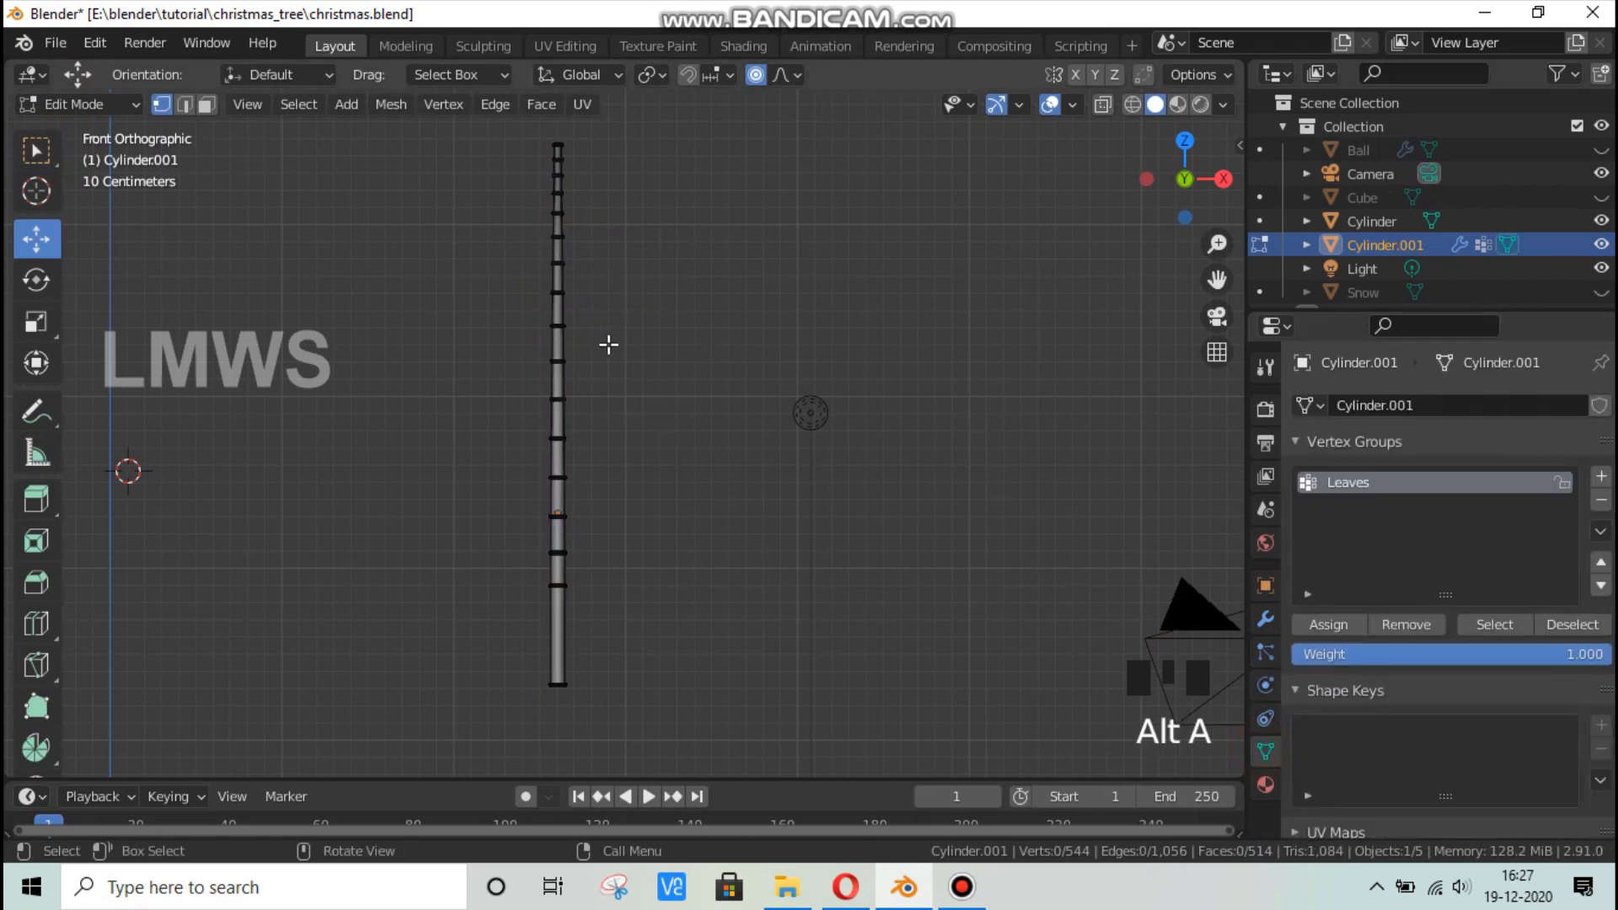
click(1495, 626)
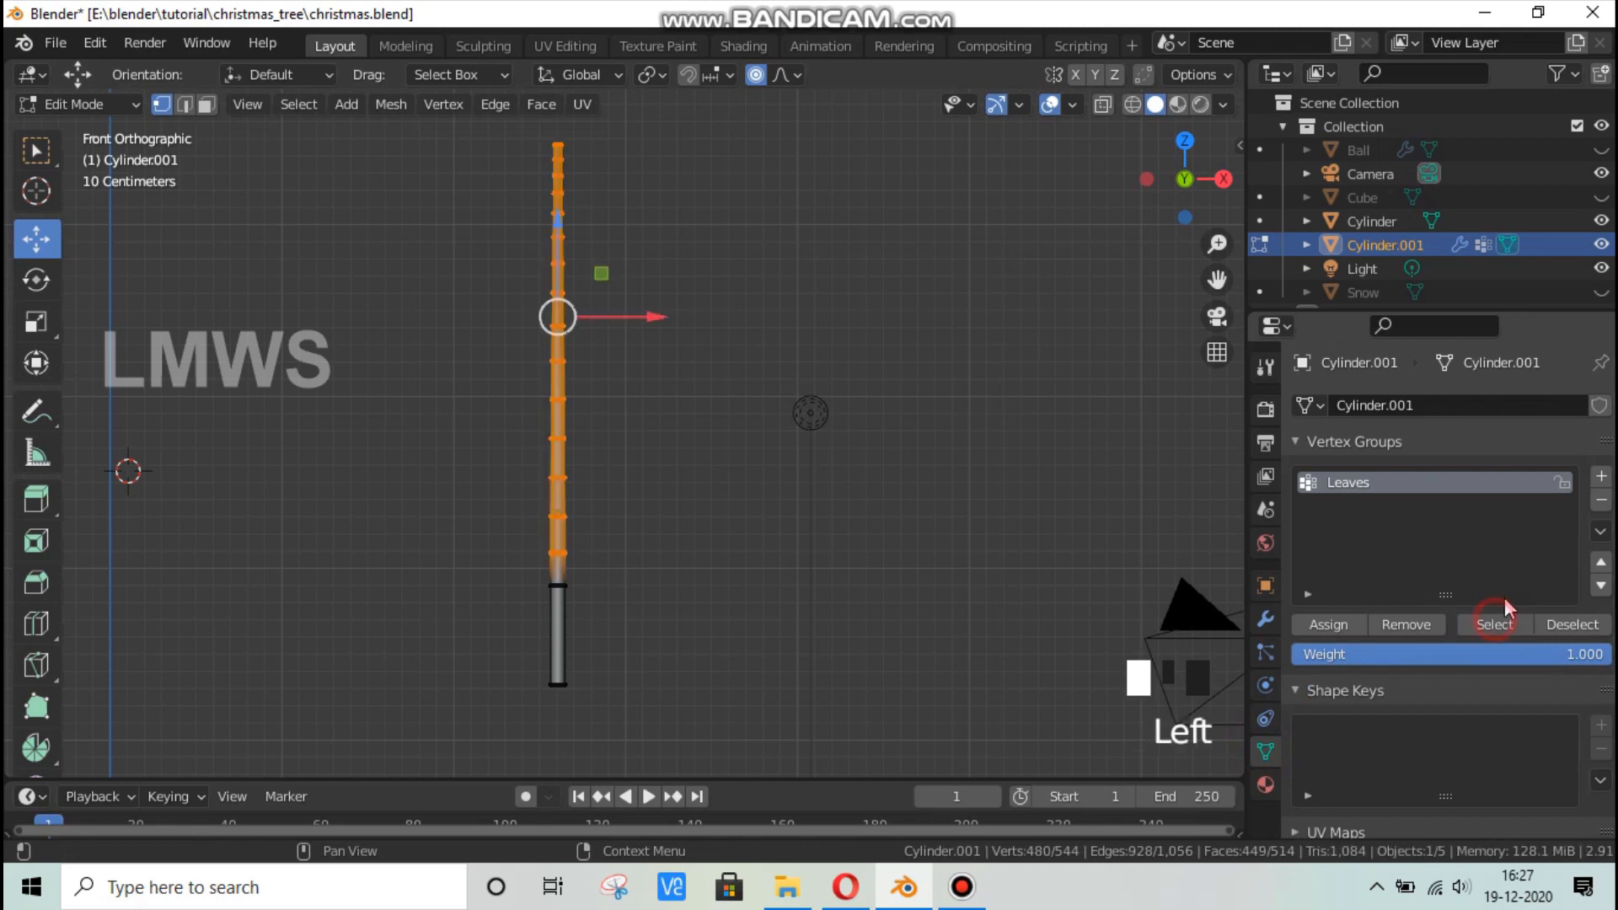
Add a vertex group named Length_leaves, assign the selected trunk vertices at weight 1.000, and leave Edit Mode.
click(1601, 477)
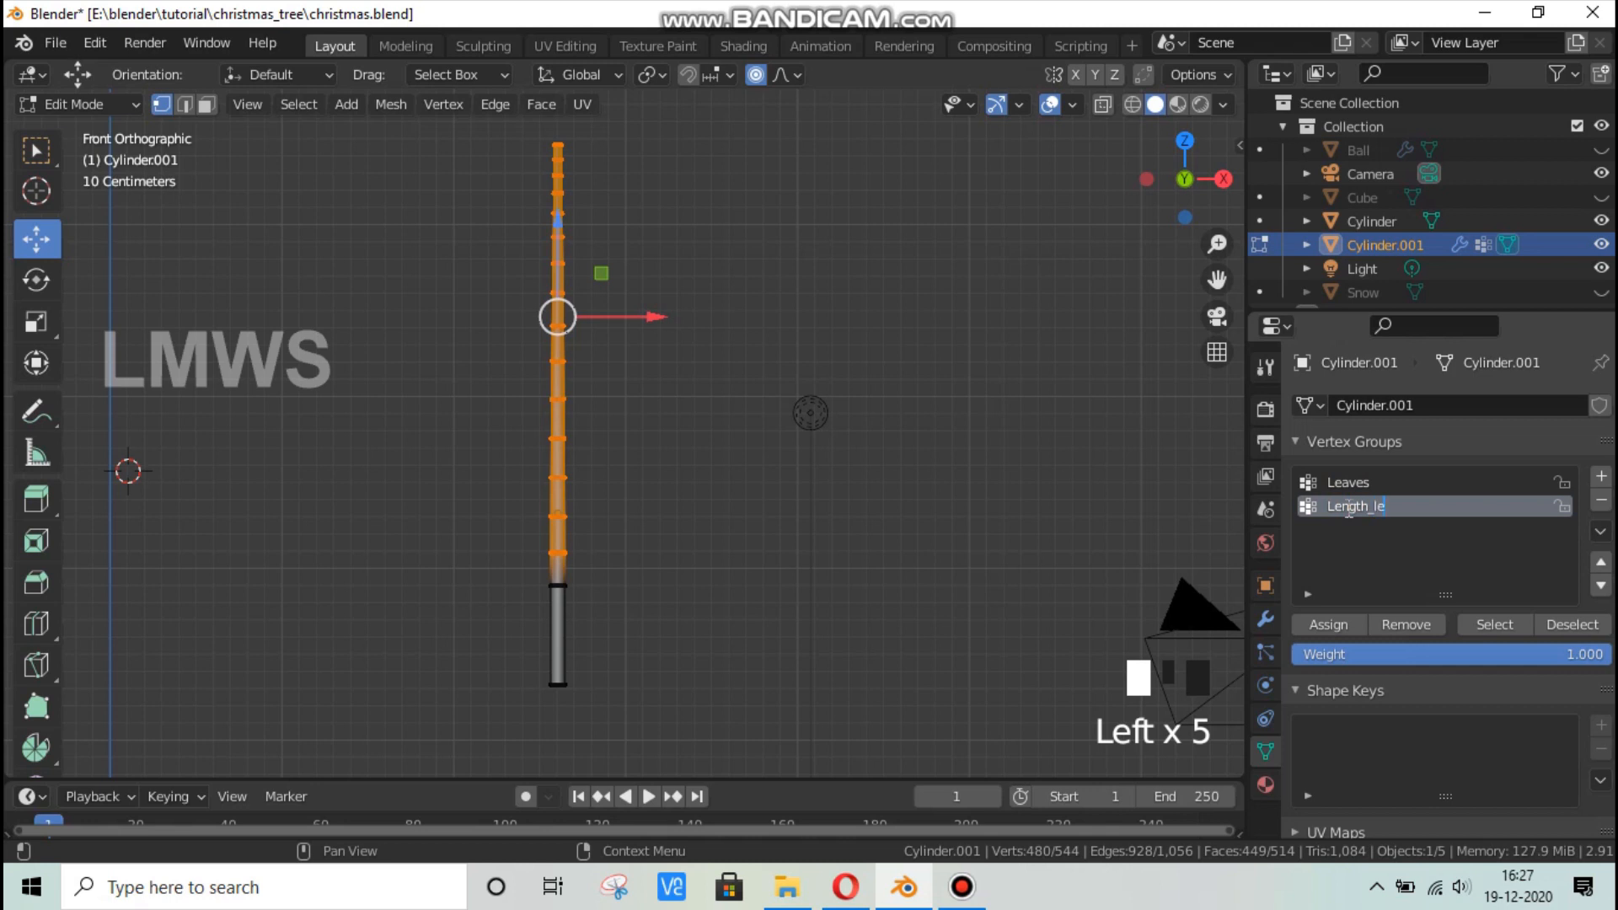
key(Return)
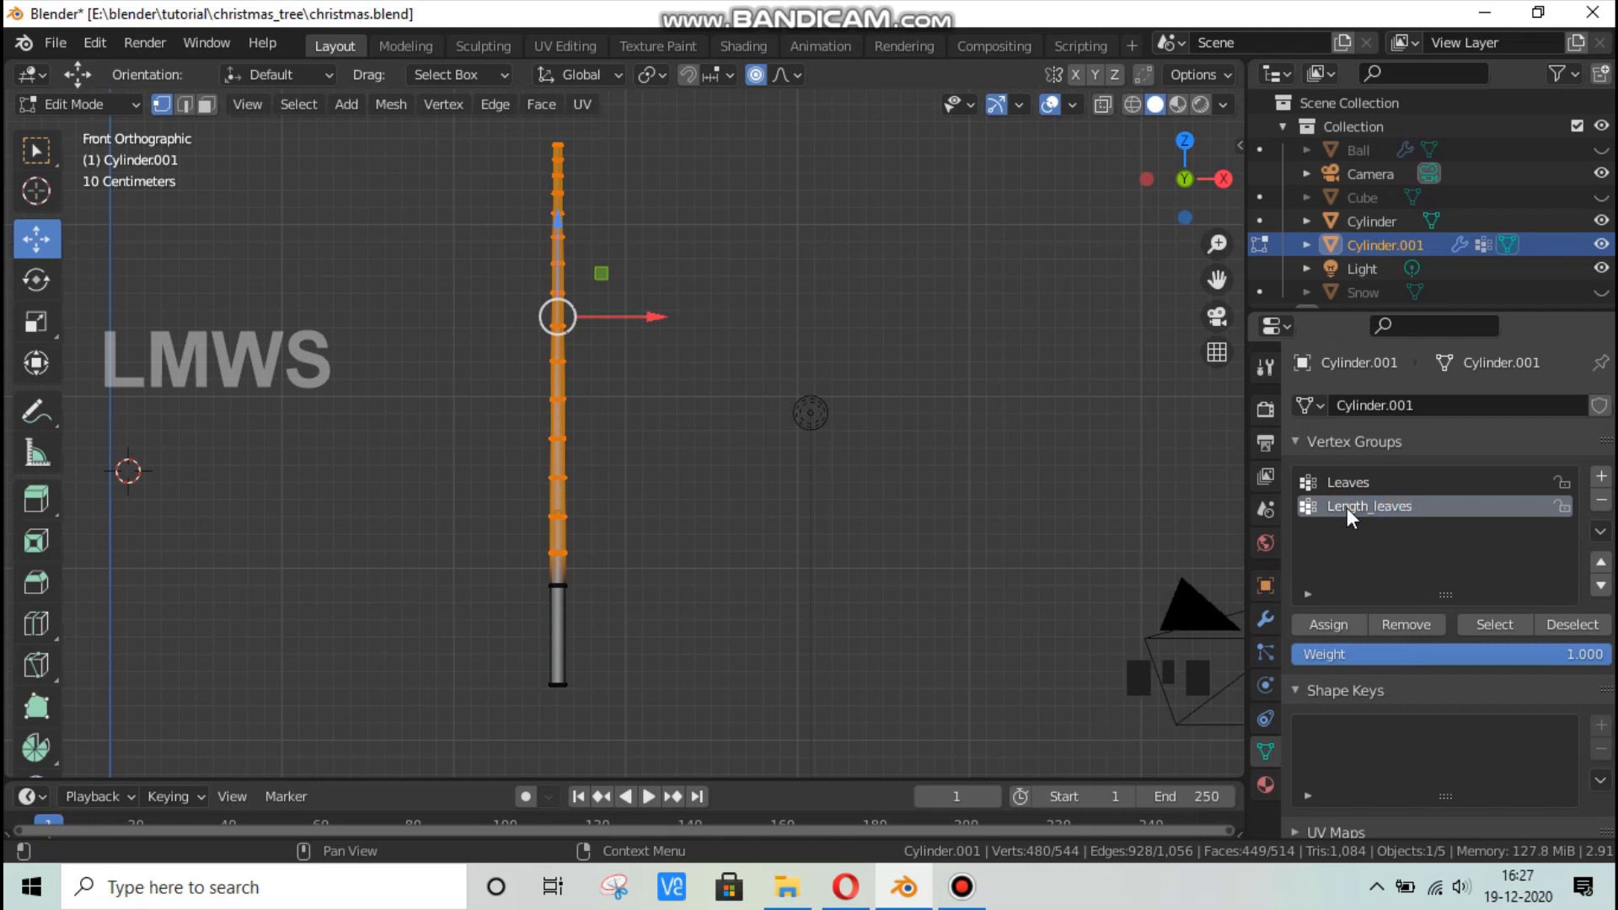
click(1329, 629)
click(1327, 629)
click(1327, 628)
click(1326, 627)
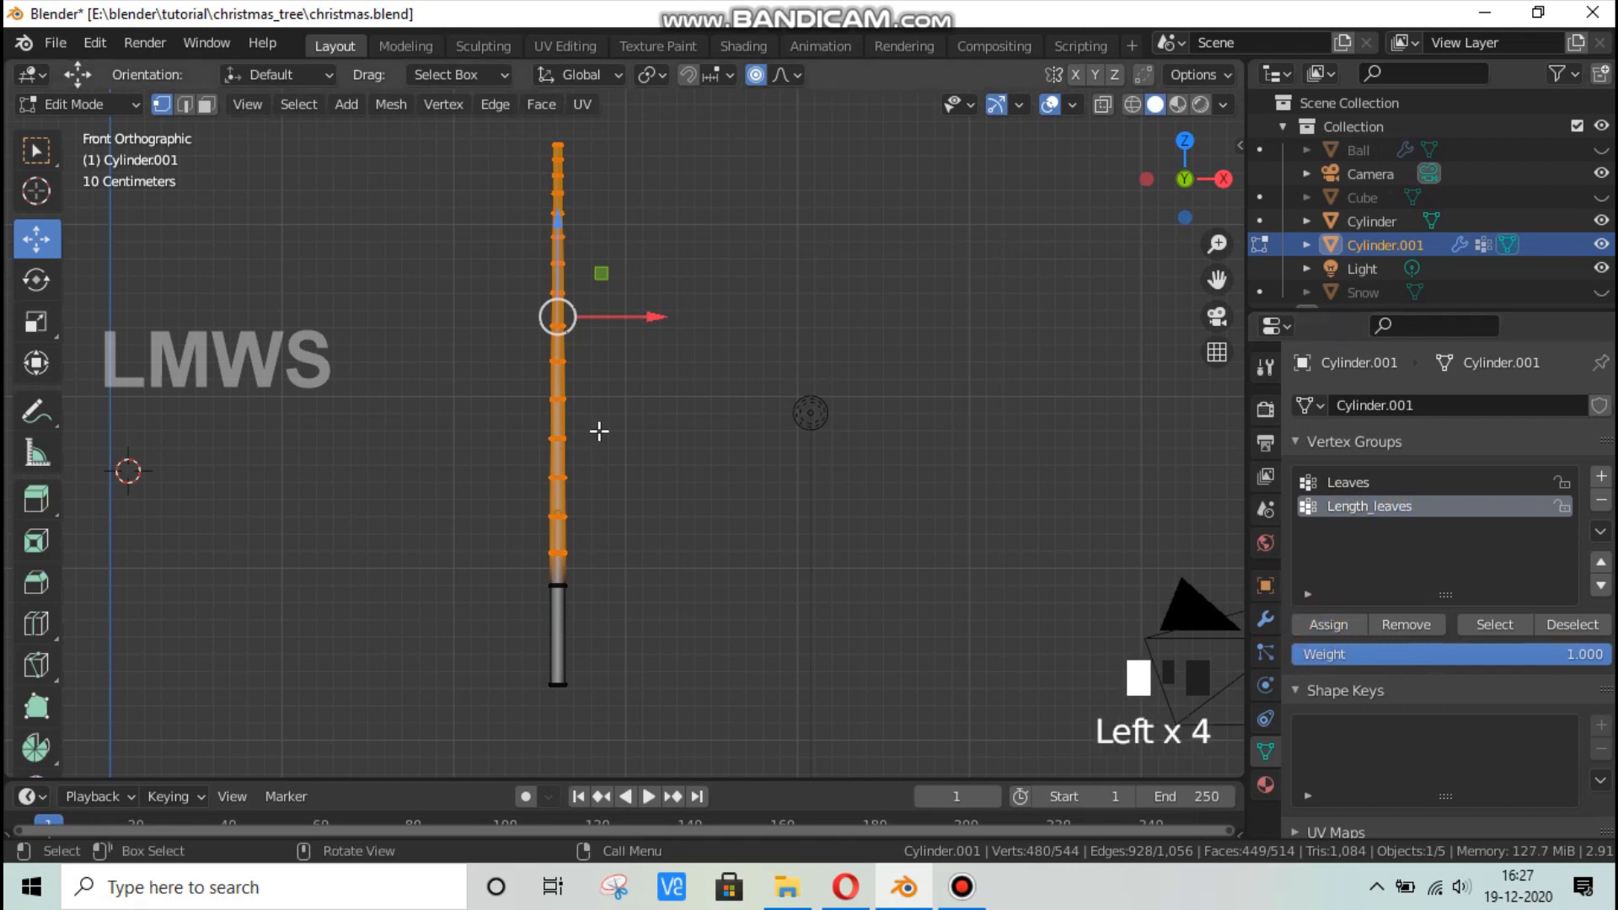
click(647, 397)
key(Tab)
Switch the trunk to Weight Paint mode and set the brush's stroke method to Line.
click(95, 104)
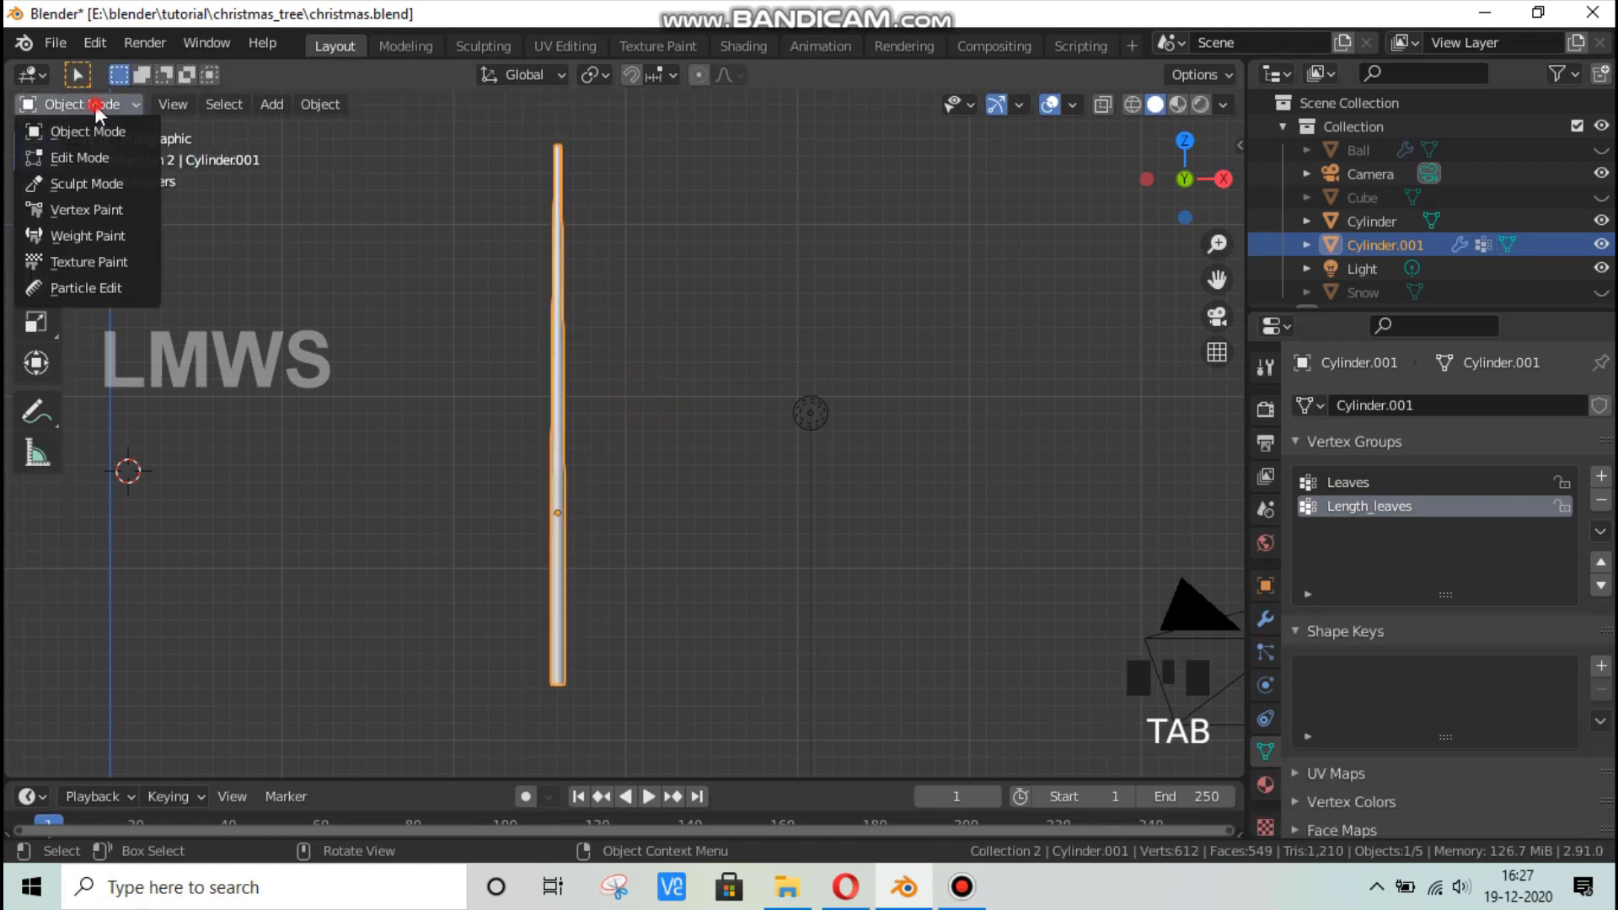
click(89, 235)
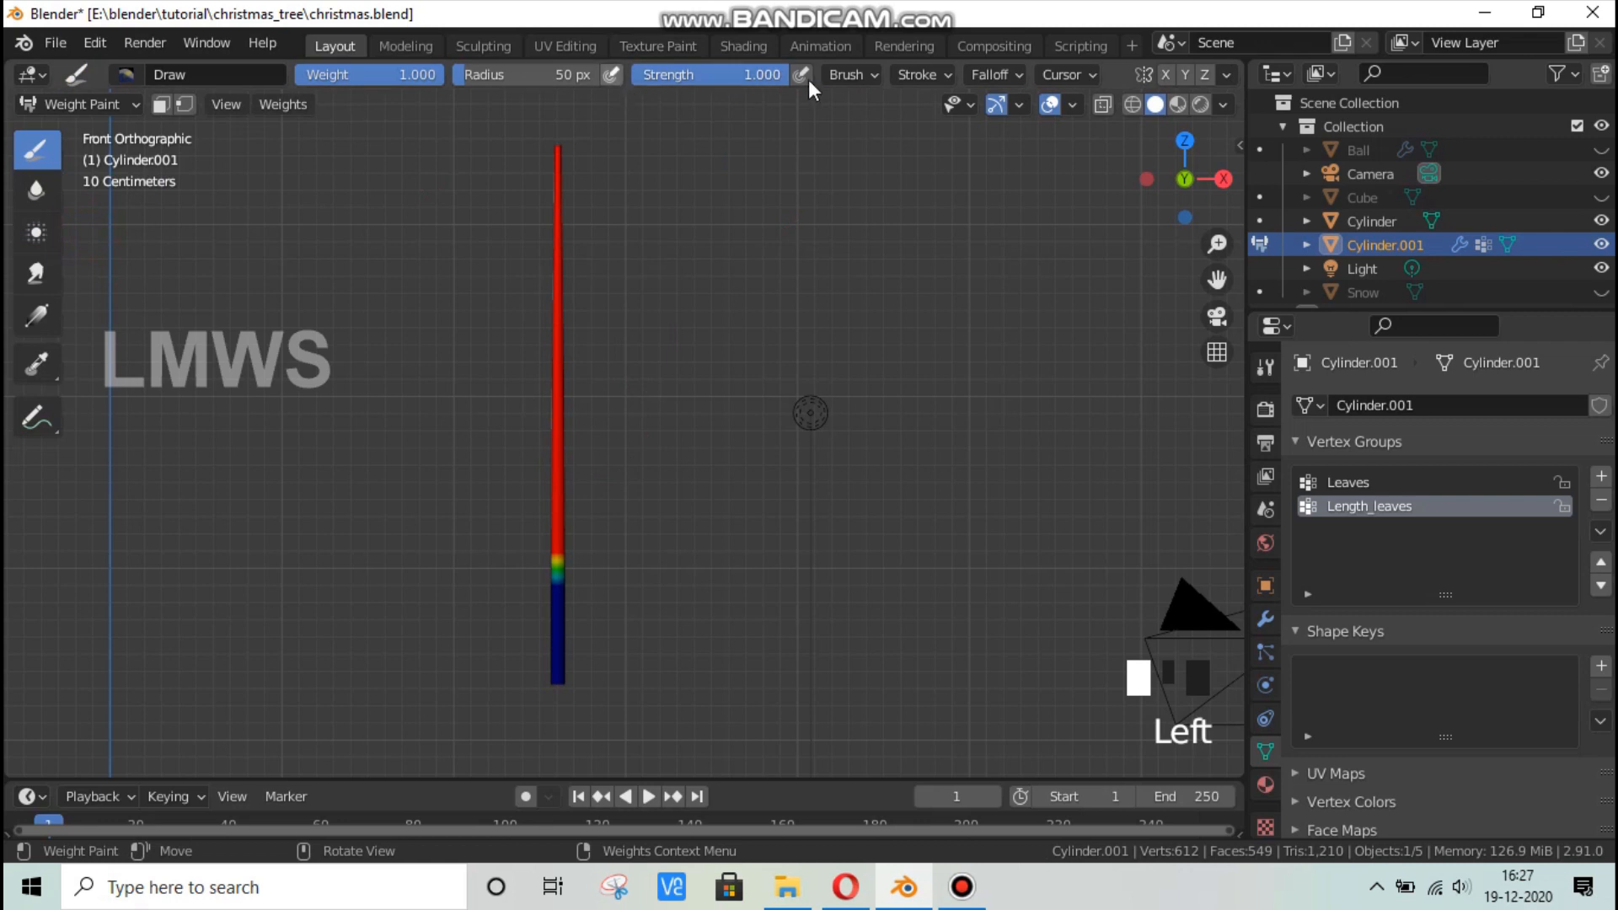
click(943, 76)
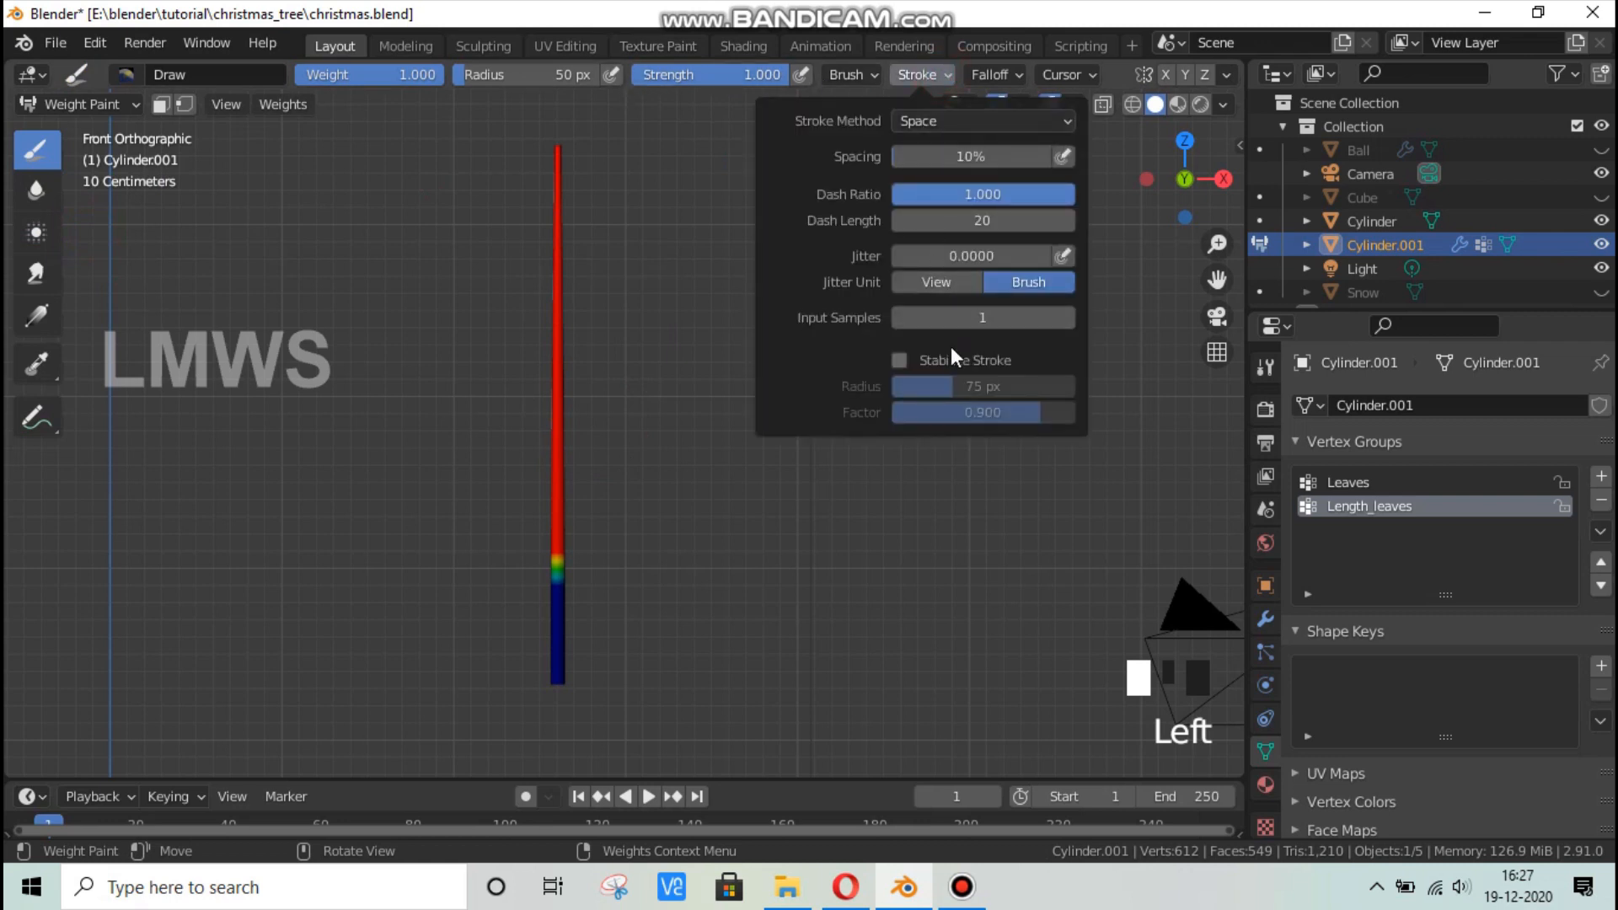
click(984, 126)
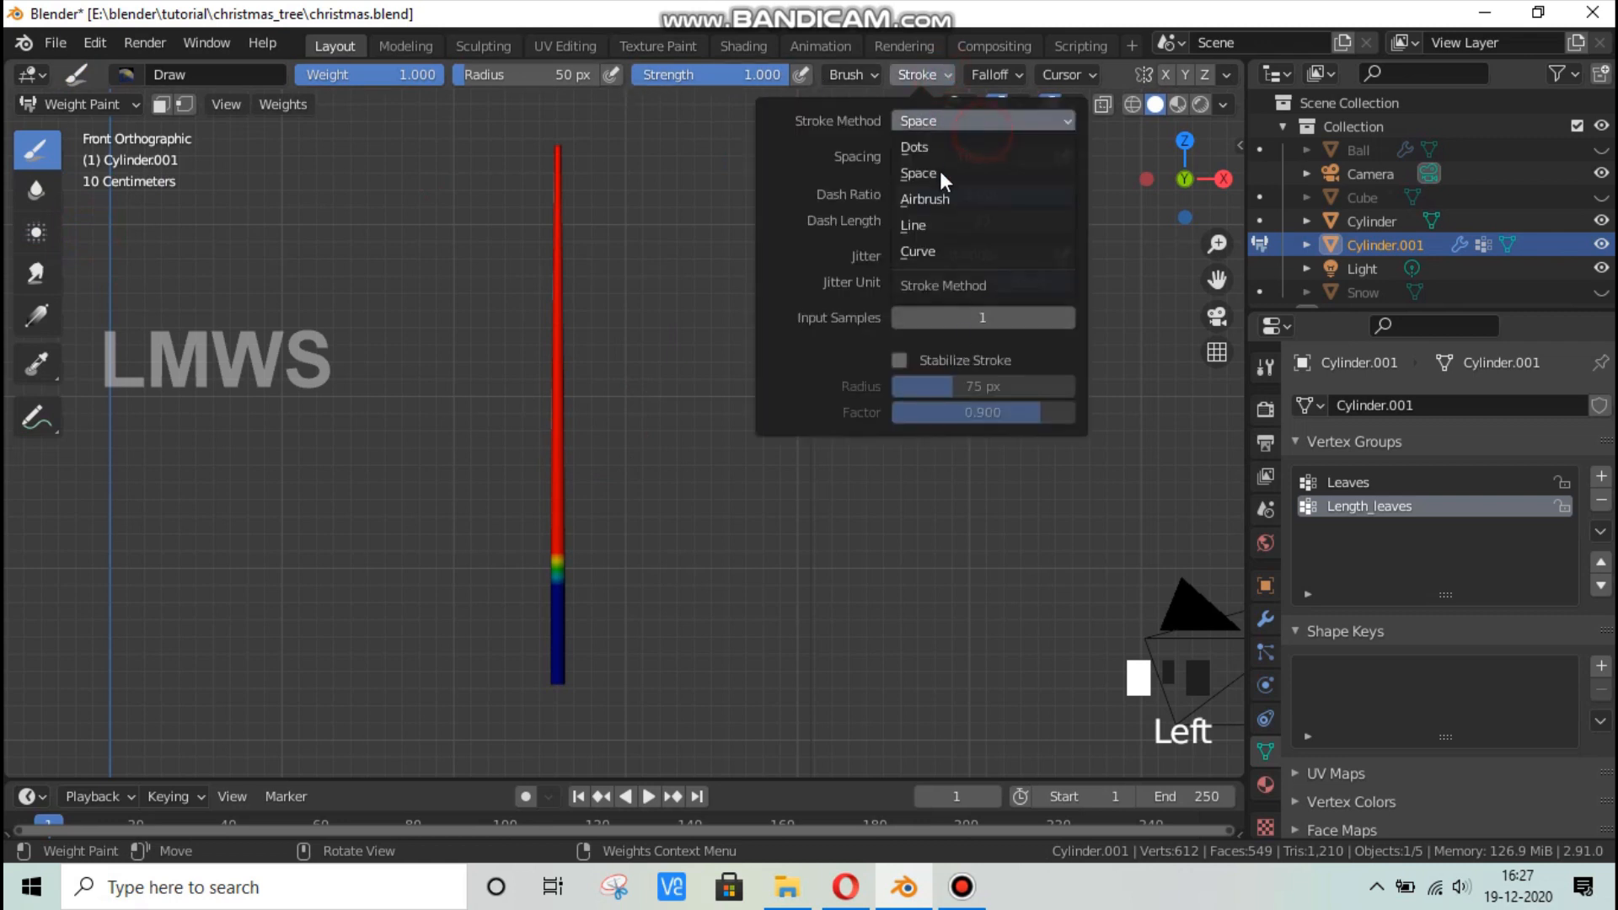
click(920, 226)
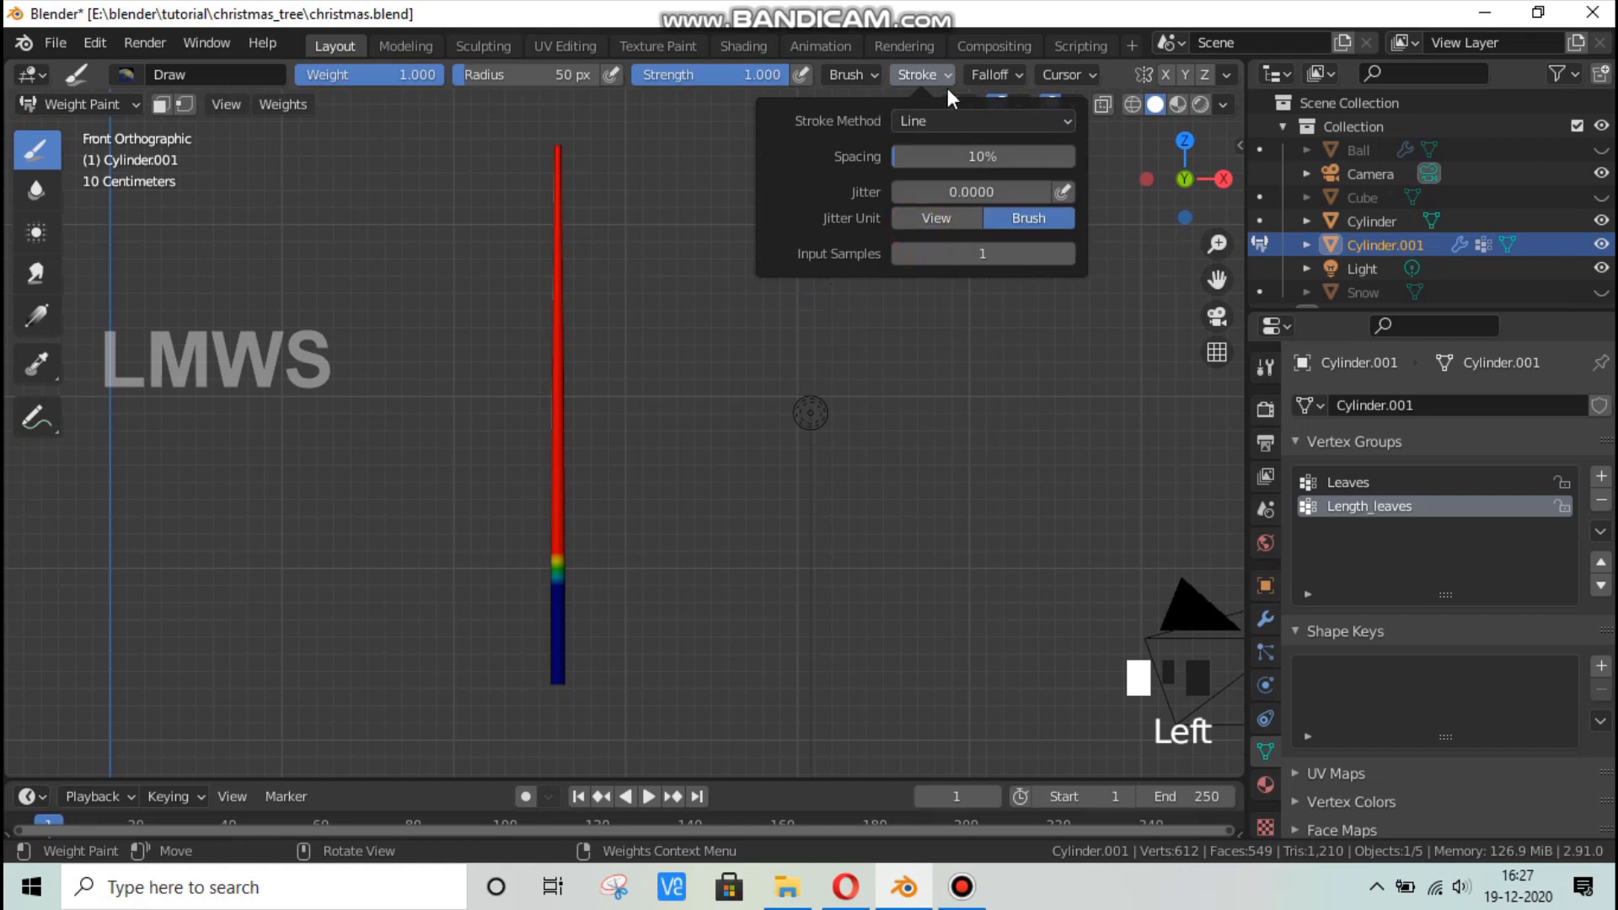
Paint line strokes on Length_leaves along the trunk, the upper part at weight 1.000 and the lower leaf section at weight 0.453.
scroll(648, 401, up, 1)
shift+middle_drag(649, 400, 679, 485)
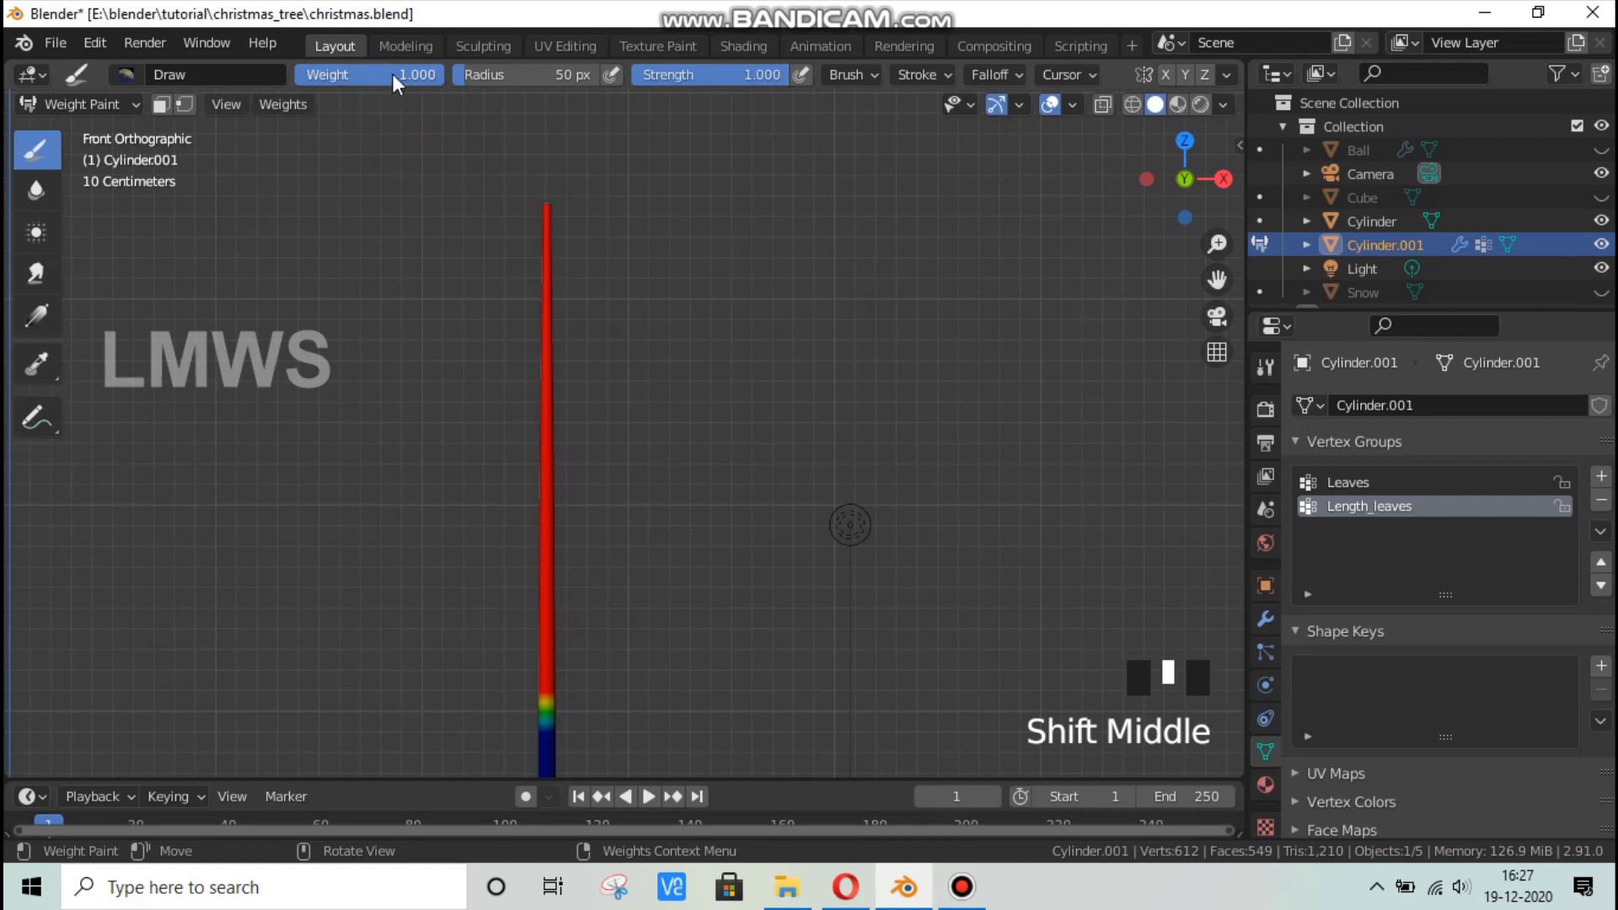
drag(548, 205, 548, 463)
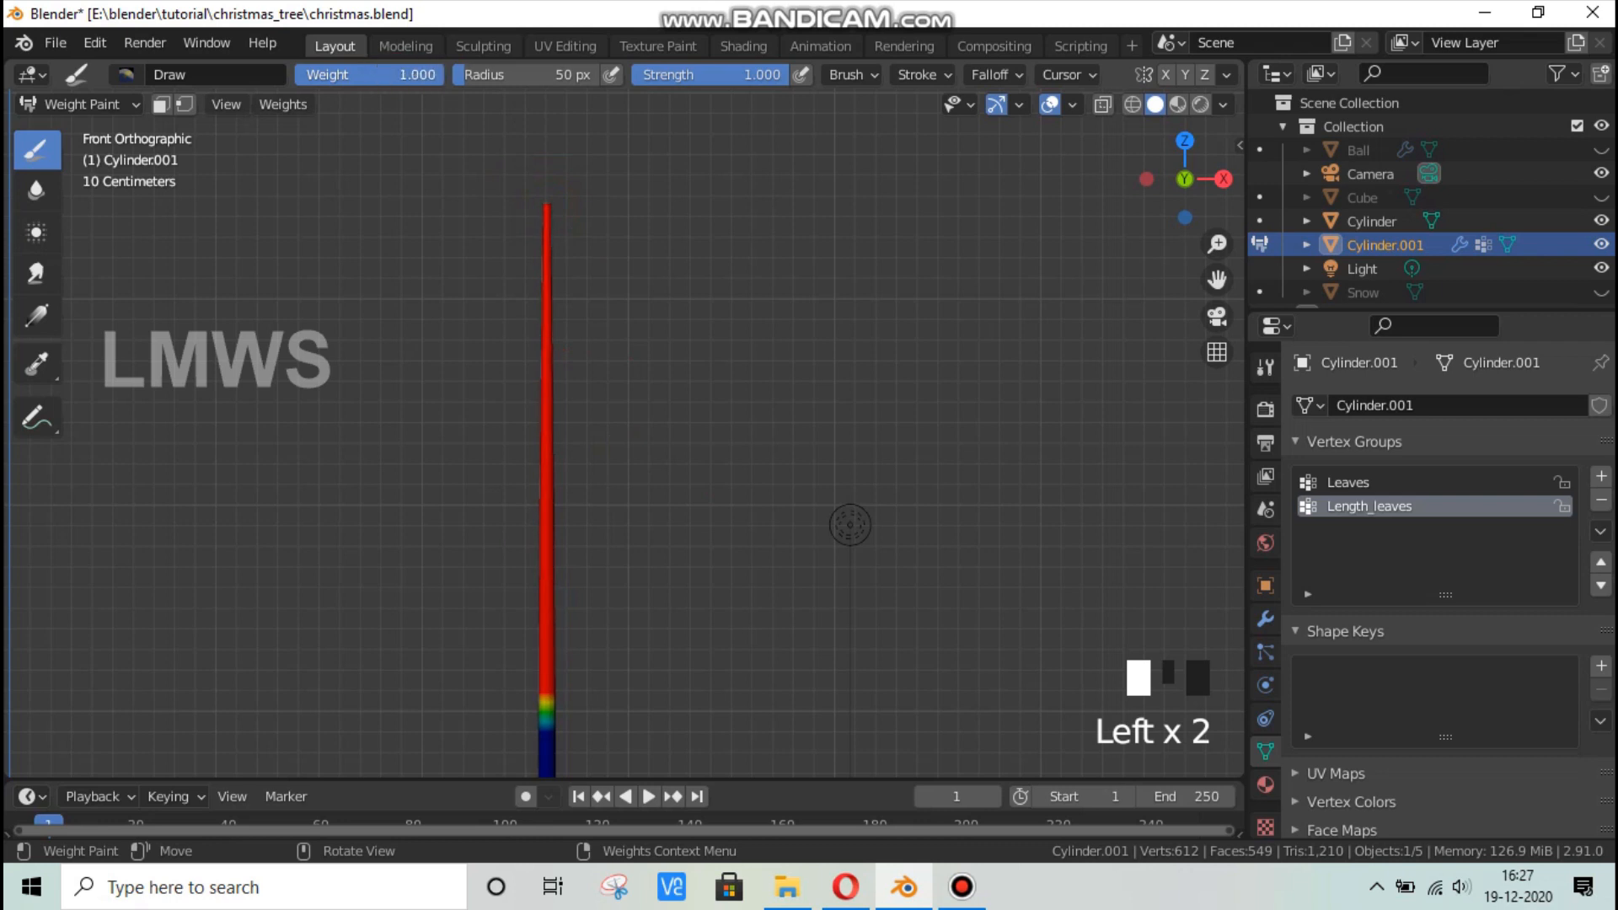
drag(380, 74, 368, 74)
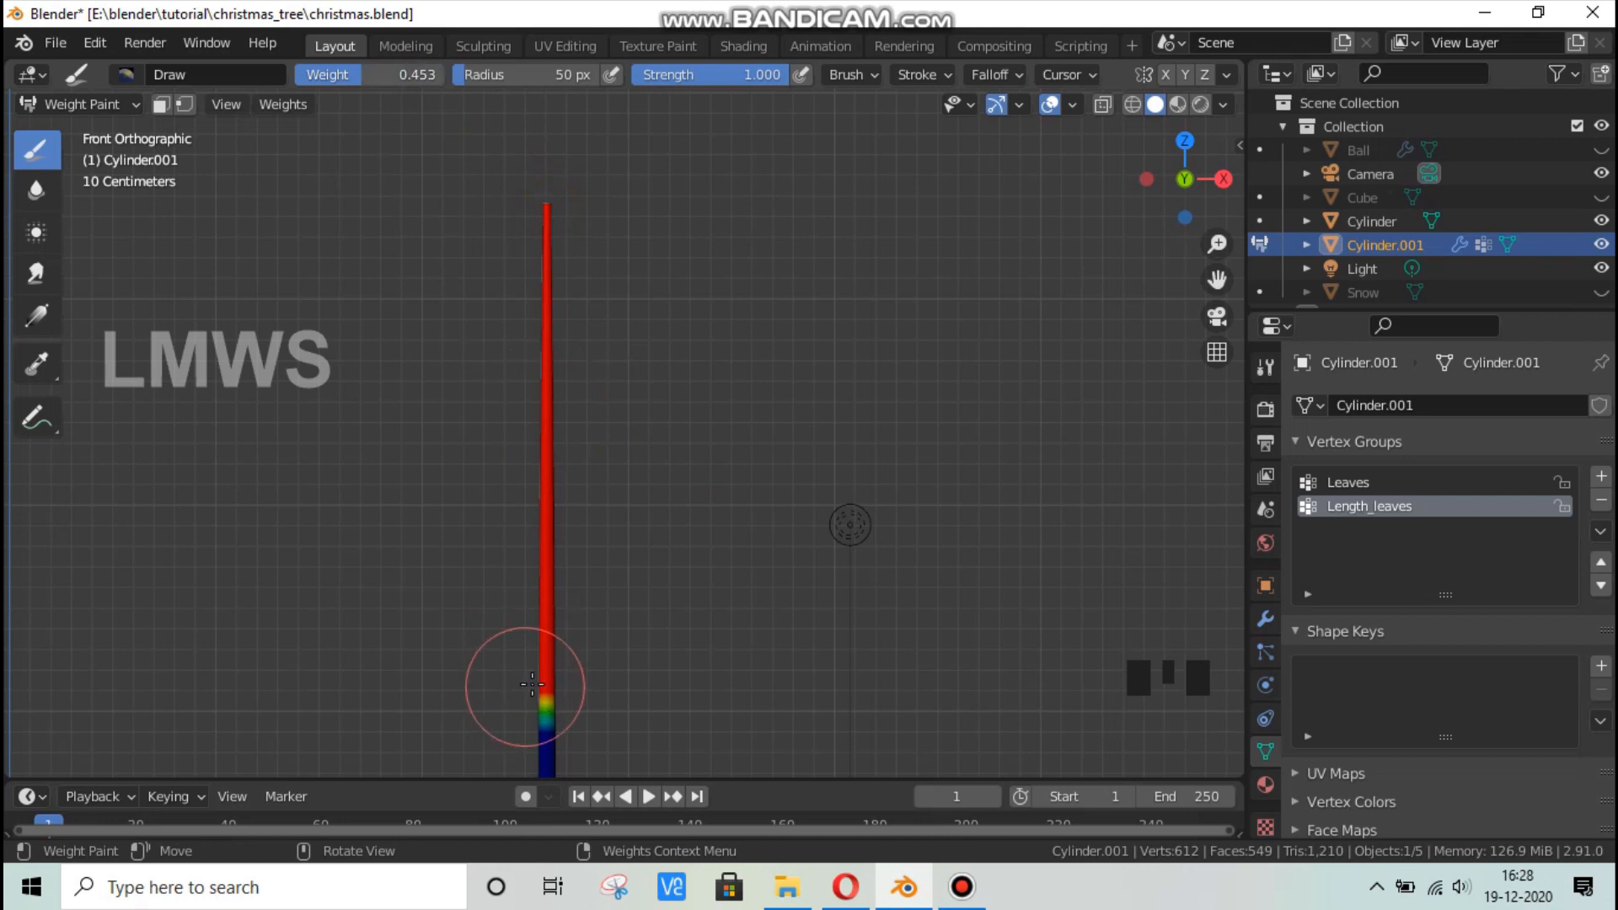
drag(544, 681, 545, 485)
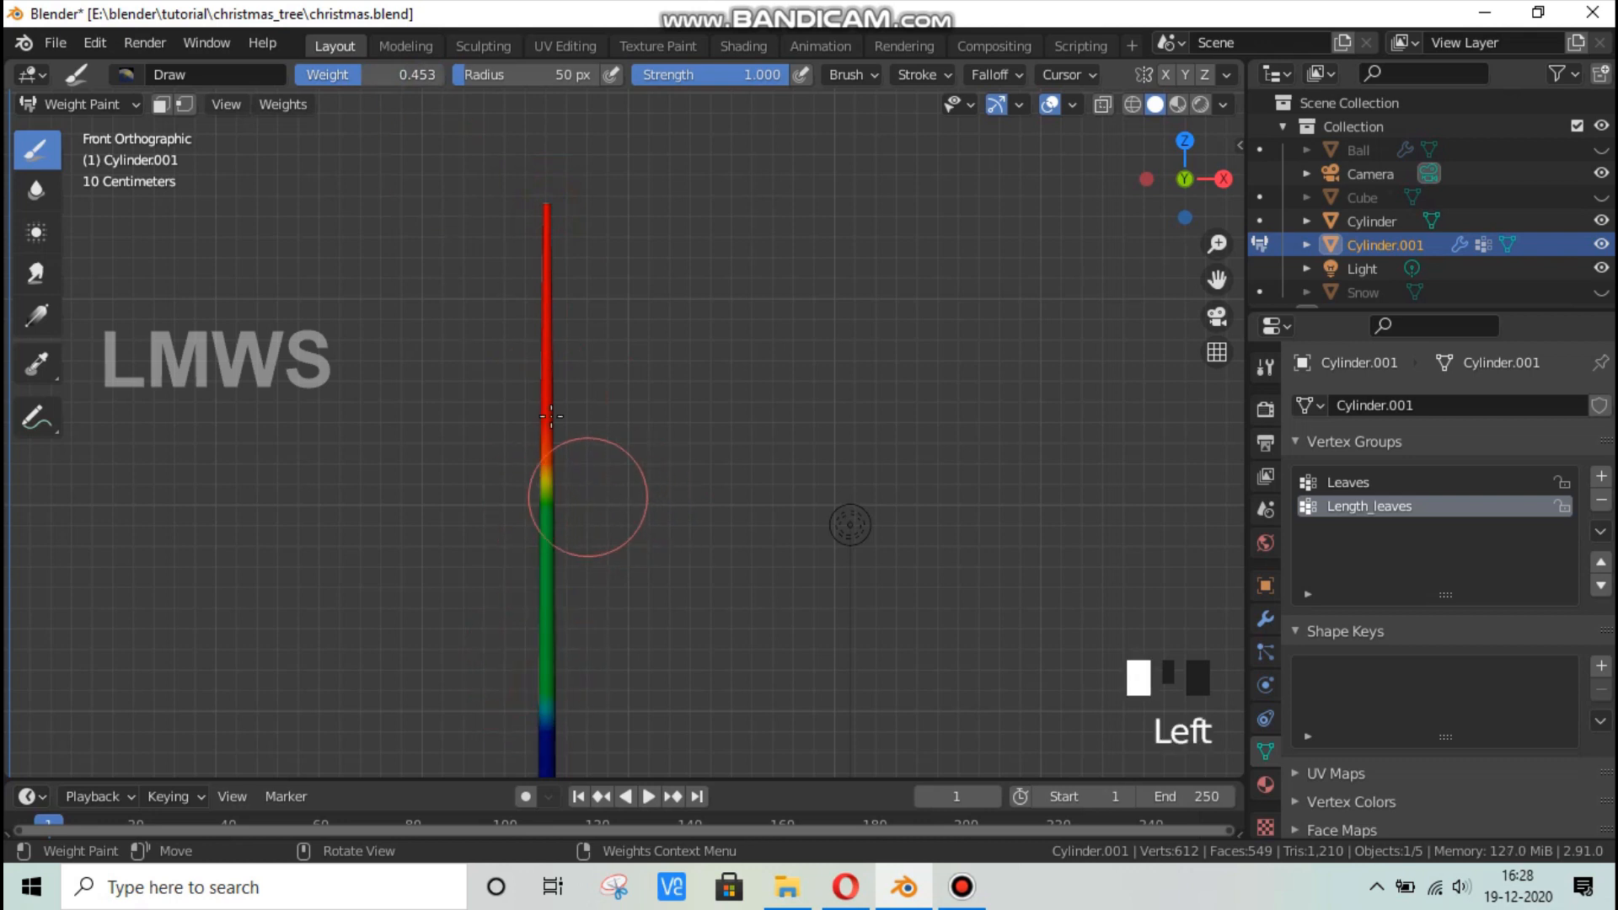
drag(542, 695, 542, 438)
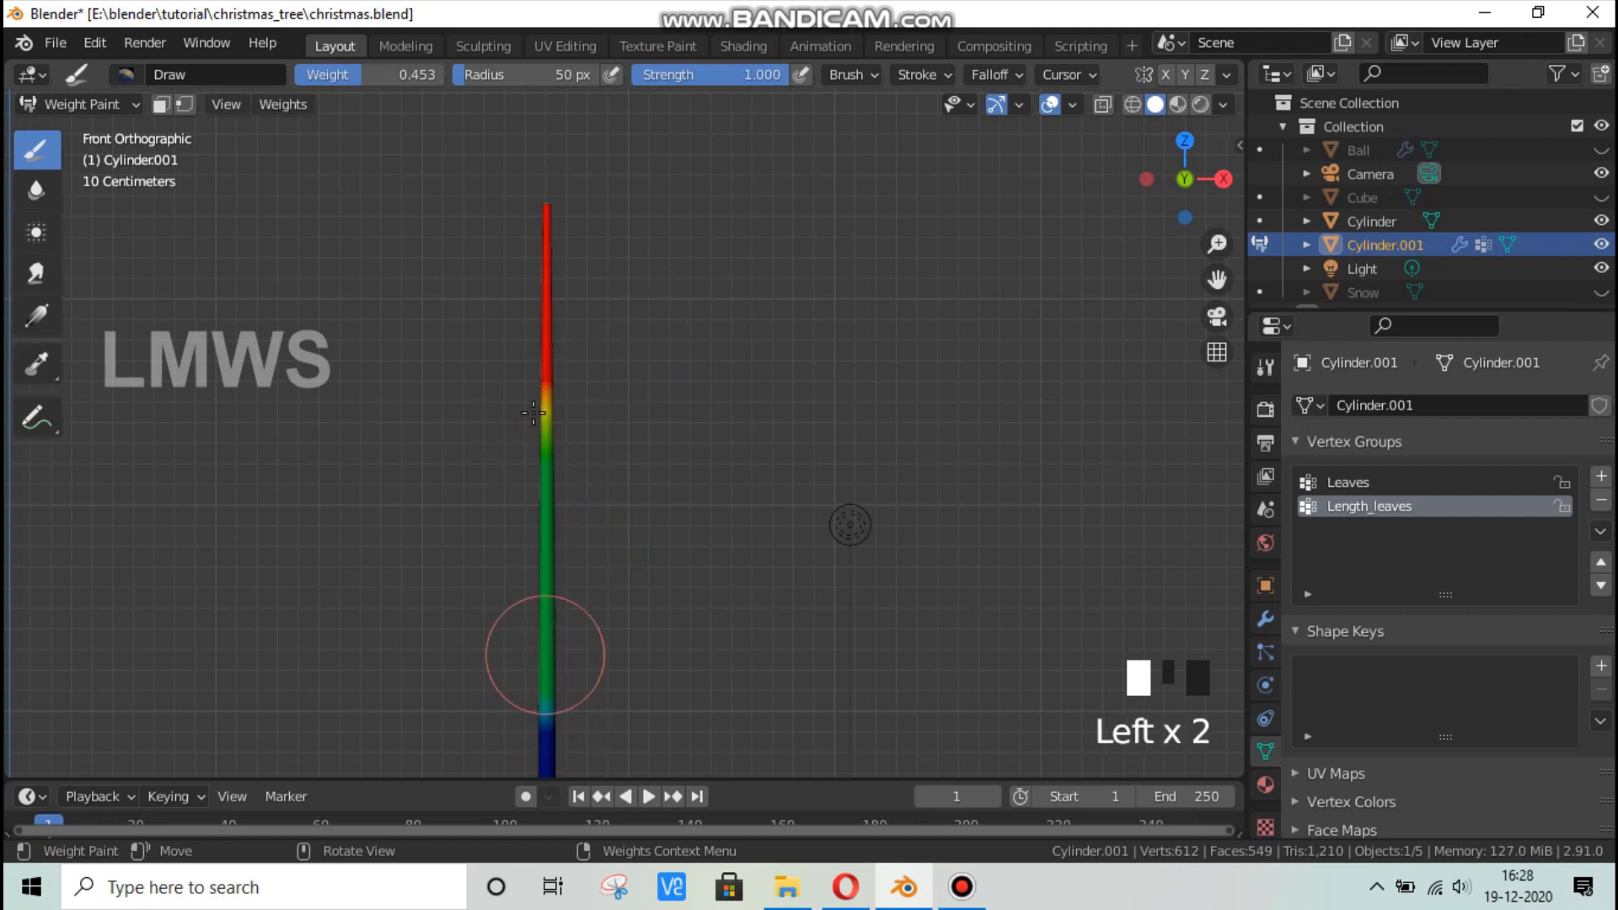
Extend the red high-weight area of Length_leaves down the upper trunk and paint a line stroke at weight 0.800 below the tip.
click(366, 69)
drag(547, 206, 543, 479)
click(398, 75)
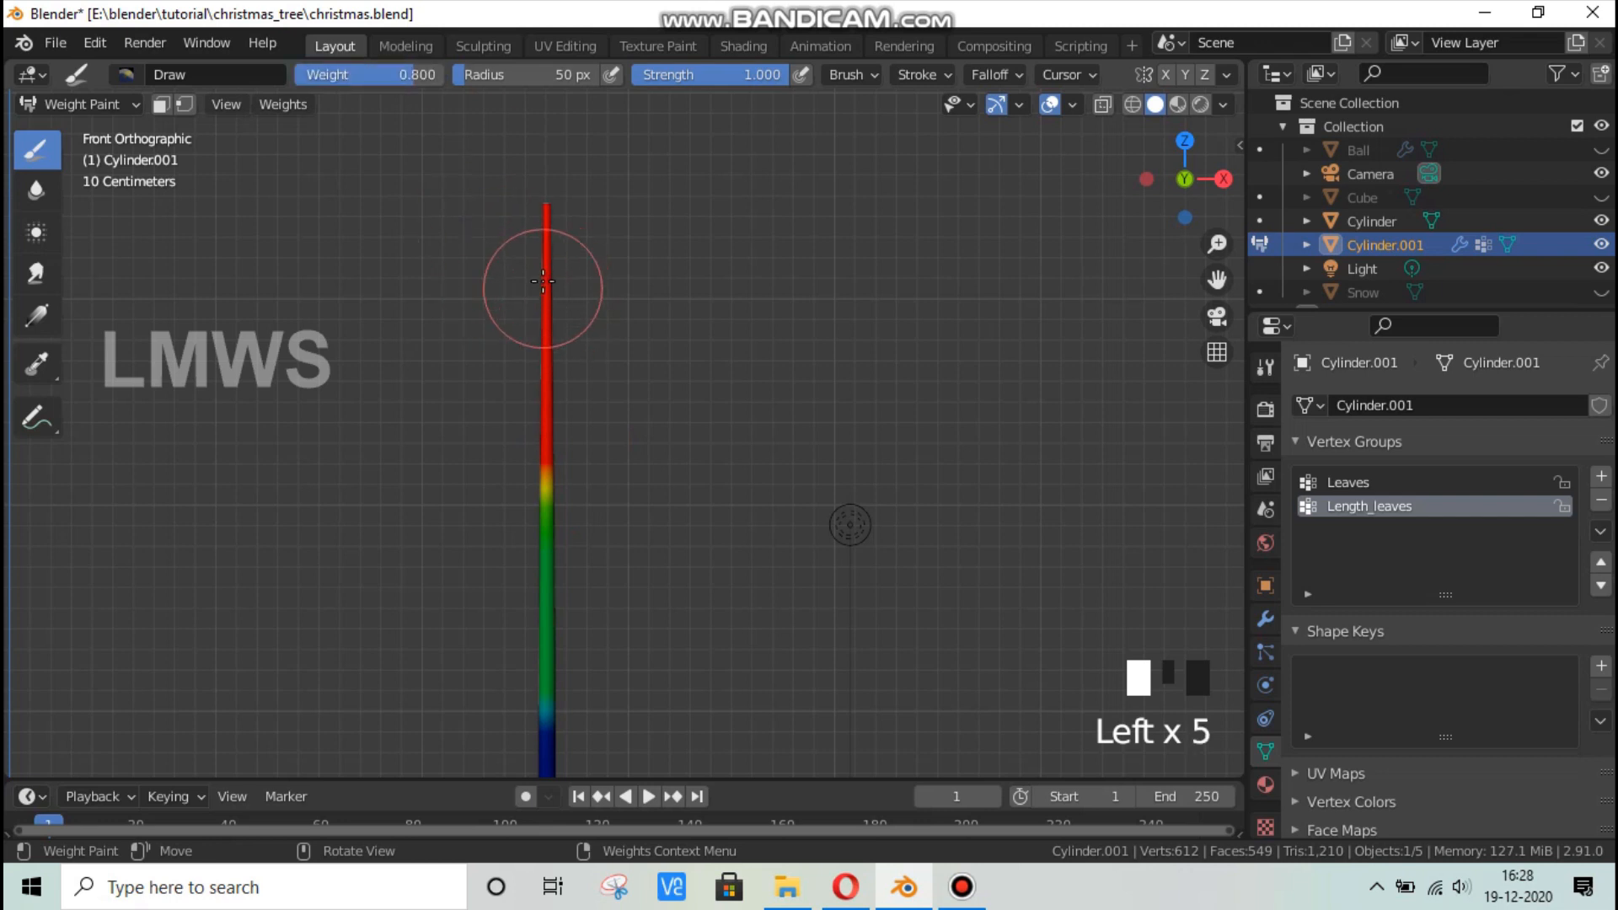
drag(545, 343, 578, 325)
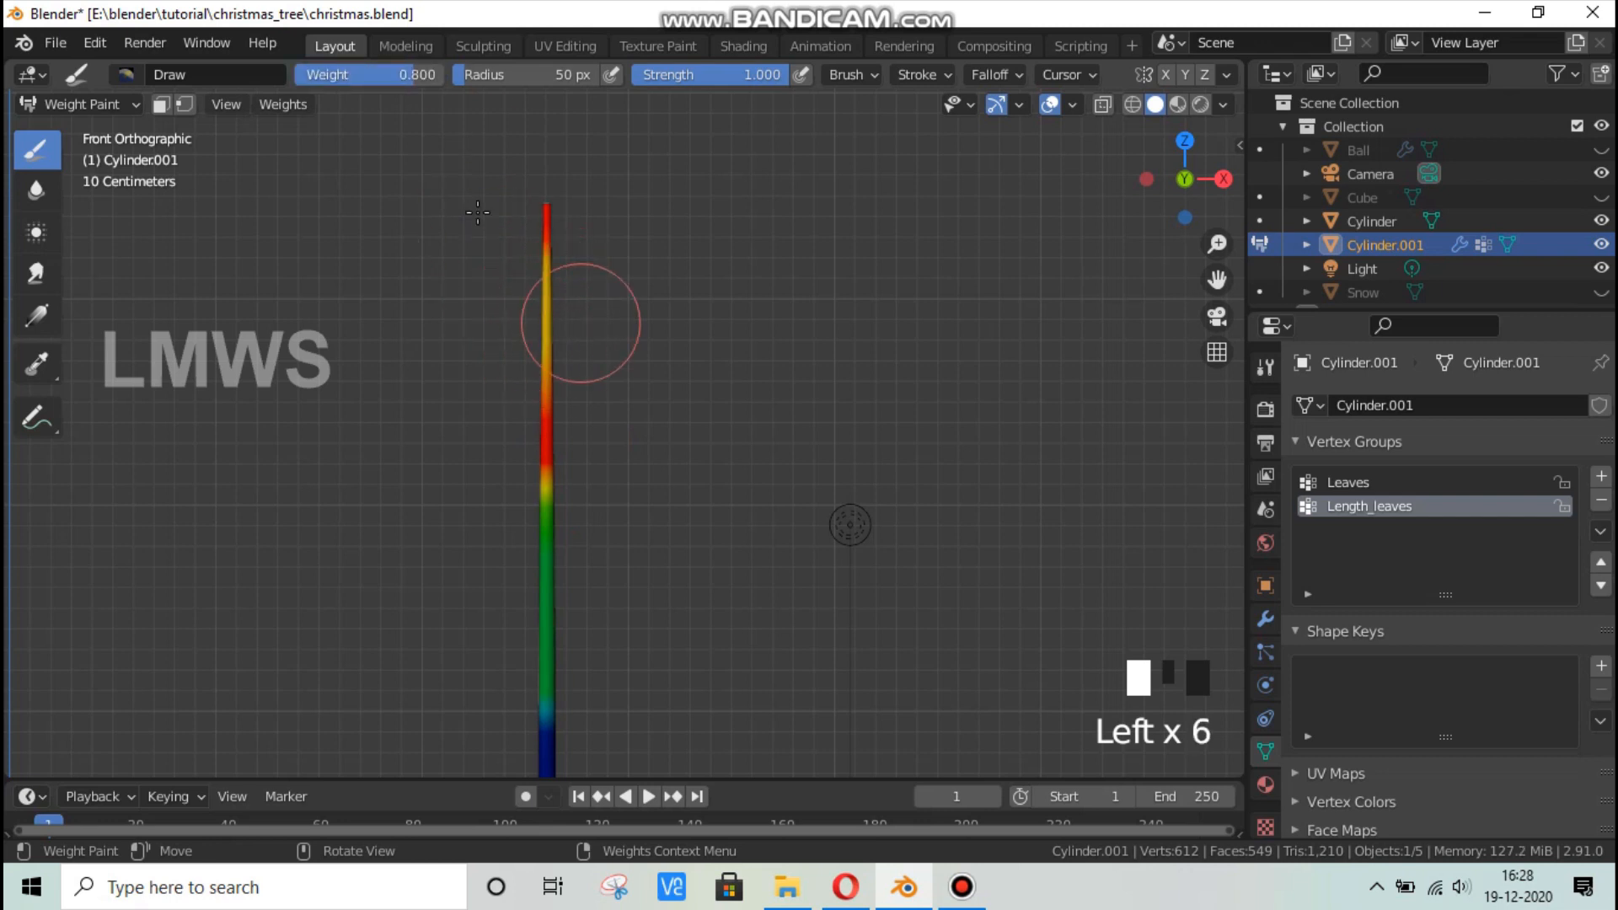
Set the brush weight to 0.750 and paint a short line stroke on the trunk just below the 0.800 section.
click(412, 84)
text(0.75)
click(411, 83)
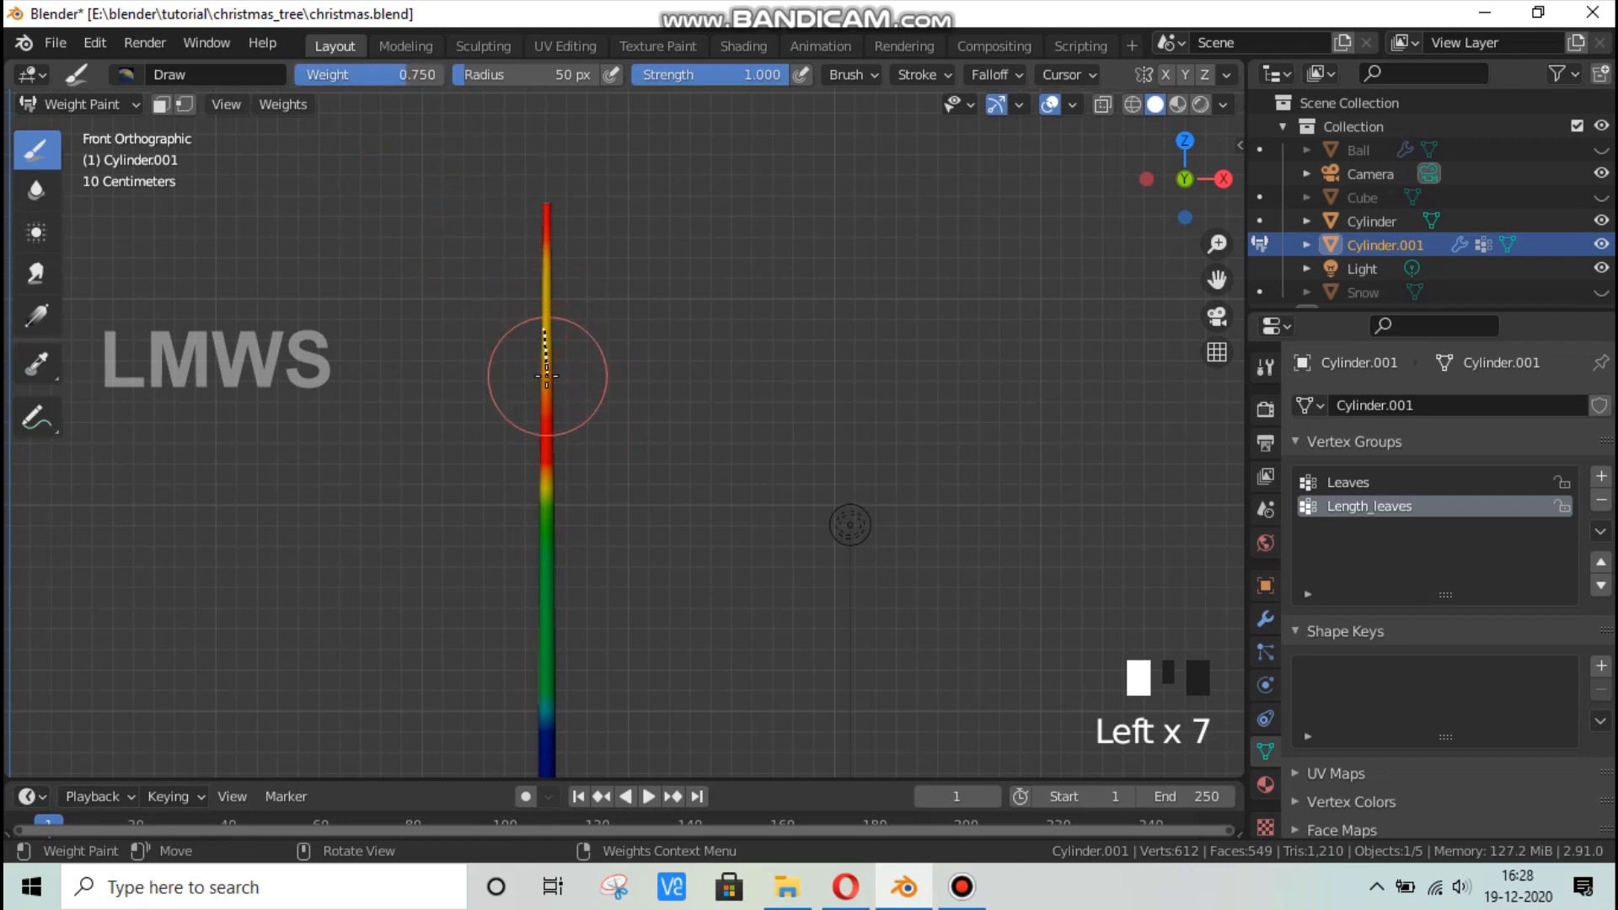
click(543, 372)
Paint further line strokes down the trunk's middle at weights 0.600 and 0.500 to blend into the green lower section.
click(418, 81)
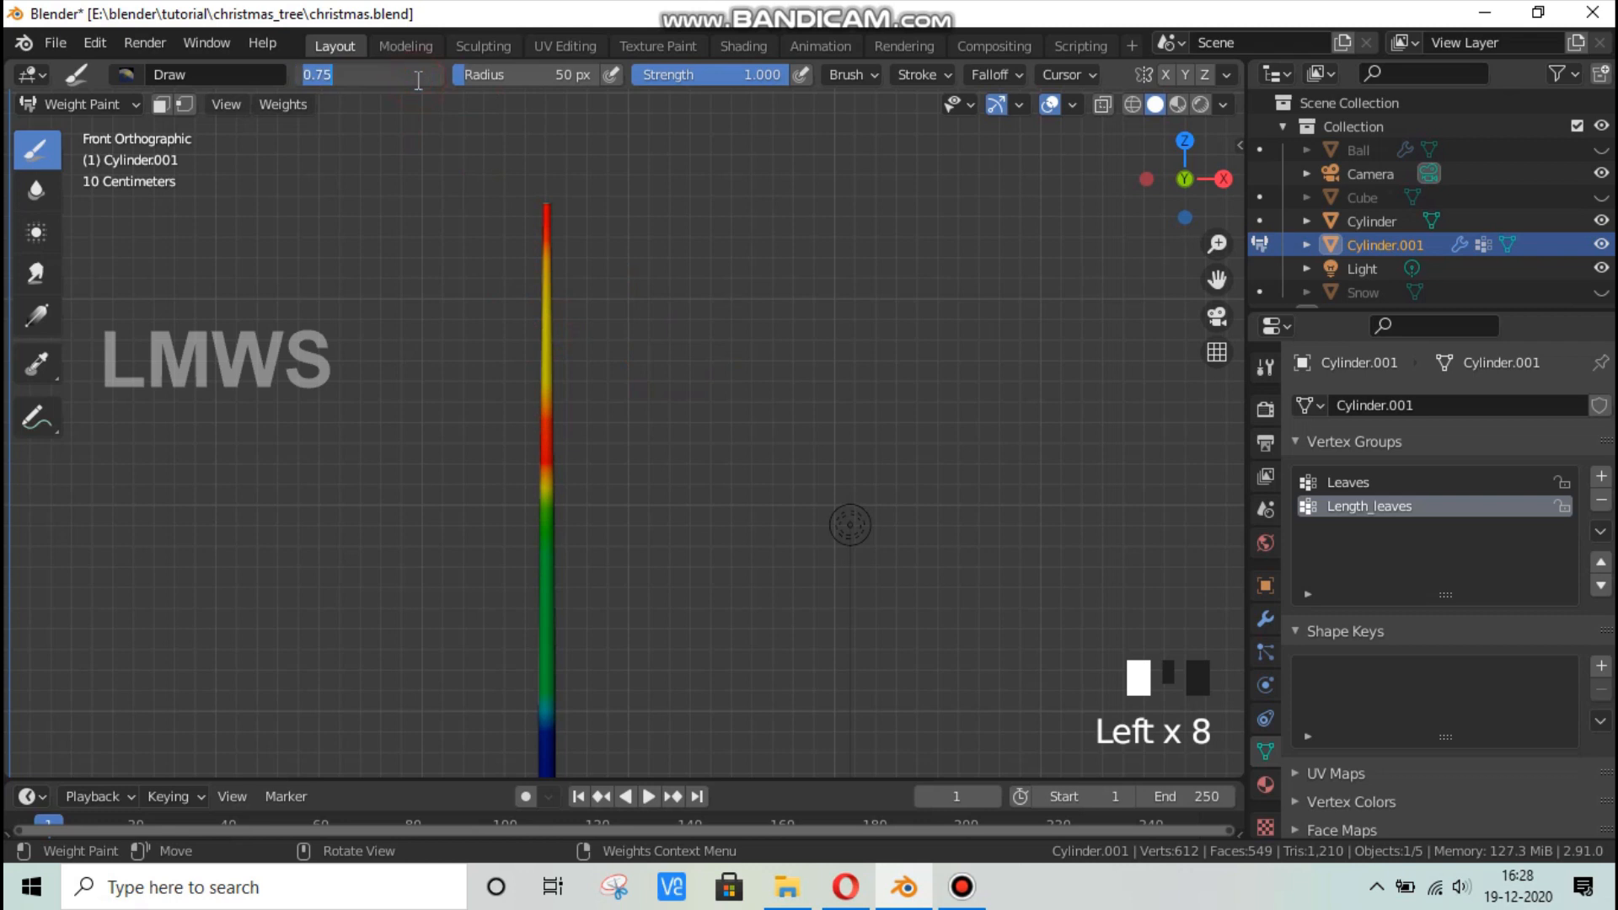
text(0.6)
click(416, 79)
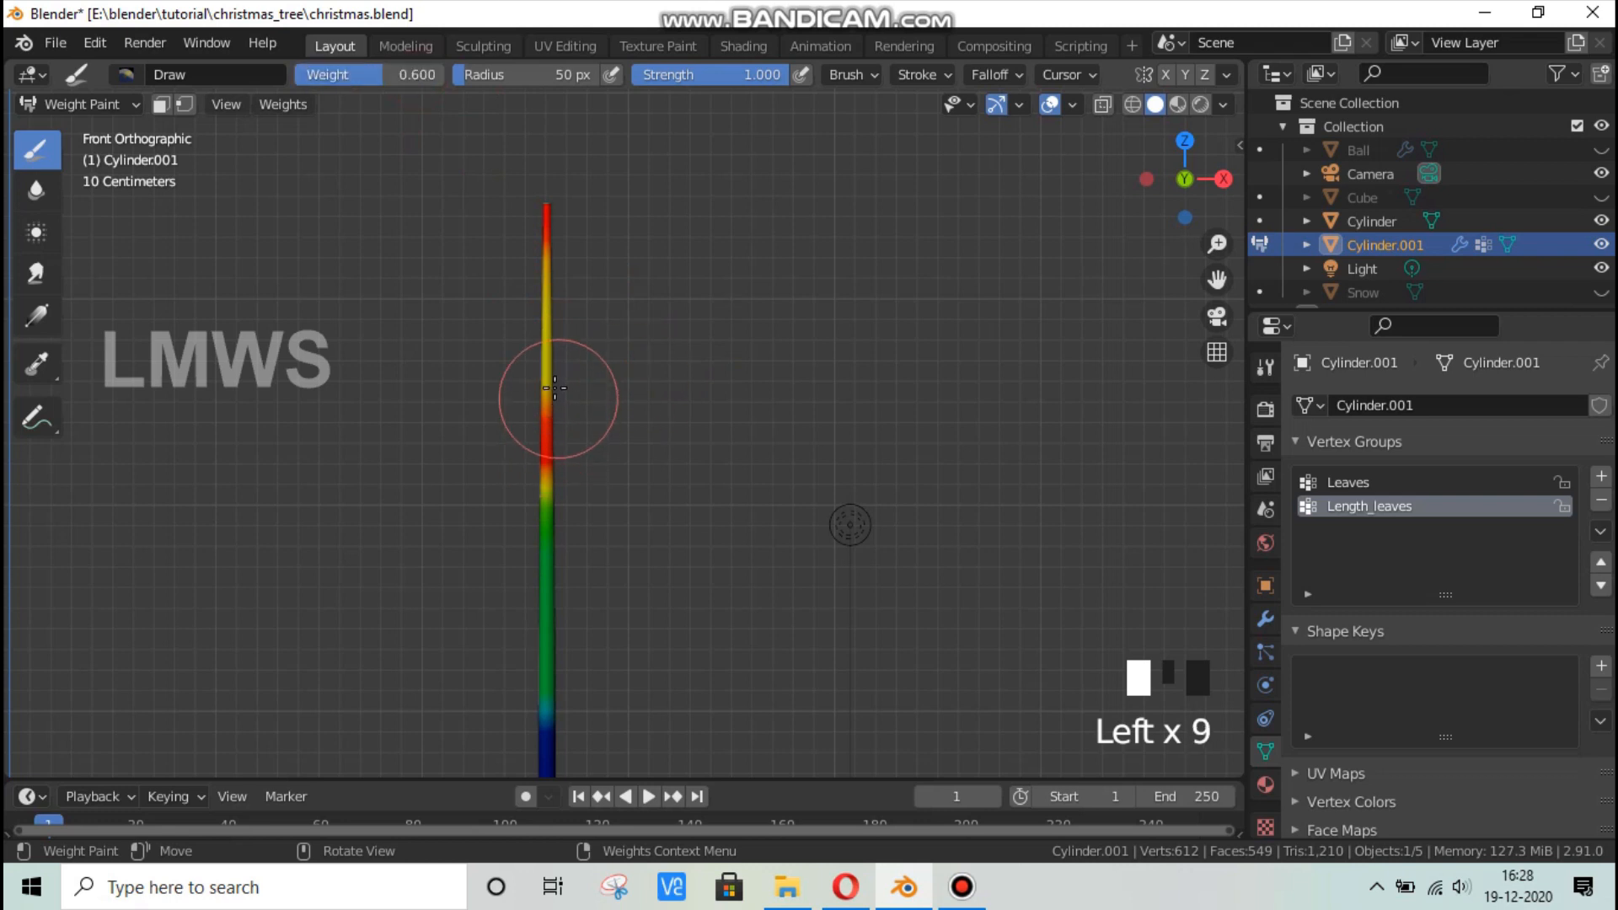
click(547, 428)
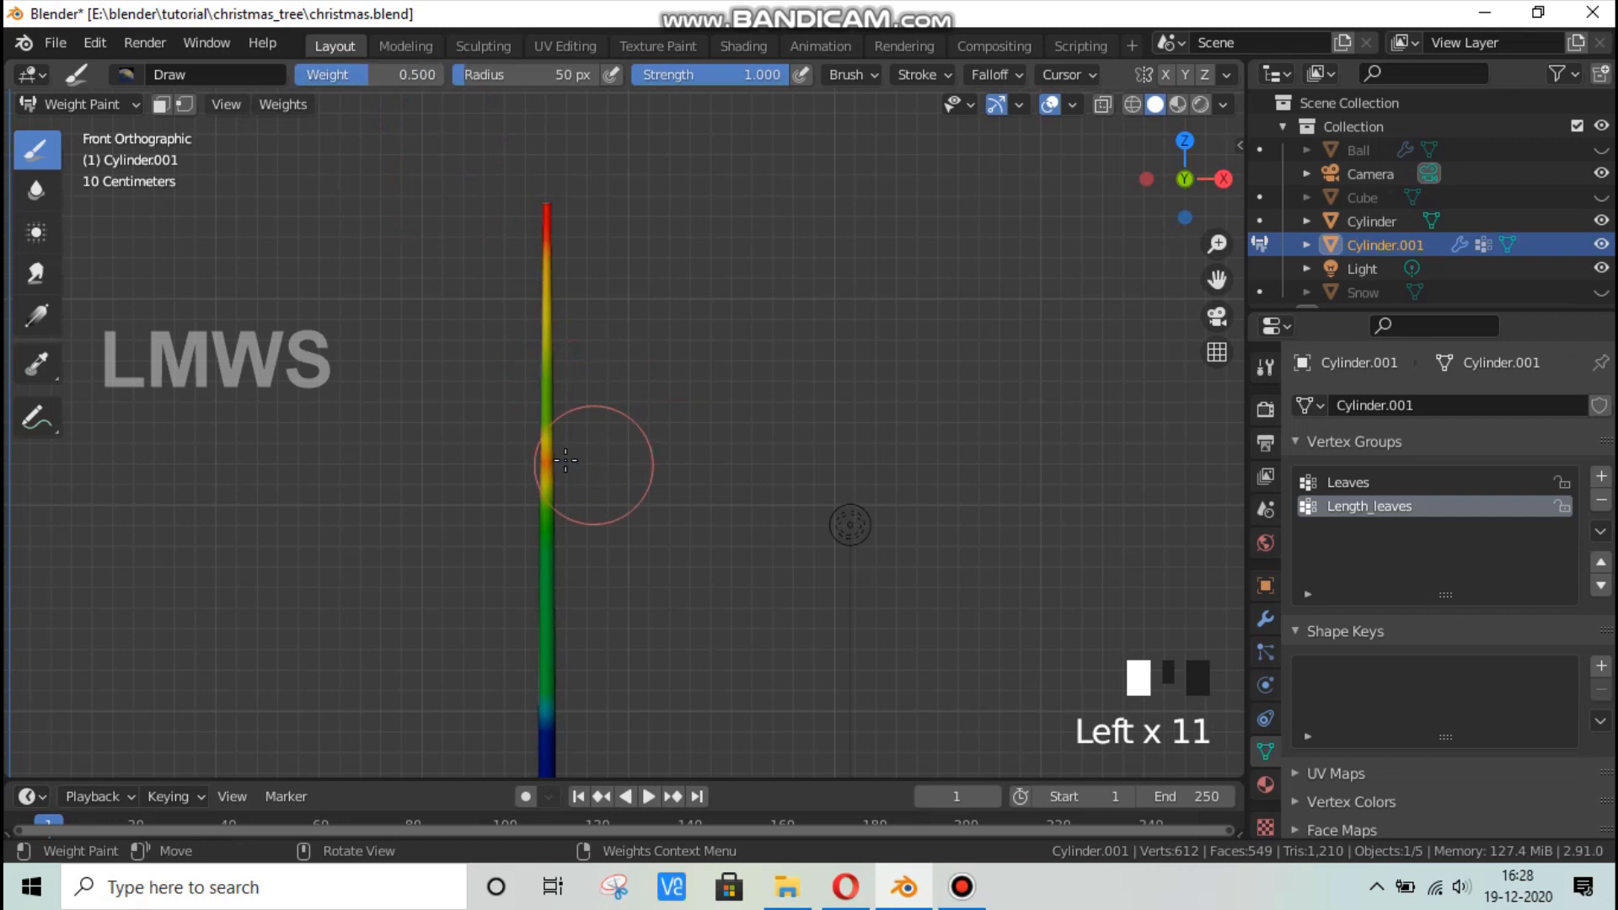
drag(554, 456, 553, 520)
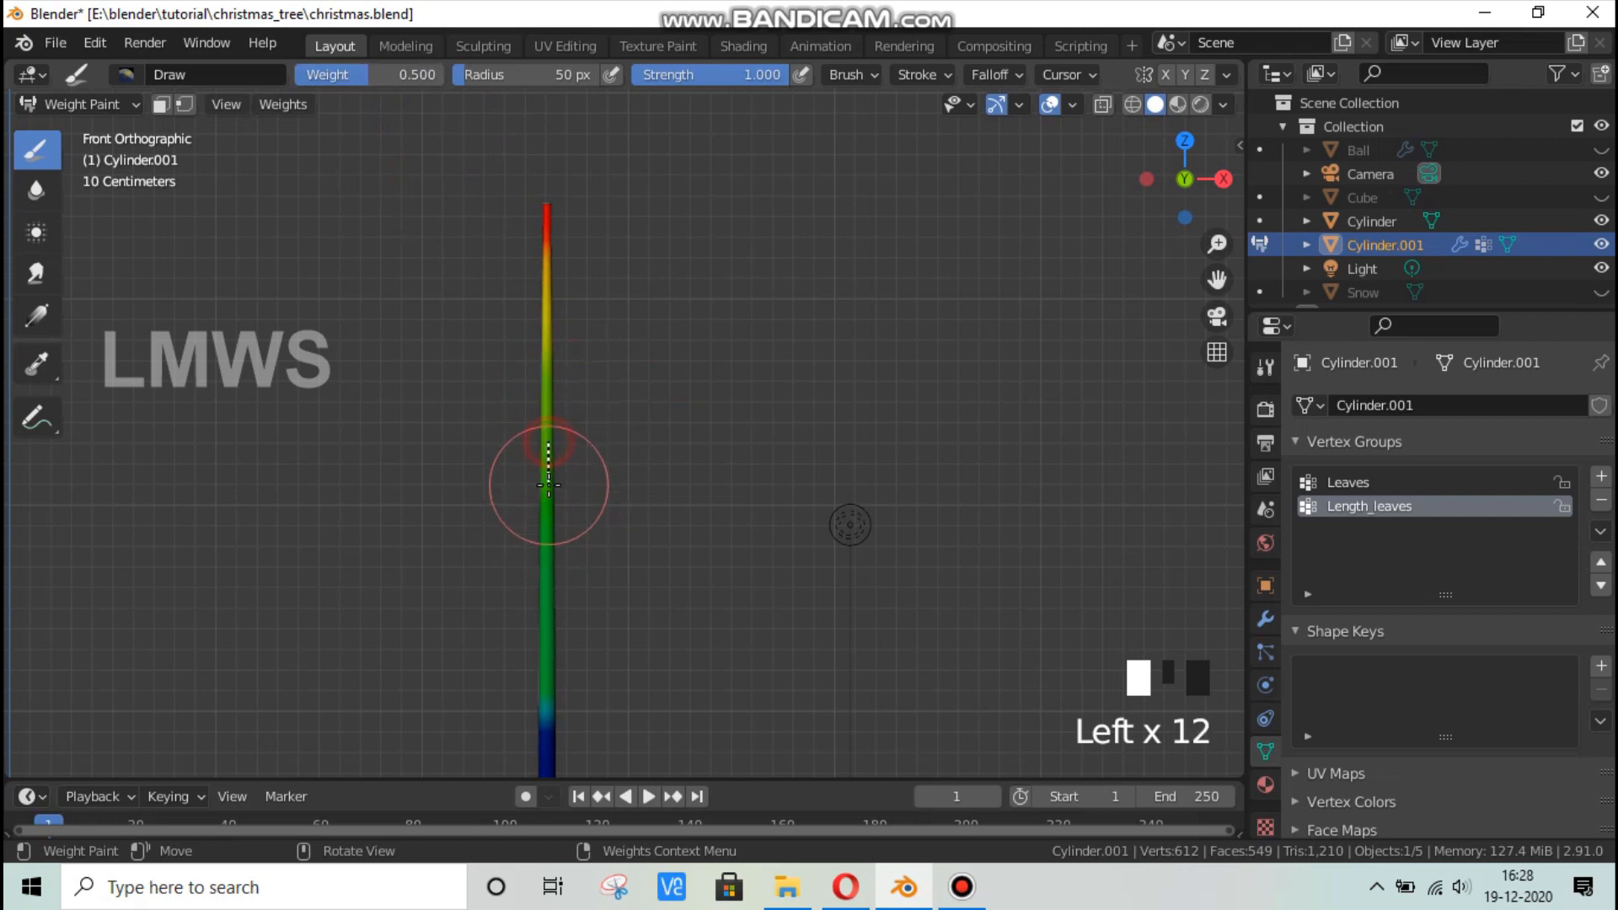
drag(542, 485, 632, 466)
Turn on X-ray in the front view and paint a line stroke at weight 1.000 on the trunk's tip.
middle_drag(632, 465, 957, 475)
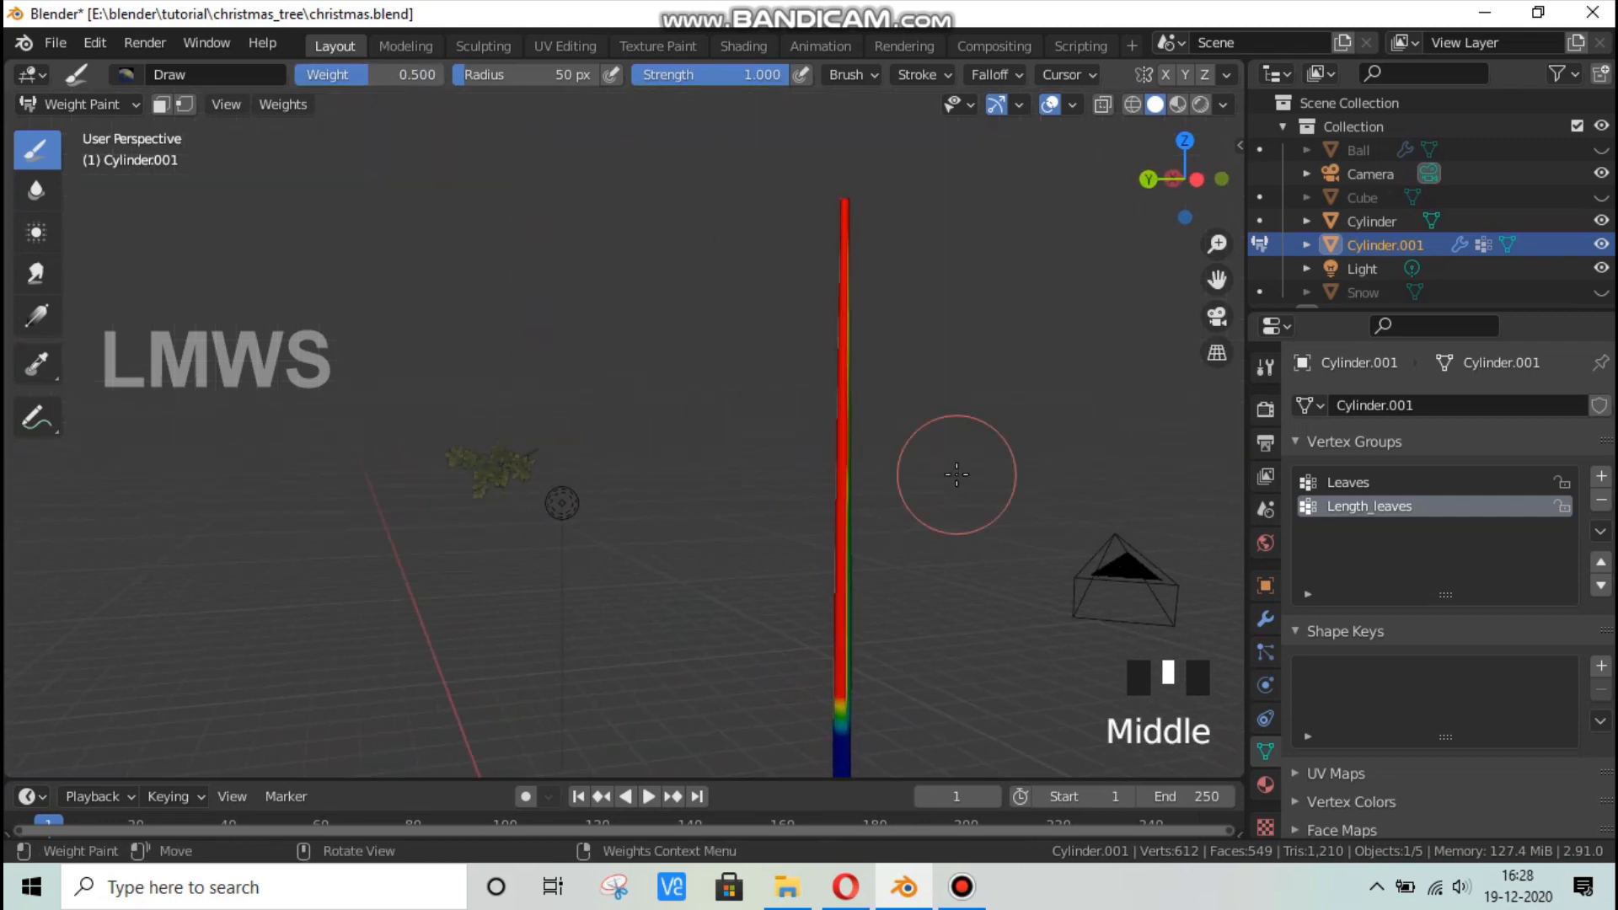
key(KP_3)
key(KP_1)
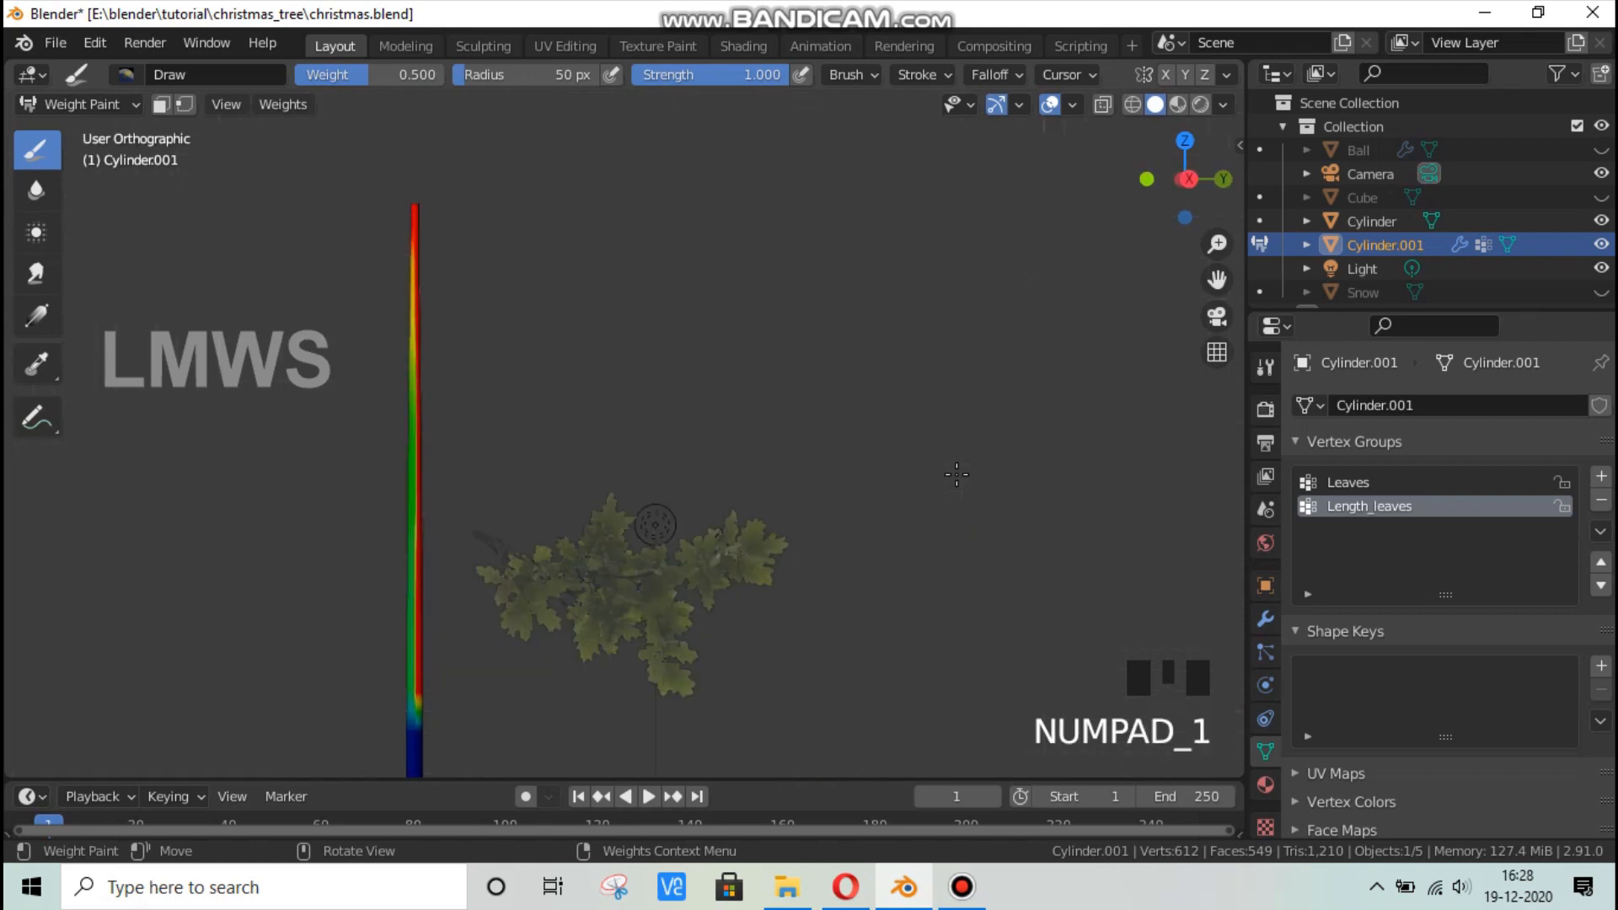
click(1104, 106)
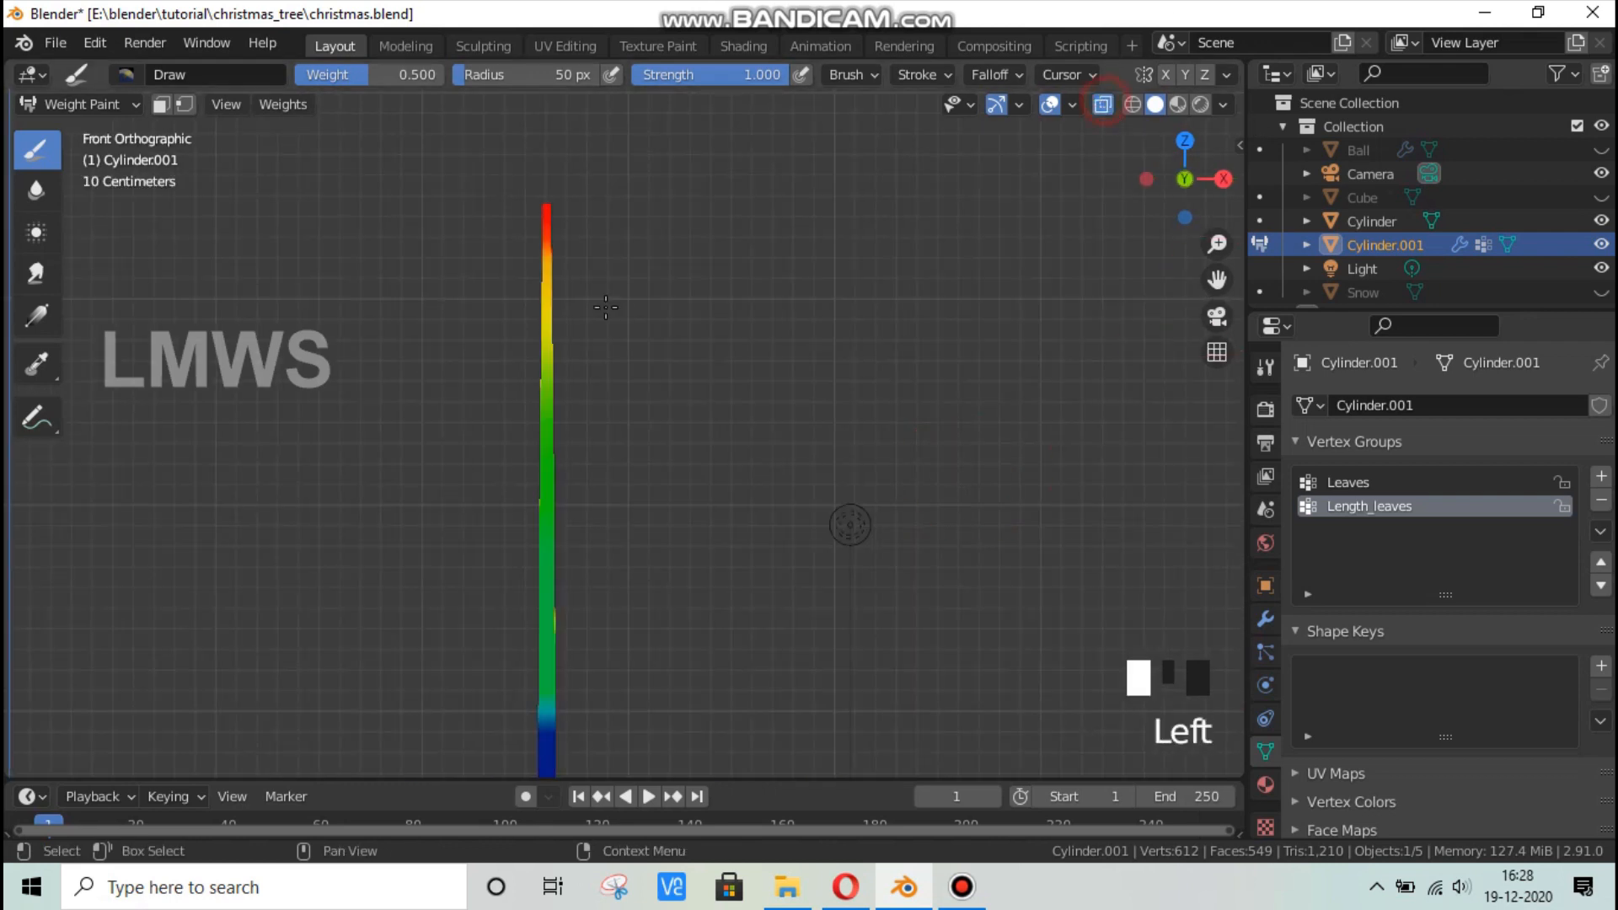
text(1)
key(Return)
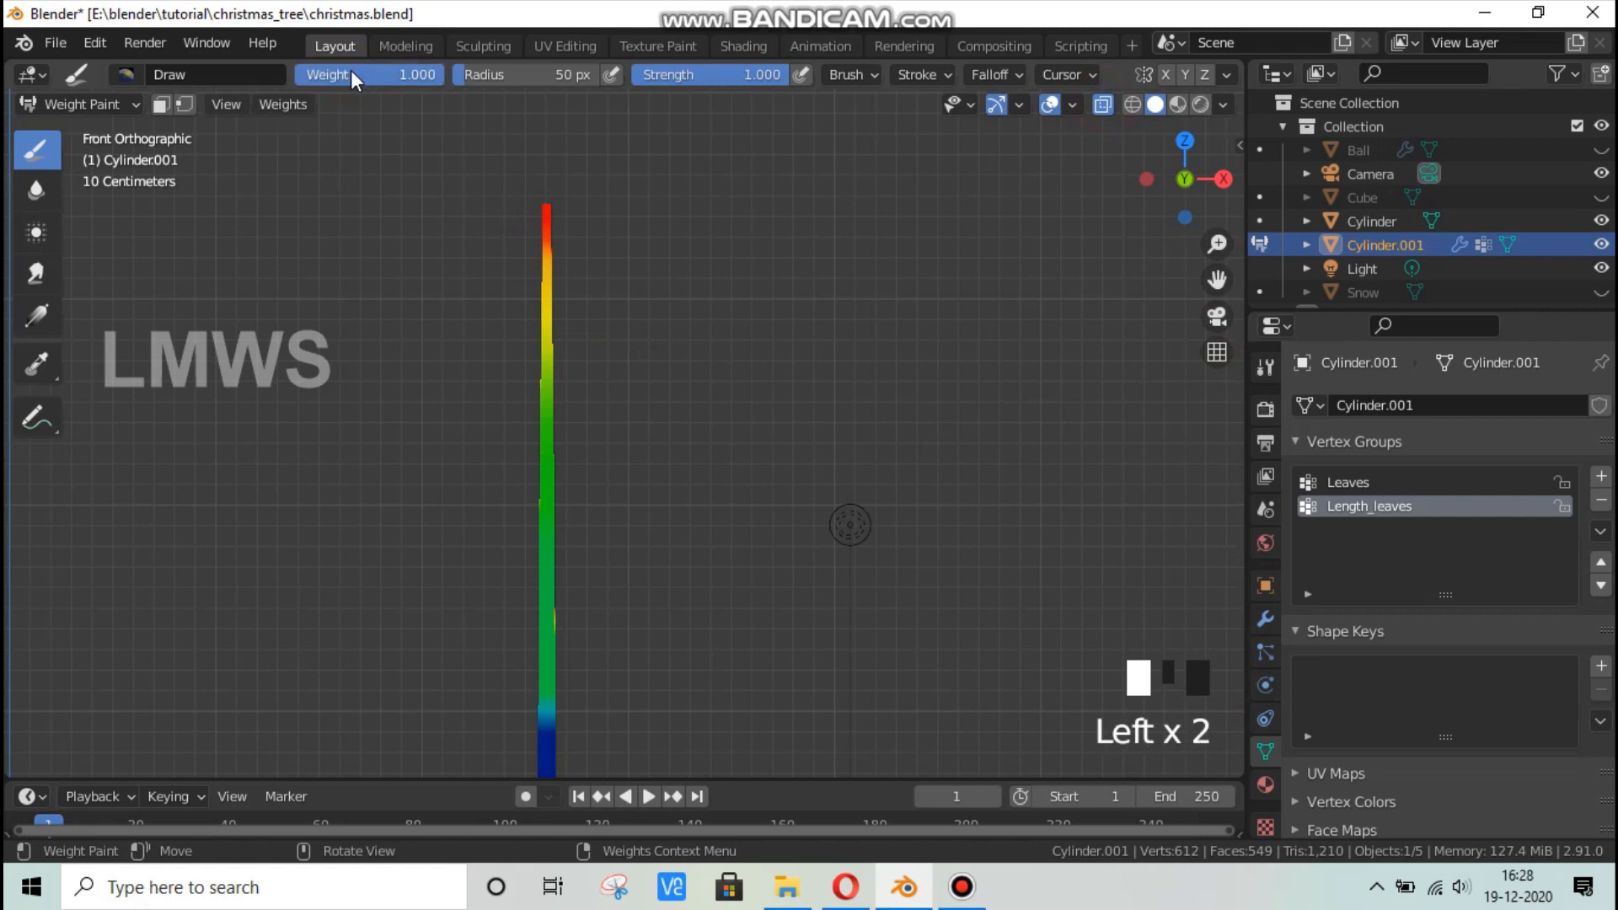
drag(545, 203, 548, 260)
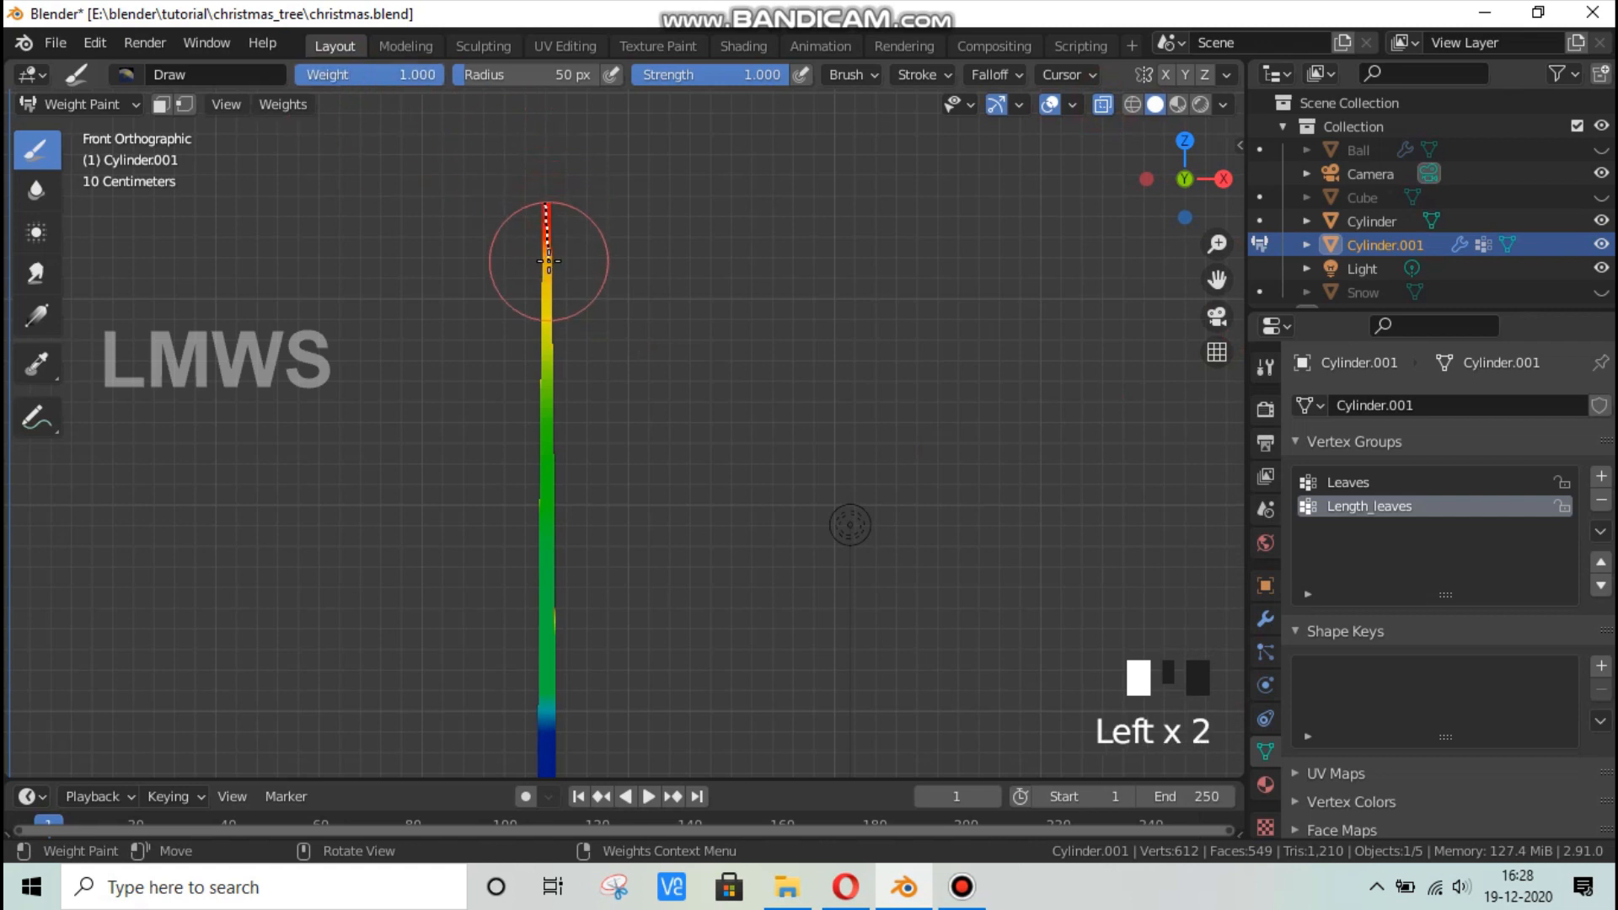
Set the brush weight to 0.900 and paint a line stroke just below the trunk's tip from the front view.
middle_drag(481, 272, 899, 291)
key(KP_3)
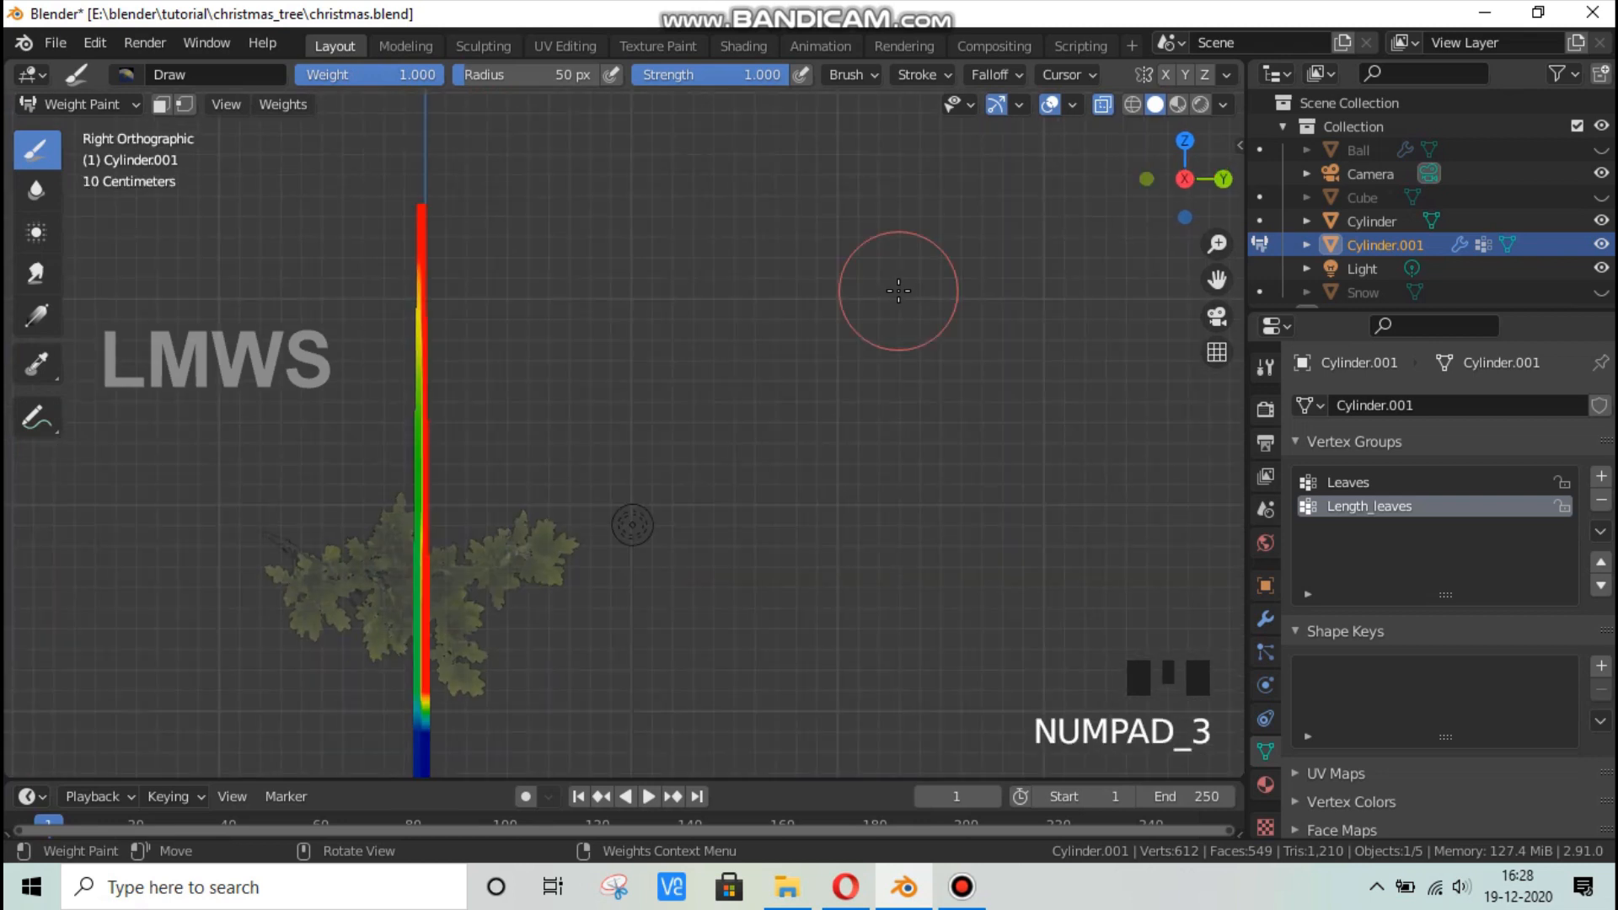
scroll(438, 305, up, 1)
middle_drag(489, 378, 687, 416)
key(KP_3)
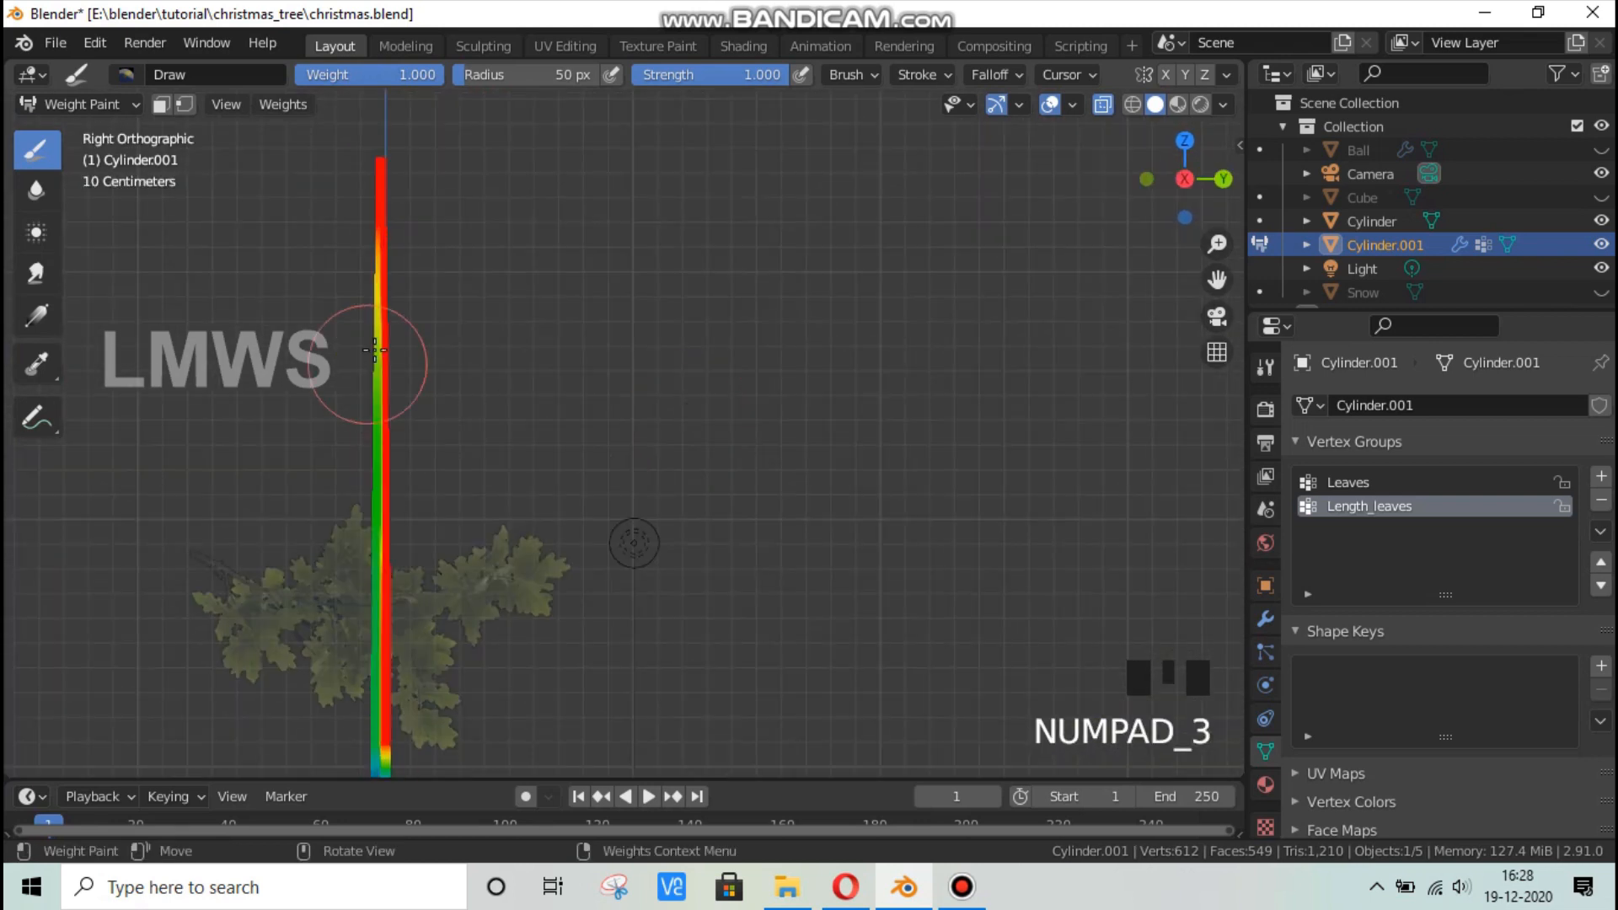
key(KP_1)
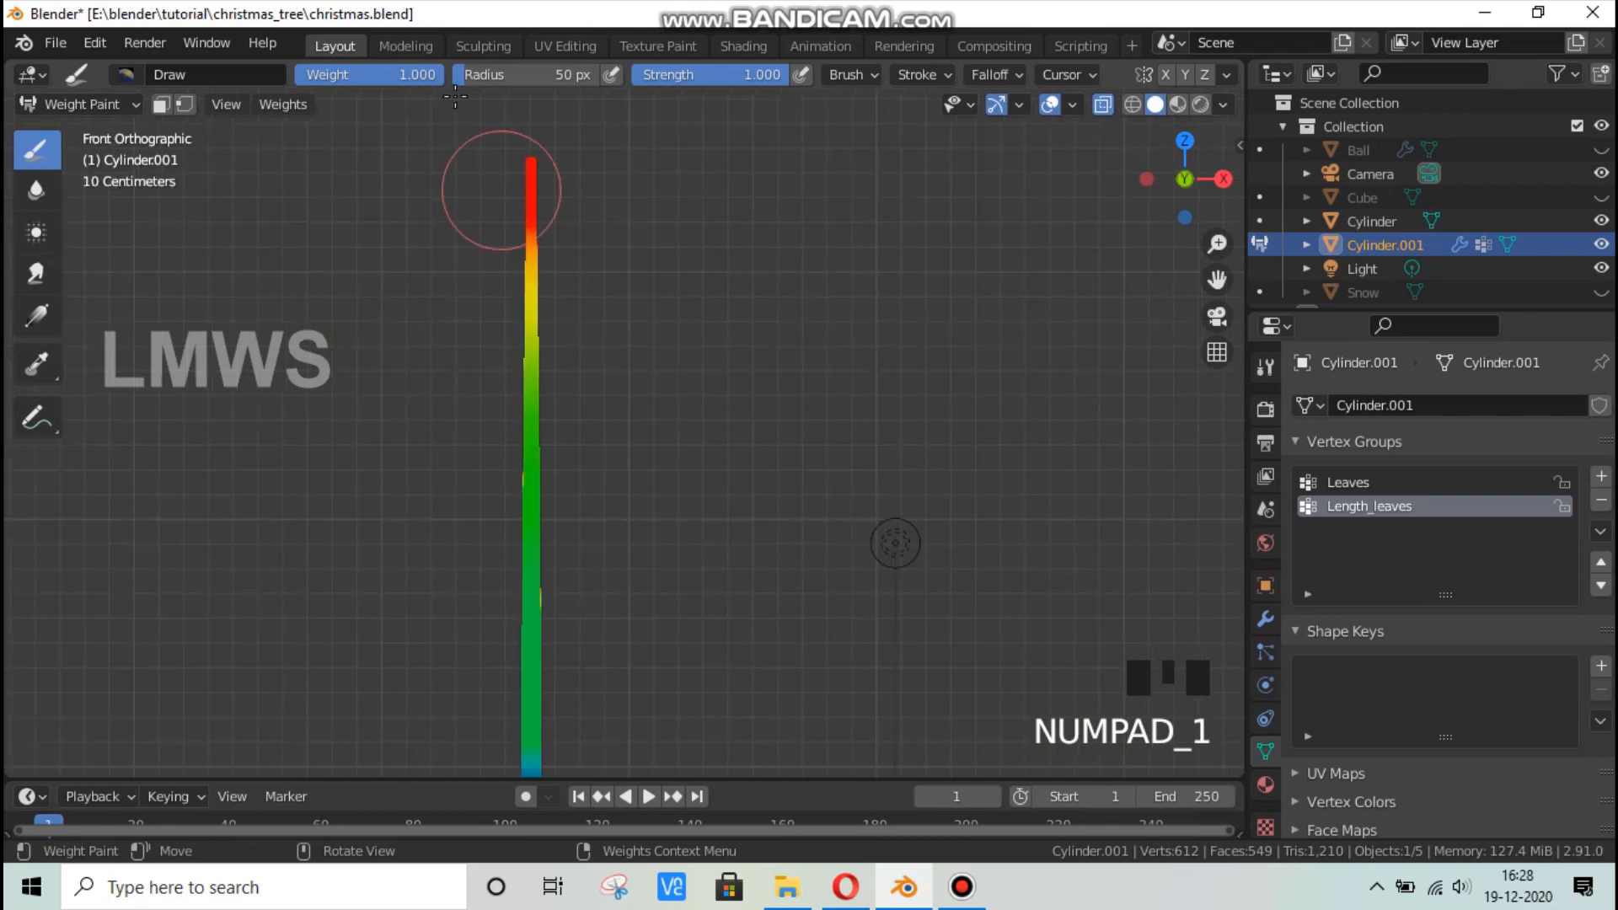
click(423, 75)
text(0.)
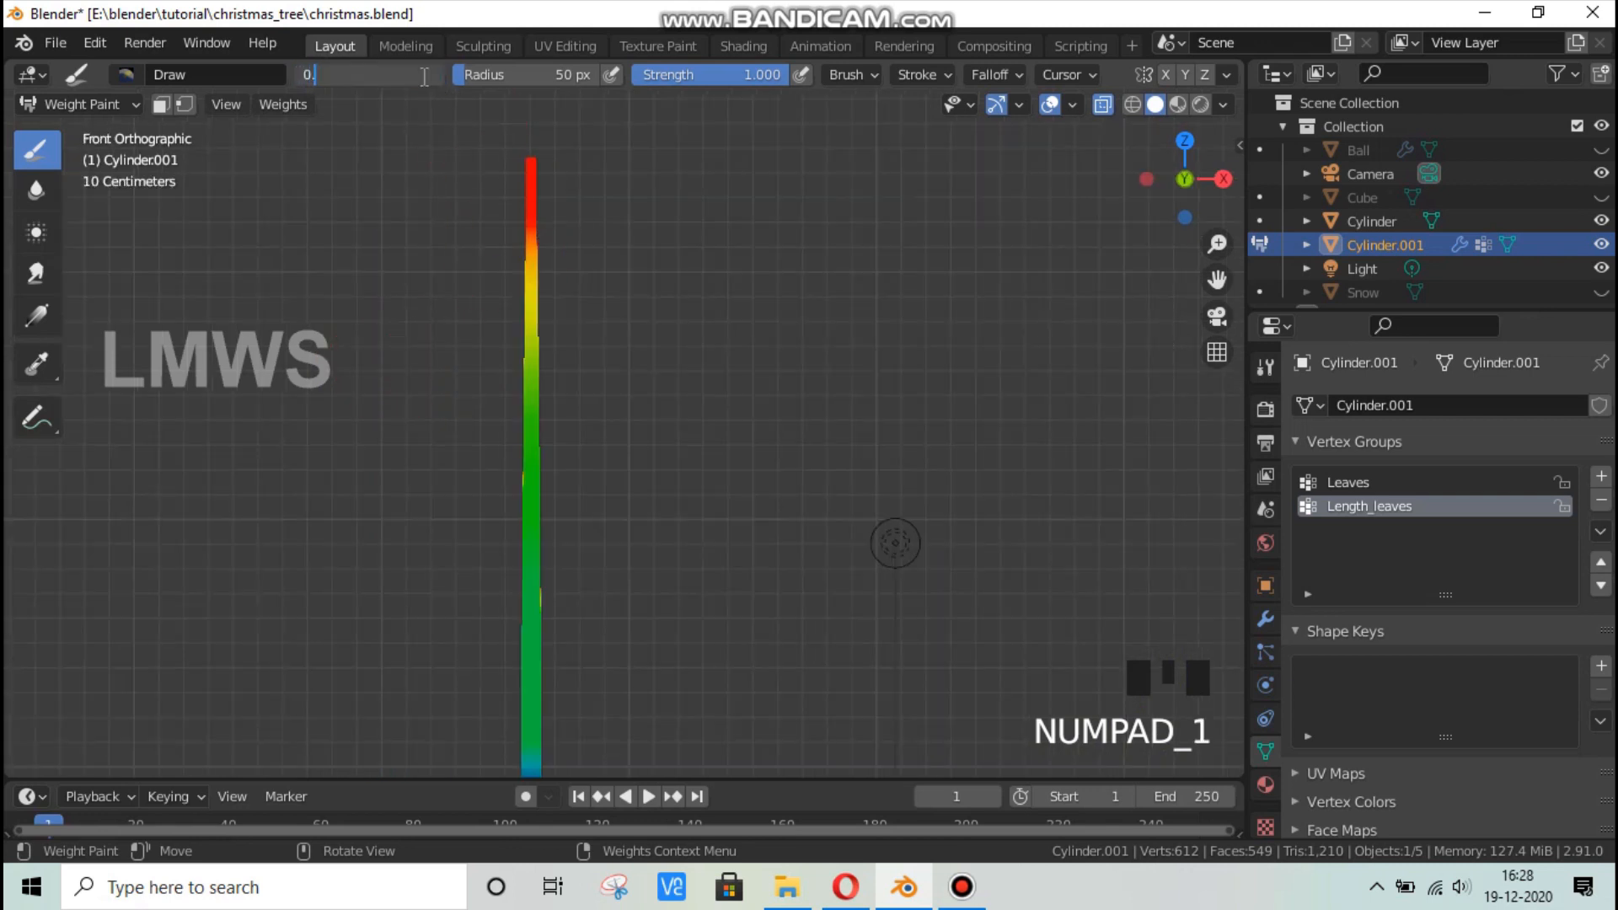
text(9)
click(422, 76)
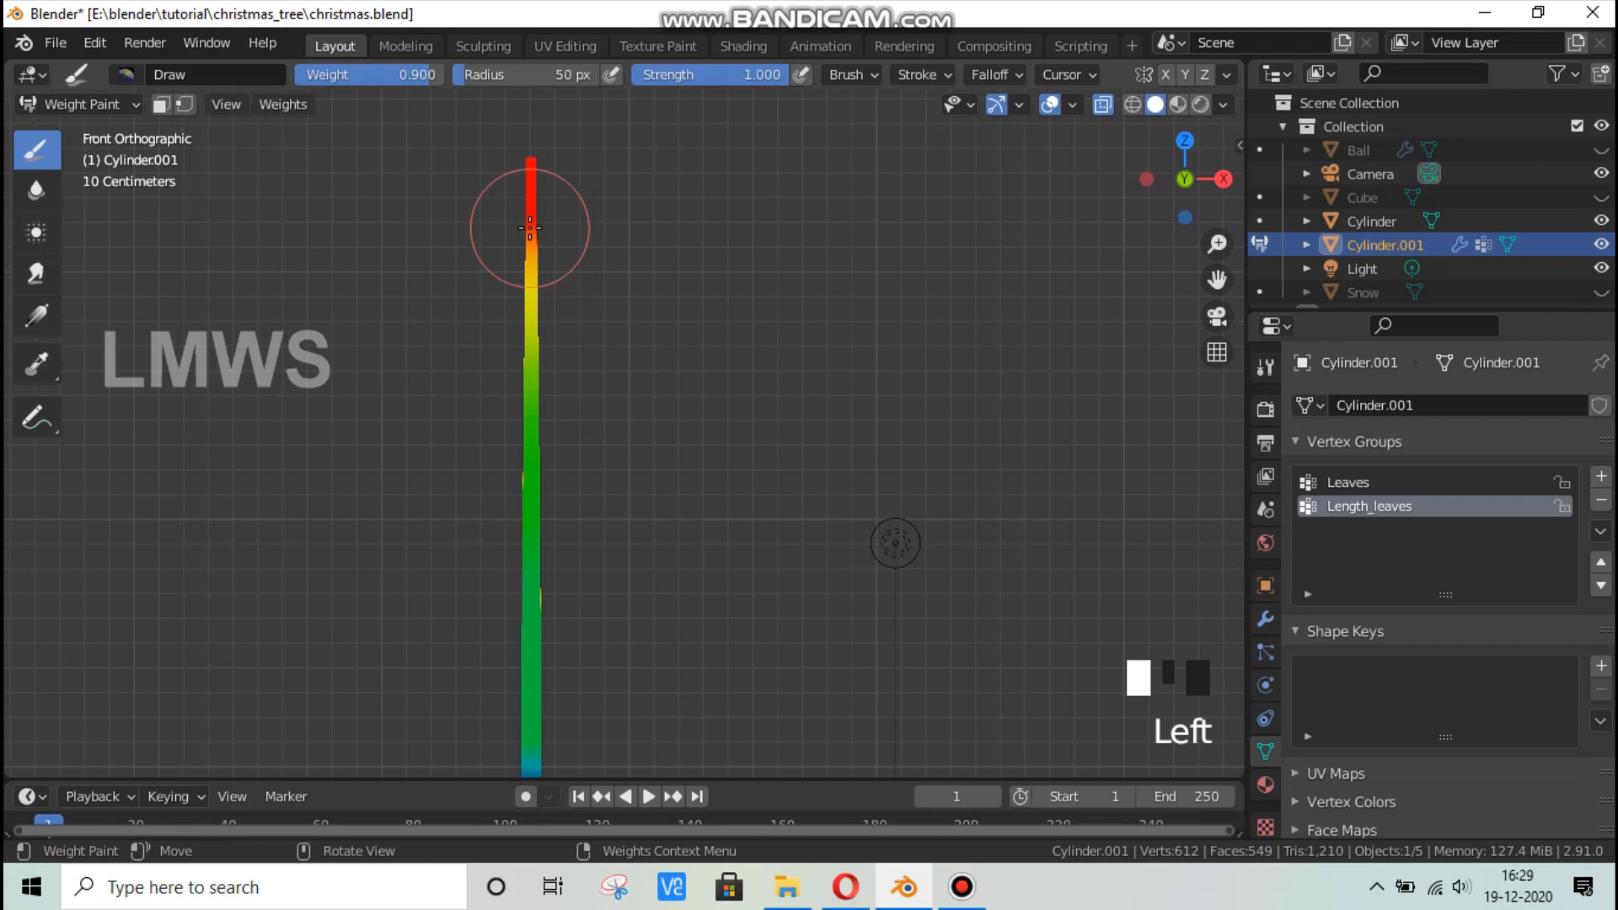
click(531, 280)
Paint the trunk section just below the tip at weight 0.900 from the back view.
middle_drag(633, 363, 925, 376)
key(KP_3)
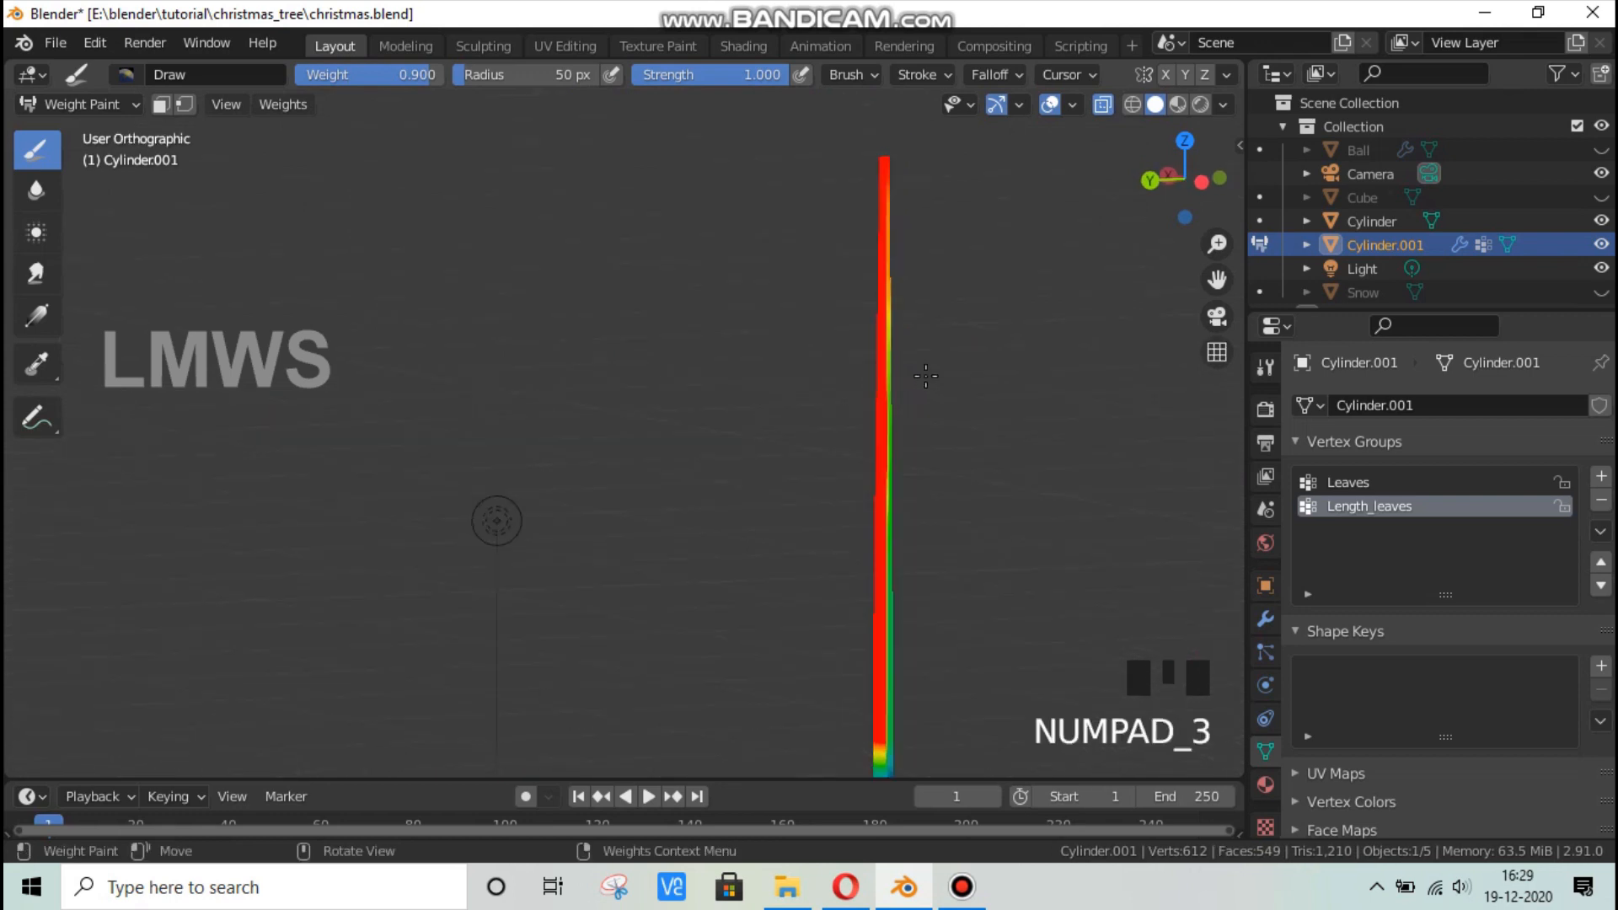
key(KP_1)
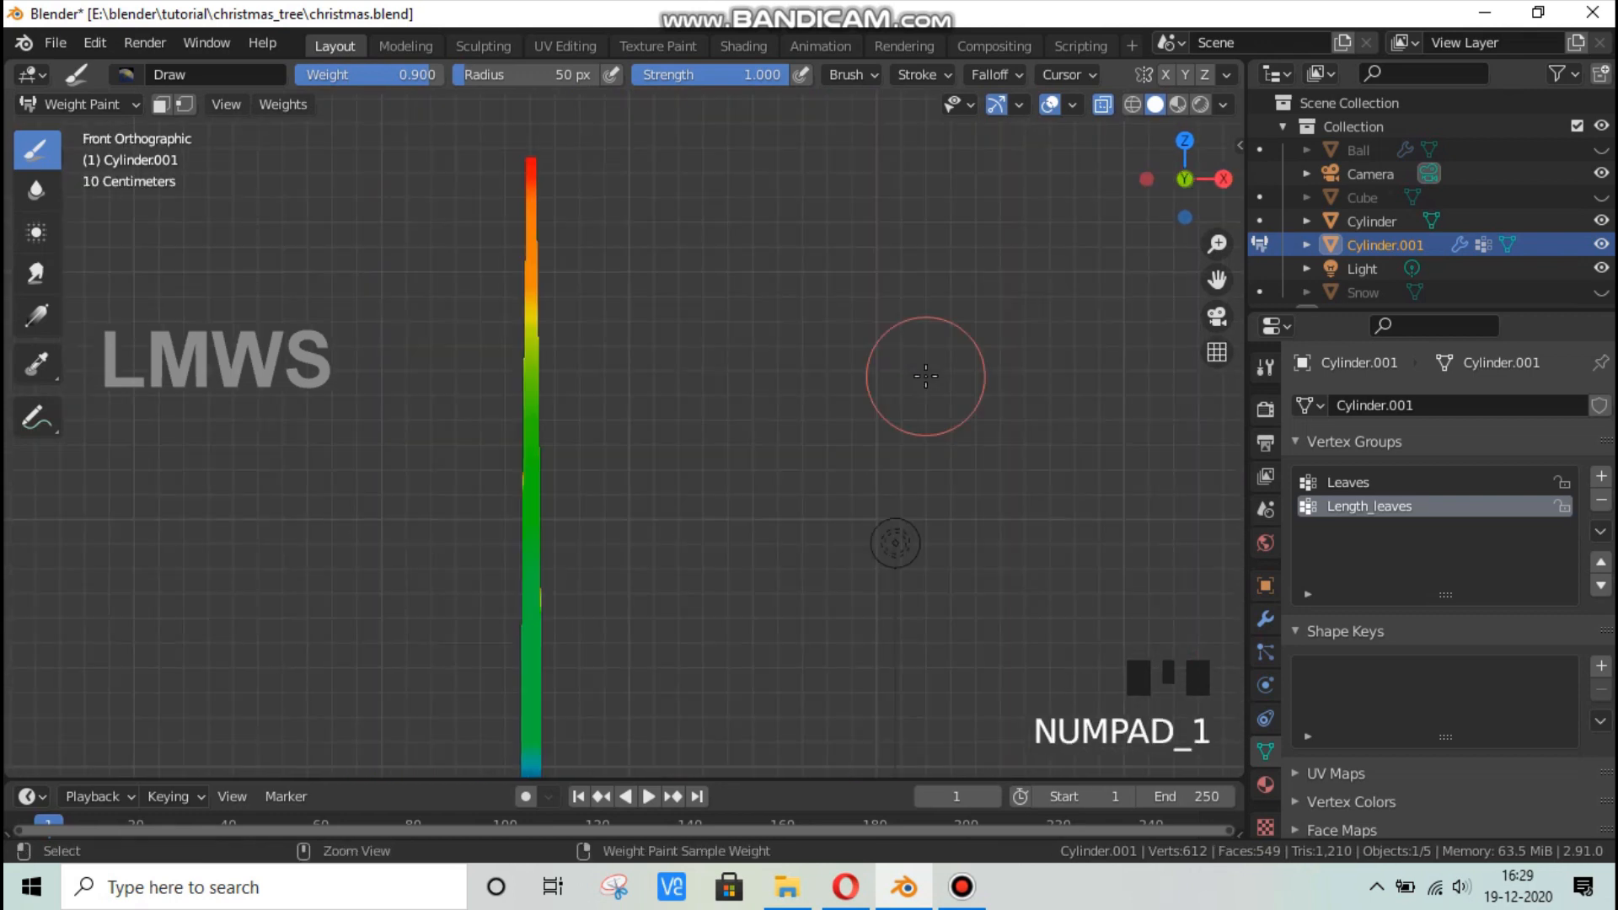
key(ctrl+KP_1)
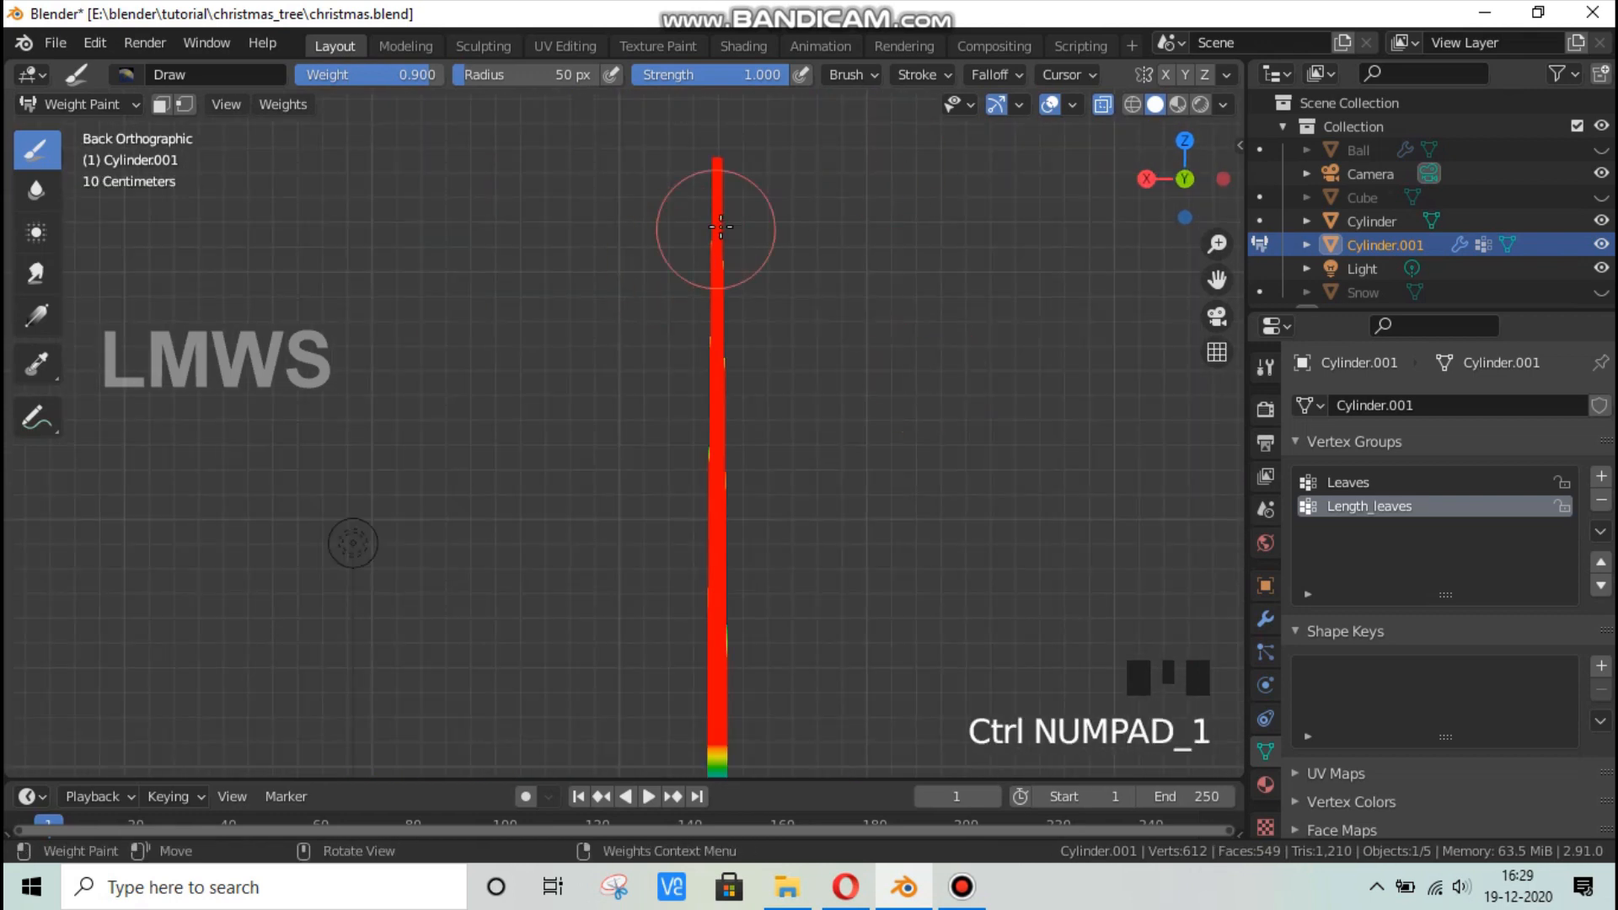
click(722, 270)
mouse_move(722, 270)
middle_down()
mouse_move(580, 420)
mouse_move(612, 473)
middle_up()
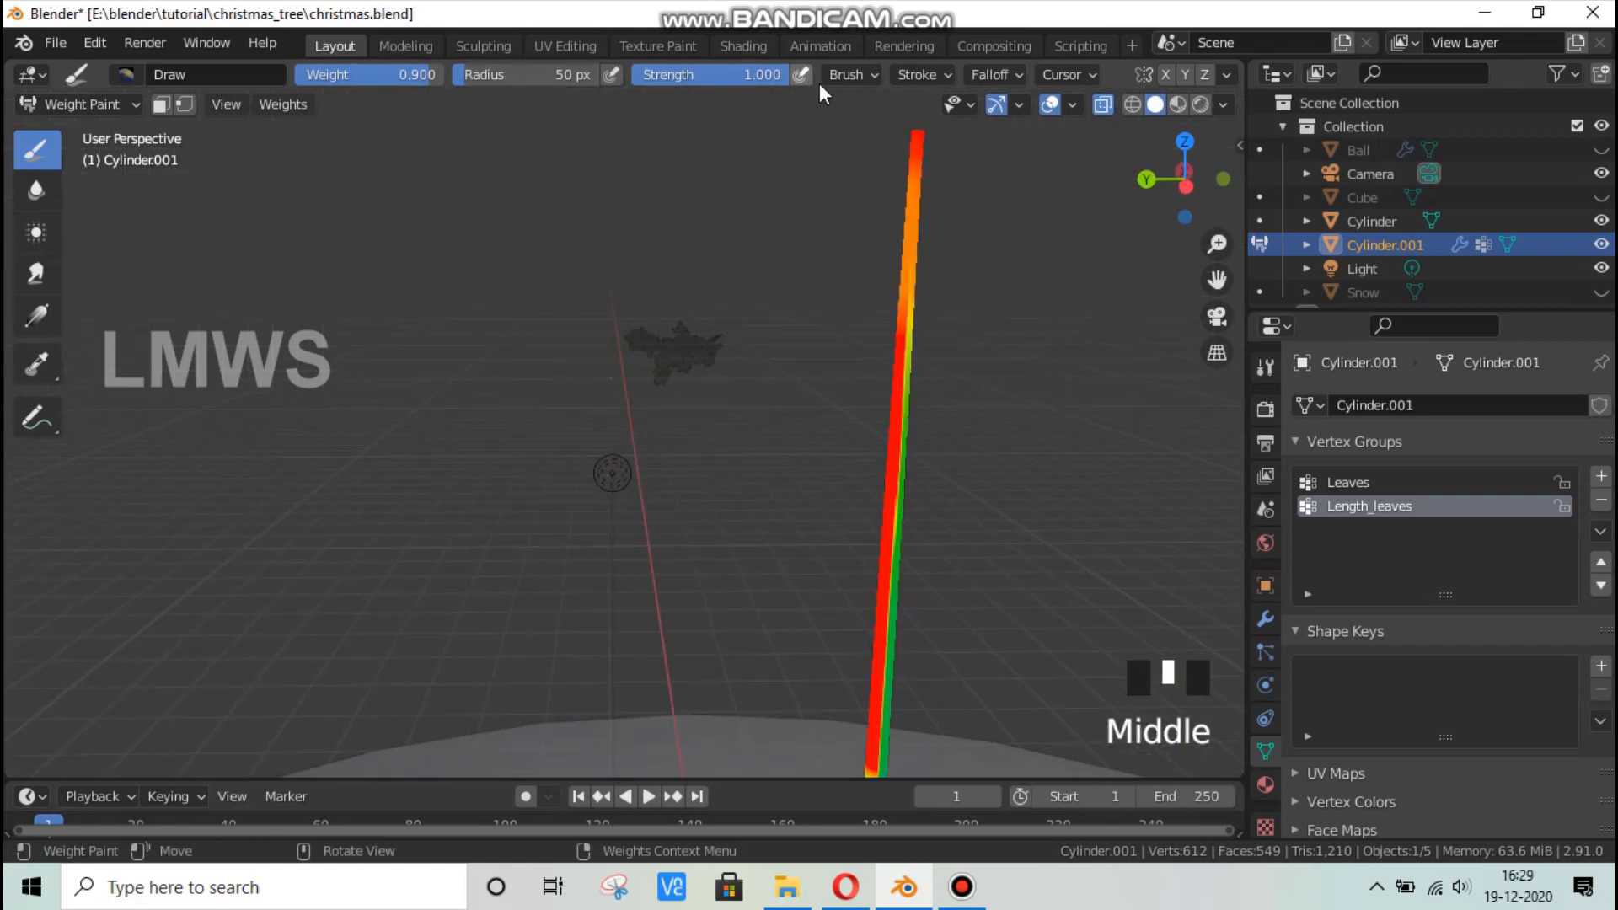
Change the brush's stroke method from Line to Space.
click(916, 75)
click(957, 123)
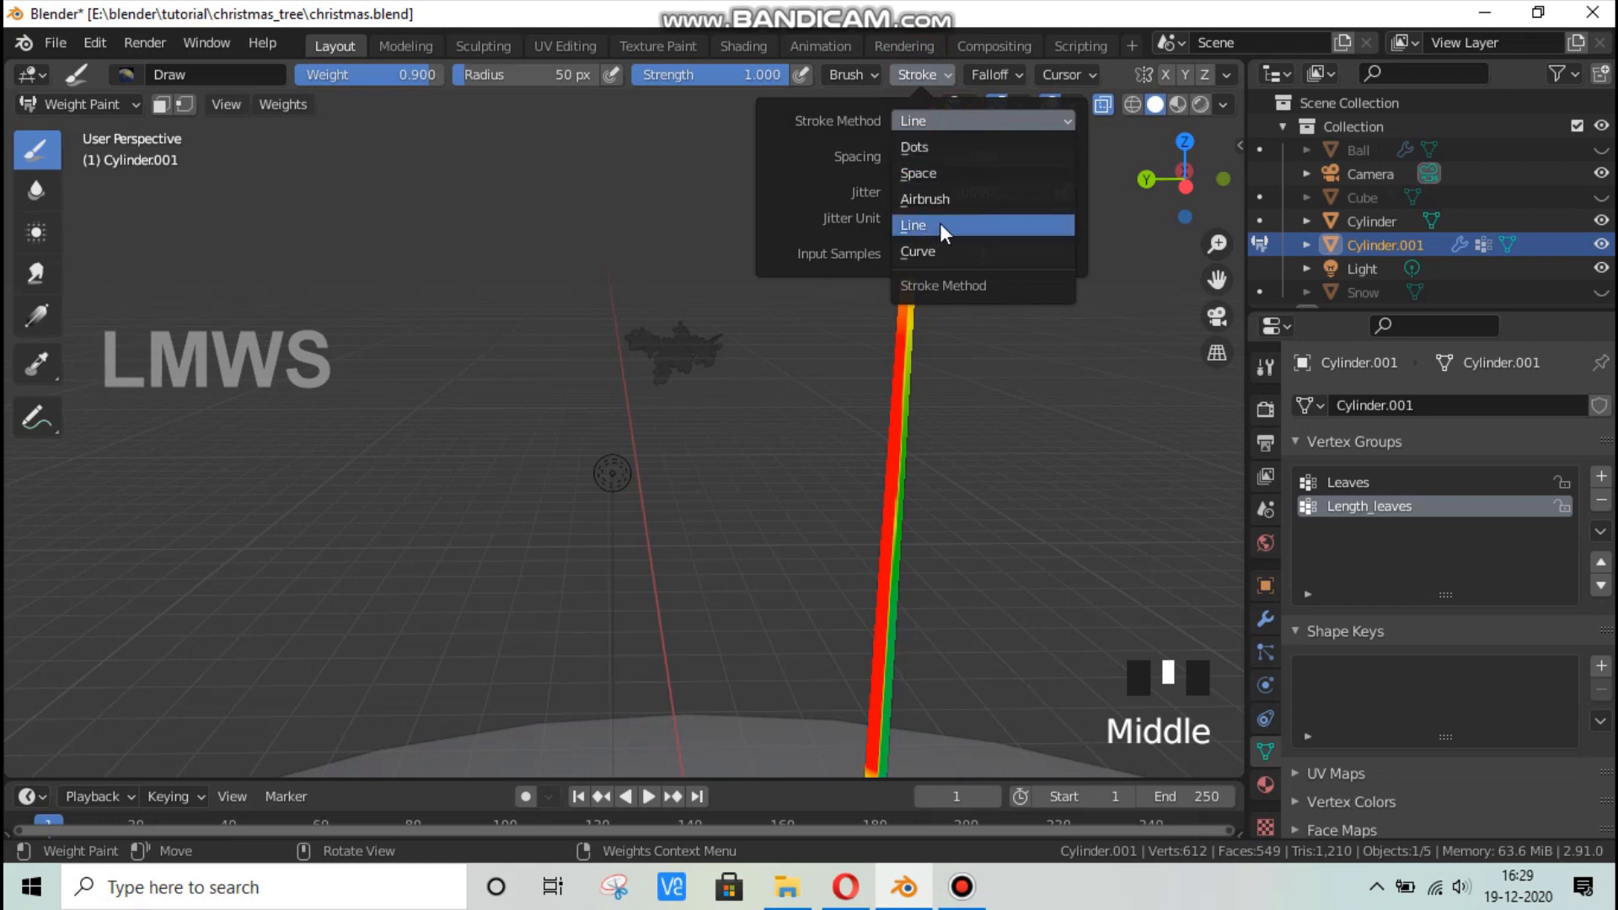
click(943, 171)
shift+middle_drag(1047, 475, 834, 548)
scroll(740, 455, up, 1)
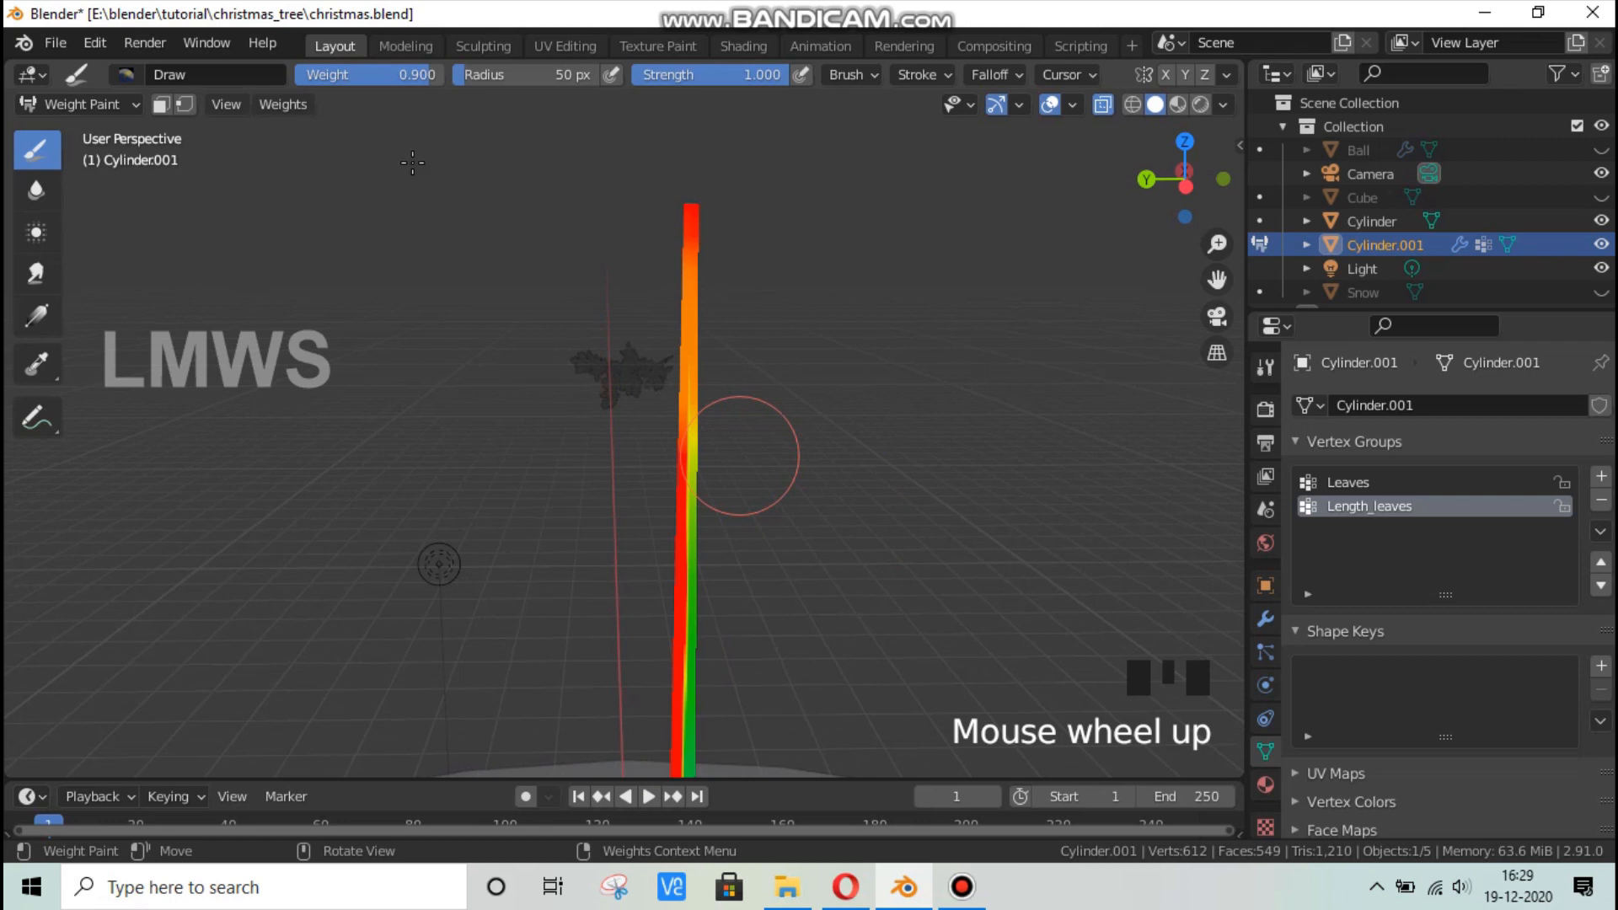
Set the brush weight to 0.800, paint the side of the trunk below the 0.900 section, and save the file.
click(402, 79)
text(0.8)
key(Return)
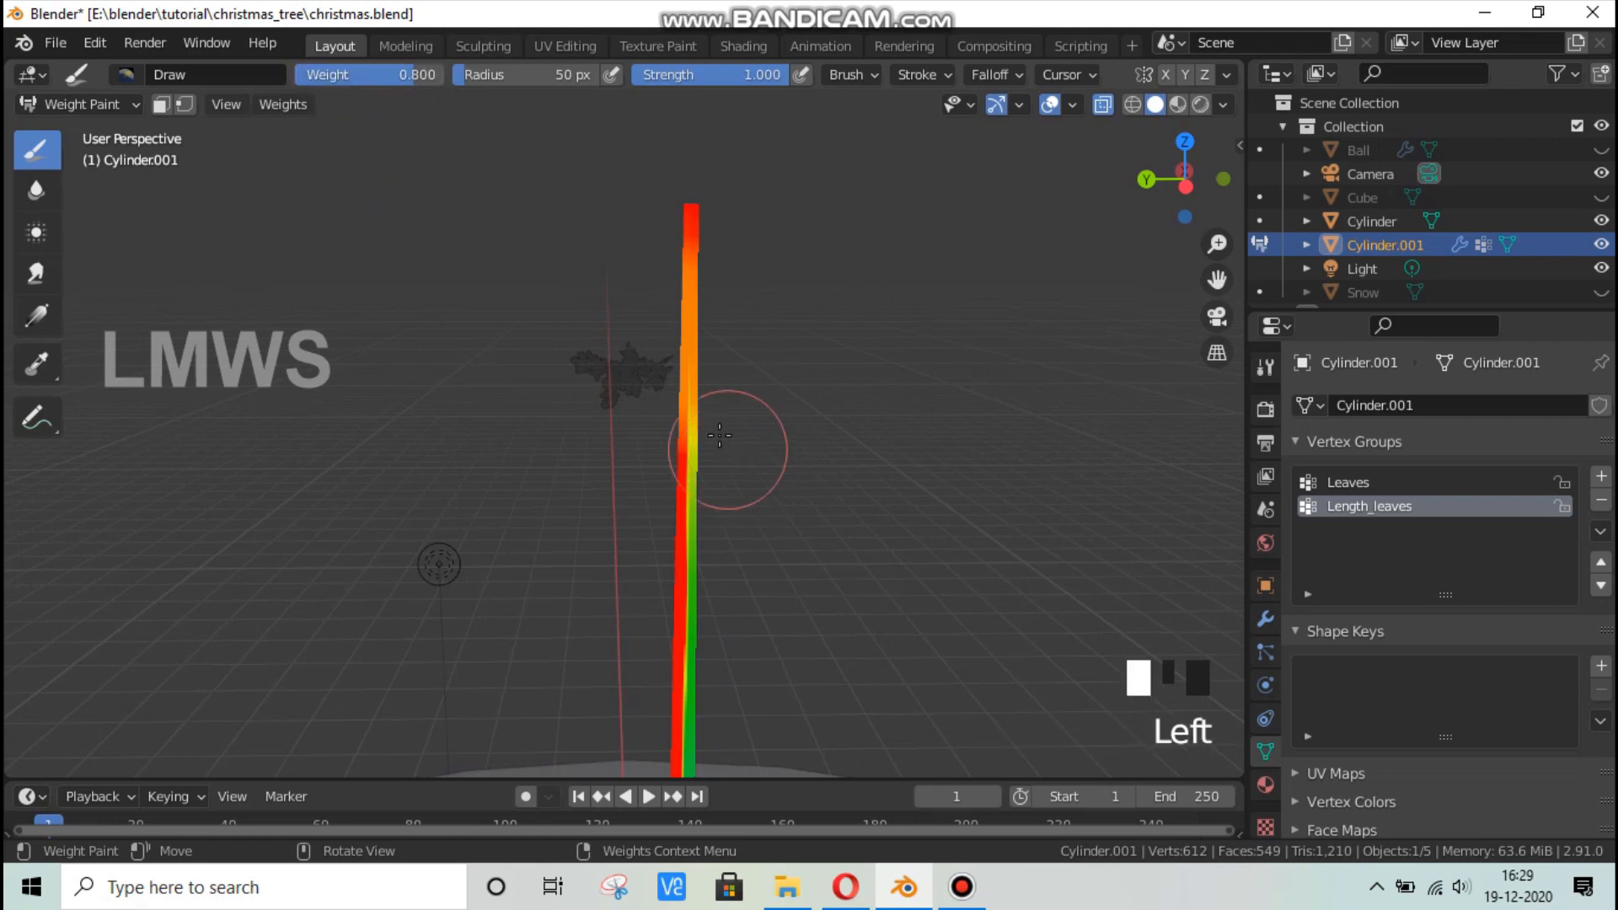
drag(693, 423, 684, 455)
middle_drag(684, 455, 755, 419)
drag(755, 419, 771, 399)
middle_drag(659, 431, 842, 433)
key(ctrl+s)
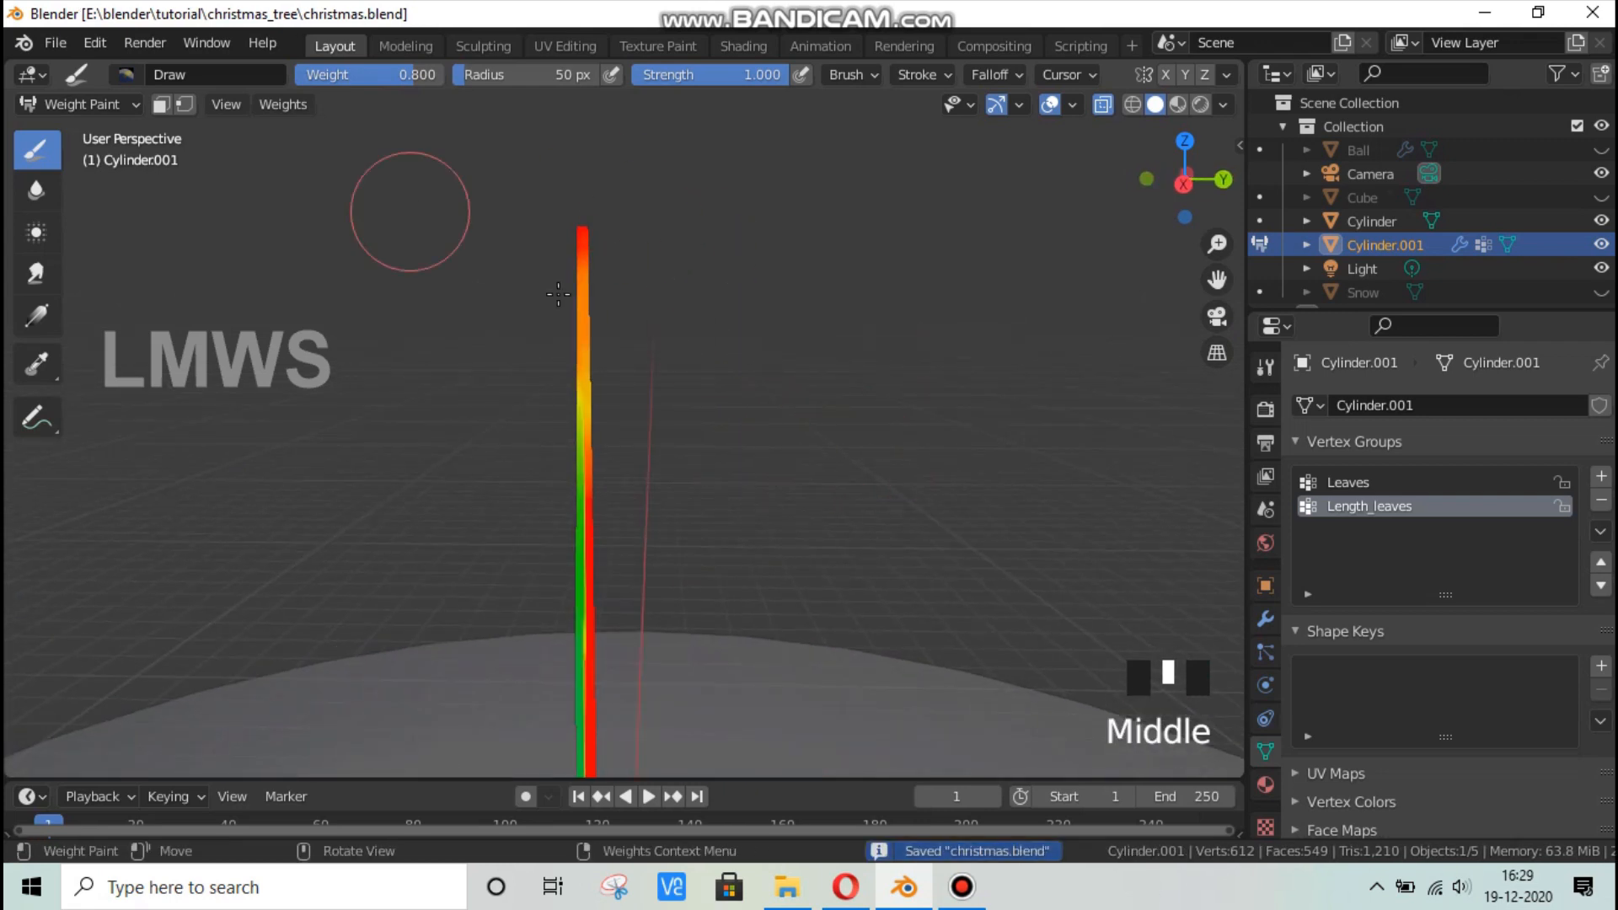
Return the trunk to Object Mode and turn on its particle system's viewport display.
key(Tab)
scroll(614, 513, down, 3)
click(80, 101)
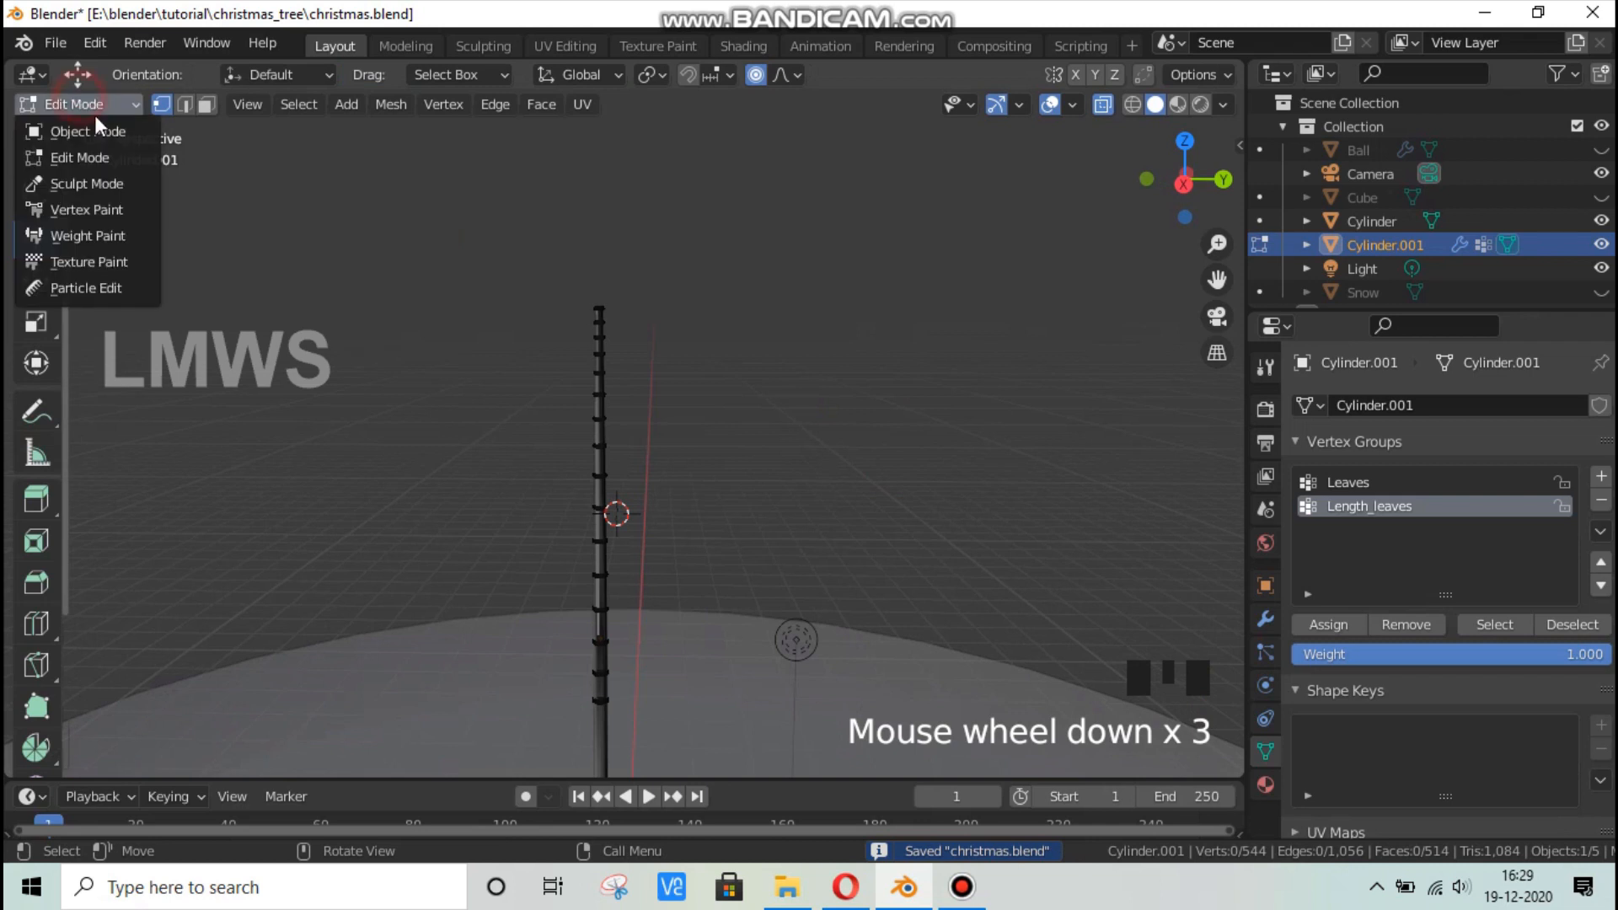
click(79, 126)
scroll(1179, 632, down, 2)
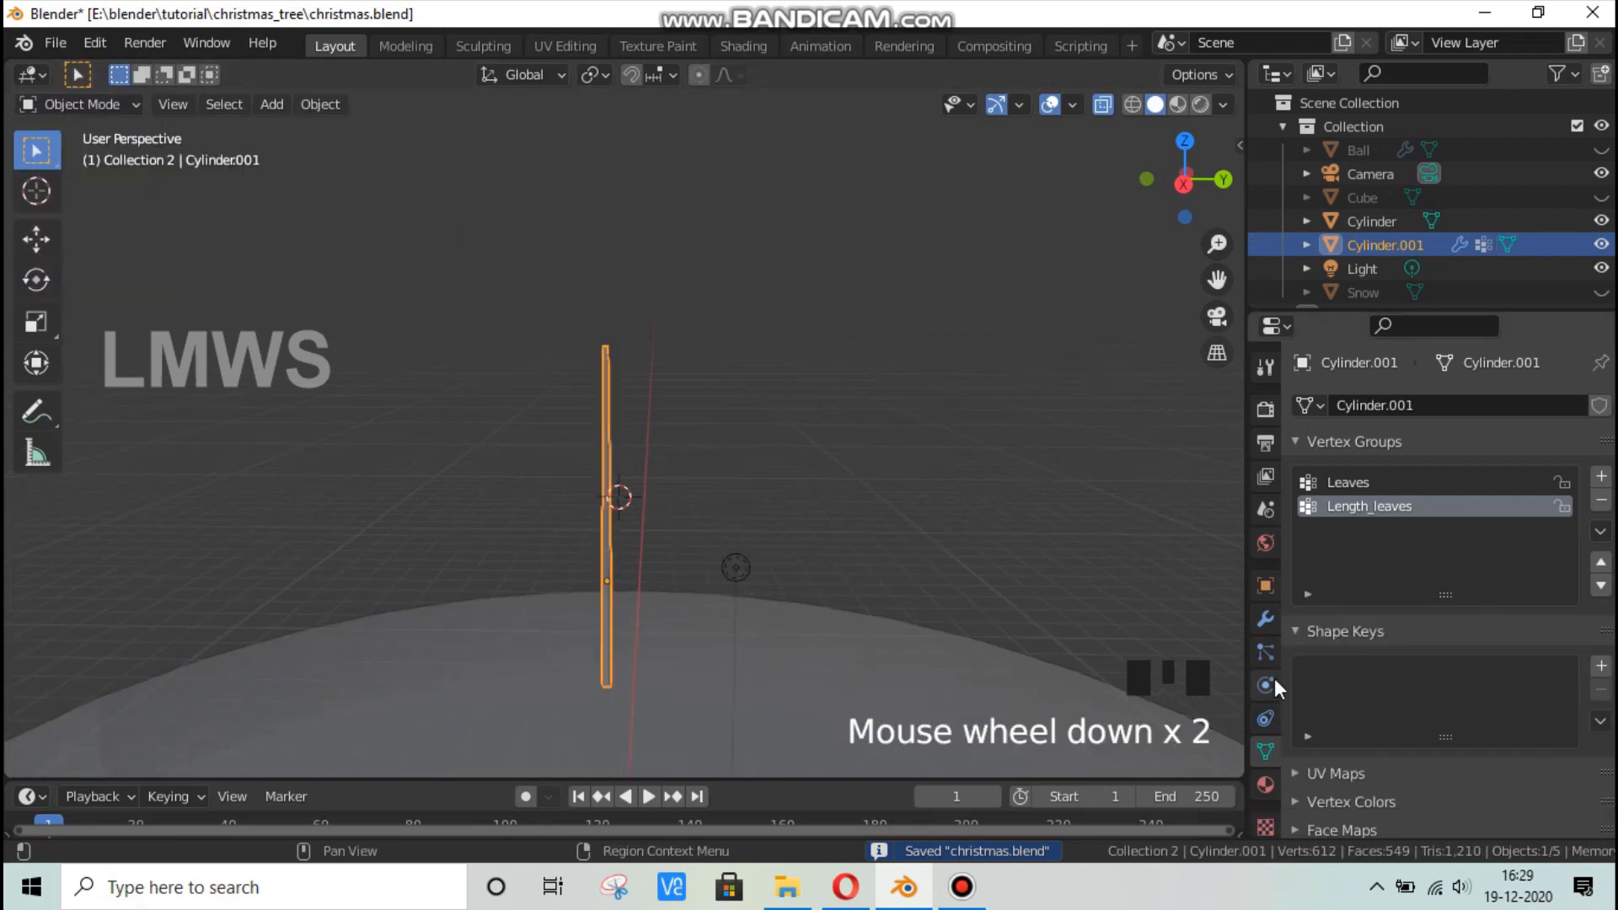
click(1265, 651)
click(1535, 410)
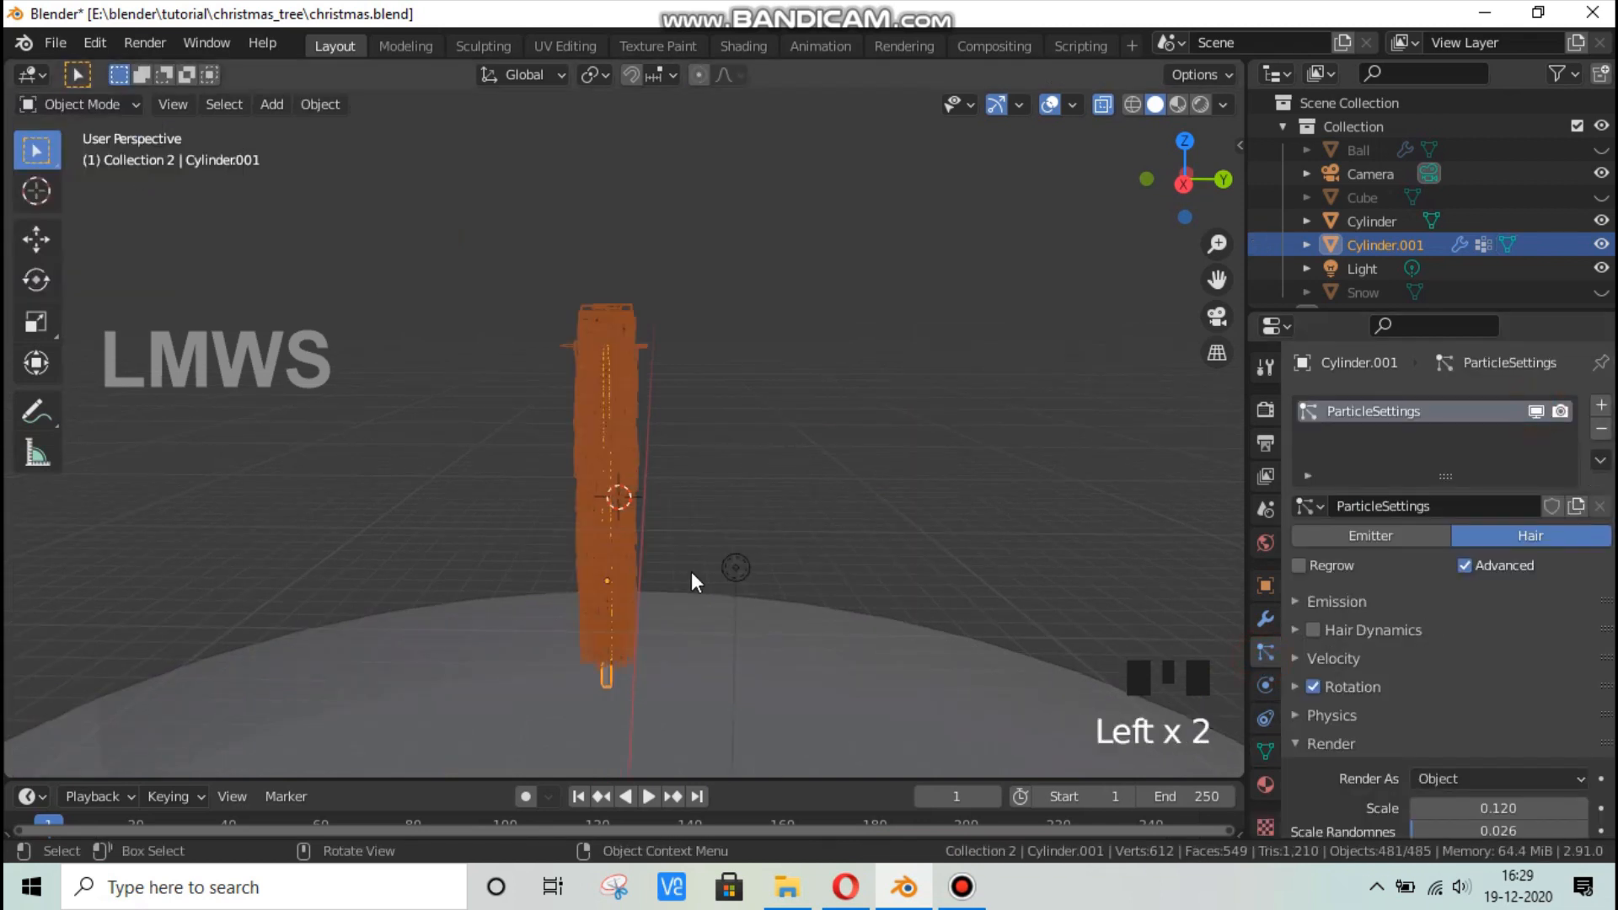
Assign Length_leaves as the particle system's Length vertex group and save the file.
scroll(860, 442, up, 2)
click(599, 512)
middle_drag(599, 513, 1520, 788)
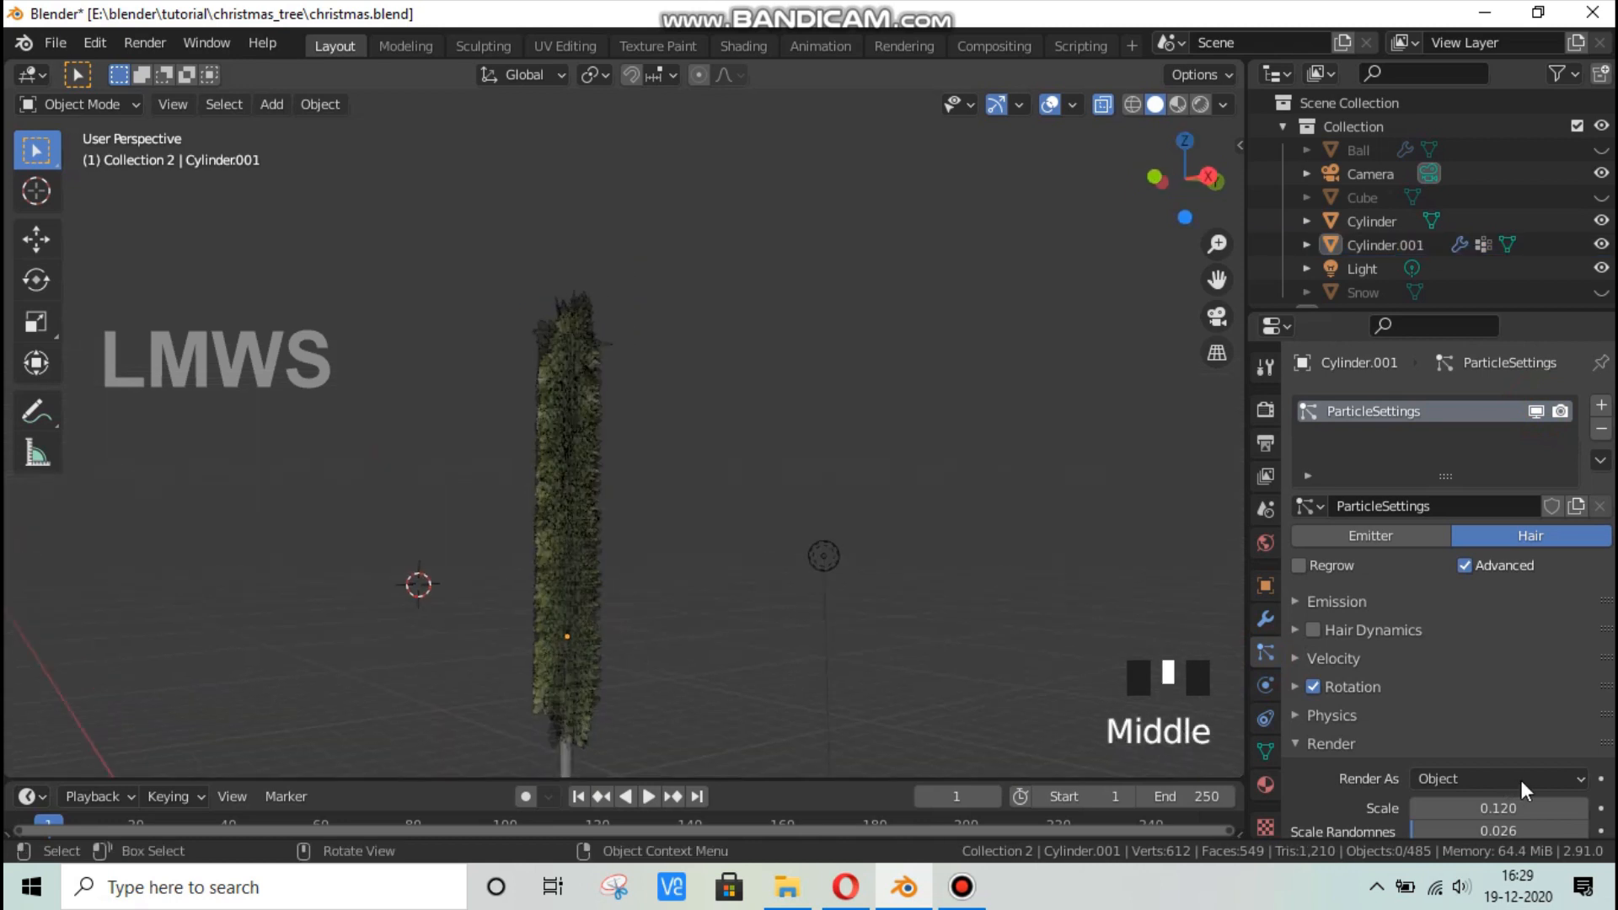
scroll(1405, 701, down, 12)
click(1462, 633)
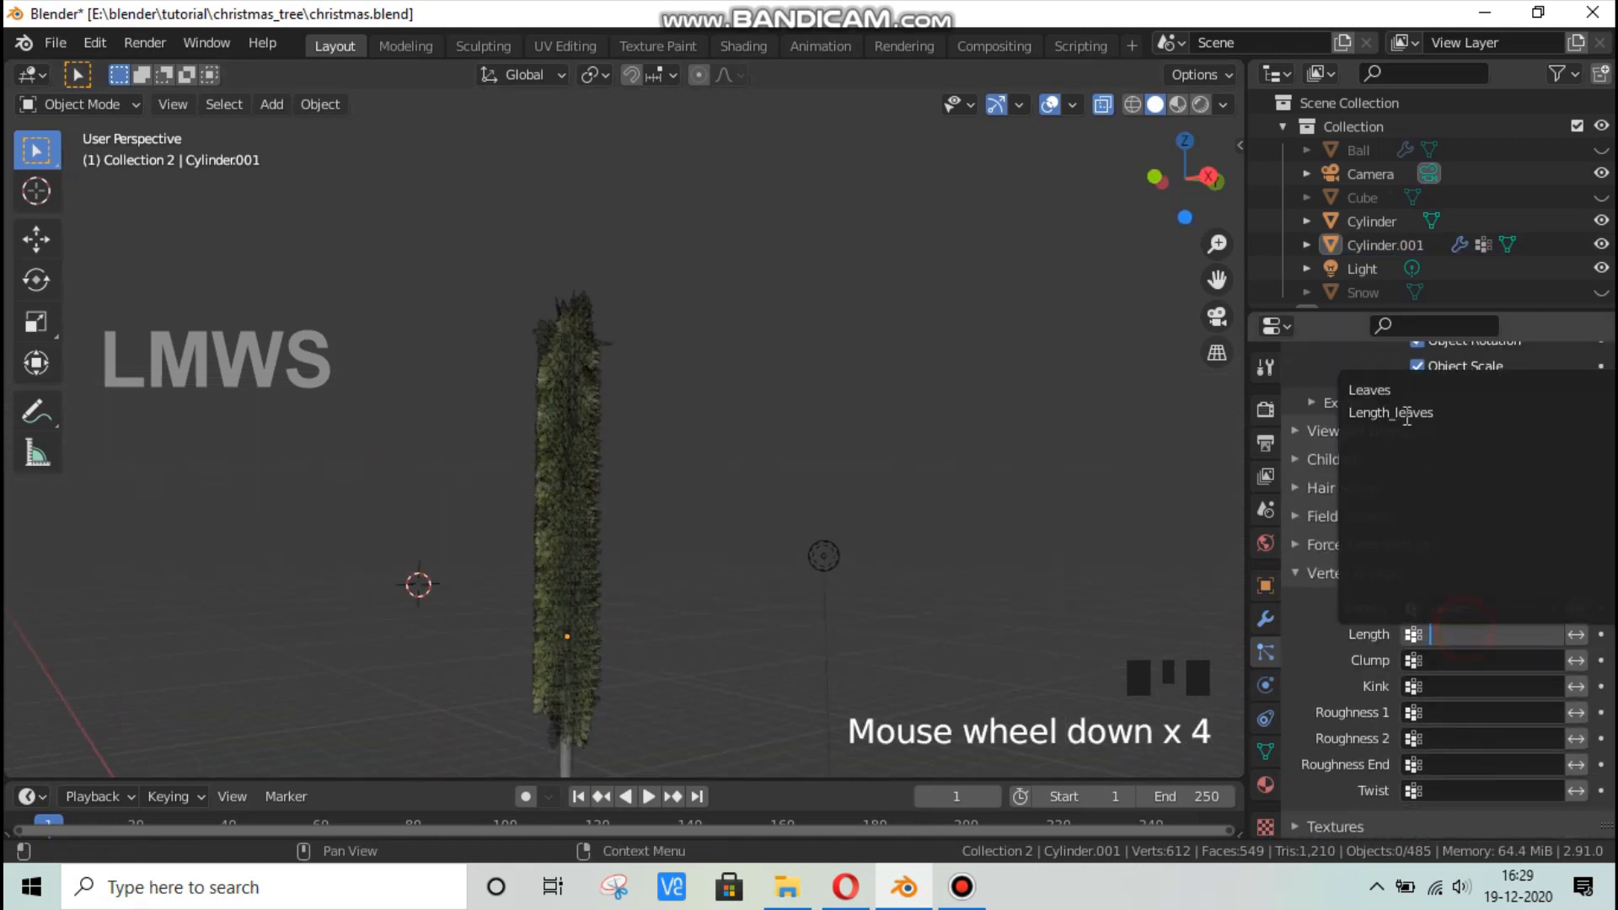
click(1408, 413)
middle_drag(734, 640, 745, 548)
scroll(661, 556, up, 3)
key(ctrl+s)
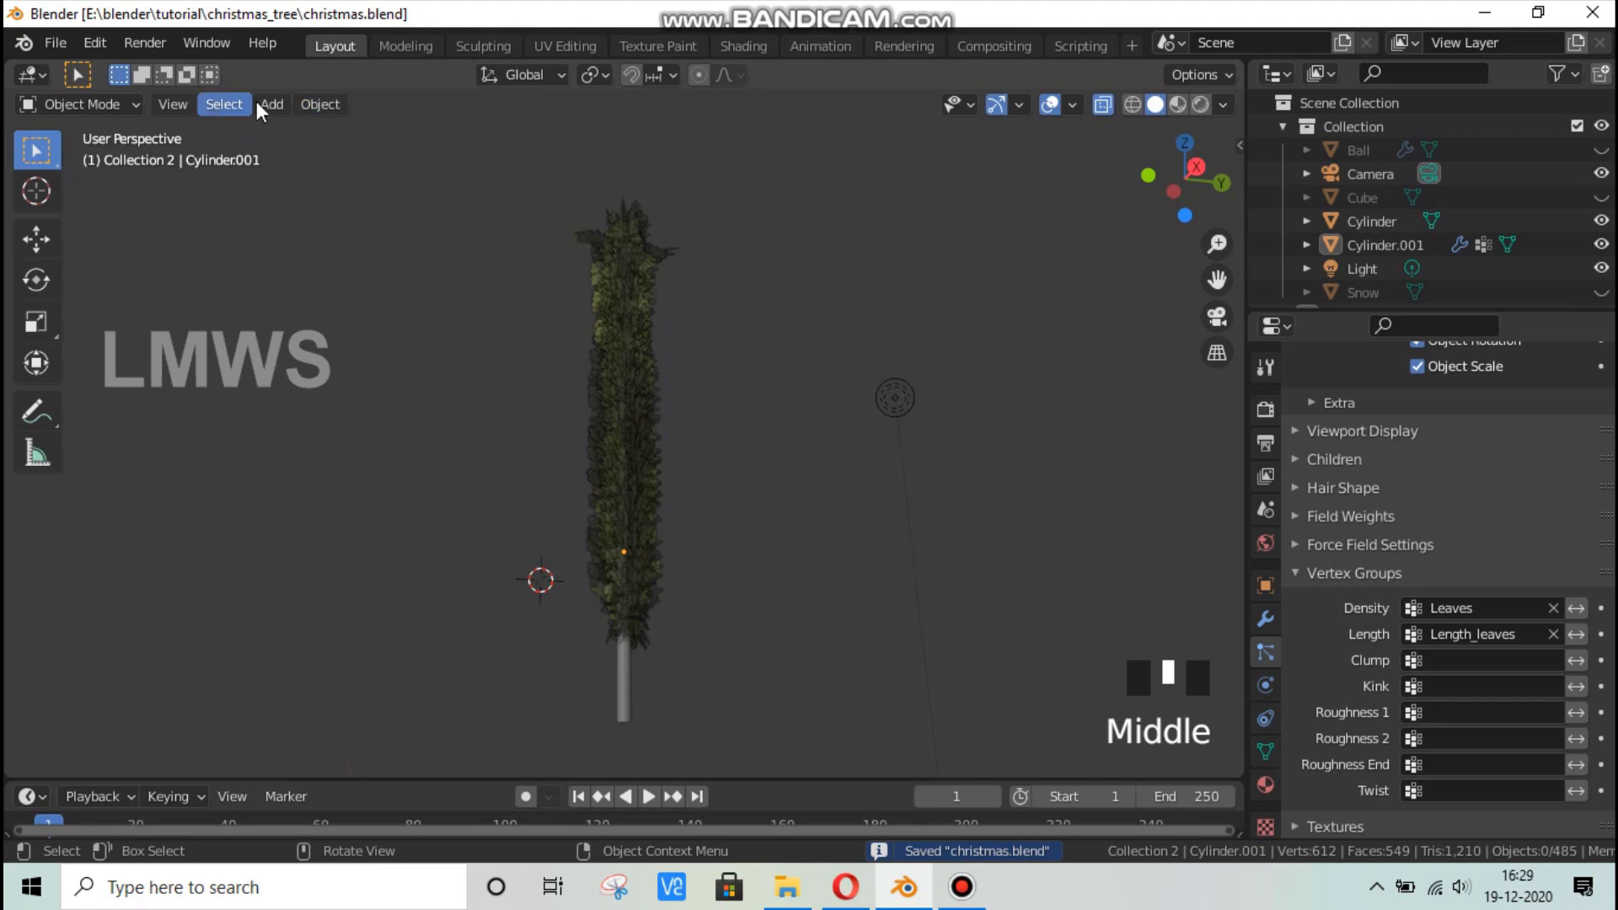
Select the tree trunk and switch it to Weight Paint mode.
scroll(1456, 542, up, 5)
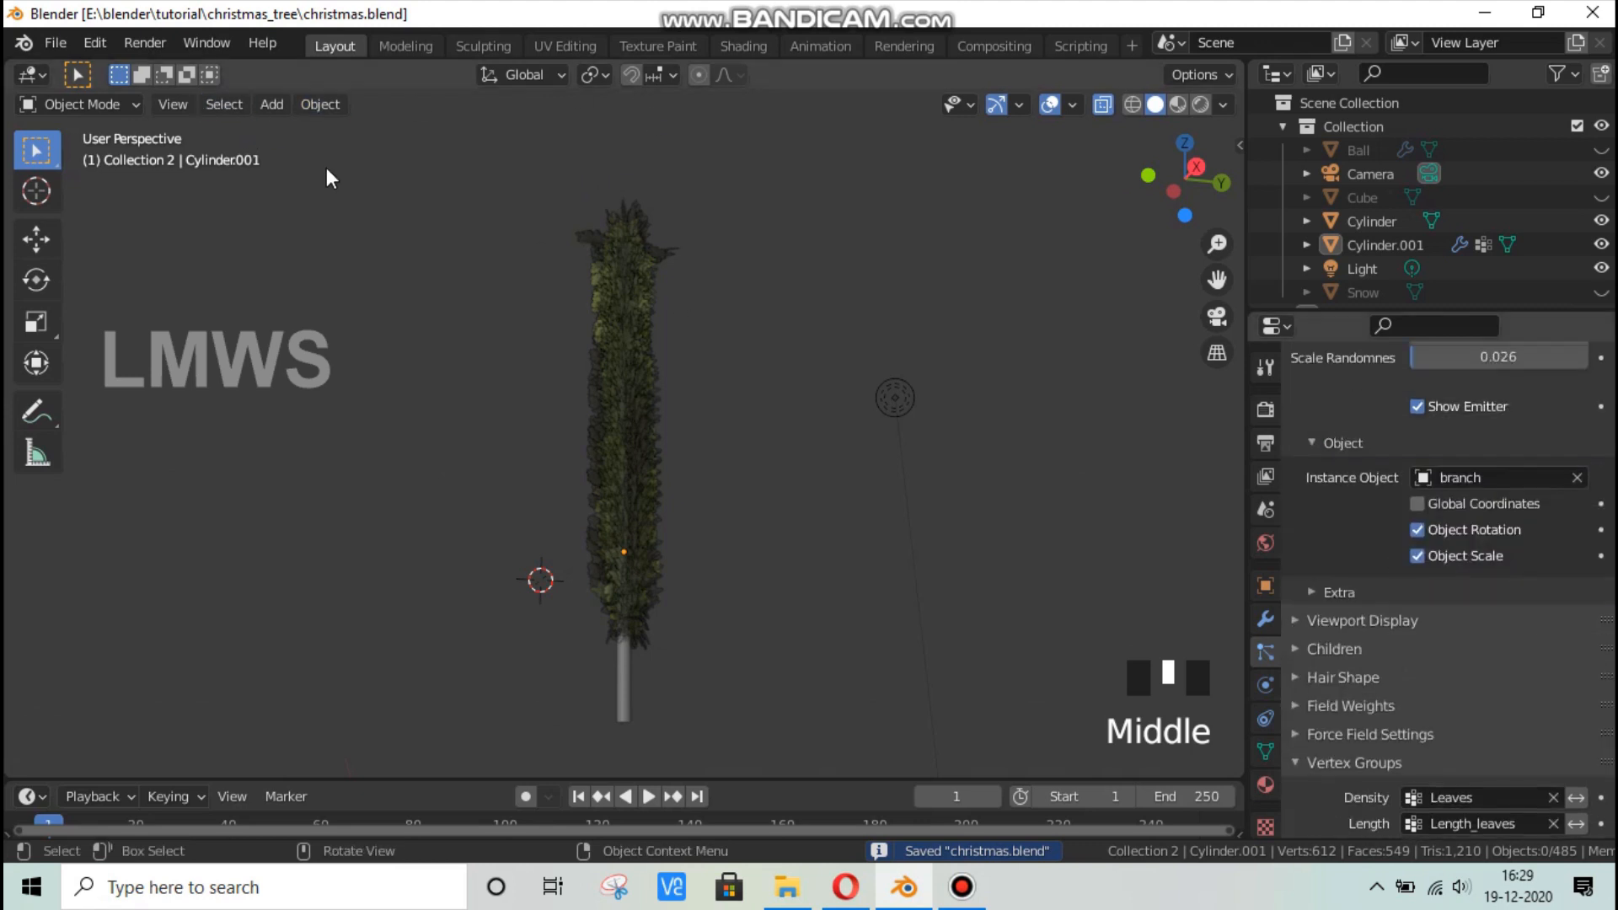
click(88, 101)
click(630, 604)
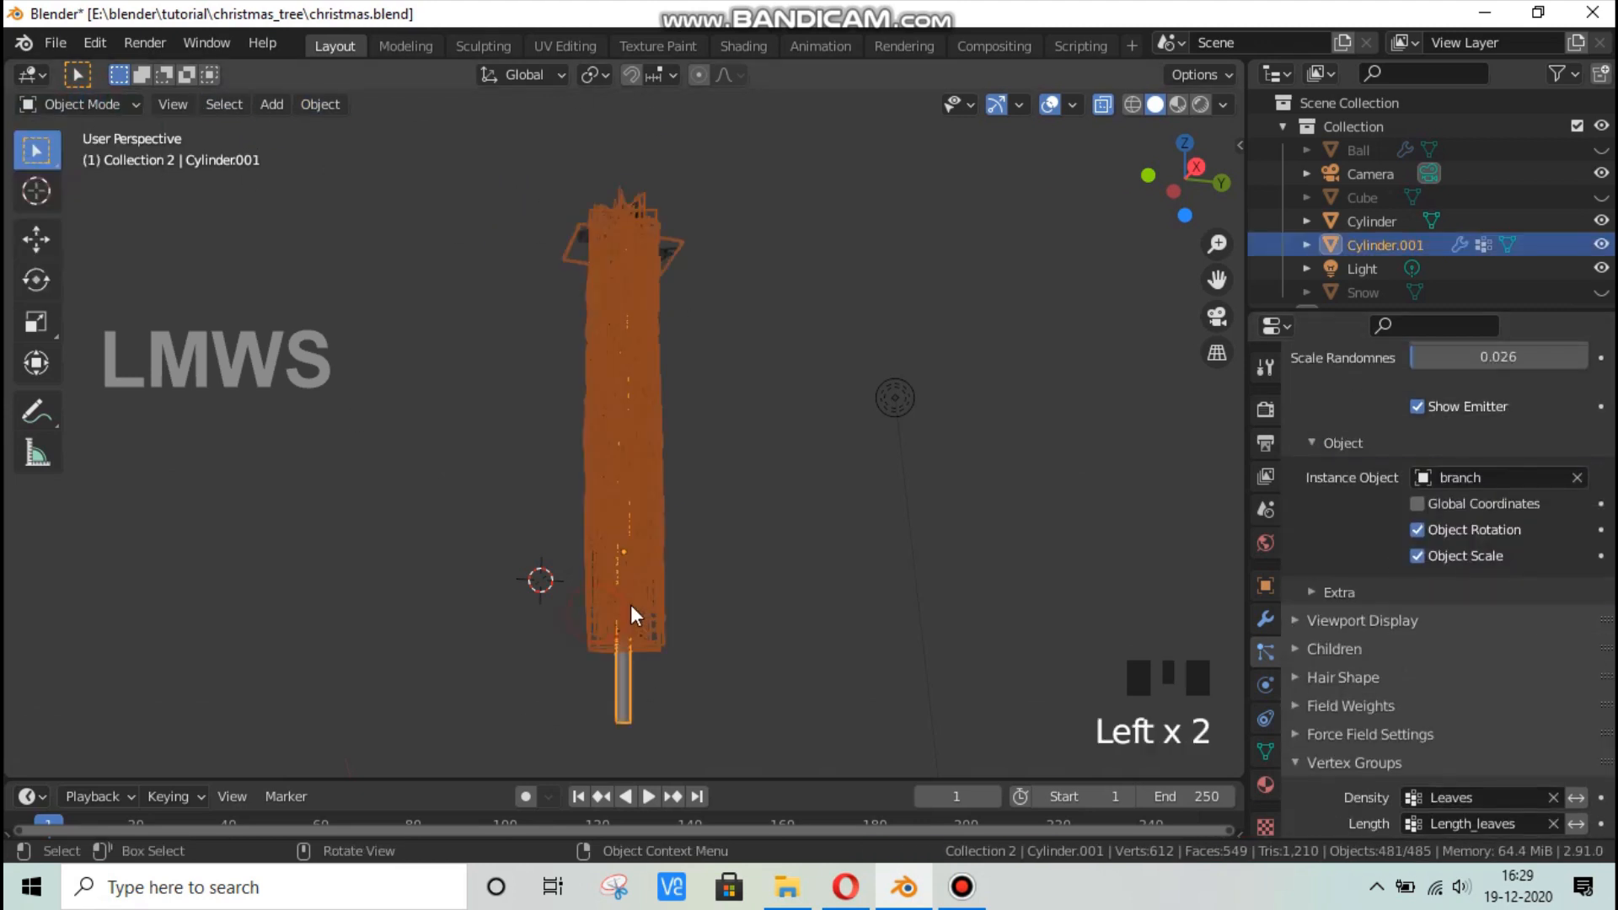
click(112, 105)
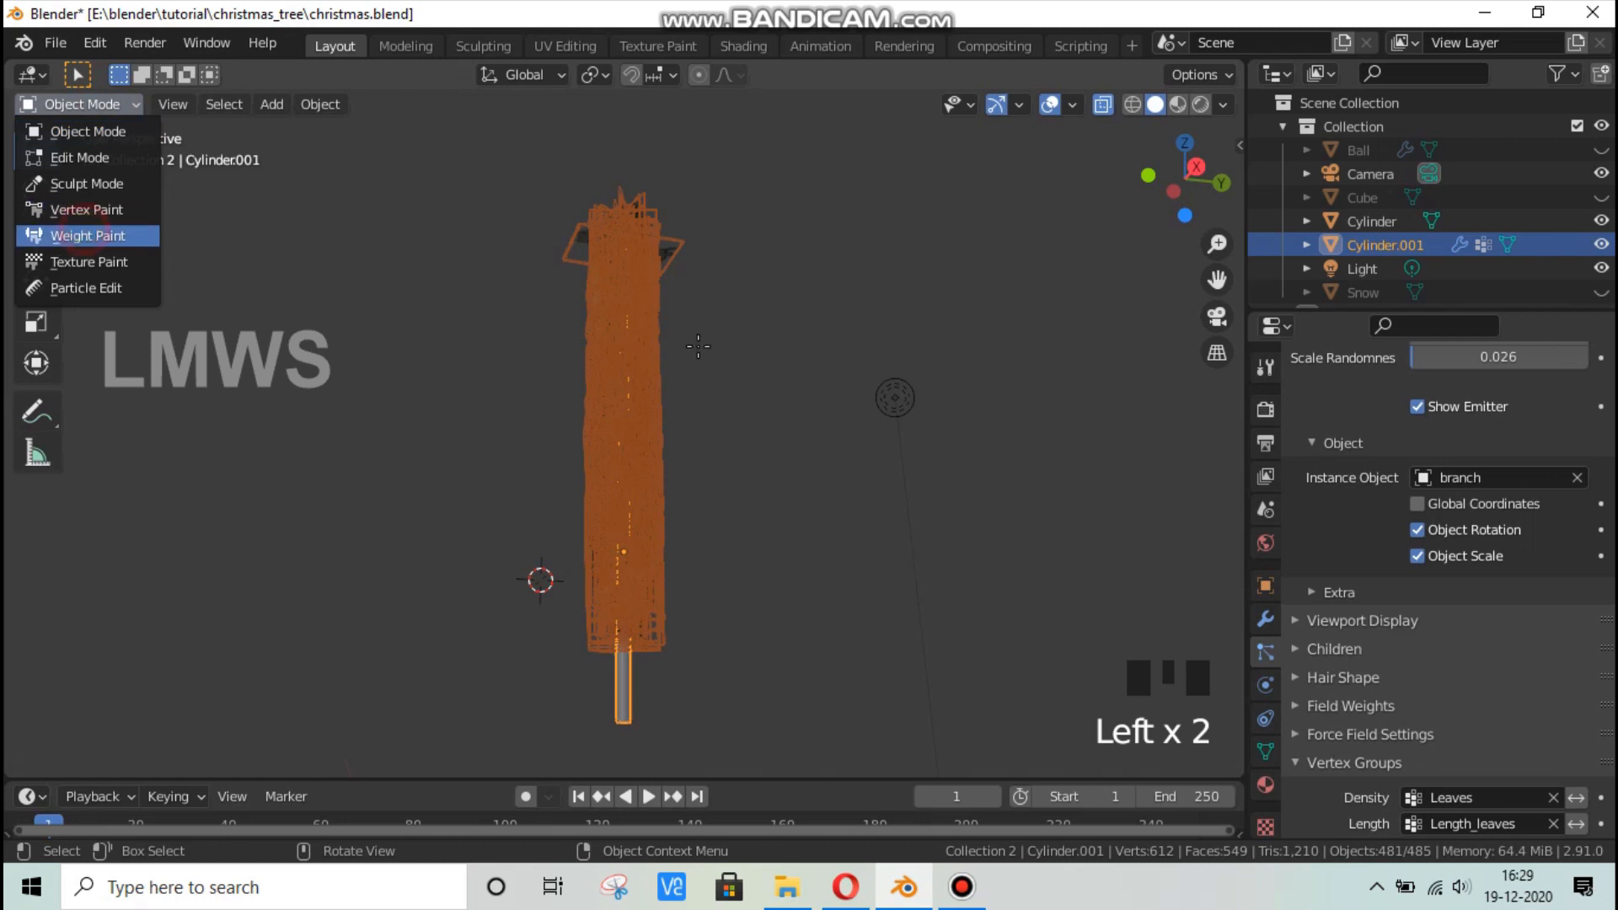
click(88, 235)
scroll(1355, 503, up, 12)
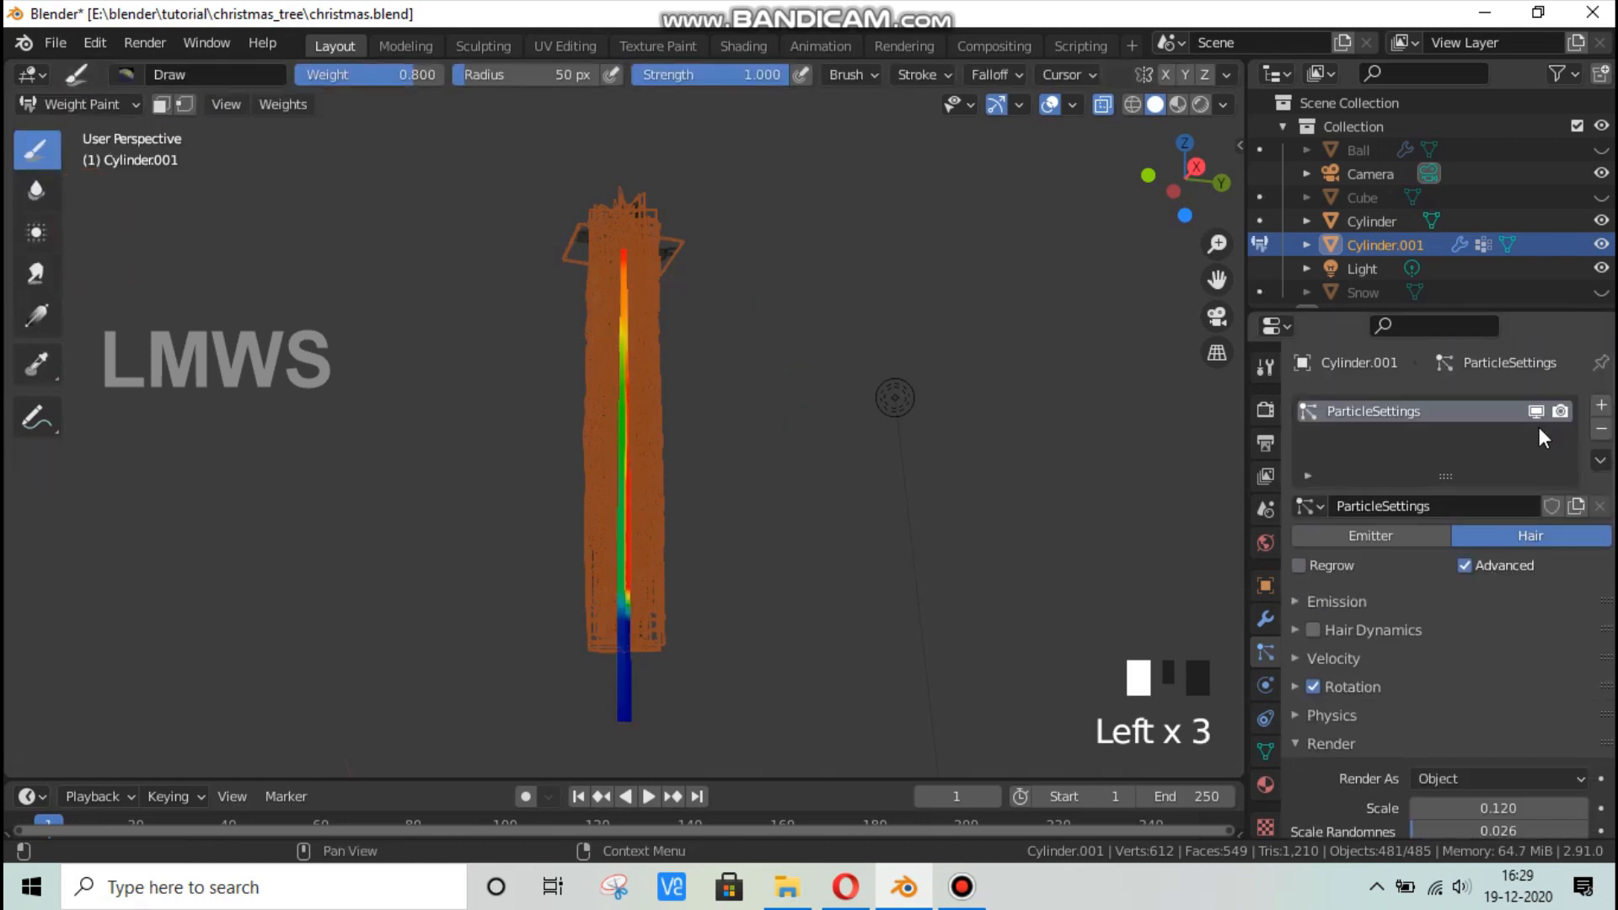
Hide the branch particles in the viewport and paint the lower section of the trunk at brush weight 1.000.
click(1537, 411)
scroll(632, 578, up, 3)
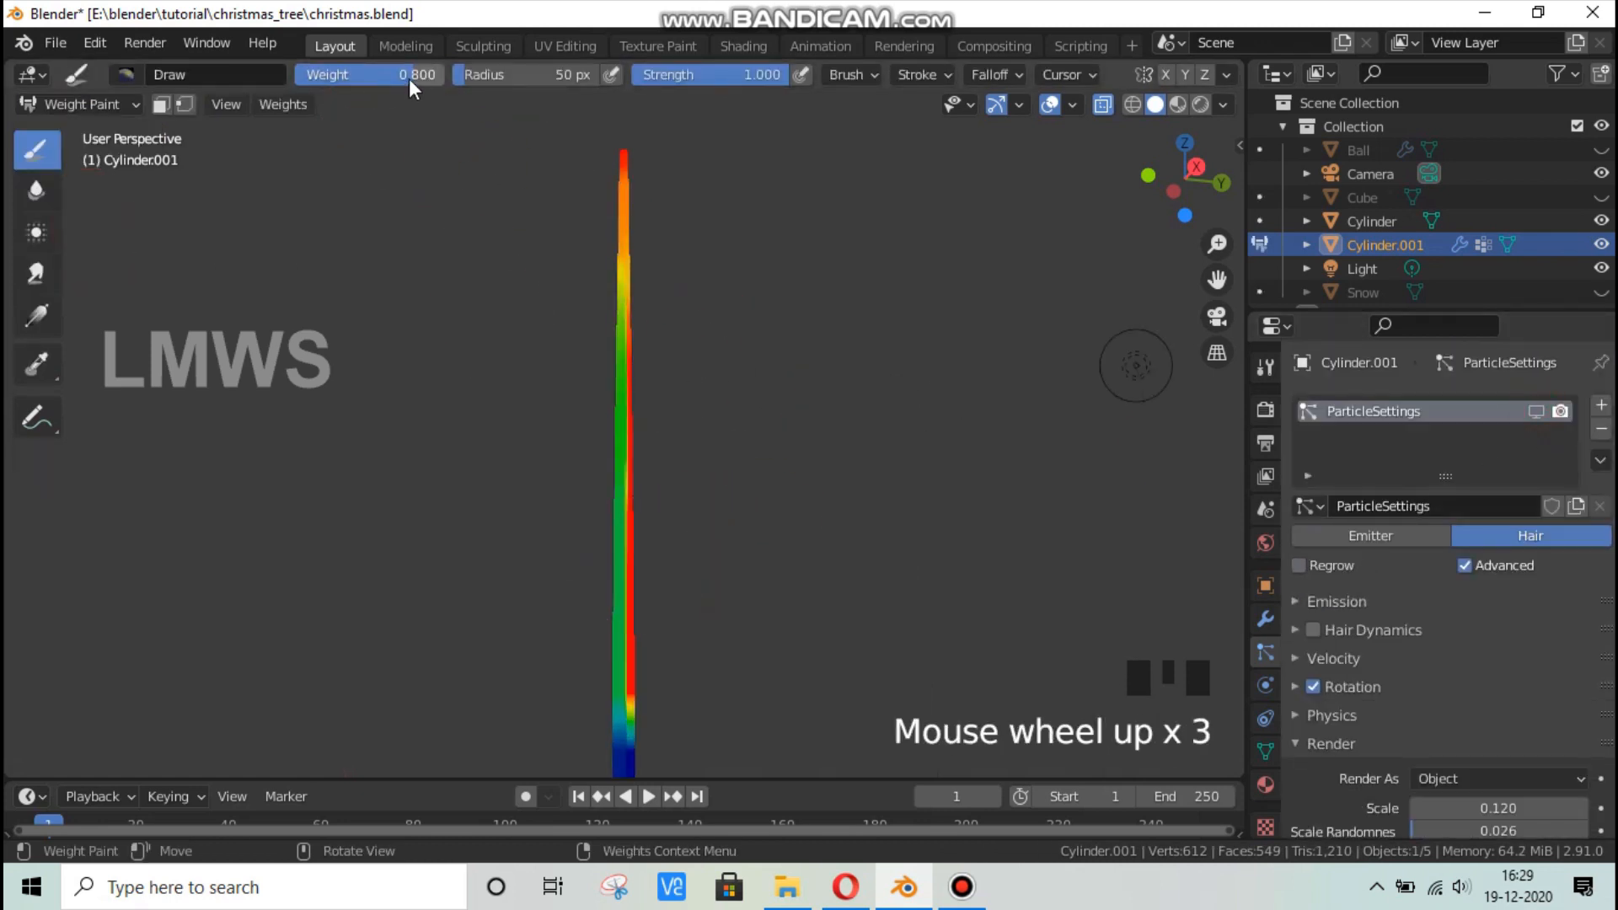
drag(410, 82, 446, 74)
drag(650, 683, 651, 653)
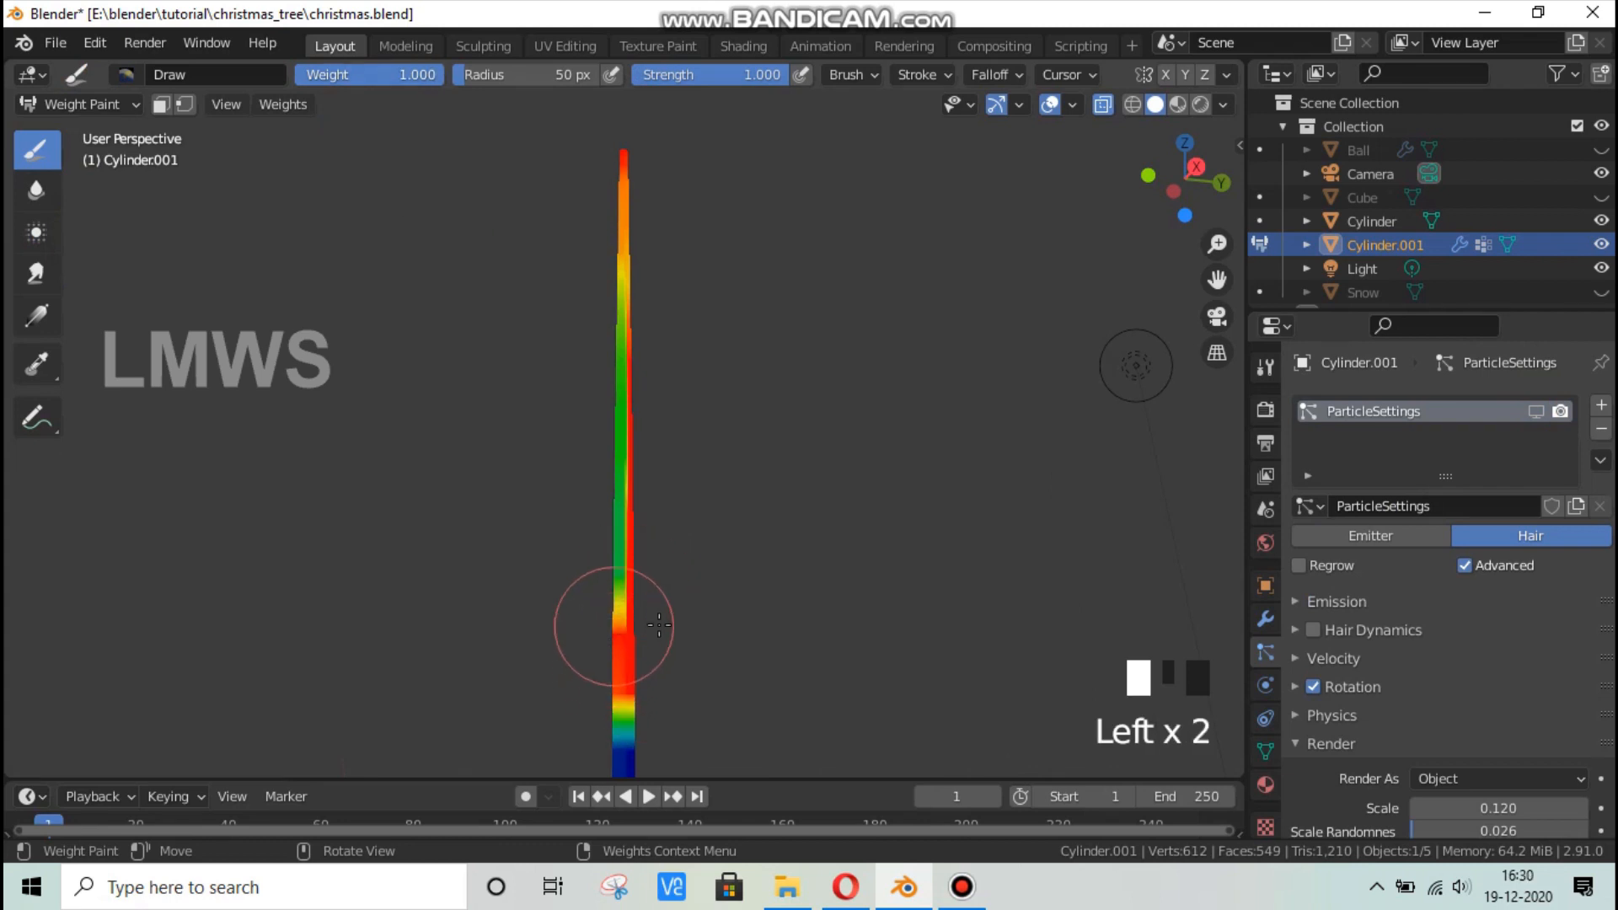
middle_drag(518, 649, 489, 637)
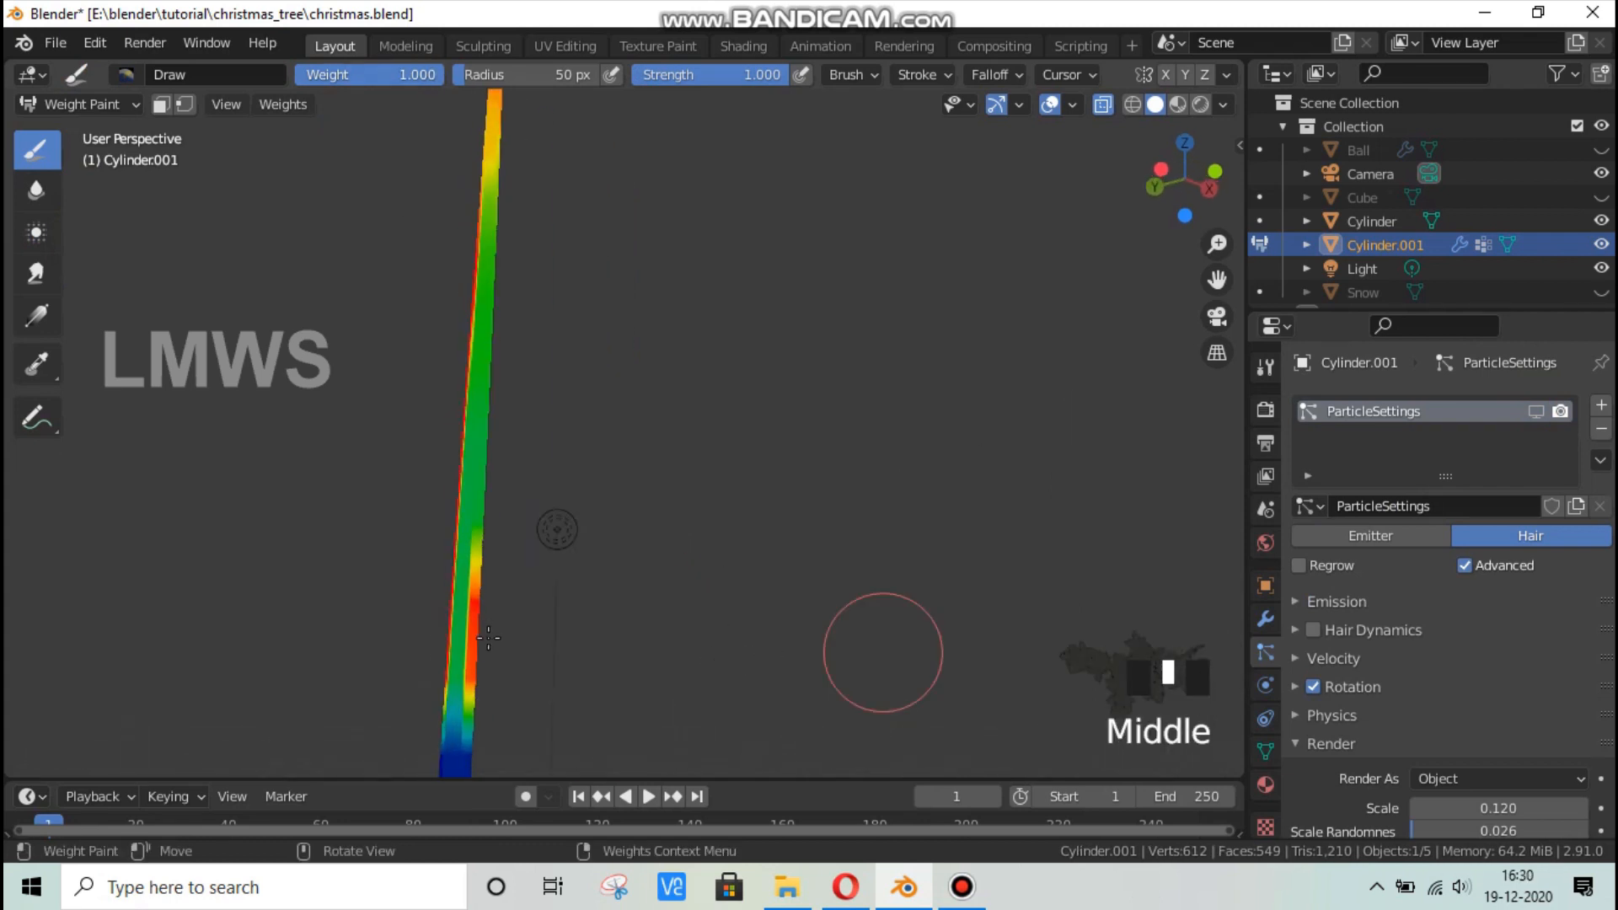
drag(473, 604, 497, 630)
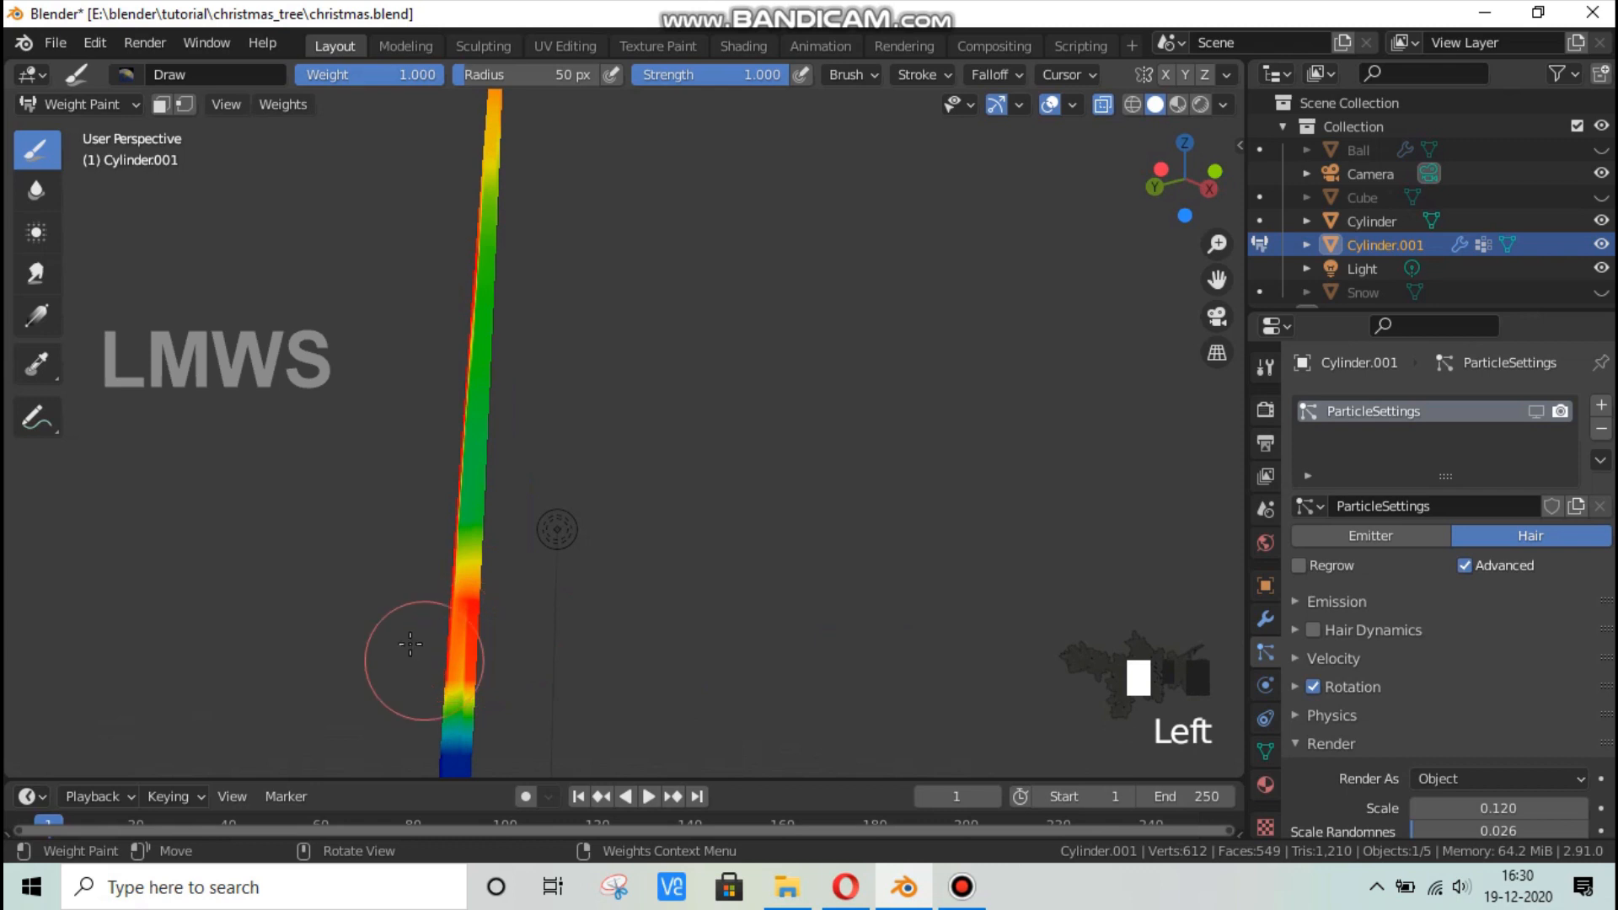
Extend the 1.000 weight around the remaining sides of the trunk's lower section.
middle_drag(410, 644, 540, 573)
scroll(563, 590, up, 3)
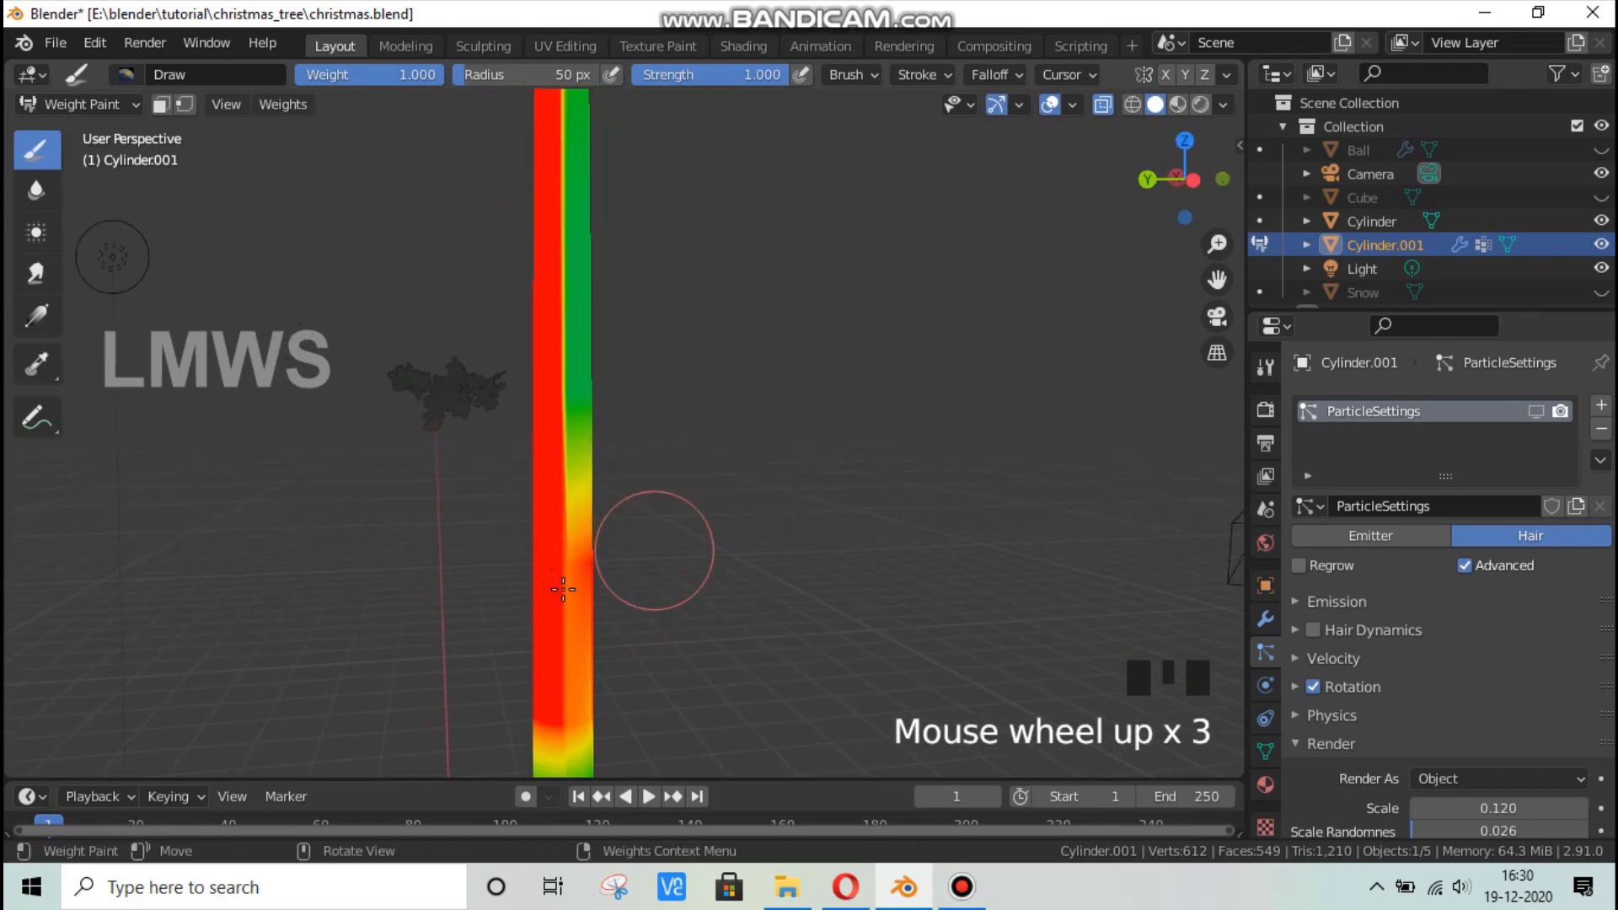
drag(562, 589, 562, 676)
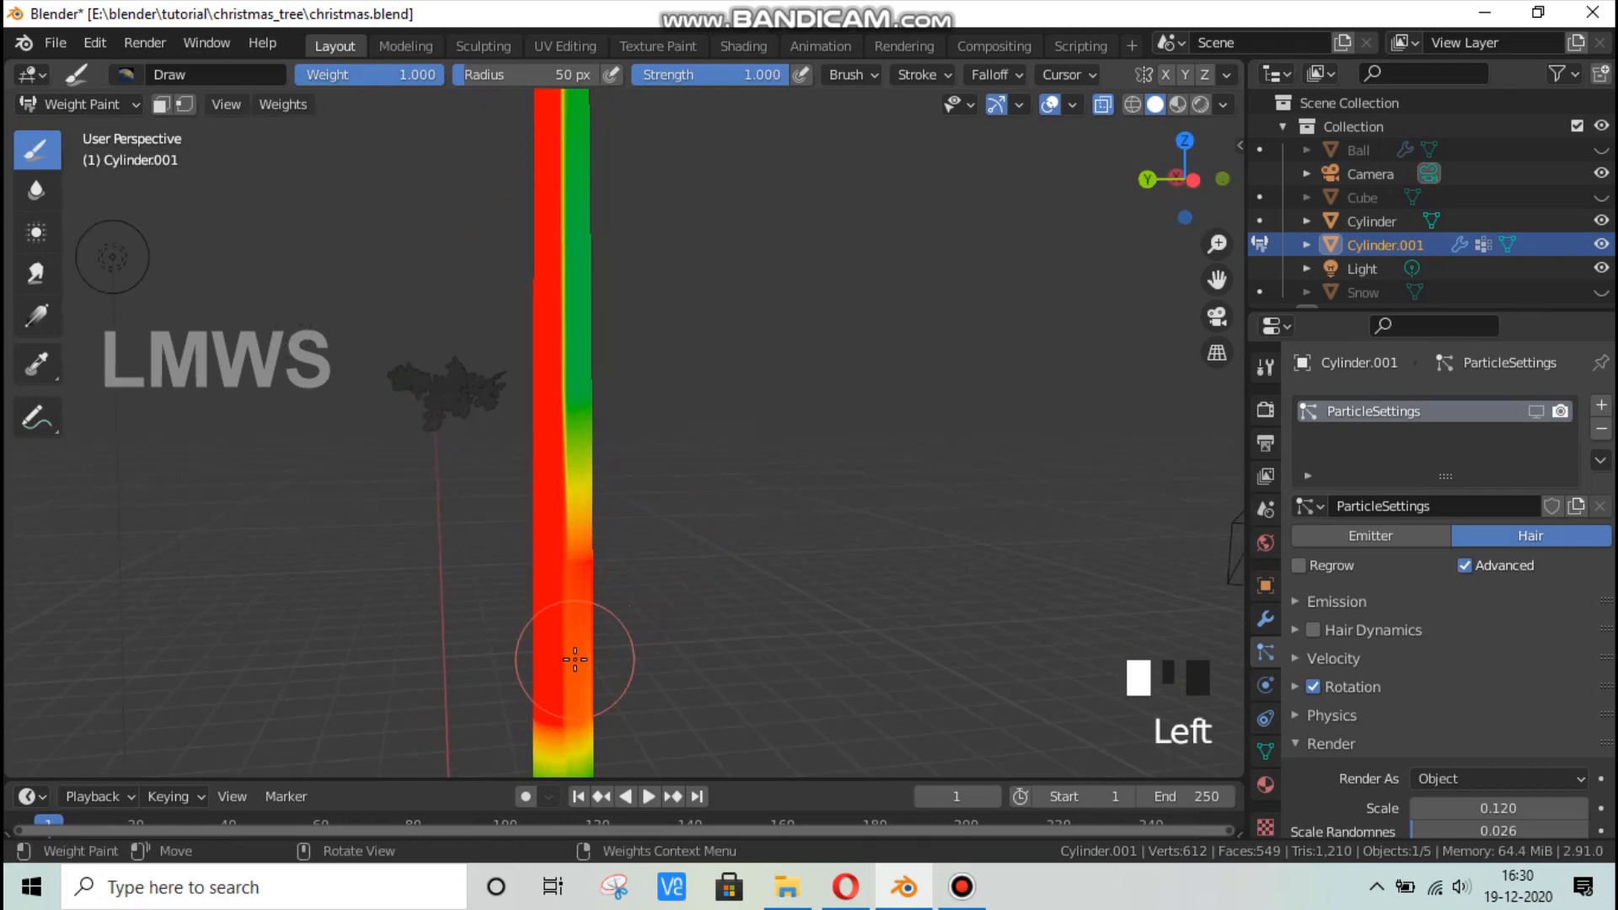
middle_drag(575, 659, 472, 649)
drag(325, 615, 294, 567)
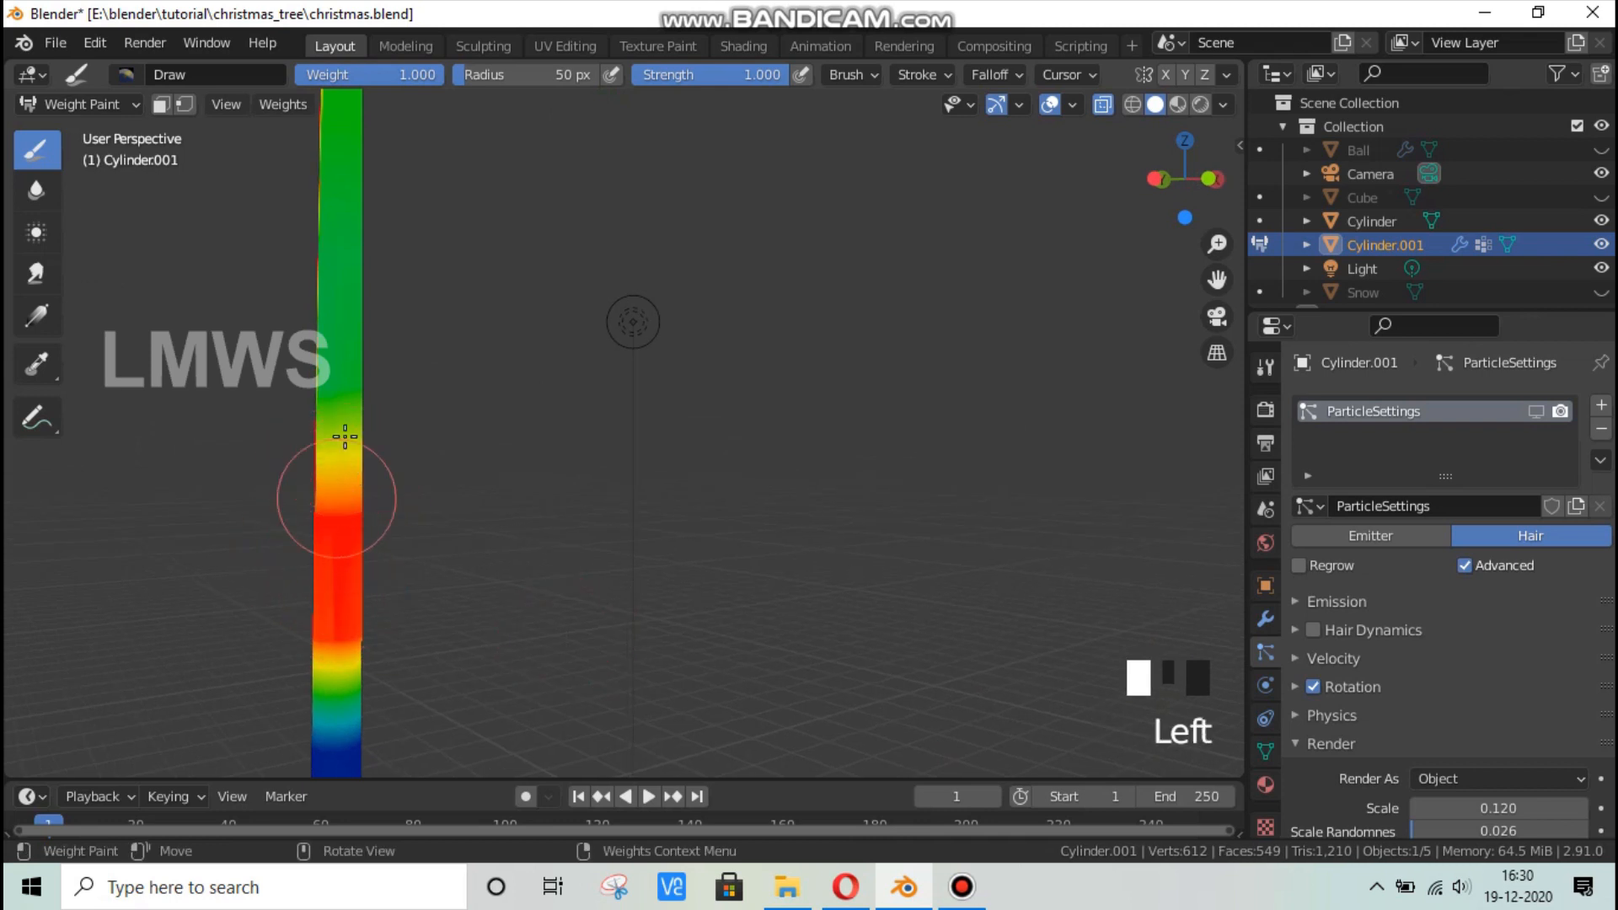
drag(345, 436, 316, 479)
mouse_move(278, 520)
middle_down()
mouse_move(882, 466)
mouse_move(809, 506)
mouse_move(748, 487)
middle_up()
drag(748, 487, 832, 511)
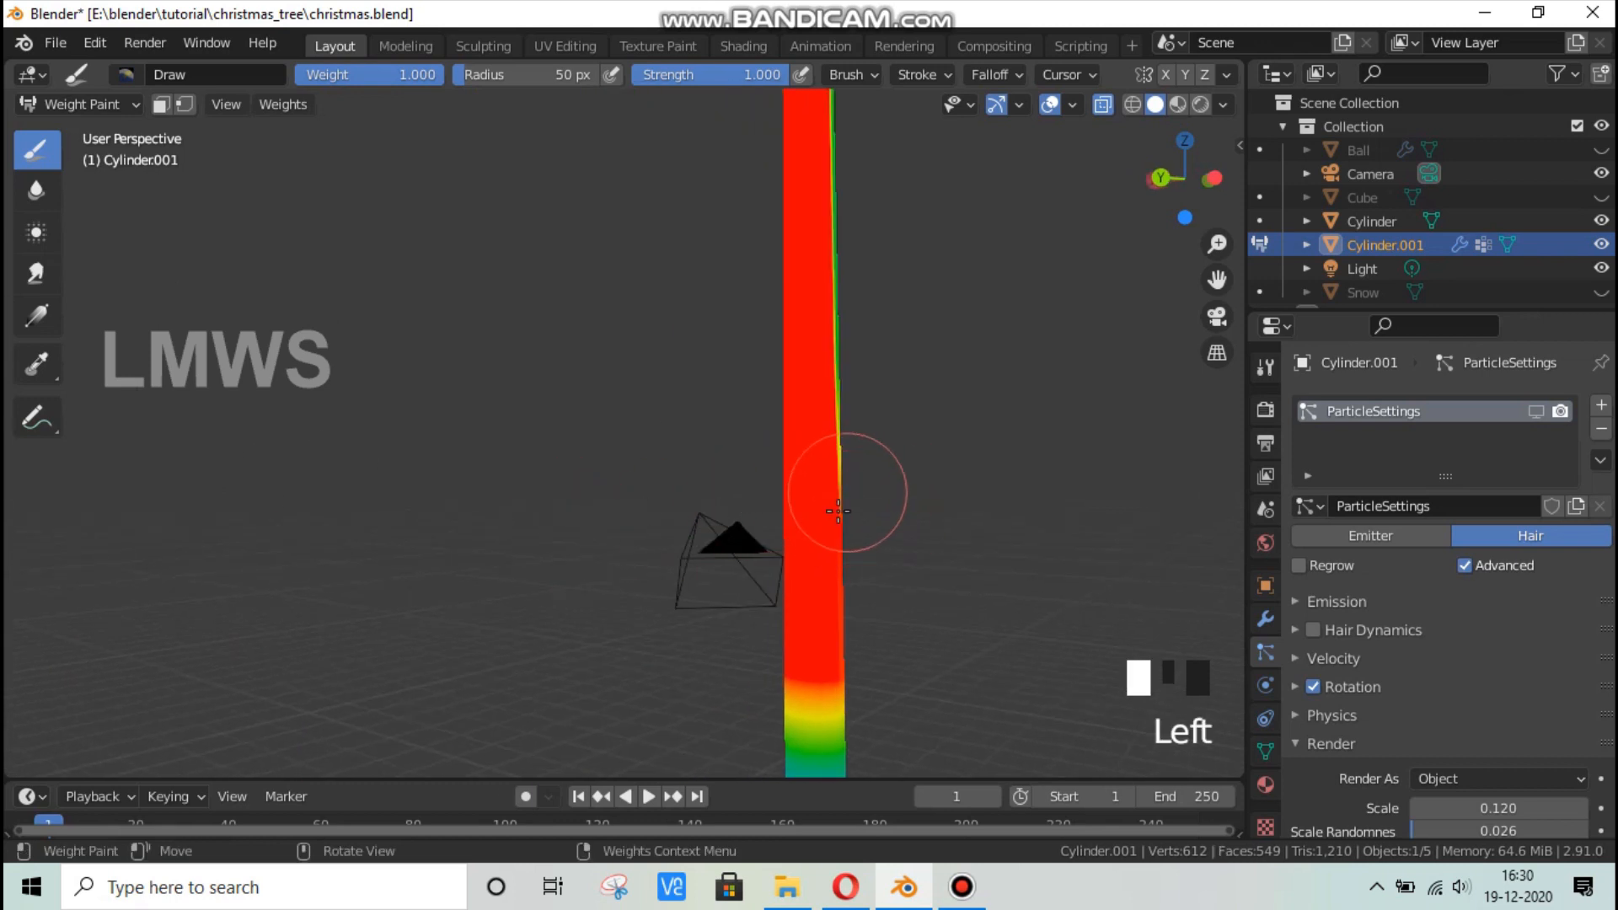
Set the brush weight to 0.900 and paint the trunk sides just above the full-weight section in the Length_leaves group.
scroll(630, 487, down, 2)
click(406, 81)
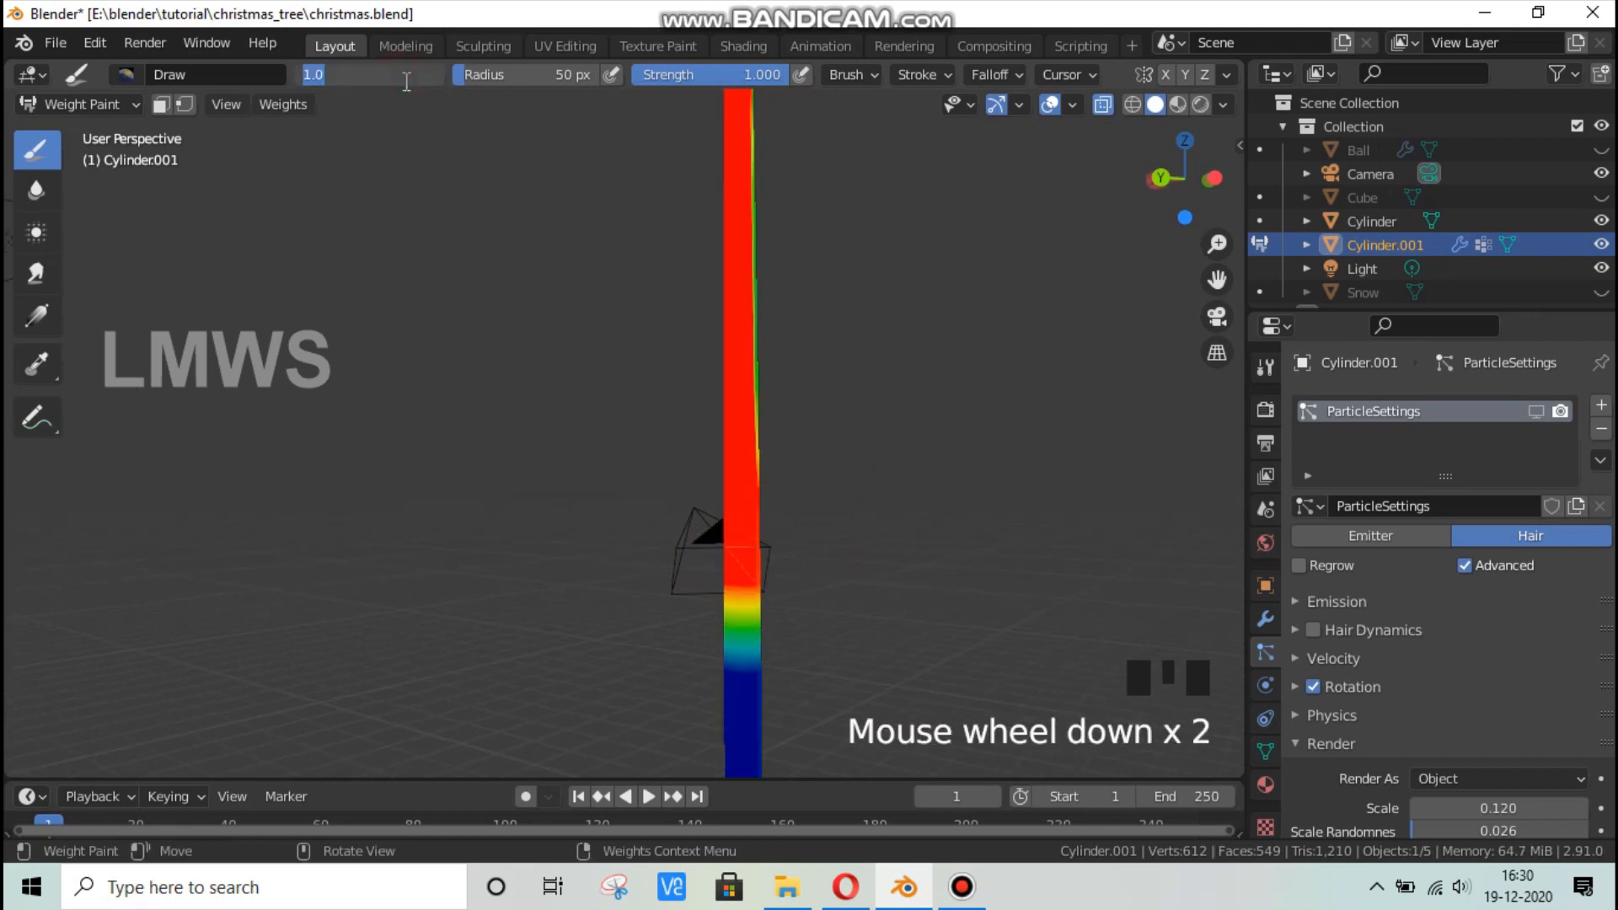
text(0.9)
click(405, 84)
scroll(777, 324, down, 1)
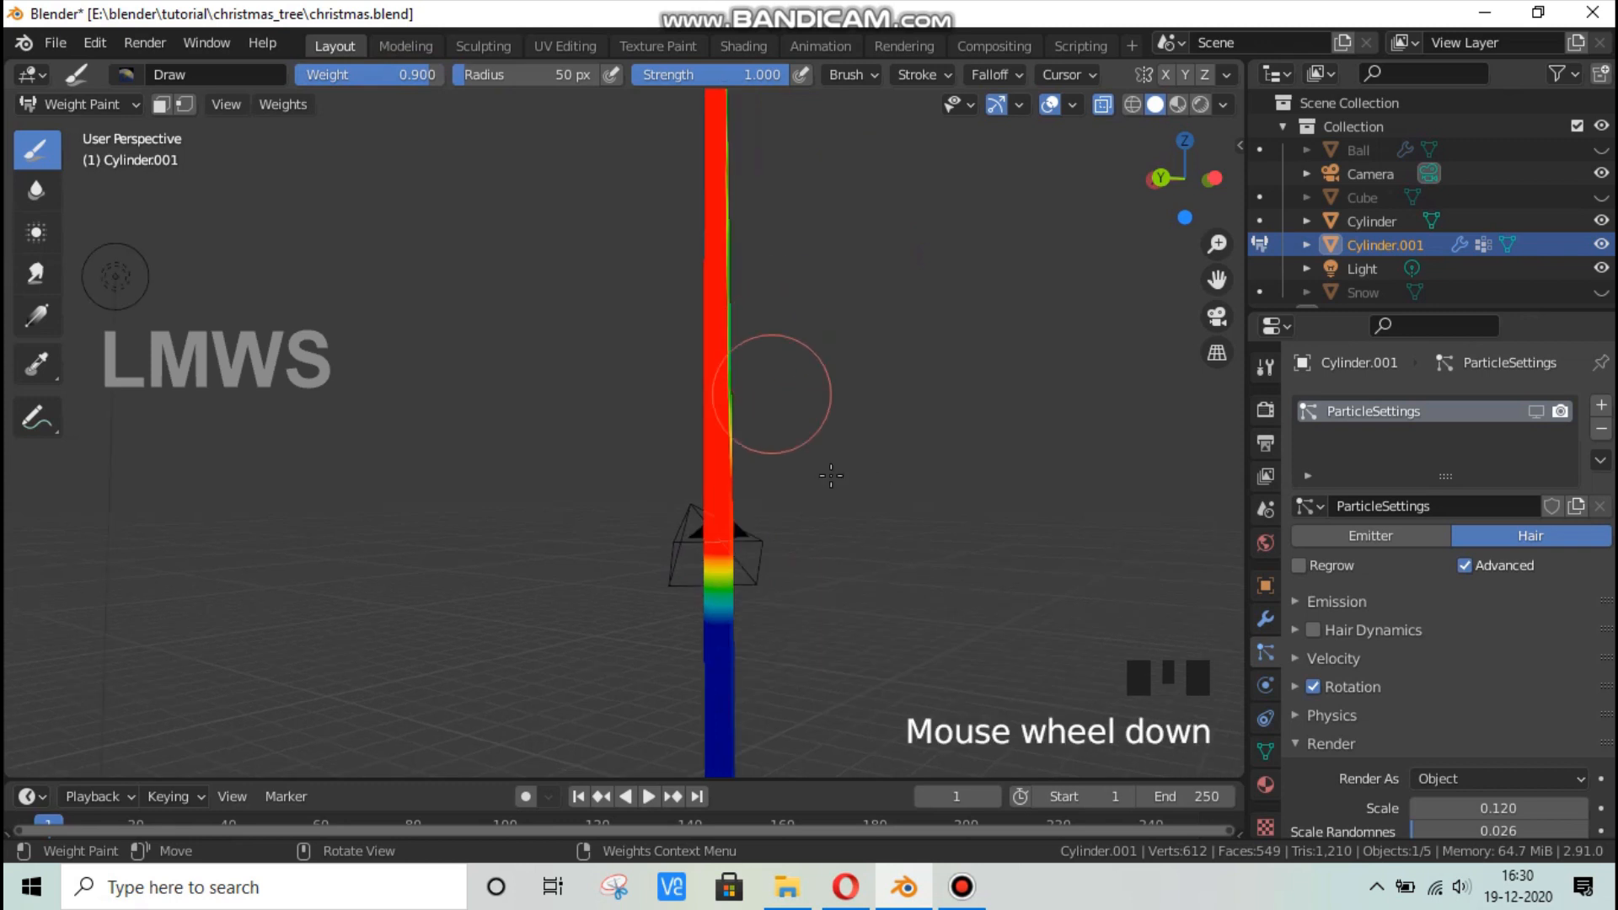
middle_drag(777, 324, 667, 335)
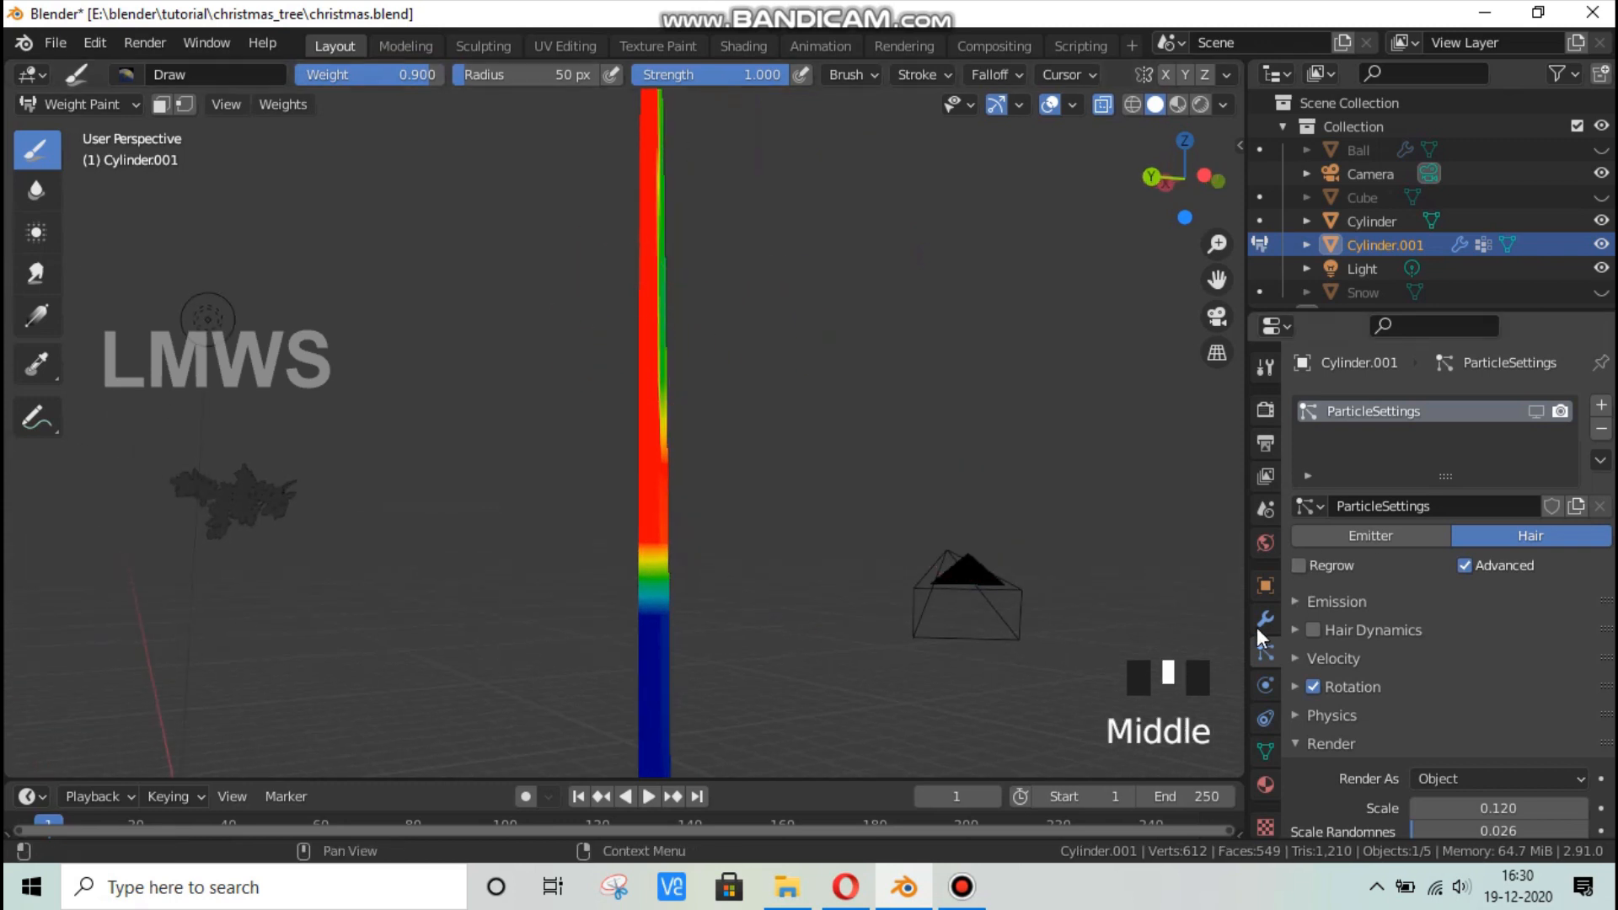
click(1264, 750)
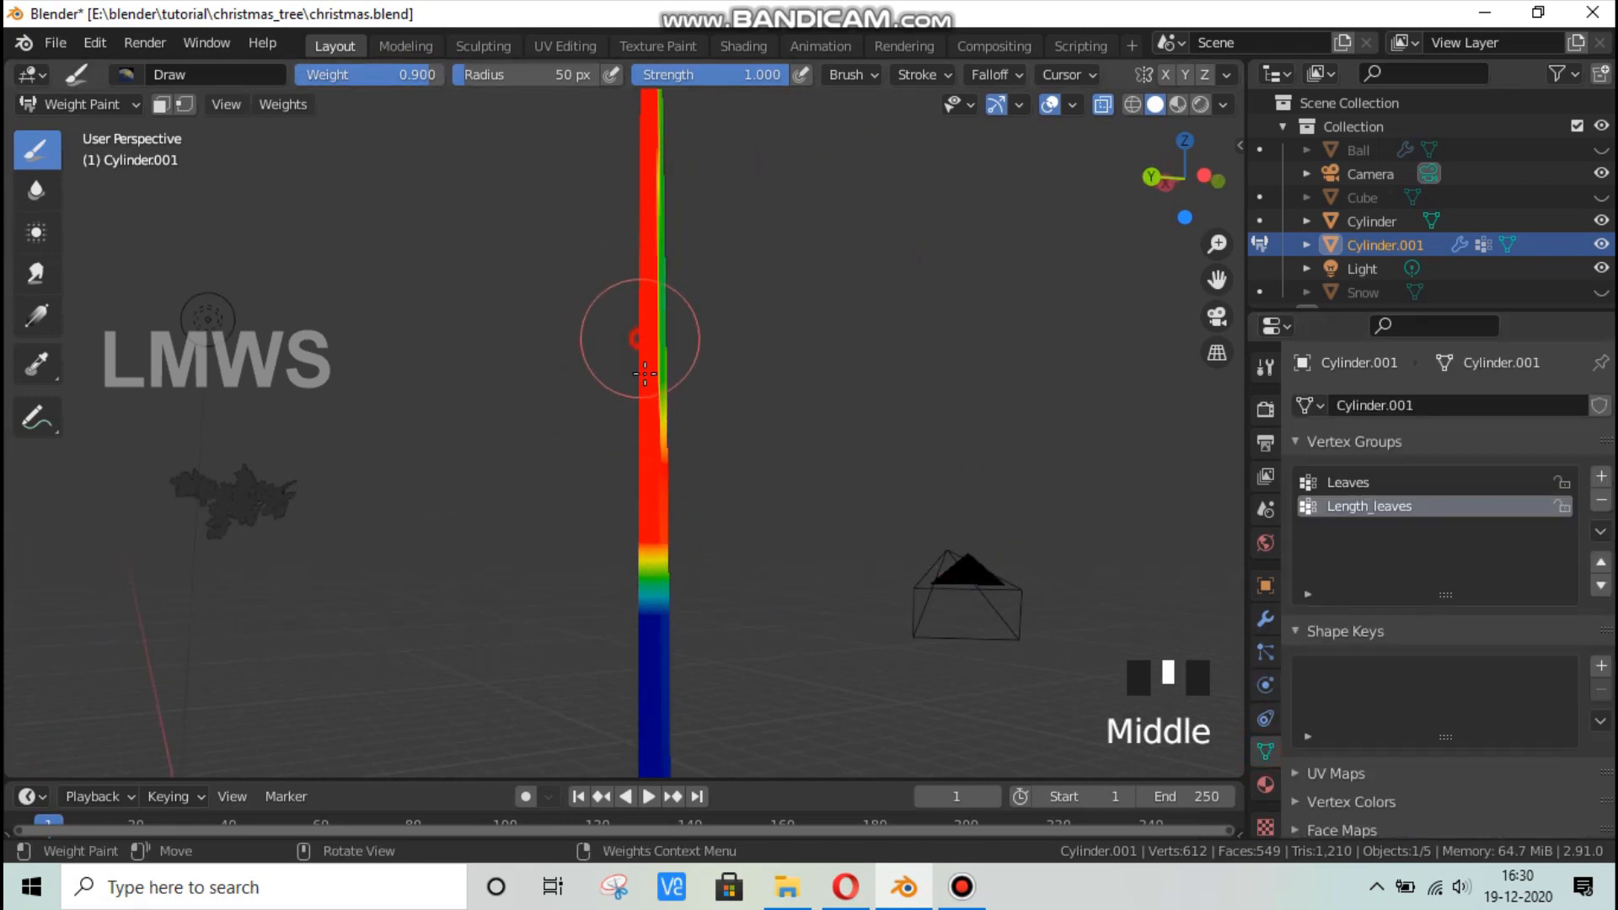
drag(645, 373, 635, 380)
middle_drag(654, 361, 506, 371)
drag(506, 371, 517, 345)
middle_drag(575, 383, 361, 404)
scroll(404, 371, up, 3)
drag(446, 359, 426, 349)
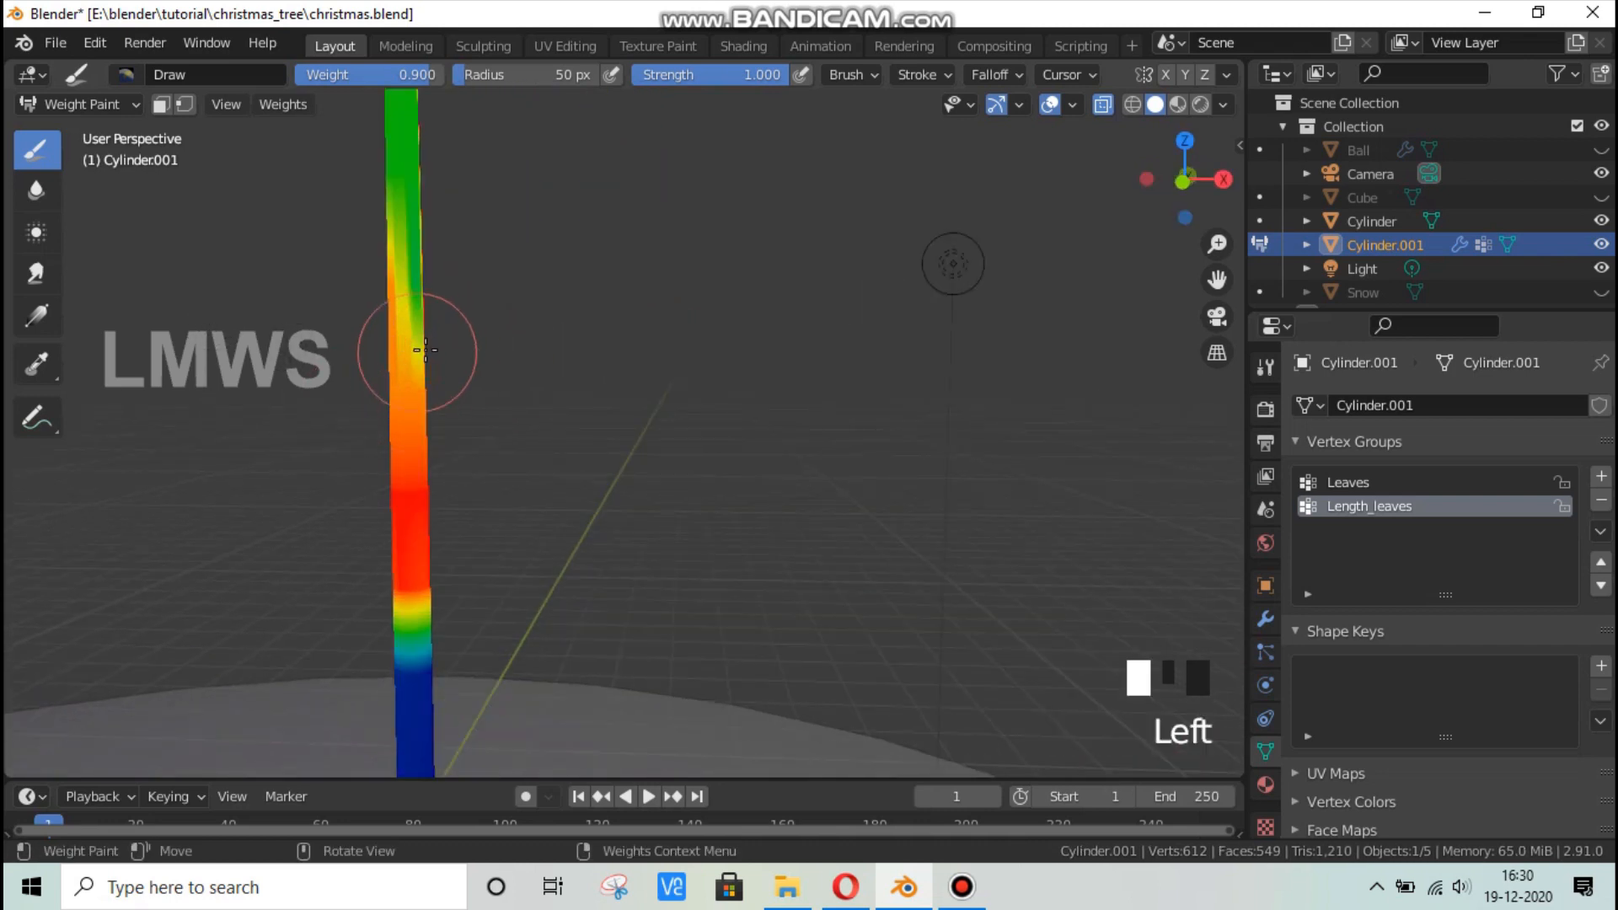
Return the trunk to Object Mode, turn on its particle system's viewport display, and inspect the lower branches.
click(109, 104)
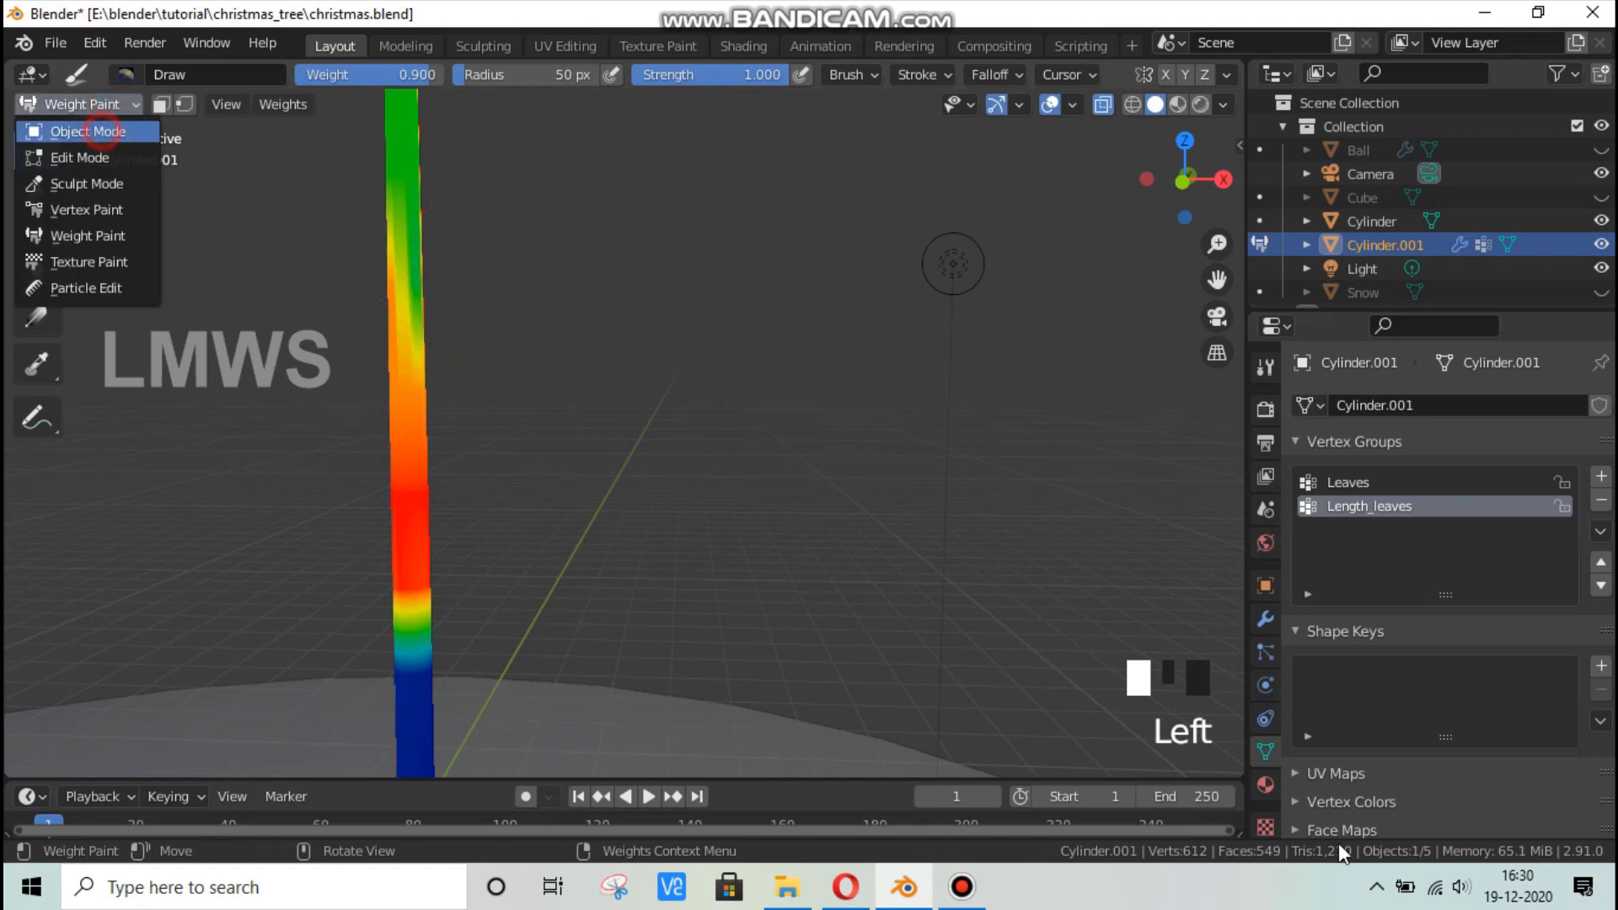
click(88, 130)
click(1264, 618)
click(1265, 647)
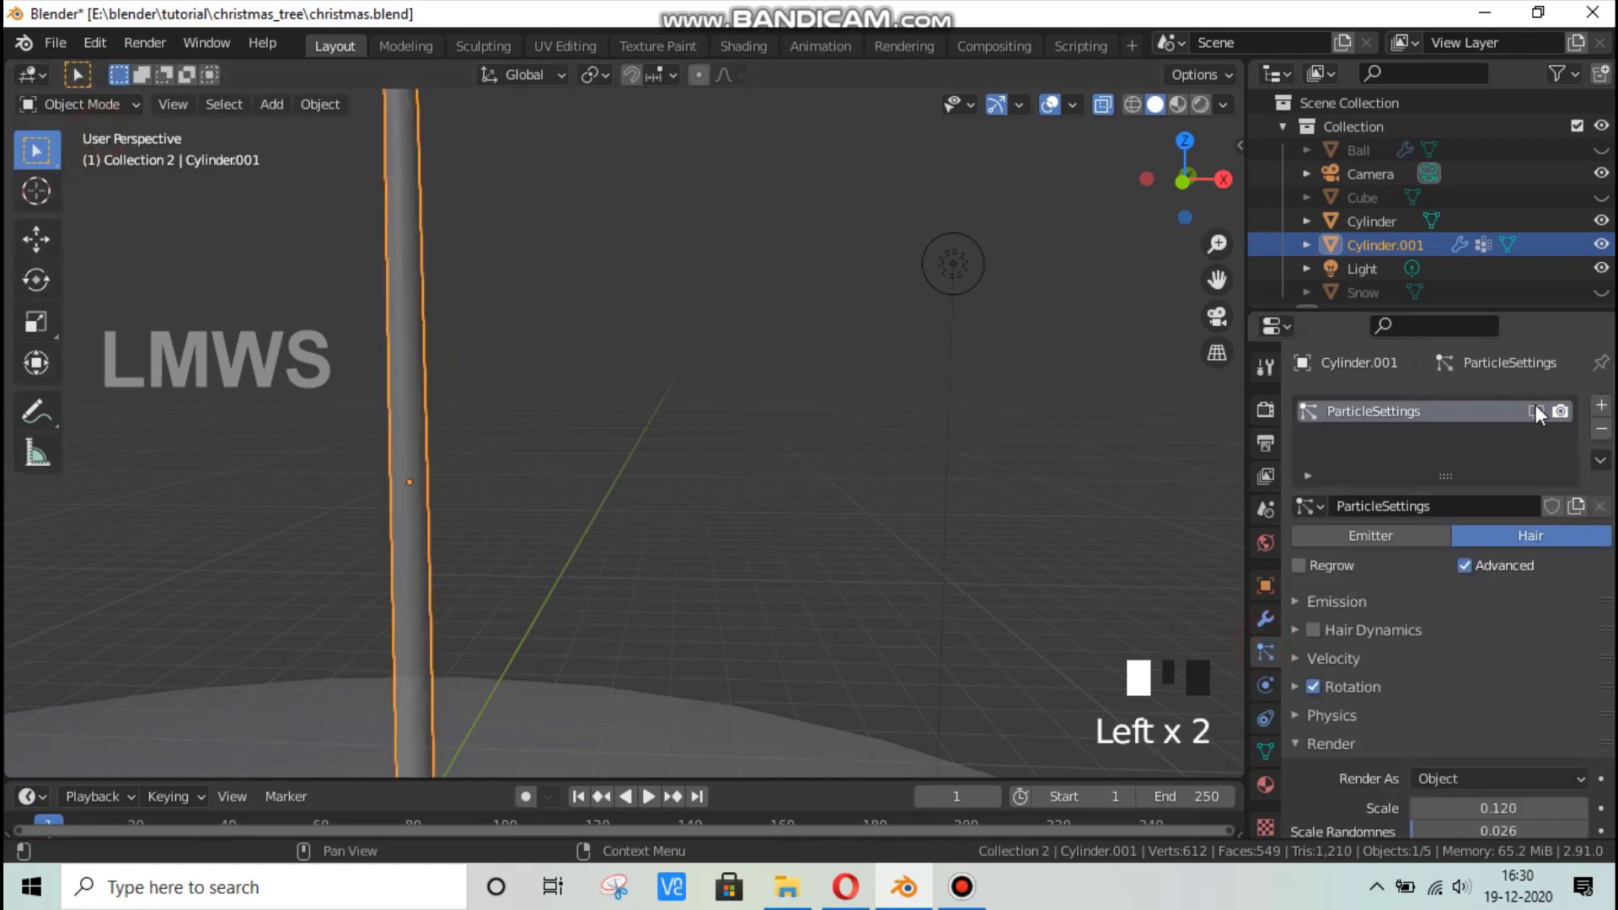
scroll(716, 523, down, 3)
click(691, 489)
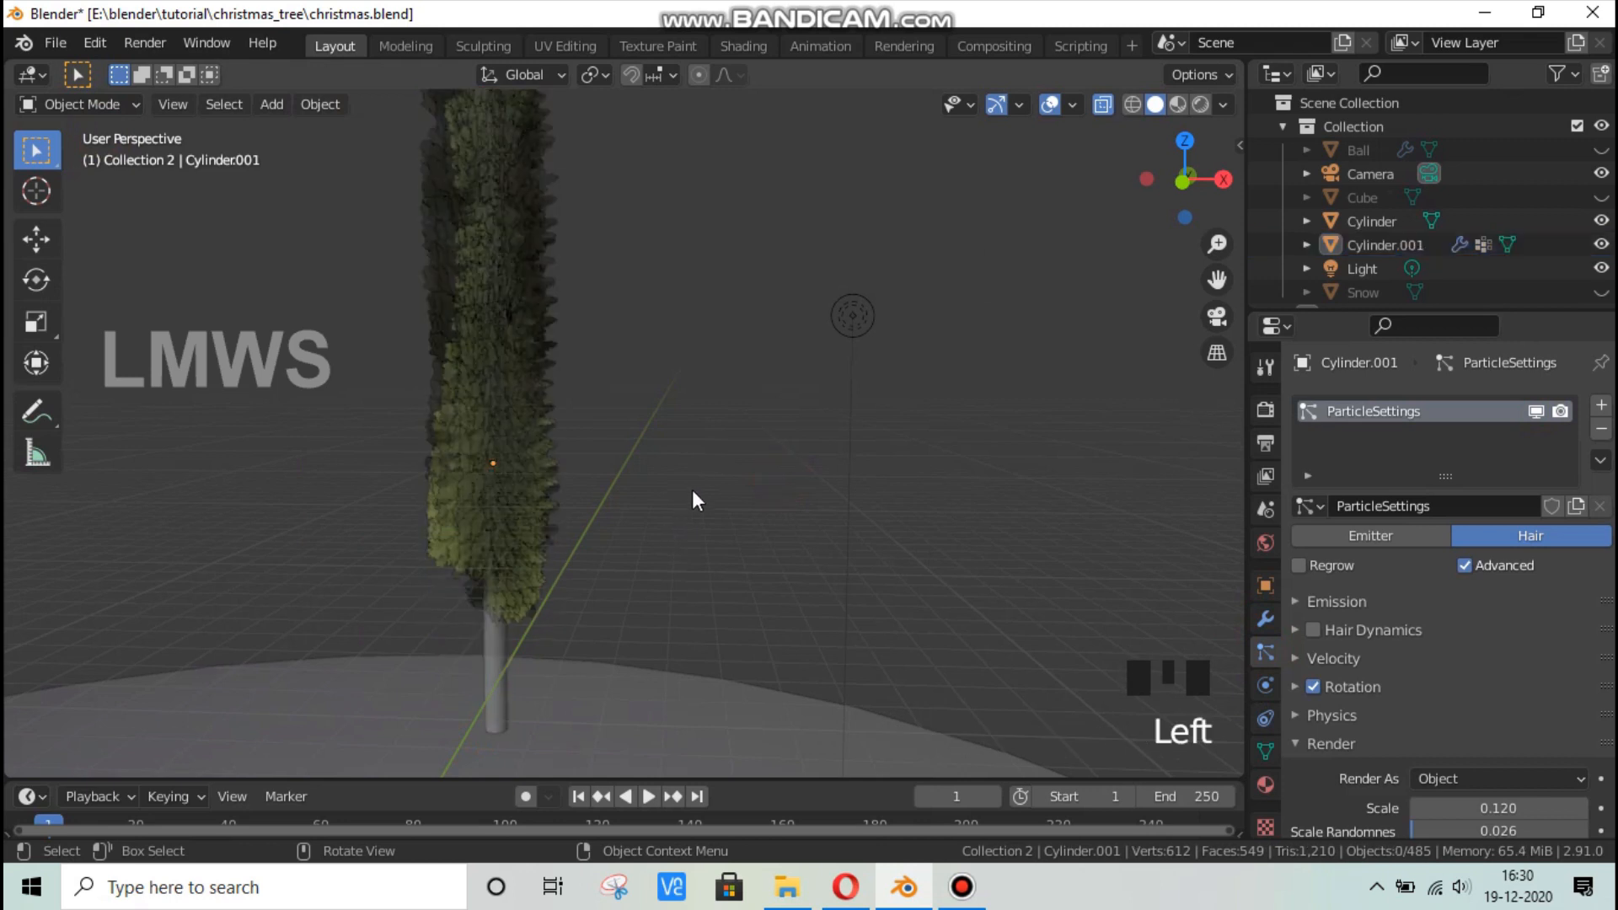
middle_drag(691, 489, 567, 614)
scroll(566, 614, up, 2)
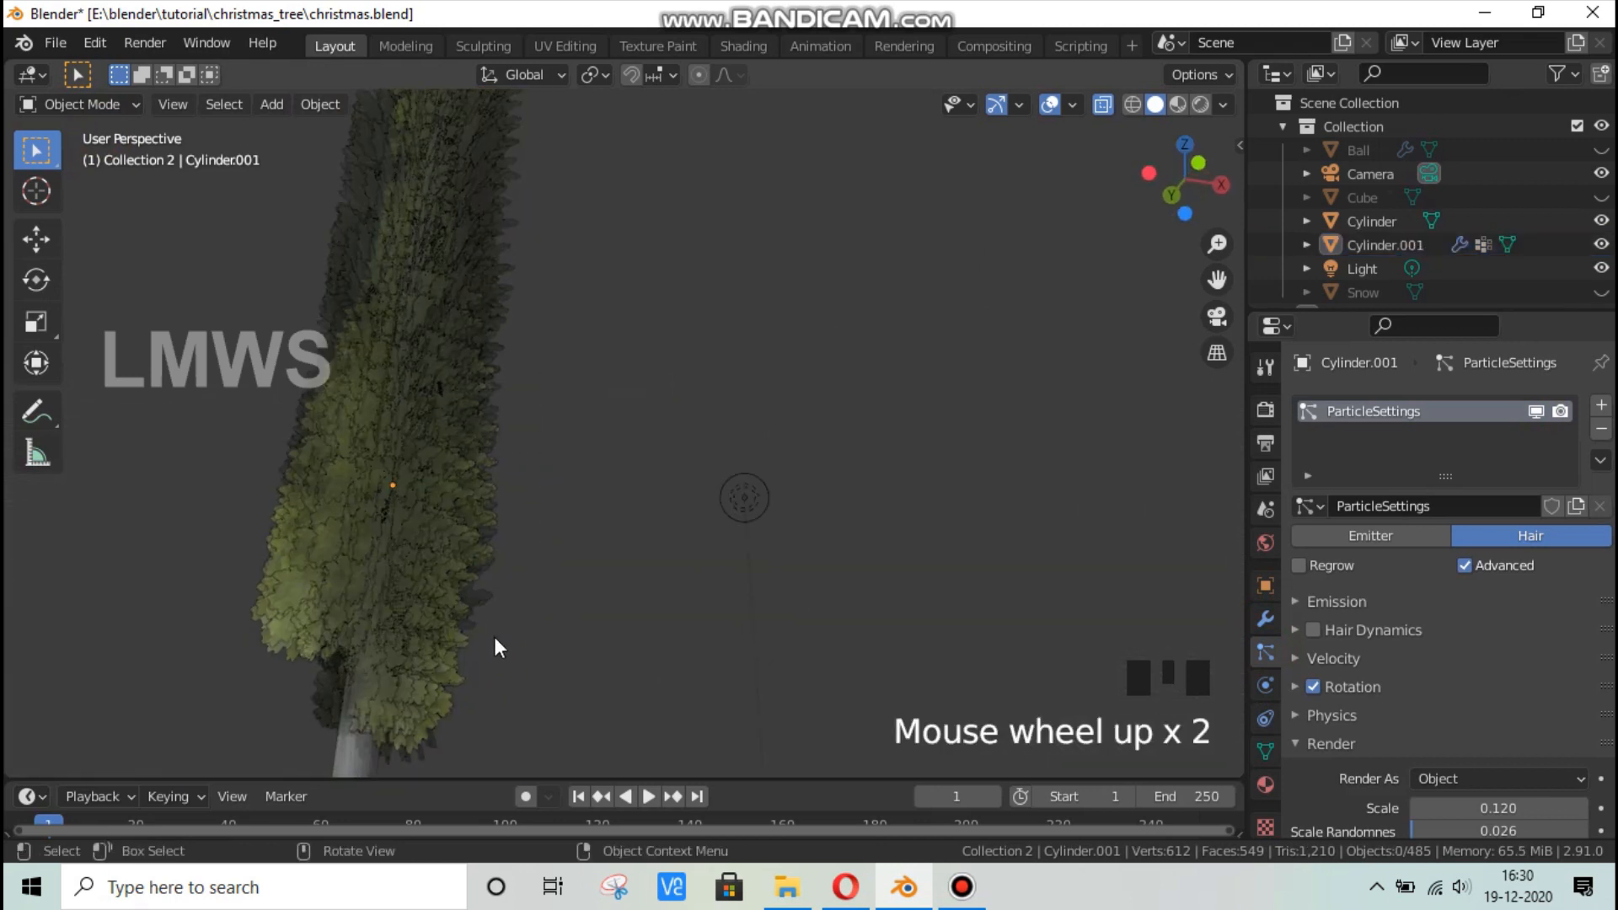
shift+middle_drag(656, 580, 608, 574)
scroll(665, 595, up, 4)
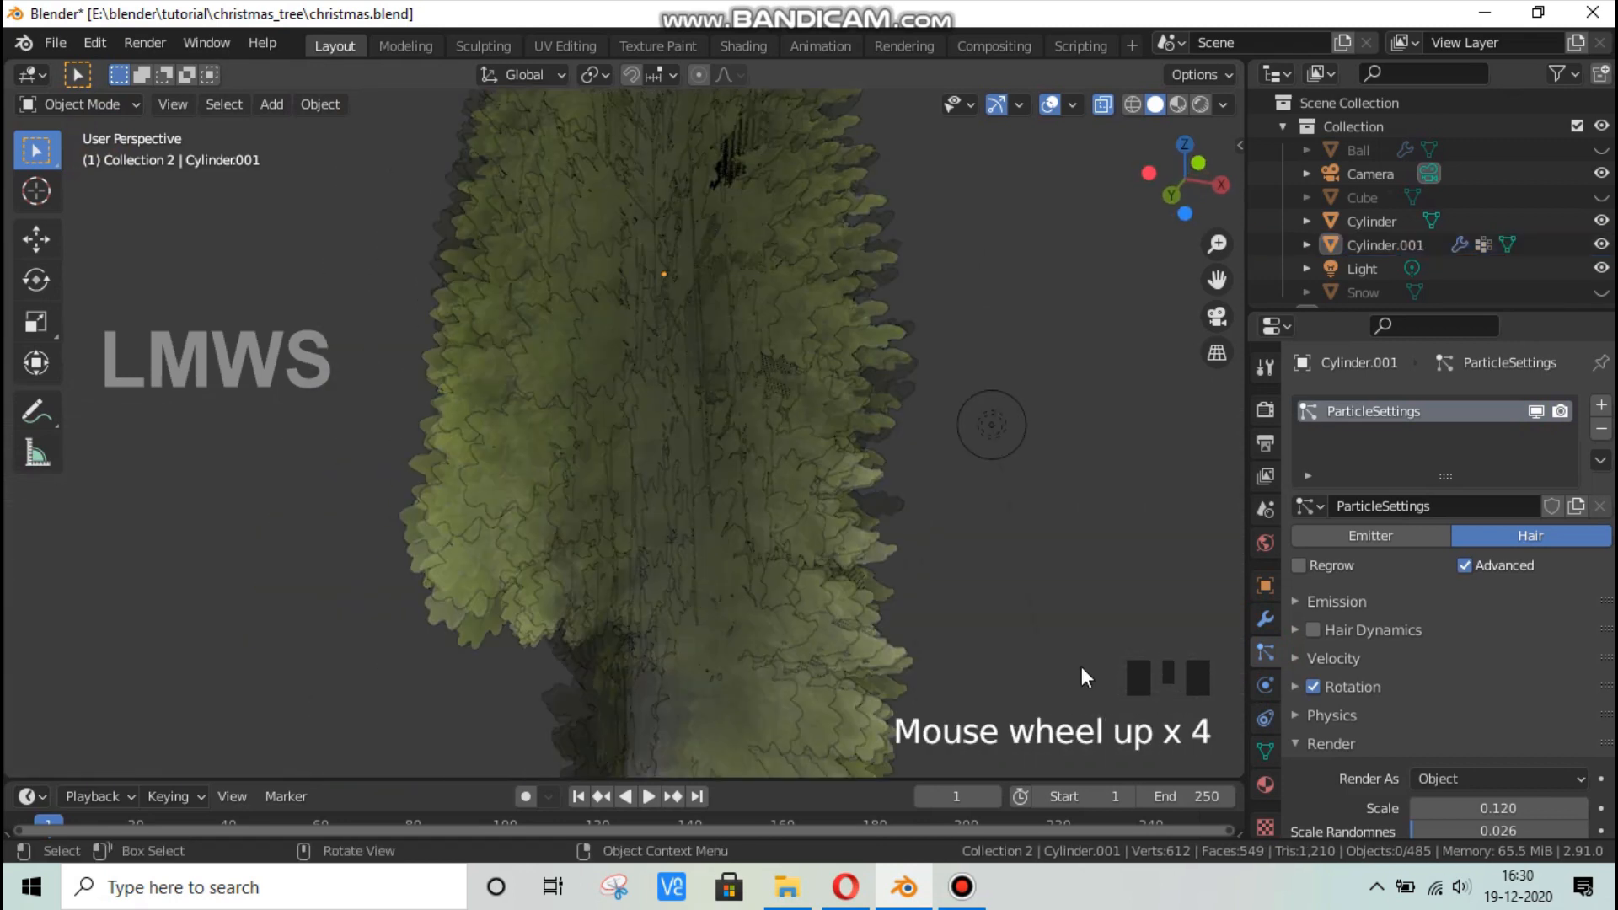
Clear Length_leaves from the particle system's Length vertex group and choose the Length group again.
scroll(1398, 665, down, 10)
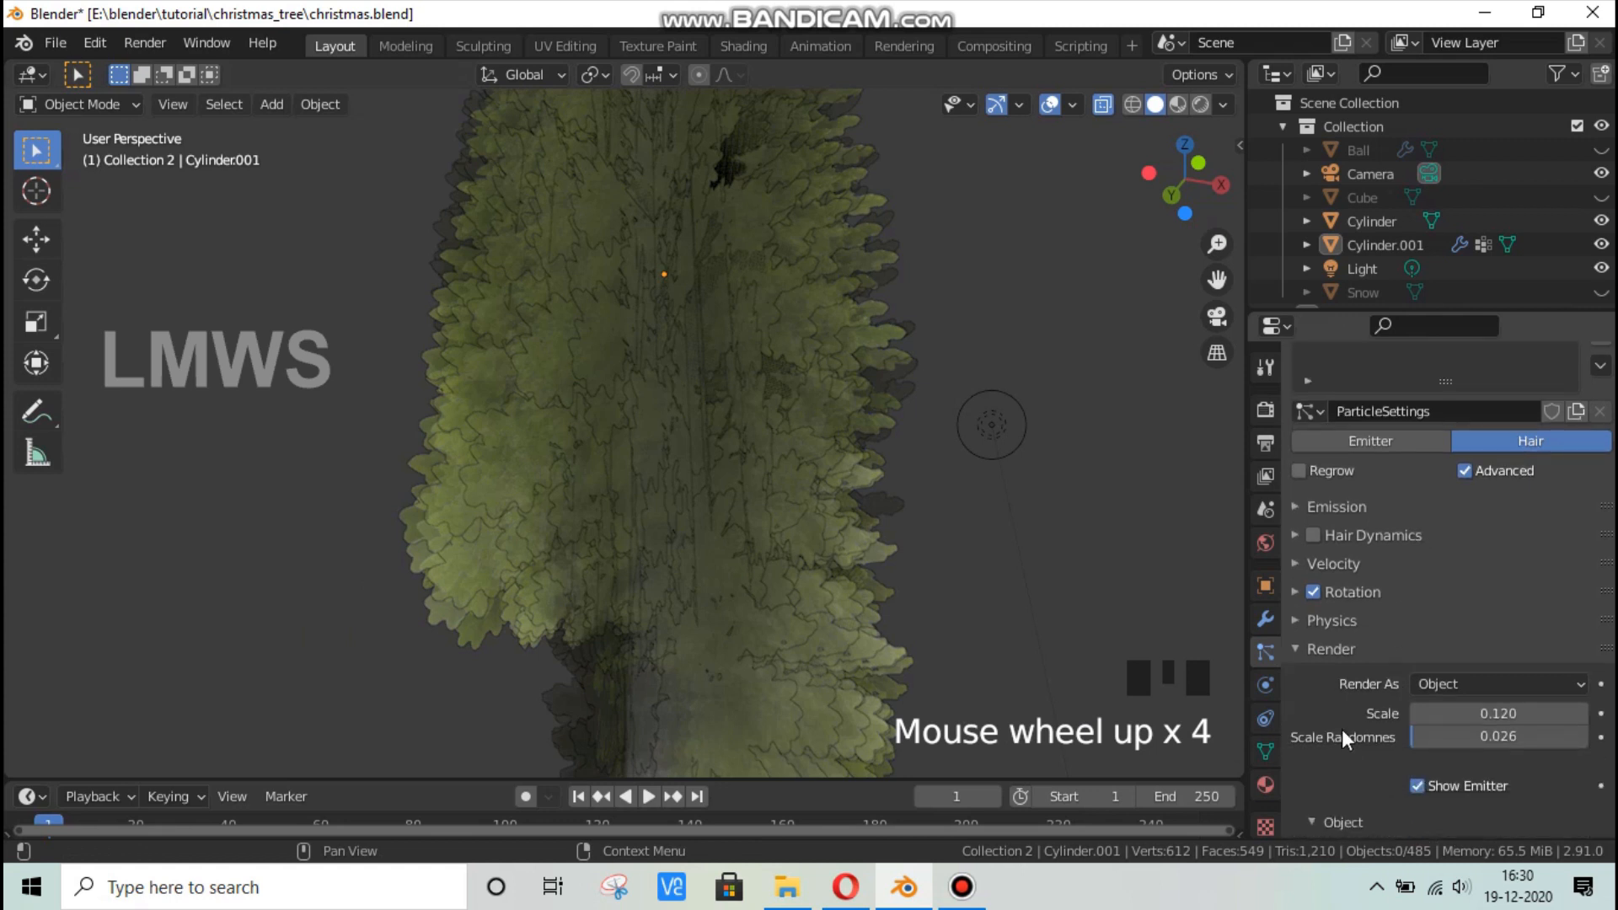
scroll(1332, 711, down, 5)
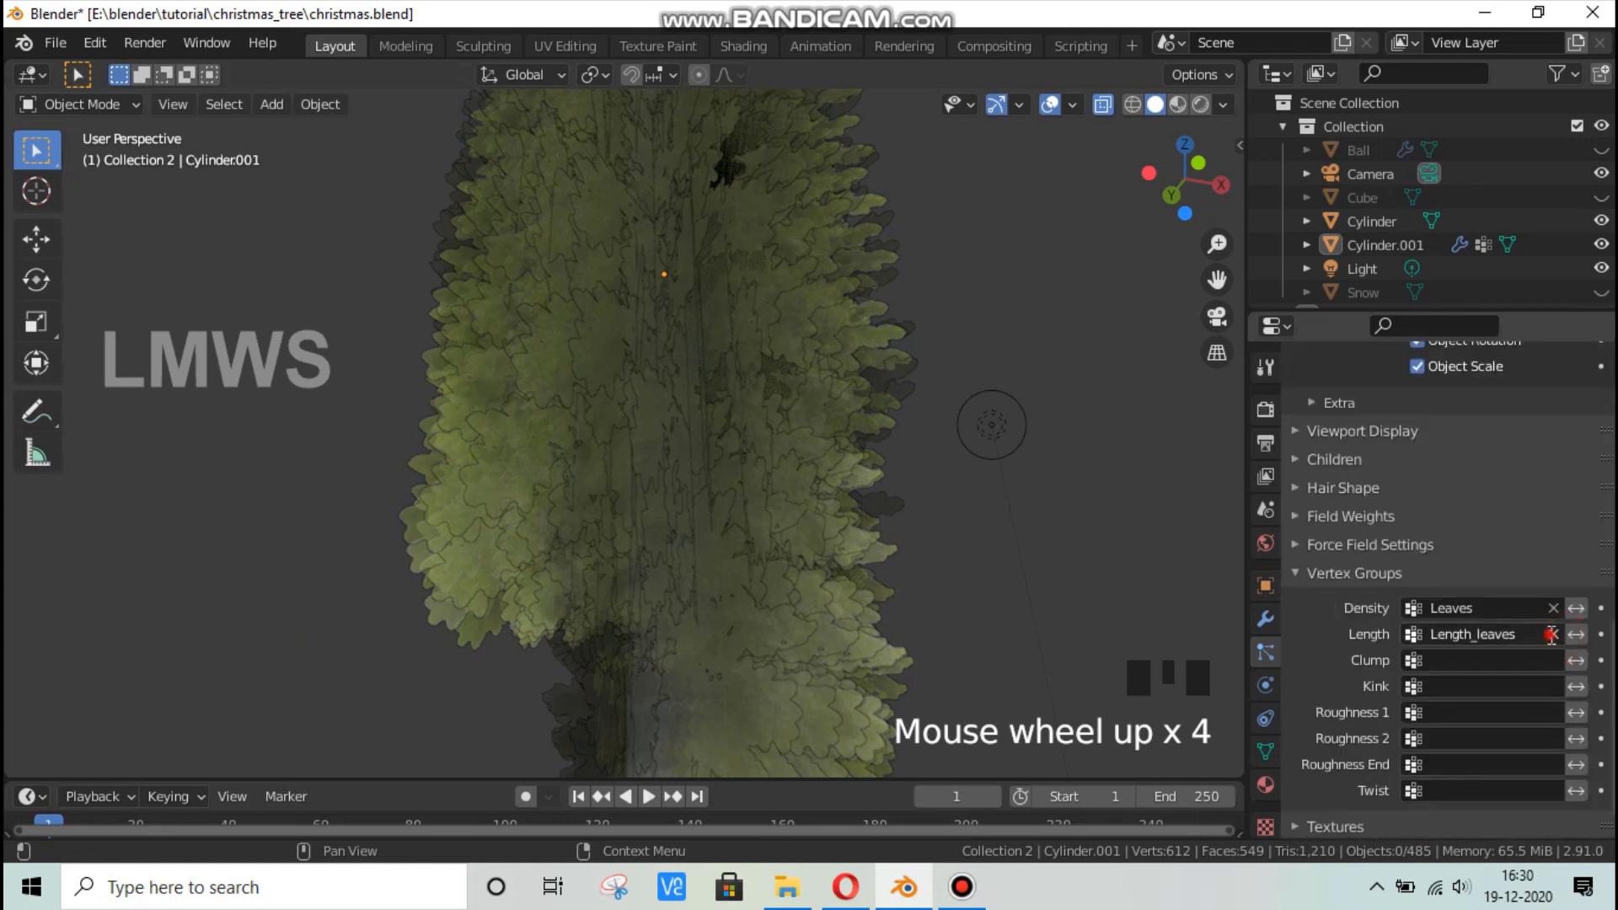
click(1551, 635)
click(1419, 635)
click(1295, 597)
Try Object X as the orientation axis for the branch particles' rotation.
scroll(1298, 626, up, 6)
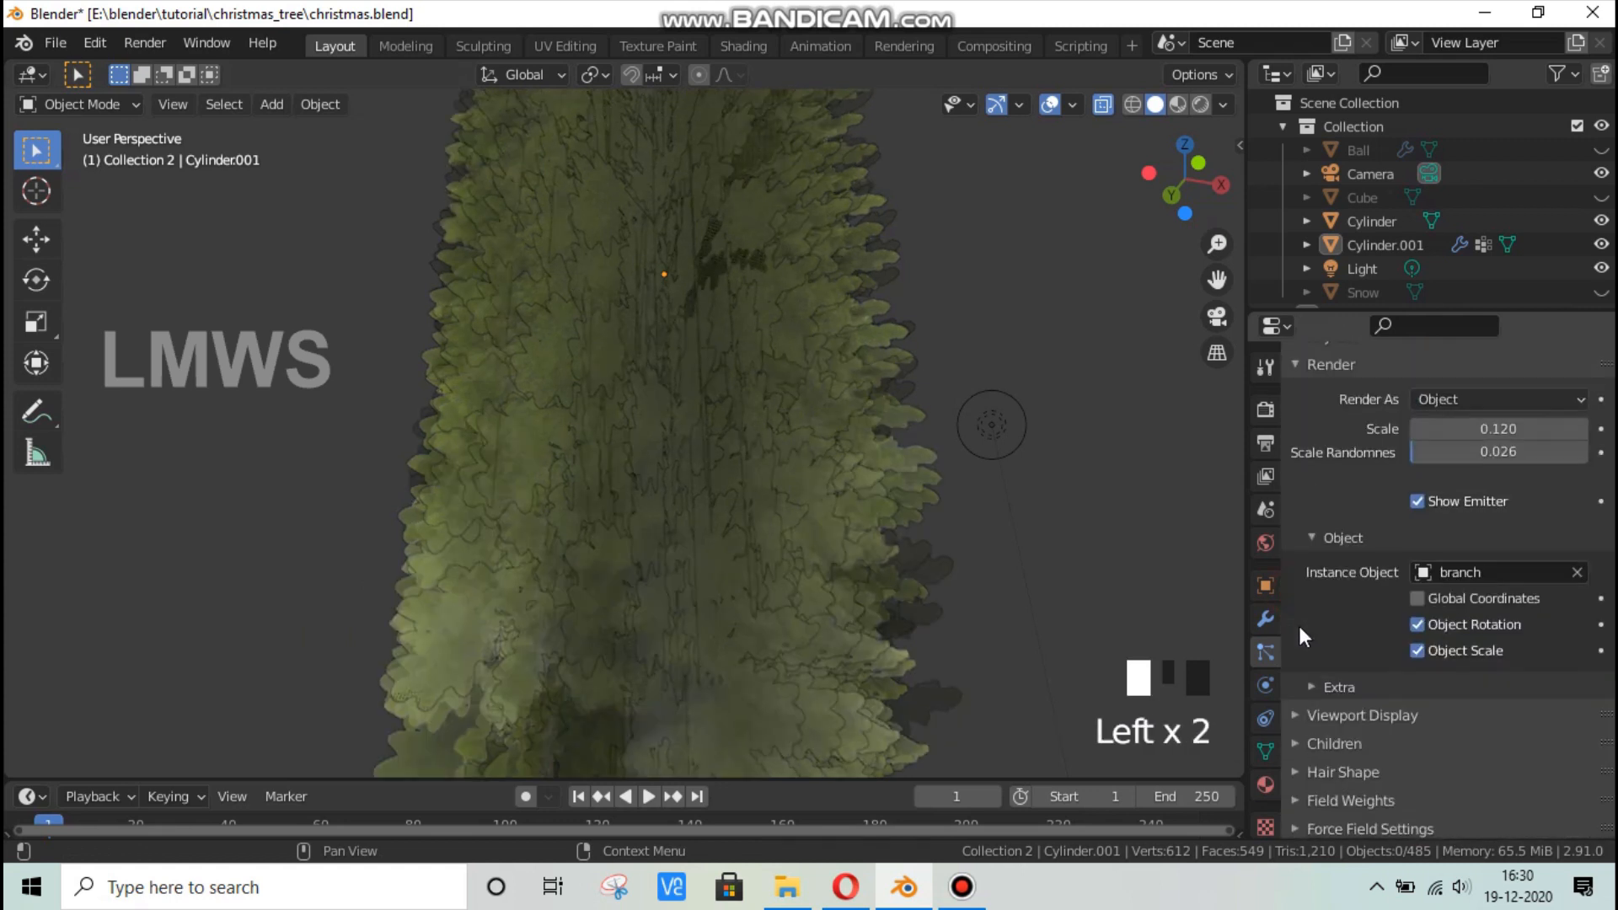
scroll(1339, 602, up, 7)
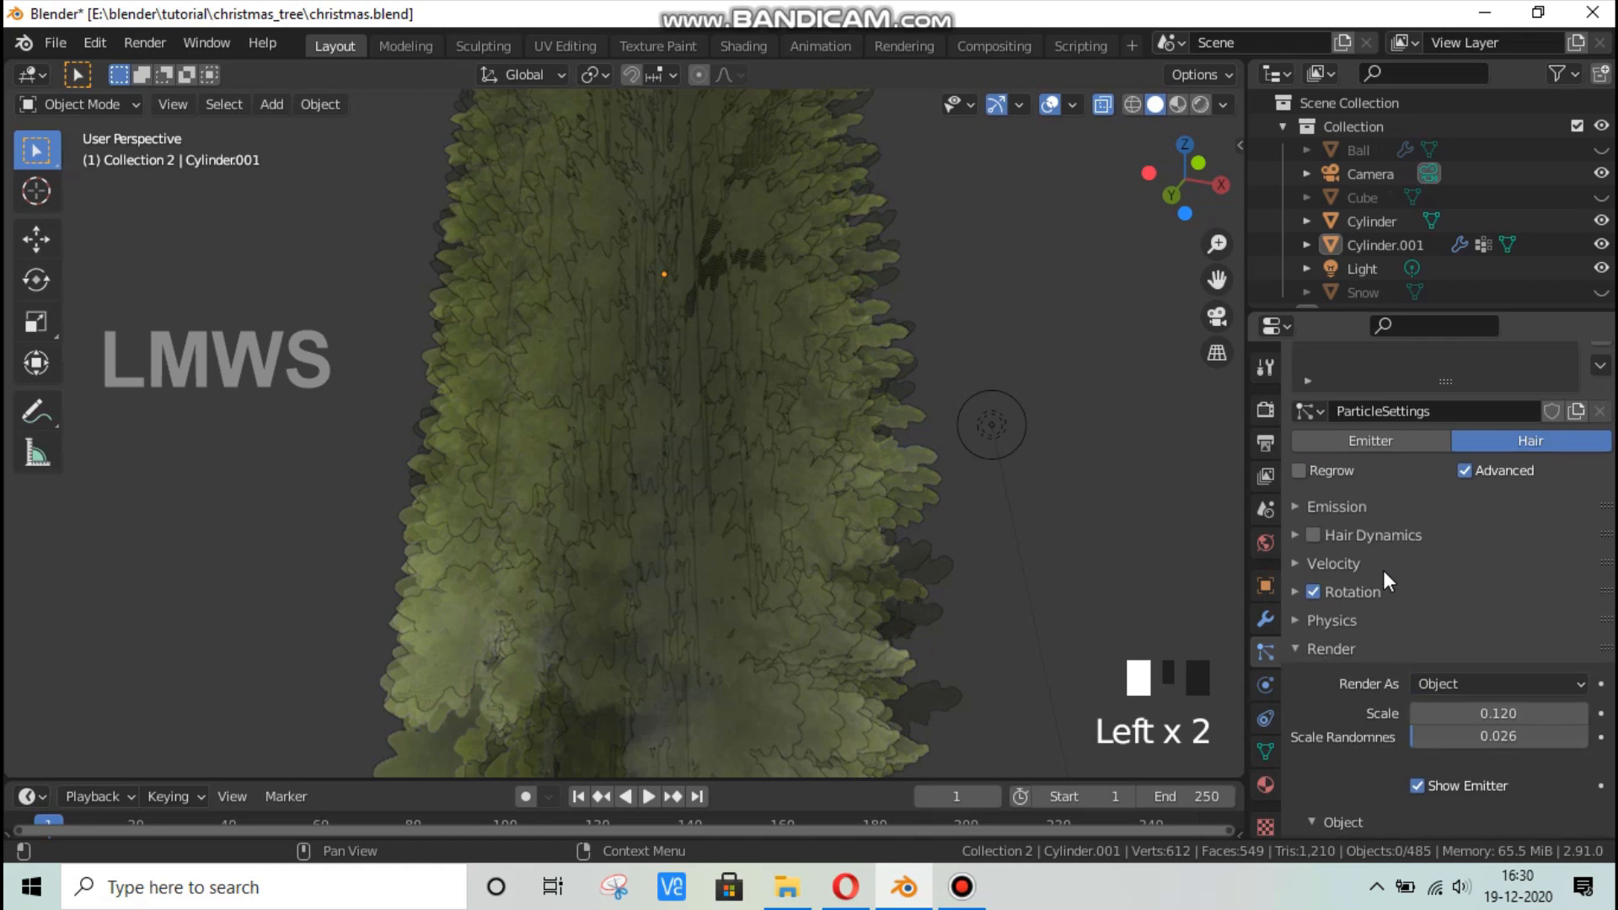
click(1333, 589)
scroll(732, 489, down, 2)
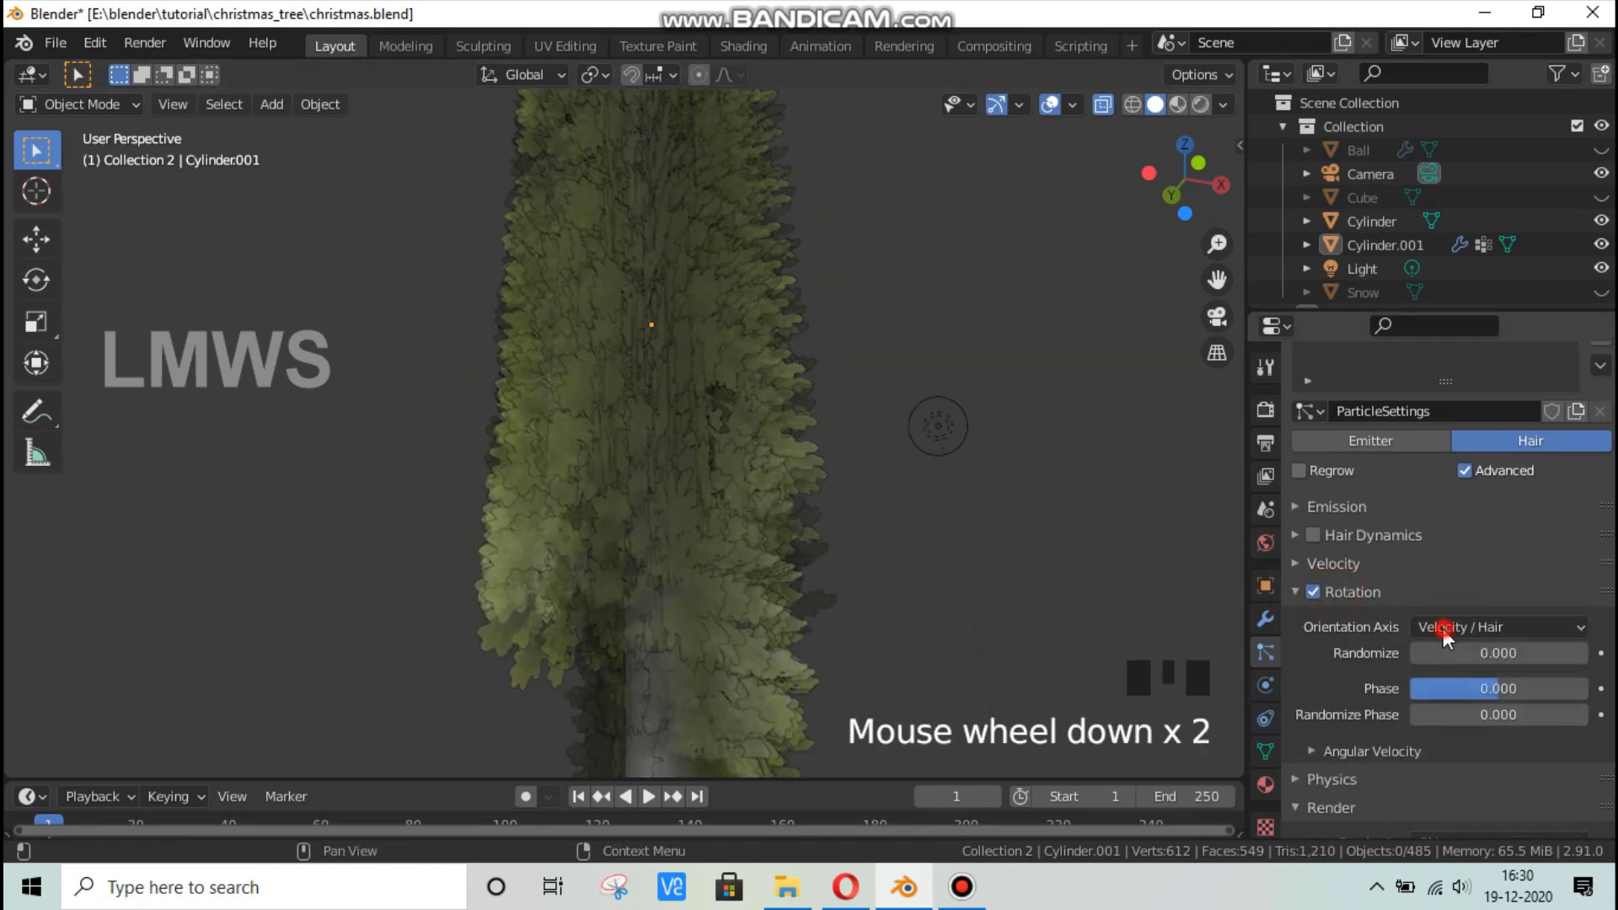
click(1443, 627)
click(1462, 418)
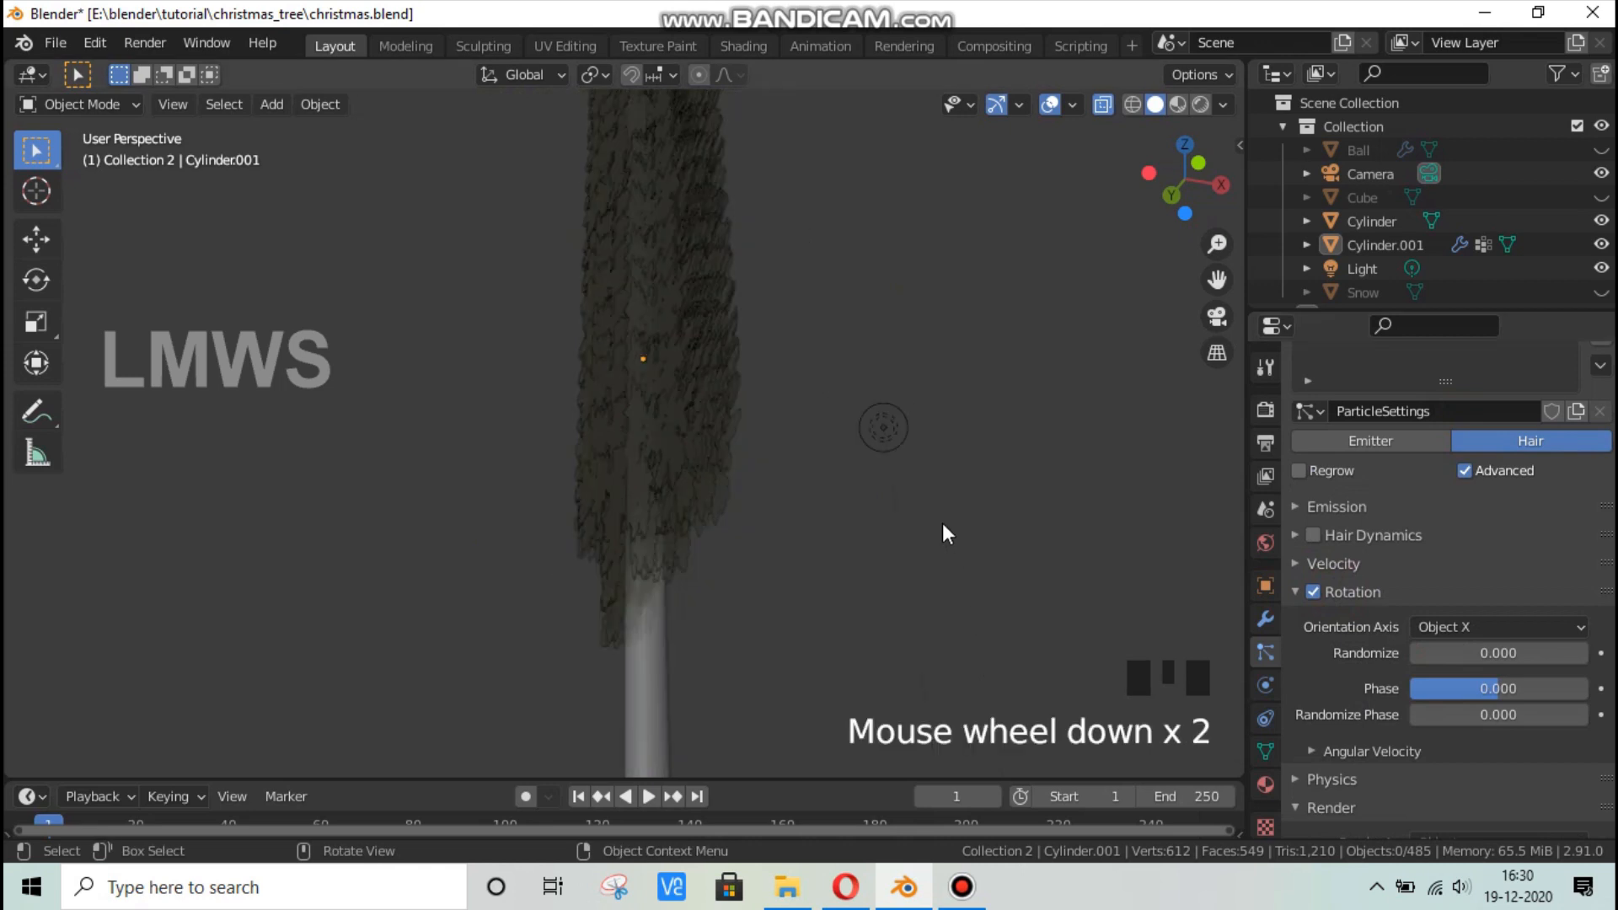
middle_drag(942, 532, 969, 624)
key(alt+a)
Try Global Y as the orientation axis for the branch particles' rotation.
click(1458, 629)
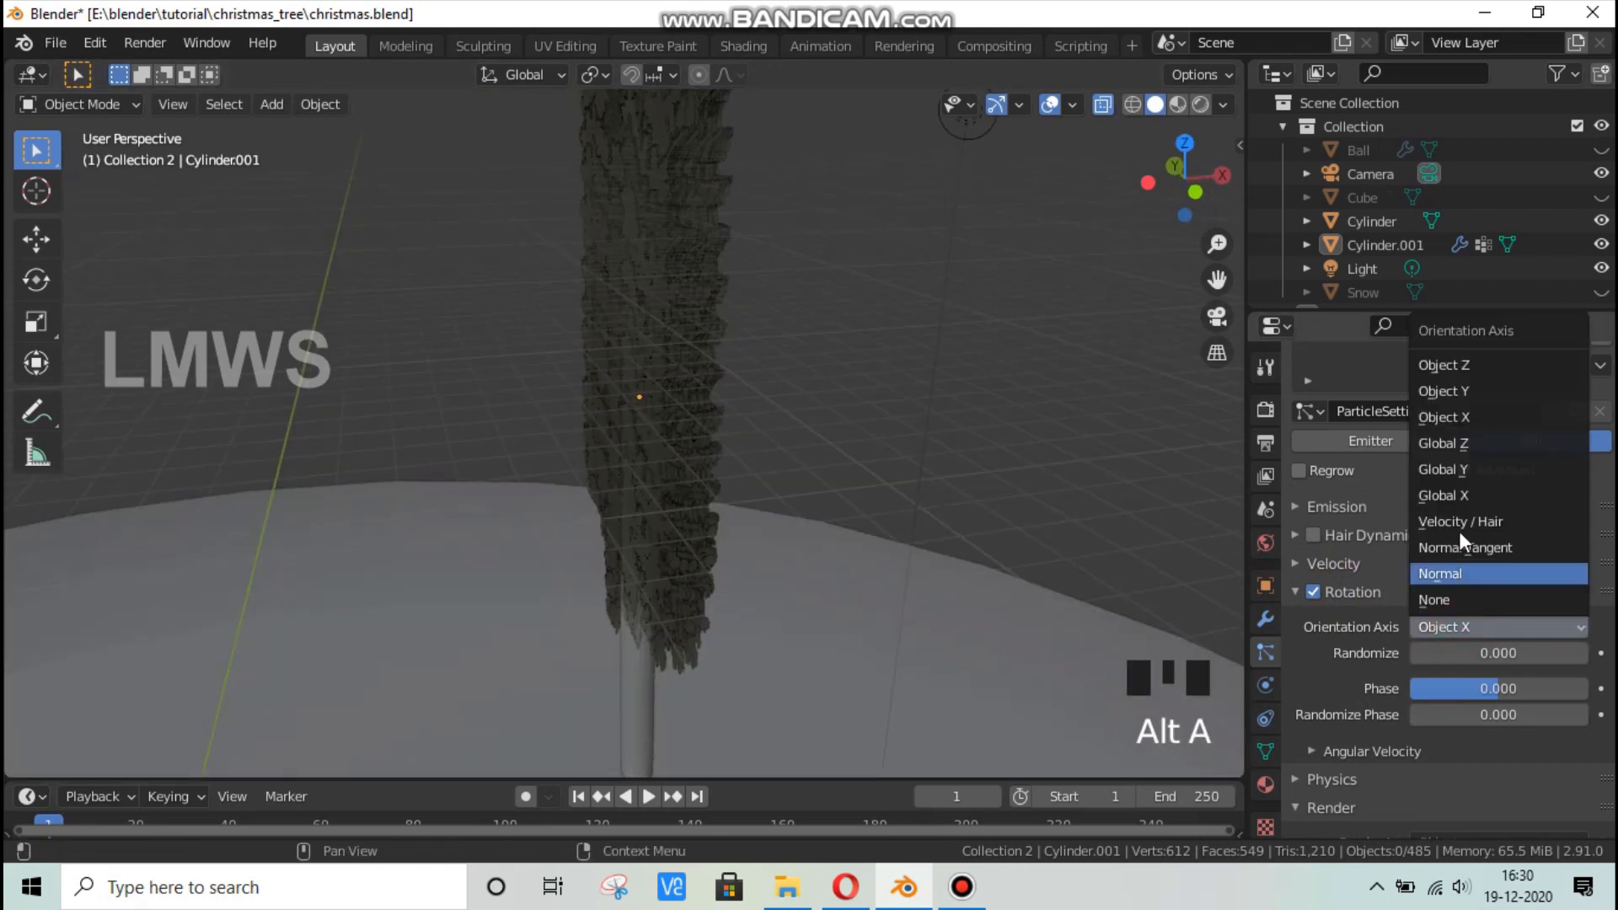
click(1443, 469)
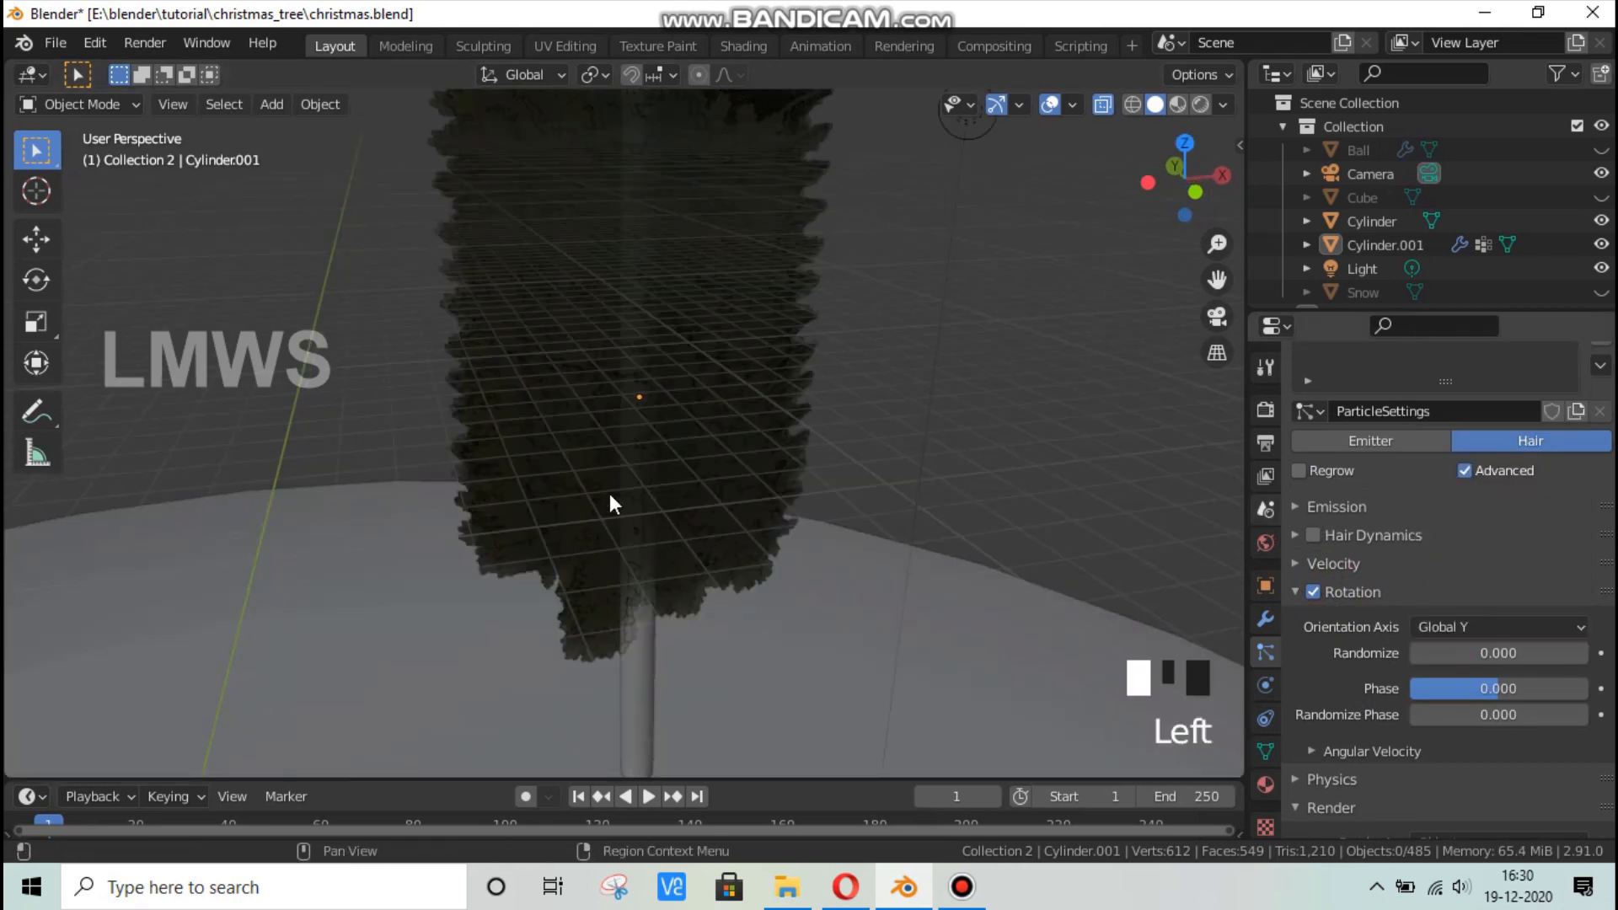
middle_drag(610, 493, 765, 468)
key(alt+a)
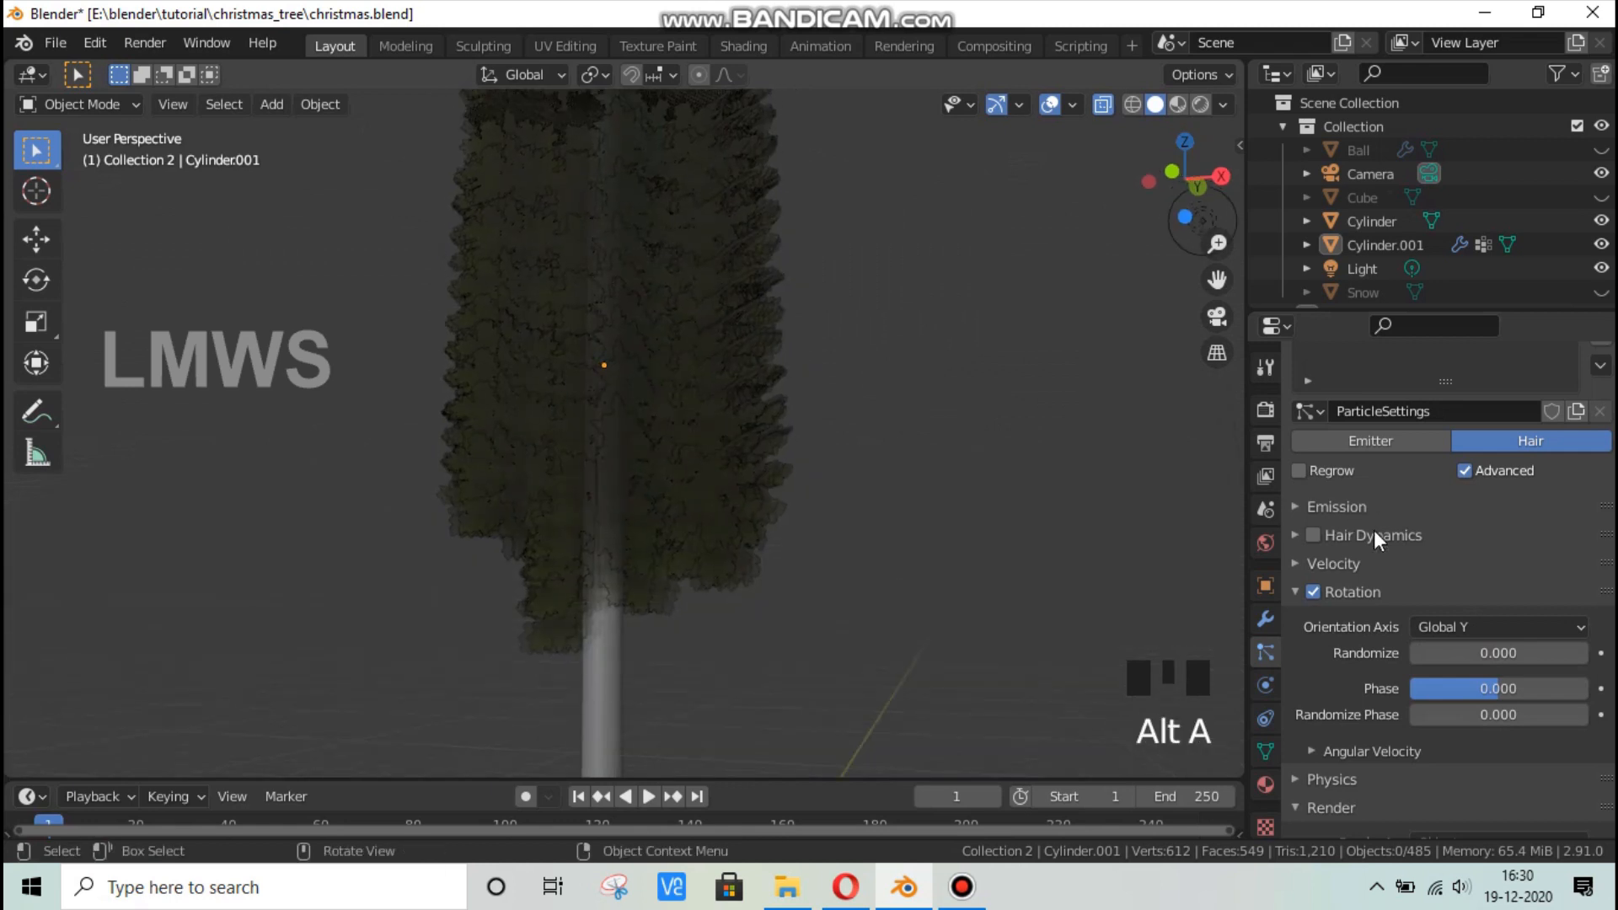
Try an emission number of 100 for the branch particles and reduce it to 50.
scroll(765, 469, up, 2)
click(1341, 506)
scroll(1393, 595, up, 2)
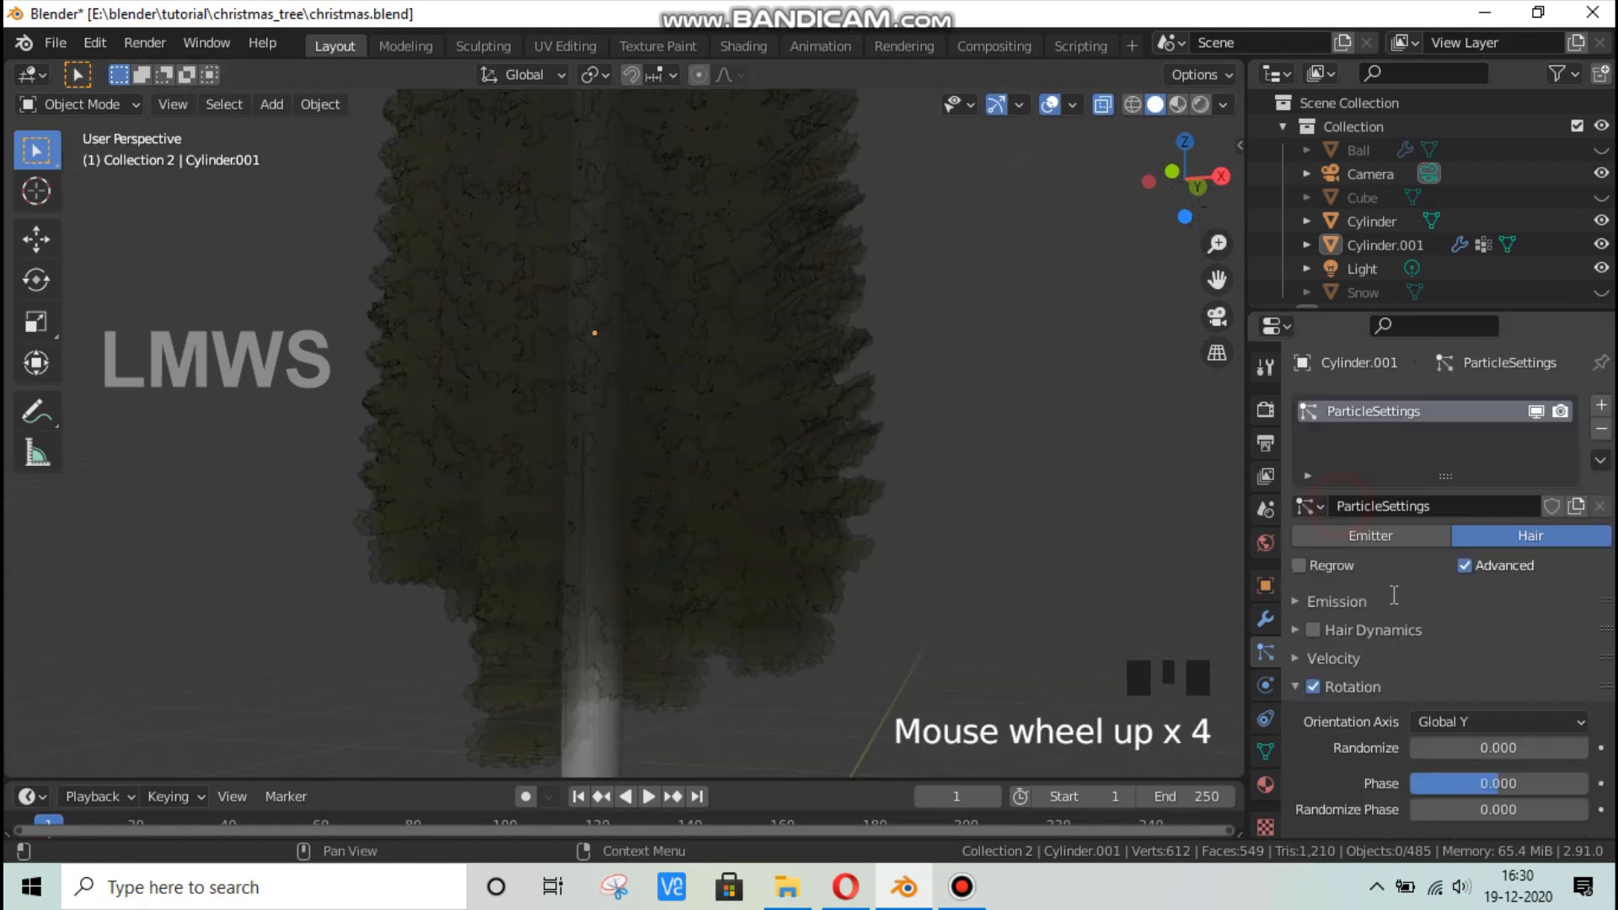
click(1348, 600)
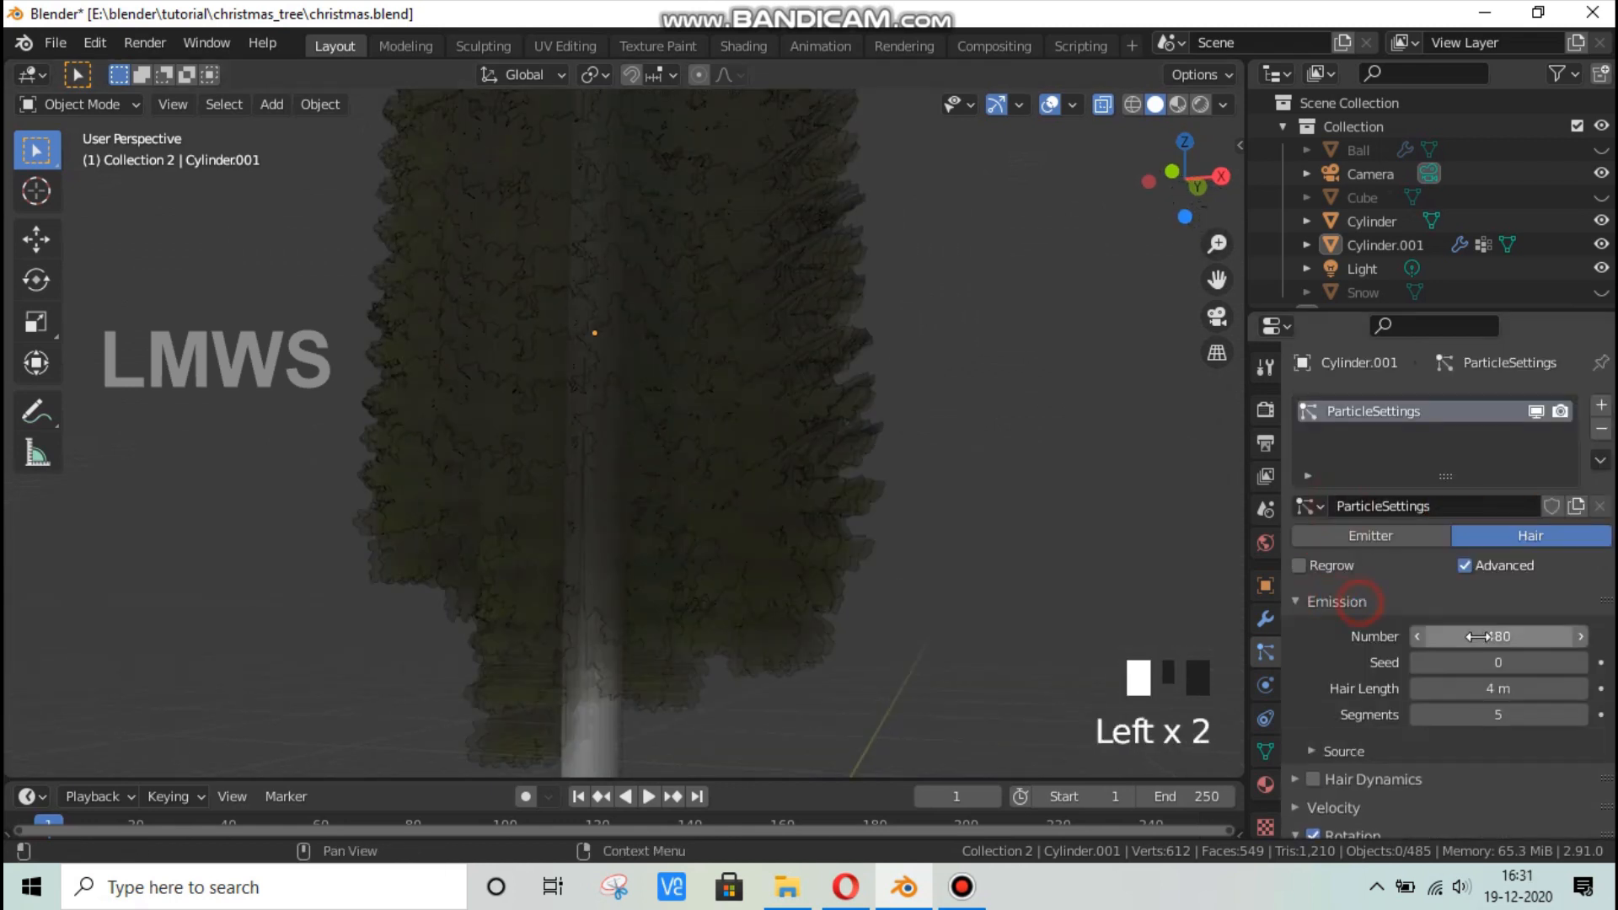
click(1485, 636)
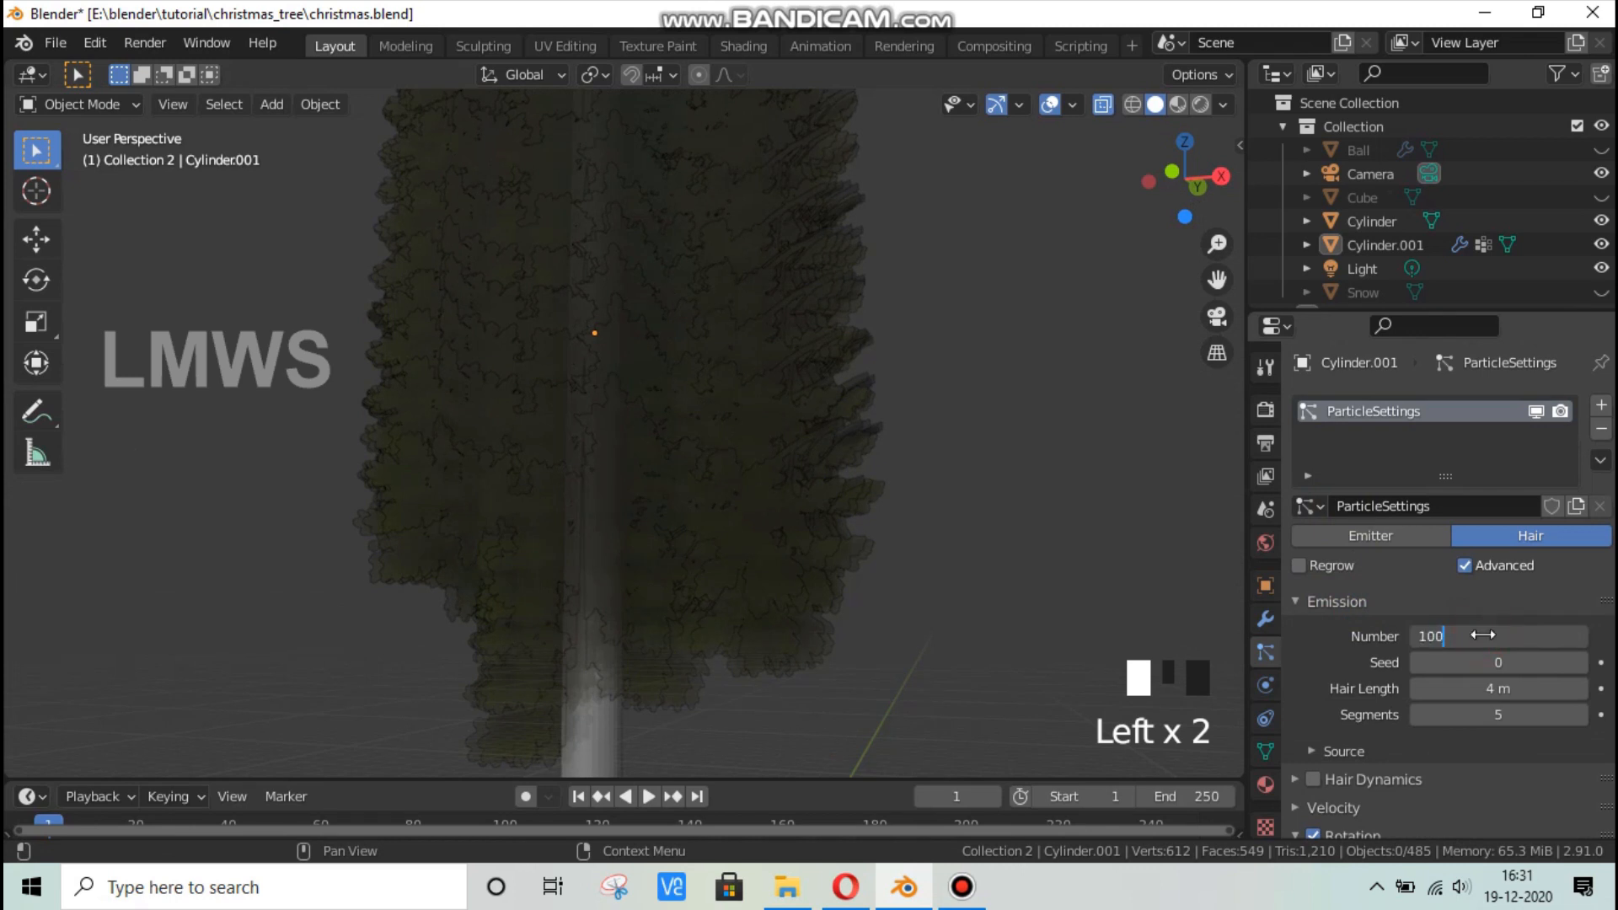
key(Return)
click(1516, 644)
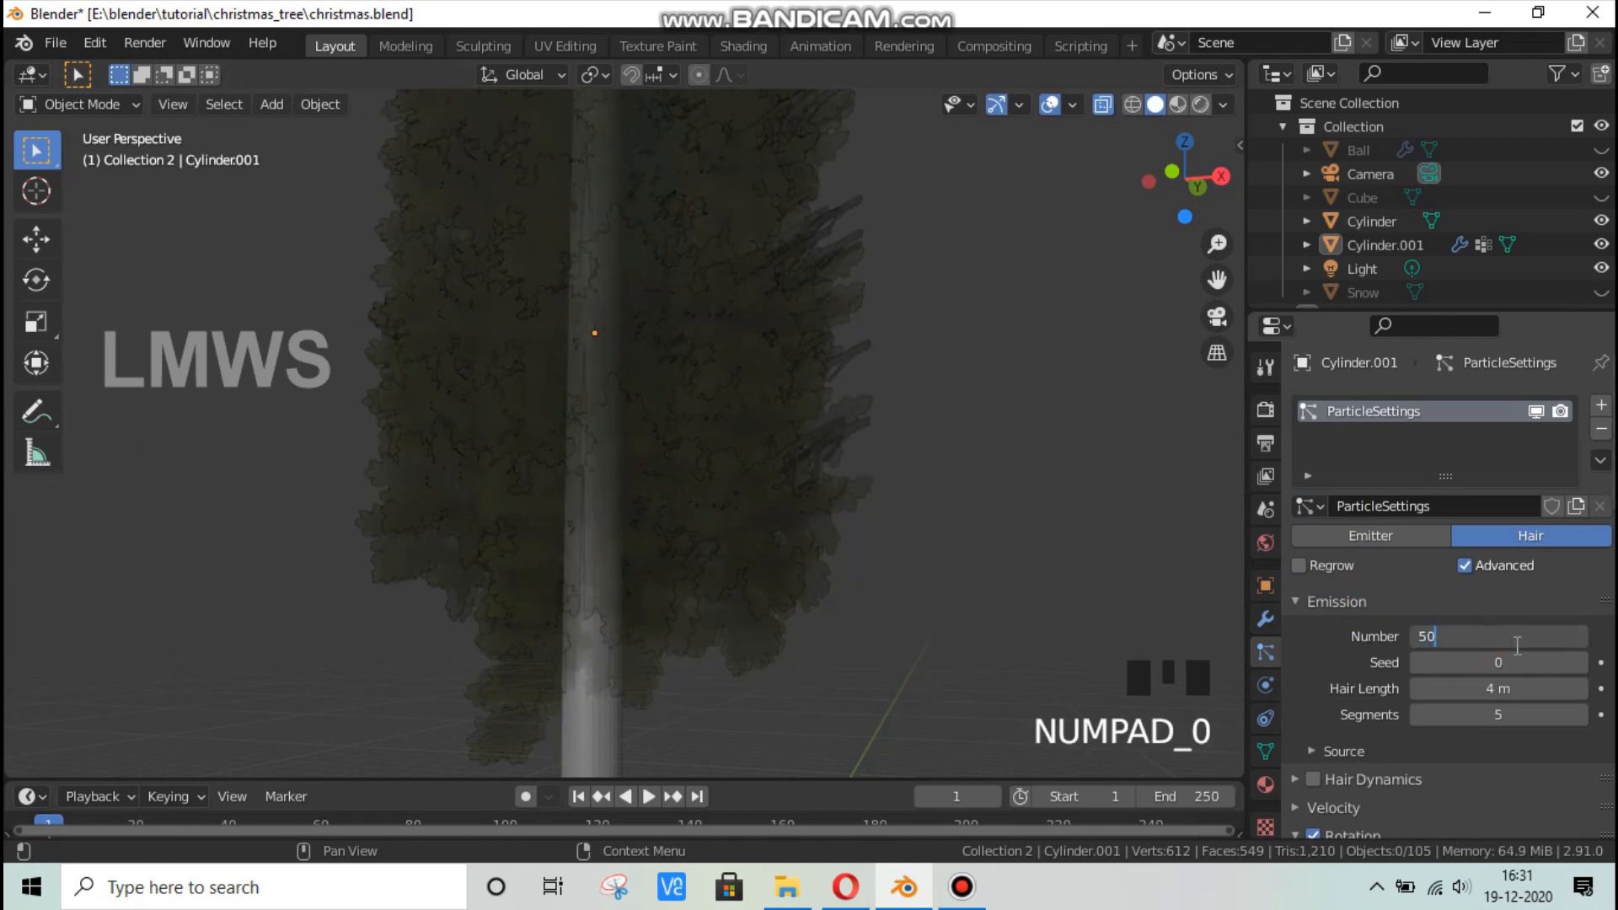
key(Return)
scroll(674, 370, down, 7)
middle_drag(664, 409, 688, 469)
scroll(688, 468, up, 2)
key(alt+a)
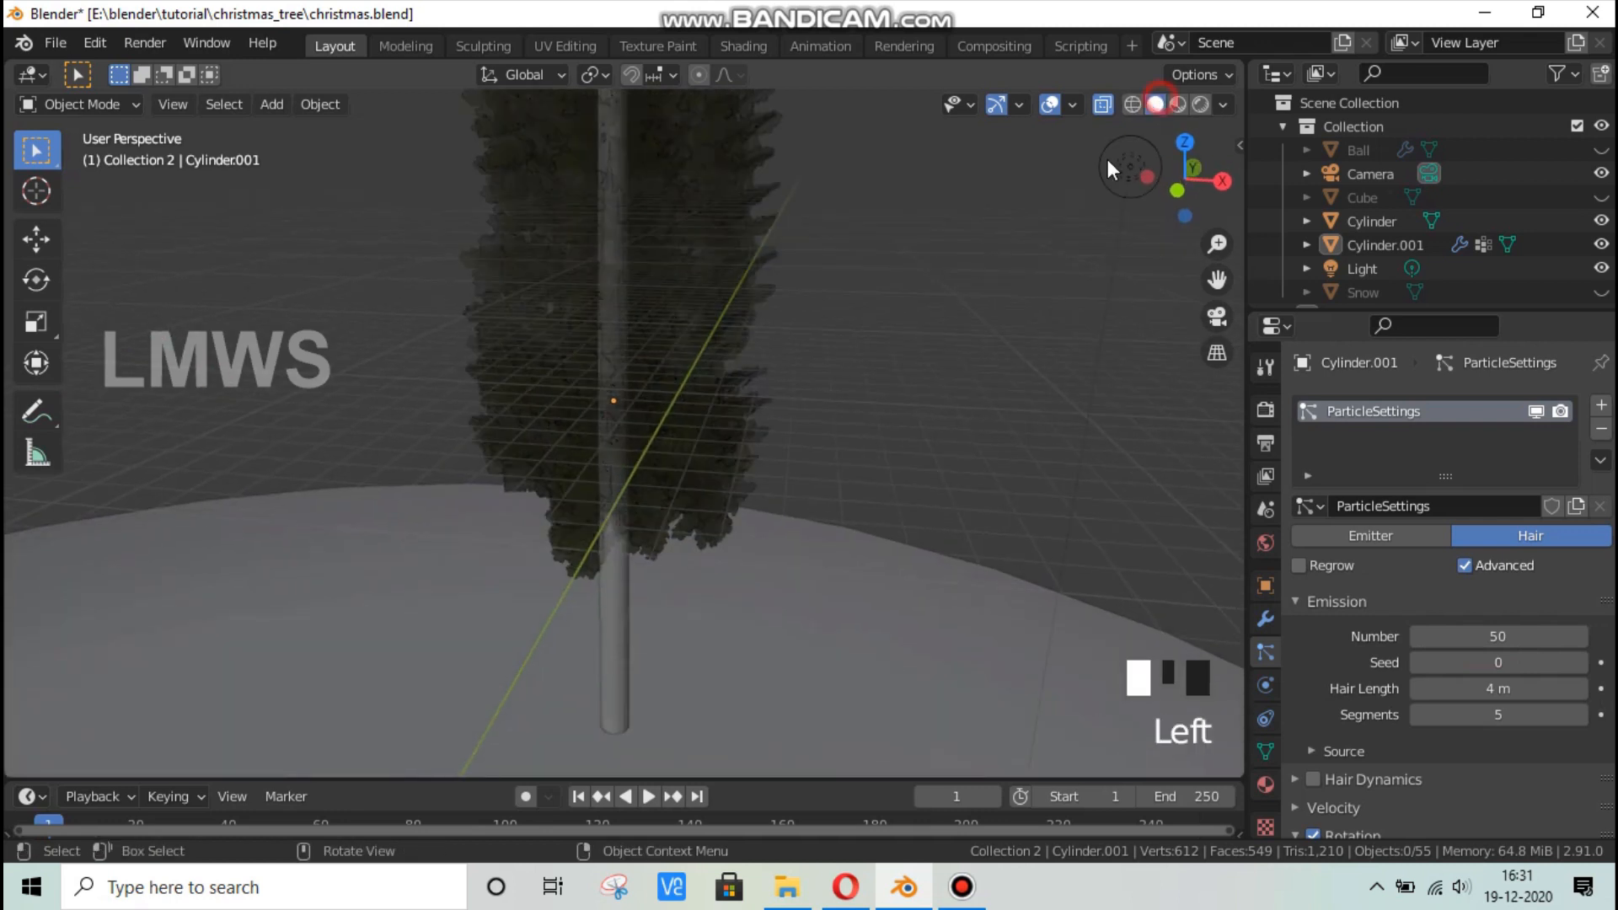
Set the branch particles' orientation axis back to Velocity / Hair and check the whole tree.
middle_drag(1107, 160, 851, 489)
scroll(1432, 741, down, 2)
click(1464, 583)
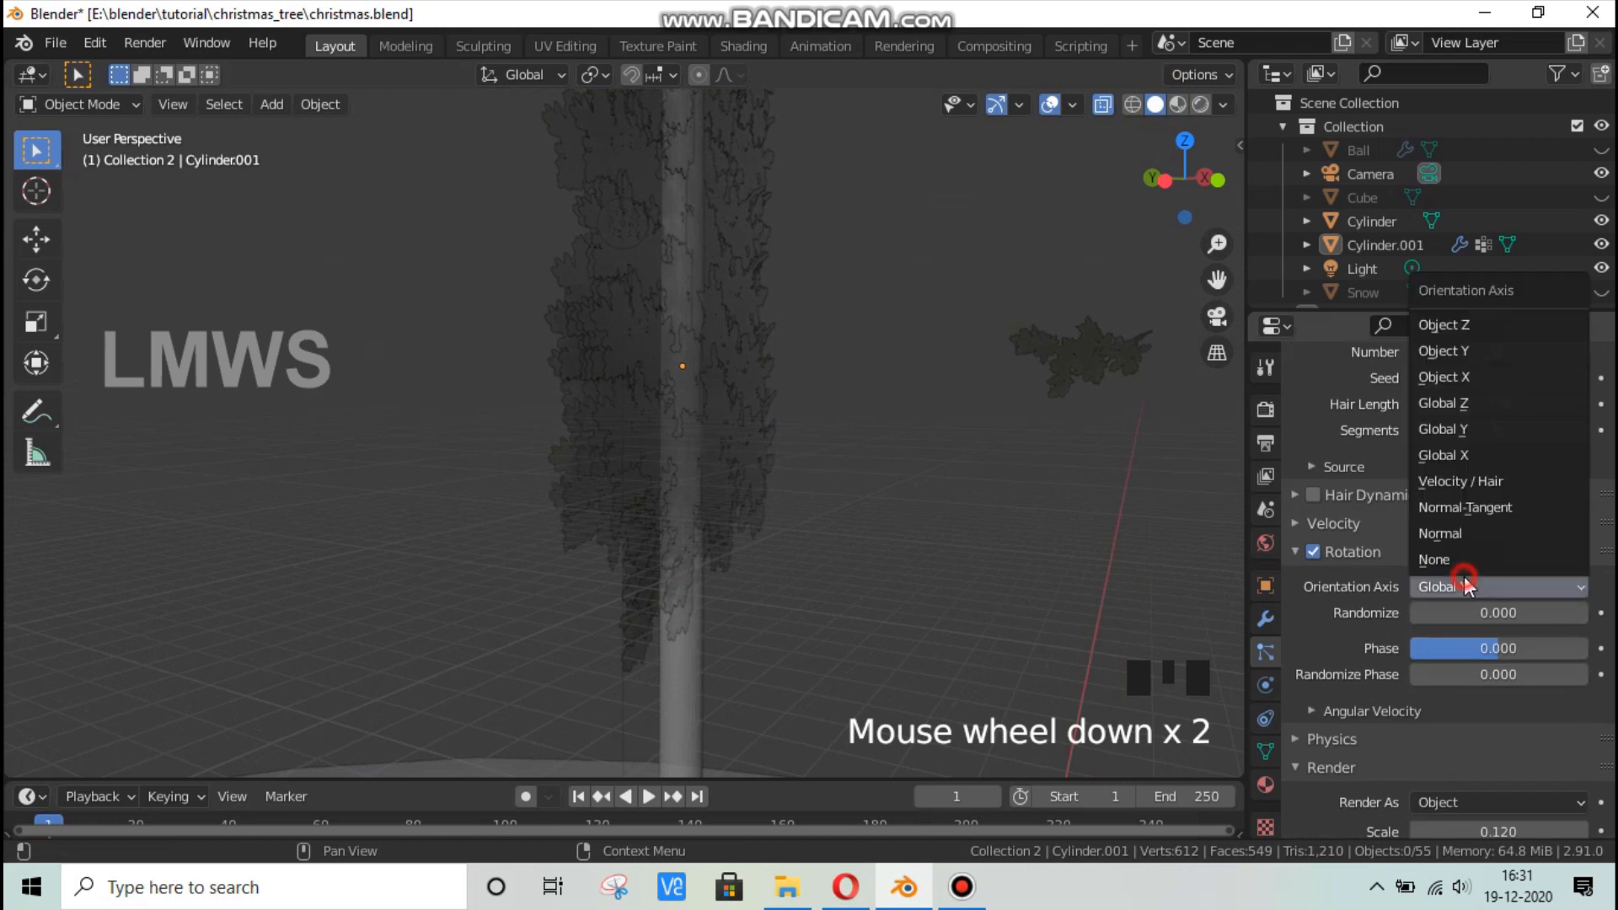
click(1463, 487)
middle_drag(780, 516, 464, 541)
key(alt+a)
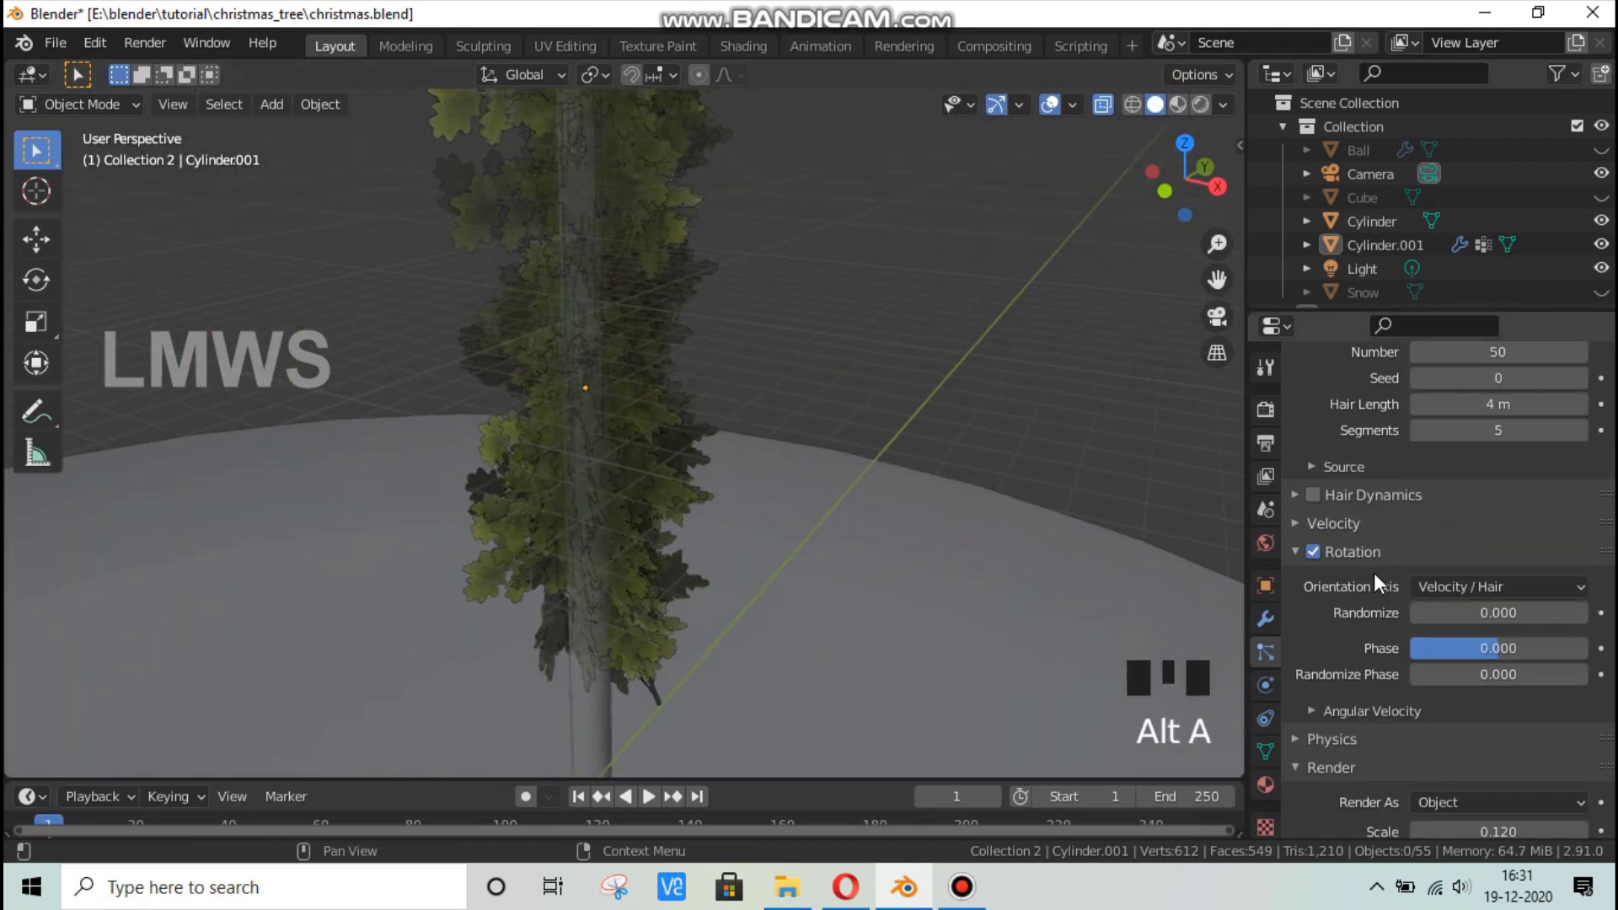
scroll(1374, 581, up, 3)
scroll(662, 455, down, 7)
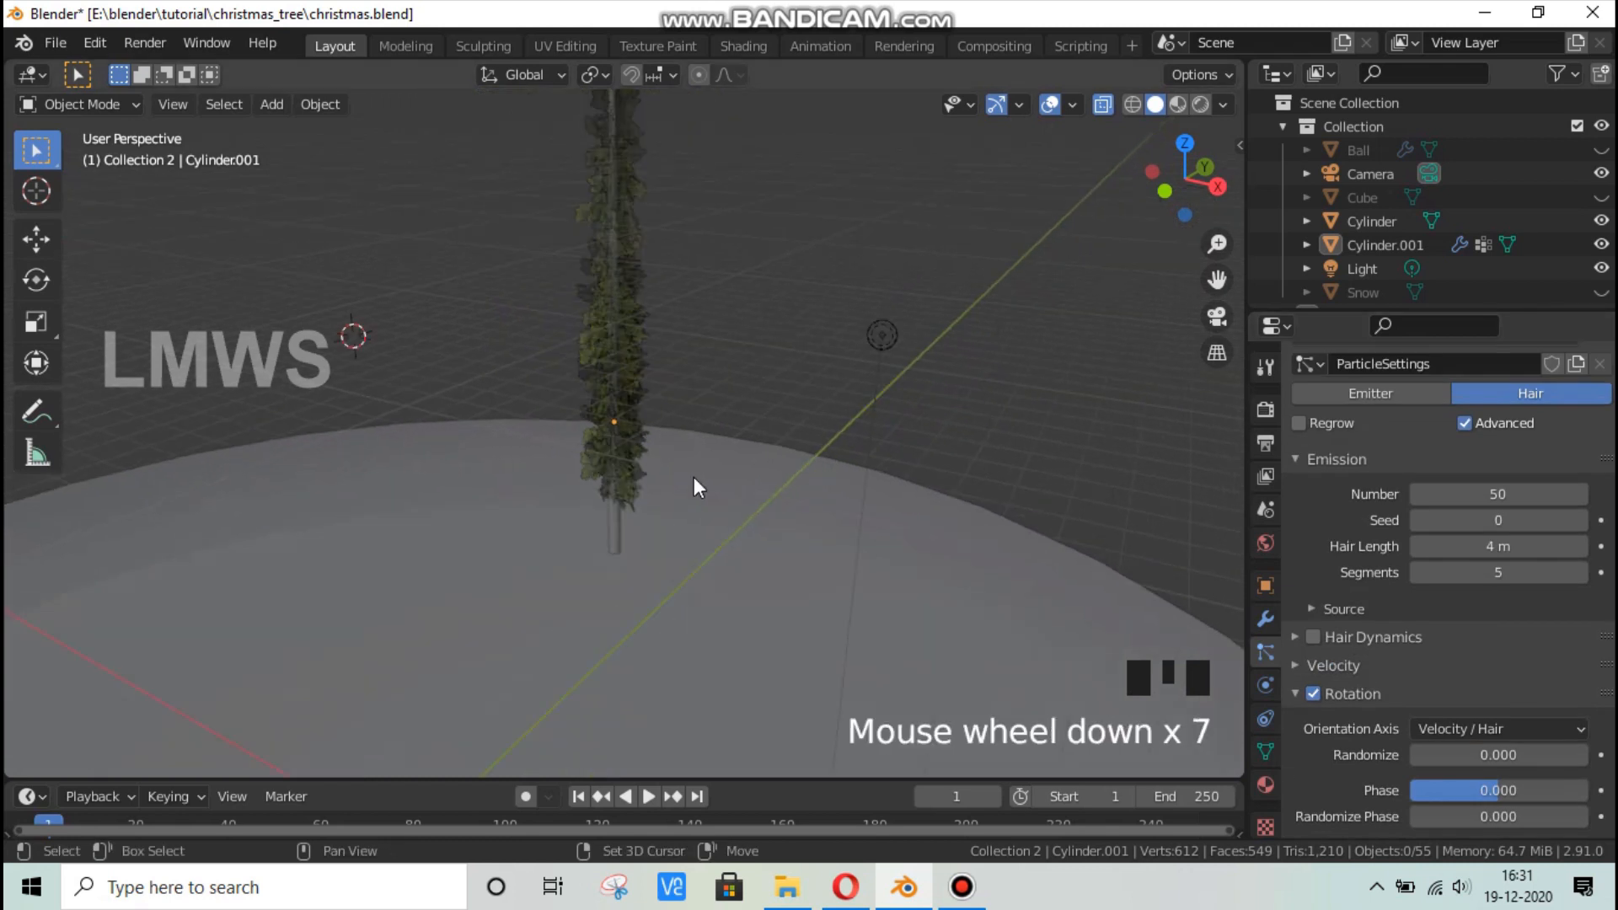
Select the tree trunk cylinder and switch it to Weight Paint mode.
shift+middle_drag(694, 477, 739, 608)
click(717, 317)
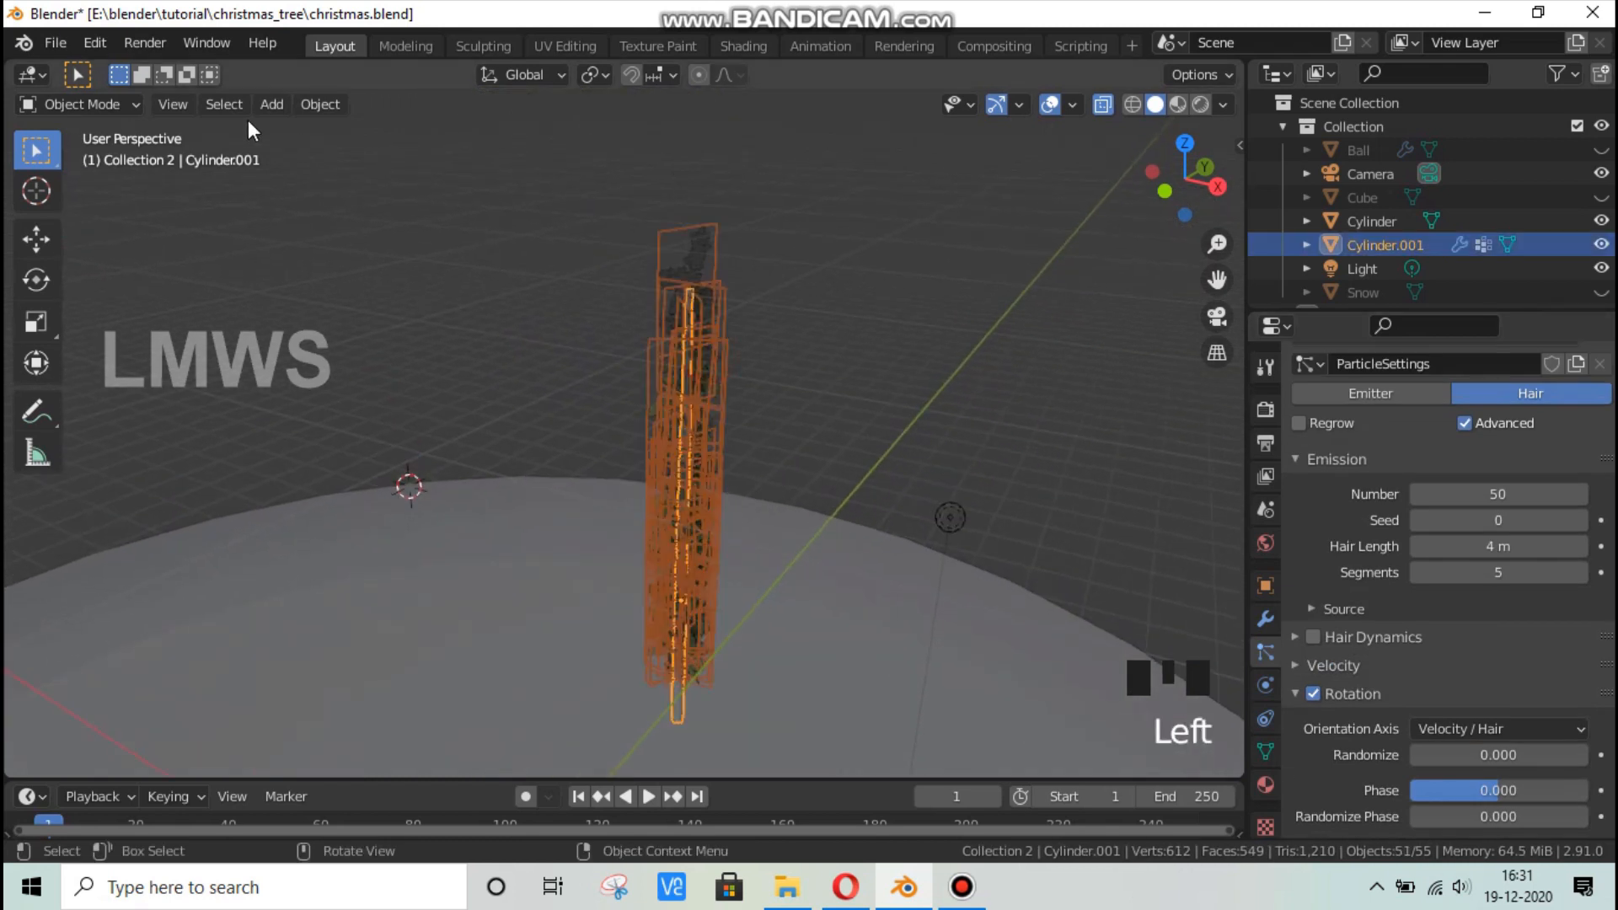
click(524, 74)
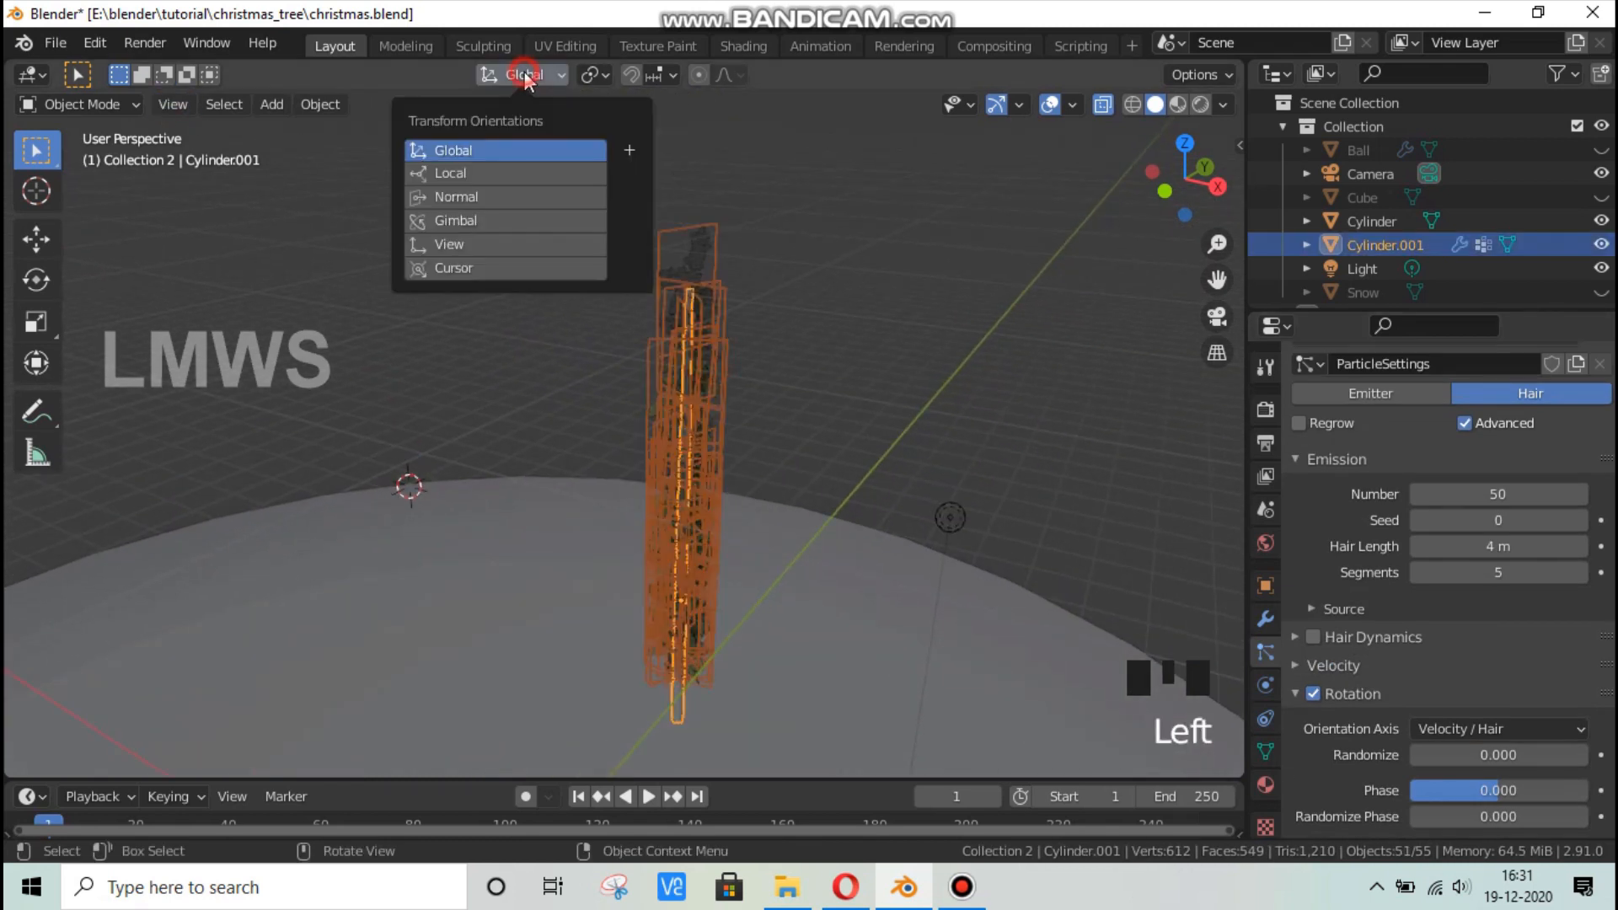
click(123, 104)
click(89, 235)
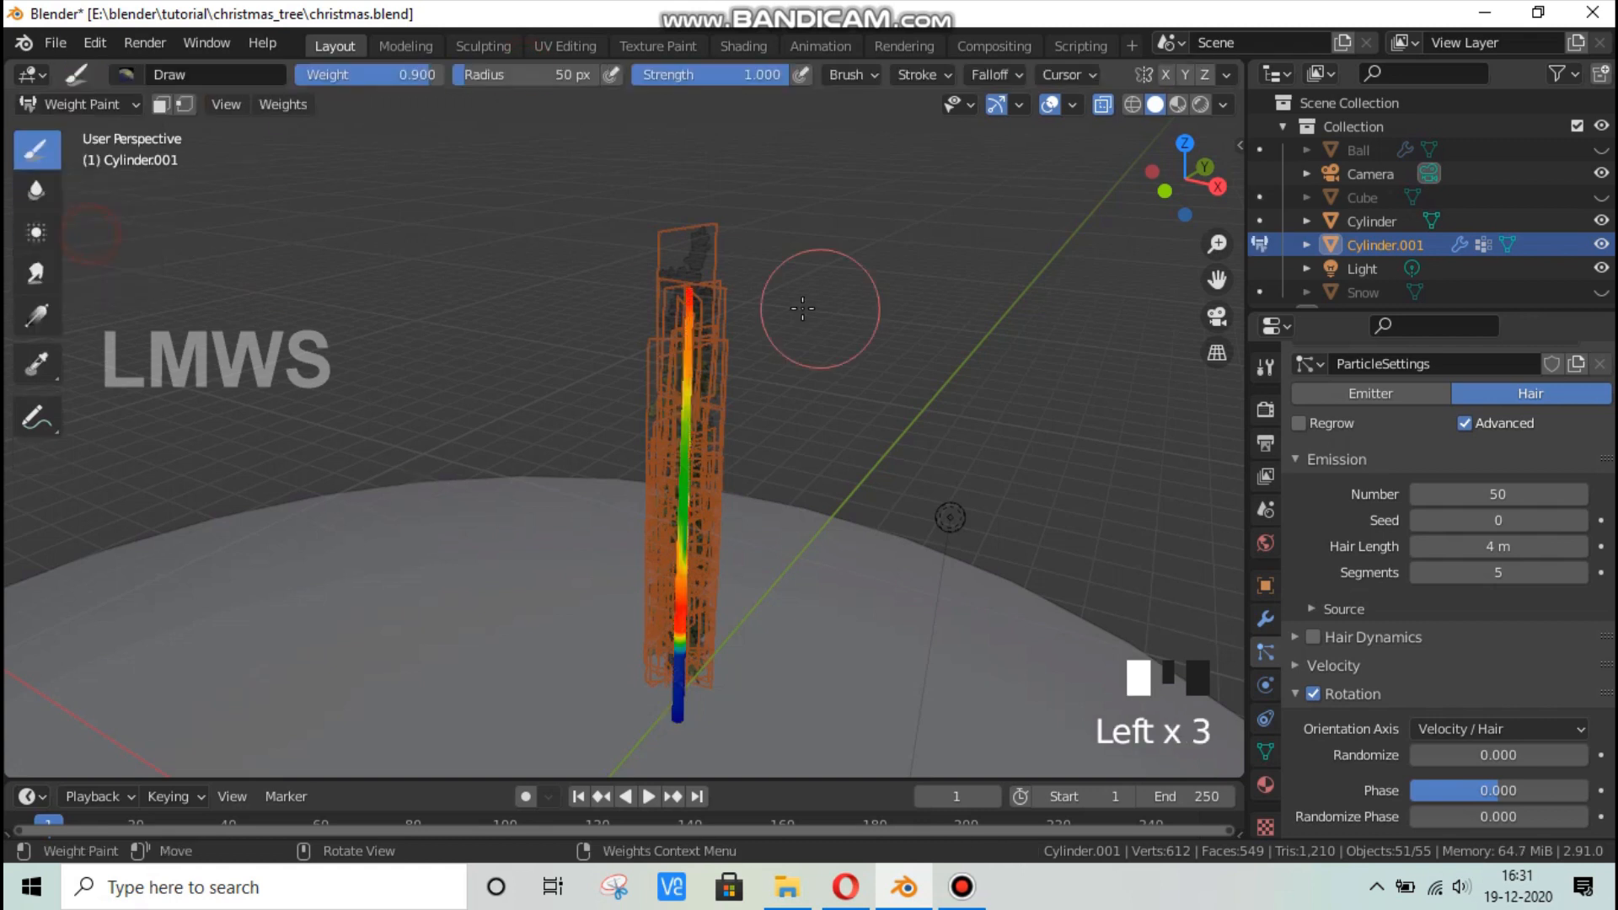
Reduce the brush weight to 0.181 and paint the tip of the trunk from two sides.
scroll(737, 301, up, 4)
scroll(737, 301, down, 2)
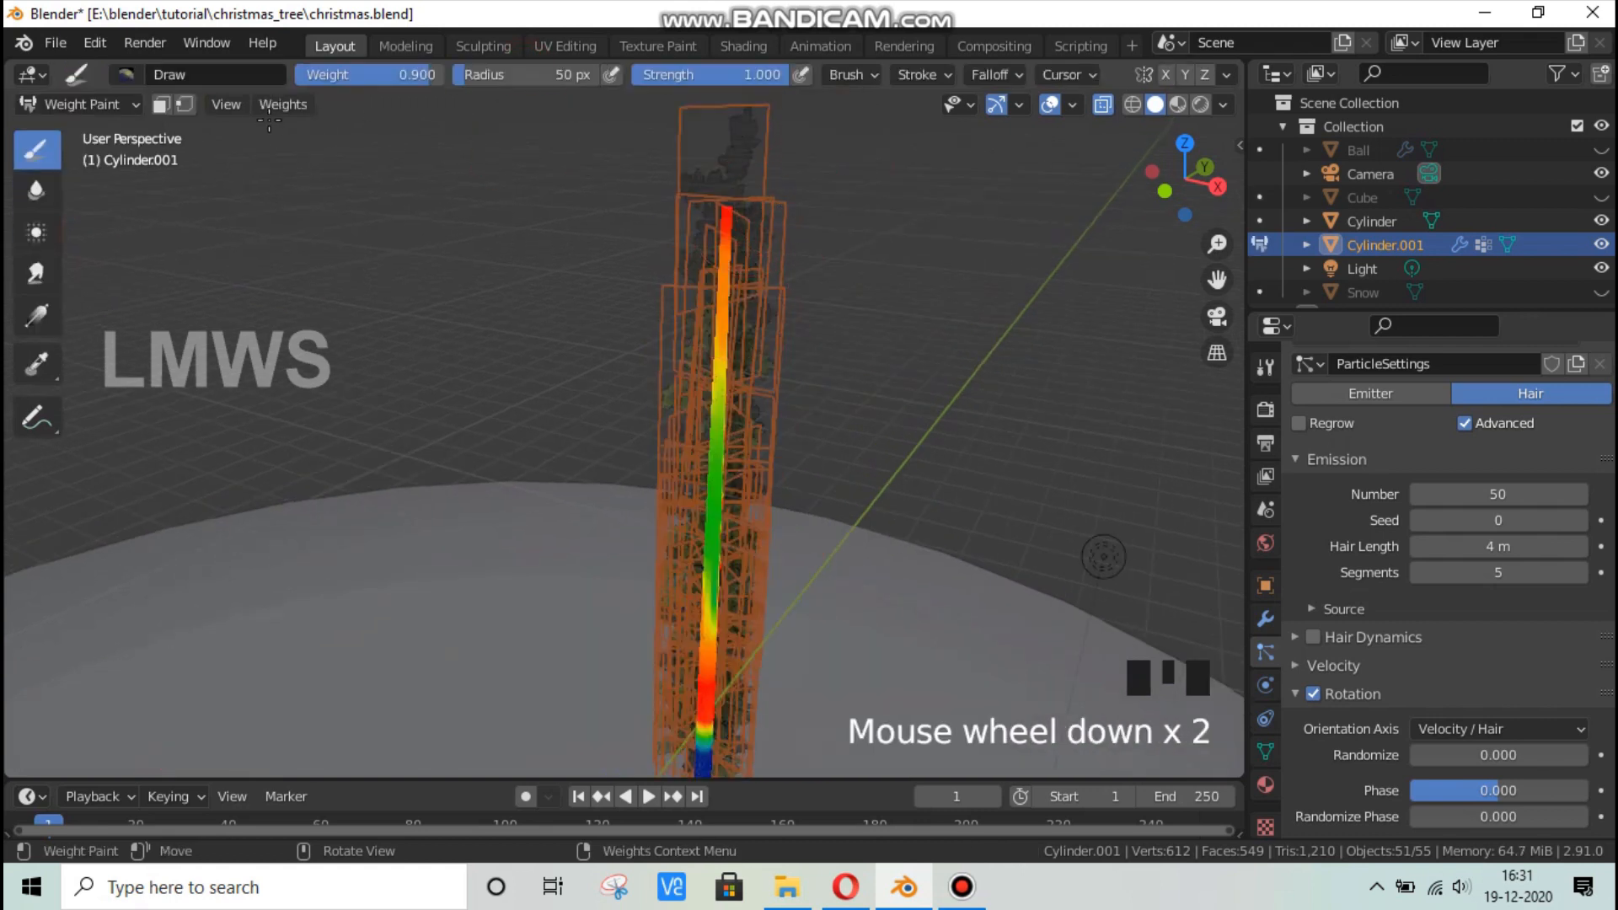
scroll(807, 249, up, 2)
scroll(830, 379, down, 2)
shift+middle_drag(831, 379, 650, 489)
scroll(649, 489, up, 3)
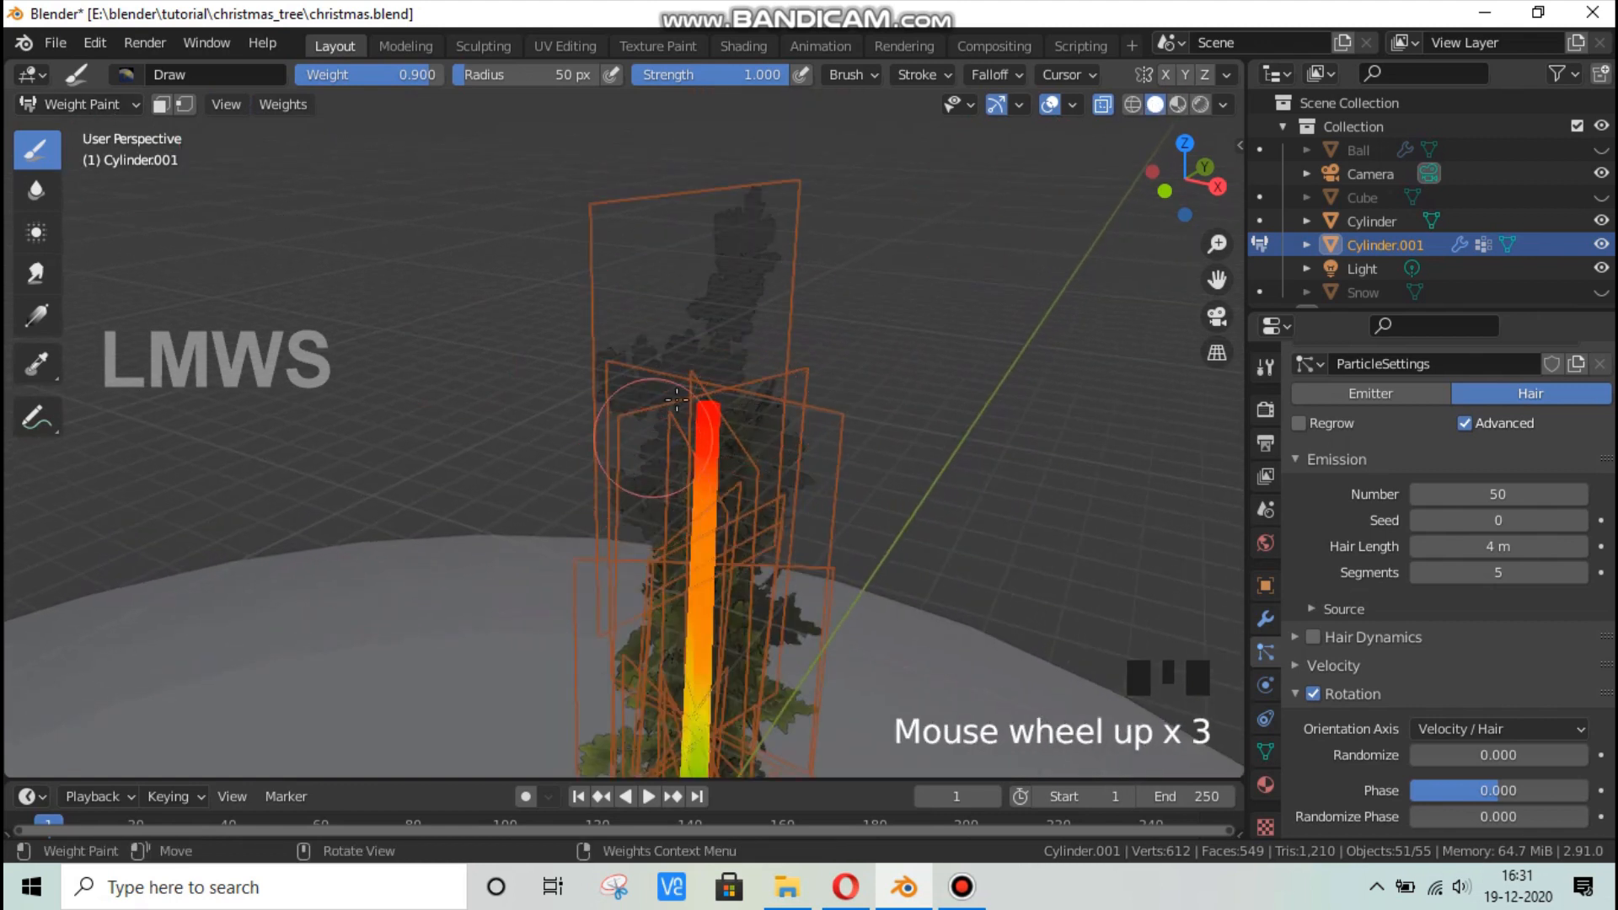
drag(408, 74, 368, 74)
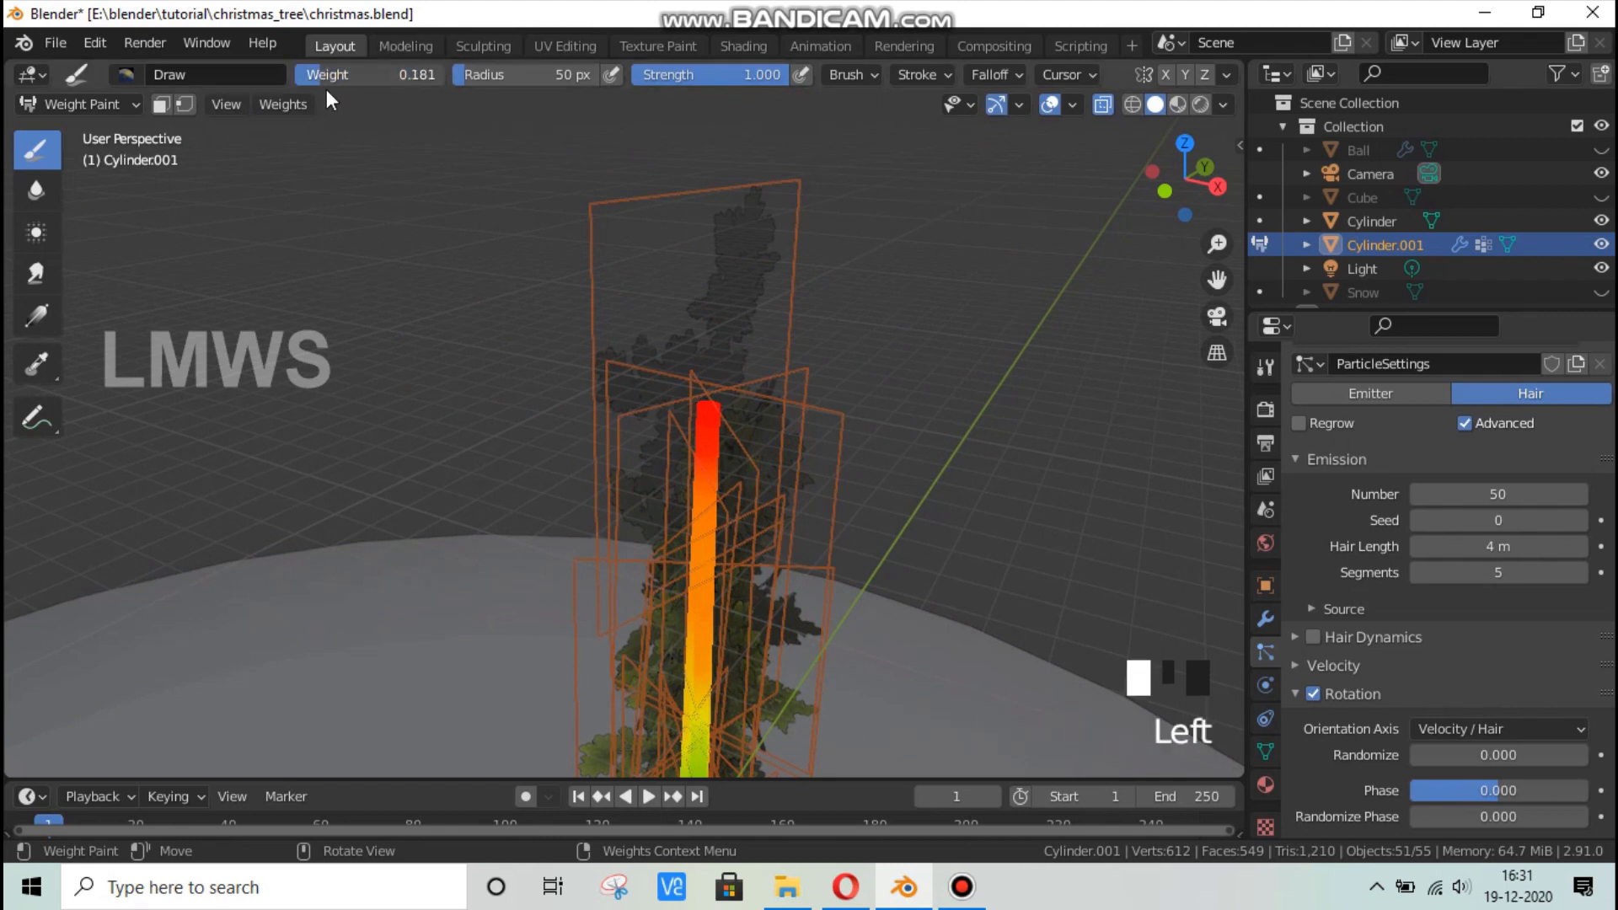
drag(719, 439, 723, 391)
middle_drag(670, 415, 964, 372)
click(886, 293)
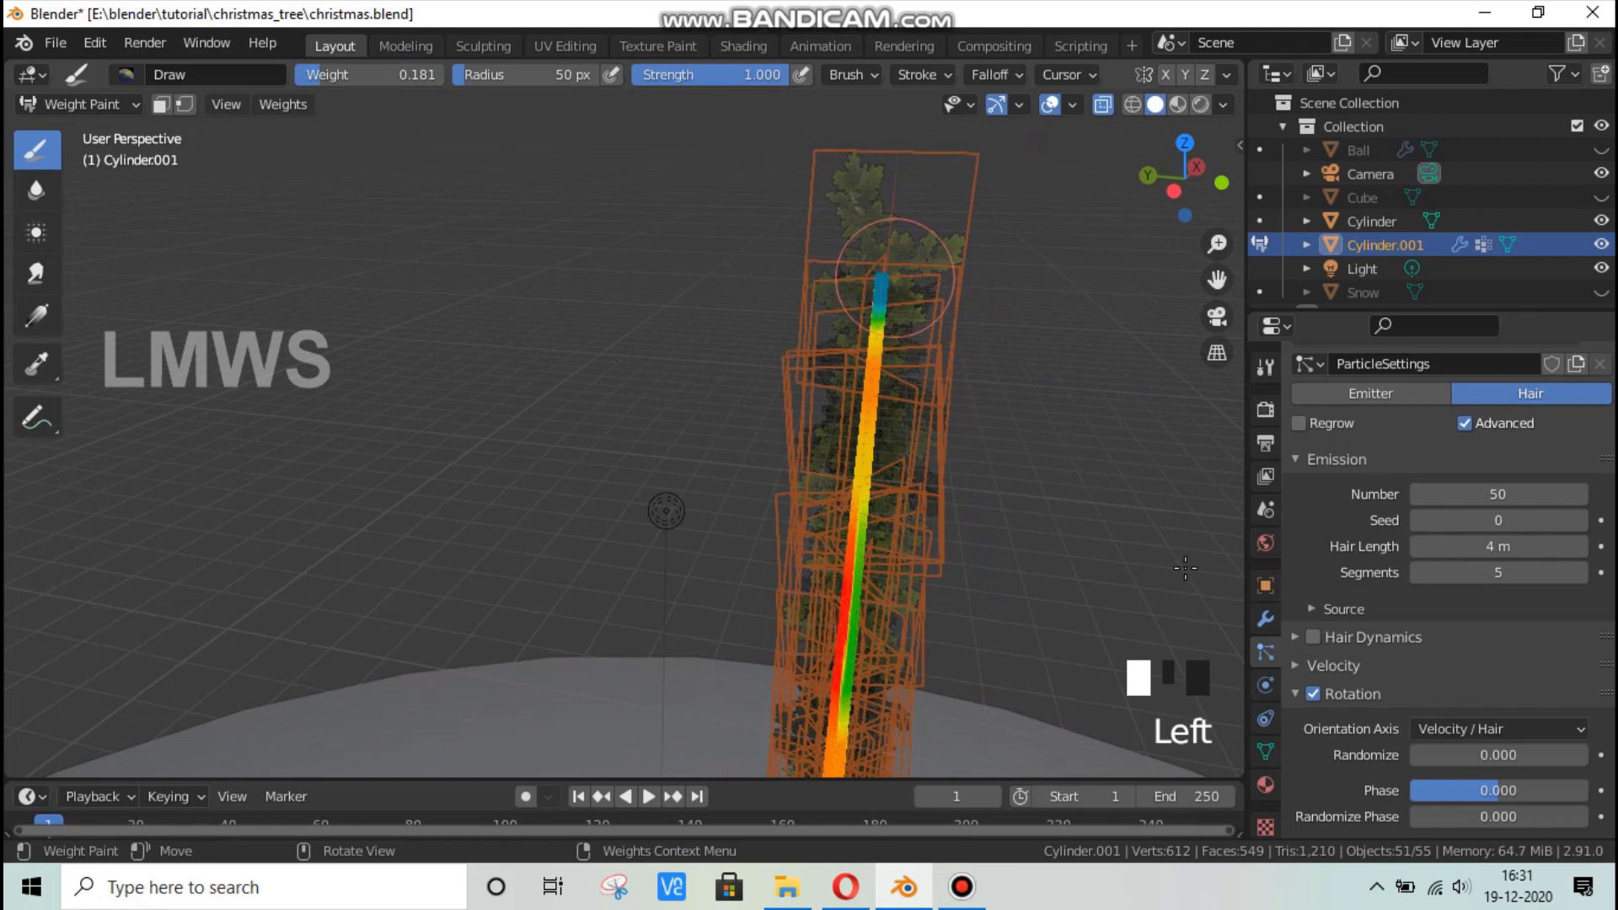
Assign the Length_leaves vertex group to the branch particles' length.
click(1265, 751)
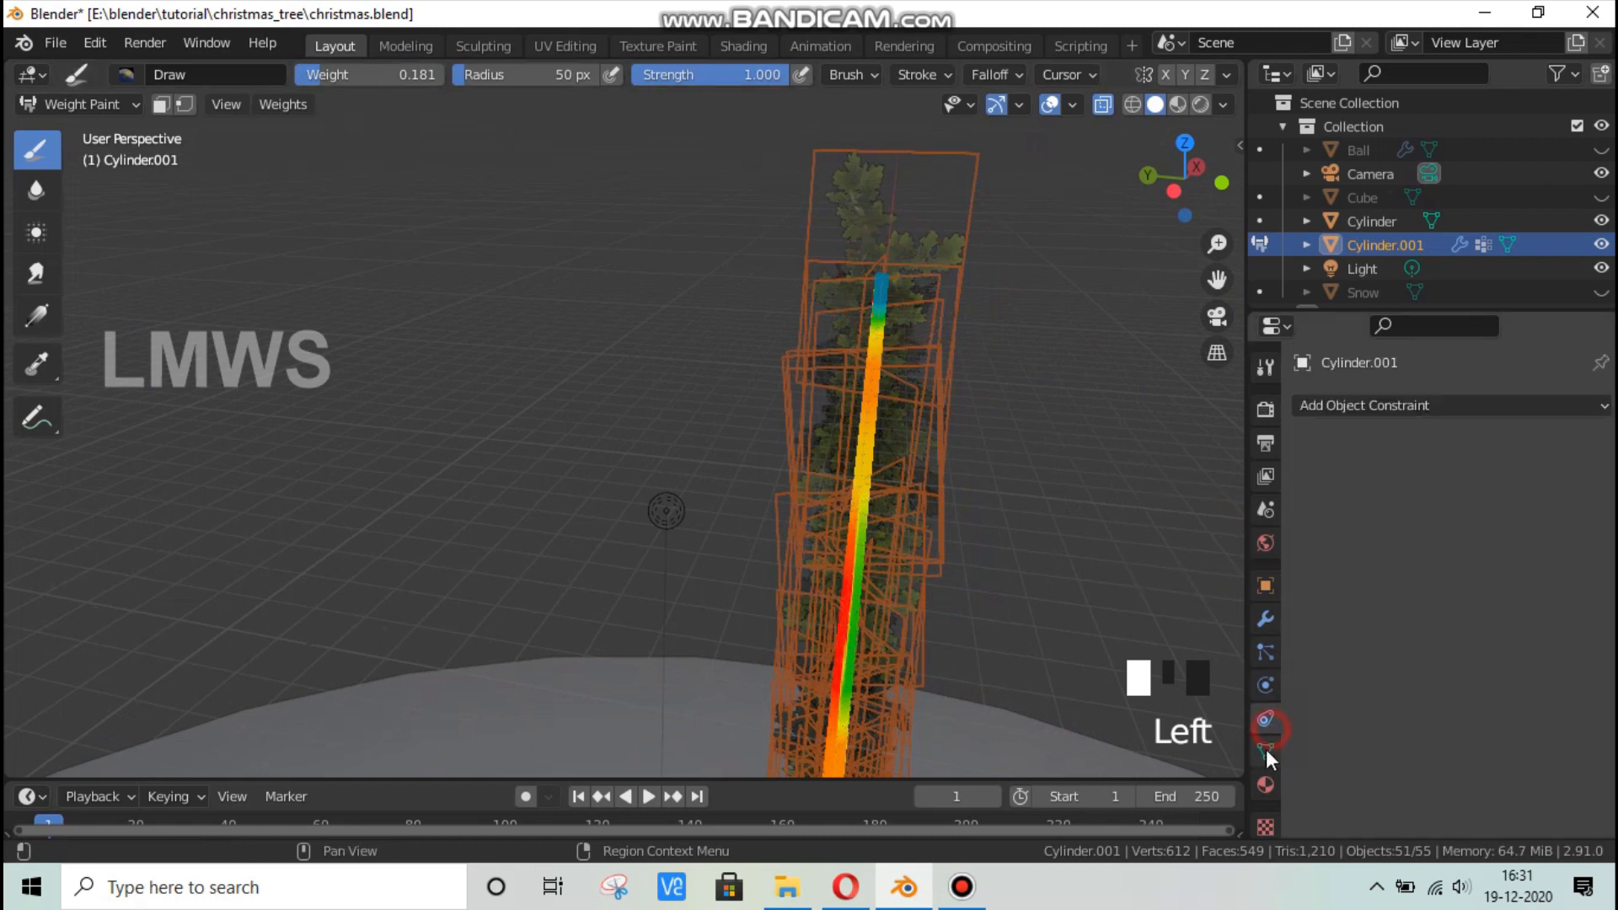
click(1264, 620)
click(1264, 652)
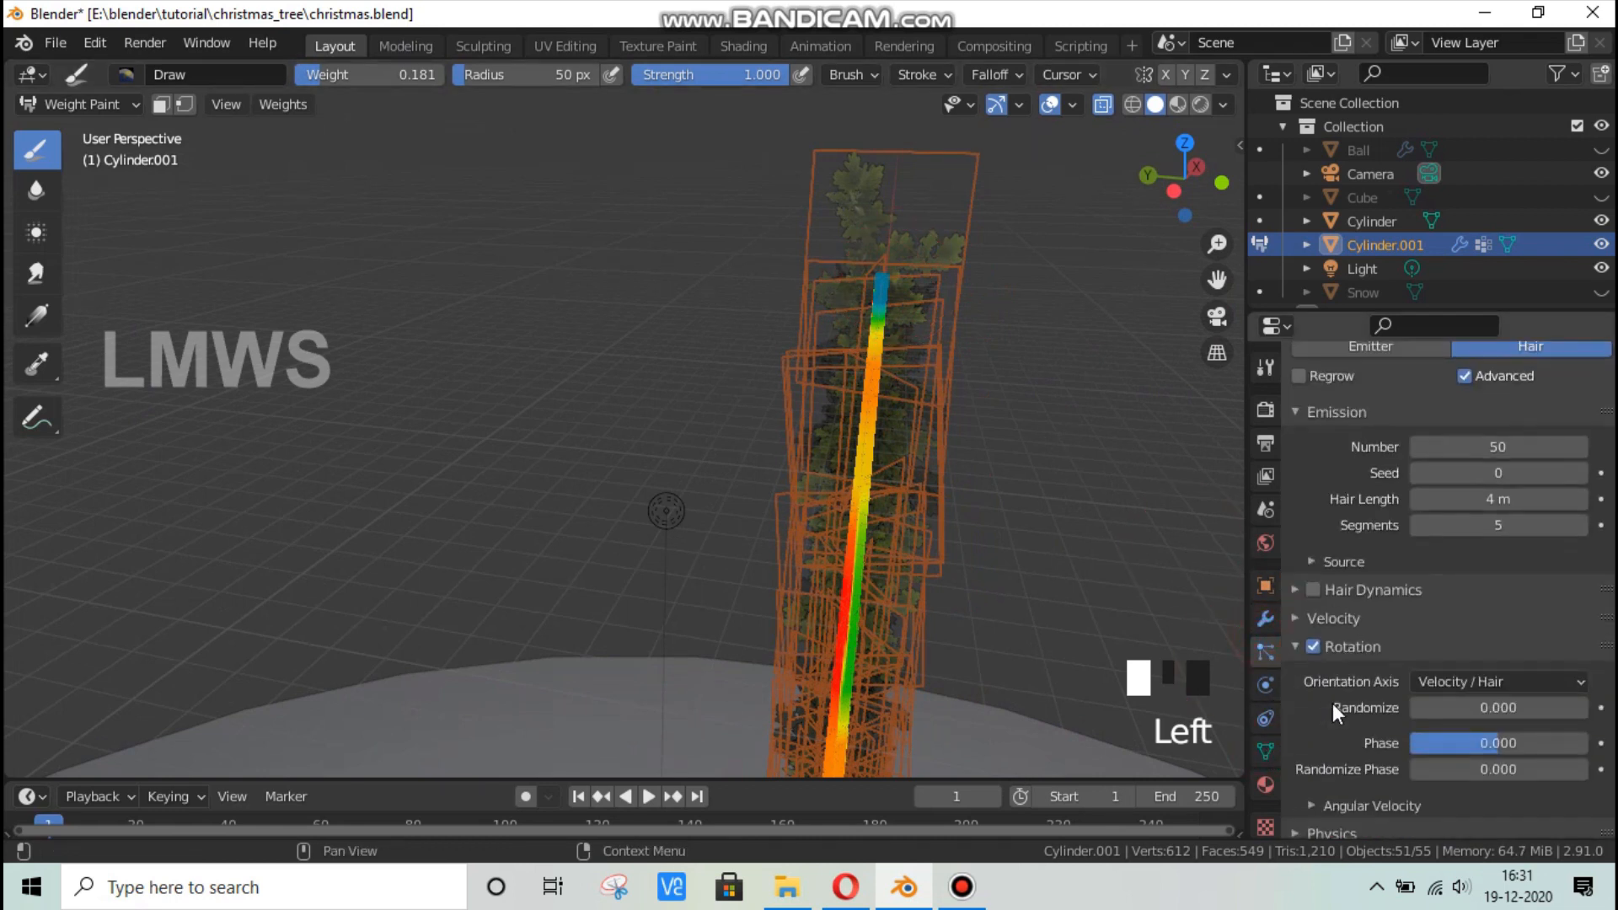
scroll(1340, 708, down, 10)
scroll(1363, 723, down, 5)
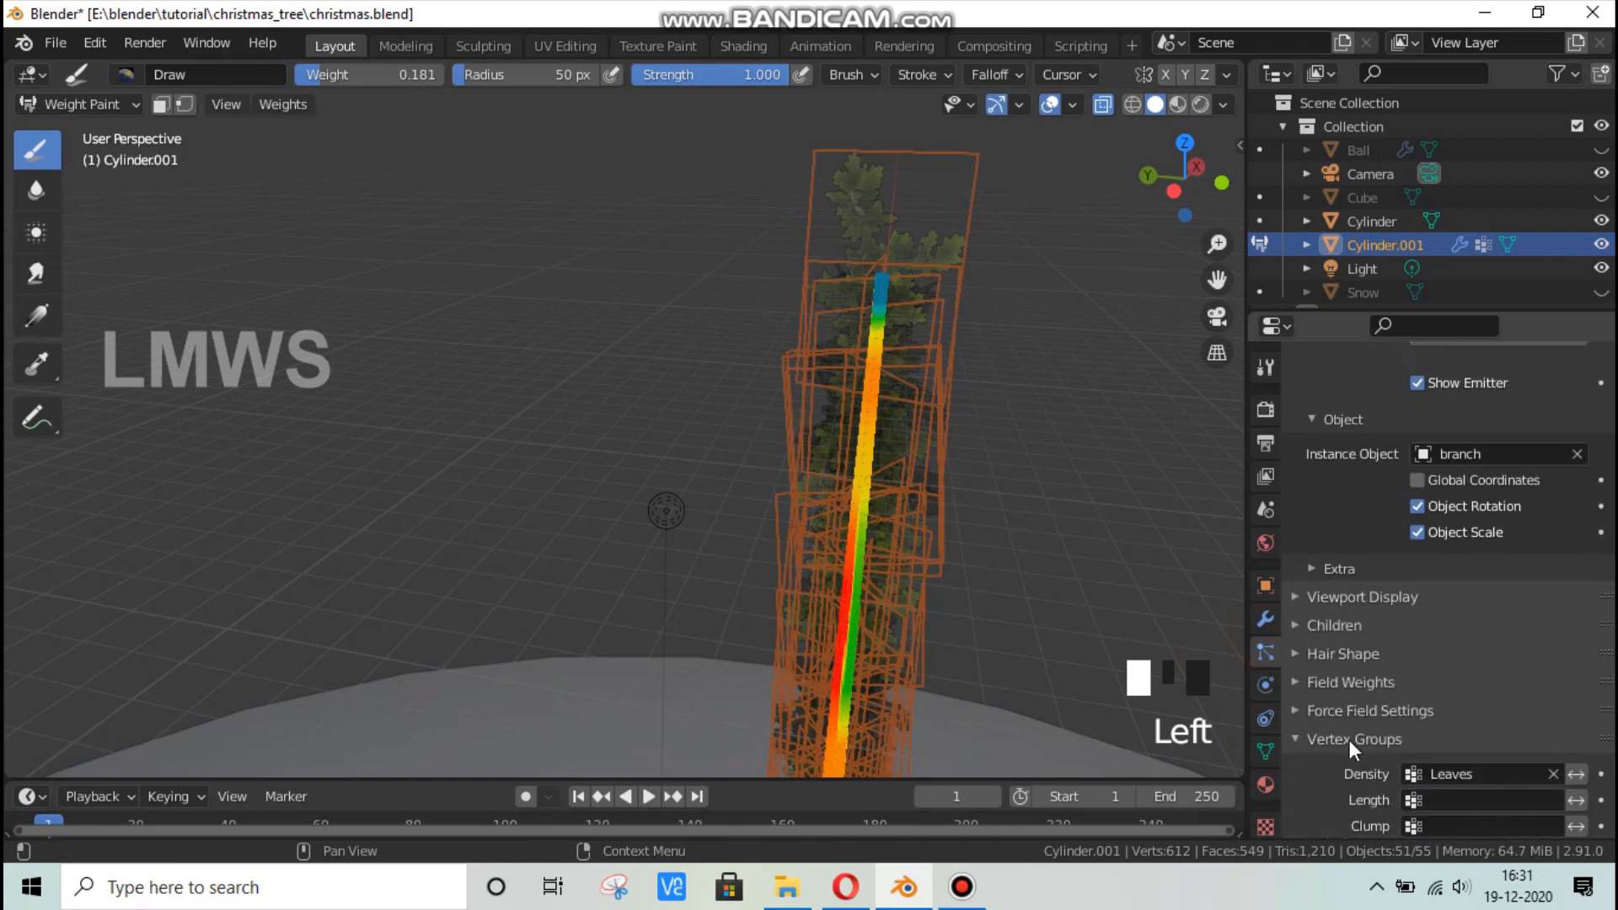
click(1443, 786)
click(1408, 581)
Paint the remaining sides of the trunk's tip with the 0.181 weight.
scroll(1007, 268, up, 3)
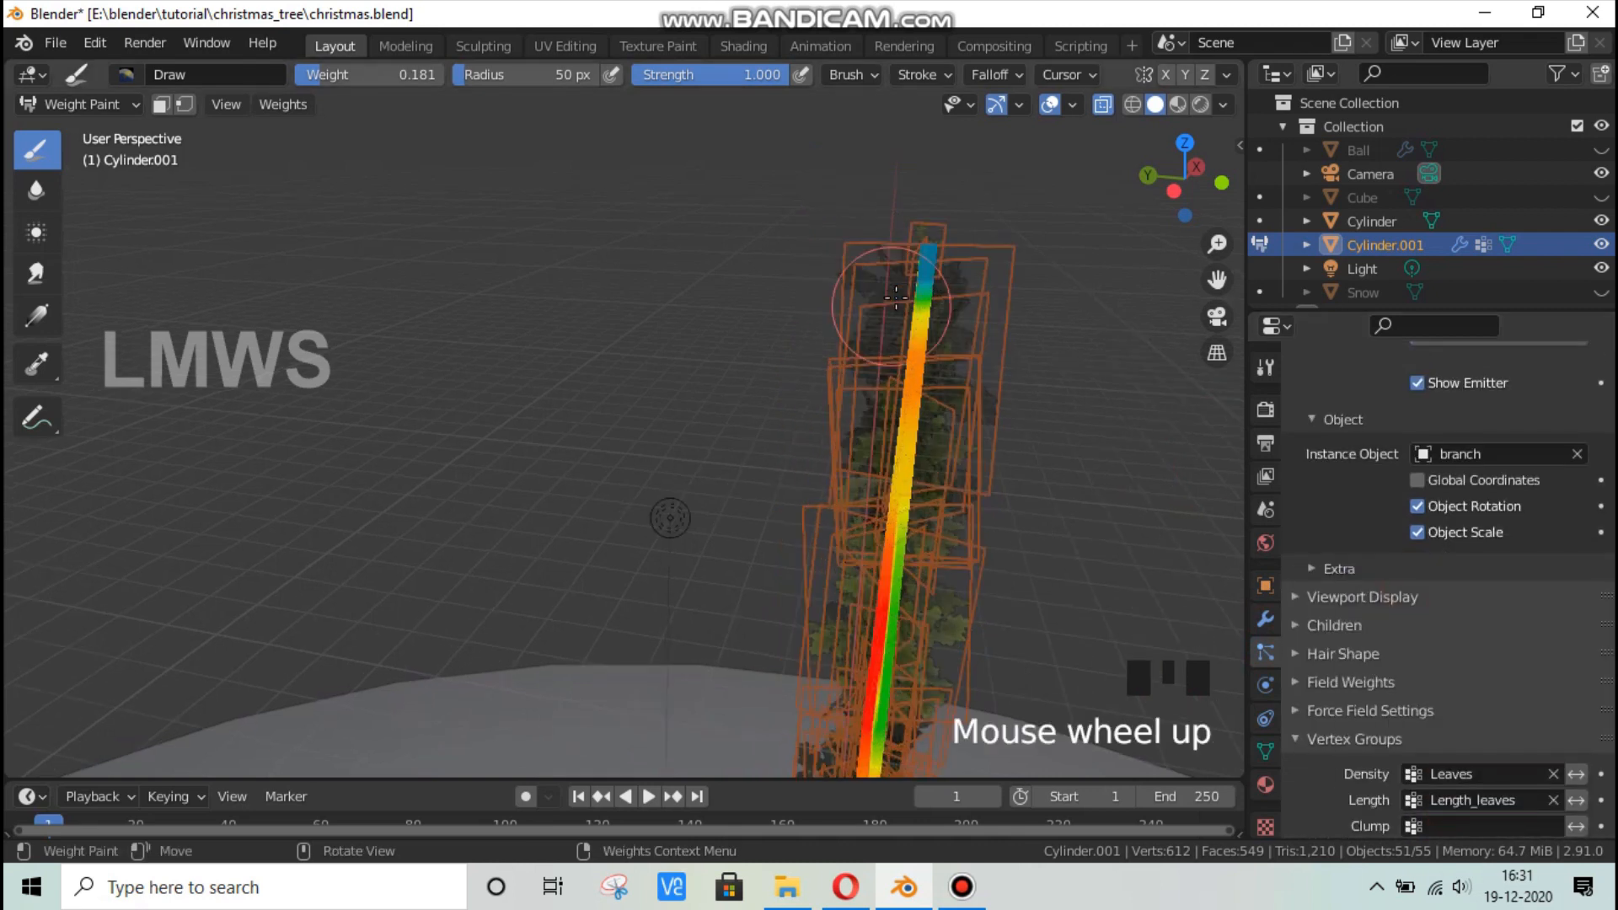
middle_drag(1021, 224, 1140, 235)
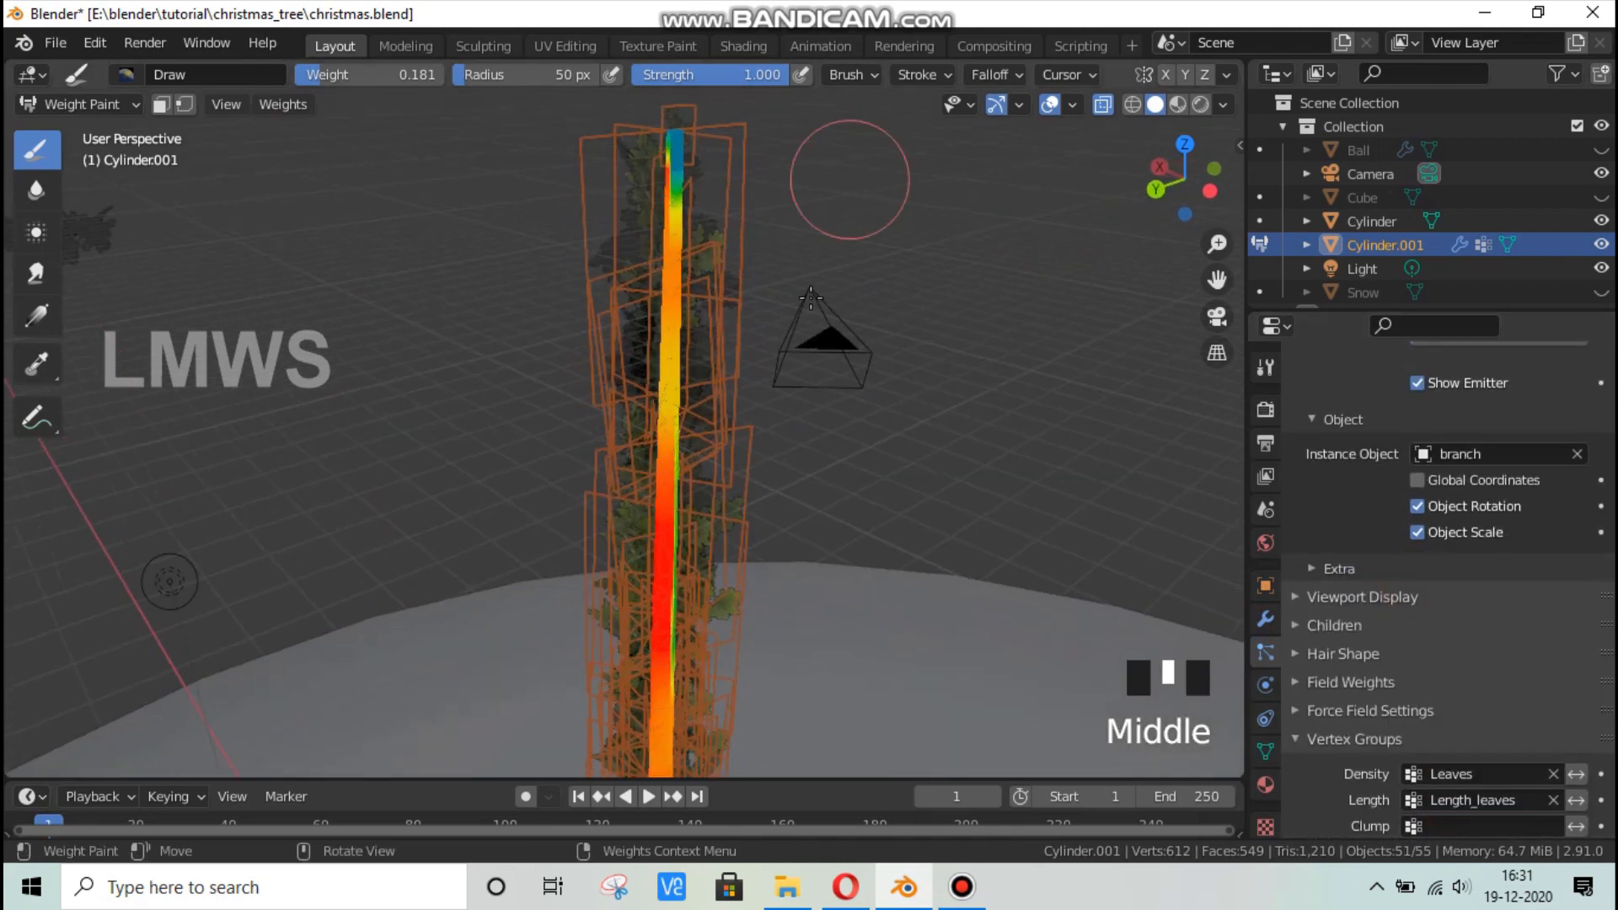
shift+middle_drag(729, 299, 770, 516)
scroll(729, 280, up, 3)
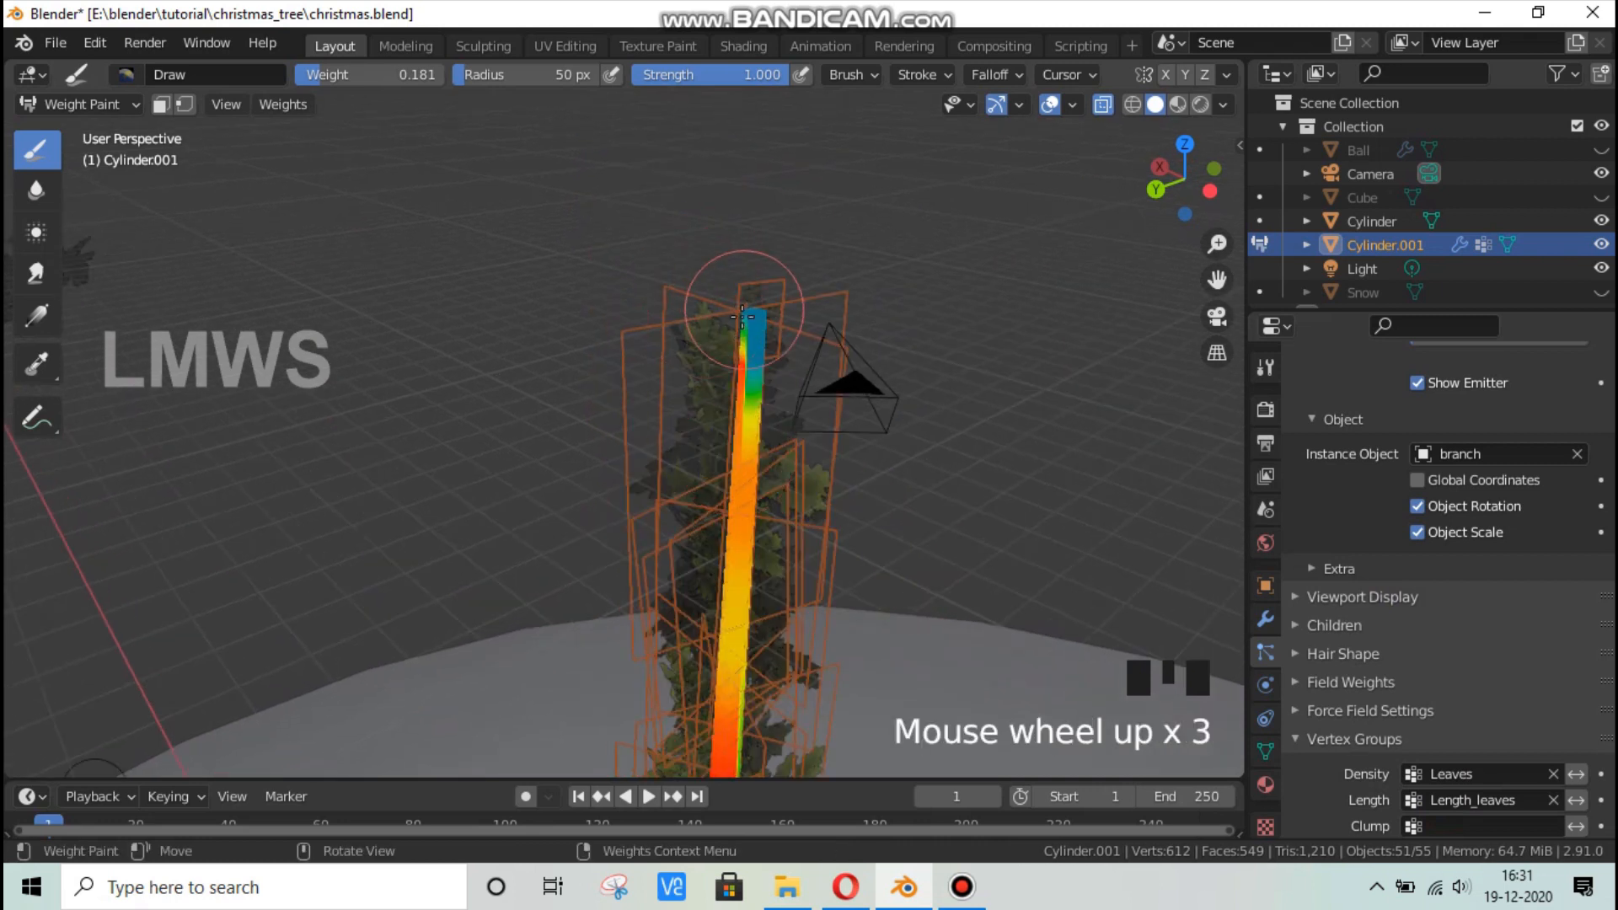
click(741, 316)
mouse_move(741, 317)
middle_down()
mouse_move(642, 422)
mouse_move(562, 362)
middle_up()
drag(555, 354, 562, 333)
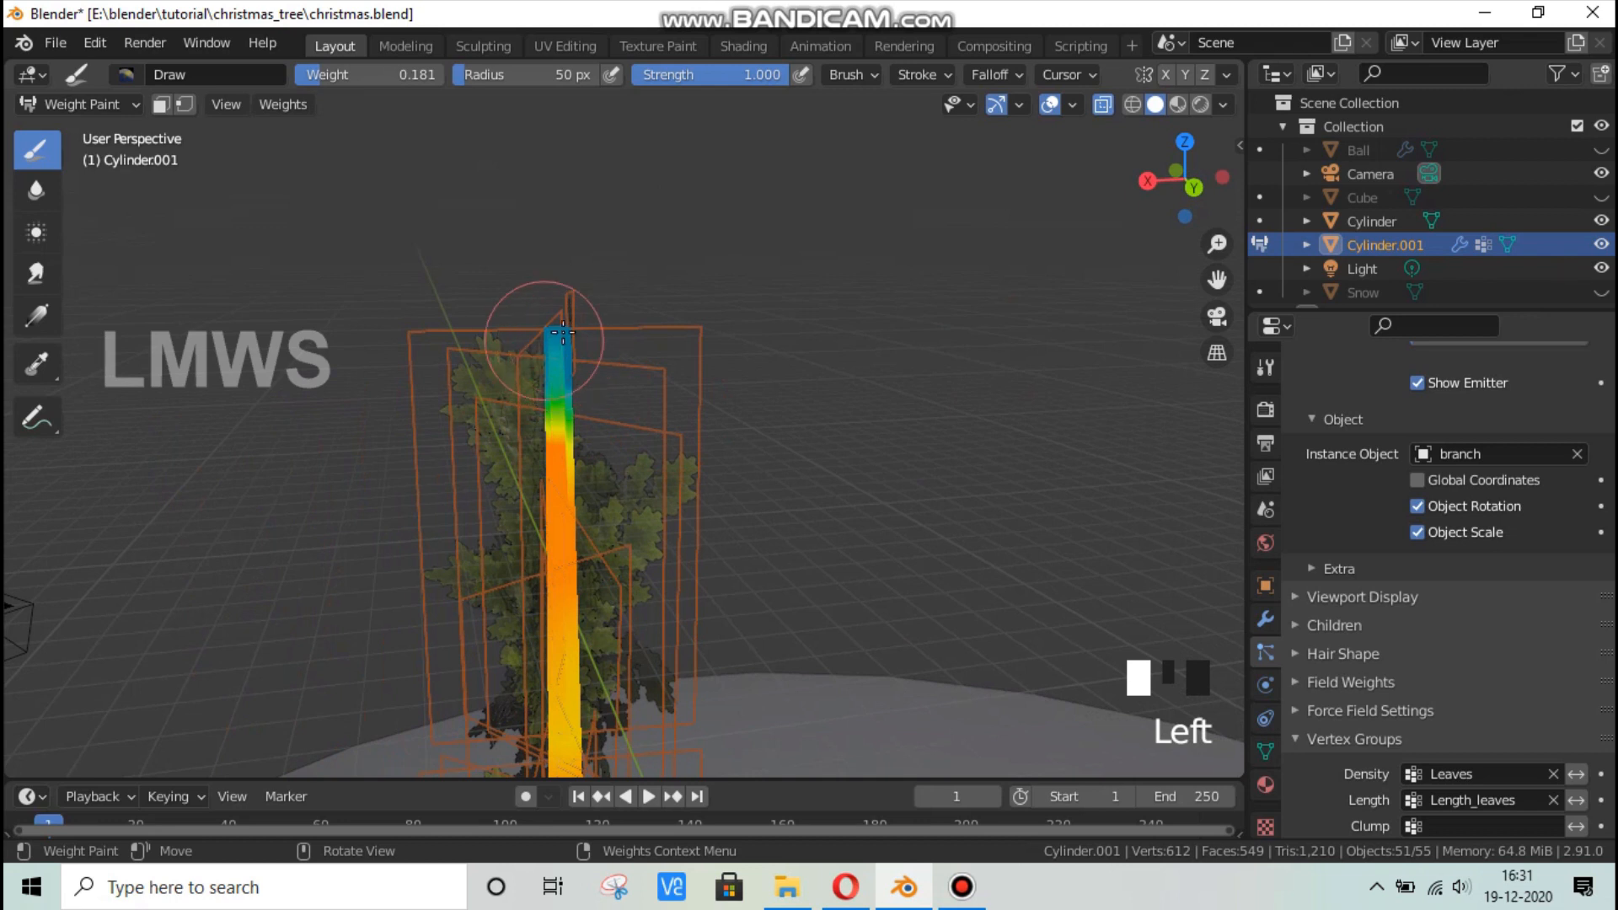
Set the brush weight to 0.2 and paint the upper trunk section just below the tip from all sides.
click(402, 74)
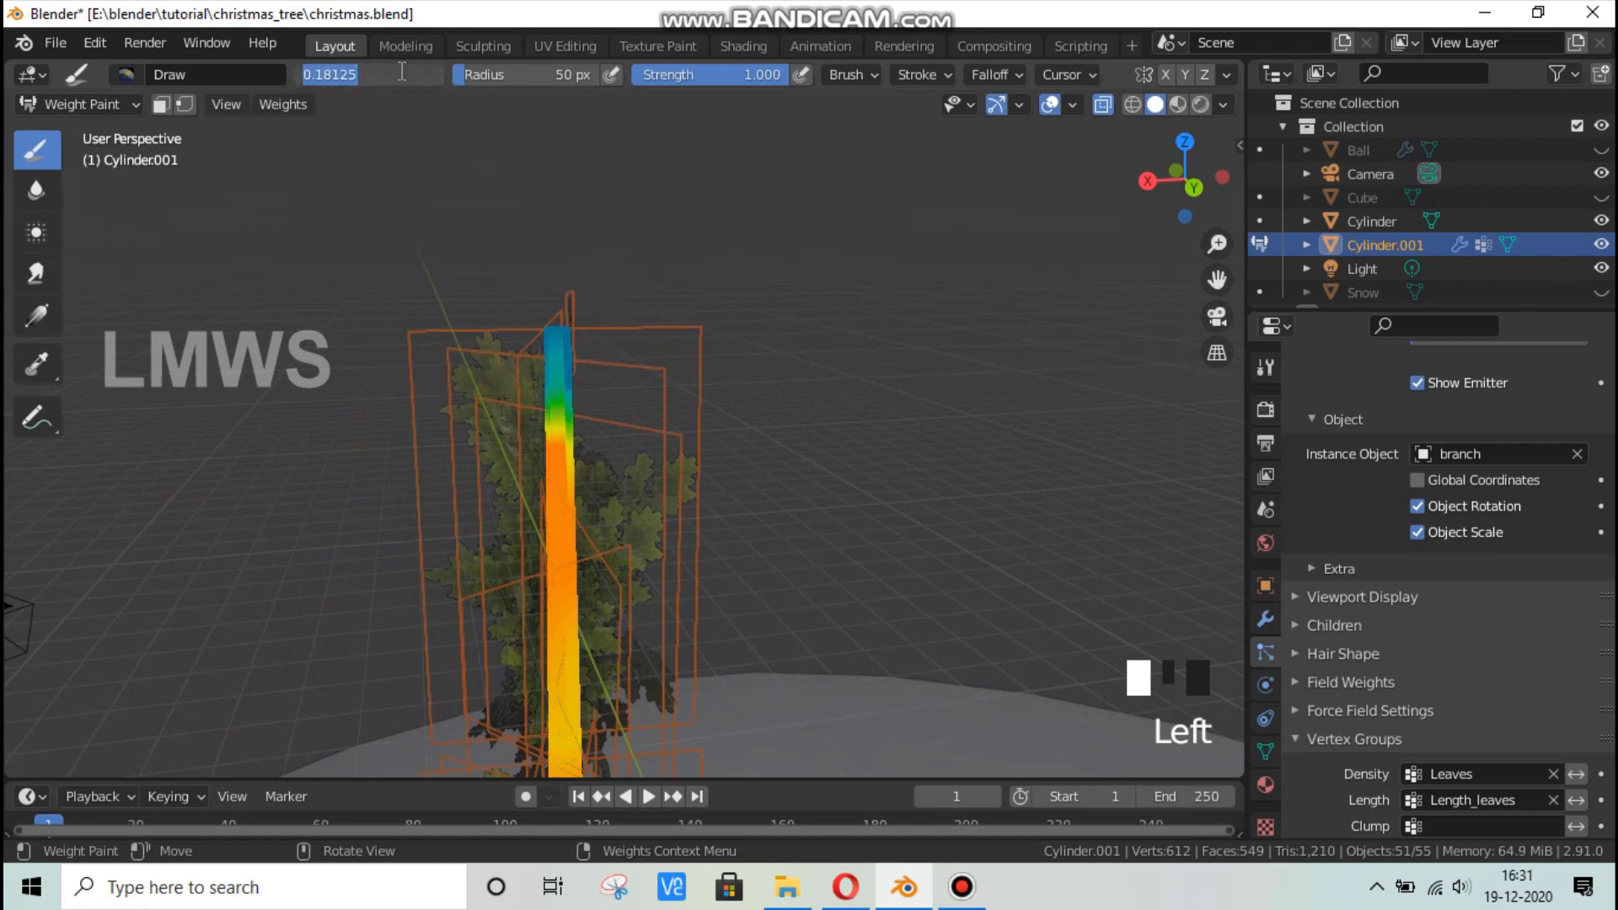
text(.2)
key(Return)
shift+middle_drag(552, 459, 570, 389)
drag(567, 414, 621, 388)
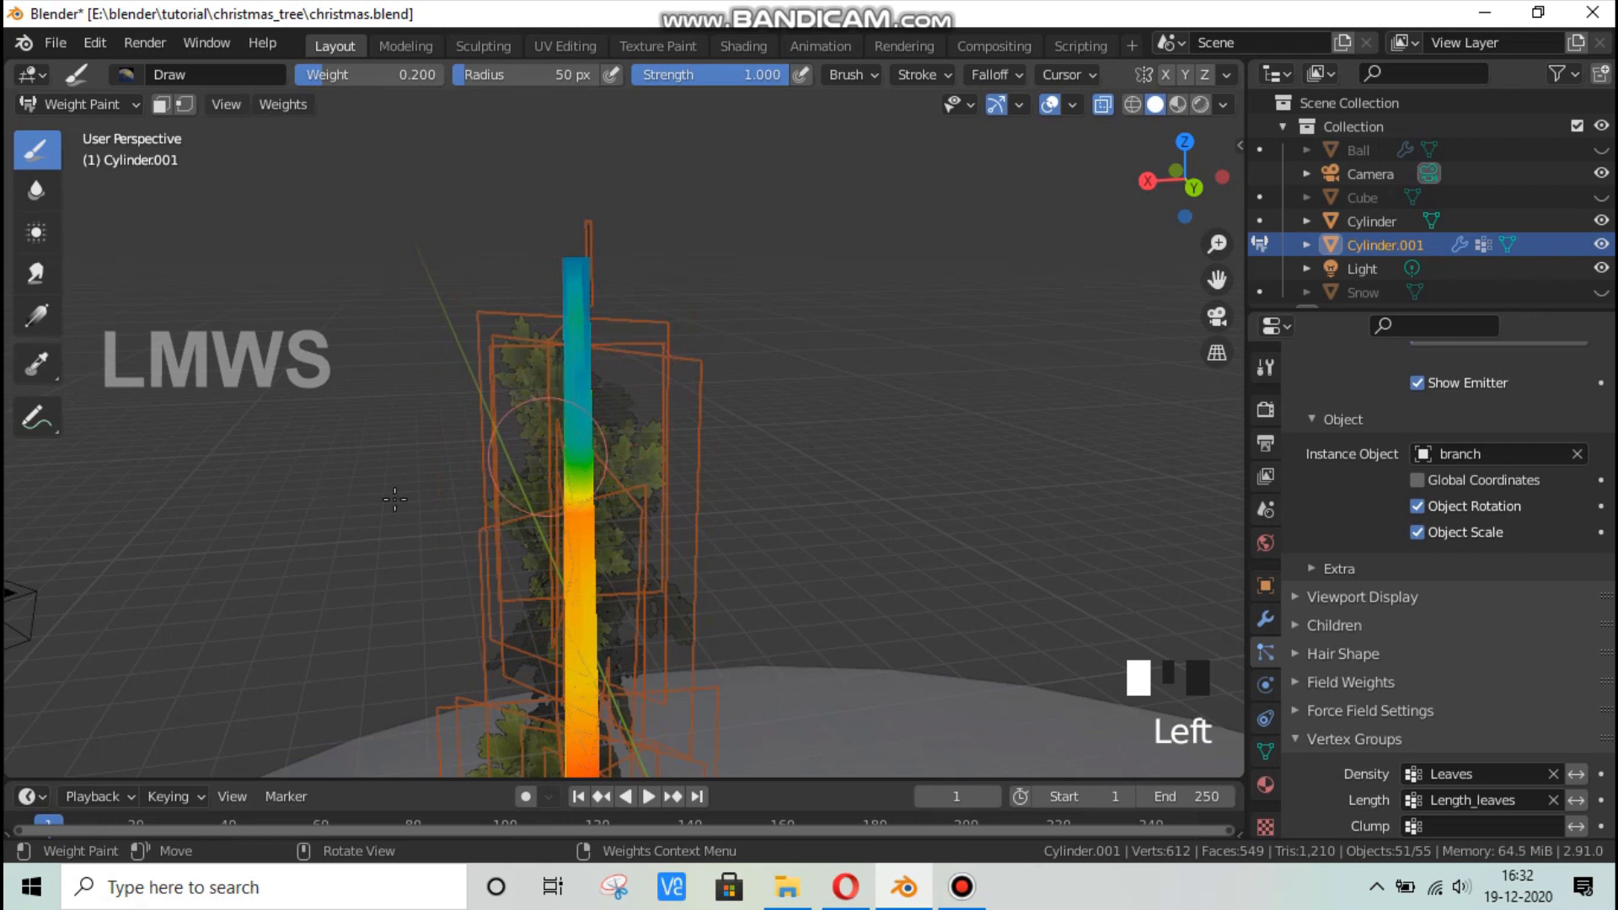
middle_drag(394, 499, 734, 364)
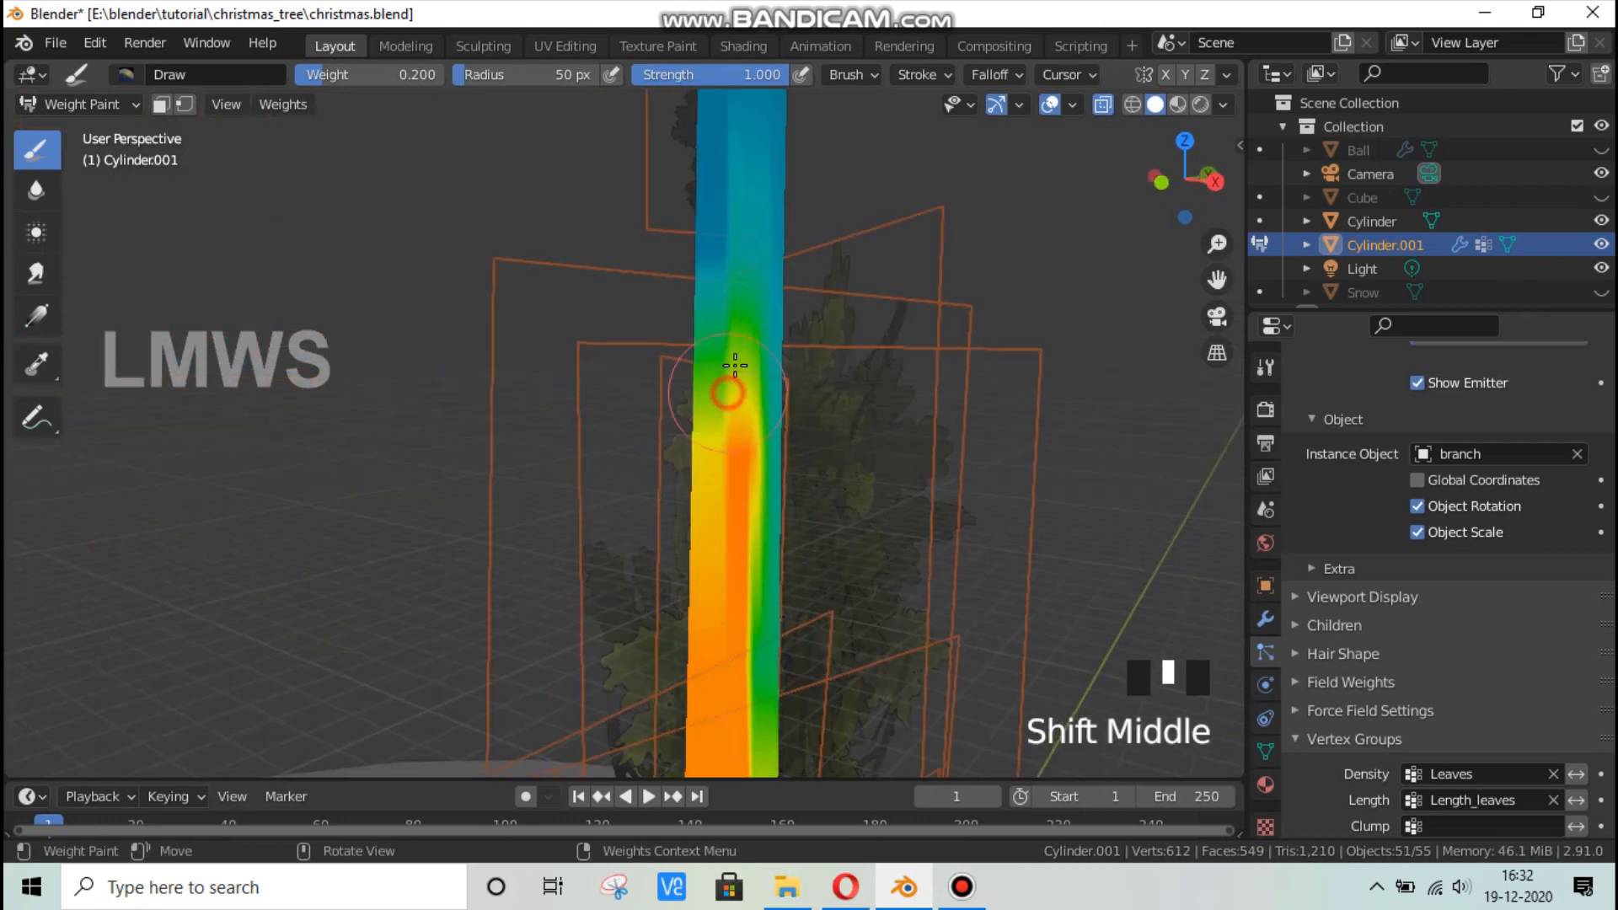
mouse_move(735, 364)
mouse_down()
mouse_move(722, 415)
mouse_move(734, 366)
mouse_up()
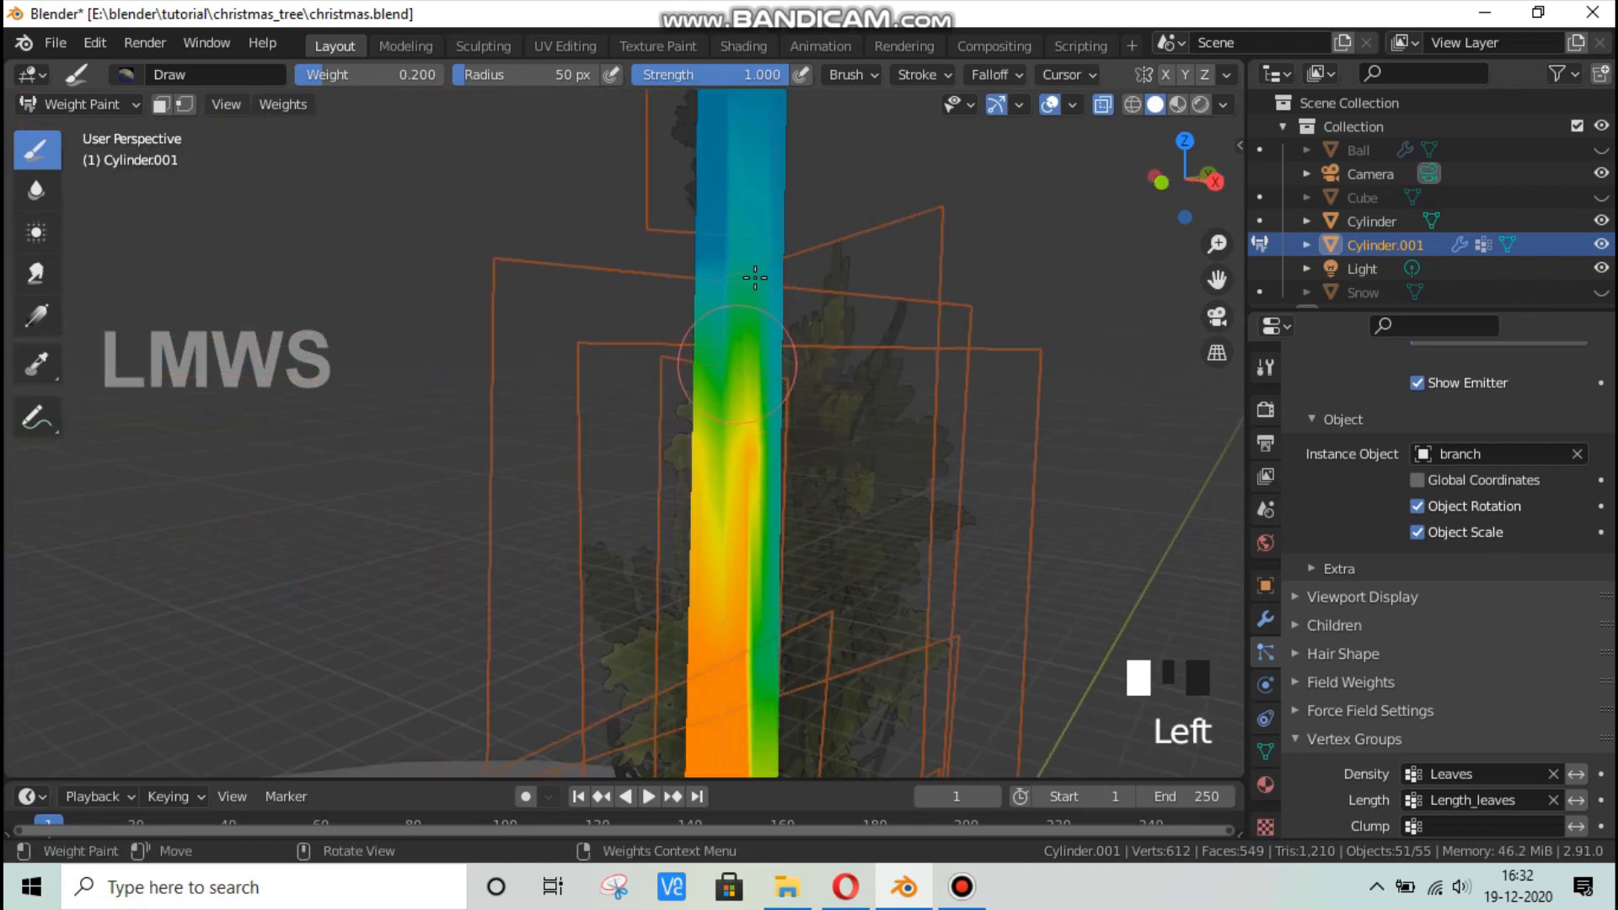
mouse_move(755, 277)
mouse_down()
mouse_move(754, 264)
mouse_move(723, 393)
mouse_move(691, 387)
mouse_move(726, 374)
mouse_up()
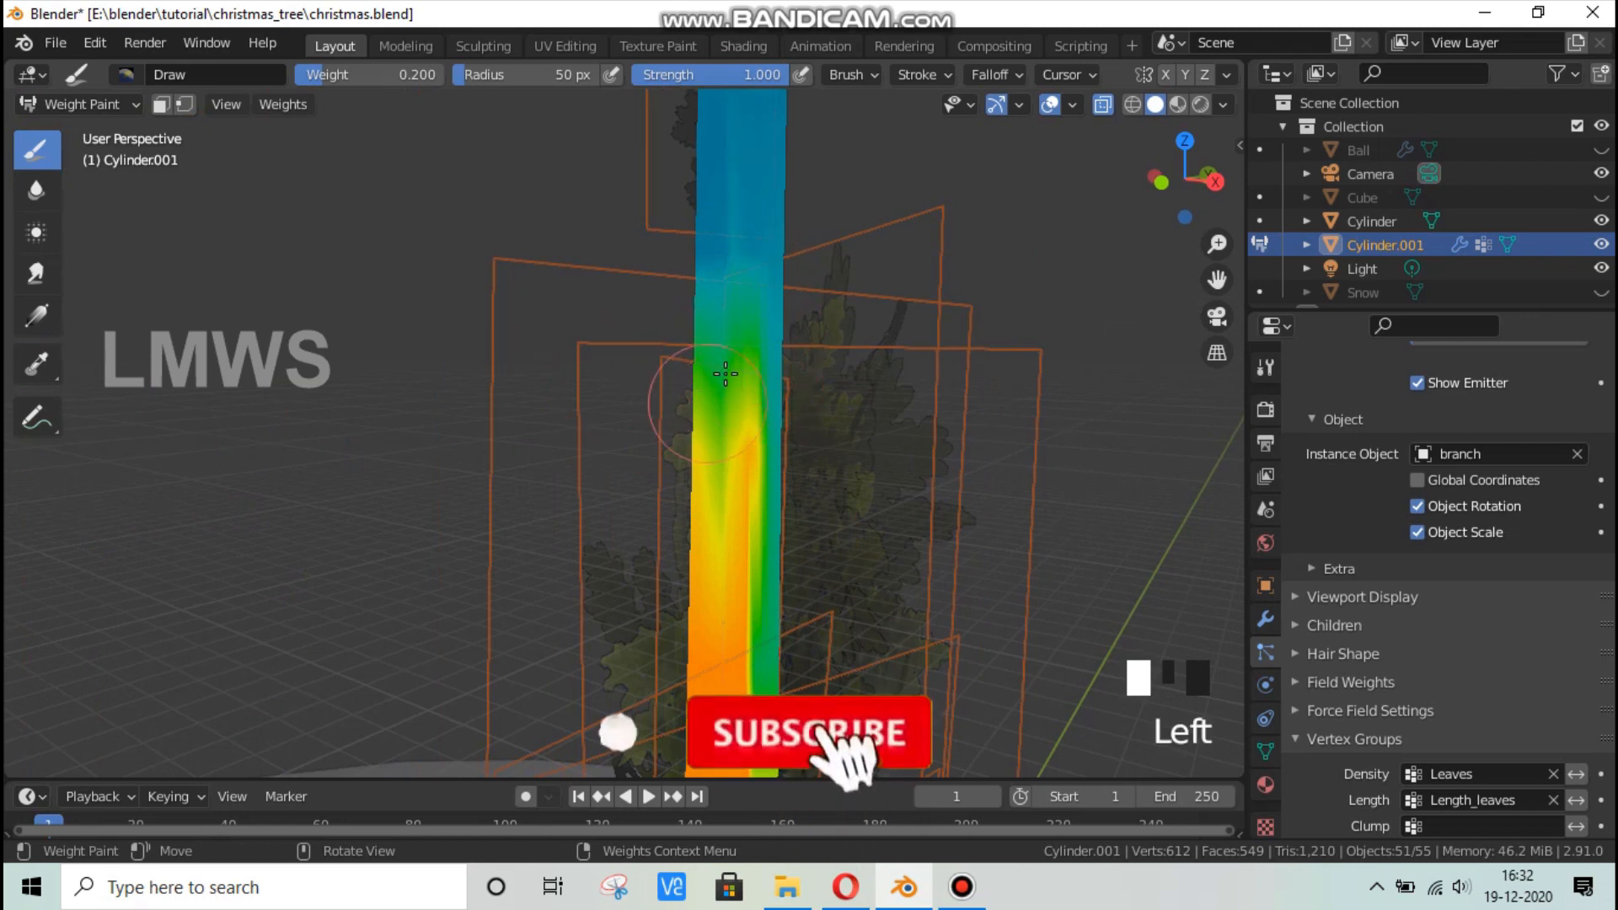
scroll(725, 373, down, 4)
shift+middle_drag(667, 462, 702, 347)
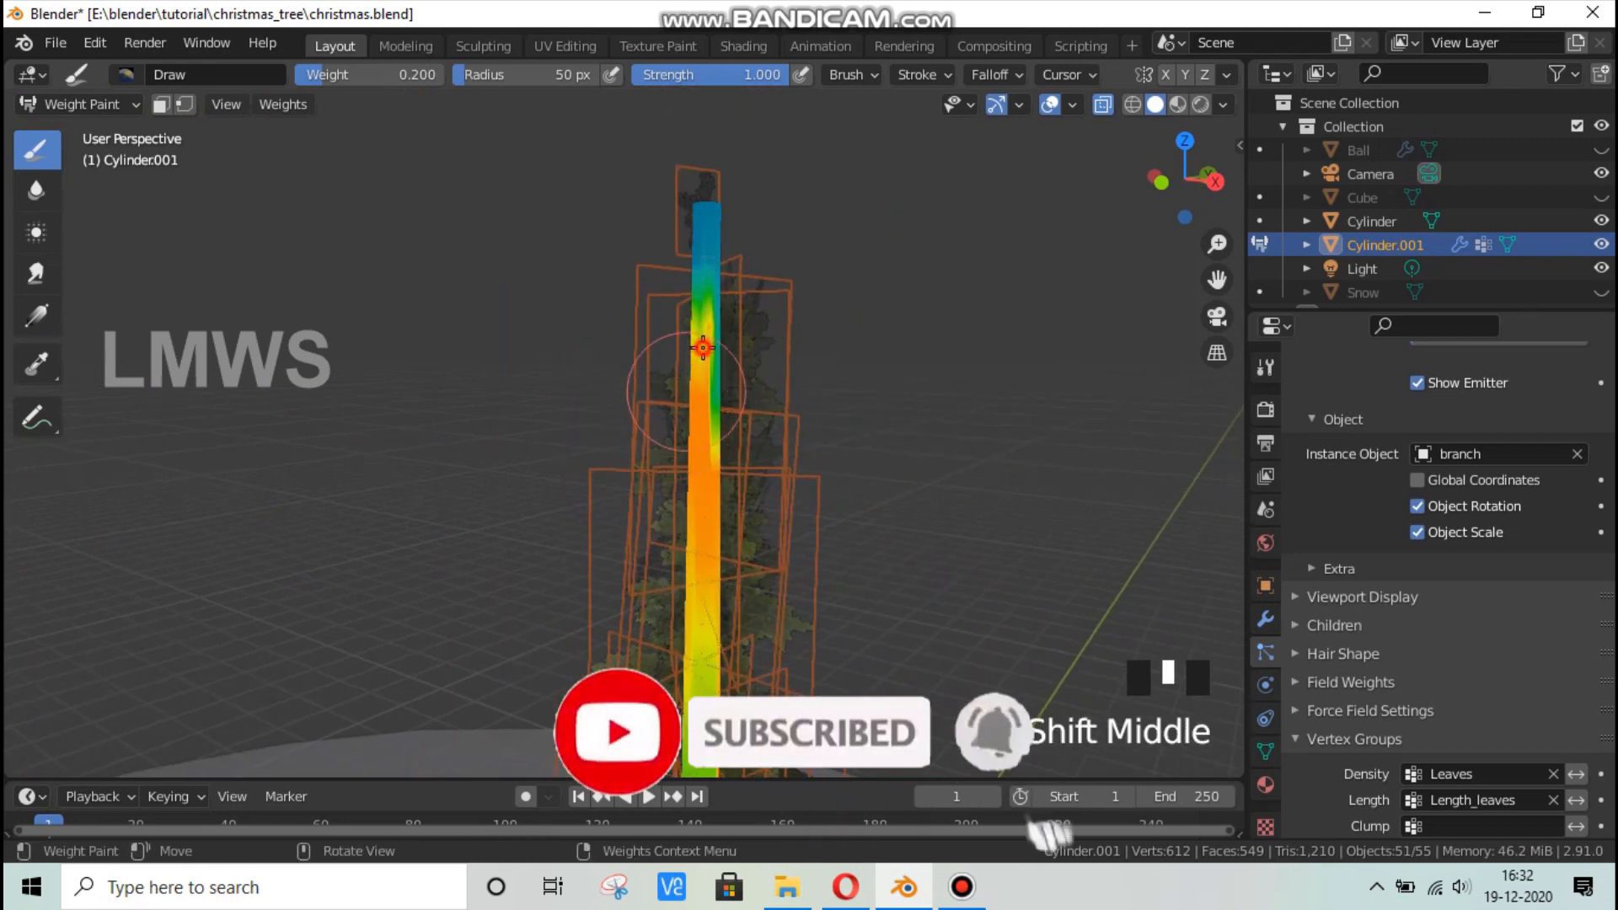
mouse_move(703, 346)
mouse_down()
mouse_move(715, 354)
mouse_move(698, 327)
mouse_up()
middle_drag(656, 382, 949, 387)
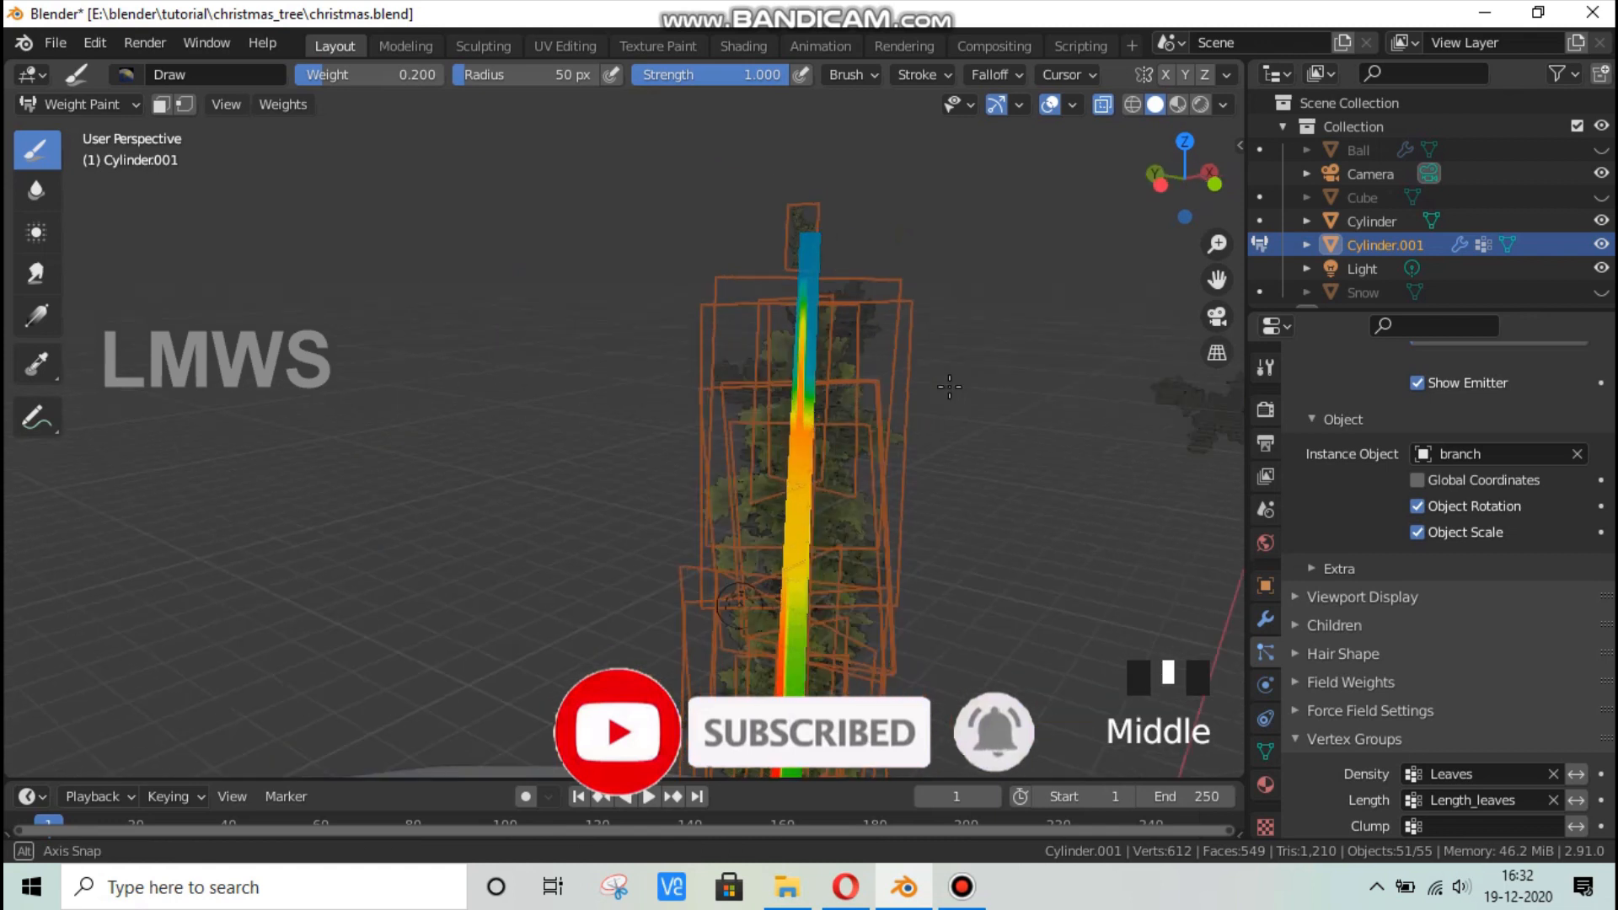
scroll(950, 387, up, 2)
mouse_move(843, 299)
mouse_down()
mouse_move(853, 291)
mouse_move(854, 324)
mouse_up()
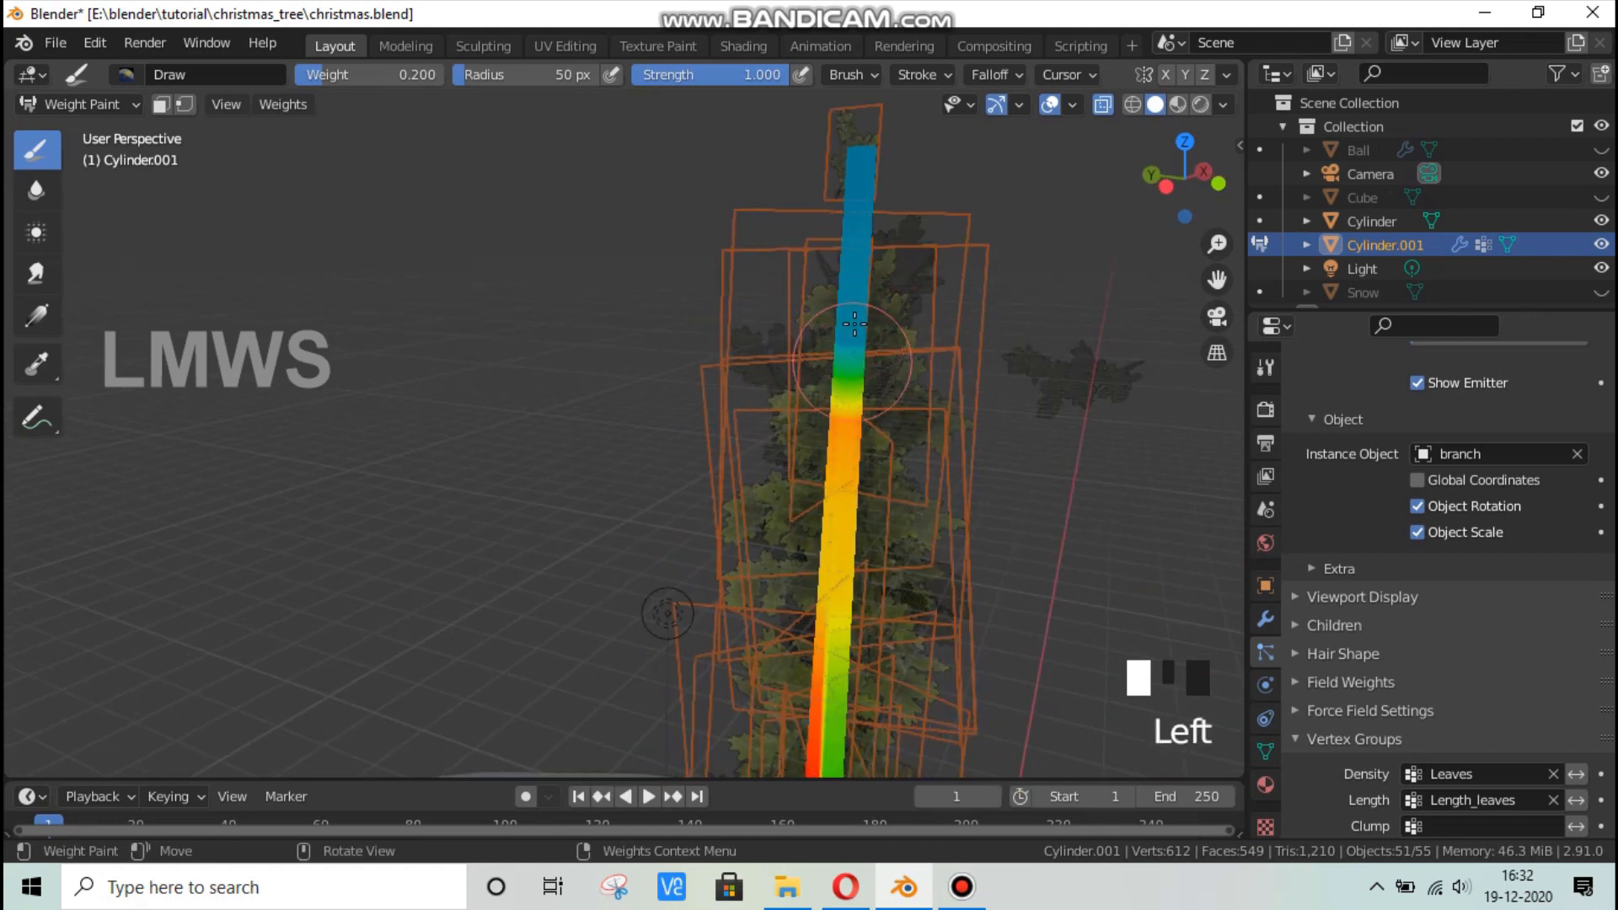
Set the brush weight to 0.3 and paint the next trunk section down around all its sides.
click(386, 74)
text(0.3)
key(Return)
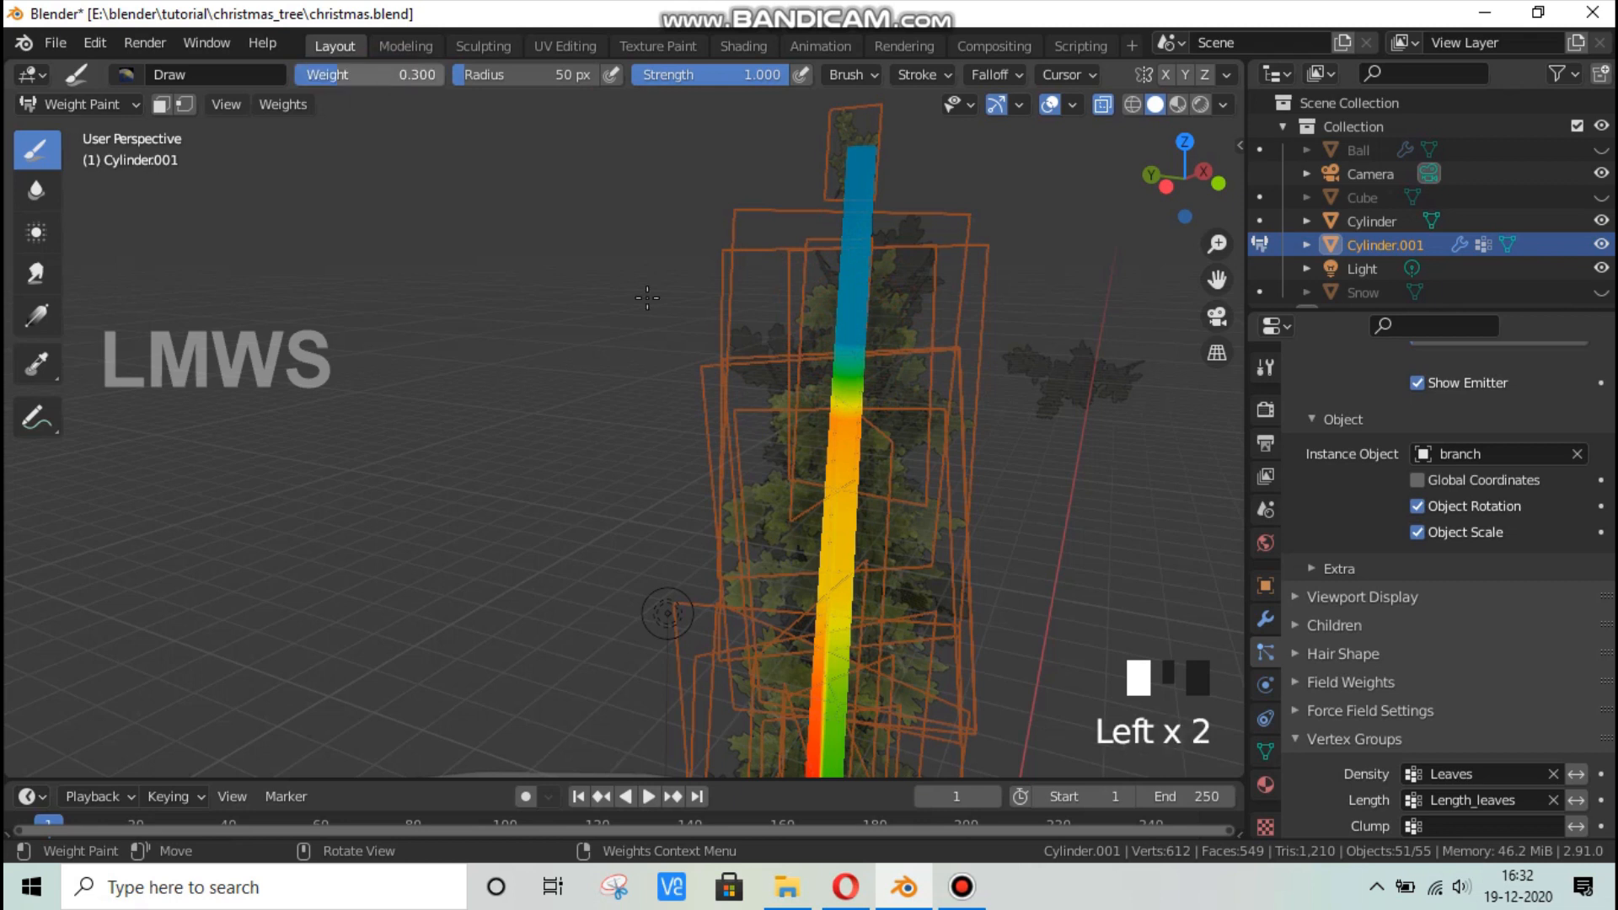
shift+middle_drag(847, 428, 739, 395)
drag(734, 391, 728, 385)
middle_drag(593, 439, 799, 425)
click(439, 383)
drag(439, 384, 410, 471)
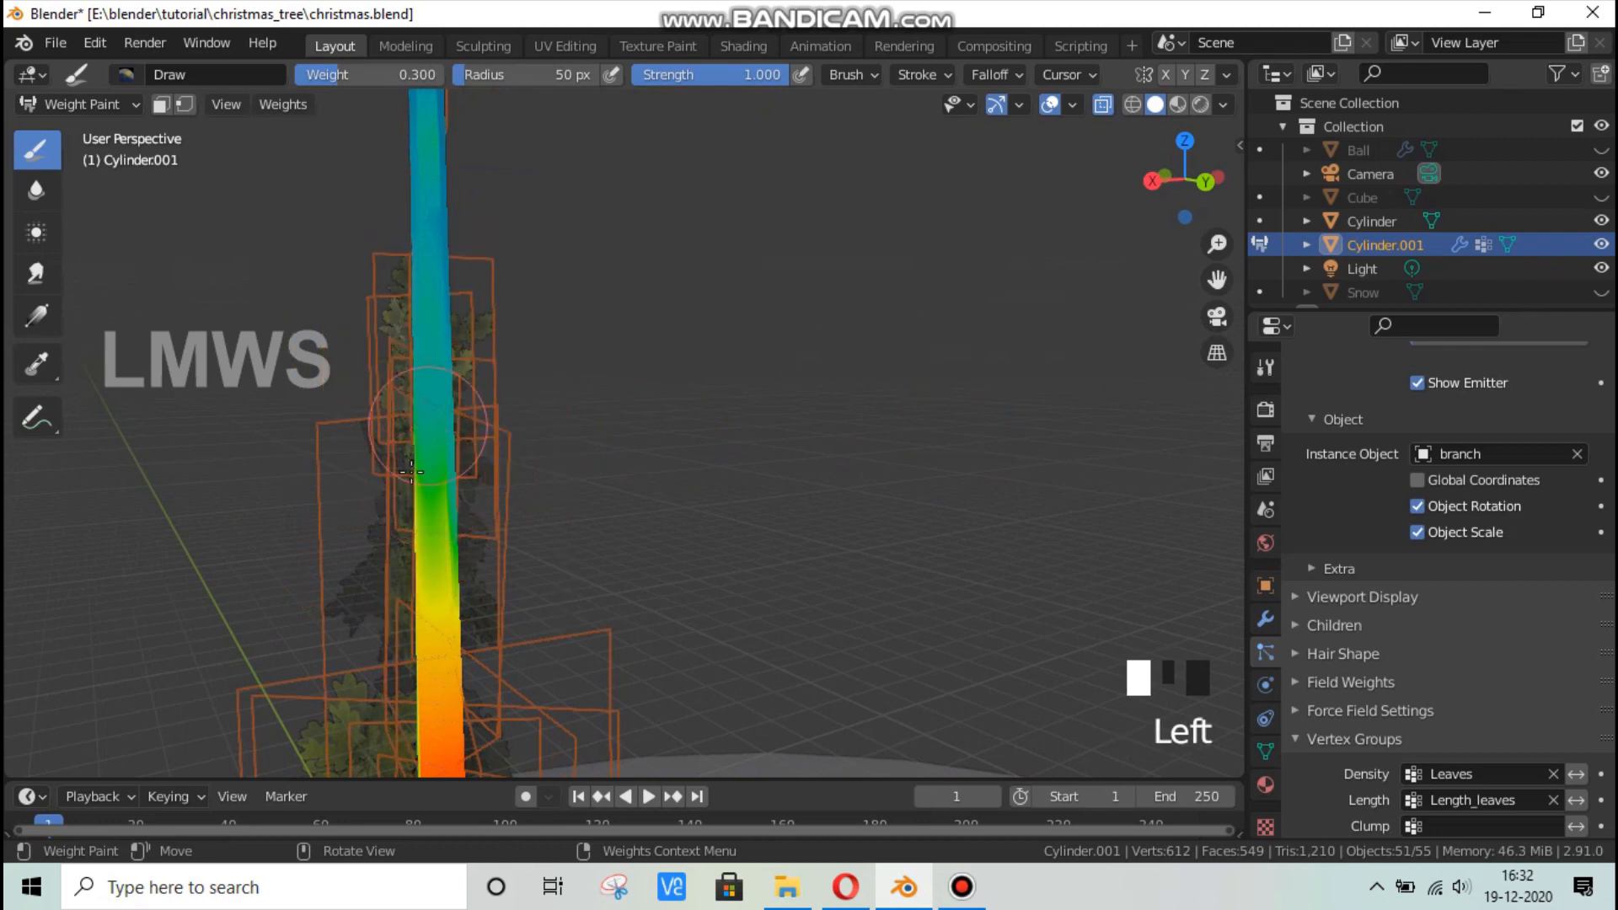
middle_drag(583, 485, 792, 444)
drag(718, 367, 710, 383)
Set the brush weight to 0.4 and paint the trunk band below the 0.3 section from several sides.
shift+middle_drag(712, 390, 735, 446)
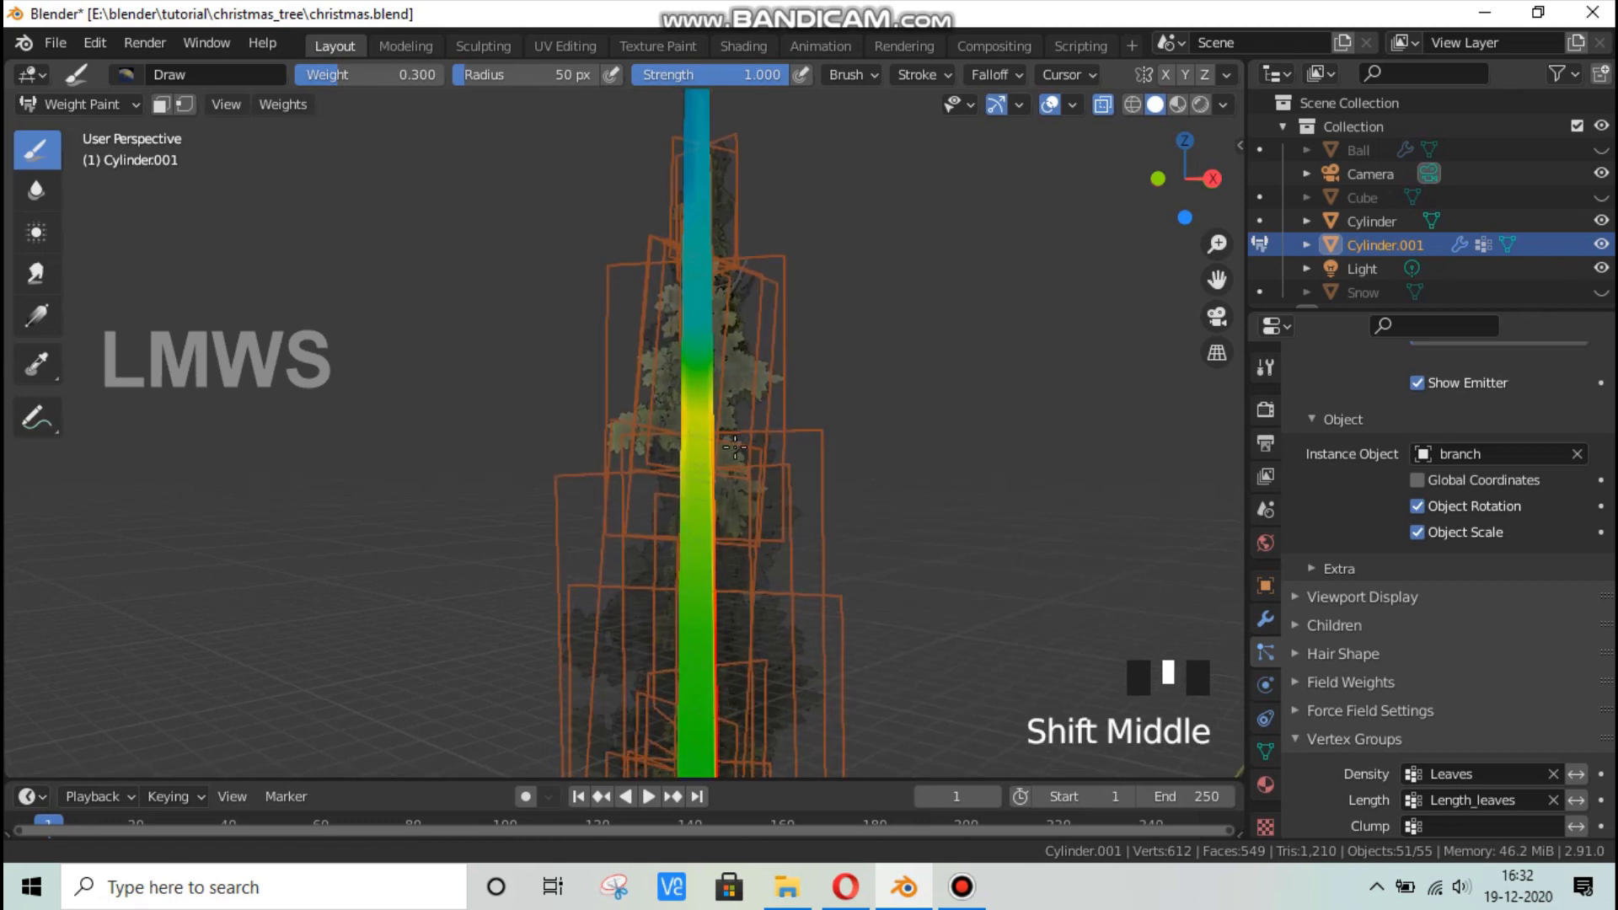
click(362, 77)
text(0.4)
key(Return)
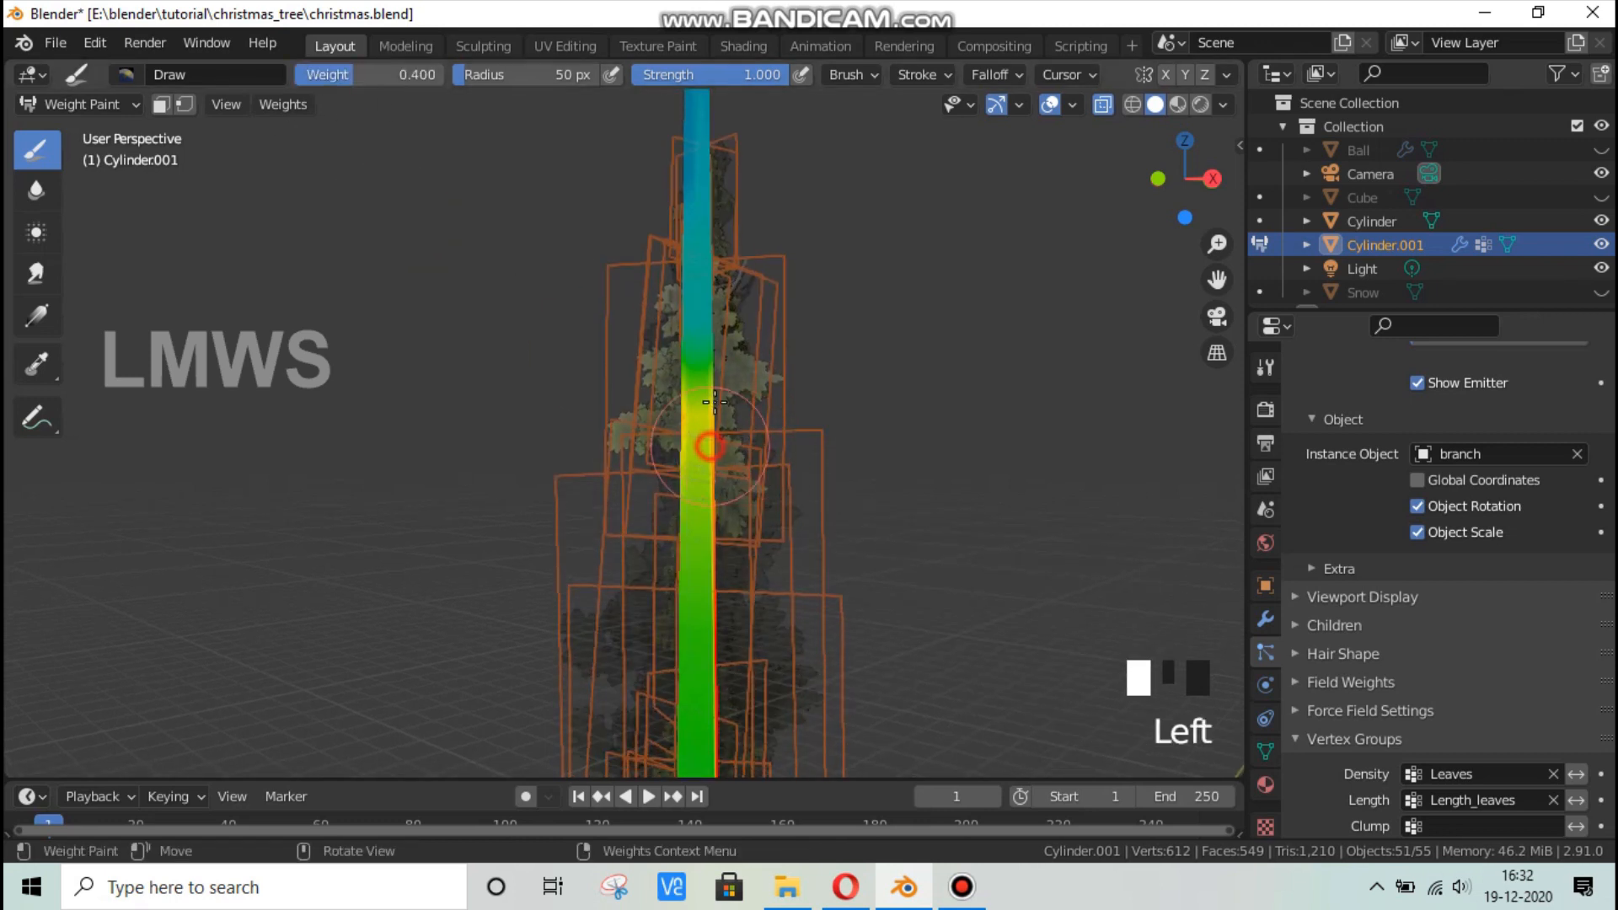
drag(715, 402, 703, 421)
middle_drag(488, 411, 638, 408)
drag(584, 431, 590, 371)
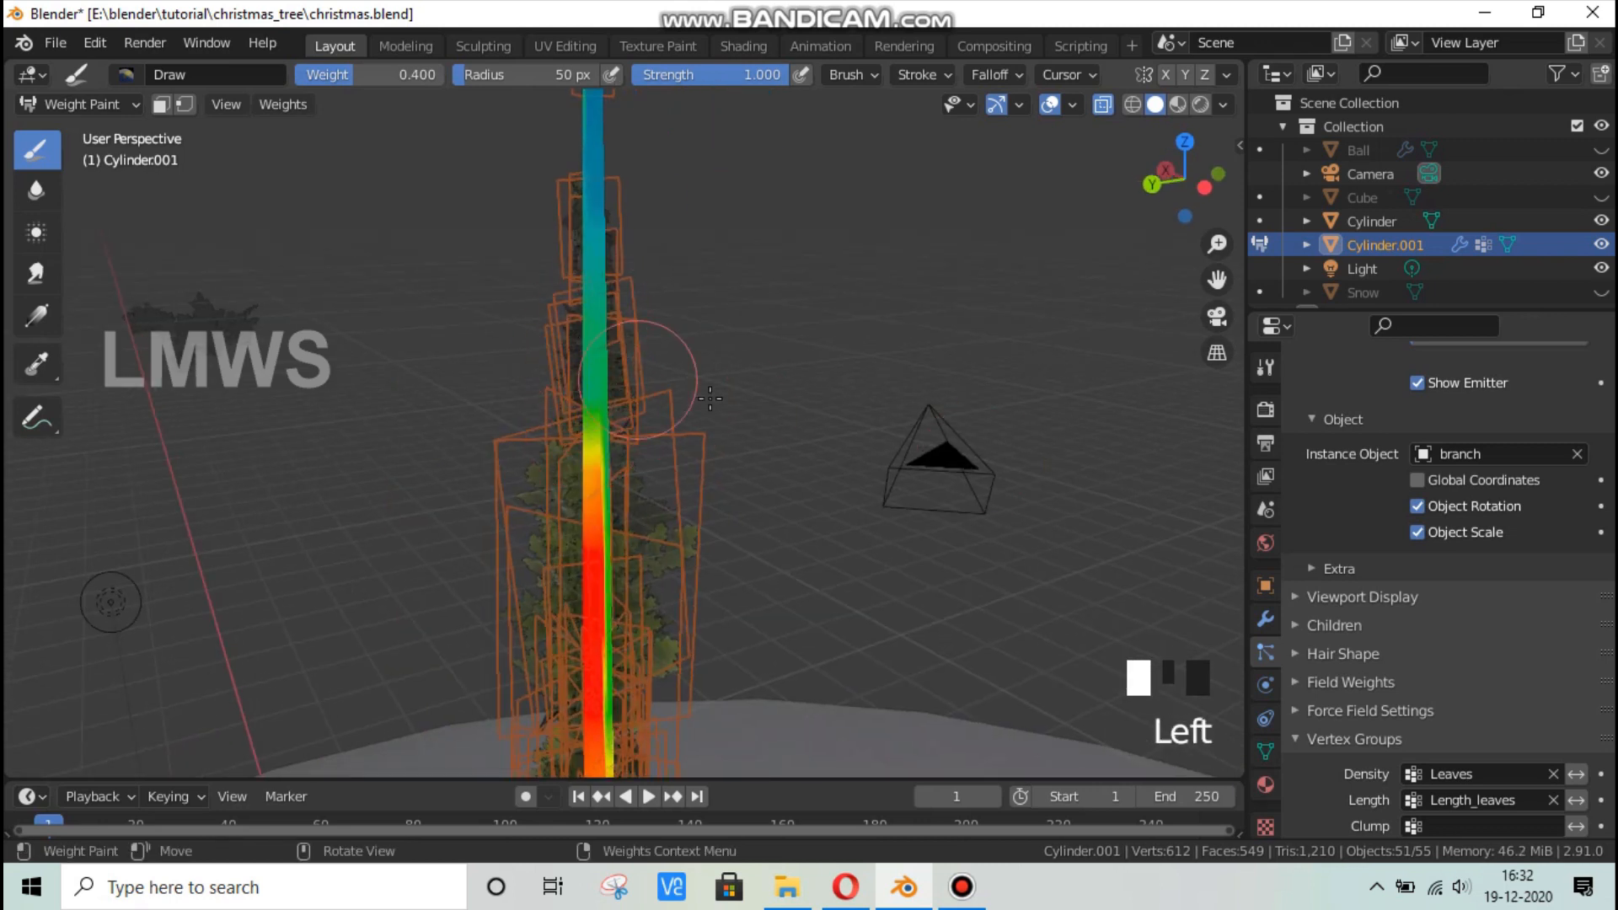
middle_drag(590, 371, 480, 333)
drag(490, 388, 503, 380)
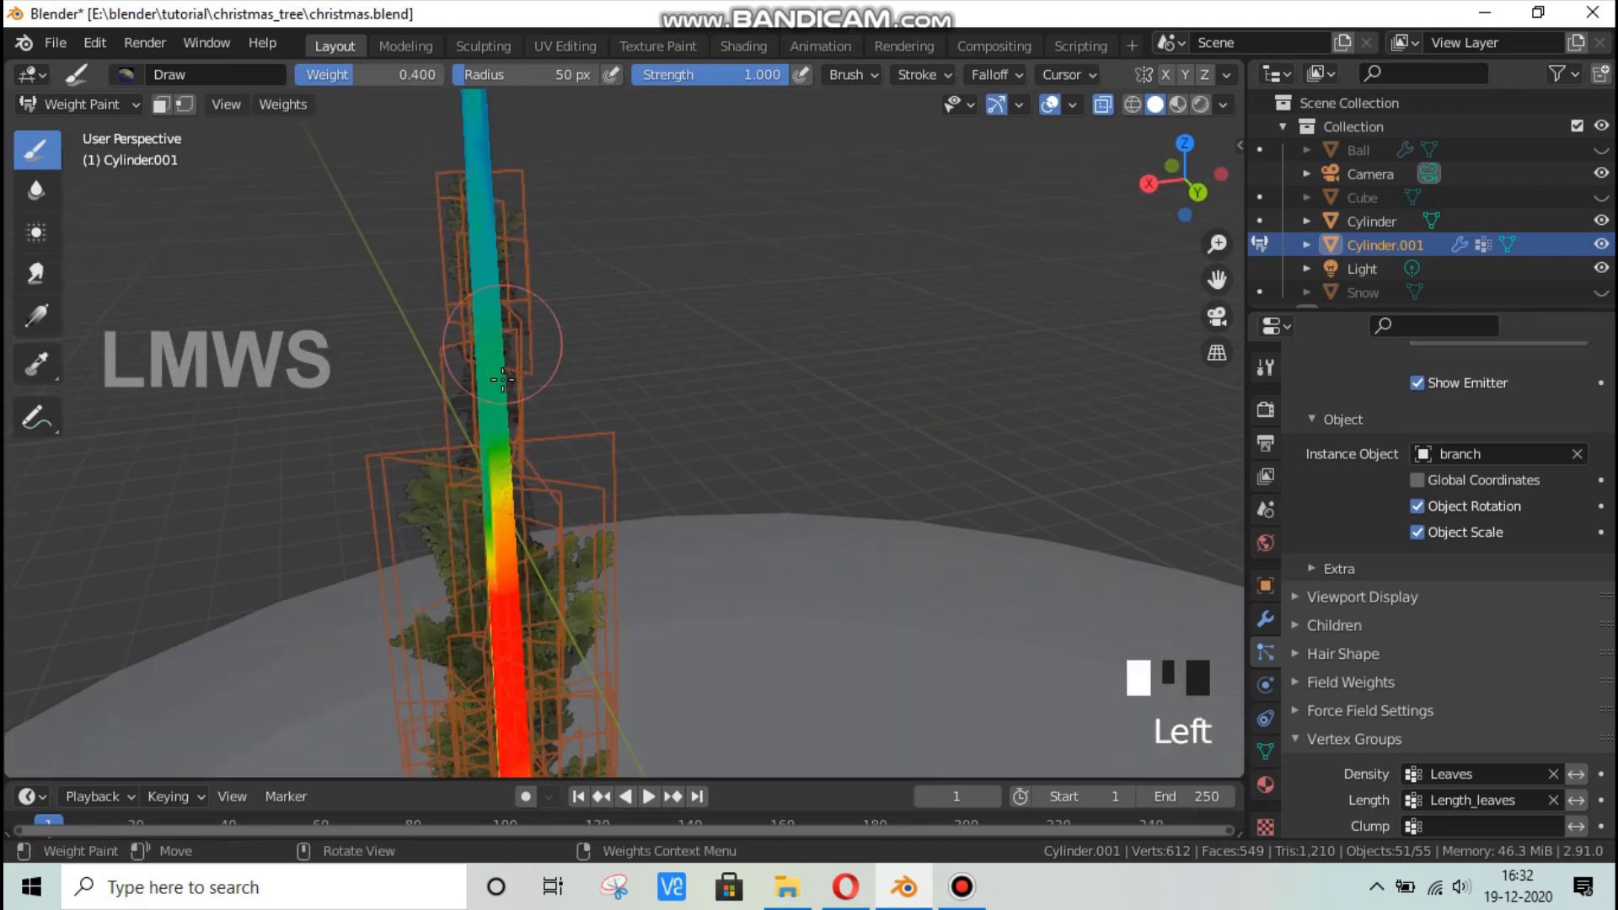
Set the brush weight to 0.5 and paint the middle trunk band below the 0.4 section from several sides.
scroll(635, 412, down, 1)
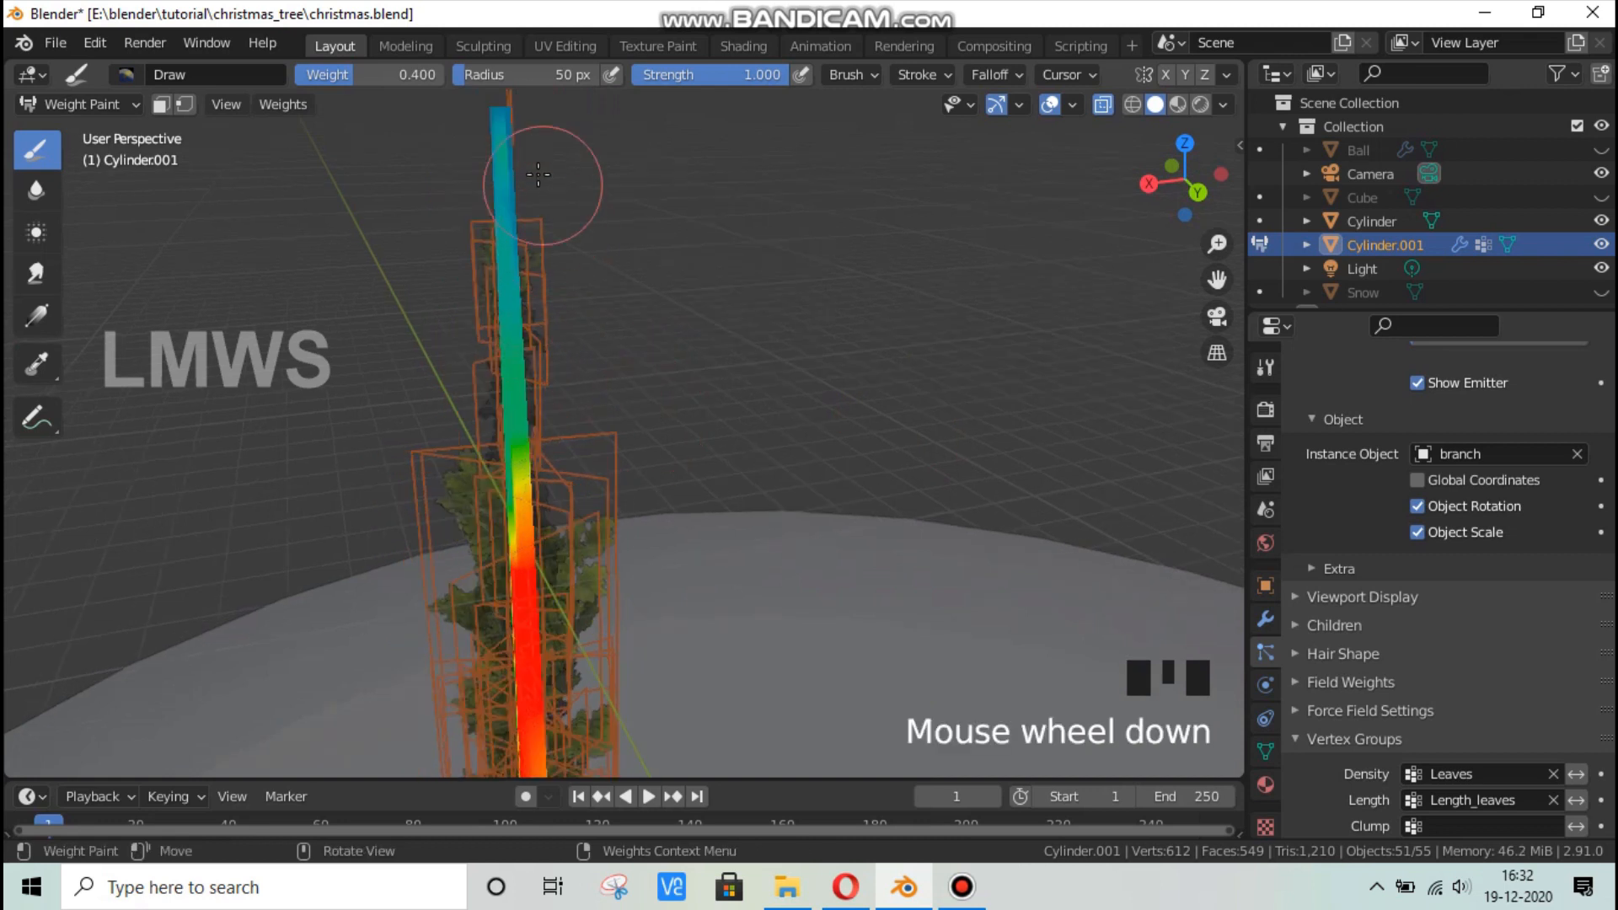
middle_drag(703, 490, 462, 337)
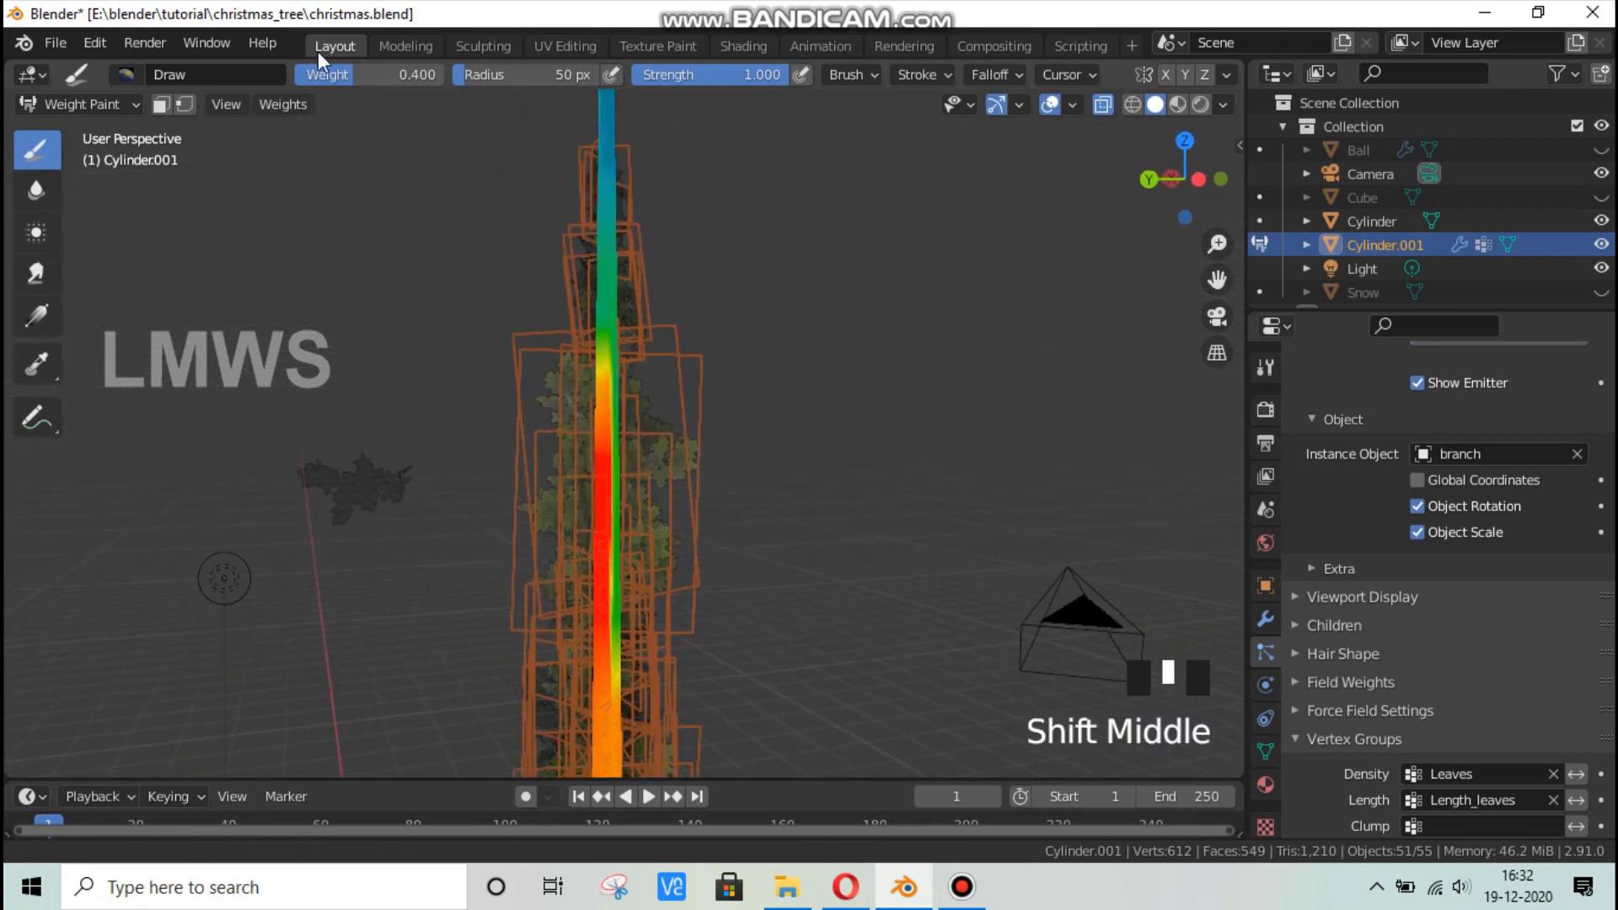
click(373, 67)
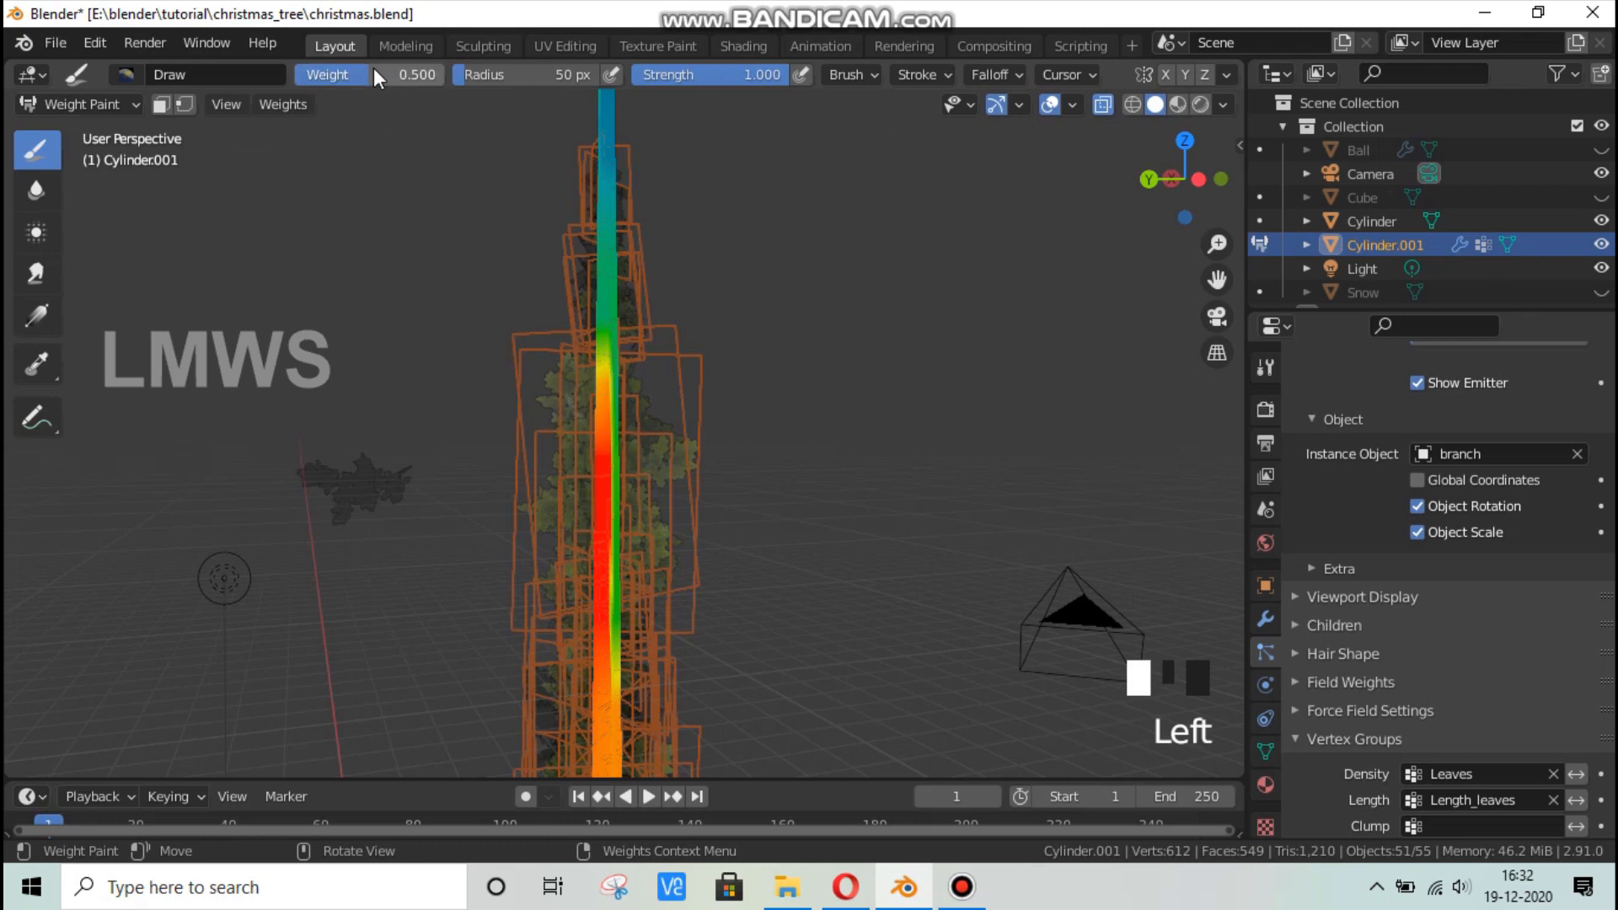
scroll(697, 535, down, 3)
drag(607, 410, 615, 384)
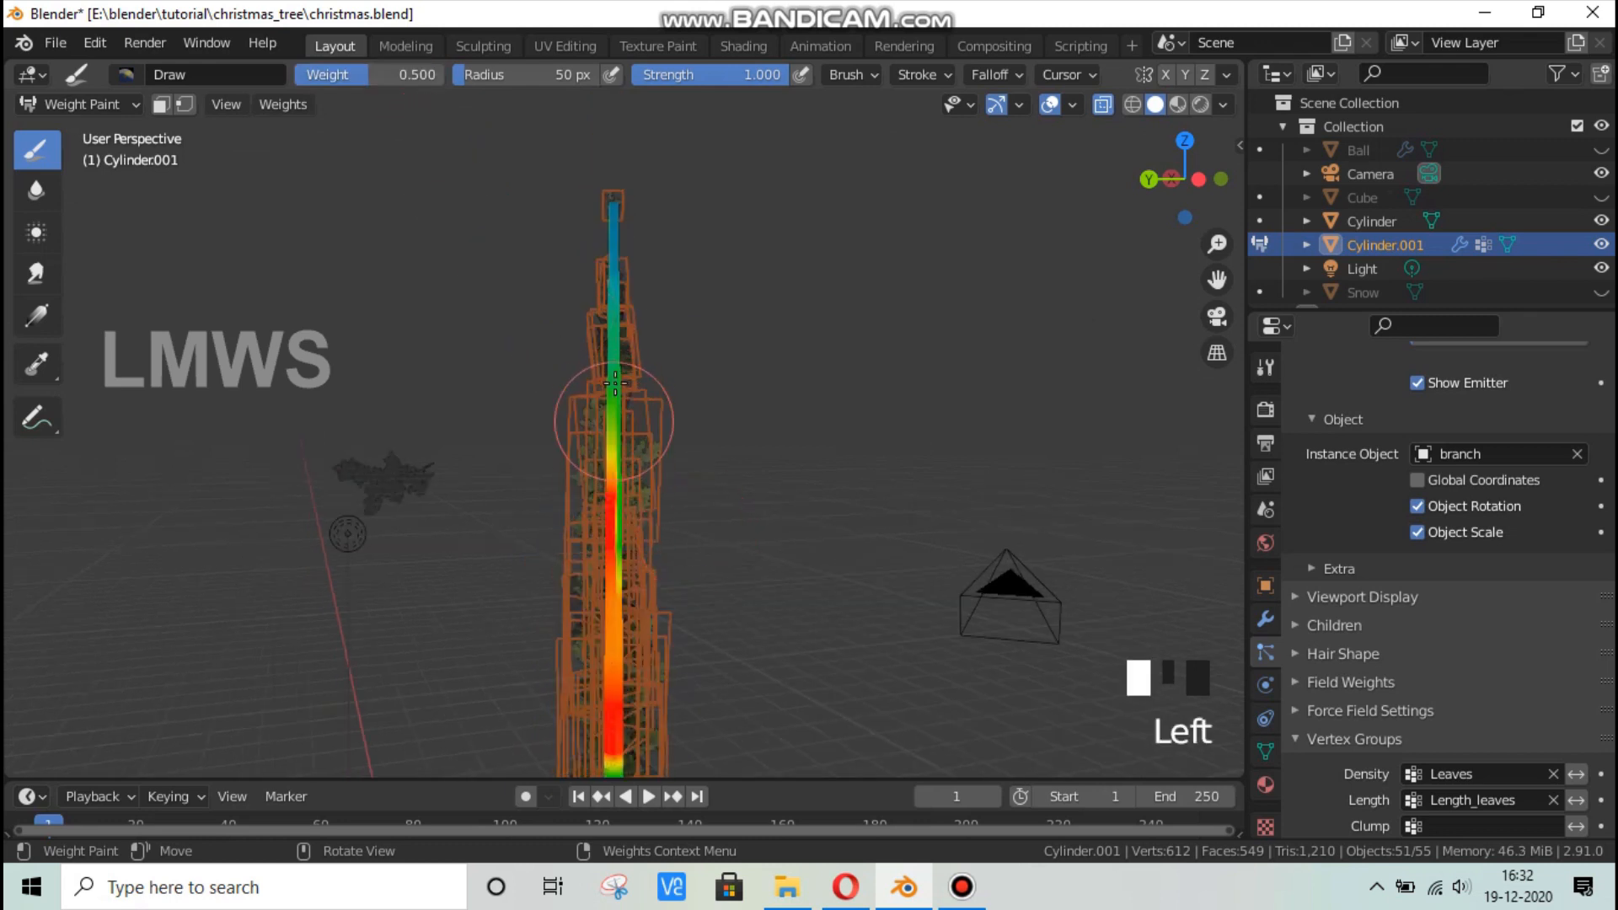
middle_drag(477, 448, 923, 478)
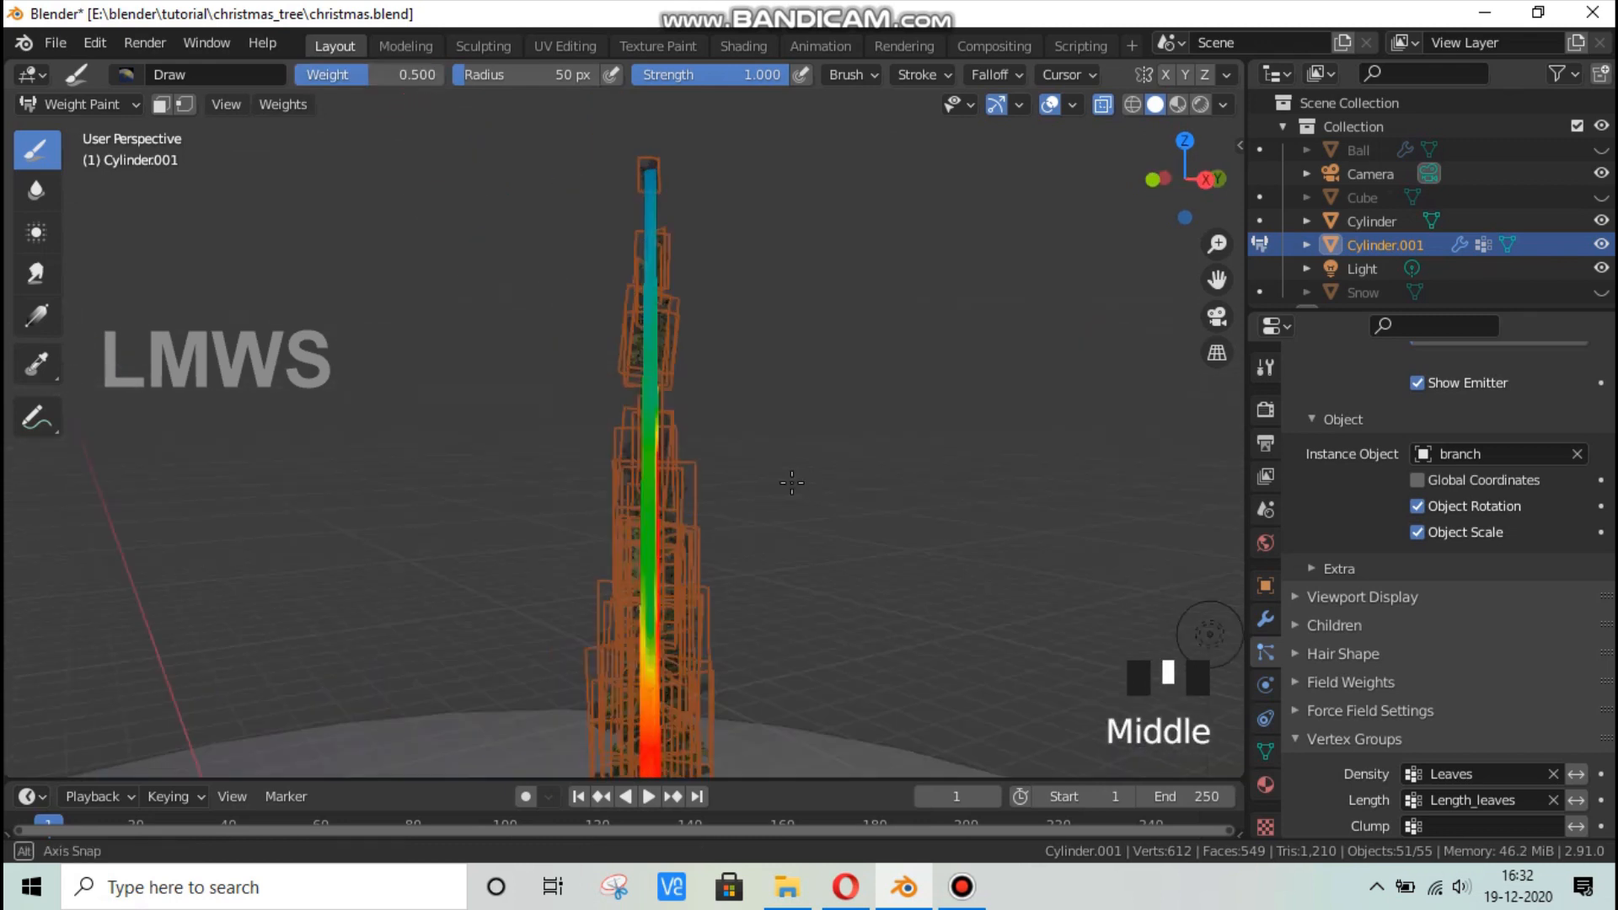
drag(653, 436, 674, 414)
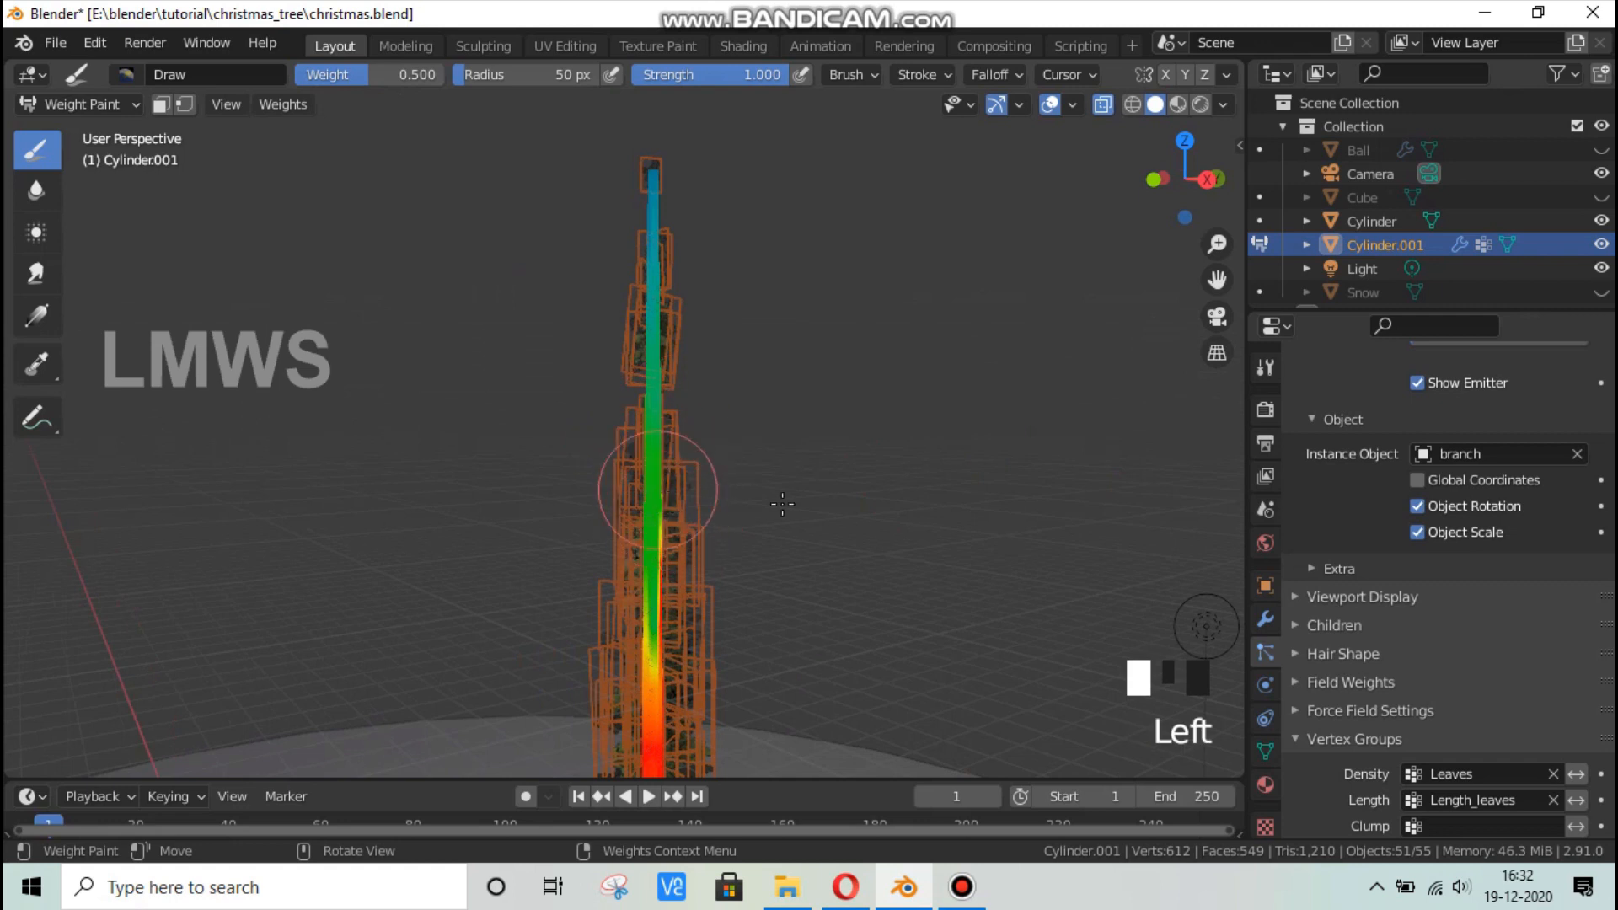
middle_drag(782, 503, 536, 480)
drag(570, 382, 557, 484)
scroll(691, 401, down, 2)
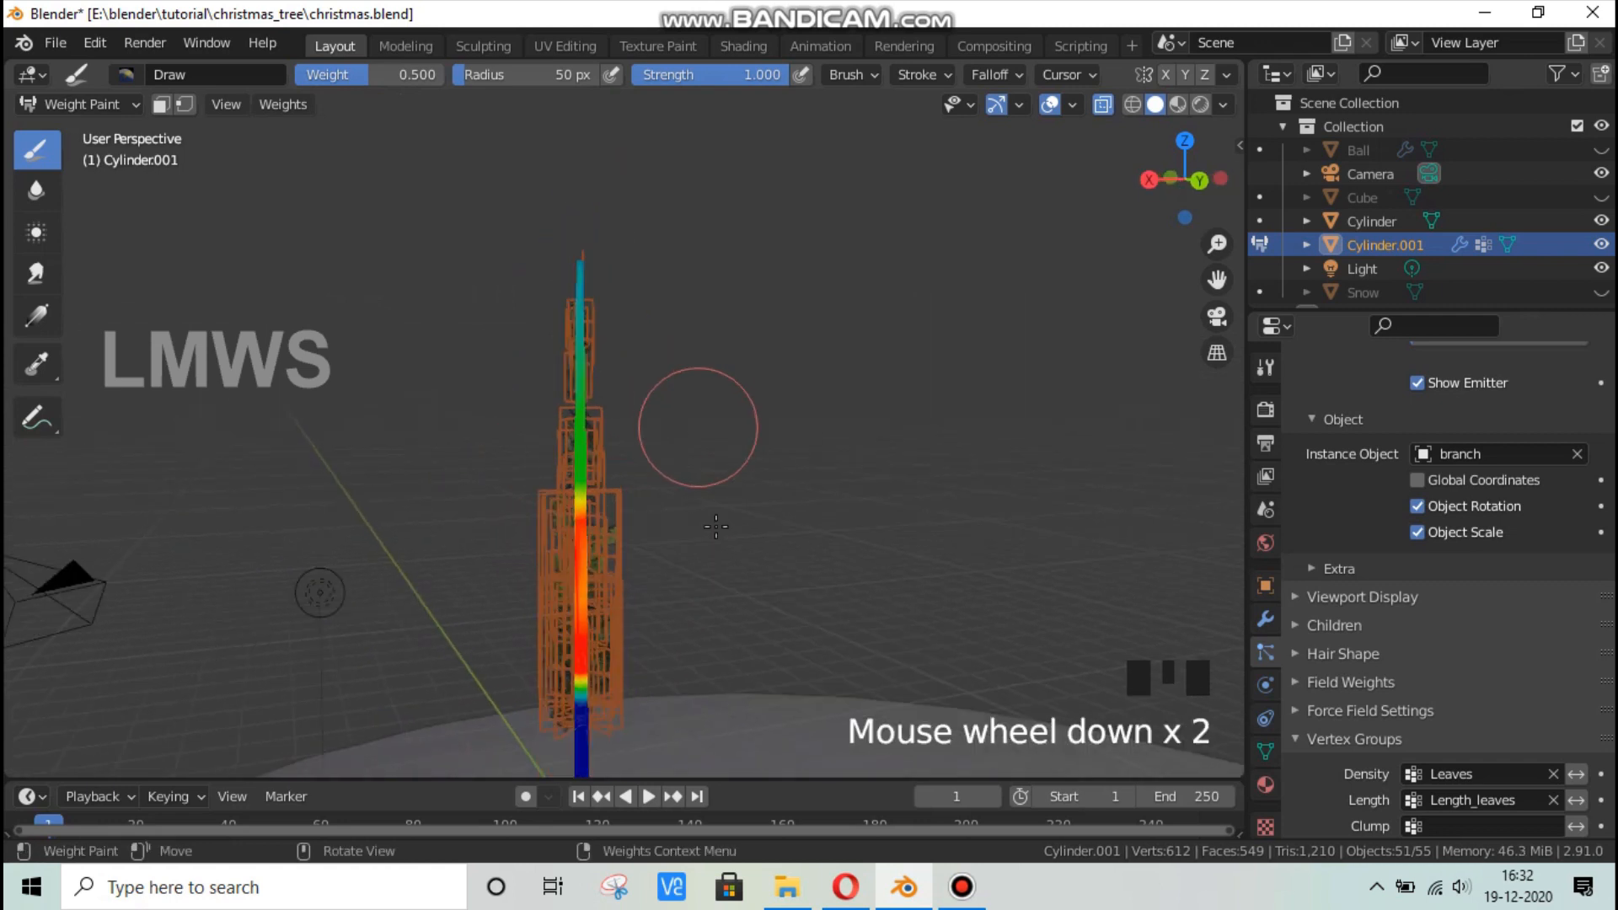
Set the brush weight to 0.6, paint the trunk band below the 0.5 section from several sides, and save the file.
middle_drag(691, 401, 666, 522)
key(alt+a)
scroll(641, 594, up, 2)
shift+middle_drag(641, 595, 703, 548)
text(6)
click(368, 70)
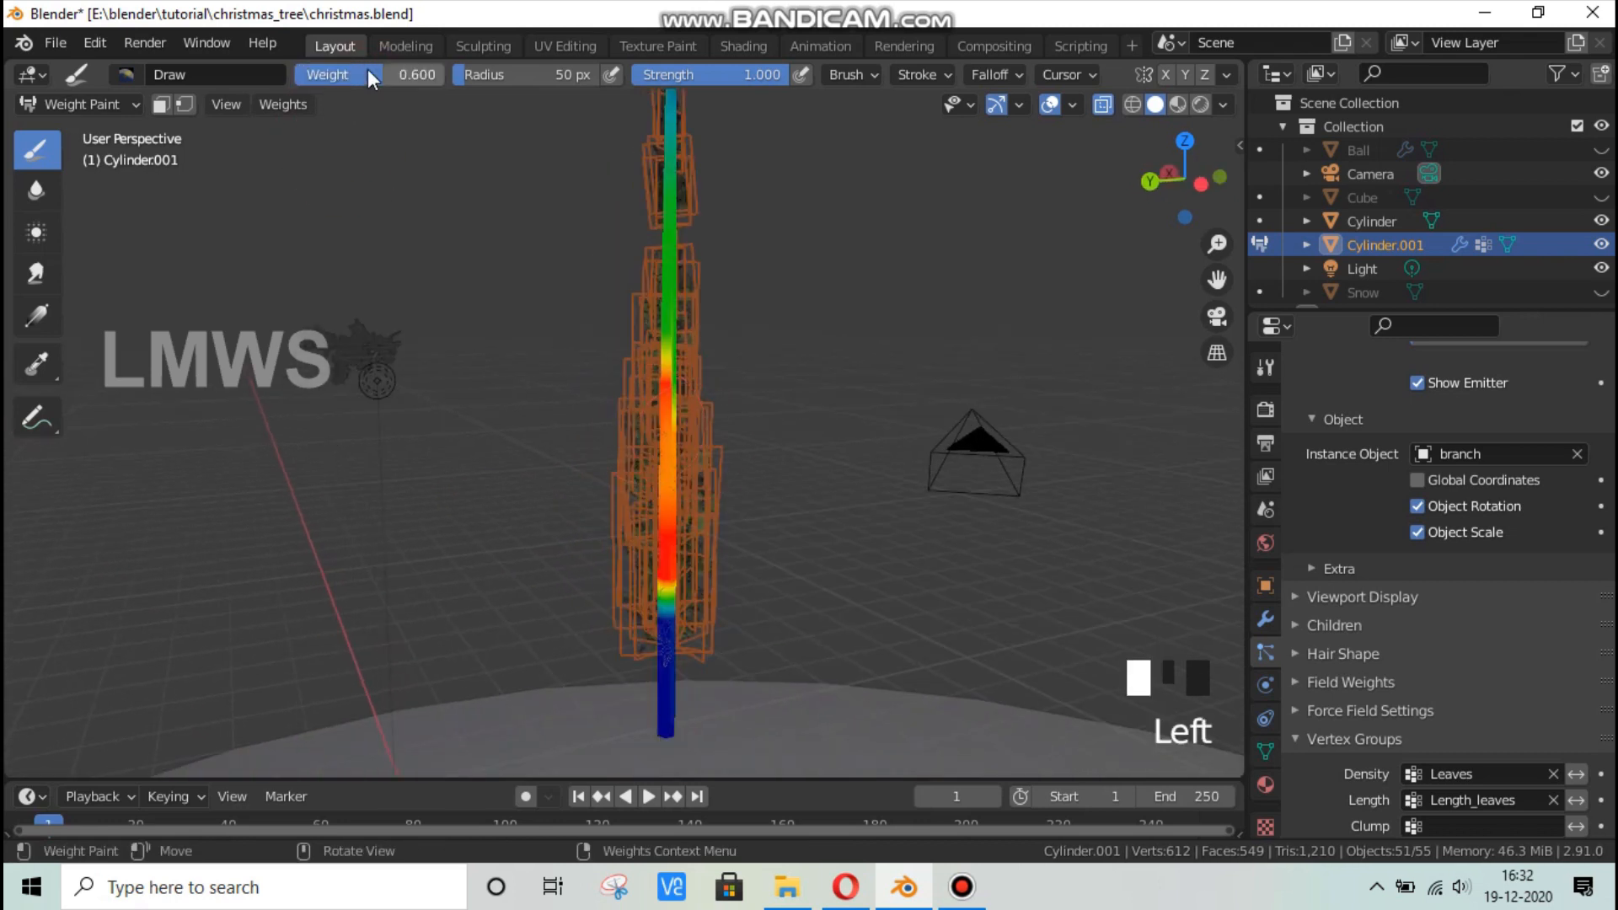
drag(660, 381, 670, 373)
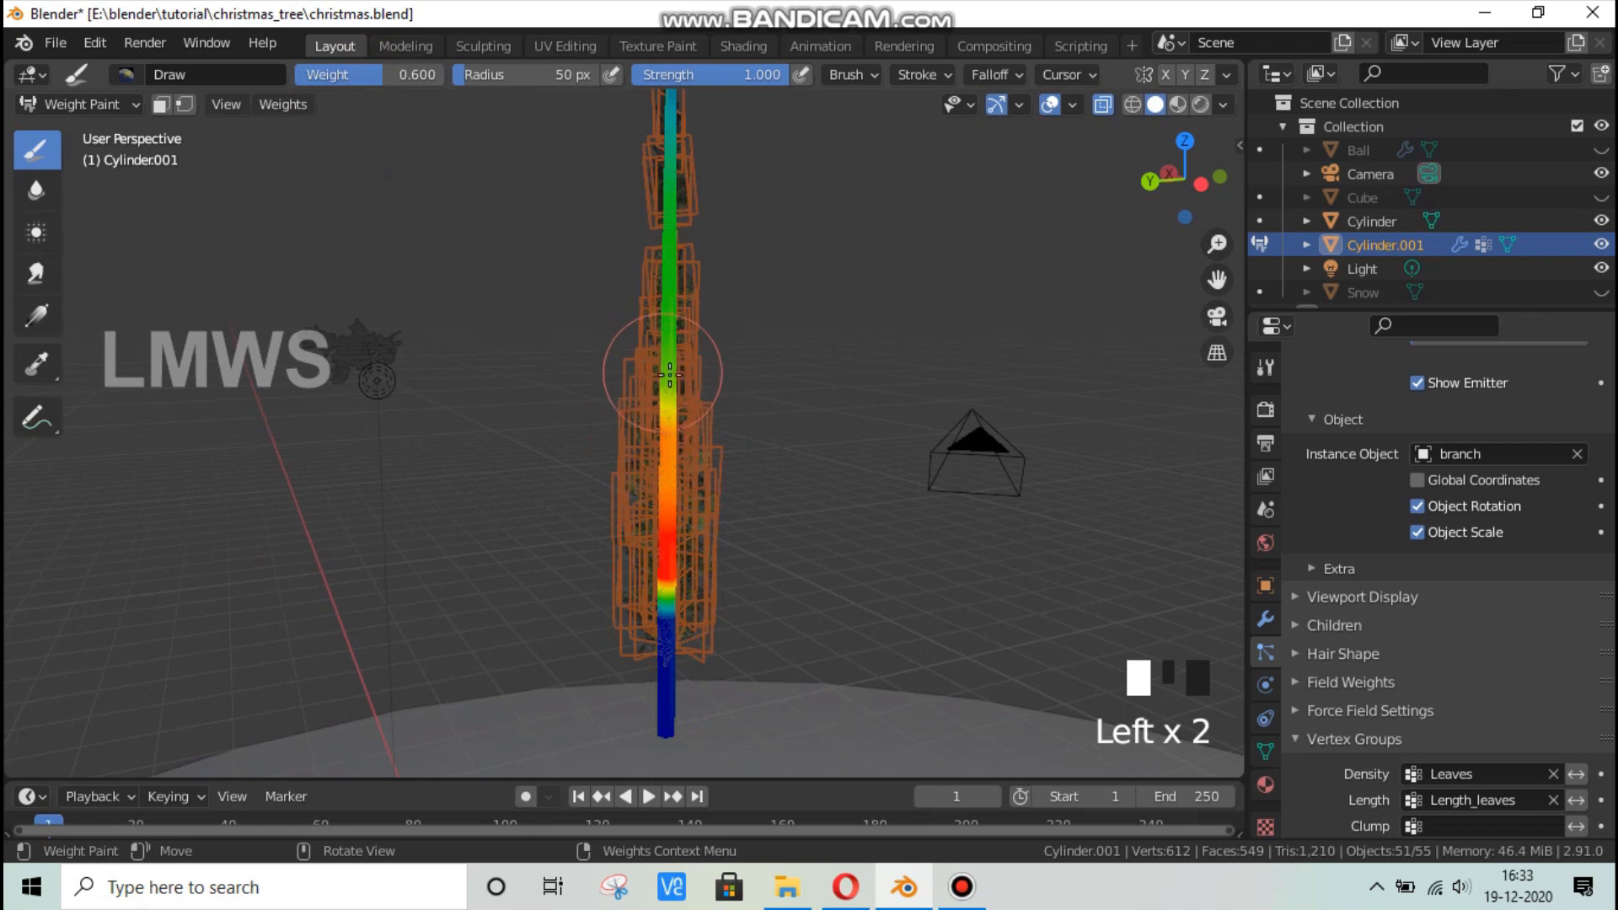
middle_drag(723, 400, 658, 314)
drag(658, 314, 637, 344)
mouse_move(636, 342)
middle_down()
mouse_move(736, 358)
mouse_move(540, 400)
middle_up()
click(729, 372)
click(543, 404)
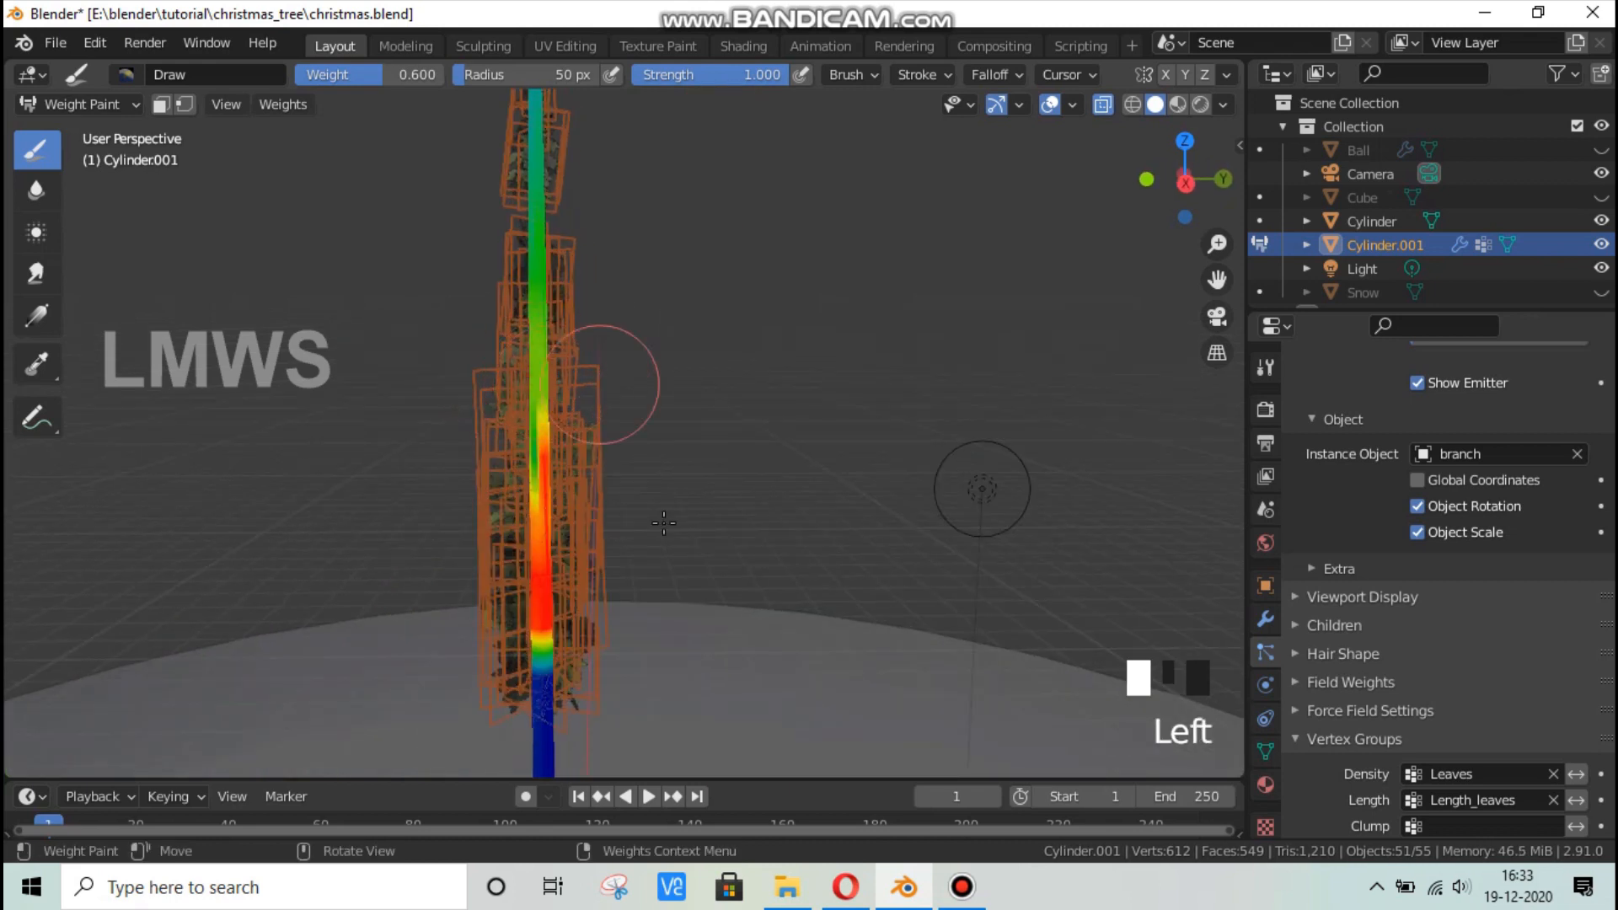
scroll(601, 384, down, 2)
shift+middle_drag(661, 406, 687, 396)
key(ctrl+s)
Set the brush weight to 0.75 and paint the trunk band below the 0.6 section around its sides.
click(377, 75)
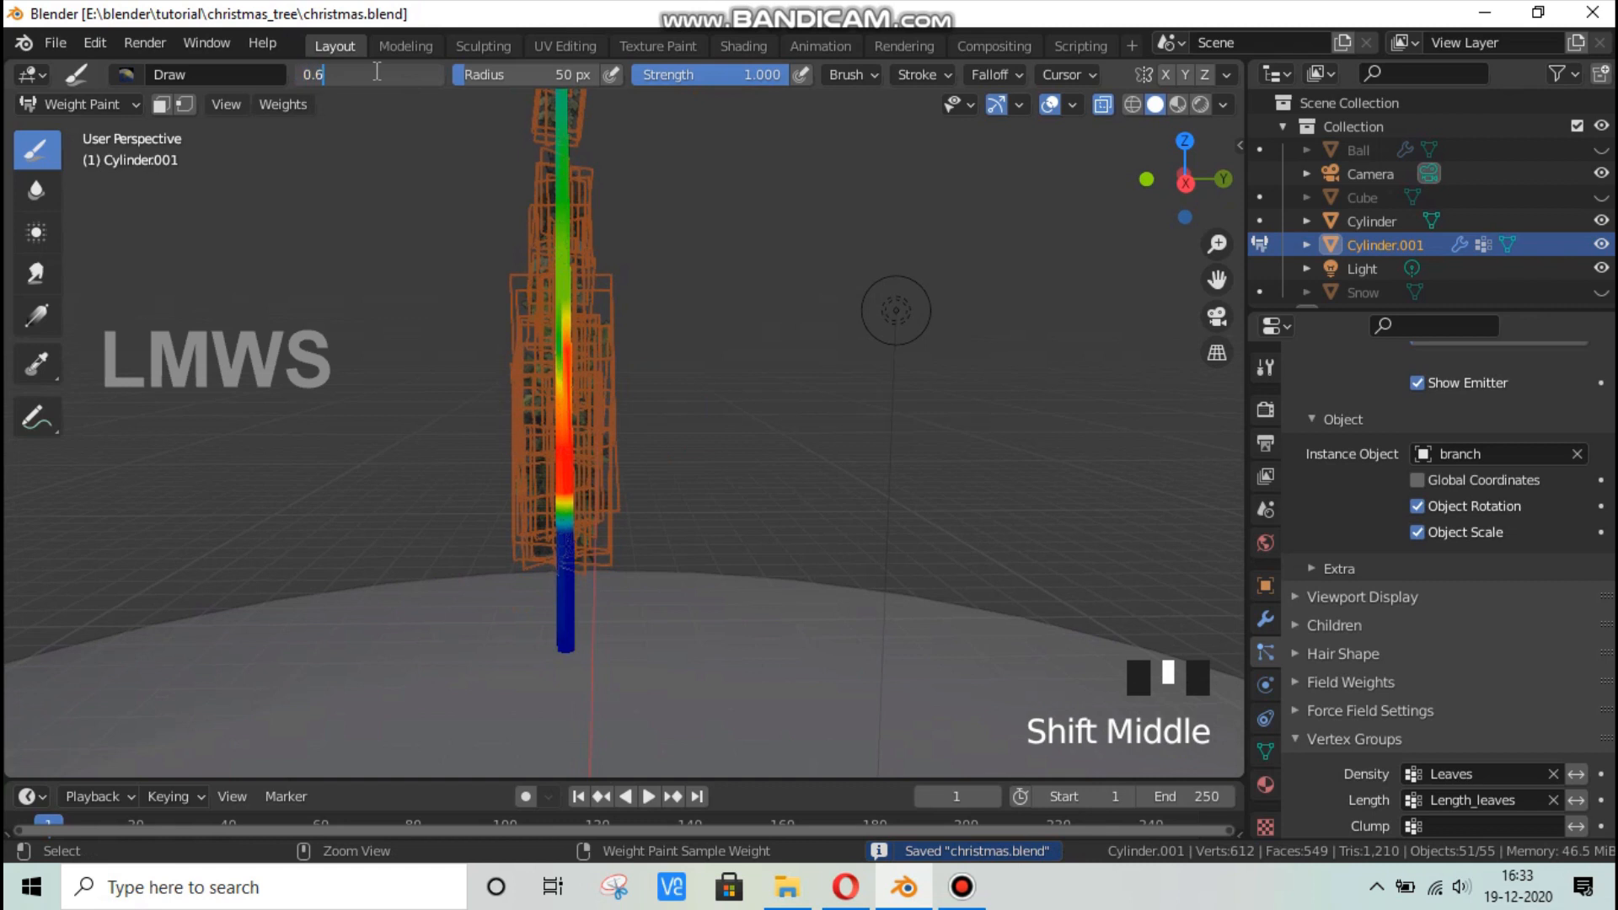
text(.75)
key(Return)
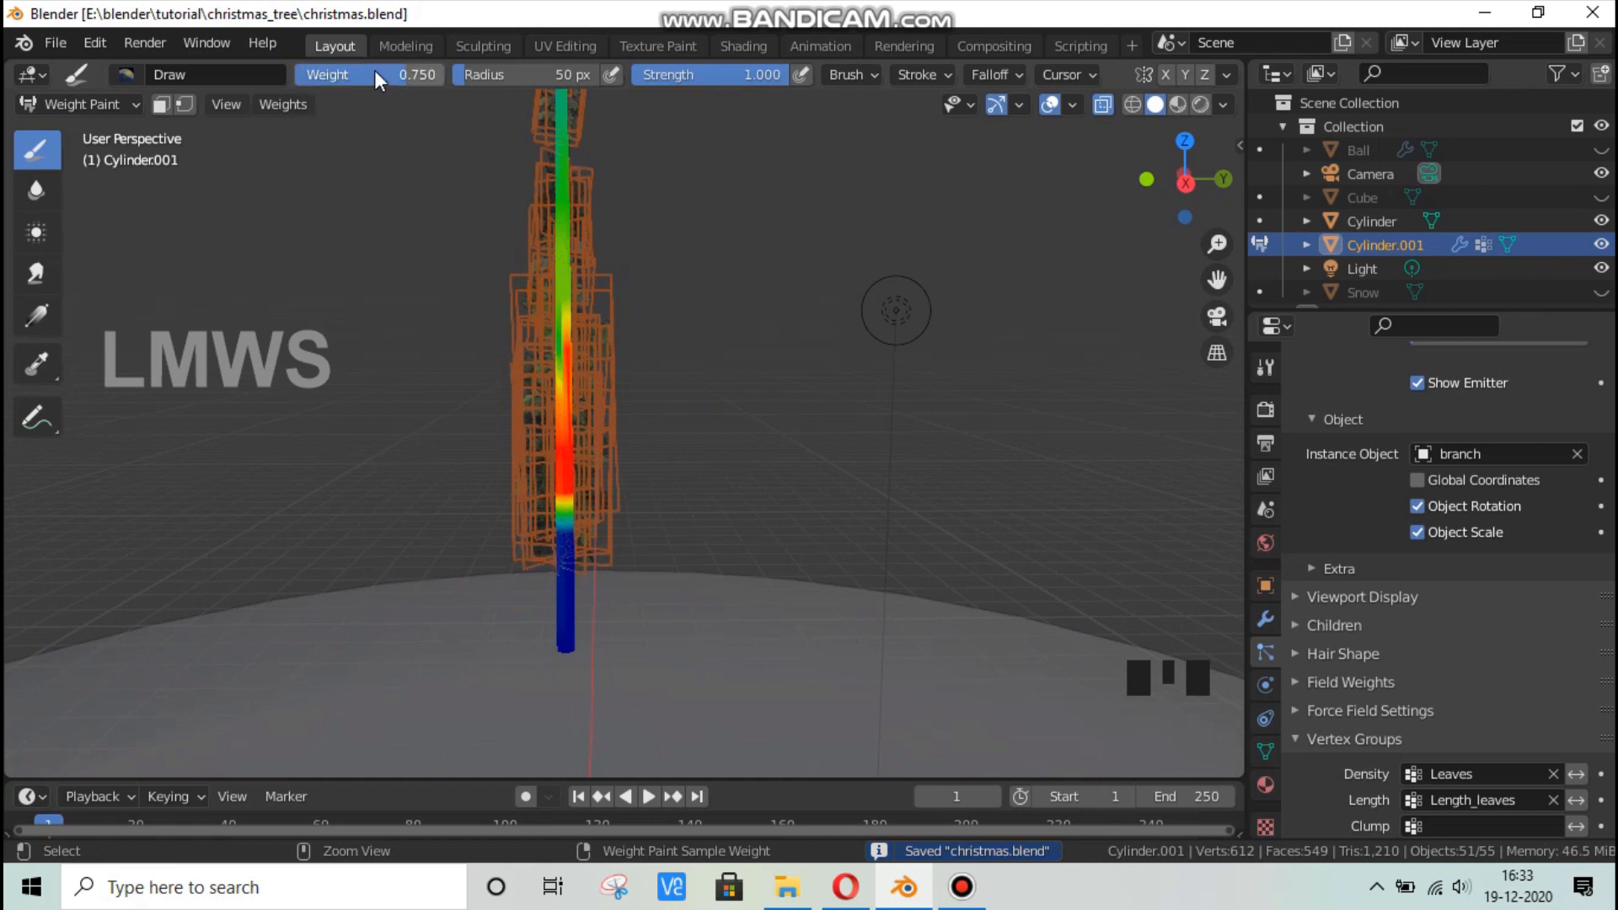
scroll(645, 320, up, 2)
drag(555, 296, 546, 324)
middle_drag(546, 324, 712, 319)
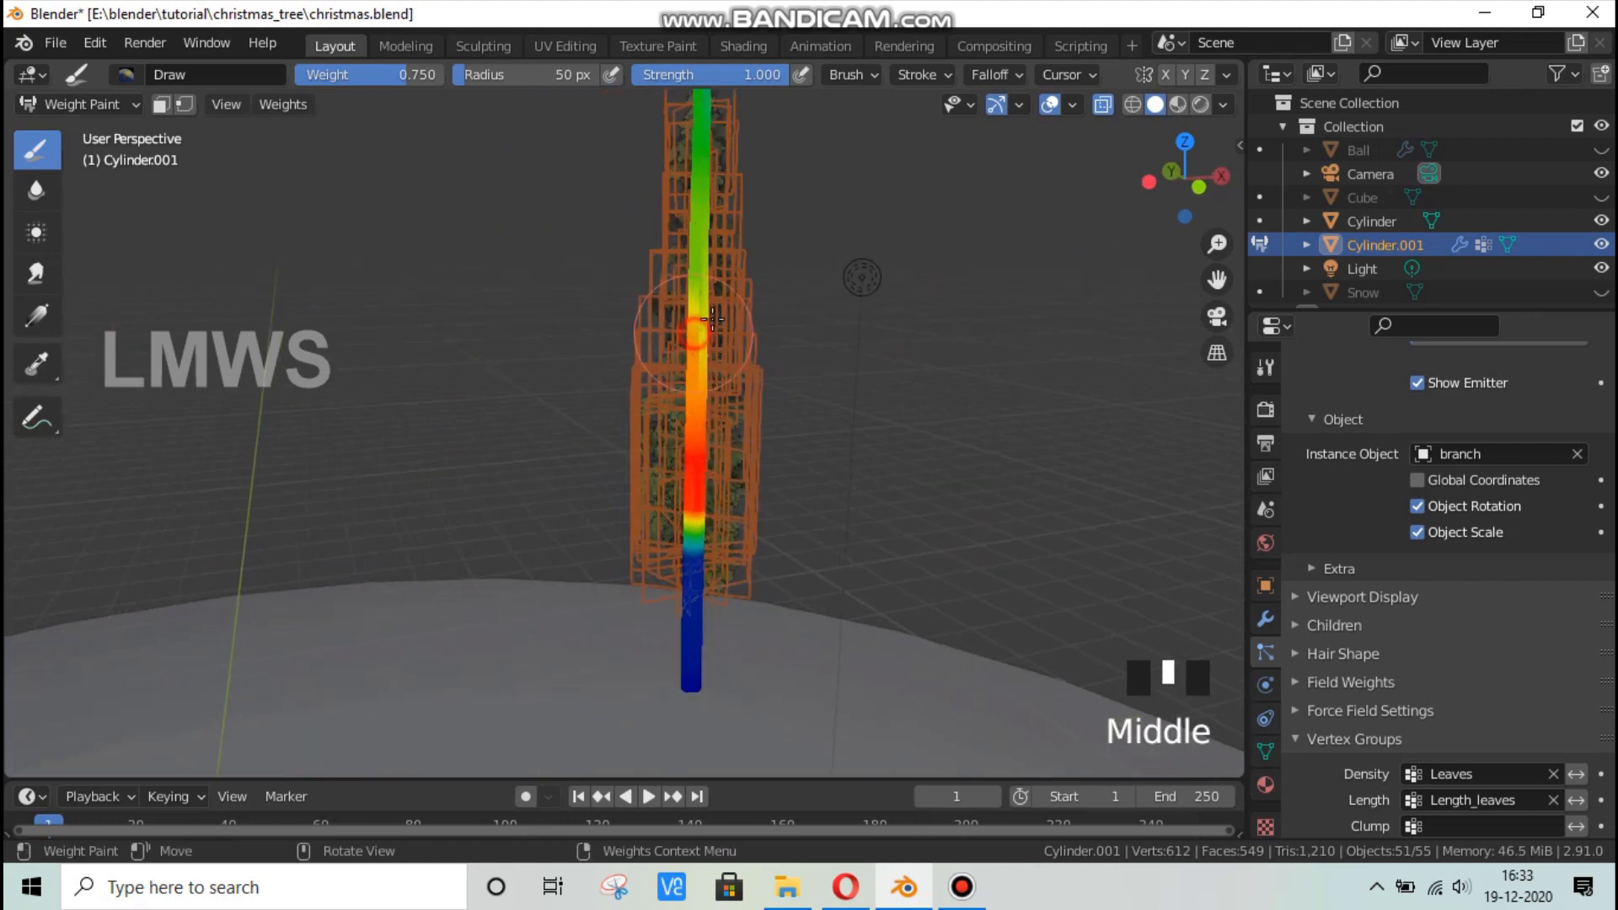
drag(712, 318, 694, 313)
middle_drag(675, 338, 709, 334)
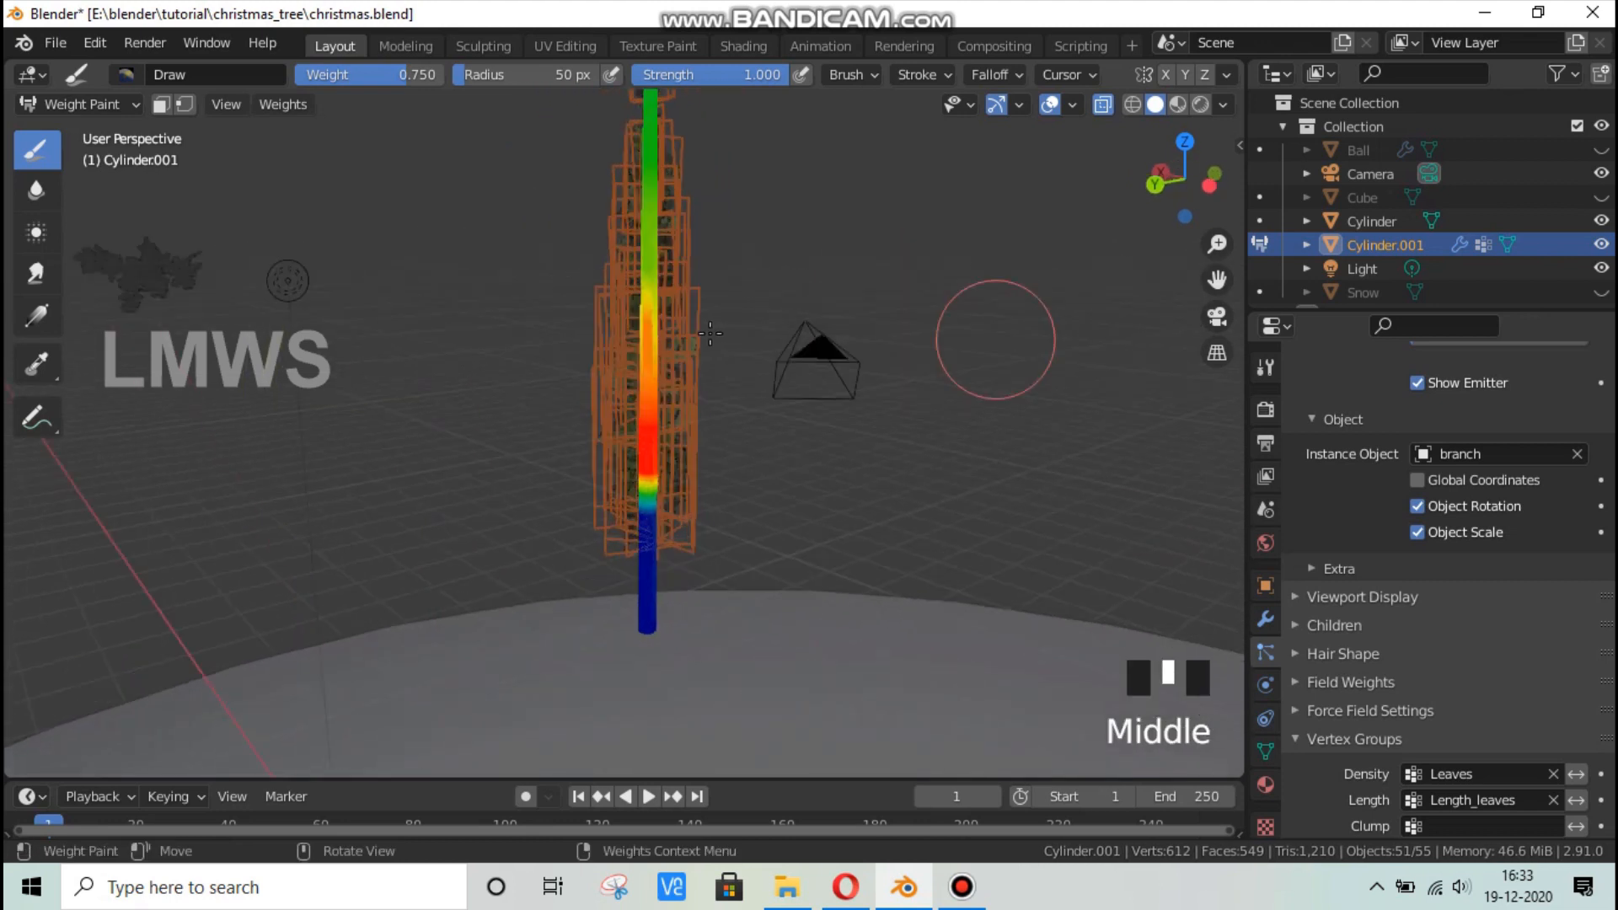
drag(653, 325, 656, 300)
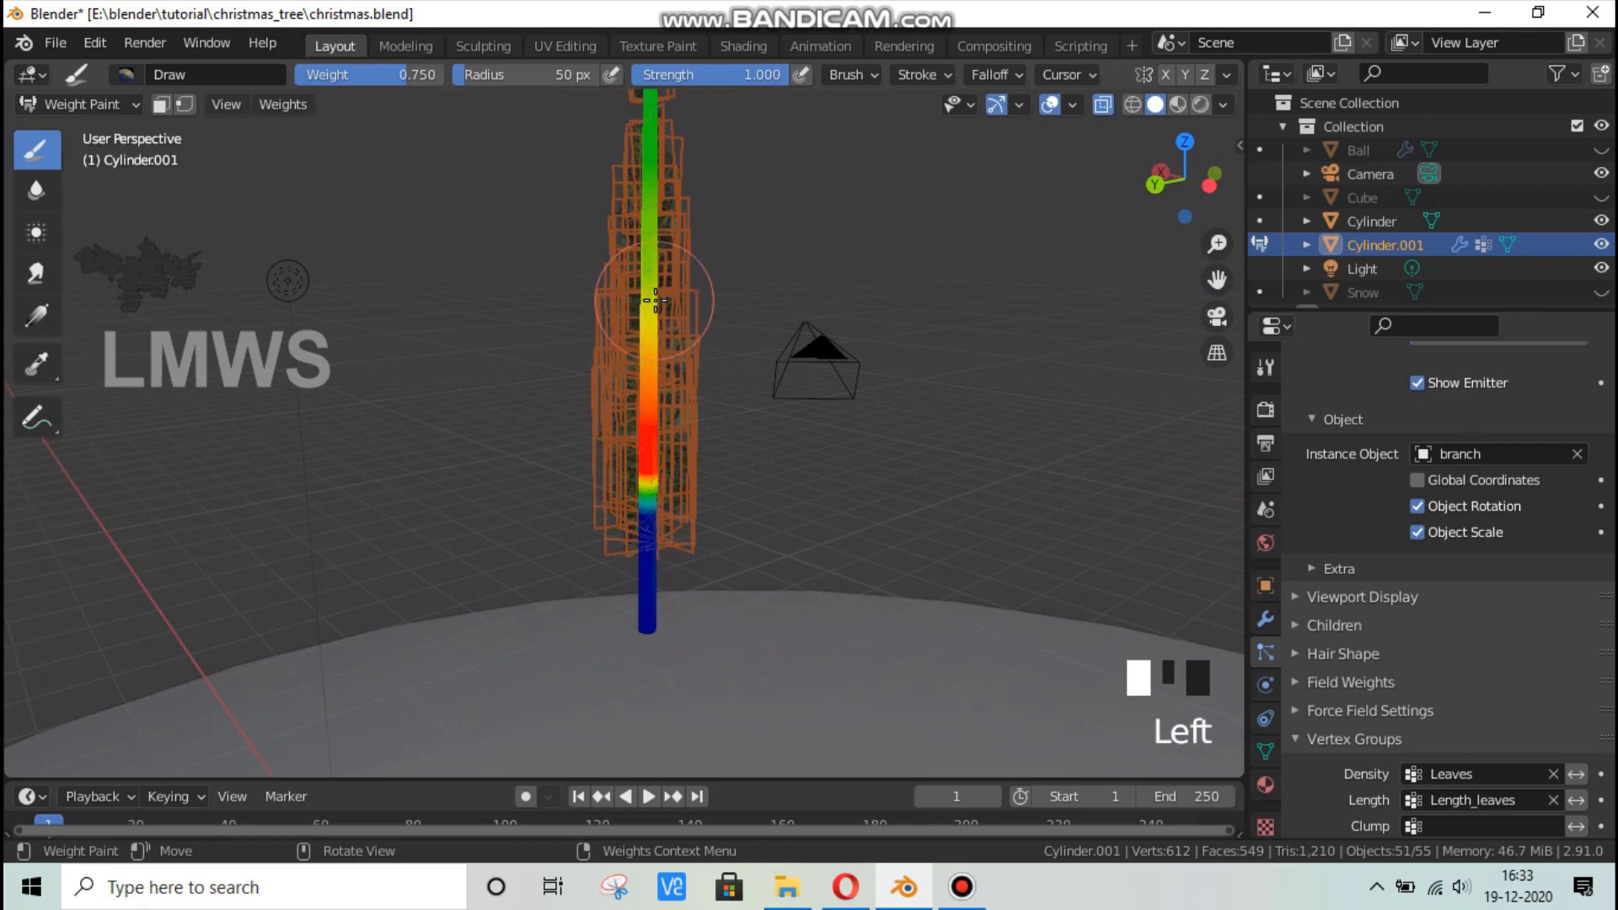
Set the brush weight to 0.8 and paint over the lower trunk band around the 0.75 section.
click(386, 74)
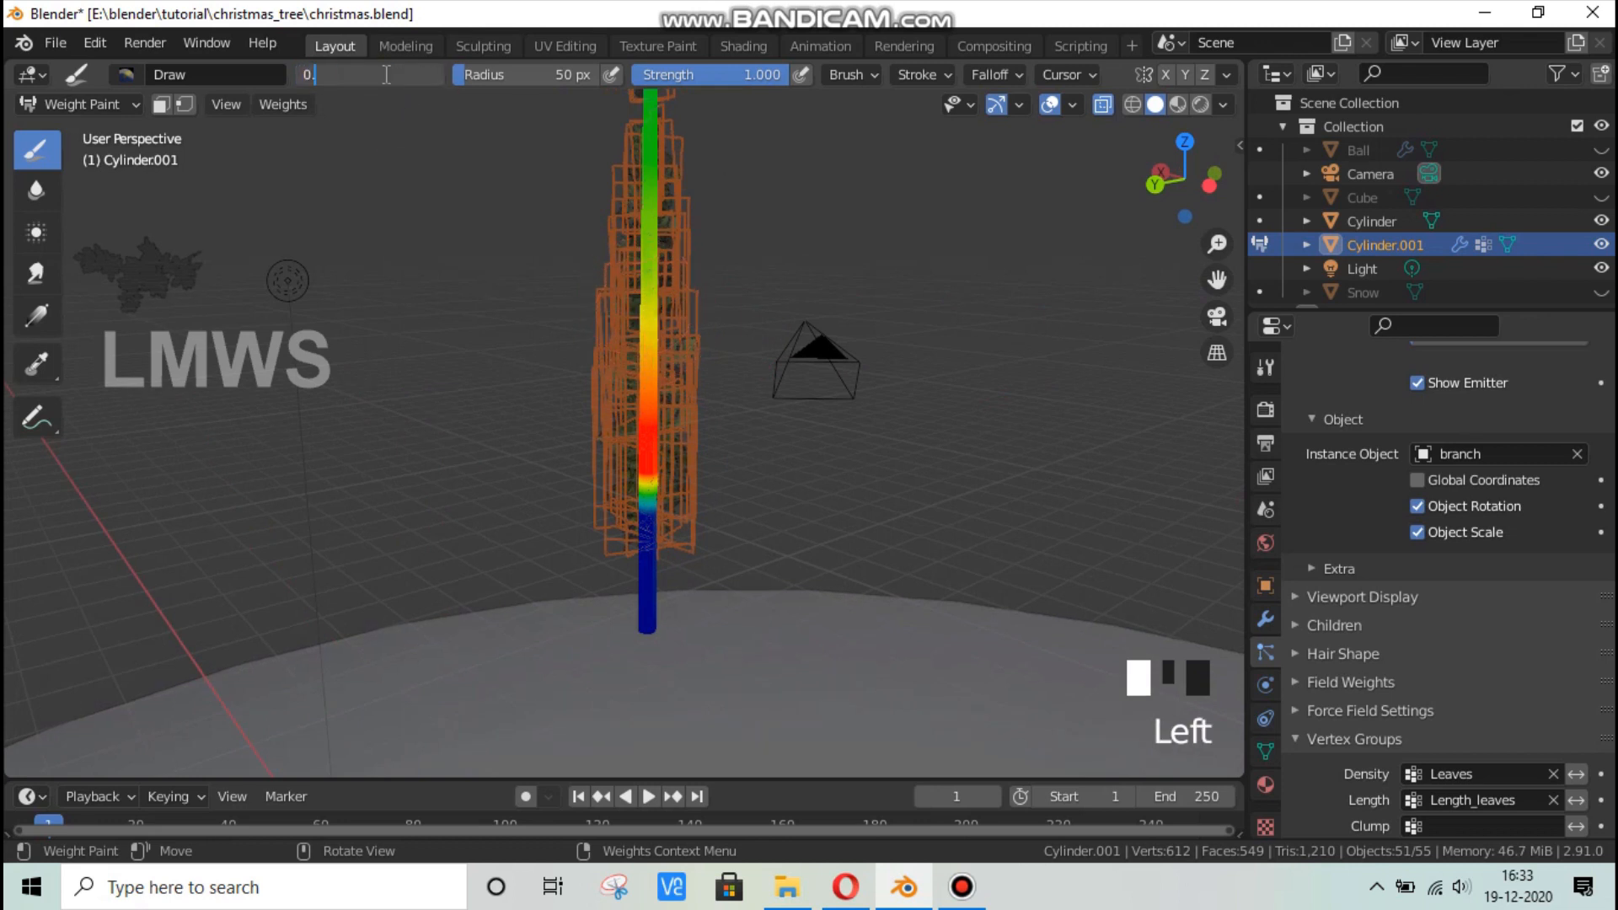
click(388, 84)
scroll(704, 360, up, 1)
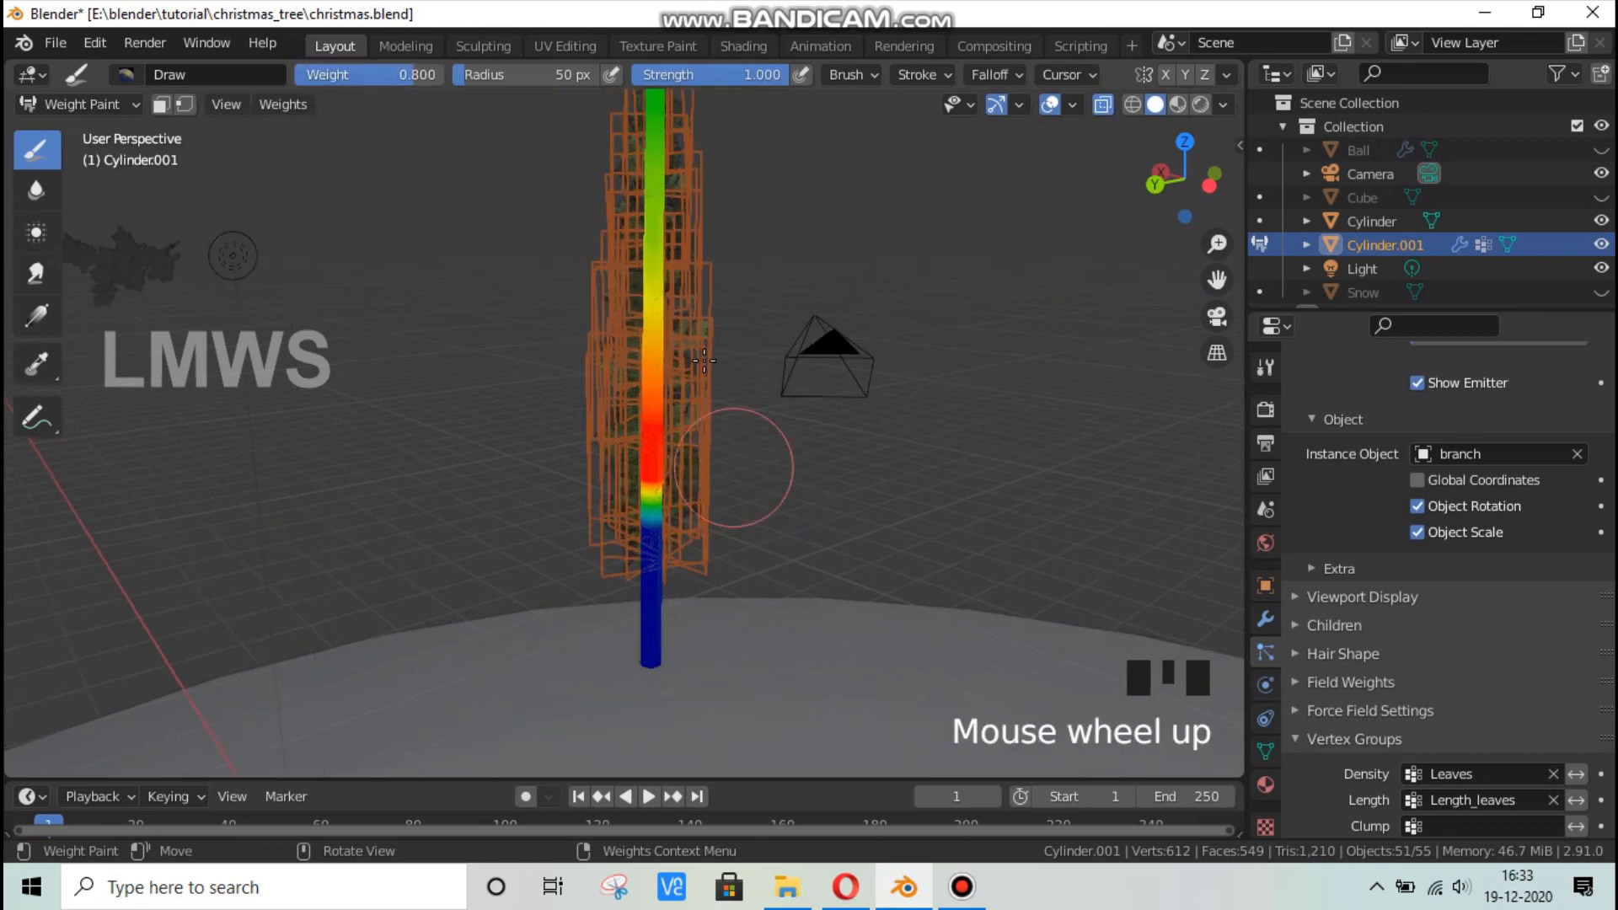
drag(635, 310, 670, 313)
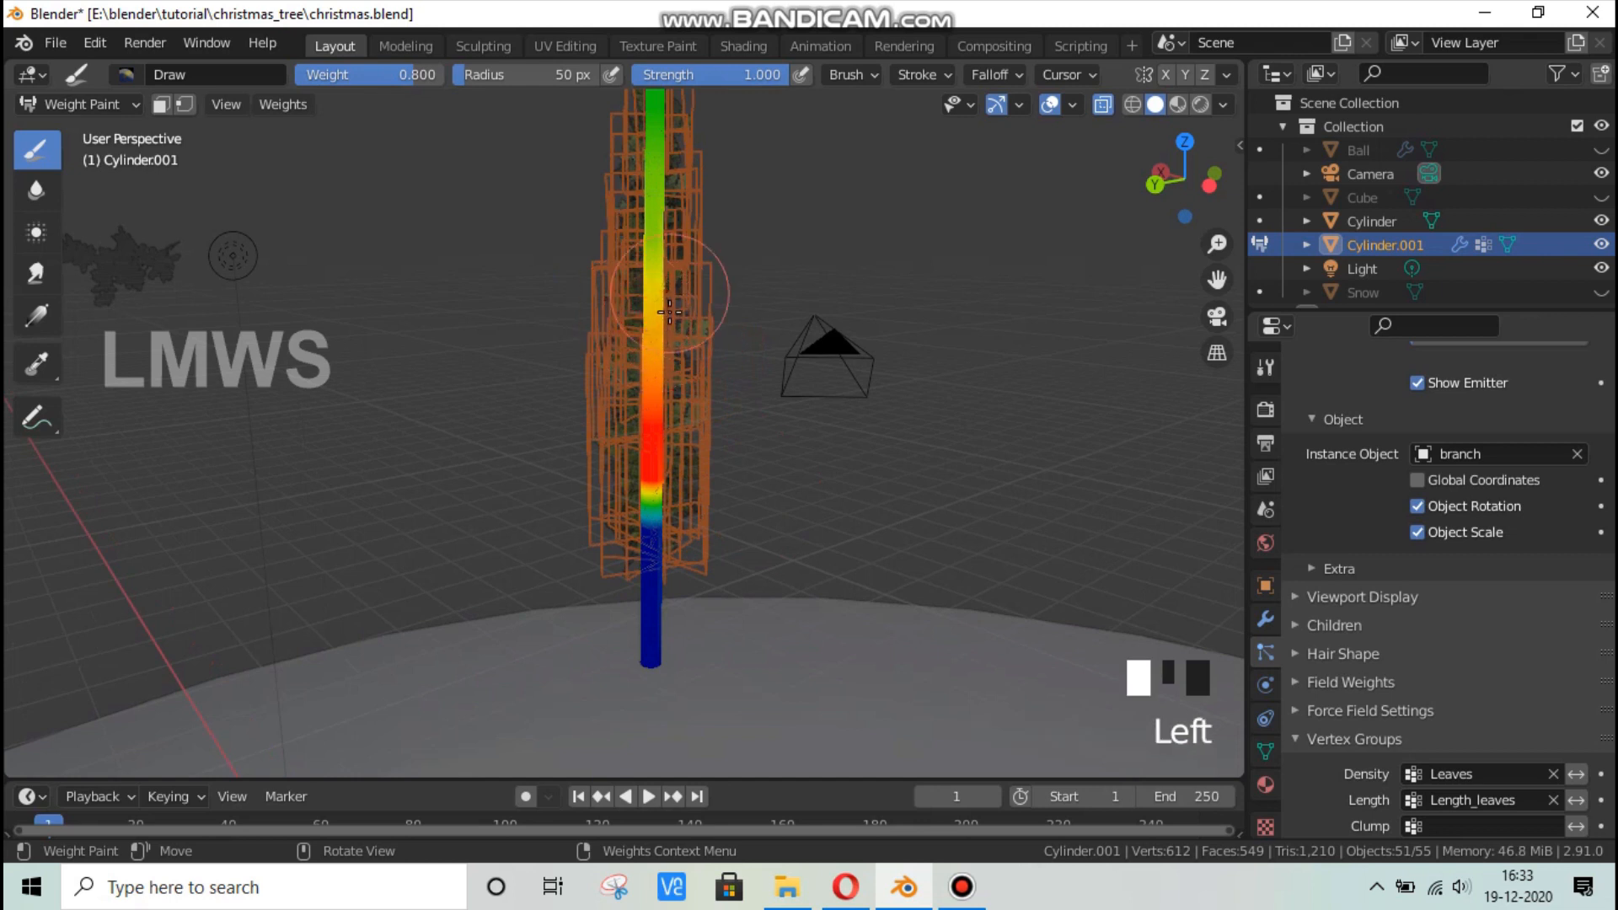
Set the brush weight to 1 and paint the lowest leafy section of the trunk.
text(1)
click(406, 78)
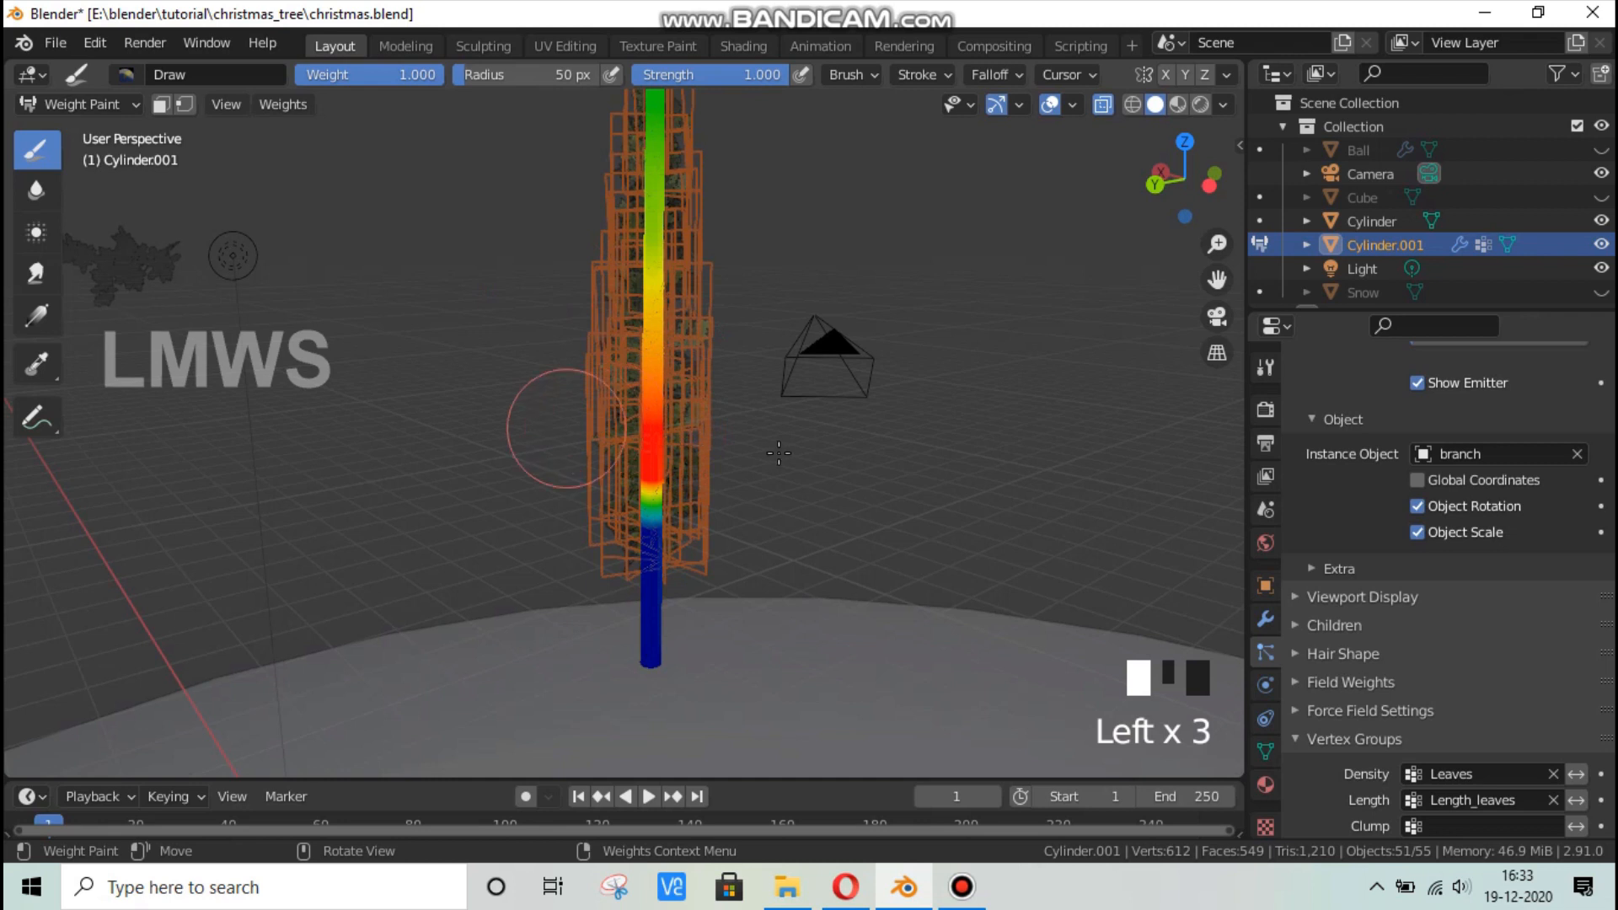
middle_drag(778, 453, 890, 468)
middle_drag(705, 470, 506, 460)
mouse_move(542, 429)
mouse_down()
mouse_move(546, 396)
mouse_move(518, 508)
mouse_up()
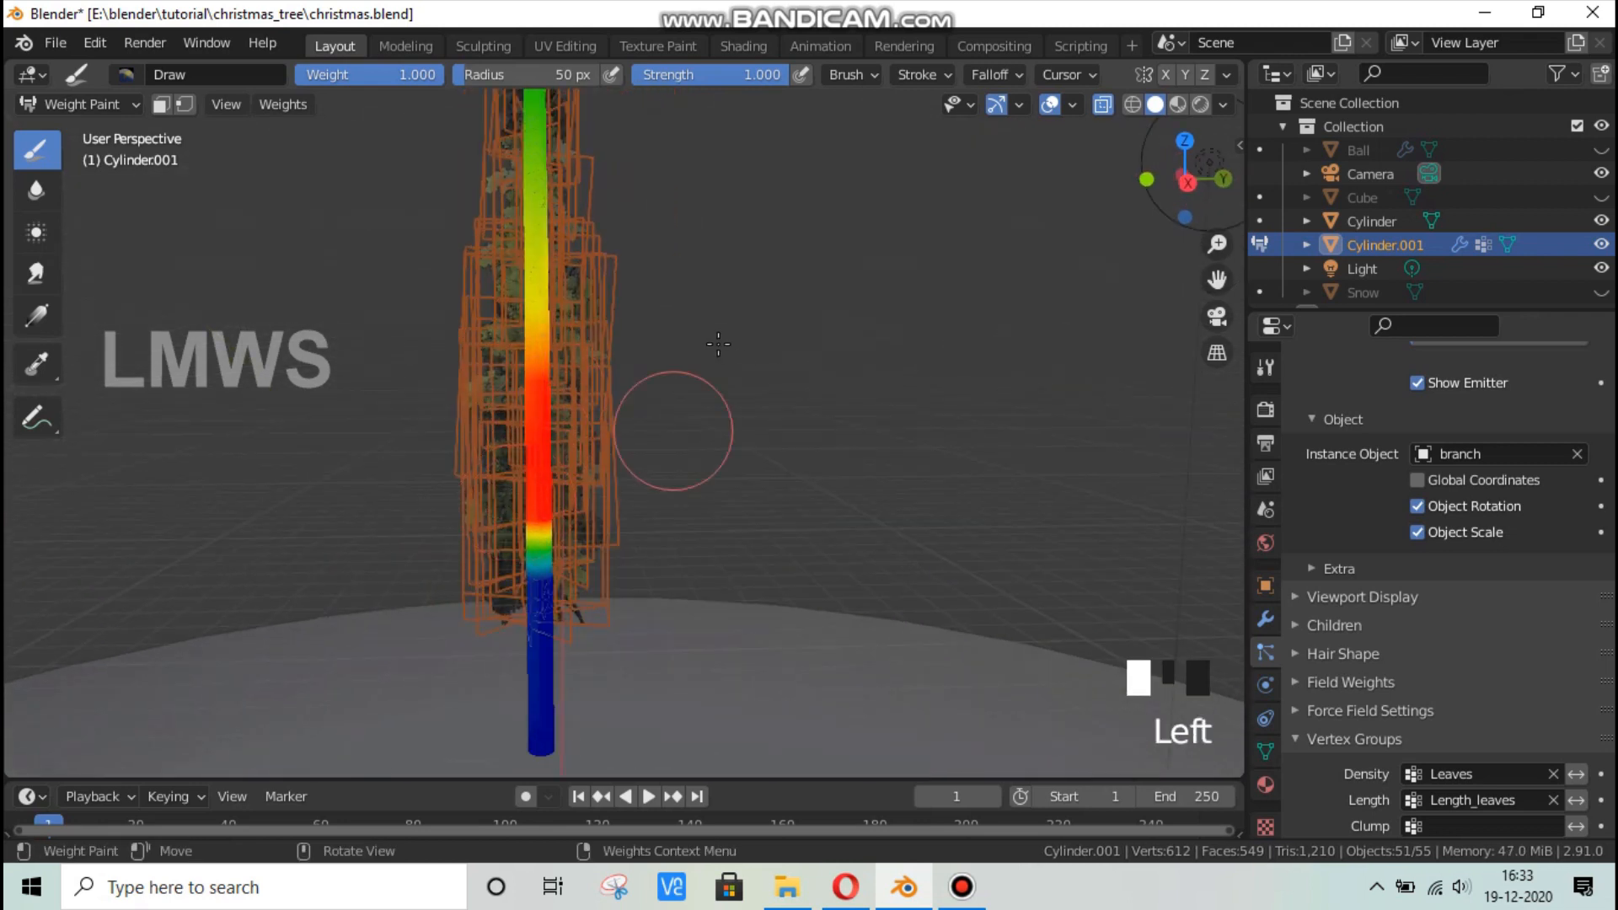
Return the trunk to Object Mode, deselect it and save the file.
click(38, 108)
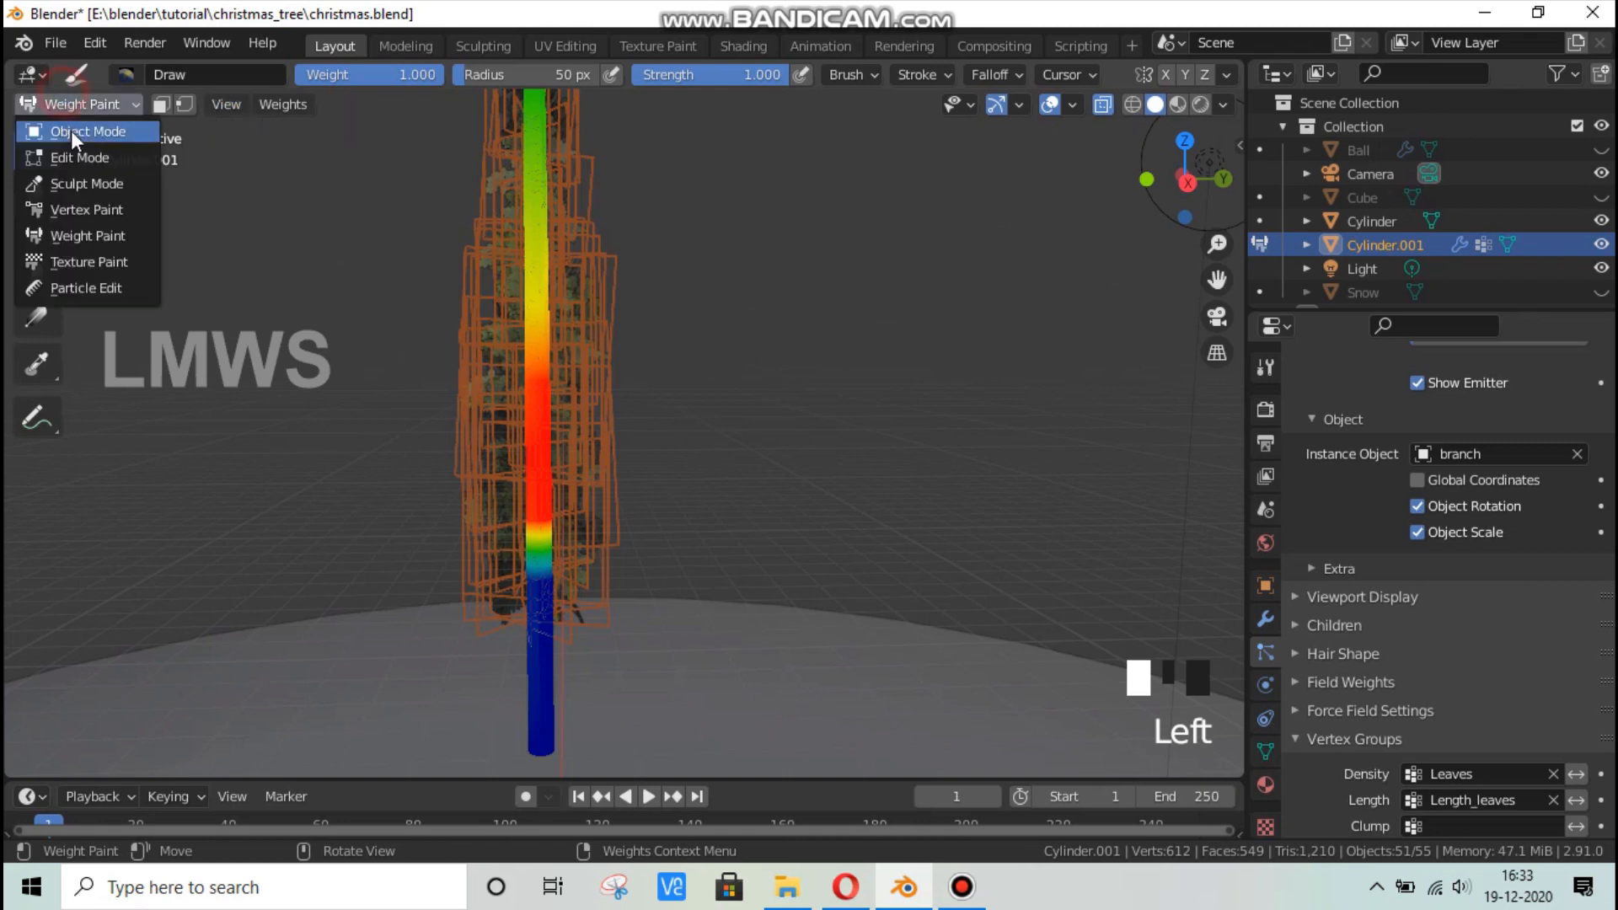
click(71, 130)
click(800, 337)
mouse_move(589, 425)
middle_down()
mouse_move(571, 434)
mouse_move(573, 417)
middle_up()
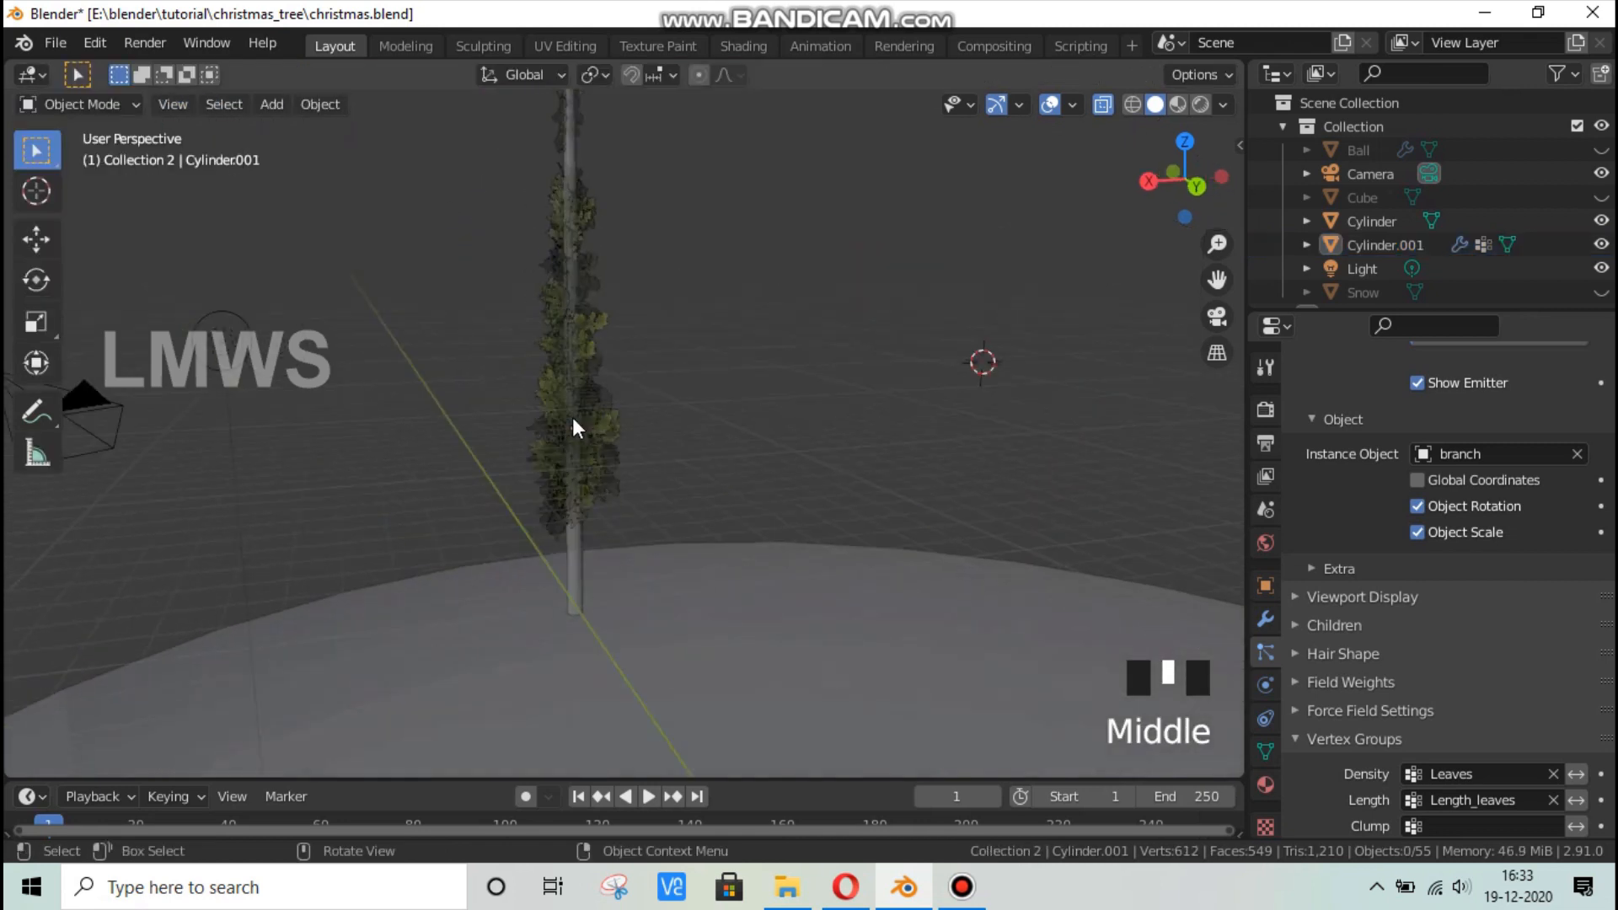
key(ctrl+s)
Select the tree trunk and set its hair particle number to 480 to preview the dense foliage.
middle_drag(746, 473, 667, 362)
click(668, 362)
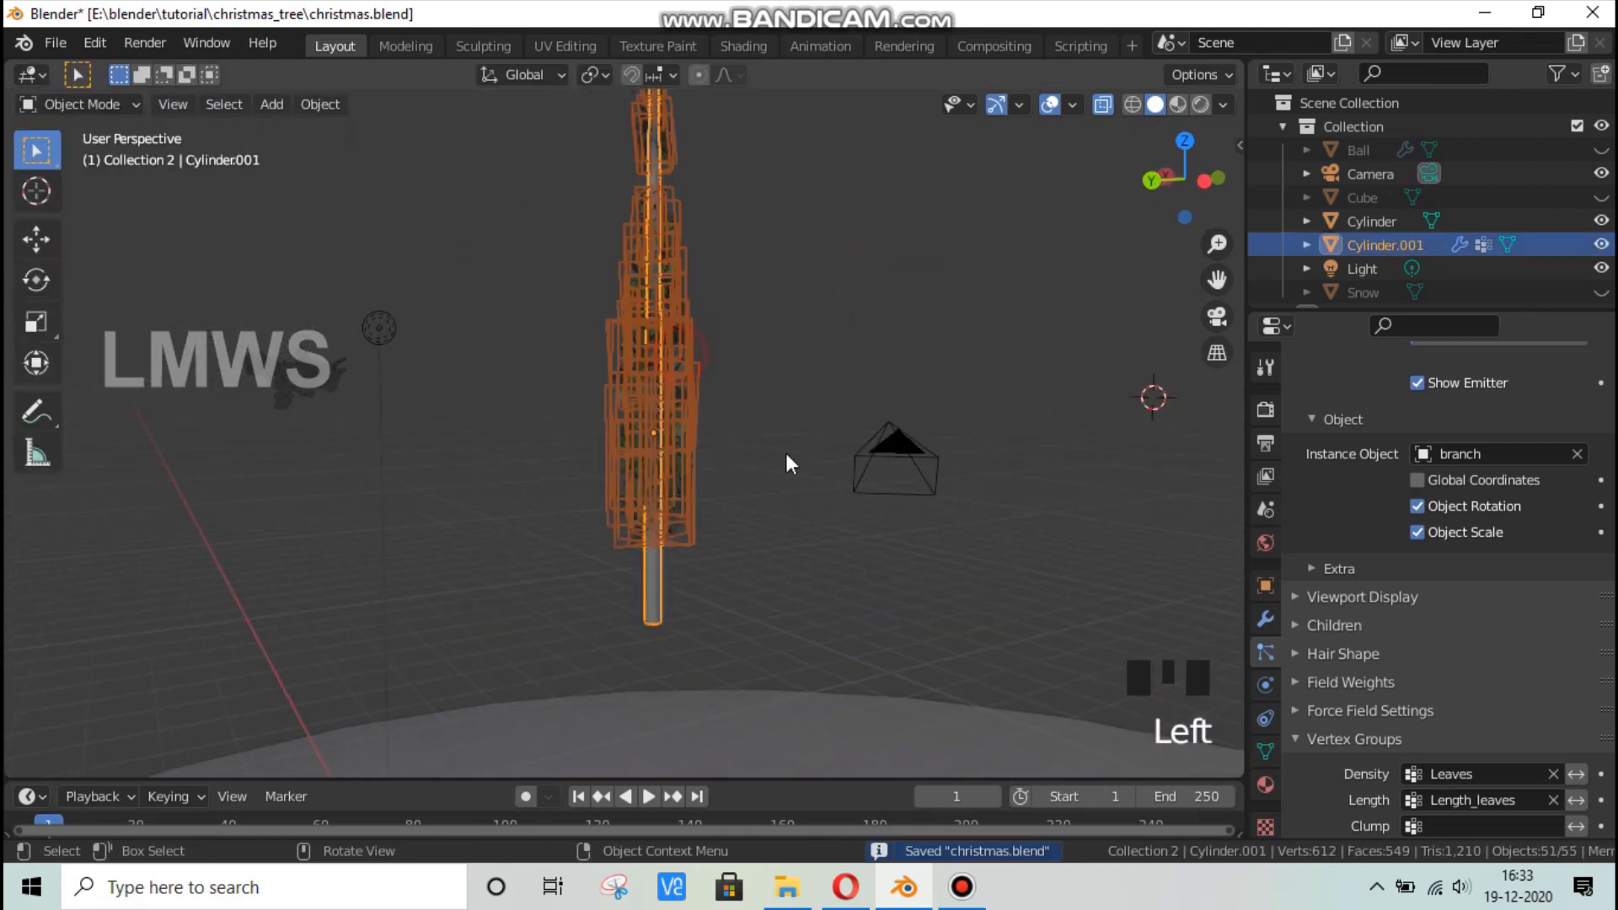
scroll(1352, 569, up, 10)
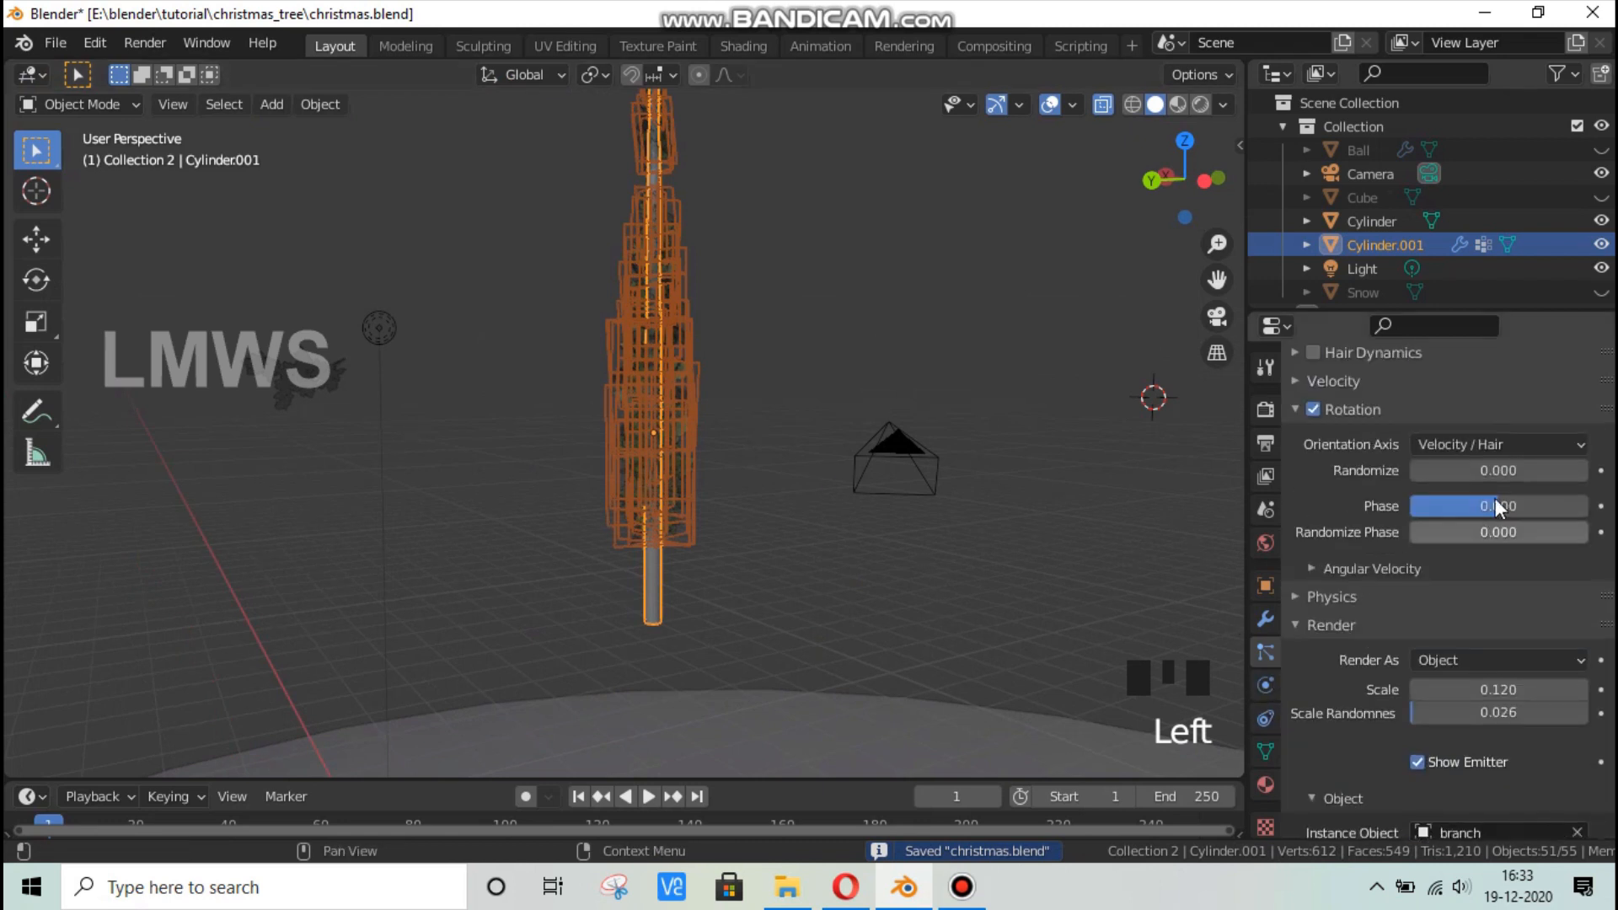
scroll(1495, 505, up, 10)
click(1506, 589)
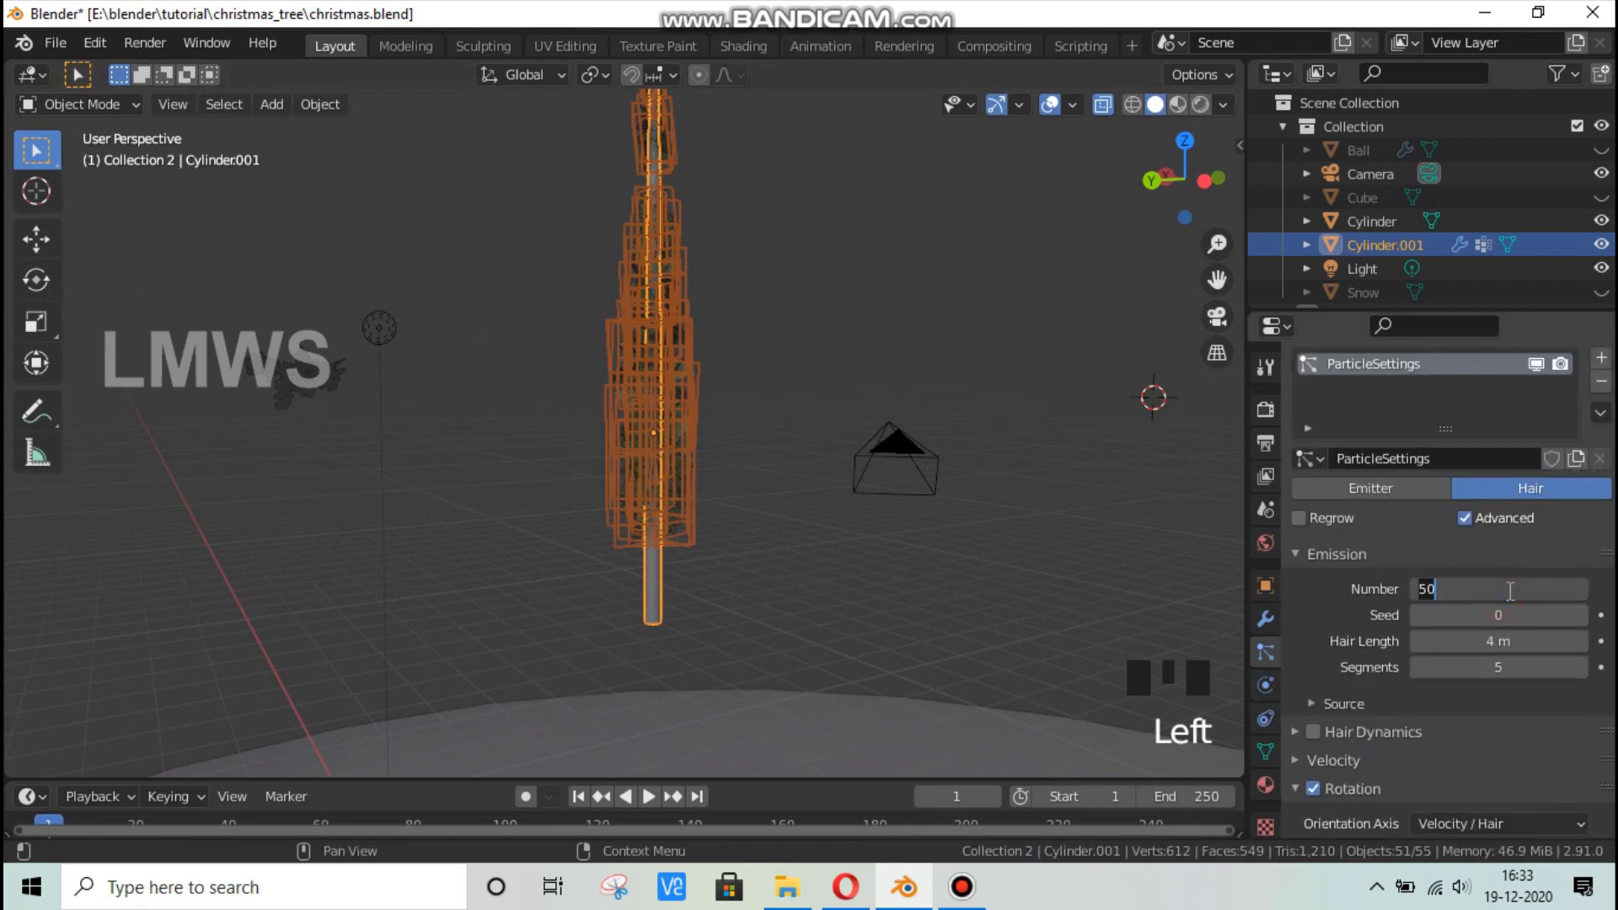
text(480)
key(Return)
key(alt+a)
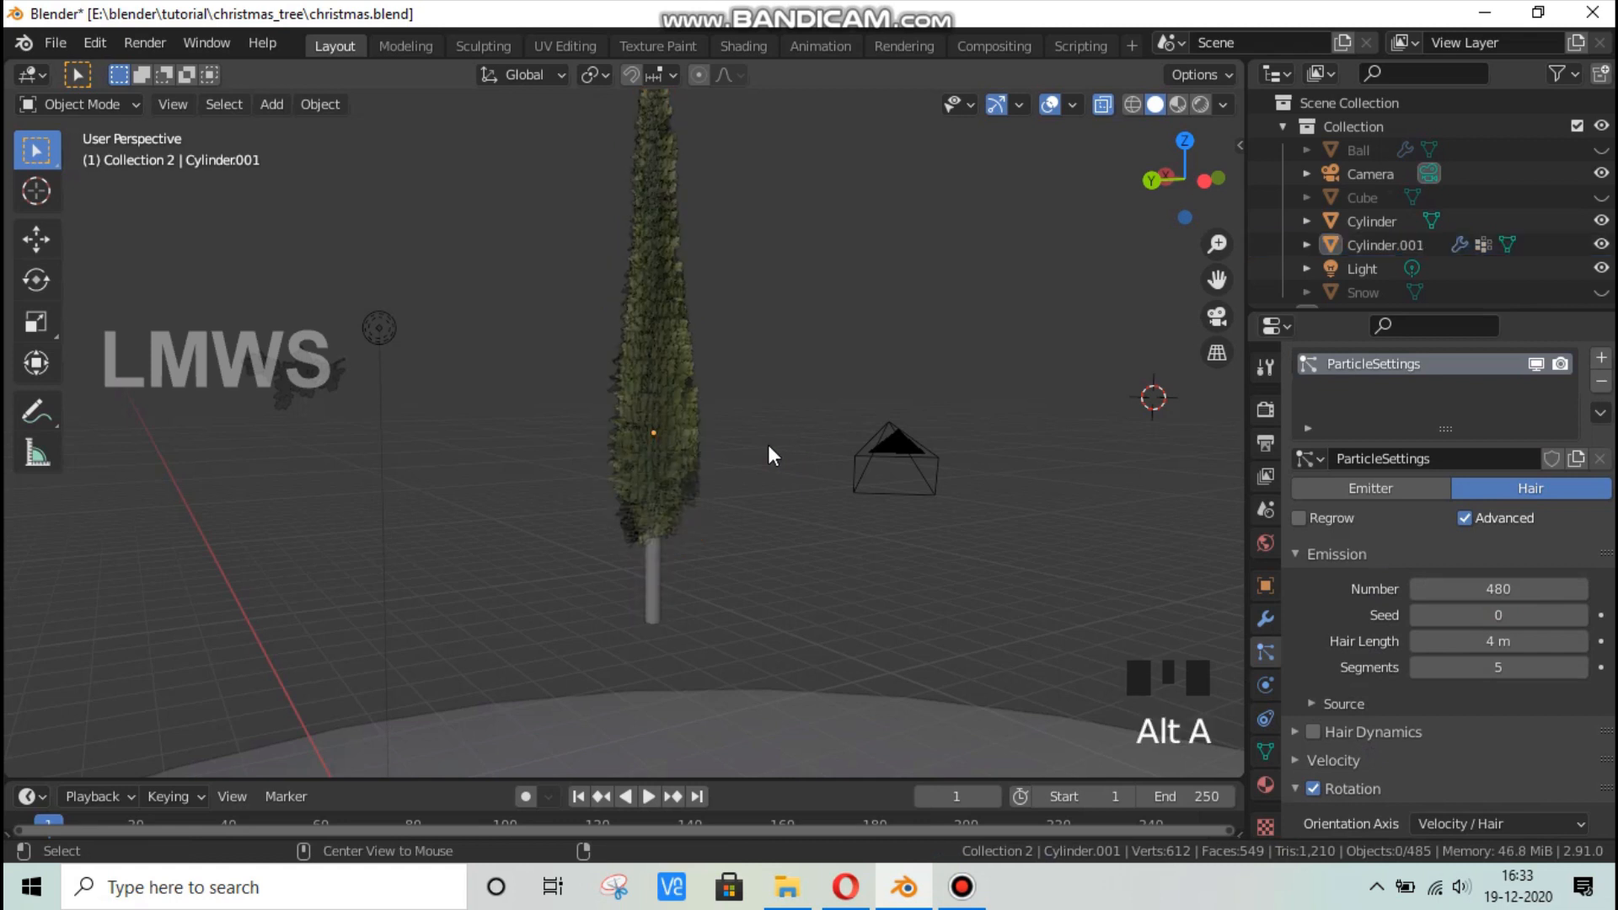
Inspect the dense foliage and set the trunk's hair particle number back to 50.
scroll(766, 443, up, 3)
scroll(809, 489, up, 5)
scroll(885, 531, down, 5)
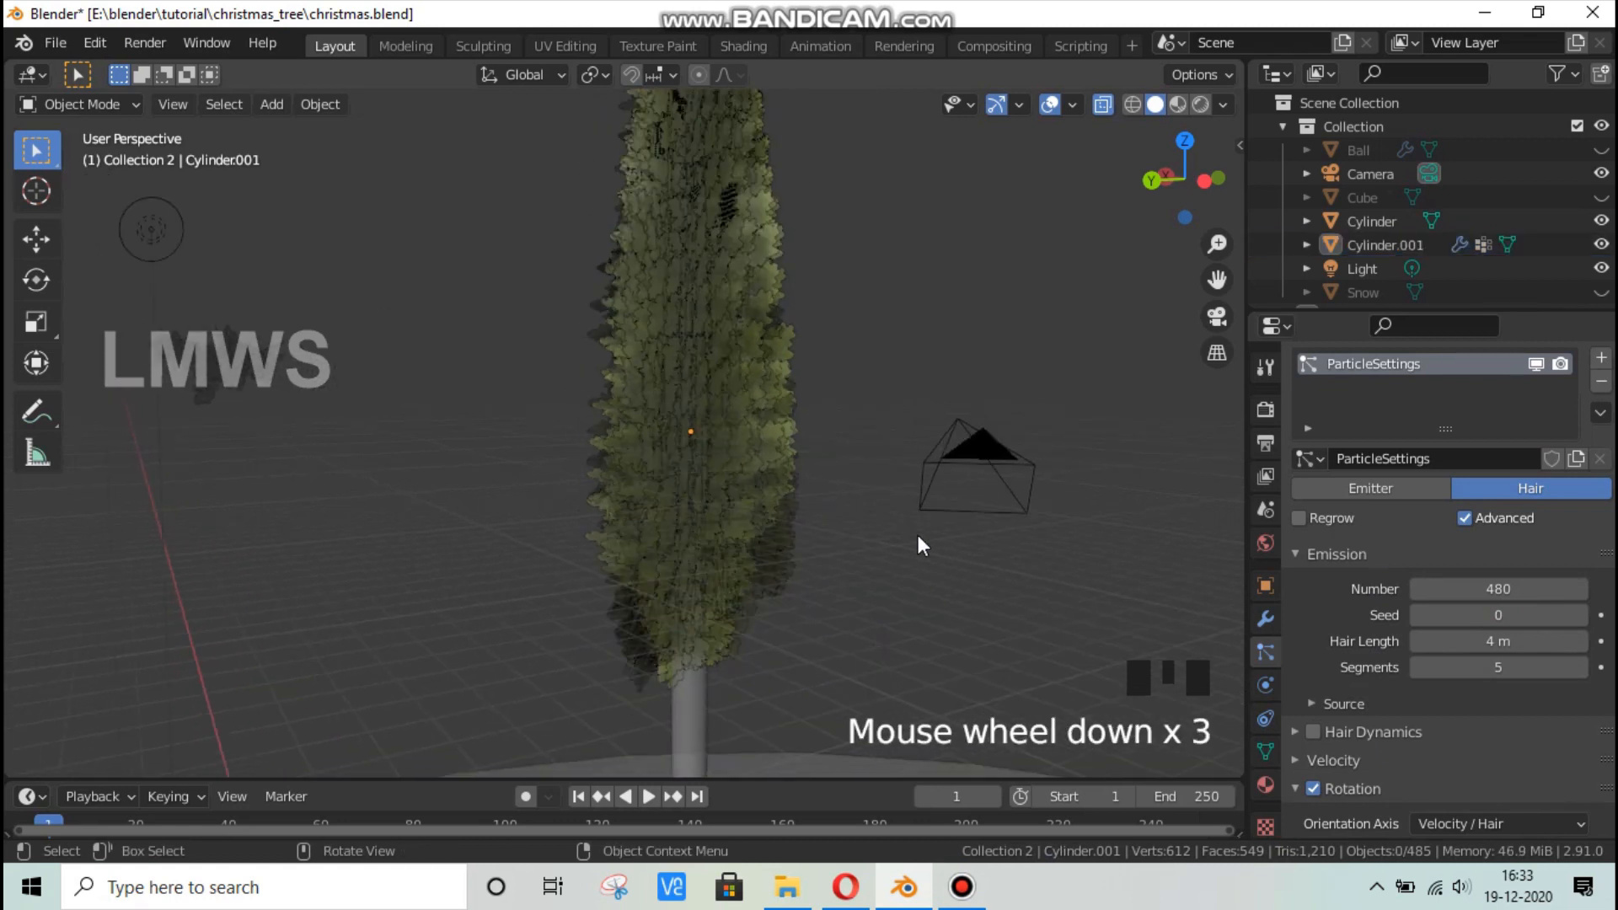
scroll(876, 524, down, 2)
scroll(919, 522, down, 6)
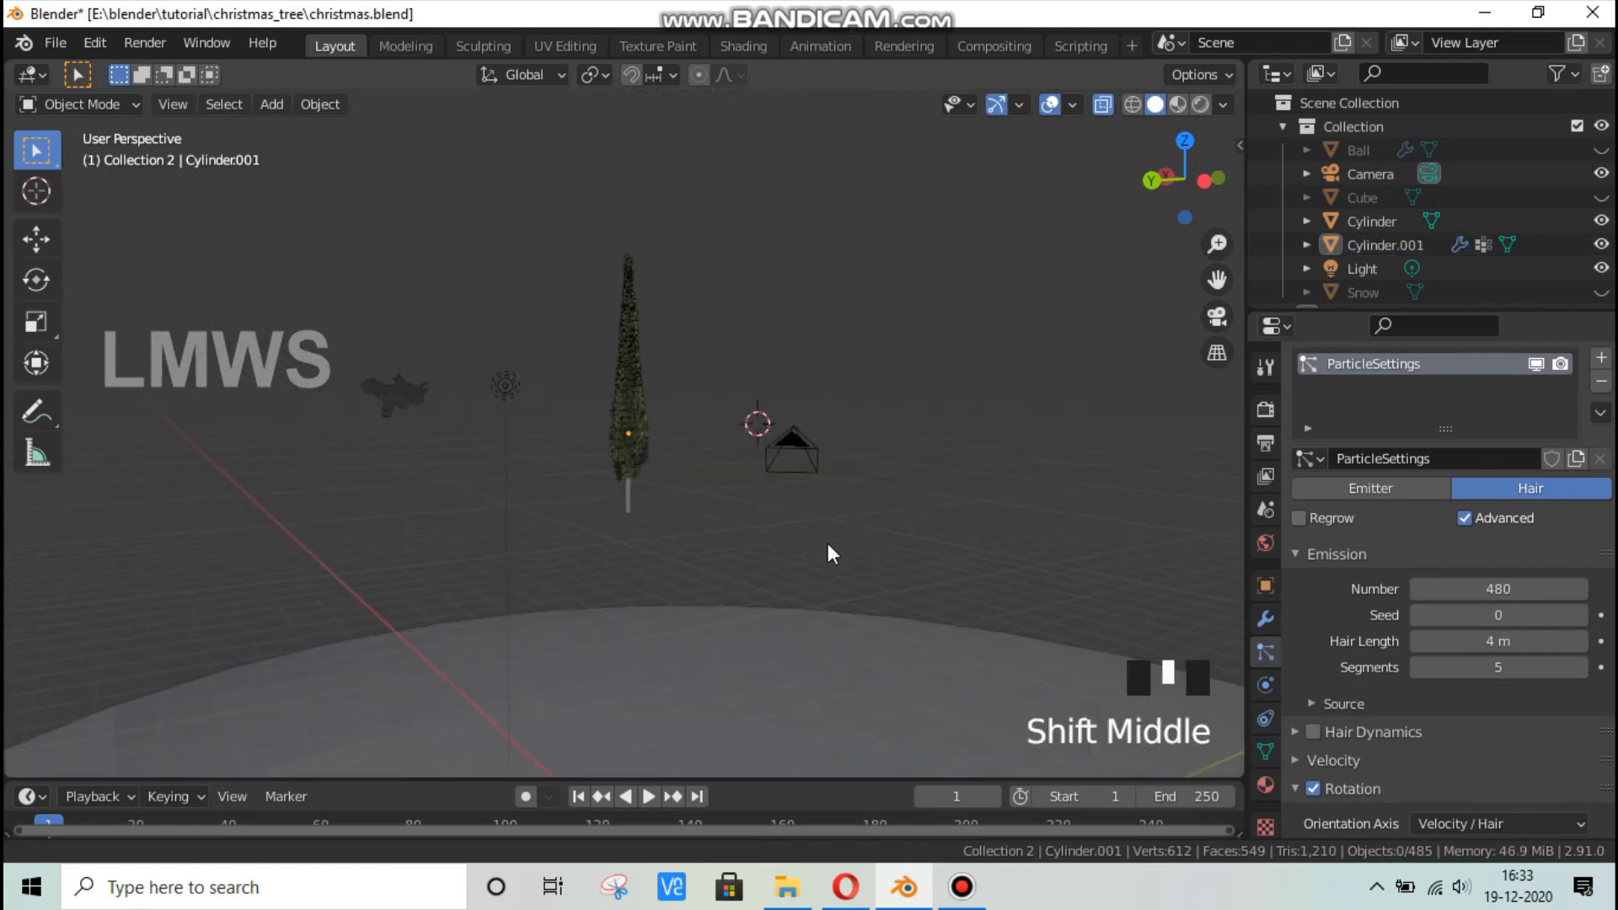
shift+middle_drag(827, 546, 722, 546)
click(1510, 589)
text(50)
click(478, 317)
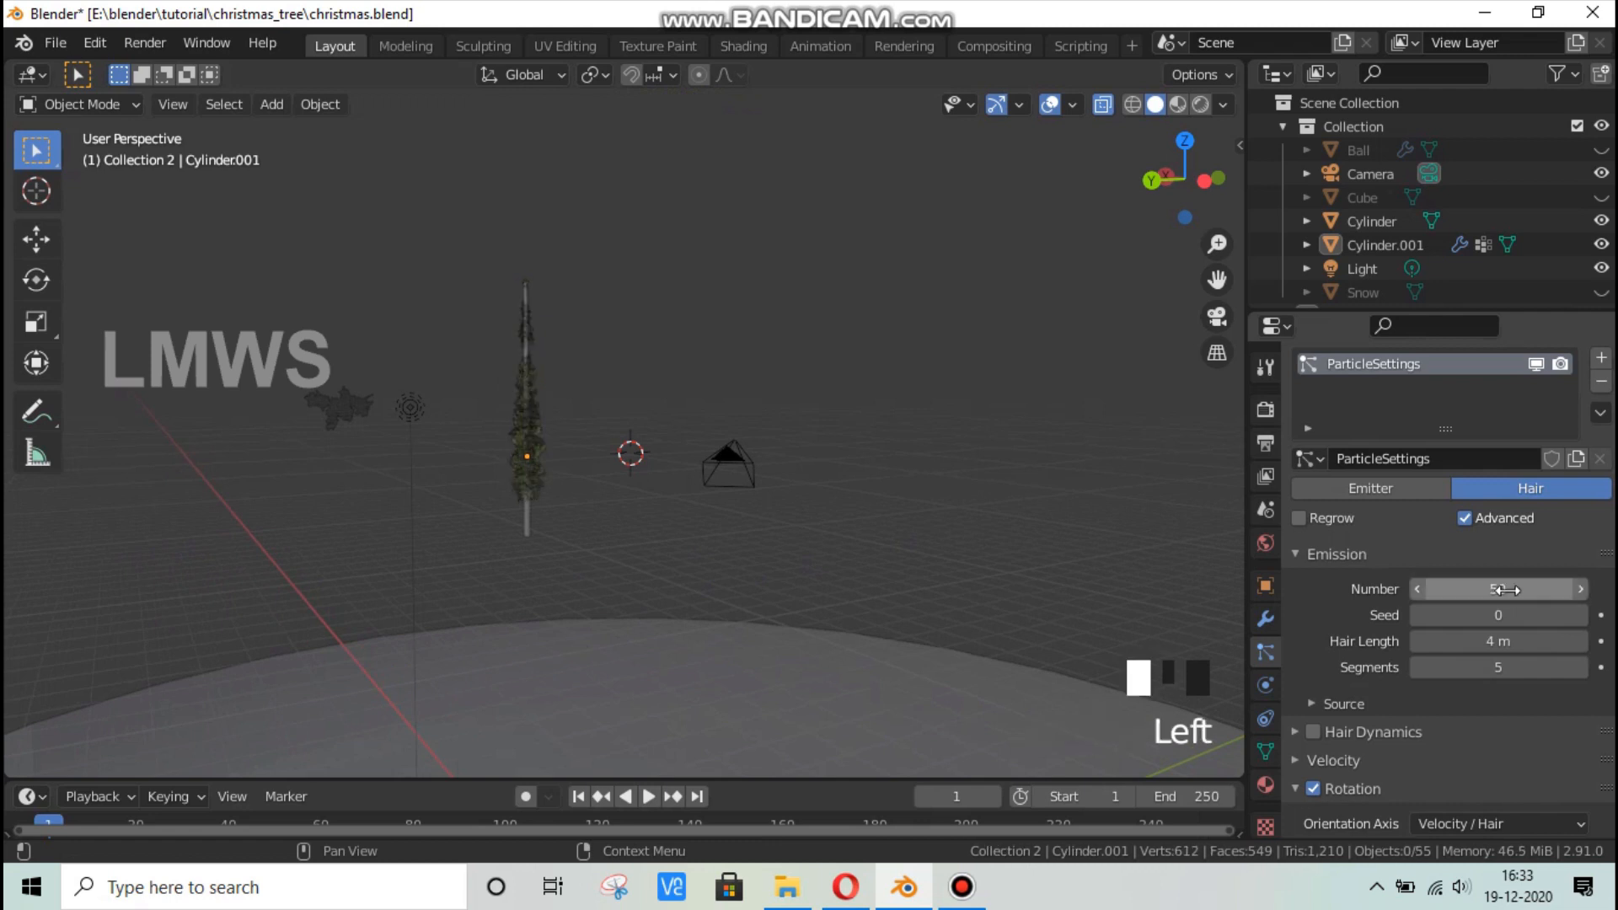
Select the branch plane beside the tree and open its mesh in Edit Mode.
click(350, 411)
scroll(674, 453, up, 6)
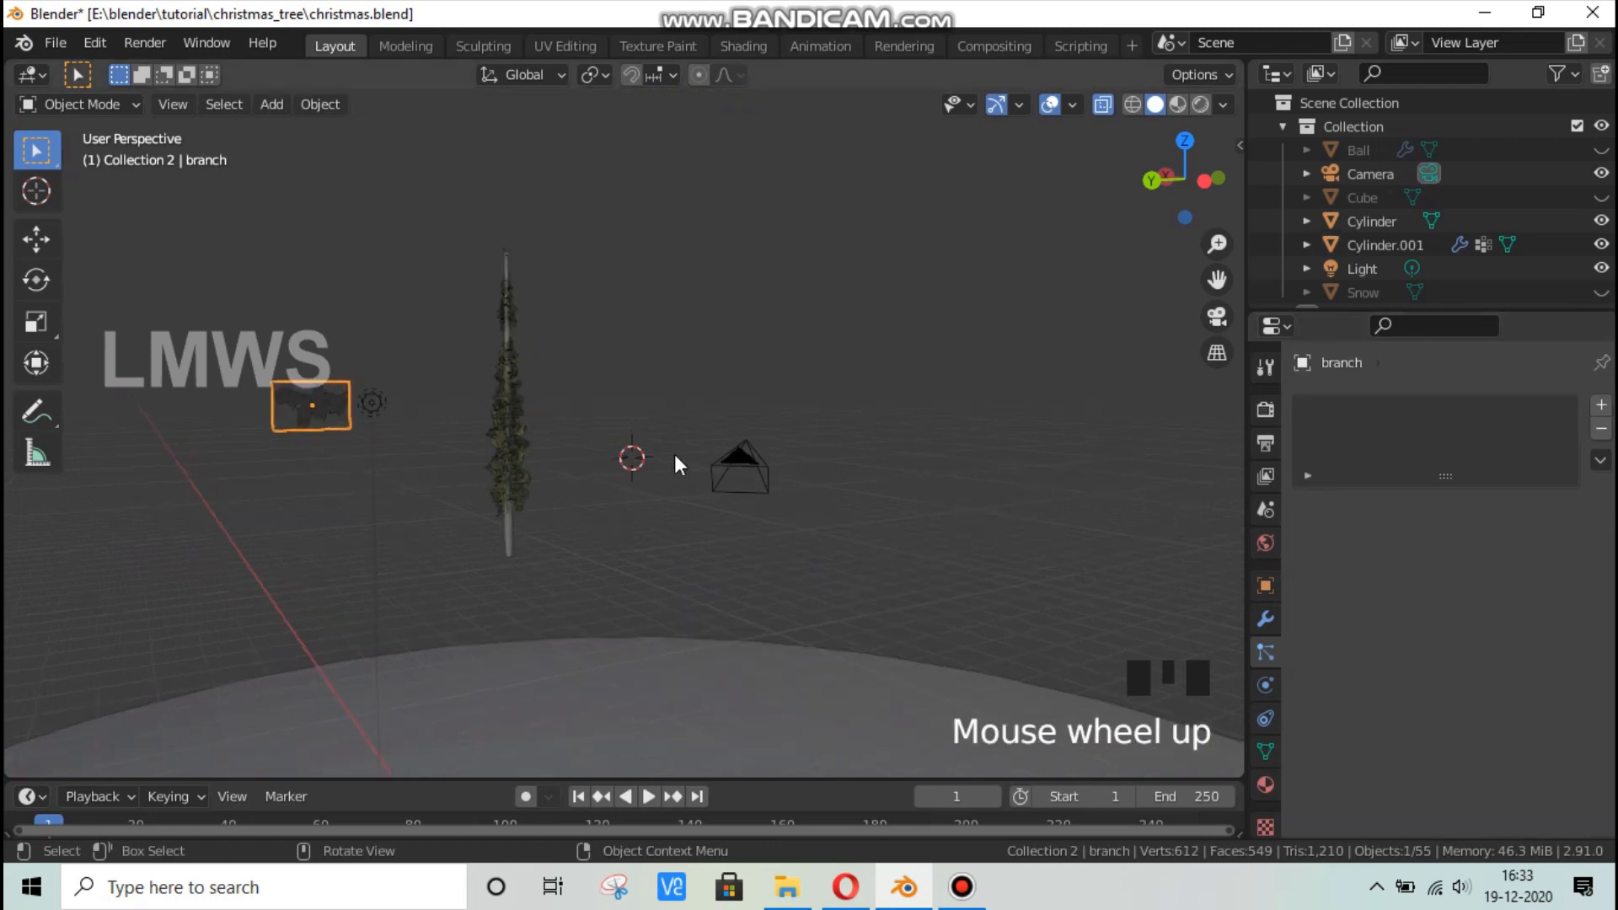
shift+middle_drag(600, 619, 263, 130)
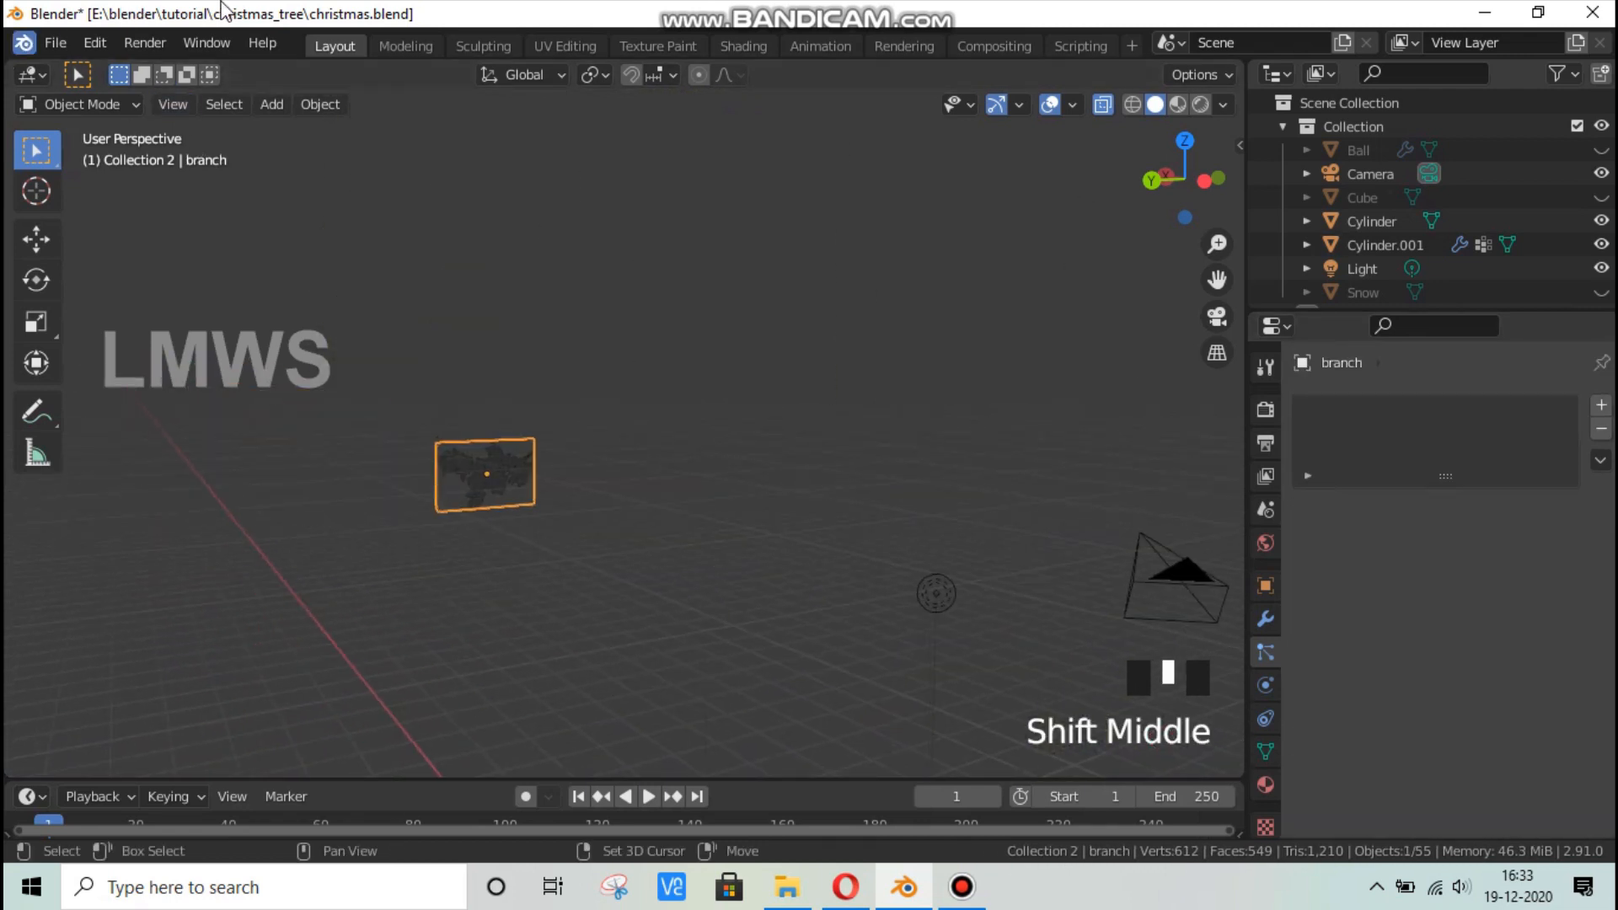
scroll(556, 544, down, 3)
middle_drag(556, 544, 679, 533)
scroll(790, 609, down, 2)
scroll(666, 533, up, 3)
scroll(663, 524, up, 1)
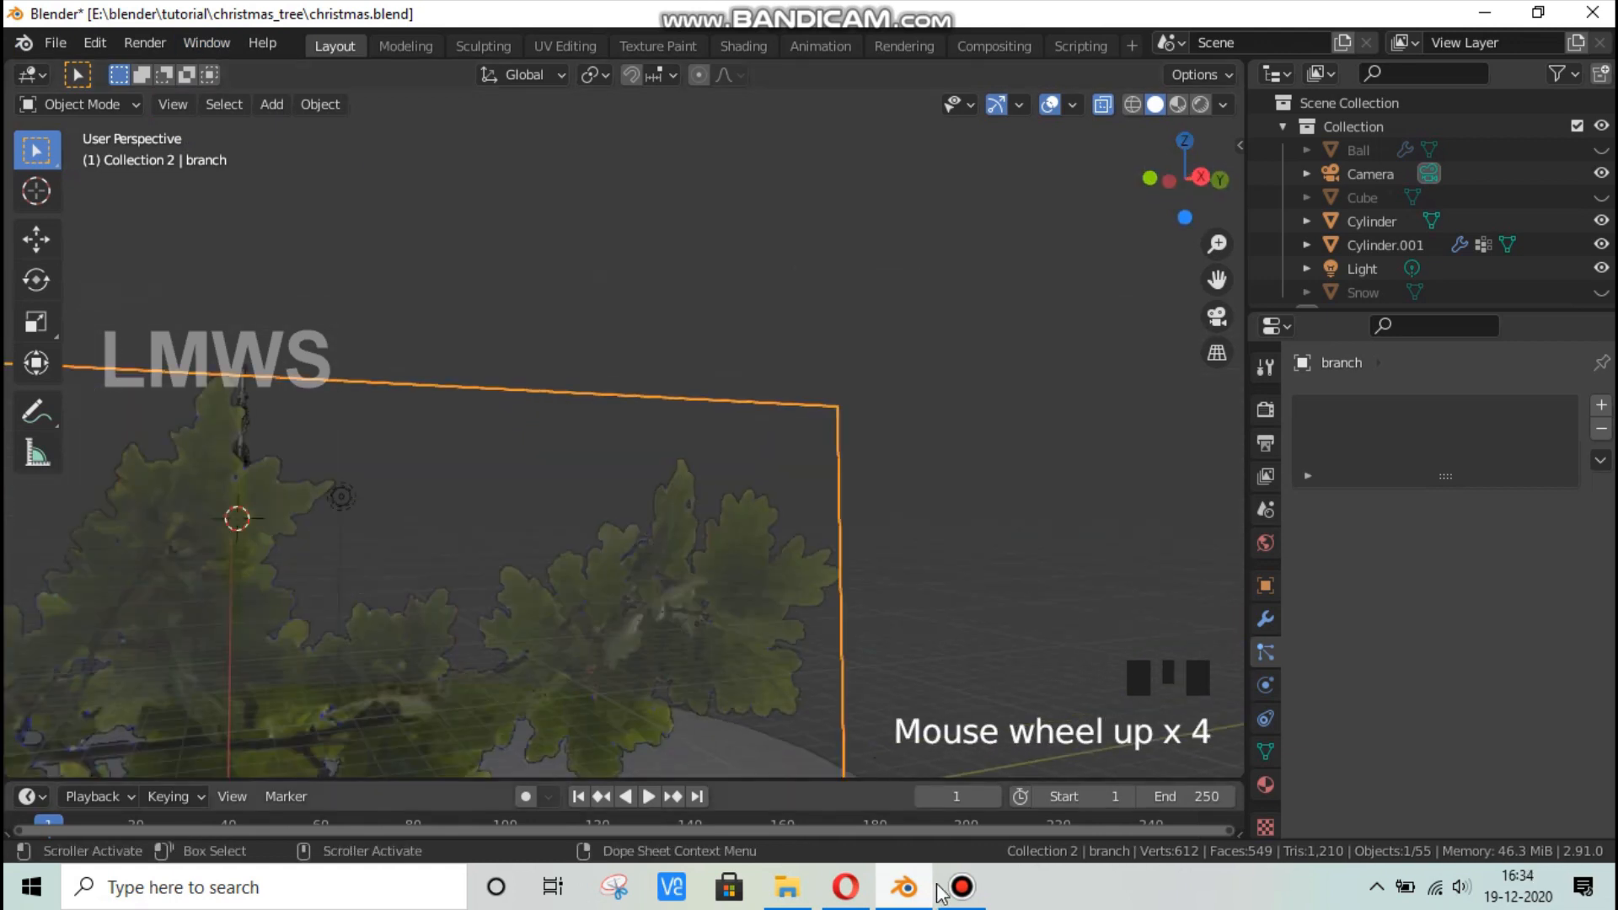
click(952, 884)
click(1186, 106)
scroll(598, 580, down, 1)
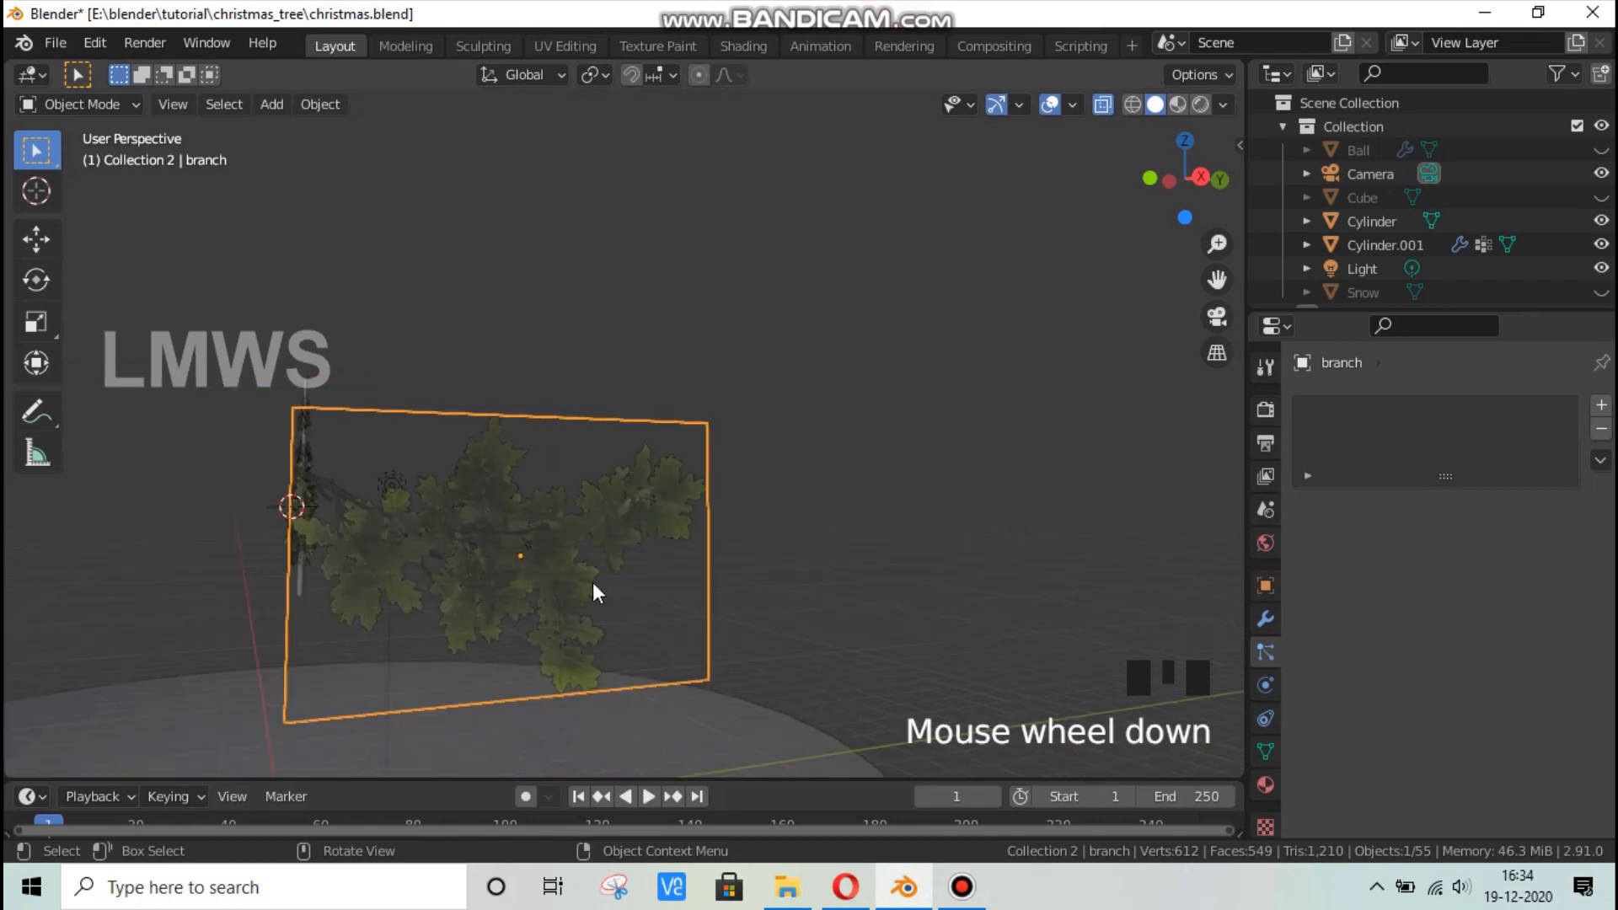
key(Tab)
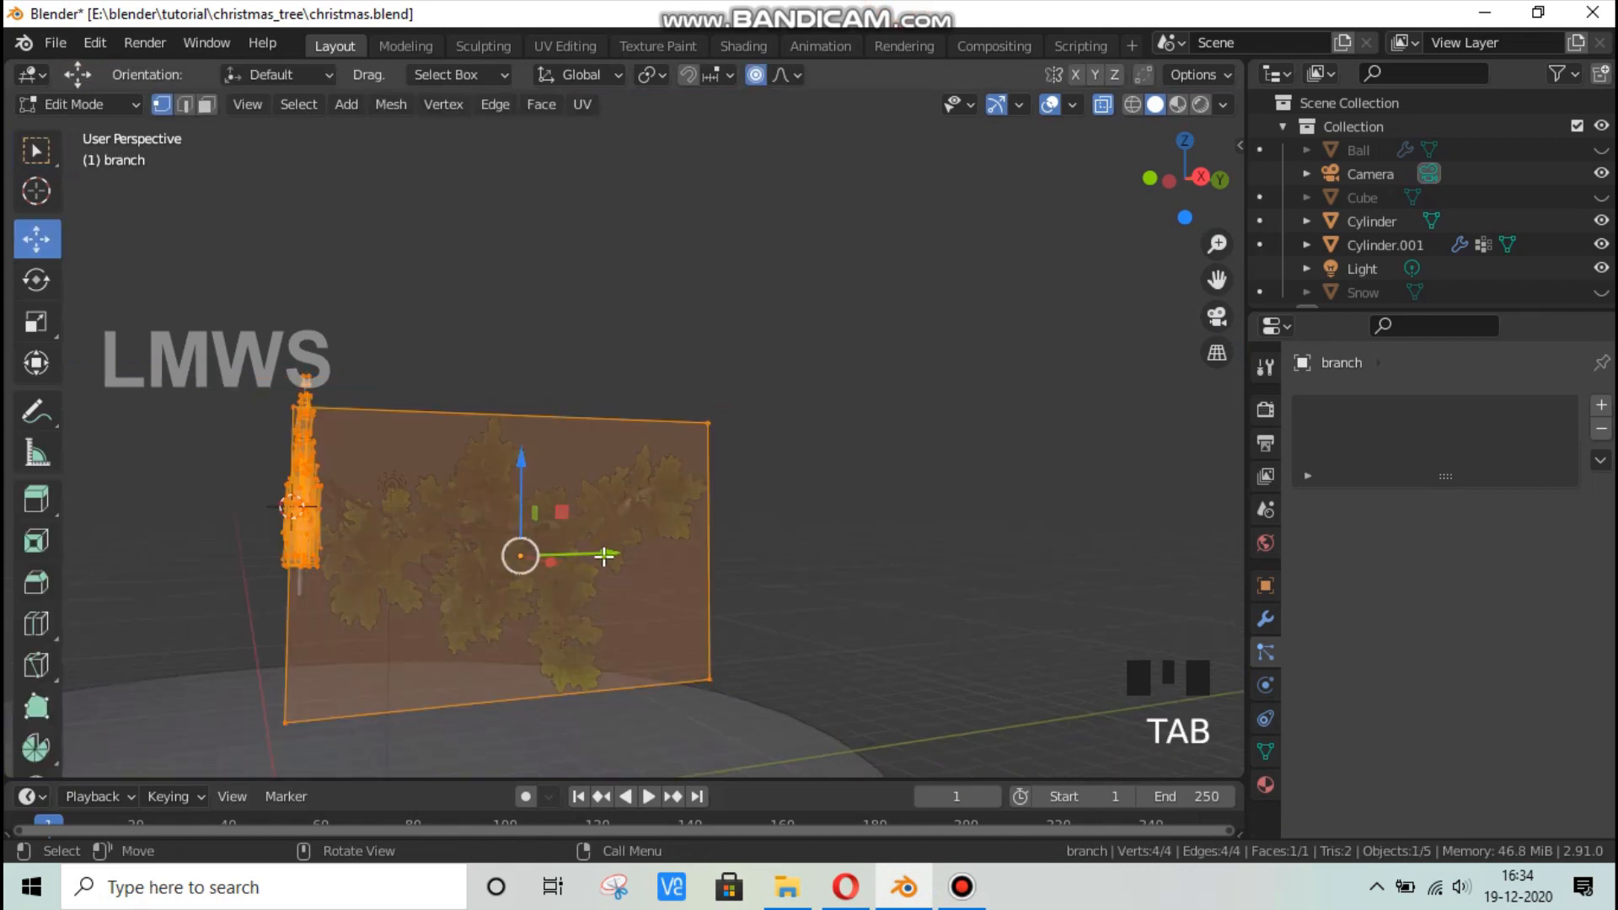
With proportional editing off, move the branch mesh along Y and Z so its stem base meets the object origin, then return to Object Mode.
middle_drag(617, 585, 560, 571)
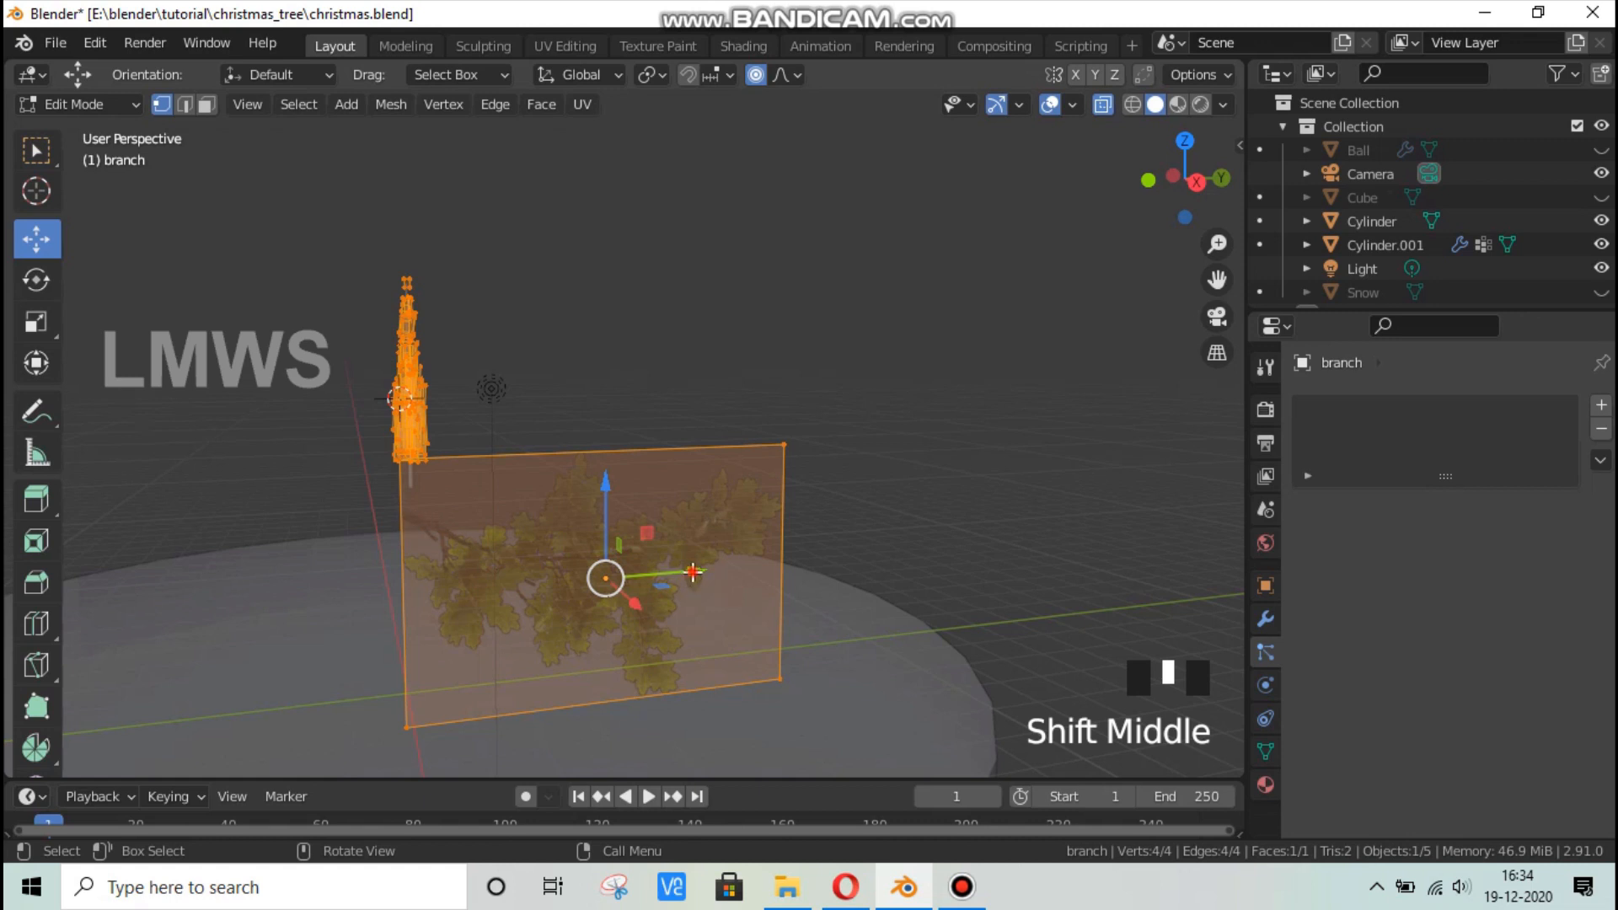
drag(693, 573, 824, 582)
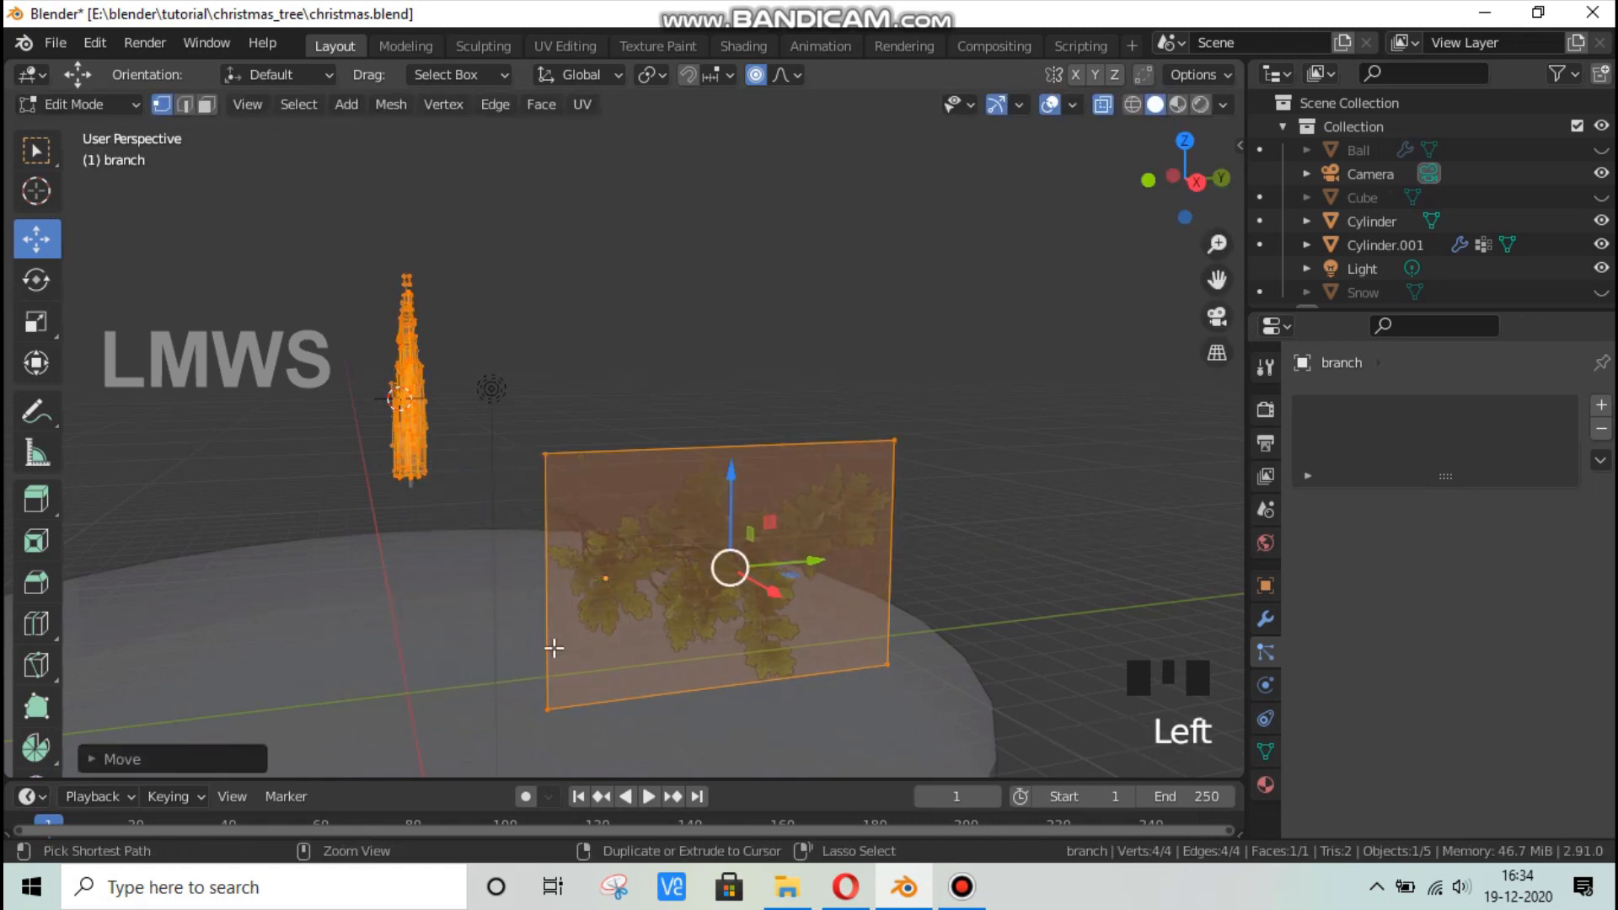
key(ctrl+z)
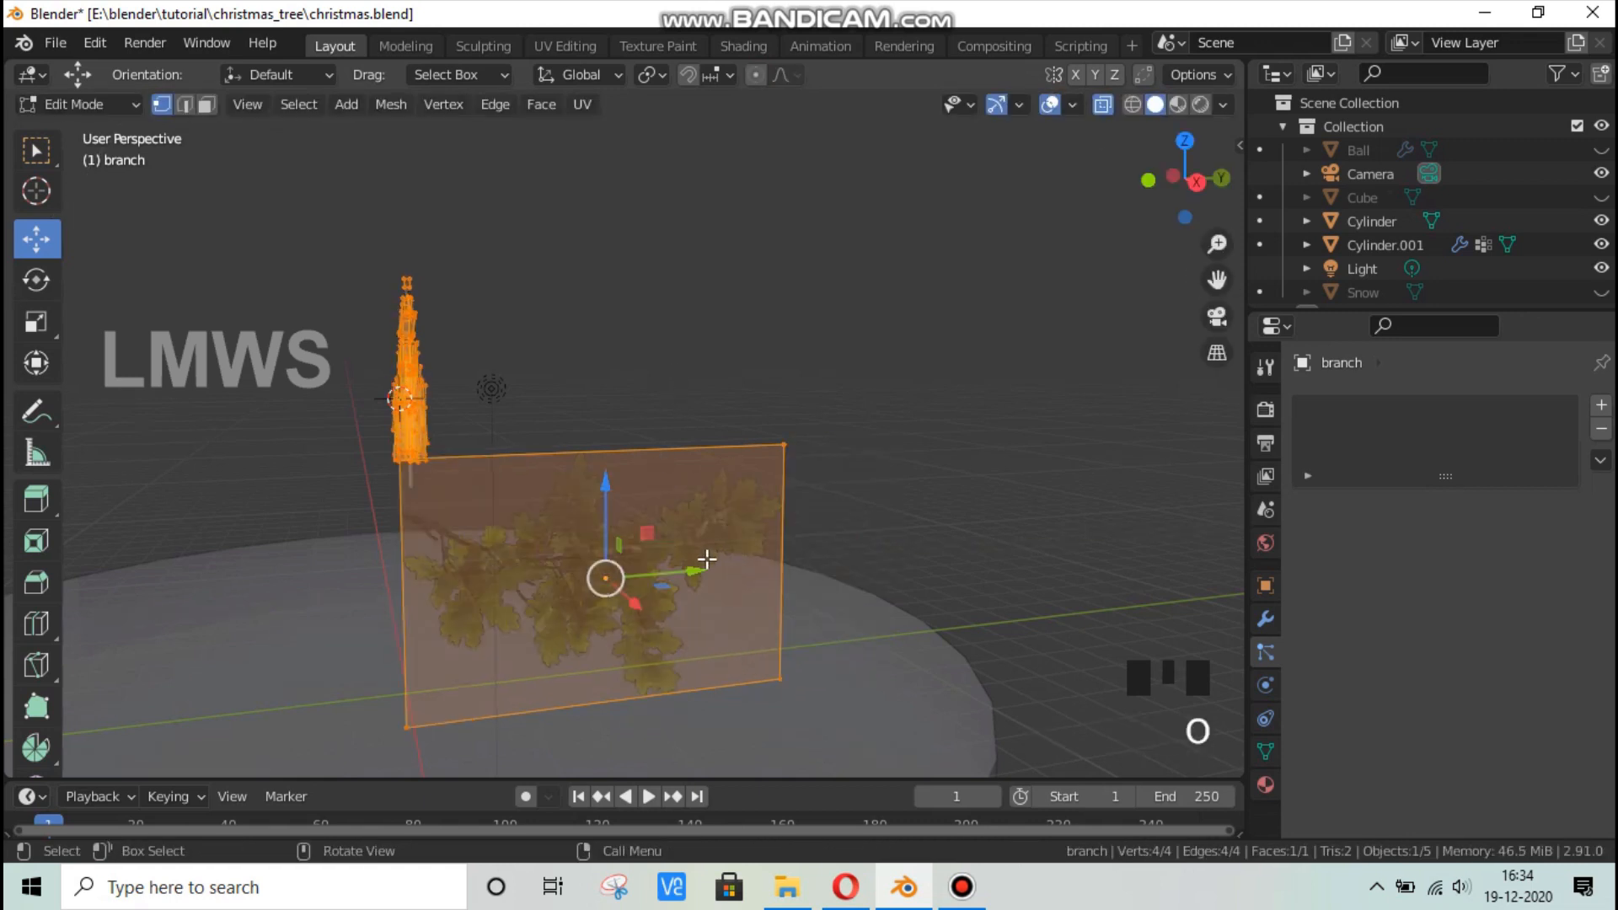
drag(725, 567, 696, 473)
key(Tab)
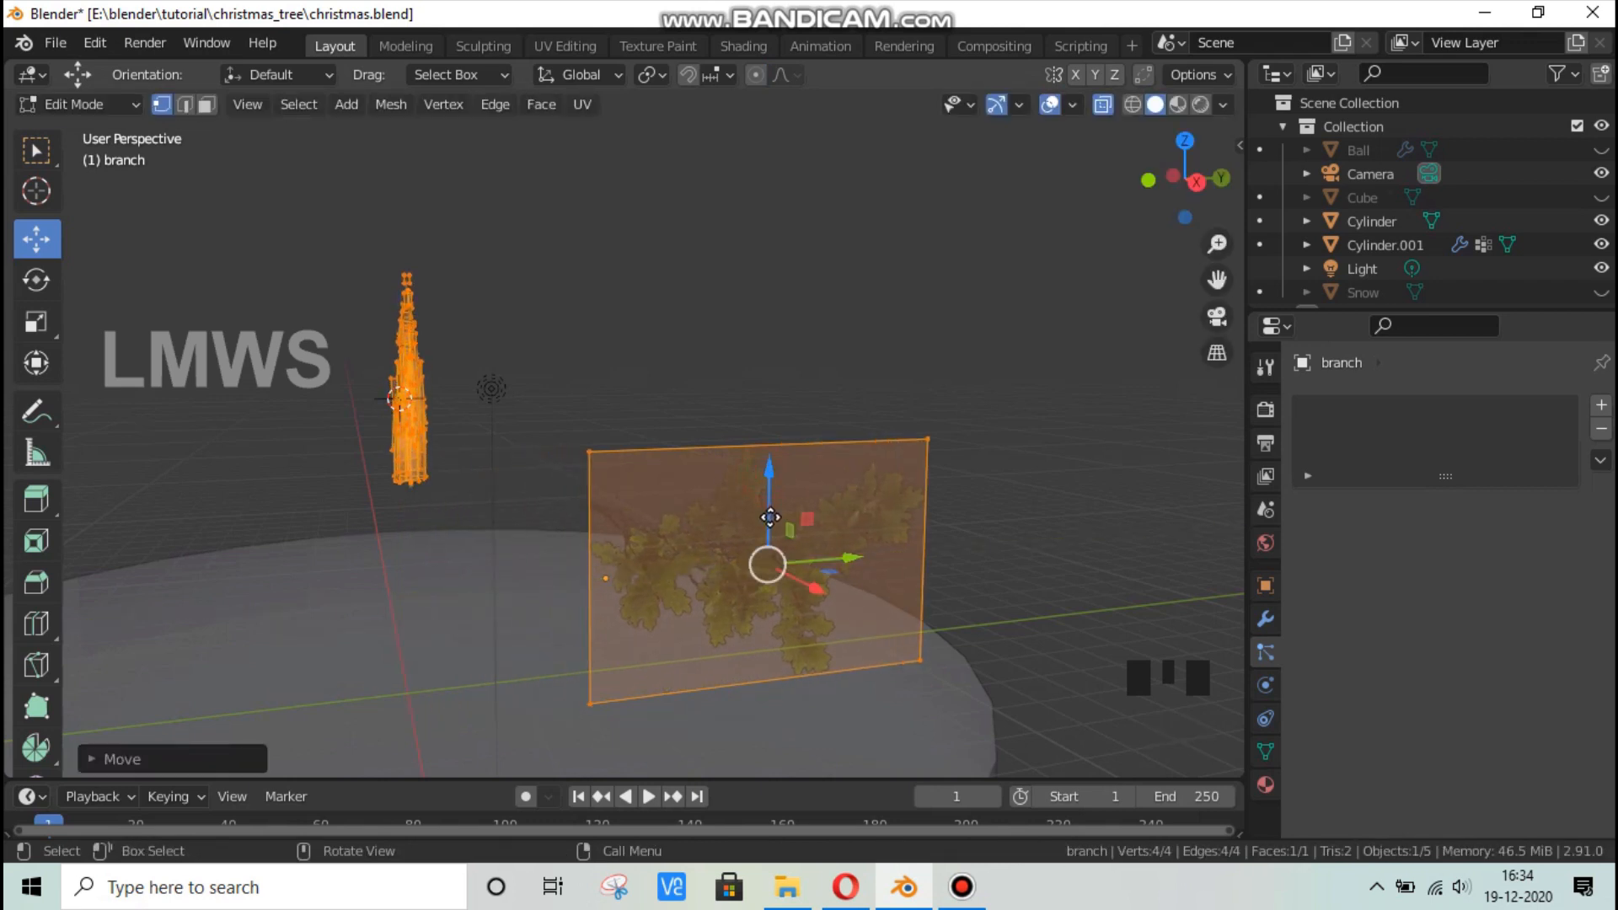
drag(770, 517, 860, 623)
key(Tab)
scroll(446, 439, down, 2)
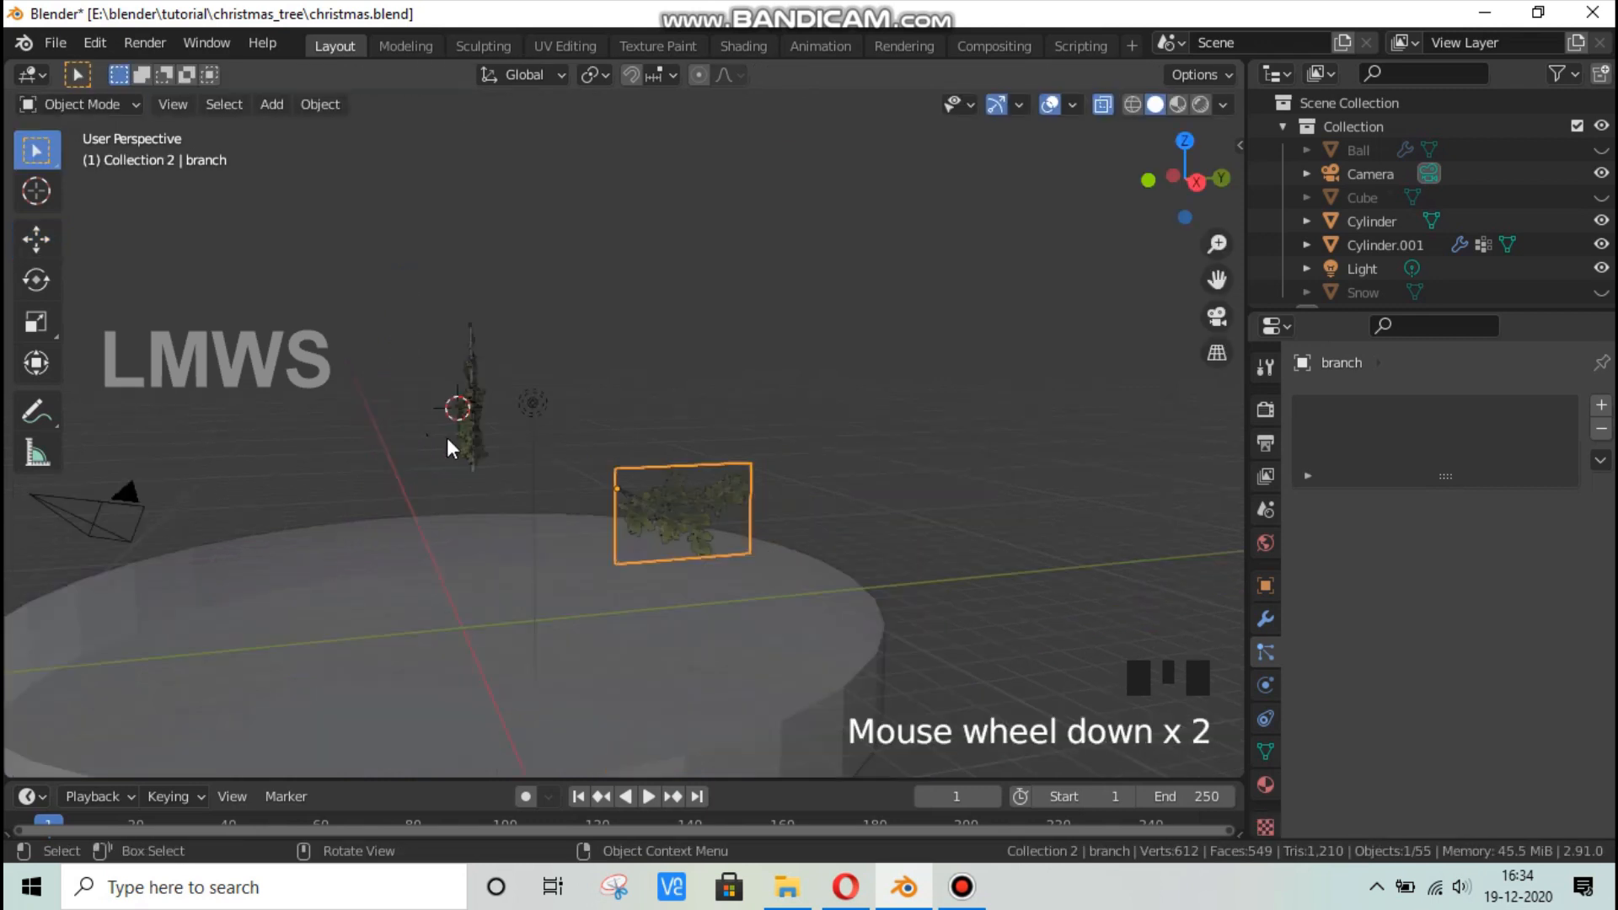
Check how the shifted branches sit on the tree trunk, deselect everything and save the file.
middle_drag(446, 438, 695, 531)
scroll(695, 533, up, 6)
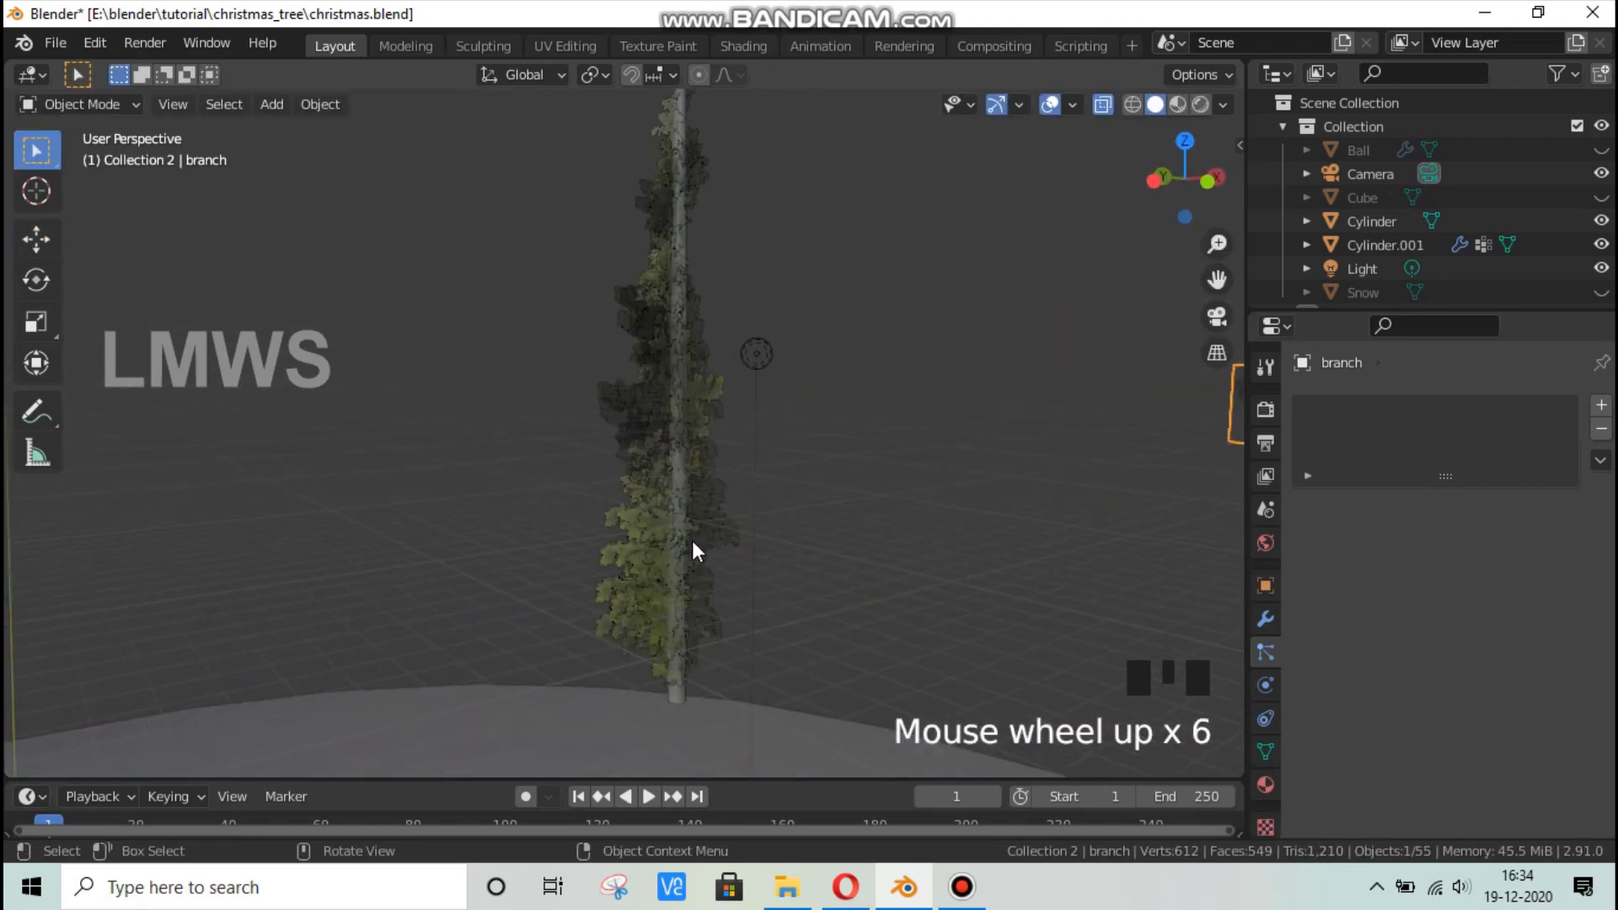
scroll(683, 543, up, 2)
key(alt+a)
scroll(771, 507, down, 2)
key(ctrl+s)
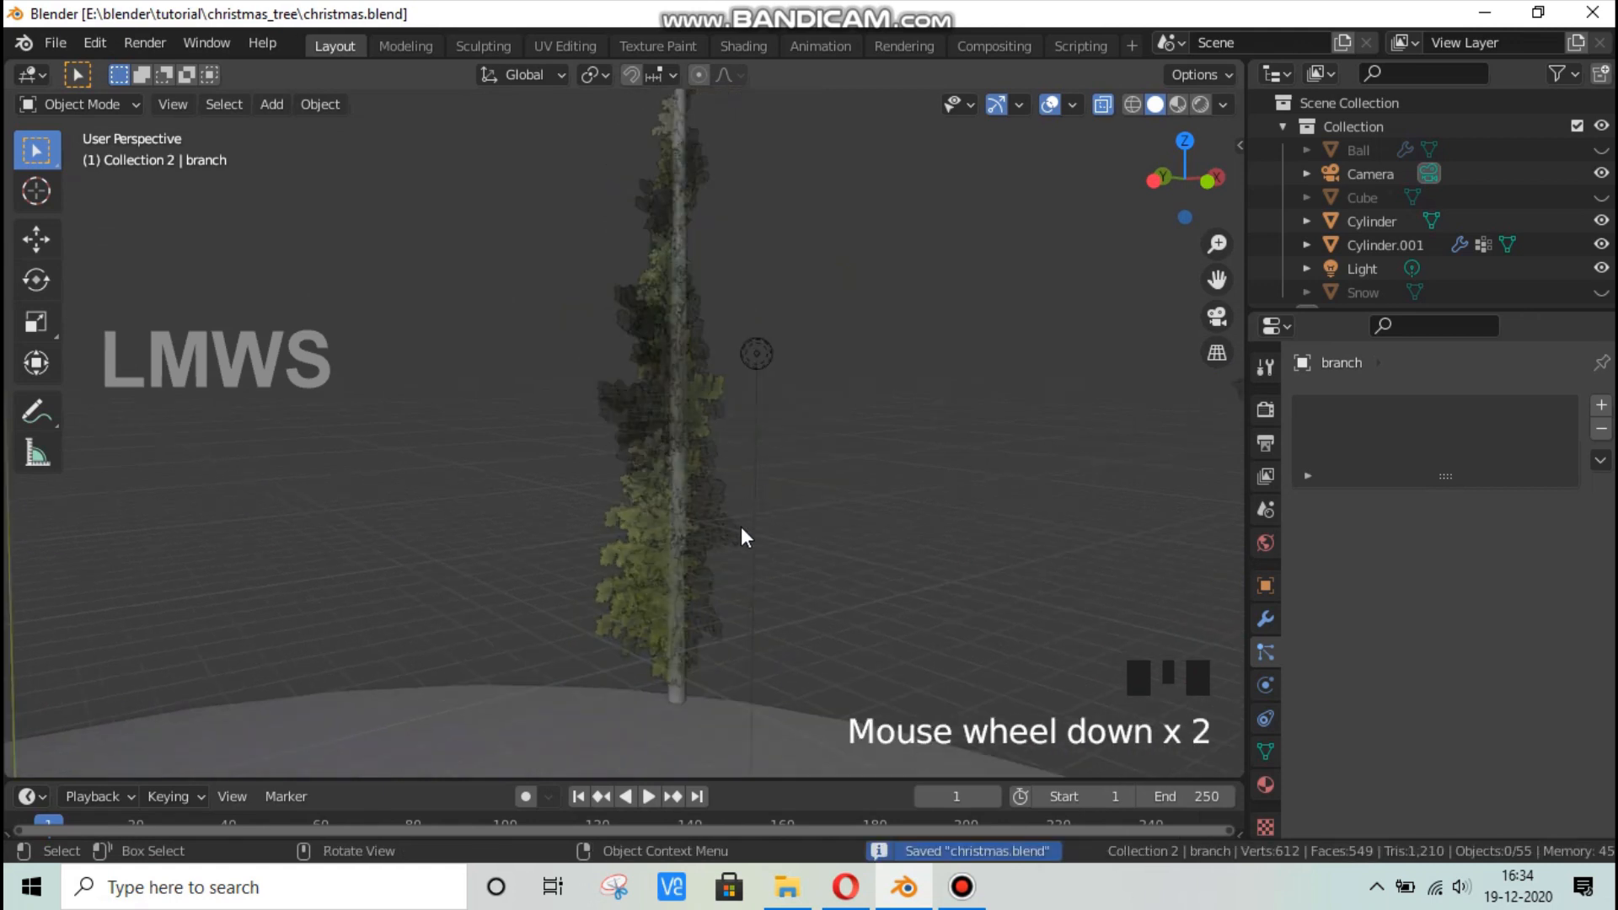
scroll(697, 376, down, 3)
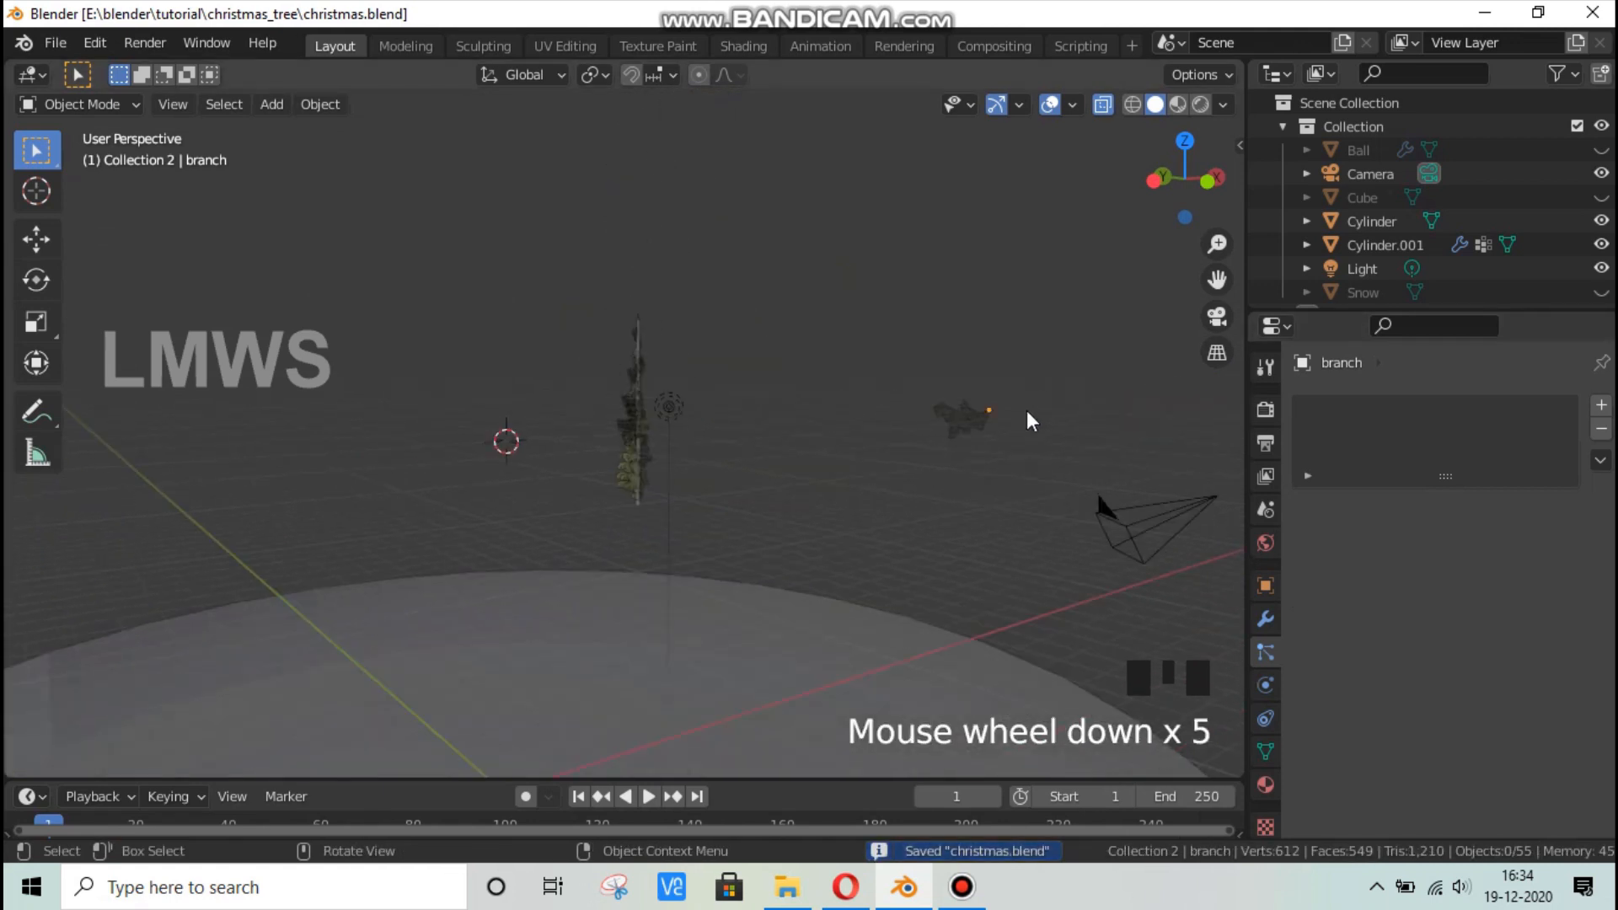
Rotate the branch plane freehand about the global Y axis to tilt the branches on the trunk.
click(972, 416)
scroll(1045, 534, up, 2)
key(r)
key(x)
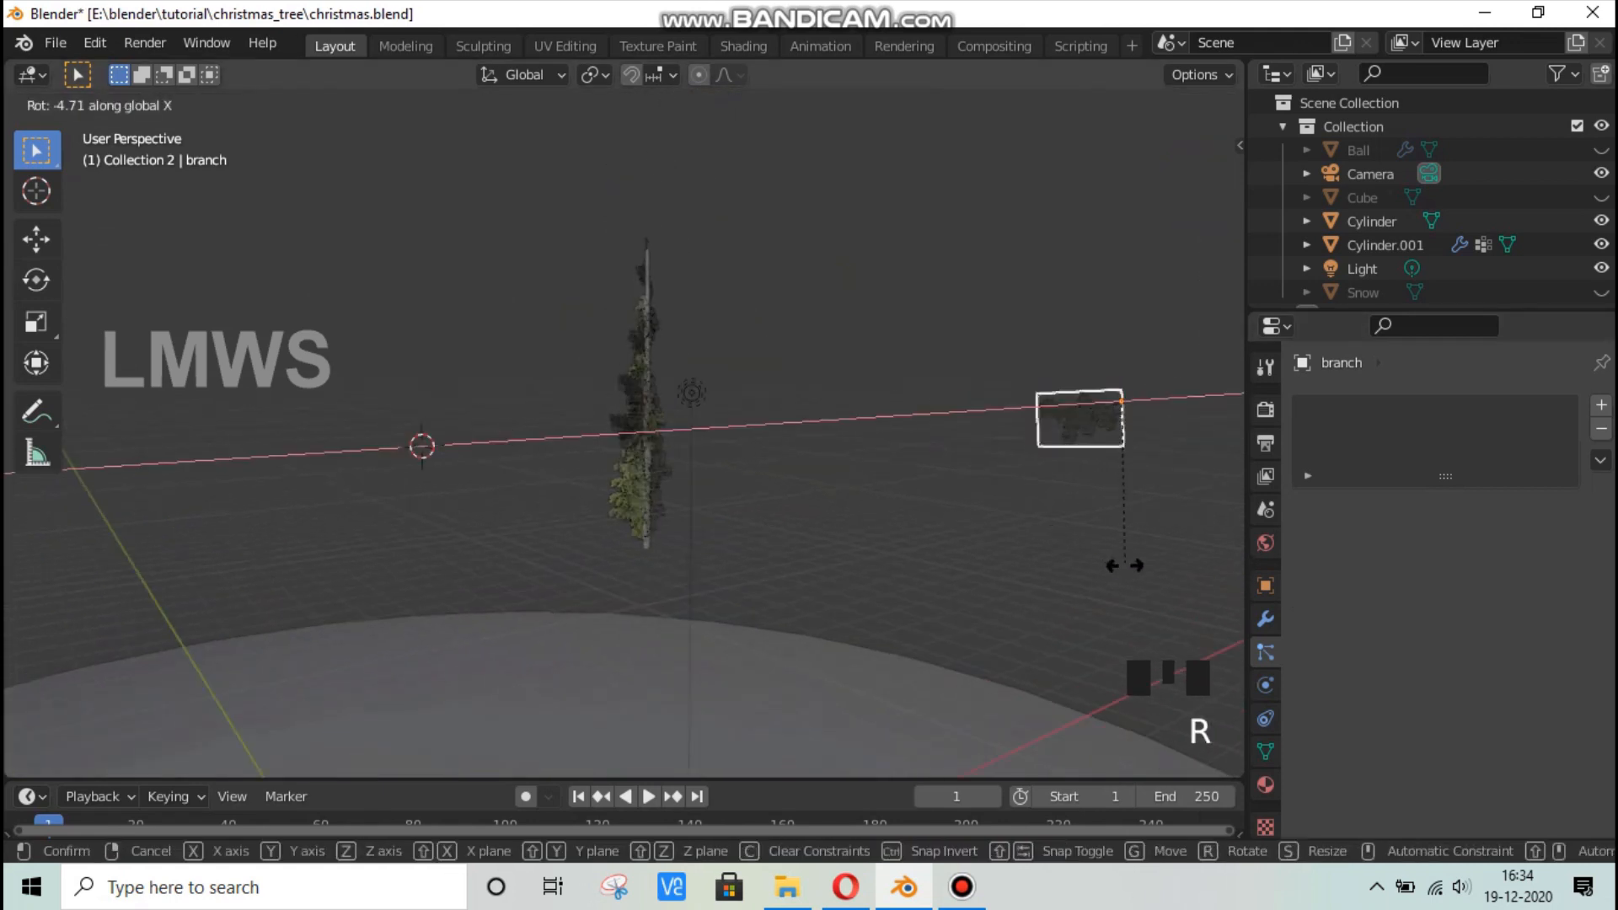
key(y)
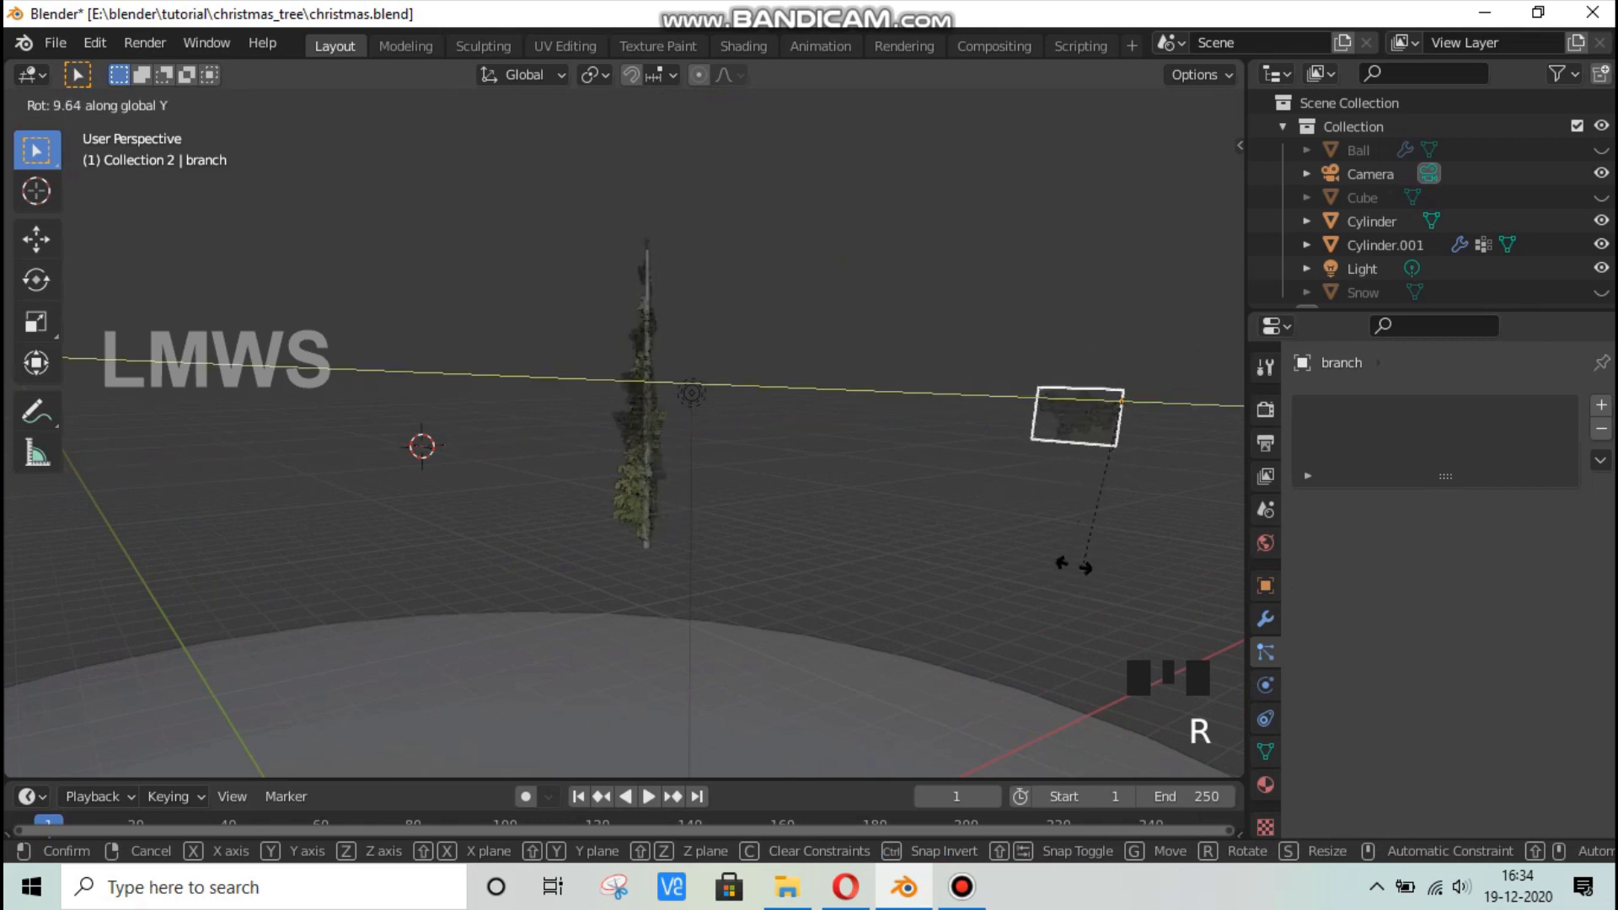
click(977, 489)
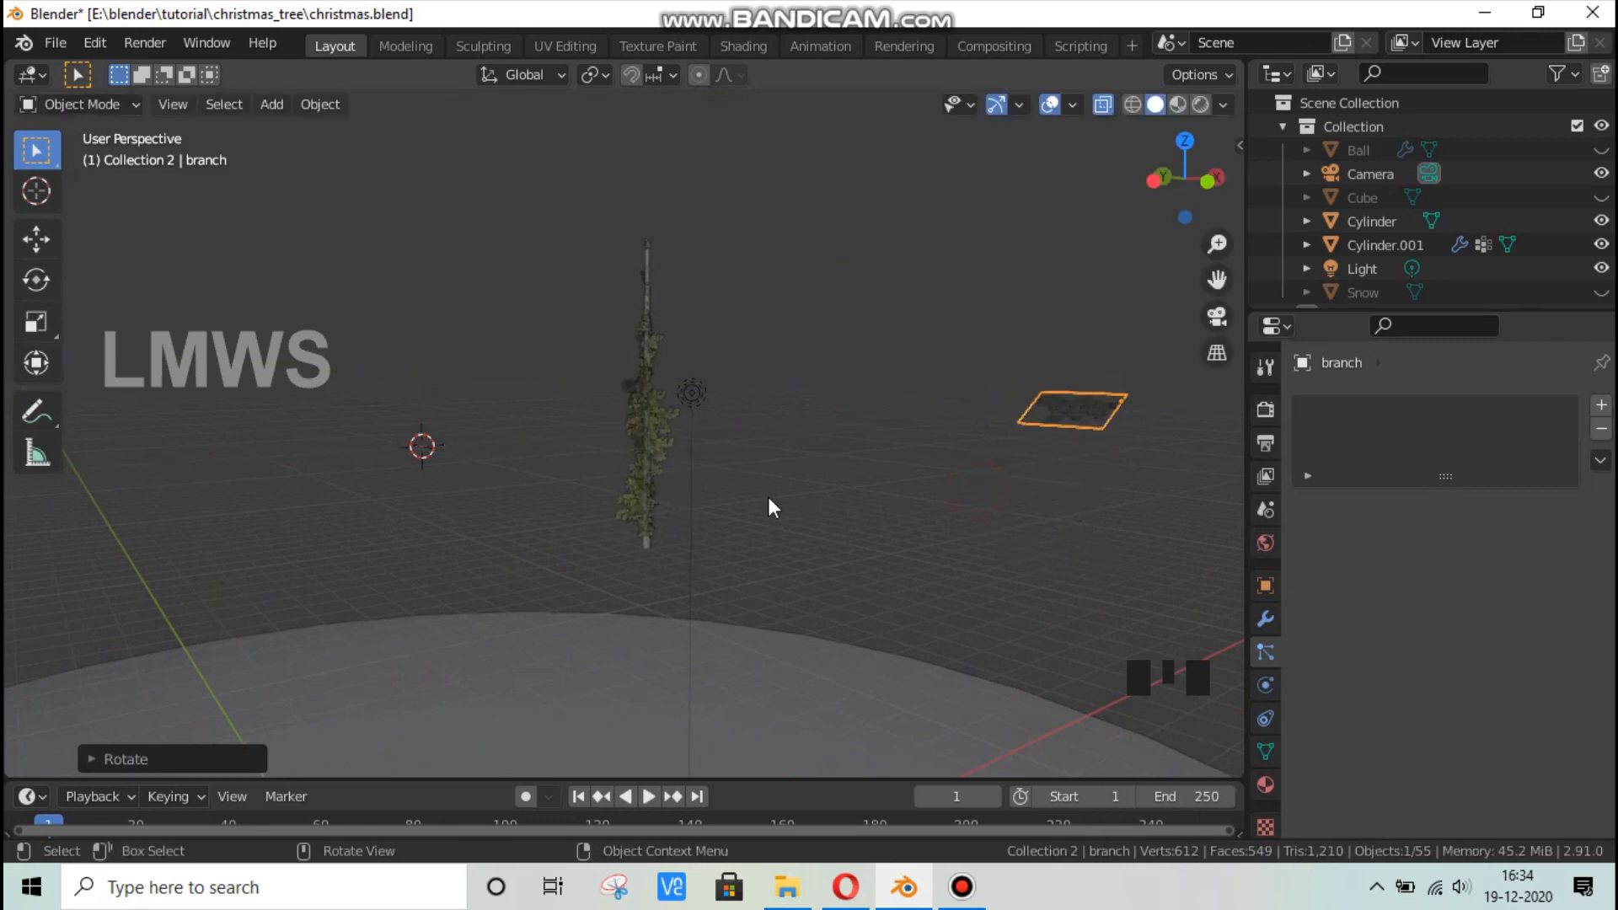
Save the file with the tree trunk as the active object and set its hair particle number to 480, trying 500 first.
scroll(768, 498, up, 3)
click(709, 495)
key(alt+a)
key(ctrl+s)
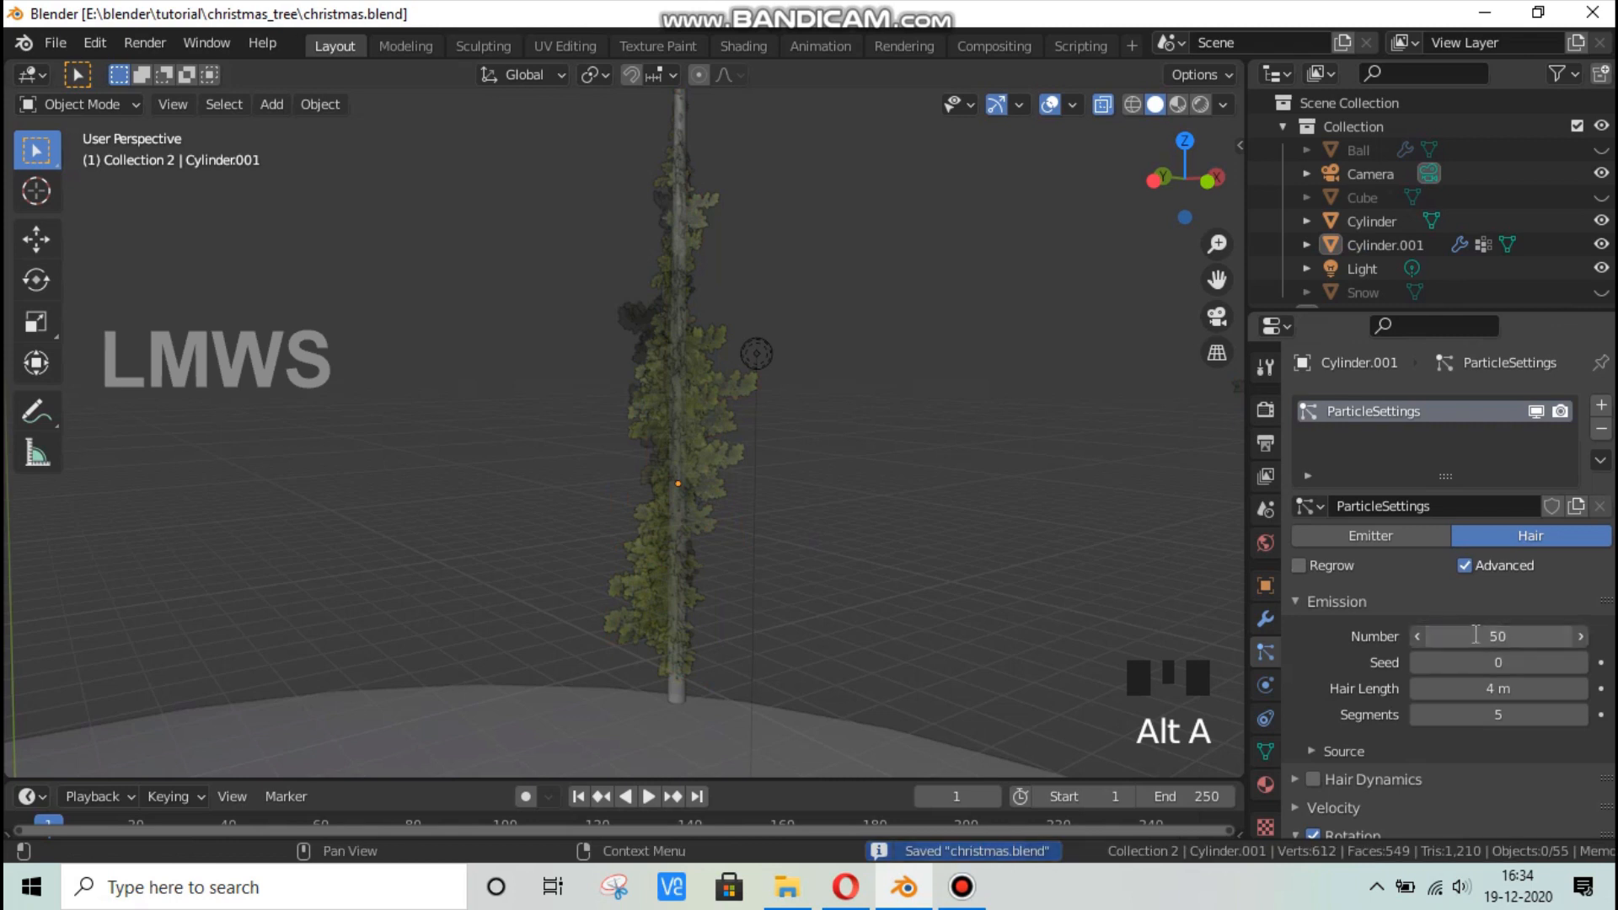
click(1472, 634)
text(0)
key(Return)
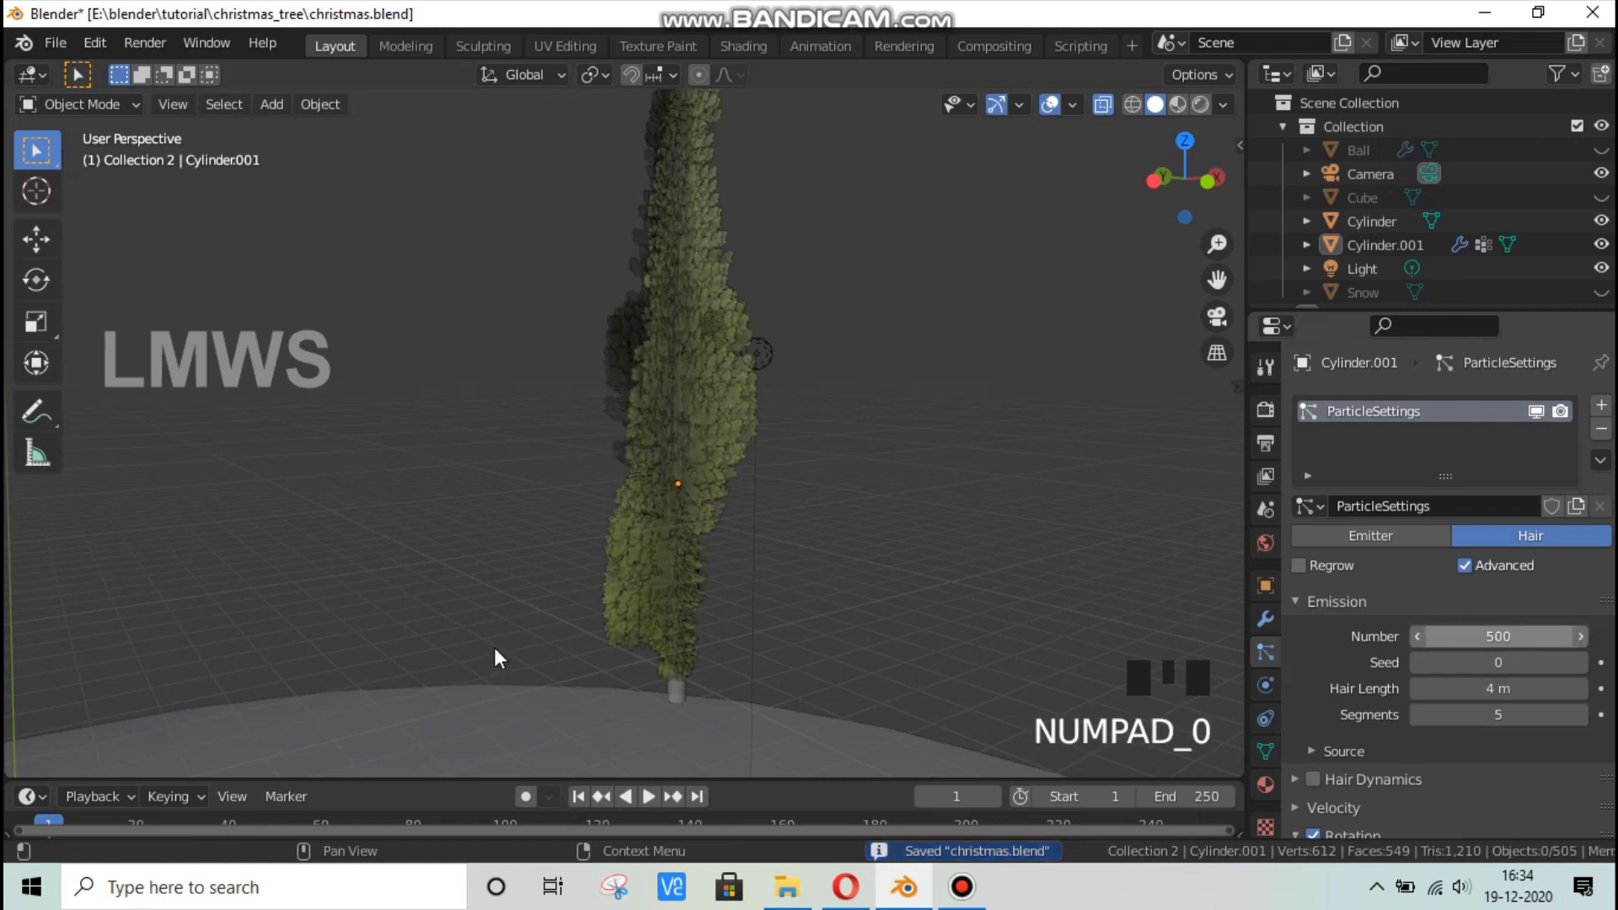
click(1498, 640)
text(48)
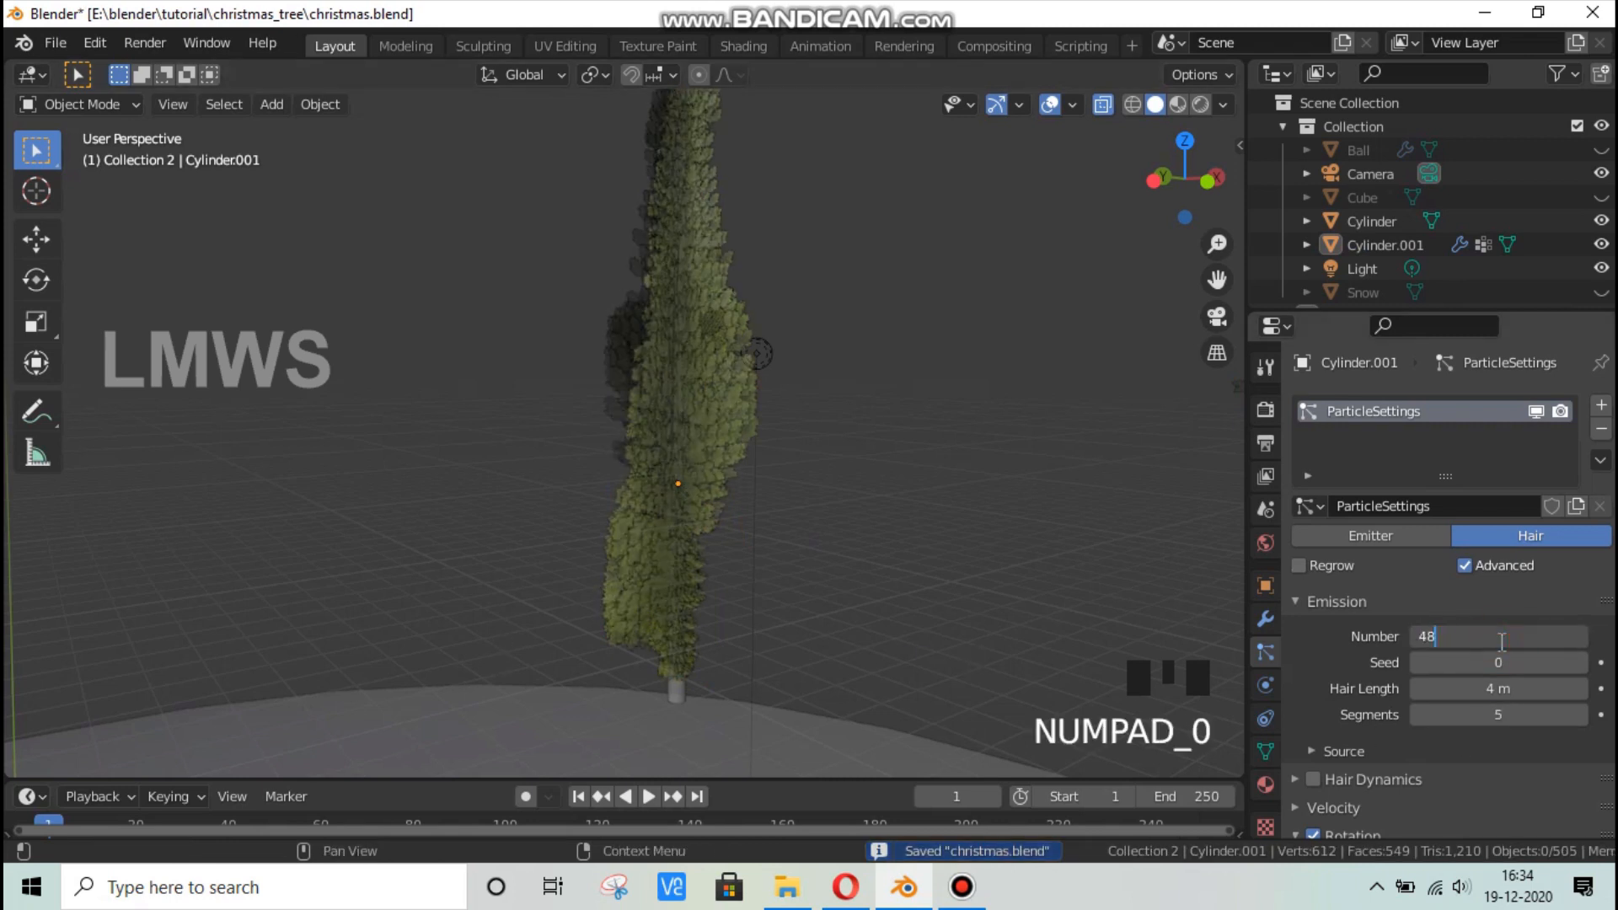
text(0)
key(Return)
Set the branch plane's X rotation to 0° in its transform values, deselect it and hide the sidebar.
scroll(969, 552, down, 2)
shift+middle_drag(1038, 552, 843, 598)
click(1038, 438)
key(n)
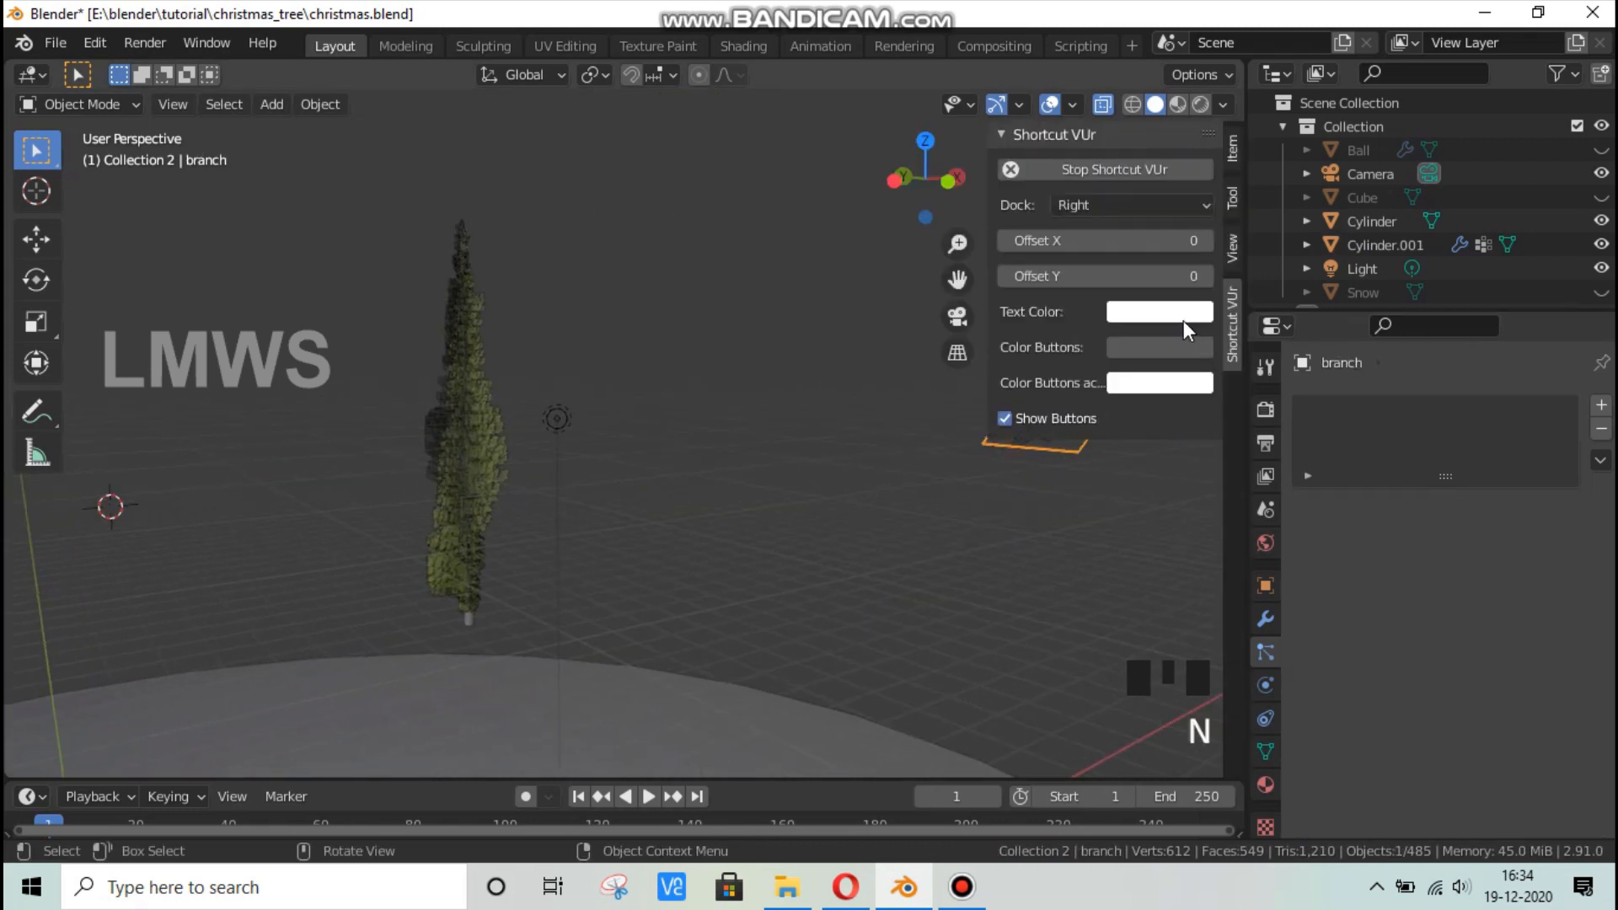
click(1230, 150)
click(1101, 314)
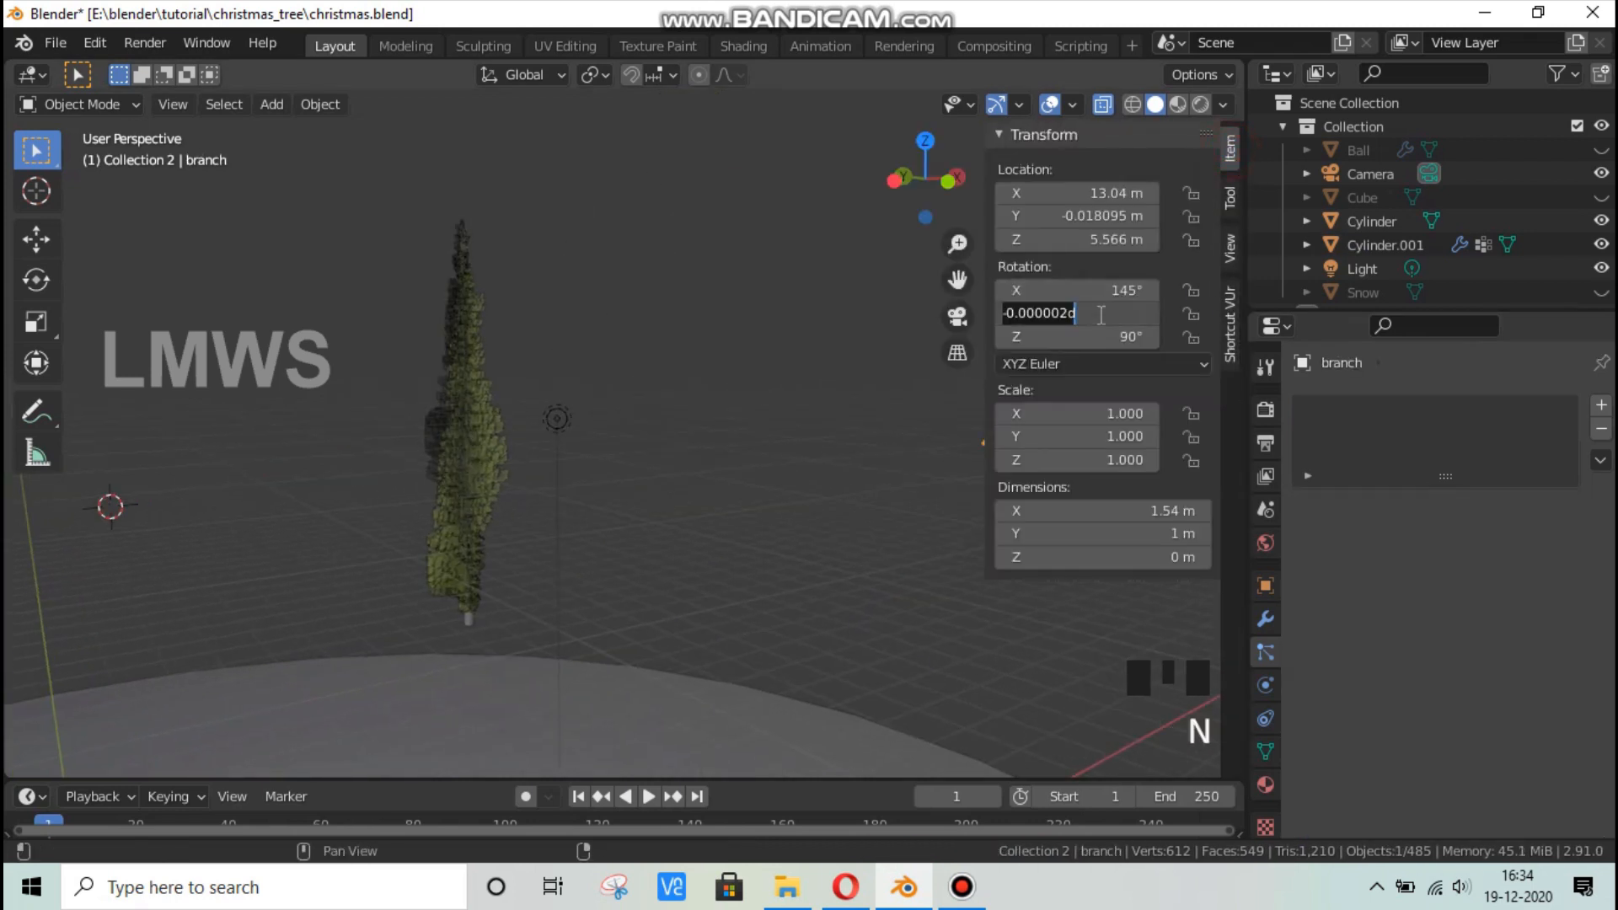
click(1090, 290)
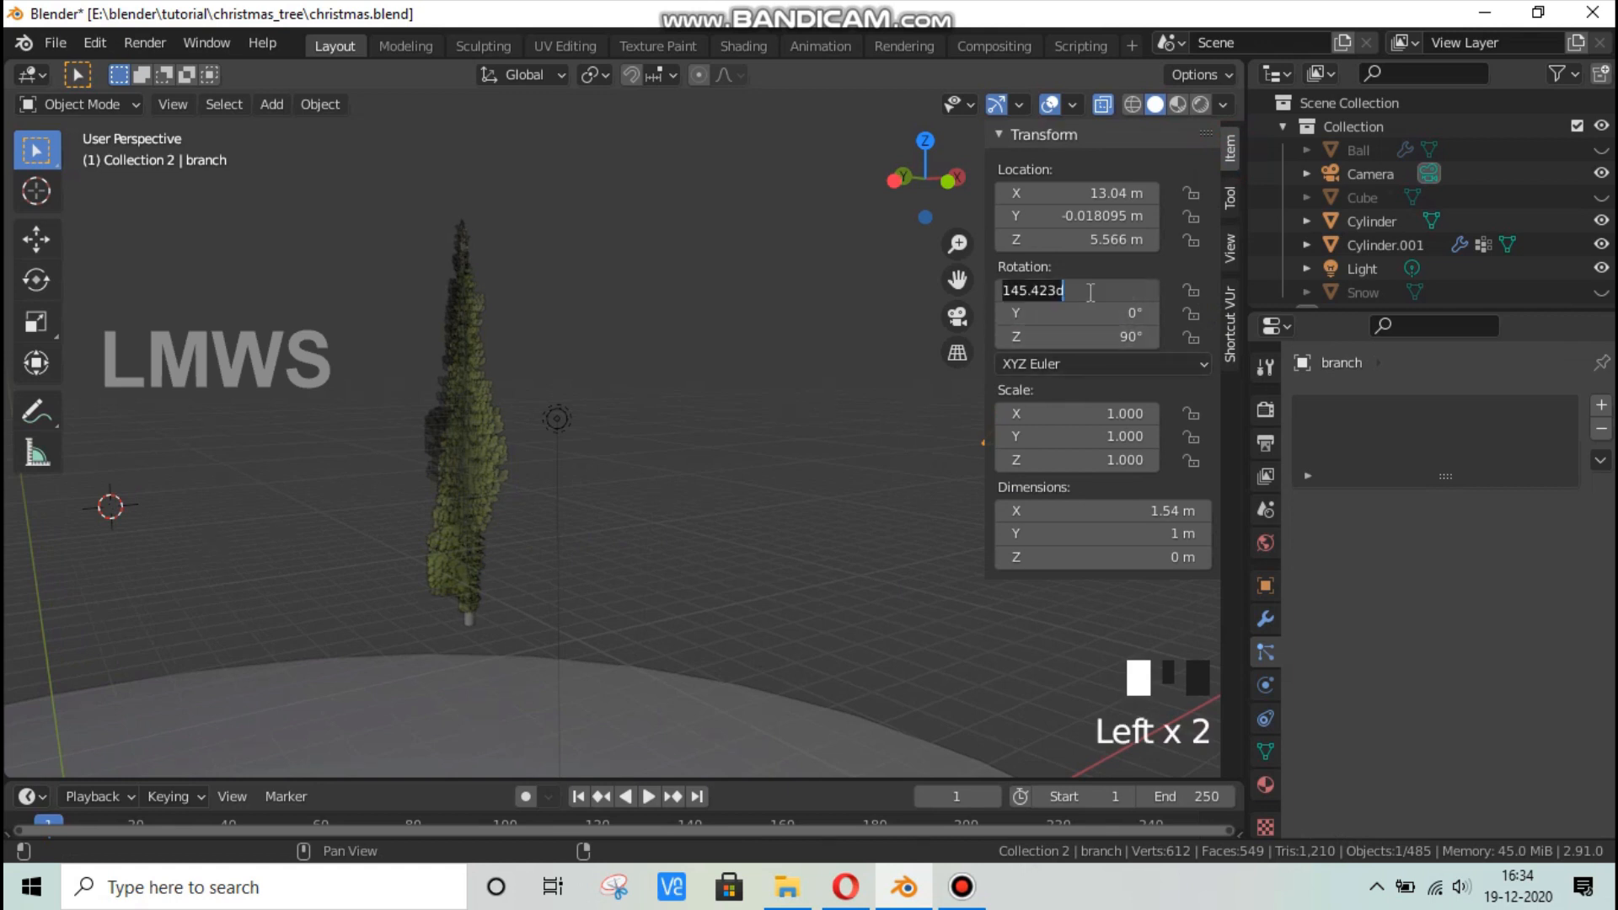
text(0)
click(760, 372)
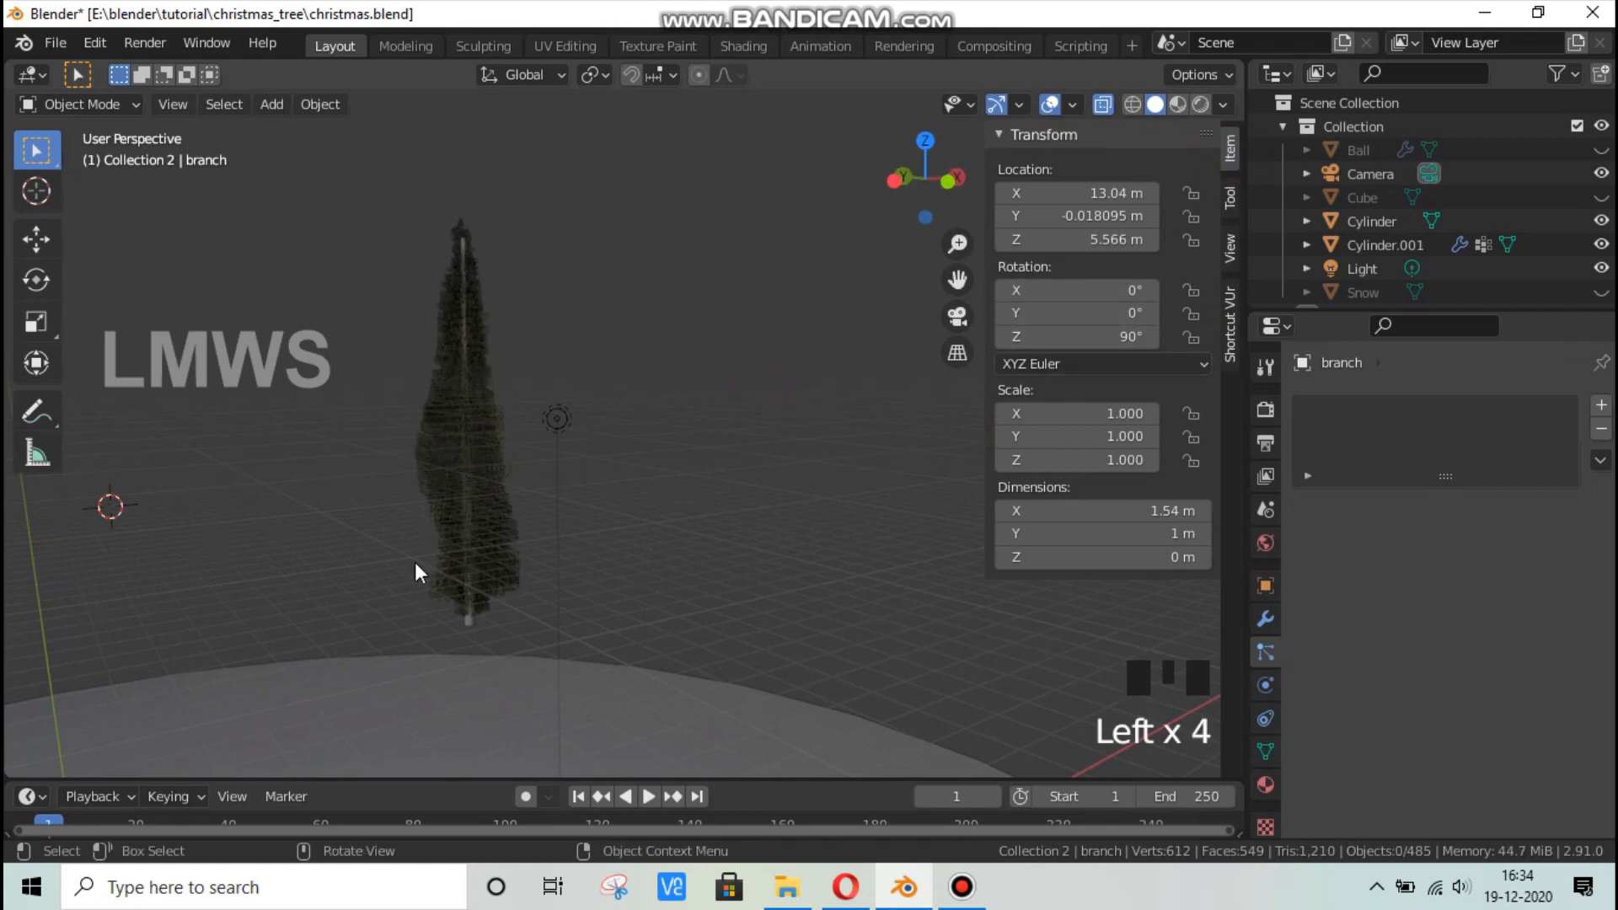
scroll(605, 519, up, 4)
scroll(609, 514, down, 1)
key(n)
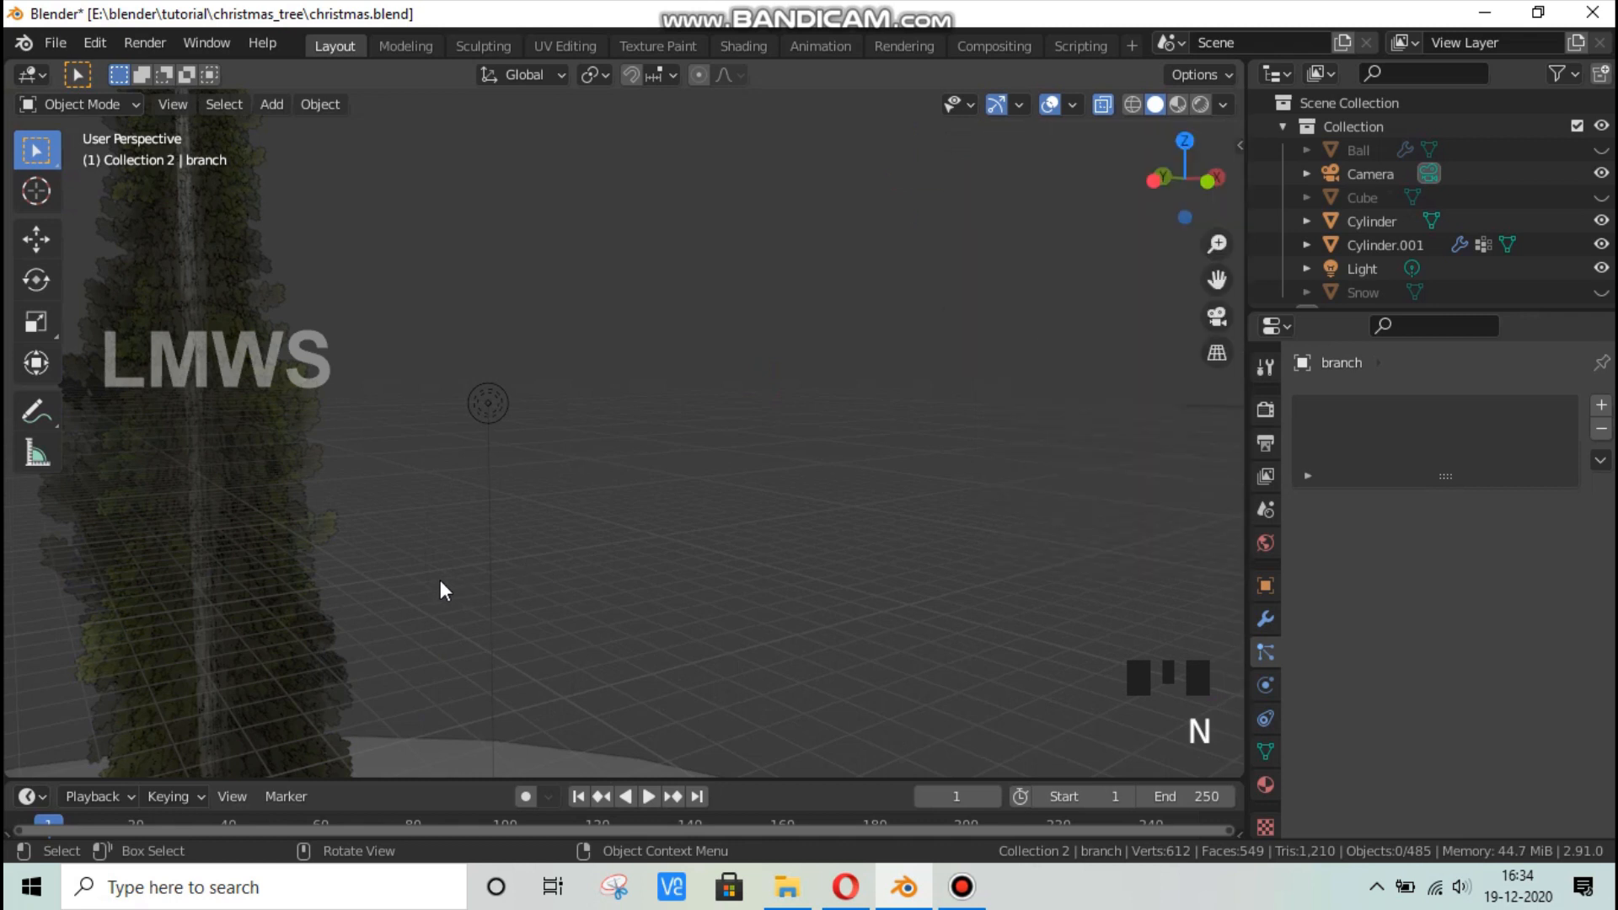
Select the tree trunk, view its mesh briefly in Edit Mode and examine how the foliage sits around it.
middle_drag(440, 580, 640, 535)
click(684, 510)
key(Tab)
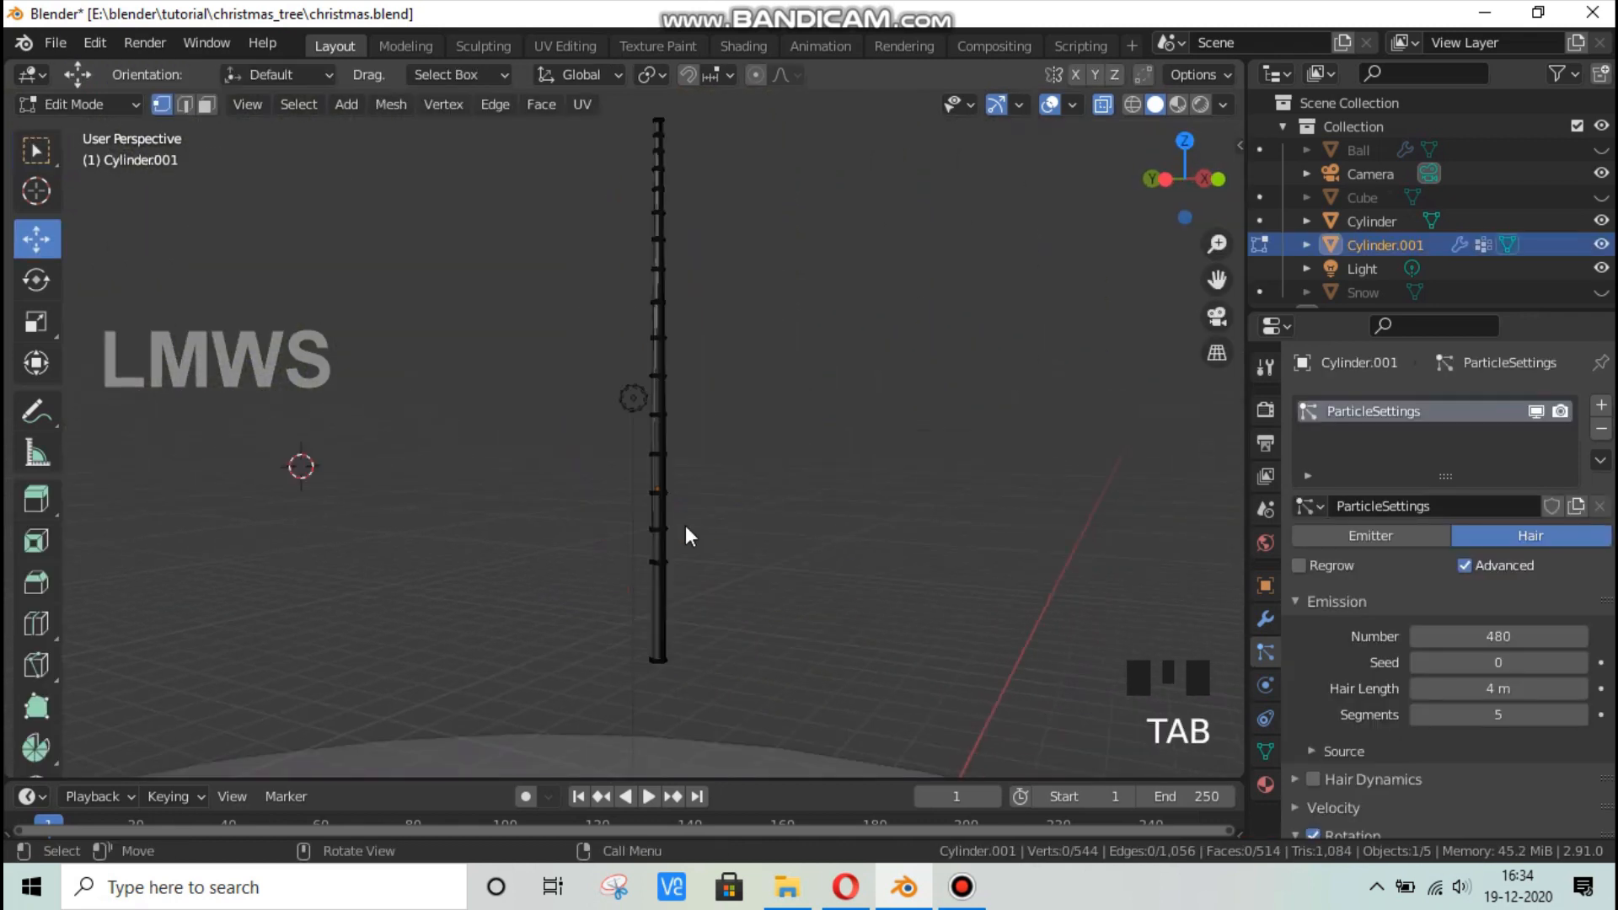
key(Tab)
scroll(696, 502, up, 1)
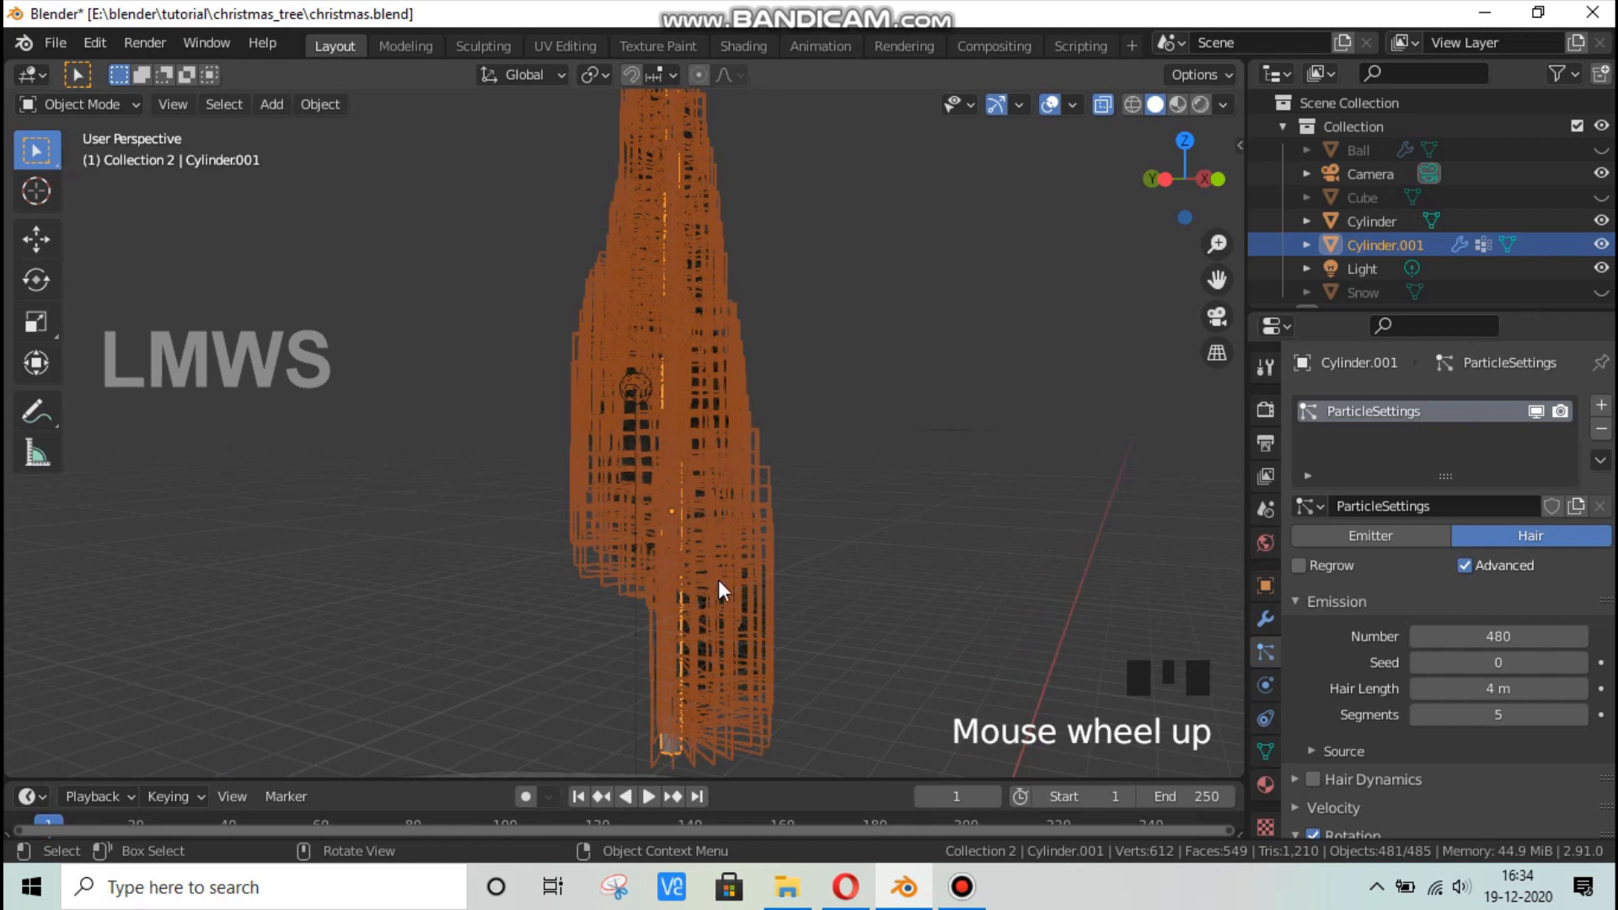
middle_drag(718, 590, 809, 565)
key(alt+a)
shift+middle_drag(1112, 336, 896, 401)
scroll(899, 387, up, 2)
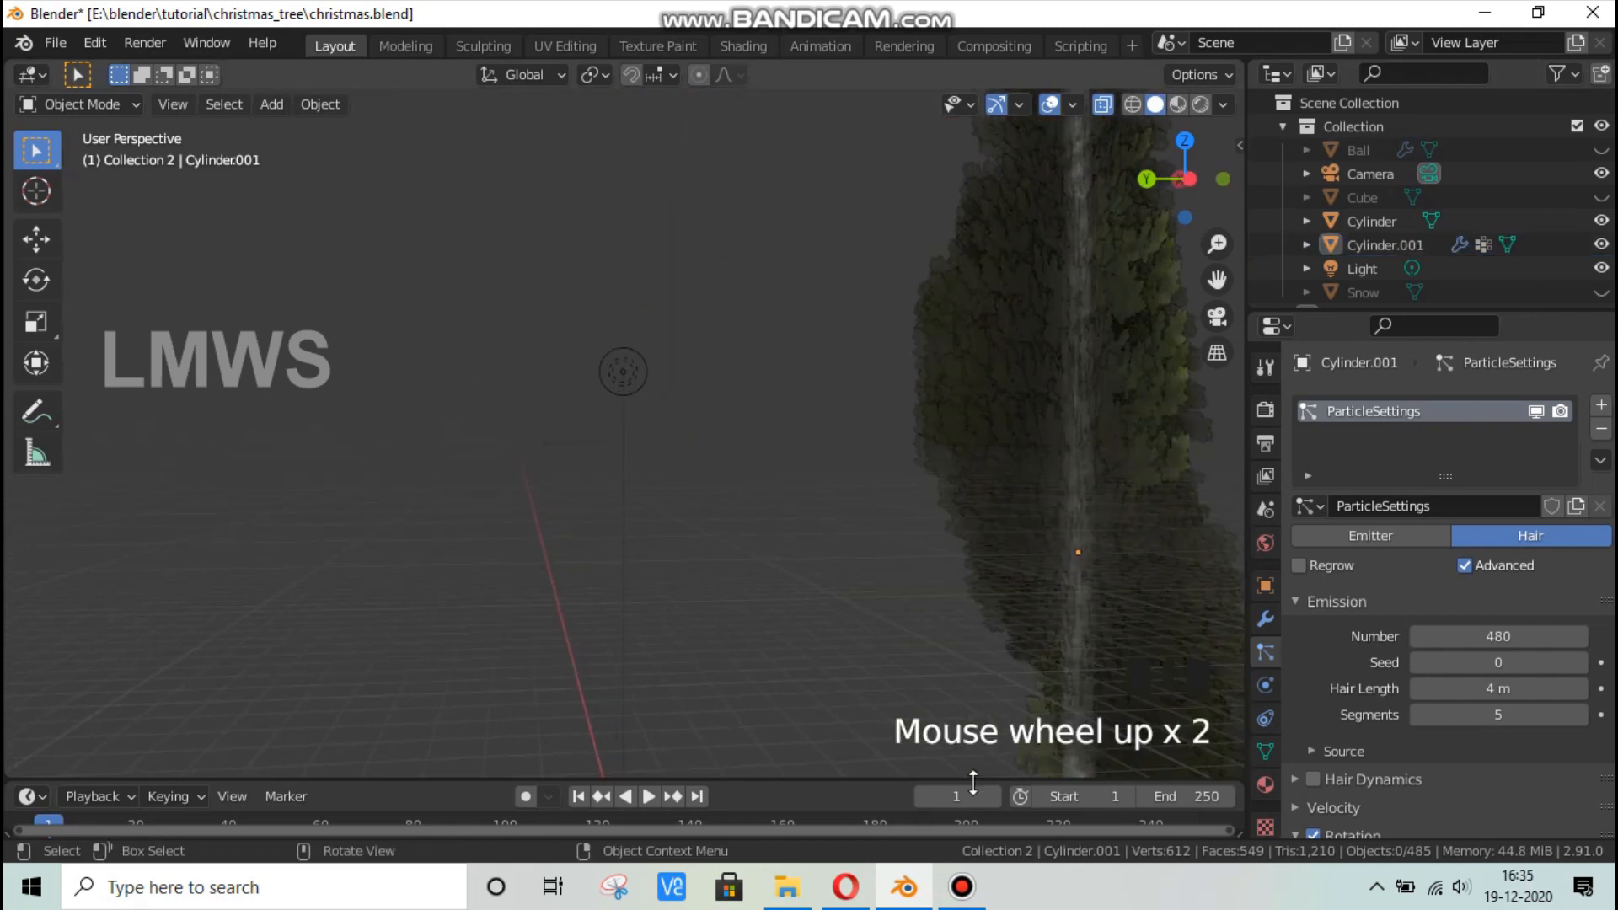
click(946, 898)
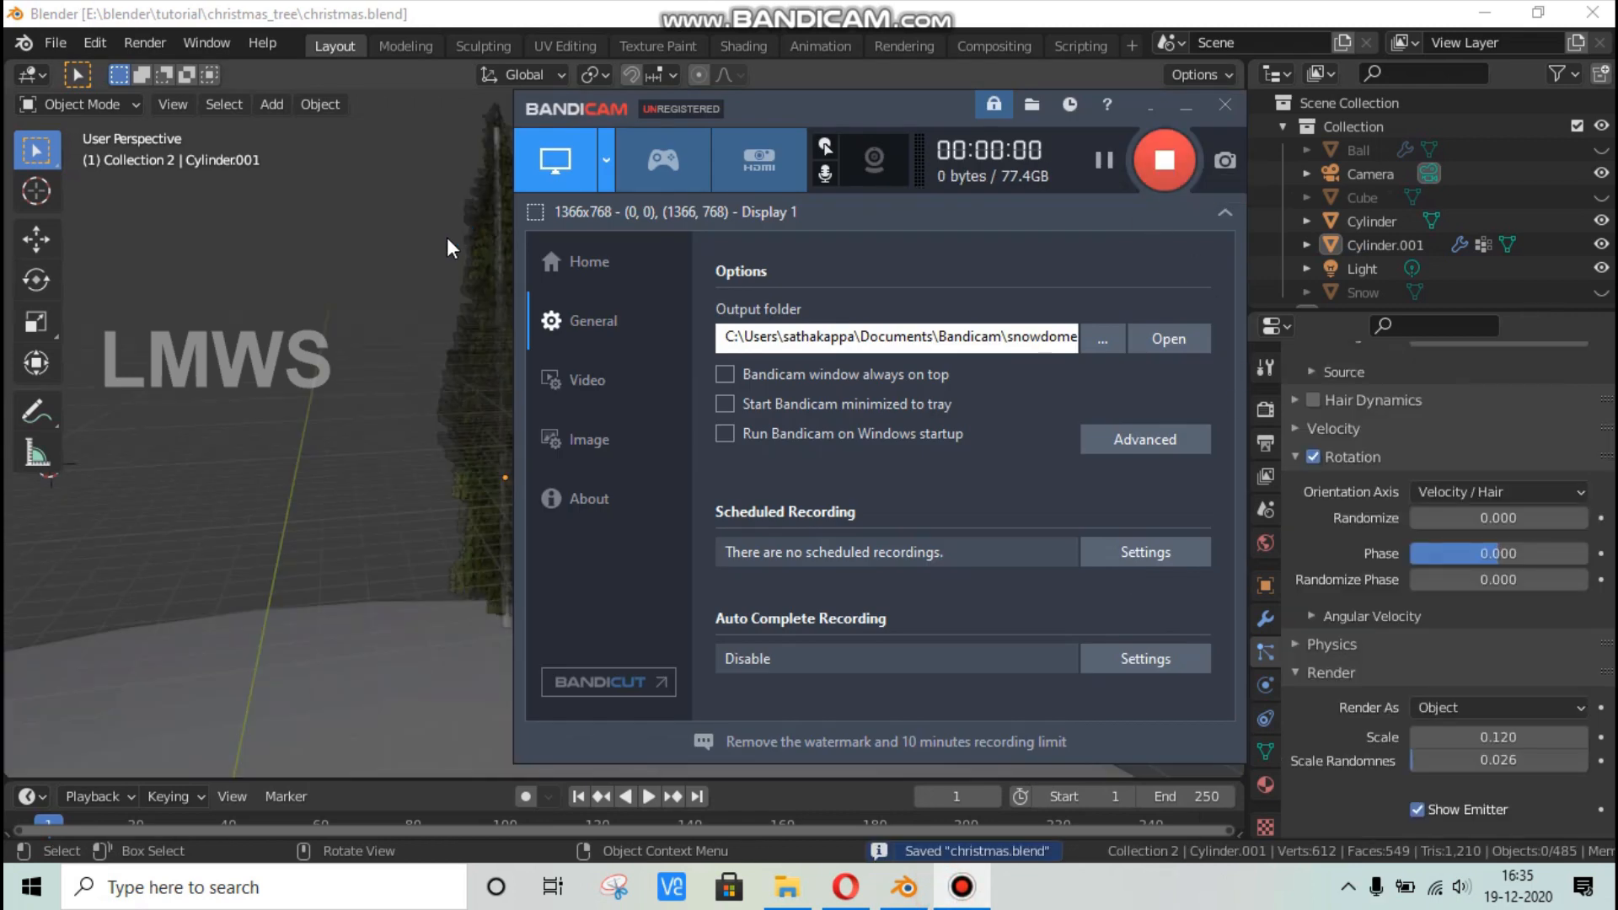
click(1158, 5)
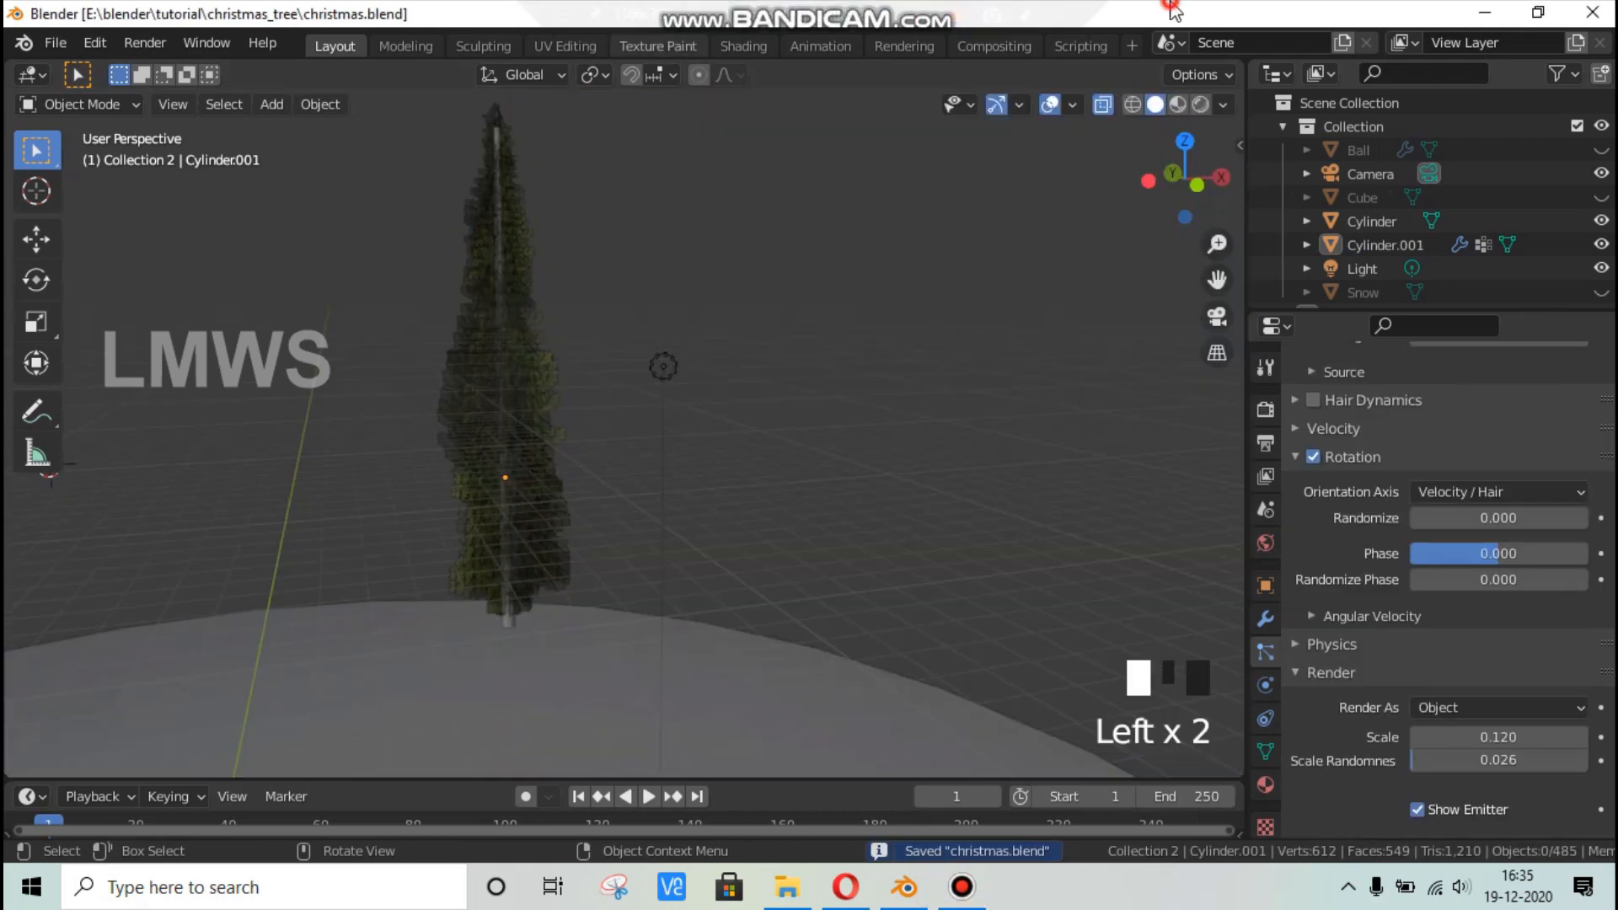
Set the trunk particles' orientation axis to Normal and the rotation phase to -0.224.
click(1499, 491)
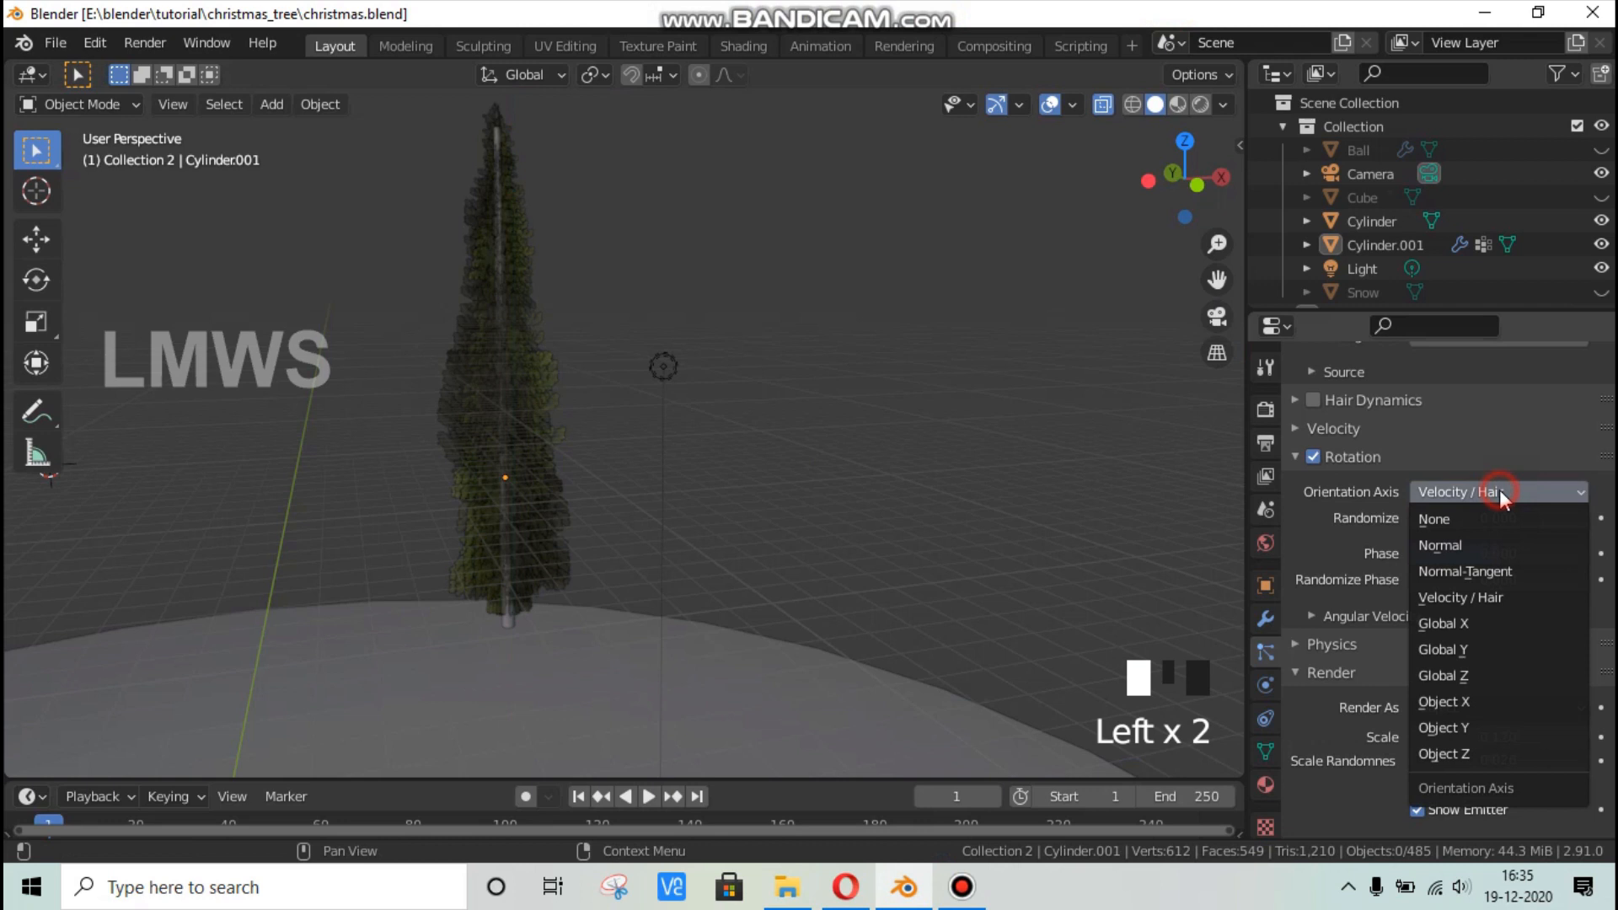
click(1451, 546)
drag(1499, 554, 1476, 553)
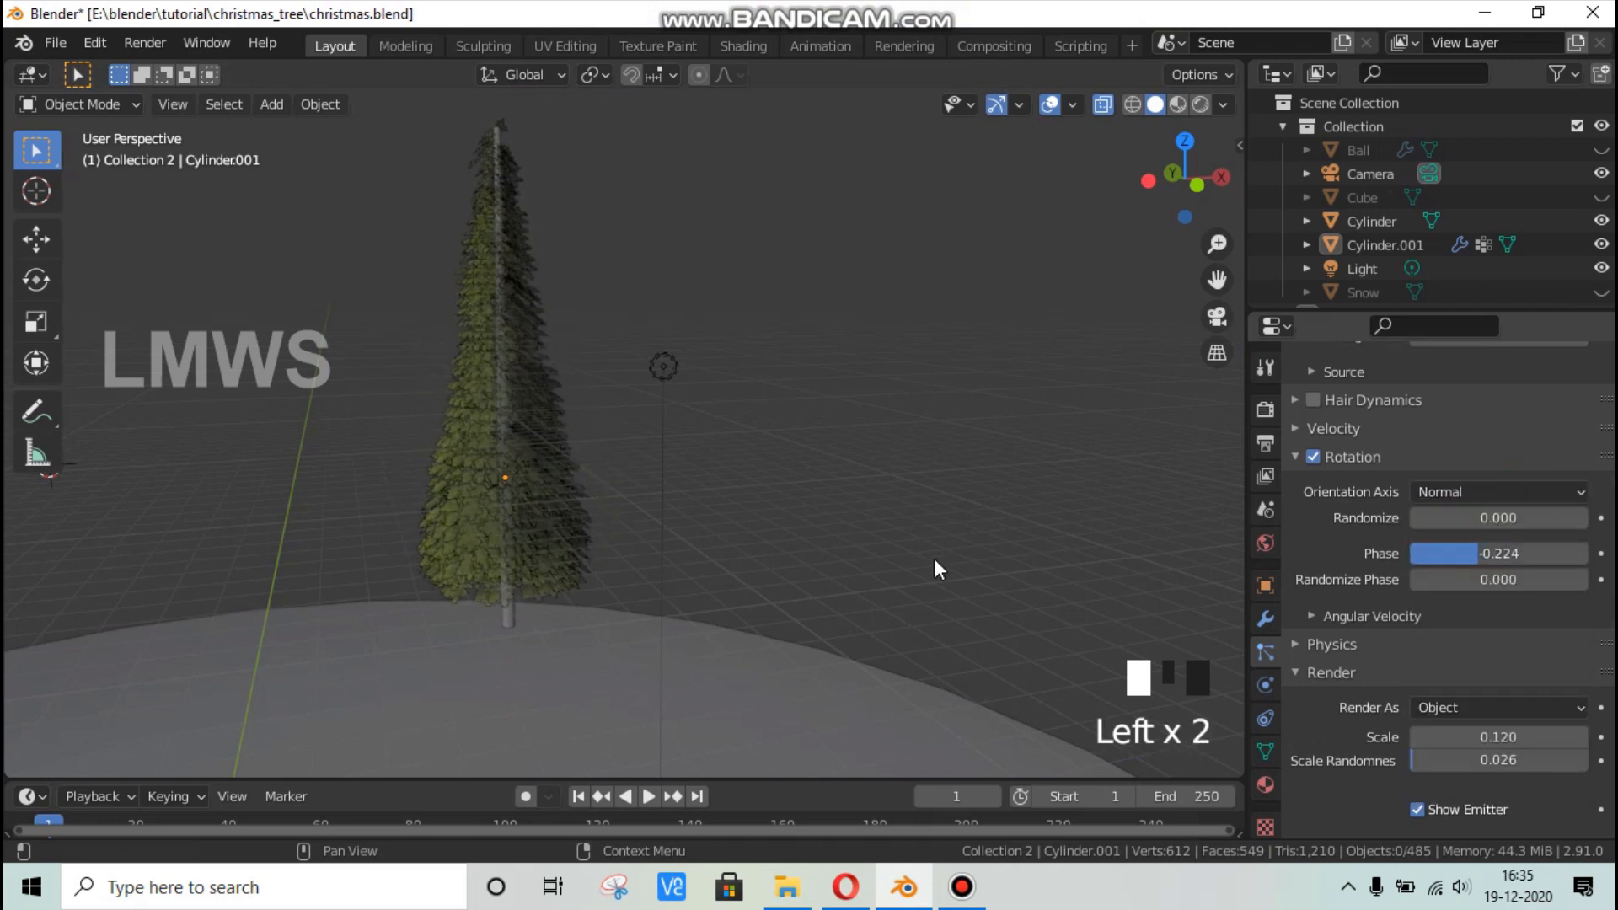
middle_drag(934, 560, 752, 563)
key(alt+a)
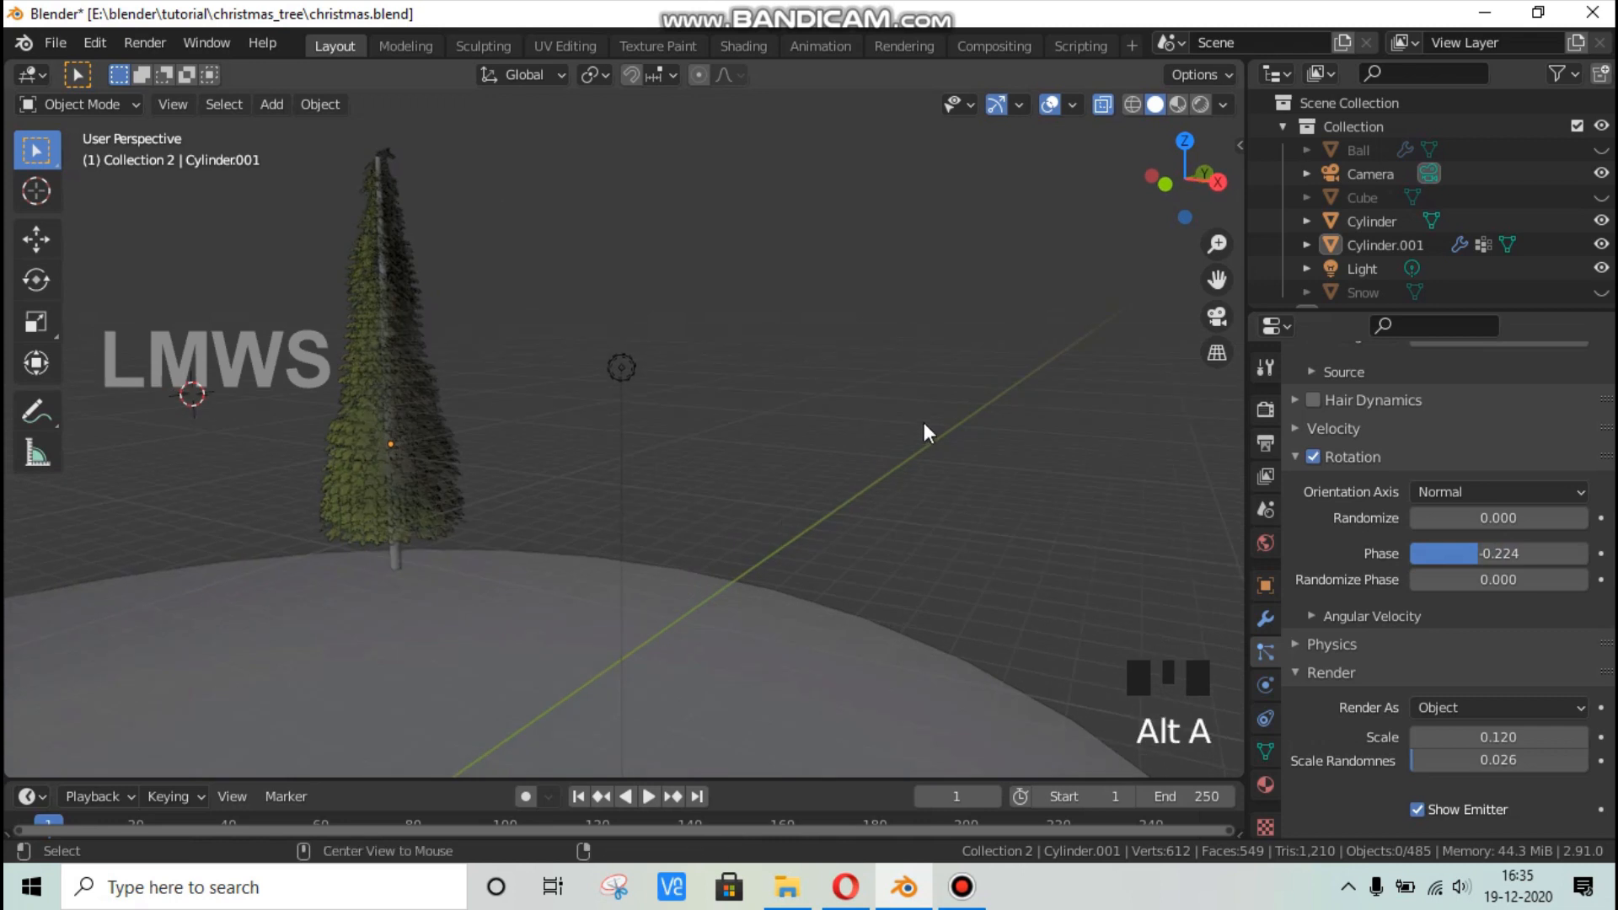
Unhide all objects and hide the Ball again so the tree can be viewed beside the house.
key(alt+h)
click(1357, 149)
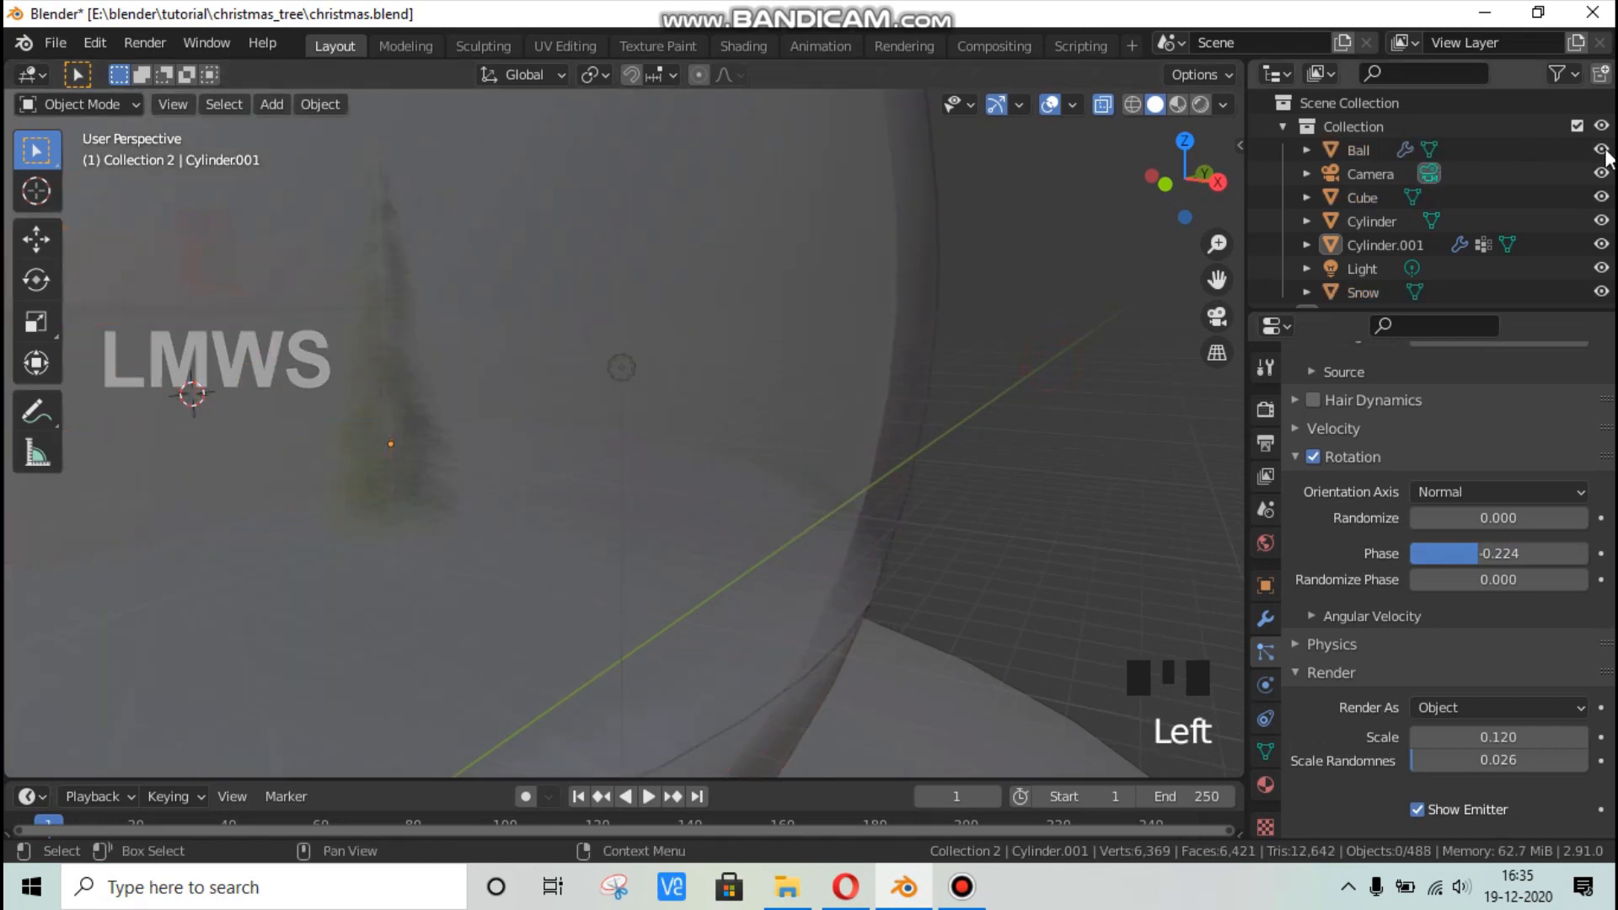
click(1600, 149)
shift+middle_drag(549, 492, 772, 531)
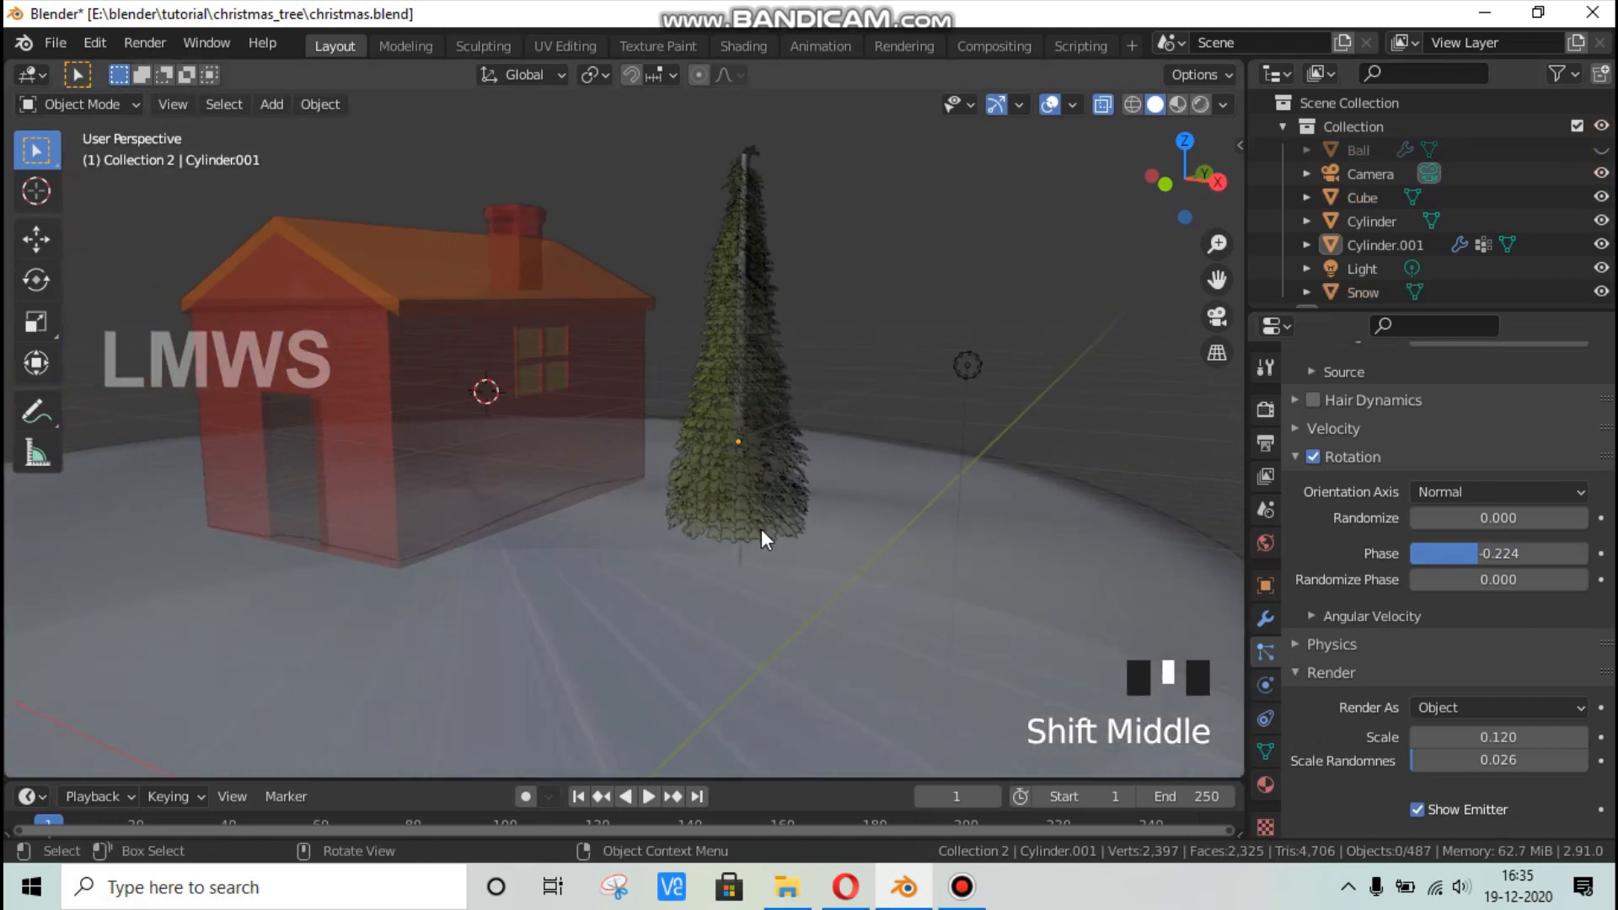
scroll(716, 527, up, 3)
scroll(671, 525, down, 1)
click(669, 508)
scroll(671, 508, down, 2)
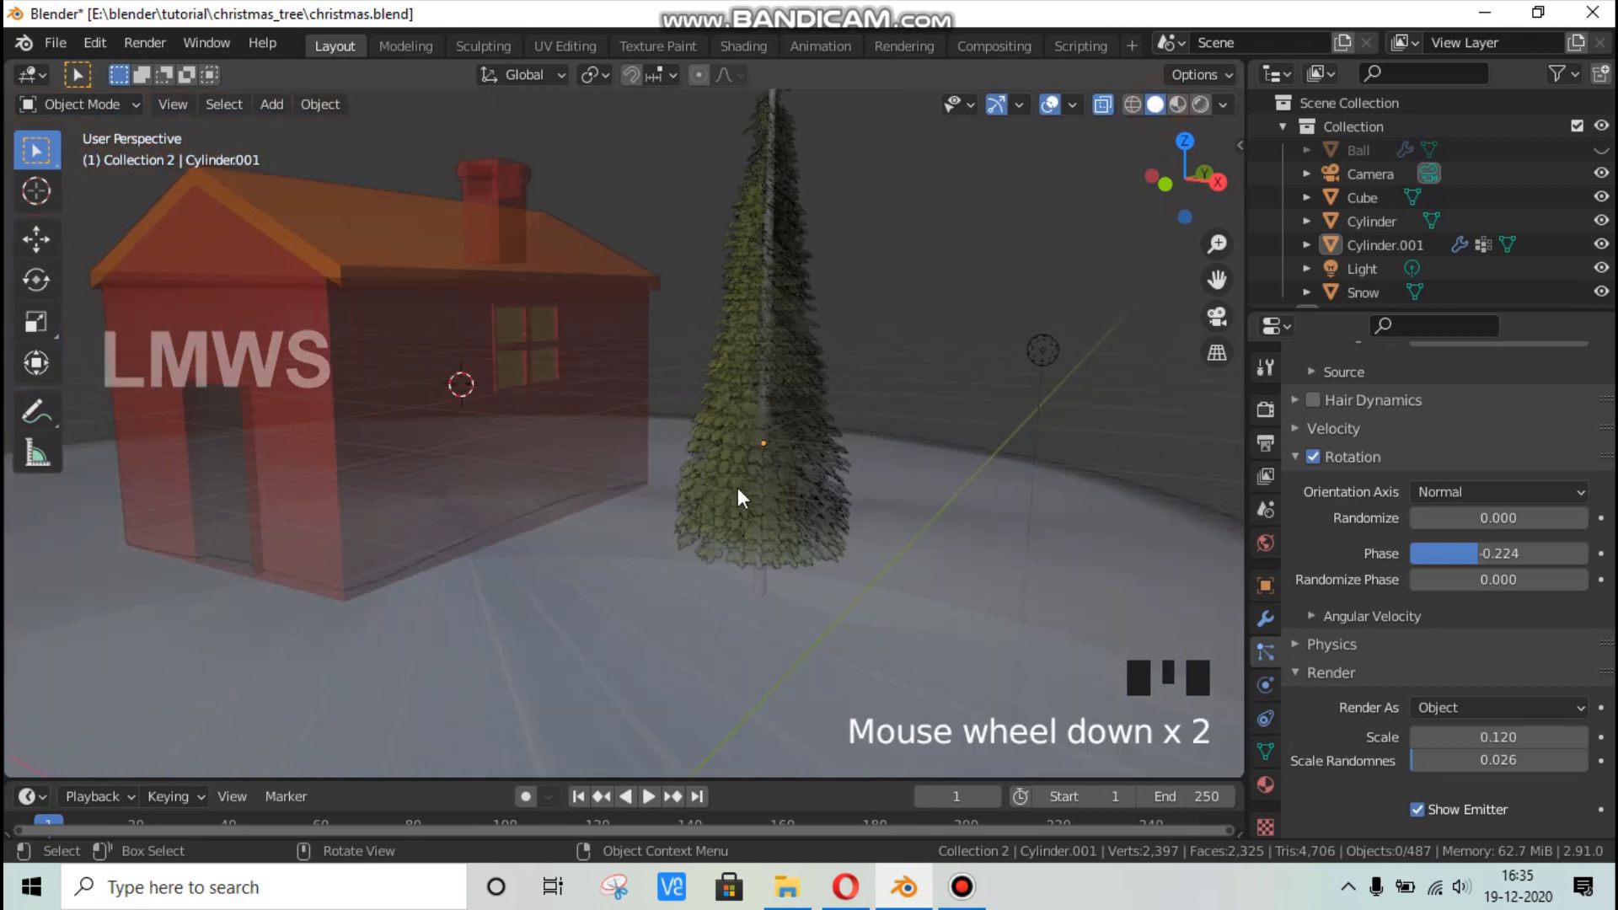
Turn off X-ray display so the house and tree are shown solid.
middle_drag(740, 497, 1120, 94)
click(1102, 103)
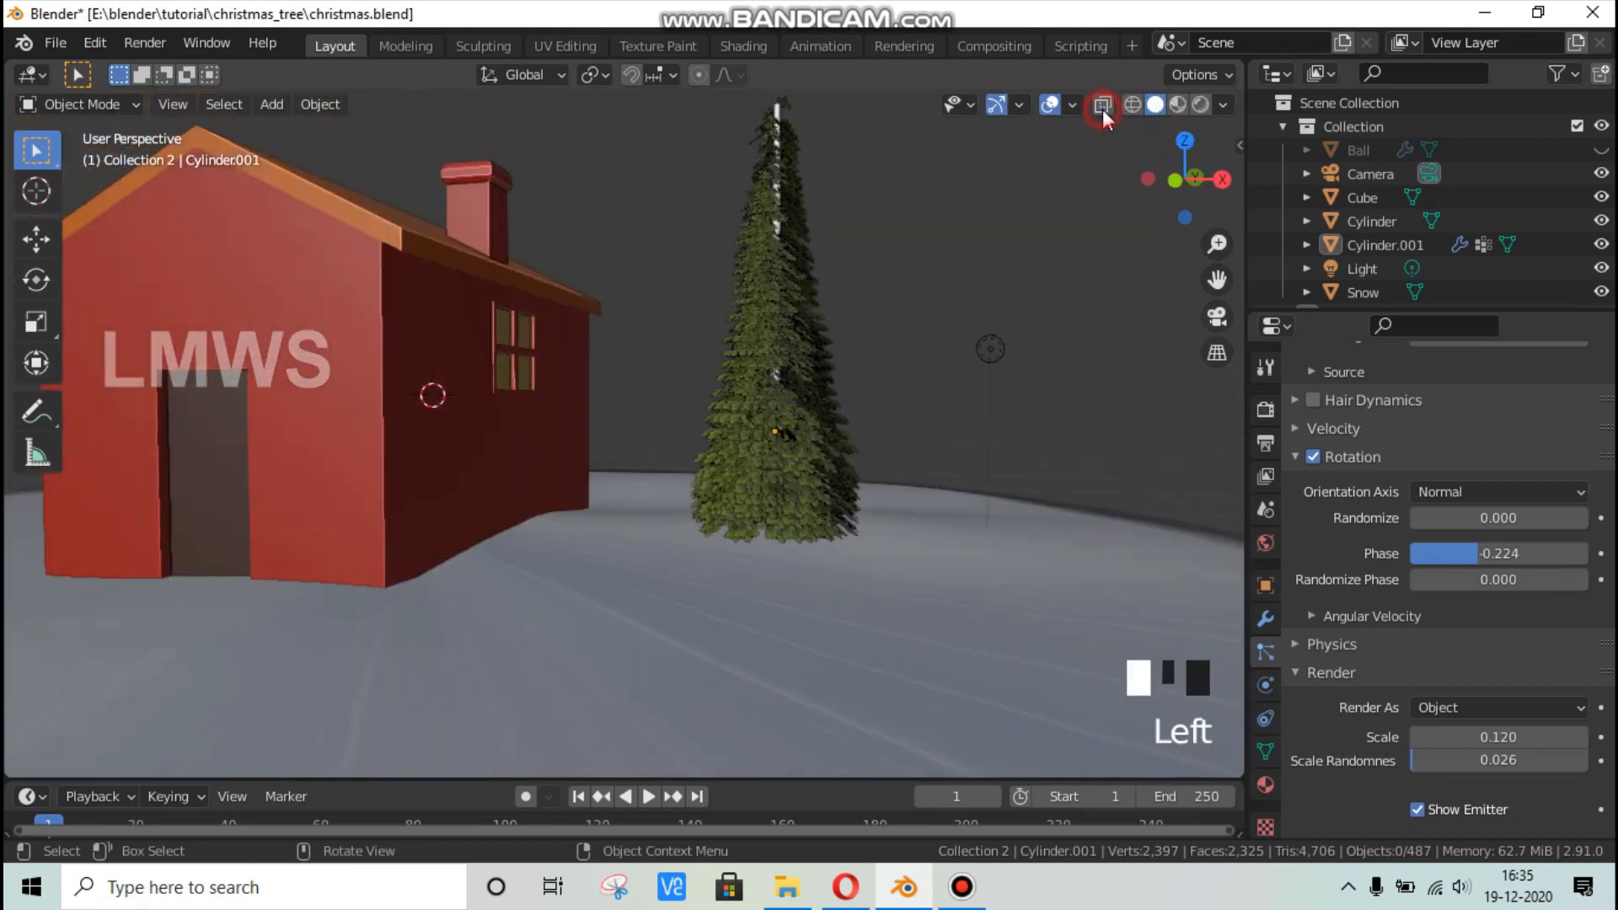
middle_drag(961, 362, 851, 431)
Give the tree trunk a new material and darken its base color to near black.
click(784, 404)
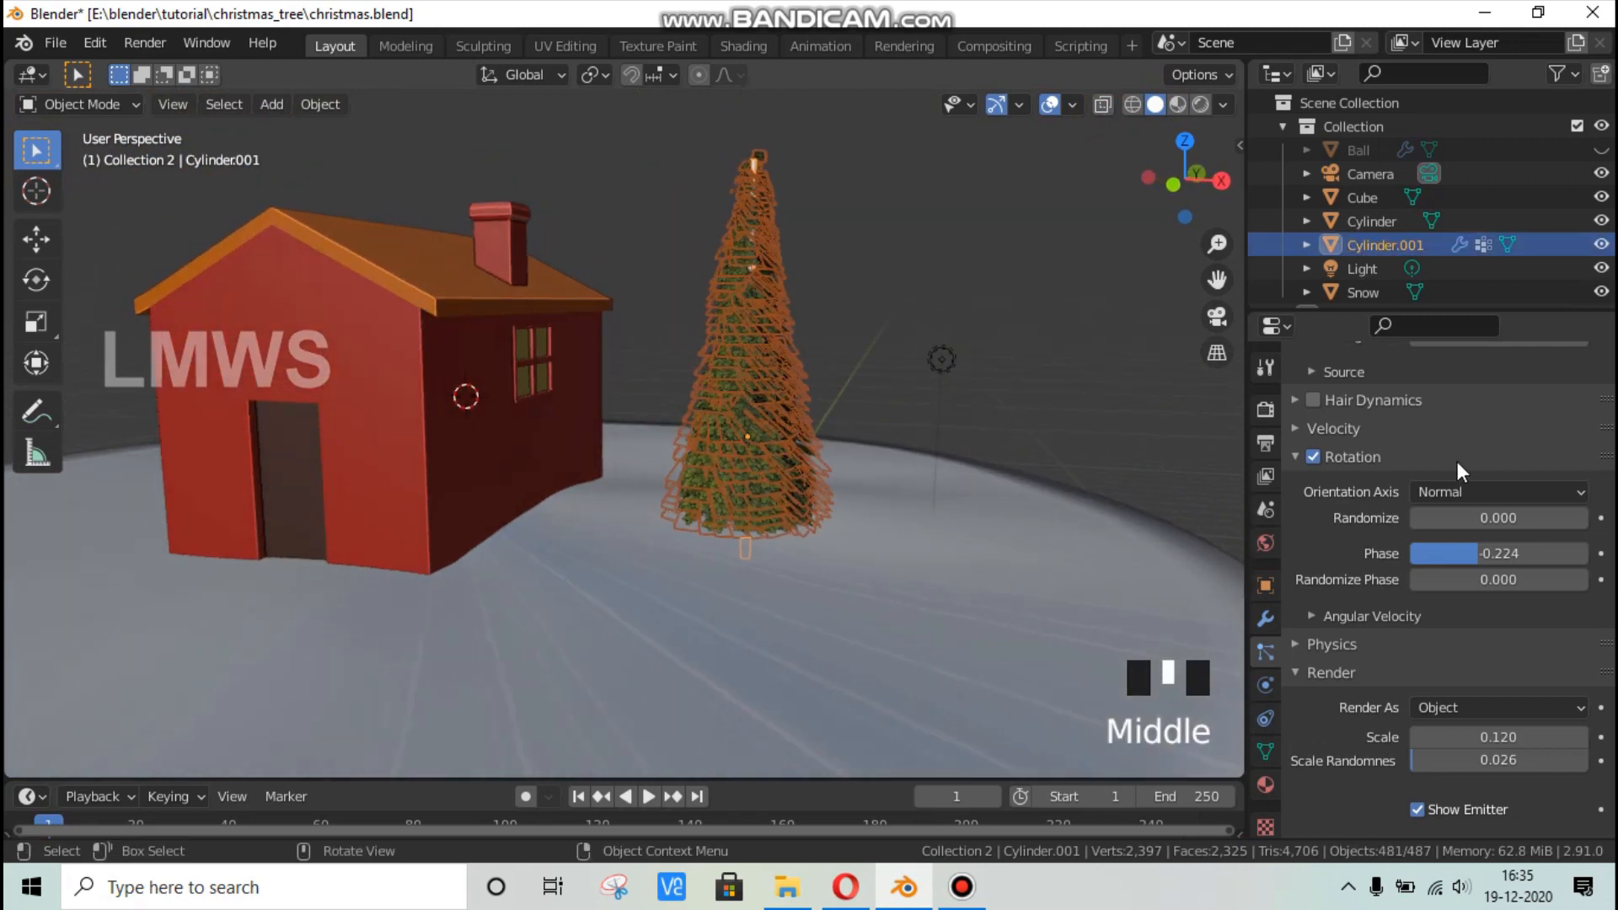
click(1265, 785)
click(1485, 506)
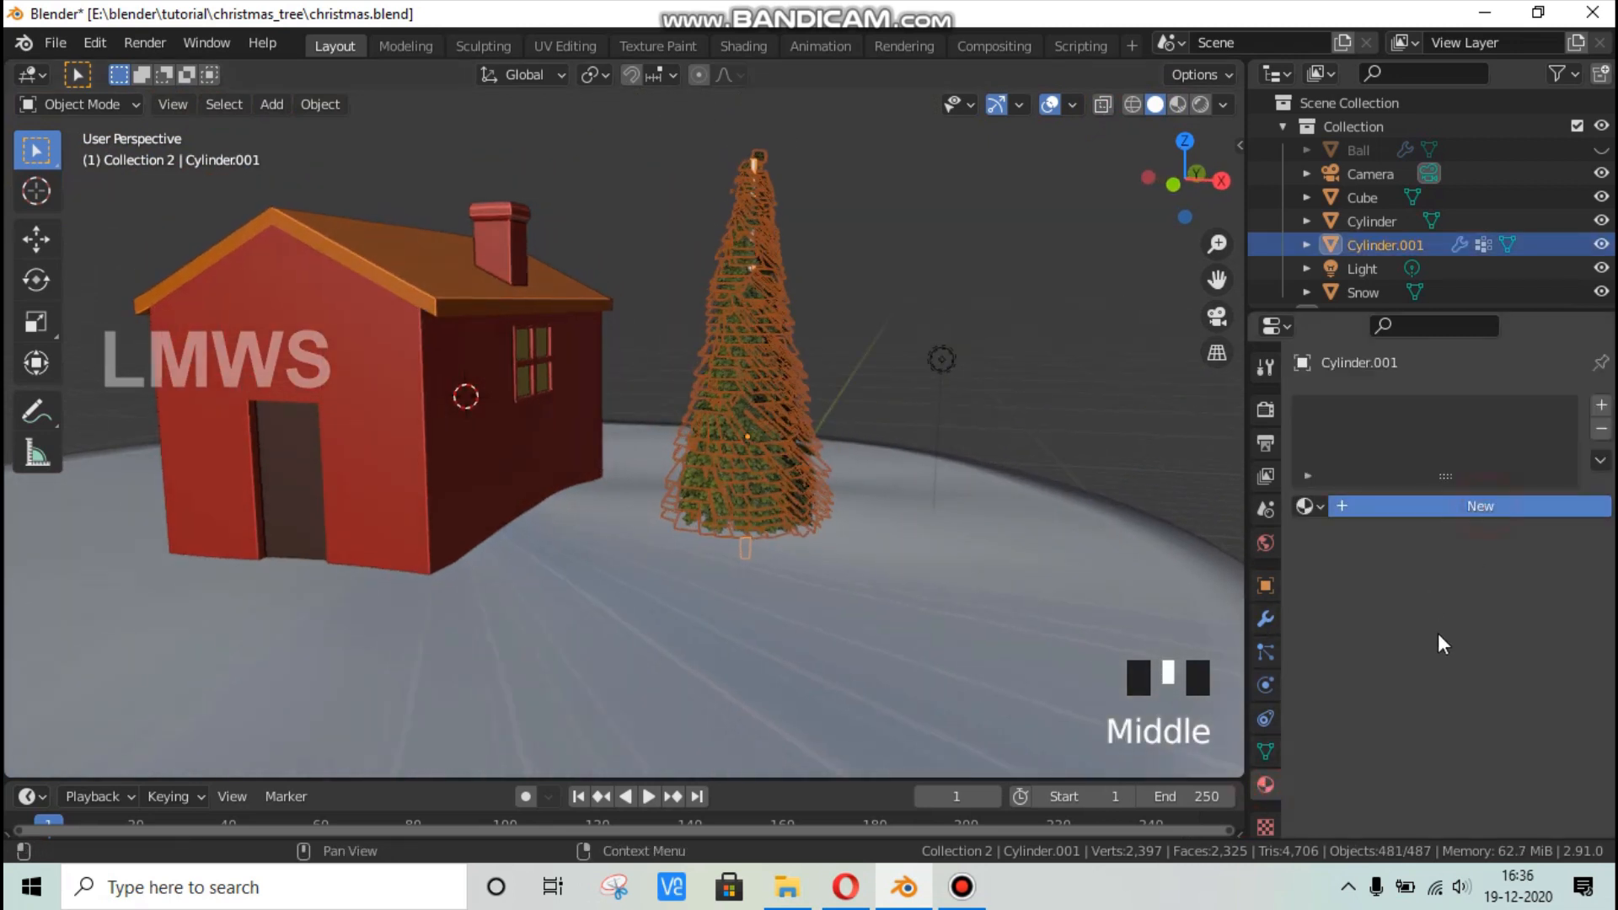
click(1479, 746)
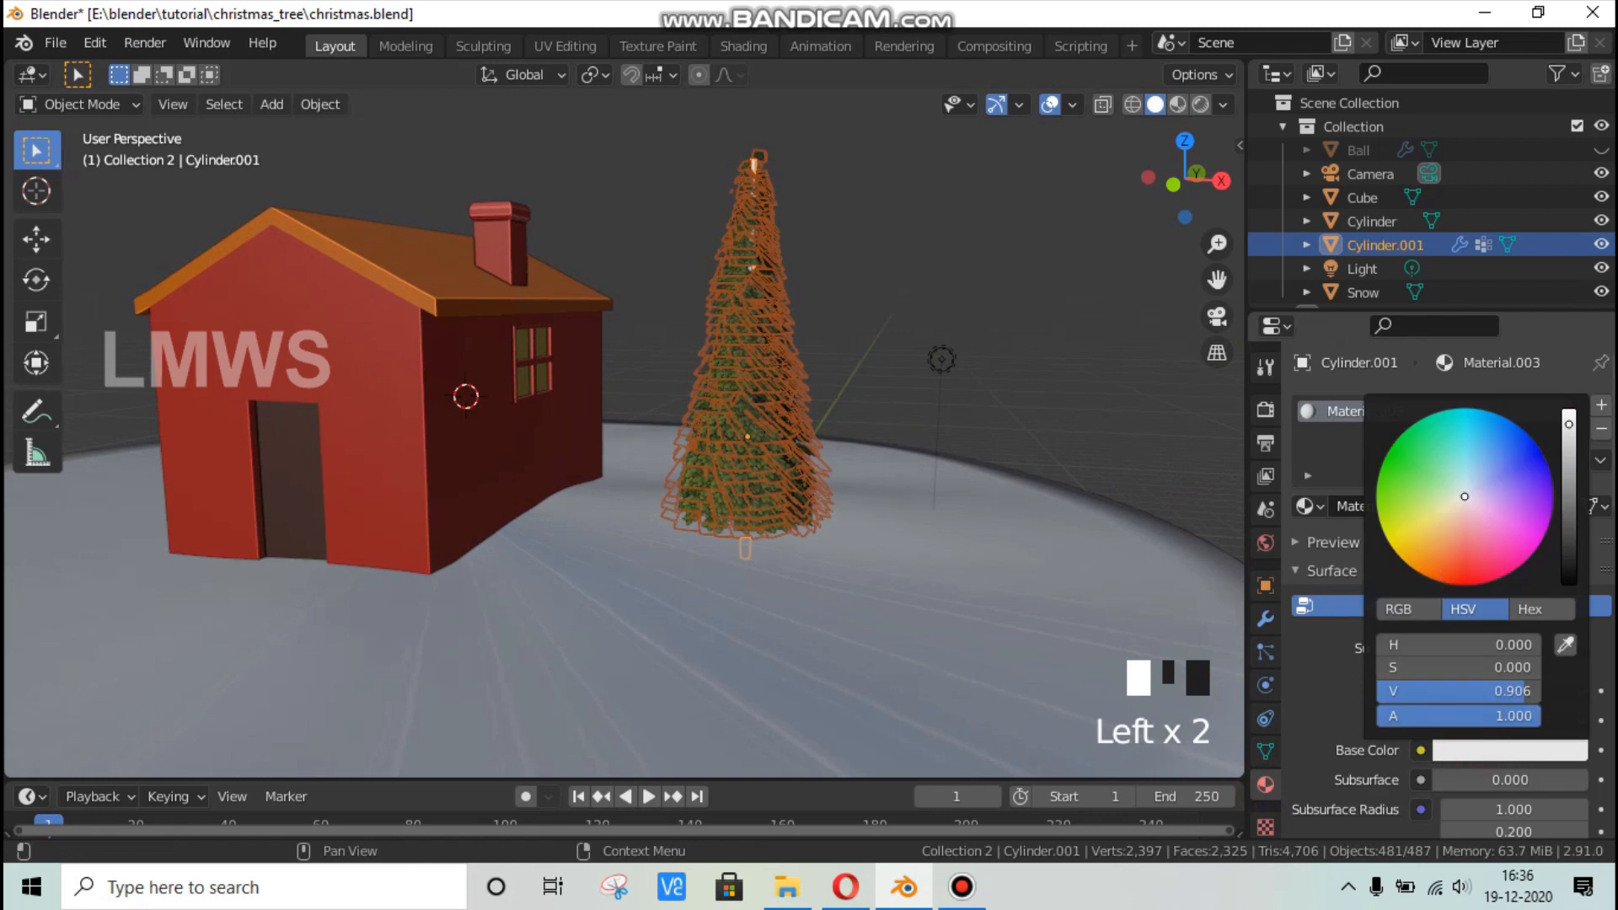
drag(1569, 424, 1569, 544)
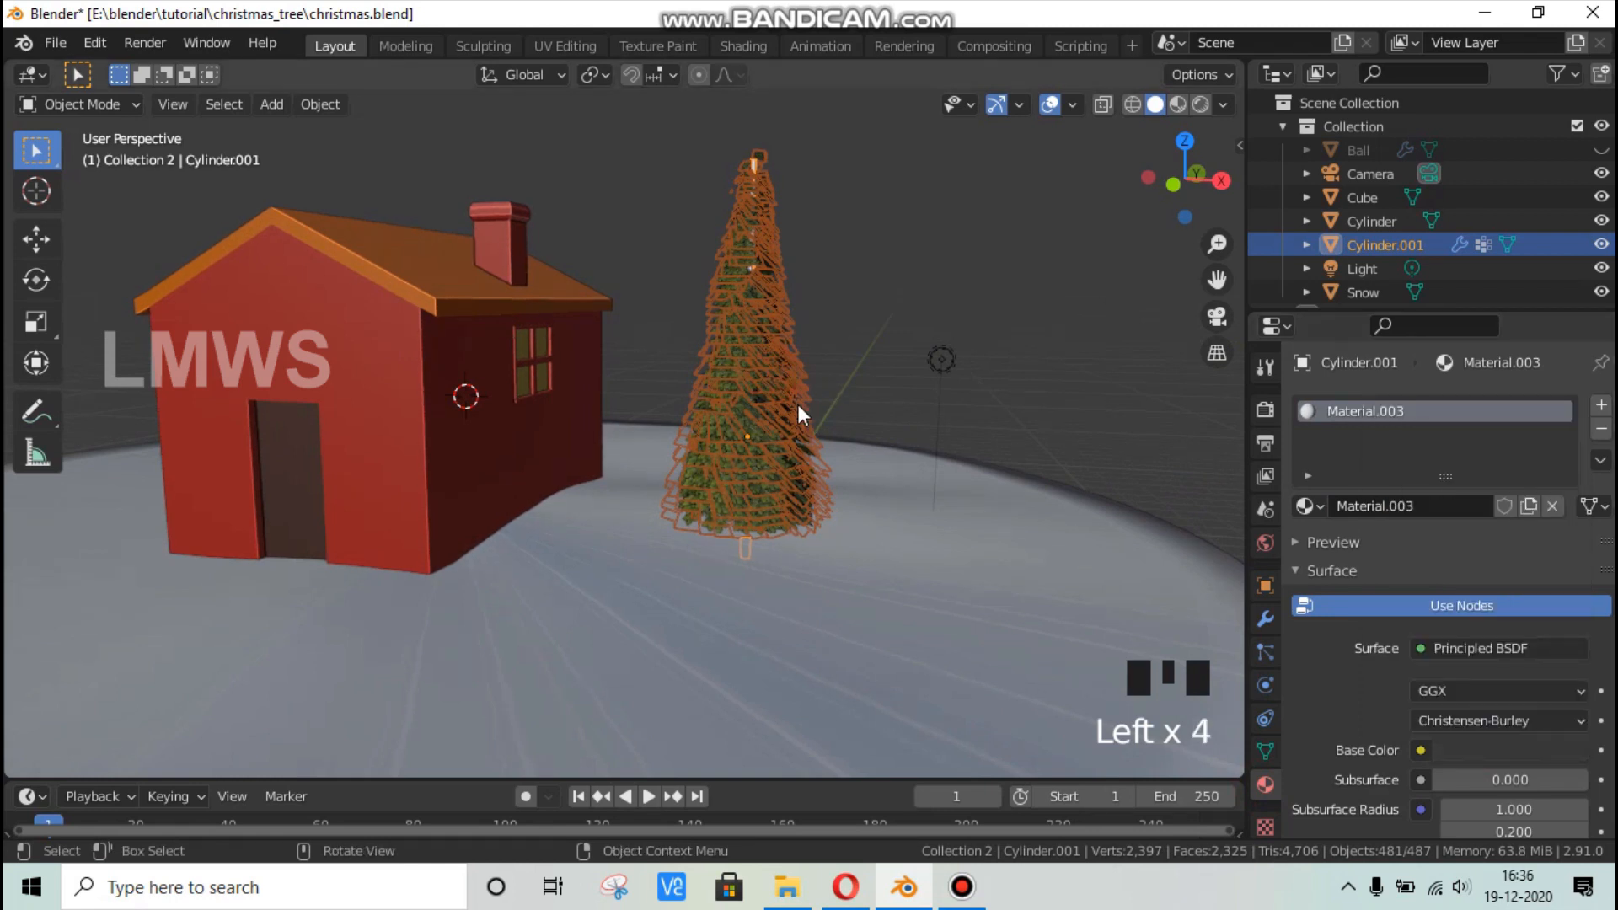
Inspect the tree up close and temporarily hide its particles in the viewport to check the bare trunk.
middle_drag(797, 405, 772, 425)
scroll(804, 452, up, 4)
scroll(823, 447, down, 2)
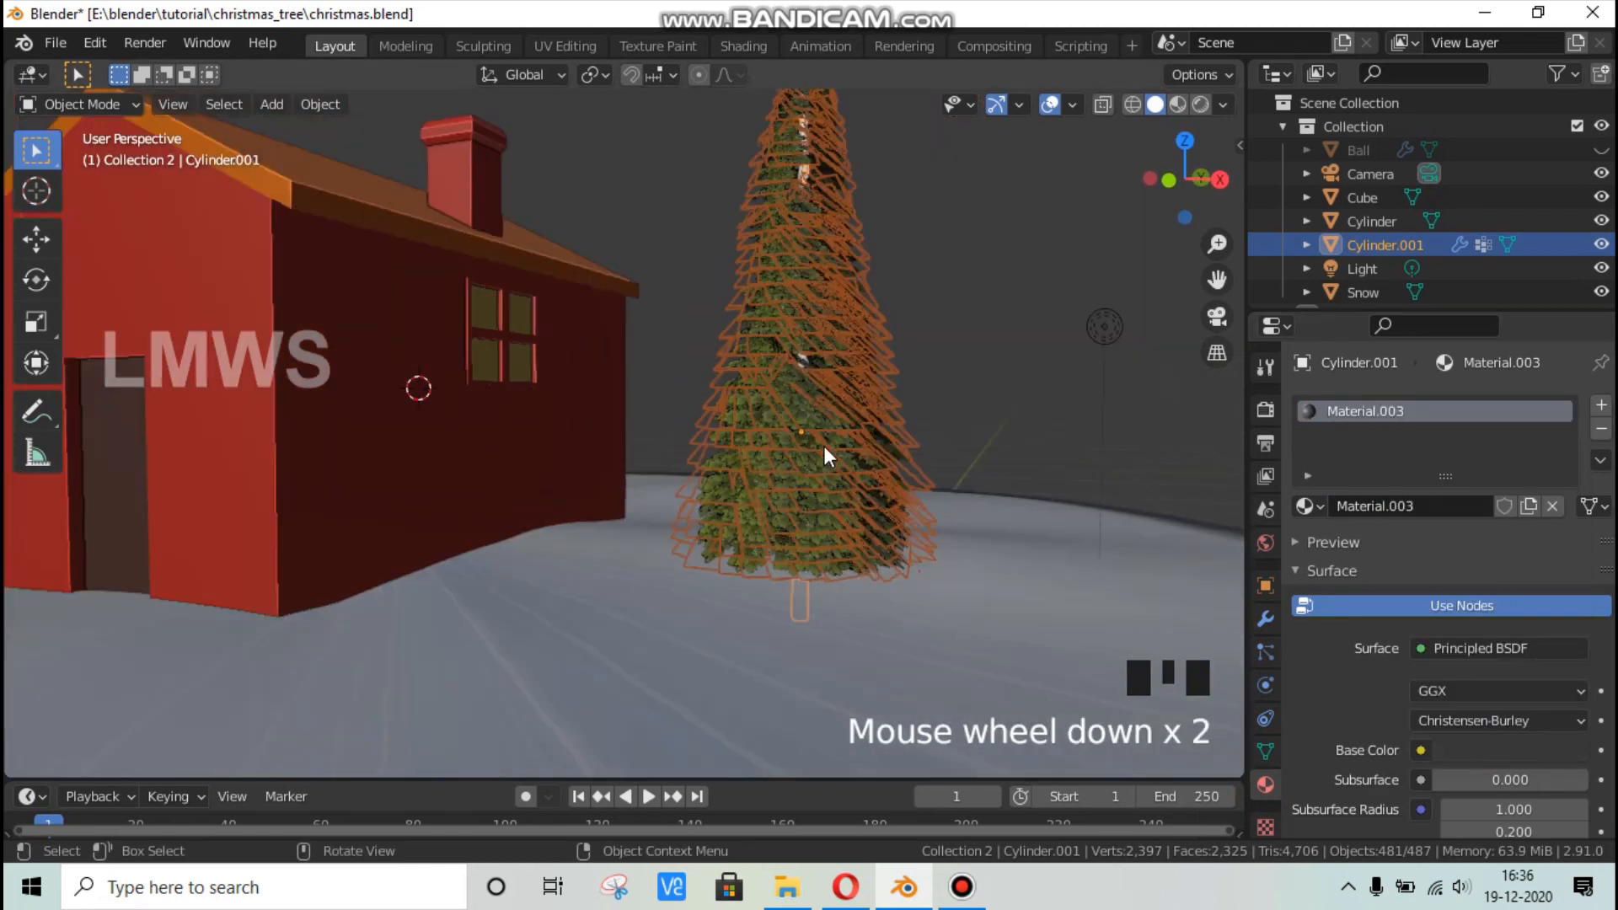
middle_drag(910, 431, 868, 489)
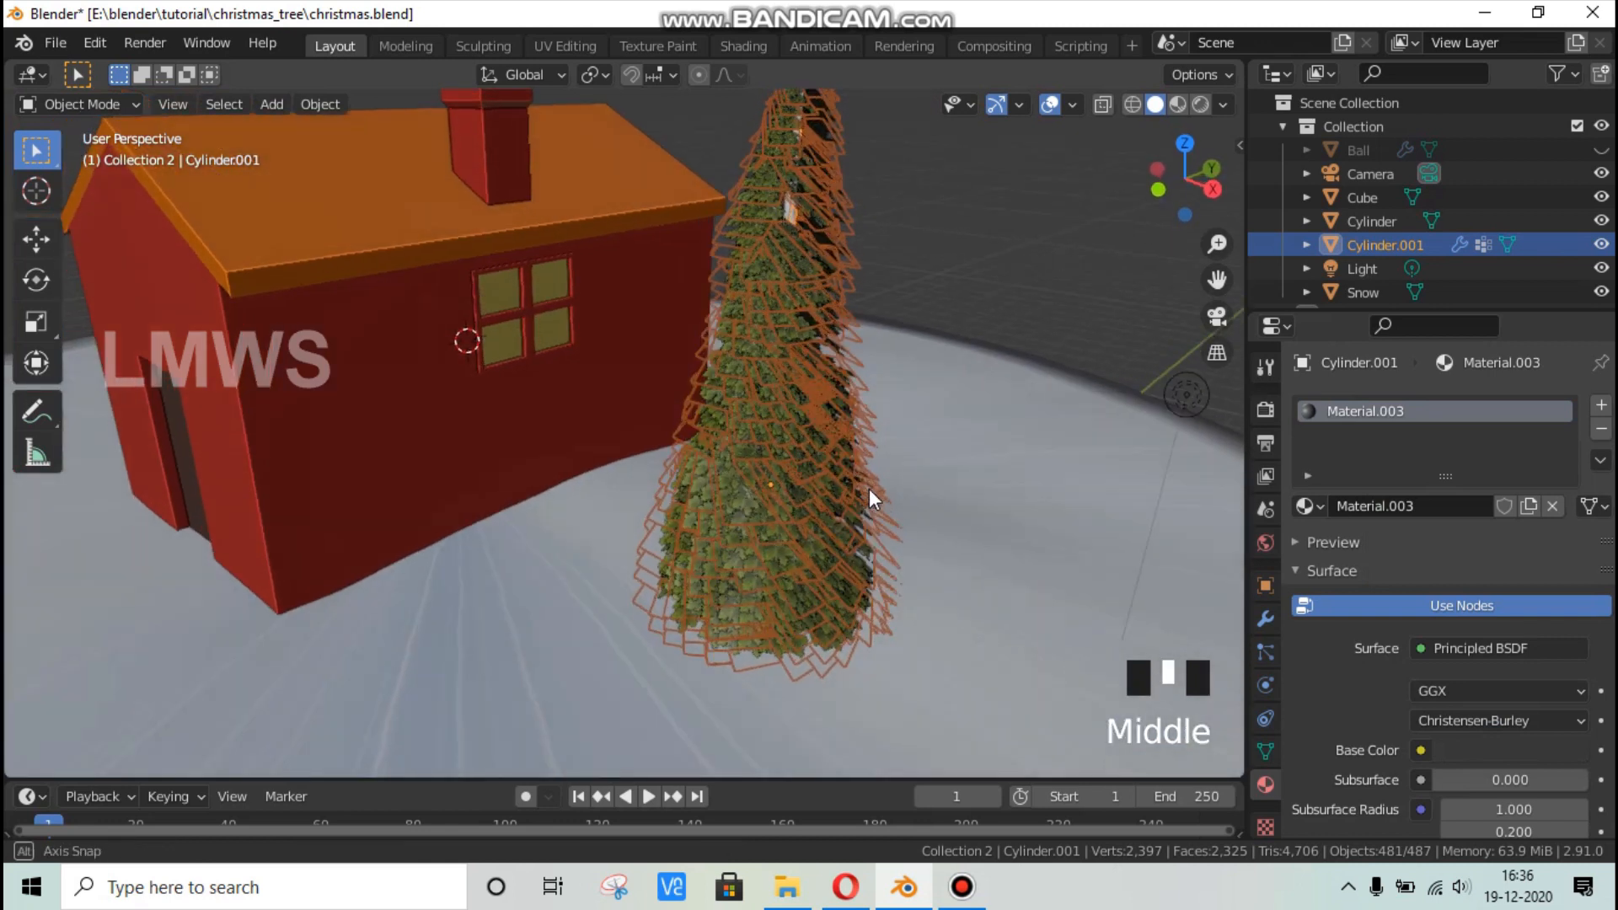
click(1266, 651)
click(1536, 411)
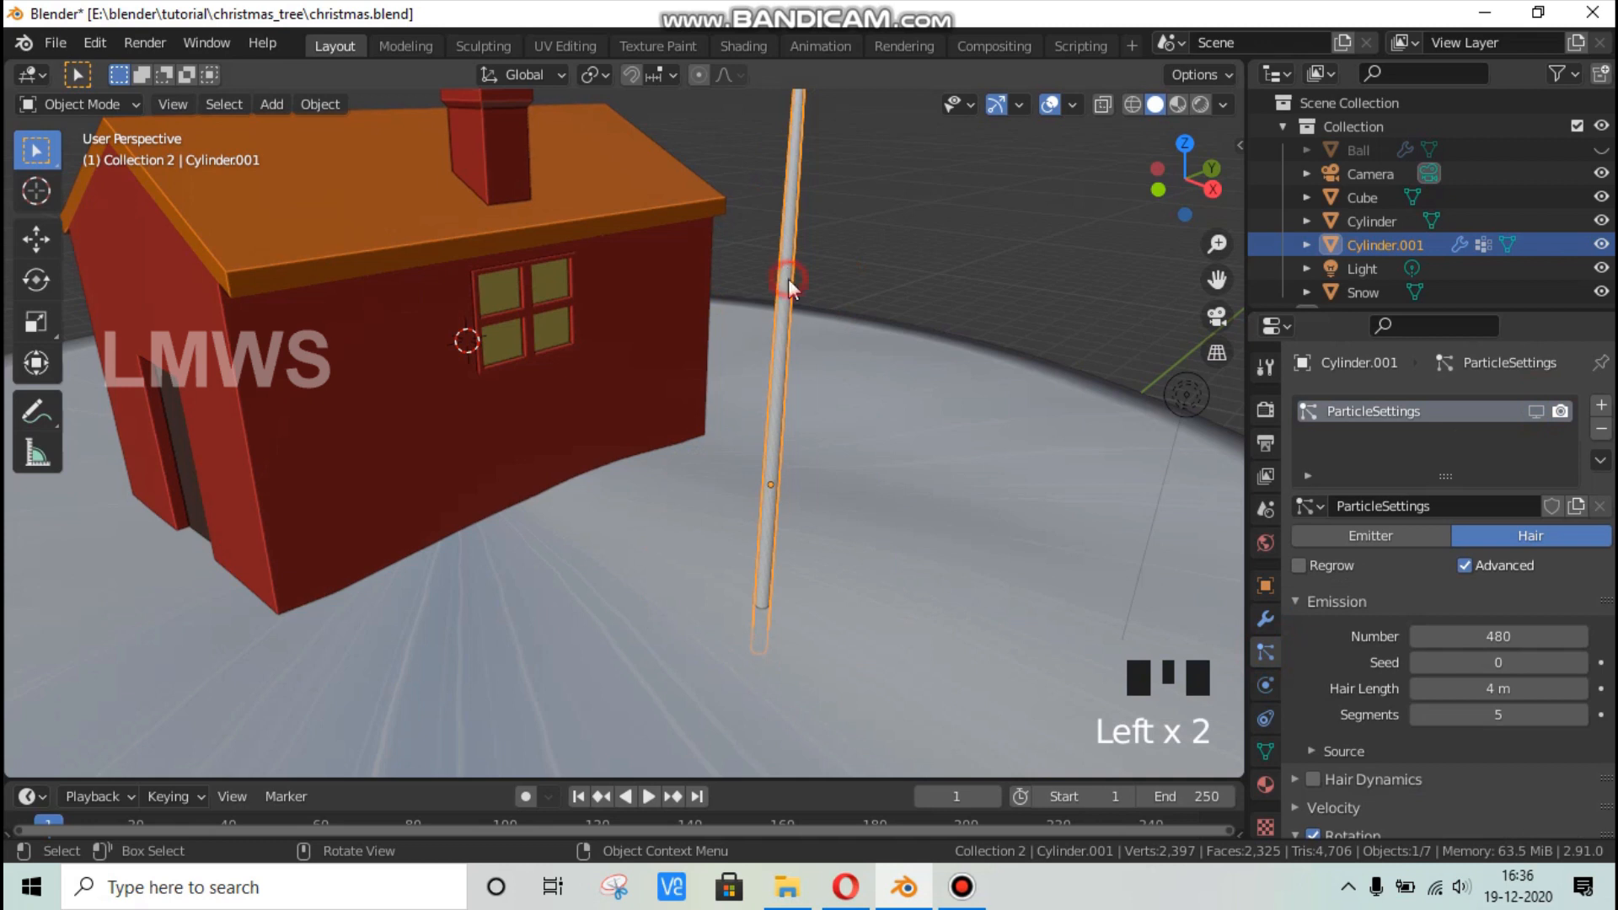
click(787, 278)
click(1536, 411)
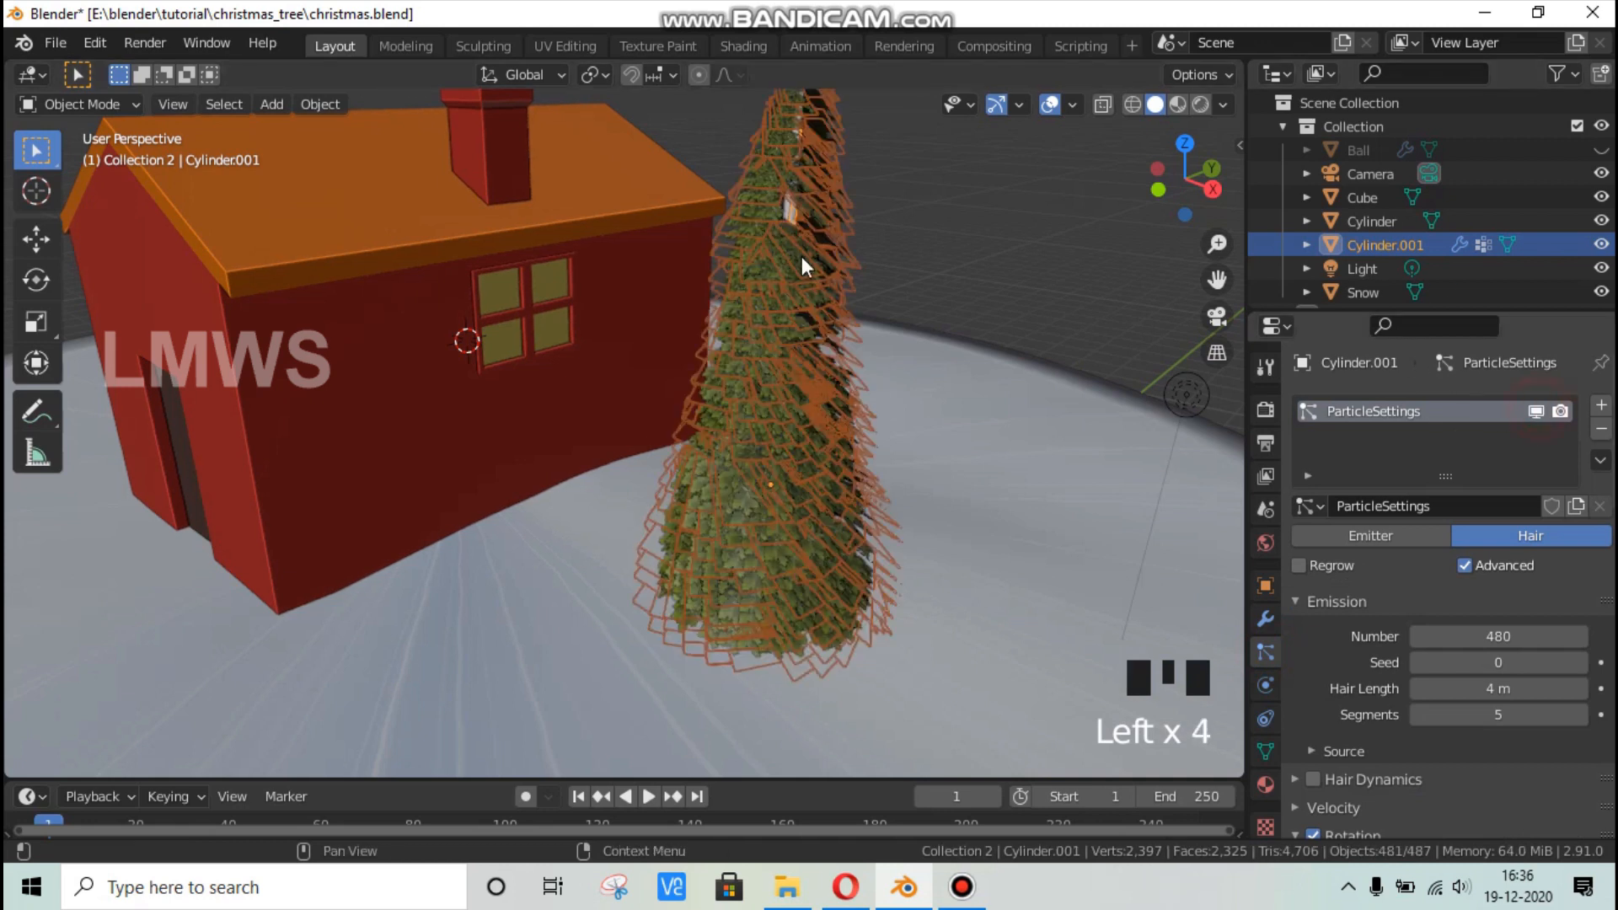
Duplicate the tree and place the copy about 0.8 m away along the global X axis.
middle_drag(802, 257, 871, 329)
key(shift+d)
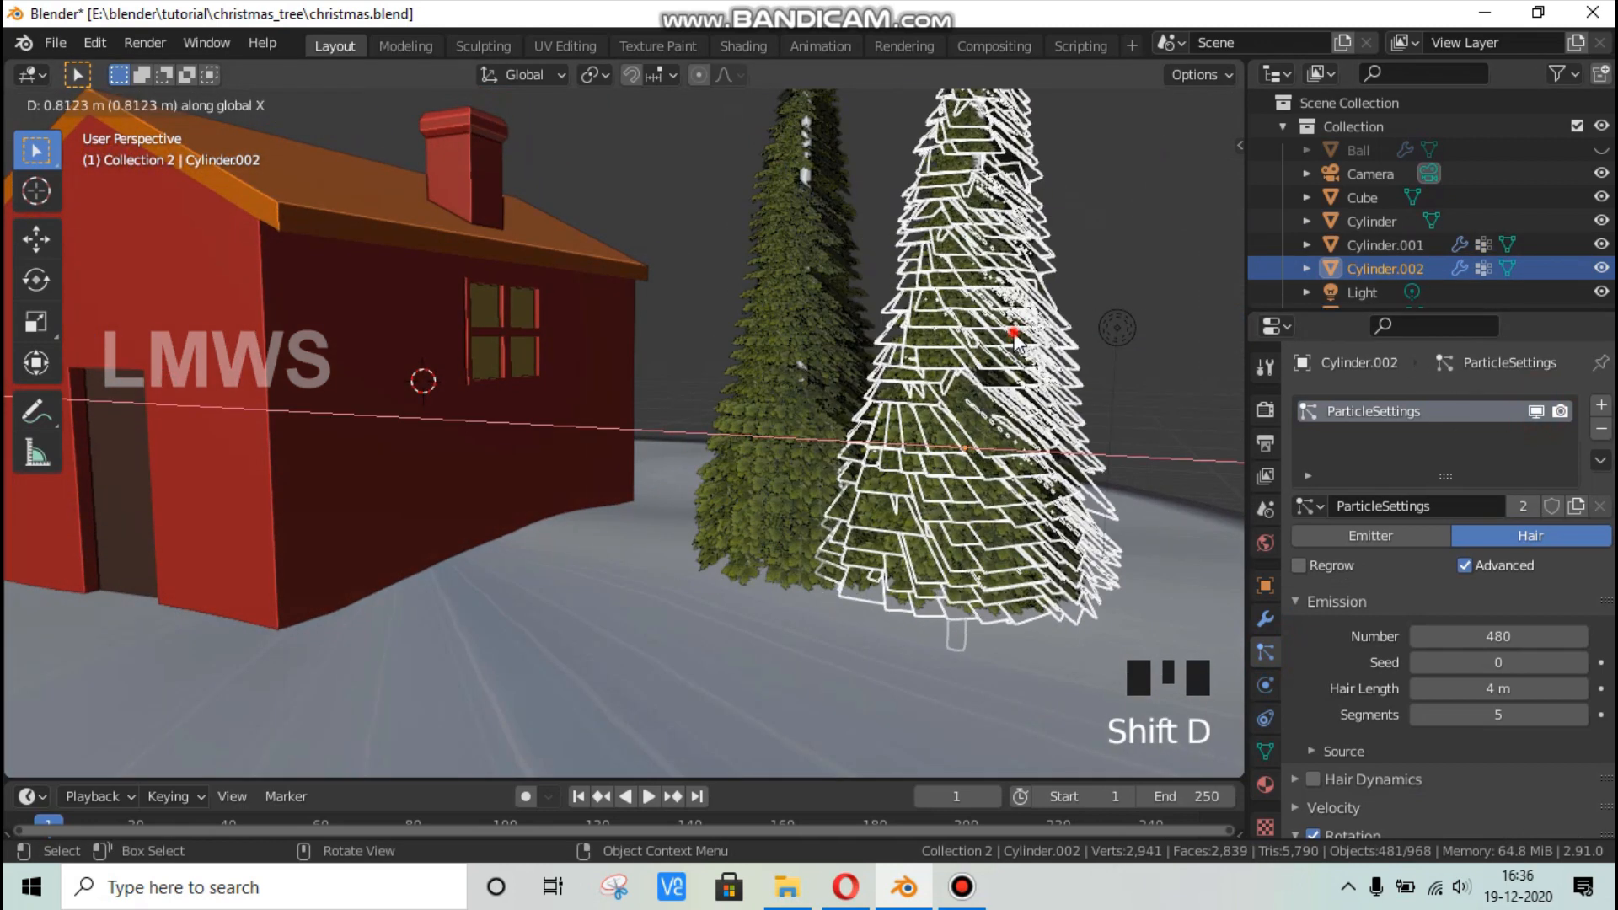
click(1044, 419)
Tilt the duplicated tree freehand about the global Y axis so it leans away from the first, and deselect it.
key(r)
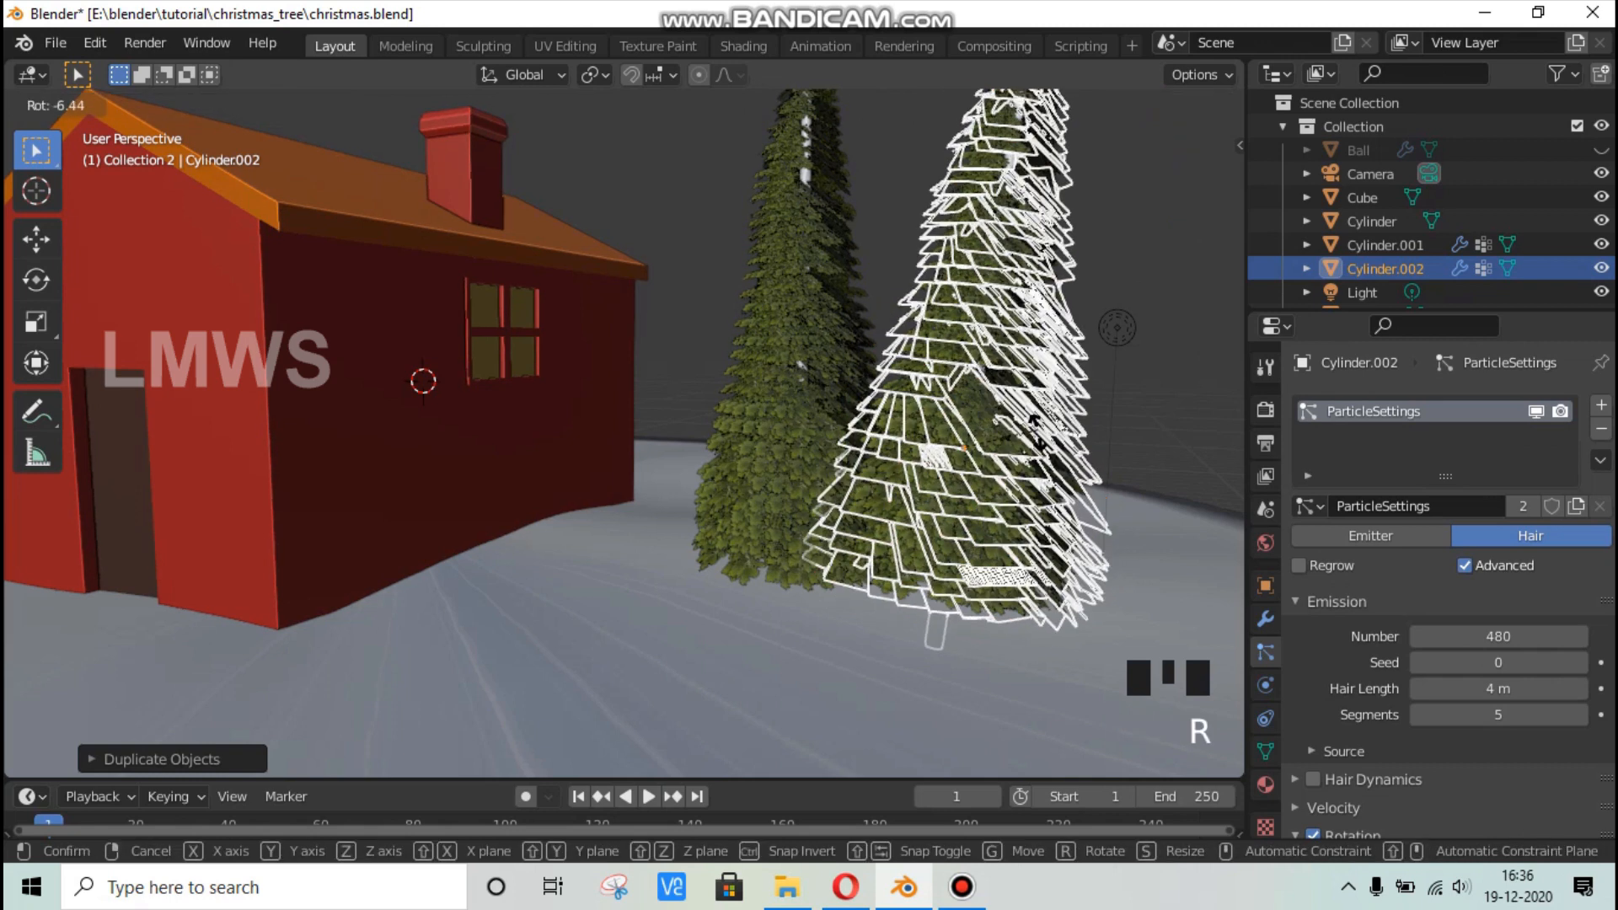
key(x)
key(y)
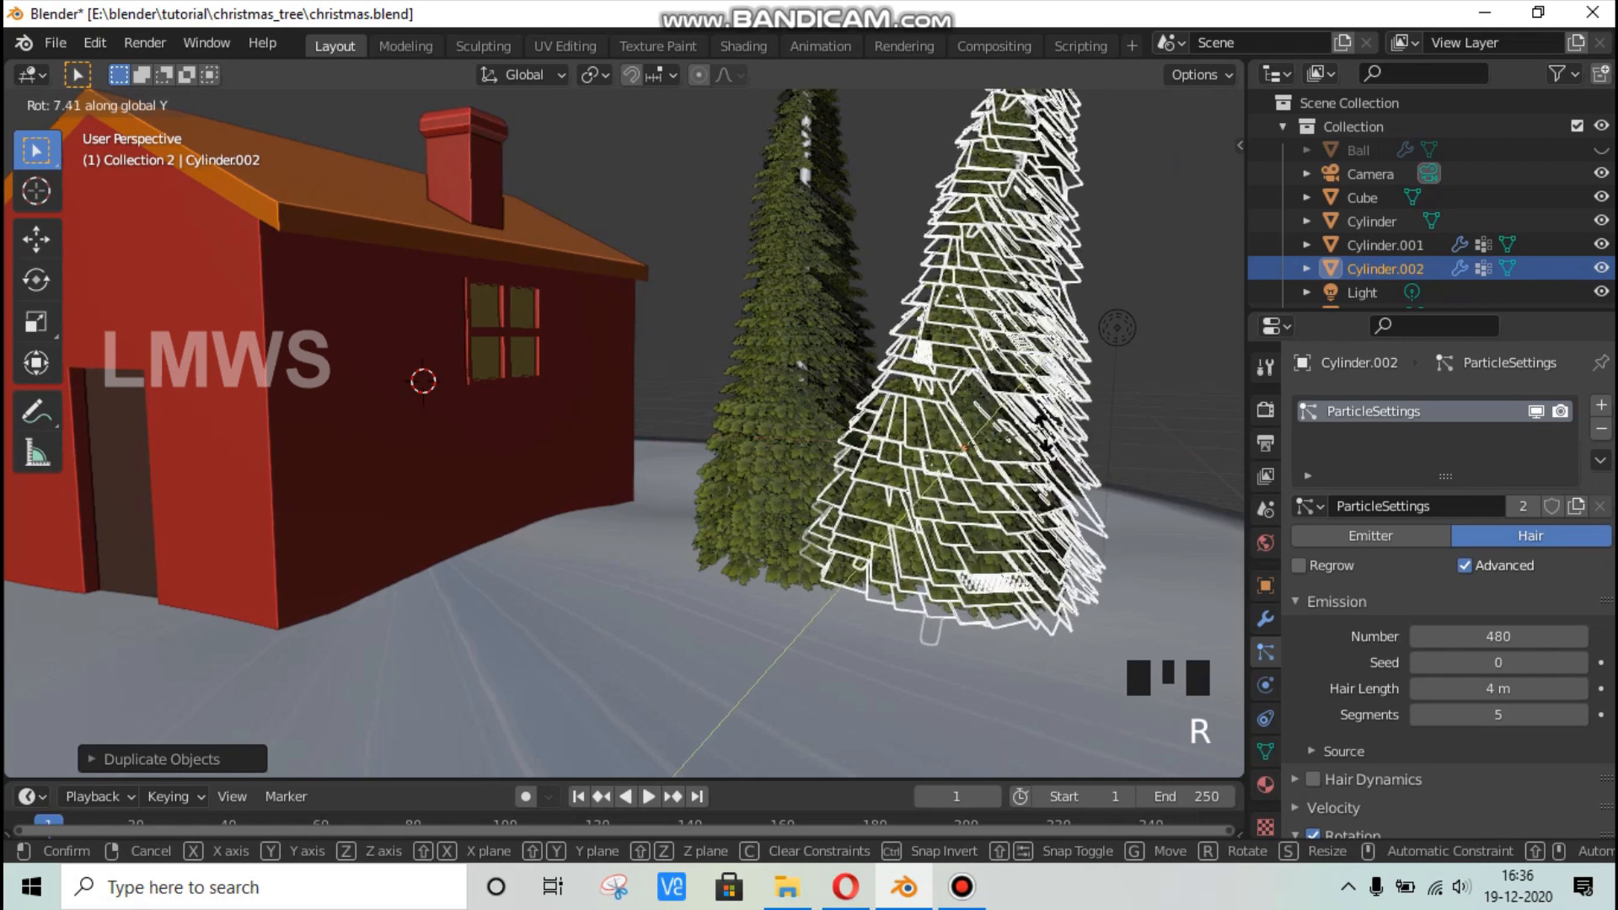
click(1024, 438)
key(alt+a)
scroll(860, 396, down, 3)
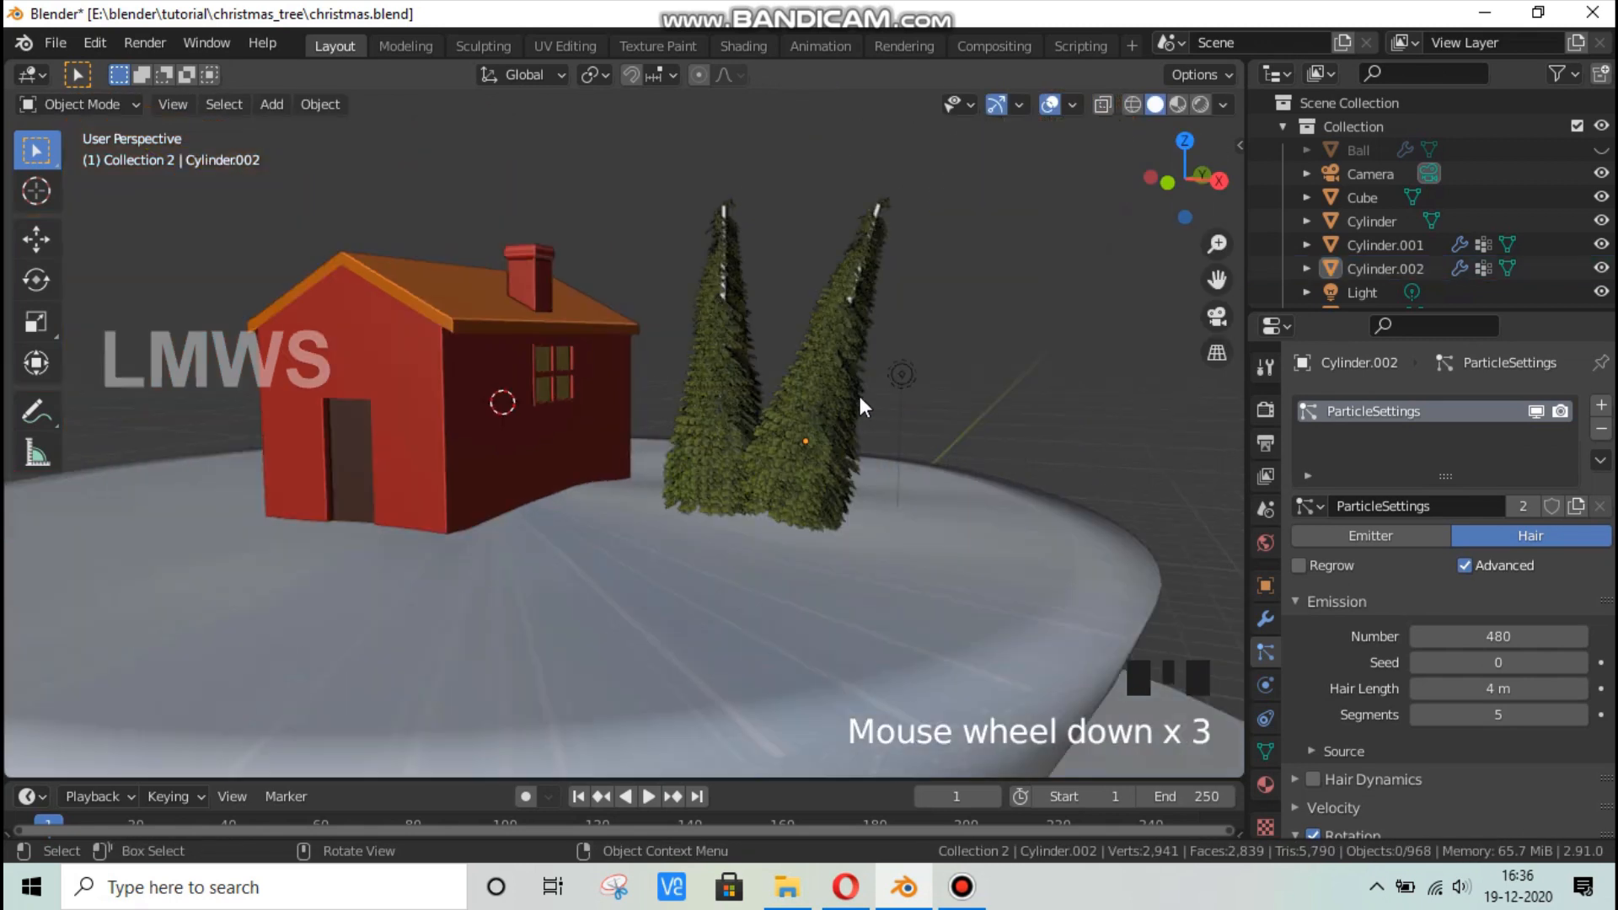
Look through the camera, lock it to the view, and frame the snow bowl with the house and trees.
middle_drag(860, 396, 887, 397)
key(KP_0)
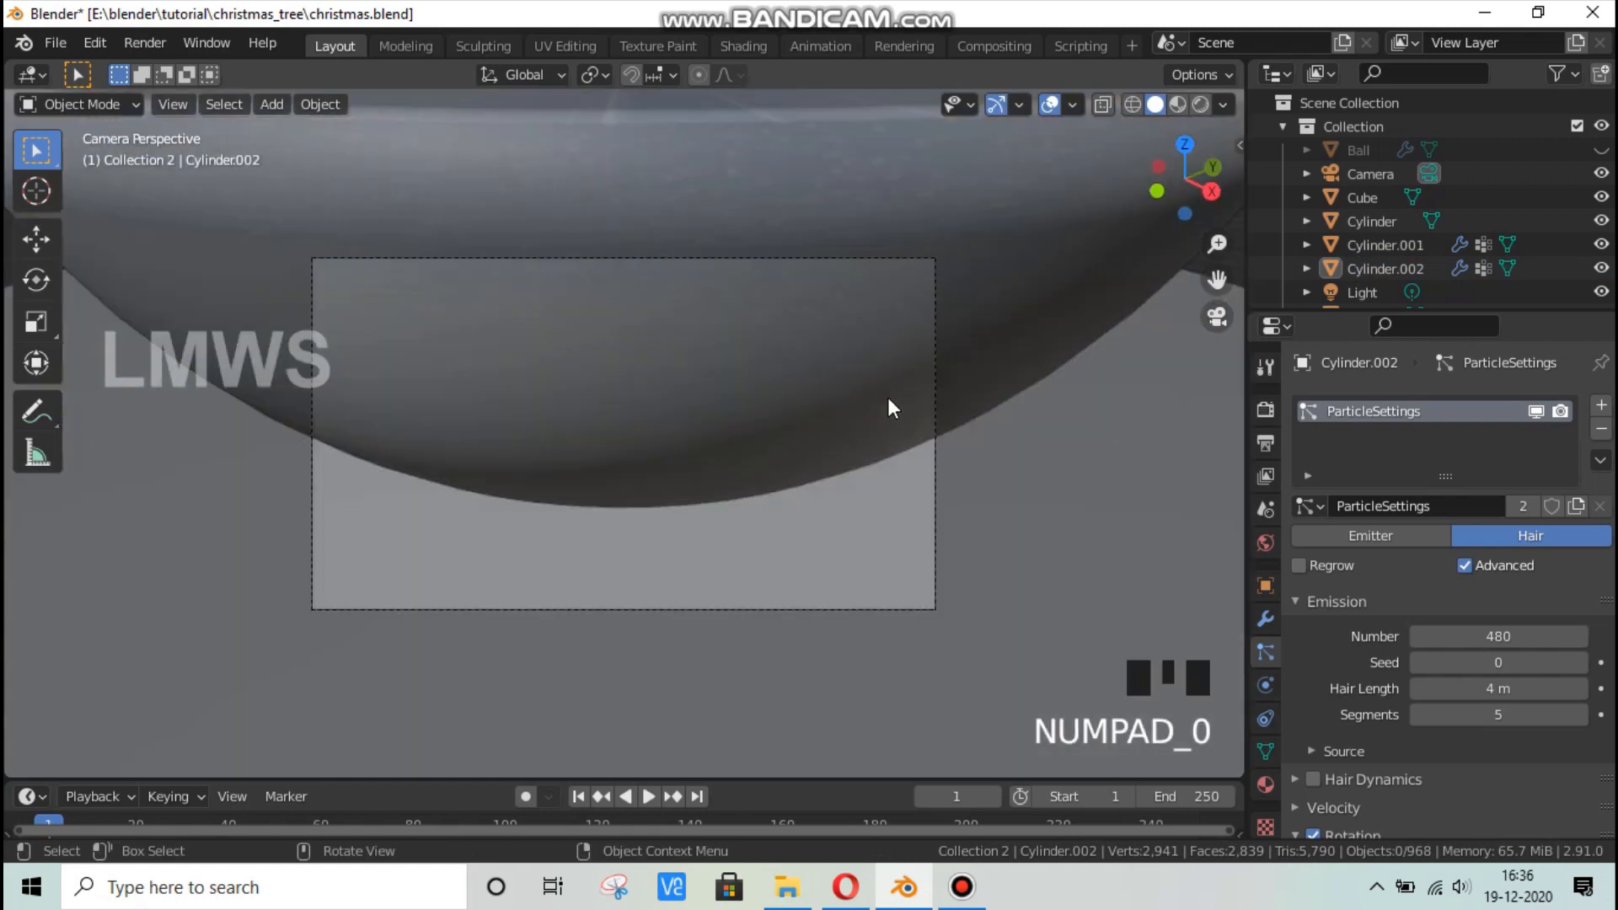
key(n)
drag(1033, 427, 984, 427)
click(1229, 246)
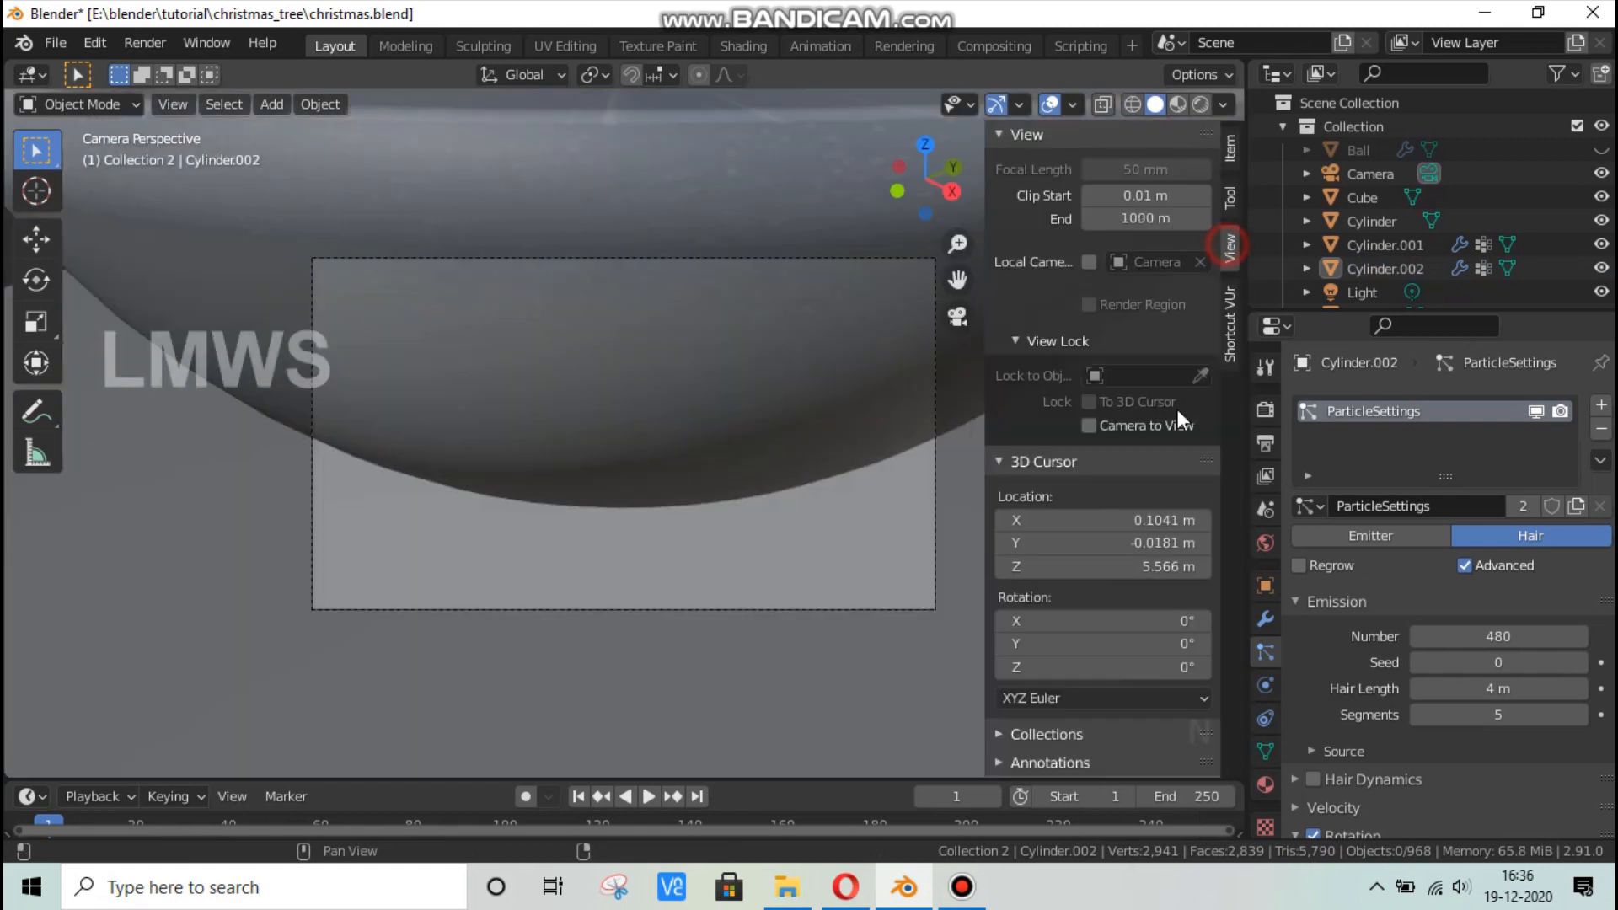
click(1089, 425)
scroll(761, 466, down, 10)
middle_drag(761, 466, 782, 581)
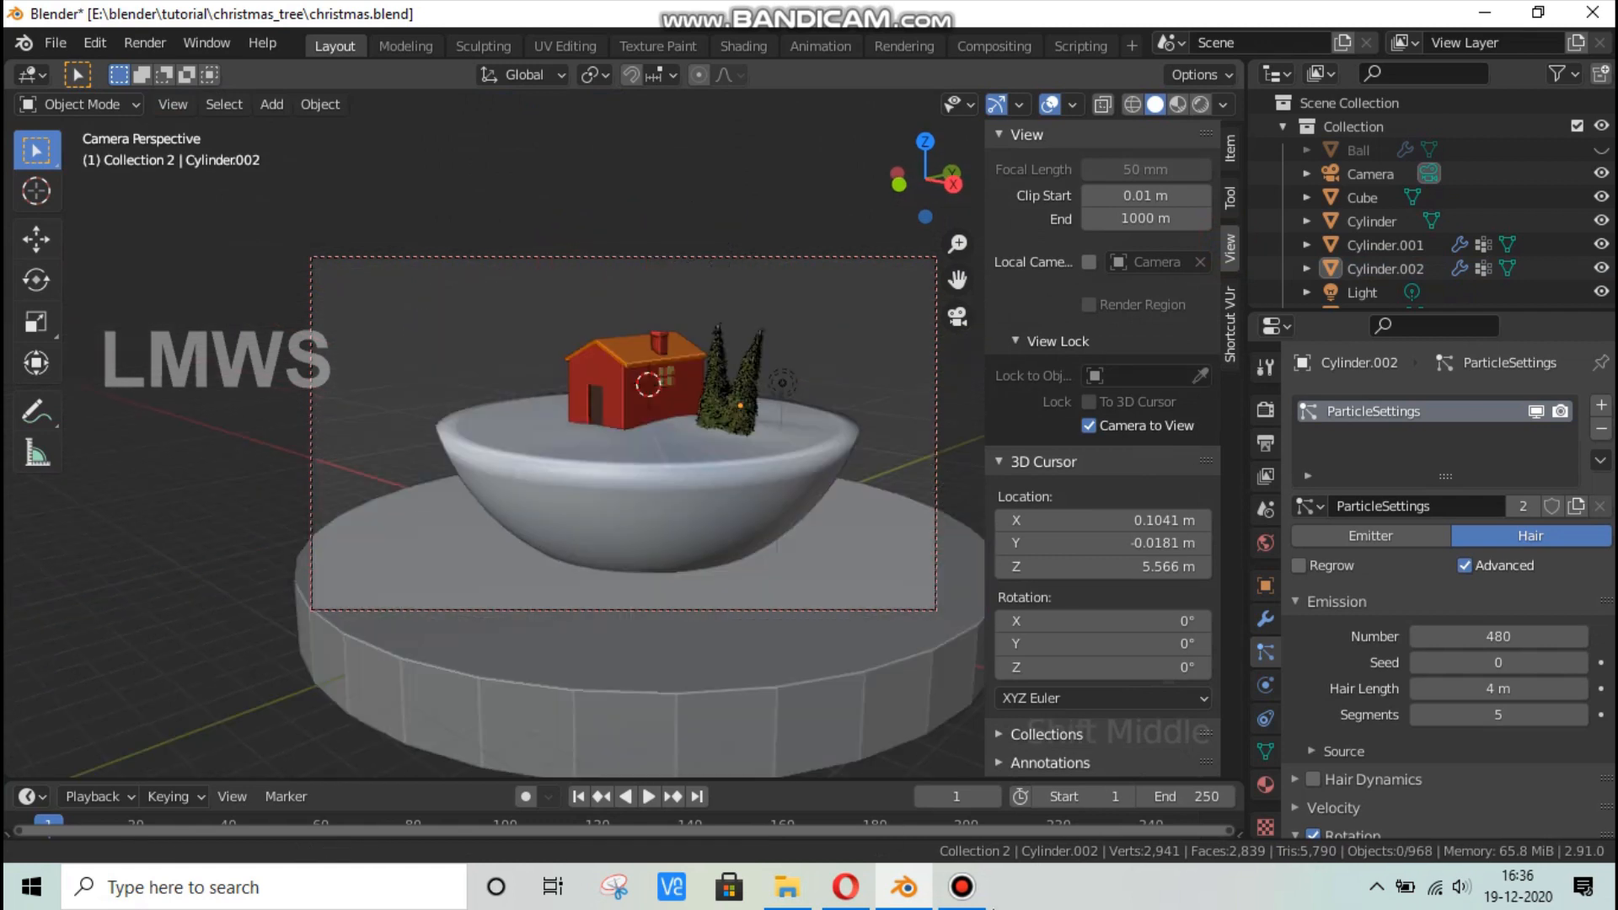
click(961, 886)
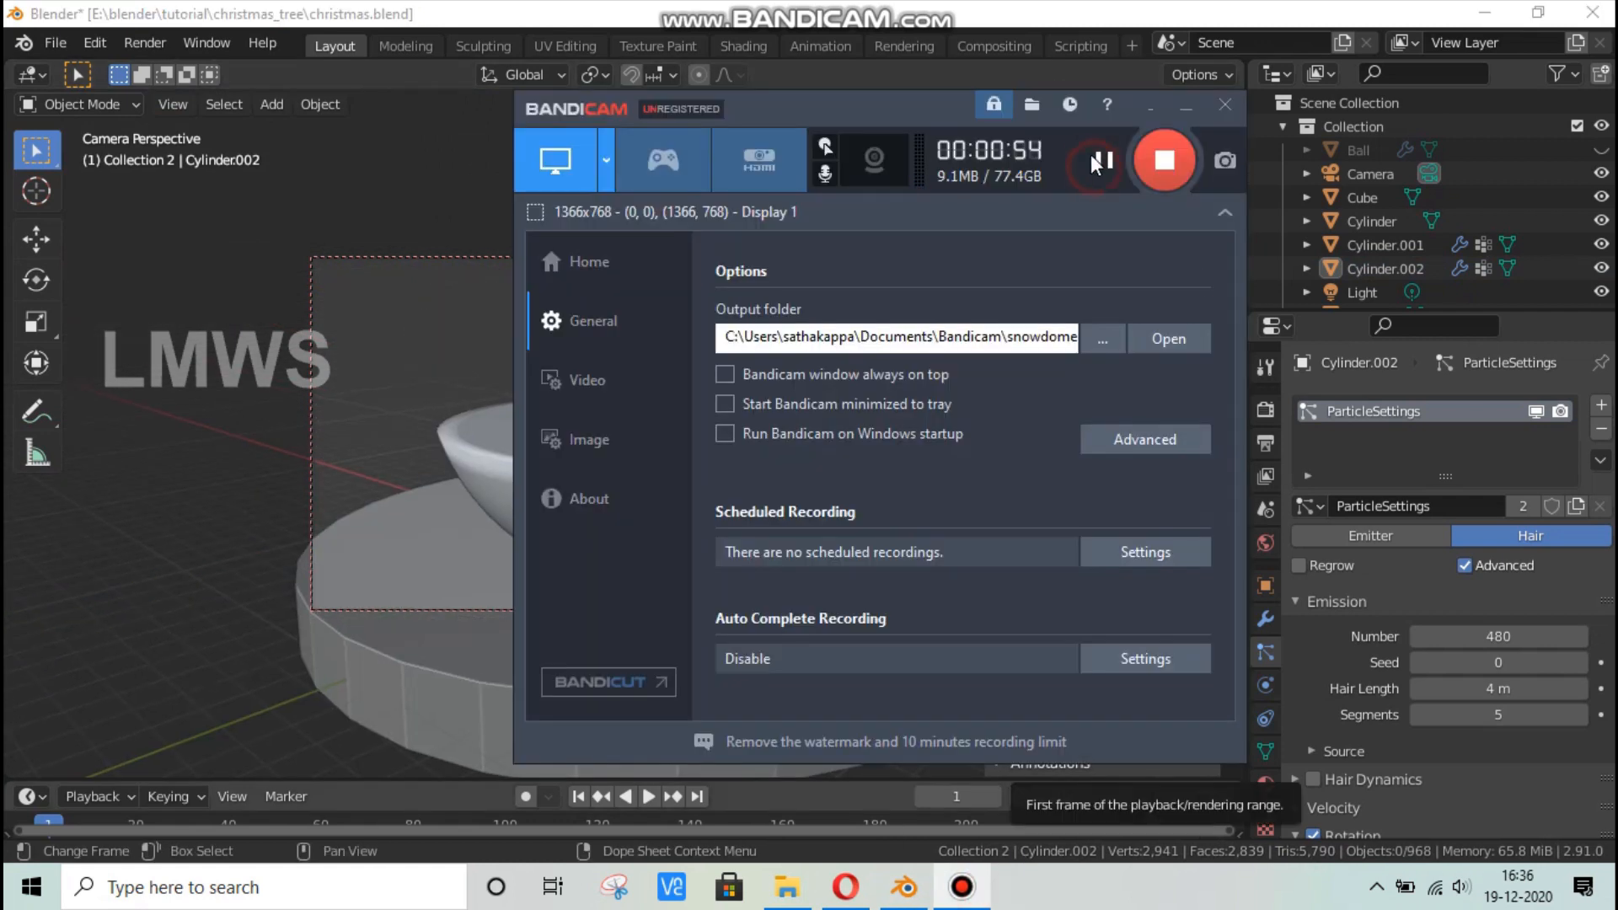
click(1087, 4)
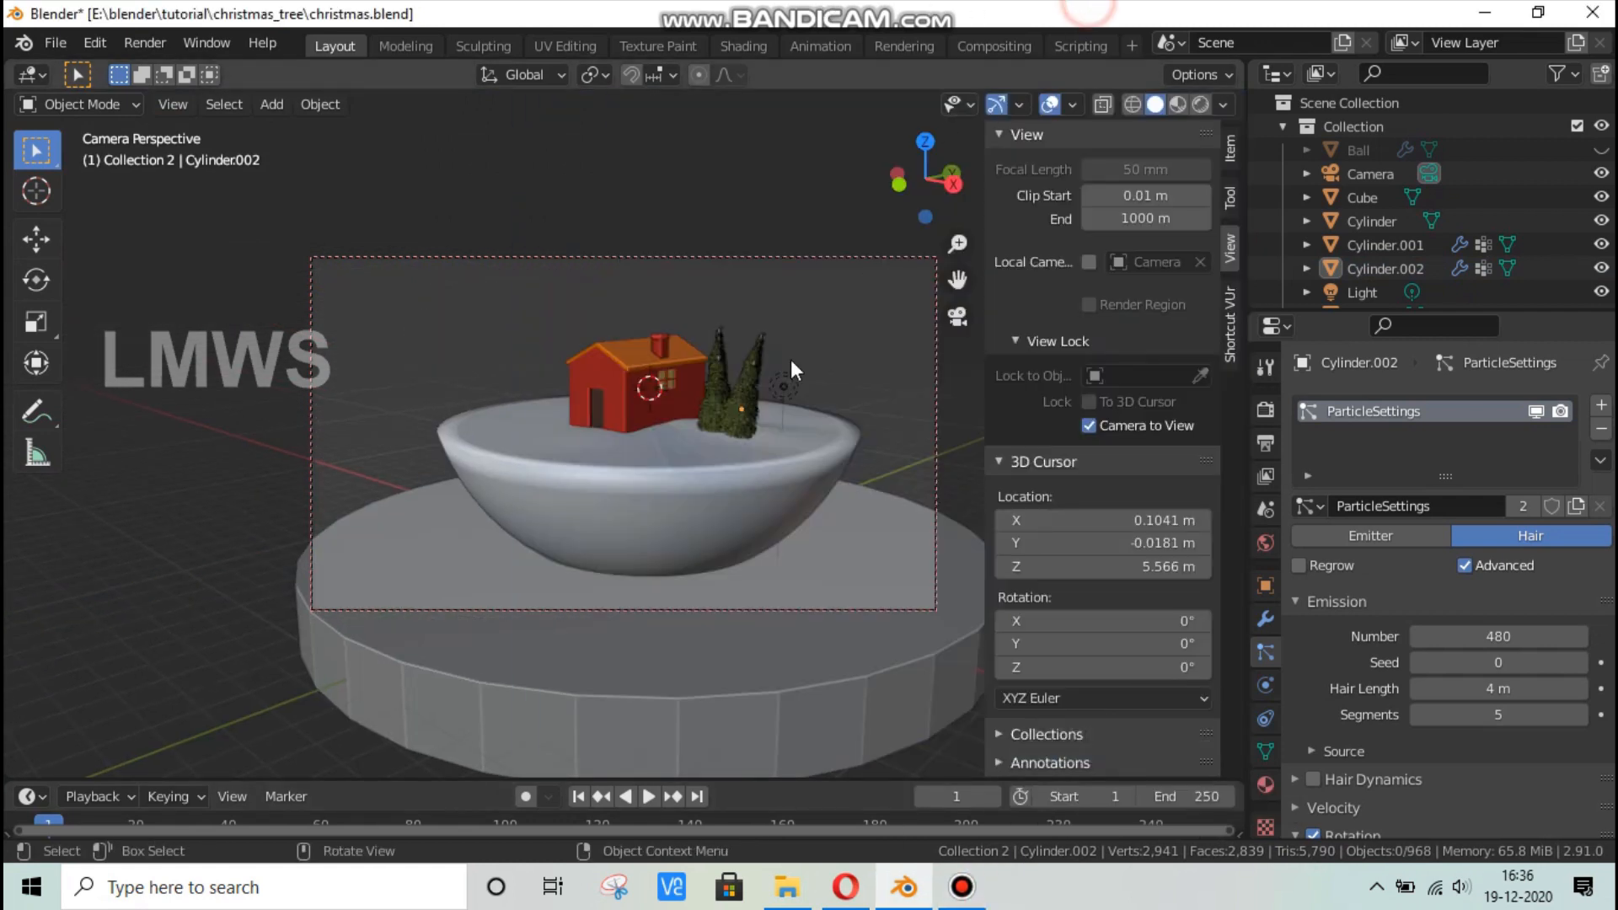
Show the Ball again, reframe the camera so the whole globe and its base fit, and save the file.
click(1600, 150)
scroll(746, 433, down, 4)
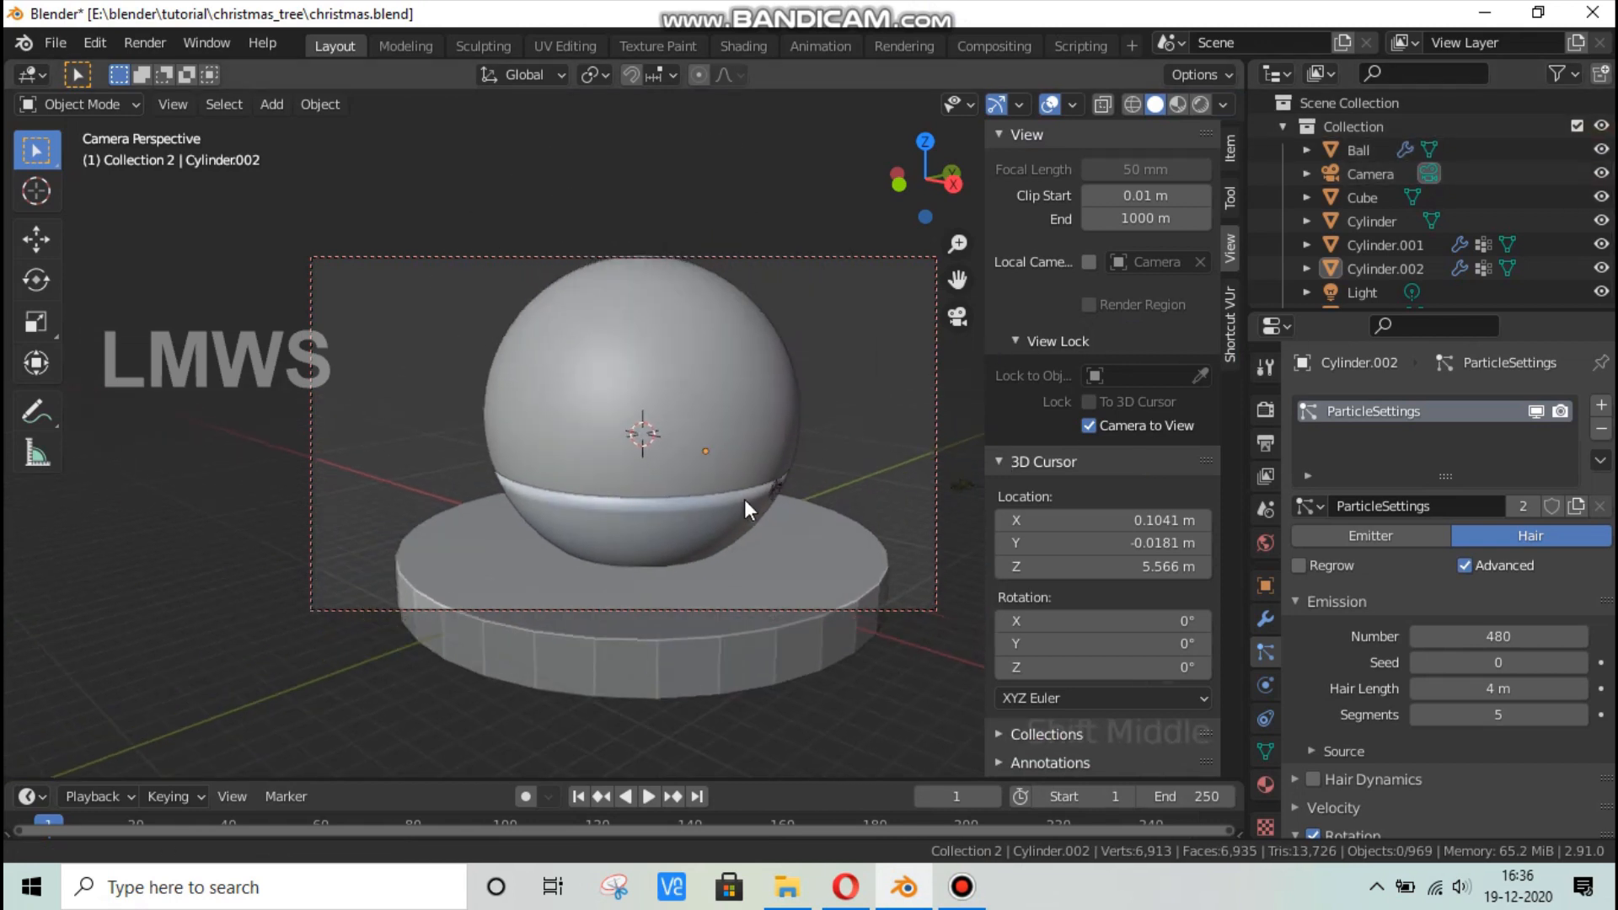
mouse_move(760, 503)
shift+middle_down()
mouse_move(732, 522)
mouse_move(741, 484)
shift+middle_up()
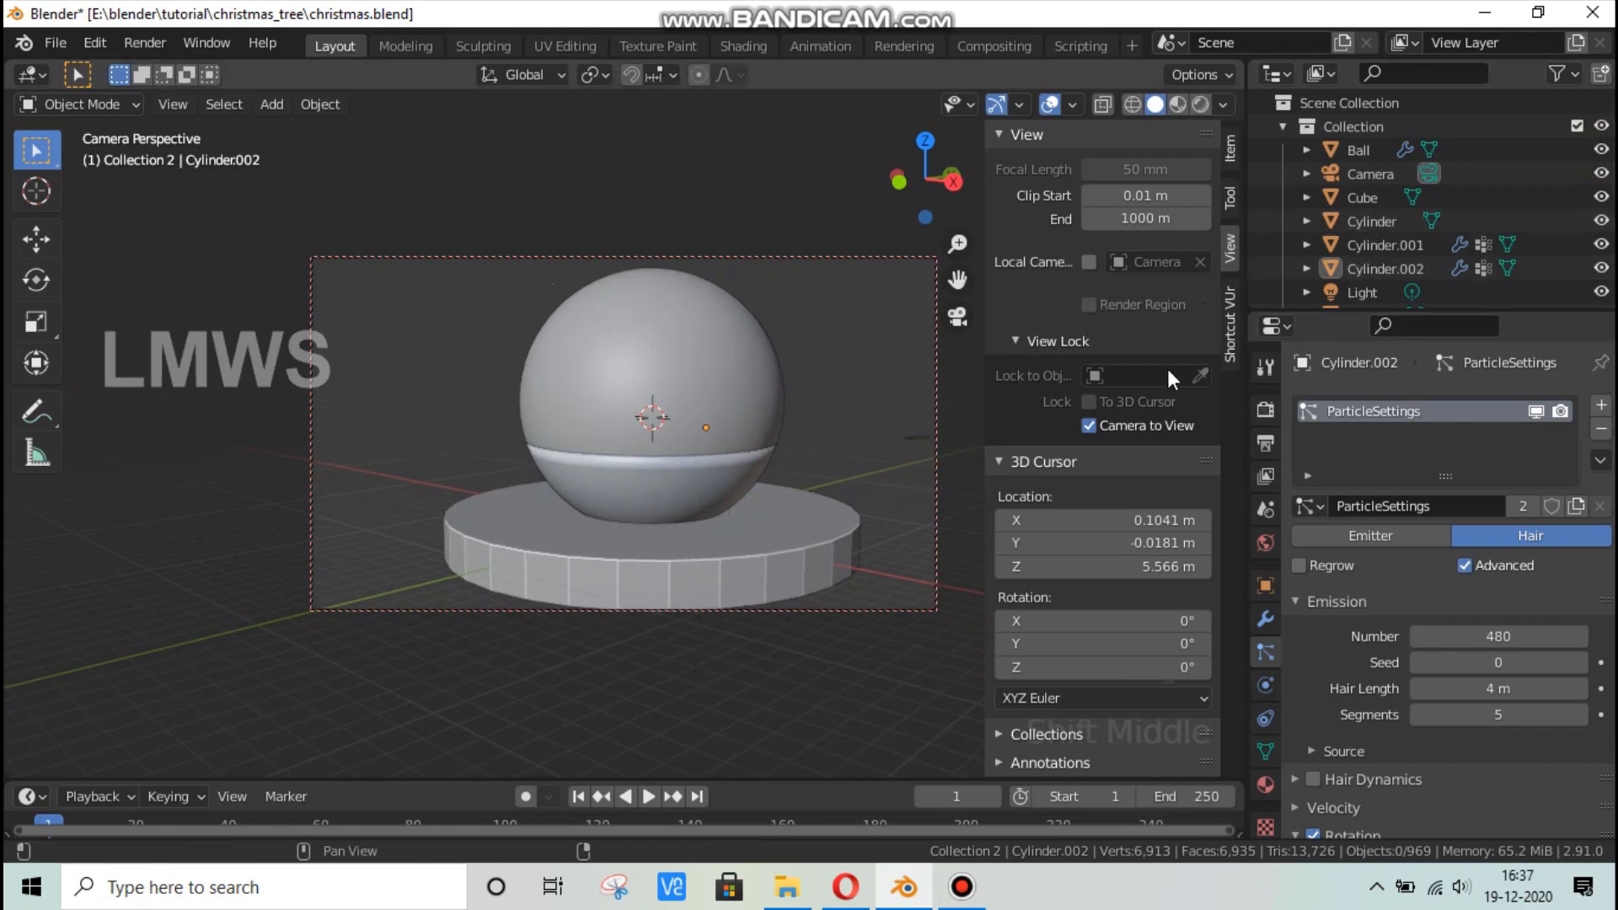
scroll(654, 448, up, 3)
key(ctrl+s)
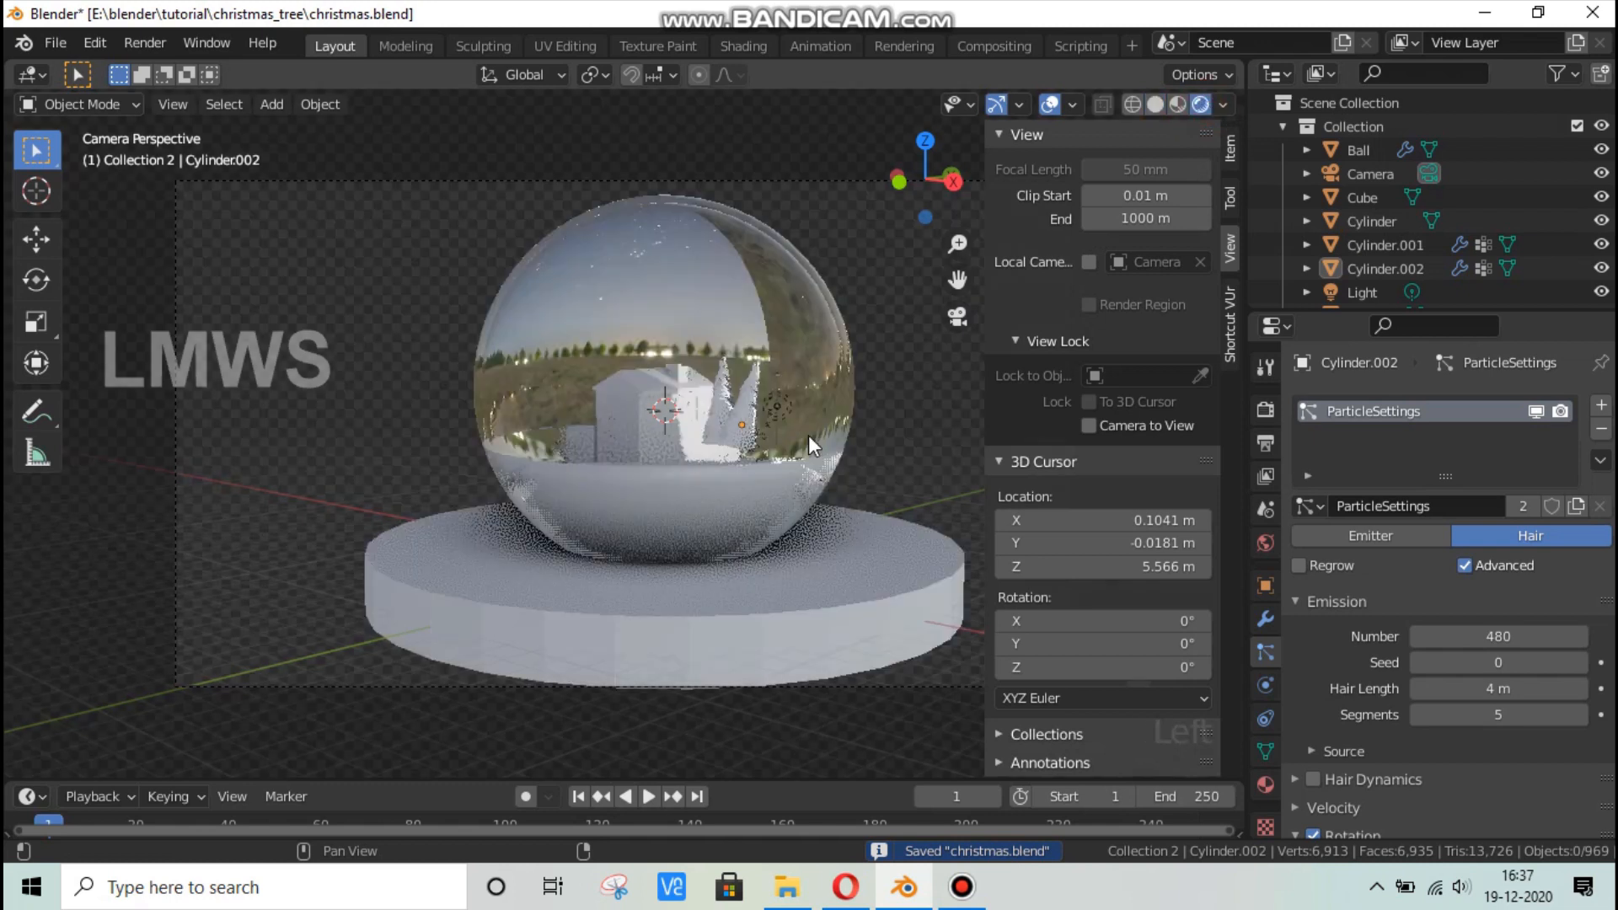
Inspect the house and trees through the glass Ball in the rendered view from several angles.
click(807, 435)
scroll(791, 374, up, 3)
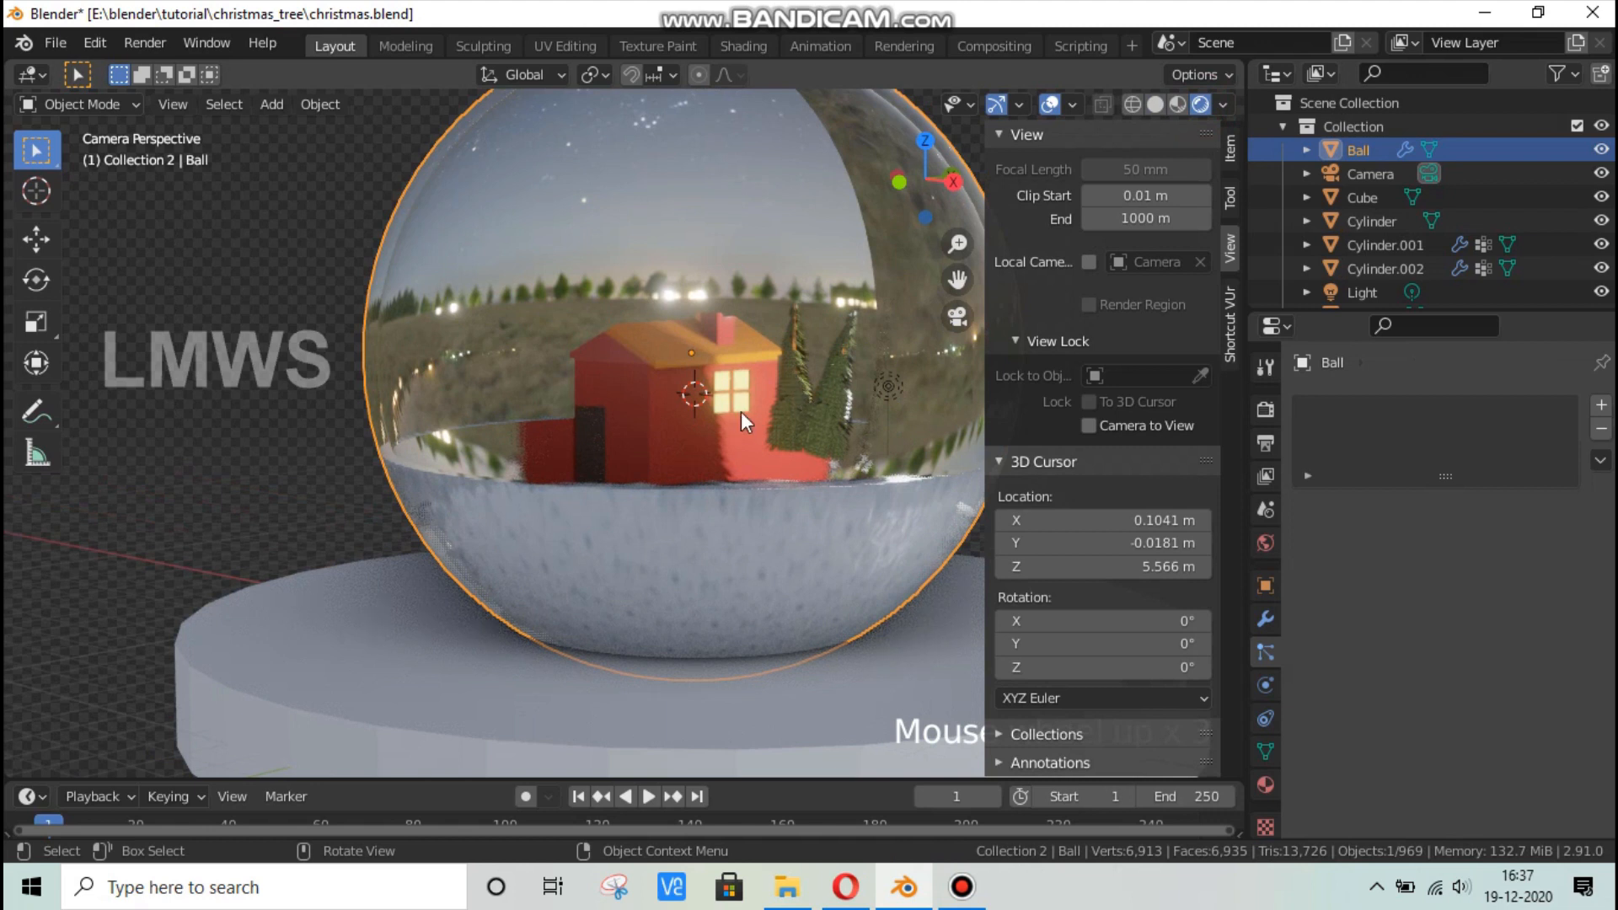
middle_drag(741, 411, 785, 529)
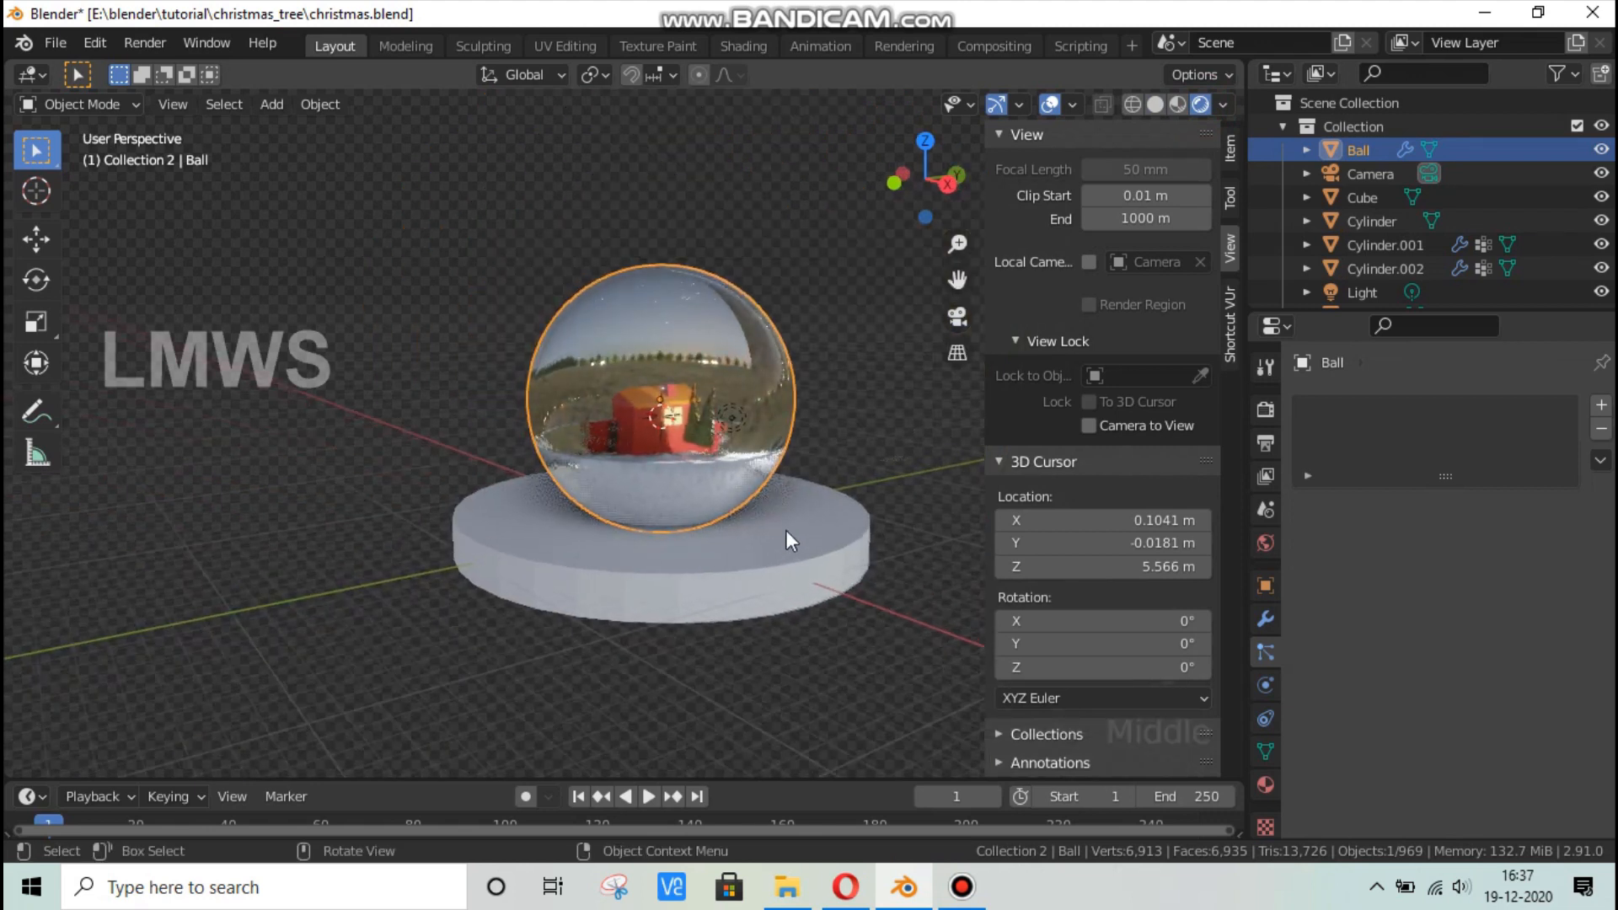
scroll(786, 529, up, 5)
middle_drag(701, 571, 699, 532)
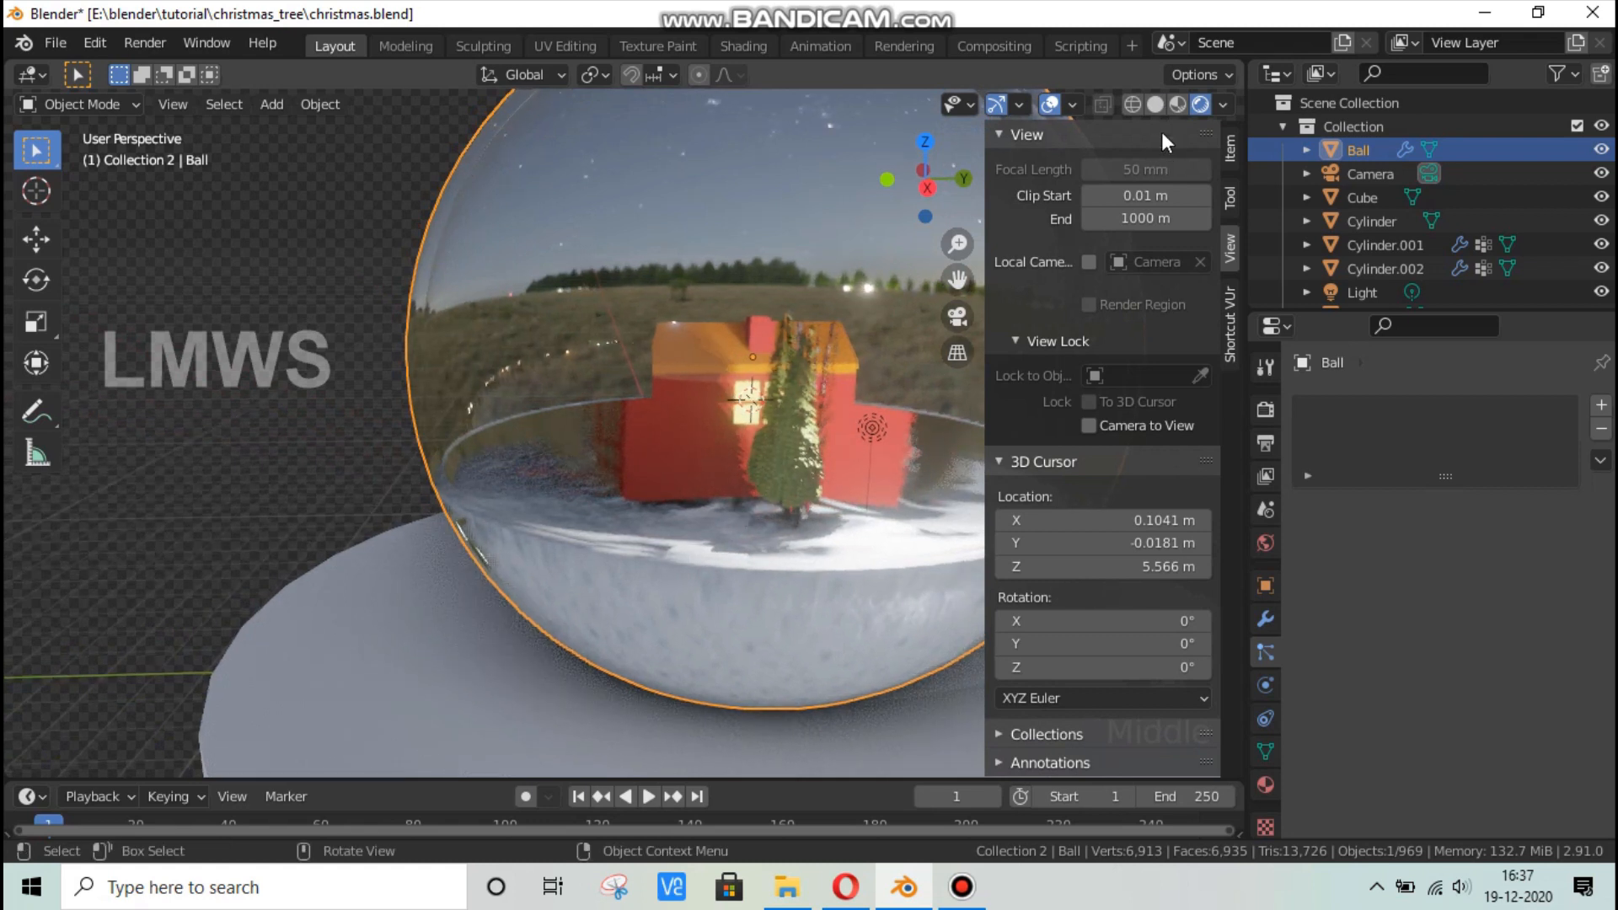
Return the viewport to solid shading, hide the Ball and save the file.
click(1154, 104)
scroll(743, 390, down, 4)
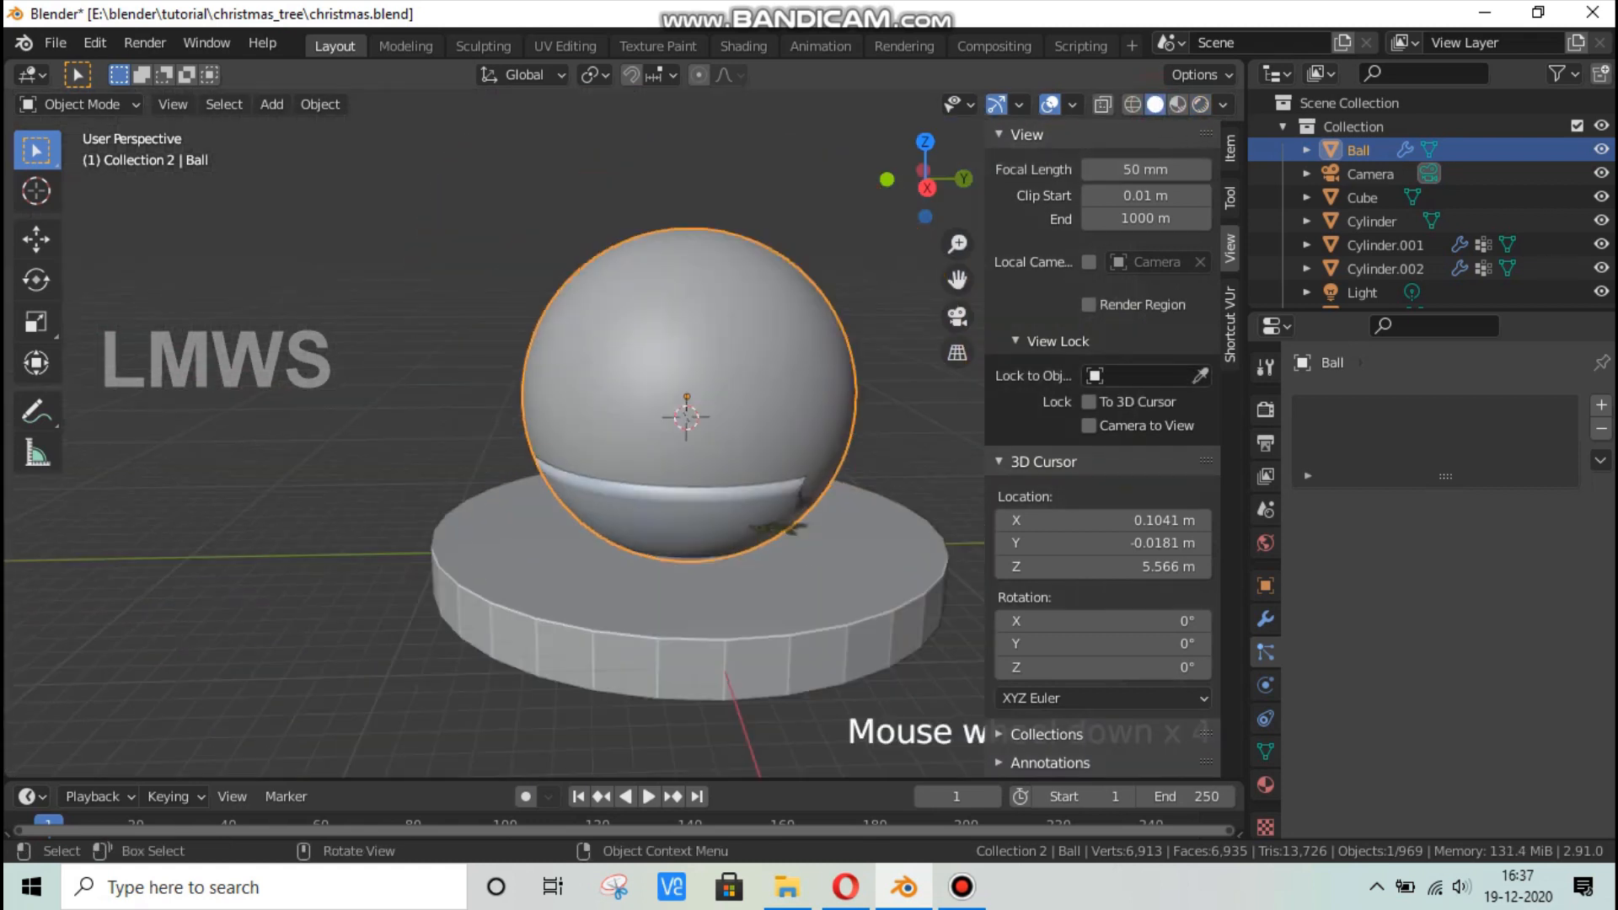
click(1600, 149)
scroll(734, 464, up, 3)
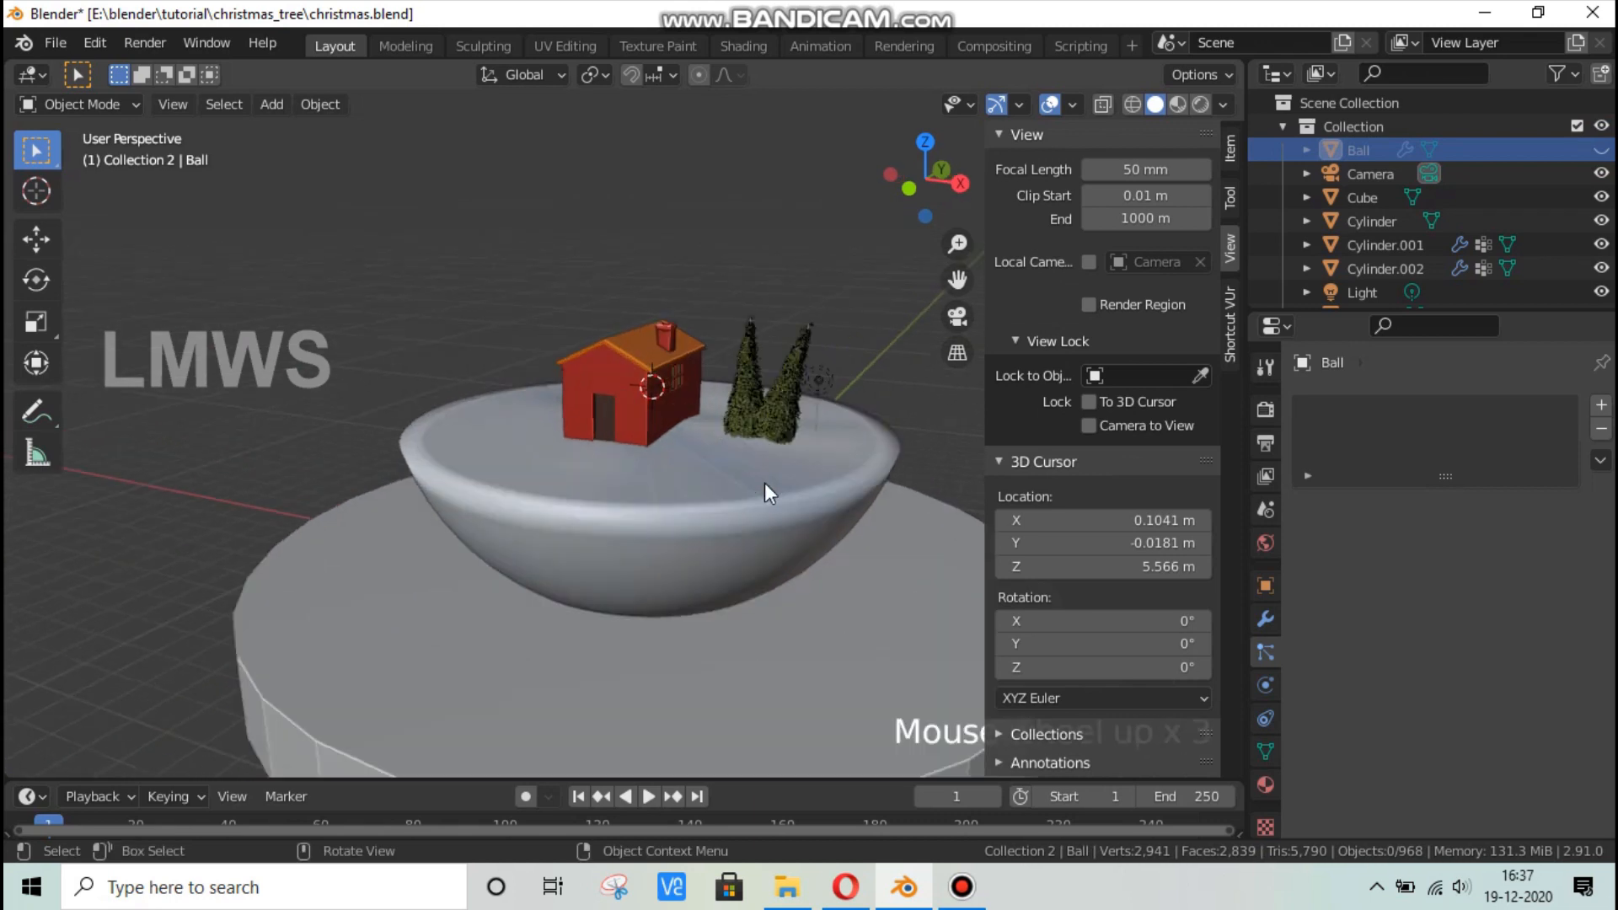
scroll(765, 482, up, 1)
key(ctrl+s)
shift+middle_drag(854, 459, 806, 522)
key(n)
key(ctrl+s)
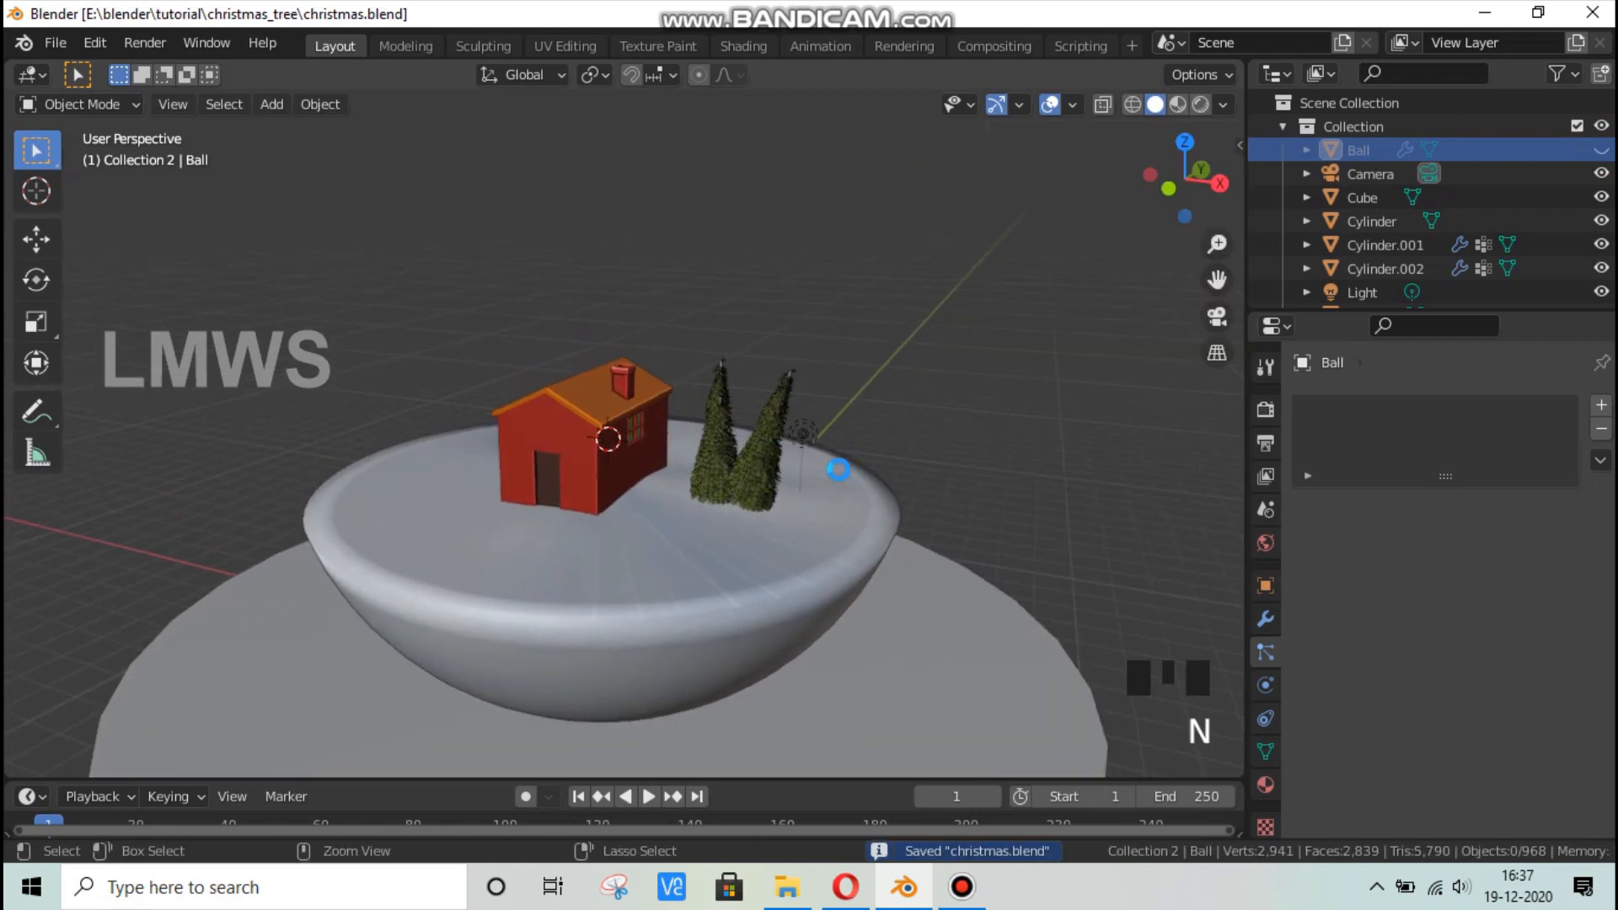
Lower the separate branch plane along the global Z axis, reposition it freehand beside the base, and save the file.
middle_drag(624, 548, 837, 542)
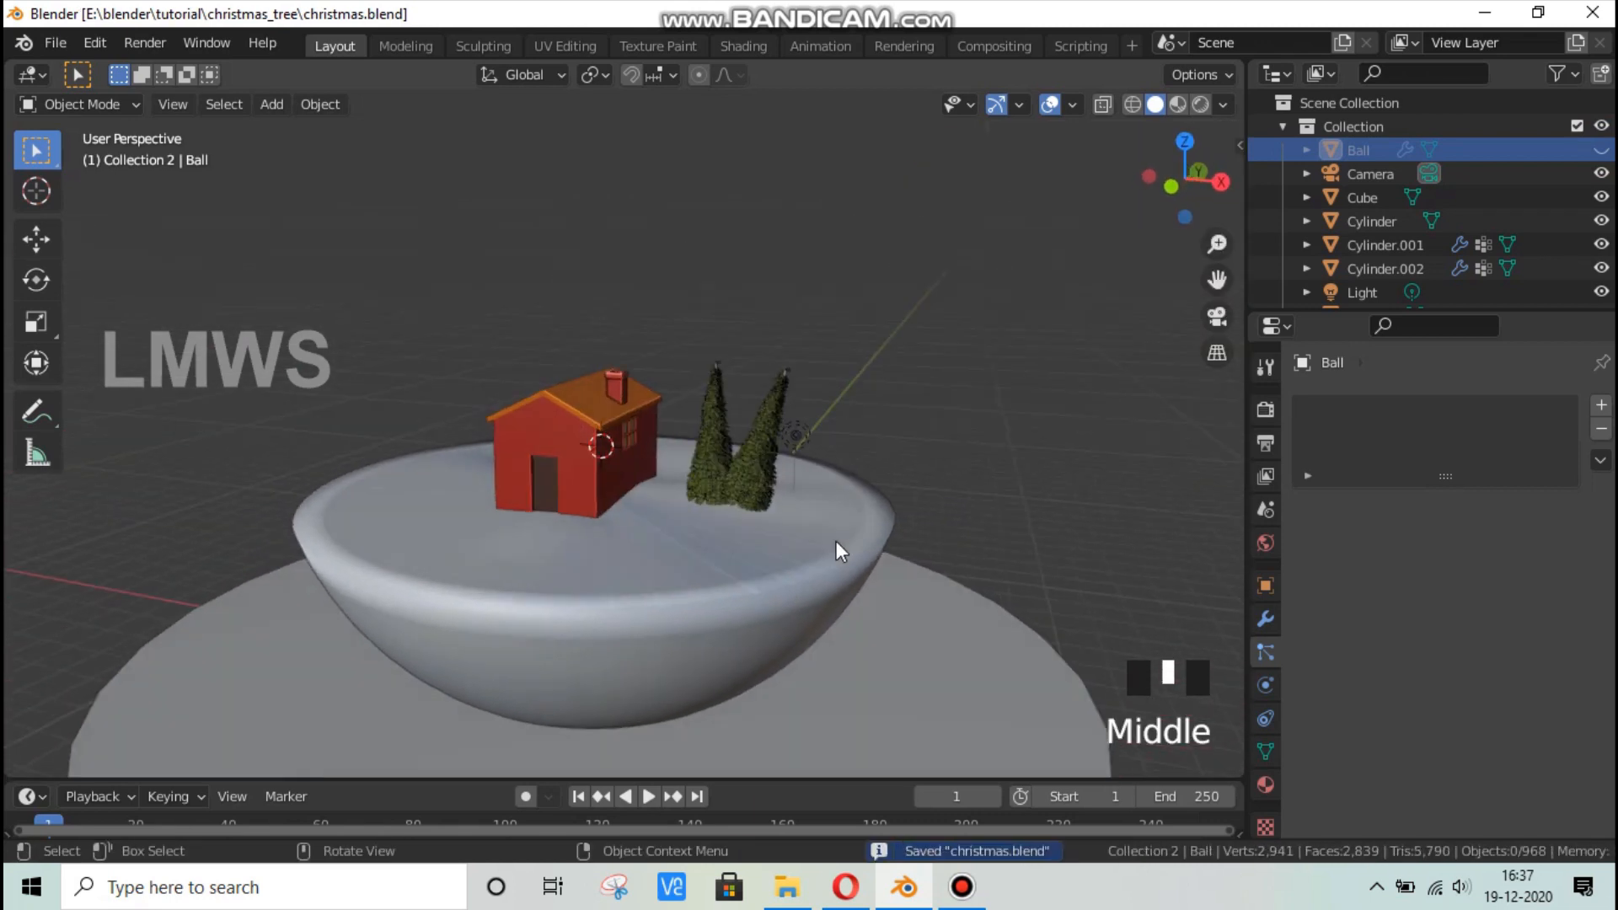
scroll(1146, 501, down, 1)
click(1209, 484)
scroll(933, 474, down, 3)
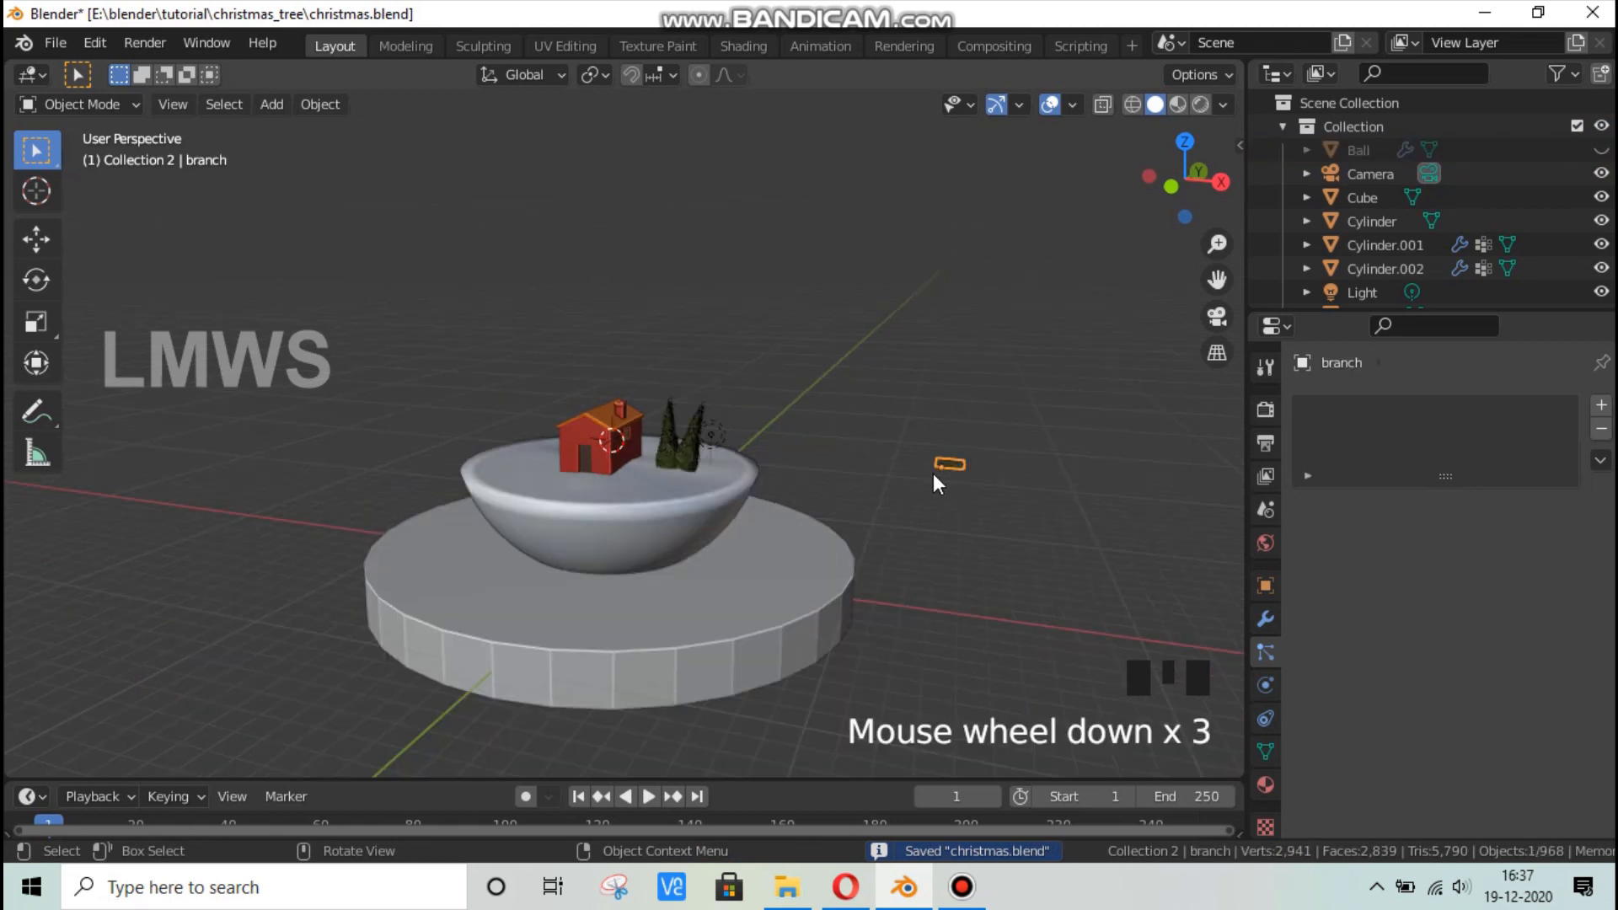
key(g)
key(z)
click(895, 672)
key(g)
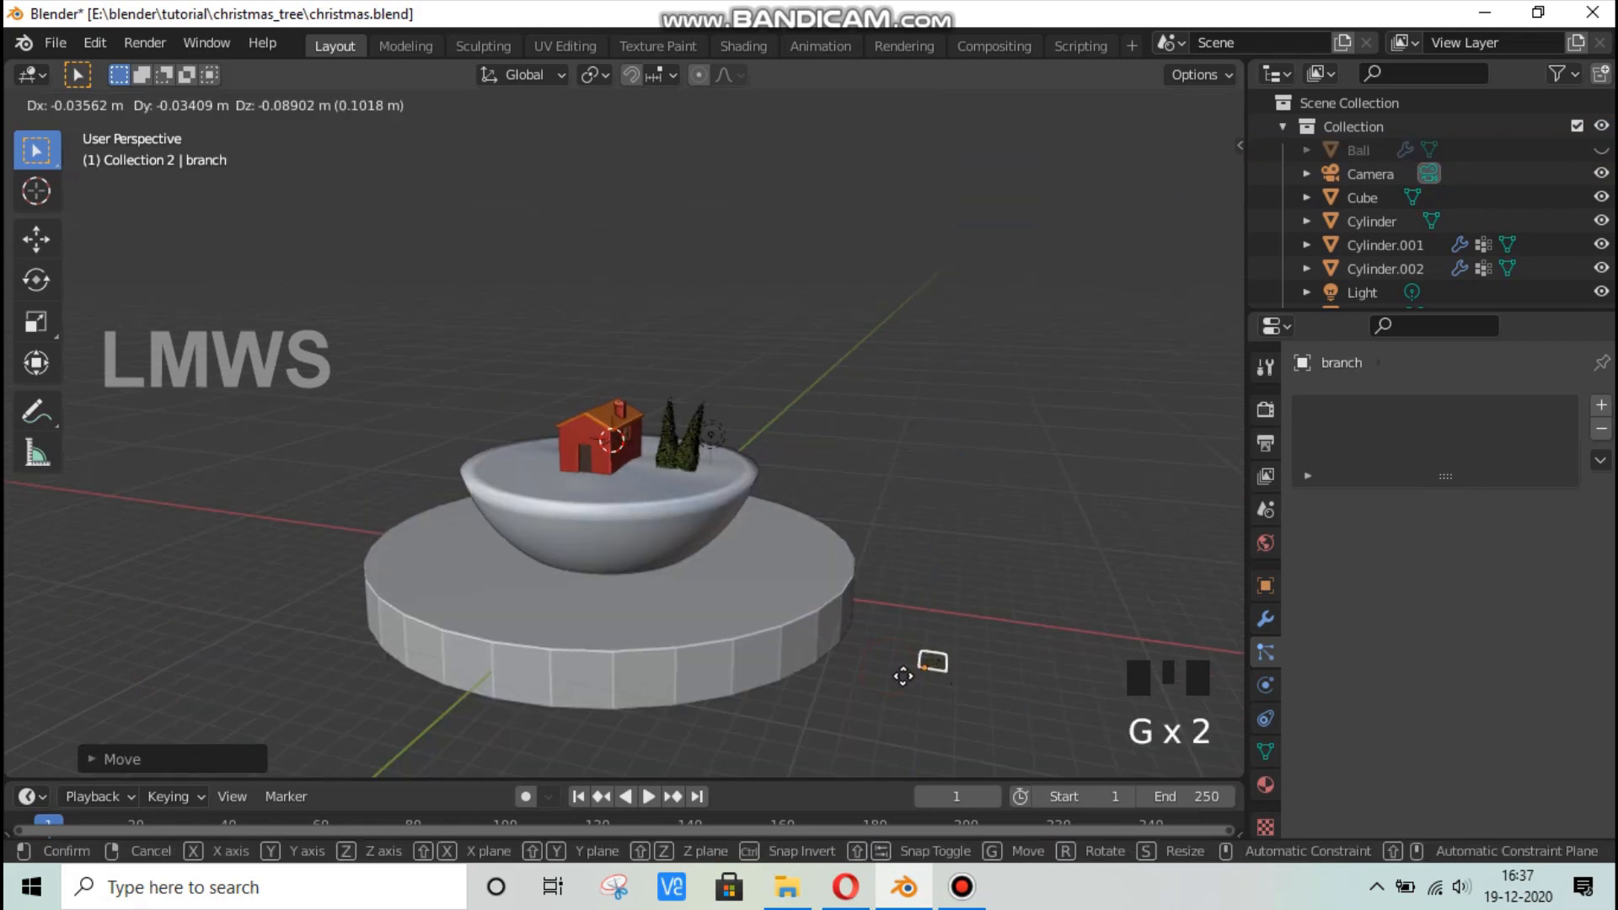
click(930, 555)
middle_drag(930, 554, 767, 580)
scroll(714, 534, up, 4)
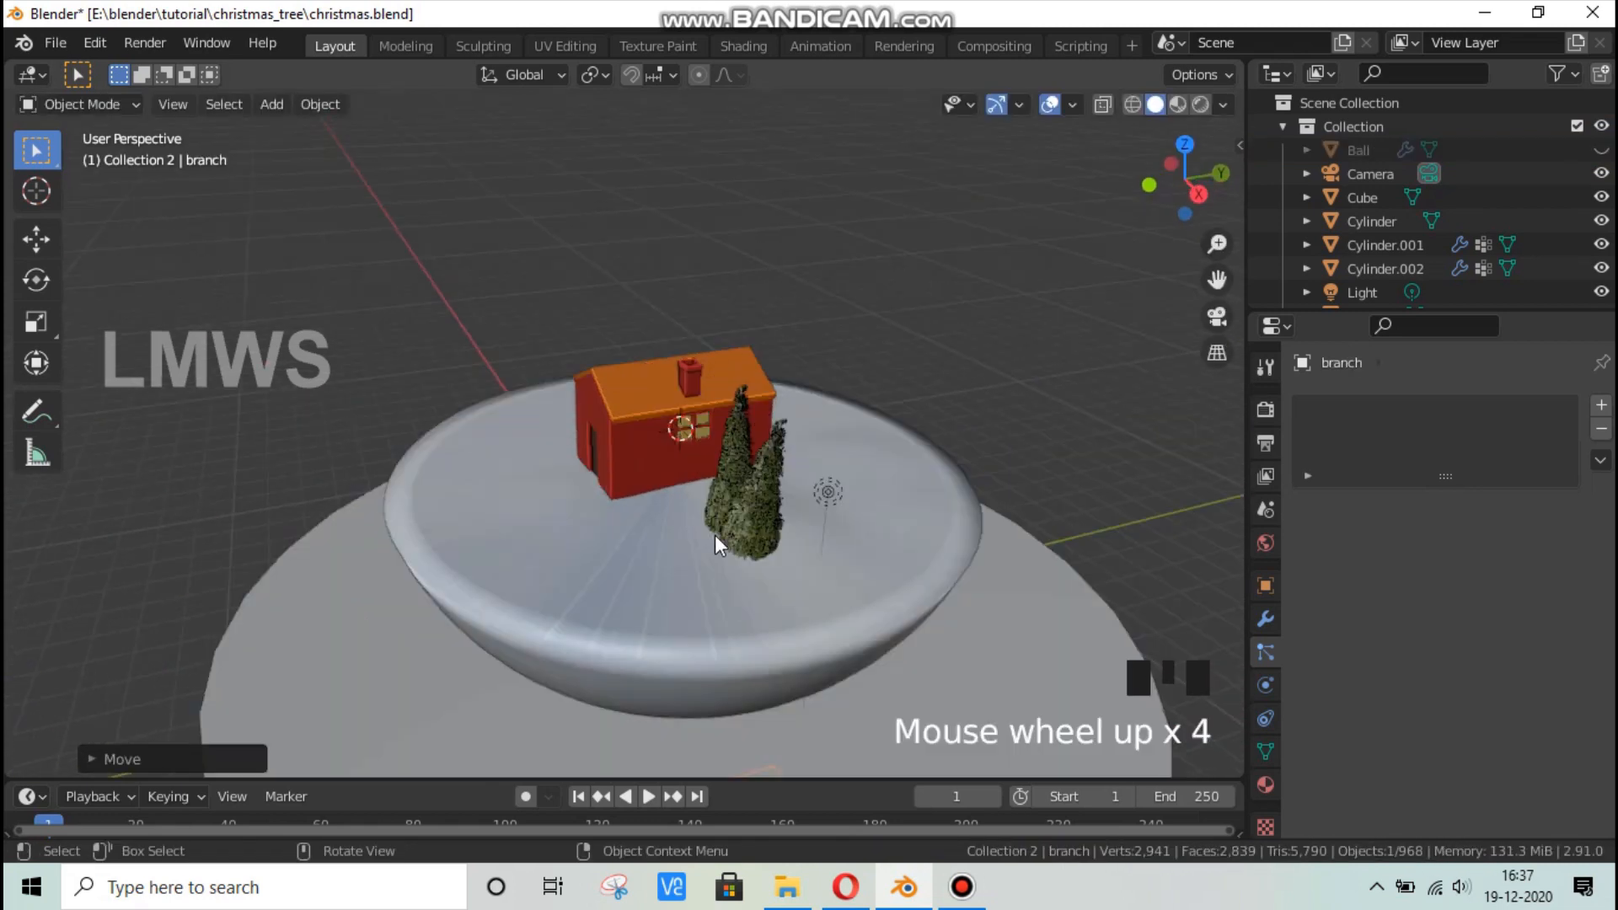
scroll(715, 534, up, 3)
key(ctrl+s)
scroll(1096, 169, down, 1)
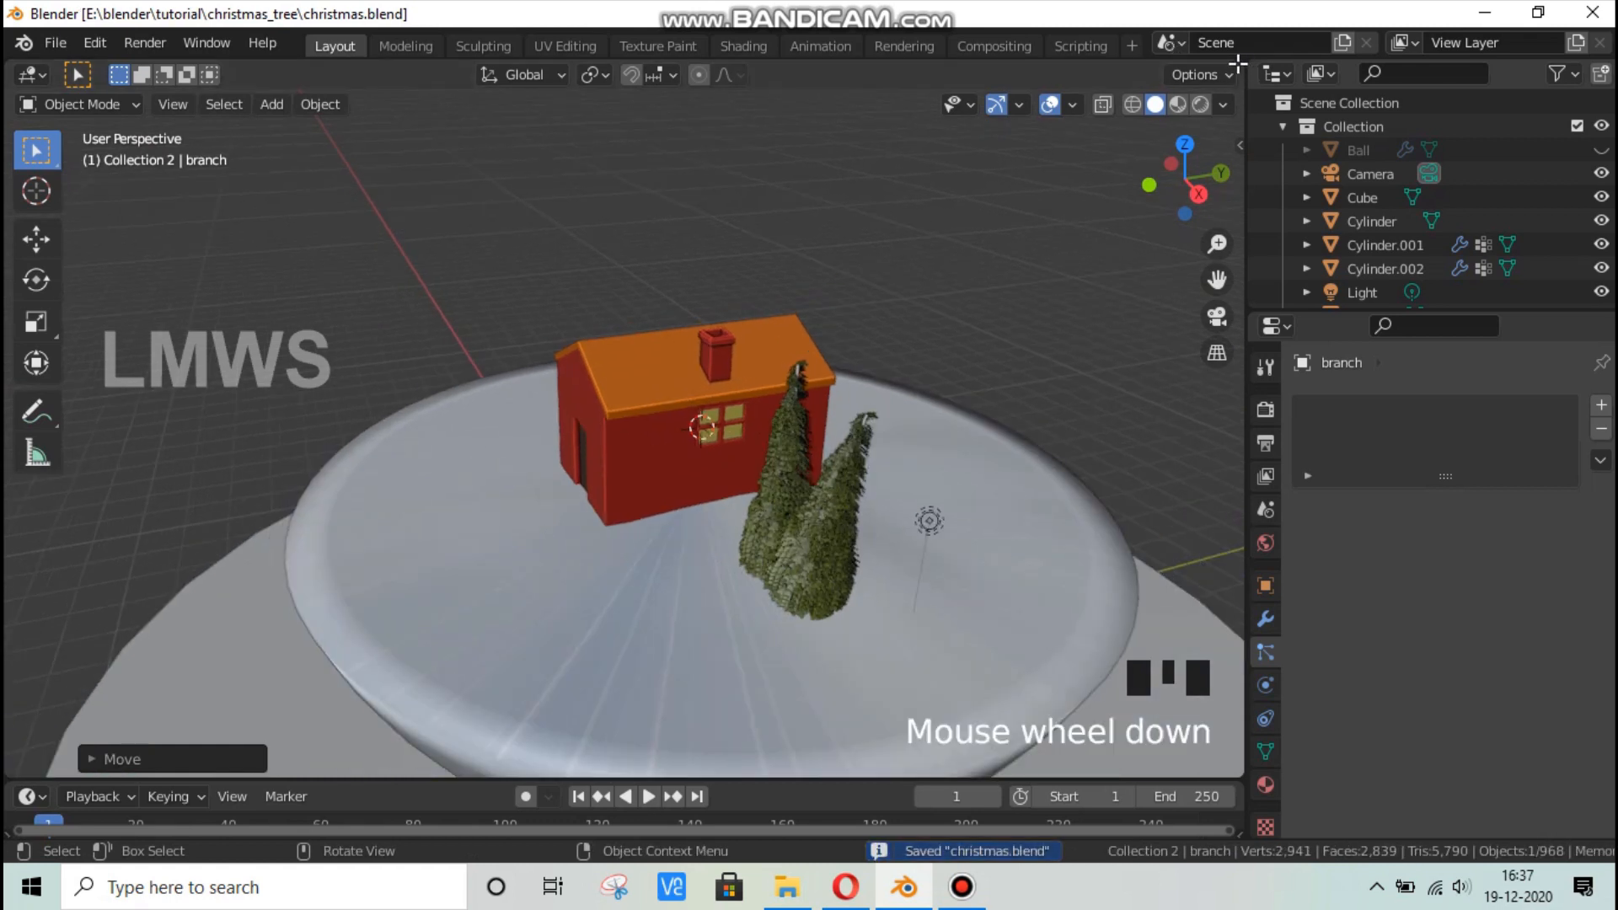
Split the 3D viewport side by side, make the new area a Shader Editor, and show the Ball again.
drag(1061, 63, 666, 68)
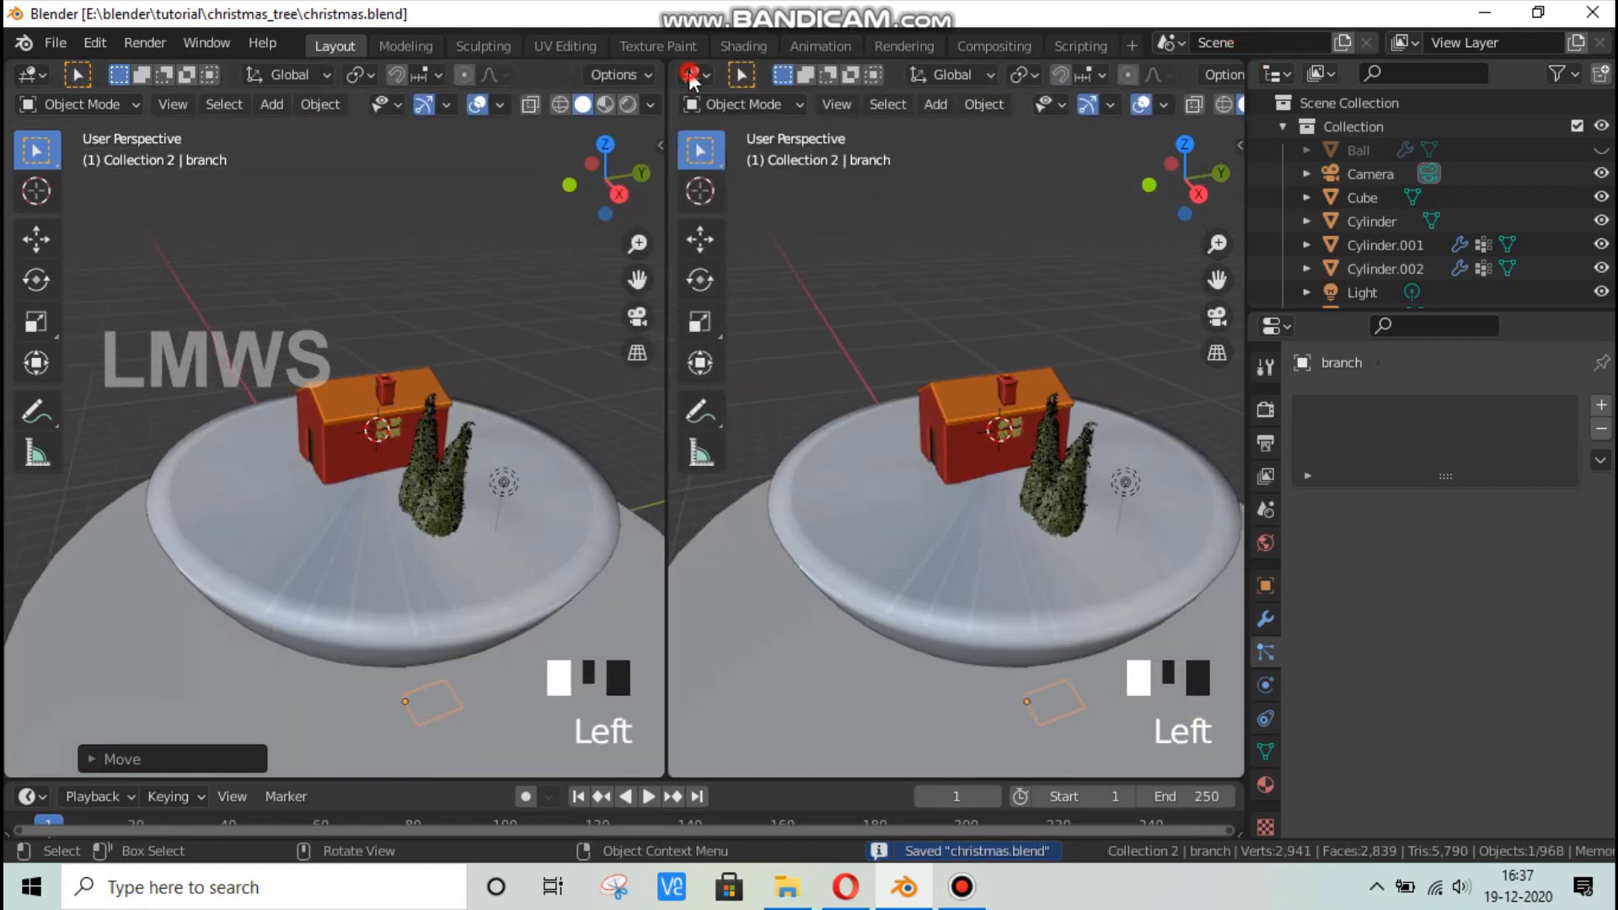
click(695, 74)
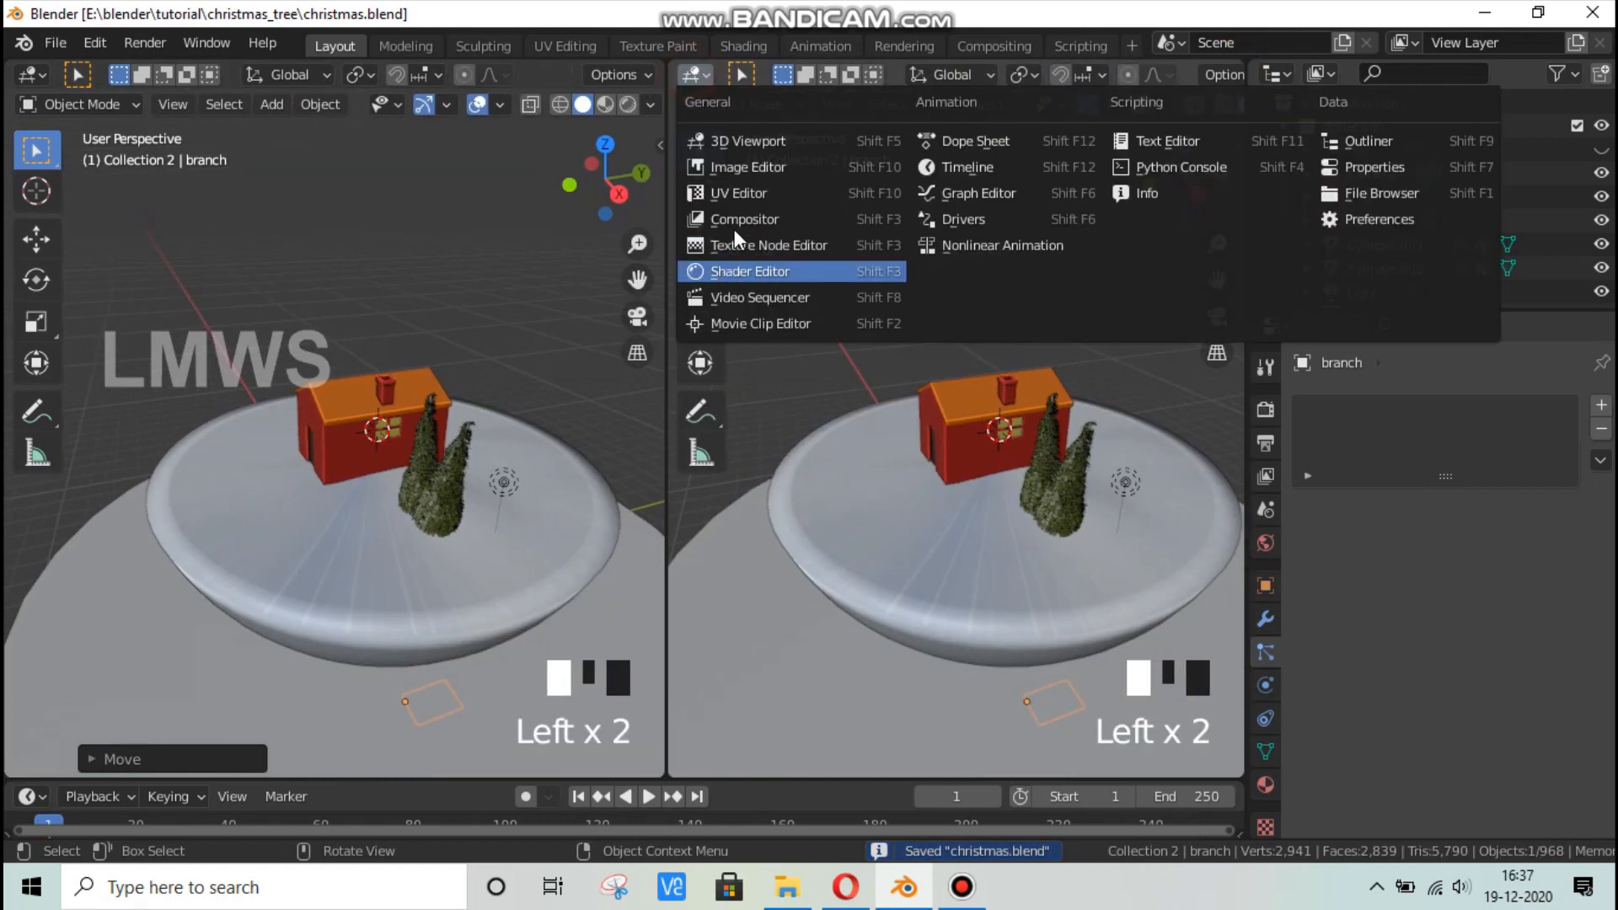
click(766, 270)
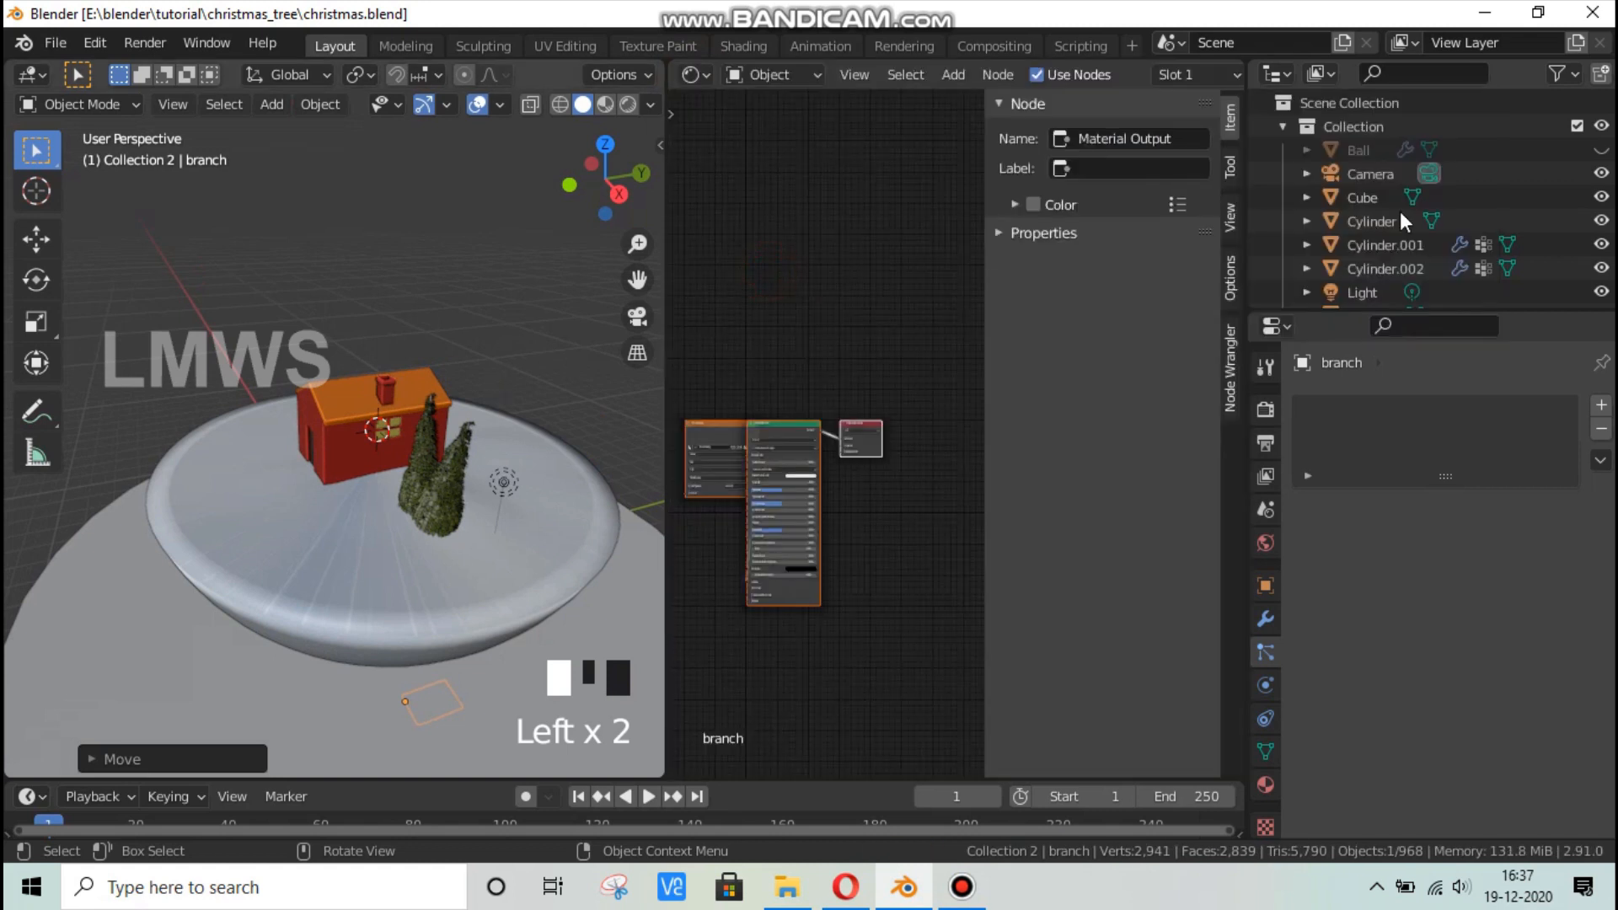
click(1601, 150)
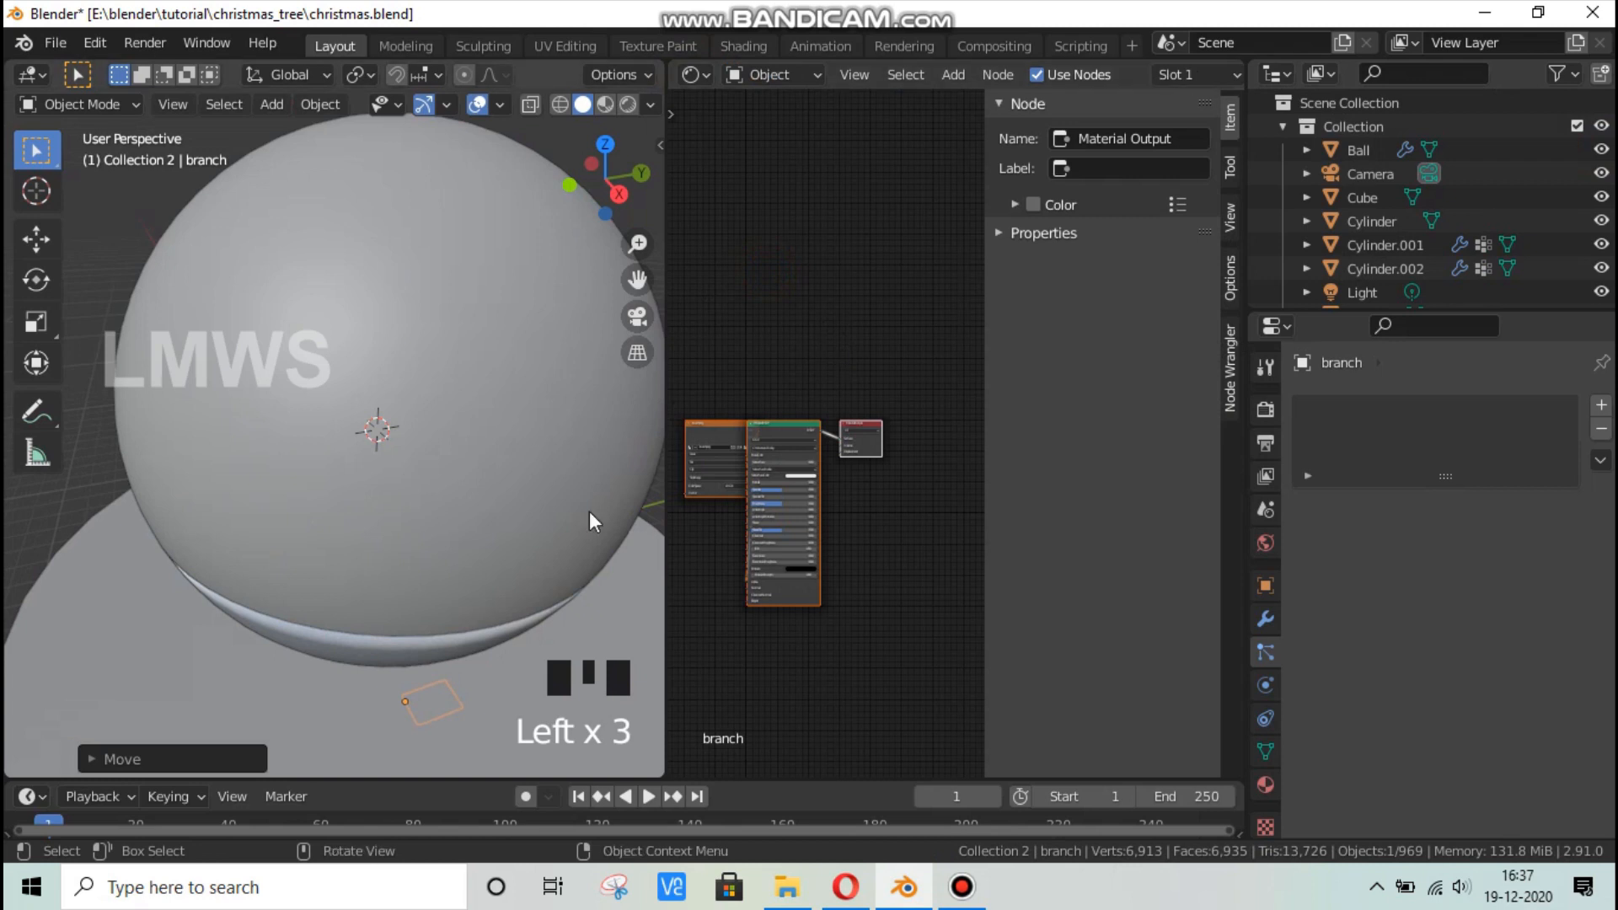
click(961, 886)
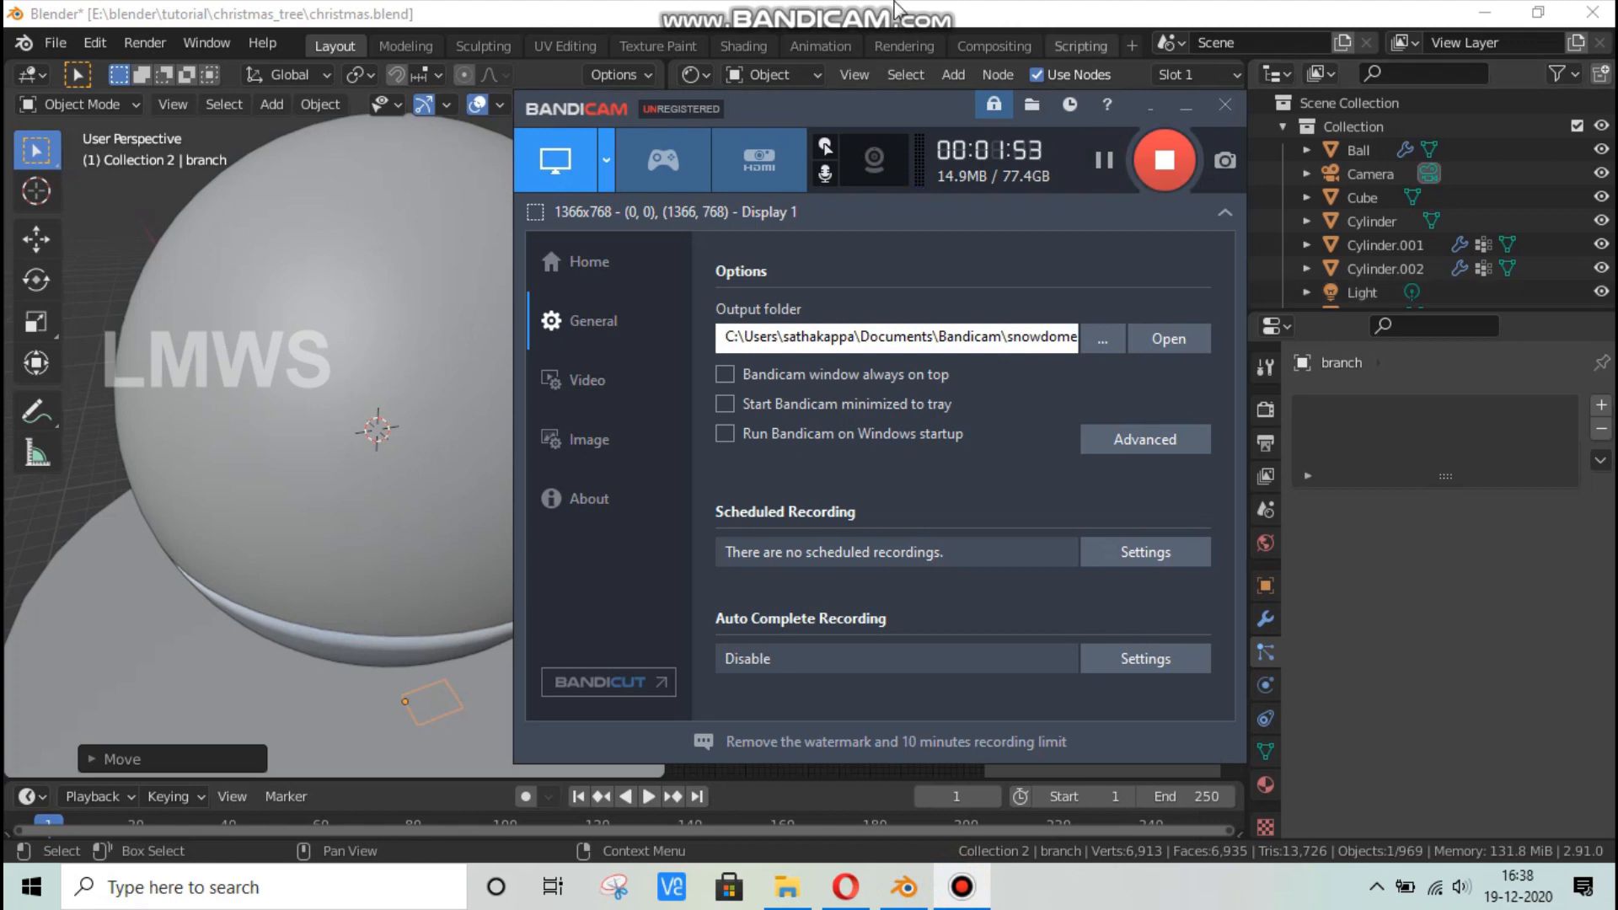
click(898, 10)
Hide the node editor's sidebar, then select the Ball and preview its Glass material in rendered shading.
scroll(851, 550, up, 1)
click(882, 552)
middle_drag(931, 573, 792, 590)
key(n)
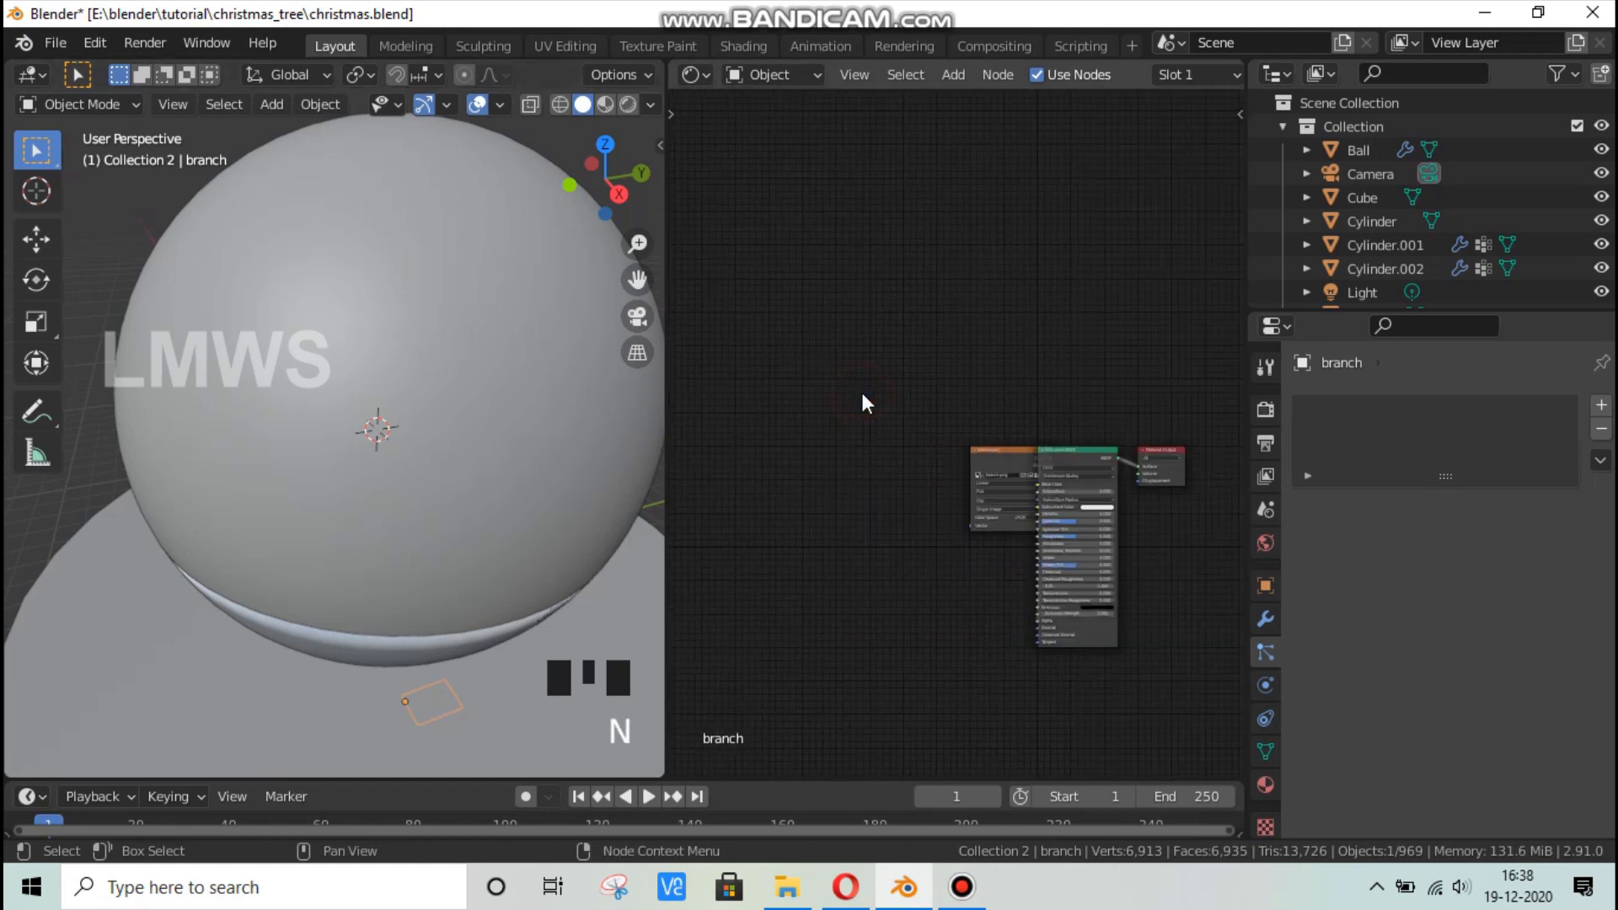
click(437, 334)
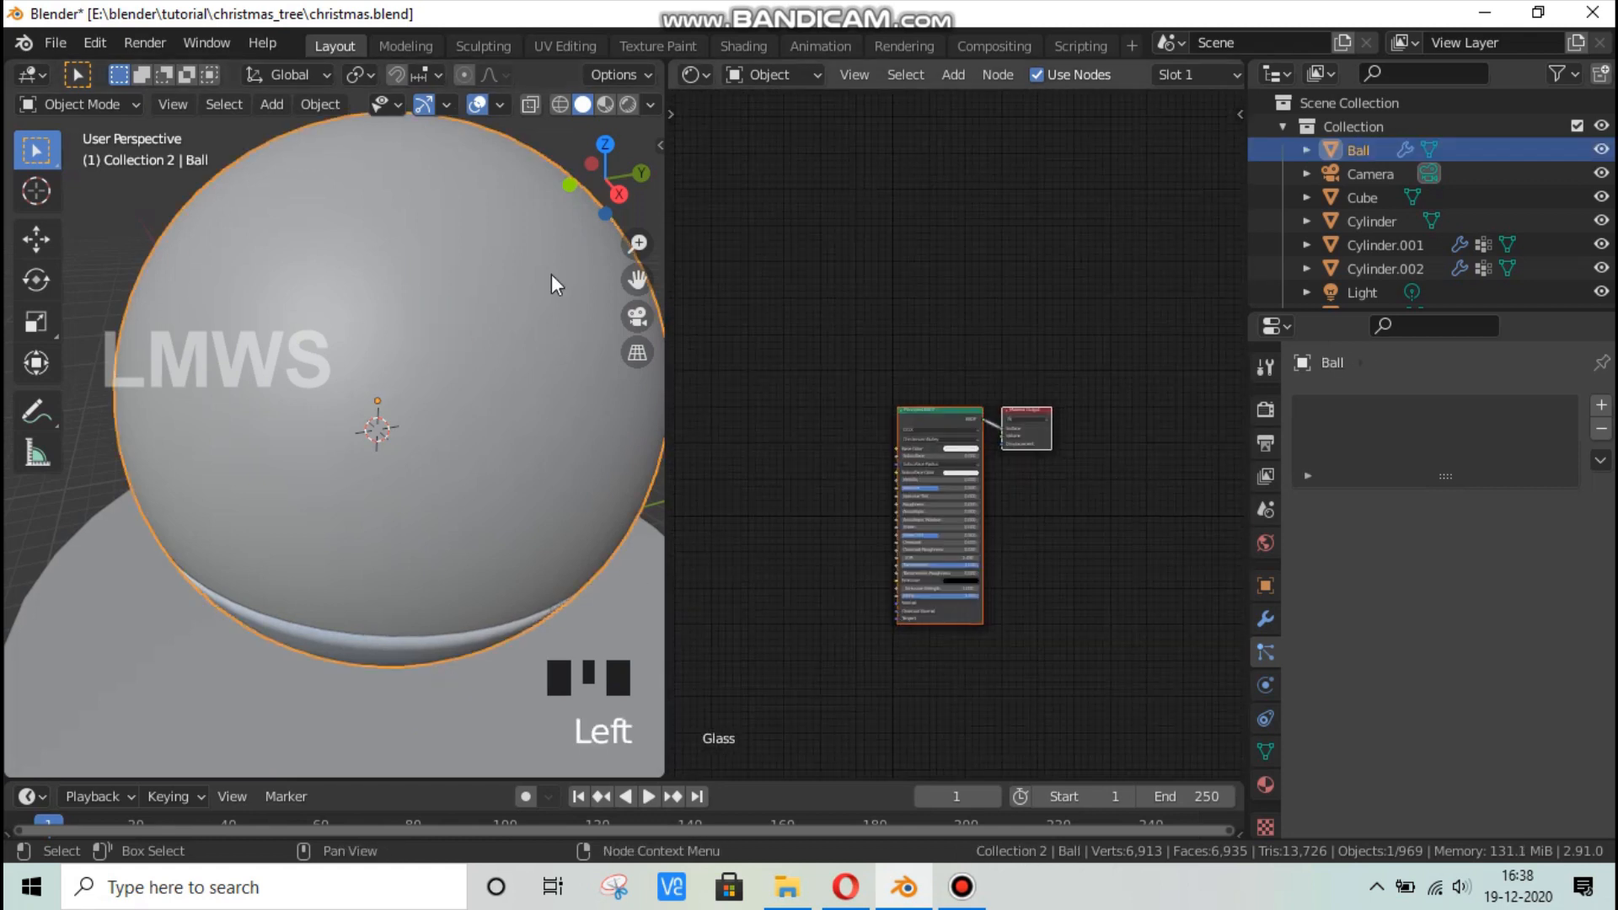
scroll(623, 101, up, 3)
click(626, 105)
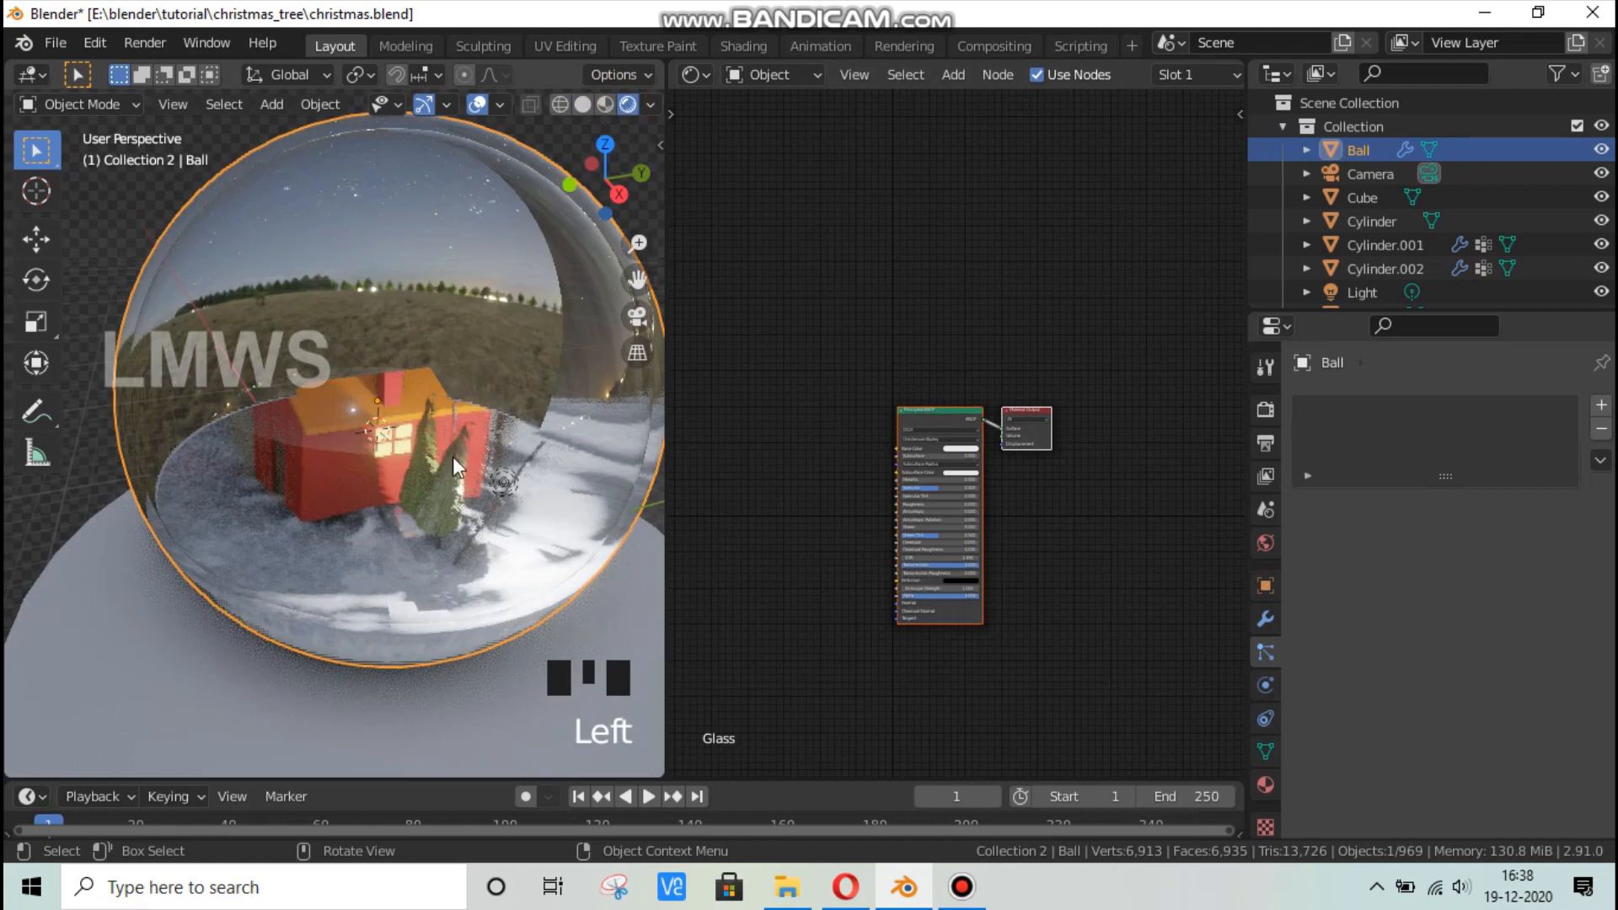
middle_drag(457, 563, 504, 493)
Move the Principled node aside, add a Glass BSDF node, and connect it to the Material Output's Surface.
click(918, 420)
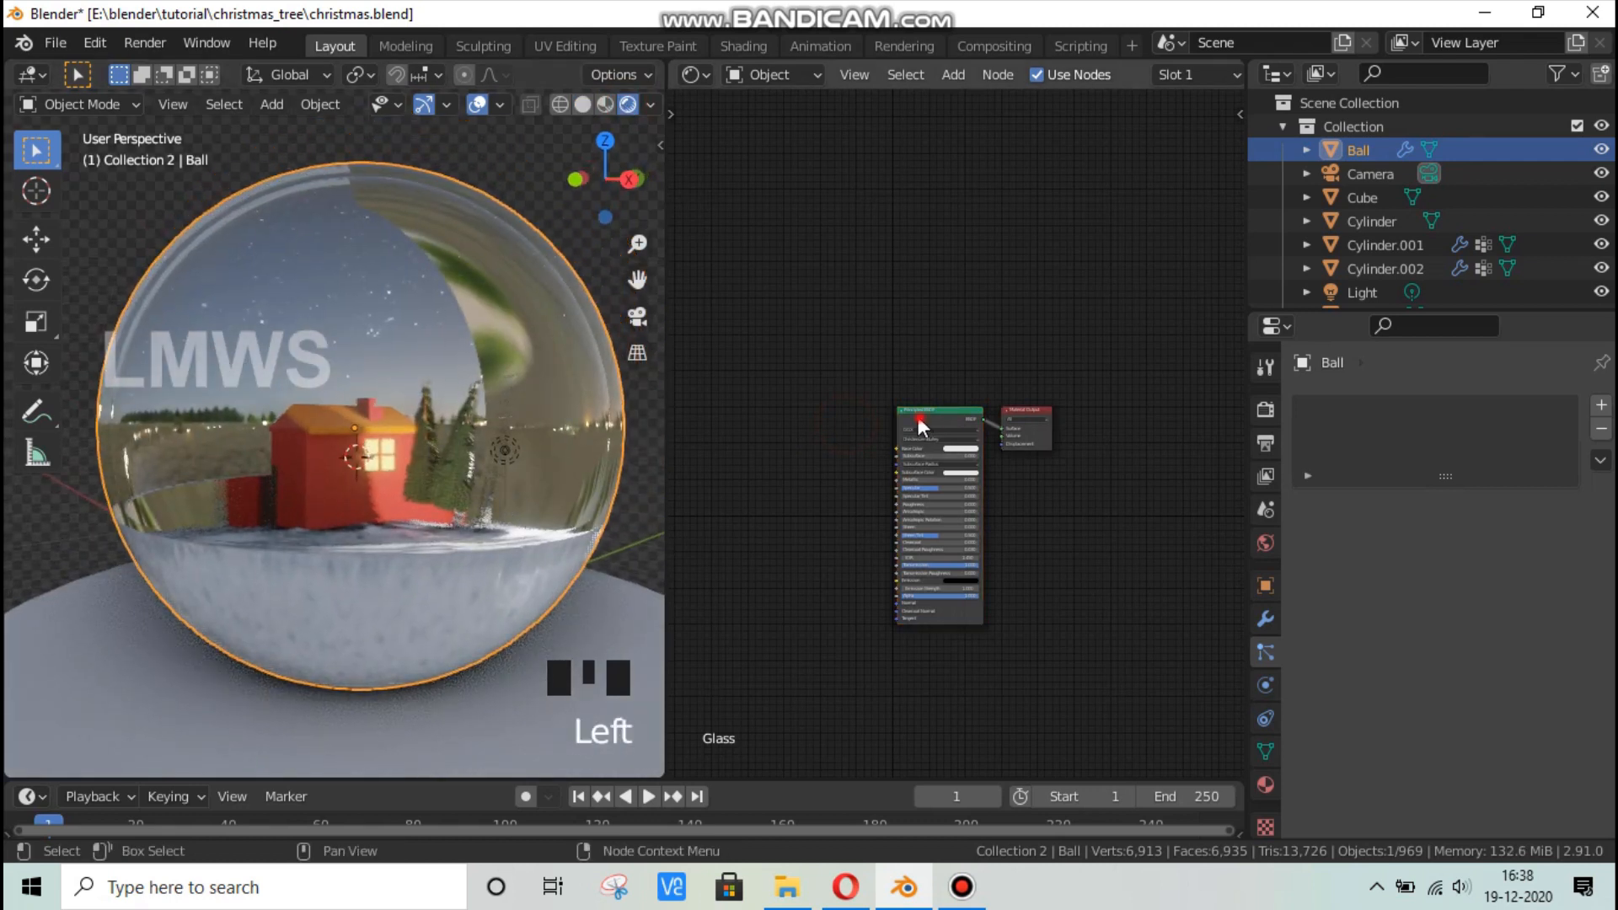
drag(919, 420, 768, 309)
key(shift+a)
click(979, 296)
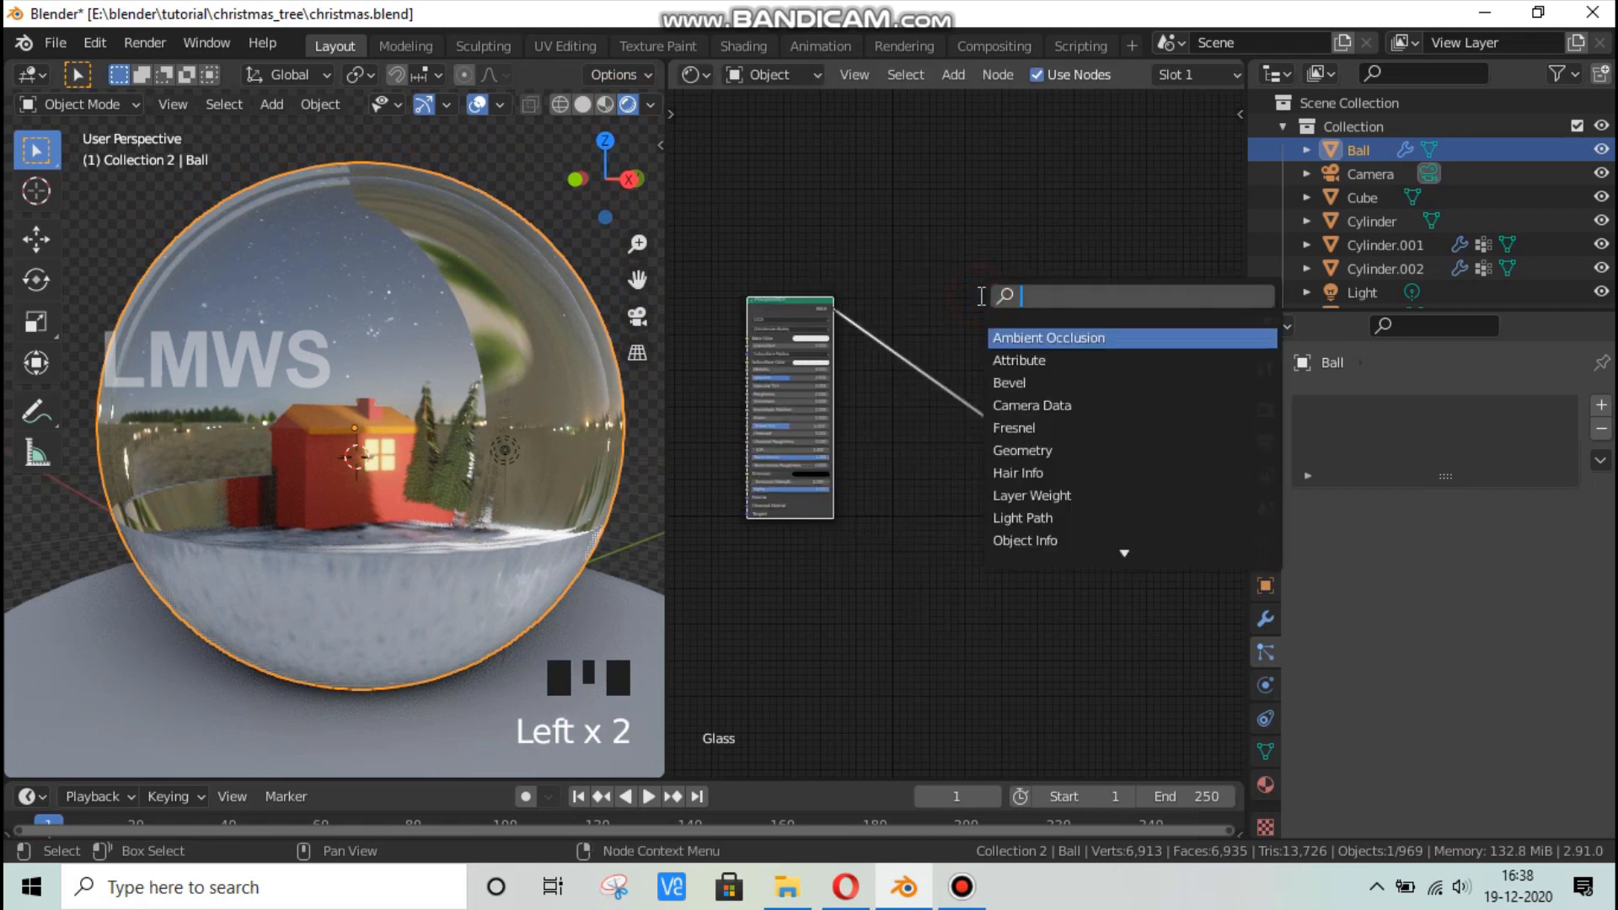
text(glass)
key(Return)
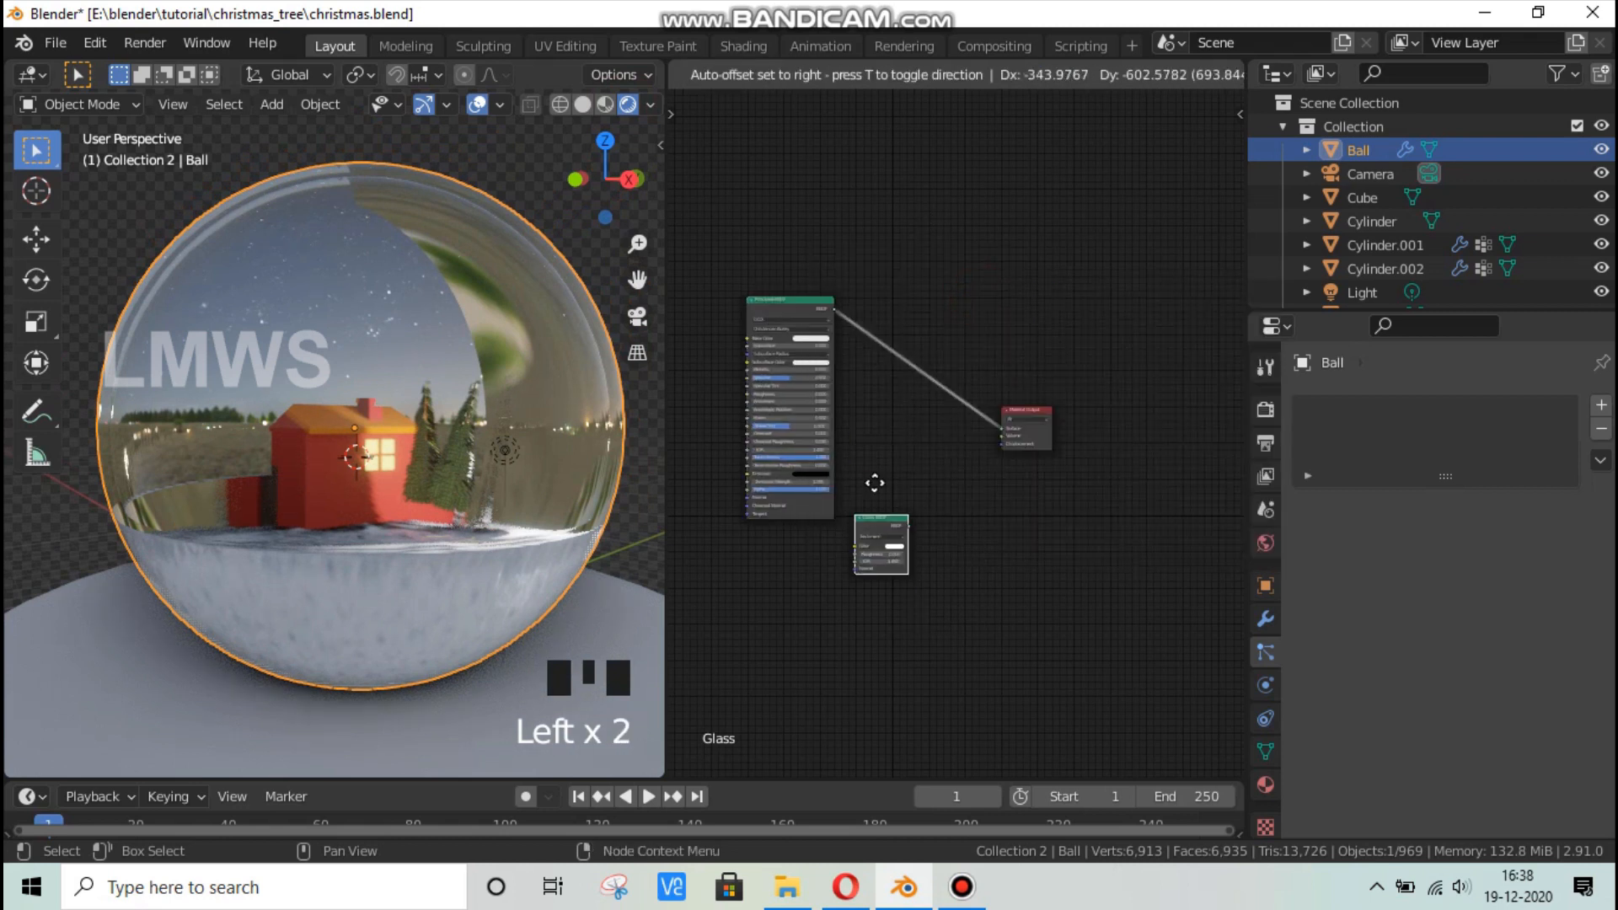
click(930, 425)
scroll(931, 425, up, 3)
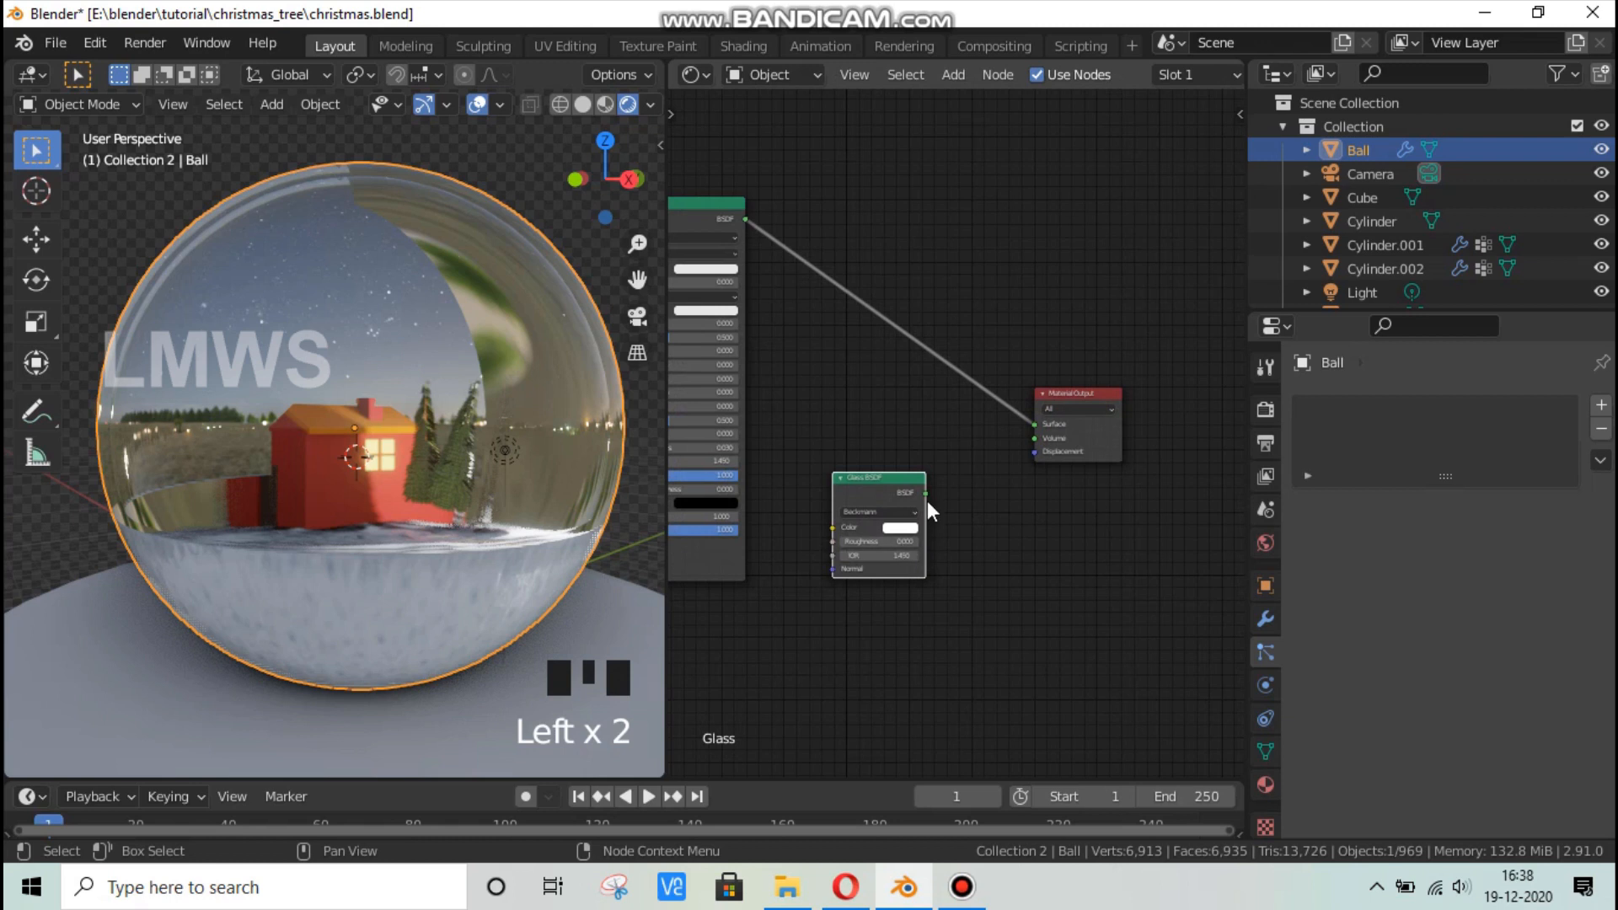
drag(926, 494, 1035, 424)
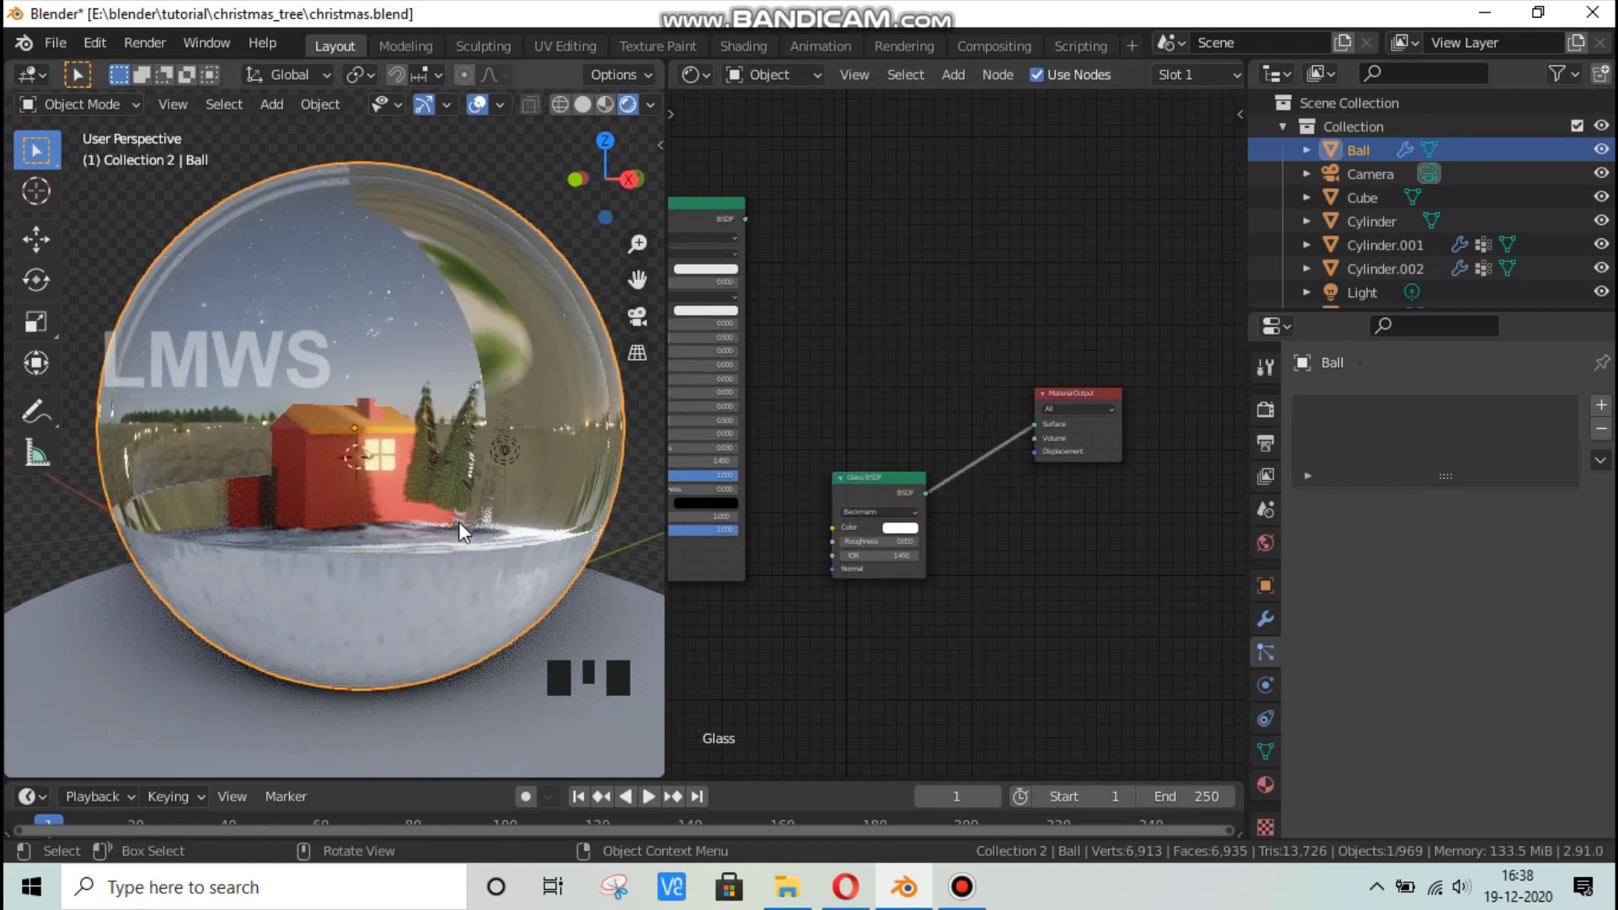
Set the Glass BSDF node's IOR to 1.050 and check the house and trees through the globe.
middle_drag(458, 522, 615, 534)
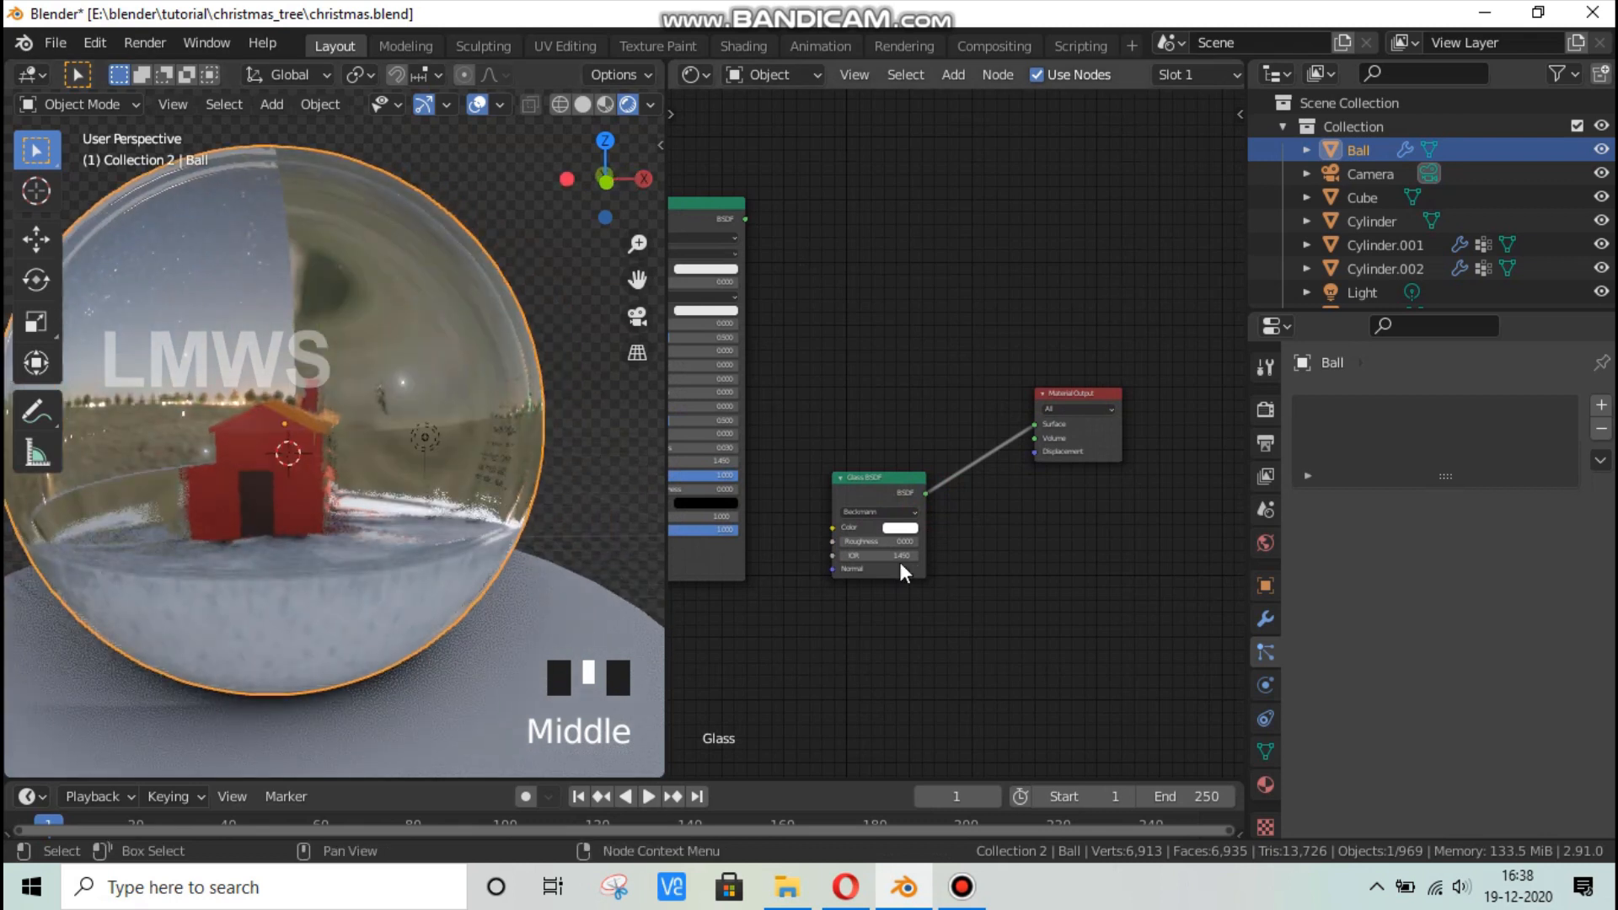
scroll(566, 593, up, 2)
mouse_move(878, 556)
mouse_down()
mouse_move(918, 556)
mouse_move(847, 556)
mouse_up()
scroll(421, 543, down, 2)
middle_drag(391, 556, 877, 596)
scroll(886, 620, up, 5)
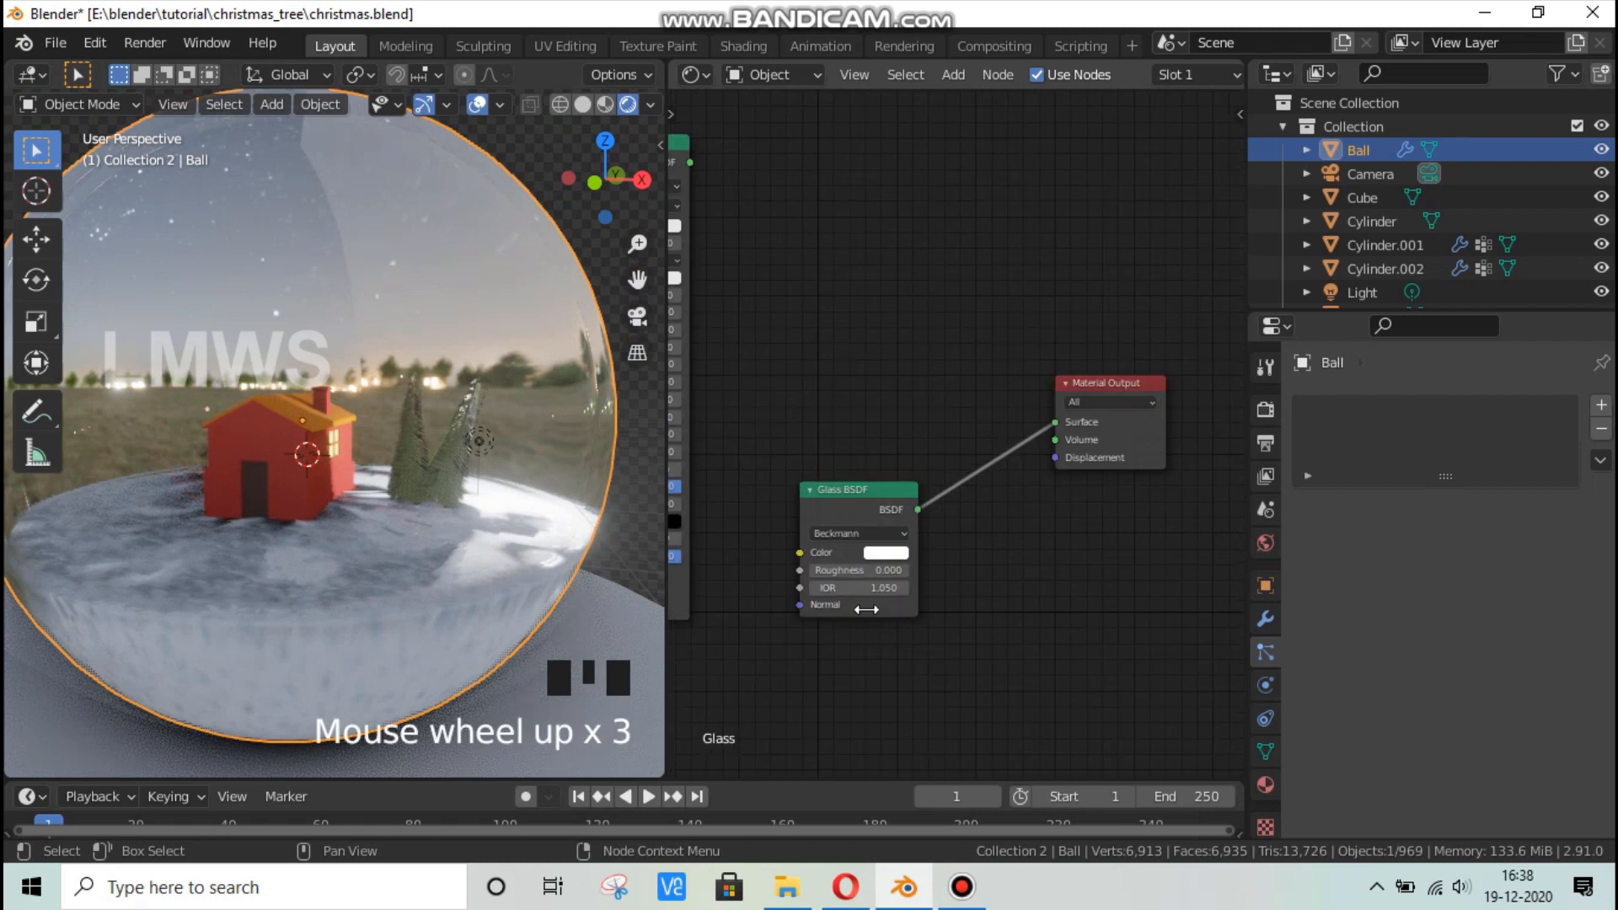
scroll(878, 674, down, 2)
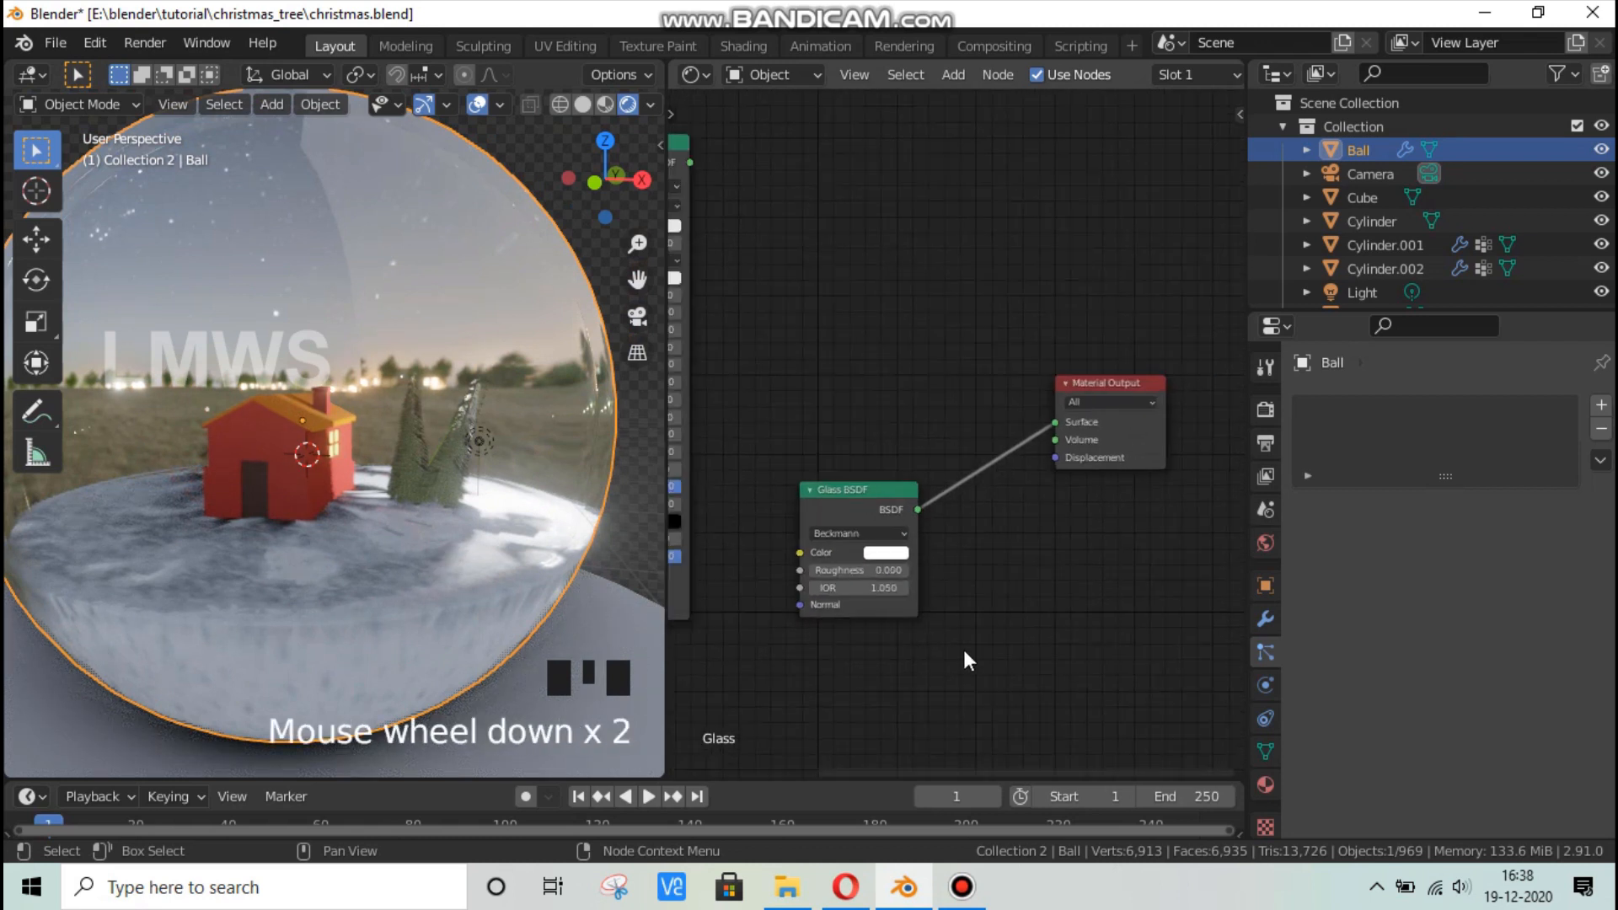
Reconnect the Principled BSDF node to the Material Output's Surface, set its IOR to 1.050, and save the file.
mouse_move(963, 646)
middle_down()
mouse_move(979, 659)
mouse_move(942, 669)
middle_up()
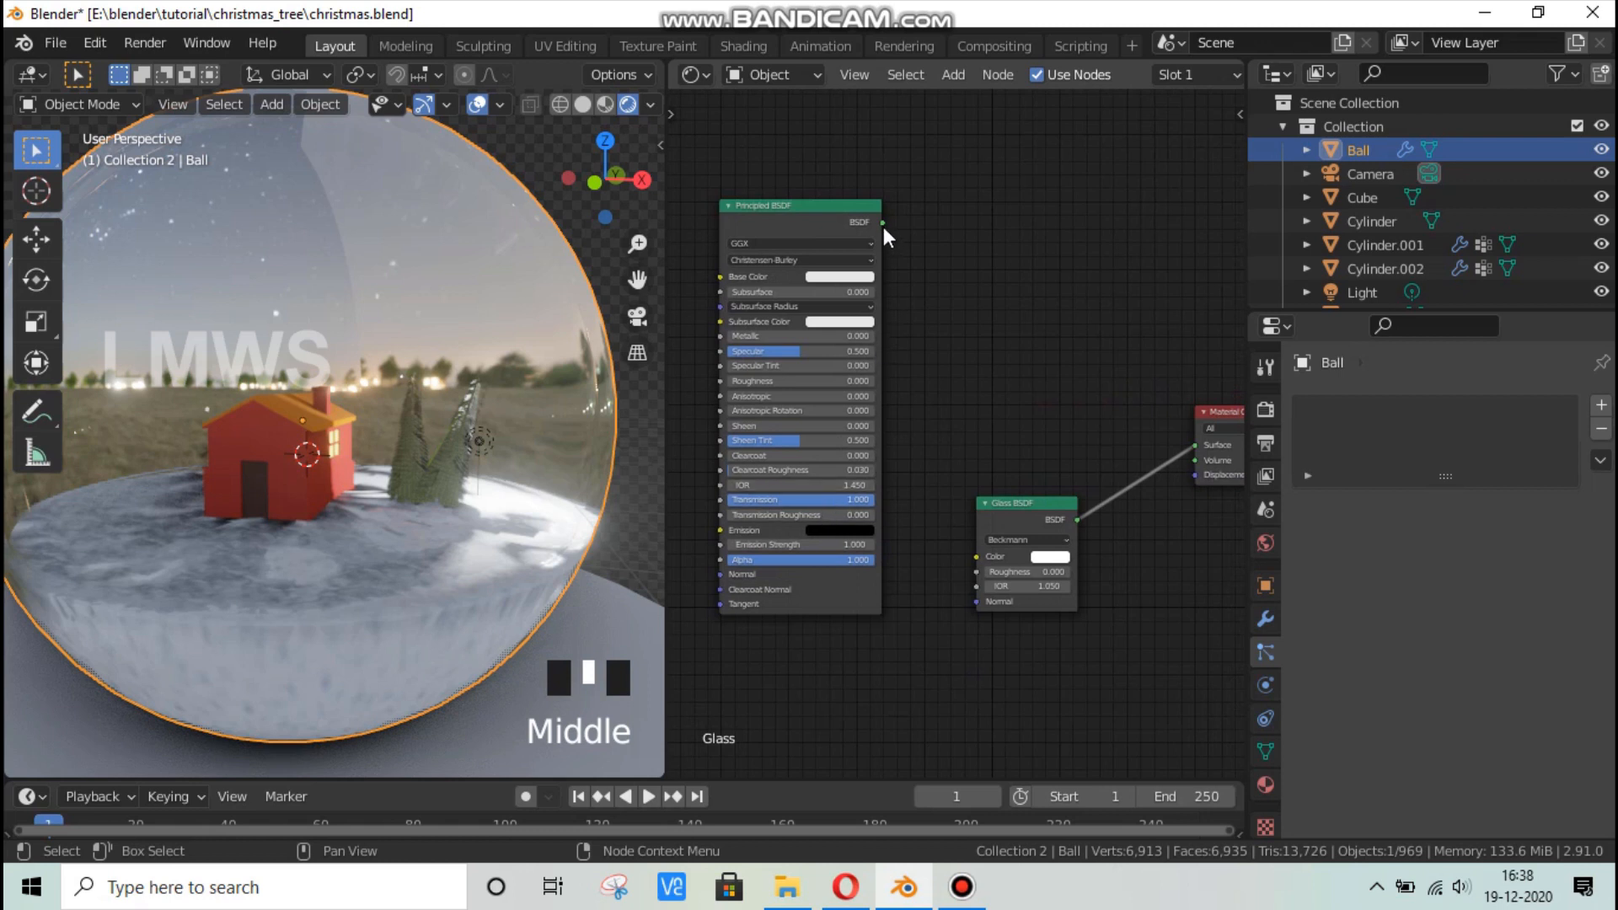
drag(882, 222, 1197, 447)
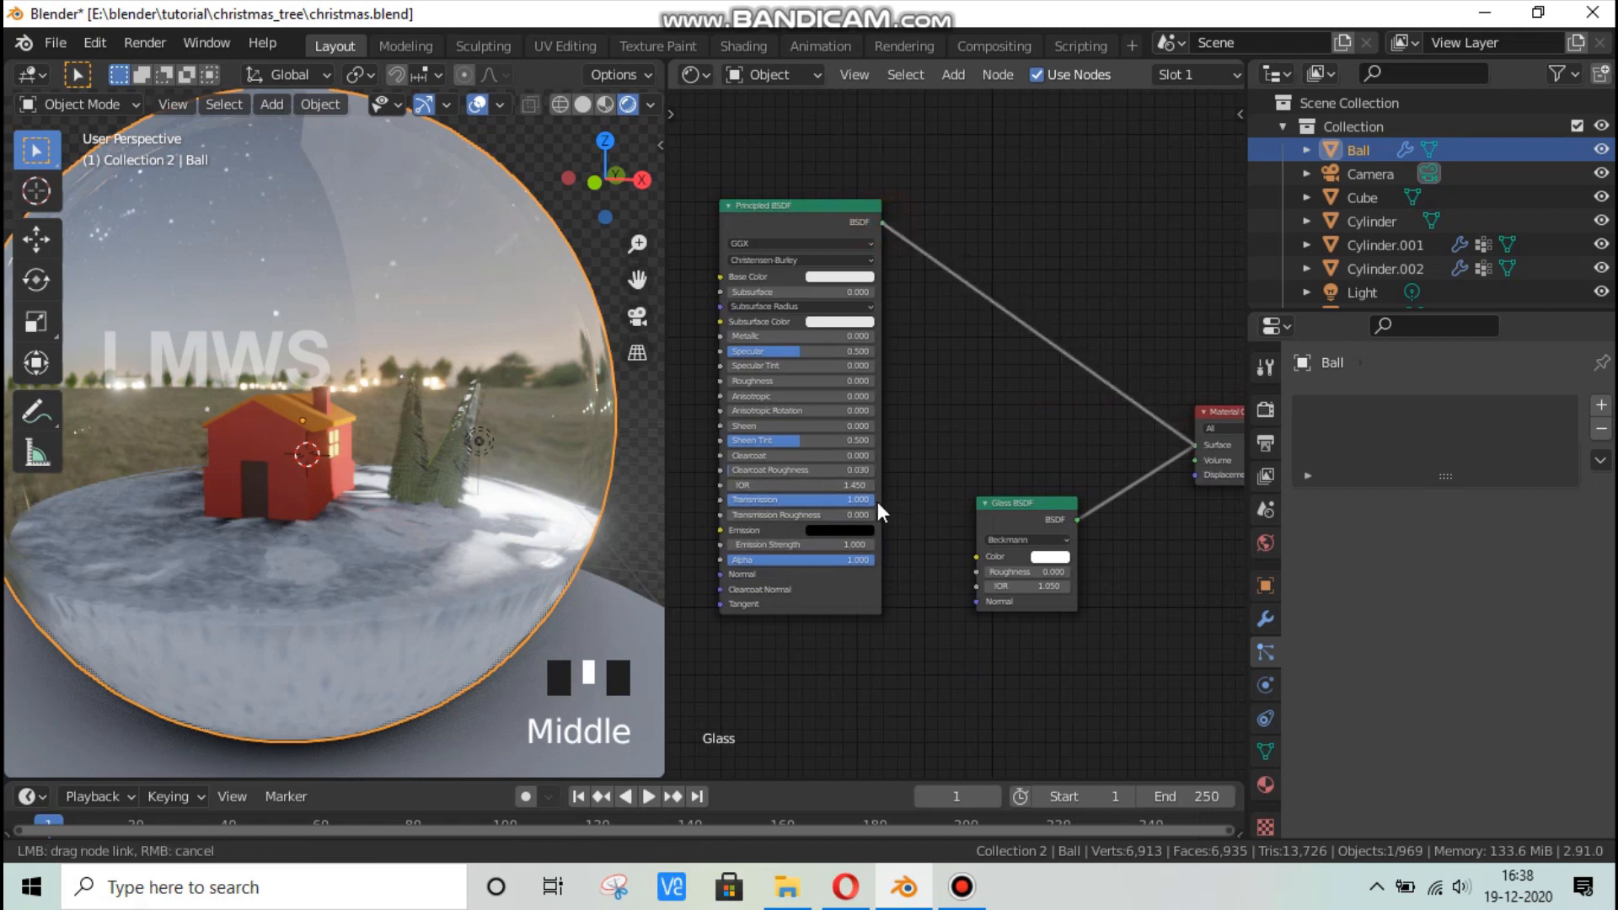
double_click(834, 485)
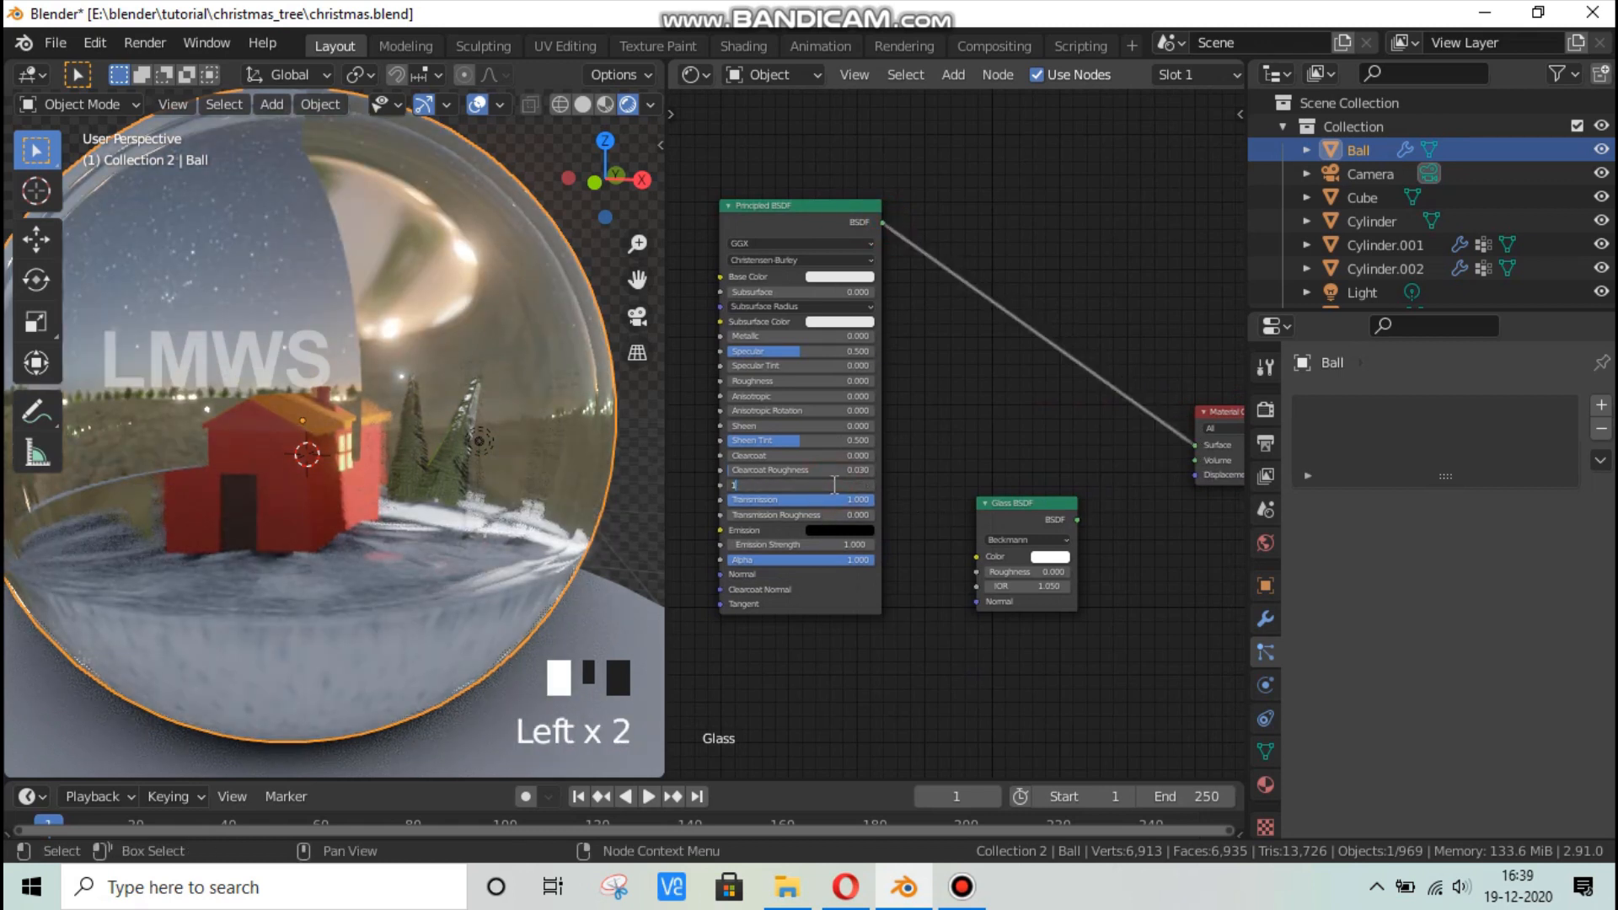
key(Return)
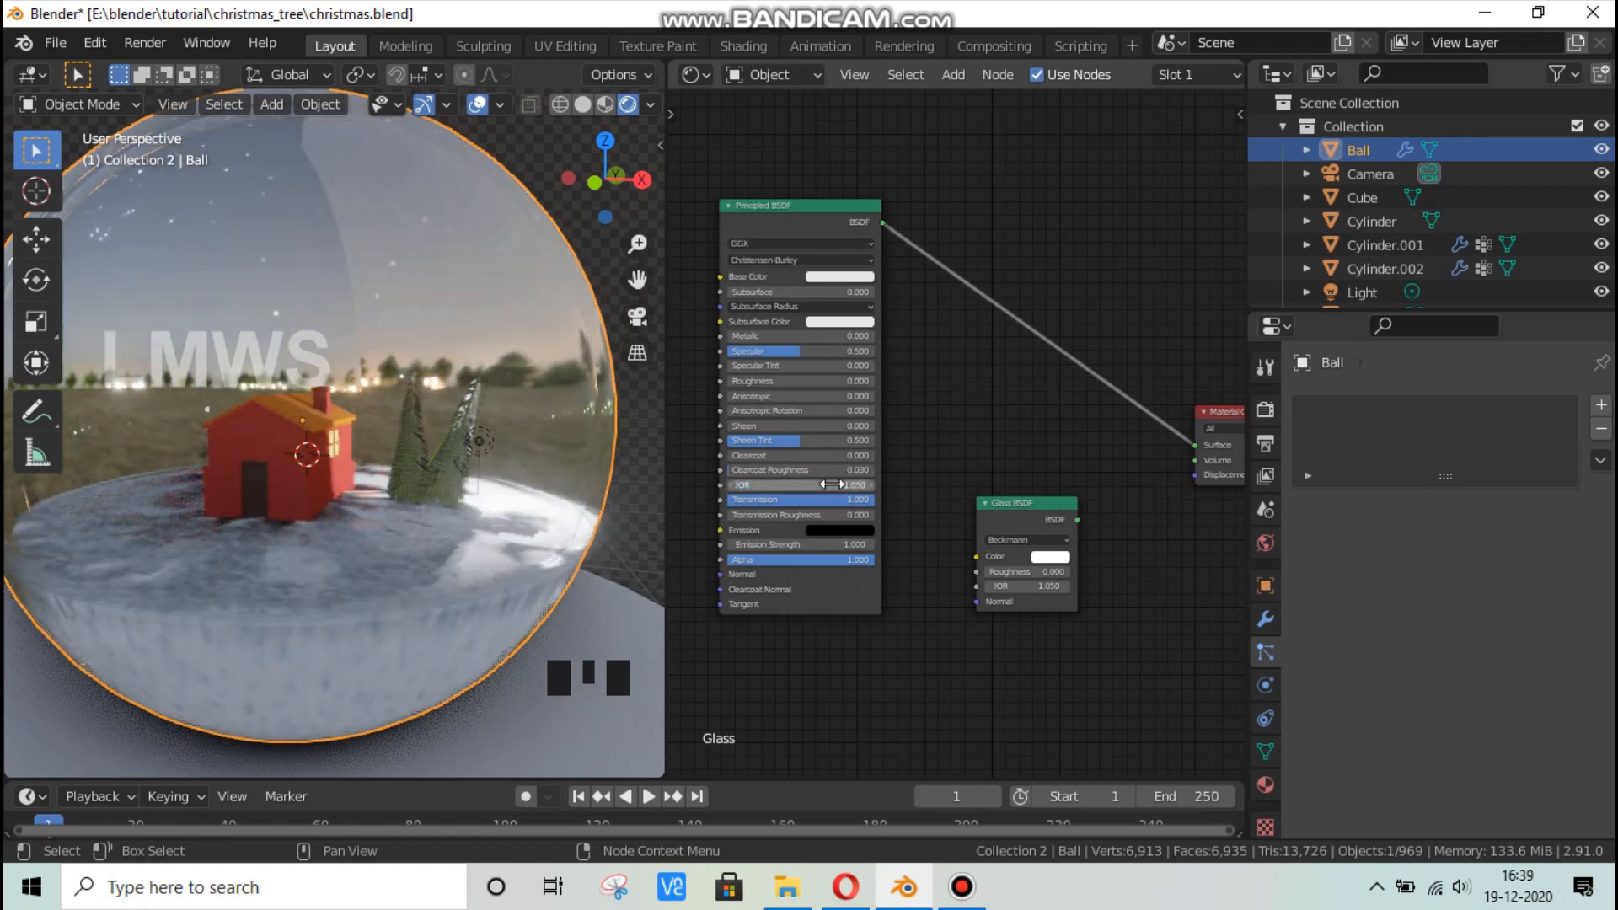
key(ctrl+s)
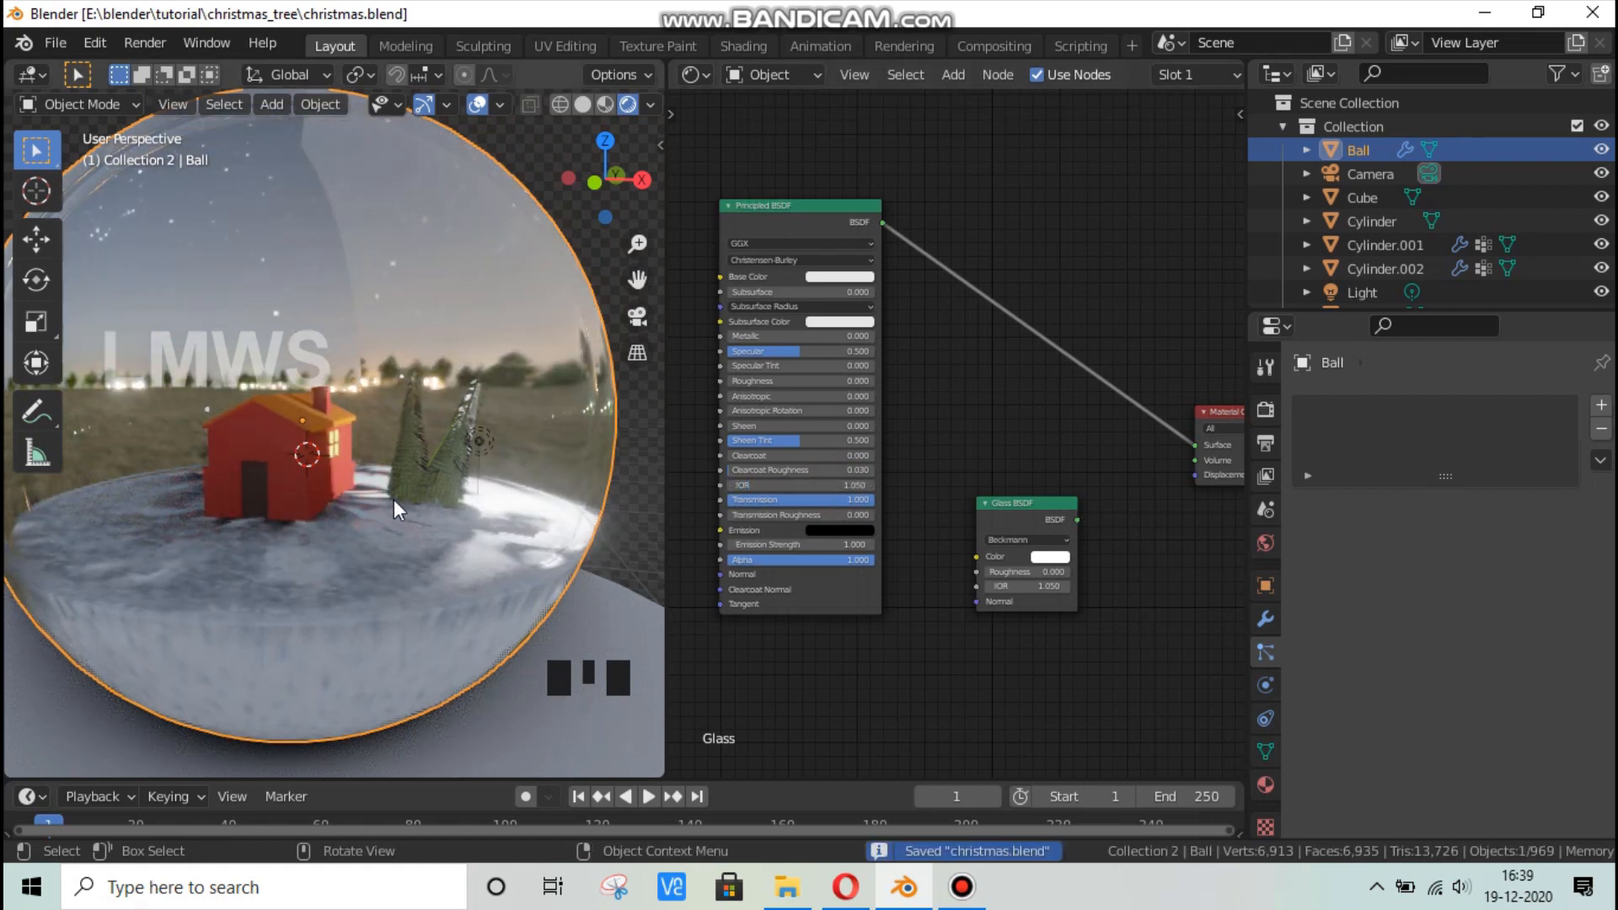
Delete the unused Glass BSDF node and move the Principled BSDF node closer to the Material Output.
scroll(399, 501, down, 2)
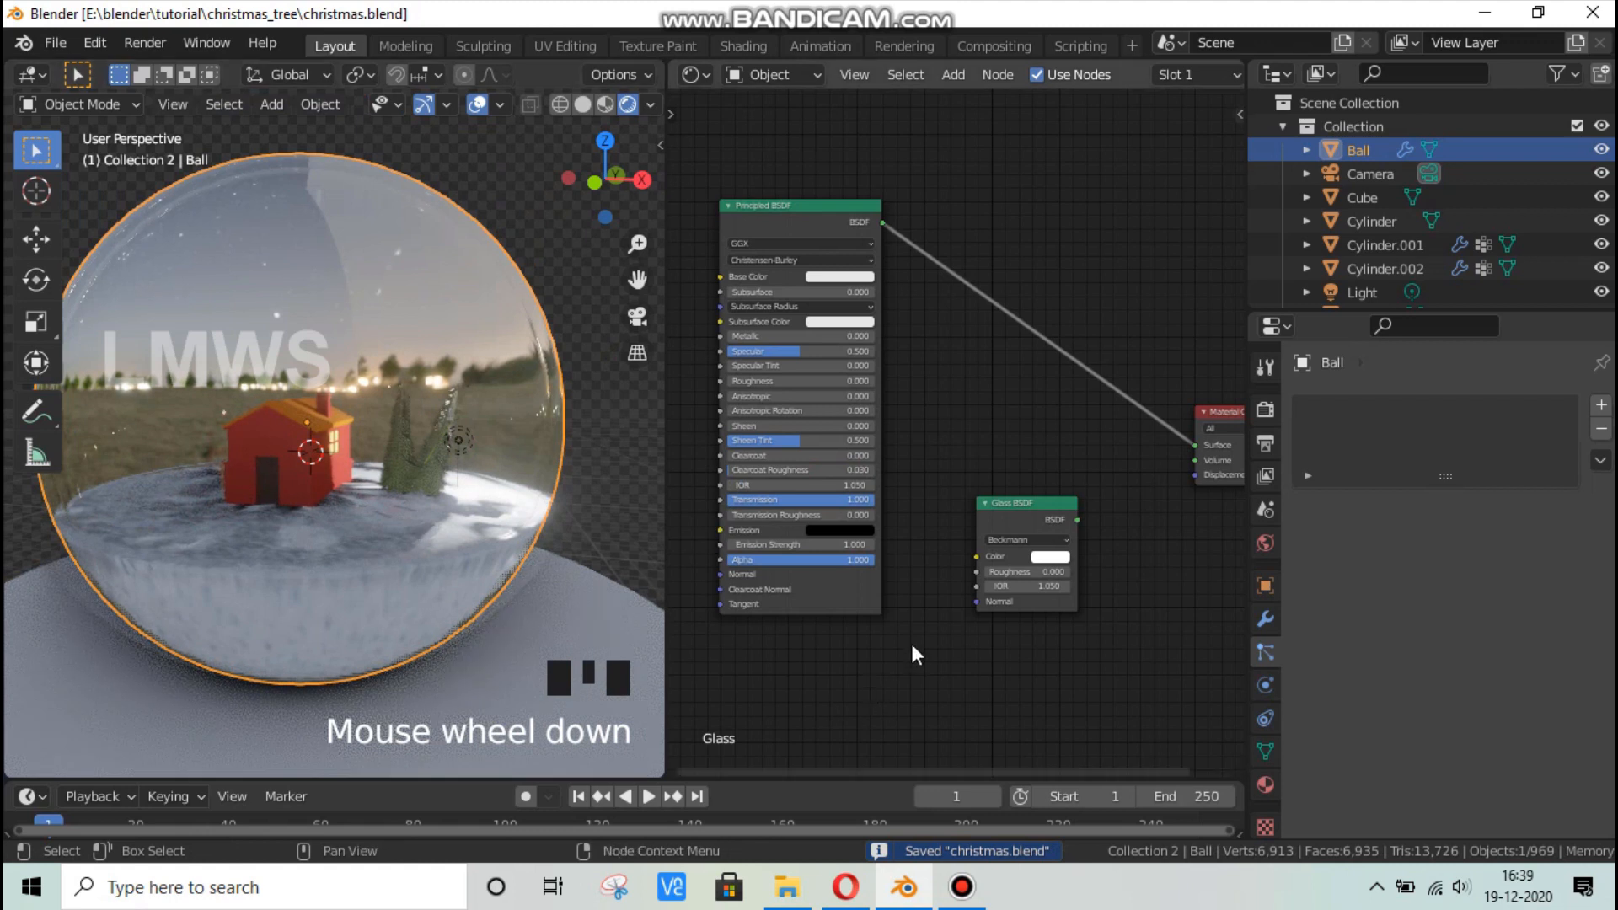
click(1023, 501)
key(Delete)
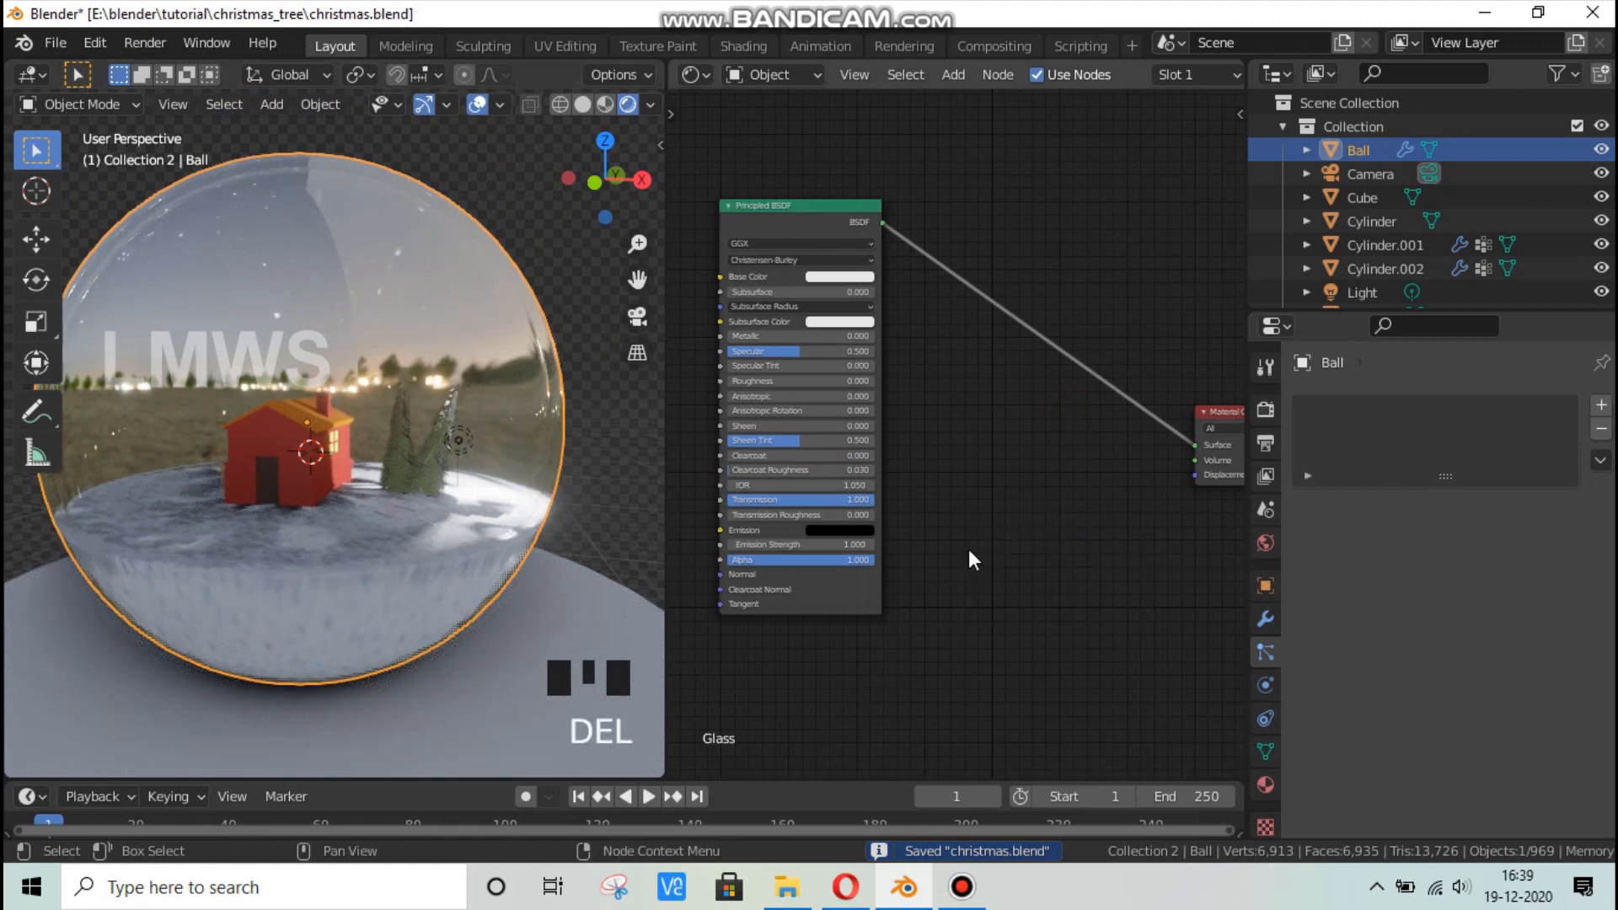
middle_drag(914, 489, 1090, 528)
drag(973, 255, 1130, 270)
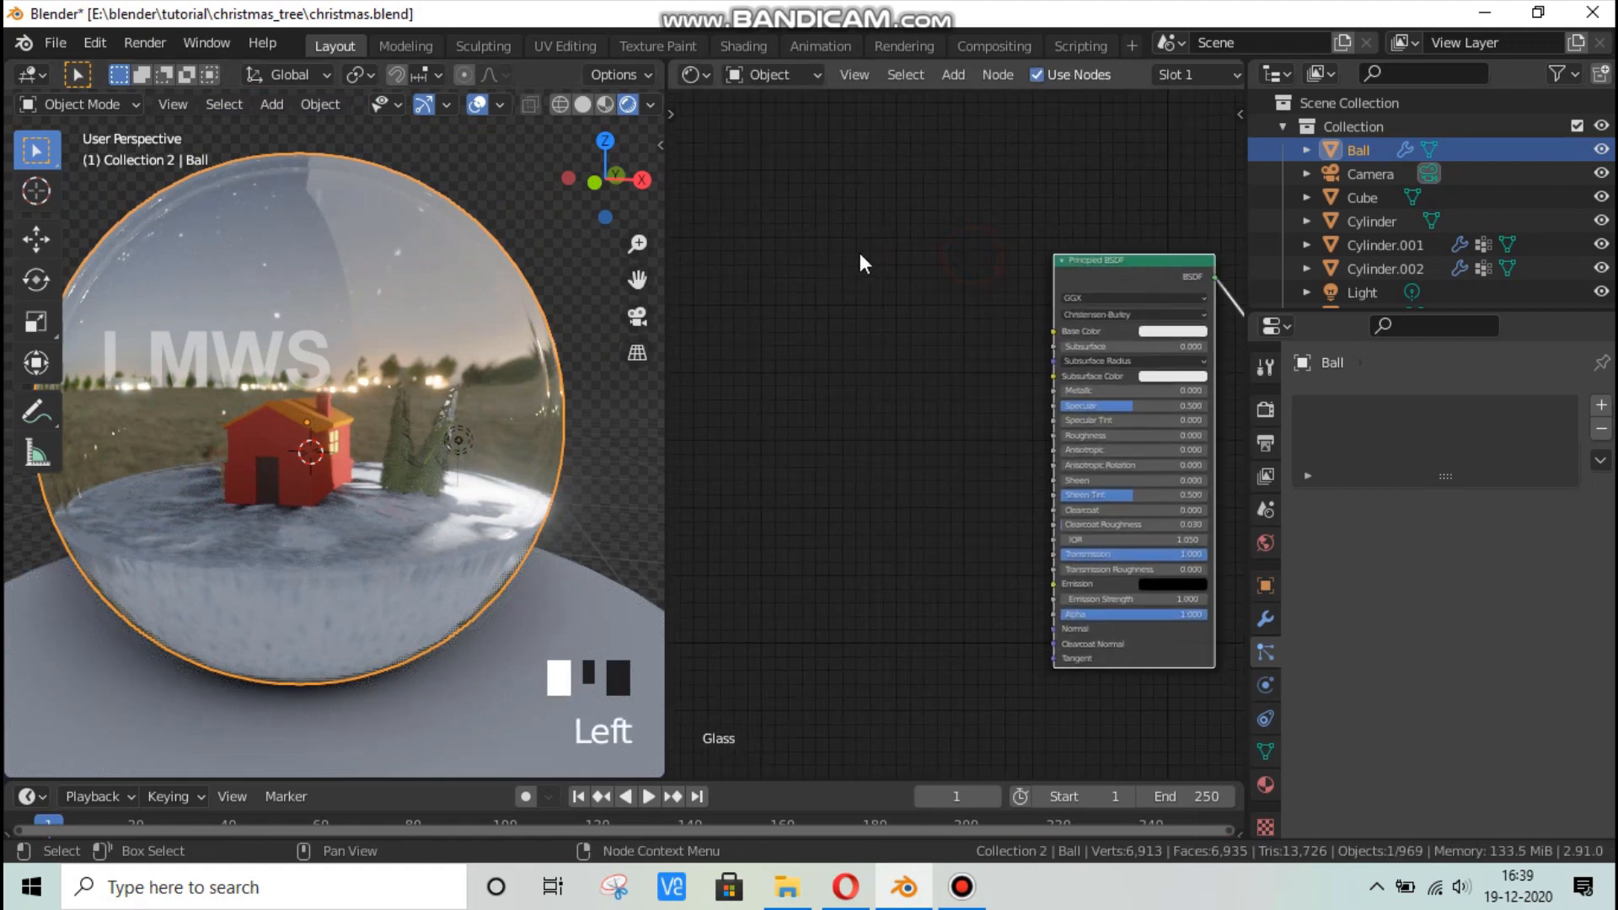
key(shift+a)
click(849, 243)
click(697, 293)
Save the file and merge the Shader Editor area back into a single wide 3D viewport.
key(ctrl+s)
scroll(388, 522, up, 2)
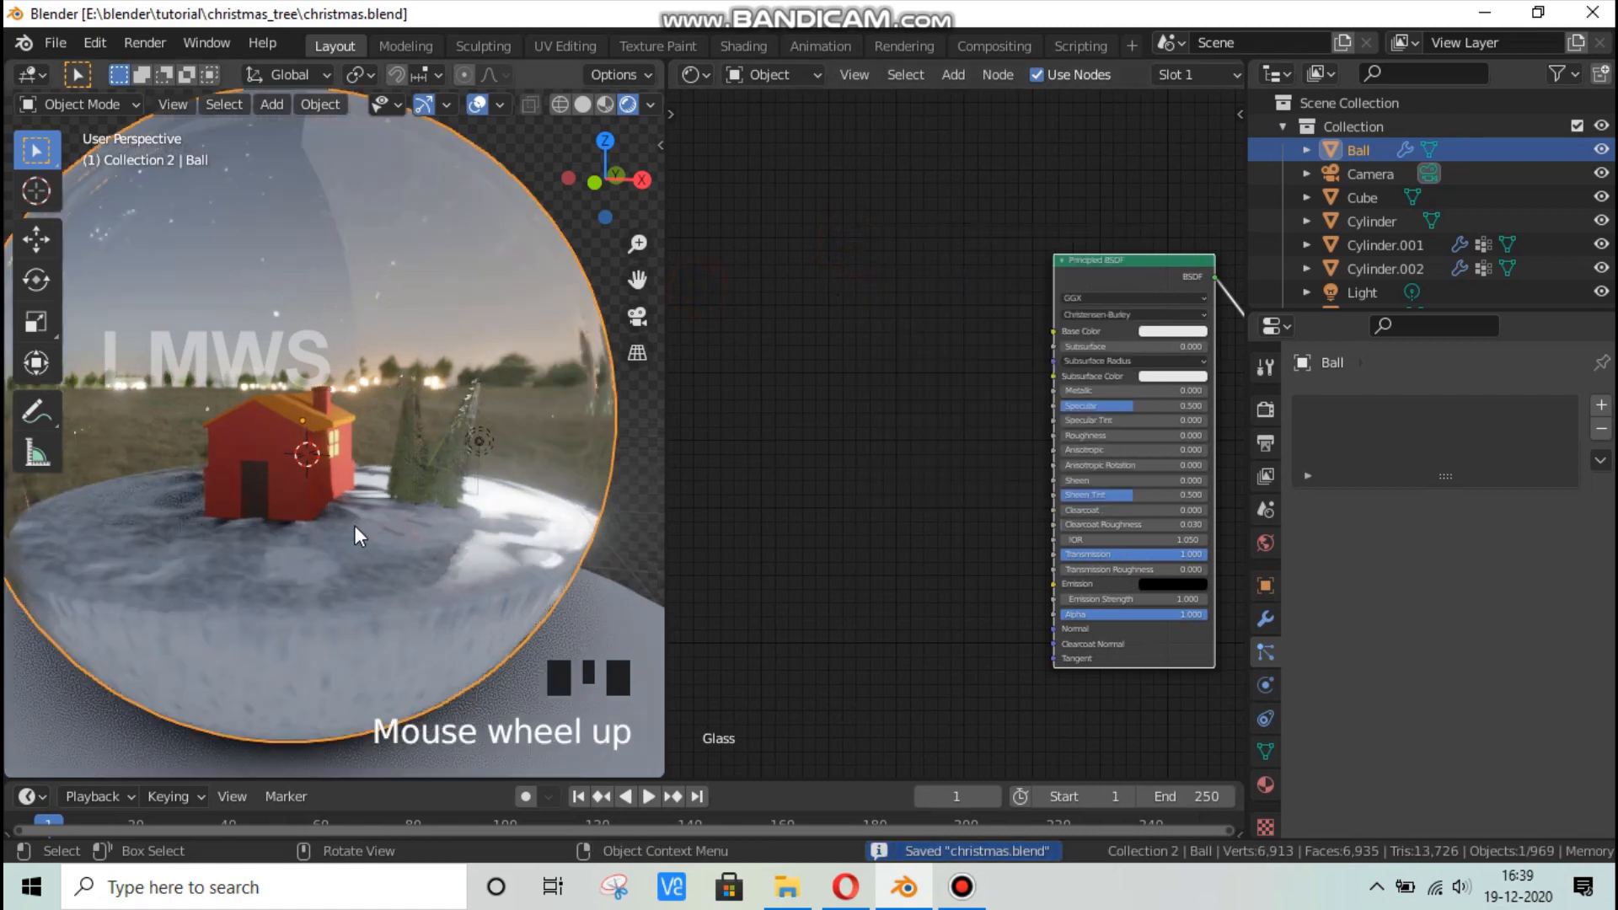
mouse_move(354, 524)
middle_down()
mouse_move(298, 529)
mouse_move(359, 532)
mouse_move(341, 543)
middle_up()
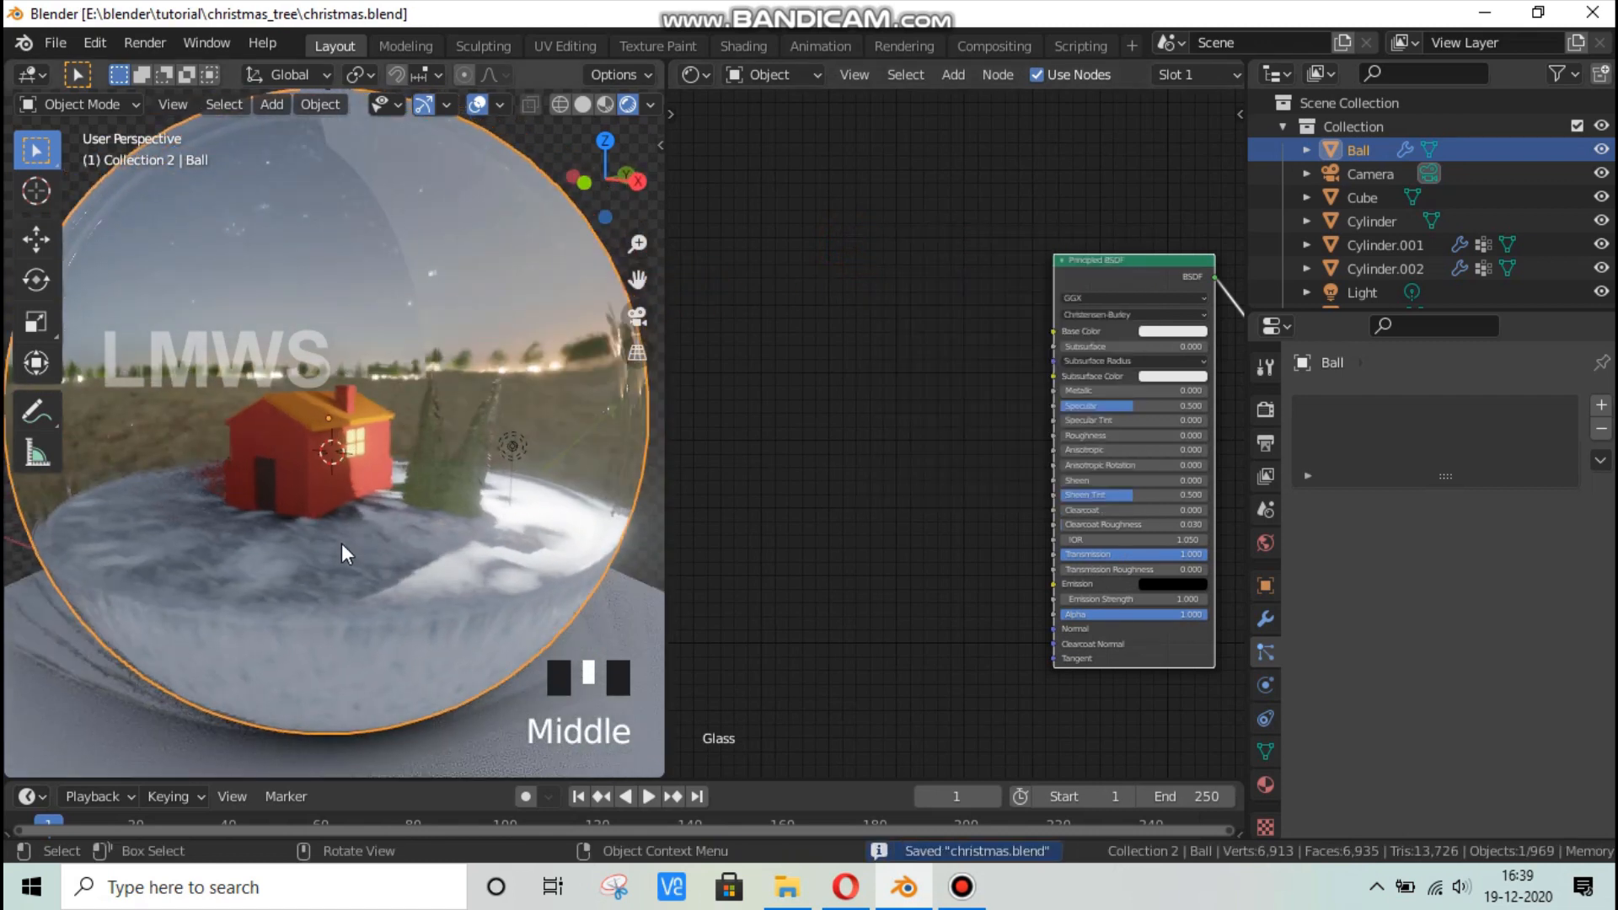
drag(670, 64, 731, 65)
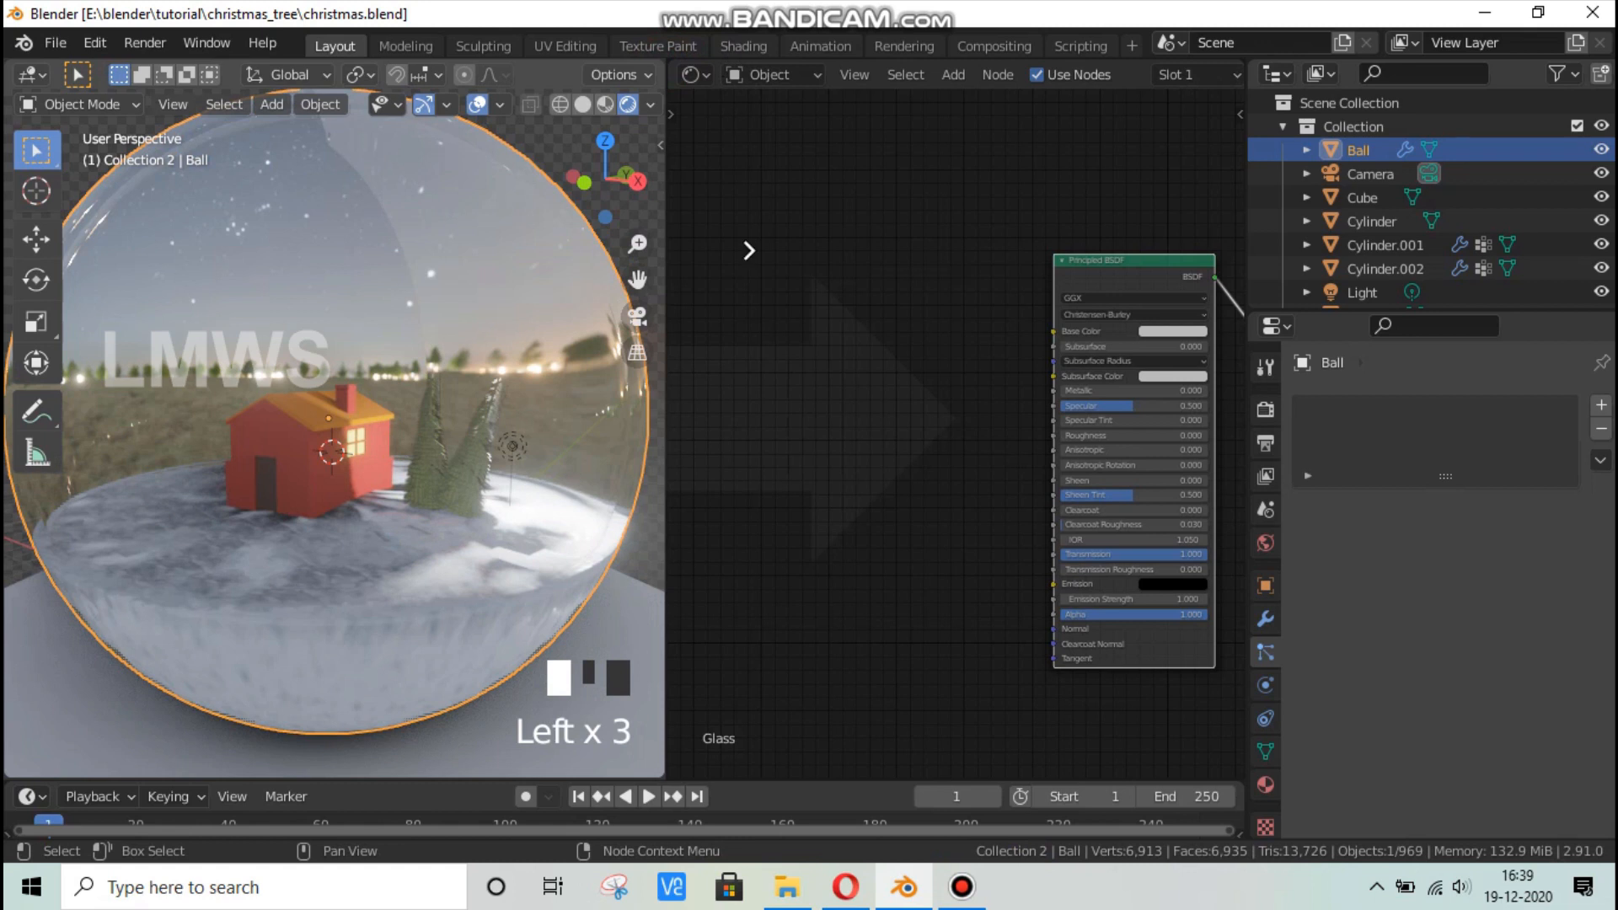
drag(748, 250, 711, 368)
scroll(721, 433, down, 2)
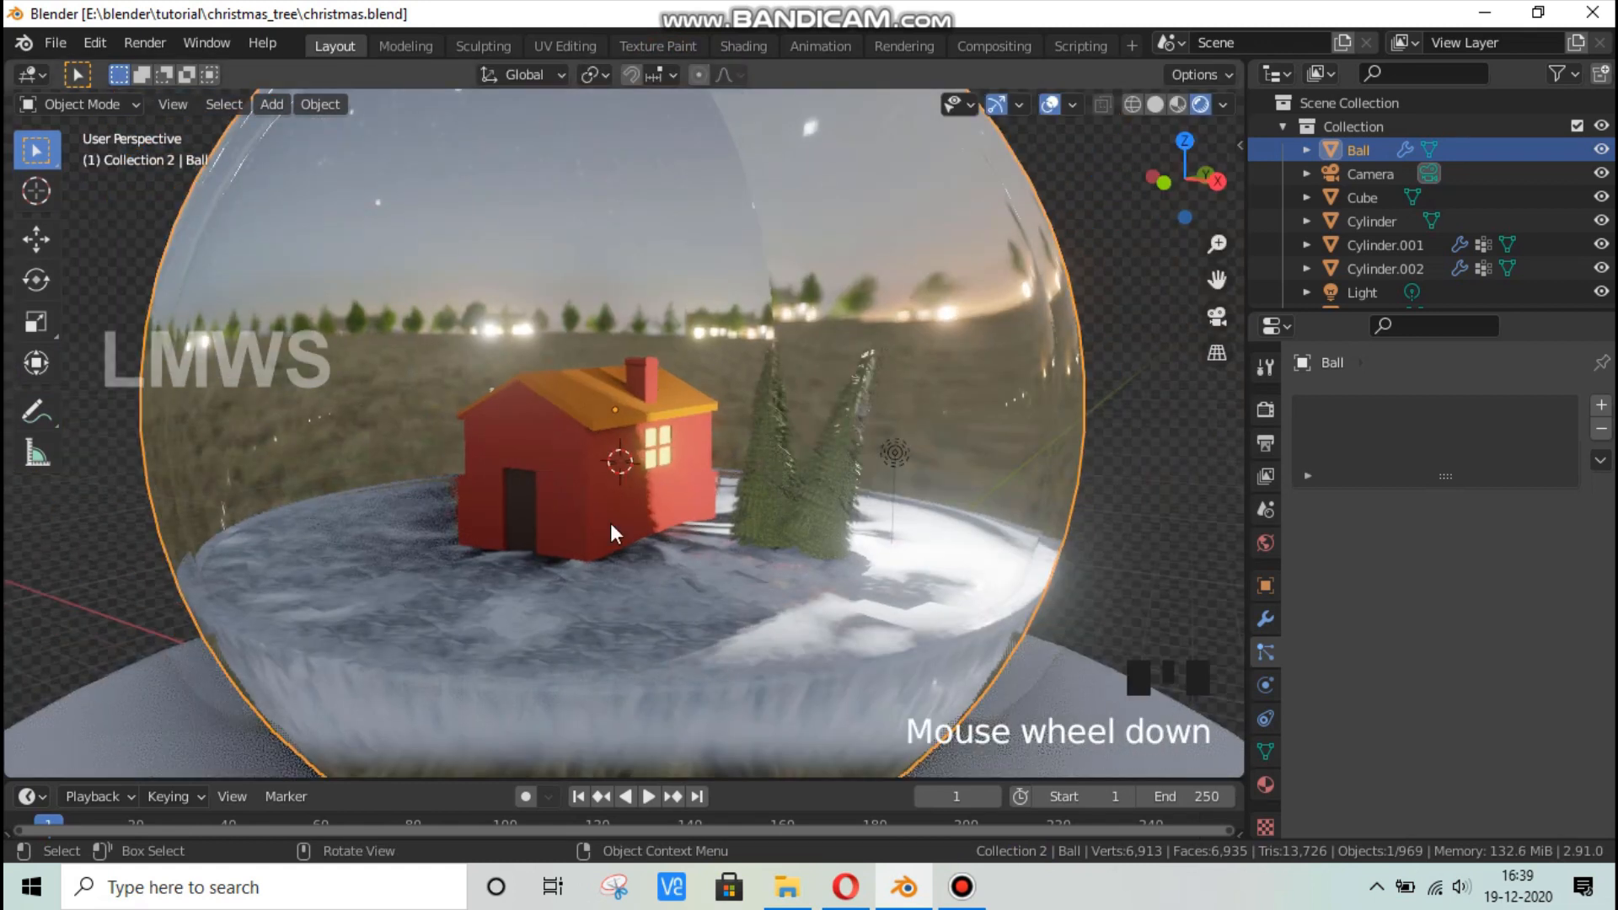
Switch the viewport to solid shading and show the Ball's material properties.
click(1154, 102)
scroll(731, 432, down, 5)
middle_drag(726, 461, 877, 506)
click(1263, 791)
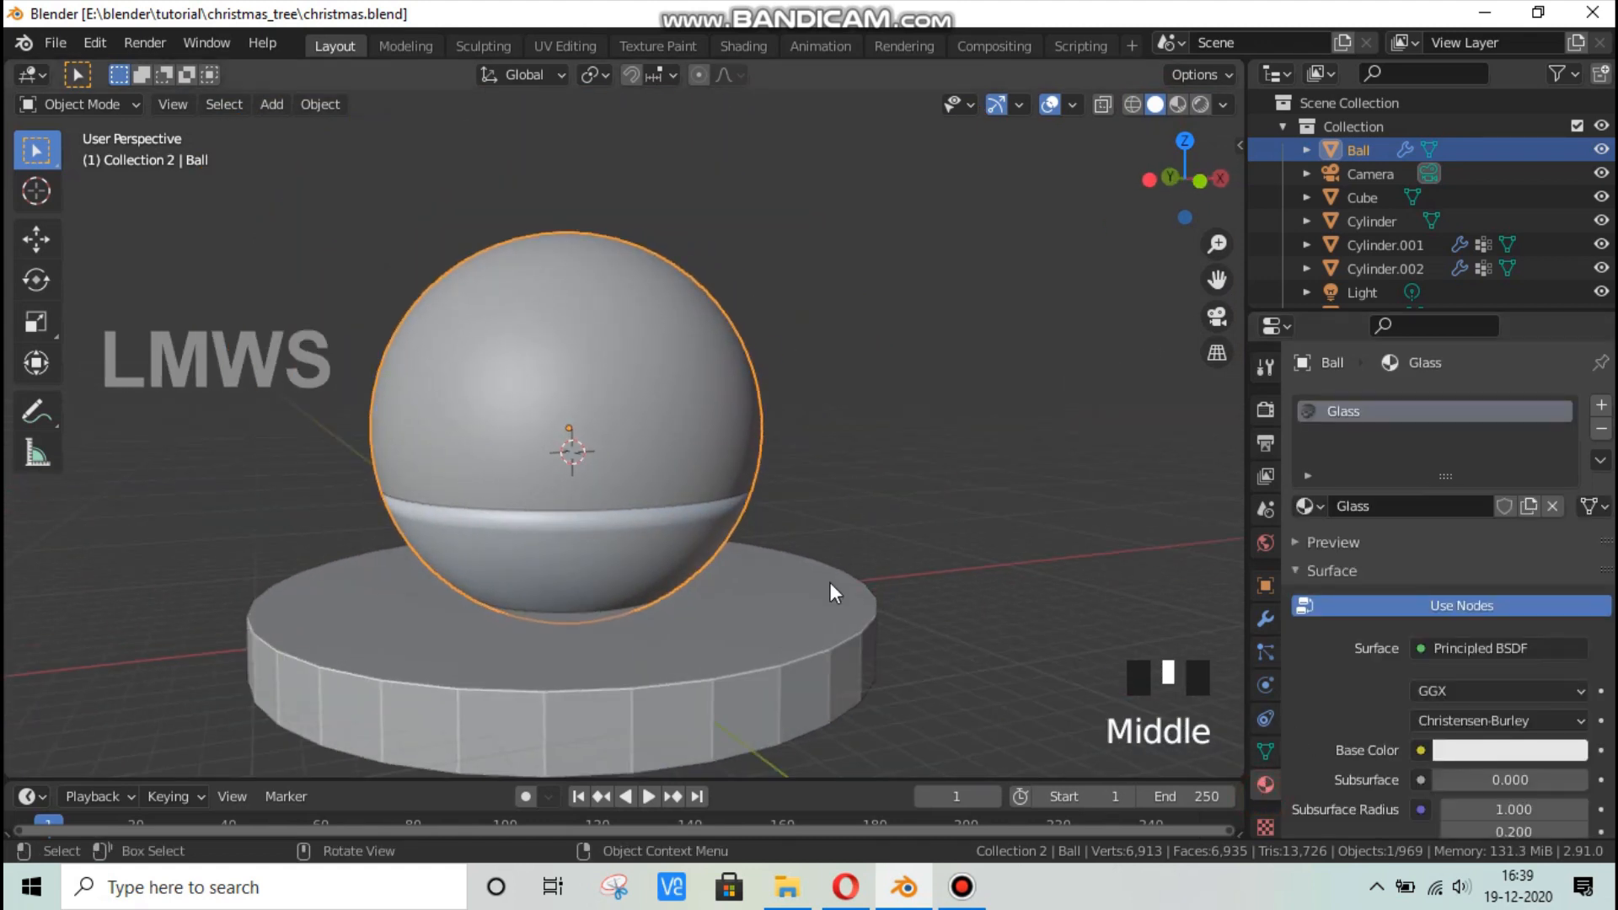
Add a UV sphere inside the globe, by the house and trees.
scroll(674, 482, up, 3)
middle_drag(661, 488, 679, 426)
scroll(755, 491, up, 4)
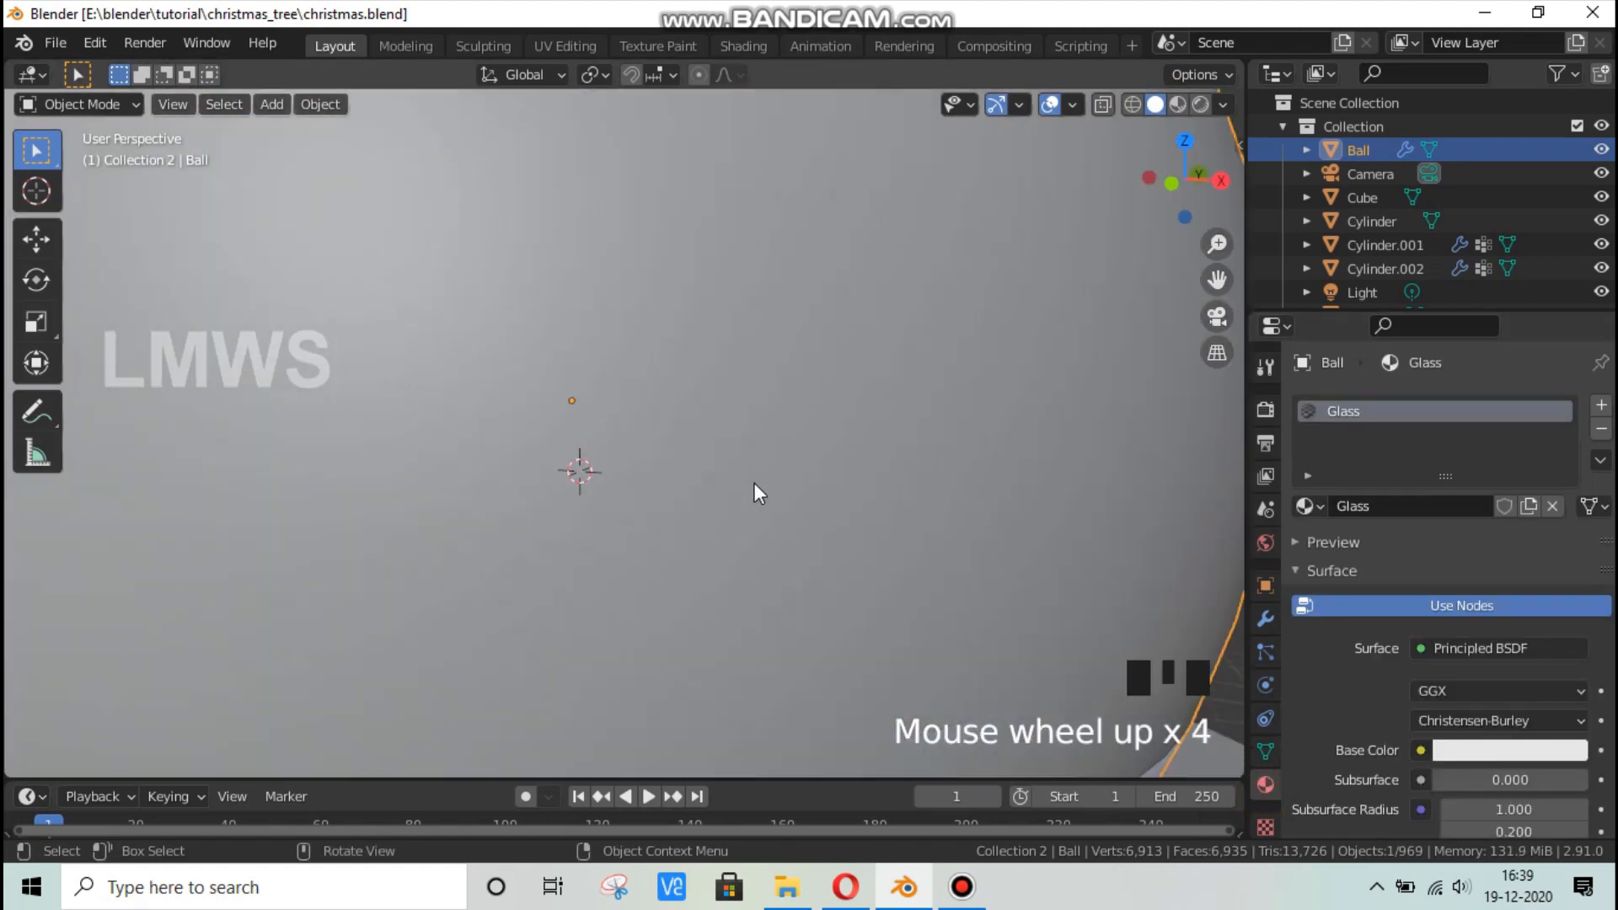
middle_drag(755, 491, 498, 481)
scroll(640, 489, up, 4)
scroll(691, 488, up, 1)
middle_drag(740, 488, 816, 491)
scroll(720, 433, down, 2)
key(shift+a)
mouse_move(741, 378)
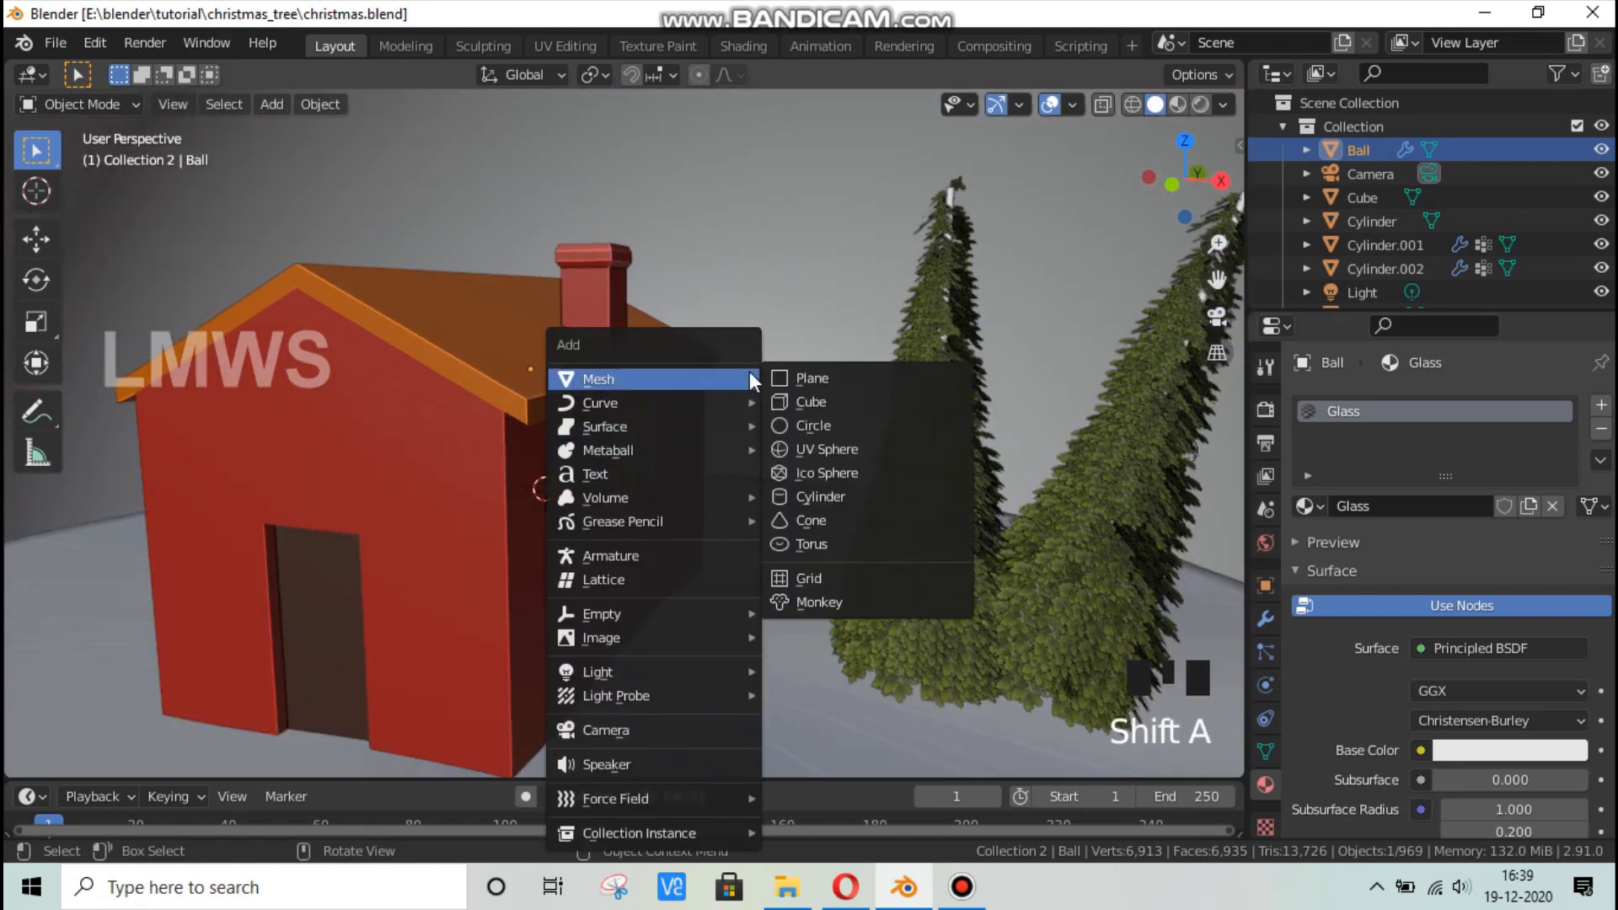
click(826, 450)
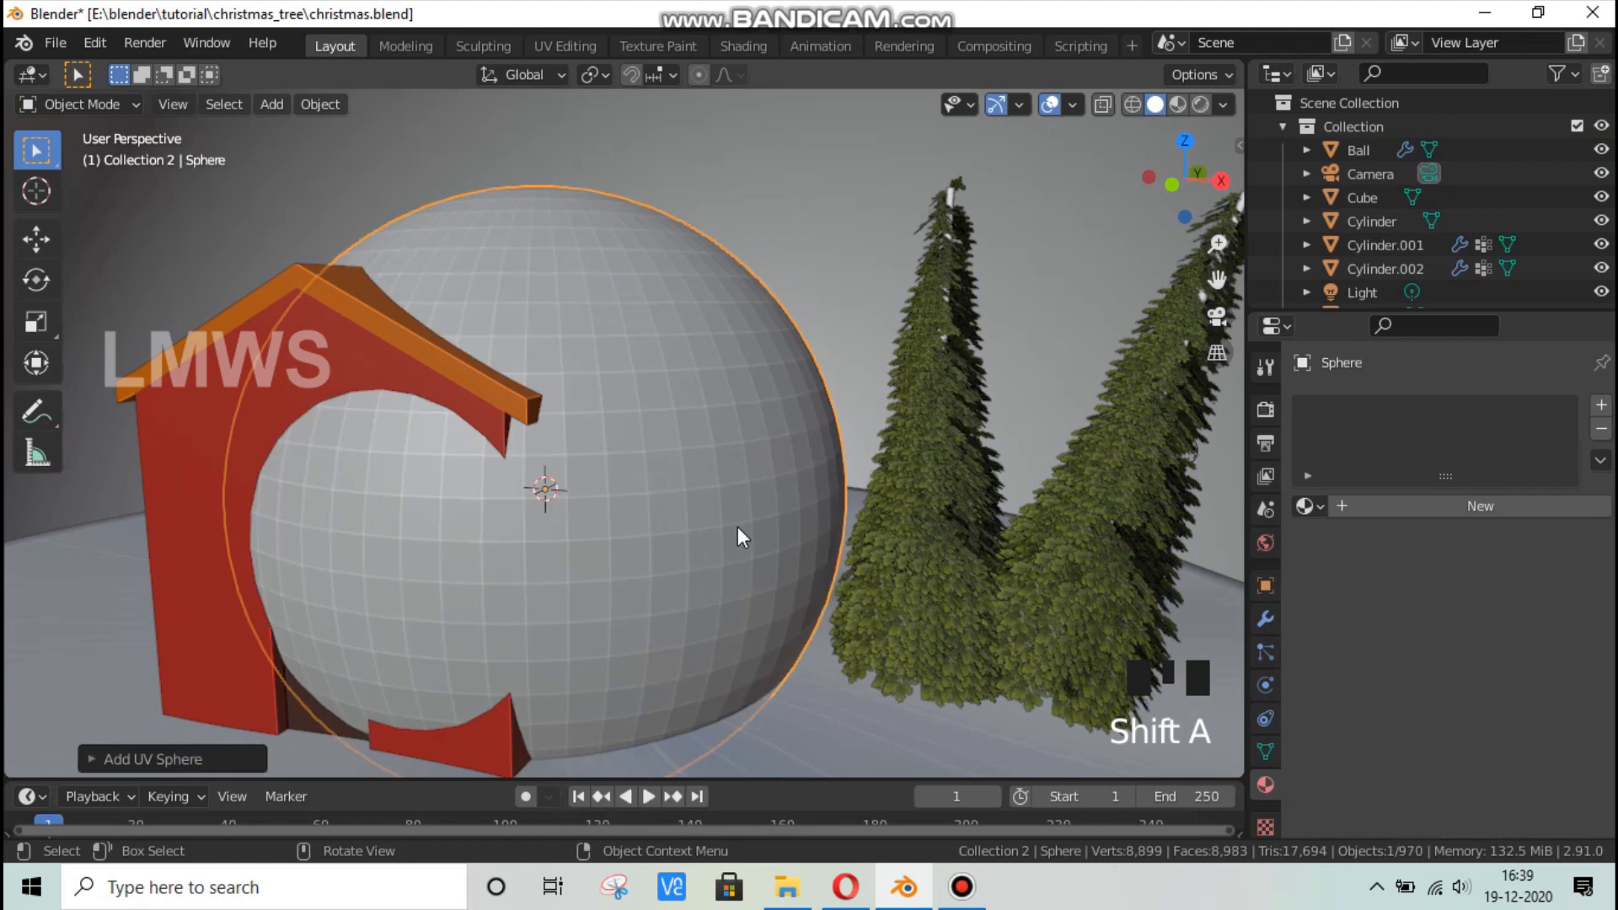
Set the new UV sphere's segments to 32 and reduce its number of rings.
click(226, 760)
click(329, 503)
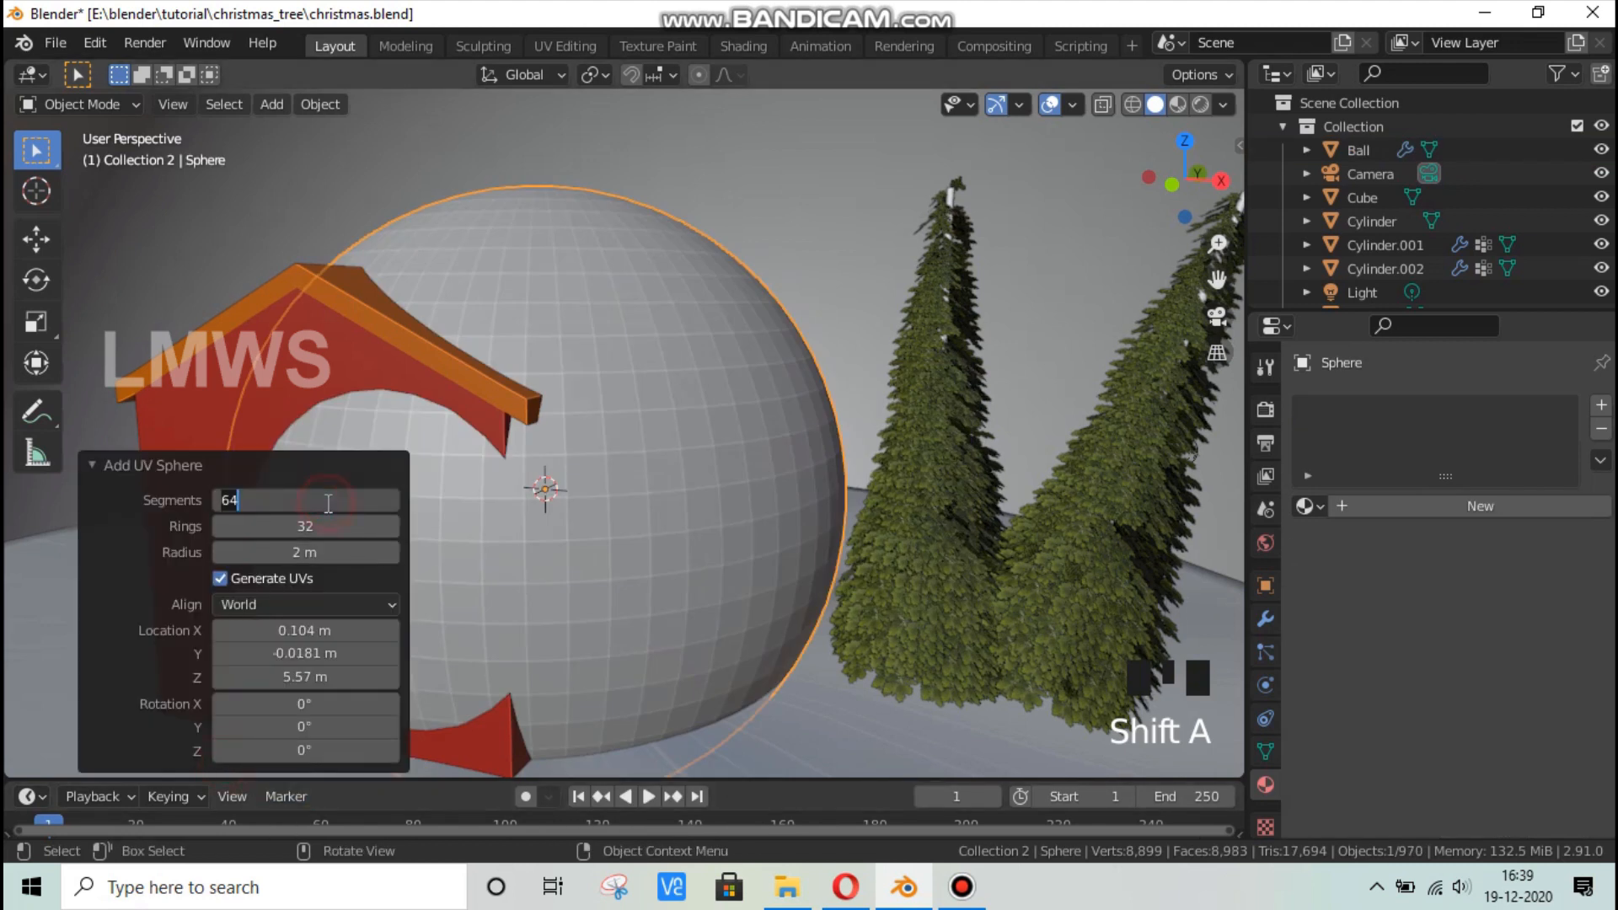
text(32)
key(Tab)
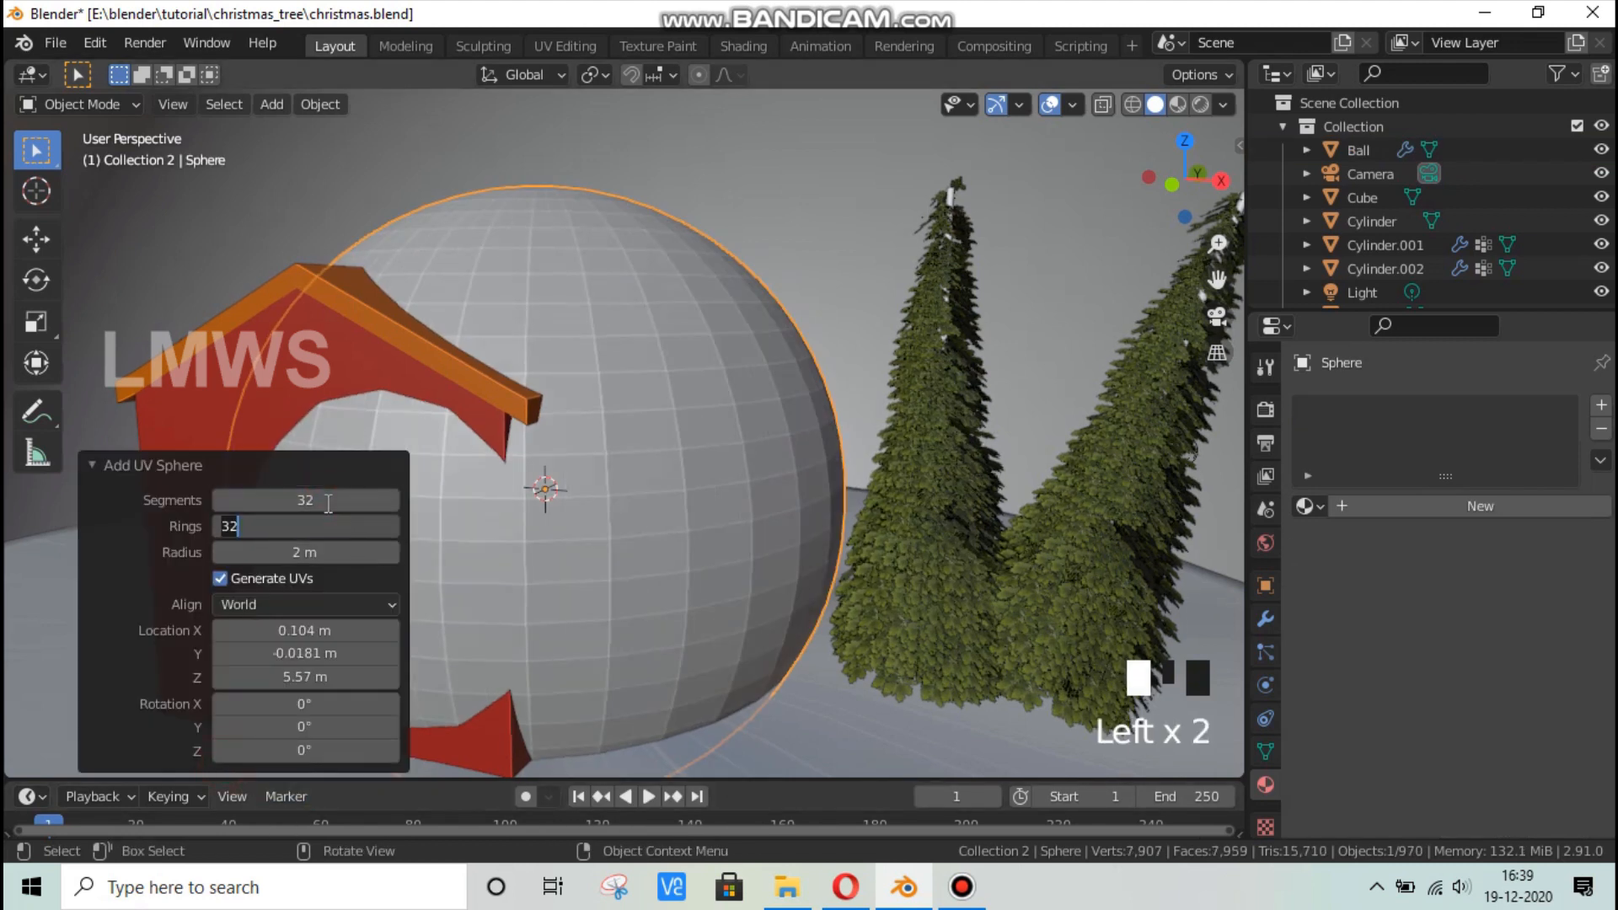
key(Return)
click(271, 471)
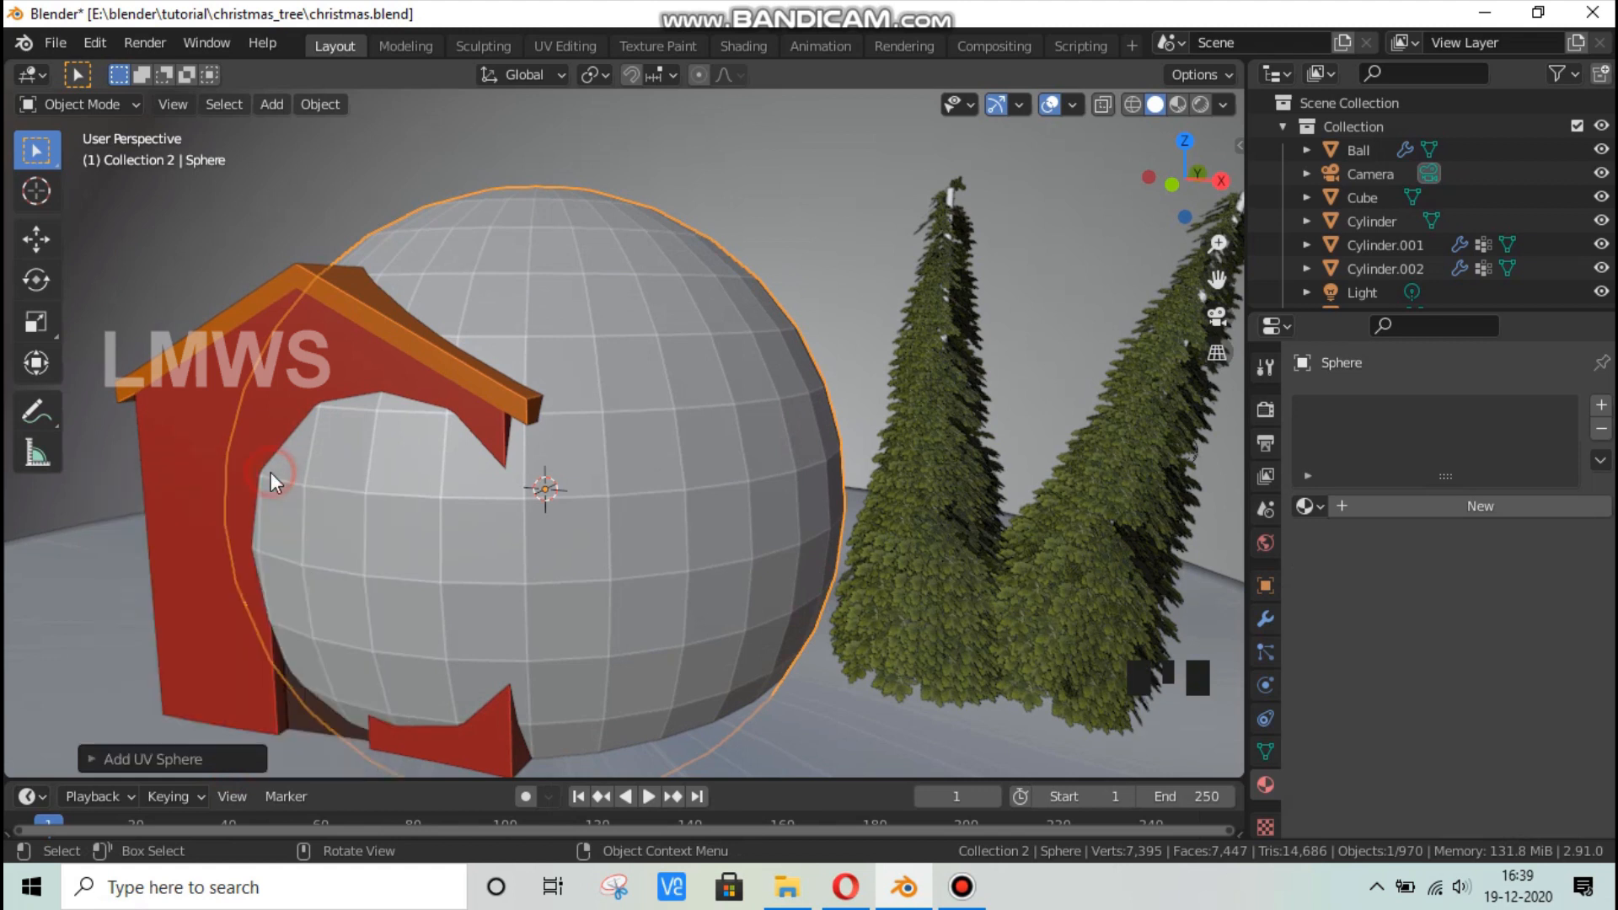
Scale the new sphere down somewhat and move it slightly upward inside the globe.
scroll(696, 548, down, 2)
scroll(567, 572, up, 2)
middle_drag(566, 573, 831, 649)
key(s)
click(670, 611)
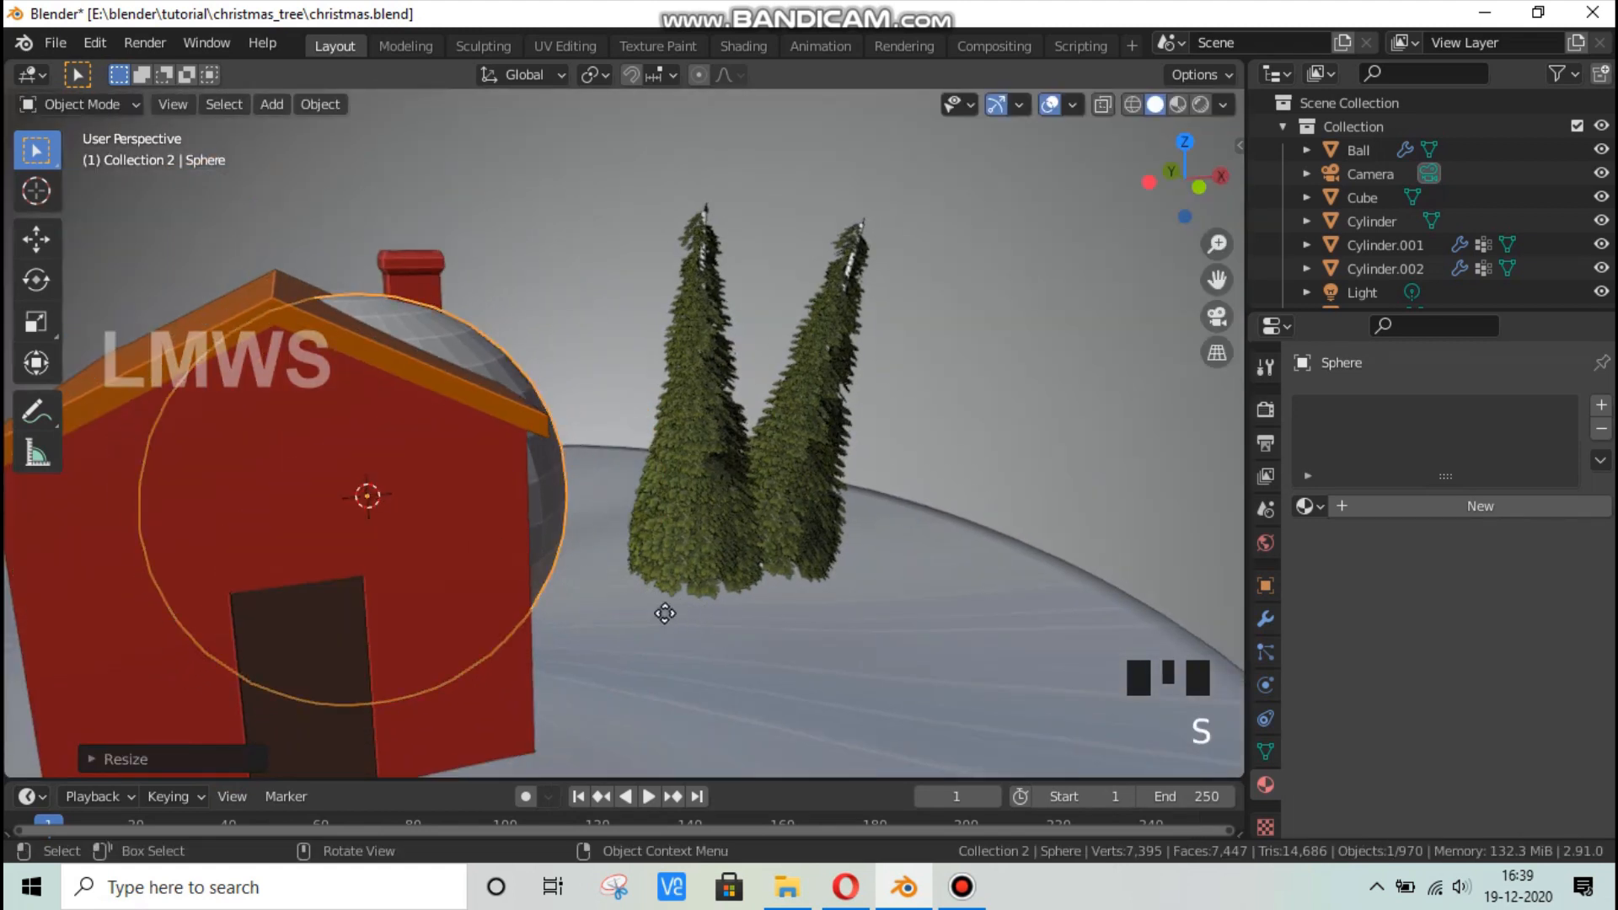
key(g)
click(619, 510)
Enlarge the inner sphere around the house while keeping it inside the glass ball.
scroll(590, 522, down, 3)
middle_drag(589, 523, 659, 534)
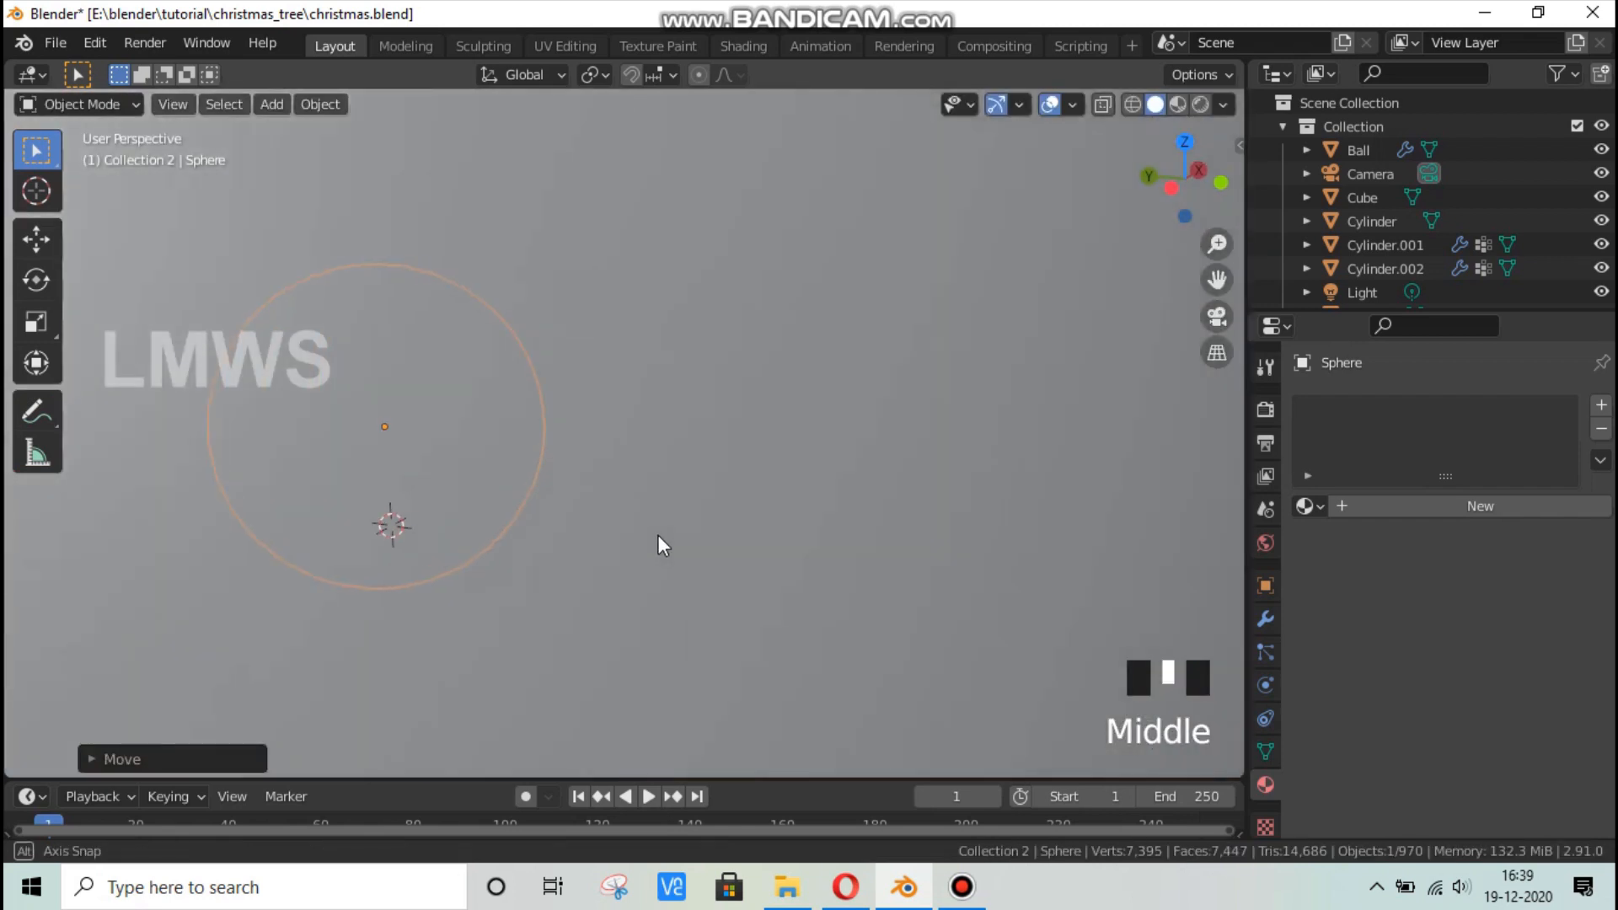
scroll(659, 534, up, 3)
scroll(657, 536, down, 1)
key(s)
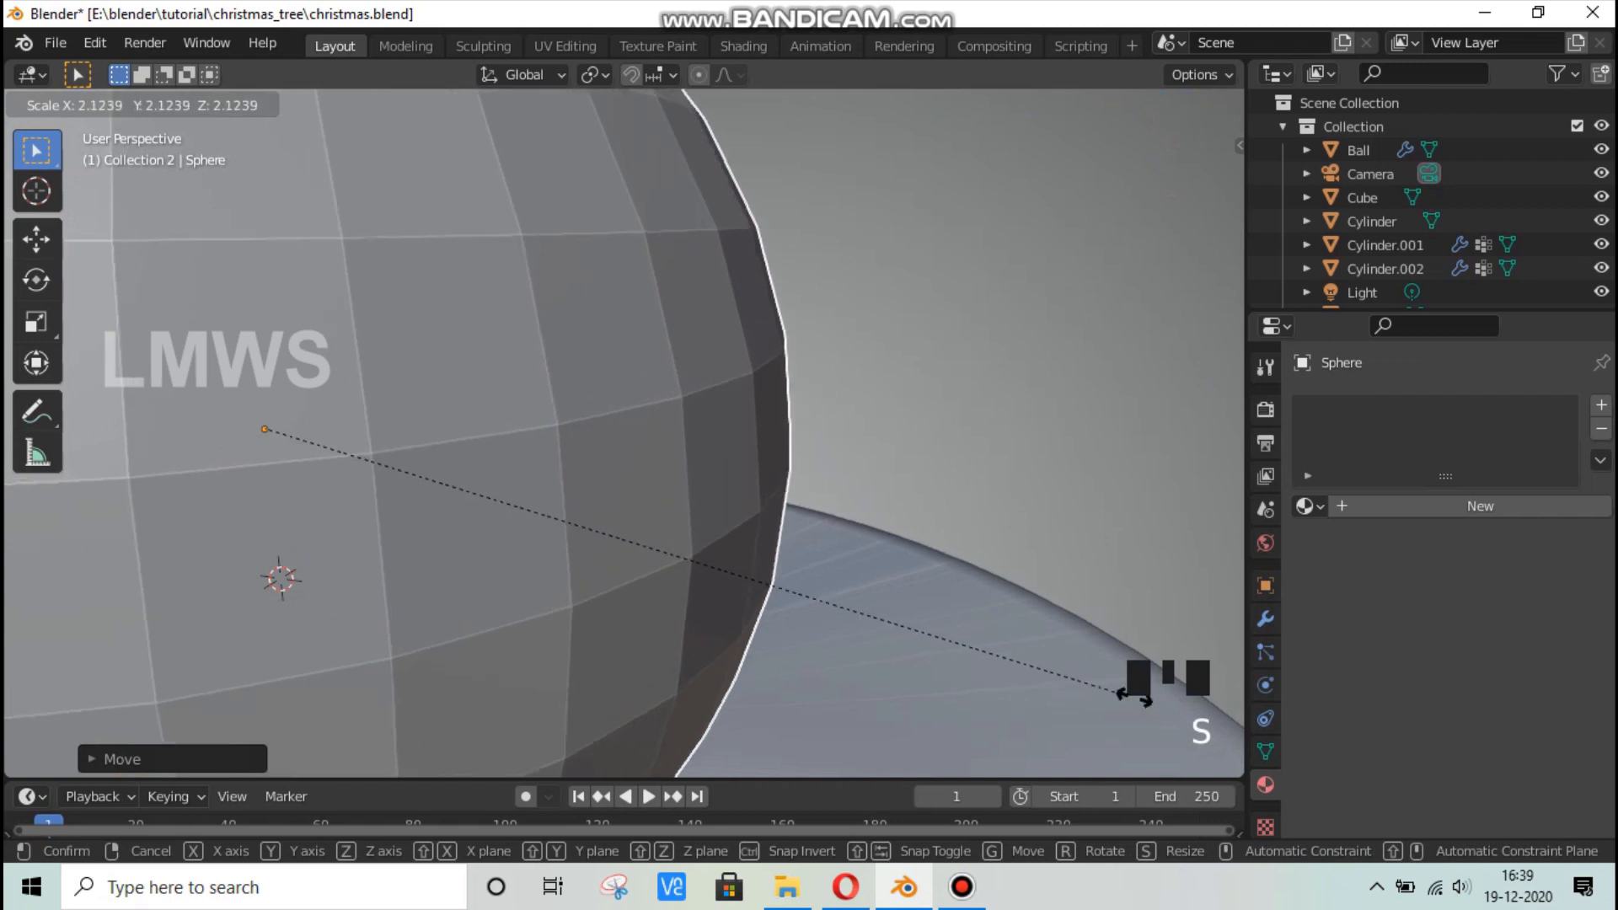
click(922, 416)
In wireframe shading, scale the inner sphere by about 1.835 to nearly fill the ball, and save the file.
scroll(848, 448, down, 4)
middle_drag(847, 448, 1169, 105)
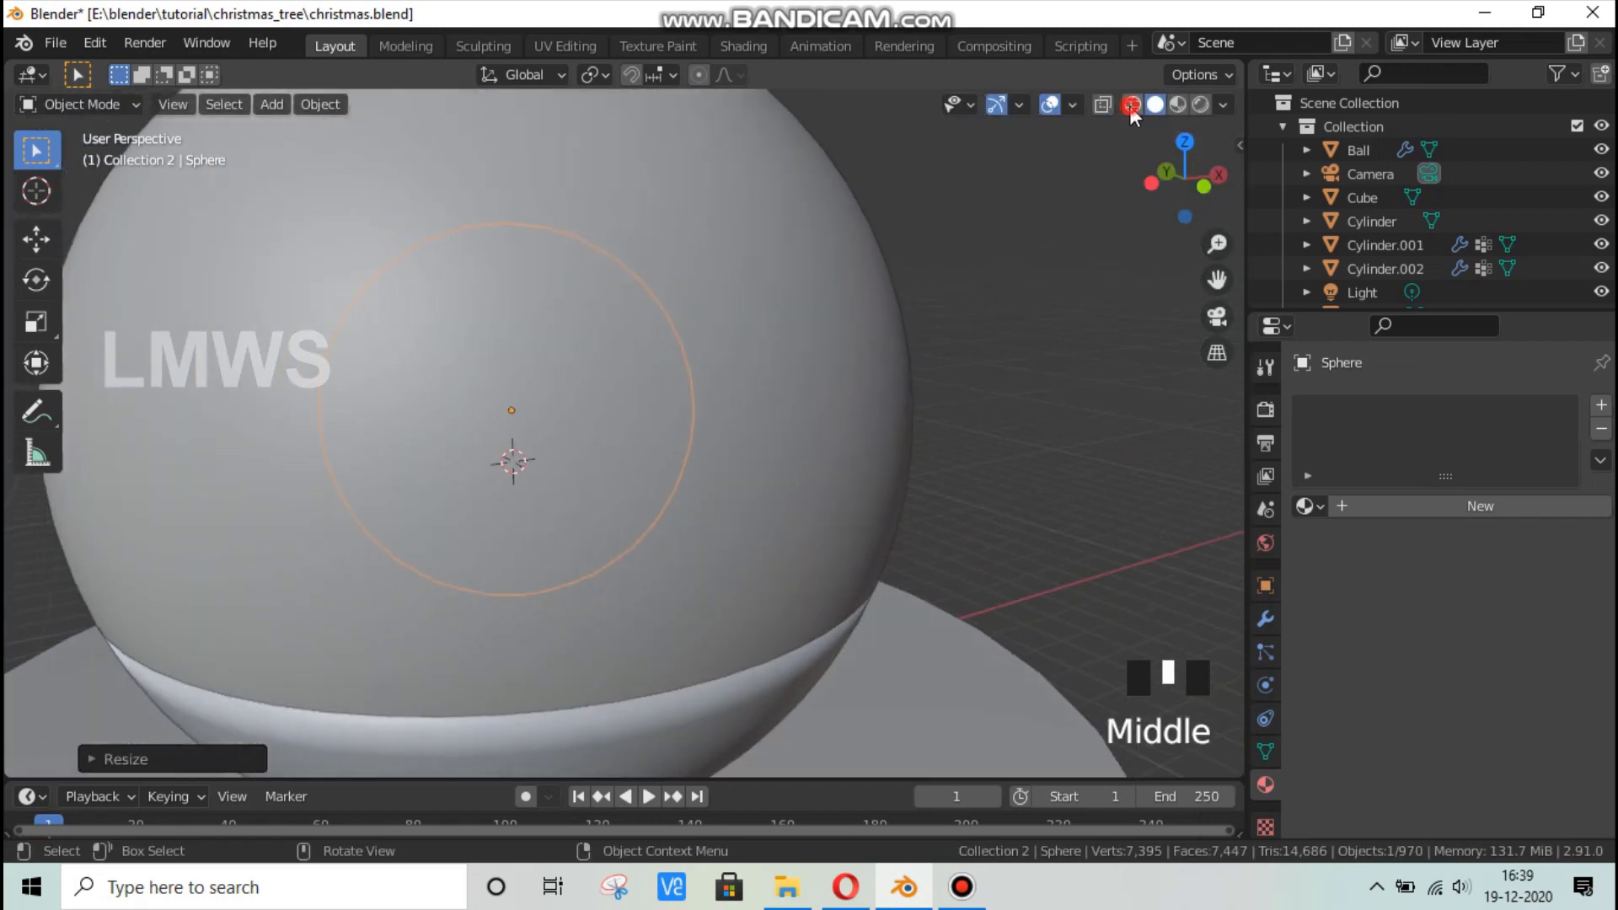
click(1130, 104)
scroll(794, 431, down, 2)
key(s)
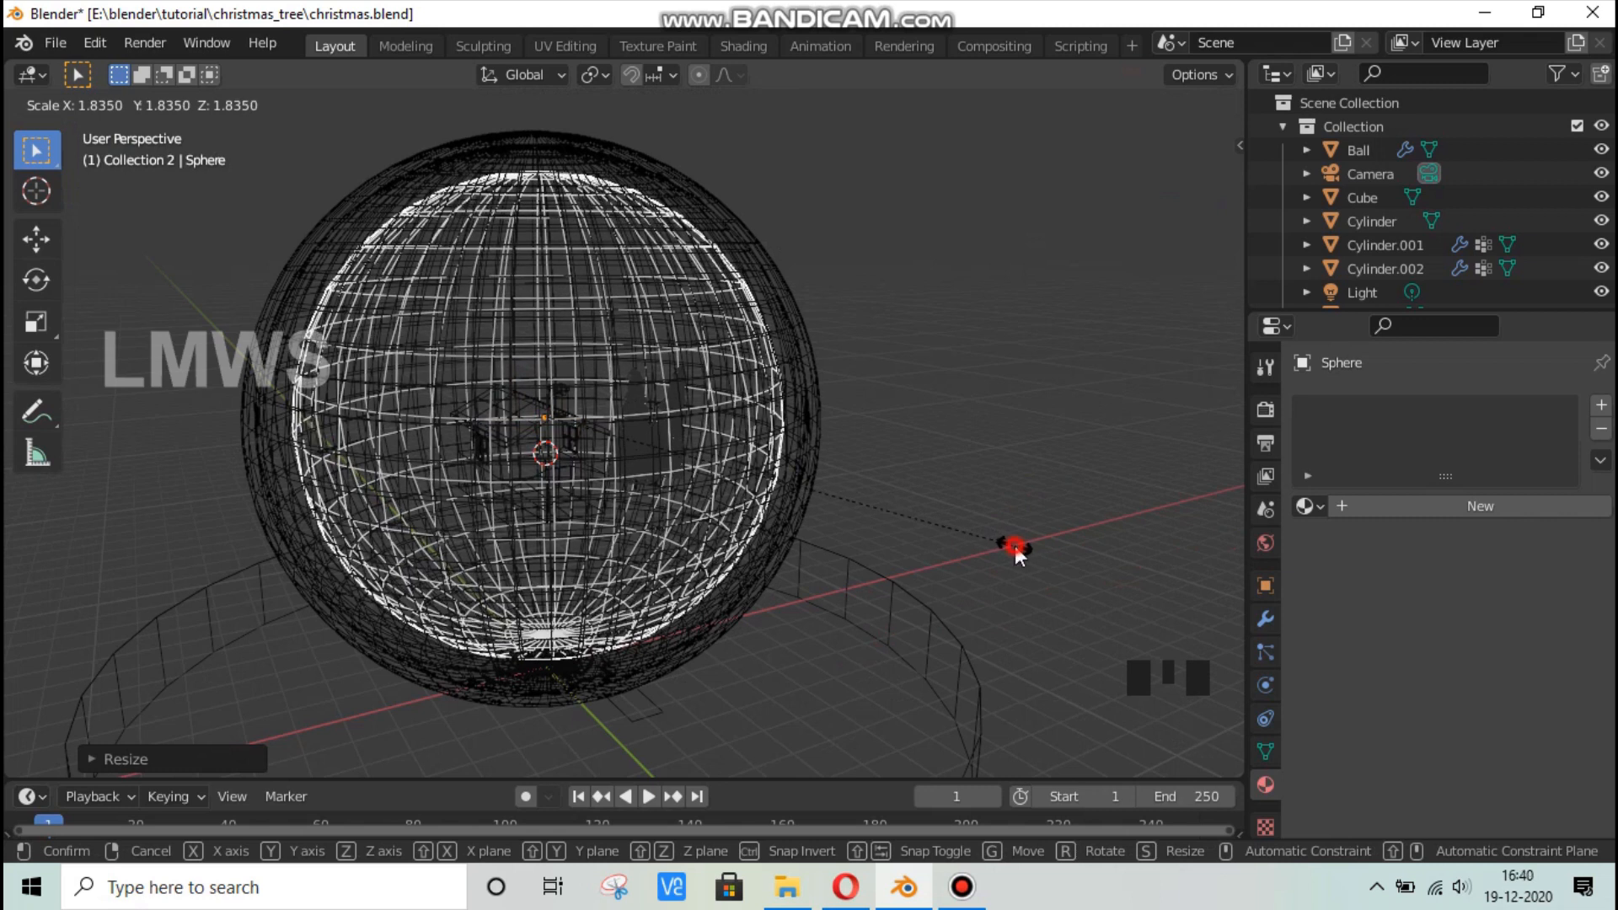
click(1015, 544)
middle_drag(914, 534, 790, 507)
key(ctrl+s)
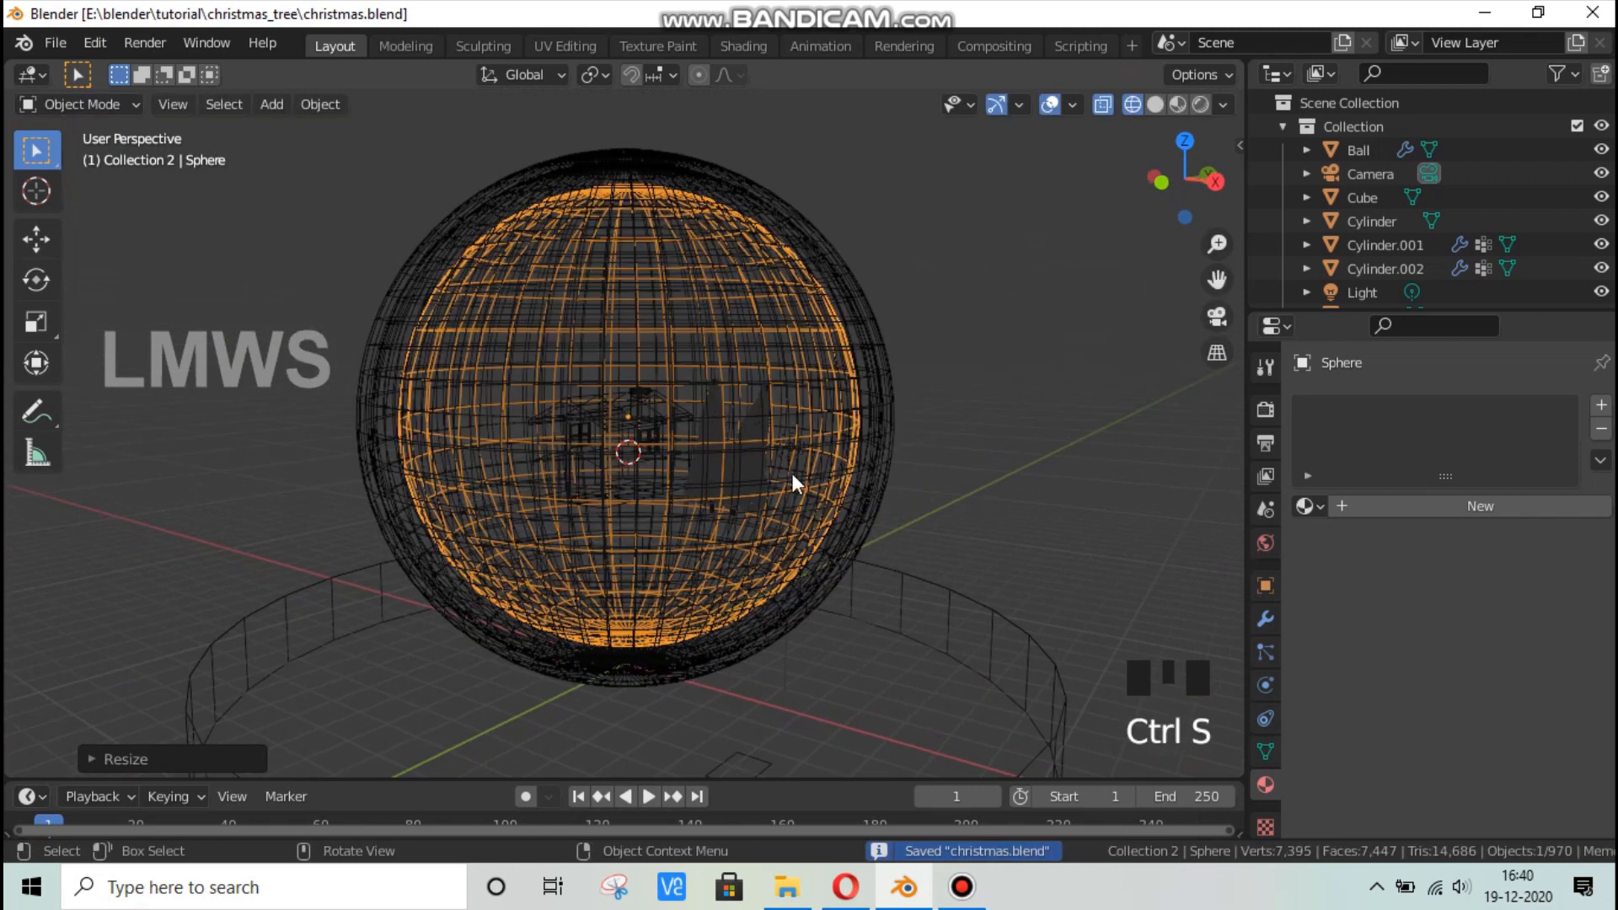
Create a new material for the inner sphere and name it Transparent.
scroll(1211, 576, down, 3)
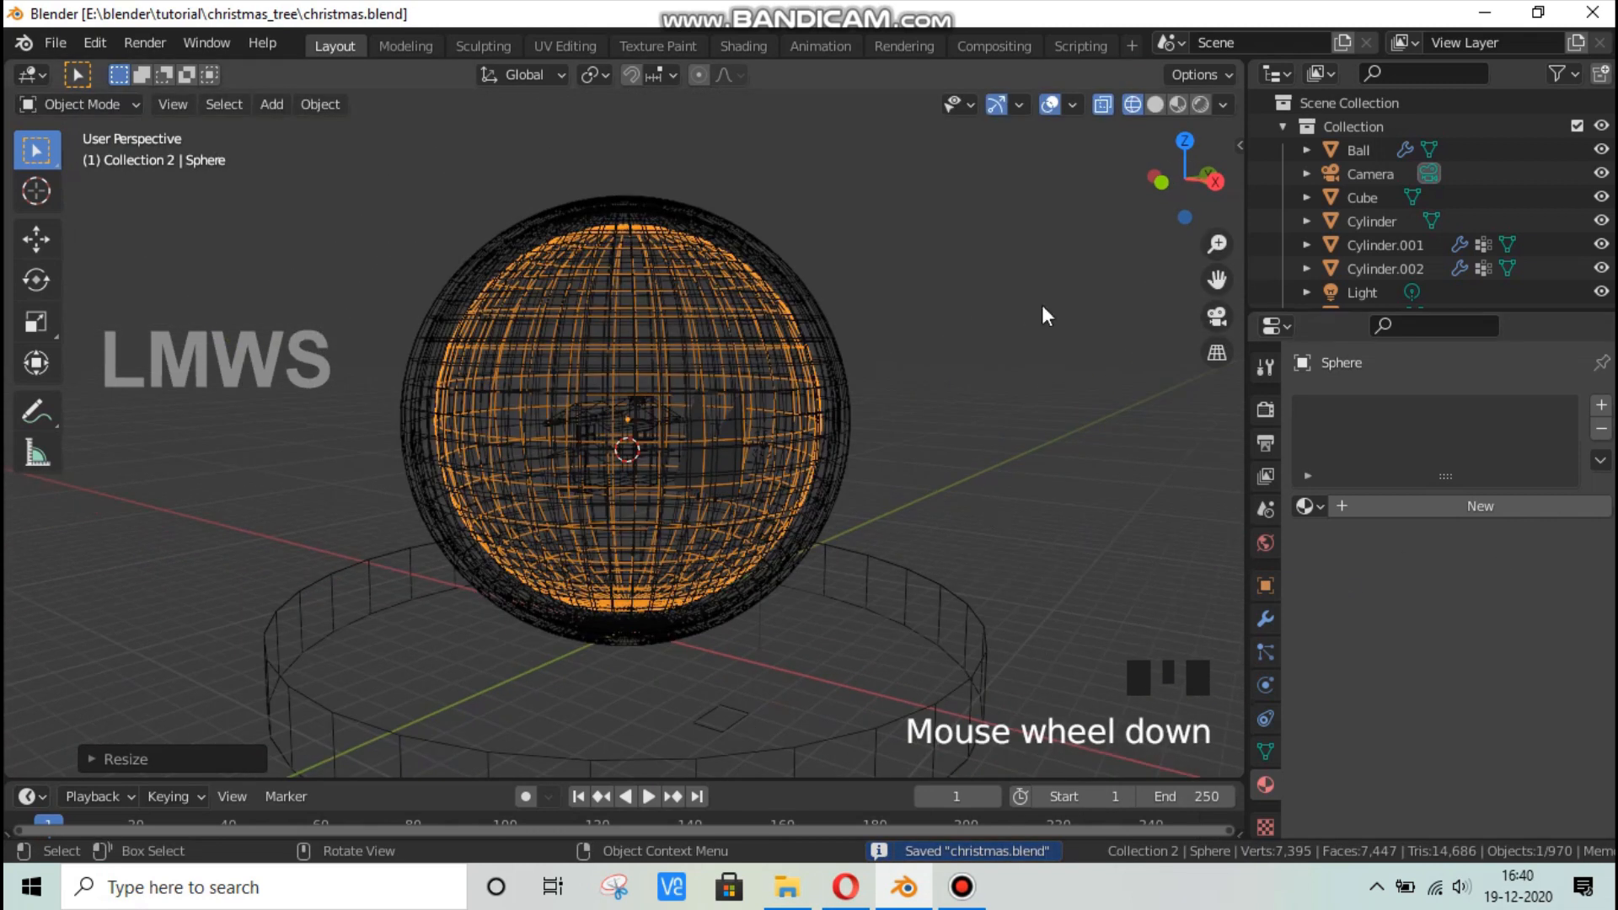
click(1433, 504)
click(1388, 506)
text(Transparent)
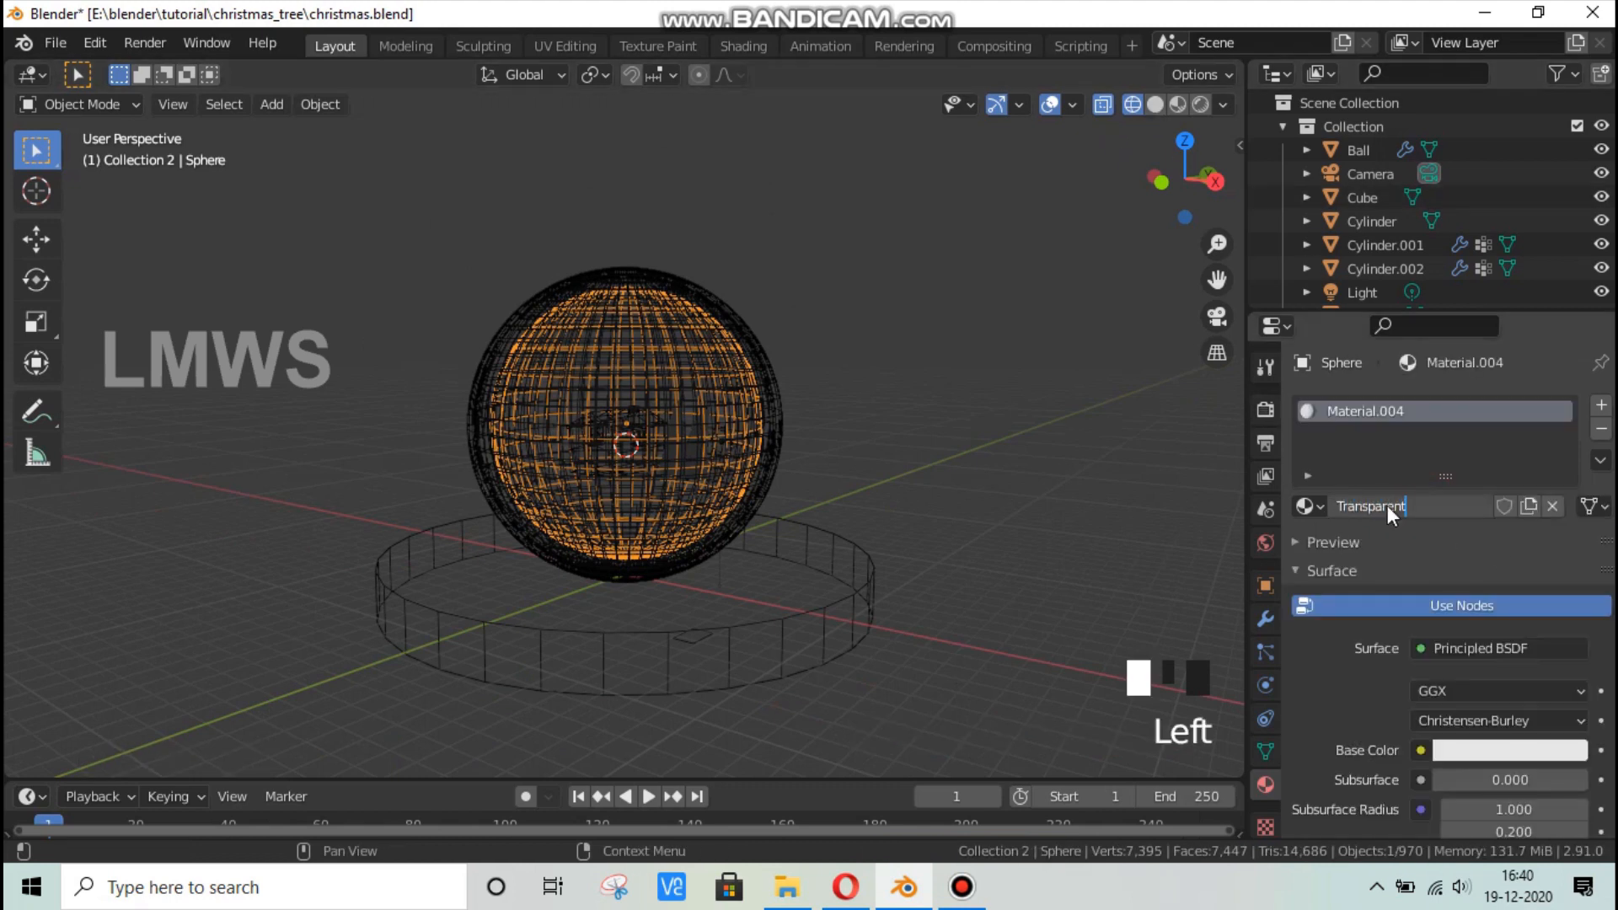
click(1387, 503)
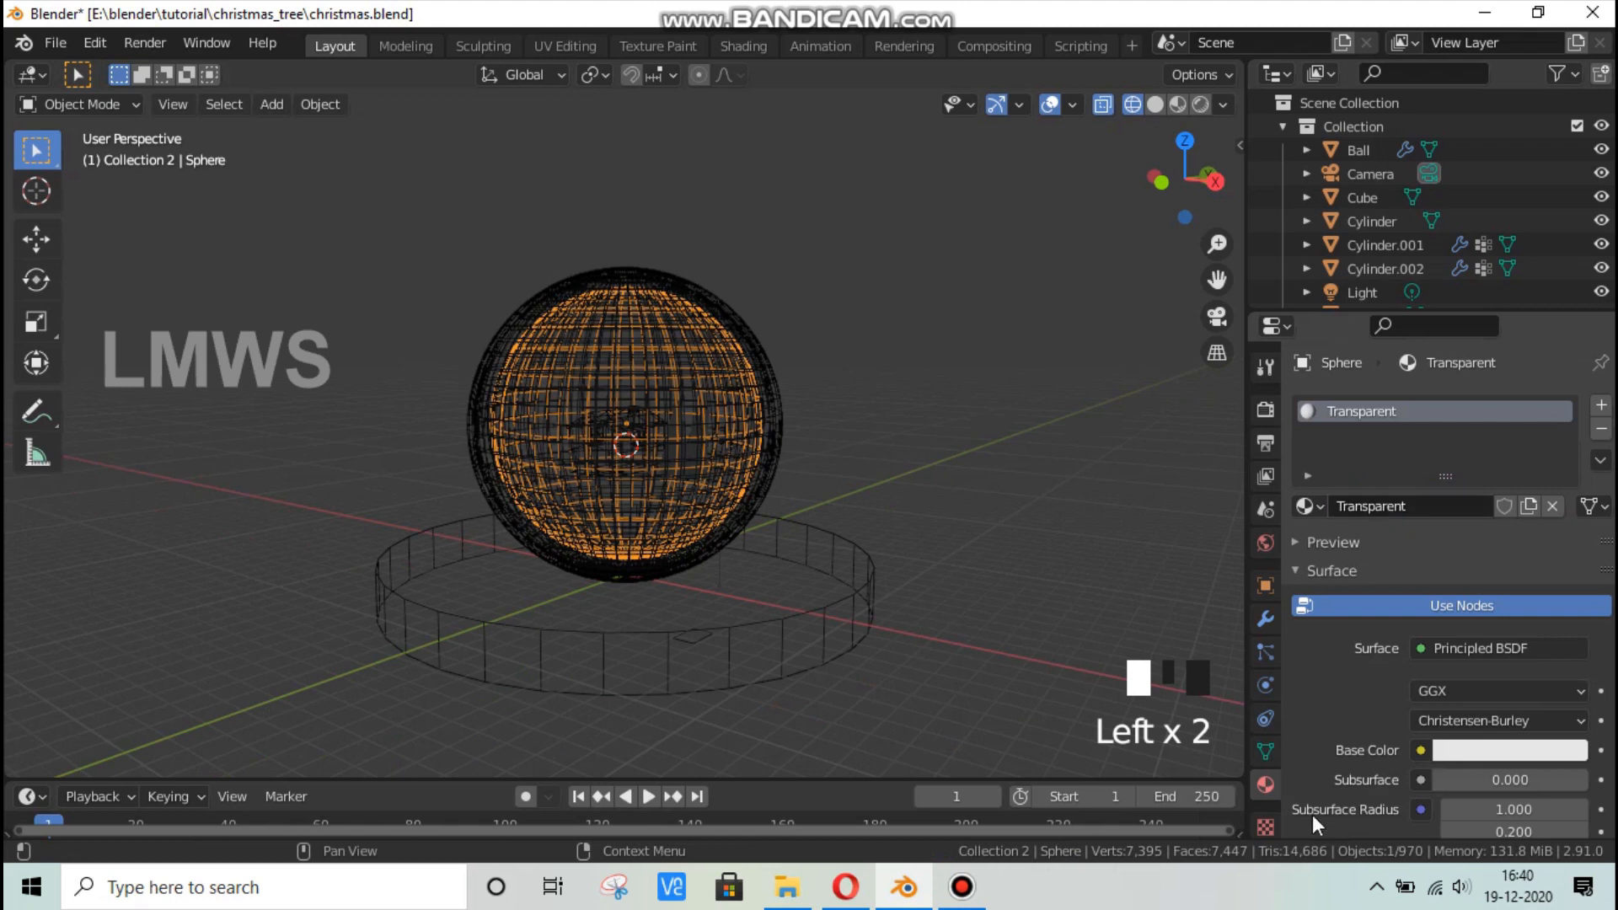
Change the Transparent material's surface shader to Transparent BSDF.
scroll(1412, 609, down, 4)
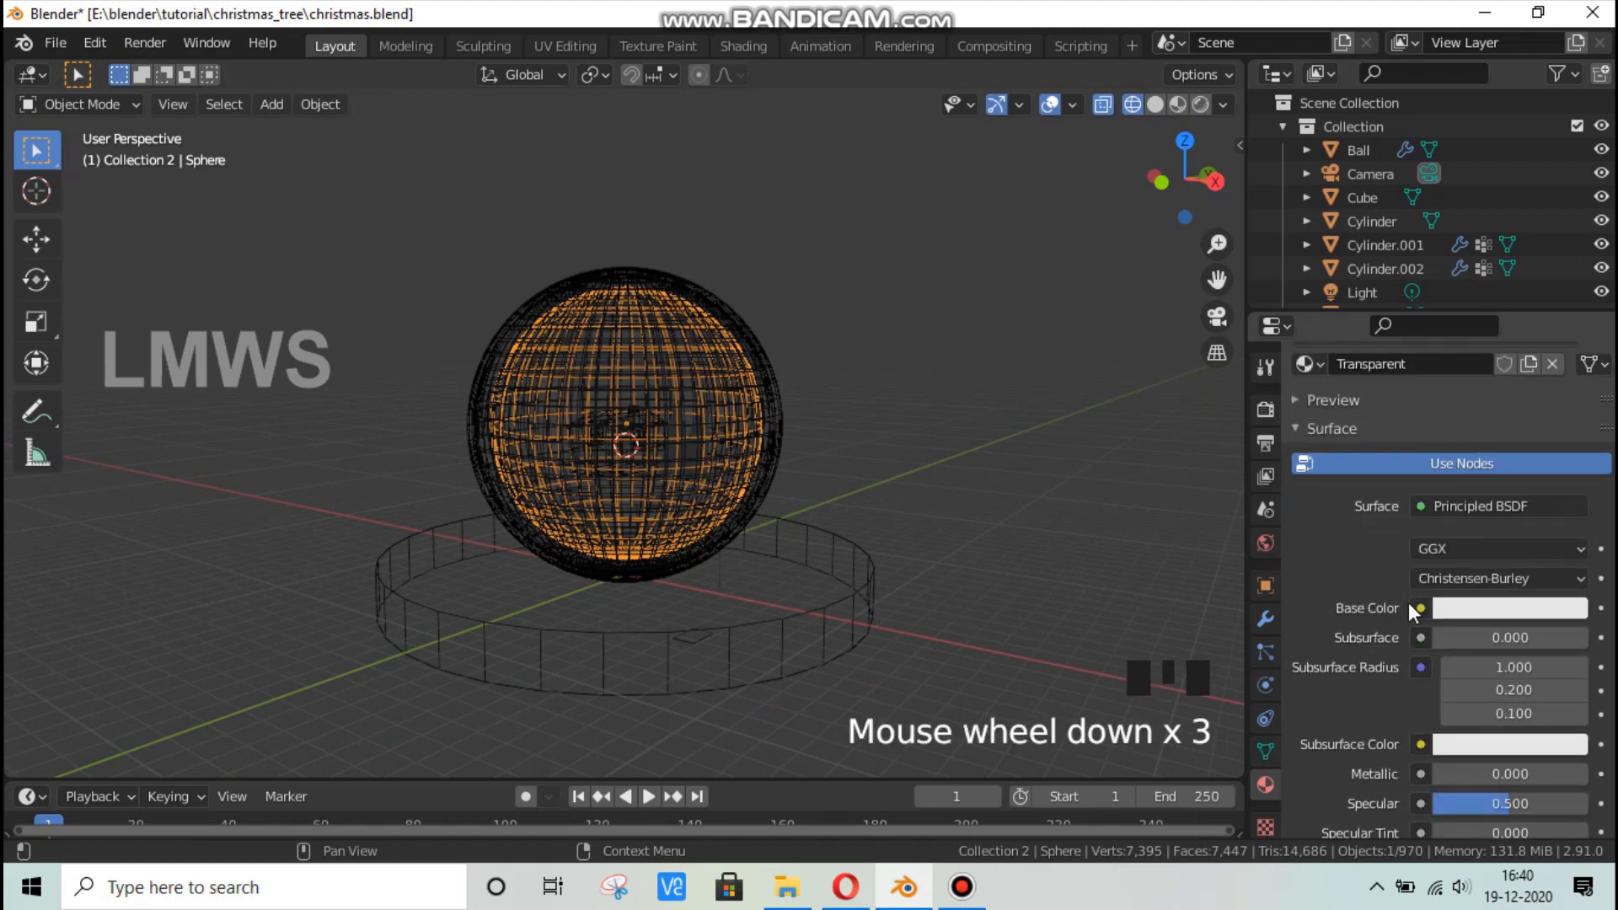
click(1449, 506)
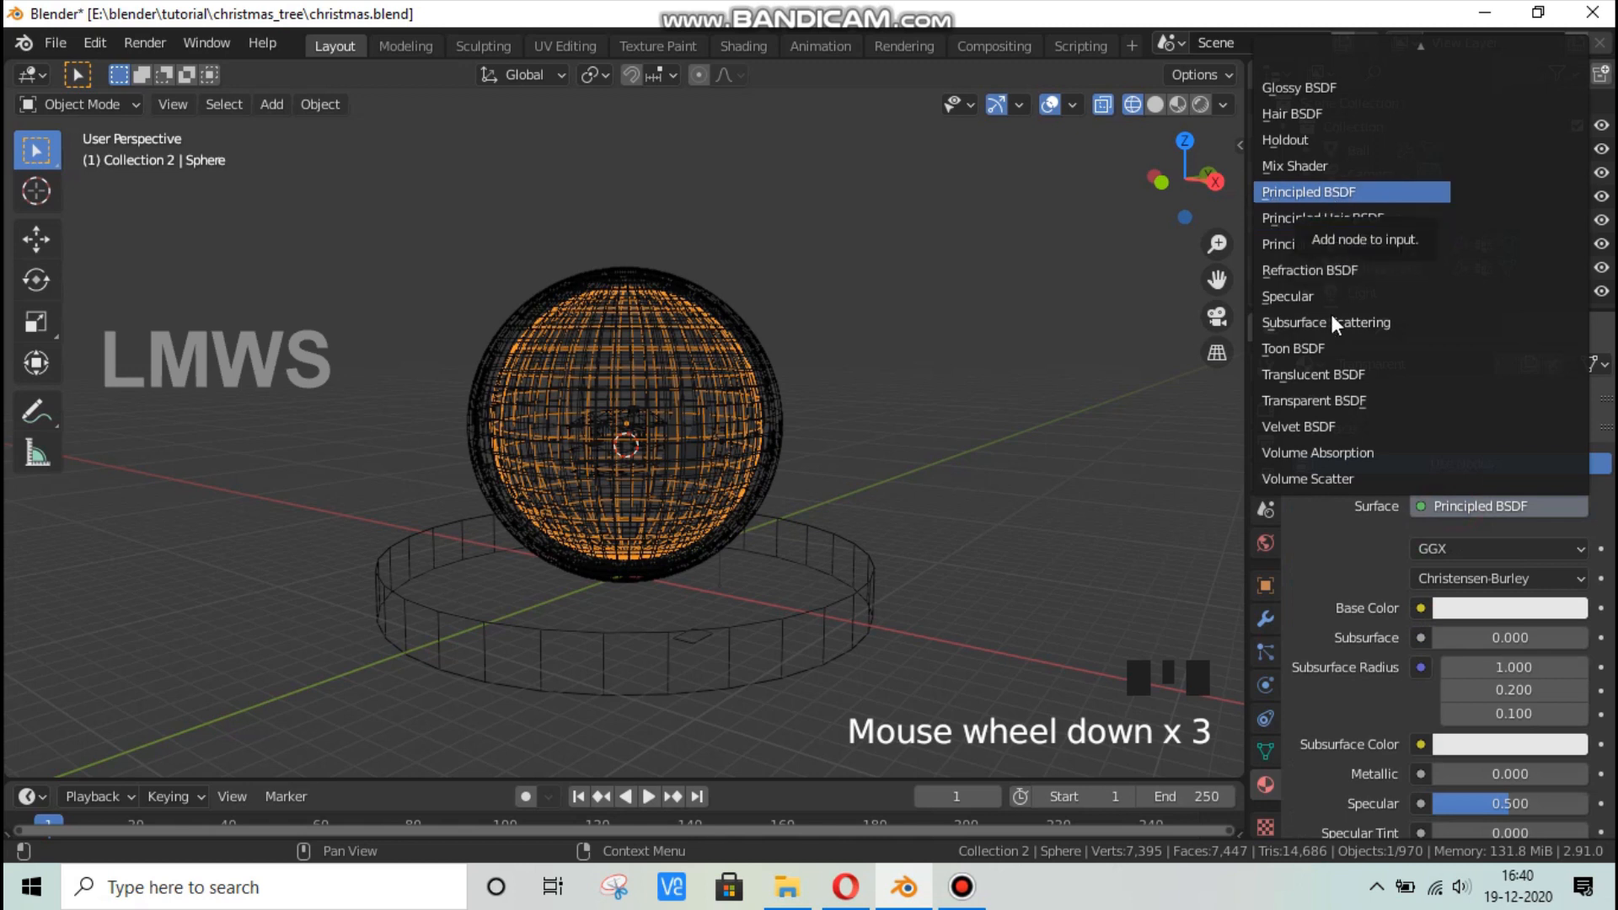
click(1338, 392)
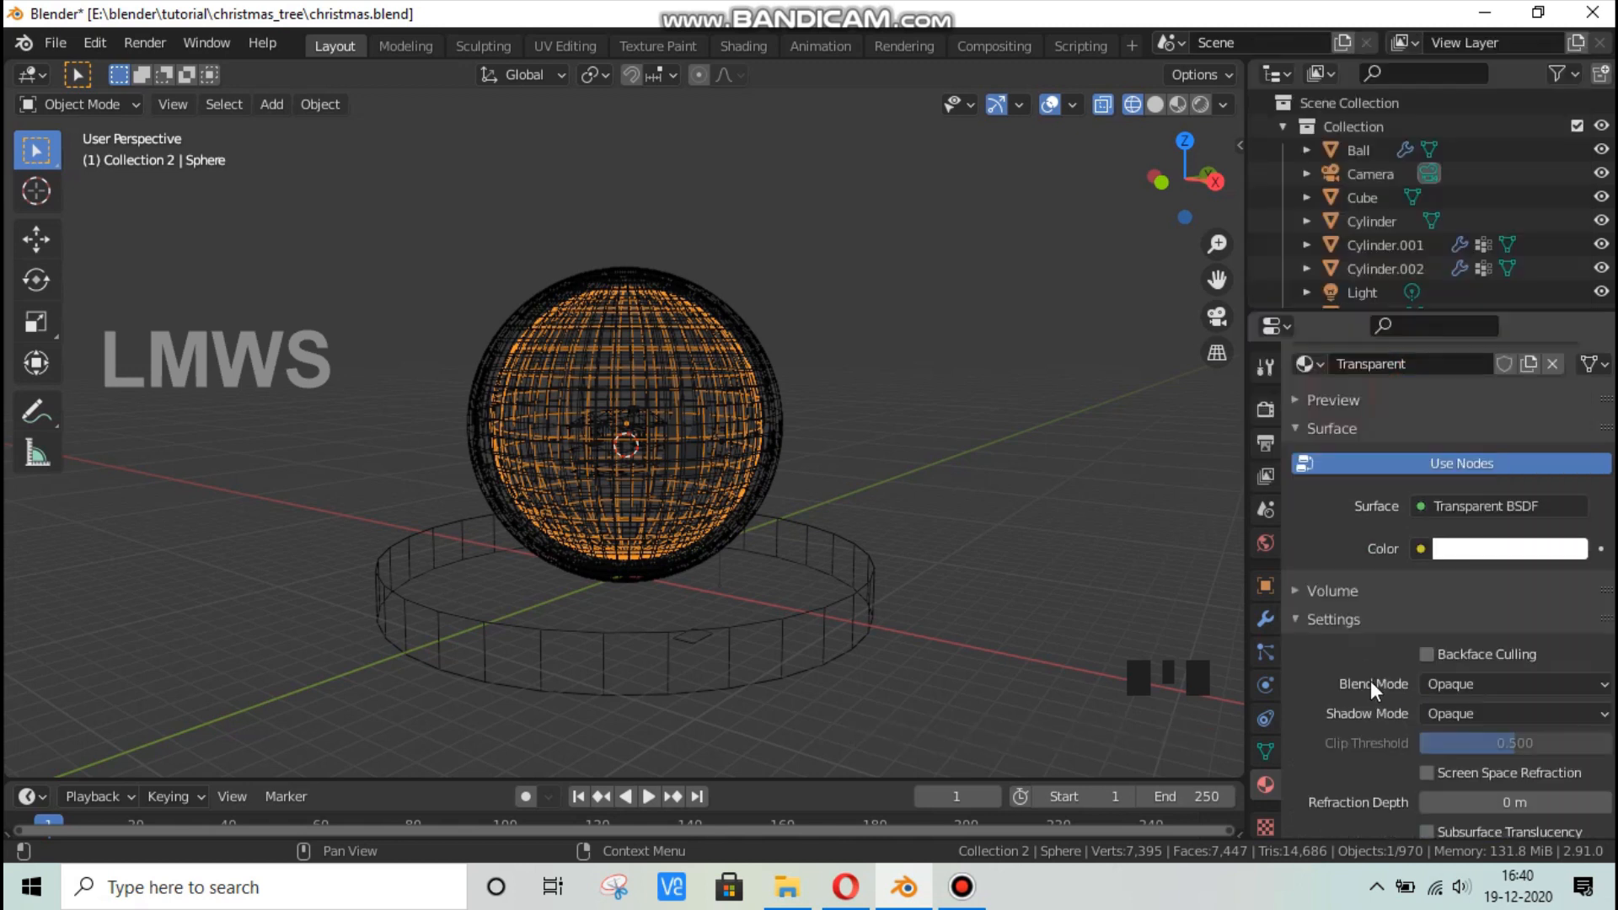
Set the Transparent material's blend mode to Alpha Blend and enable Screen Space Refraction.
click(1458, 678)
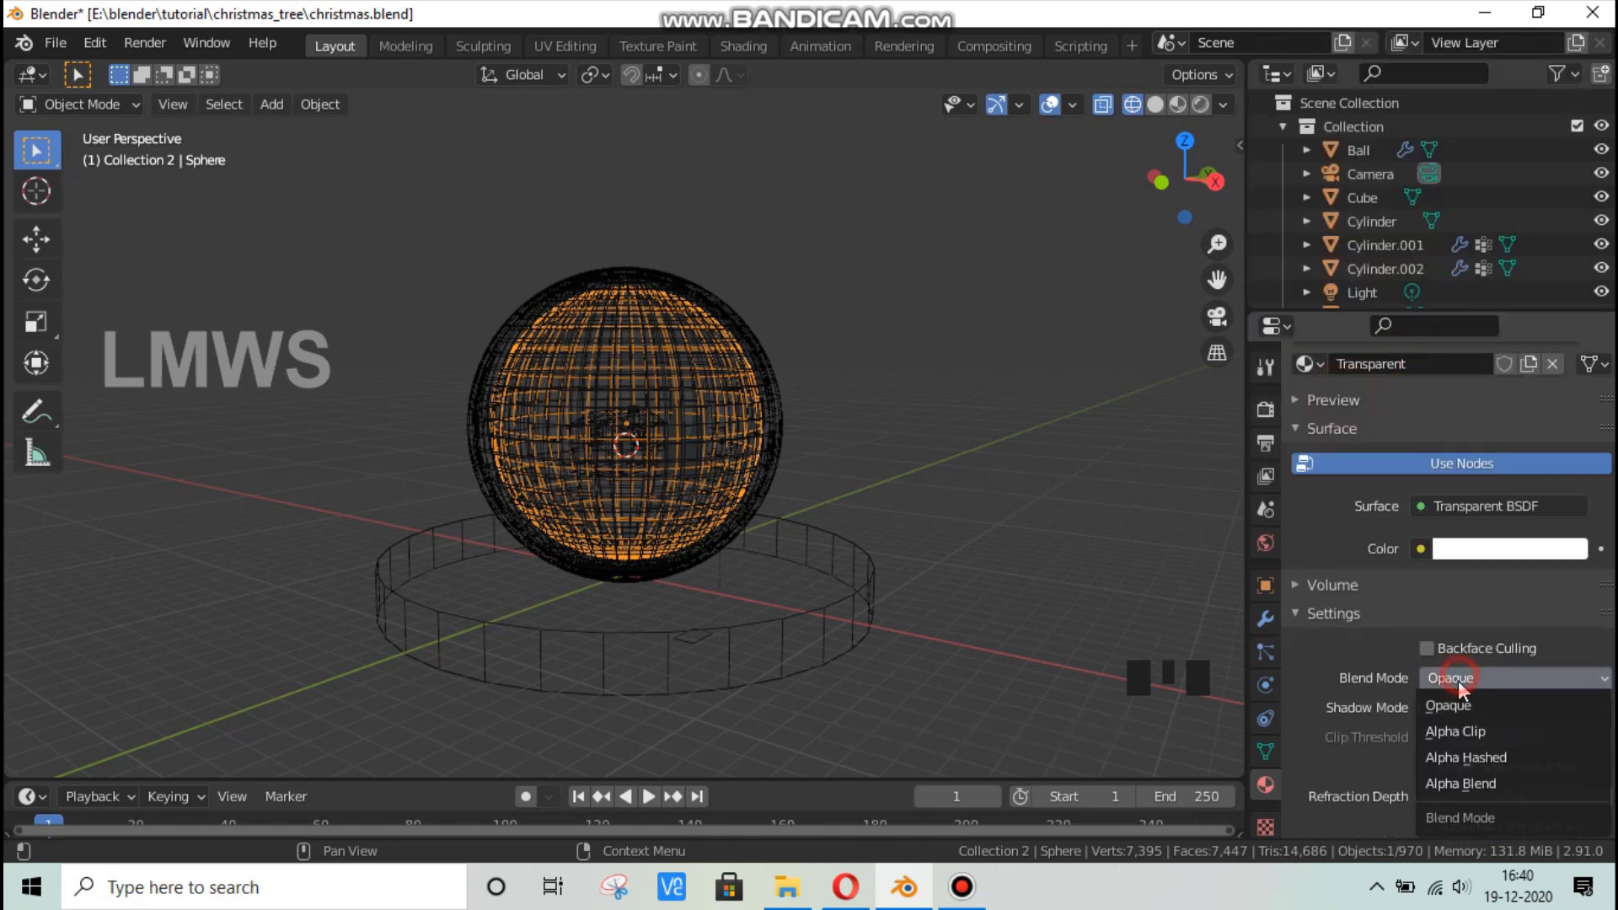
click(1459, 777)
click(1449, 795)
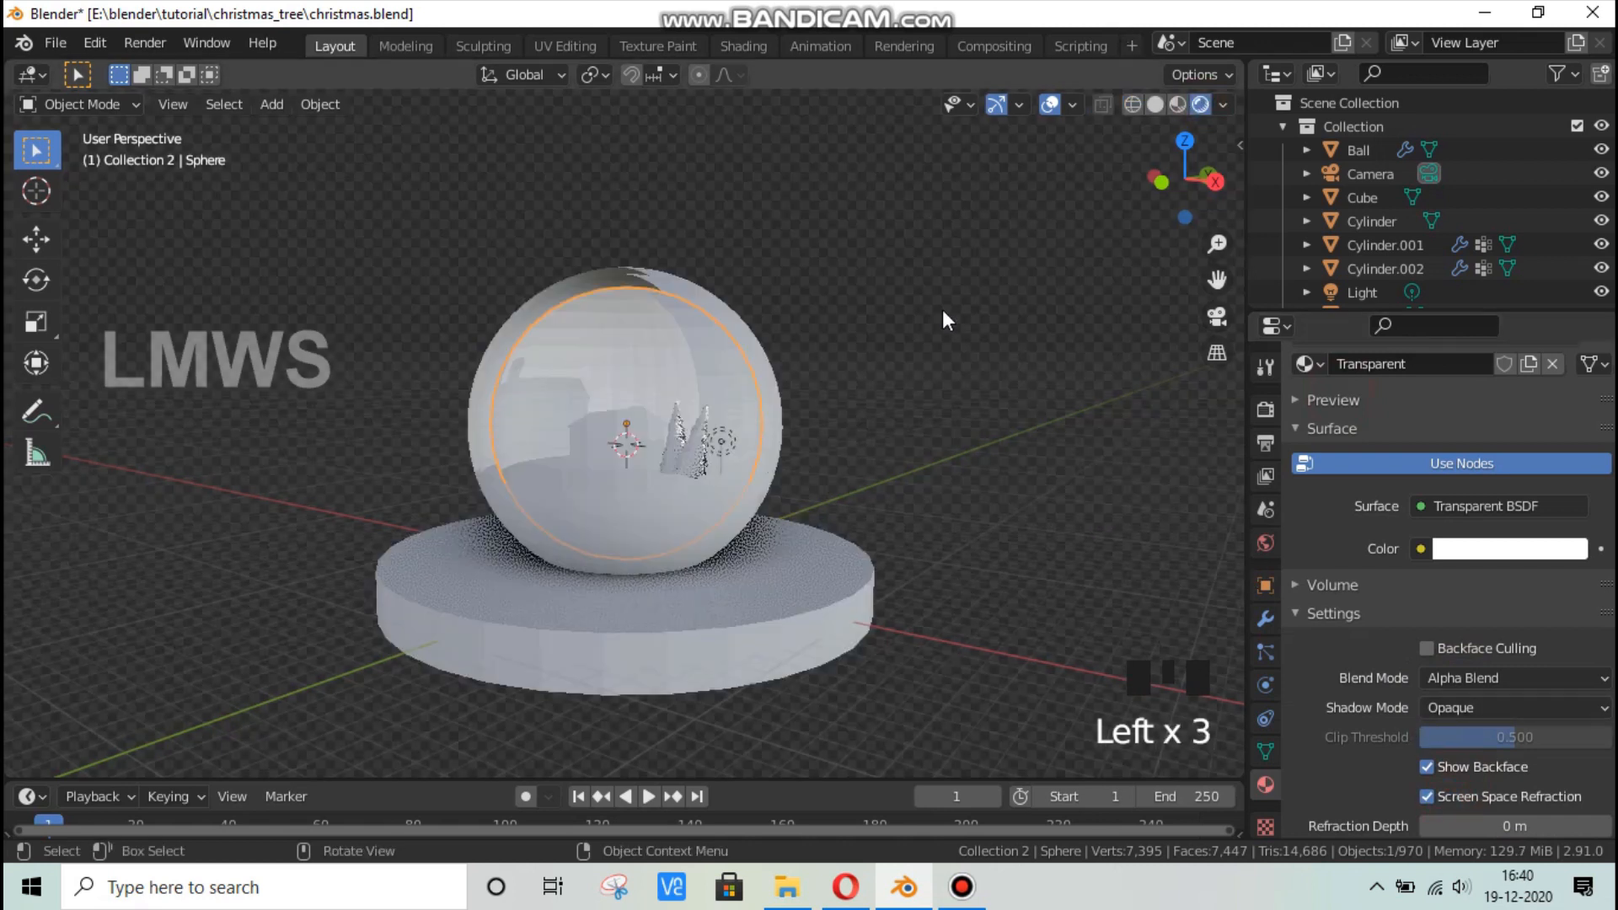
Delete the lower-half faces of the inner transparent sphere in Edit Mode, leaving an open dome above the snow surface.
scroll(738, 408, up, 2)
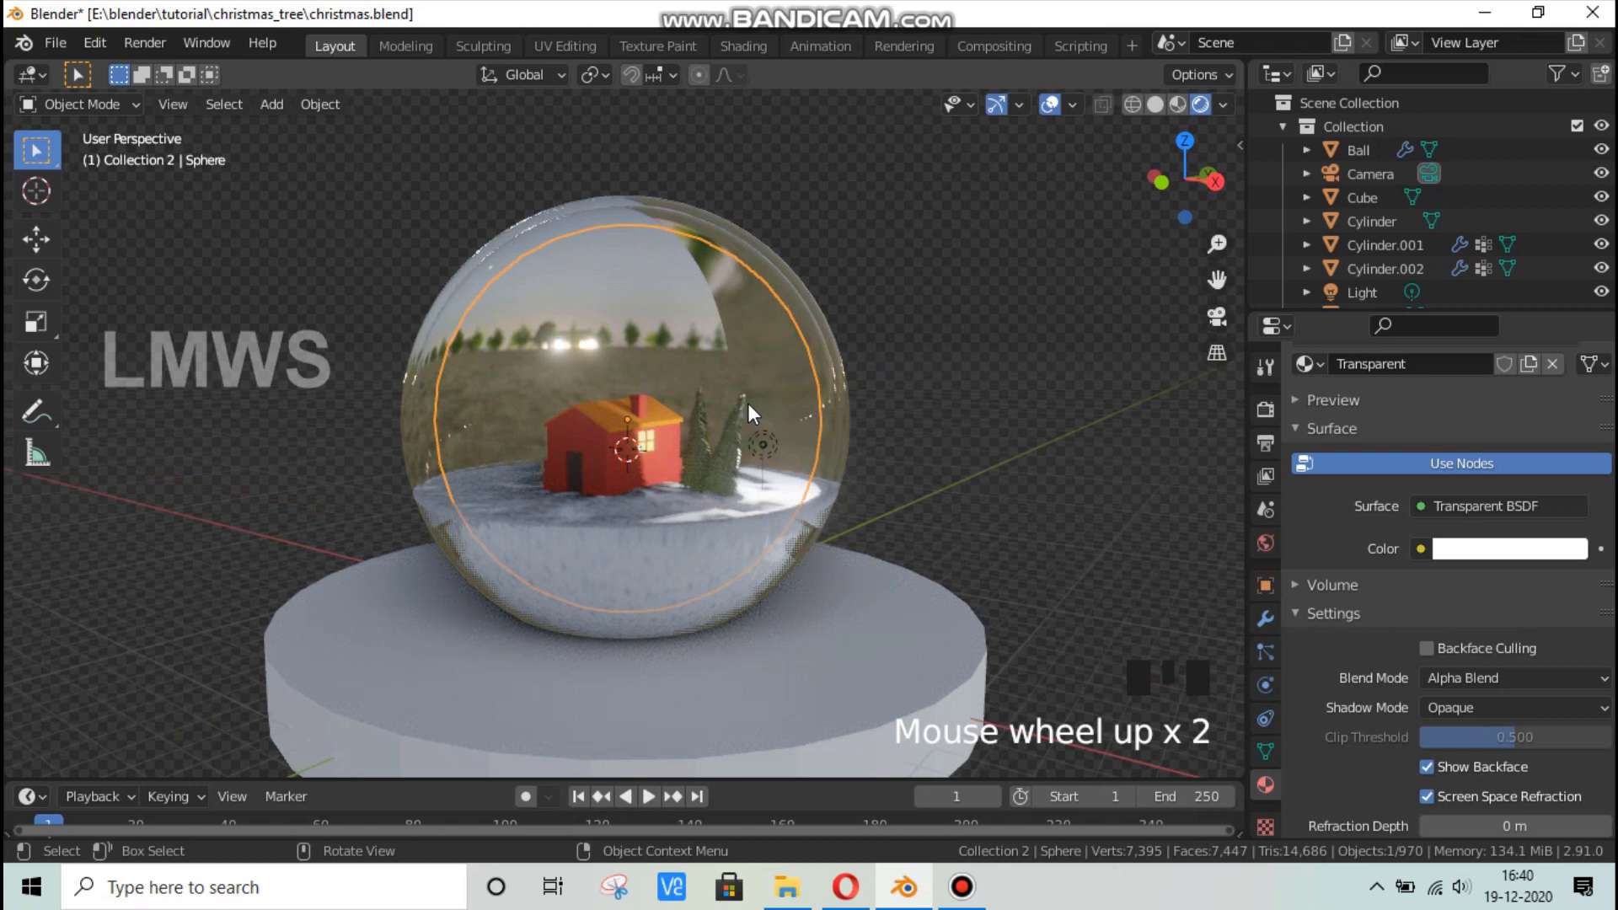
scroll(776, 428, up, 1)
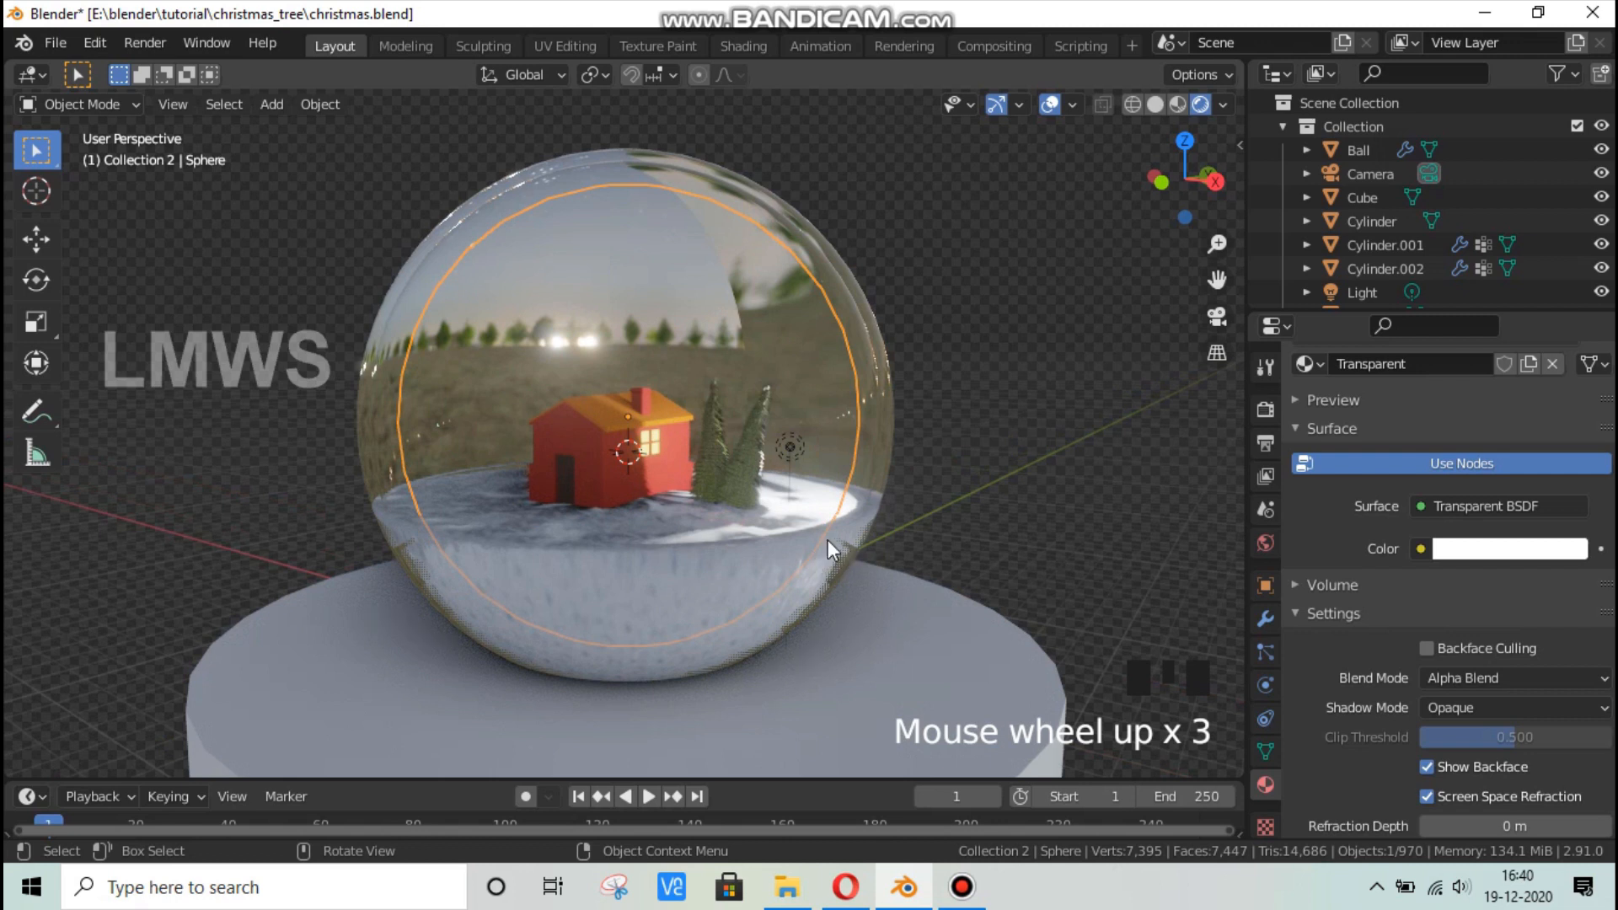
key(KP_1)
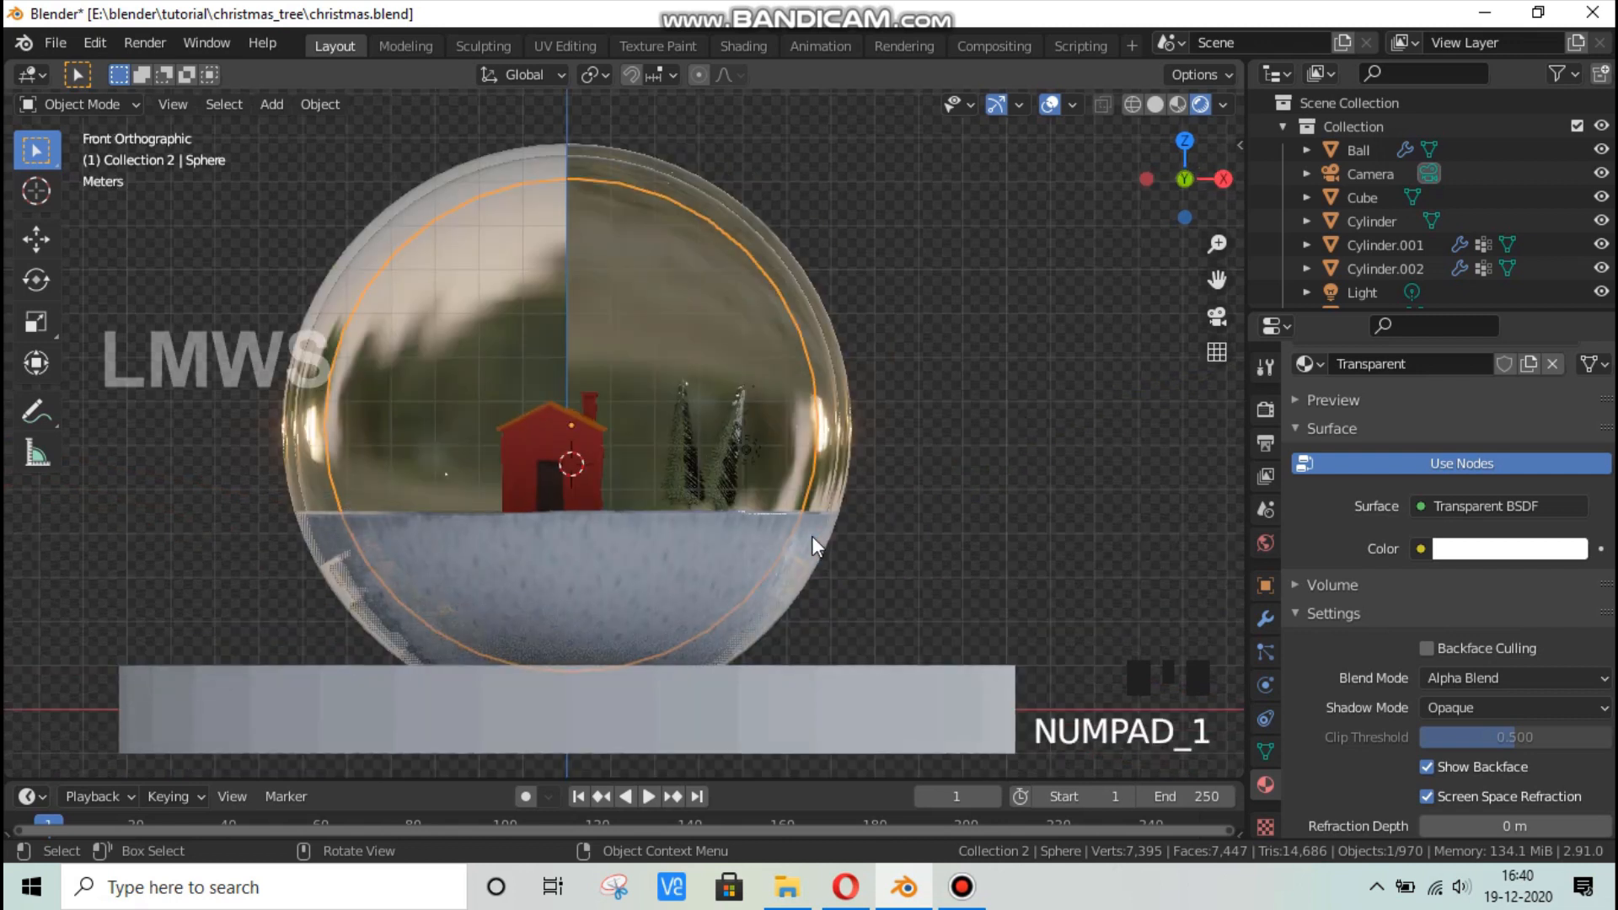
key(Tab)
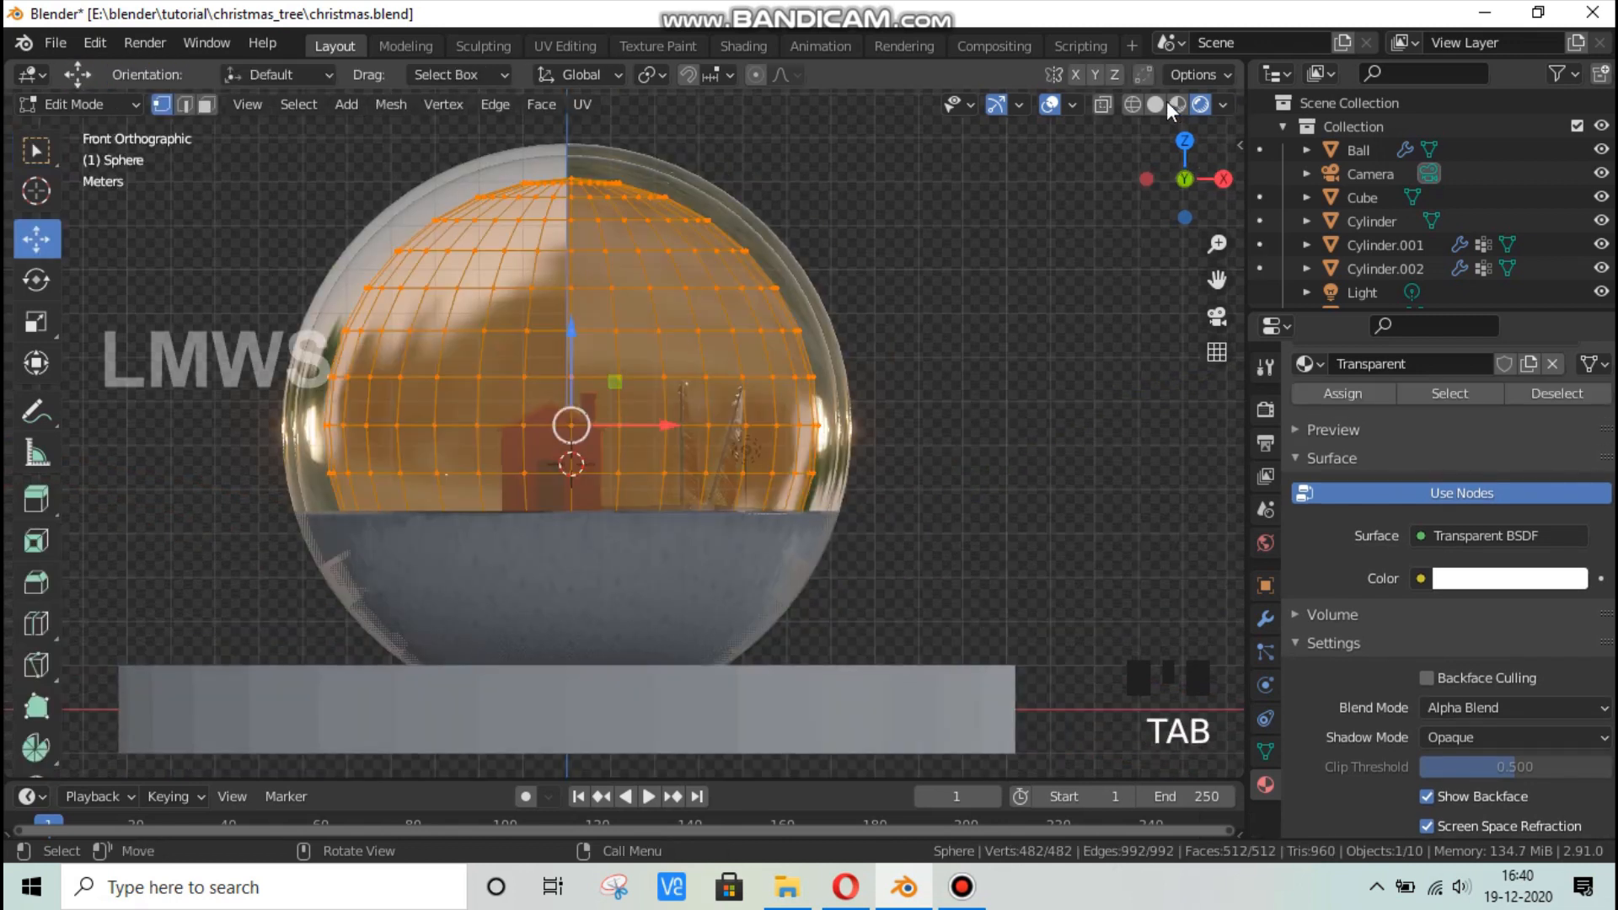
click(1156, 103)
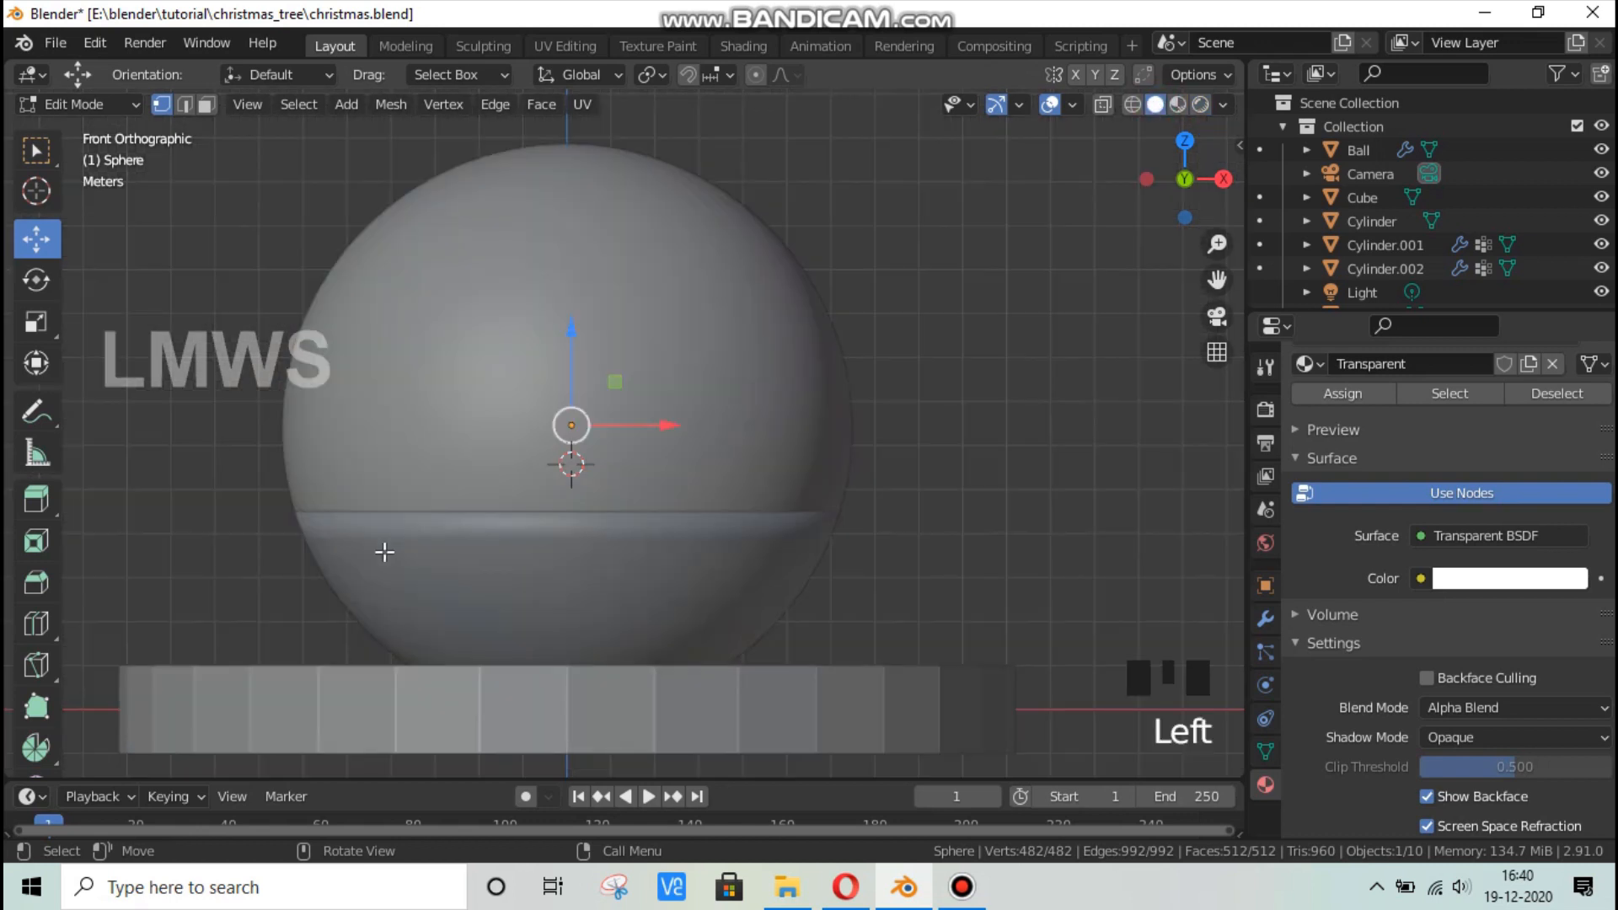
click(1131, 104)
click(205, 104)
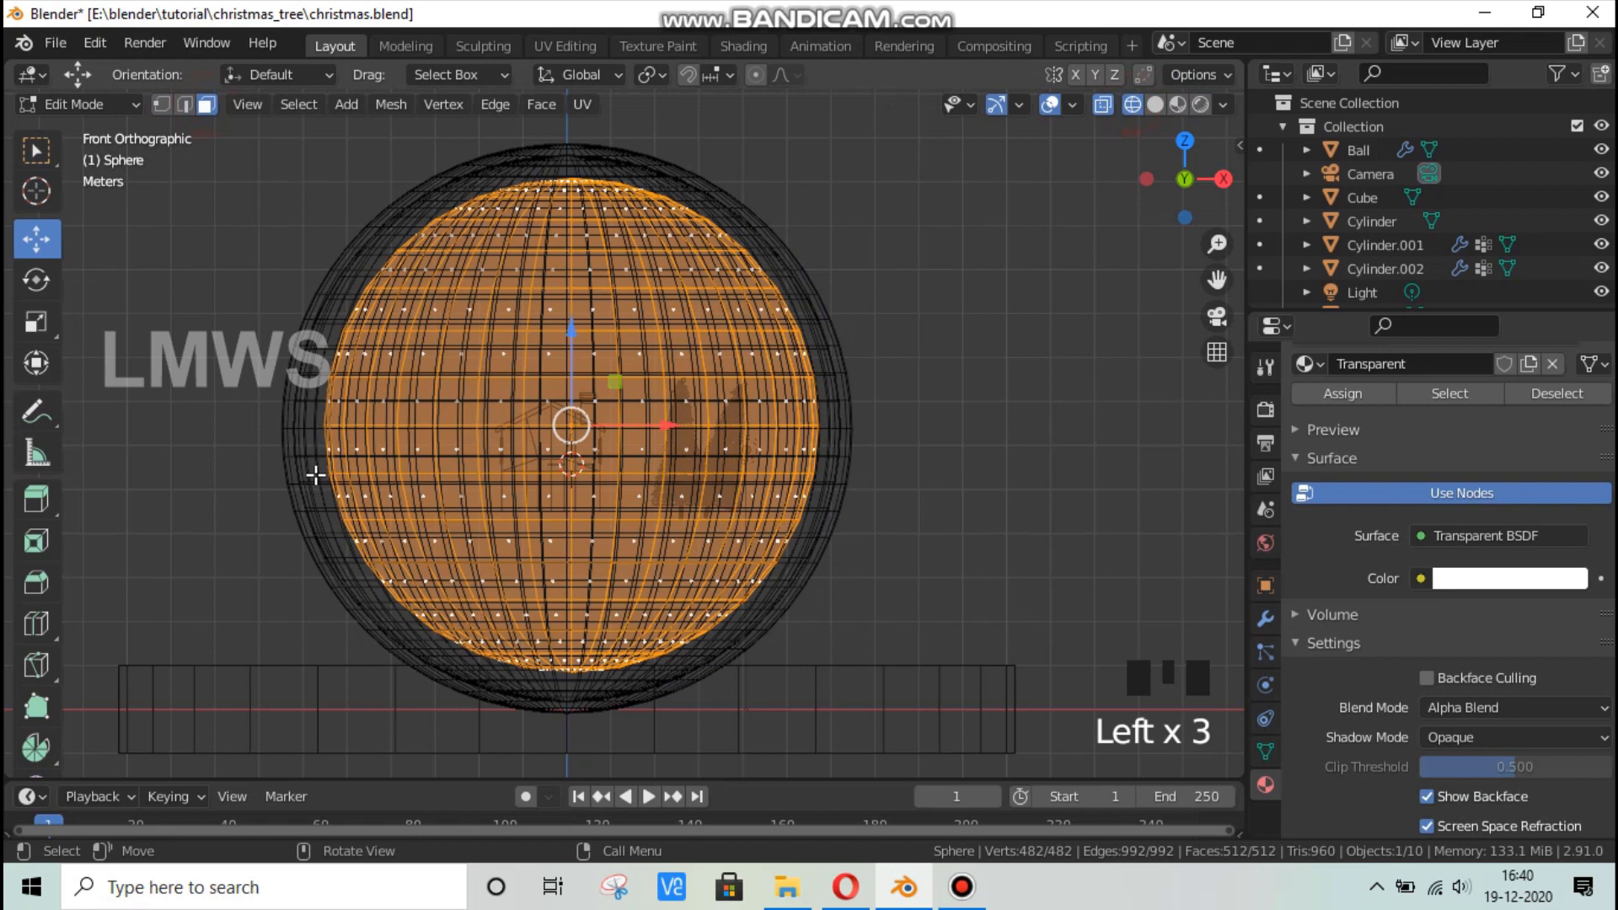
drag(315, 475, 1031, 750)
key(x)
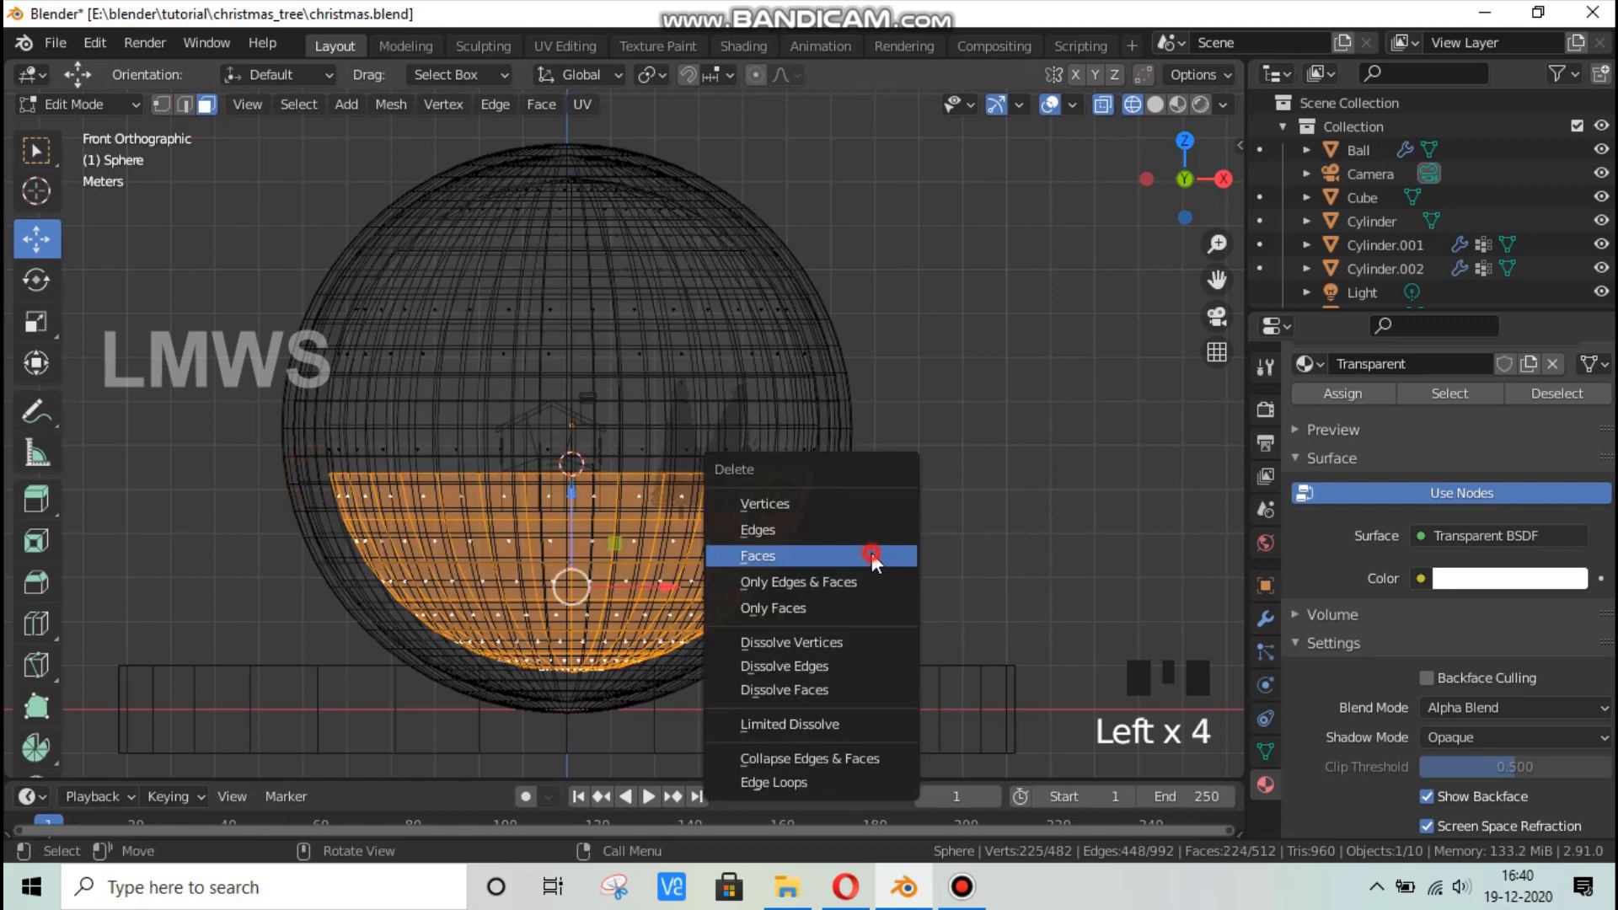
click(871, 553)
middle_drag(704, 524, 590, 438)
click(1156, 103)
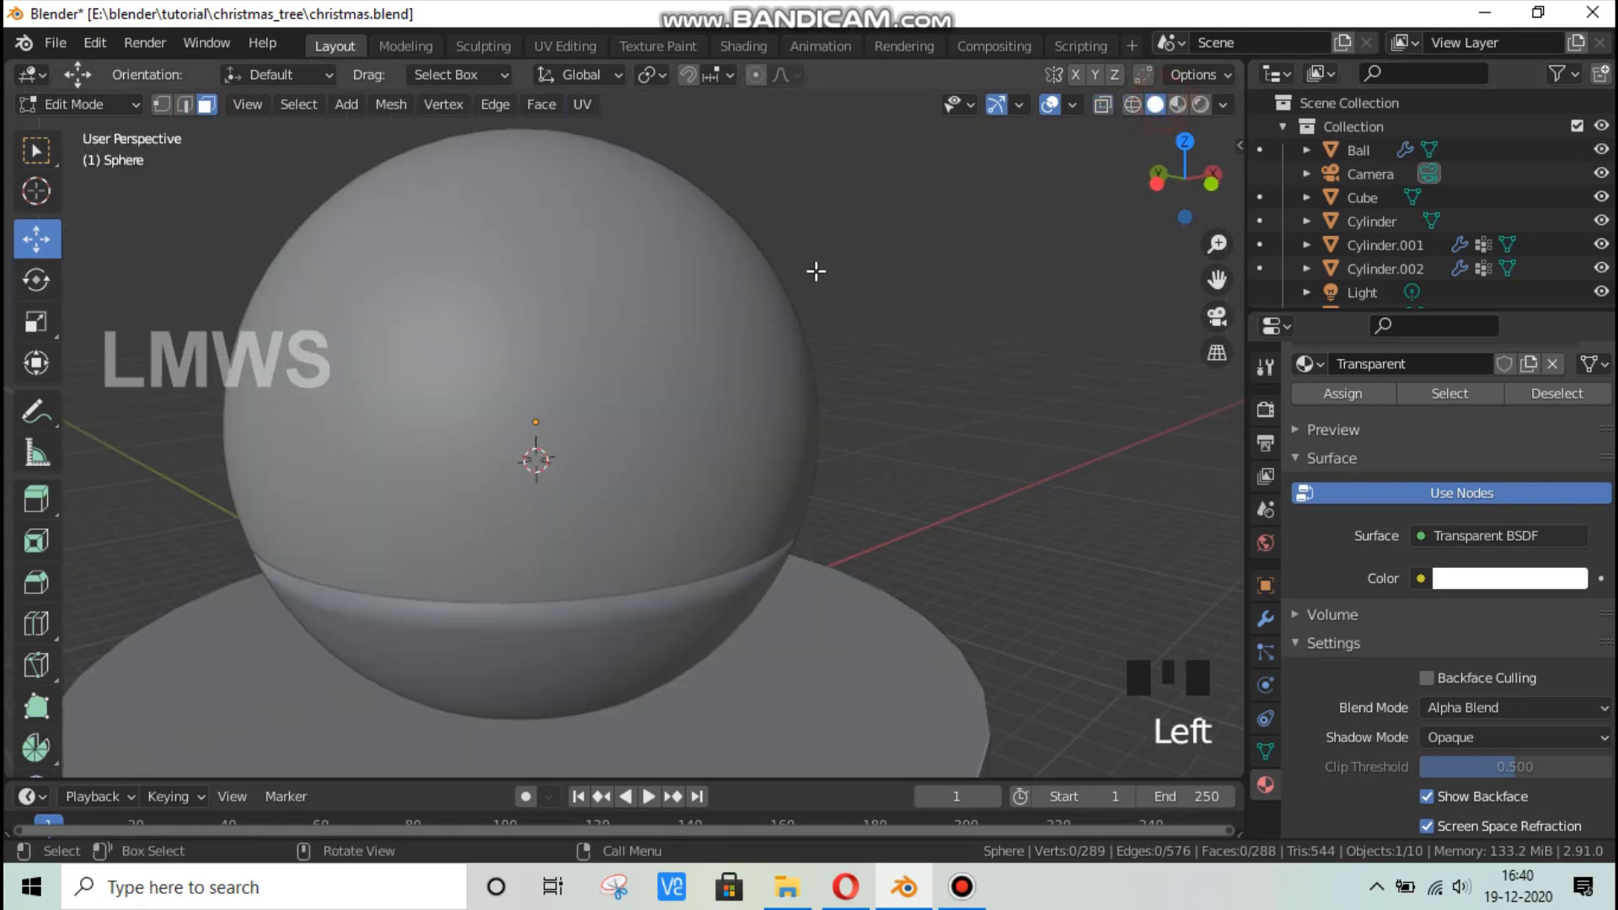
key(Tab)
Hide the outer glass ball to inspect the trimmed inner dome, and save the file.
click(816, 349)
key(h)
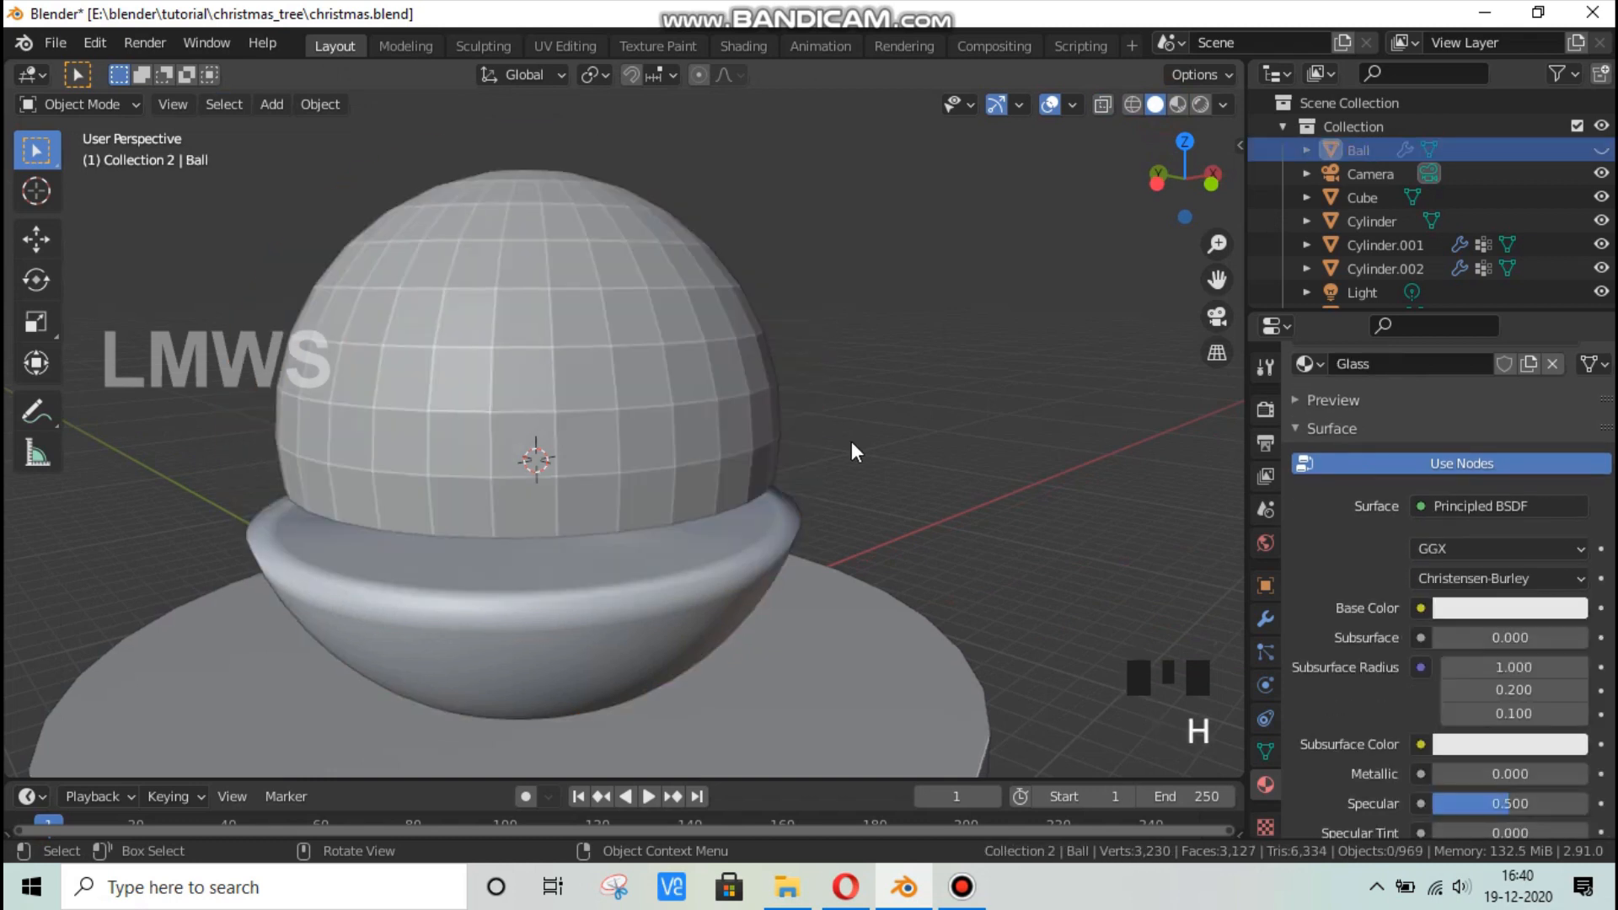
middle_drag(851, 441, 868, 480)
scroll(742, 450, up, 3)
scroll(742, 480, up, 2)
scroll(660, 528, down, 6)
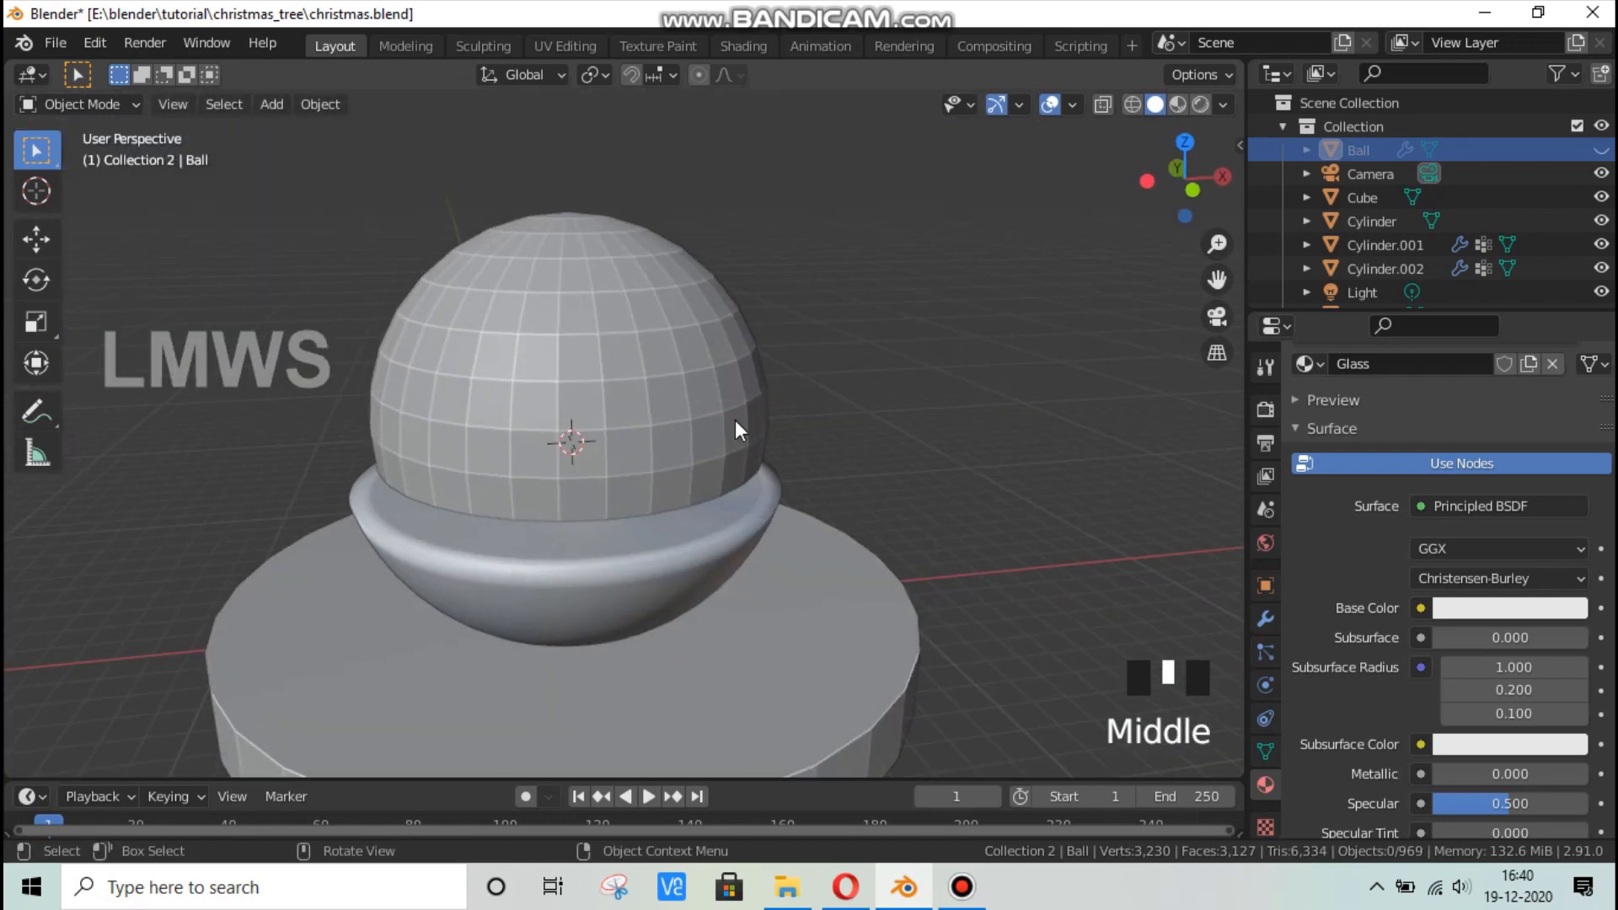
middle_drag(676, 455, 710, 507)
scroll(823, 522, up, 2)
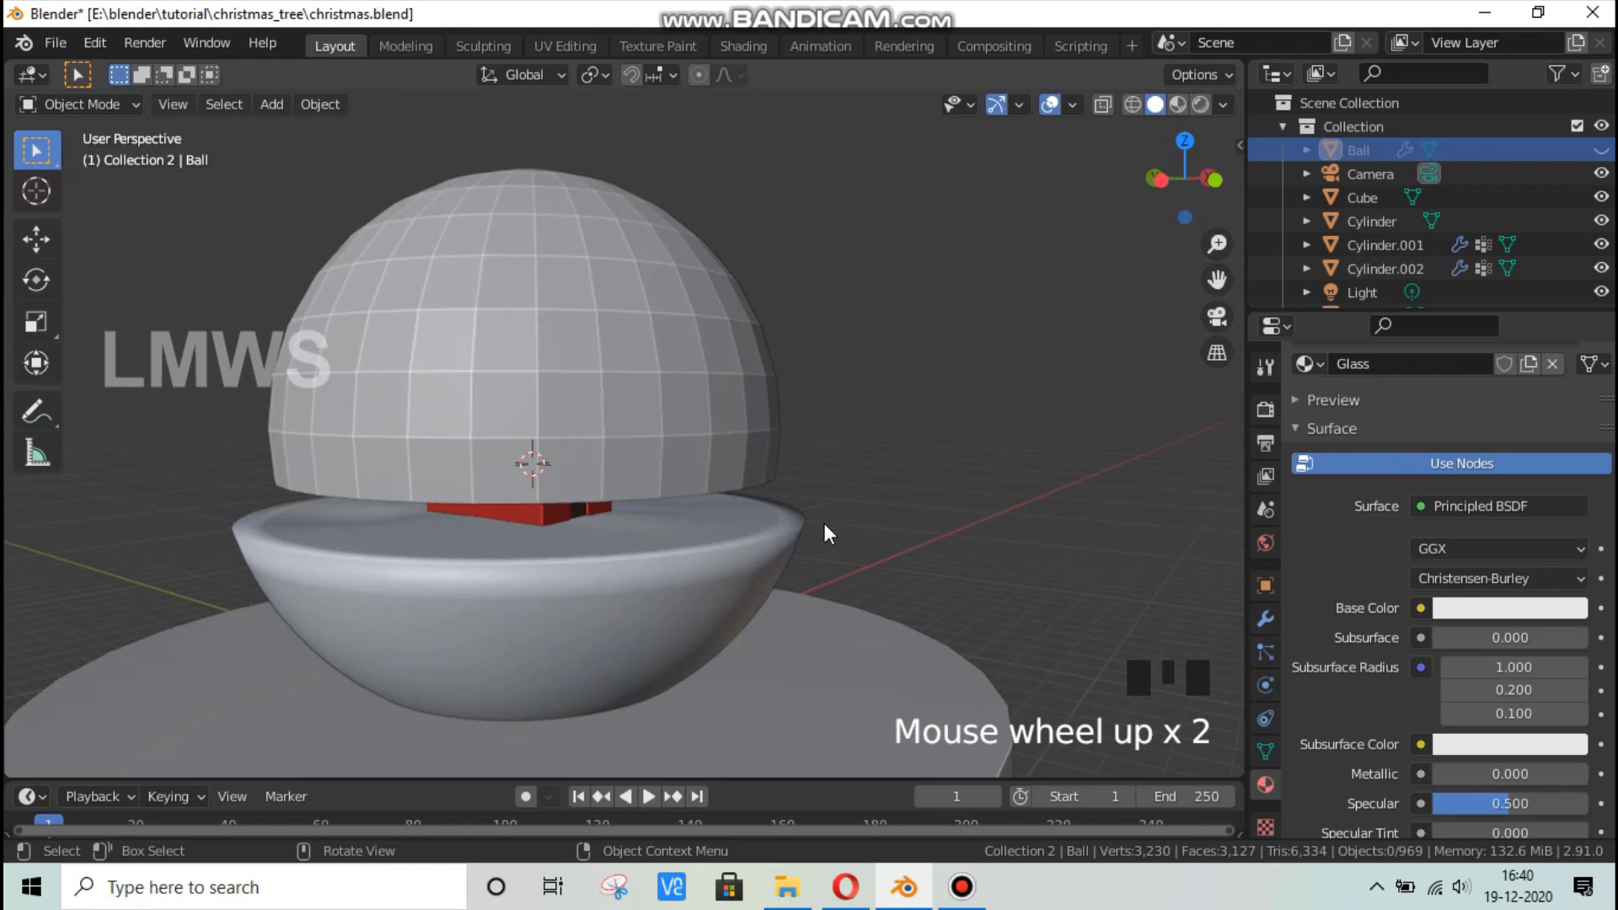
middle_drag(823, 523, 687, 502)
scroll(645, 498, up, 1)
key(ctrl+s)
scroll(708, 538, down, 5)
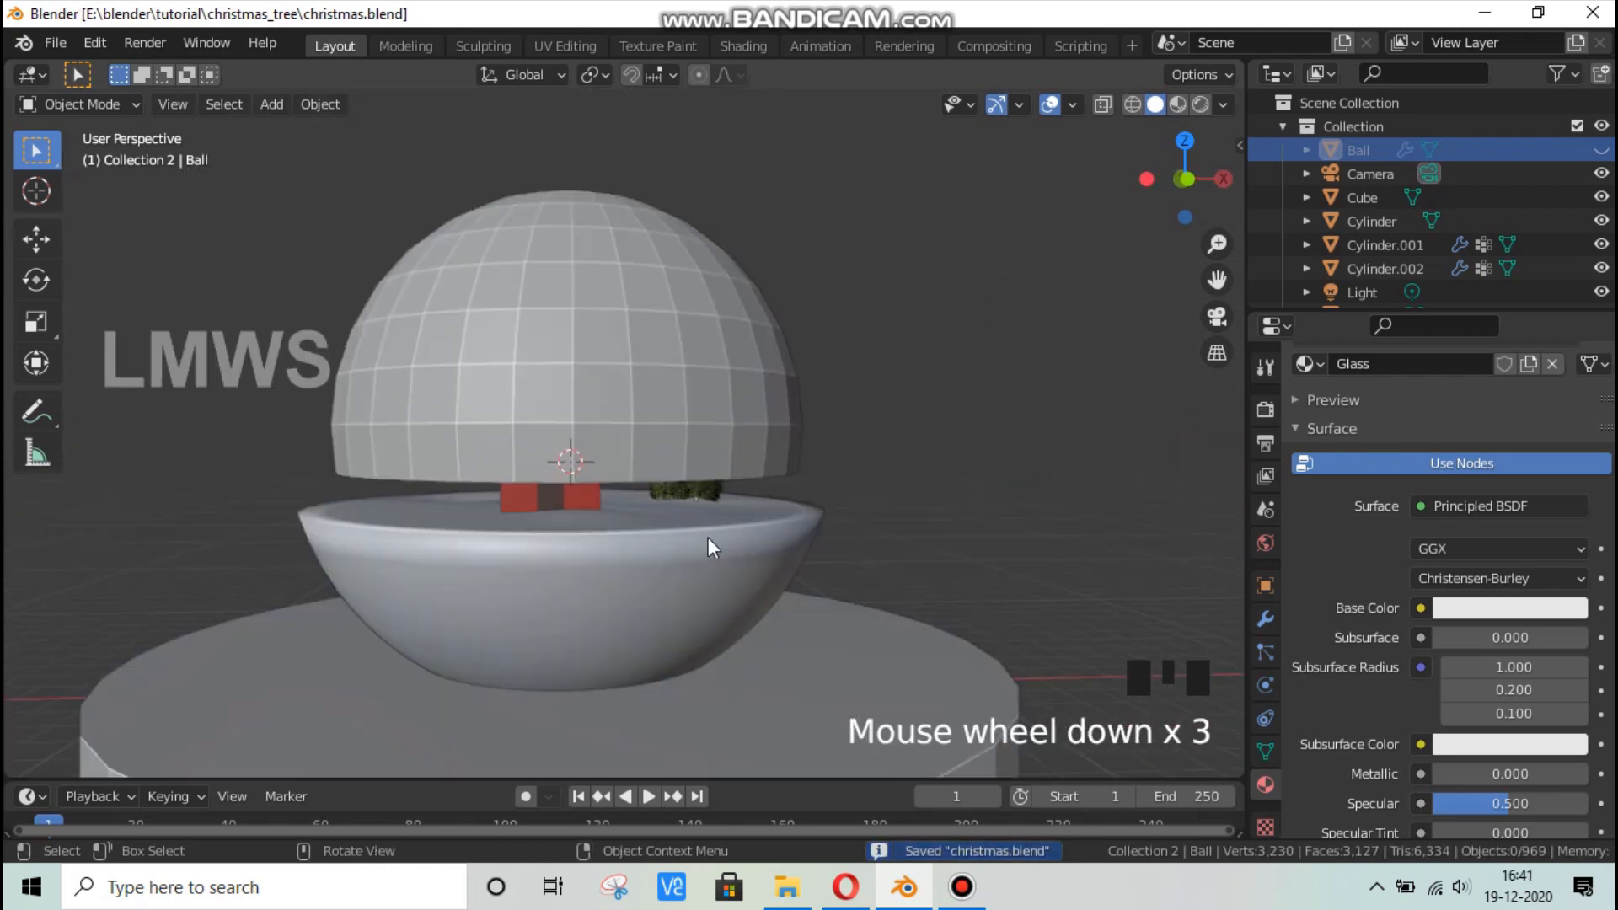
Select the inner dome and make the hidden Ball object visible again.
click(708, 392)
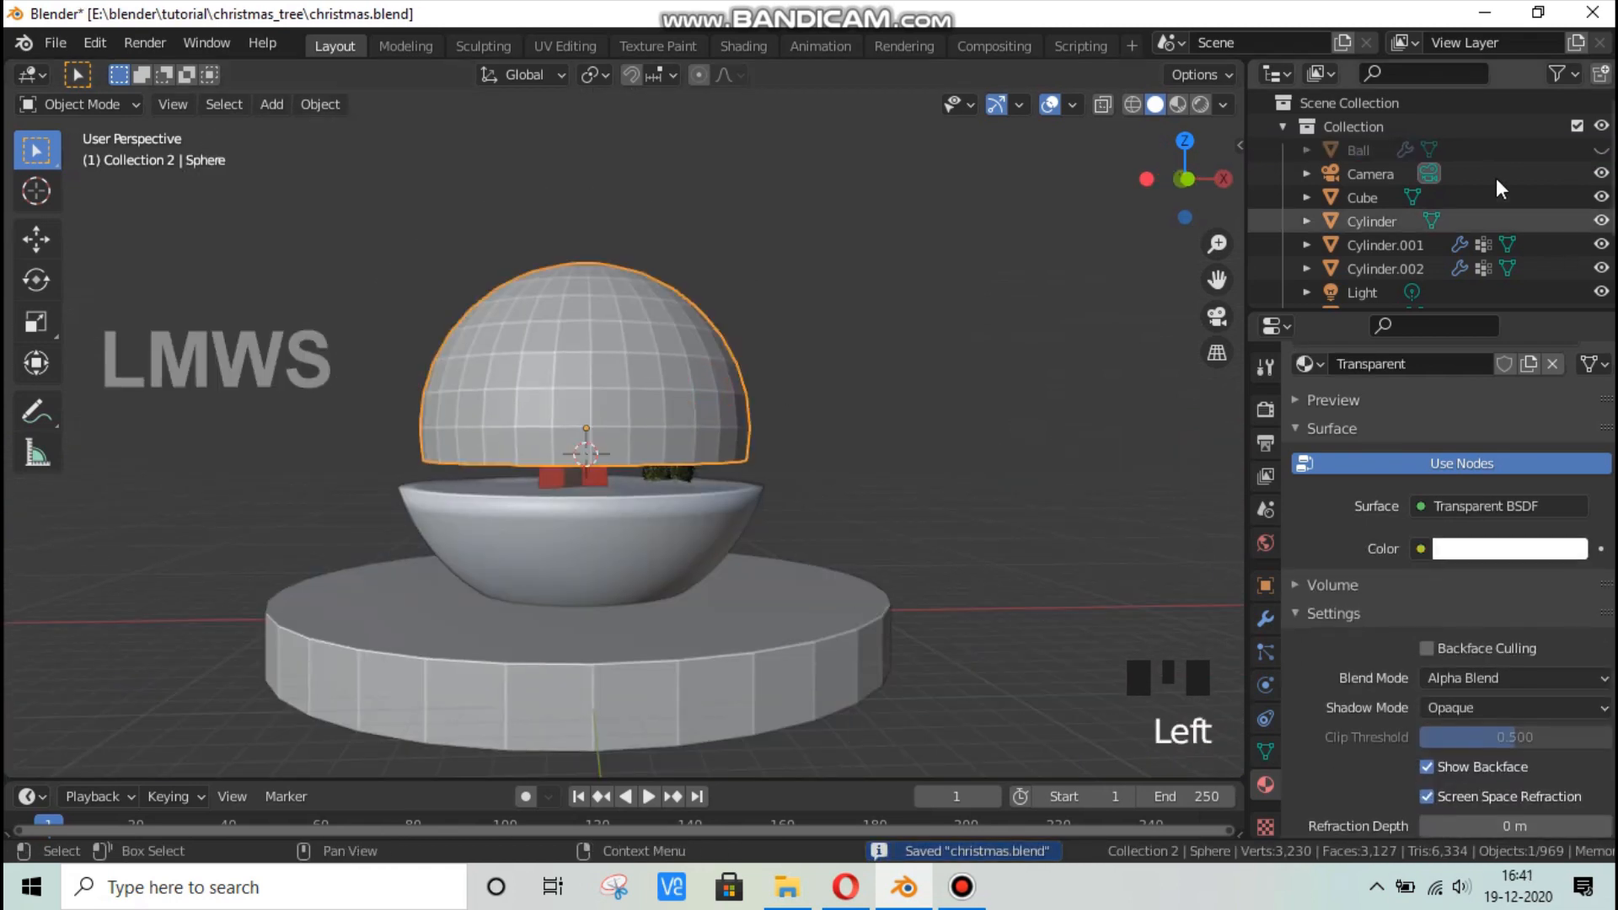
click(1601, 150)
scroll(1096, 377, up, 1)
scroll(1096, 386, up, 2)
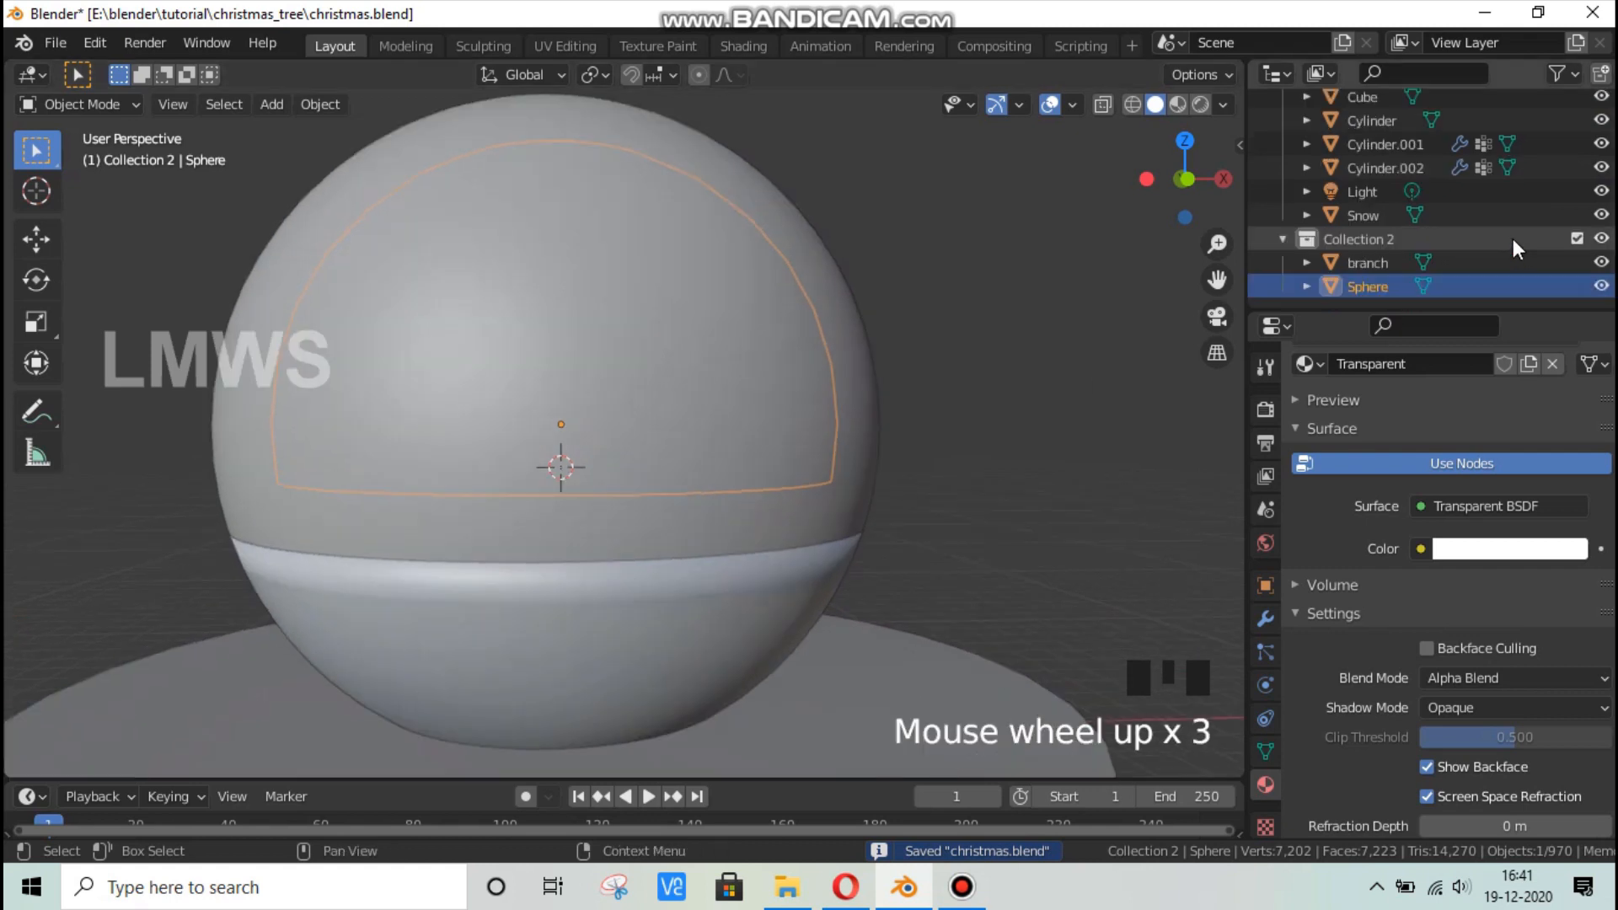
Move the Sphere object into the first collection, rename it snow_emission, and save the file.
click(1369, 288)
mouse_move(1390, 218)
mouse_down()
mouse_move(1394, 198)
mouse_move(1358, 291)
mouse_move(1375, 238)
mouse_up()
scroll(1358, 290, up, 2)
double_click(1375, 238)
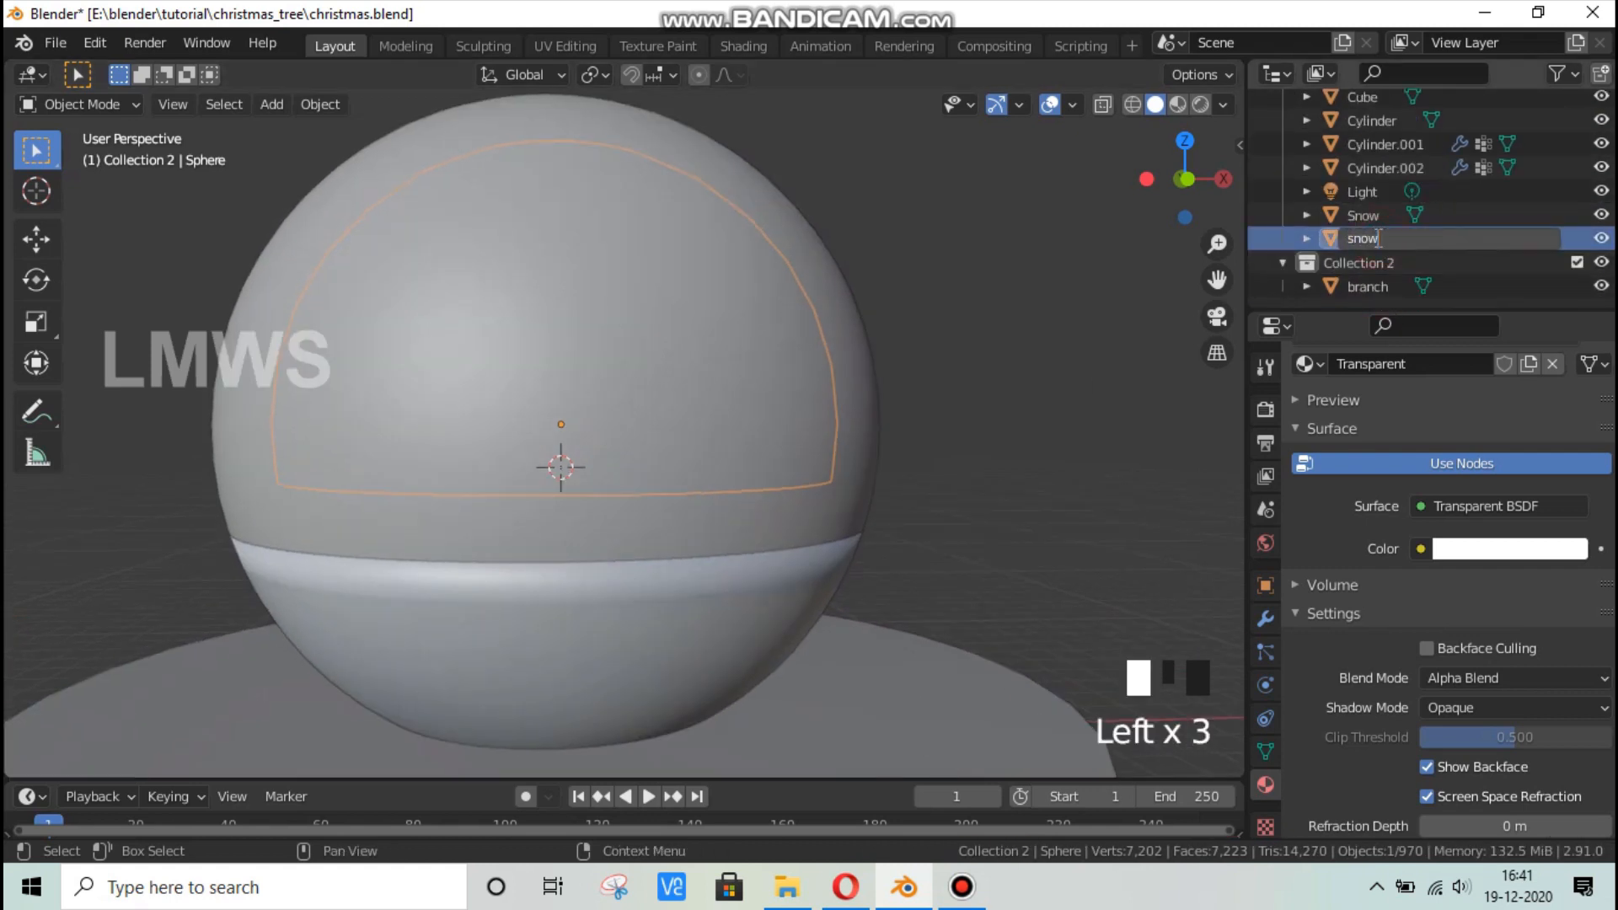
text(snow_emission)
key(Return)
key(ctrl+s)
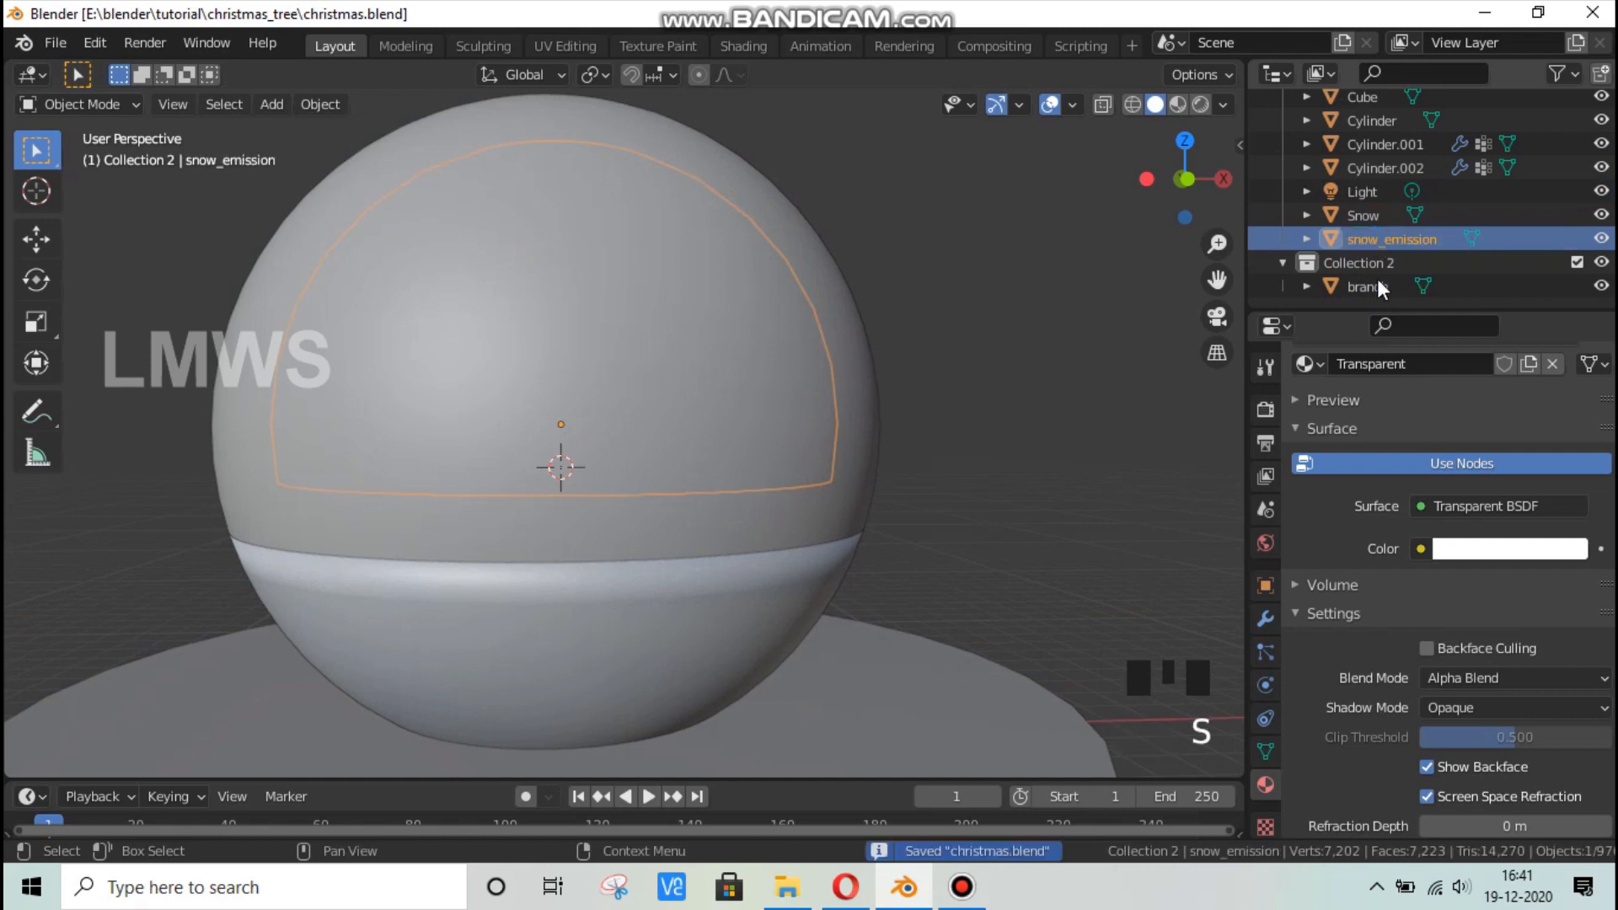
Add an emitter particle system to snow_emission and display the viewport in wireframe.
click(1265, 652)
click(1600, 407)
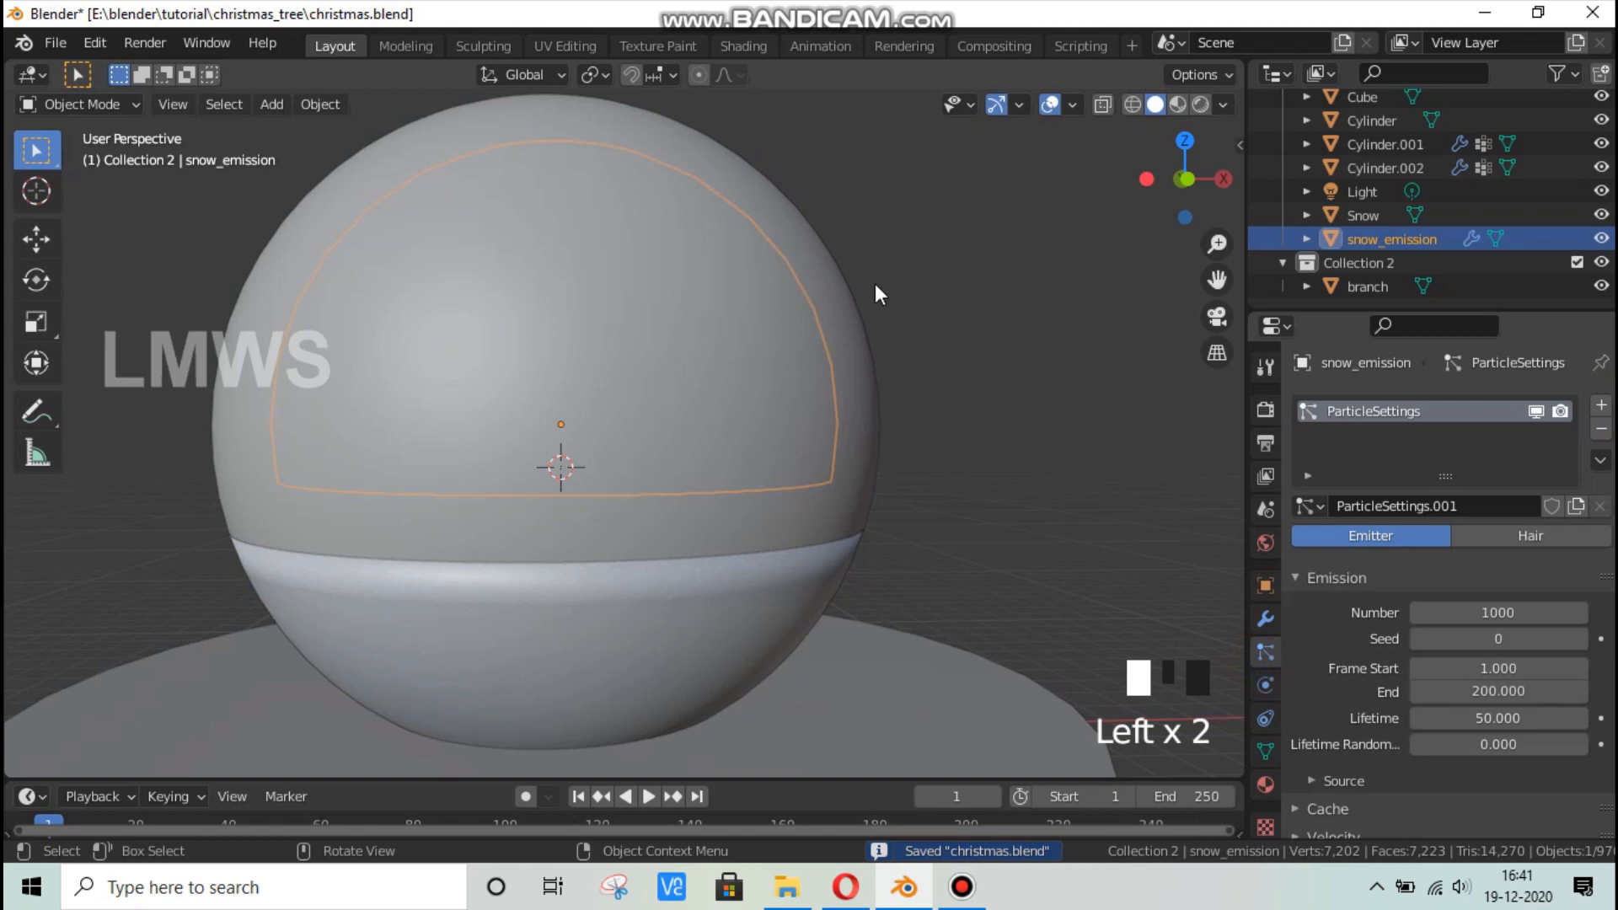
click(1132, 105)
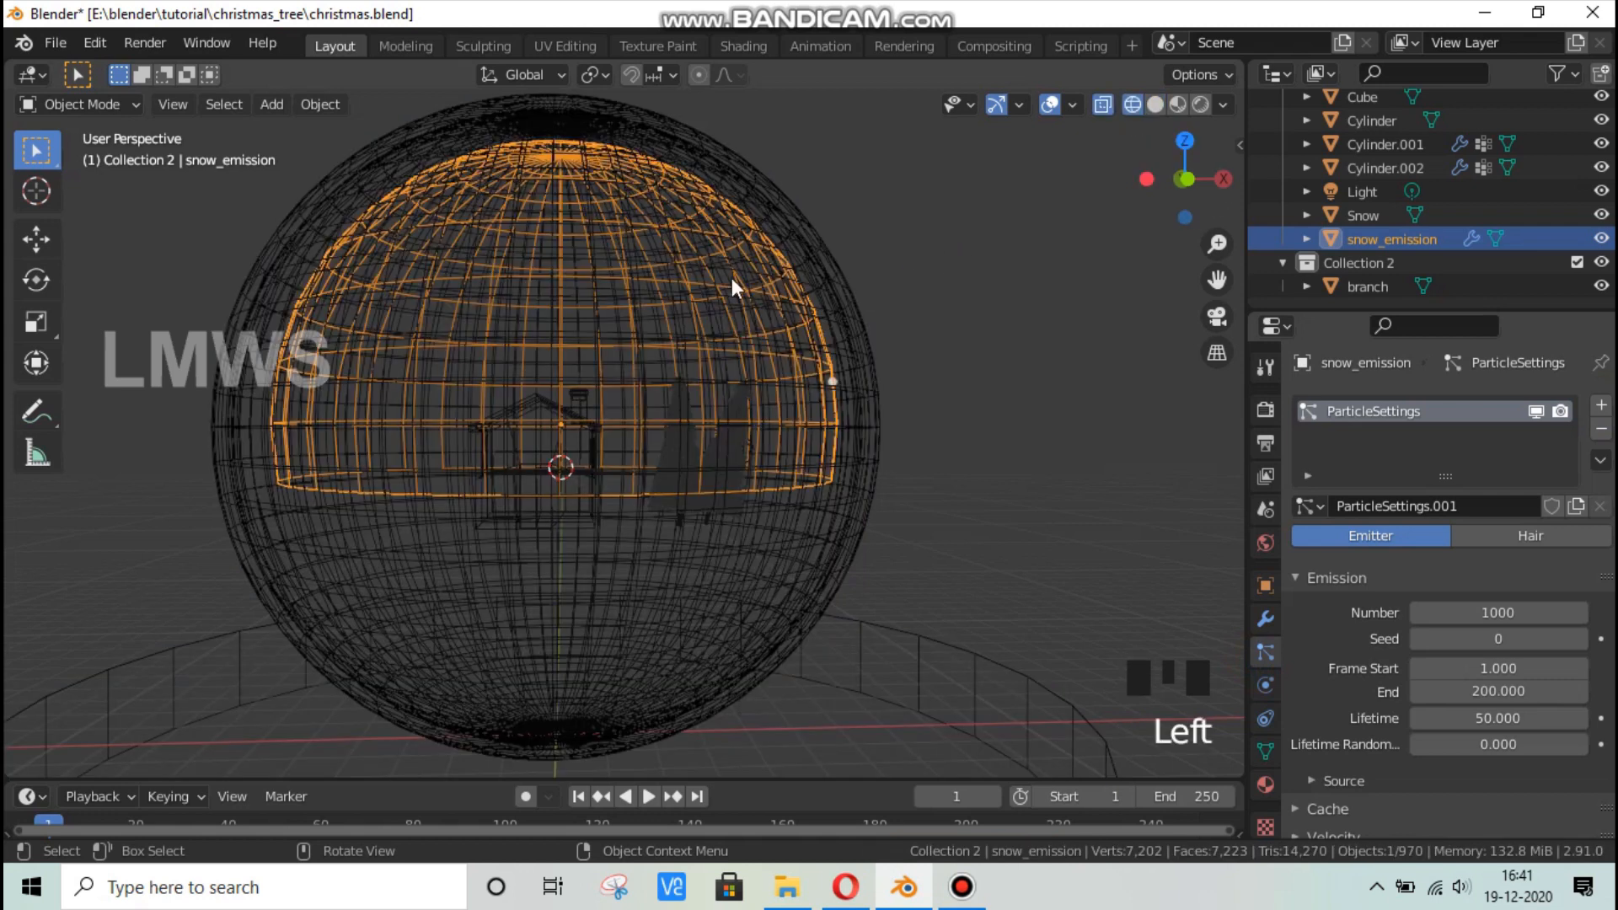
scroll(1424, 519, down, 3)
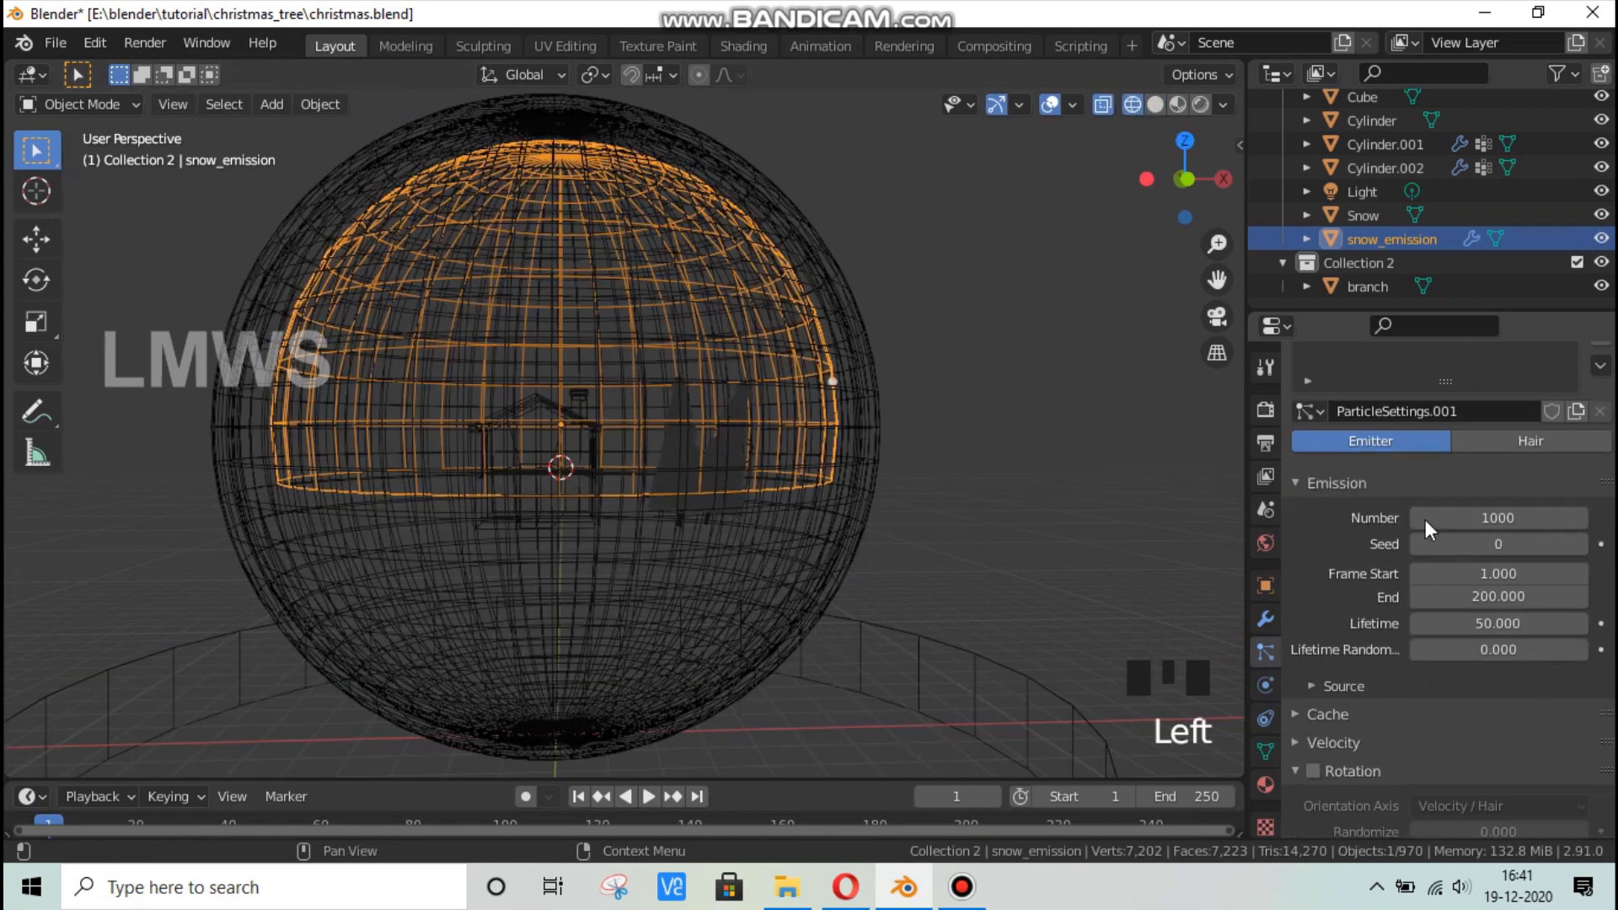
scroll(1361, 564, down, 3)
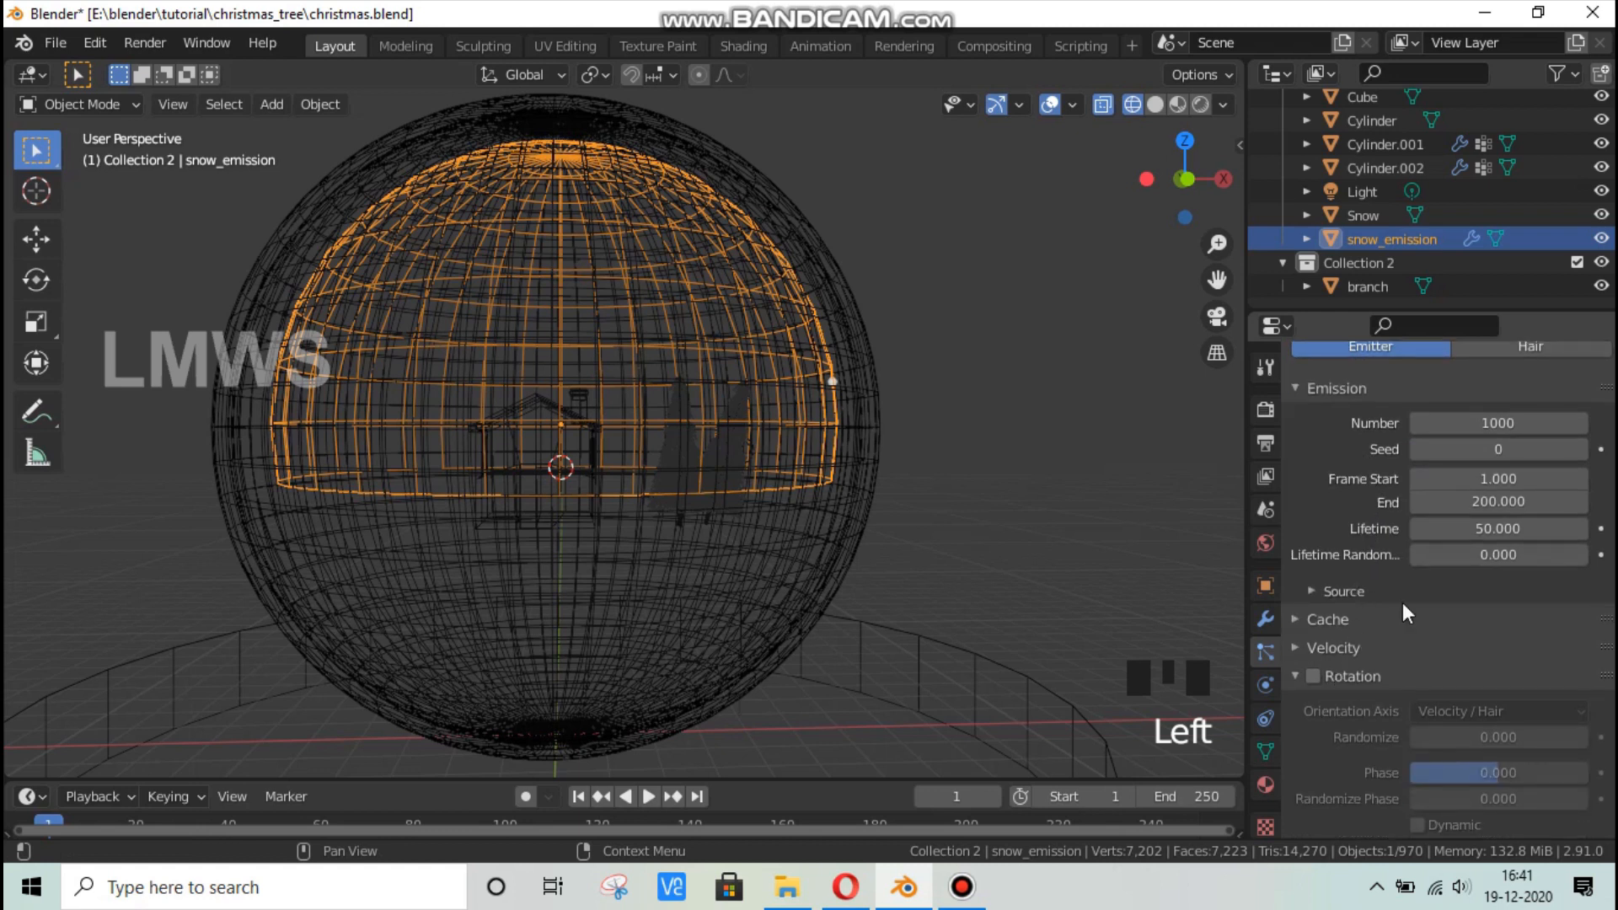
Set the particle emission's end frame to 3 and its lifetime to 1500.
click(1493, 500)
text(5)
key(Return)
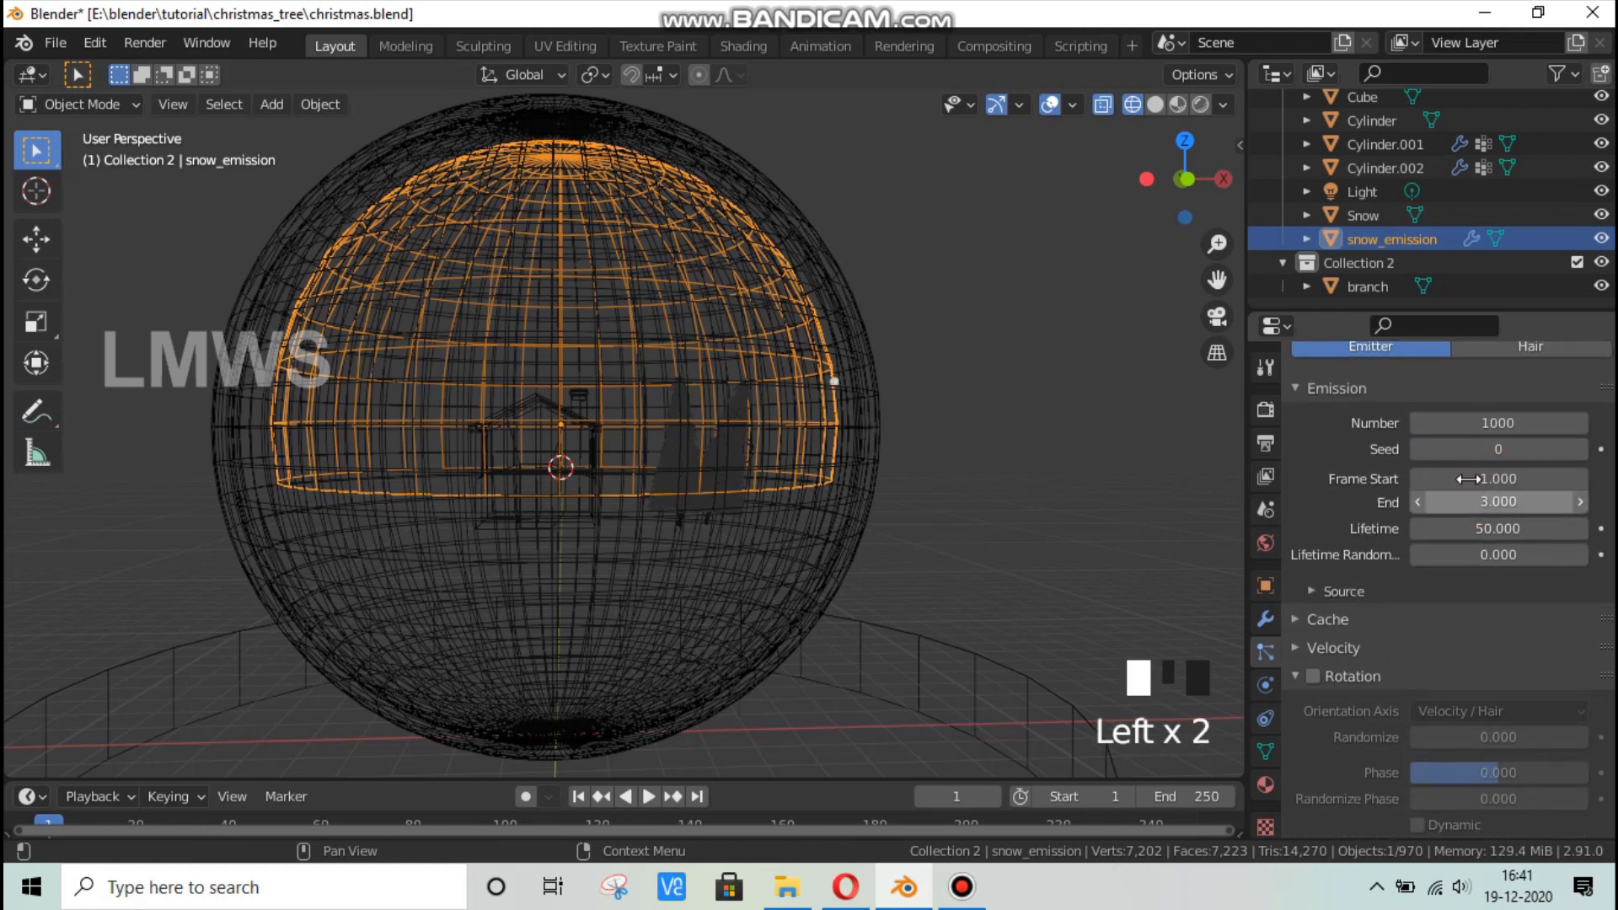
click(1473, 529)
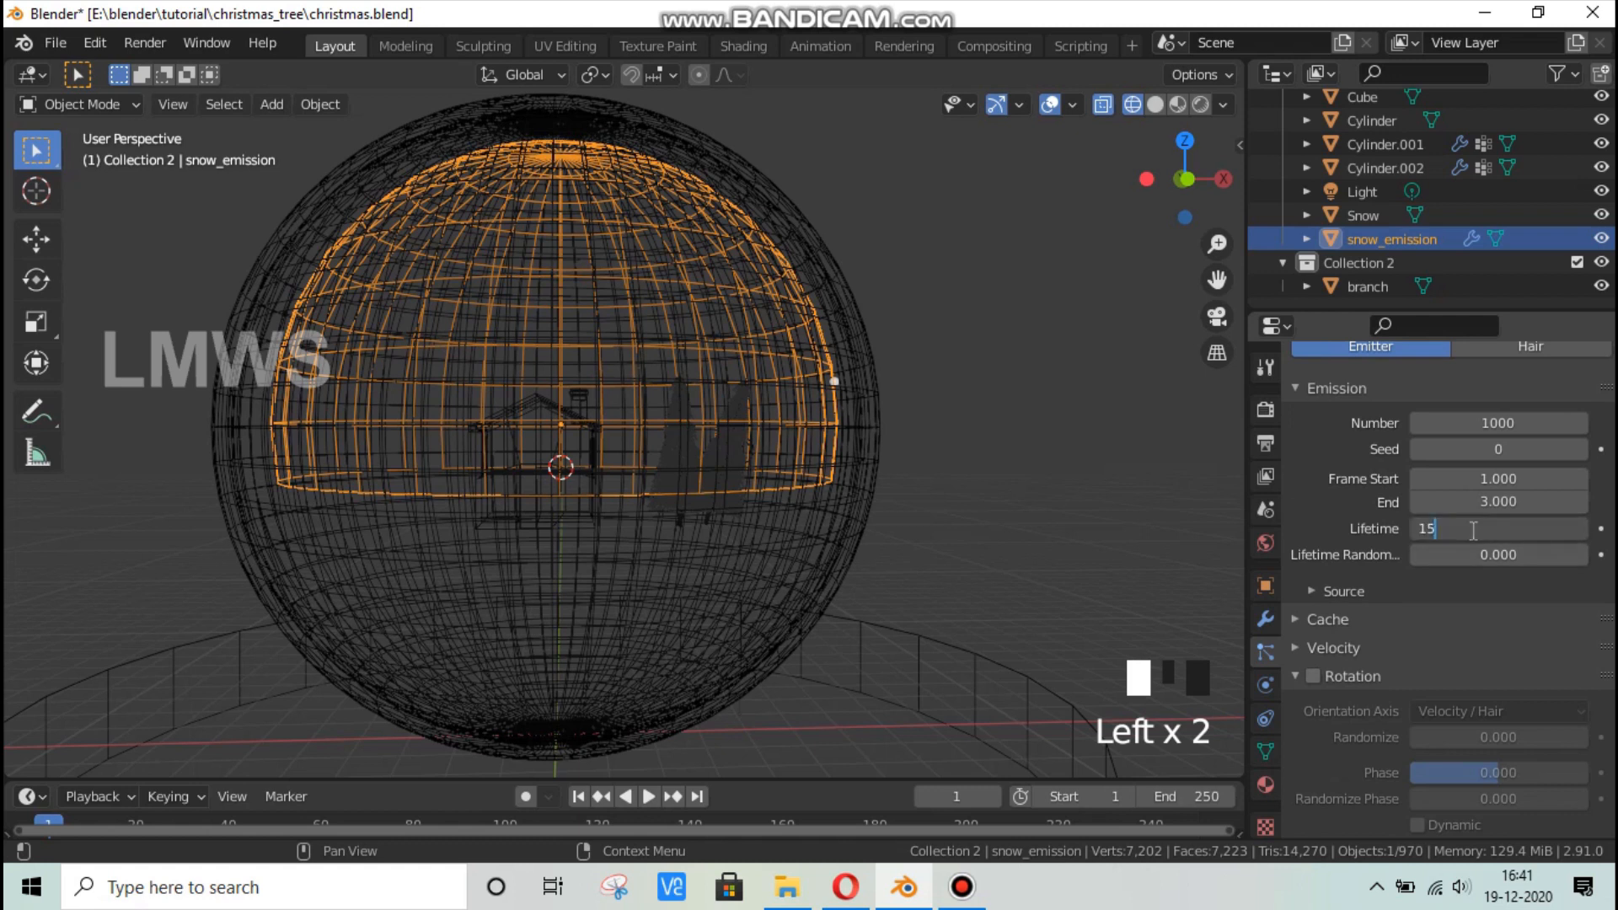
text(1500)
click(1473, 529)
Enable rotation for the particles and collapse the particle system's Render settings.
click(1311, 676)
scroll(1374, 641, down, 4)
scroll(1364, 531, down, 3)
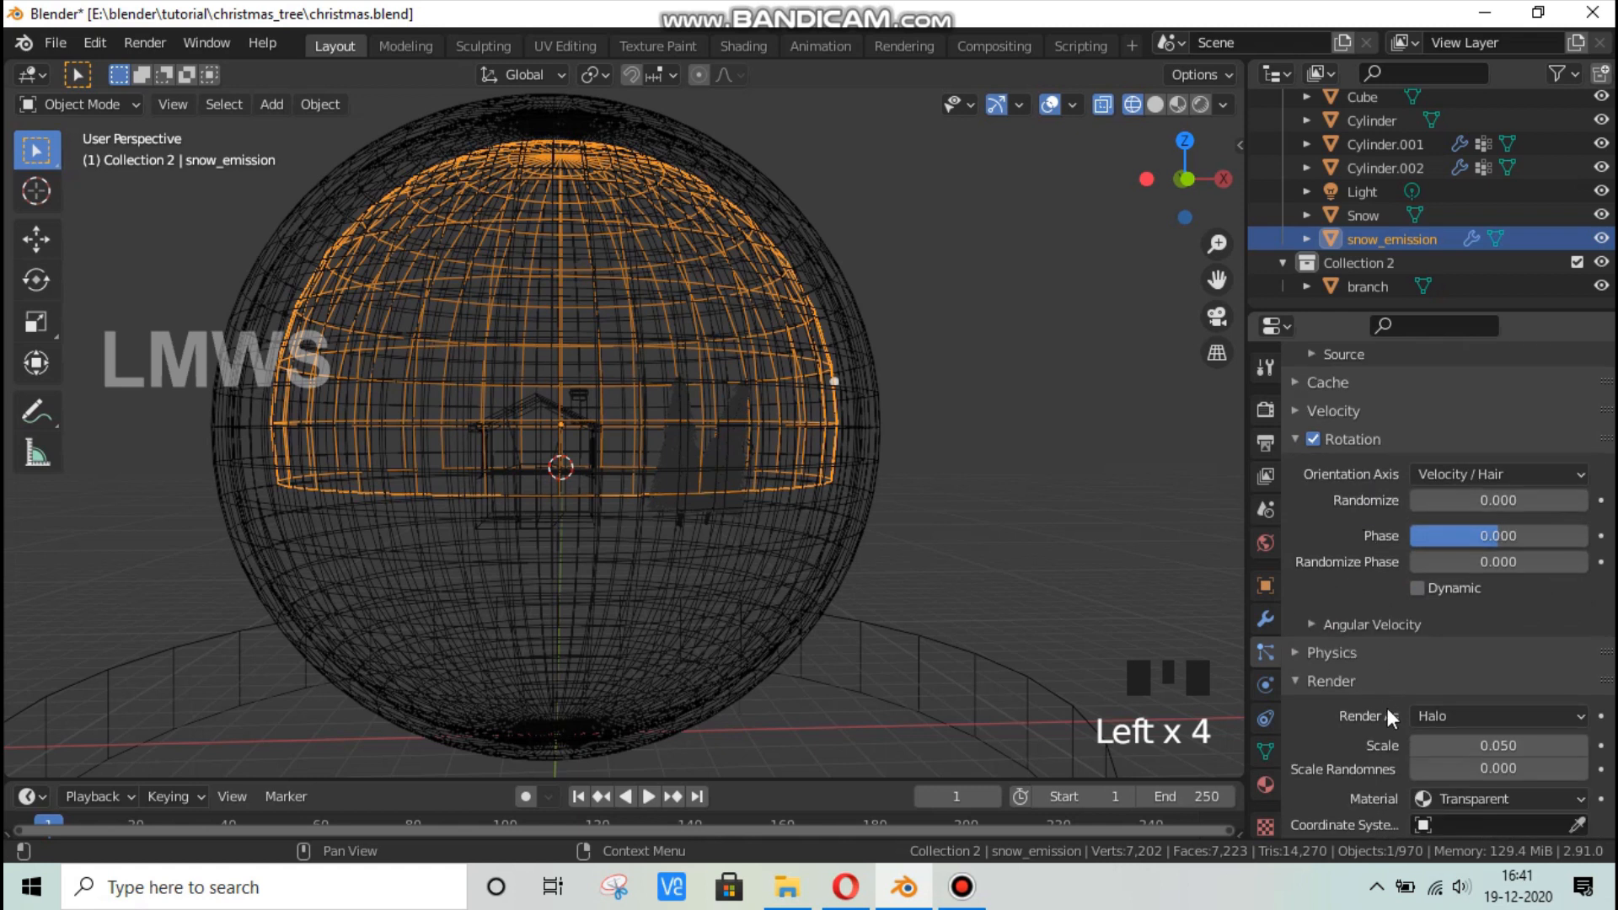
scroll(1377, 792, down, 6)
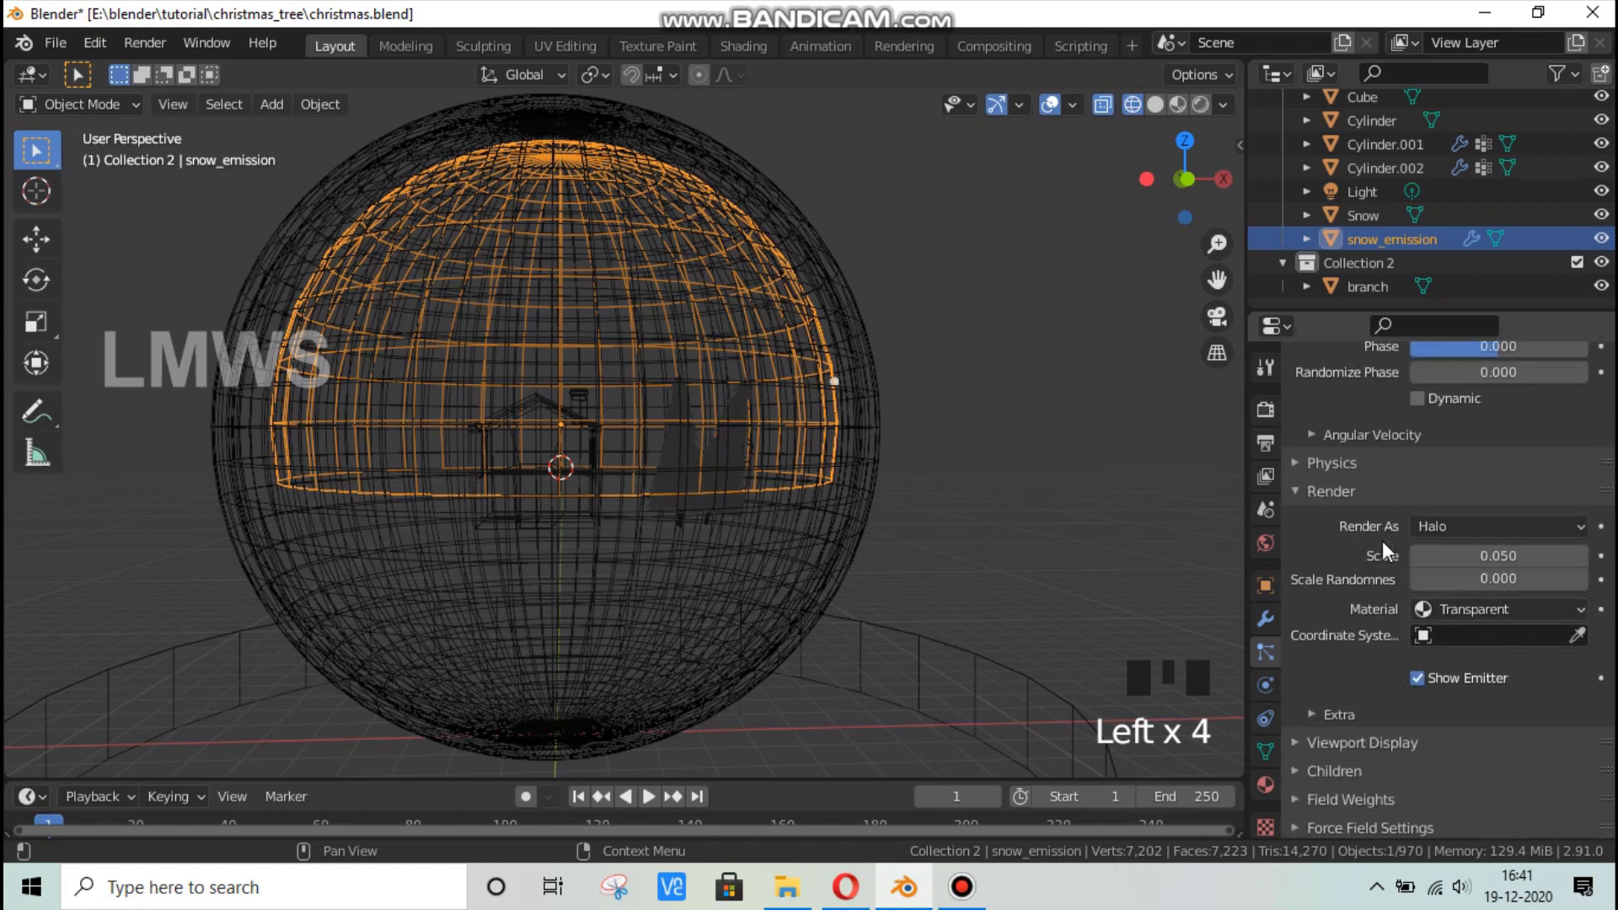
scroll(1377, 564, up, 2)
scroll(1374, 566, down, 2)
click(1343, 491)
click(1357, 630)
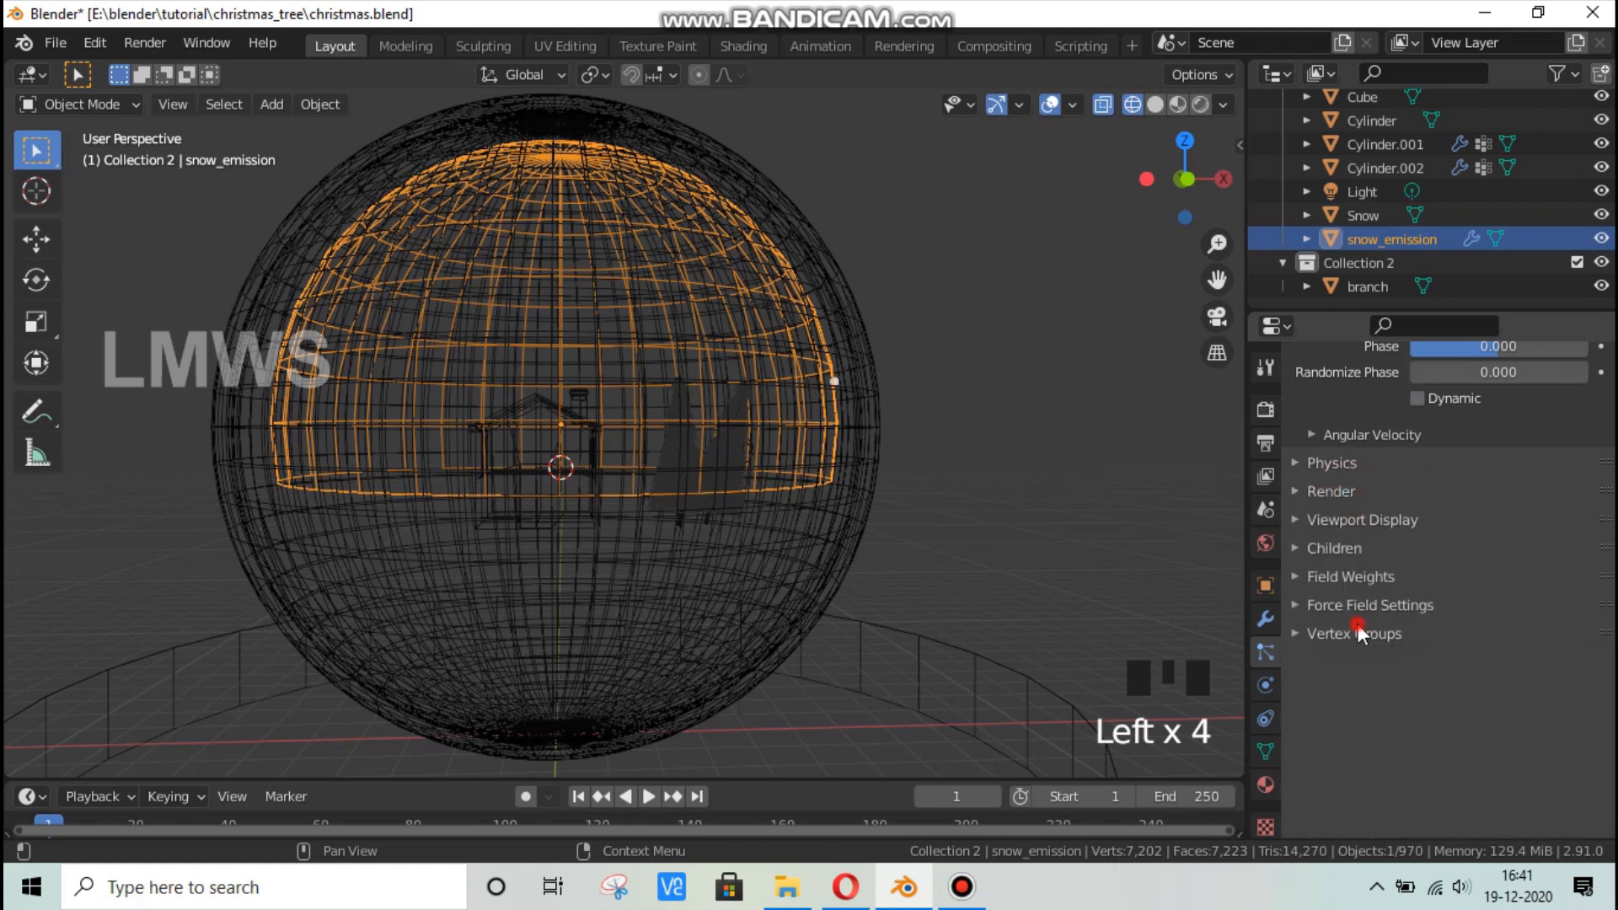
Set the particle system's gravity field weight to 0.
click(1353, 713)
scroll(1413, 698, down, 4)
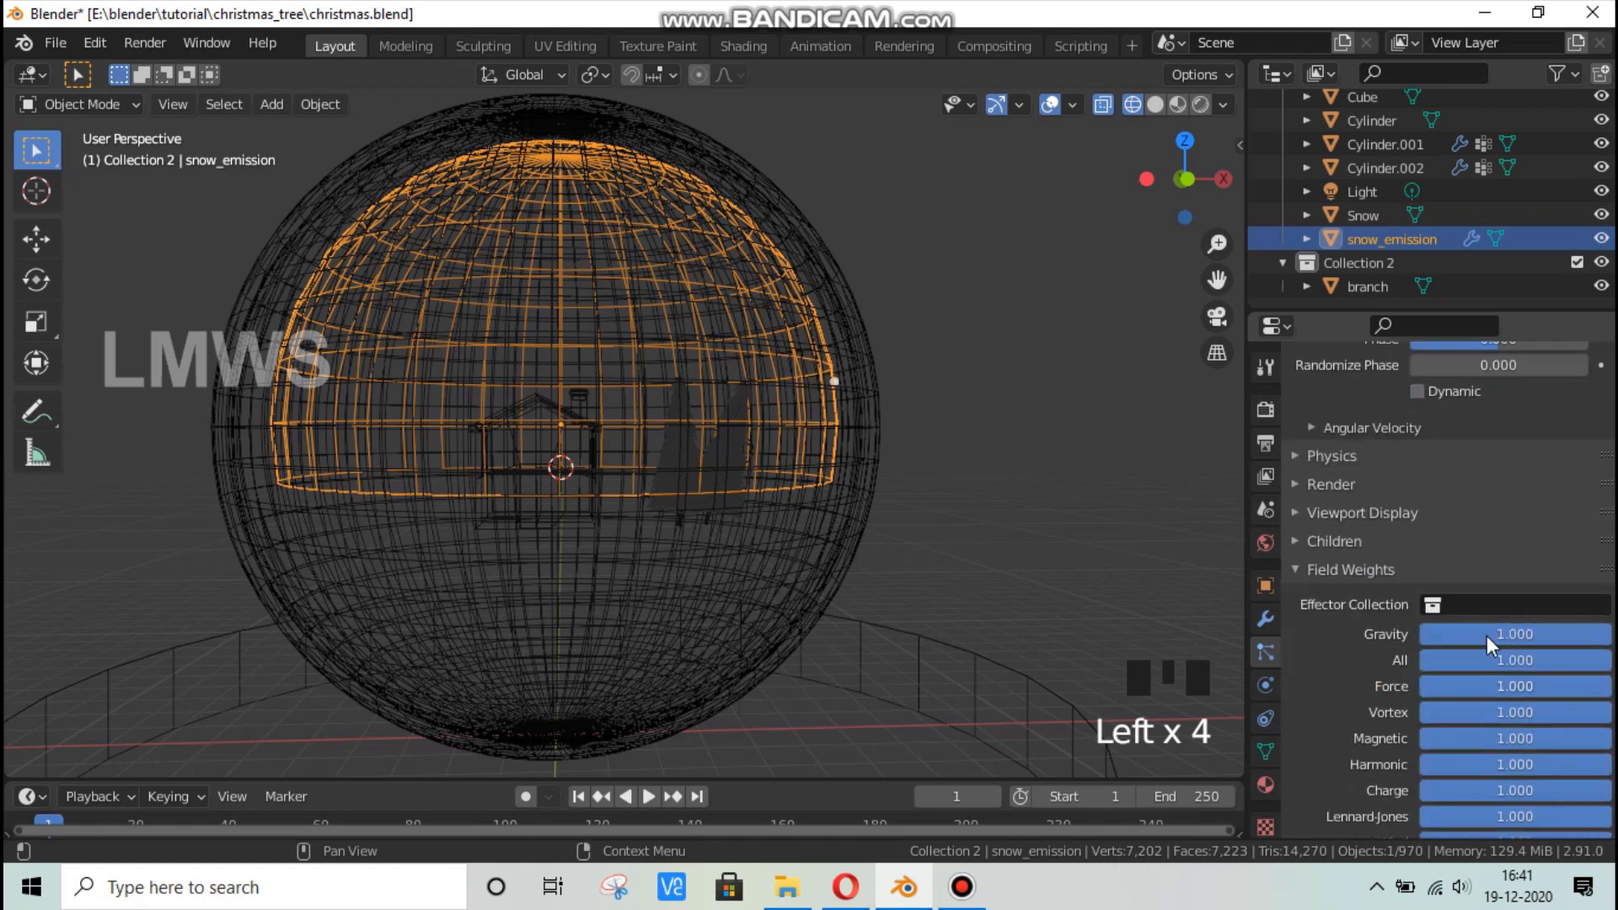
click(1488, 635)
click(1488, 635)
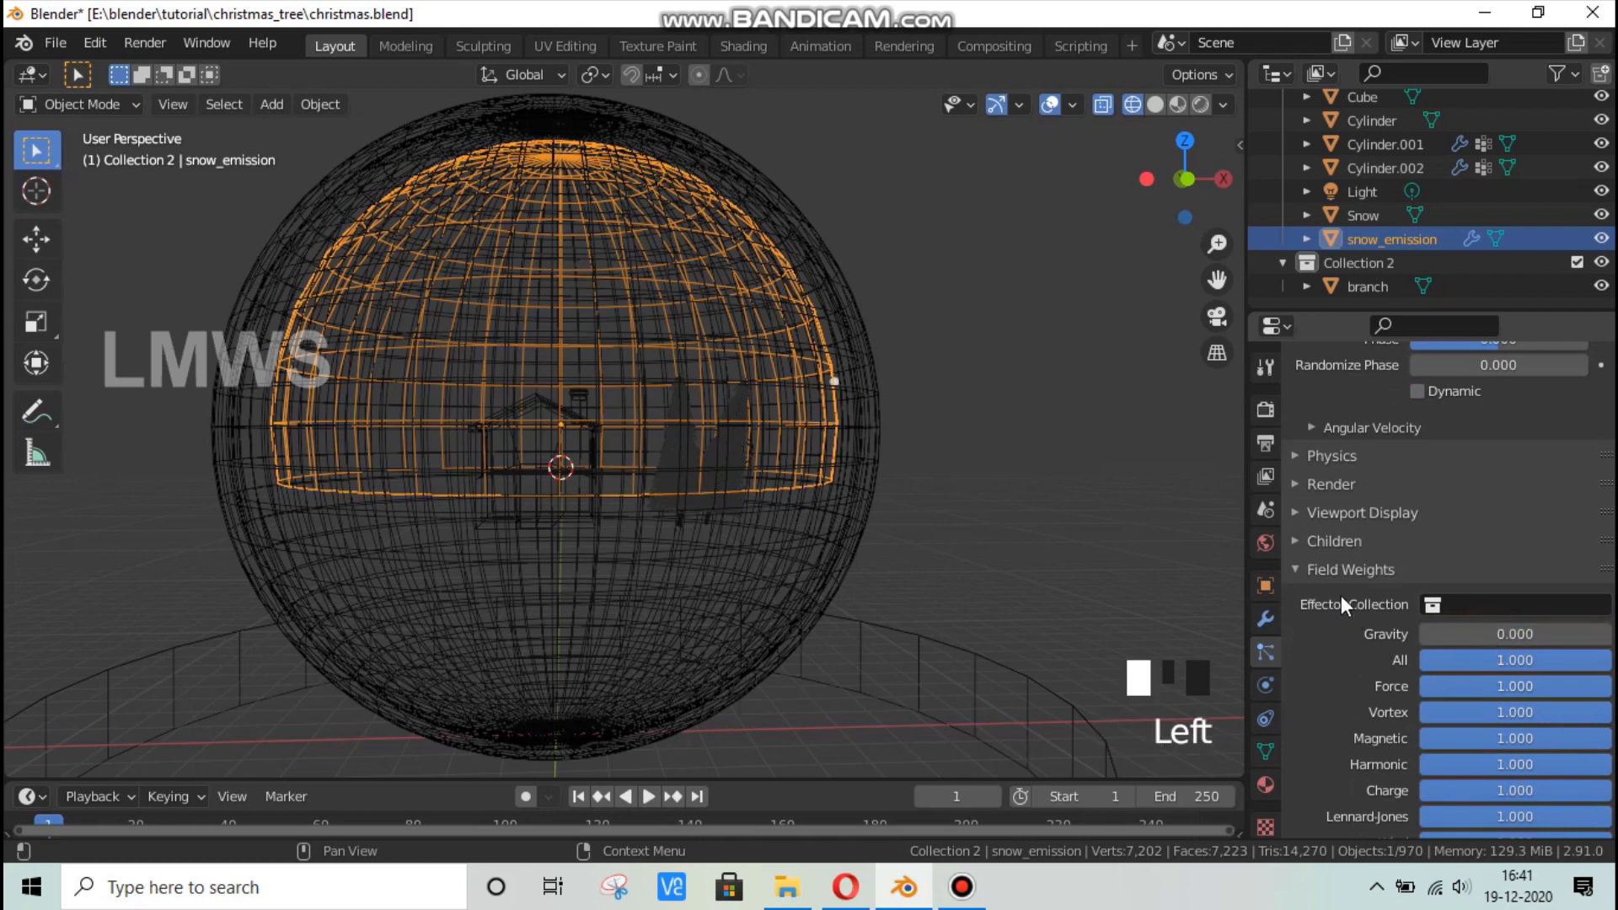
click(1365, 569)
Save the file and switch the viewport back to solid shading.
key(ctrl+s)
click(1156, 104)
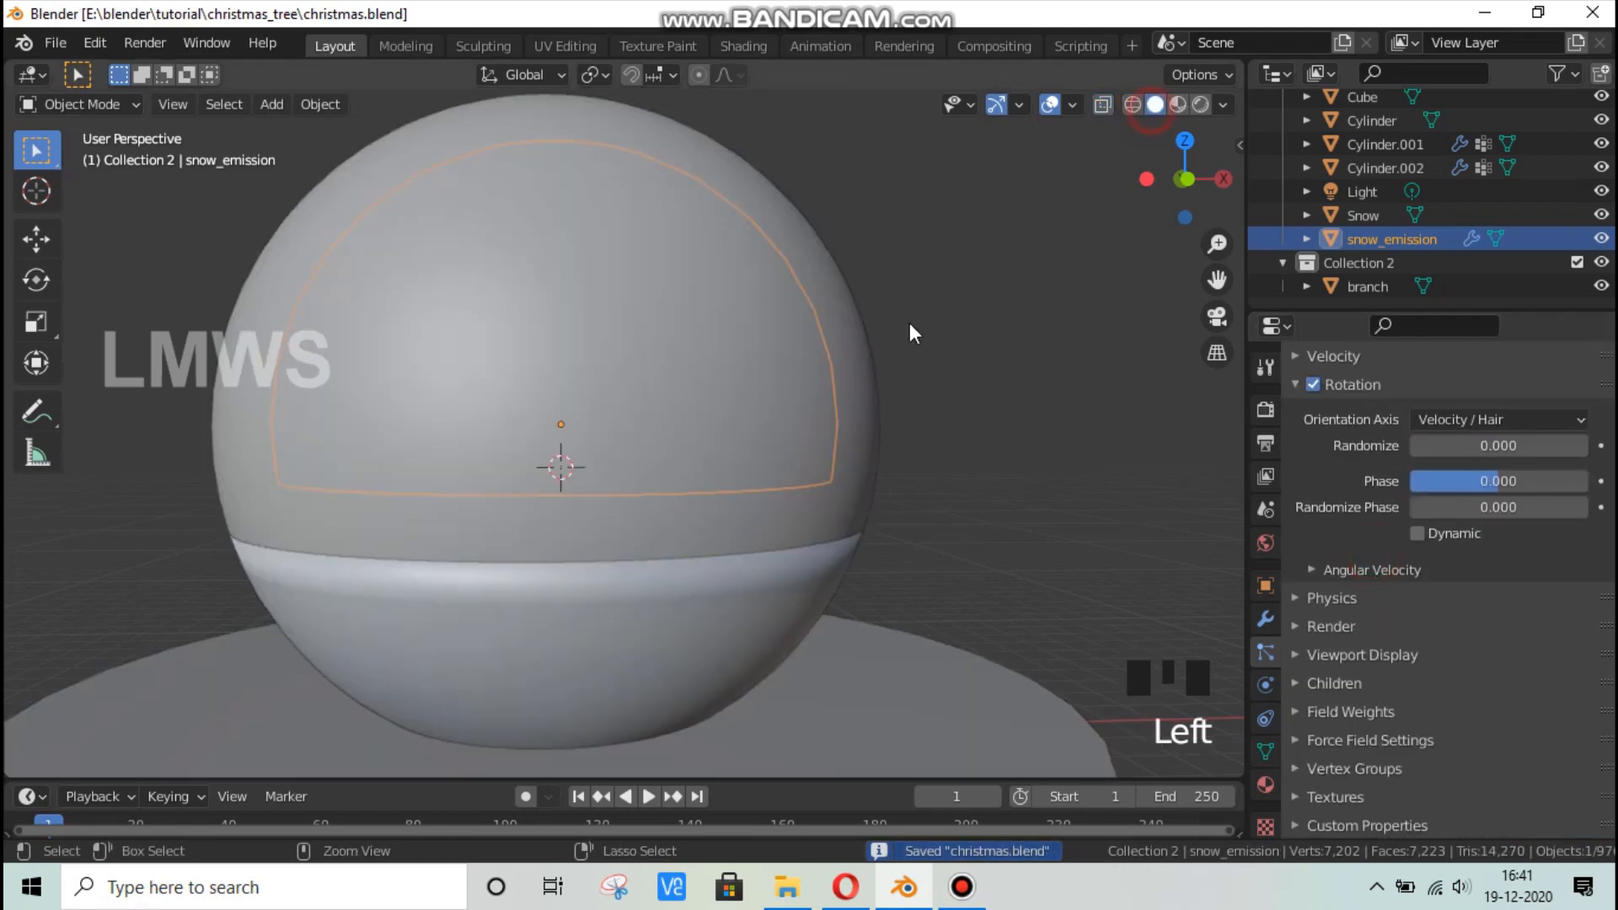
middle_drag(674, 389, 908, 716)
Switch to the Opera browser and search Google Images for "snow flakes png transparent".
key(alt+Tab)
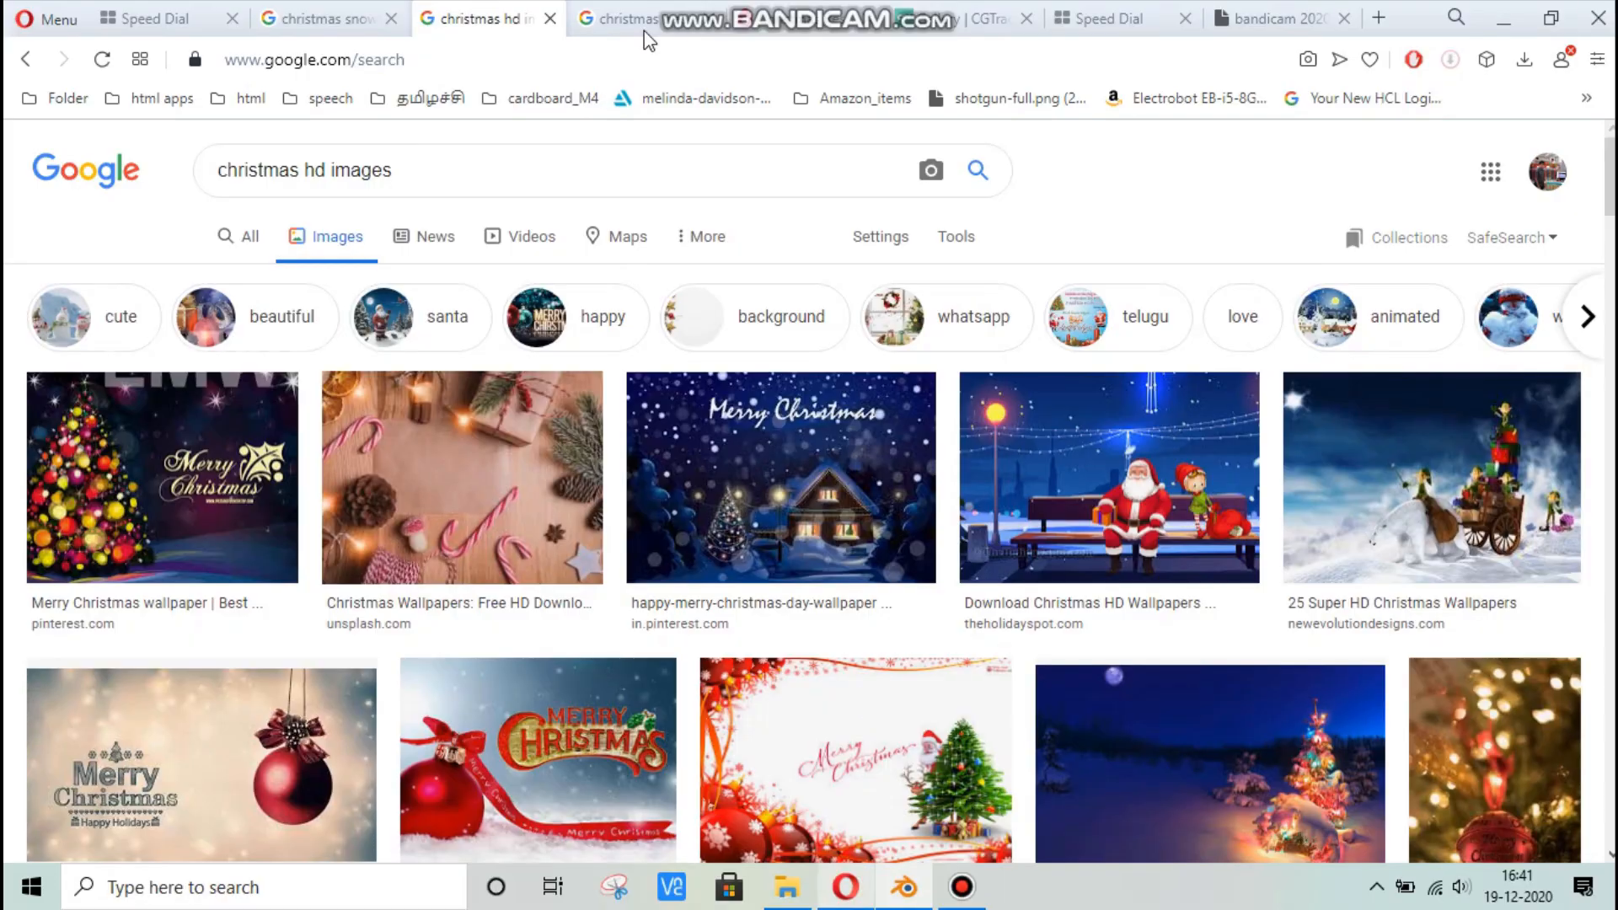
triple_click(661, 169)
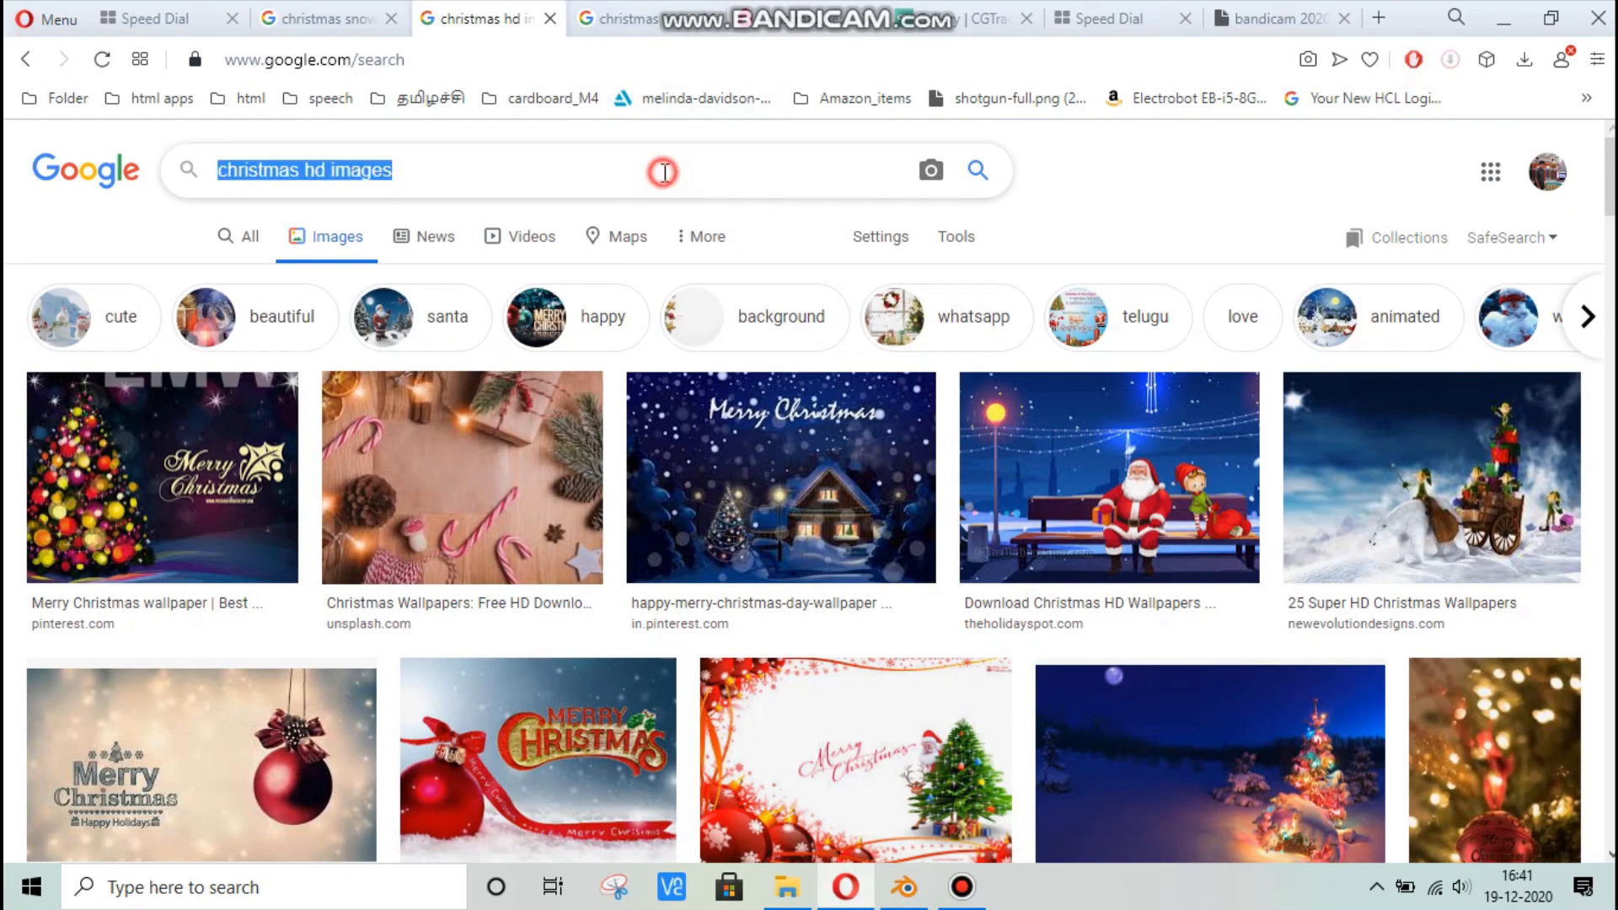
text(snow flakes)
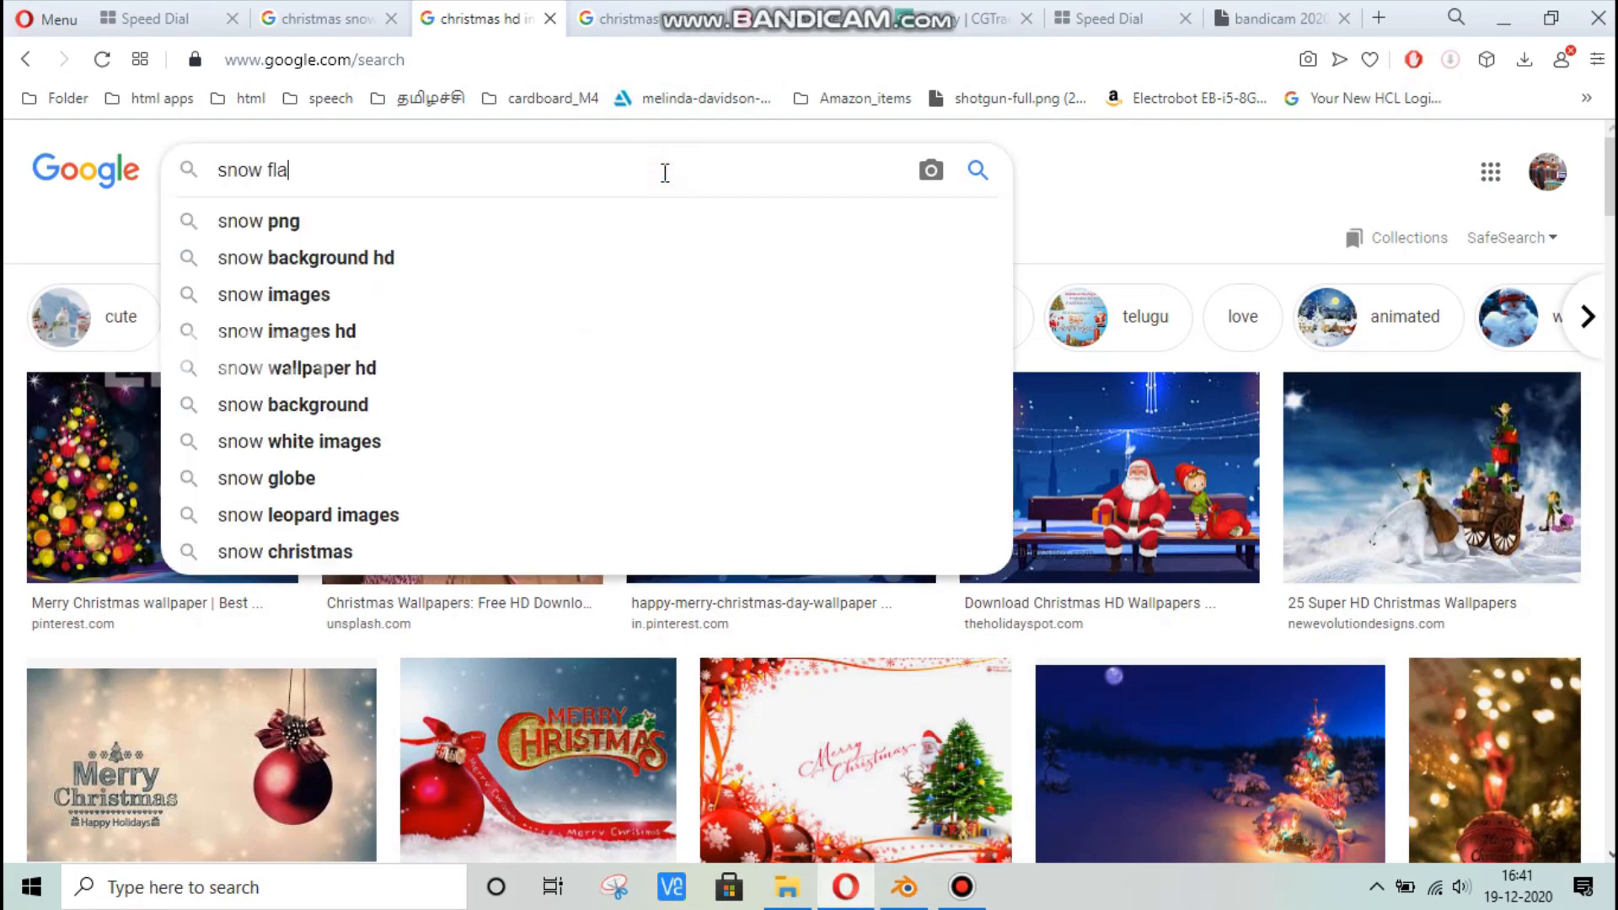
key(Down)
key(Down)
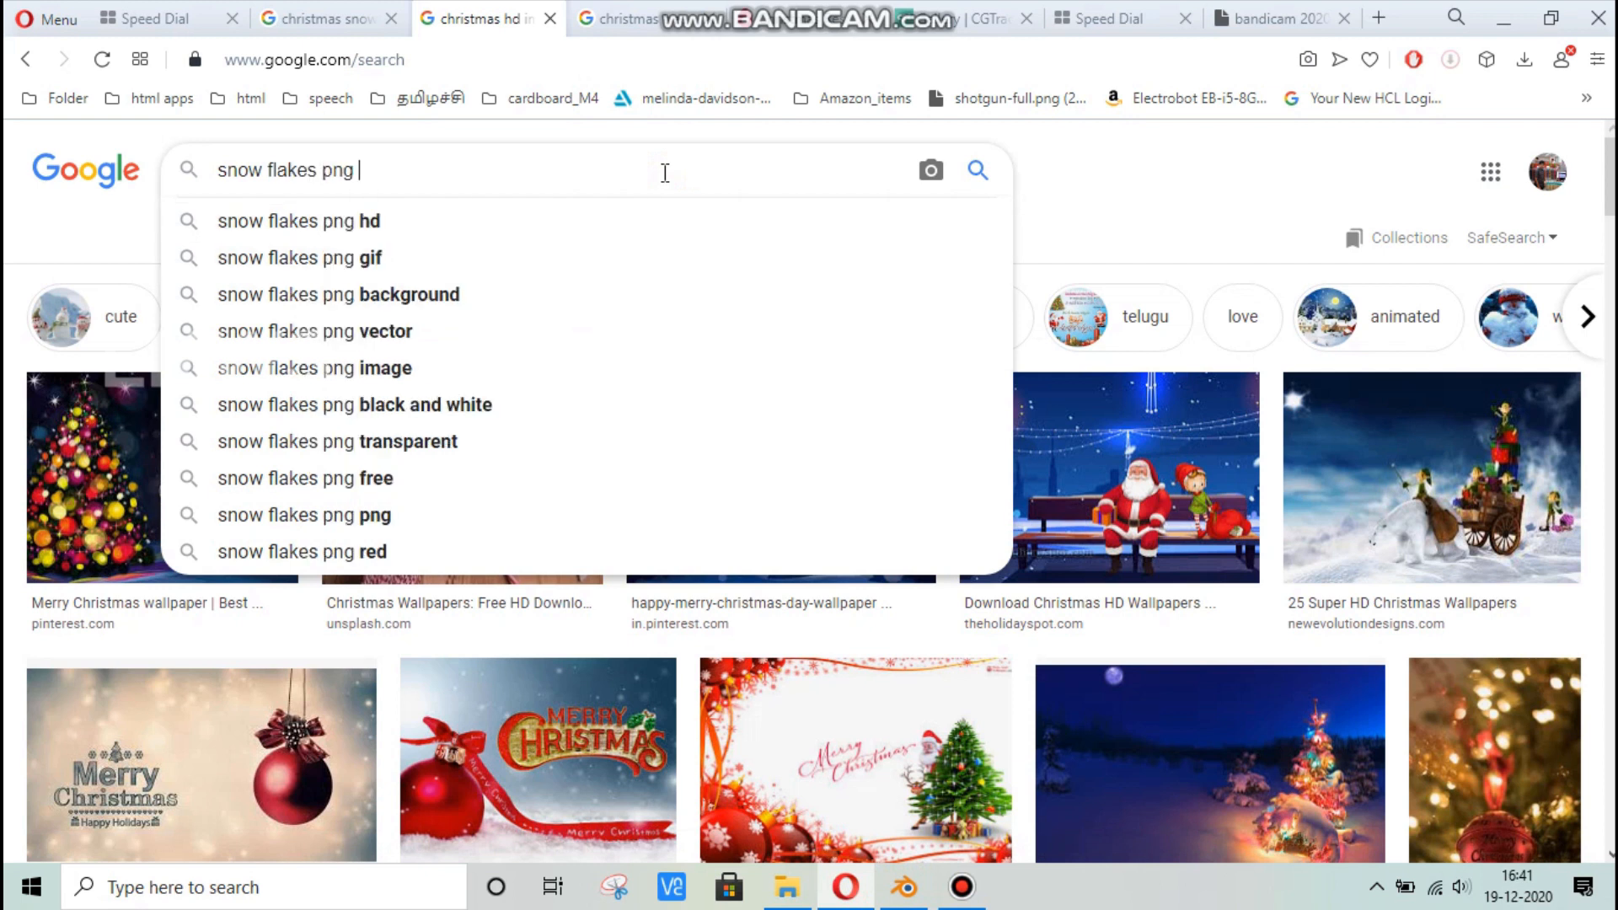
key(Down)
key(Down)
key(Down)
key(Down)
key(Down)
key(Down)
key(Down)
key(Return)
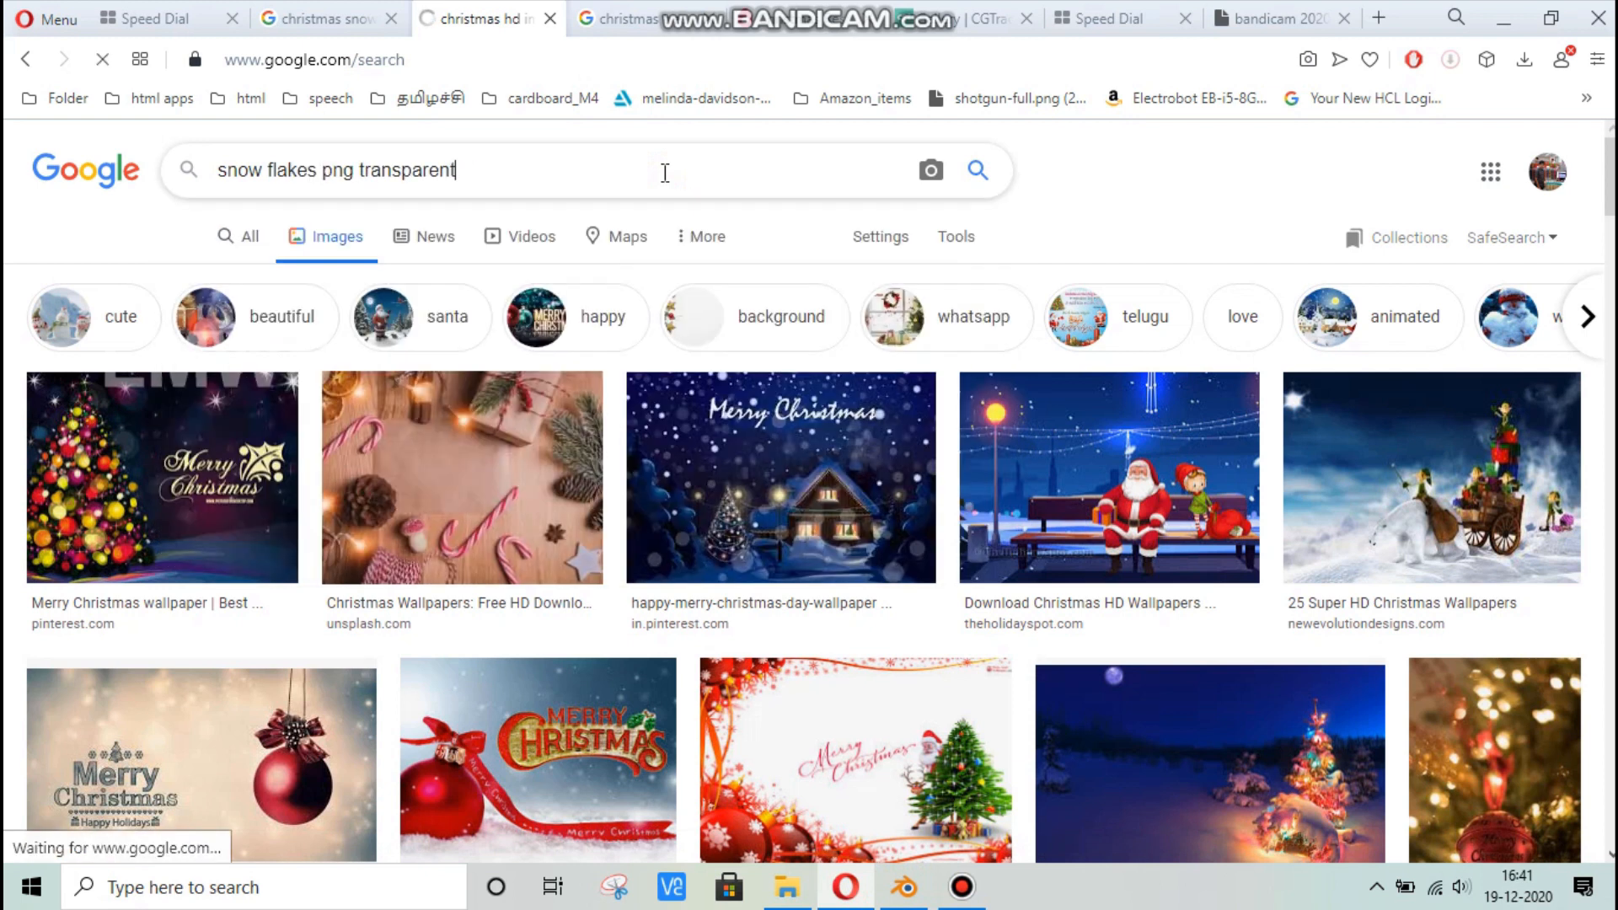
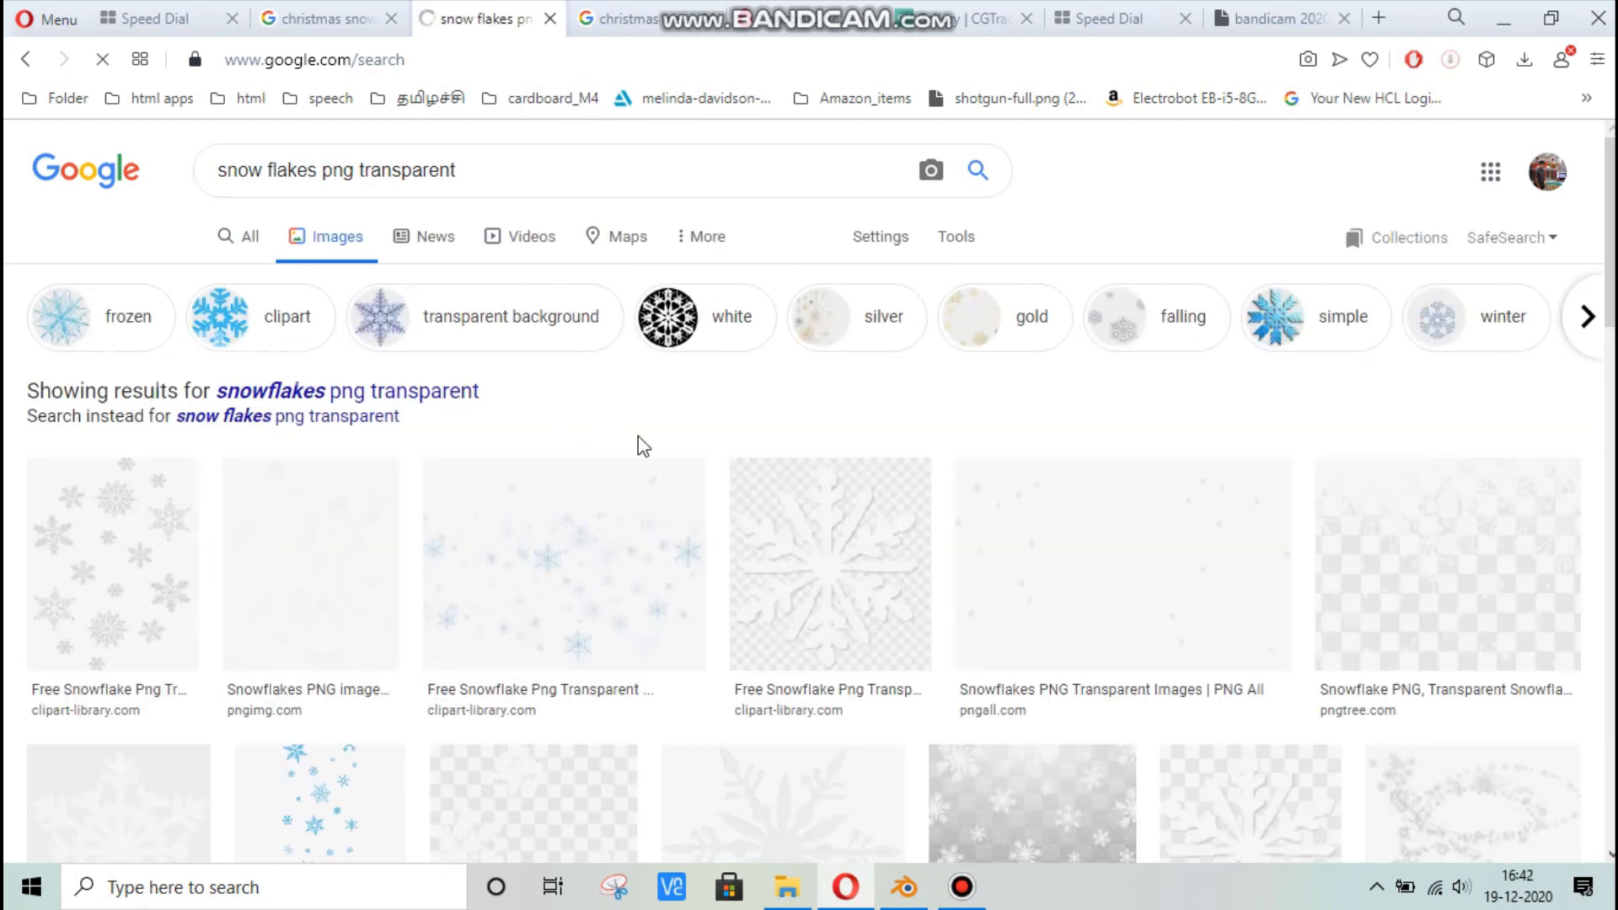
click(962, 887)
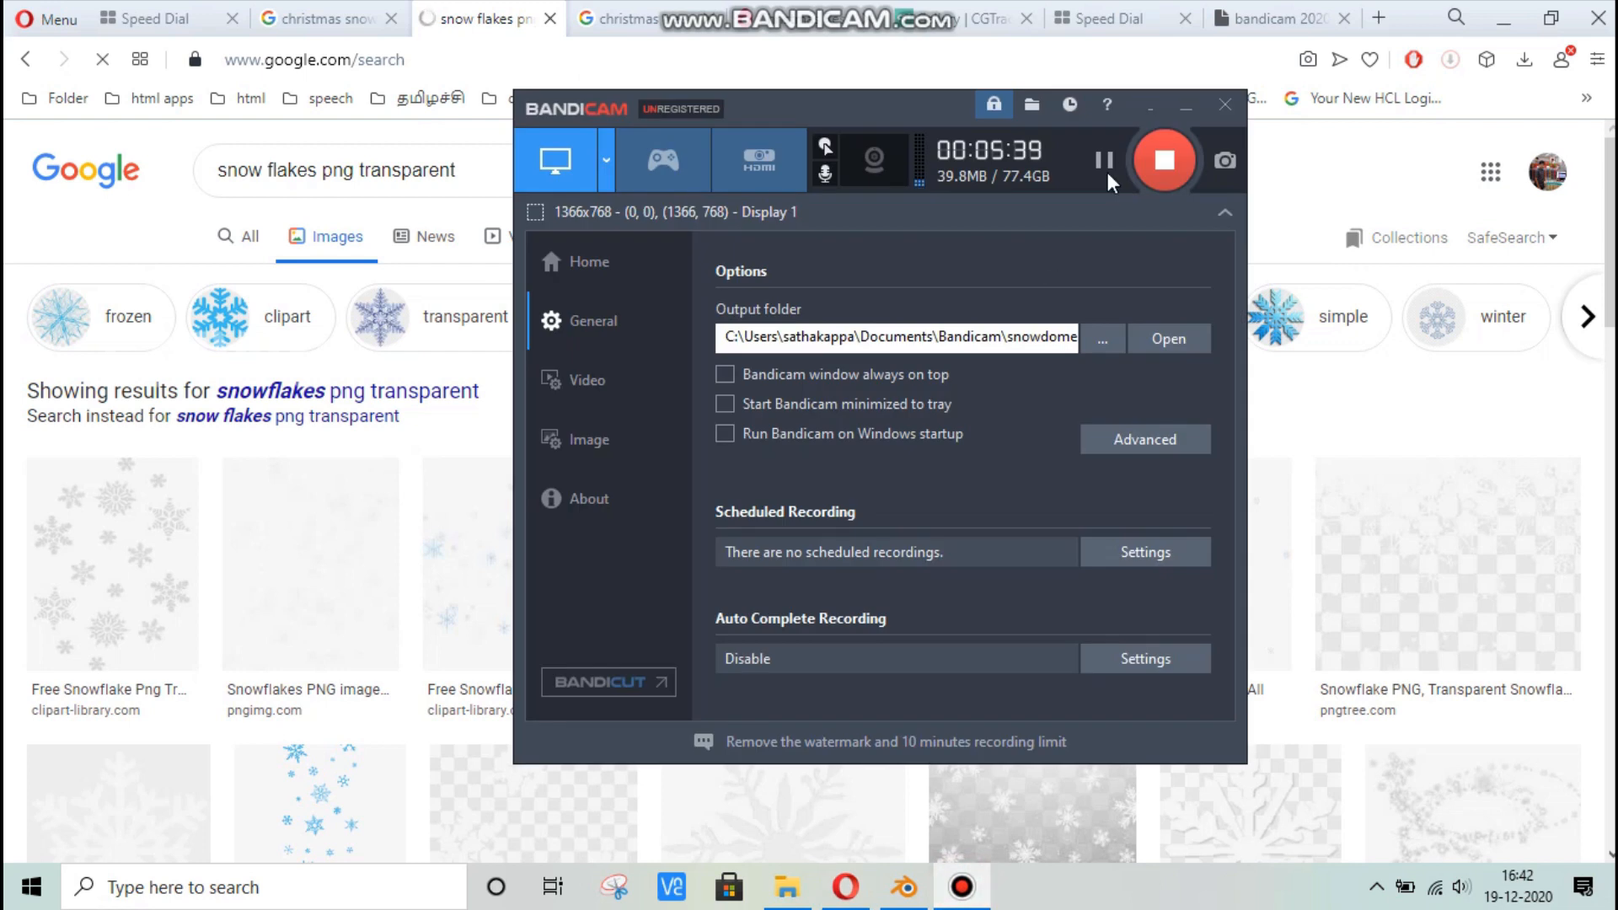
Examine the enlarged hexagonal snowflake picture in the Opera image results as a modelling reference.
click(1104, 160)
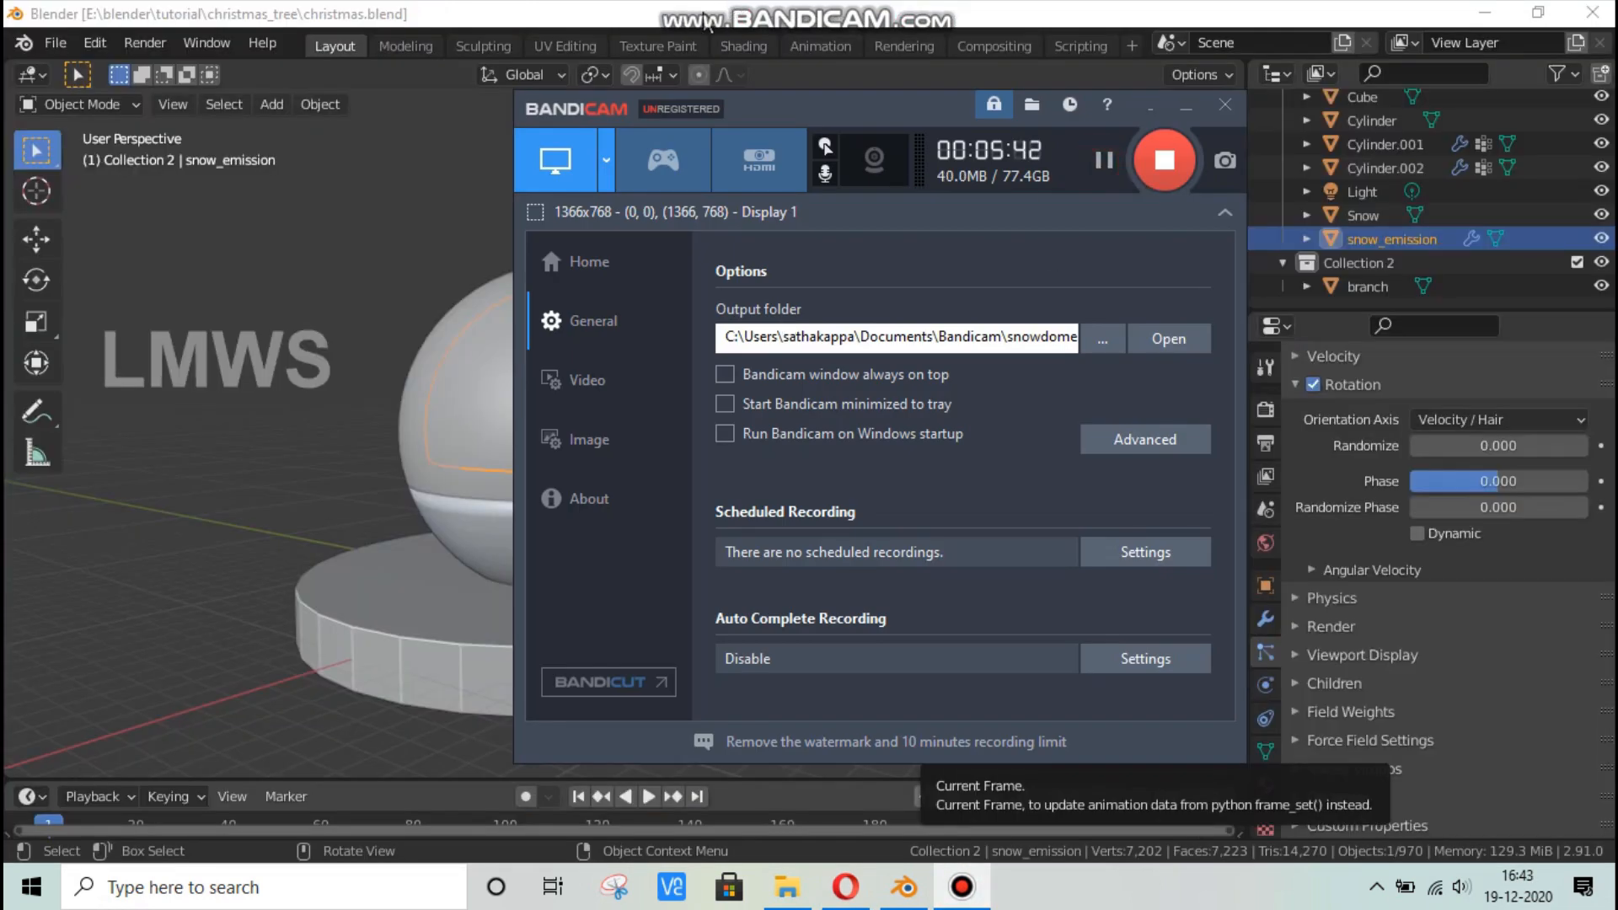
click(861, 881)
scroll(1077, 528, up, 7)
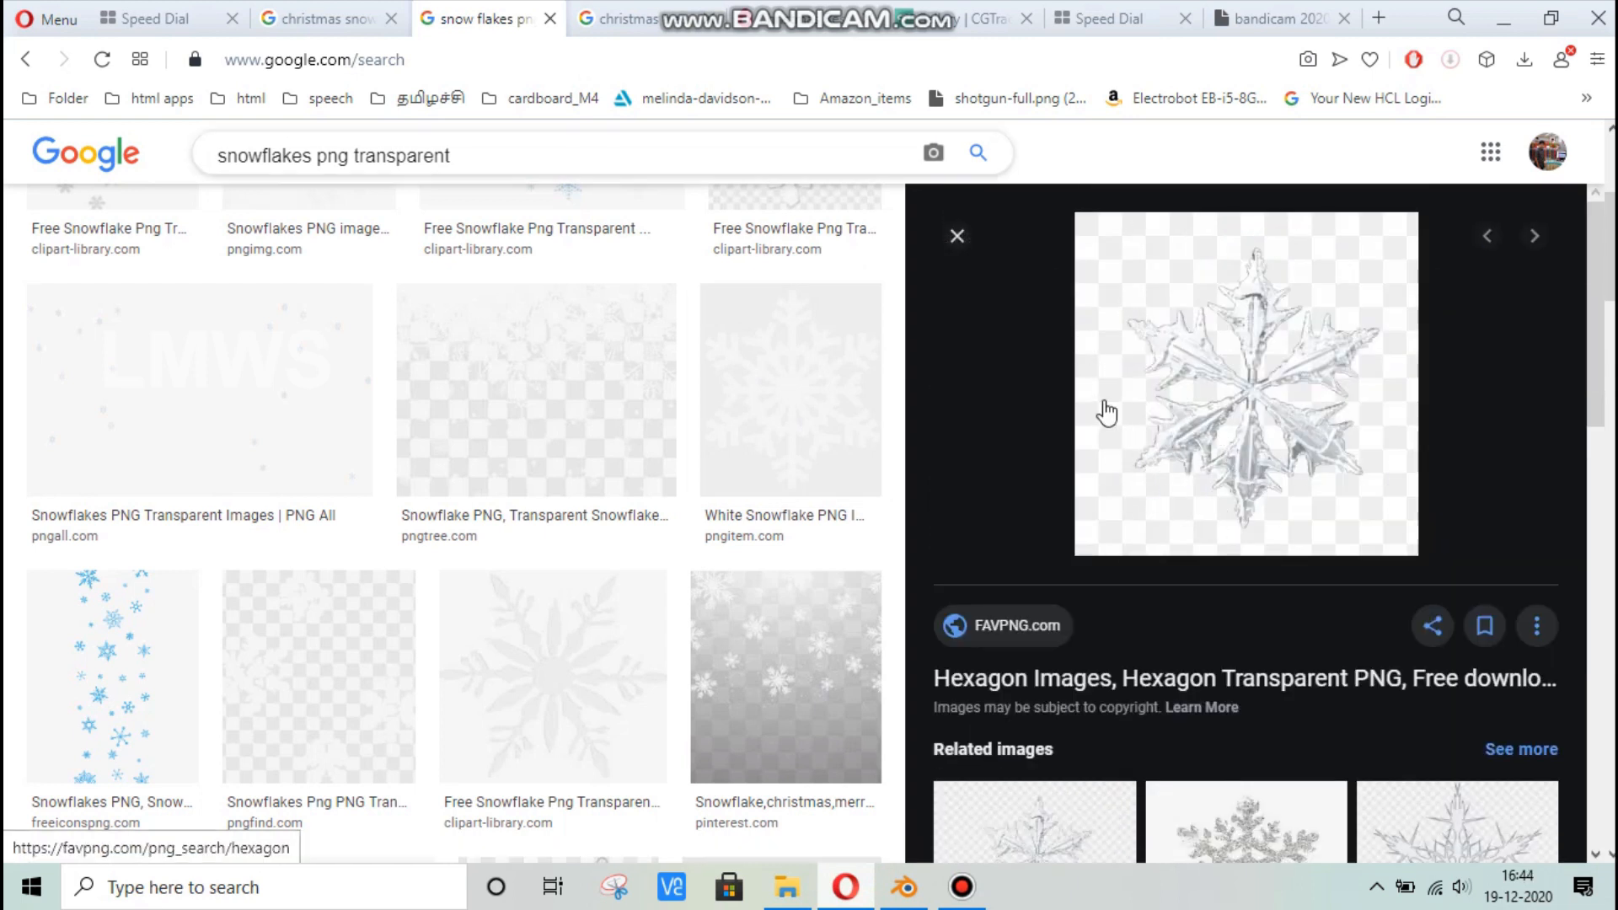
Switch back to Blender, then collapse and hide both Collection and Collection 2.
click(904, 886)
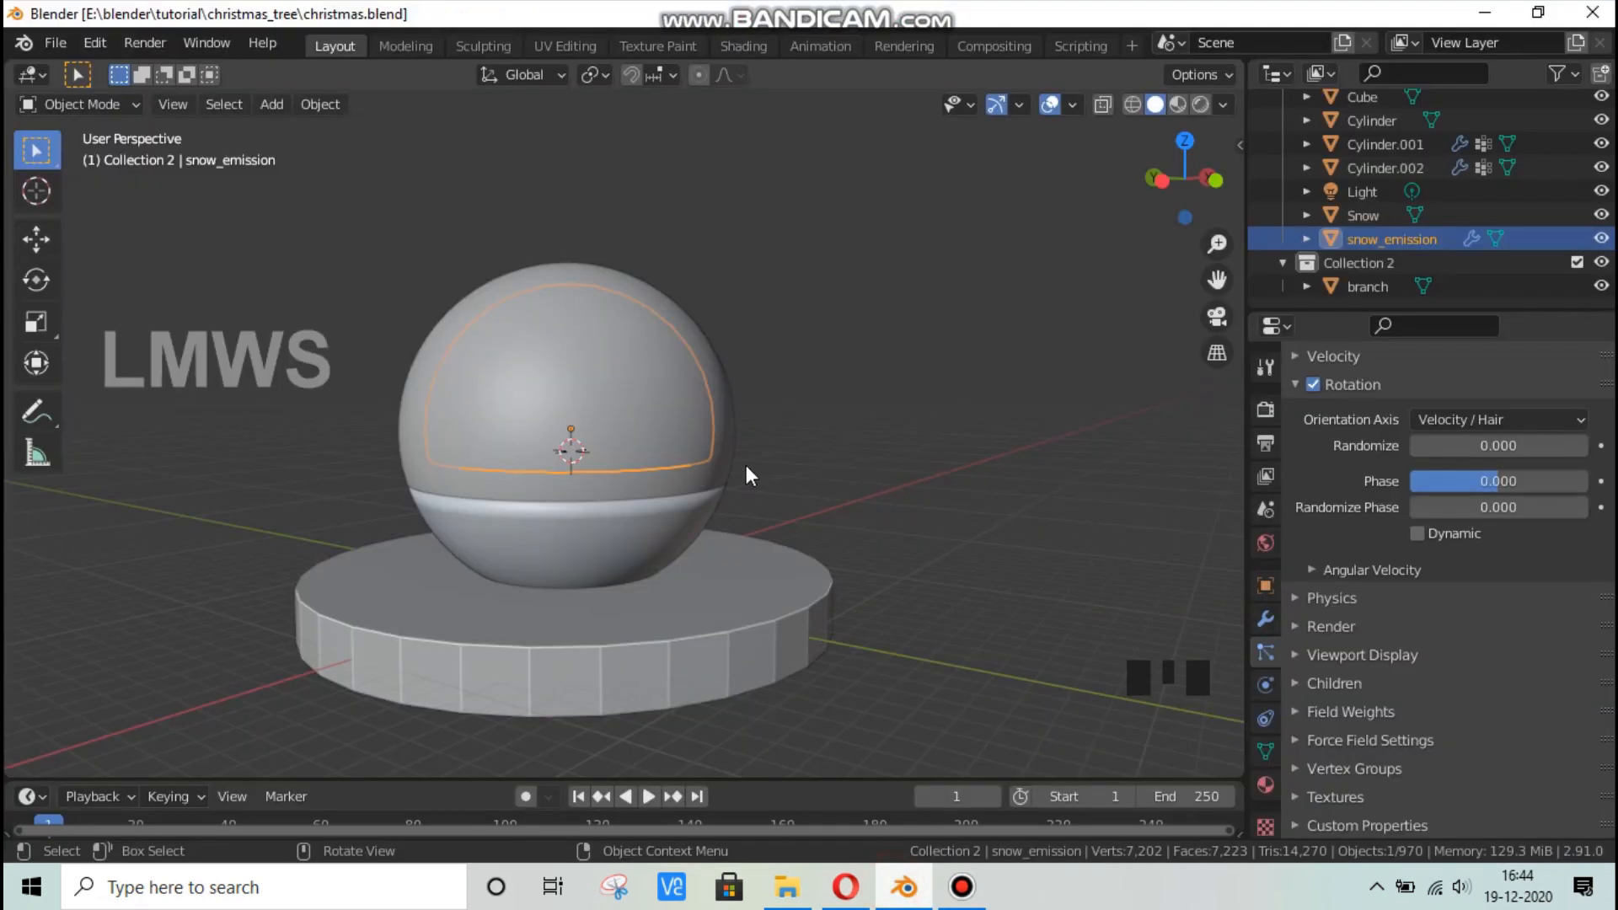
scroll(1390, 202, up, 5)
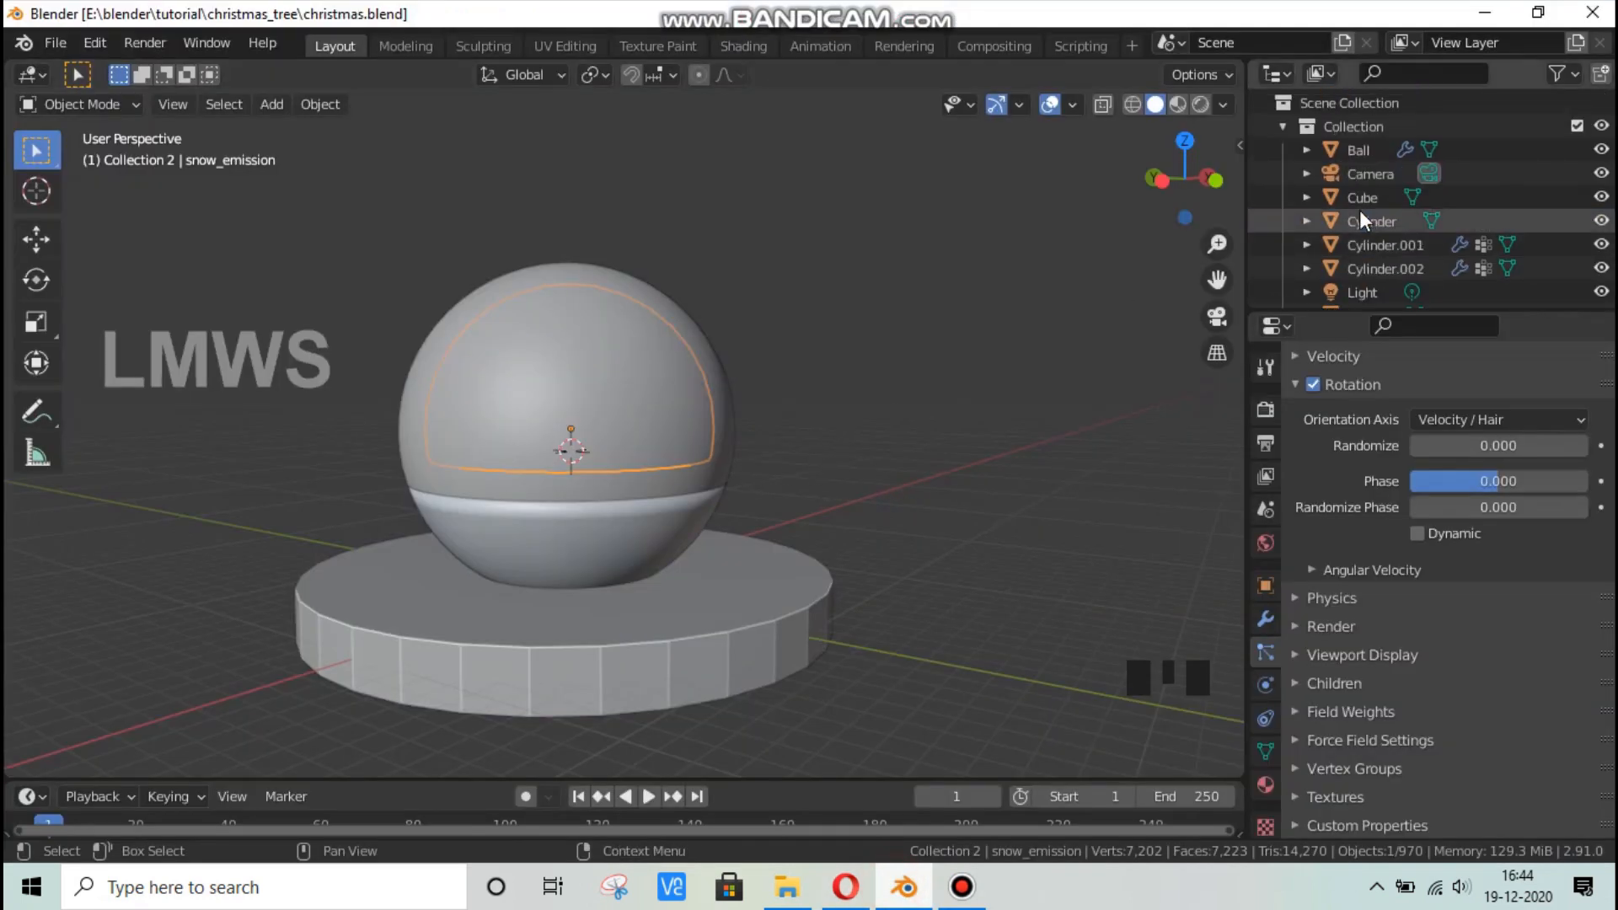
click(1282, 127)
click(1283, 151)
click(1602, 127)
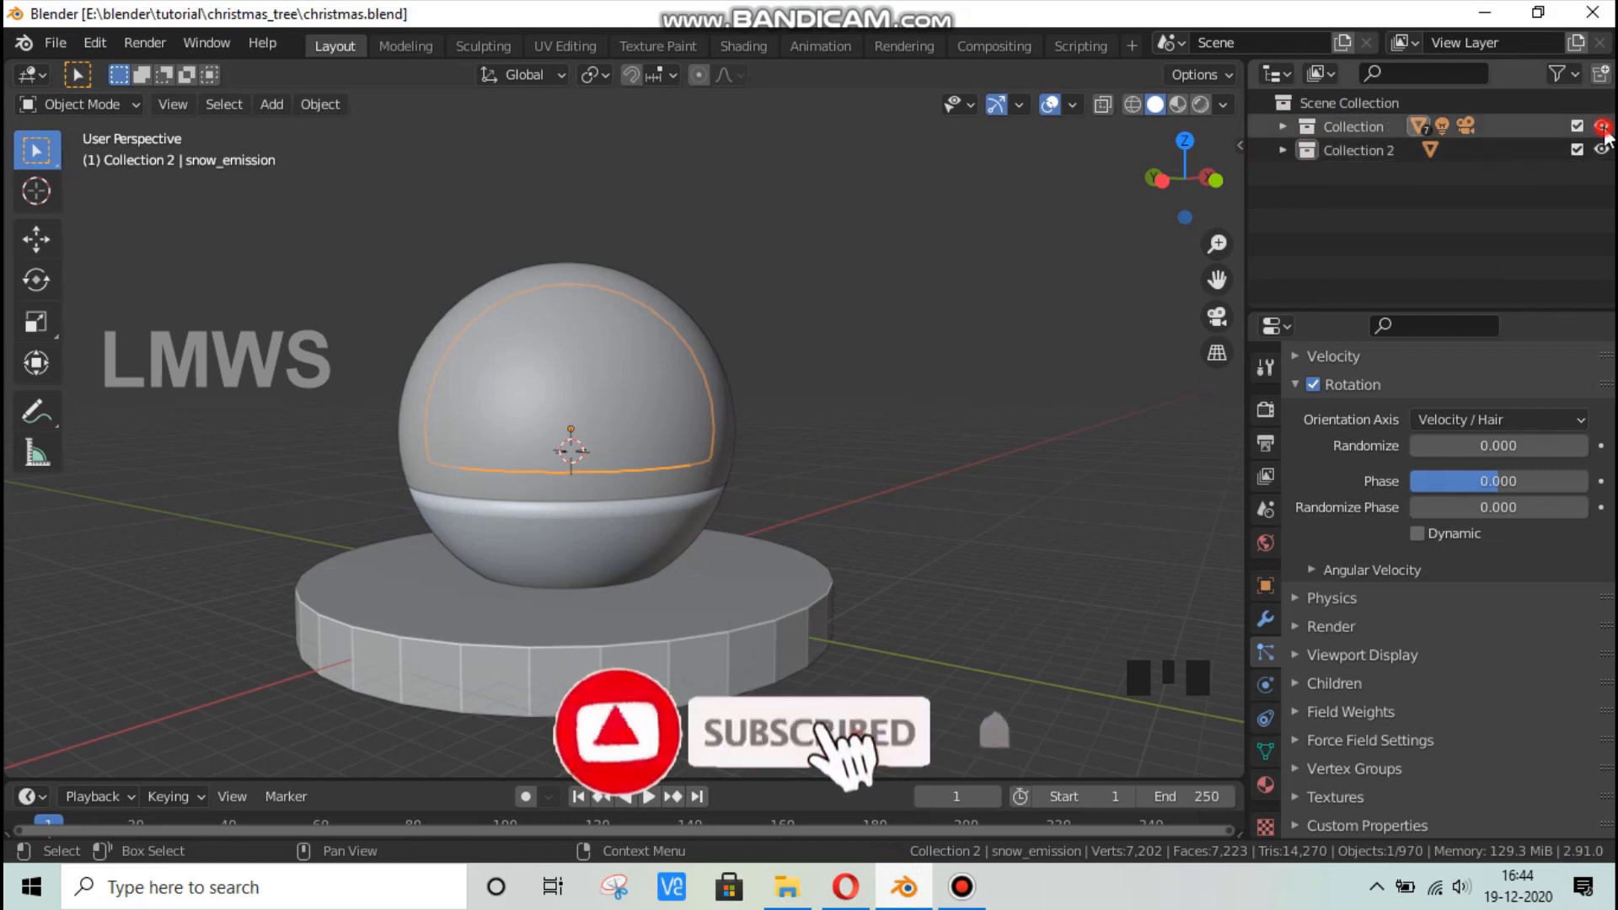
click(1601, 150)
Create a new collection in the scene and rename it "flakes".
right_click(1432, 203)
click(1466, 206)
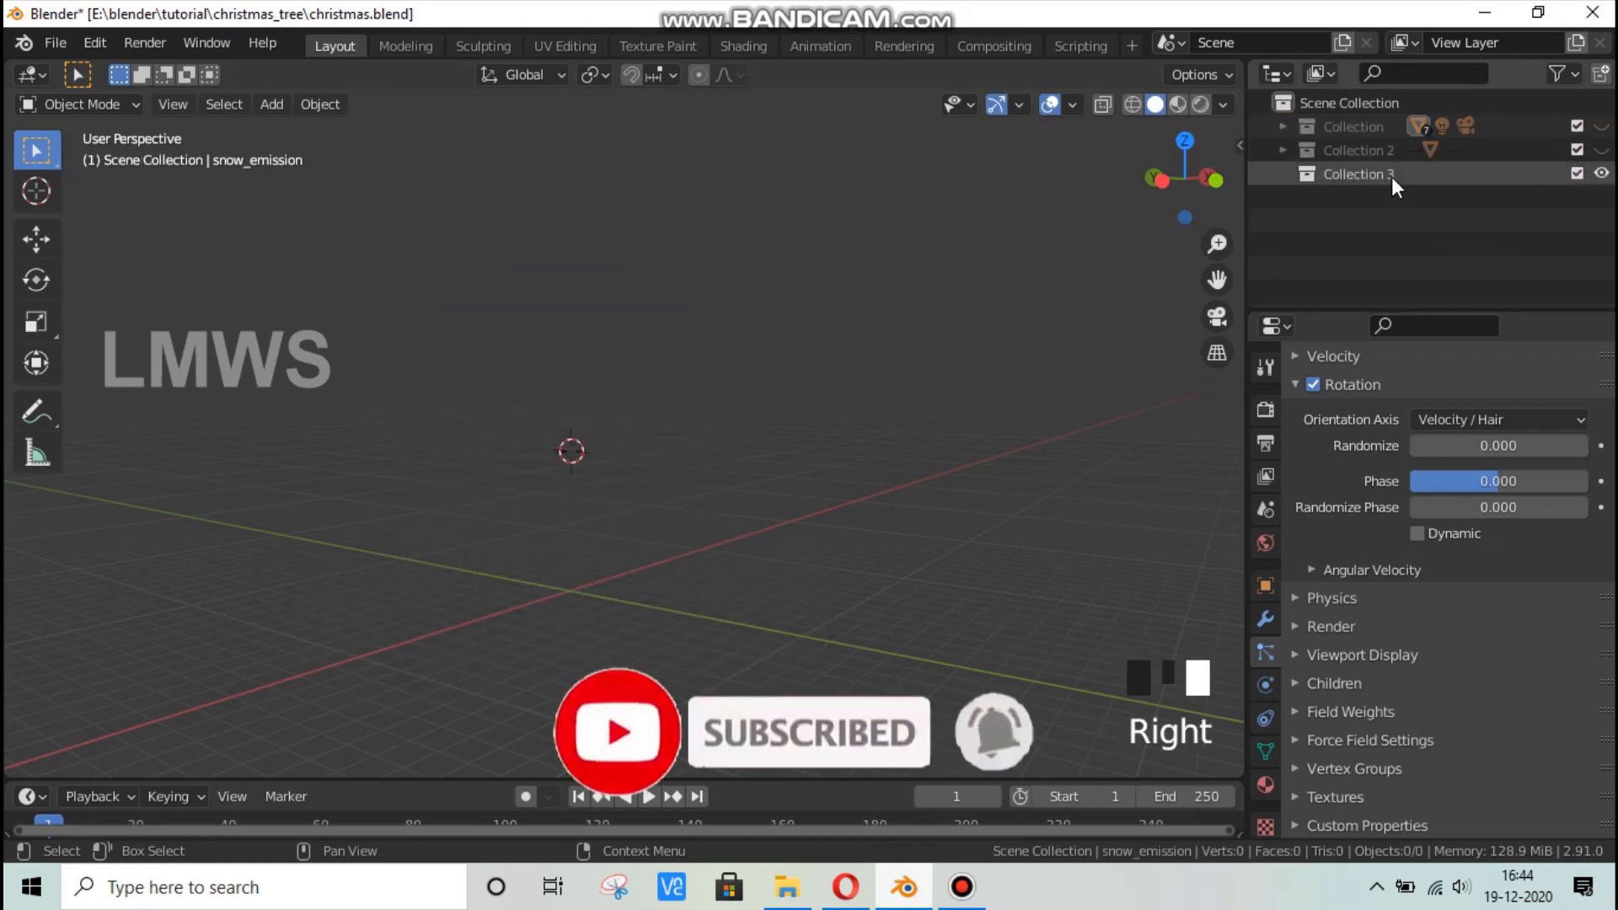
double_click(1392, 174)
text(flakes)
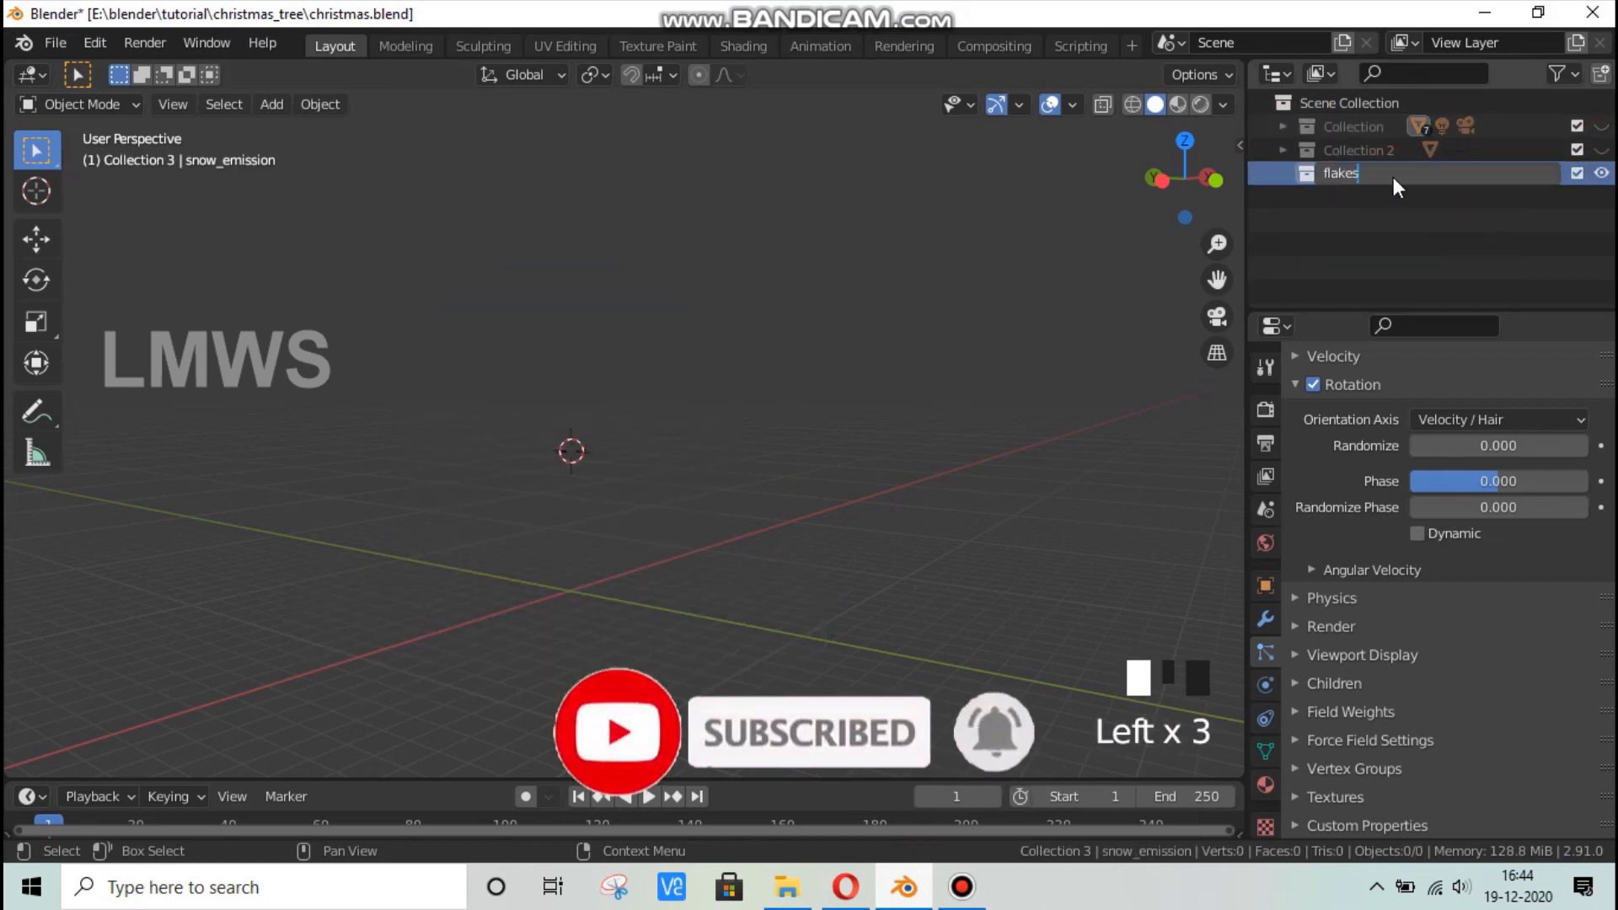
key(Return)
Reset the 3D cursor to the world origin and add a cylinder mesh there in the flakes collection.
key(shift+s)
click(738, 579)
middle_drag(738, 580, 735, 423)
key(shift+a)
mouse_move(674, 379)
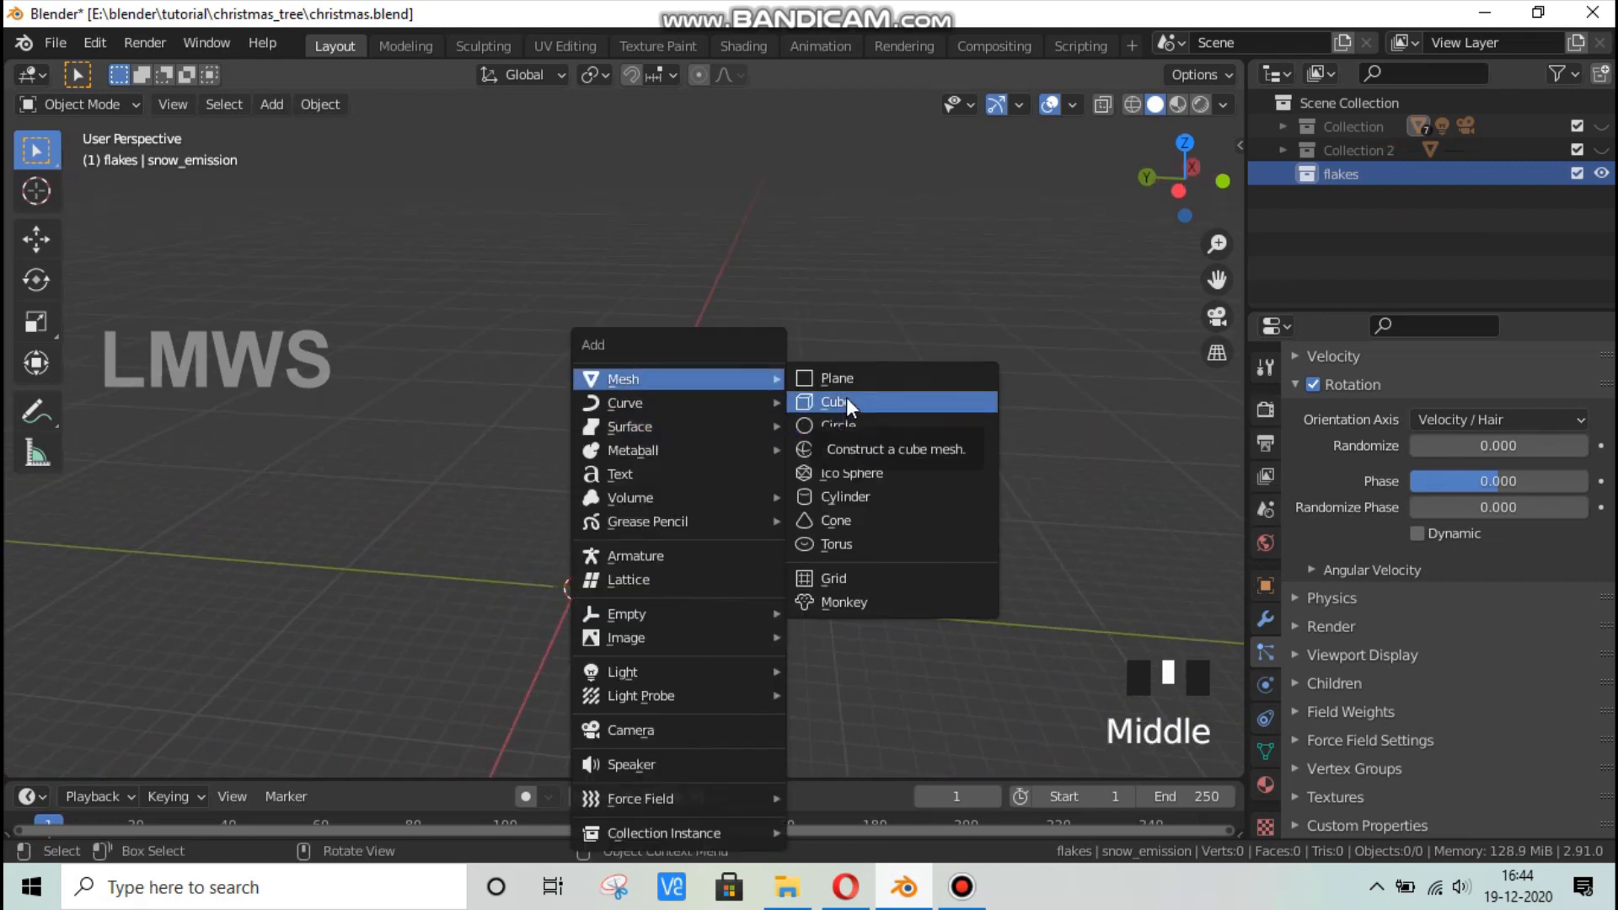
click(848, 496)
key(KP_7)
scroll(762, 452, up, 8)
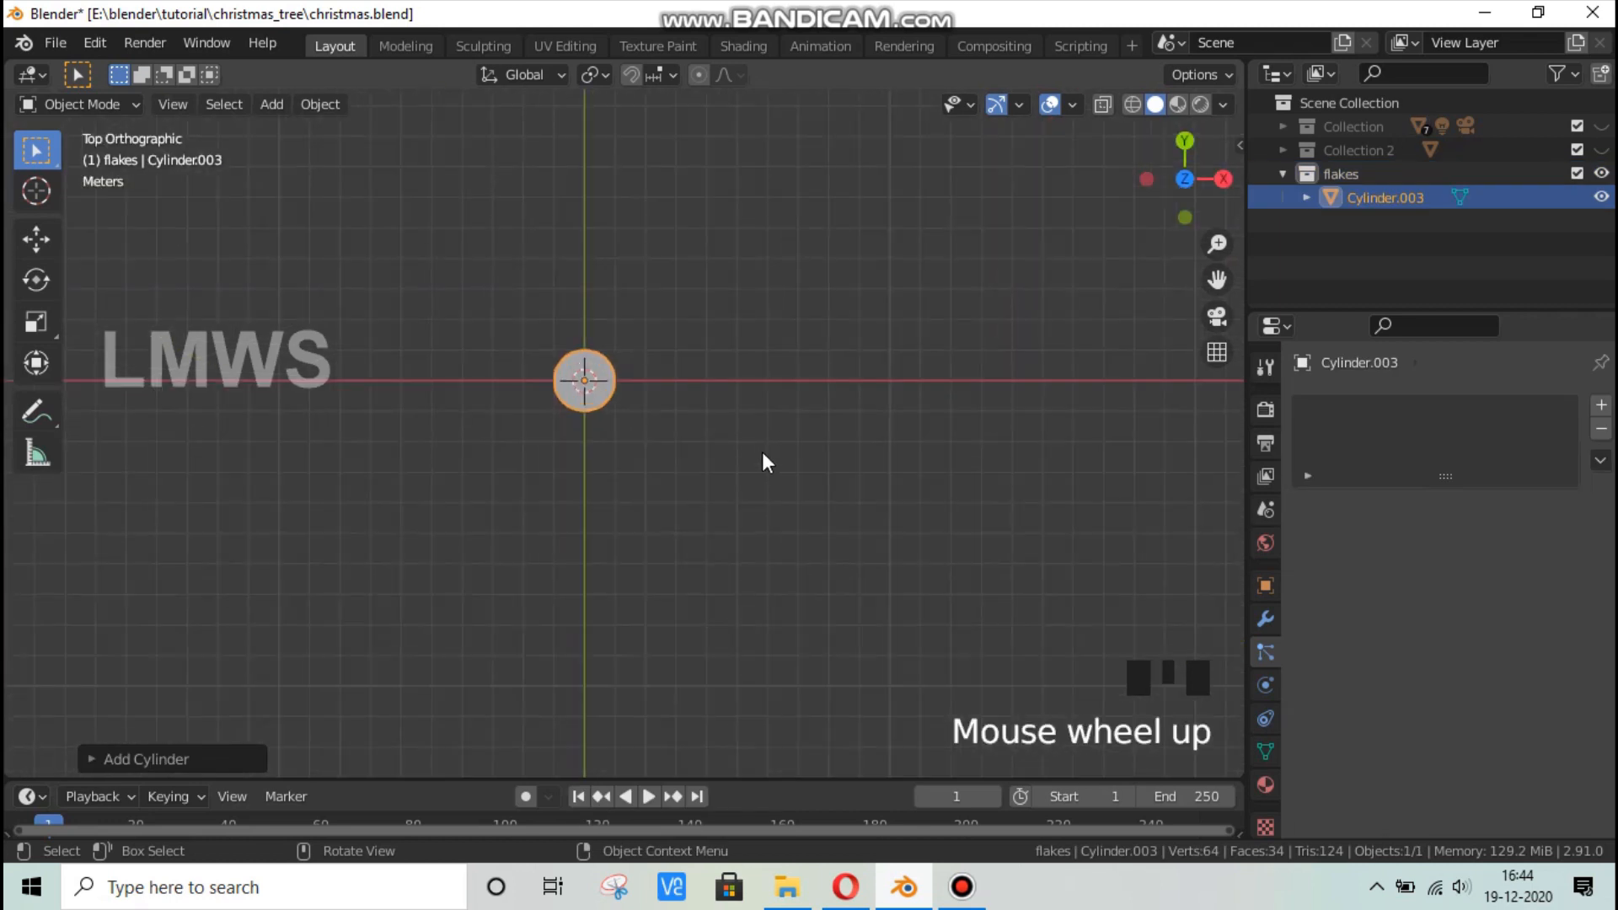
drag(1217, 279, 1403, 442)
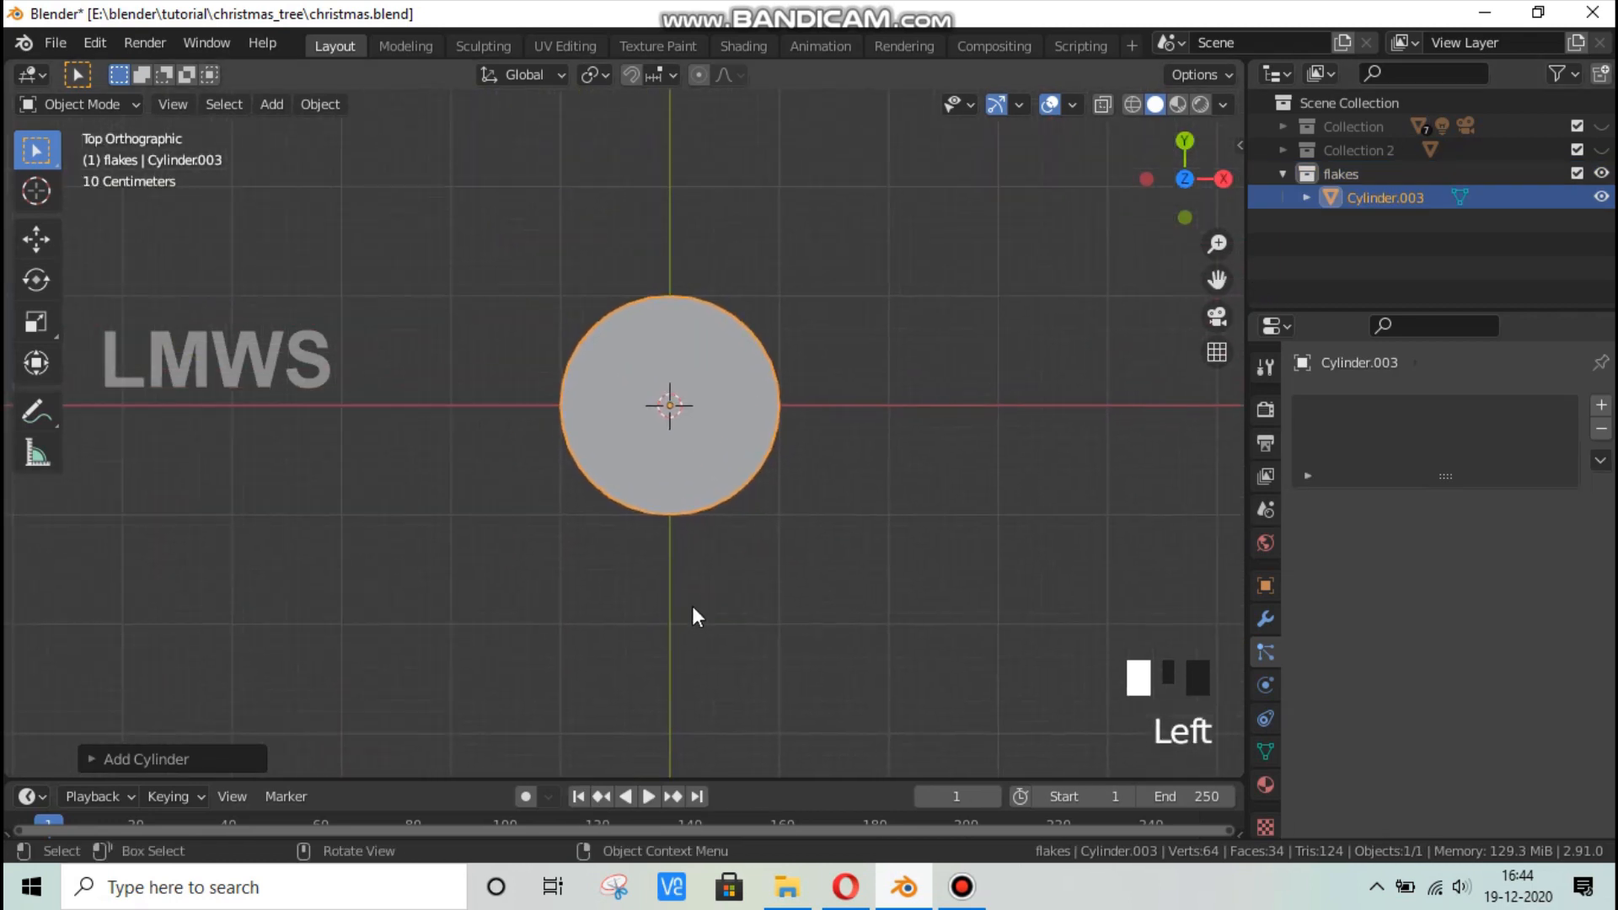
scroll(690, 605, up, 1)
Set the new cylinder's vertex count to 6 to make it a hexagonal prism.
click(147, 757)
click(319, 469)
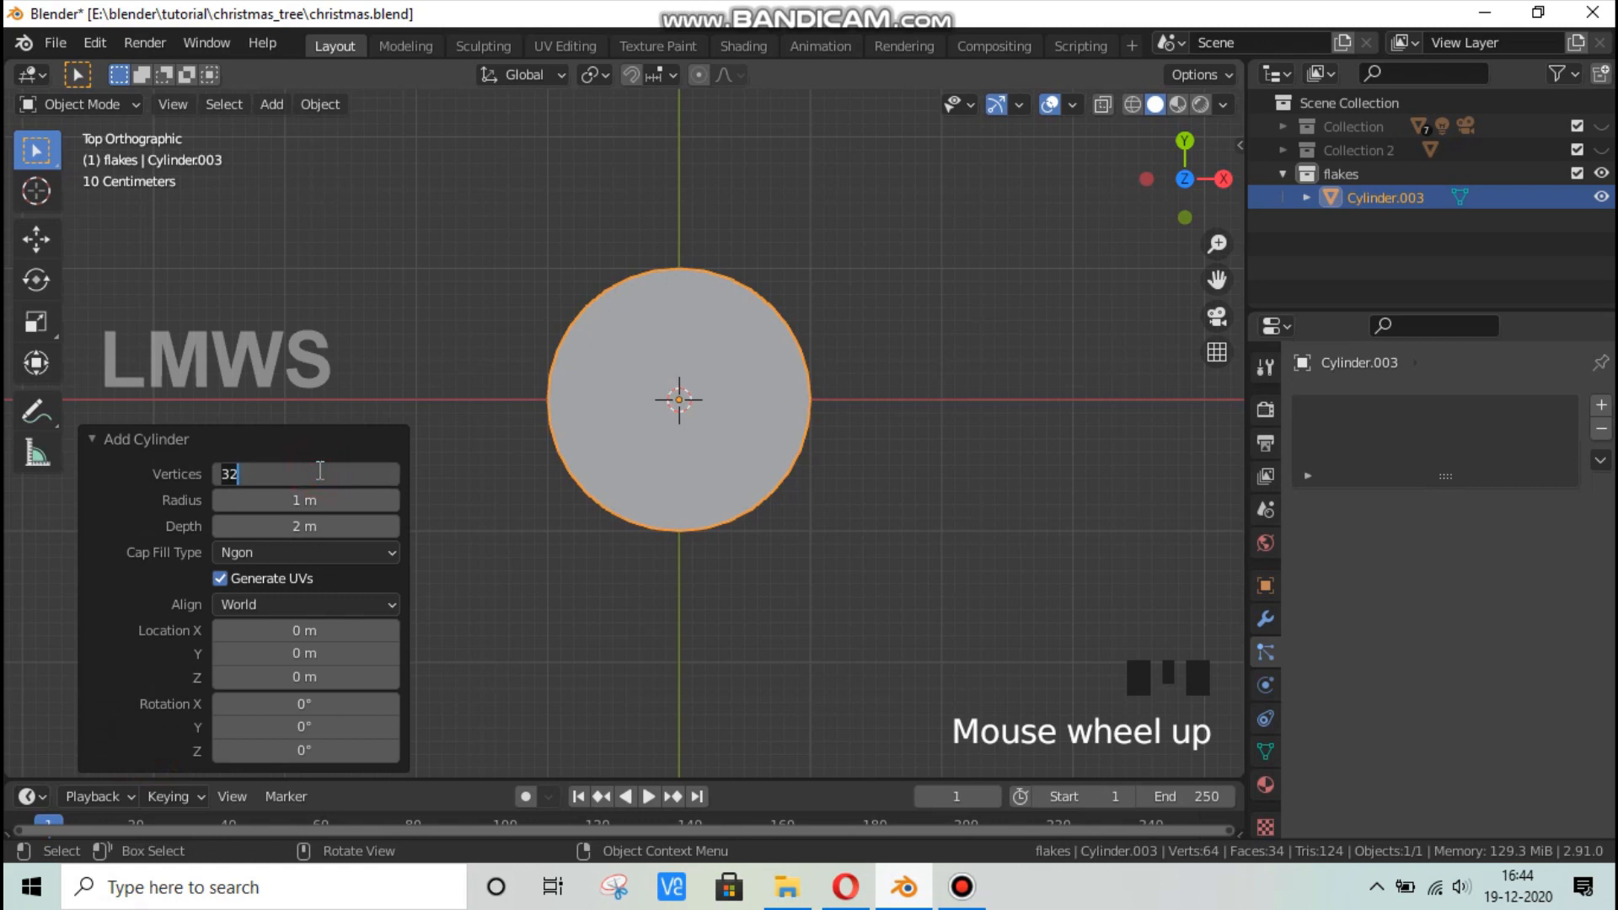
text(6)
key(Return)
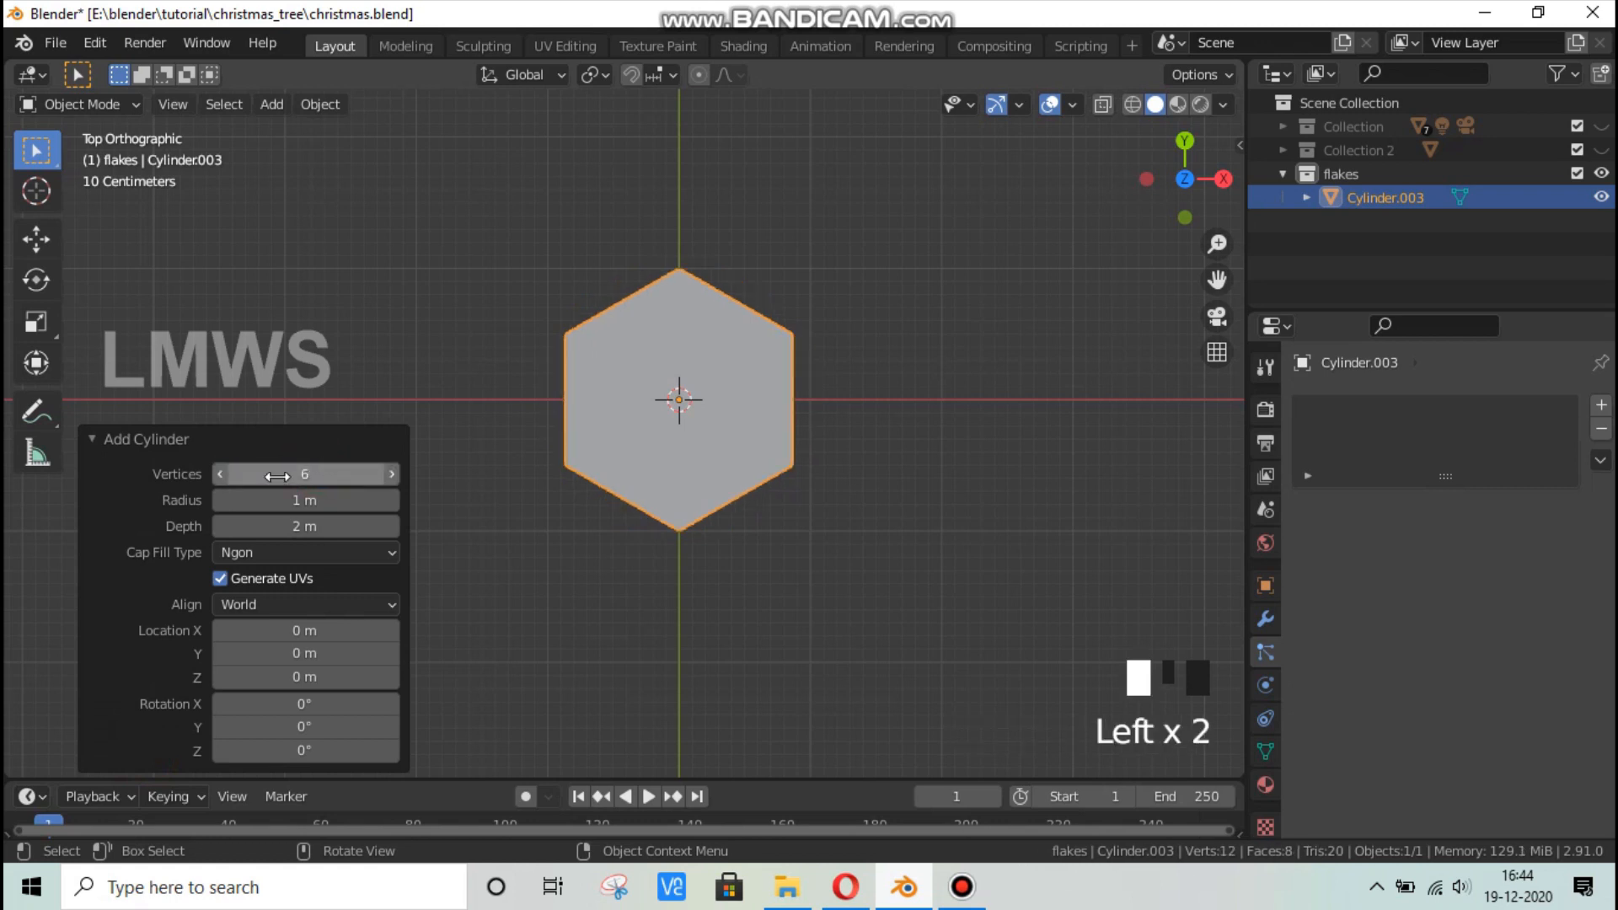
click(160, 445)
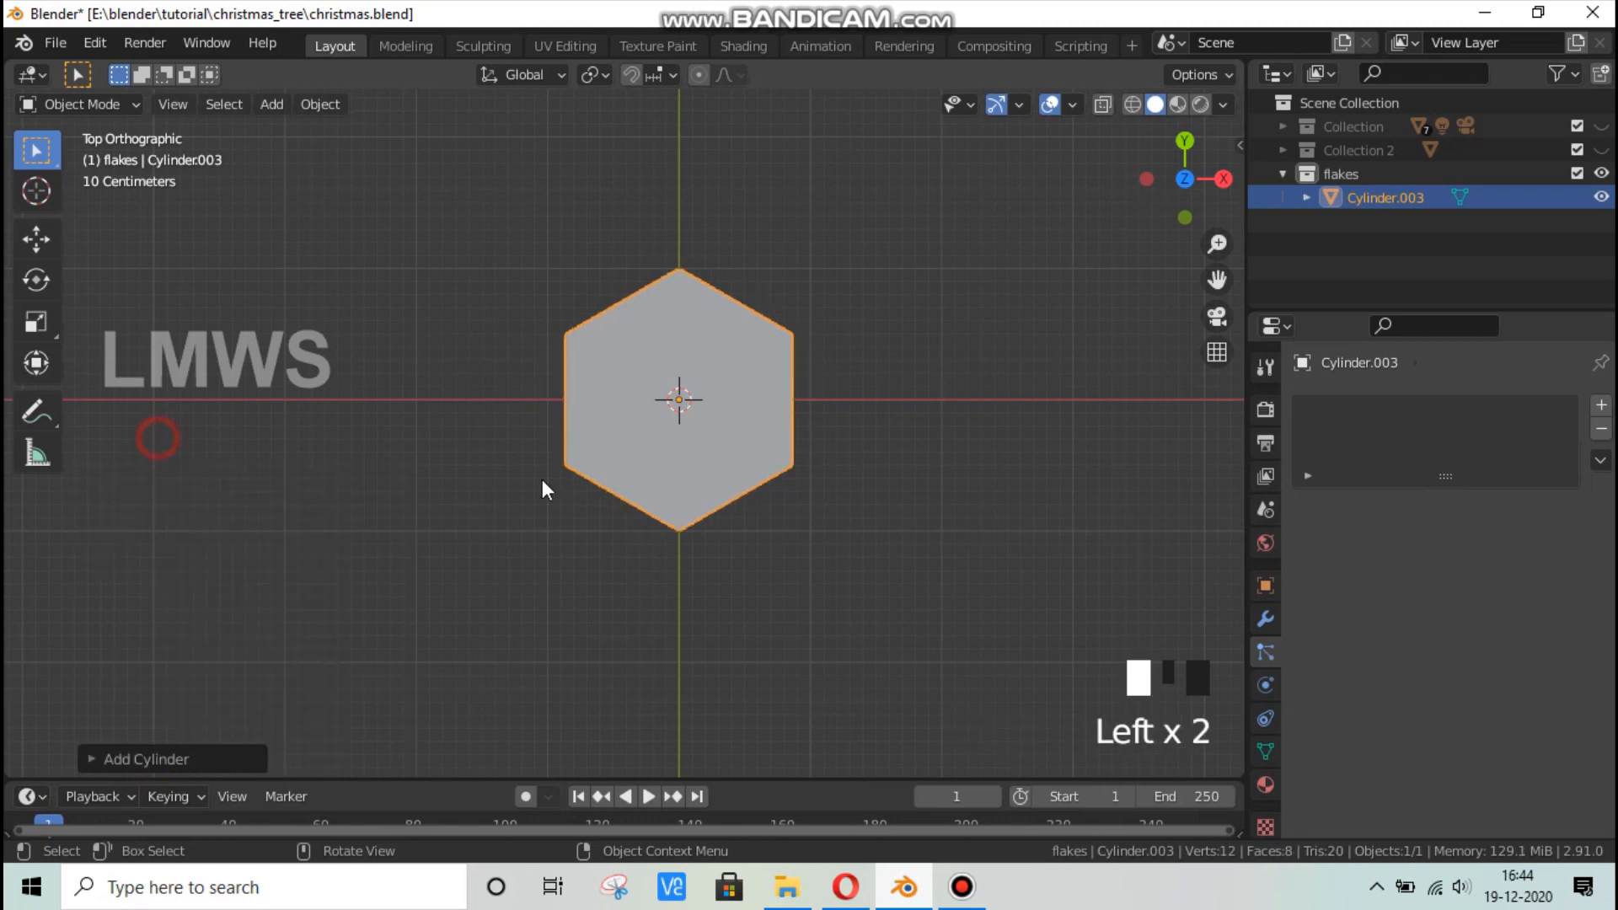
Flatten the whole hexagonal prism along the Z axis into a thin plate in Edit Mode.
middle_drag(542, 479, 704, 518)
scroll(705, 520, down, 2)
shift+middle_drag(710, 590, 827, 469)
key(Tab)
key(s)
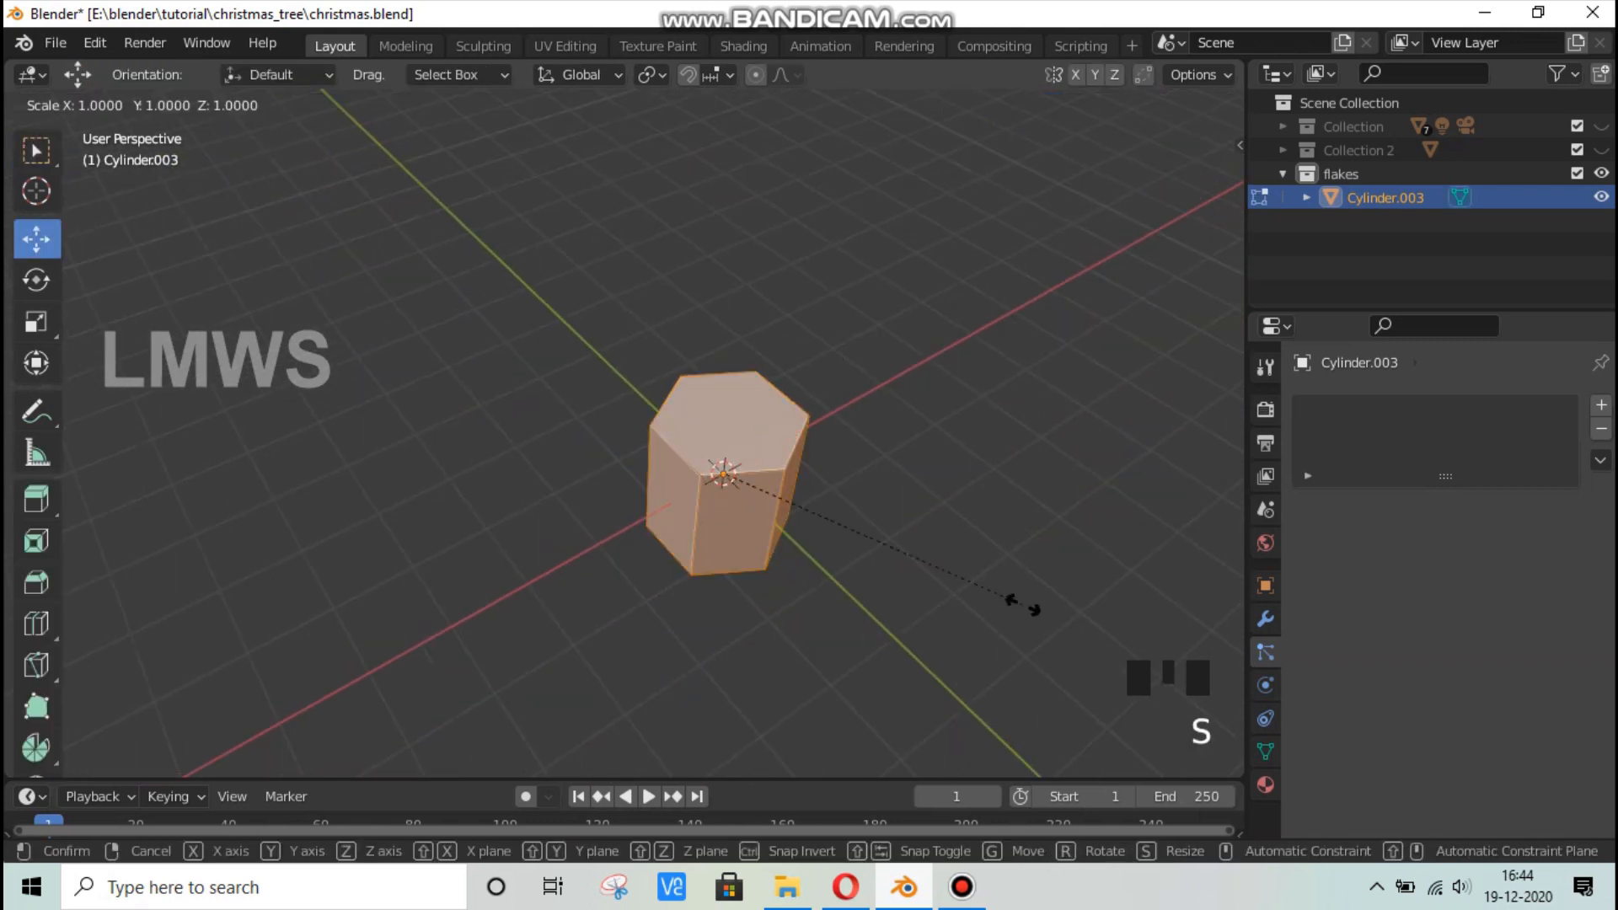
key(z)
click(758, 486)
key(s)
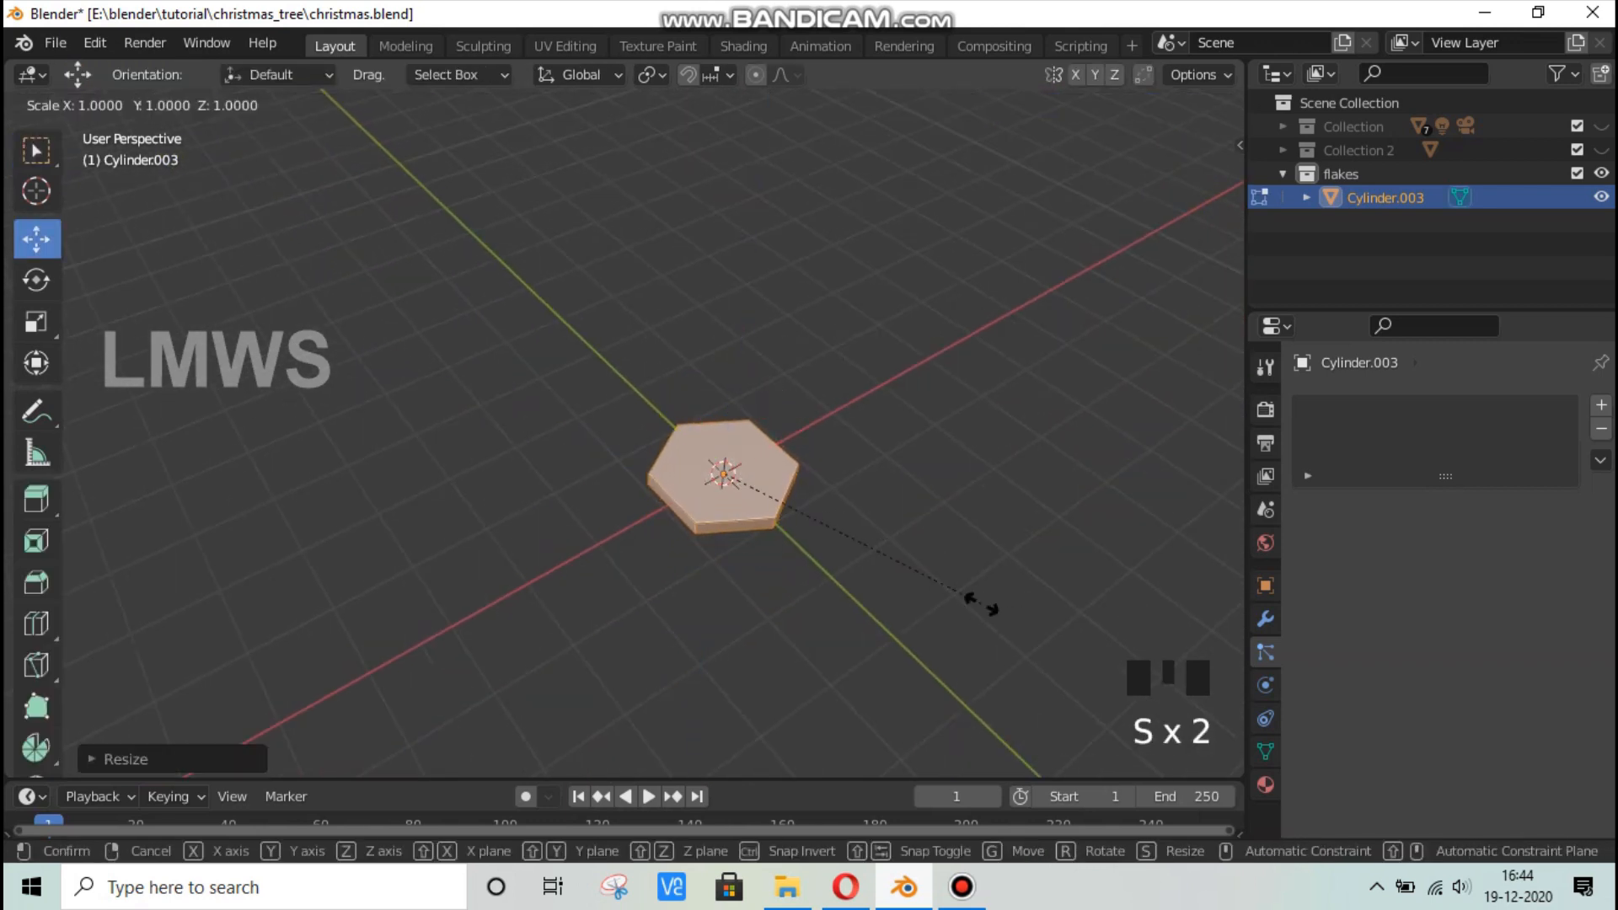
key(z)
click(913, 575)
Scale the hexagon plate to about 0.7 in X and Y, and its thickness along Z to about 0.7.
scroll(833, 621, up, 3)
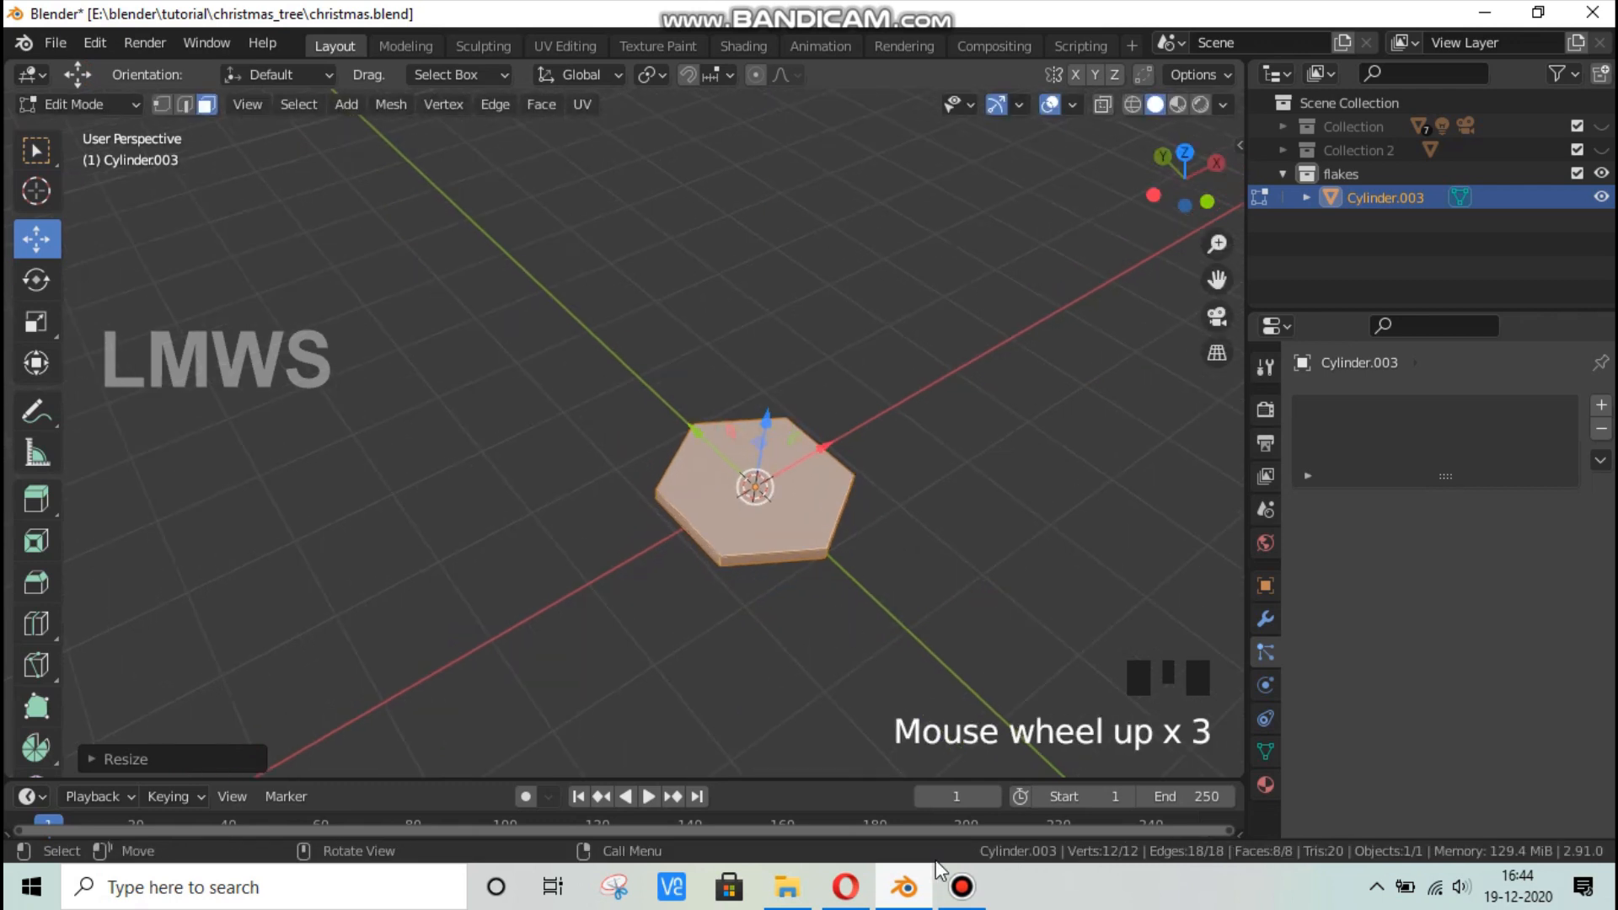
click(906, 895)
click(905, 890)
key(s)
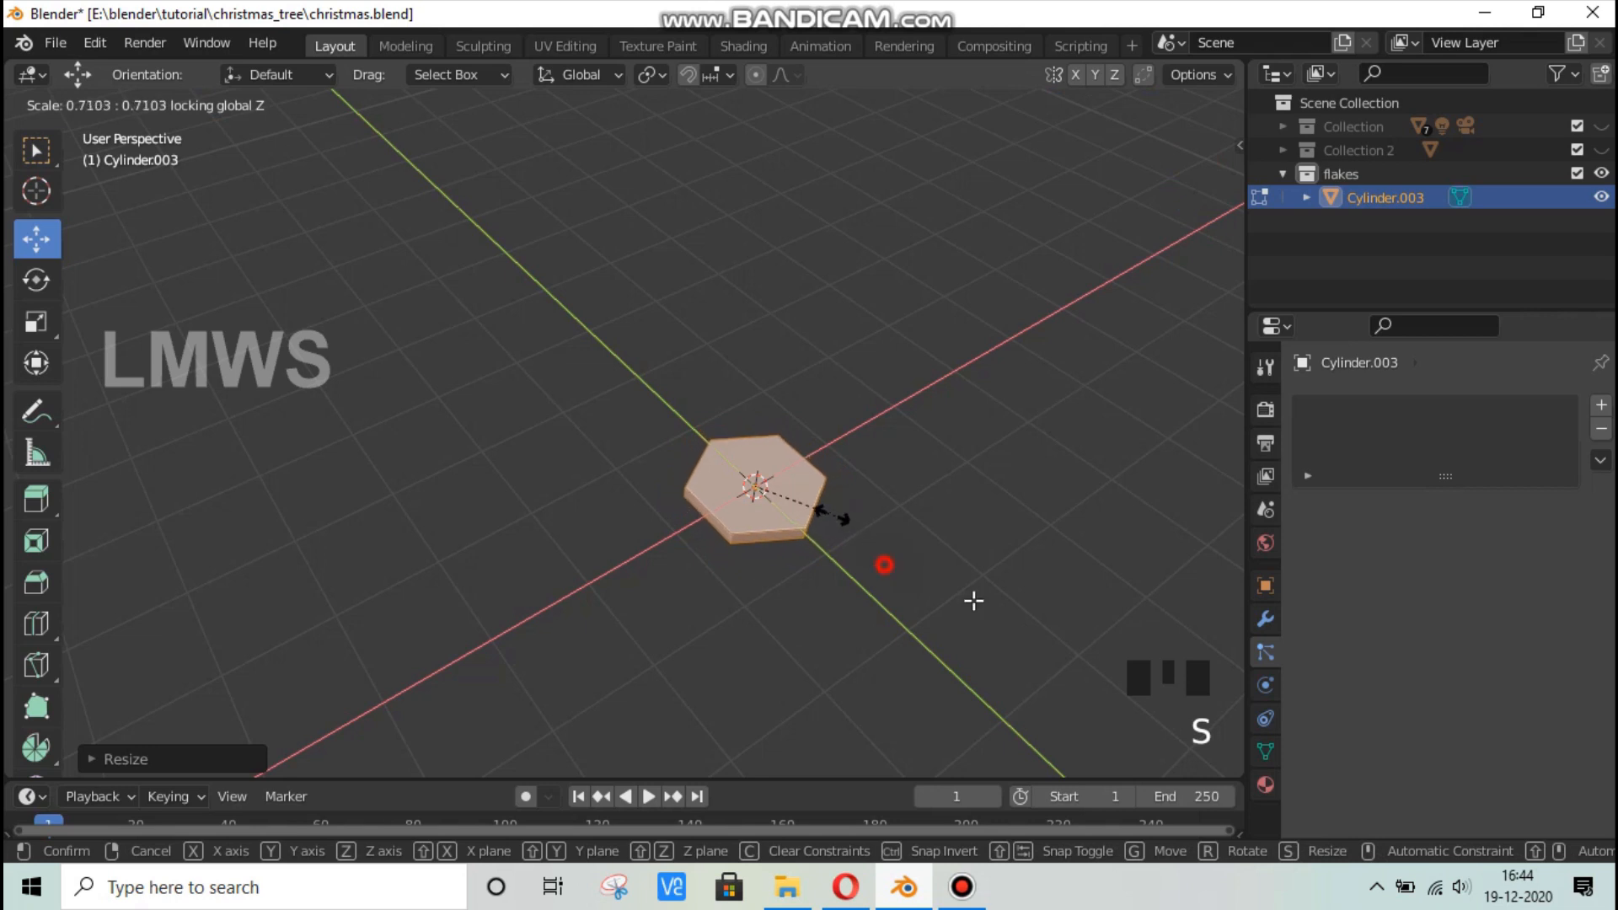
key(s)
key(z)
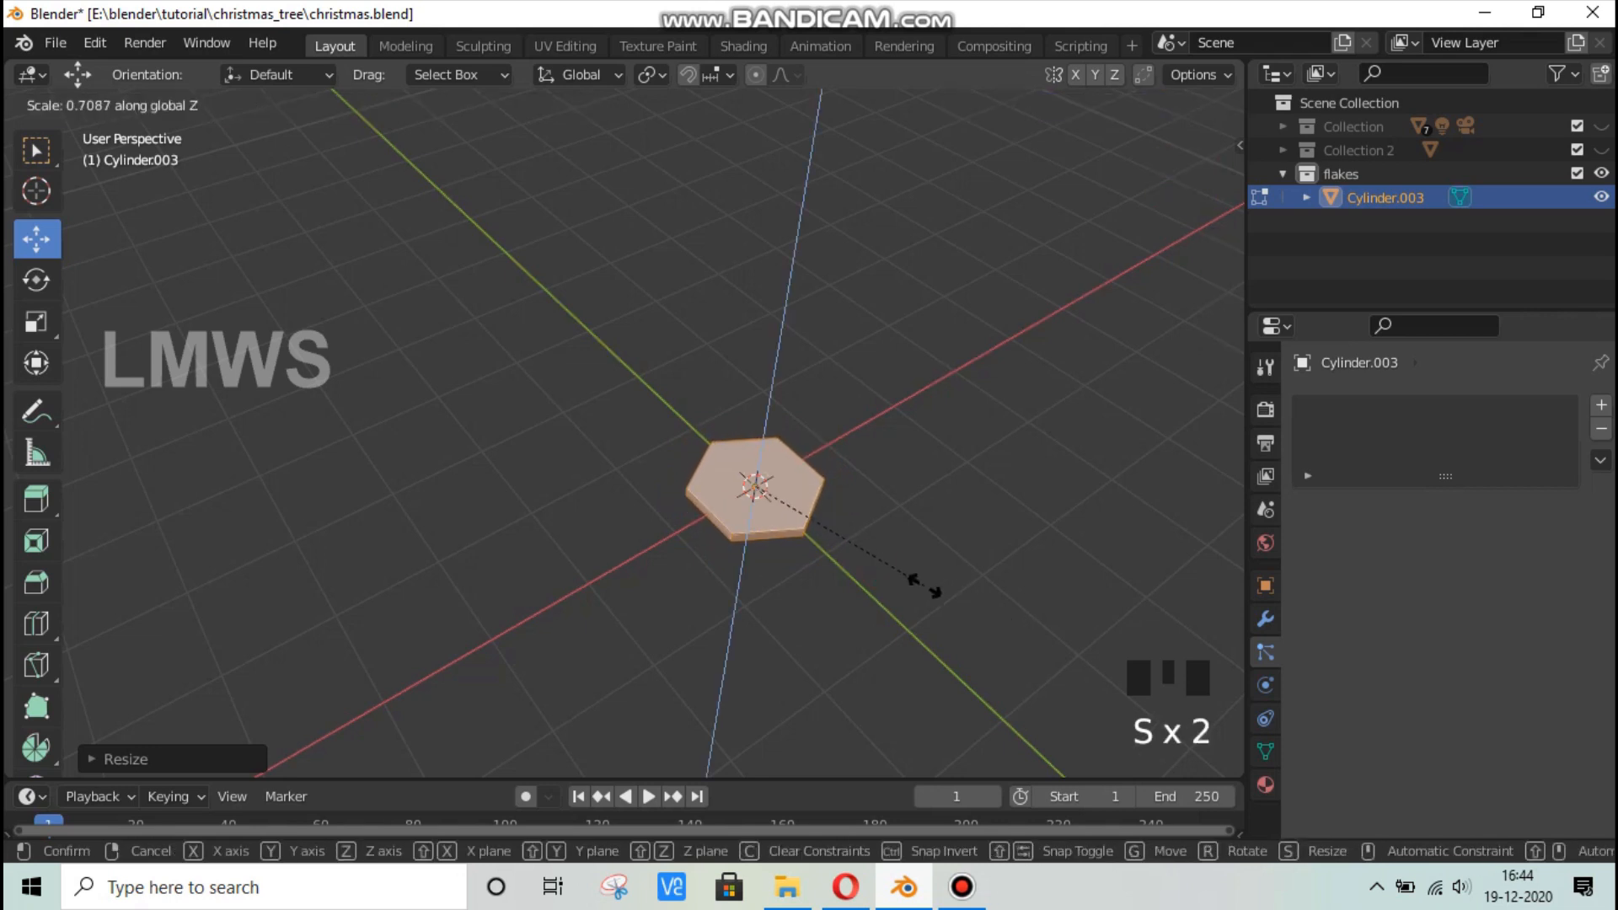
click(926, 592)
Scale the hexagon plate down uniformly to a small size and adjust its thickness along Z.
key(s)
click(867, 544)
scroll(939, 600, up, 2)
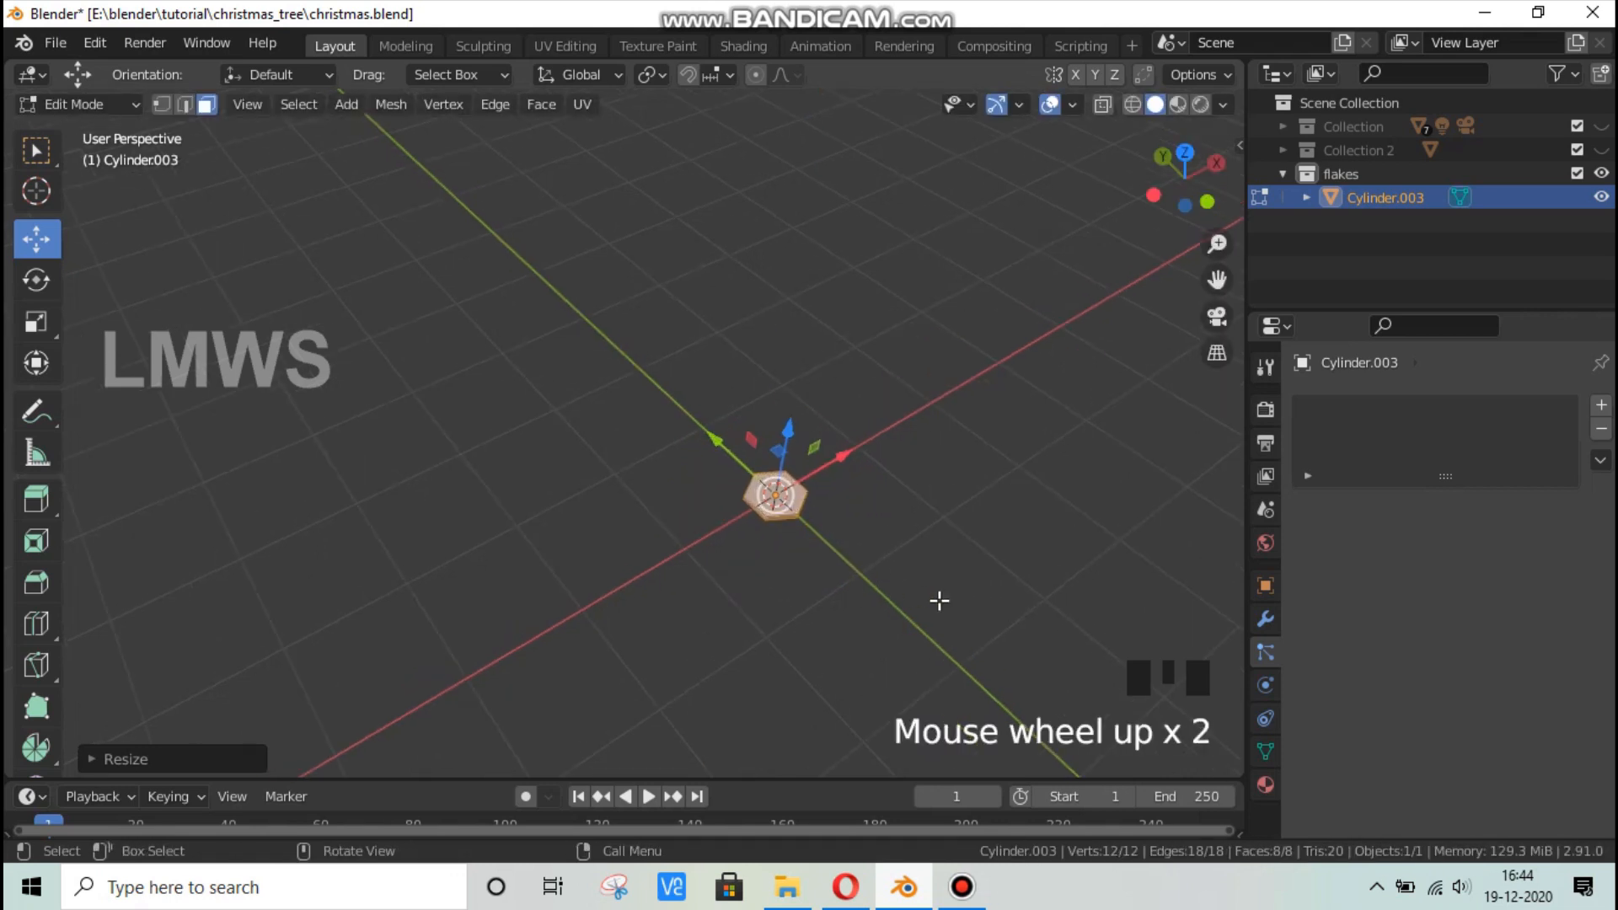
key(s)
key(z)
click(981, 619)
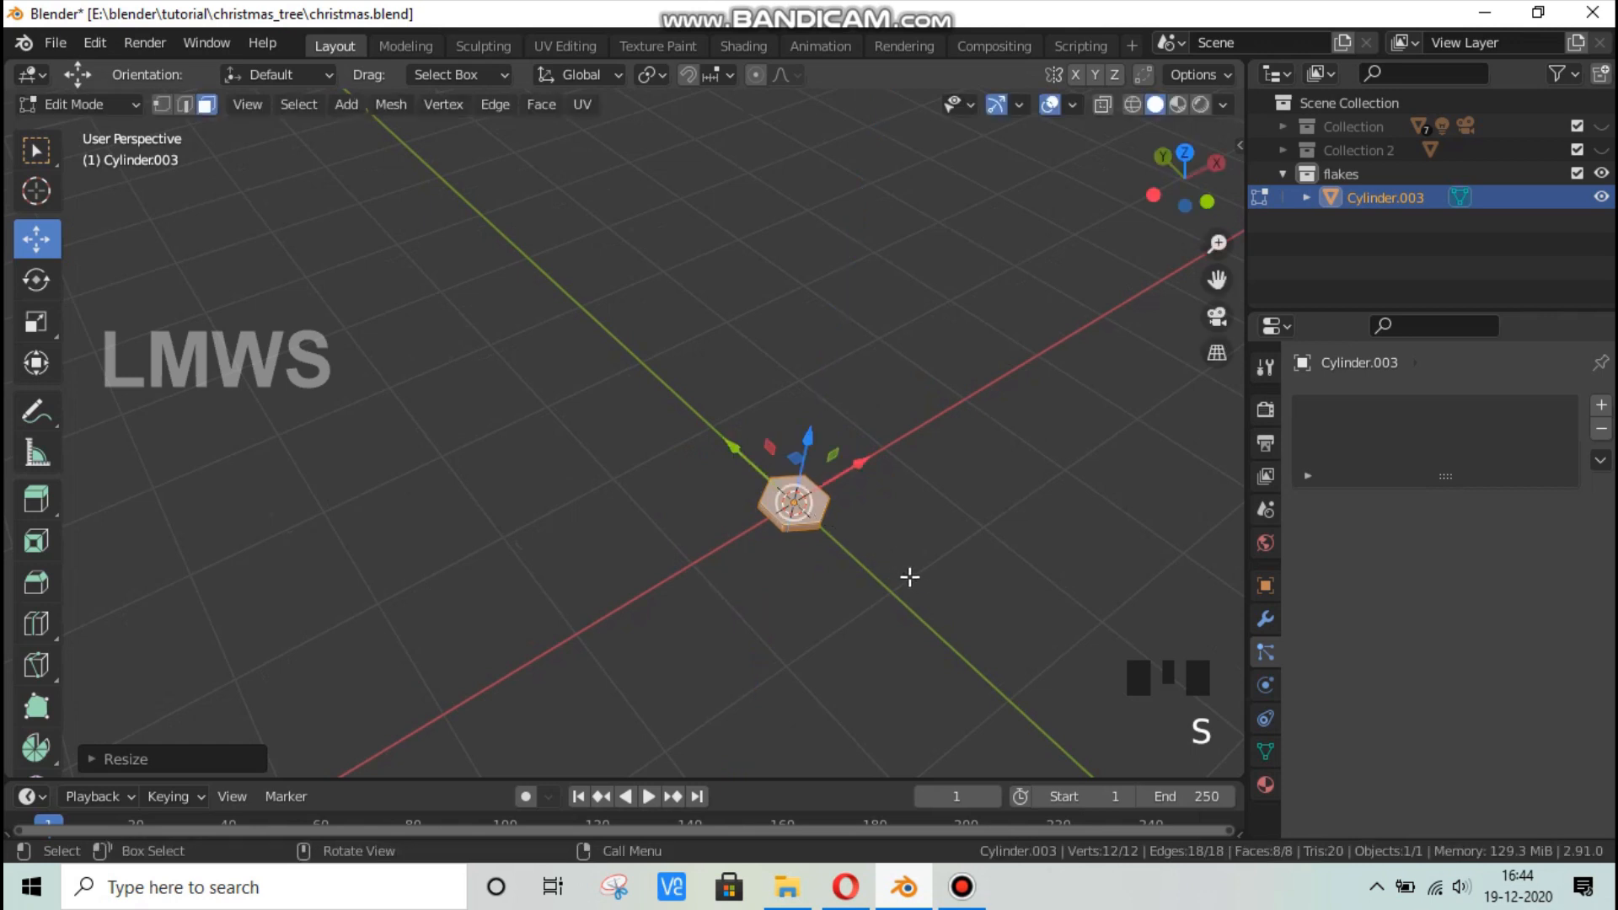
Deselect everything and select the loop of six side faces around the hexagon plate.
scroll(910, 570, up, 3)
scroll(910, 571, down, 2)
key(alt+a)
click(204, 99)
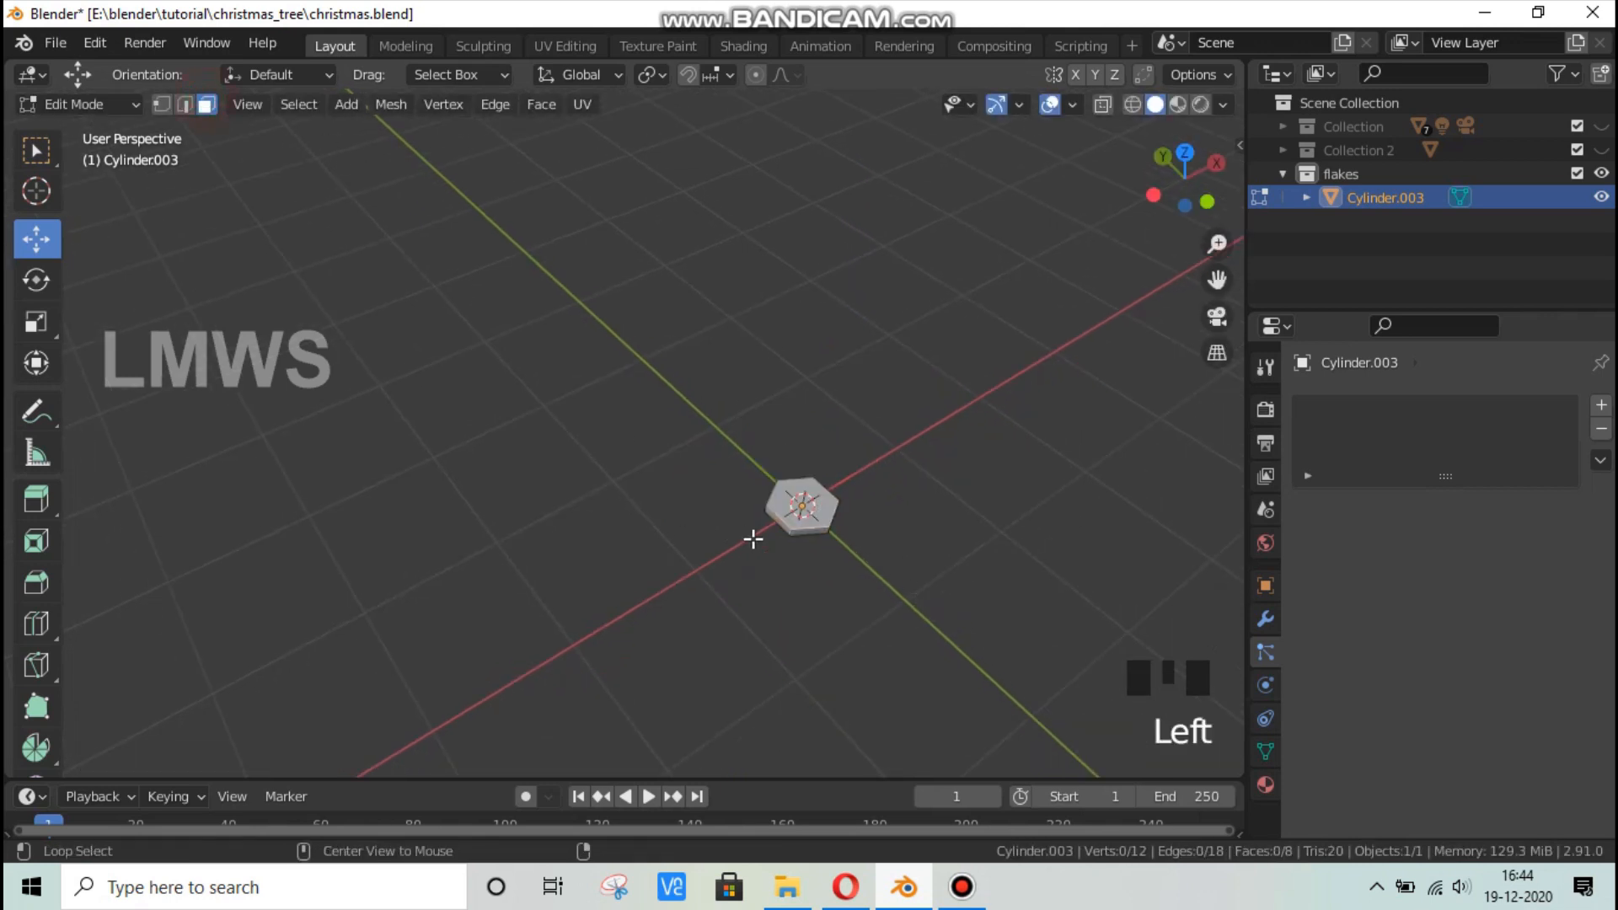
alt+click(797, 535)
key(alt+a)
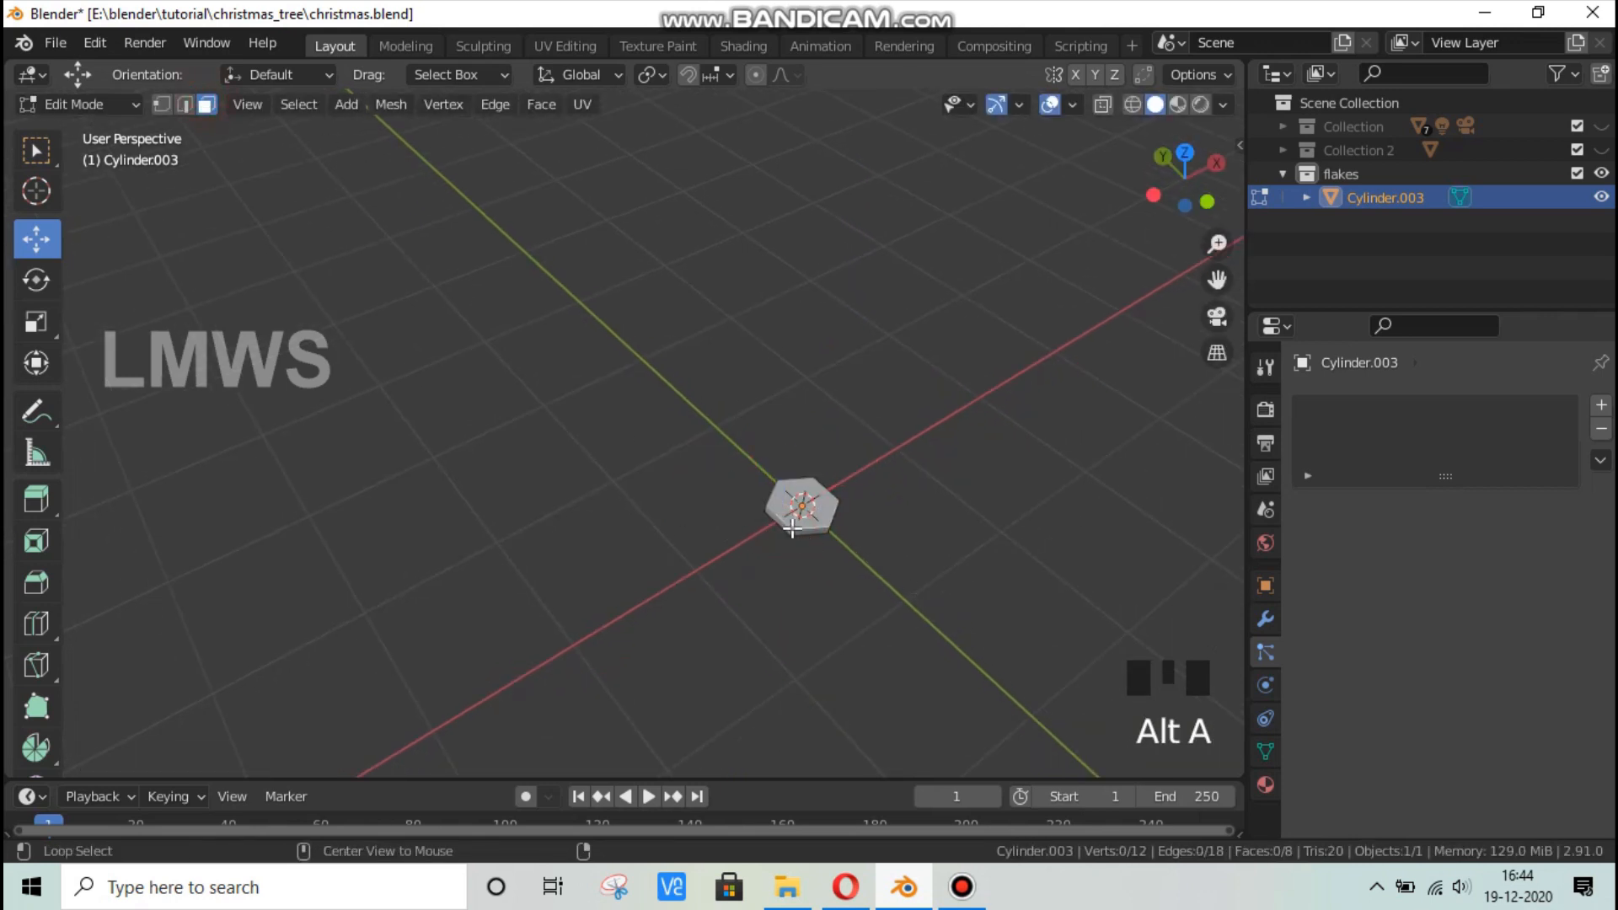
alt+click(789, 532)
Set the transform pivot point to Individual Origins for the selected side faces in top view.
middle_drag(975, 570, 856, 596)
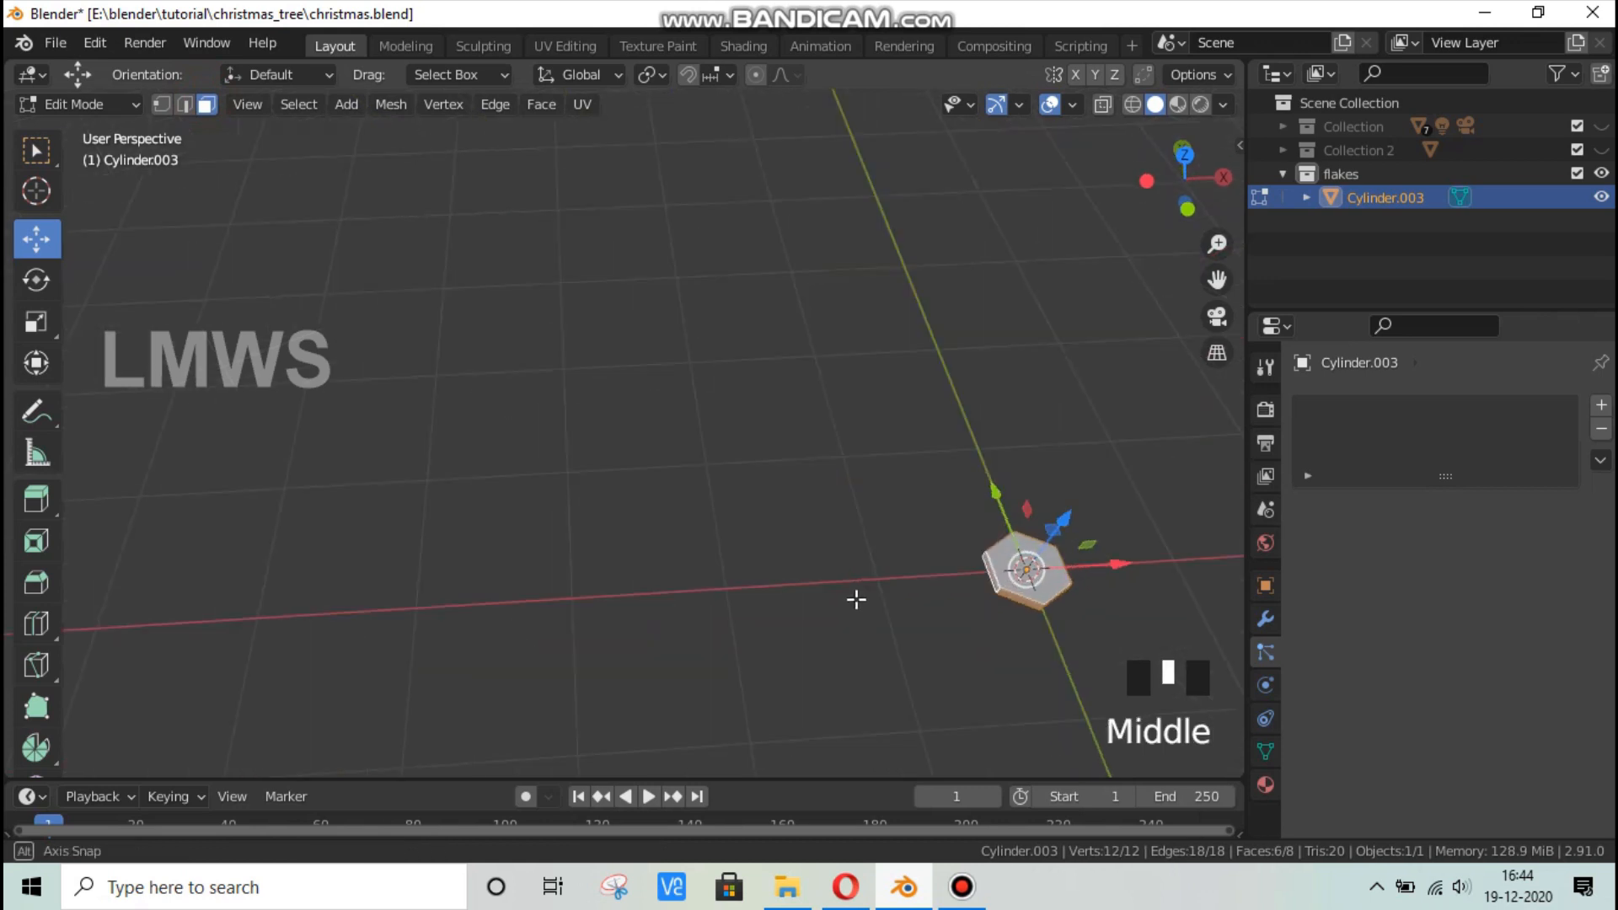
scroll(867, 599, down, 2)
key(KP_7)
scroll(863, 599, down, 7)
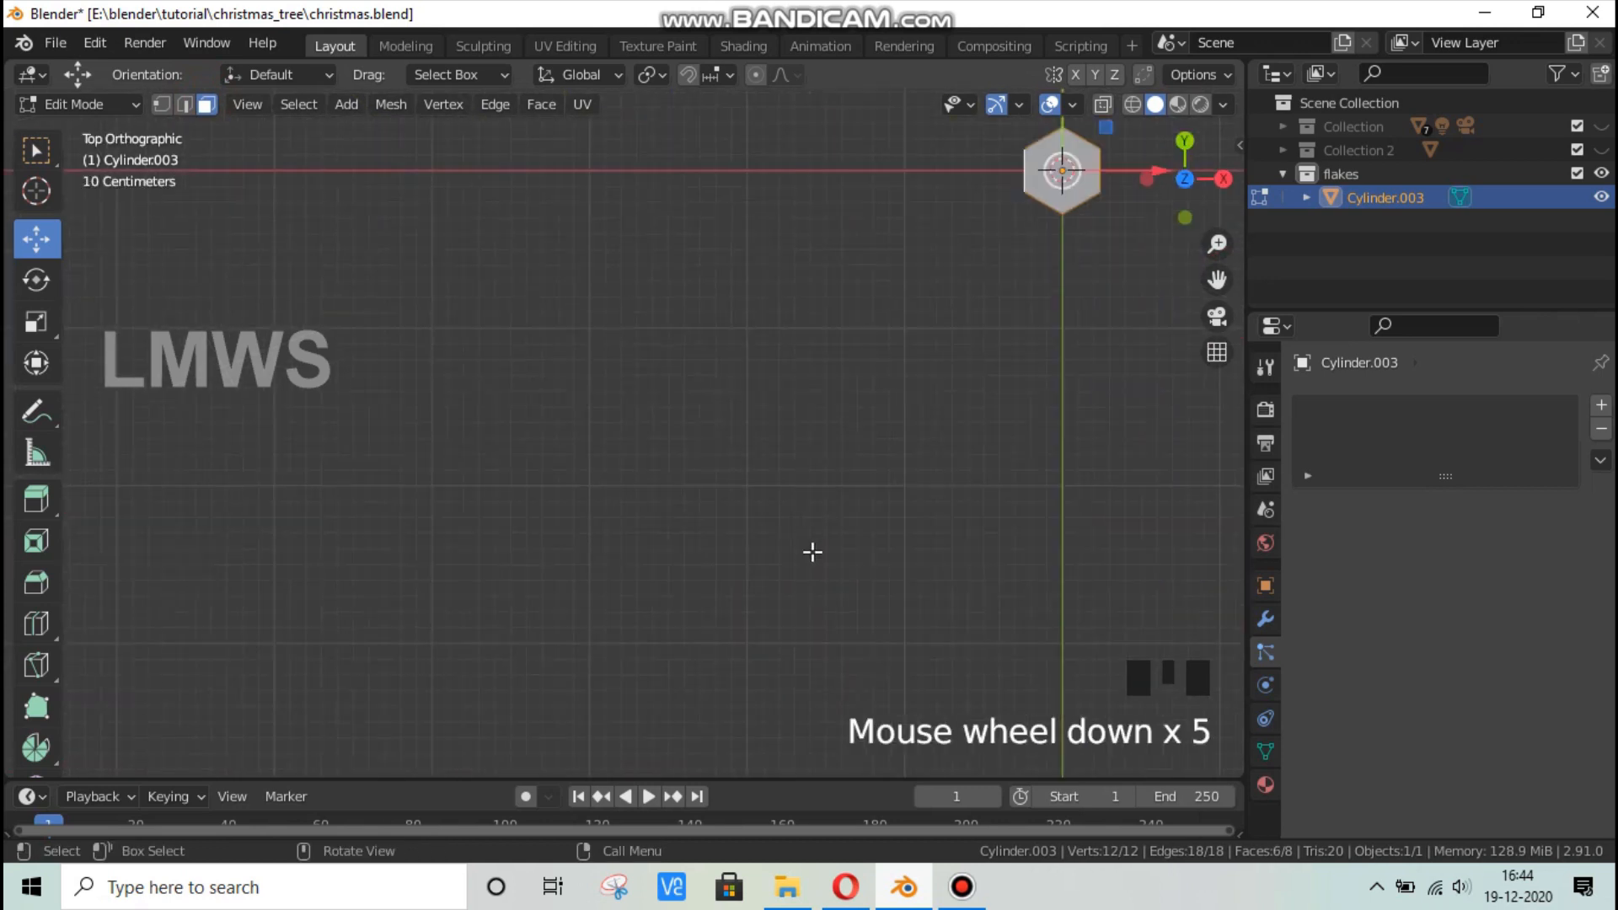
shift+middle_drag(927, 426, 851, 369)
scroll(851, 368, up, 9)
shift+middle_drag(670, 424, 305, 491)
shift+middle_drag(705, 404, 369, 463)
scroll(369, 464, up, 1)
click(712, 74)
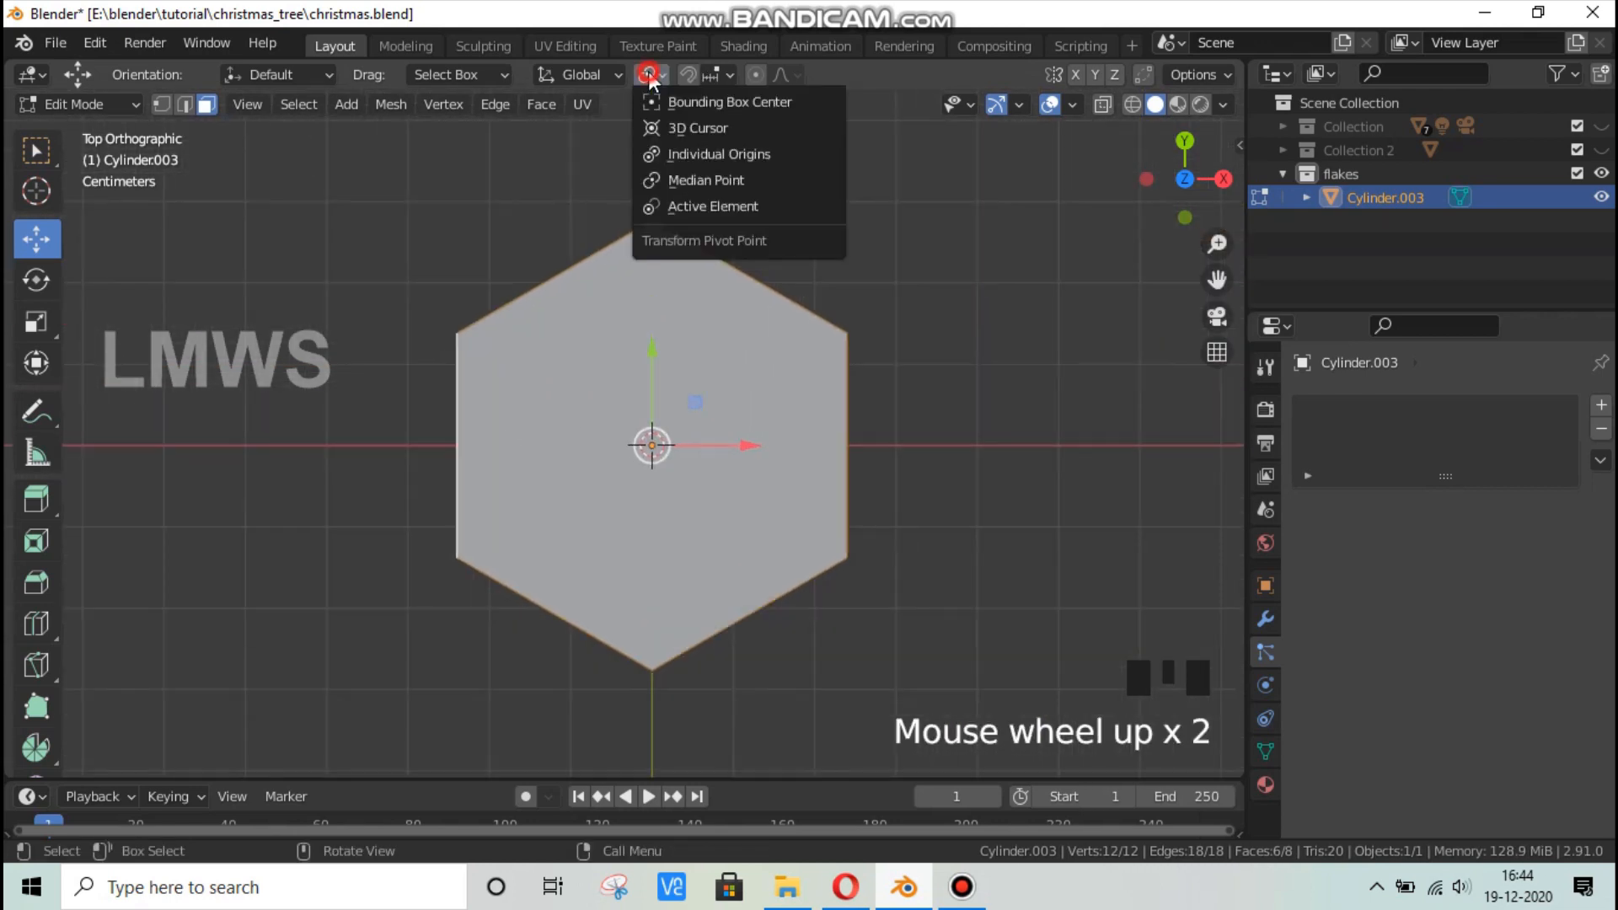
click(685, 153)
Try extruding the six side faces individually outward with an offset of 0.32 m.
scroll(904, 405, down, 6)
key(alt+e)
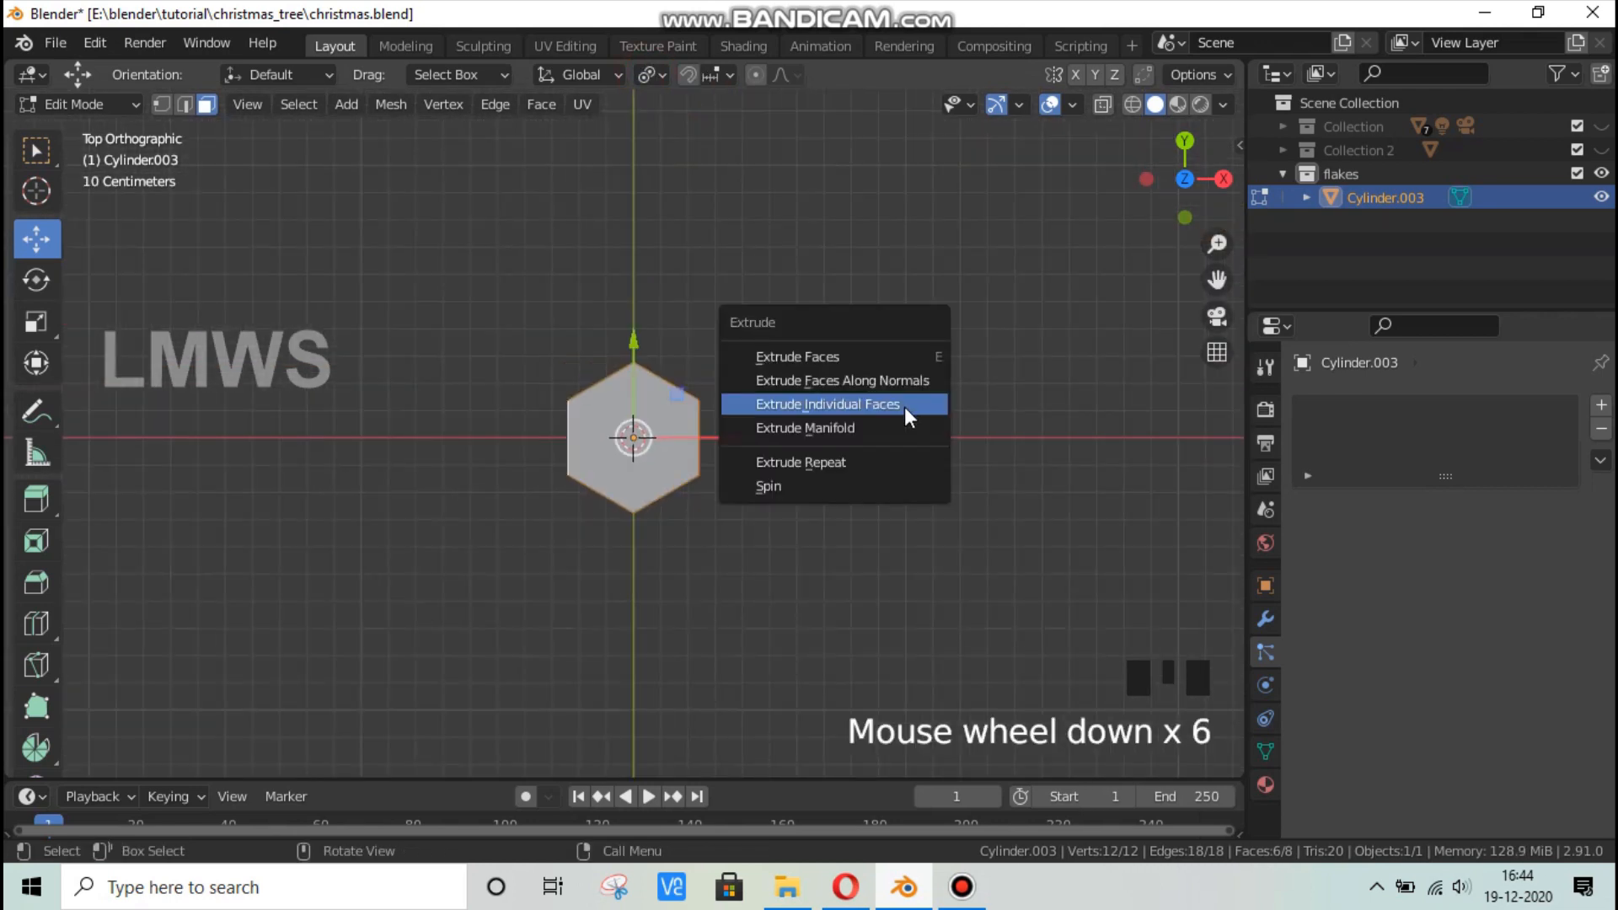
click(903, 406)
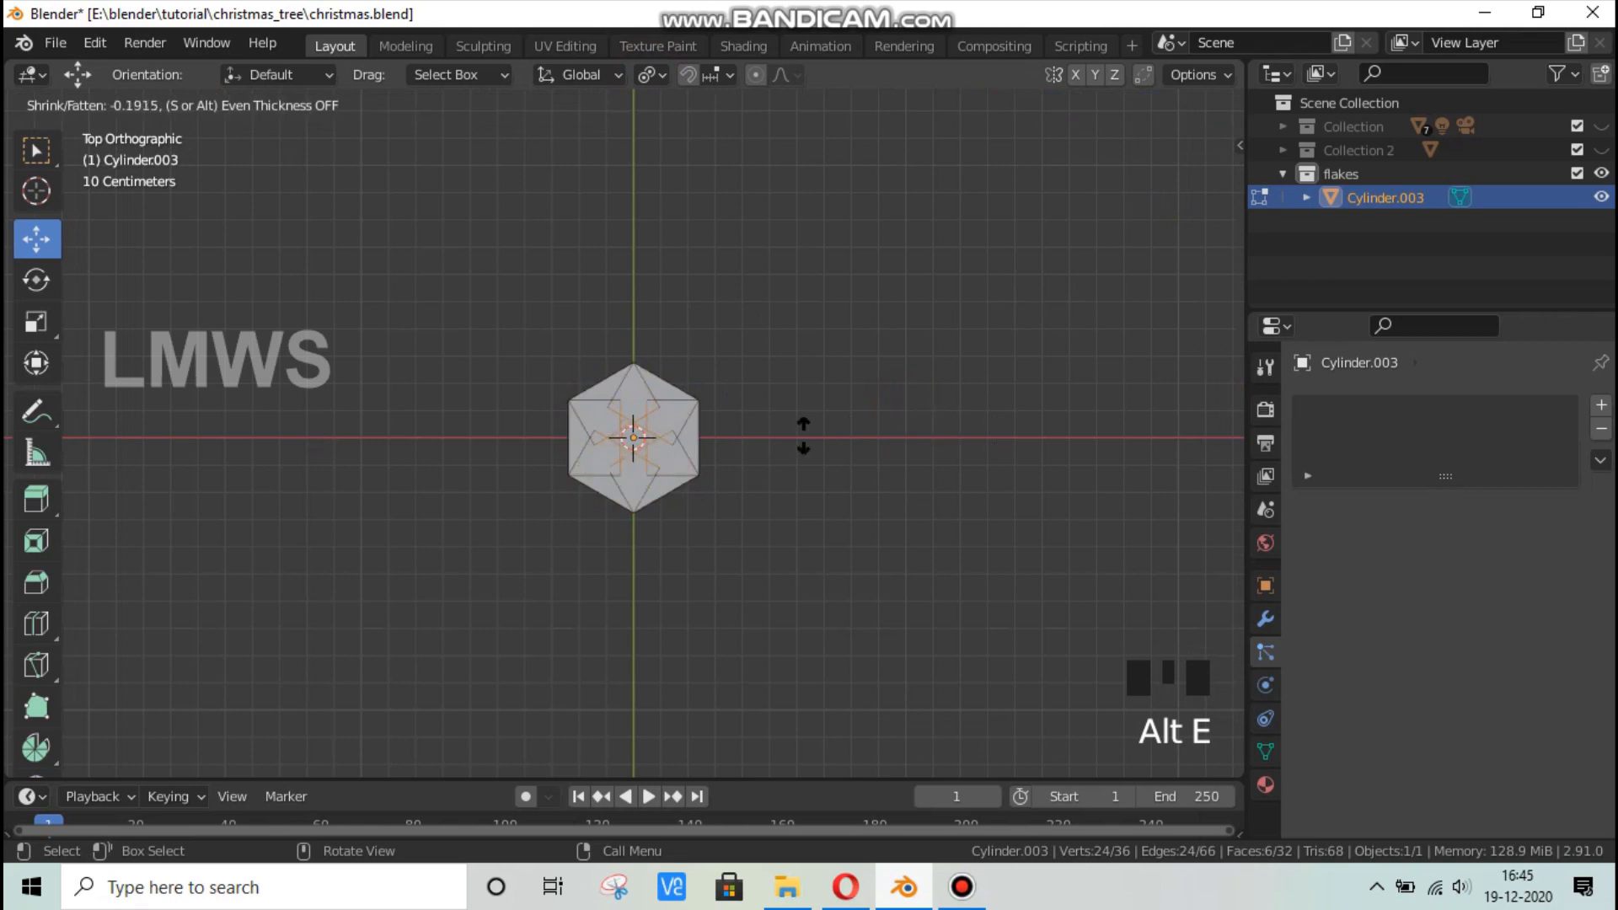
right_click(1060, 482)
click(217, 764)
drag(316, 699, 195, 672)
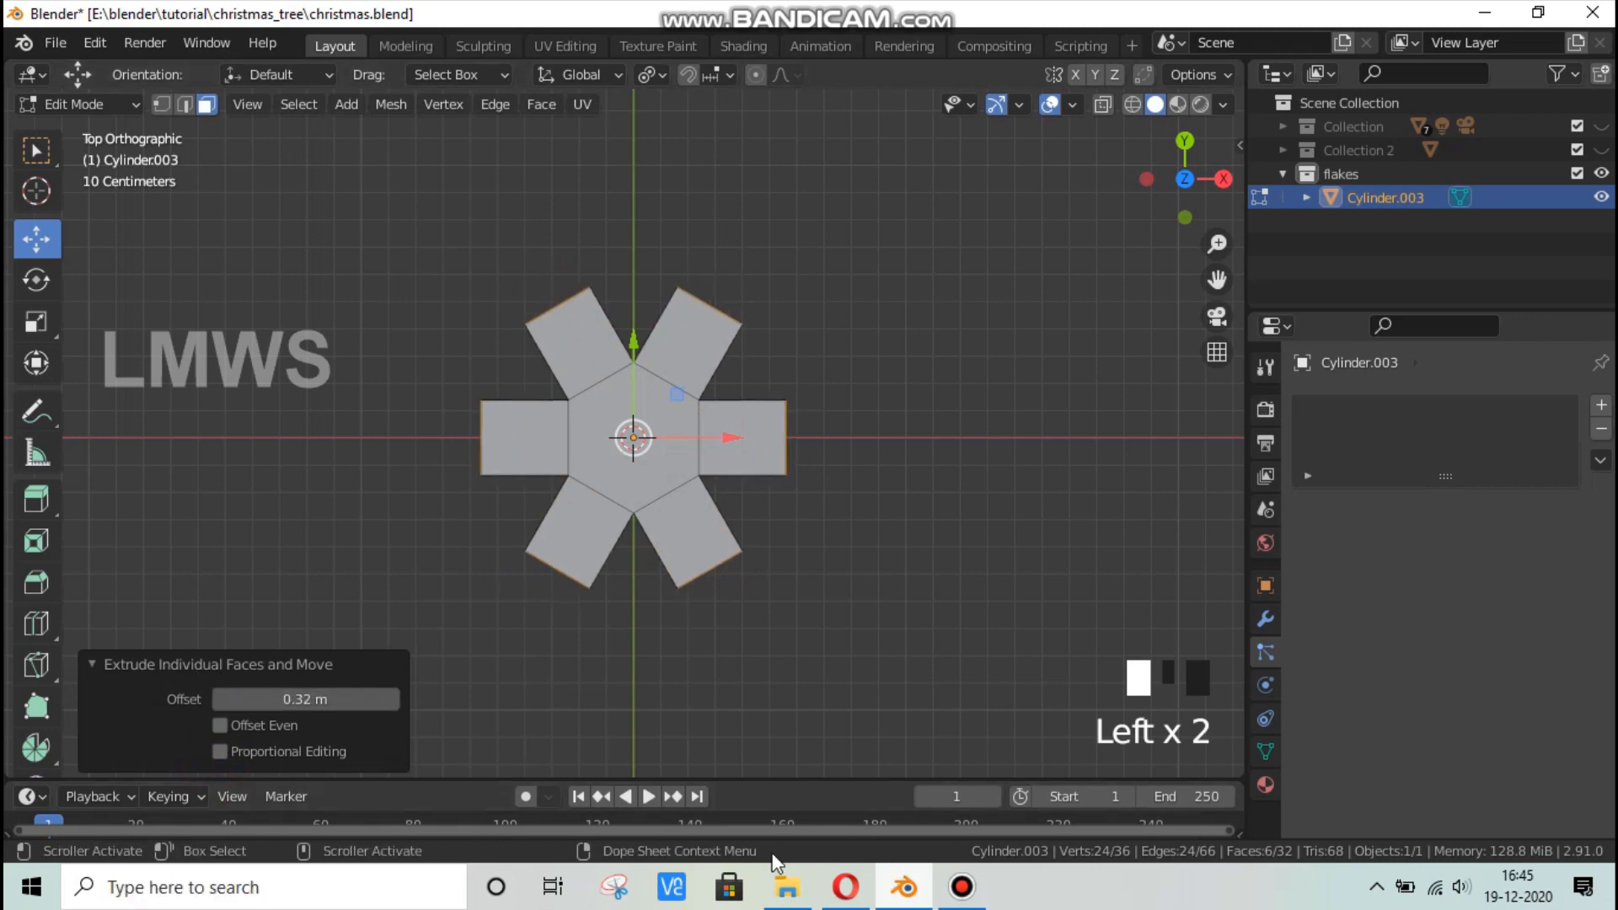
click(265, 662)
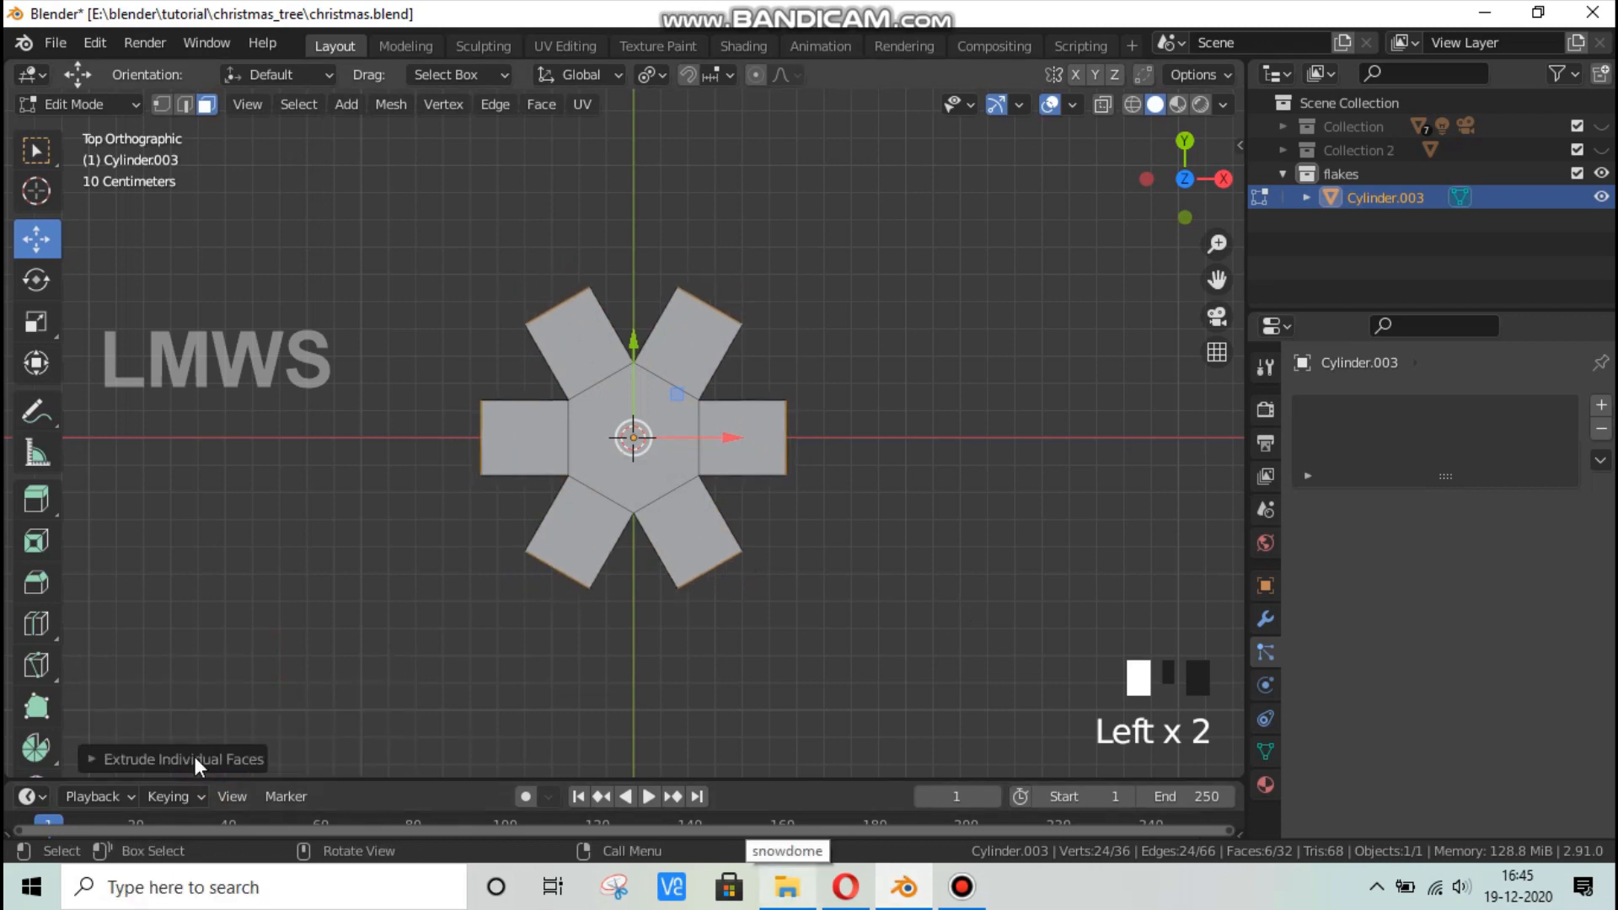
Try a much shorter offset for the individual face extrusion, and undo the extrusion.
click(194, 756)
drag(320, 700, 286, 689)
click(287, 662)
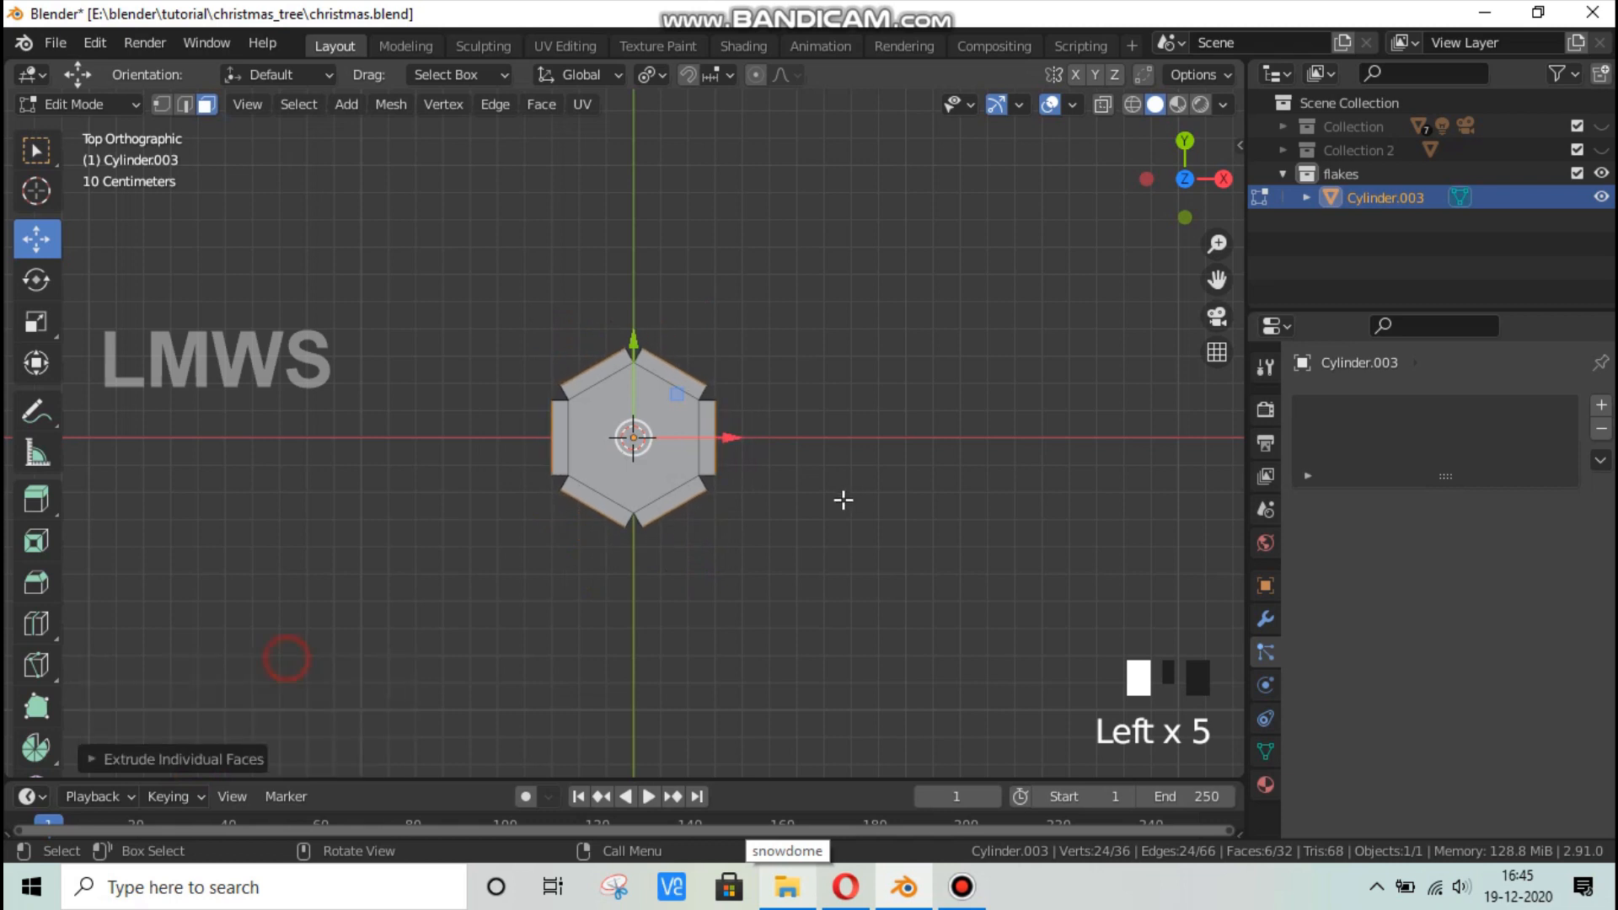
key(ctrl+z)
key(s)
right_click(716, 511)
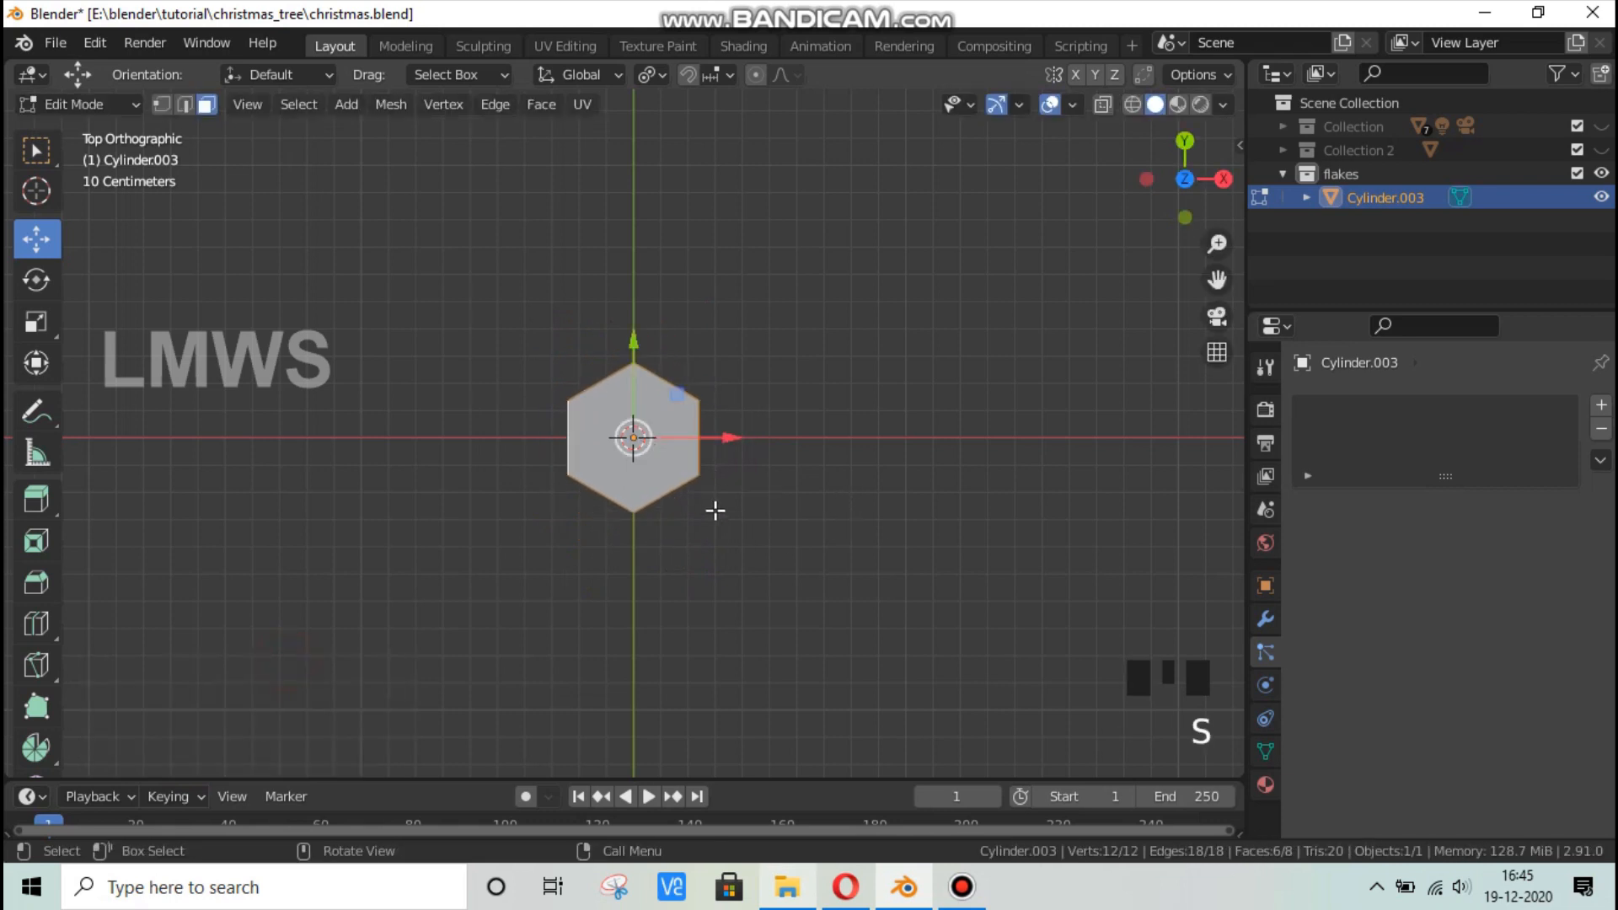
Extrude the six side faces individually in place and scale the extruded faces down around their own centres.
middle_drag(715, 510, 852, 390)
scroll(1024, 475, up, 4)
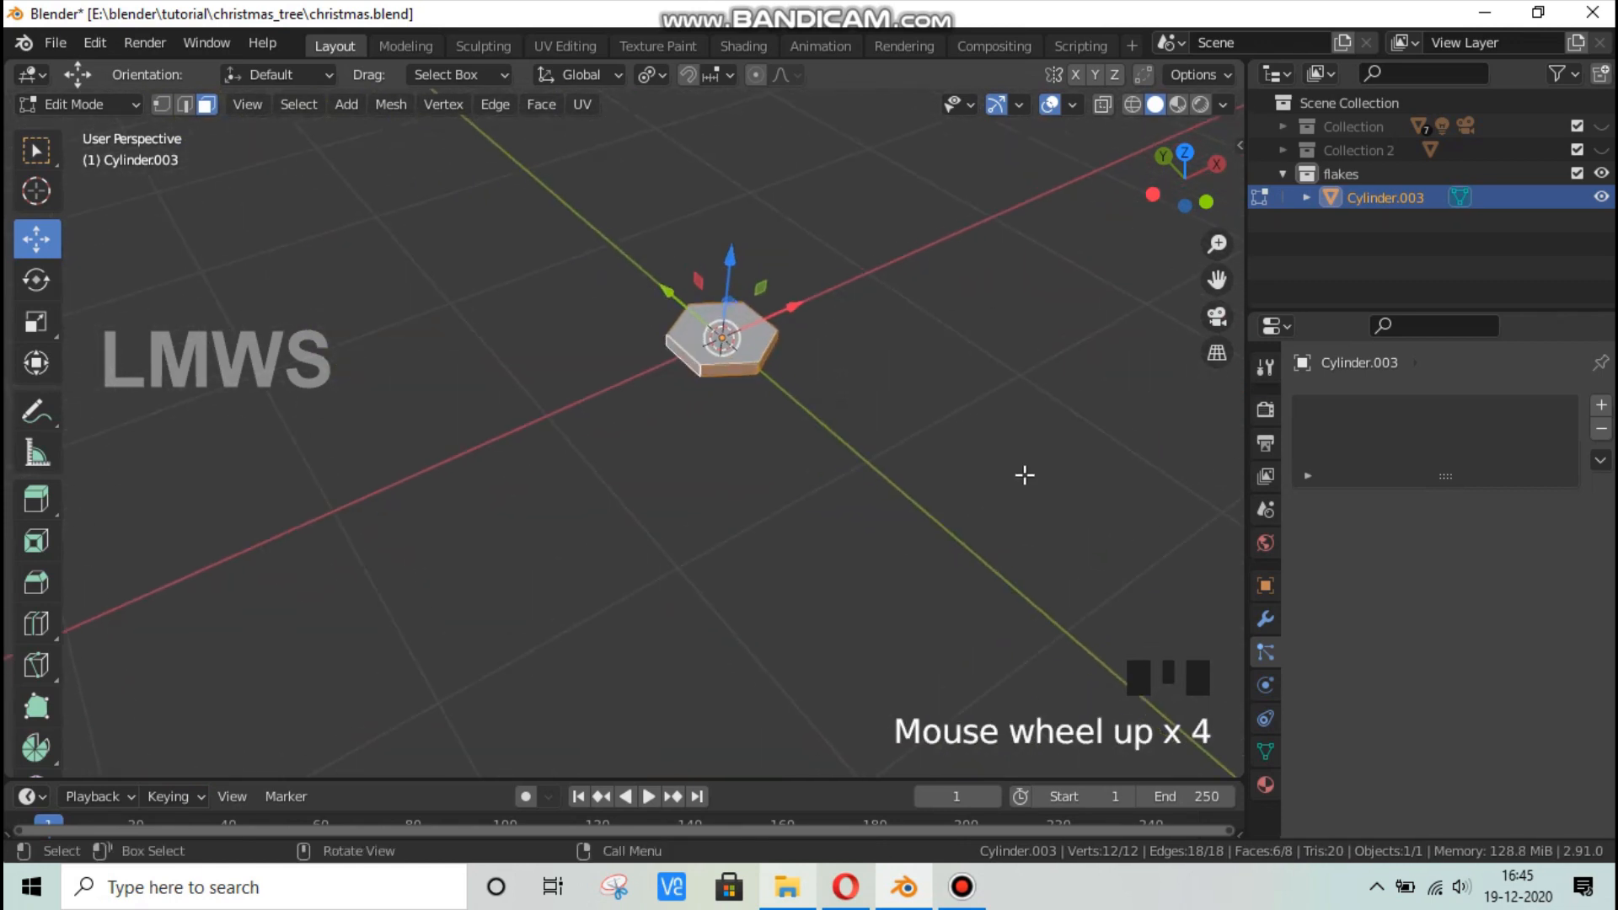
key(alt+e)
click(982, 480)
click(1029, 549)
key(s)
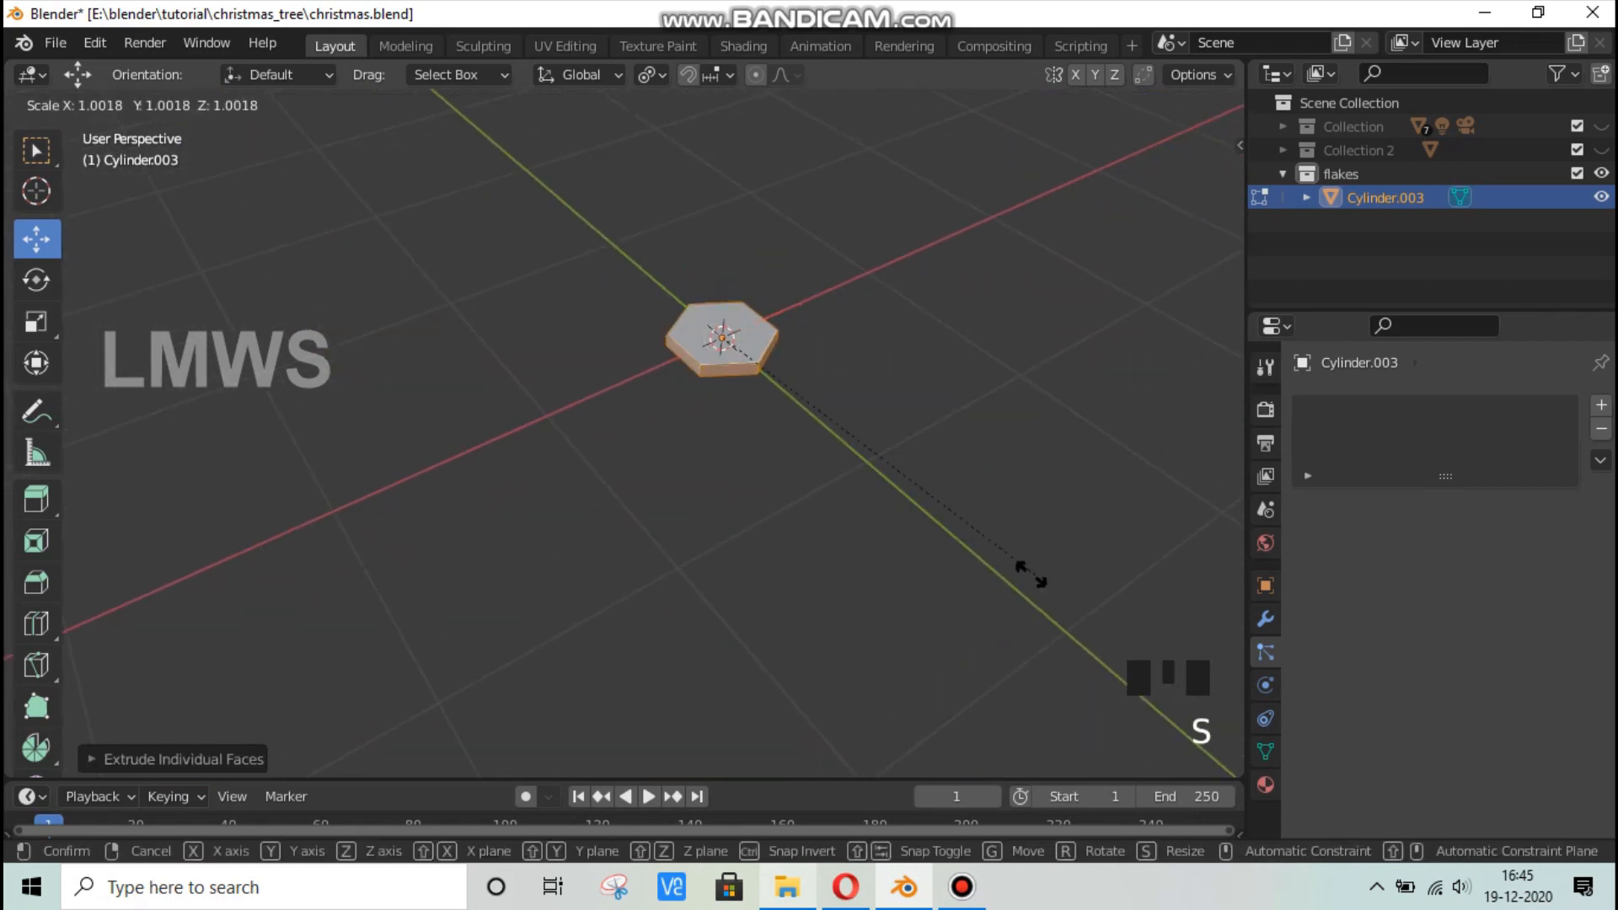
click(877, 447)
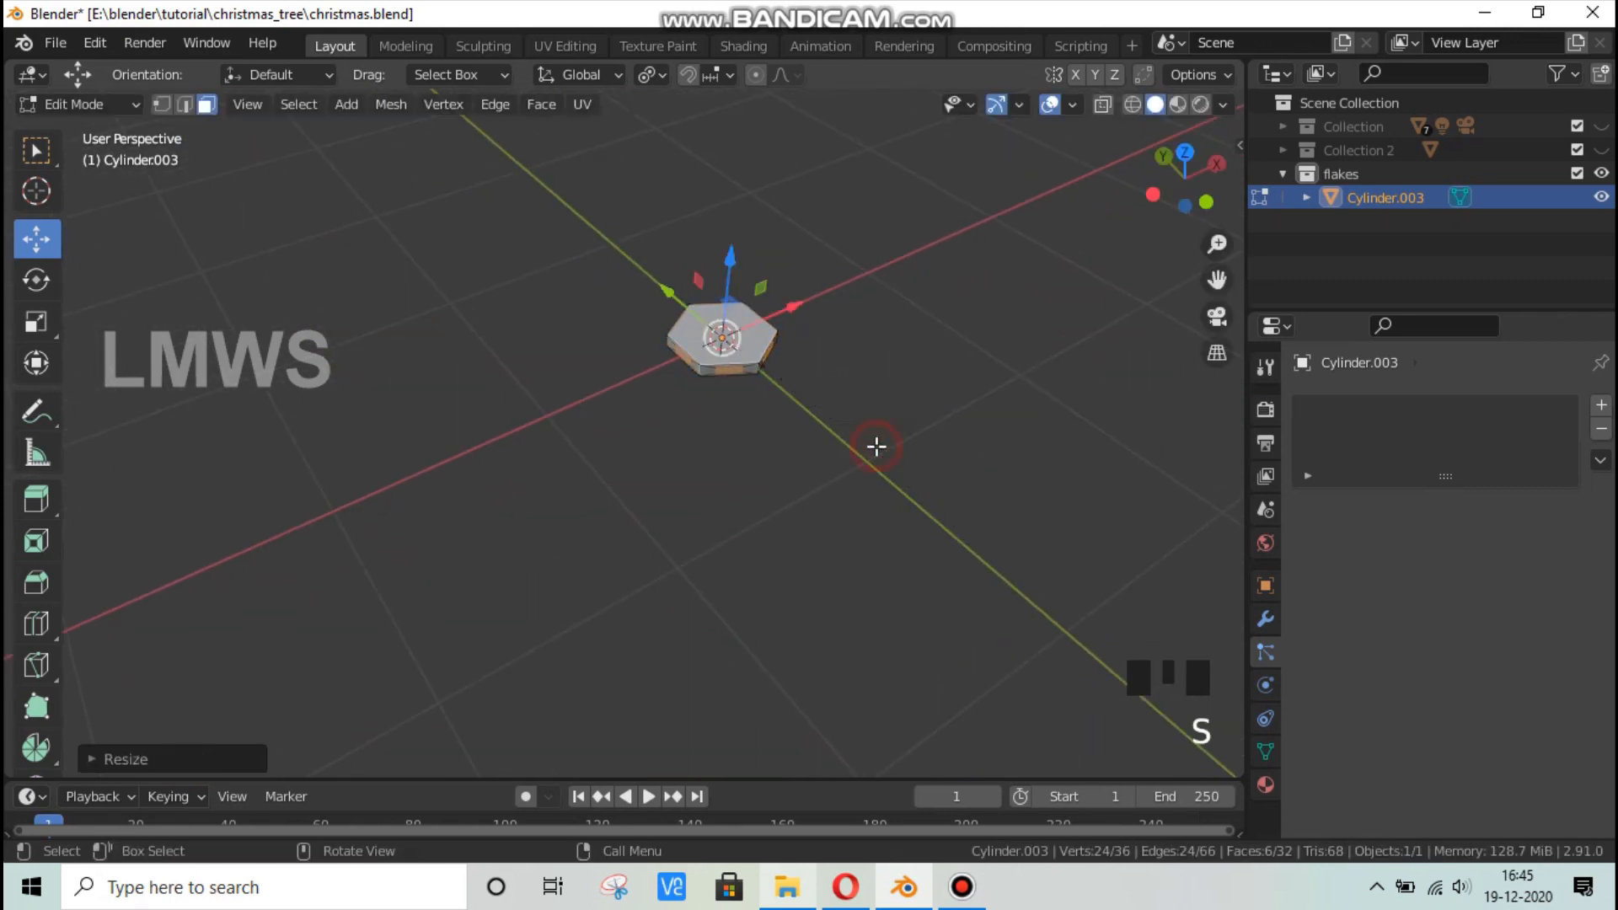
Try extruding the six selected side faces individually into long straight arms.
key(alt+e)
click(874, 446)
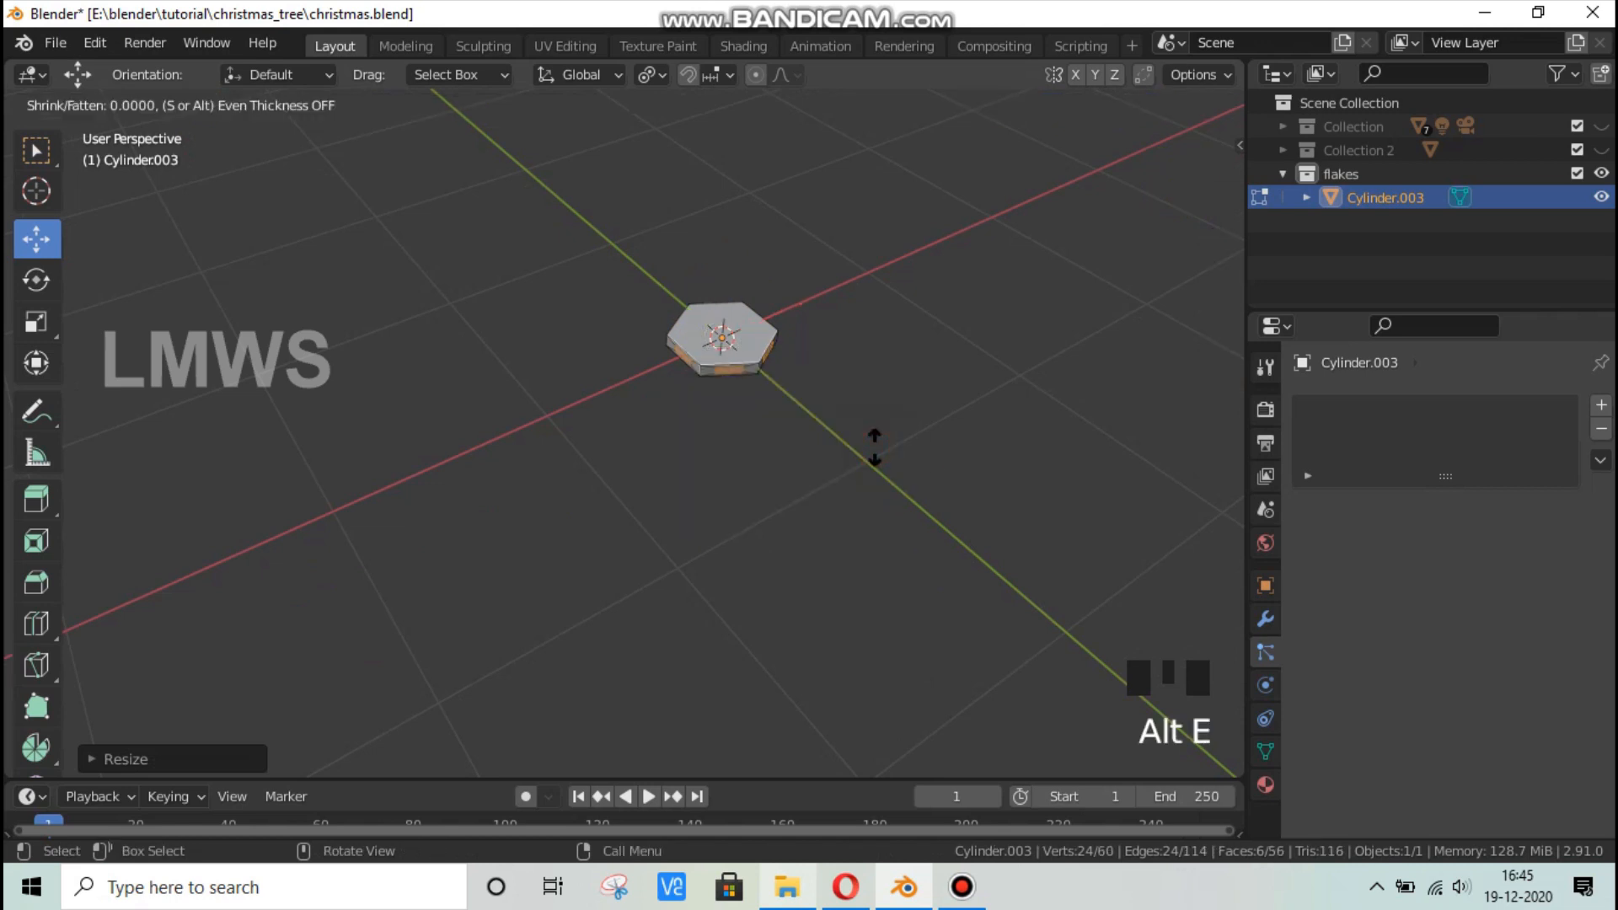
click(849, 376)
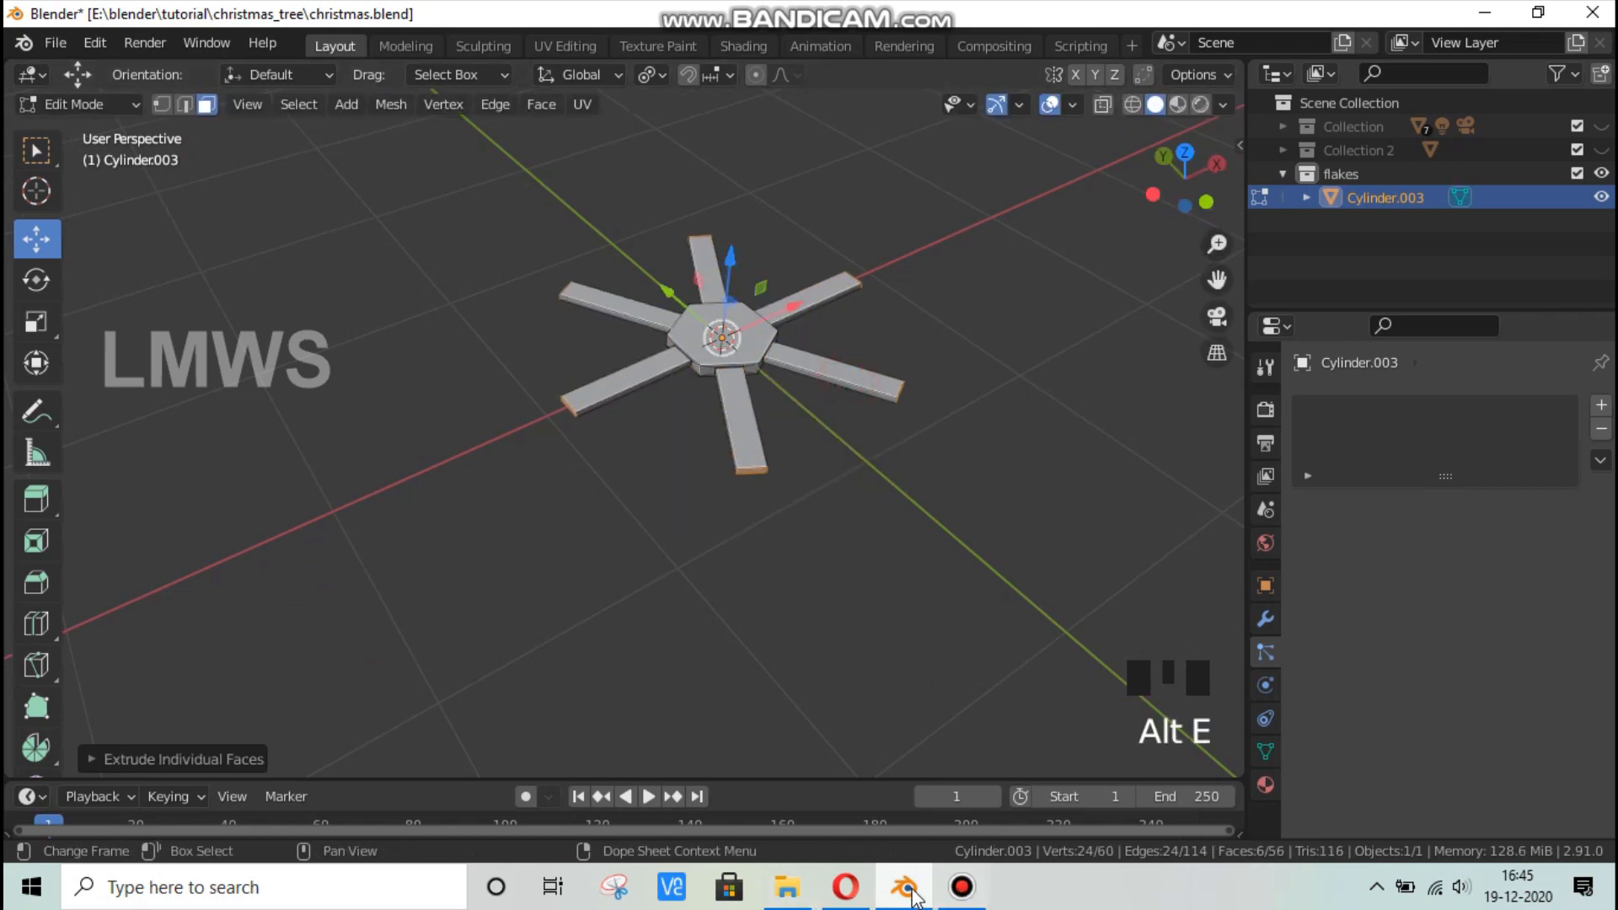
click(912, 893)
click(904, 886)
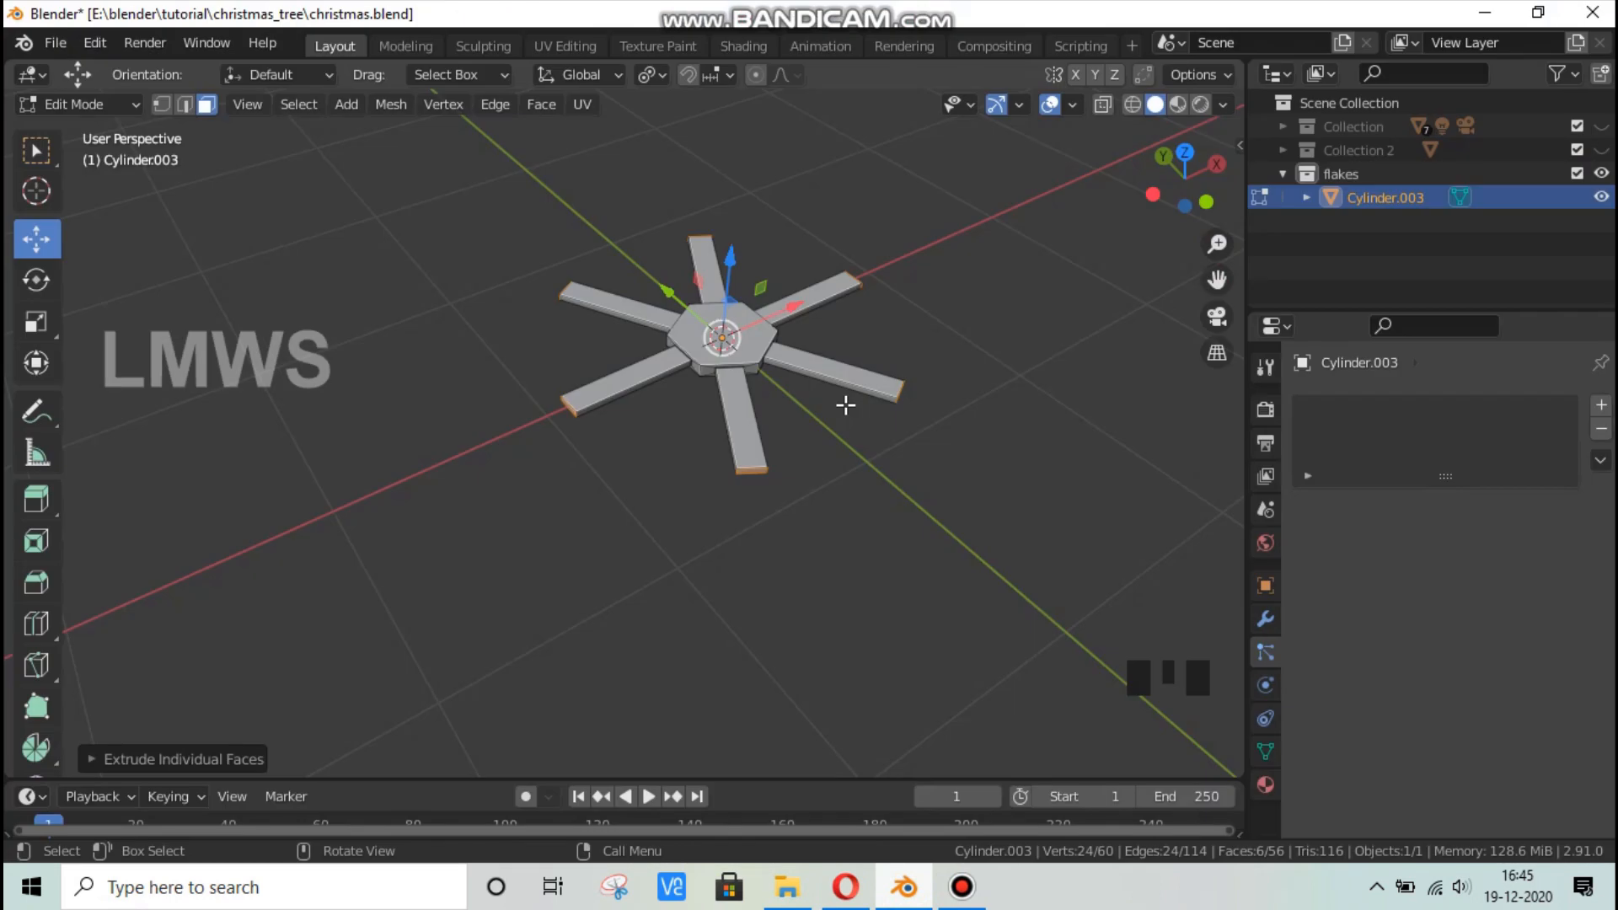
Try scaling the arm tips to about half size in top view, and undo both the scaling and the long extrusion.
key(KP_7)
scroll(844, 404, down, 2)
scroll(844, 405, down, 3)
shift+middle_drag(1015, 242, 705, 672)
key(s)
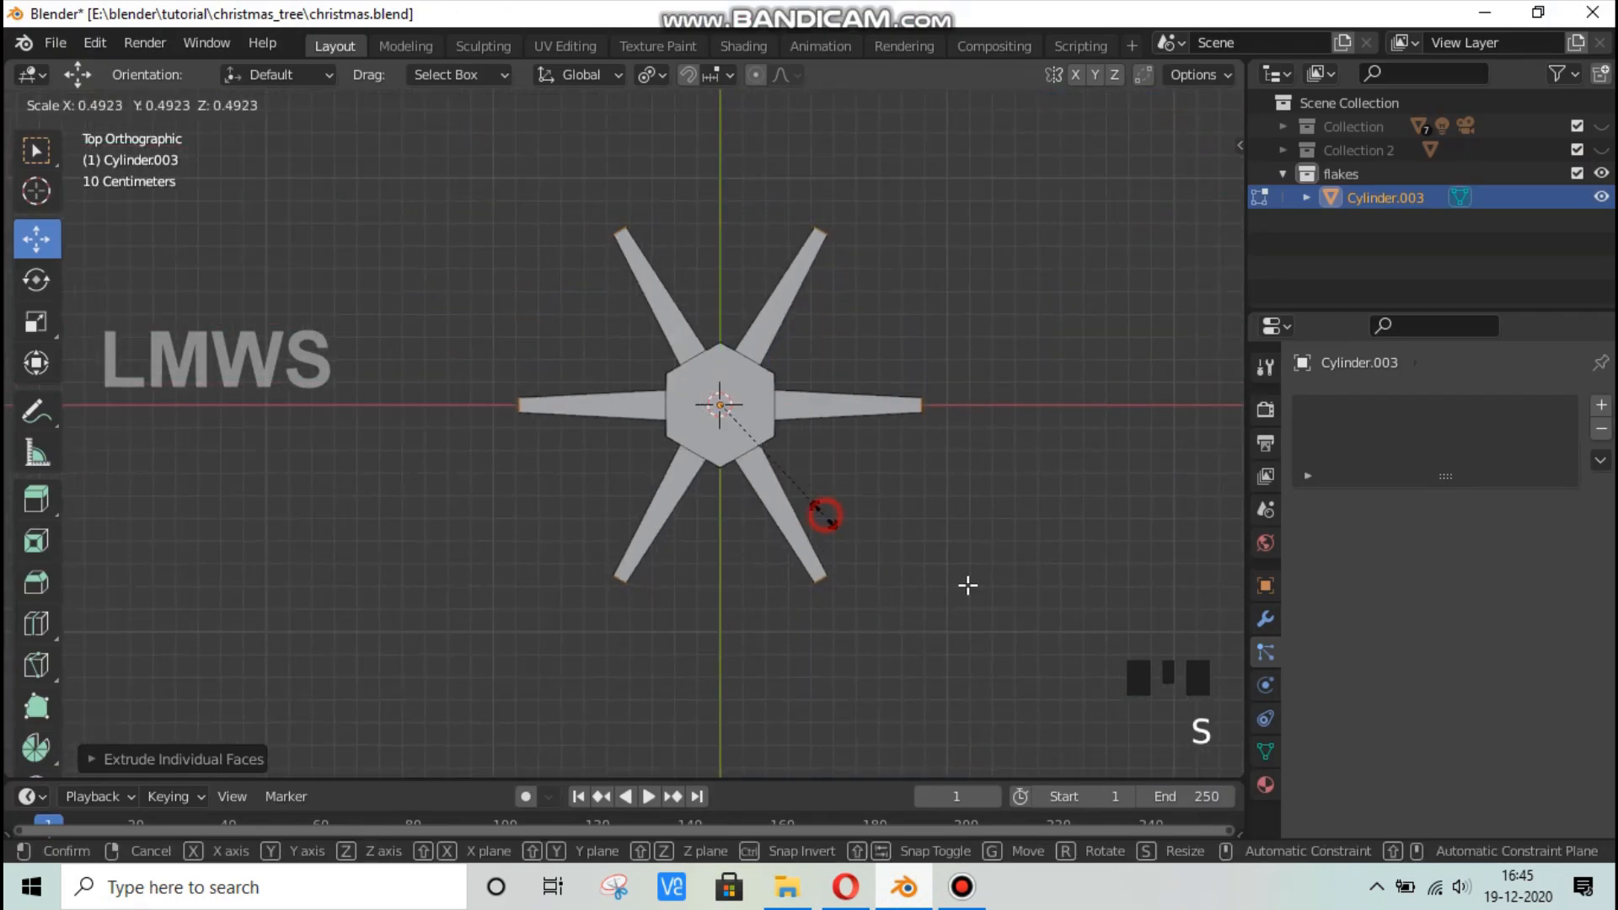
click(982, 589)
key(ctrl+z)
key(ctrl+z)
key(ctrl+z)
Extrude the six side faces individually outward by about 0.25 m and scale the ends down into short tapered arms.
key(alt+e)
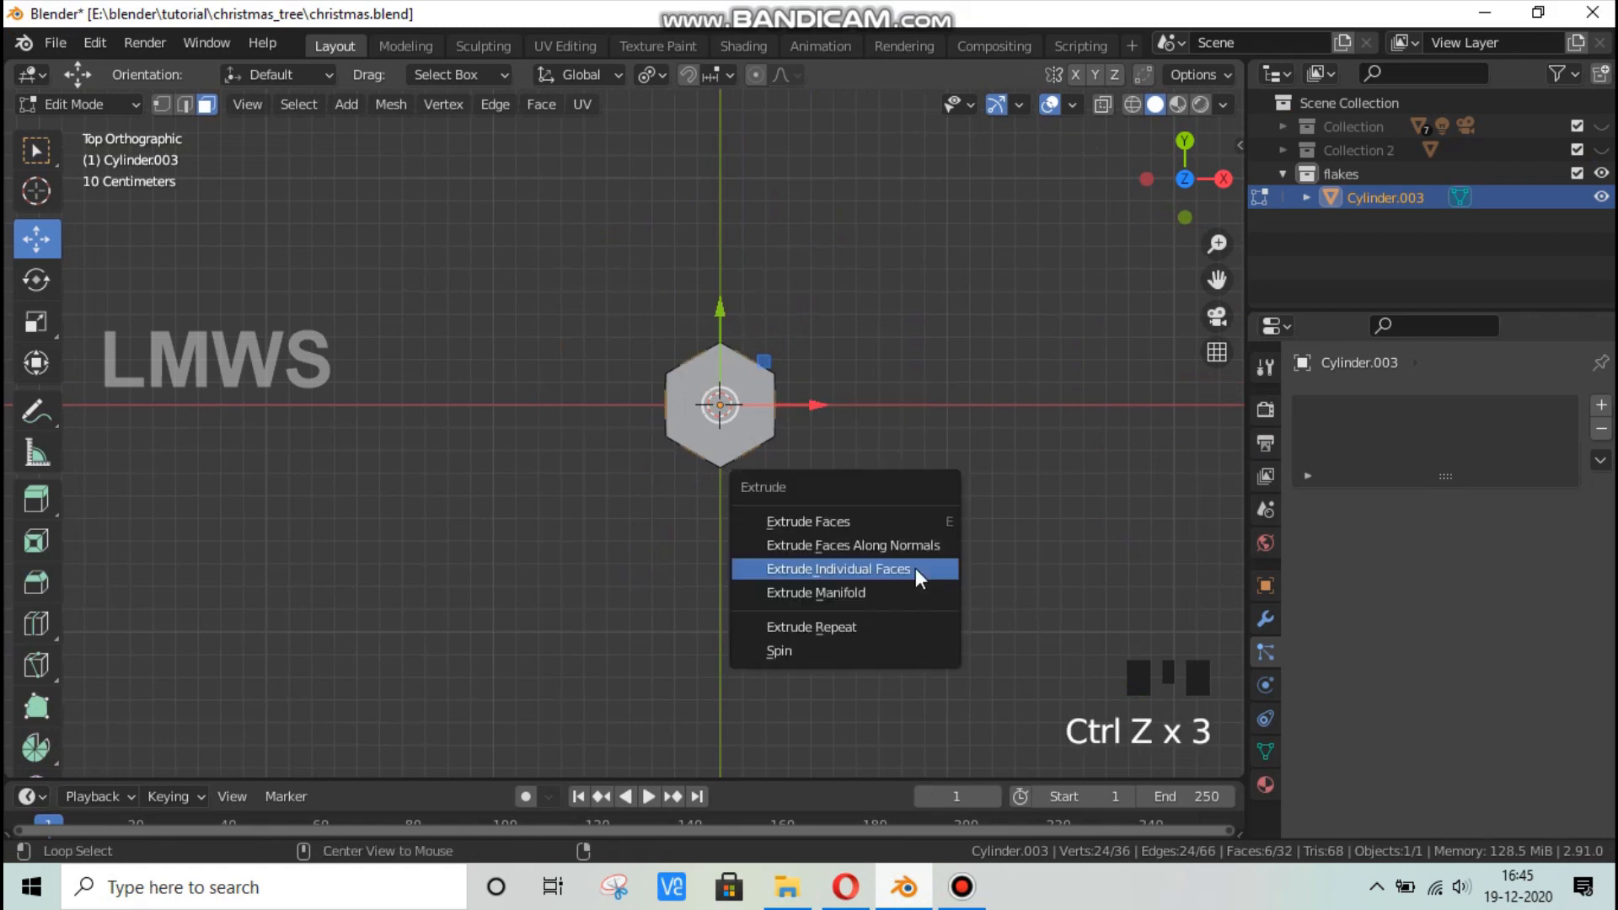
click(915, 568)
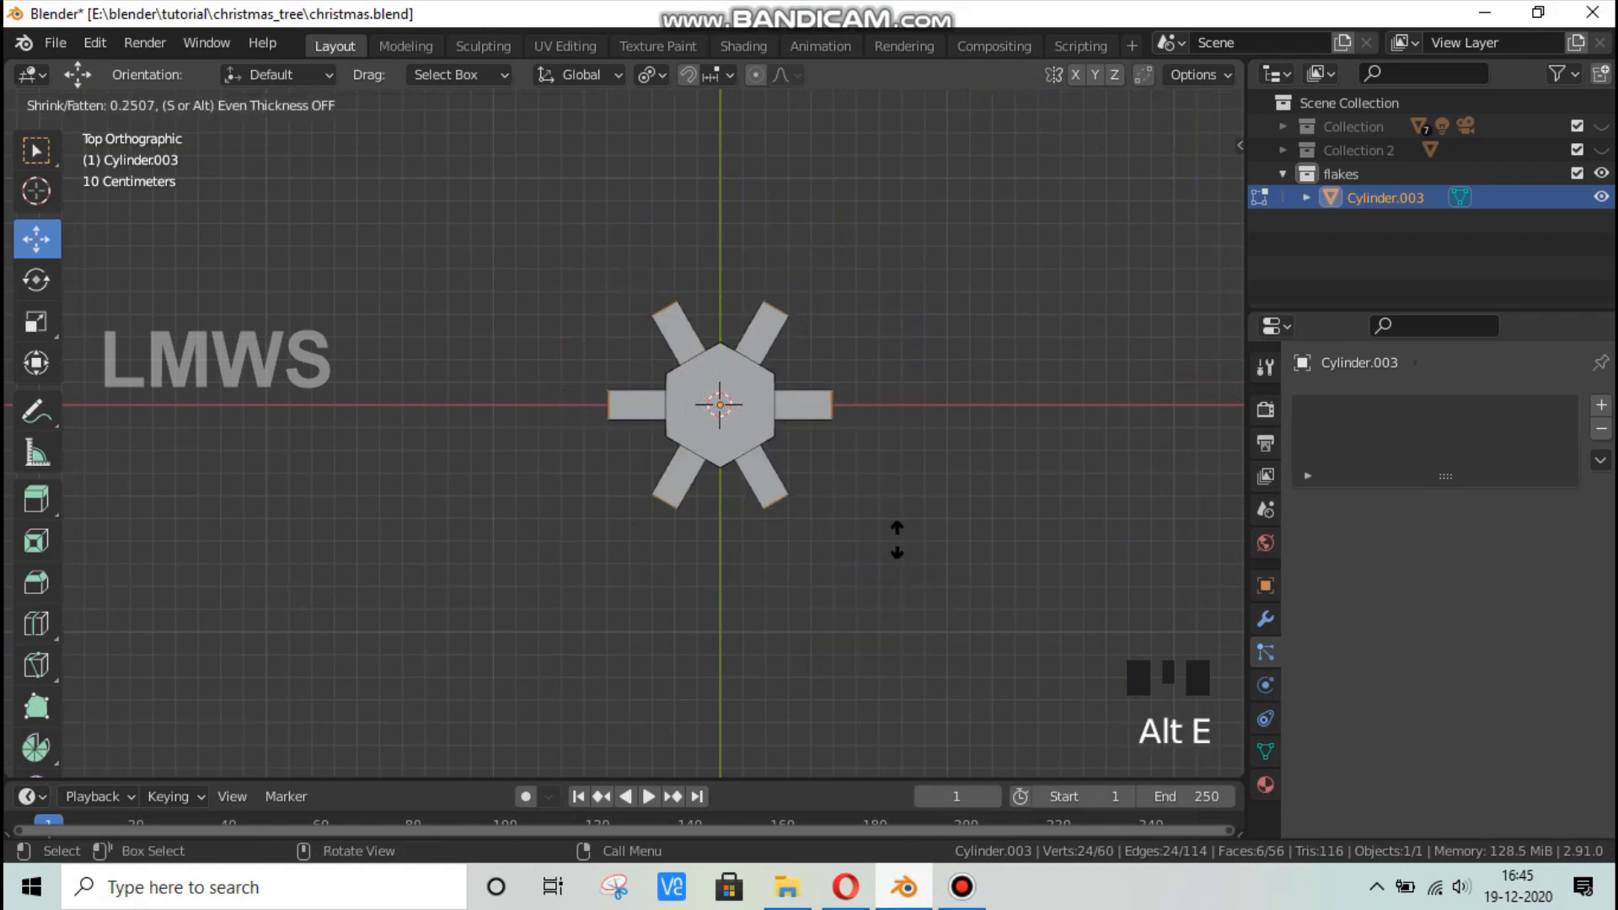
click(903, 544)
key(s)
click(900, 493)
Extrude the six arm tips individually again with an offset of 0.19 m.
key(alt+e)
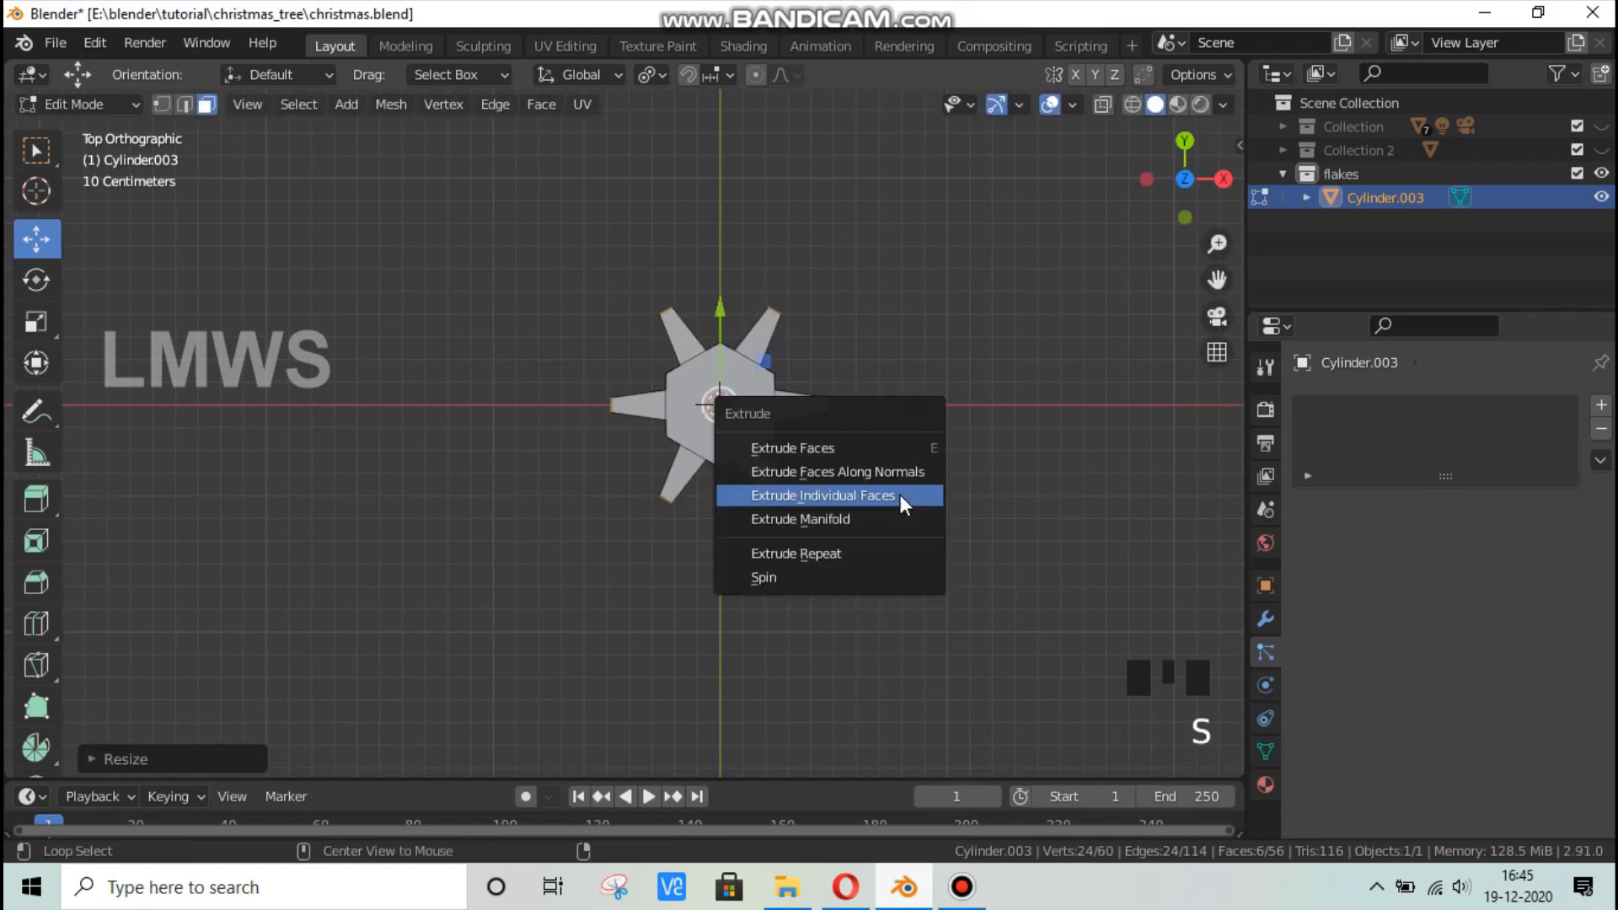
click(900, 494)
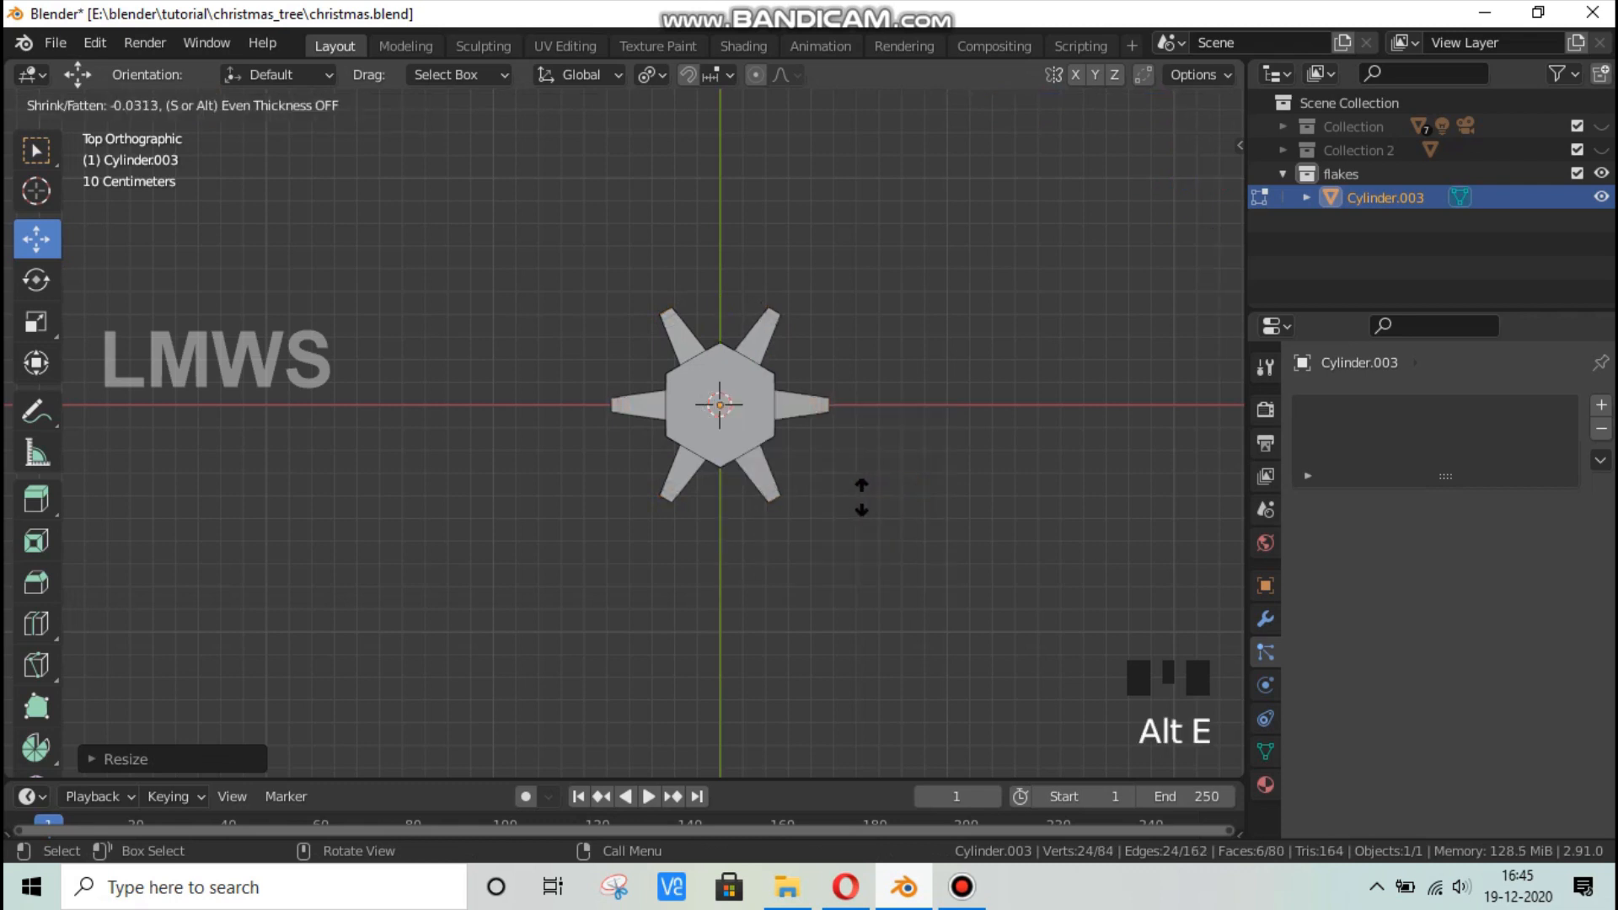
right_click(431, 632)
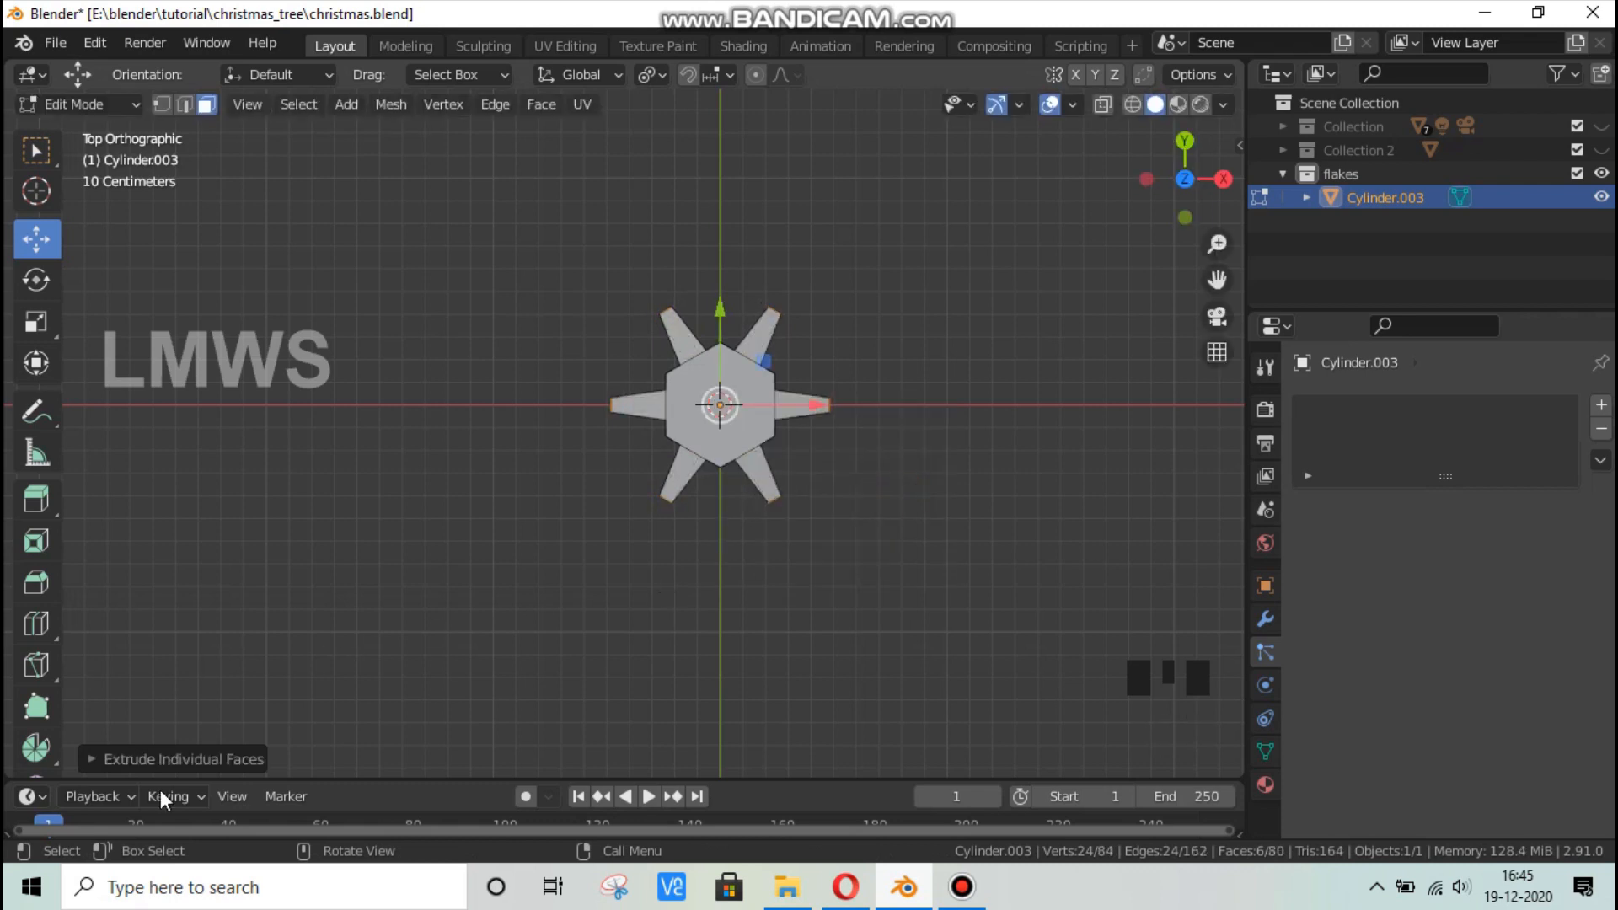
click(230, 756)
click(278, 698)
drag(287, 699, 303, 699)
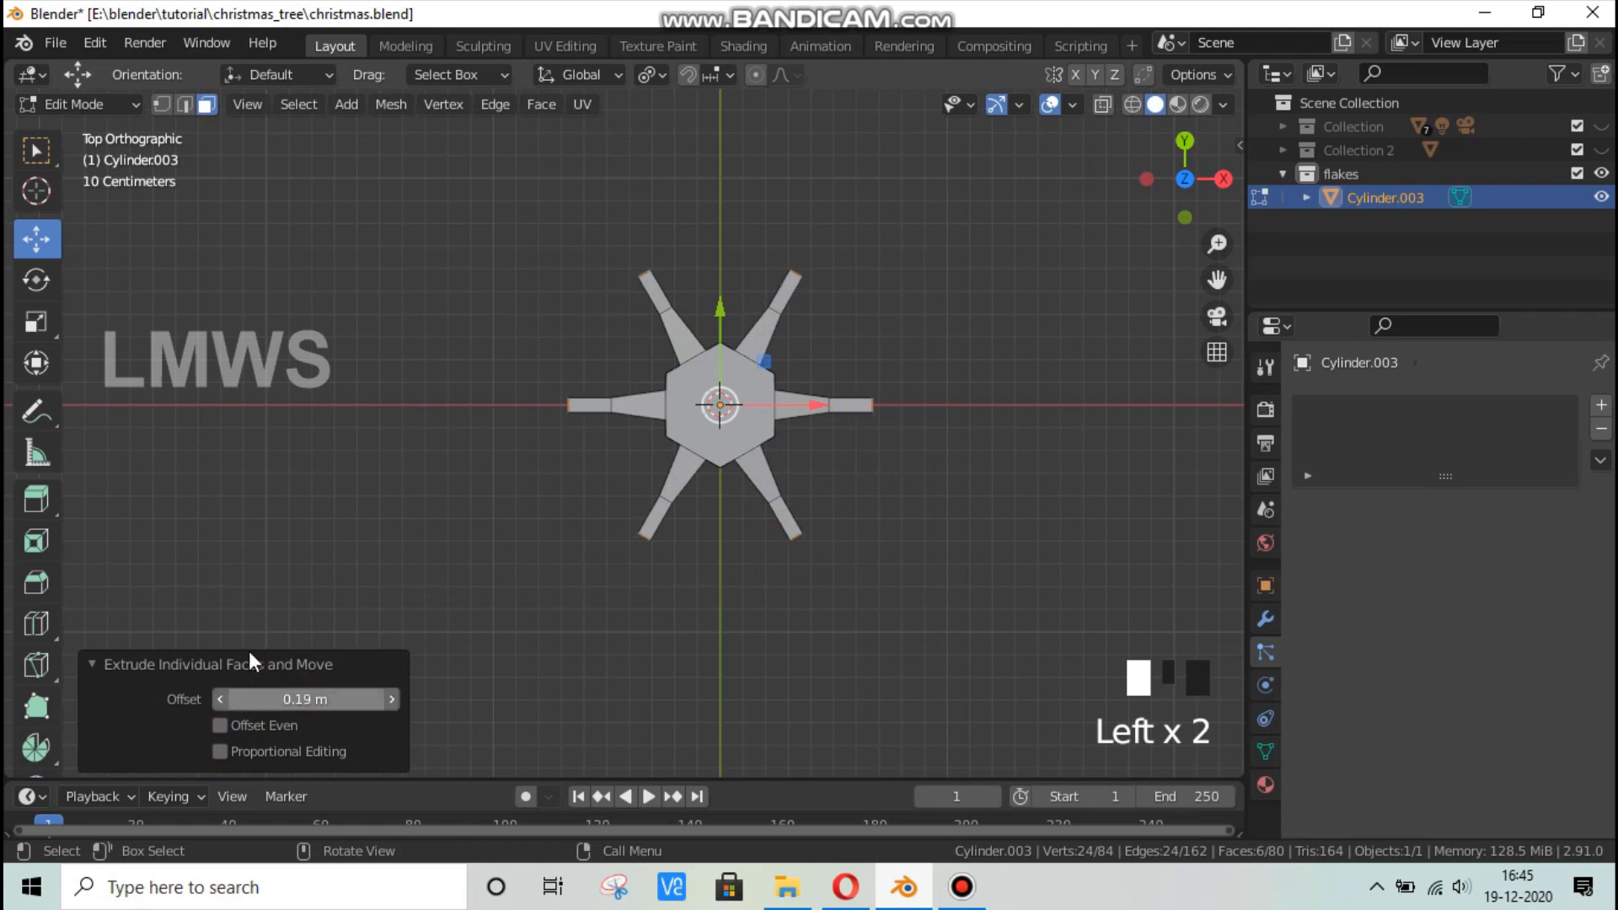
click(244, 666)
Scale the six arm tips up around their own centres so the outer segments flare outward.
key(s)
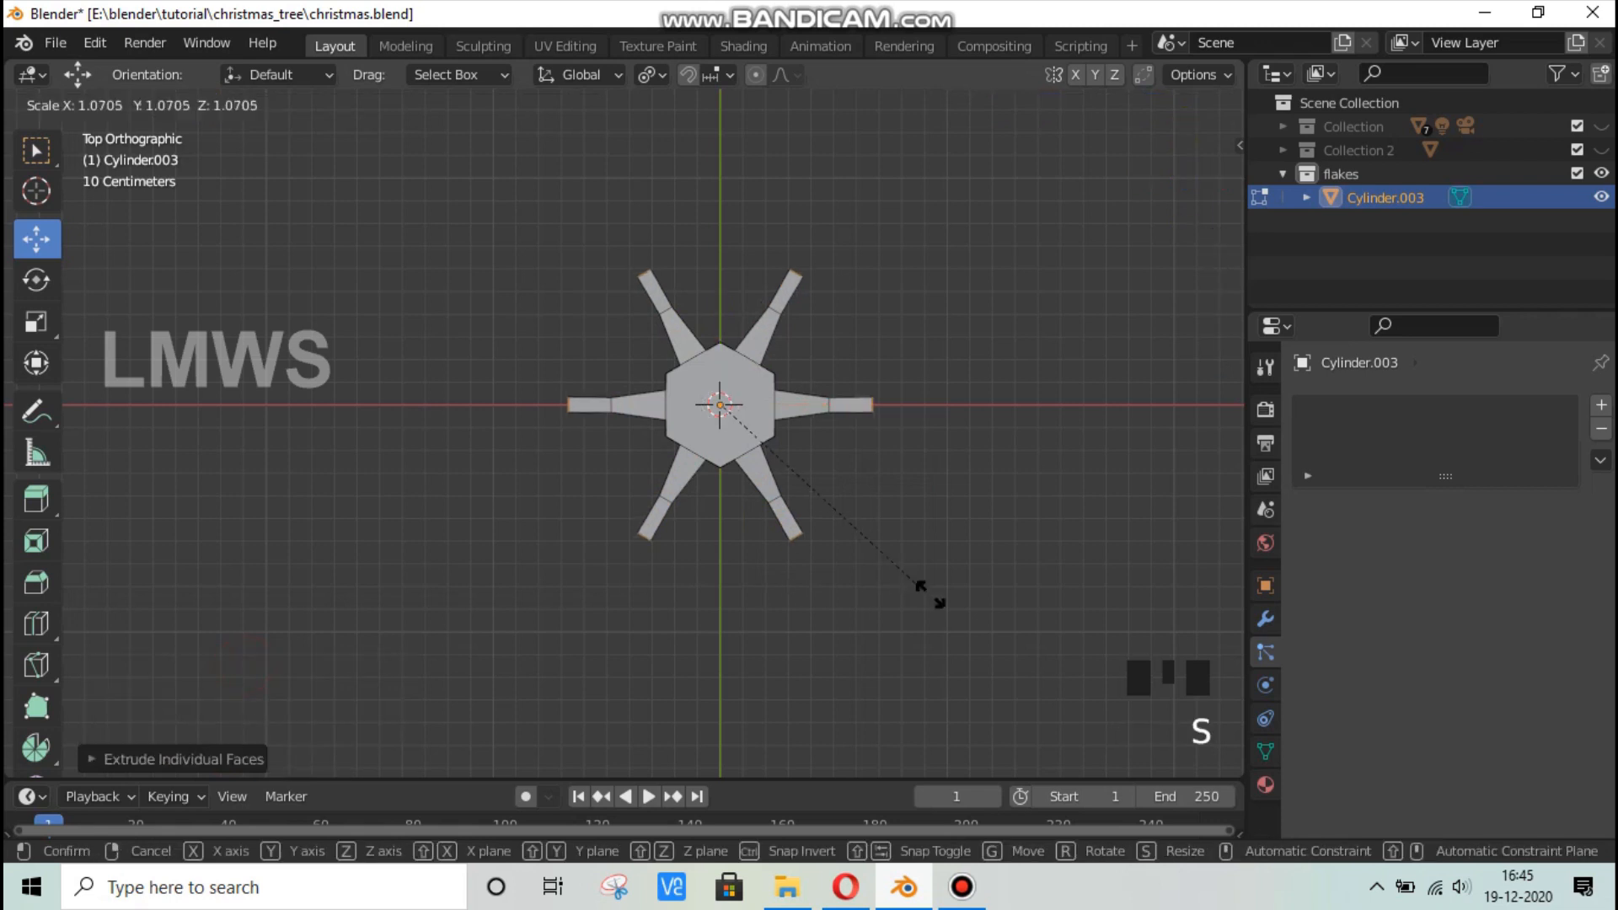
click(1053, 650)
middle_drag(986, 636, 857, 351)
scroll(906, 524, up, 5)
key(s)
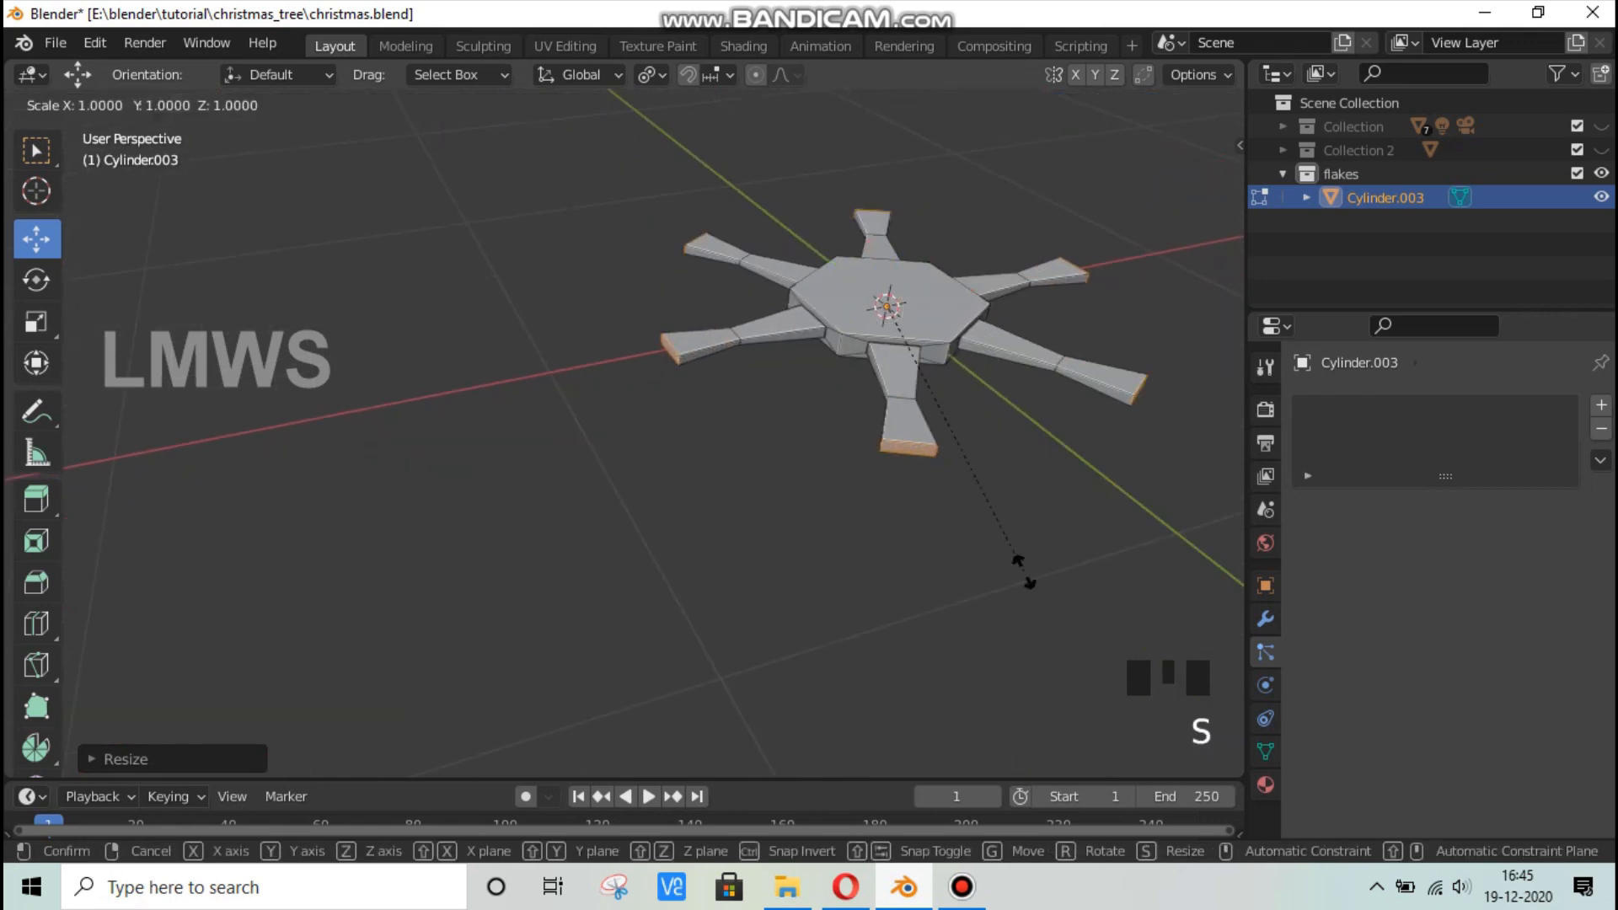
right_click(960, 440)
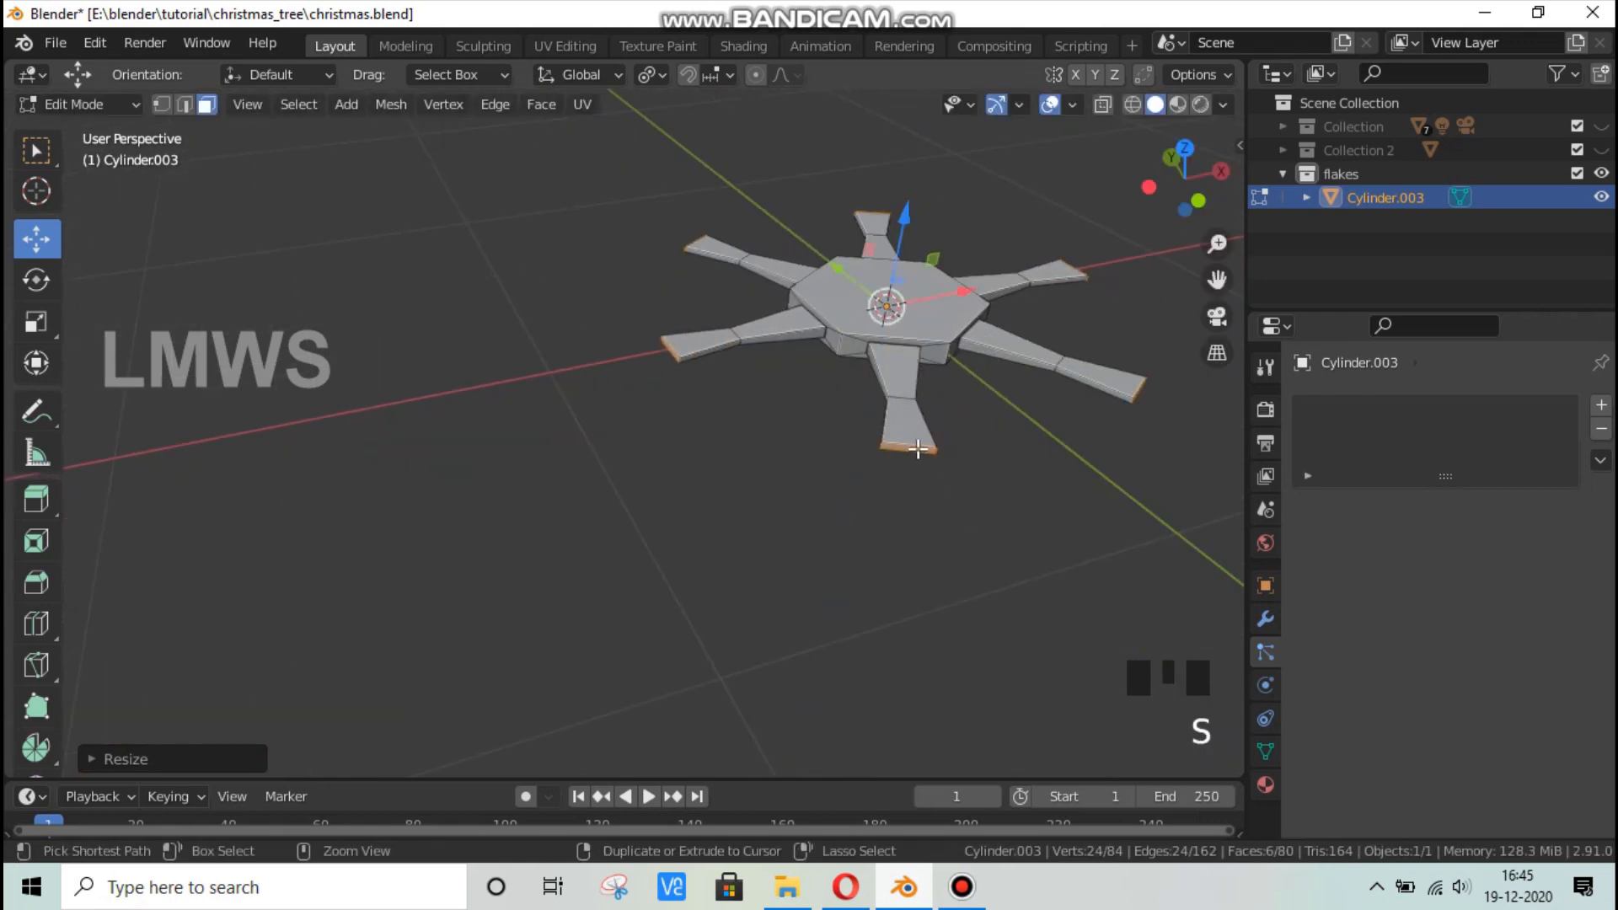
key(s)
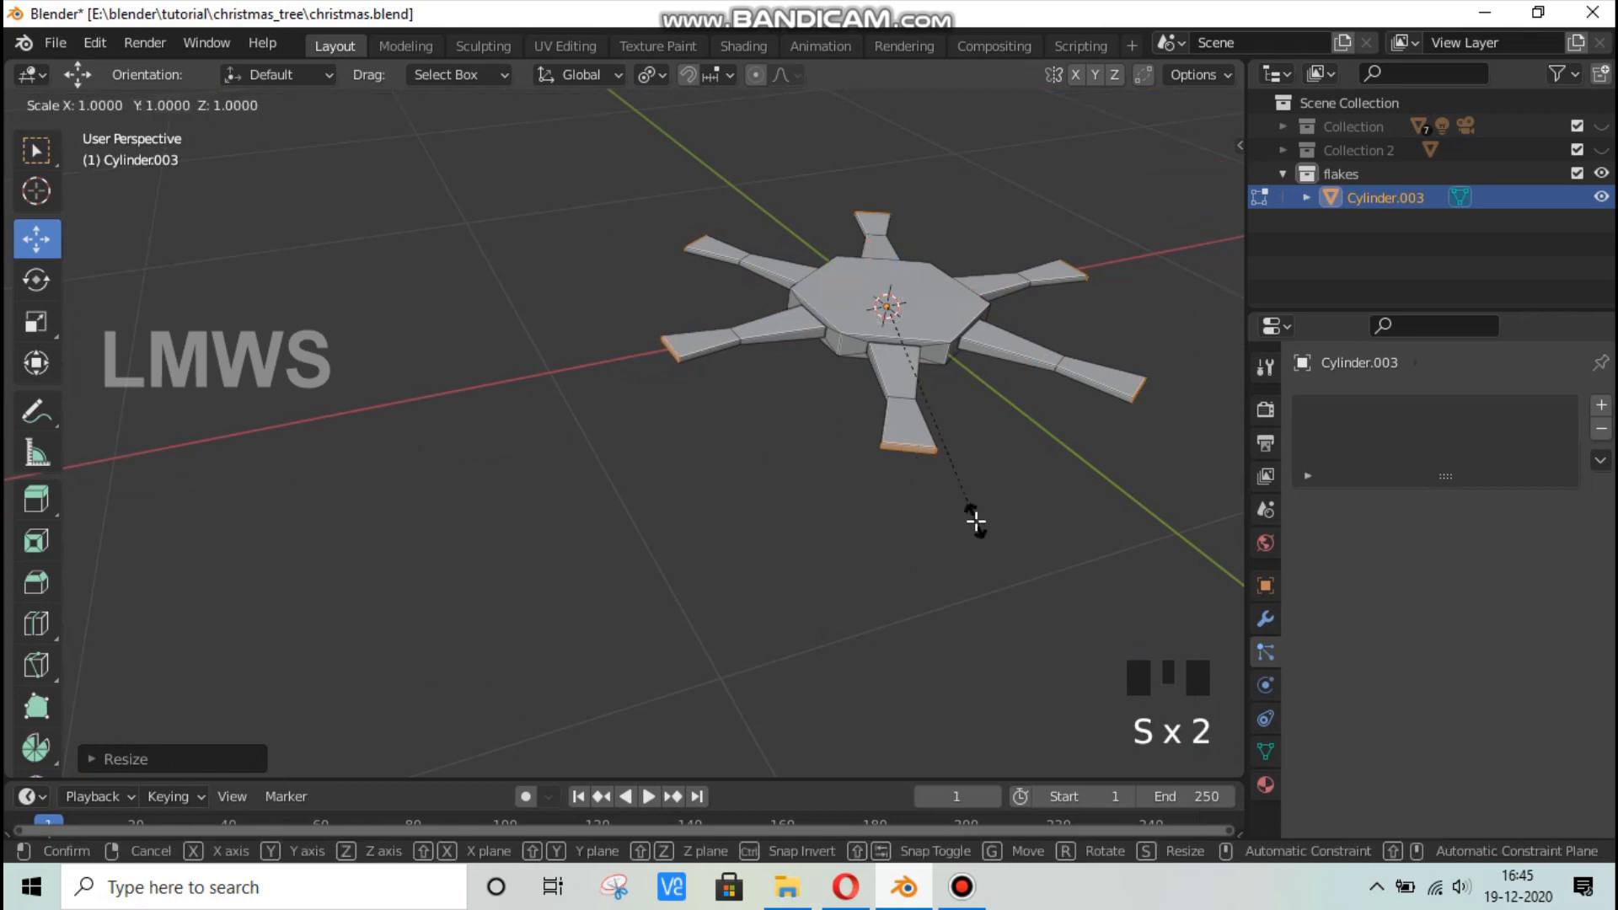
right_click(976, 517)
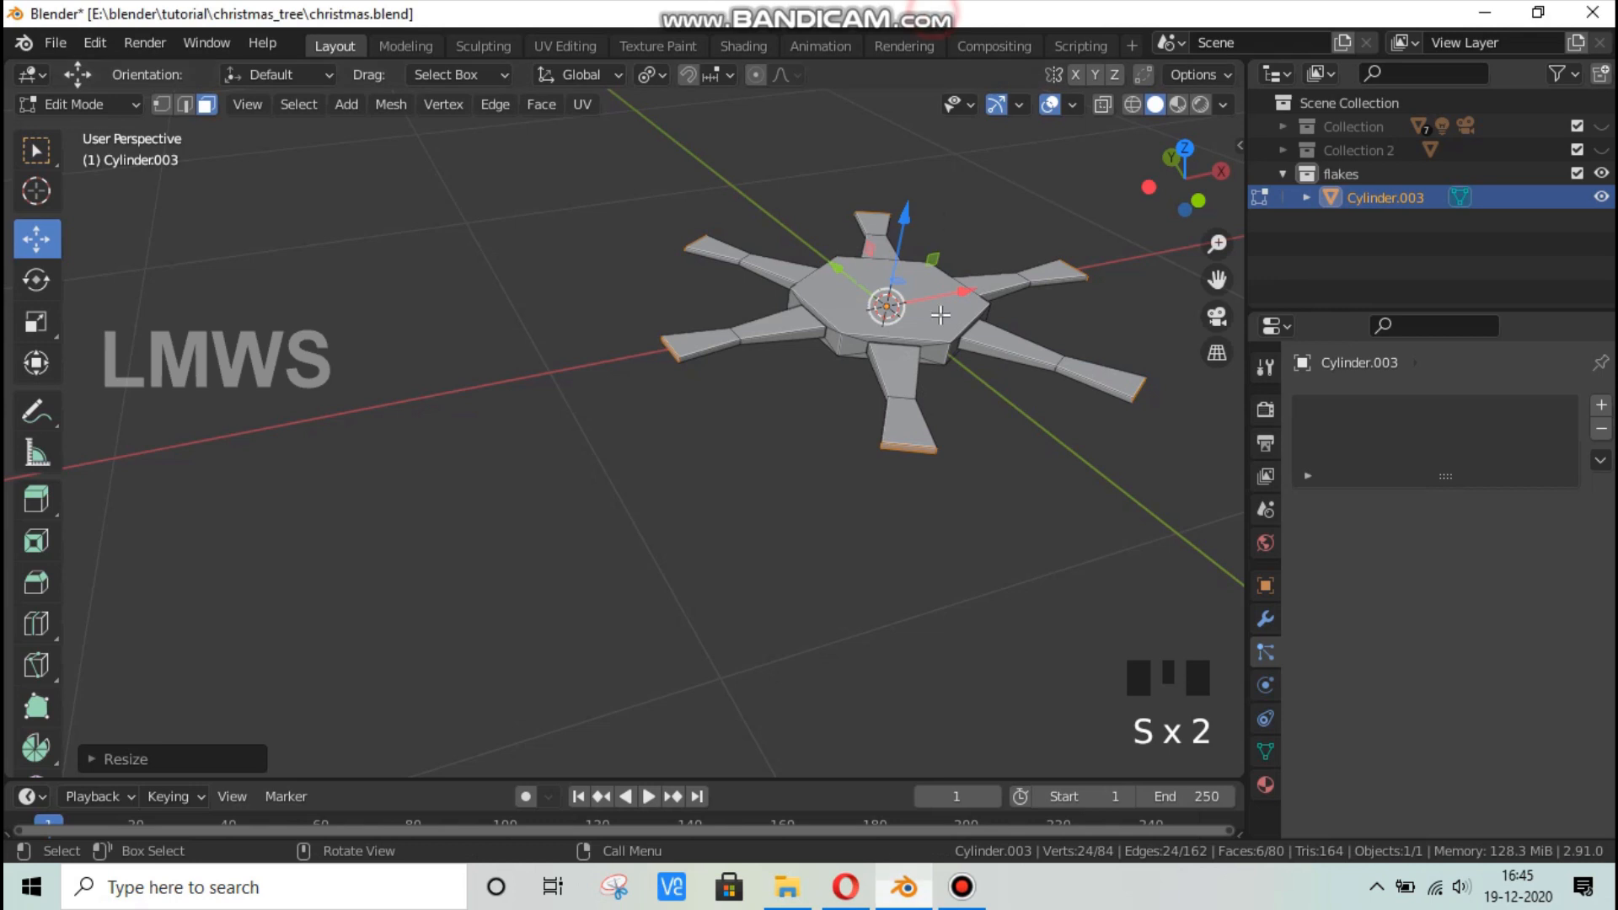
Extrude the six flared arm ends individually once more with an offset of 0.71 m.
scroll(961, 405, down, 1)
scroll(961, 404, up, 3)
key(alt+e)
click(959, 414)
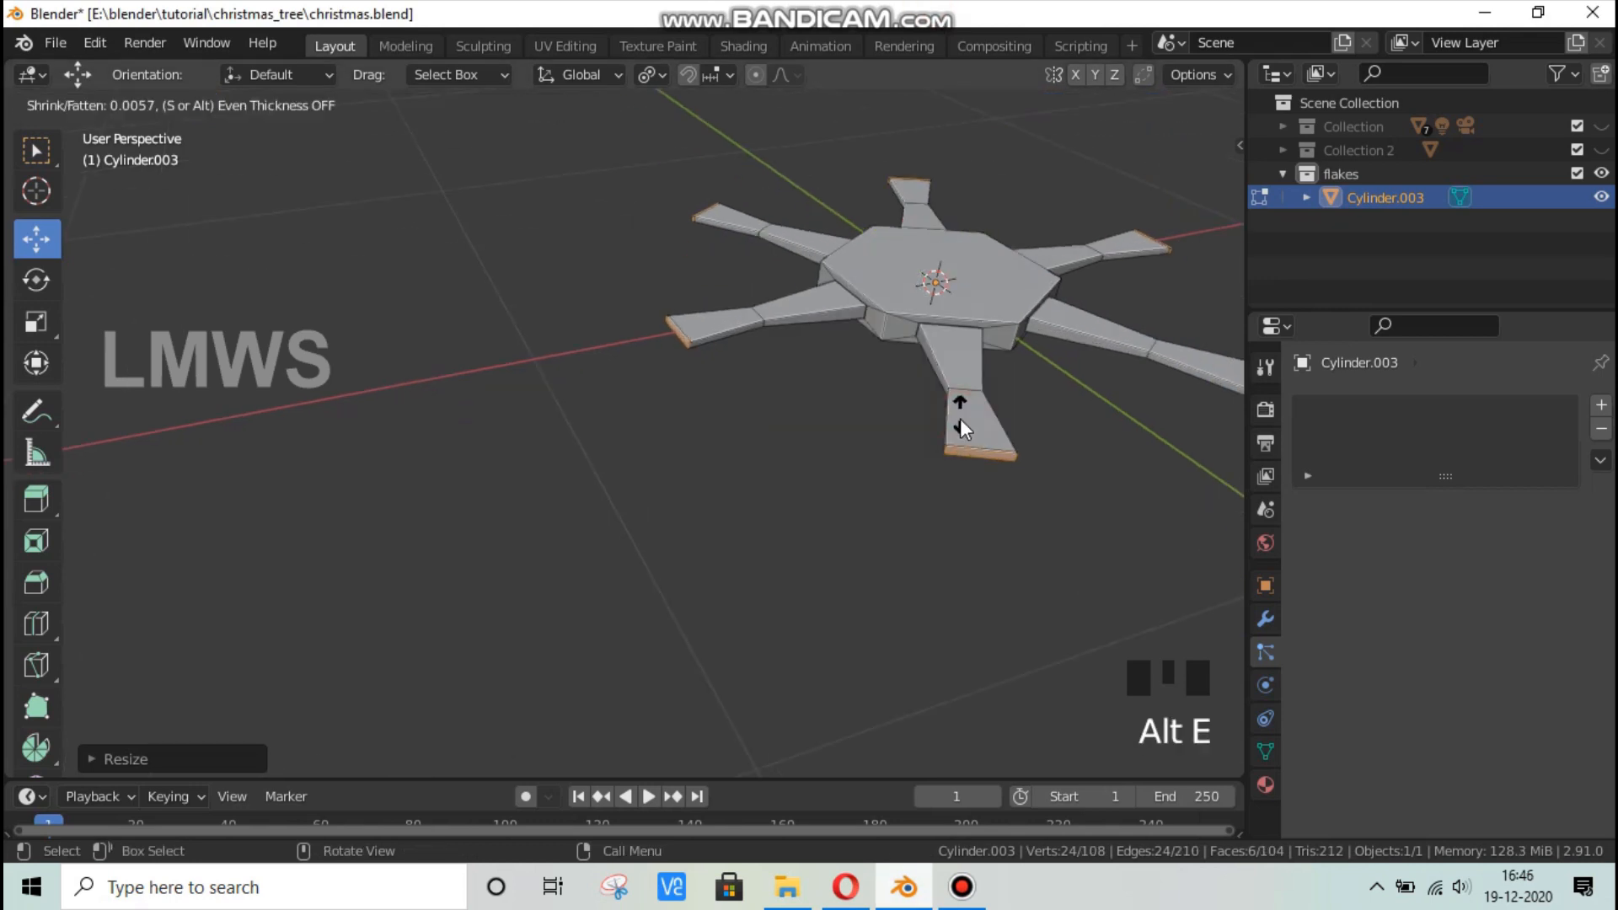
click(921, 469)
scroll(921, 472, down, 2)
key(KP_1)
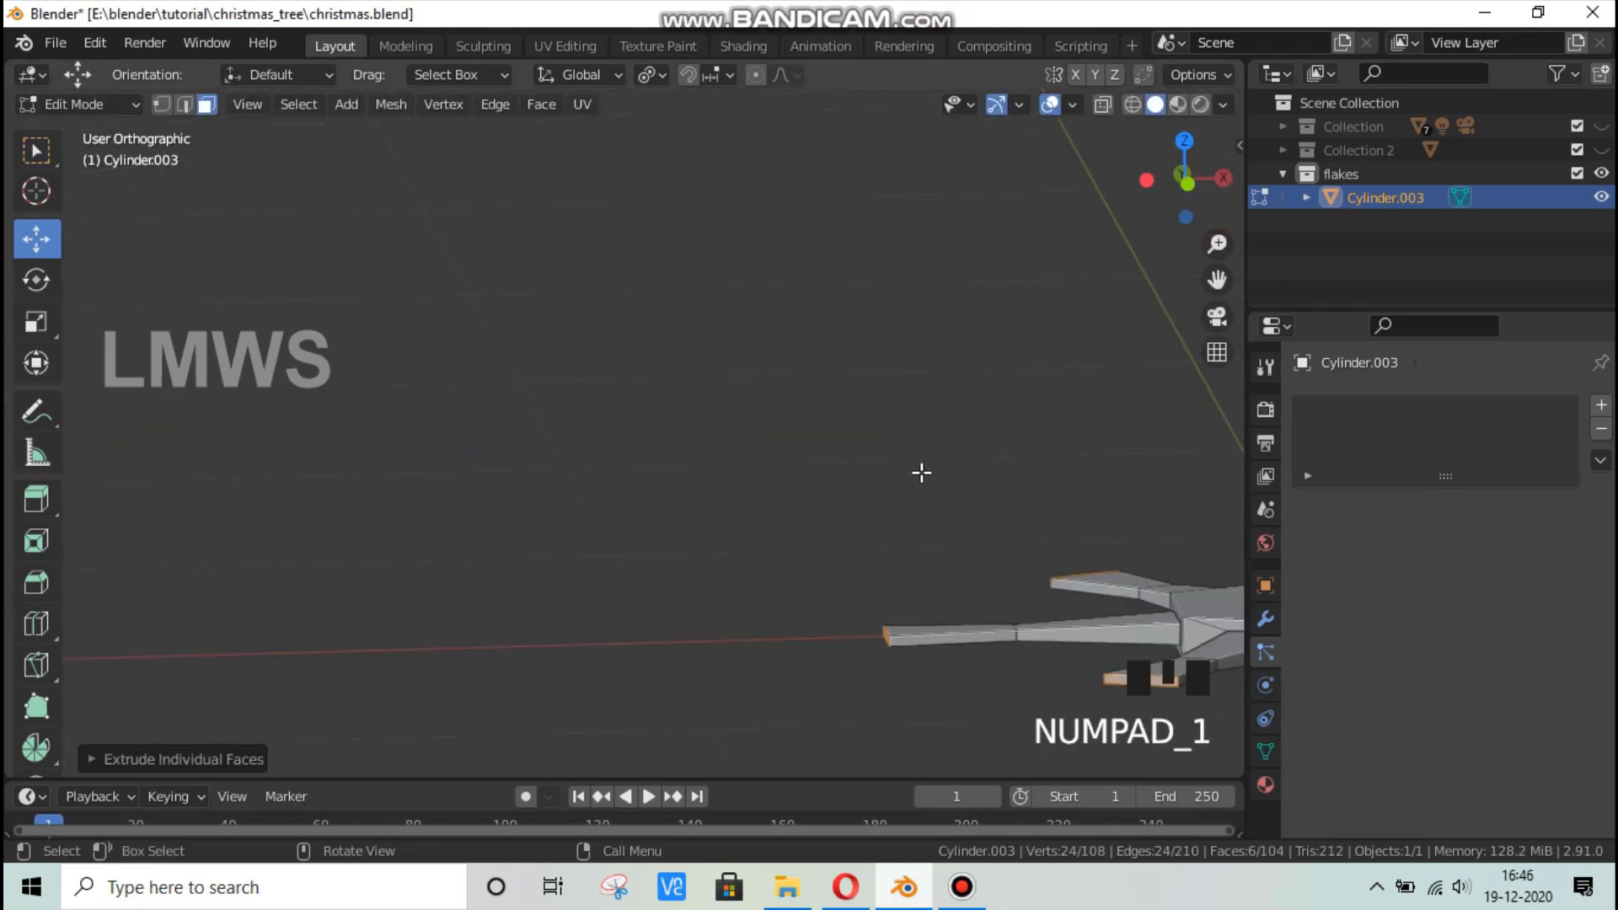
key(KP_7)
scroll(921, 472, down, 4)
click(203, 760)
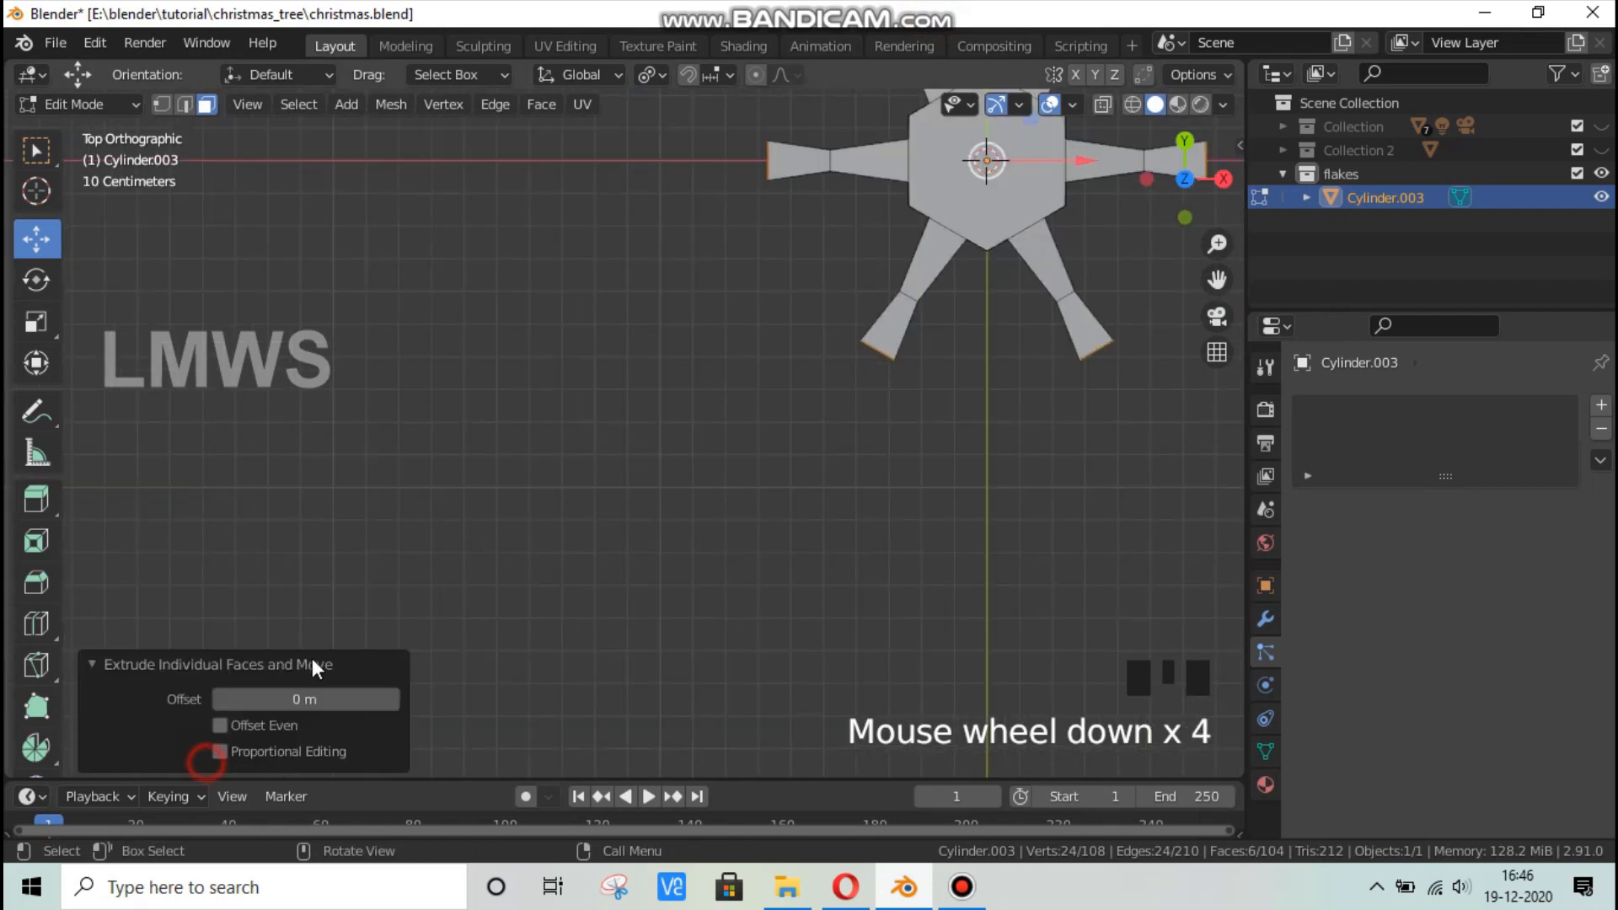
mouse_move(305, 699)
mouse_down()
mouse_move(354, 698)
mouse_move(337, 698)
mouse_up()
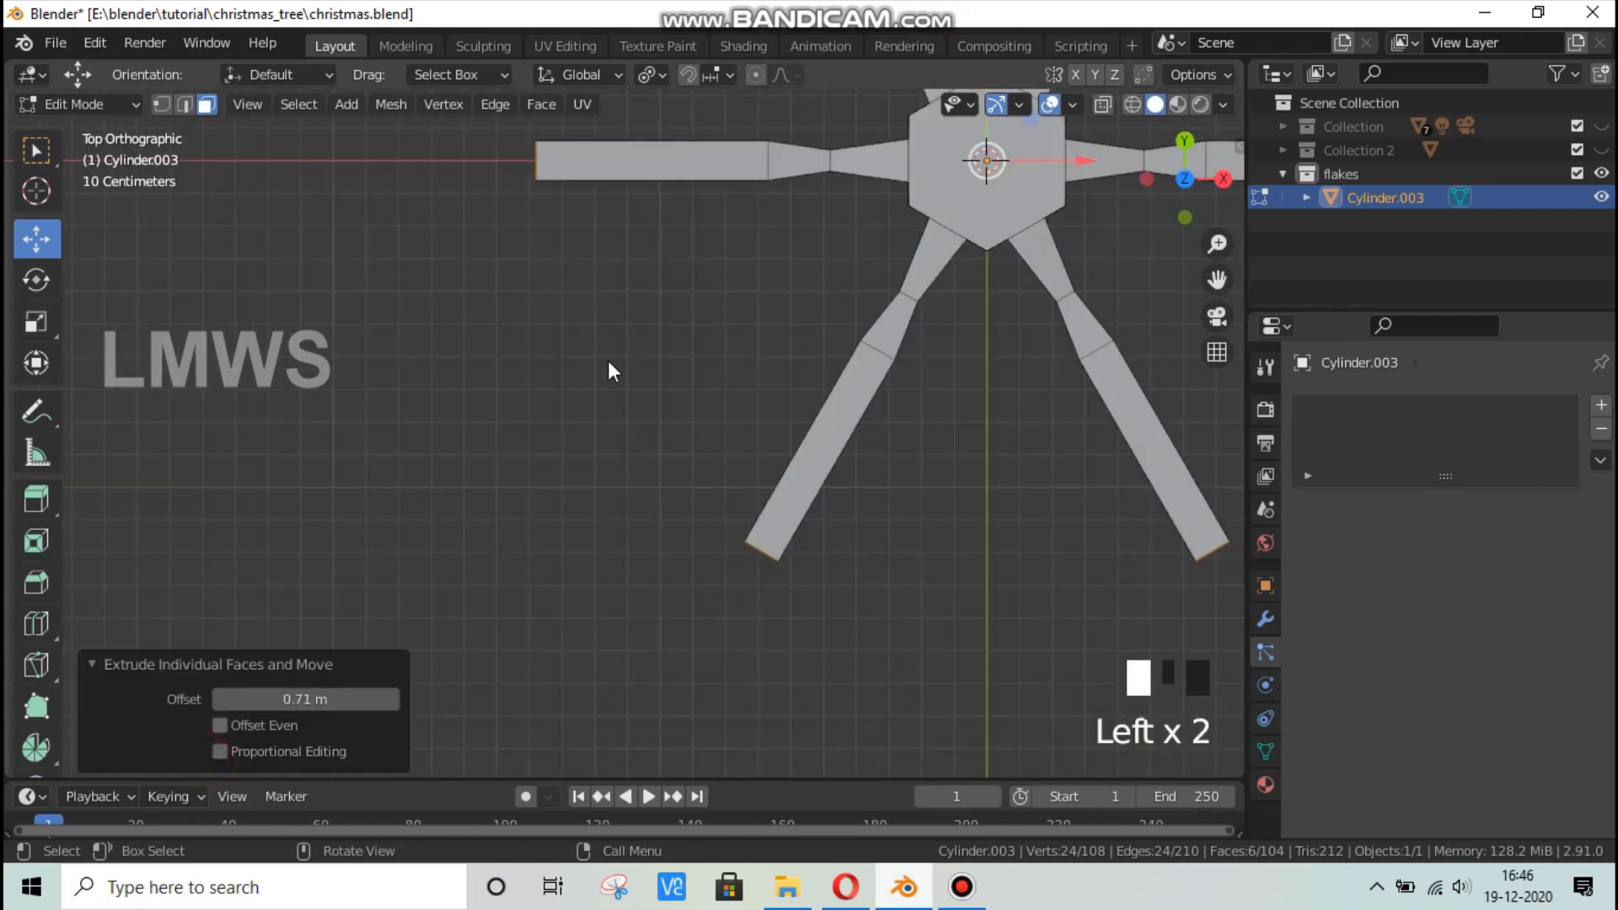
Scale the six outer end faces up to about five times their size in top view, forming wide fan-shaped arms.
scroll(609, 361, down, 2)
drag(1216, 279, 1175, 301)
key(s)
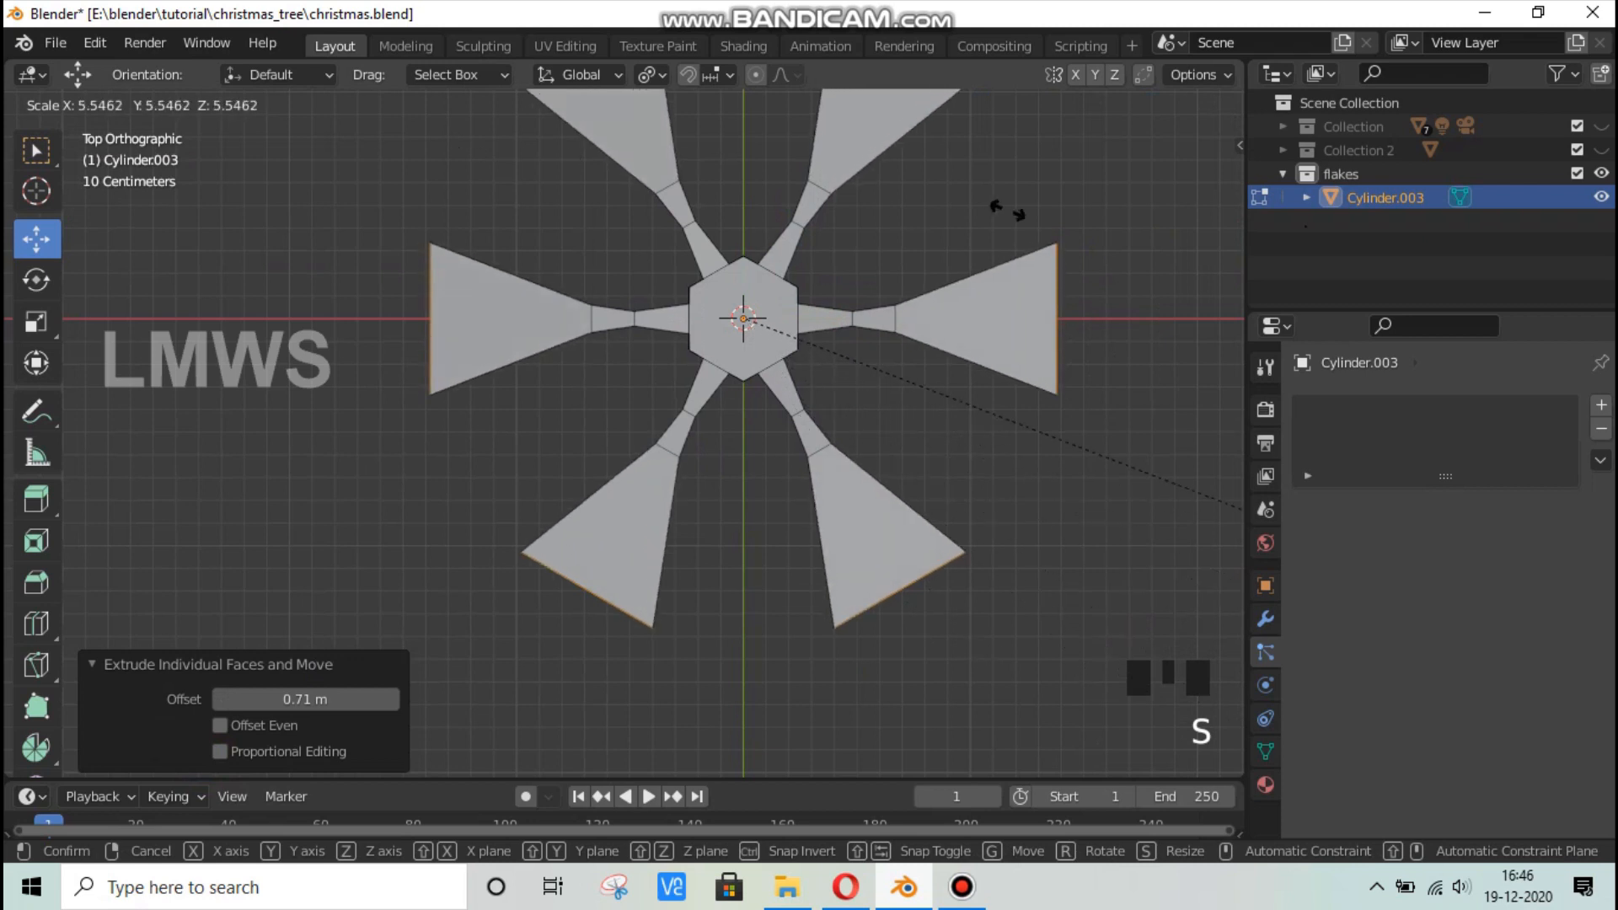
click(877, 216)
click(174, 627)
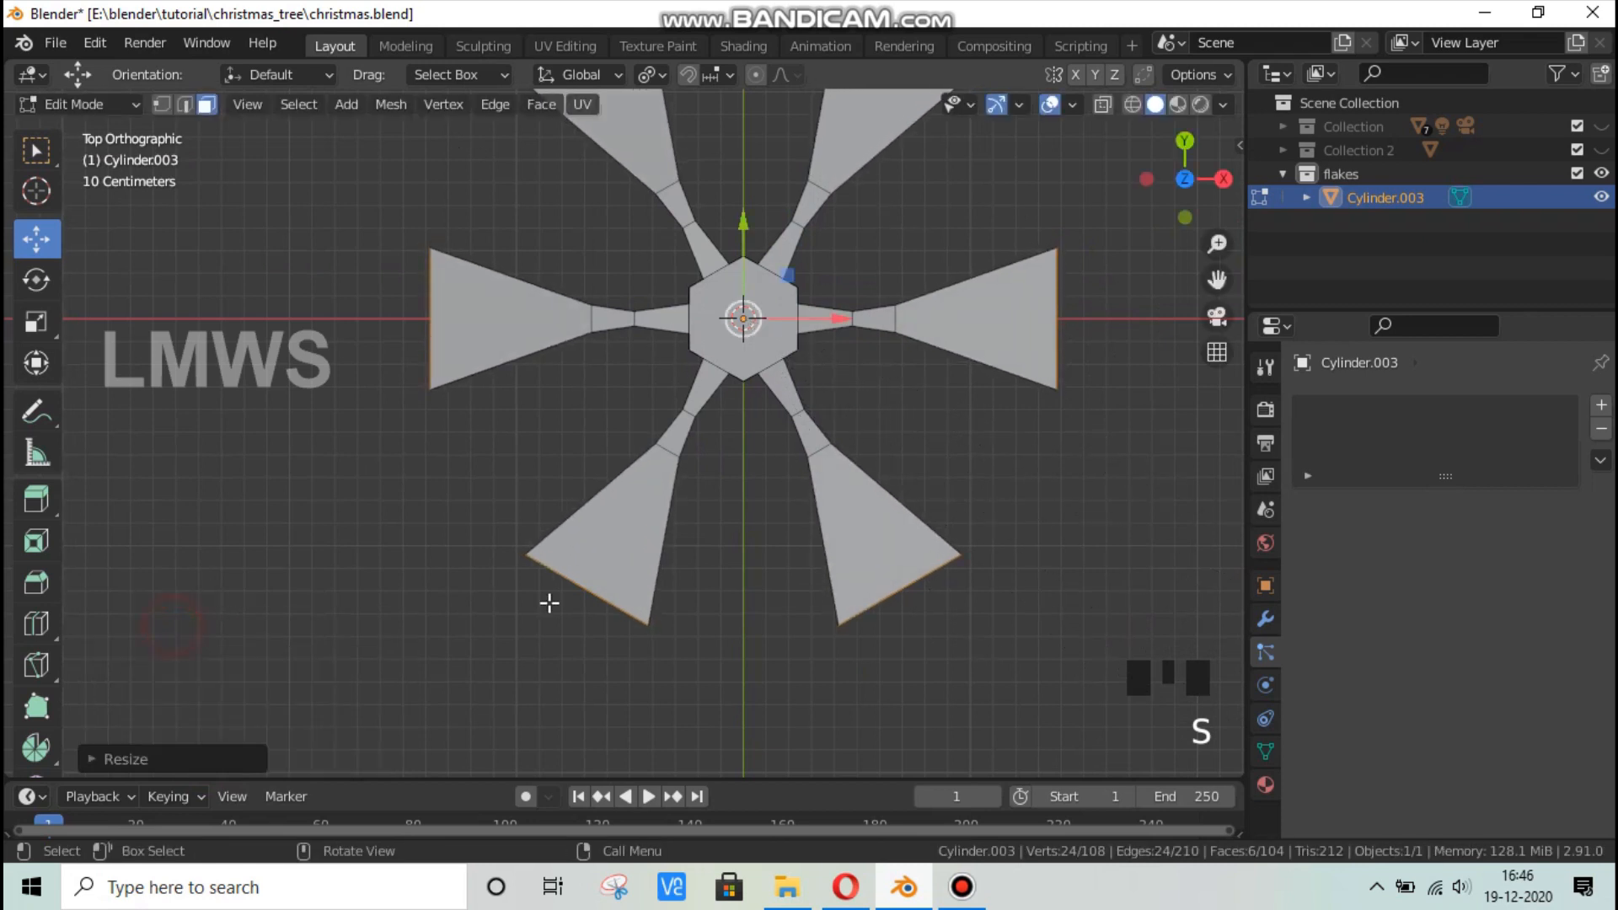
Add two lengthwise loop cuts to each of the lower-left, lower-right and right arms of the snowflake.
key(ctrl+r)
scroll(597, 557, down, 1)
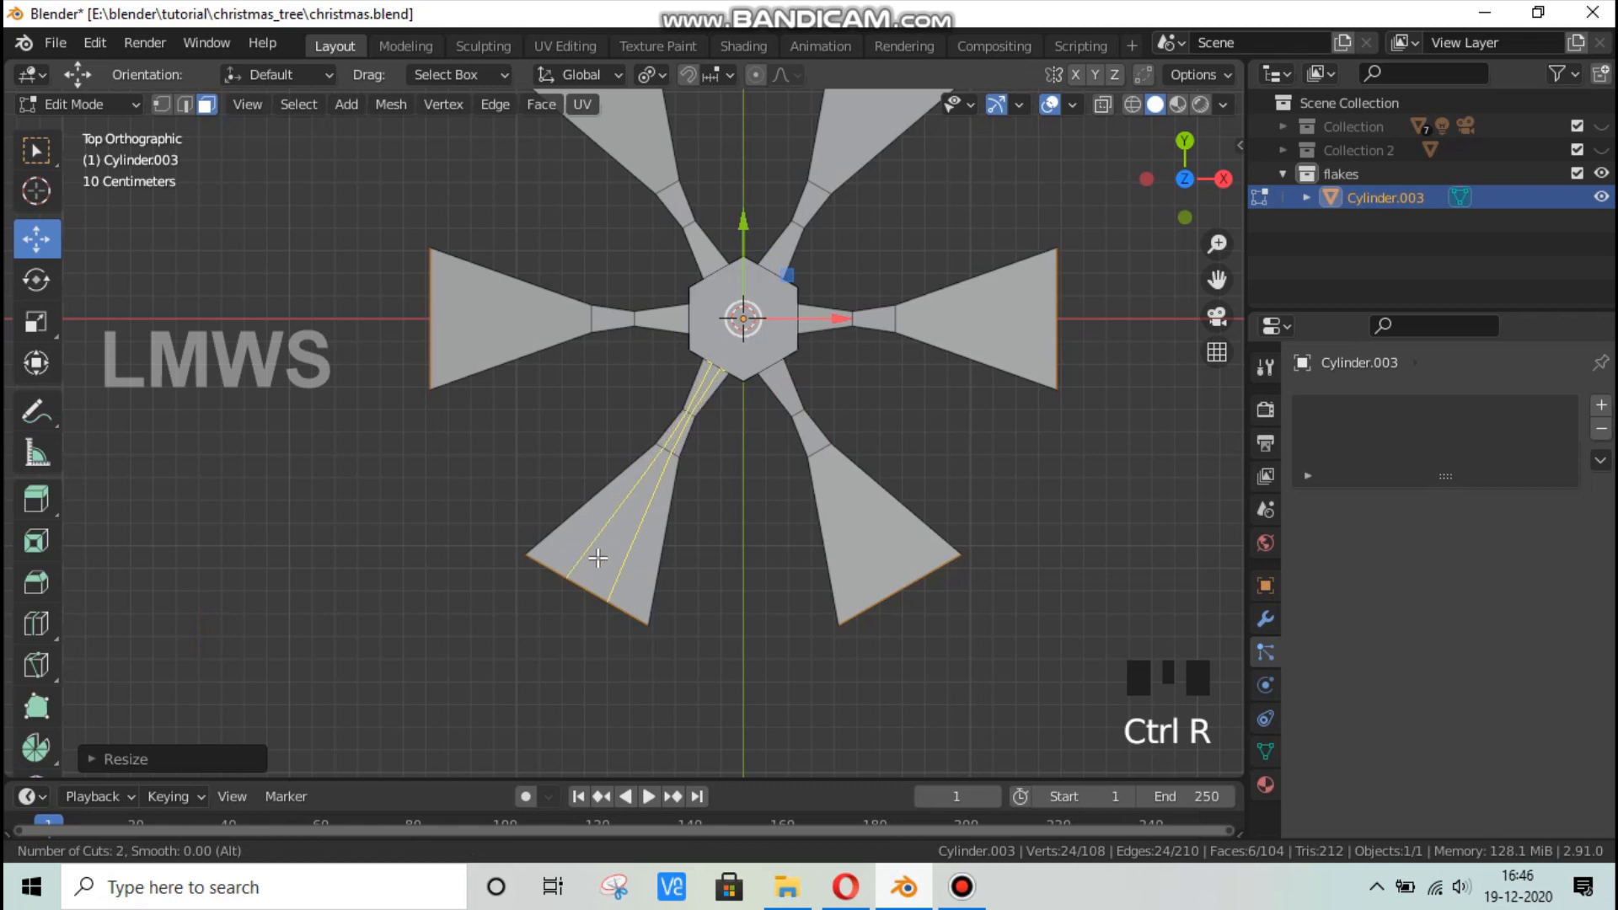
double_click(597, 558)
key(ctrl+r)
scroll(866, 554, up, 2)
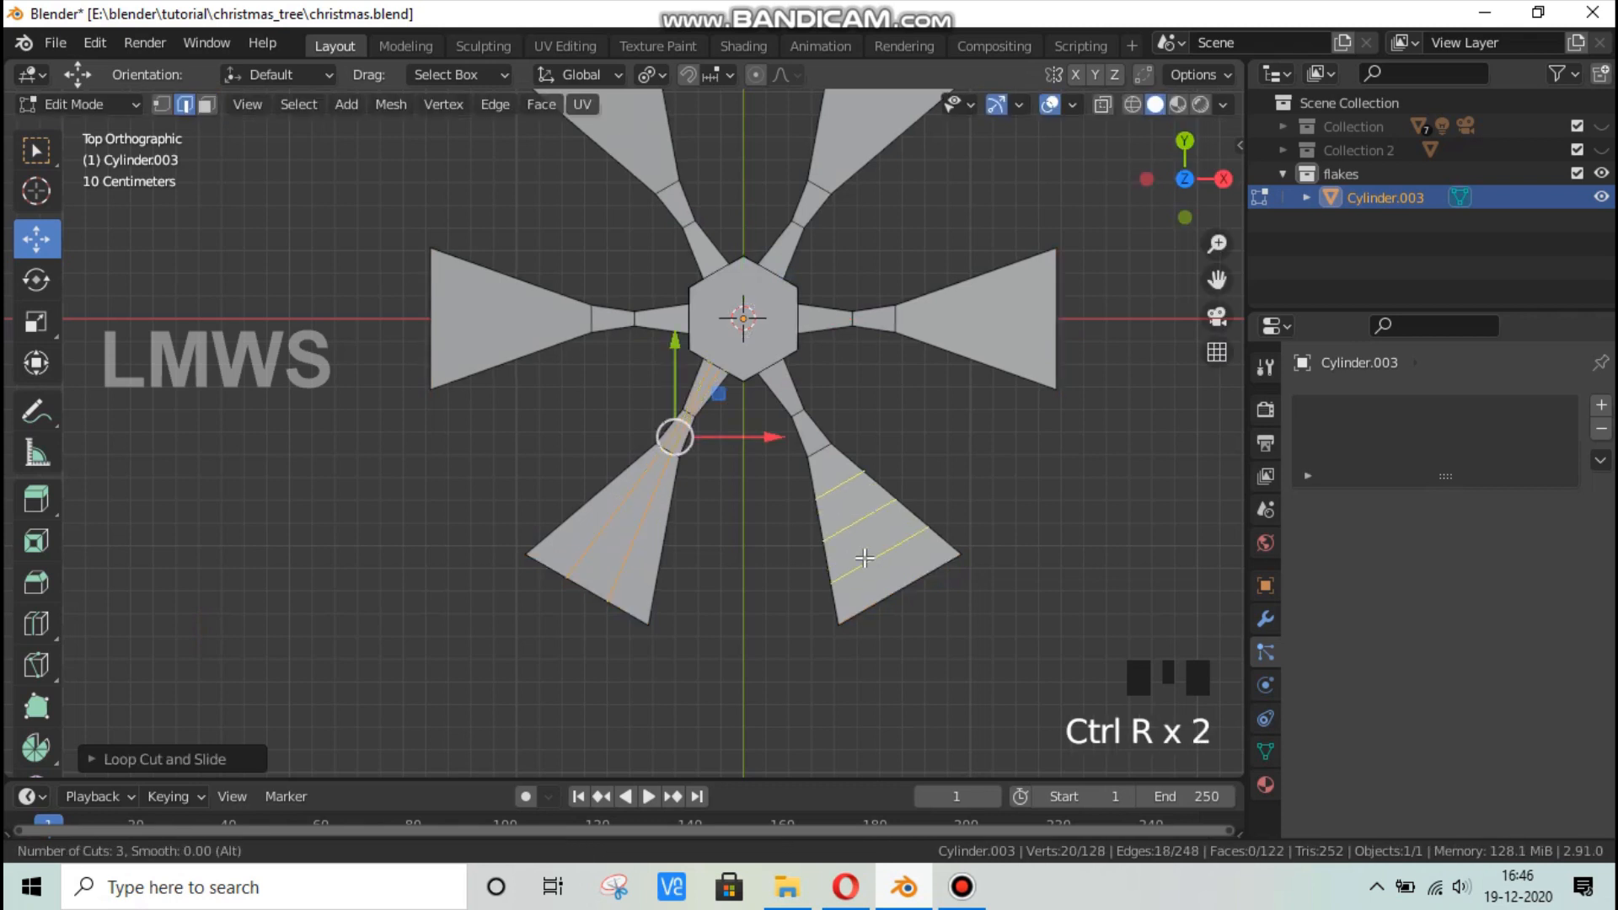
right_click(879, 572)
key(ctrl+r)
double_click(886, 592)
key(ctrl+r)
double_click(1011, 354)
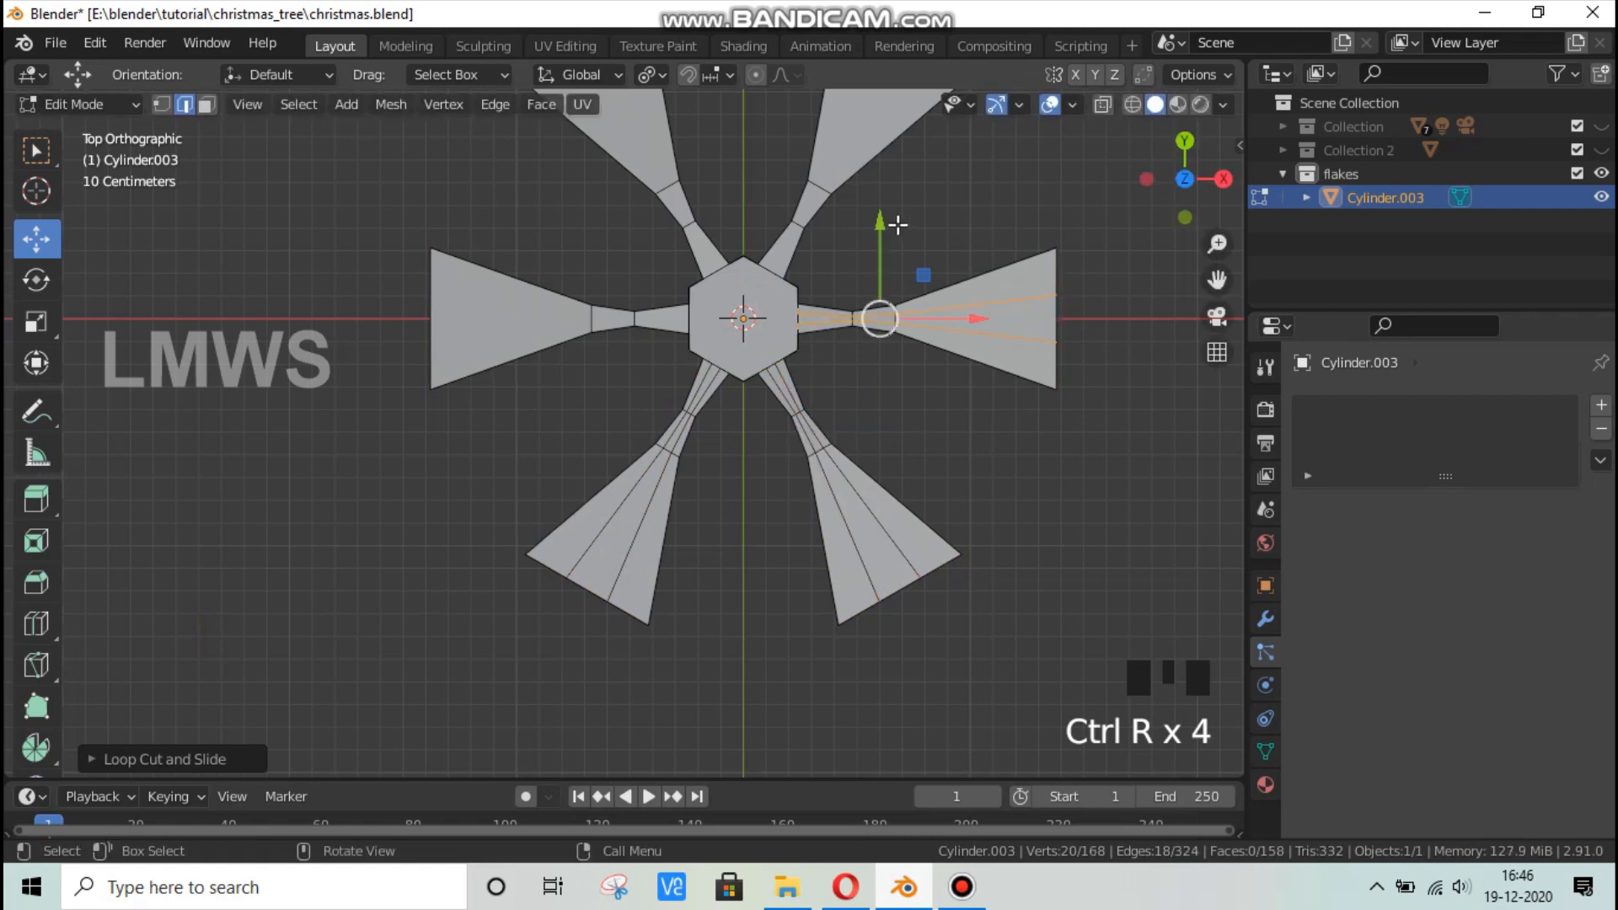
Add two lengthwise loop cuts to each of the upper-right, upper-left and left arms of the snowflake.
scroll(842, 171, down, 1)
key(ctrl+e)
key(Escape)
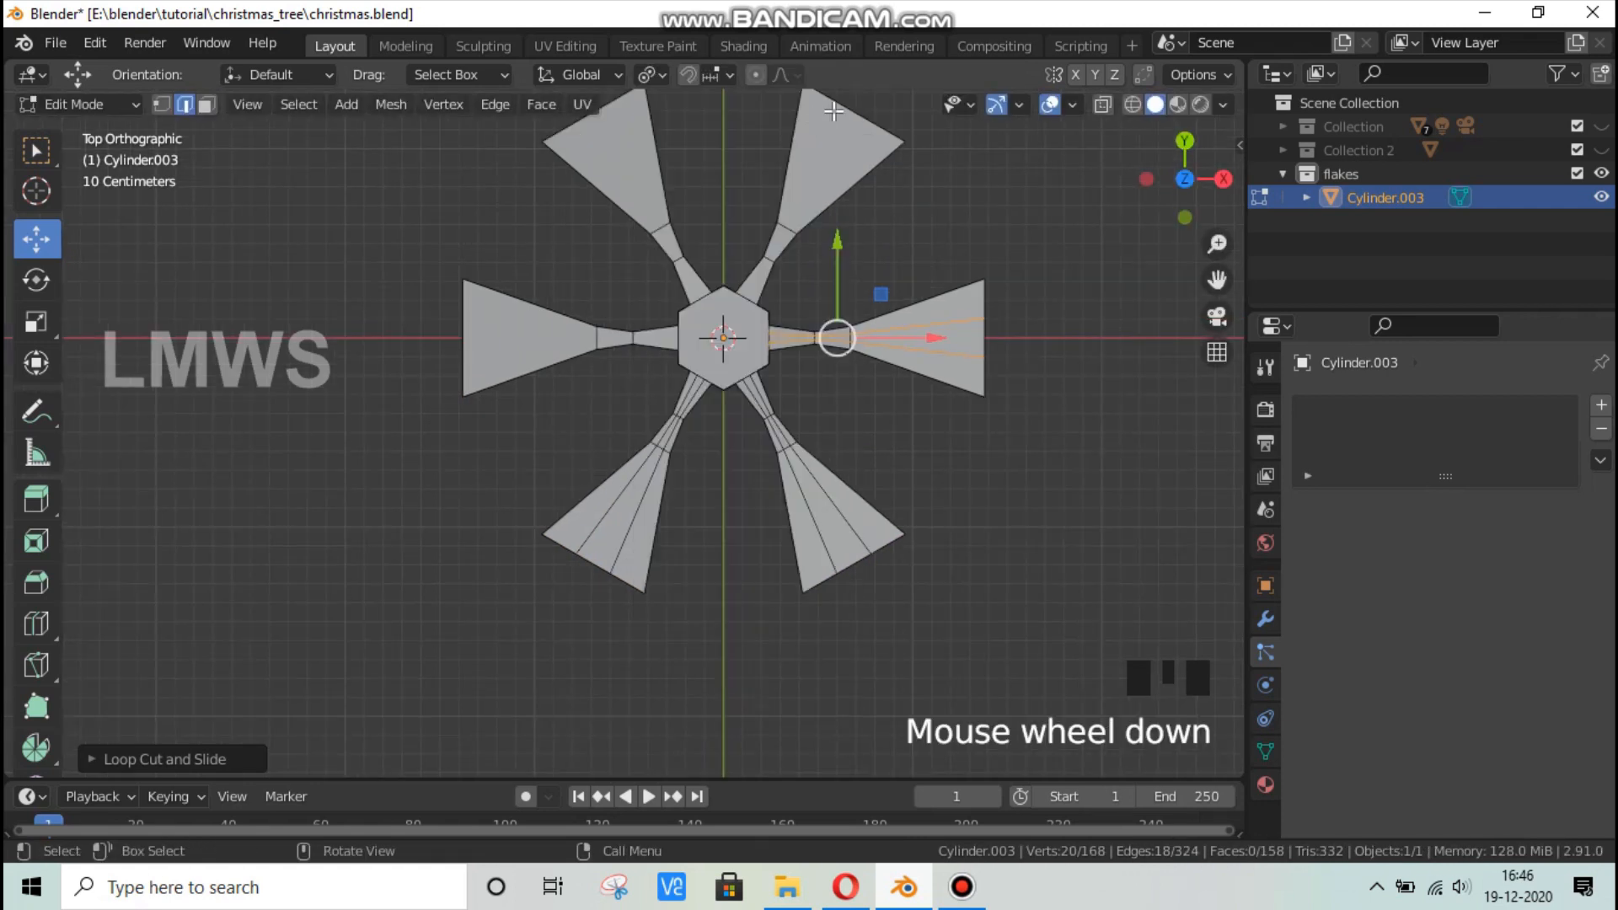
key(ctrl+r)
double_click(836, 125)
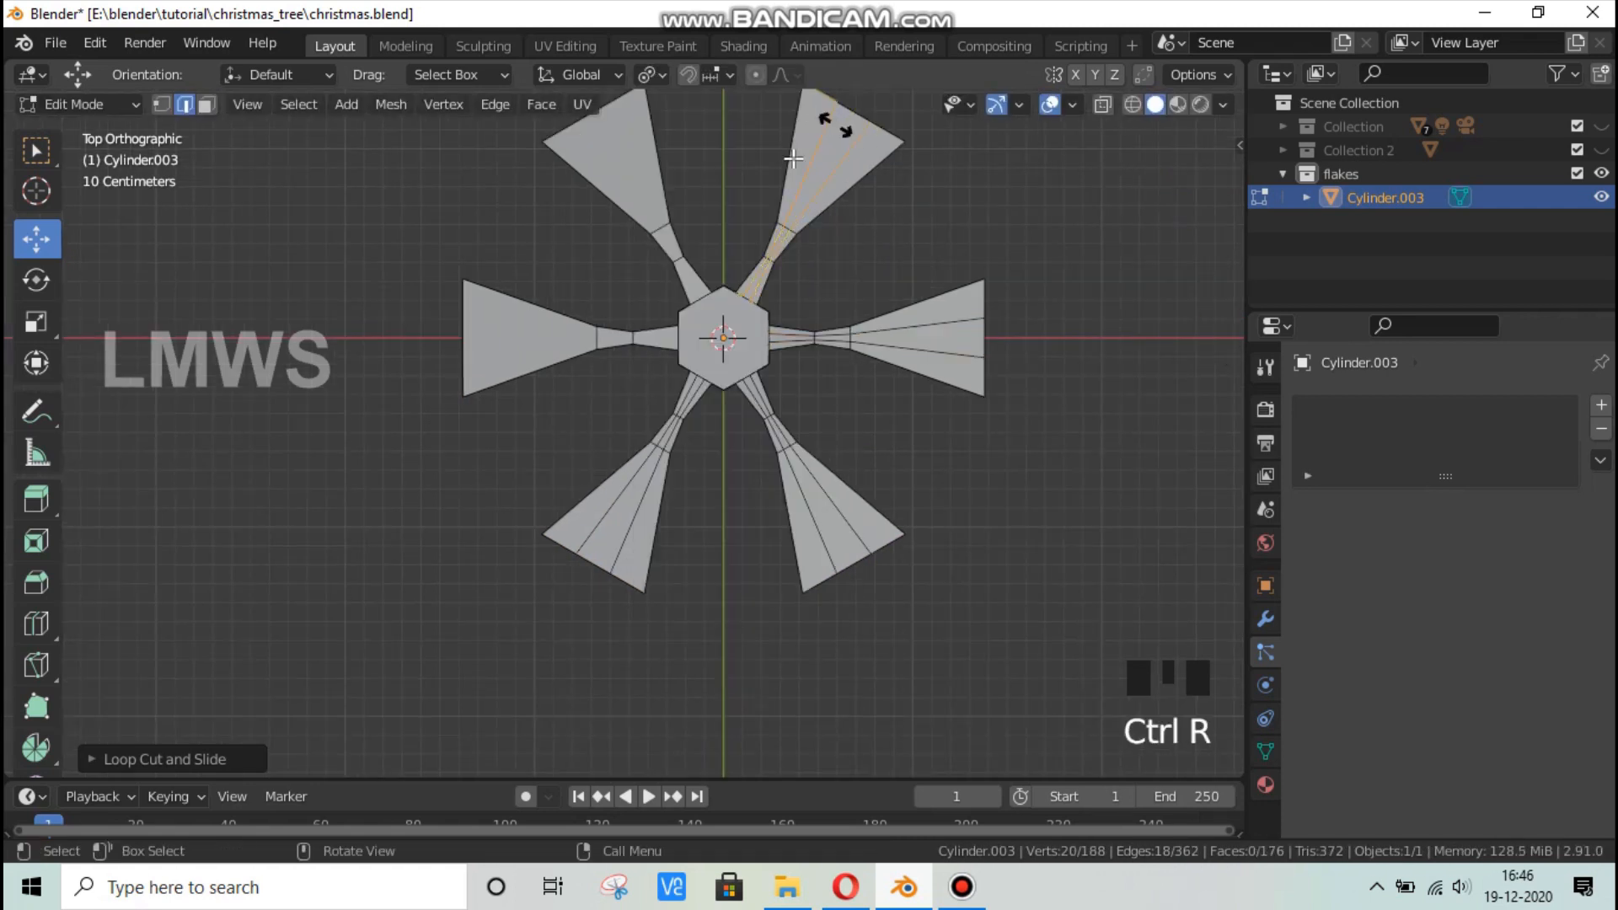
key(ctrl+r)
double_click(611, 135)
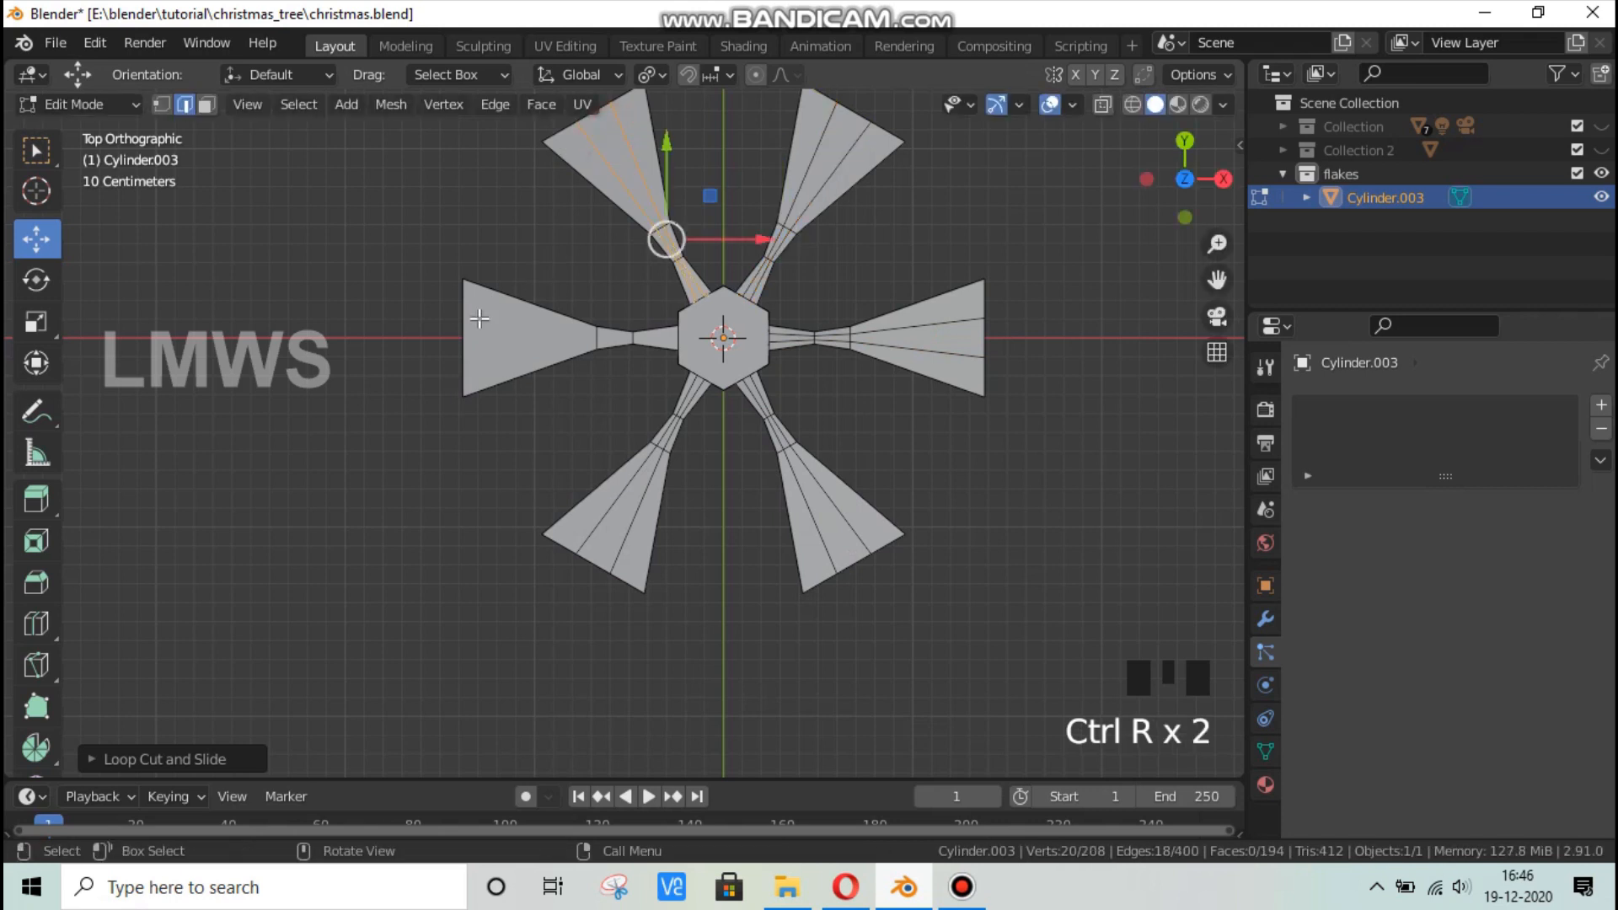
key(ctrl+r)
scroll(475, 347, up, 1)
double_click(475, 347)
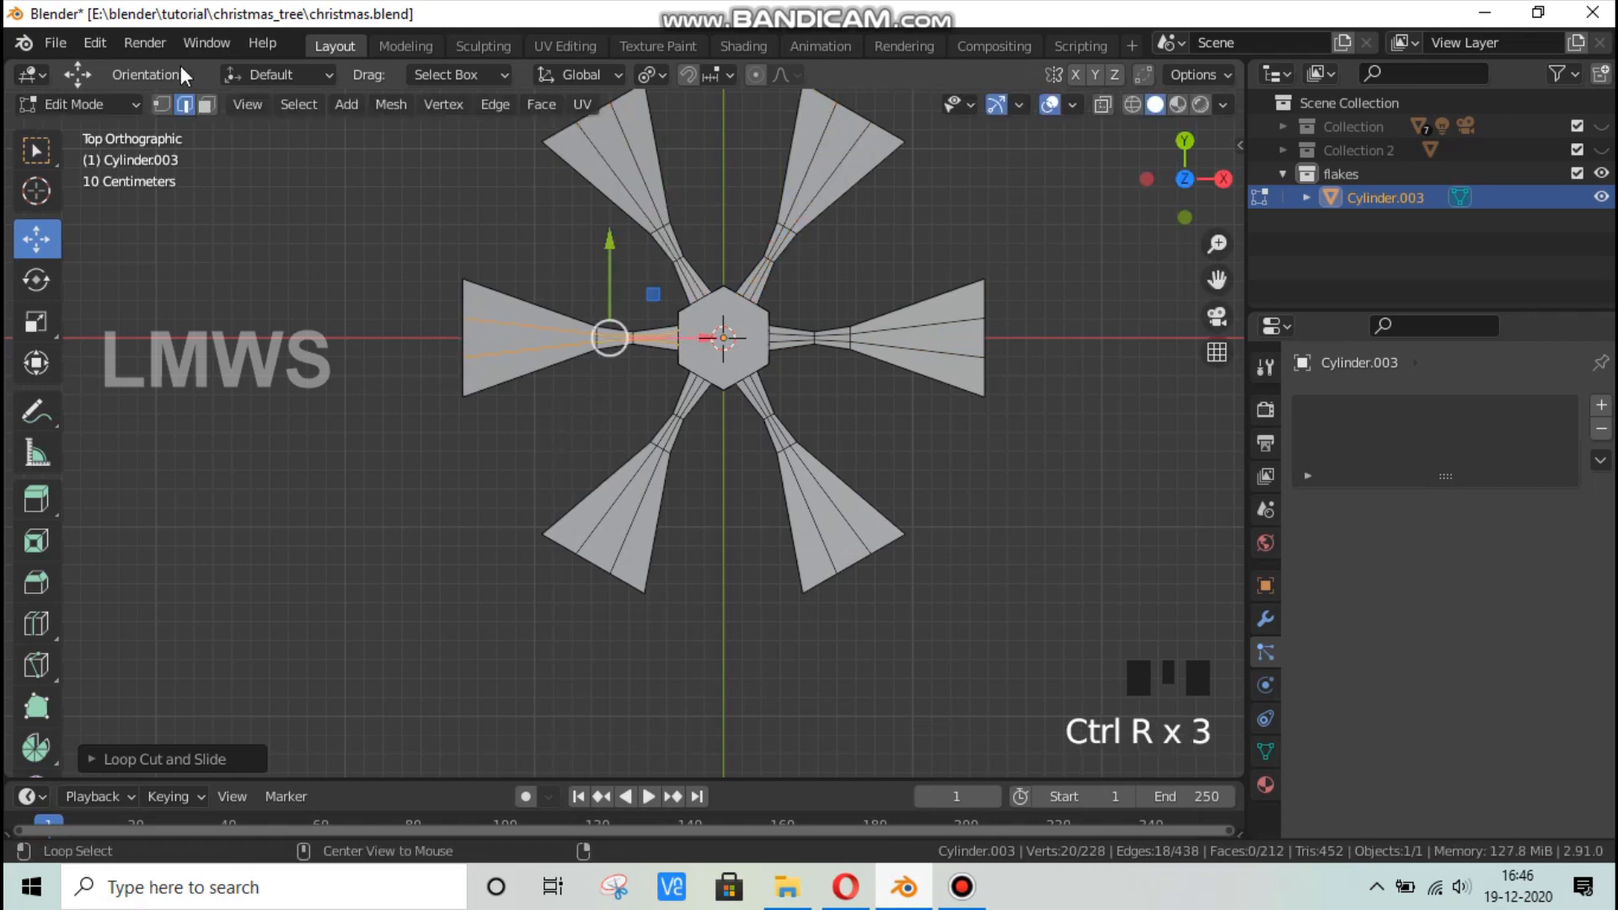
Select the middle end face on each of the six arms in face selection mode.
click(206, 103)
scroll(640, 372, down, 2)
middle_drag(640, 372, 700, 224)
scroll(643, 583, up, 2)
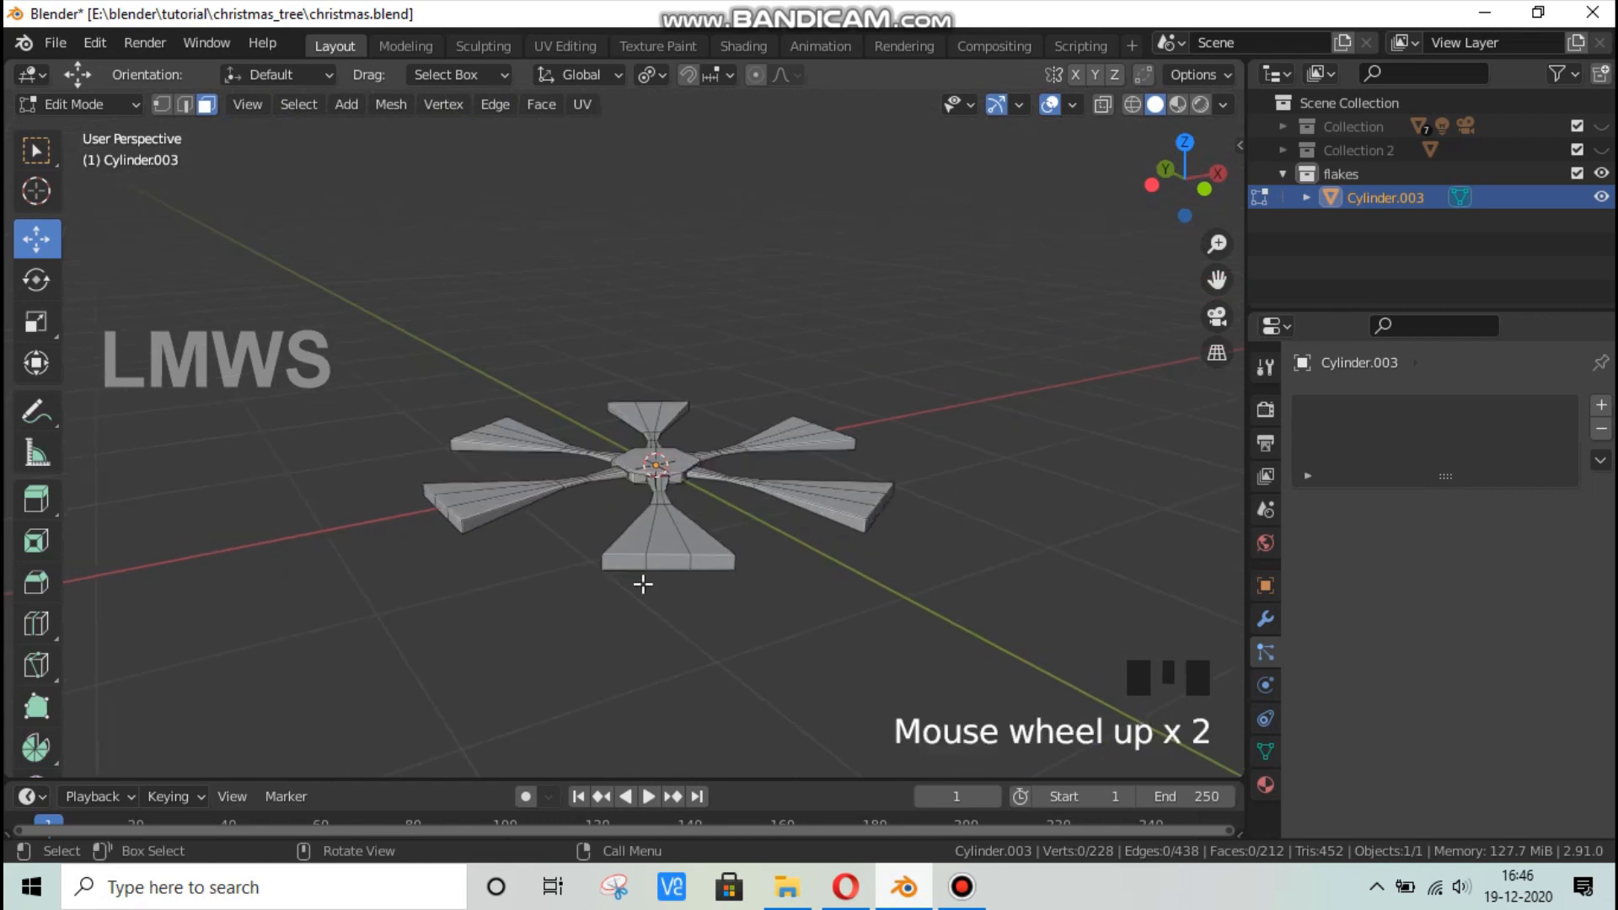
scroll(642, 583, up, 1)
click(674, 592)
shift+click(404, 521)
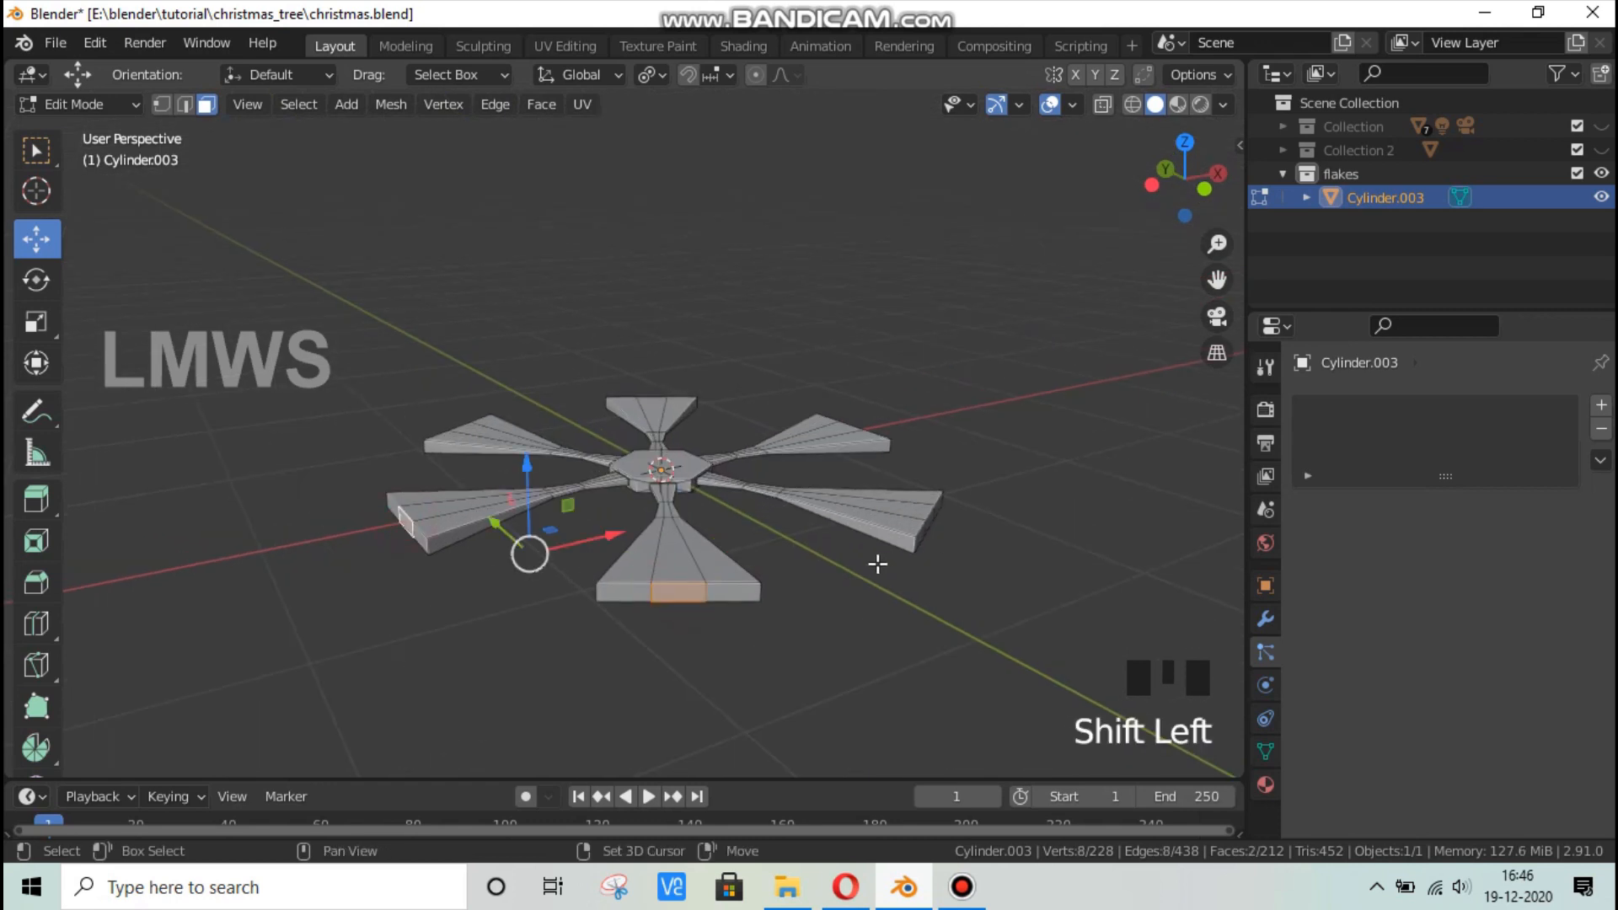
shift+middle_drag(878, 564, 782, 563)
shift+click(768, 522)
middle_drag(956, 561, 672, 614)
shift+click(687, 602)
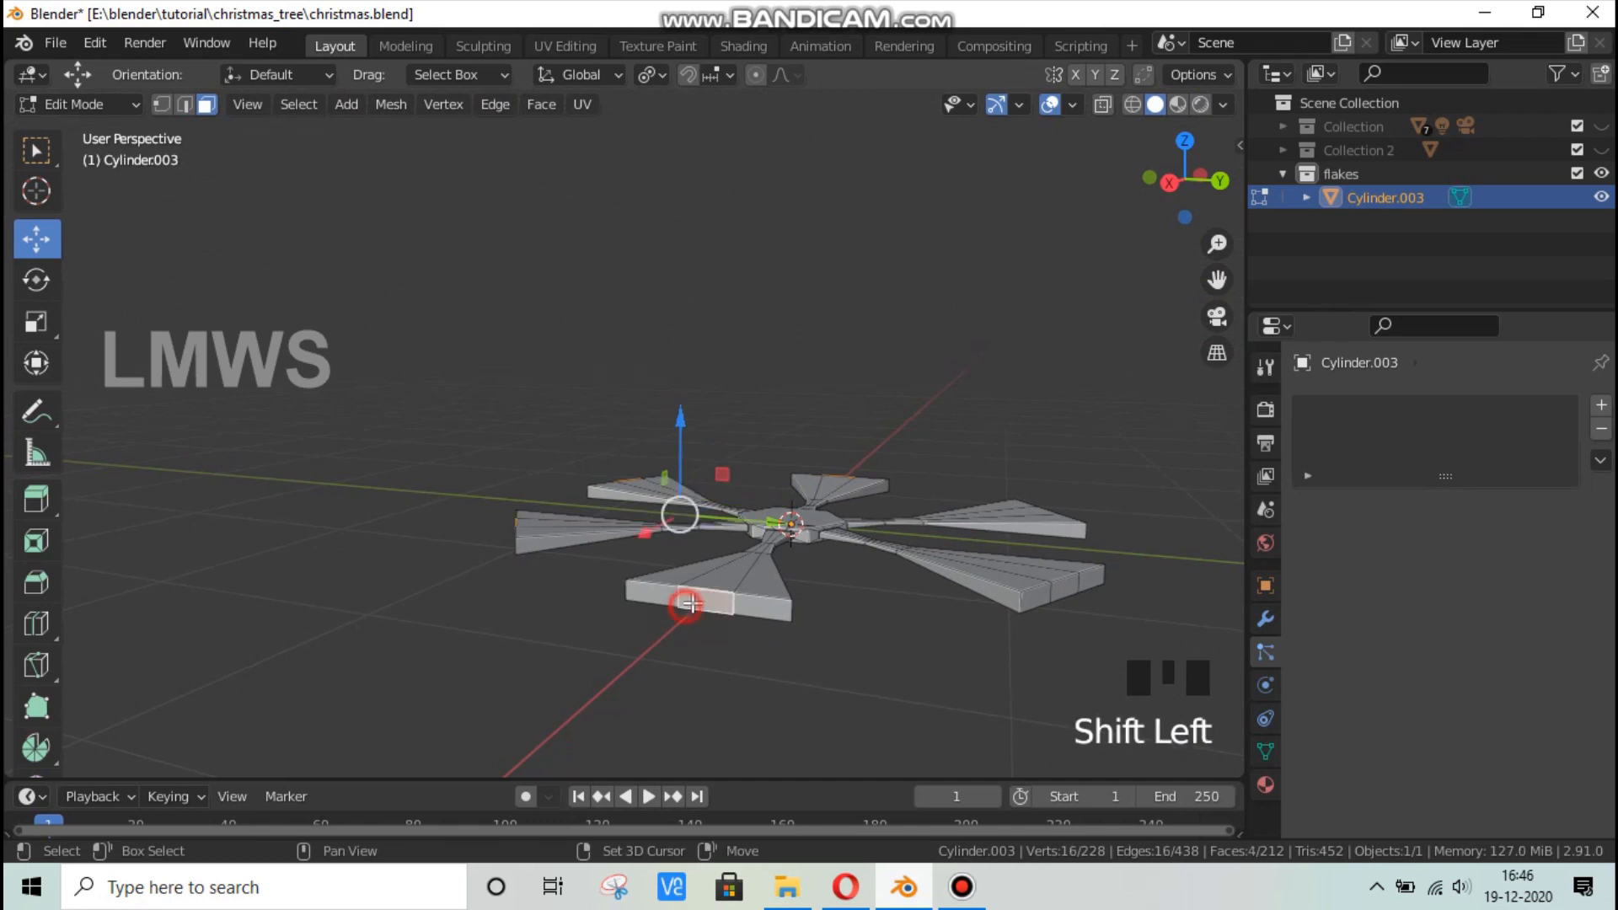
shift+click(1070, 586)
middle_drag(1068, 581, 993, 672)
shift+click(585, 534)
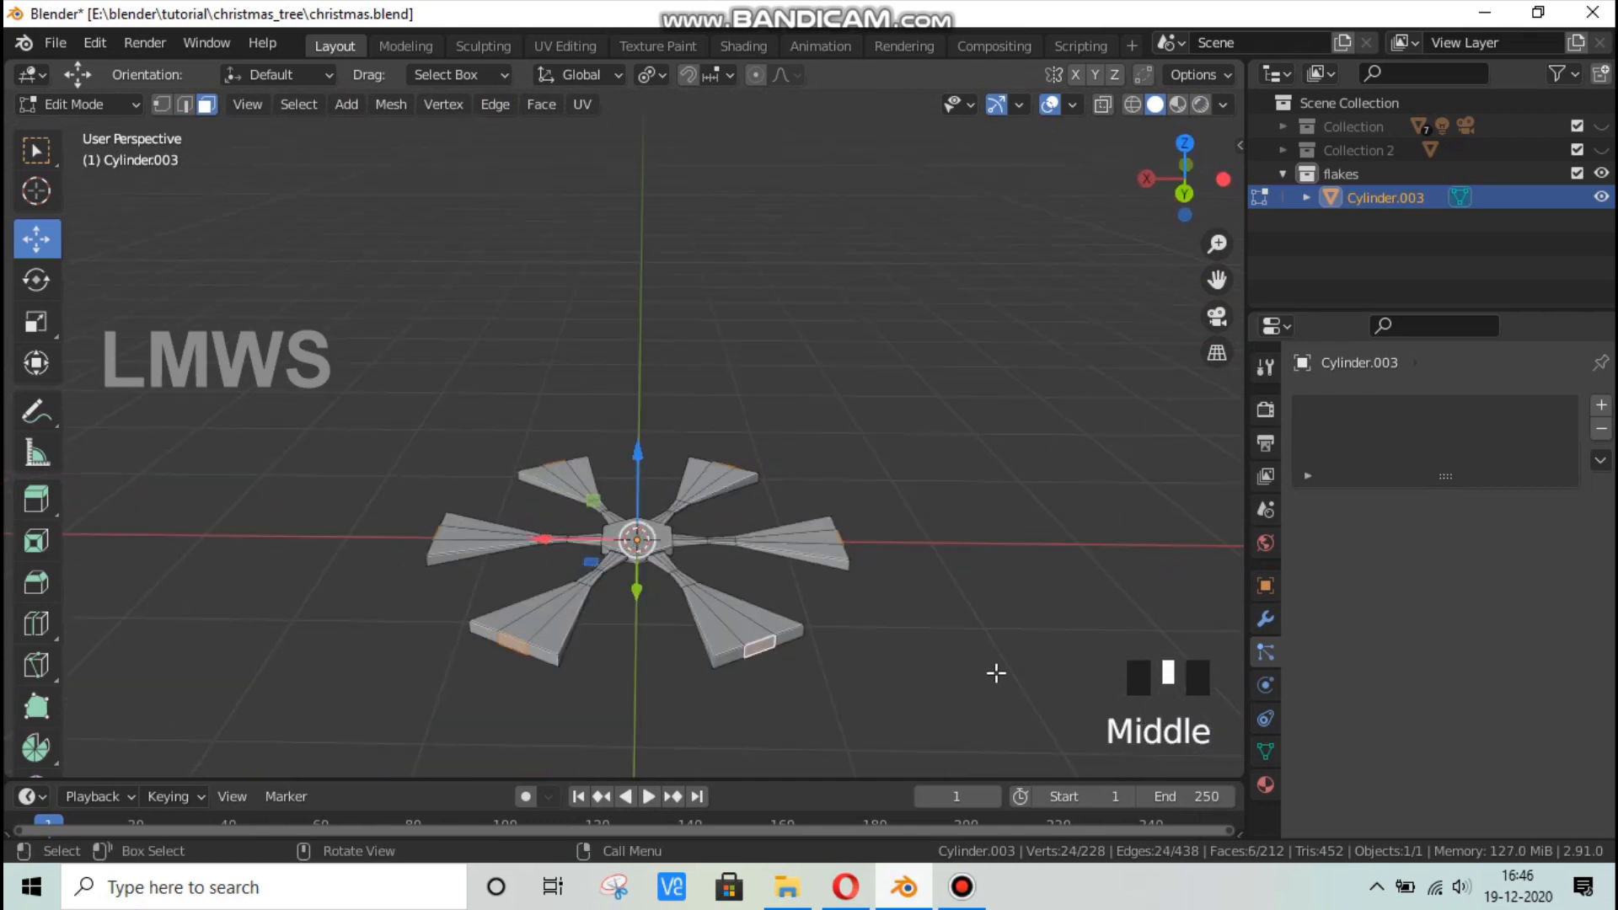
Try scaling the six selected end faces in the XY plane around their individual origins.
key(s)
key(shift+z)
click(866, 627)
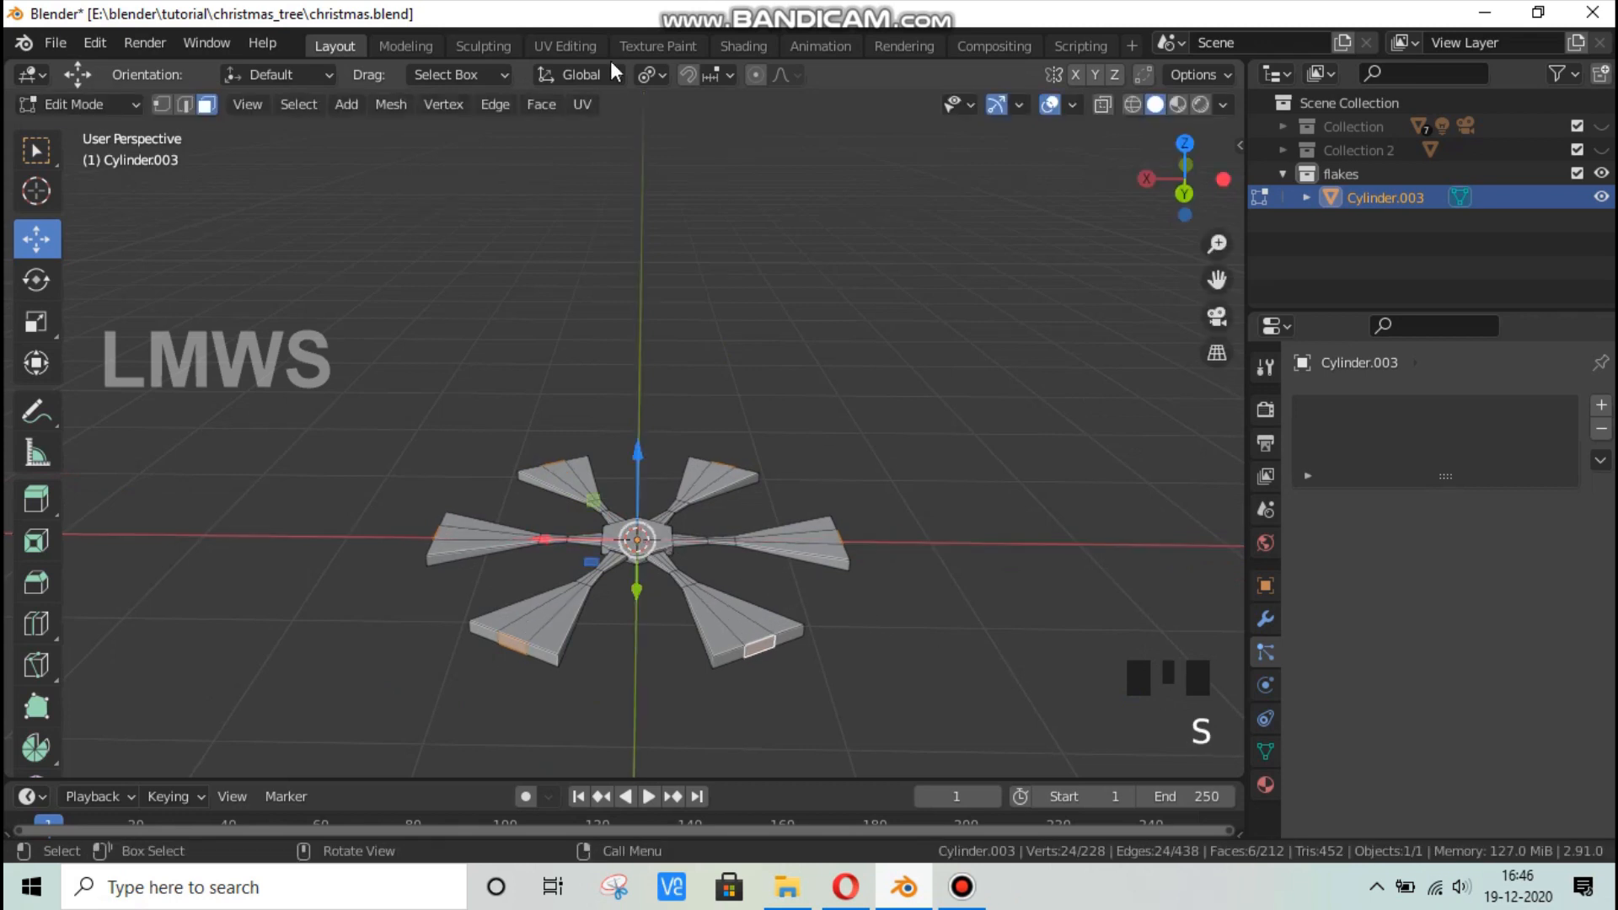
Scale the six selected end faces inward around their median point to about 0.80, excluding the Z axis.
click(650, 74)
click(697, 180)
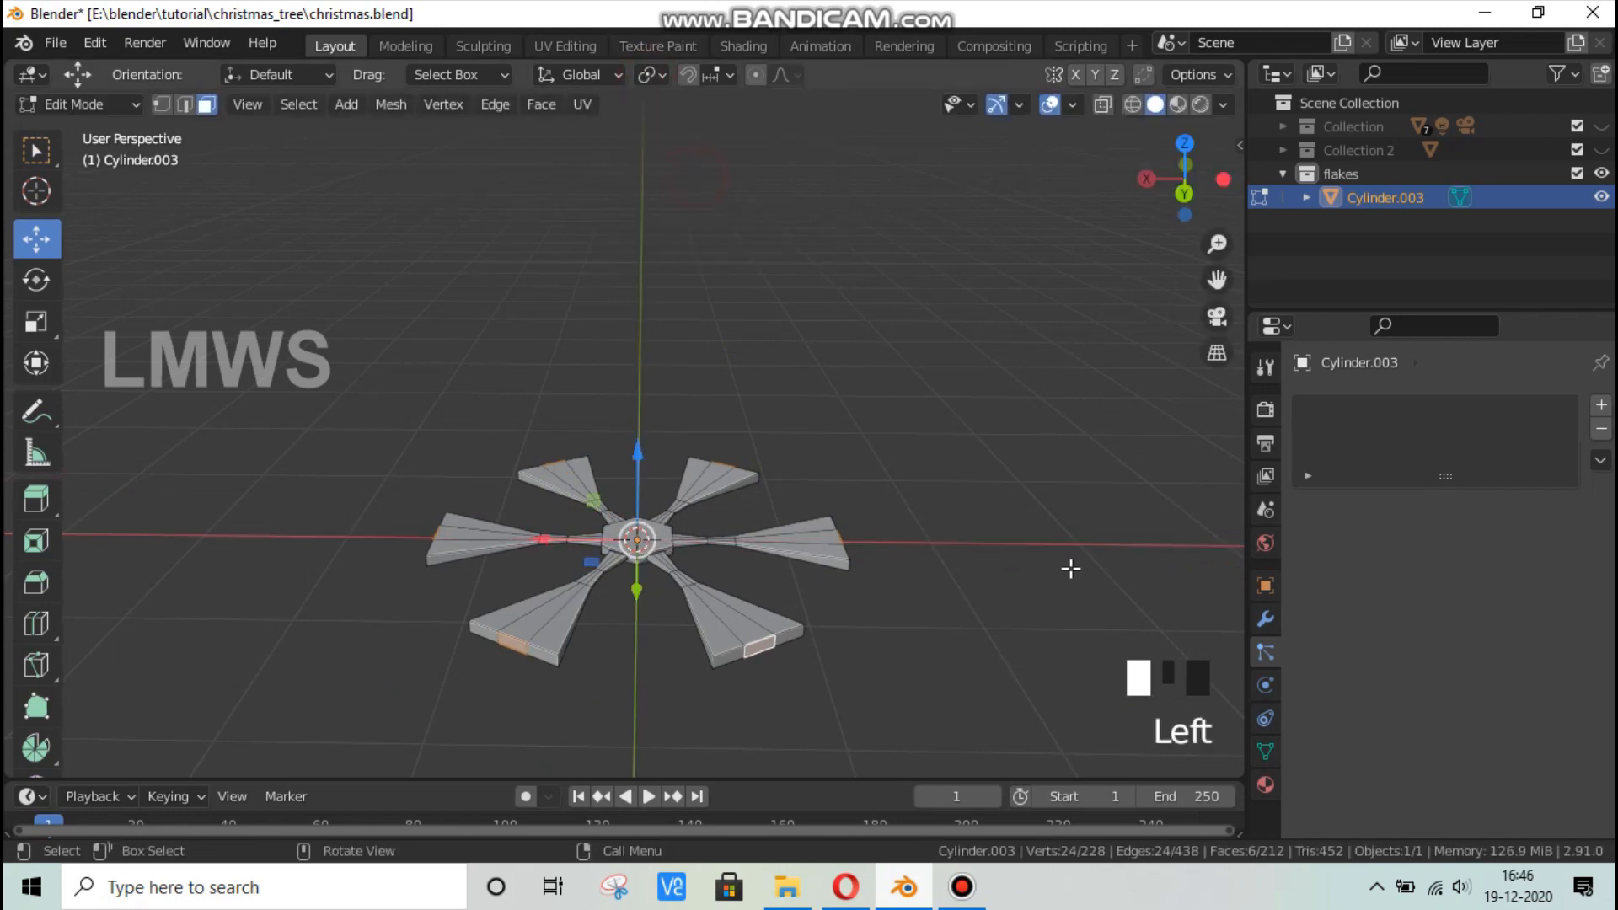
key(s)
key(z)
key(s)
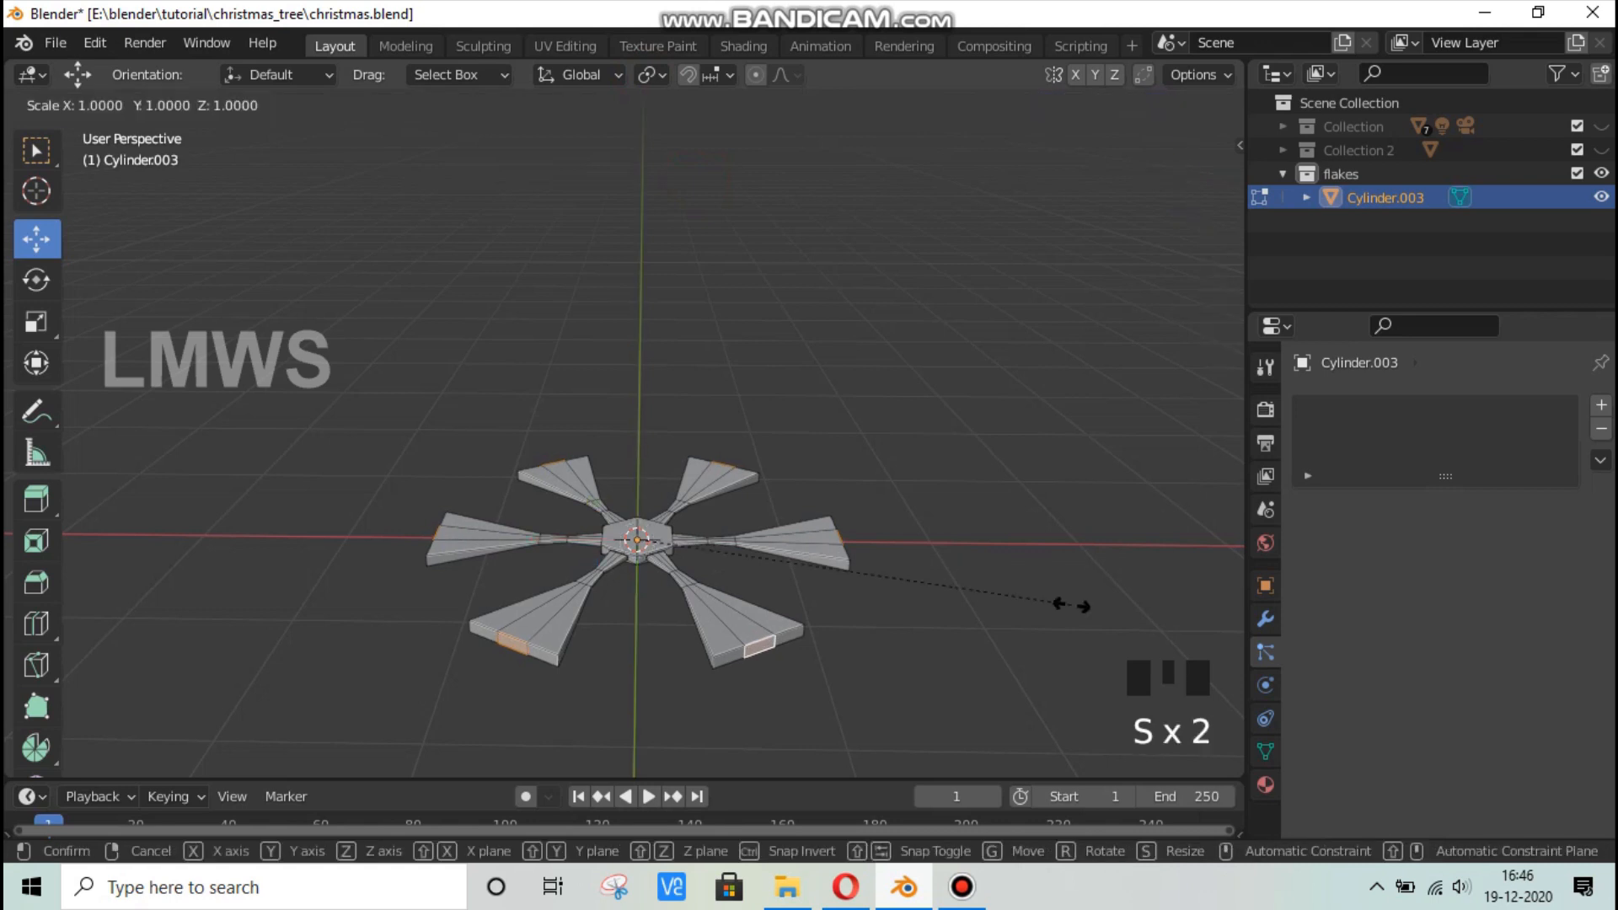
key(shift+z)
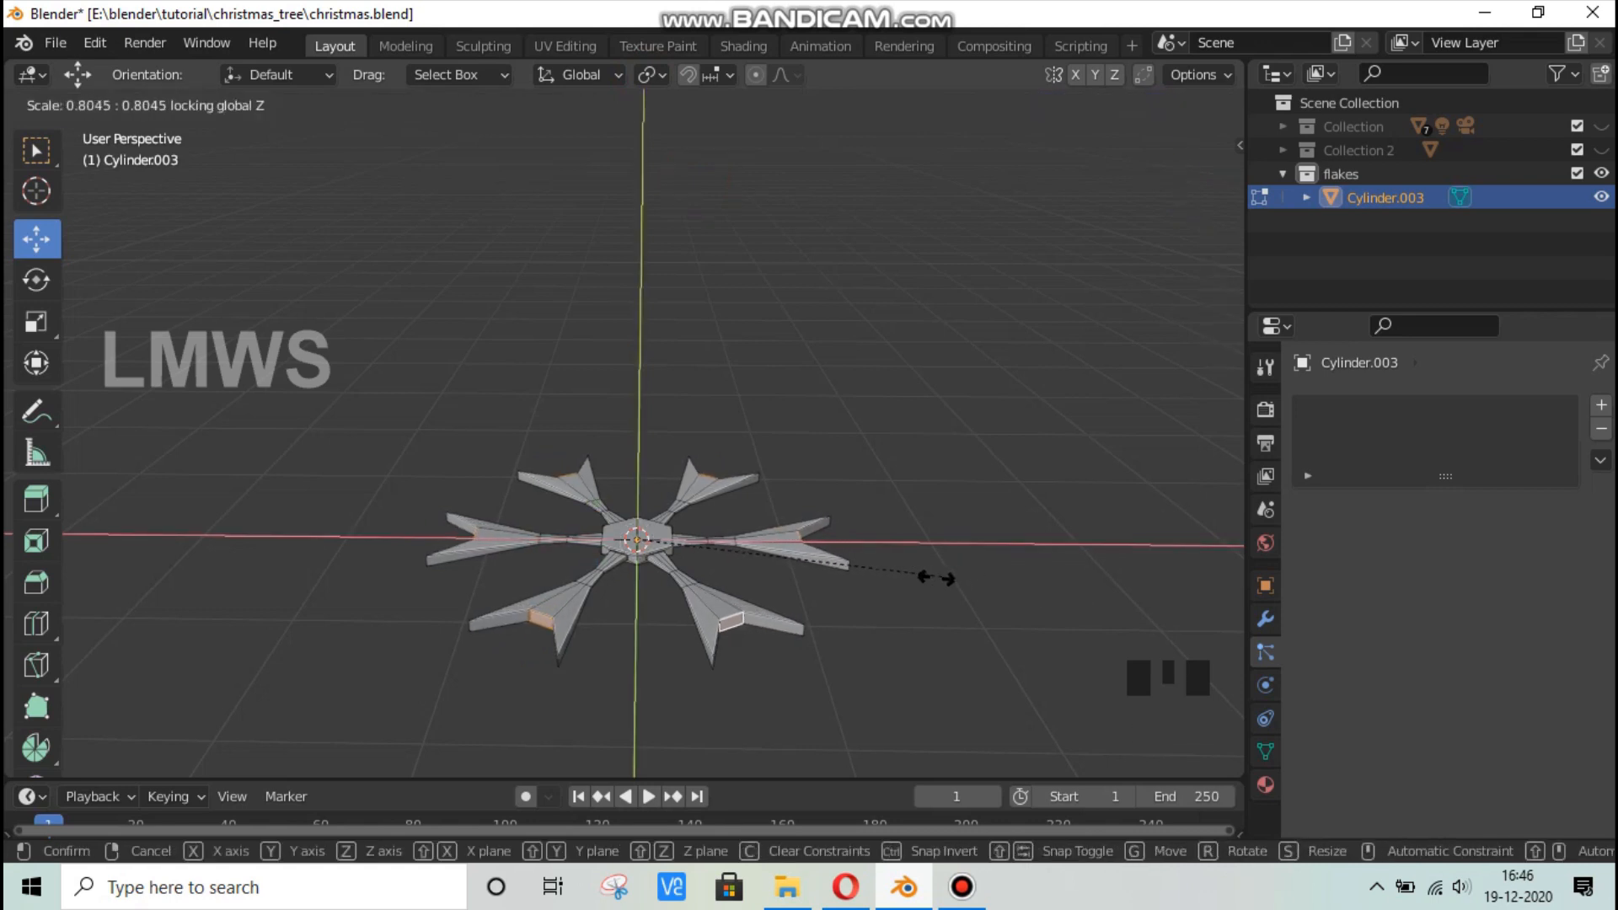
click(939, 578)
Clear the face selection and select the outer vertical tip edges of the two nearest arms in edge selection mode.
scroll(813, 611, up, 1)
shift+middle_drag(817, 607, 704, 523)
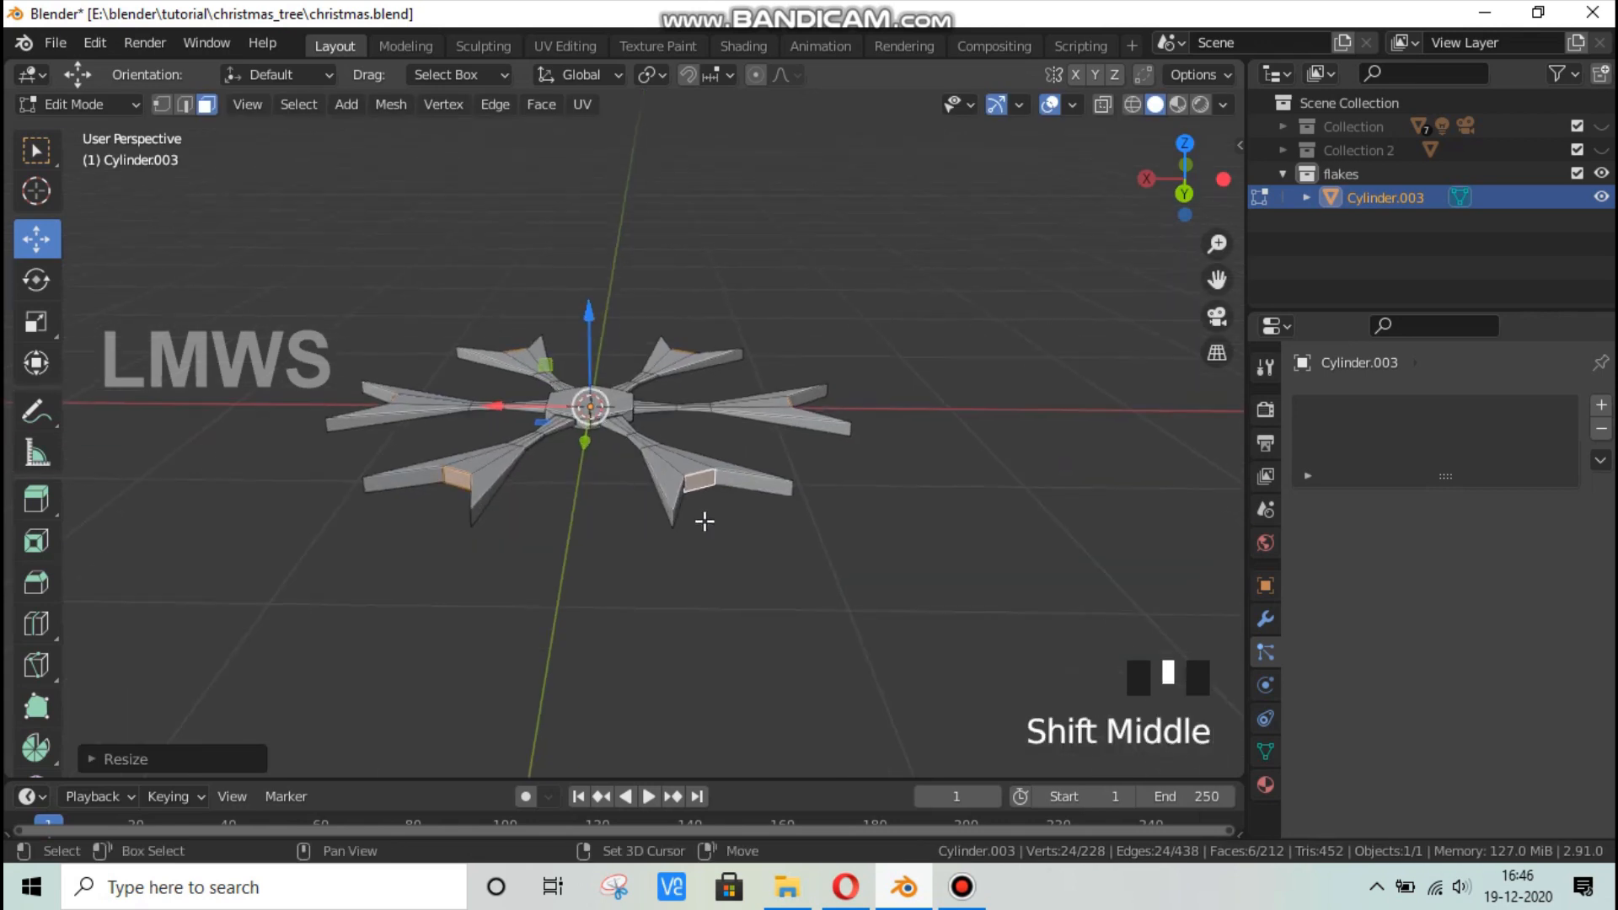
scroll(716, 518, up, 2)
click(185, 105)
key(alt+a)
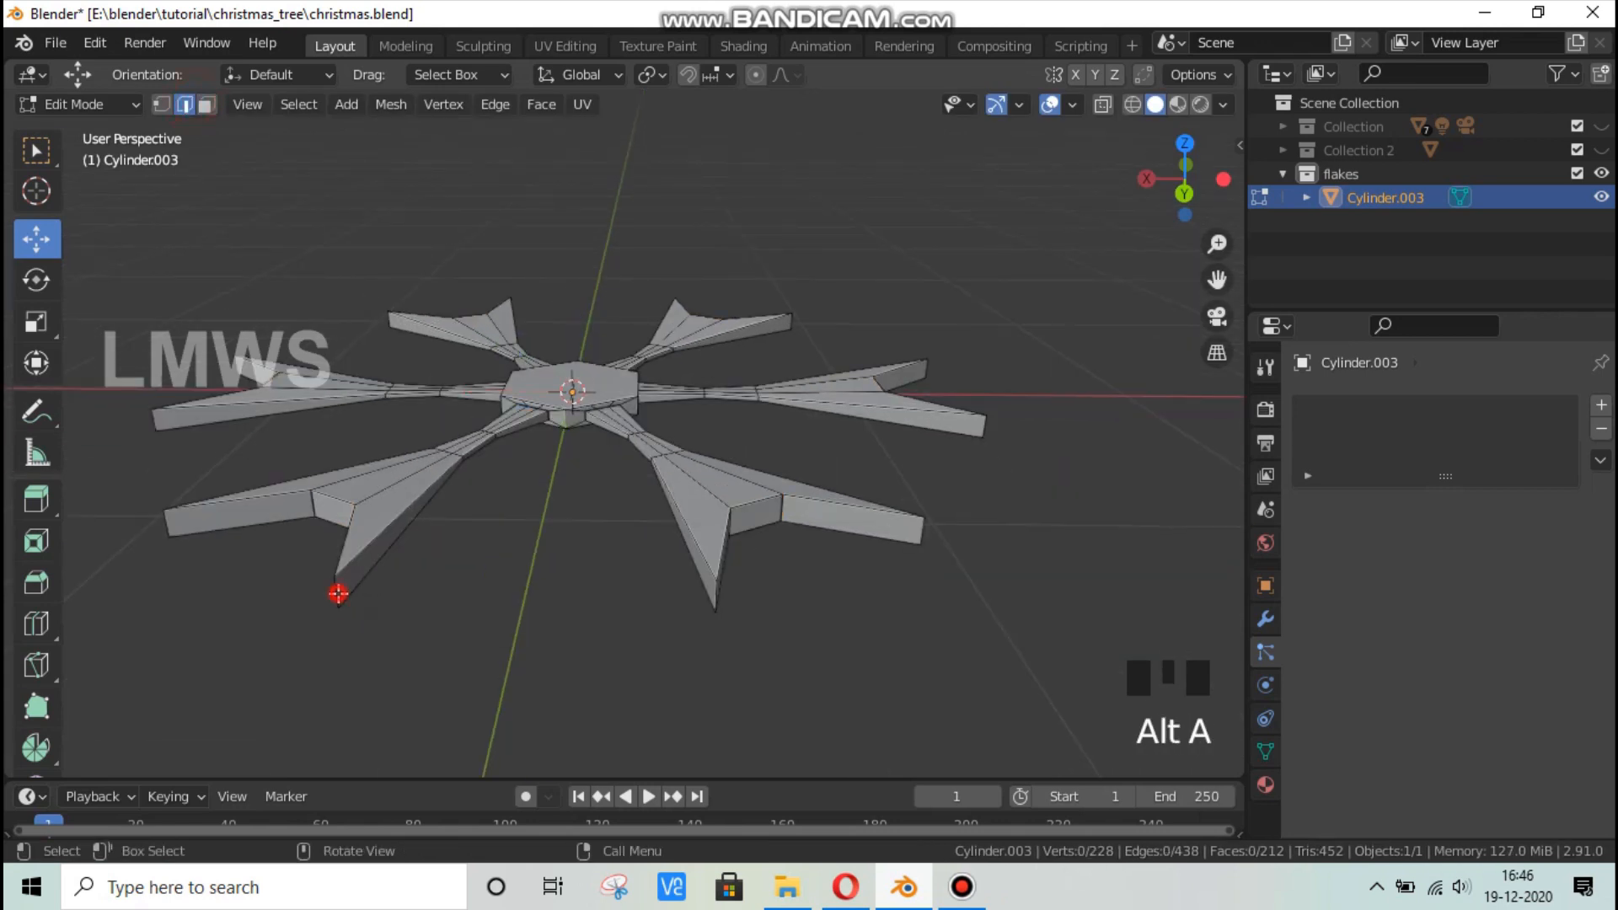
click(337, 589)
shift+click(170, 524)
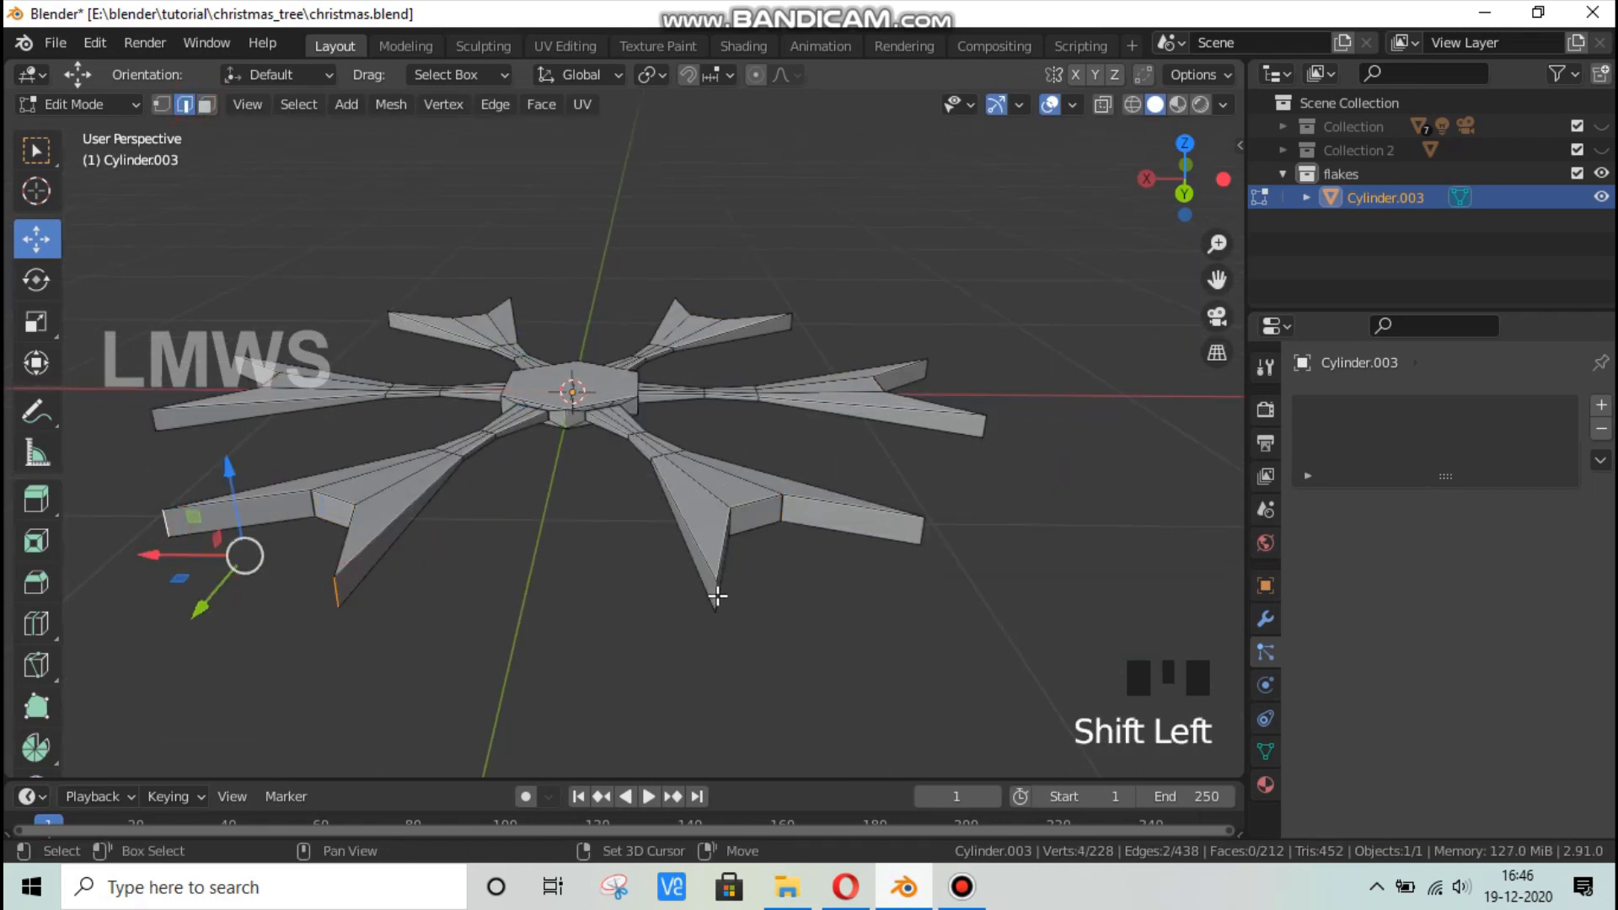
shift+click(917, 532)
click(961, 887)
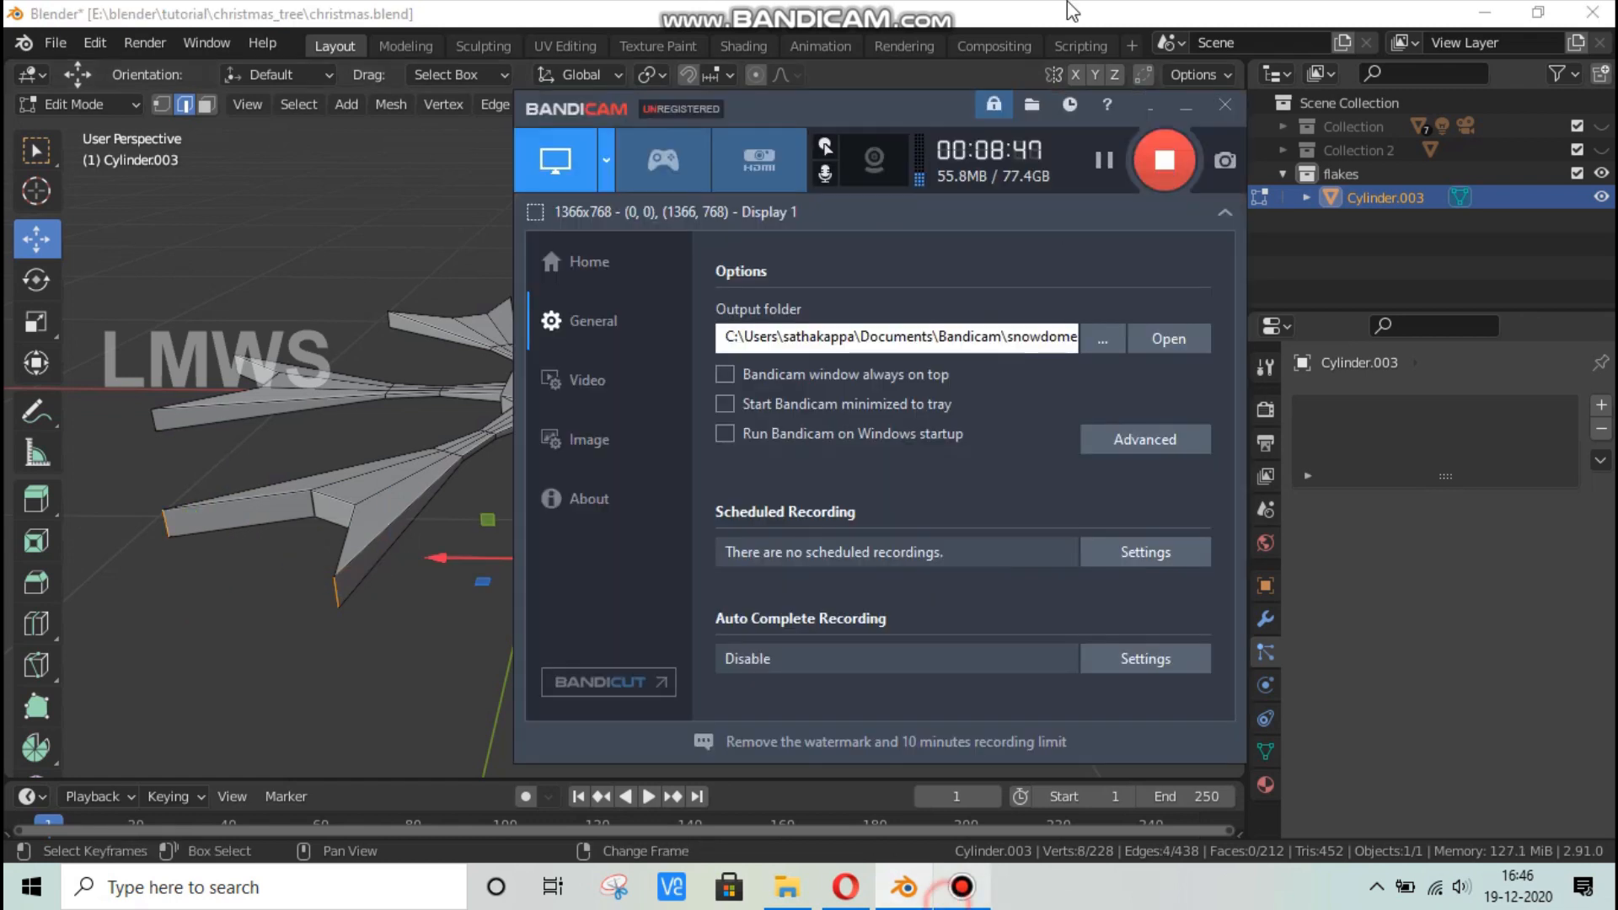
click(1046, 8)
Extend the selection with the outer vertical tip edges of the remaining four arms.
middle_drag(860, 451, 434, 455)
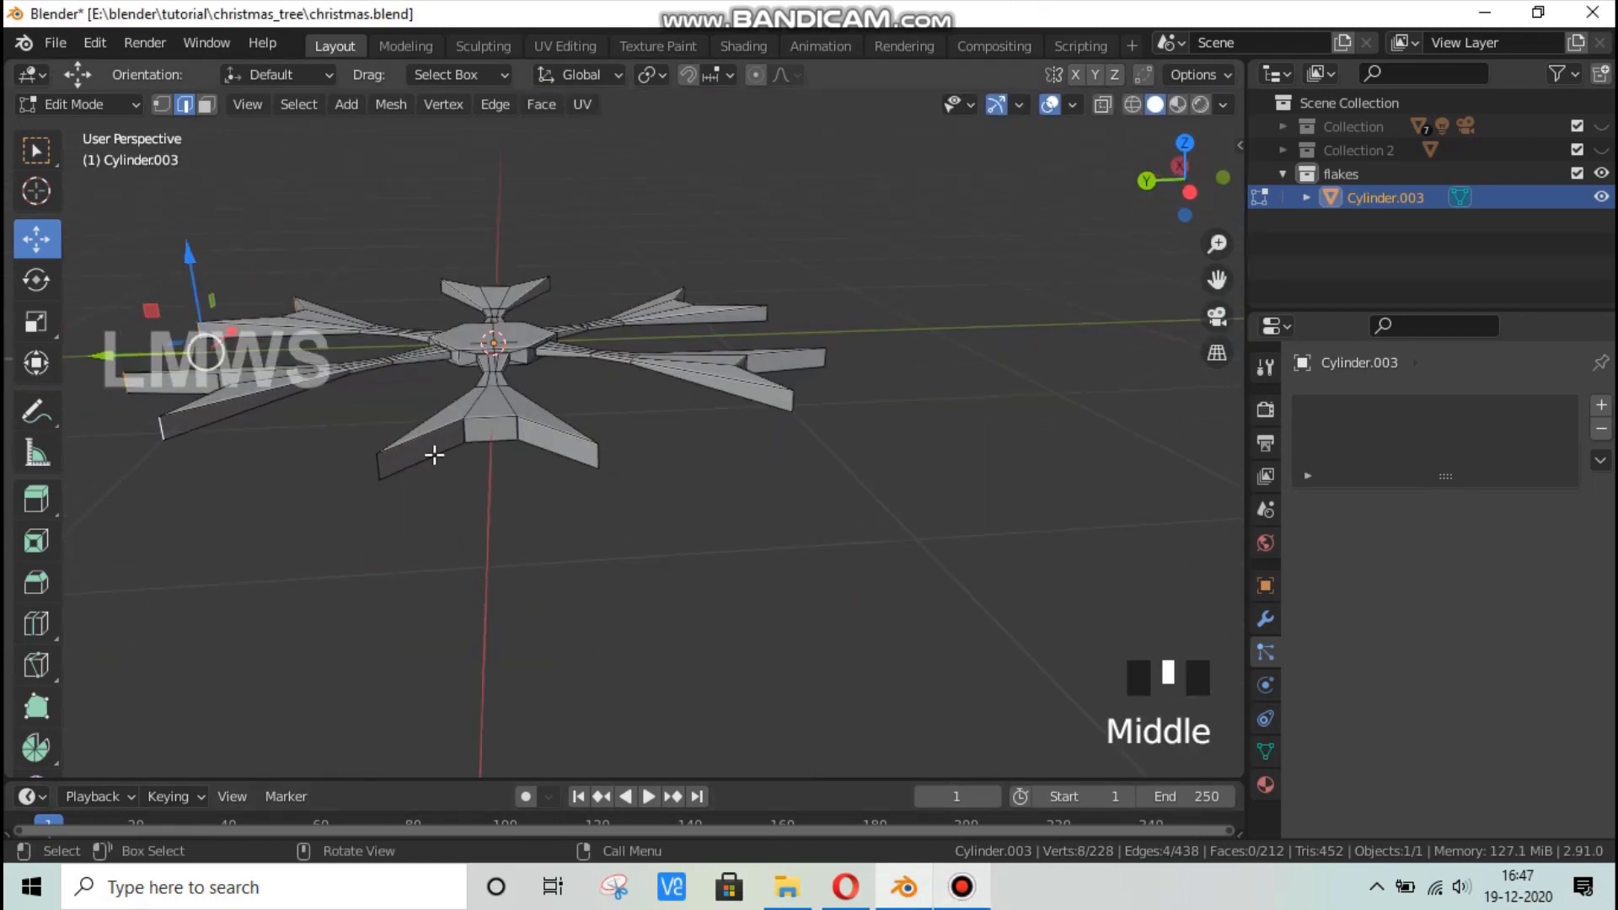
shift+click(378, 465)
middle_drag(647, 466, 741, 516)
scroll(682, 526, up, 3)
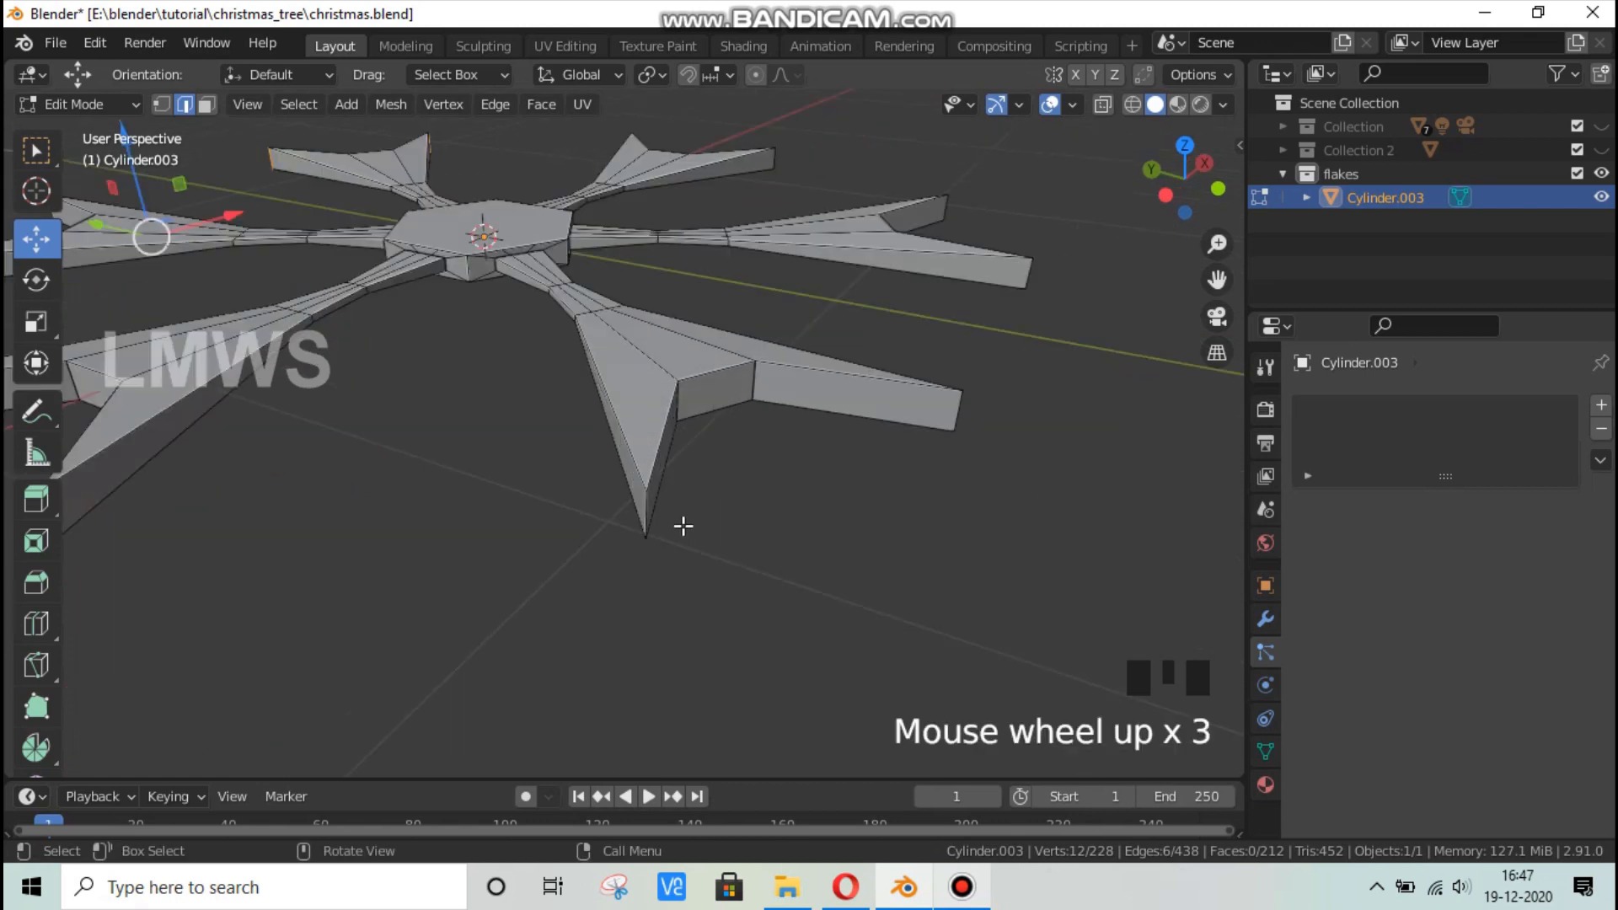
shift+click(646, 503)
shift+click(945, 411)
middle_drag(1066, 506, 634, 561)
shift+click(524, 563)
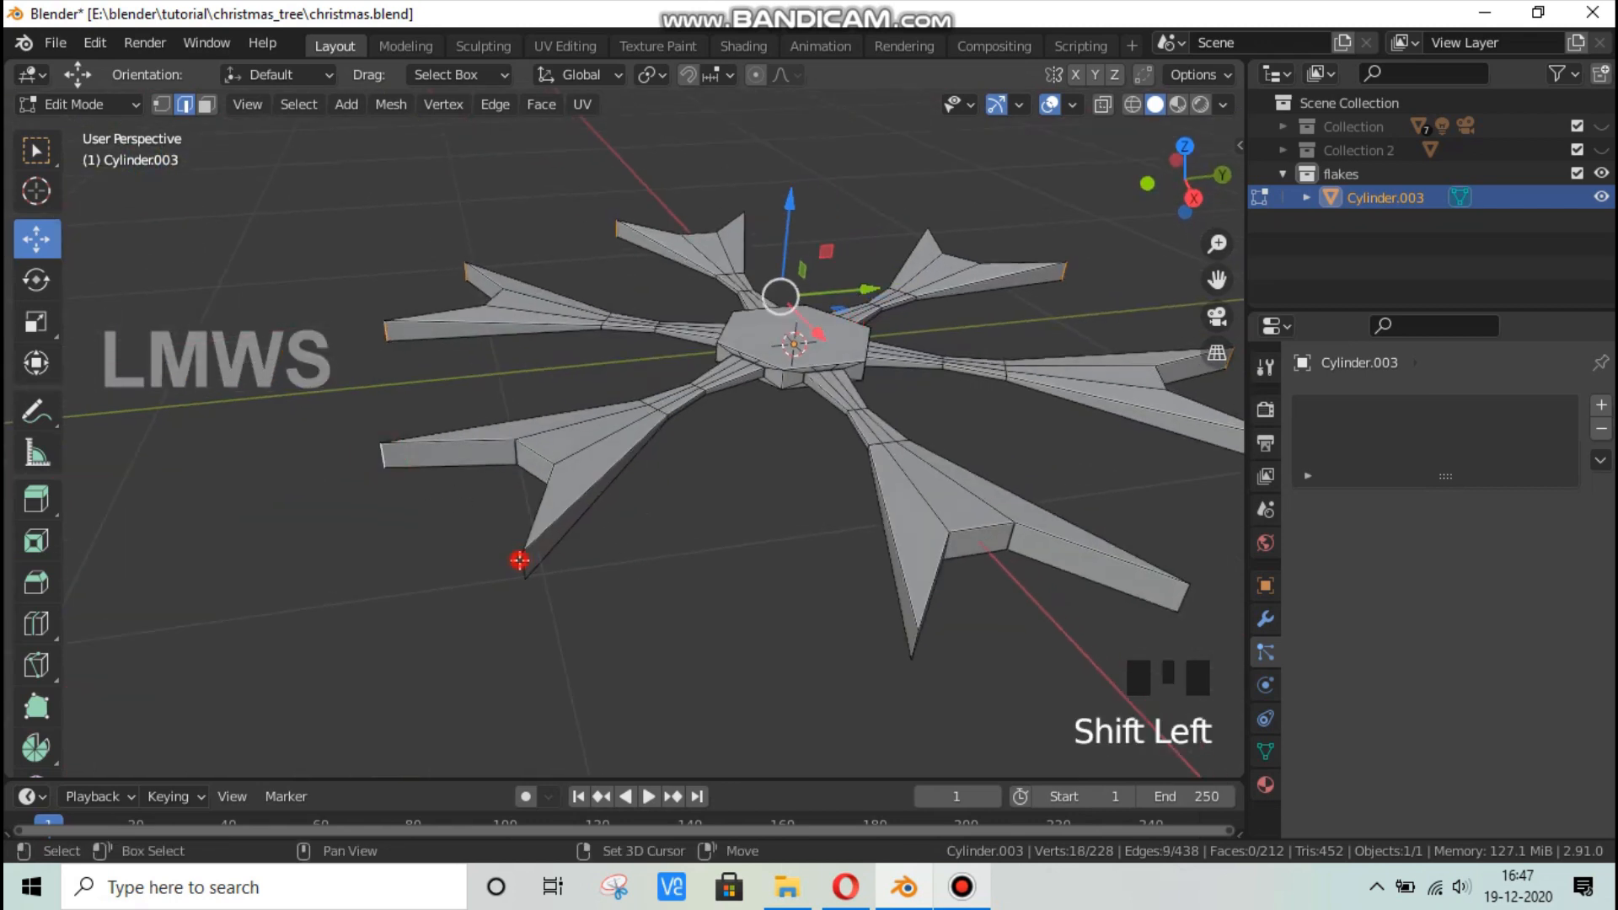
shift+click(911, 623)
shift+click(1176, 607)
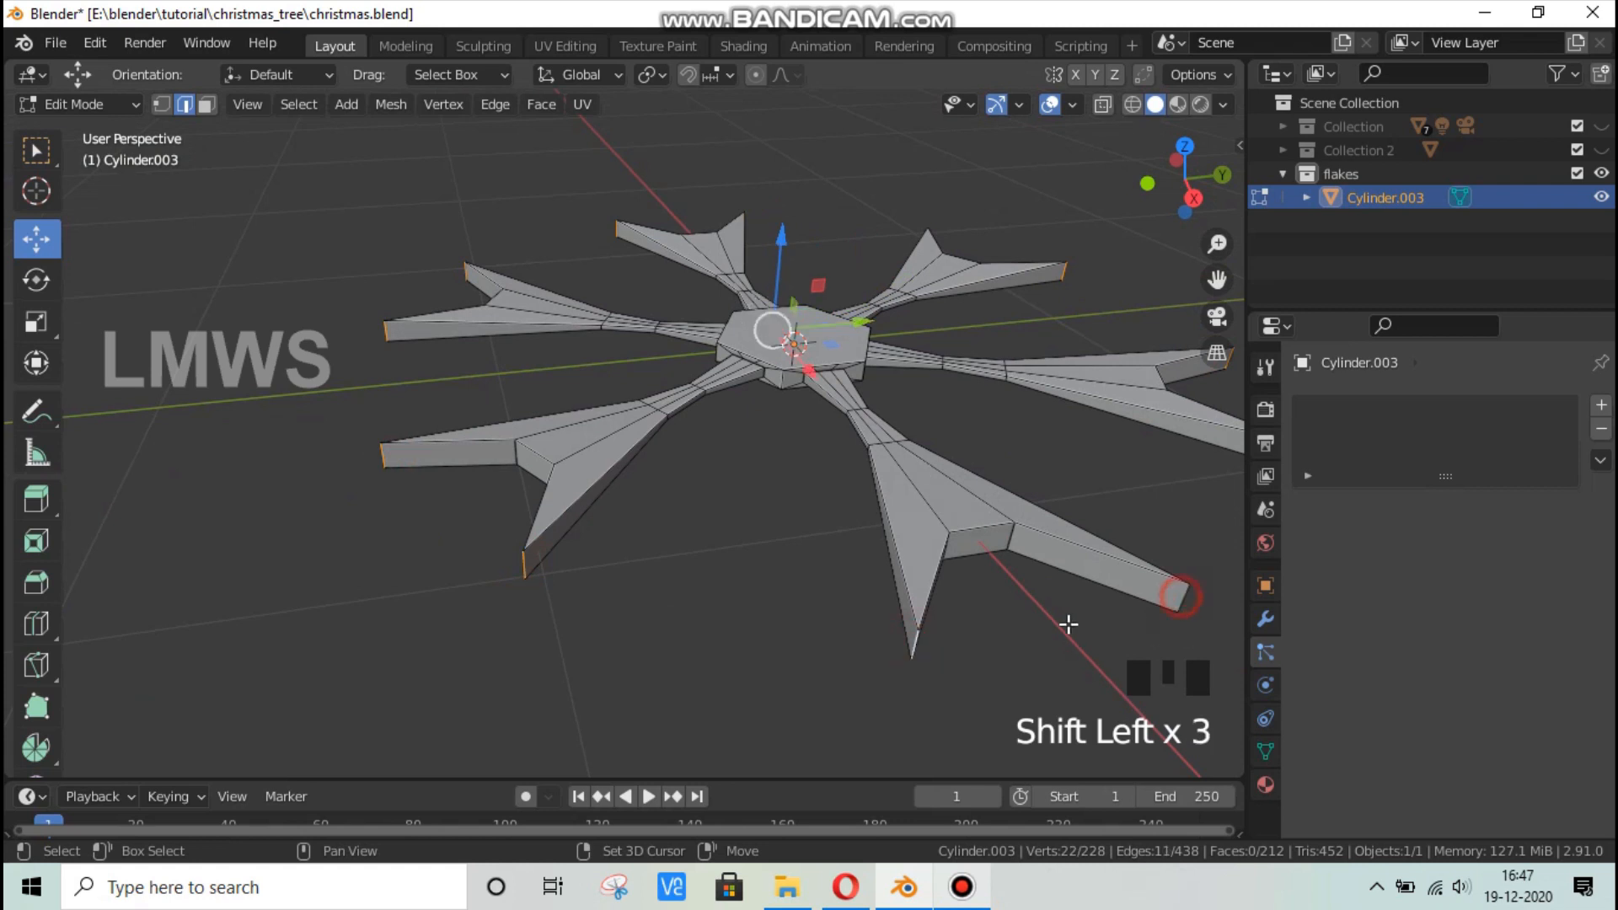
Bevel the selected tip edges with a width of about 0.14 m and one segment.
scroll(924, 596, down, 2)
middle_drag(924, 596, 711, 571)
scroll(852, 585, up, 2)
key(ctrl+b)
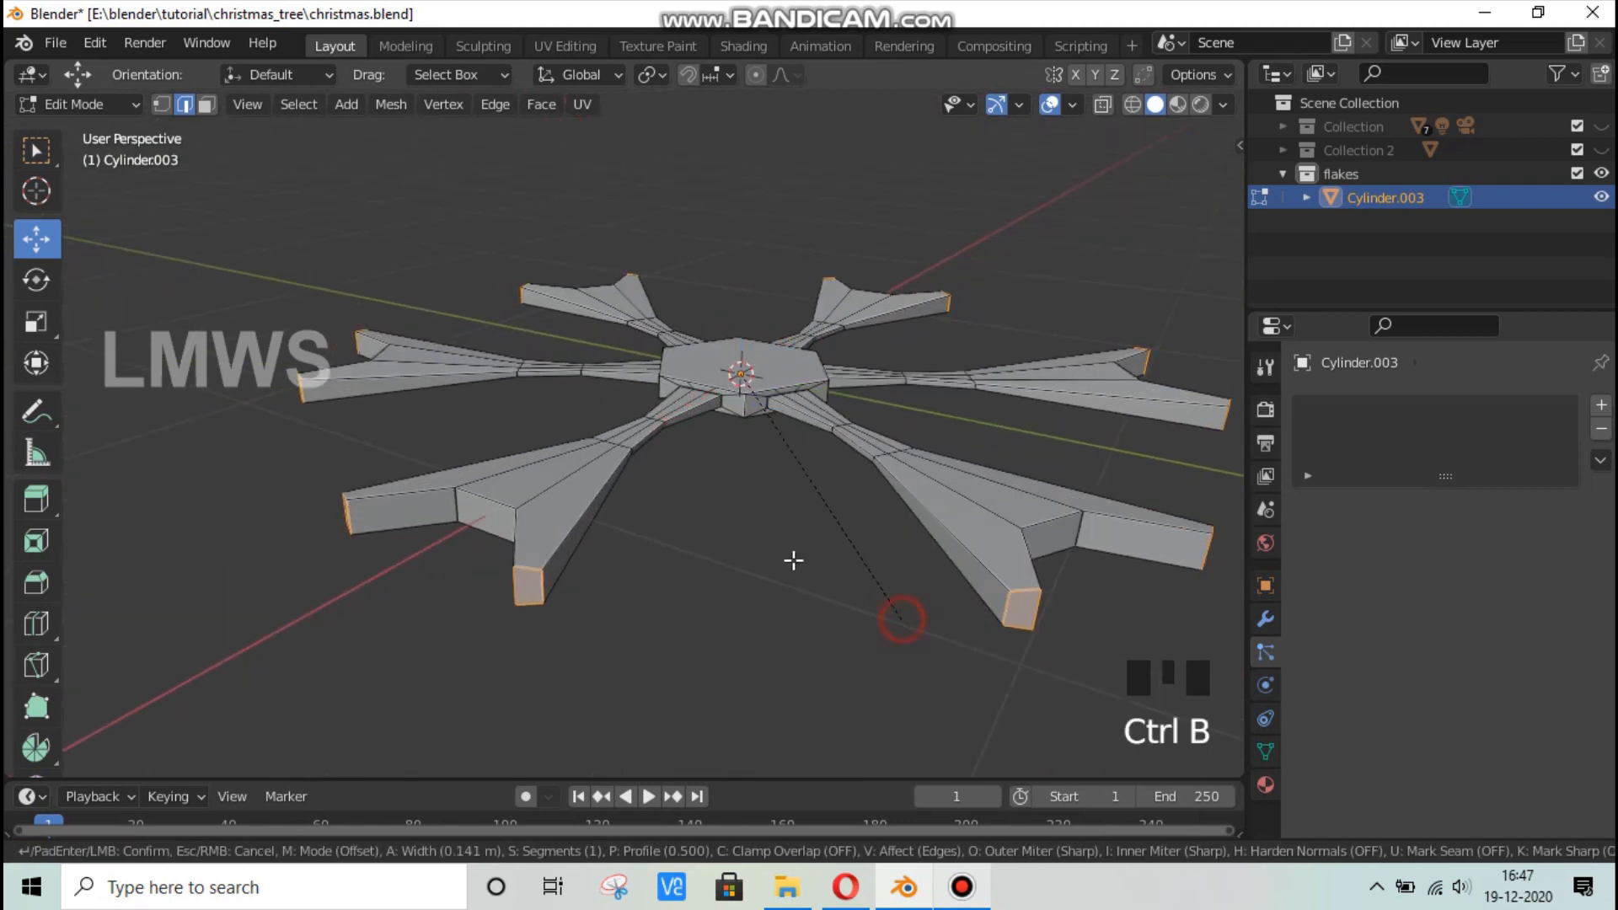
click(793, 560)
scroll(793, 560, down, 1)
Set the pivot to Individual Origins and extrude the bevelled tip faces outward as individual faces.
click(651, 74)
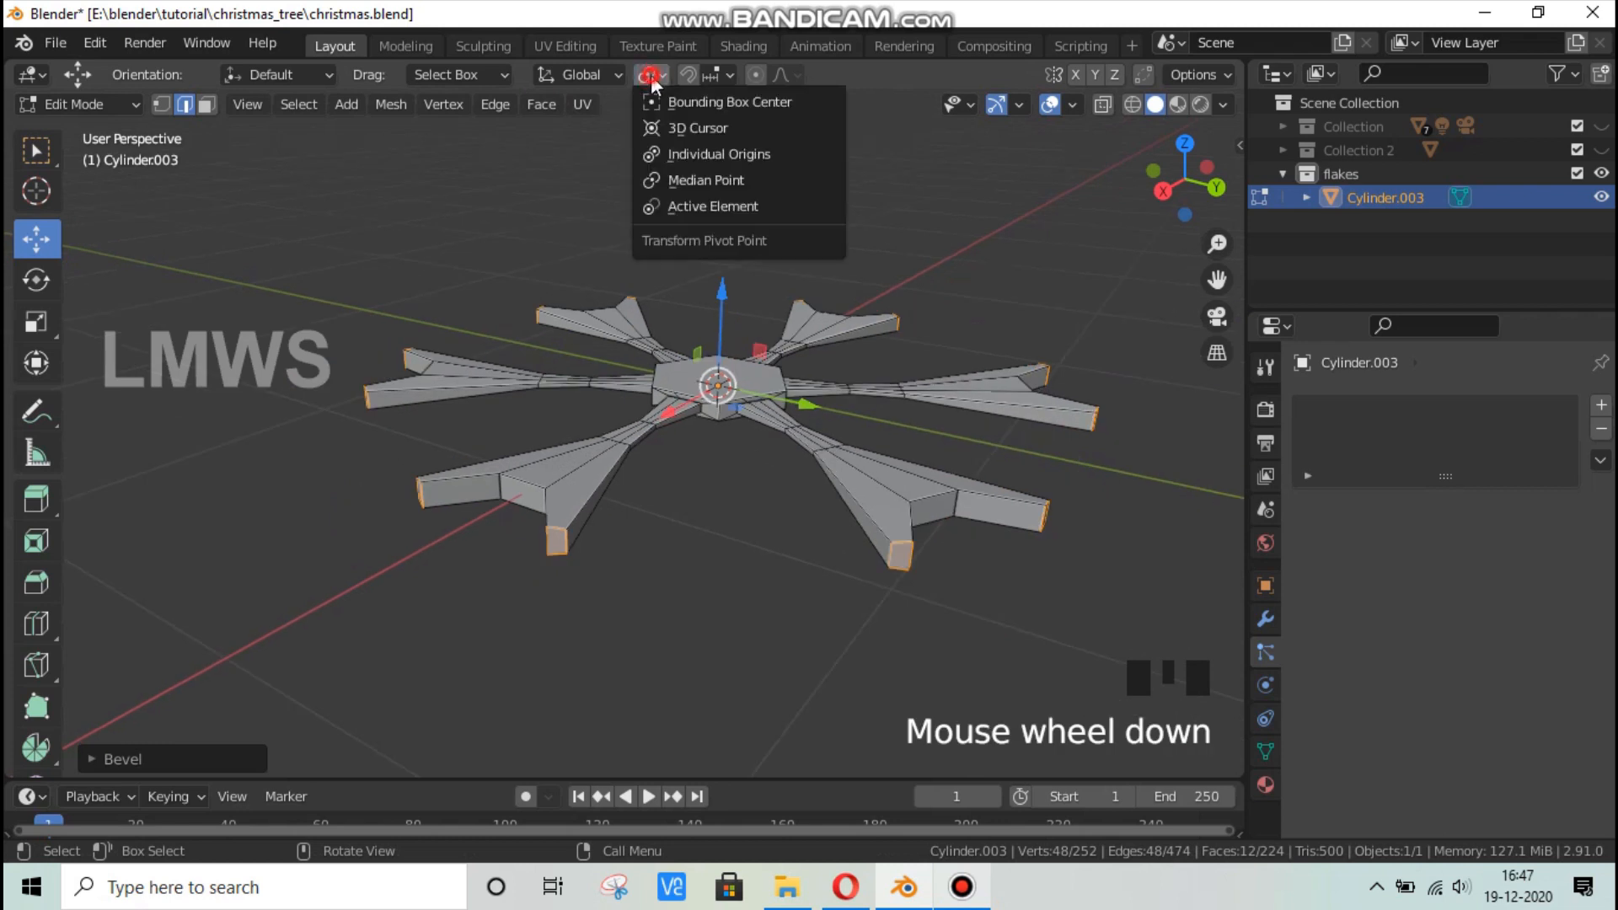
click(685, 153)
key(alt+e)
click(818, 459)
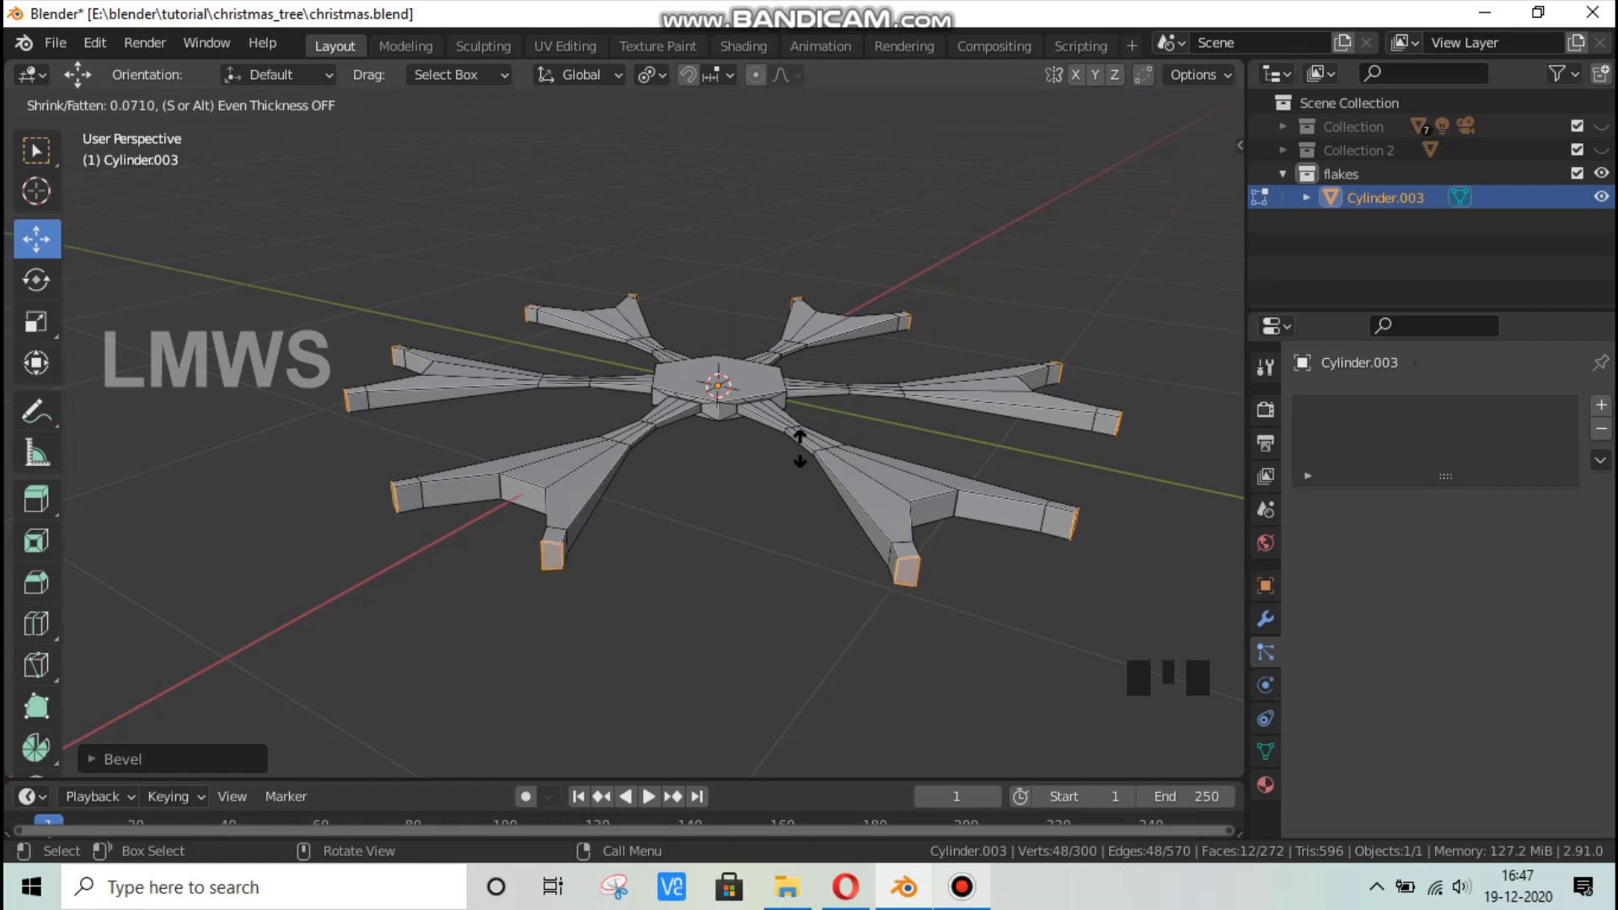
click(792, 437)
Enlarge the extruded tip faces around their individual origins and scale them along the Z axis.
key(s)
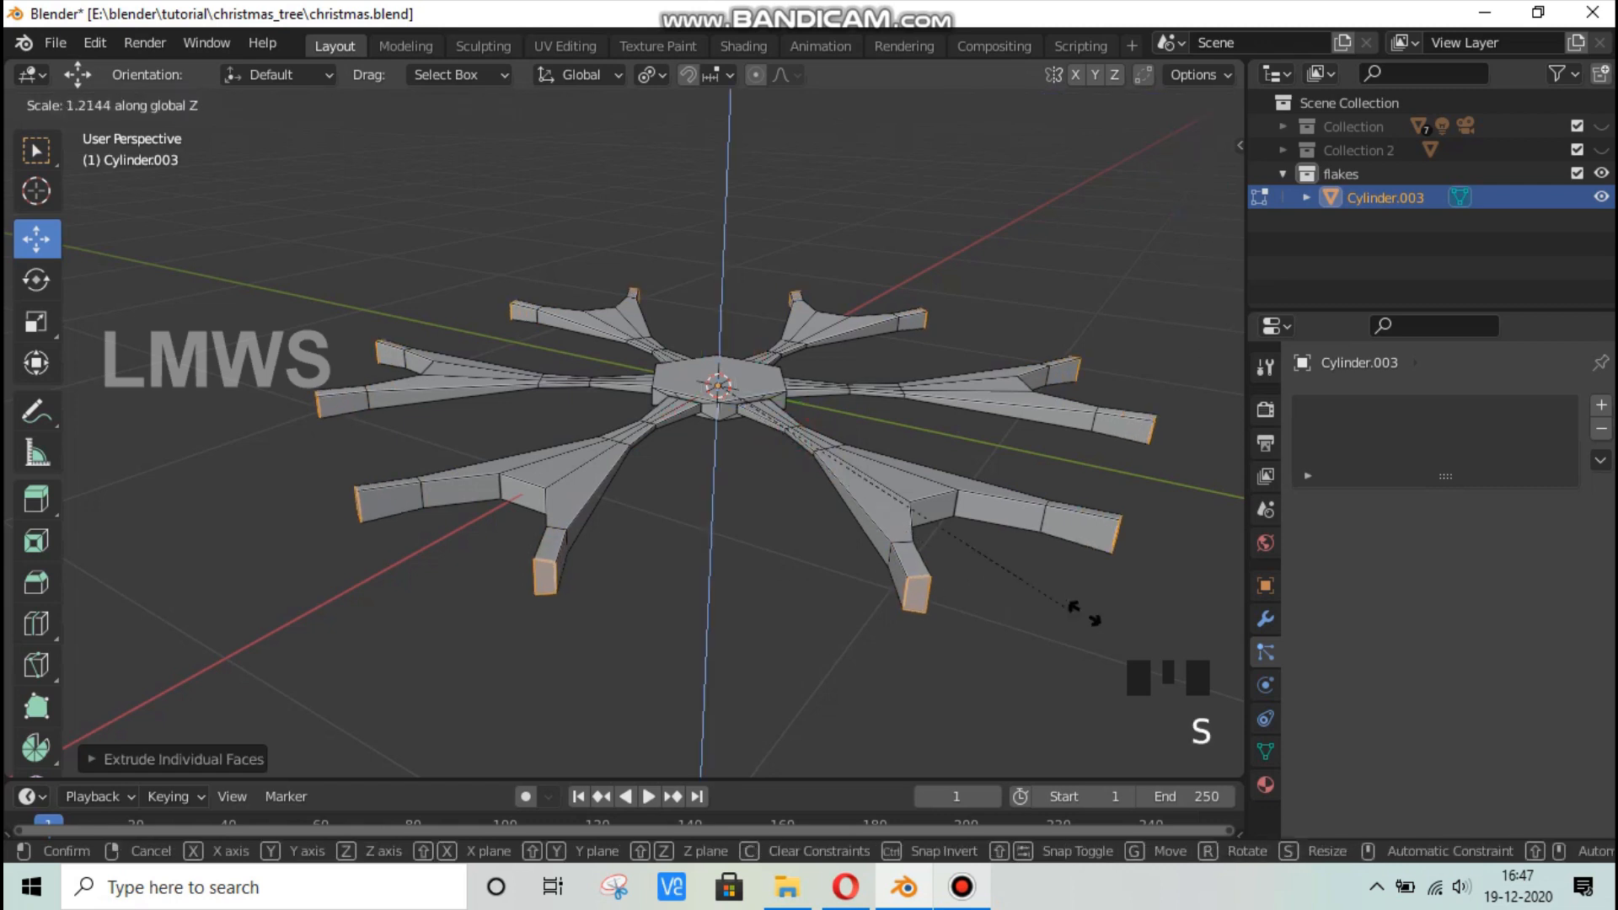
right_click(1032, 588)
key(s)
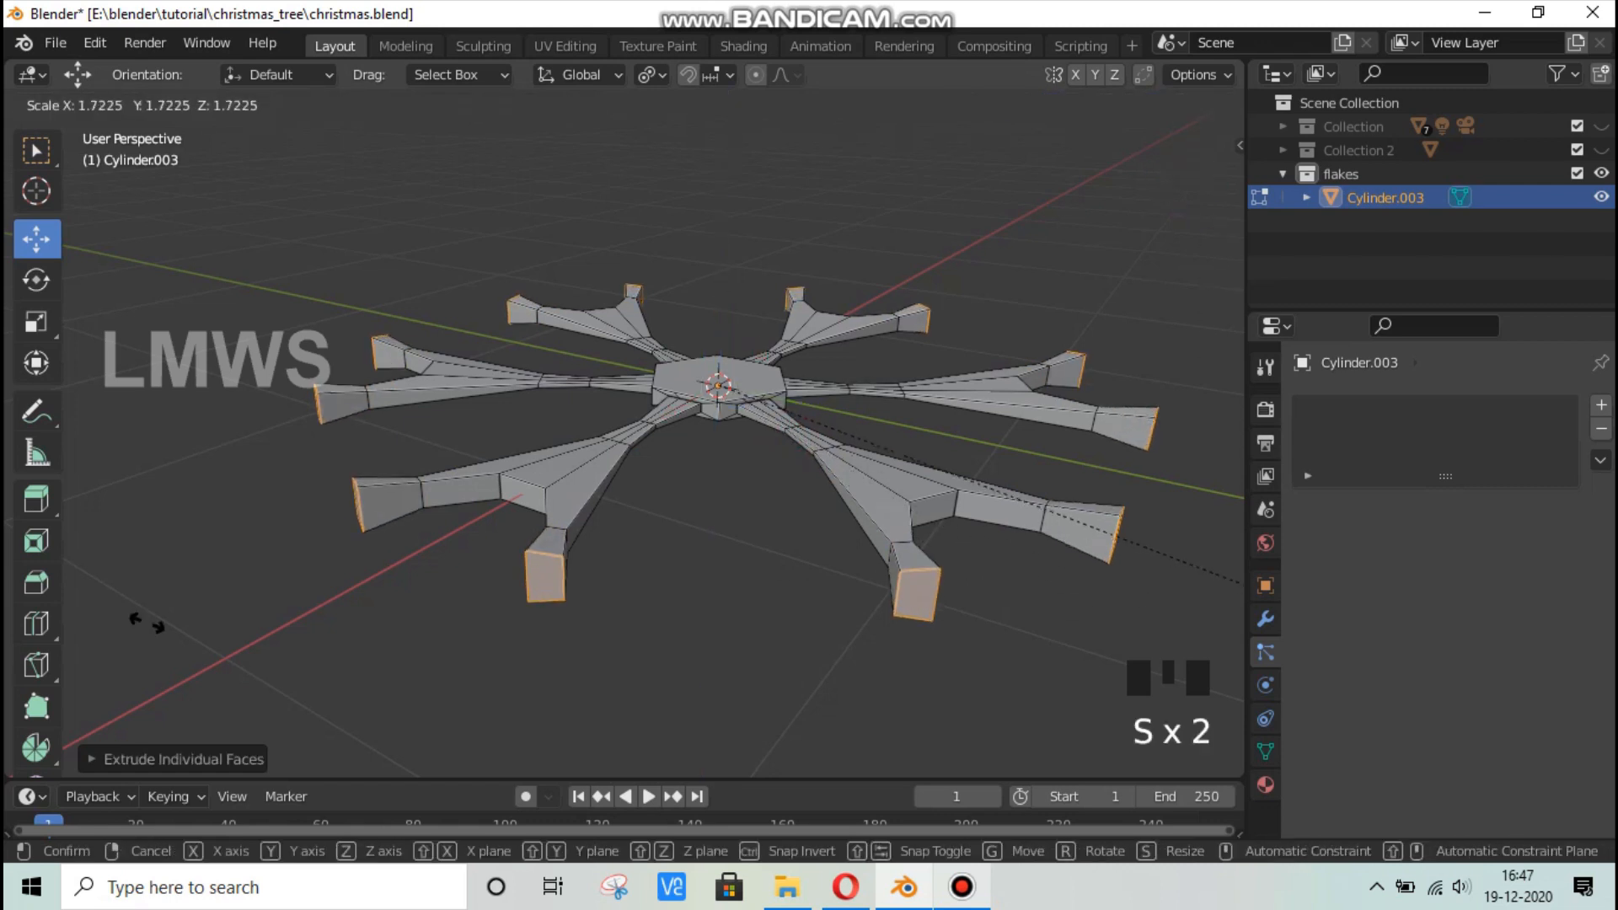
key(s)
key(z)
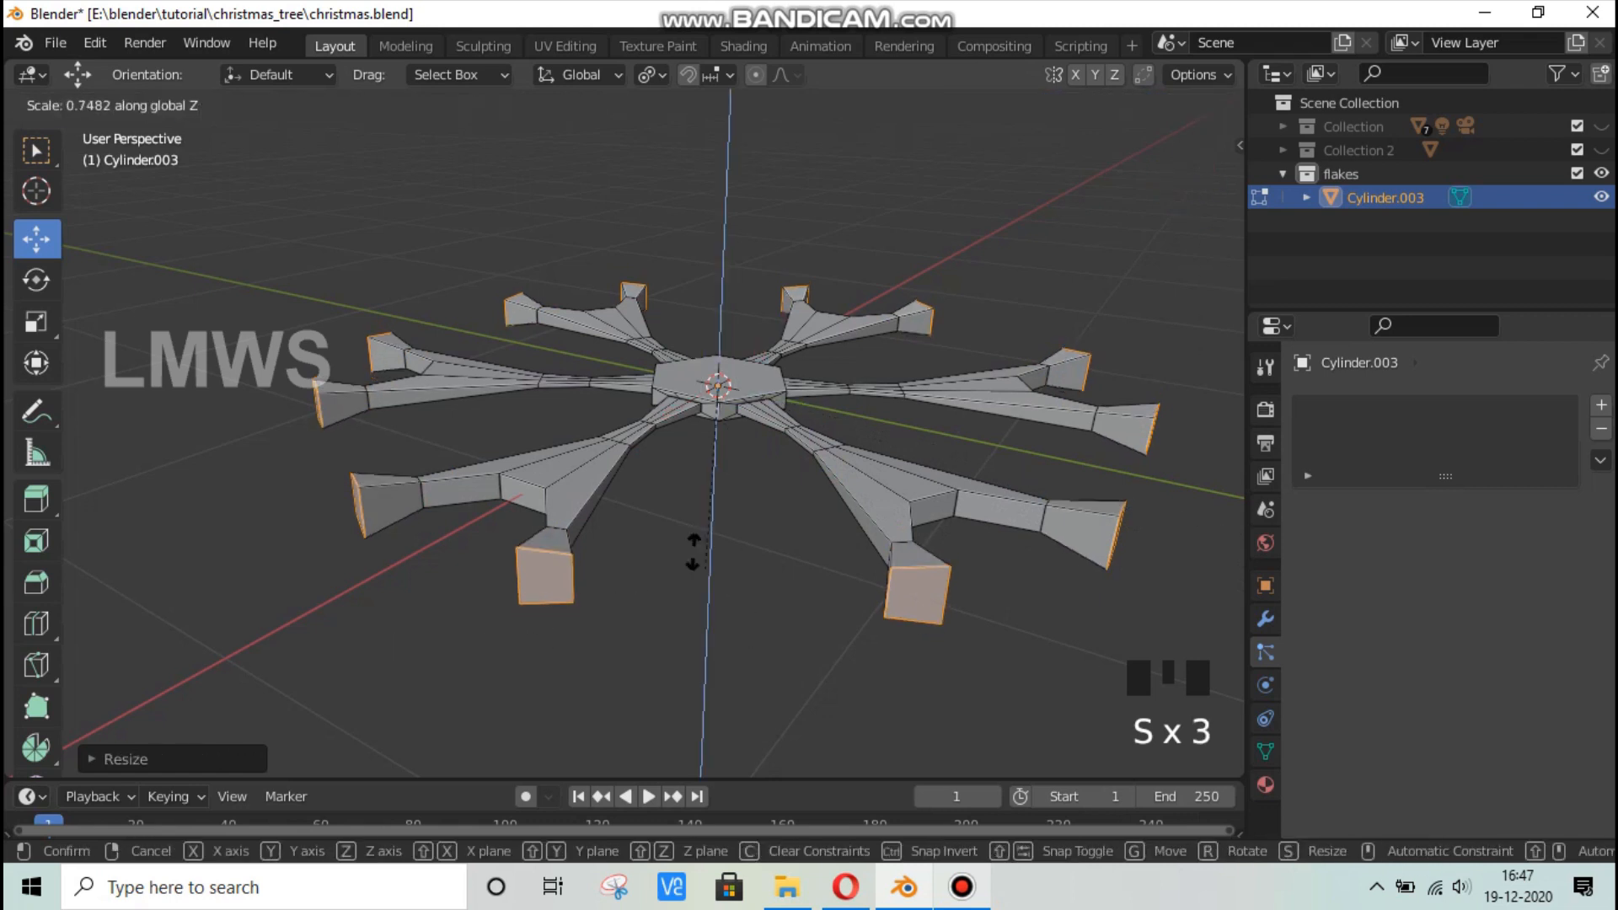
click(668, 455)
Save the file and return the snowflake to Object Mode.
scroll(669, 441, down, 3)
key(ctrl+s)
key(Tab)
middle_drag(629, 567, 748, 567)
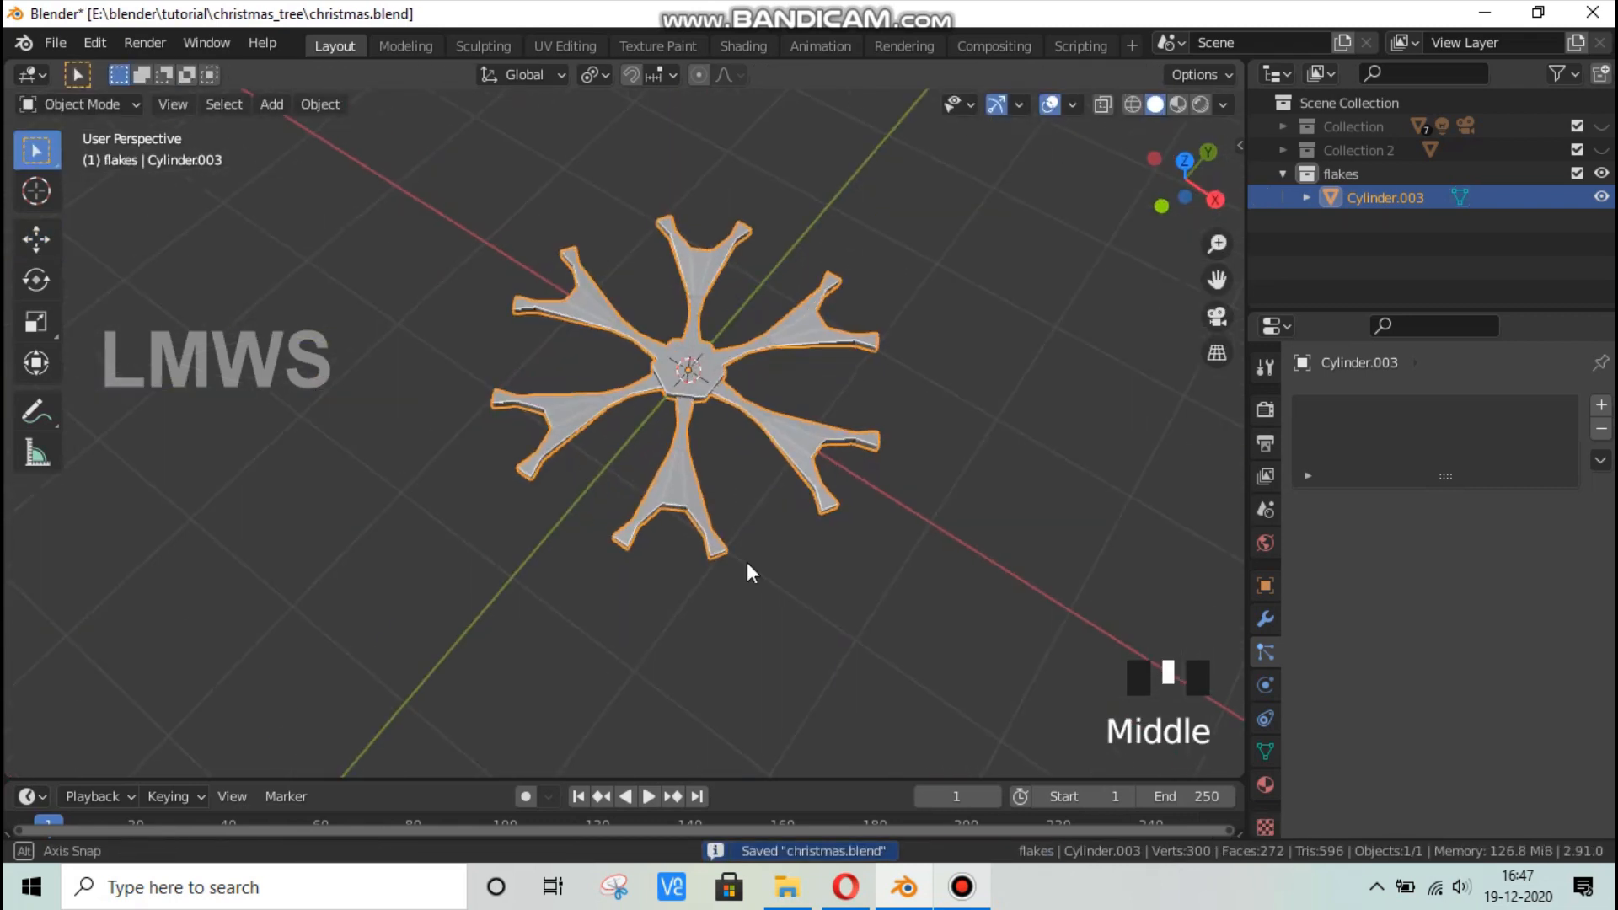
Rename the snowflake object as snowflake and save the file.
scroll(747, 567, up, 2)
click(1395, 196)
double_click(1395, 197)
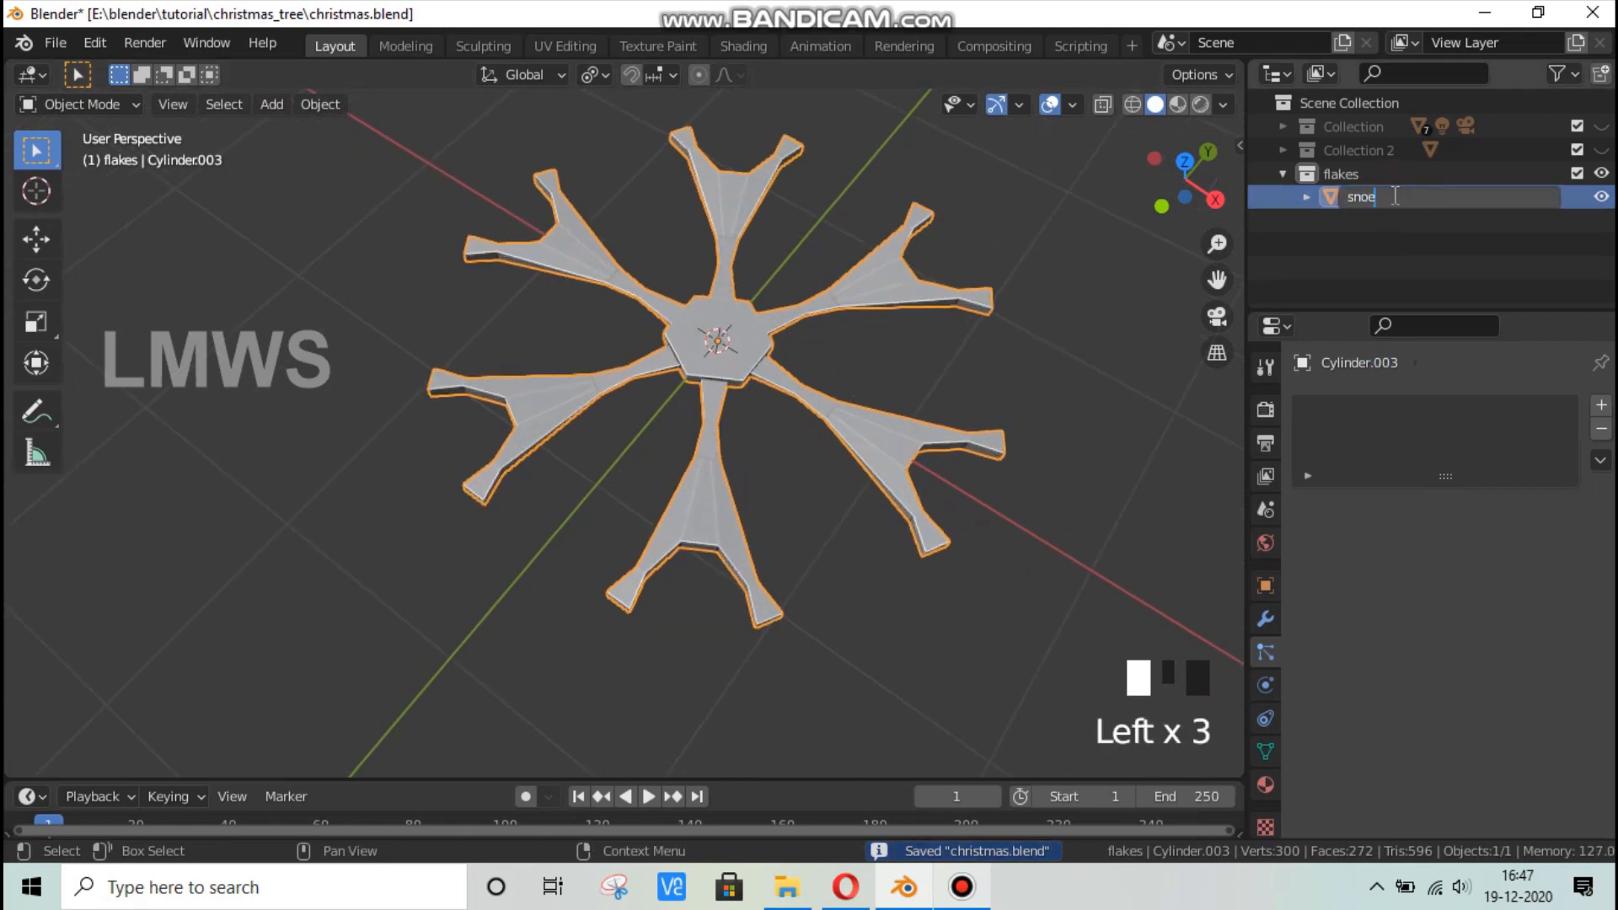
text(snow_)
key(BackSpace)
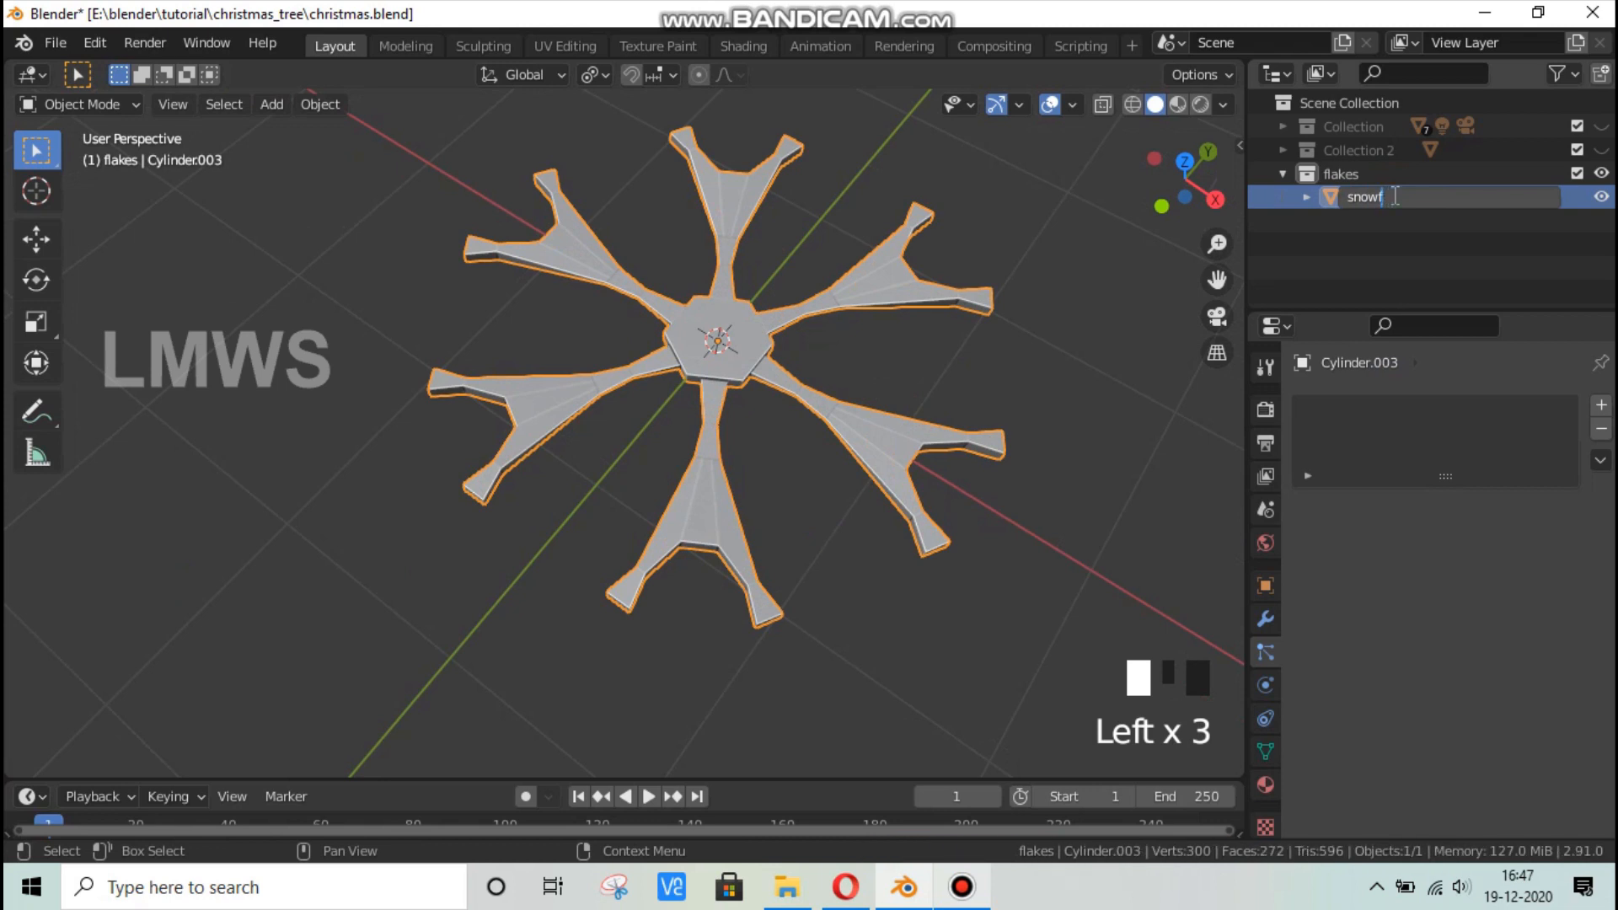
text(flake)
key(Return)
key(ctrl+s)
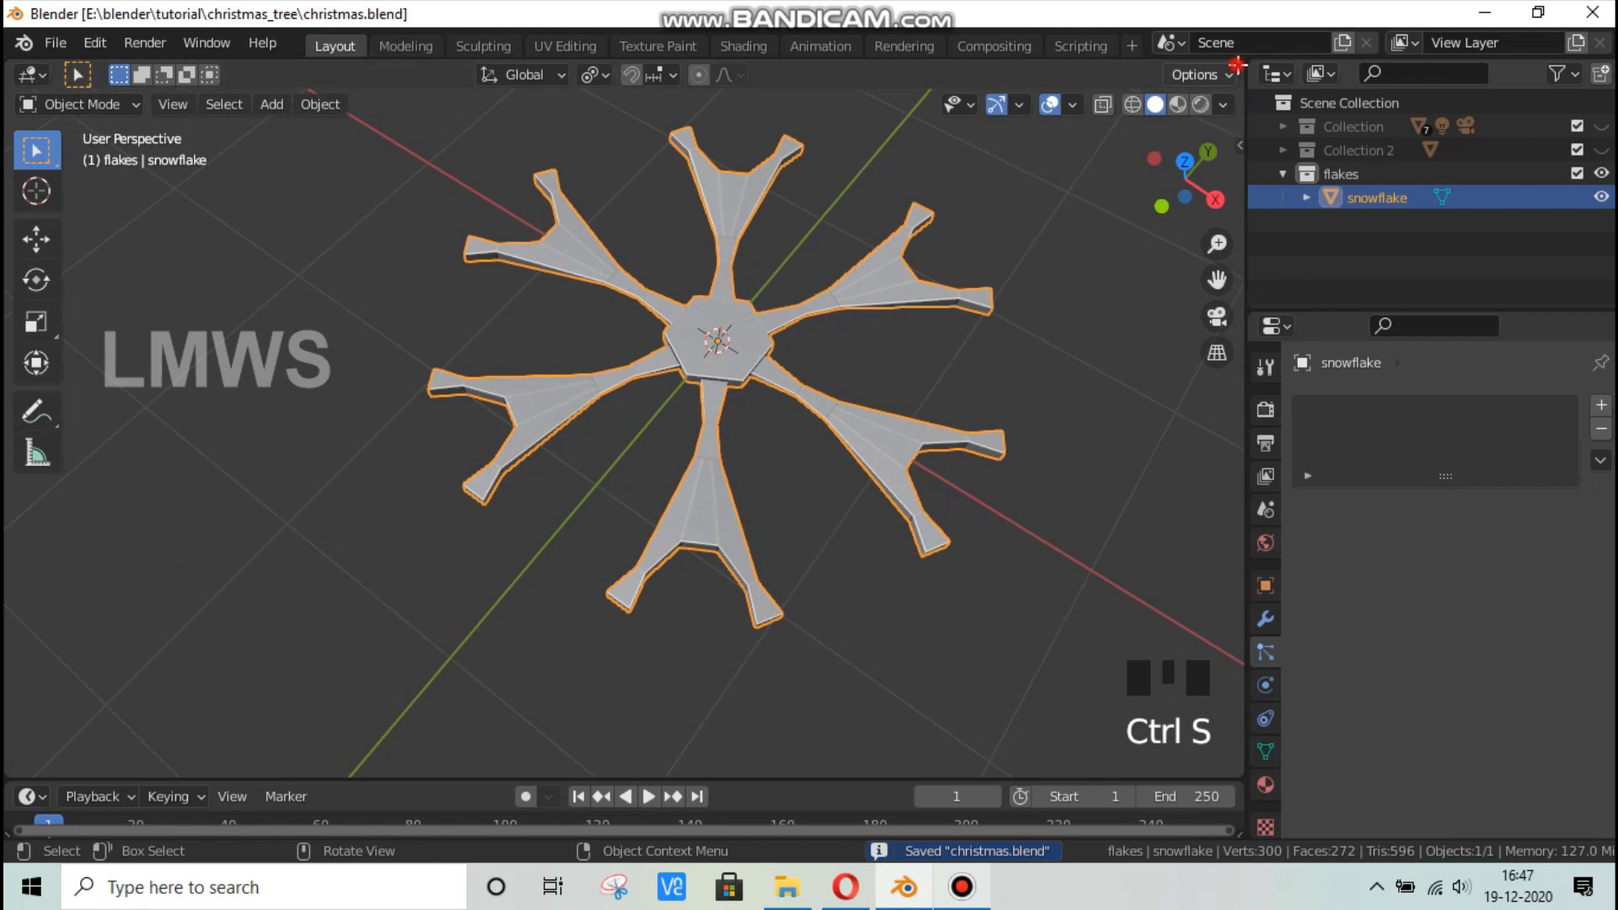
Split the 3D viewport, turn the new area into a Shader Editor and hide its sidebar.
click(732, 58)
click(750, 74)
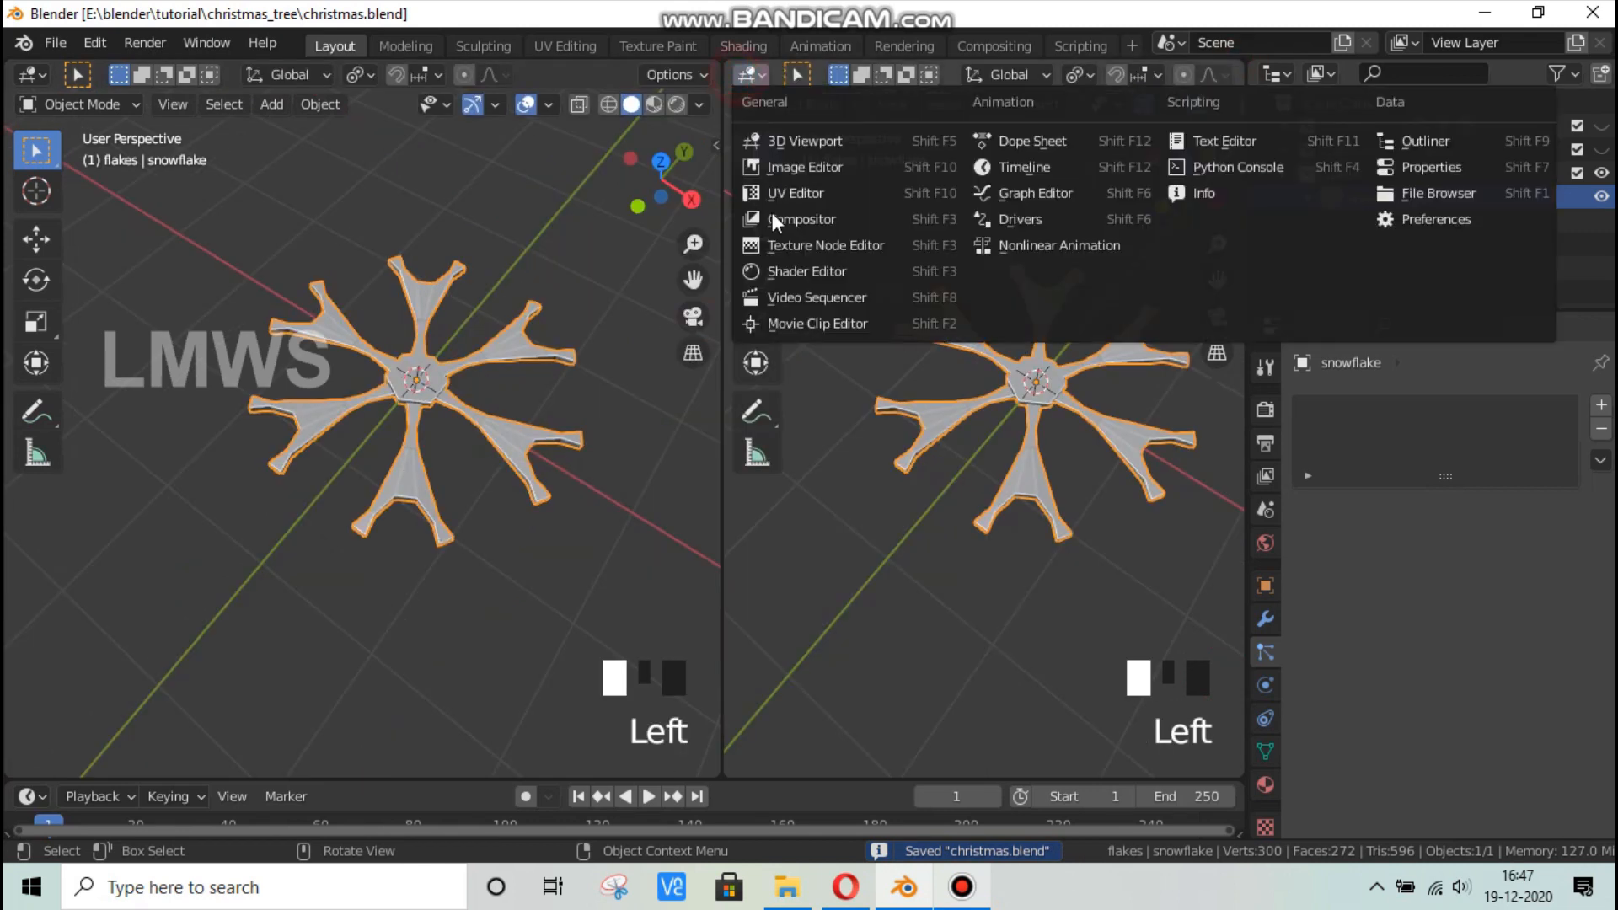
click(795, 272)
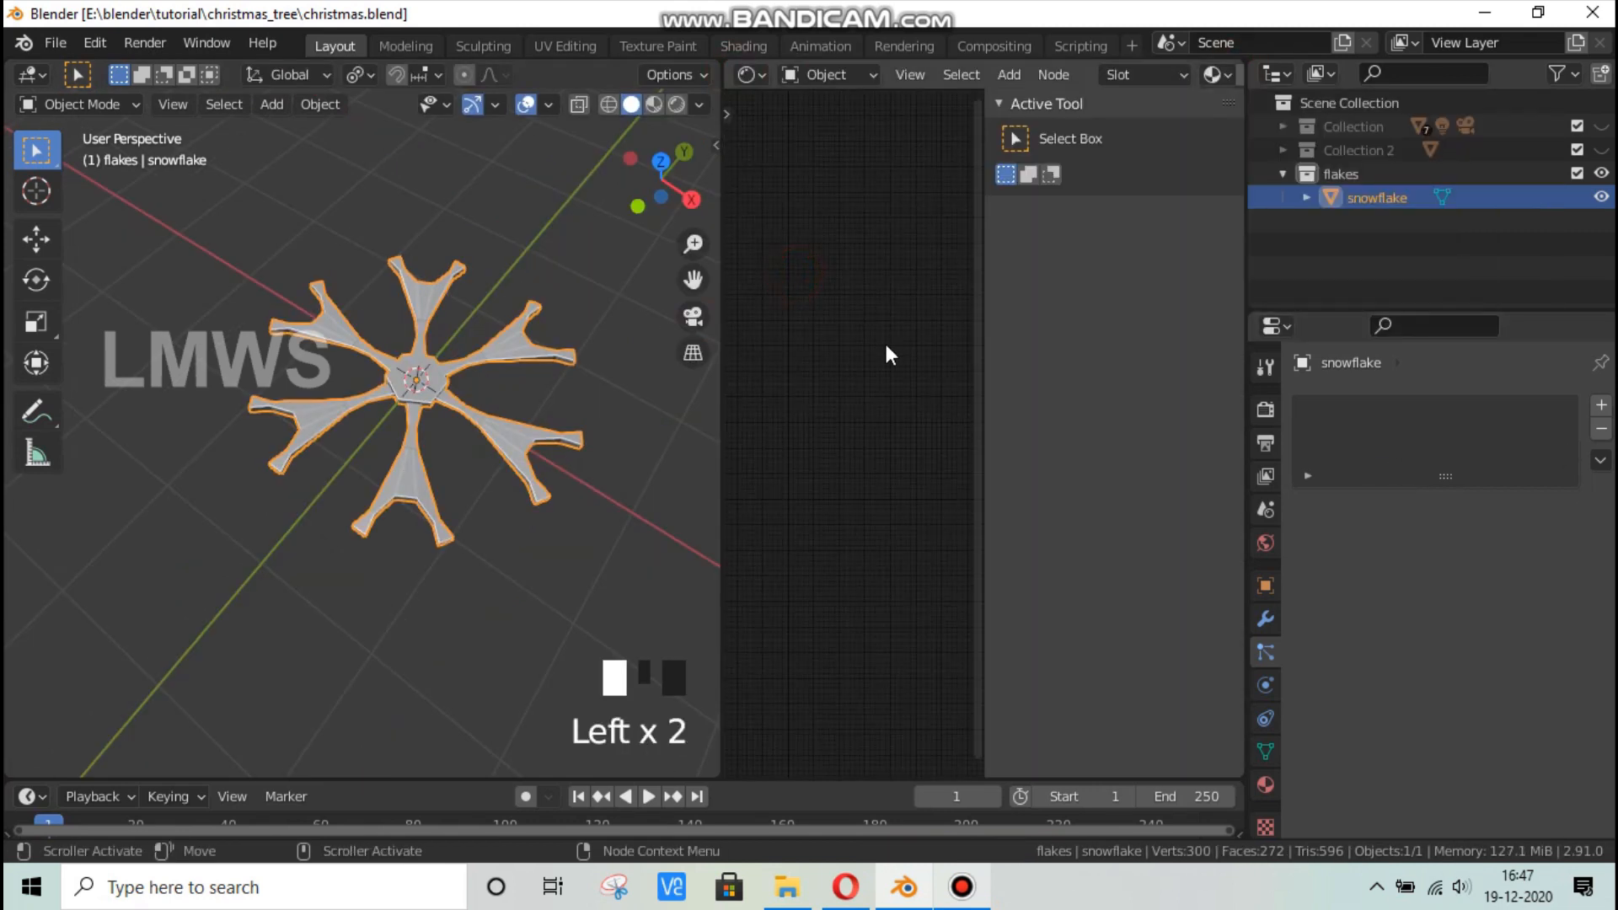
key(n)
scroll(1148, 79, down, 3)
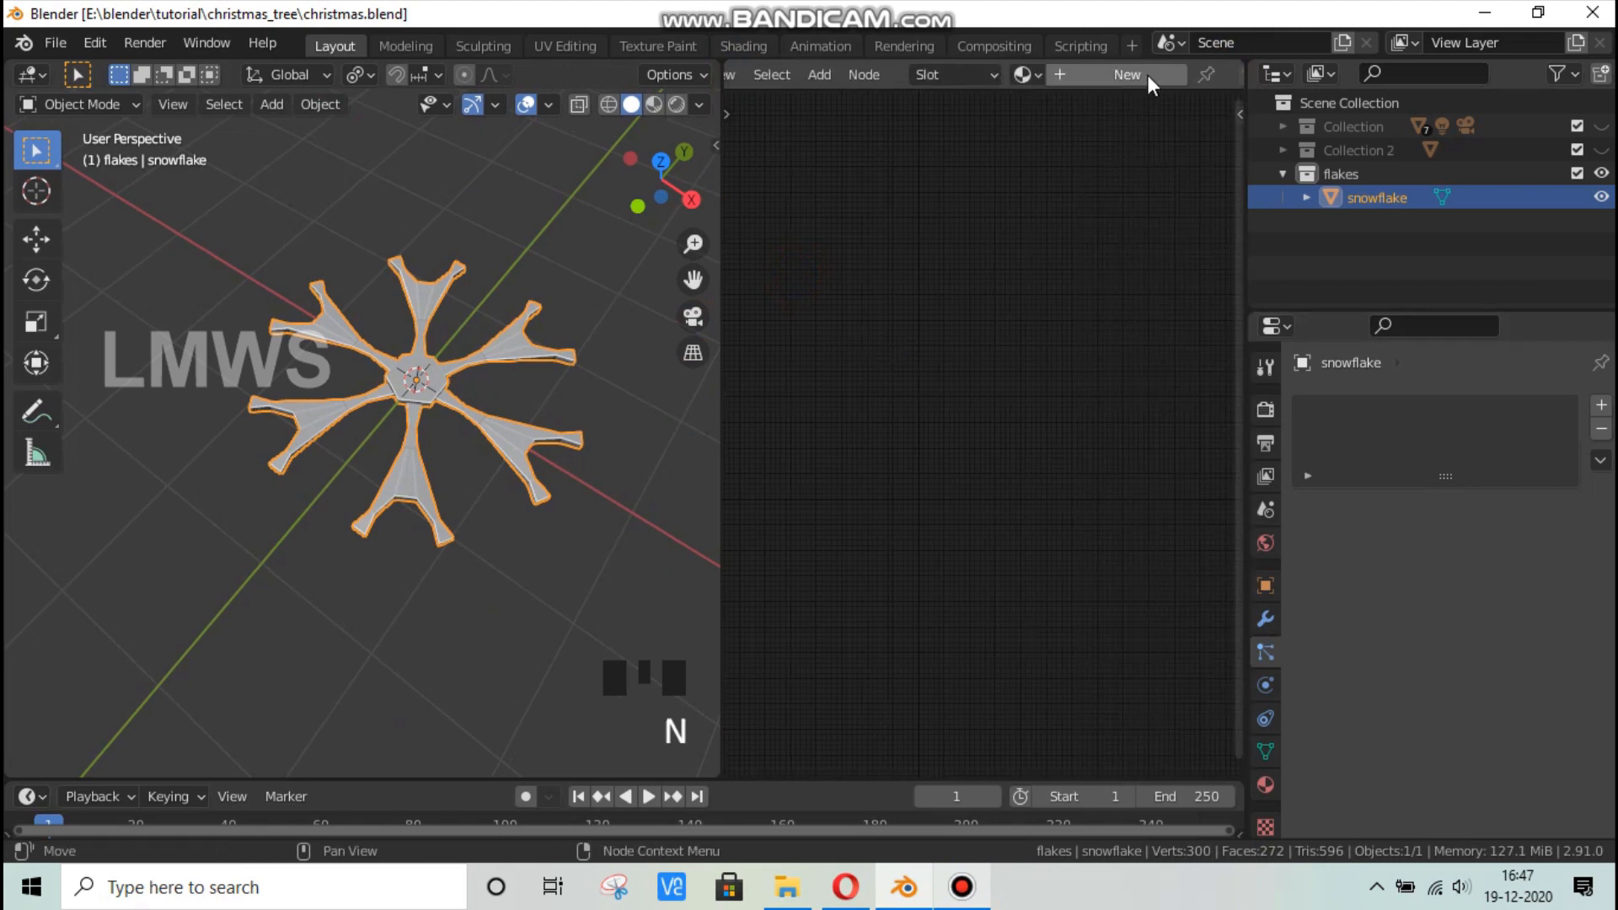
Create a new material for the snowflake and name it snow_flake.
click(1175, 74)
click(1192, 74)
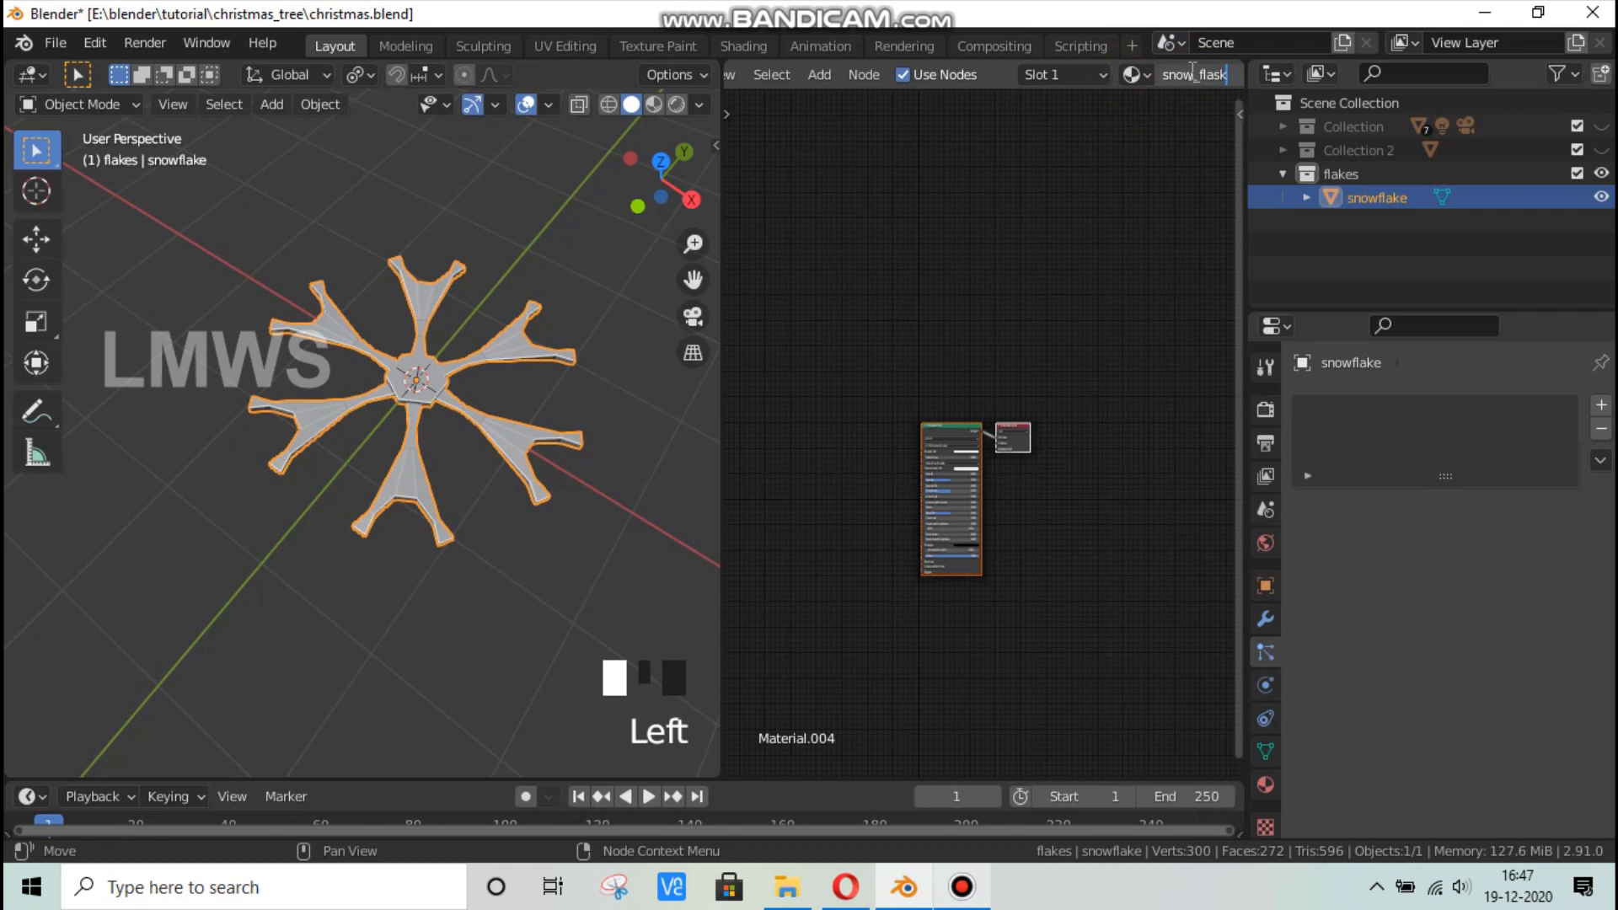
text(snow_flake)
key(Return)
scroll(902, 617, up, 6)
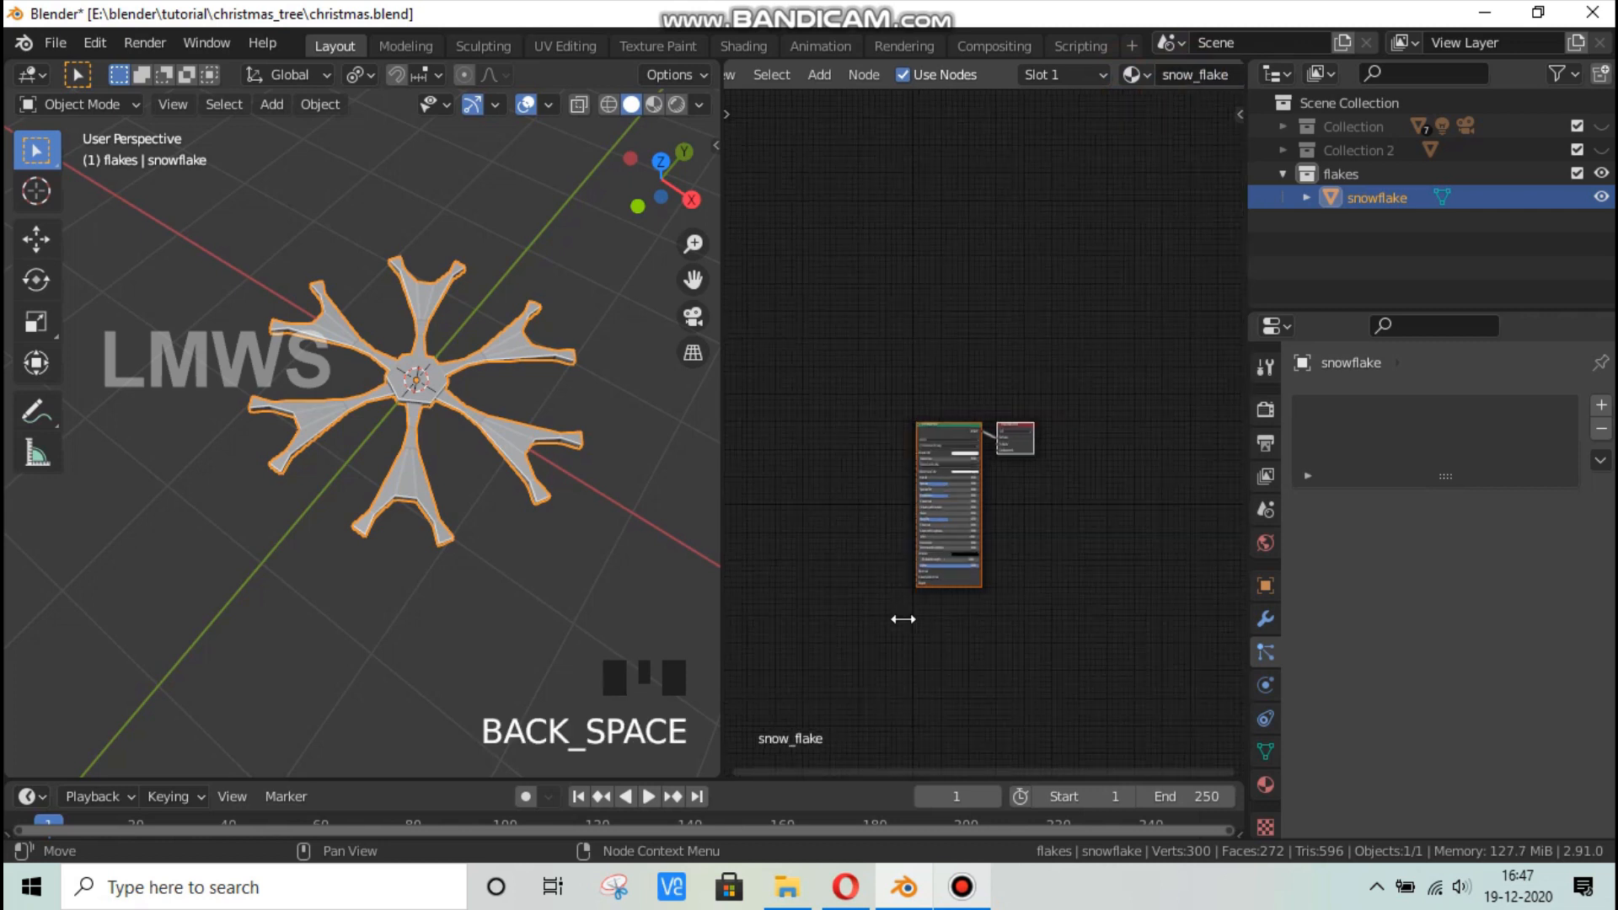
middle_drag(852, 462, 975, 403)
scroll(895, 384, up, 2)
click(877, 290)
key(shift+a)
click(877, 289)
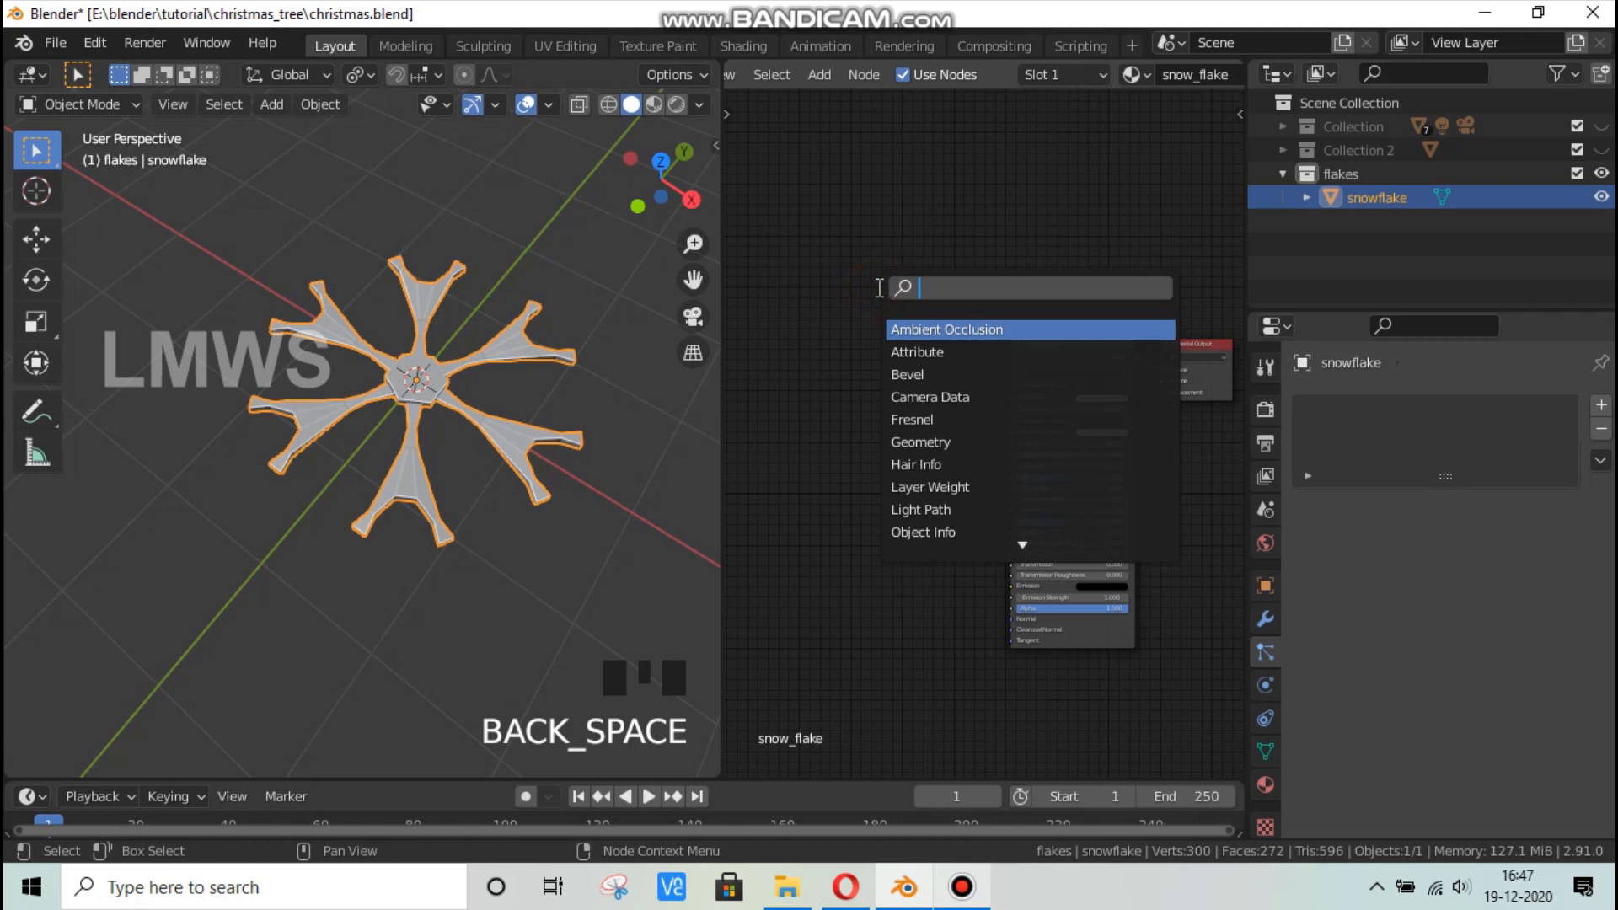
click(926, 179)
Move the Principled BSDF node aside and insert a Mix Shader between it and the Material Output.
drag(1050, 361, 822, 318)
key(shift+a)
click(973, 258)
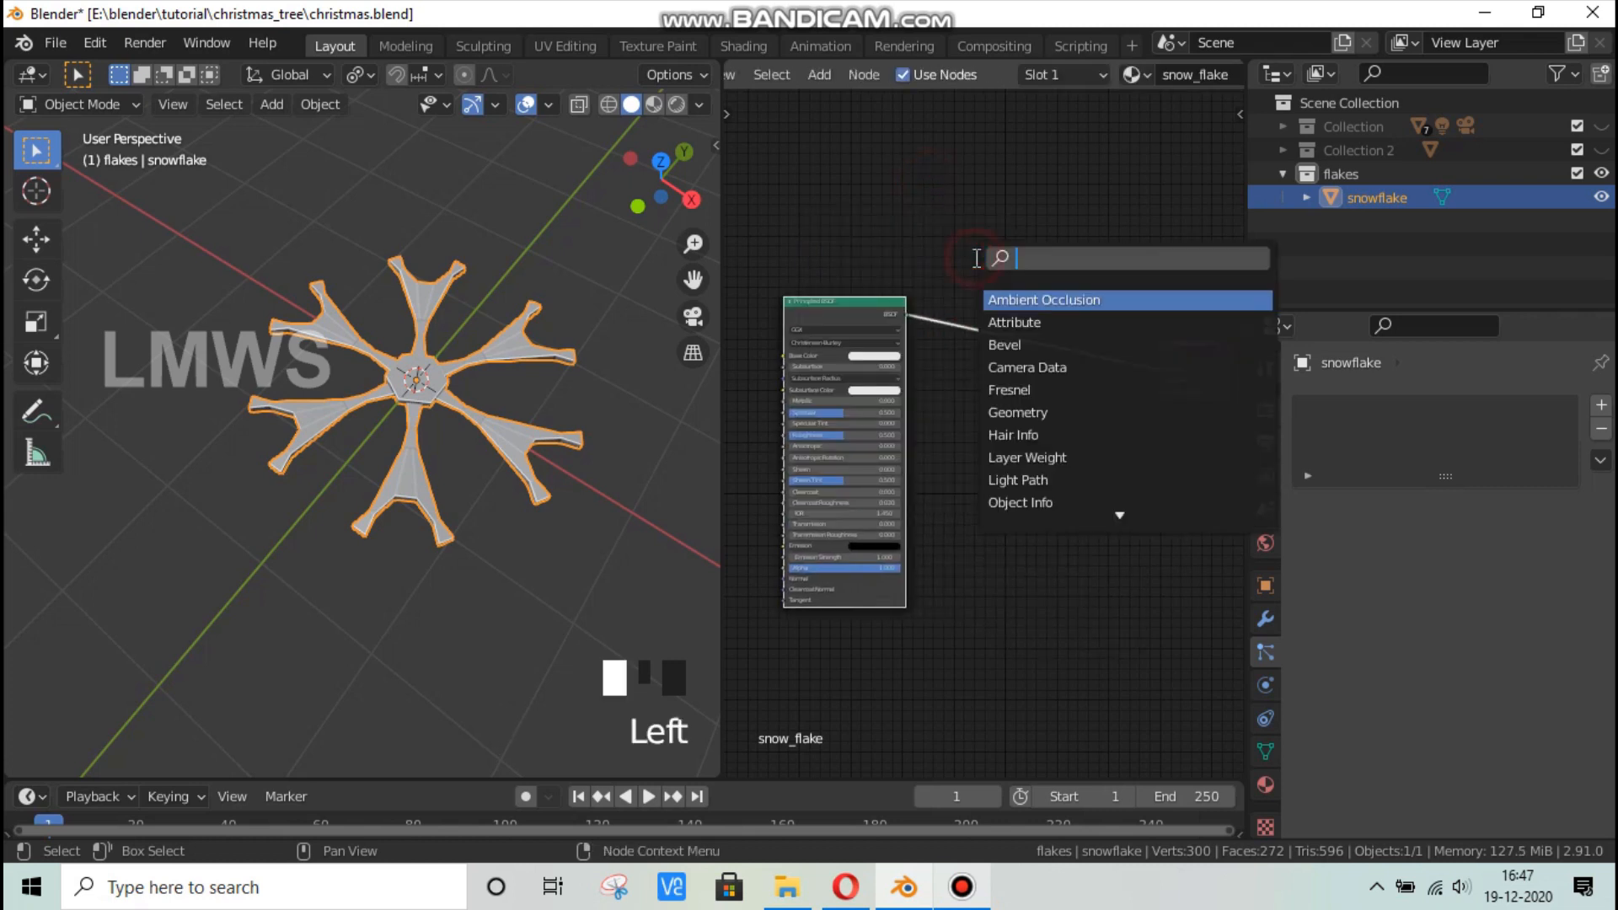
text(mix)
key(Return)
click(996, 318)
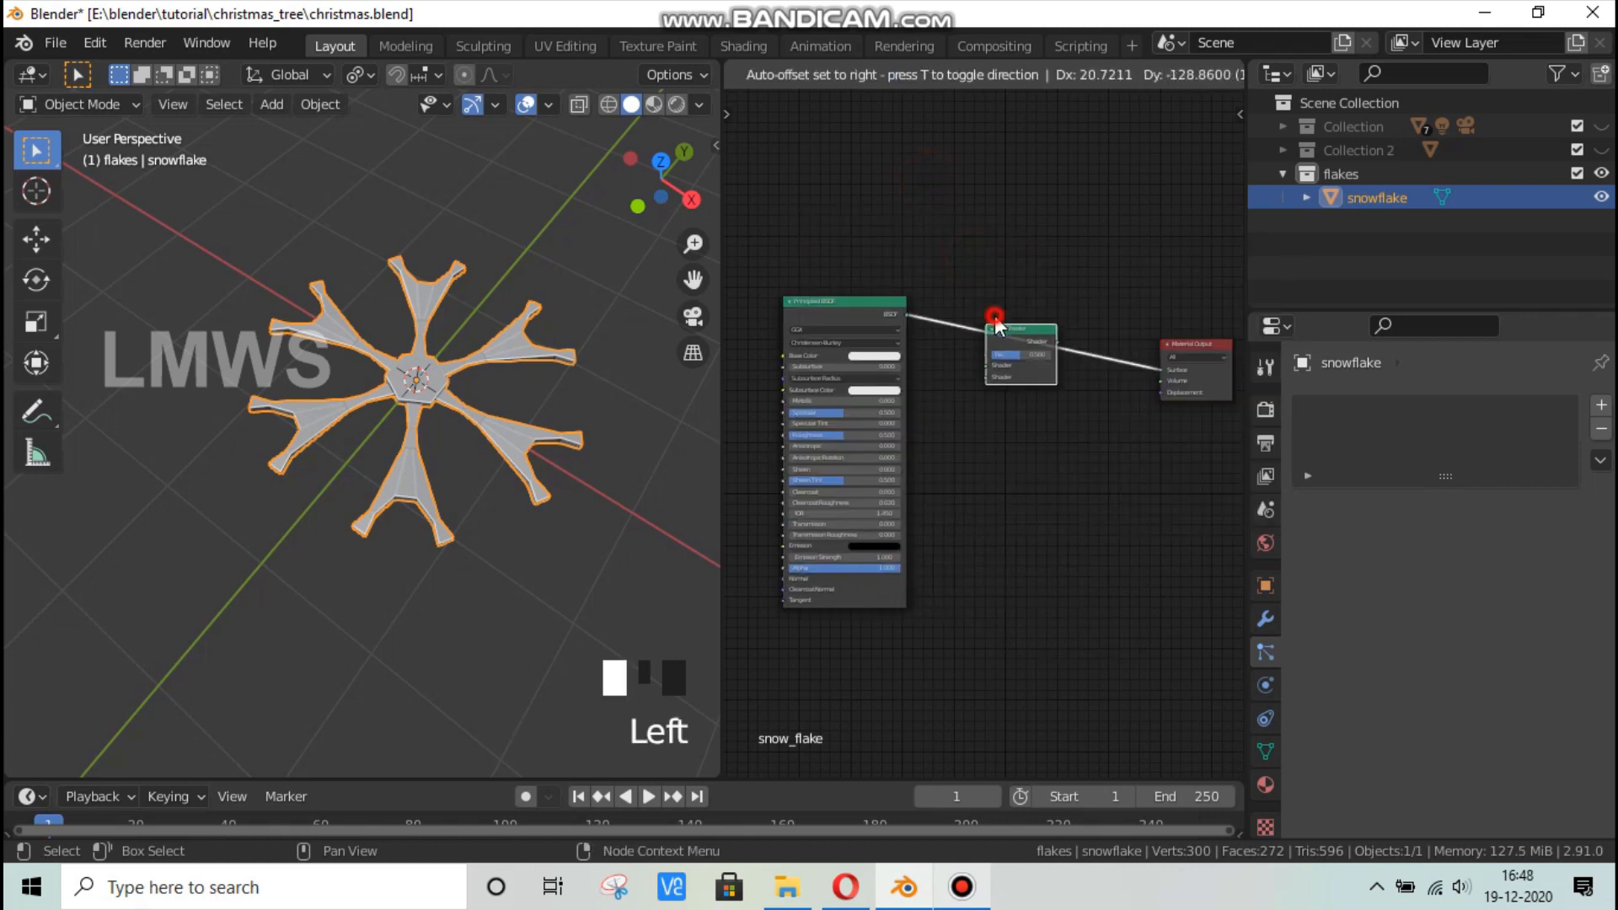
Using rendered viewport shading, add an Emission node and connect it to the Mix Shader's second shader input.
click(677, 103)
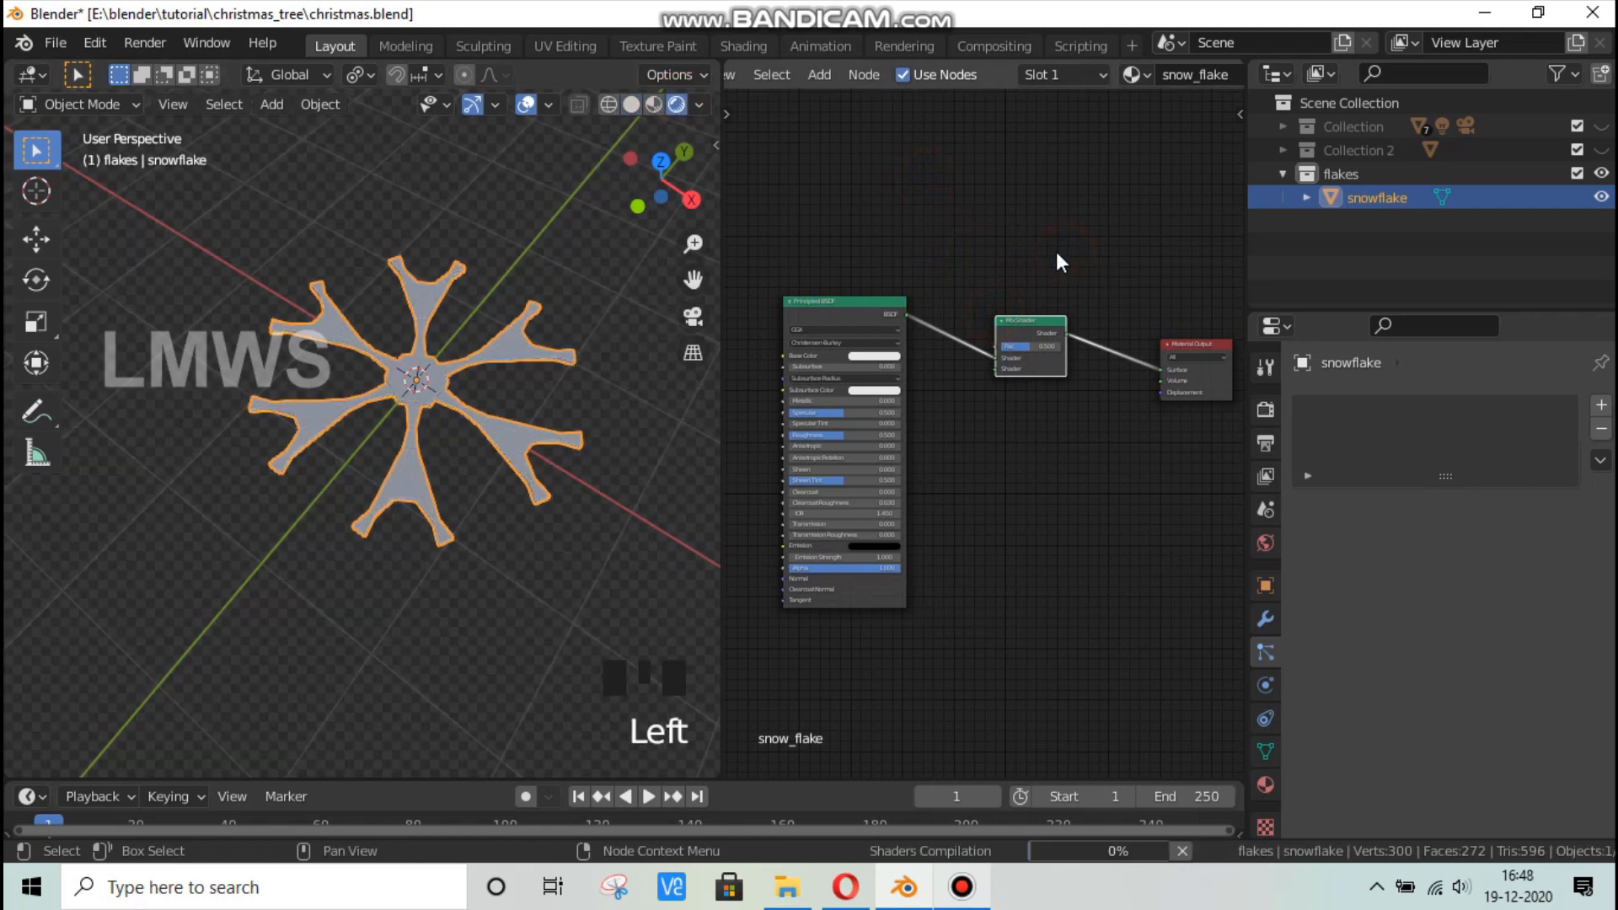
key(shift+a)
click(1057, 251)
text(emis)
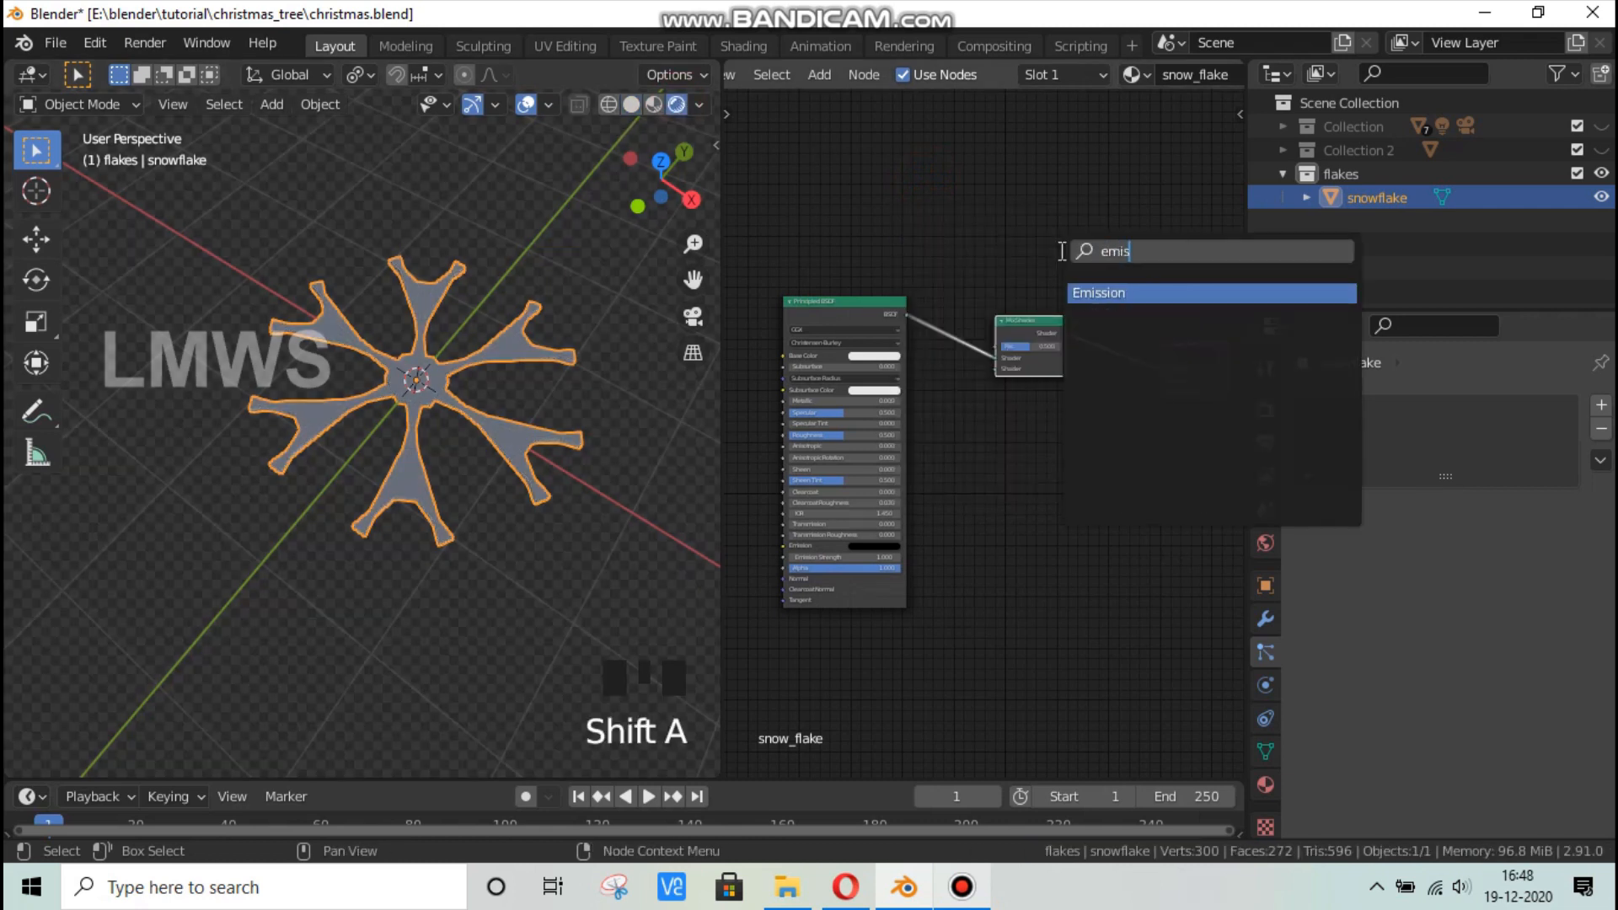
key(Return)
click(936, 440)
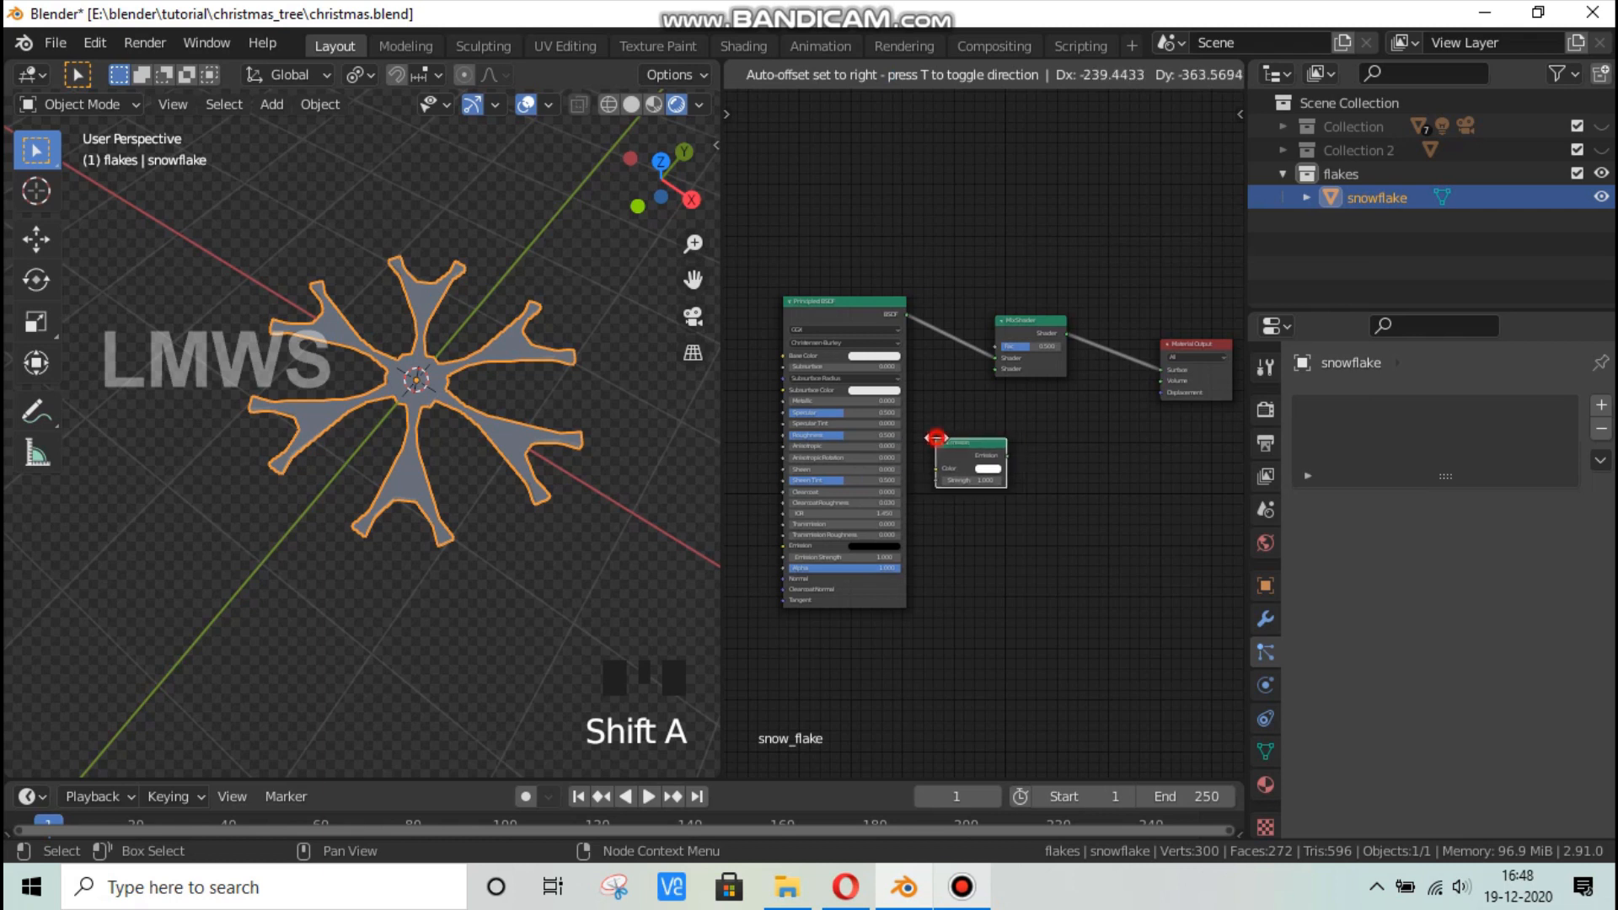
drag(849, 313, 798, 216)
drag(923, 451, 999, 368)
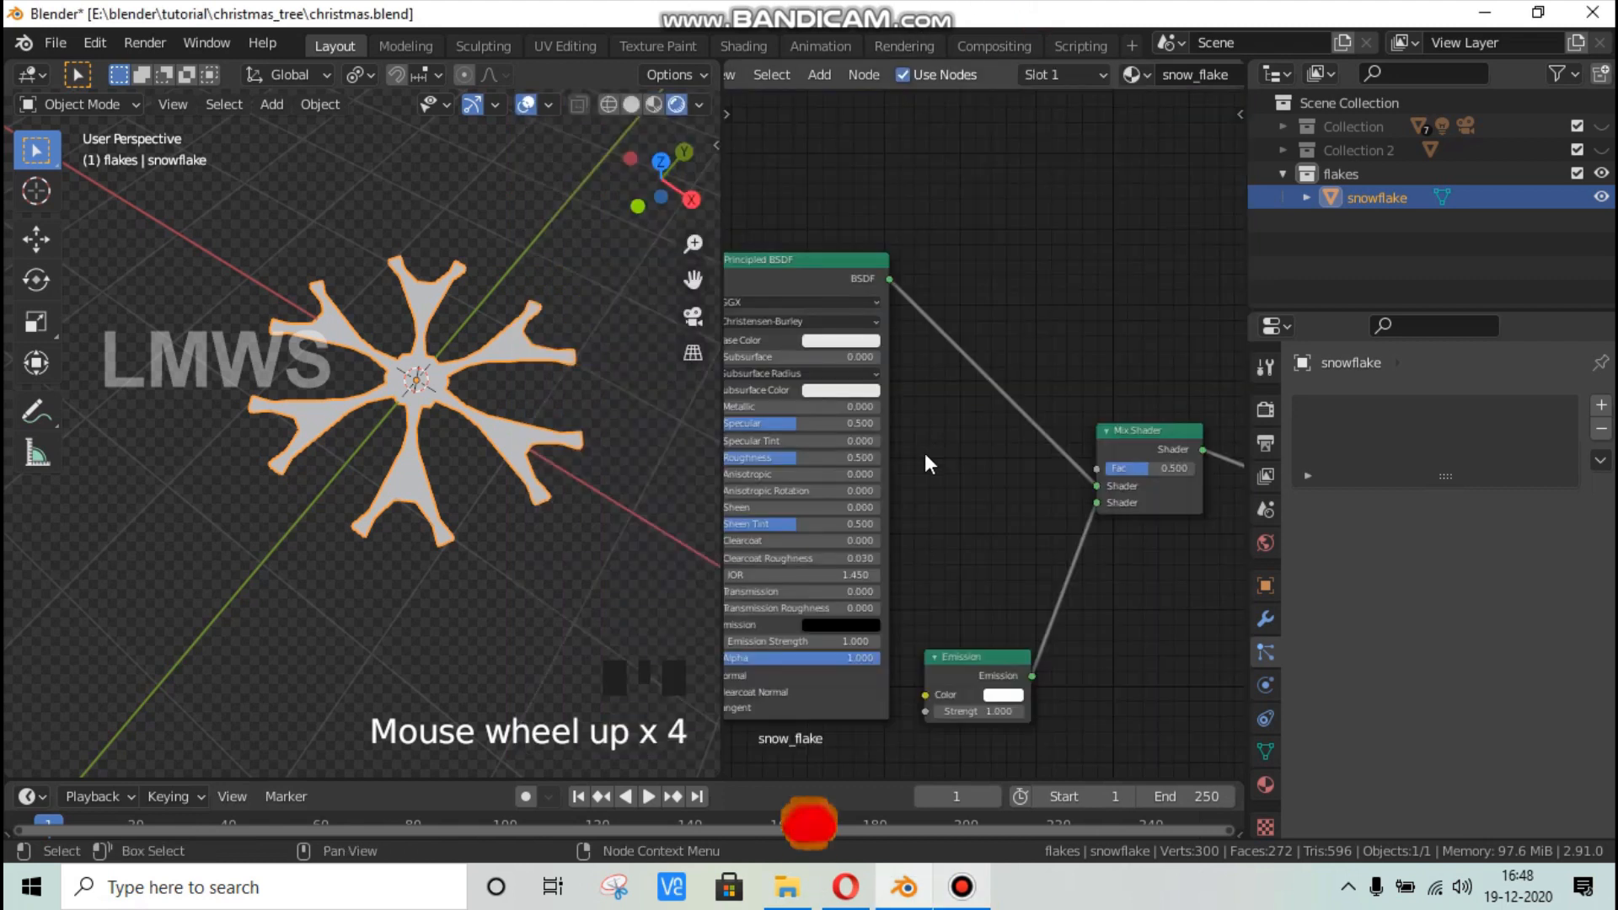
Set the Principled BSDF roughness to 1.000 and the Emission strength to 3.000.
scroll(924, 452, up, 4)
drag(867, 428, 927, 428)
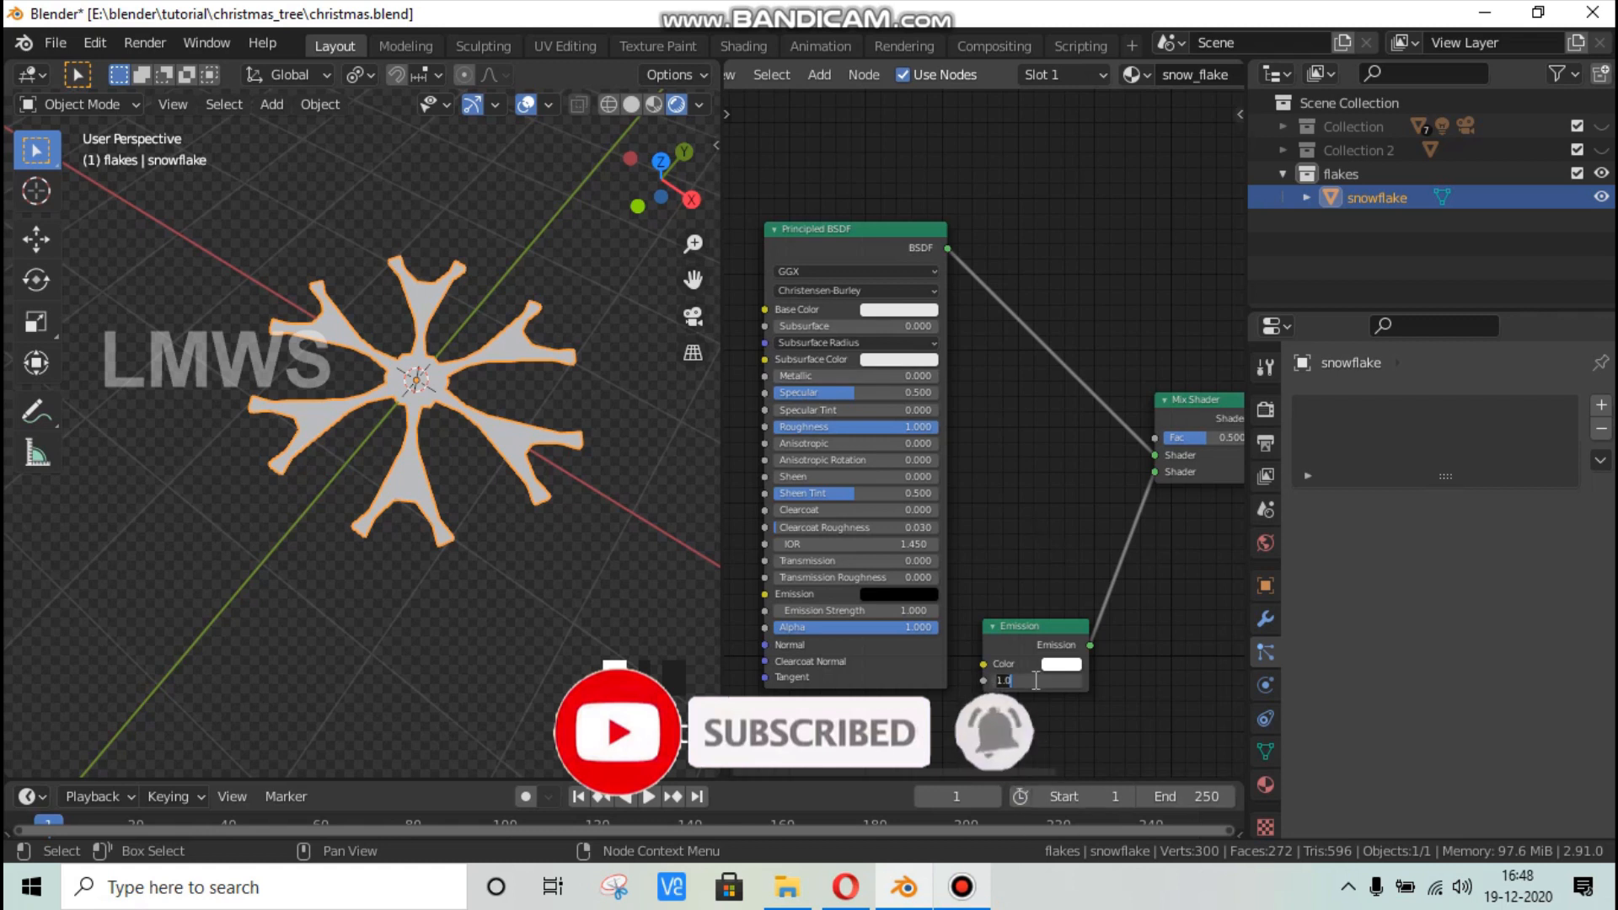
key(Return)
key(shift+a)
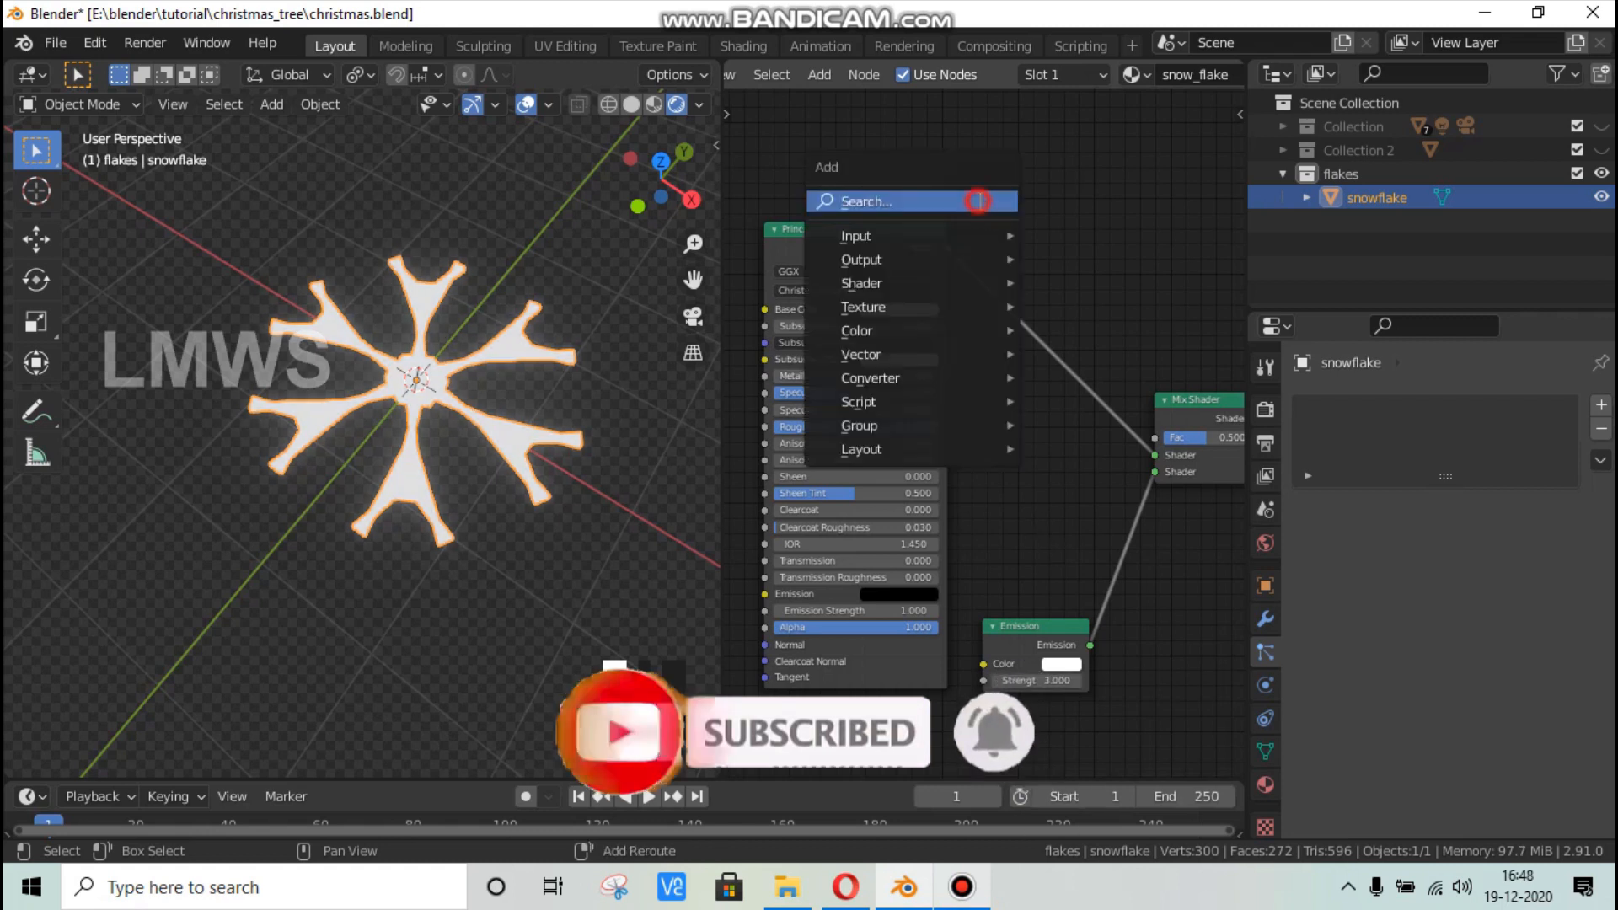
click(980, 200)
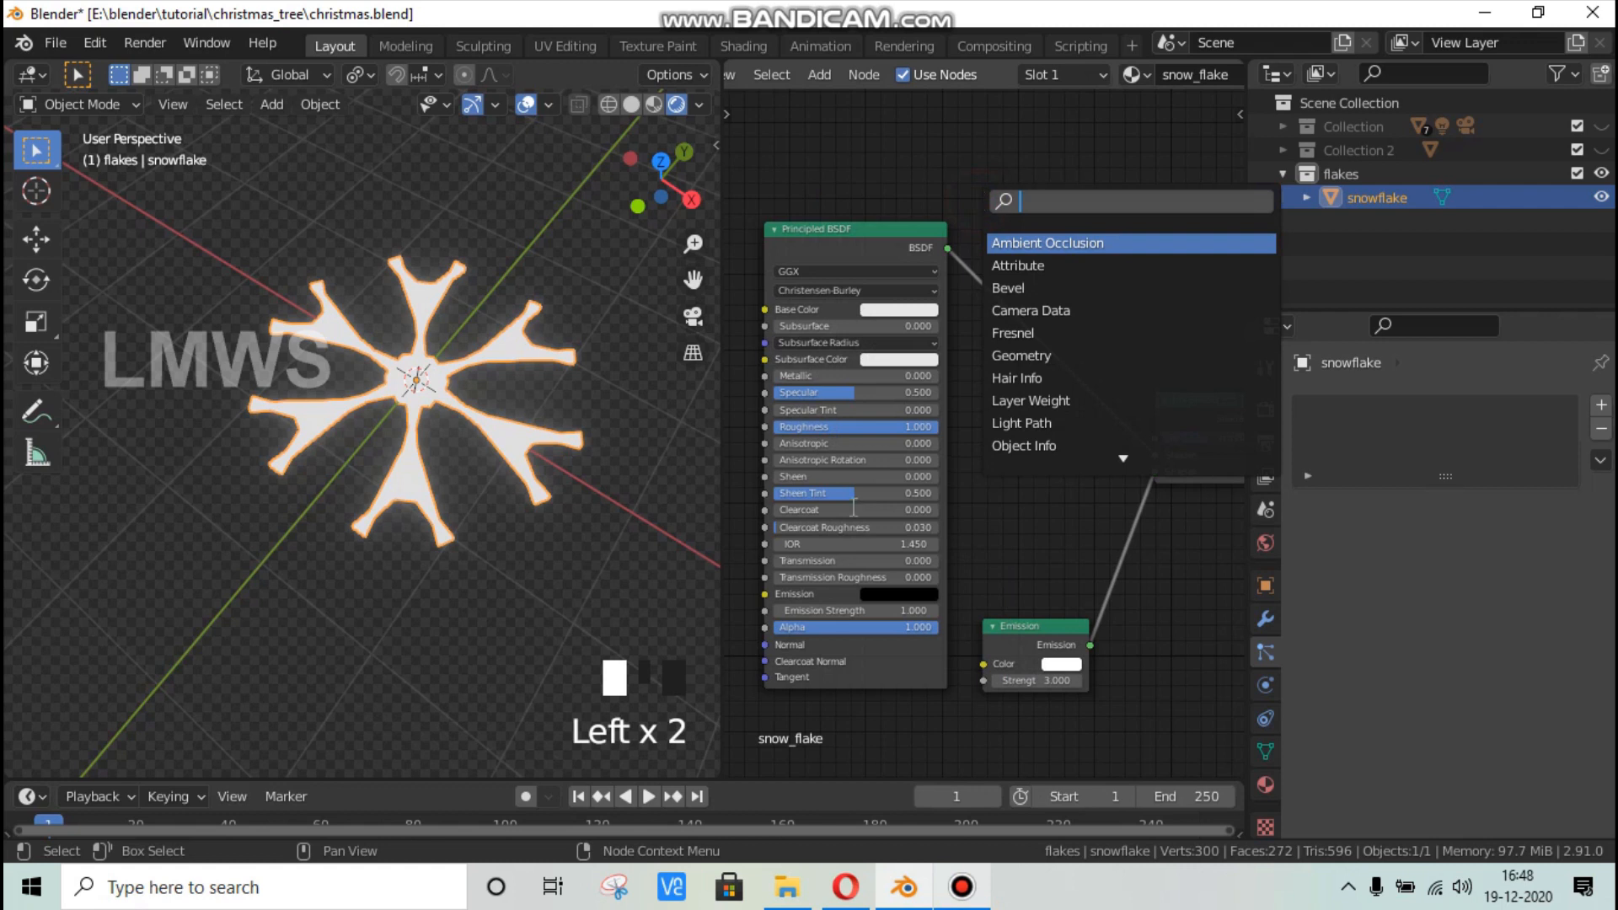
click(1006, 545)
Add a Noise Texture node to the snow_flake material.
key(shift+a)
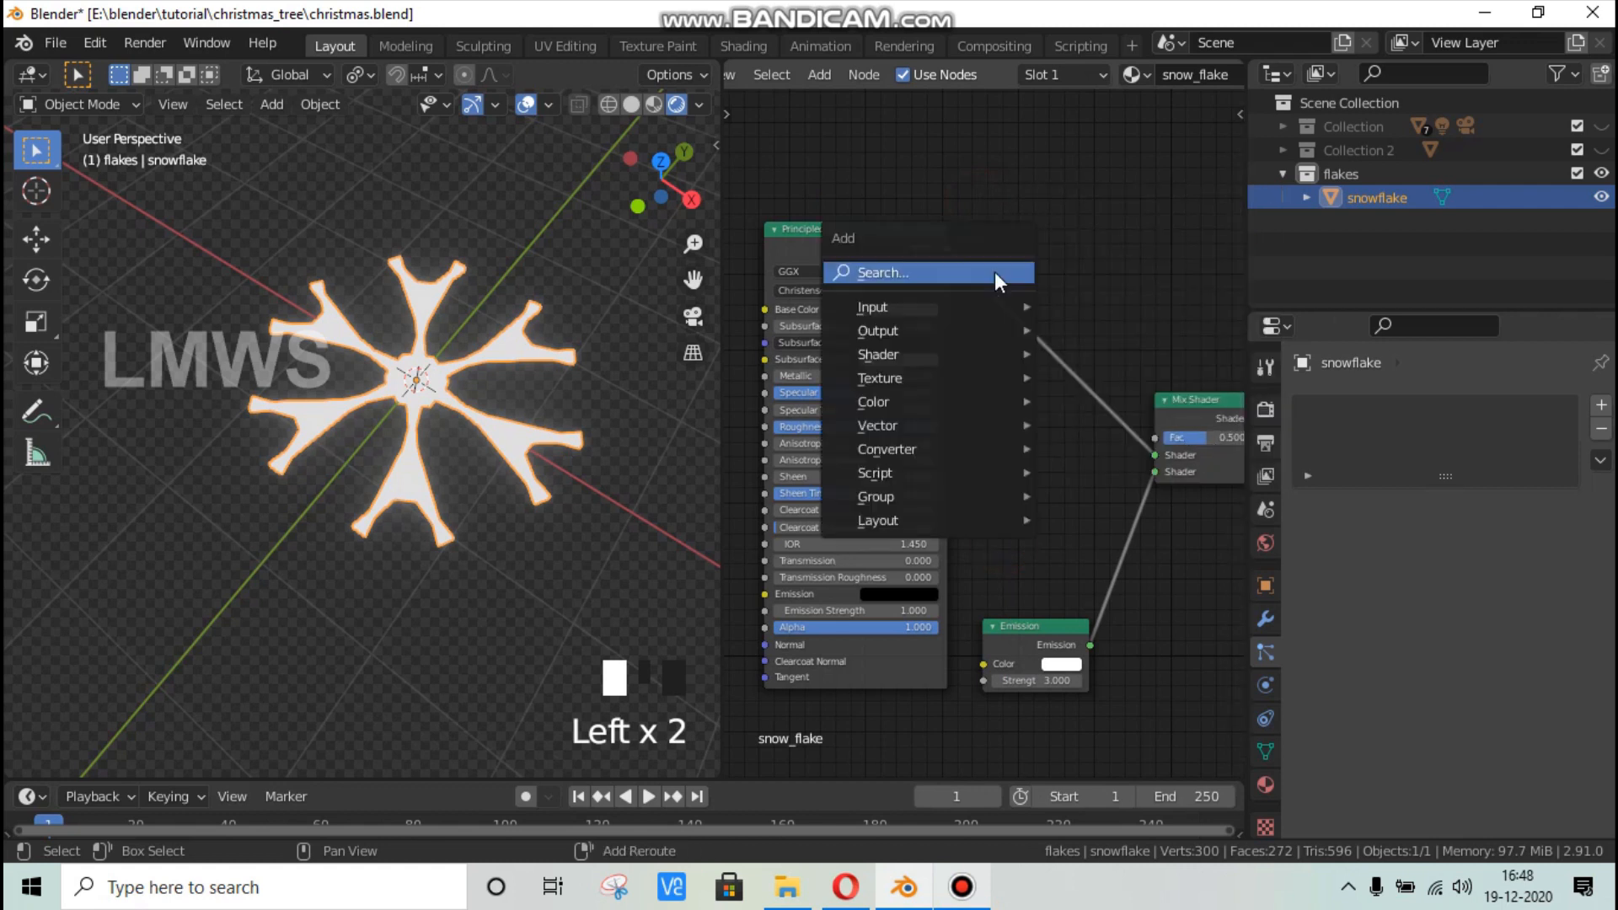
click(995, 271)
text(noise)
key(Return)
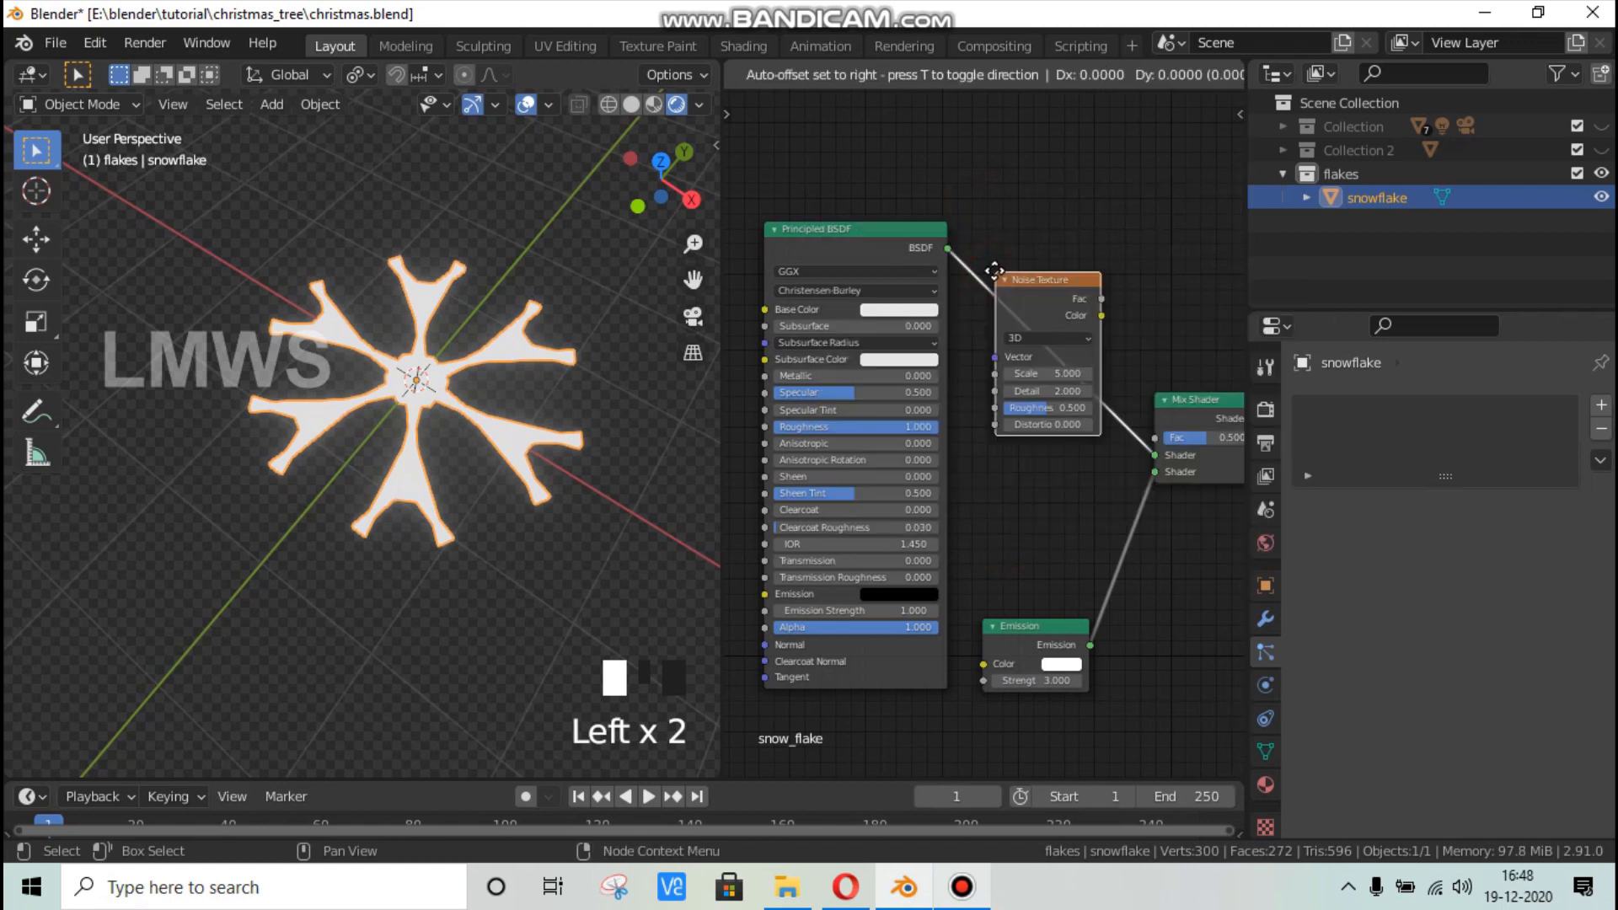
click(1171, 160)
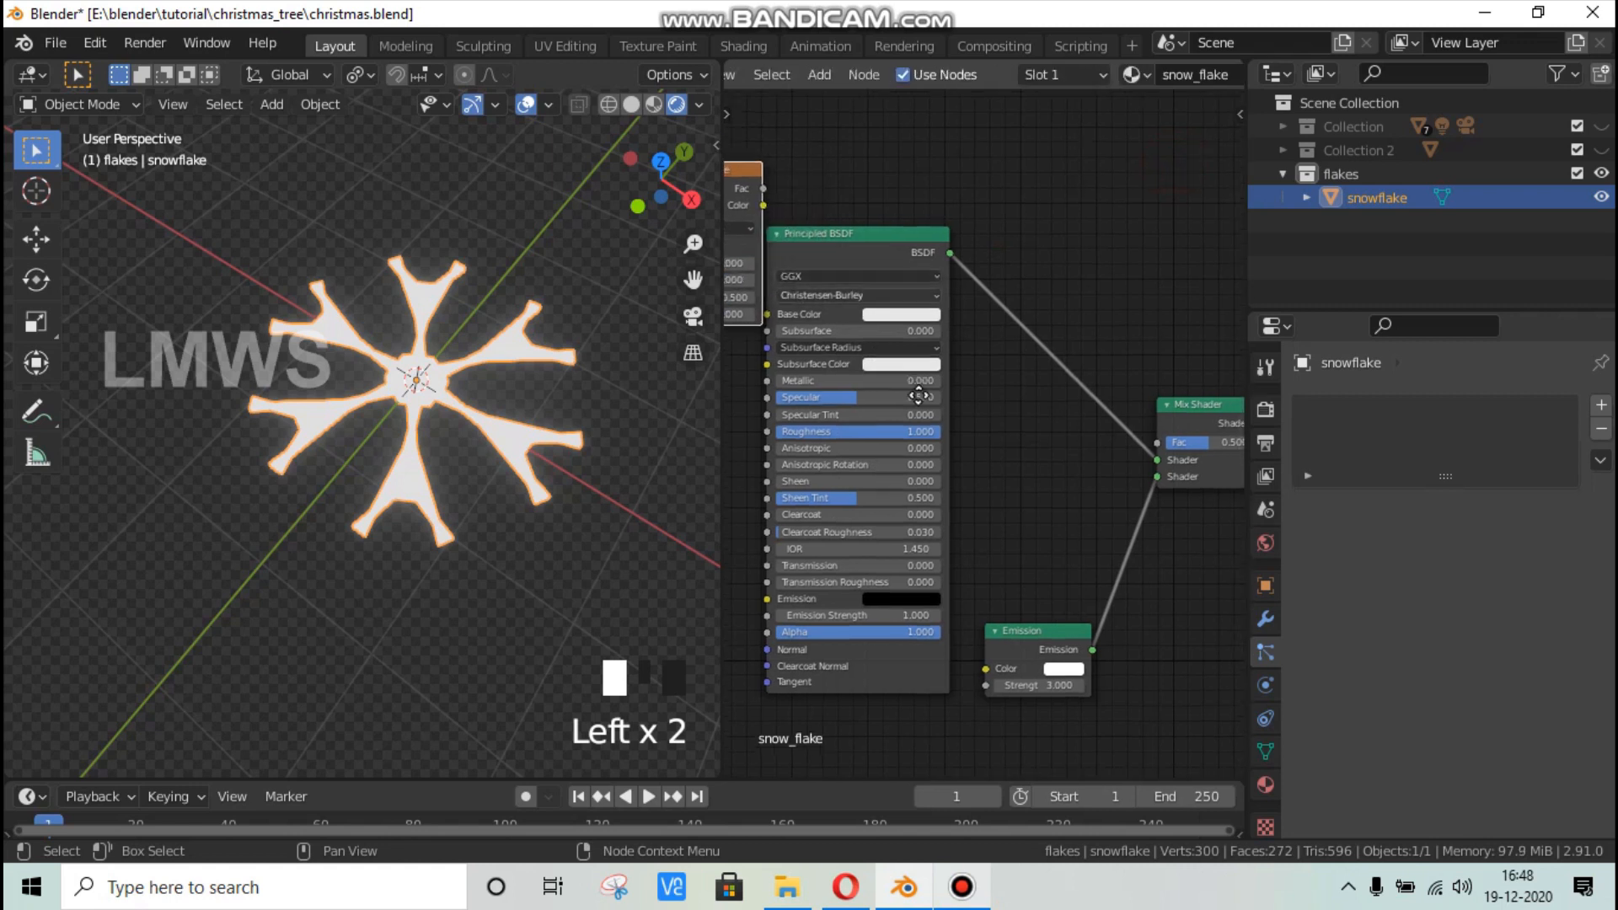
Rearrange the nodes so the Principled BSDF sits beside the Emission node with the Noise Texture above them.
middle_drag(810, 241, 922, 367)
scroll(1011, 330, down, 1)
drag(1041, 400, 1146, 52)
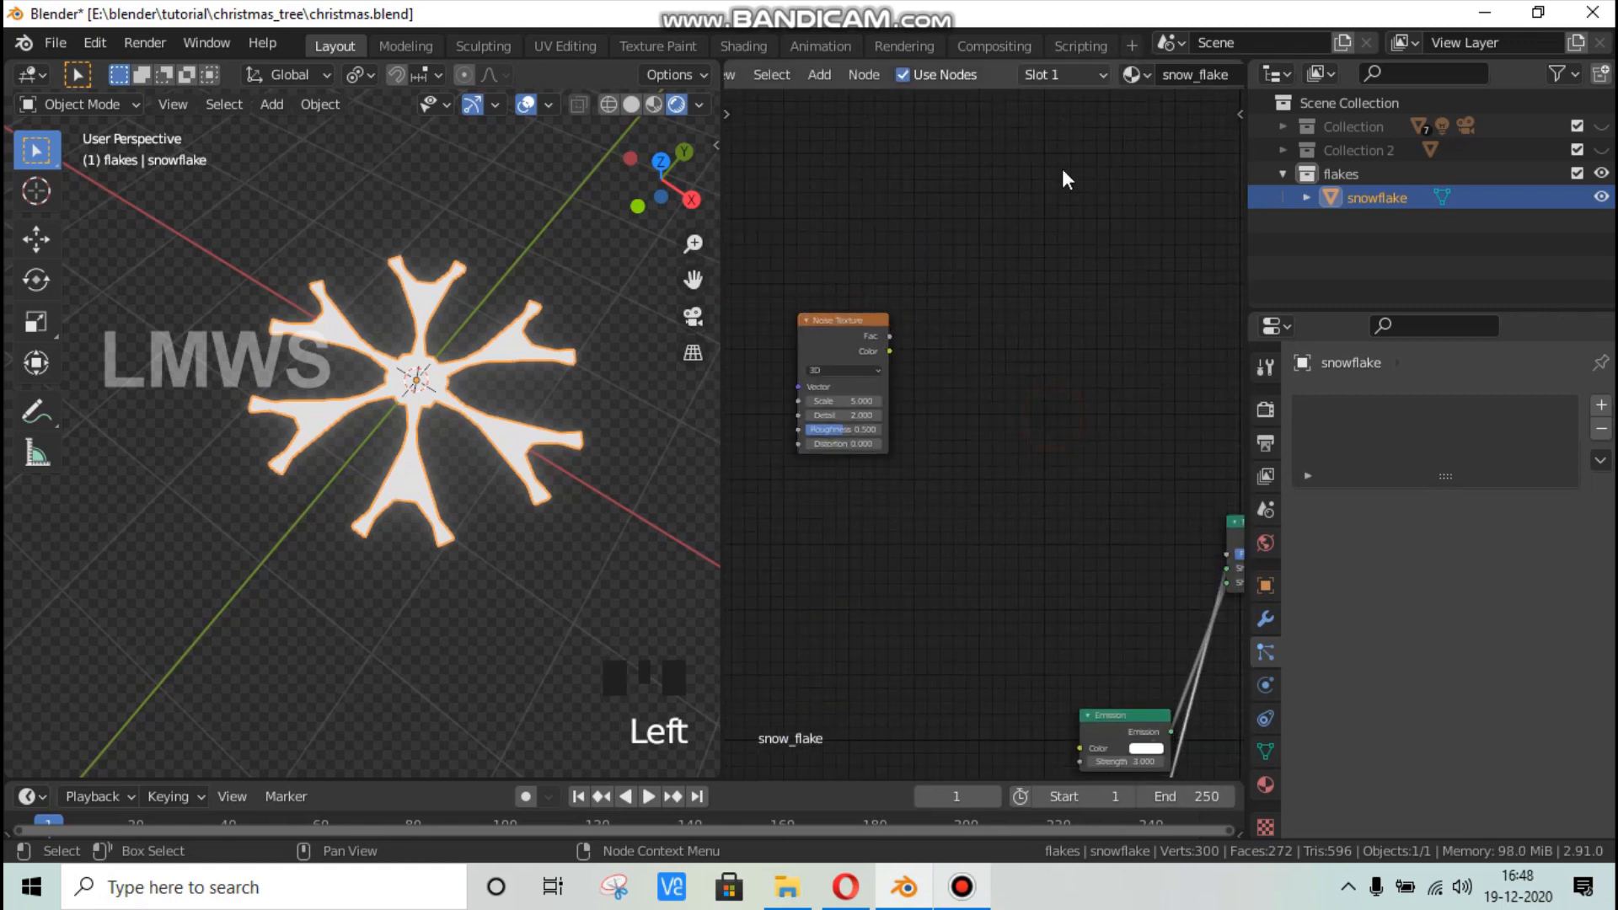
middle_drag(1024, 660, 907, 560)
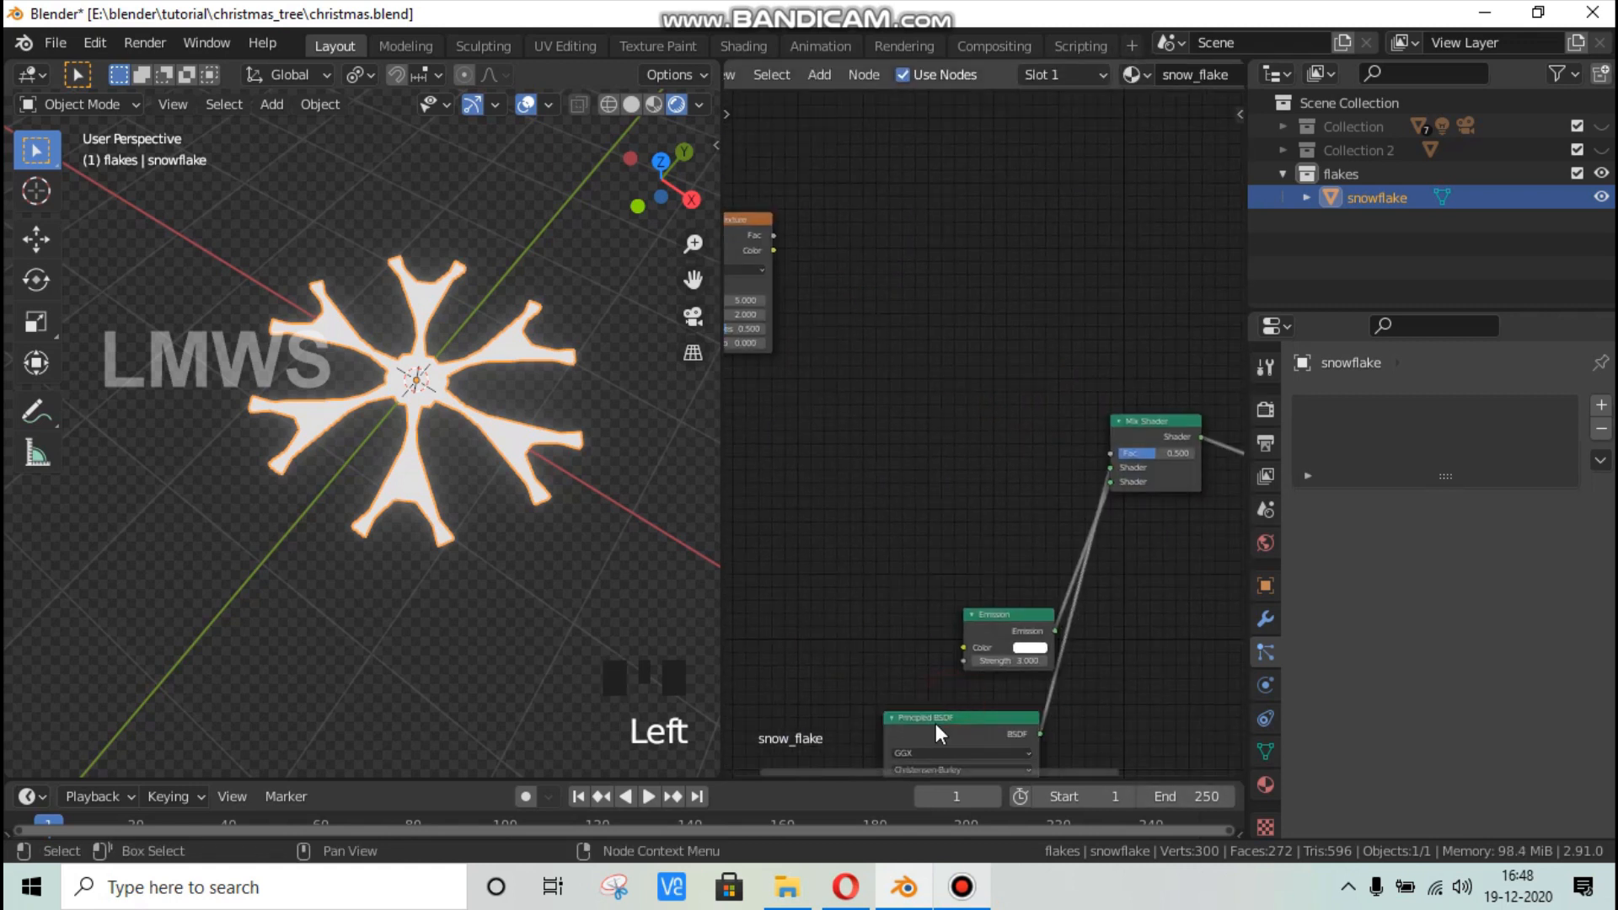
drag(946, 717, 819, 631)
middle_drag(860, 431, 929, 519)
drag(794, 317, 894, 383)
Add a ColorRamp node between the Noise Texture and the Mix Shader.
key(shift+a)
click(1040, 291)
text(color)
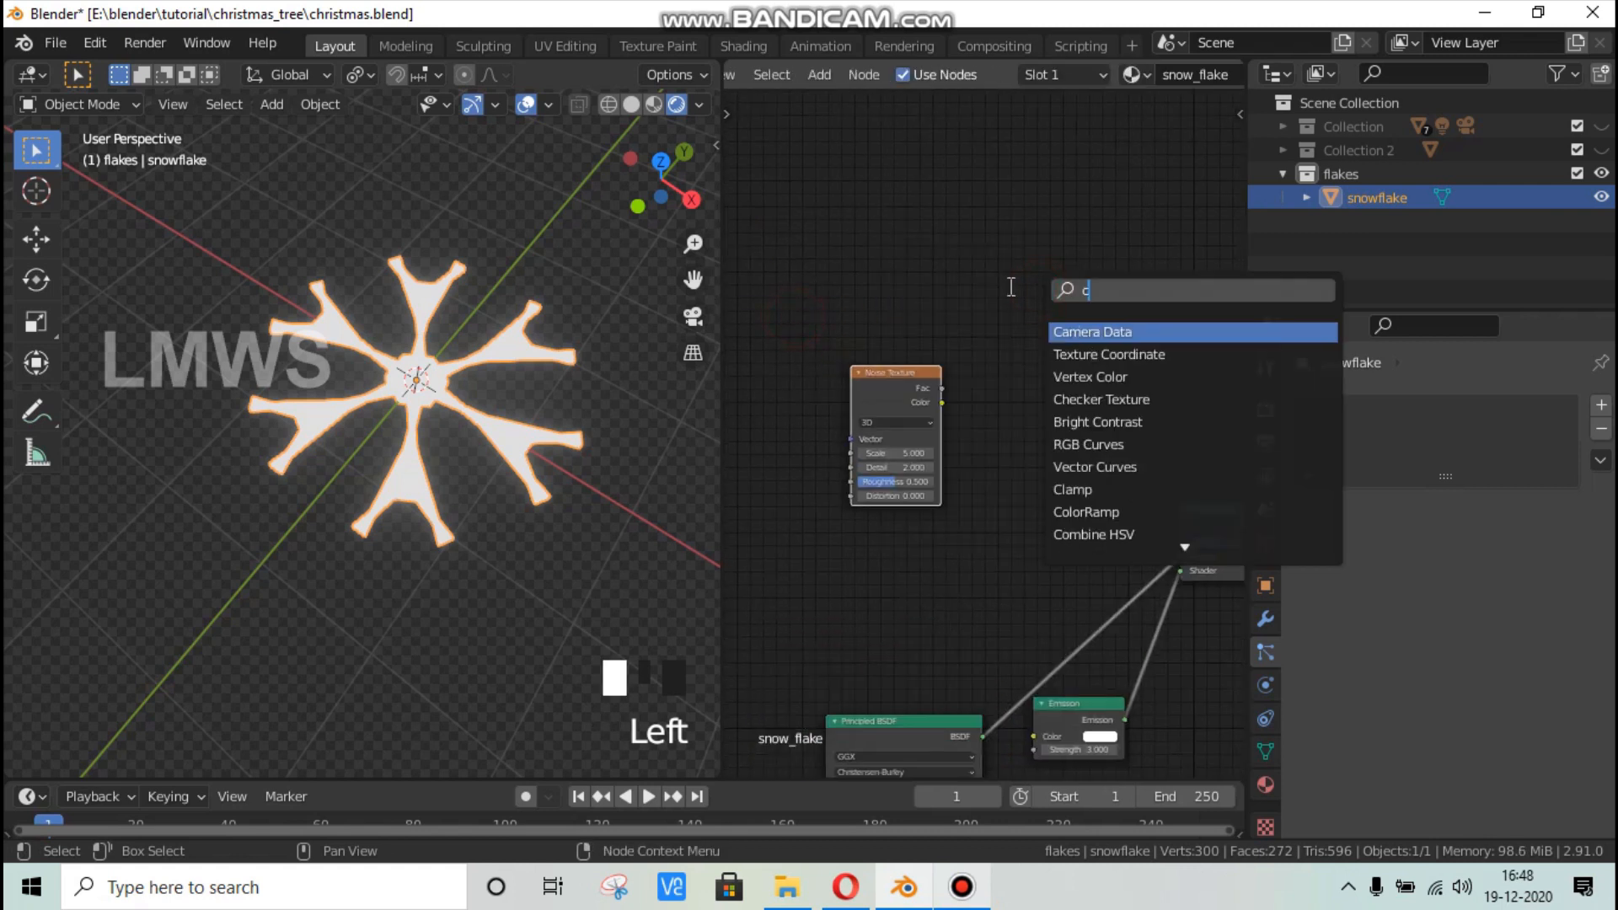
key(Down)
key(Return)
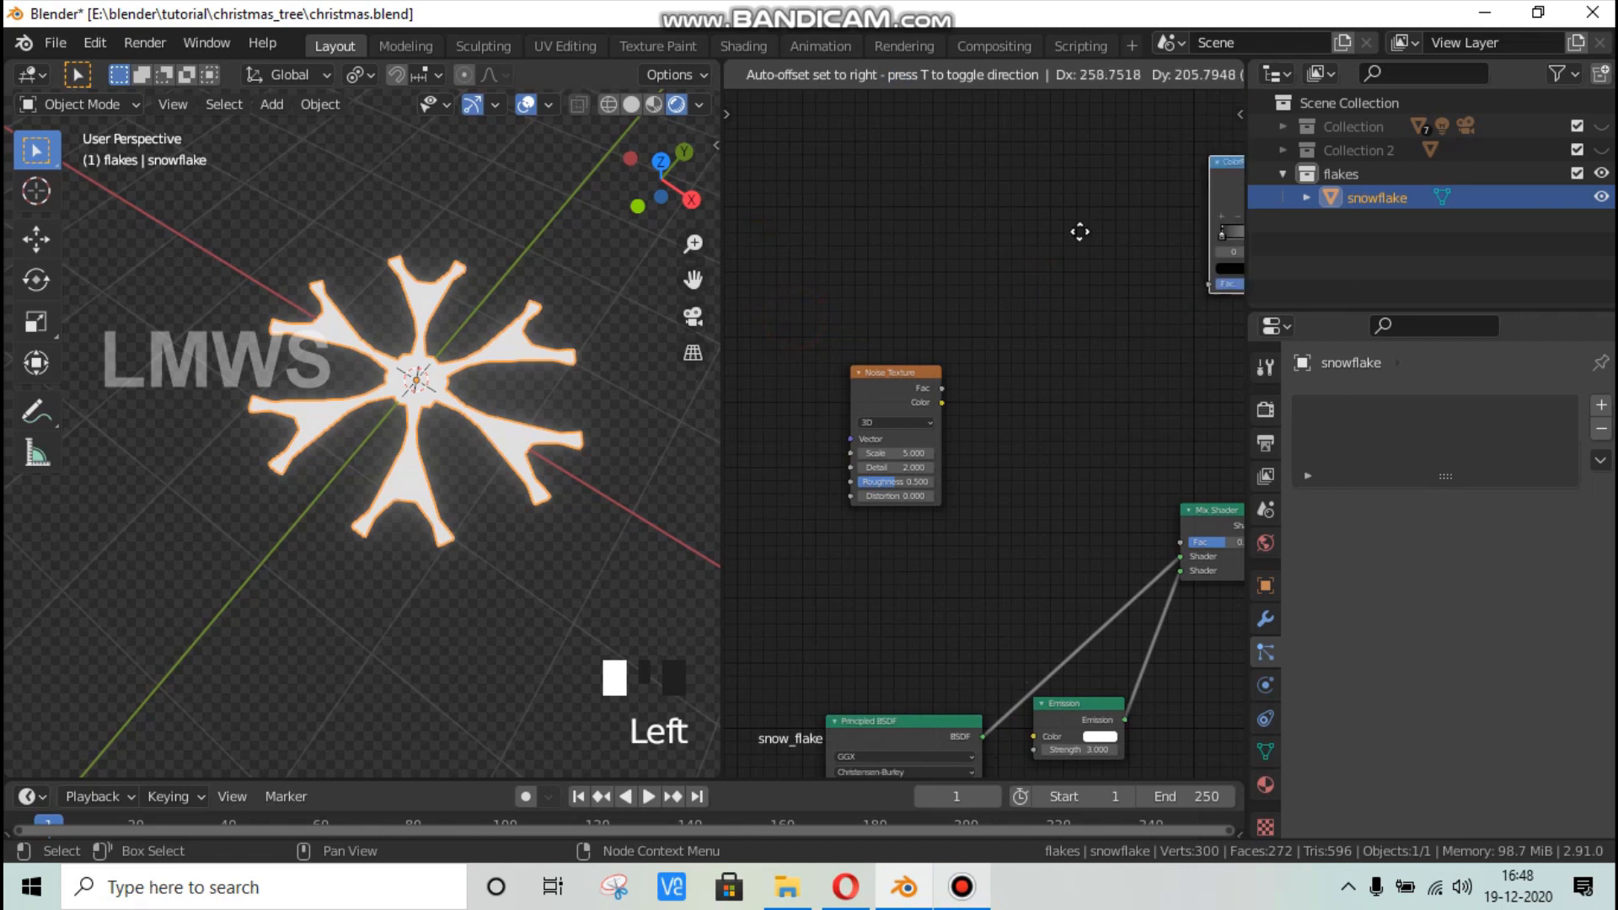
click(986, 337)
Add a Texture Coordinate node in front of the Noise Texture.
key(shift+a)
click(975, 289)
text(rwxz)
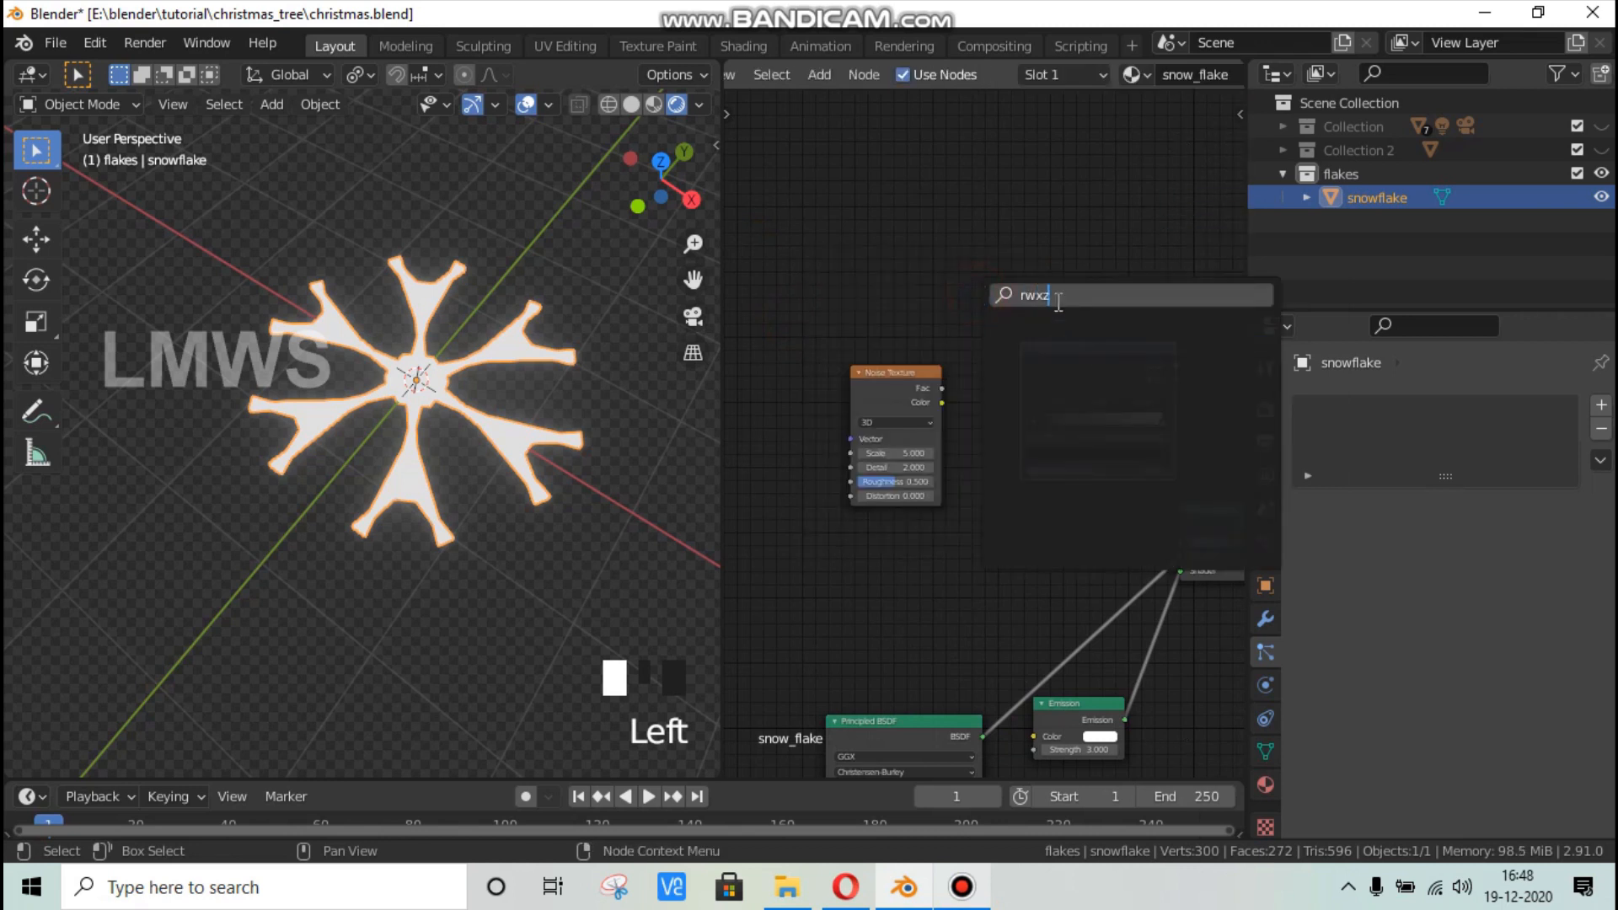
key(BackSpace)
key(BackSpace)
key(BackSpace)
key(BackSpace)
text(tex)
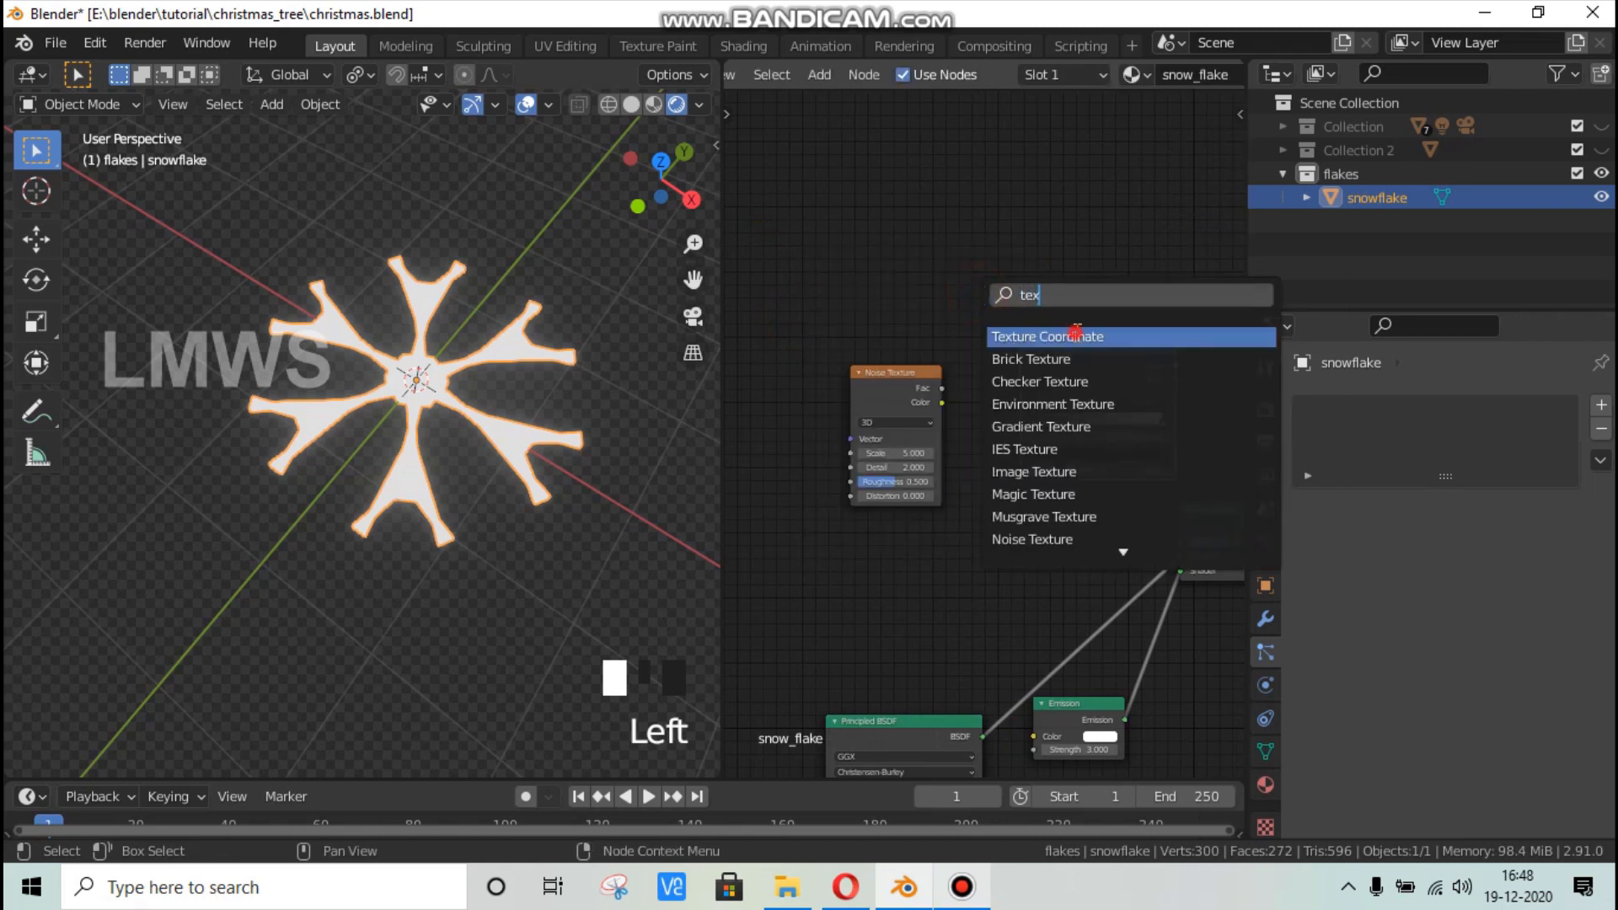
click(1076, 336)
click(819, 362)
Link the Object coordinates to the noise Vector, the noise Color to the ColorRamp Fac, and the ramp Color to the Mix Shader Fac.
drag(813, 391, 850, 439)
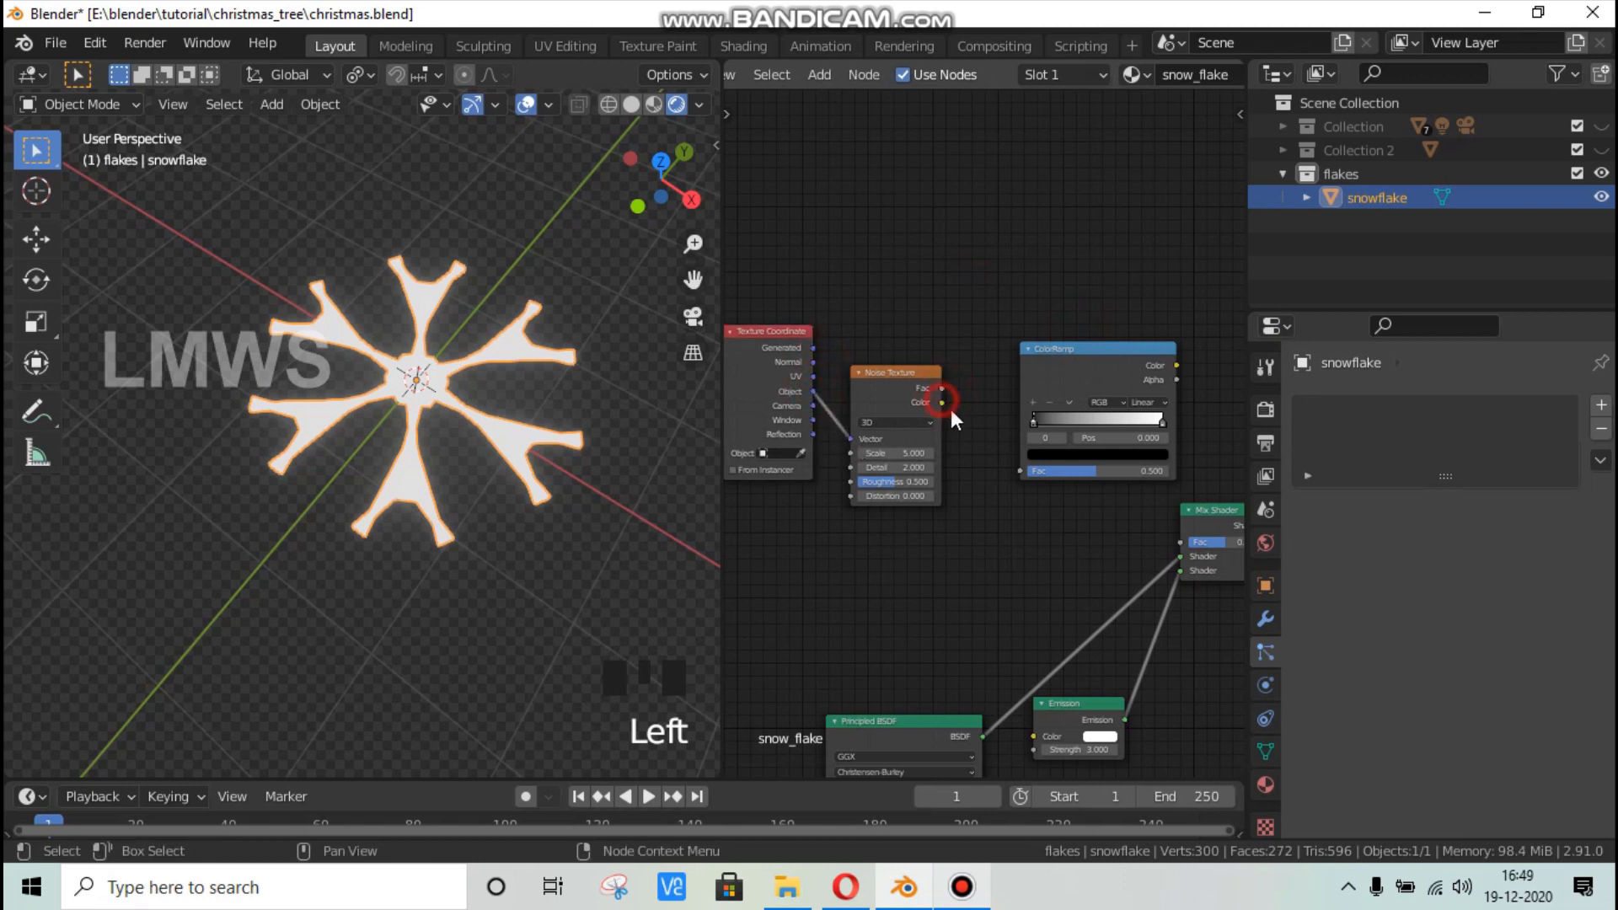
drag(942, 402, 1020, 471)
click(1178, 366)
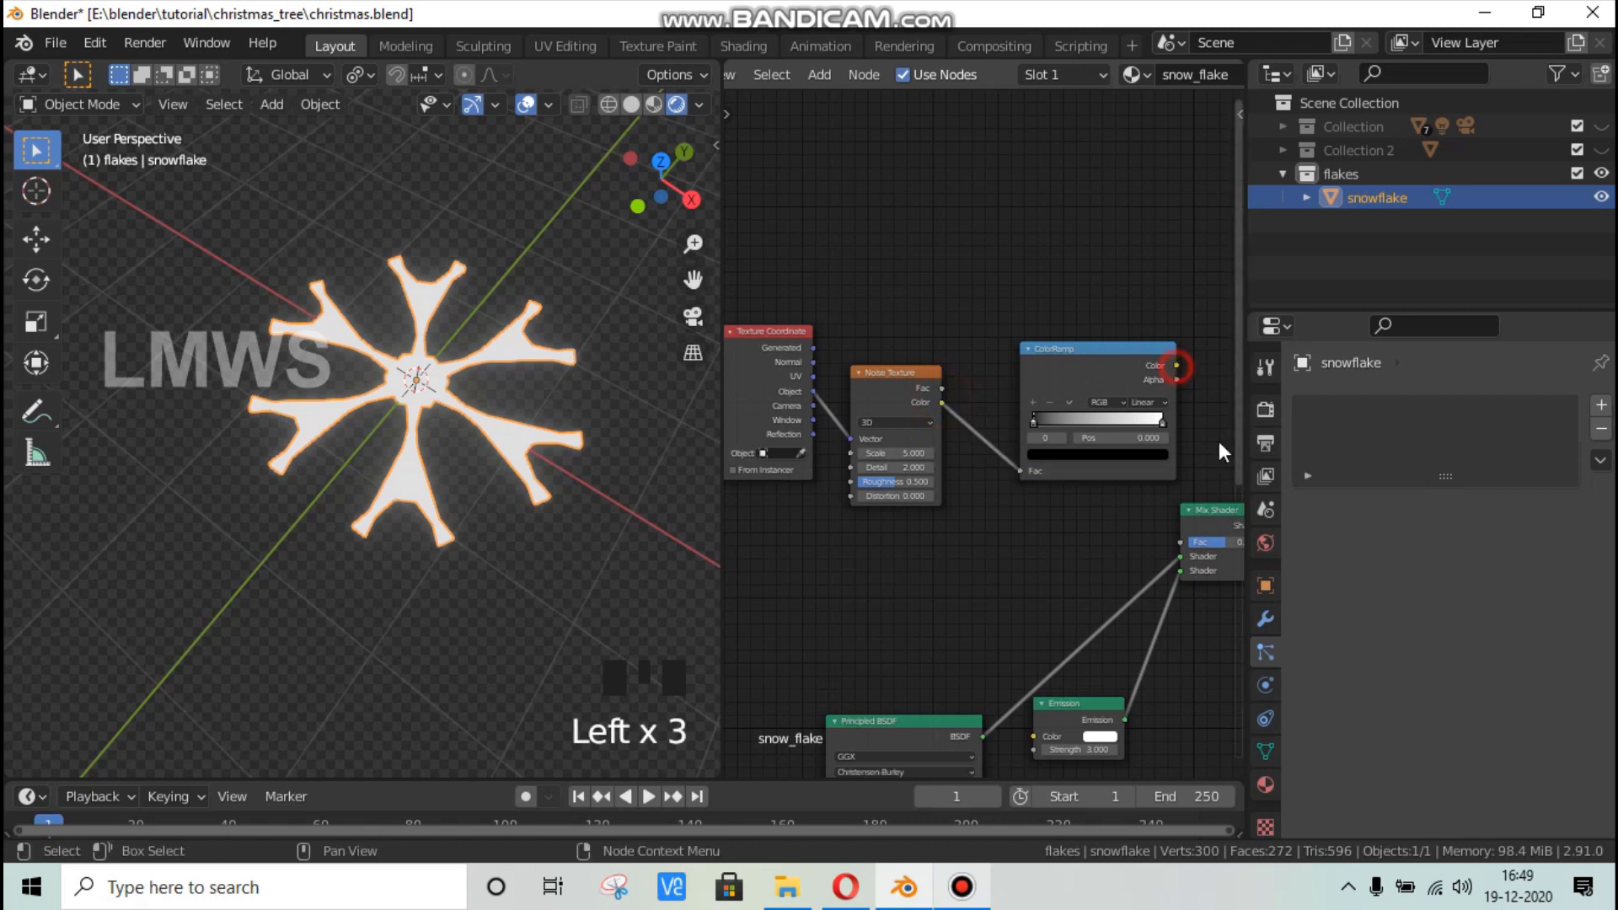
click(1189, 541)
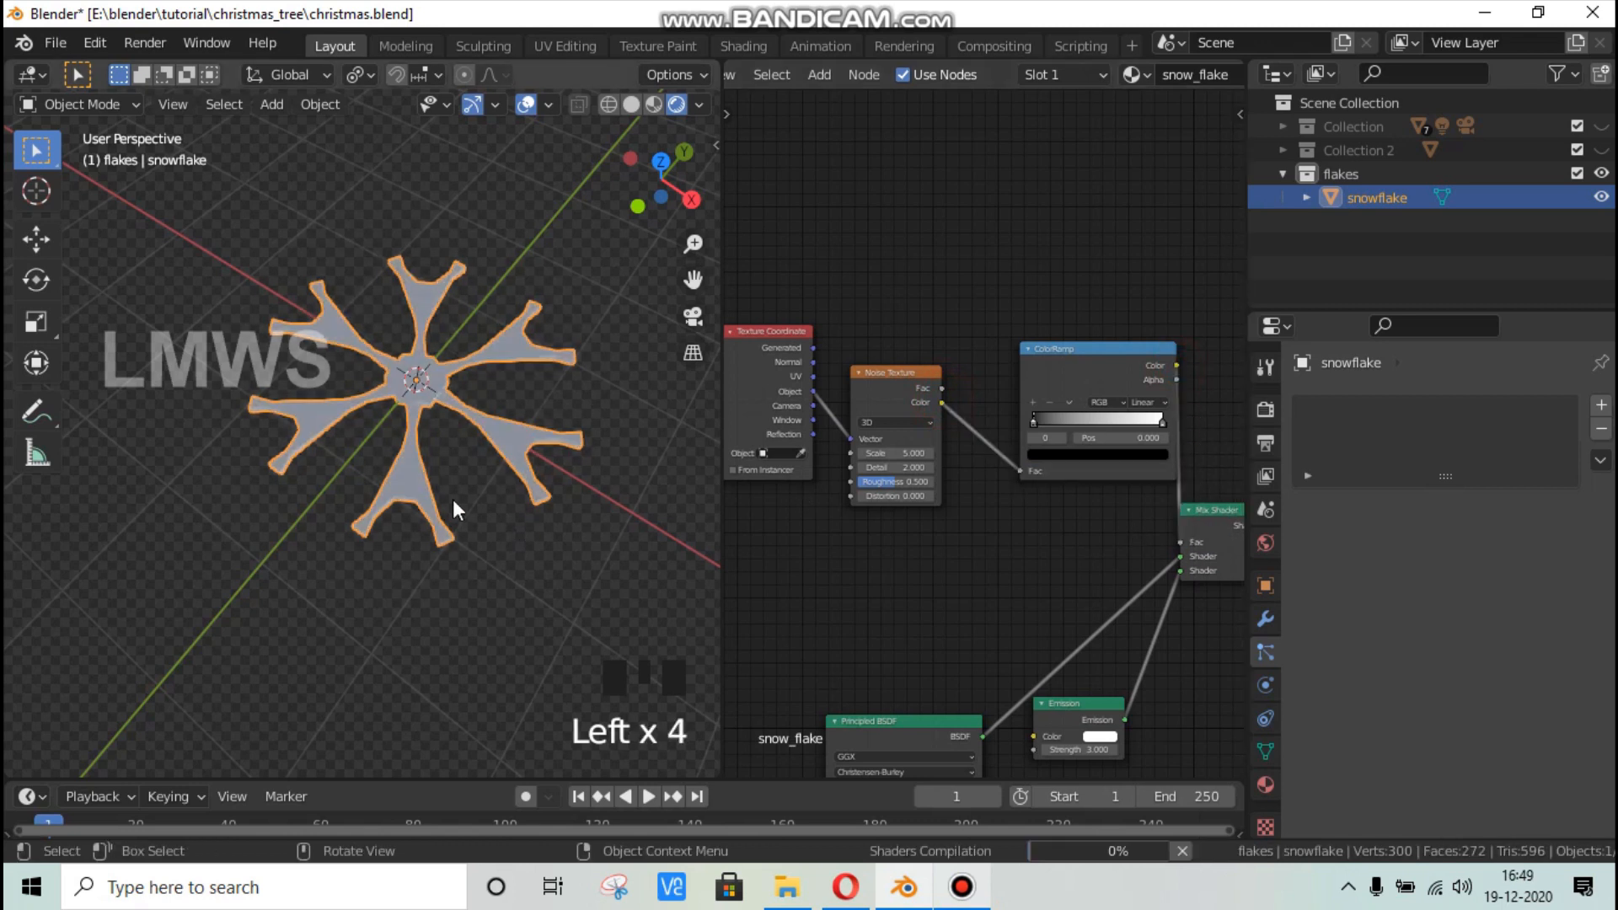
Set the Noise Texture scale to 120.
scroll(426, 466, up, 2)
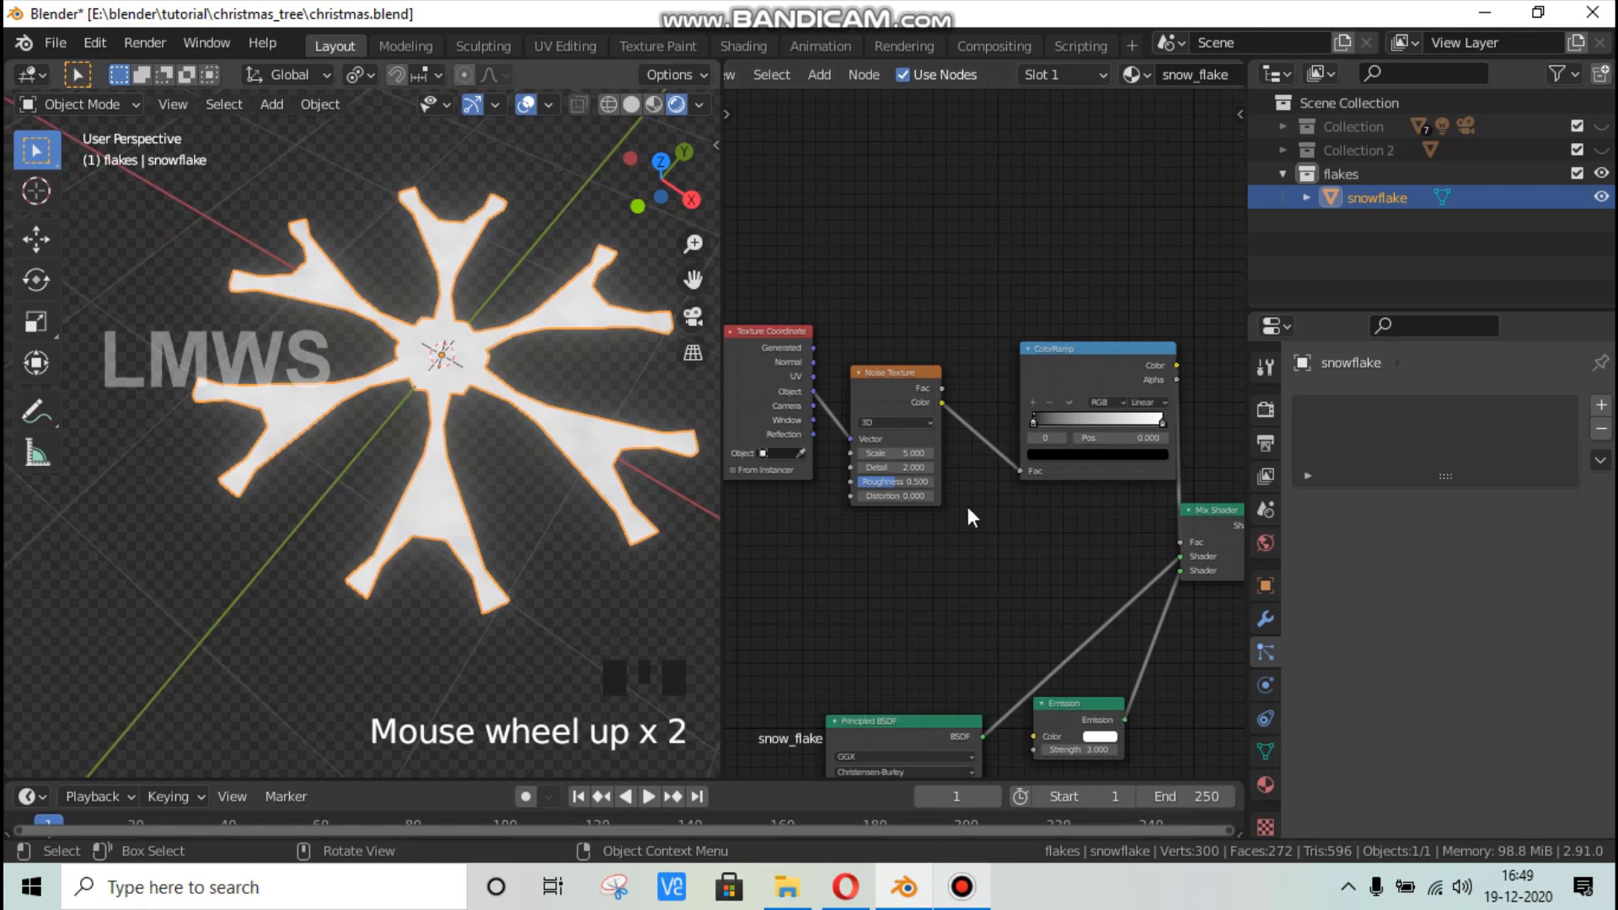
mouse_move(986, 545)
middle_down()
mouse_move(959, 508)
mouse_move(962, 543)
middle_up()
scroll(935, 472, up, 2)
scroll(953, 490, up, 1)
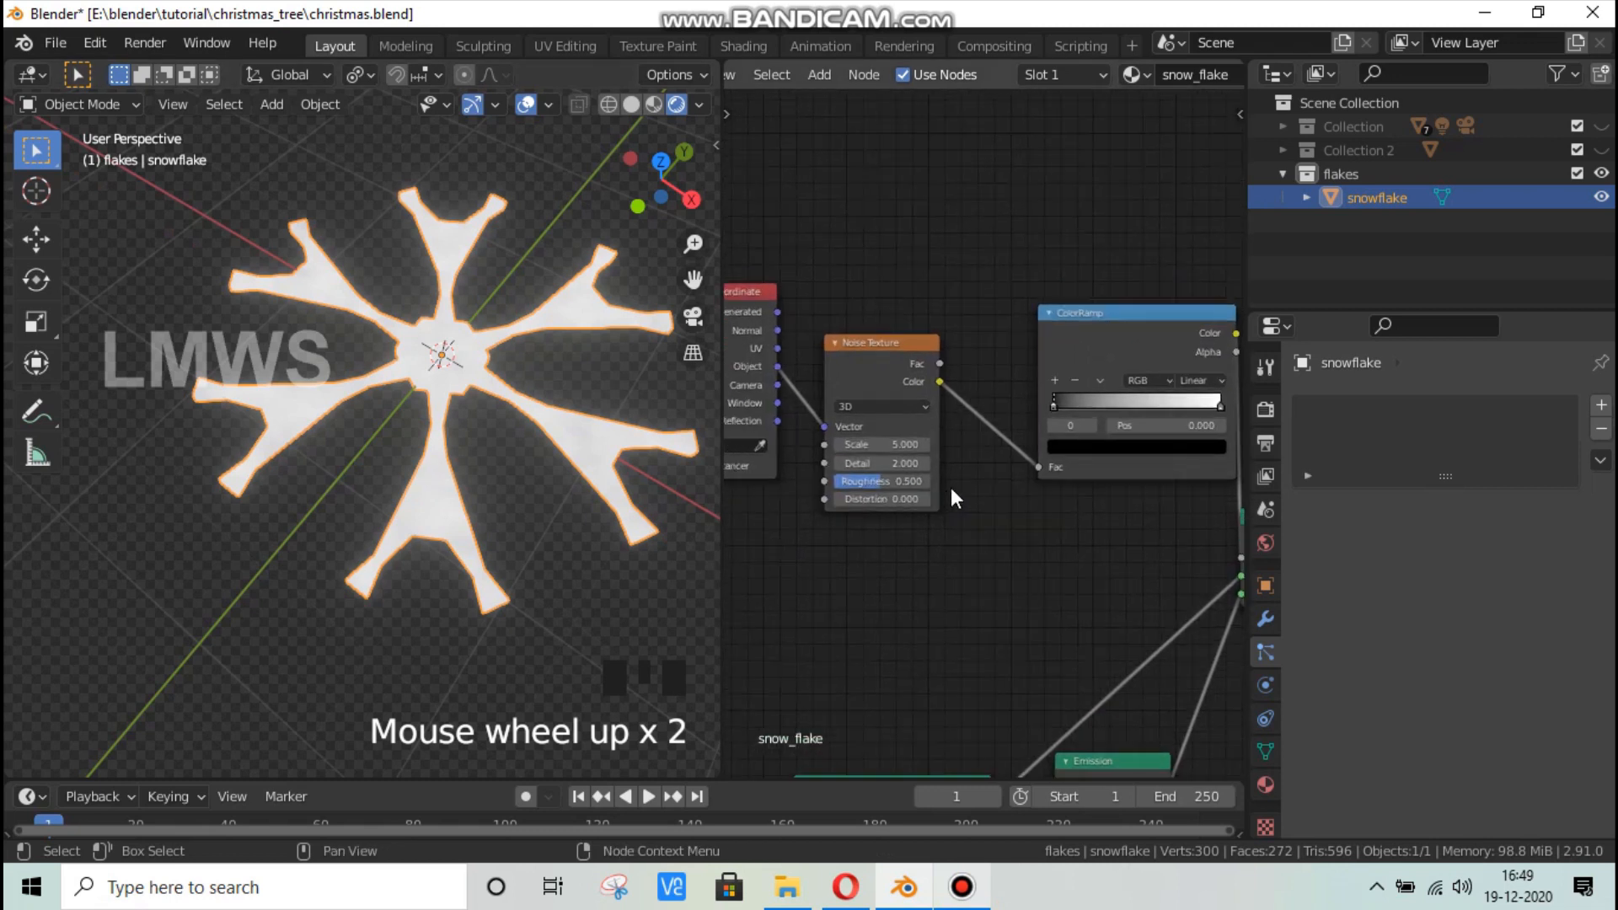
click(890, 444)
text(120)
key(Return)
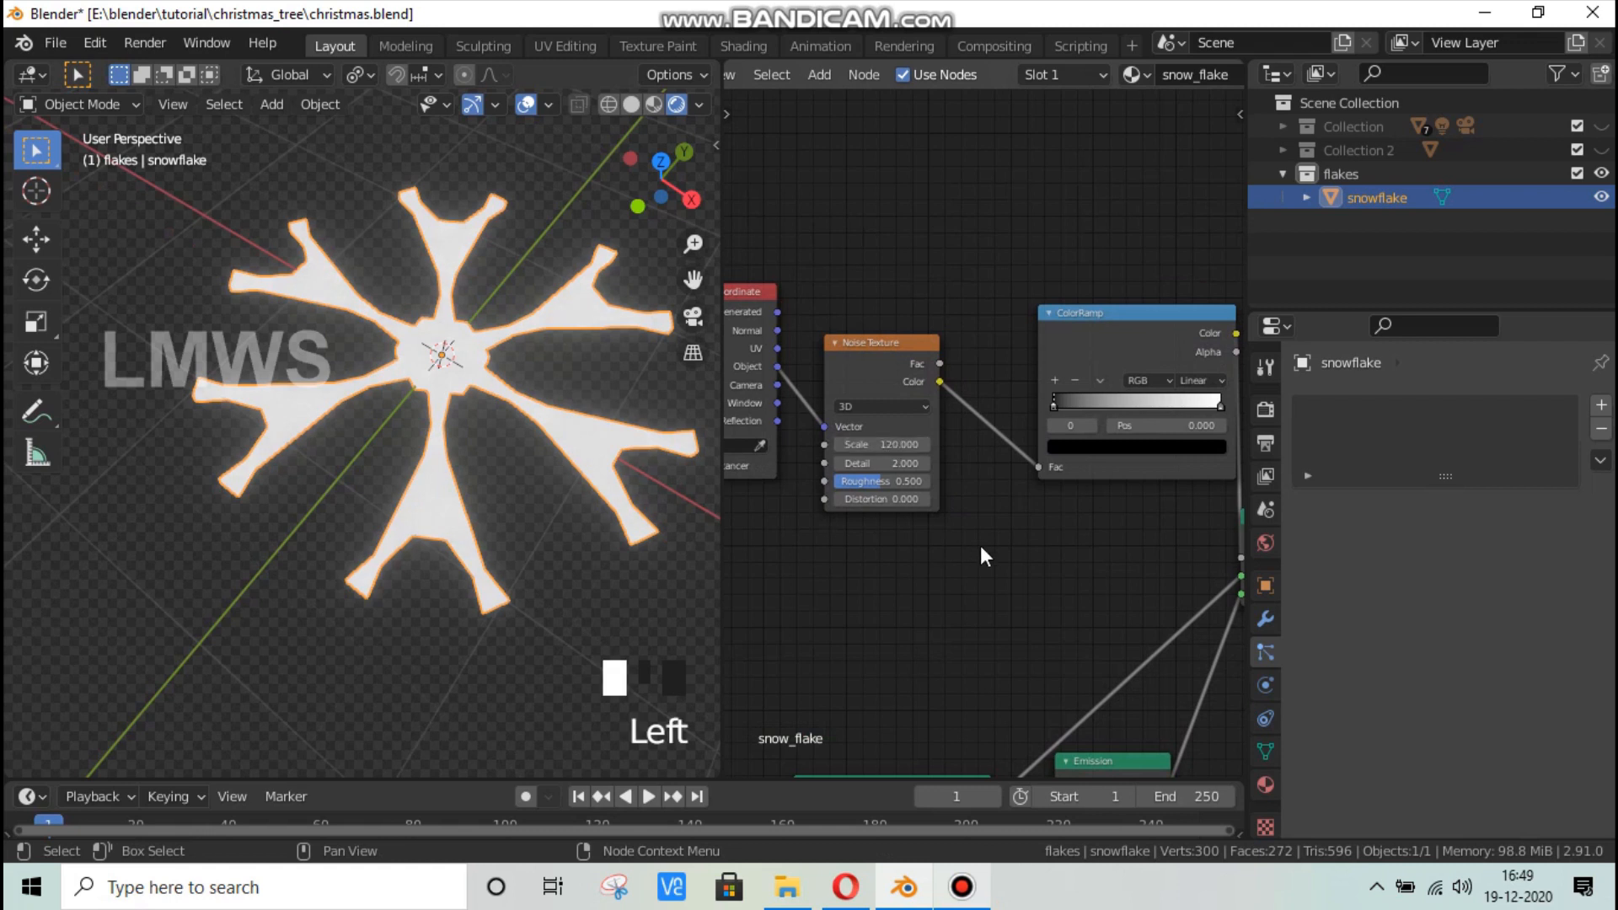
Move the ColorRamp's black stop to position 0.527, inspect the speckled snowflake up close, and save the file.
middle_drag(979, 545, 885, 597)
drag(1122, 457, 1067, 460)
scroll(513, 467, up, 5)
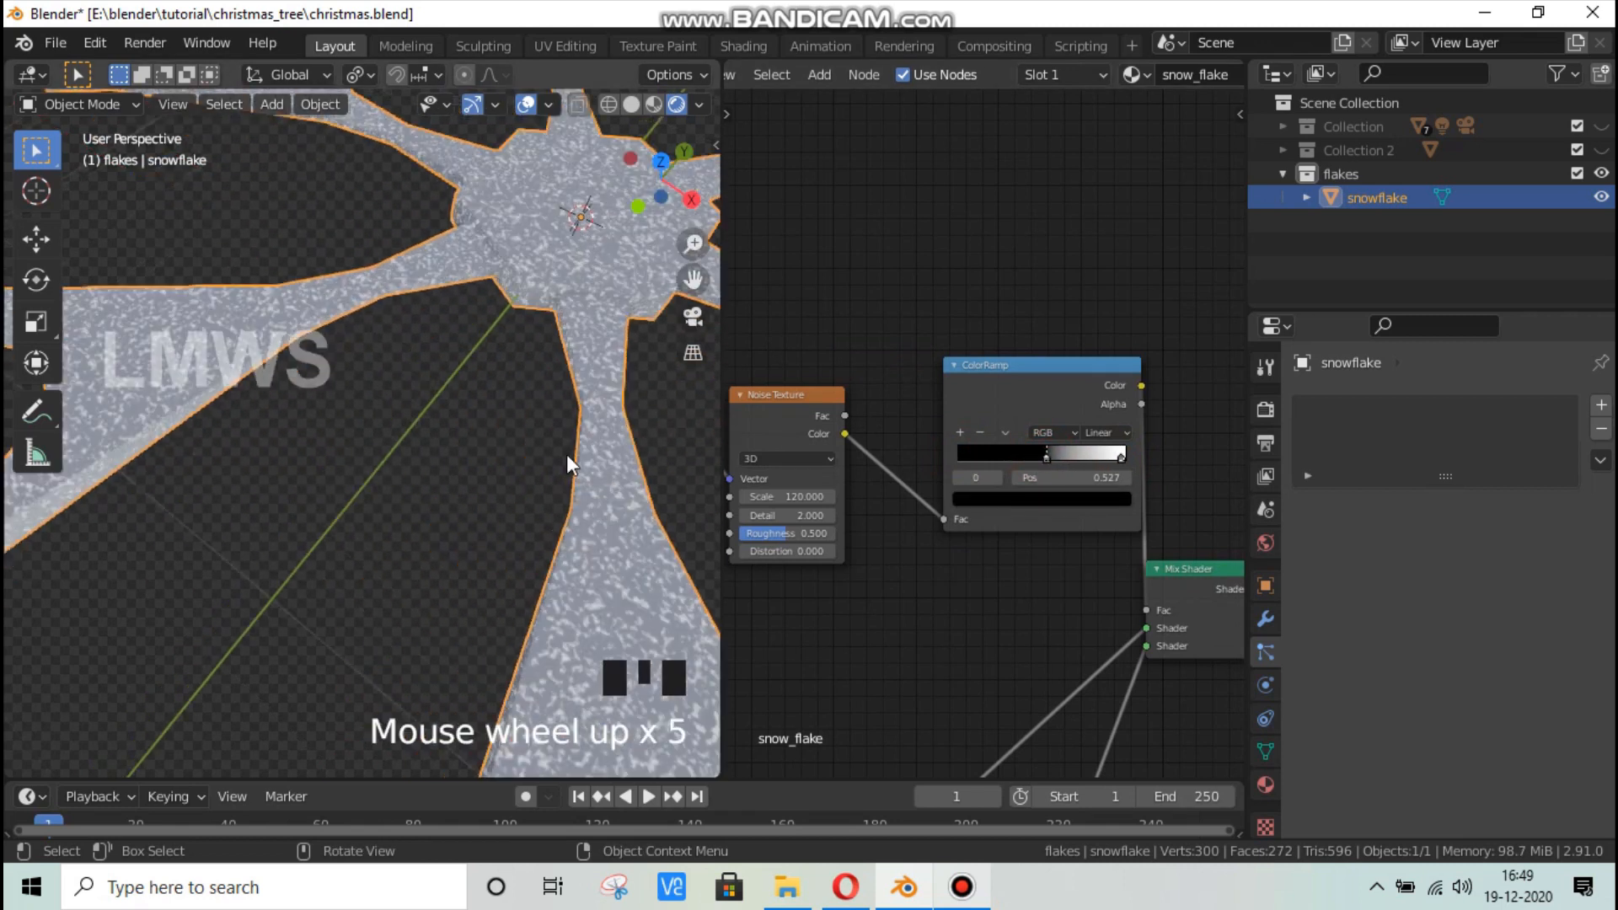
shift+middle_drag(483, 446, 404, 445)
scroll(404, 445, up, 1)
scroll(447, 462, up, 3)
middle_drag(489, 477, 708, 514)
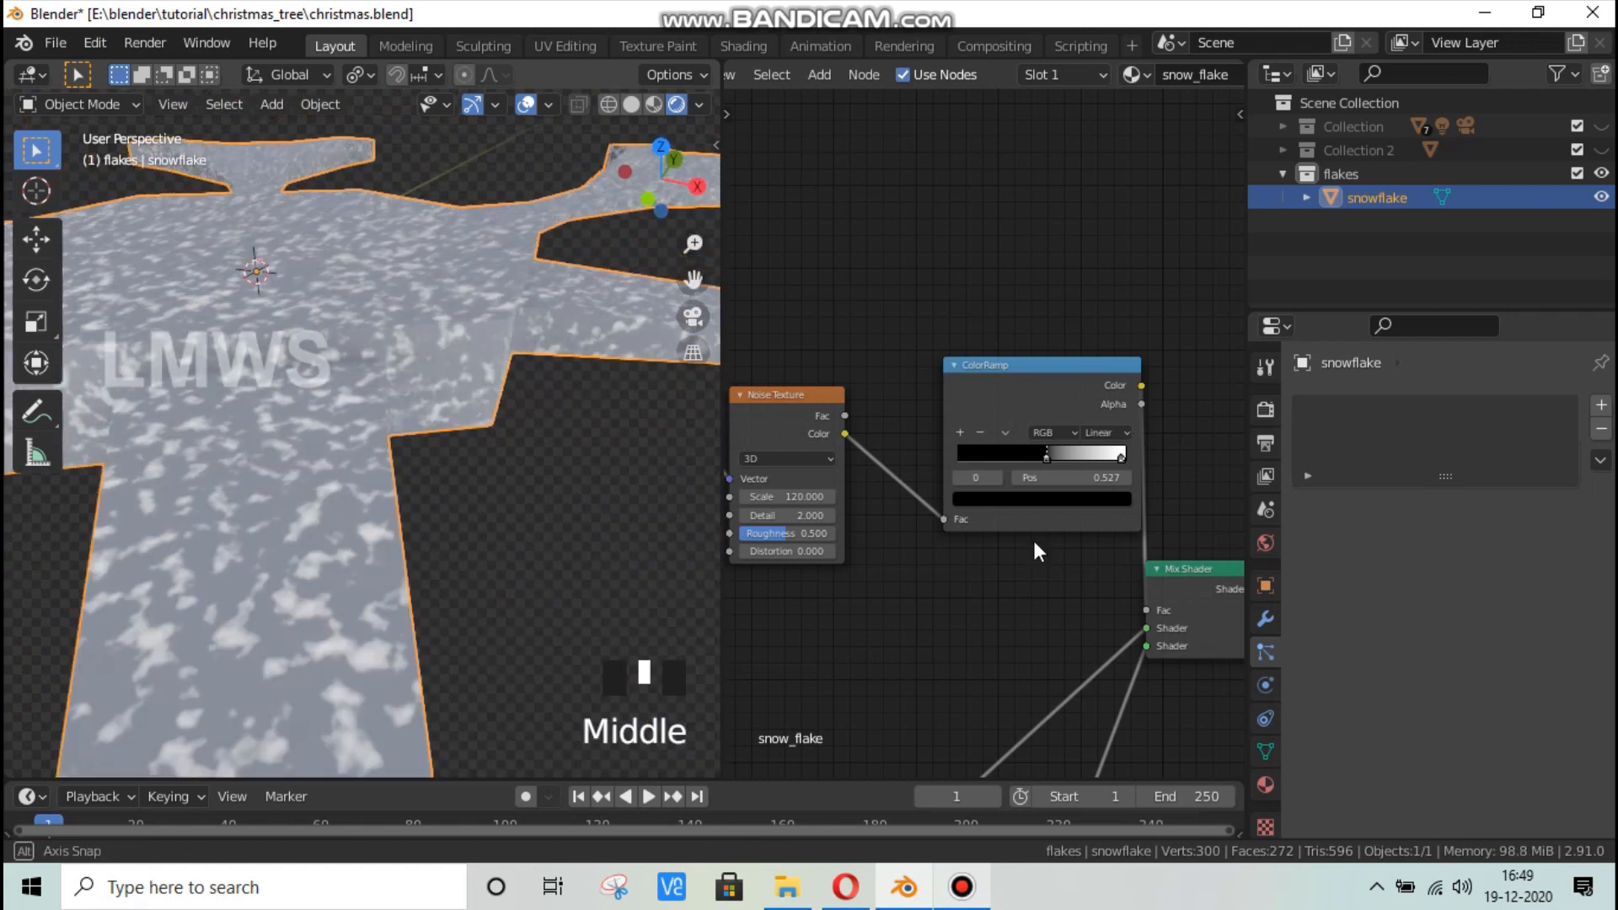
key(ctrl+s)
Move the ColorRamp's white stop inward and set its black stop to position 0.491.
drag(1122, 455, 1011, 455)
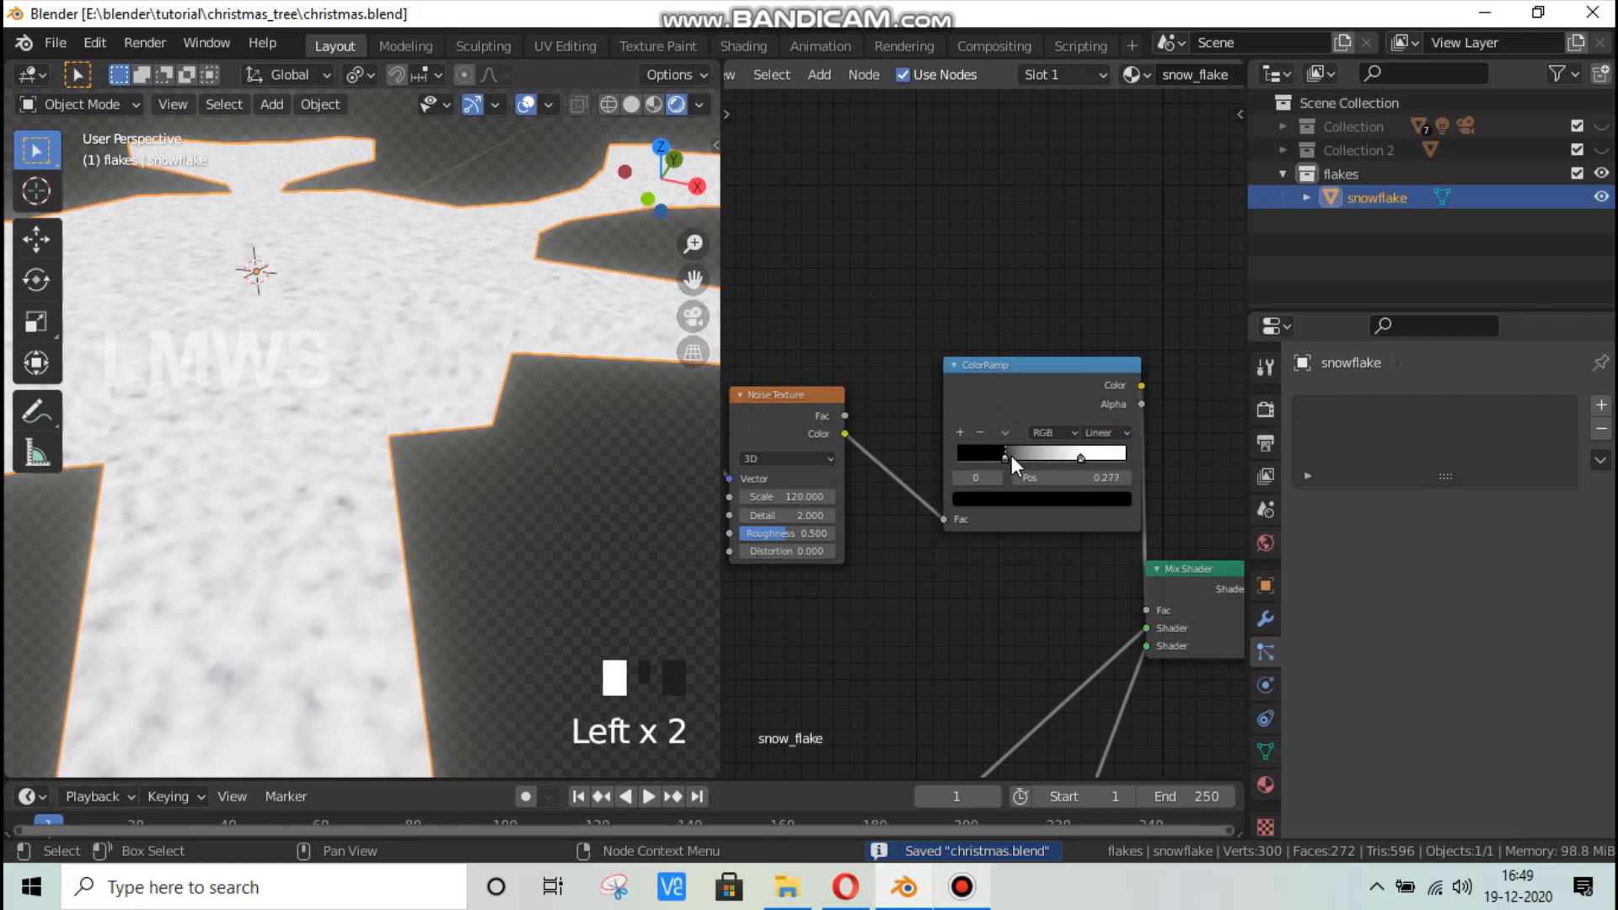
click(1082, 455)
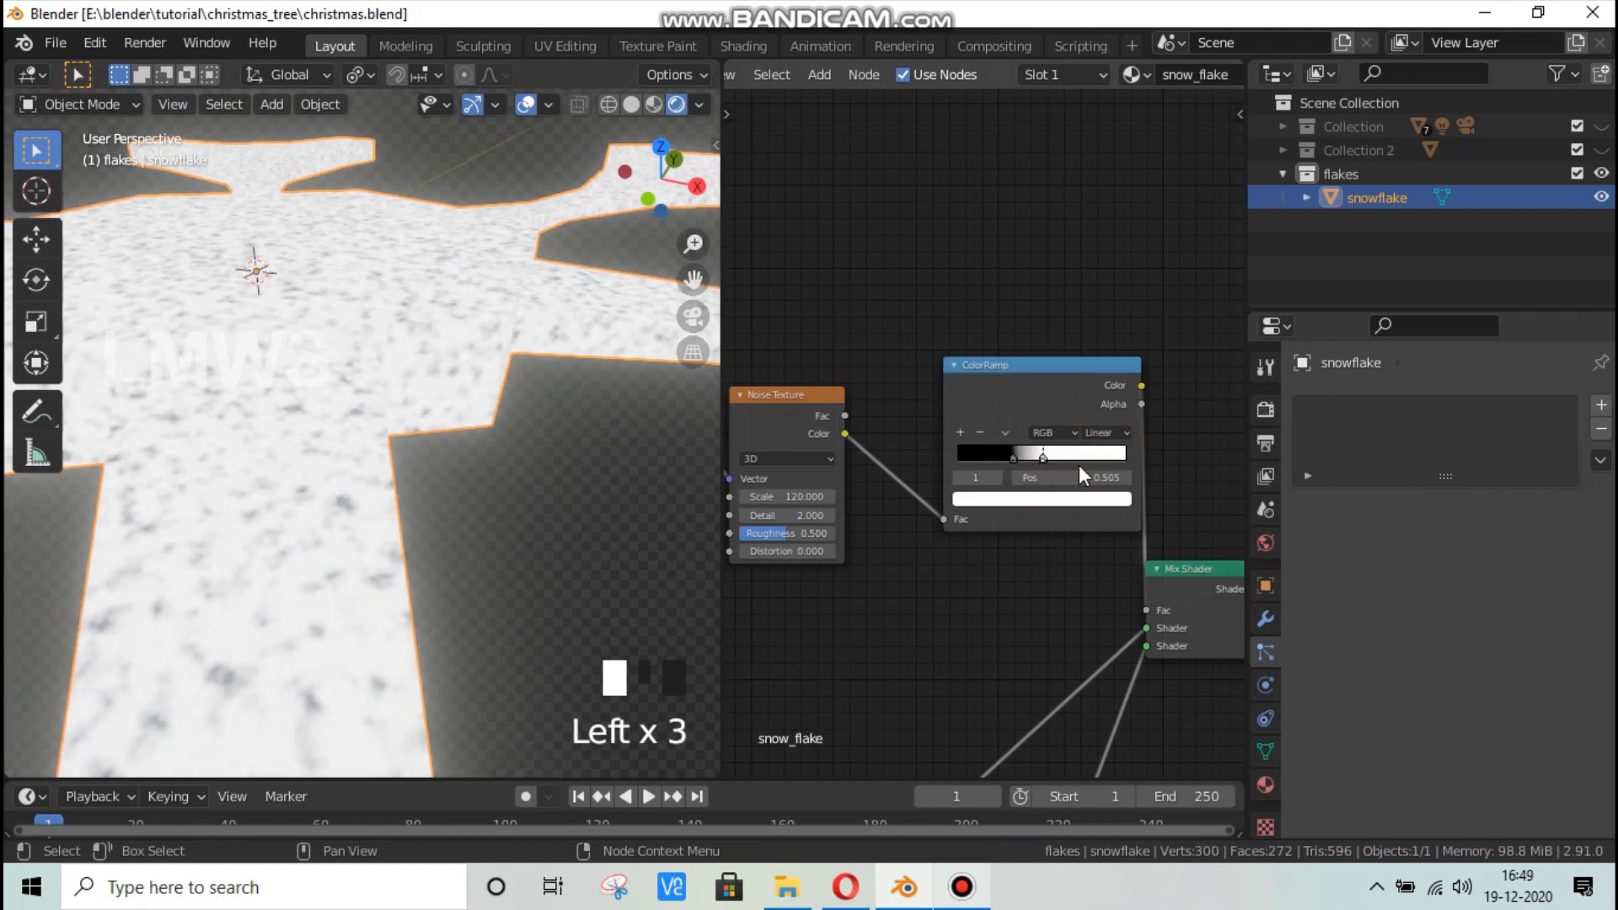
mouse_move(1024, 456)
mouse_down()
mouse_move(1055, 460)
mouse_move(1038, 466)
mouse_up()
Set the Noise Texture detail to 1.700 and its distortion to 0.100.
drag(789, 552, 768, 515)
click(798, 497)
click(868, 544)
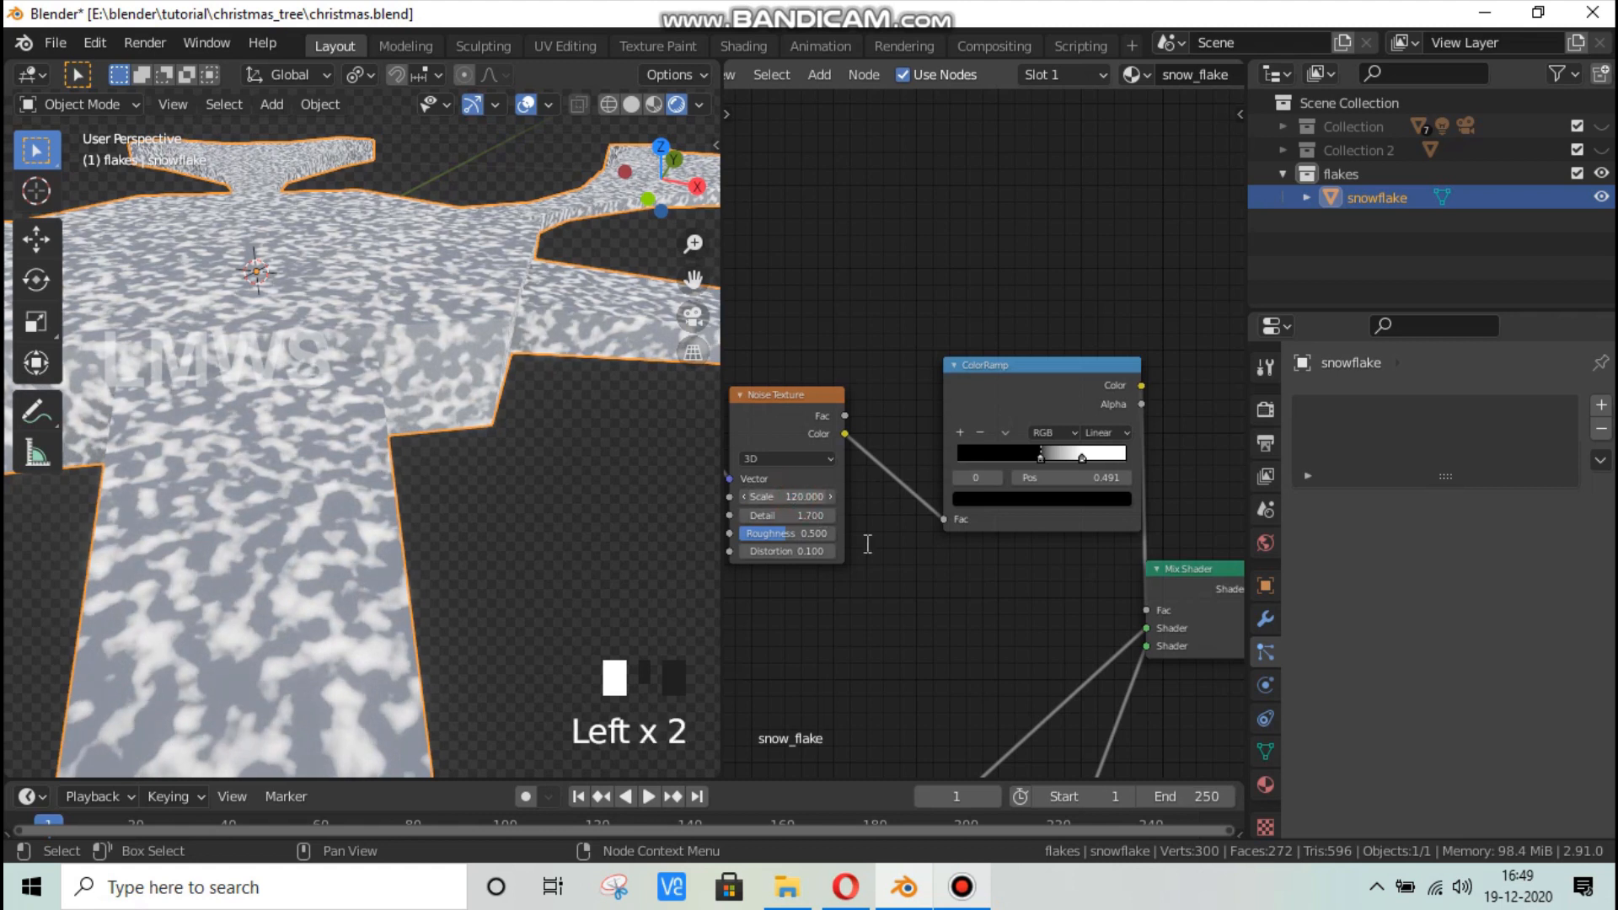
Set the ColorRamp's black stop to position 0.550 and move the white stop to the far end.
scroll(493, 484, down, 2)
middle_drag(482, 460, 1039, 458)
click(1006, 452)
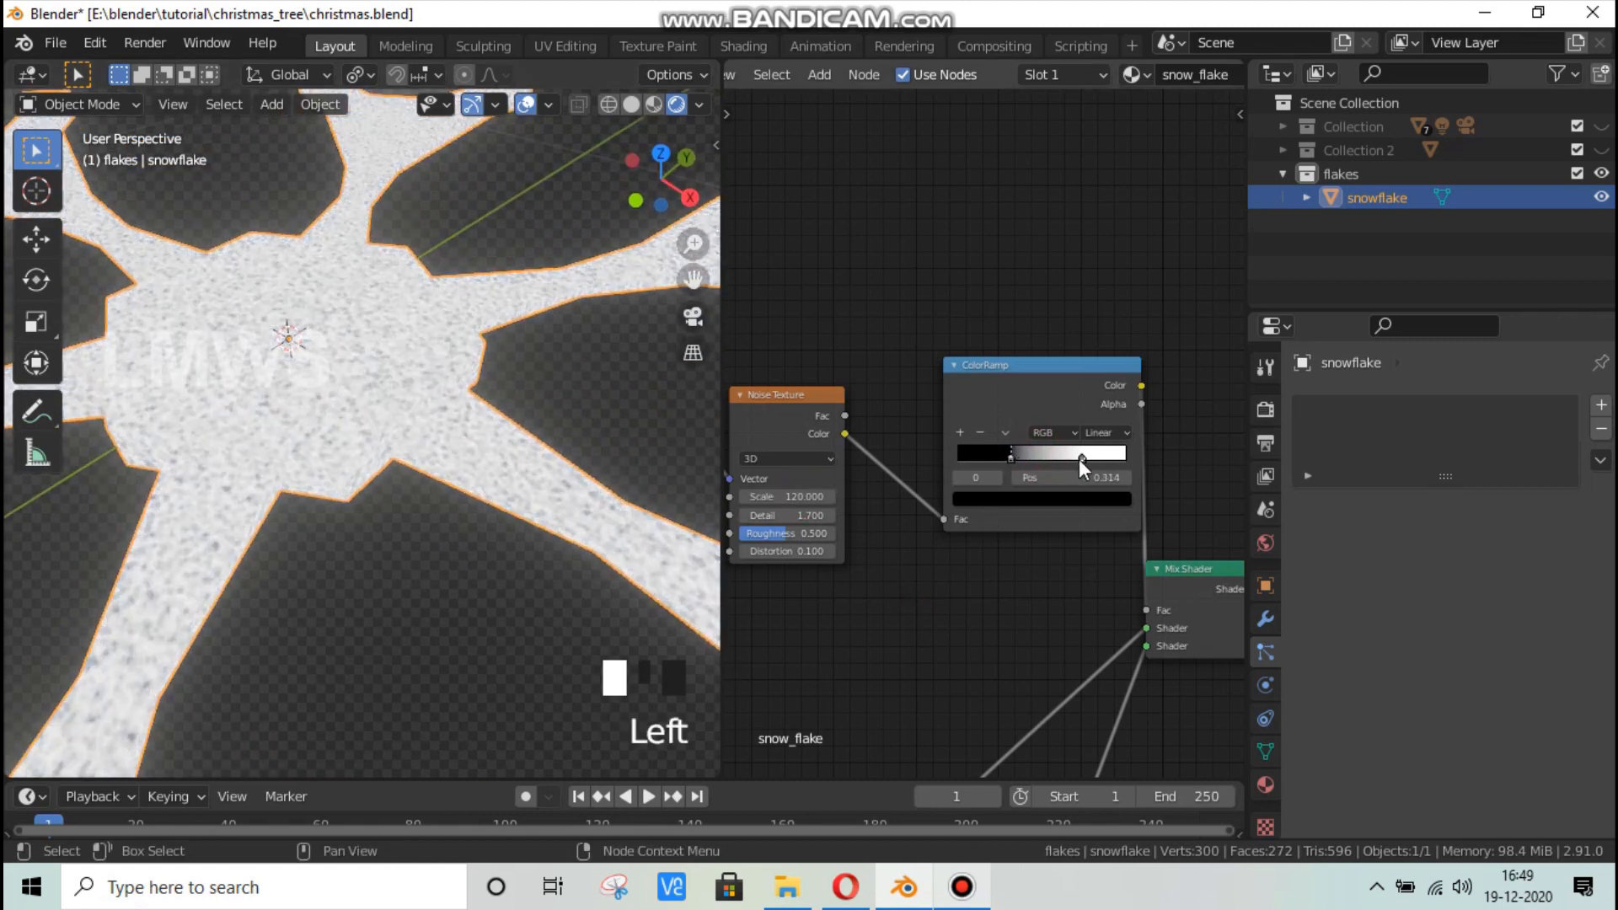
mouse_move(1082, 458)
mouse_down()
mouse_move(1048, 462)
mouse_move(1129, 464)
mouse_move(1051, 465)
mouse_up()
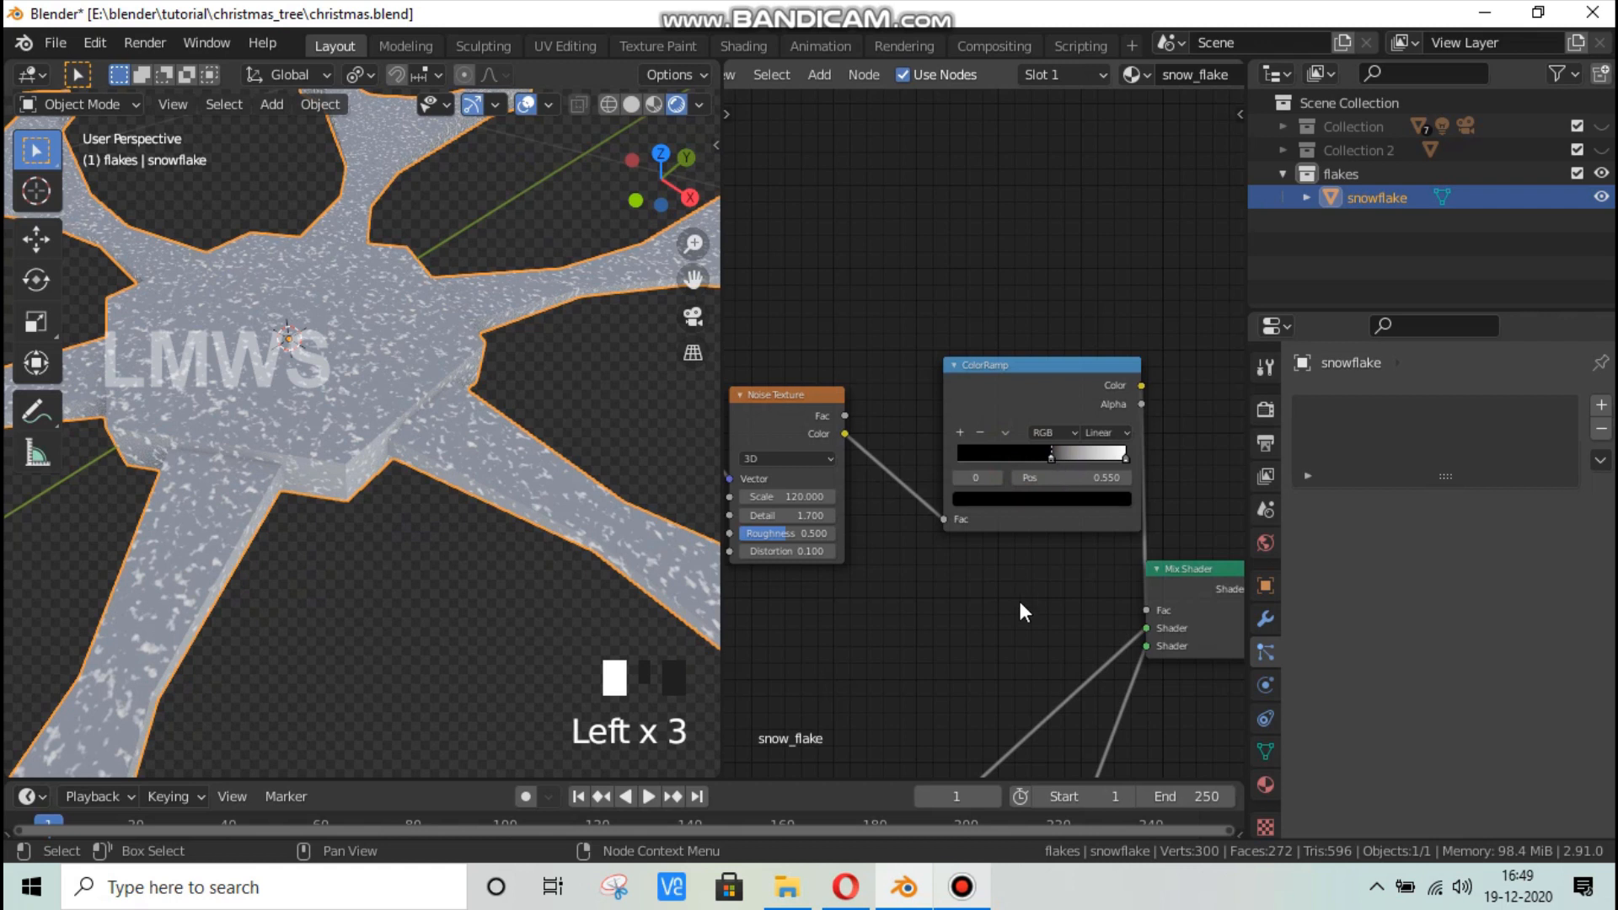
Reposition the Principled BSDF and Emission nodes to make room in front of the Emission node.
scroll(1003, 489, down, 3)
middle_drag(1003, 482, 1016, 463)
drag(847, 498, 798, 373)
middle_drag(1001, 560, 1052, 467)
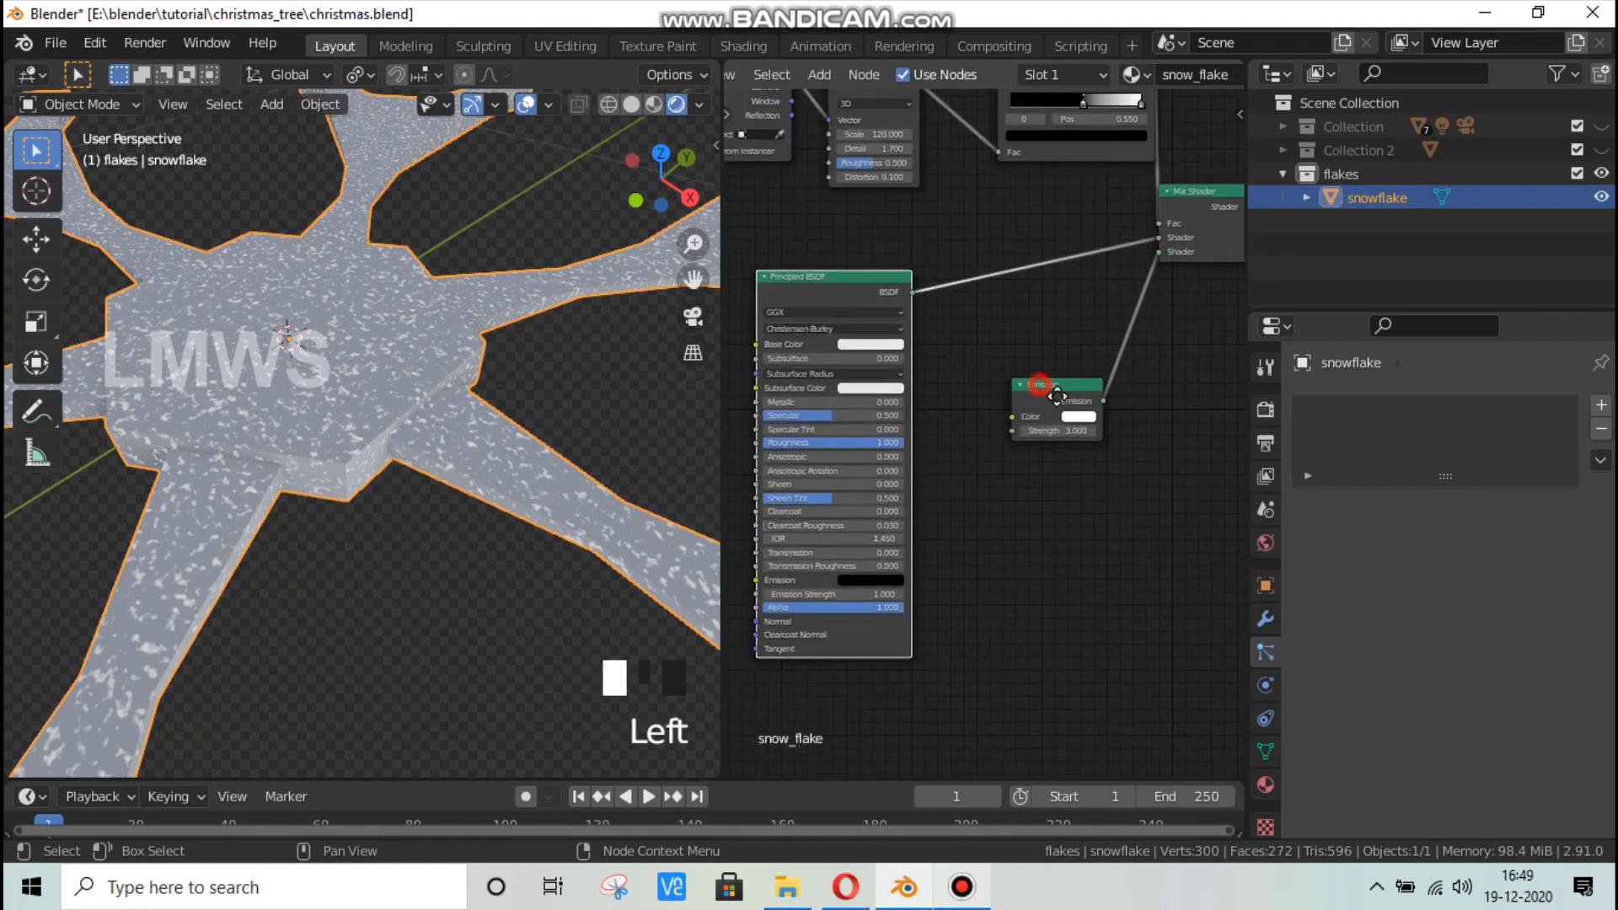
drag(1055, 394, 1095, 434)
key(shift+a)
click(1009, 377)
text(no)
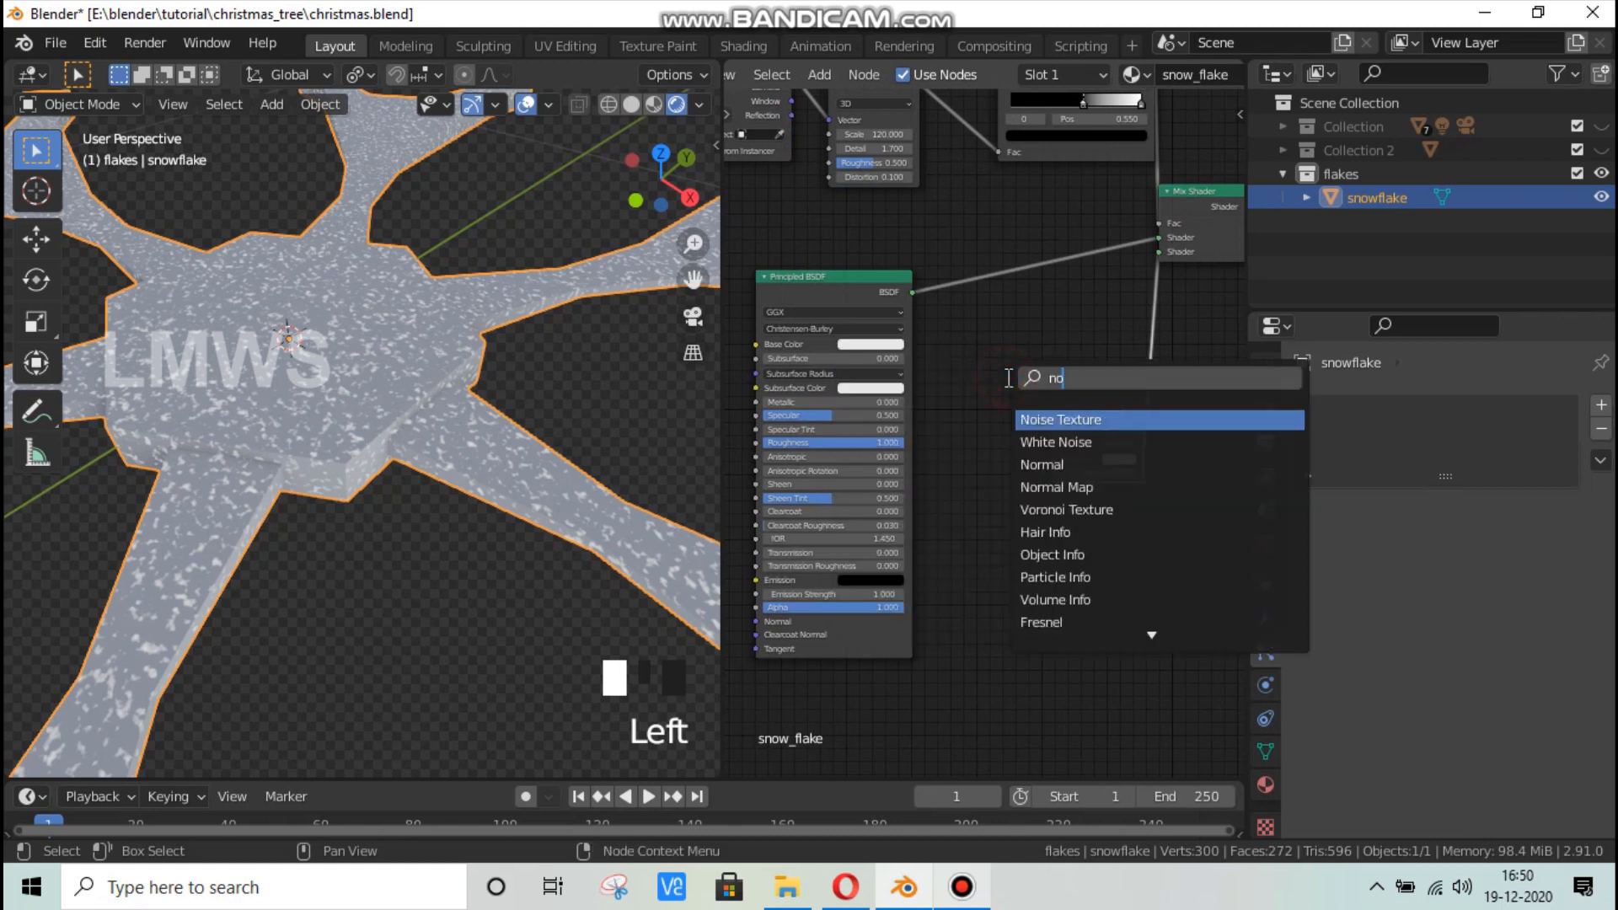
key(Return)
right_click(922, 355)
Add a second ColorRamp node below the Emission node.
scroll(958, 256, down, 2)
middle_drag(958, 298, 937, 371)
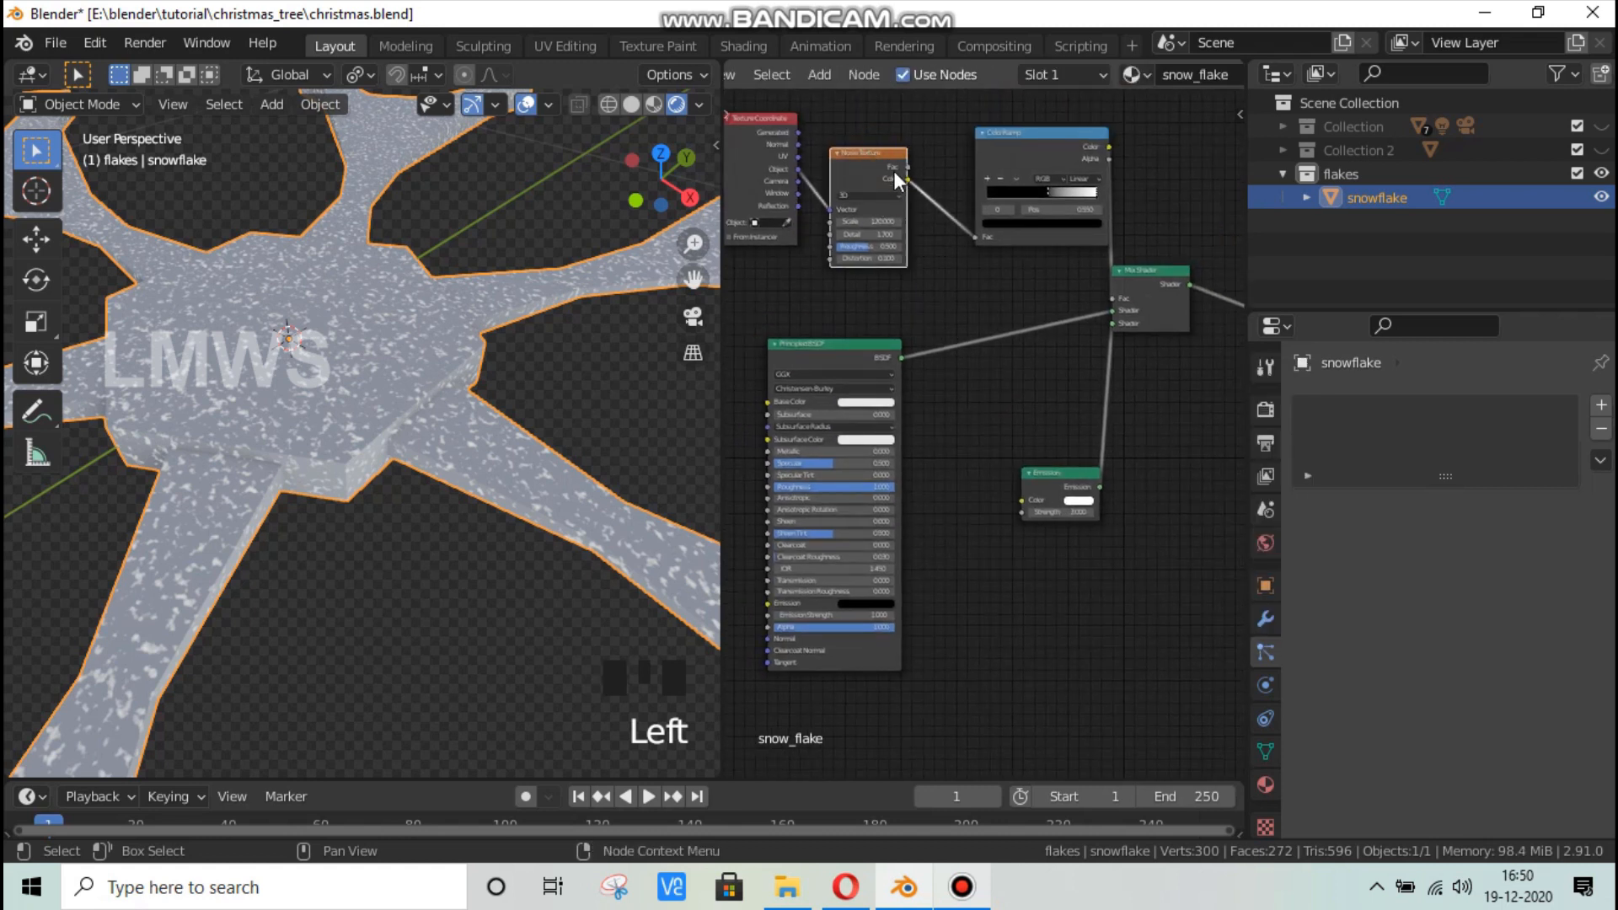
key(shift+a)
click(969, 301)
text(colo)
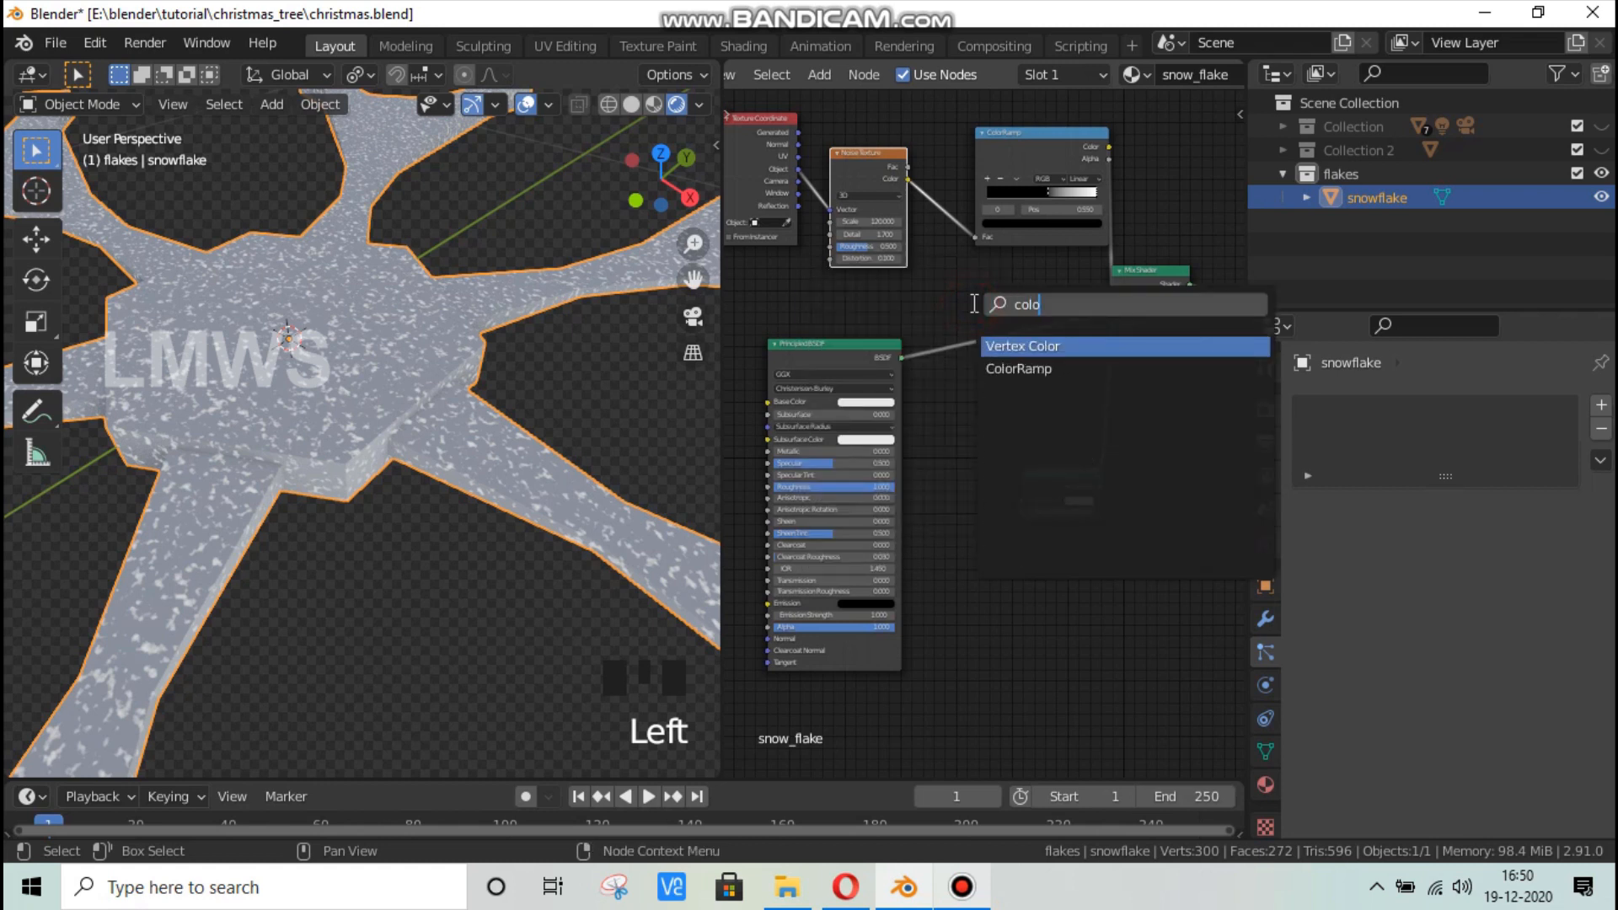
key(Return)
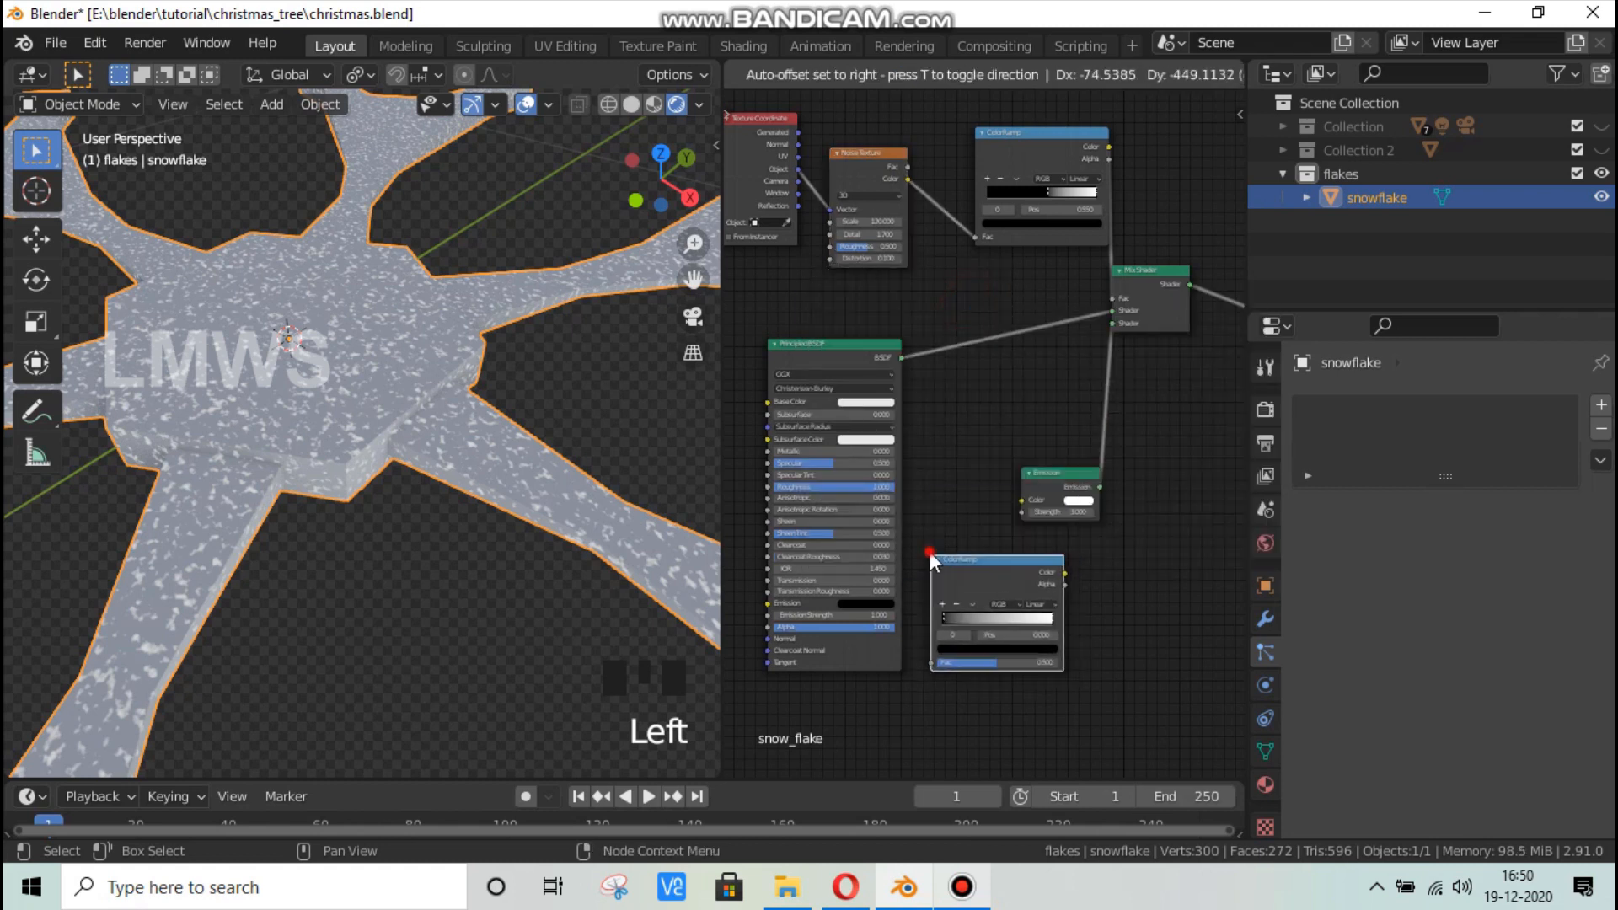
click(918, 590)
Color the new ColorRamp's first stop light blue with HSV 0.532, 0.417, 0.878.
scroll(902, 691, up, 2)
scroll(902, 692, up, 1)
middle_drag(934, 459, 899, 228)
scroll(888, 542, up, 1)
click(851, 535)
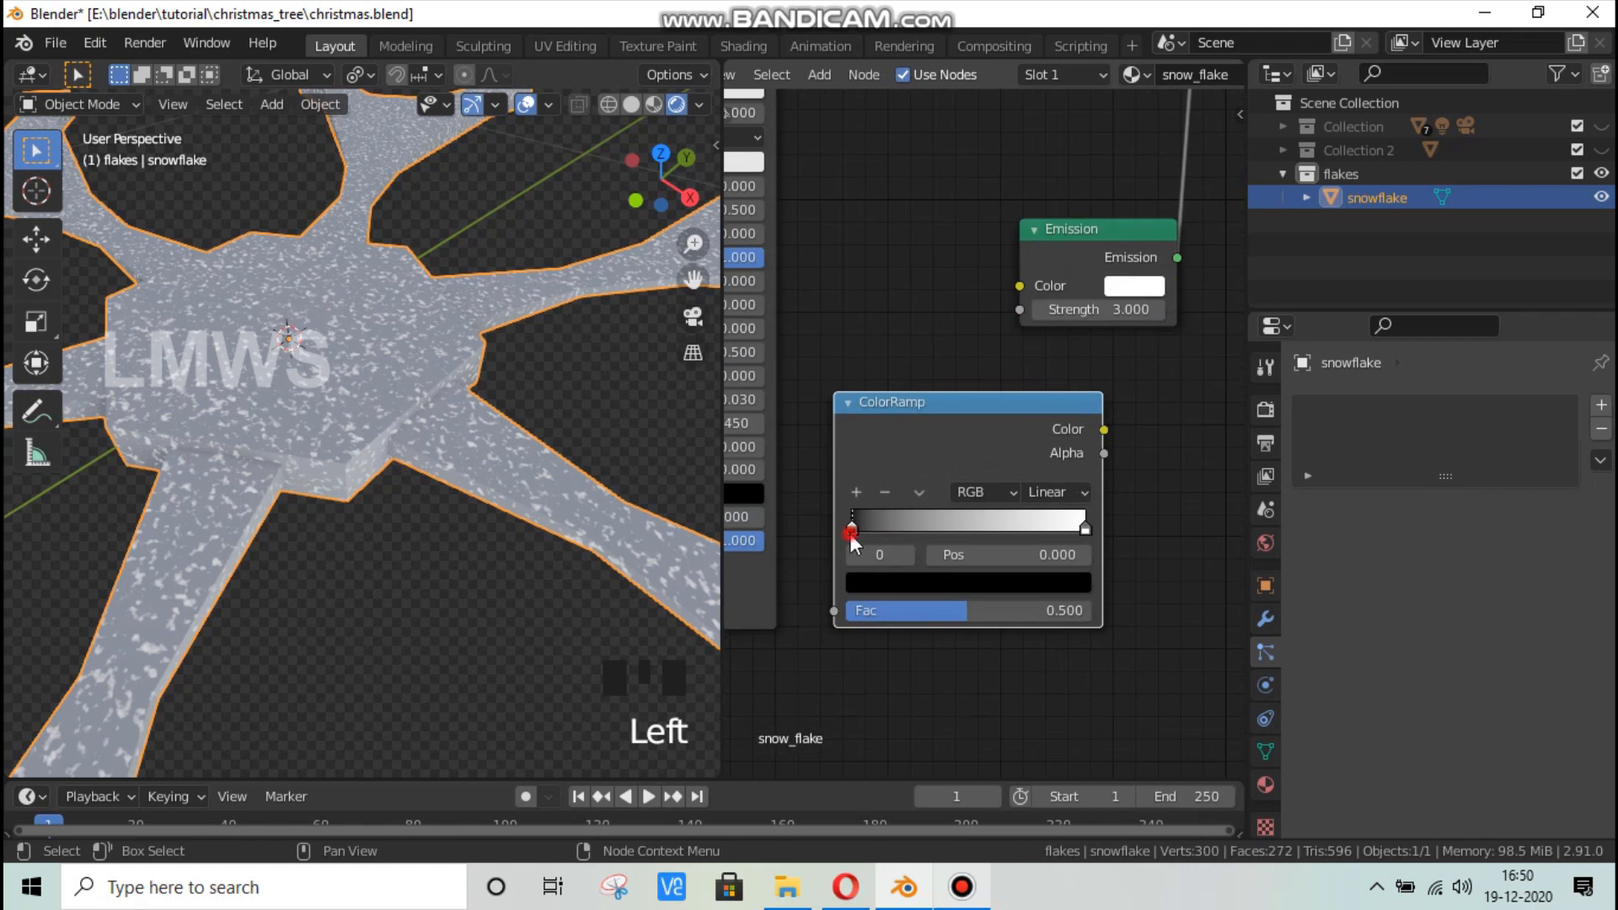
click(888, 583)
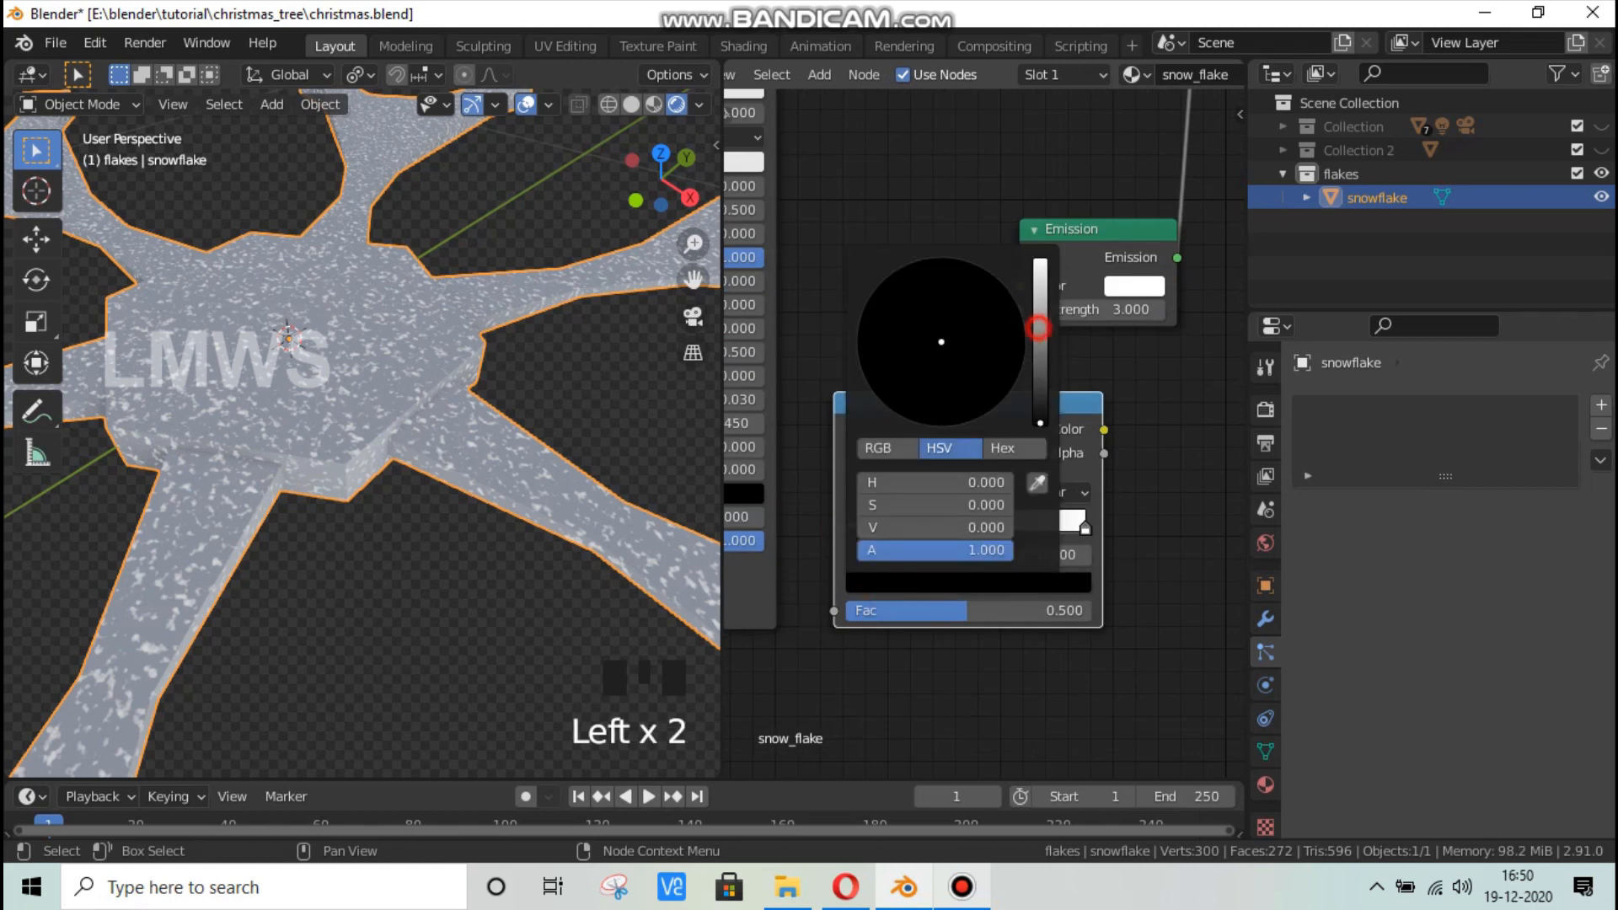
drag(1038, 327, 1040, 277)
click(944, 312)
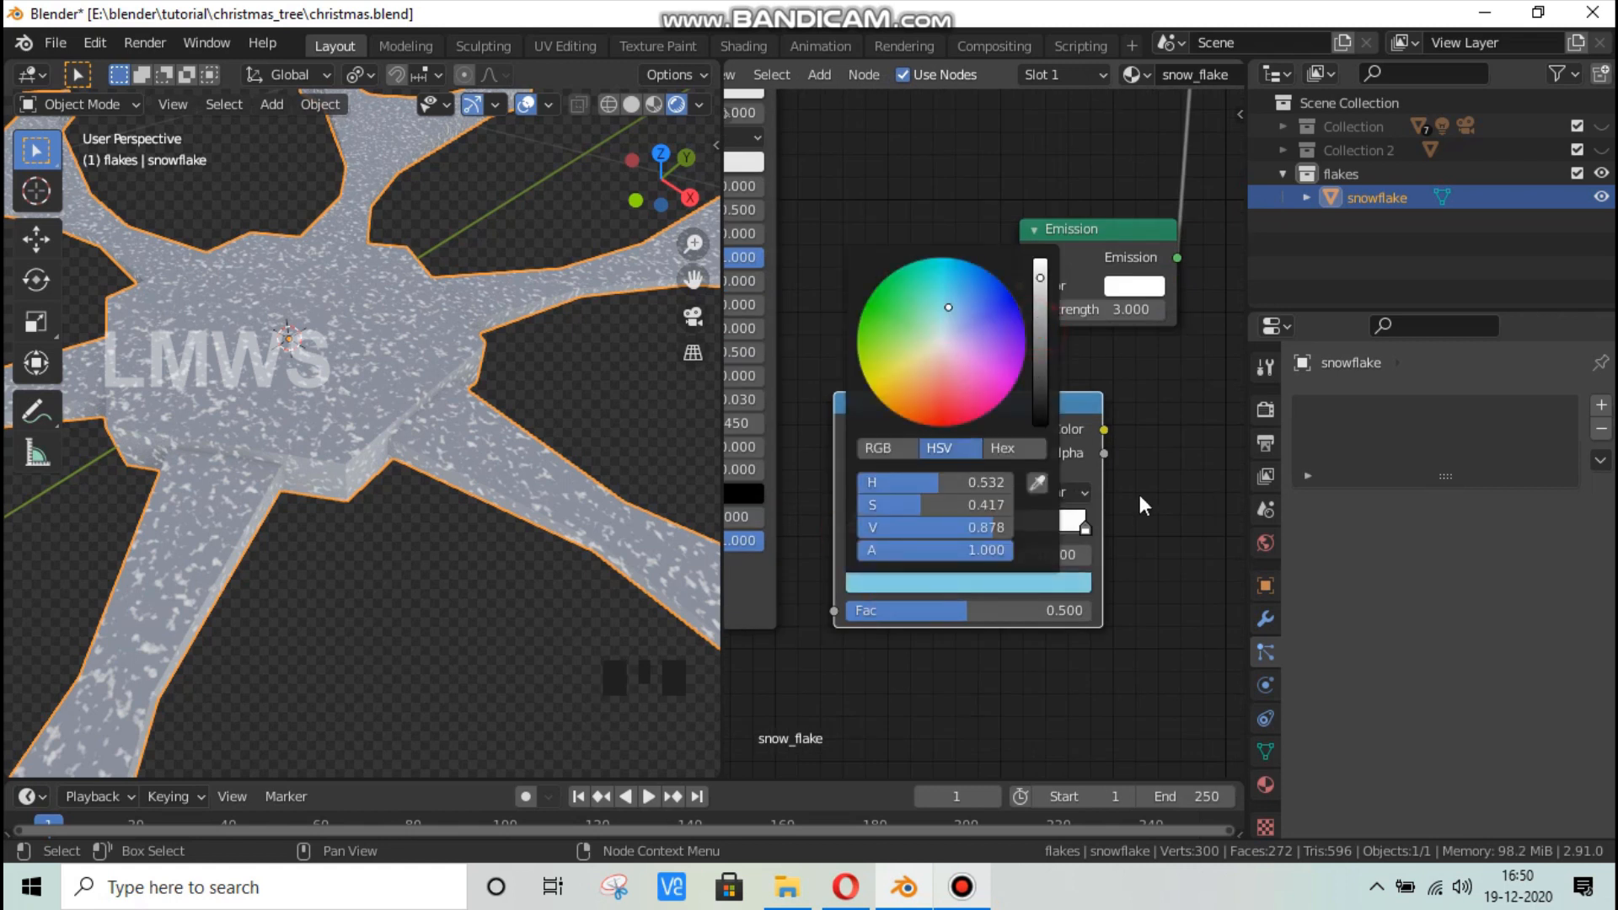
Add a middle stop to the new ColorRamp, color it pale yellow with HSV 0.156, 0.457, 0.942, and move it to position 0.414.
click(857, 490)
click(967, 533)
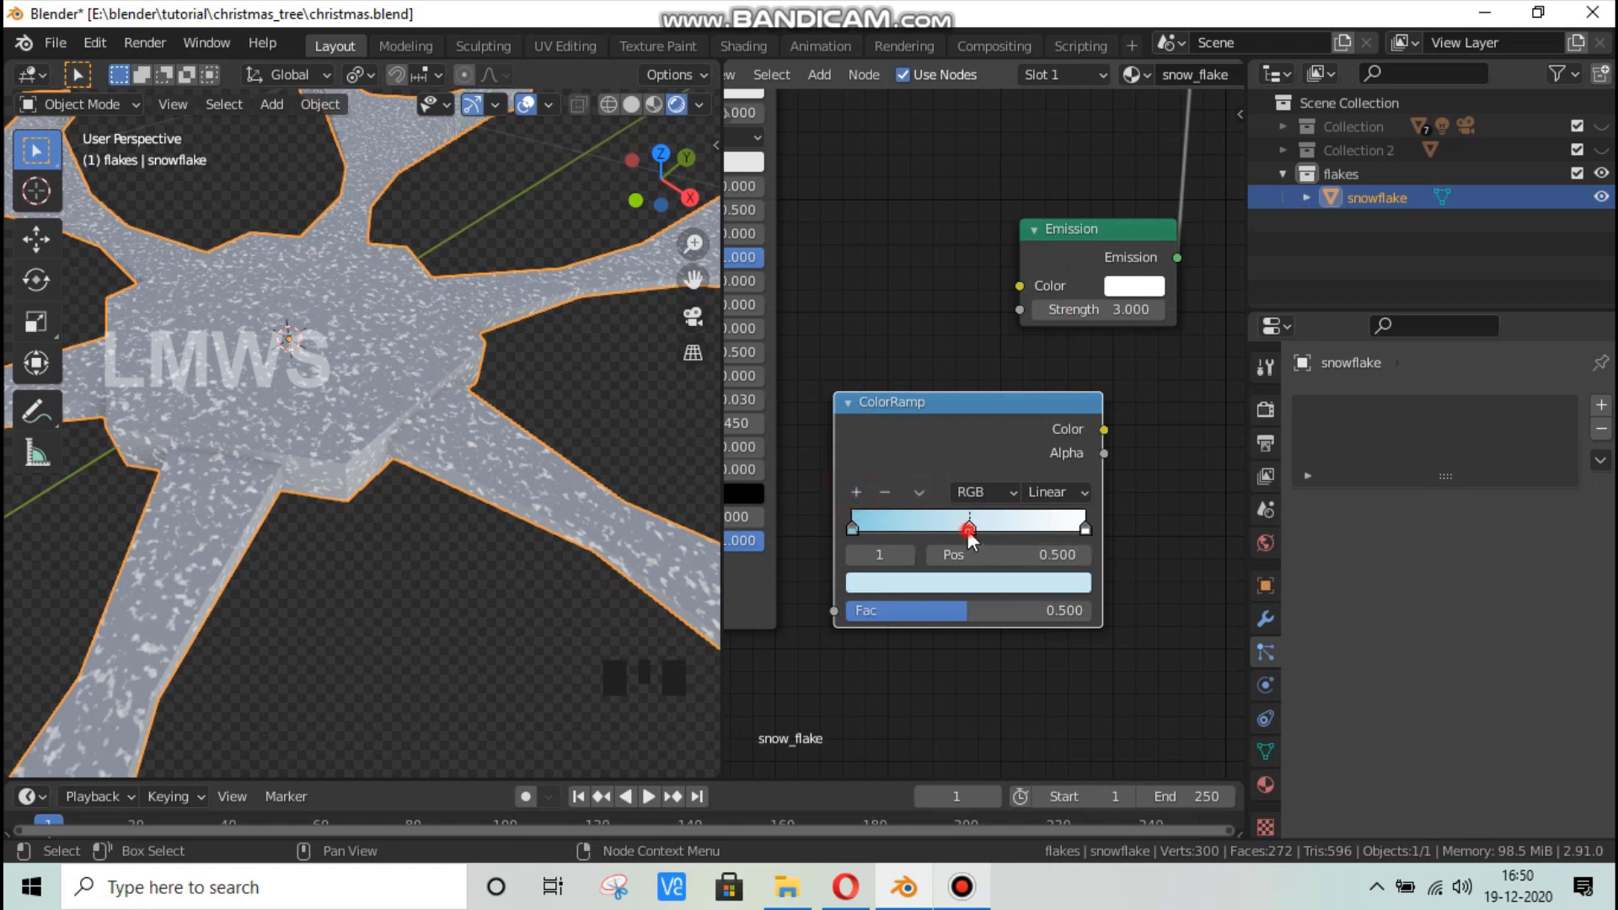
click(947, 587)
click(908, 363)
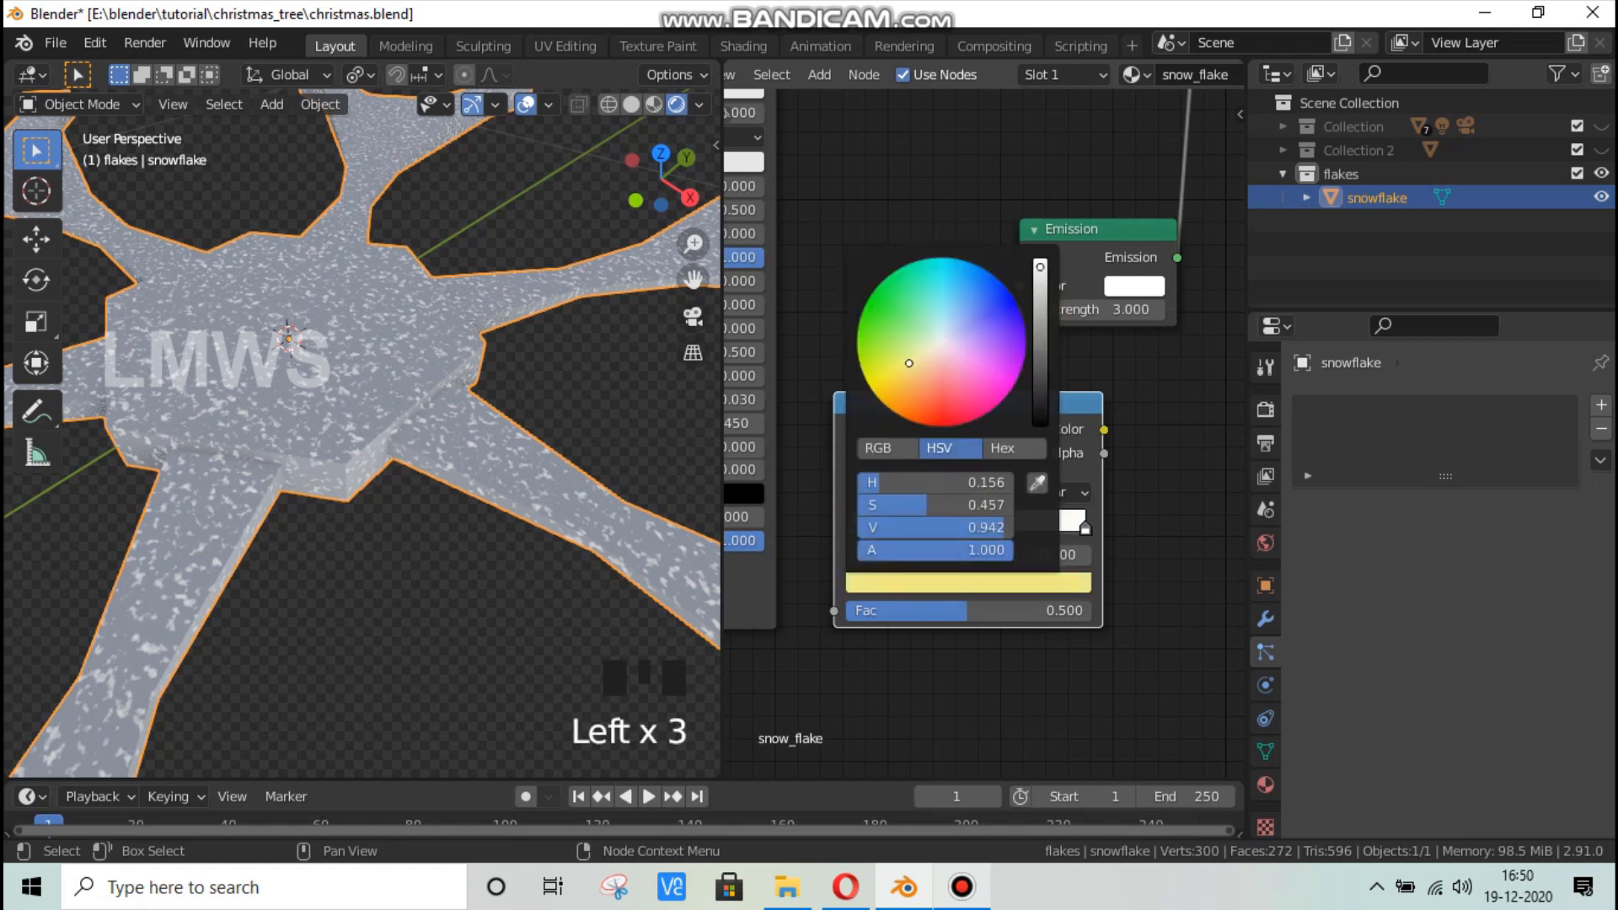
drag(968, 525, 953, 522)
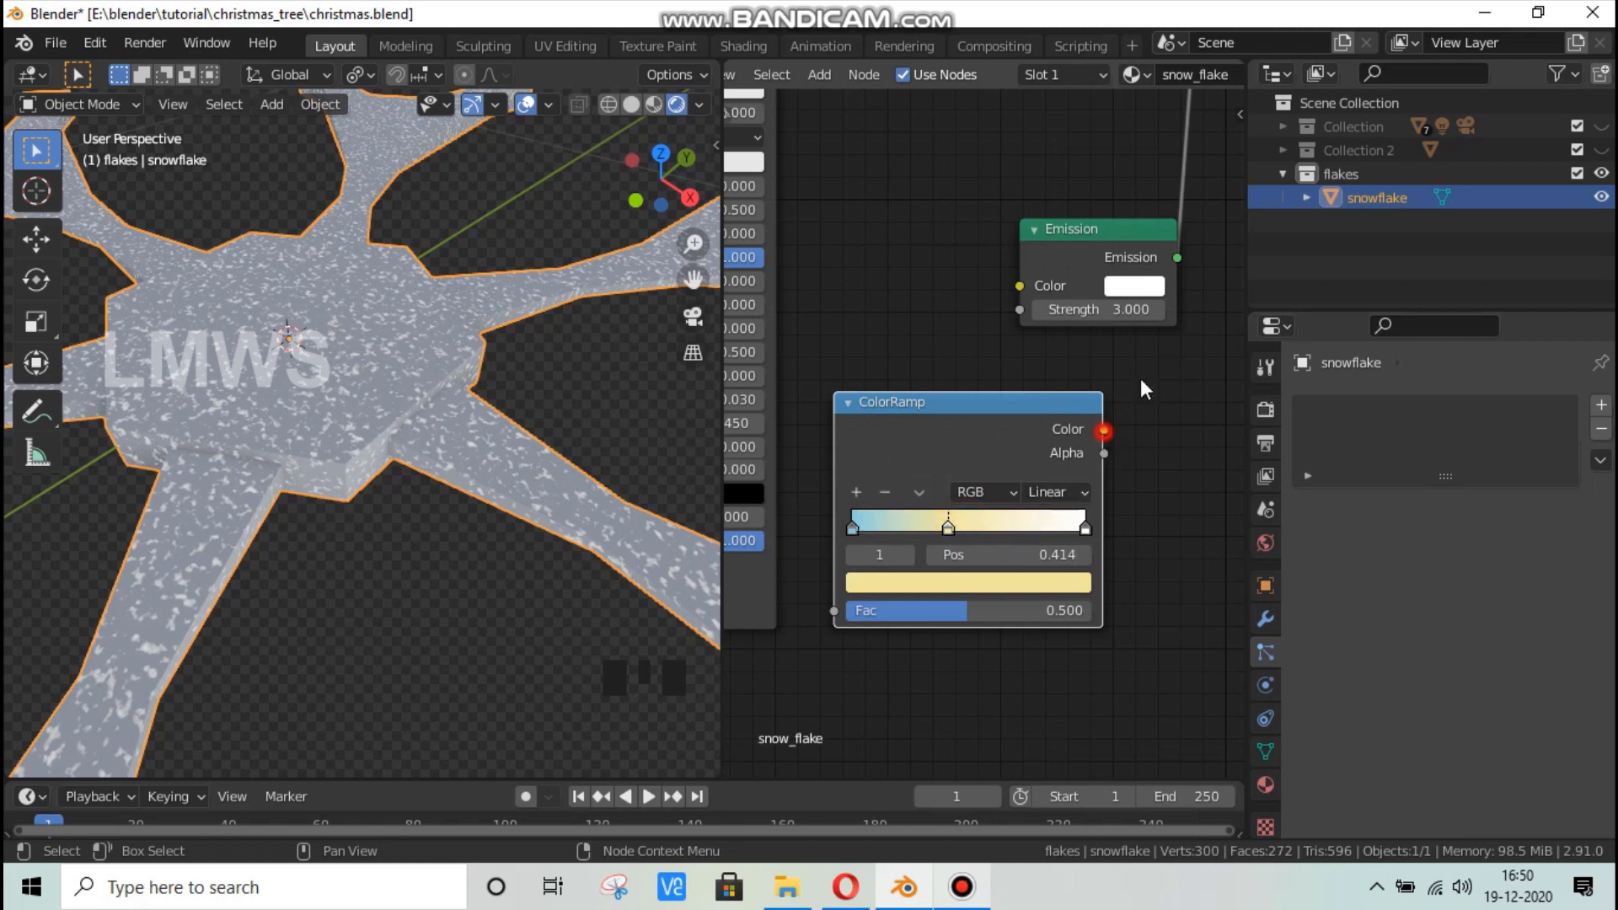
Connect the new ColorRamp's Color to the Emission Color, and the Noise Texture's Color to that ColorRamp's Fac.
drag(1103, 431, 1011, 300)
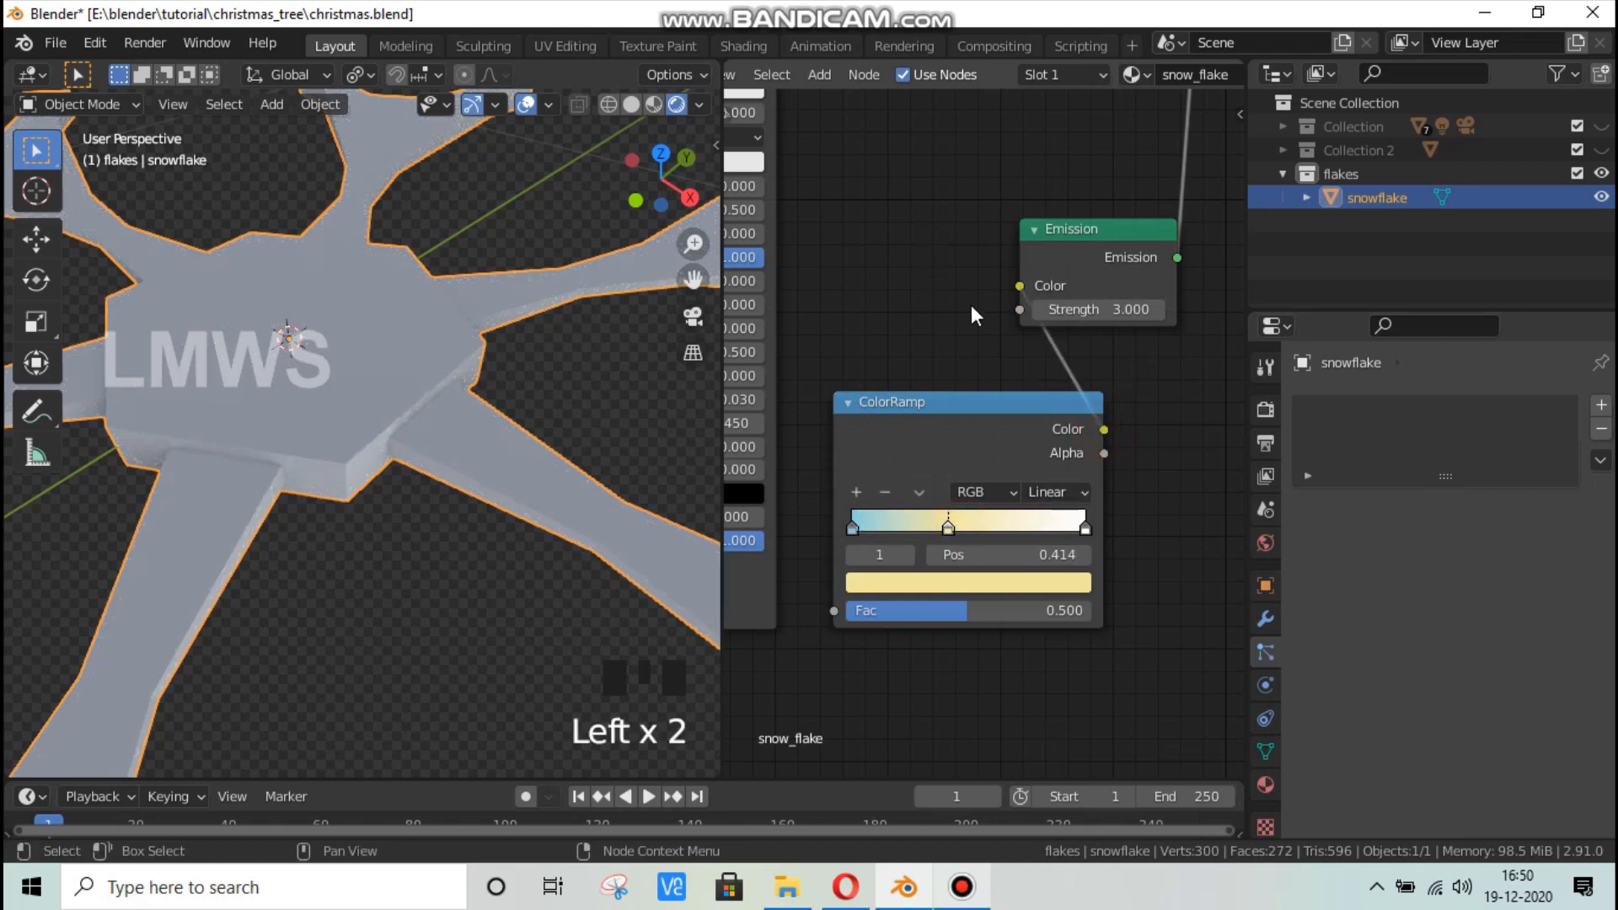
scroll(923, 337, down, 5)
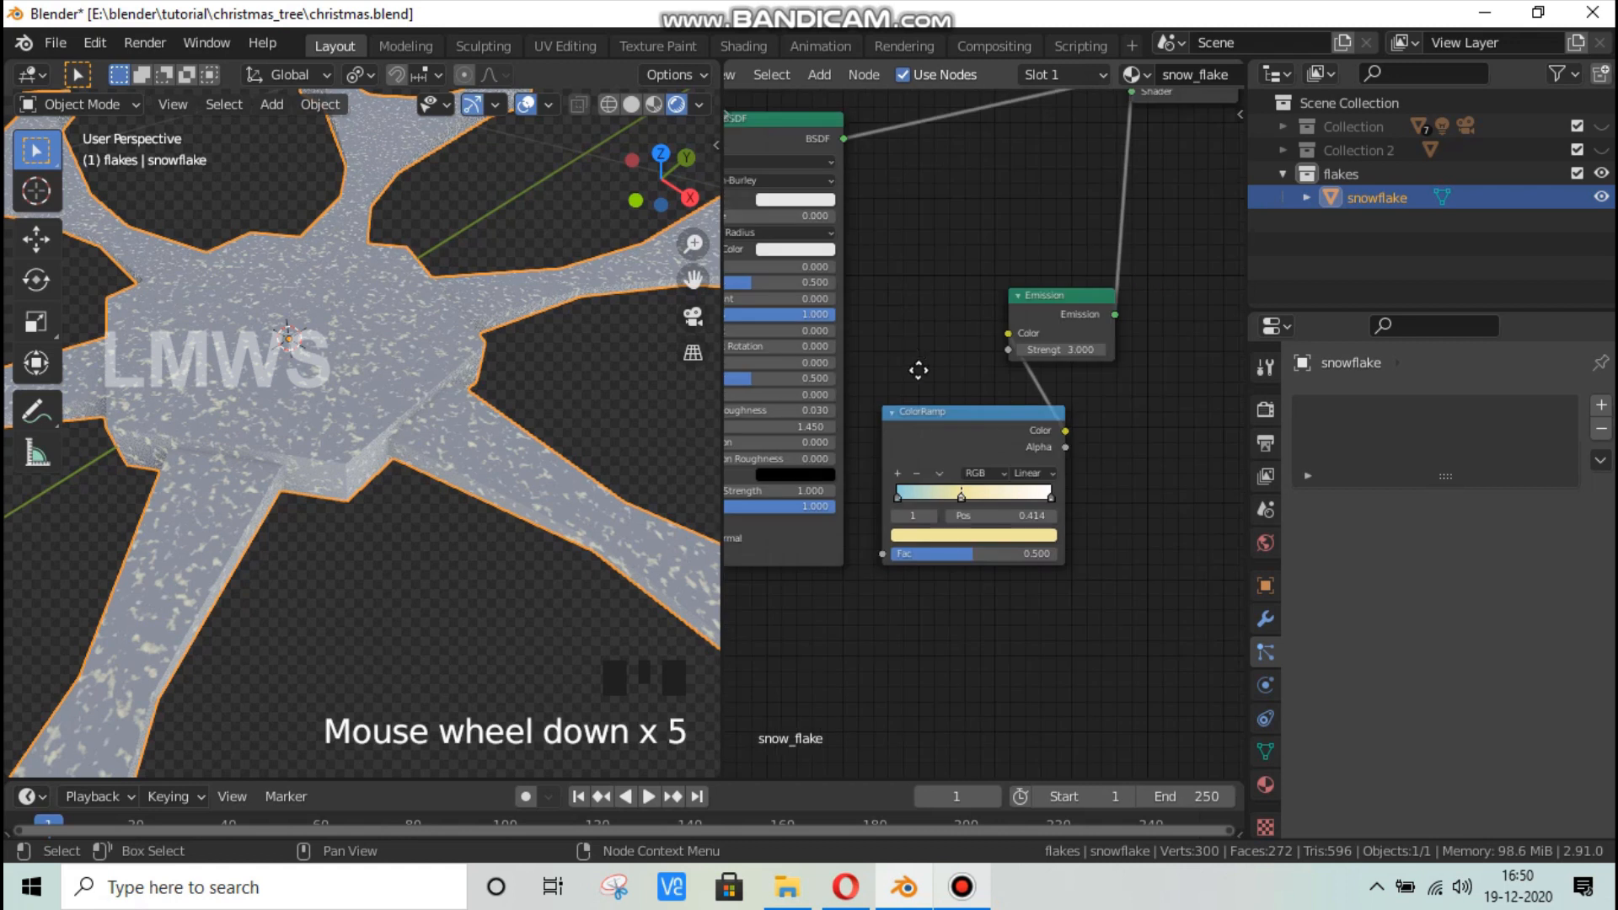
middle_drag(917, 365, 933, 408)
scroll(948, 350, down, 2)
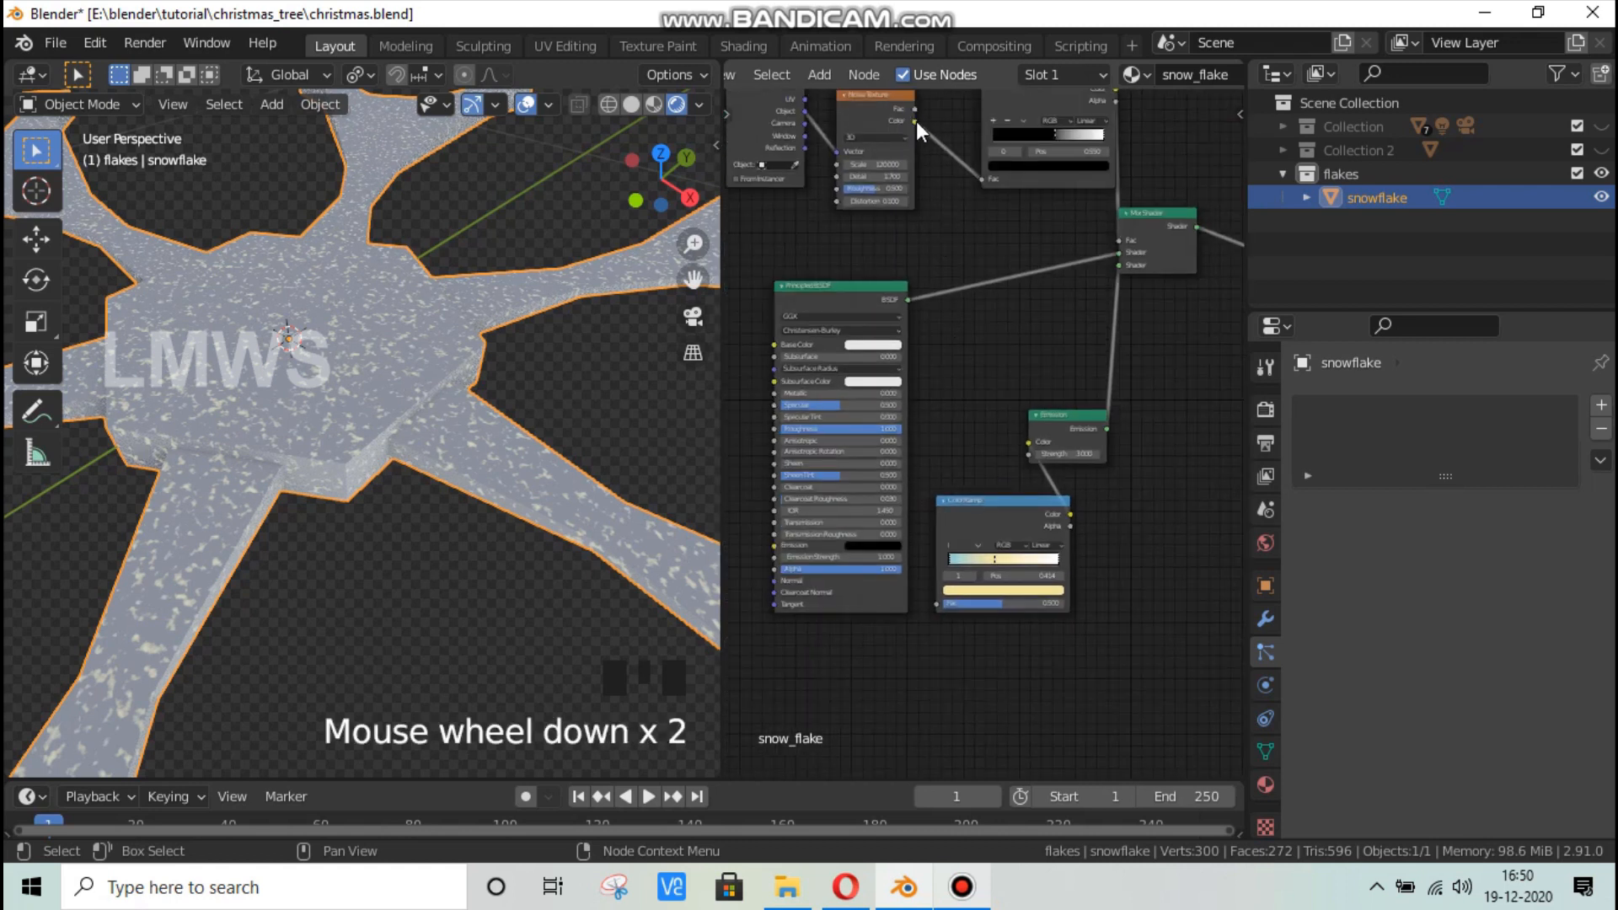
drag(916, 122, 937, 603)
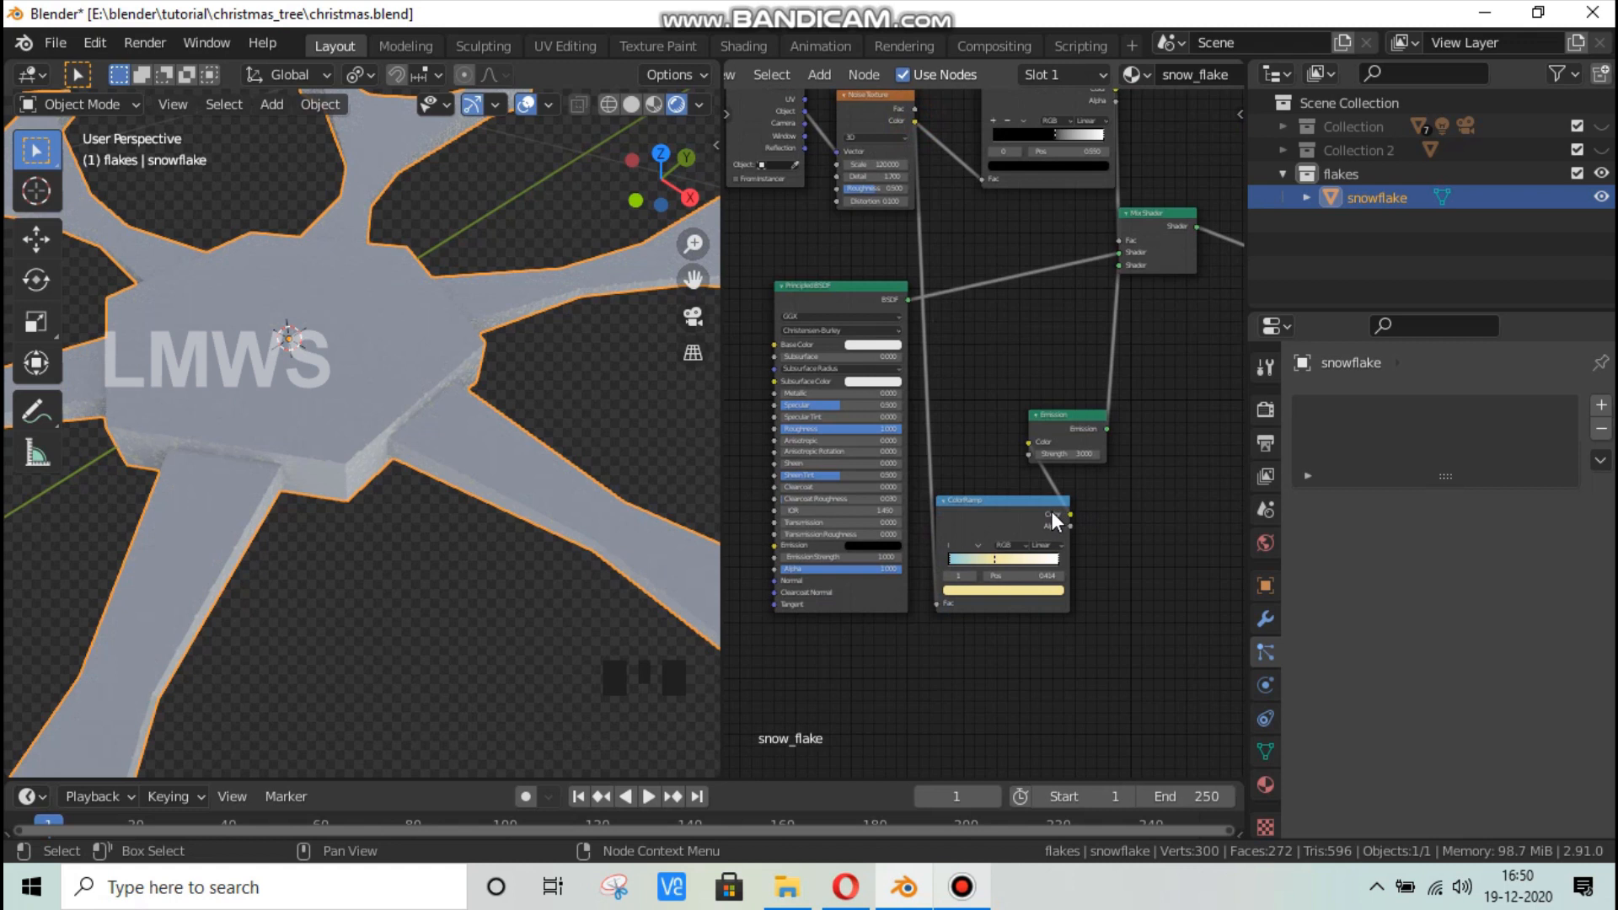
Set the Emission node's strength to 5 and save the file.
scroll(1050, 510, up, 6)
scroll(1021, 506, up, 2)
click(1119, 473)
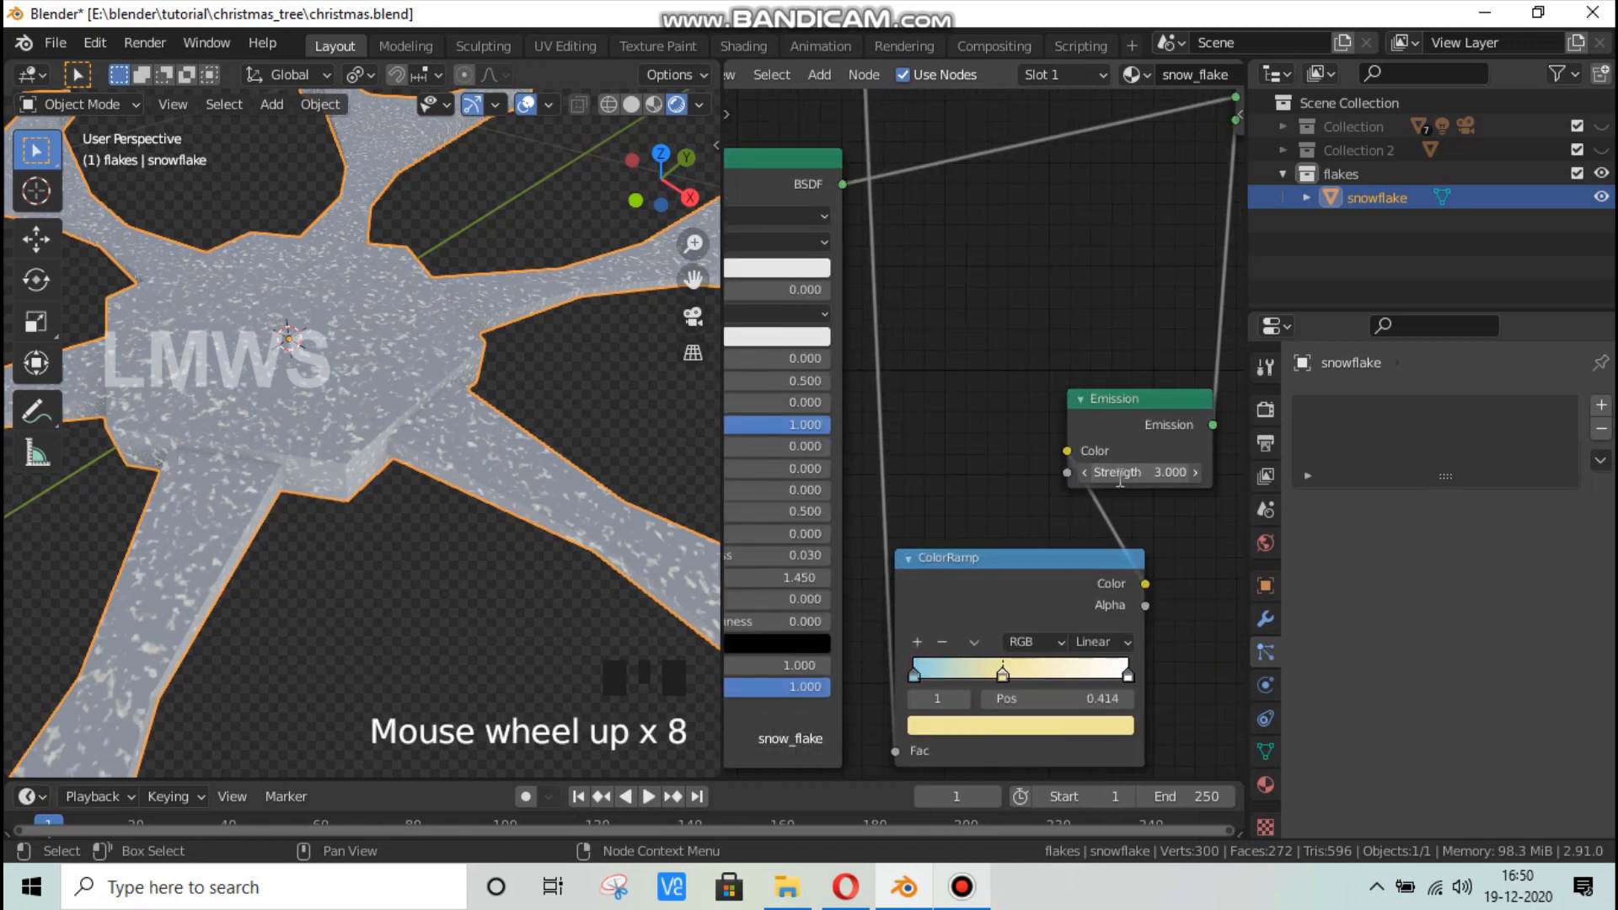
text(5)
click(1121, 488)
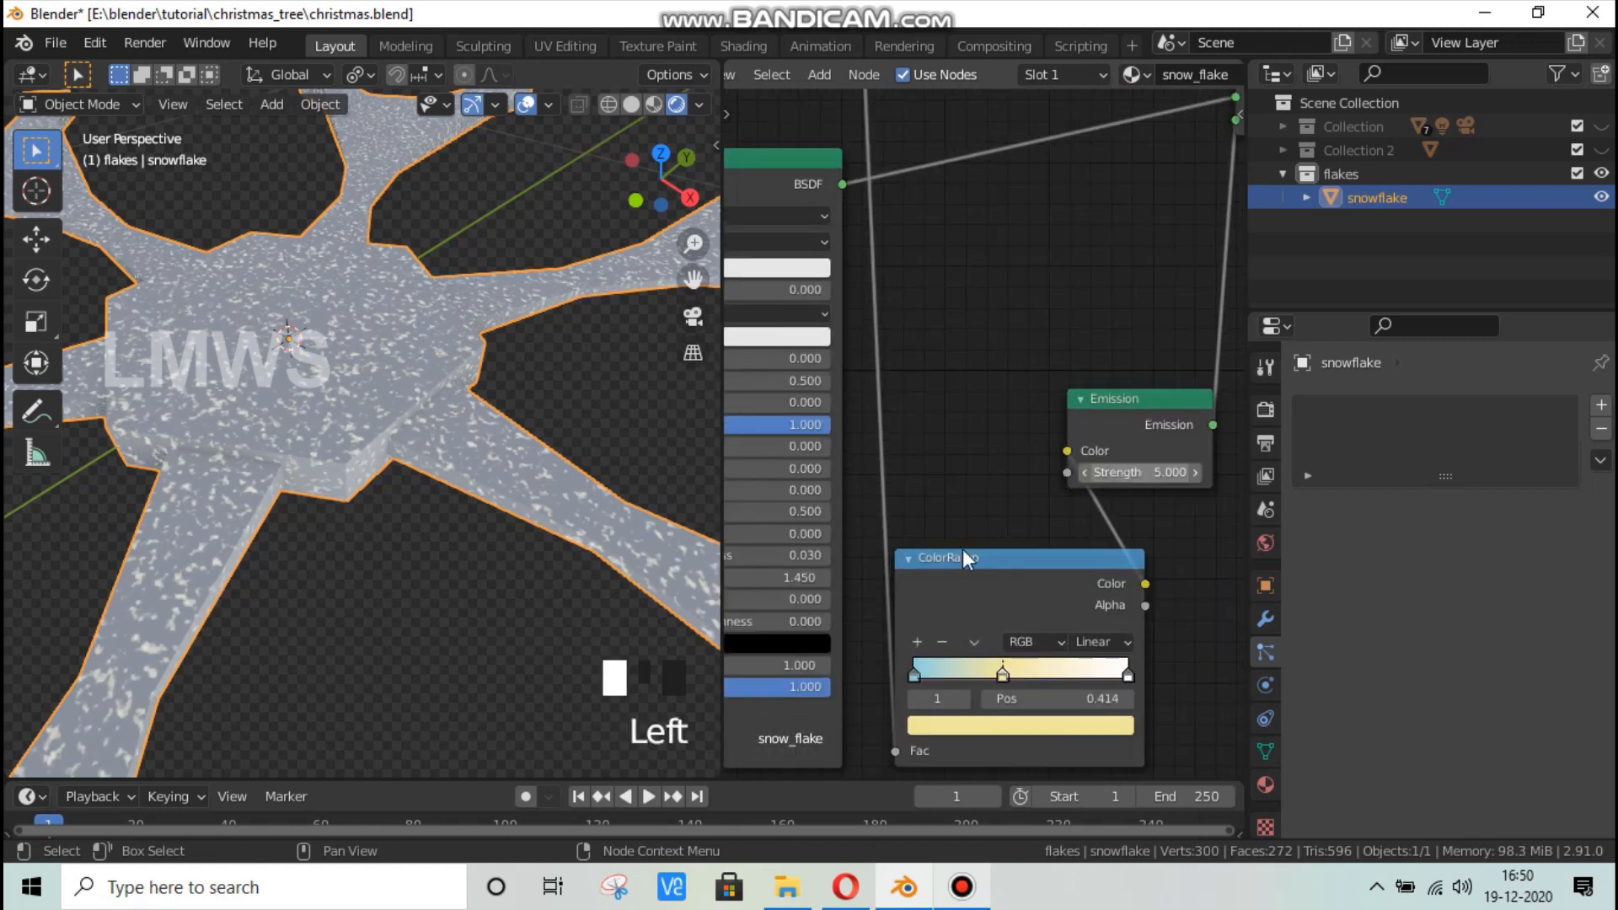
scroll(979, 452, down, 3)
key(ctrl+s)
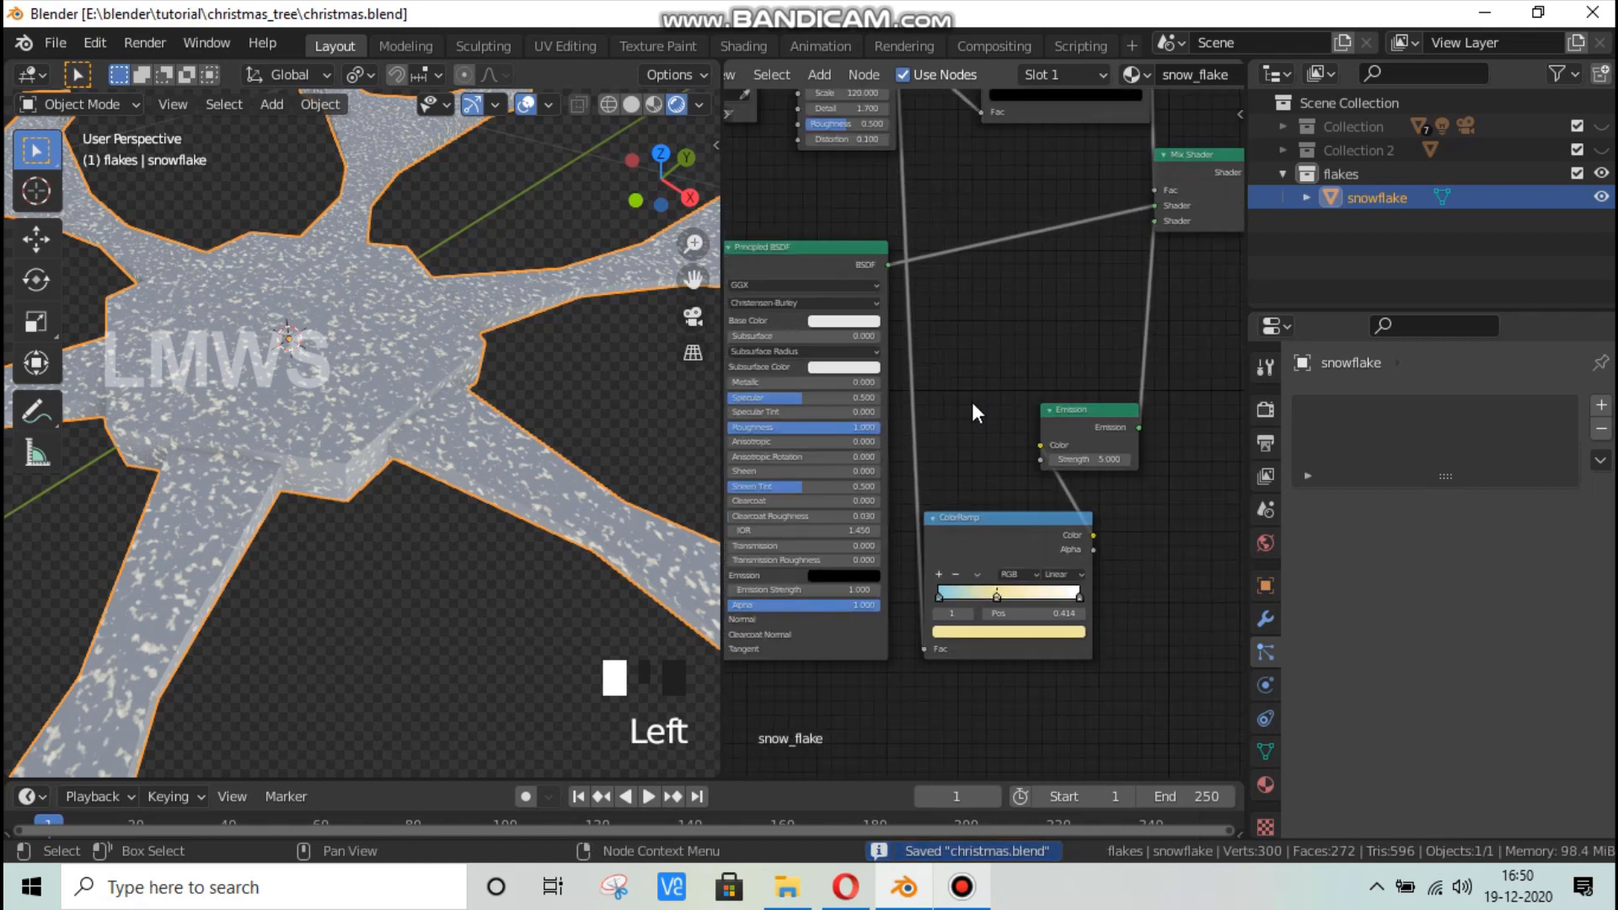
Collapse the flakes collection and expand the 3D viewport over the shader editor area.
scroll(972, 402, down, 1)
scroll(381, 457, down, 4)
scroll(381, 456, down, 4)
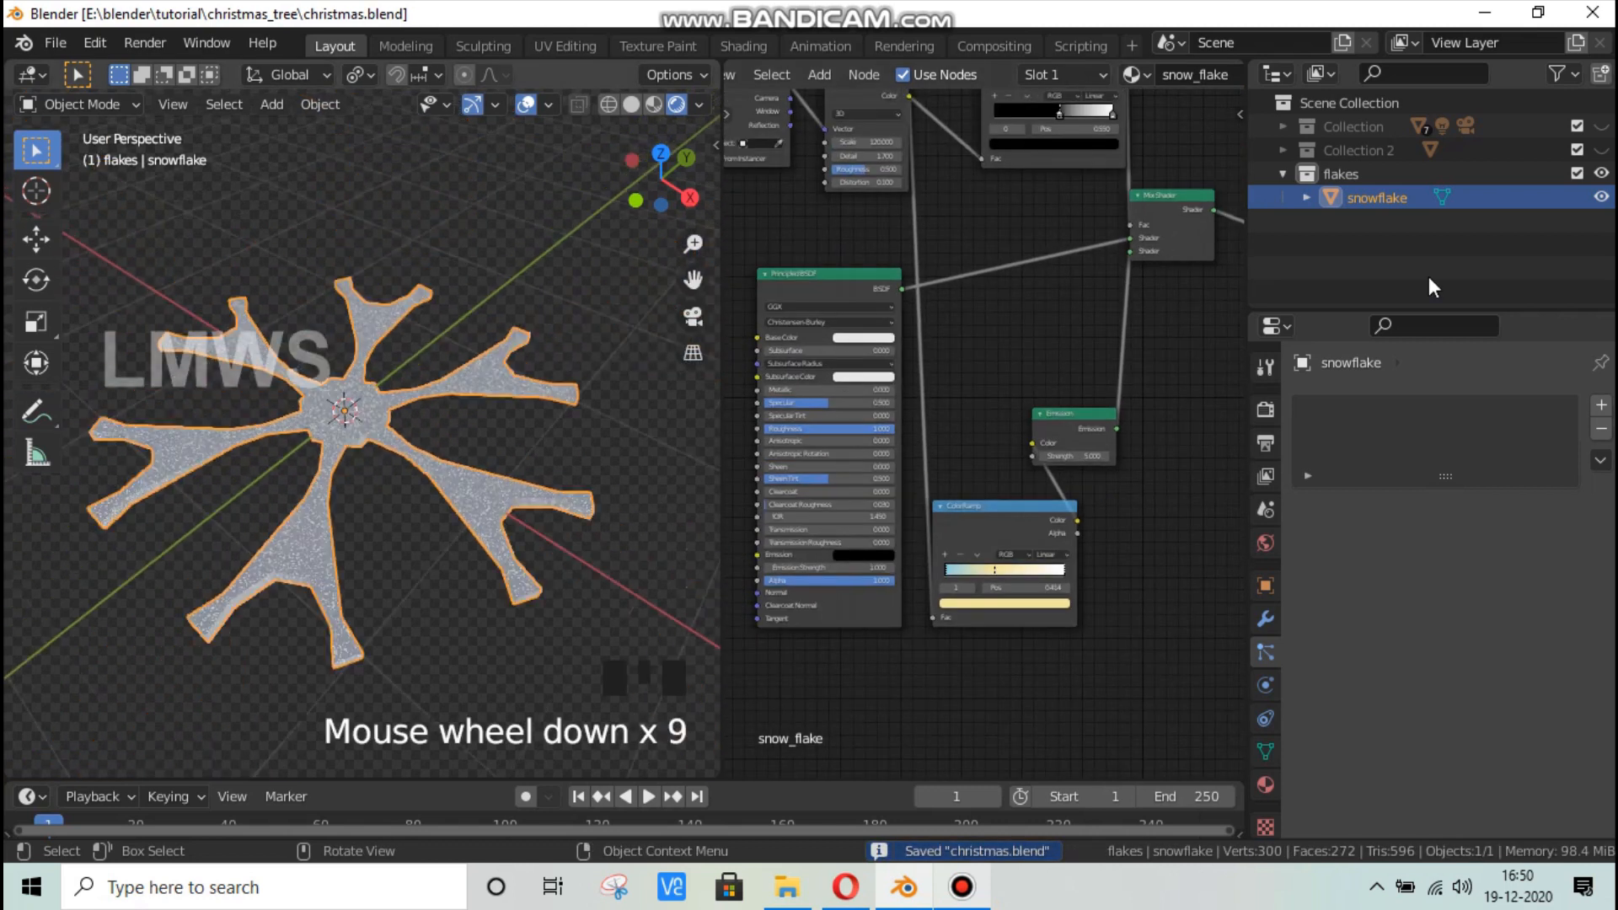
click(1281, 175)
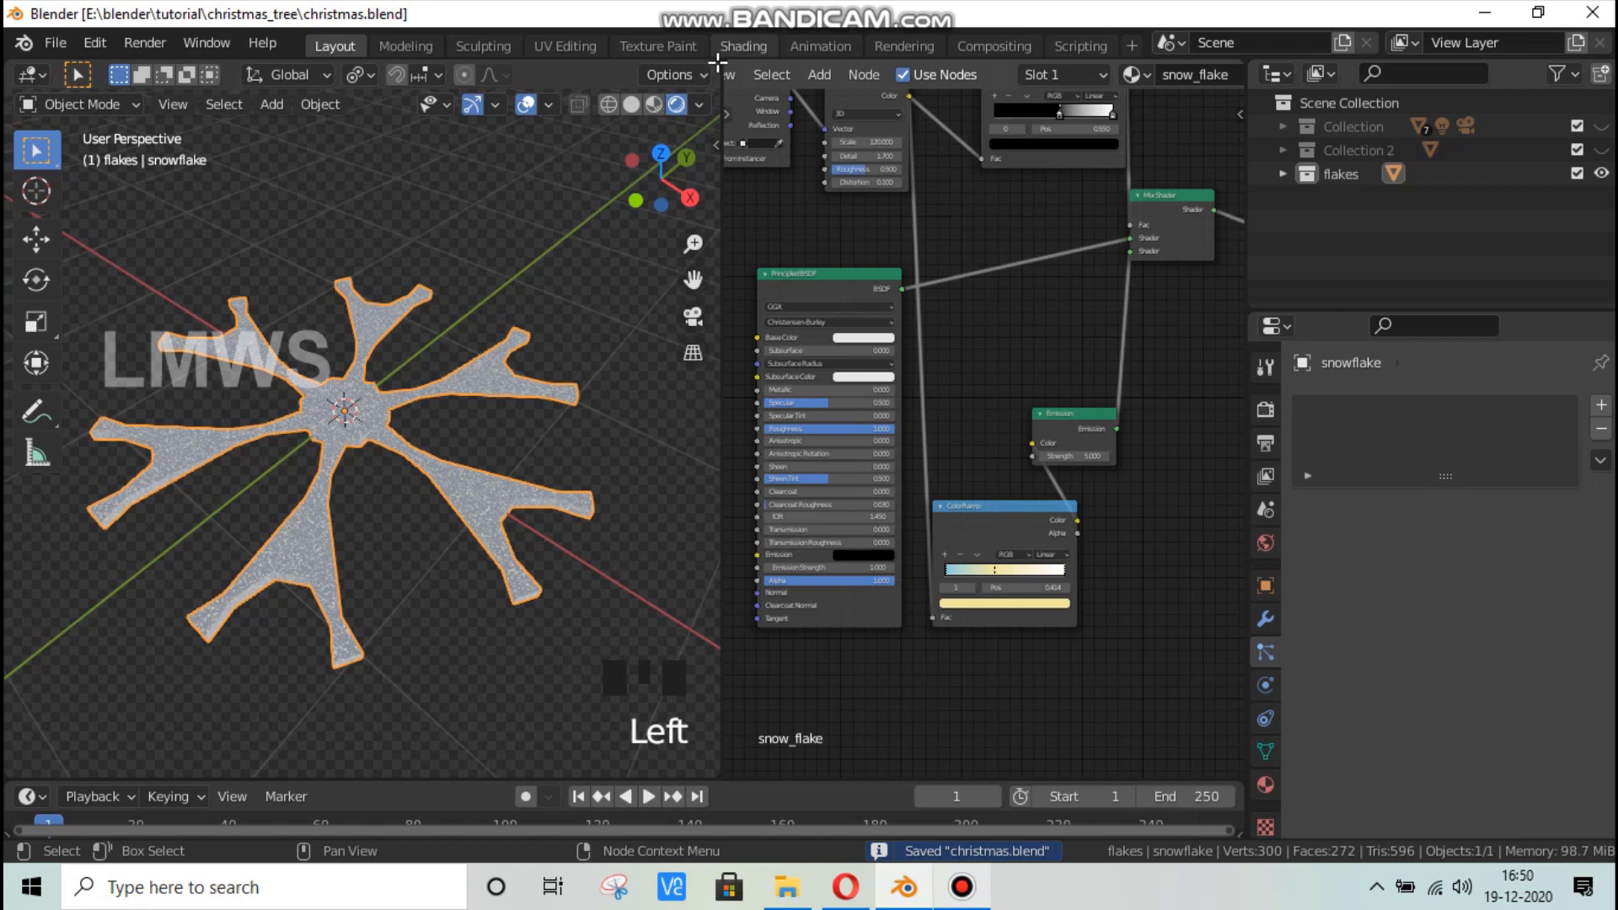
drag(717, 61, 823, 408)
scroll(823, 407, down, 3)
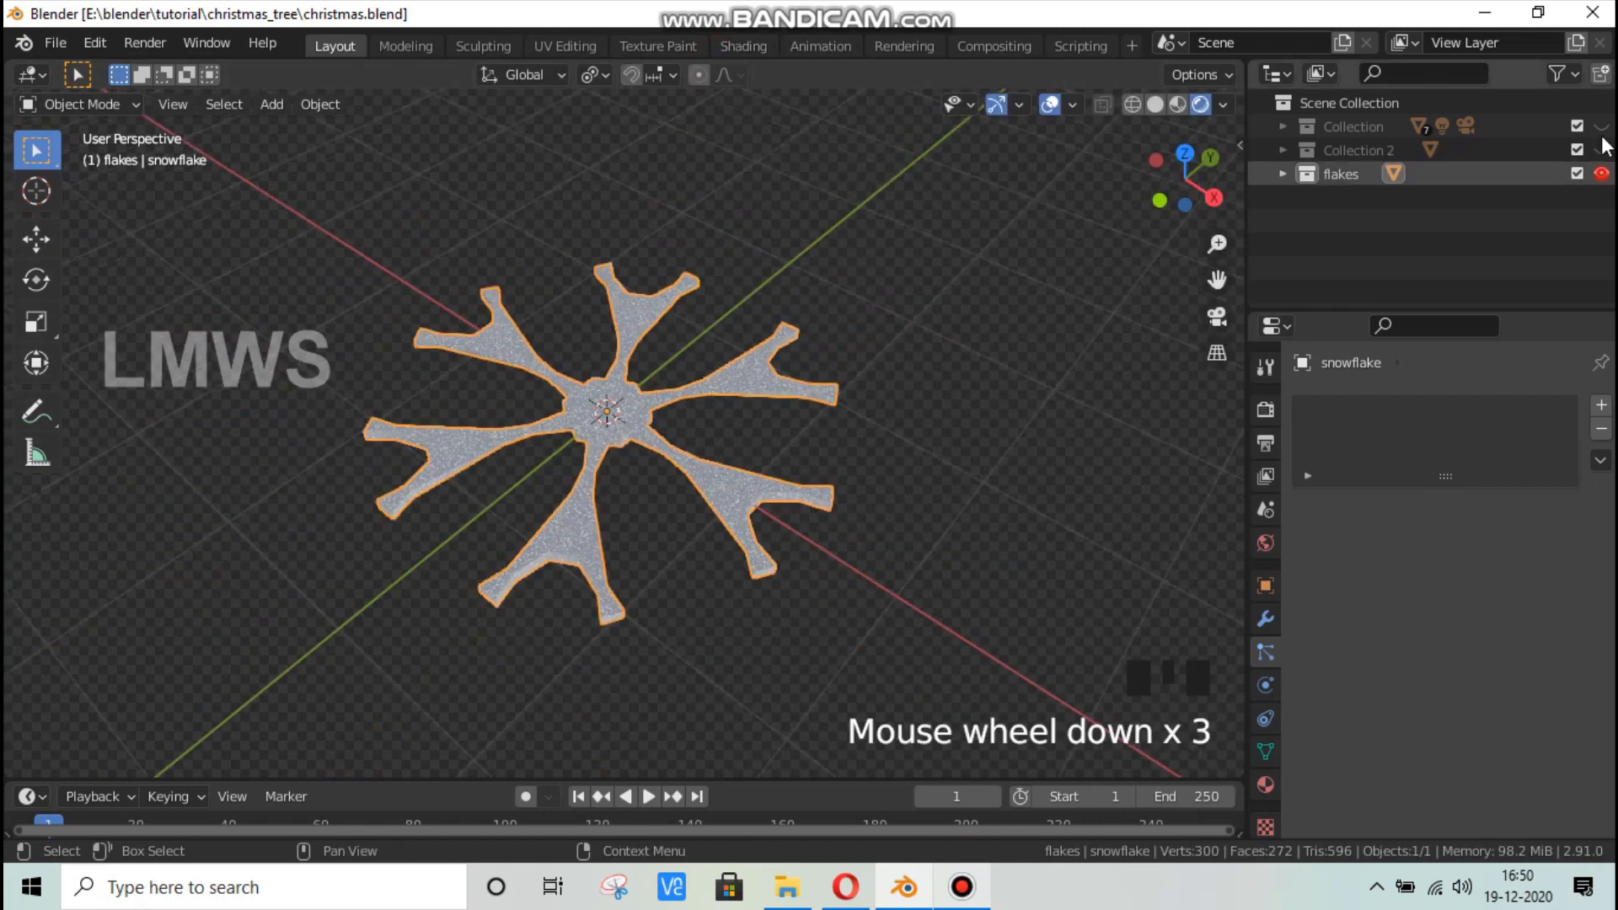
Hide the flakes collection and show the main Collection containing the snow globe.
click(1601, 174)
click(1601, 127)
click(1600, 150)
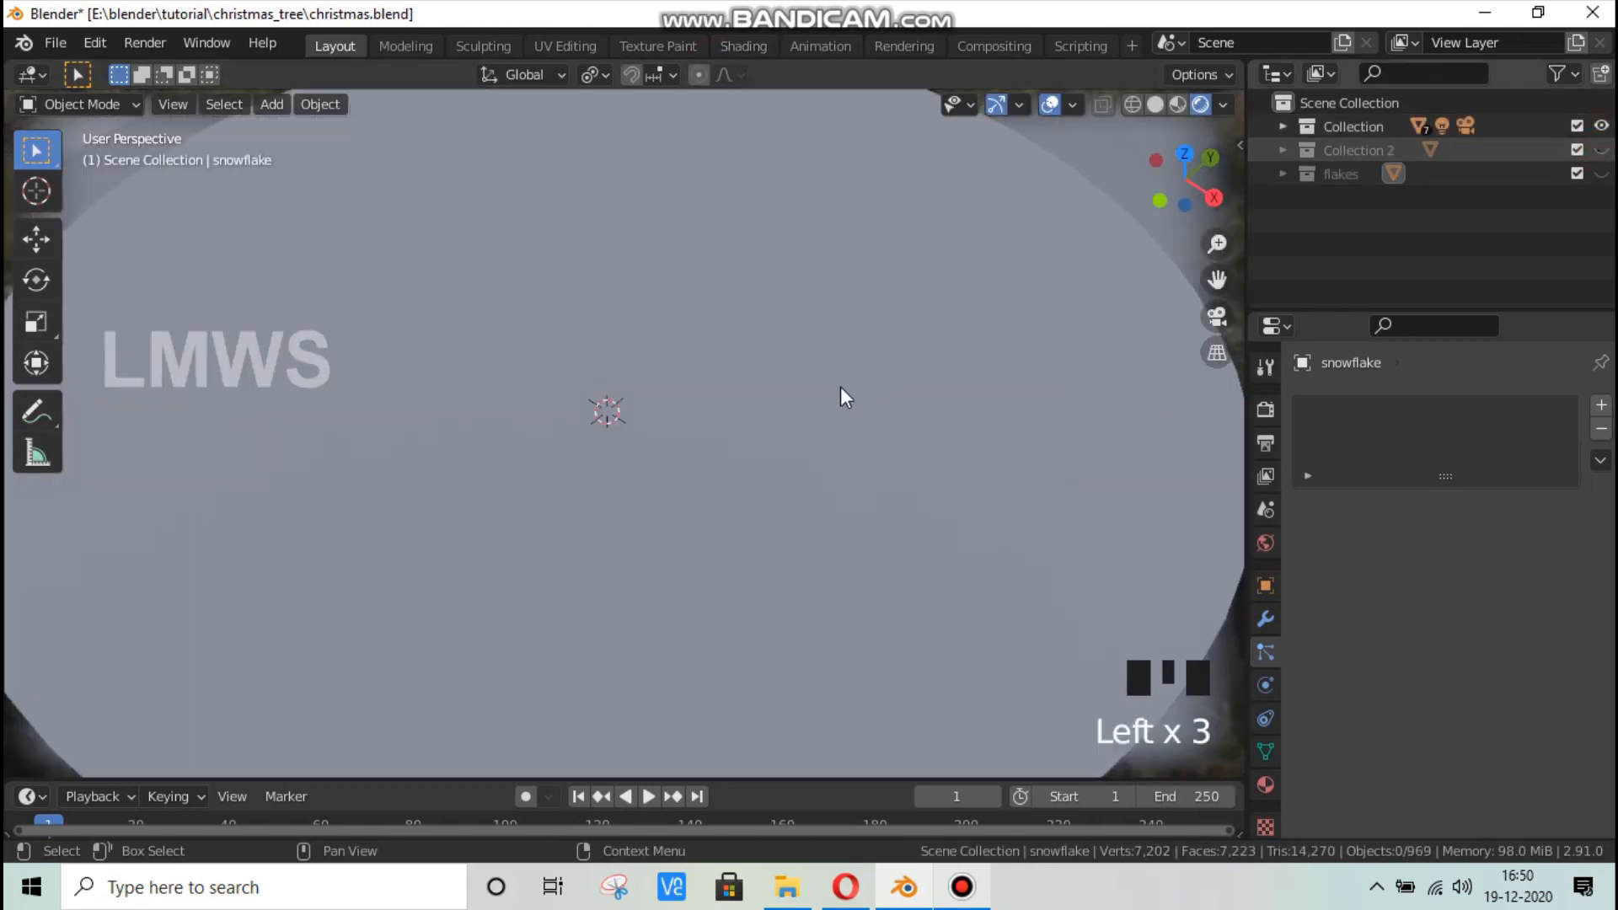
mouse_move(781, 351)
middle_down()
mouse_move(791, 305)
mouse_move(718, 367)
mouse_move(718, 472)
middle_up()
scroll(791, 306, down, 2)
scroll(790, 306, down, 6)
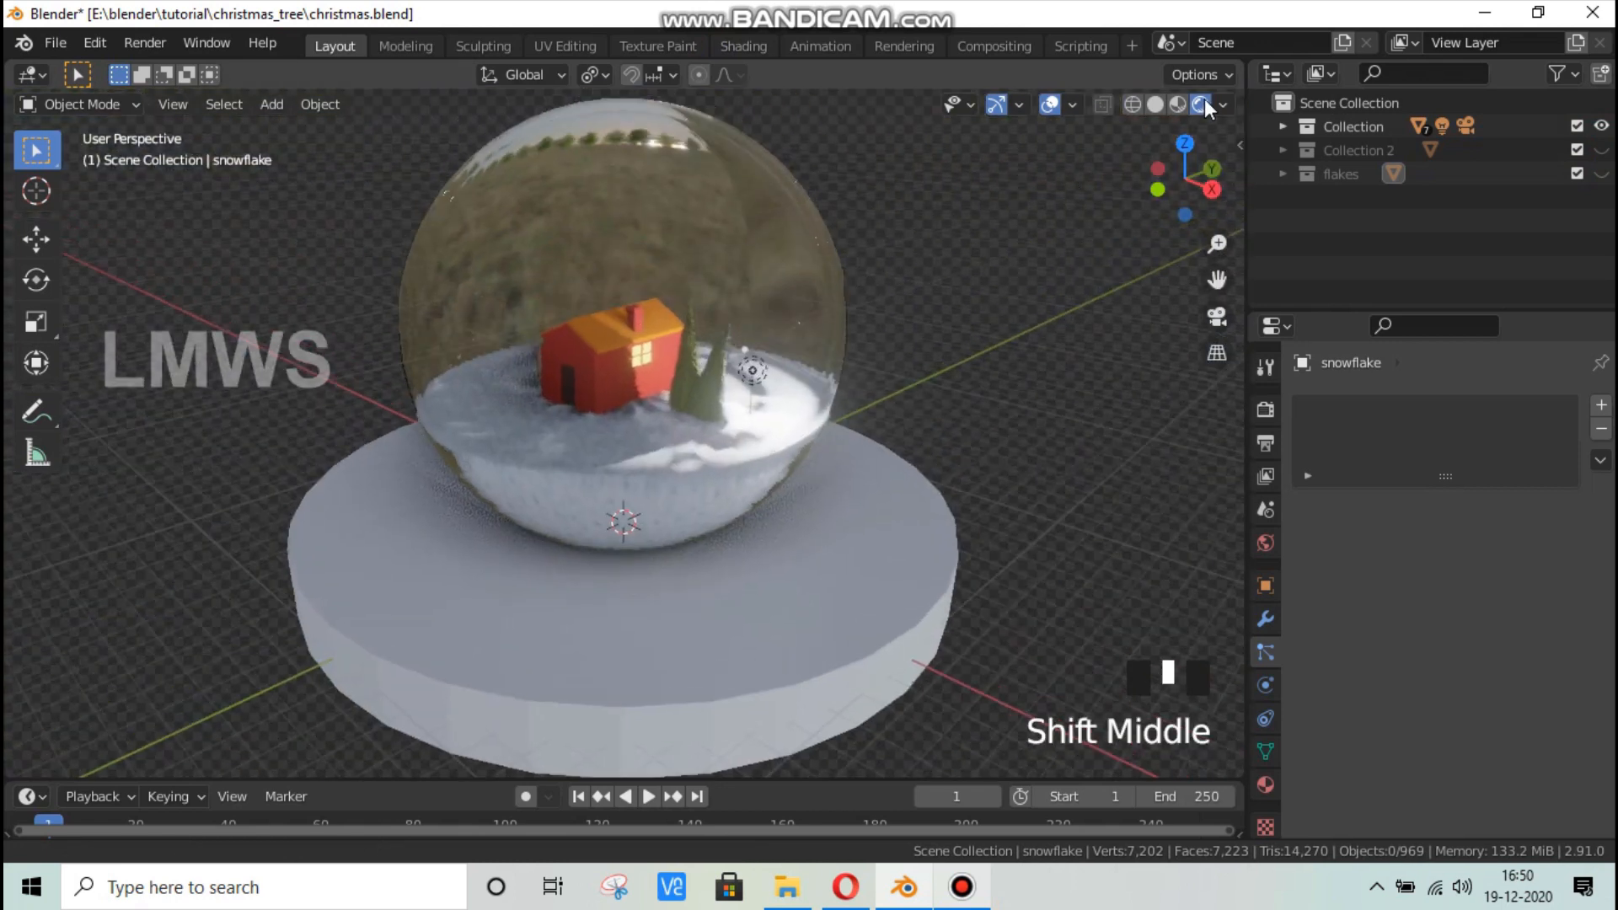
Switch the viewport to solid shading and select the snow_emission object in the main Collection.
click(1154, 104)
click(1282, 127)
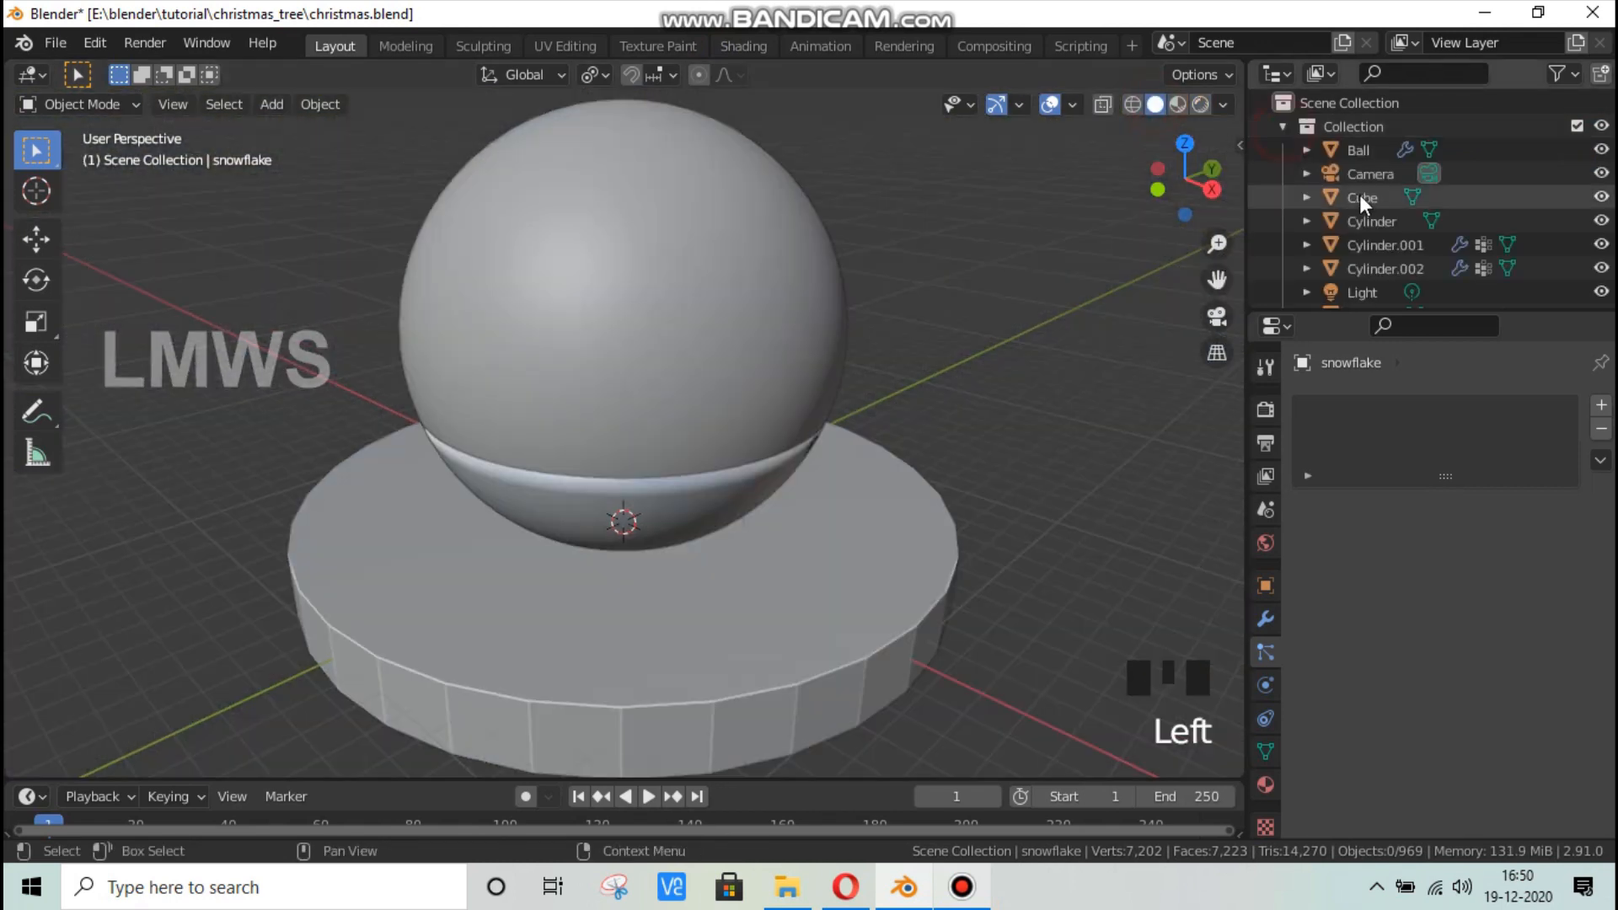
scroll(1379, 244, down, 3)
click(1392, 239)
scroll(731, 332, up, 4)
scroll(766, 311, down, 2)
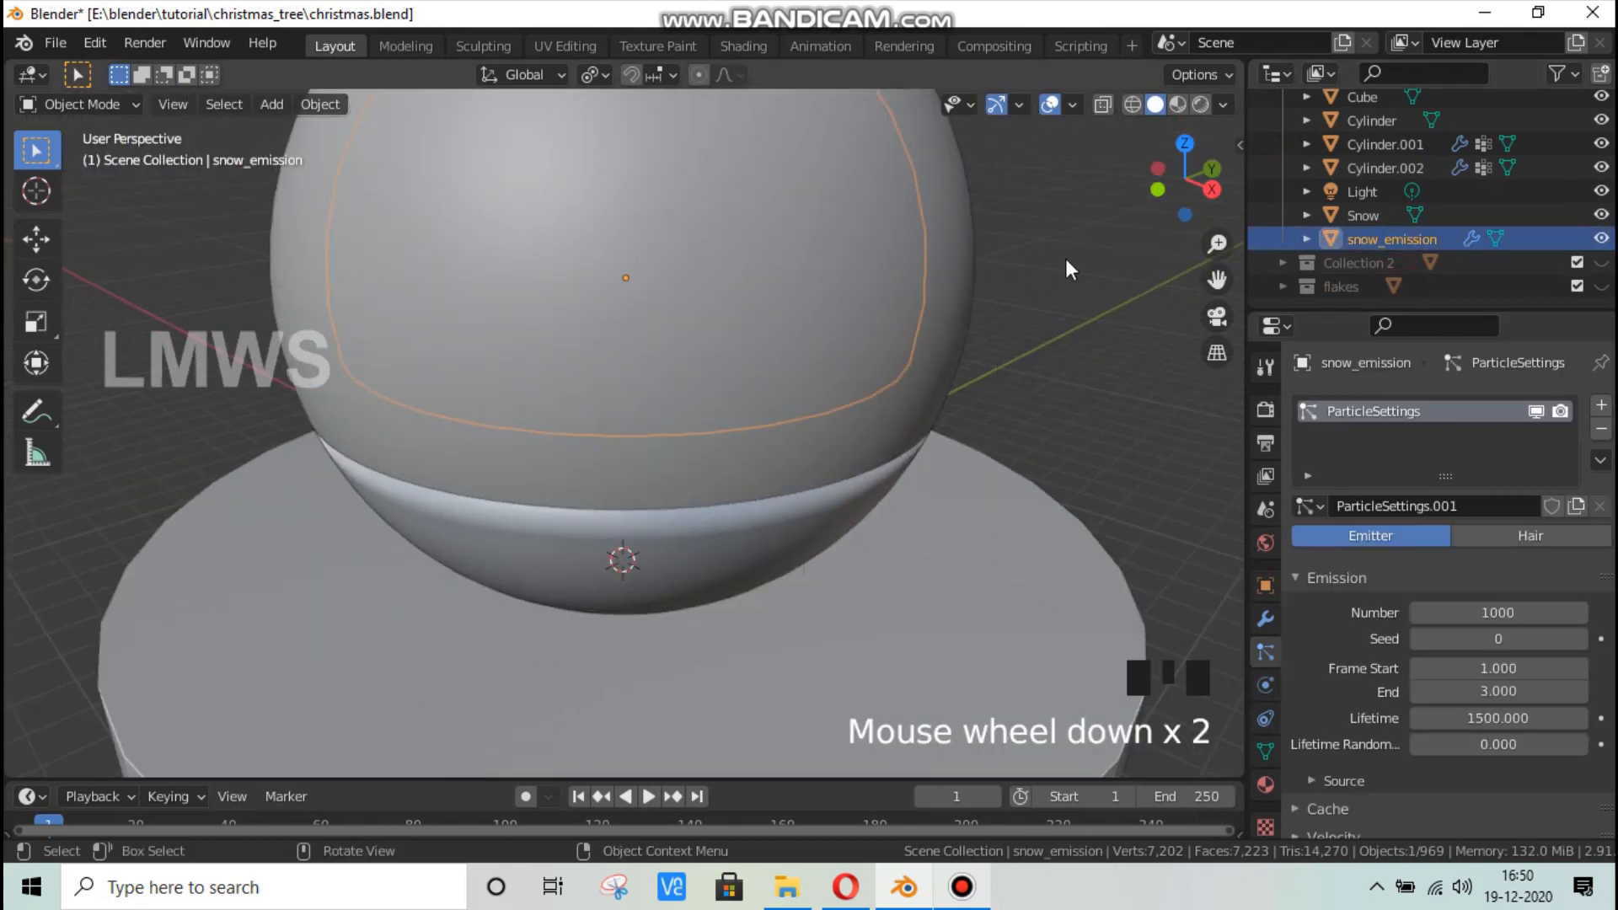
Hide the outer Ball object and select the snow_emission dome inside it.
click(983, 239)
key(h)
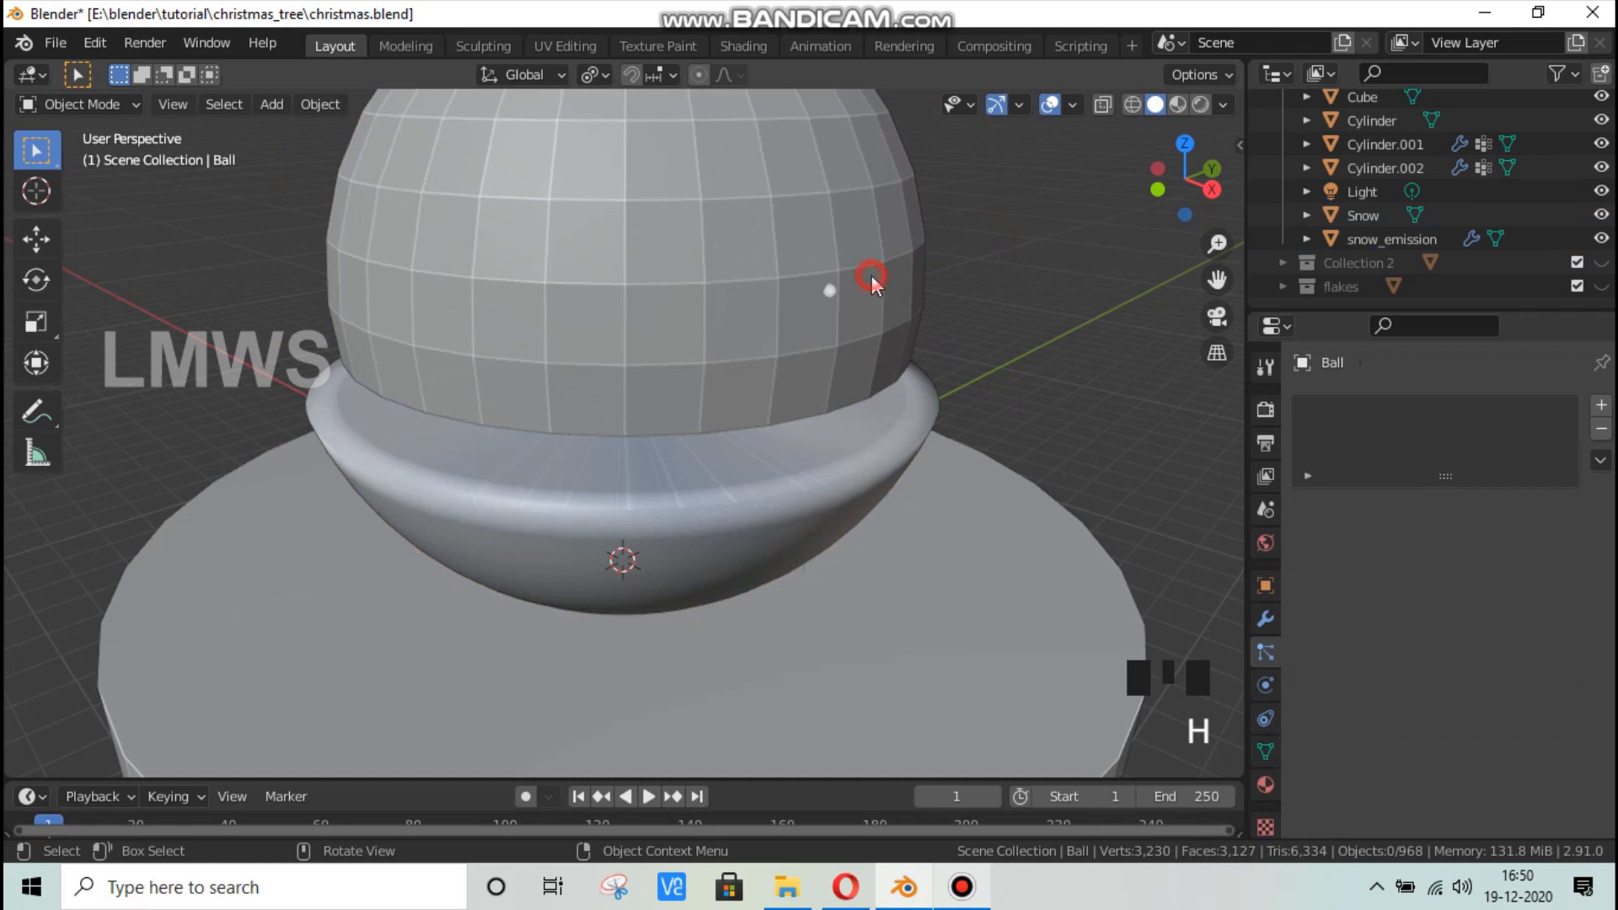
click(872, 282)
Set the snow_emission particles to render as Object, with snowflake as the instance object.
scroll(872, 282, down, 2)
scroll(1382, 617, down, 10)
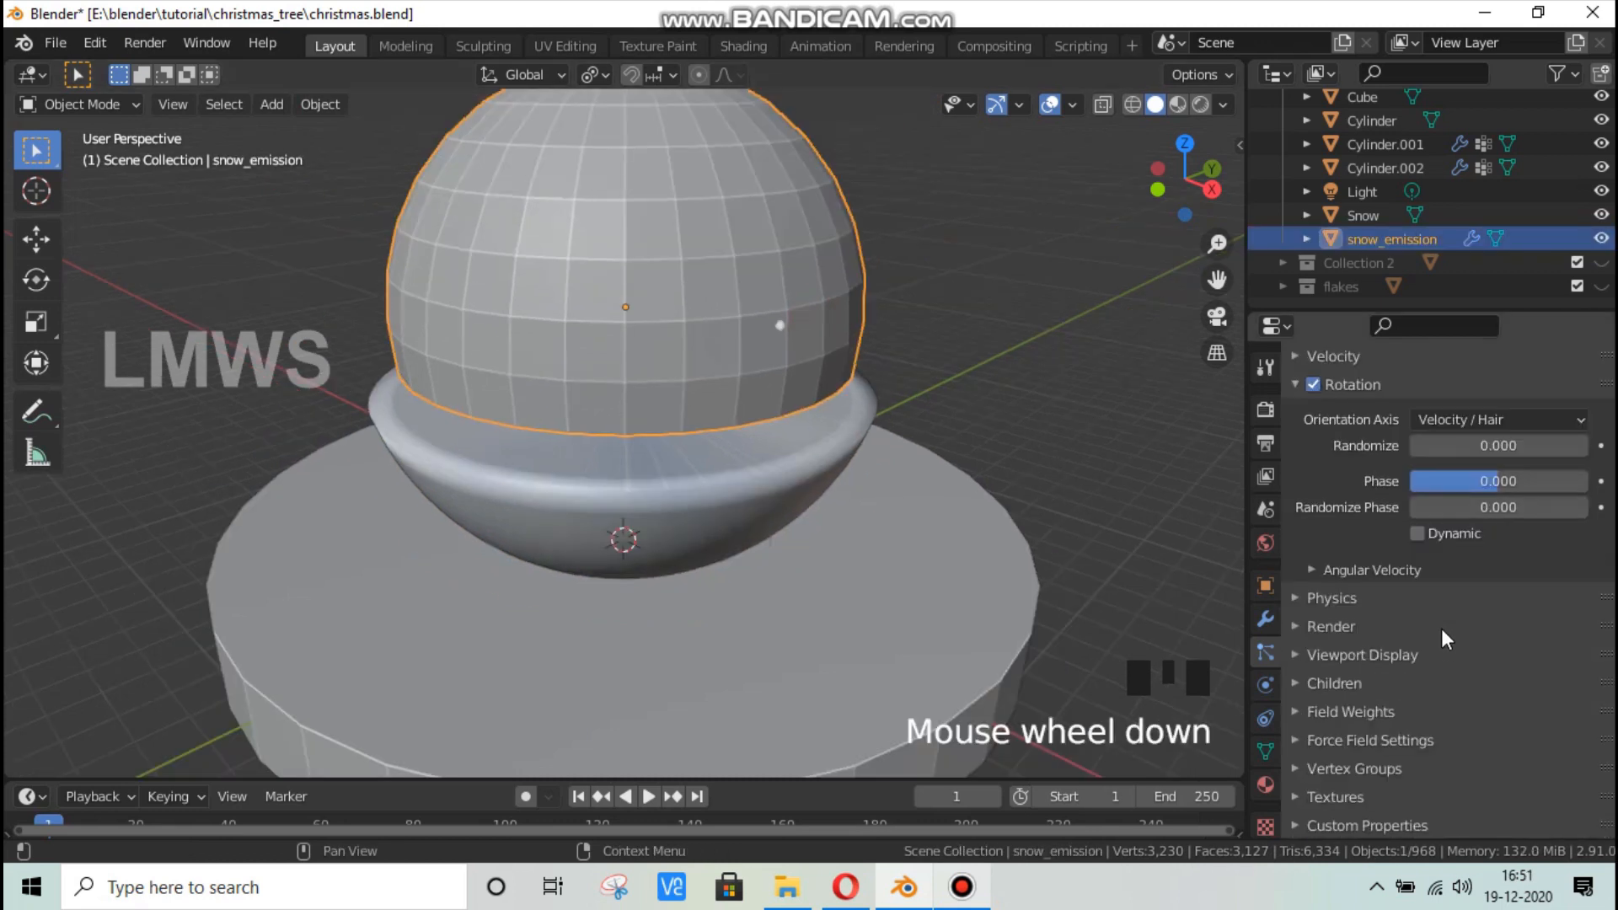
click(1348, 713)
click(1348, 713)
click(1336, 626)
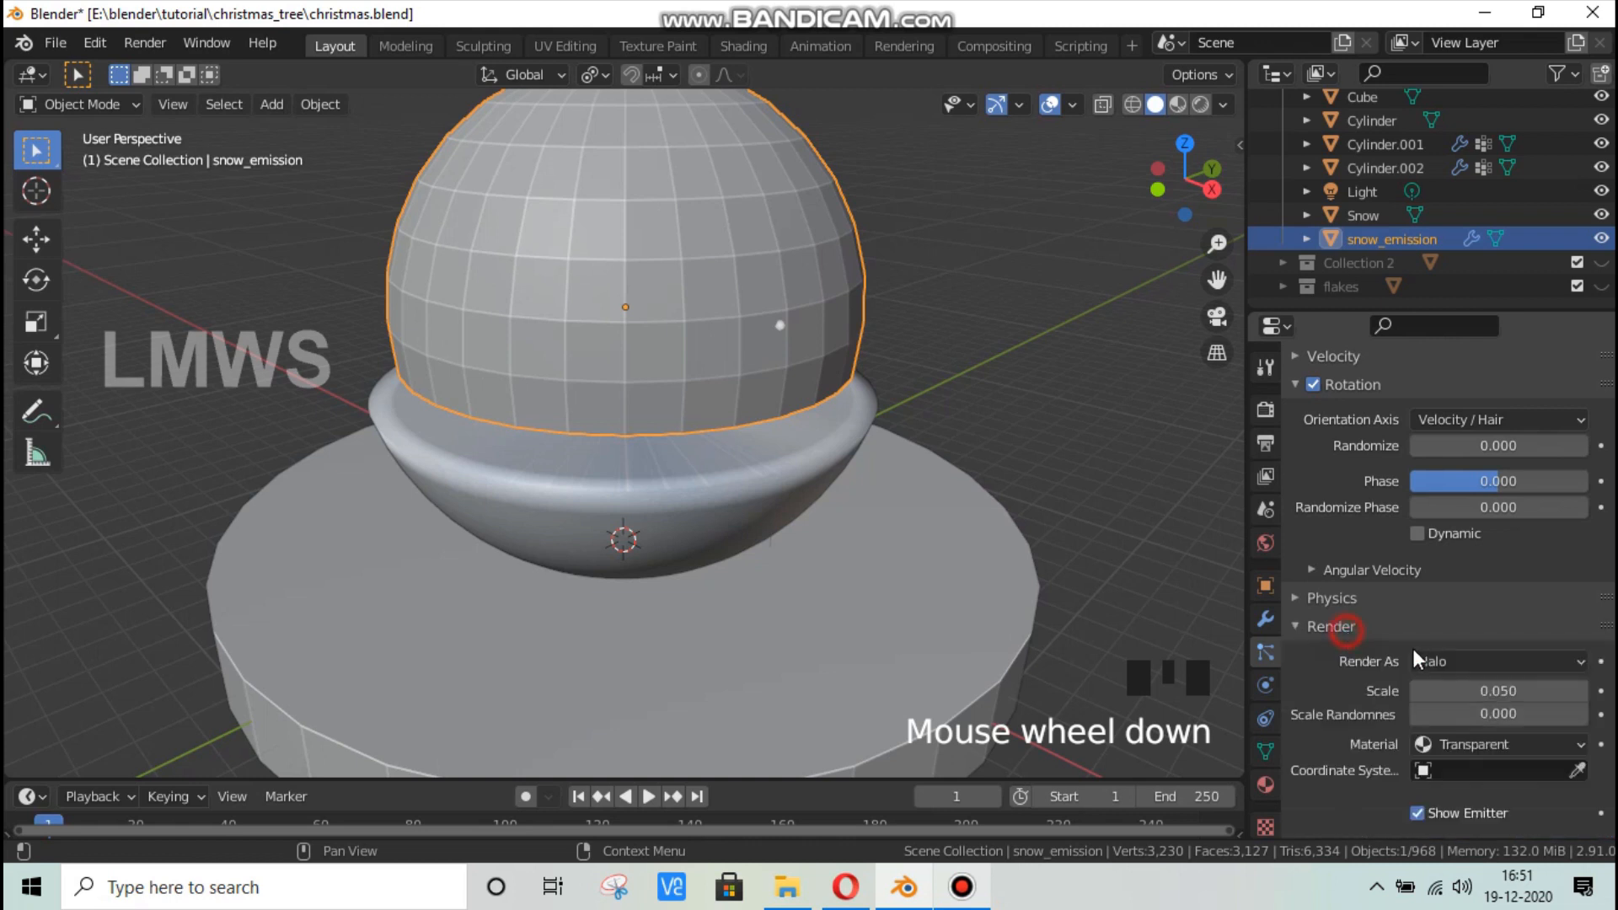
click(1482, 656)
click(1453, 536)
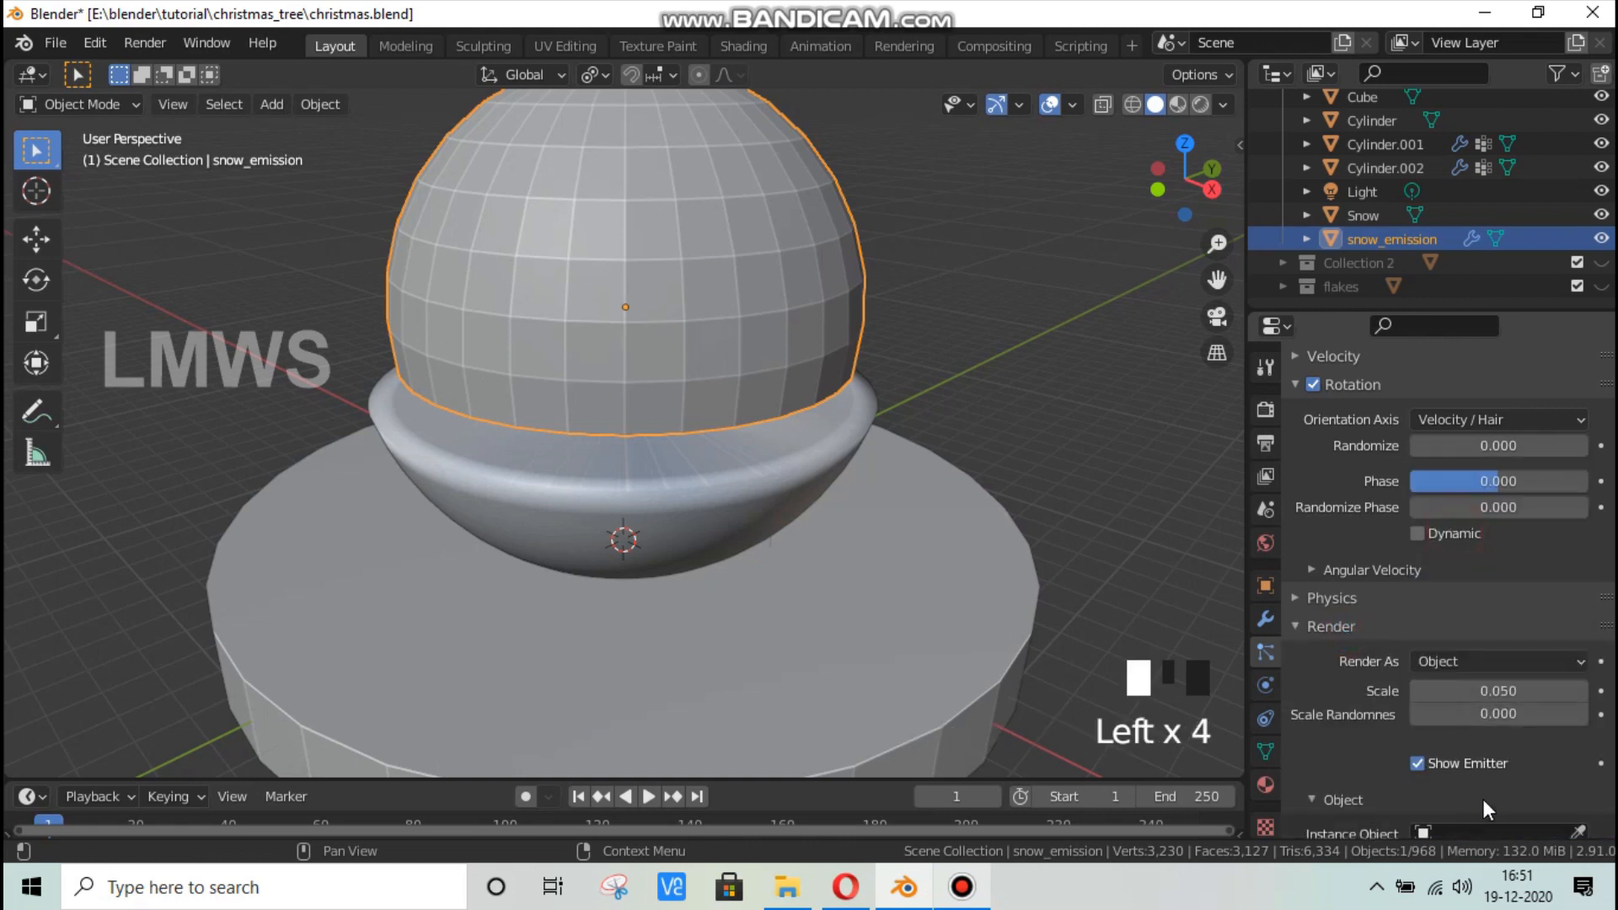
scroll(1484, 805, down, 3)
click(1465, 737)
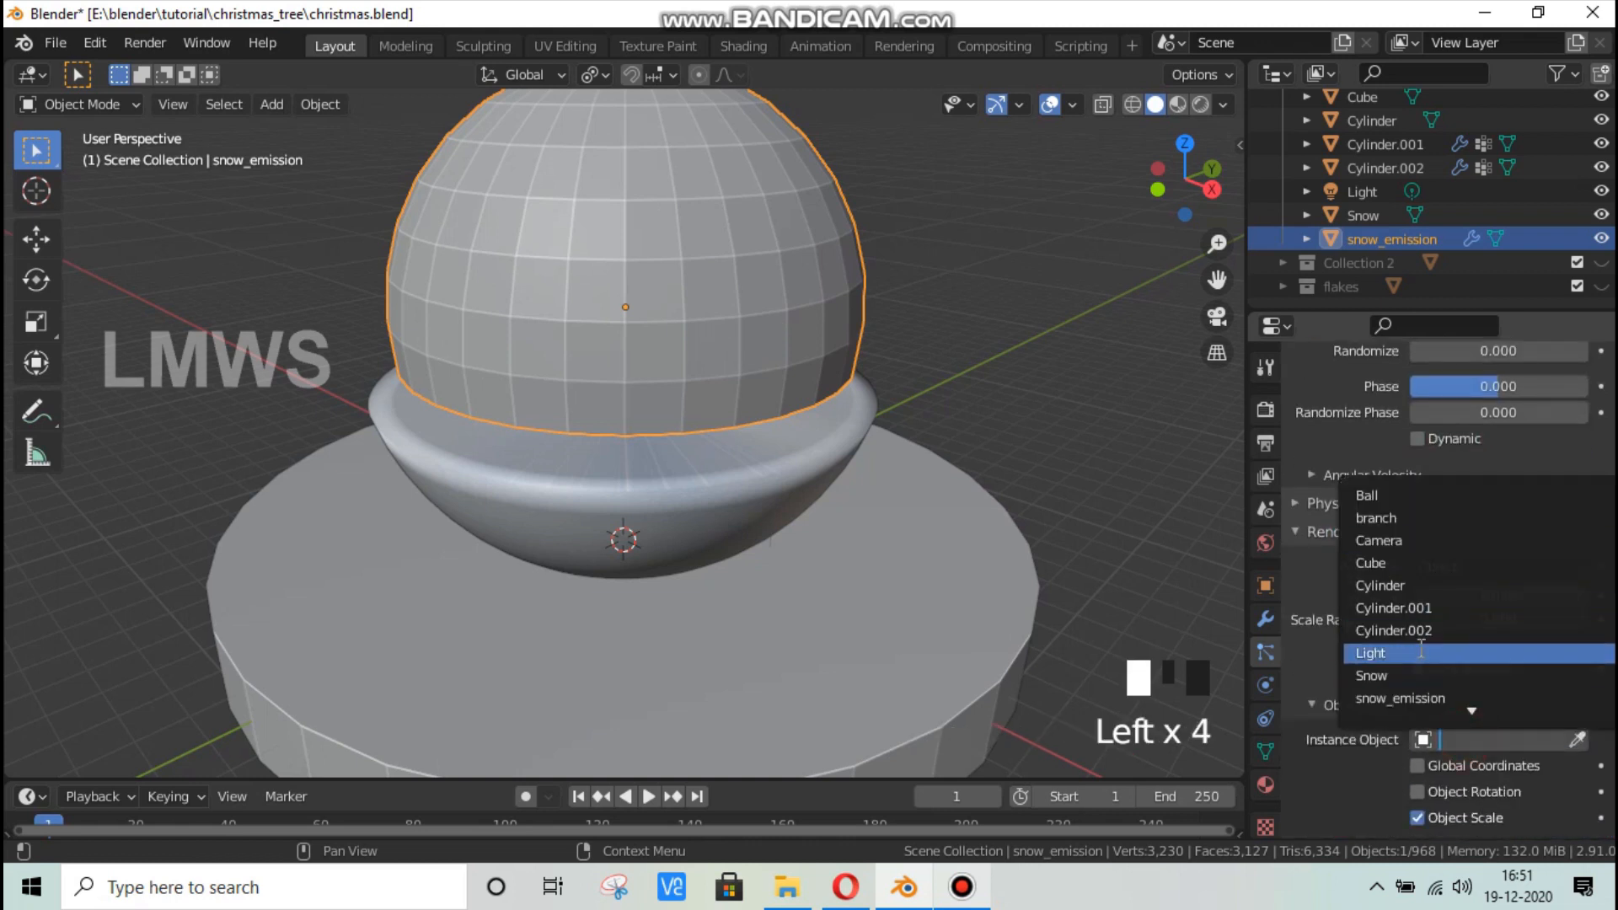
scroll(1414, 684, down, 1)
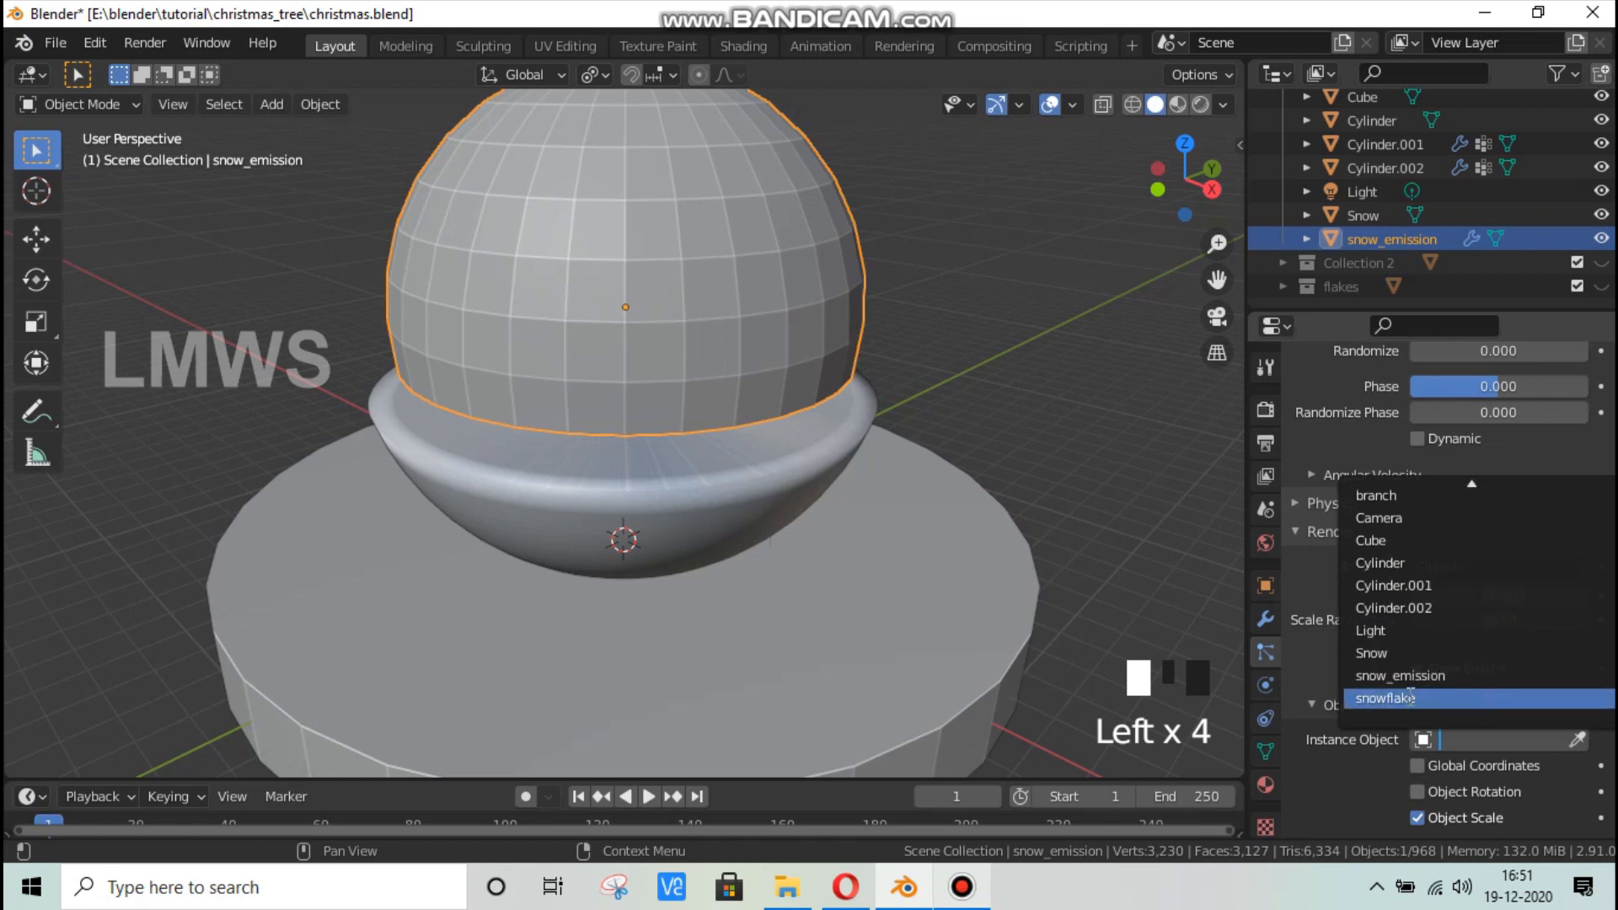
click(1410, 696)
Turn off Show Emitter for the snow_emission particles and switch the viewport to rendered shading.
middle_drag(895, 490, 872, 583)
scroll(867, 462, up, 2)
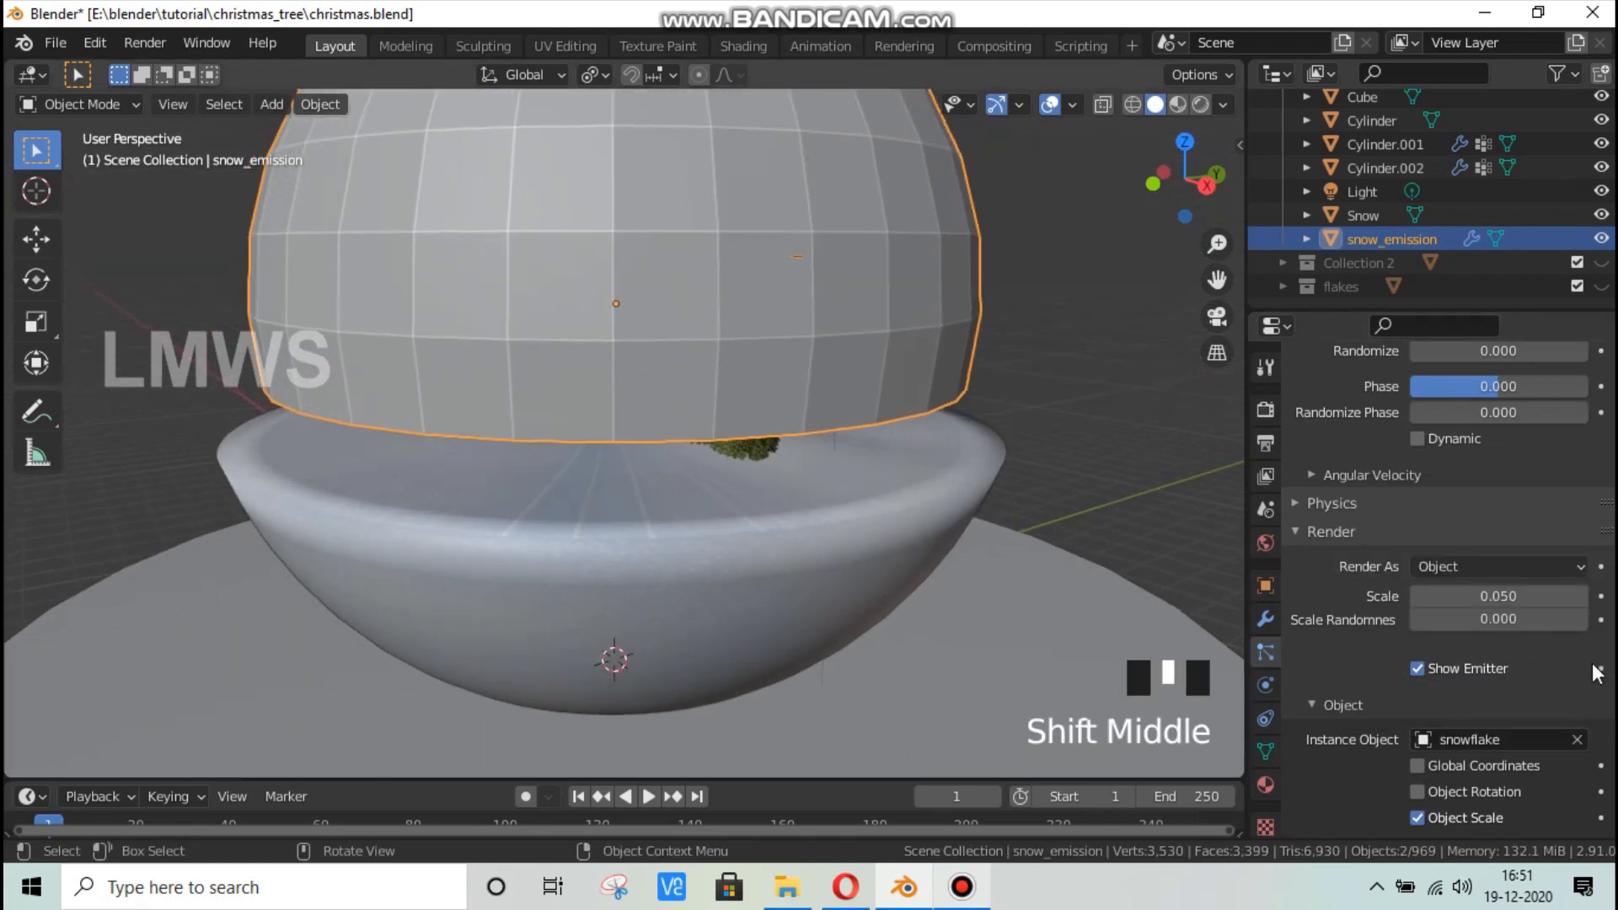
click(1418, 668)
scroll(908, 544, down, 2)
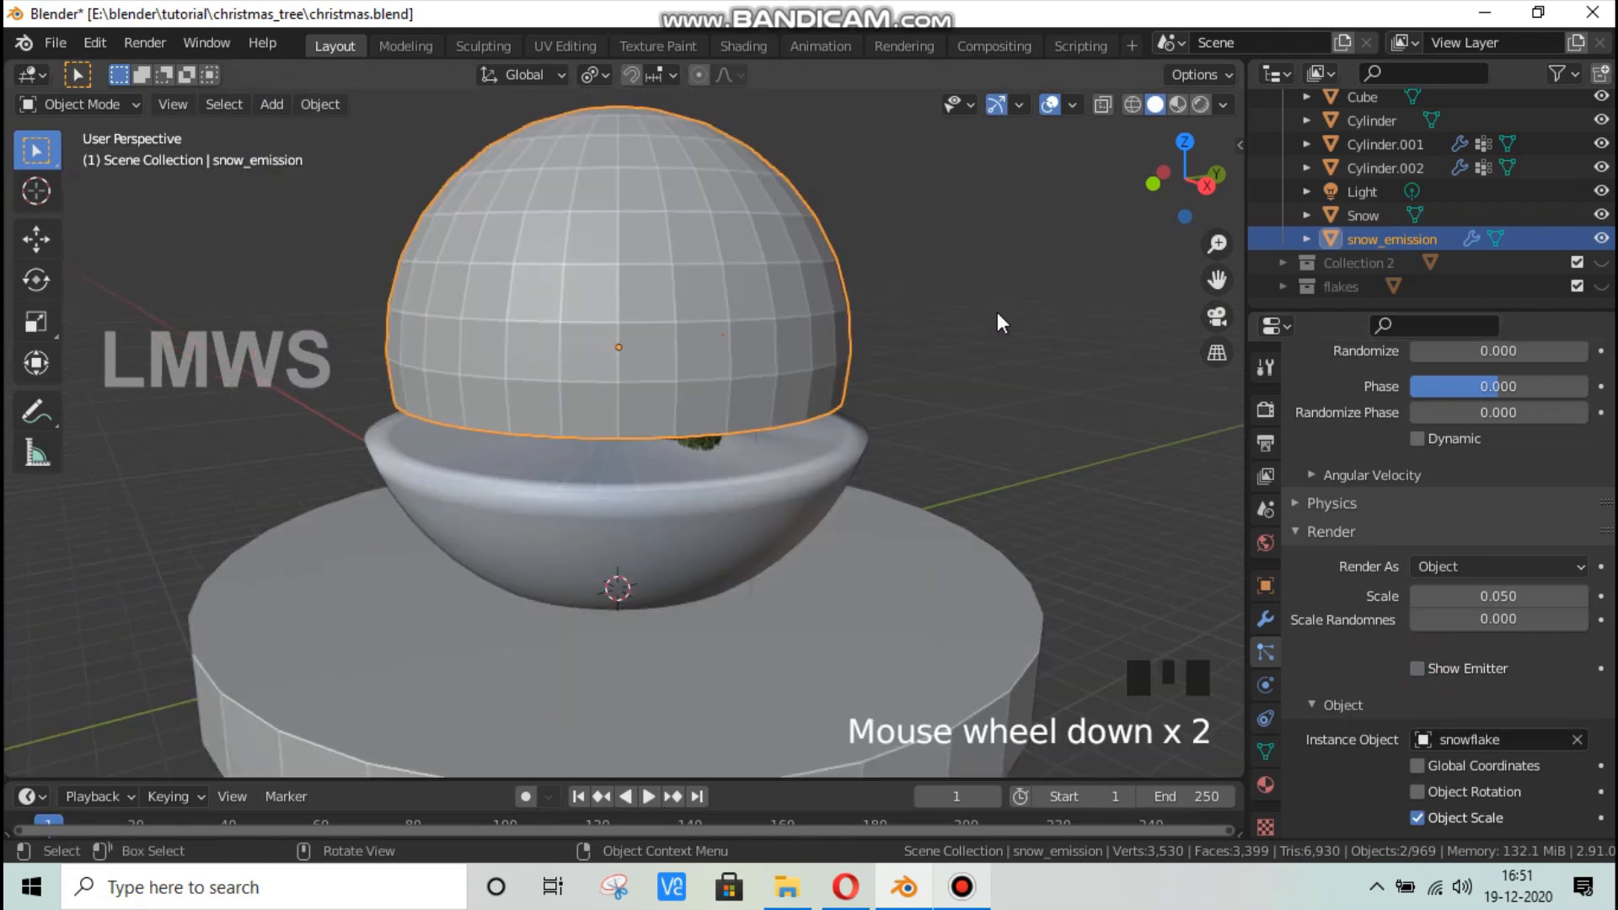
click(1200, 103)
scroll(851, 411, up, 2)
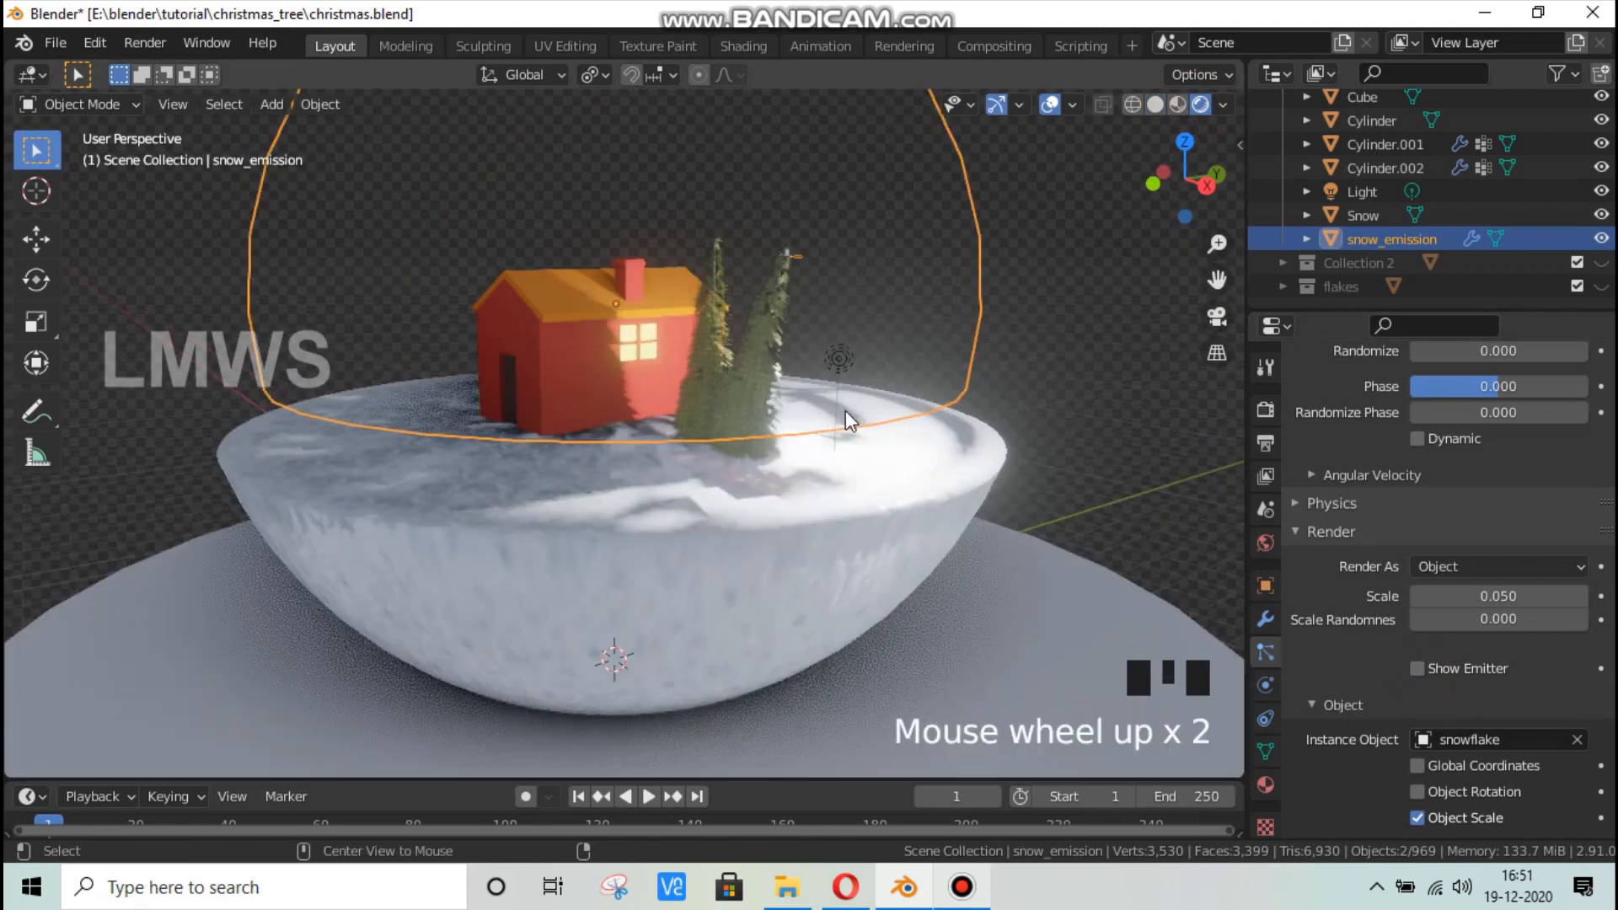
Deselect everything and play the animation to frame 15, examining the snowflake particles around the house.
key(alt+a)
key(space)
scroll(846, 415, down, 2)
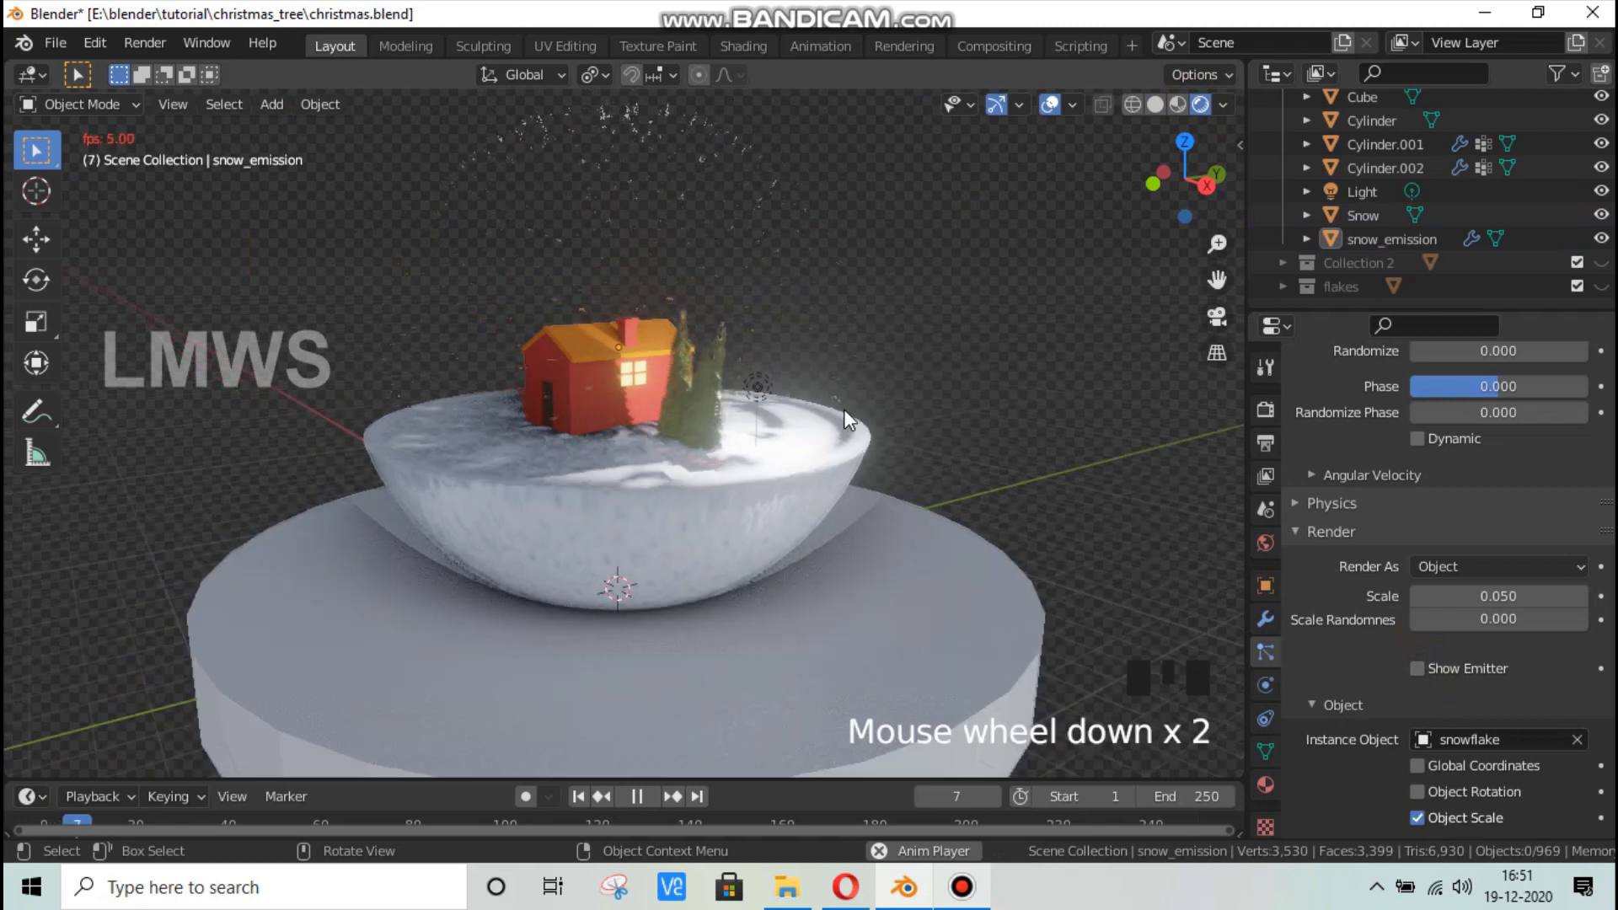
key(space)
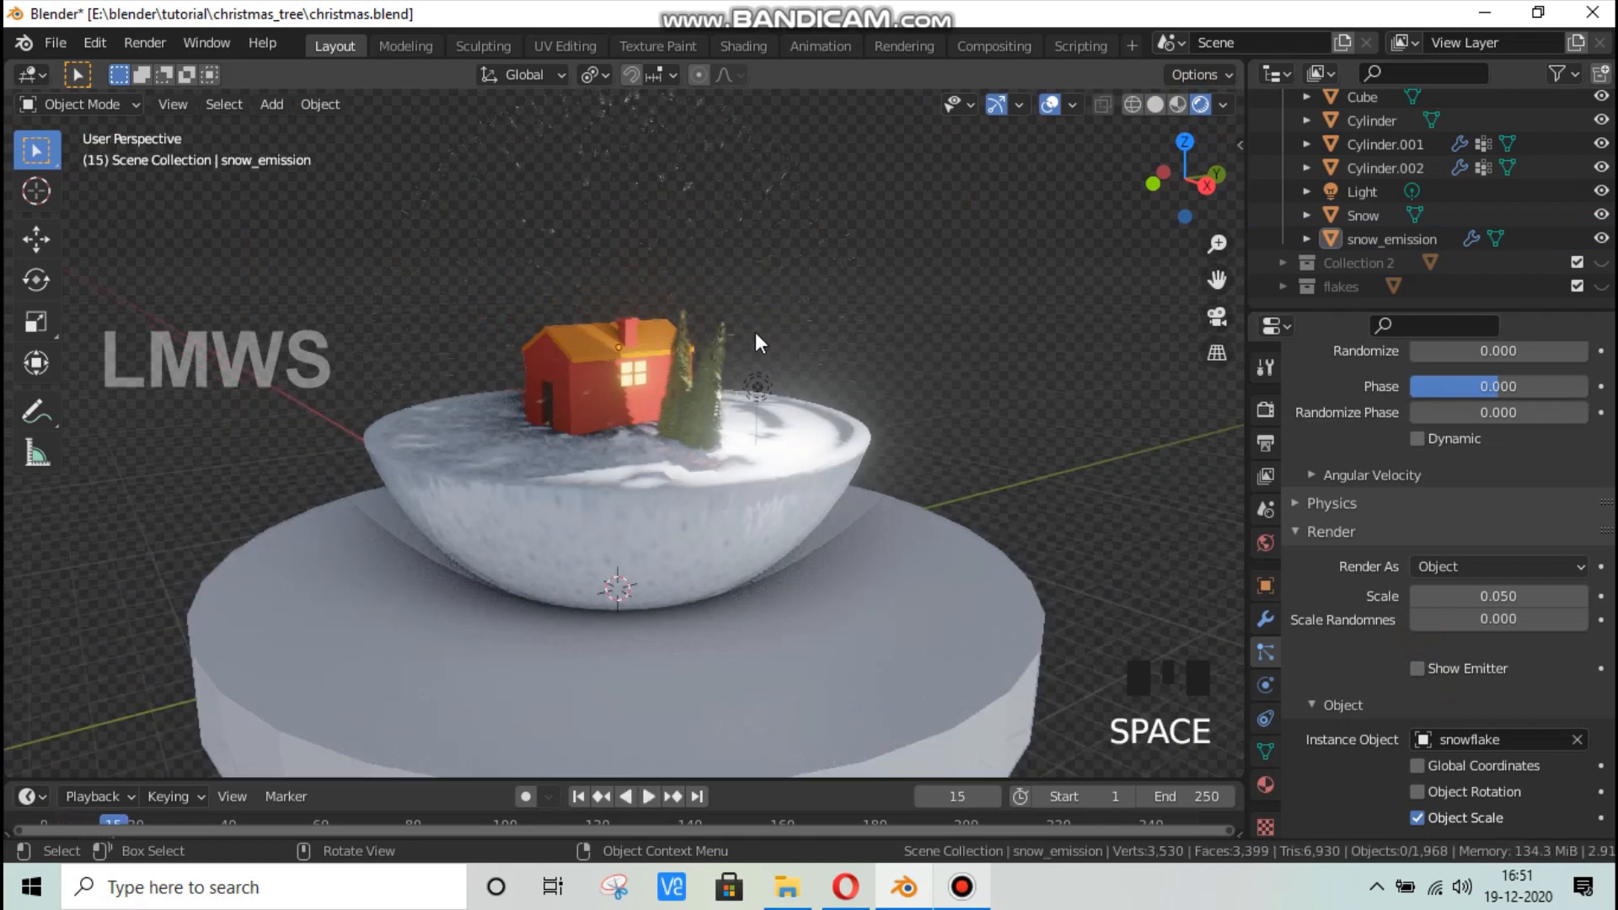
scroll(805, 324, up, 3)
scroll(848, 401, down, 1)
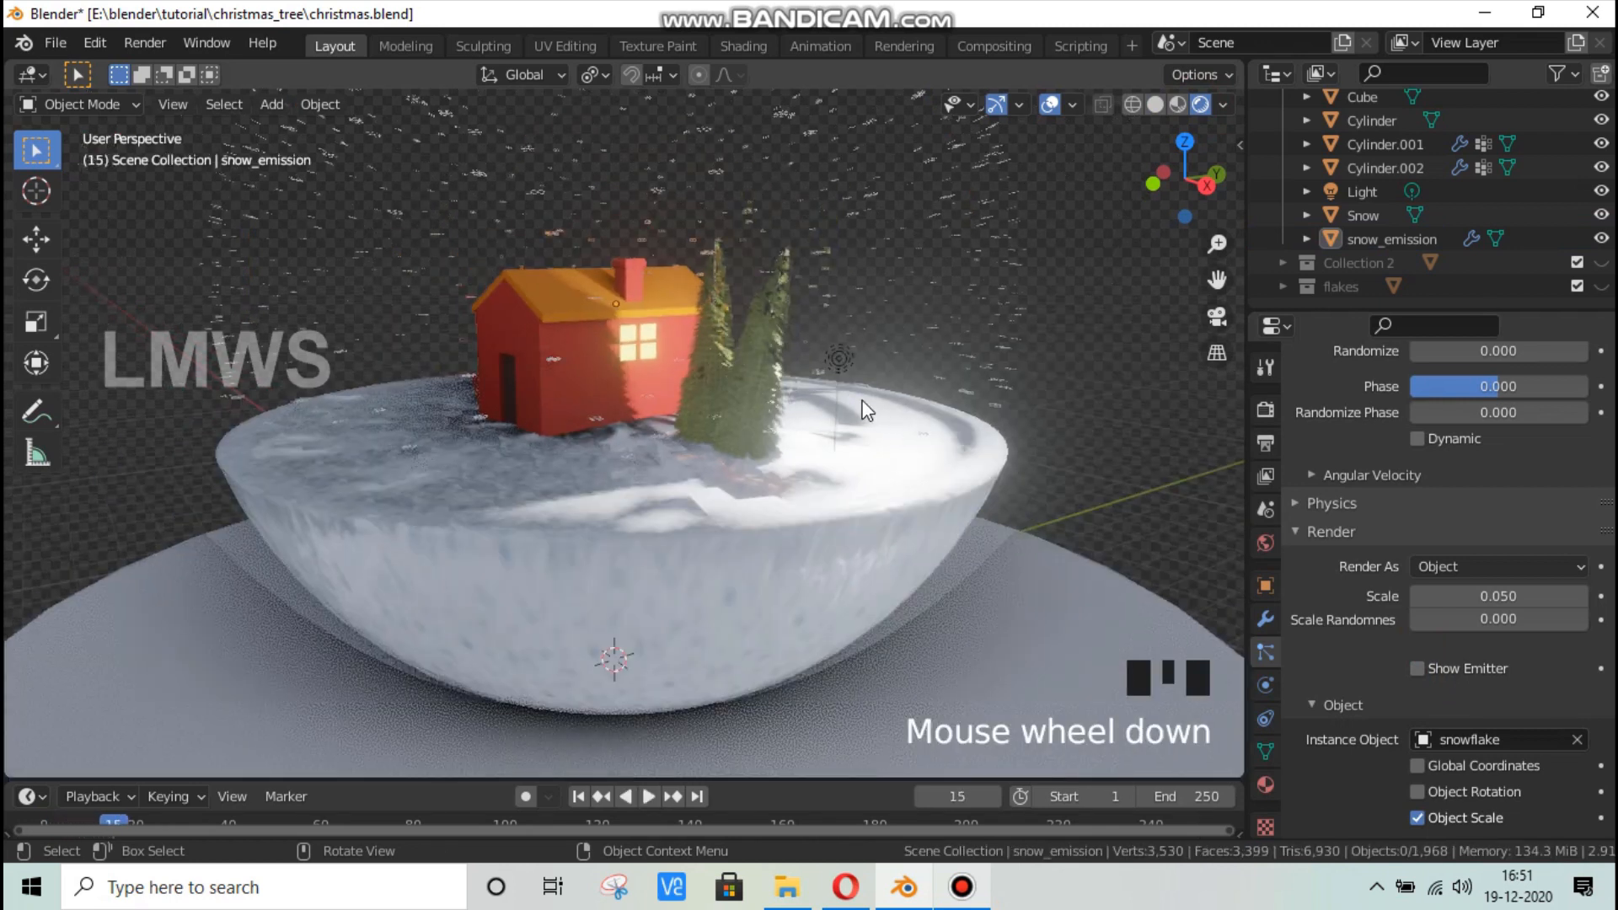
Set the particles' render scale to 0.25.
click(1498, 597)
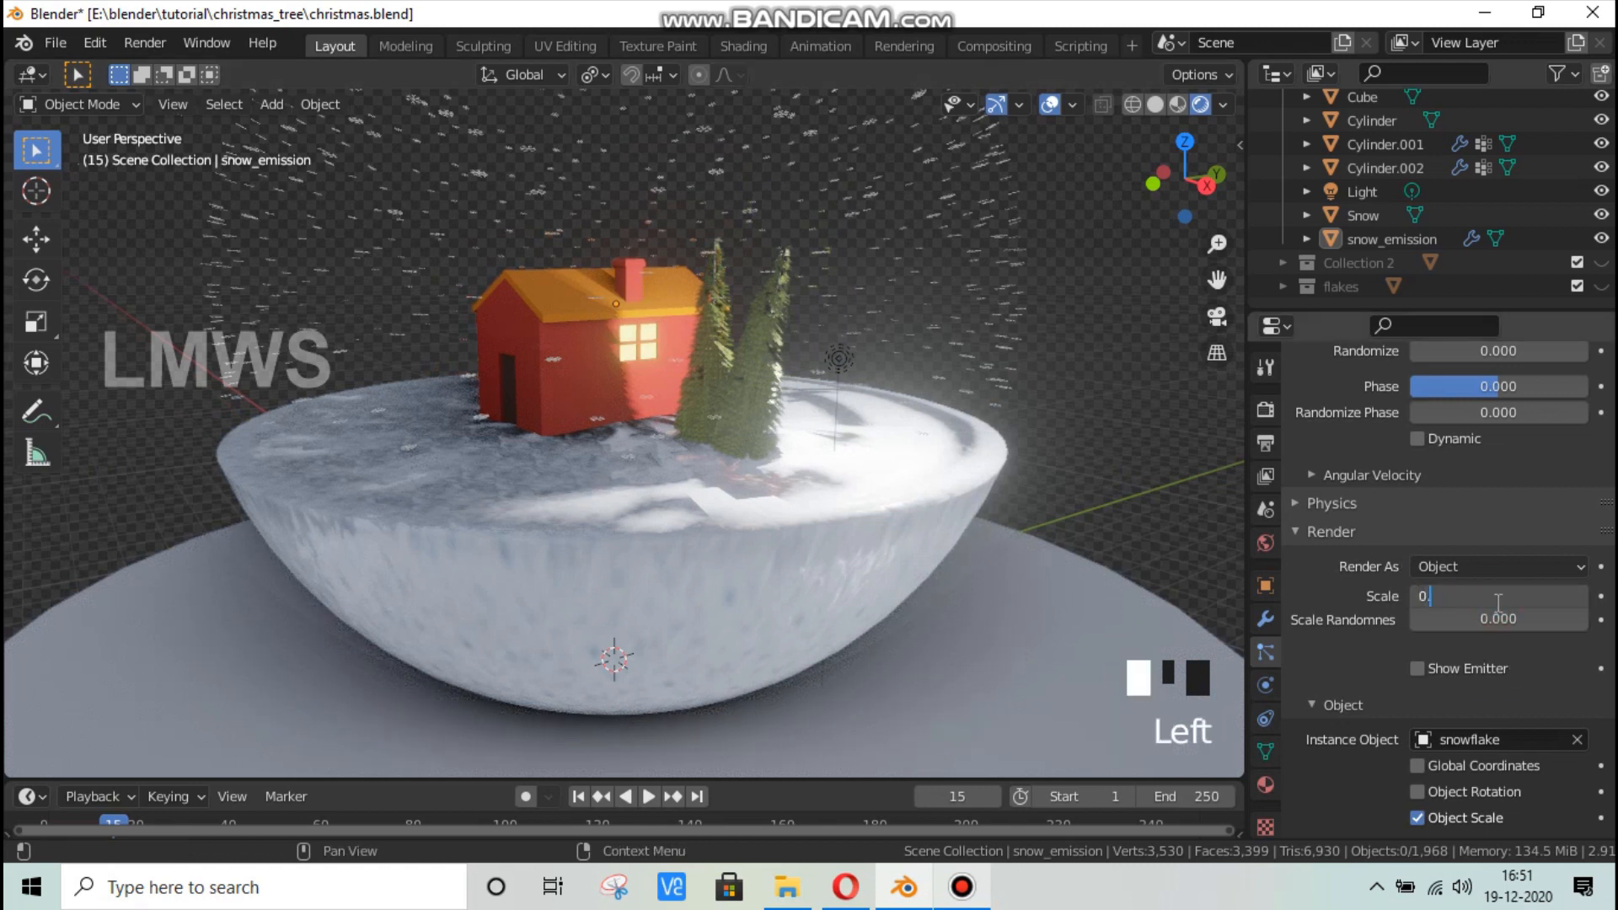
text(250)
key(Return)
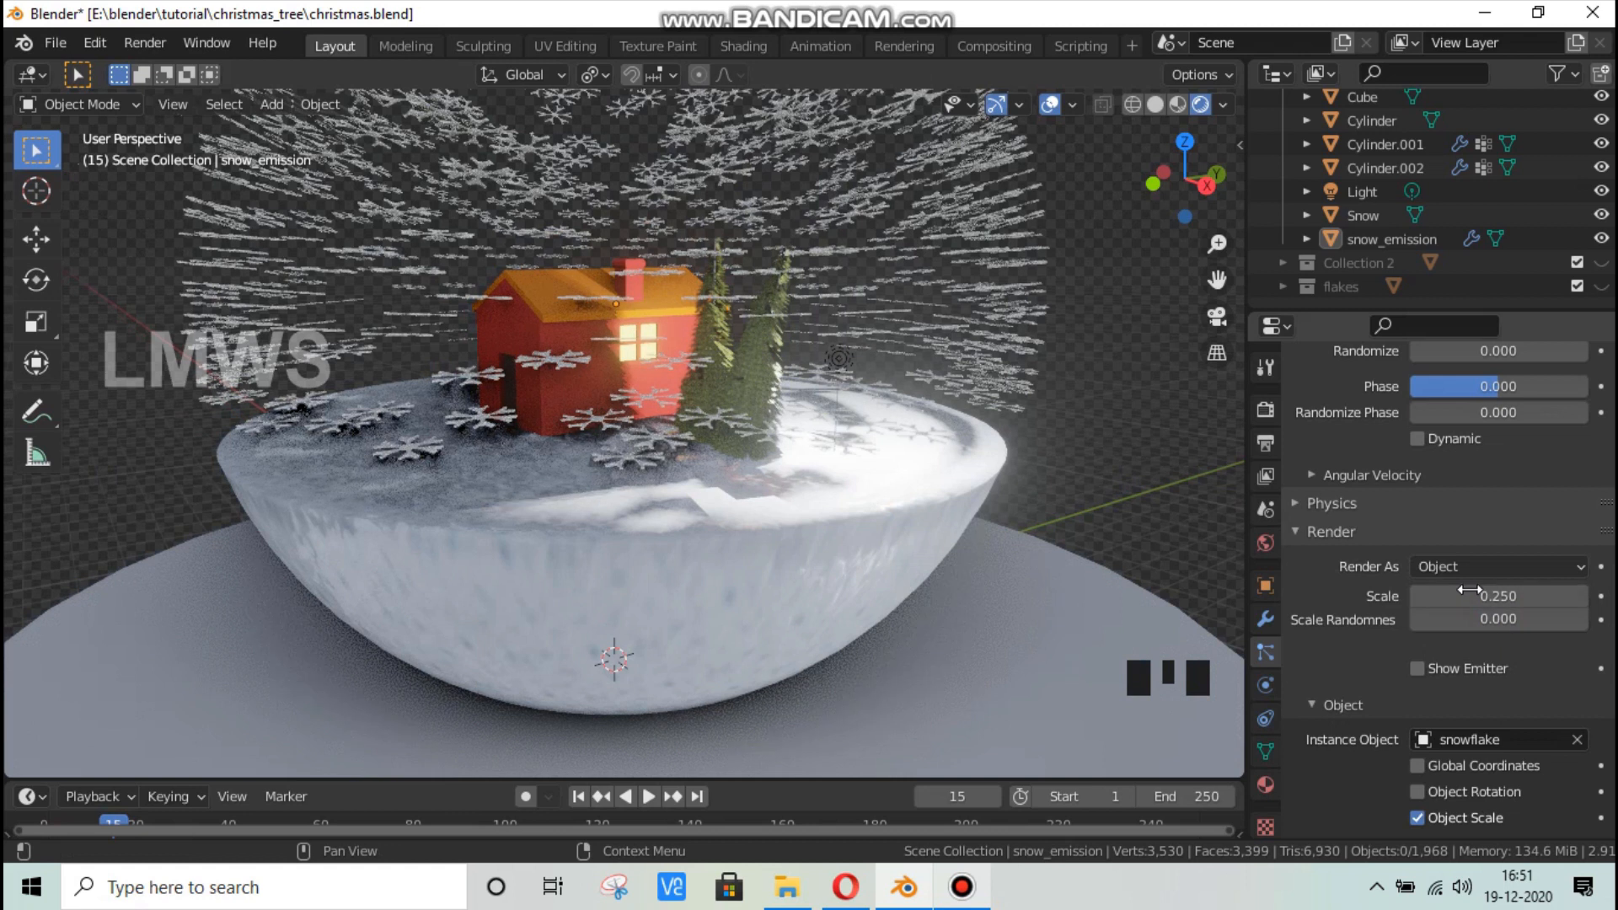
click(1417, 792)
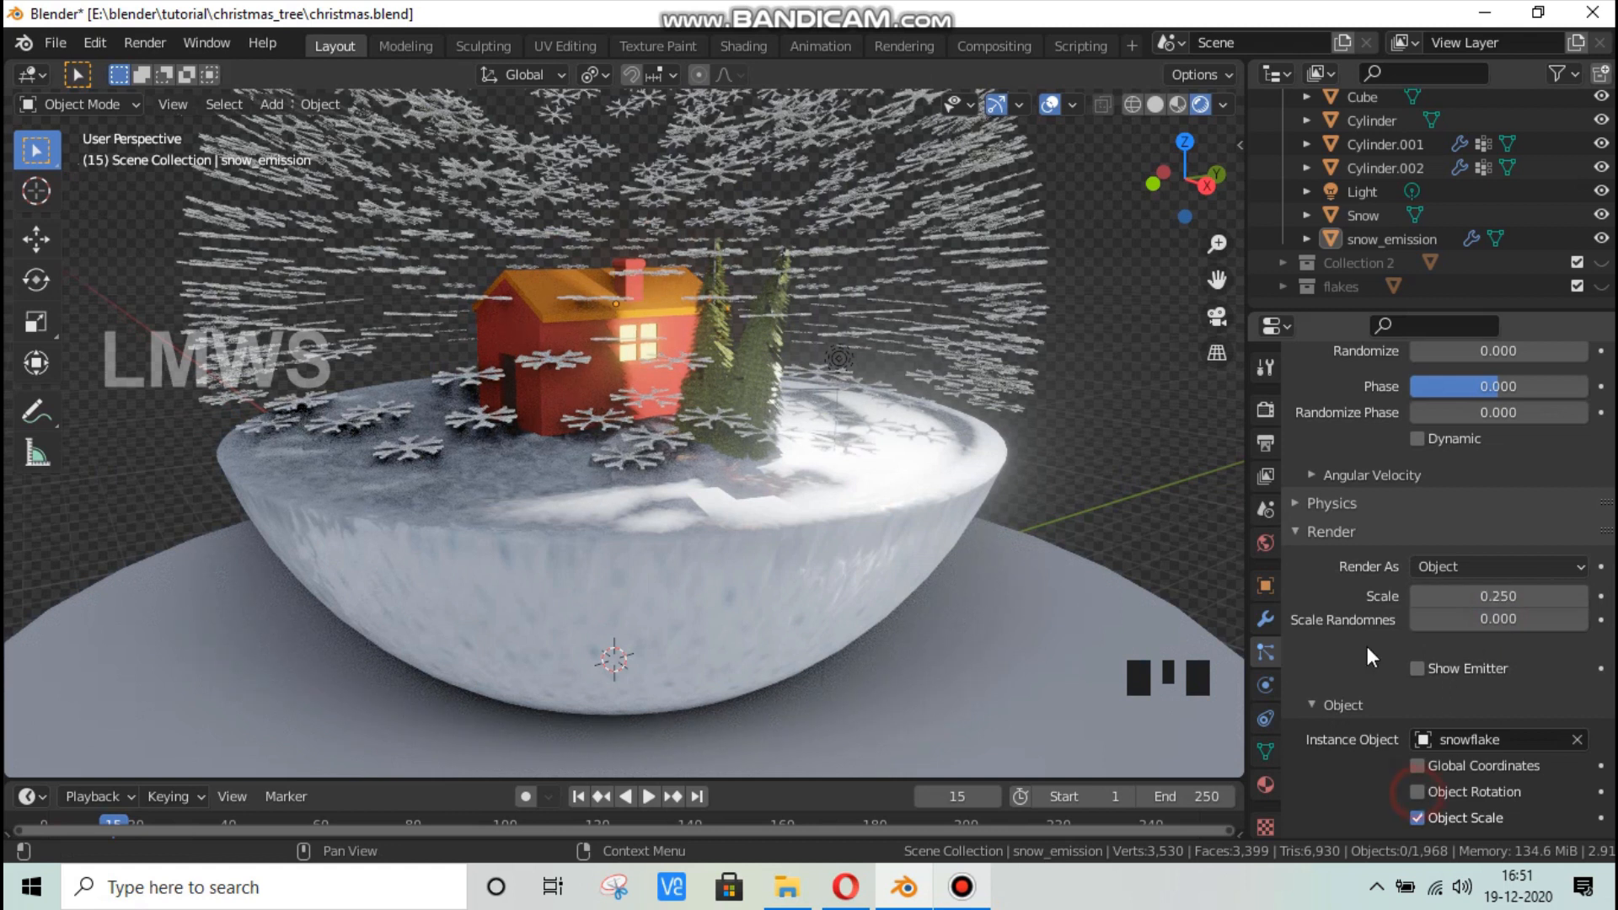
Enable Dynamic particle rotation, with Randomize at 0.151 and Randomize Phase at 0.039.
scroll(1367, 645, up, 4)
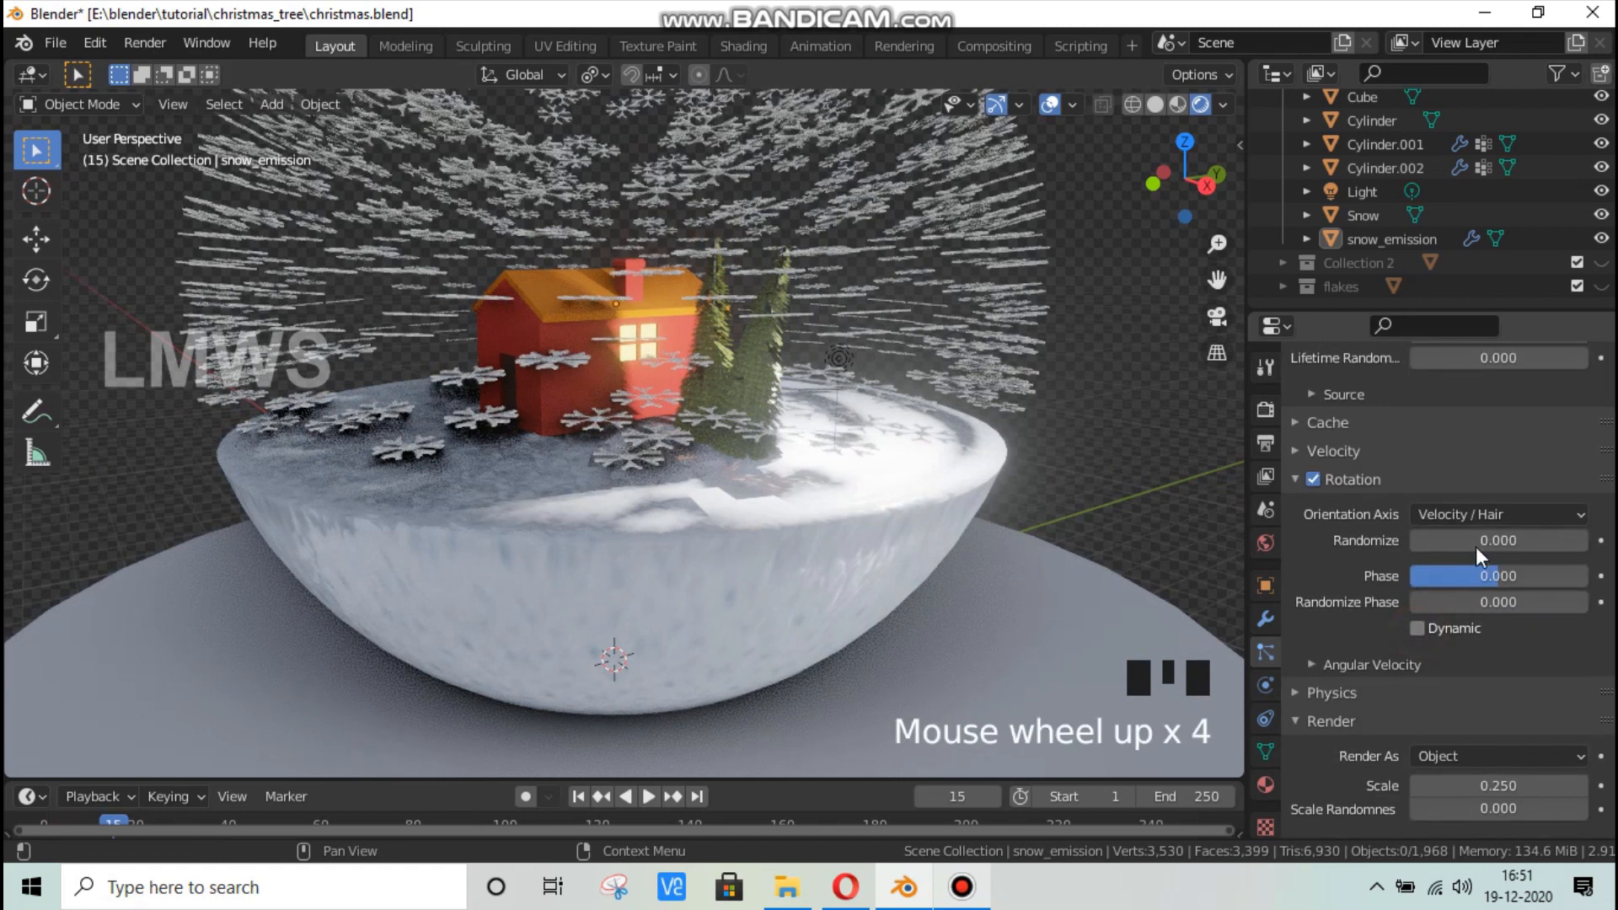
click(1503, 513)
click(1496, 513)
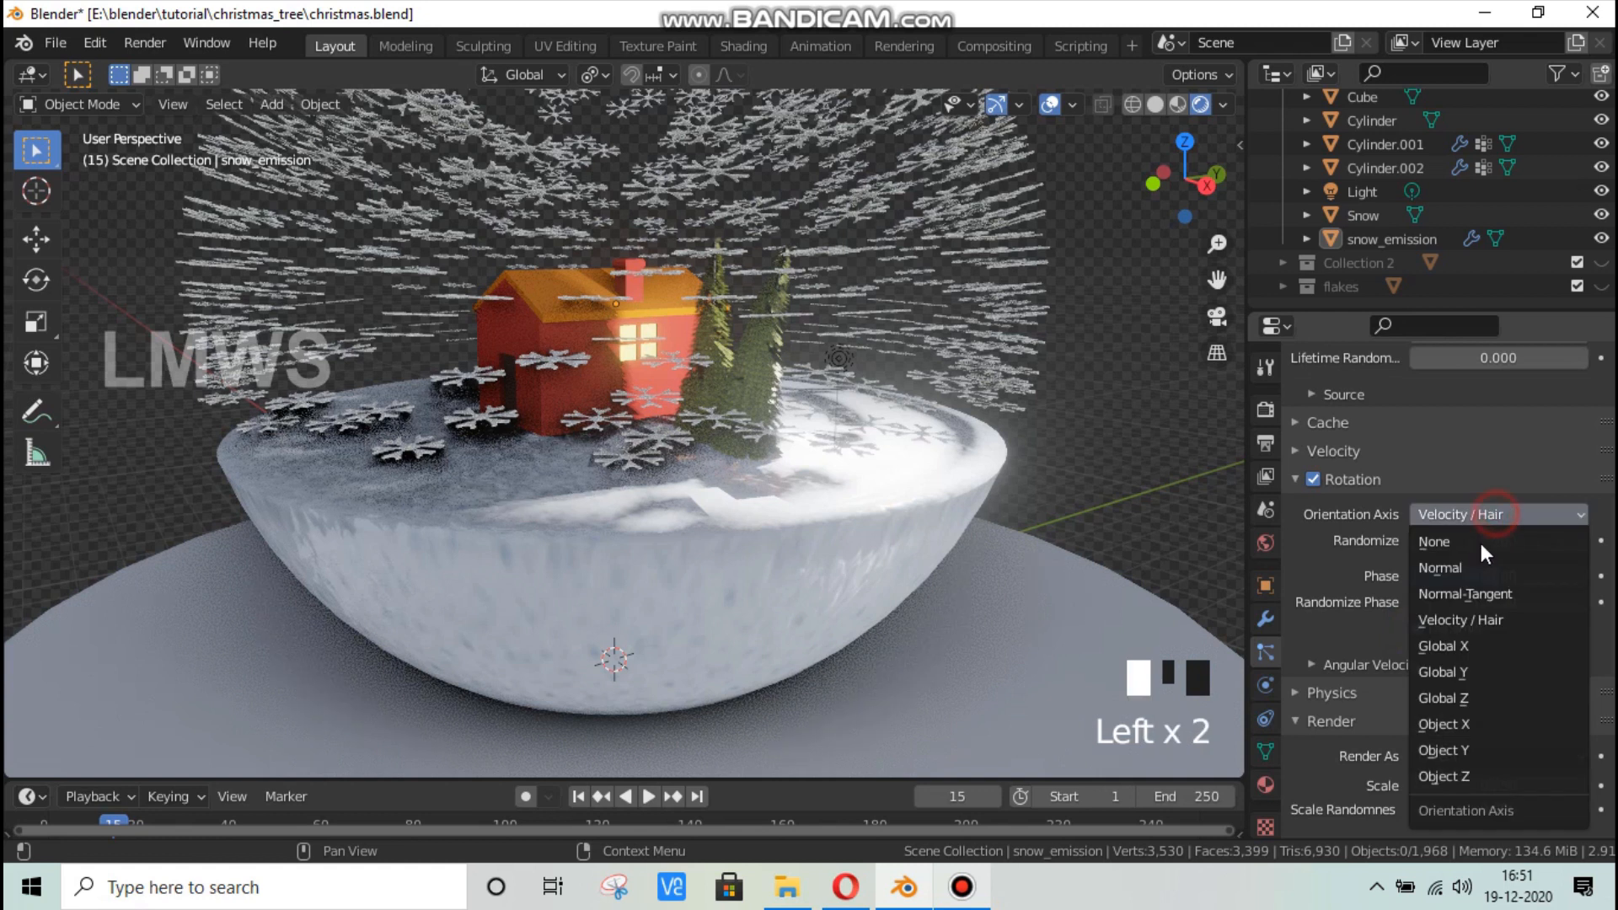
click(1498, 540)
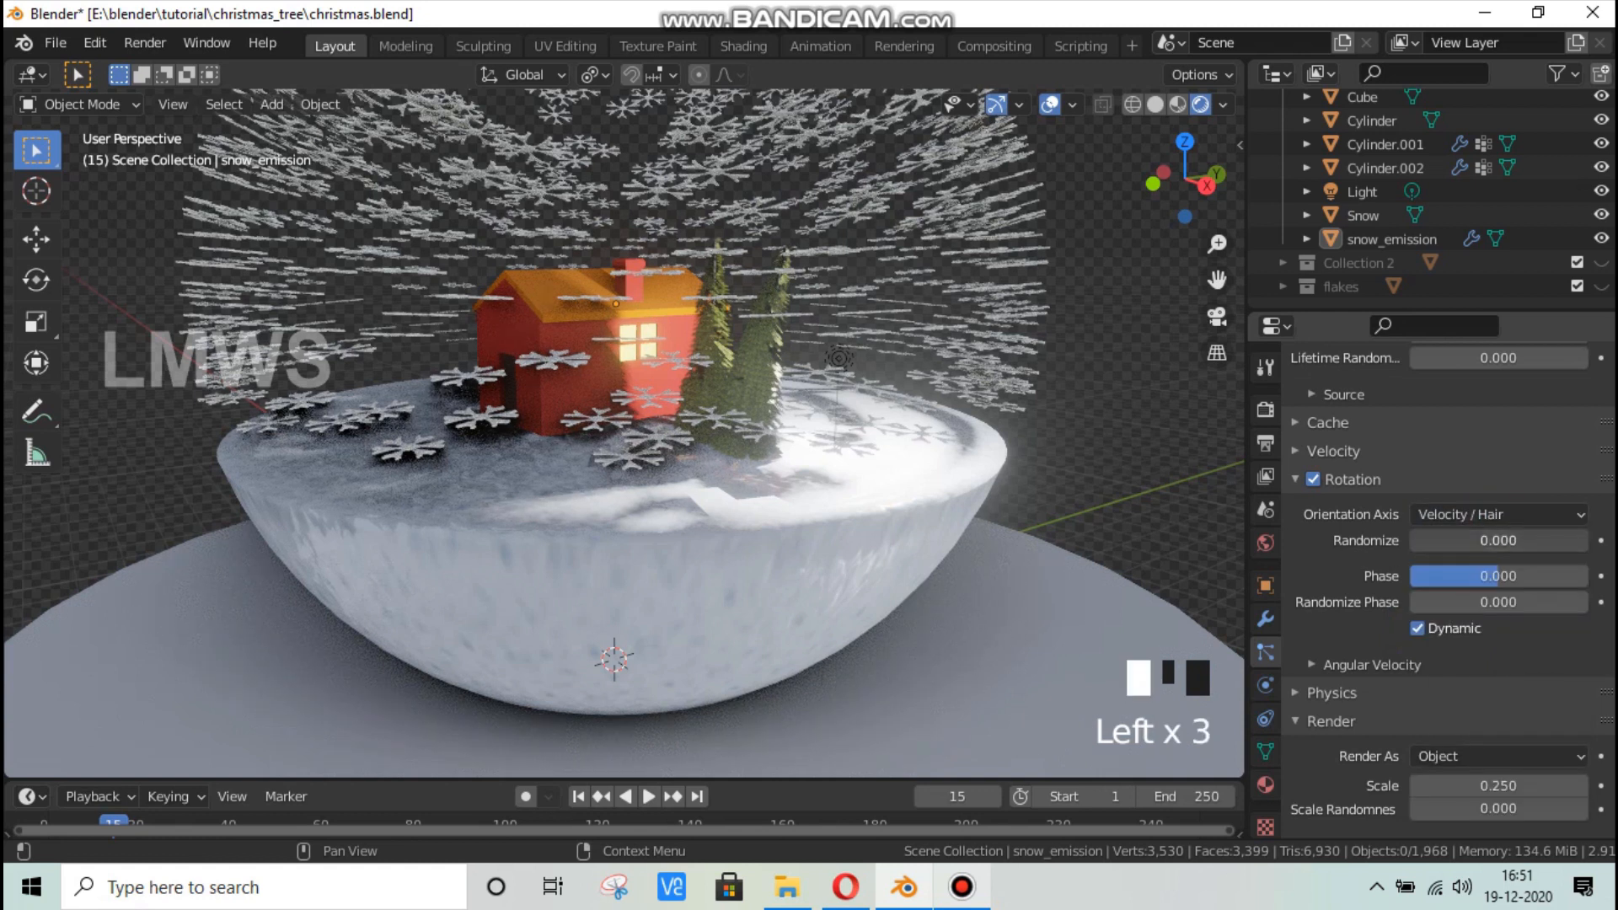
drag(1431, 565, 1469, 607)
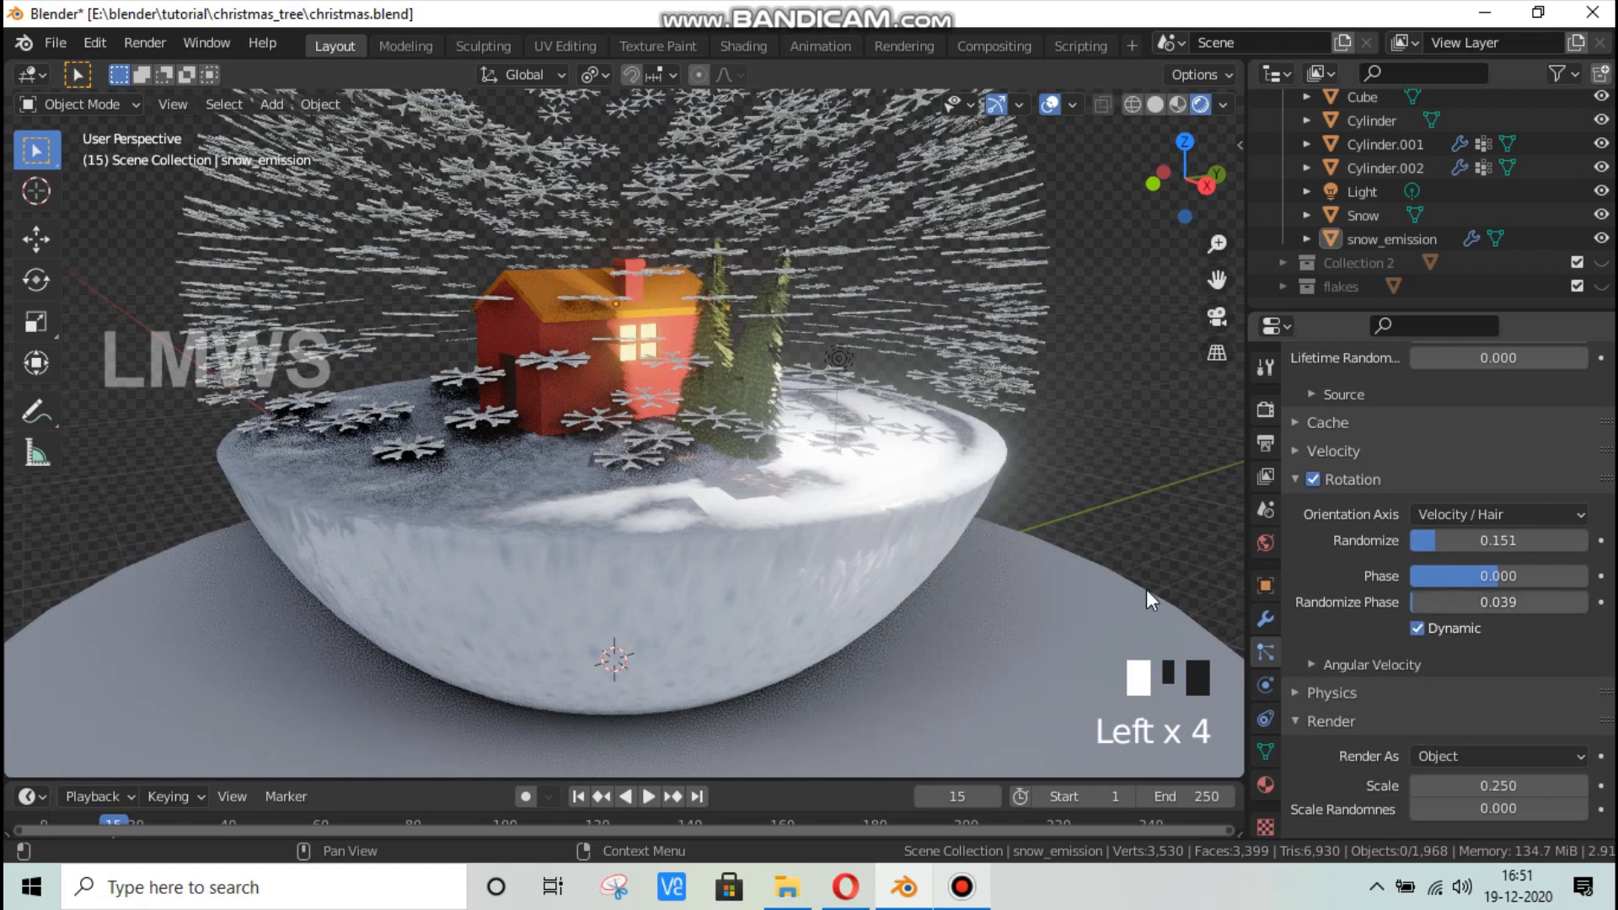
Reduce the snowflake particles' render scale to 0.15 and further to 0.05, and save the file.
middle_drag(794, 552, 857, 508)
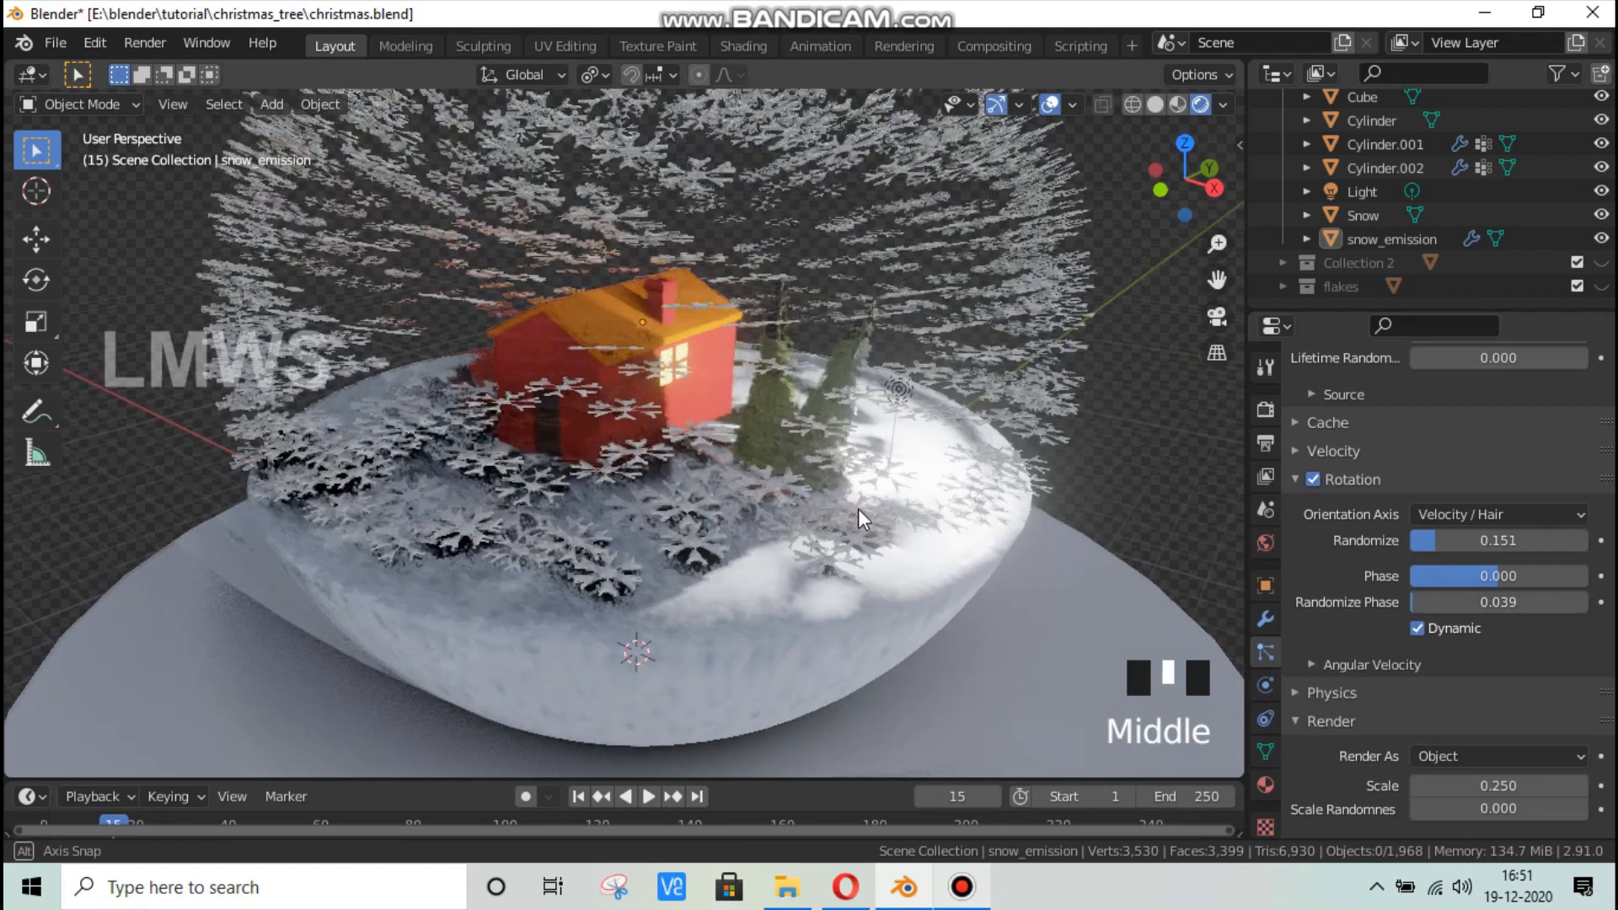
click(1496, 786)
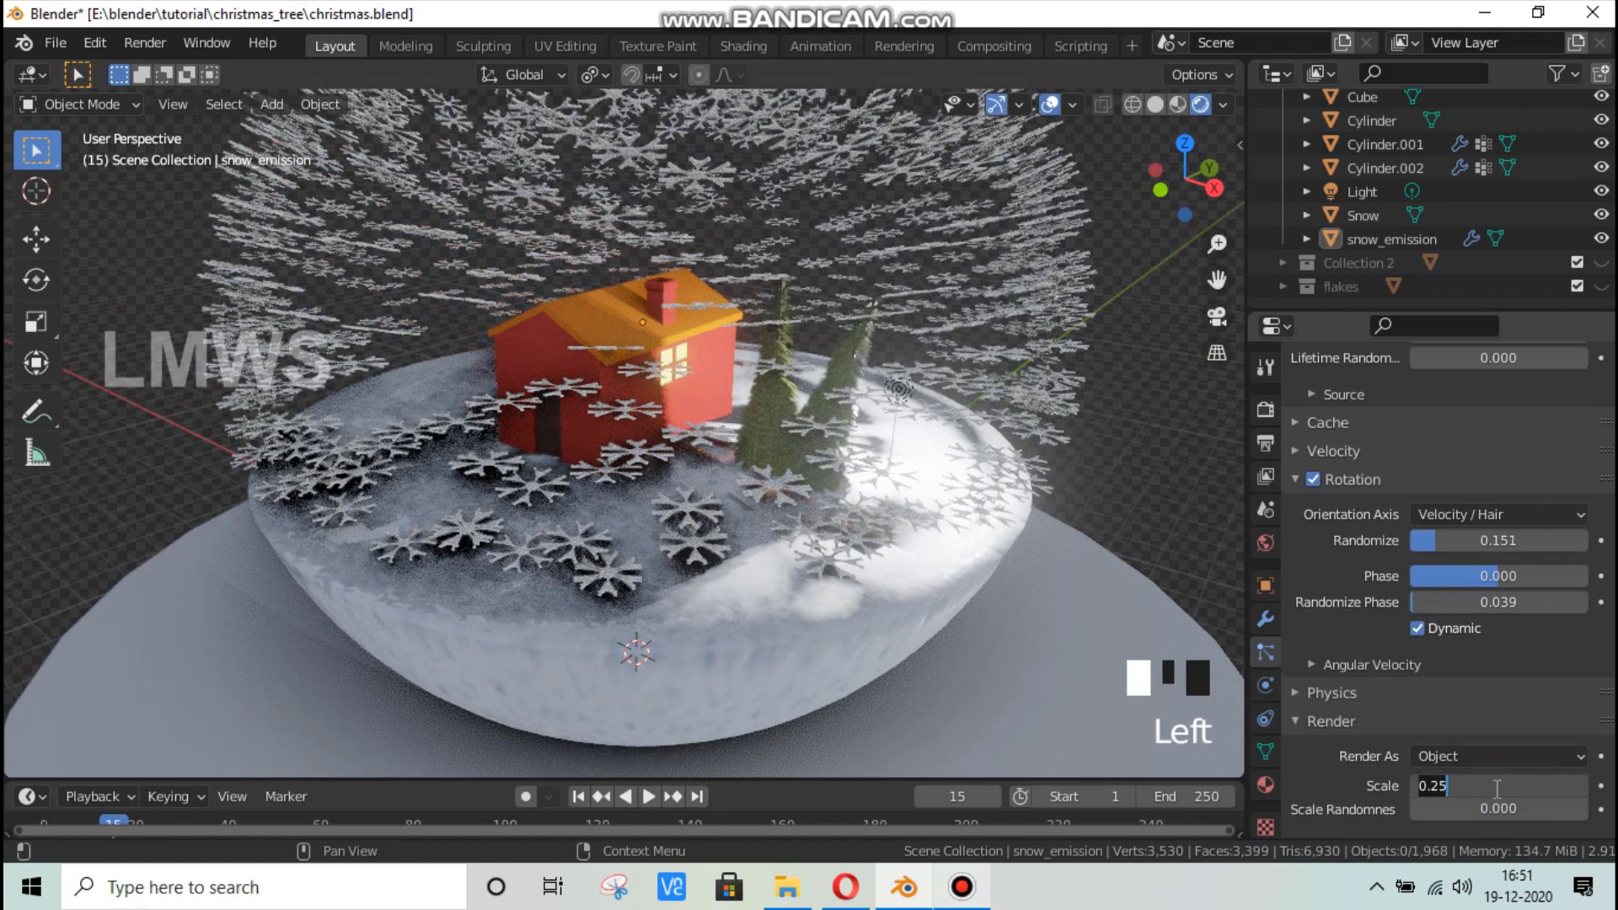
text(0.15)
key(Return)
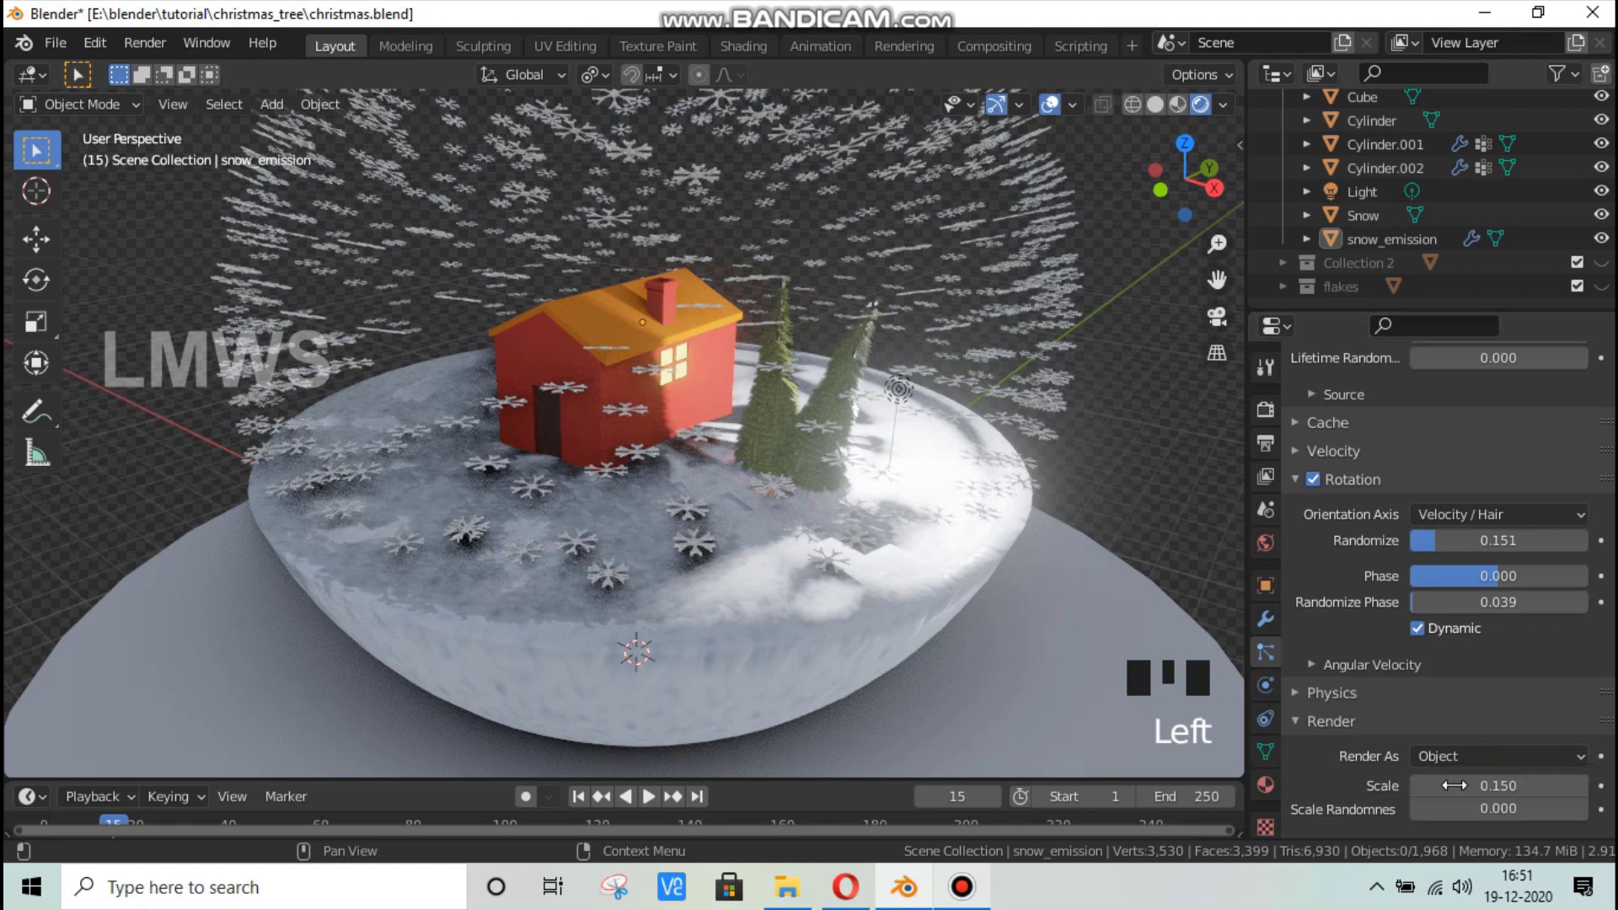
click(1483, 786)
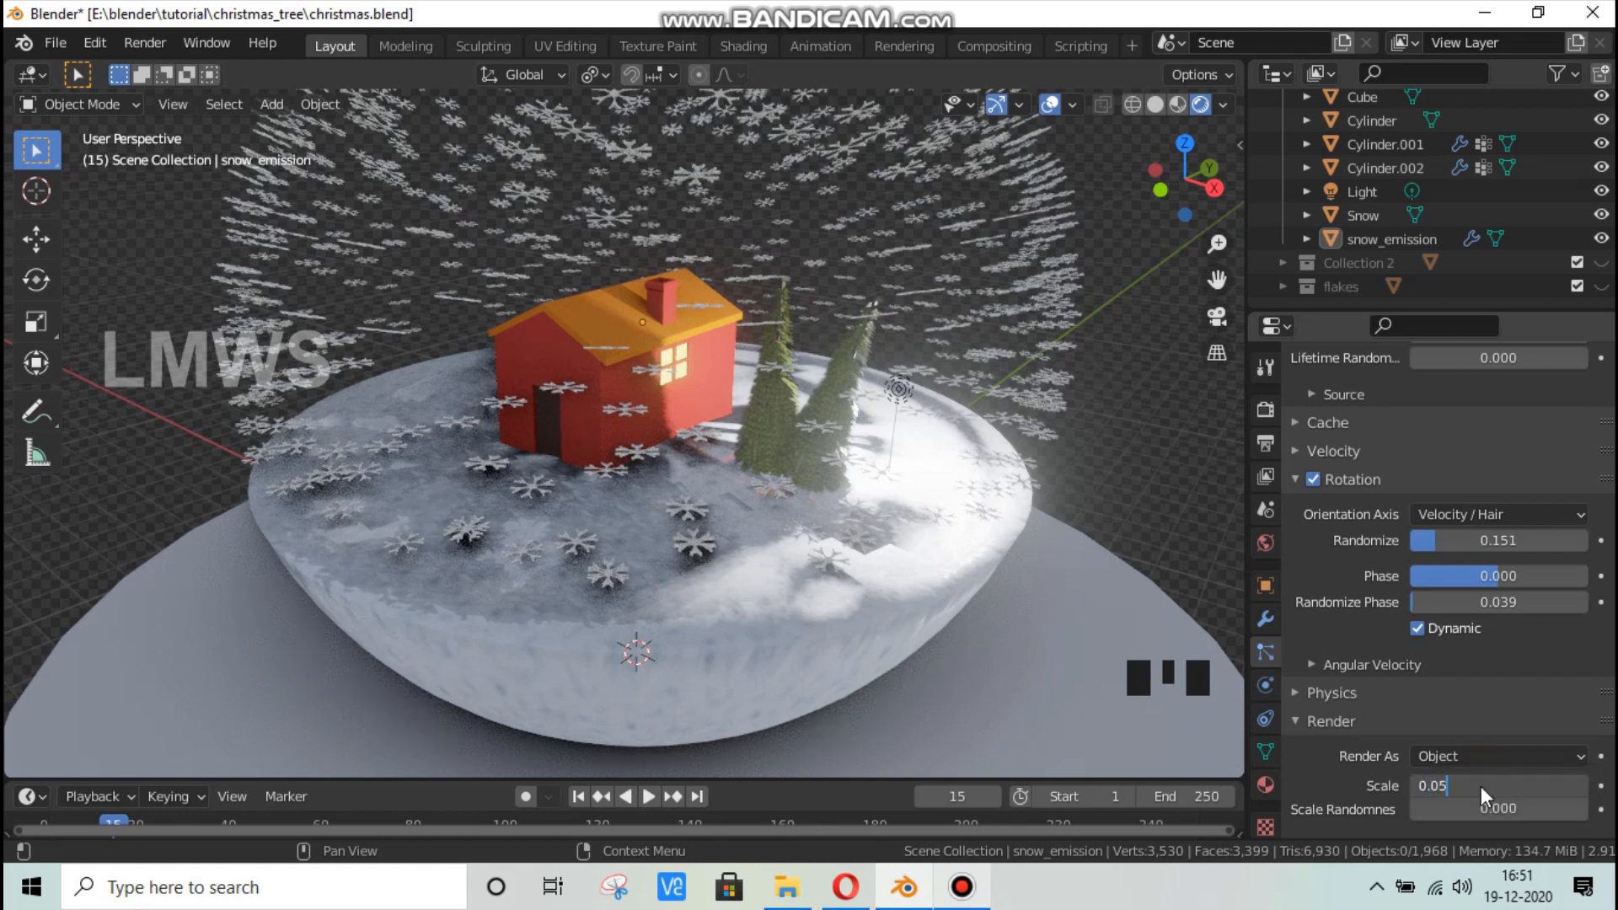
key(Return)
key(ctrl+s)
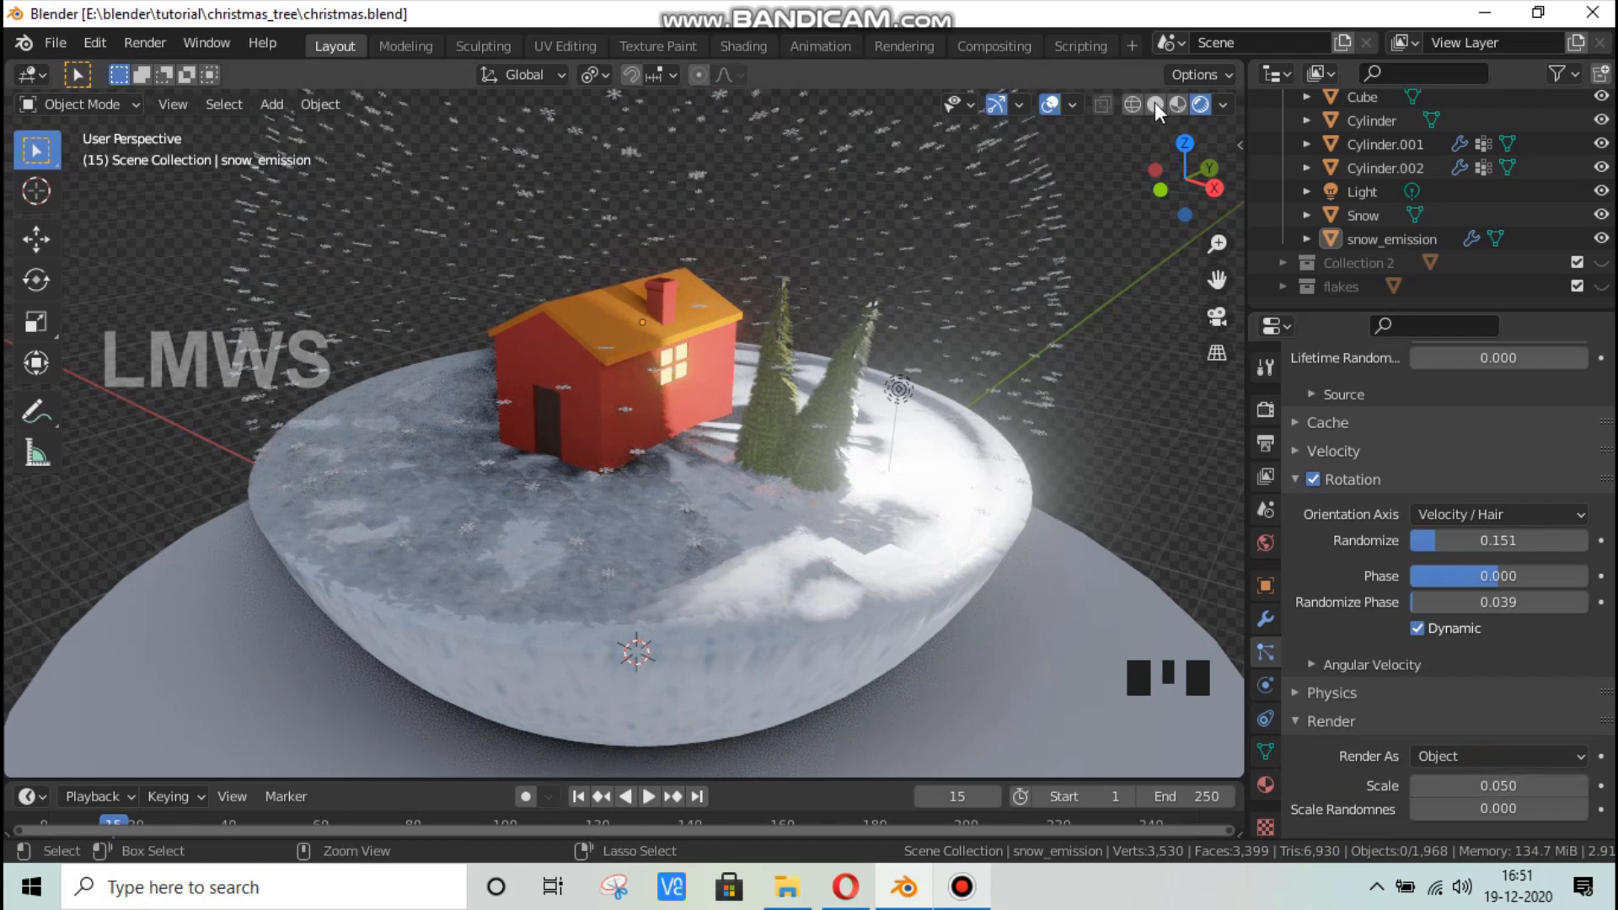
Switch the viewport to solid shading, unhide the Ball object and enable Collision physics on it.
click(1154, 103)
mouse_move(963, 360)
middle_down()
mouse_move(883, 401)
mouse_move(792, 241)
middle_up()
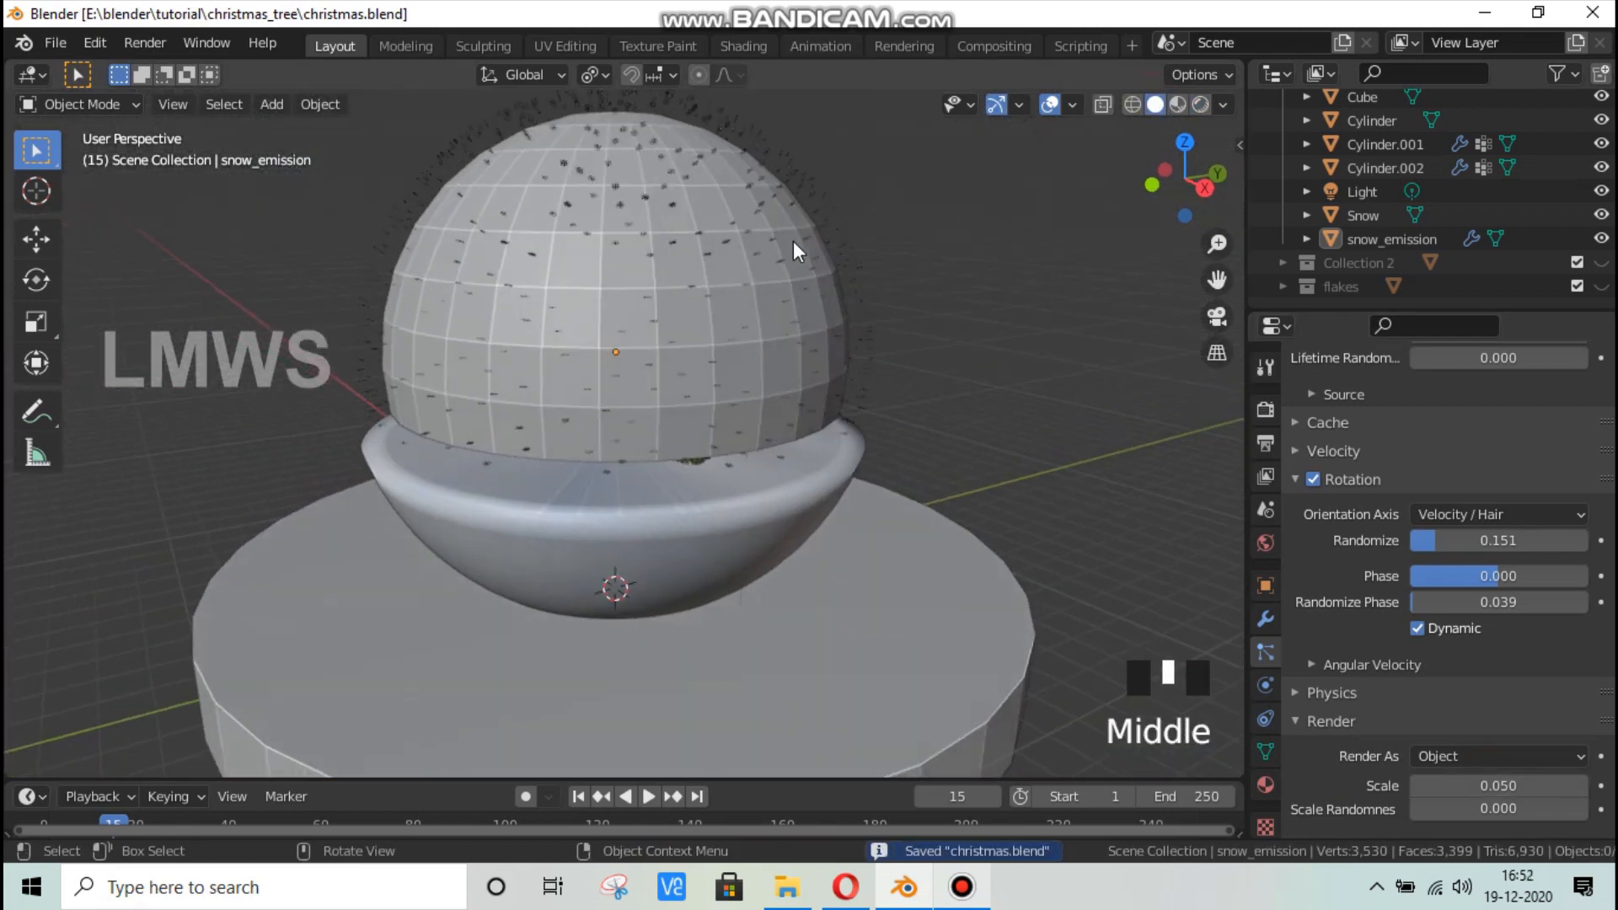
scroll(1375, 180, up, 3)
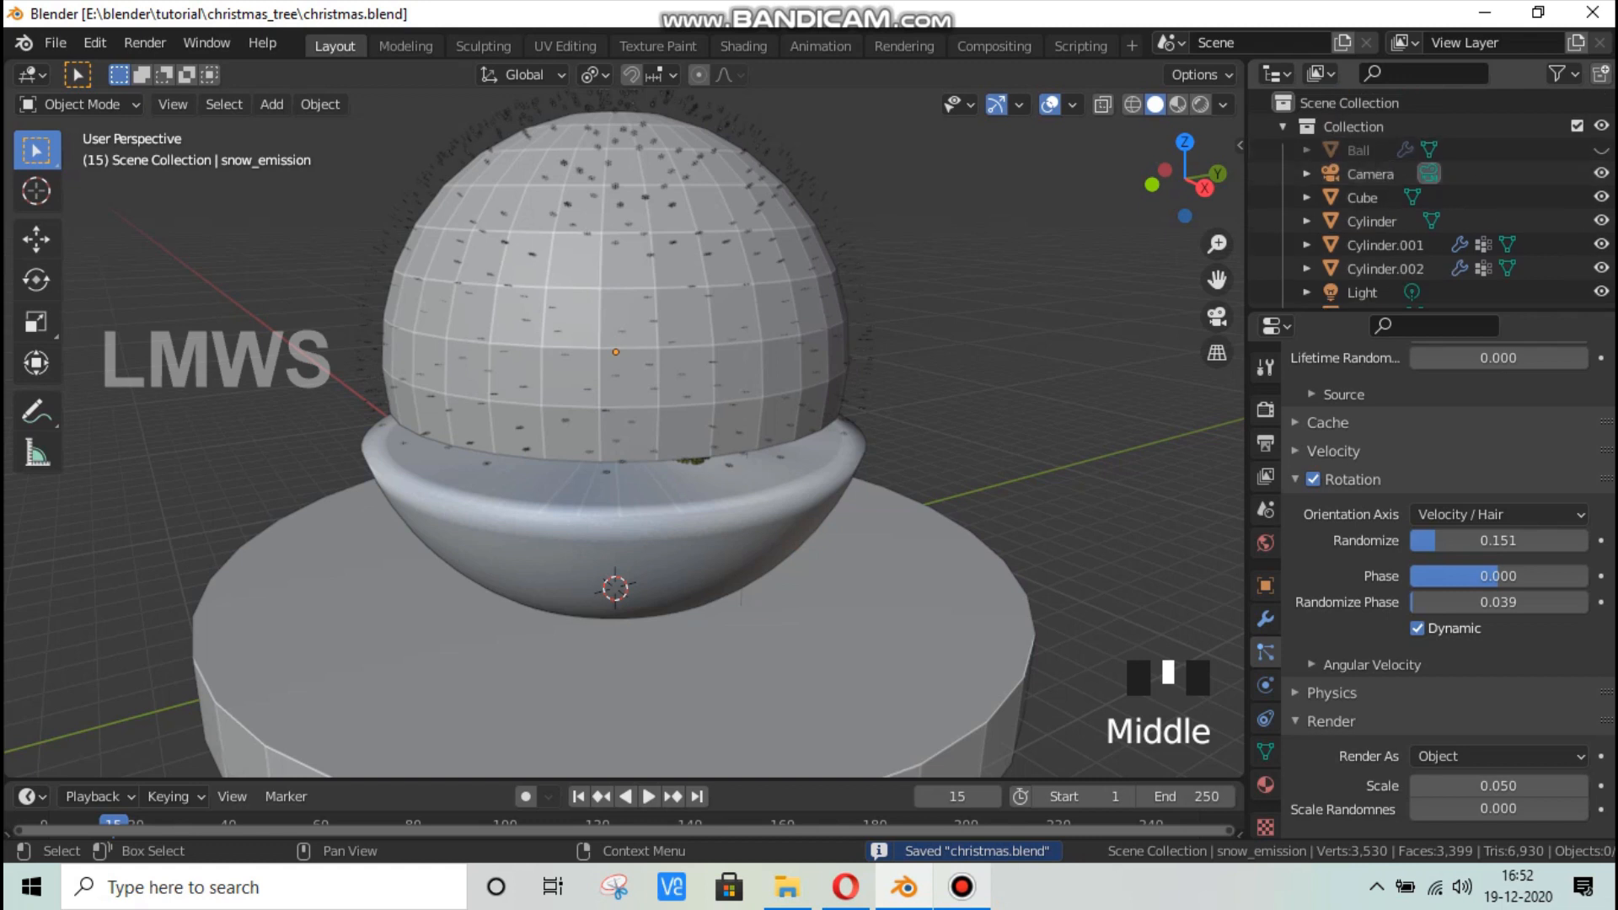
click(1601, 150)
click(1366, 152)
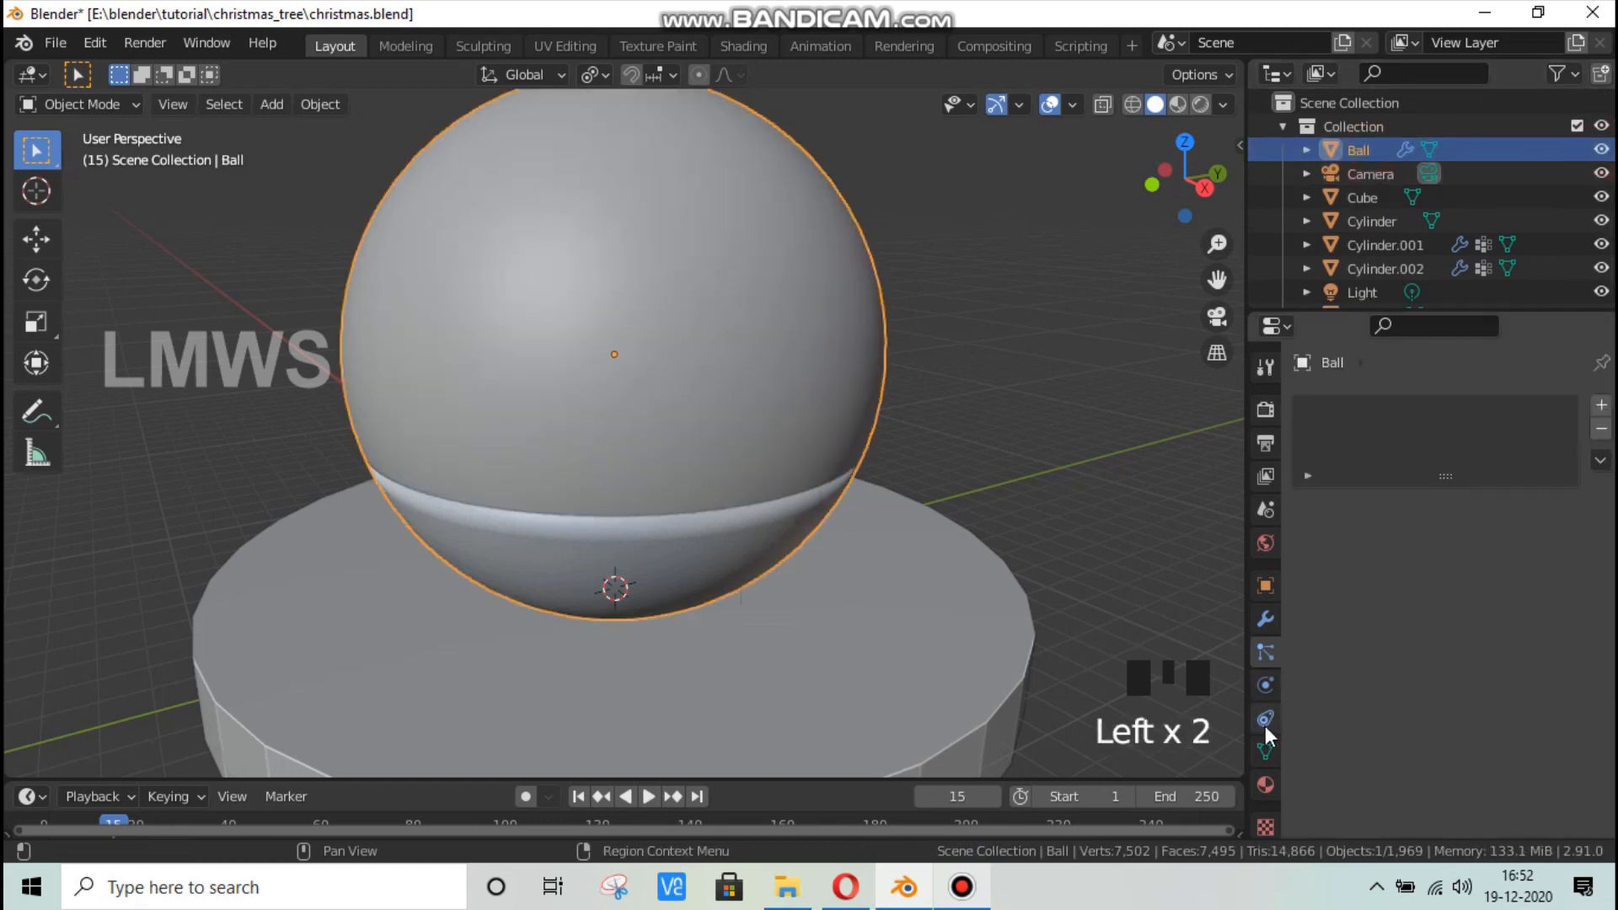
click(1266, 683)
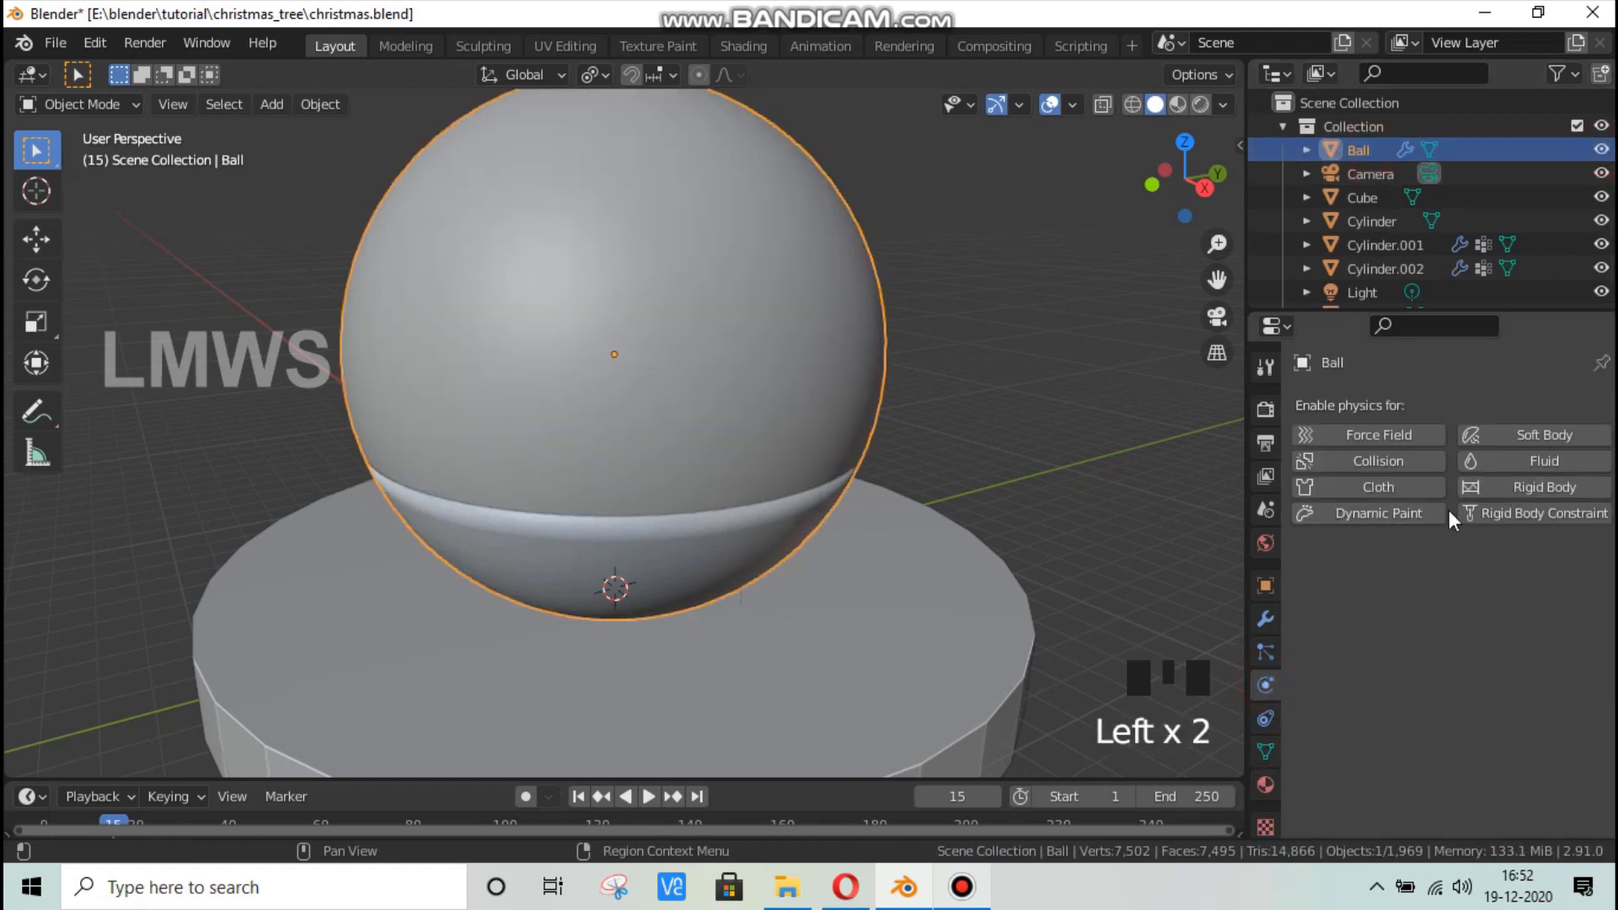
click(1380, 460)
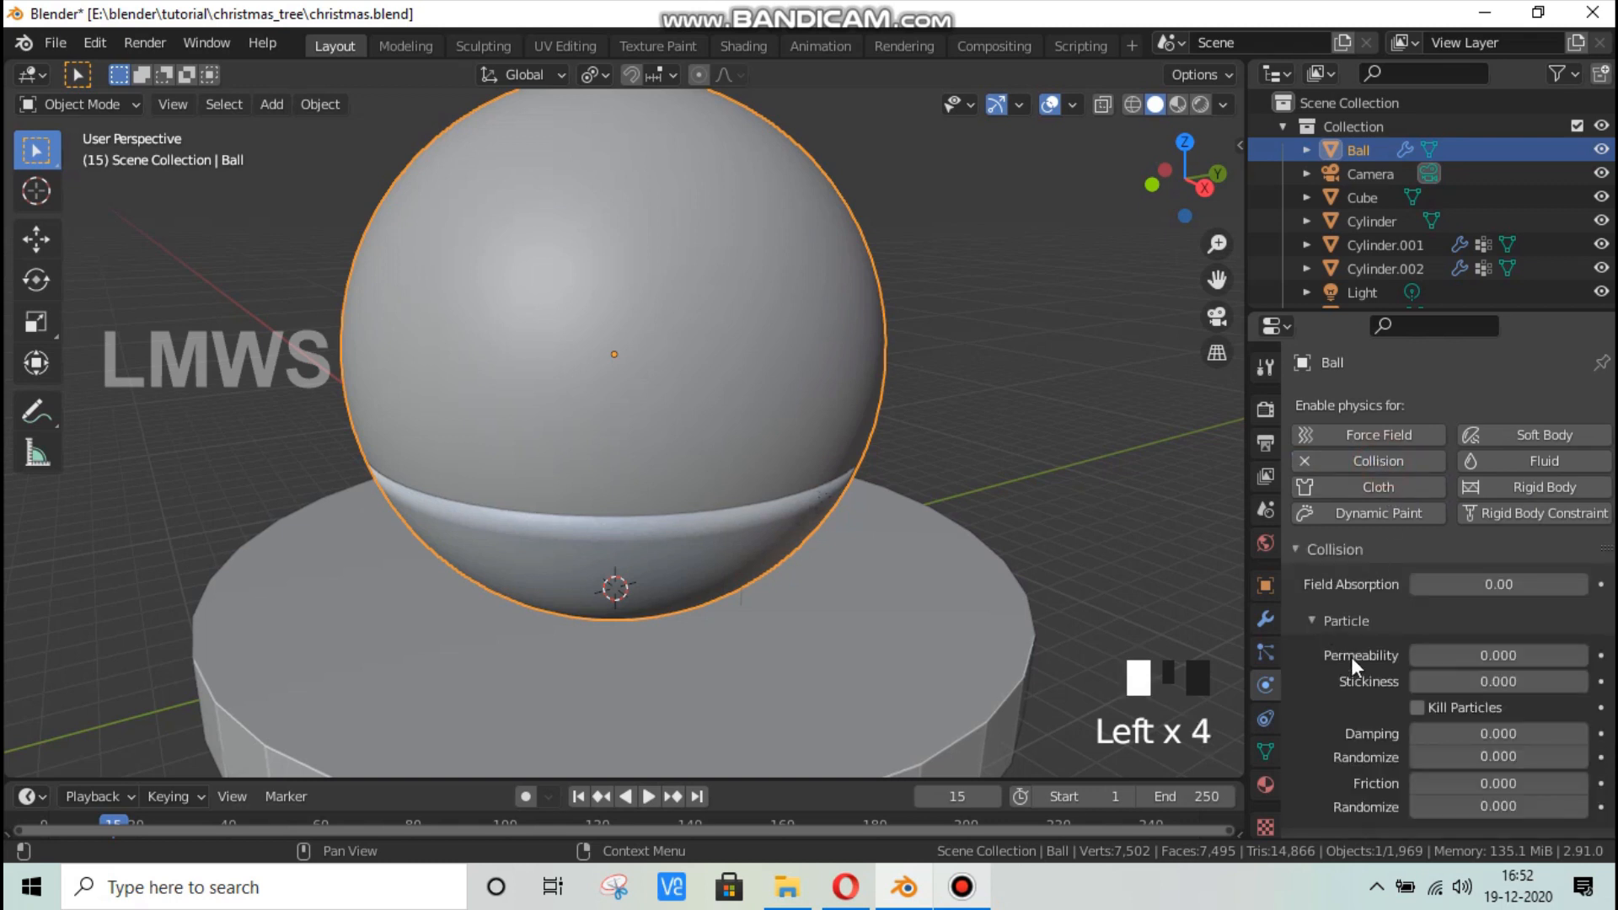
scroll(1347, 685, down, 4)
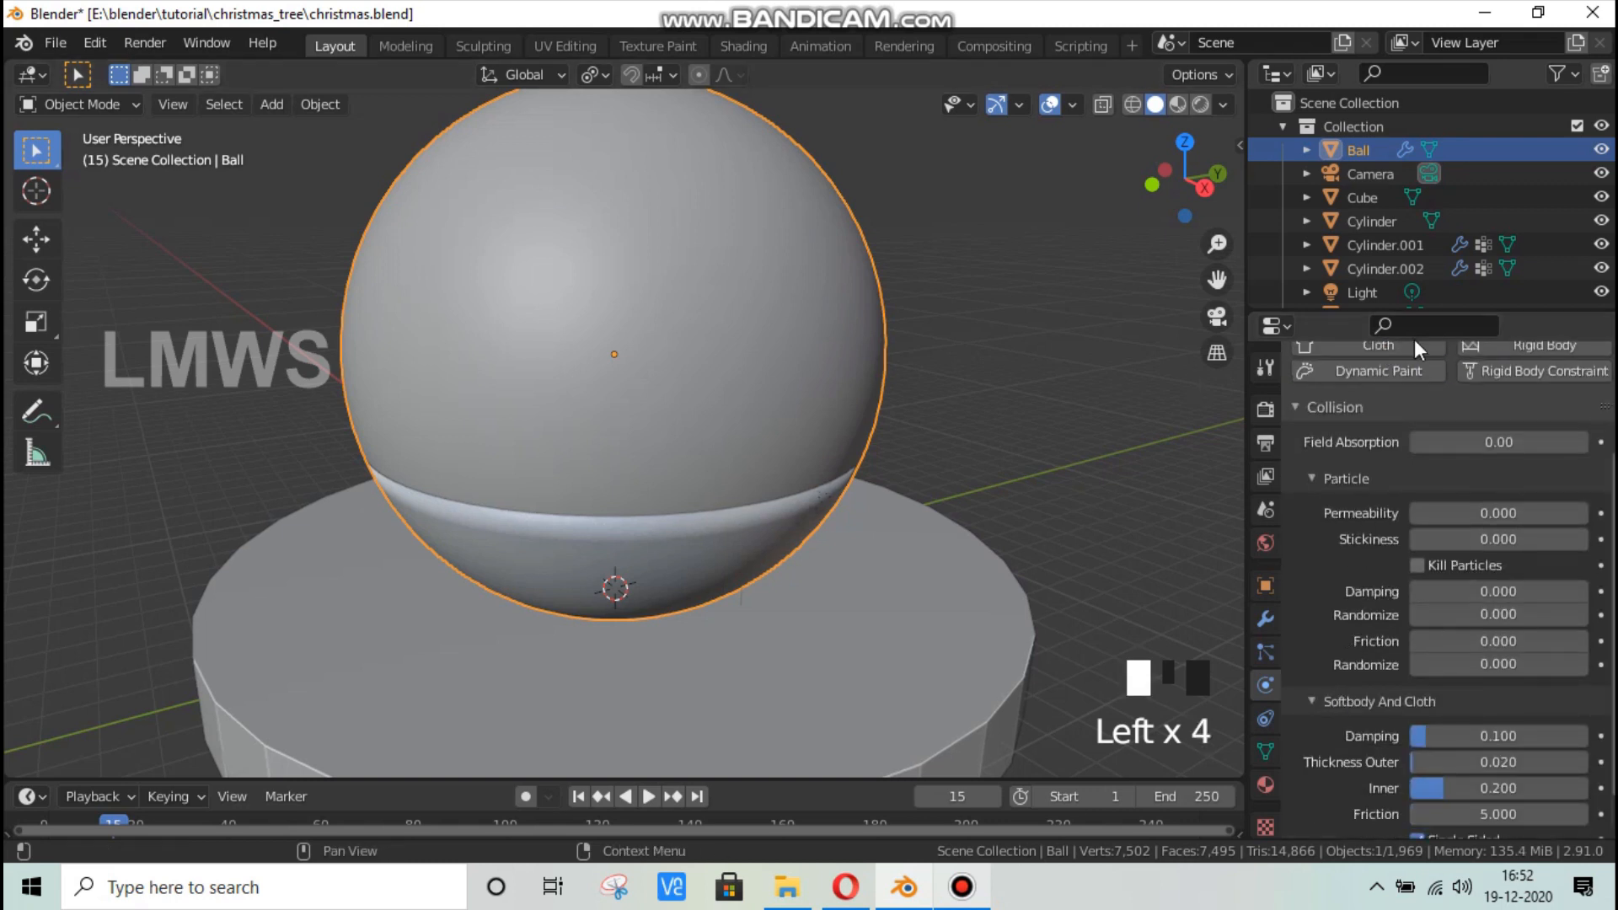
Select the Snow object in the lower half of the ball and enable Collision physics on it.
click(758, 531)
scroll(759, 531, up, 3)
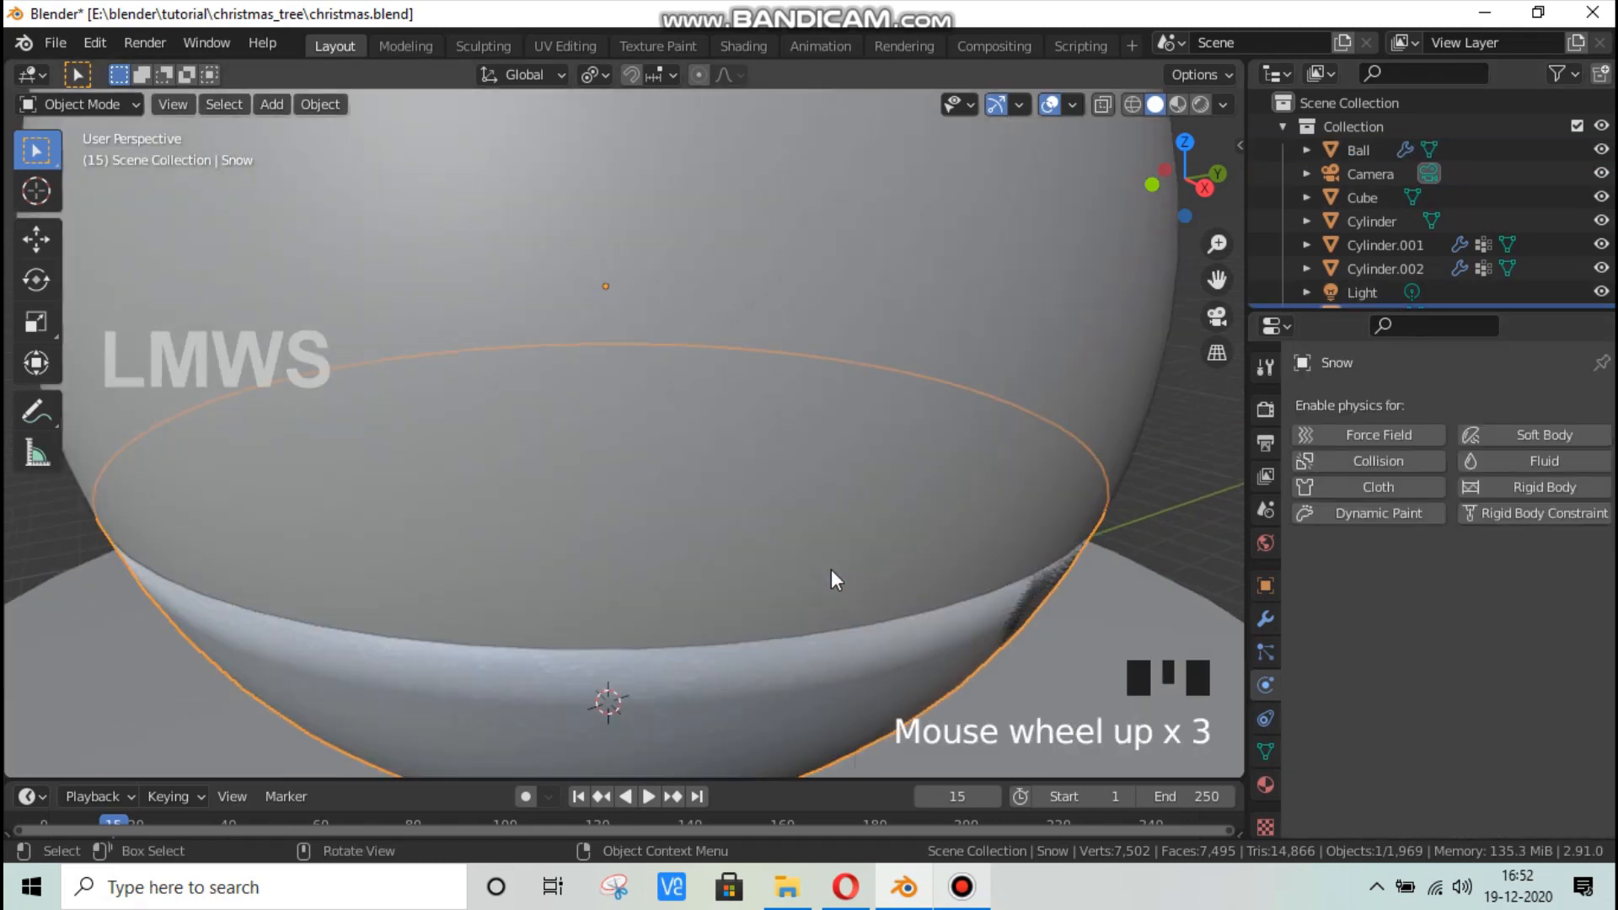
middle_drag(838, 549, 917, 513)
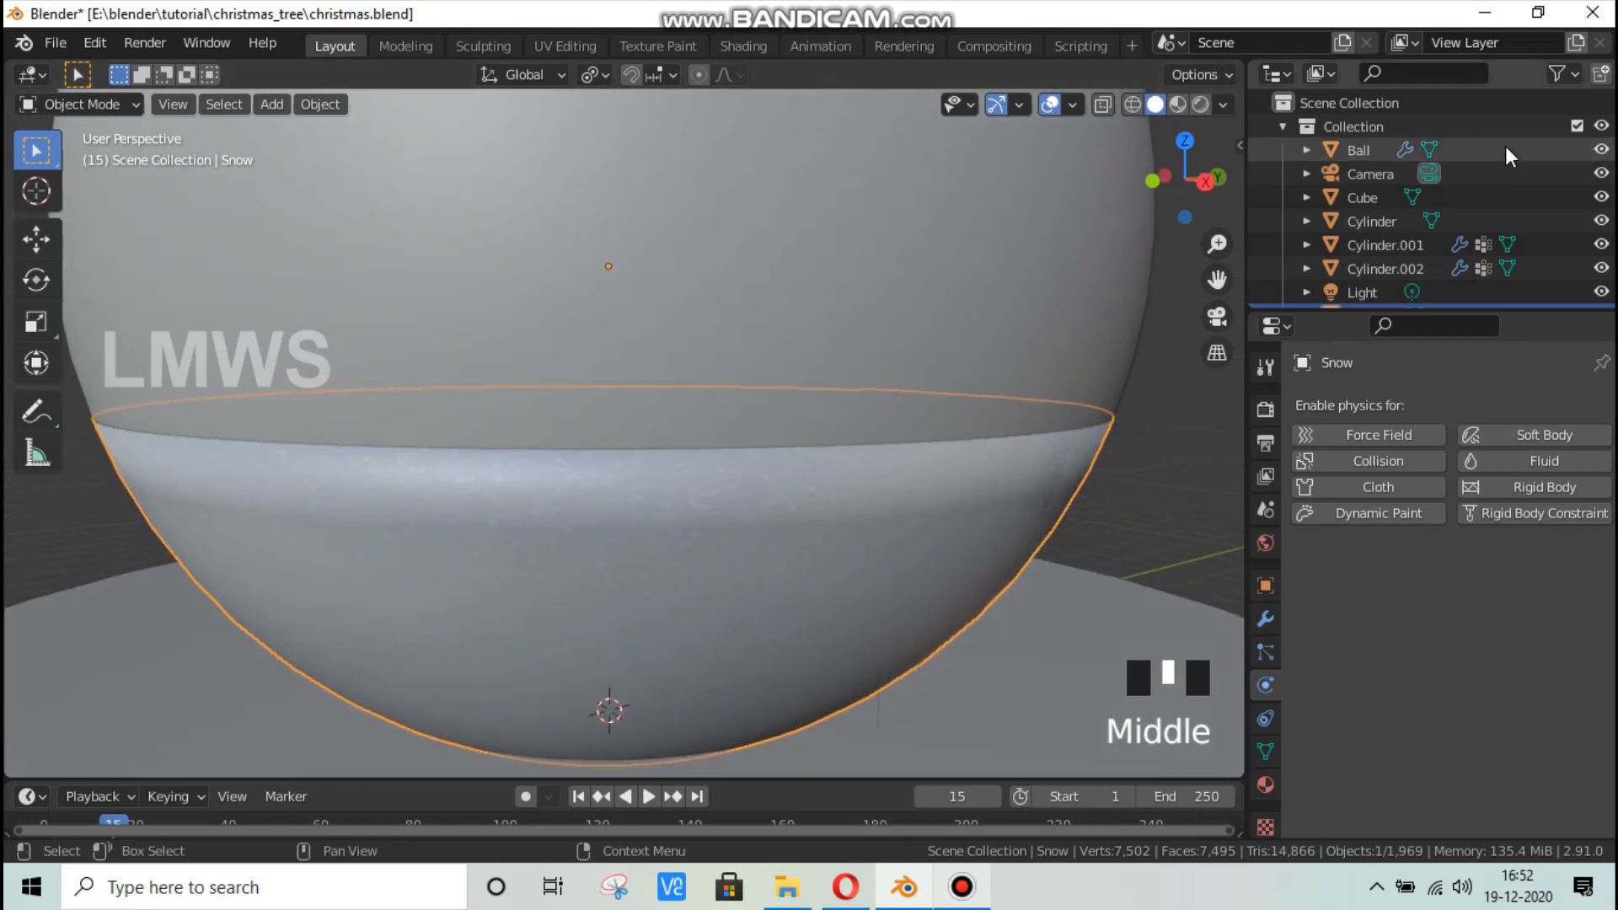
scroll(1505, 145, down, 4)
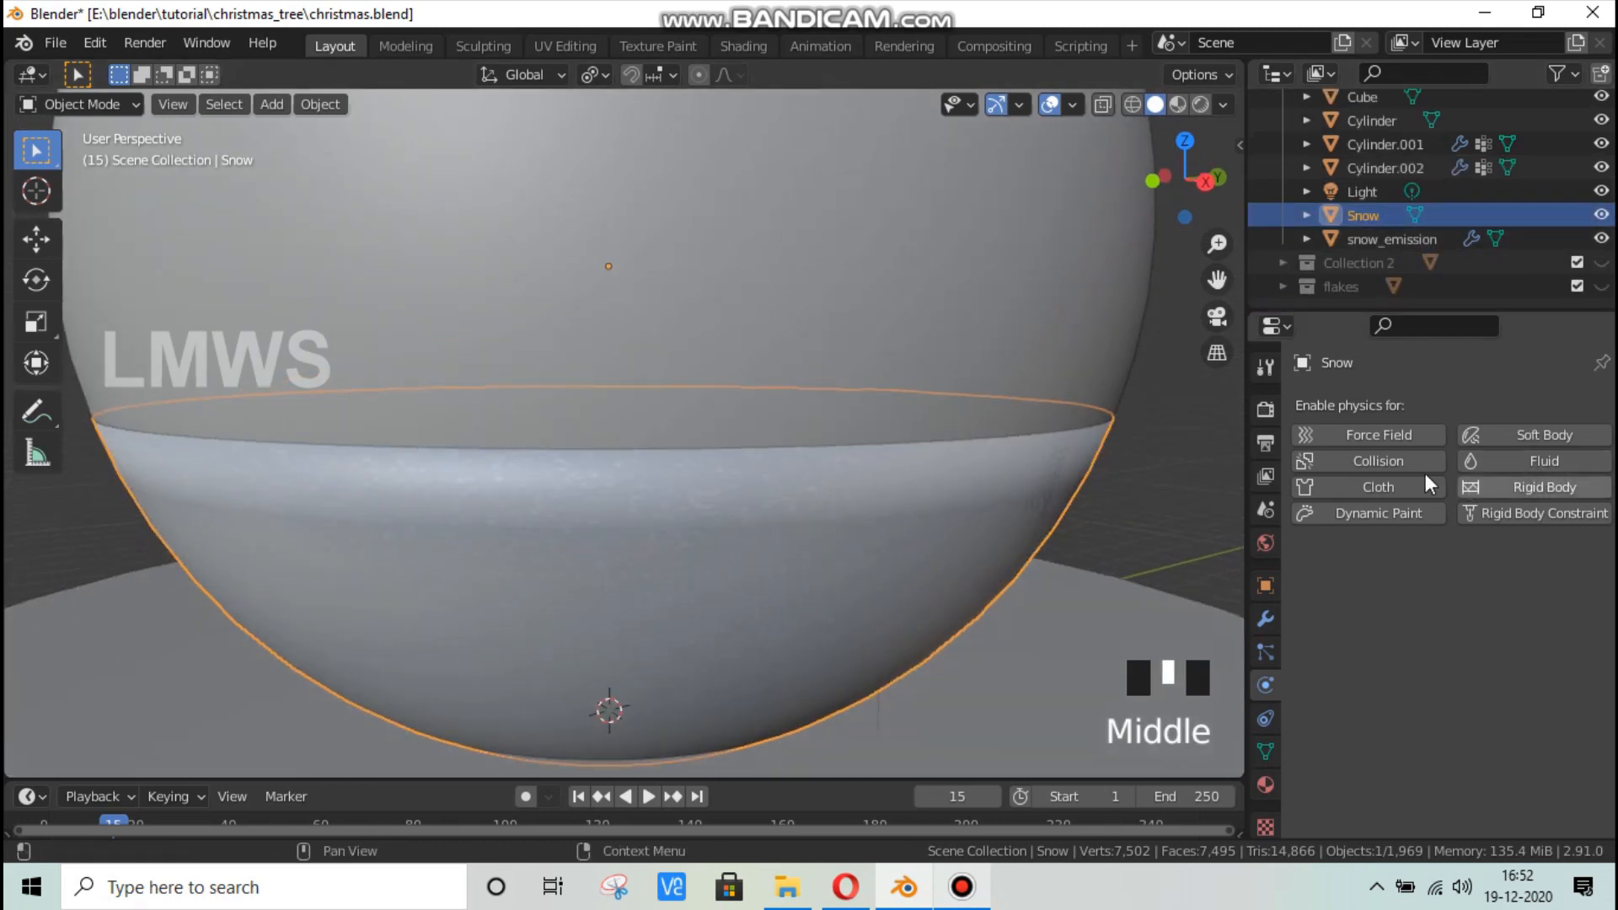
click(1382, 460)
Select the house (Cube) inside the ball and enable Collision physics on it.
scroll(969, 485, up, 3)
middle_drag(1009, 471, 955, 489)
scroll(762, 553, up, 2)
scroll(954, 489, down, 2)
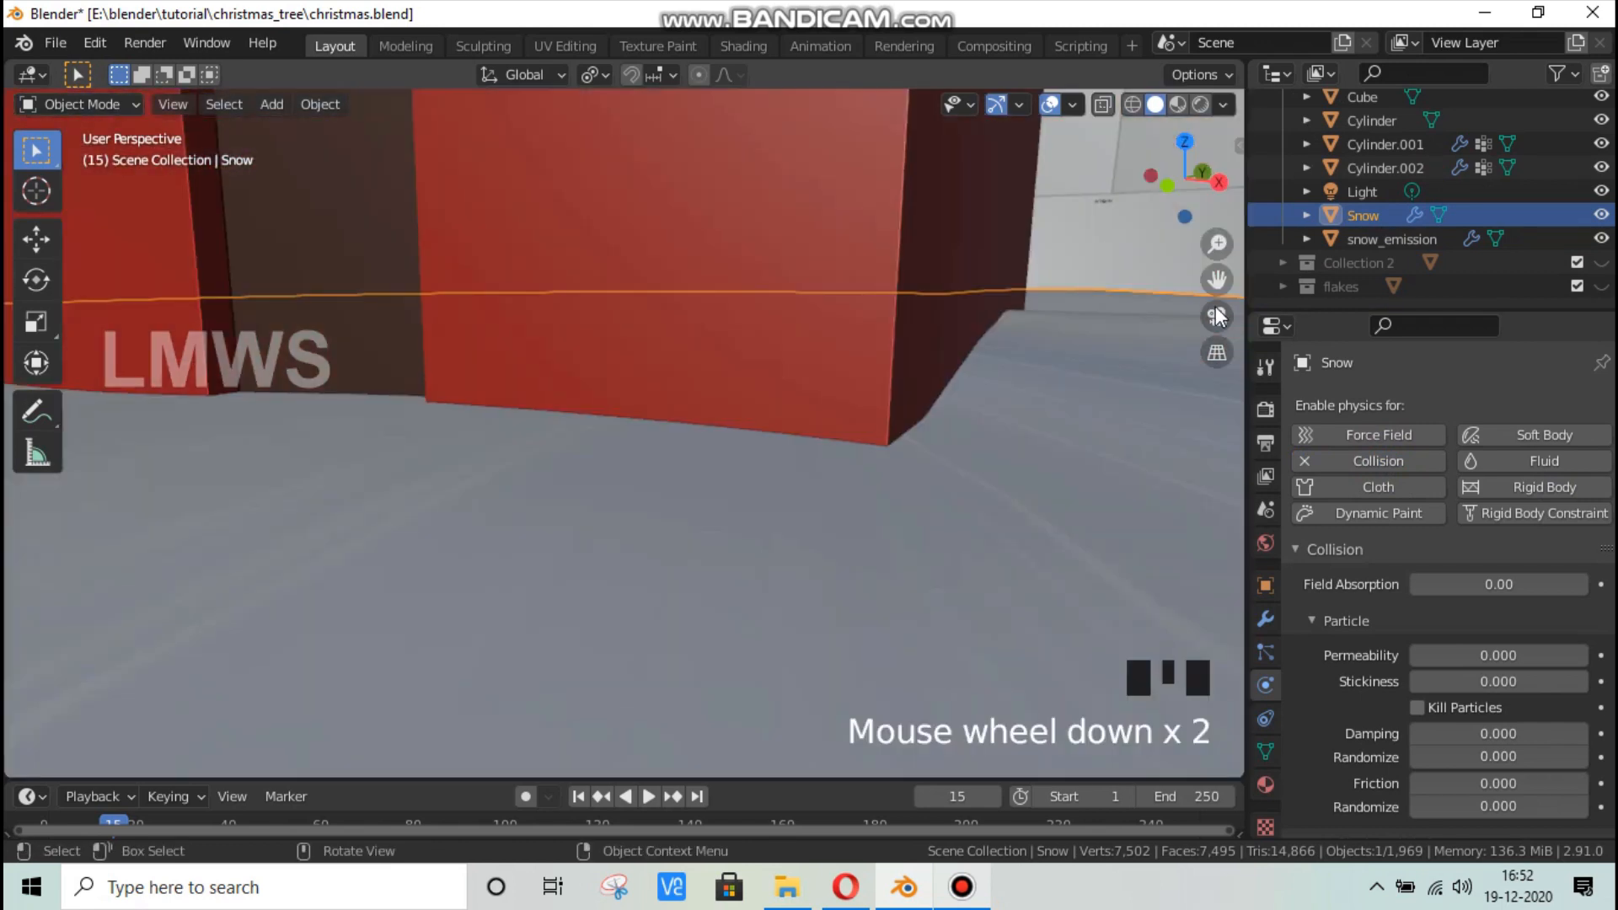
drag(1217, 280, 1146, 356)
click(679, 271)
click(679, 271)
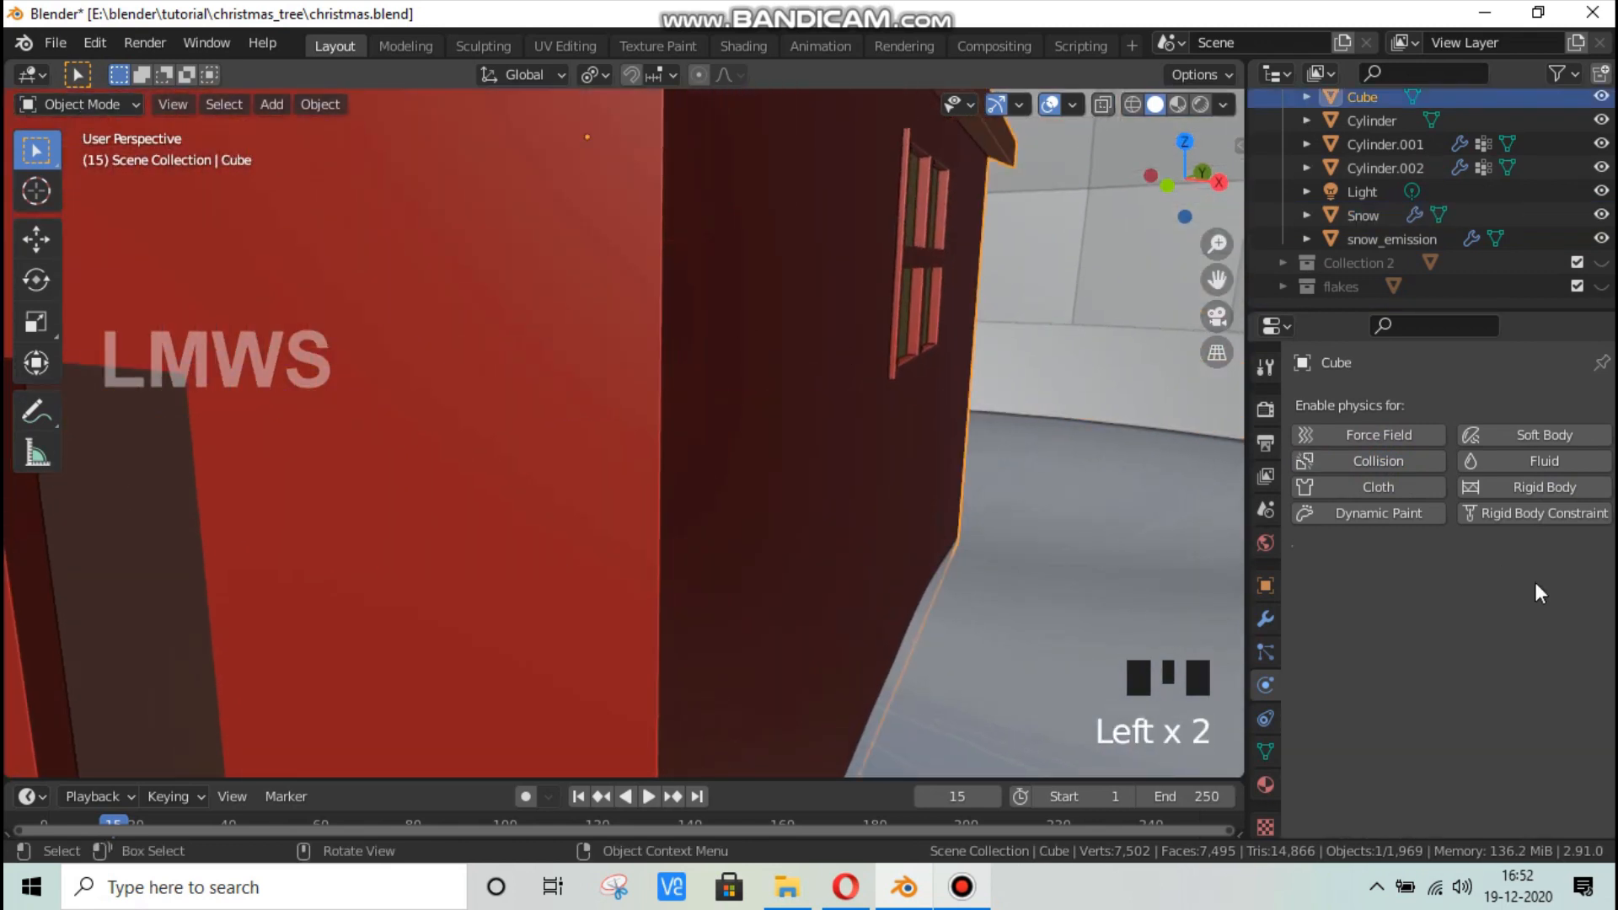
click(1377, 462)
Set the house's particle collision damping to 0.5 with Randomize 0.296, and friction to 0.85 with Randomize 0.289.
scroll(1338, 646, down, 5)
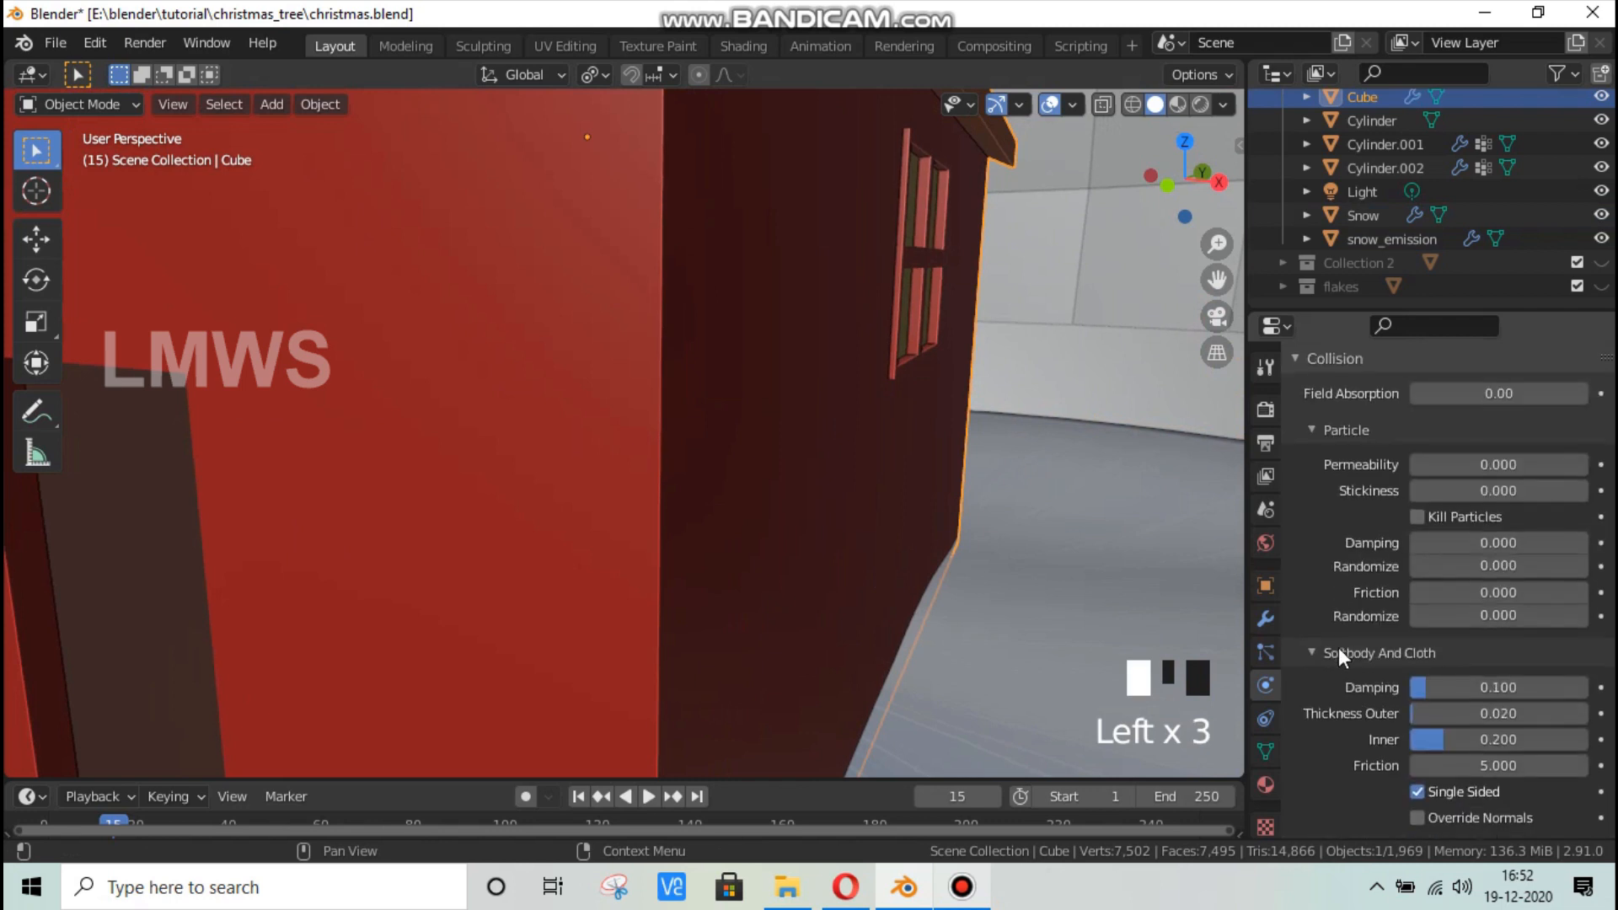
click(1485, 590)
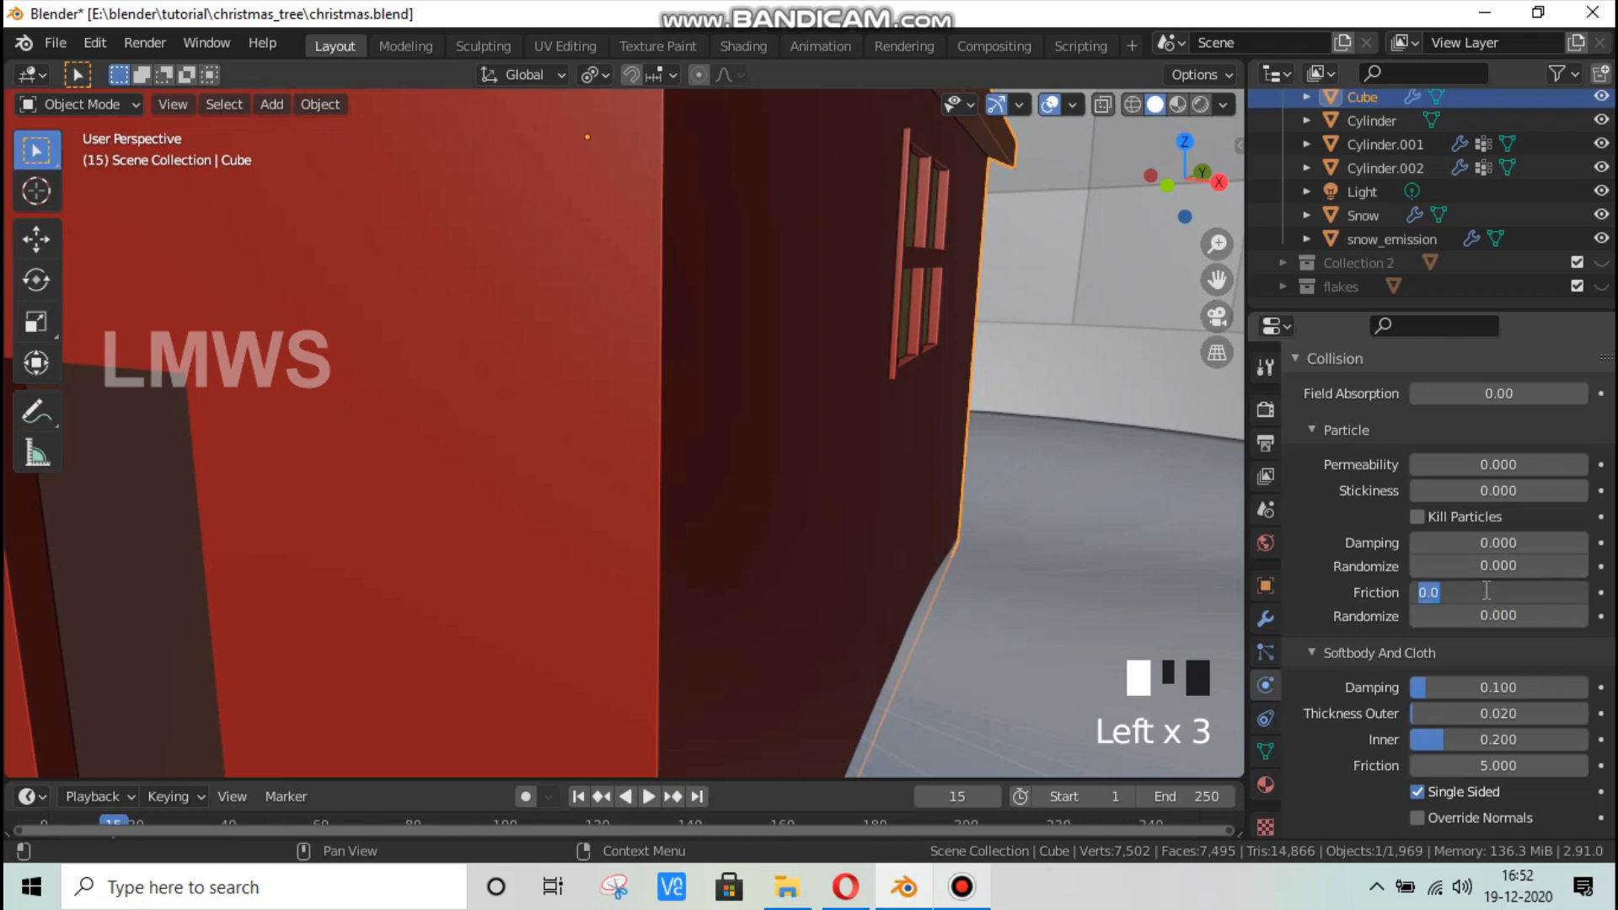
key(Return)
click(1439, 544)
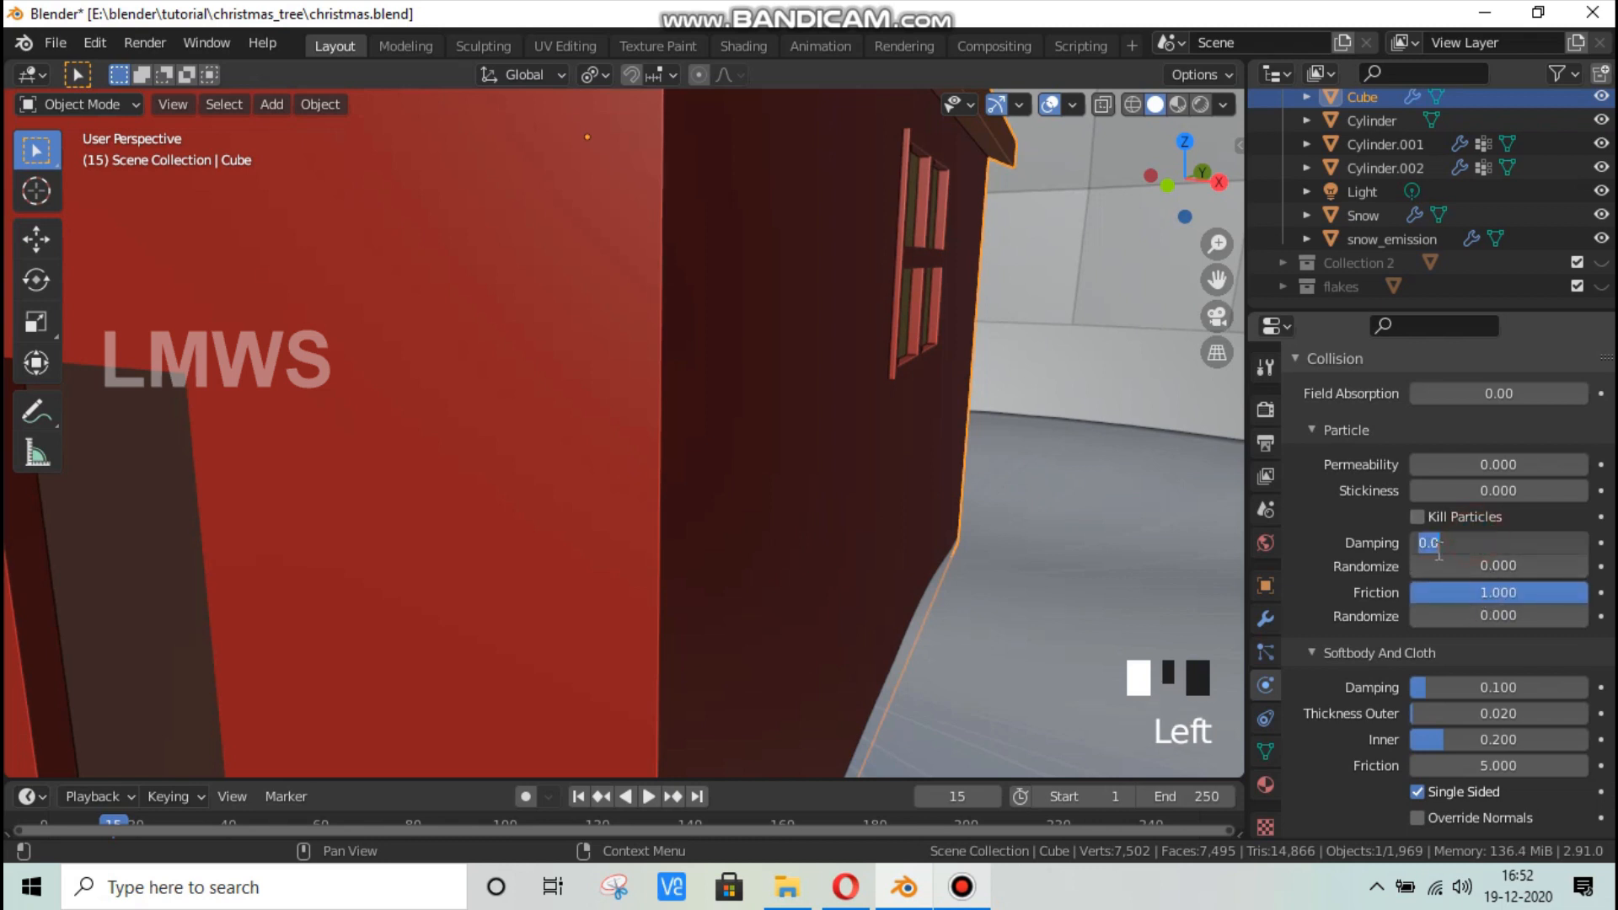
text(1)
double_click(1438, 546)
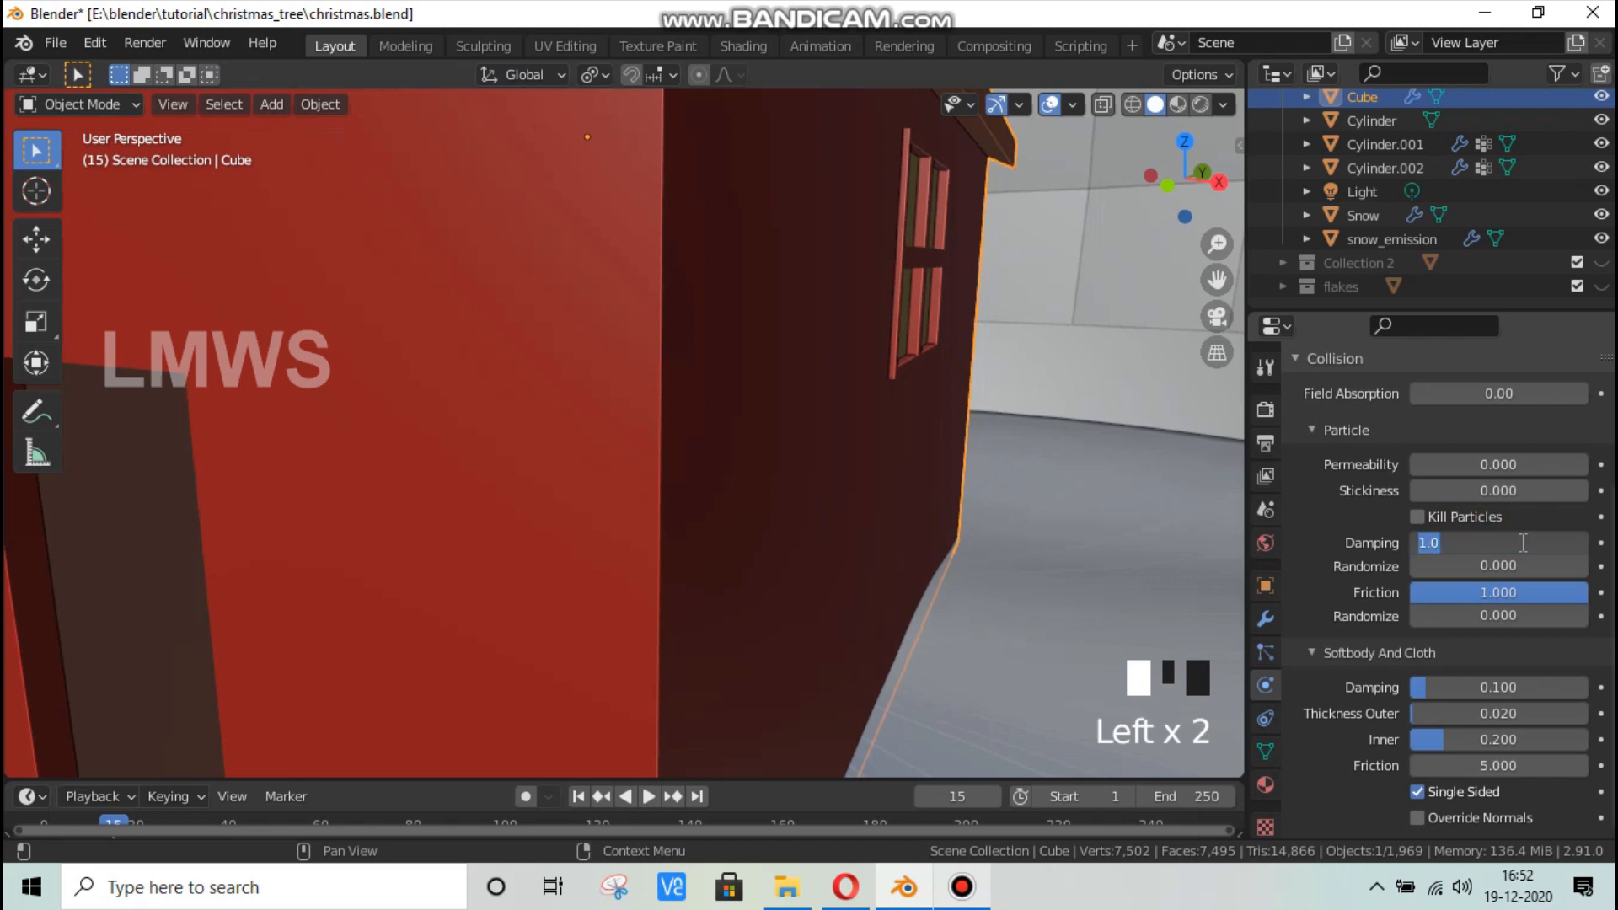
text(0.5)
key(Return)
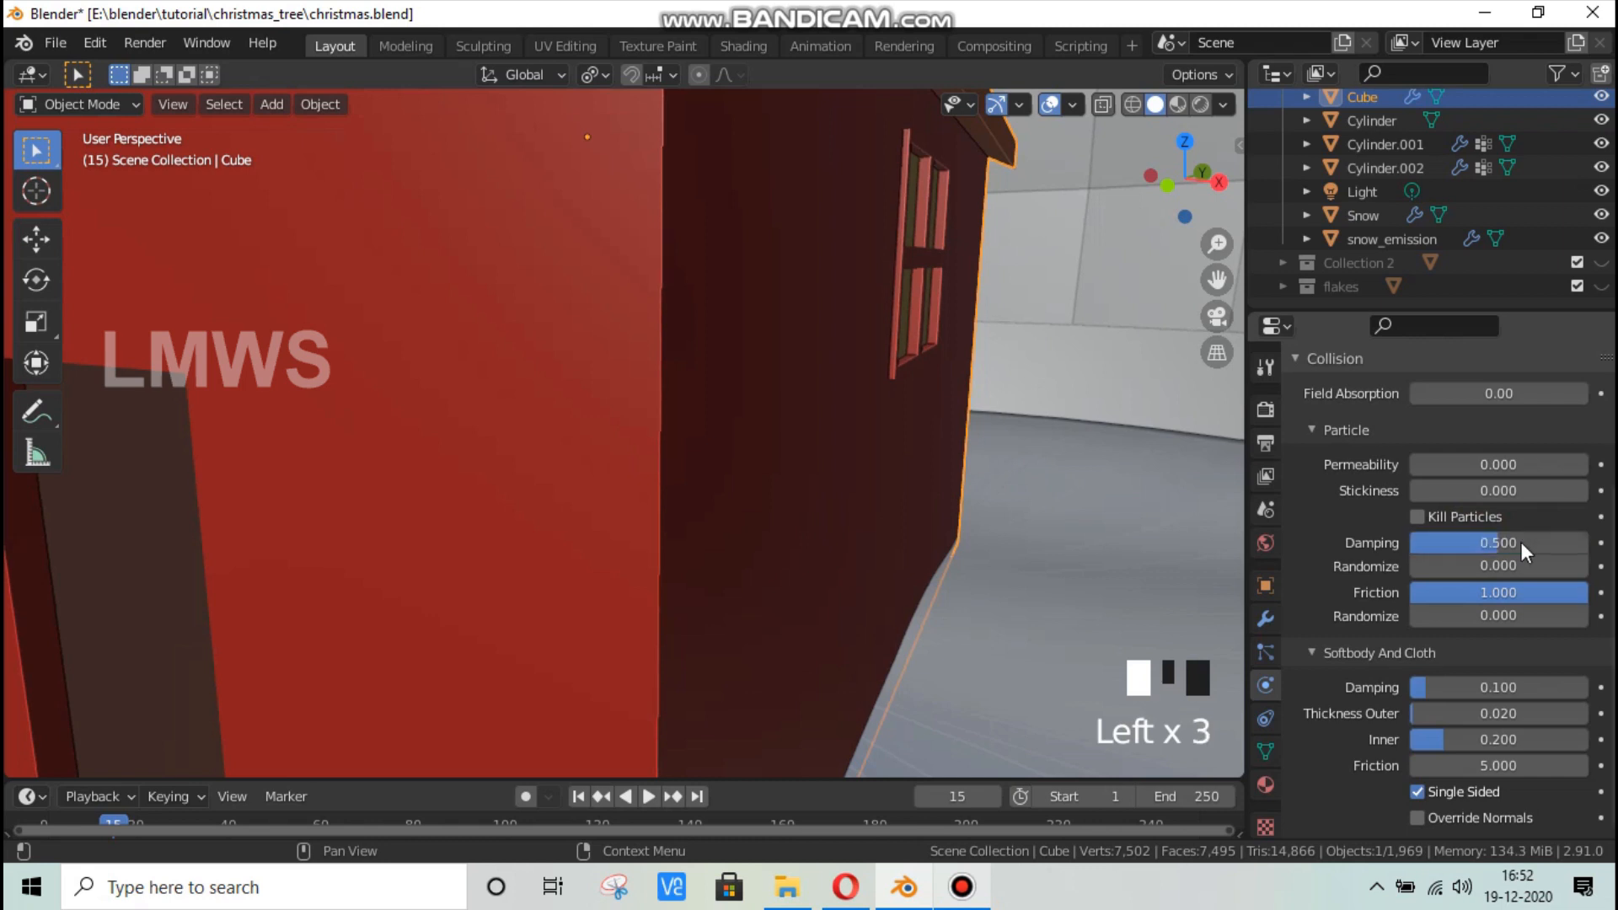
click(1522, 591)
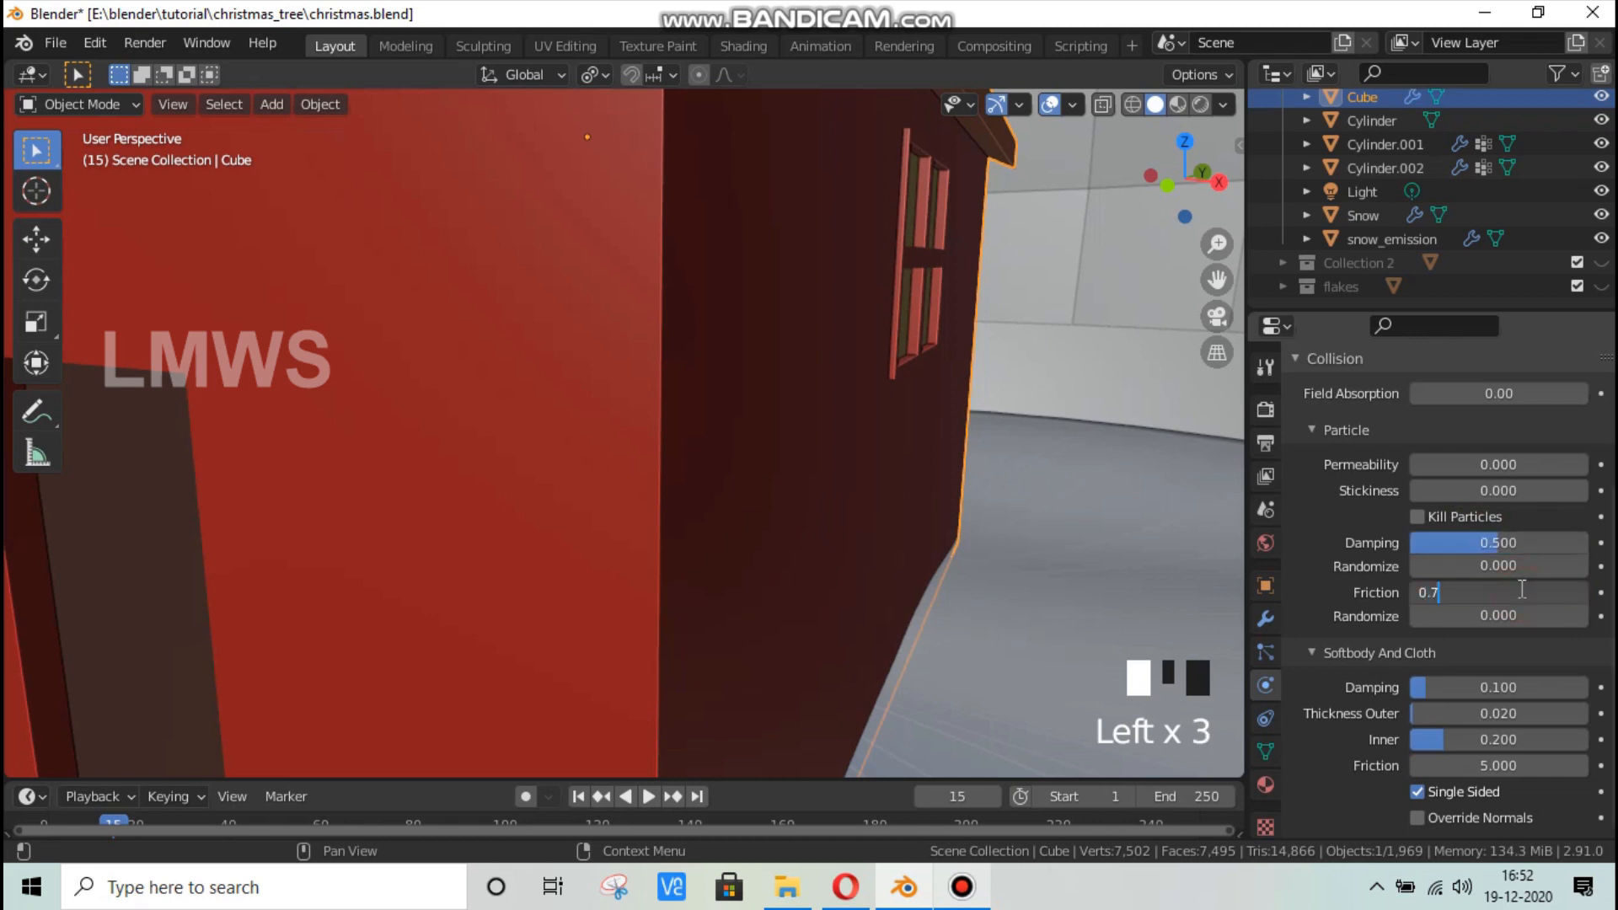
key(ctrl+a)
key(Return)
drag(1520, 564, 1574, 564)
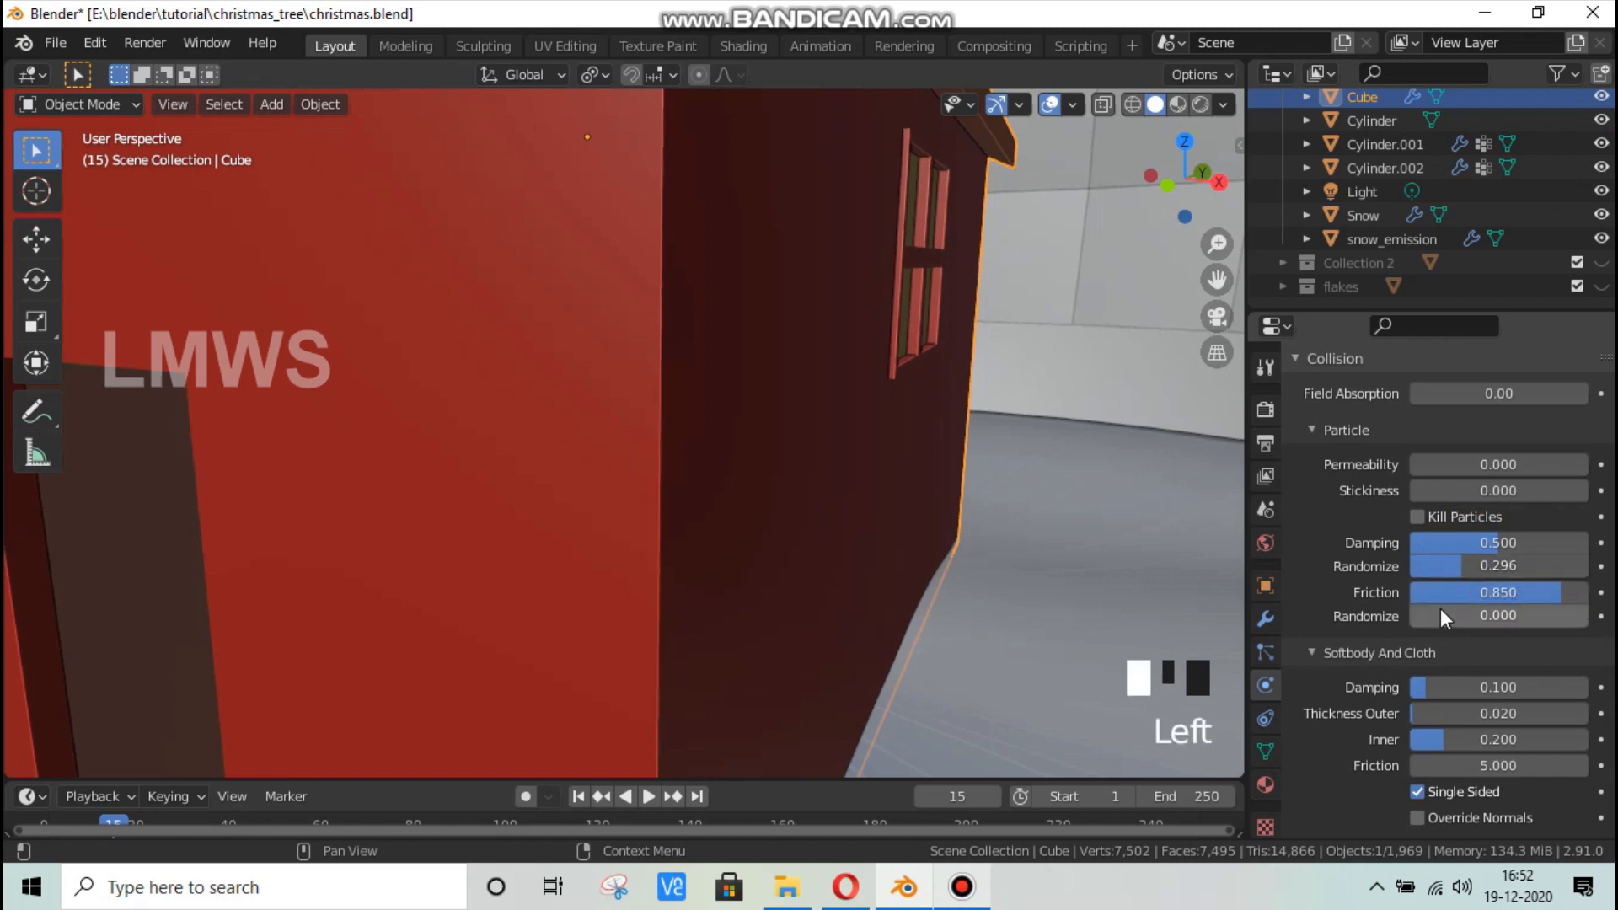
drag(1440, 612, 1459, 612)
Enable Collision physics on both trees beside the house, Cylinder.001 and Cylinder.002.
middle_drag(772, 390, 1426, 517)
scroll(1110, 524, down, 2)
middle_drag(953, 567, 910, 549)
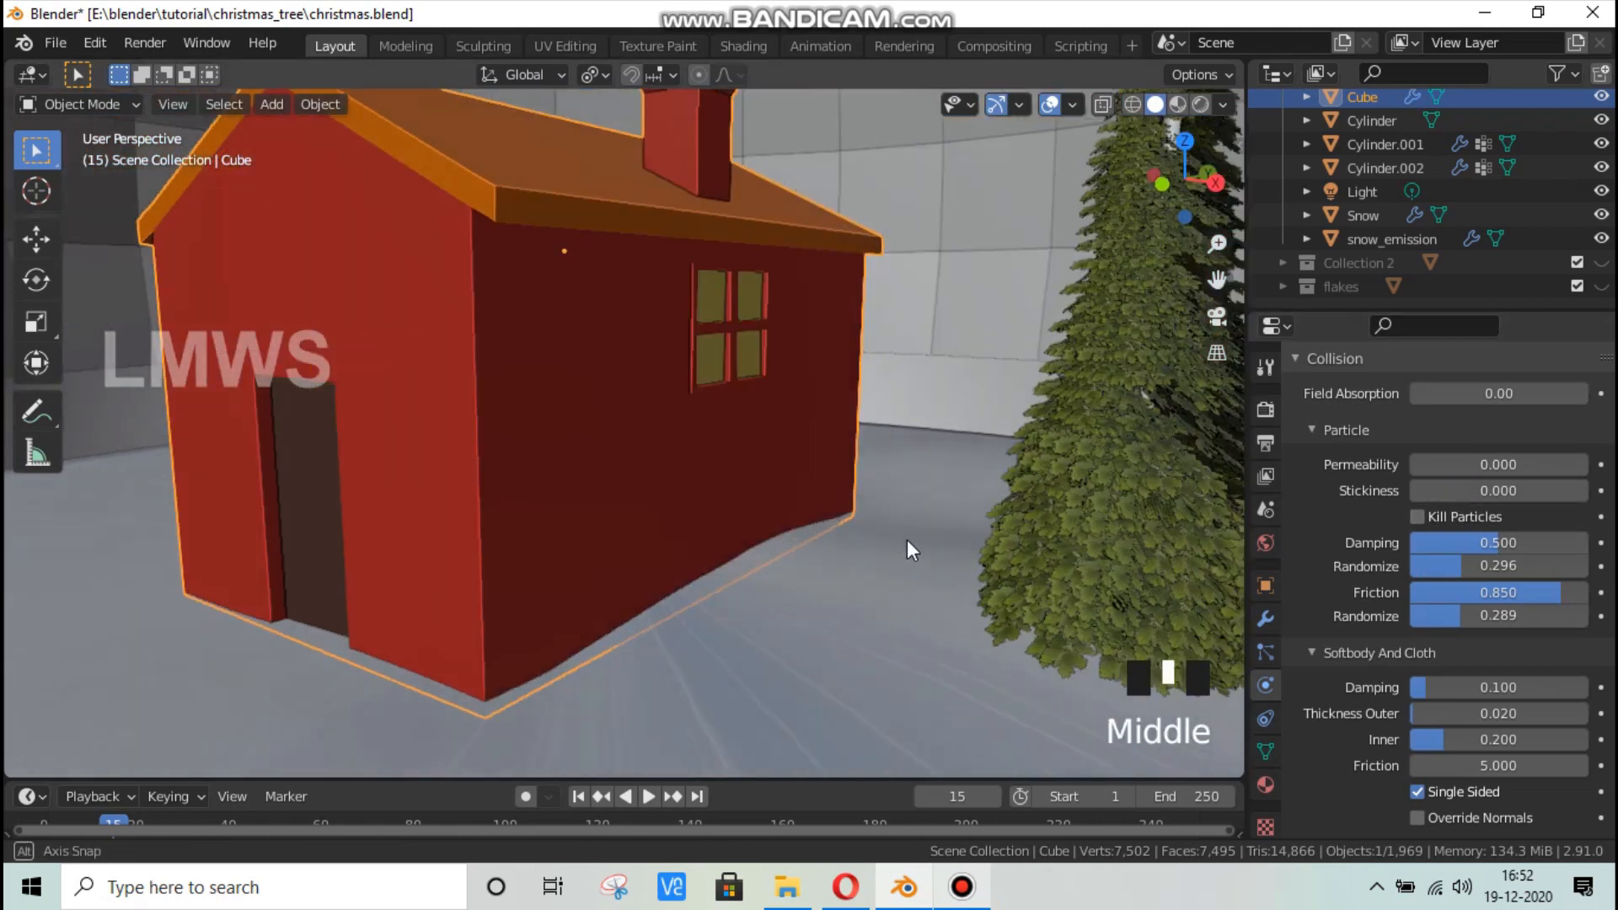
shift+middle_drag(1098, 534, 881, 356)
click(1090, 402)
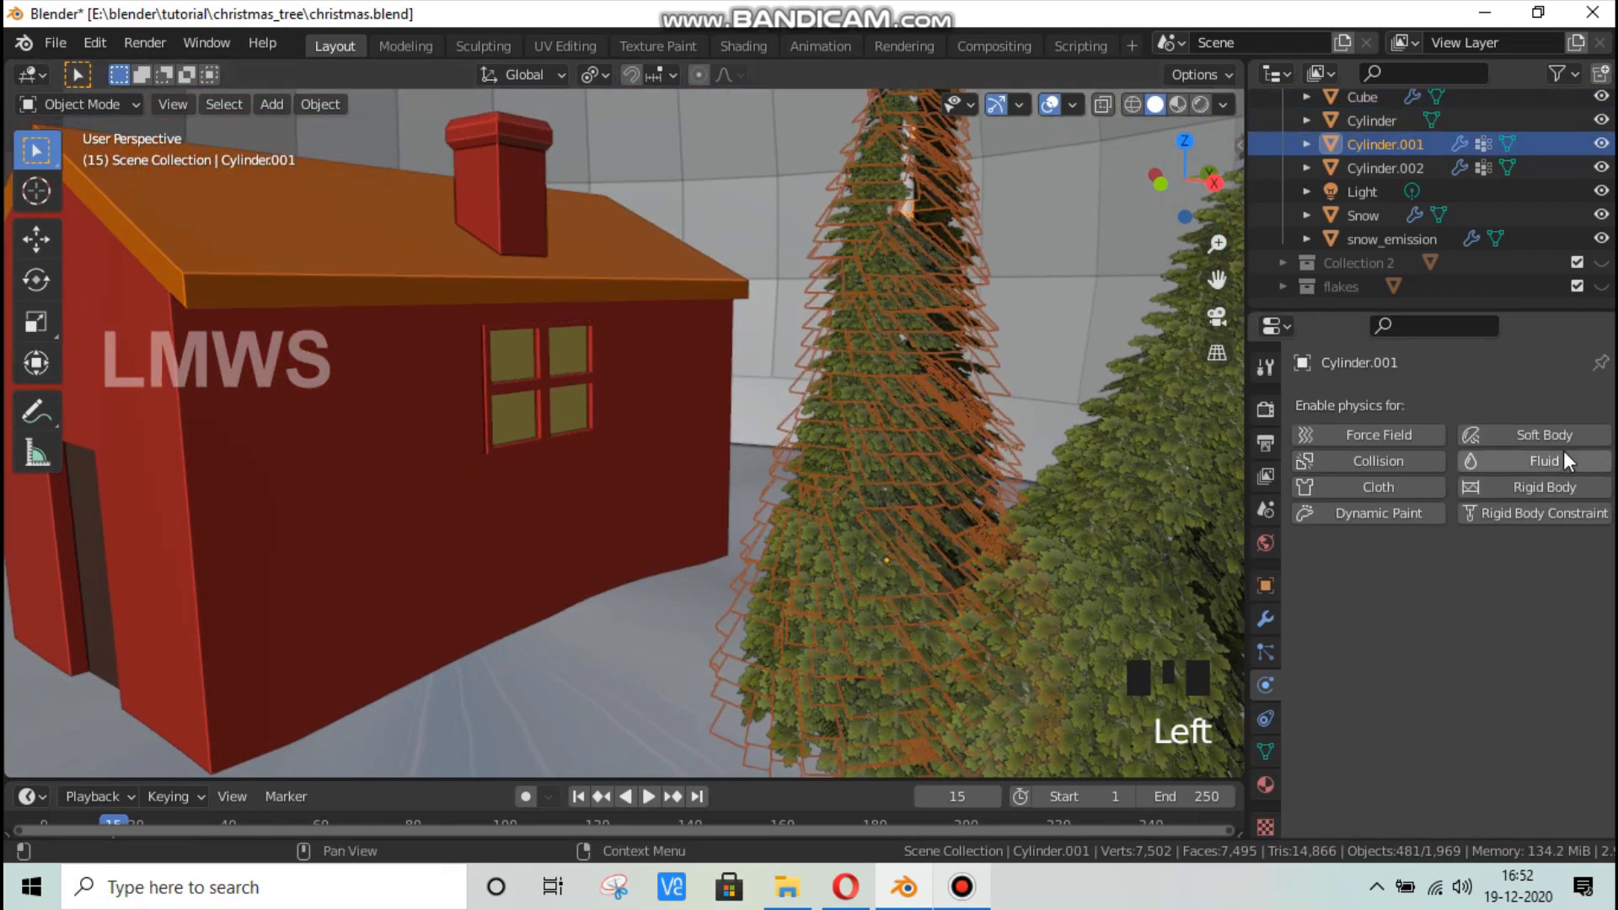
click(1399, 461)
click(1137, 452)
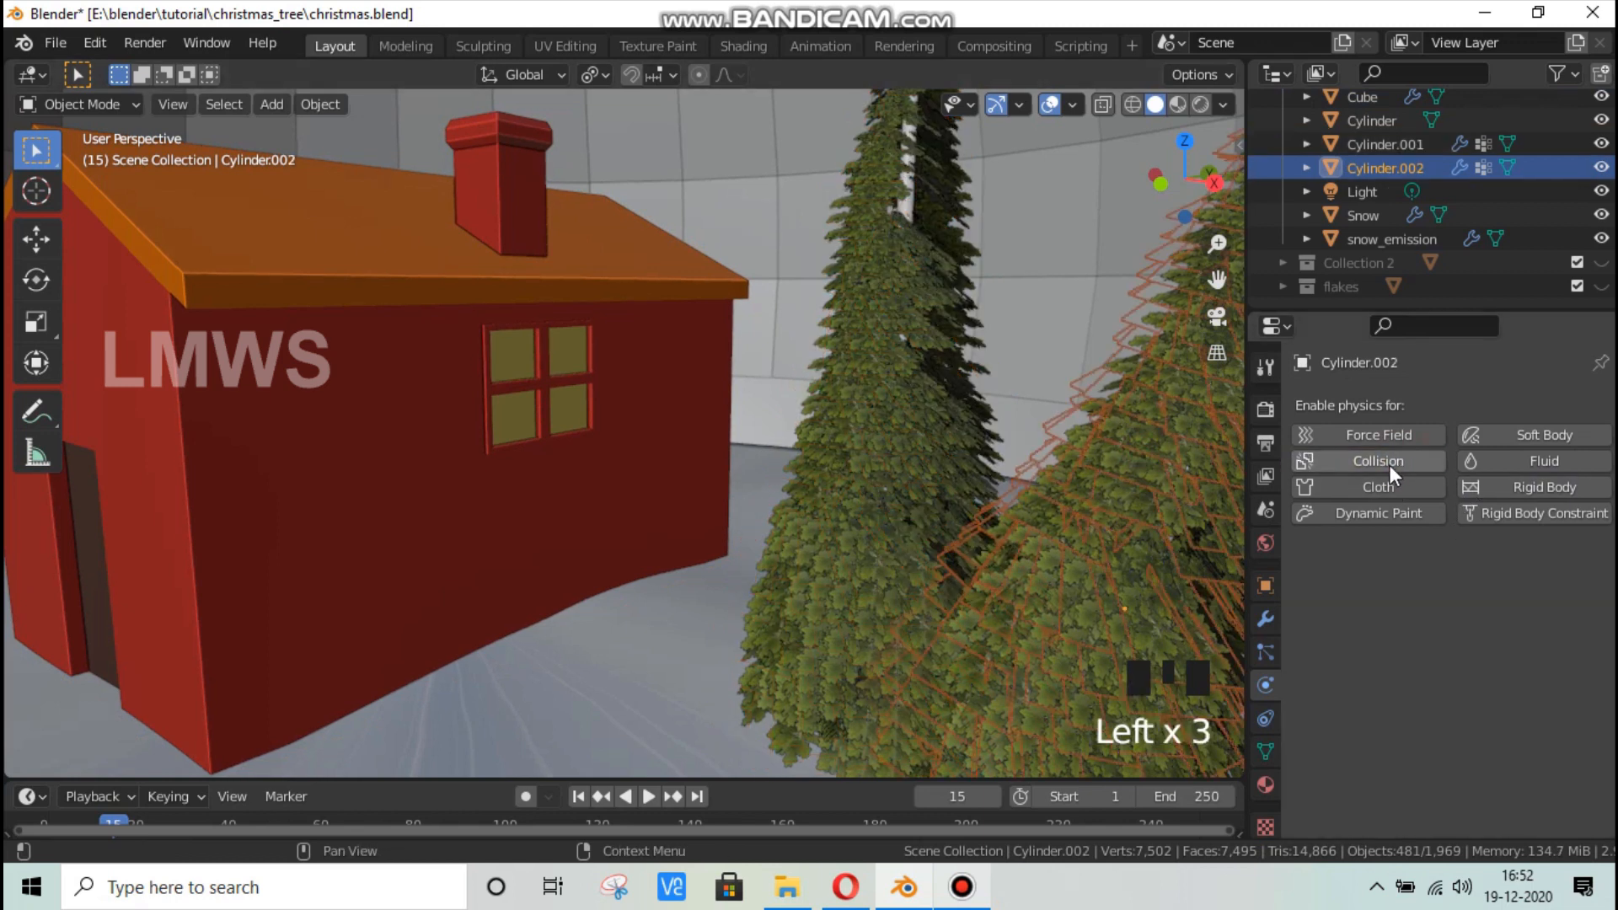
click(1379, 461)
Set the Cylinder.001 tree's particle collision damping to 0.5 with Randomize 0.25, and friction to 0.85 with Randomize 0.1.
click(927, 413)
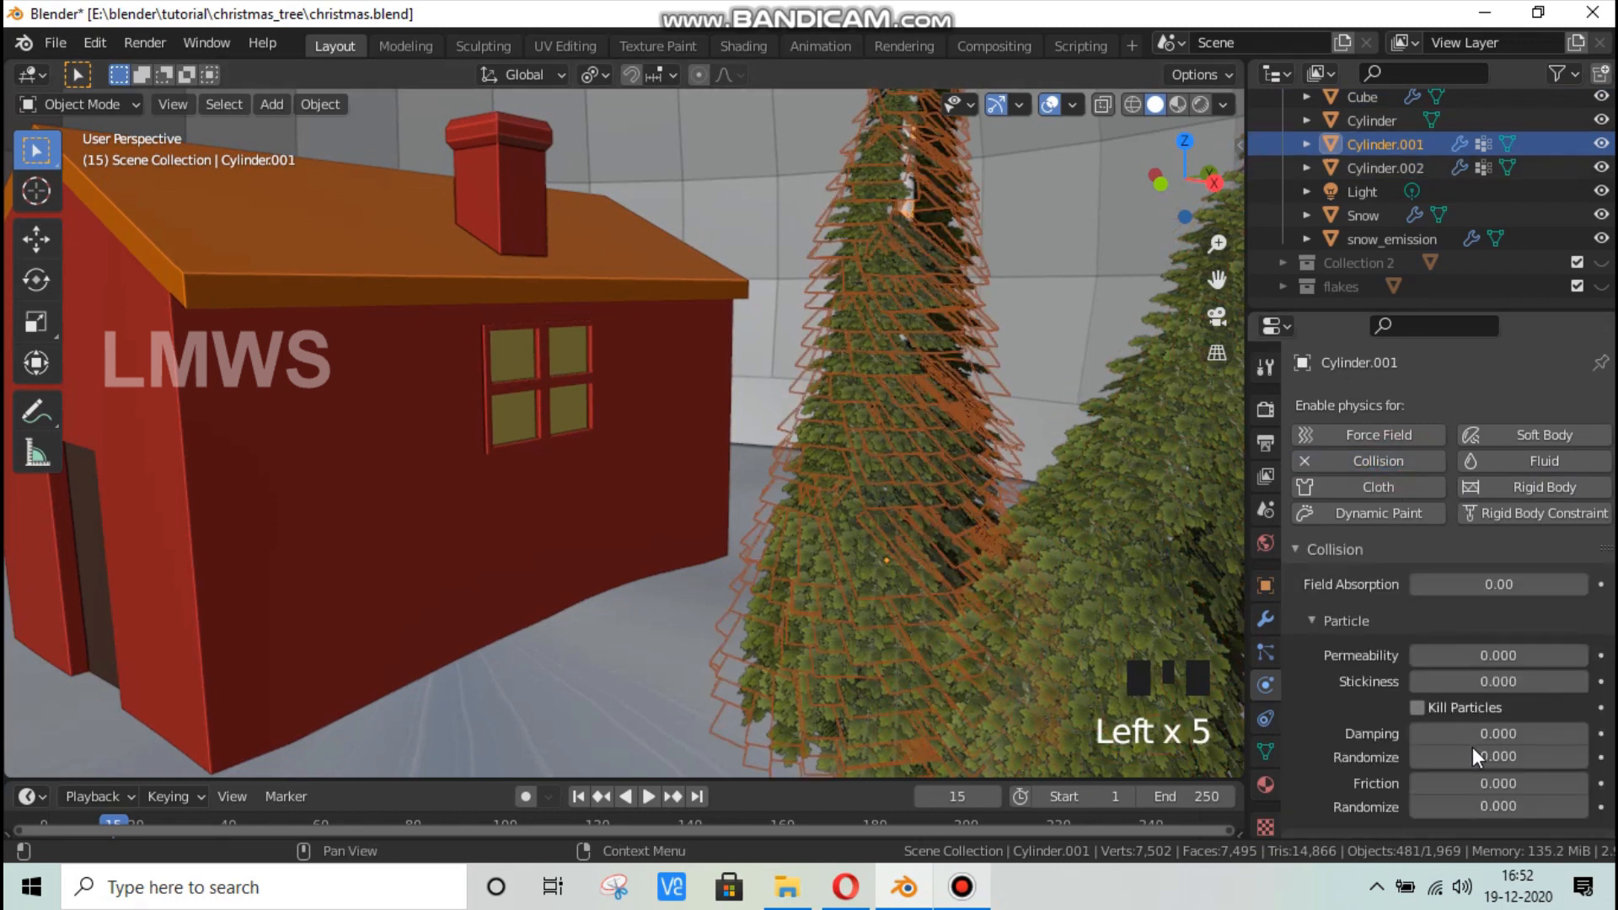
scroll(1442, 698, down, 5)
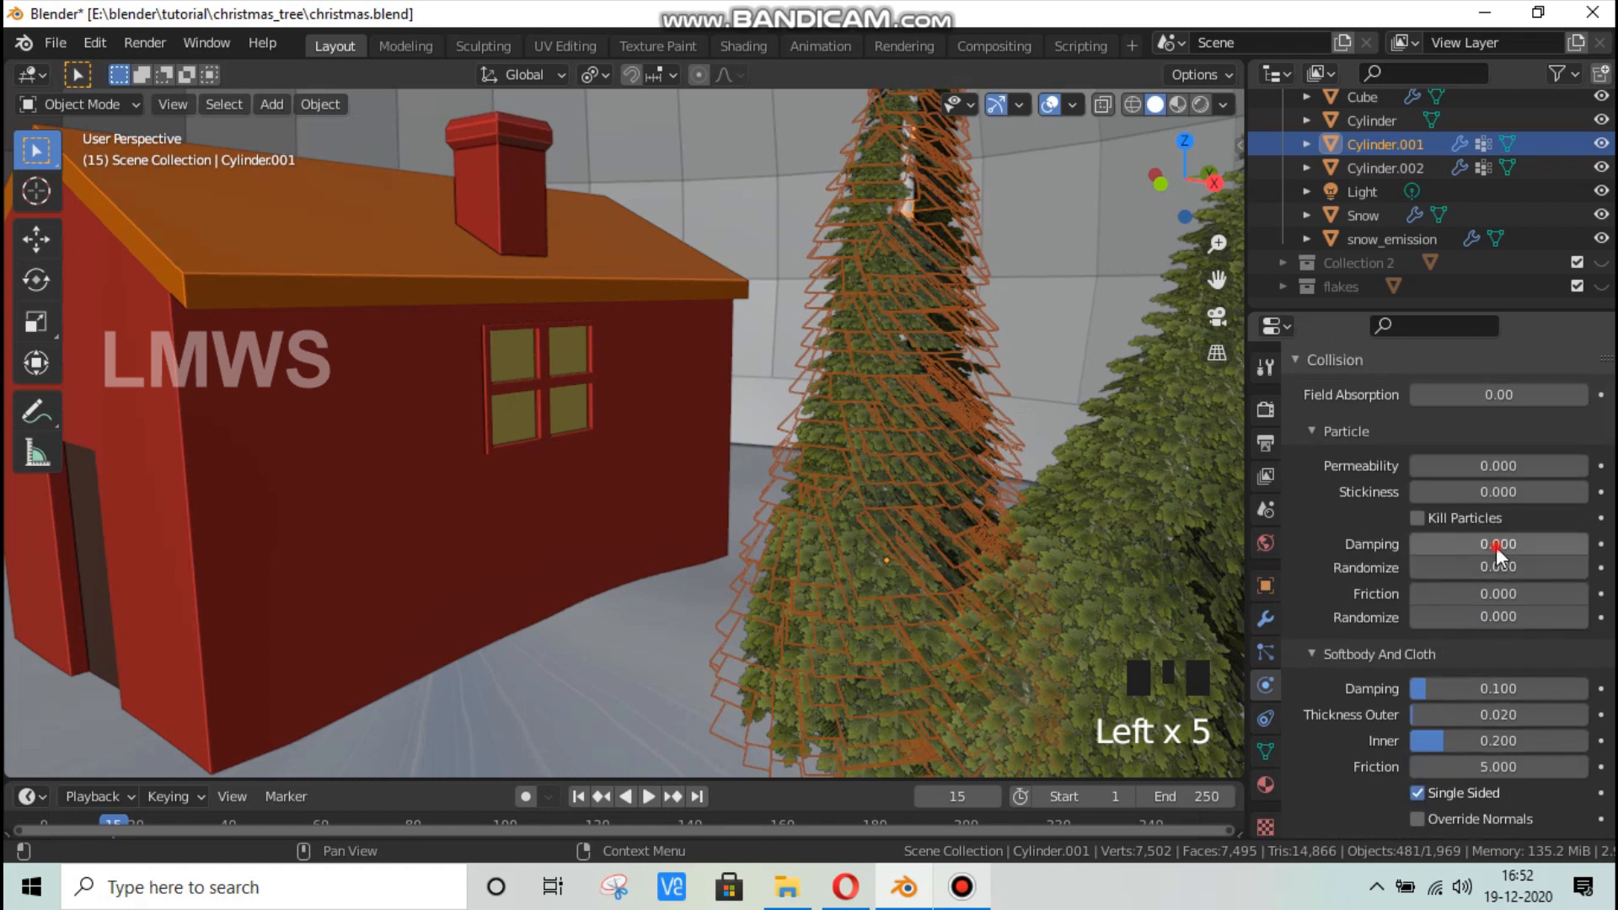
double_click(1496, 545)
text(0.5)
key(Tab)
text(0.25)
key(Tab)
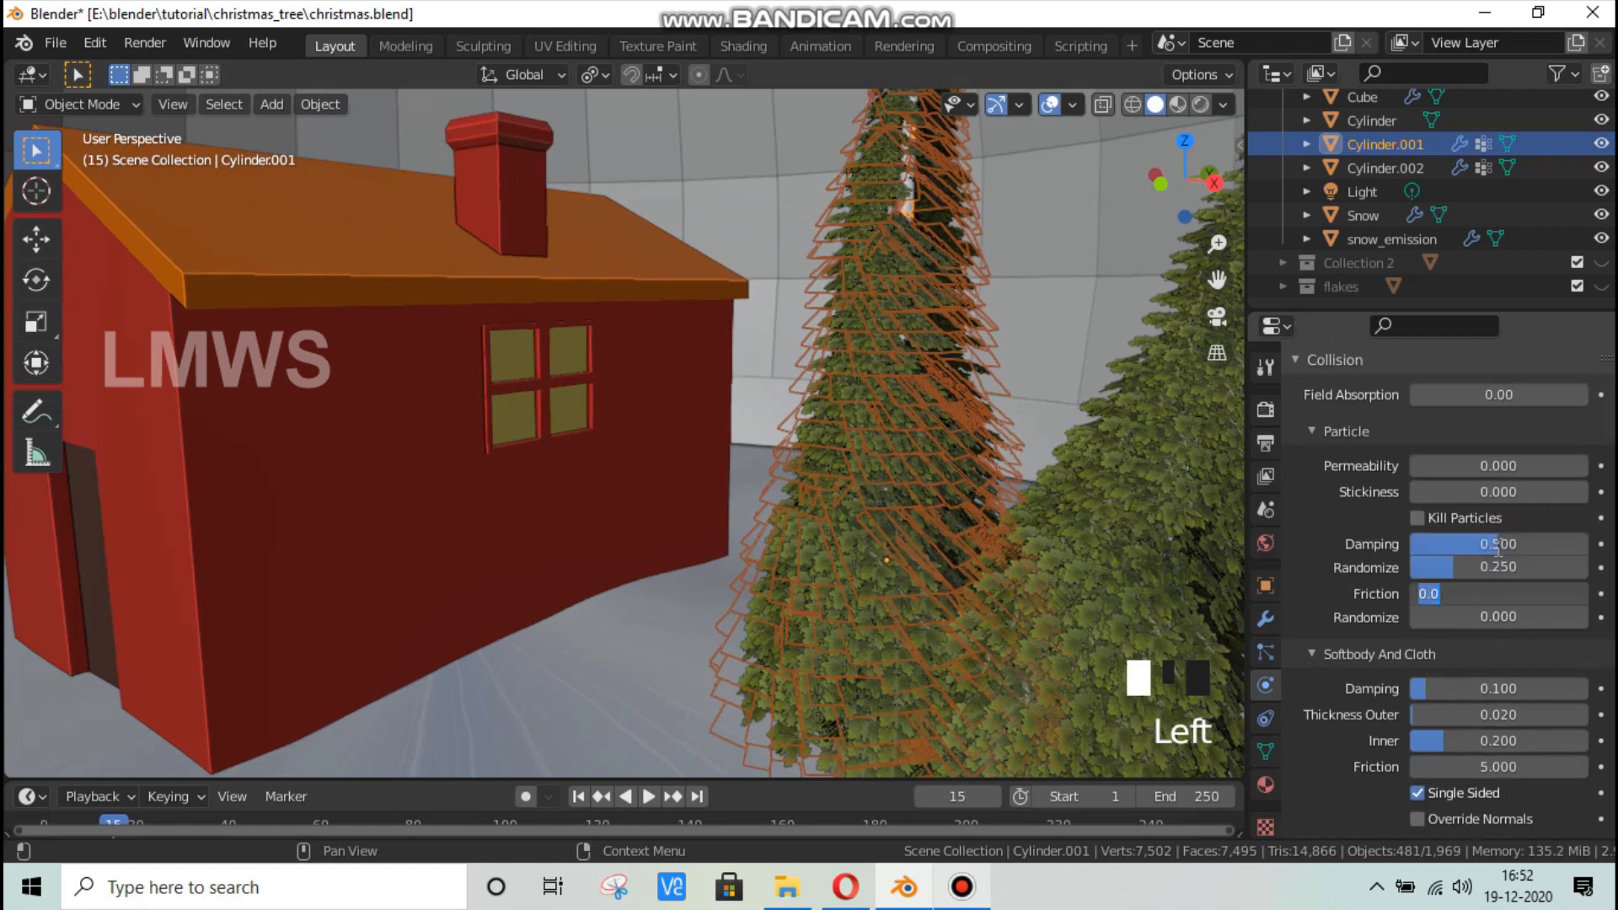
text(0.85)
key(Tab)
text(0)
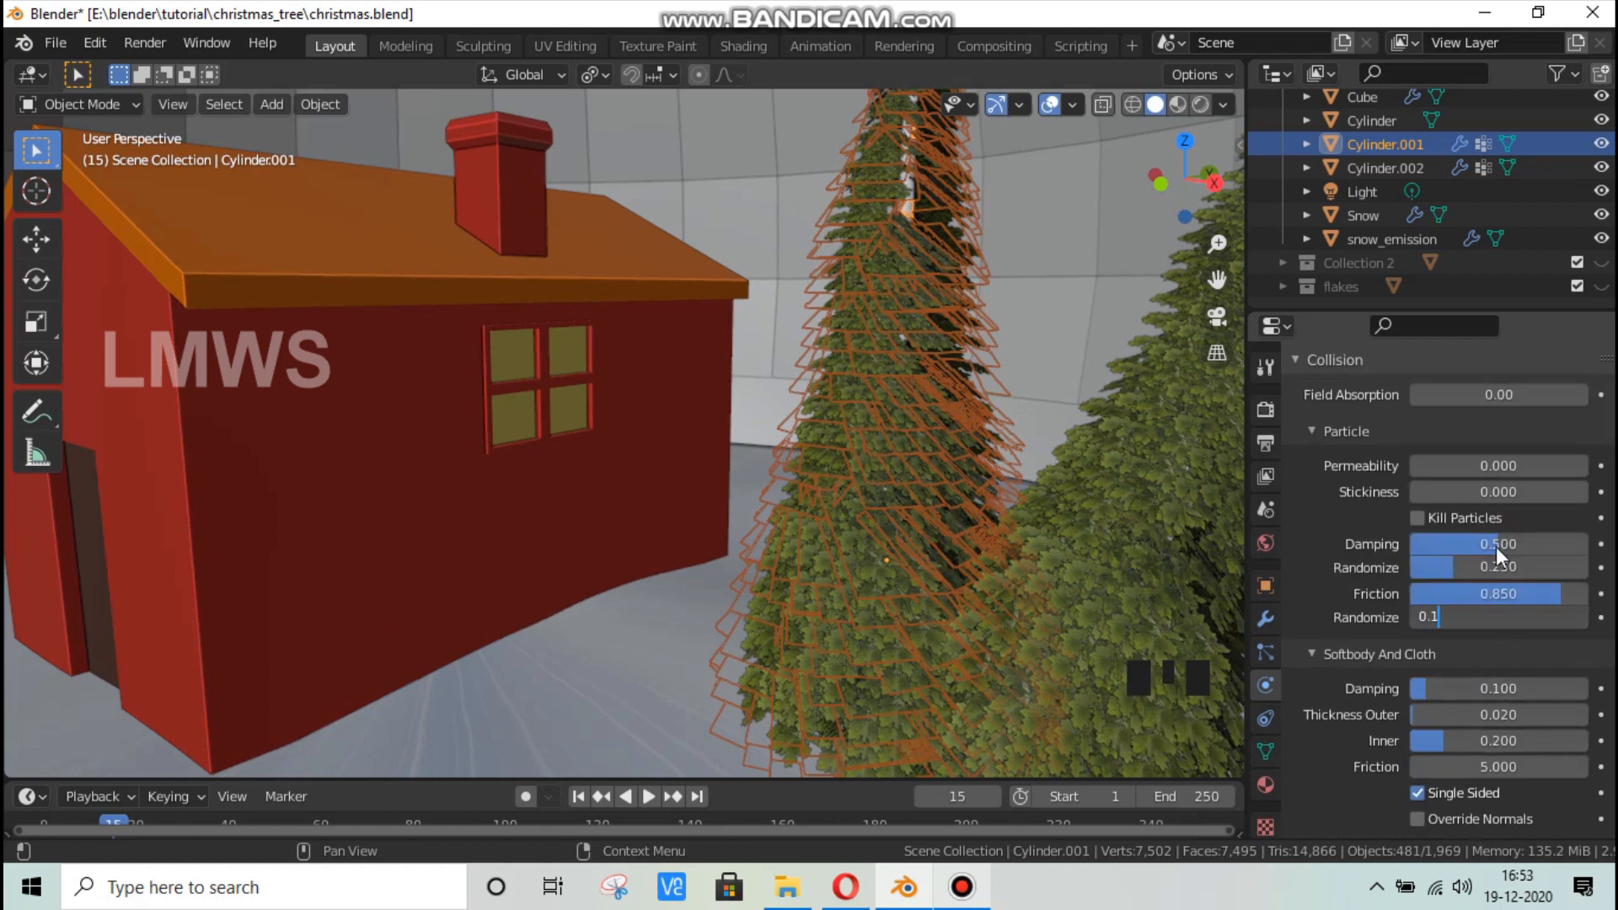
key(Return)
Set the Cylinder.002 tree's particle collision damping to 0.5 with Randomize 0.25, and friction to 0.75 with Randomize 0.2.
click(1195, 479)
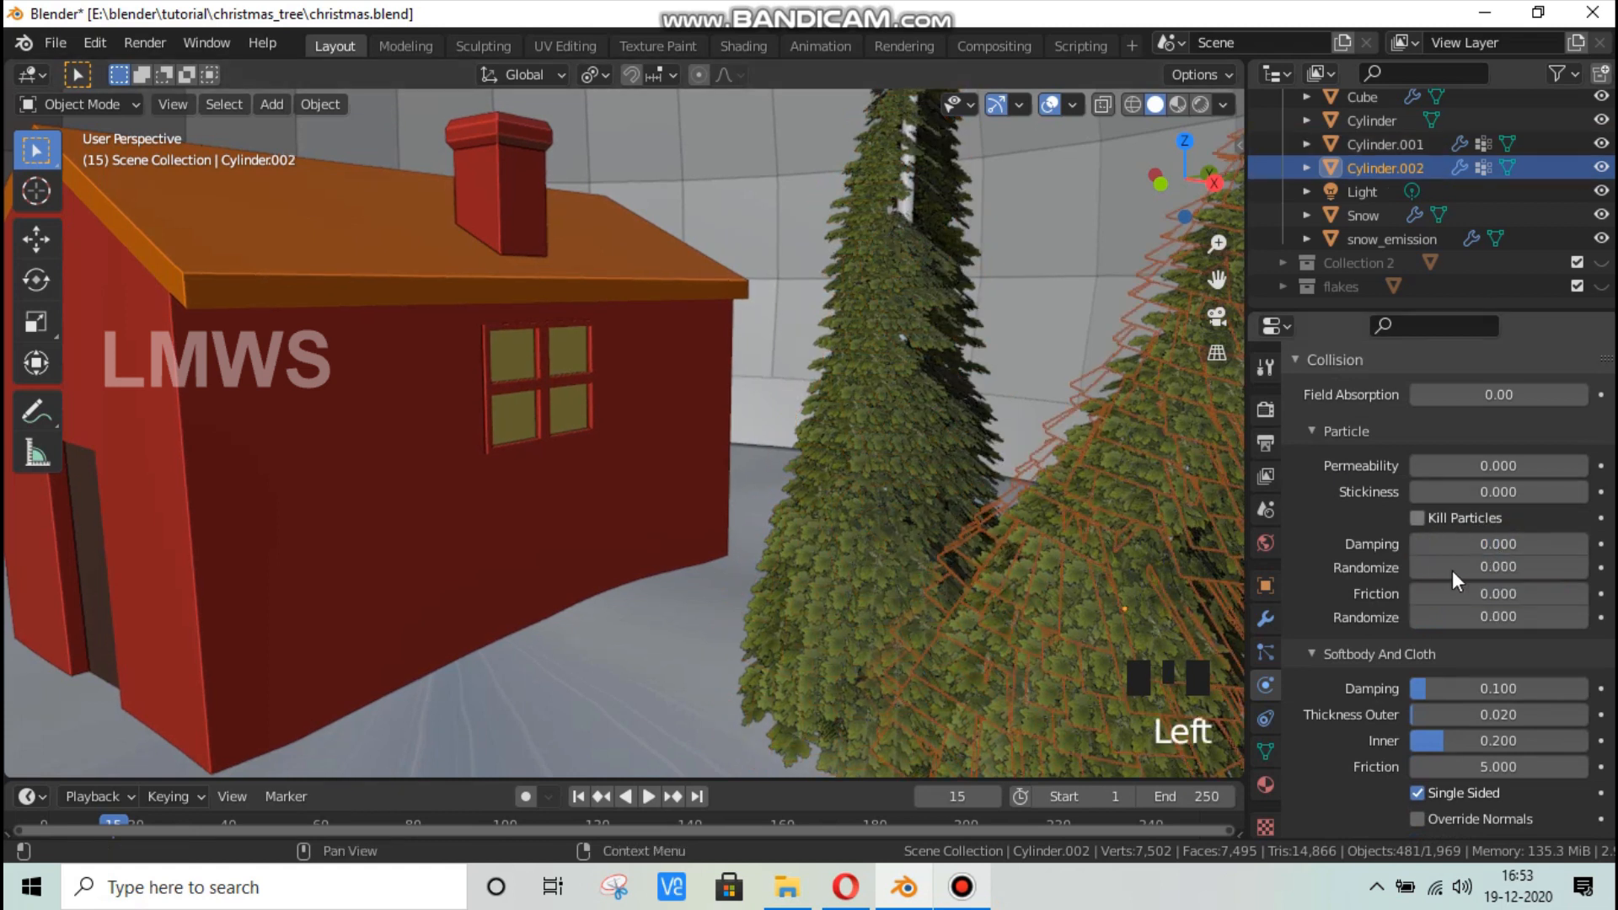
click(1498, 543)
text(0.5)
key(Tab)
text(0)
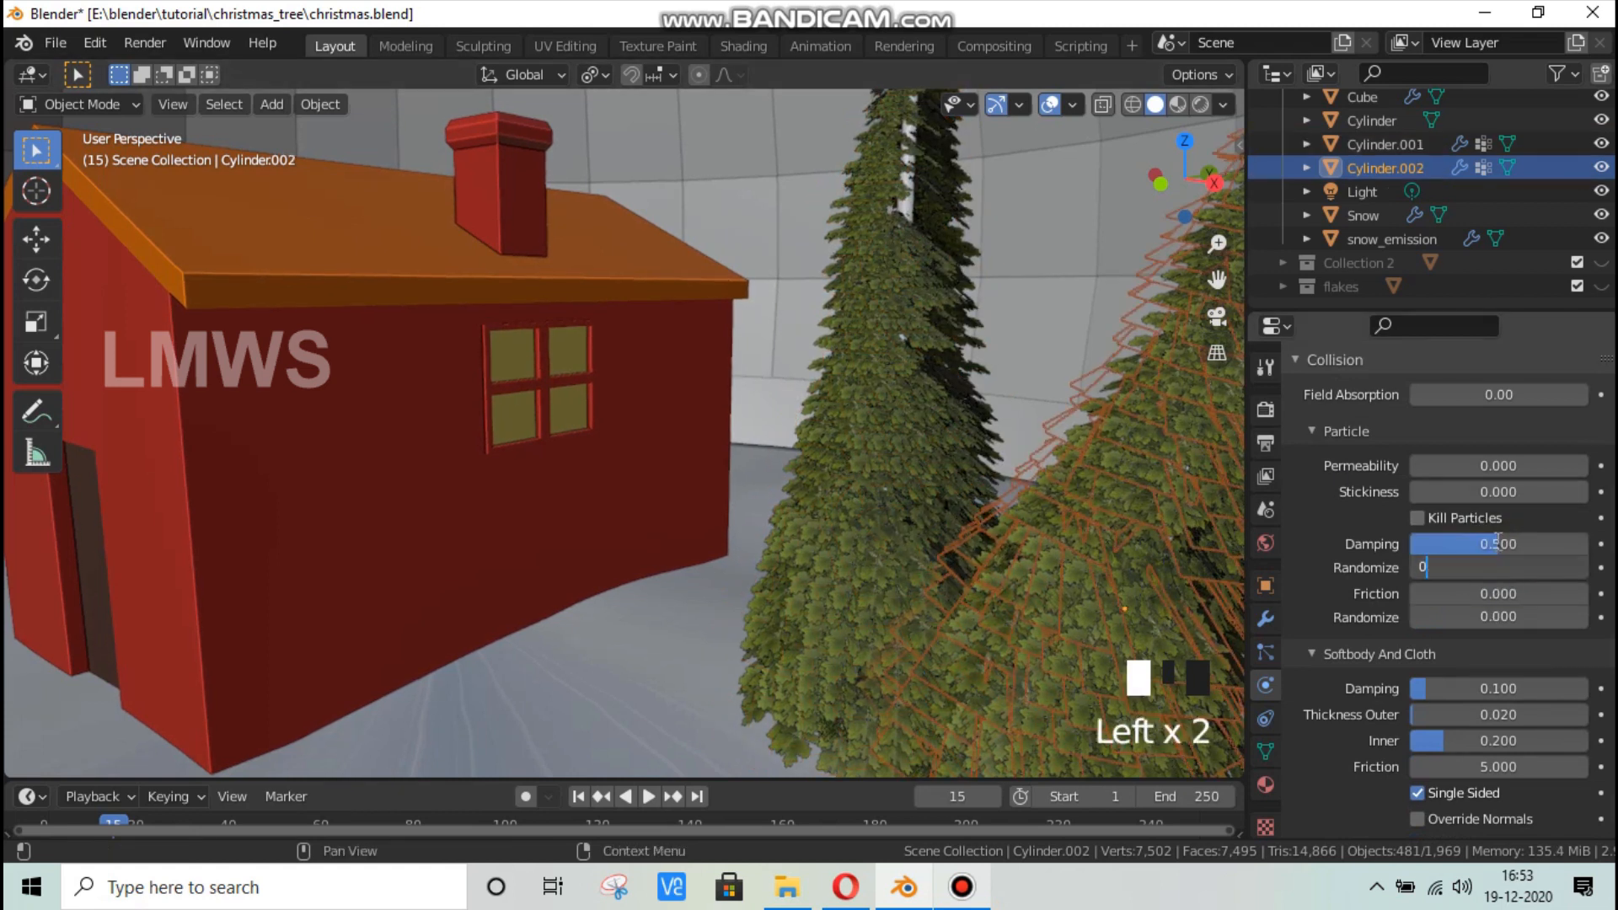
text(.25)
key(Tab)
text(0.)
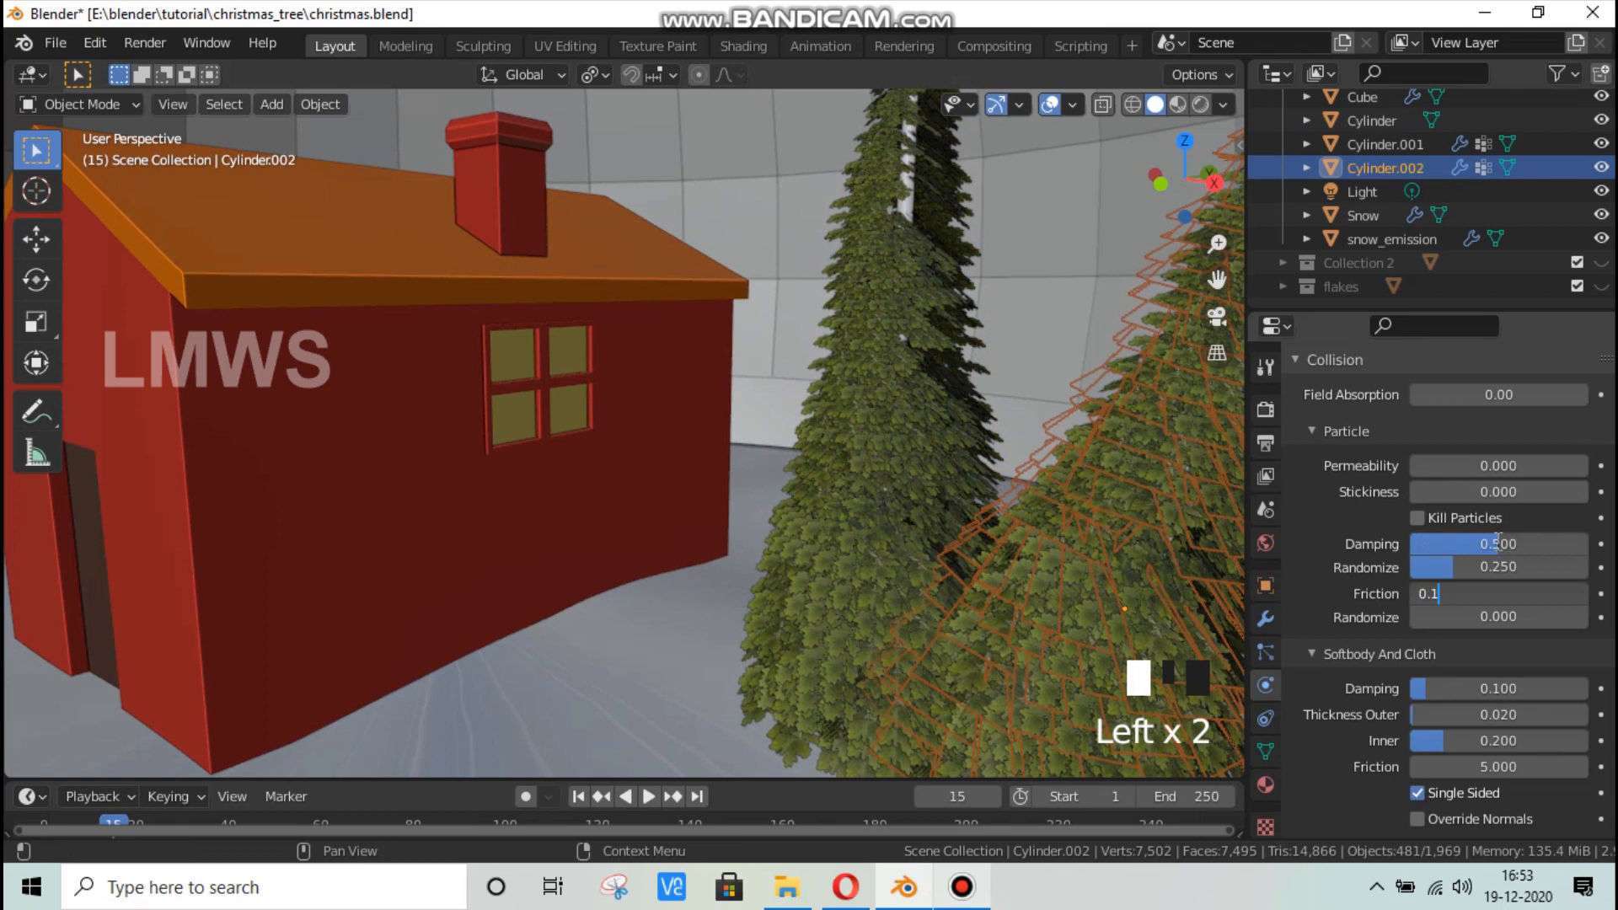
text(75)
key(Tab)
text(0.)
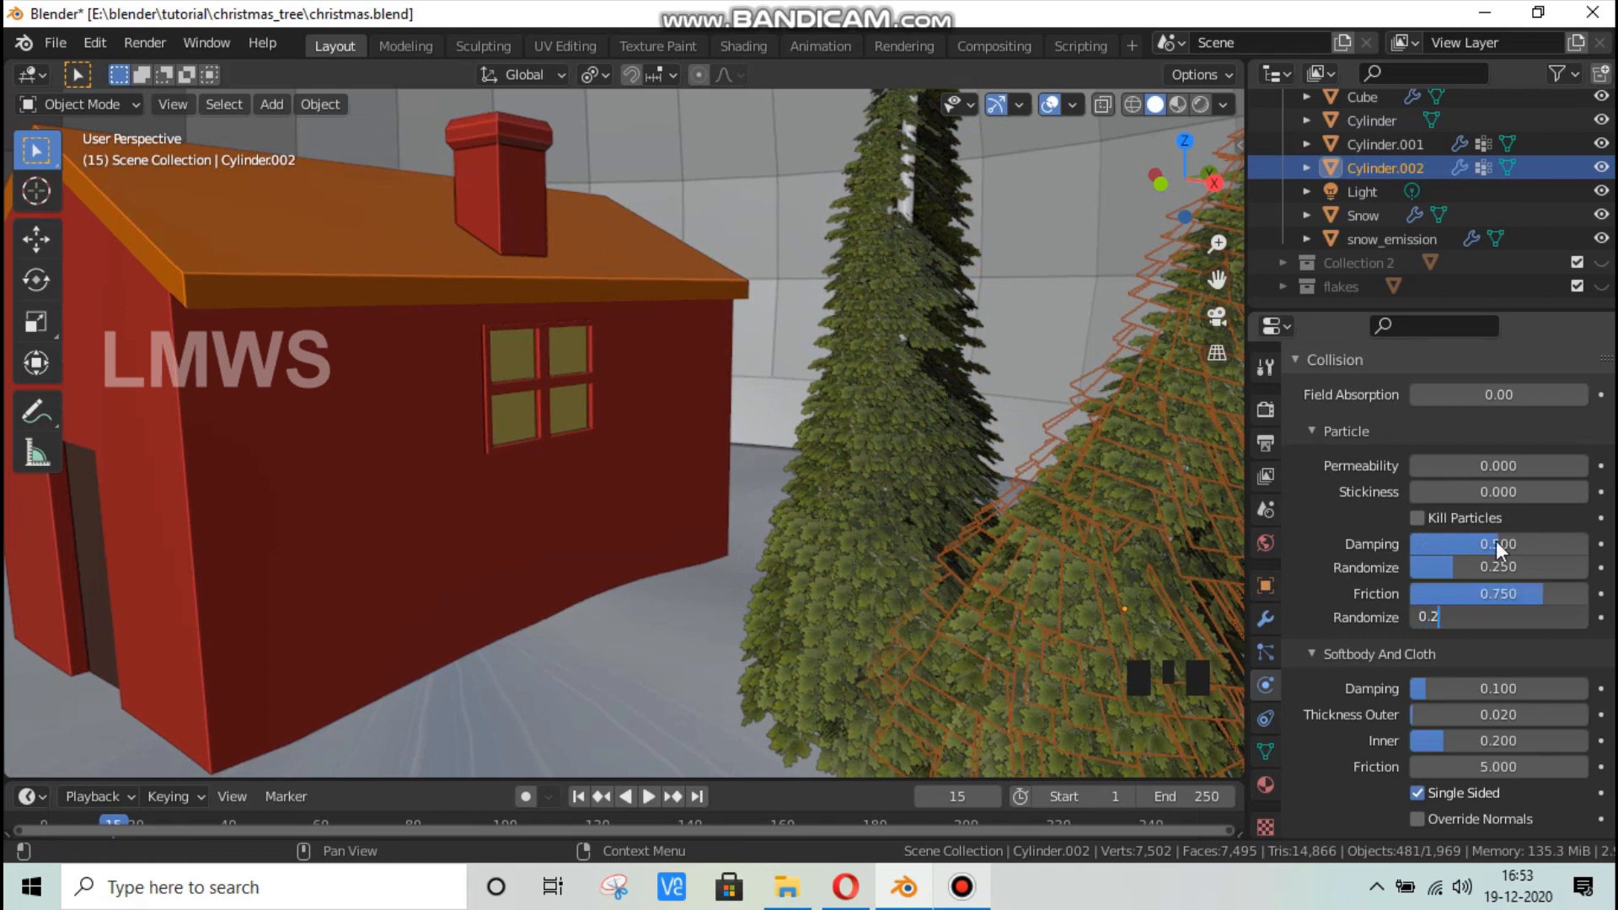
text(2)
key(Return)
scroll(843, 396, down, 2)
scroll(923, 417, up, 2)
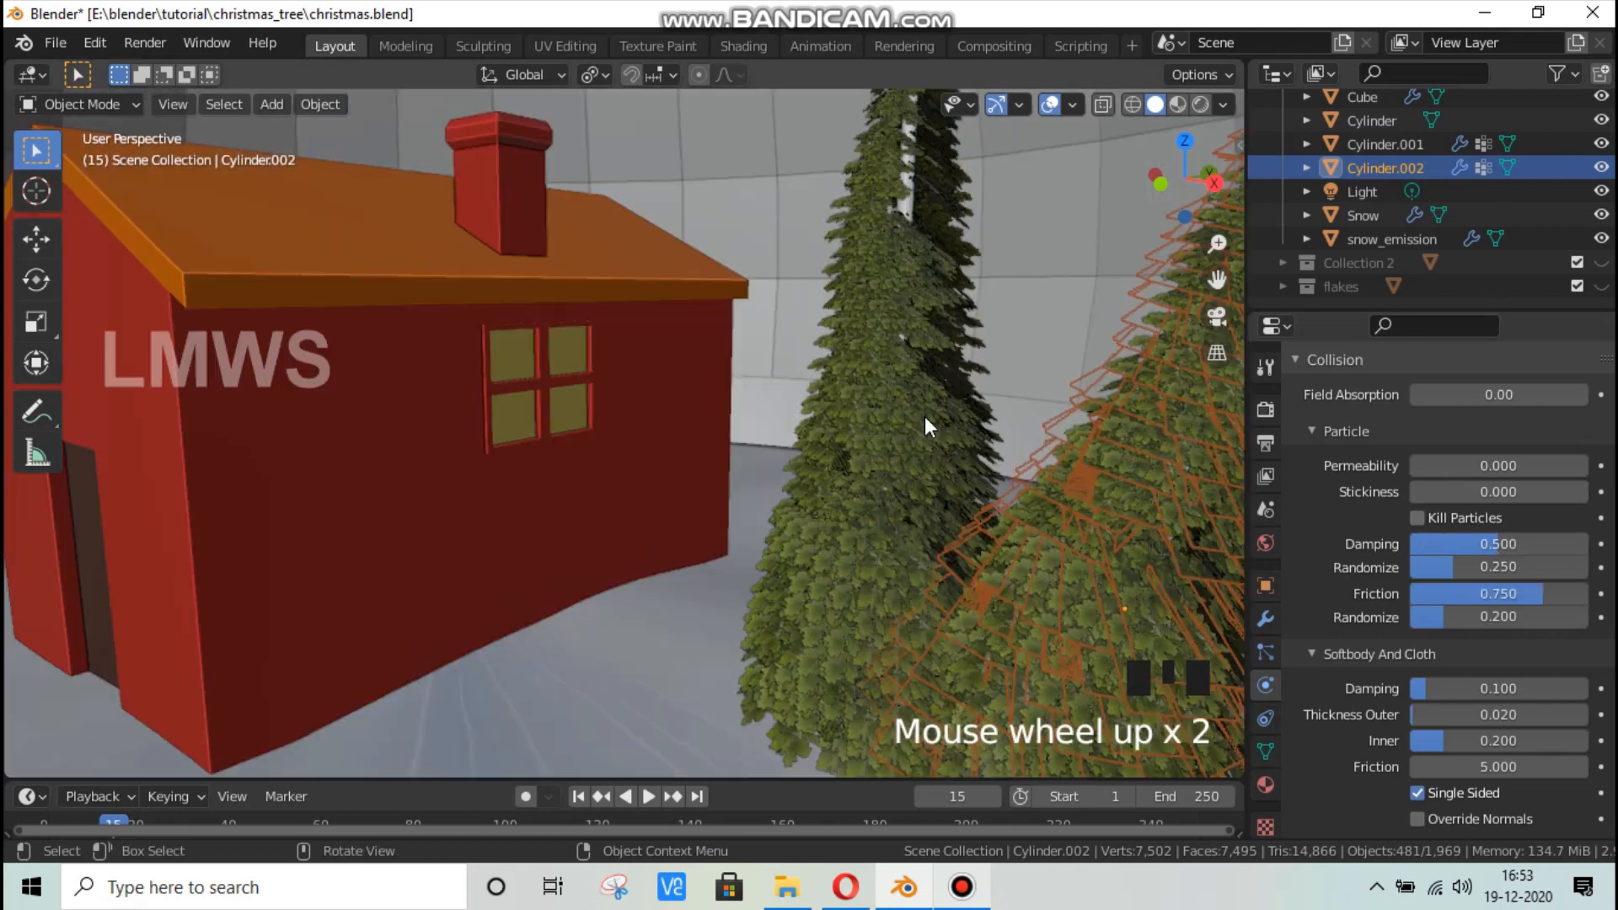
Save the file and set the Cylinder.001 tree's hair particles to emit from Vertices.
key(ctrl+s)
click(924, 377)
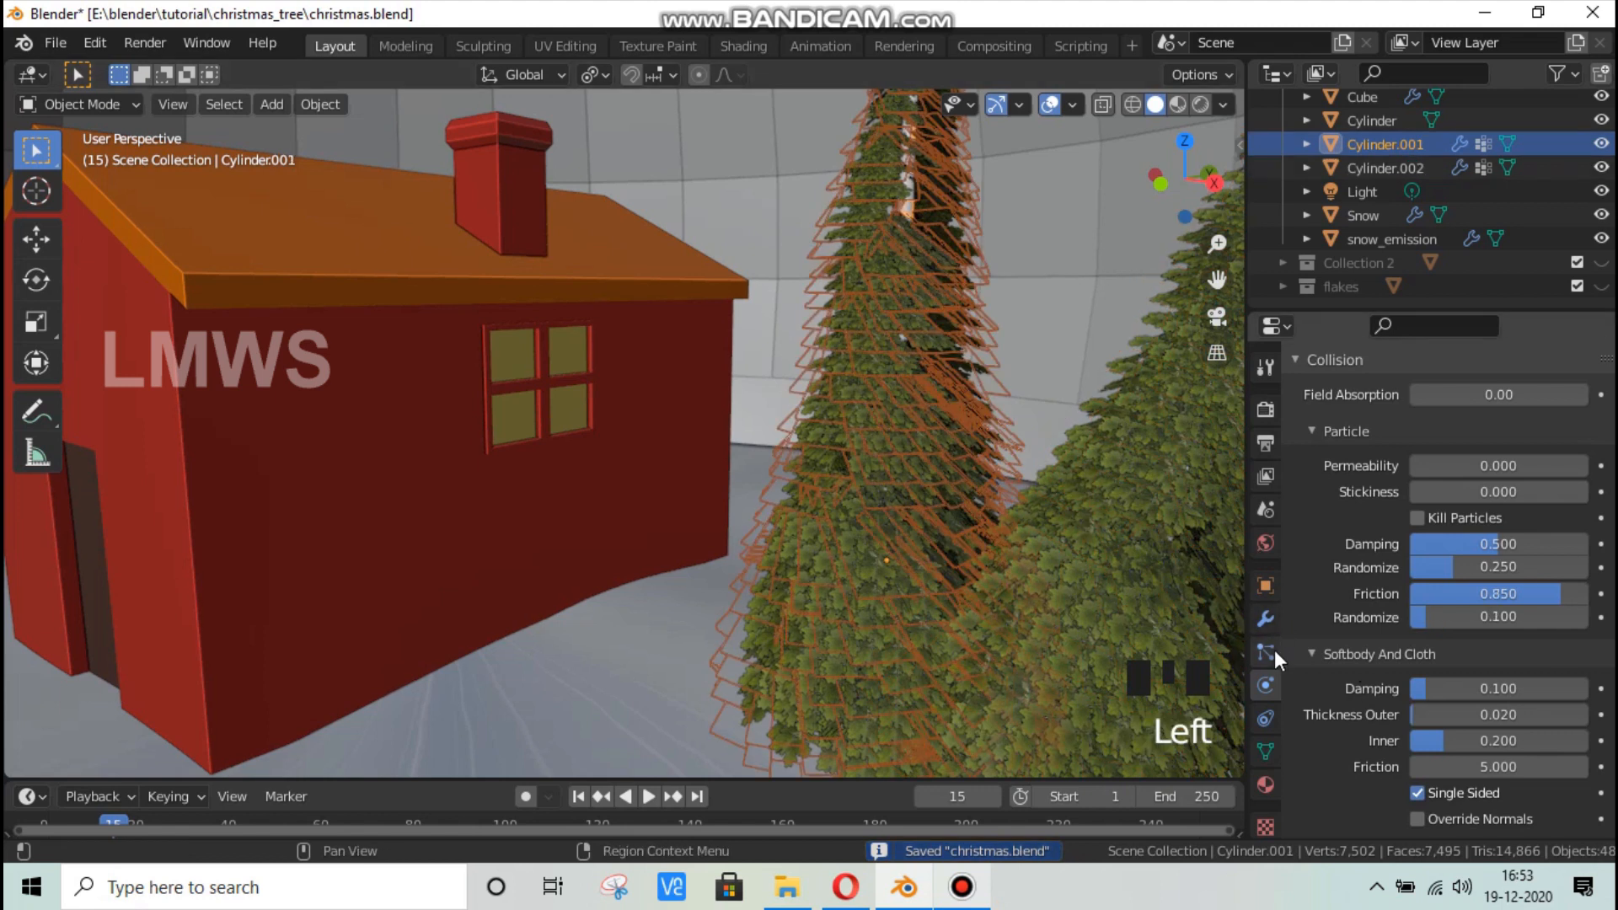
click(1267, 649)
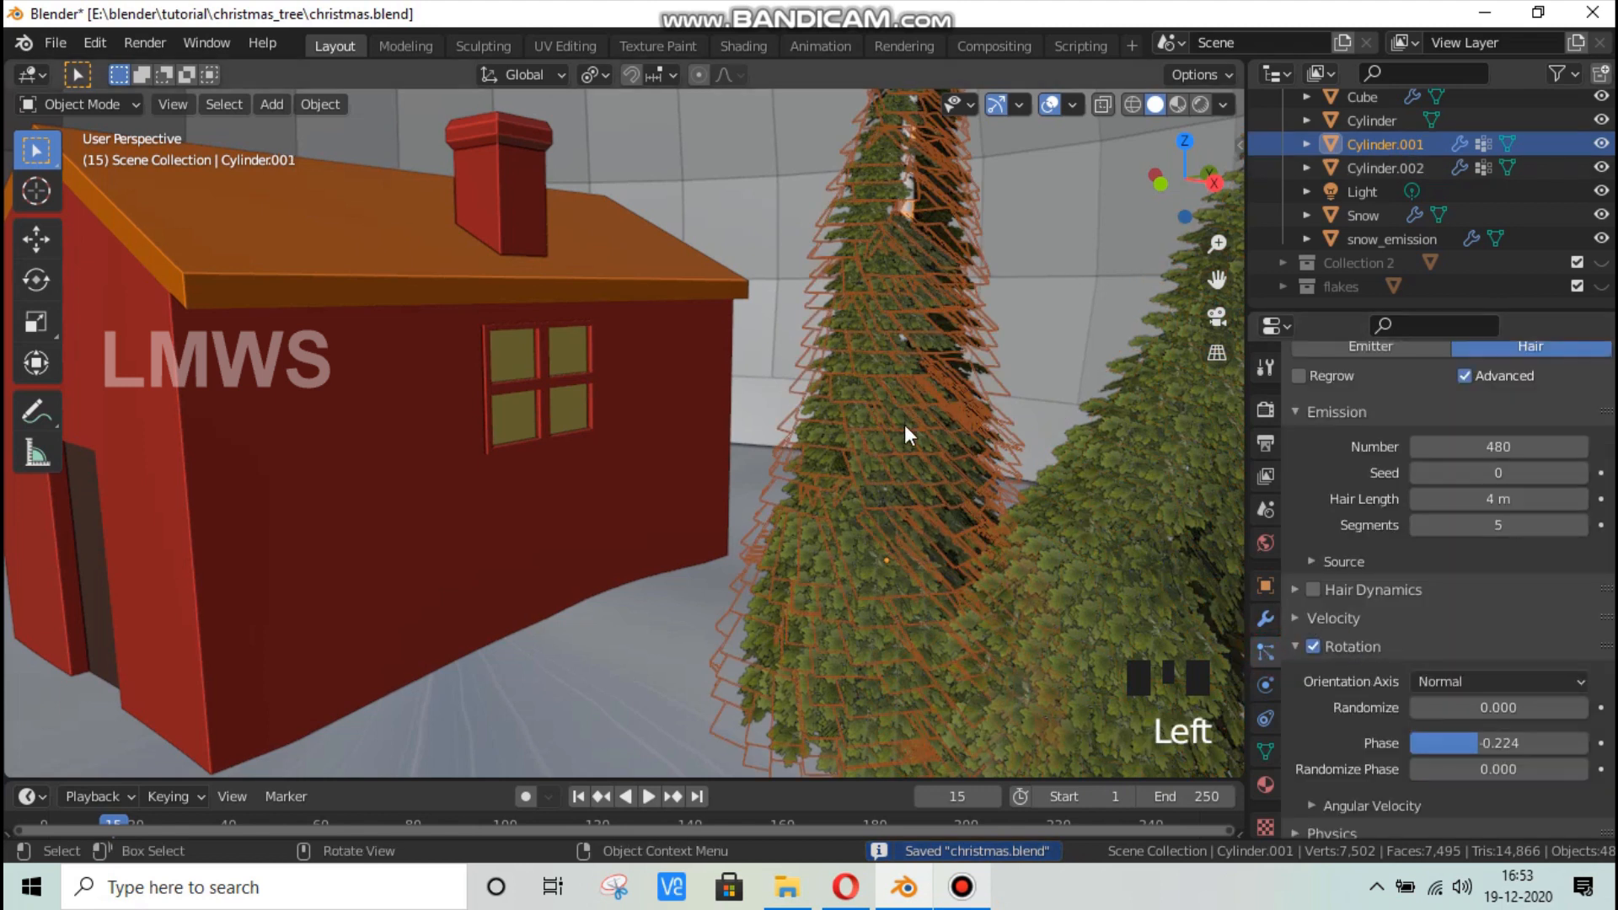
scroll(1318, 629, up, 2)
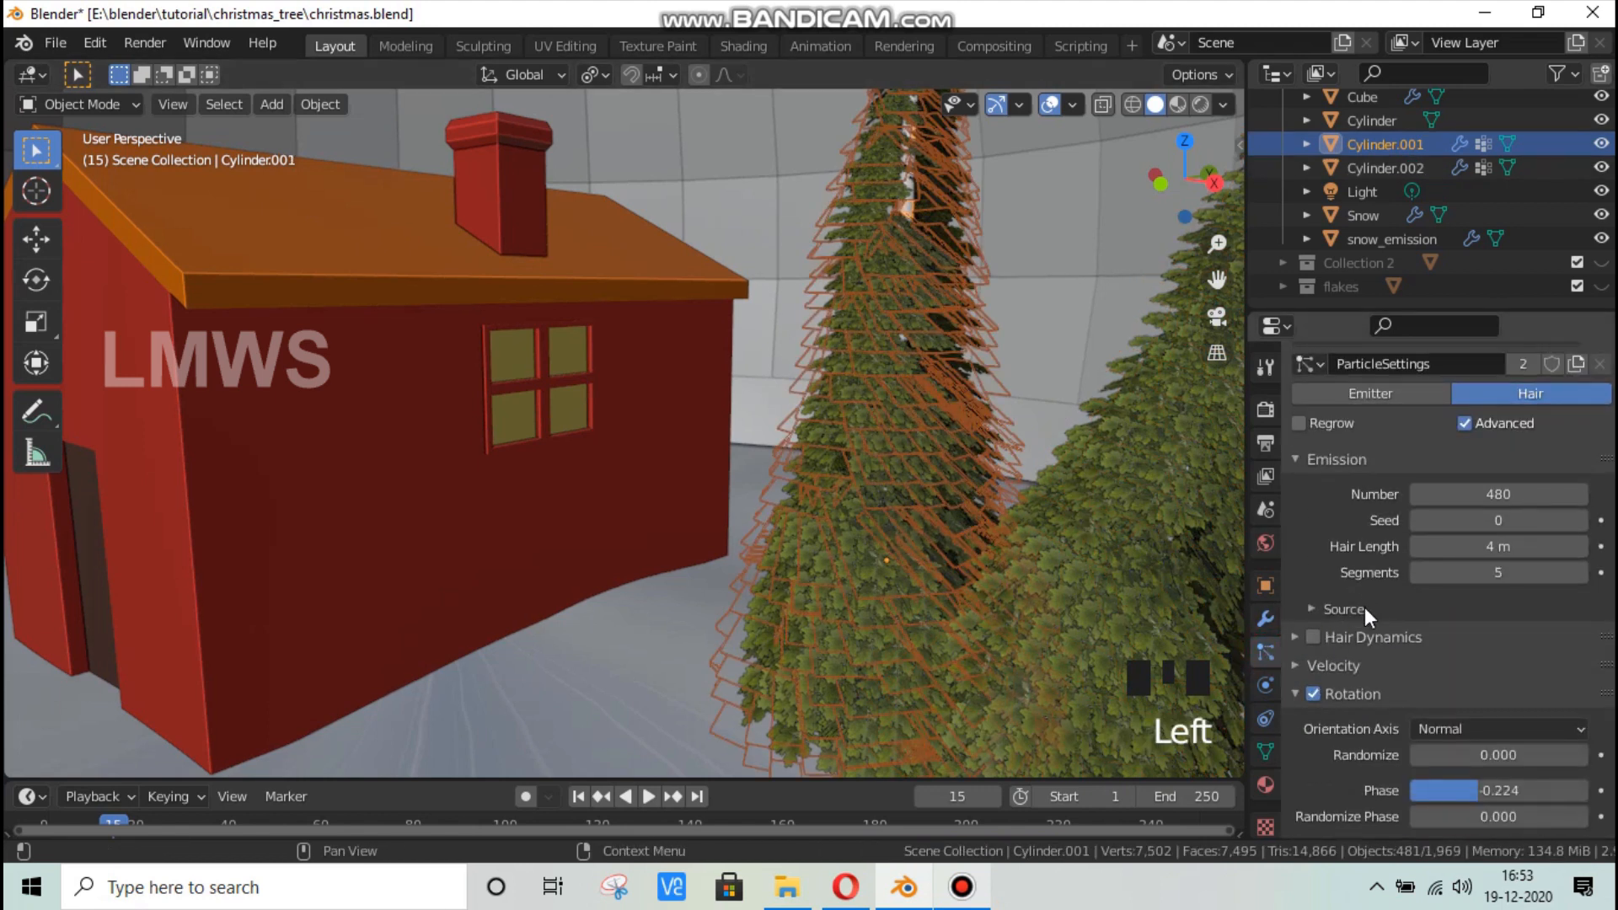
scroll(1328, 633, up, 2)
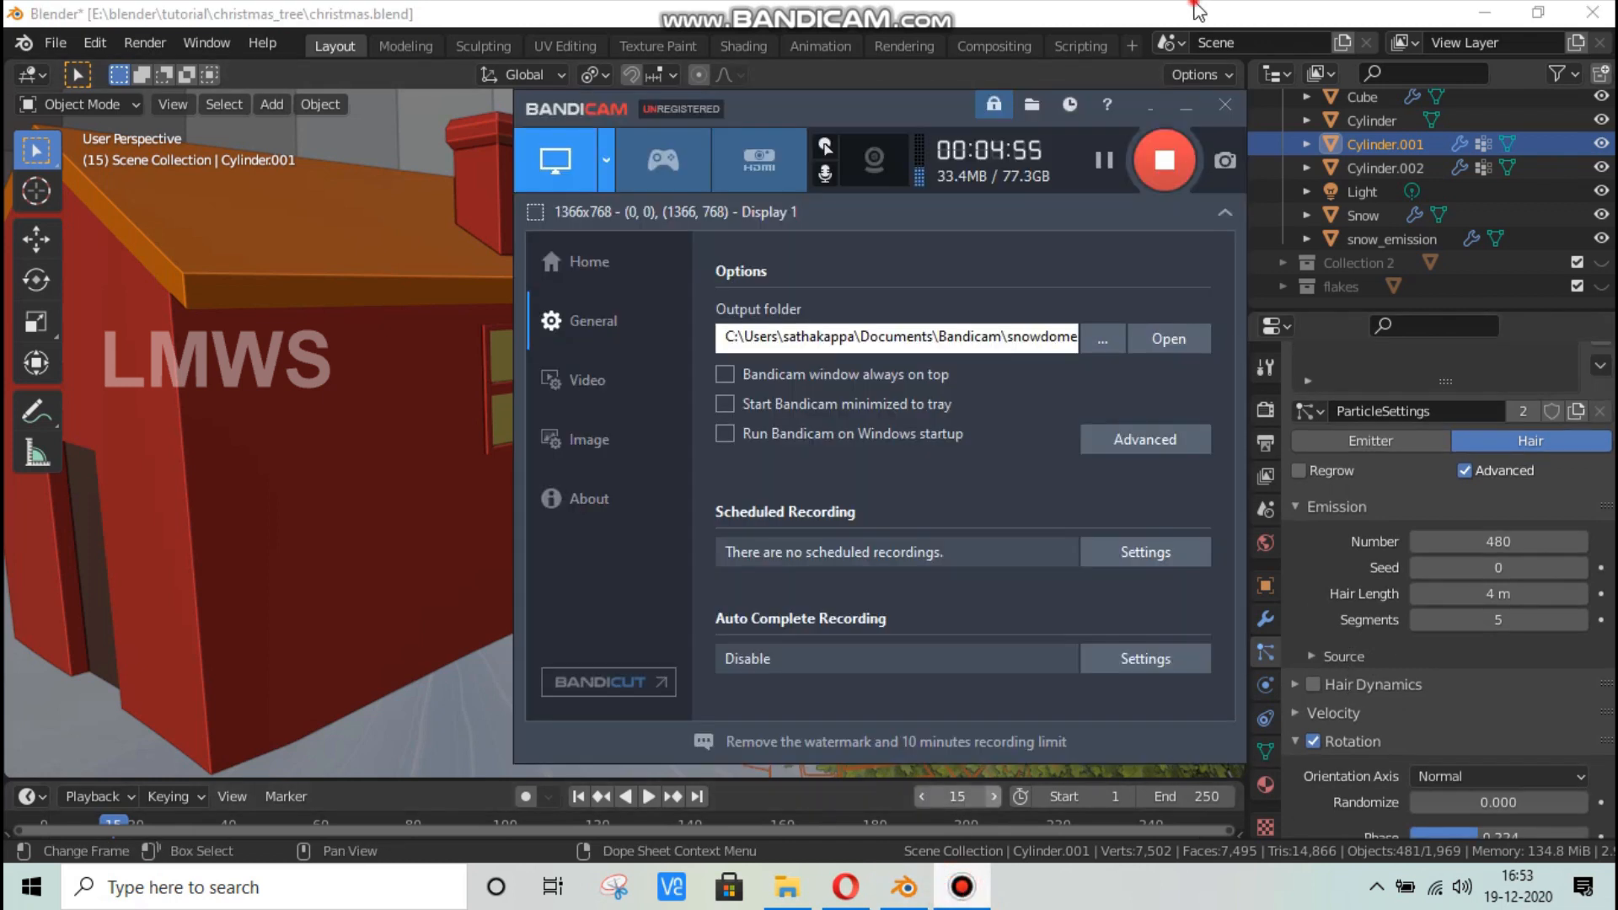
scroll(1415, 666, down, 4)
click(1343, 516)
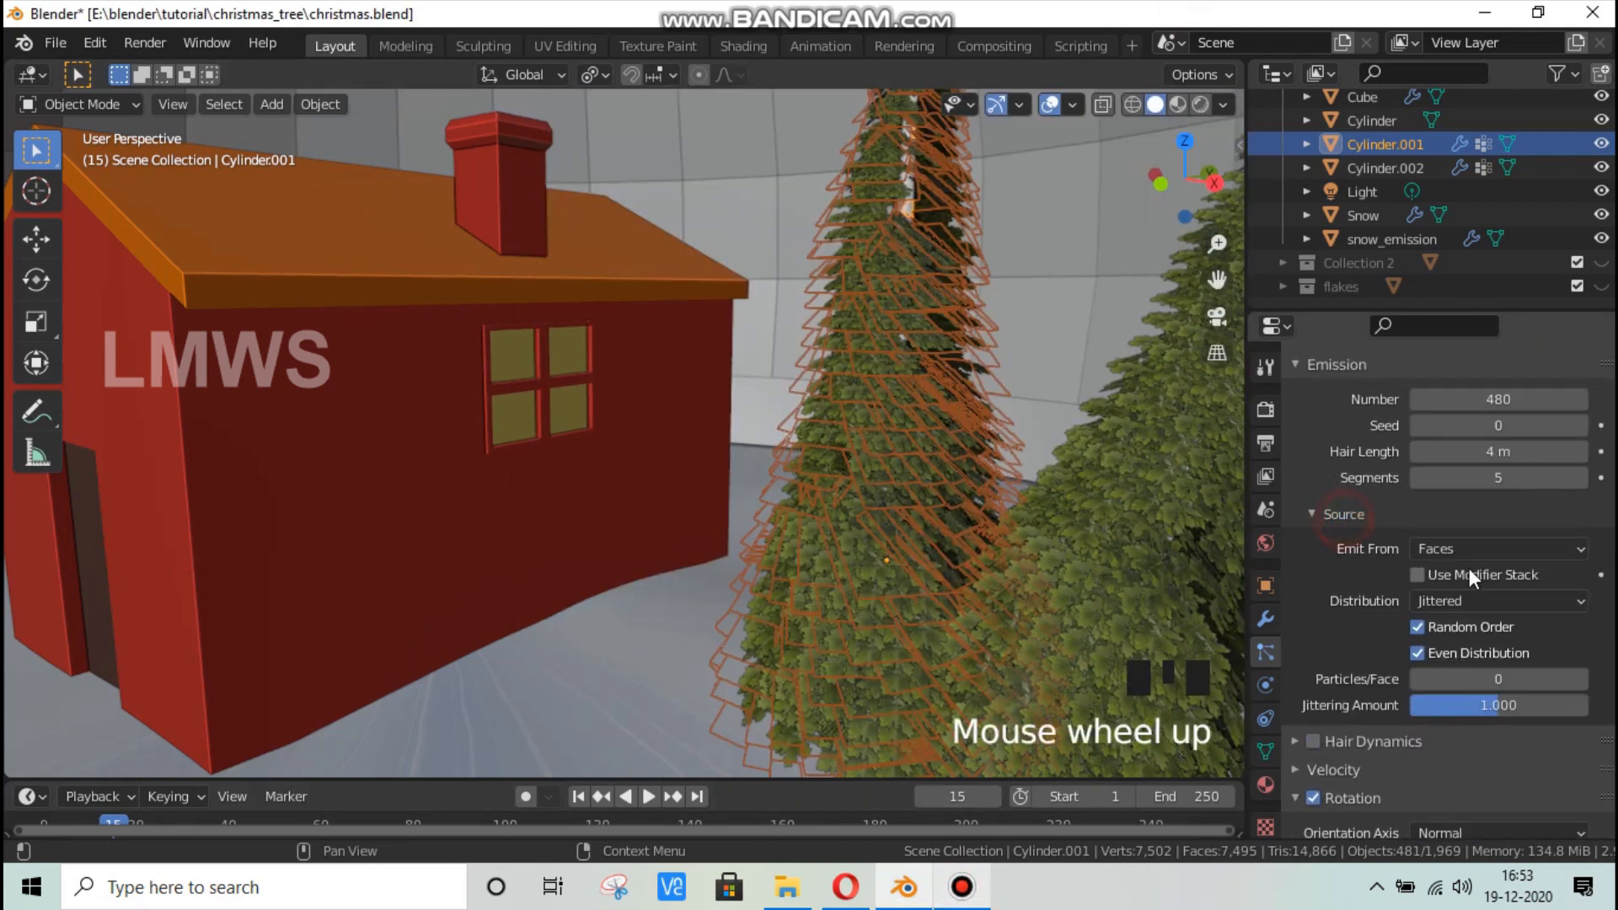
click(1462, 547)
click(1455, 576)
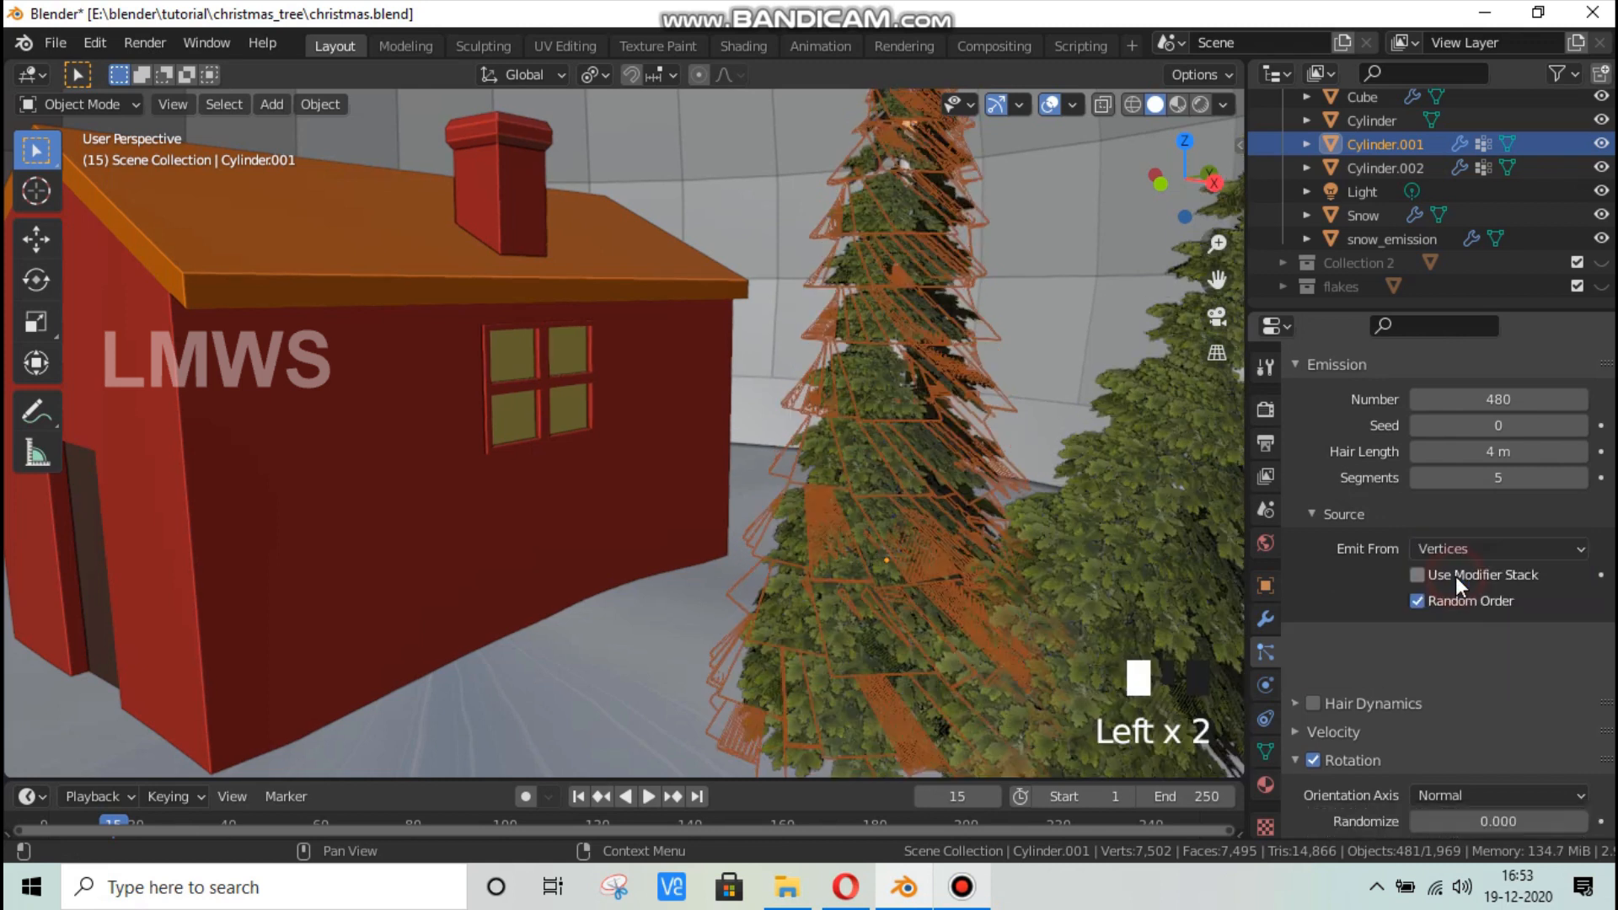
Save the file, enable Use Modifier Stack with Random Order for the tree's hair emission, and check the Cylinder.002 tree's settings.
middle_drag(918, 610, 1027, 522)
key(alt+a)
key(ctrl+s)
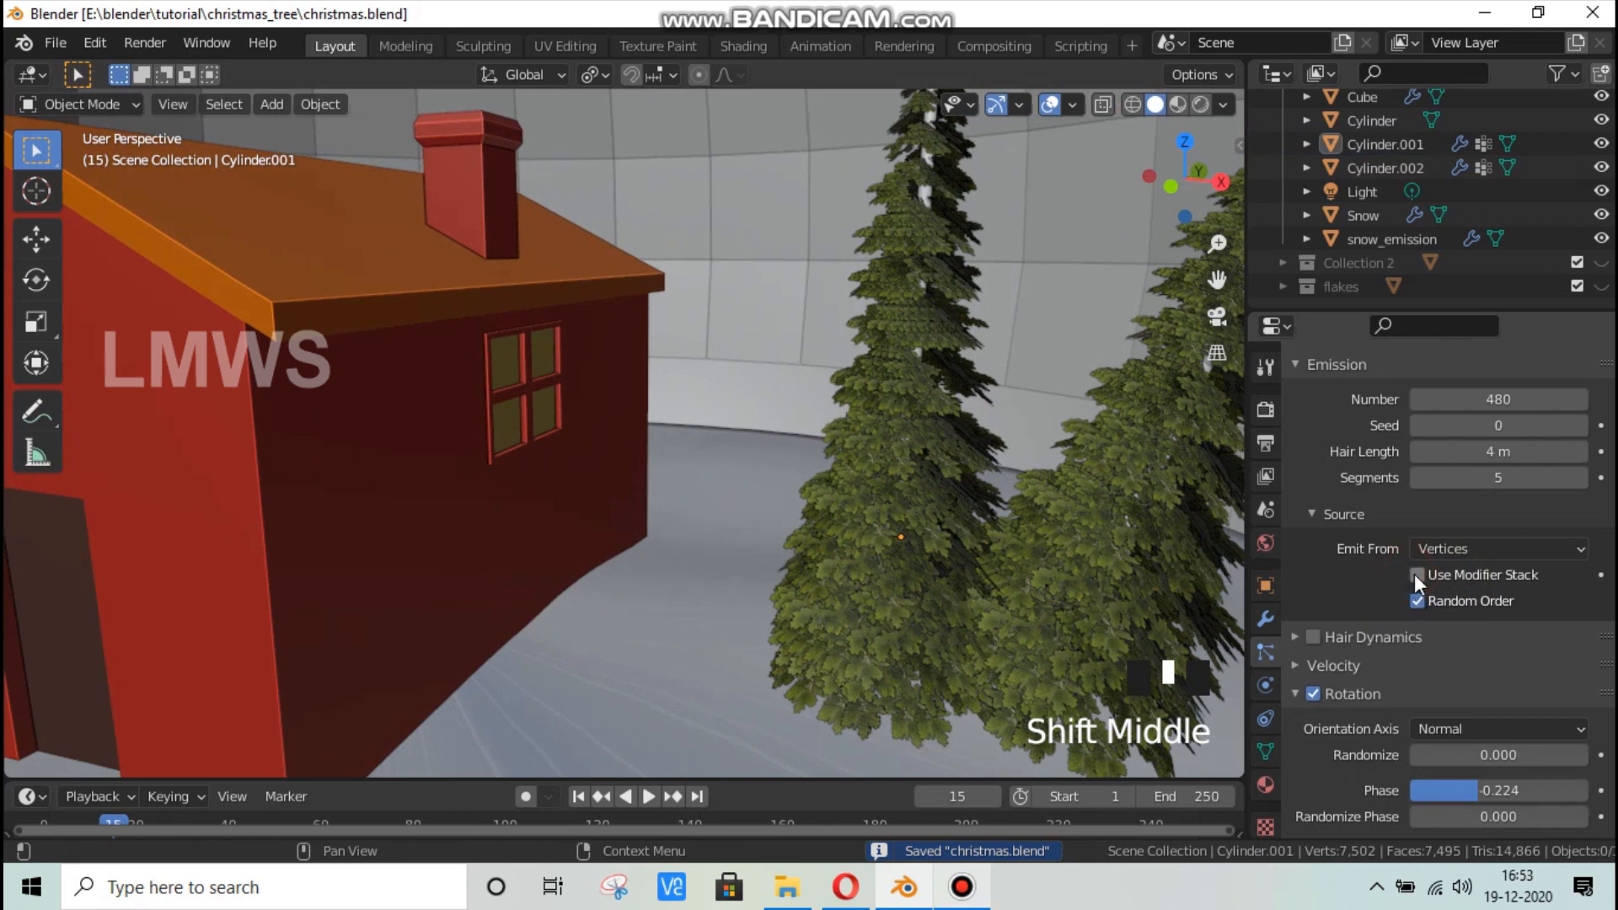
click(1412, 575)
click(1415, 600)
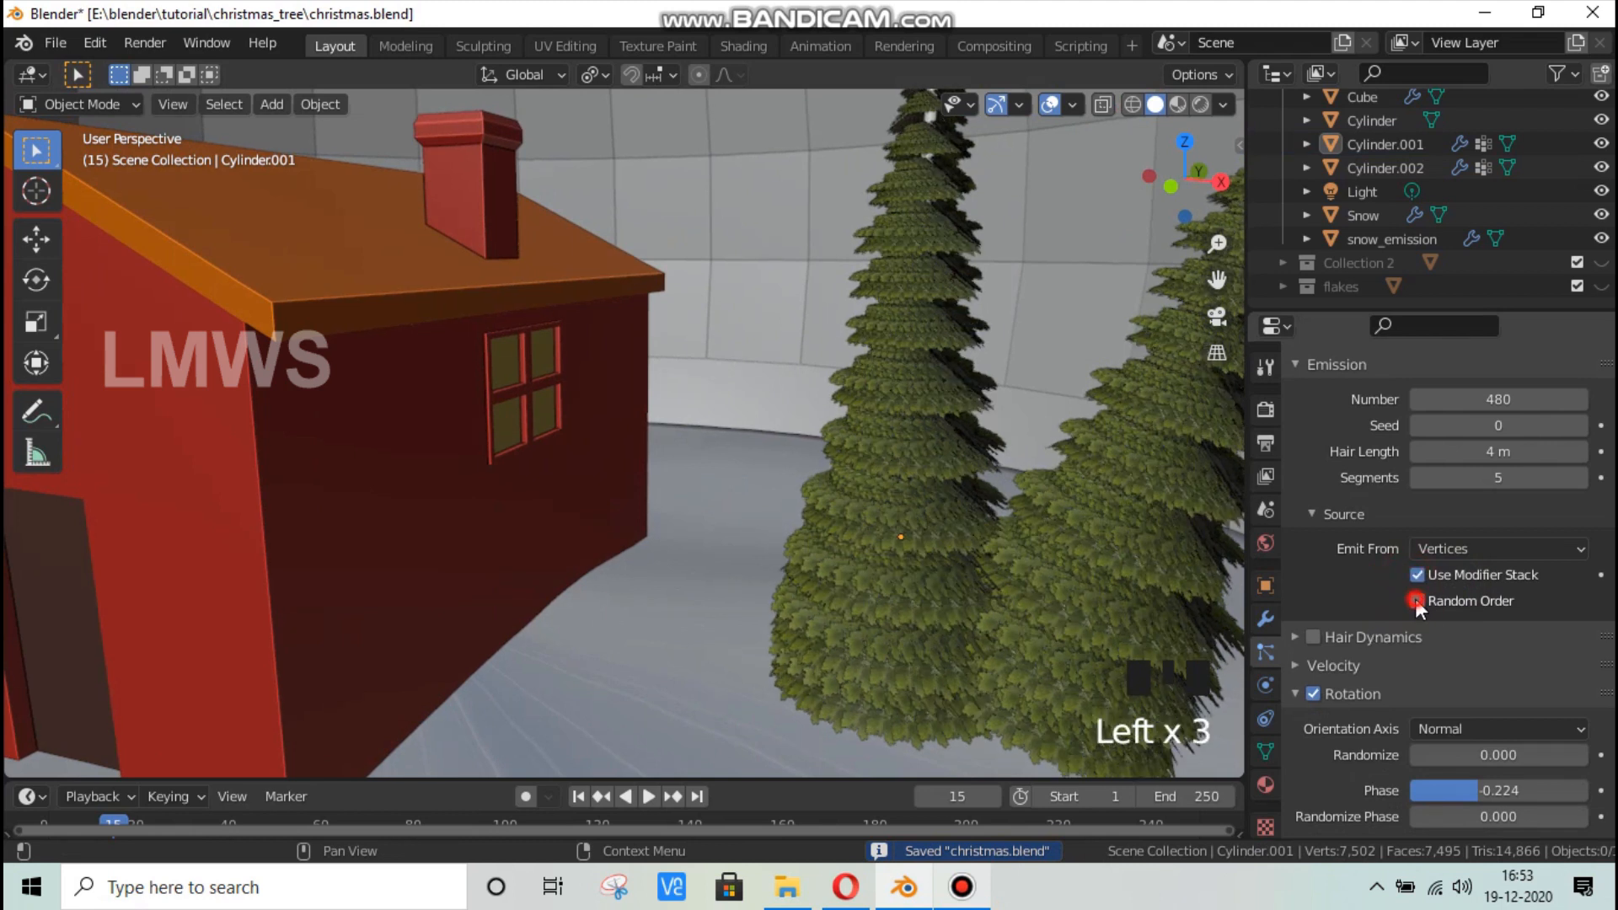
click(1415, 600)
middle_drag(1096, 602, 1159, 360)
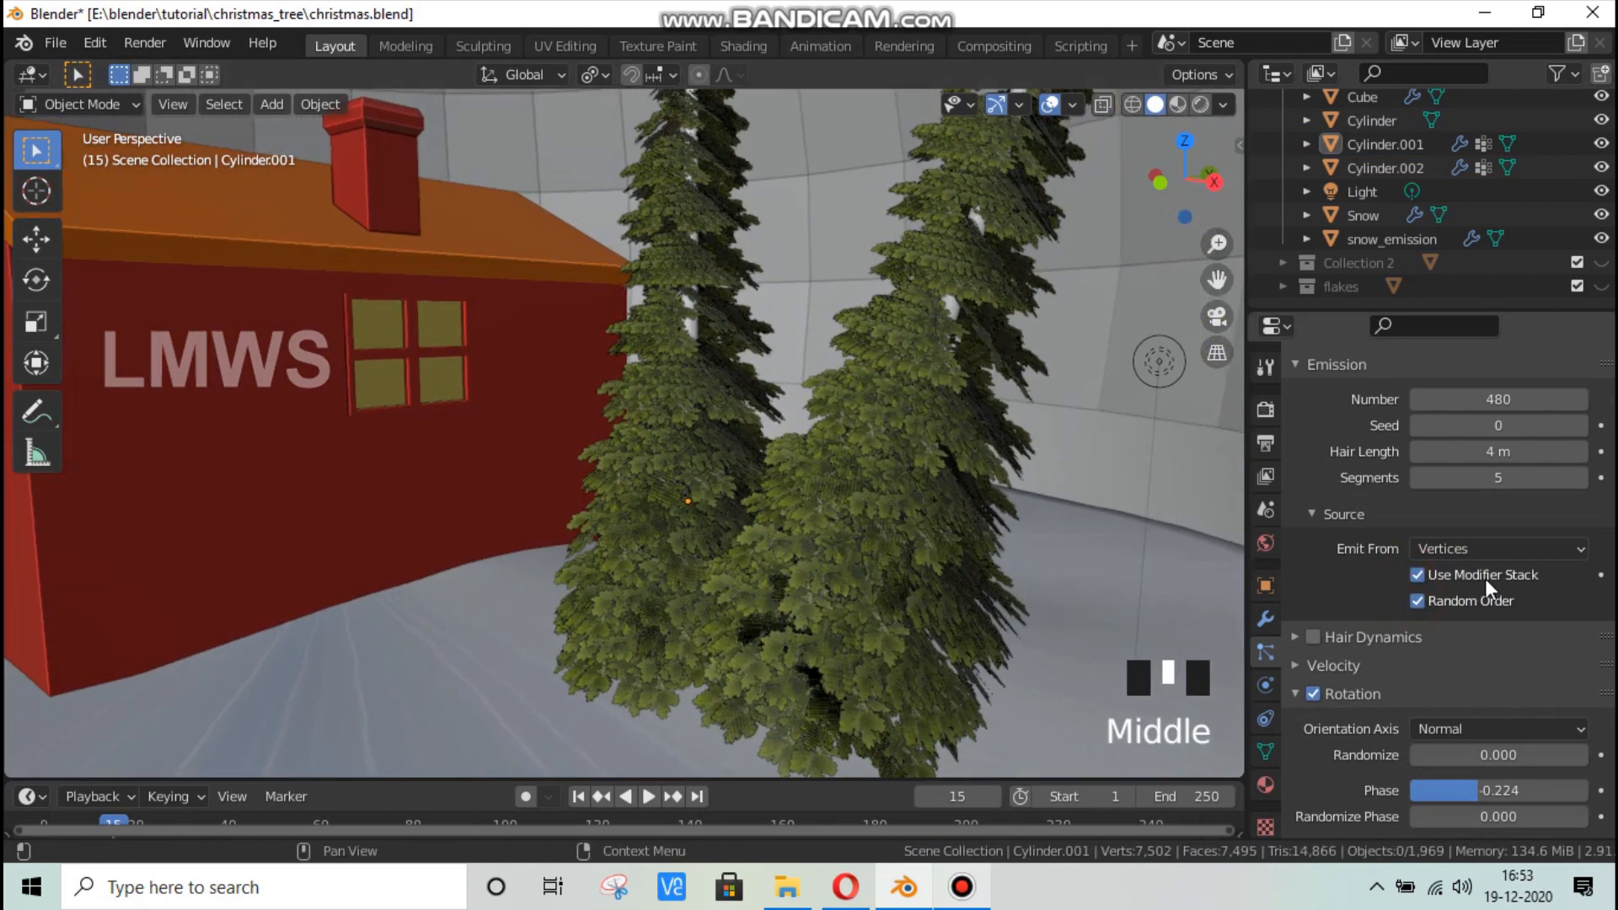
click(890, 406)
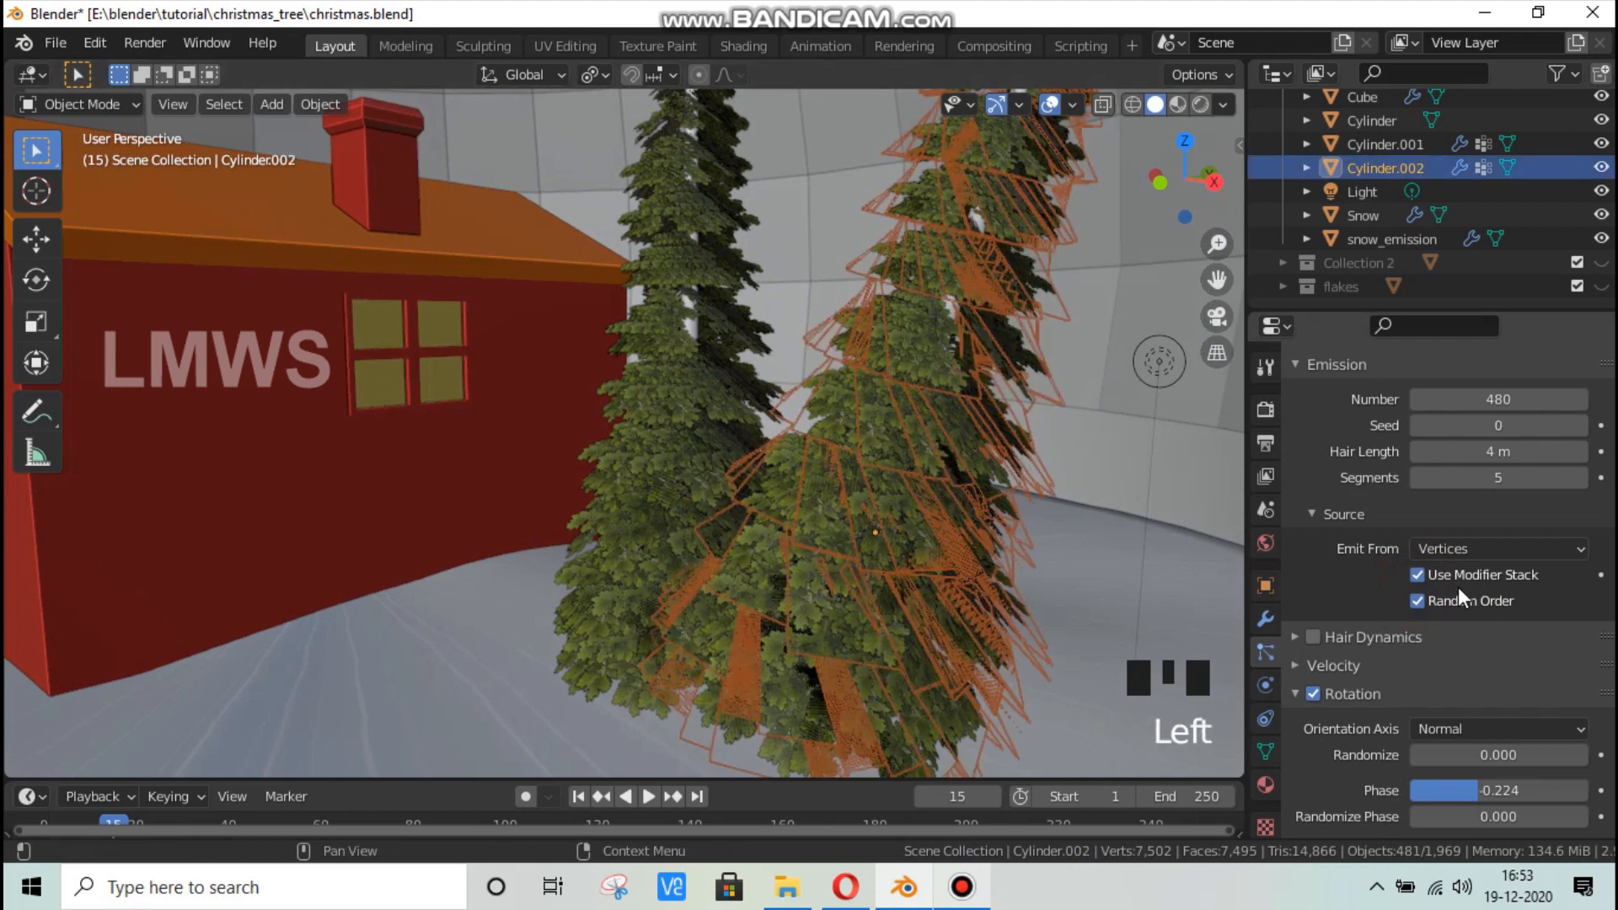
click(461, 385)
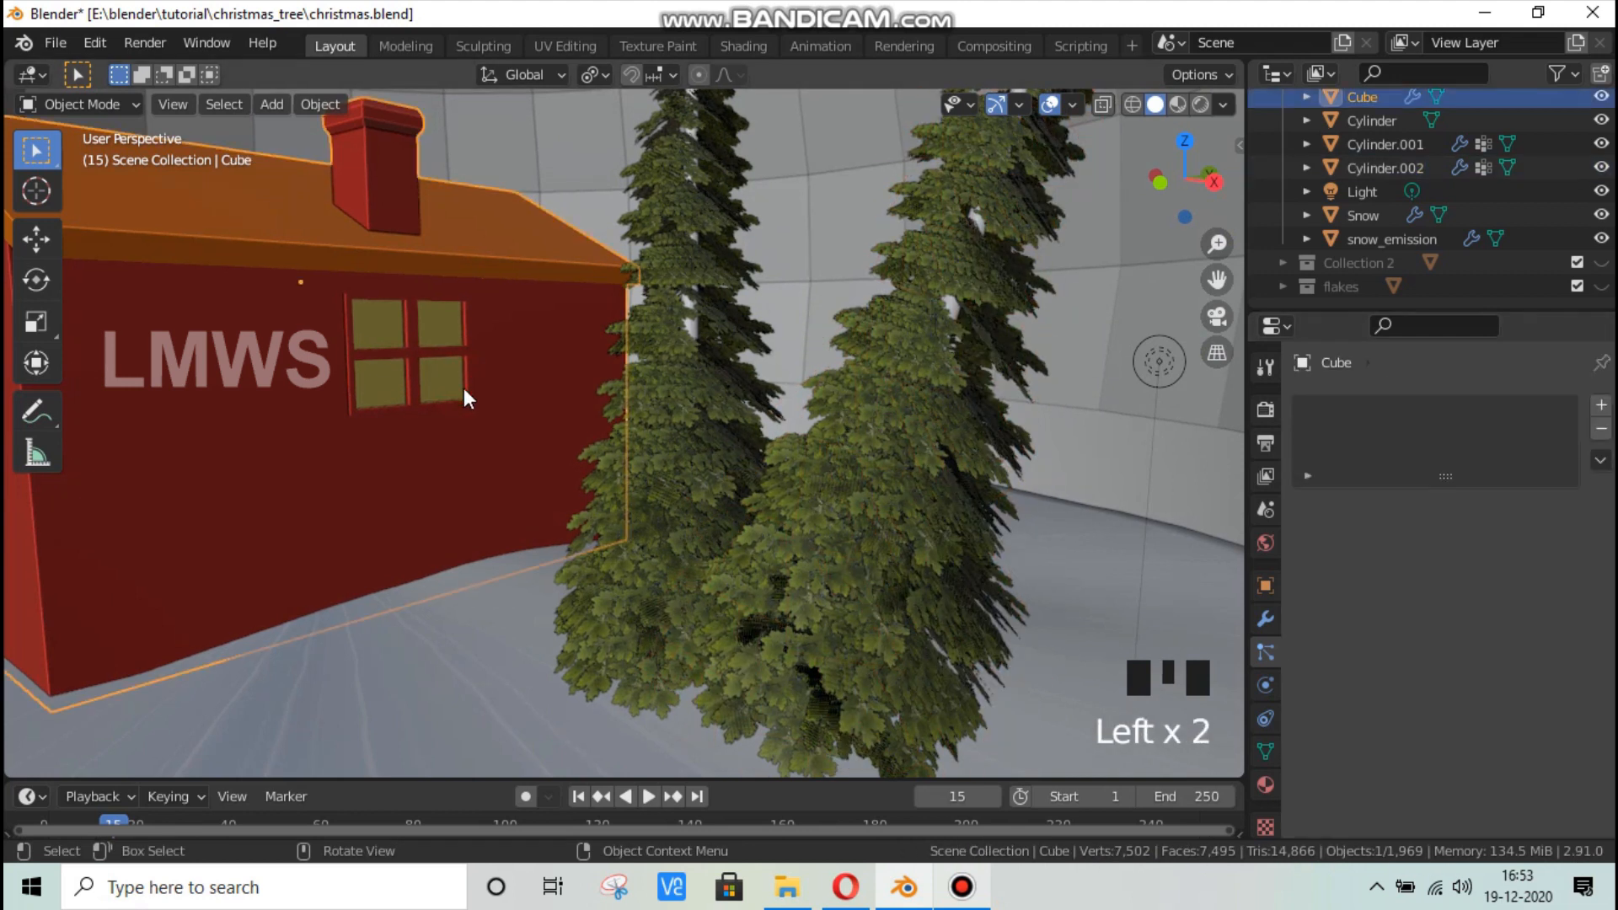
Set the snow_emission particles to emit from Vertices with Use Modifier Stack and Random Order enabled.
click(1105, 362)
scroll(1362, 618, down, 3)
scroll(814, 482, down, 3)
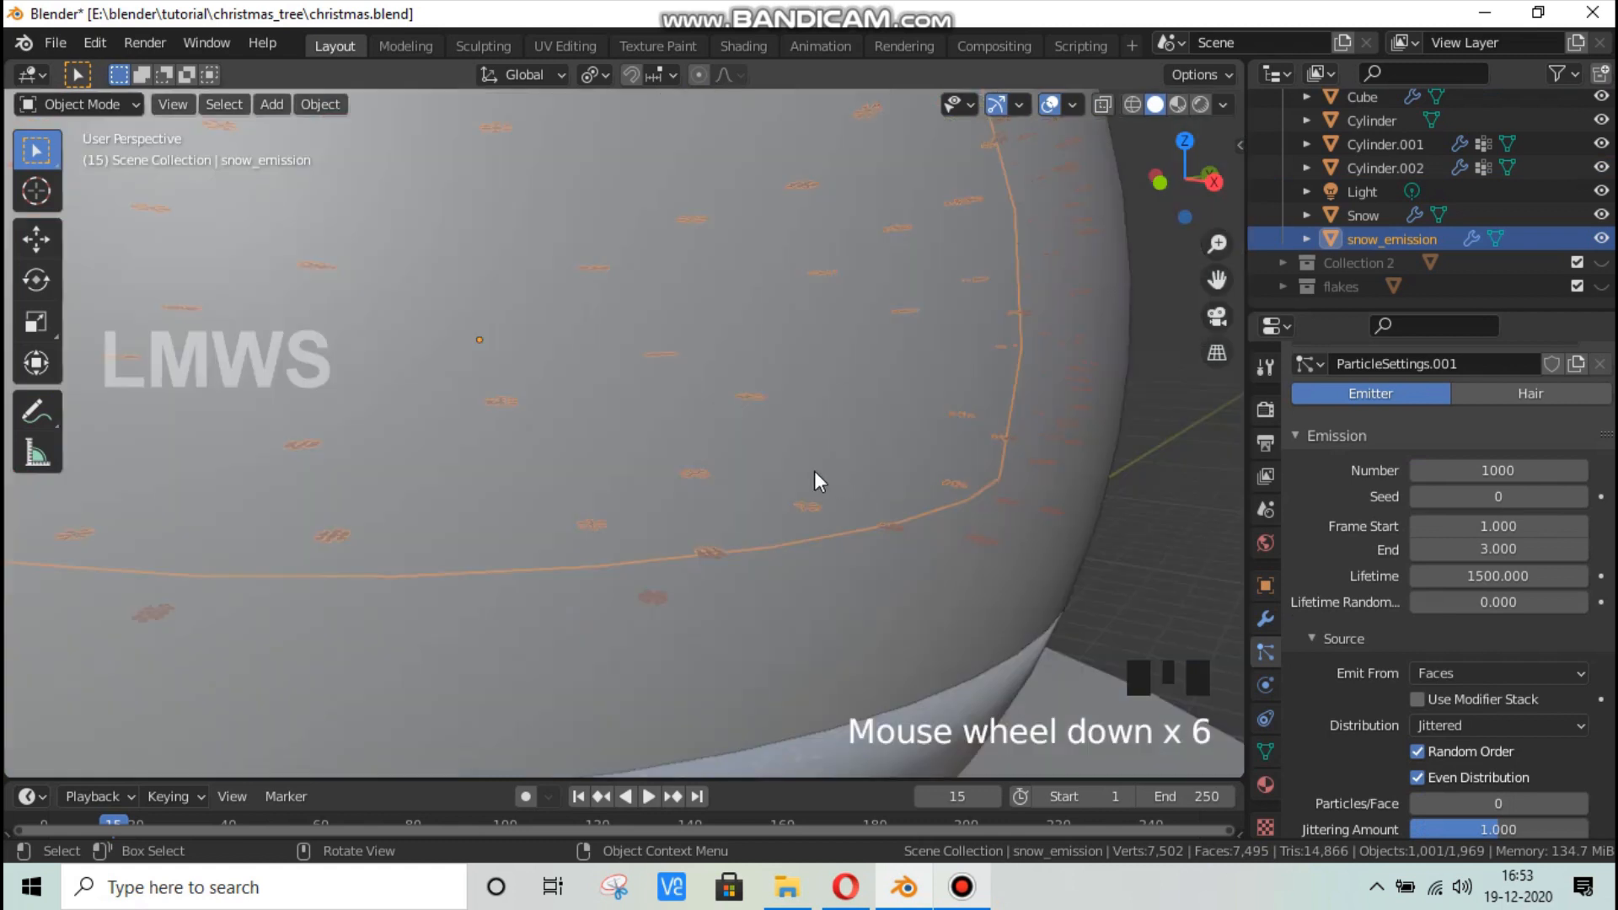
middle_drag(814, 482, 848, 516)
scroll(800, 475, up, 2)
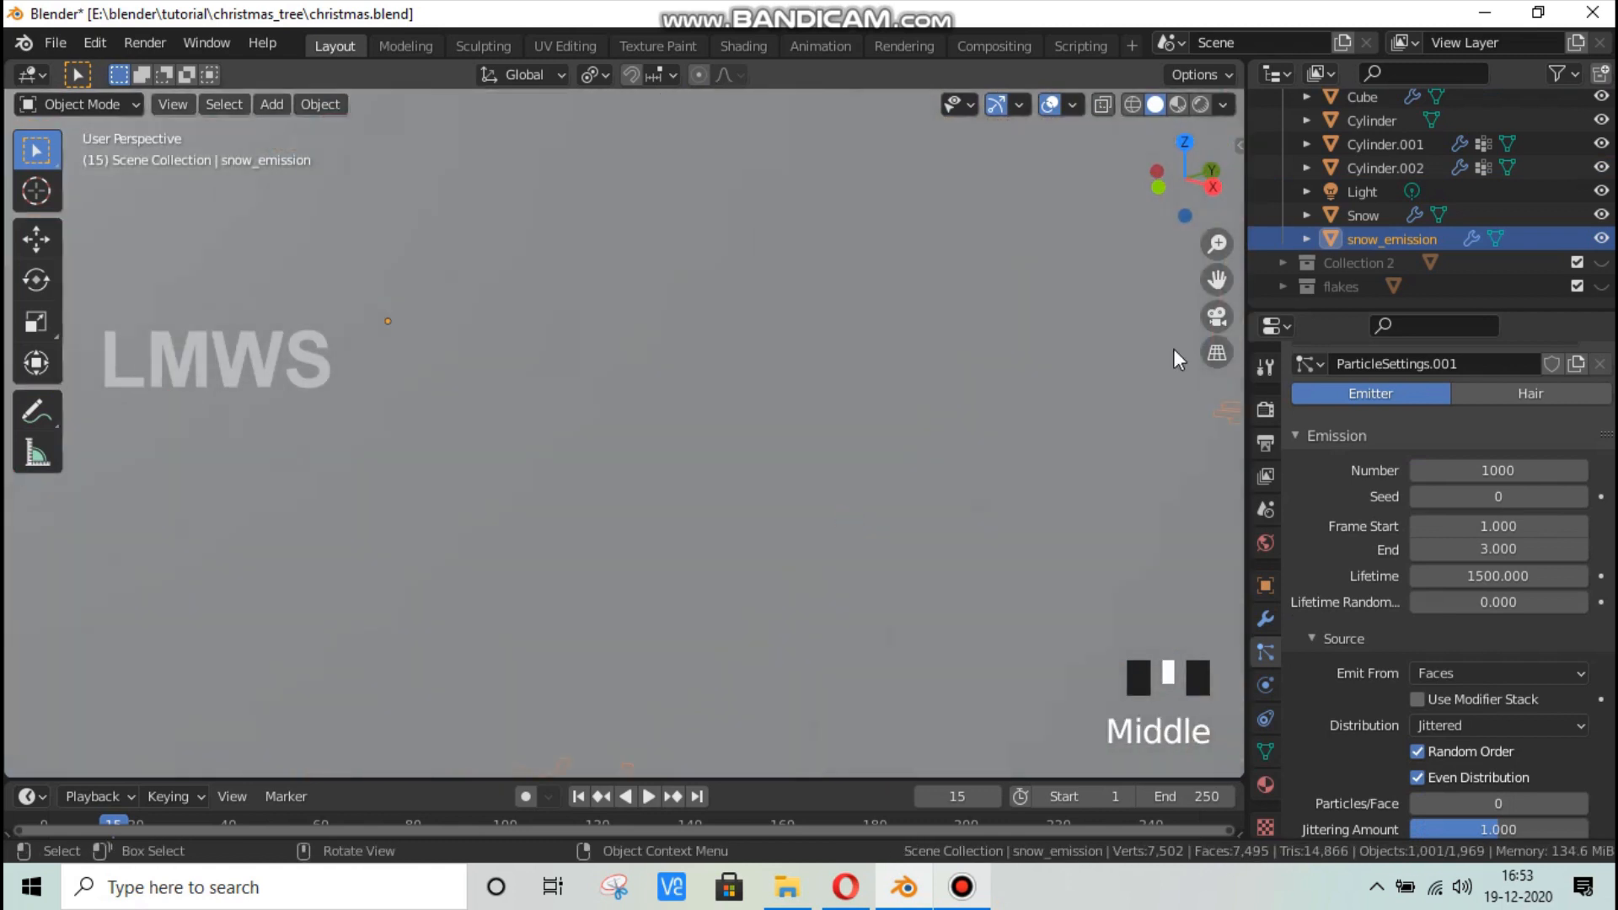
scroll(925, 358, up, 3)
scroll(1365, 627, down, 8)
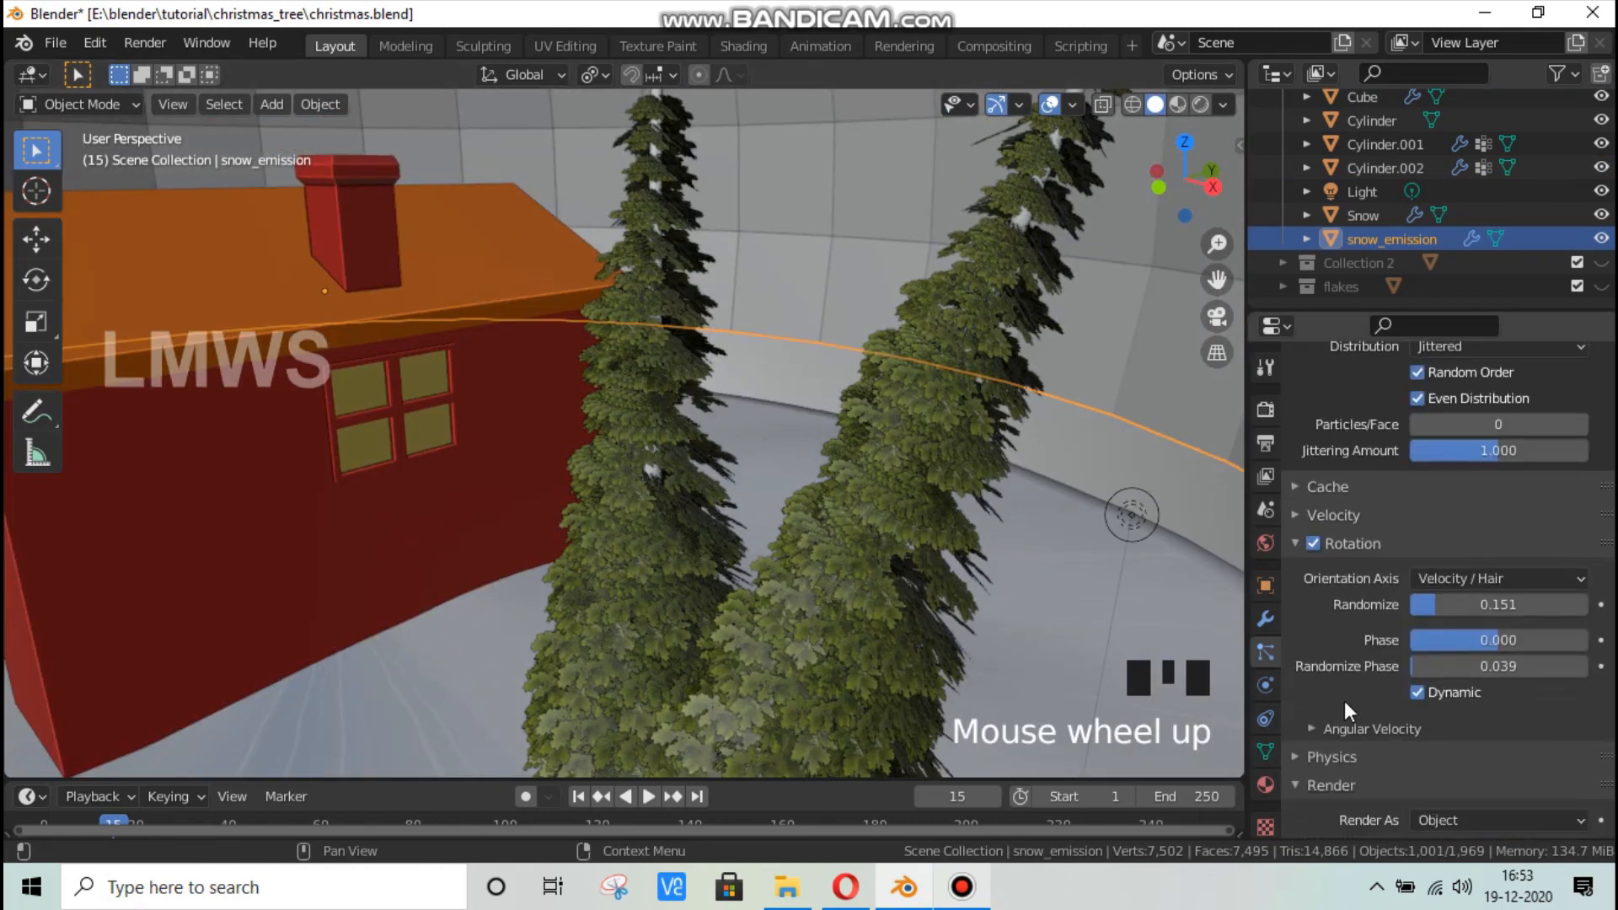
scroll(1340, 687, up, 8)
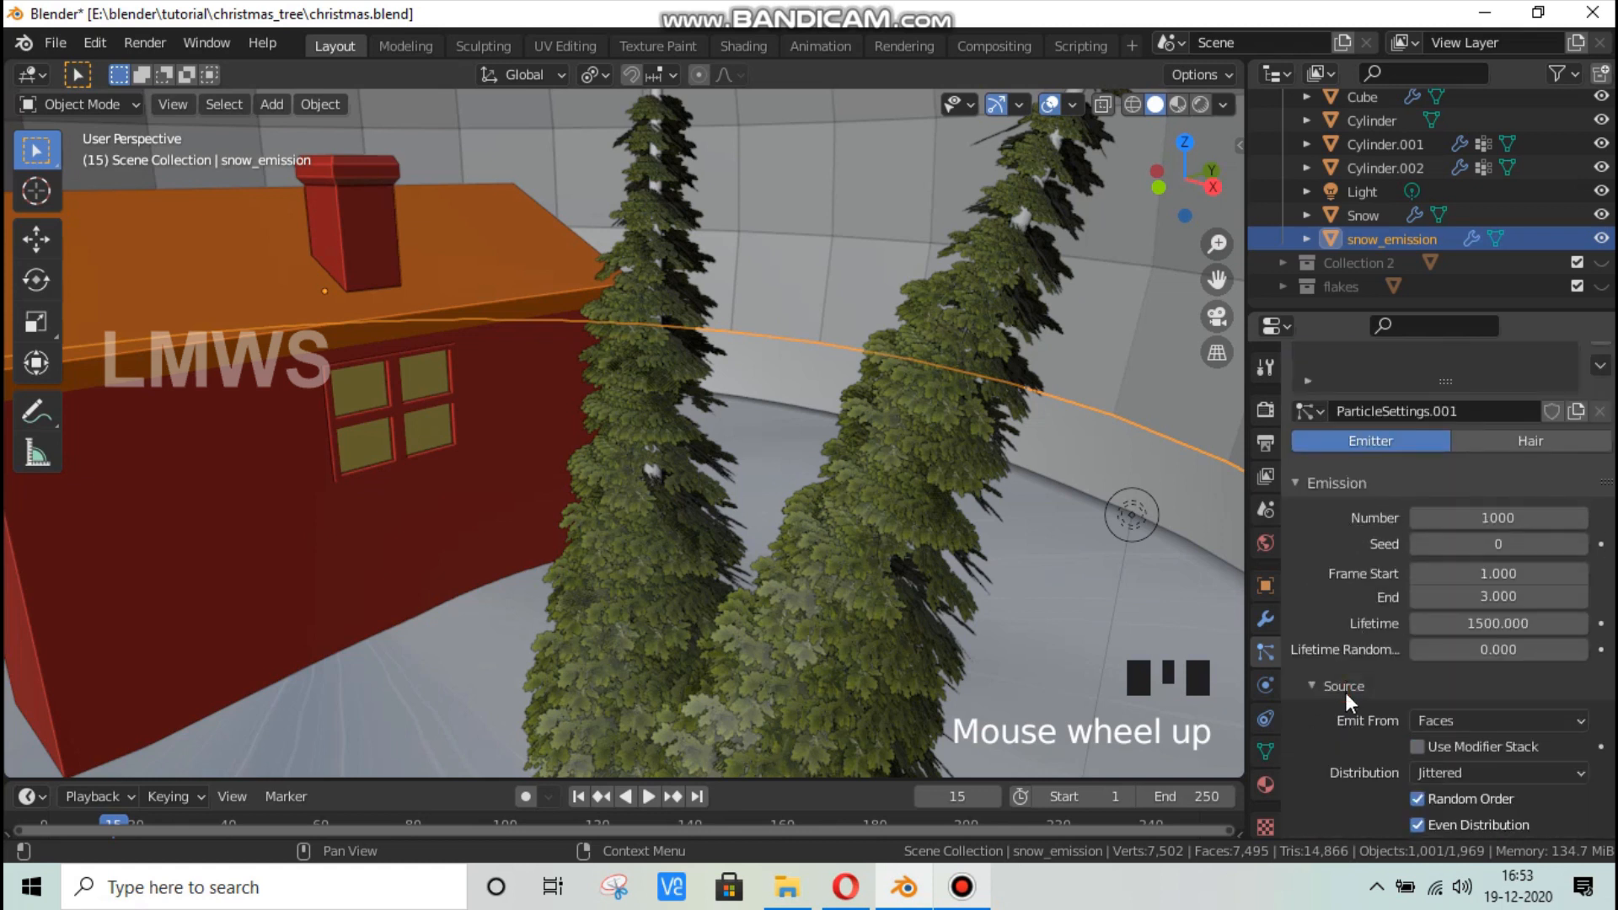
click(1345, 693)
scroll(1357, 687, down, 3)
click(1335, 617)
click(1341, 592)
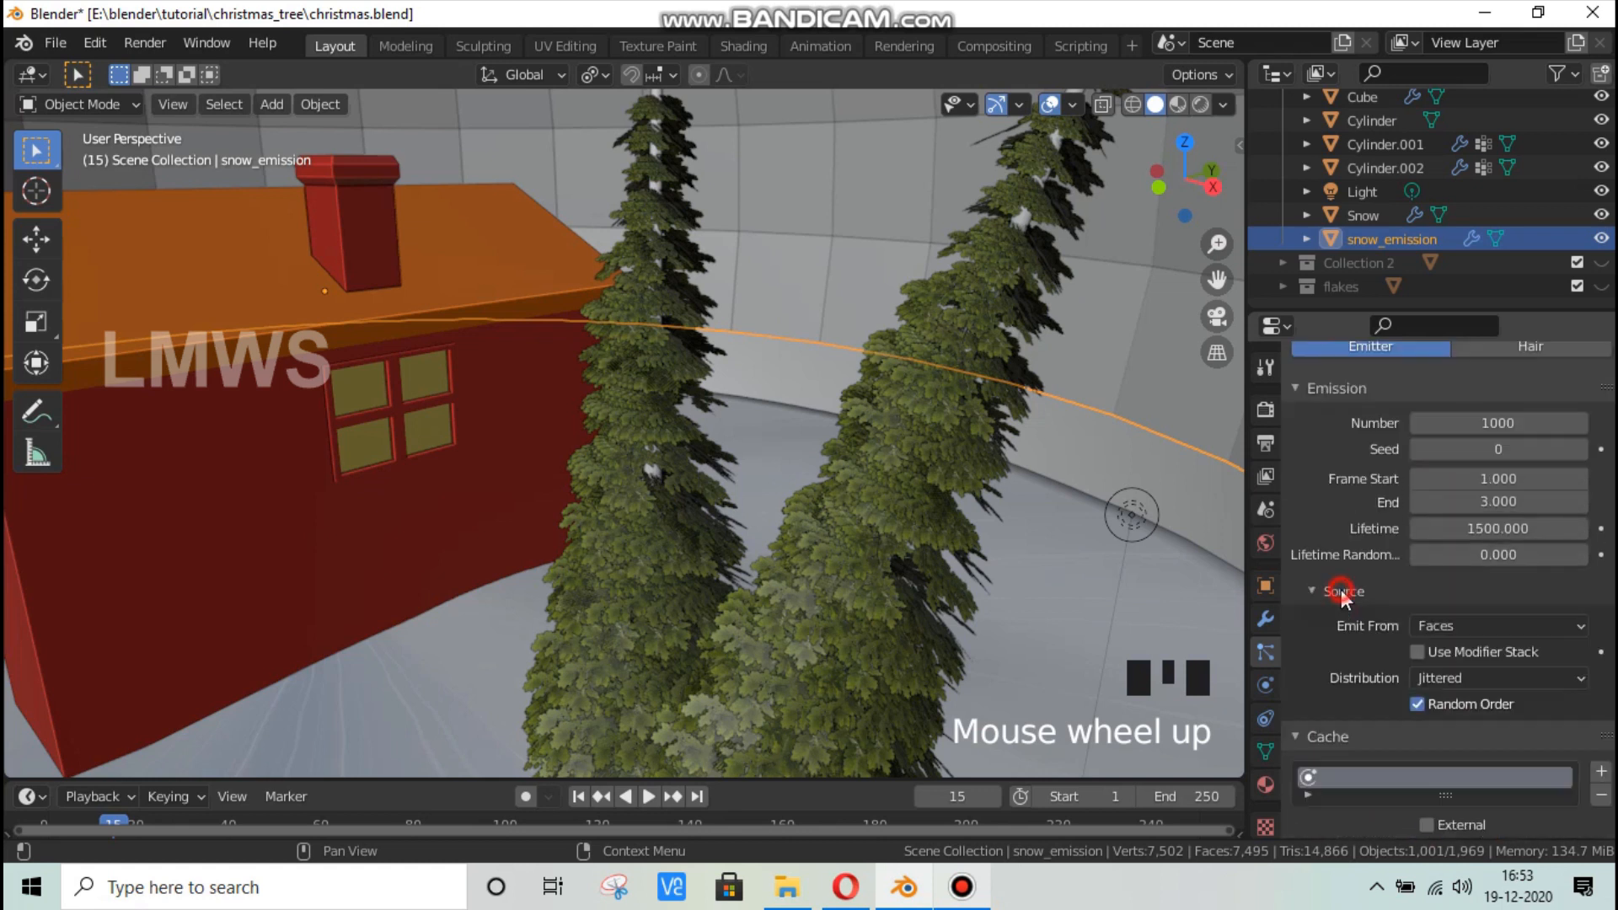
click(1417, 653)
click(1420, 730)
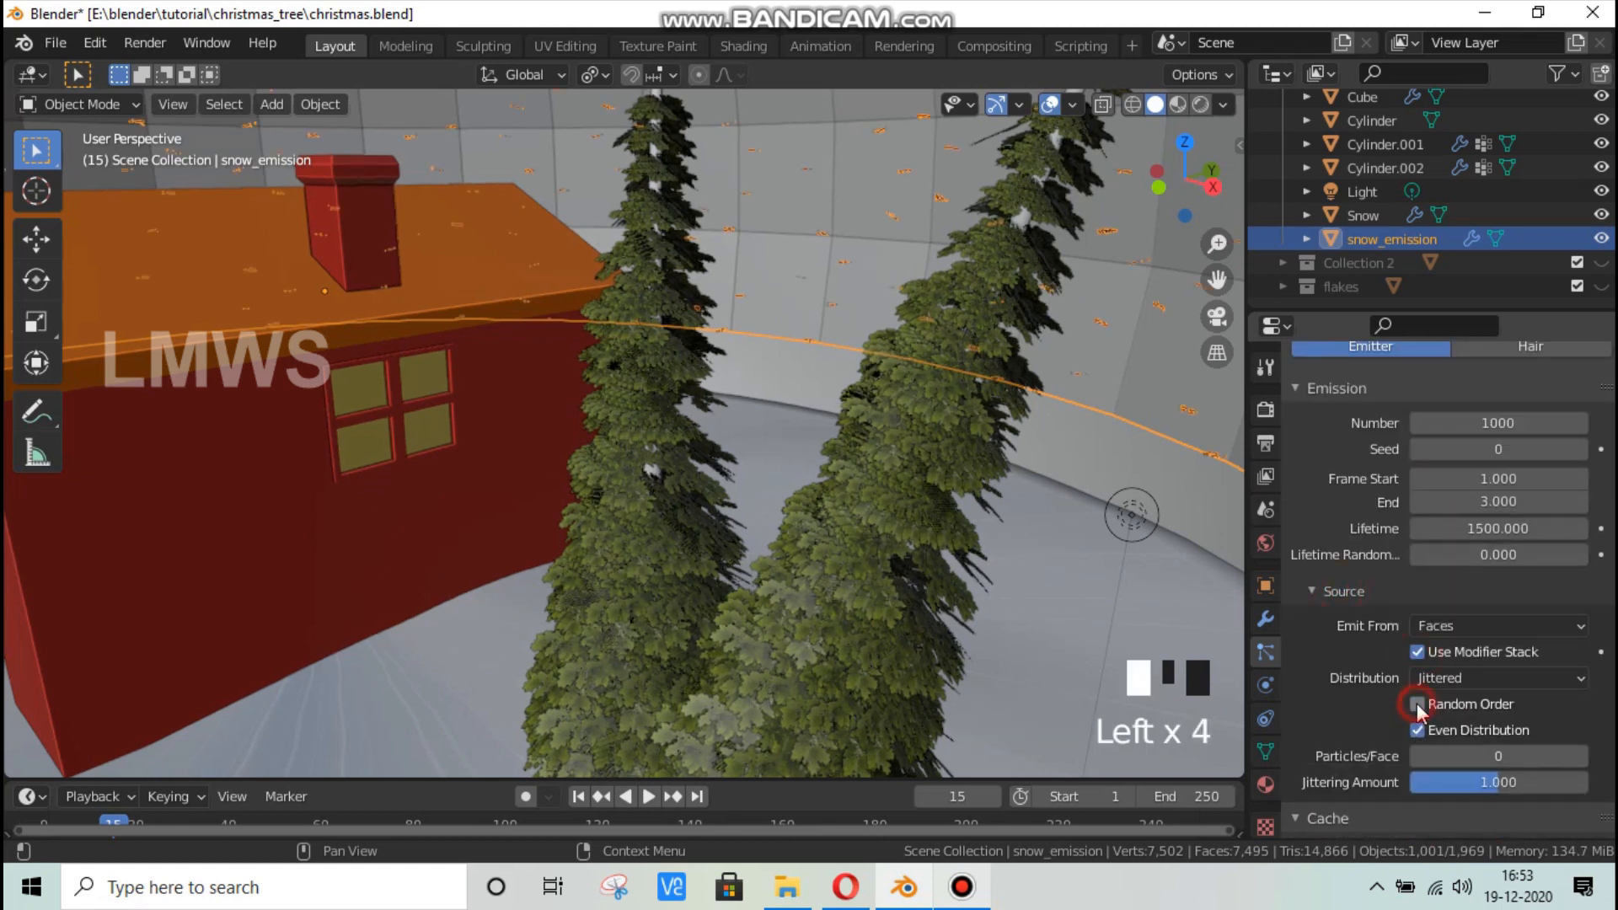
drag(1445, 628, 1462, 663)
click(1462, 663)
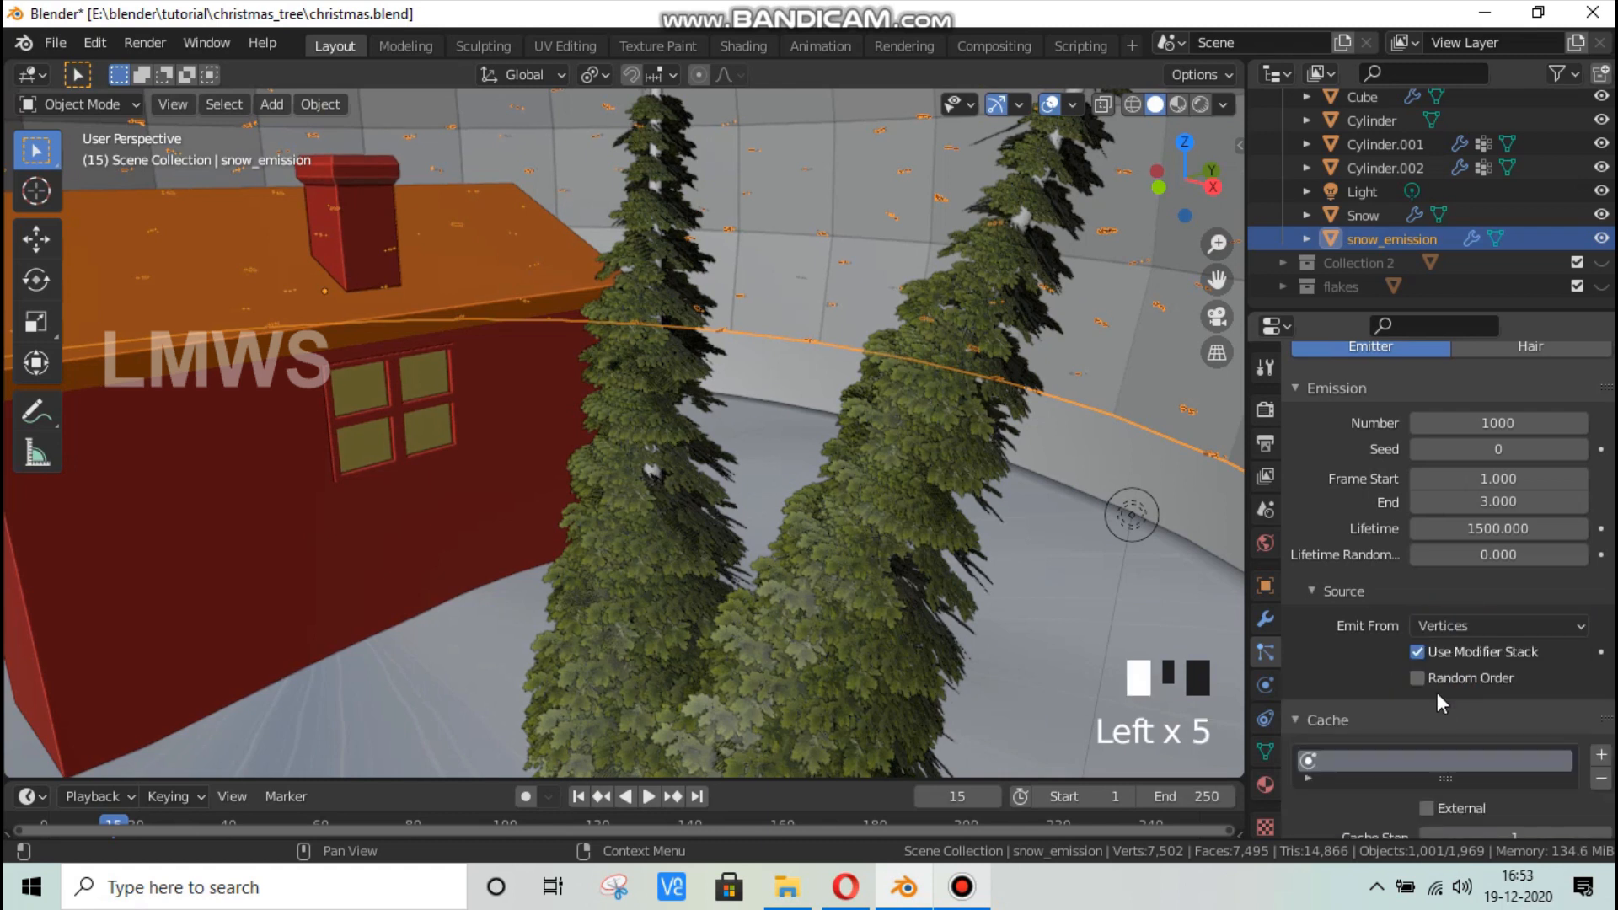
click(1419, 678)
Select the ball and preview the falling snow animation around the house and trees in Rendered shading.
middle_drag(883, 575, 846, 553)
scroll(842, 561, down, 3)
scroll(908, 371, down, 3)
key(alt+a)
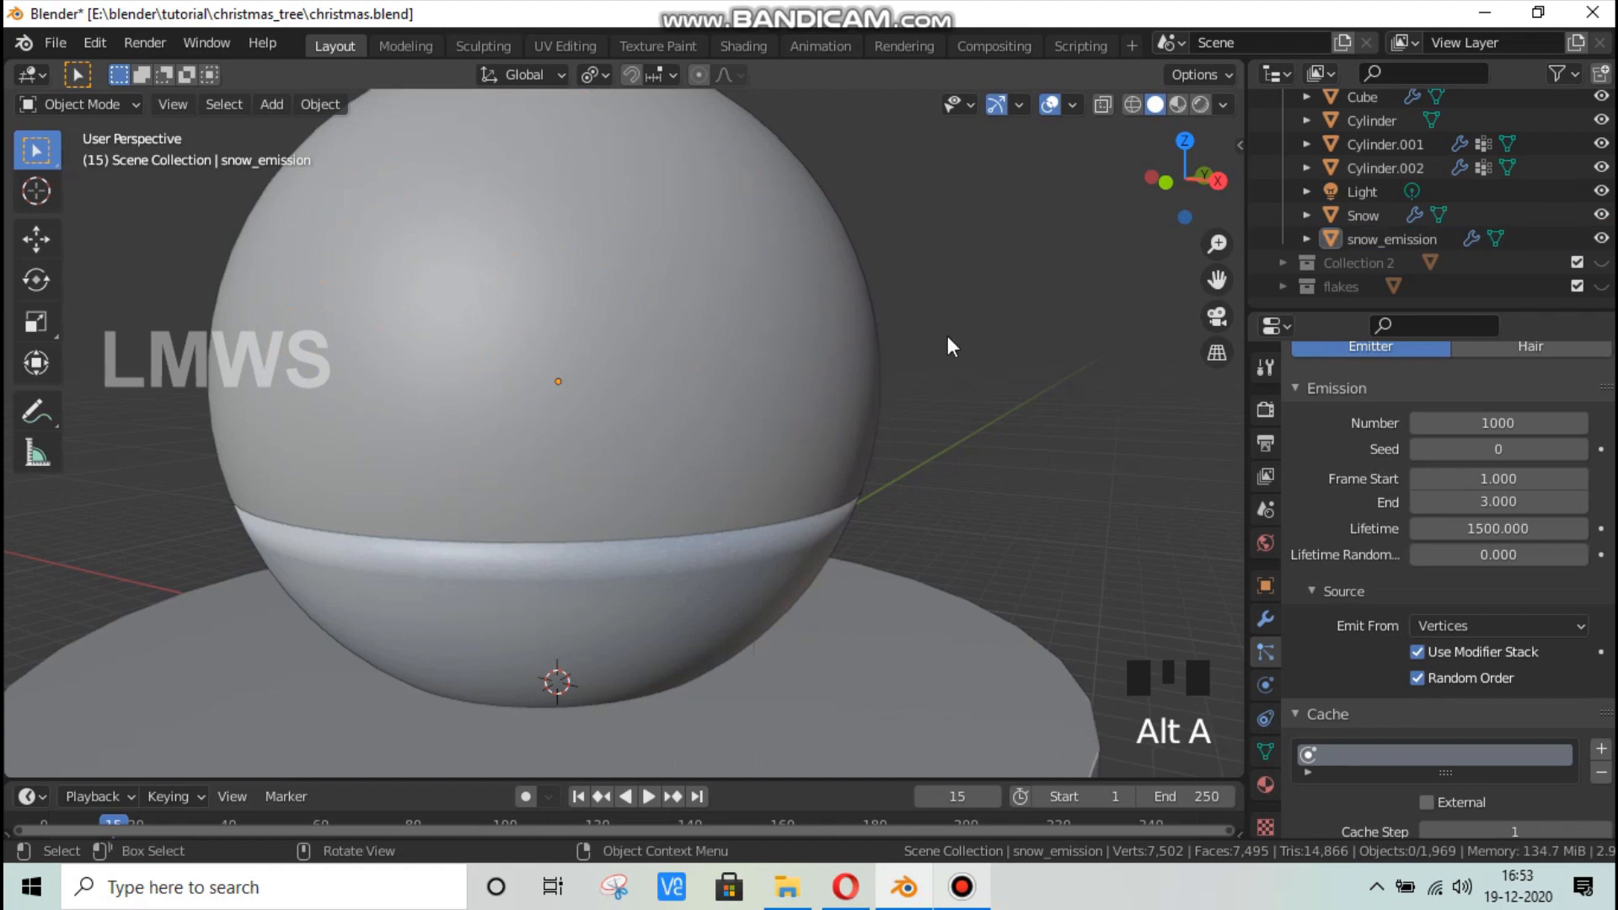
click(791, 207)
middle_drag(790, 207, 906, 330)
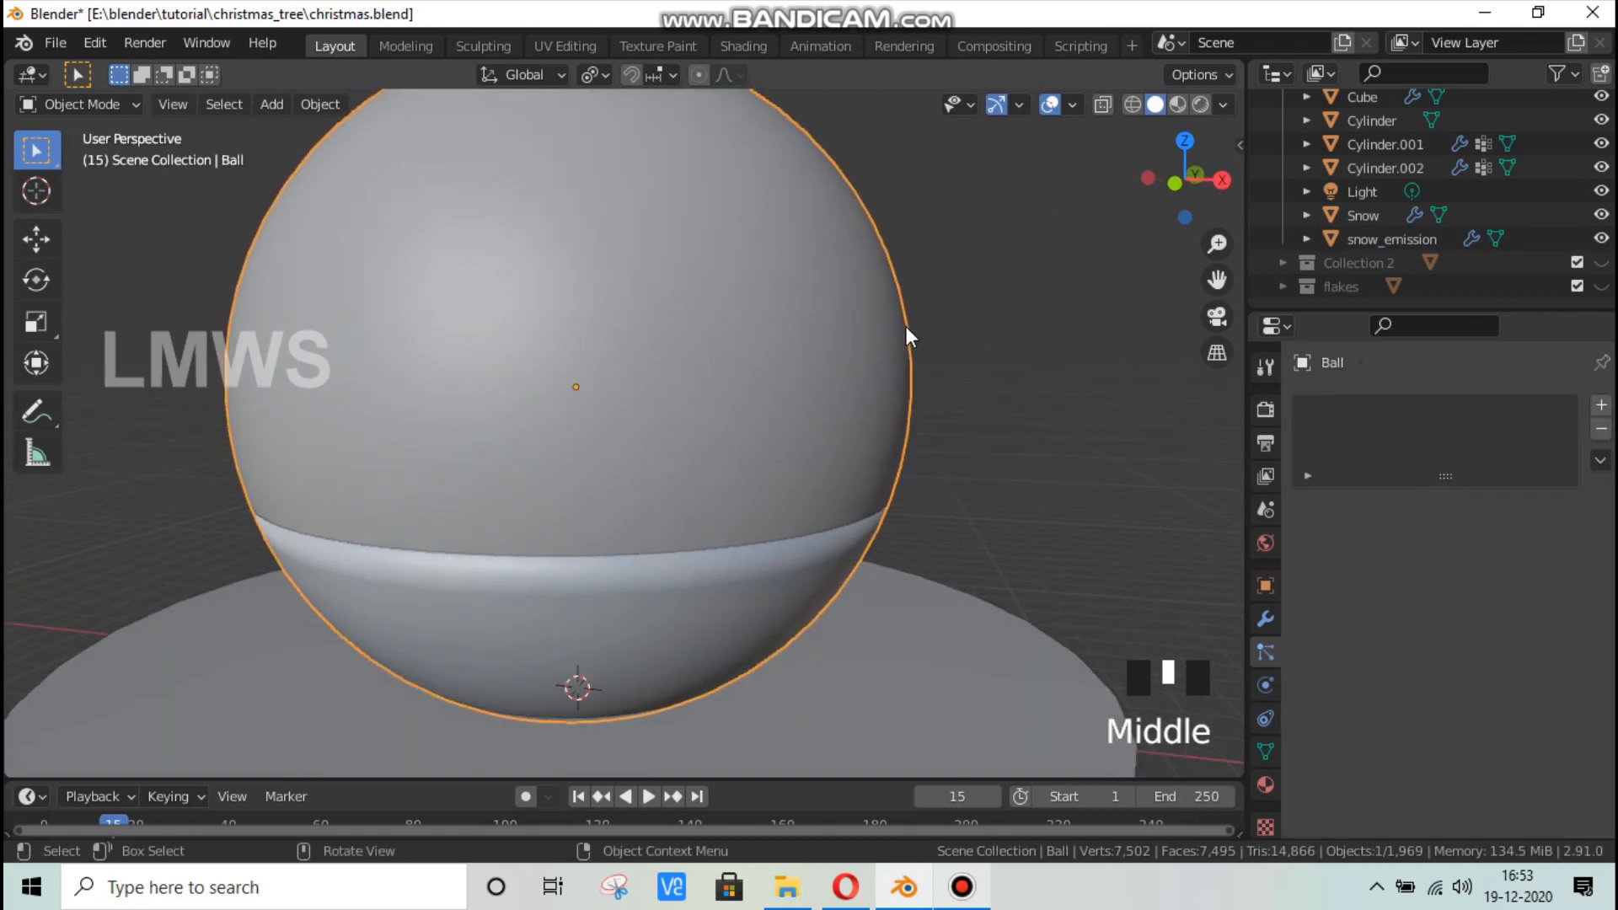
key(space)
key(space)
click(1200, 103)
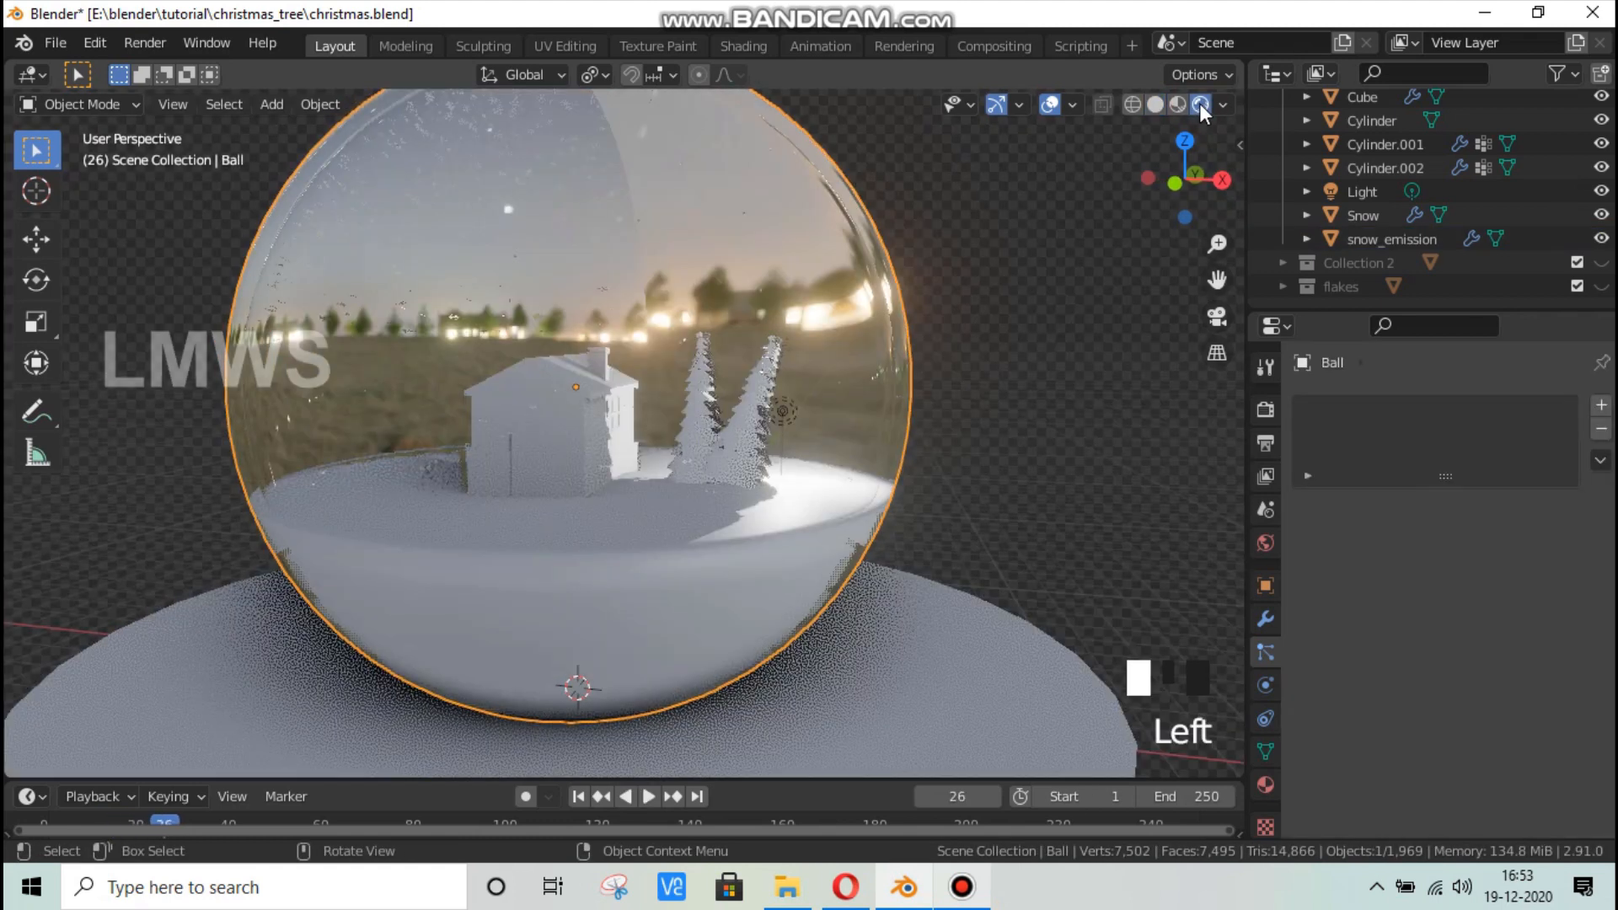
scroll(760, 457, up, 2)
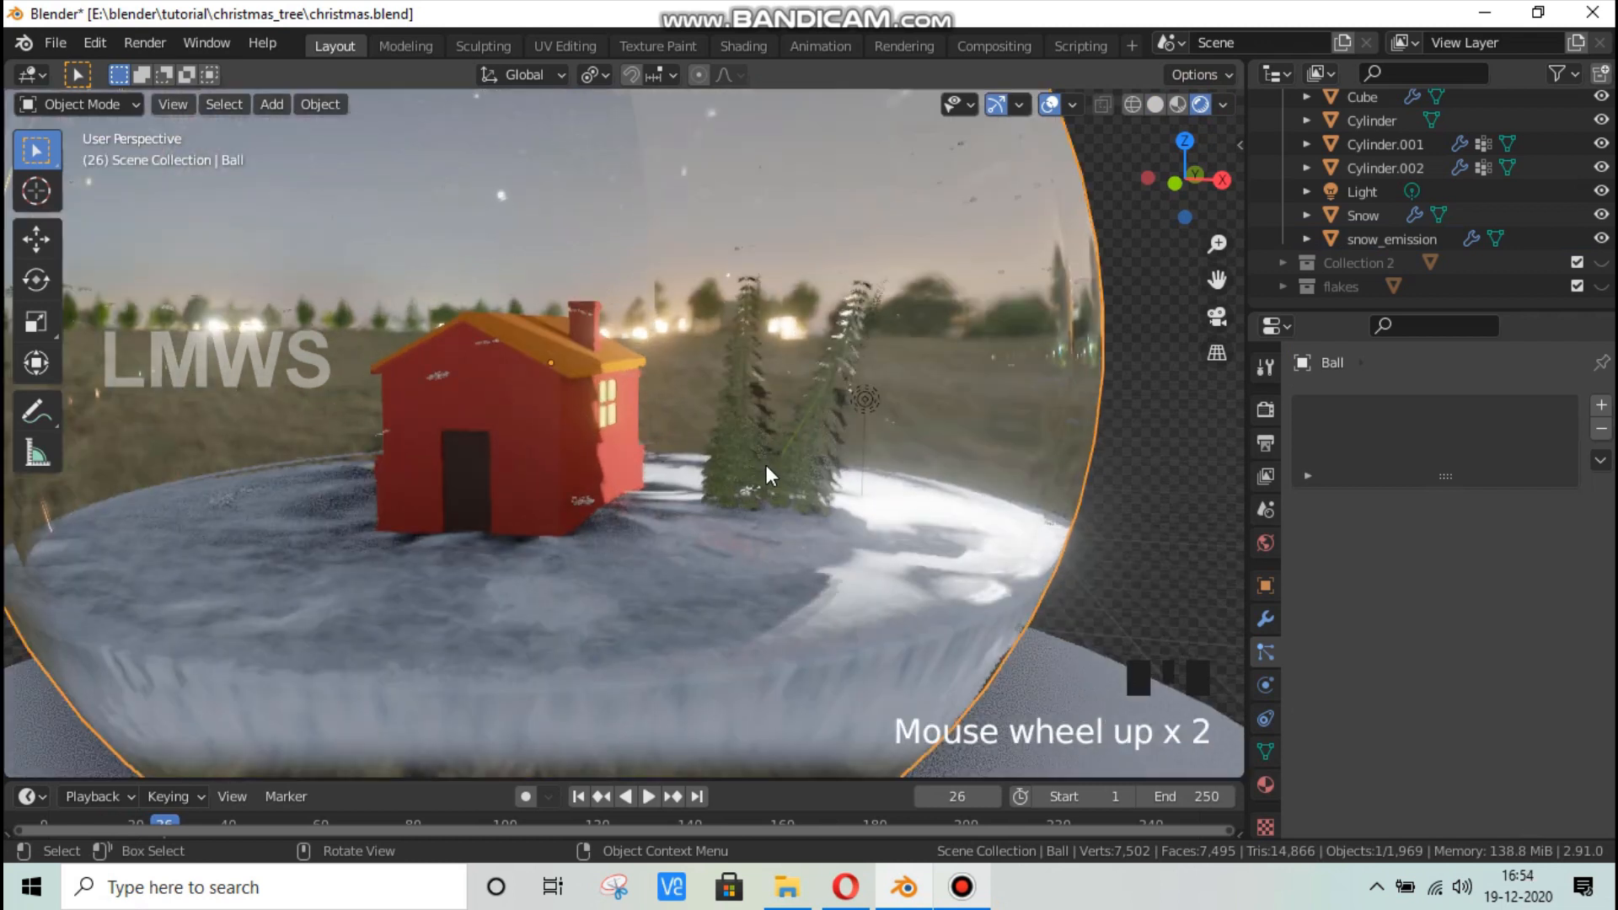
key(space)
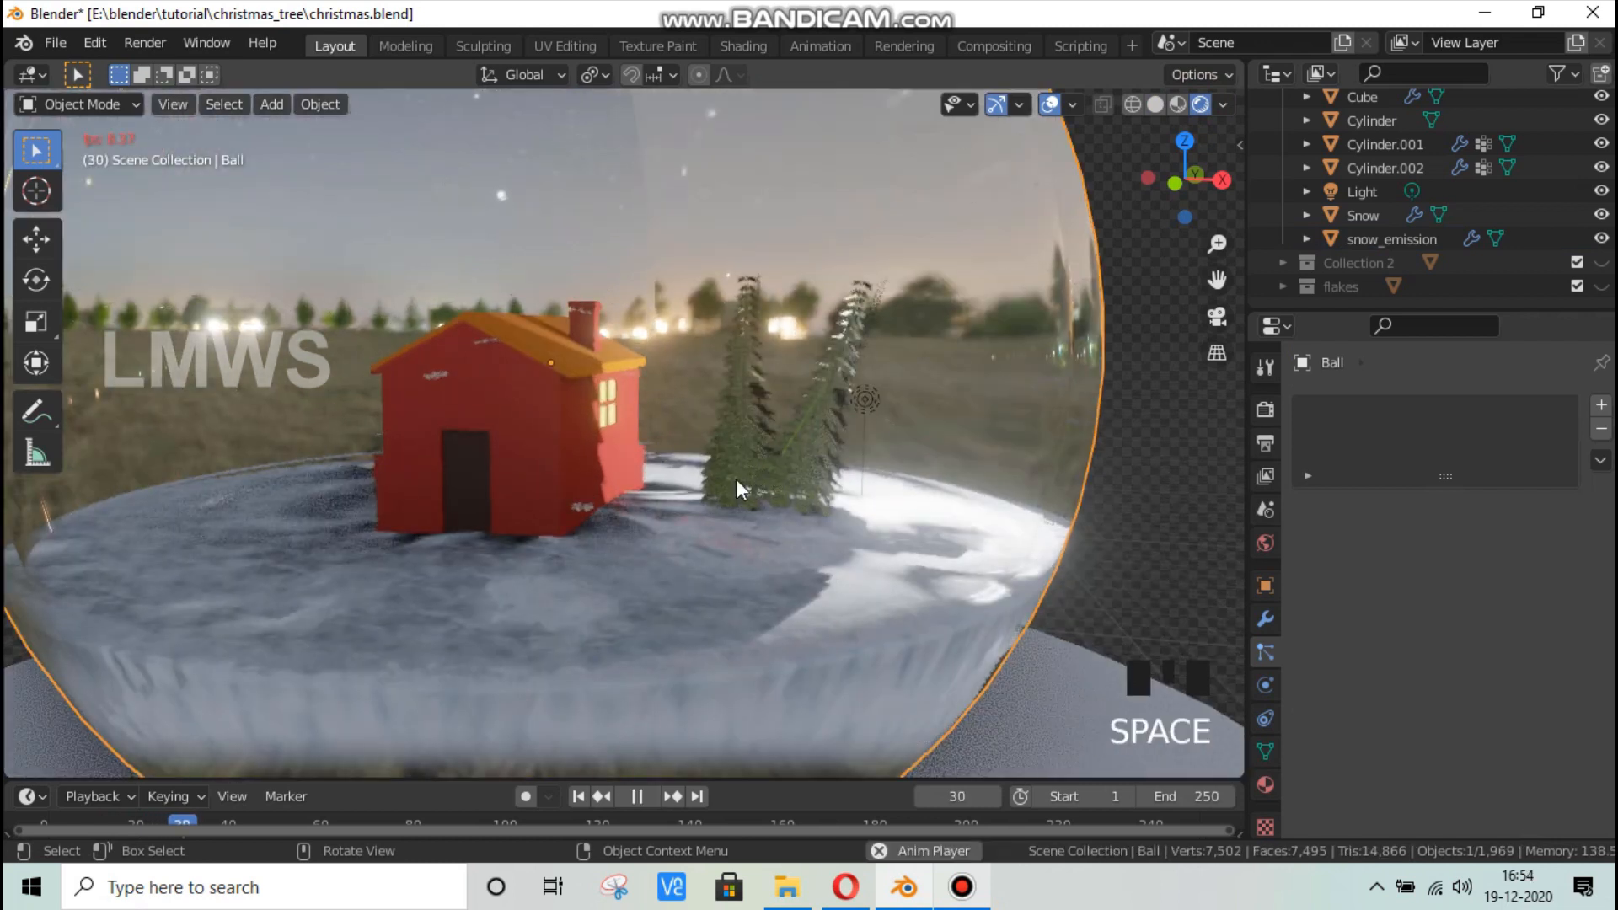
key(space)
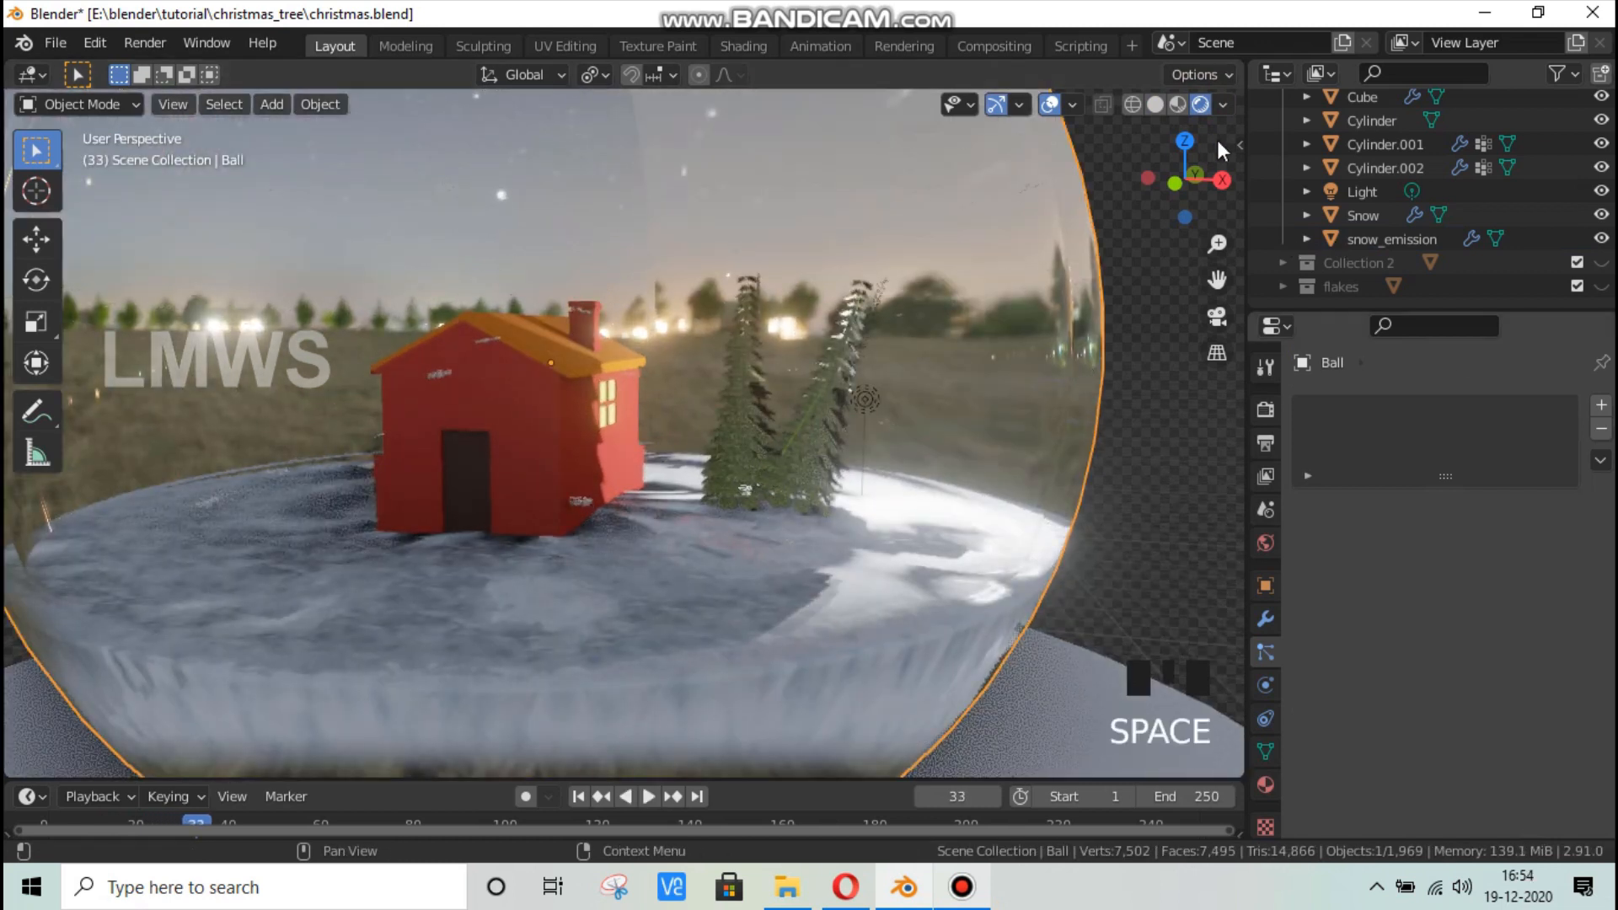
Set the snow_emission particles' normal velocity to 0 m/s and save the file.
click(1391, 239)
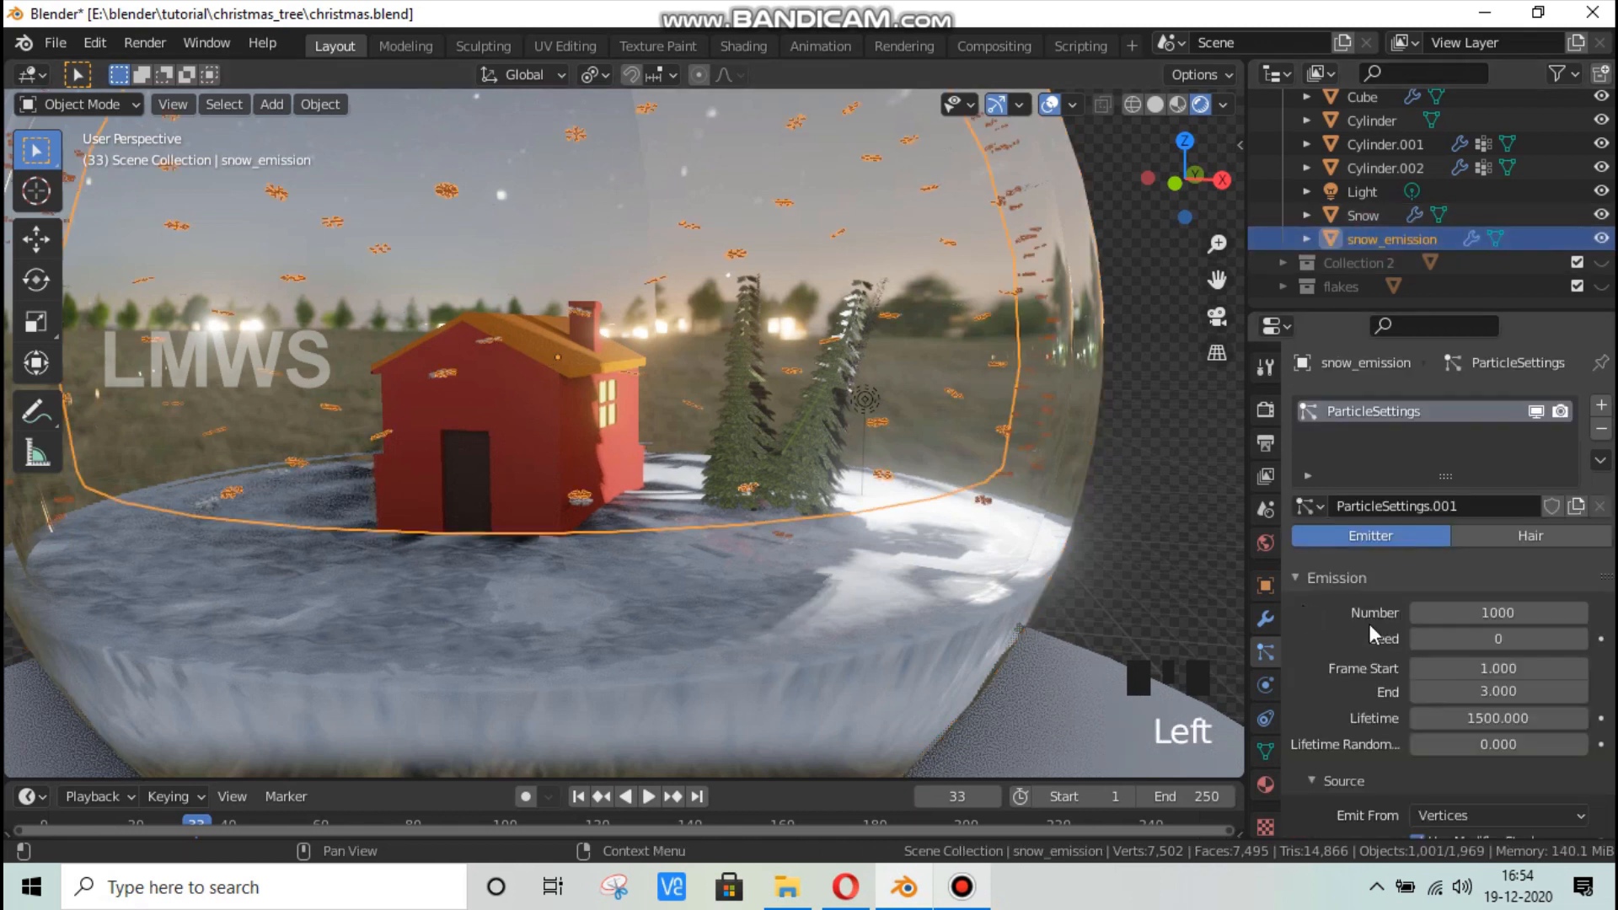
scroll(1358, 619, down, 6)
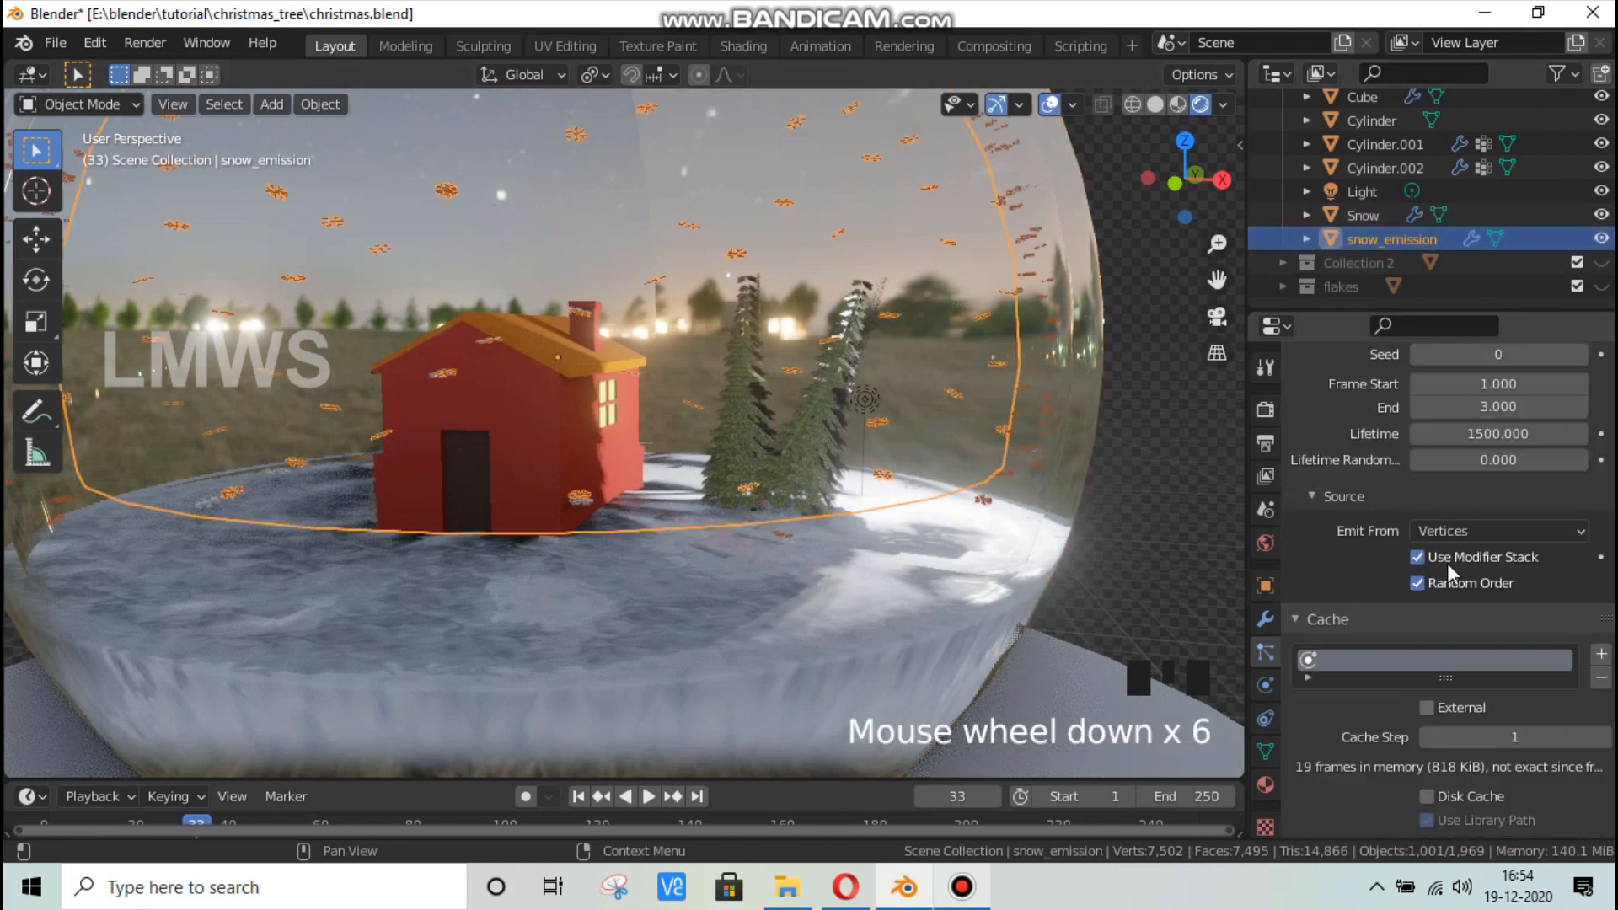
scroll(1376, 607, down, 4)
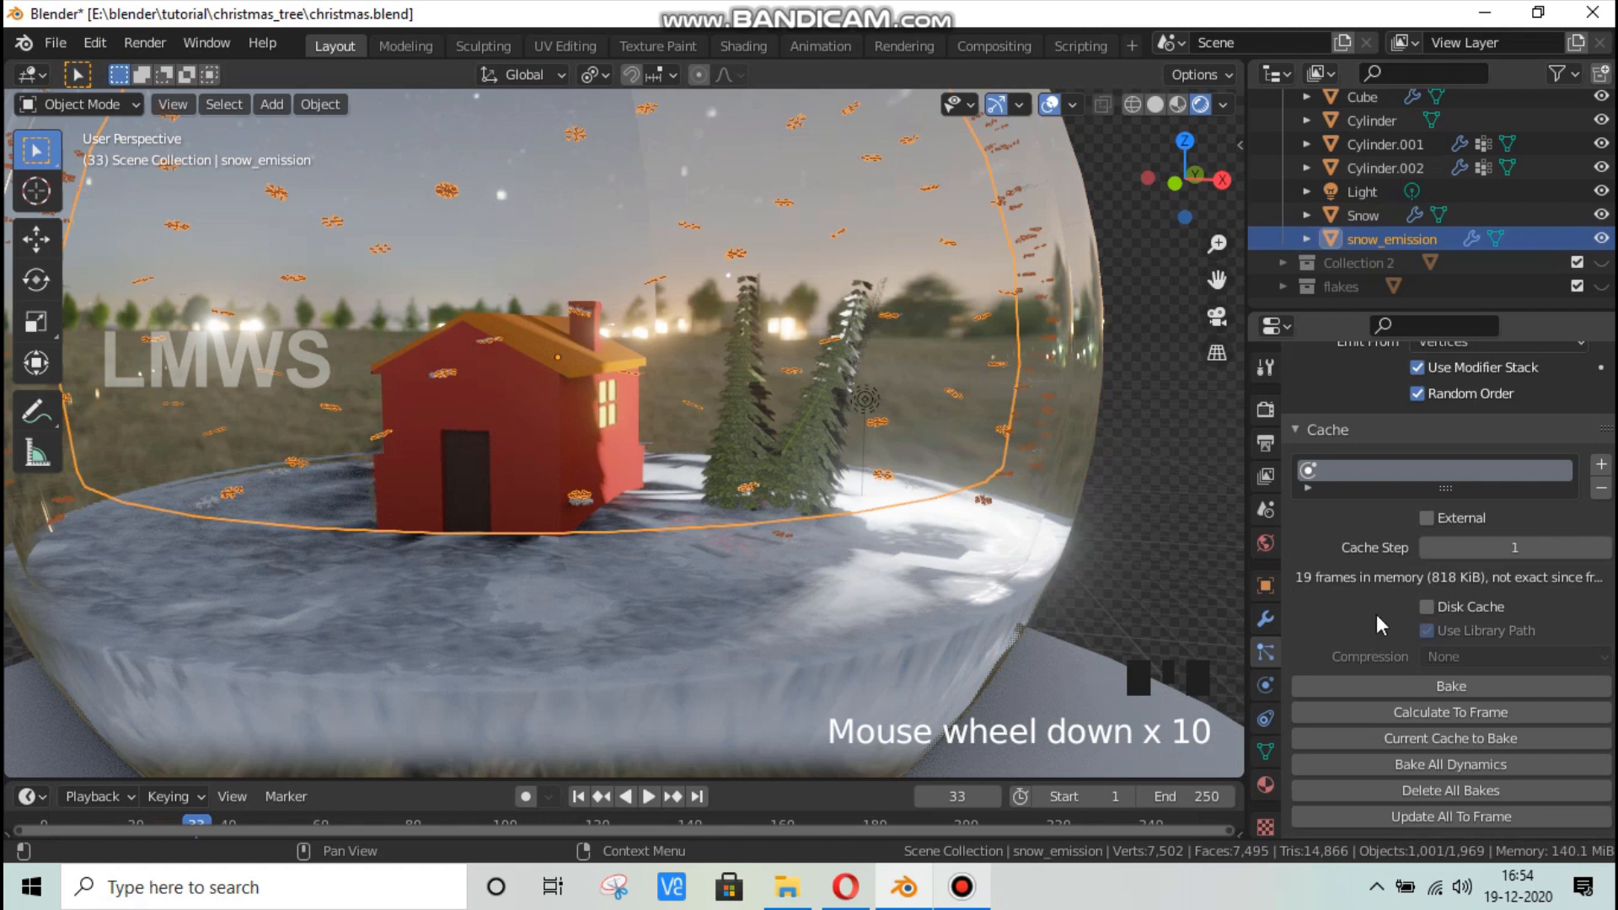
scroll(1377, 614, up, 6)
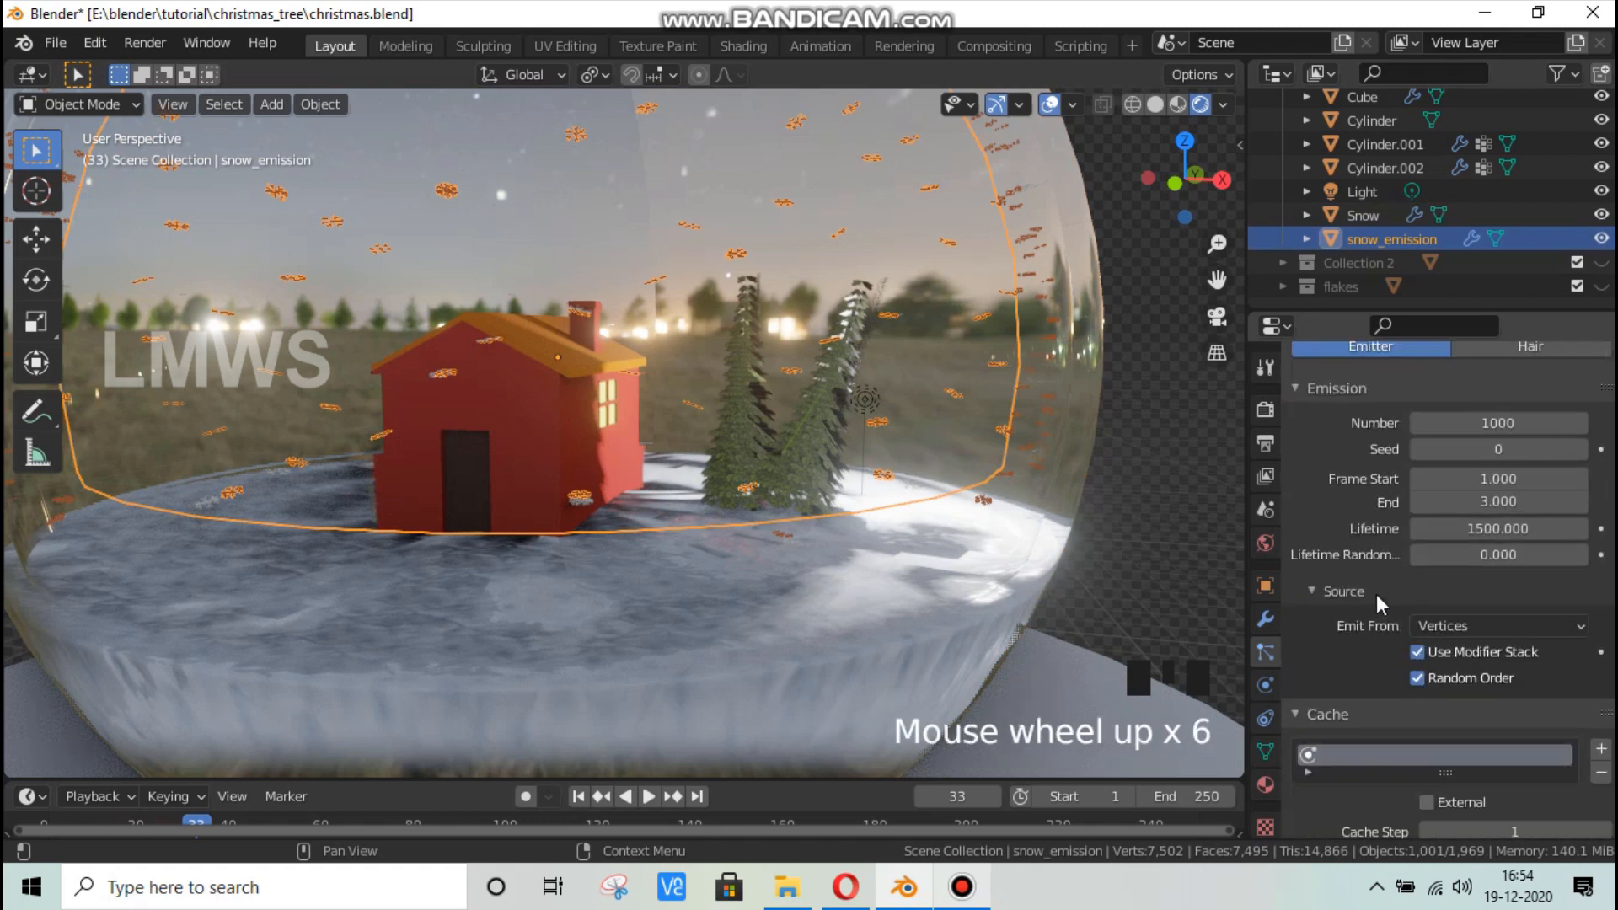
scroll(1377, 594, down, 5)
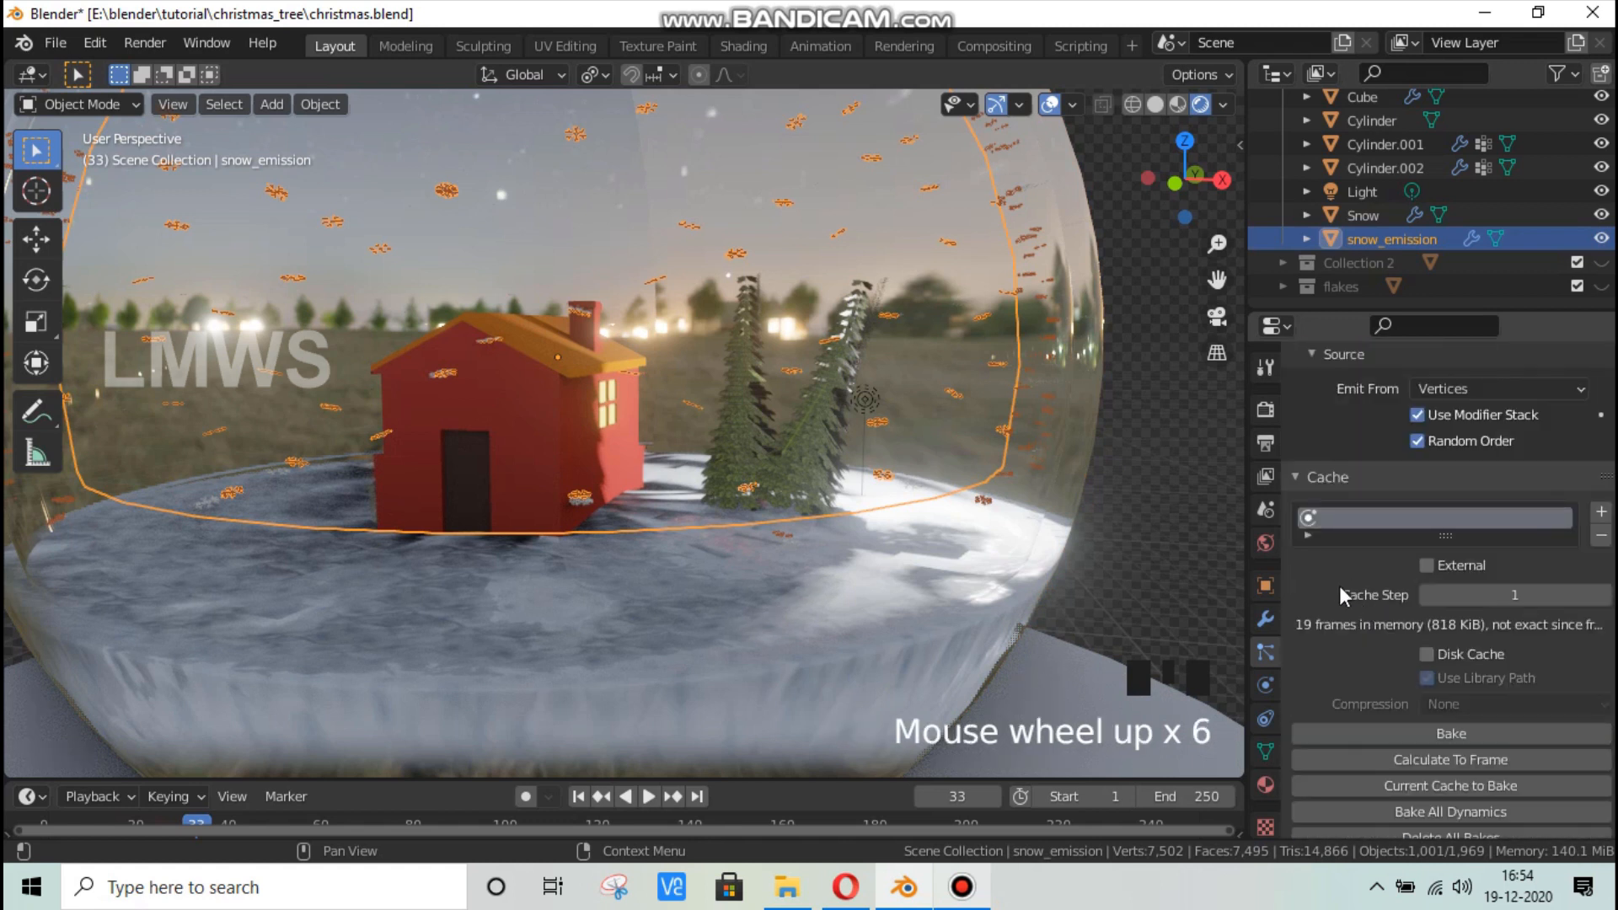
scroll(1352, 598, up, 3)
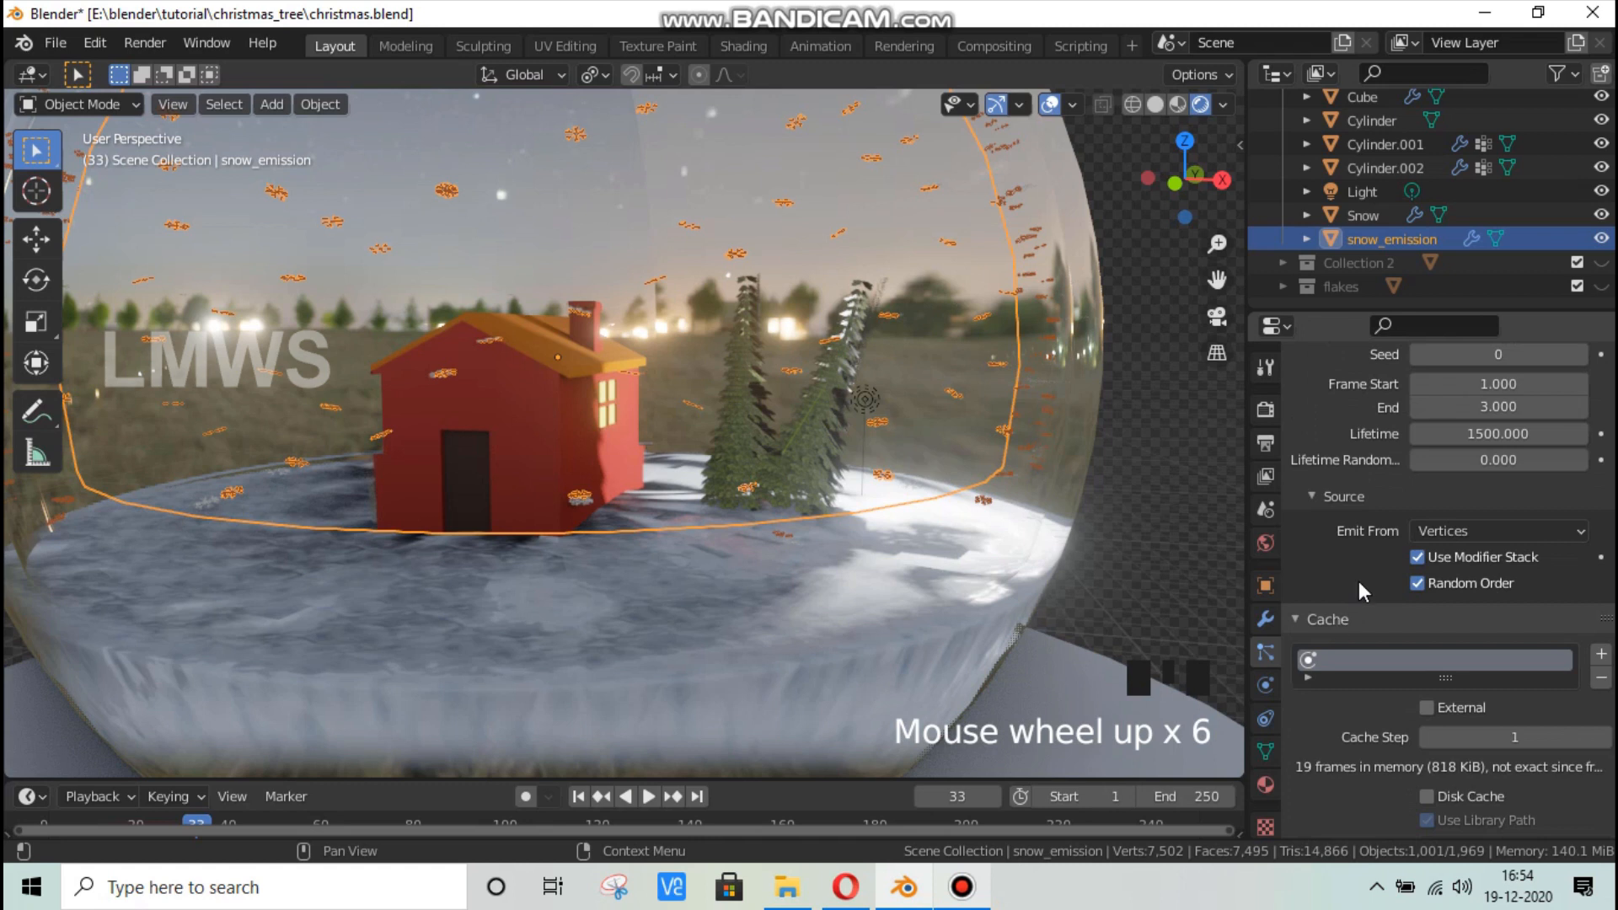
click(1349, 498)
click(1343, 524)
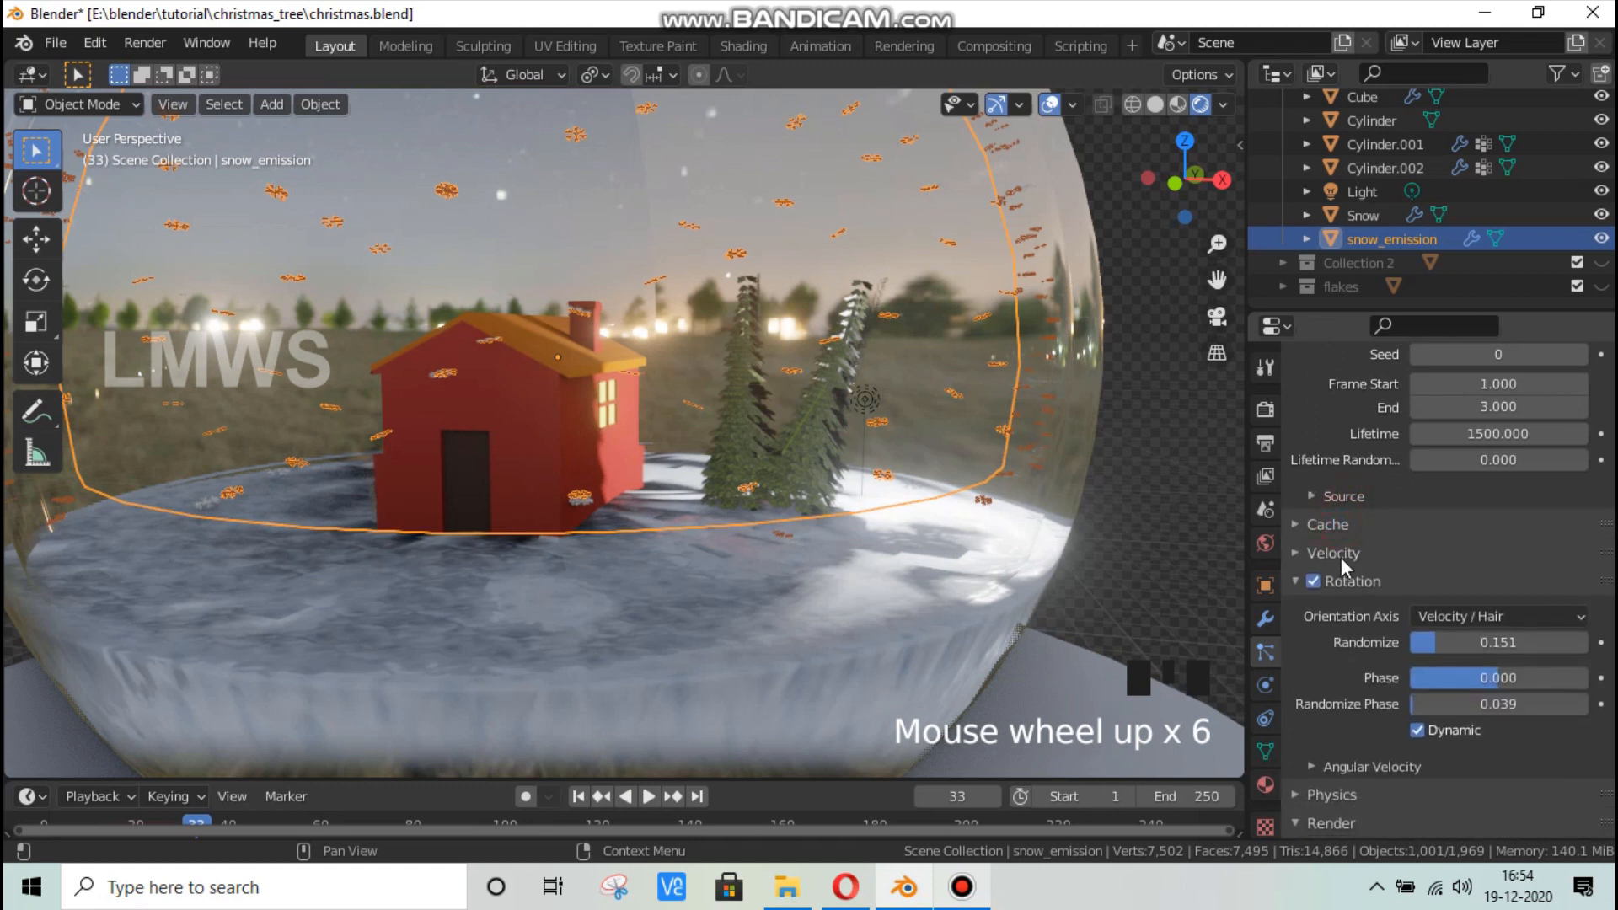
click(1340, 554)
click(1495, 588)
key(Return)
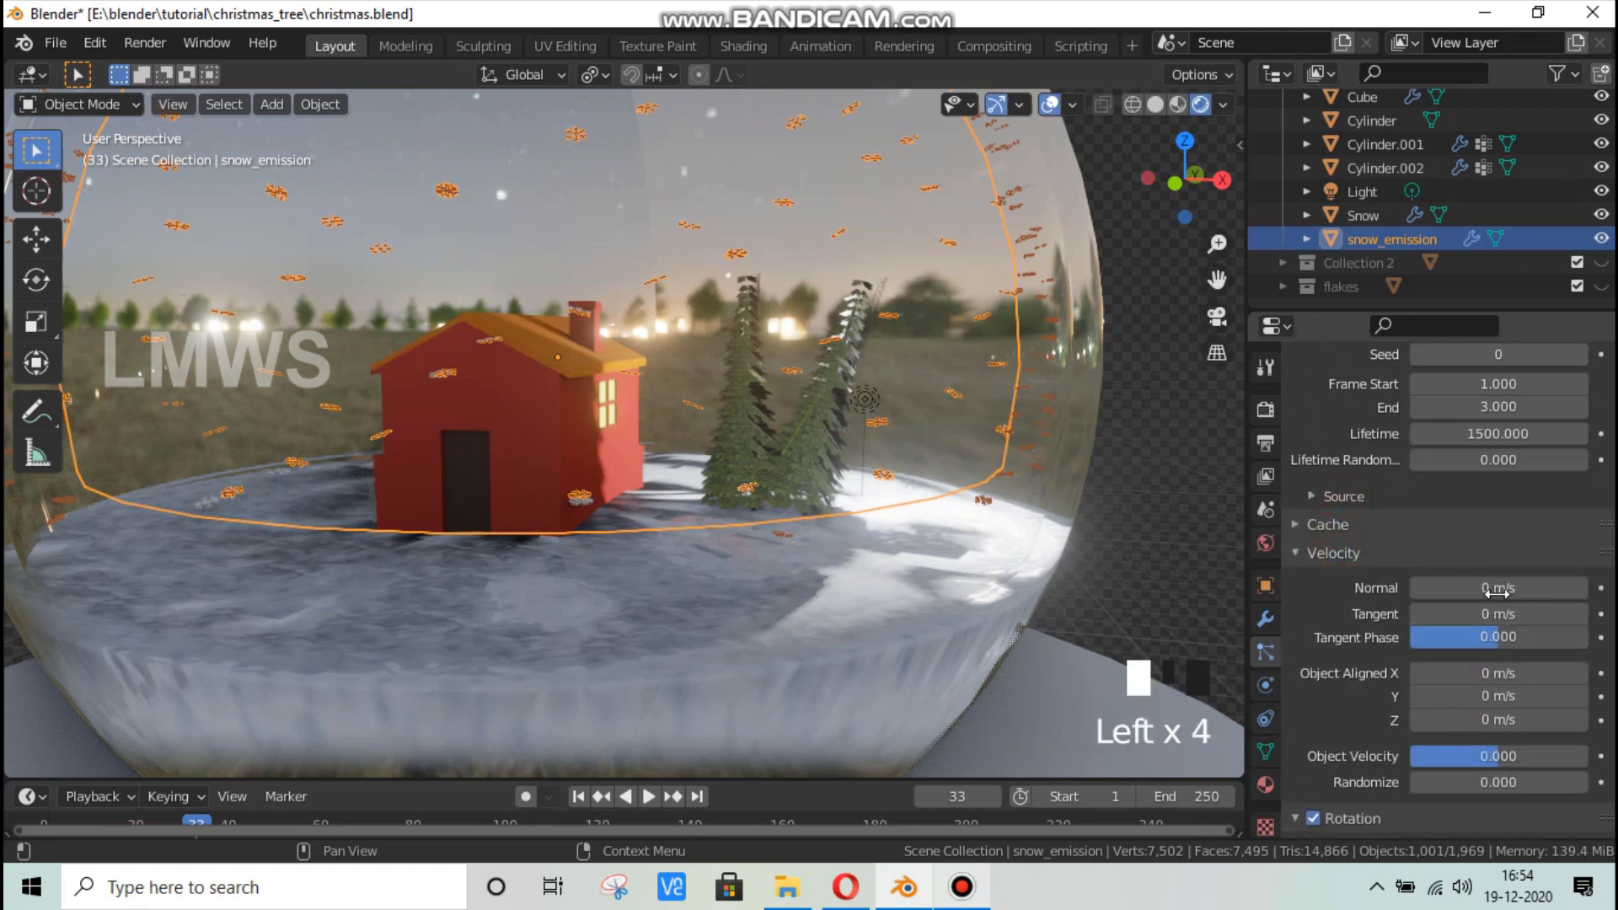
key(ctrl+s)
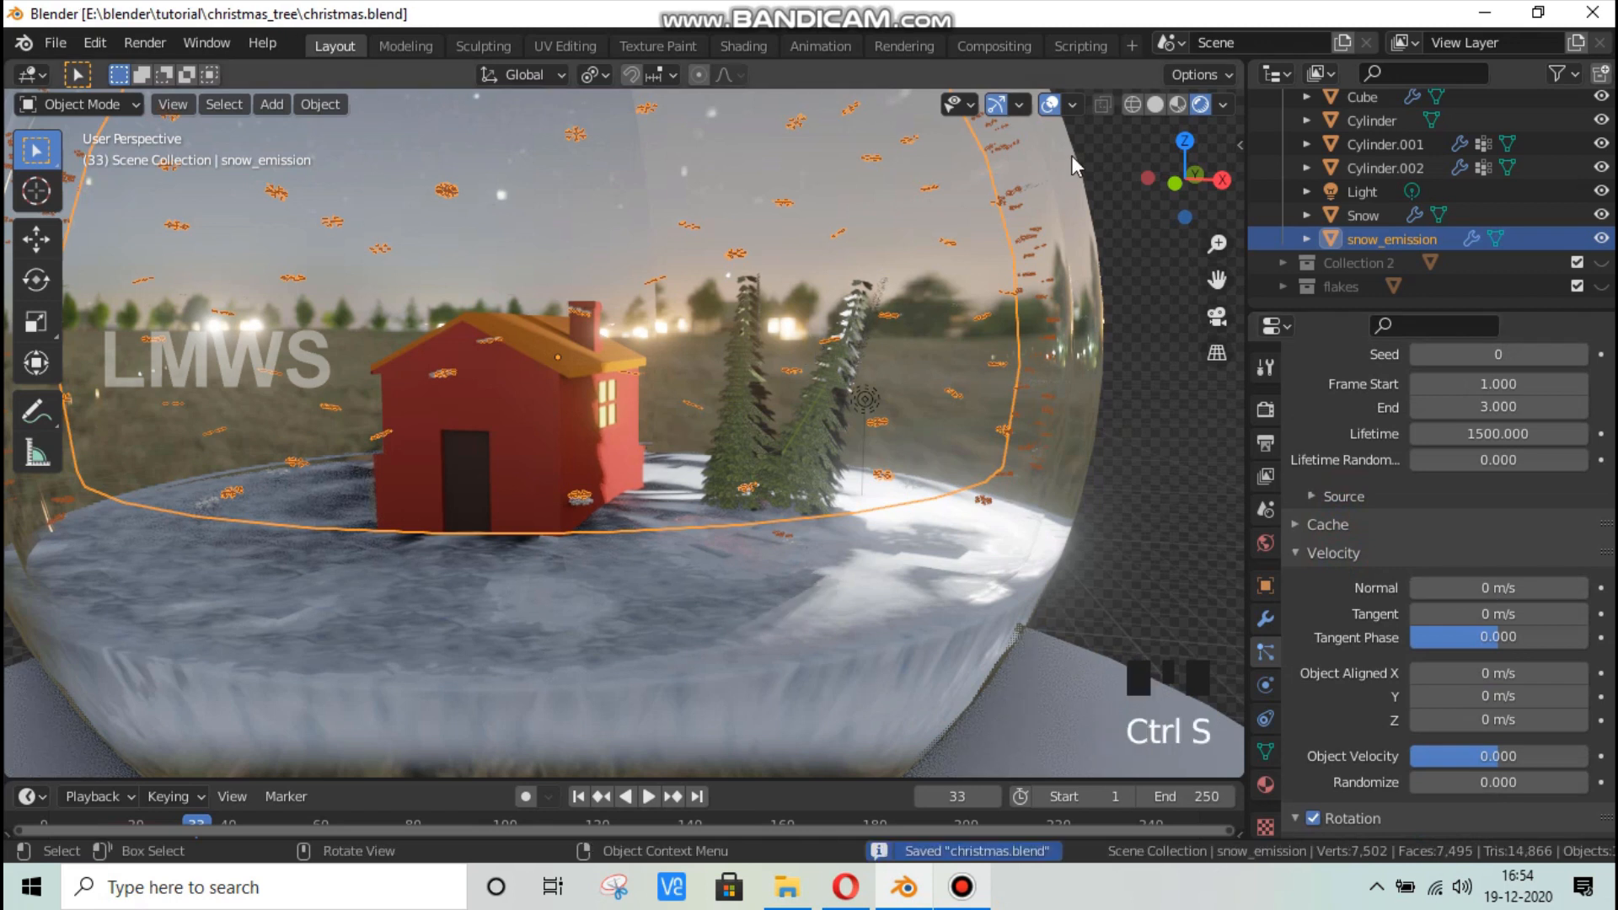
Return the viewport to Solid shading with nothing selected and the whole ball in view.
click(1157, 106)
click(1156, 104)
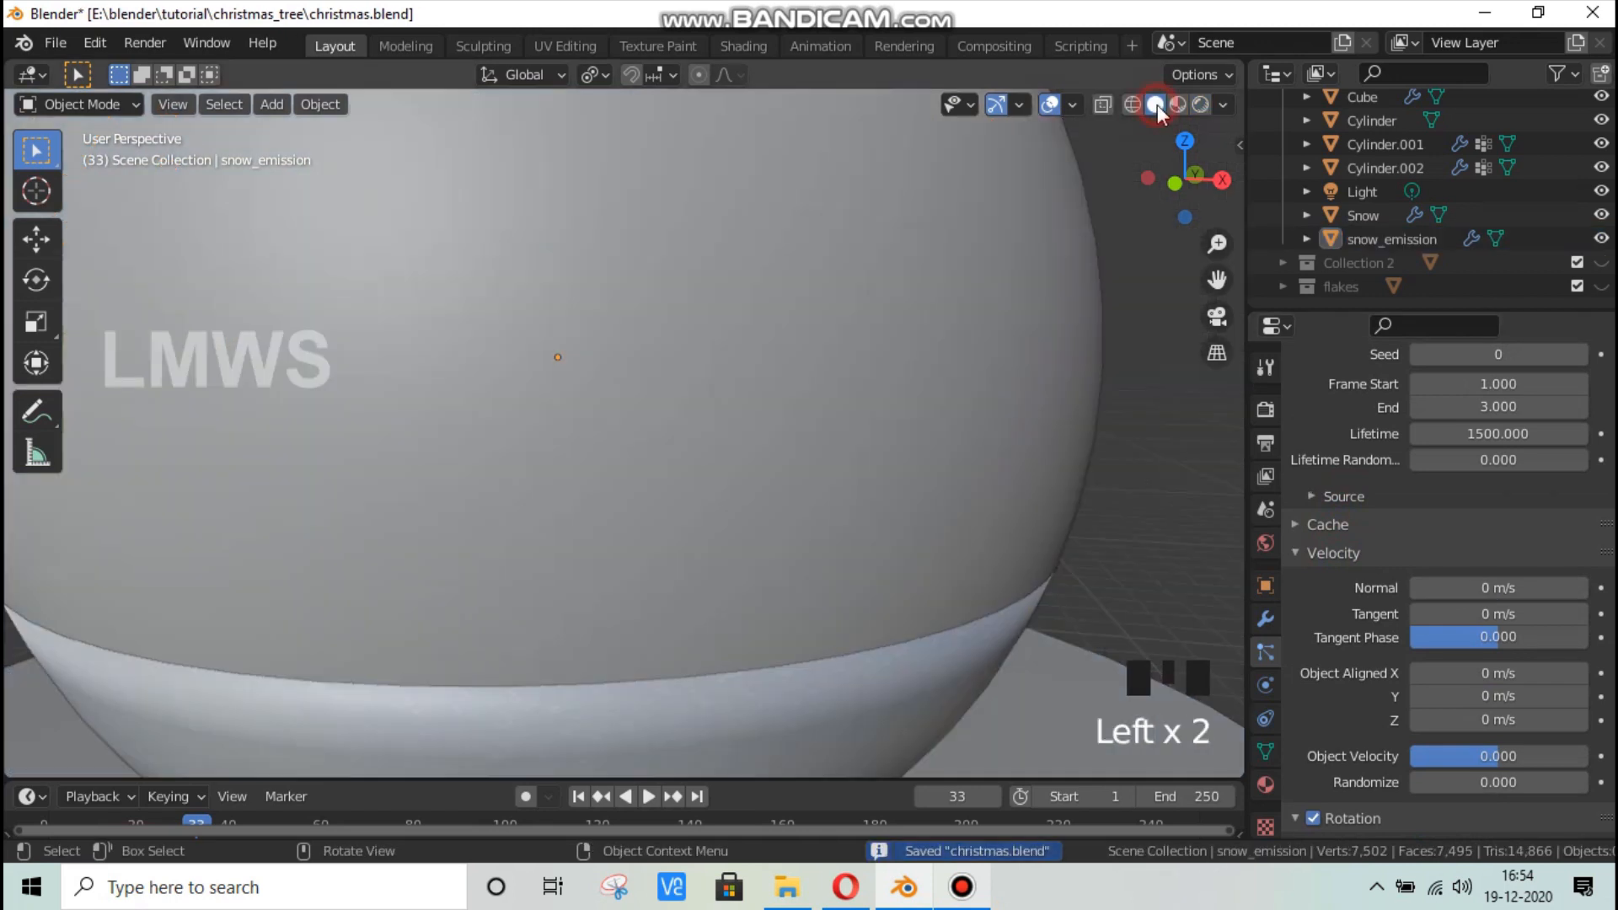
middle_click(750, 405)
scroll(747, 404, down, 2)
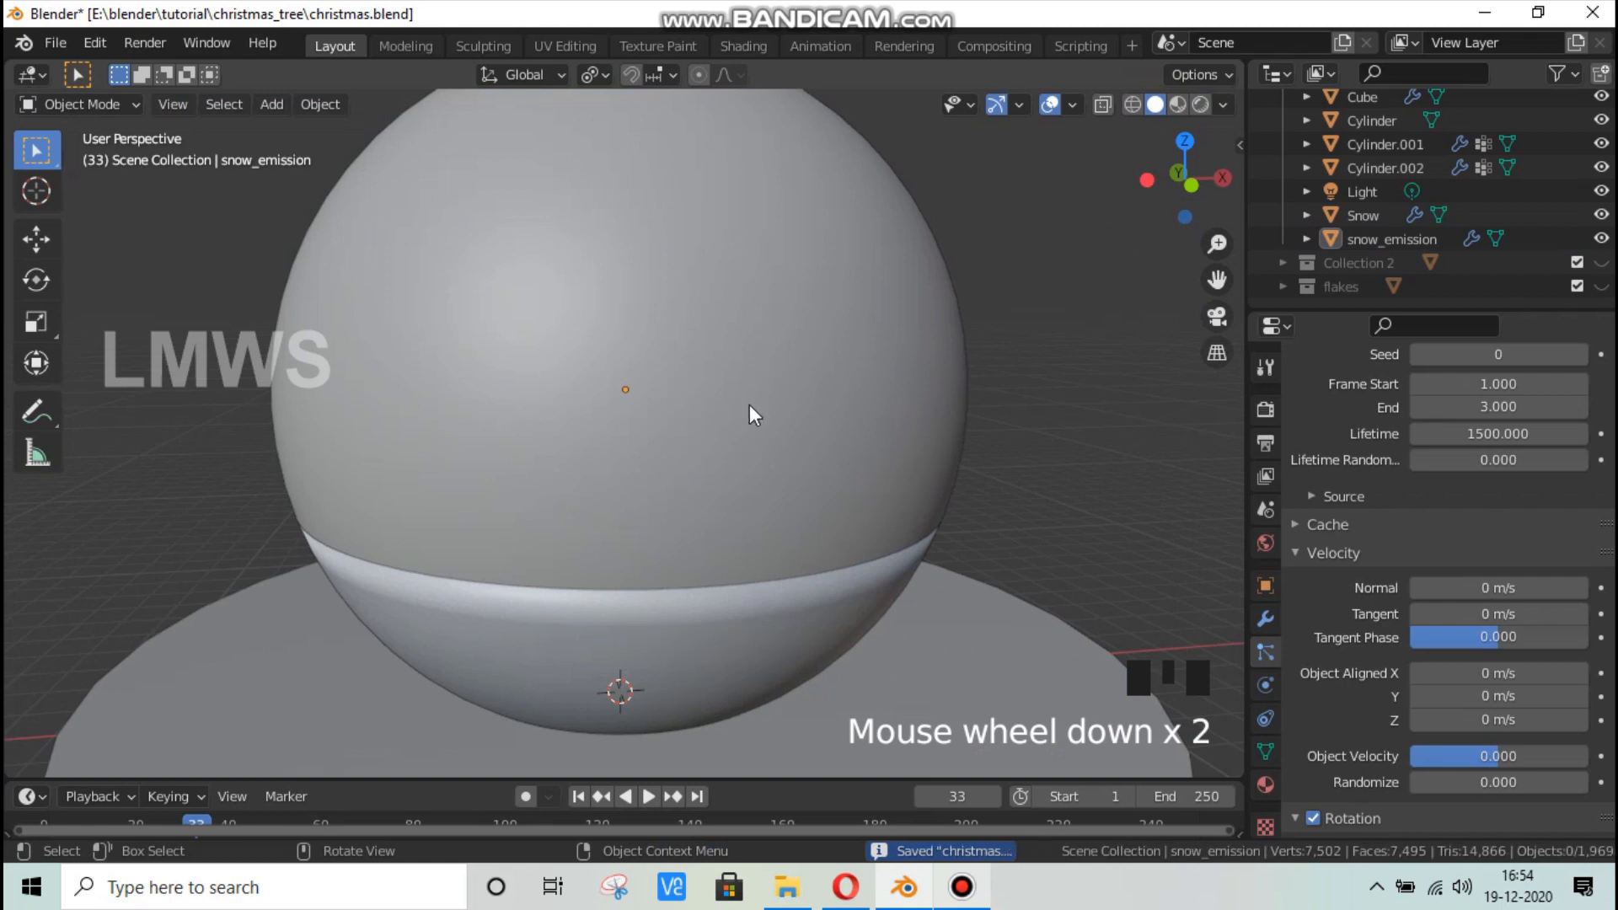
Snap the 3D cursor to the house inside the ball.
scroll(782, 384, up, 6)
middle_drag(714, 447, 608, 373)
click(541, 368)
key(shift+s)
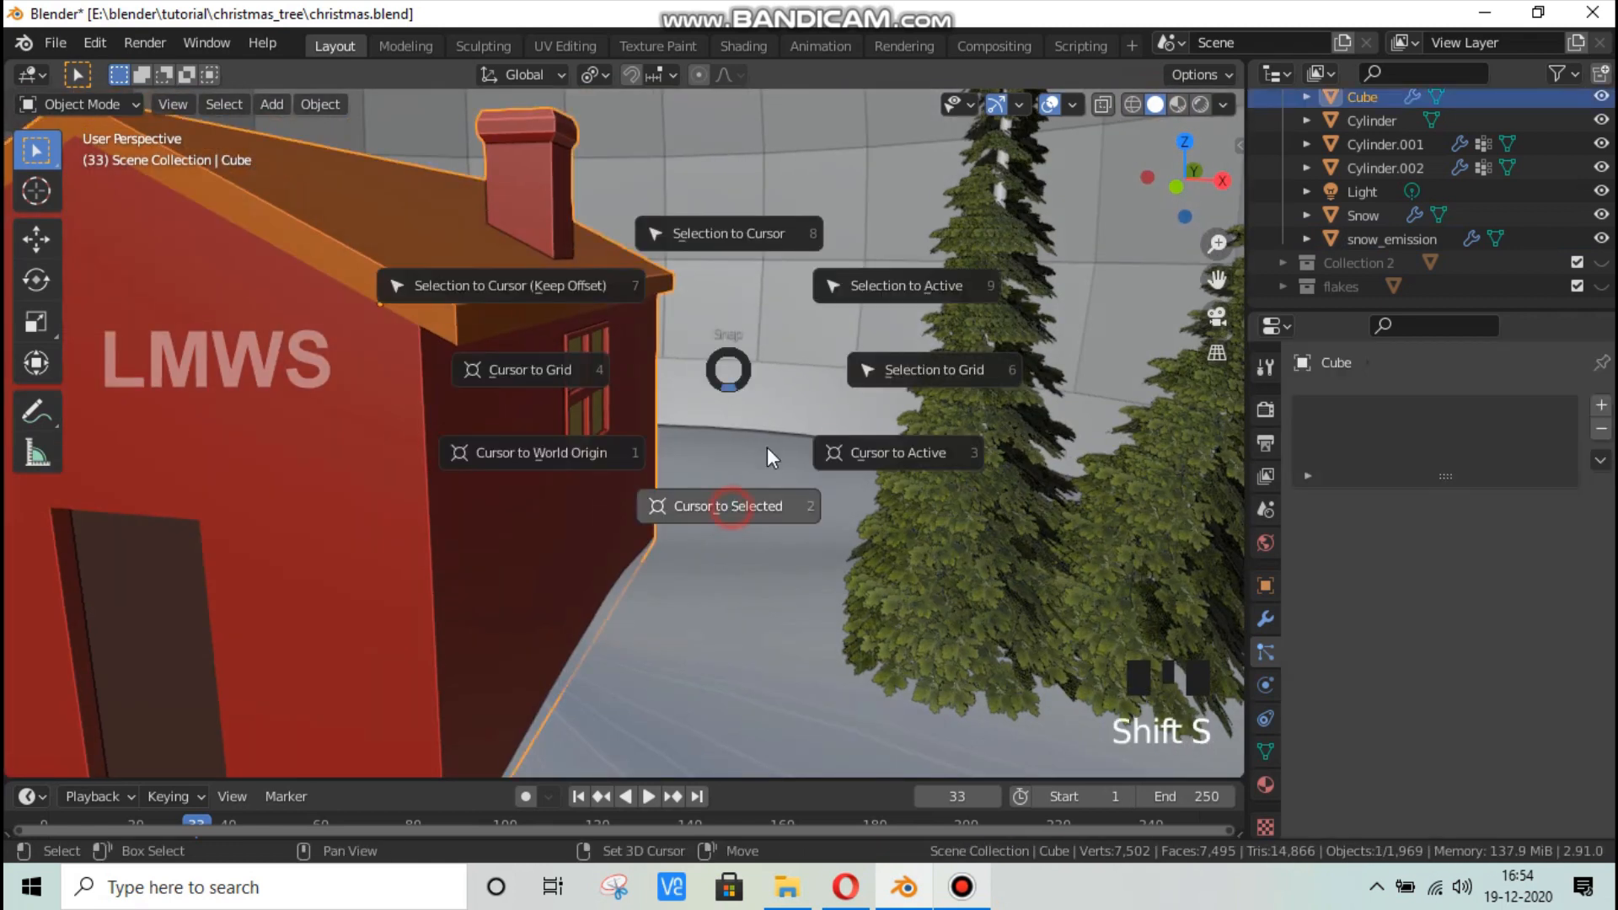
click(731, 507)
Select snow_emission inside the ball and snap the 3D cursor to it.
click(814, 308)
scroll(816, 332, down, 1)
key(shift+s)
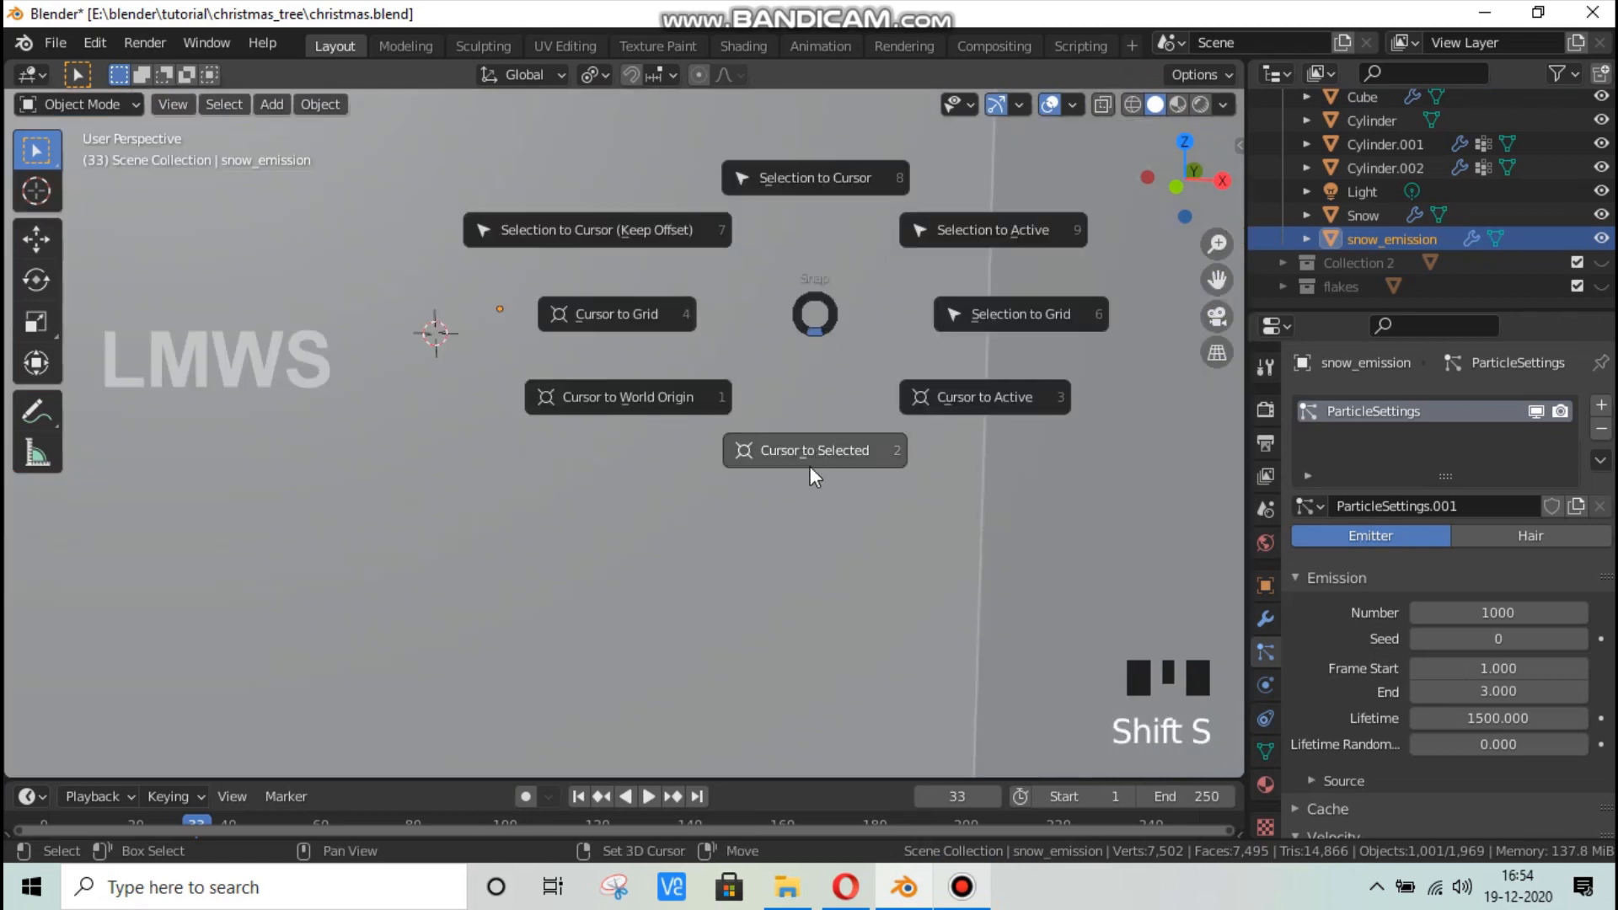
click(815, 453)
Add a Turbulence force field at the 3D cursor and set its strength to 3.
key(shift+a)
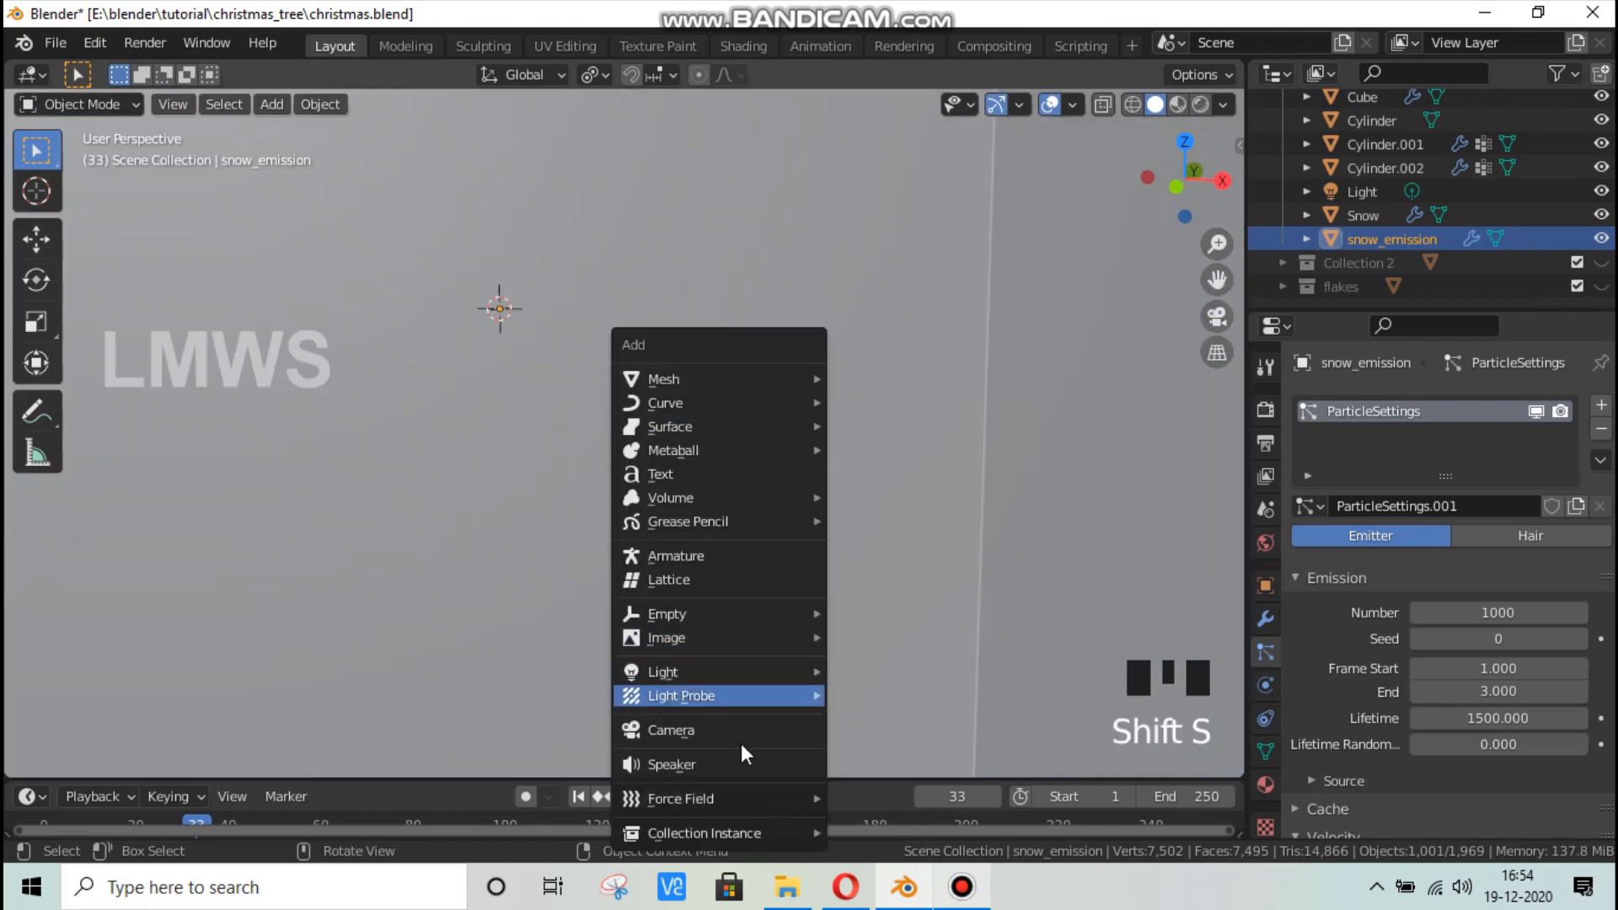
mouse_move(758, 797)
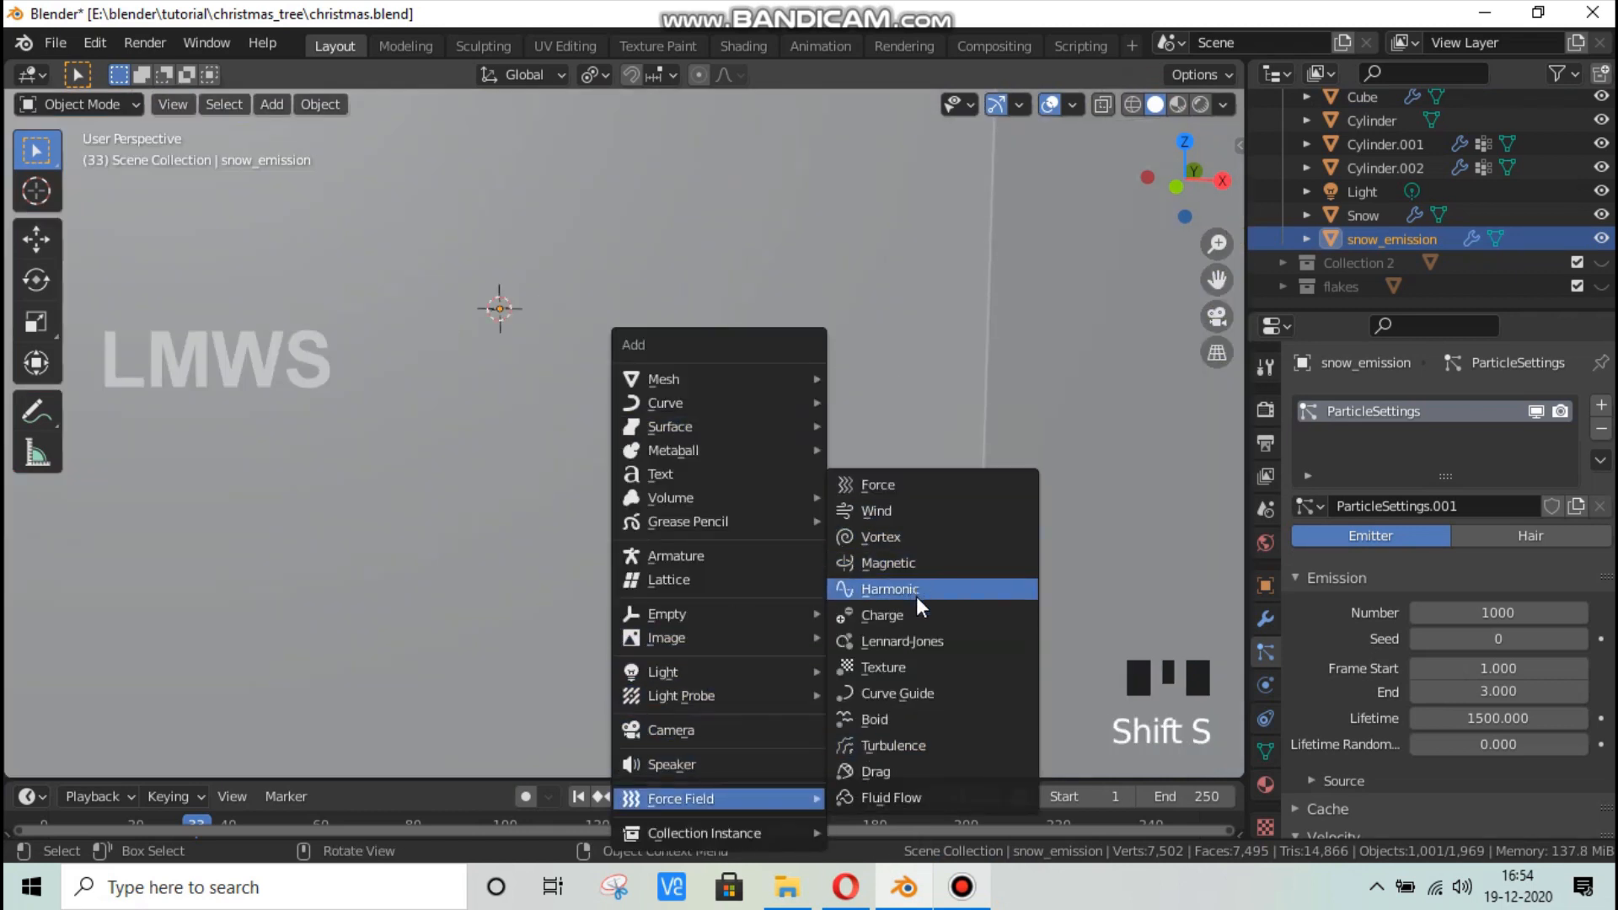
click(906, 745)
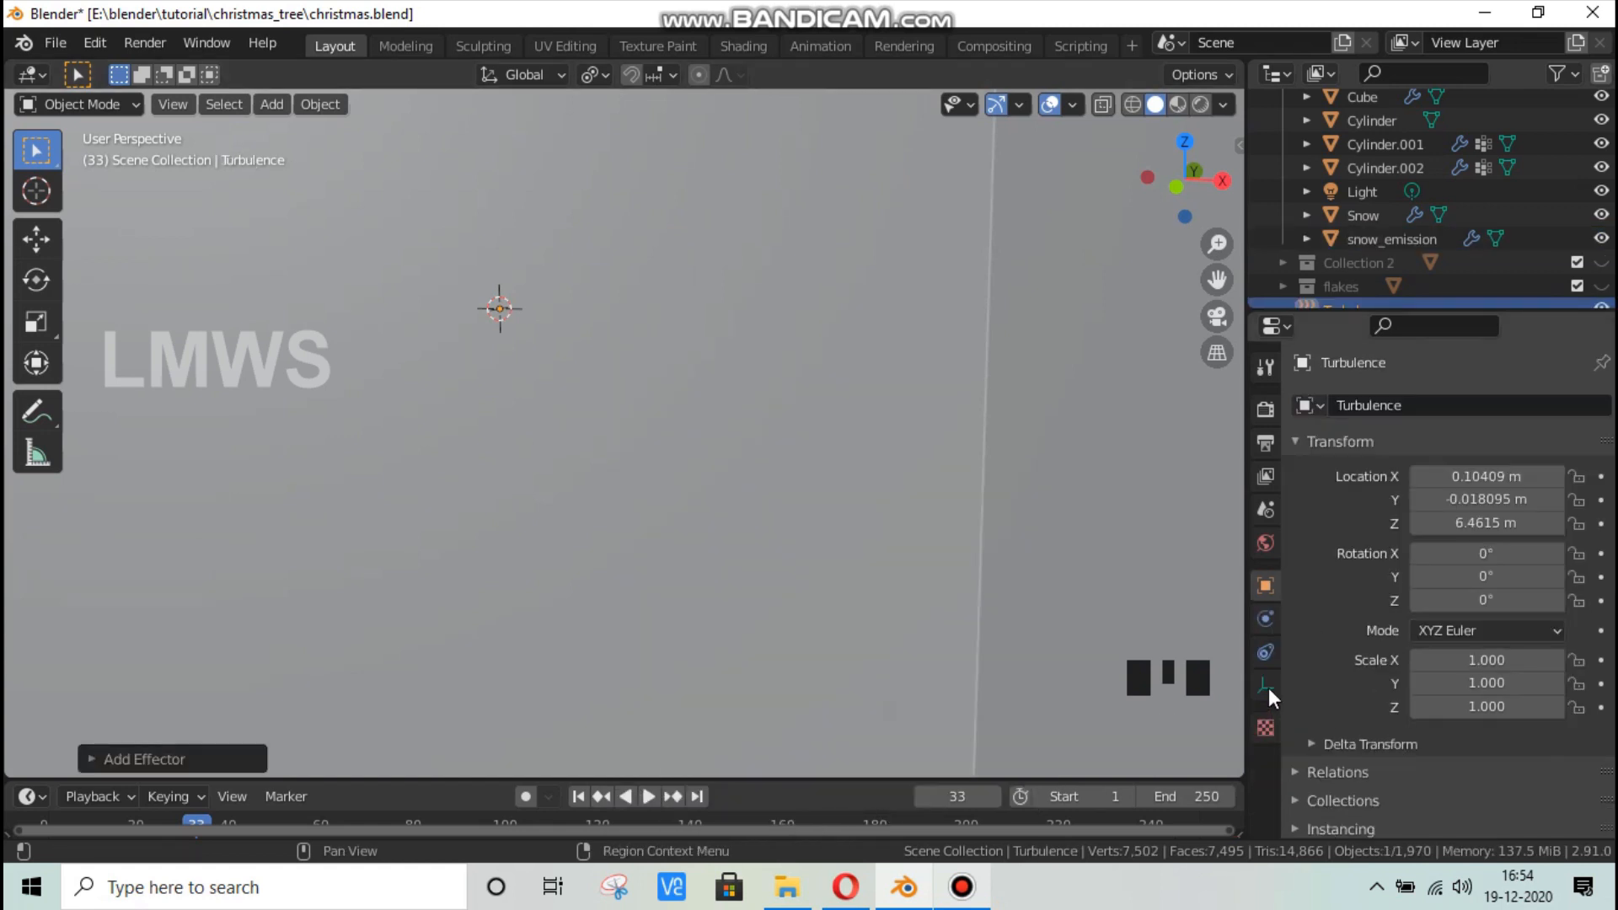
click(1264, 620)
click(1500, 612)
text(1.0)
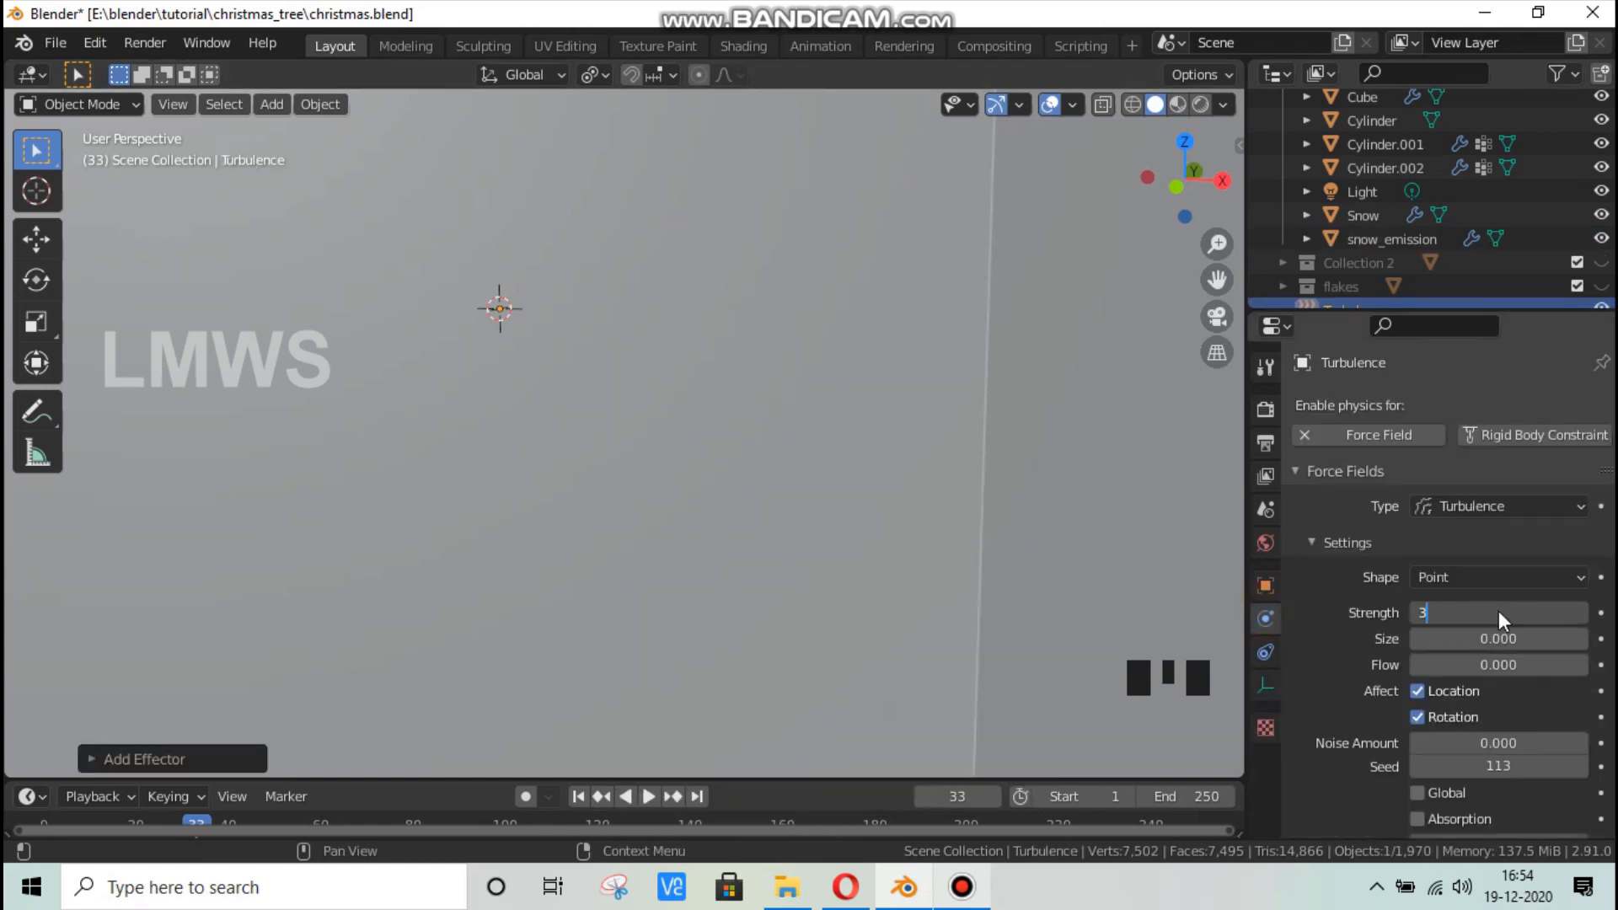
click(1498, 610)
Hide the ball, play the animation to check how turbulence moves the snow particles, and stop with snow_emission selected.
scroll(659, 432, down, 7)
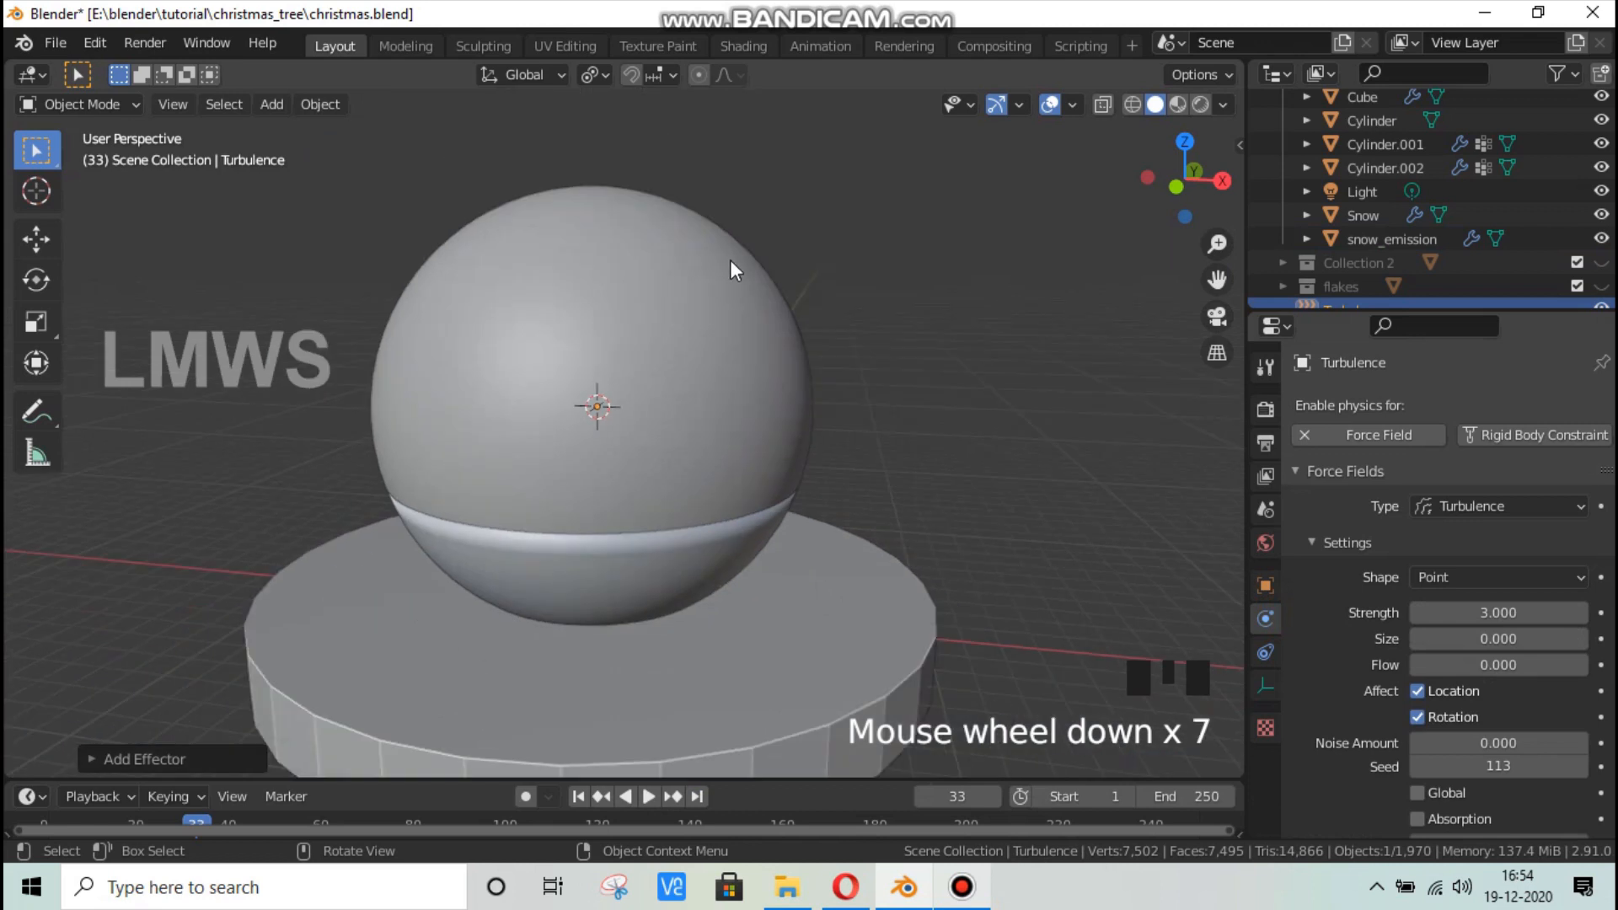
click(732, 259)
scroll(842, 377, up, 3)
key(h)
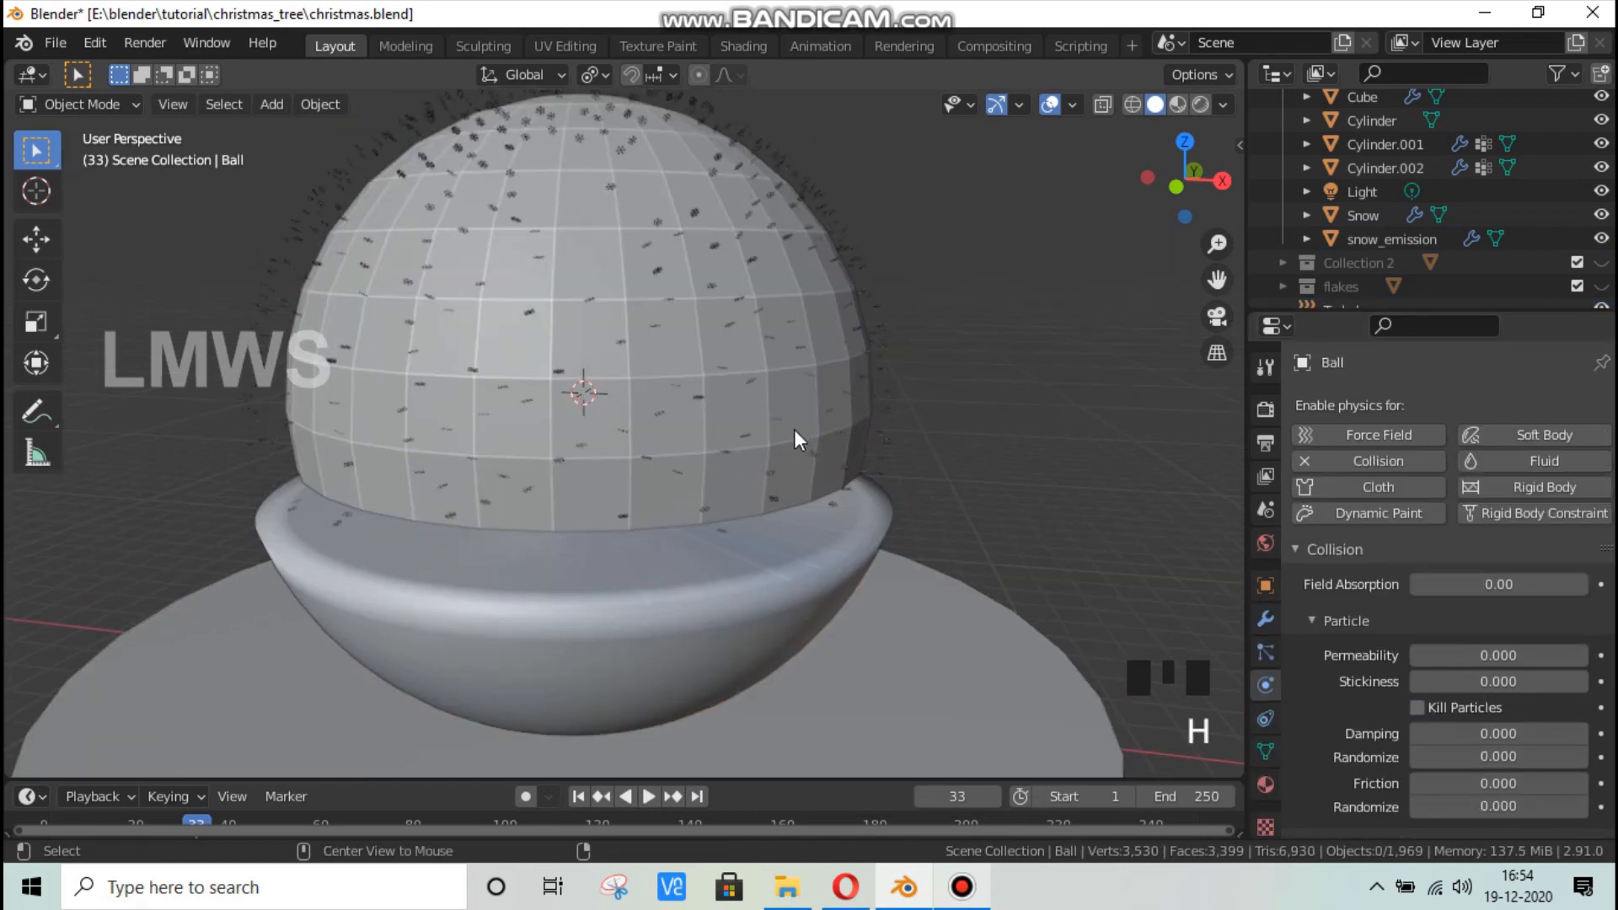
key(space)
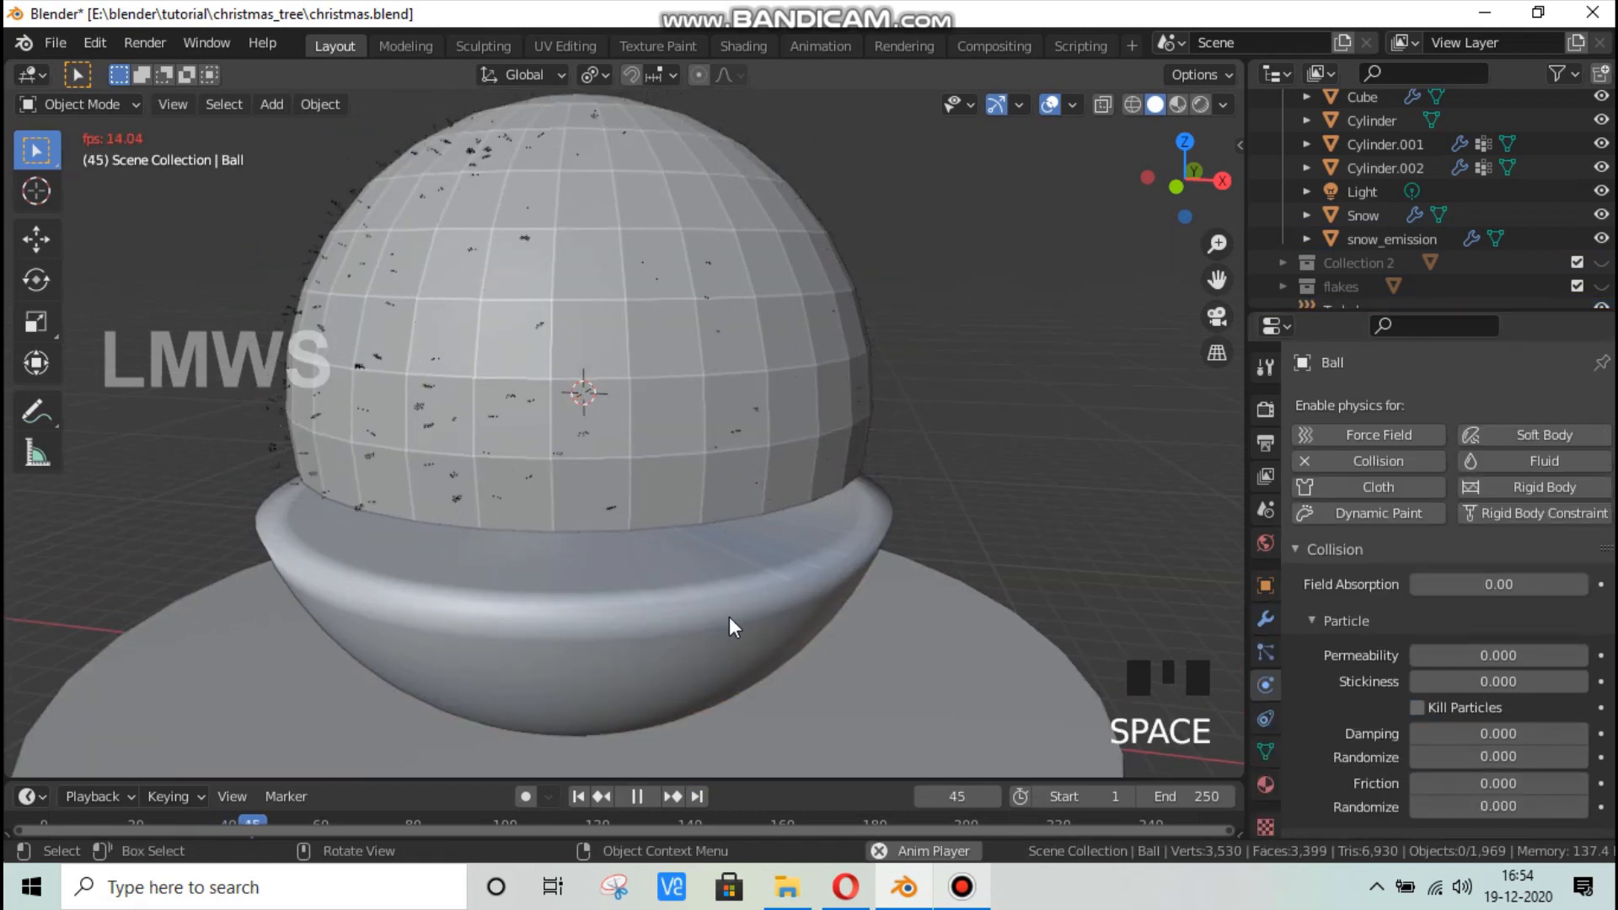
middle_drag(730, 617, 862, 290)
click(779, 277)
key(space)
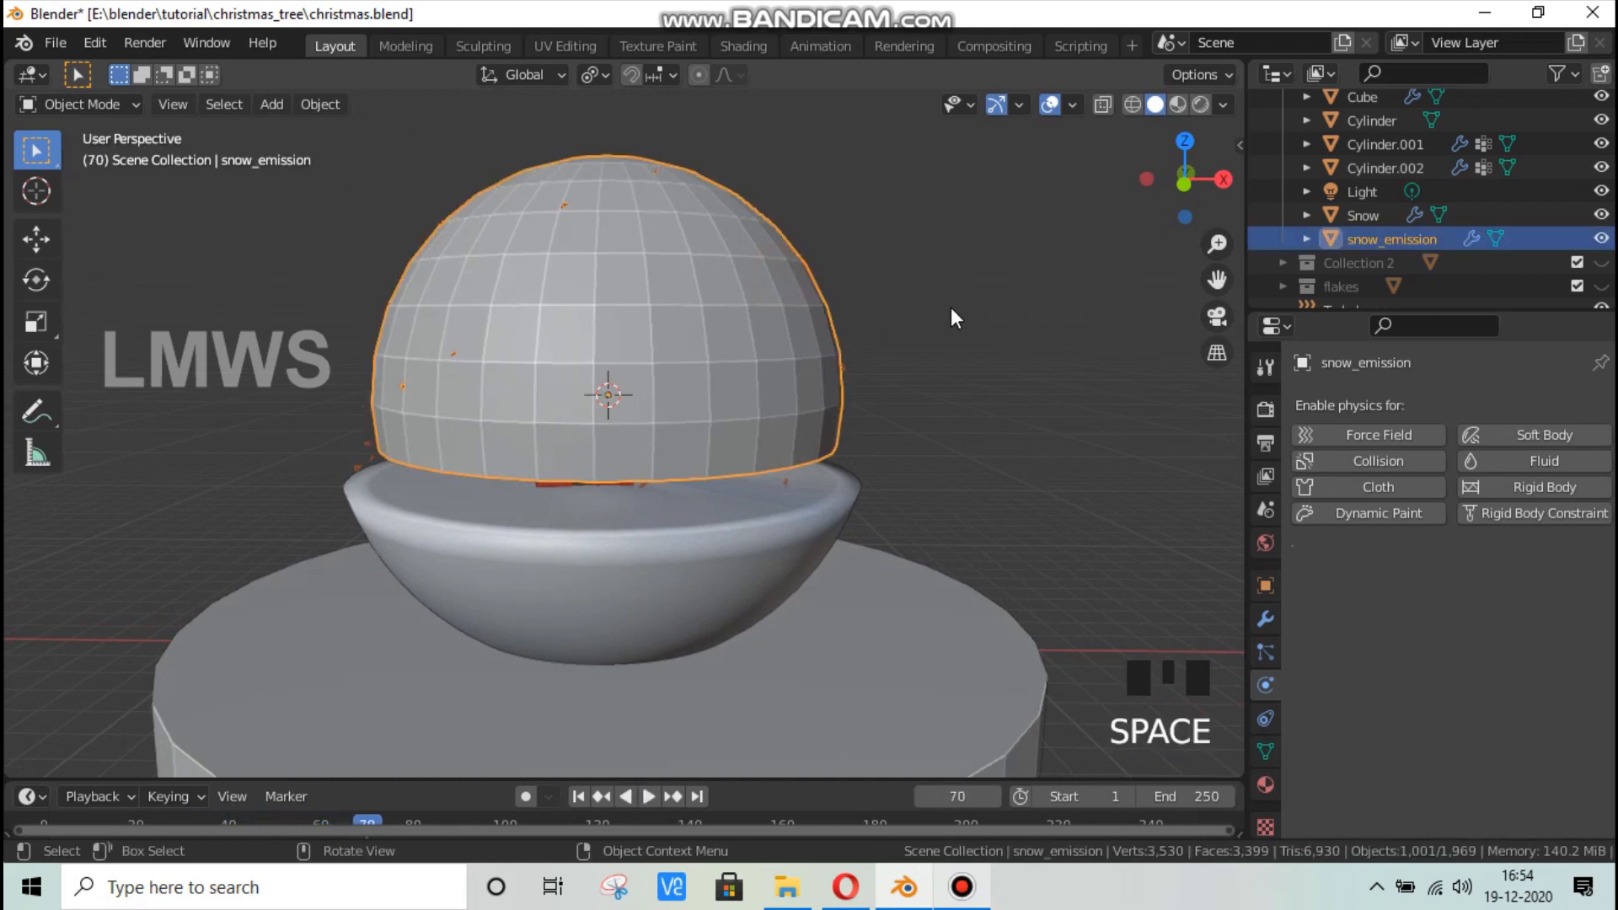
Hide snow_emission briefly, reveal all hidden objects again and clear the selection.
key(g)
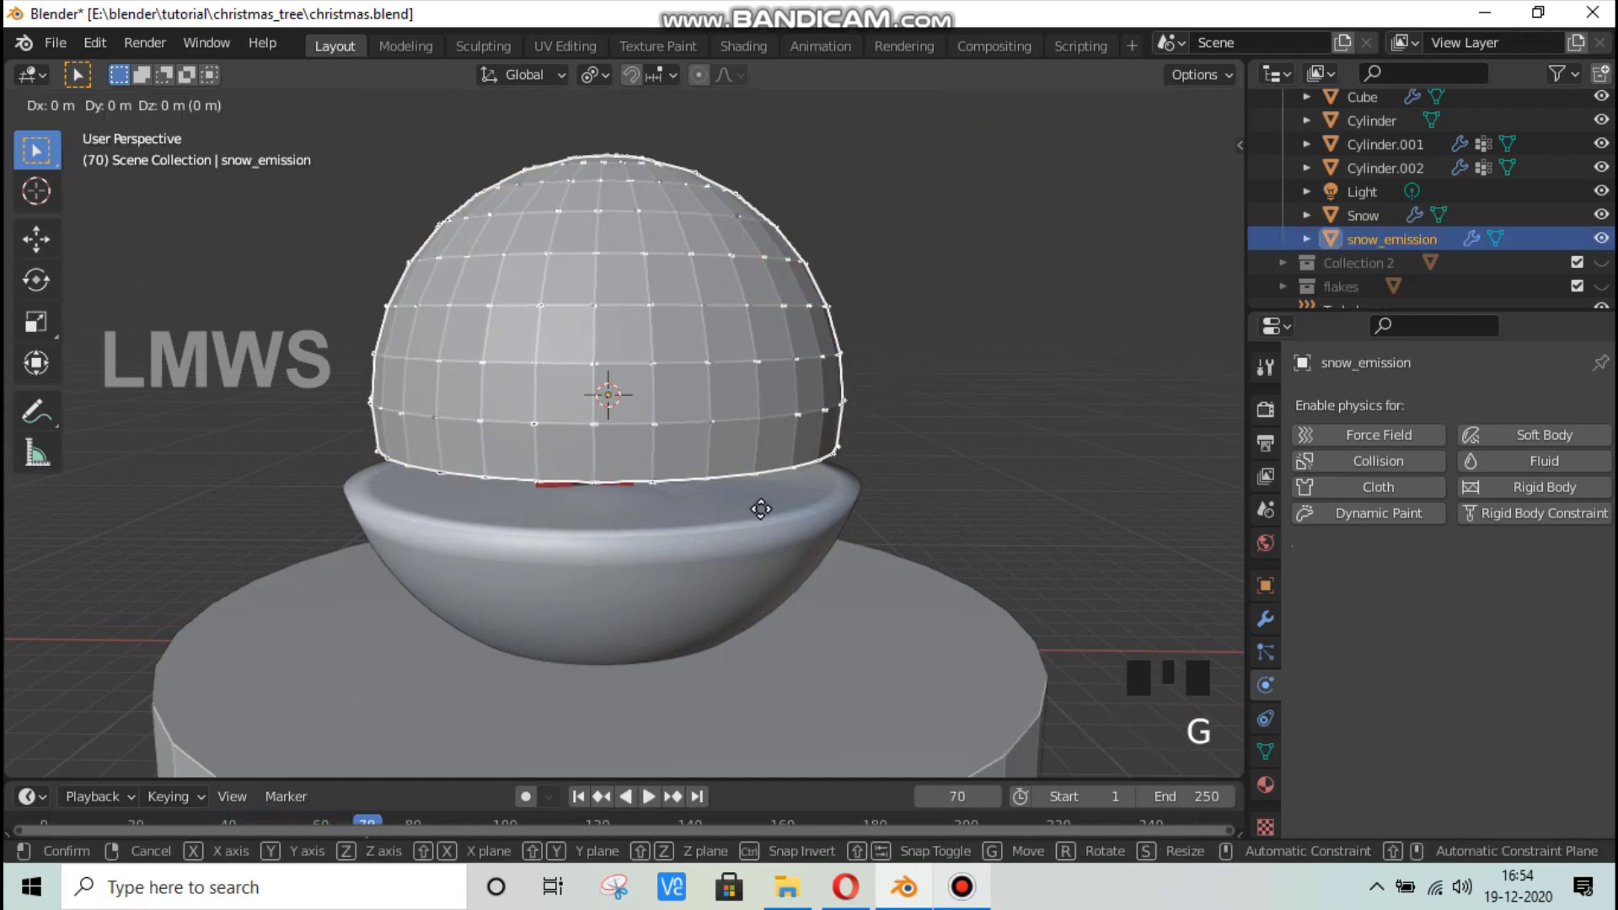
click(761, 508)
key(h)
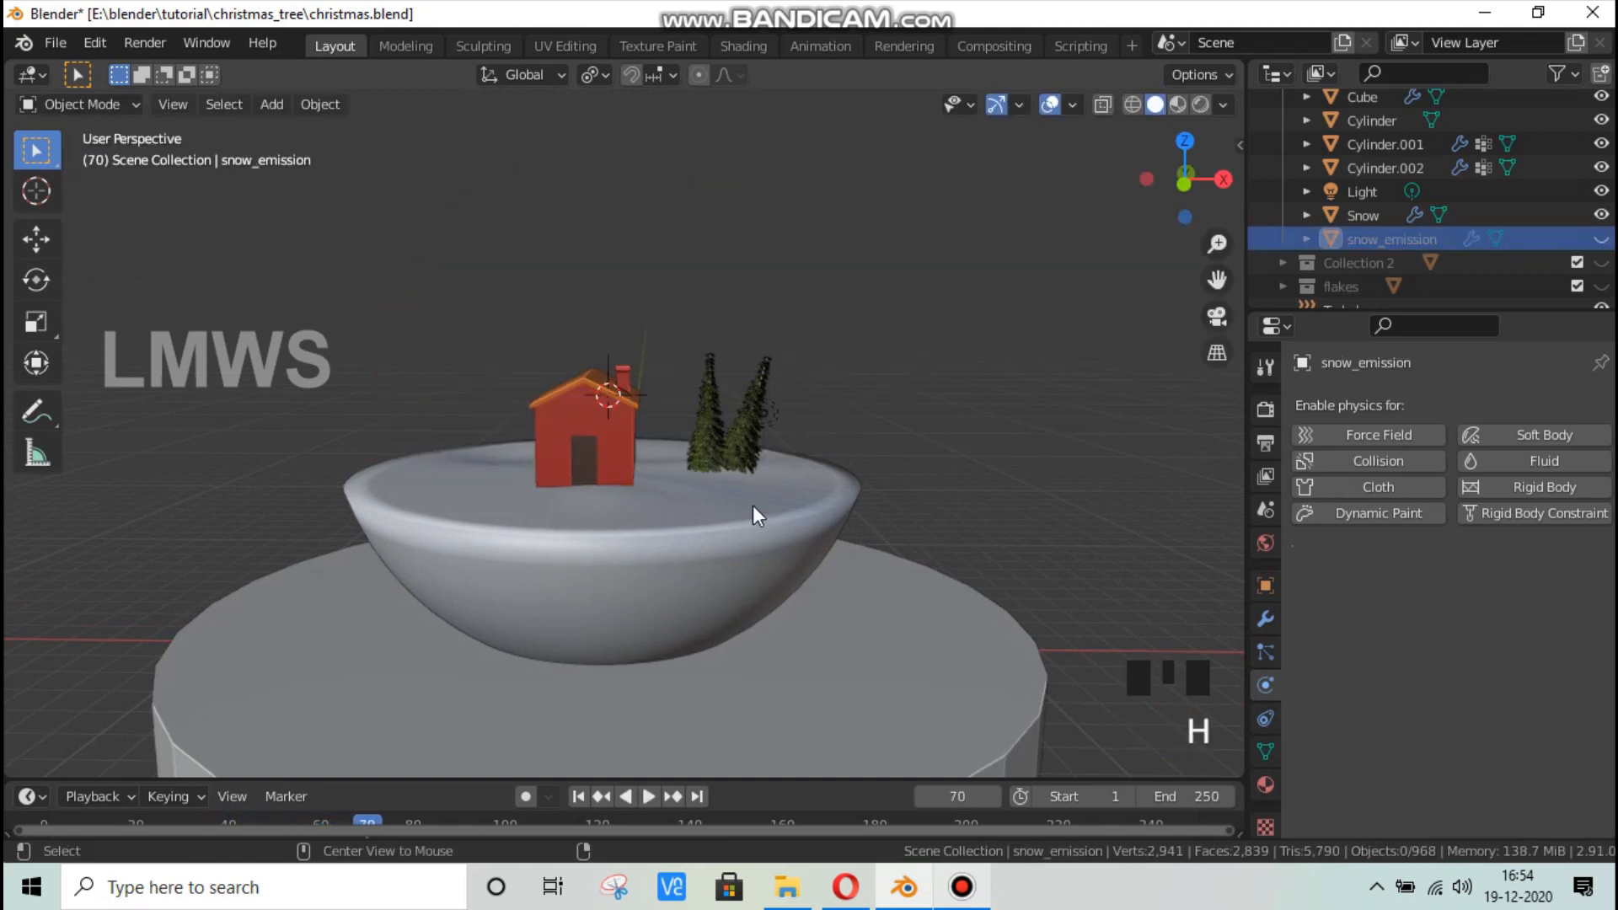
key(alt+h)
key(alt+a)
Check the snow globe in Material Preview shading and return the viewport to Solid shading.
click(1177, 103)
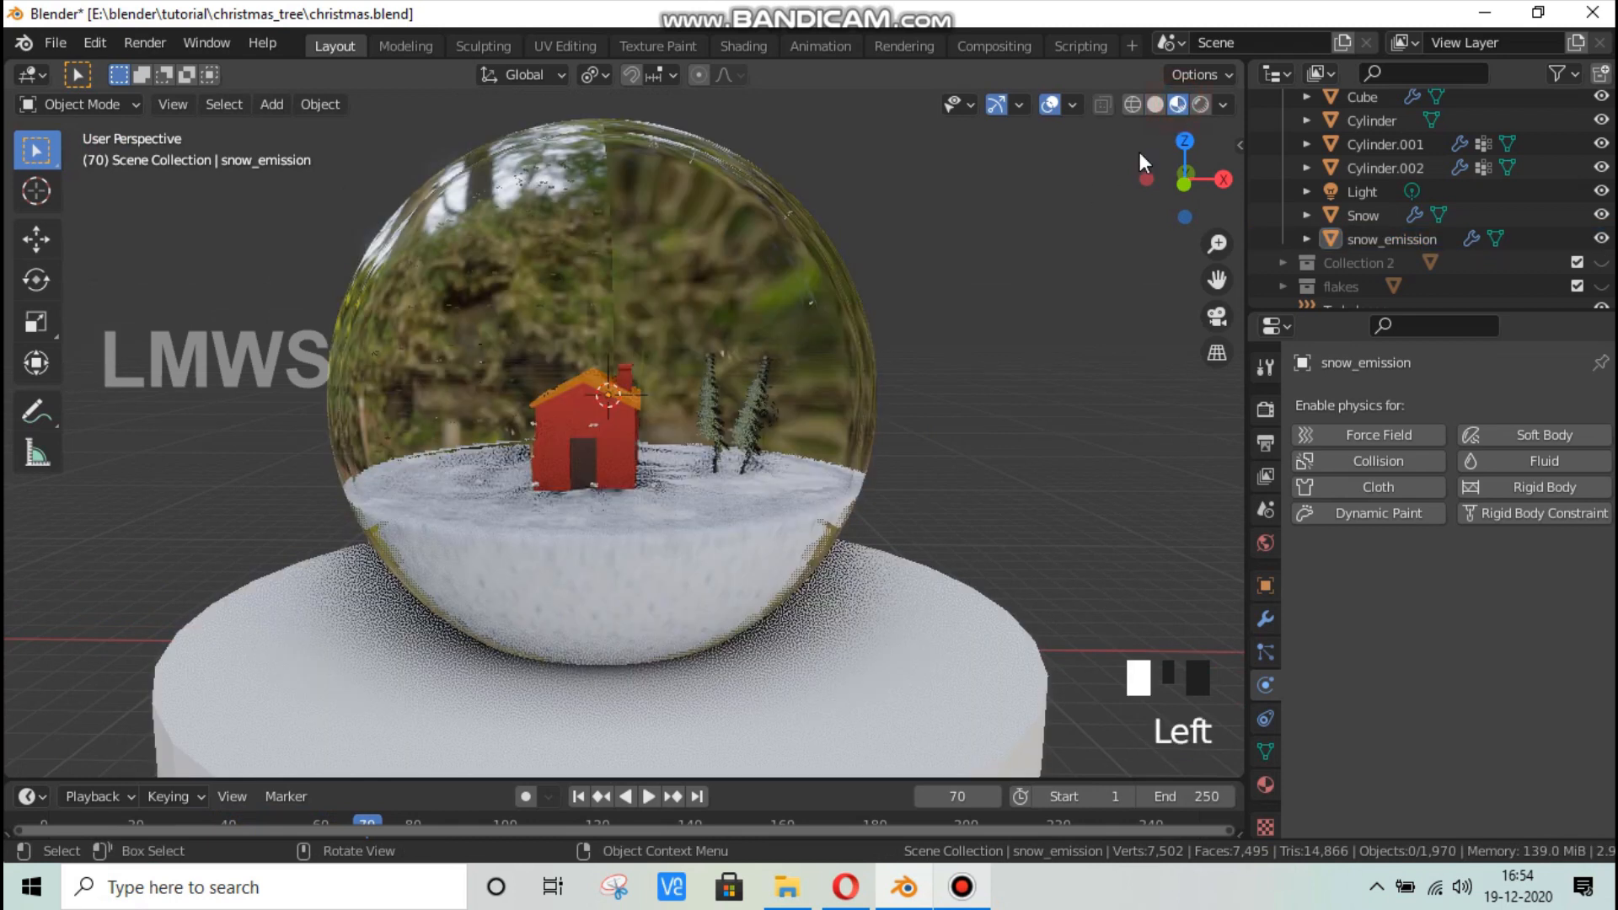
click(1139, 154)
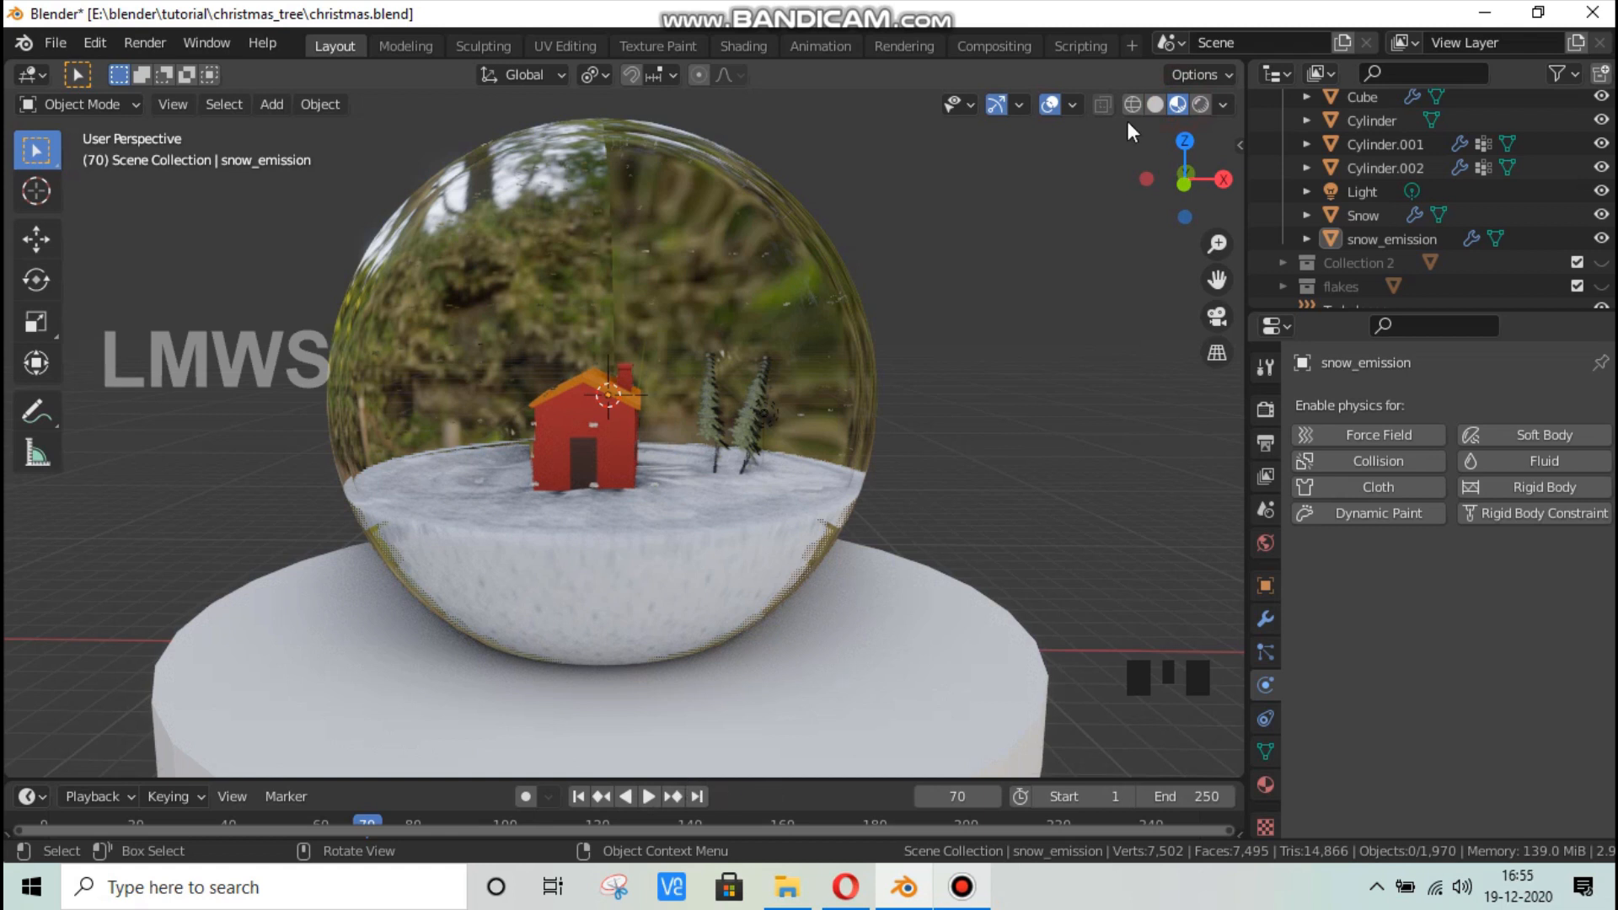
click(1158, 103)
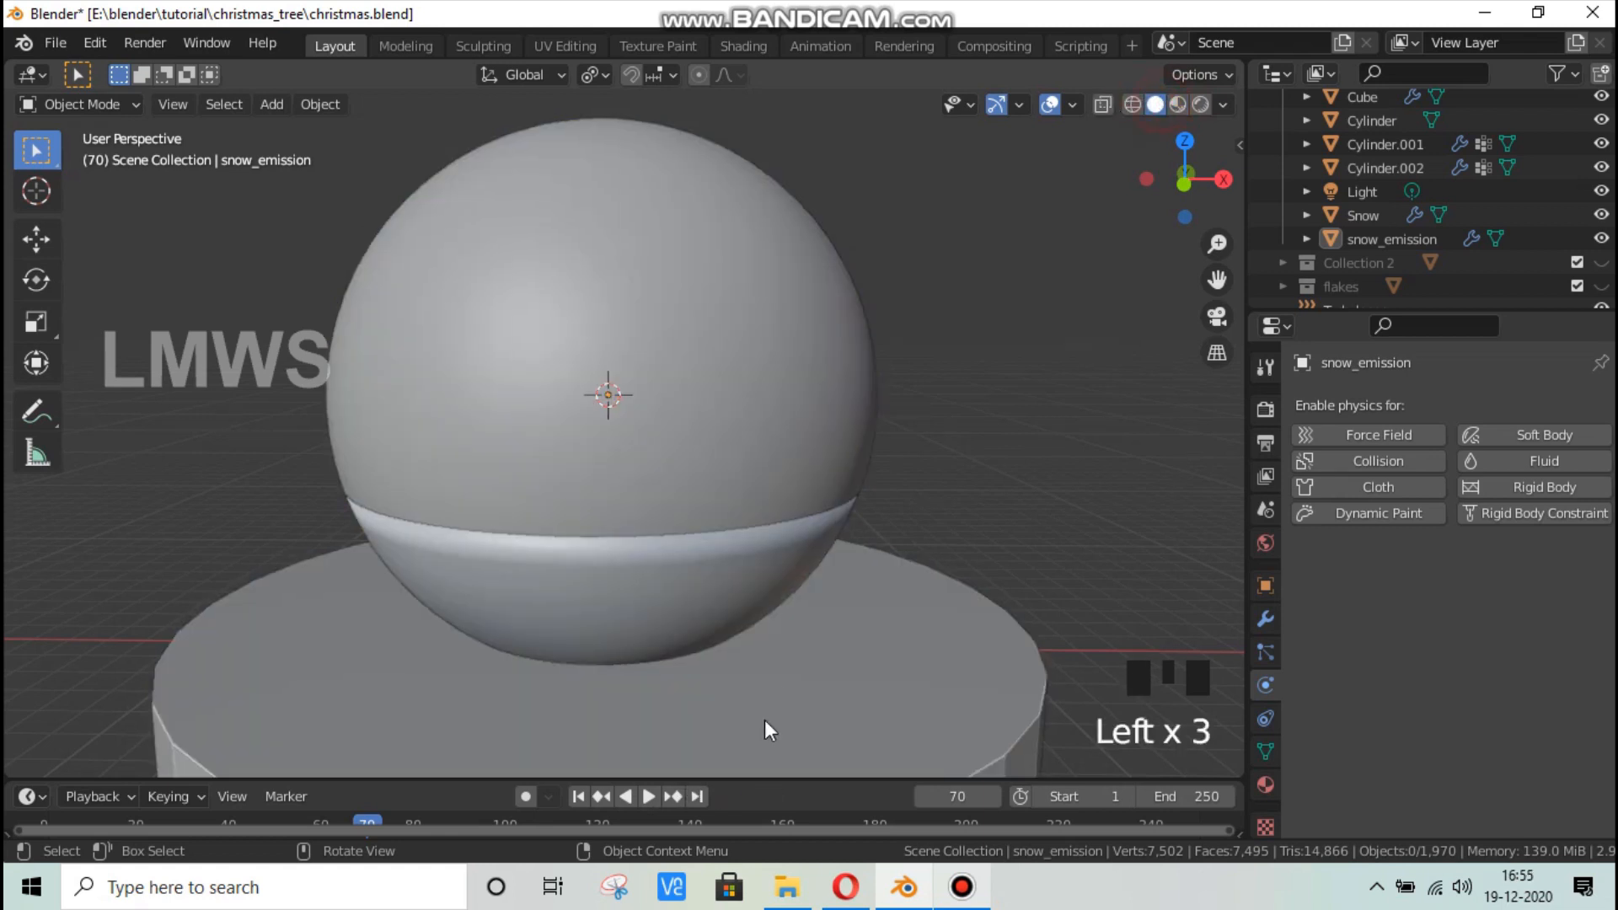
Enlarge the timeline and play the snowfall from frame 1 in Material Preview, inspecting the house and trees from several angles.
drag(759, 780, 794, 687)
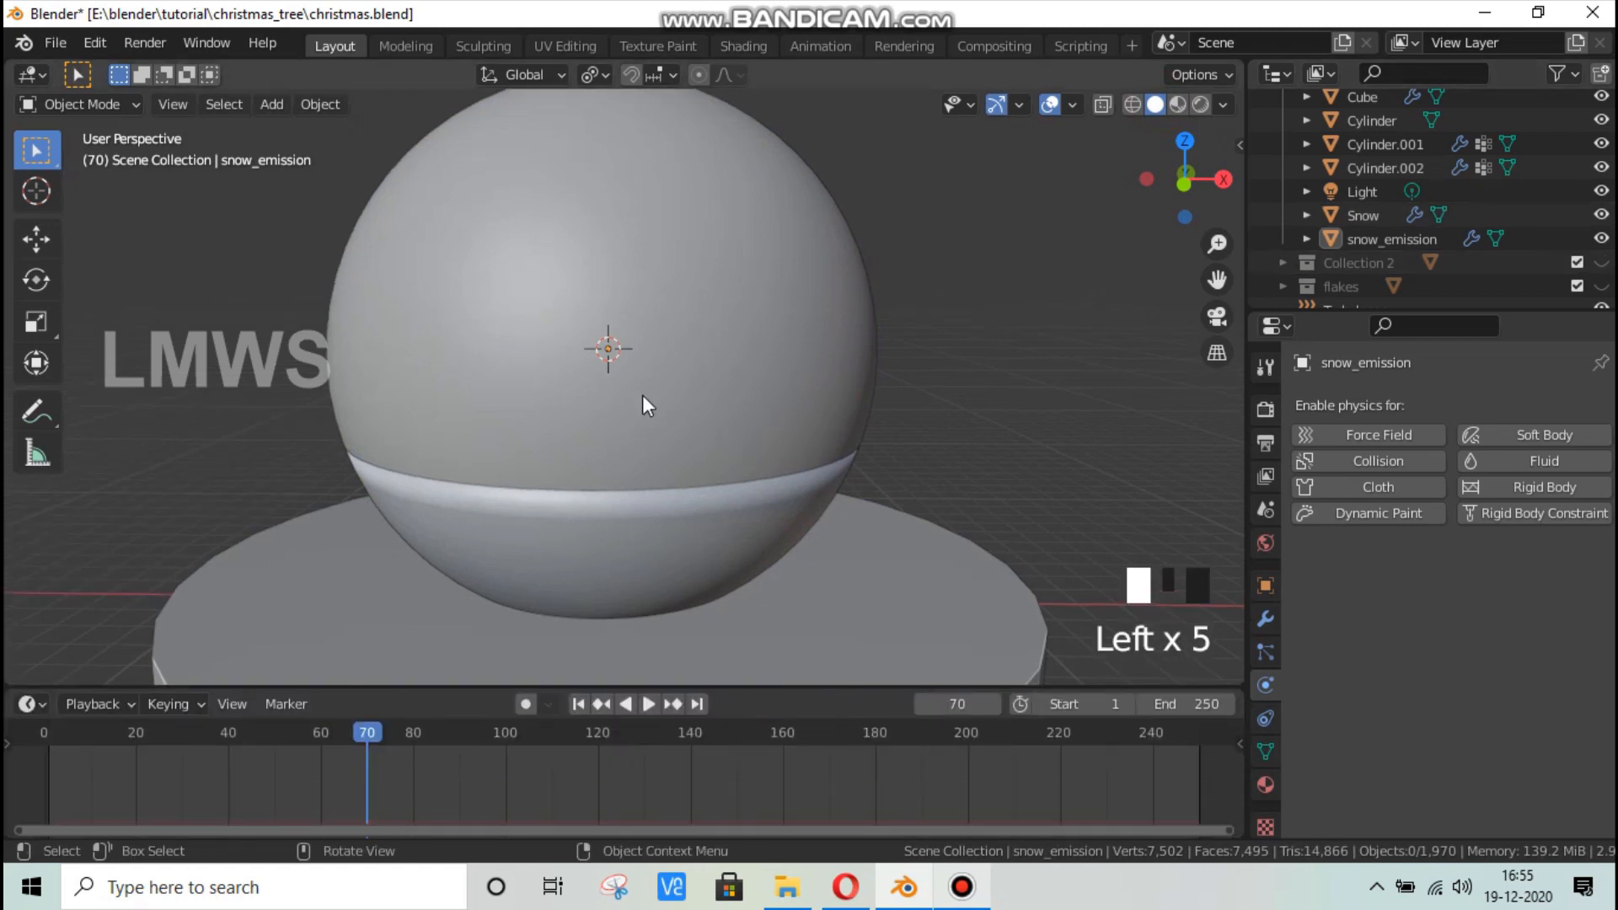
click(578, 704)
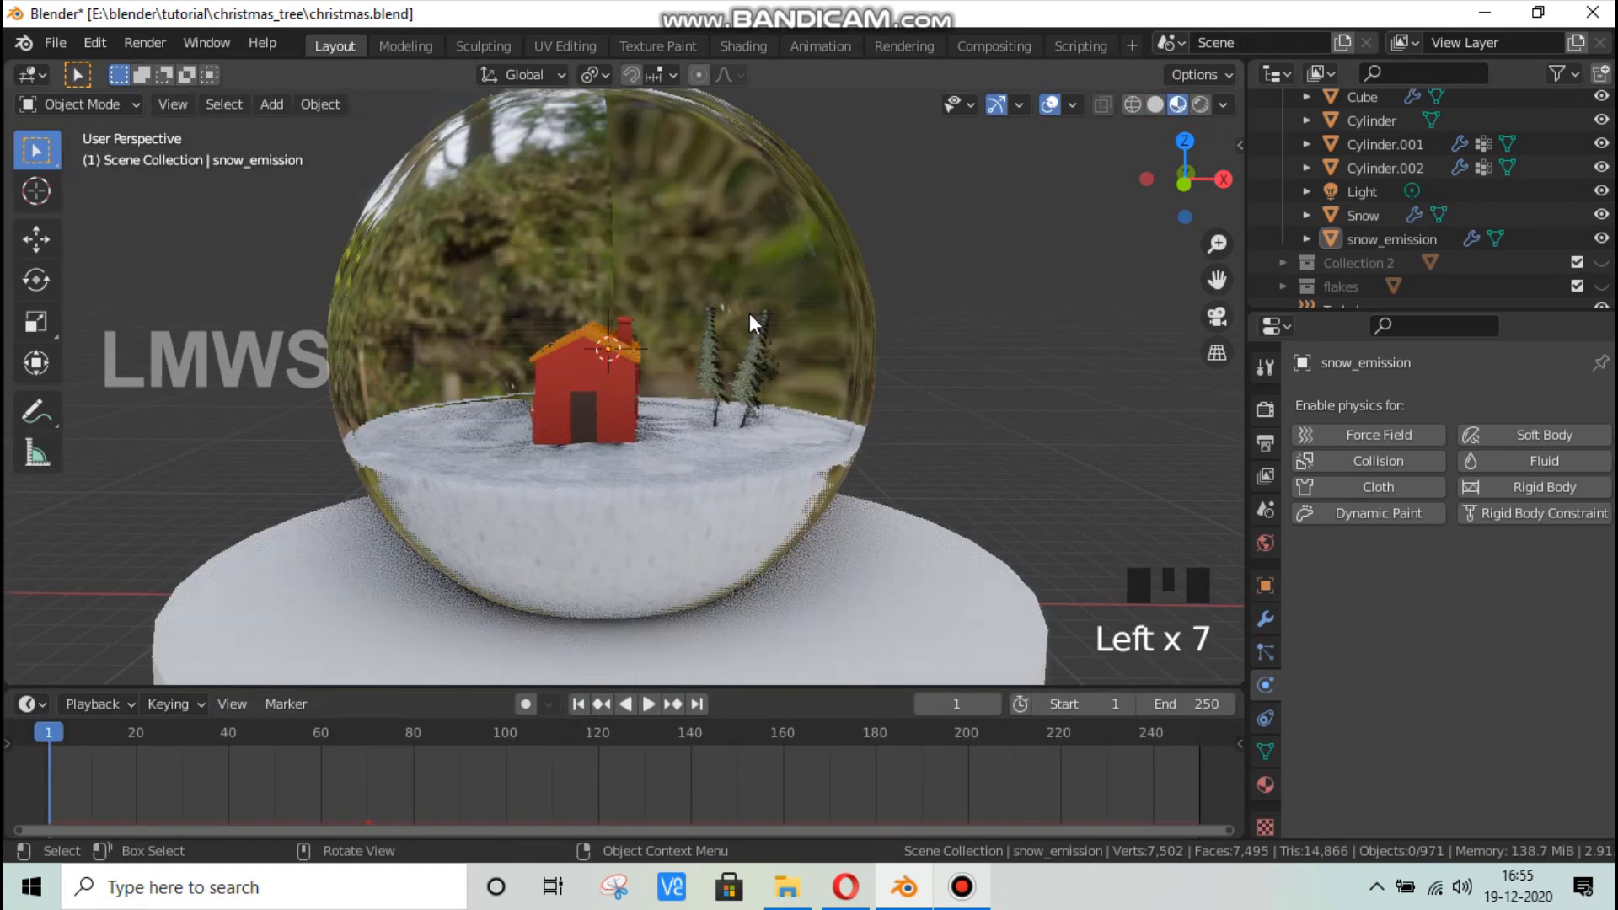
scroll(753, 320, up, 2)
key(space)
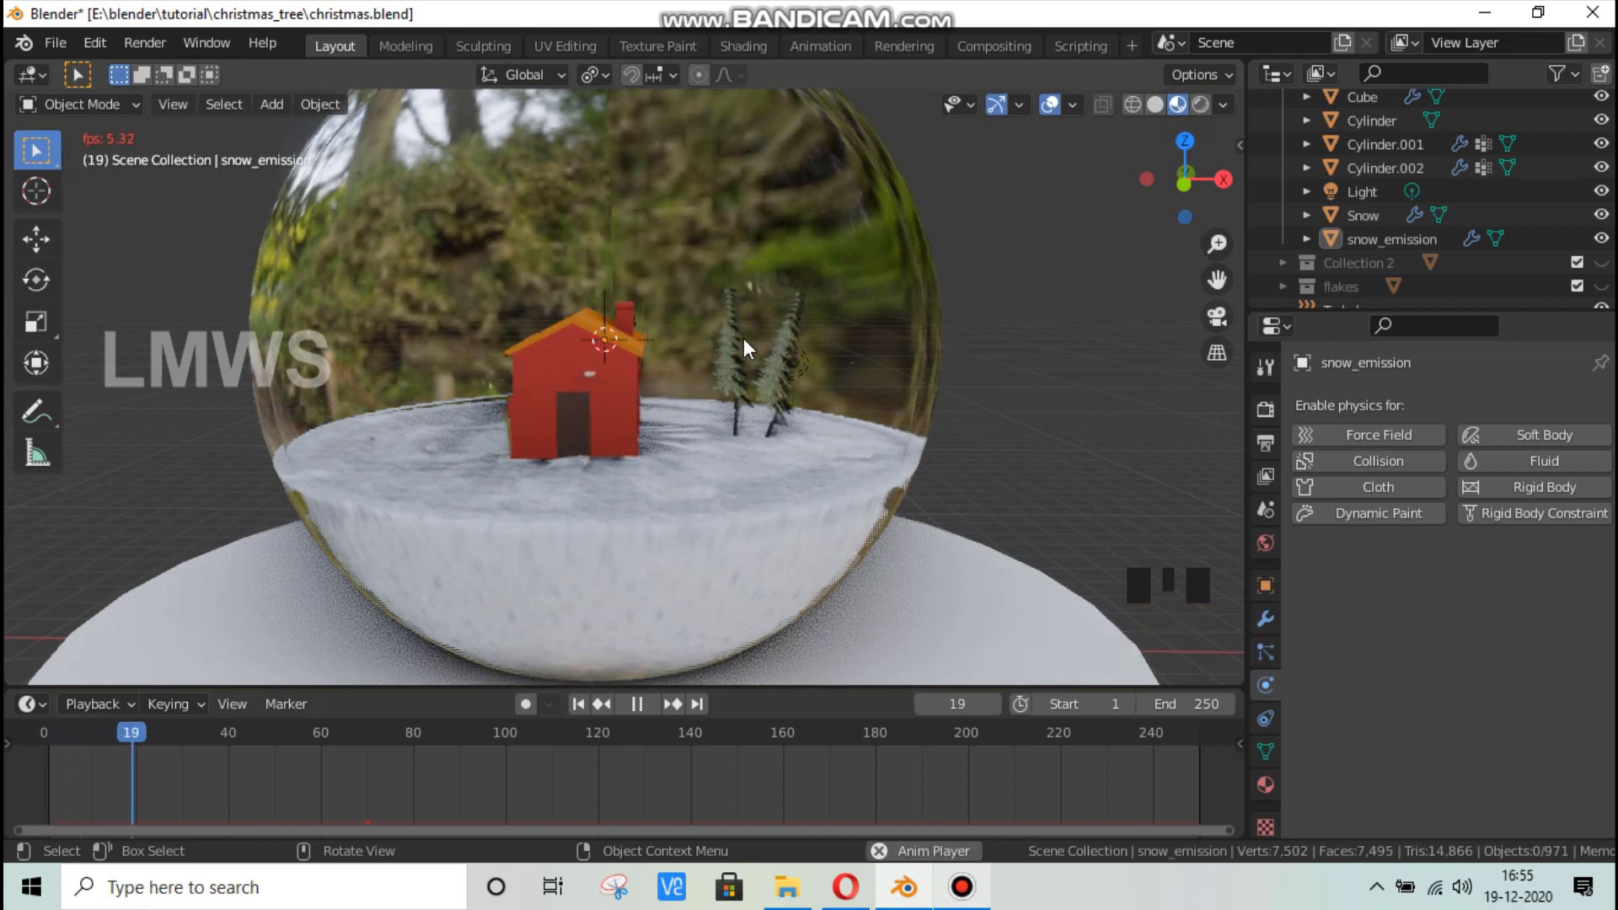
scroll(743, 337, up, 2)
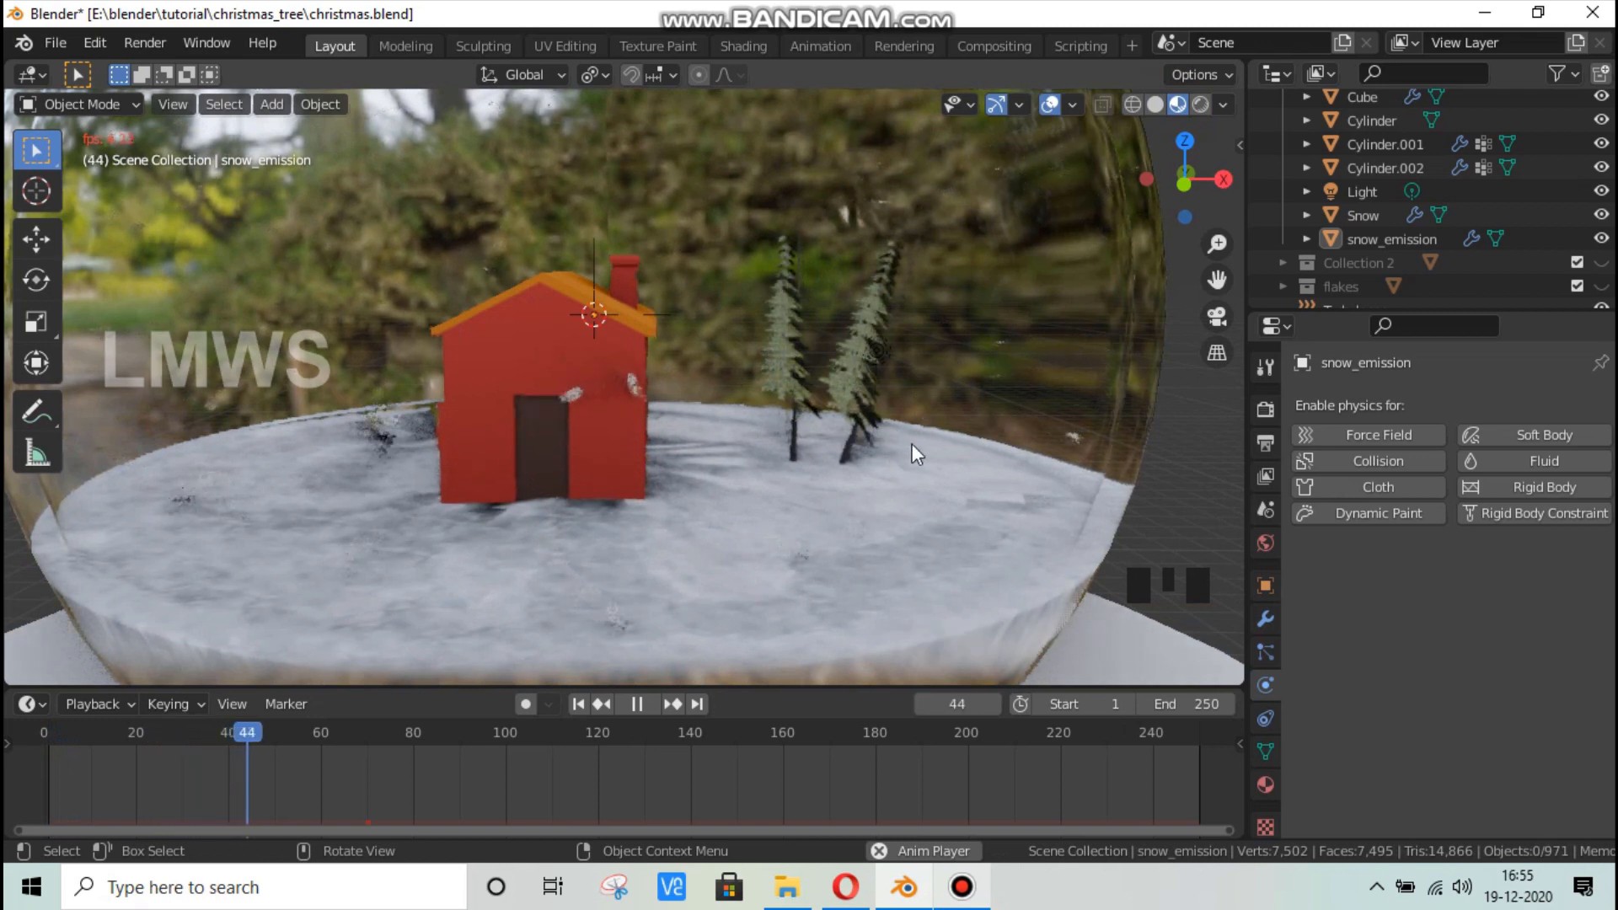
middle_drag(910, 444, 755, 412)
scroll(678, 351, down, 2)
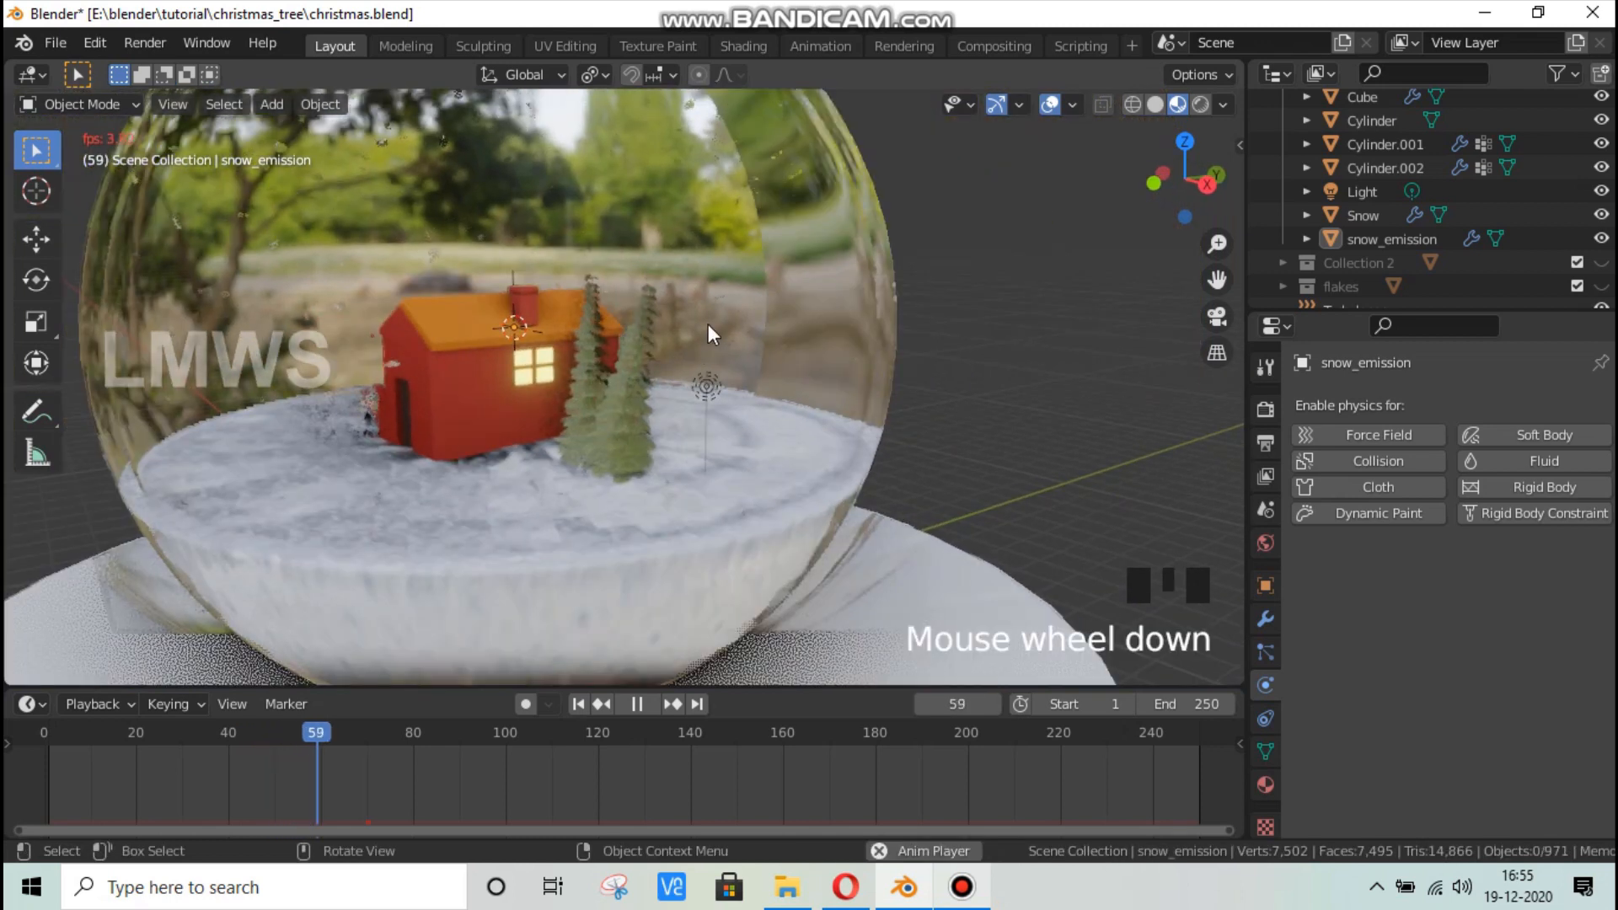
key(space)
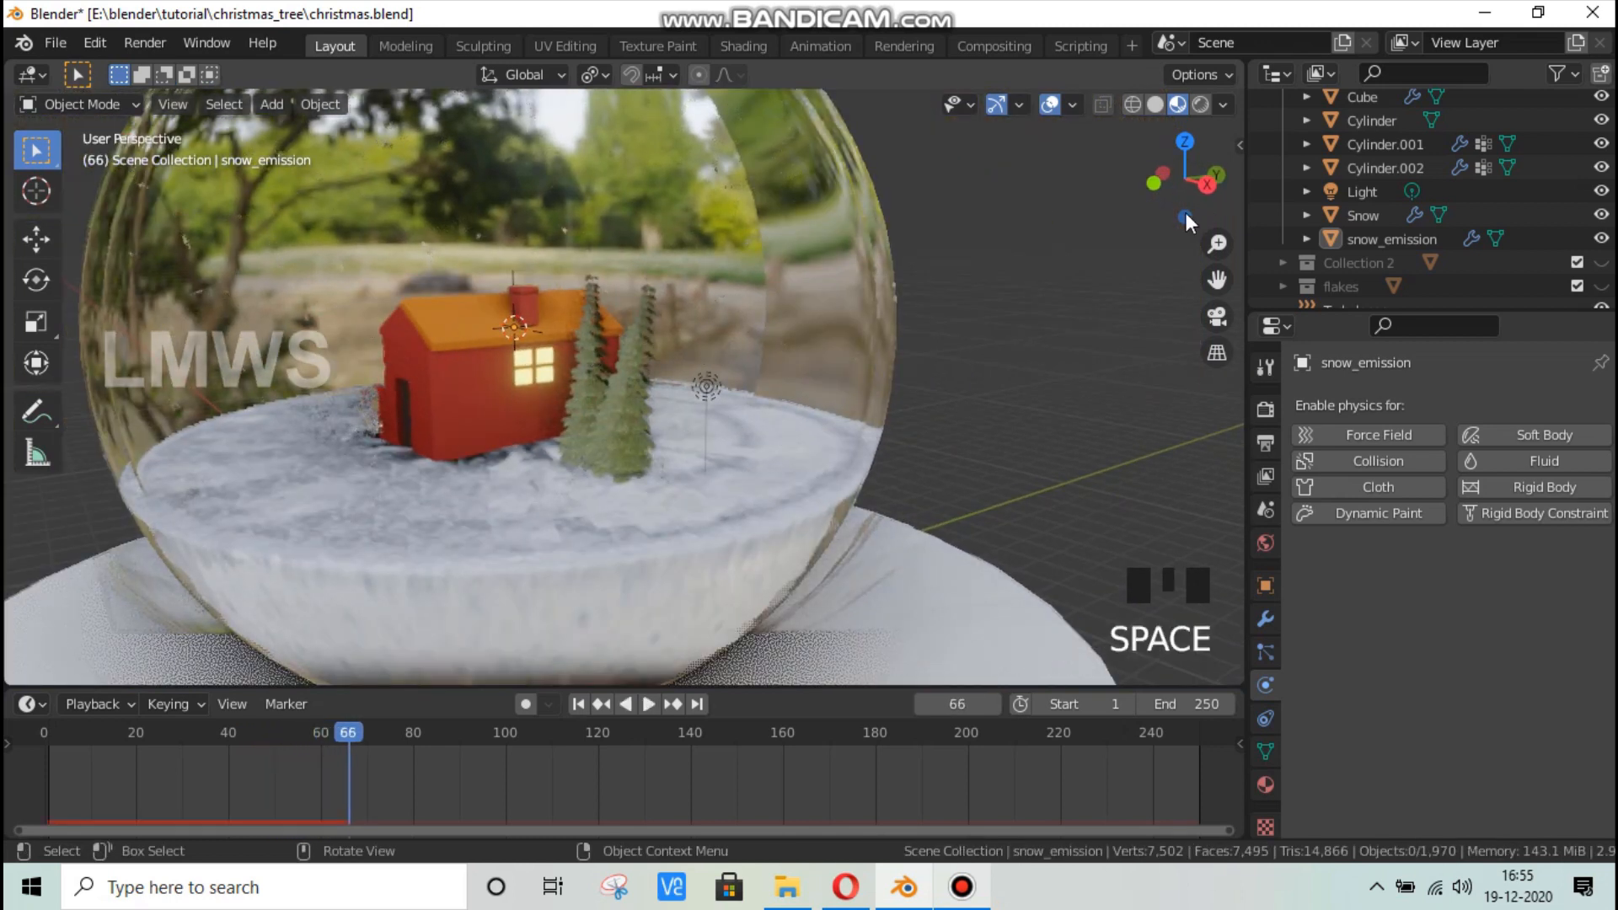
Set the snow_emission particle system's emission number to 2000.
click(1379, 241)
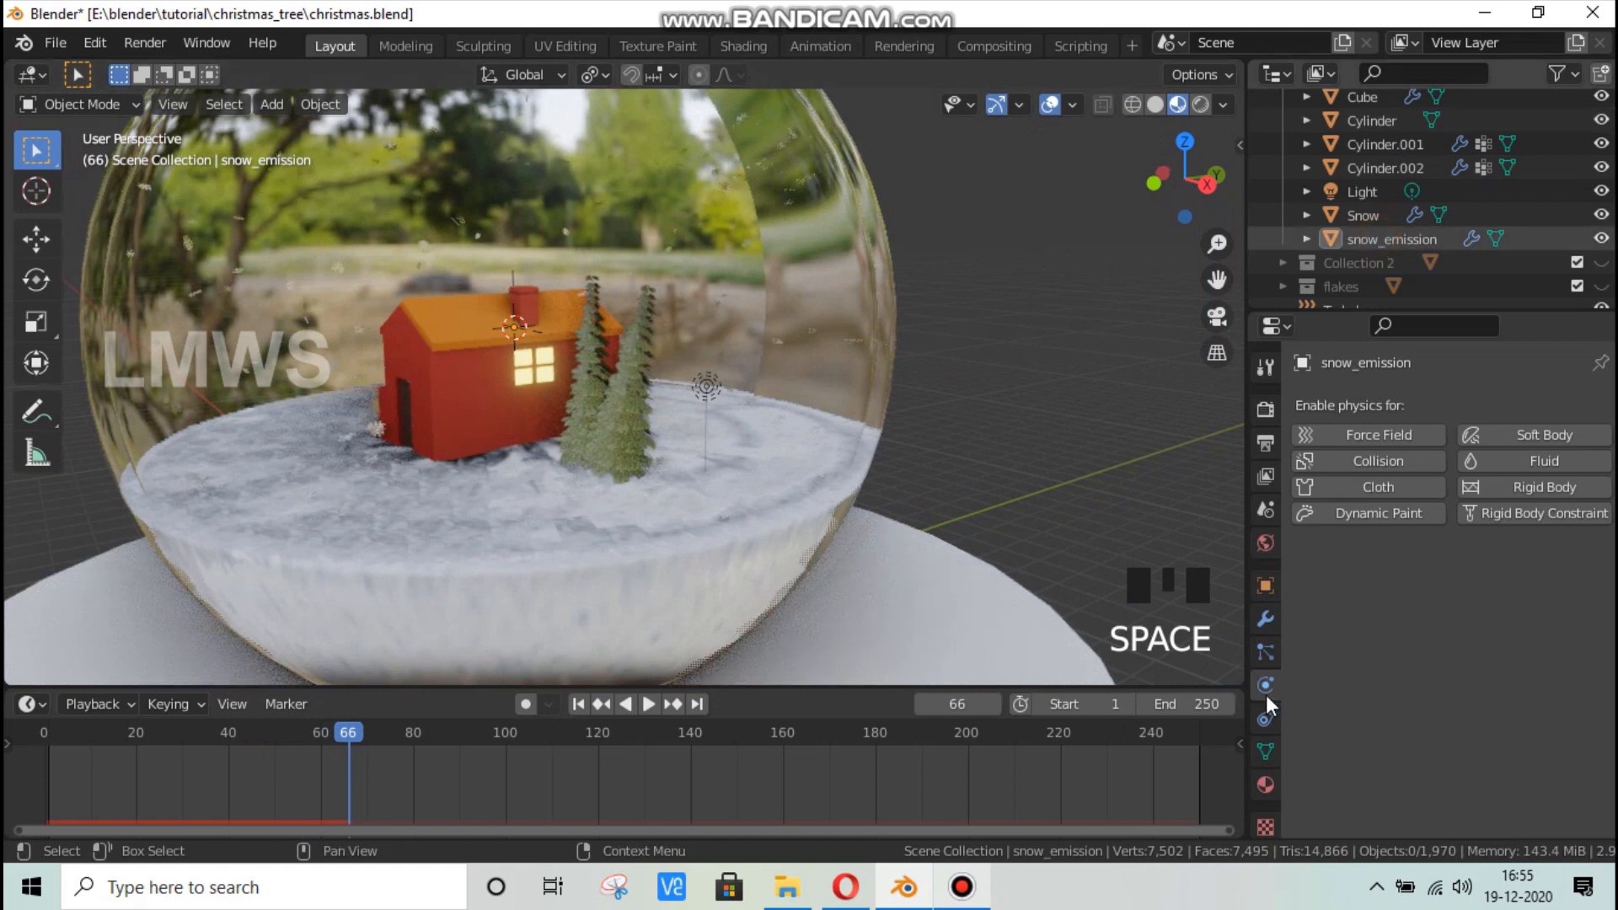
click(1265, 651)
click(1523, 613)
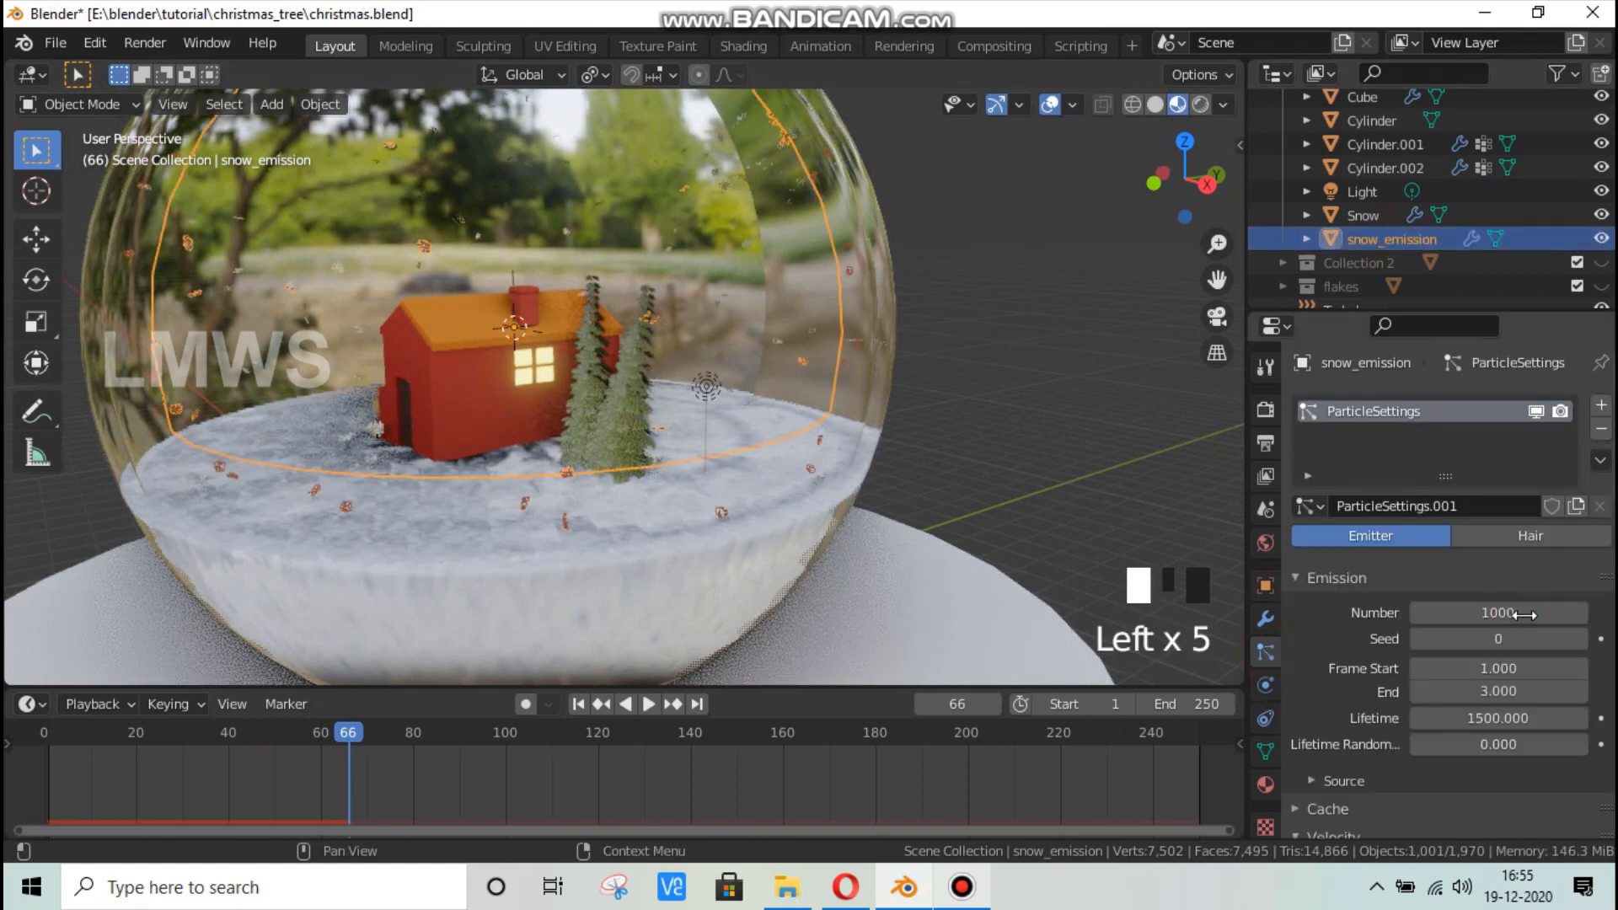
click(1526, 615)
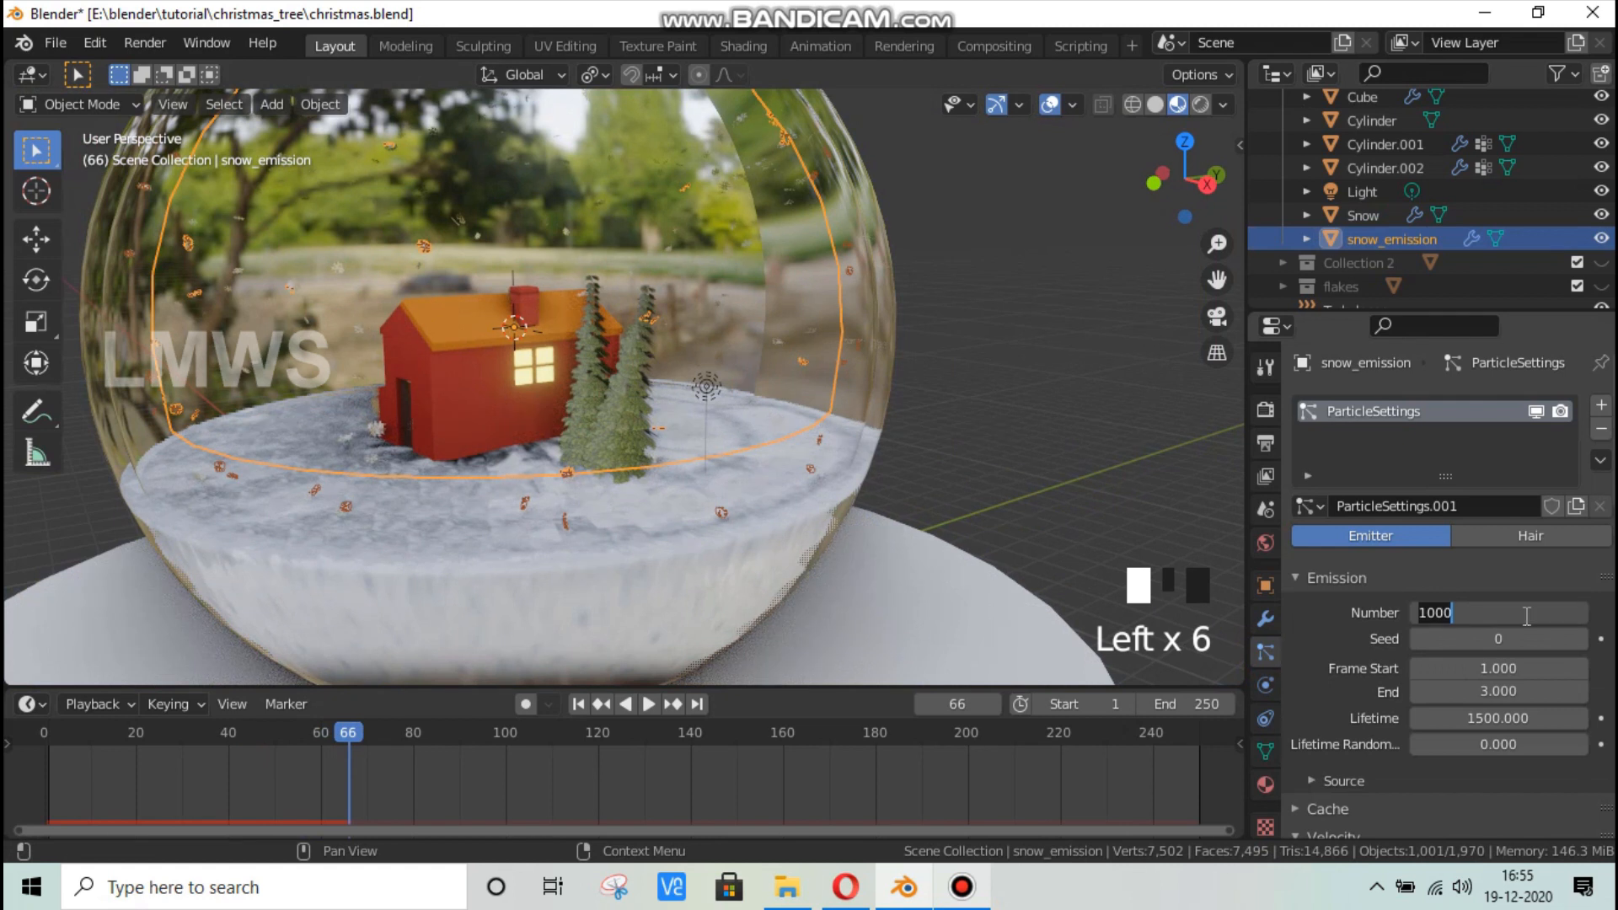
text(2000)
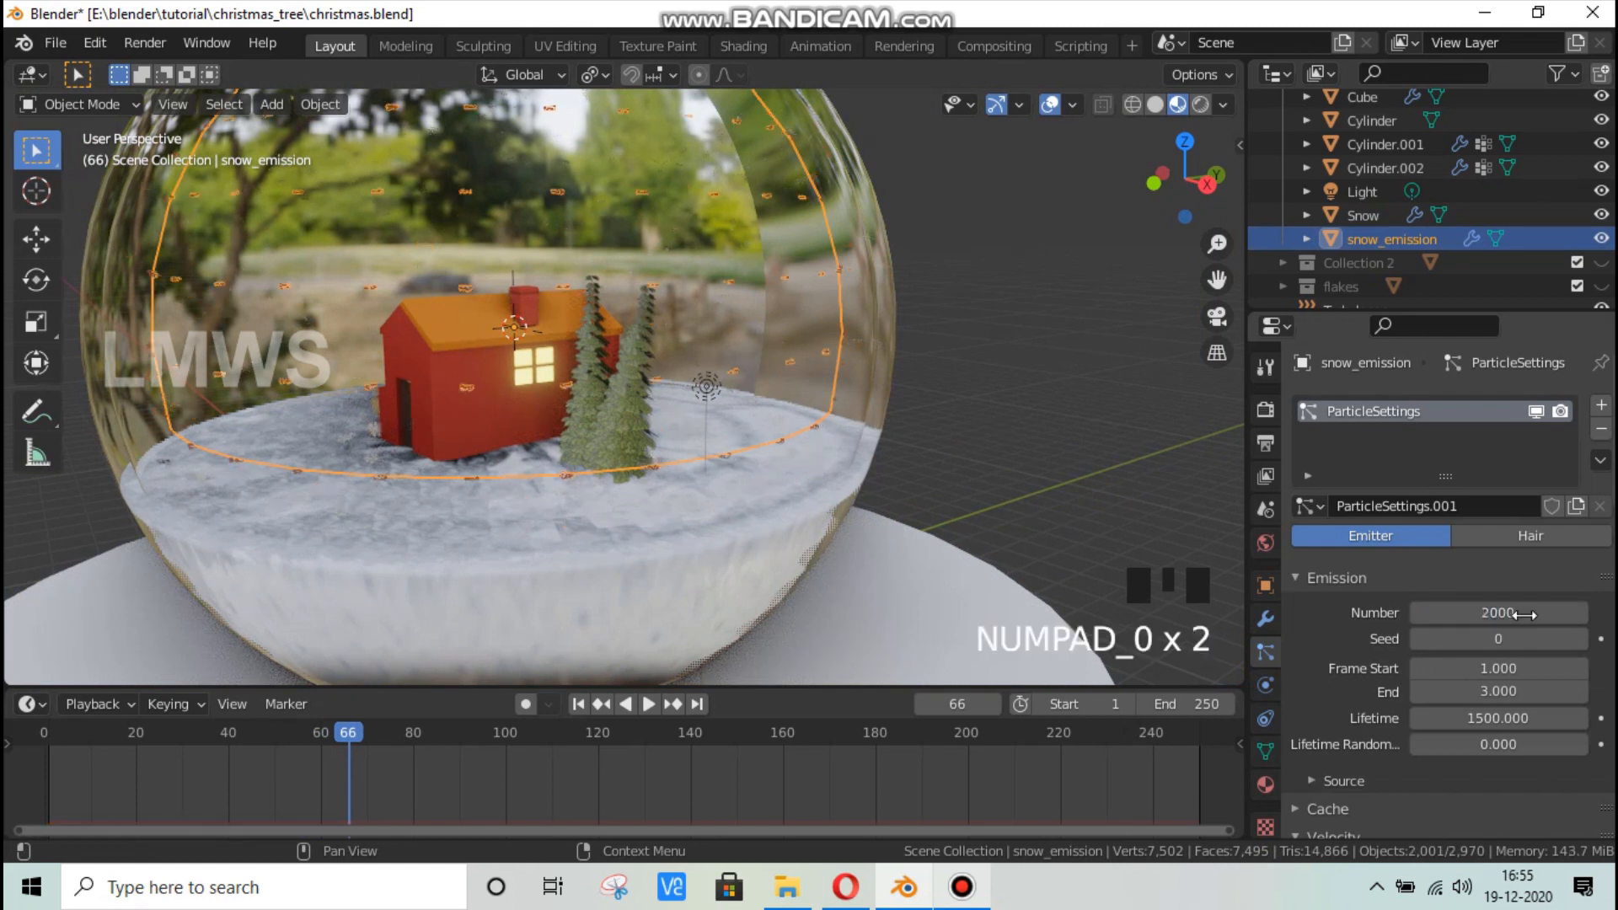
key(Return)
Clear the selection and replay the animation from the first frame, examining the denser snowfall around the house and trees.
key(alt+a)
click(578, 703)
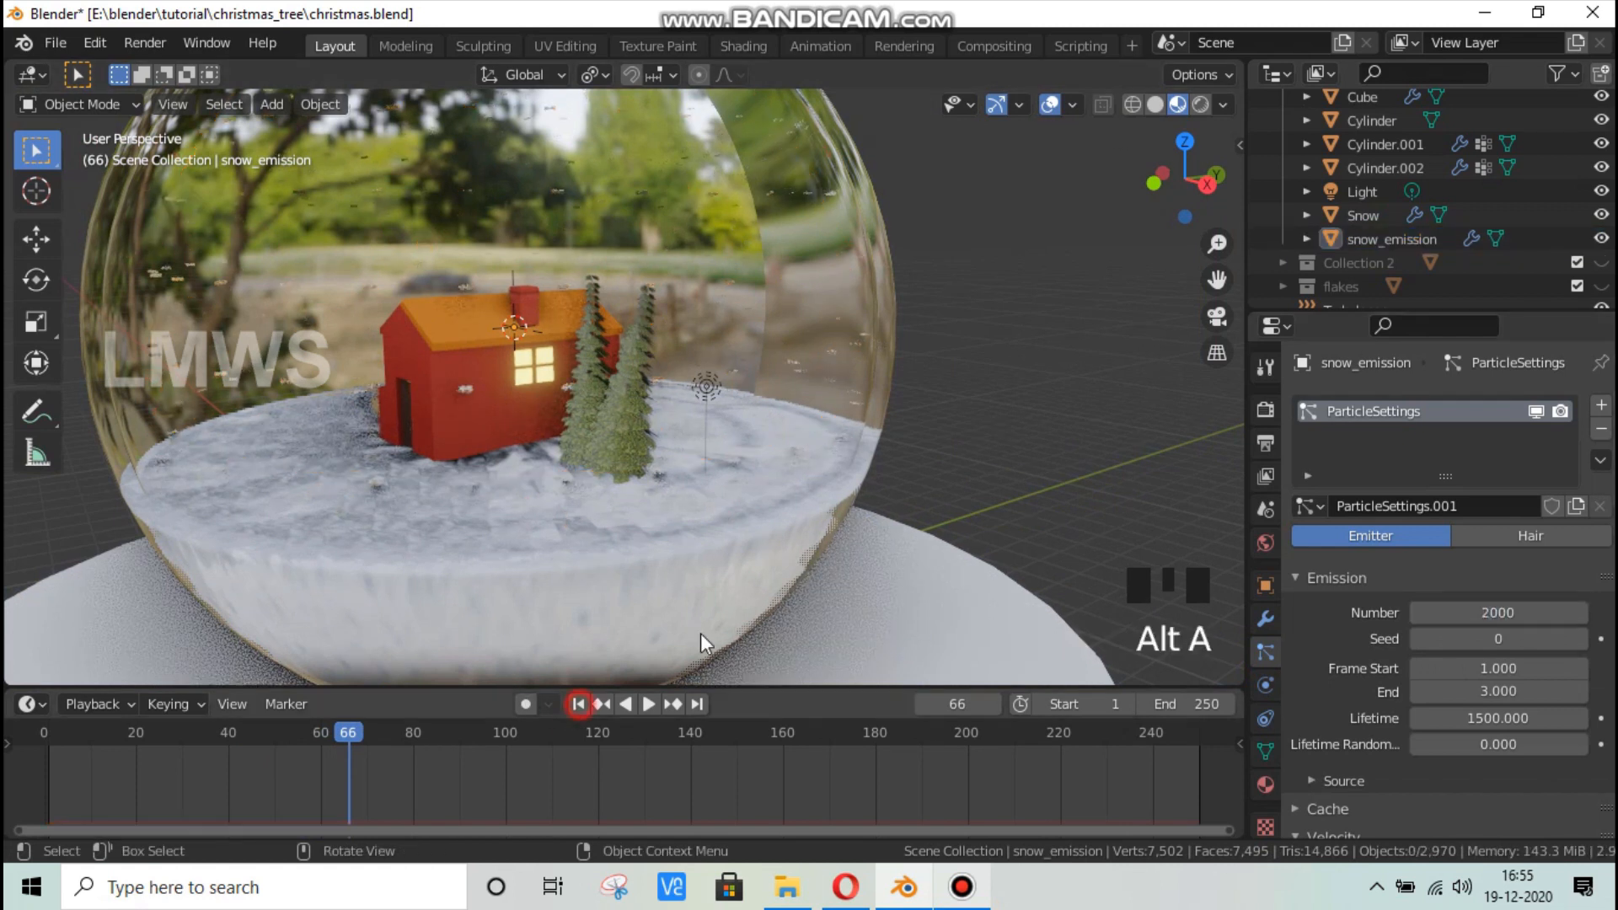
key(space)
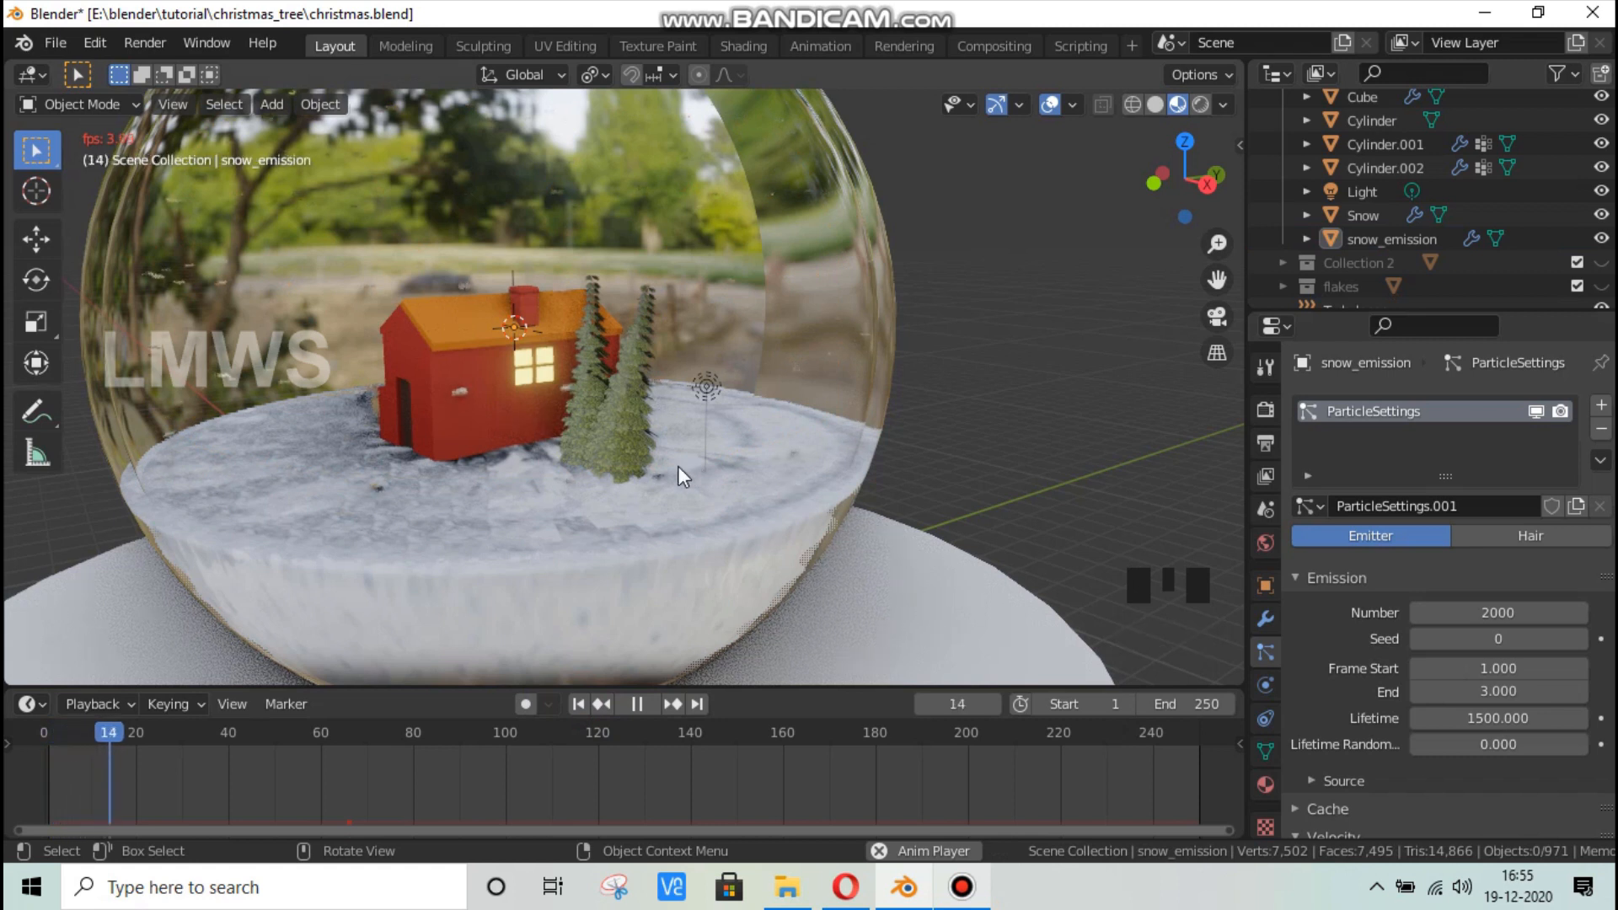
middle_drag(661, 477, 691, 437)
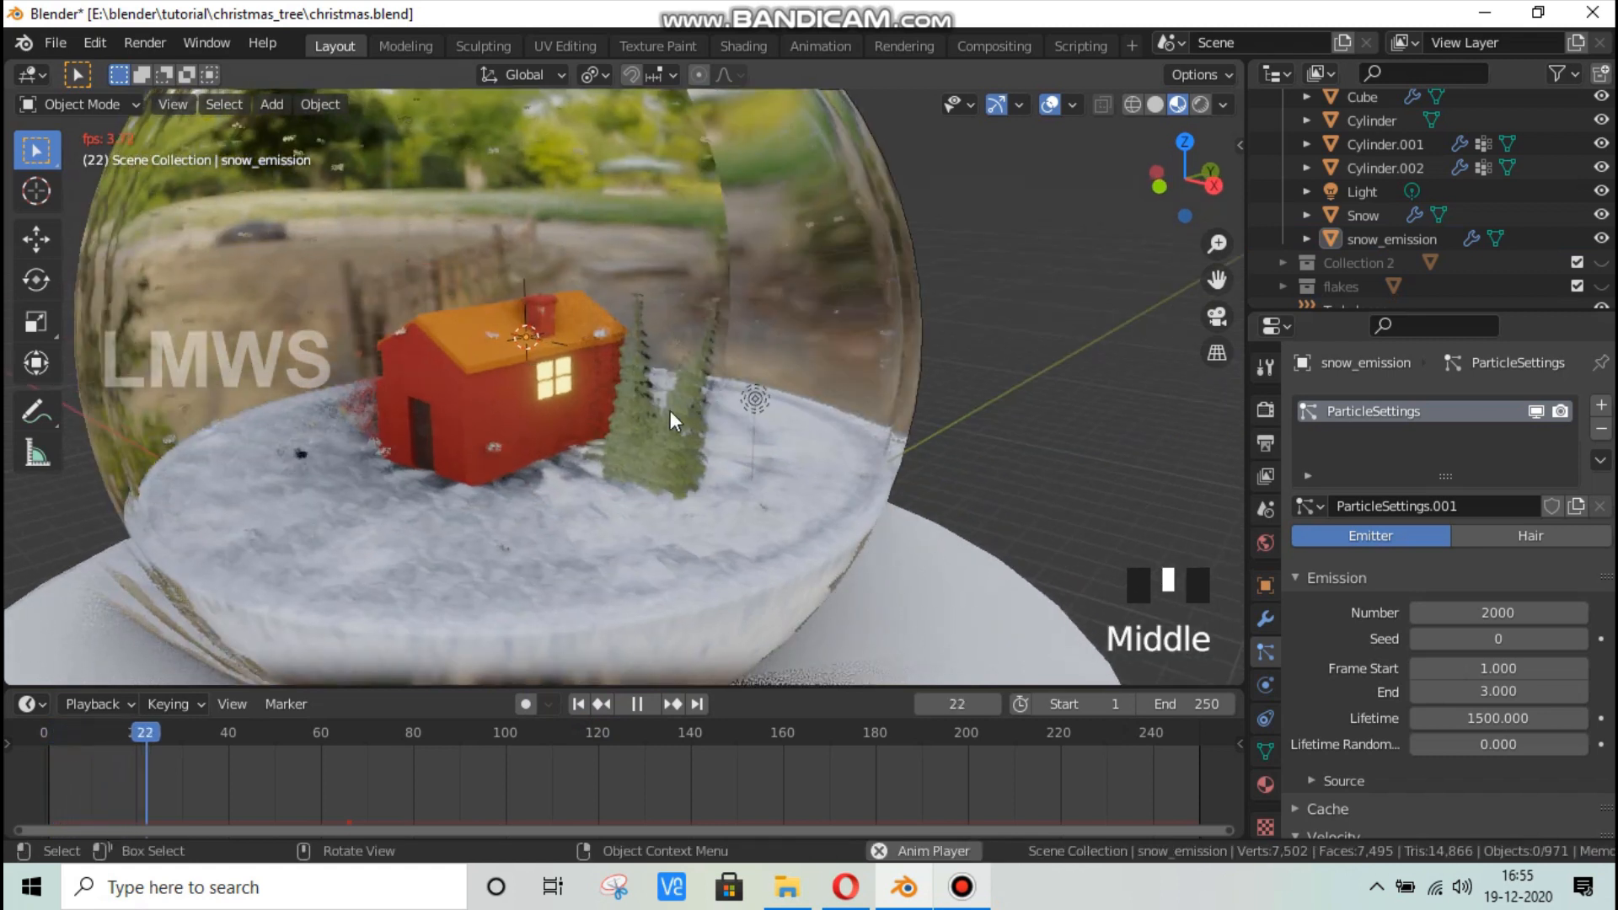
scroll(569, 451, up, 2)
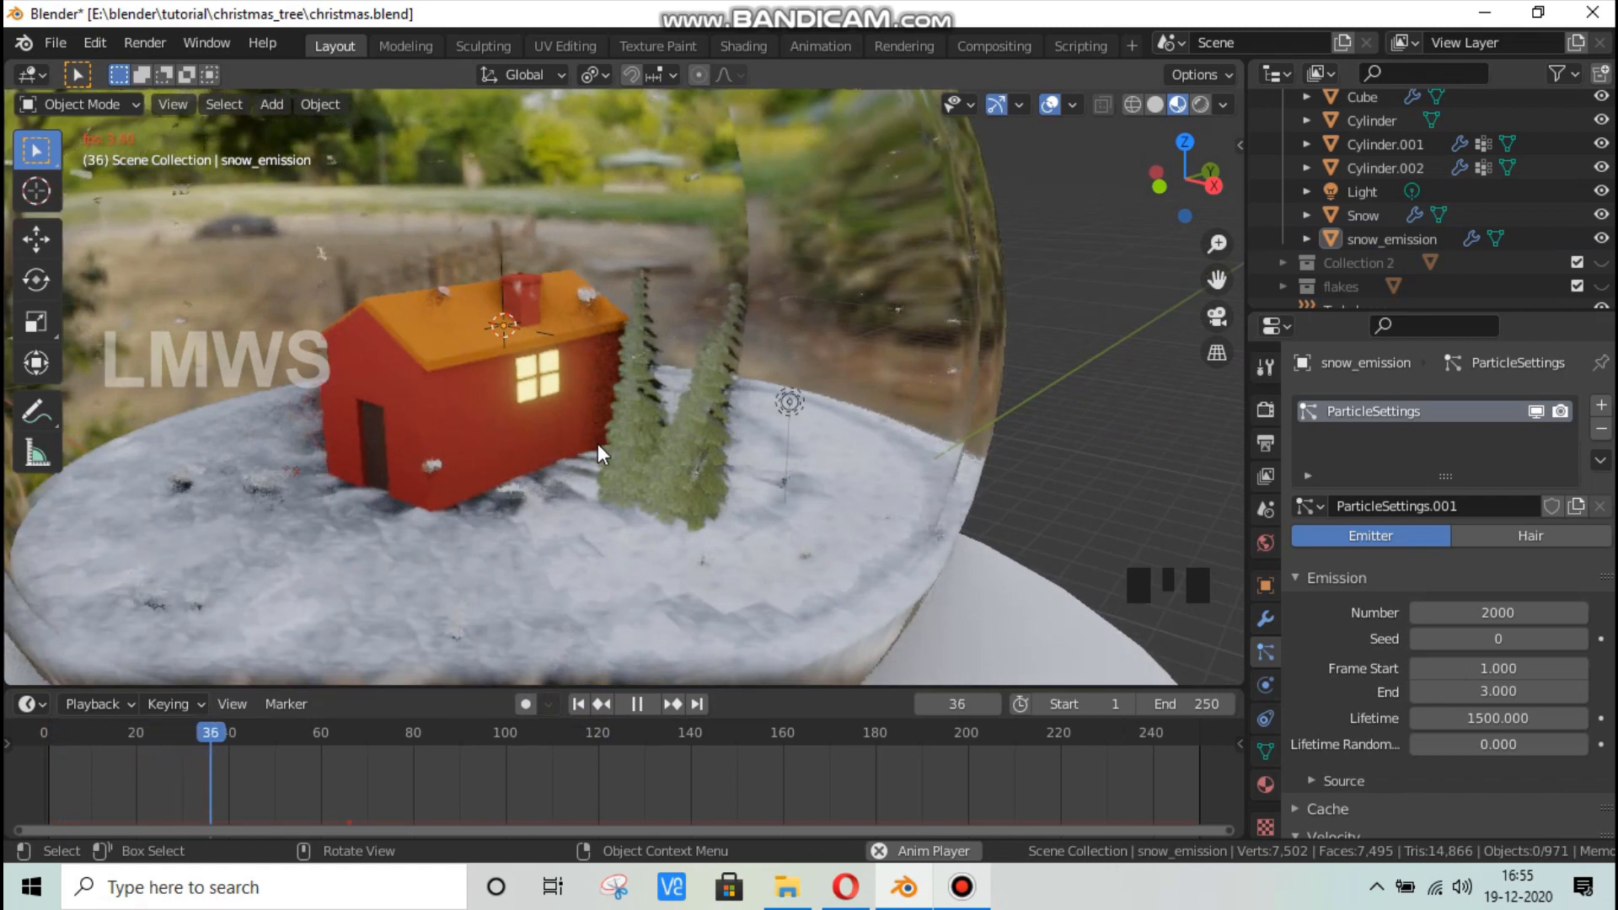
scroll(643, 432, down, 2)
middle_drag(701, 428, 728, 423)
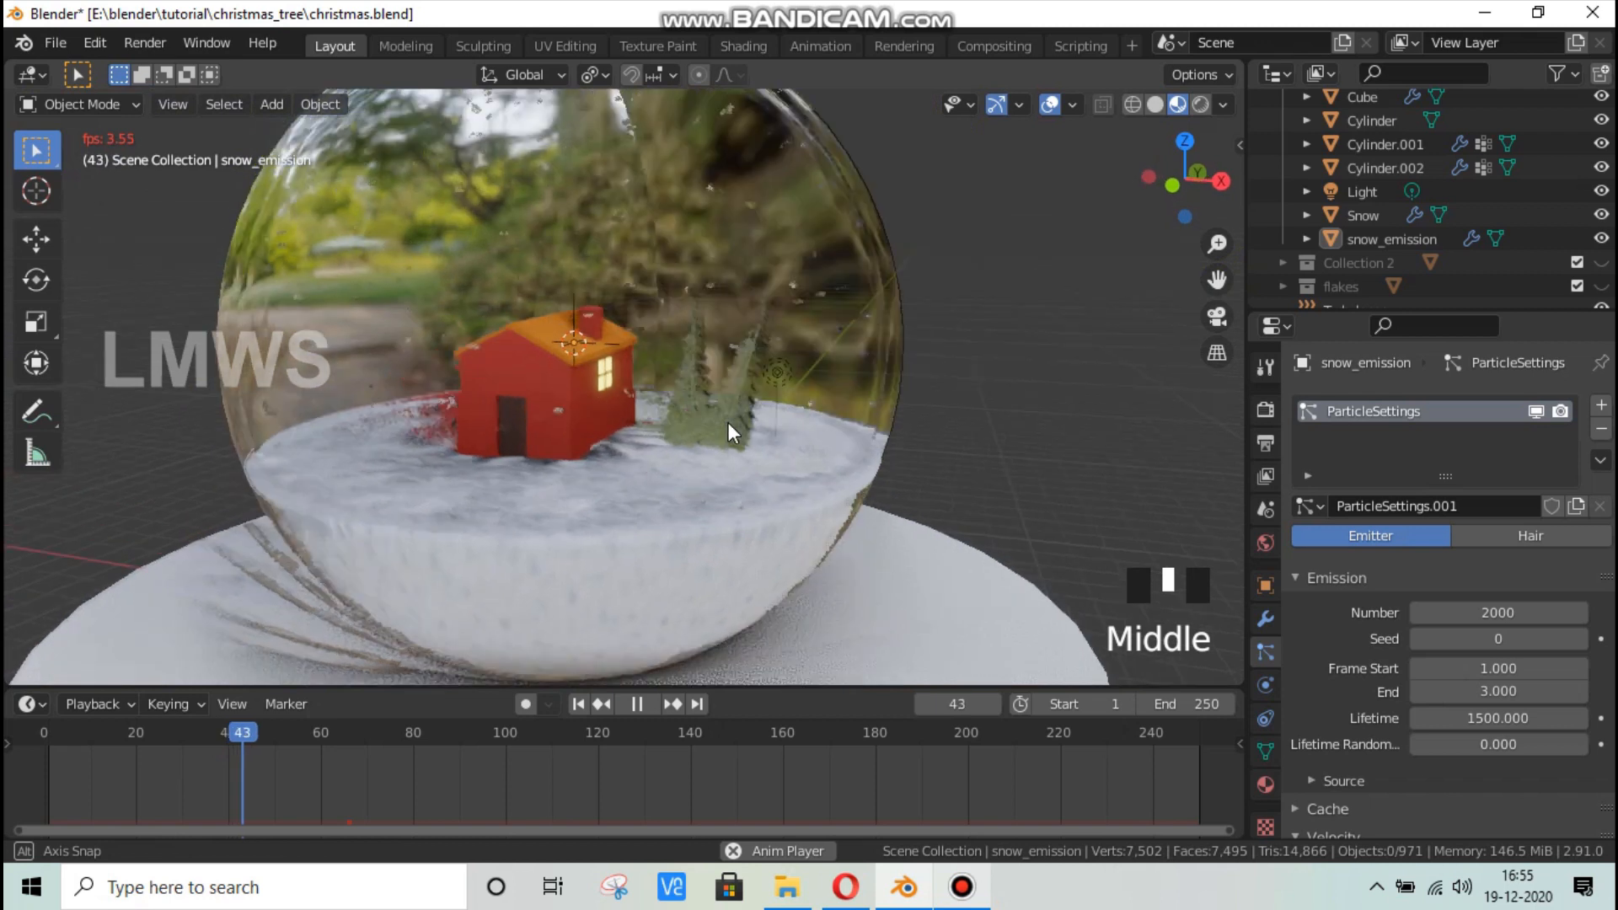
scroll(783, 452, down, 2)
key(space)
Select the cylinder base under the ball and give it a new material.
click(861, 603)
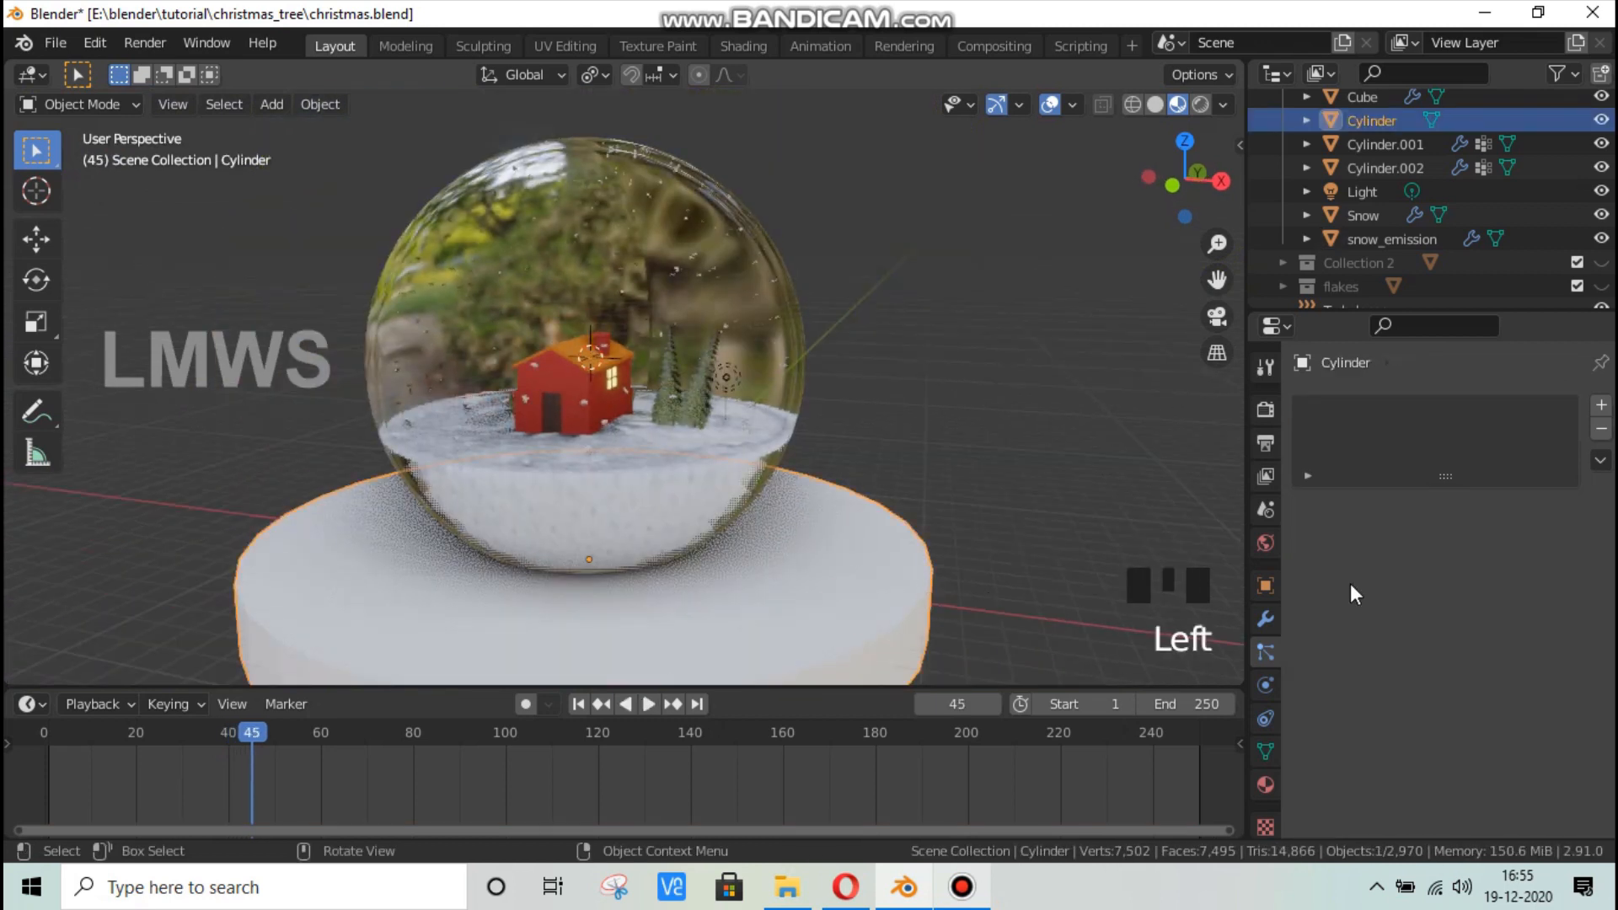
click(1600, 407)
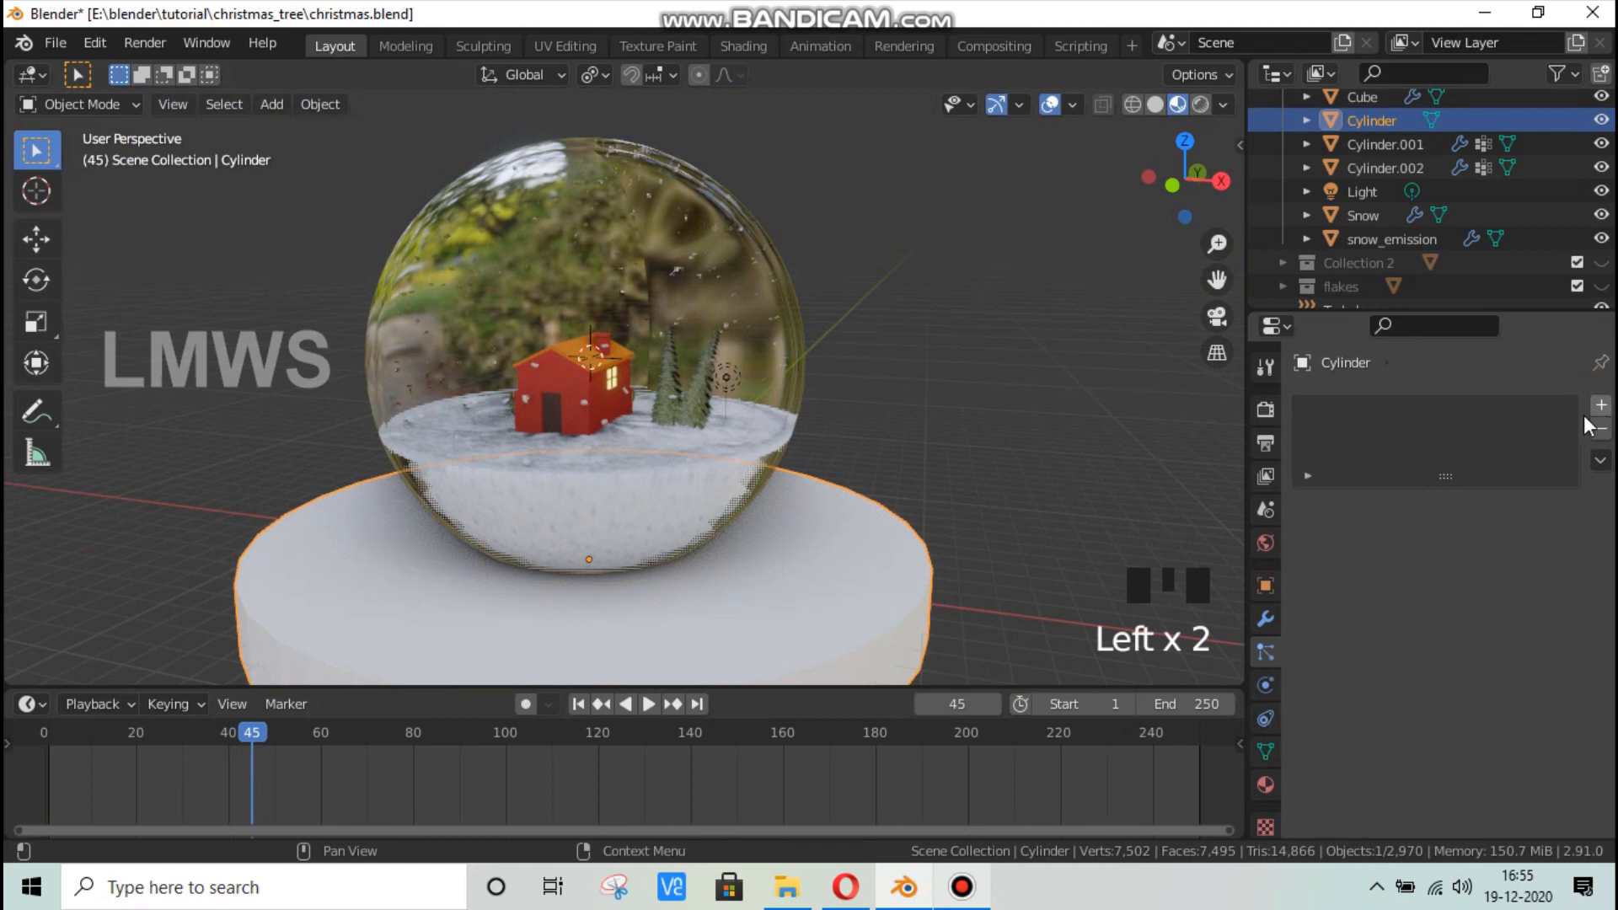
click(1265, 783)
click(1475, 504)
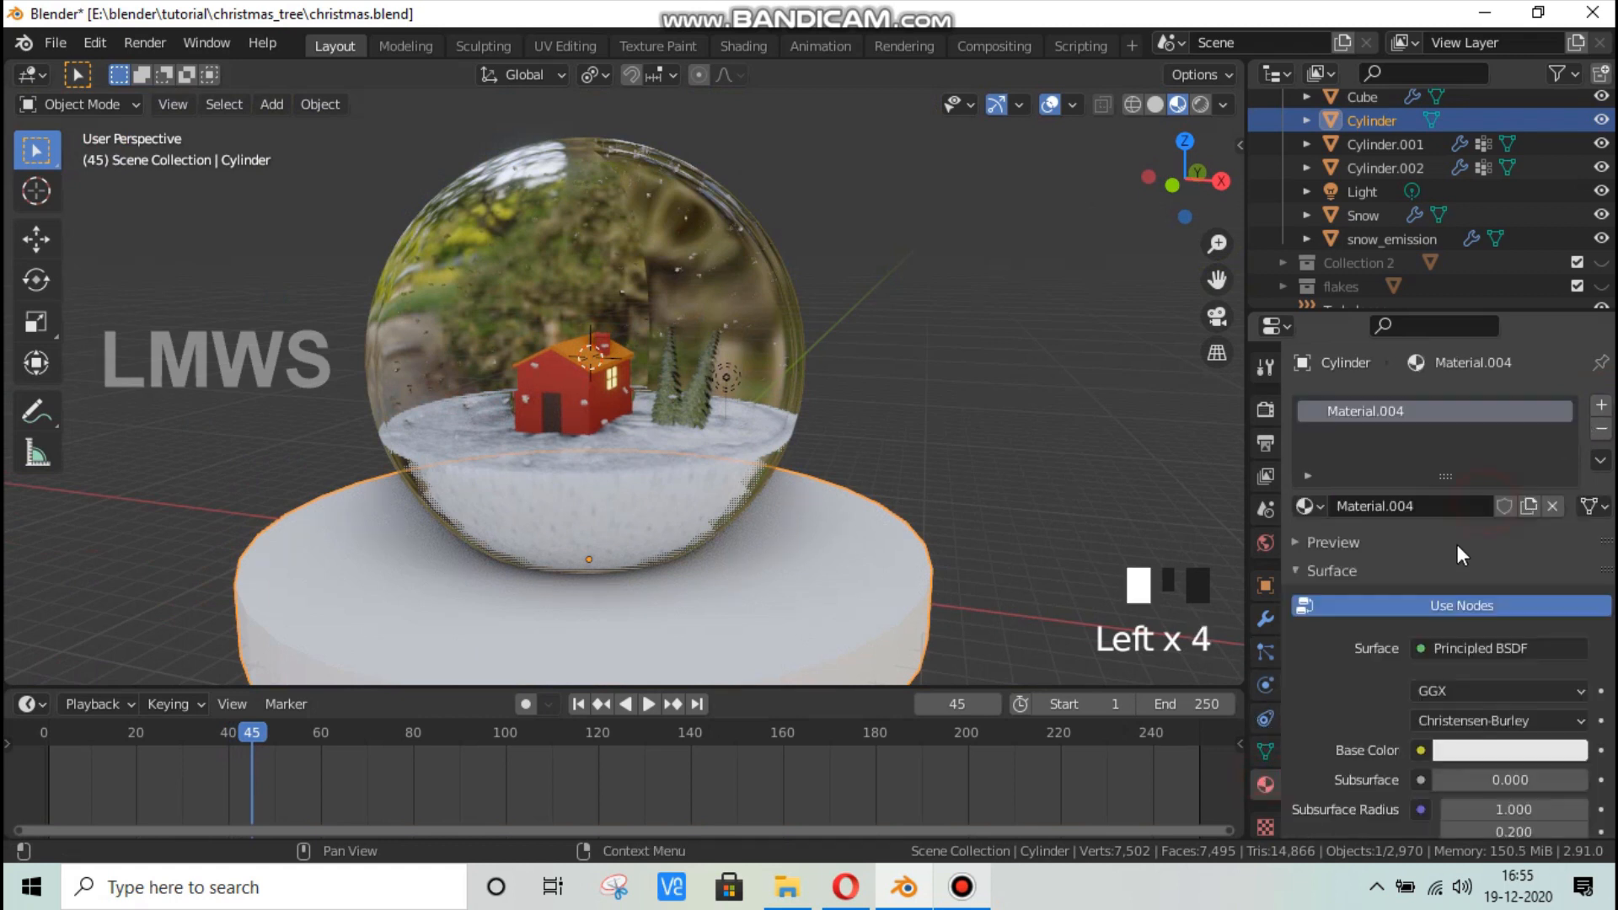
Set the base material's color to a dark reddish brown with hue 0.053, saturation 0.974 and value 0.373.
click(1508, 749)
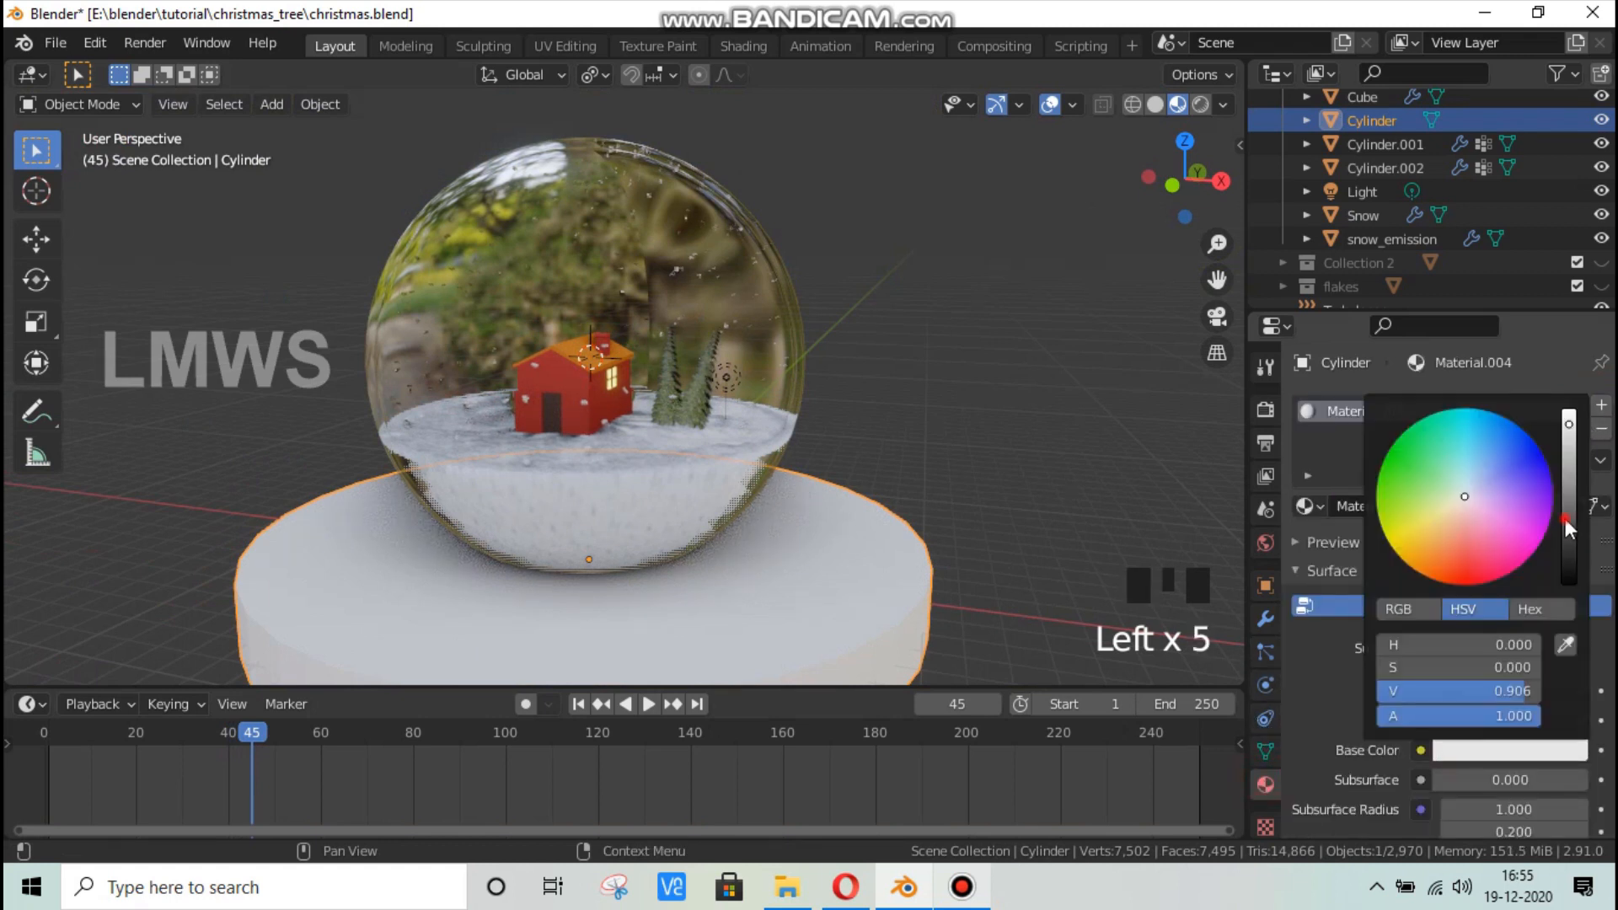
click(1568, 516)
drag(1444, 557, 1434, 578)
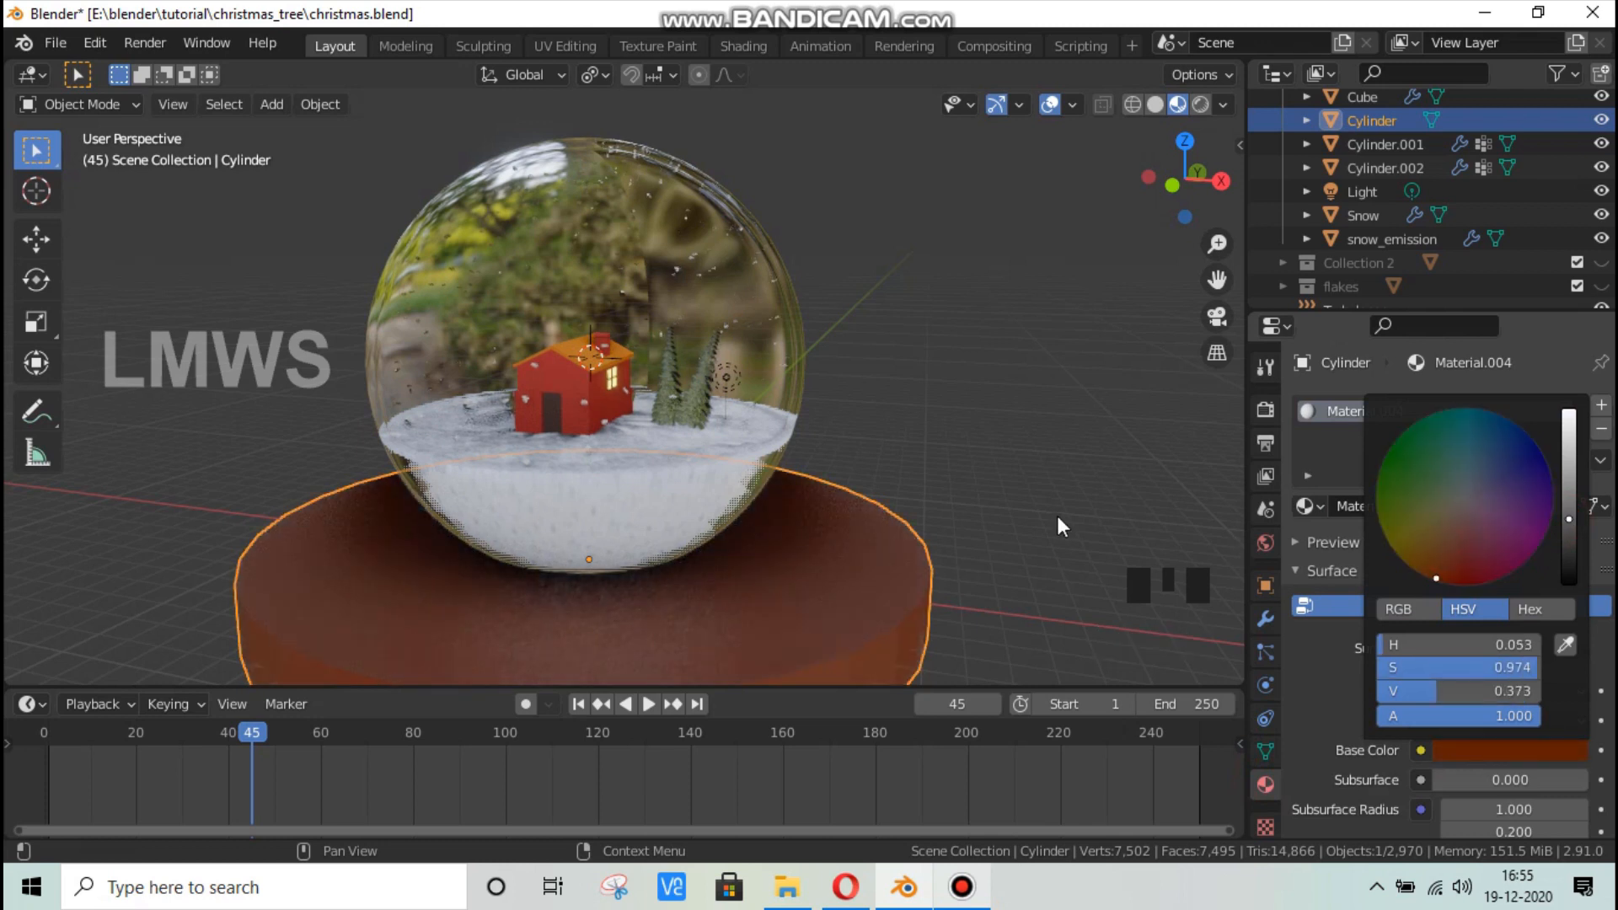
Clear the selection, switch to the camera view of the snow globe and save the file.
scroll(1347, 574, down, 5)
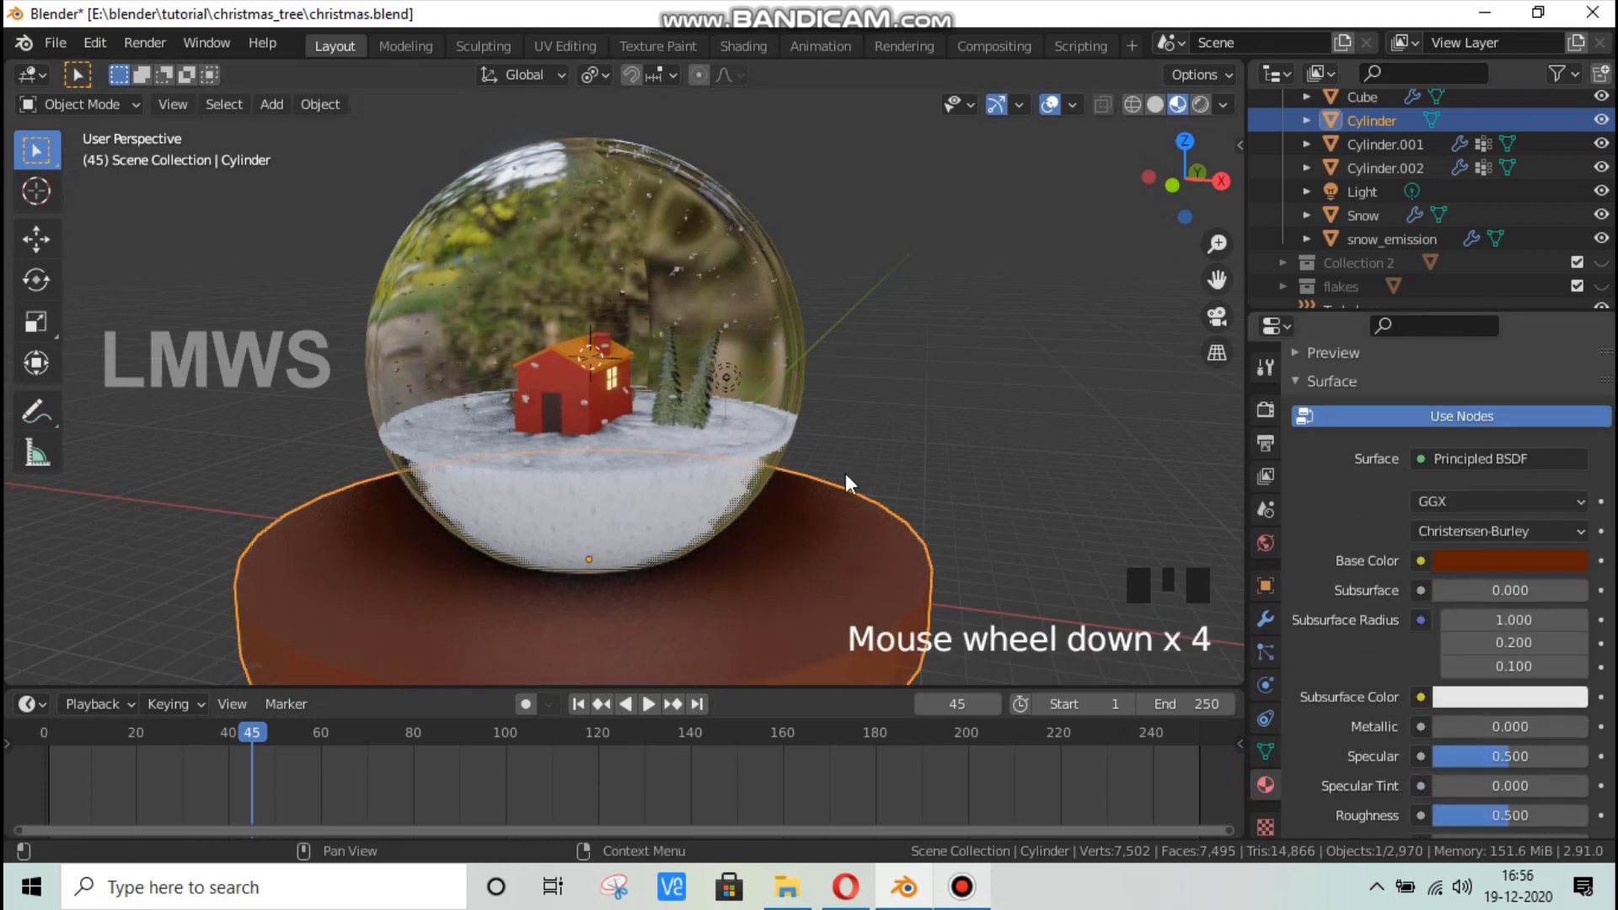
middle_drag(790, 316, 763, 292)
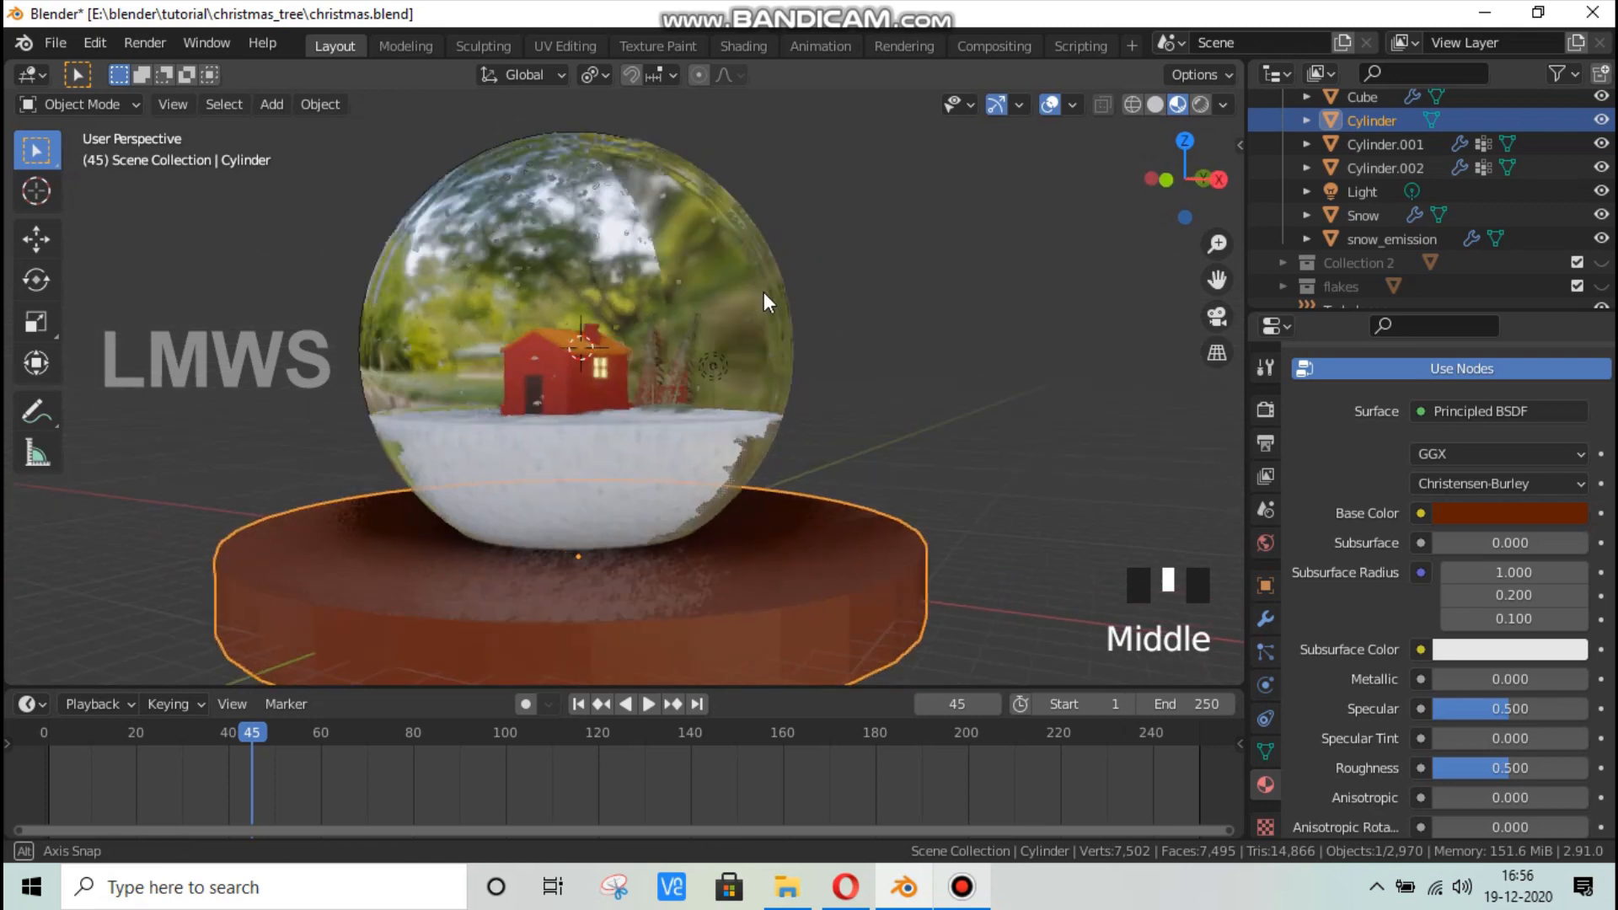
scroll(810, 397, down, 2)
key(alt+a)
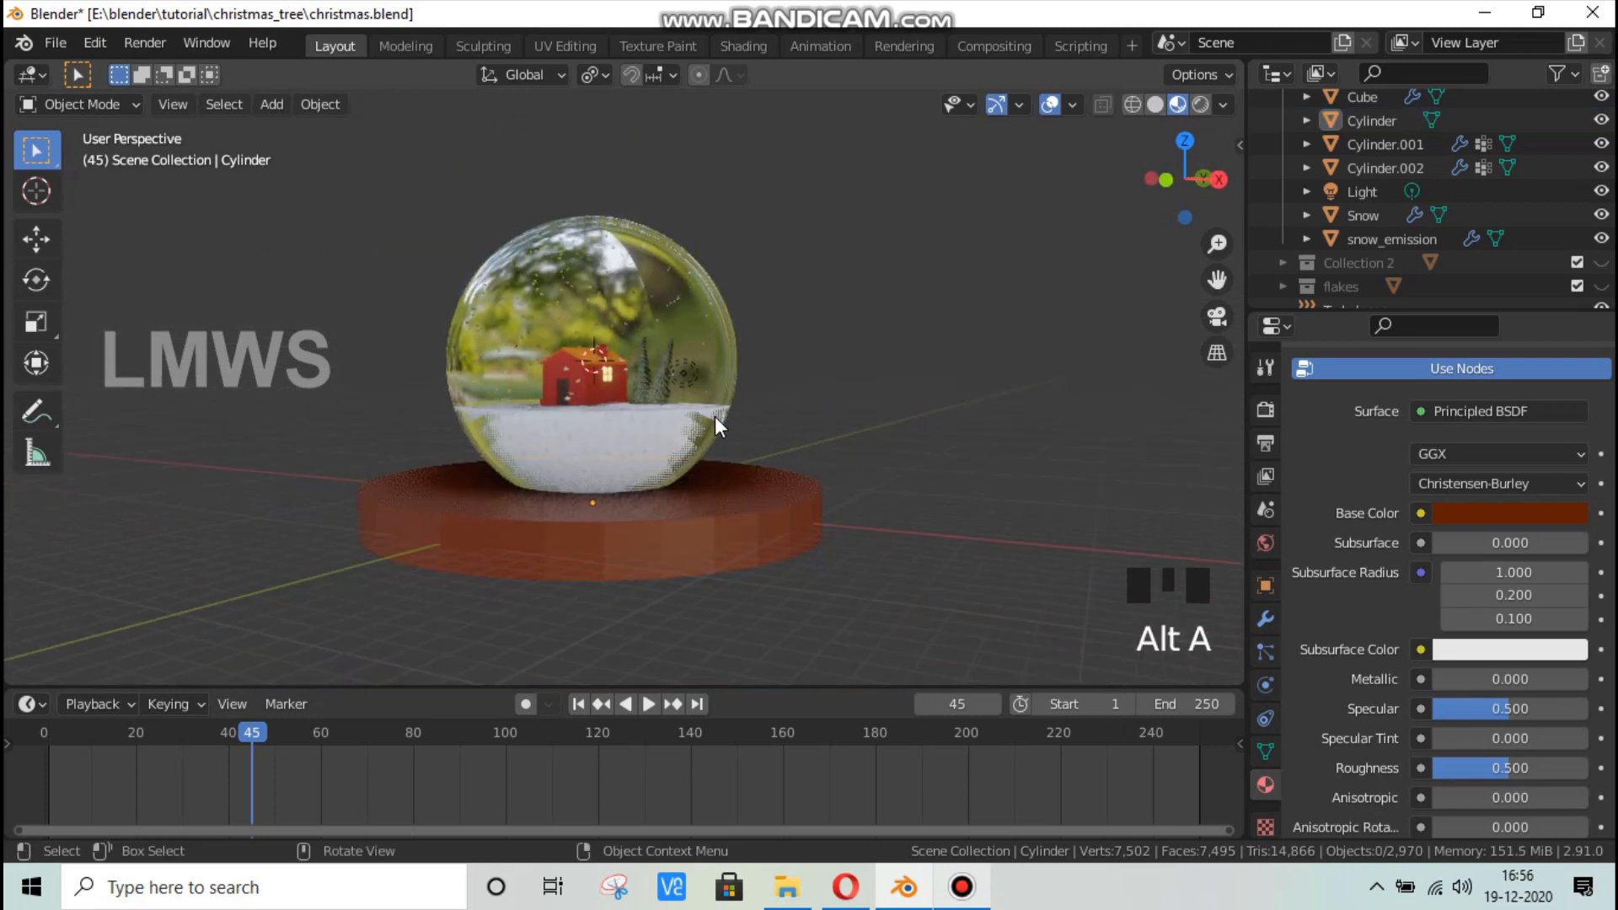
key(KP_0)
scroll(731, 418, down, 3)
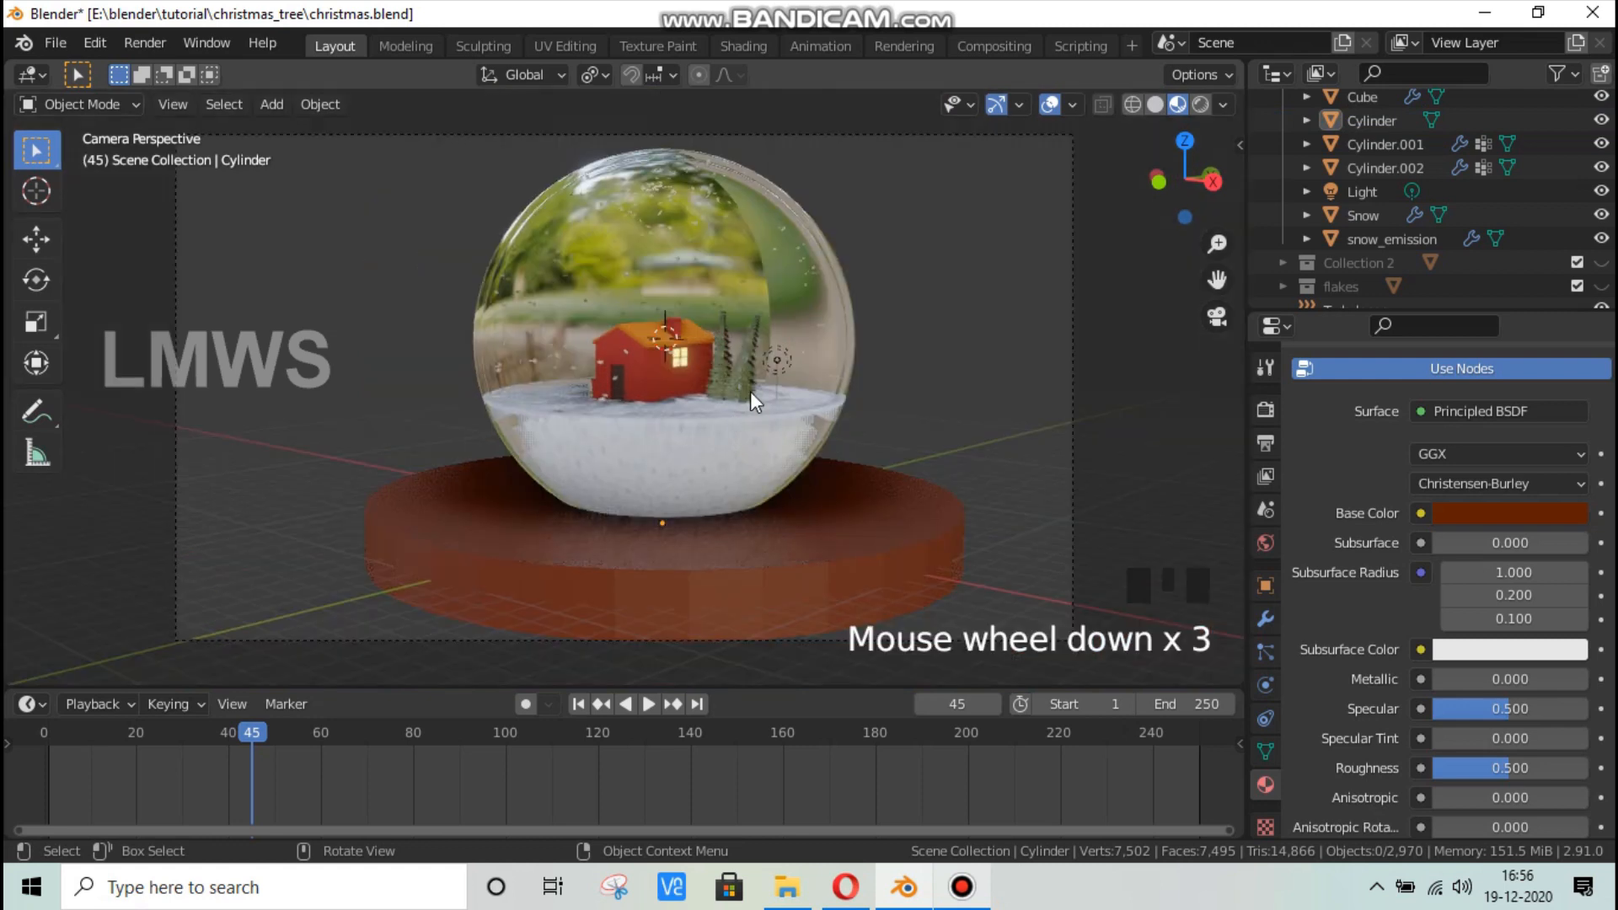
scroll(750, 391, up, 1)
key(ctrl+s)
Play the animation and examine the snowflakes drifting around the house and trees up close.
key(space)
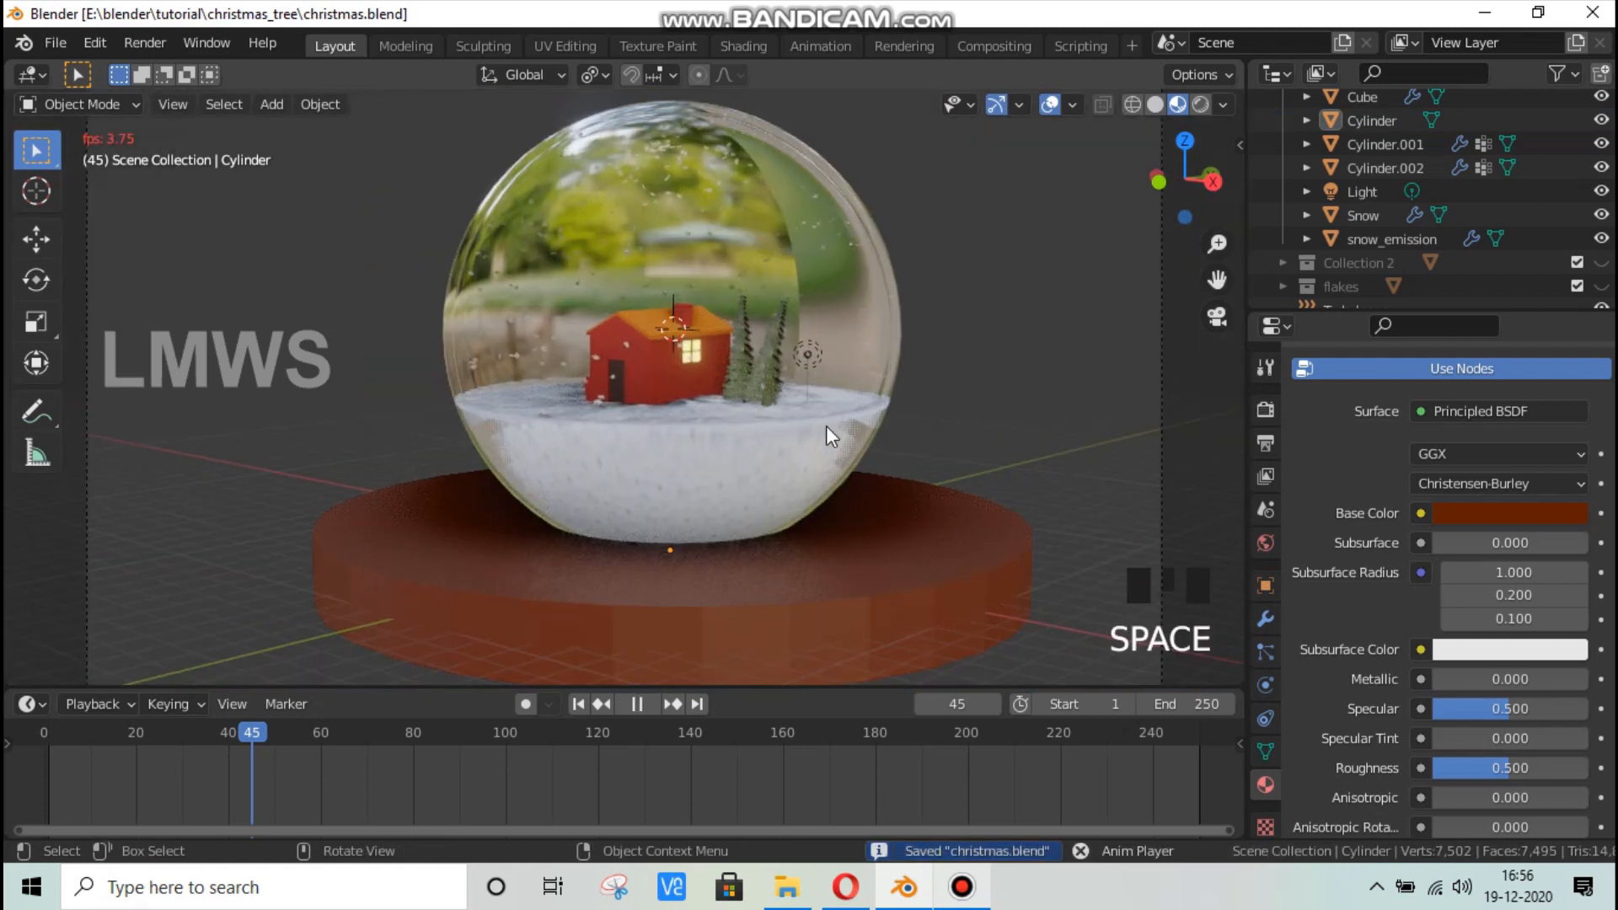
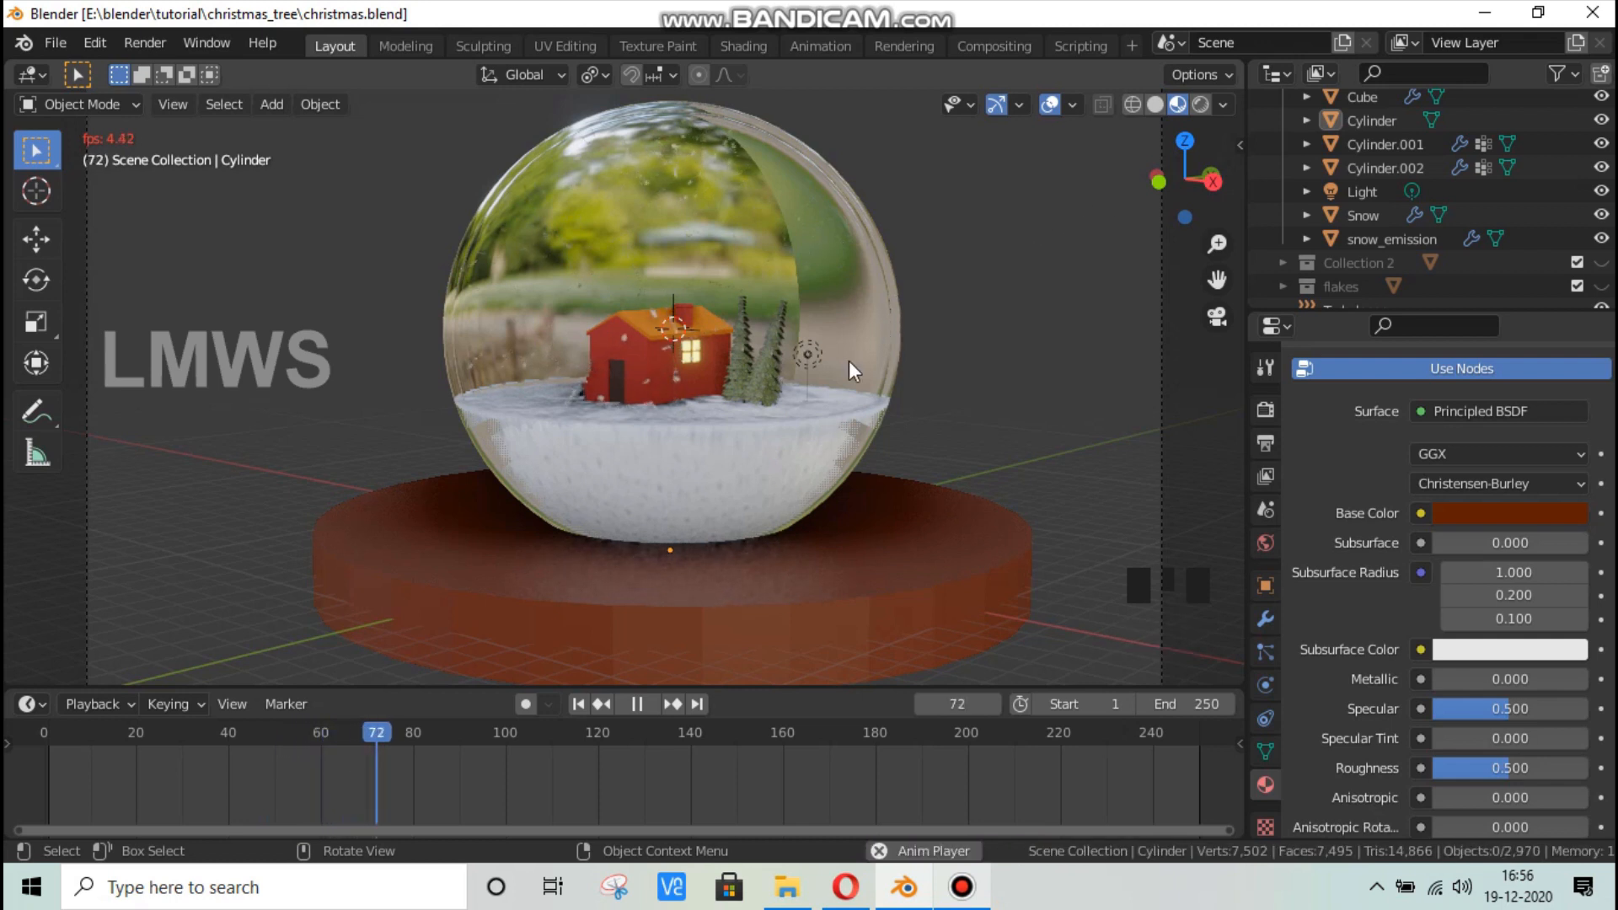
scroll(847, 362, up, 2)
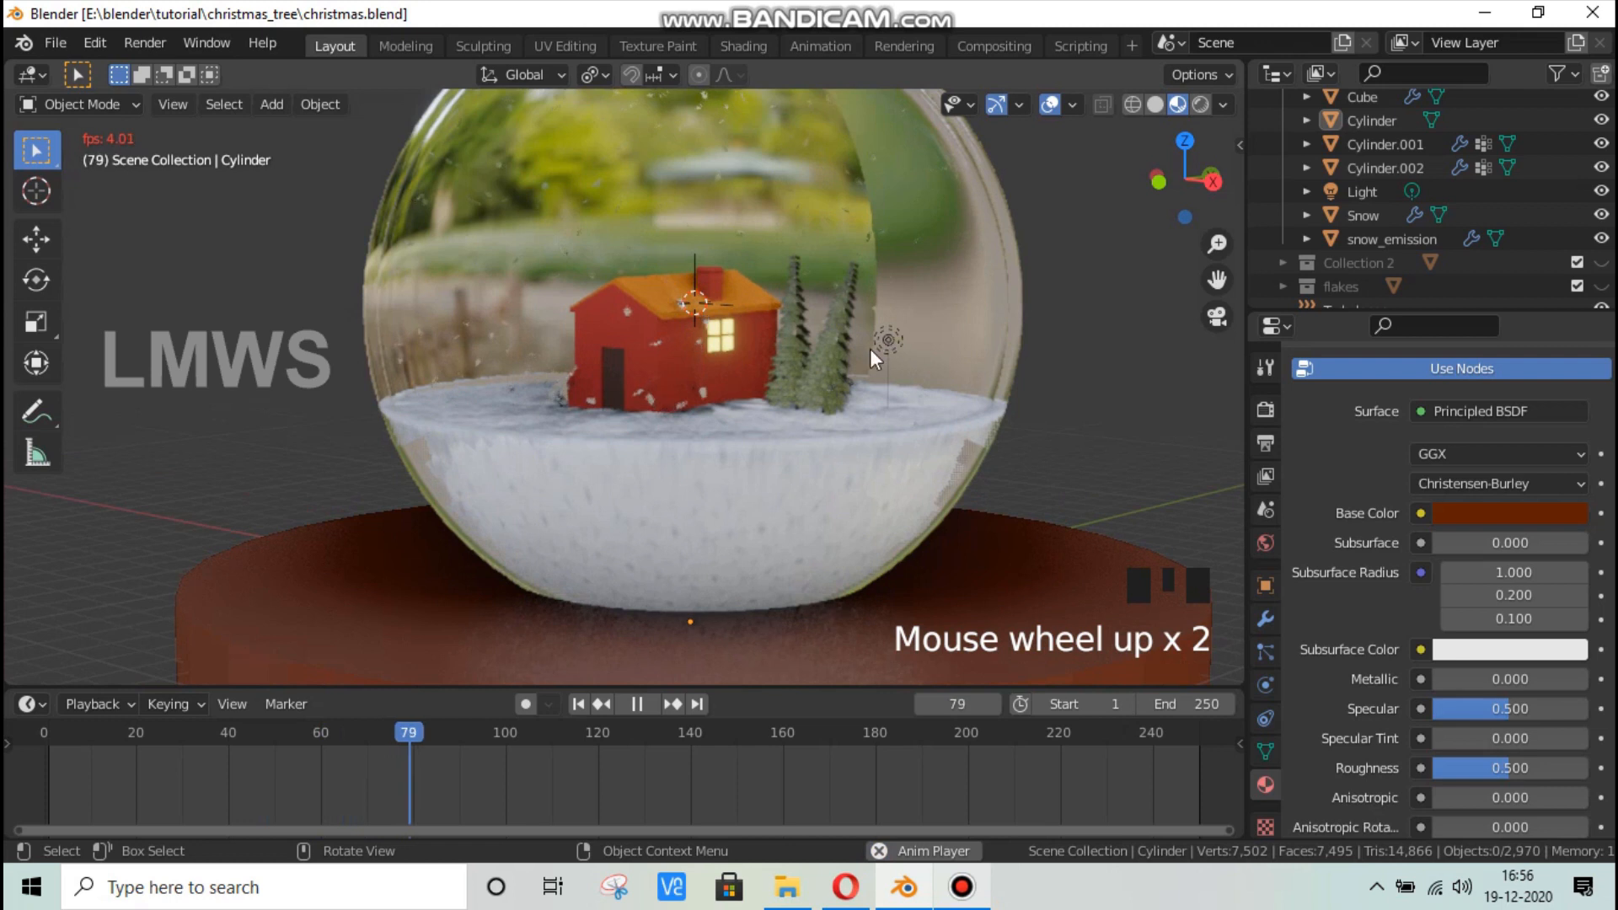
scroll(817, 386, up, 3)
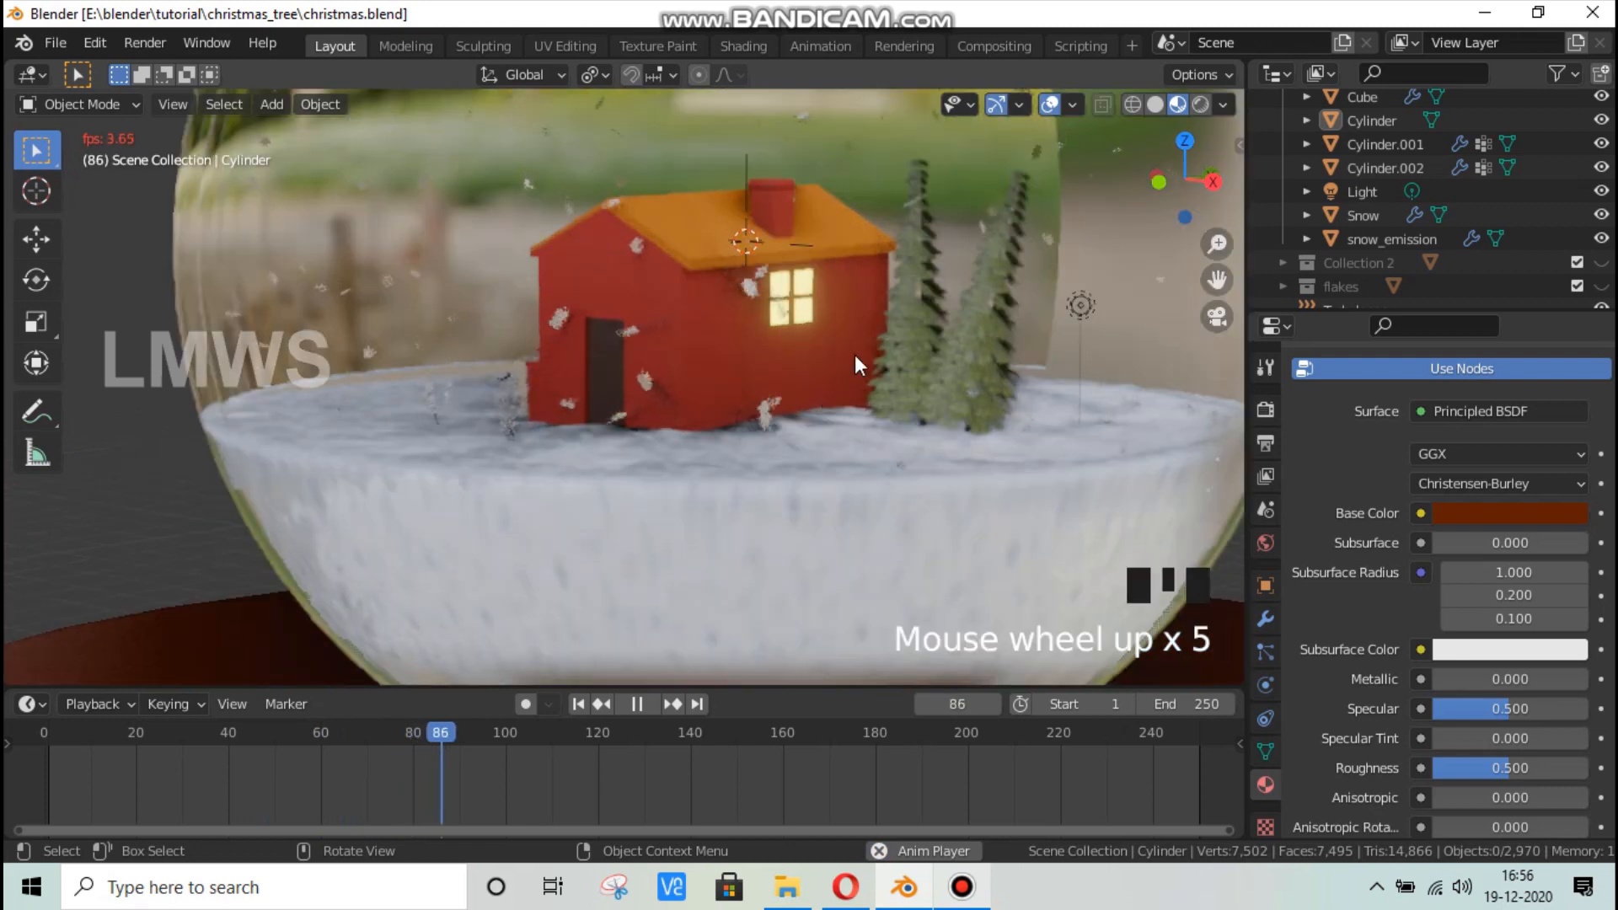
scroll(855, 355, down, 1)
drag(1216, 279, 1193, 331)
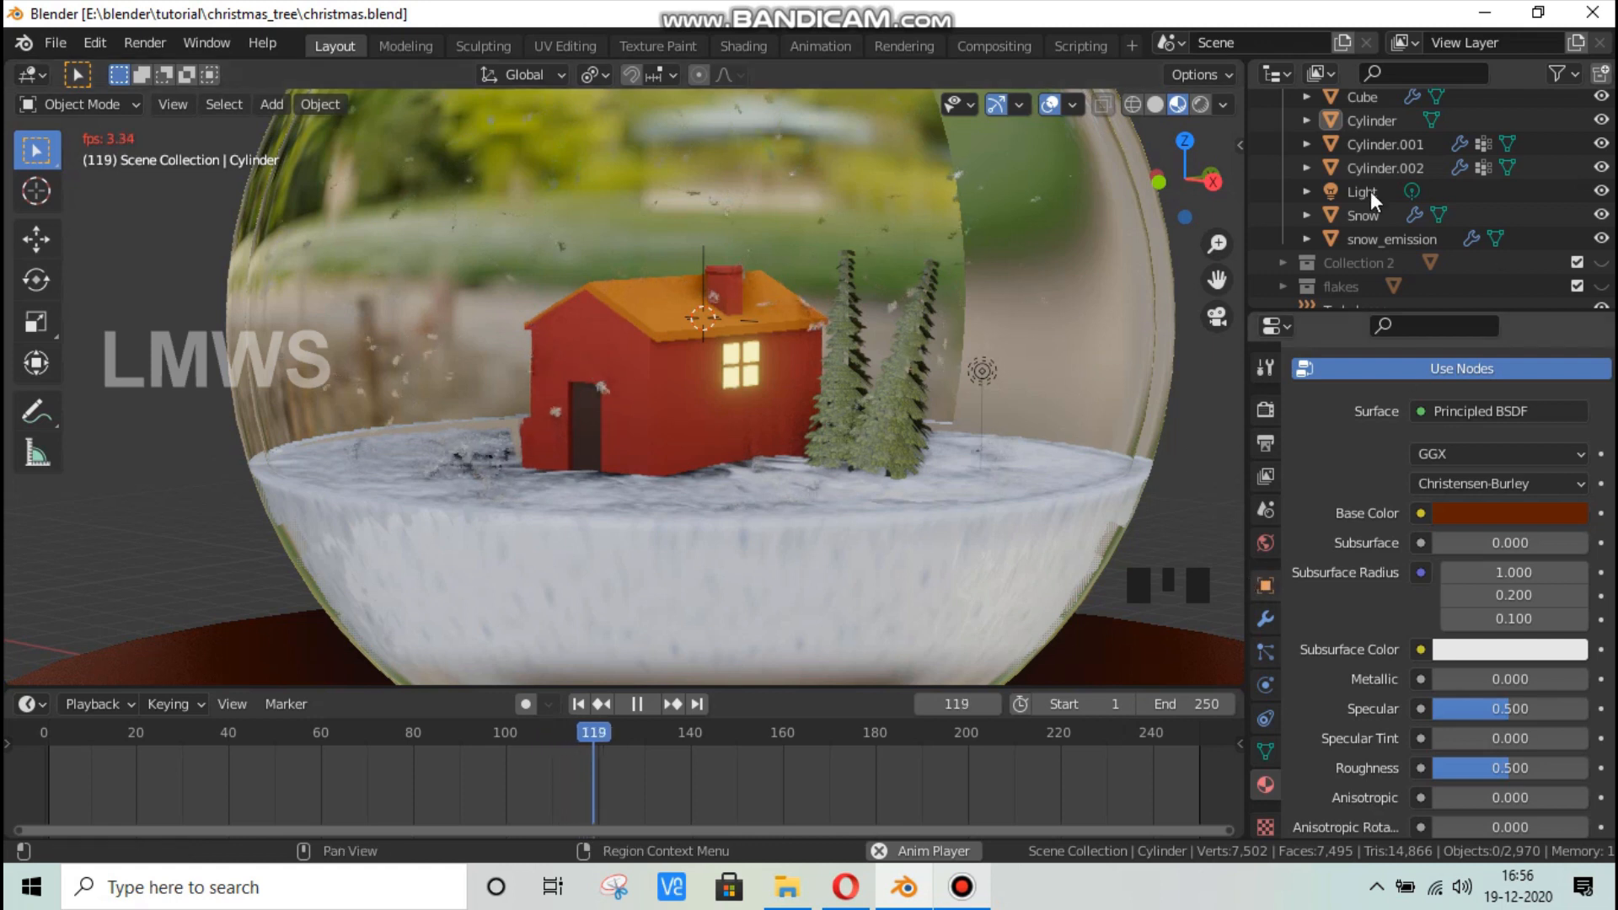
Set the snow_emission particle system's emission number to 10000.
click(1385, 239)
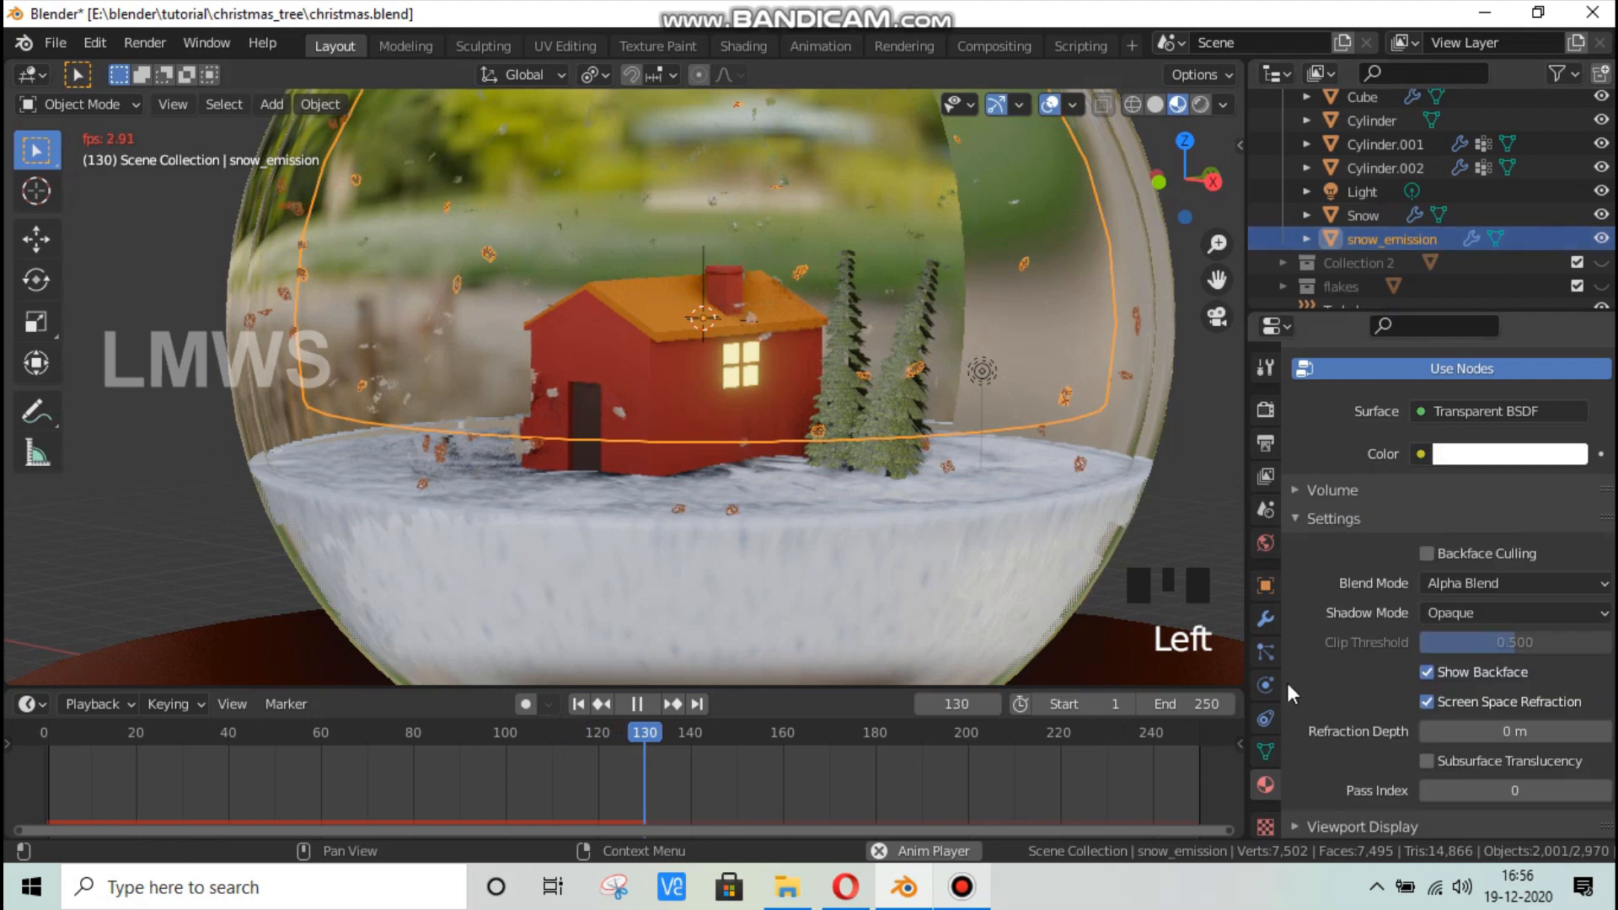
scroll(1278, 697, up, 3)
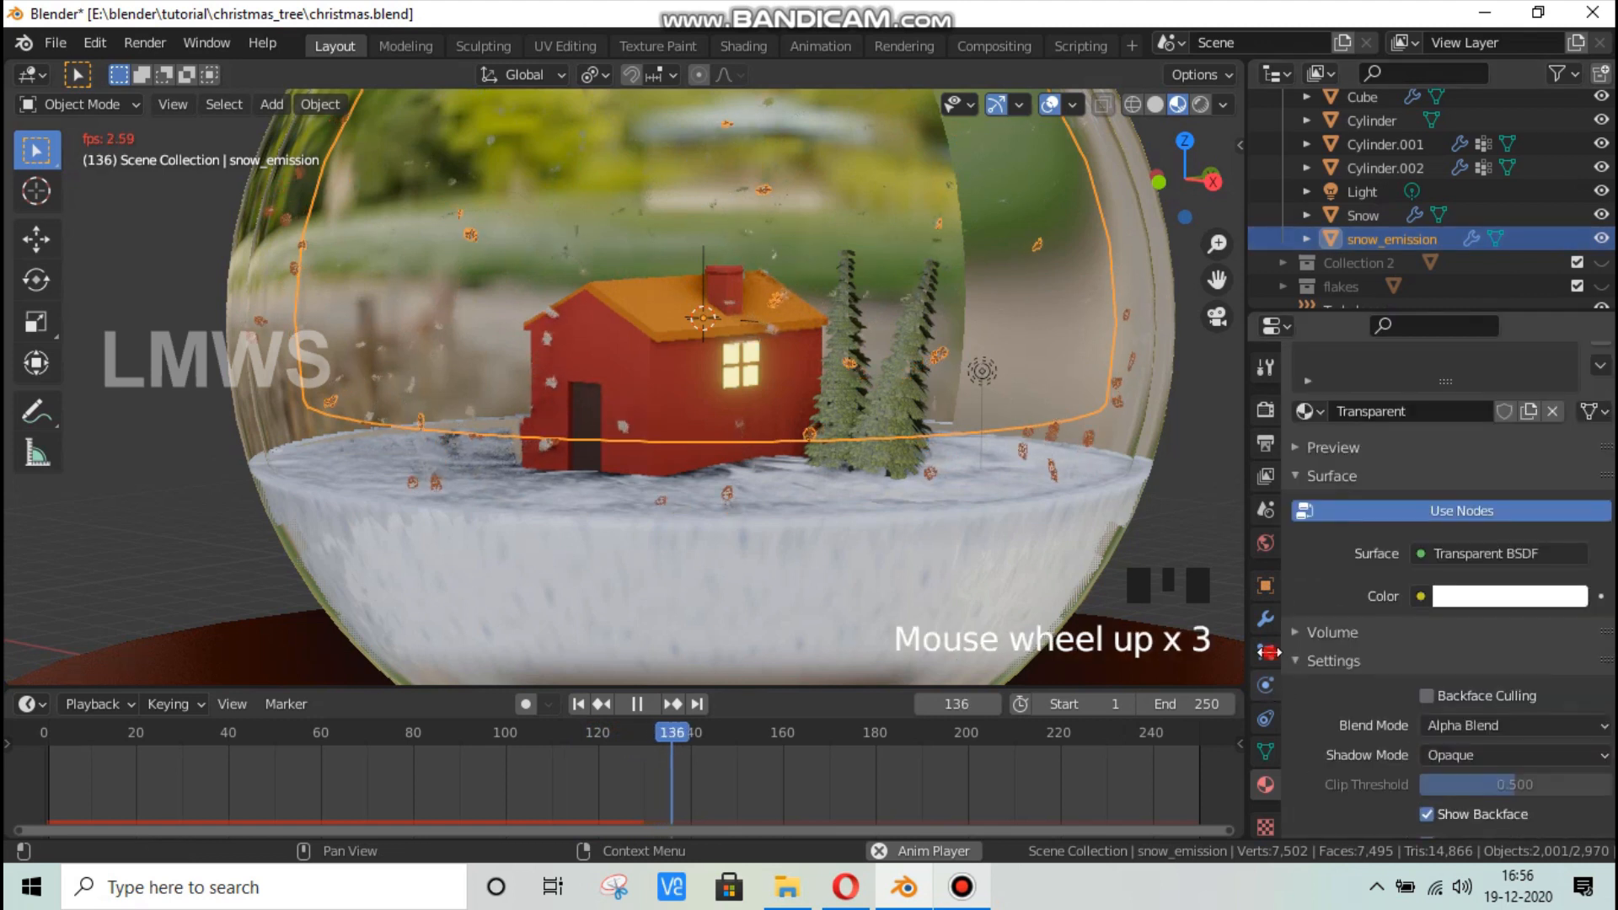
click(1265, 651)
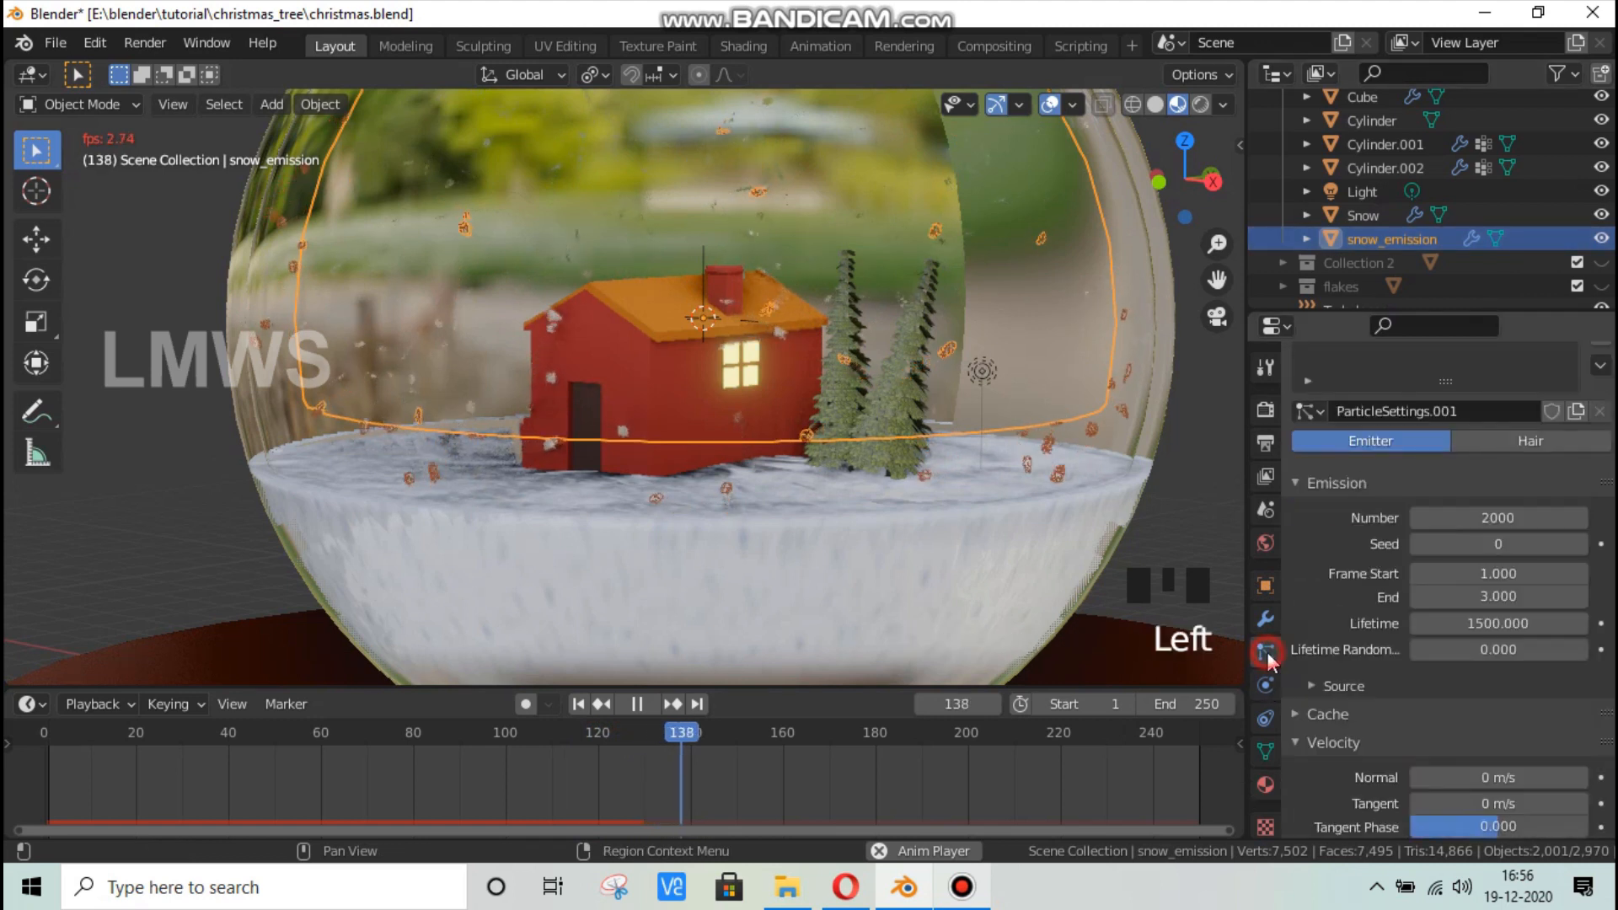
click(1504, 518)
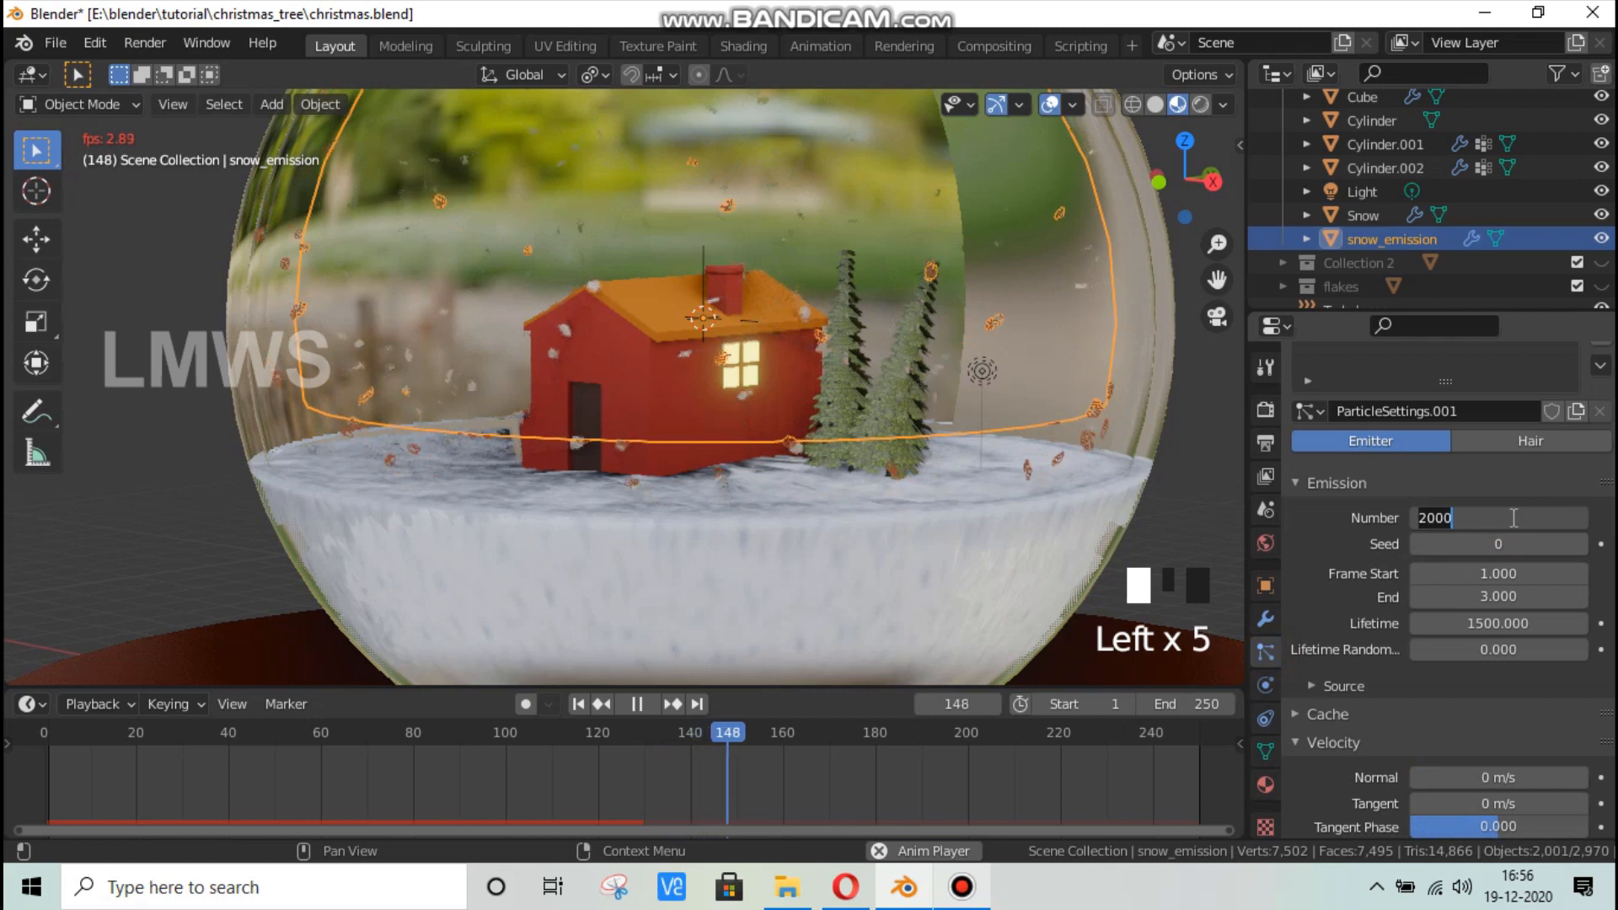
text(10000)
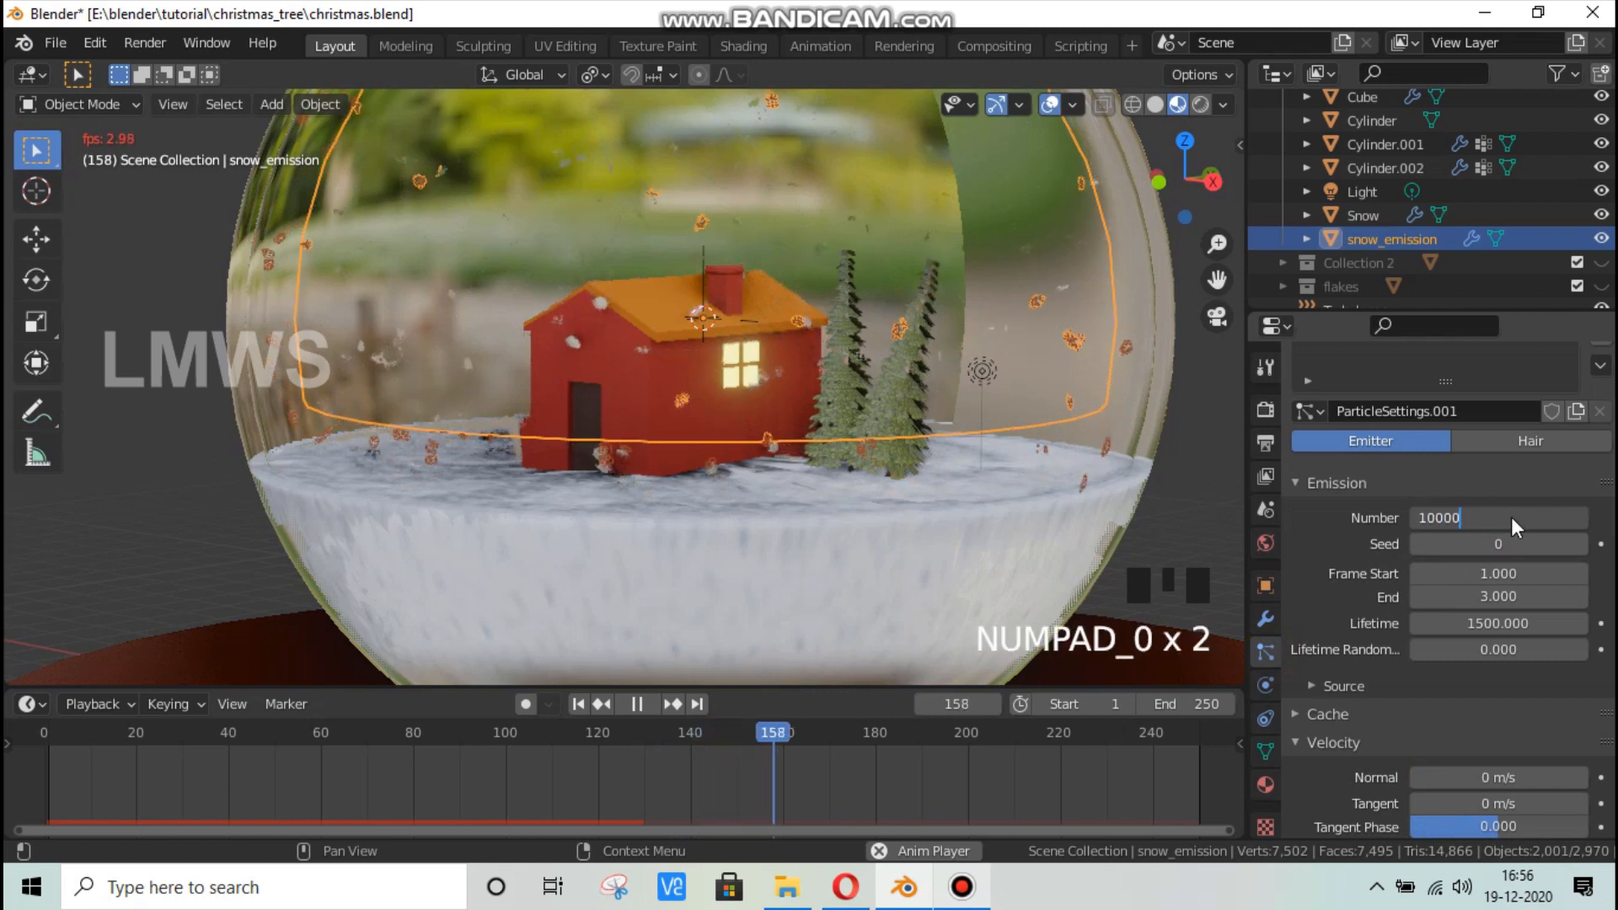
key(Return)
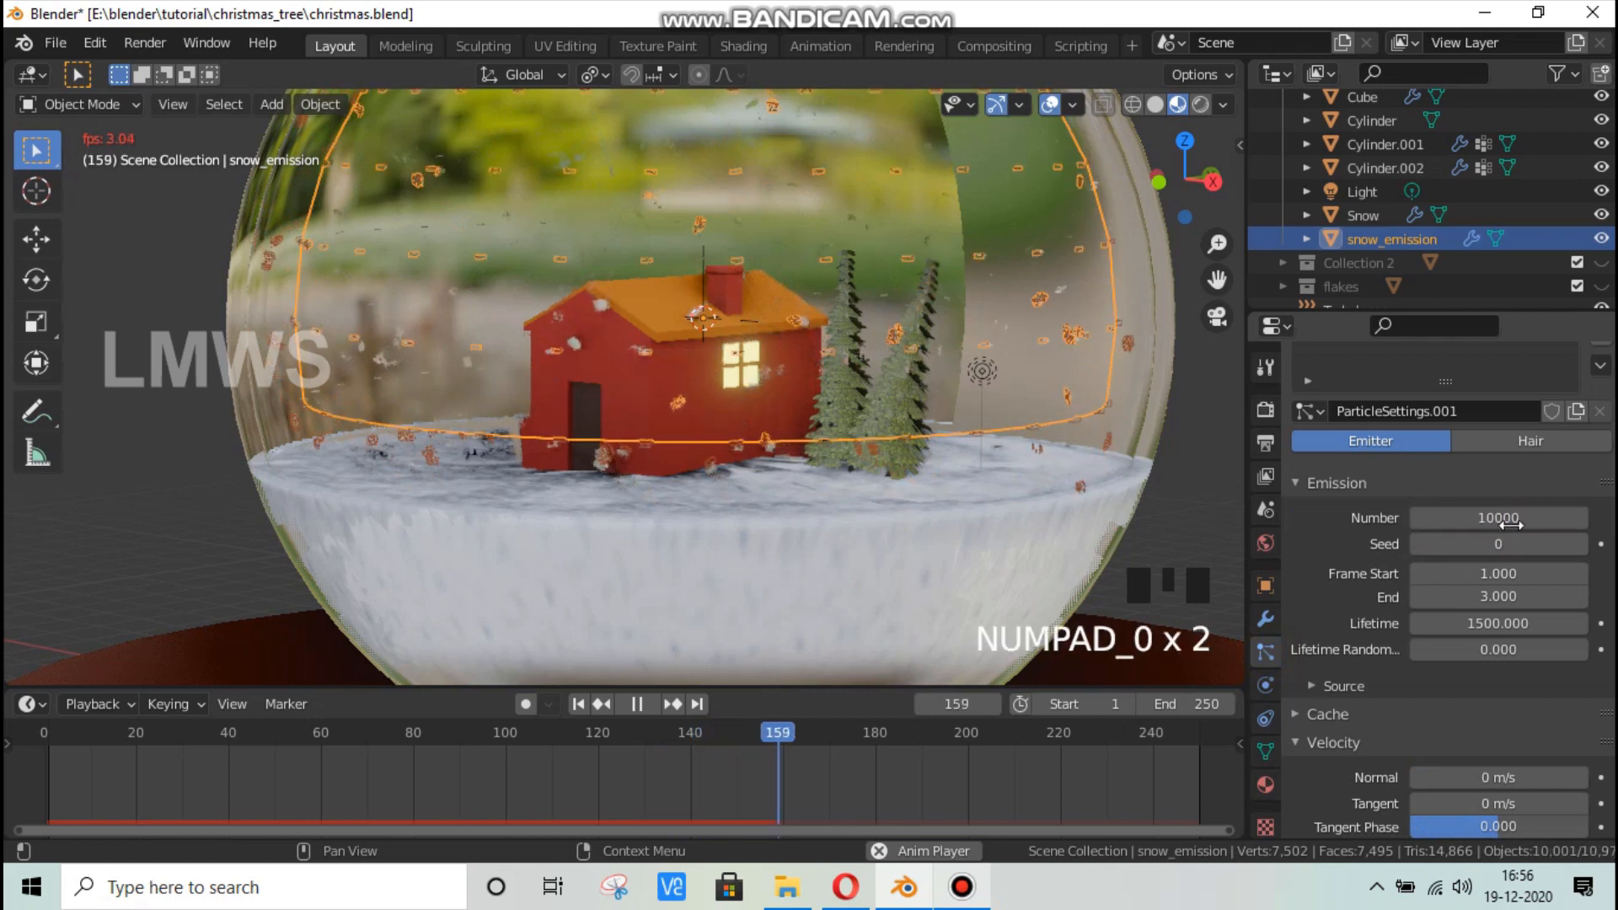
Set the render scale of the snow_emission particles to 0.15.
scroll(1392, 726, down, 10)
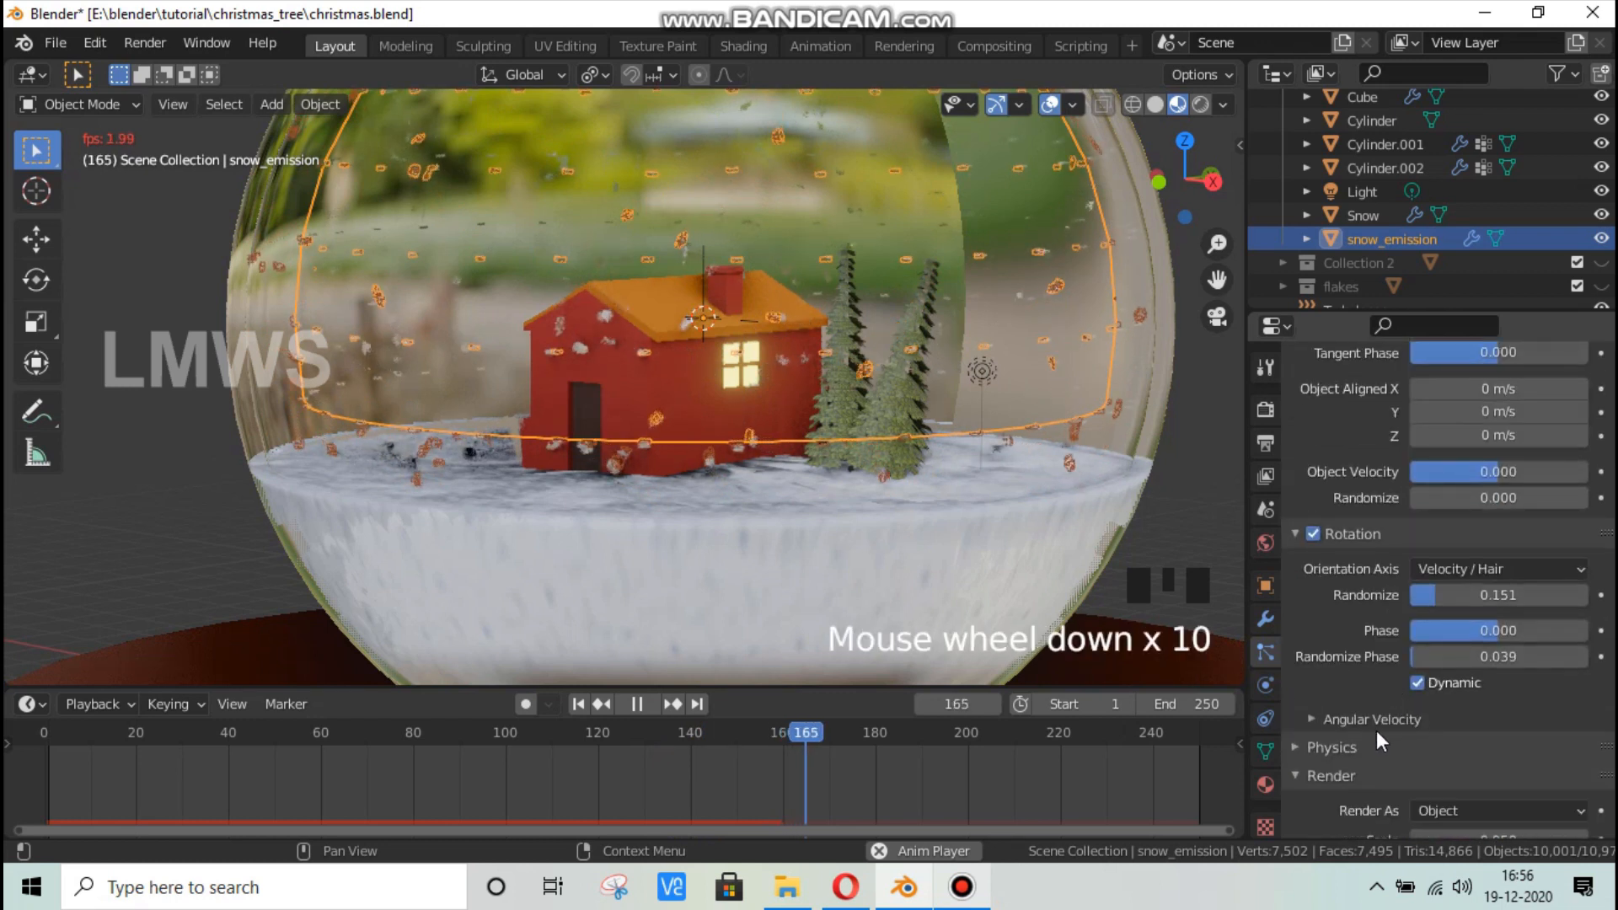
scroll(1385, 737, down, 3)
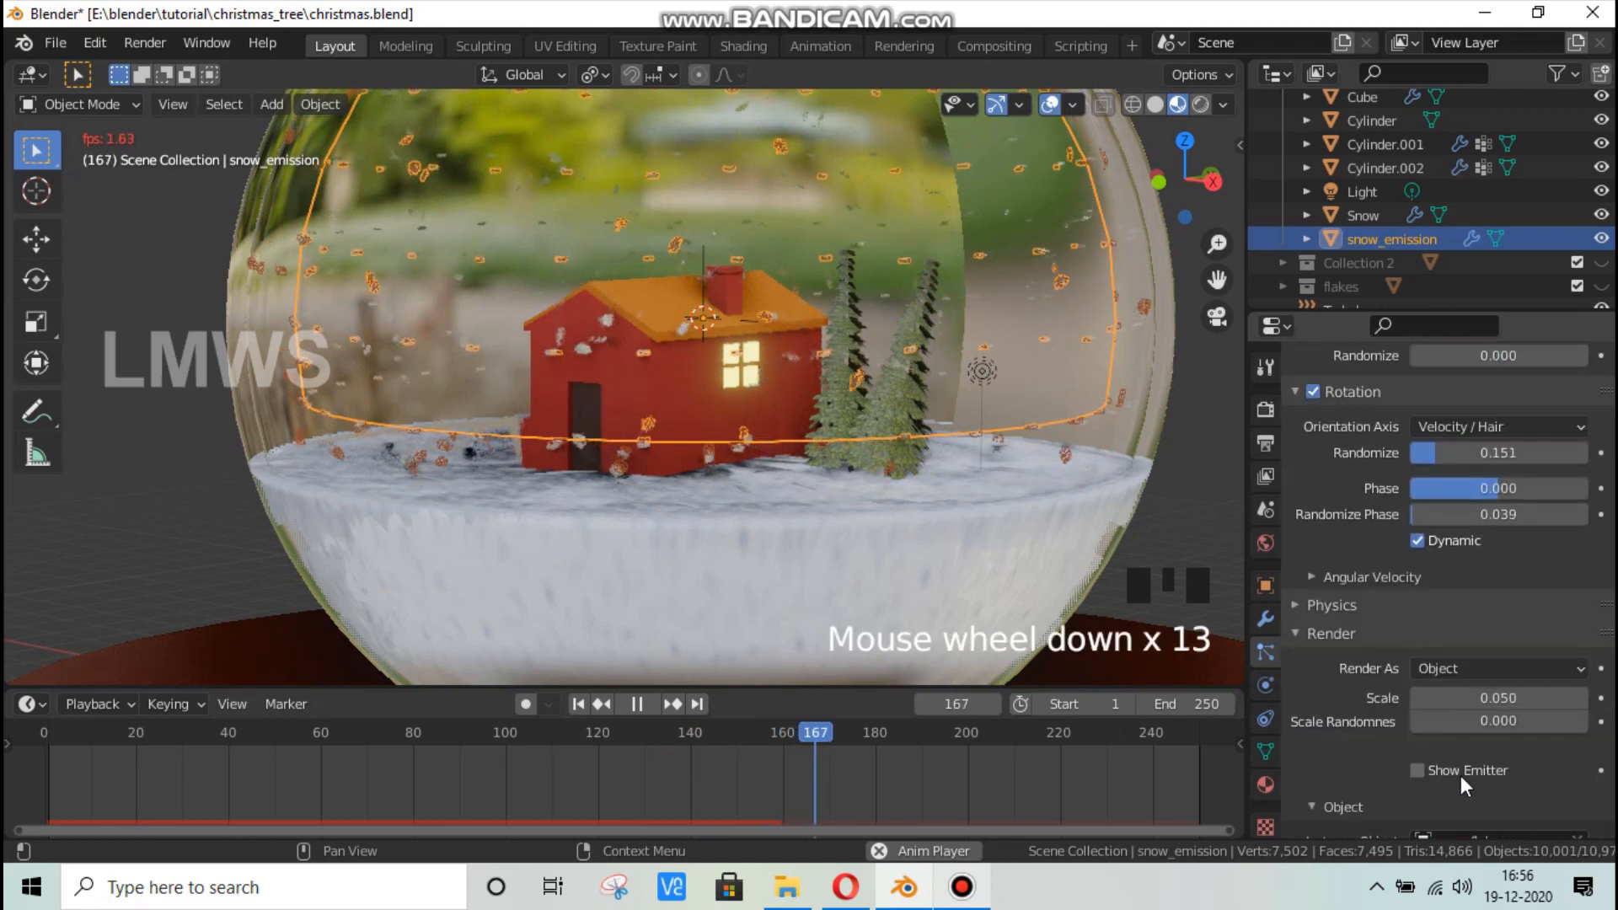
click(1515, 696)
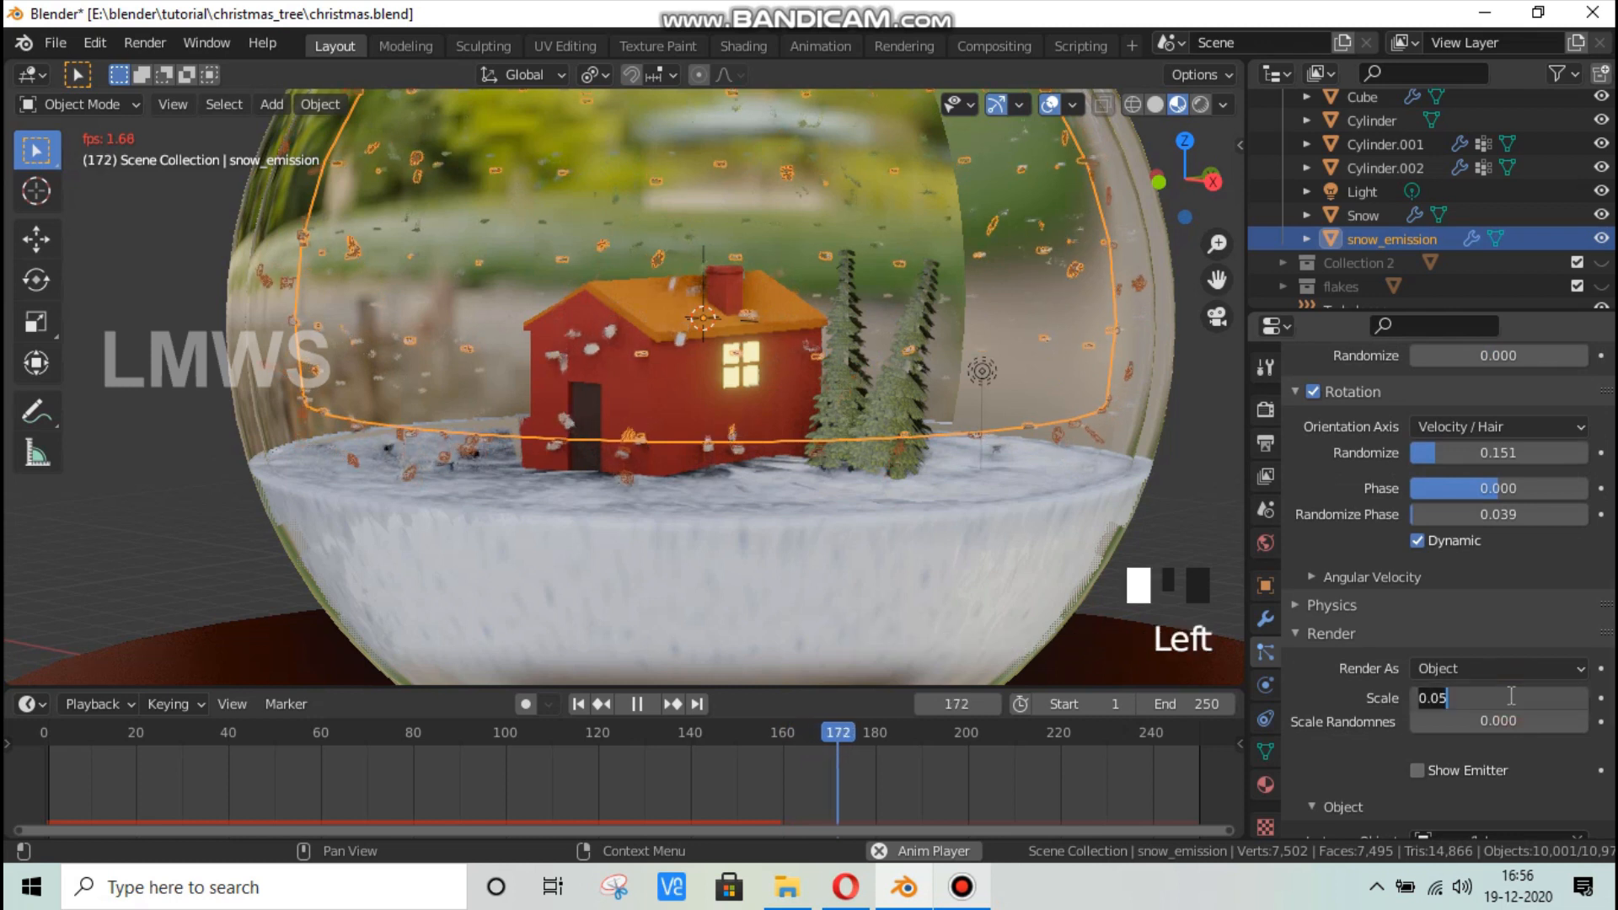
text(0.)
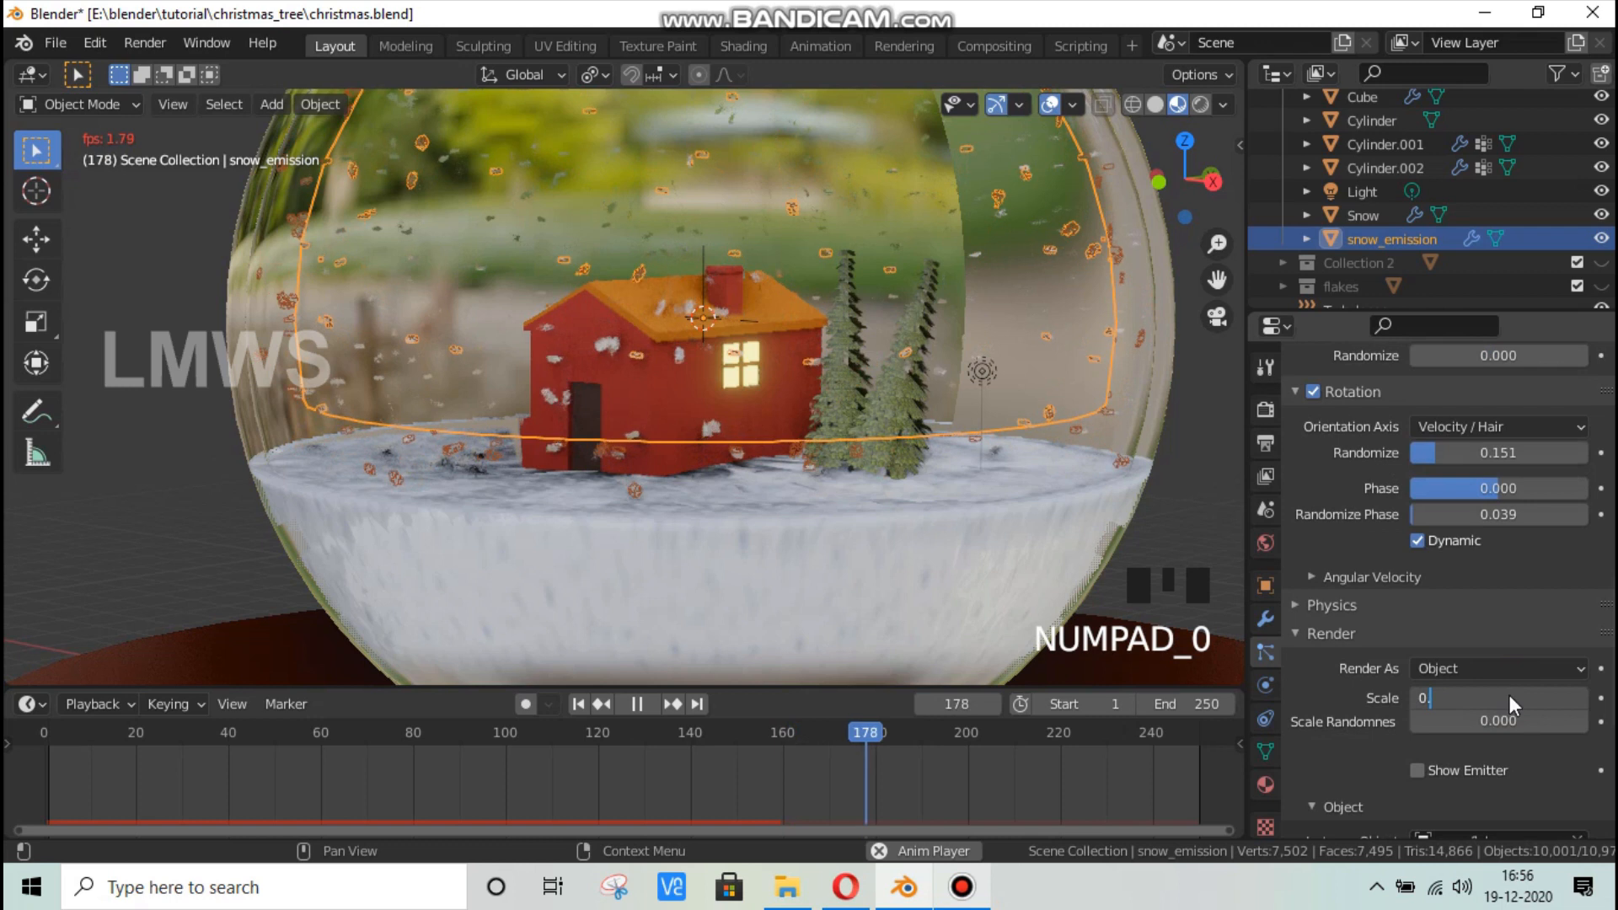
text(15)
key(Return)
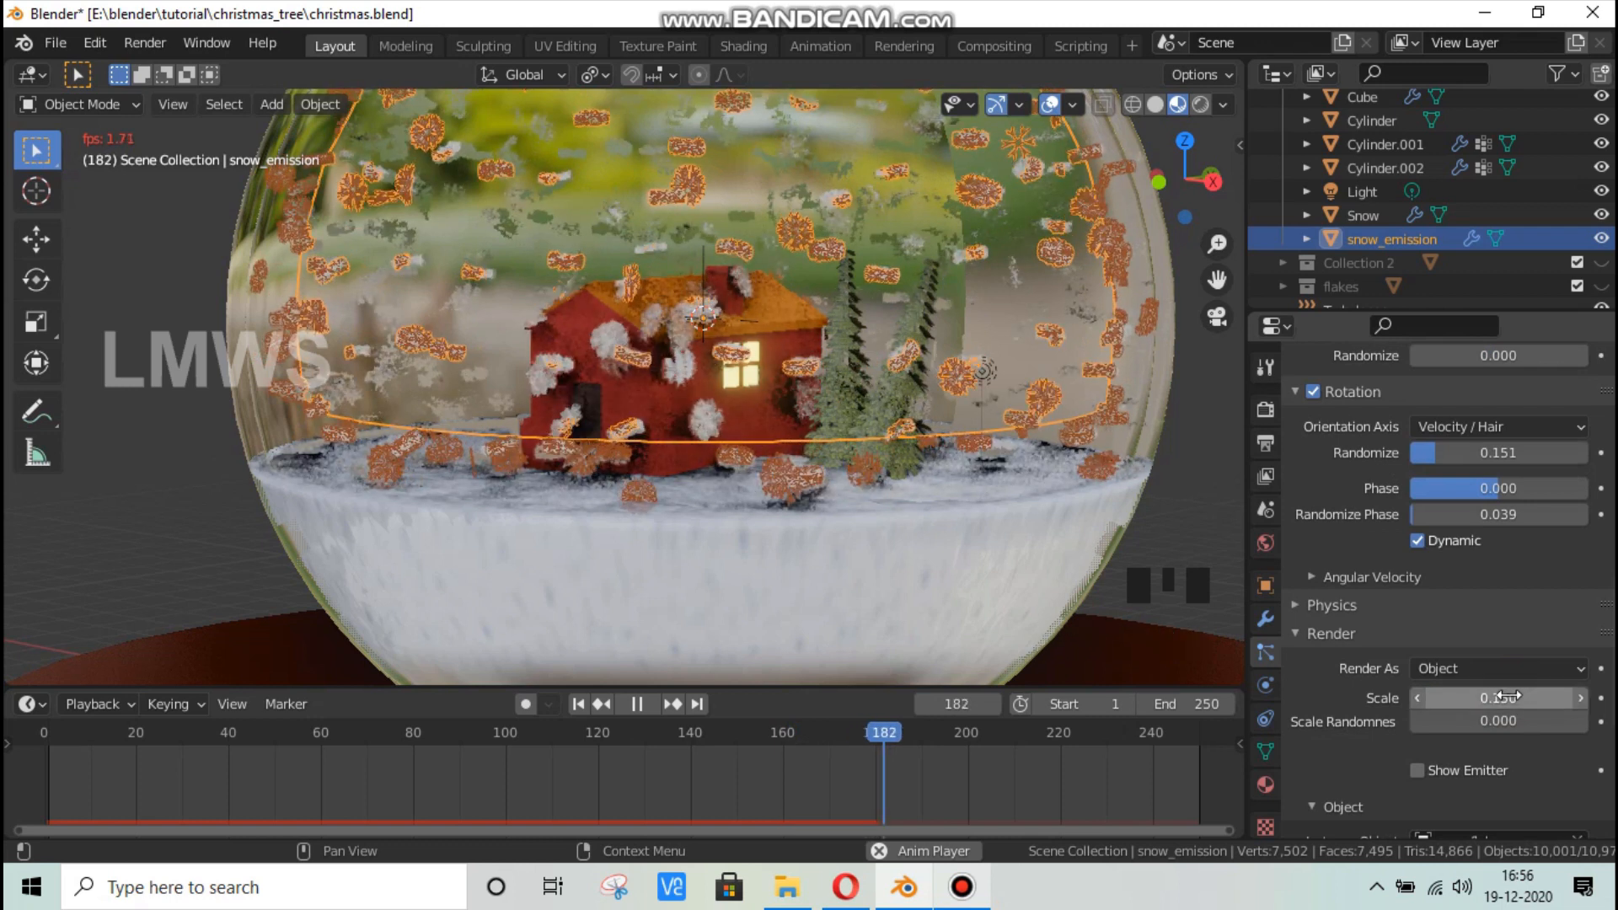
Set the render scale of the snow_emission particles to 0.015.
click(1508, 696)
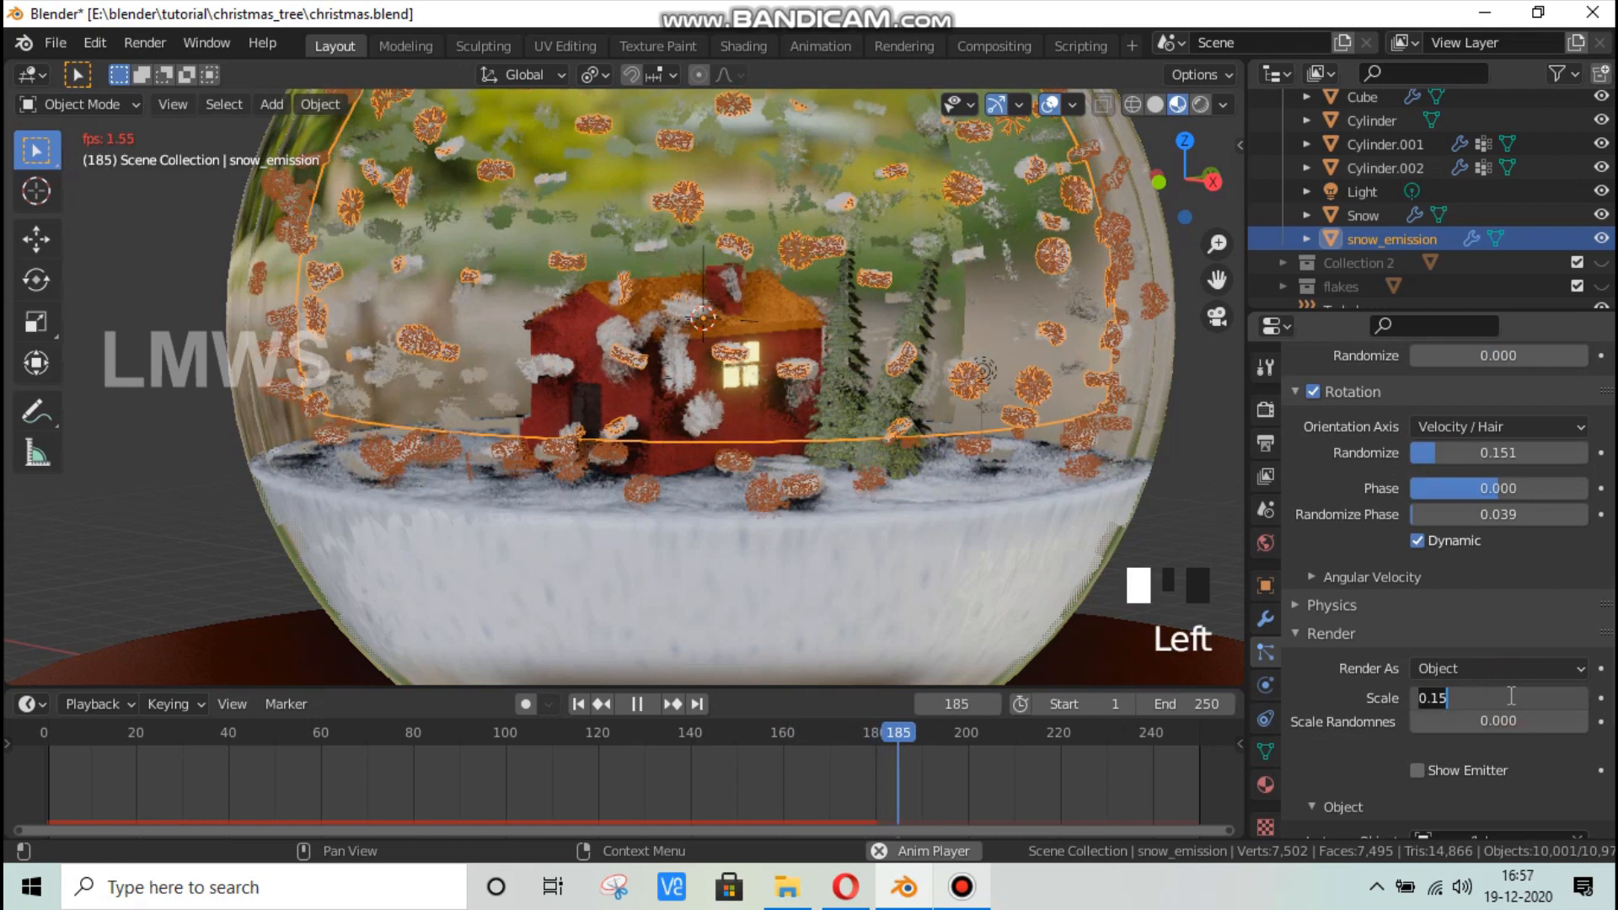
text(.0)
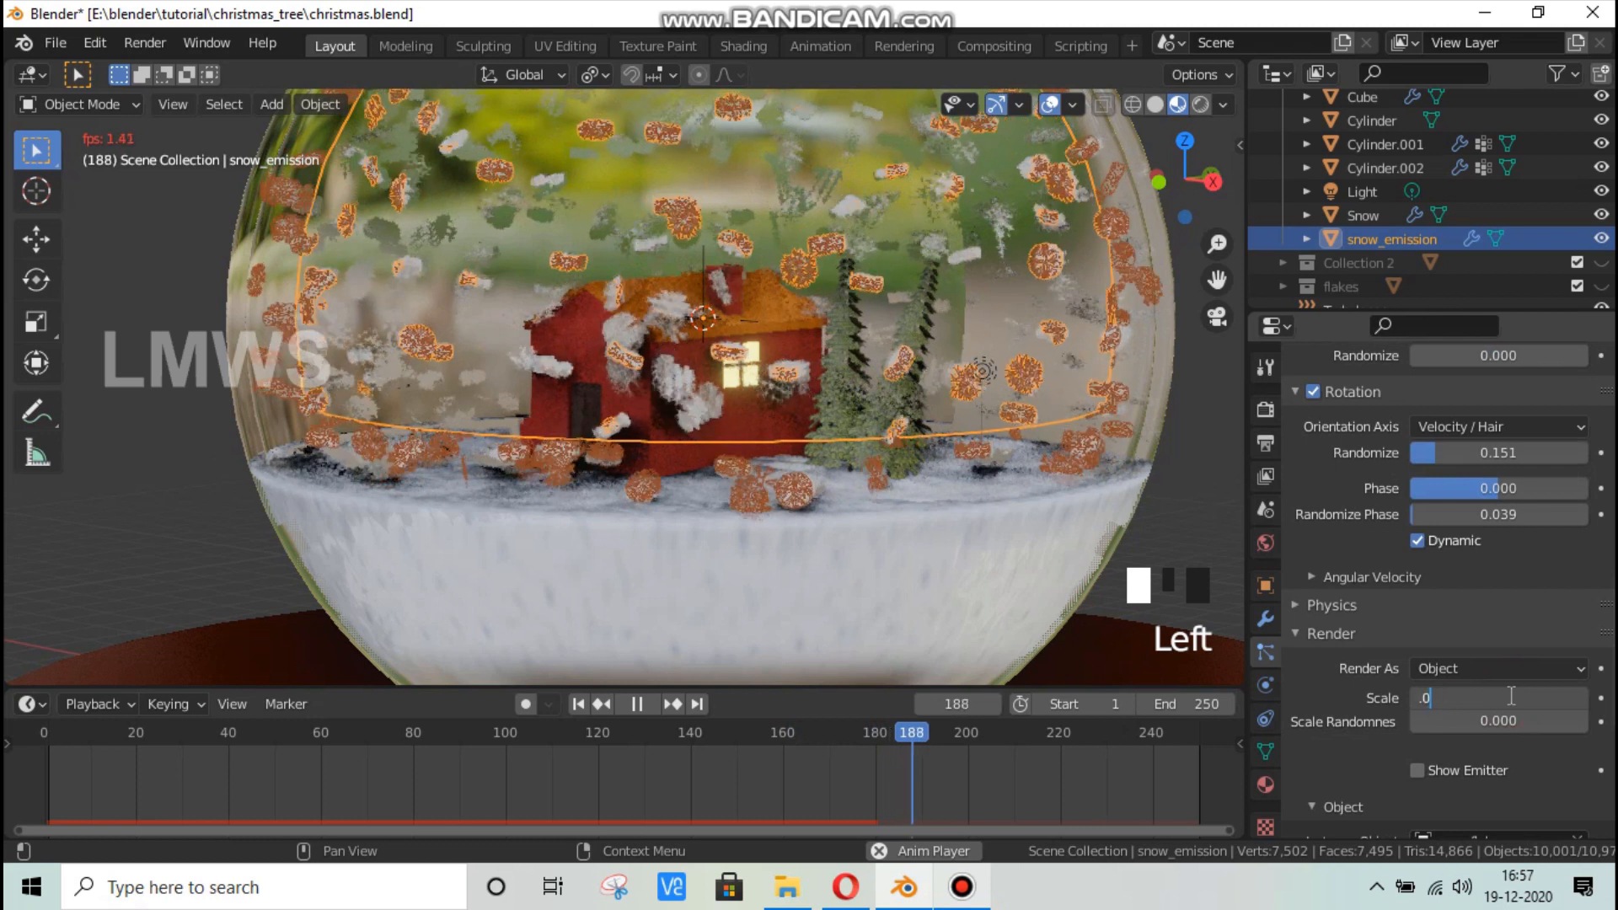
text(15)
key(Return)
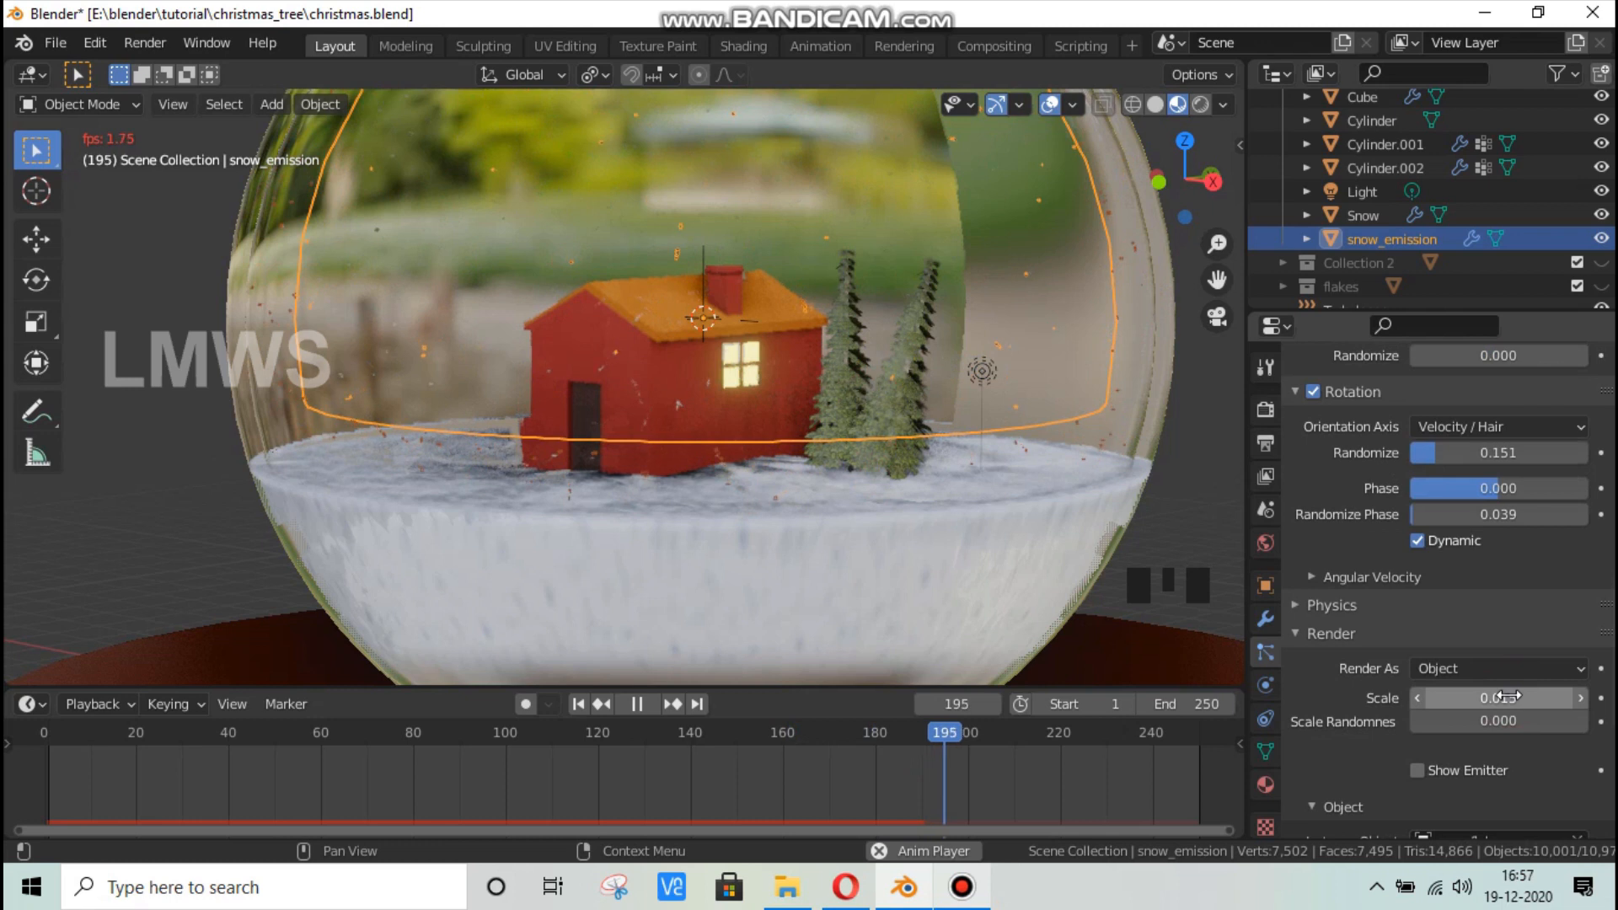
scroll(1433, 547, up, 1)
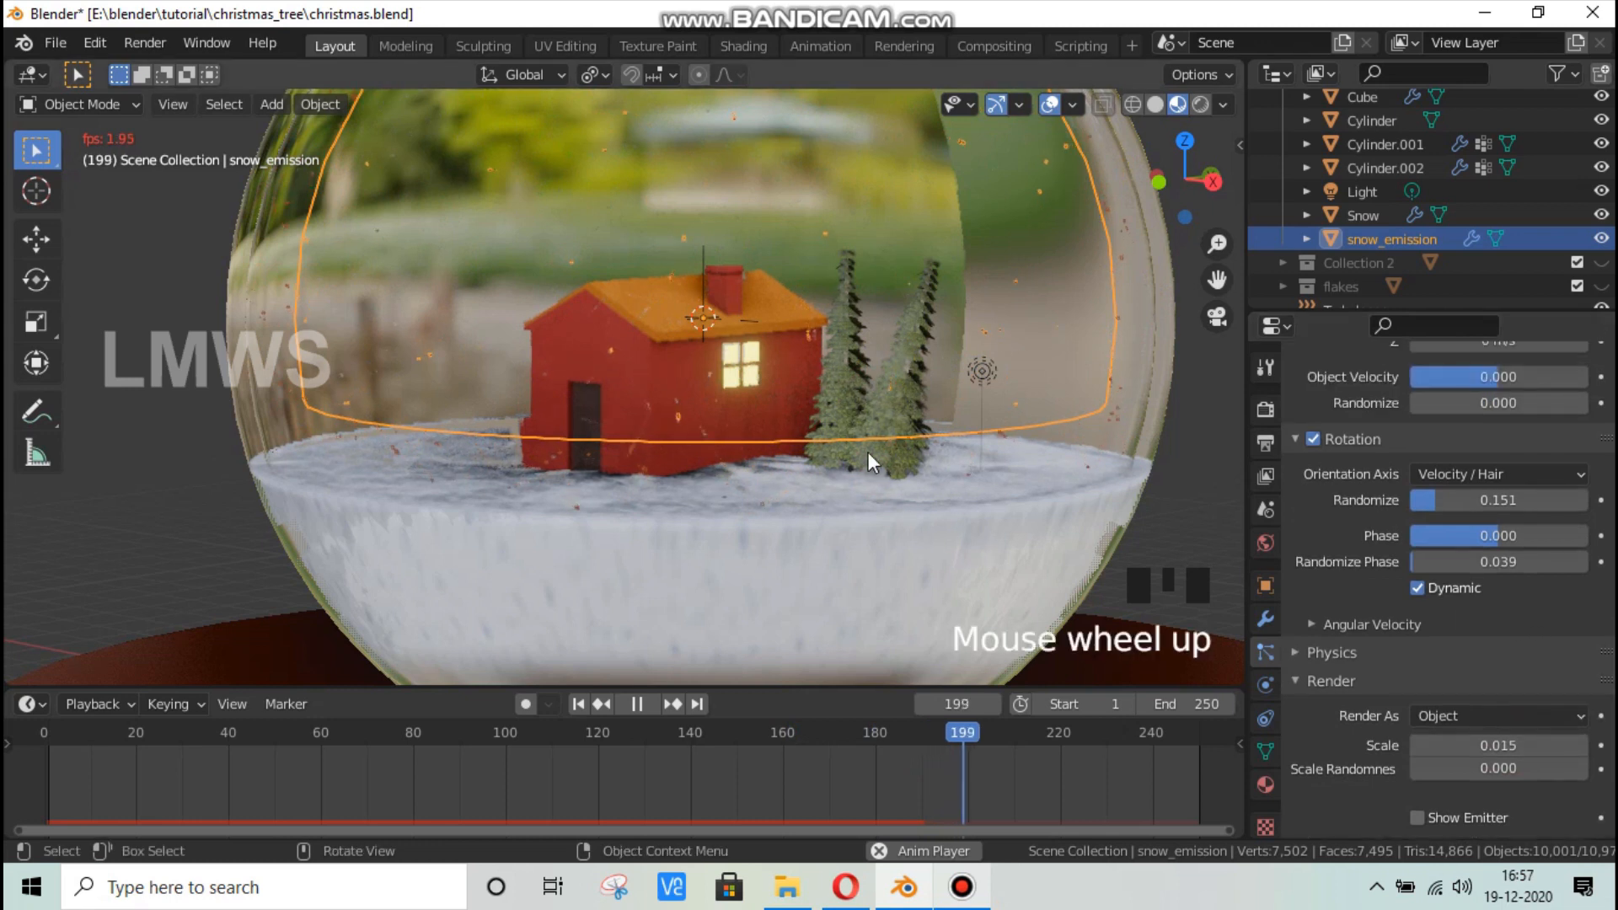
Deselect the emitter, select the Snow ground and restart playback, examining the finer snowfall around the house.
key(alt+a)
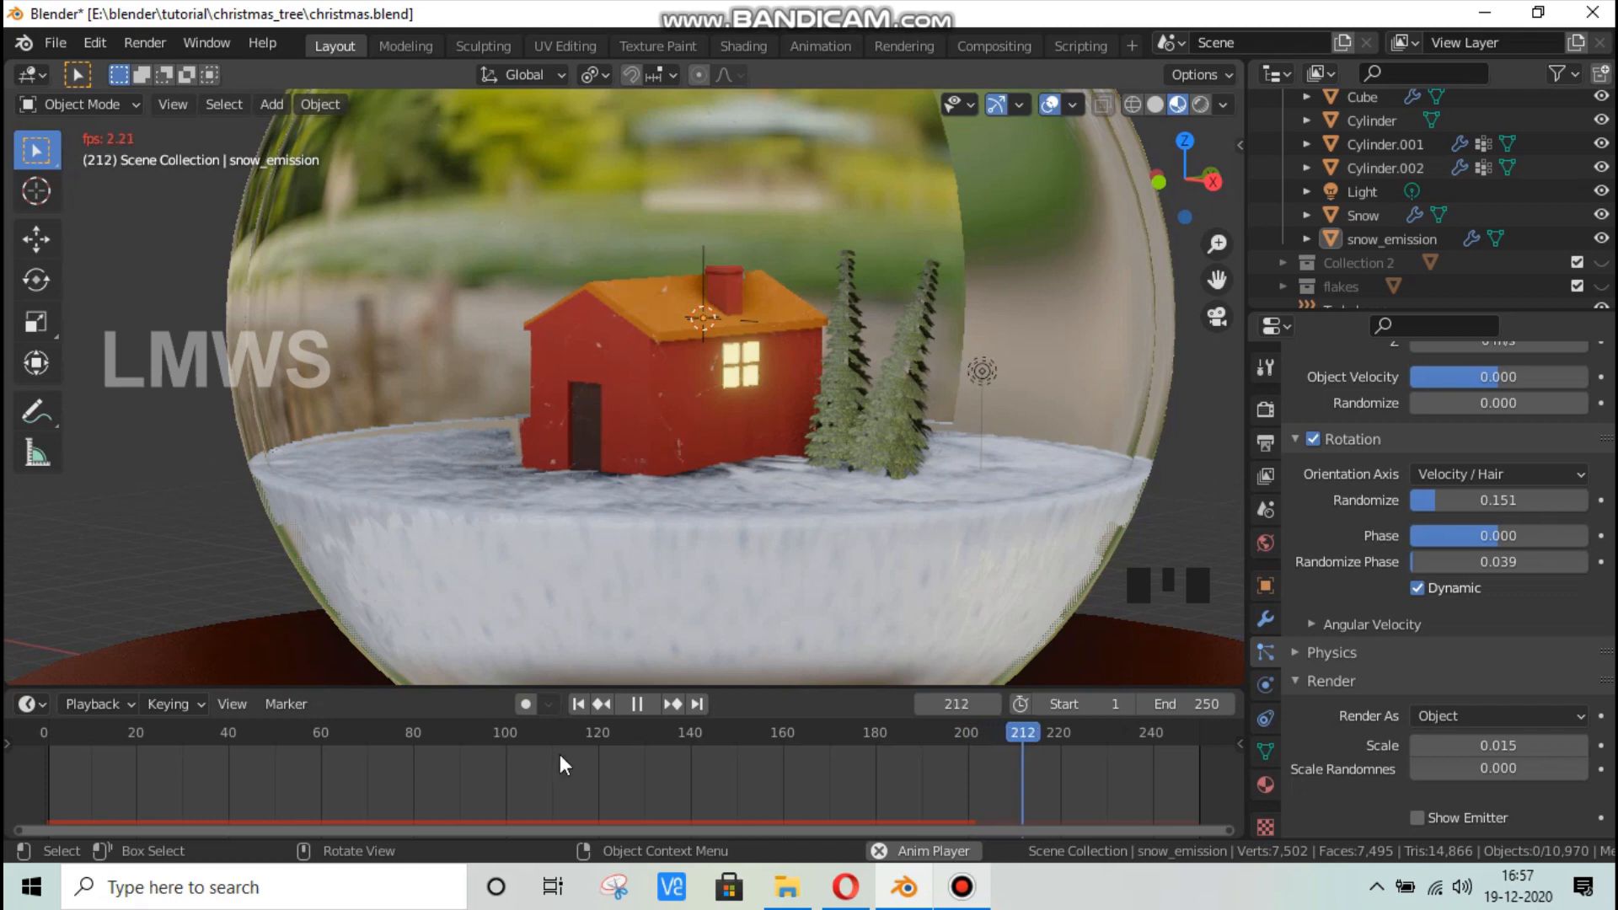
click(690, 599)
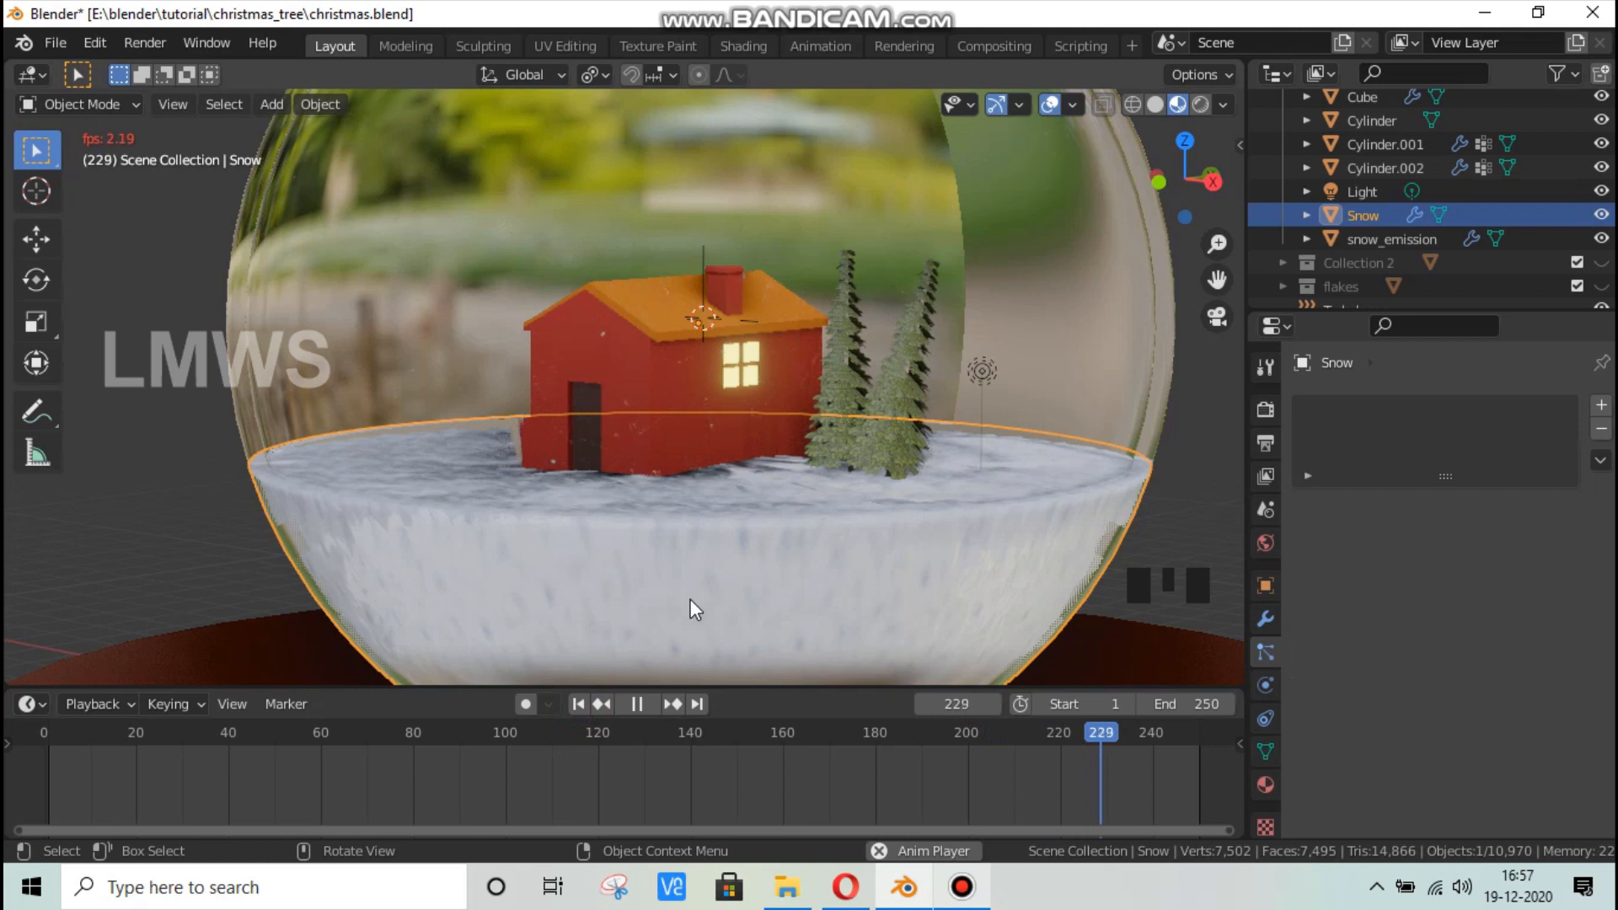
click(627, 704)
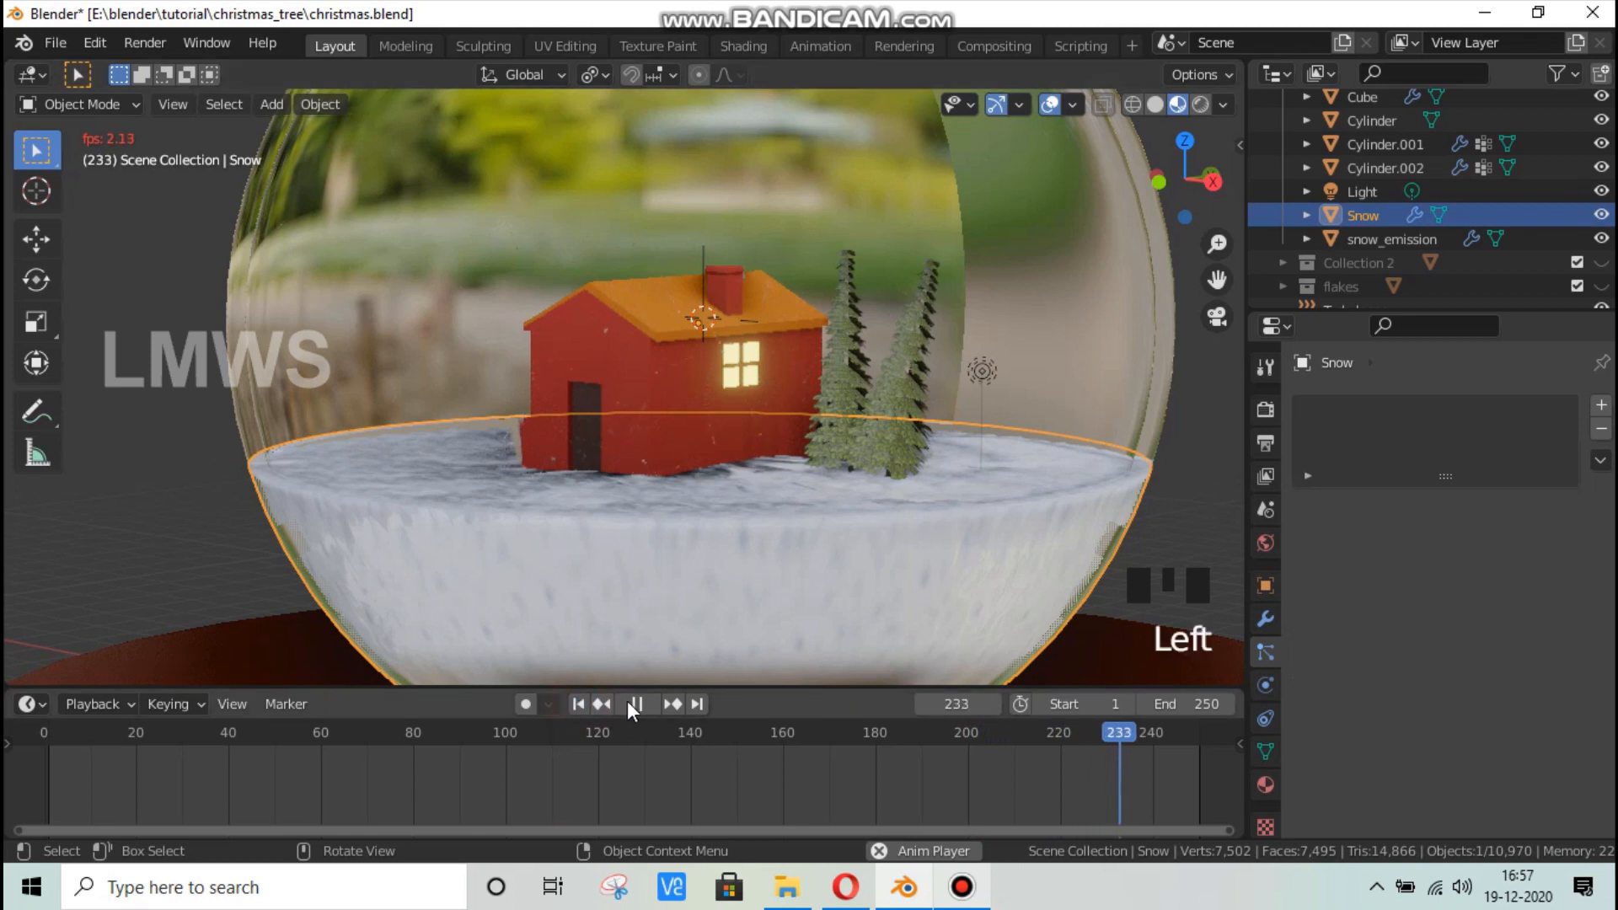
click(634, 703)
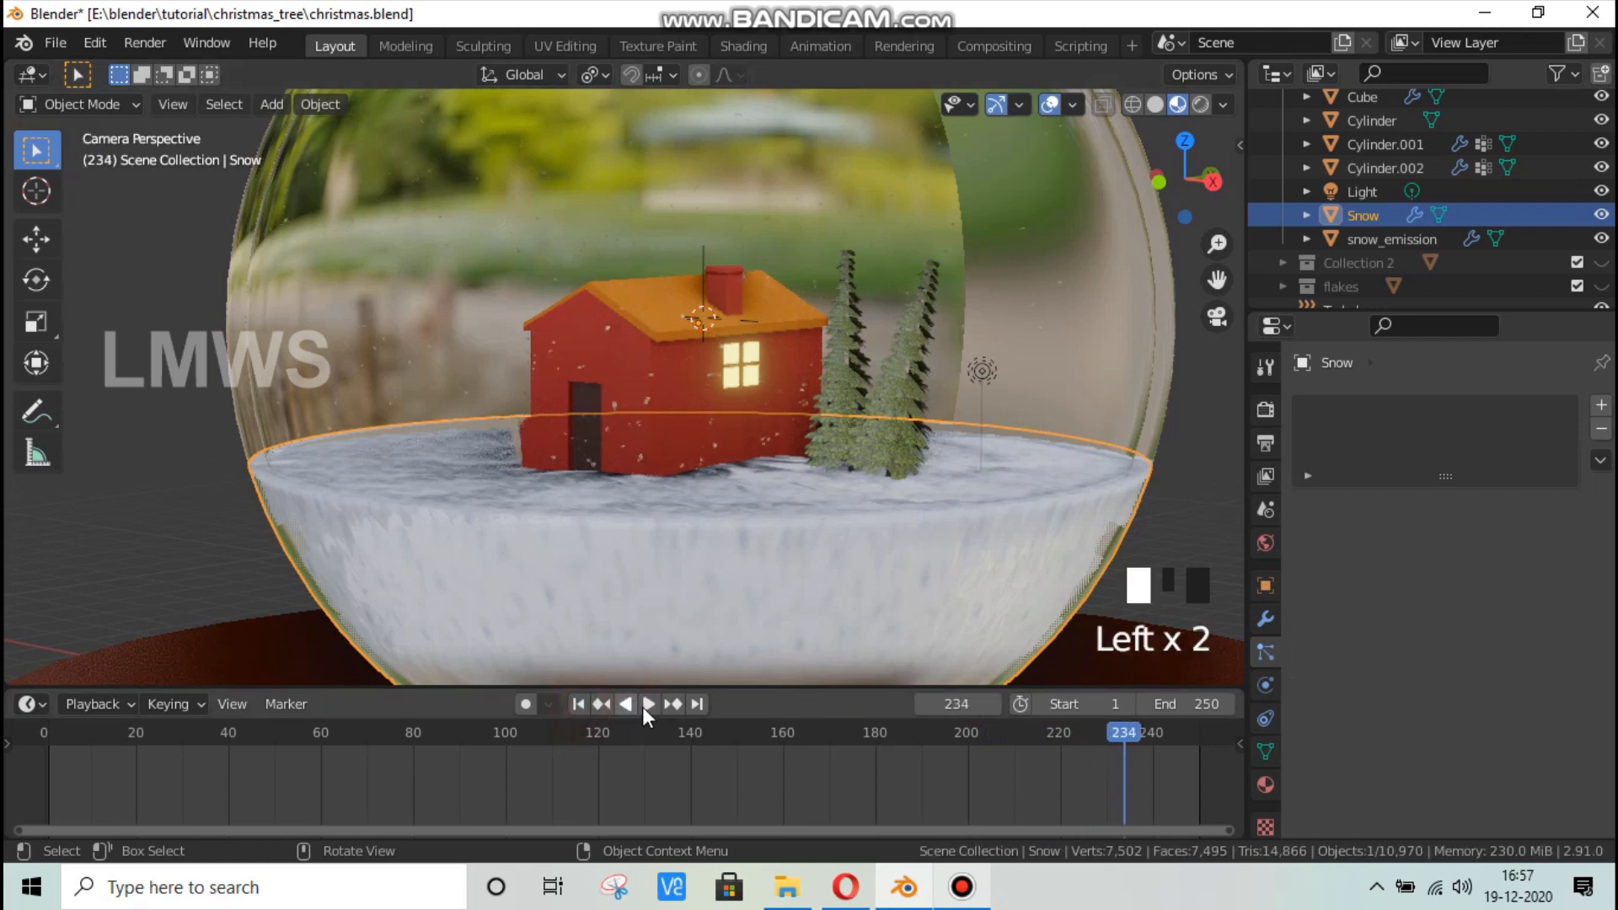
click(647, 705)
click(655, 584)
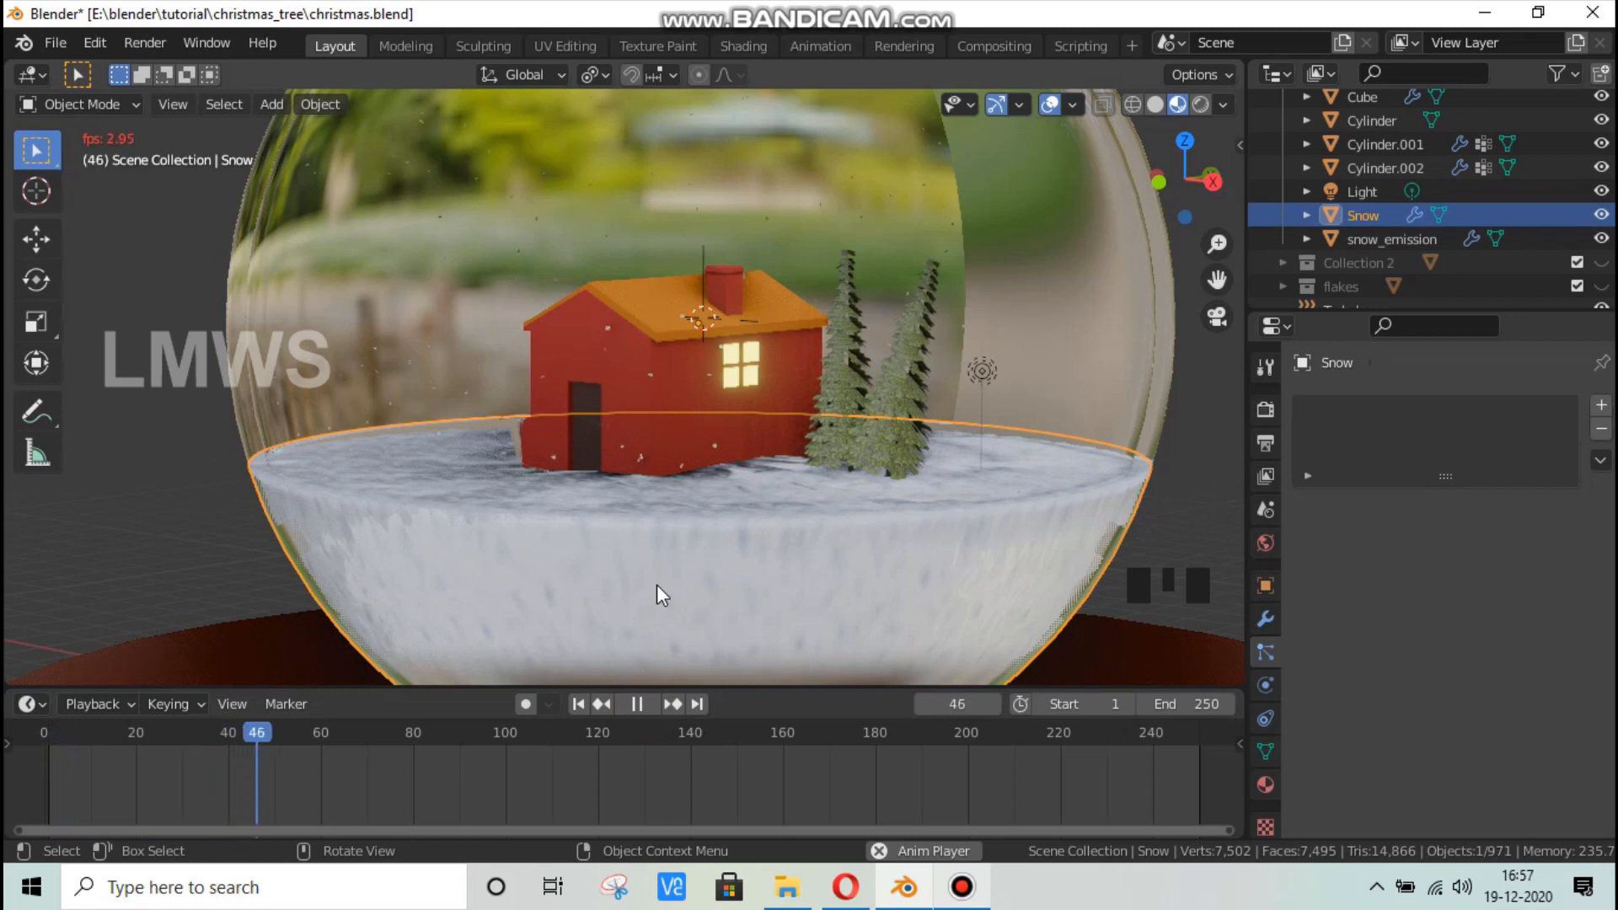
scroll(654, 381, up, 2)
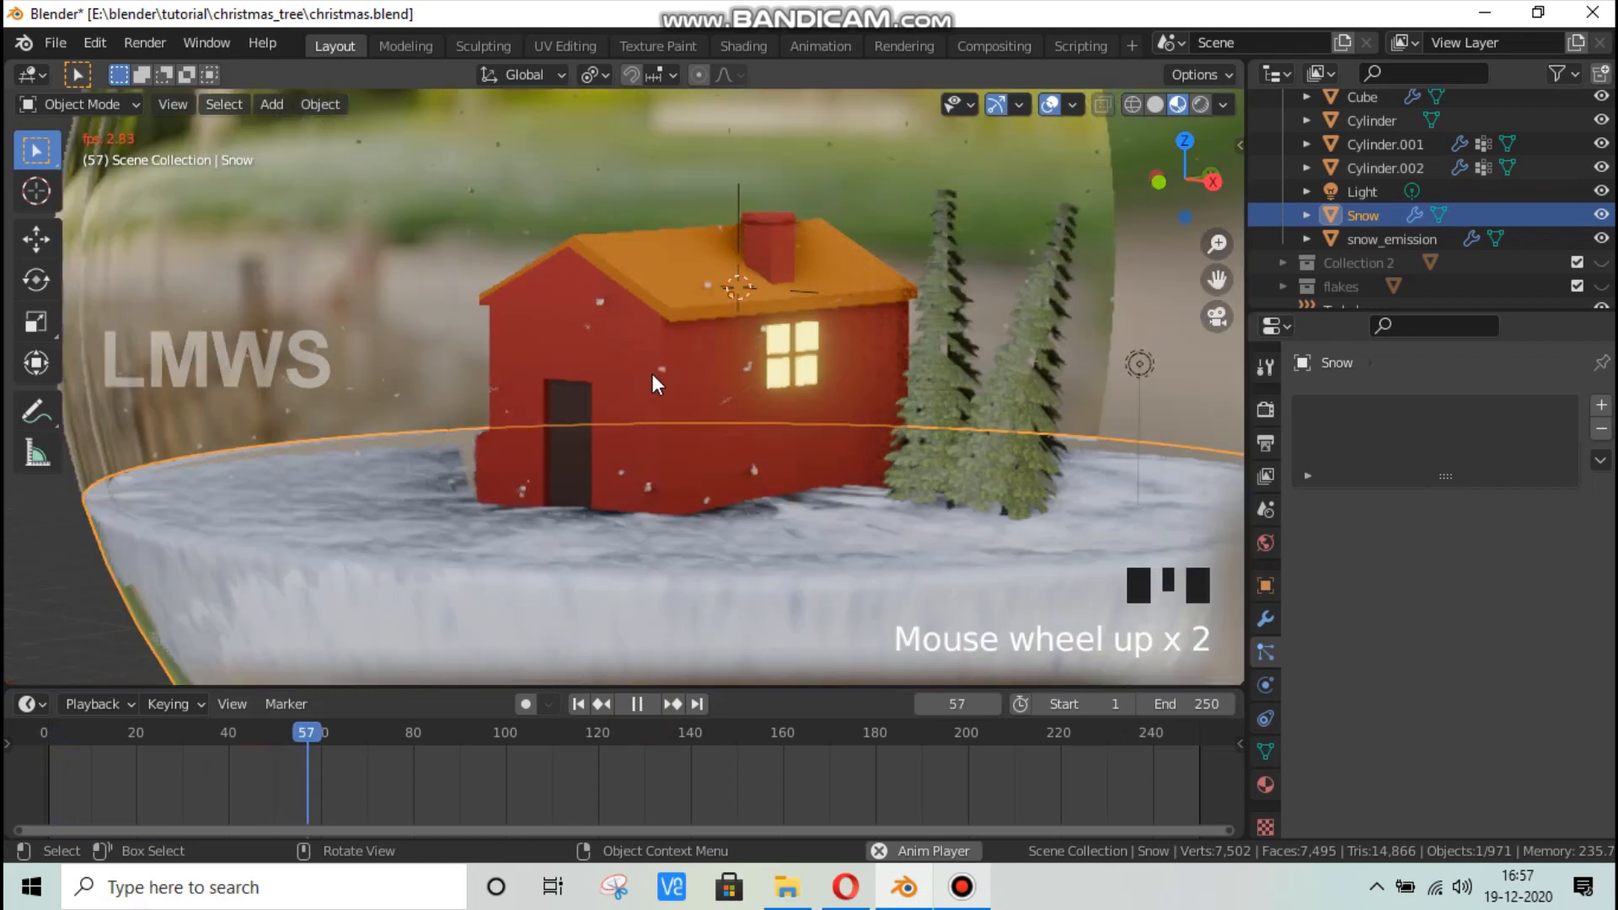
Switch the viewport to solid shading, stop the playback and inspect the flakes near the house's walls inside the ball.
click(1155, 103)
click(897, 316)
scroll(792, 371, up, 4)
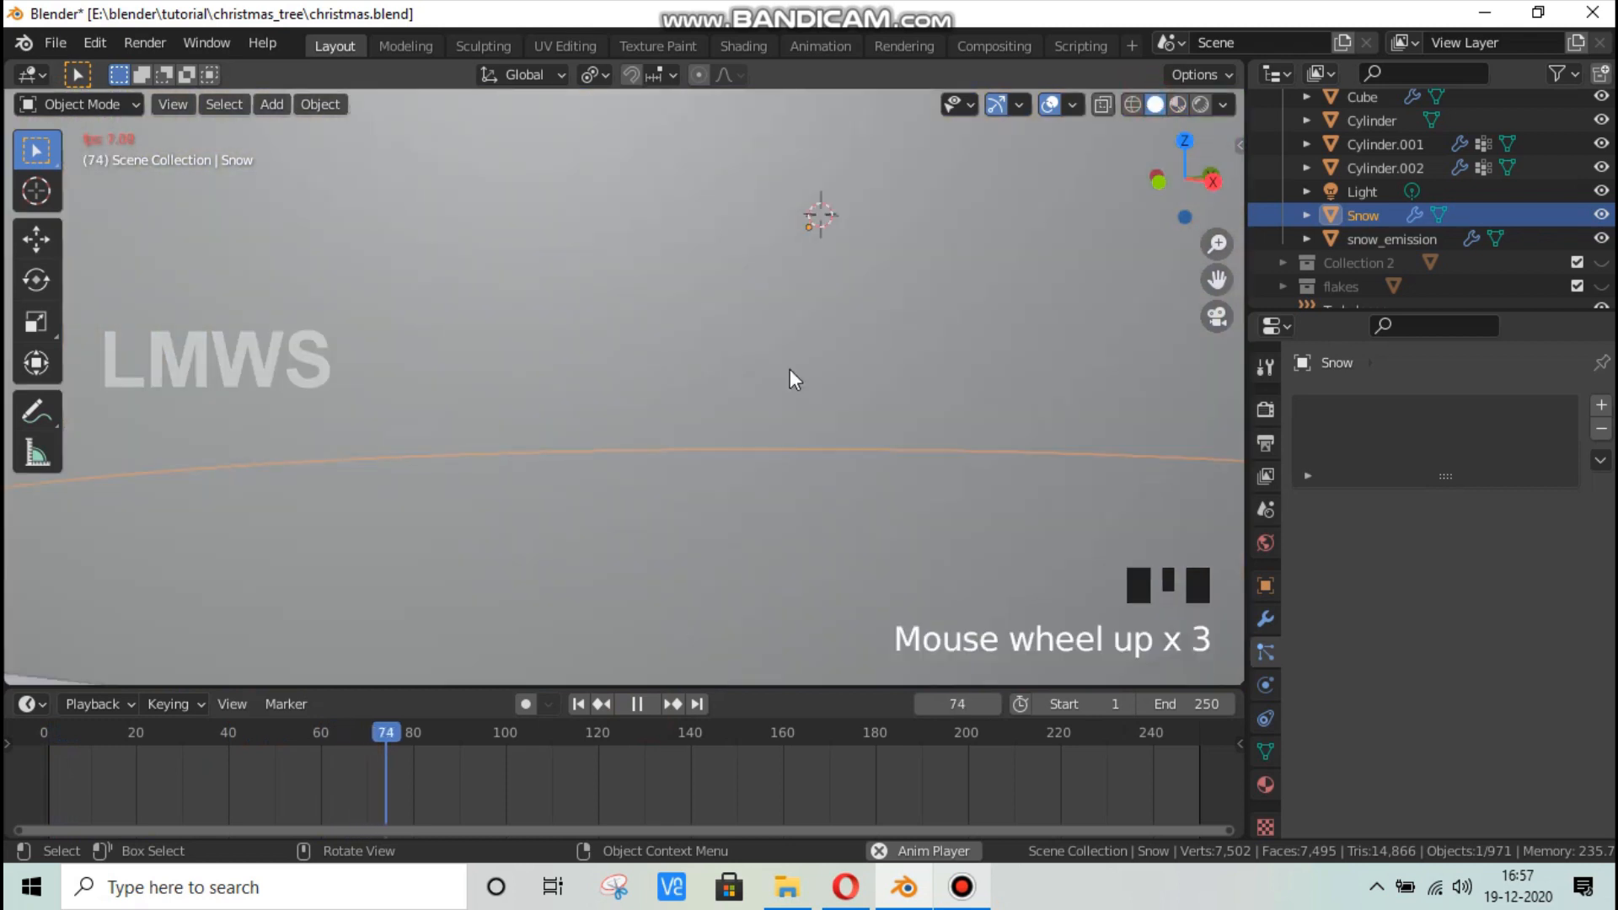
middle_drag(705, 385, 724, 398)
scroll(726, 398, up, 11)
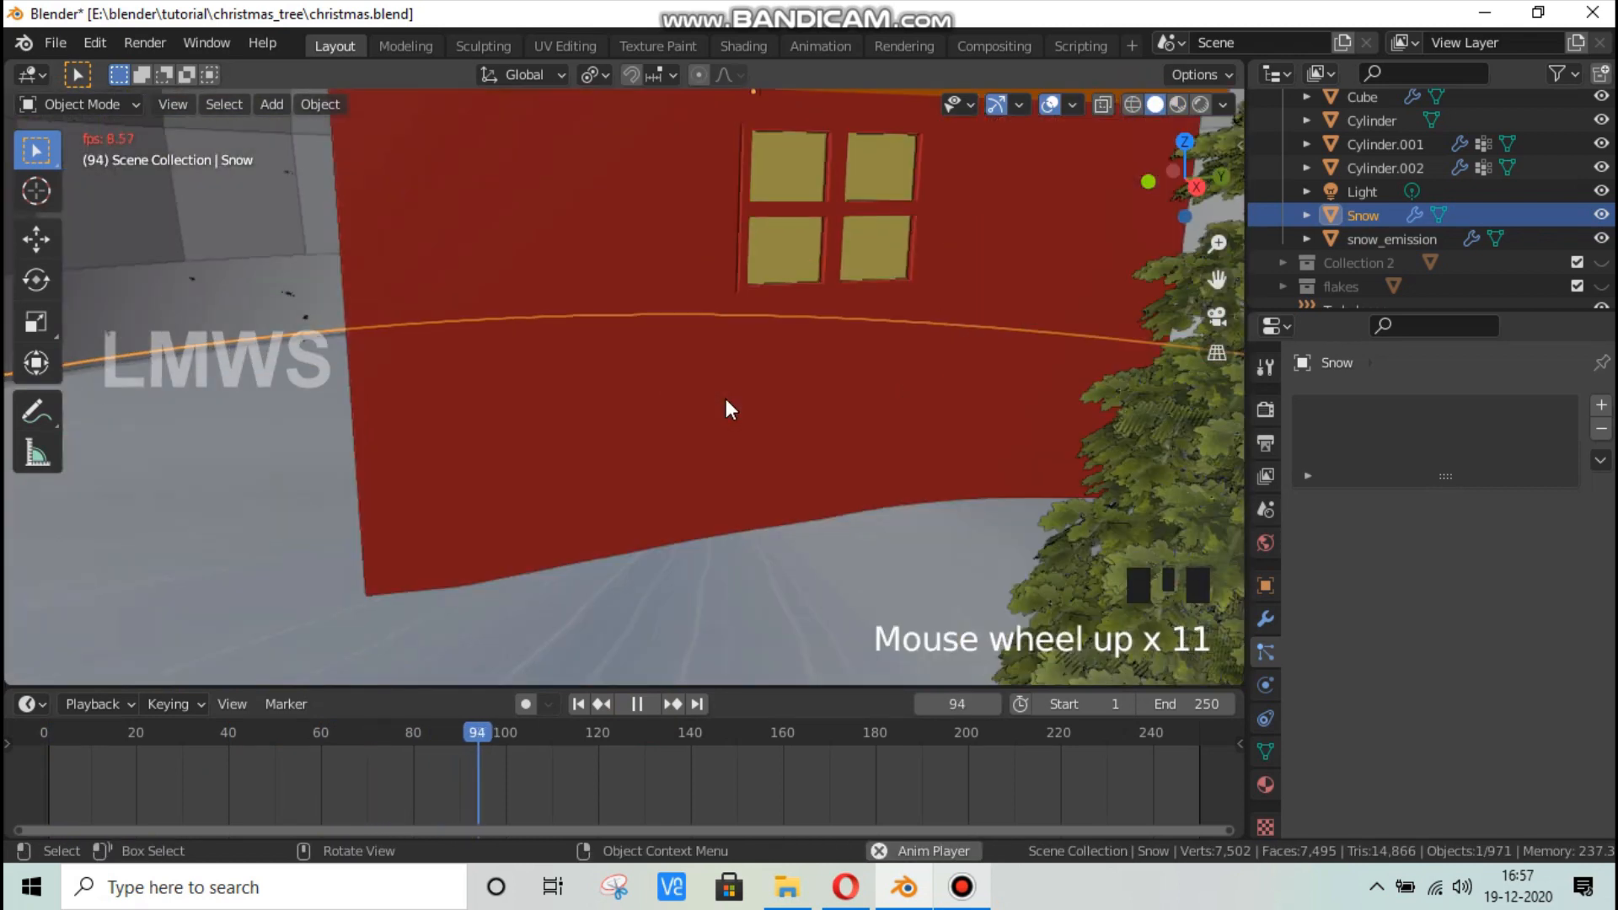
key(space)
middle_drag(470, 299, 689, 253)
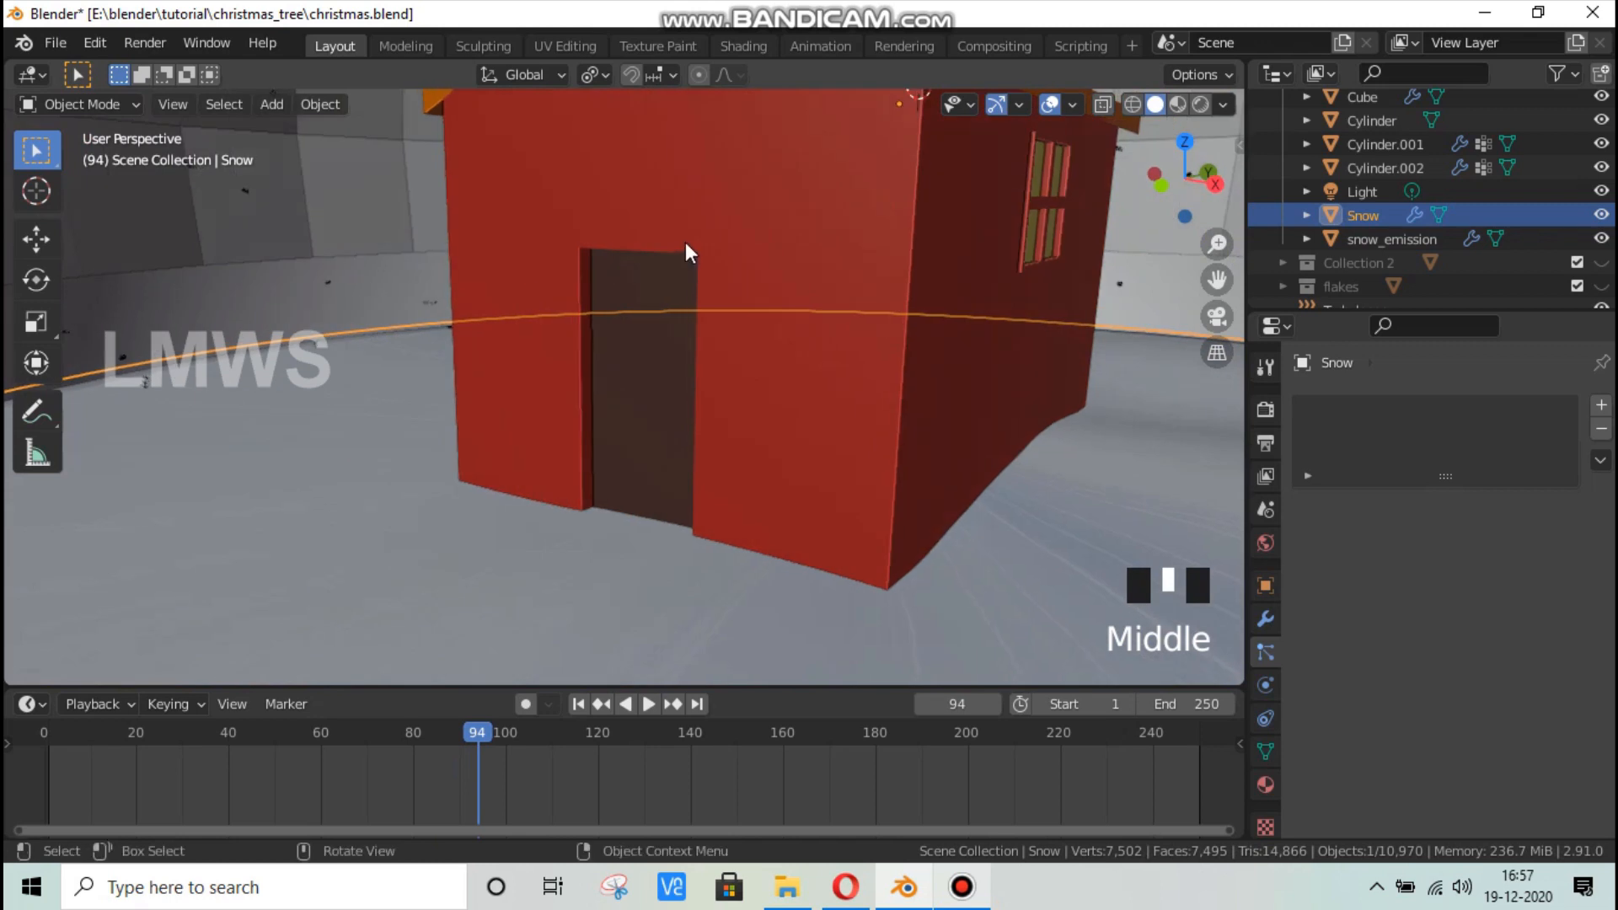
Set the collision particle damping, friction and both randomize values of the house (Cube) to 0.
click(816, 195)
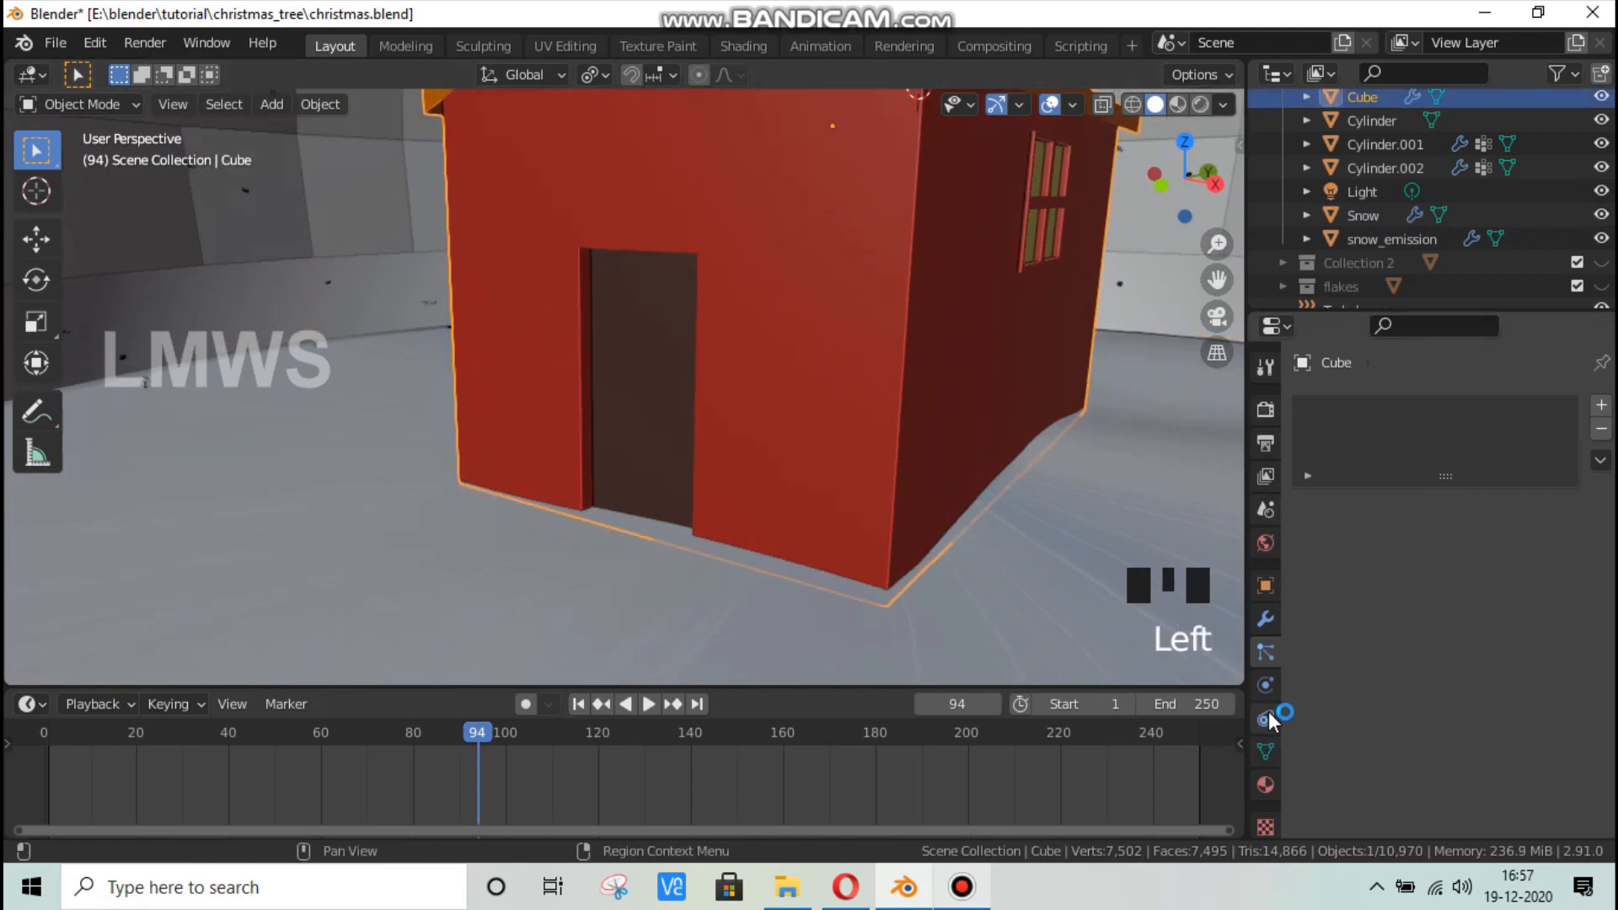
click(1265, 685)
scroll(1433, 590, down, 3)
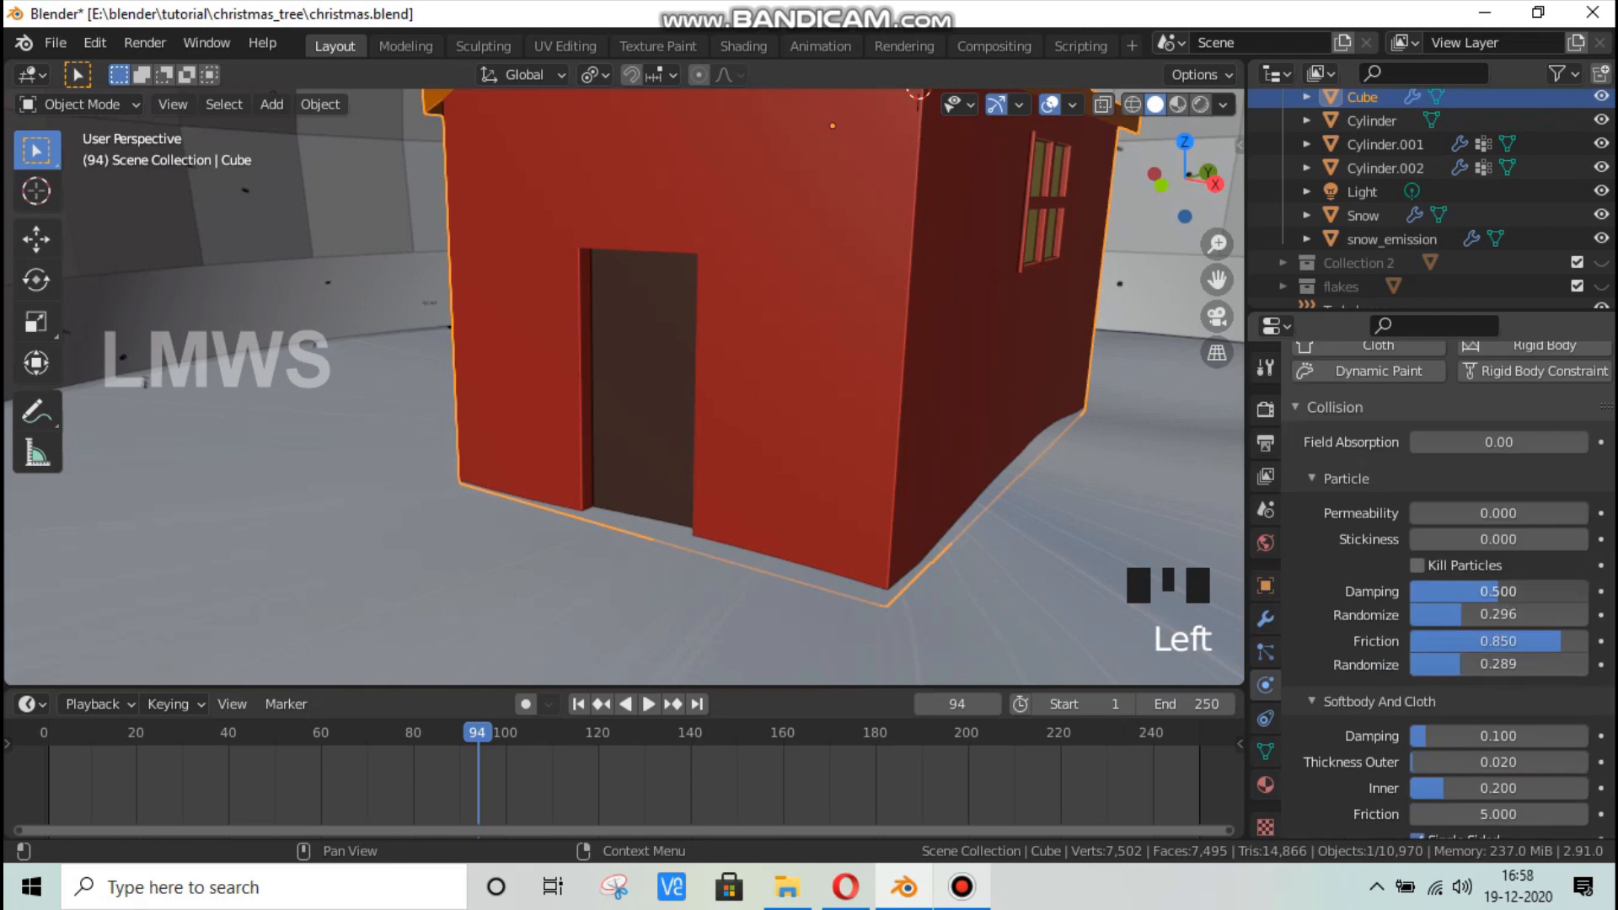
drag(1498, 590, 1424, 591)
click(1485, 614)
text(0)
key(Tab)
text(0)
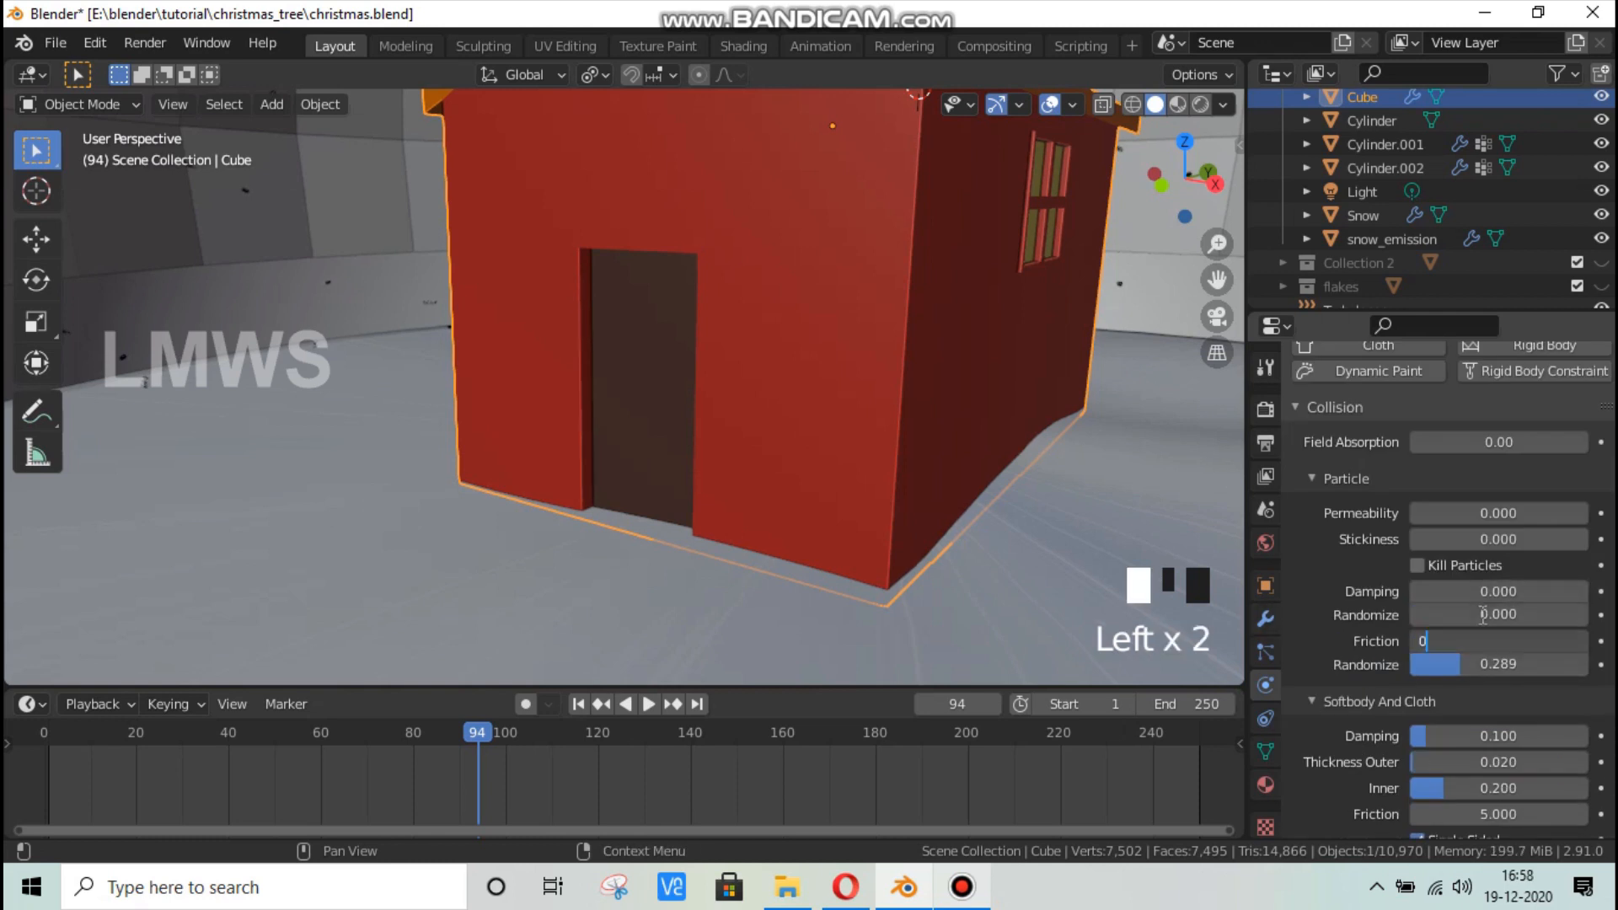
key(Tab)
text(0)
key(Return)
Set the house's collision particle damping, friction and both randomize values to 0.15, and save the file.
scroll(890, 462, down, 1)
scroll(927, 466, down, 1)
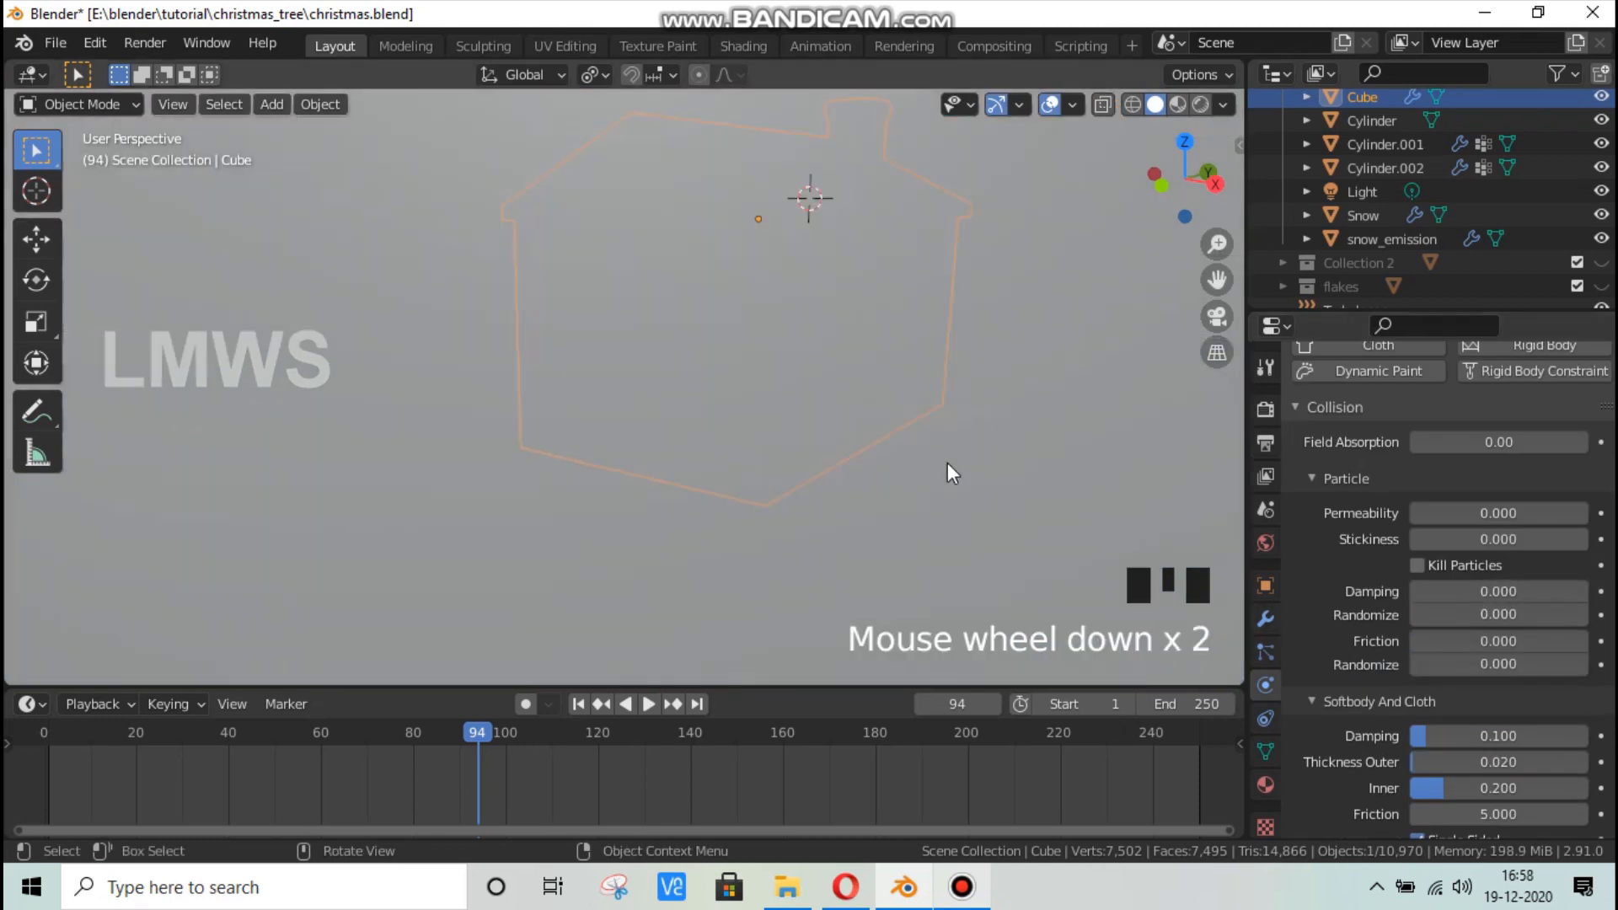
middle_drag(949, 469, 823, 542)
scroll(1032, 516, up, 3)
mouse_move(1031, 511)
middle_down()
mouse_move(1001, 459)
mouse_move(1022, 564)
mouse_move(1052, 526)
mouse_move(1025, 513)
middle_up()
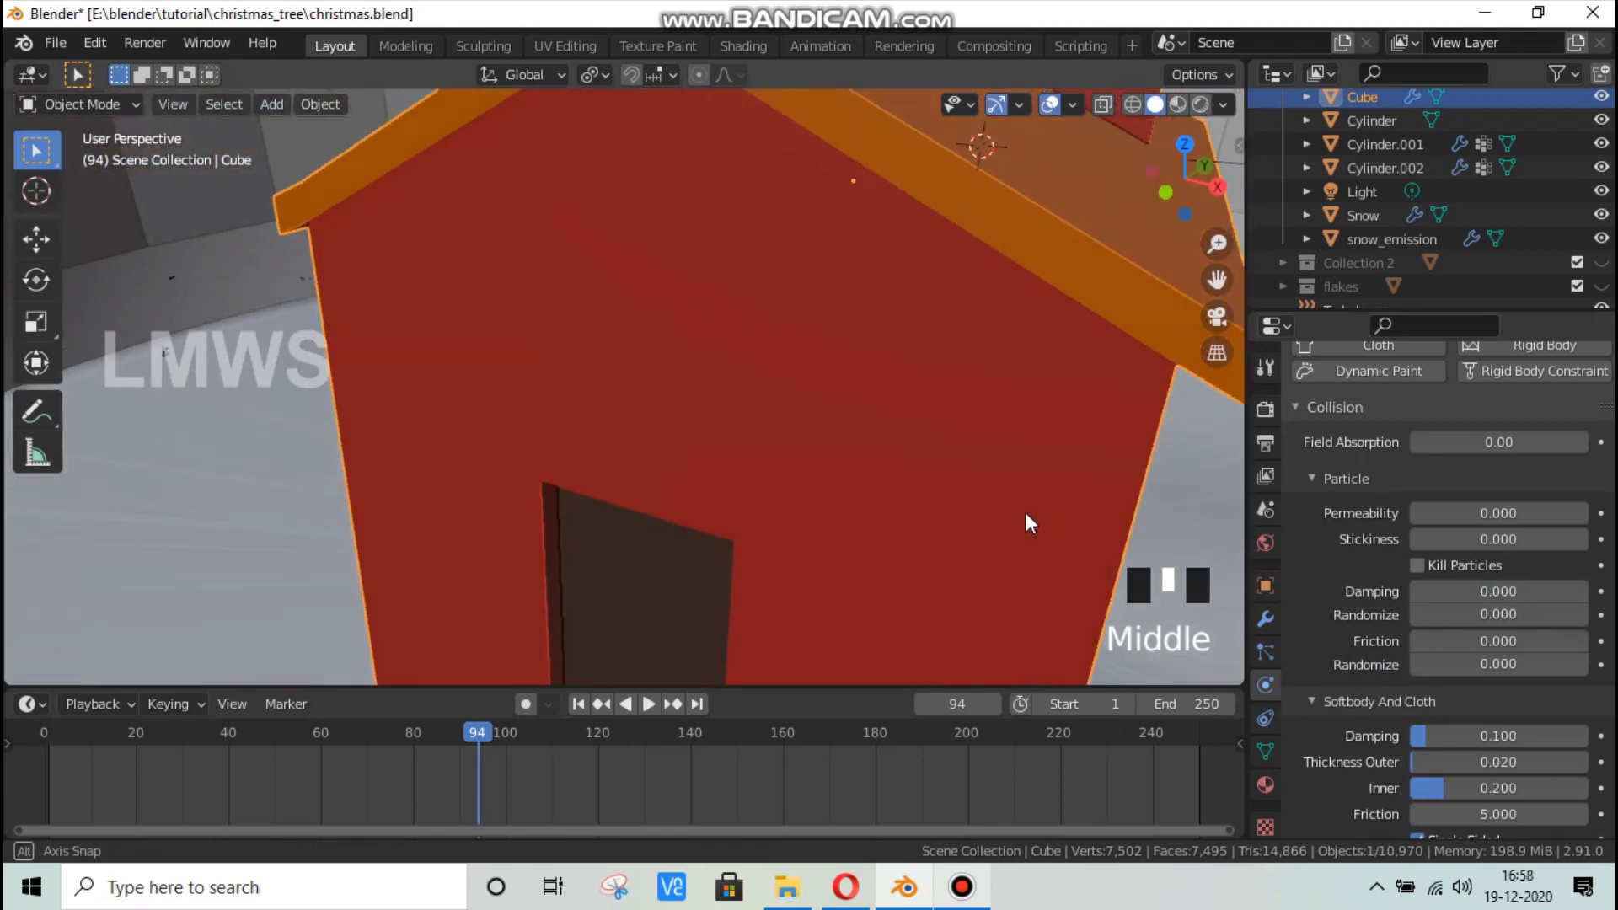
scroll(1023, 513, down, 1)
scroll(1384, 666, down, 3)
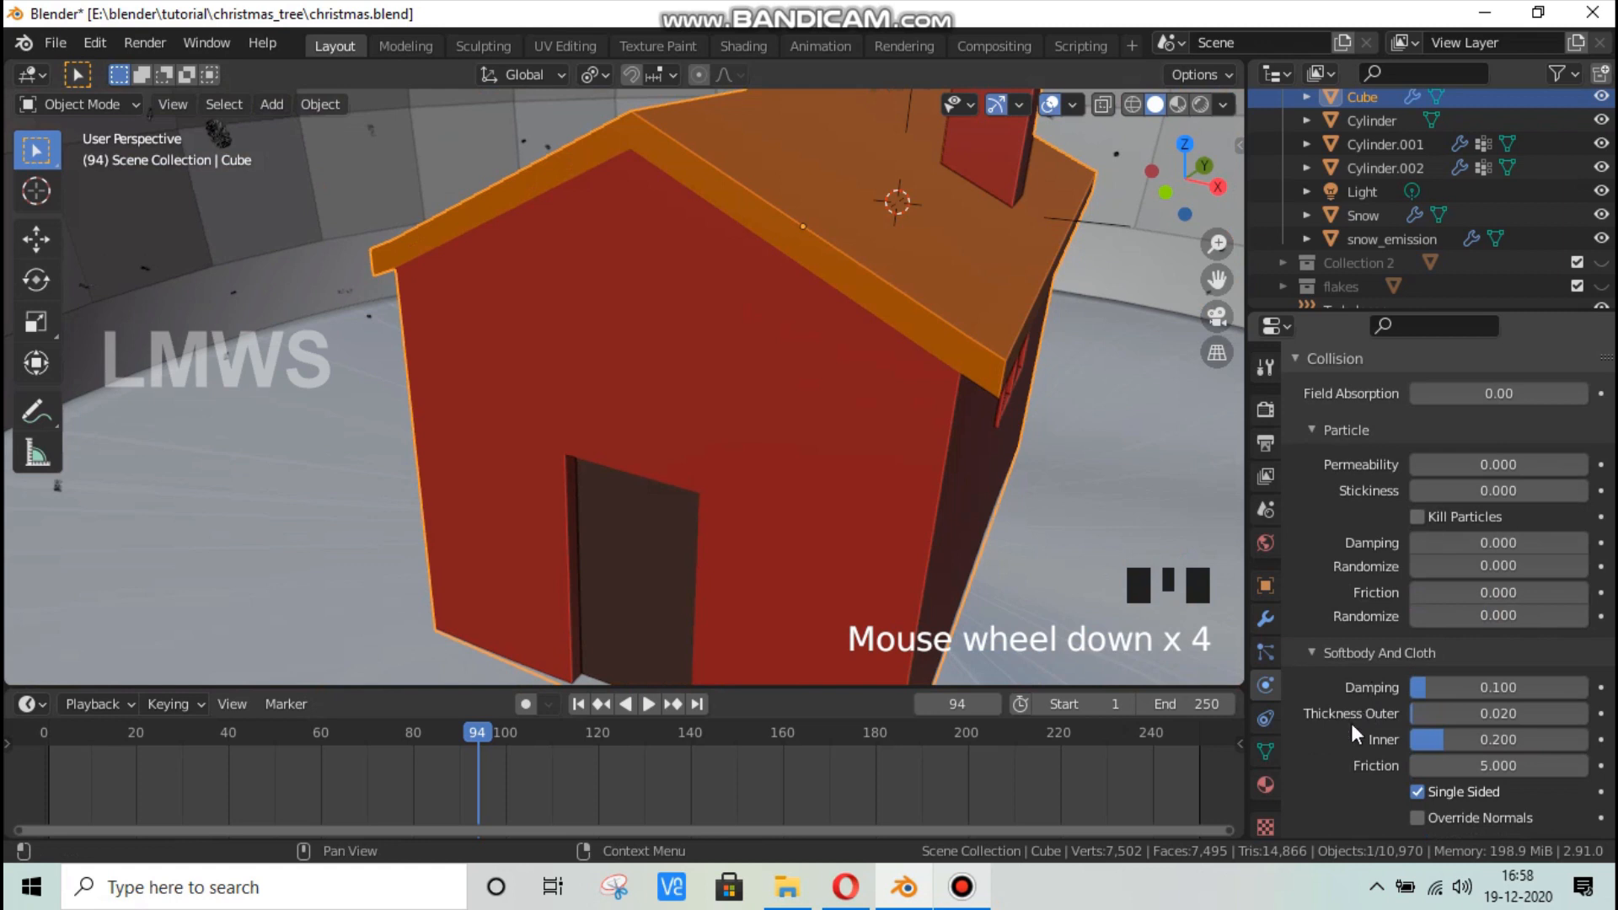
text(5)
click(1476, 556)
text(0.15)
key(Tab)
text(0.15)
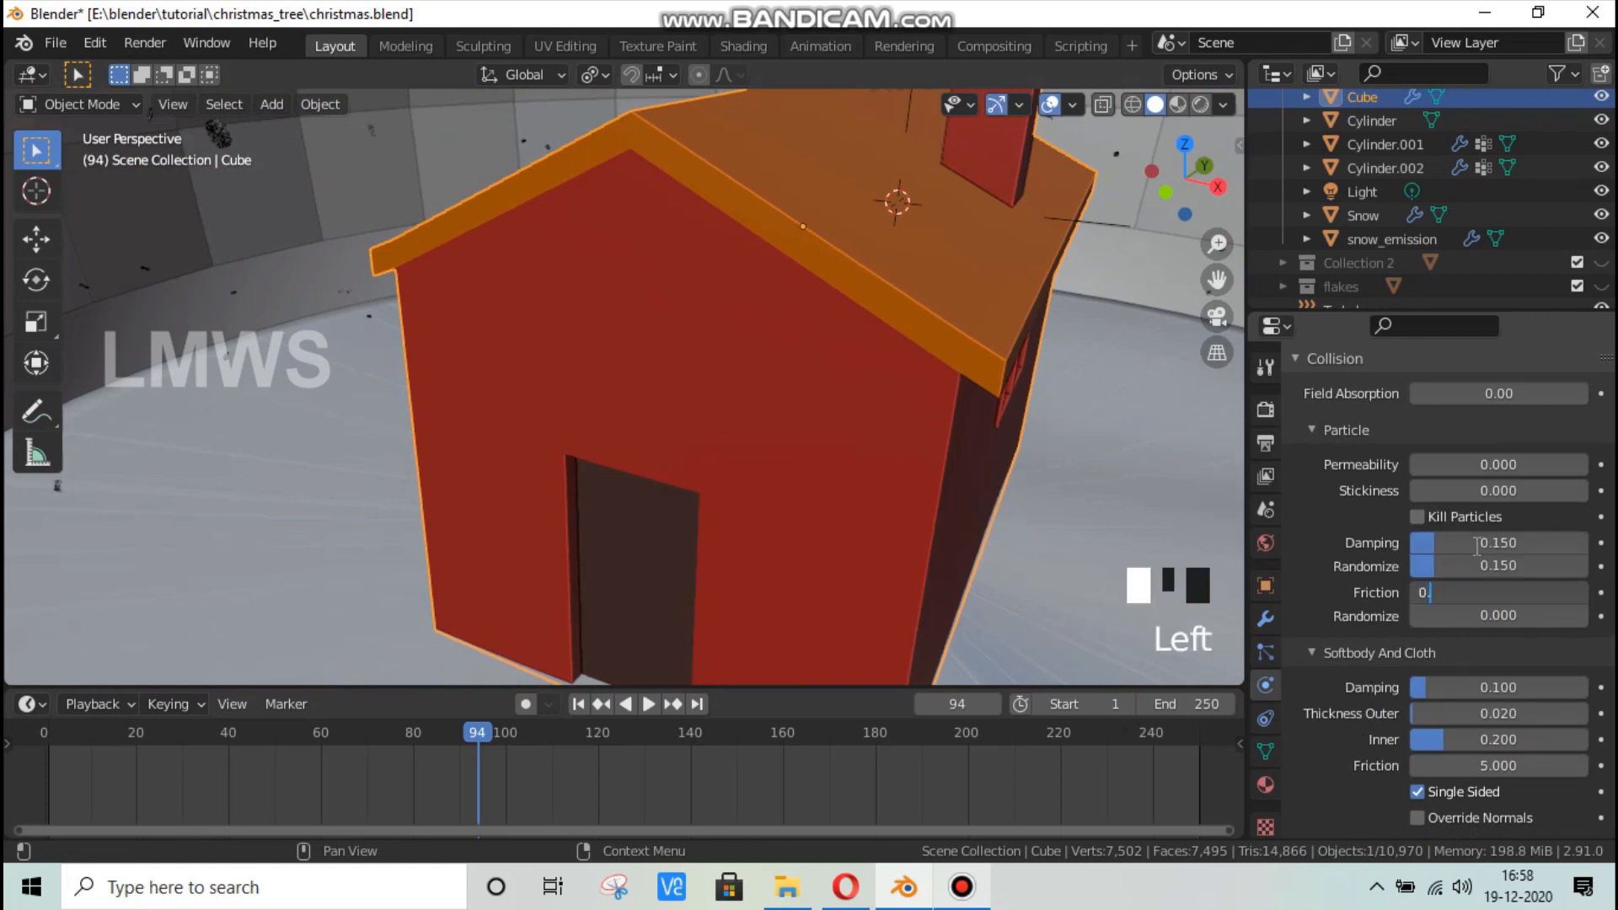
key(Tab)
text(0.15)
key(Return)
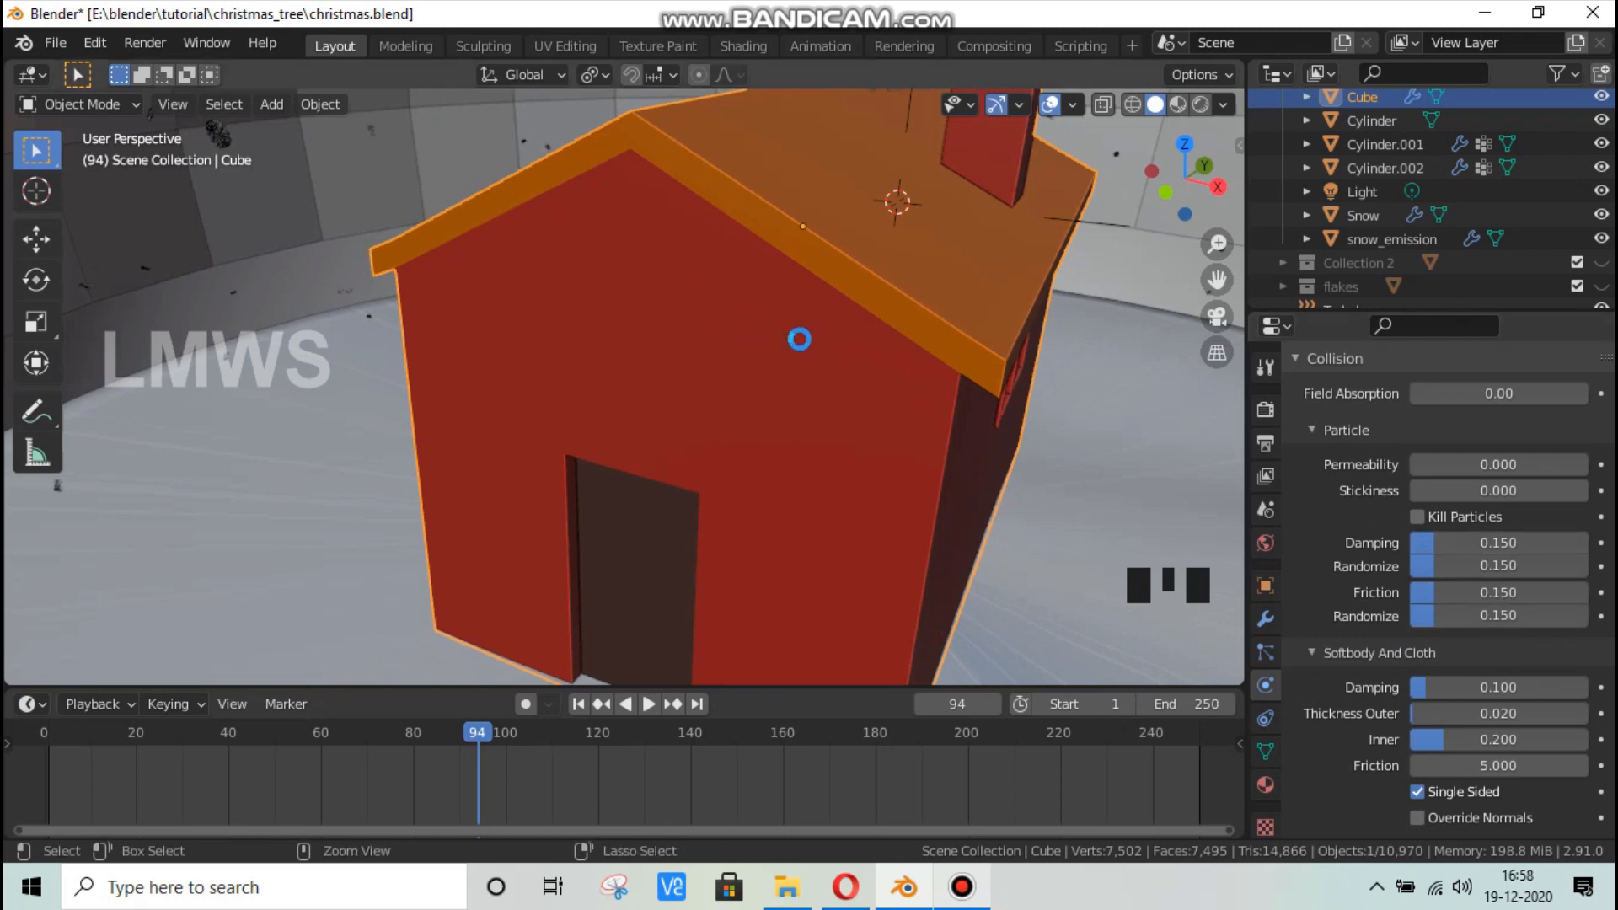
key(ctrl+s)
Select the snow_emission object and open its particle settings.
scroll(944, 355, down, 3)
middle_drag(944, 356, 905, 304)
scroll(905, 303, down, 2)
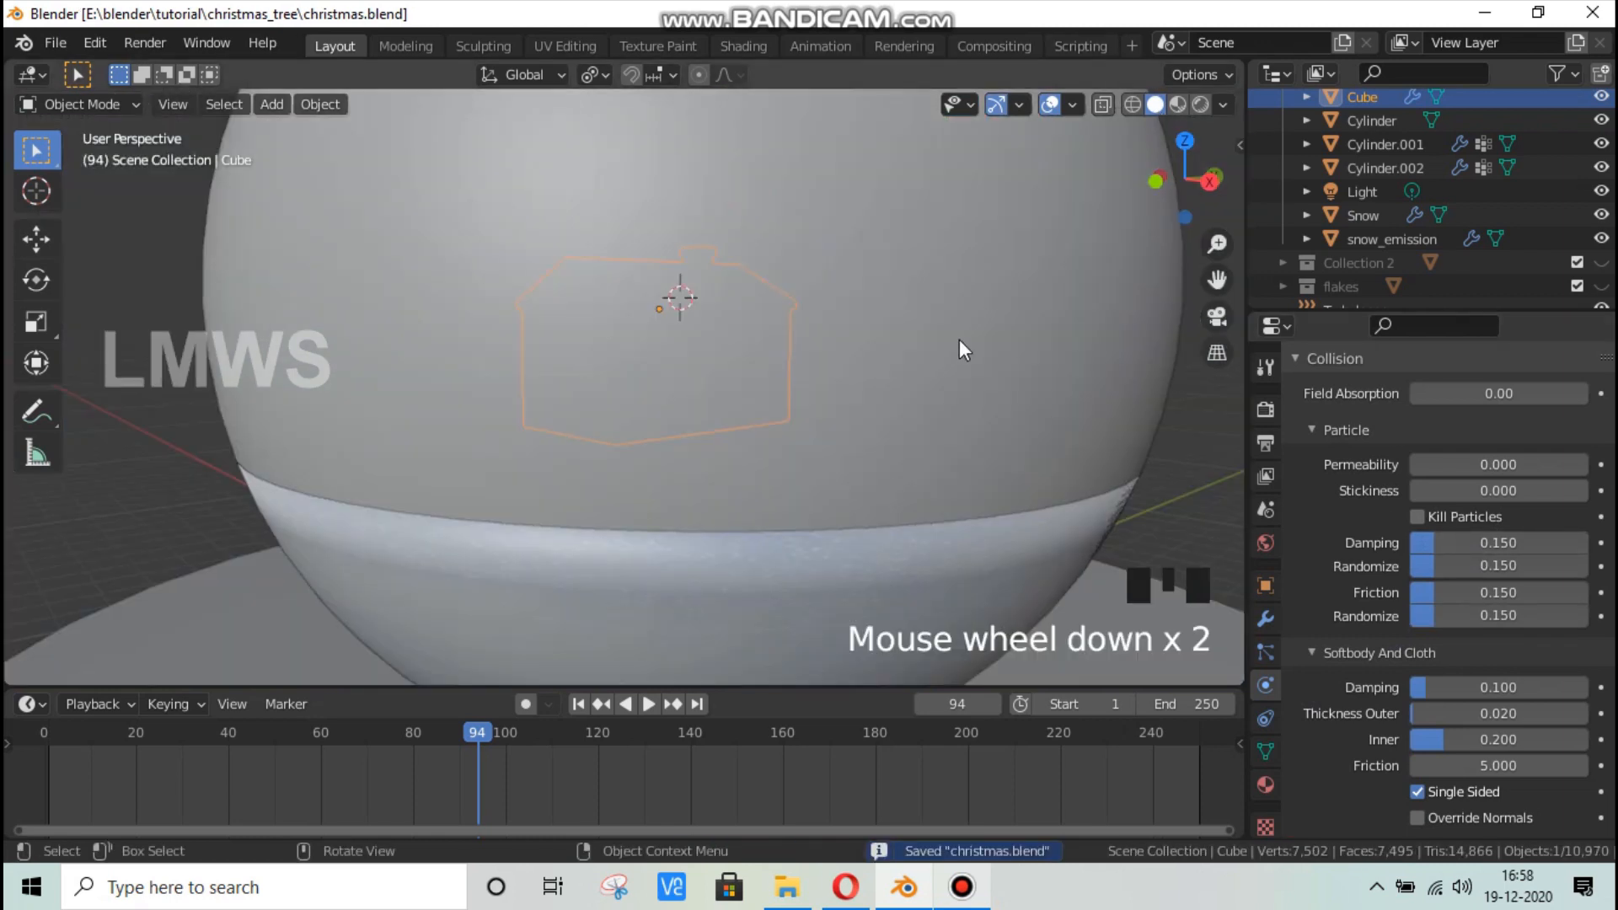
scroll(969, 354, up, 1)
click(1361, 239)
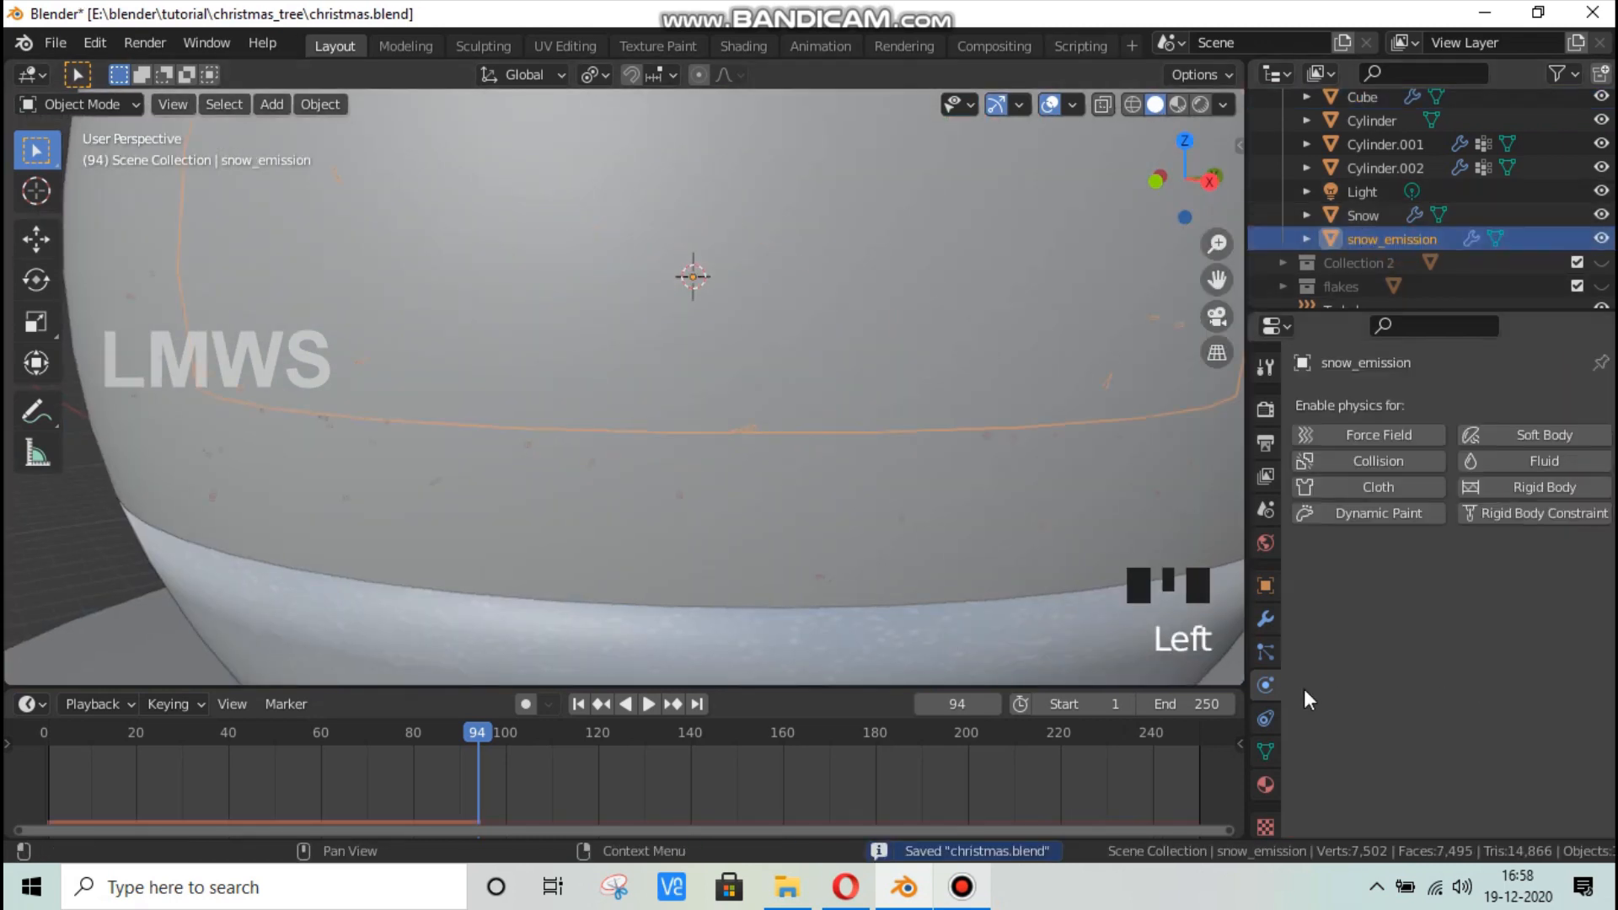
click(1265, 656)
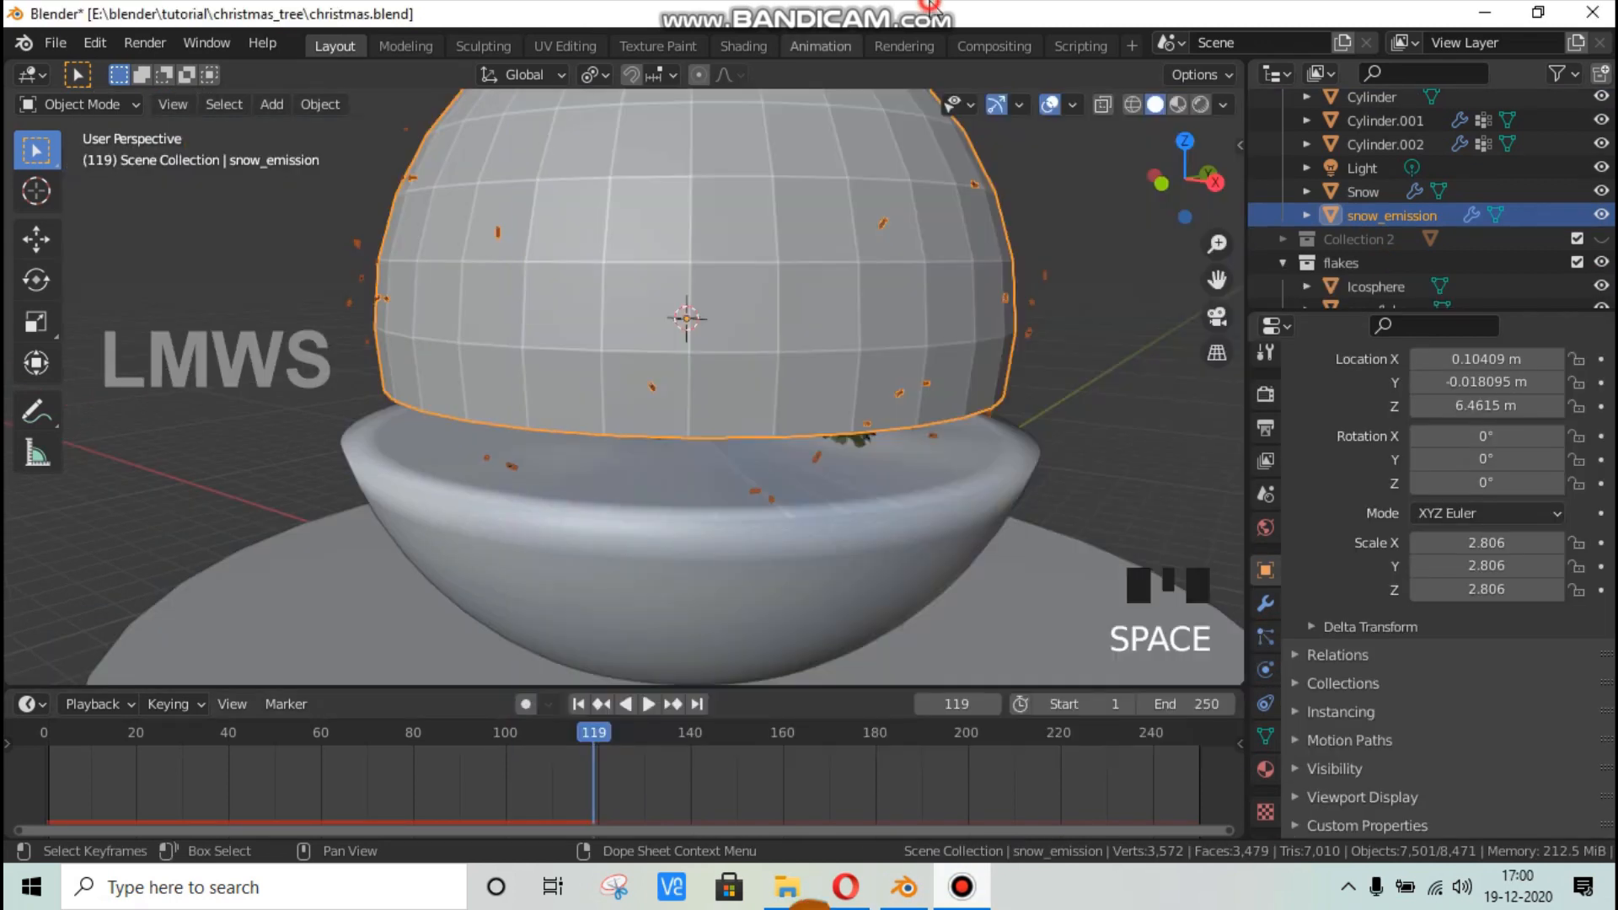
Set the viewport display of the snow_emission object to Wire.
click(1355, 797)
scroll(1433, 775, down, 6)
click(1466, 806)
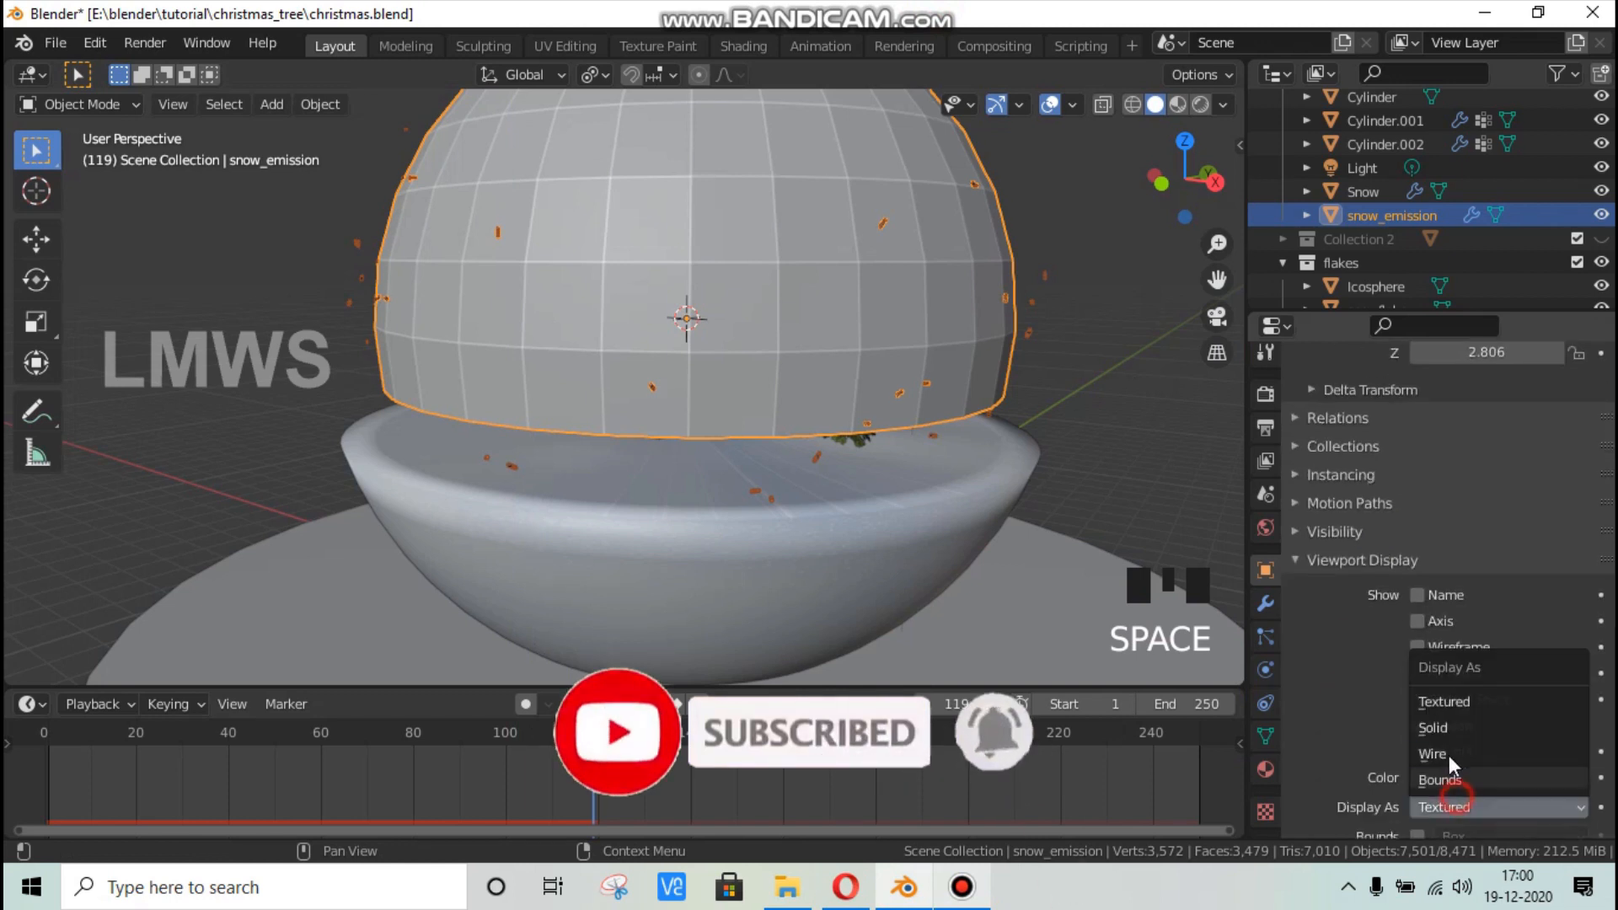
click(1444, 751)
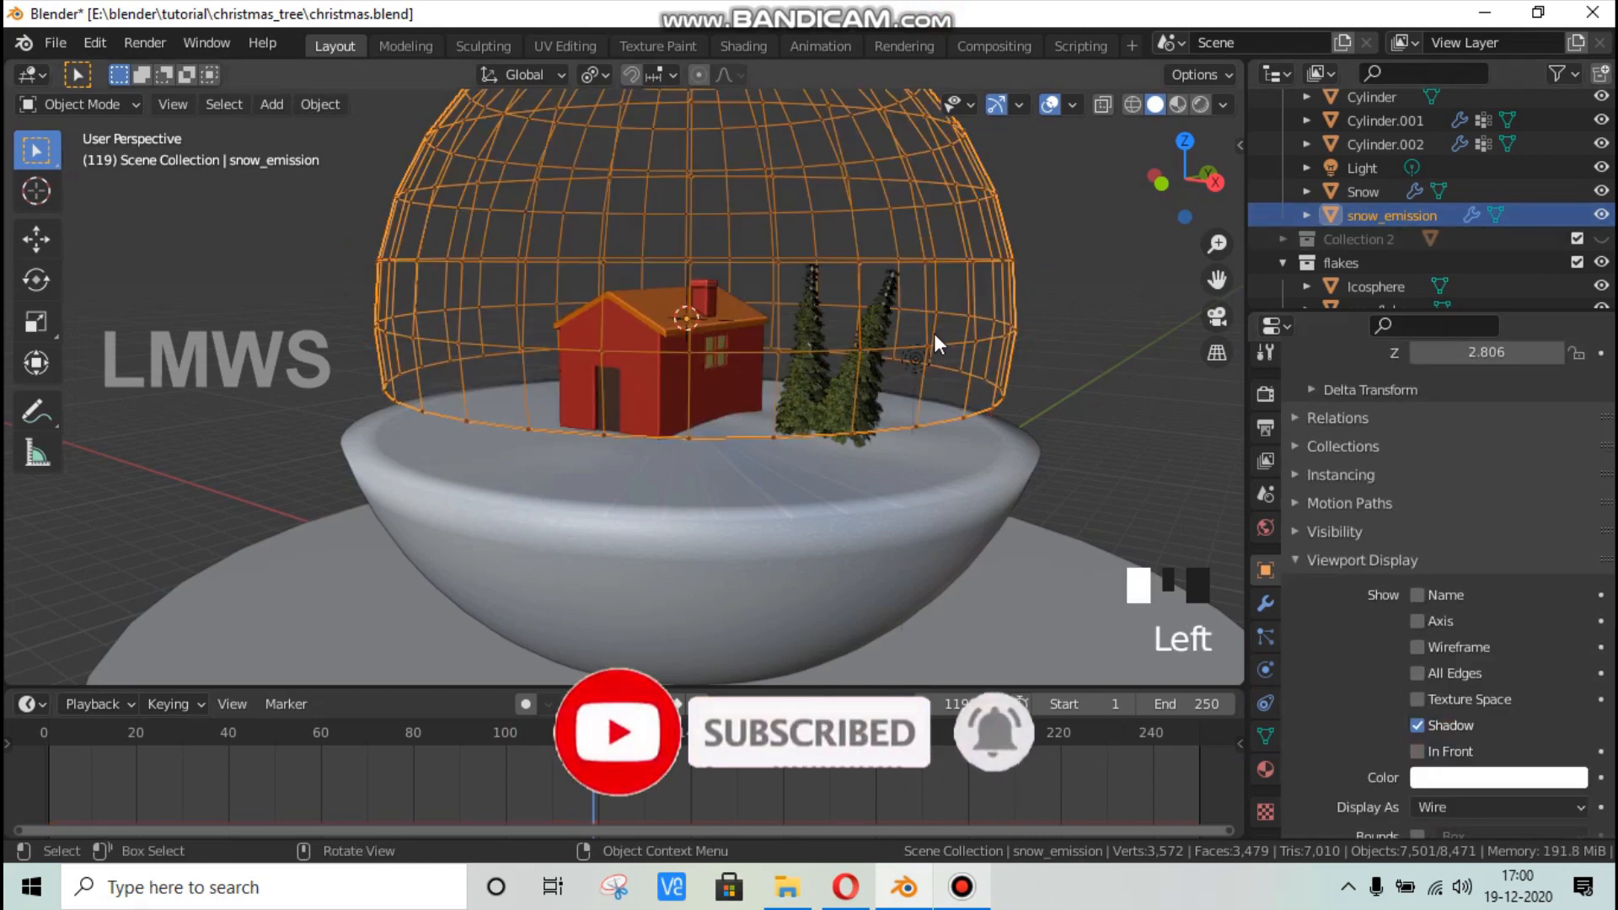
Deselect the emitter, play the animation from the first frame and examine the falling flakes around the house and trees.
key(alt+a)
middle_drag(883, 438, 902, 440)
key(space)
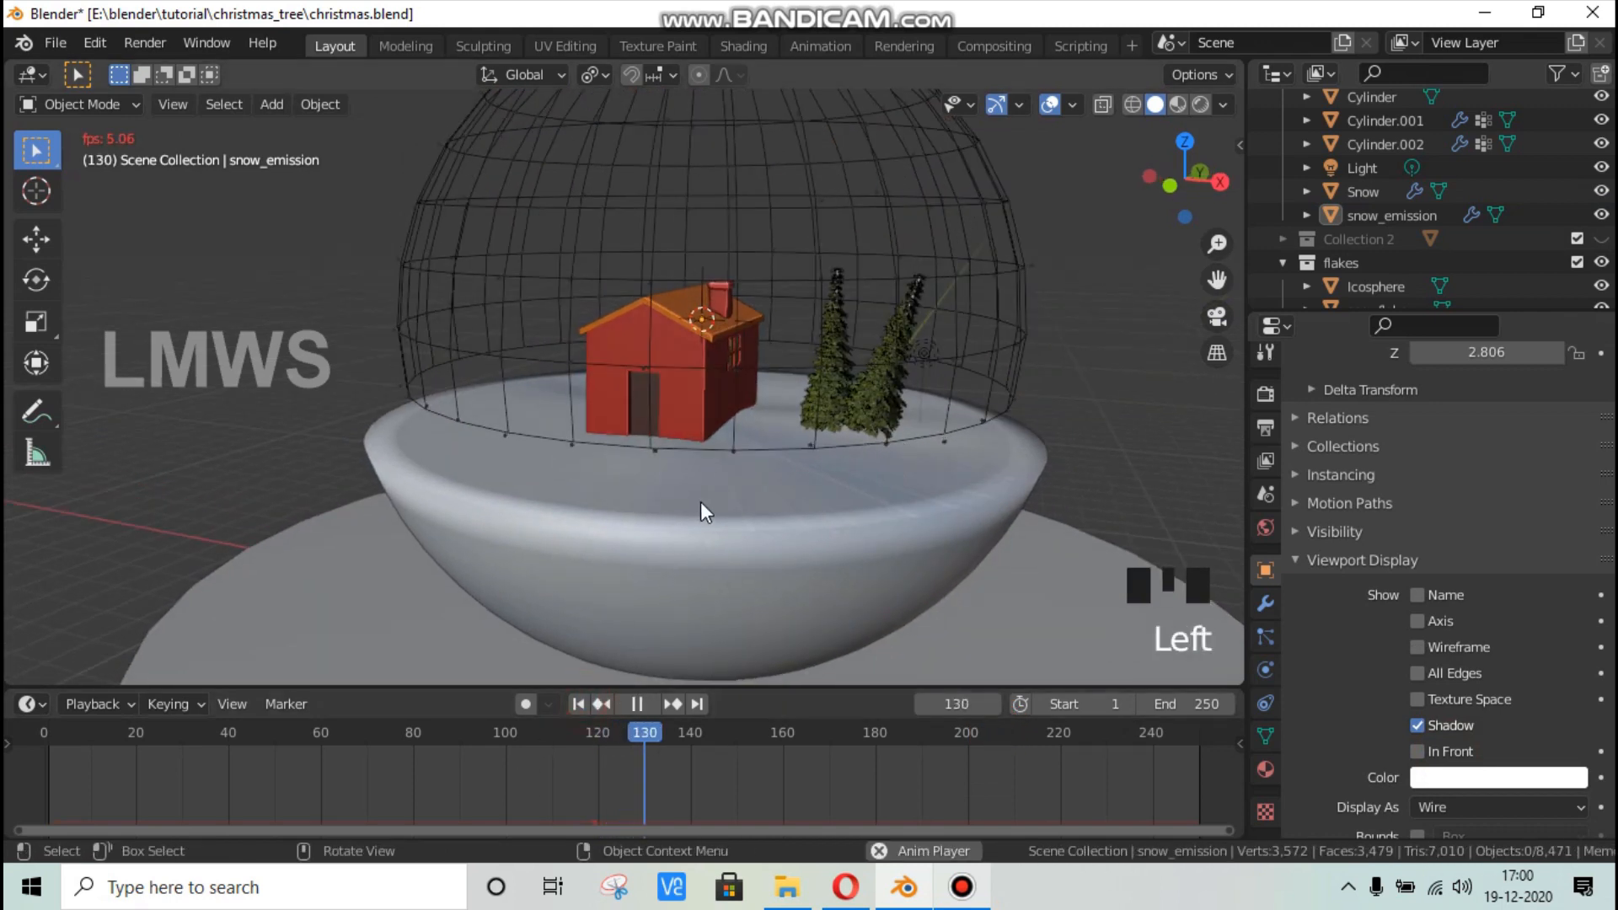
click(578, 707)
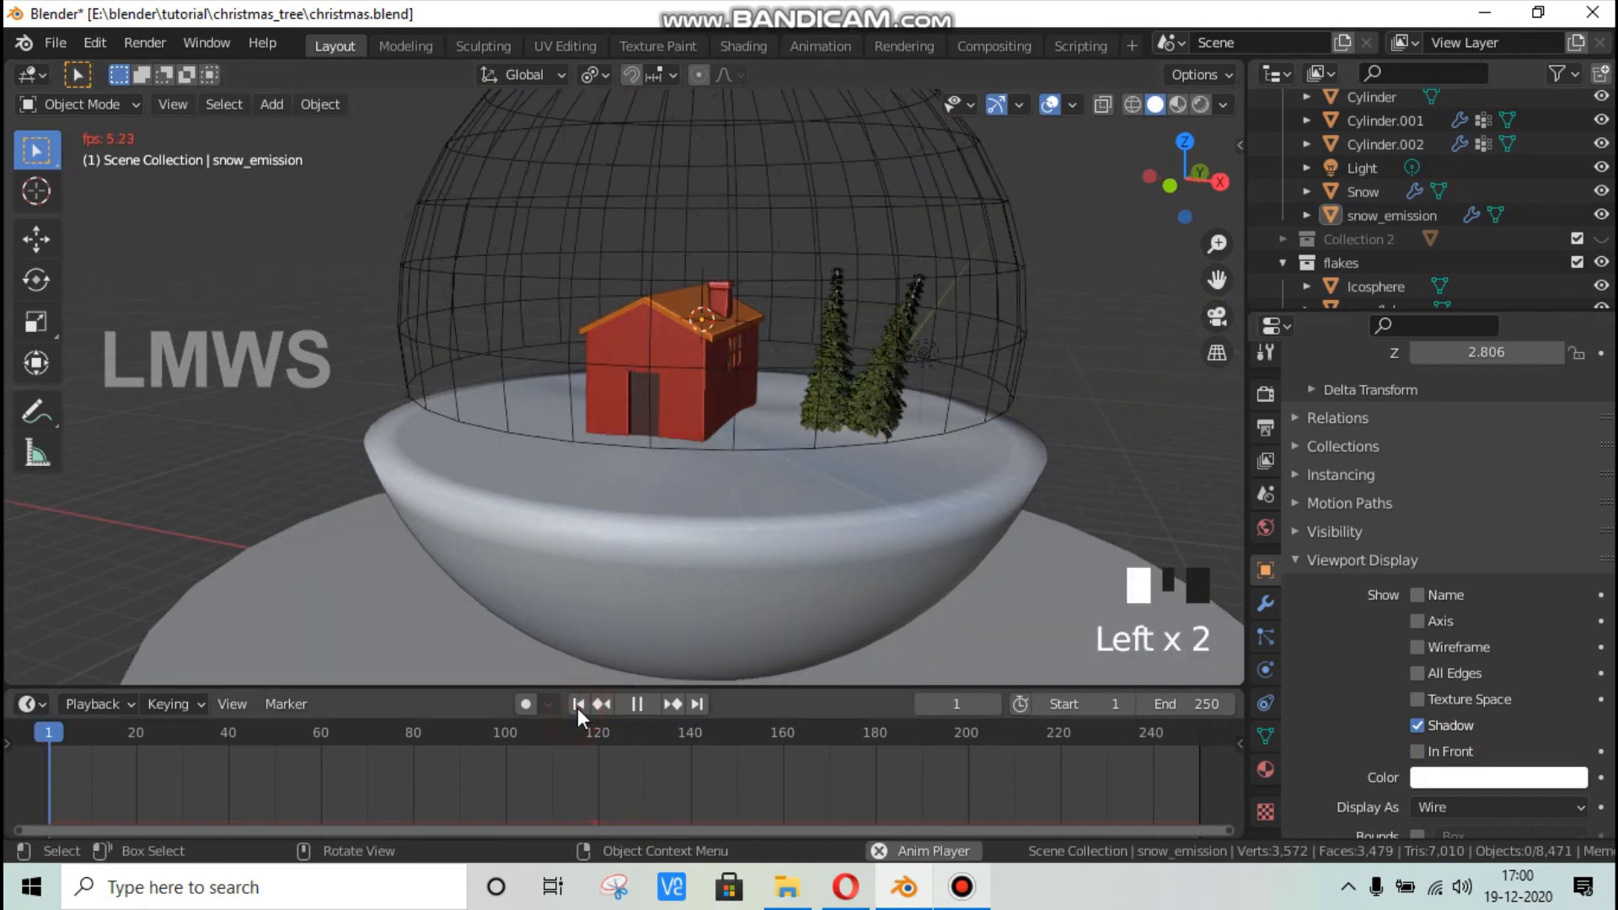
scroll(851, 404, up, 1)
shift+middle_drag(846, 457, 1013, 460)
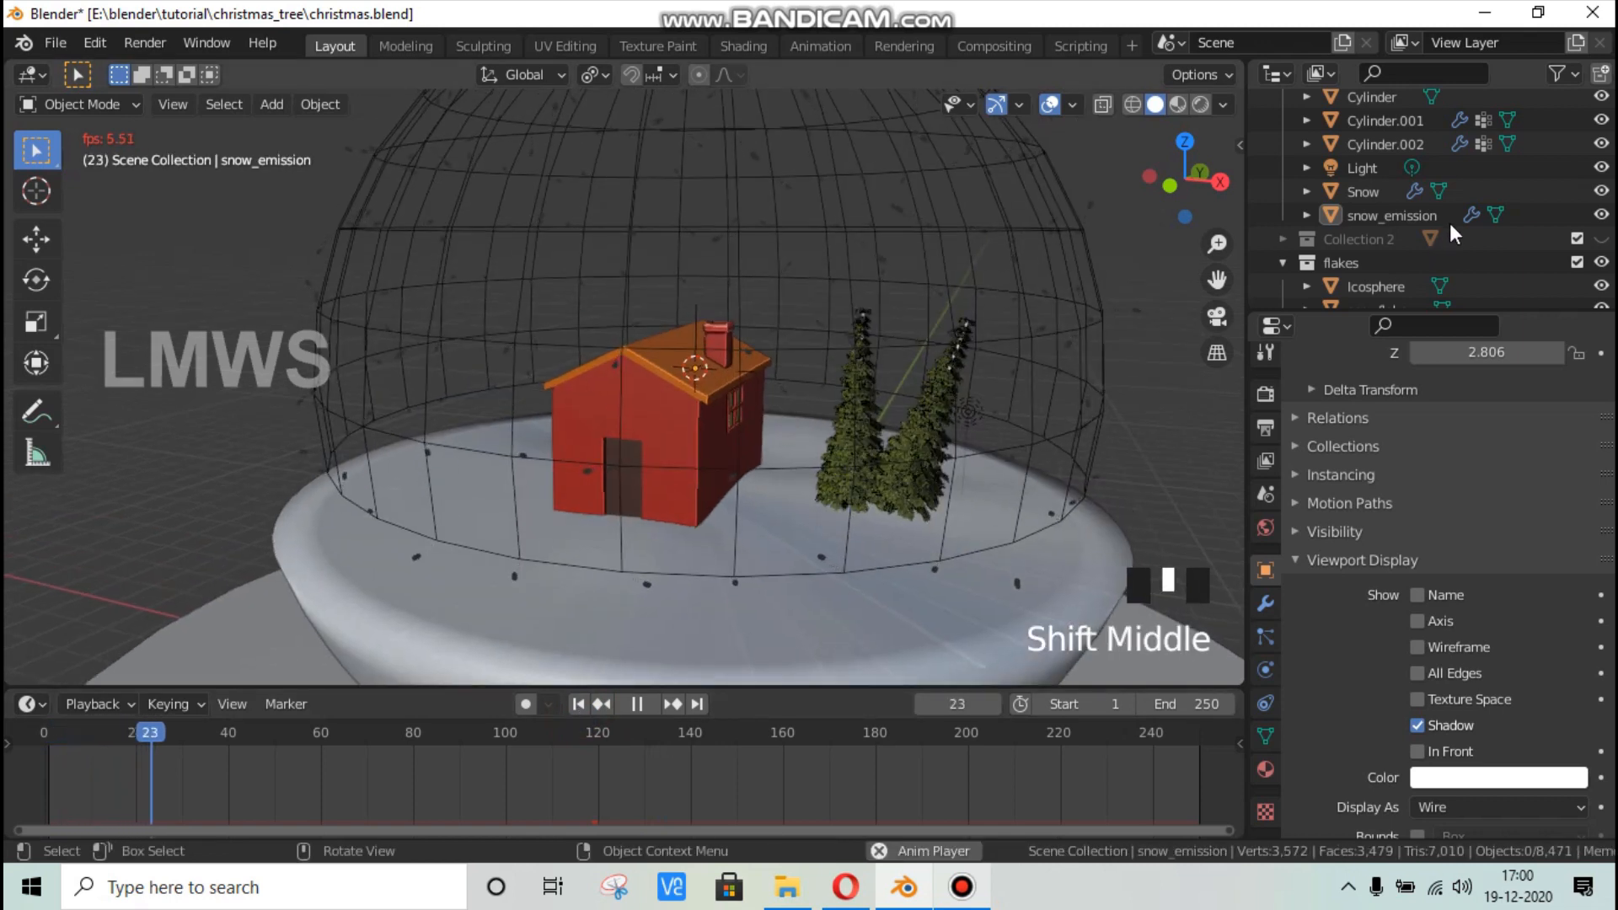
scroll(841, 585, up, 3)
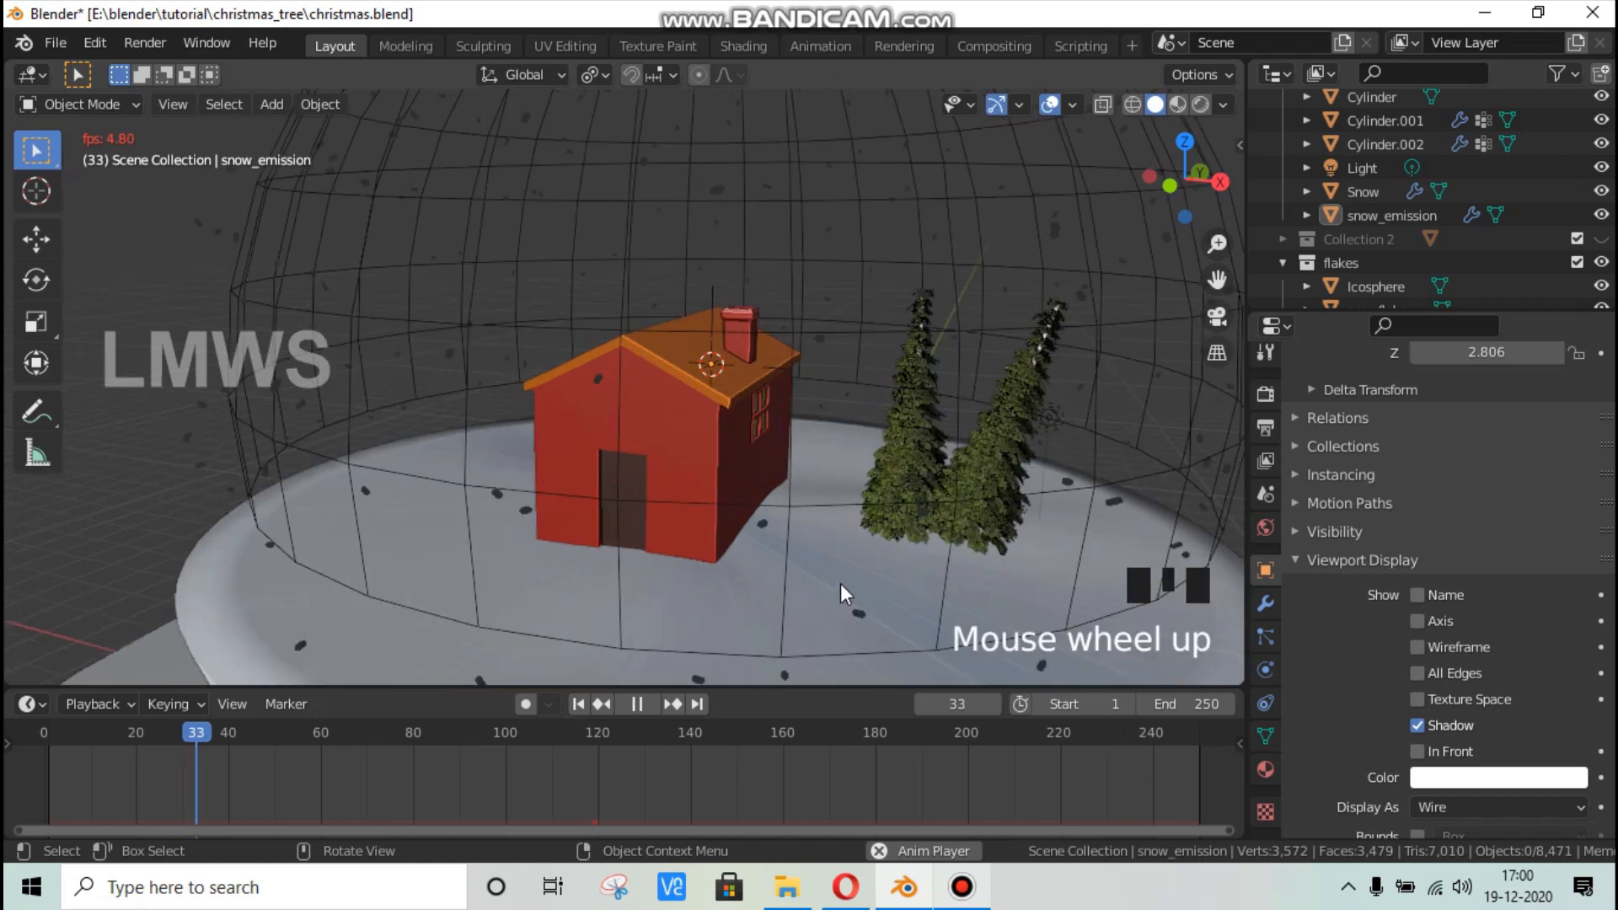
middle_drag(902, 535, 886, 502)
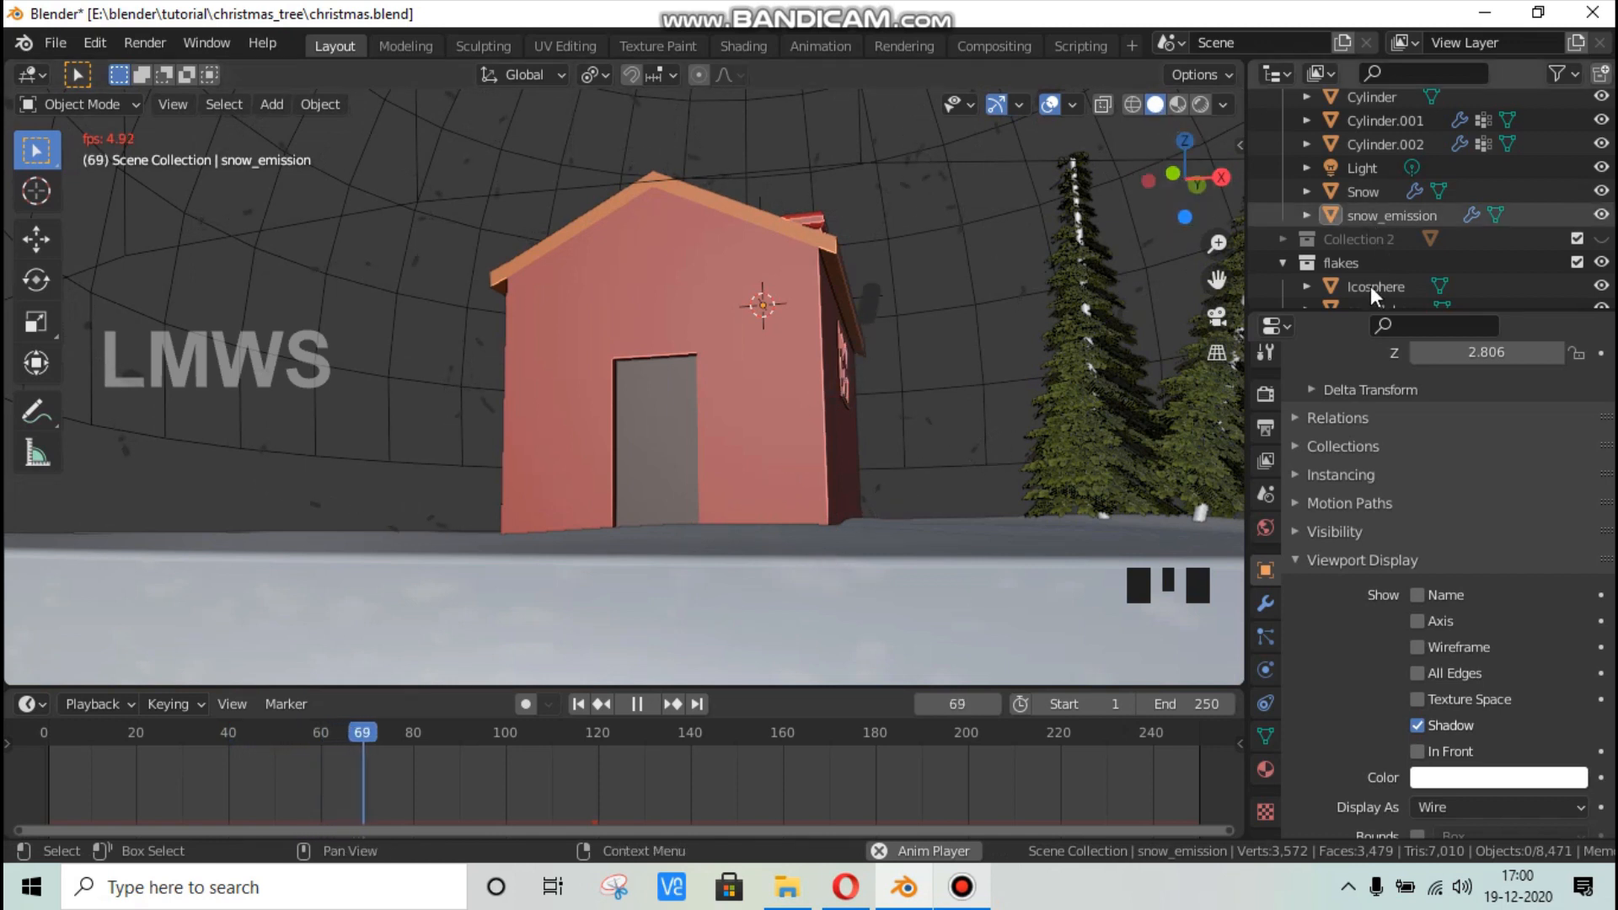
Set the render instance object of the snow_emission particles to snowflake.
scroll(1382, 274, down, 2)
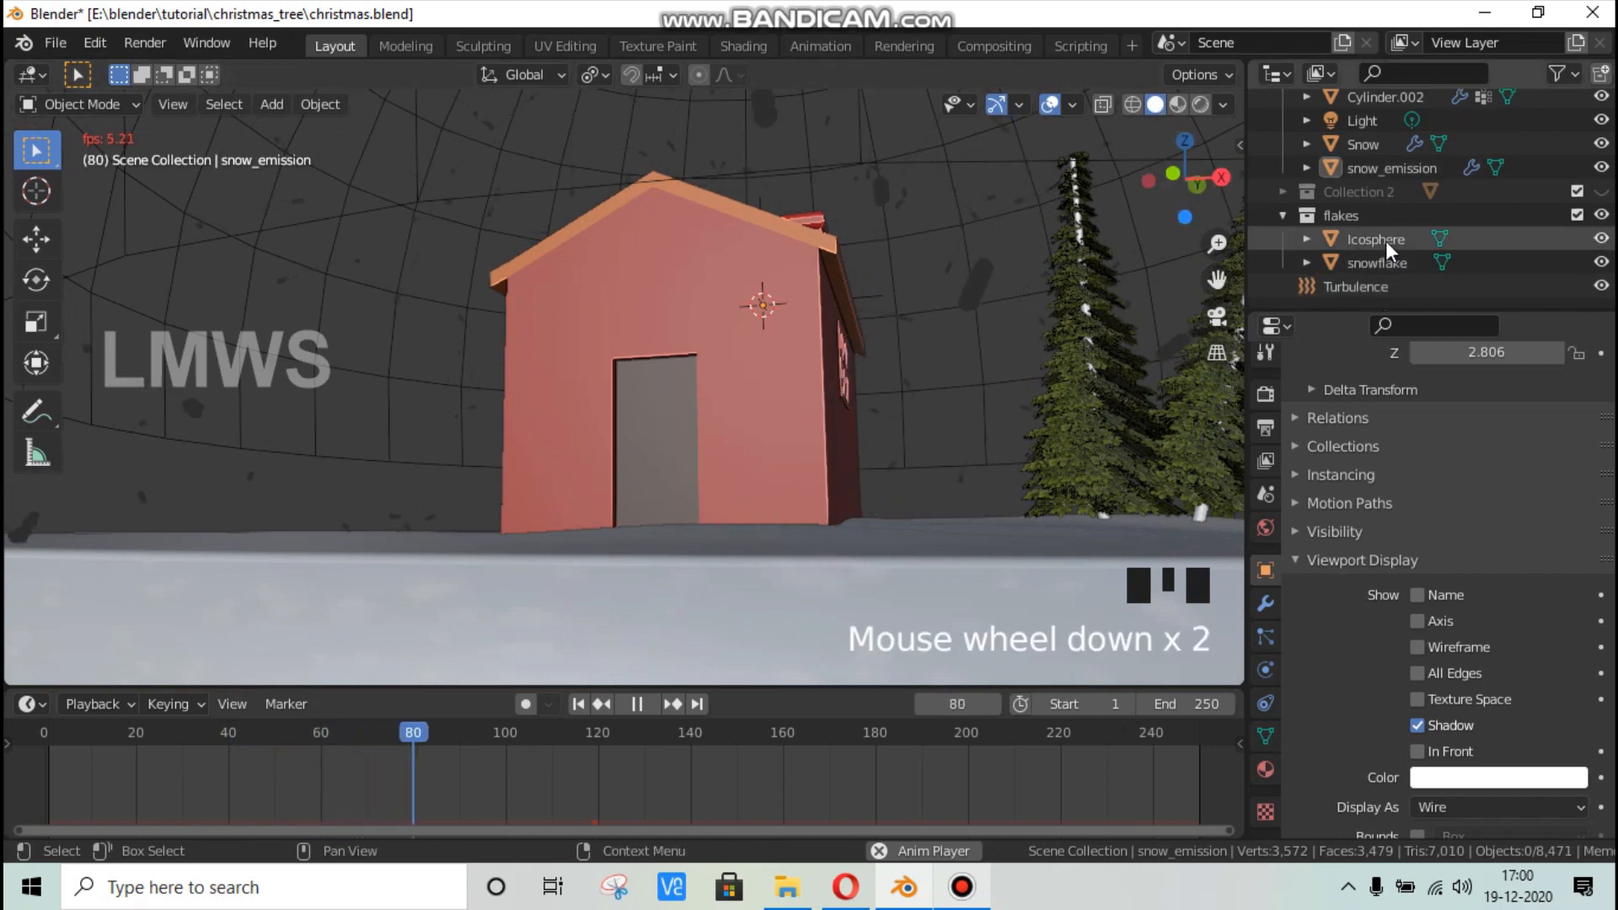
click(1266, 670)
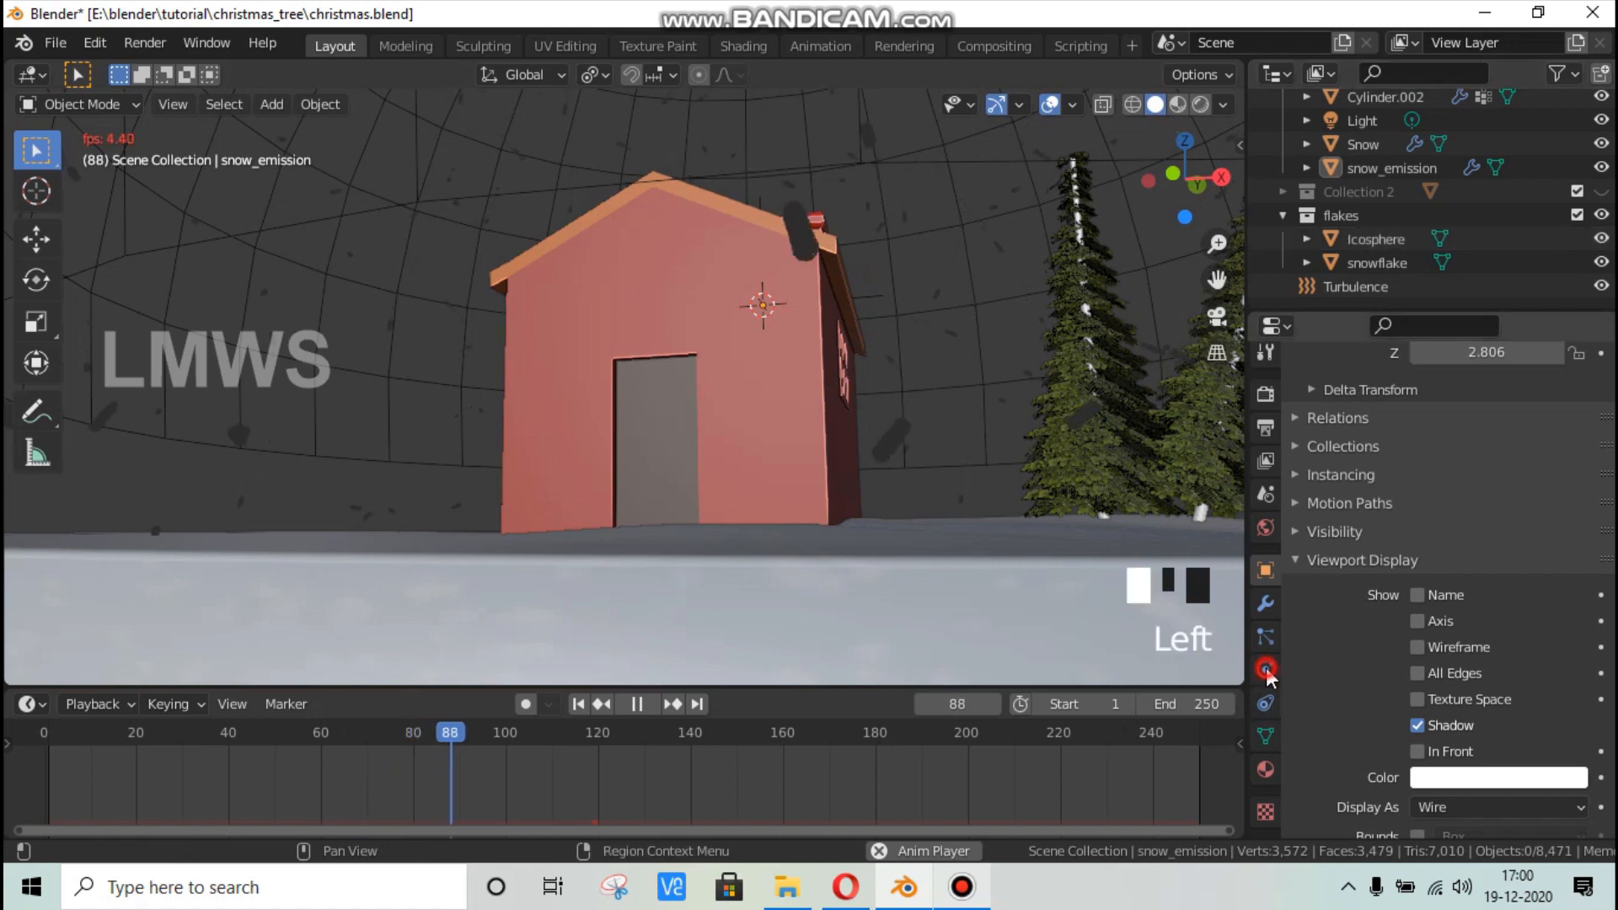
click(1266, 638)
click(1266, 639)
click(979, 352)
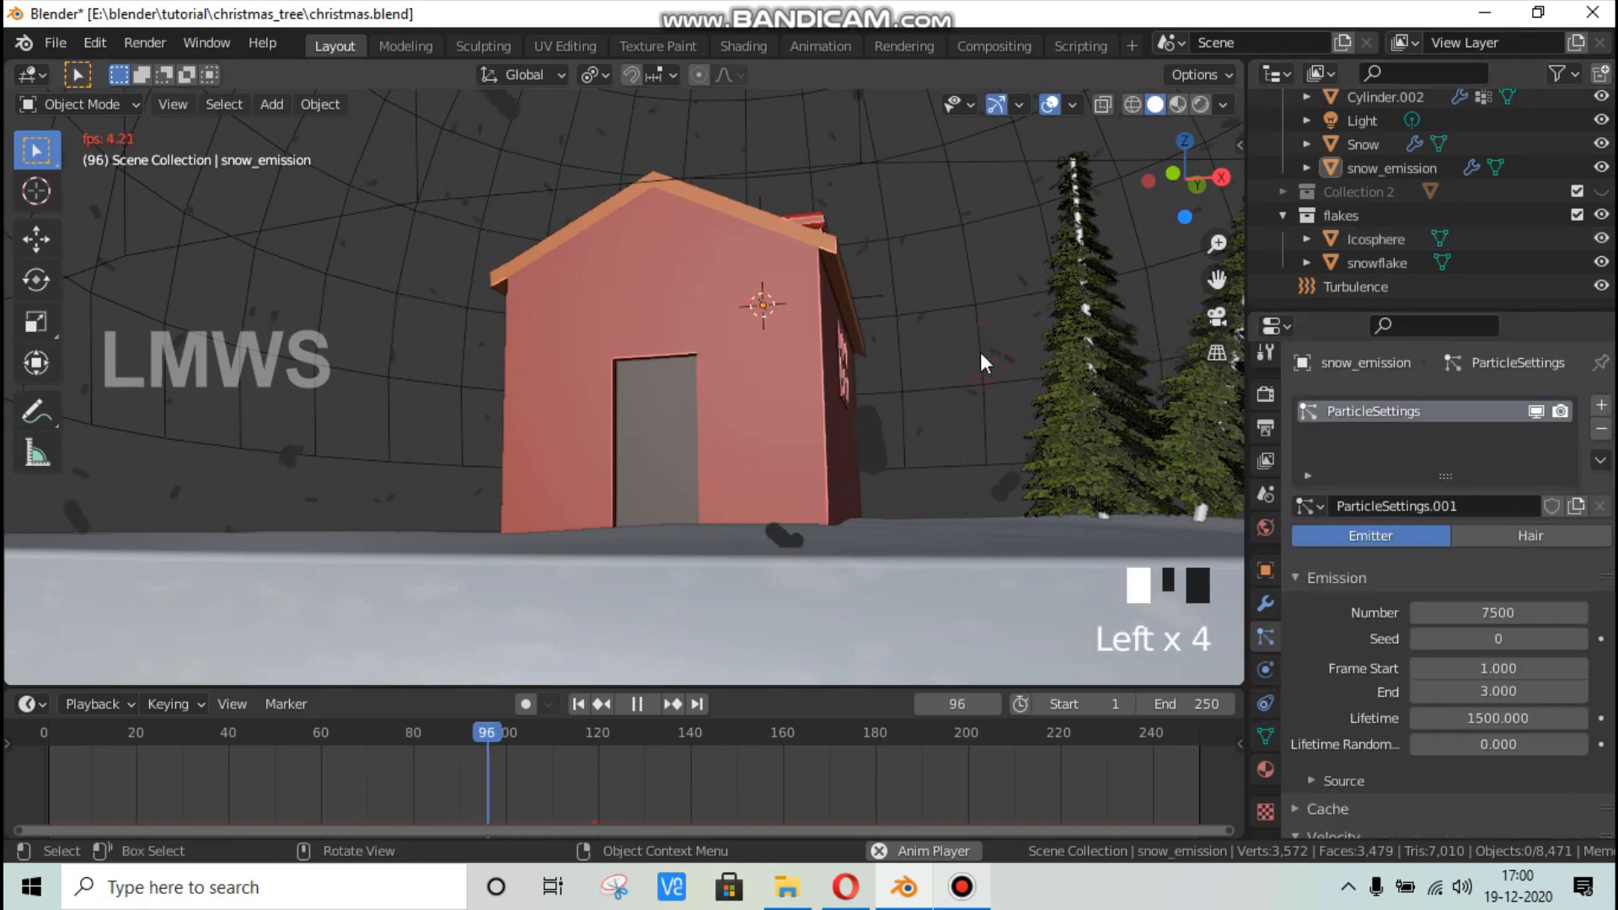
scroll(1353, 641, down, 3)
scroll(1349, 648, down, 15)
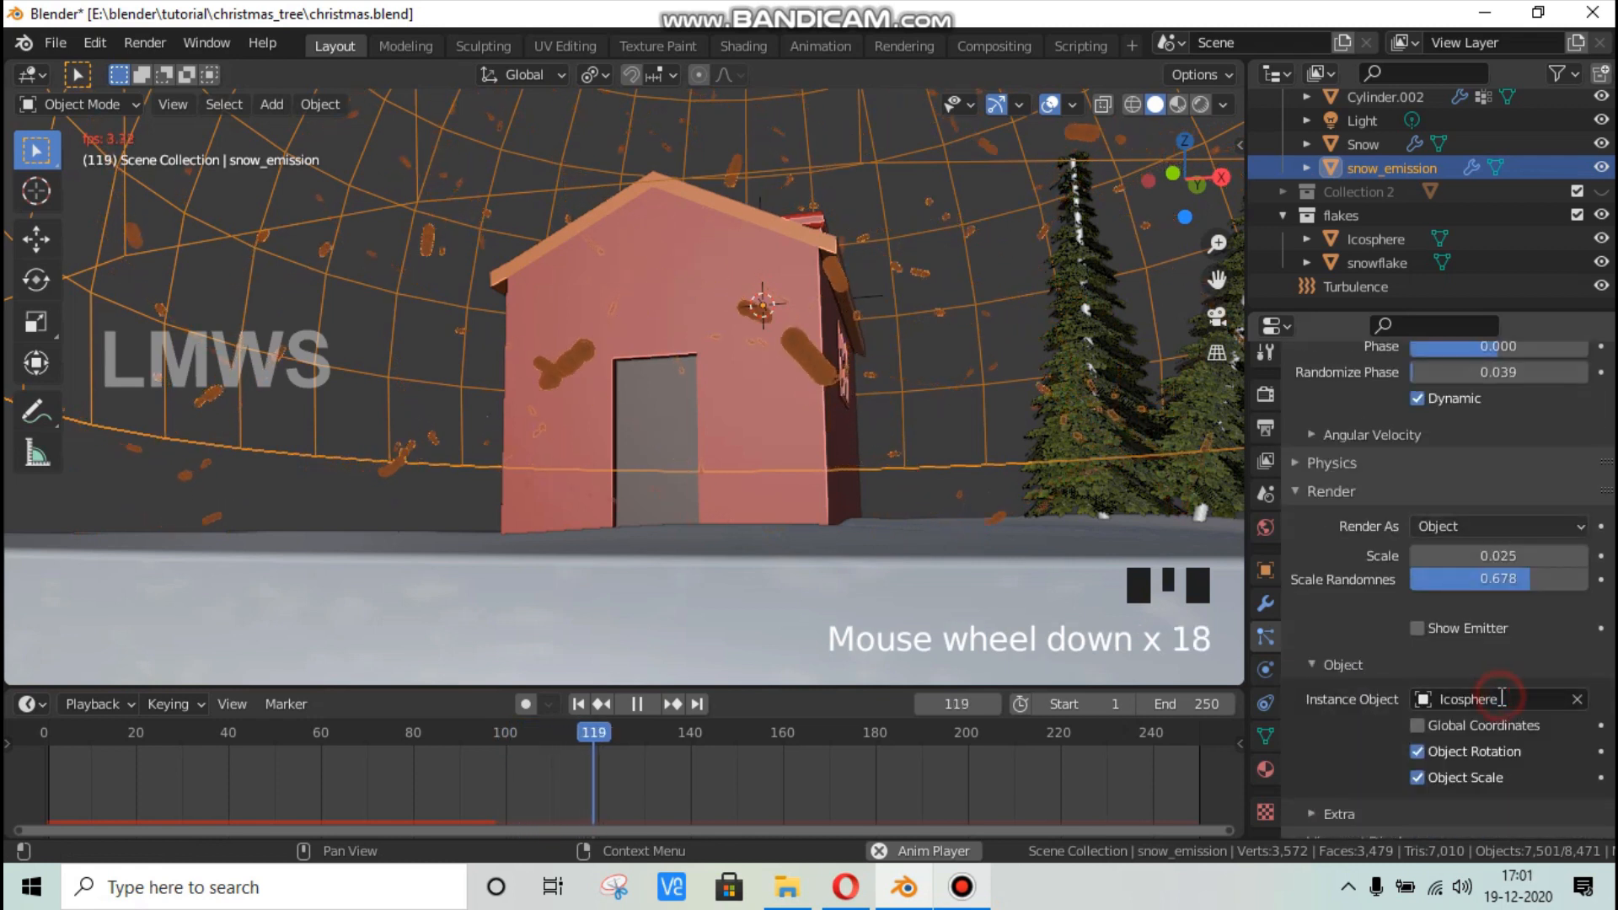
click(1493, 692)
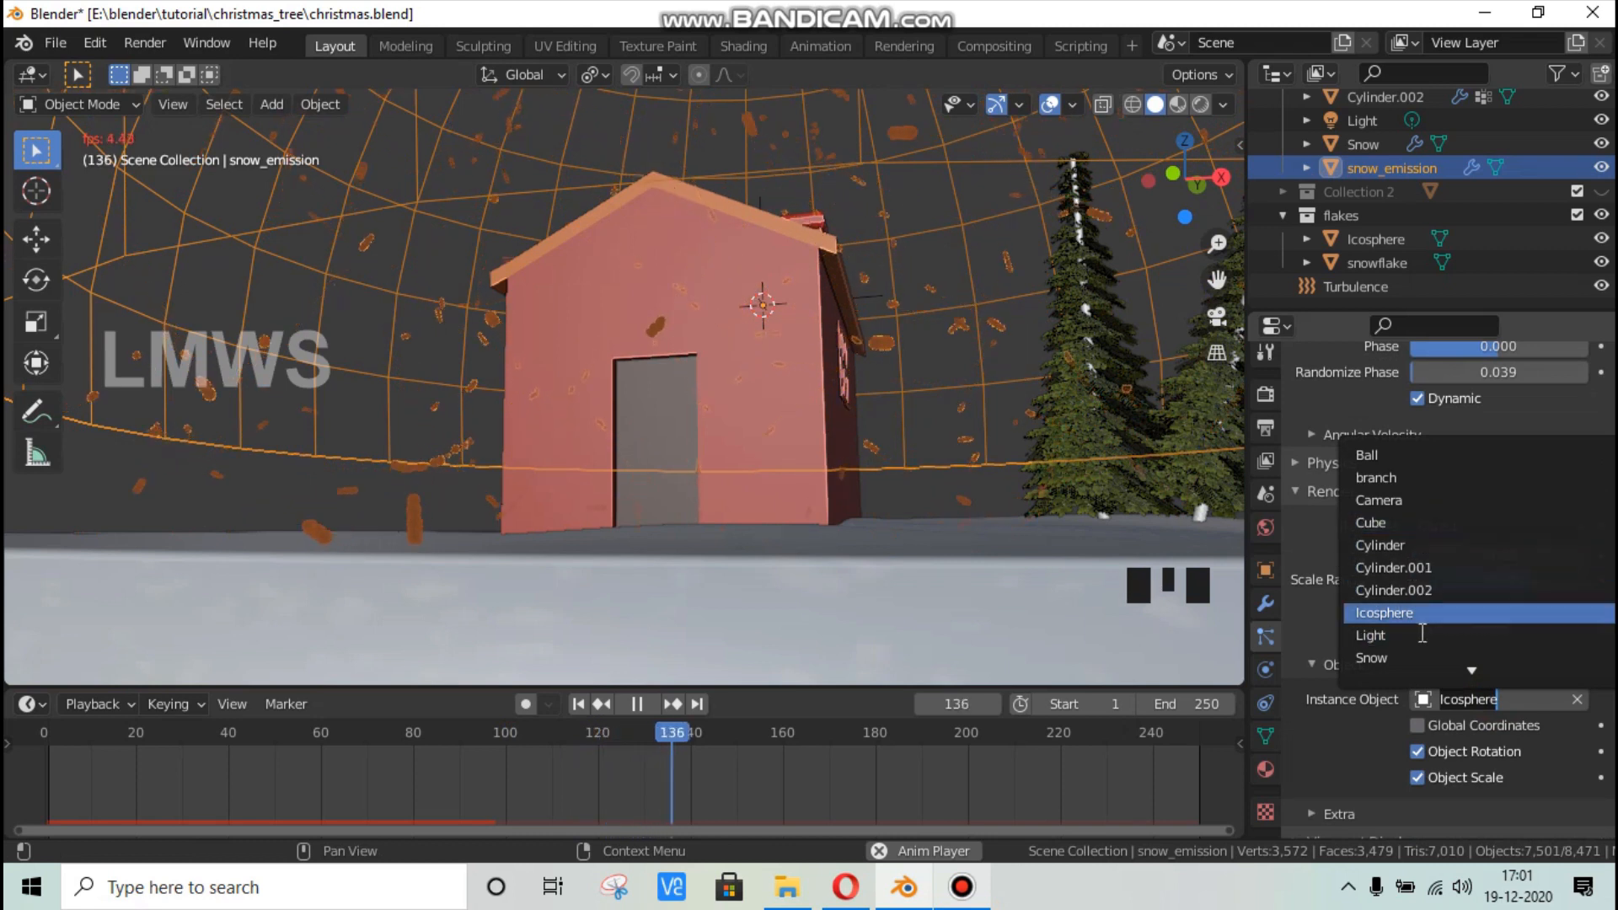
scroll(1416, 633, down, 4)
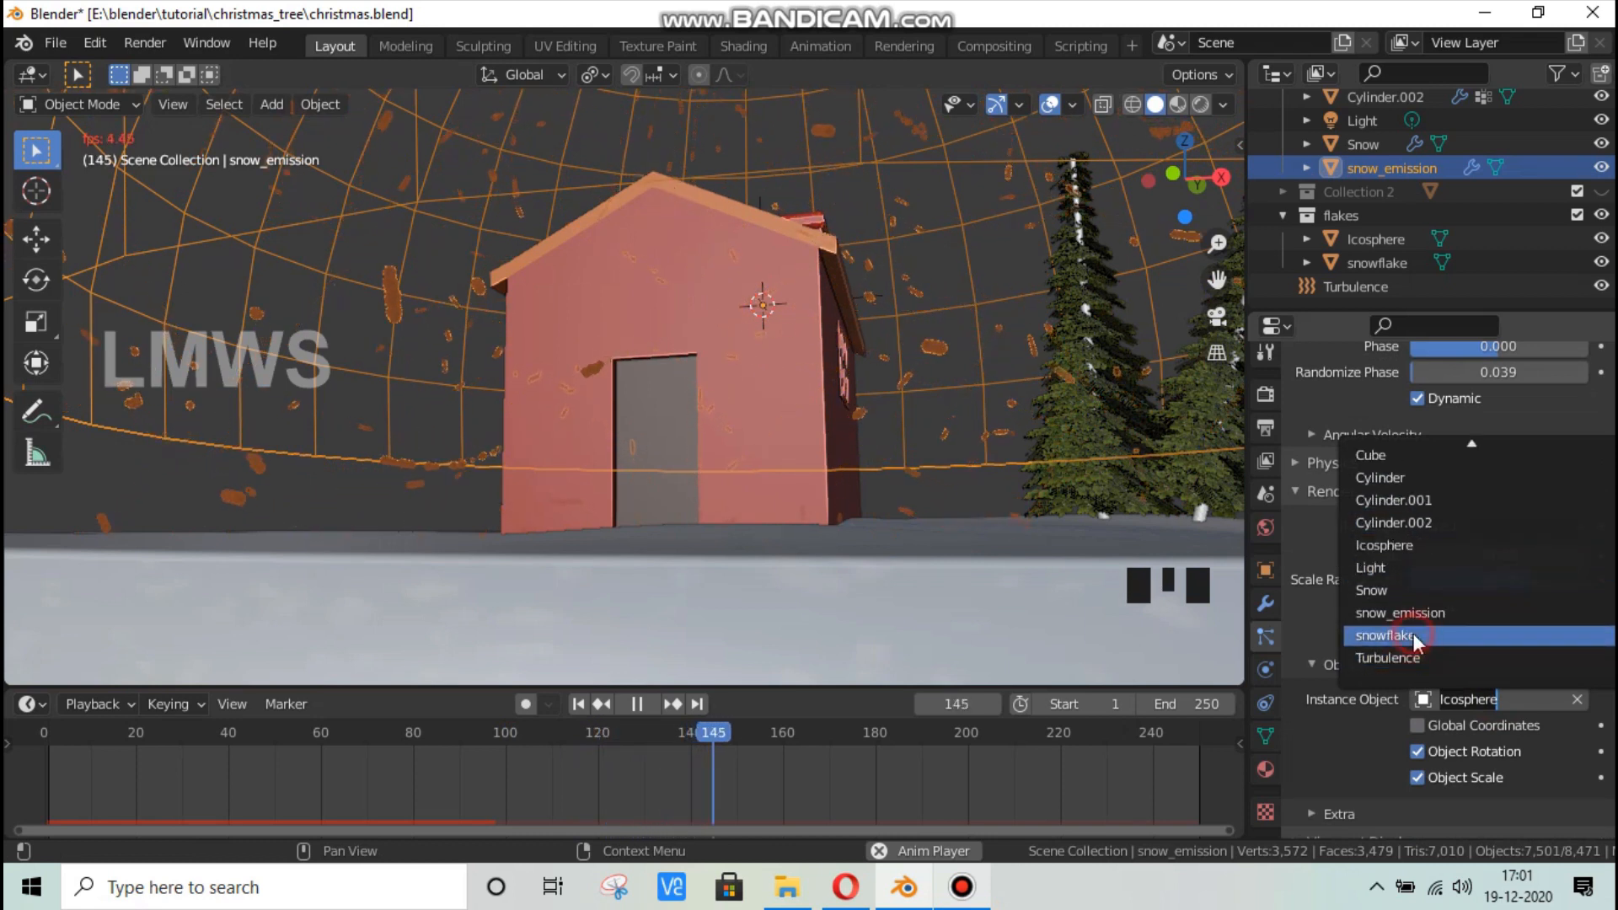
click(1413, 635)
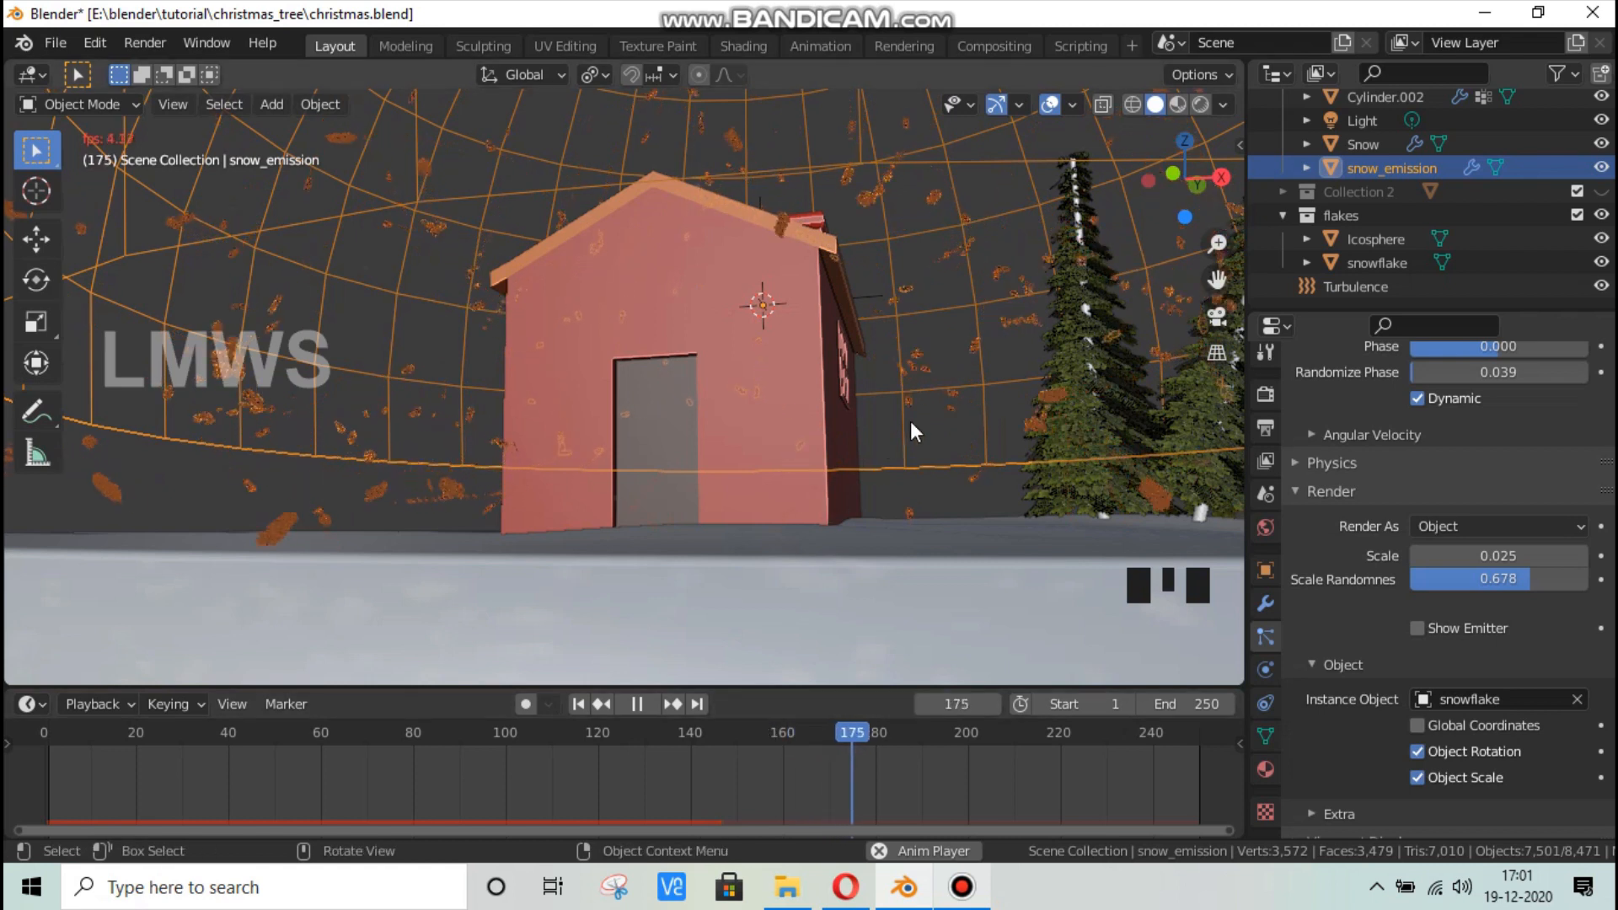
Deselect the emitter and switch the viewport to Material Preview shading.
key(alt+a)
middle_drag(969, 452, 962, 443)
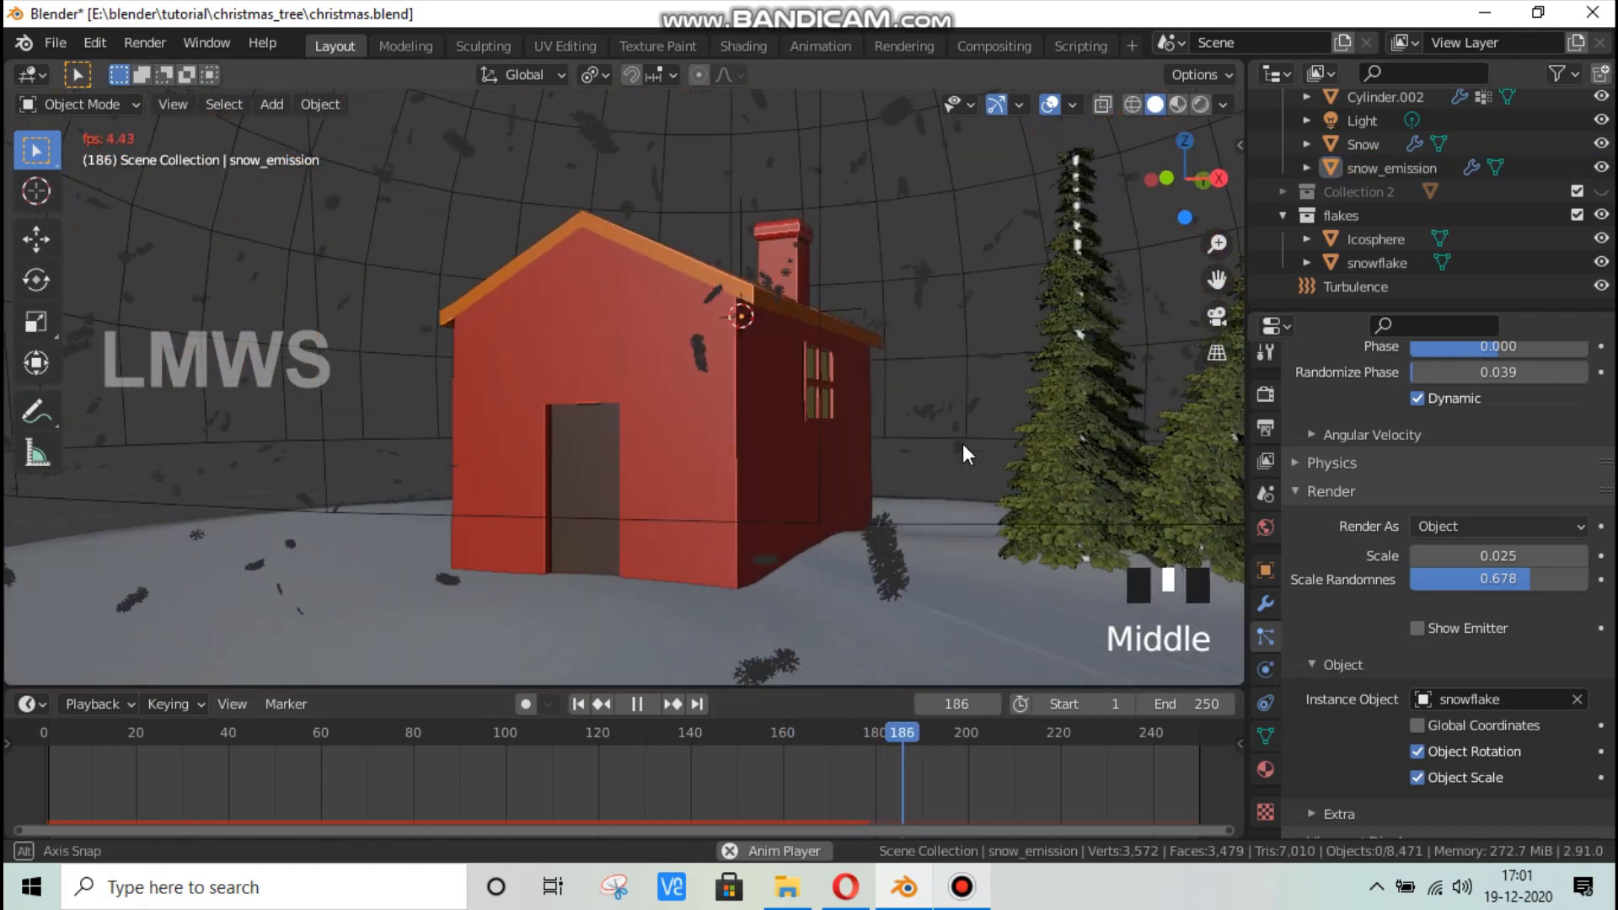
click(1179, 104)
click(1179, 103)
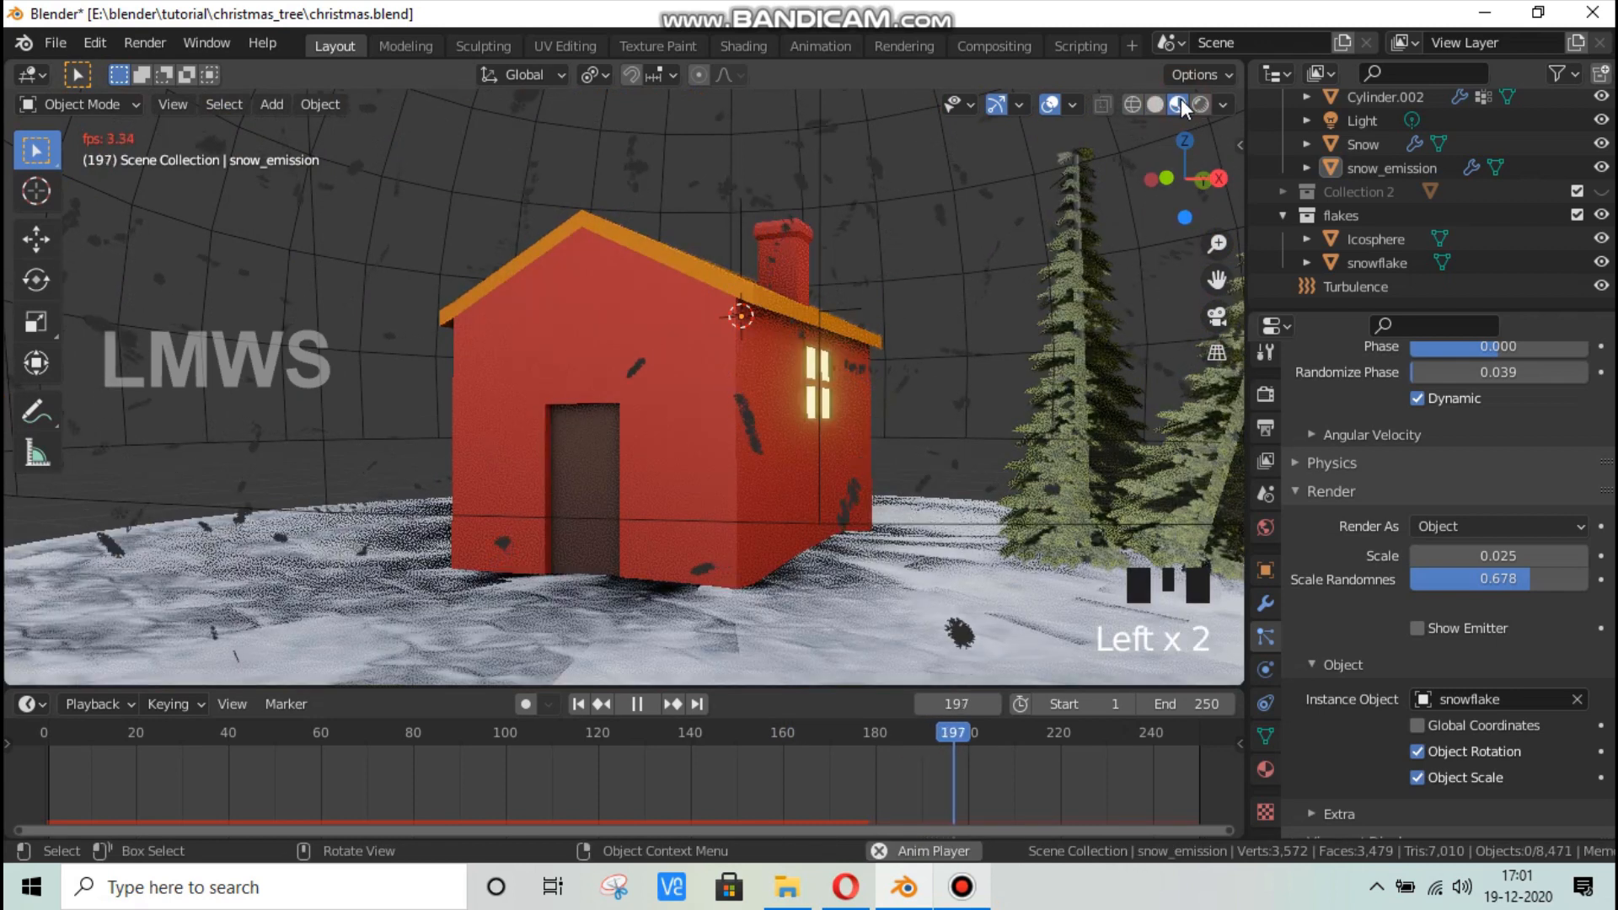
Set the viewport display of the snow_emission object to Solid.
click(1268, 567)
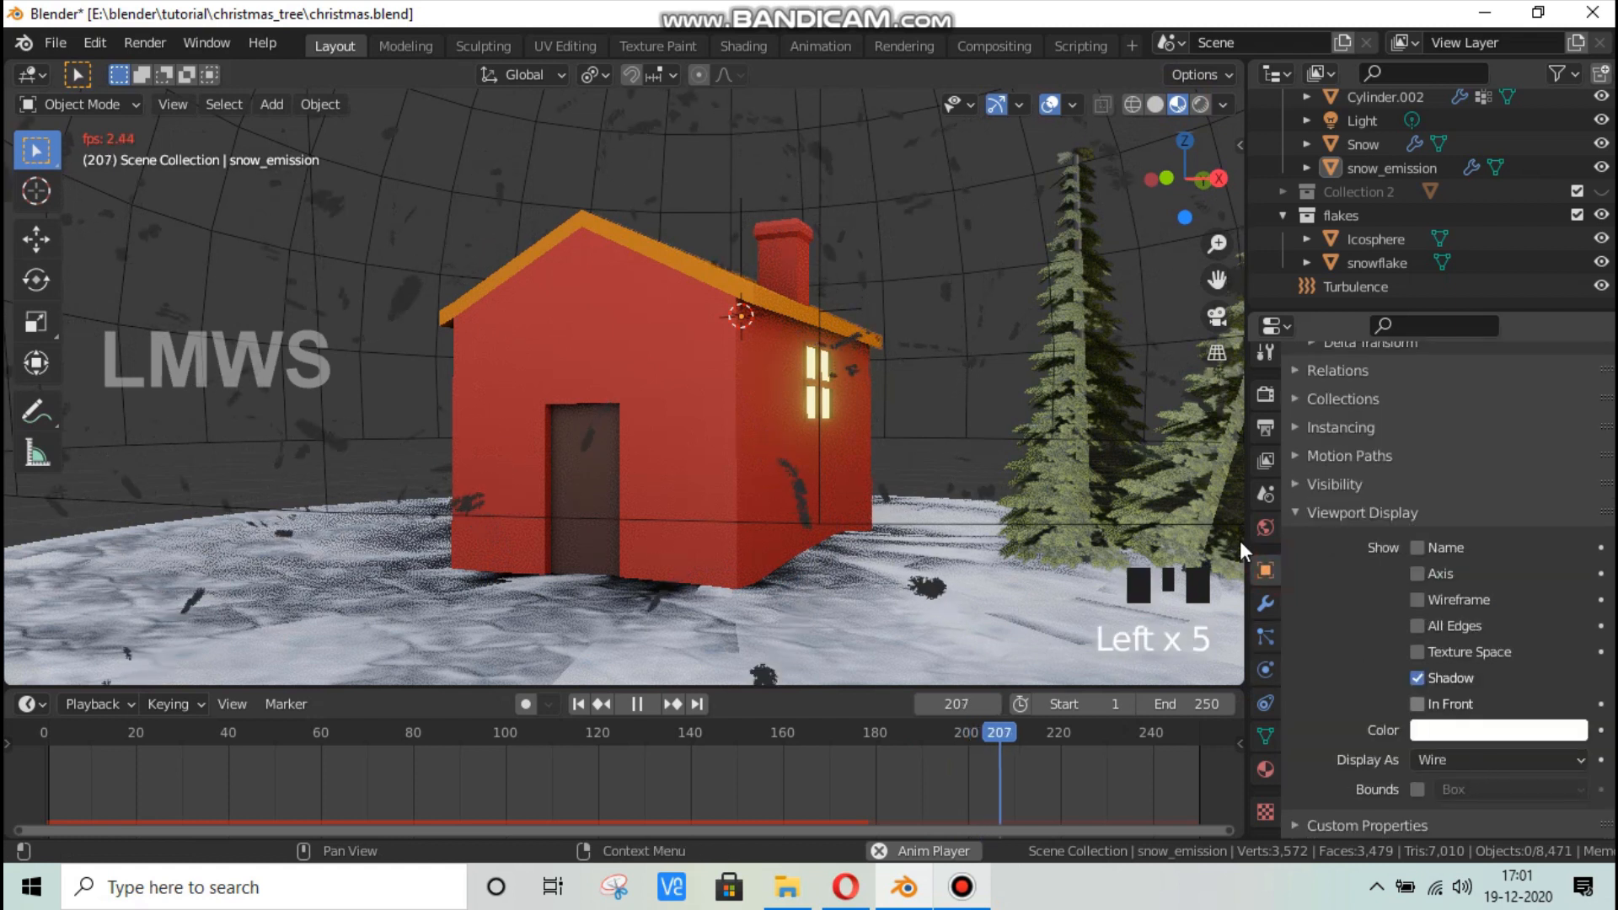
click(1459, 756)
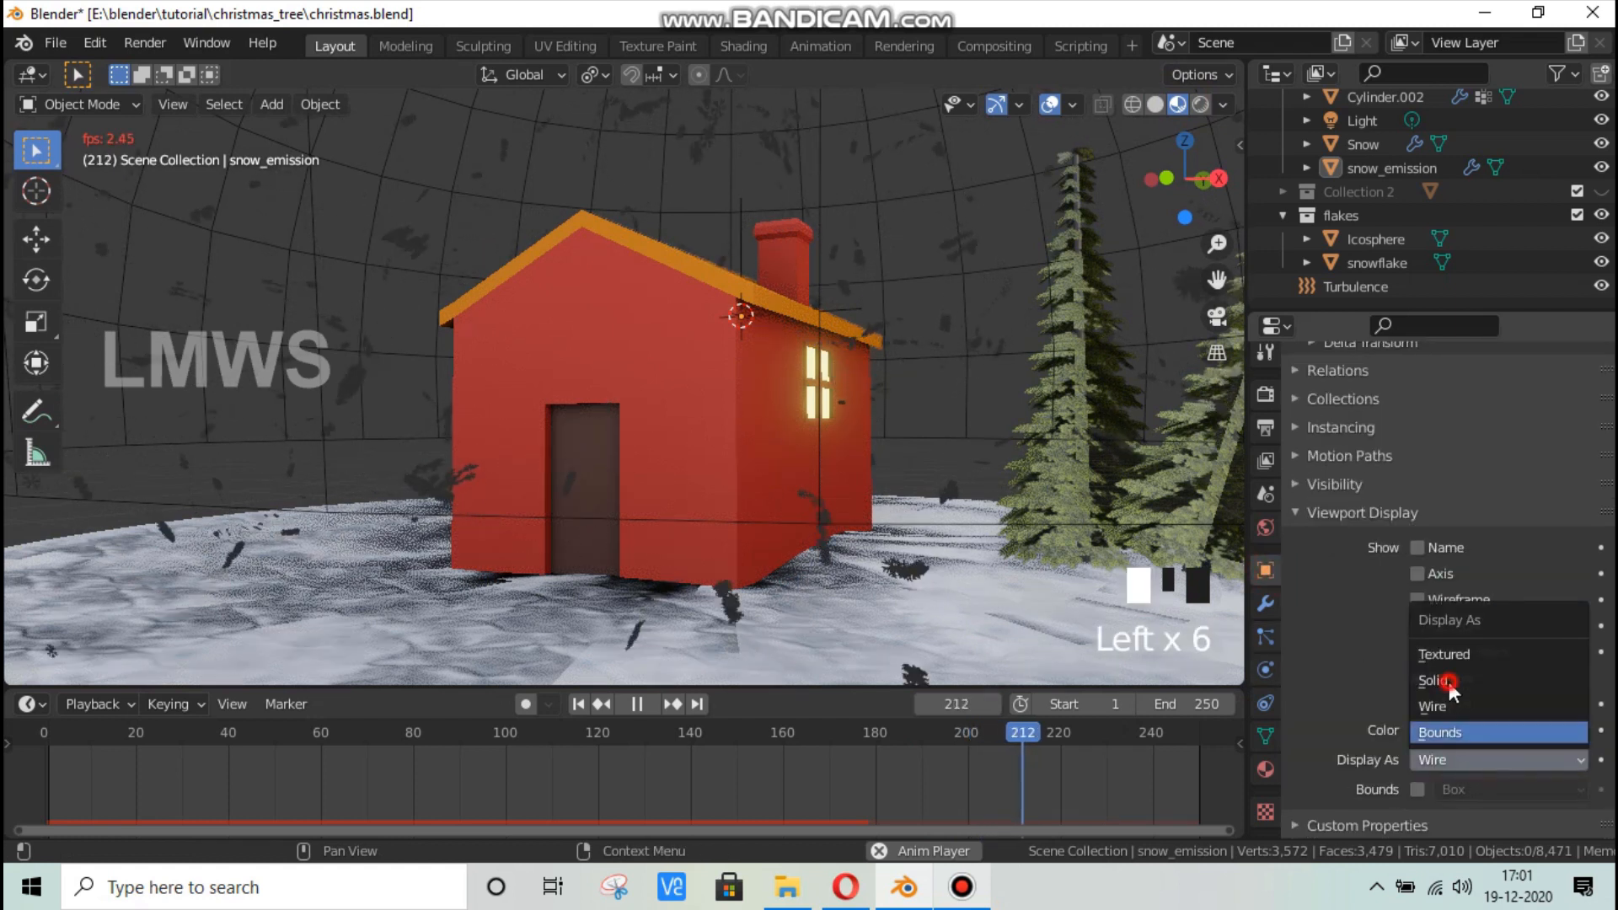
click(1449, 681)
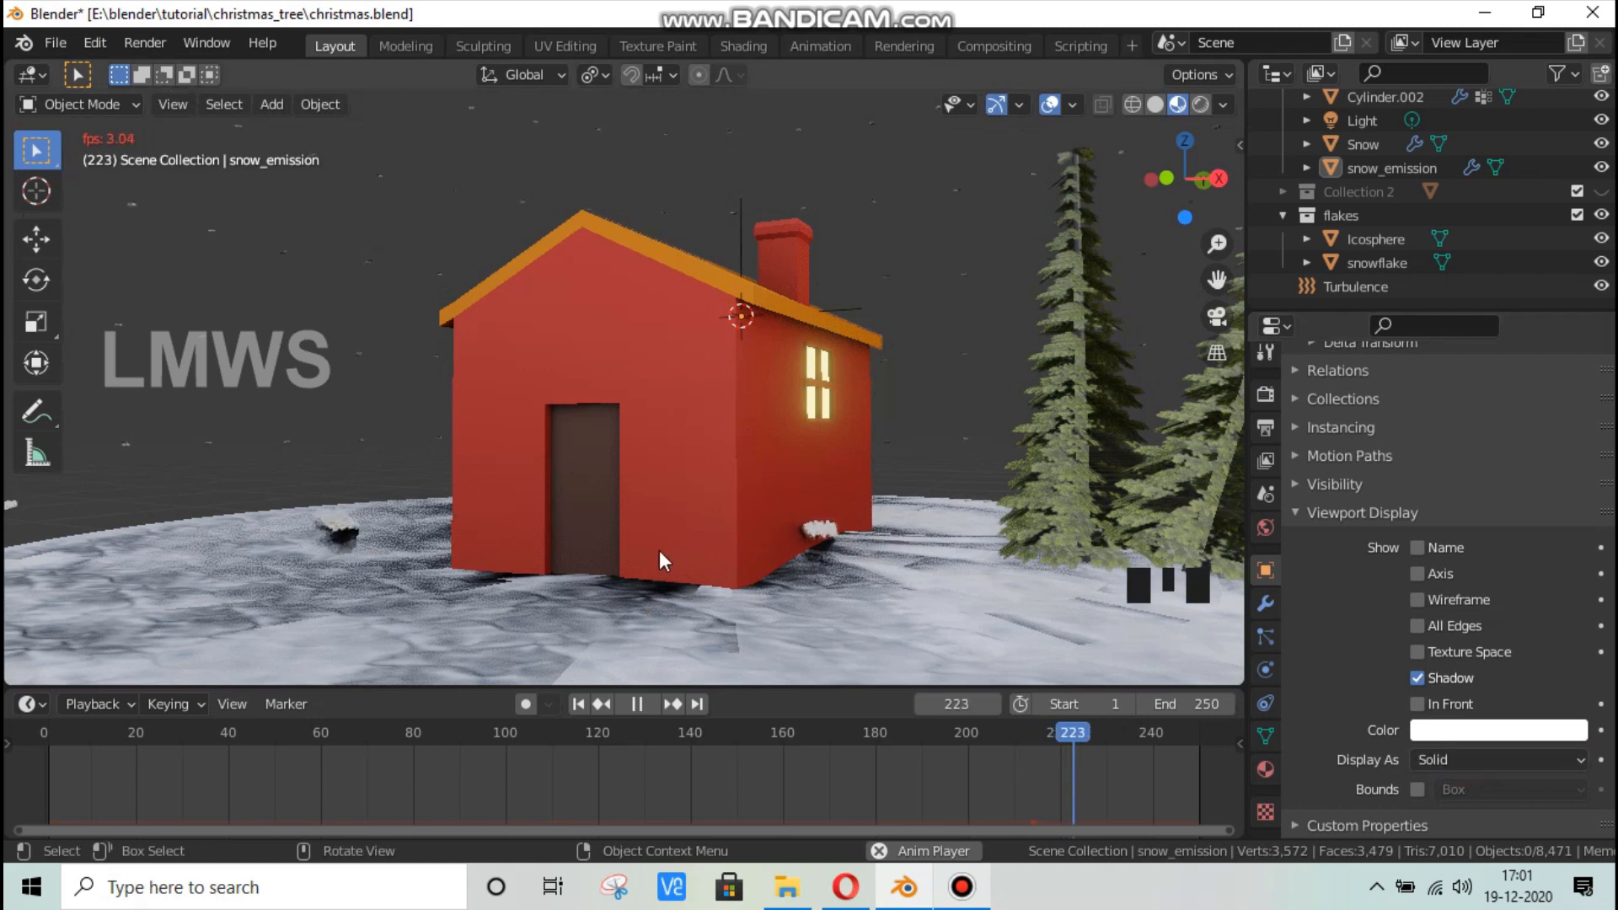
Unhide the glass Ball around the snow scene.
scroll(666, 553, down, 2)
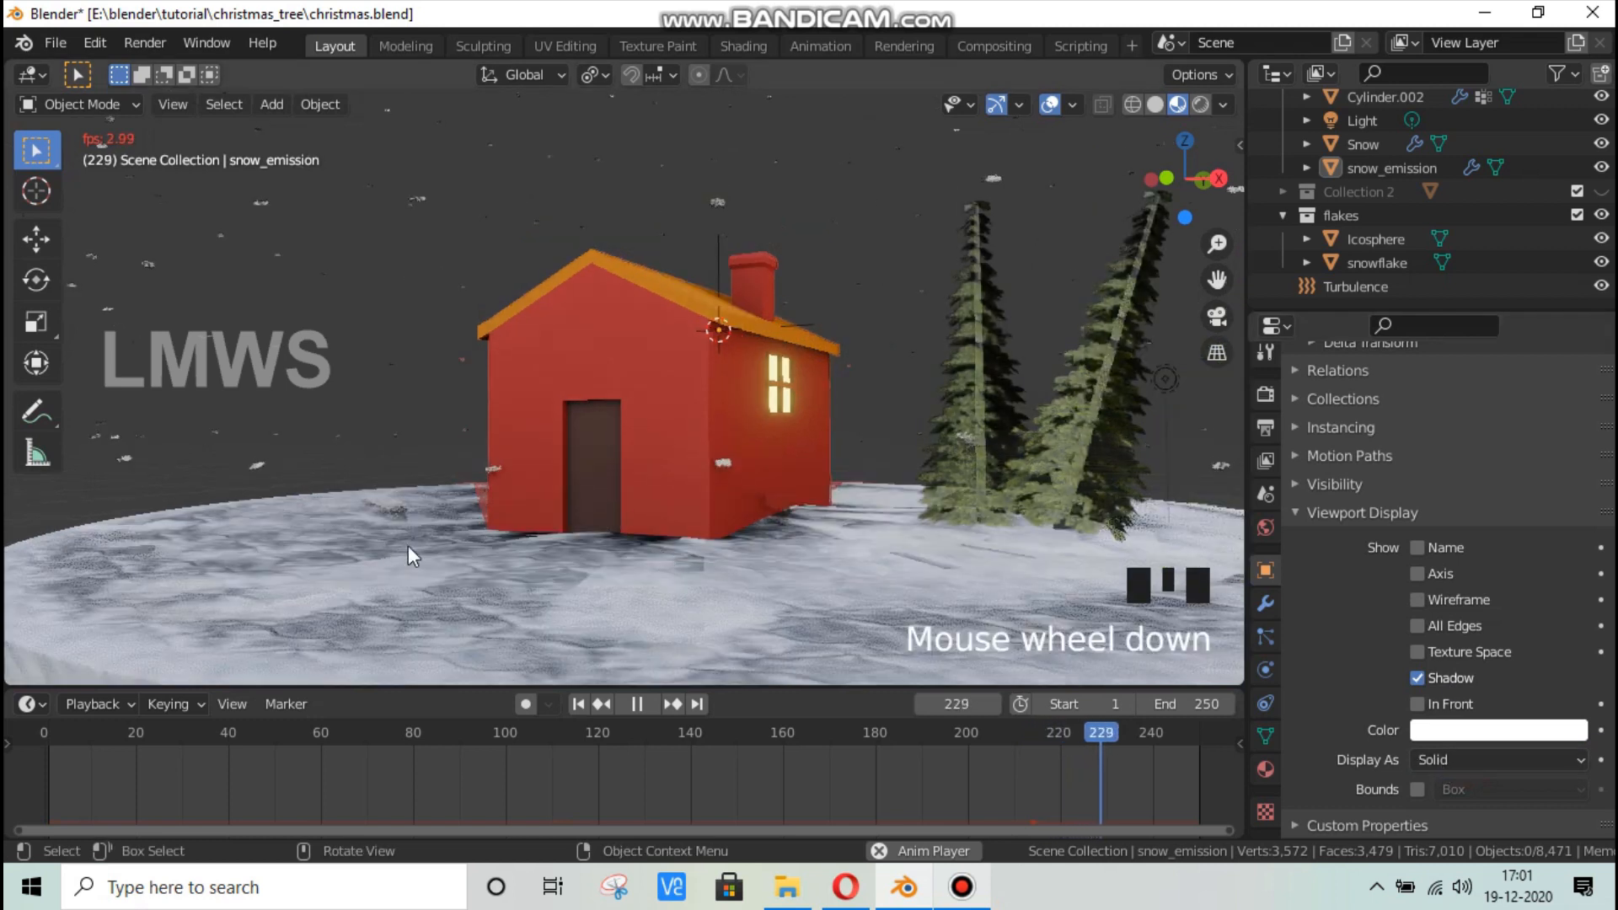
middle_drag(408, 544, 484, 546)
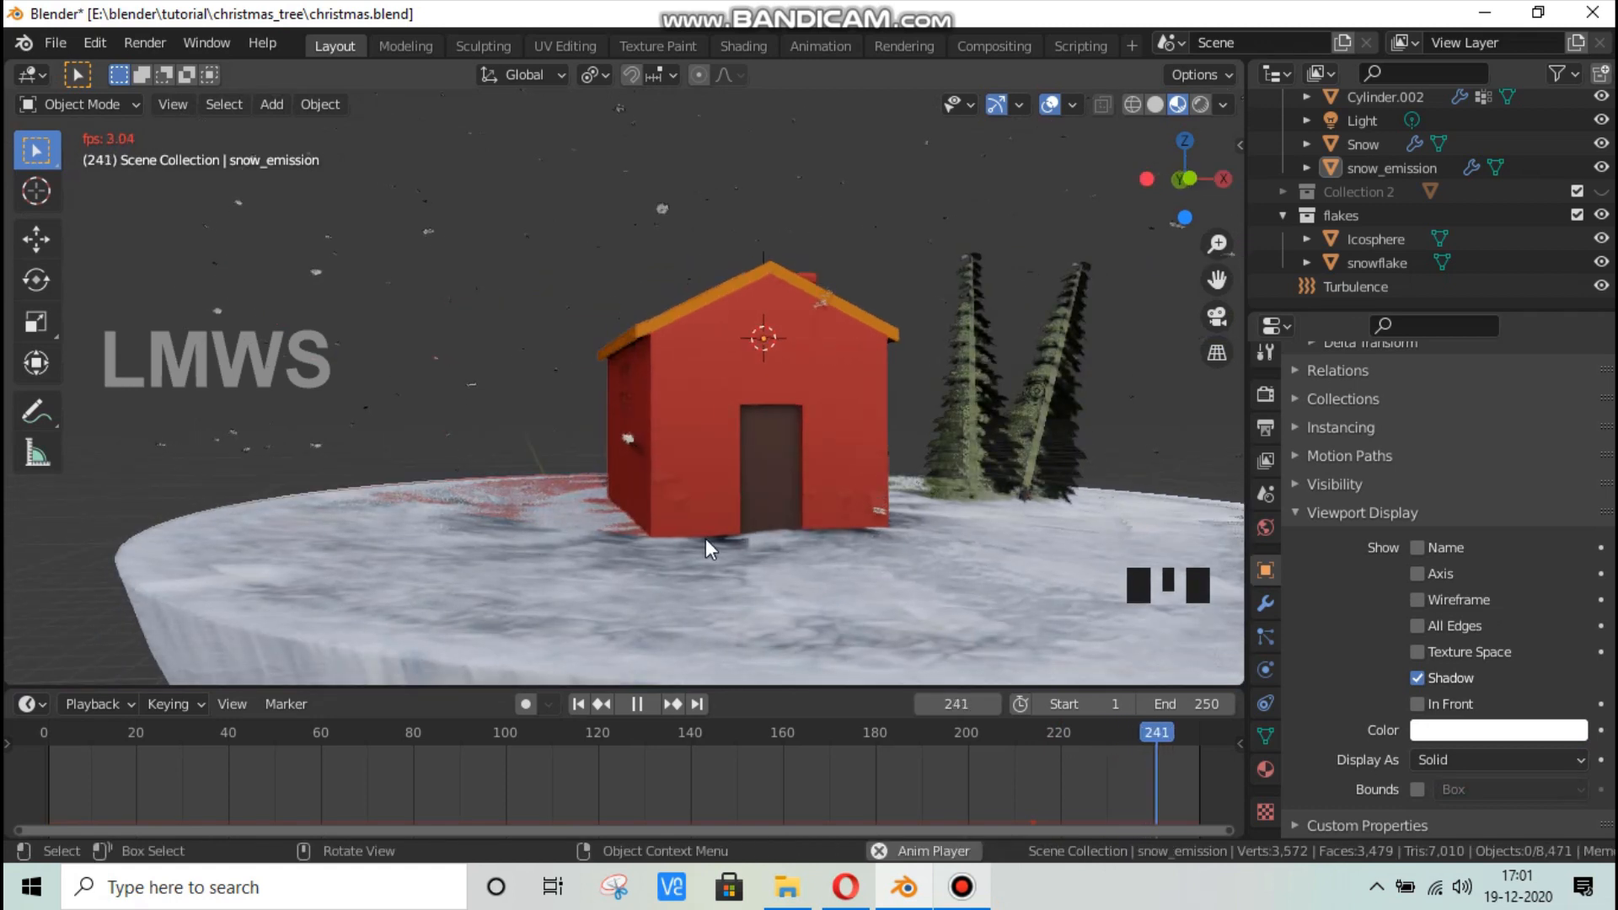
scroll(868, 534, down, 2)
middle_drag(791, 529, 676, 534)
scroll(676, 533, down, 2)
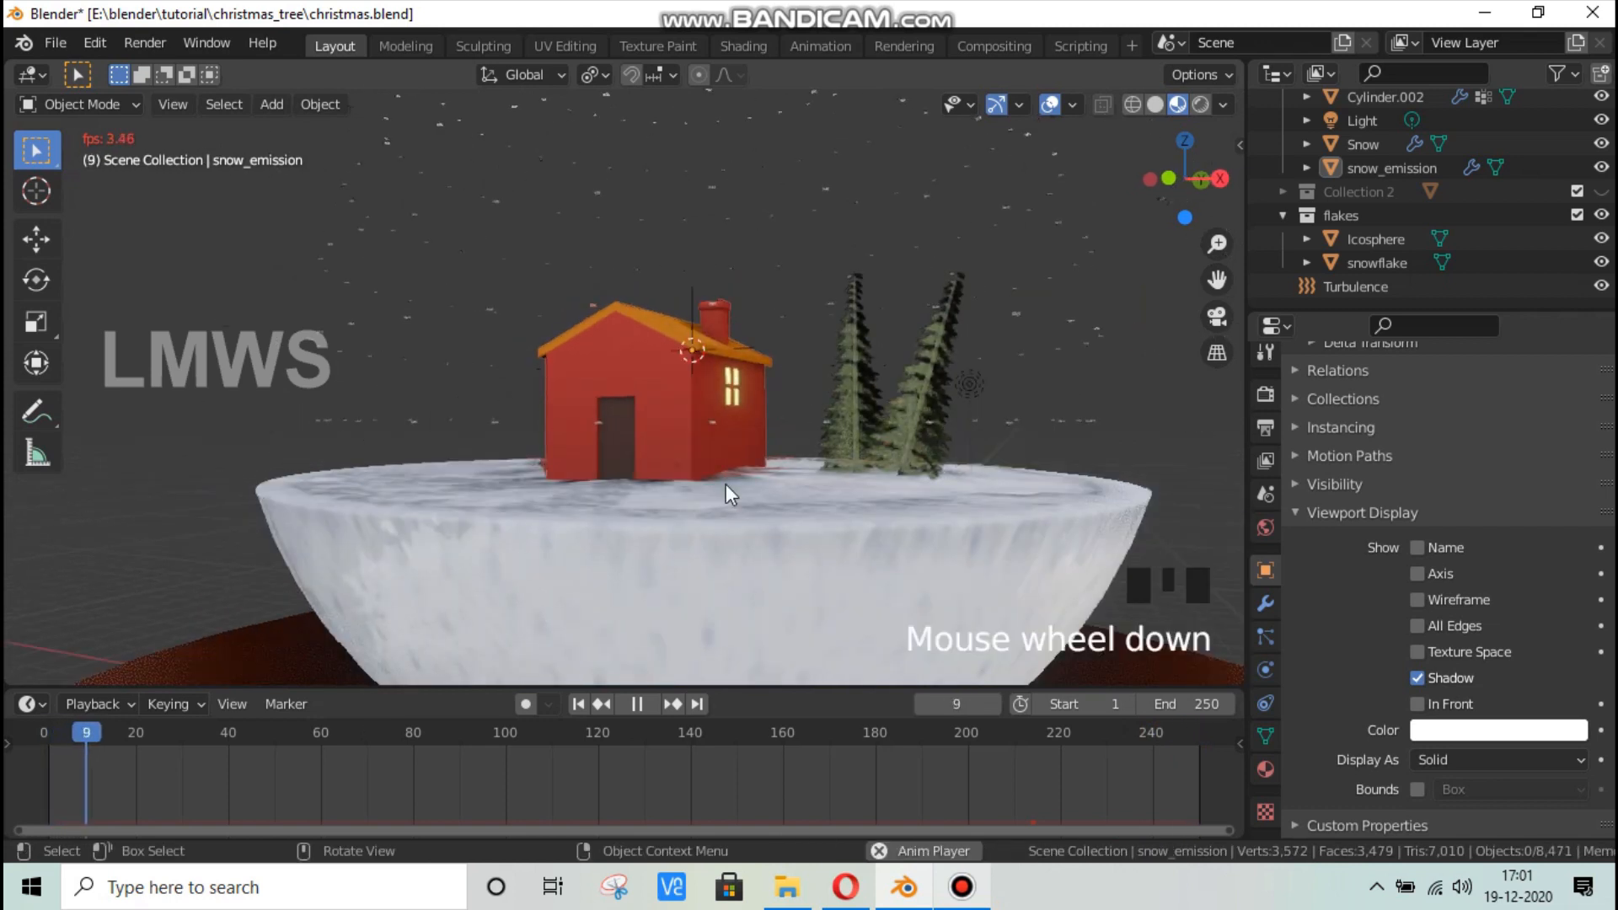
scroll(1536, 165, up, 8)
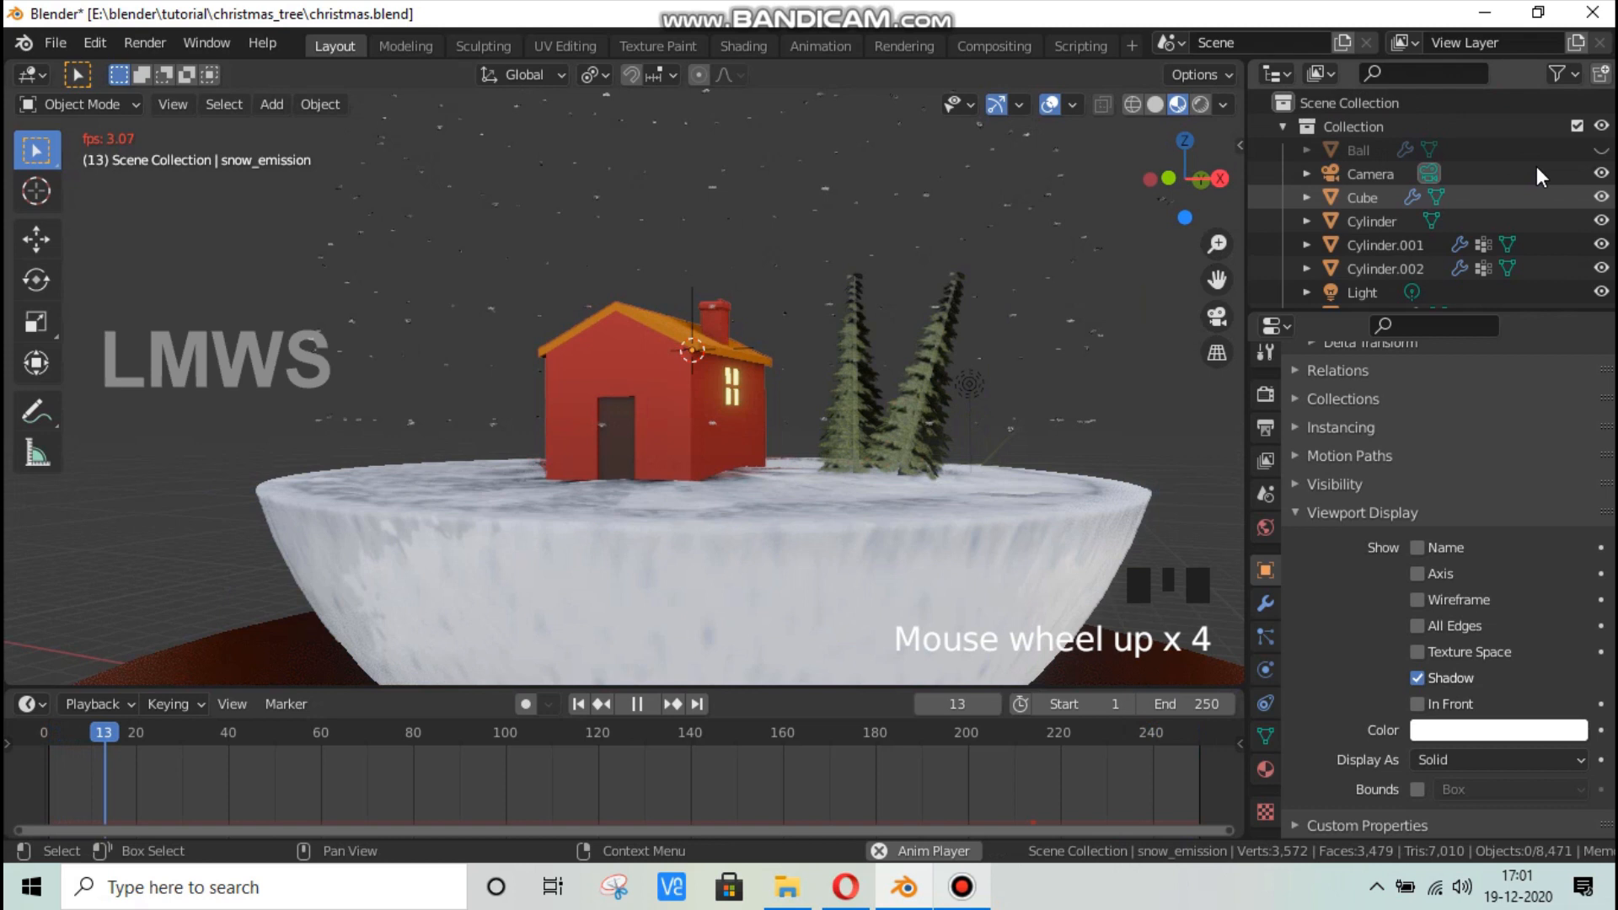
scroll(1601, 151, up, 2)
click(1601, 150)
Inspect the whole snow globe on its base while the animation plays.
scroll(1488, 192, down, 5)
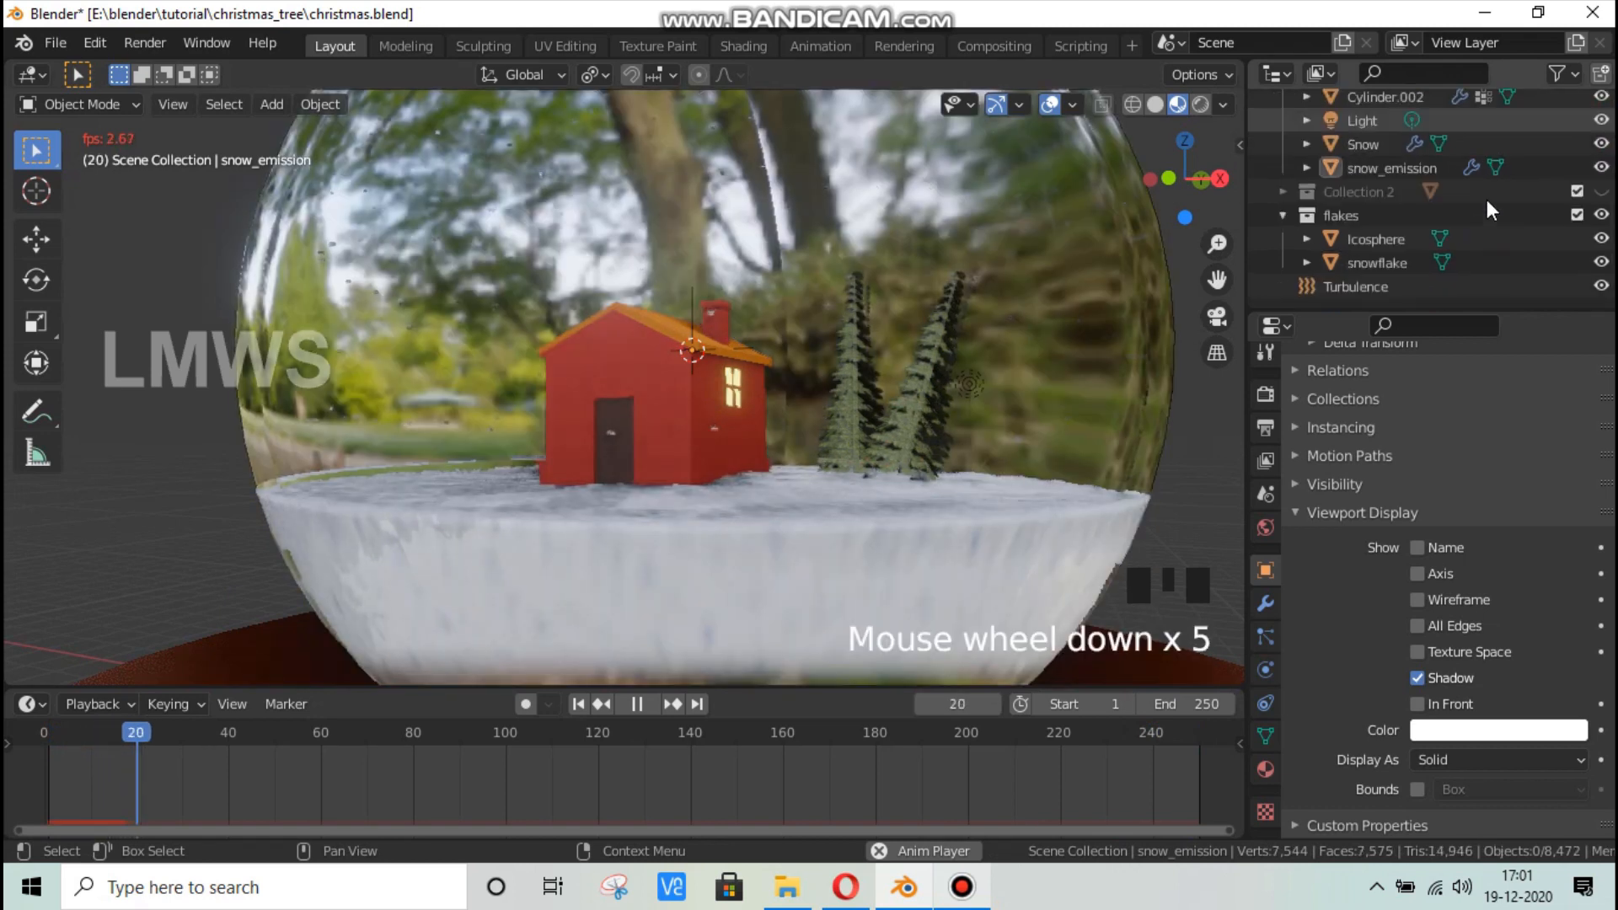
scroll(1346, 288, down, 4)
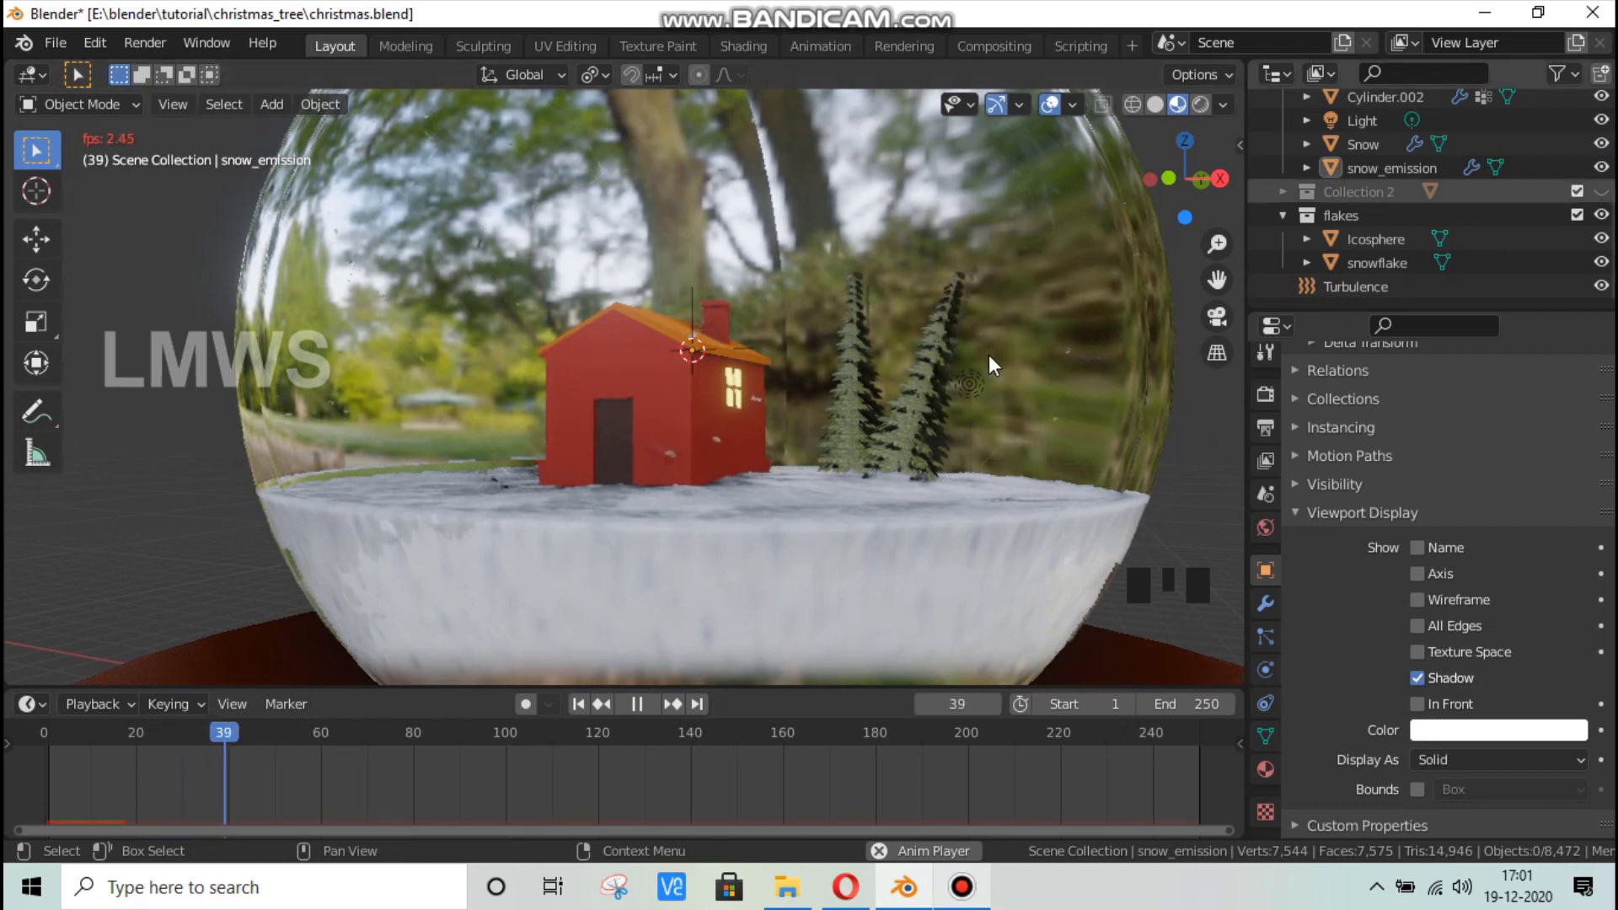
scroll(990, 386, down, 3)
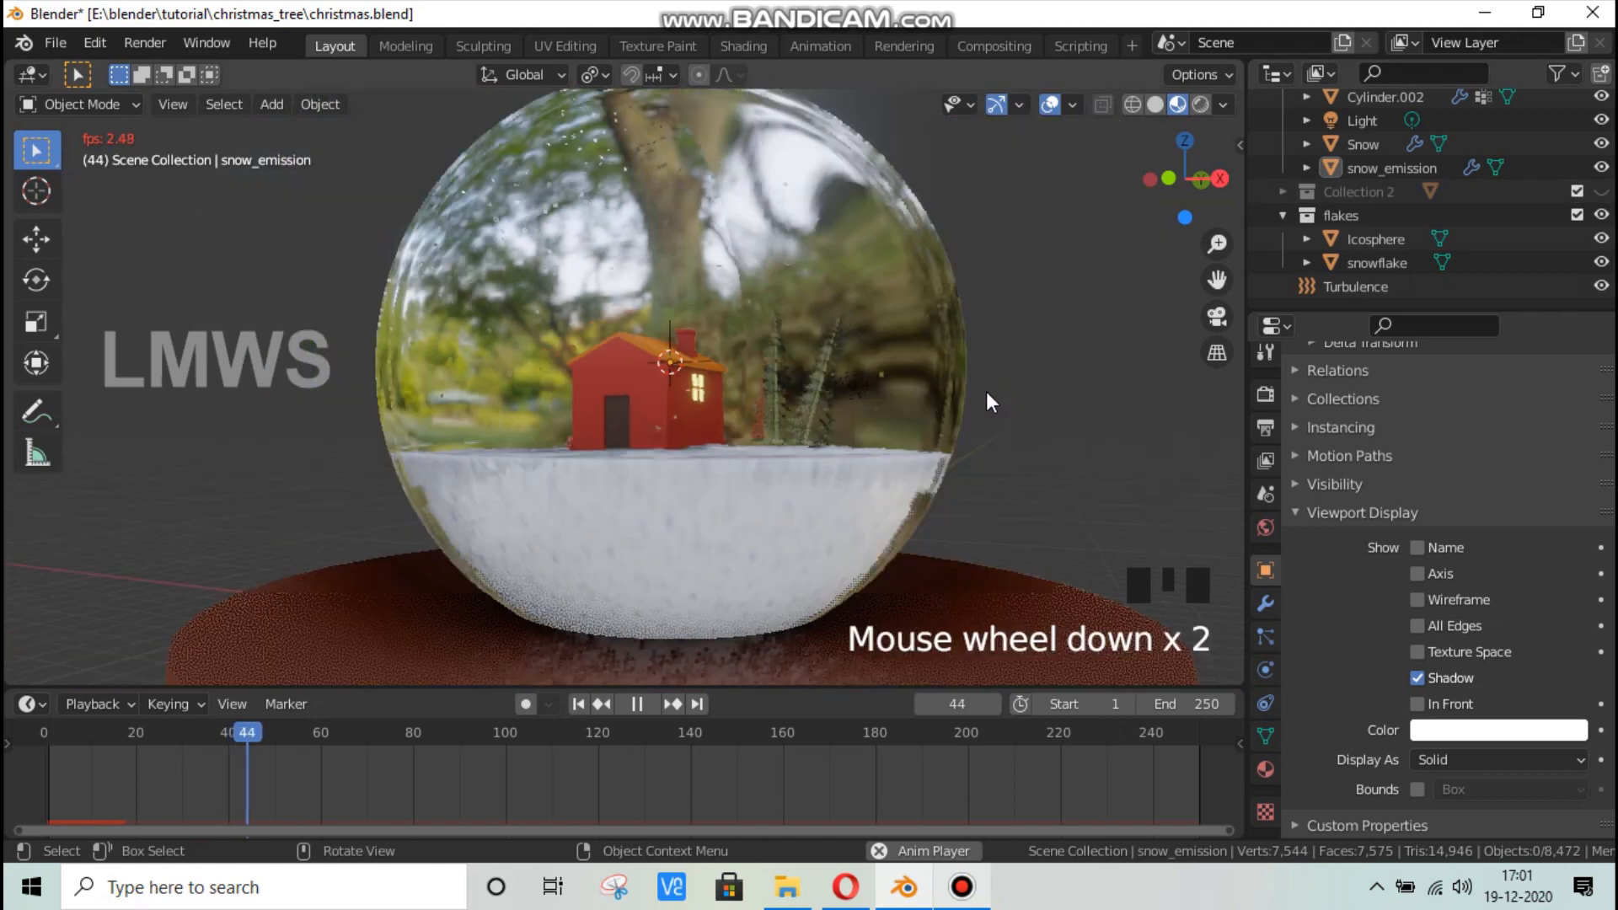
middle_drag(957, 396, 917, 419)
scroll(918, 418, up, 1)
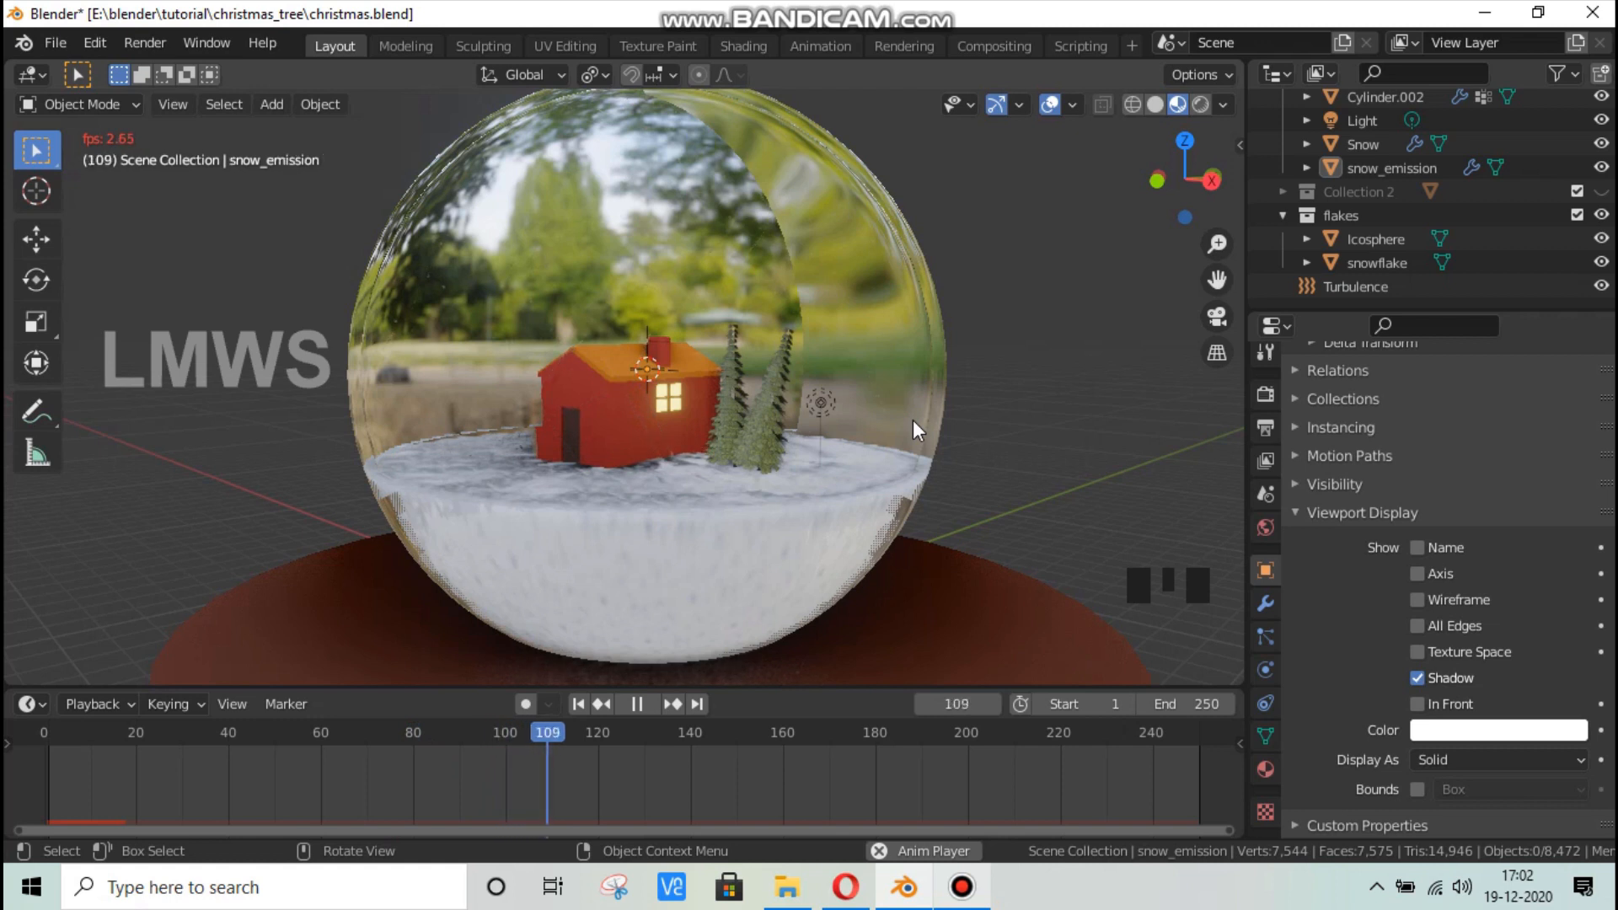
click(961, 886)
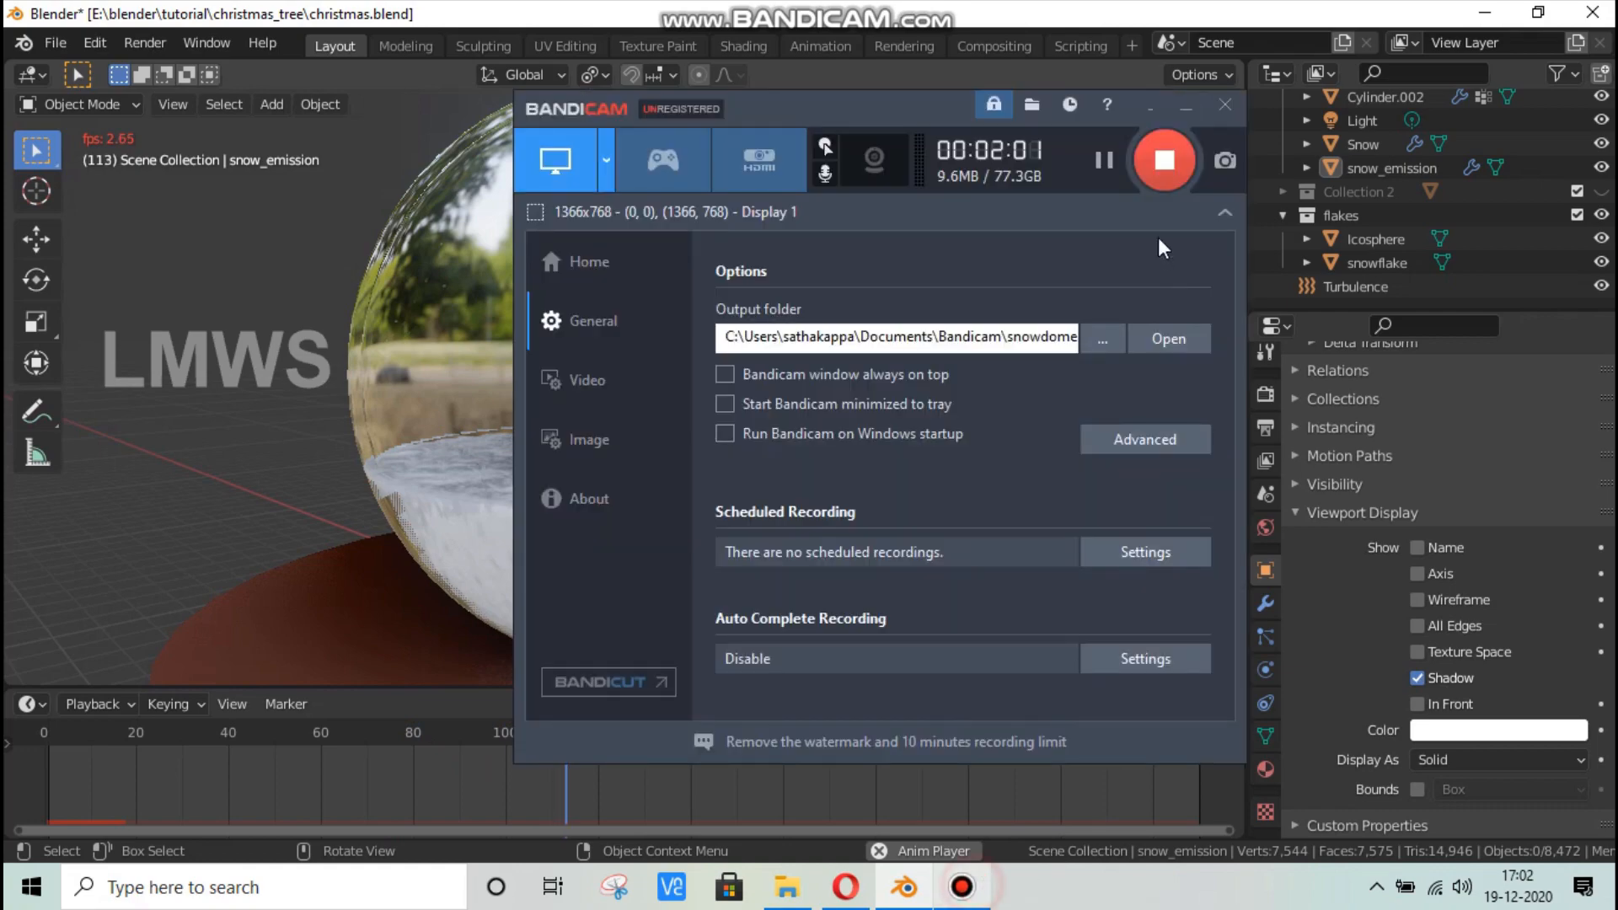